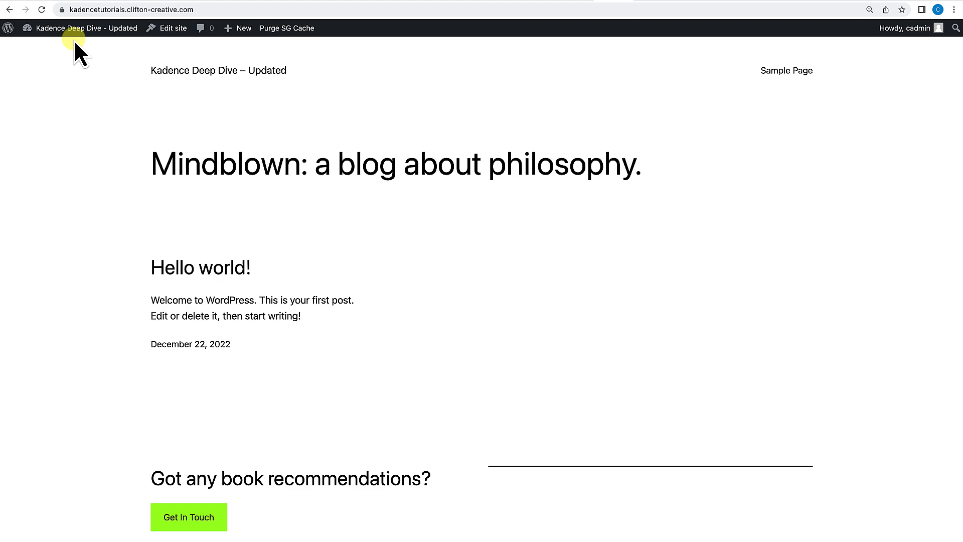
Open the site's WordPress admin dashboard at /wp-admin.
mouse_move(73, 33)
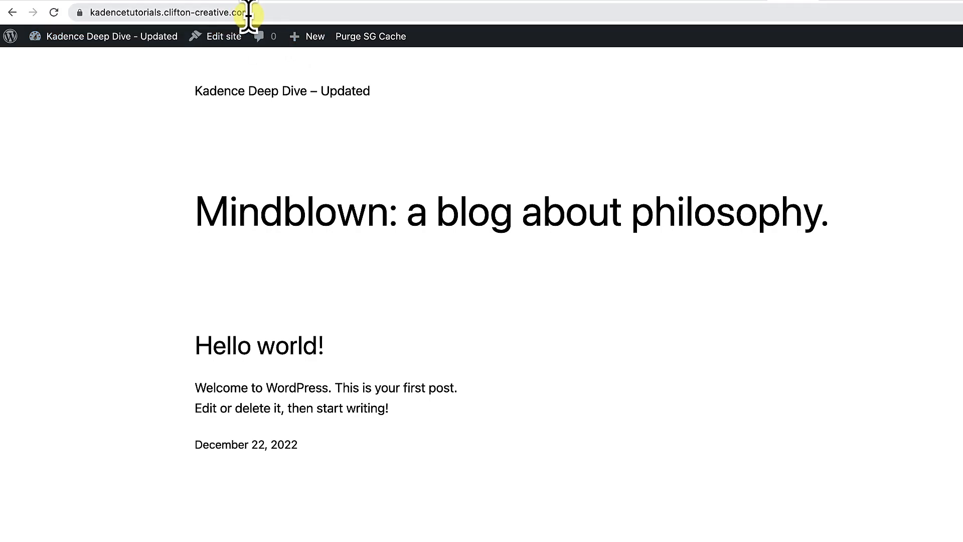
click(275, 12)
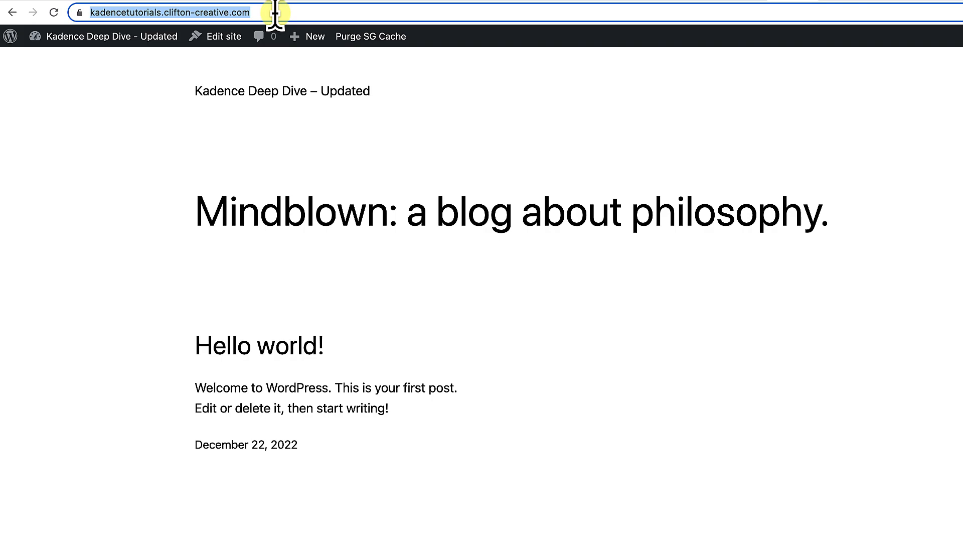
click(275, 13)
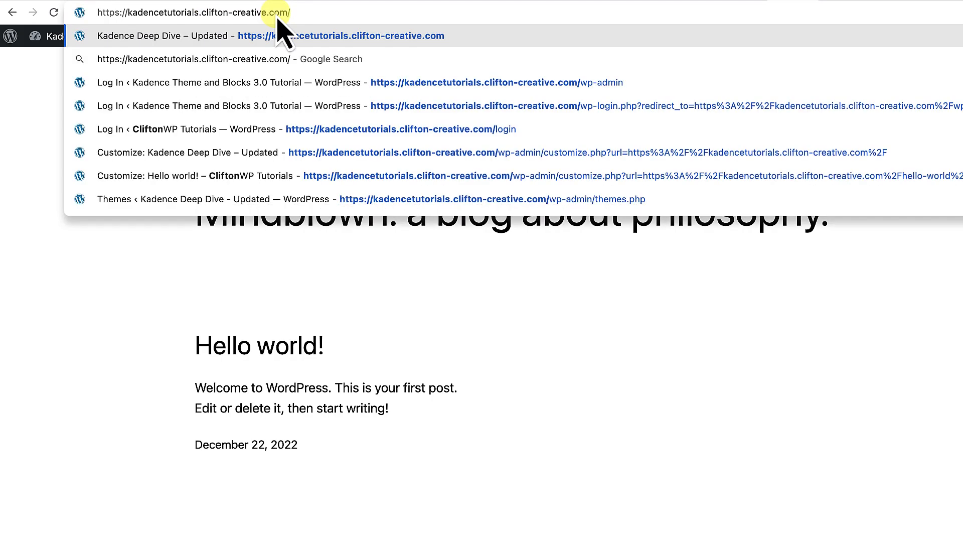
text(wp-)
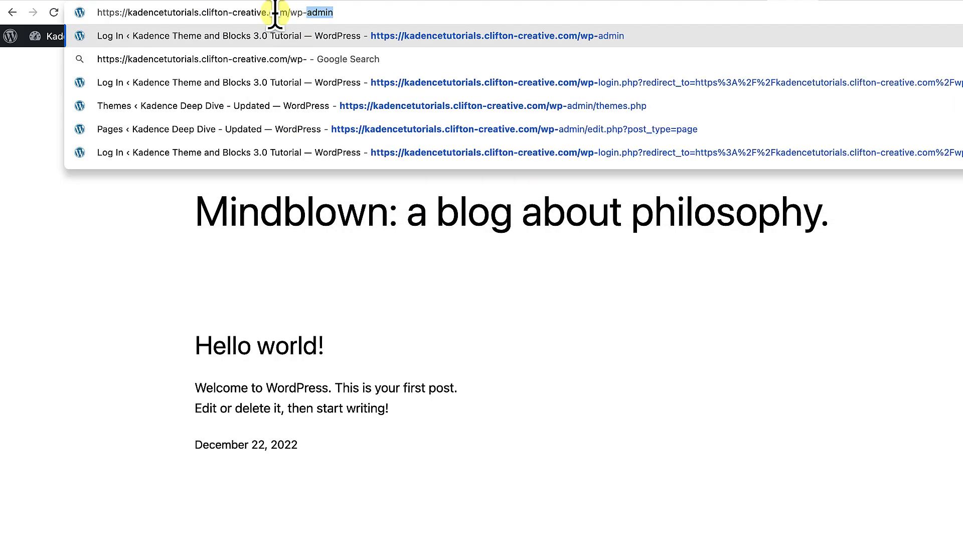
text(admin)
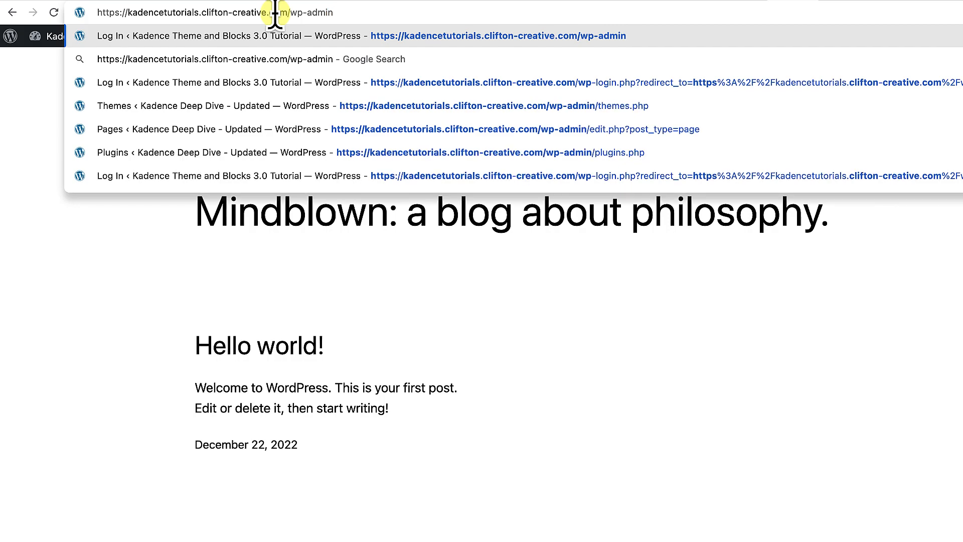
key(Return)
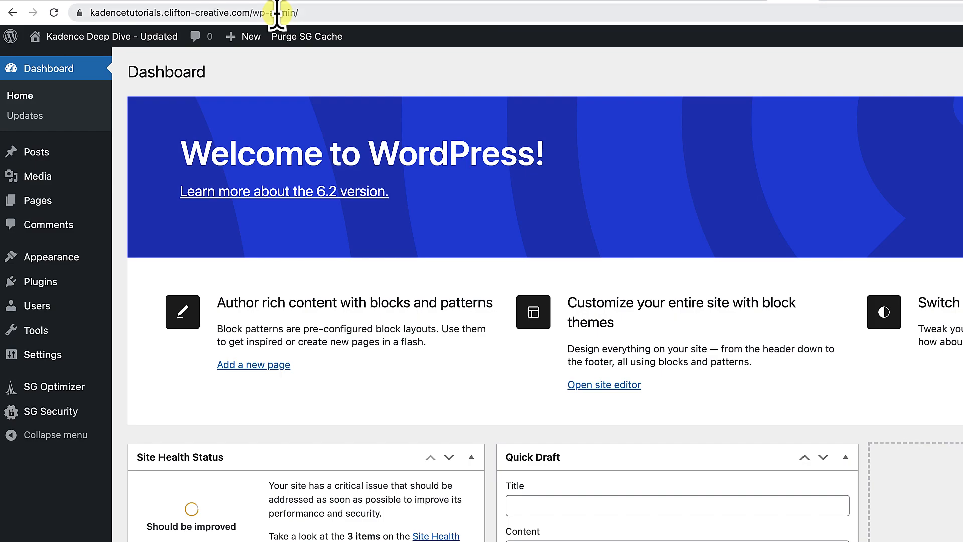
Search the theme directory for kadence, then install and activate the Kadence theme.
mouse_move(53, 258)
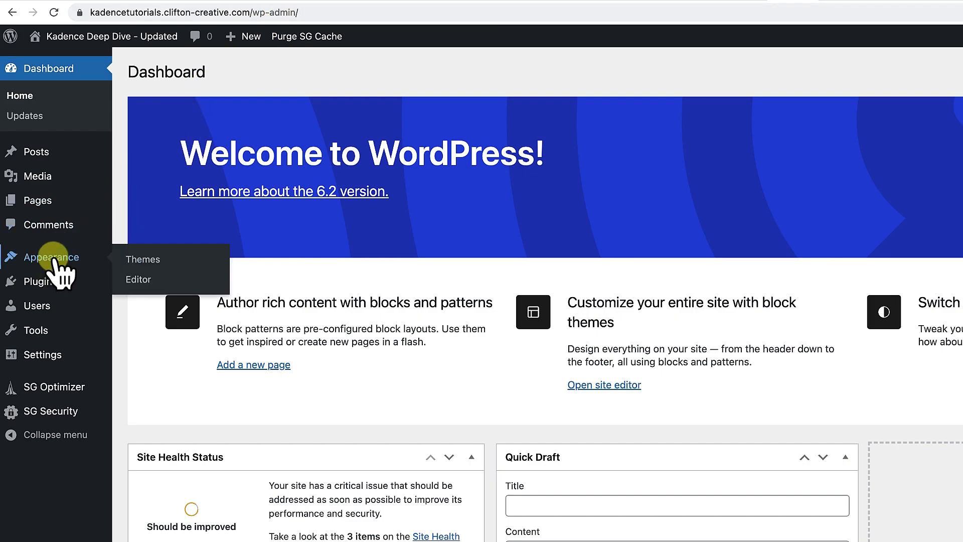
click(145, 260)
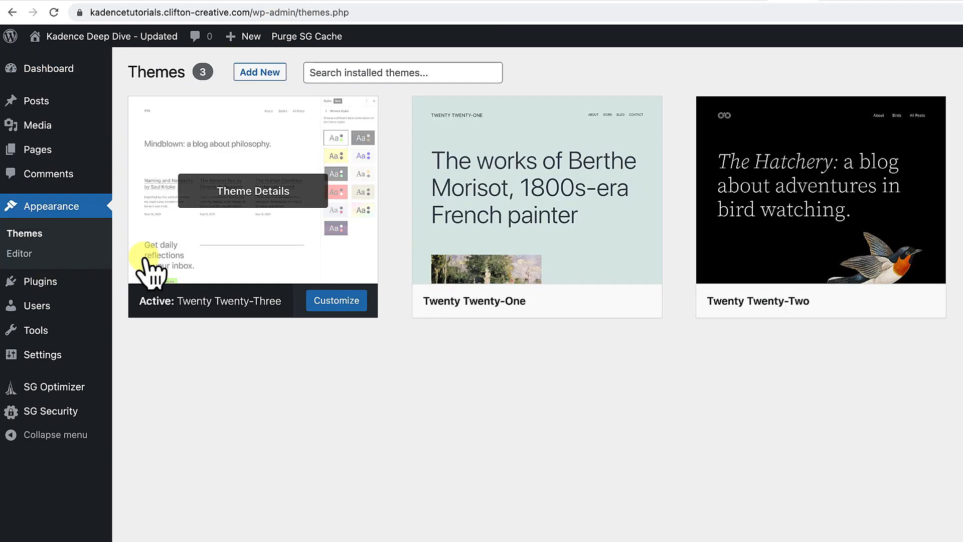
click(263, 73)
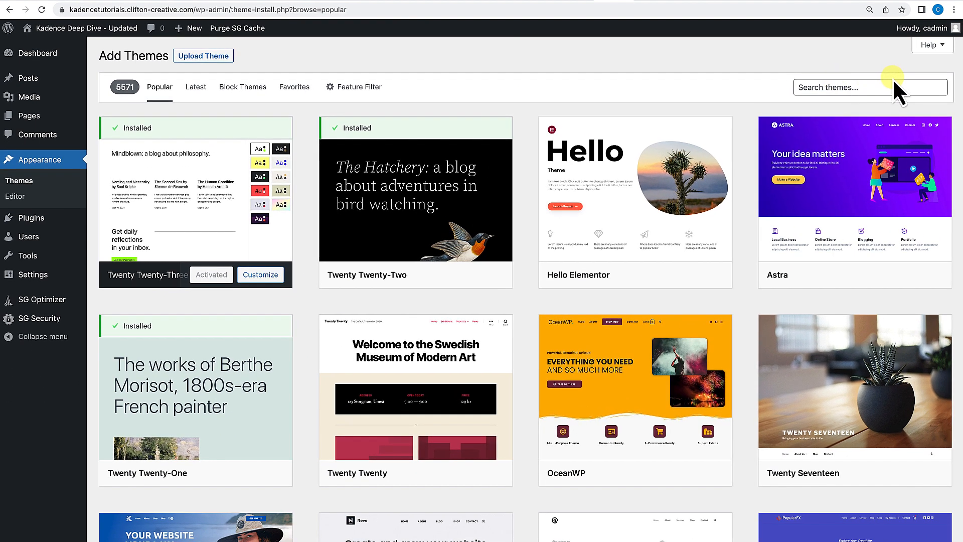
click(821, 85)
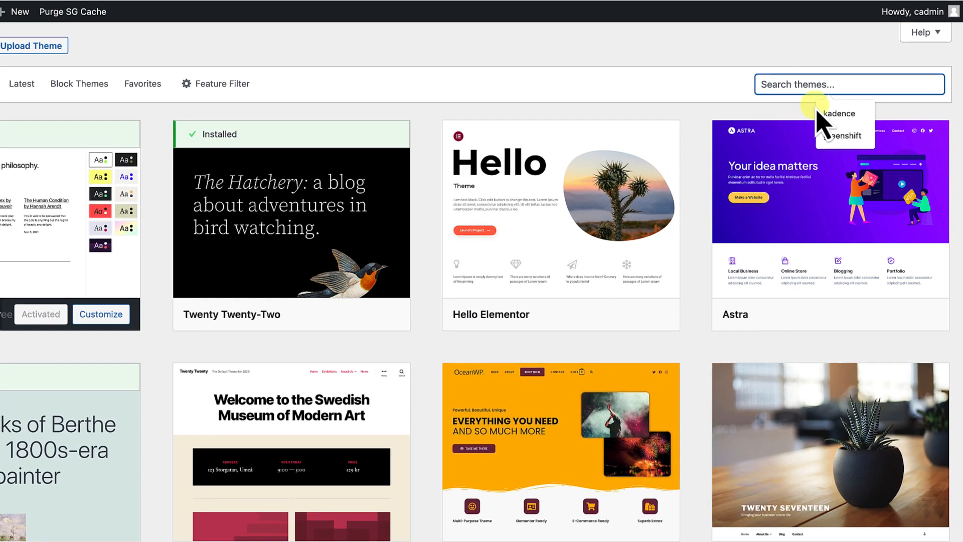
click(861, 111)
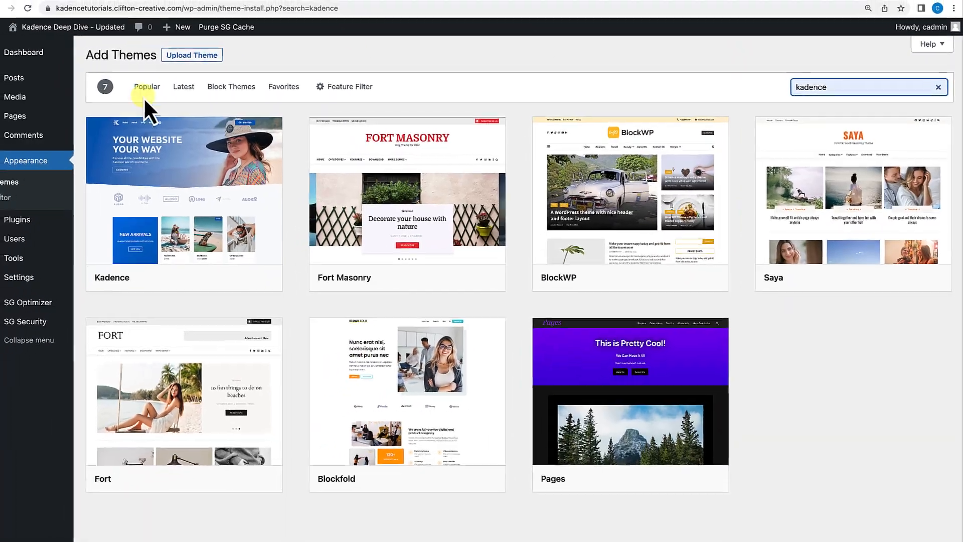
mouse_move(266, 190)
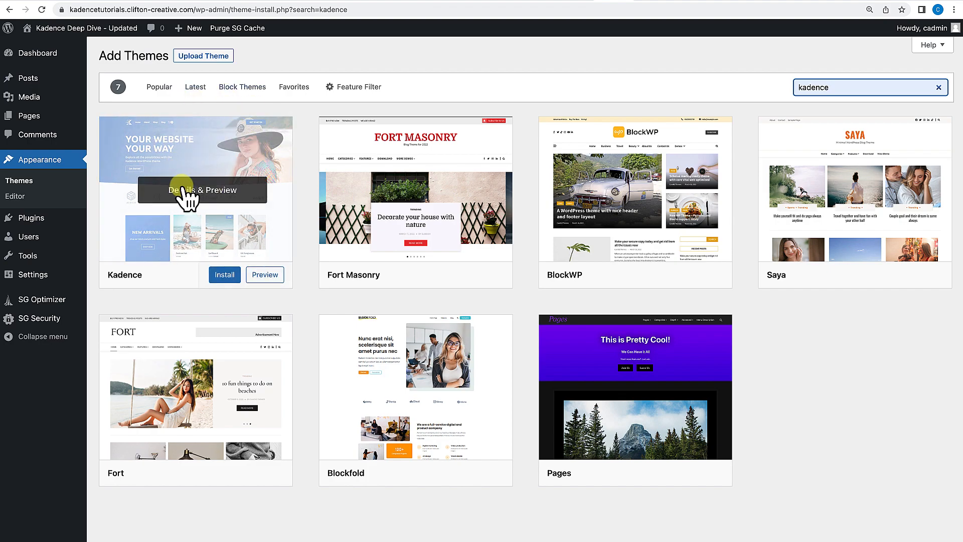
click(225, 275)
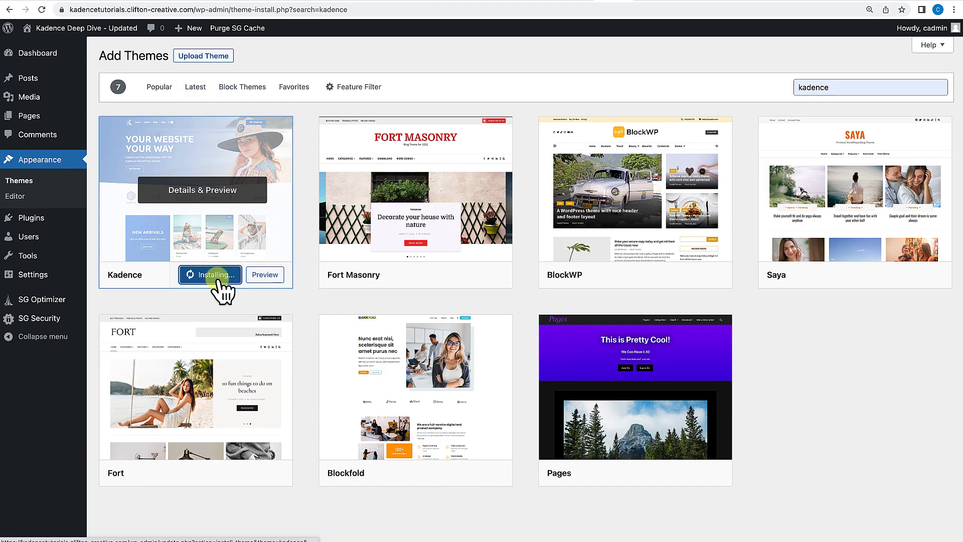
click(206, 277)
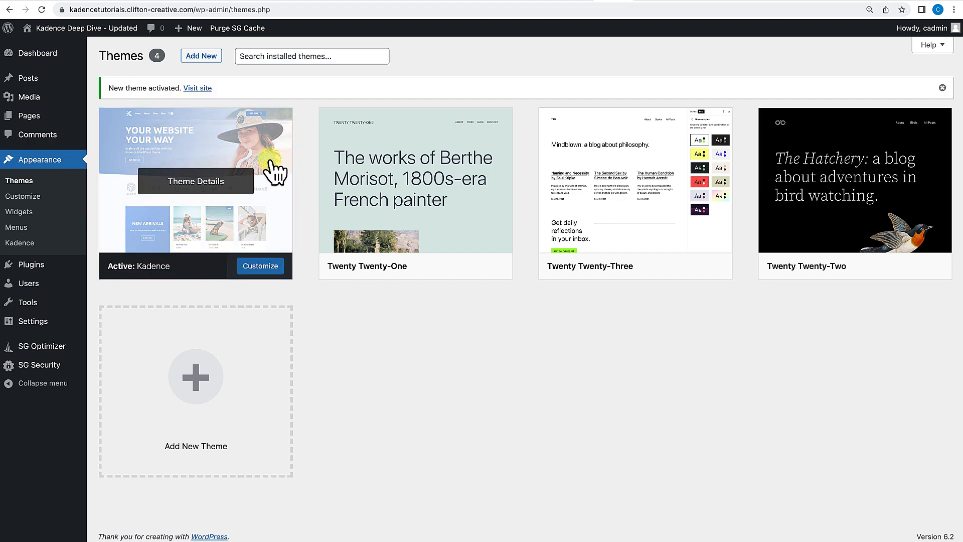
View the site's front end with the new theme and return to the dashboard.
click(197, 88)
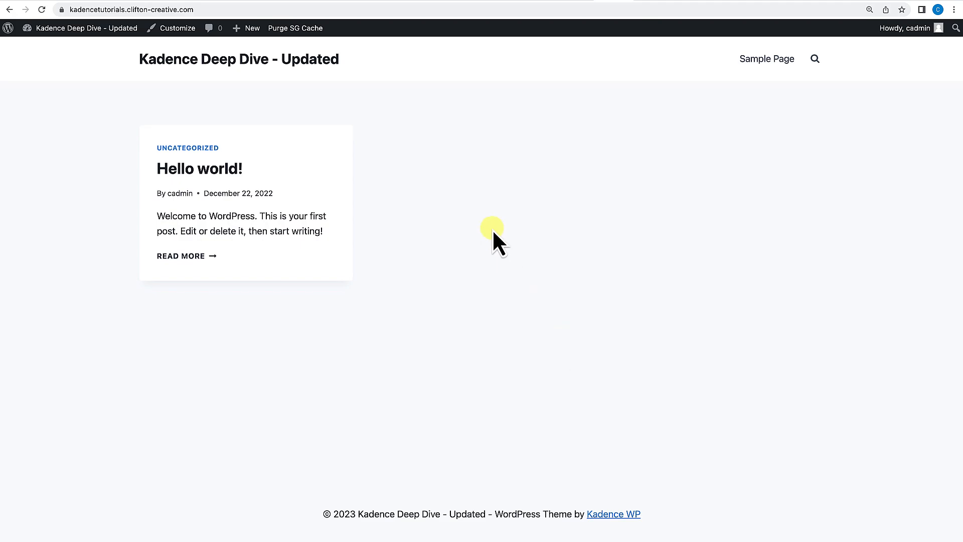
mouse_move(70, 29)
click(54, 47)
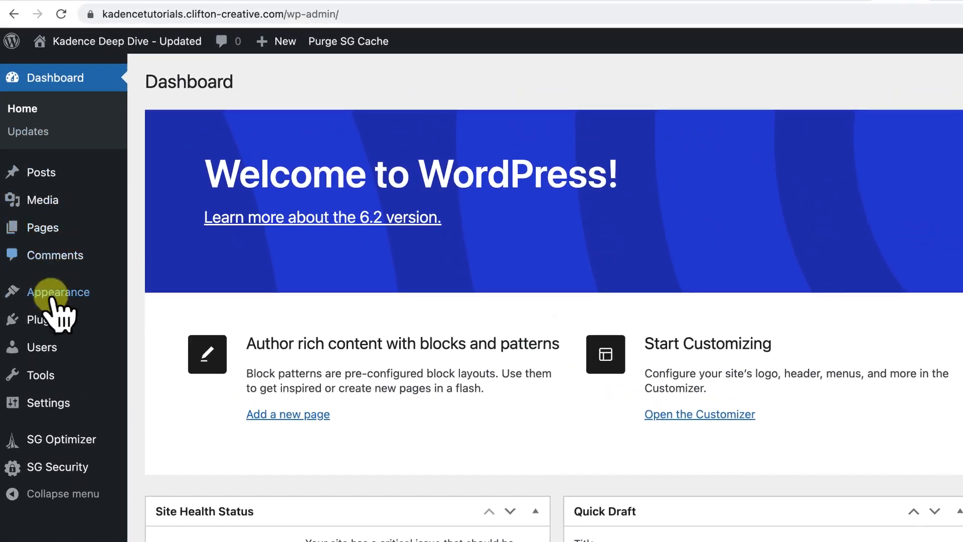
Search the plugin directory for kadence blocks, then install and activate Gutenberg Blocks by Kadence Blocks.
mouse_move(36, 222)
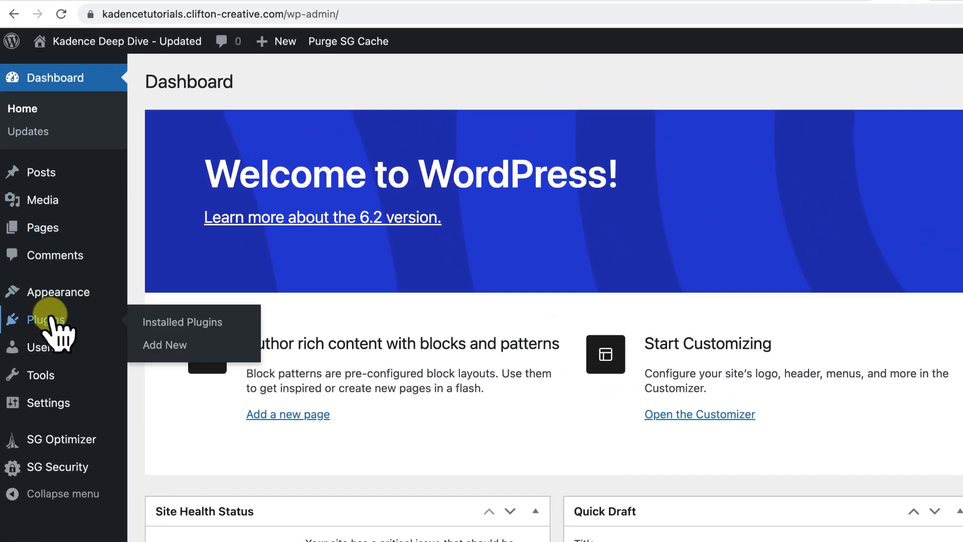
click(171, 347)
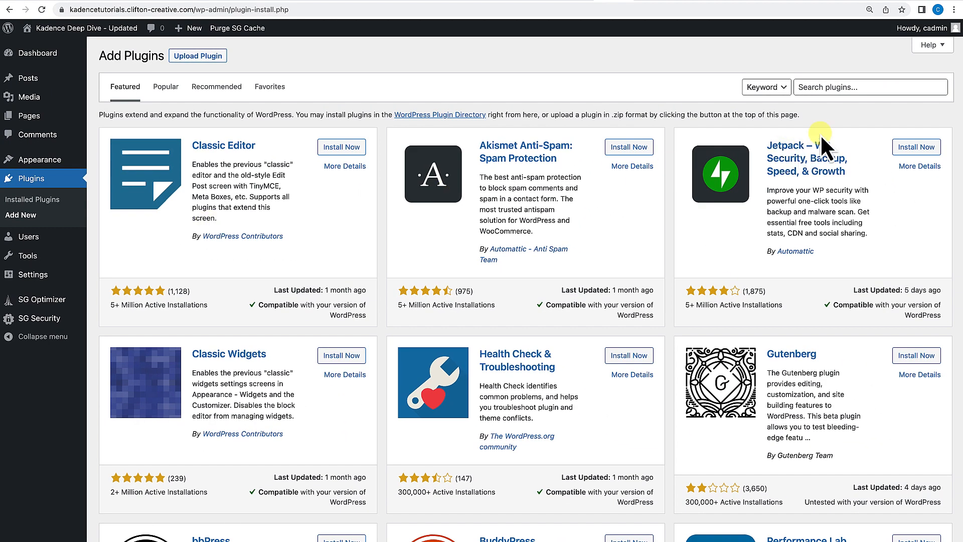
click(818, 143)
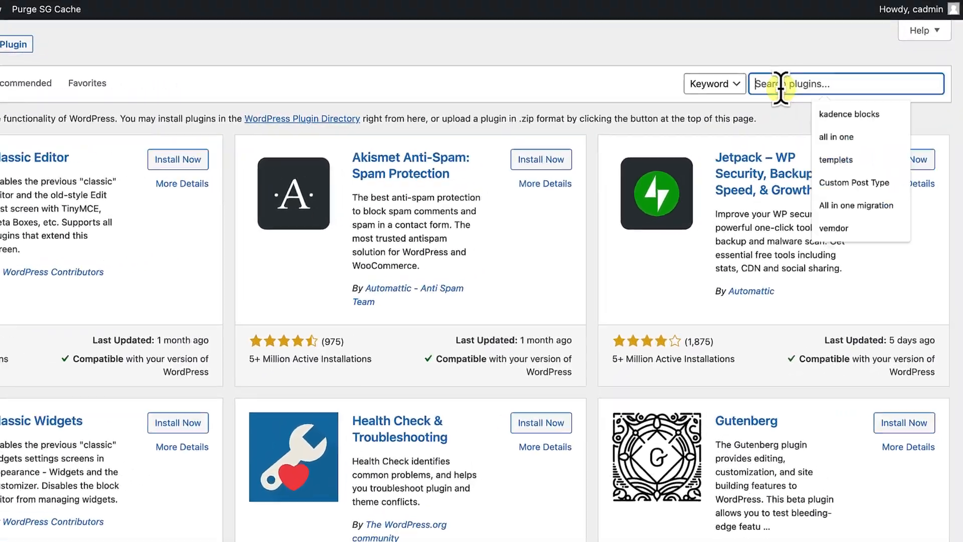
click(816, 118)
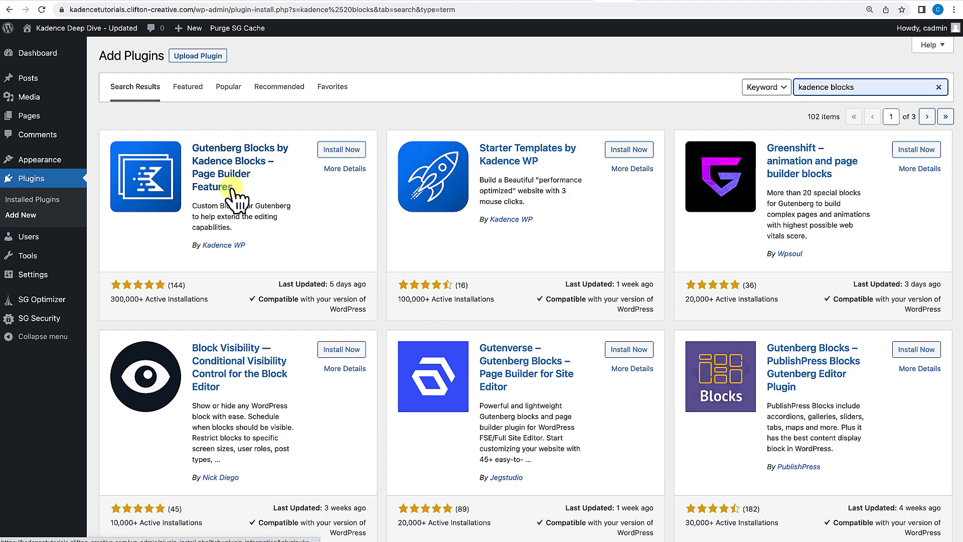
click(346, 153)
click(346, 153)
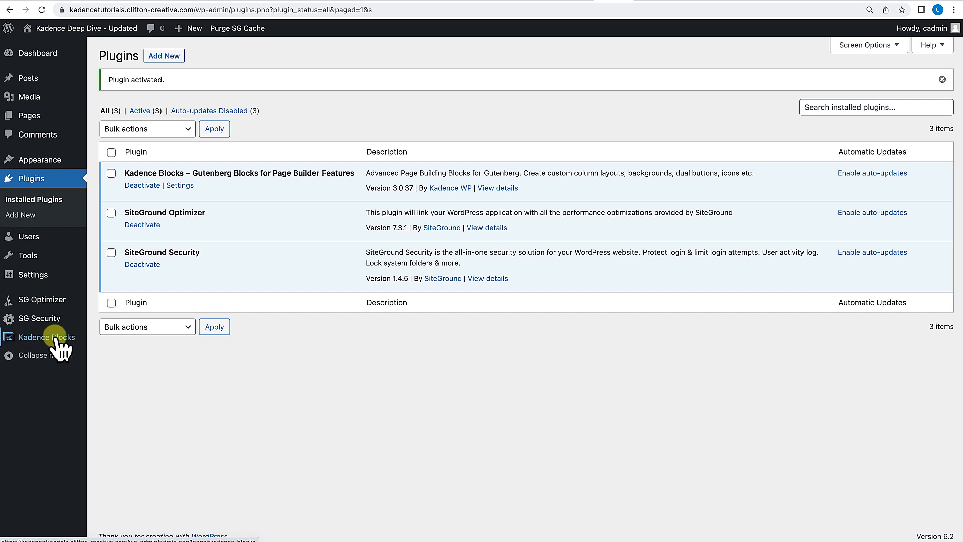
Open the Kadence theme dashboard and review its customization and Pro addon options.
mouse_move(60, 162)
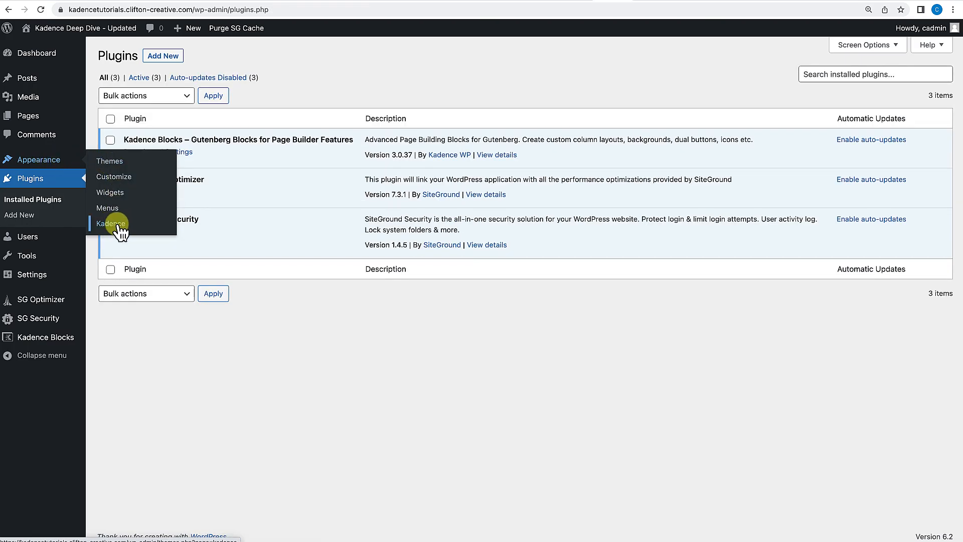
click(118, 225)
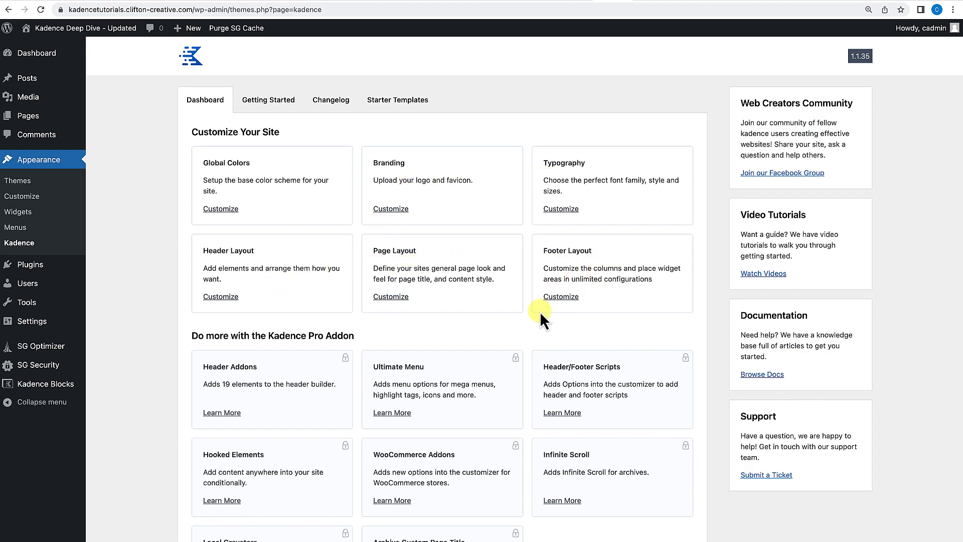
scroll(540, 311, down, 3)
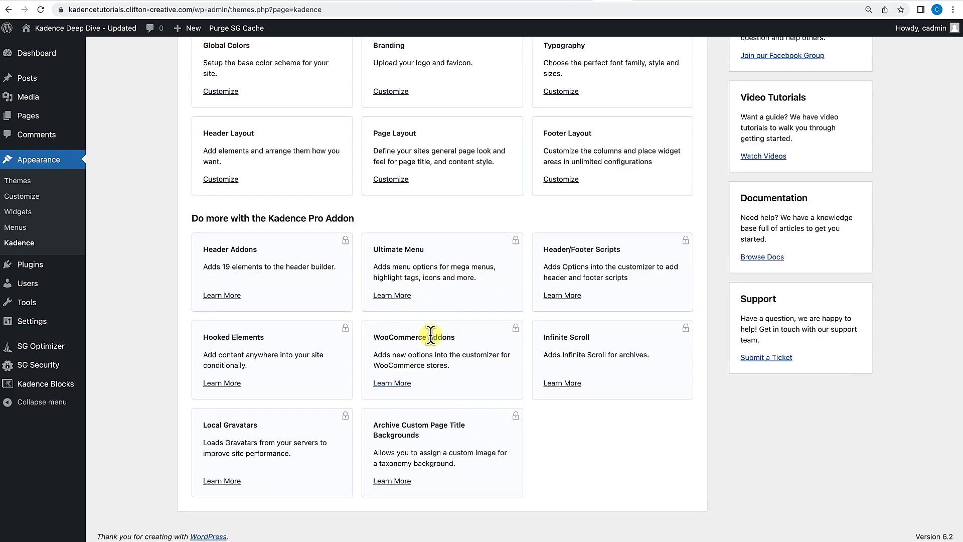
scroll(431, 335, up, 3)
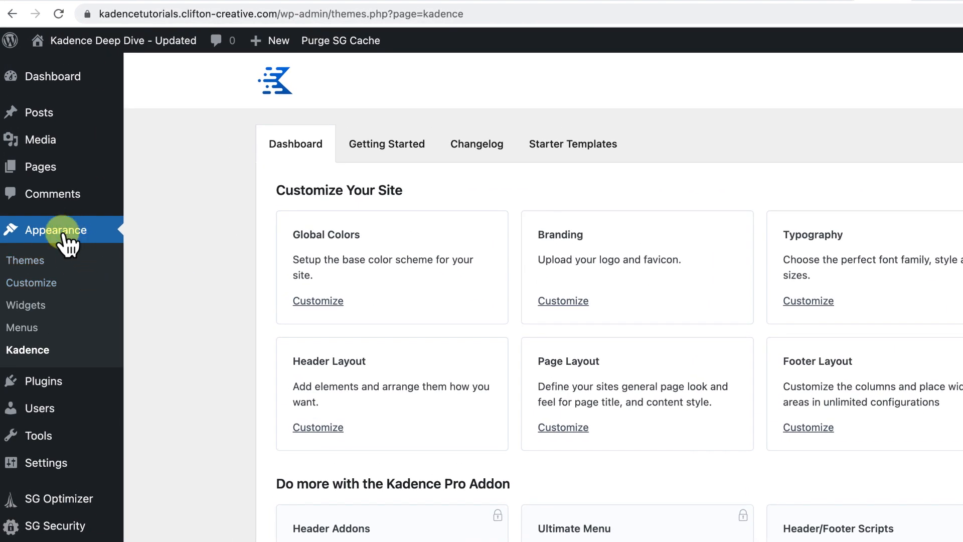
Open the Customizer's Colors & Fonts colors settings and switch the Global Palette to Palette 2.
click(102, 46)
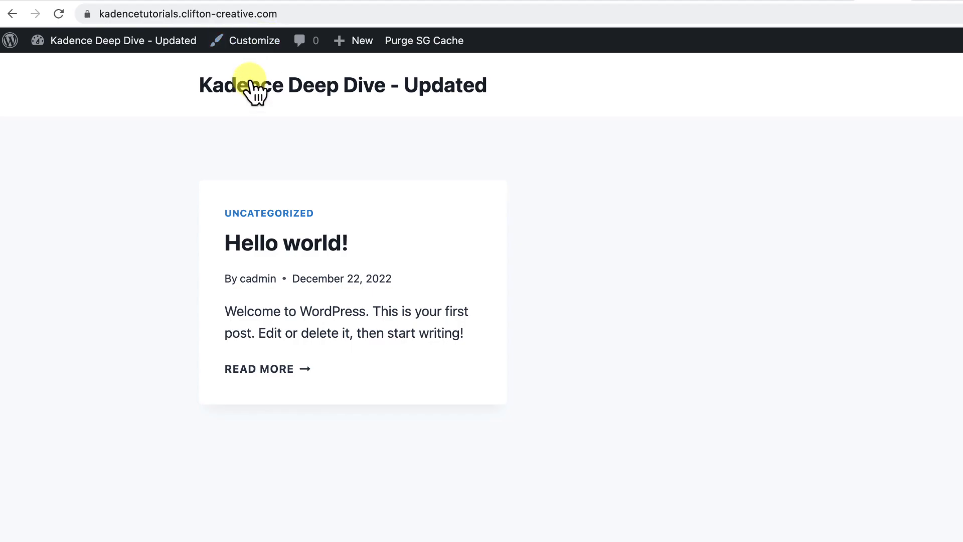
click(255, 46)
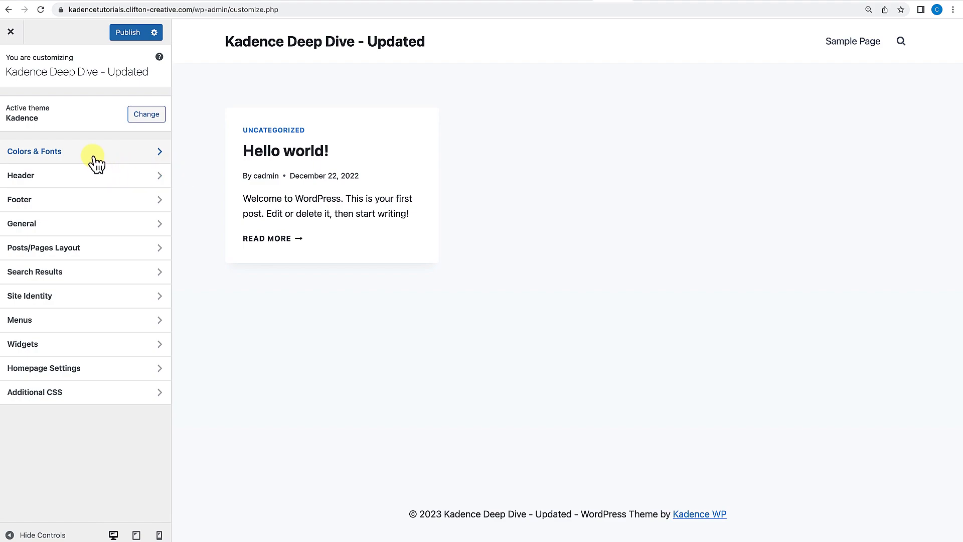
click(56, 163)
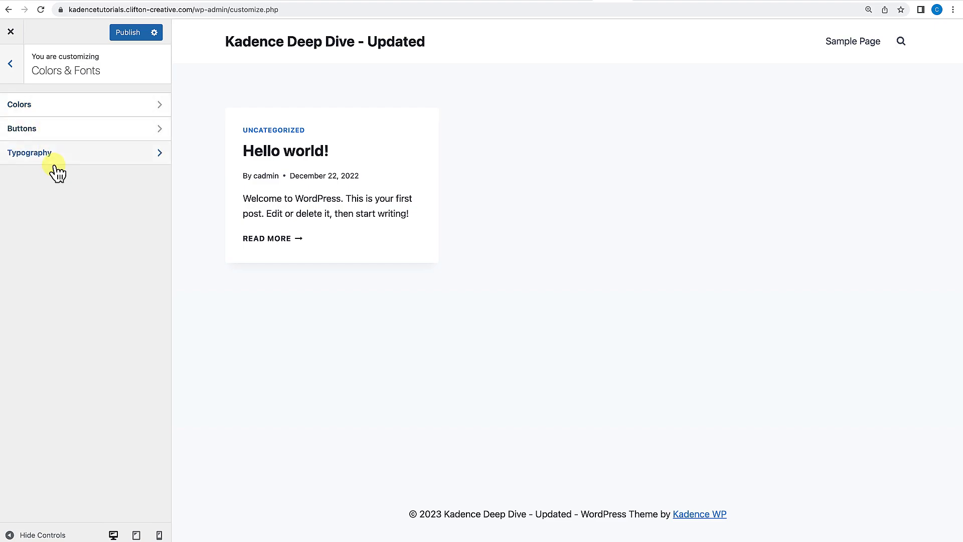
click(45, 106)
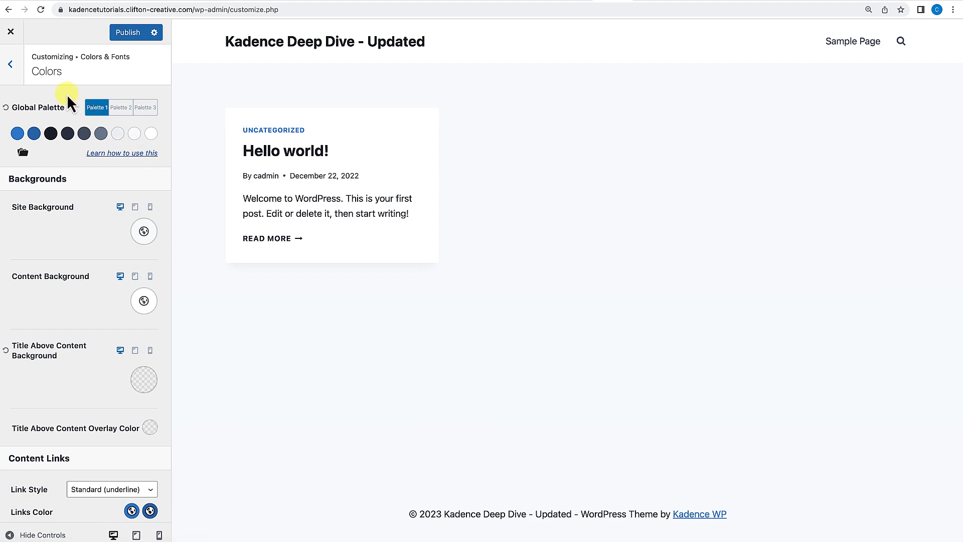
click(141, 111)
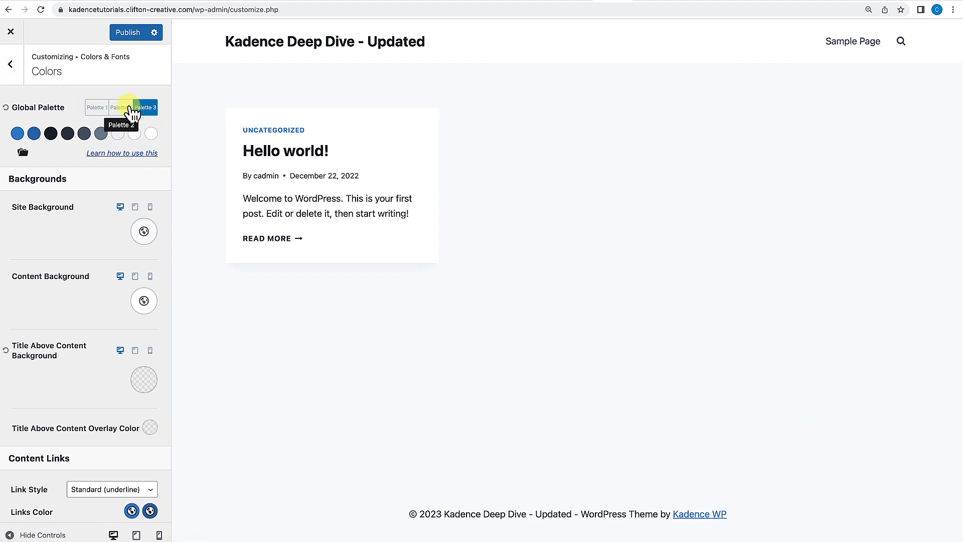
click(131, 113)
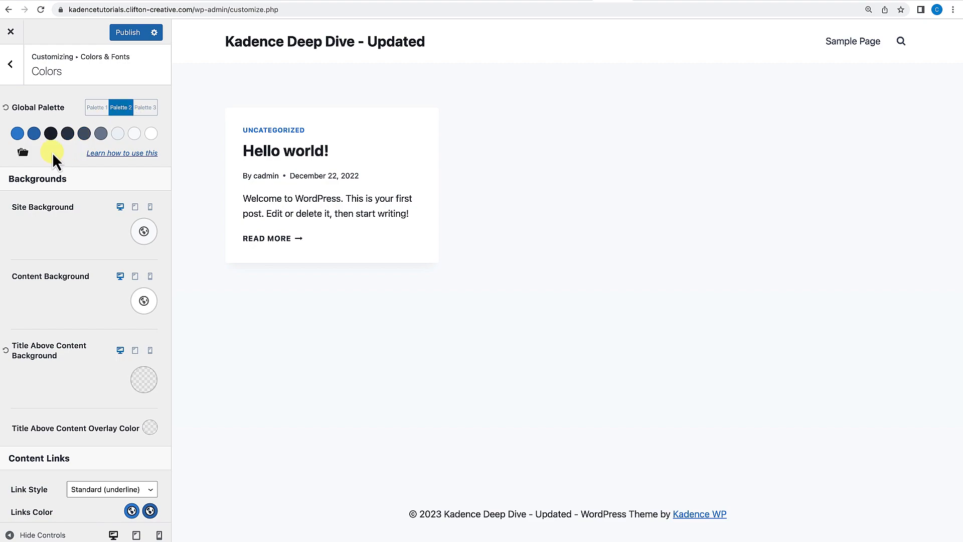
Apply the orange preset palette and then the dark blue preset palette to the global palette.
click(23, 152)
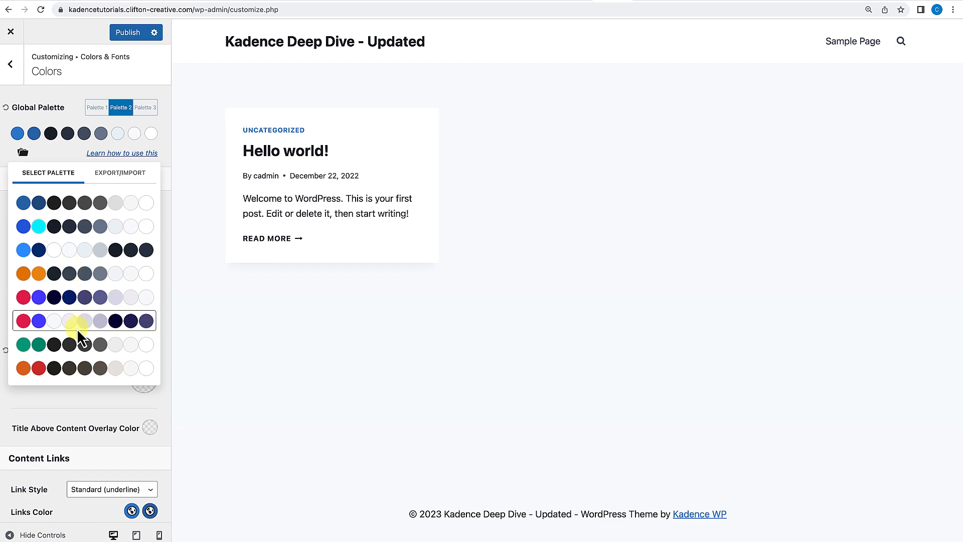
click(69, 371)
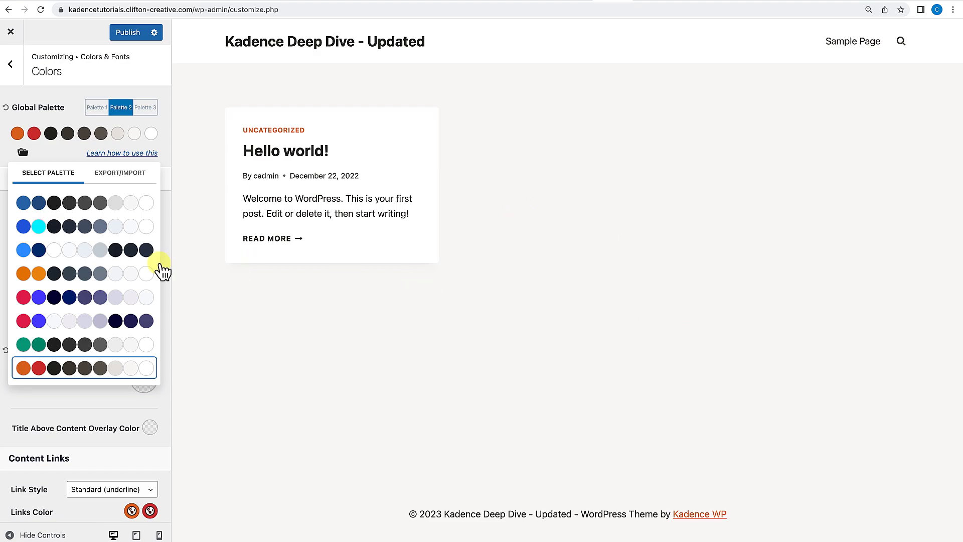
click(82, 253)
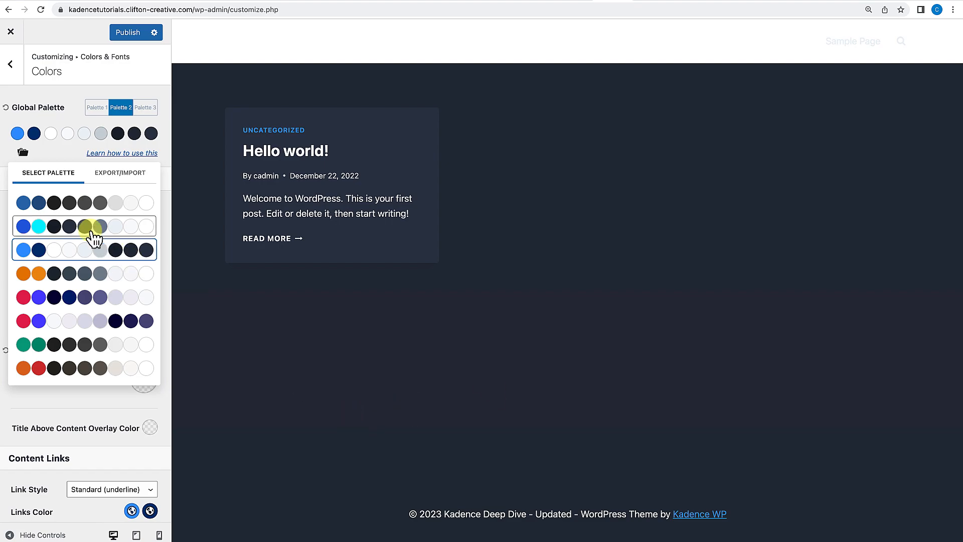
Close the preset palettes and reset the global palette to its default colors.
click(55, 98)
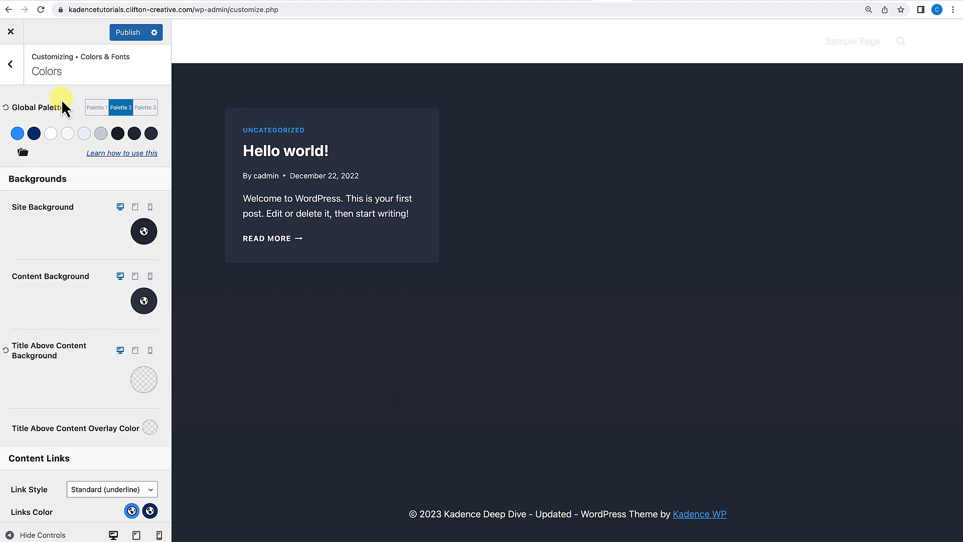
click(6, 108)
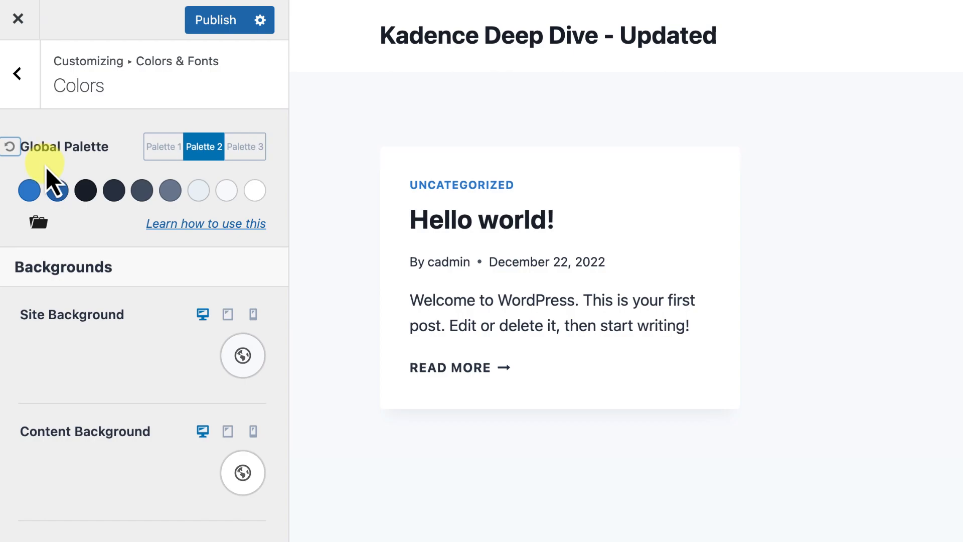
Try recoloring the first two global palette colors to FF3238 and 74006A, then reset the palette to default.
click(29, 190)
drag(217, 330, 223, 330)
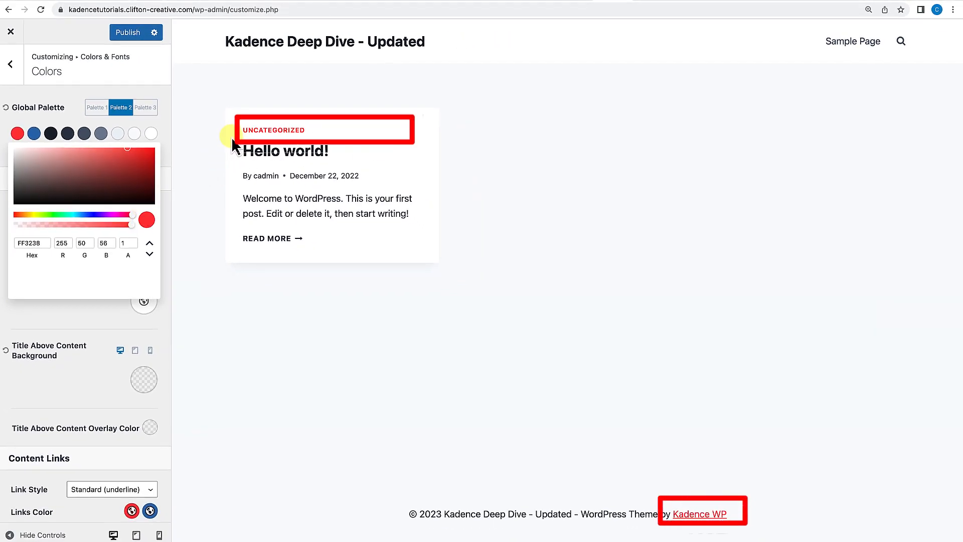
click(34, 134)
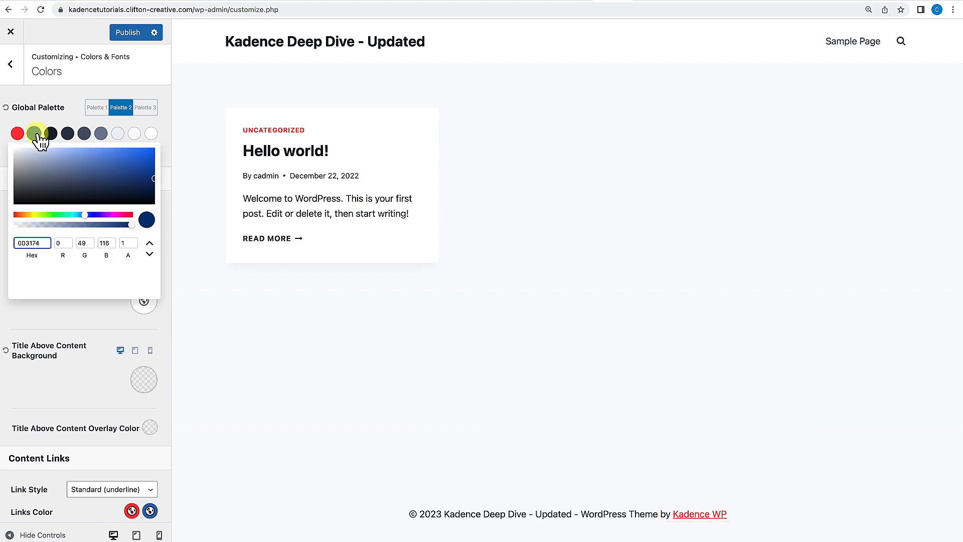
drag(98, 218, 115, 219)
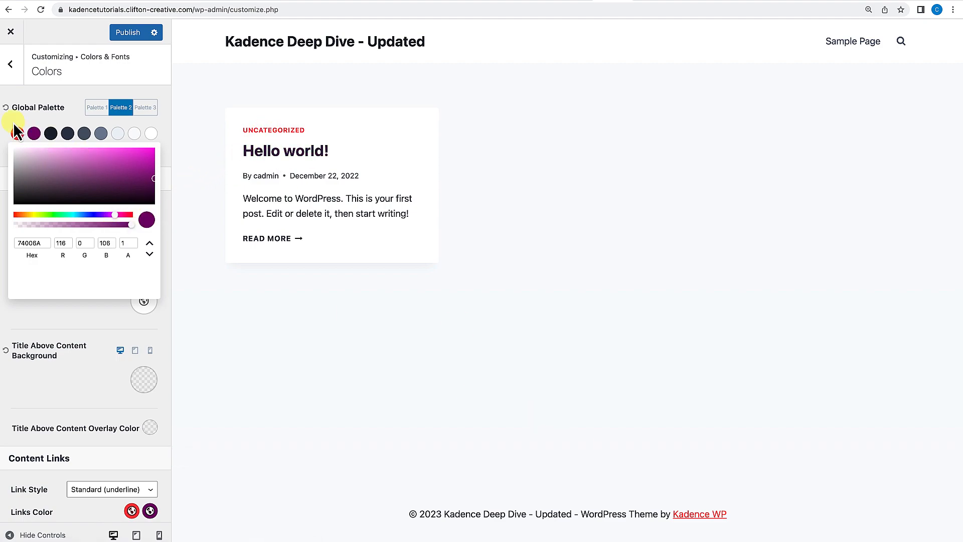
click(6, 108)
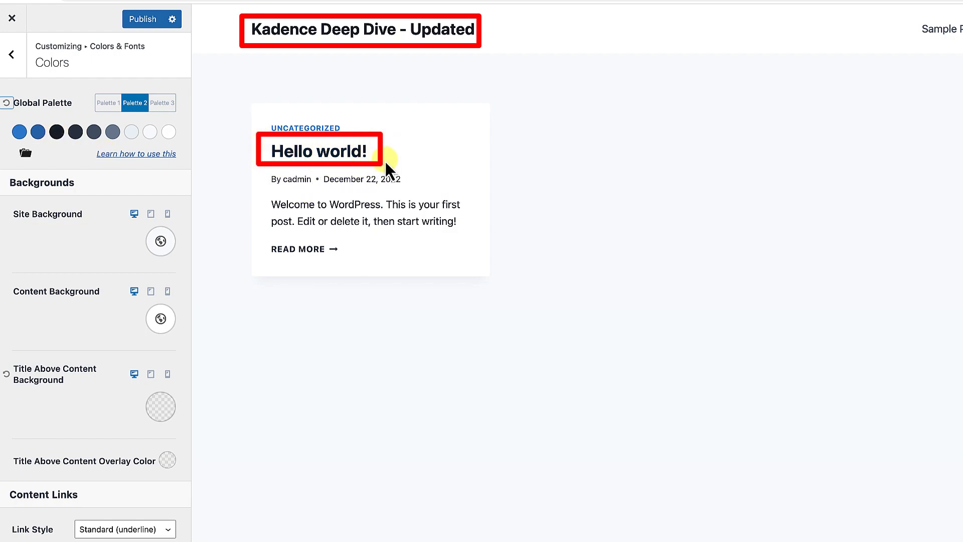
Try changing the third global palette color to 002494.
click(59, 134)
drag(122, 224, 98, 224)
drag(111, 190, 177, 174)
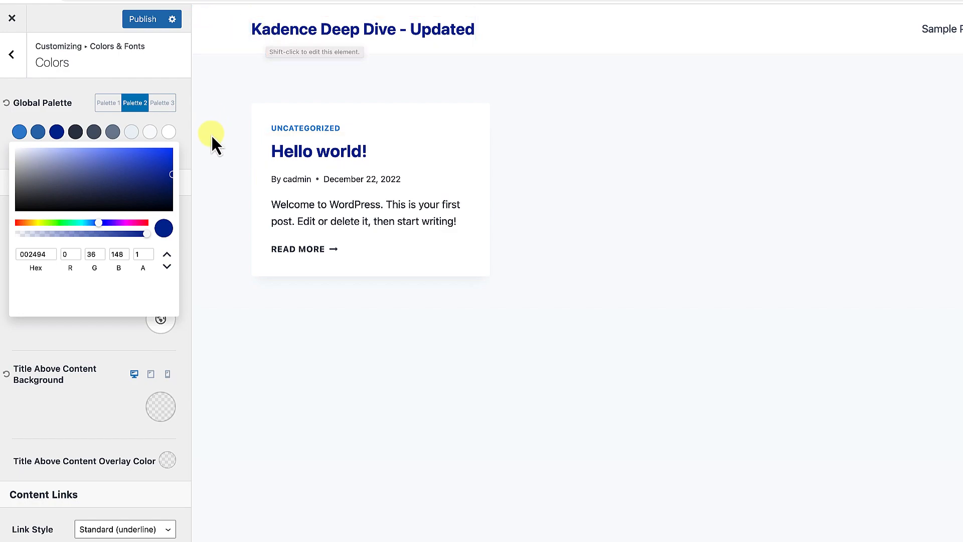
click(260, 155)
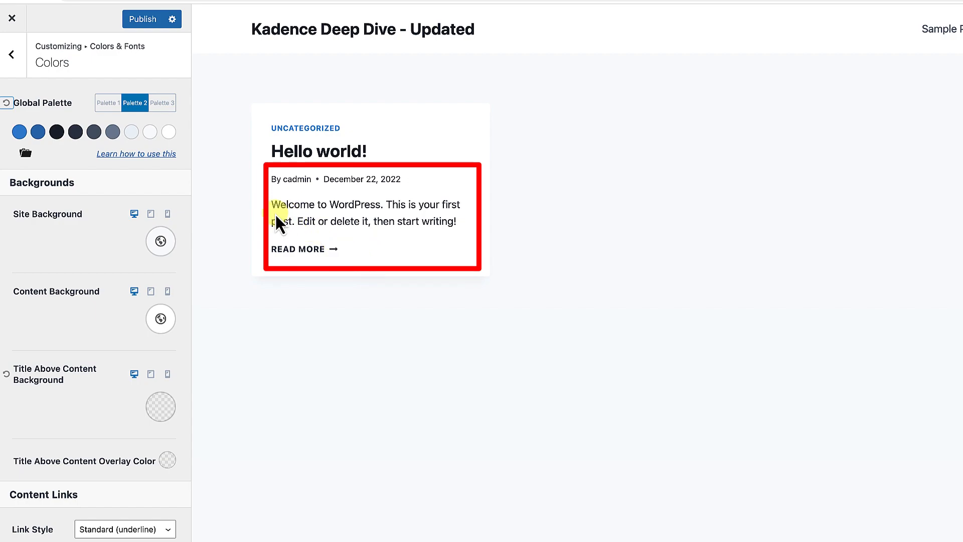
Try changing the fourth global palette color to 0C83CF, then reset the global palette.
drag(270, 203, 462, 220)
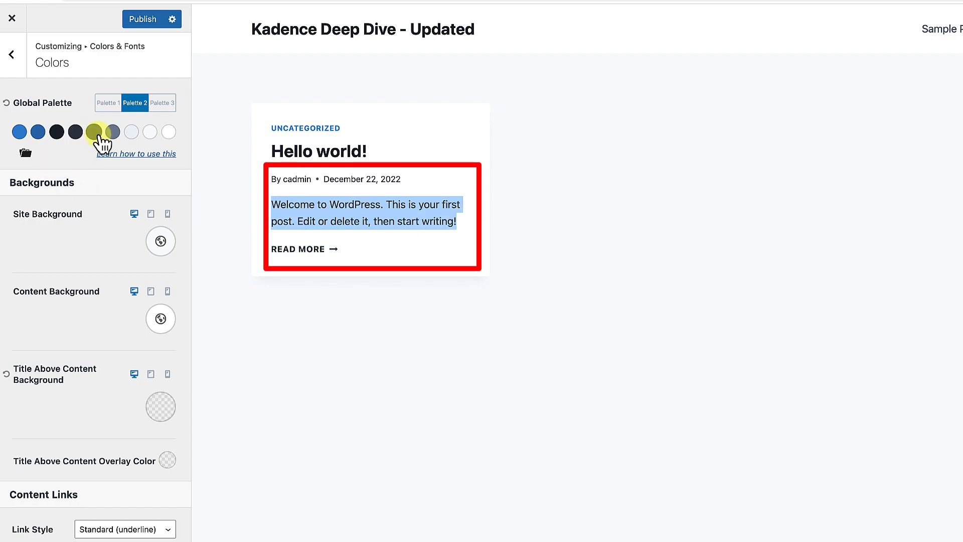
click(78, 136)
drag(98, 213, 164, 161)
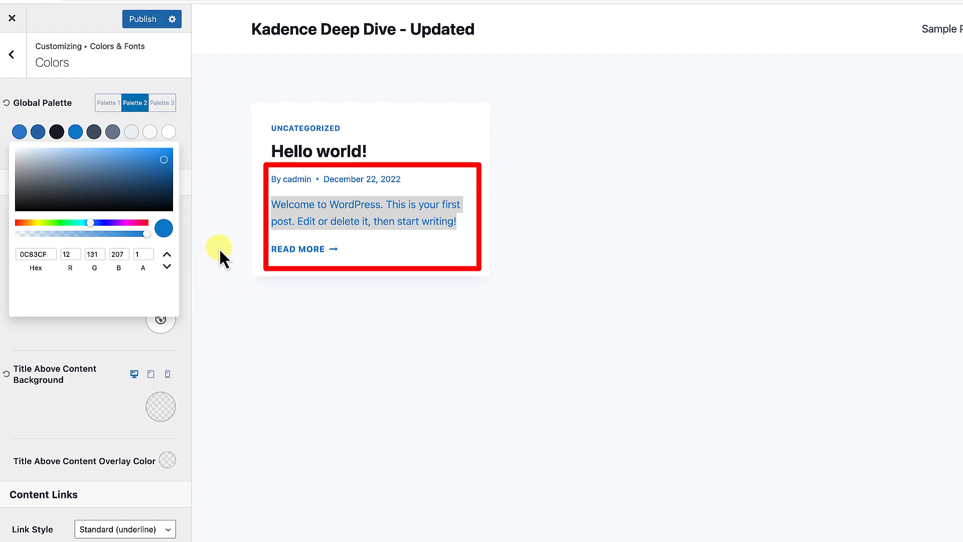
click(257, 211)
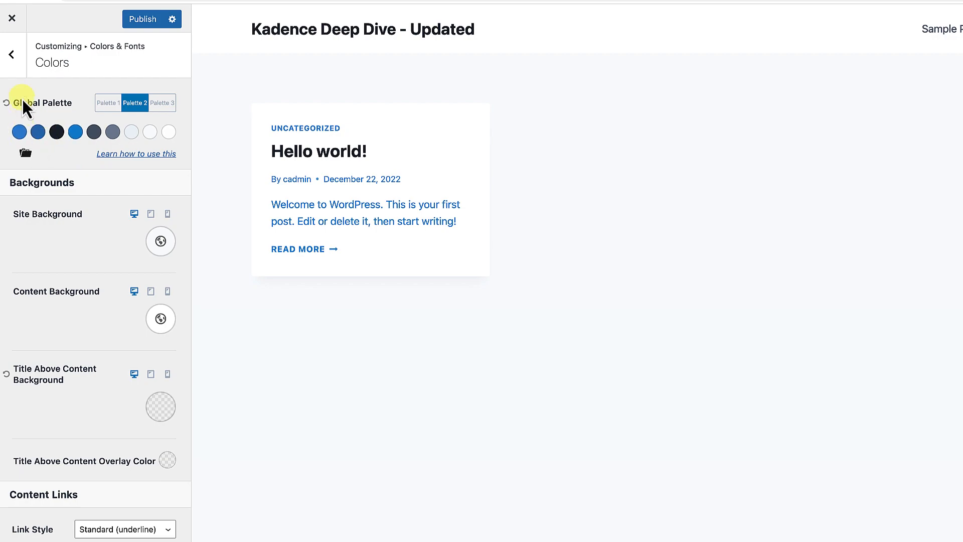
click(6, 103)
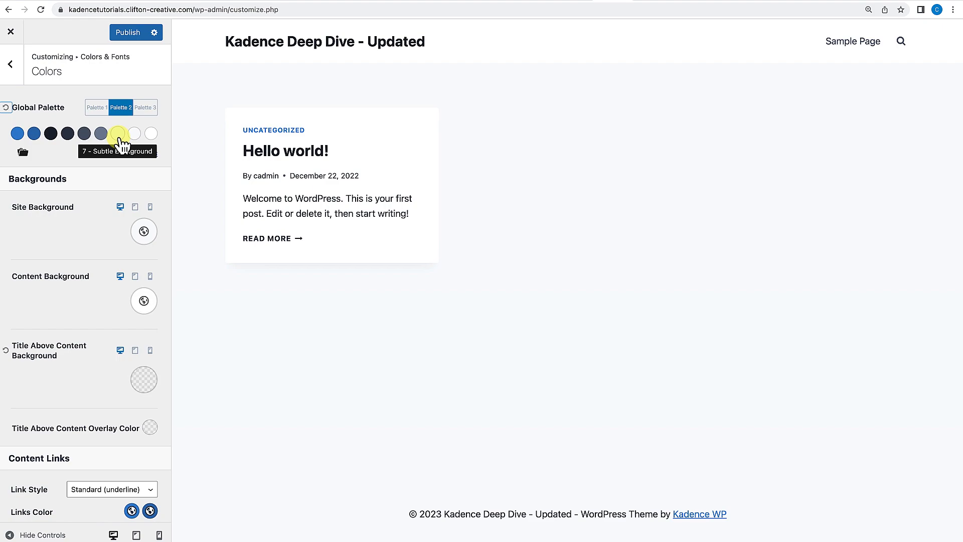
Preview the Sample Page and try palette color 7 as 154DC1, then reset the global palette.
click(860, 44)
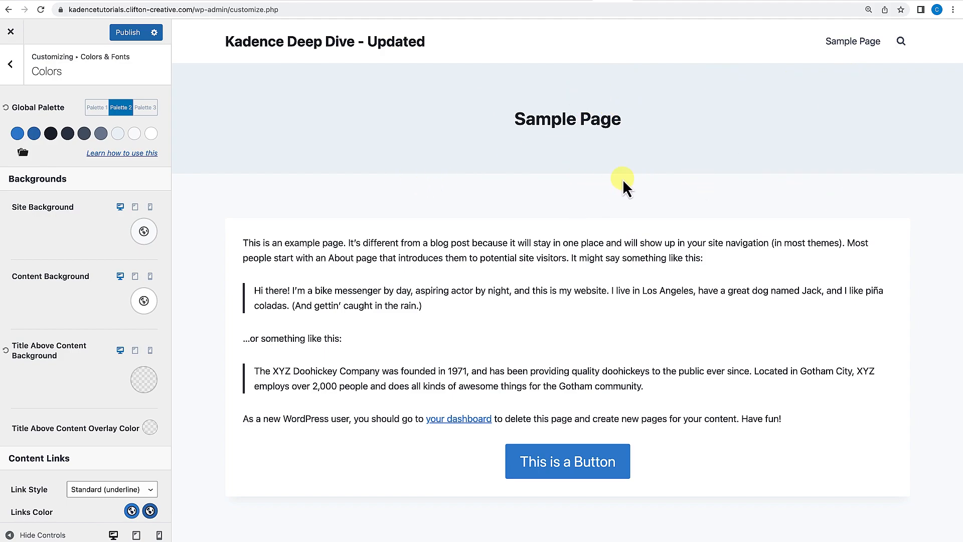
click(119, 135)
mouse_move(103, 181)
mouse_down()
mouse_move(105, 203)
mouse_move(140, 162)
mouse_up()
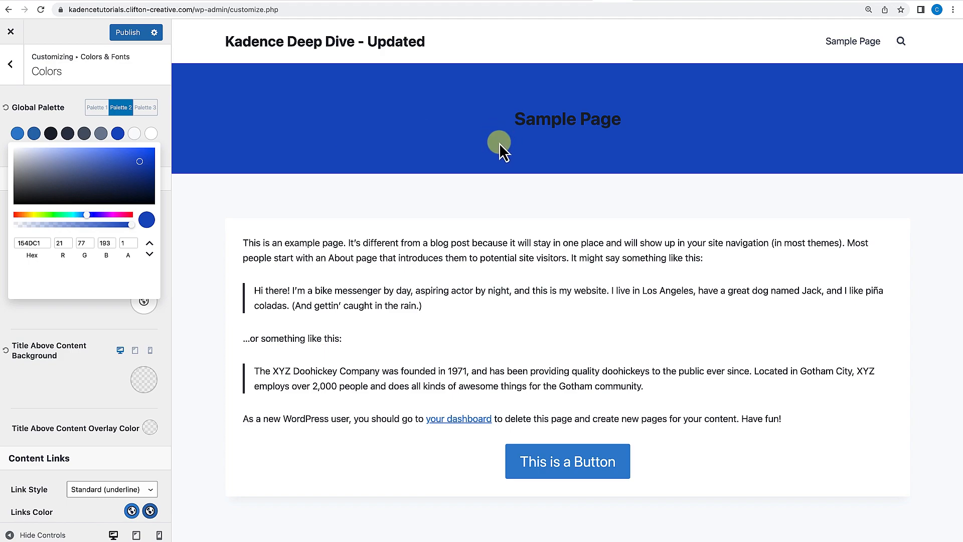
click(6, 107)
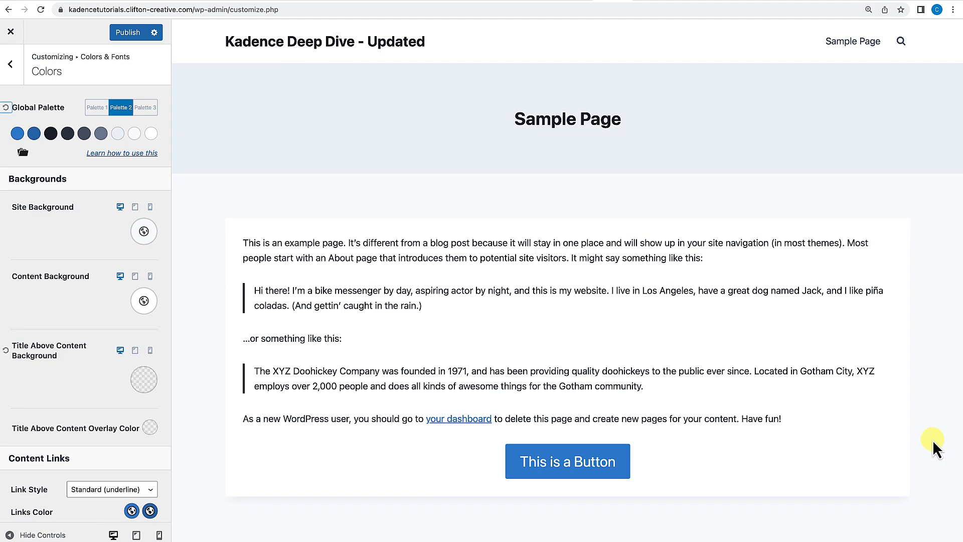
Try changing the eighth global palette color to 91D46A, then reset the global palette.
click(137, 136)
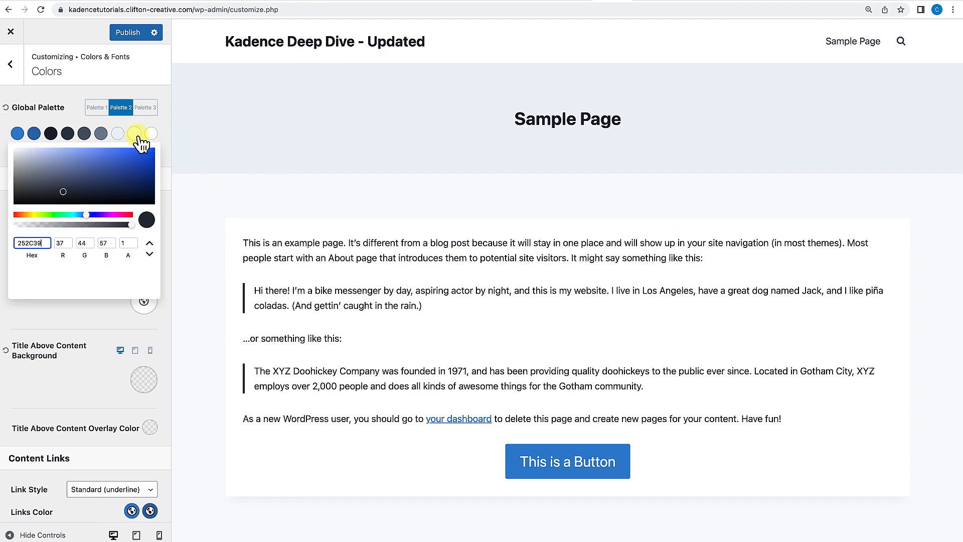
click(47, 214)
click(85, 157)
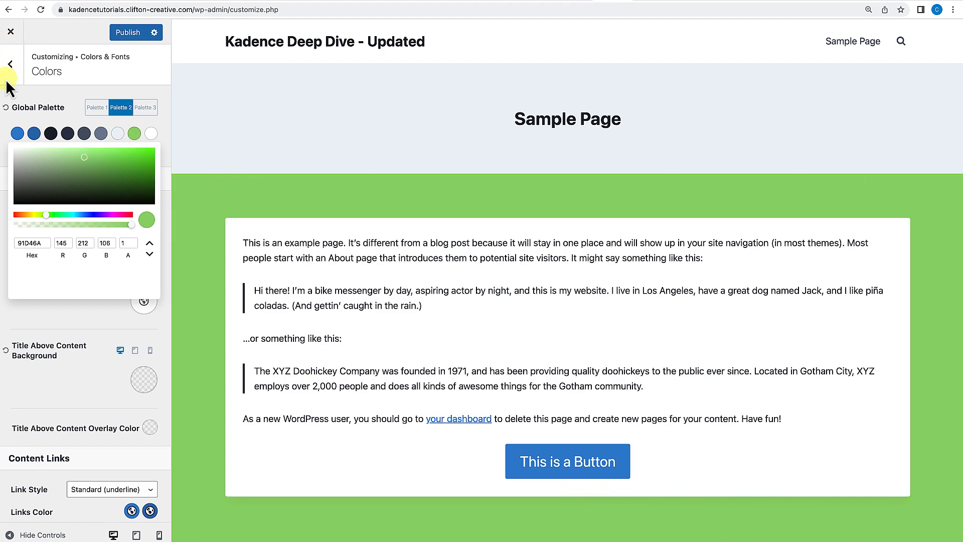
click(5, 107)
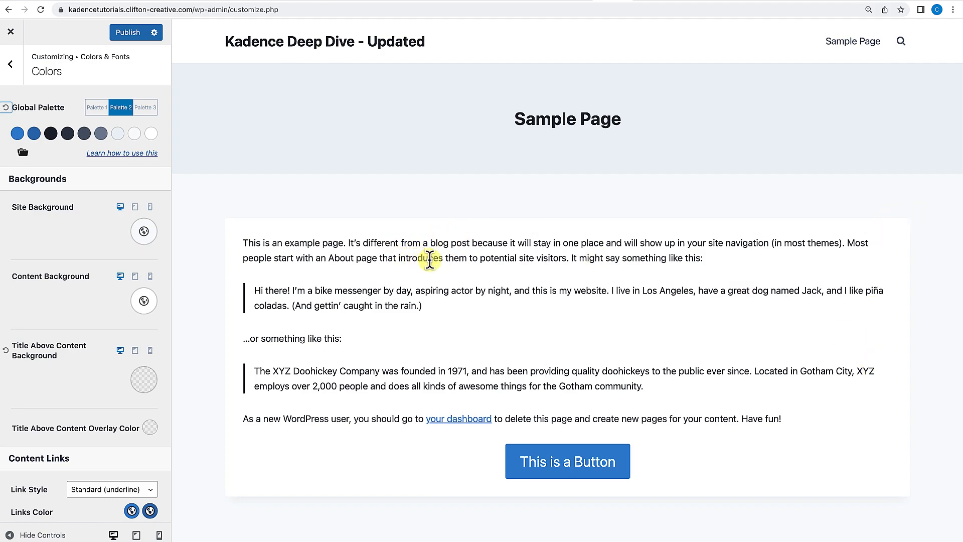
Try changing the ninth global palette color to 0E52C3, then reset the global palette.
click(152, 134)
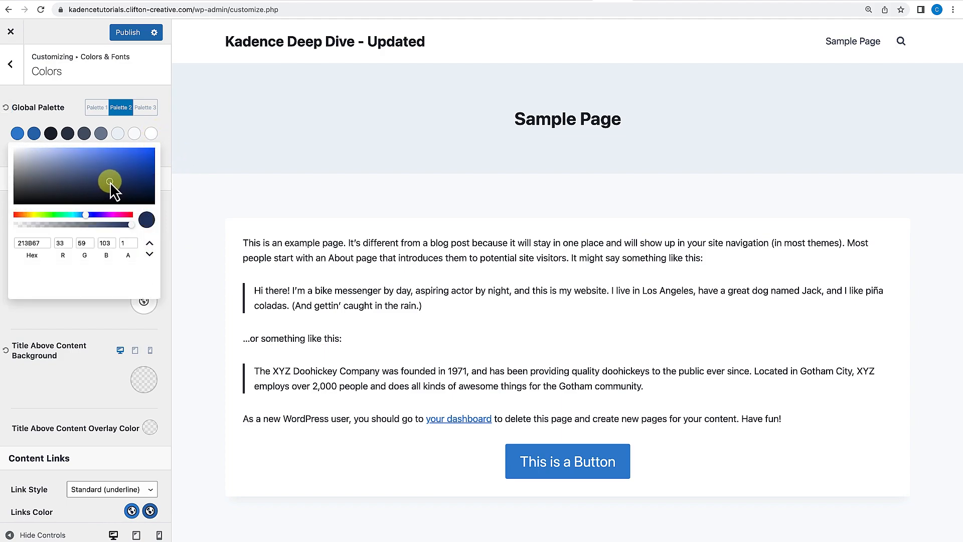
drag(110, 182, 145, 162)
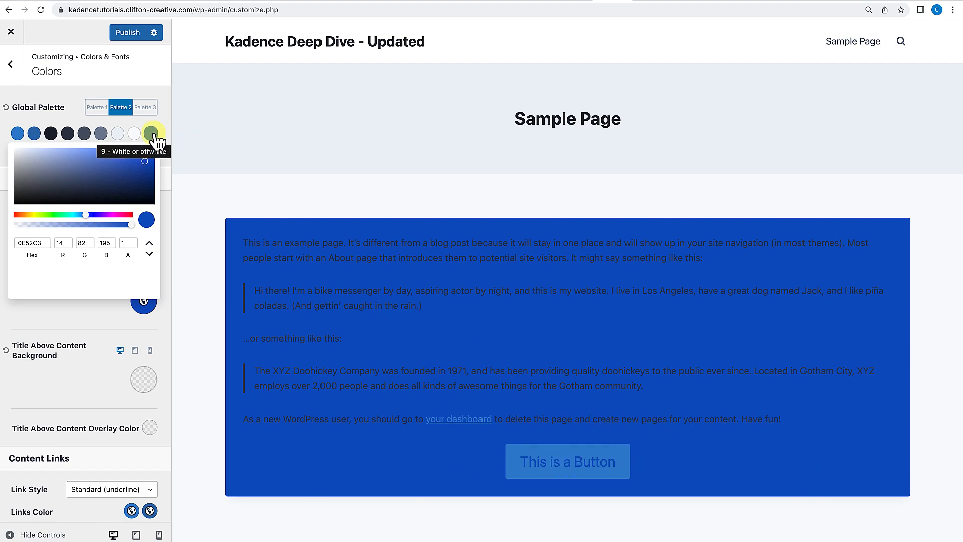
click(7, 107)
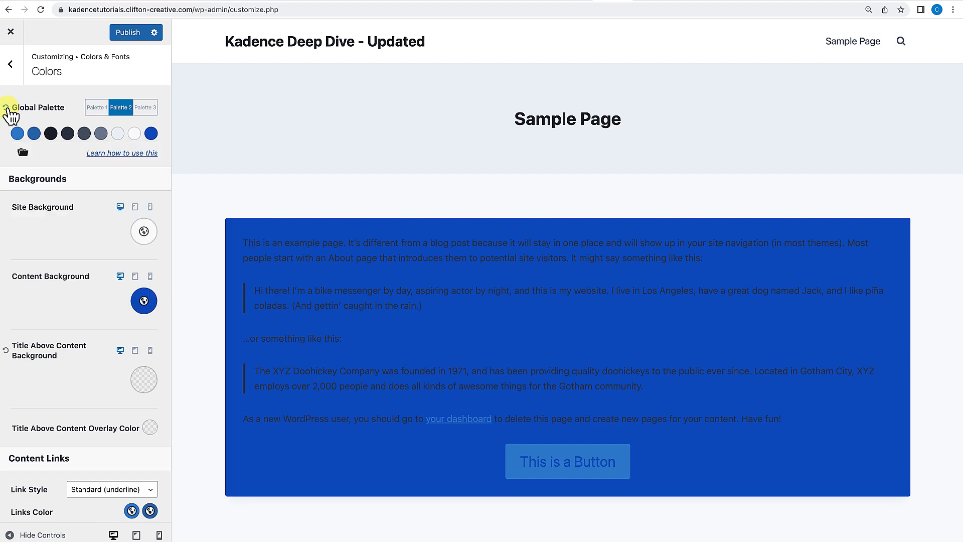
Try setting the Title Above Content Overlay Color to D80F0F, then reset it.
scroll(104, 281, down, 1)
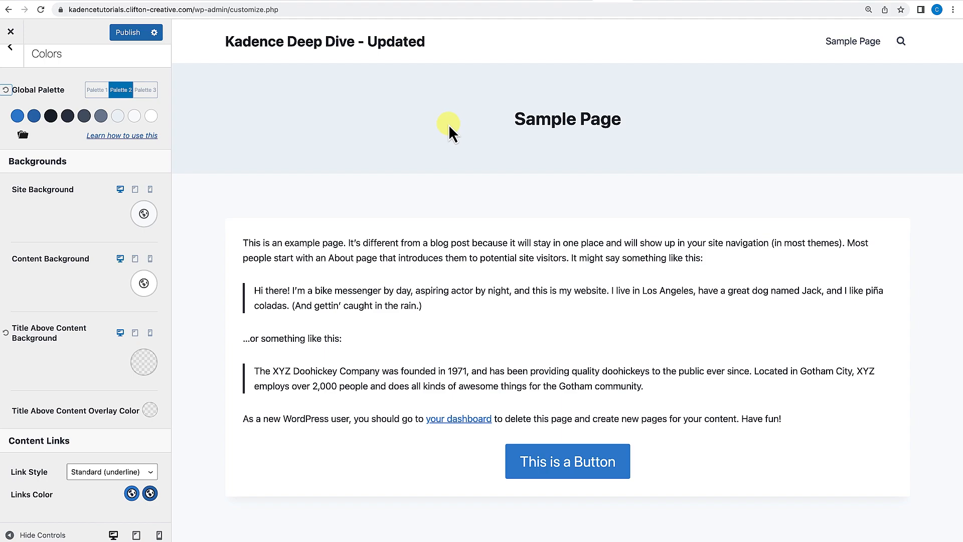
click(148, 412)
drag(82, 286, 146, 260)
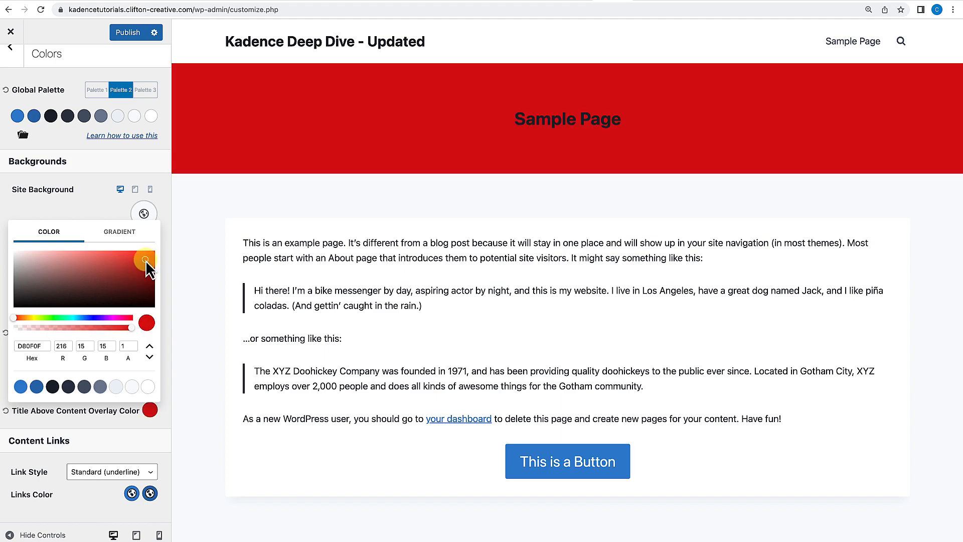
click(106, 429)
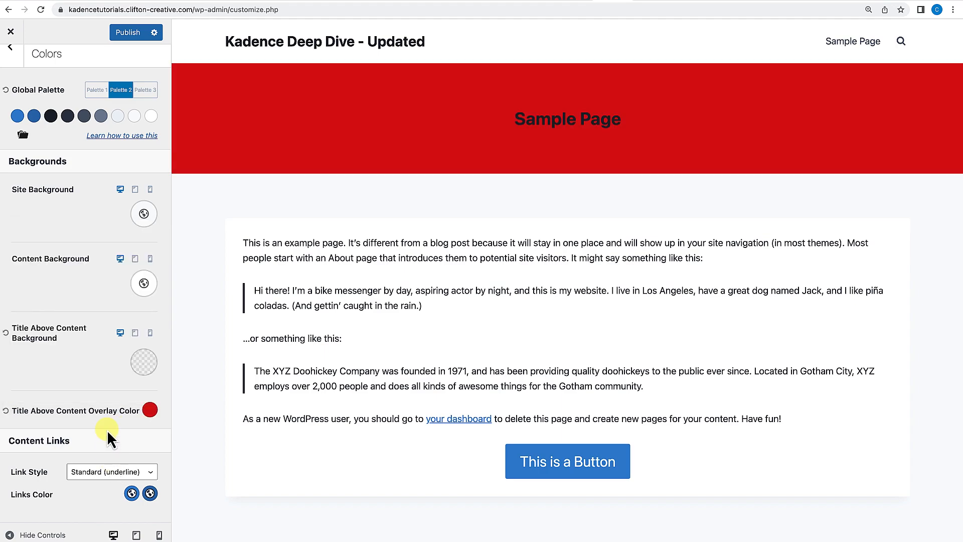
click(6, 410)
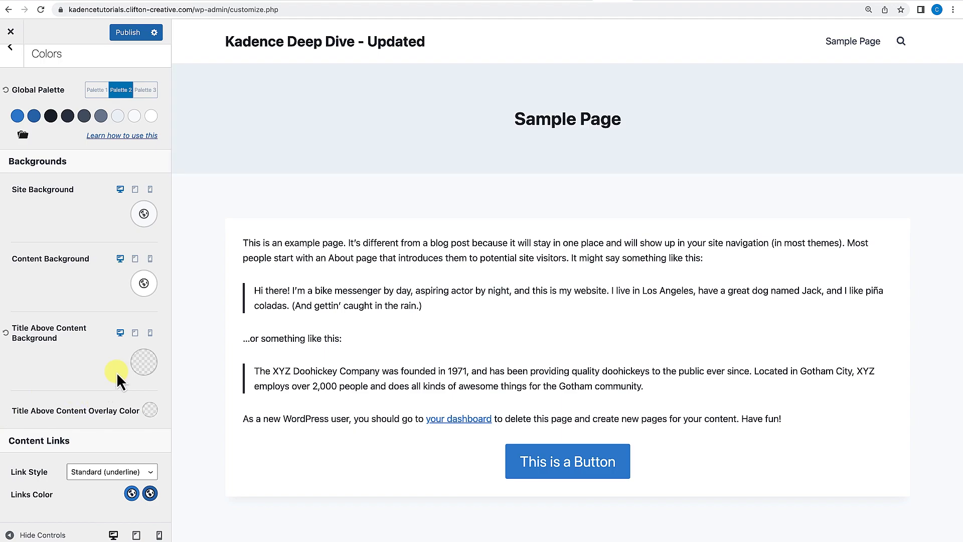
click(144, 363)
click(101, 371)
click(144, 216)
click(143, 213)
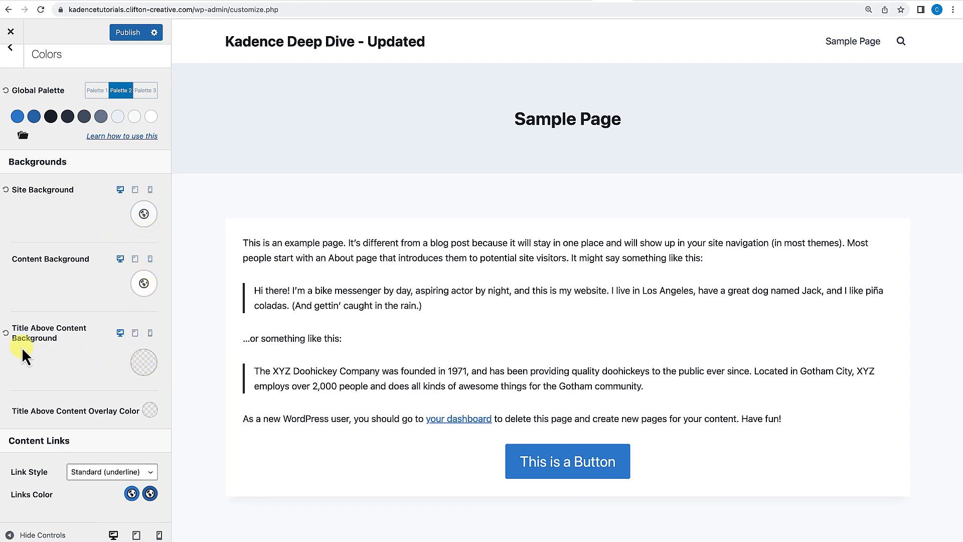
Try a gradient for the Title Above Content Background and view its image background options.
click(144, 363)
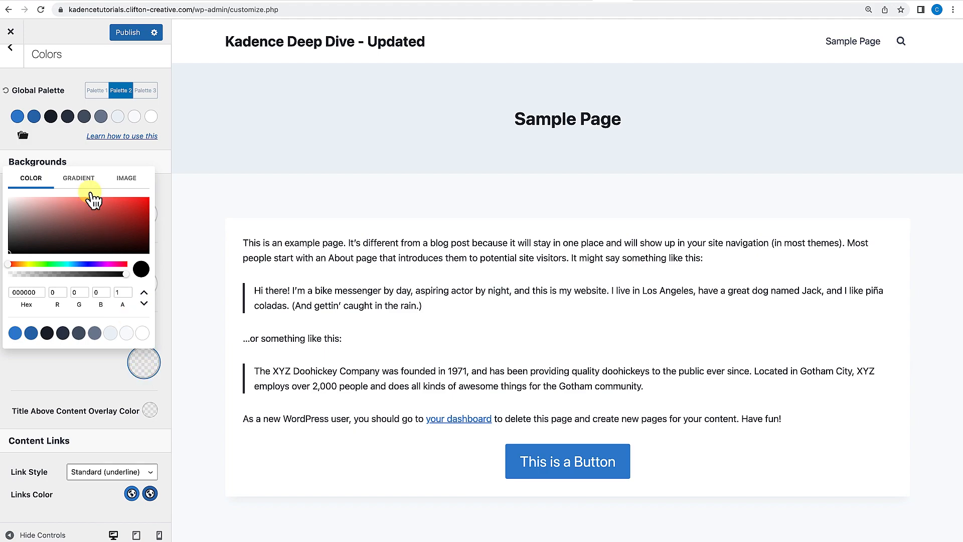
click(81, 179)
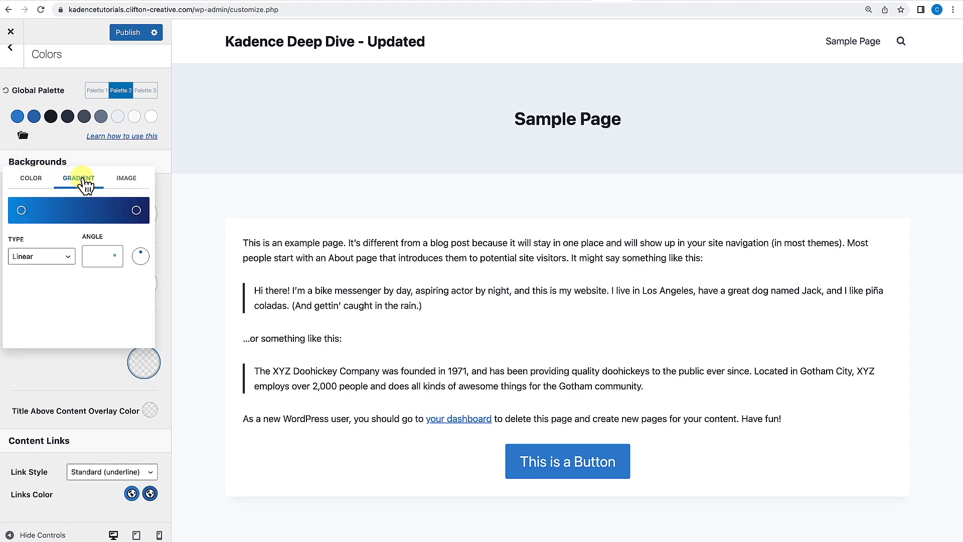
click(29, 211)
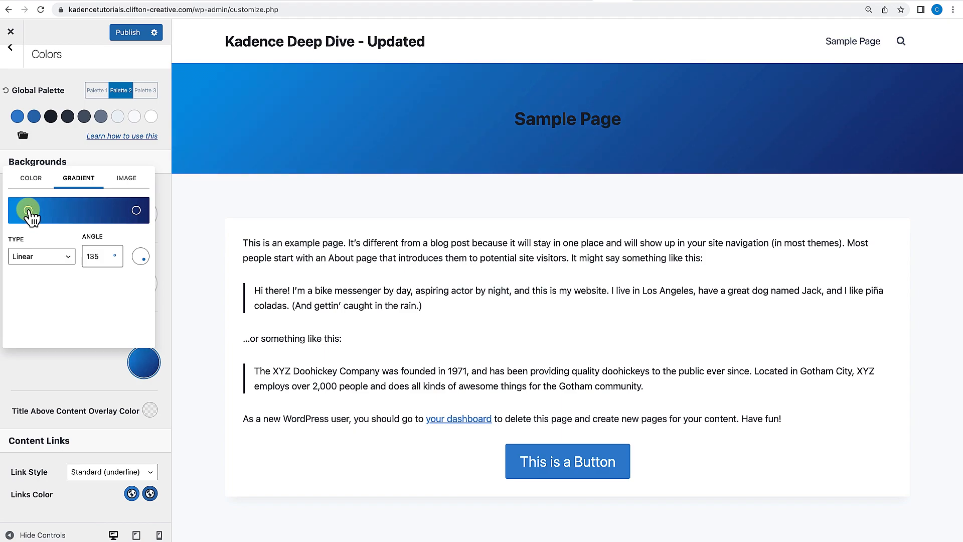
click(131, 180)
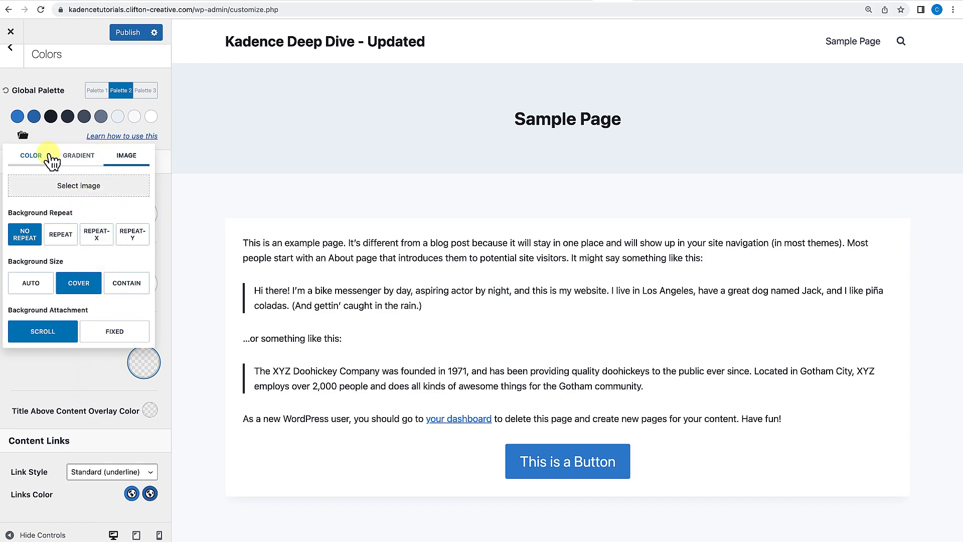
click(80, 372)
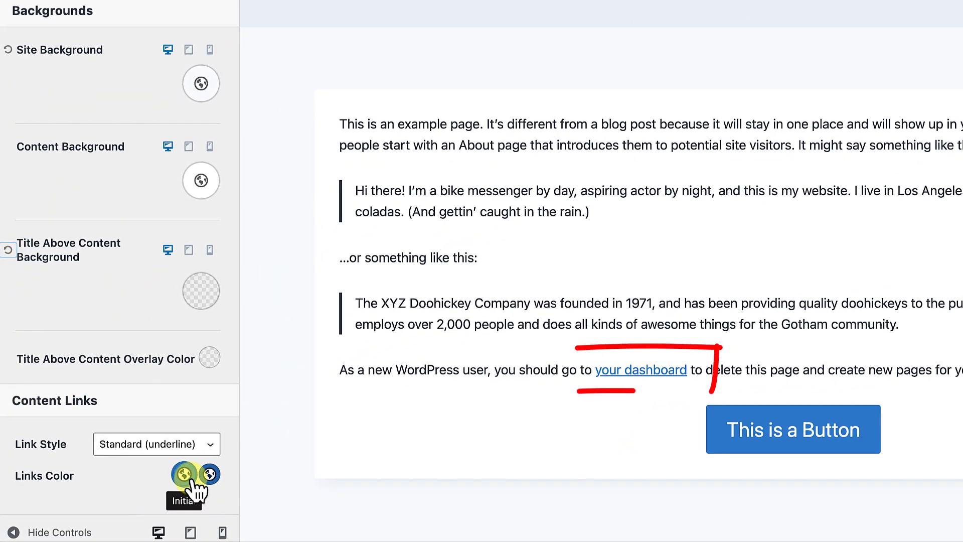
Try setting the links color to BA0D5B.
click(193, 481)
click(173, 346)
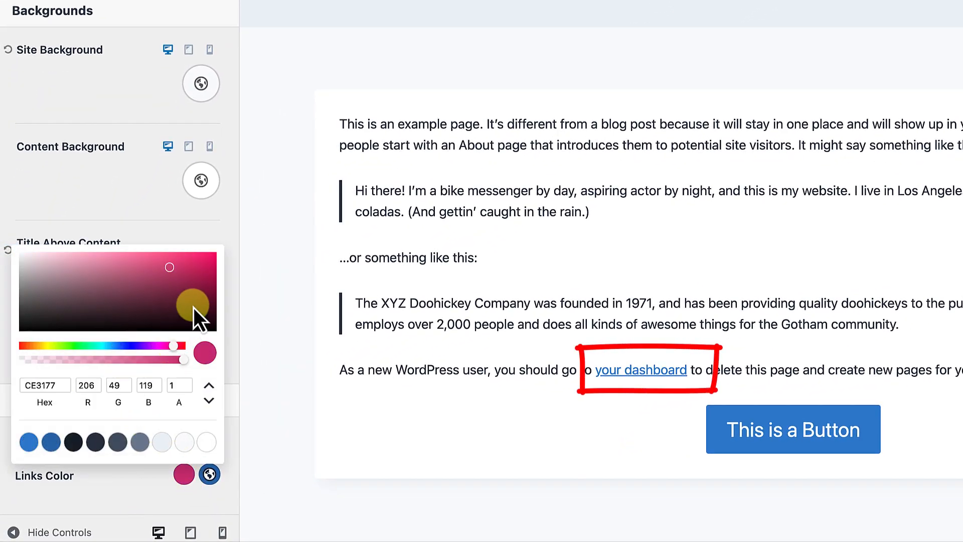
click(203, 273)
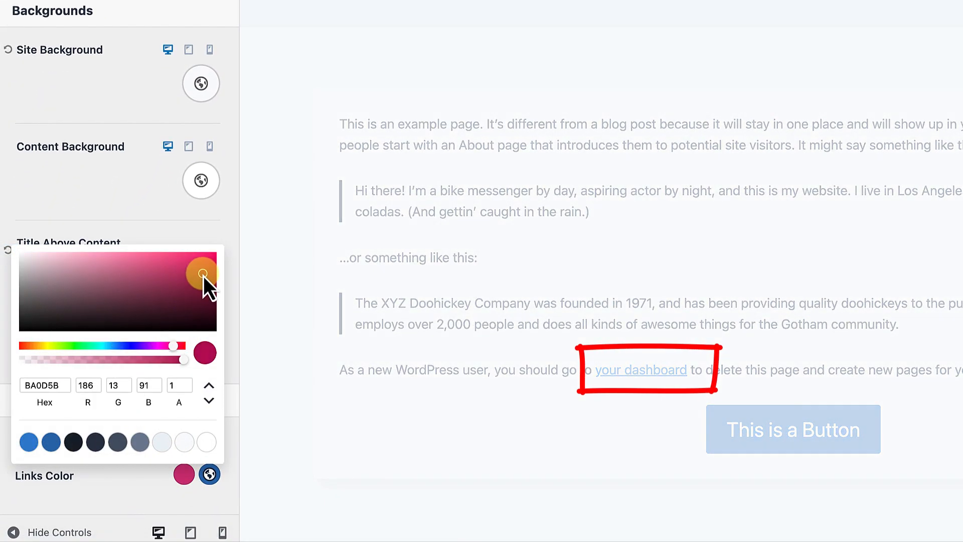
Set the link hover color to C25F07.
click(209, 474)
drag(45, 344, 32, 345)
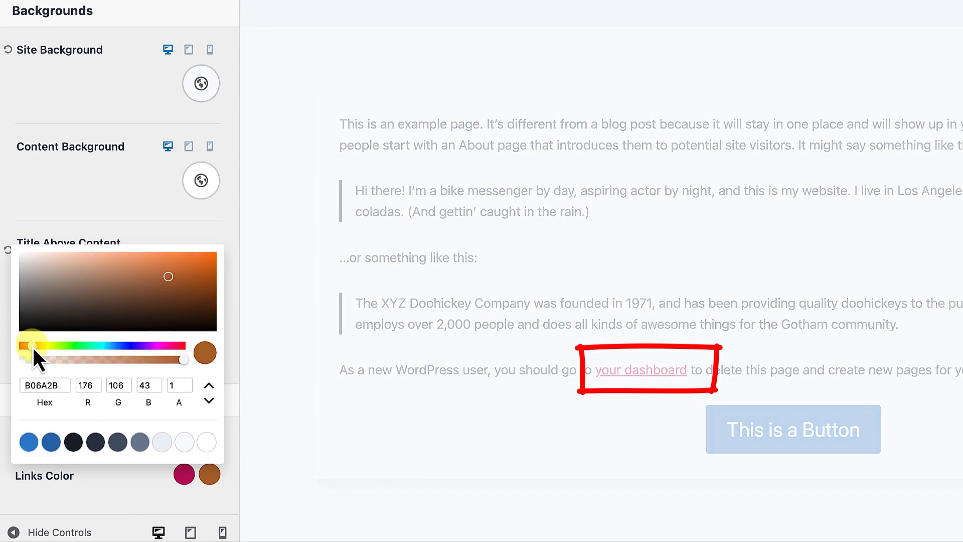
click(209, 274)
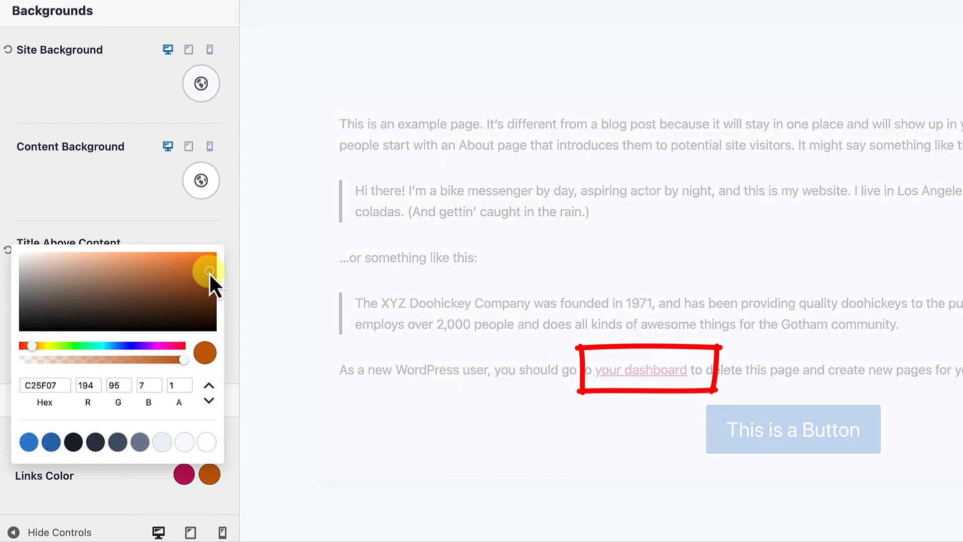
click(170, 236)
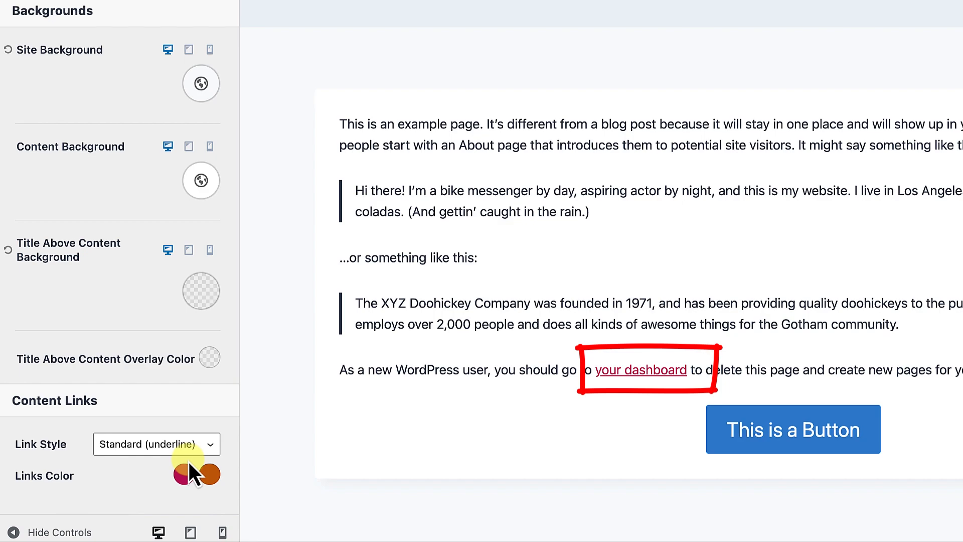
Set the links color back to the first global palette color.
click(192, 474)
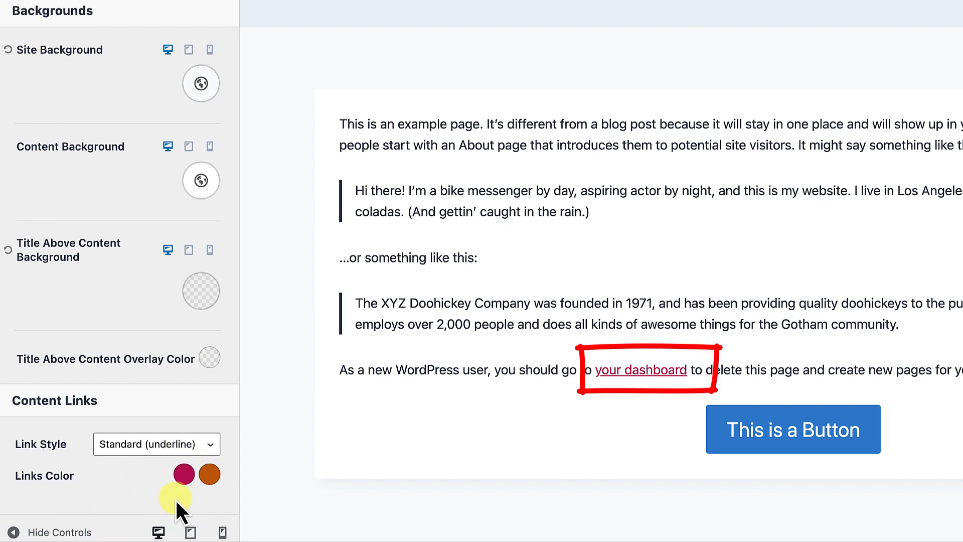
click(185, 474)
click(28, 442)
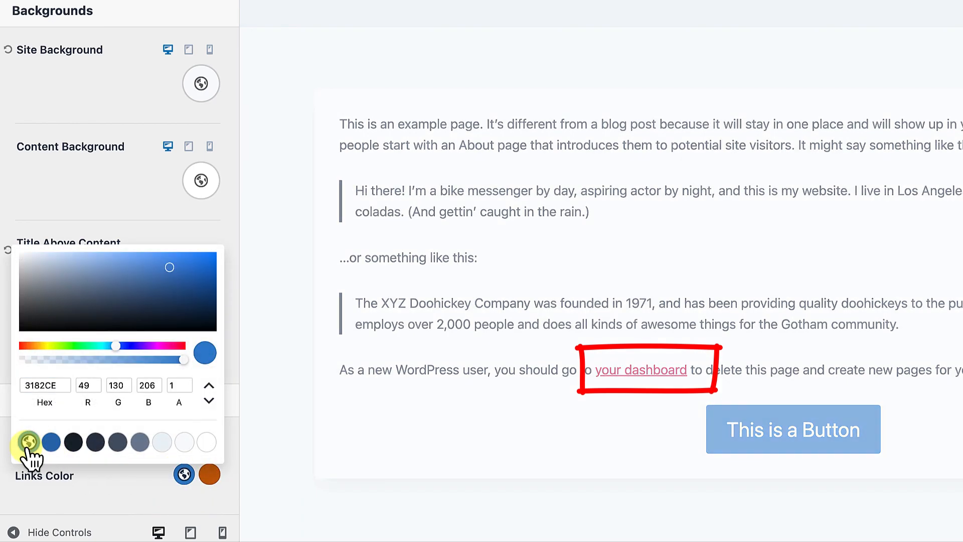
Set the link hover color to the second global palette color.
click(113, 496)
click(209, 474)
click(52, 444)
click(151, 492)
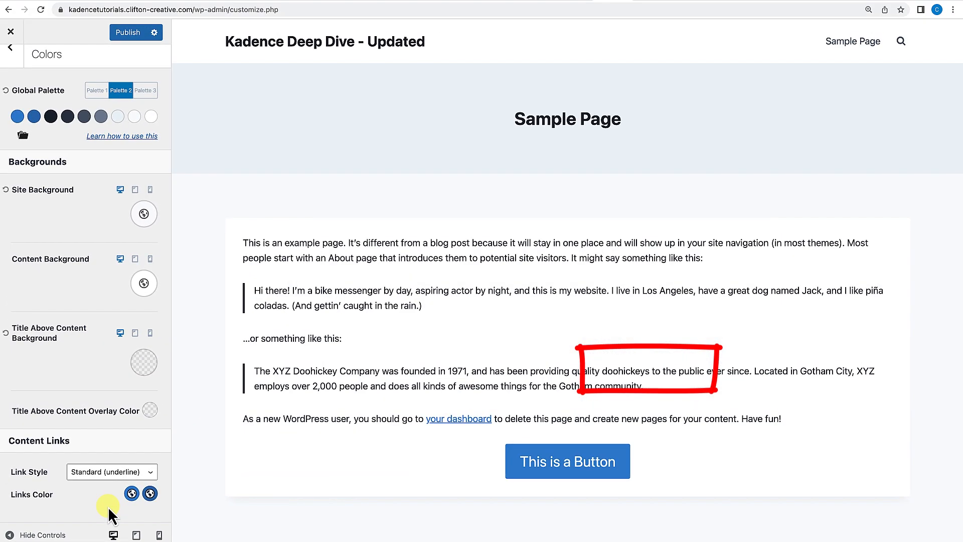
Open the Buttons settings and review their color, border, font, padding and shadow options.
scroll(94, 339, up, 1)
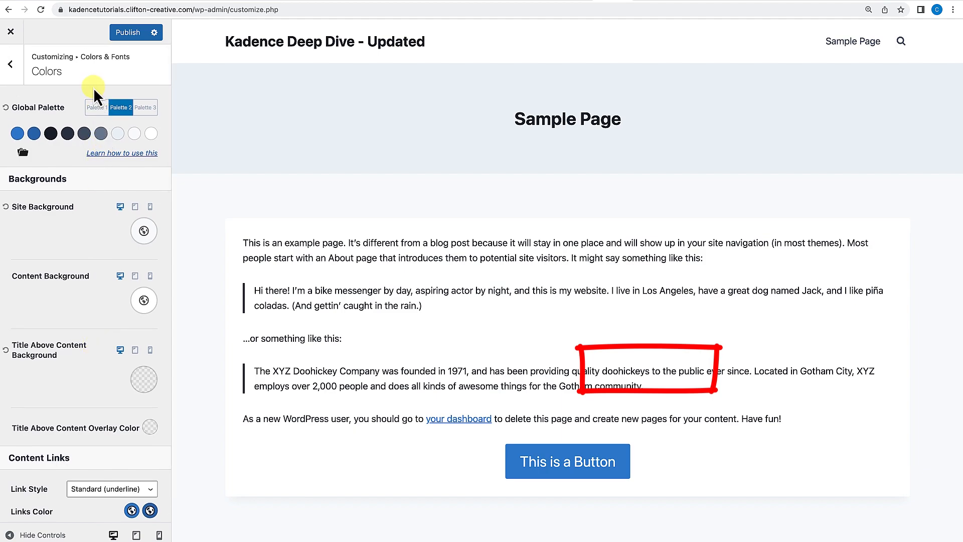
click(16, 72)
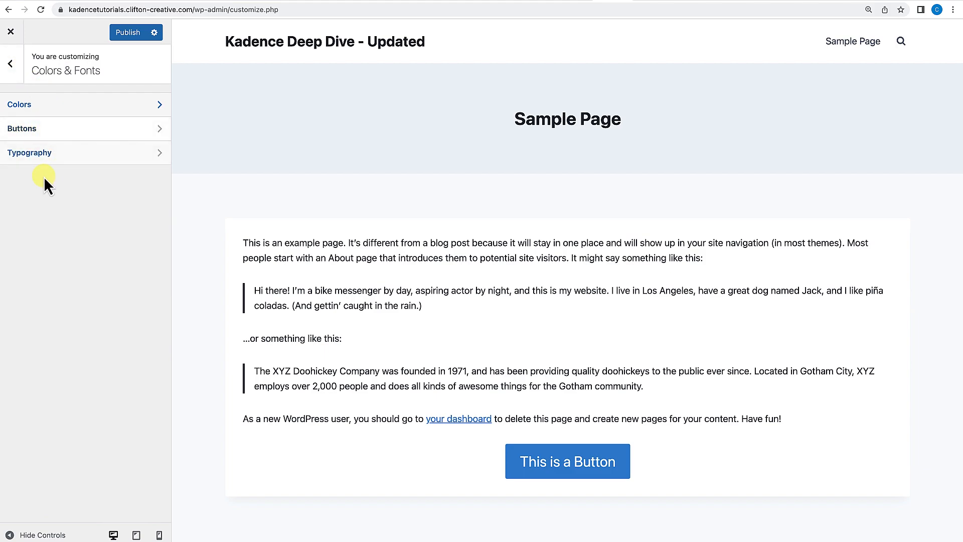
click(37, 129)
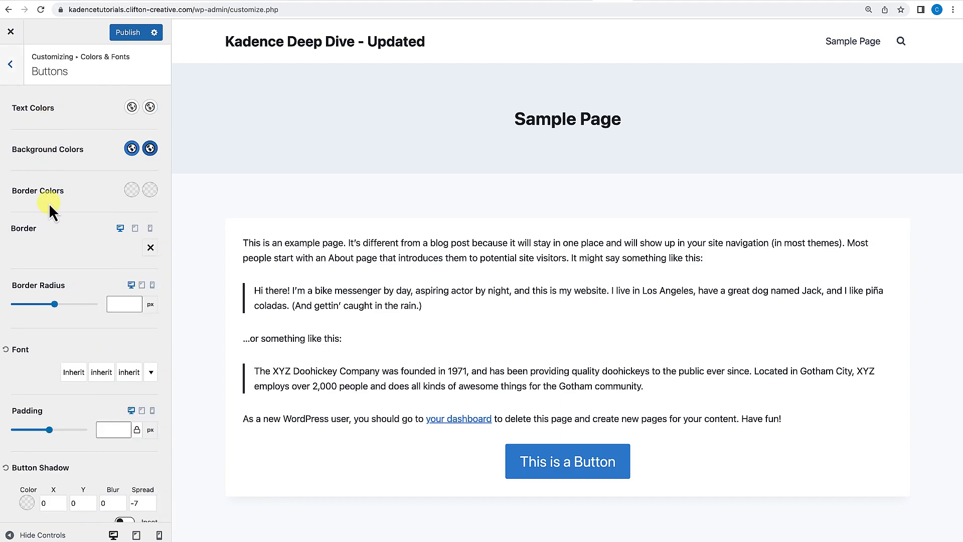
scroll(50, 203, down, 1)
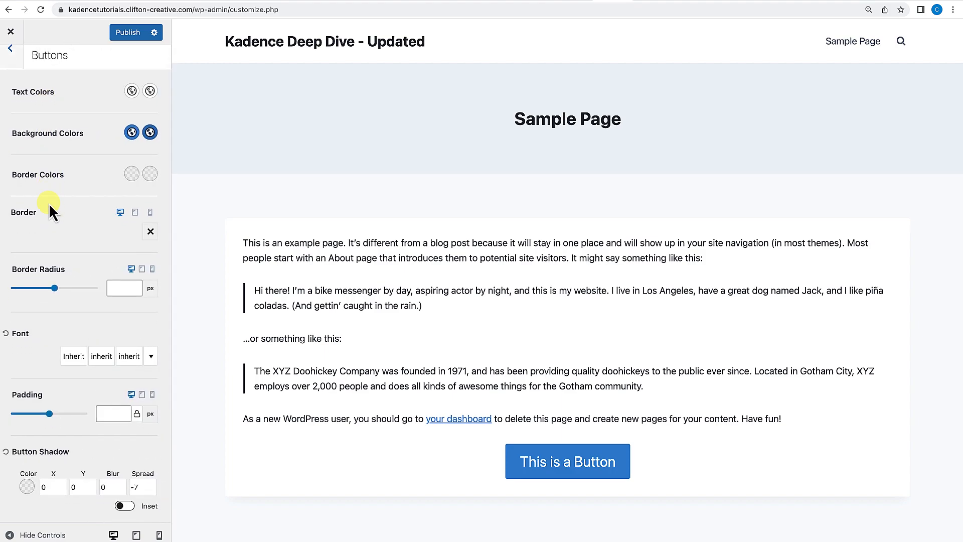
scroll(71, 220, down, 5)
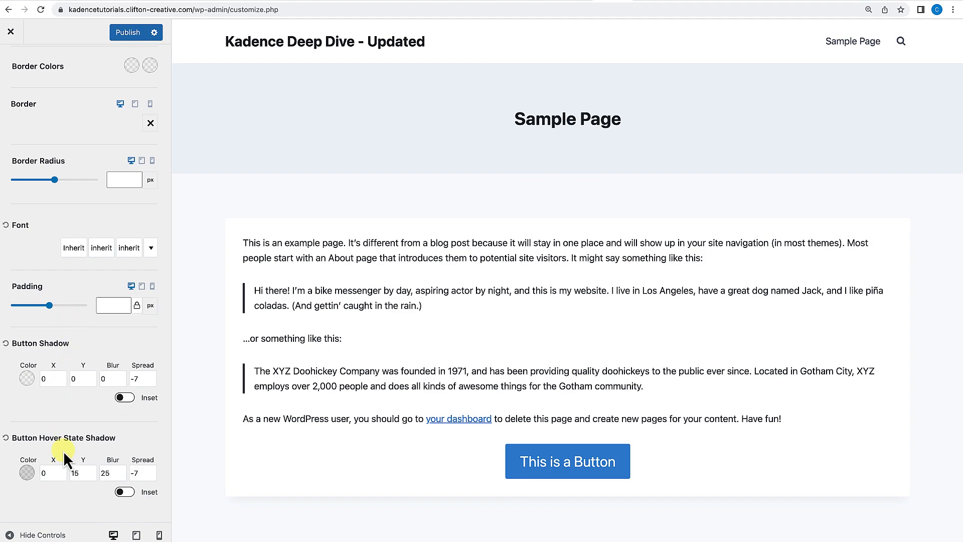
scroll(98, 453, up, 5)
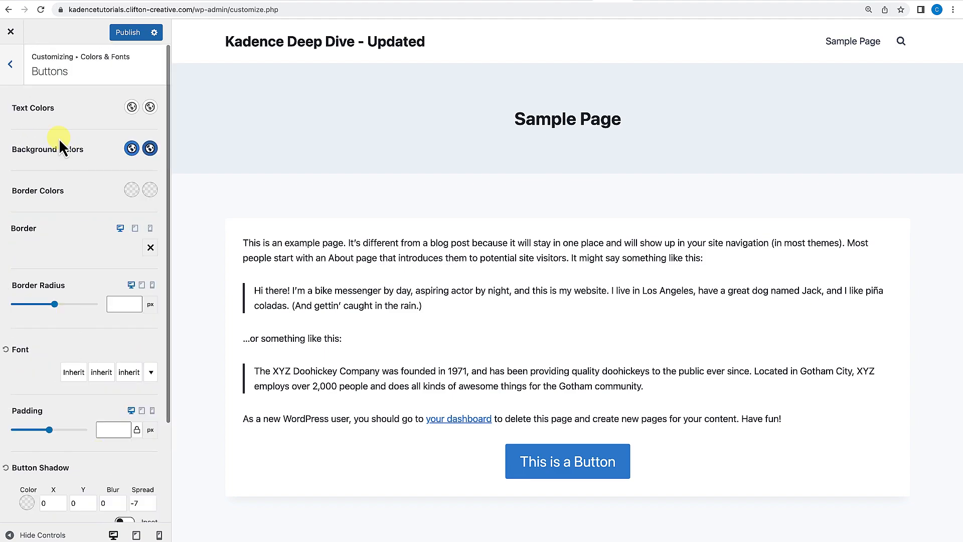
click(11, 65)
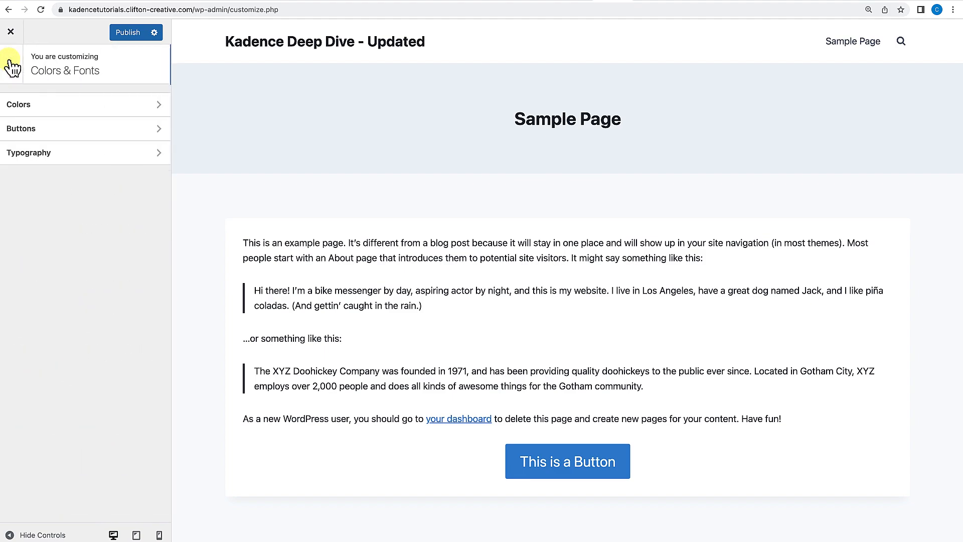
Try the Oswald & Open Sans font pairing in Typography, then reset the base and heading fonts.
click(51, 156)
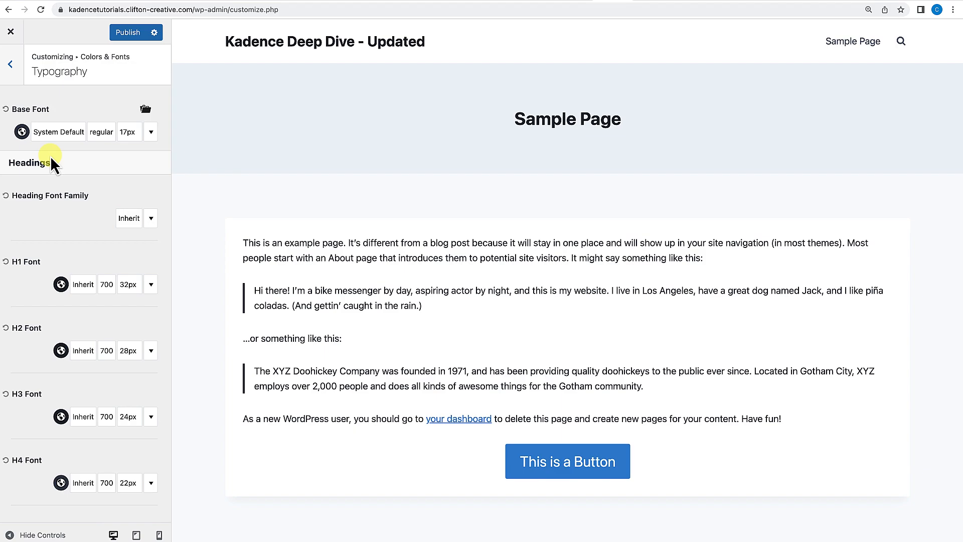
click(146, 110)
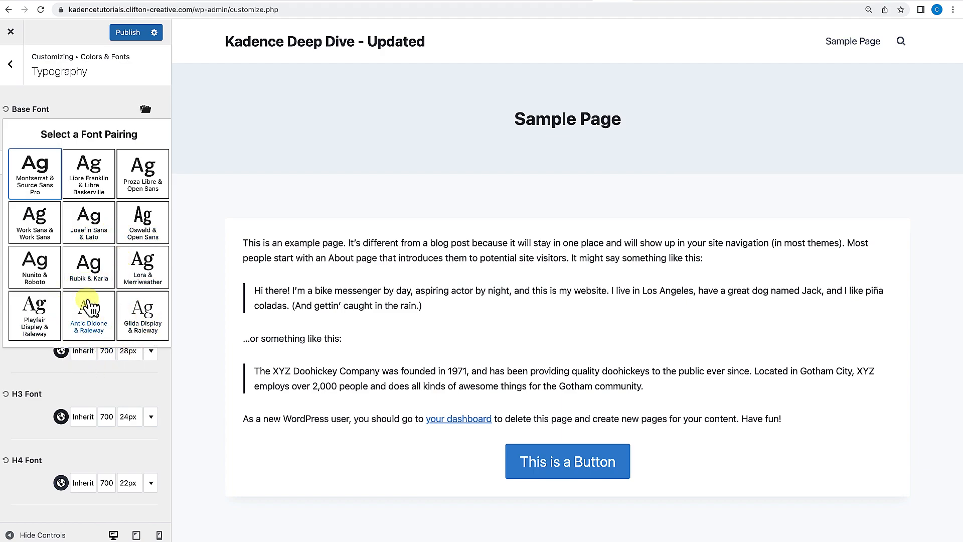
click(138, 228)
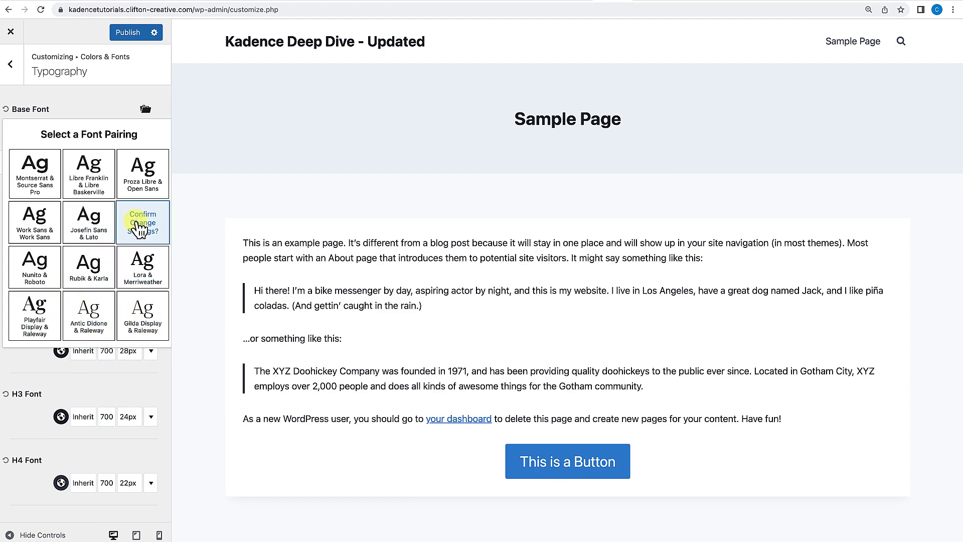
click(139, 228)
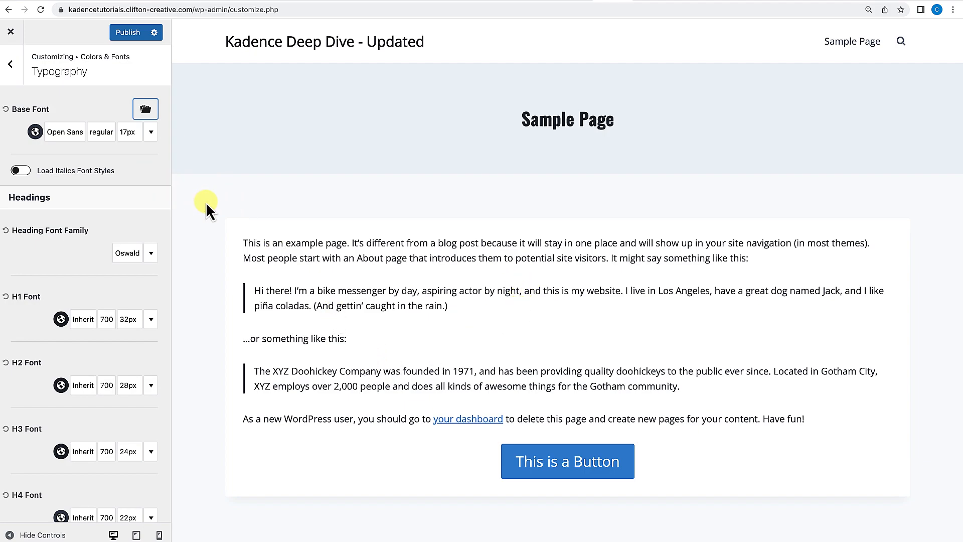
click(6, 109)
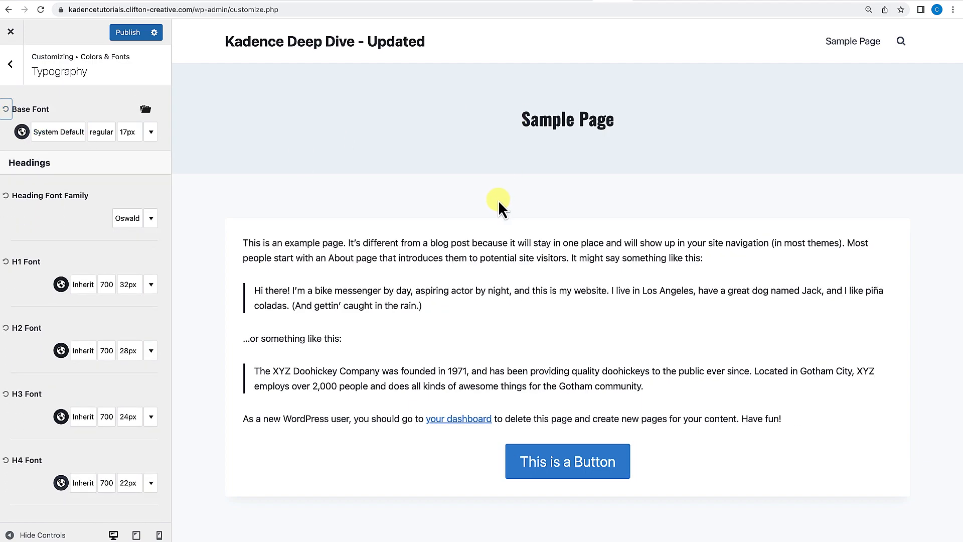
click(5, 196)
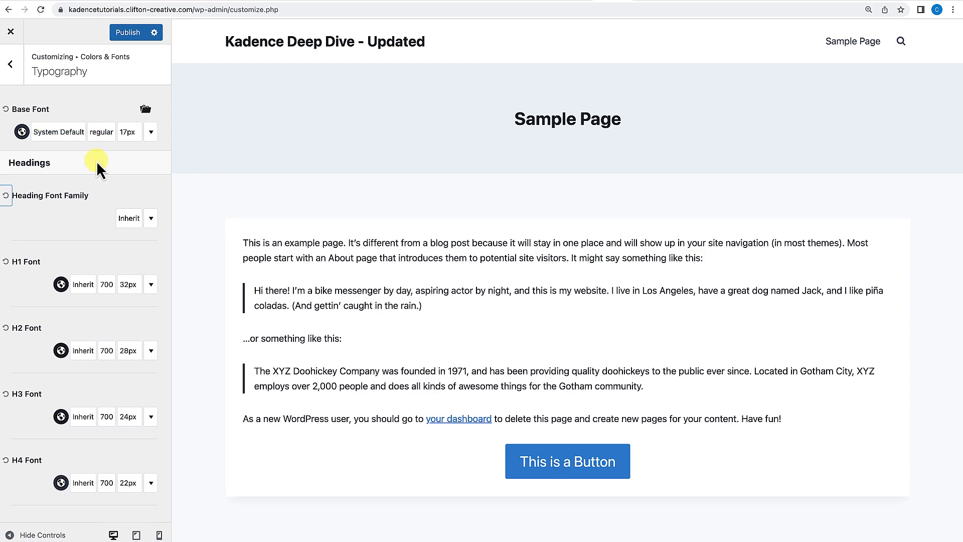
Set the base font to Poppins.
click(63, 134)
click(58, 180)
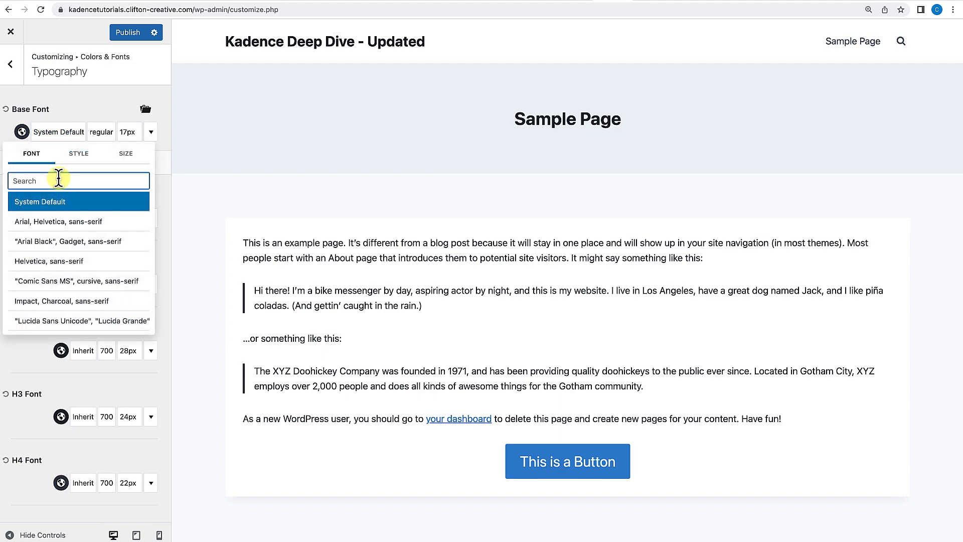
text(Poppins)
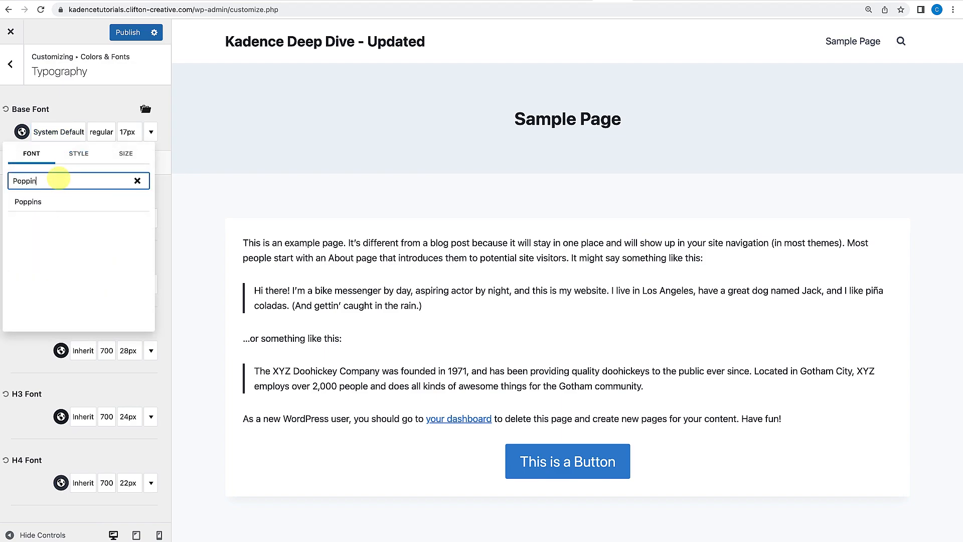
key(Return)
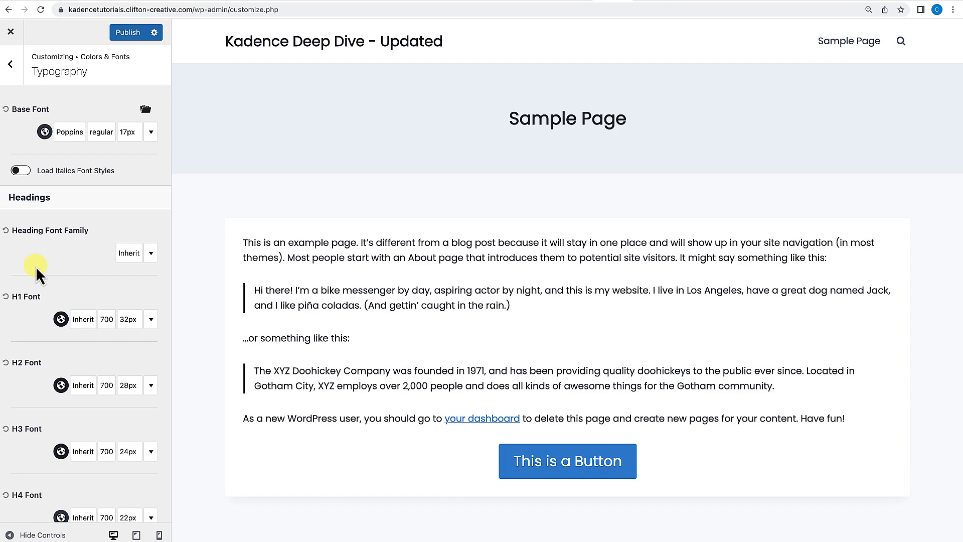
Set the heading font family to Playfair Display.
click(128, 253)
click(54, 63)
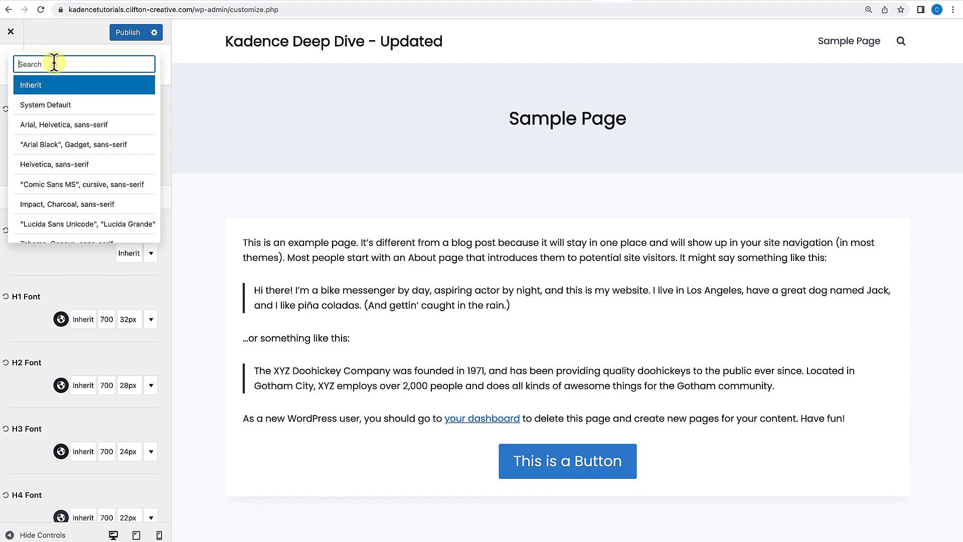
text(Pla)
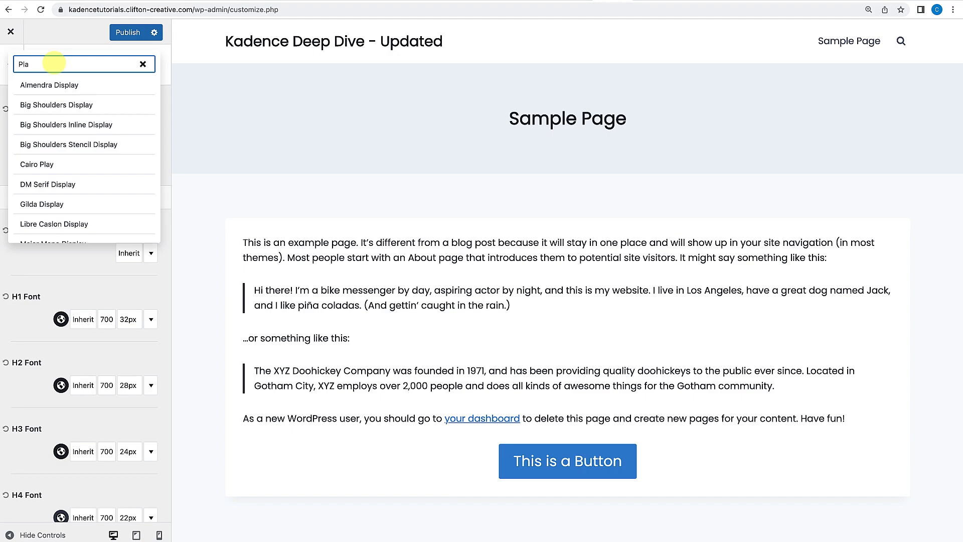
text(yfa)
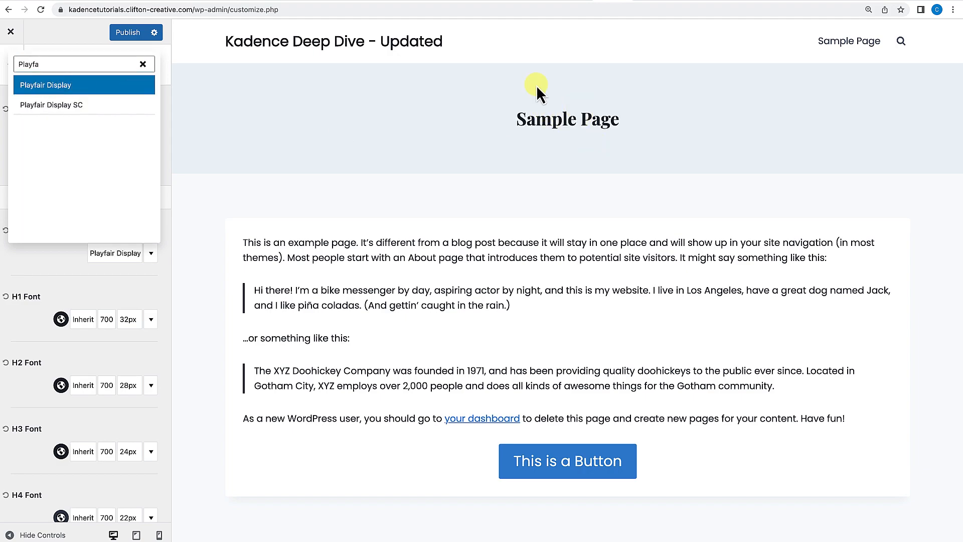
click(43, 265)
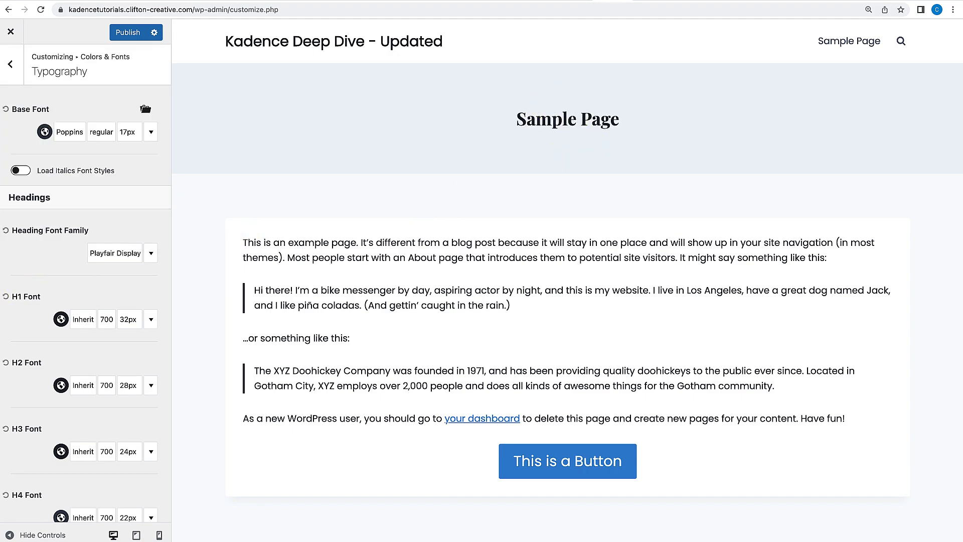
Review the H1 to H6 heading font settings.
scroll(58, 281, down, 2)
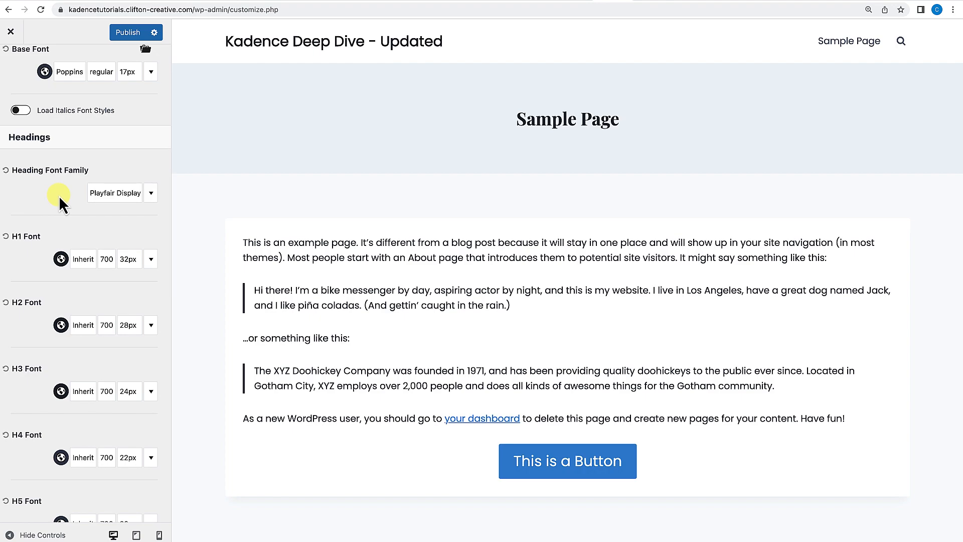
scroll(62, 272, down, 5)
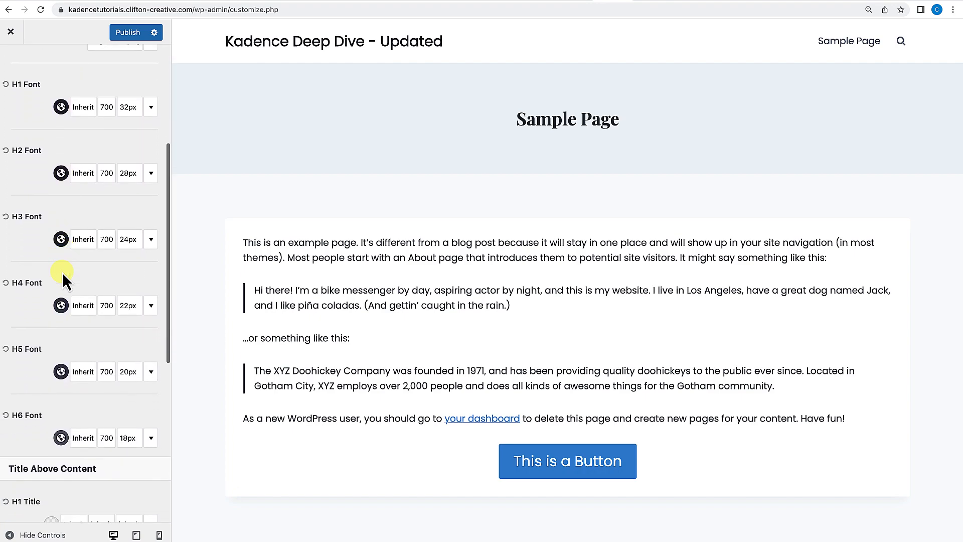
scroll(62, 272, up, 7)
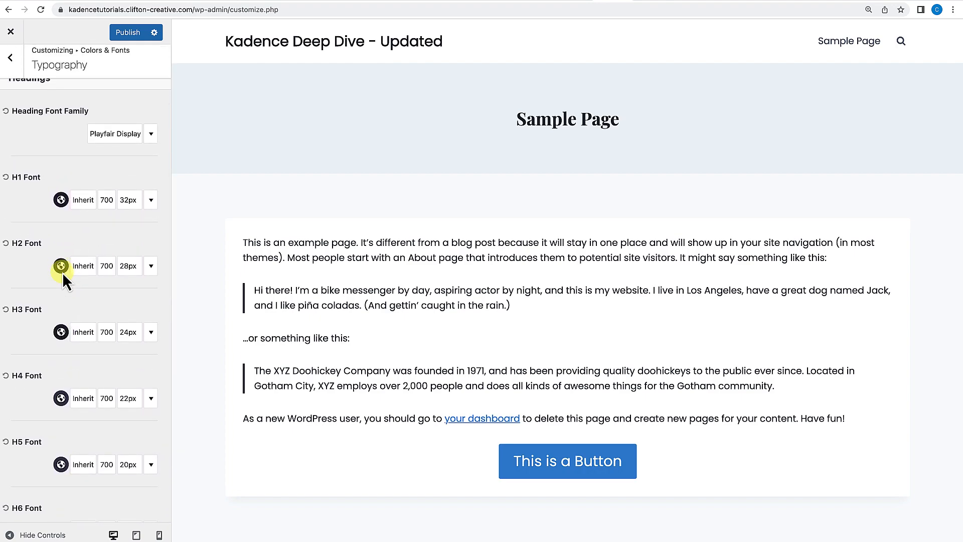
scroll(63, 272, up, 1)
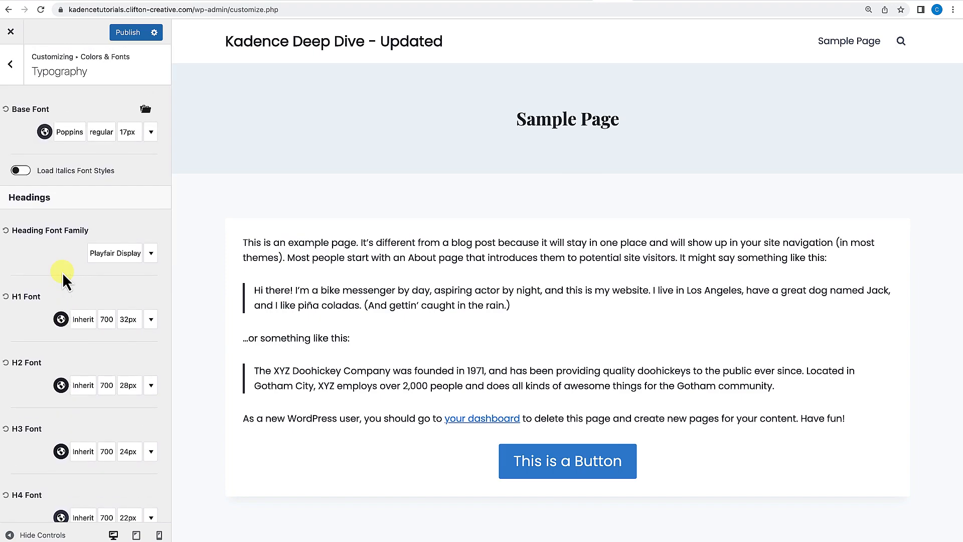
scroll(63, 273, down, 12)
scroll(62, 273, up, 12)
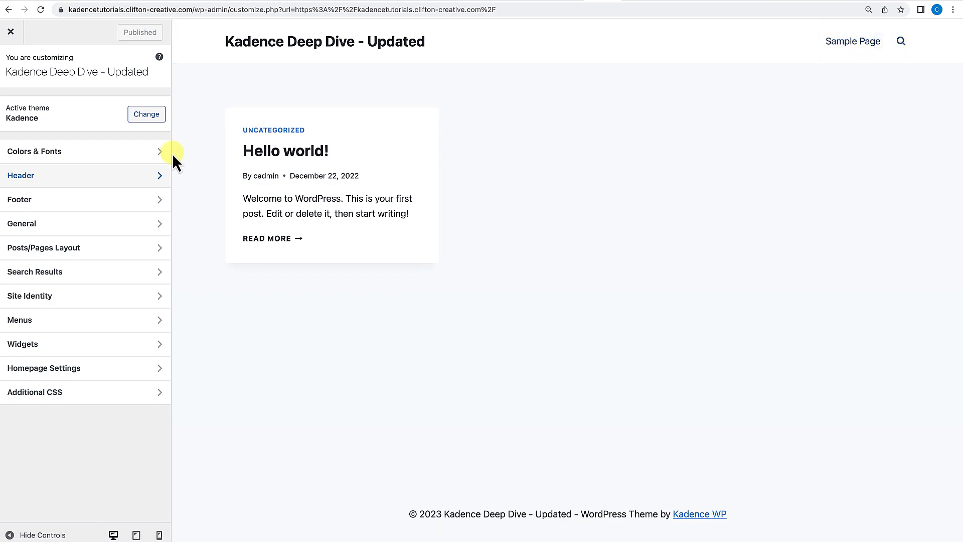
Try a red header background in the Header design settings, then reset it.
click(40, 182)
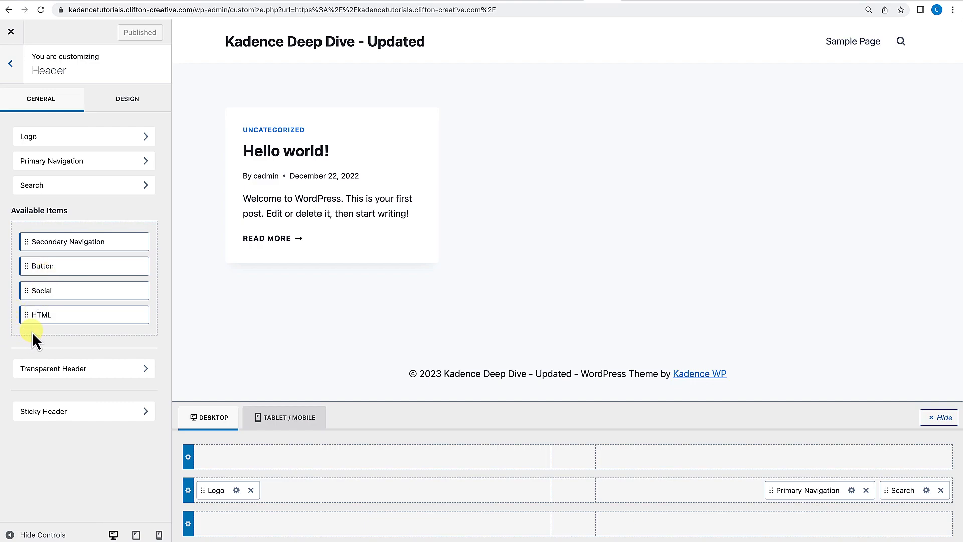
click(125, 104)
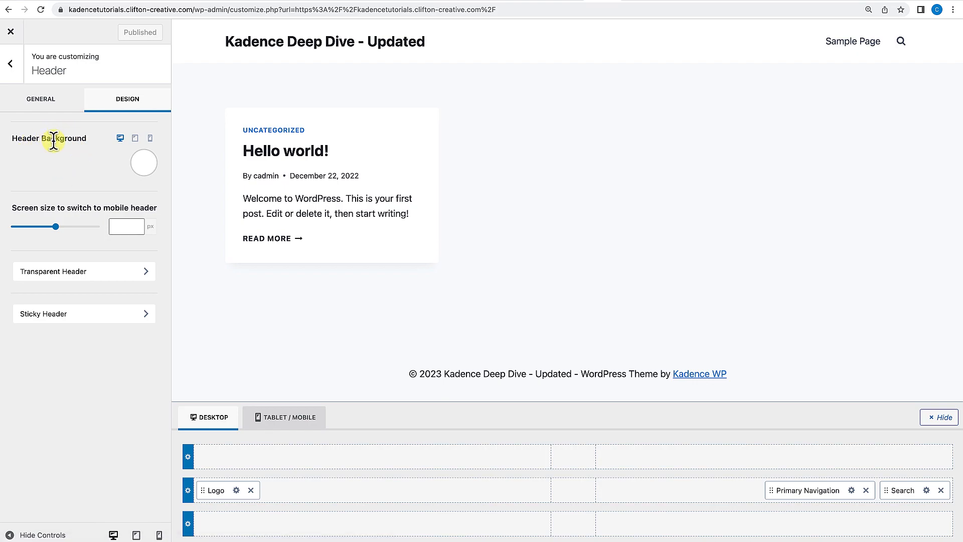
click(145, 165)
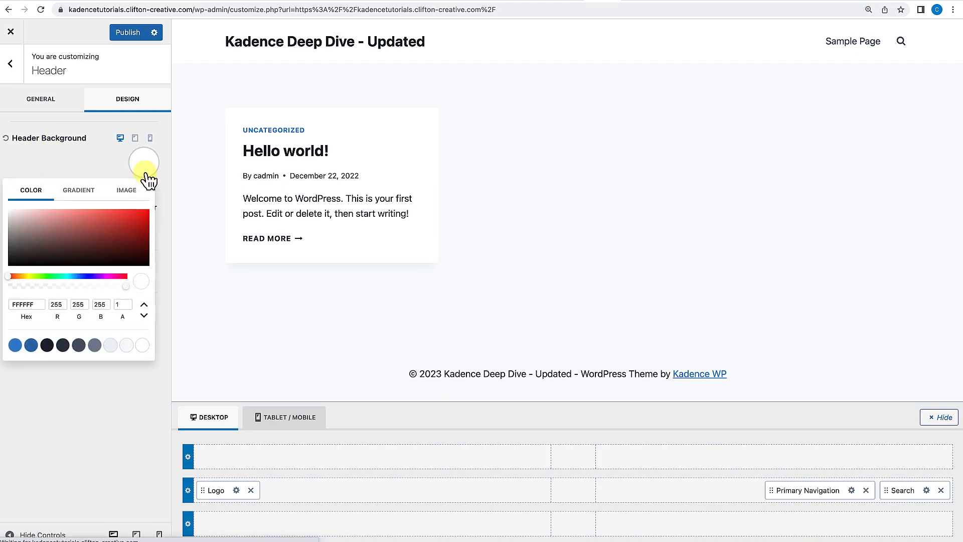
click(143, 216)
click(101, 159)
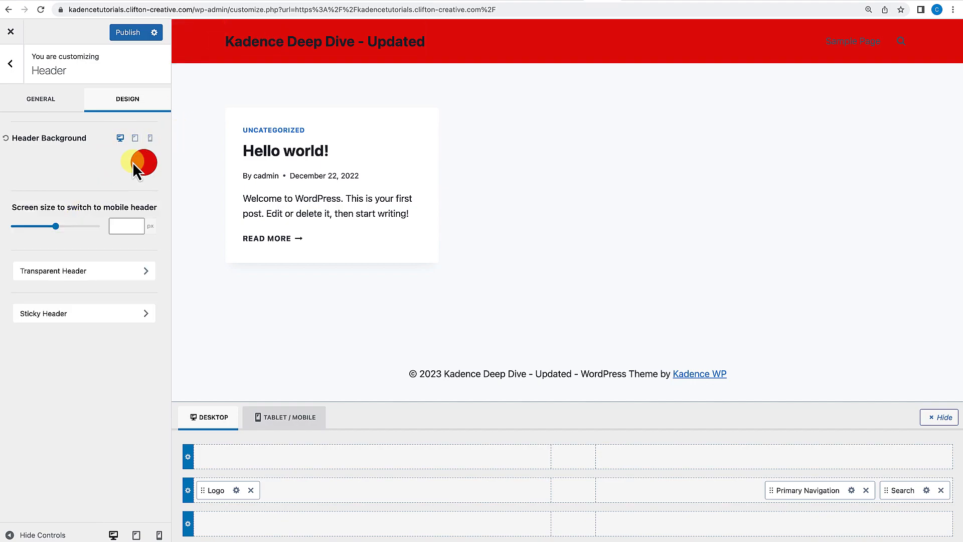
click(6, 137)
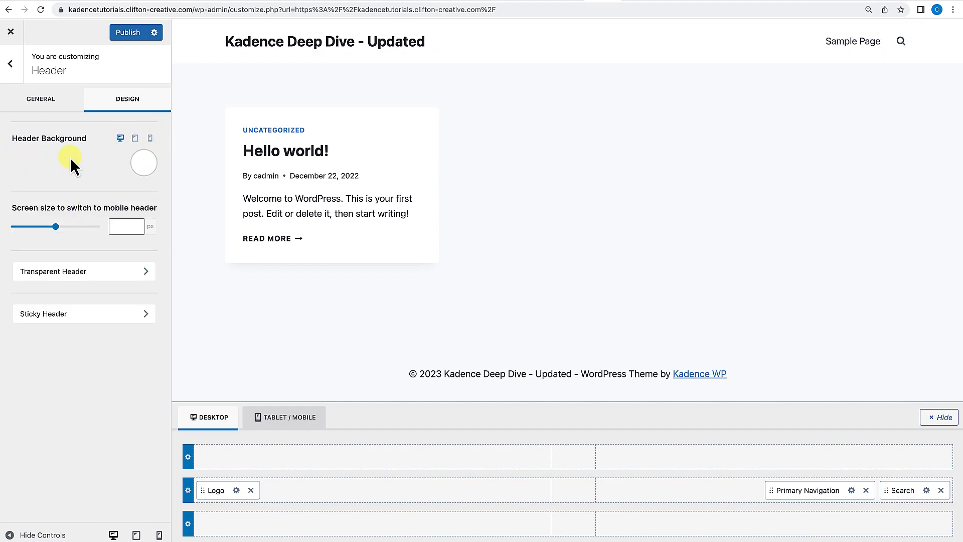
Set the tablet header background to red and the mobile header background to blue.
click(135, 140)
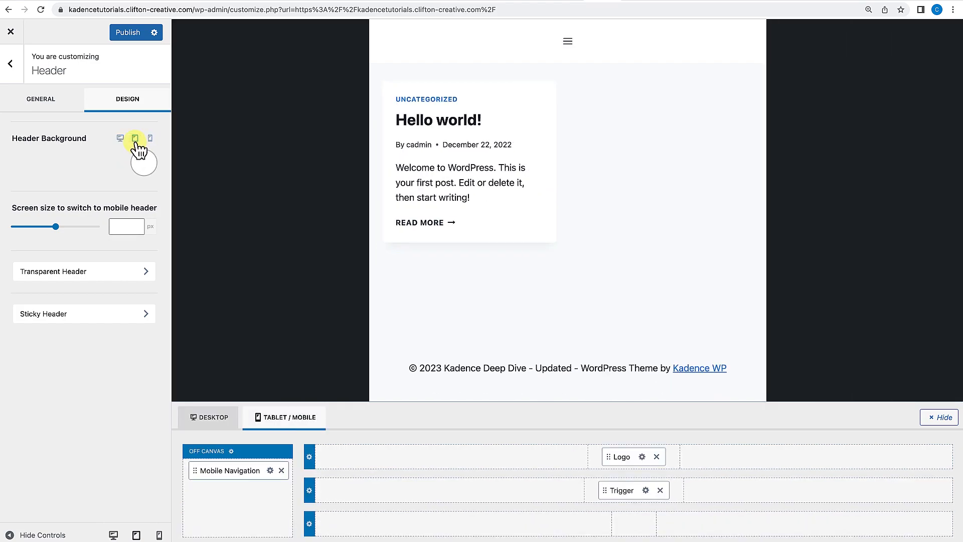
click(144, 161)
drag(131, 208, 143, 211)
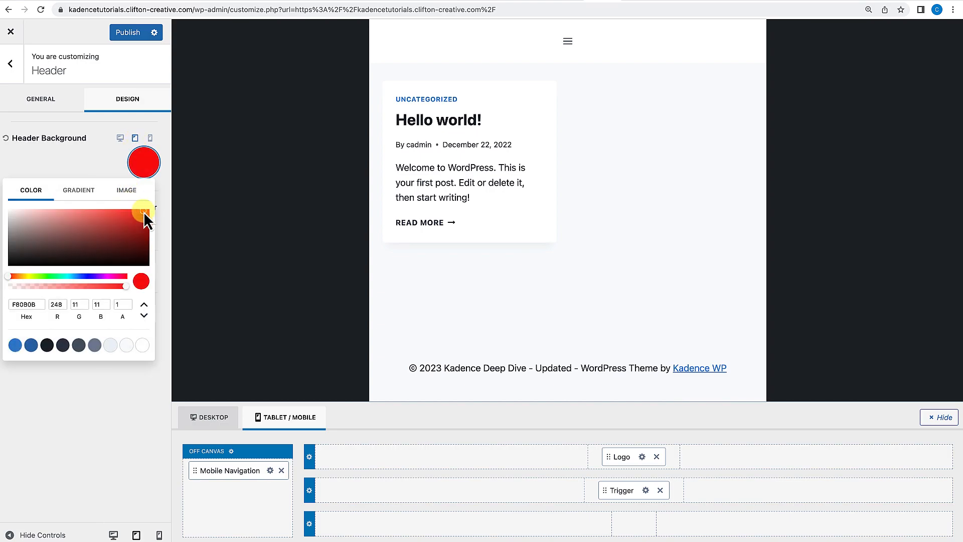
click(150, 138)
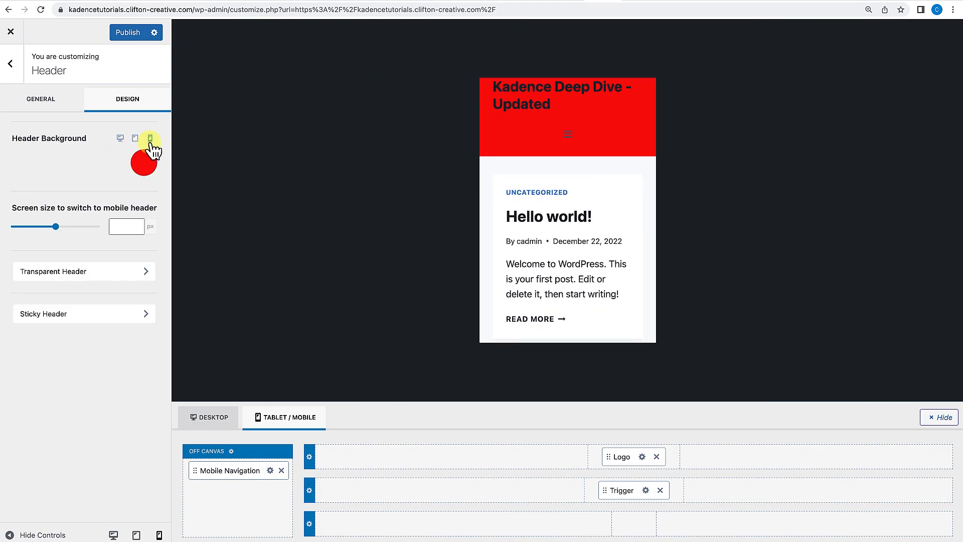
click(141, 167)
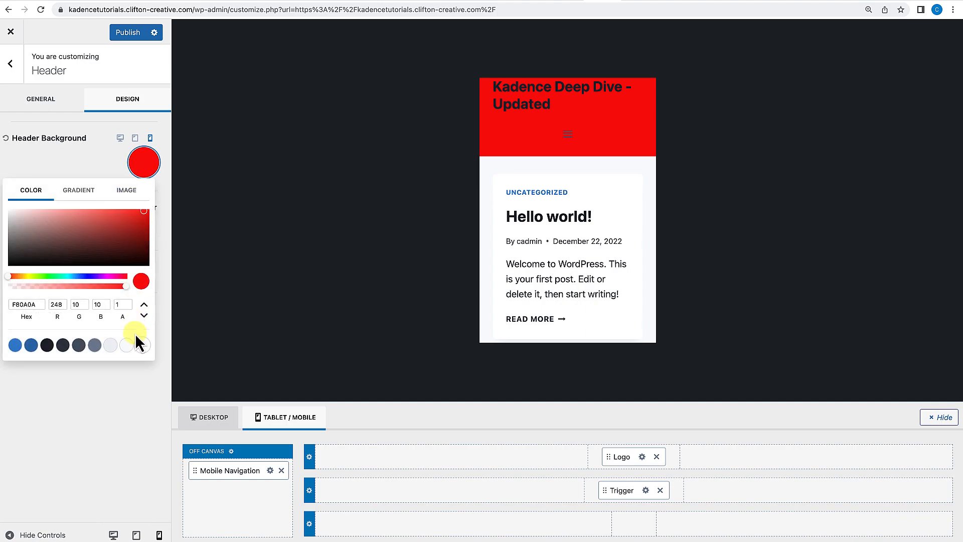
click(82, 277)
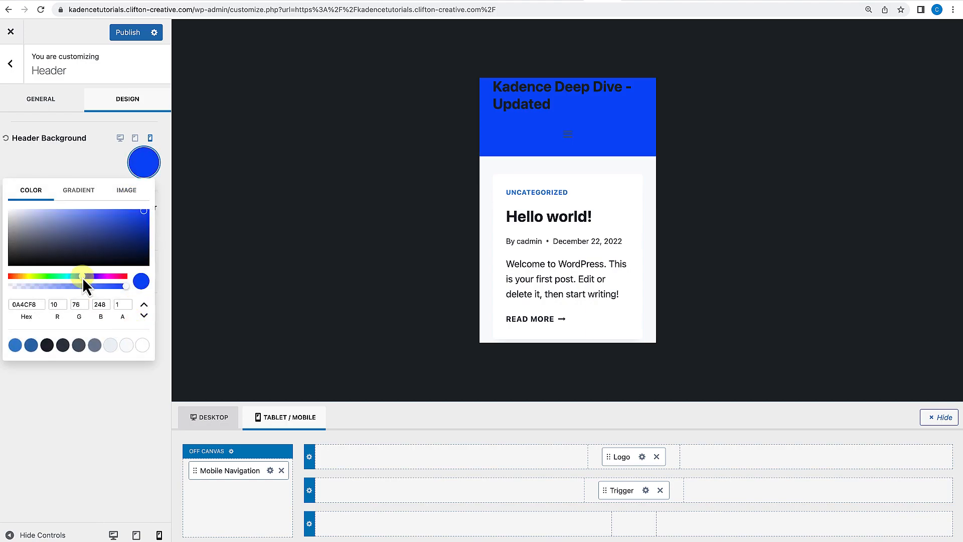
click(95, 163)
Switch between desktop, tablet and mobile previews to compare the header background per device.
click(122, 140)
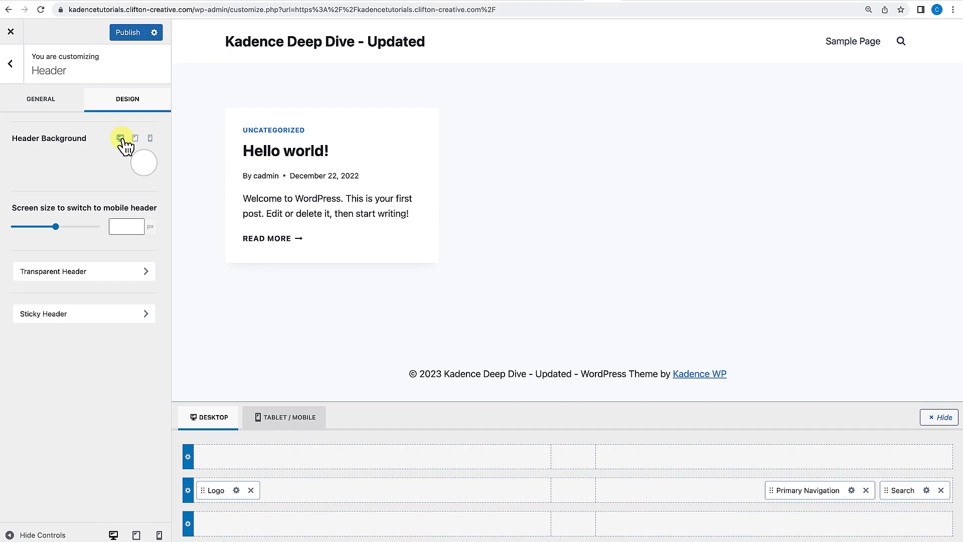
click(134, 140)
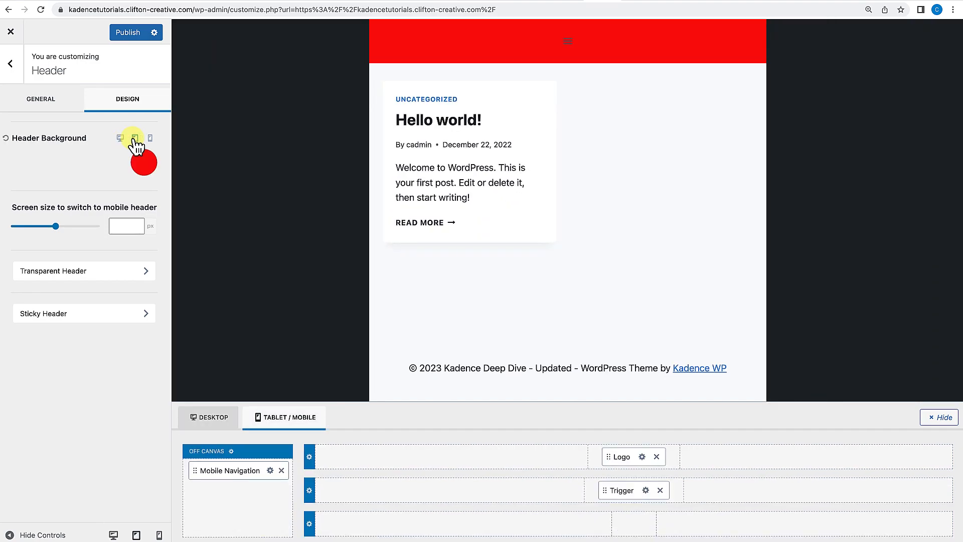
click(149, 140)
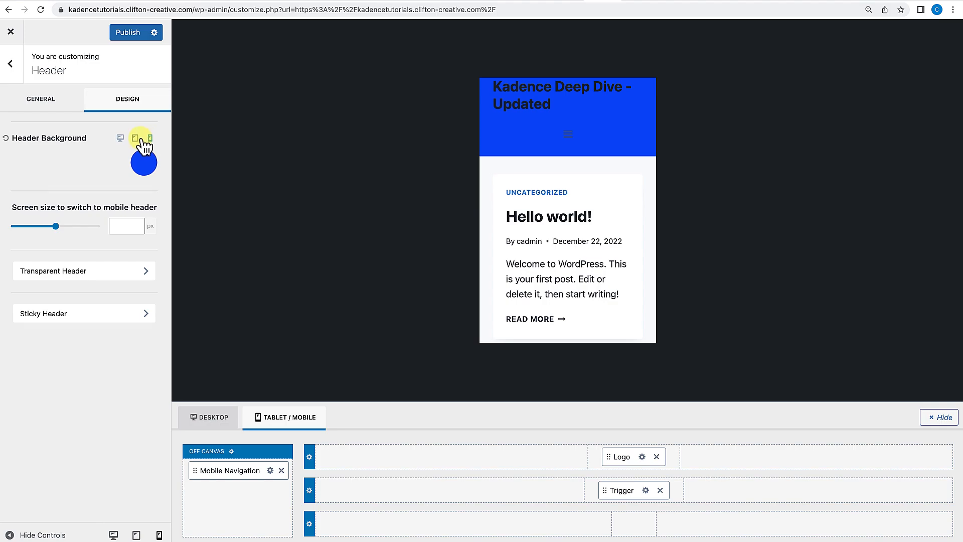
click(135, 140)
click(121, 139)
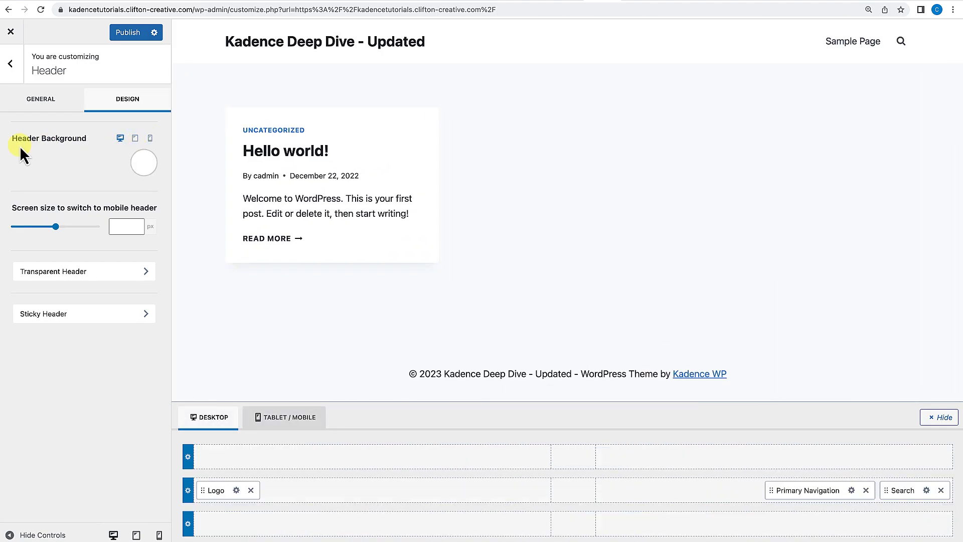
click(135, 140)
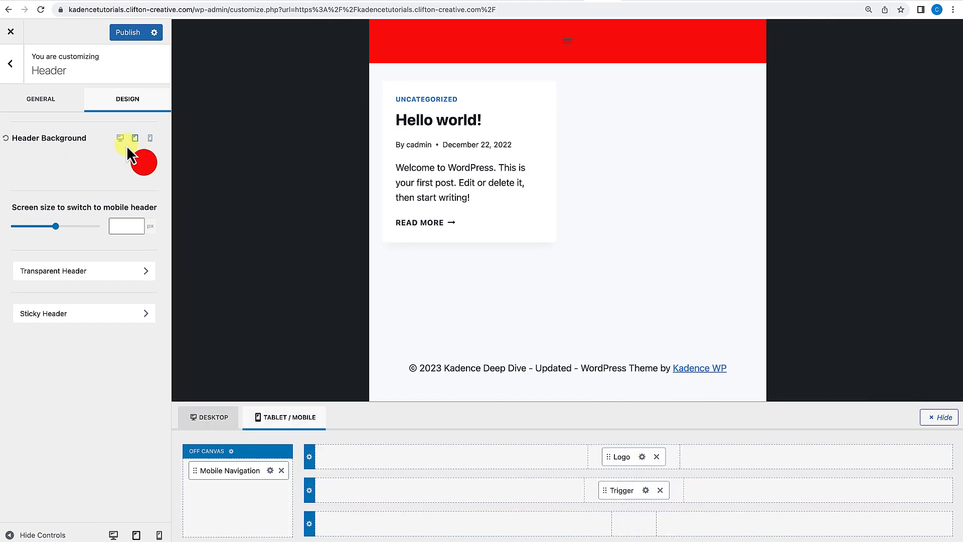
click(150, 139)
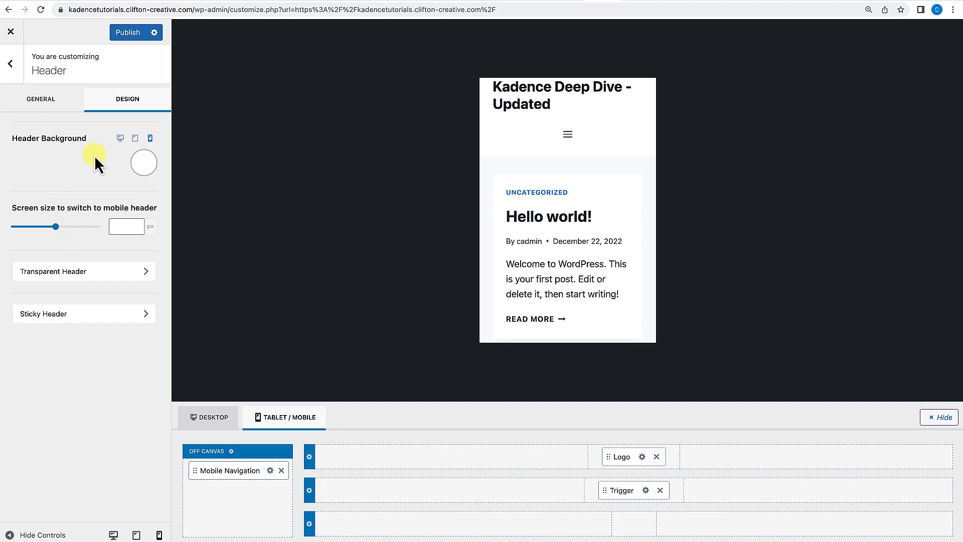
Add a Button to the center of the header's top row and Social icons to the center of the bottom row.
click(76, 111)
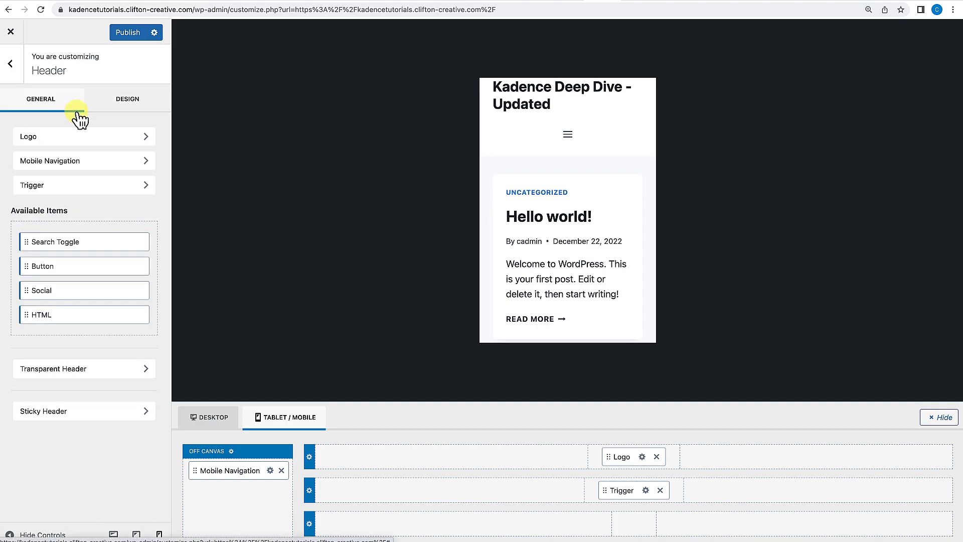
click(116, 107)
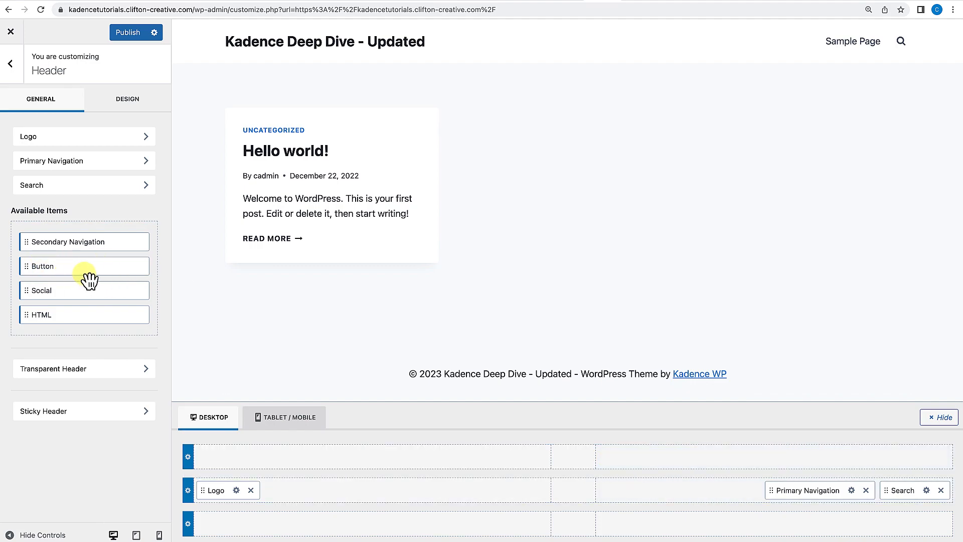
drag(30, 270, 551, 468)
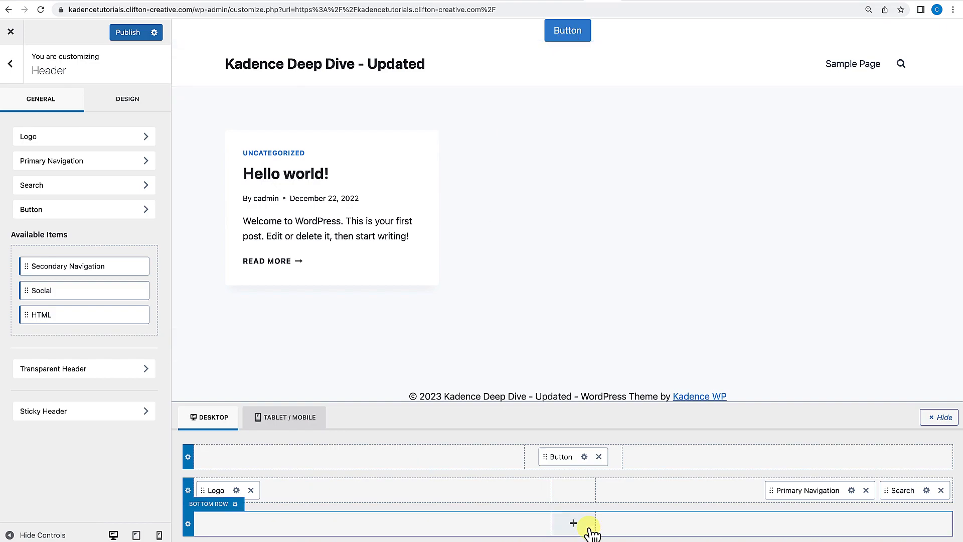
drag(37, 295, 565, 533)
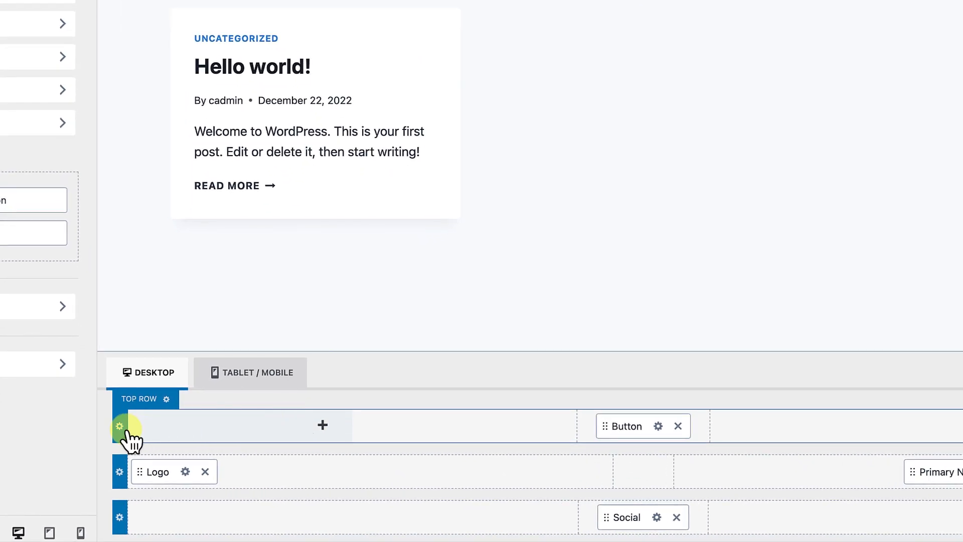
Open the top row's layout and design settings, then return to the header's general items.
click(120, 426)
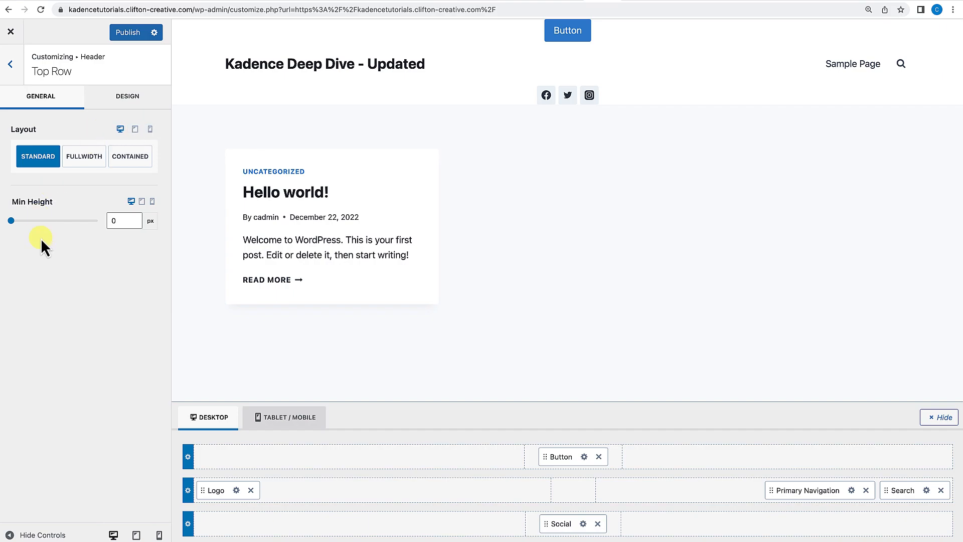
click(134, 106)
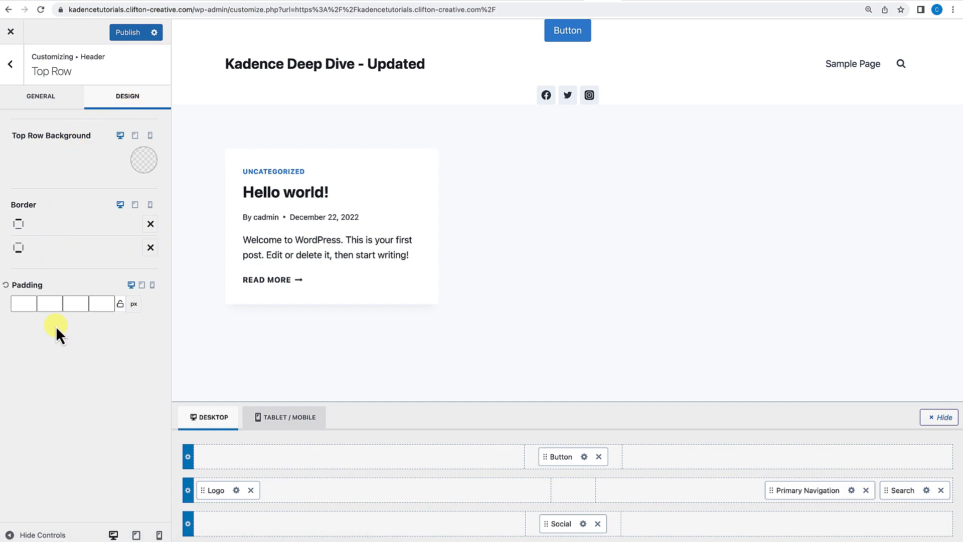
click(11, 64)
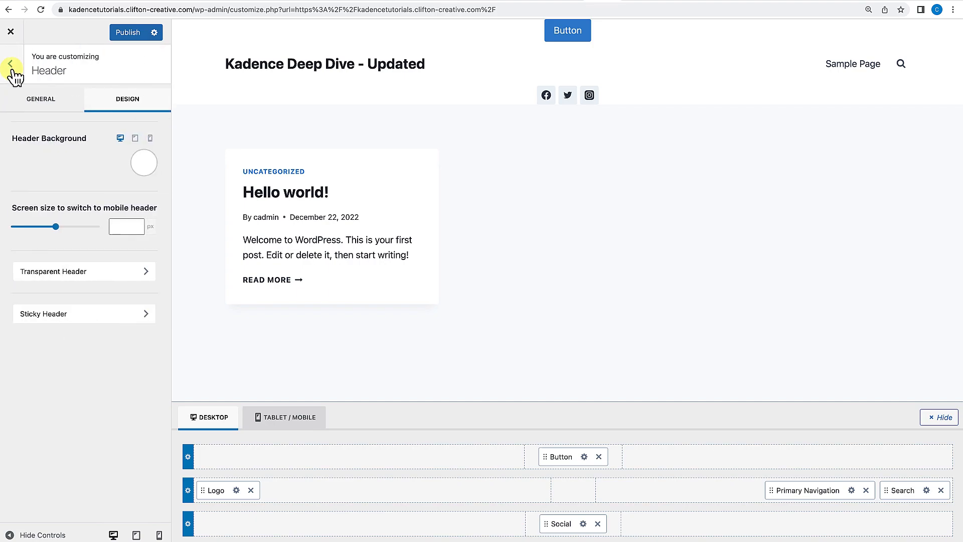
click(10, 64)
click(35, 176)
click(56, 110)
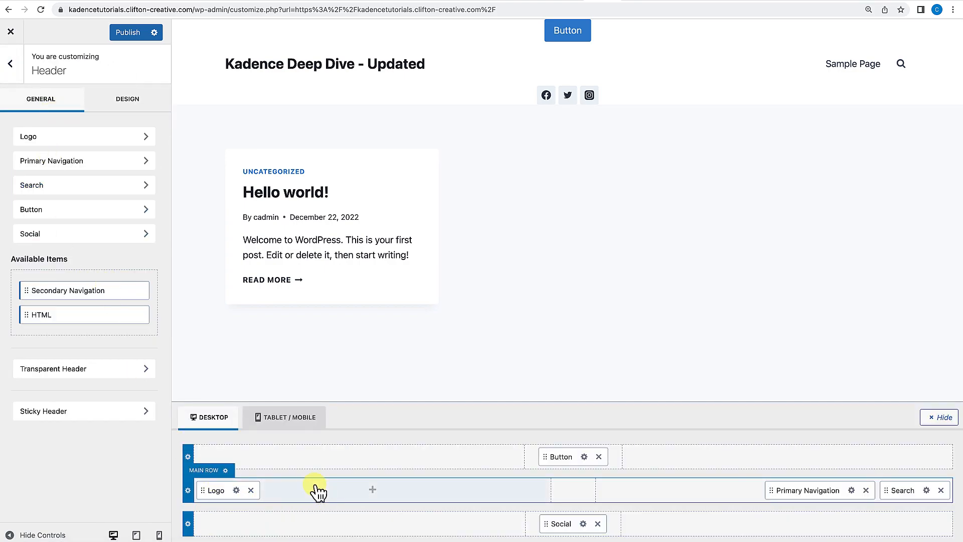
Rename the header button's label to Contact.
click(584, 456)
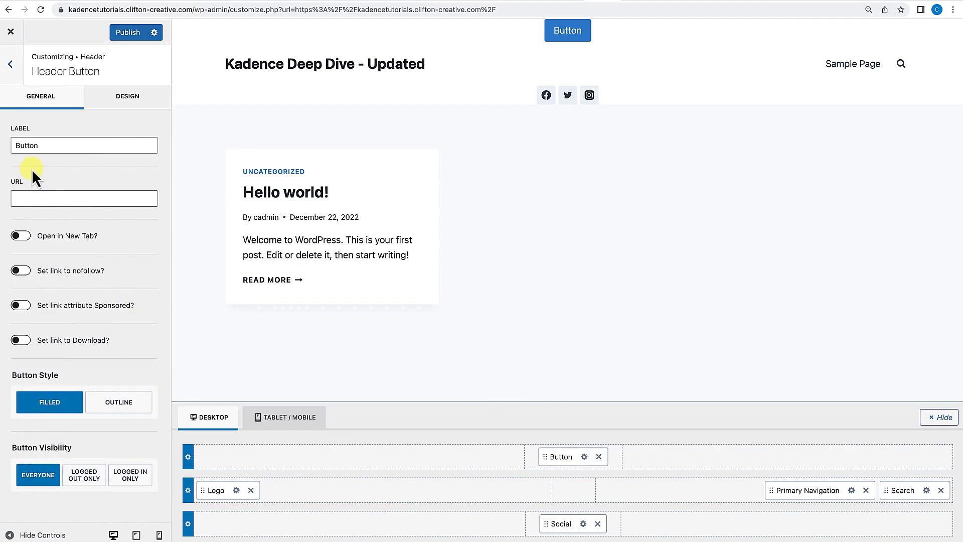
double_click(44, 145)
text(Contact)
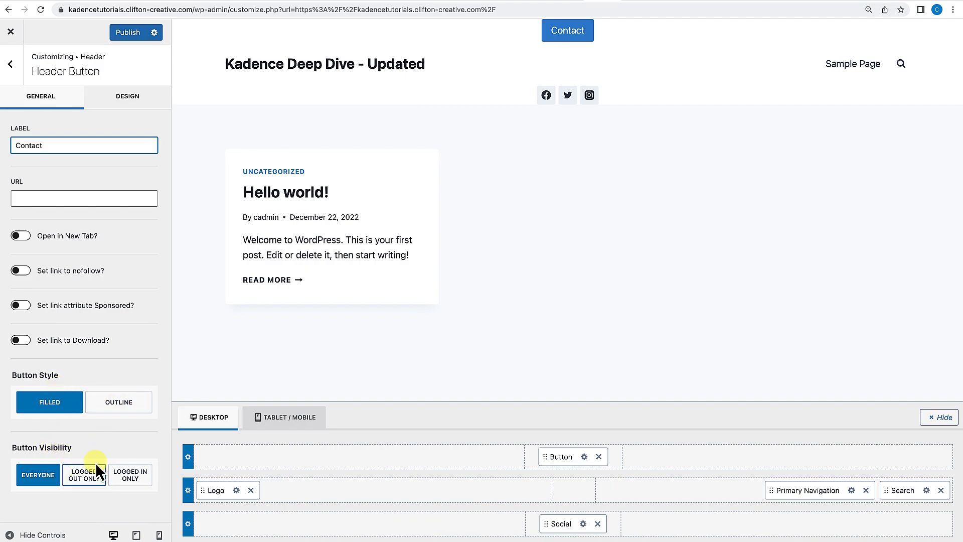
Try the header button's size options, ending on MD, and scroll through its design settings.
click(151, 102)
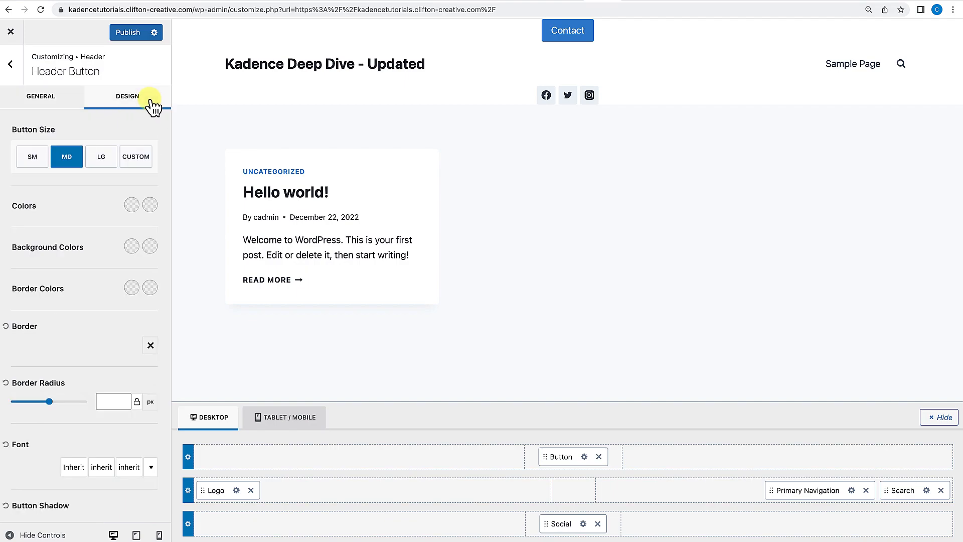
click(98, 160)
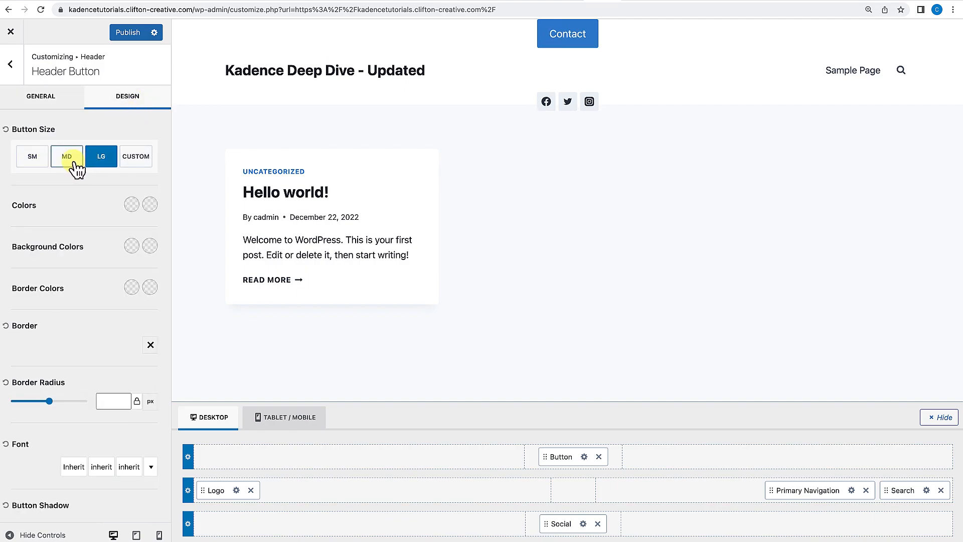
click(136, 158)
click(68, 160)
click(46, 160)
click(68, 162)
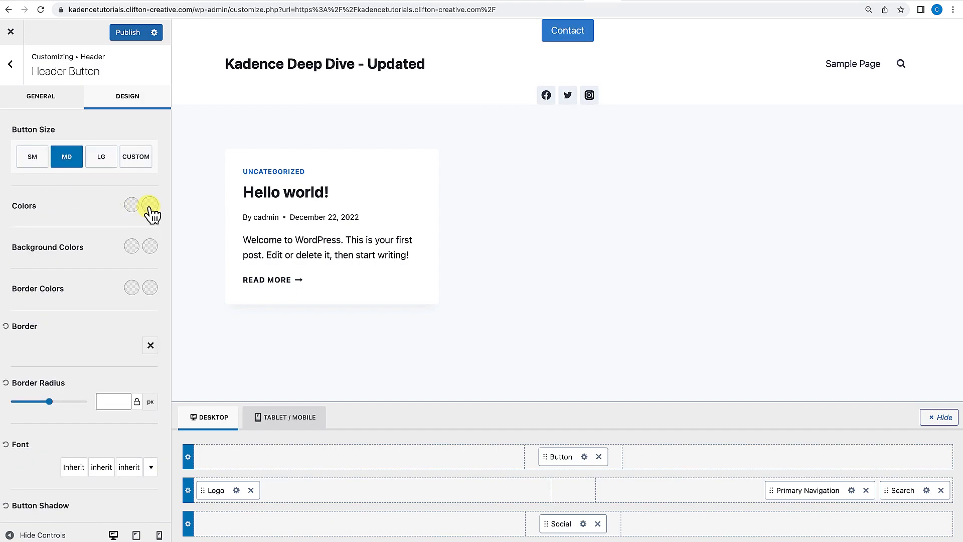
scroll(87, 336, down, 2)
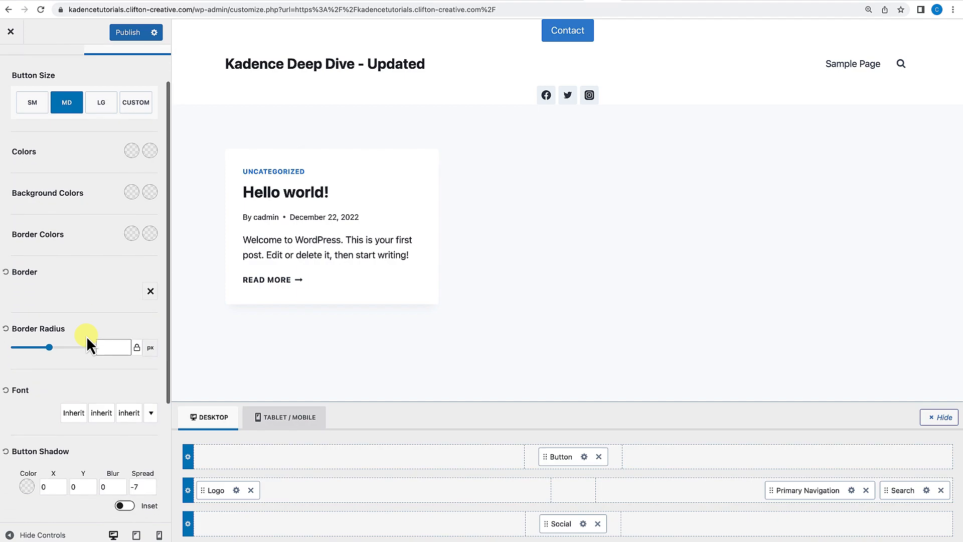
scroll(88, 345, down, 2)
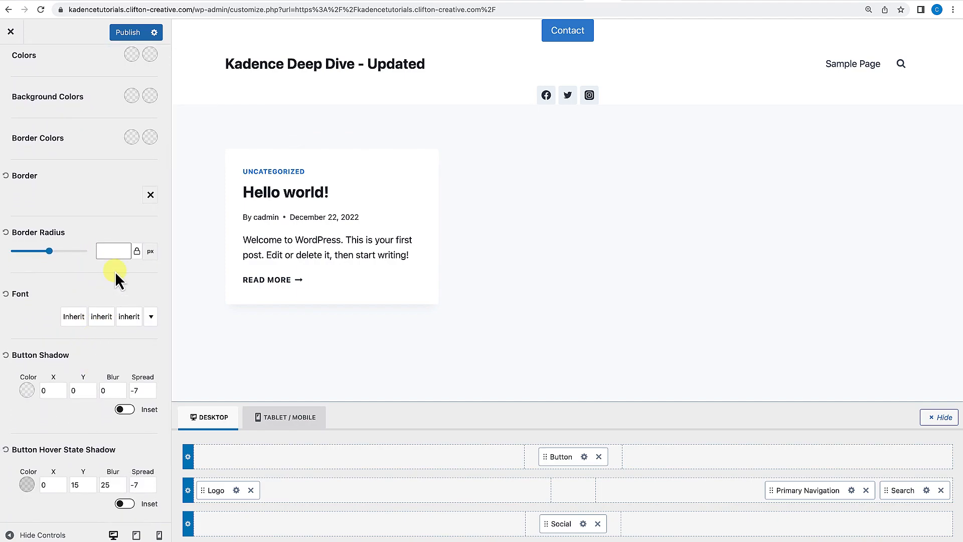
scroll(116, 272, up, 4)
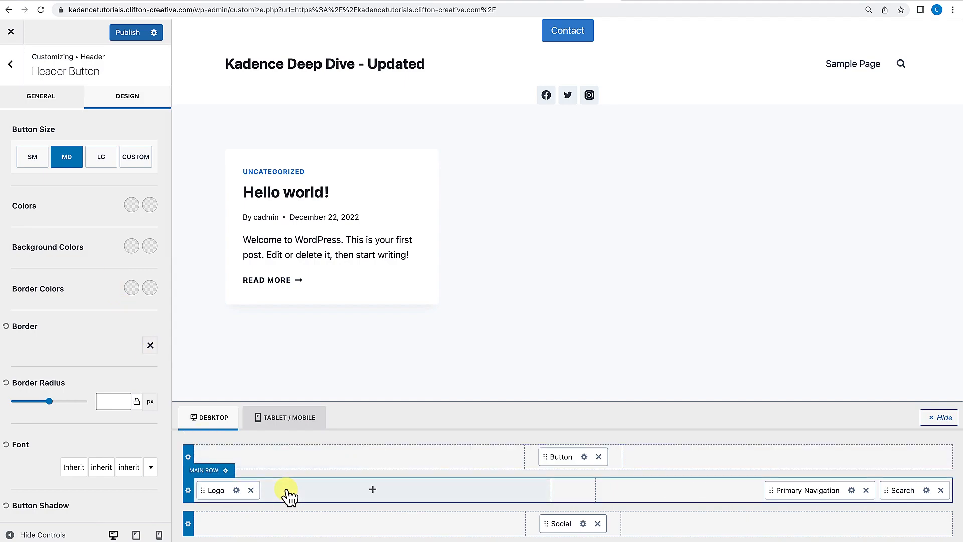
Move the Contact button into the main row after Search and the social icons into the main row's center.
click(46, 102)
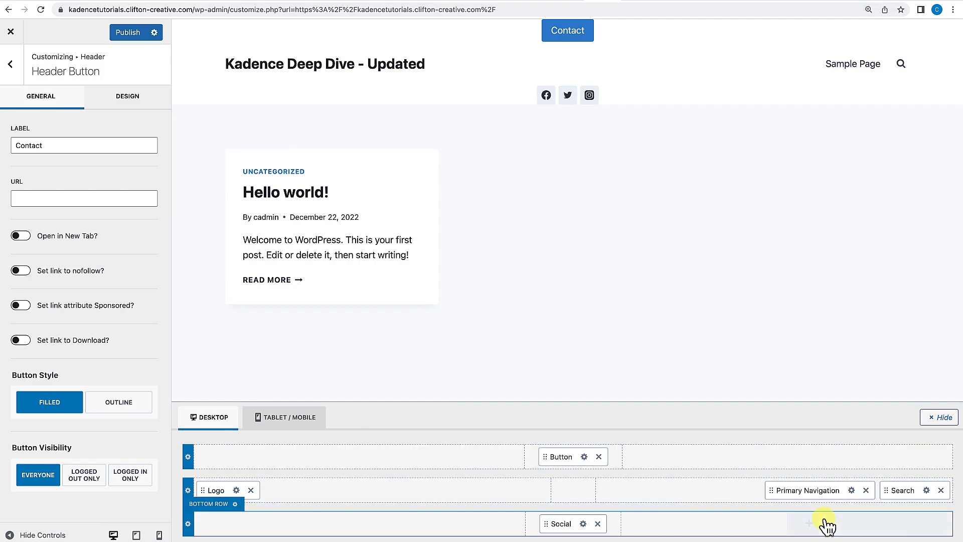
drag(571, 458, 921, 506)
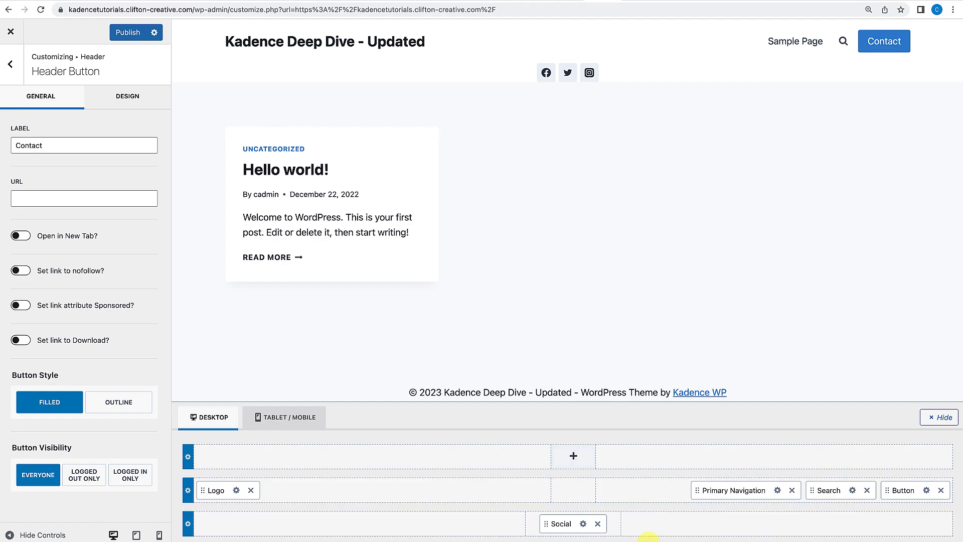
drag(572, 529, 571, 494)
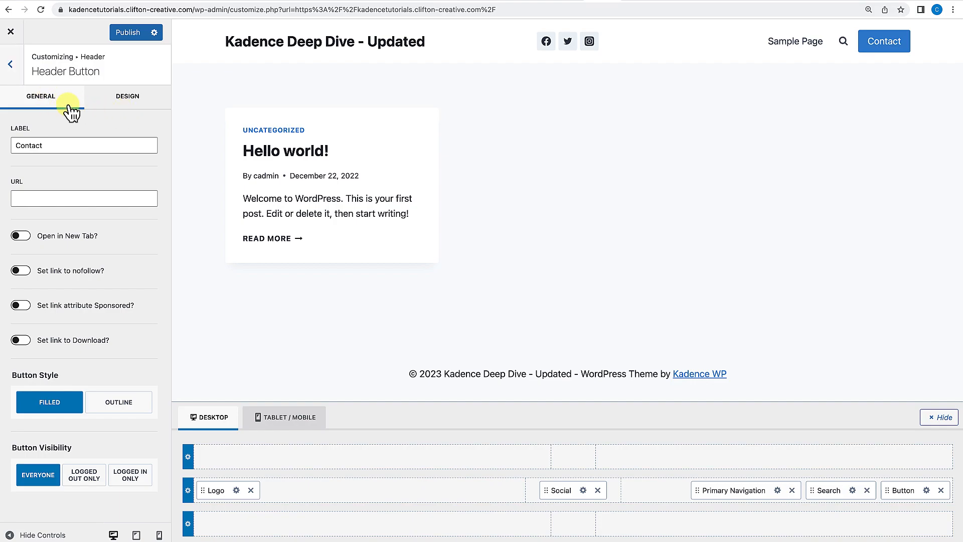
Add an HTML element to the center of the header's top row and open its editor.
click(13, 66)
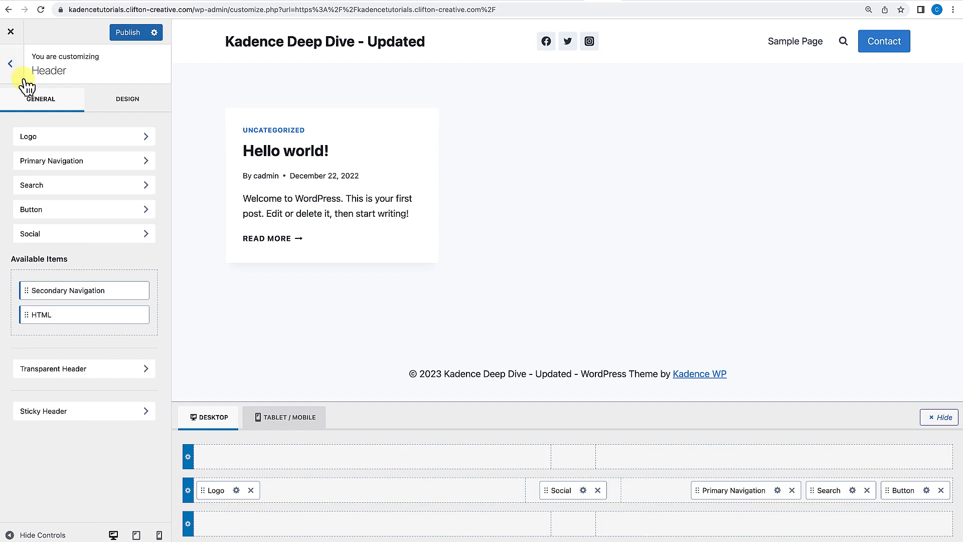
drag(50, 318, 571, 459)
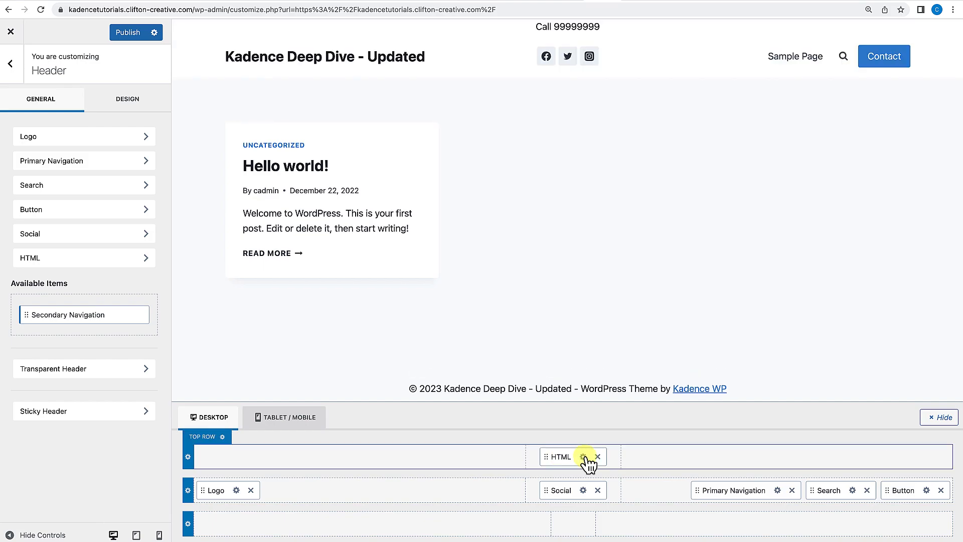
click(583, 457)
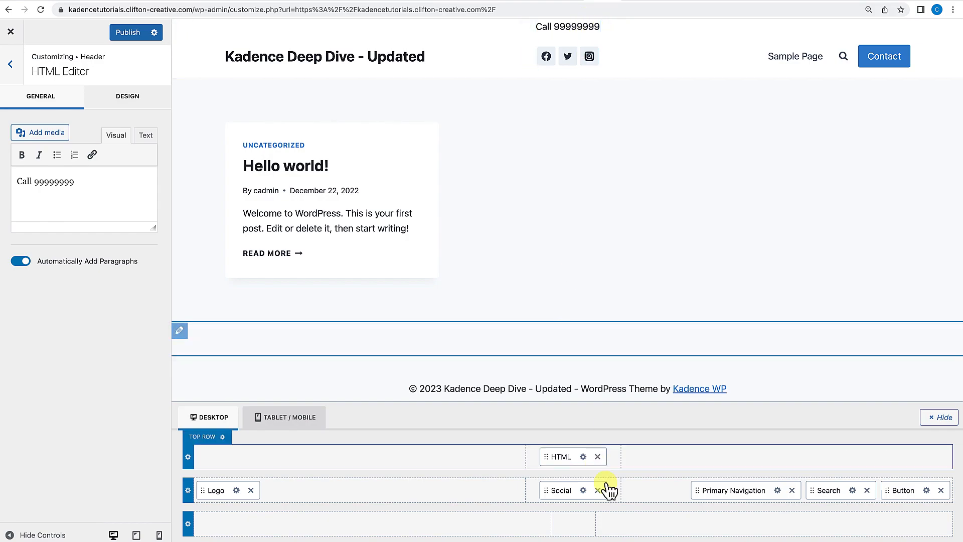
Remove the HTML element from the header's top row and return to the header settings.
click(598, 456)
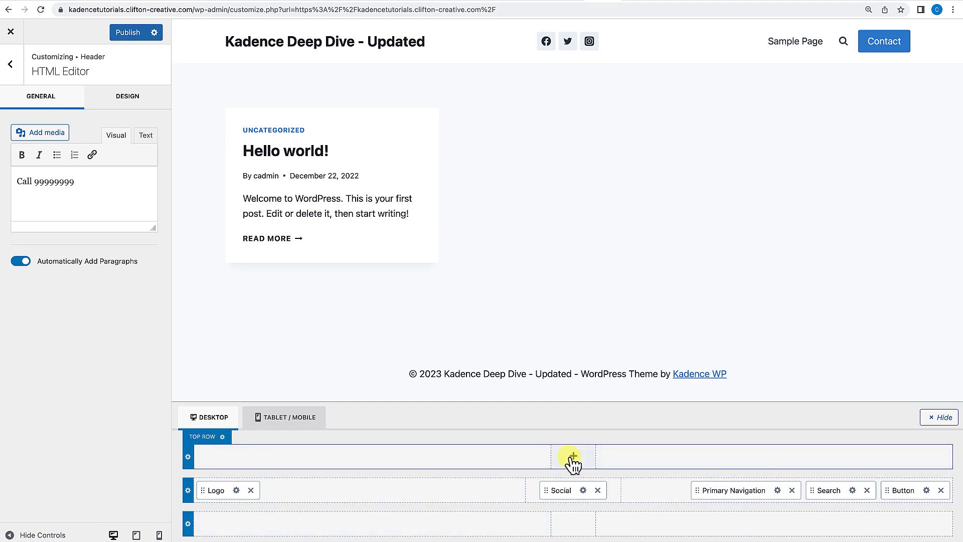
click(373, 457)
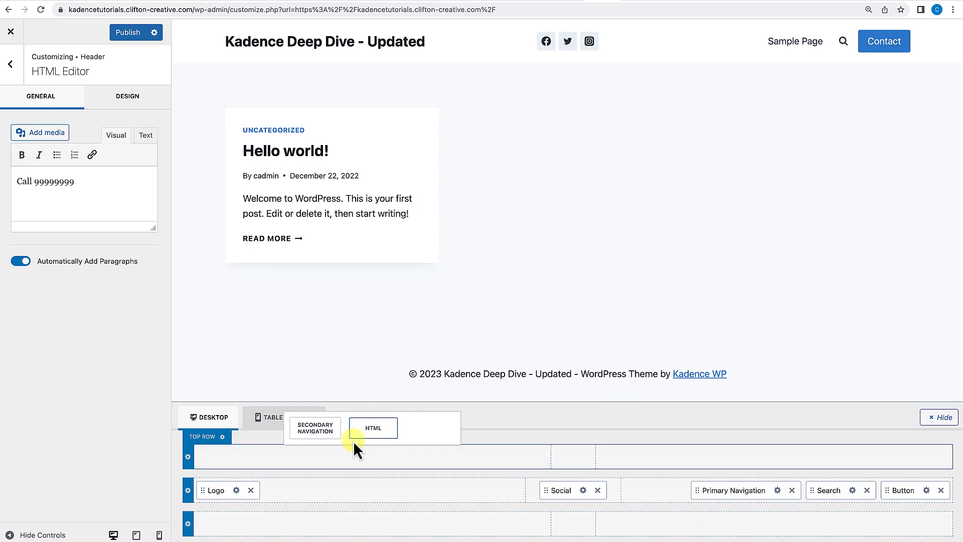
click(371, 431)
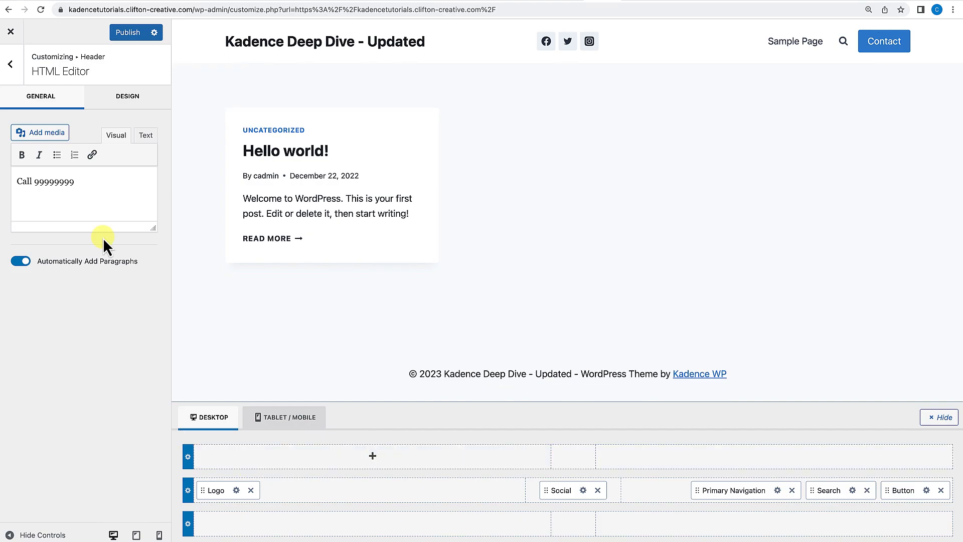
click(18, 73)
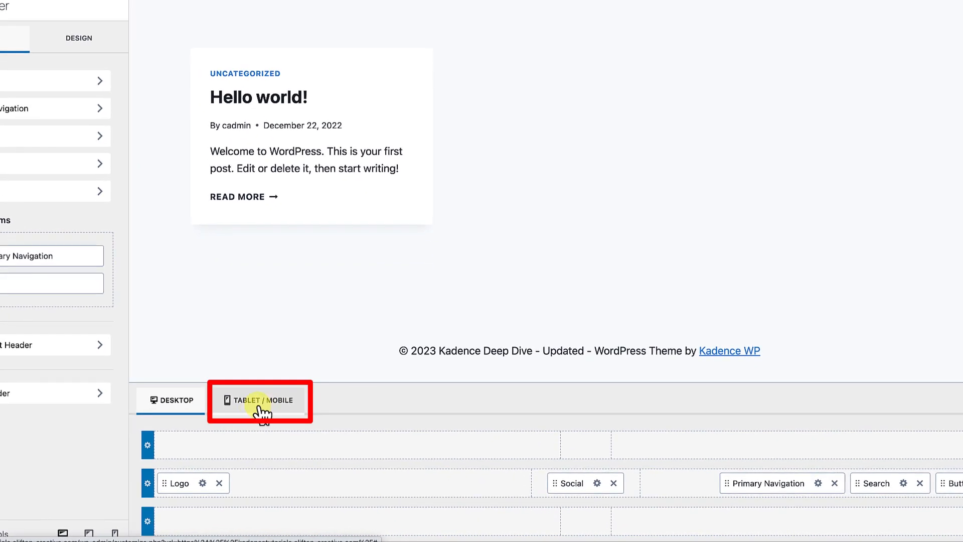
Switch to the tablet/mobile header and add a Button element to the off-canvas area.
click(259, 406)
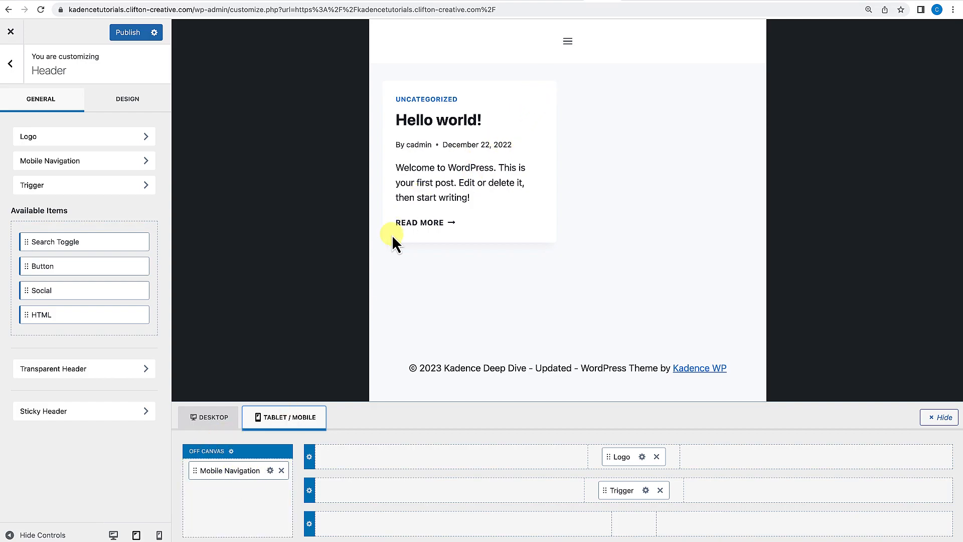
click(568, 41)
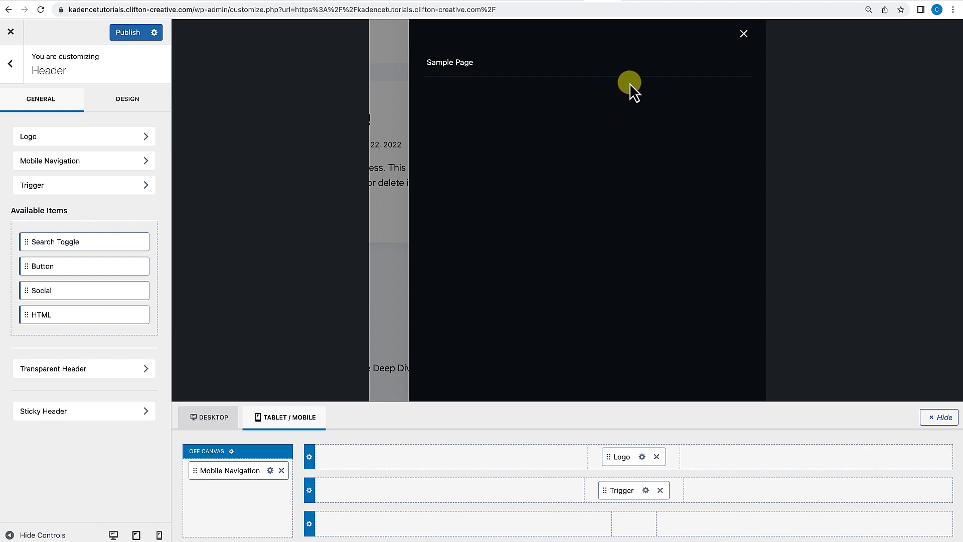
click(239, 497)
click(244, 425)
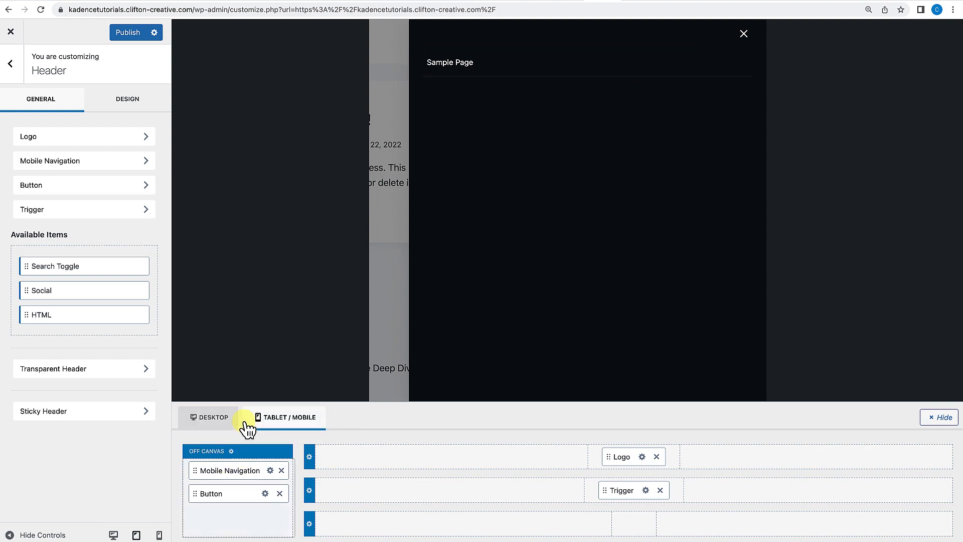
click(567, 44)
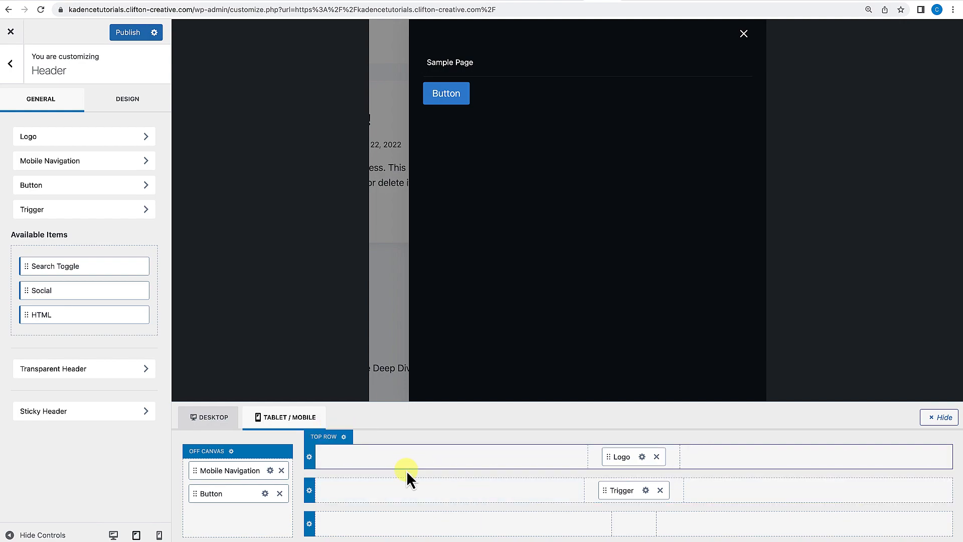
Move the off-canvas button into the bottom row's center and set its label to Mobile Button.
drag(216, 497, 633, 524)
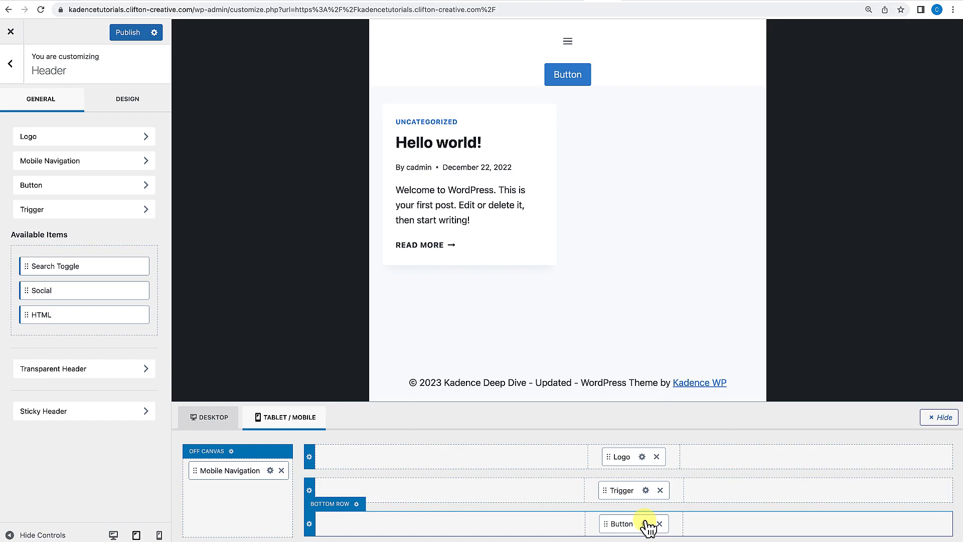
click(646, 523)
double_click(65, 291)
click(64, 291)
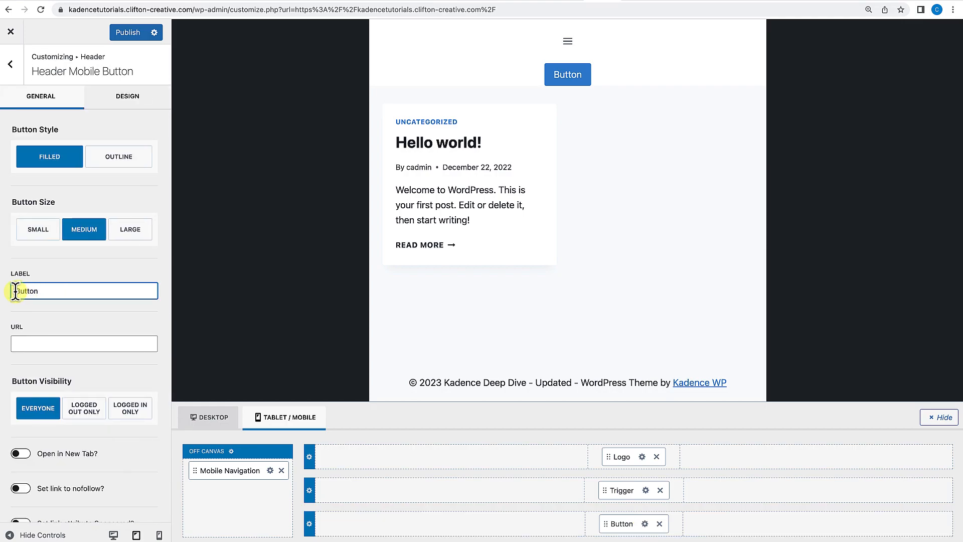
text(Mobile)
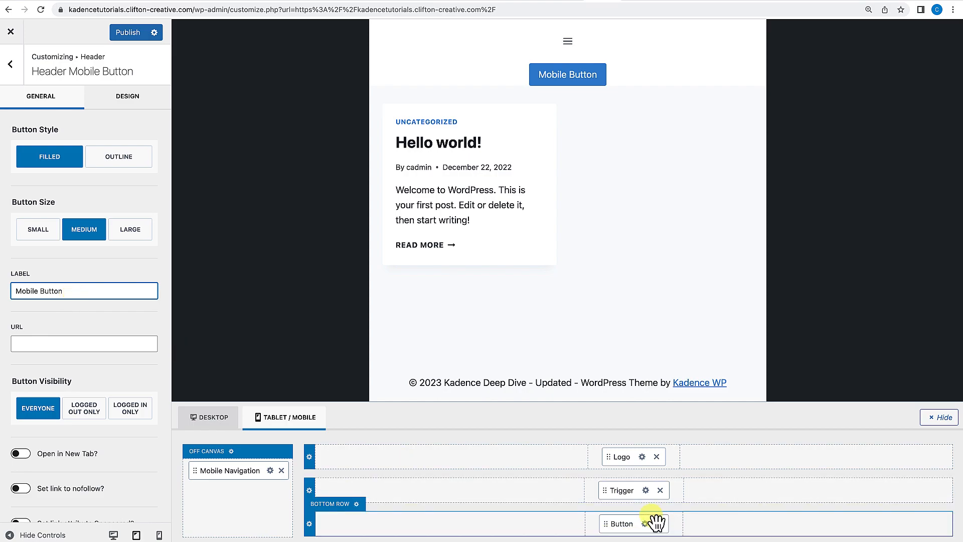
Compare the header layout in the desktop, tablet and mobile previews.
click(210, 421)
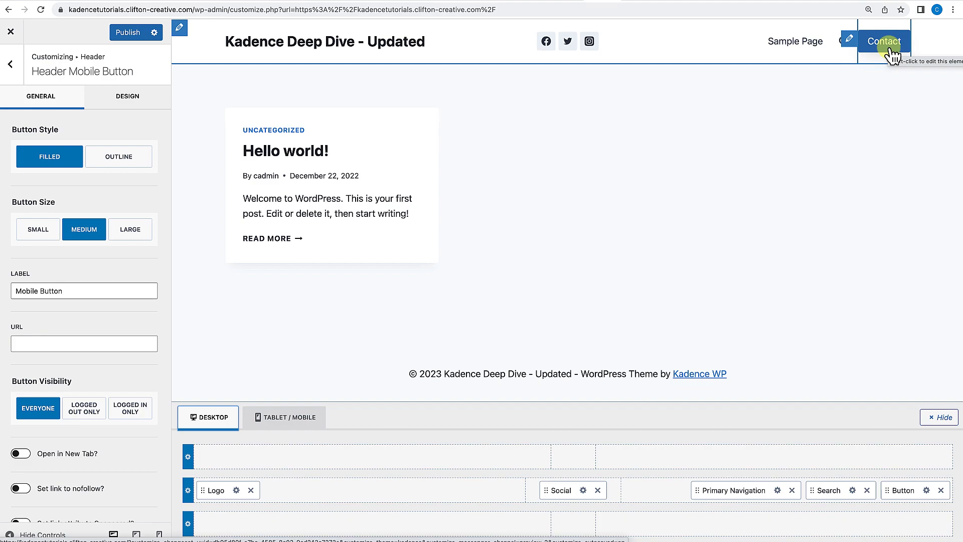
click(295, 424)
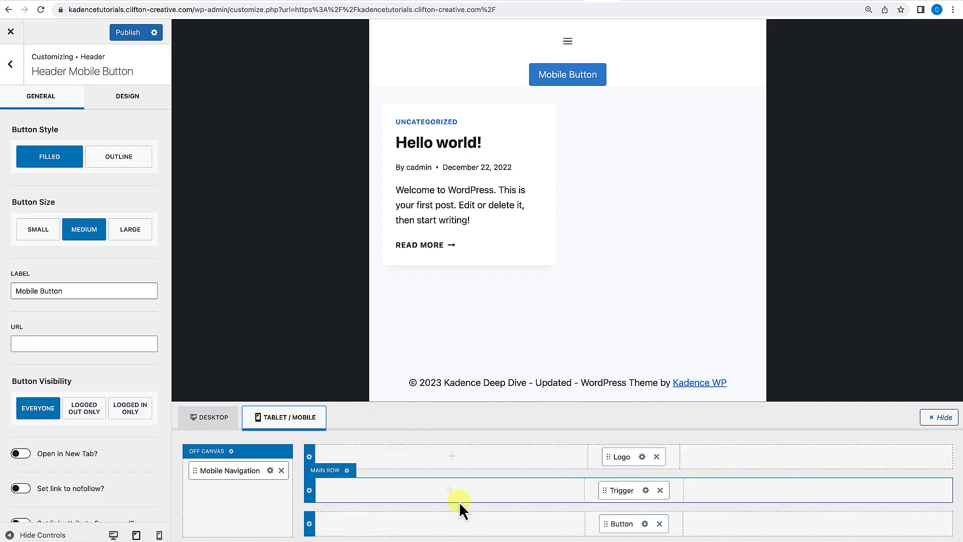
click(214, 419)
click(311, 419)
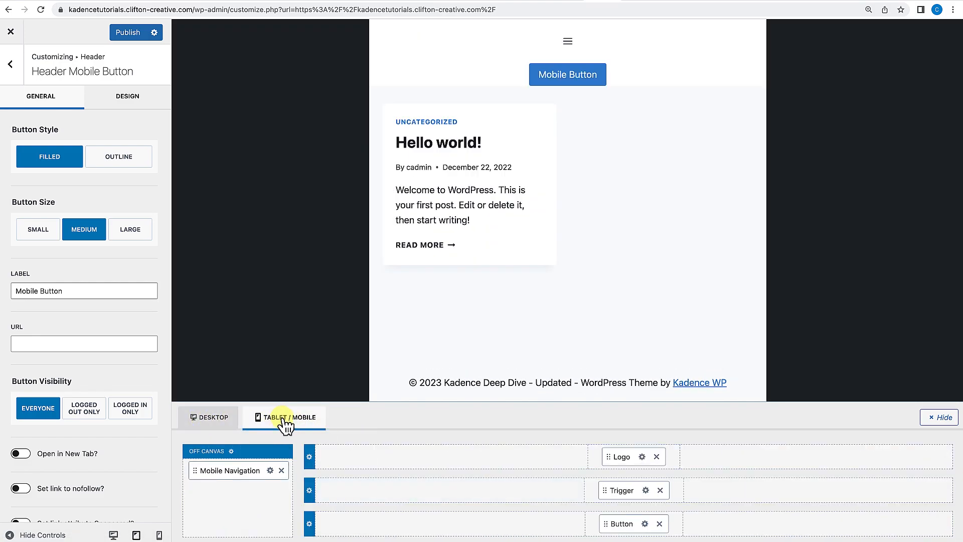
click(315, 420)
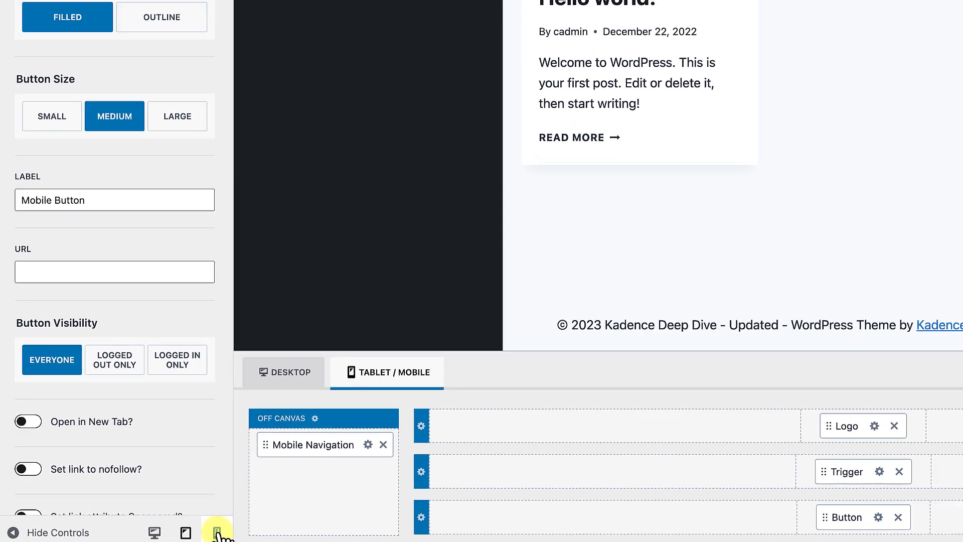
click(256, 532)
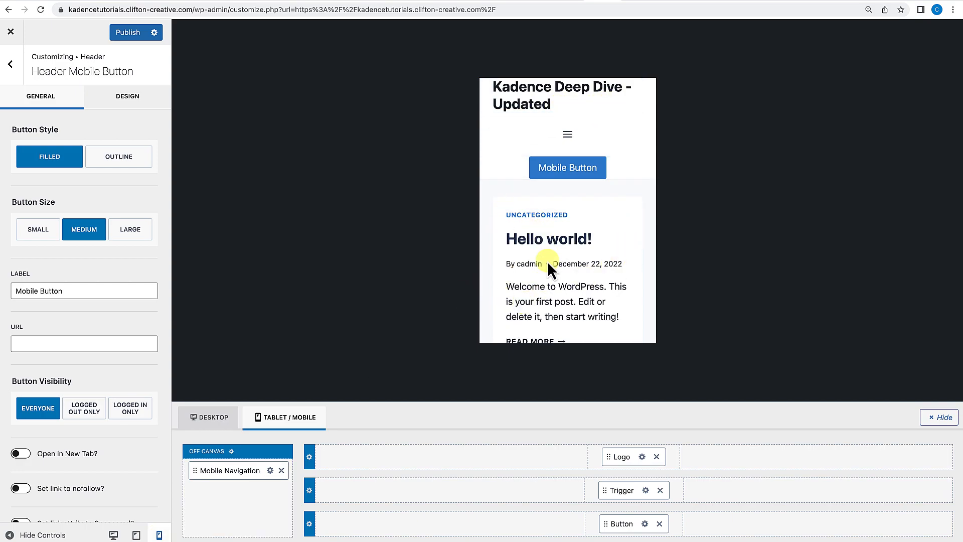
scroll(548, 230, down, 3)
scroll(548, 289, up, 3)
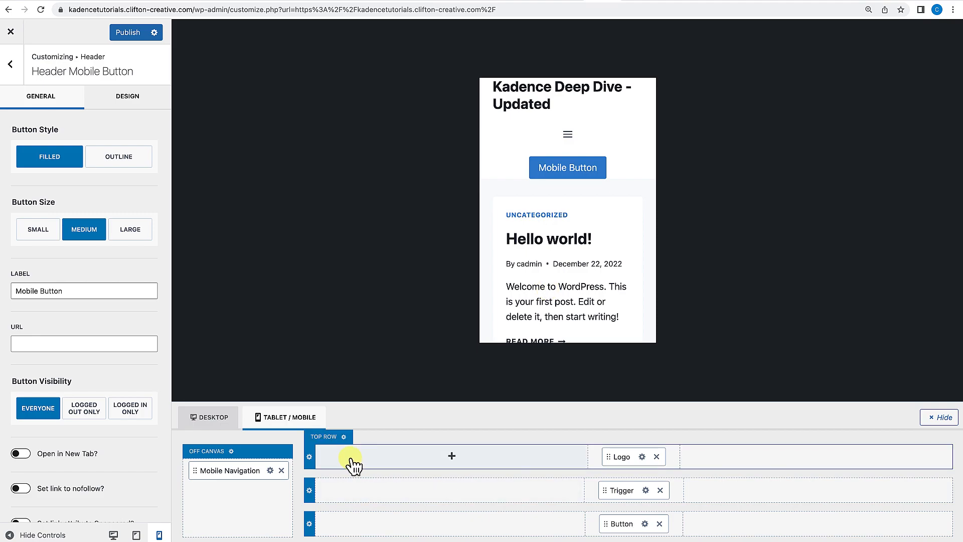
click(134, 535)
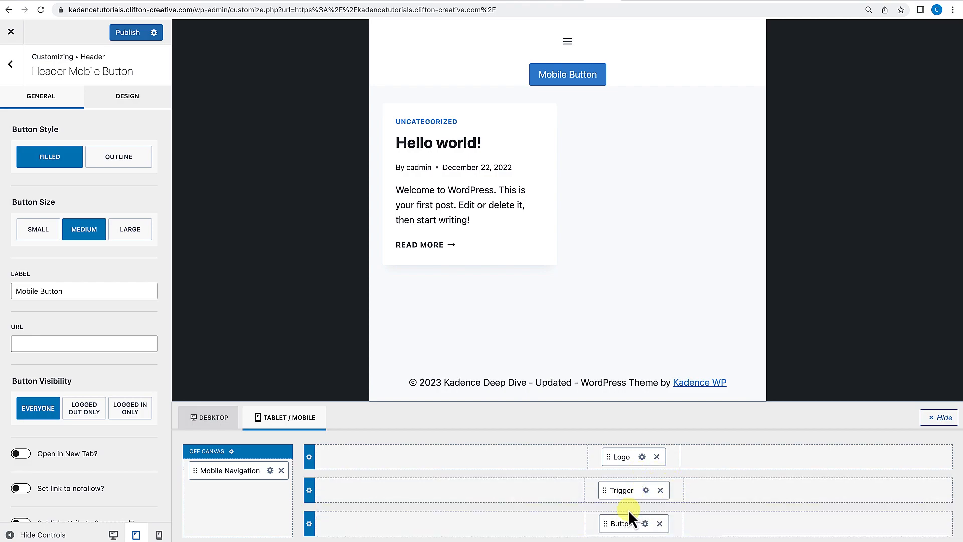
click(209, 417)
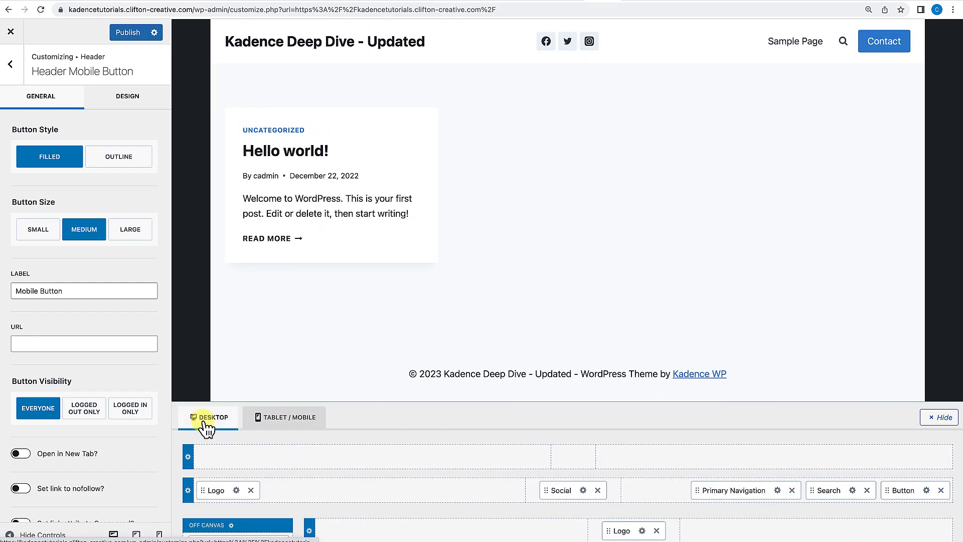
click(286, 422)
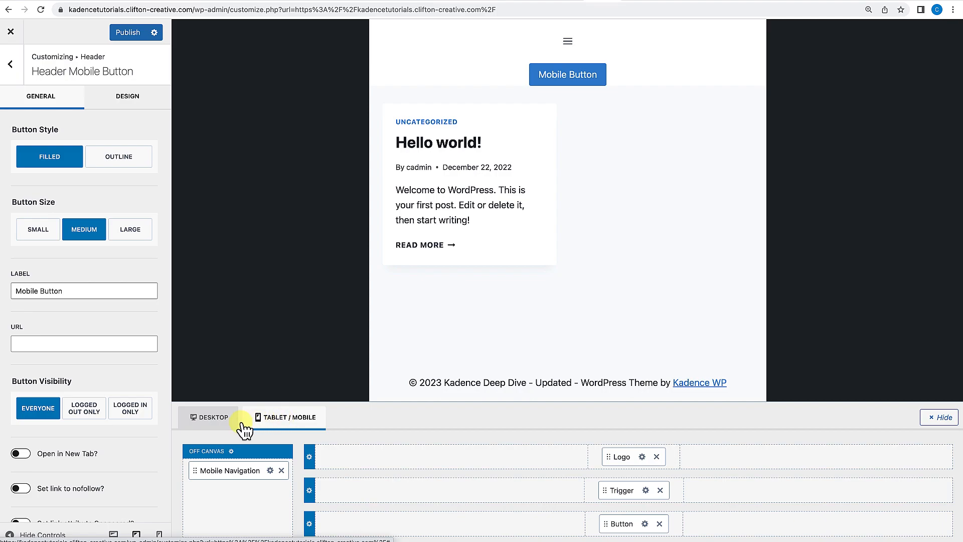
click(228, 424)
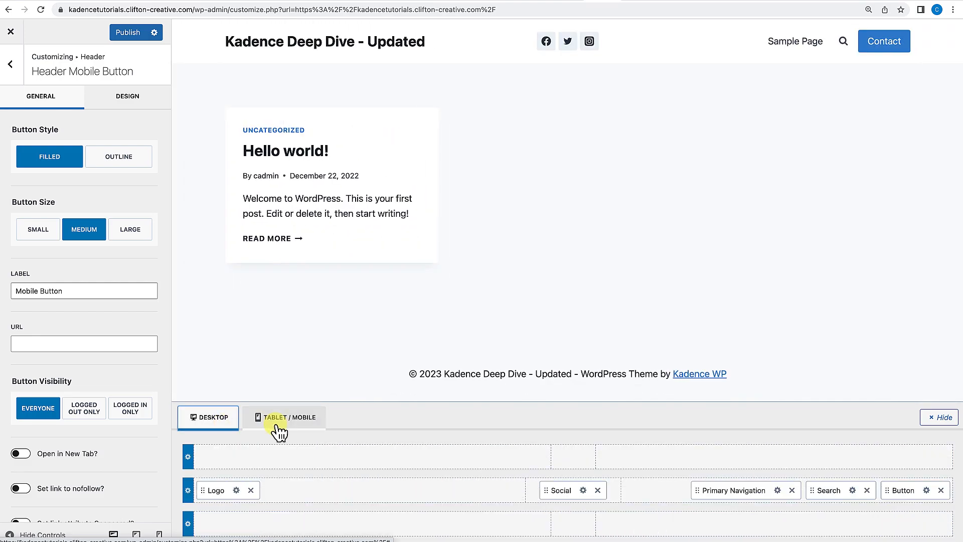
click(280, 425)
click(216, 419)
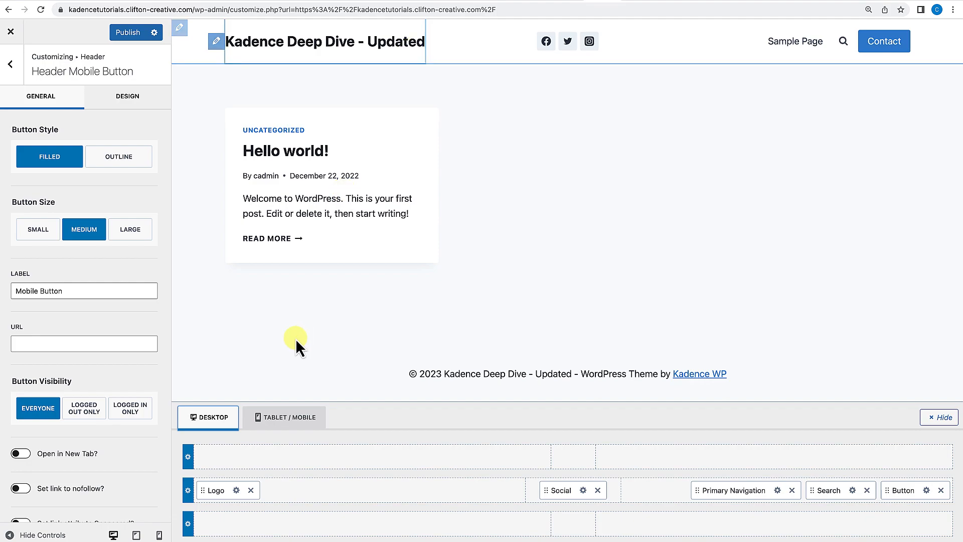
click(288, 420)
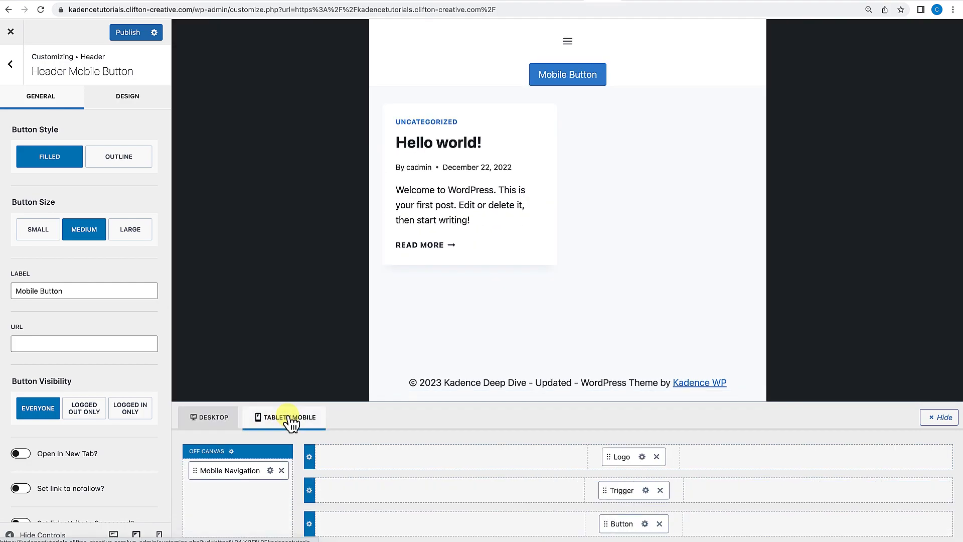
click(214, 418)
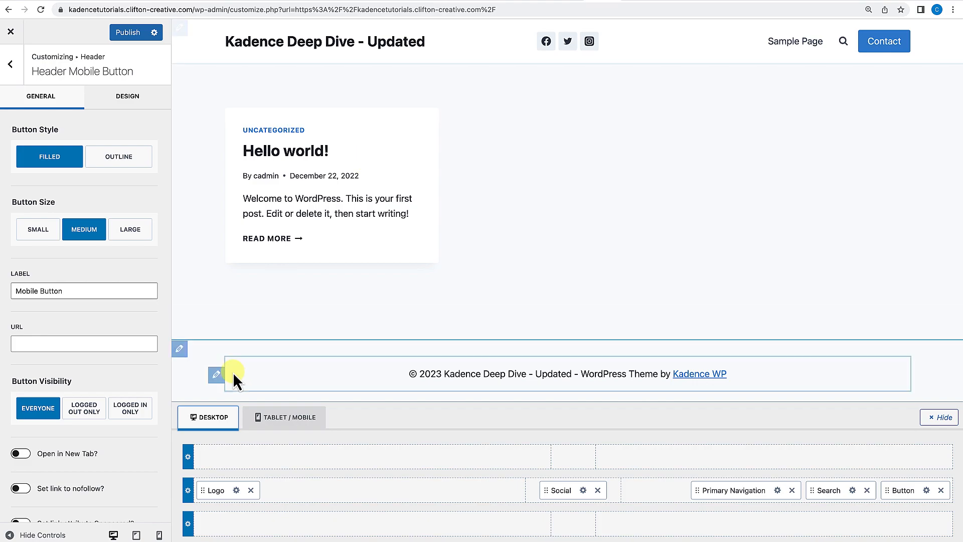
click(235, 424)
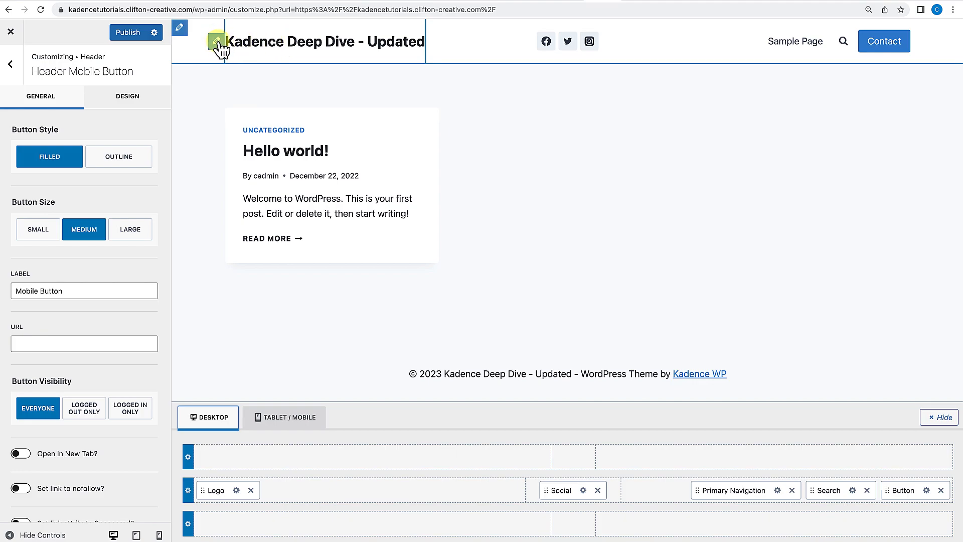
Set the site logo to CliftonWP-2.png from the media library without cropping, and choose the logo-only layout.
click(219, 46)
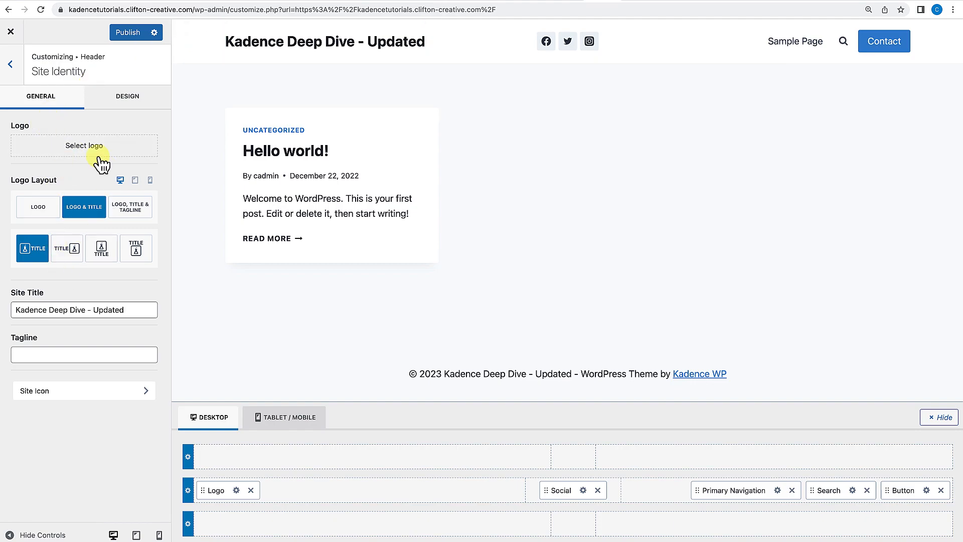
click(80, 149)
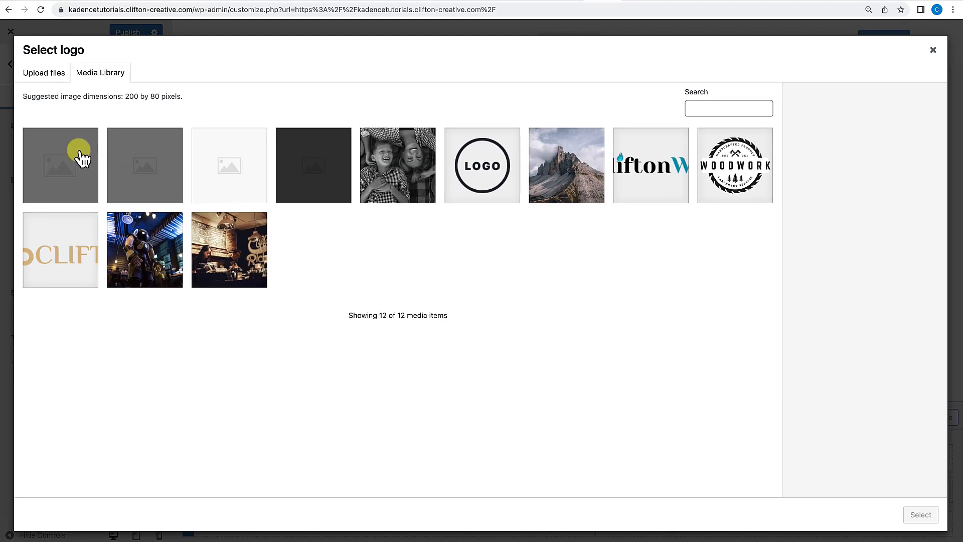
click(673, 190)
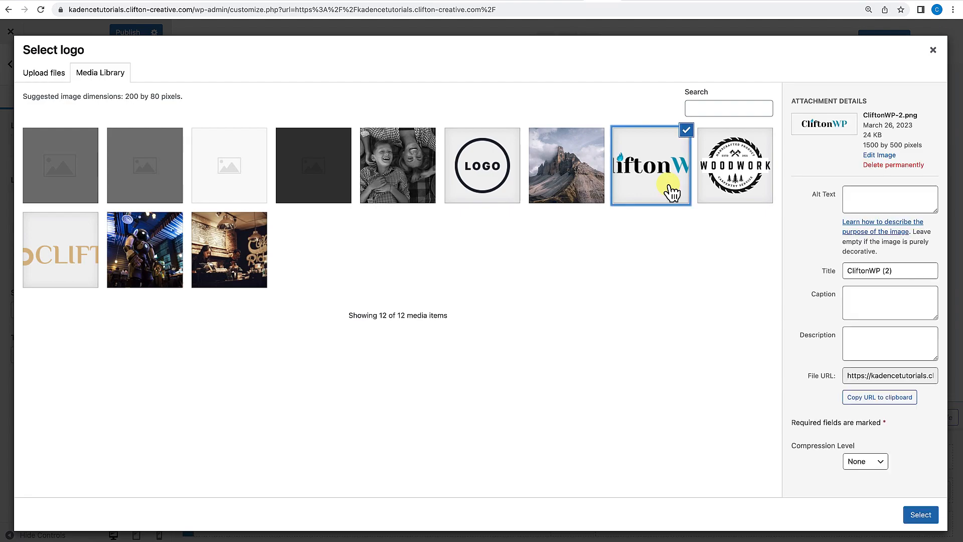
click(921, 515)
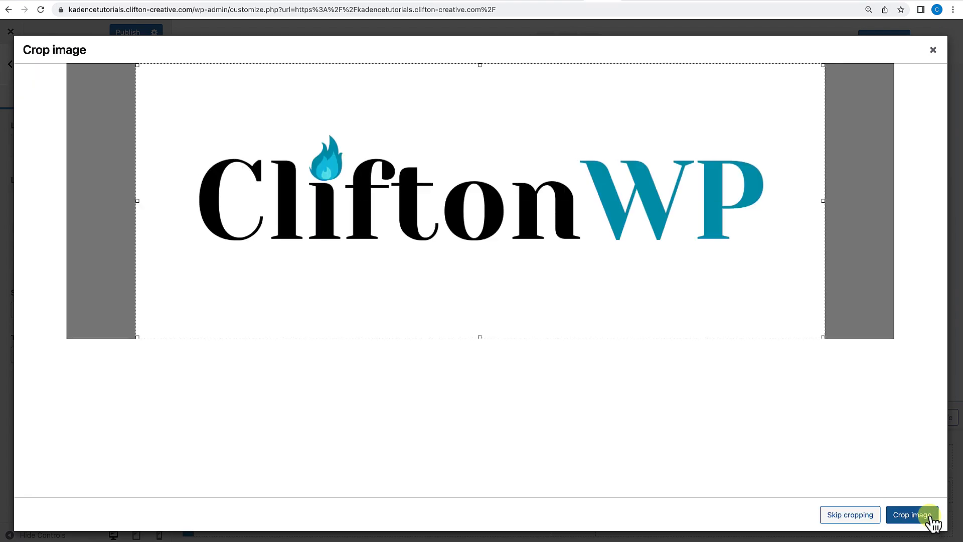
click(851, 520)
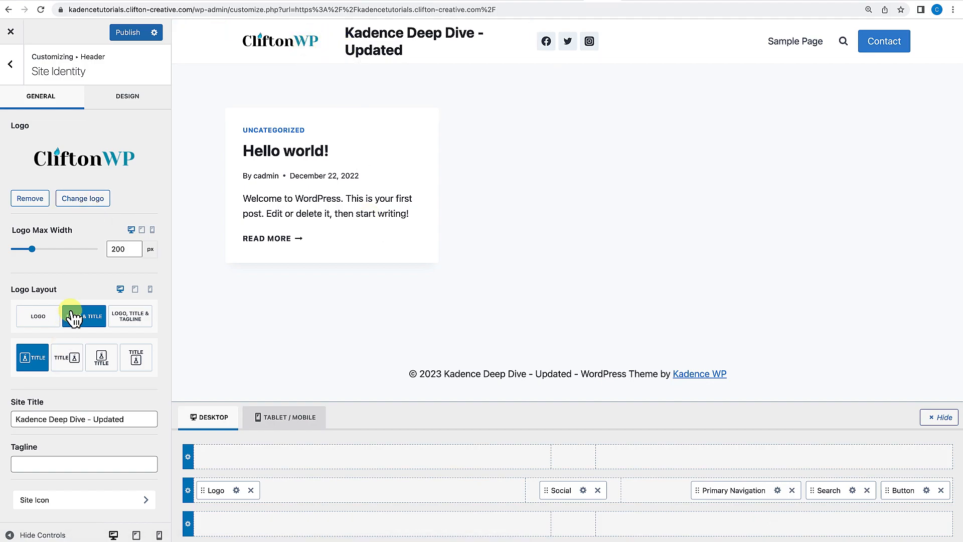
click(38, 316)
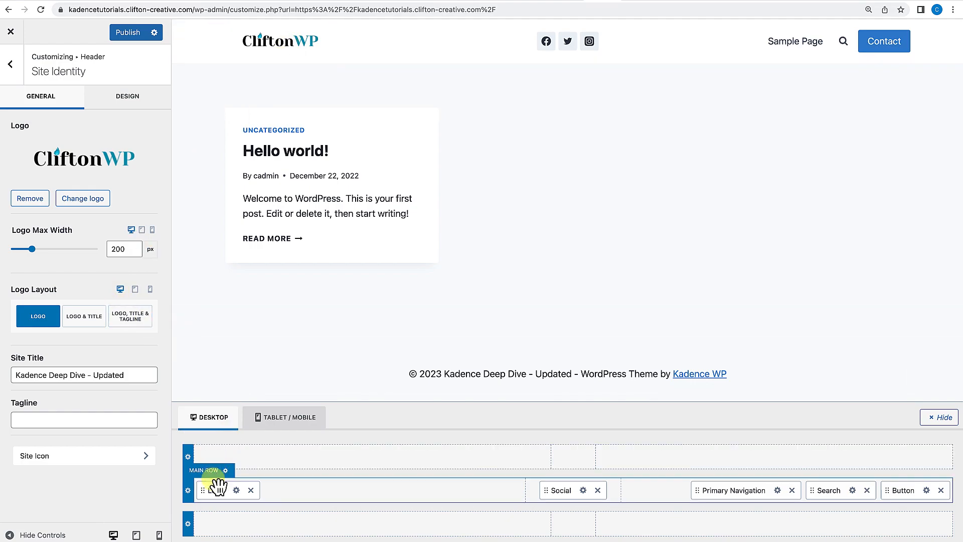
In the mobile header, move the logo to the top row's left and the trigger to the top row's right.
click(284, 419)
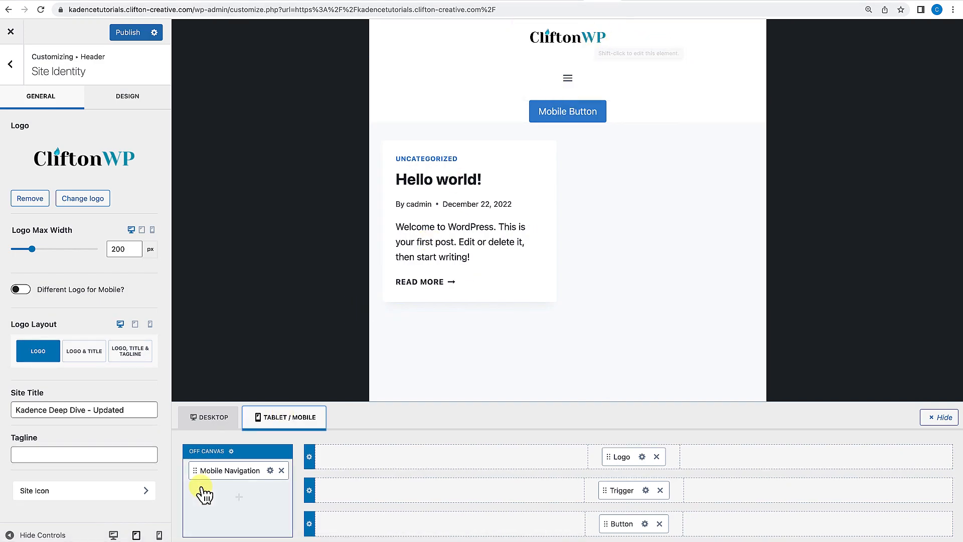
click(159, 535)
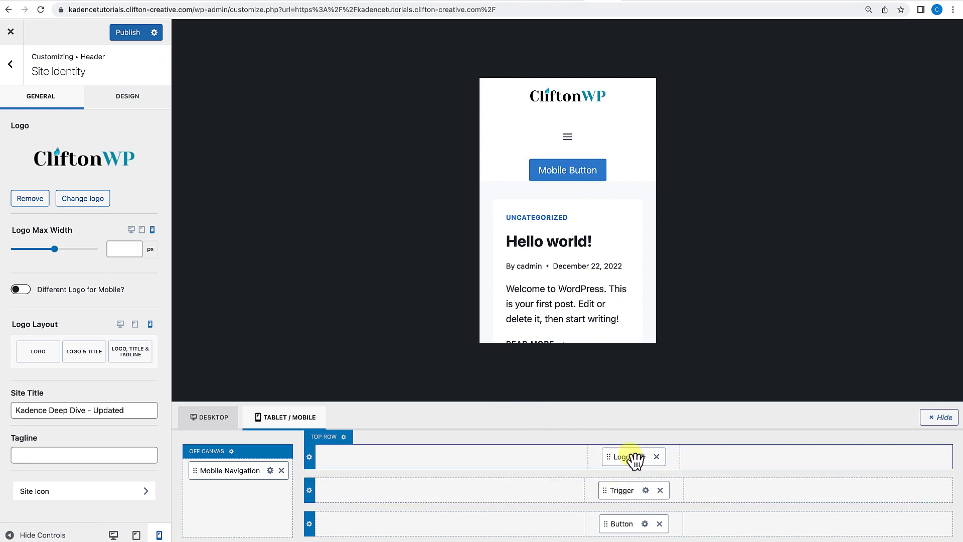
drag(616, 463, 422, 462)
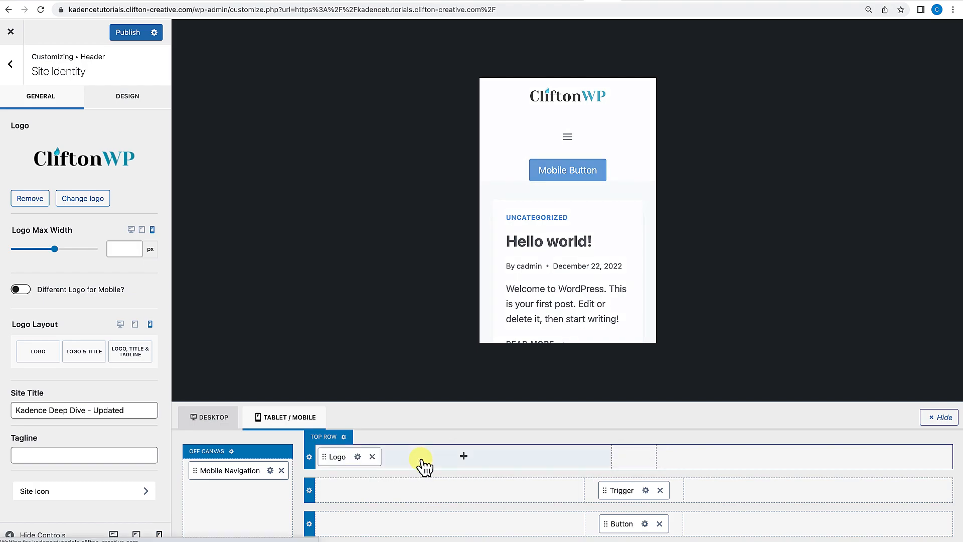
drag(616, 491, 797, 456)
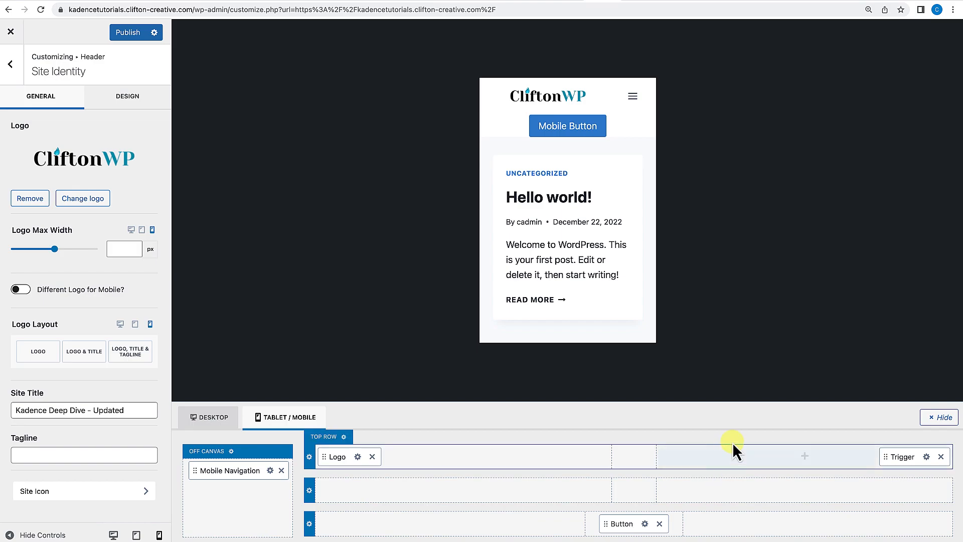
Remove the button from the mobile header's bottom row and return to the header settings.
click(659, 523)
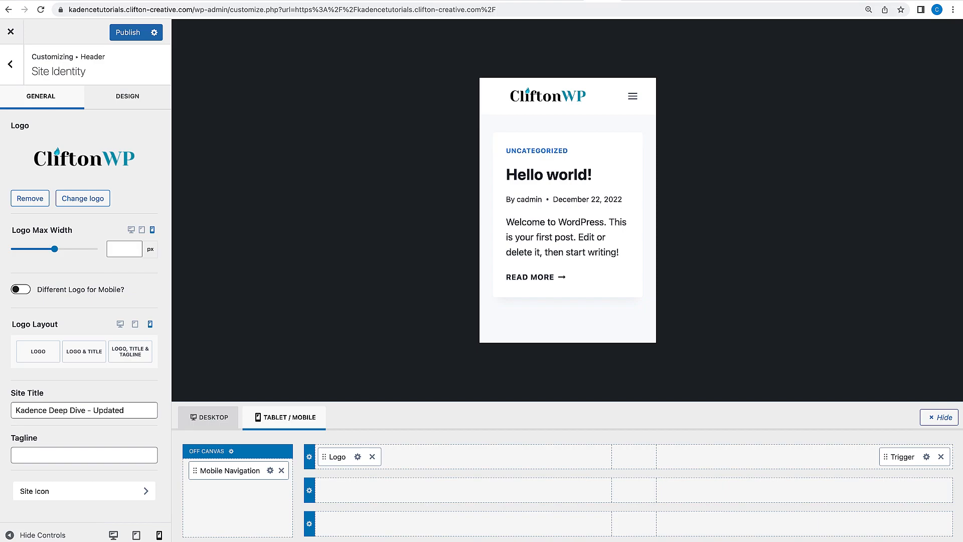
click(210, 419)
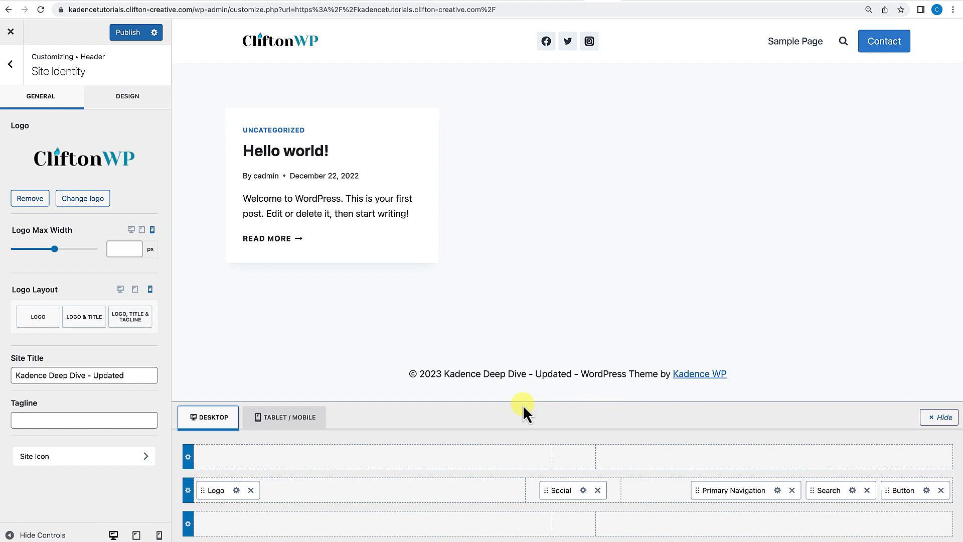
click(14, 68)
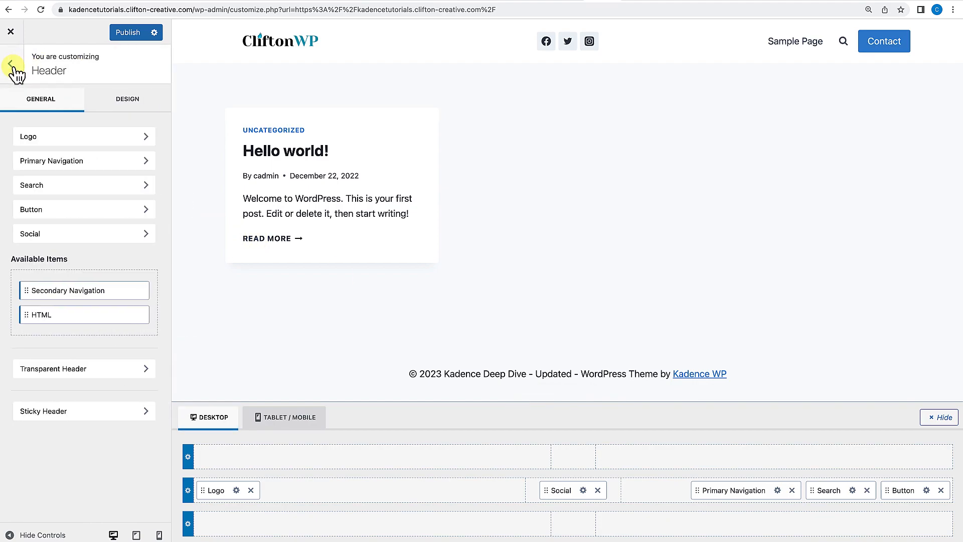
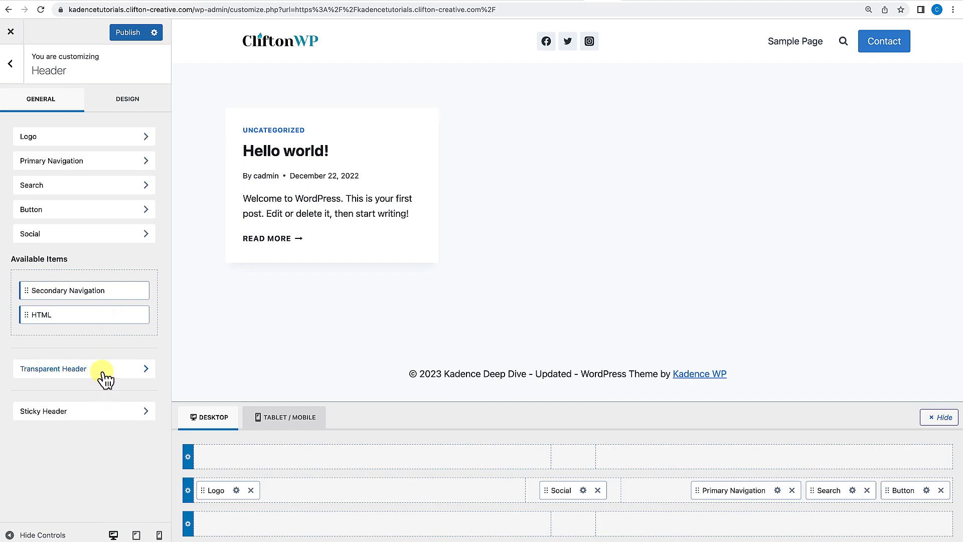
Enable the transparent header in the Customizer's header settings and in the Hello world post's settings.
click(65, 371)
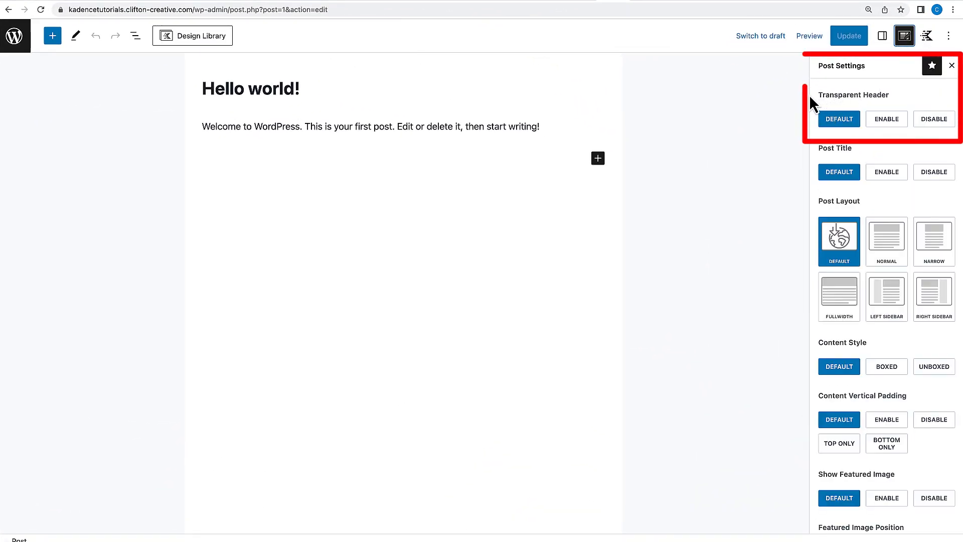
click(883, 122)
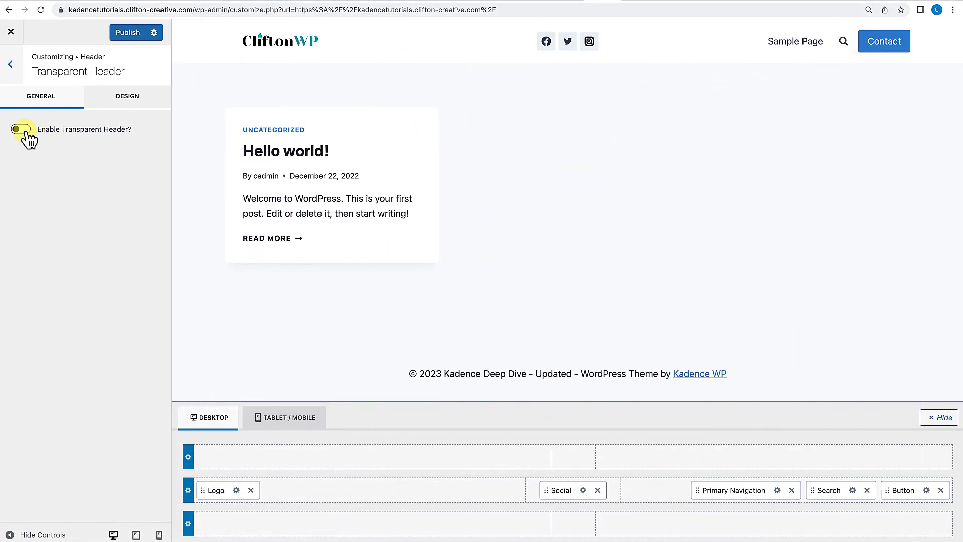
click(20, 129)
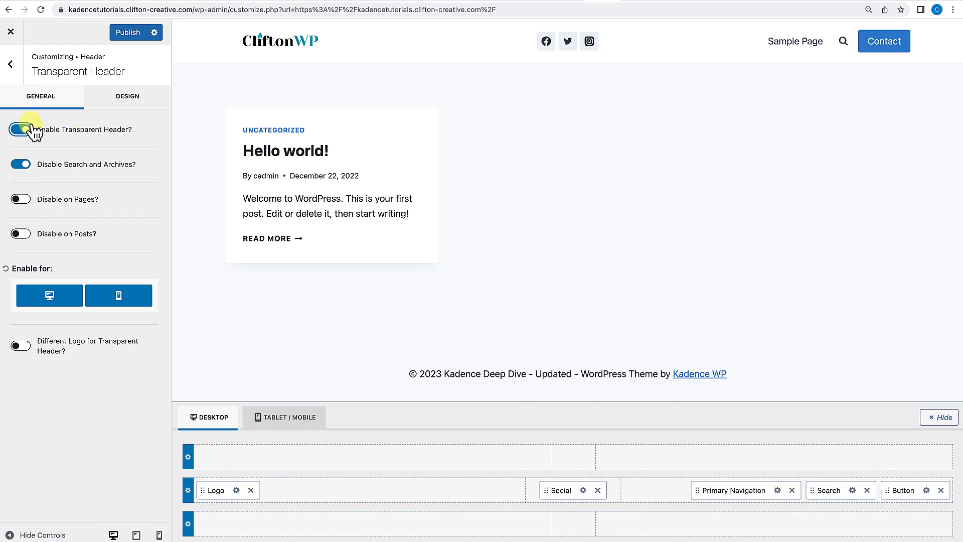
Toggle the Disable Search and Archives option off and back on to preview its effect.
click(21, 165)
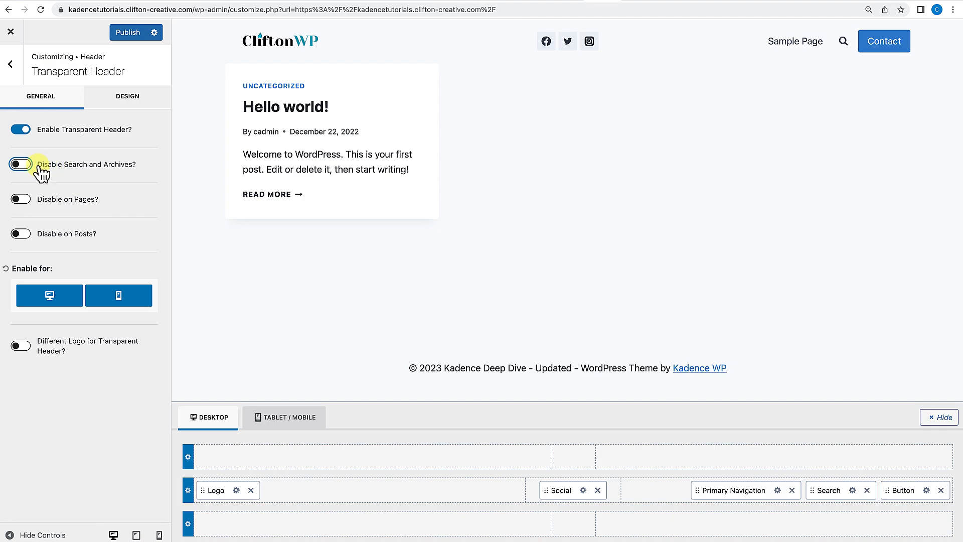
click(22, 164)
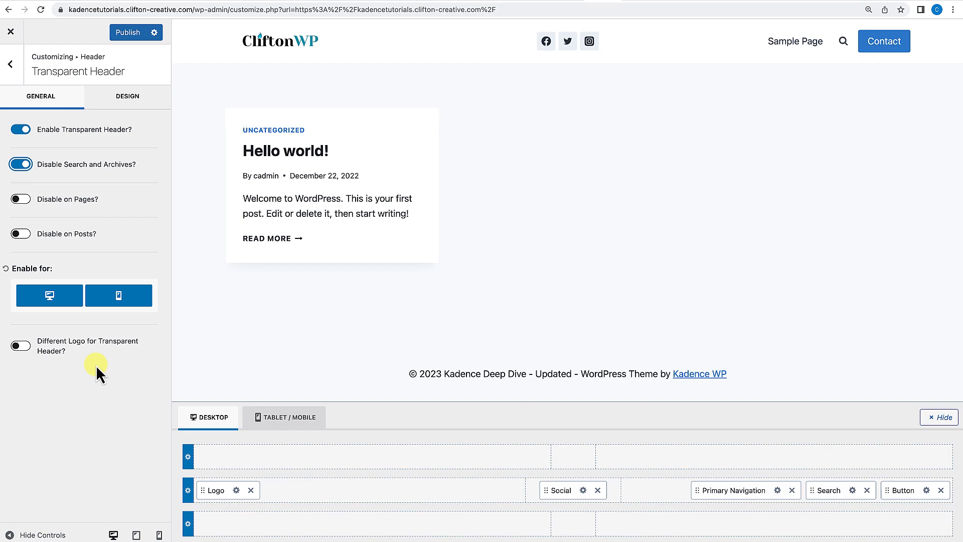
Set a different transparent header logo, Logo-ploaceholder.png, and preview it with Disable Search and Archives turned off.
click(24, 348)
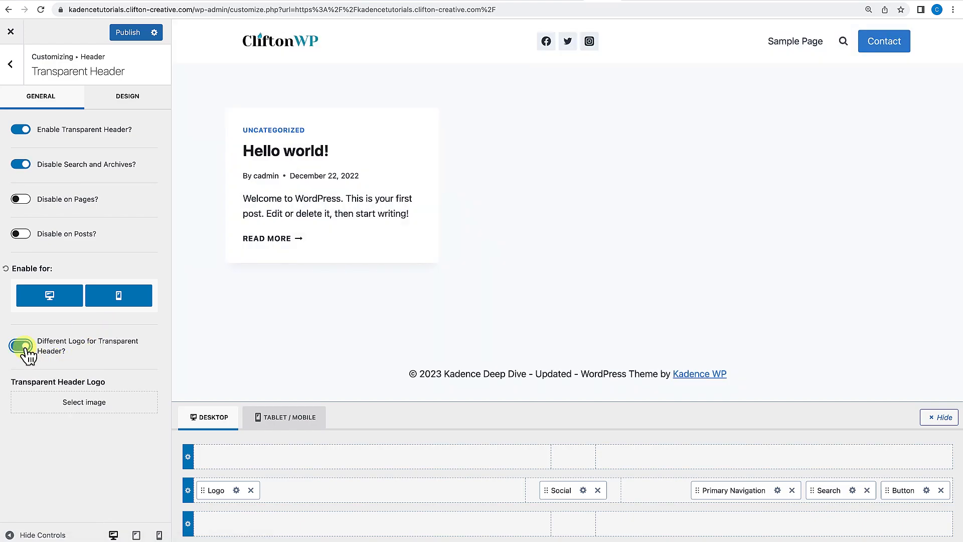
click(84, 406)
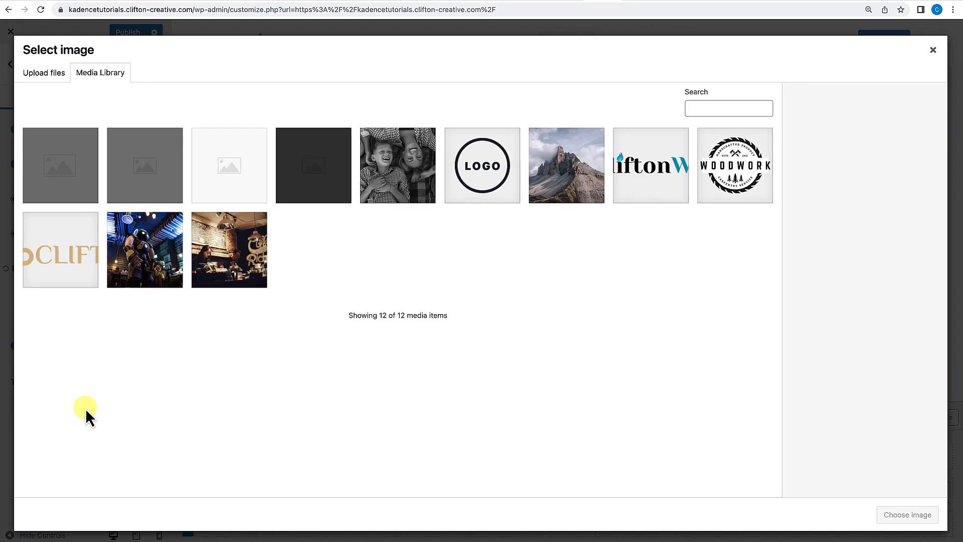
click(474, 187)
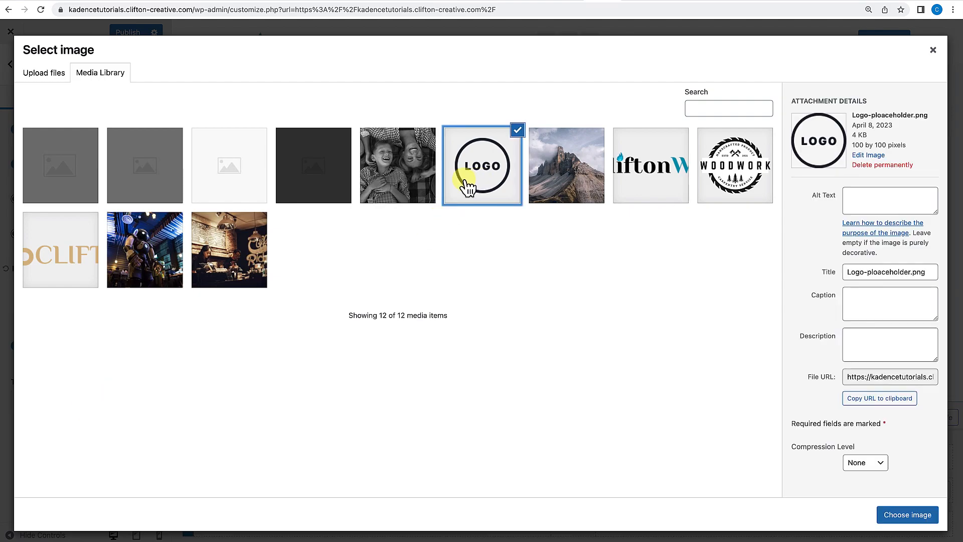
click(908, 516)
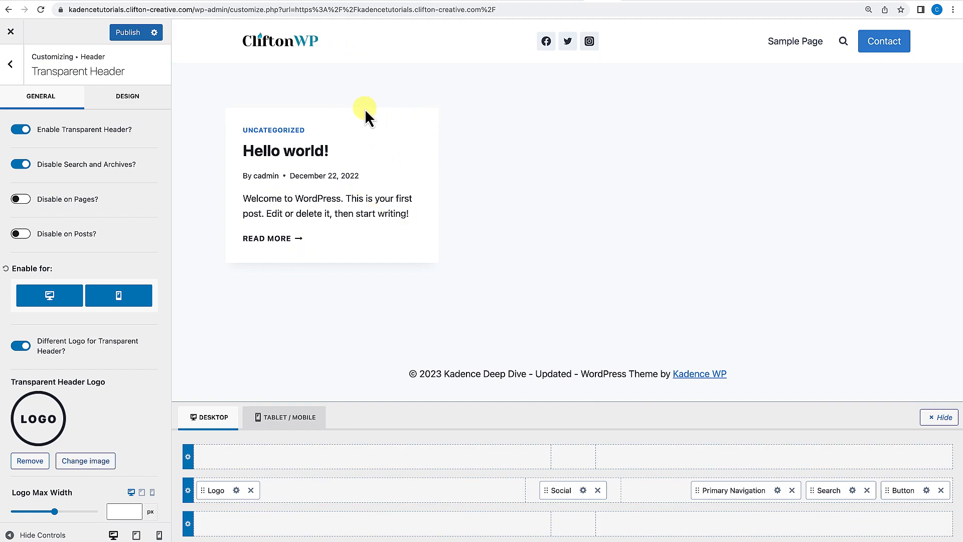
click(21, 164)
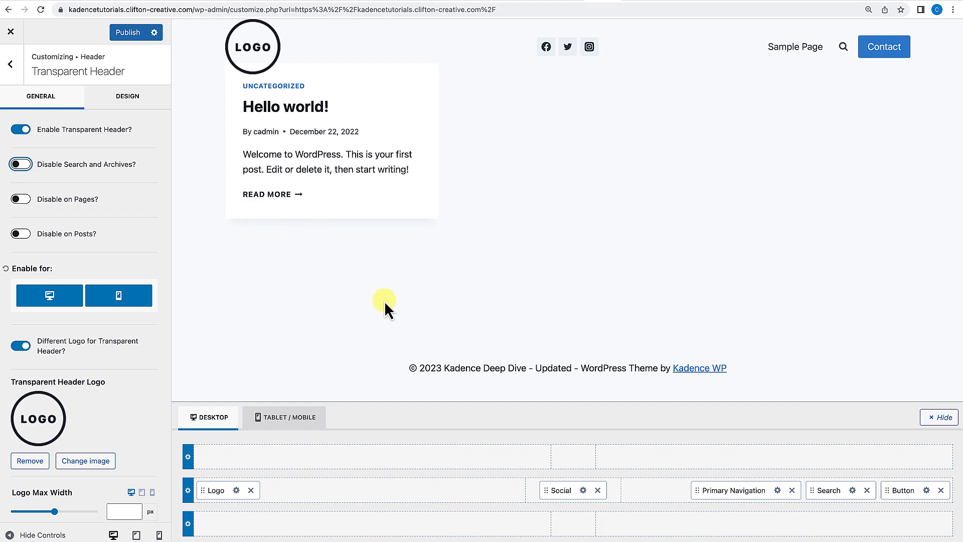
Remove the transparent header logo and restore the different-logo and Disable Search and Archives options to their previous settings.
click(36, 461)
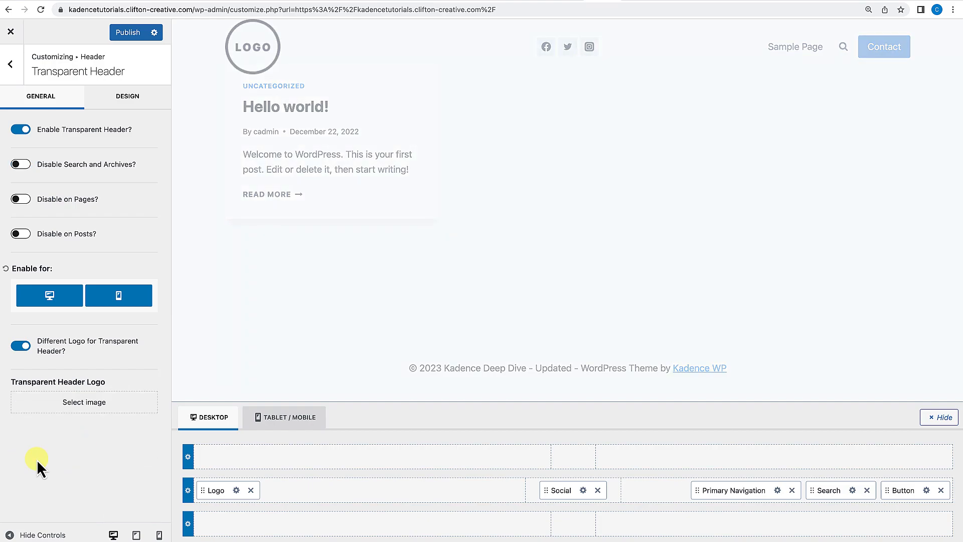
click(21, 346)
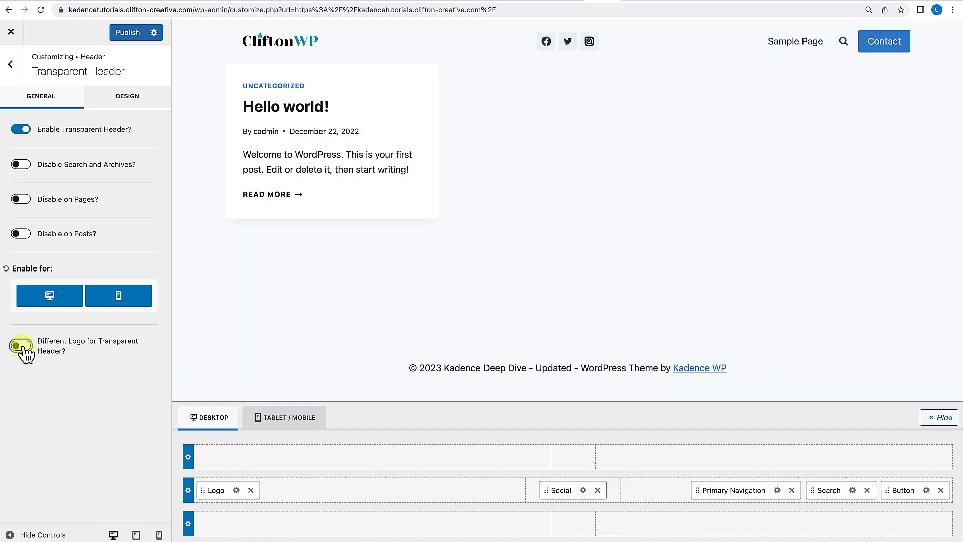
click(25, 164)
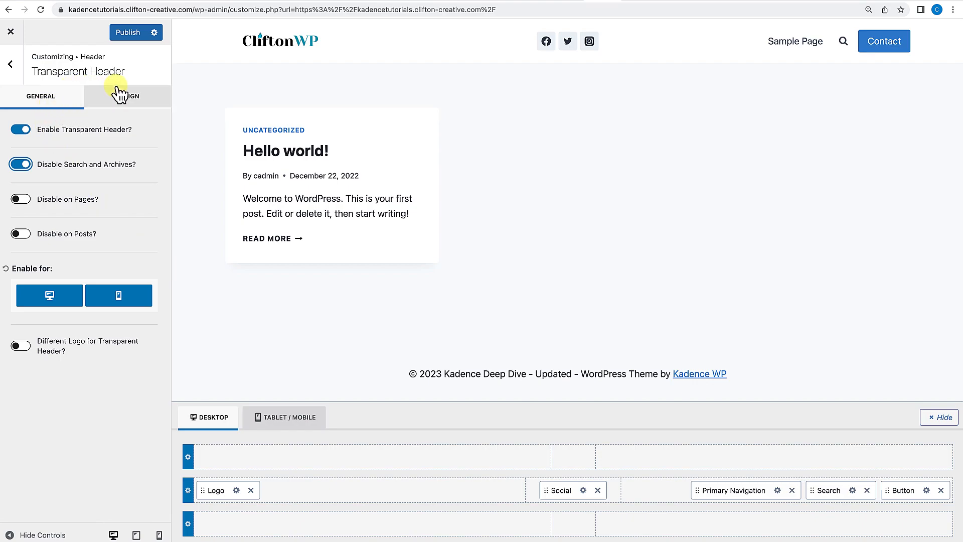
Open the sticky header settings and set Enable Sticky Header to Yes - Only Main Row.
click(11, 64)
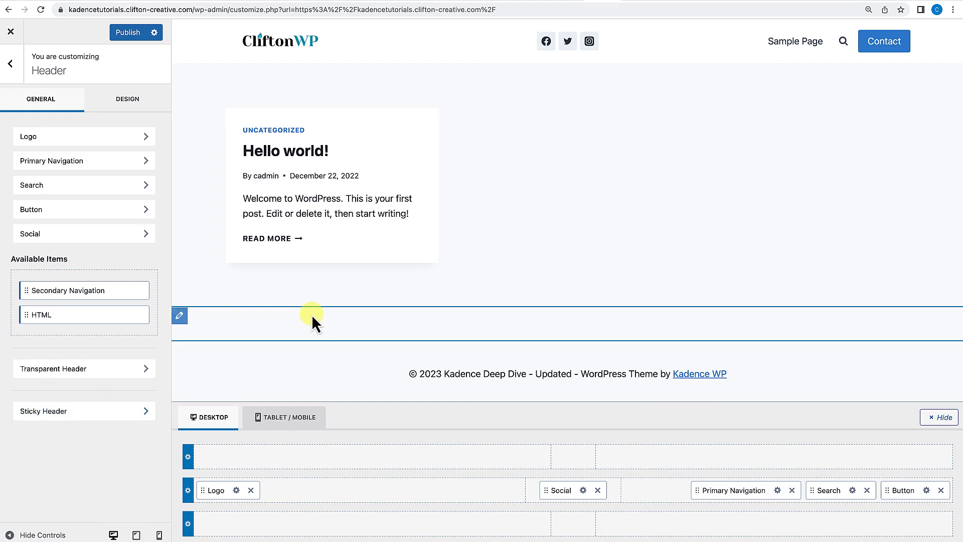
click(50, 411)
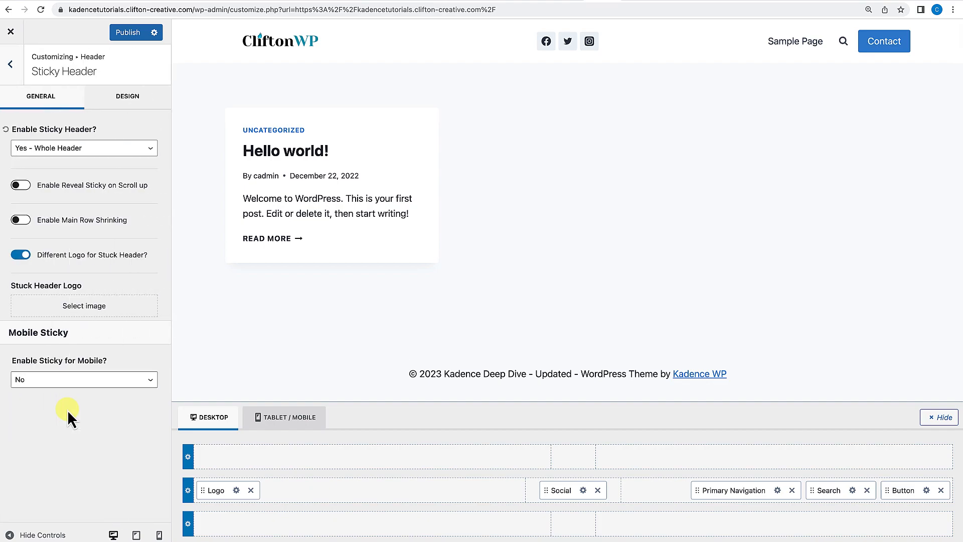
click(88, 153)
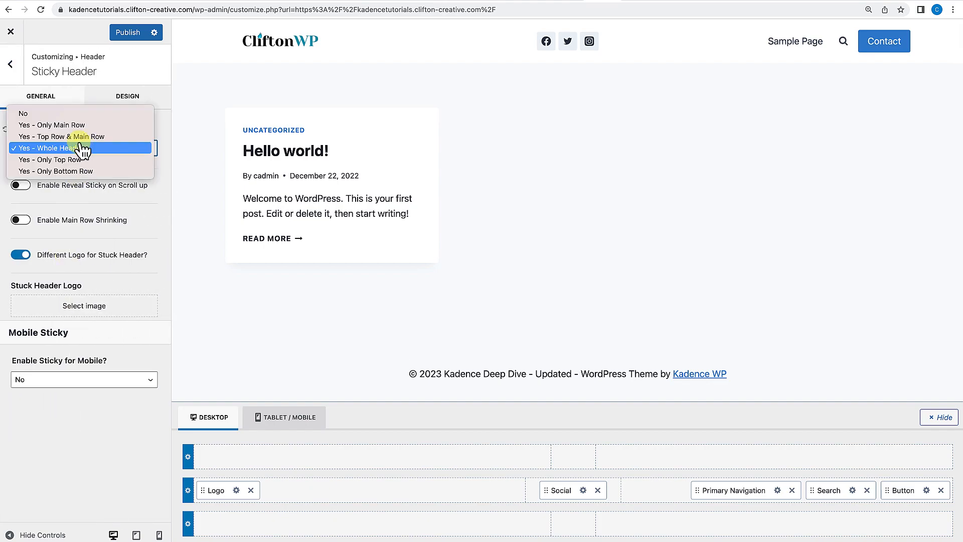
click(52, 112)
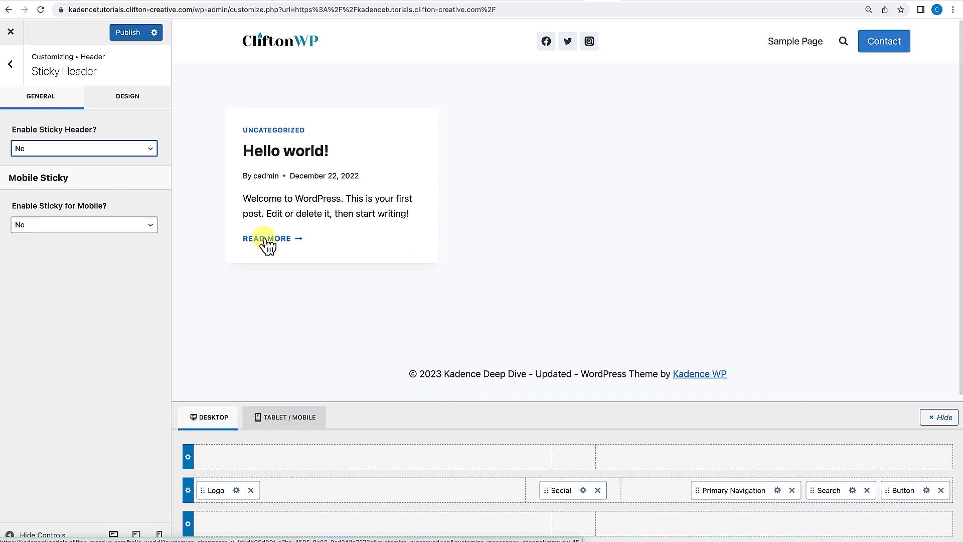
click(59, 149)
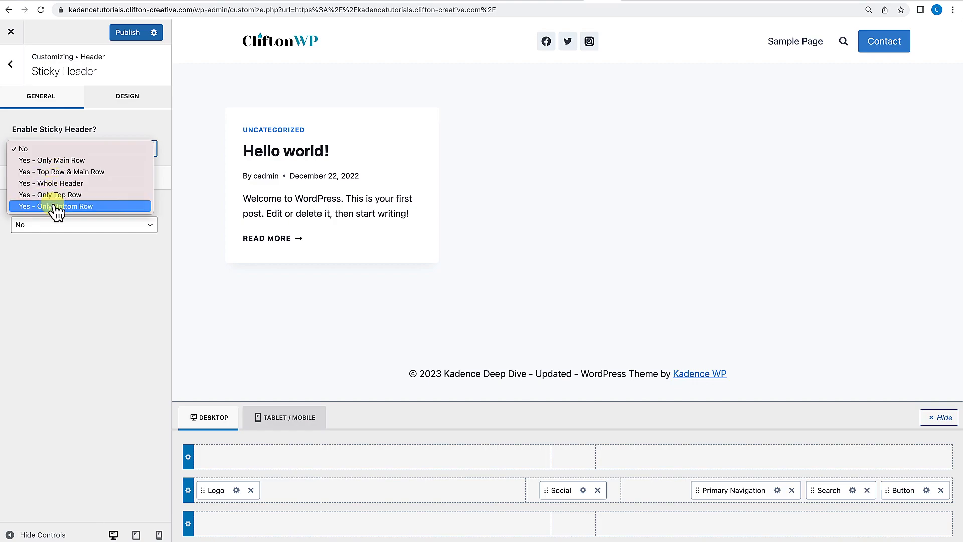
click(77, 163)
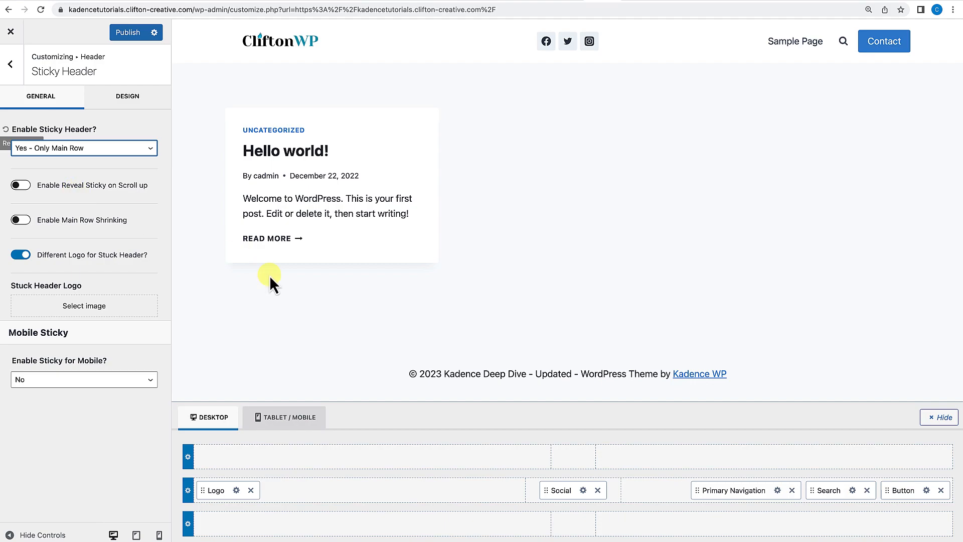
Set the stuck header logo to Logo-ploaceholder.png from the media library.
scroll(269, 276, down, 1)
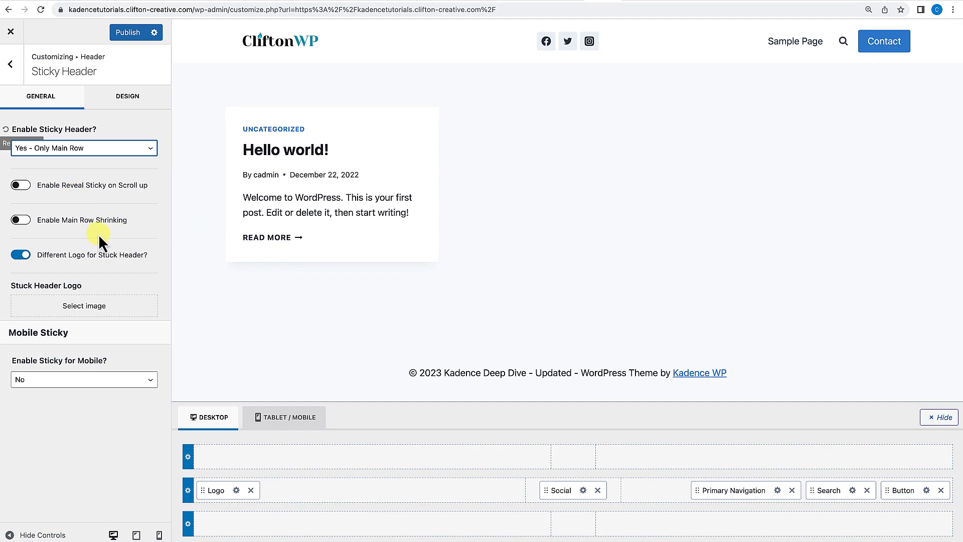
scroll(196, 234, down, 1)
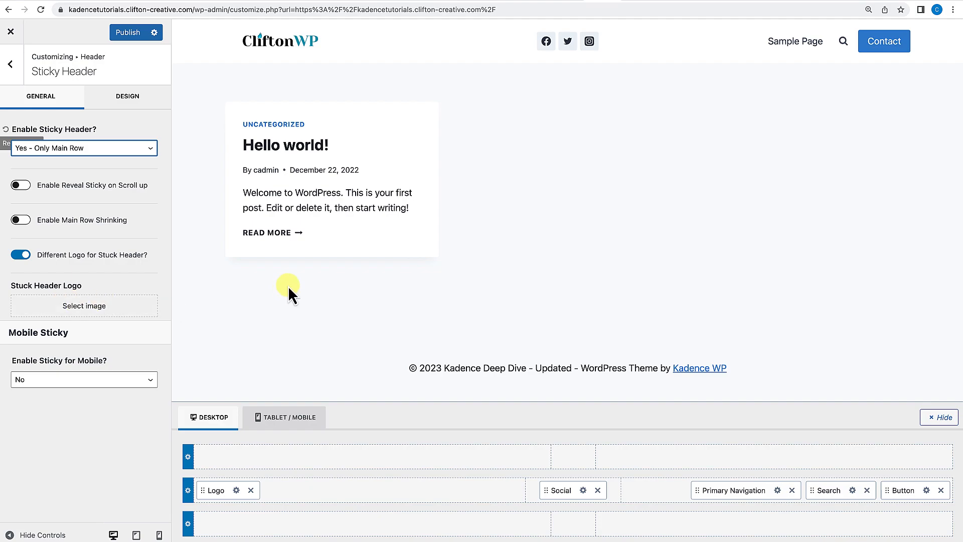
click(86, 312)
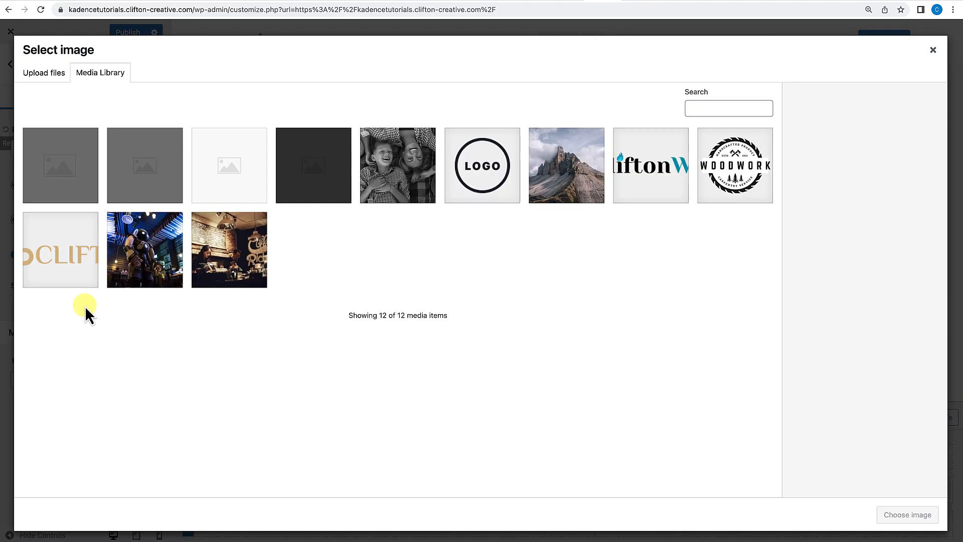
click(479, 173)
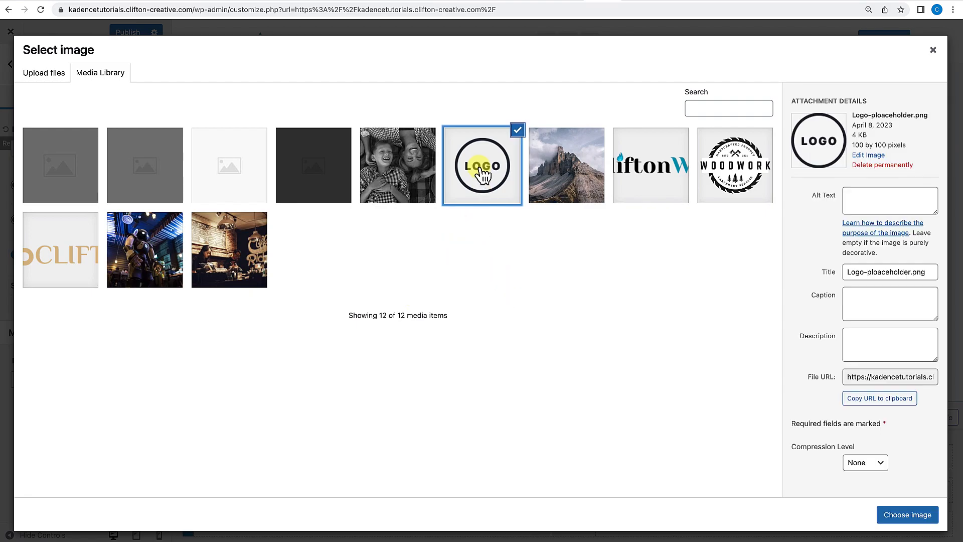
click(907, 515)
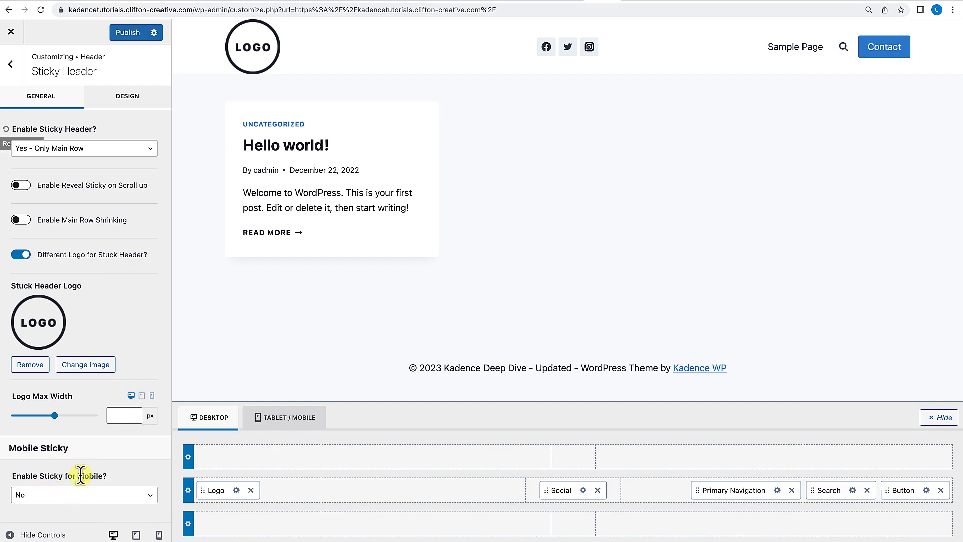
Check the sticky header design options and scroll the Sample Page preview to test the sticky header.
click(135, 98)
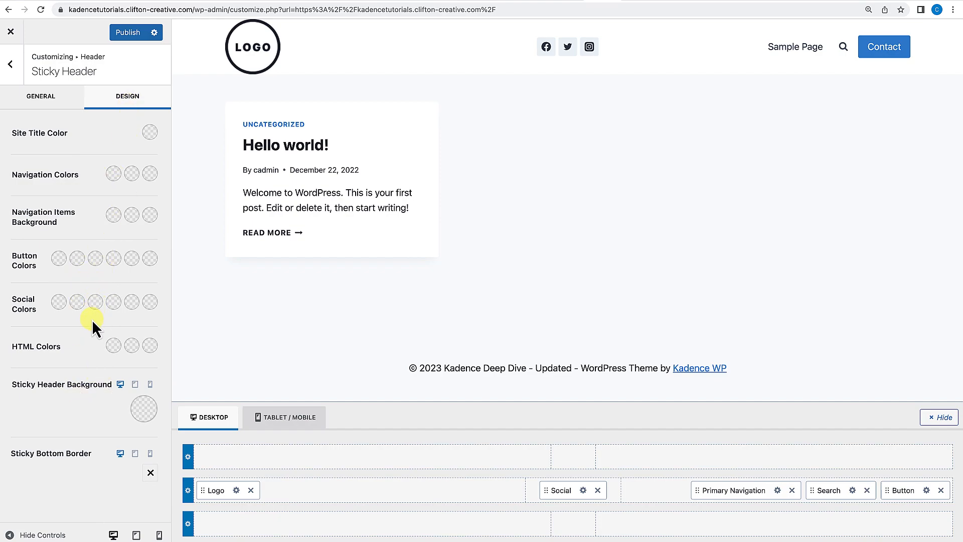
click(15, 100)
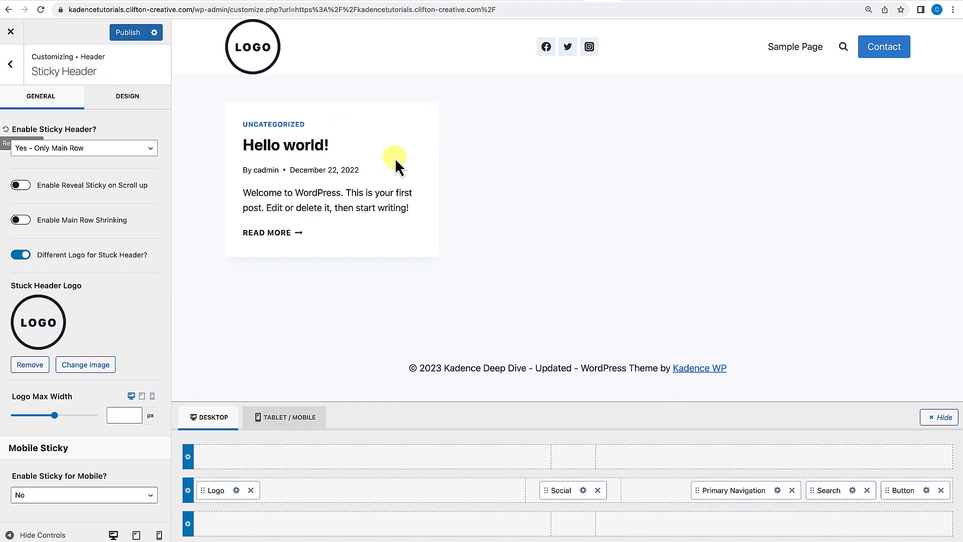
click(796, 50)
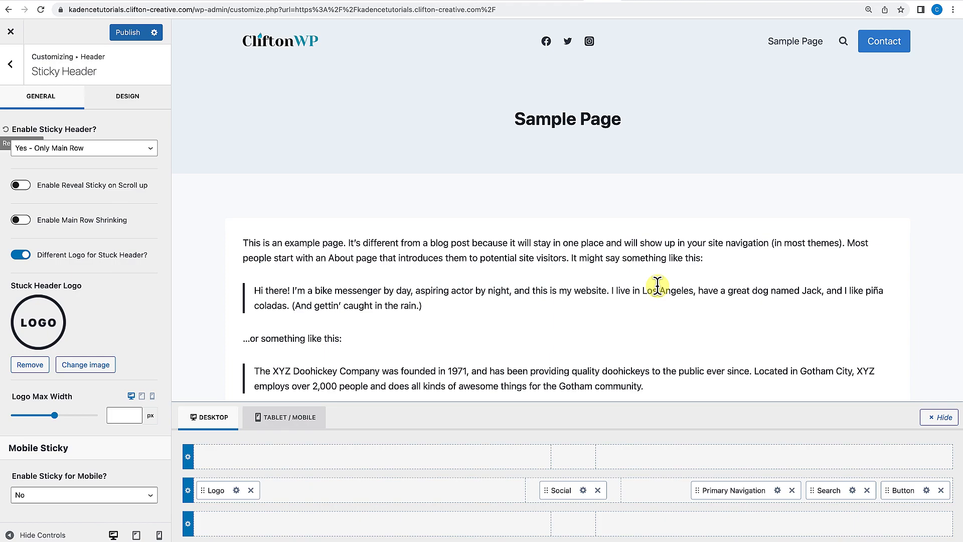
scroll(657, 283, down, 2)
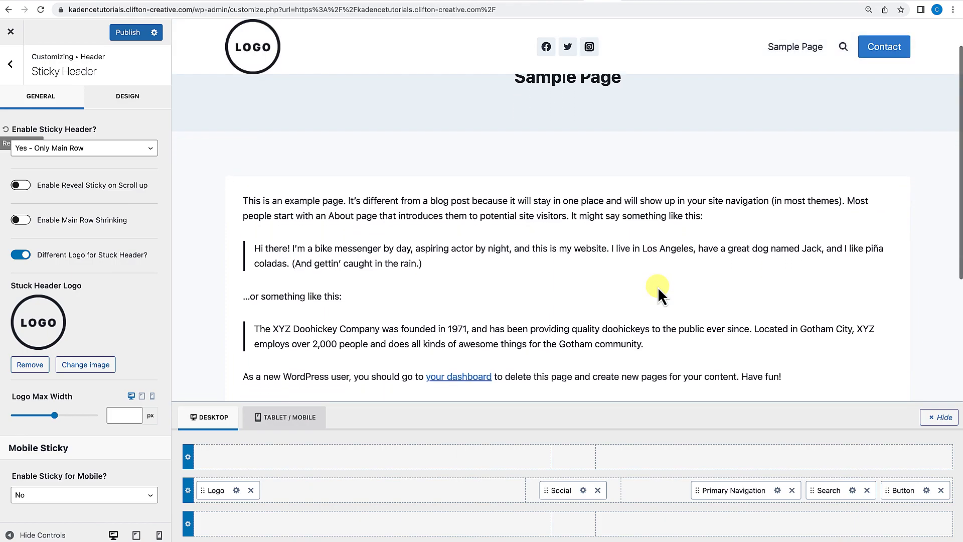
scroll(657, 287, down, 3)
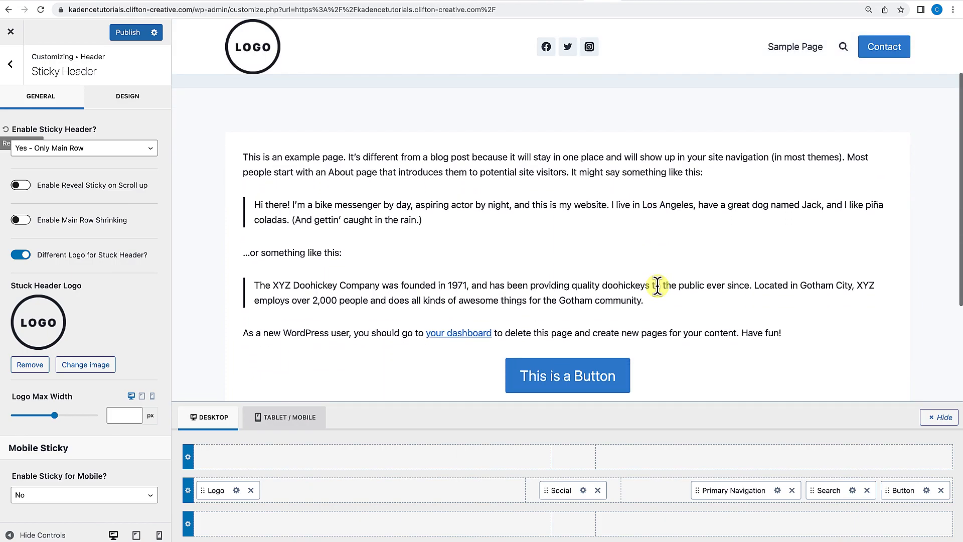
scroll(657, 287, down, 3)
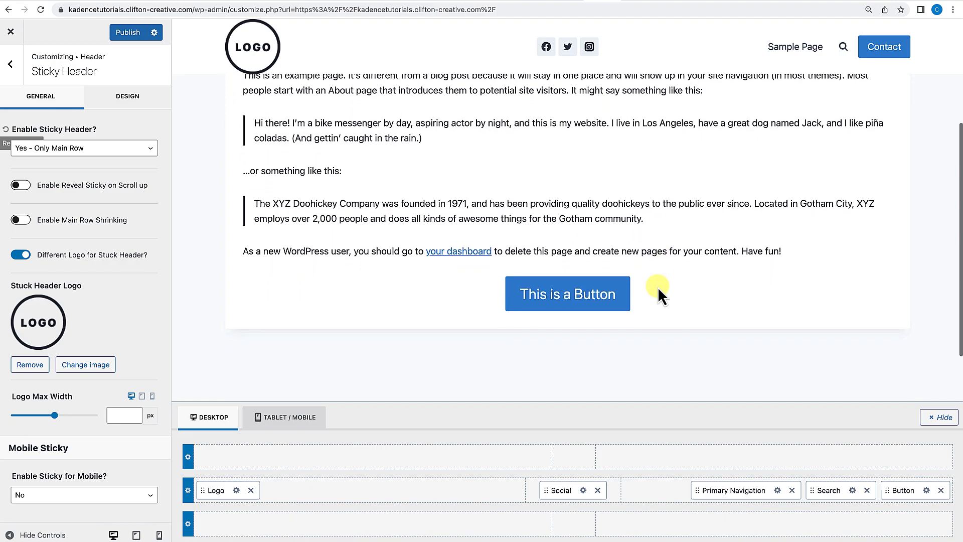
scroll(657, 287, down, 2)
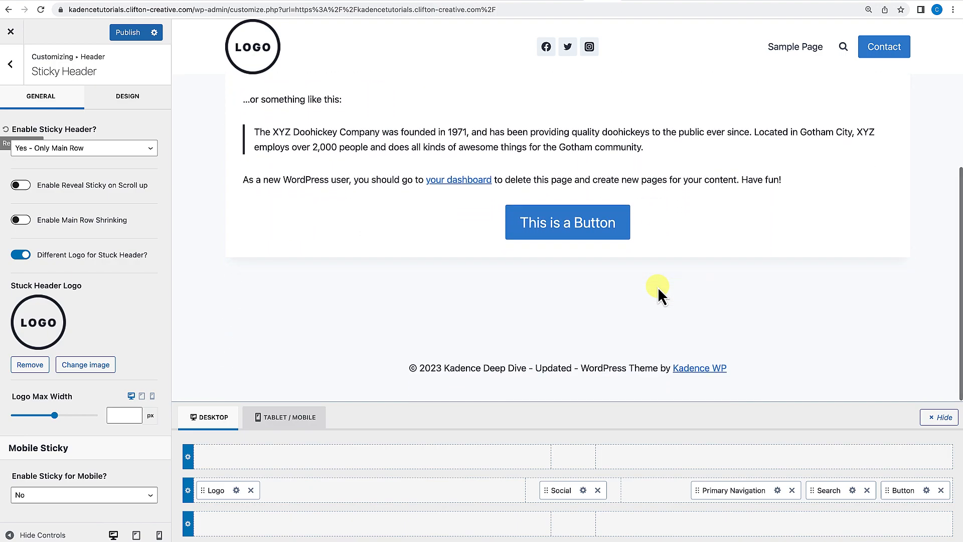
scroll(657, 286, up, 5)
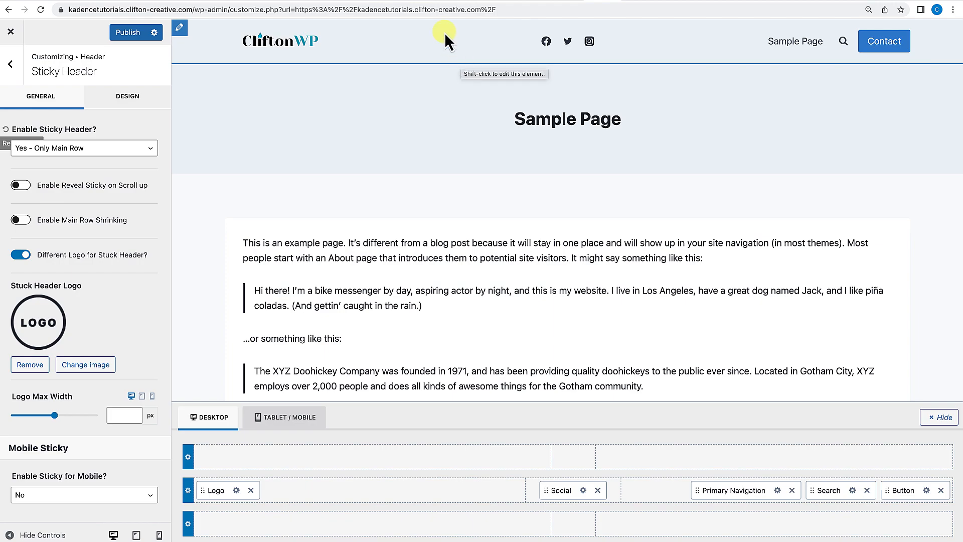
scroll(502, 372, down, 1)
scroll(503, 375, down, 4)
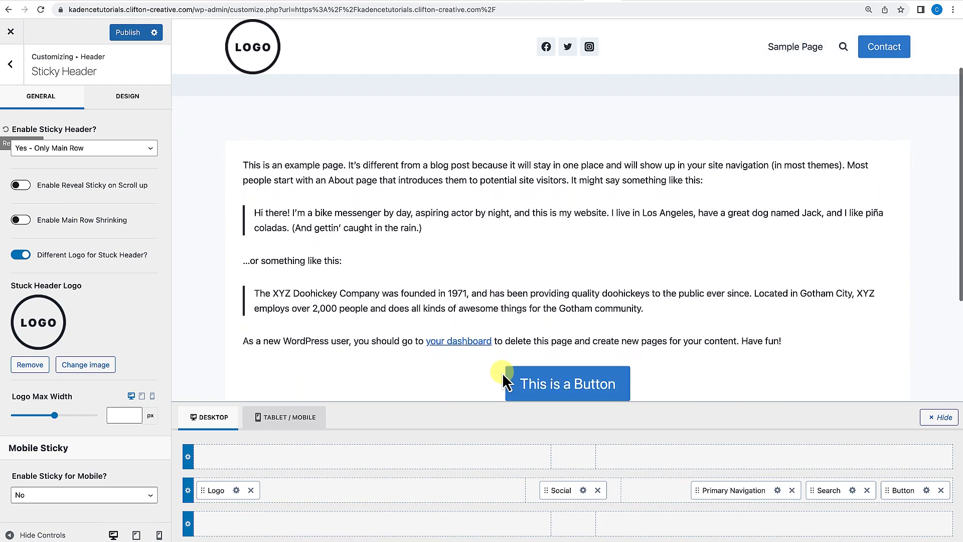
scroll(501, 372, down, 1)
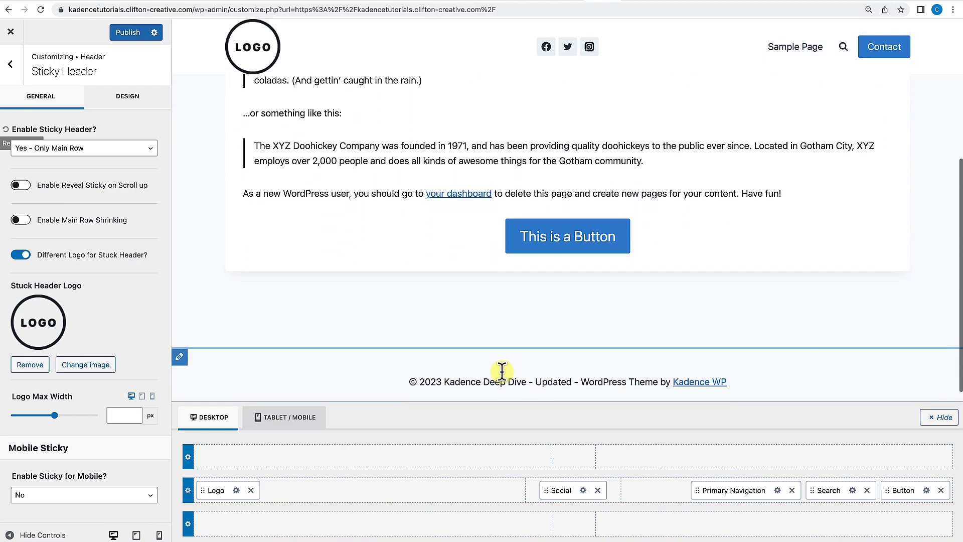
scroll(502, 372, up, 2)
scroll(502, 372, up, 4)
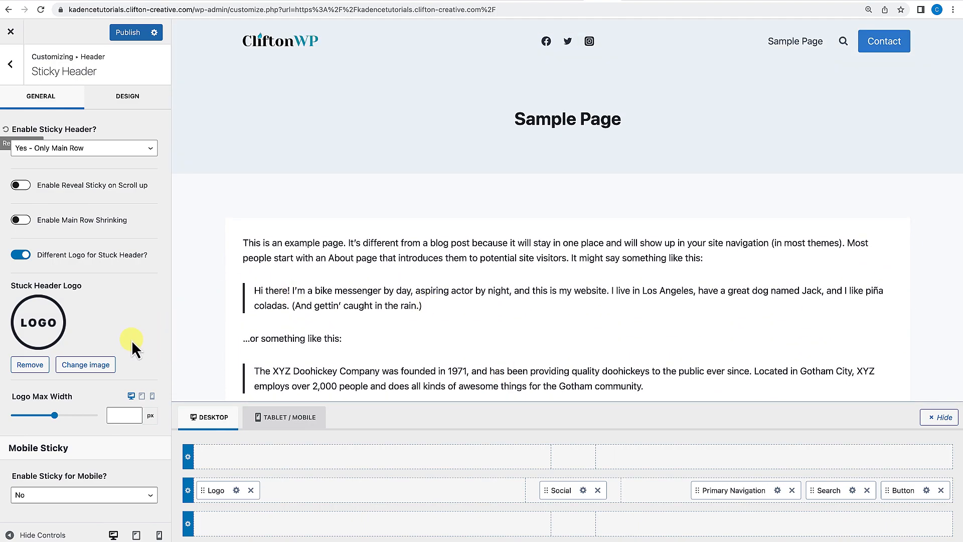
Remove the stuck header logo and set Enable Sticky Header back to No.
click(32, 365)
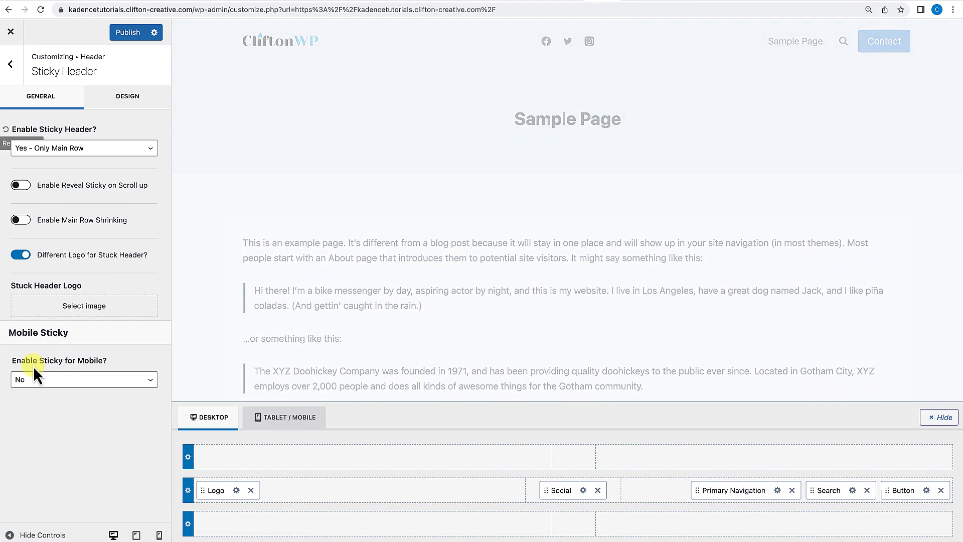
click(88, 151)
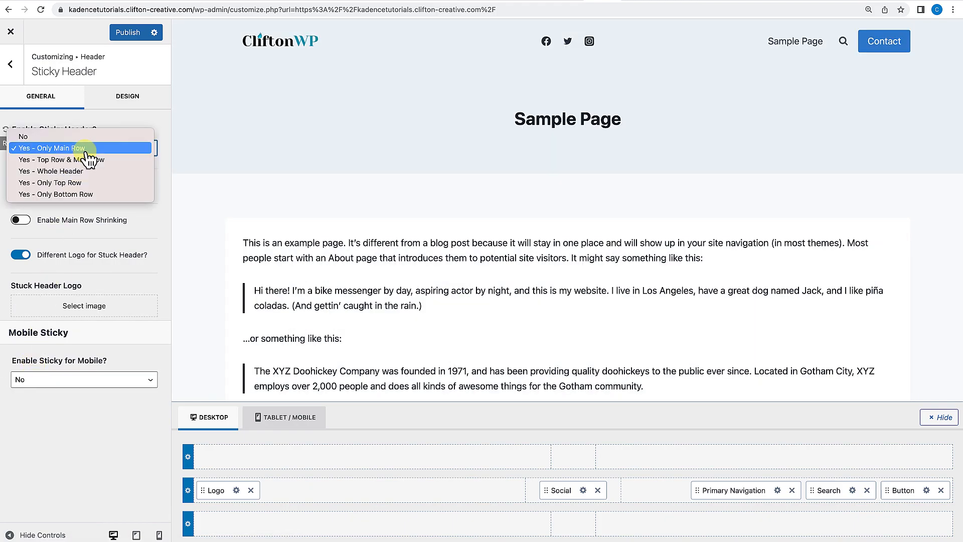
click(65, 137)
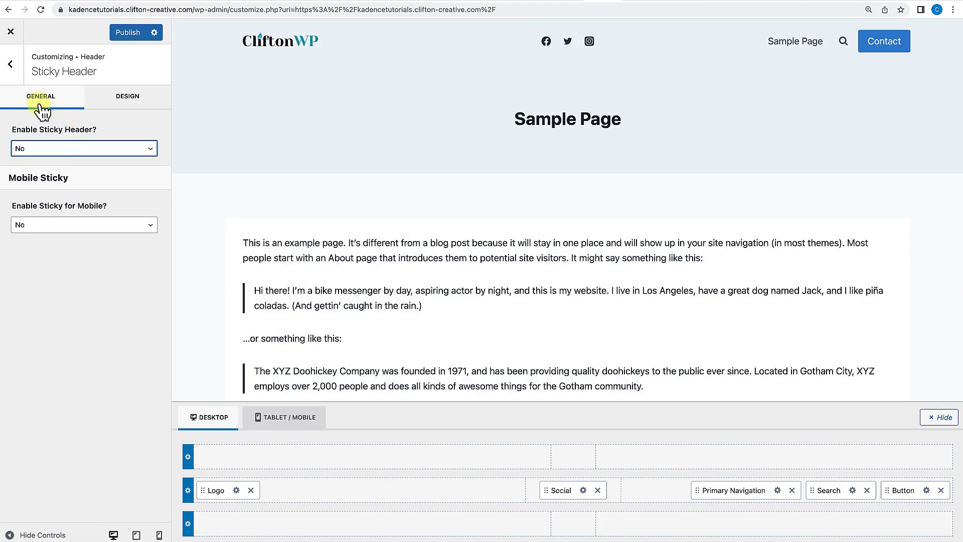
Turn off Enable Transparent Header in the header's transparent header settings.
click(10, 64)
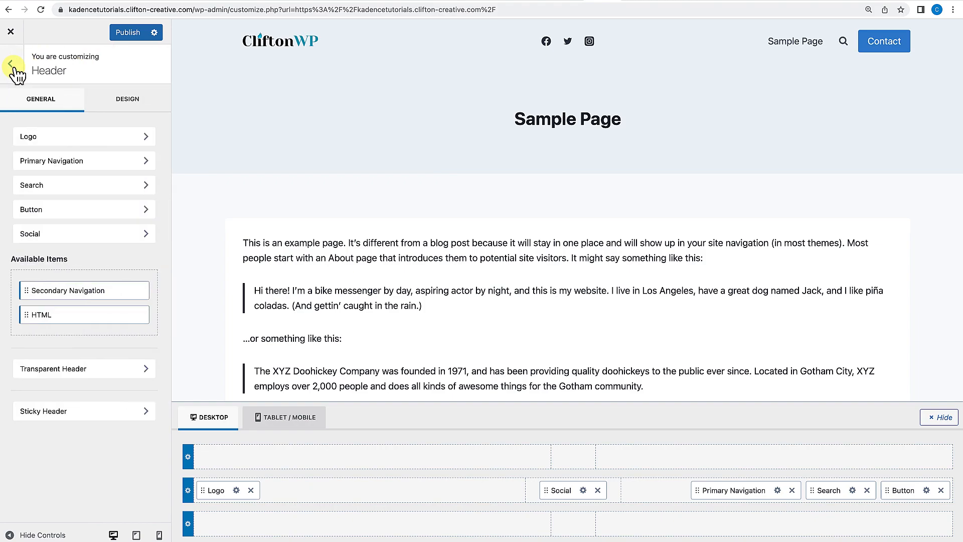
click(44, 370)
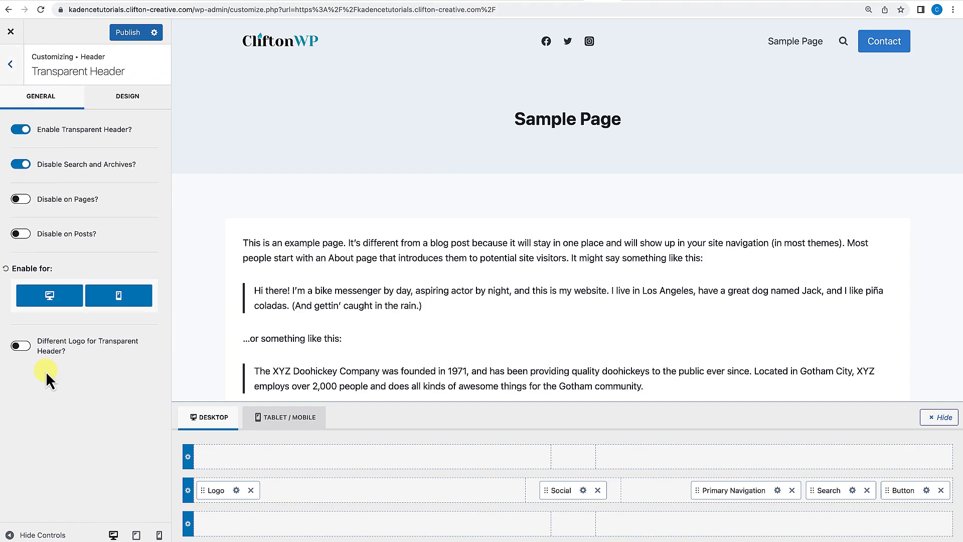
click(20, 129)
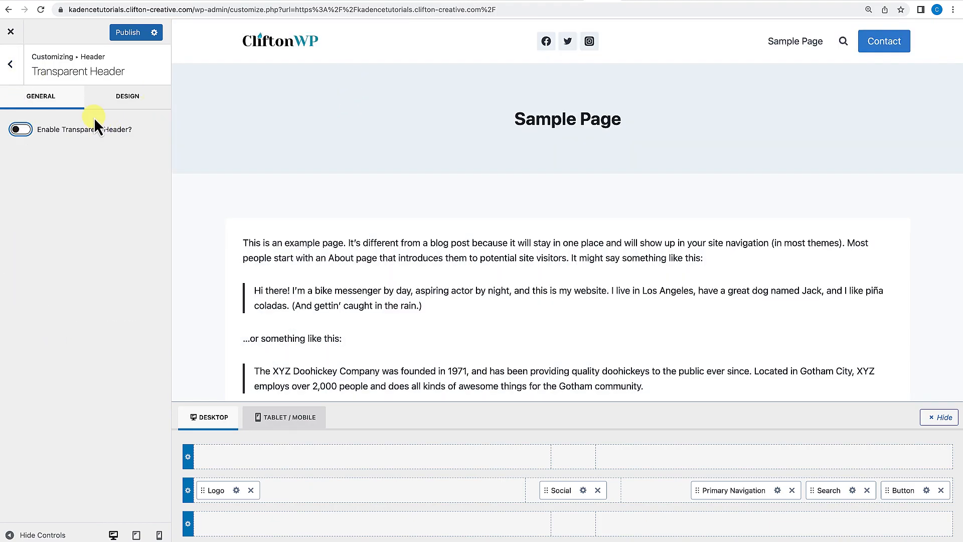
click(11, 64)
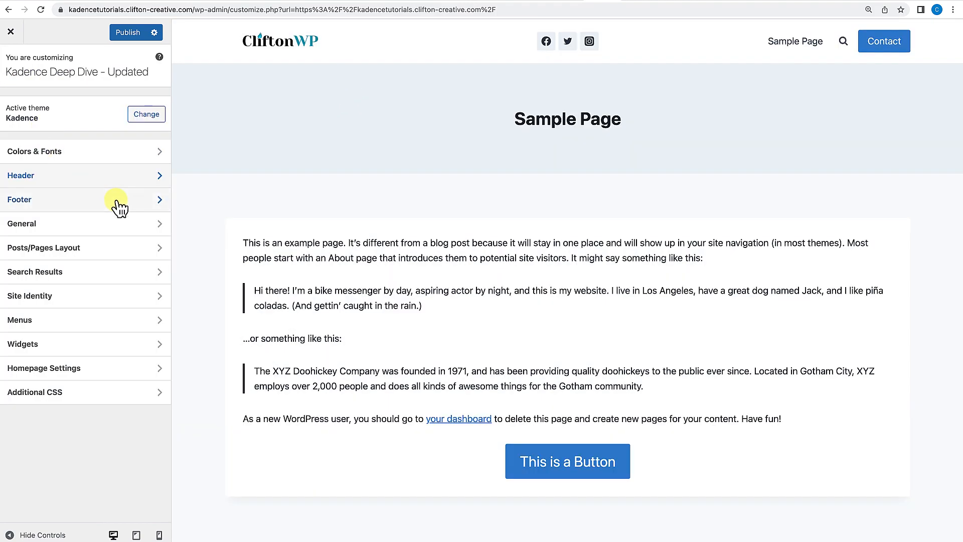
click(99, 180)
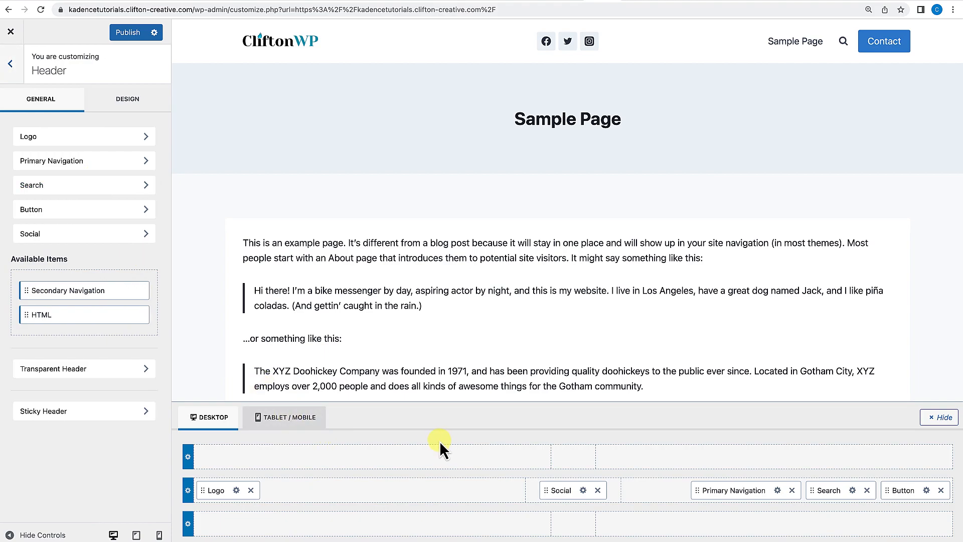
click(20, 63)
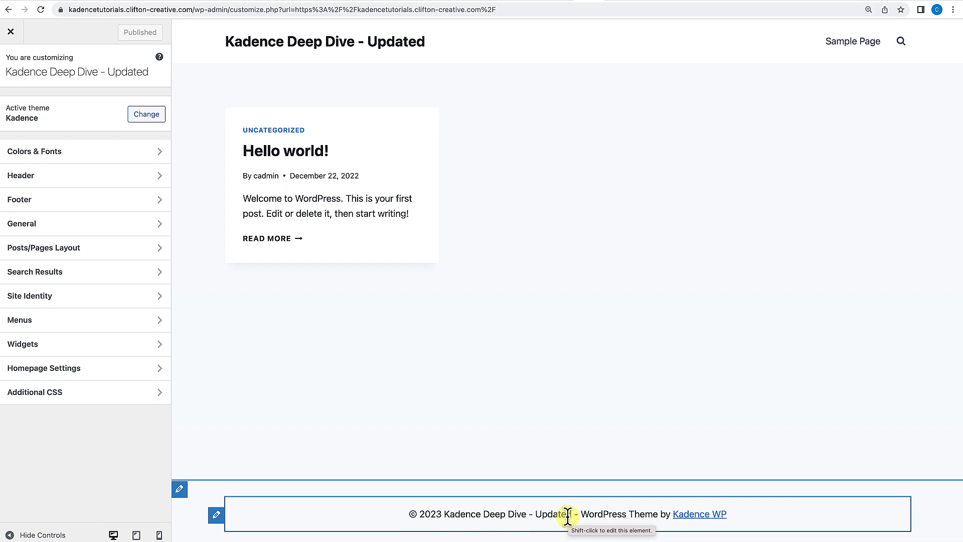
Open the footer builder and place Widget 1, Widget 2 and Widget 3 in the middle row's left, center and right columns.
click(37, 206)
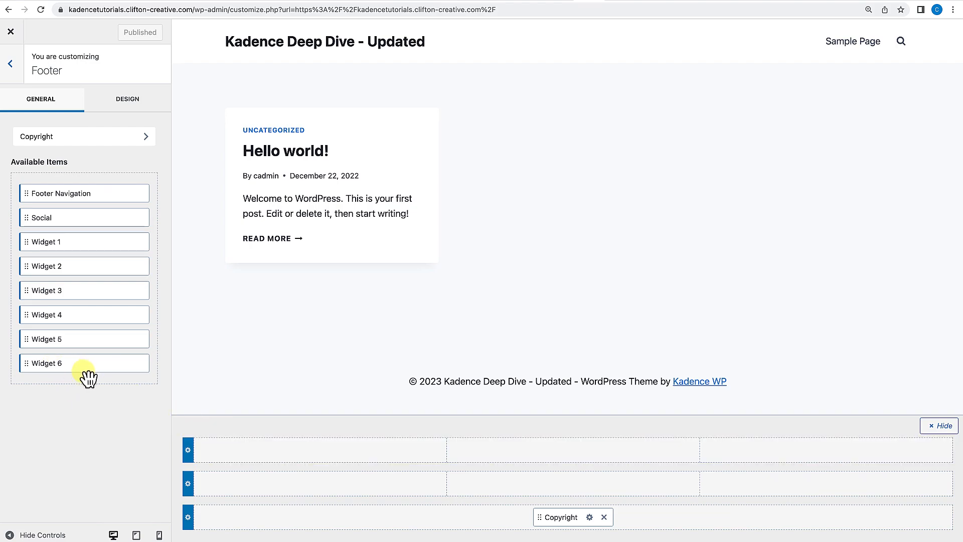
drag(39, 242, 240, 473)
drag(55, 270, 504, 493)
drag(32, 290, 808, 483)
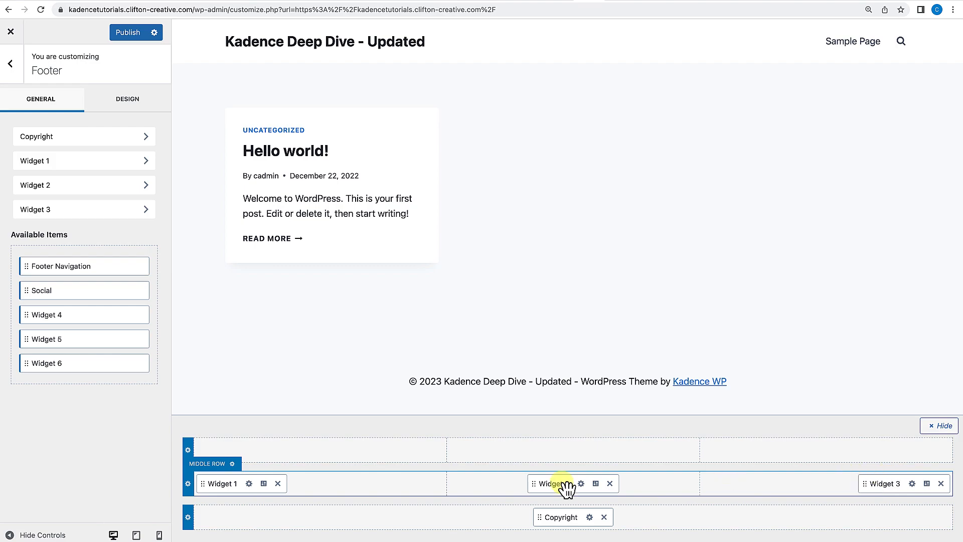
Open the footer copyright element's settings and review its general and design options.
click(590, 517)
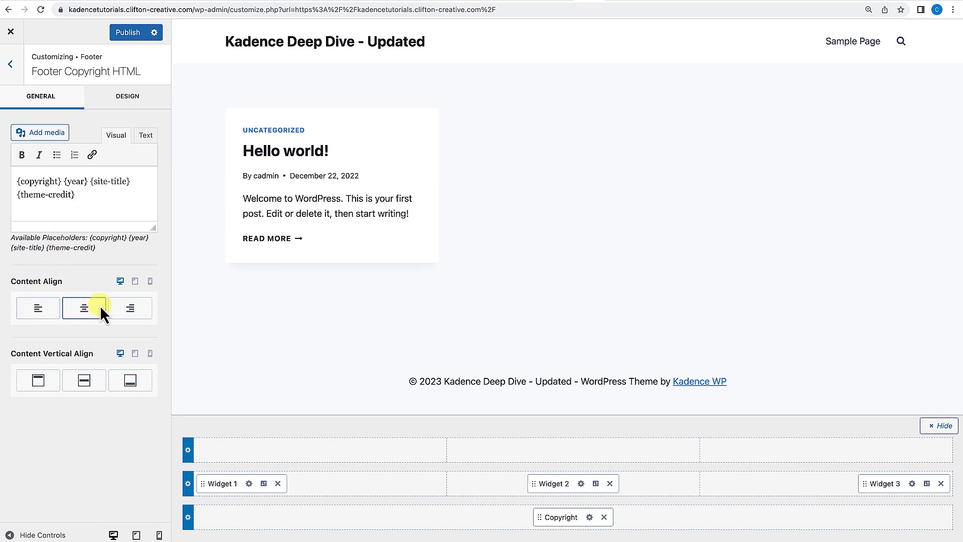
click(129, 309)
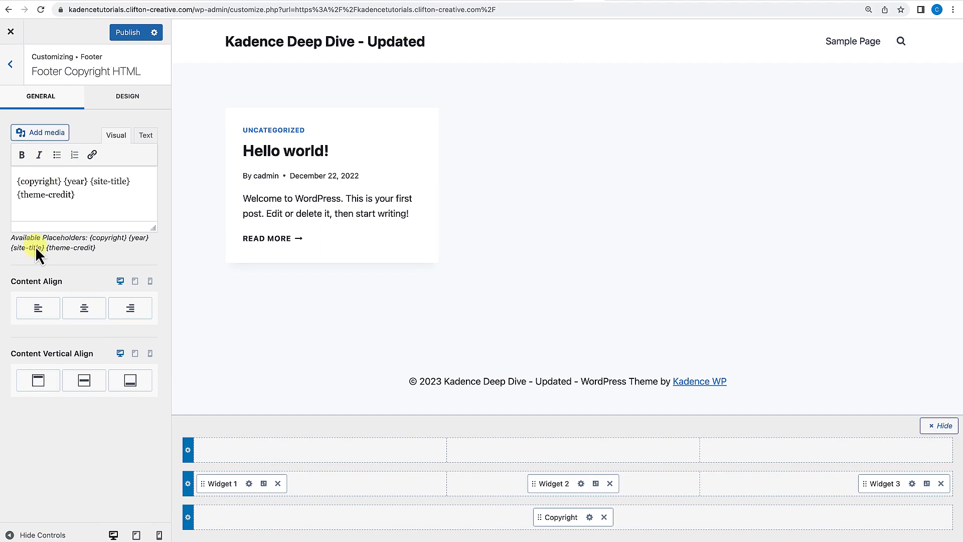
click(144, 105)
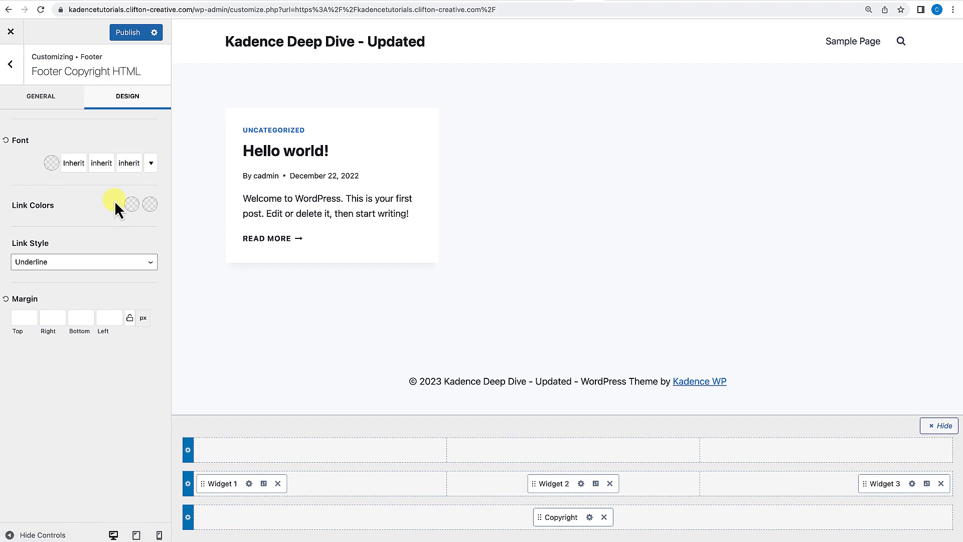
click(11, 71)
click(11, 71)
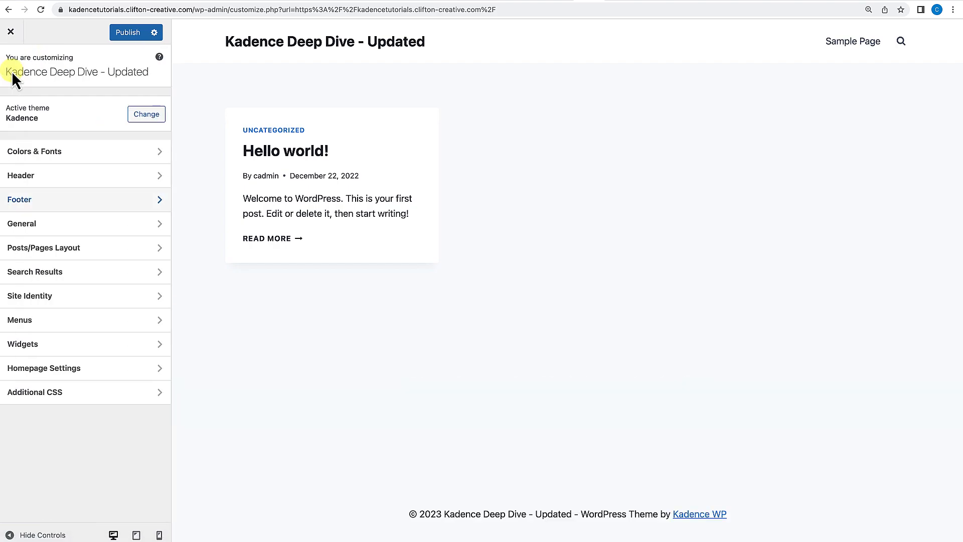
Open the footer top row settings and review its layout and spacing options.
click(55, 209)
click(56, 98)
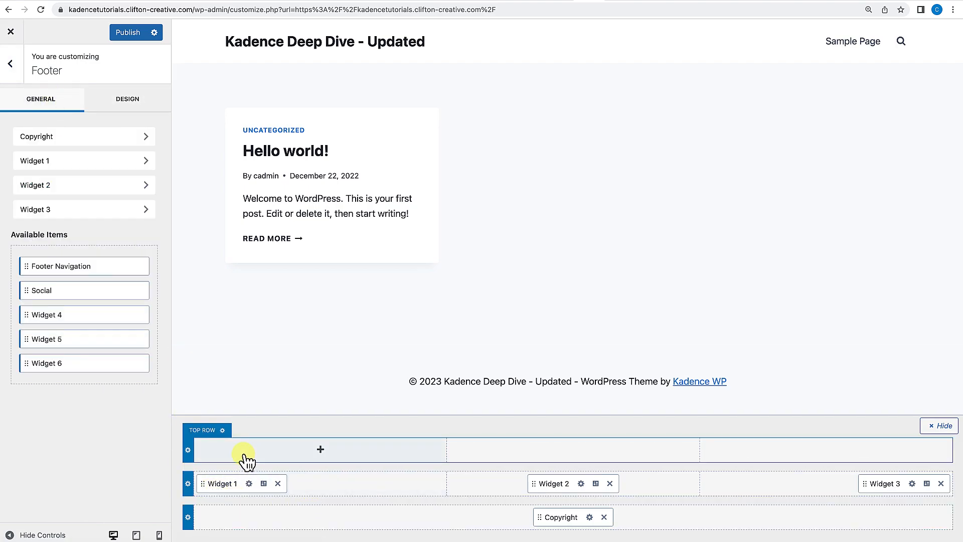
click(188, 450)
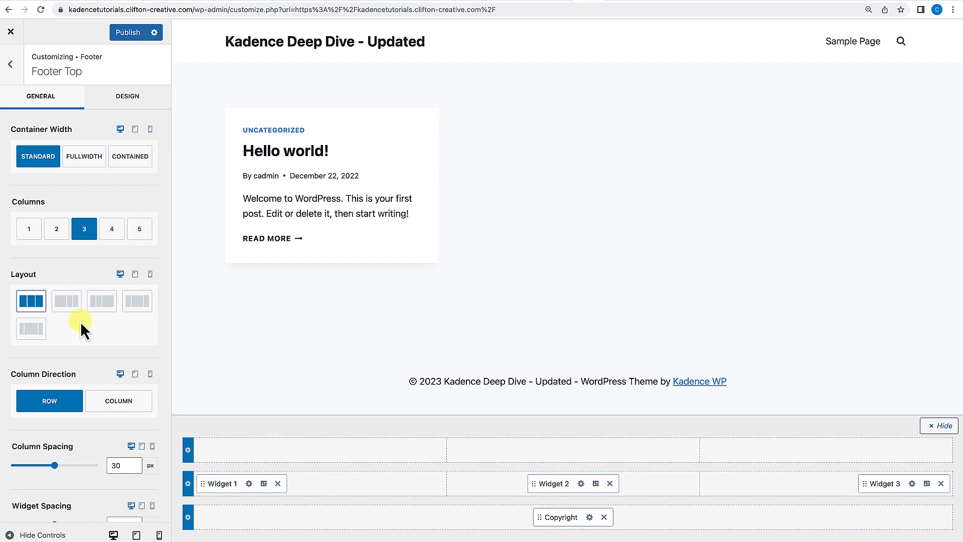
scroll(80, 324, down, 3)
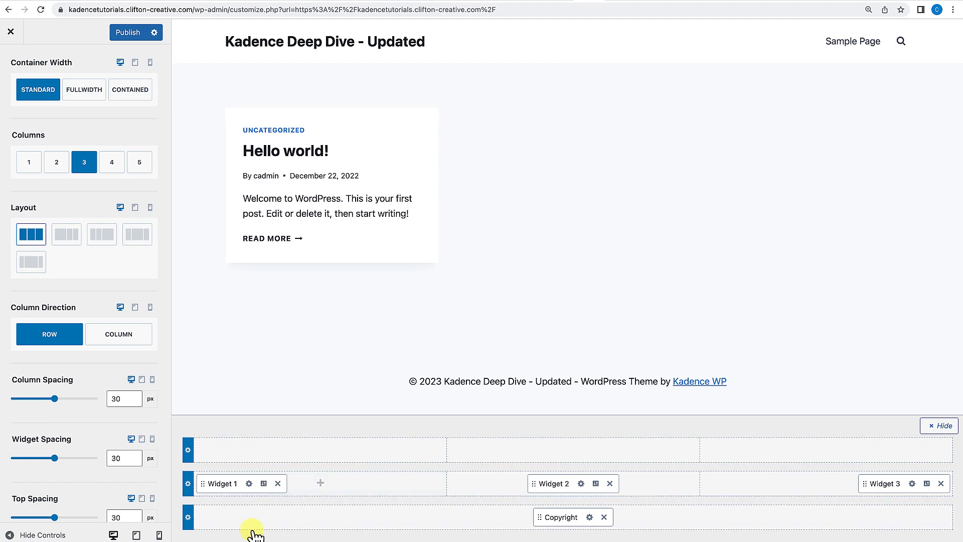
Add the Social element to the footer bottom row beside the copyright.
click(187, 517)
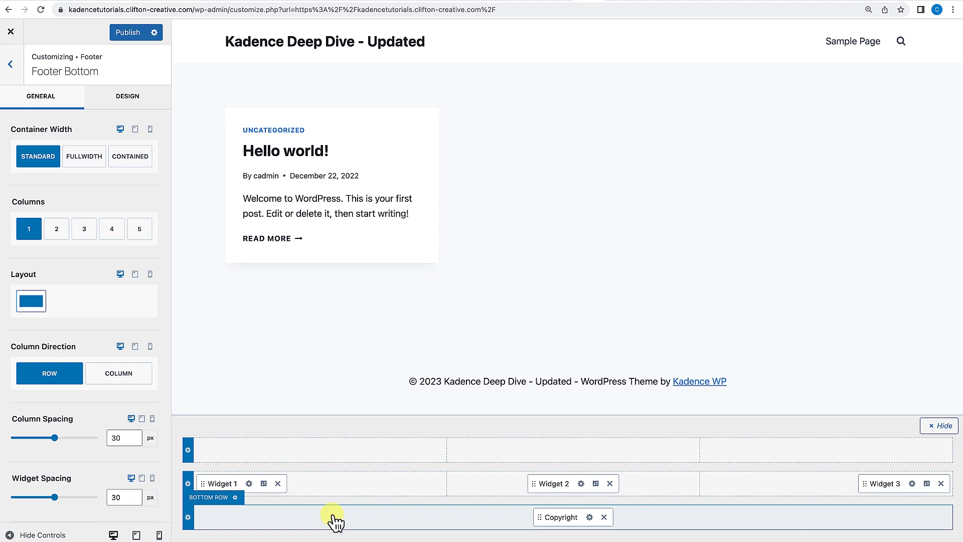
click(362, 525)
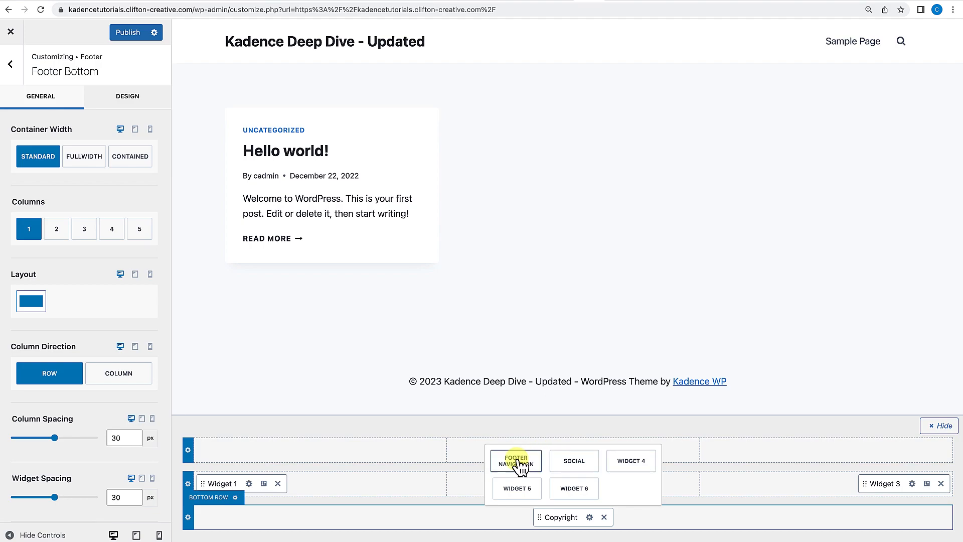
click(578, 461)
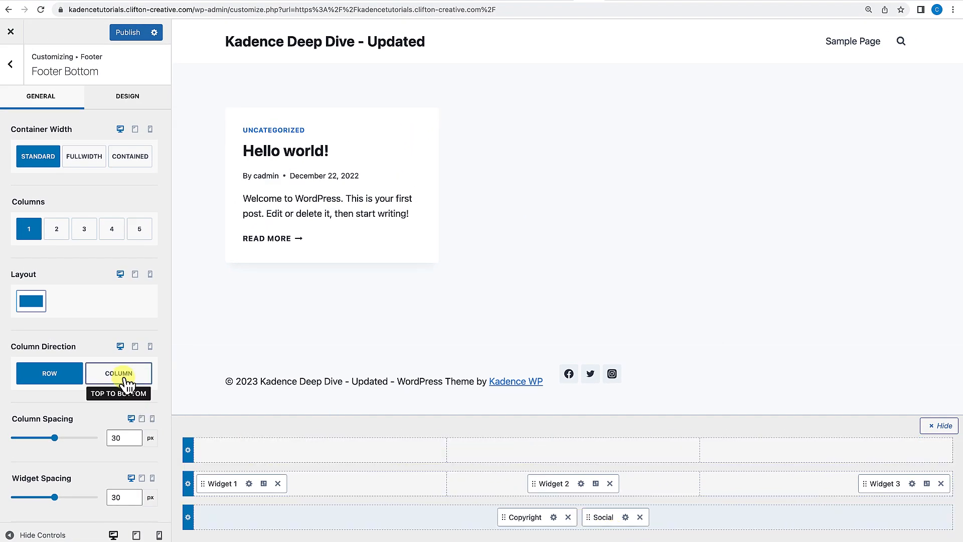
Switch the bottom row column direction to Column and back to Row, and remove the Social element.
click(125, 376)
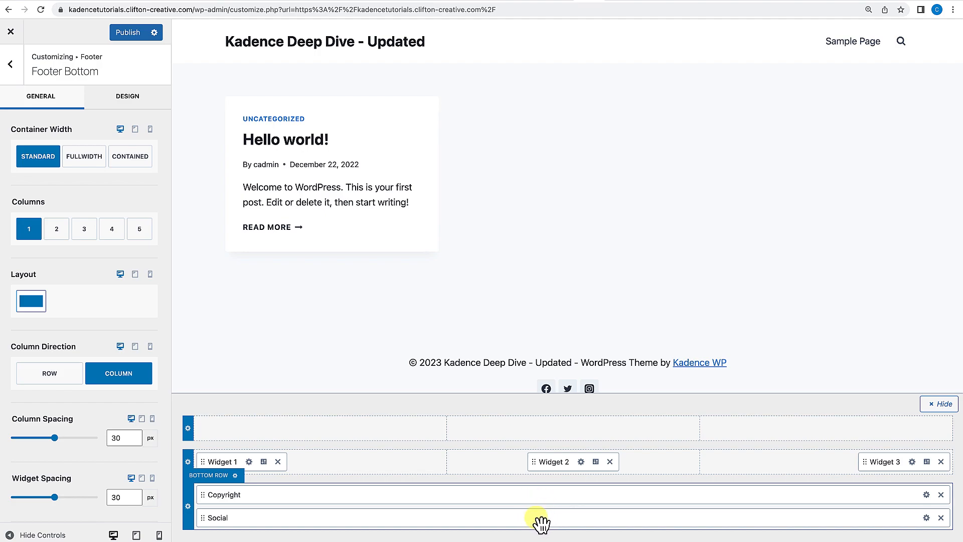
click(50, 374)
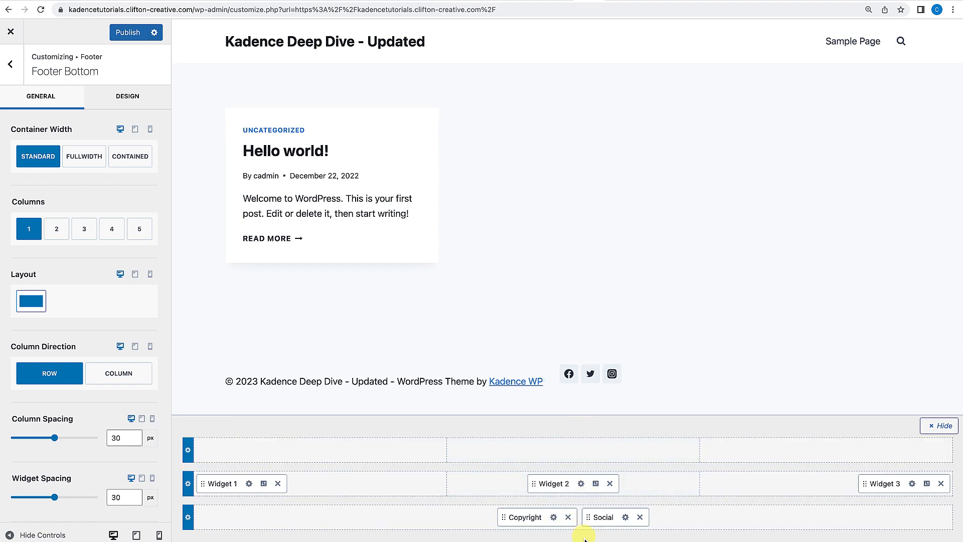
click(640, 517)
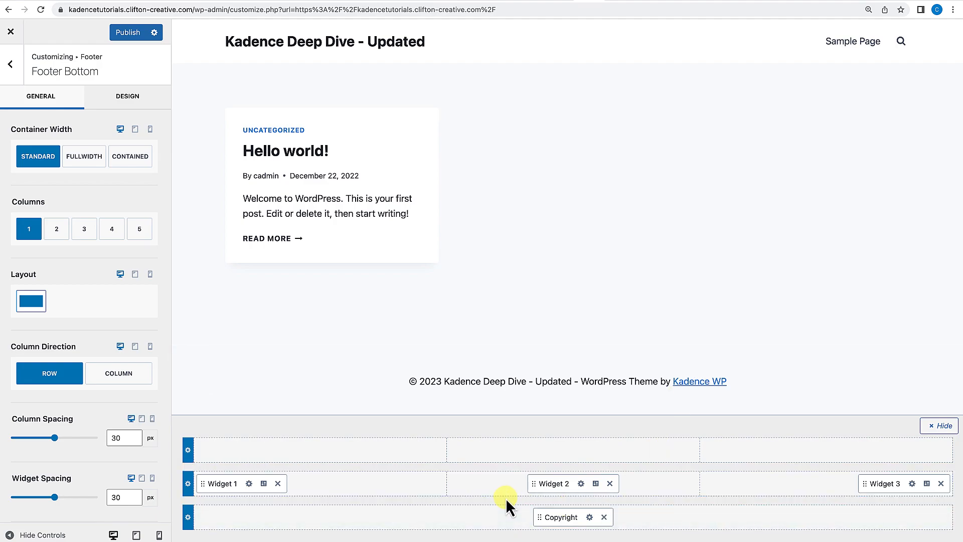
Set the bottom row's top and bottom spacing to about 132 px, then reset both to default.
scroll(122, 421, down, 1)
scroll(121, 420, down, 2)
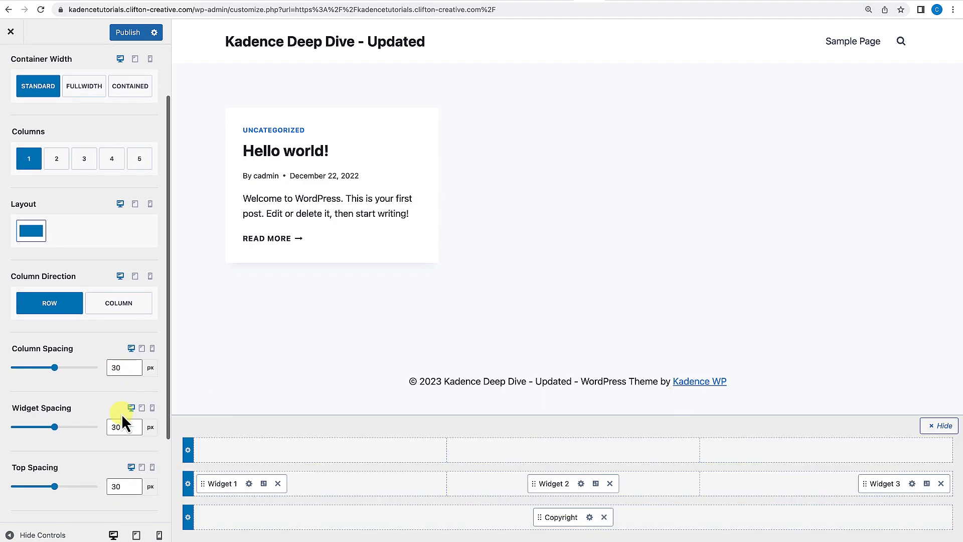
scroll(123, 421, up, 2)
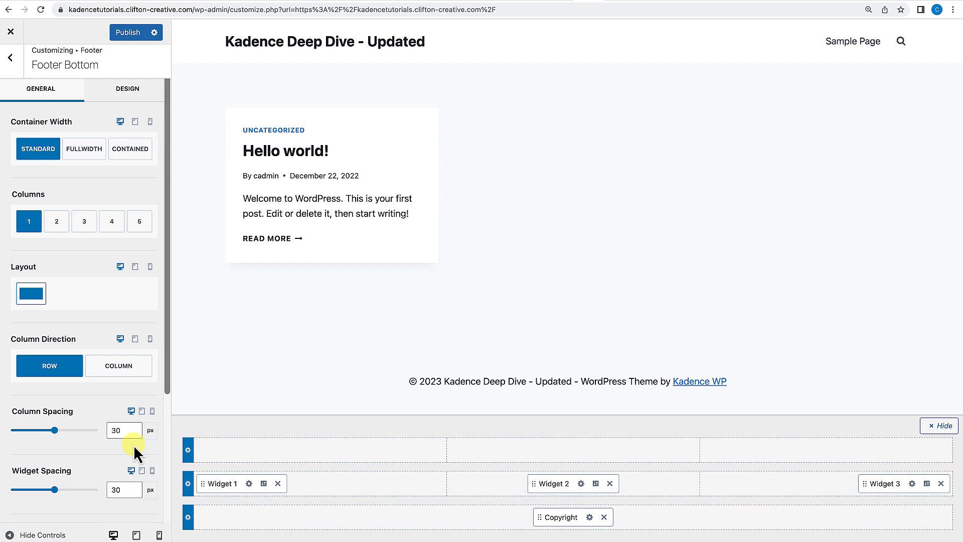
scroll(134, 444, down, 5)
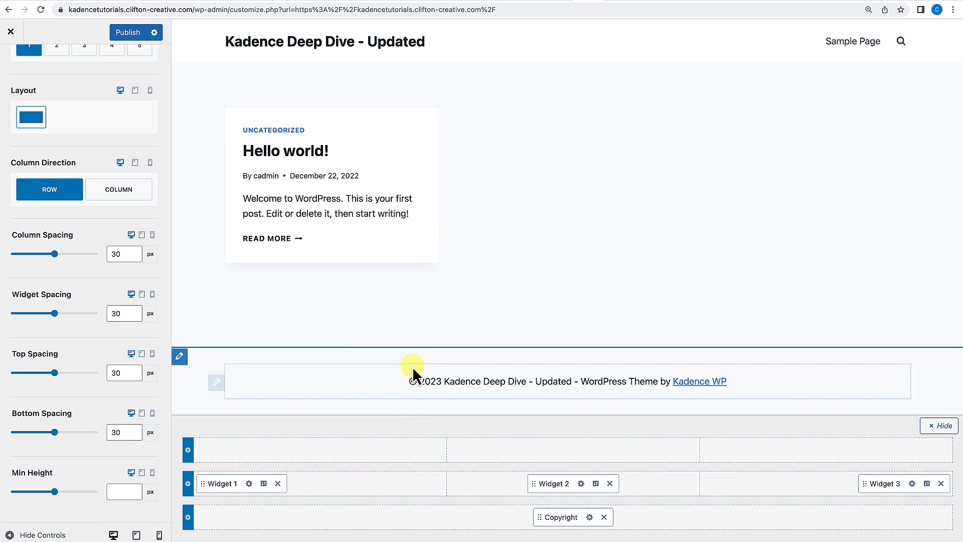
drag(52, 379, 67, 374)
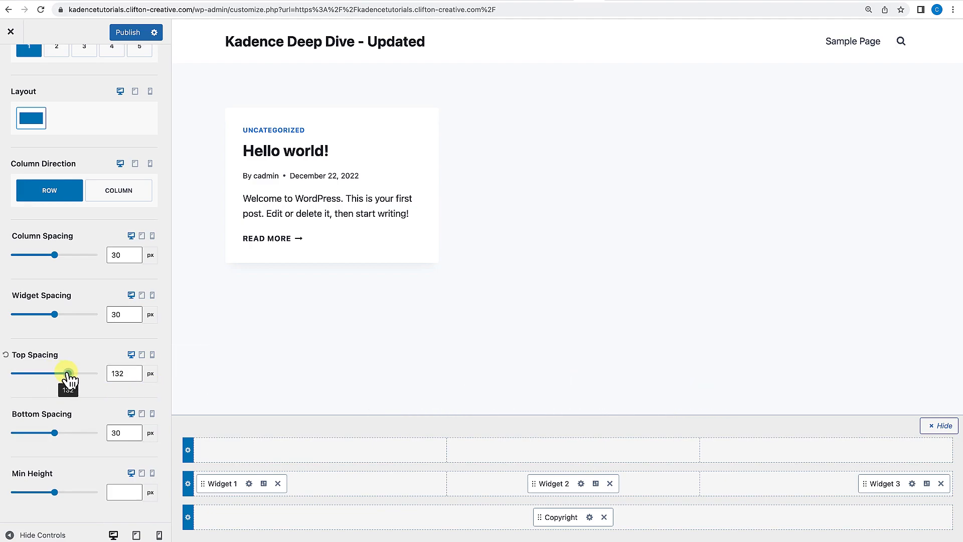
drag(54, 433, 68, 434)
scroll(442, 339, down, 1)
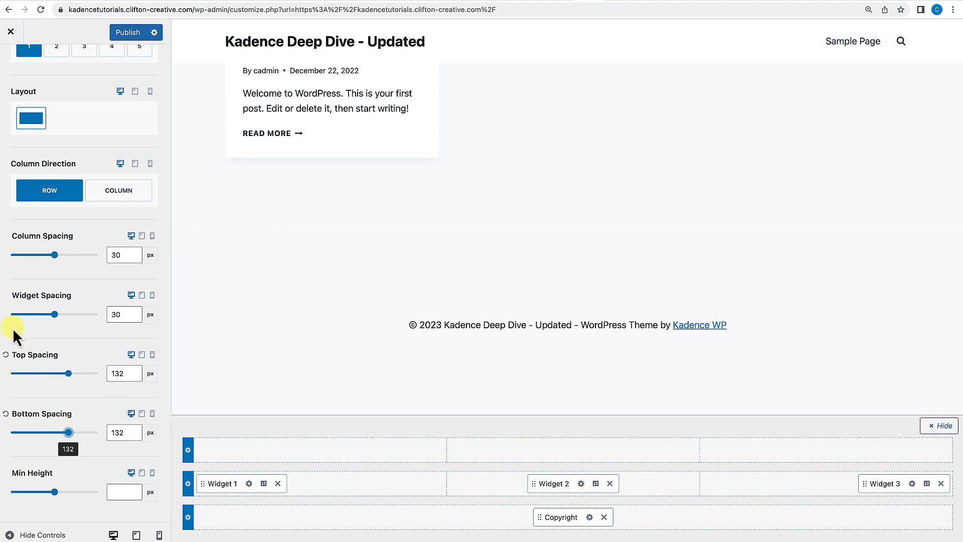
click(6, 356)
click(6, 413)
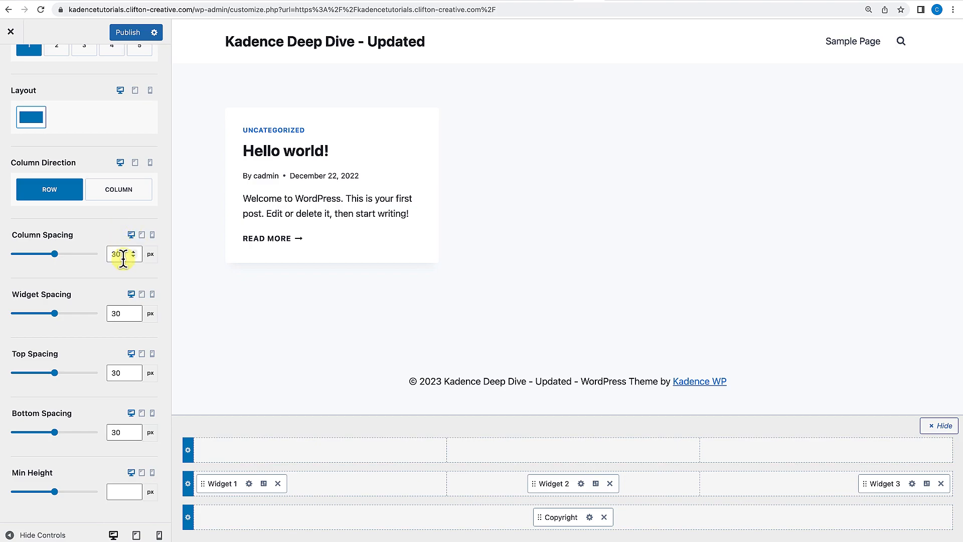
Preview the bottom row spacing settings in tablet view and return to desktop view.
click(143, 235)
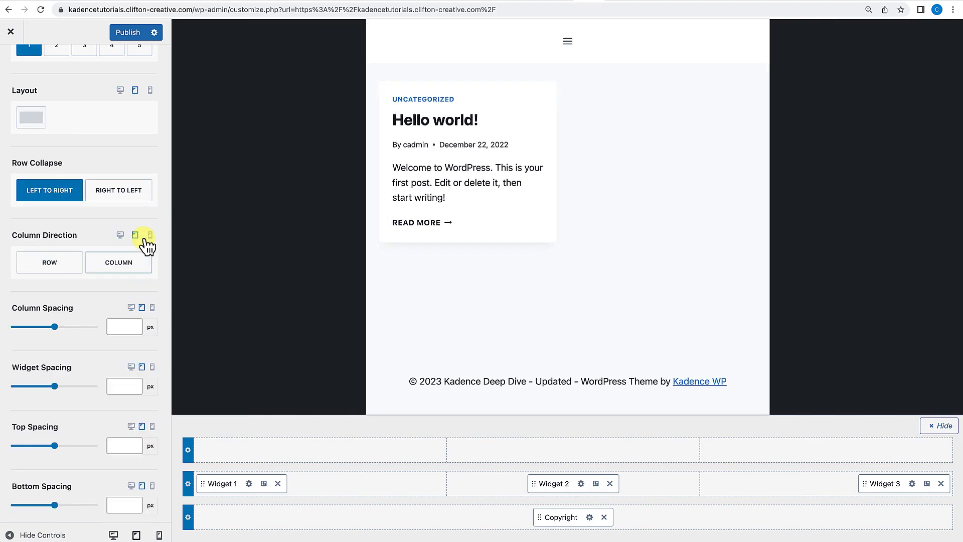
click(131, 309)
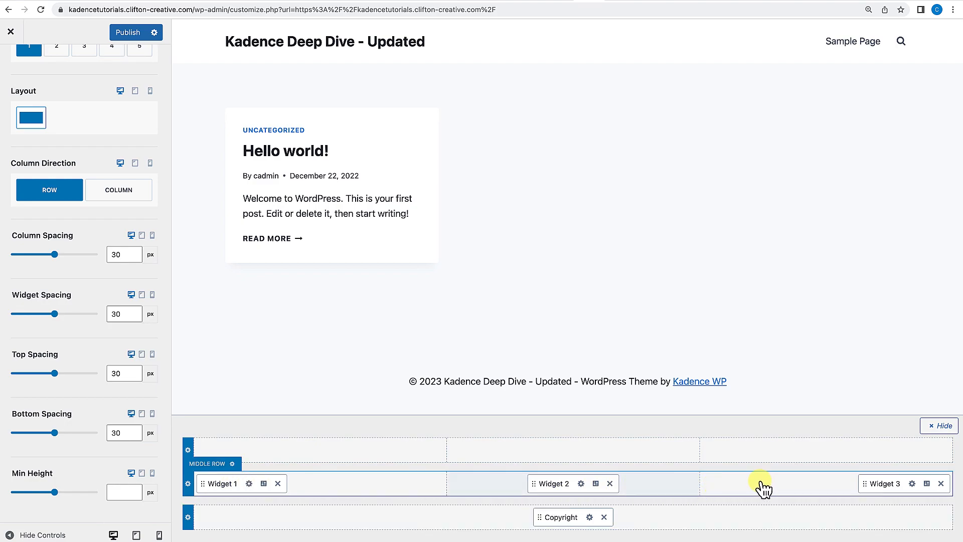
scroll(109, 386, up, 4)
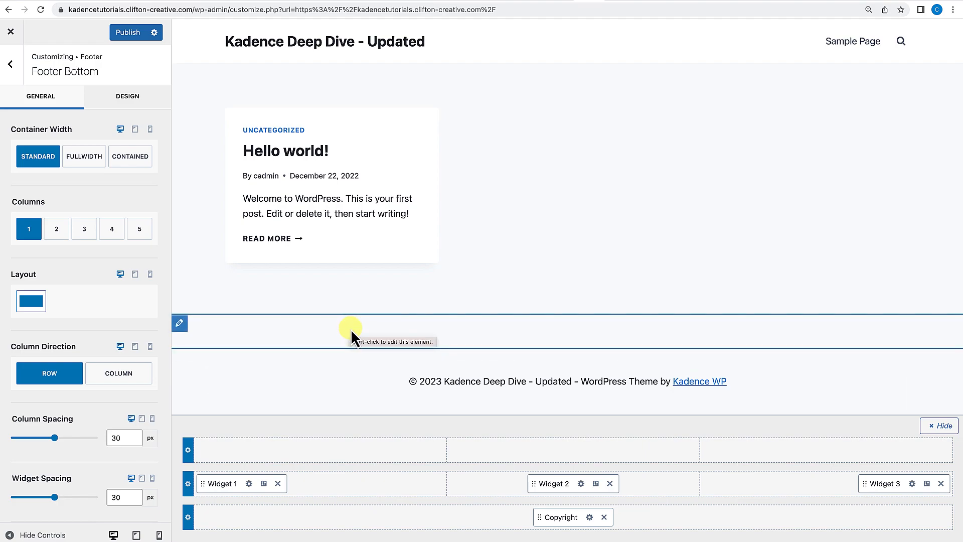
Open the Widget 1 footer area and add an Advanced Text block.
click(249, 483)
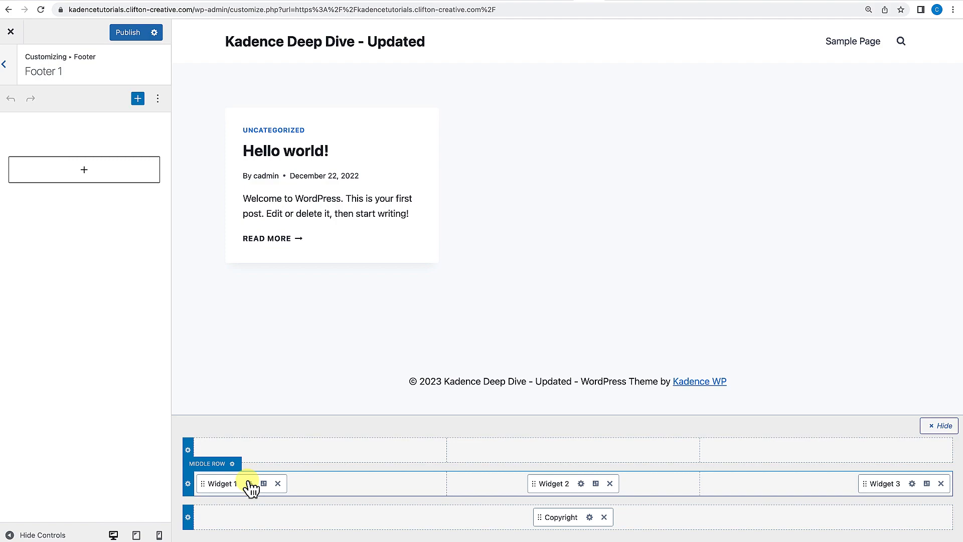
click(84, 171)
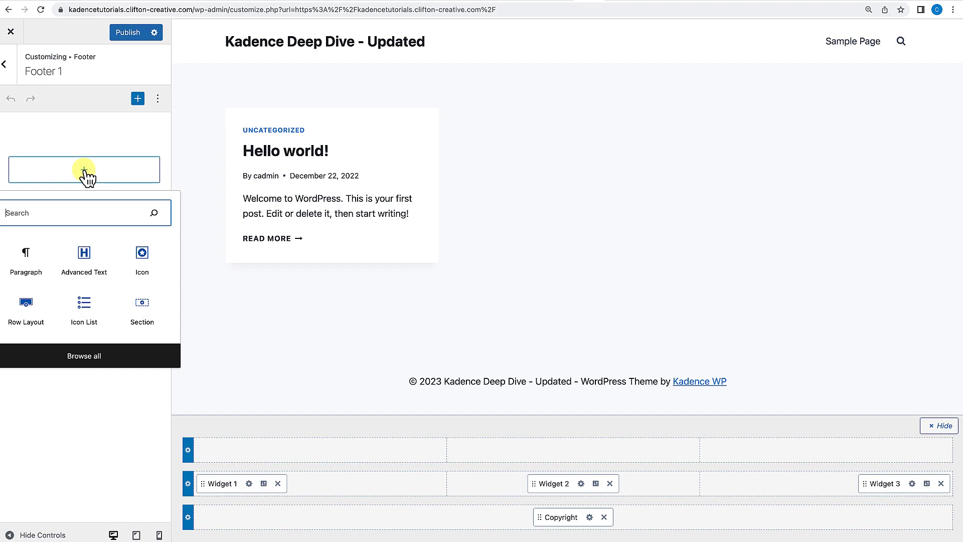
click(83, 256)
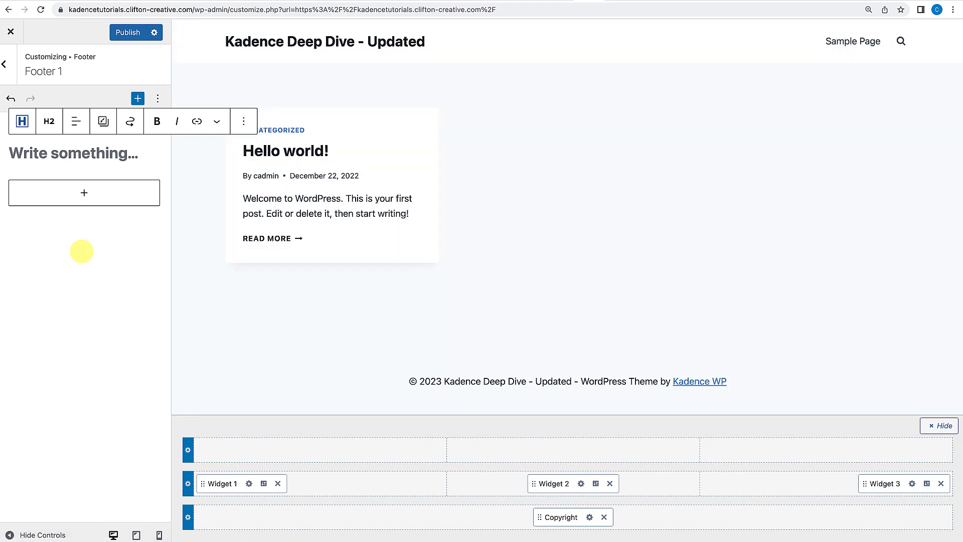
Type a Contact Us heading in the Customizer's Advanced Text block, then remove the Advanced Text block.
text(Contact S)
key(BackSpace)
text(Us)
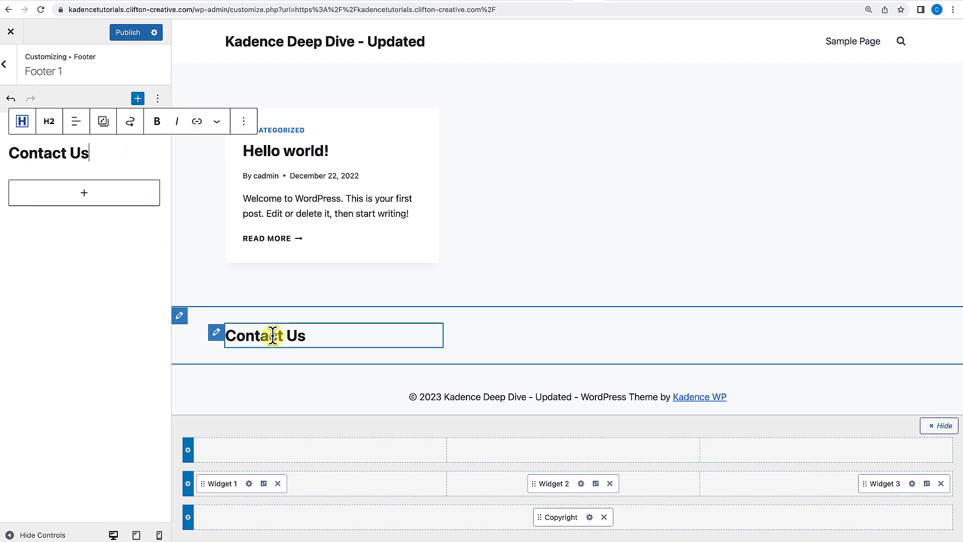
click(244, 121)
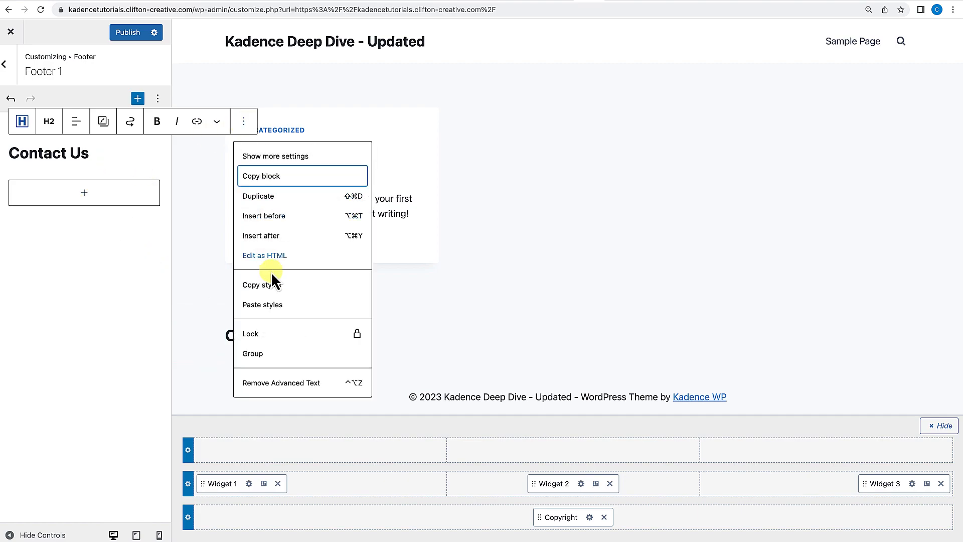
click(295, 384)
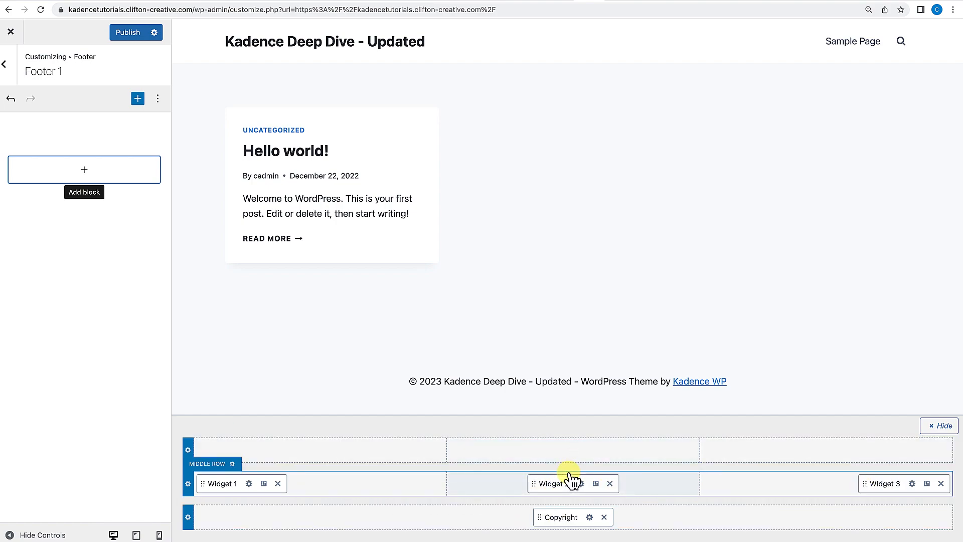
Publish the Customizer changes and close the Customizer.
click(134, 35)
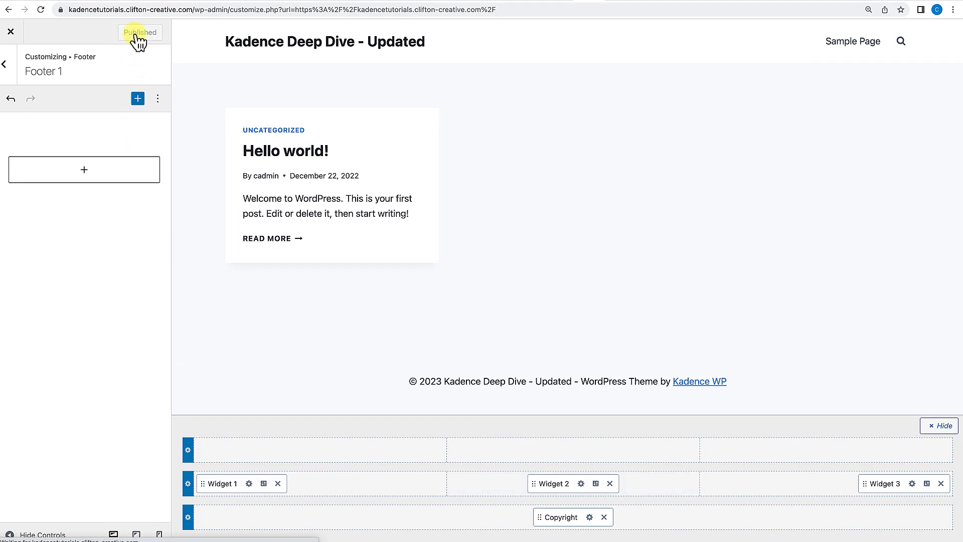
click(10, 33)
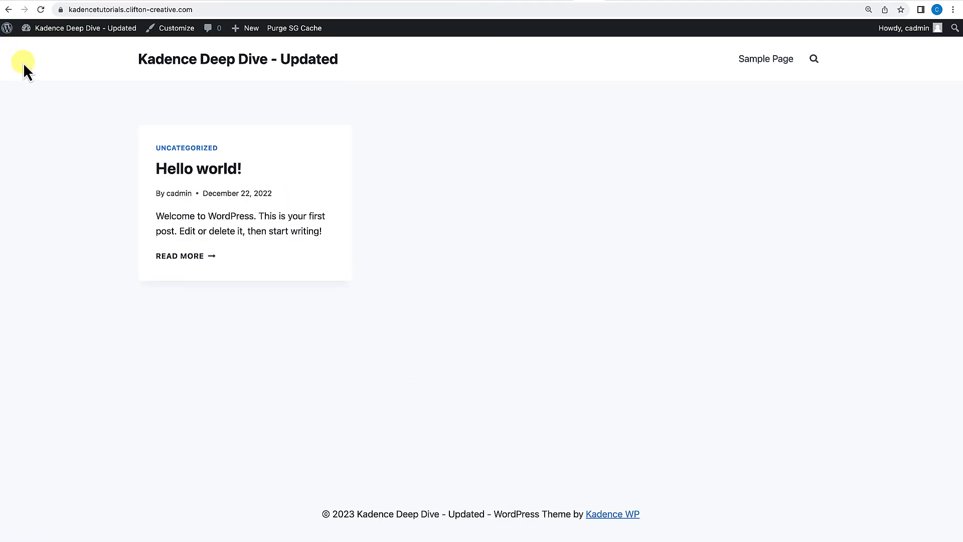
Open the Appearance Widgets screen and expand the Footer 1 widget area.
mouse_move(60, 29)
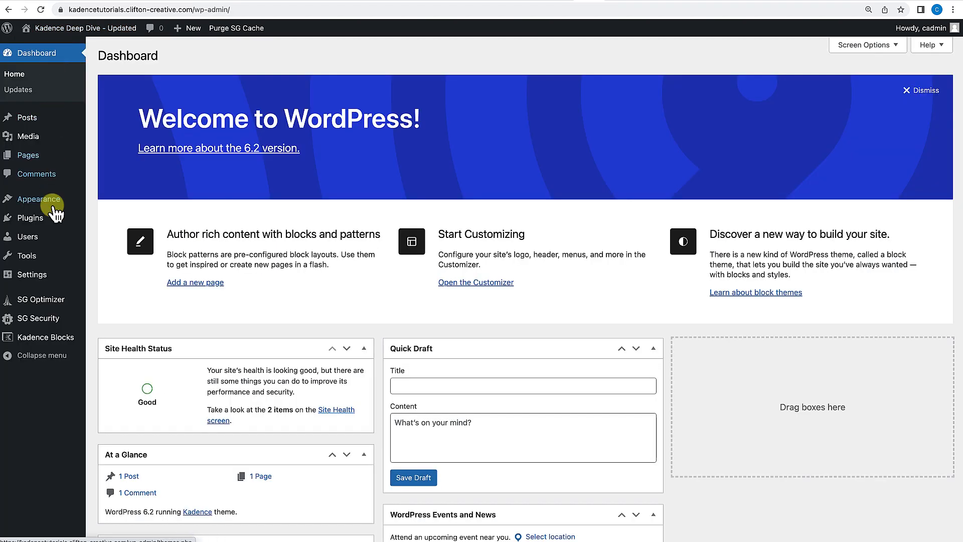
mouse_move(52, 206)
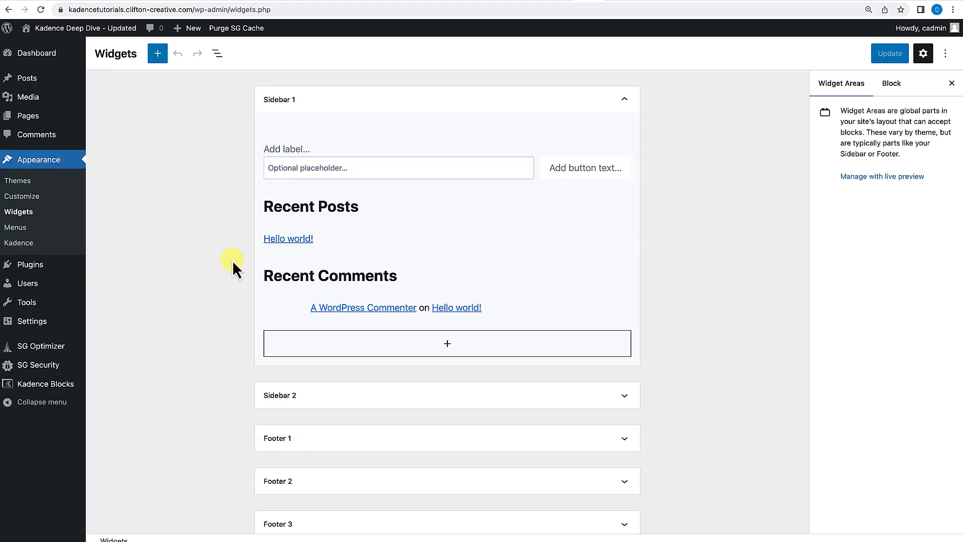
scroll(232, 260, down, 5)
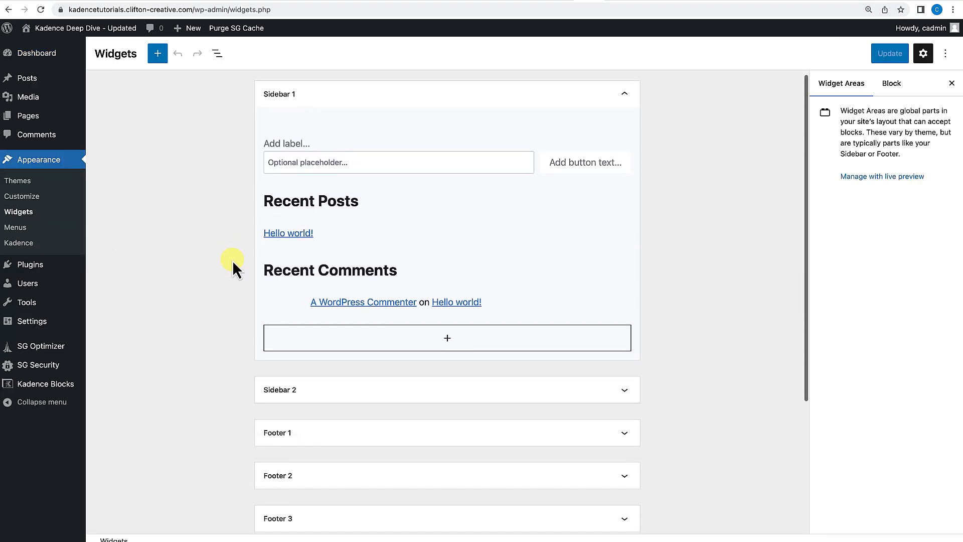
scroll(233, 260, up, 4)
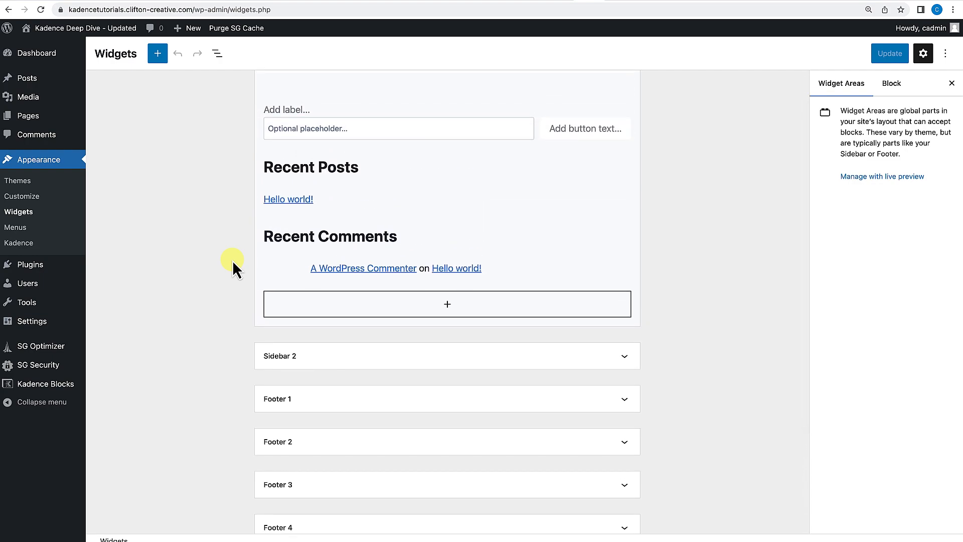
scroll(232, 260, up, 1)
scroll(323, 327, down, 5)
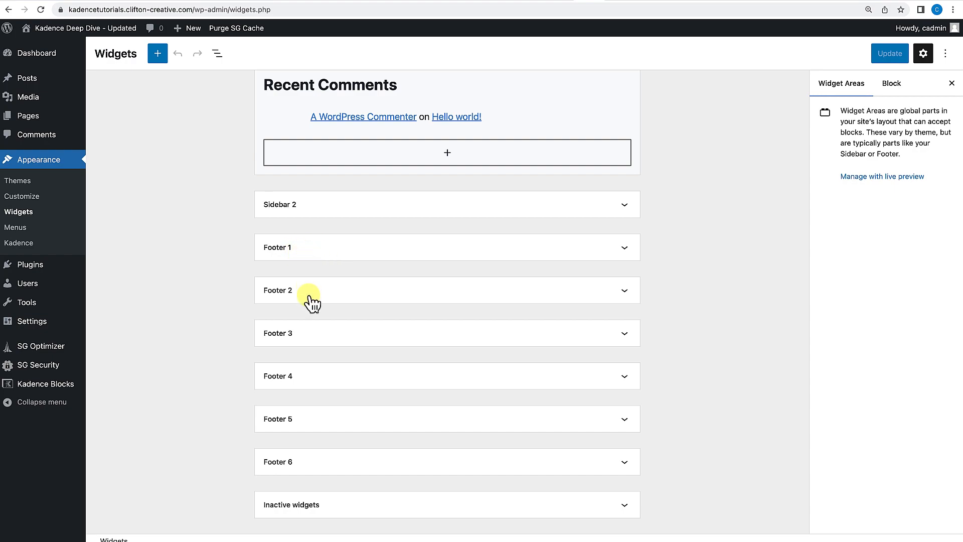
click(310, 341)
click(317, 336)
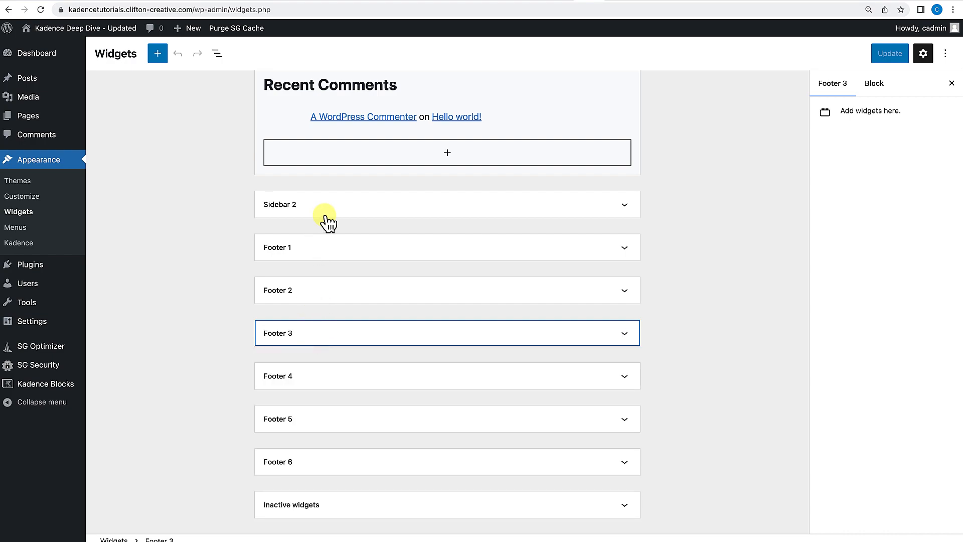
click(338, 252)
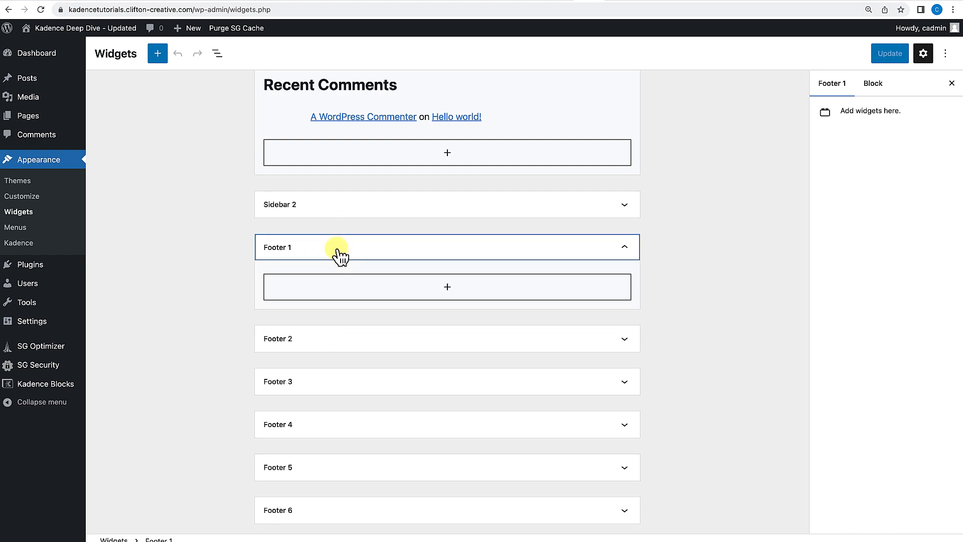
Add an Advanced Text block to Footer 1 from the block inserter and enter the heading Contact.
click(449, 289)
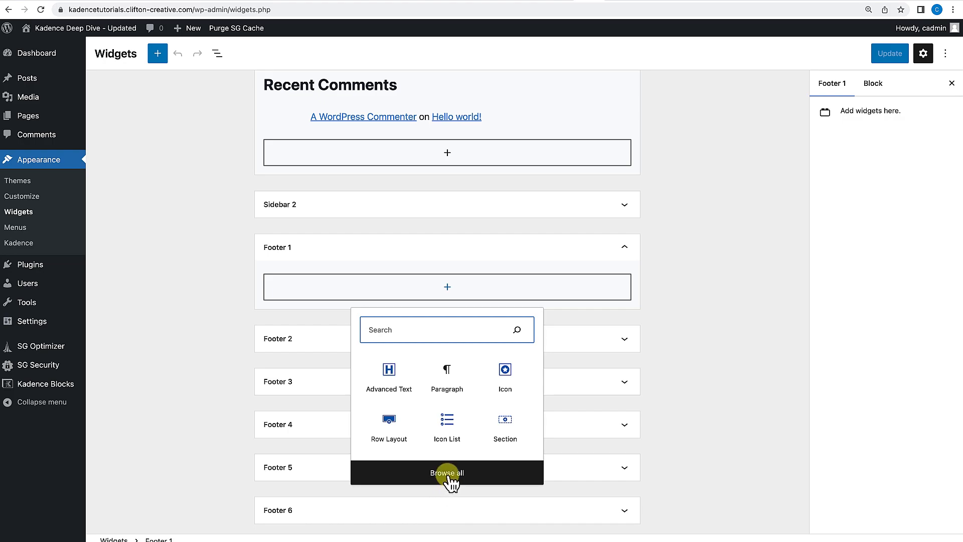
click(159, 55)
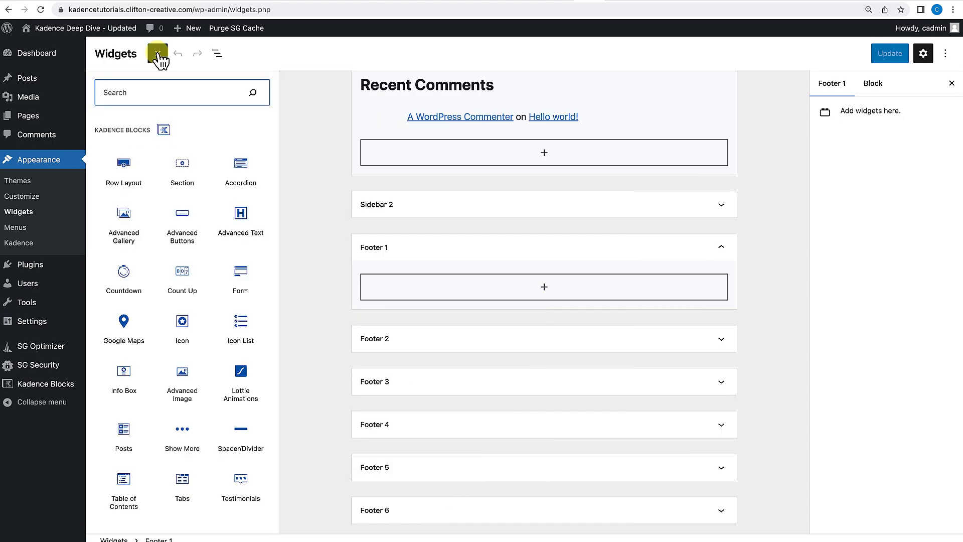
scroll(158, 255, down, 15)
scroll(211, 271, down, 1)
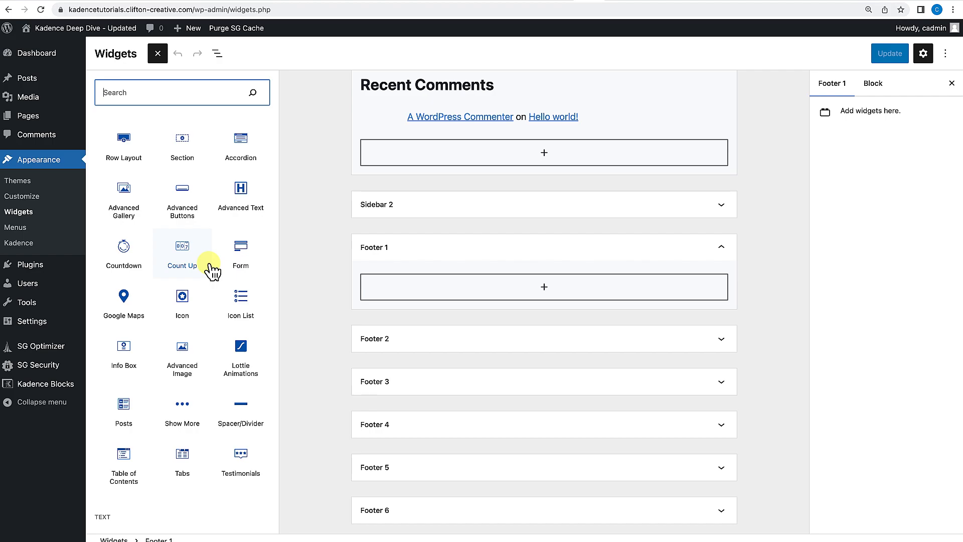
scroll(211, 270, down, 10)
scroll(211, 281, down, 11)
scroll(197, 344, down, 11)
scroll(193, 340, up, 16)
scroll(192, 339, down, 15)
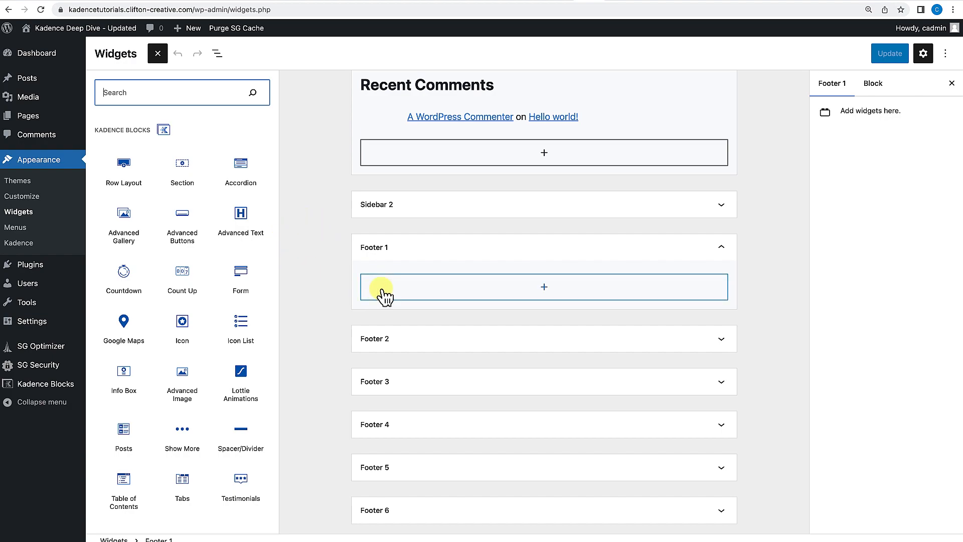
drag(237, 216, 508, 288)
click(454, 309)
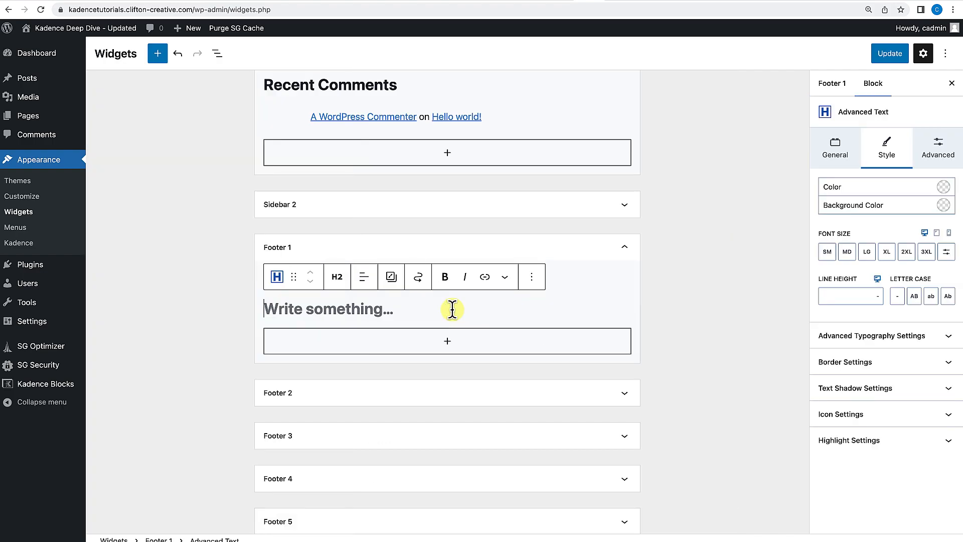
text(ontact)
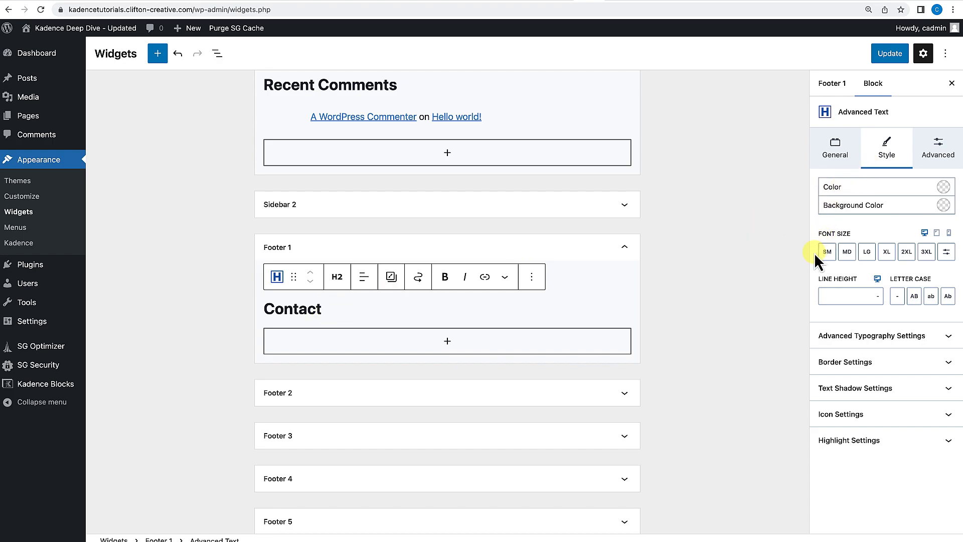
Set the Contact heading's font size to MD and its letter case to uppercase.
click(854, 257)
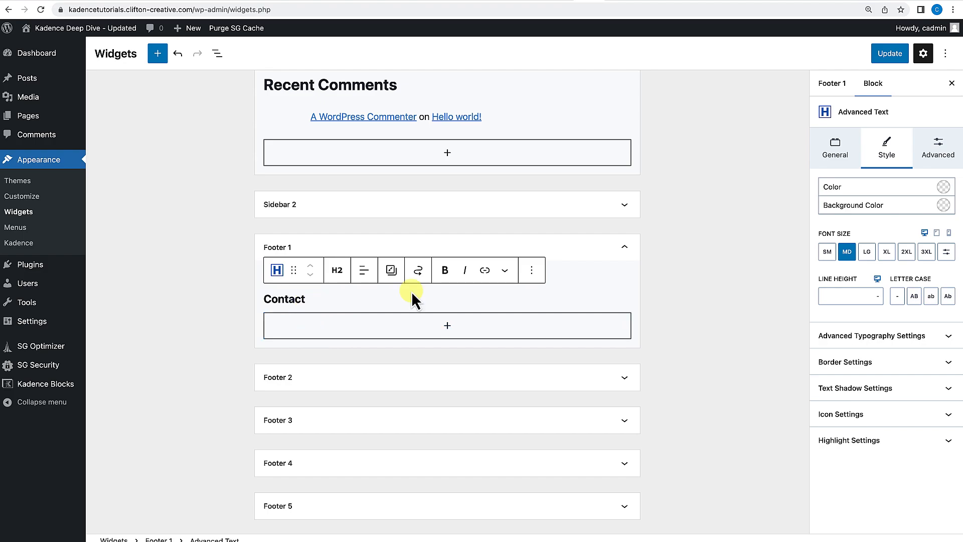
click(914, 297)
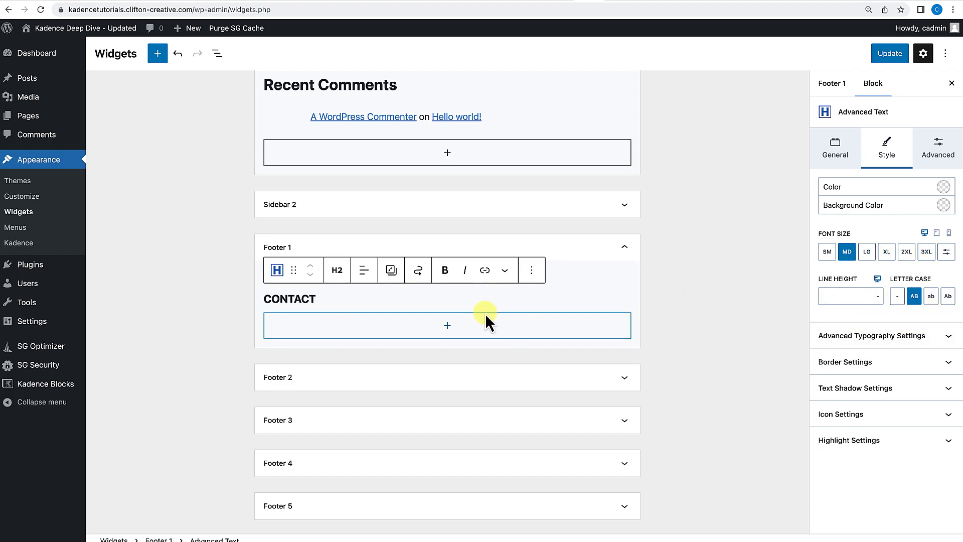
click(458, 325)
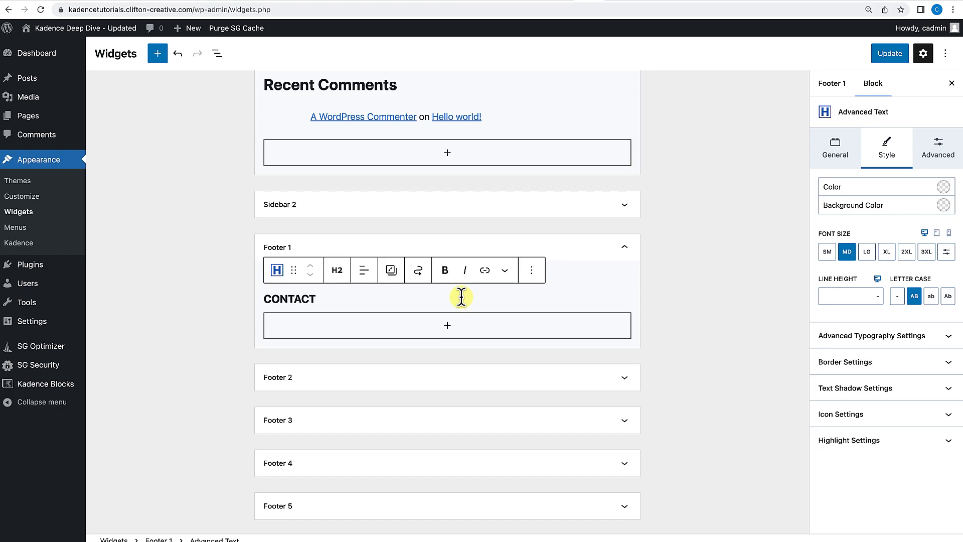
Add an Icon List below the heading with a Phone item and an Address item holding the contact details.
click(447, 326)
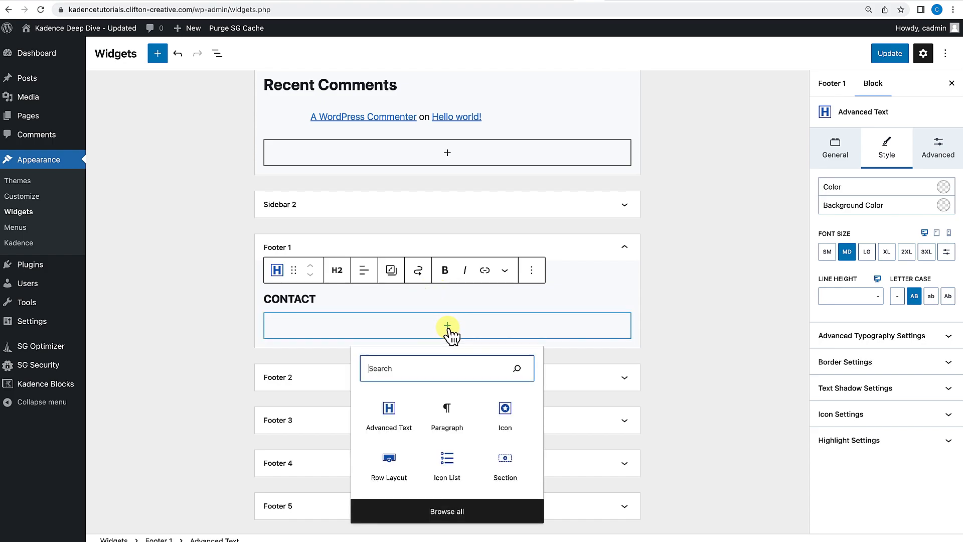
click(454, 466)
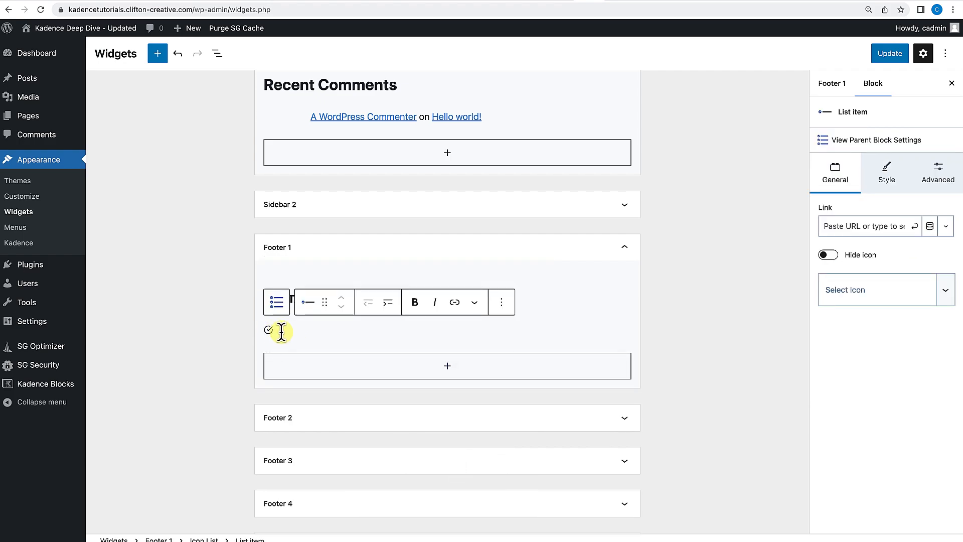
text(Phone)
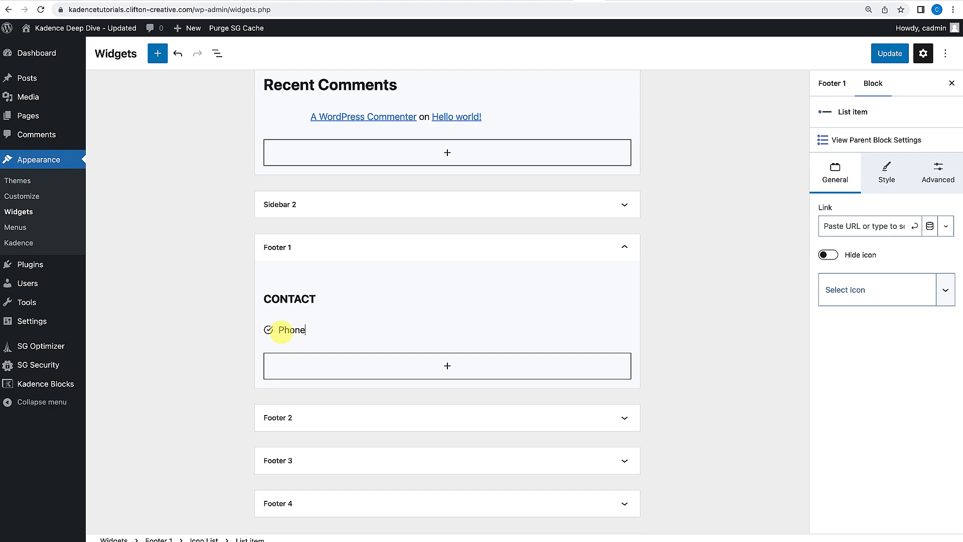
text(:)
text((999) 999-9999)
key(Return)
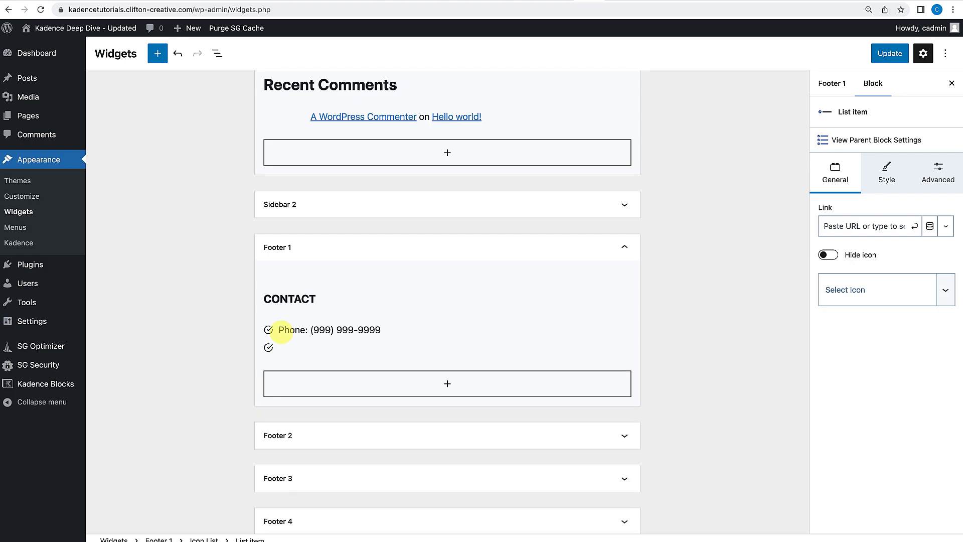
text(A)
text(d)
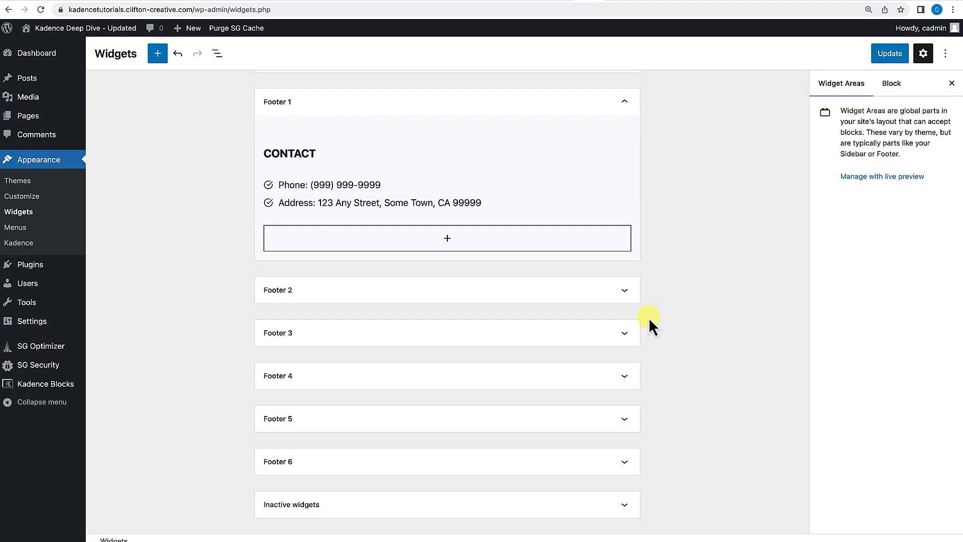
Expand Footer 2 and add an Advanced Text block with the heading Resources.
click(624, 292)
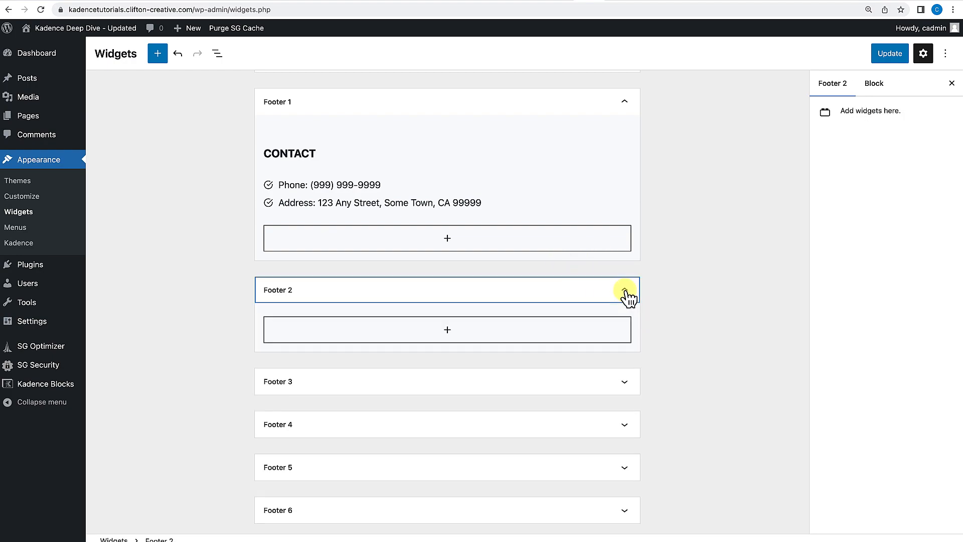
click(447, 331)
click(404, 428)
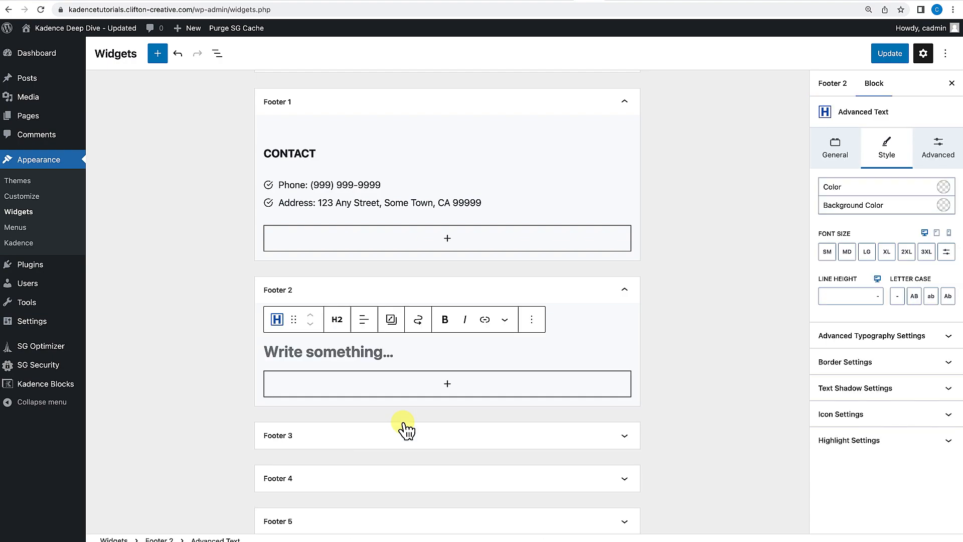
text(Resources)
click(315, 351)
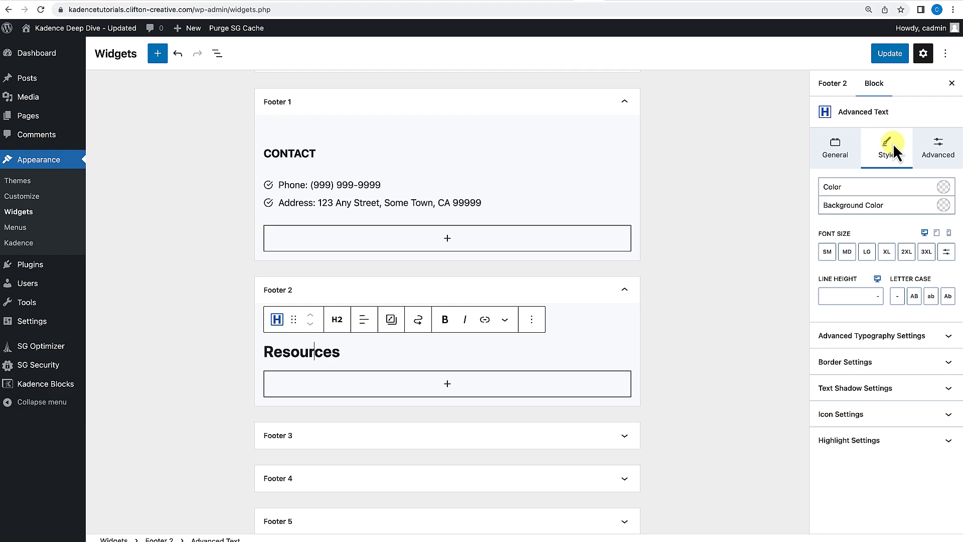
Set the Resources heading's font size to MD and its letter case to uppercase.
click(847, 251)
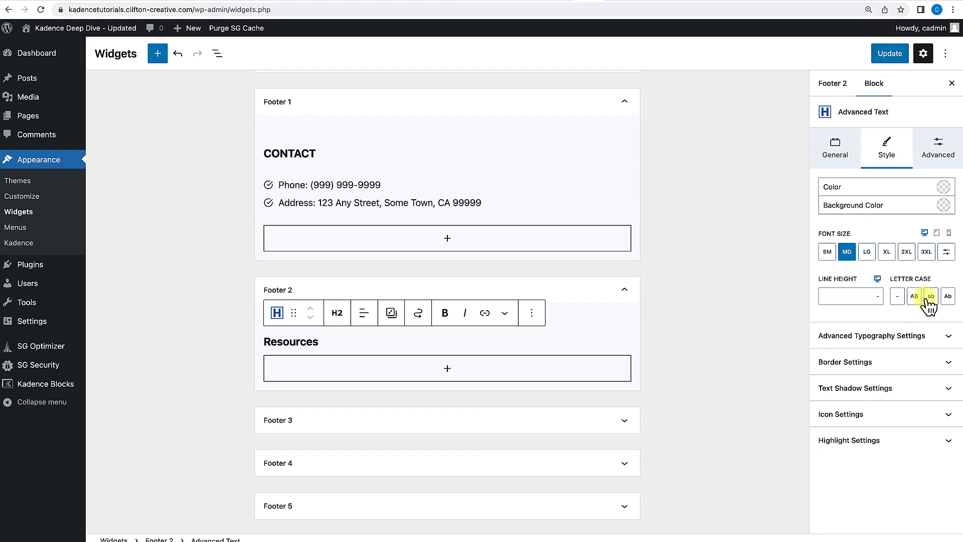
click(914, 296)
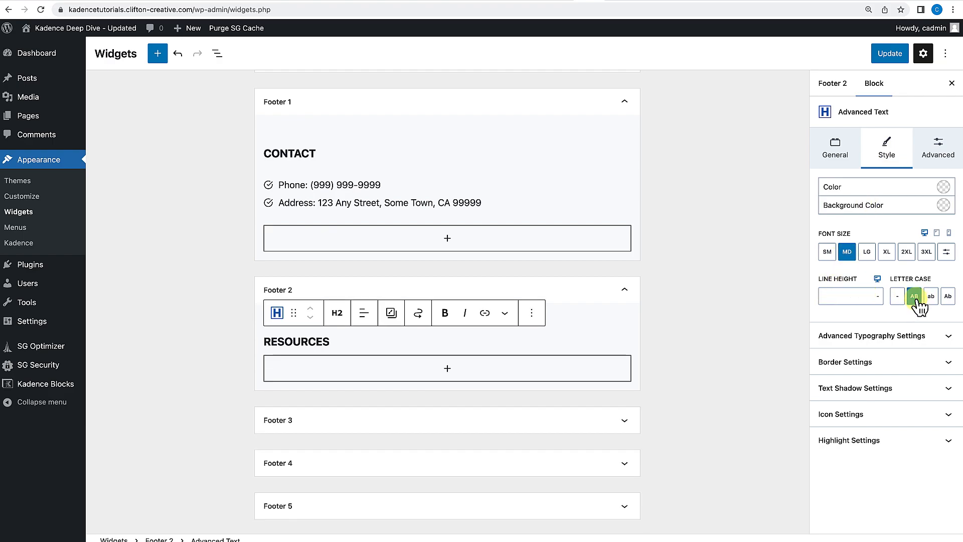
Add an Icon List below the Resources heading with the item Resource 1.
click(448, 371)
click(448, 509)
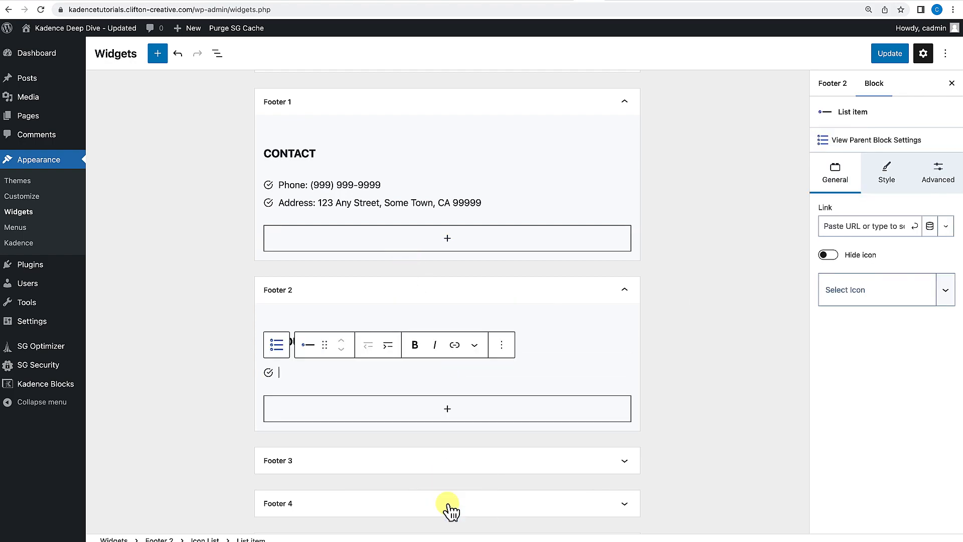
text(Reso)
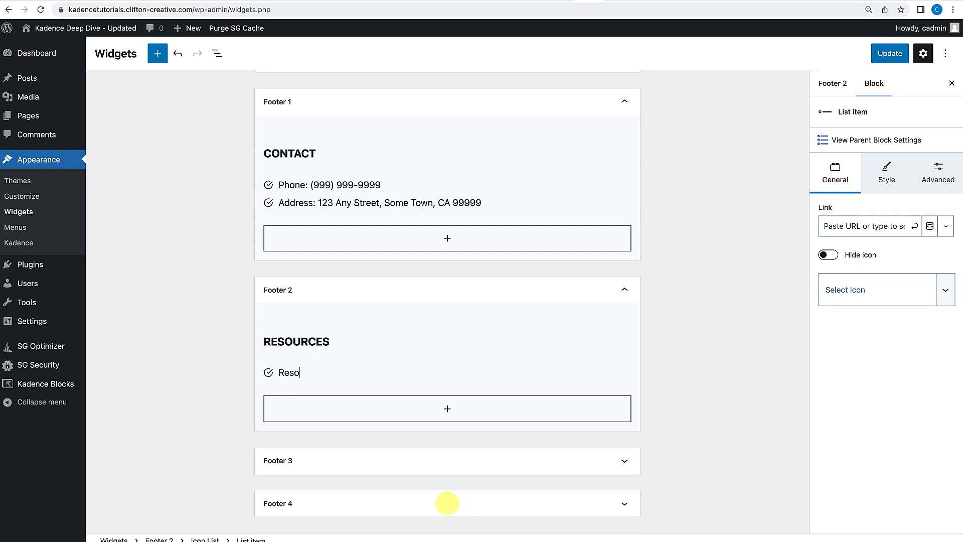
text(urce 1)
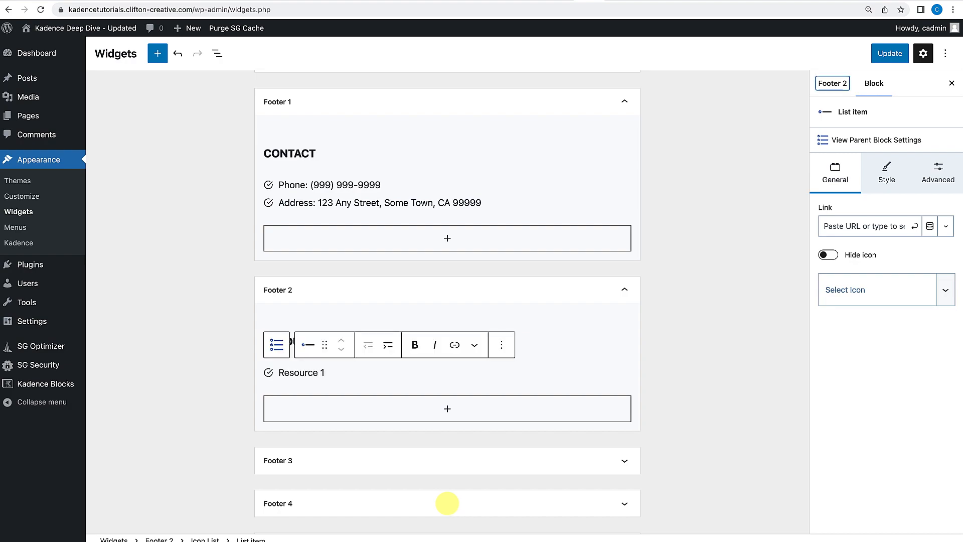
click(348, 387)
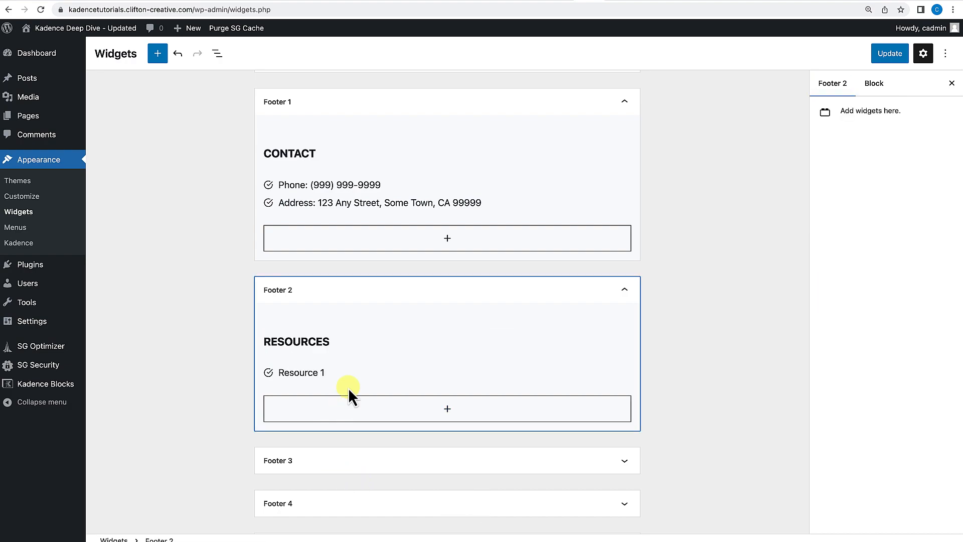
Add a second item, Resource 2, to the Resources icon list.
click(348, 372)
key(Return)
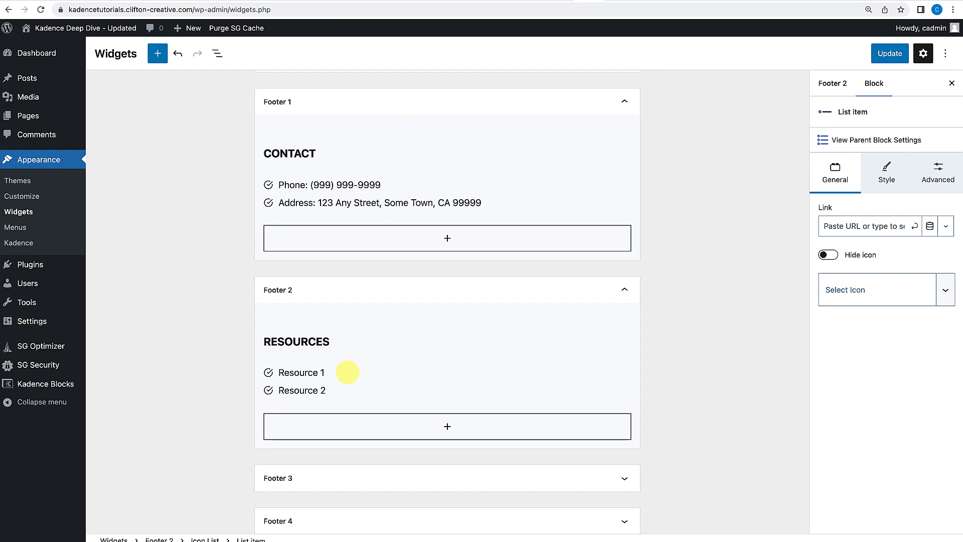
click(686, 338)
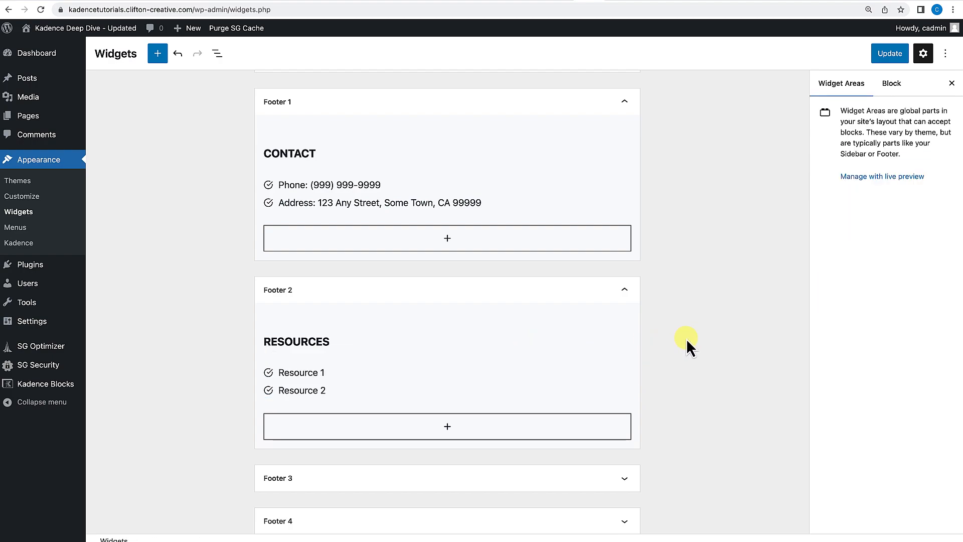
Change the Phone item's icon in the Contact list to a phone icon.
click(301, 185)
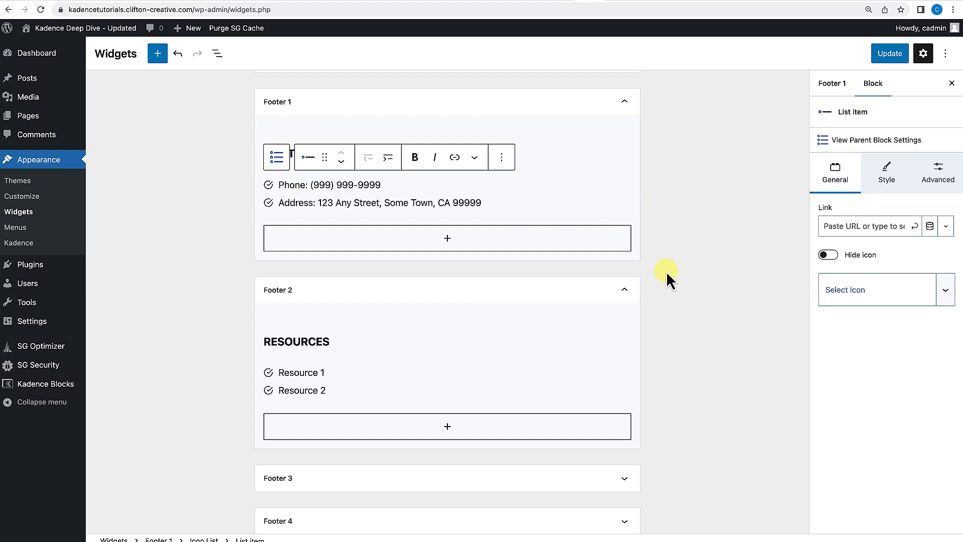
click(895, 304)
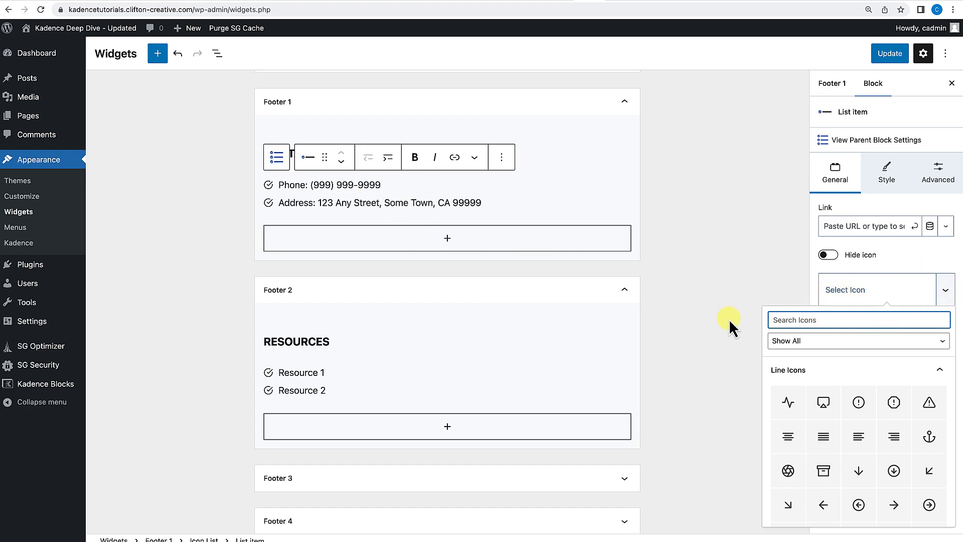
click(826, 320)
text(phone)
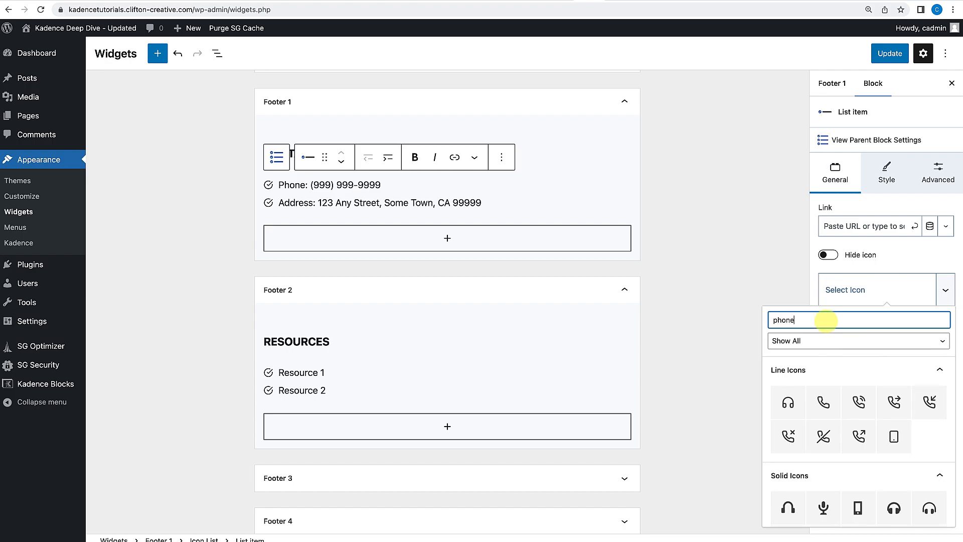
click(828, 406)
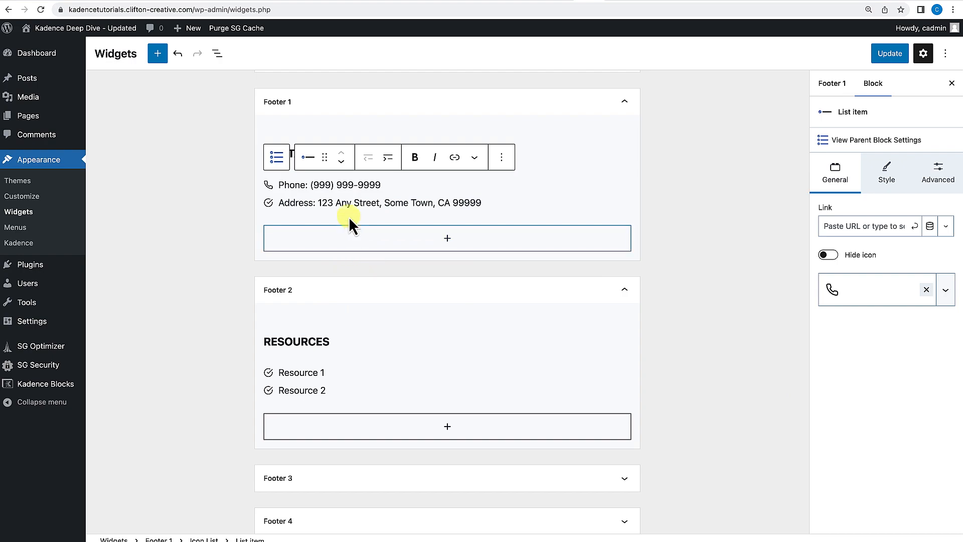
Change the Address item's icon in the Contact list to a map marker icon.
click(354, 202)
click(903, 298)
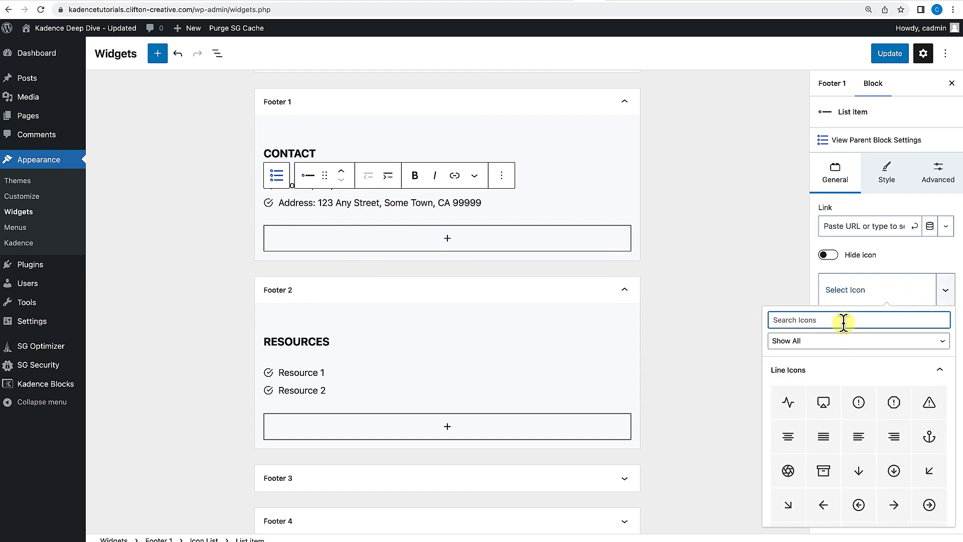
text(mark)
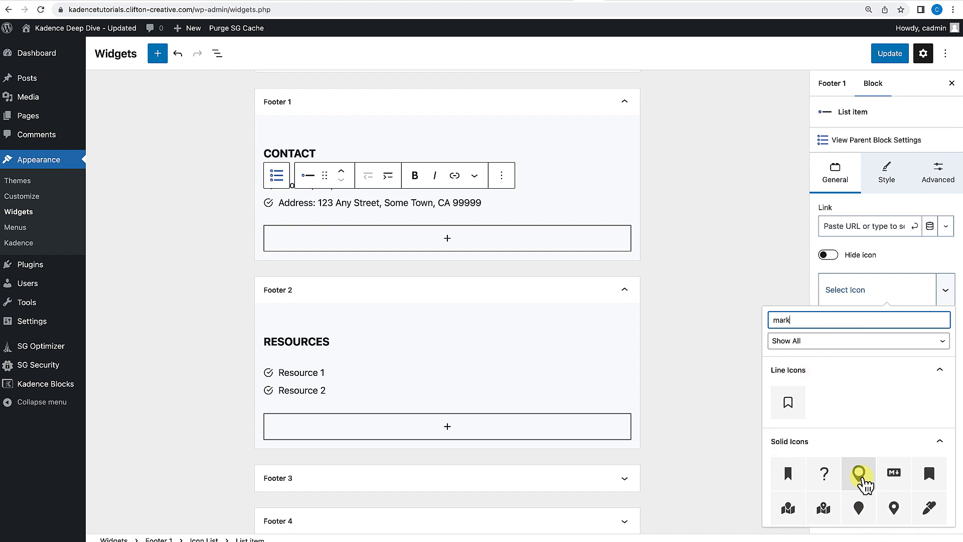
key(BackSpace)
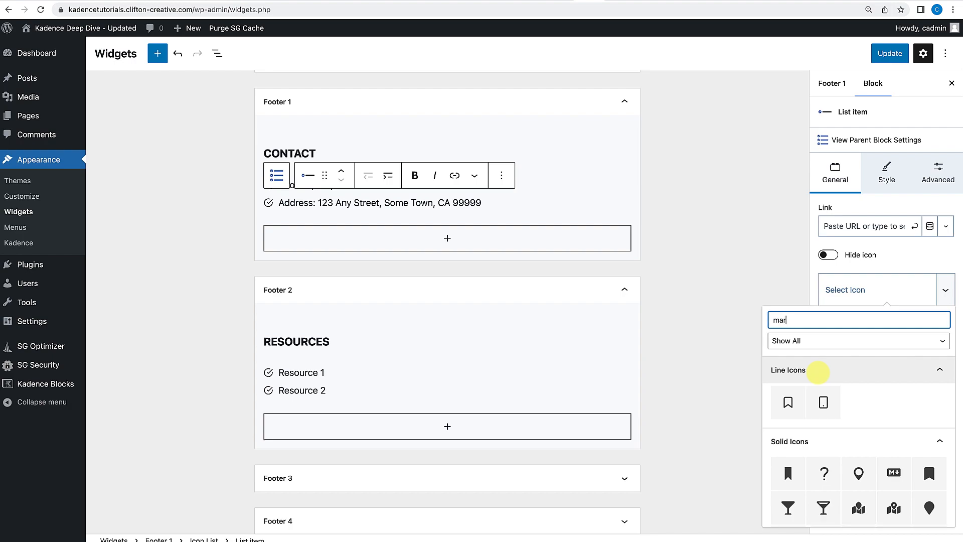
click(858, 473)
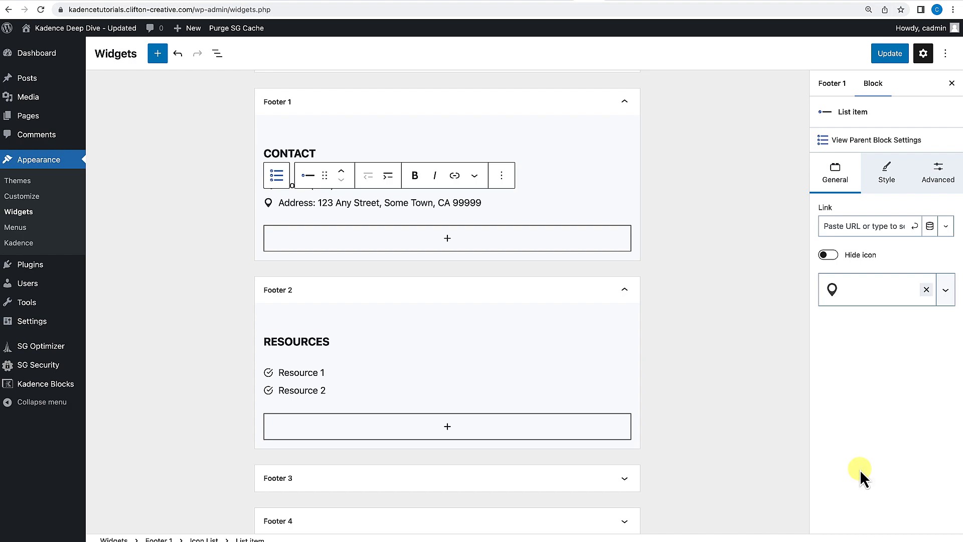
click(634, 217)
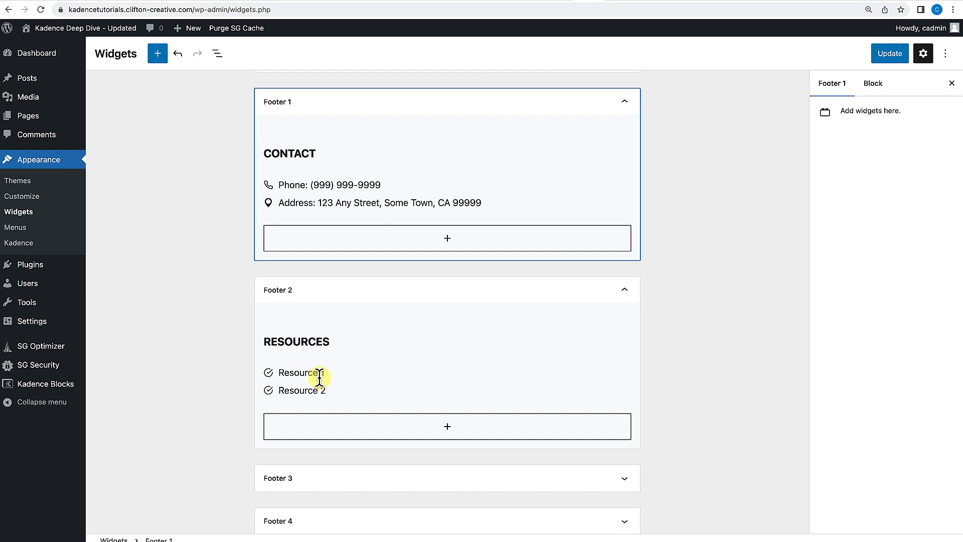
Expand Footer 3 and insert a Form block into it.
scroll(318, 373, down, 3)
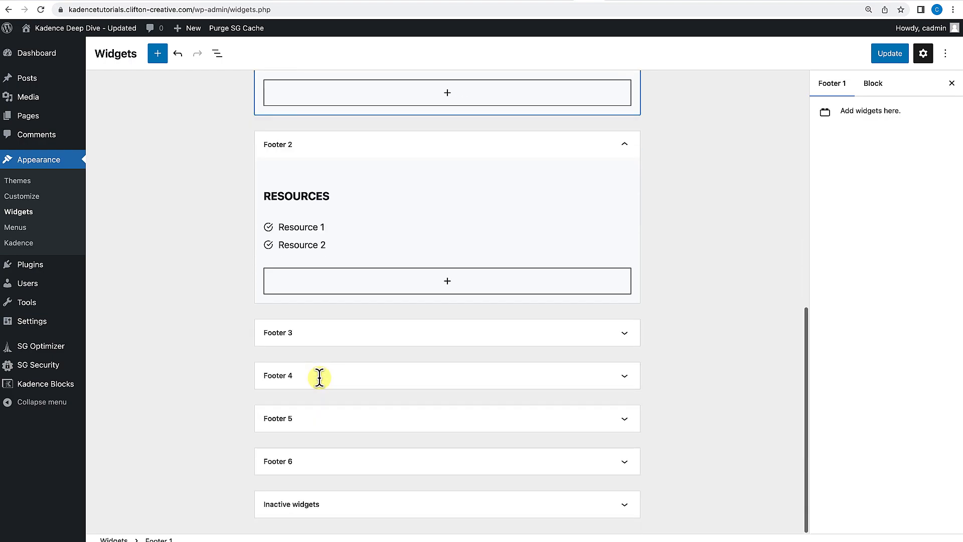
click(437, 343)
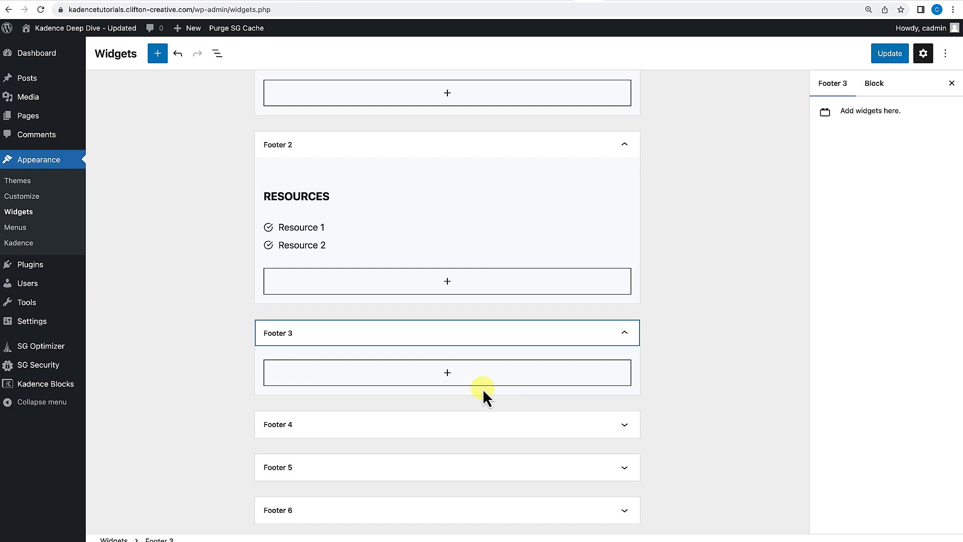
click(447, 373)
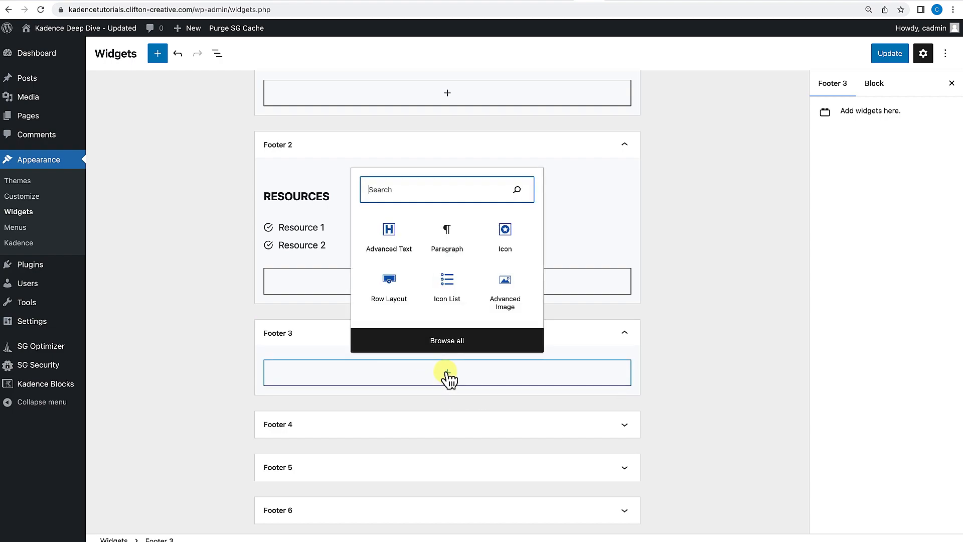
text(form)
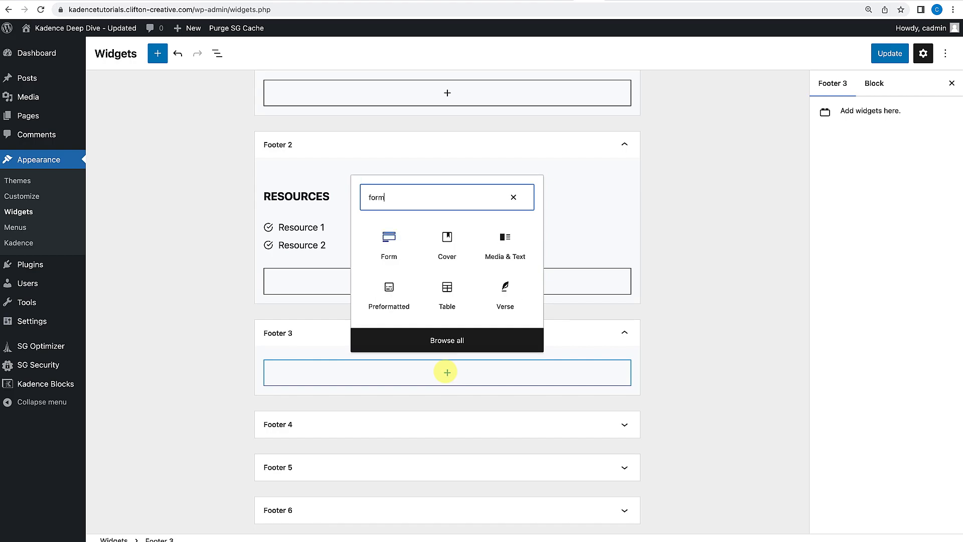
click(396, 245)
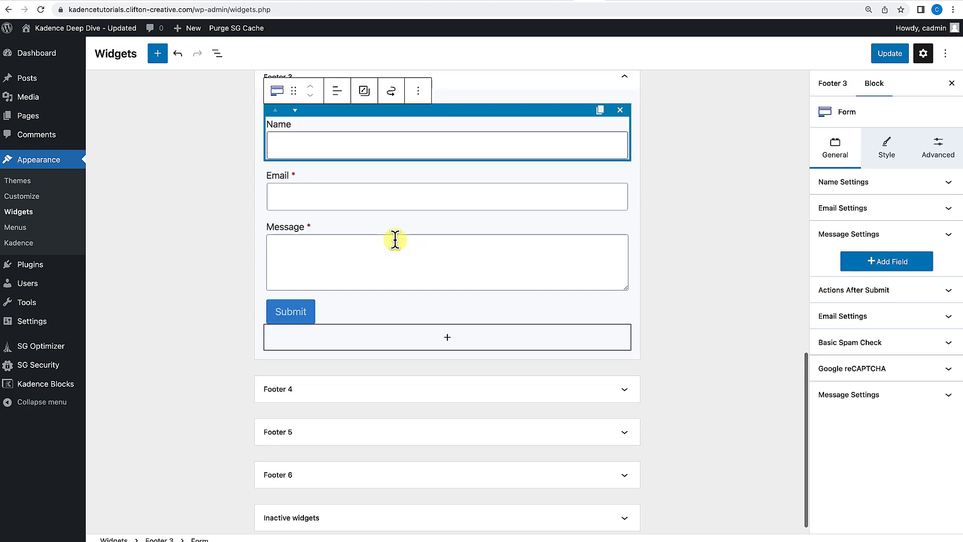
Remove the Message field from the form.
scroll(403, 325, up, 4)
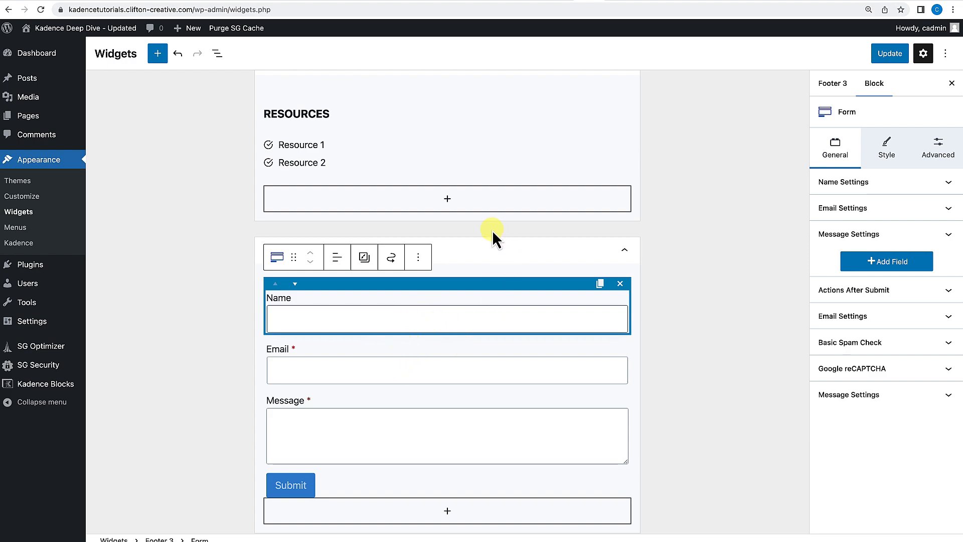
click(410, 418)
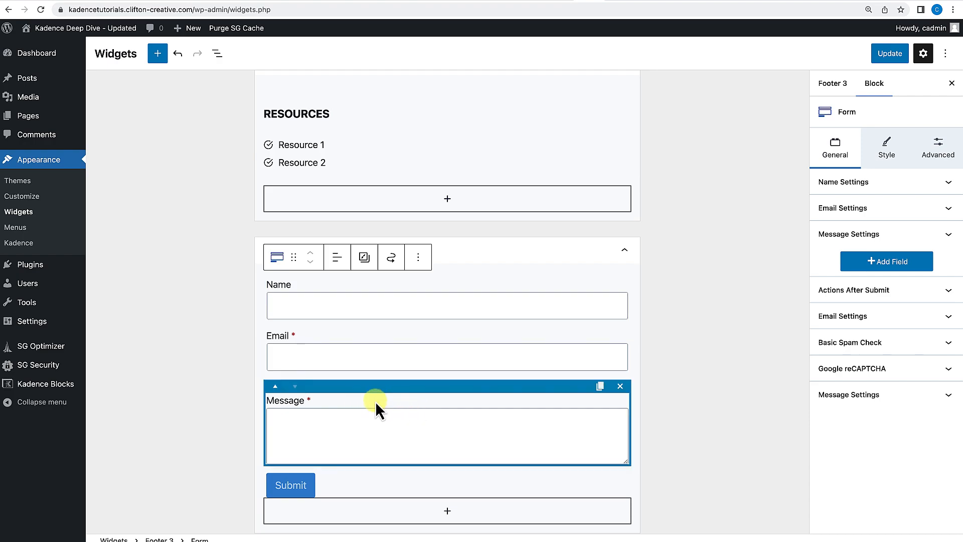
click(620, 386)
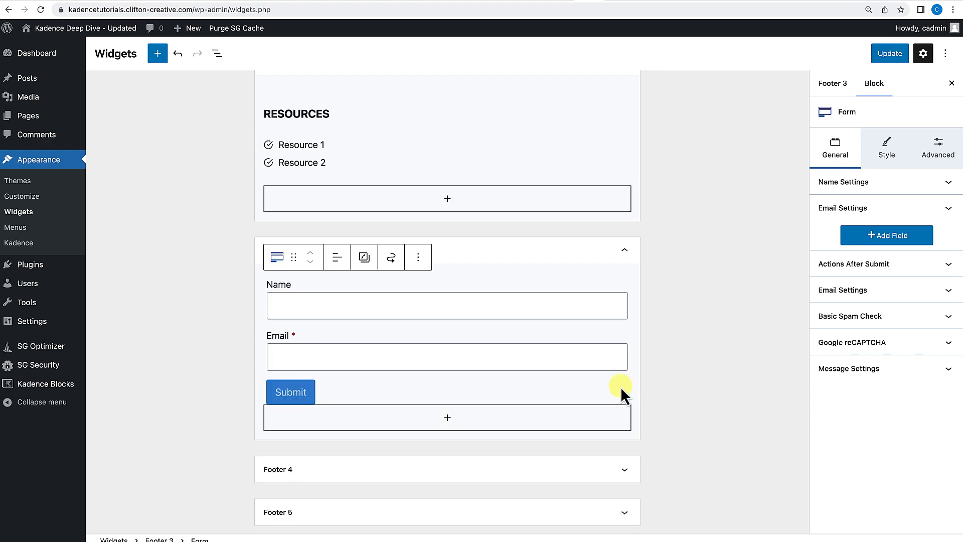
Make the form's Name field required.
scroll(309, 348, up, 1)
click(447, 344)
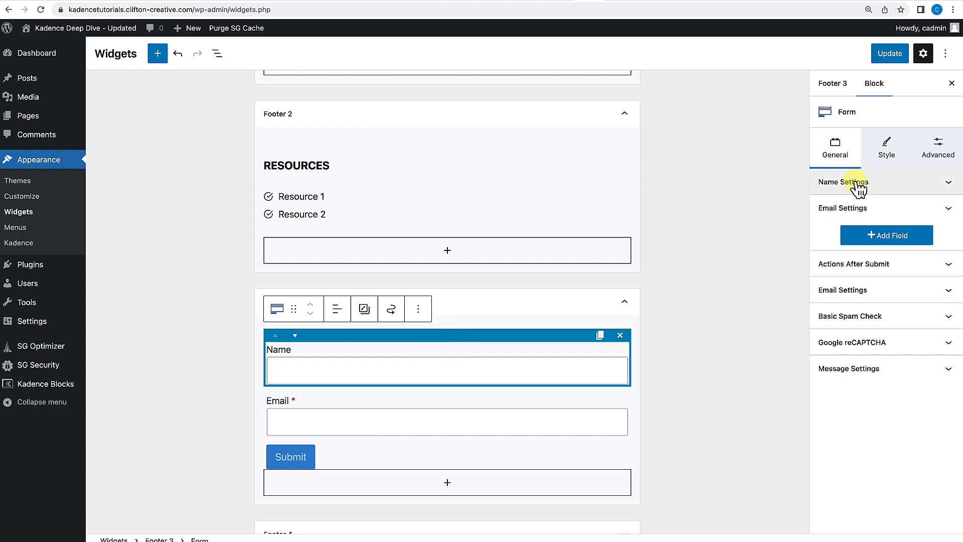
click(908, 185)
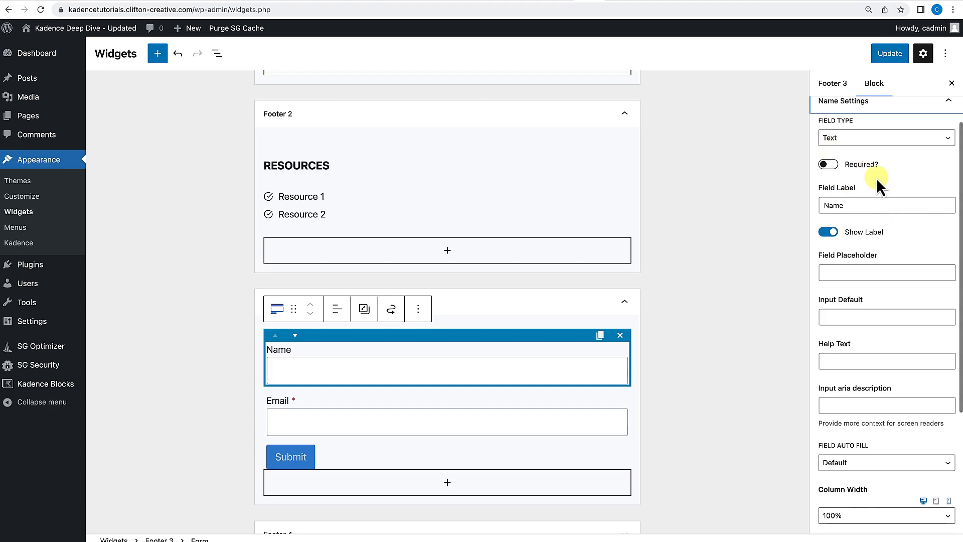
click(830, 165)
Hide the Name field's label and set its placeholder to Enter First Name.
scroll(838, 168, down, 2)
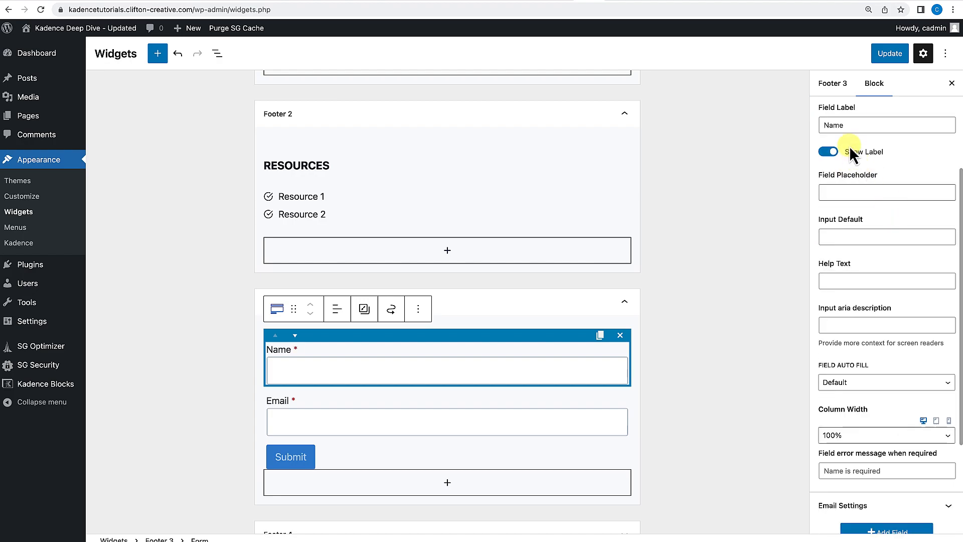
click(829, 152)
click(853, 191)
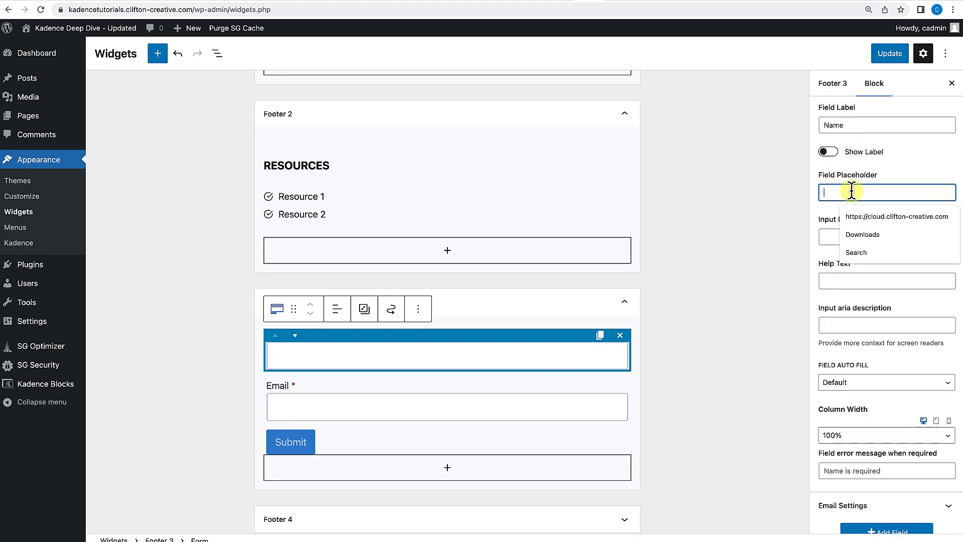
text(Nam)
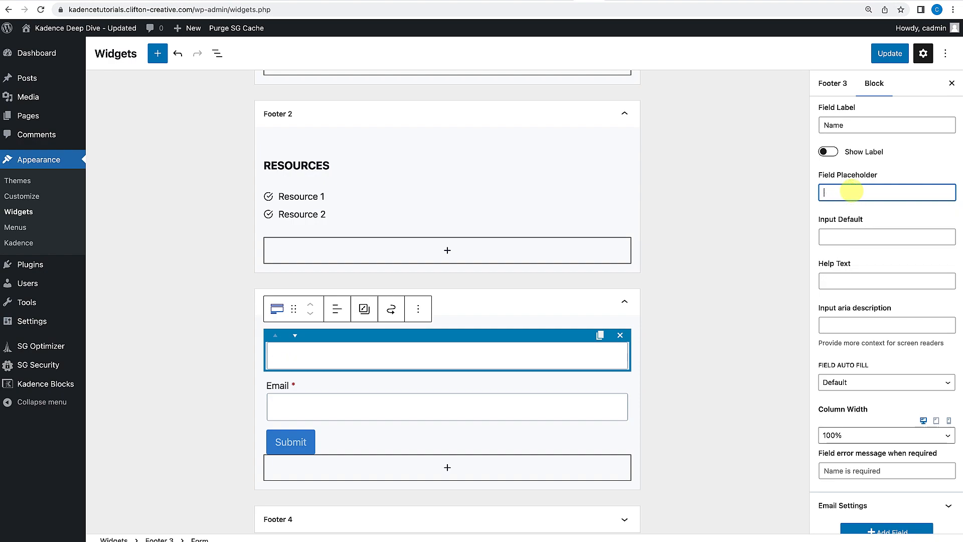
text( Name)
Hide the Email field's label and set its placeholder to Enter Your Email.
scroll(556, 379, down, 1)
click(555, 379)
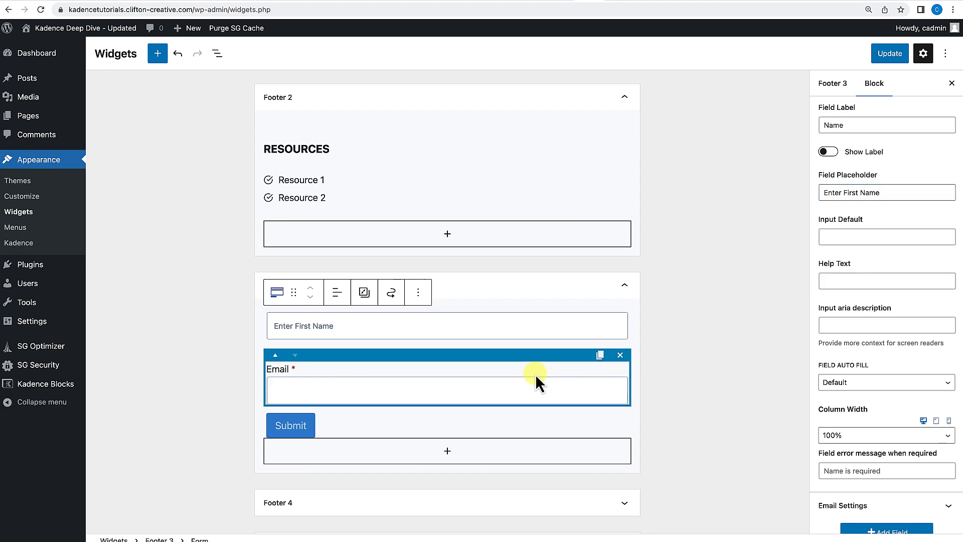
scroll(870, 252, up, 5)
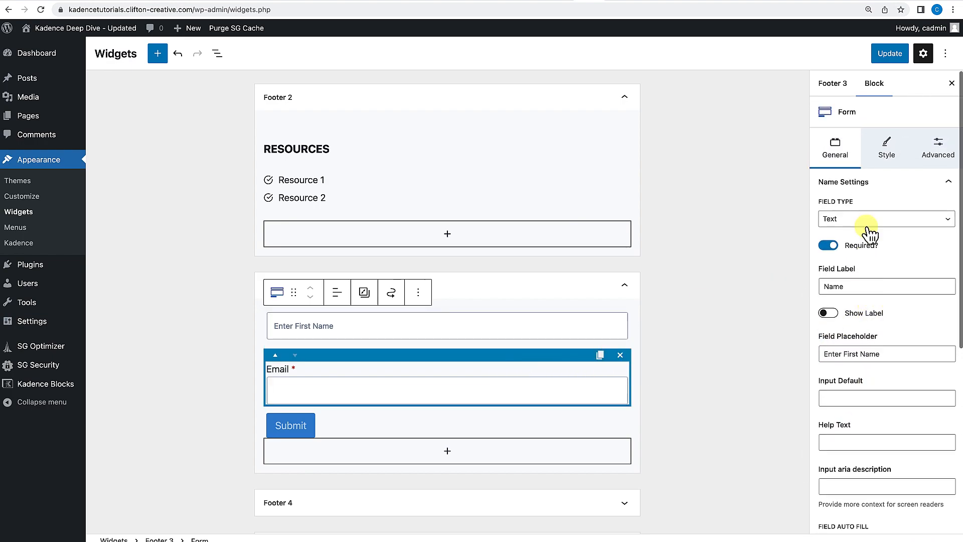
click(919, 183)
click(860, 209)
scroll(860, 213, down, 2)
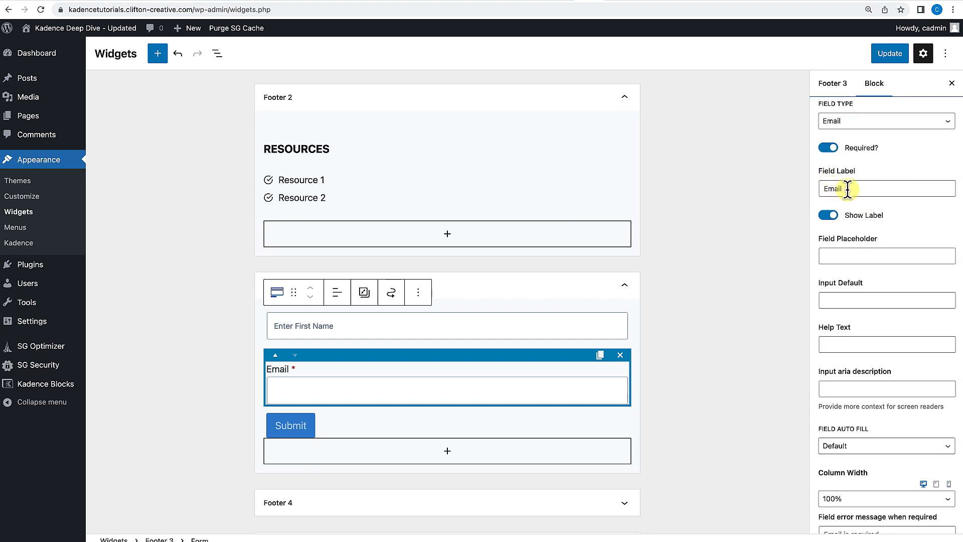
click(829, 216)
click(841, 254)
text(Enter Emai)
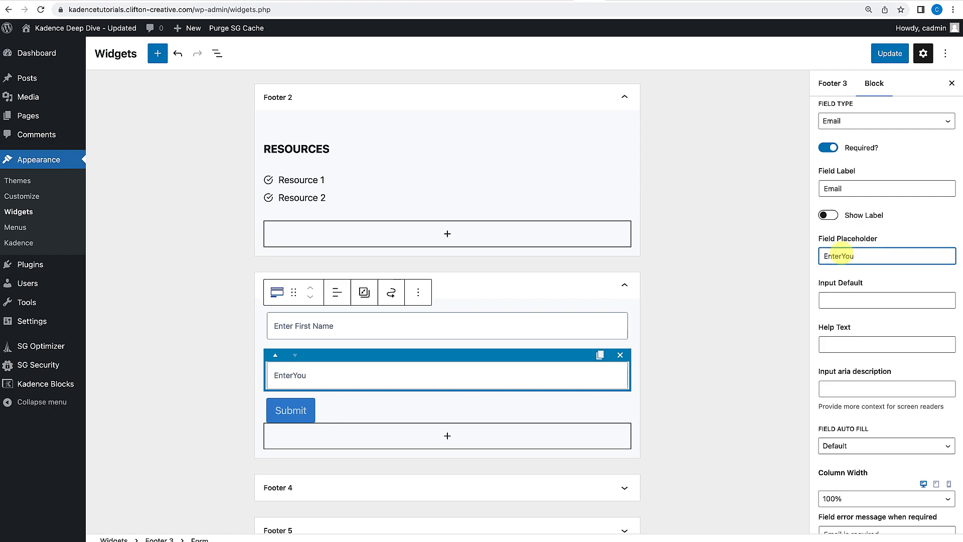
Change the form's submit button text to Subscribe.
scroll(643, 361, down, 1)
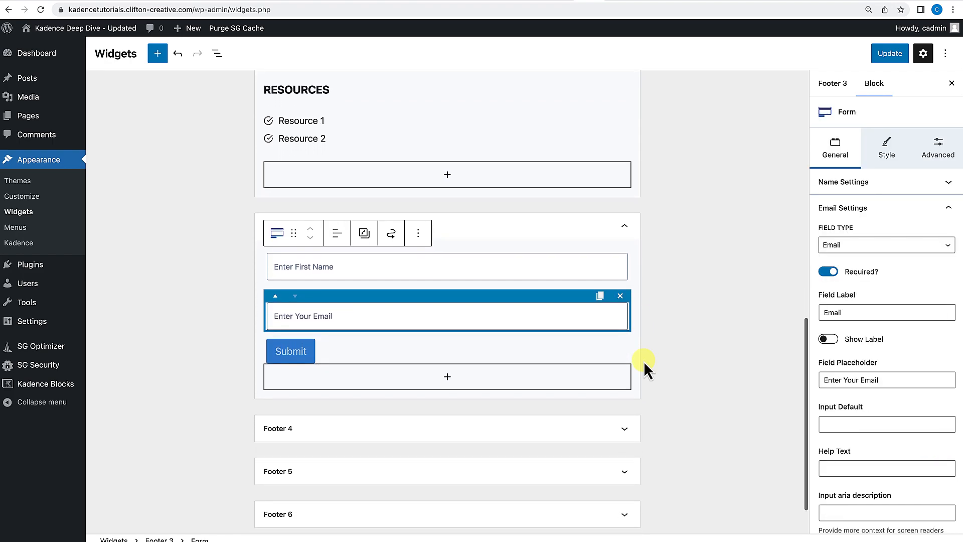
click(303, 351)
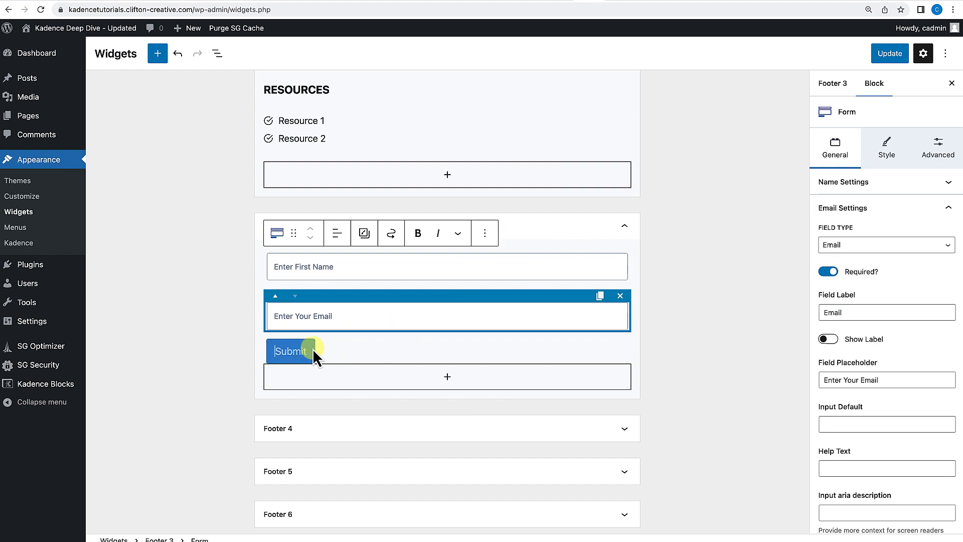
click(301, 351)
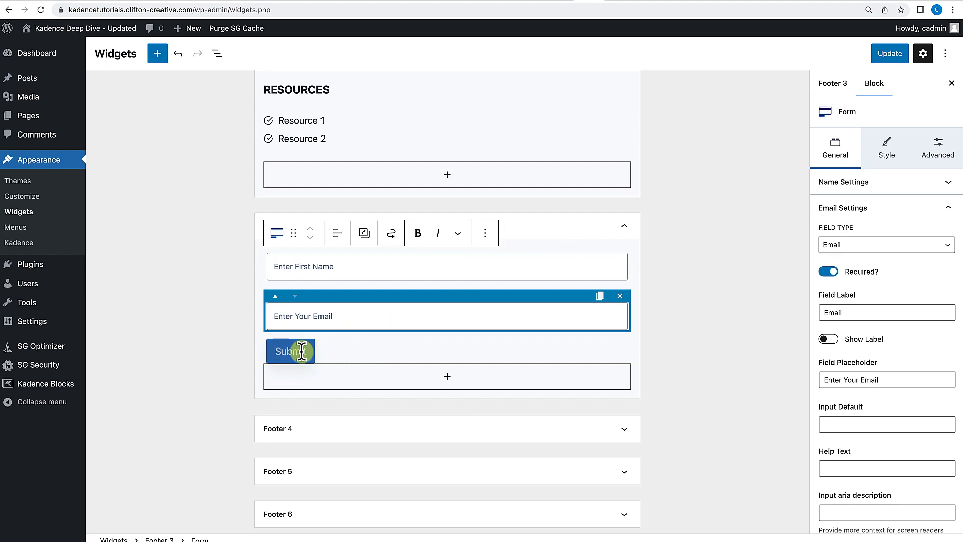
click(286, 350)
text(Subscribe)
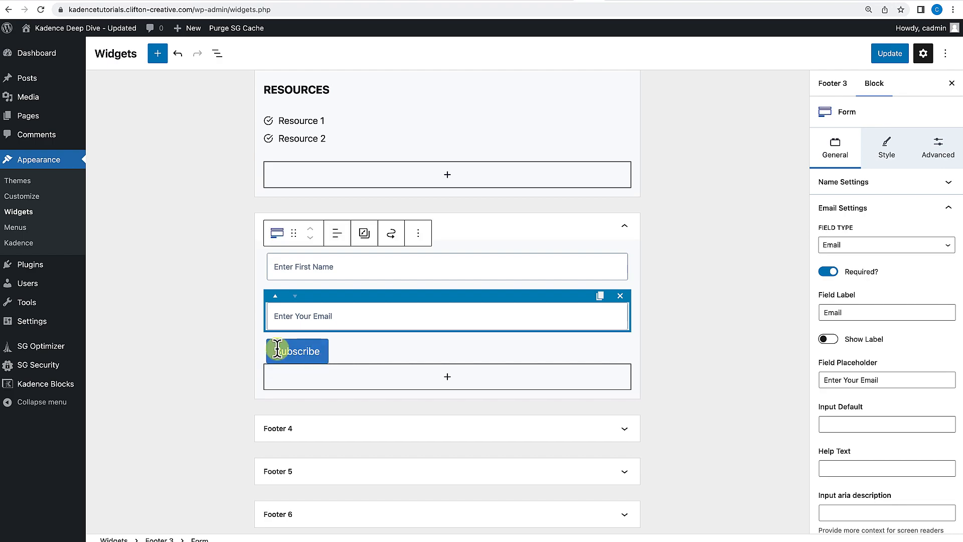
Set the form's submit button width to Full.
click(881, 159)
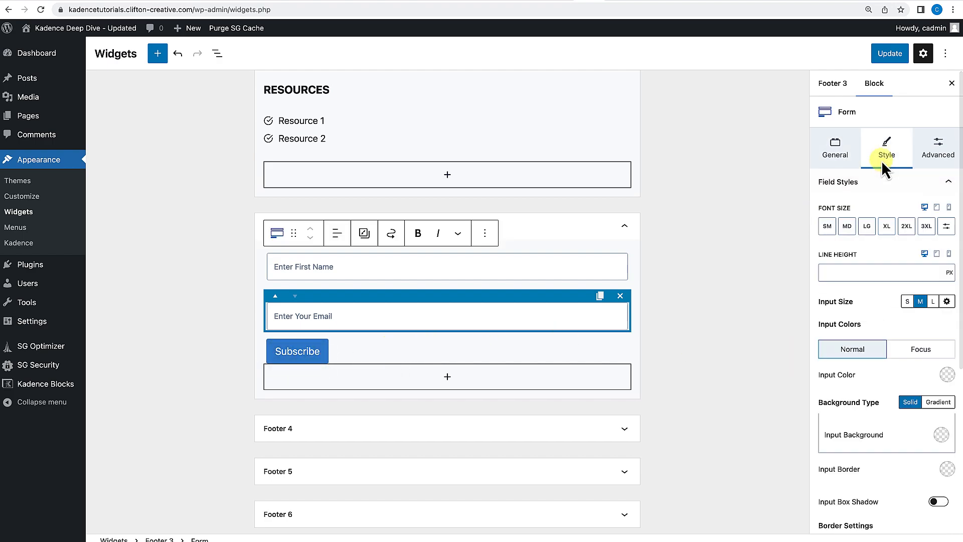
scroll(889, 337, down, 4)
scroll(889, 336, down, 2)
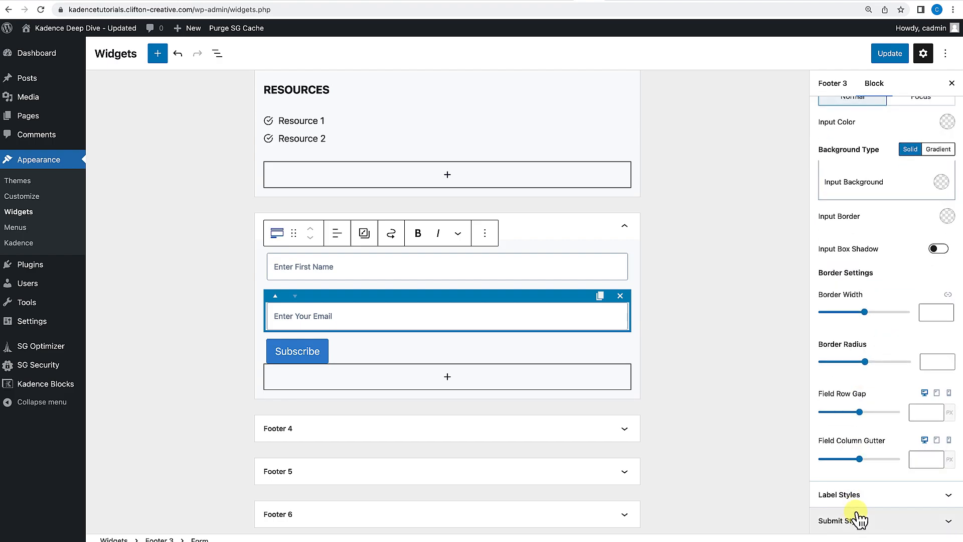
click(862, 521)
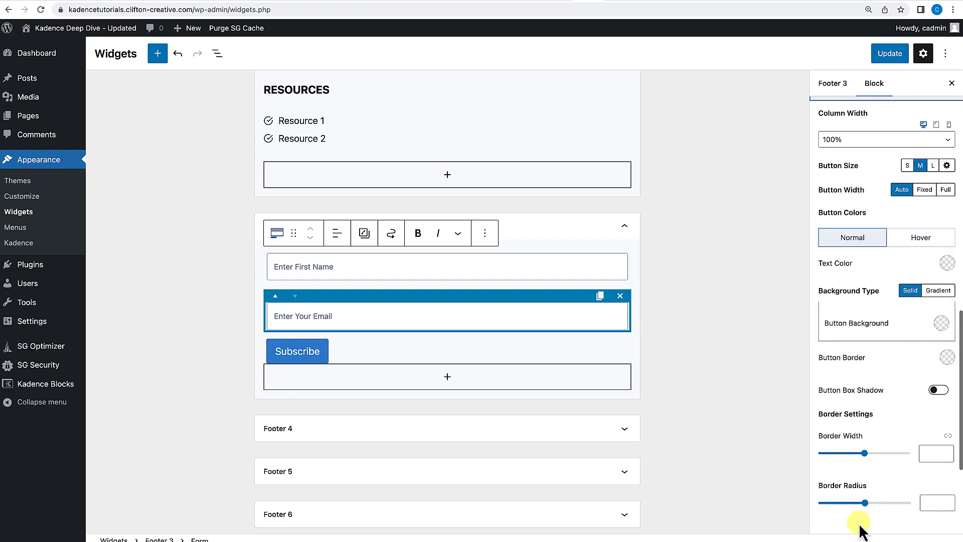
click(946, 186)
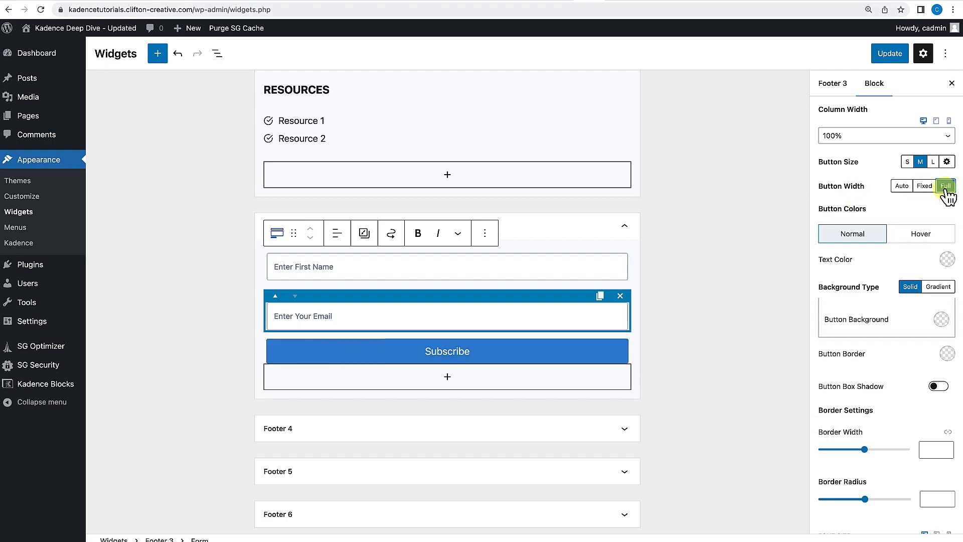
click(654, 394)
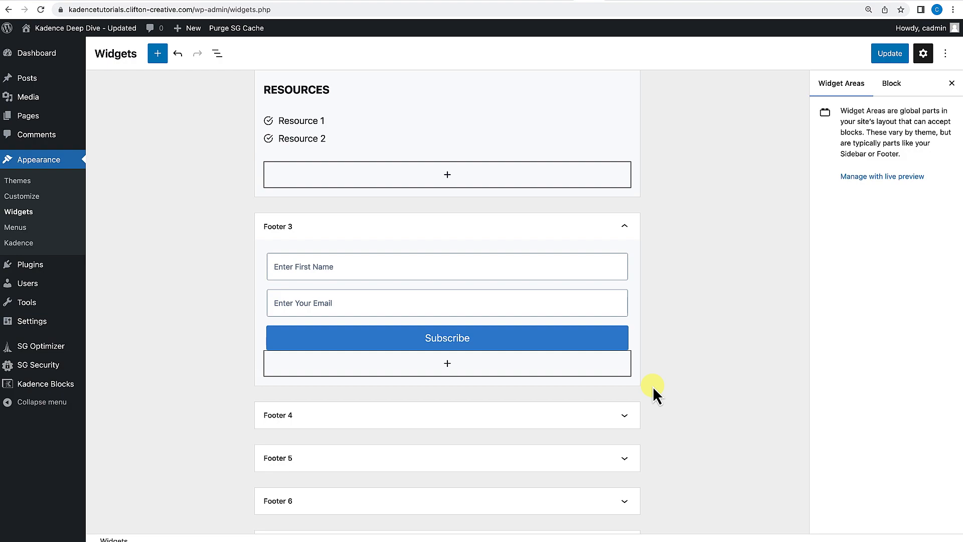
Add an Advanced Text heading reading Sign Up For Updates above the form in Footer 3.
click(275, 239)
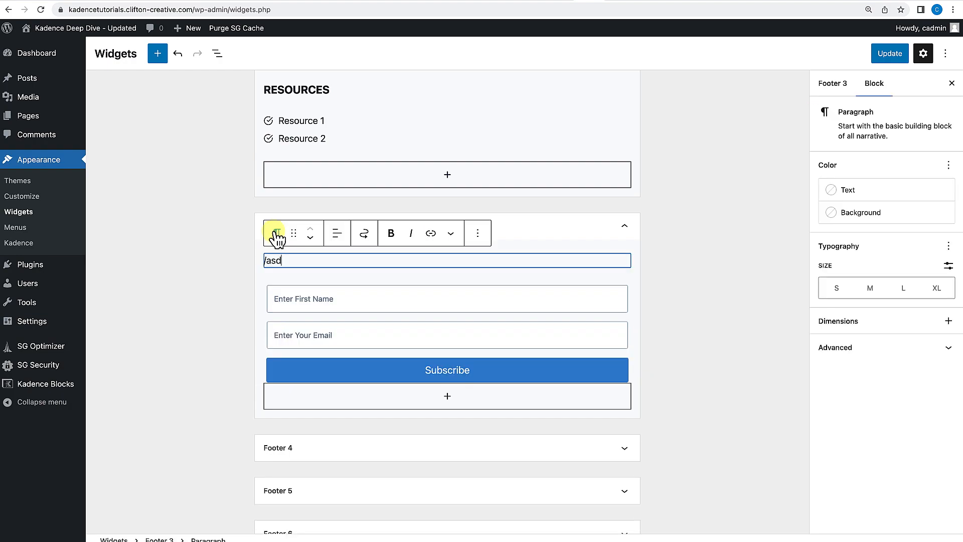
text(/)
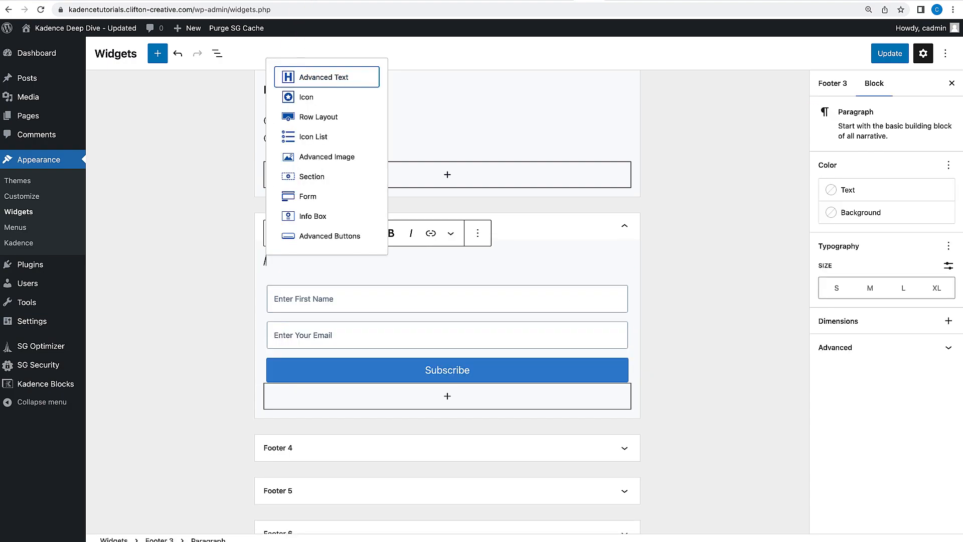
key(Return)
click(287, 288)
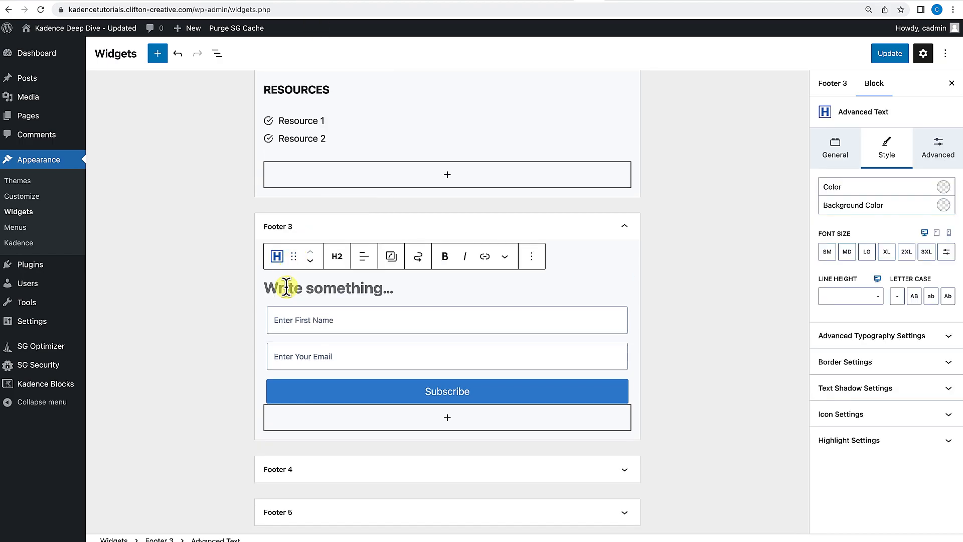
text(Si)
text(gn Up For Updates)
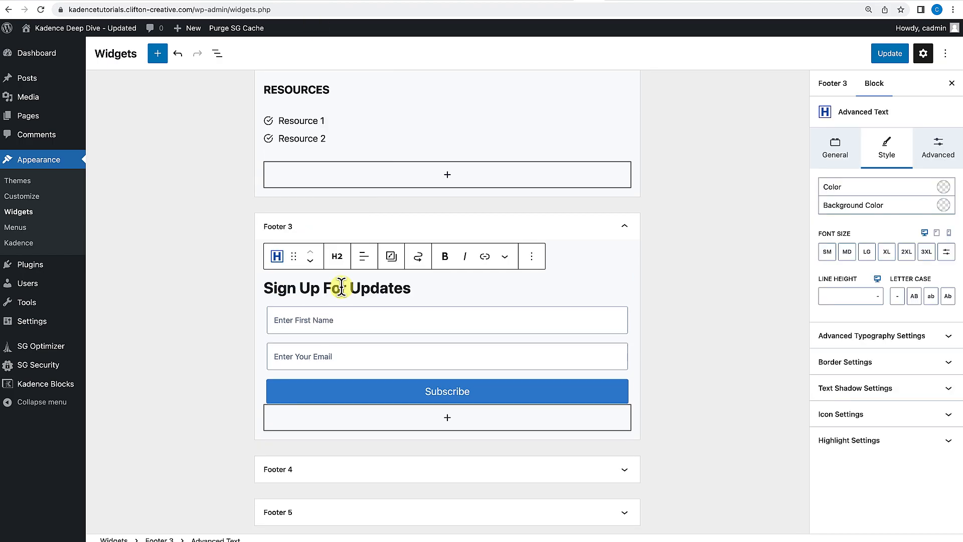
Set the heading's font size to MD and its letter case to uppercase.
click(848, 252)
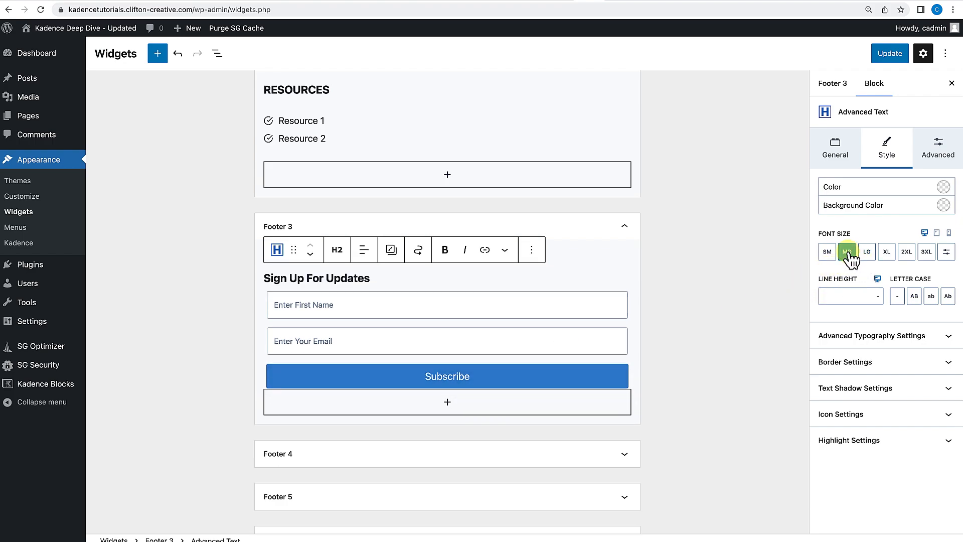
click(918, 297)
scroll(710, 372, up, 3)
click(710, 372)
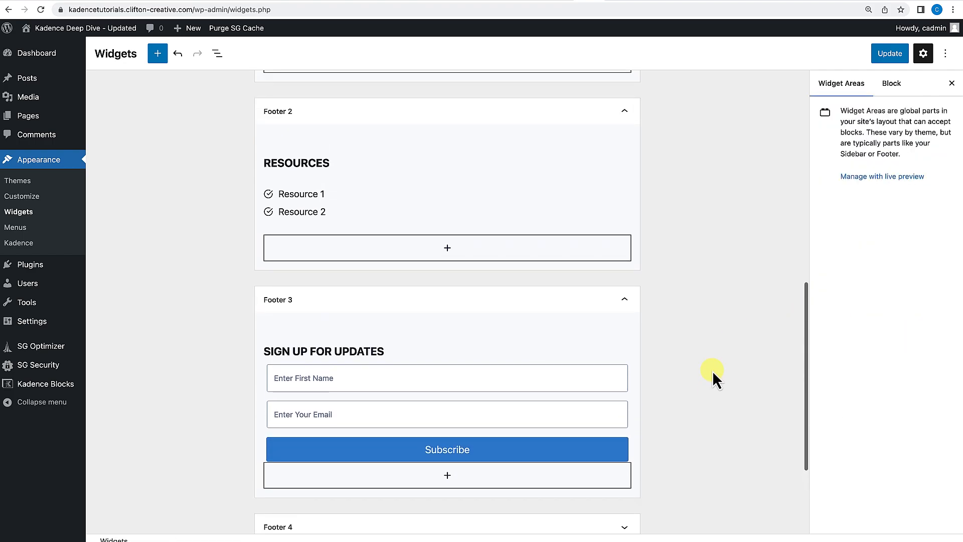
Save the updated widget areas.
scroll(677, 359, up, 8)
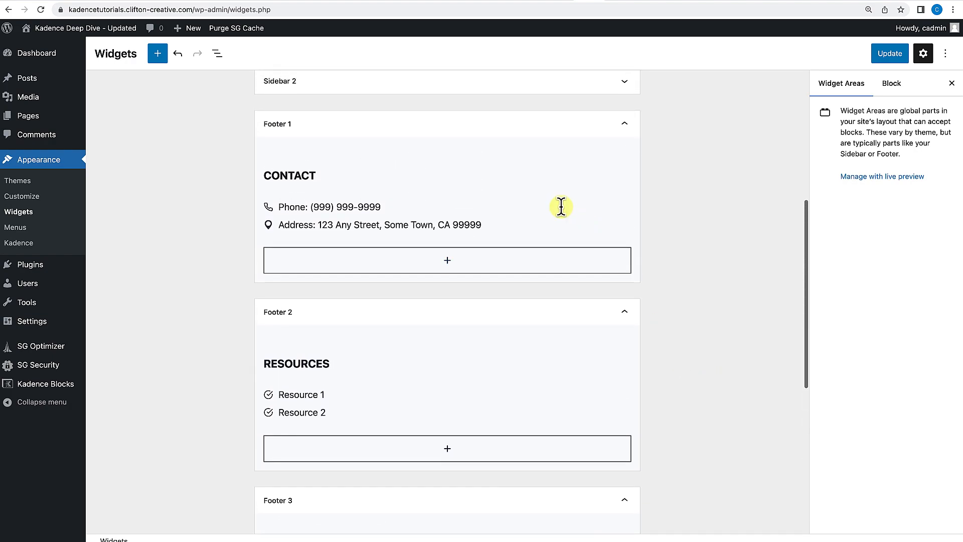
scroll(527, 406, down, 8)
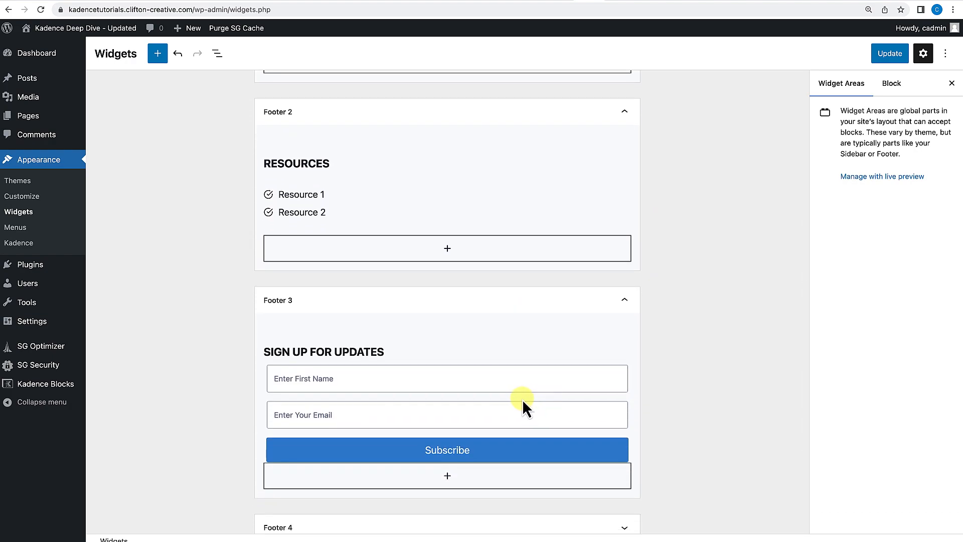
scroll(604, 357, down, 6)
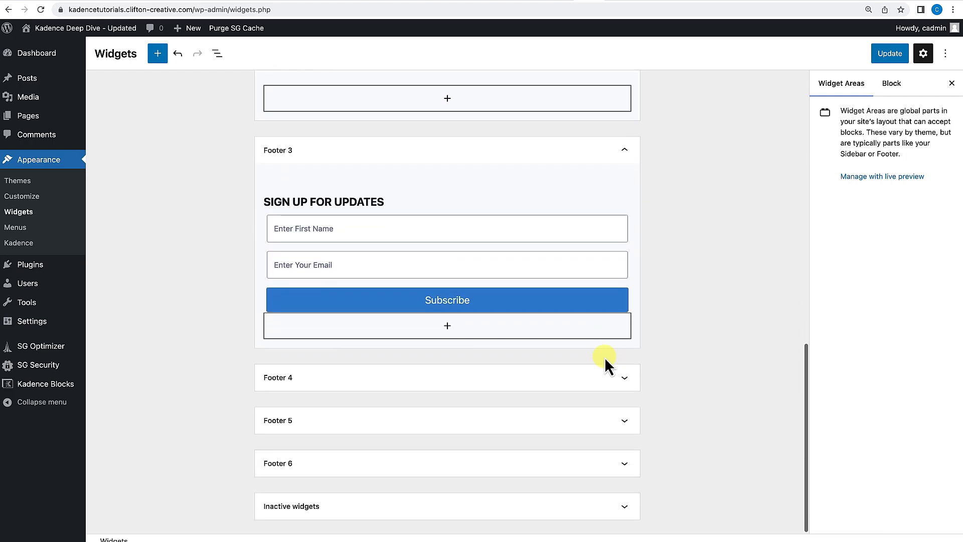
scroll(604, 357, up, 7)
click(894, 56)
scroll(633, 269, up, 3)
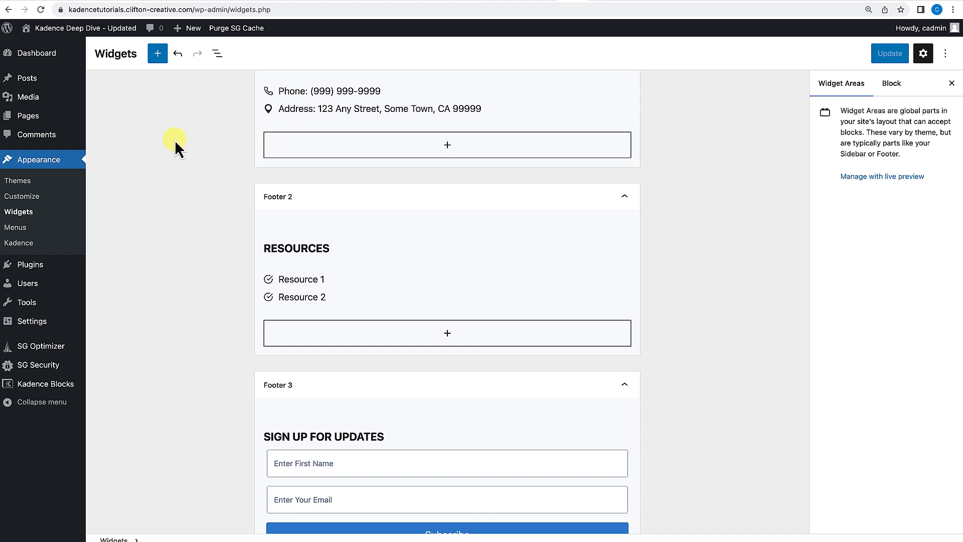
Open the site's front end and go to the Footer settings in the Customizer.
click(595, 0)
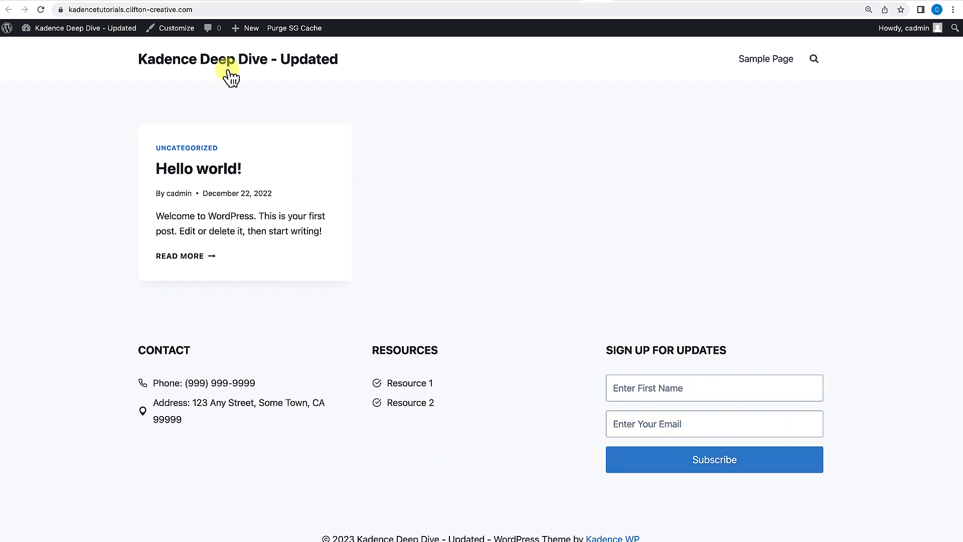
click(184, 29)
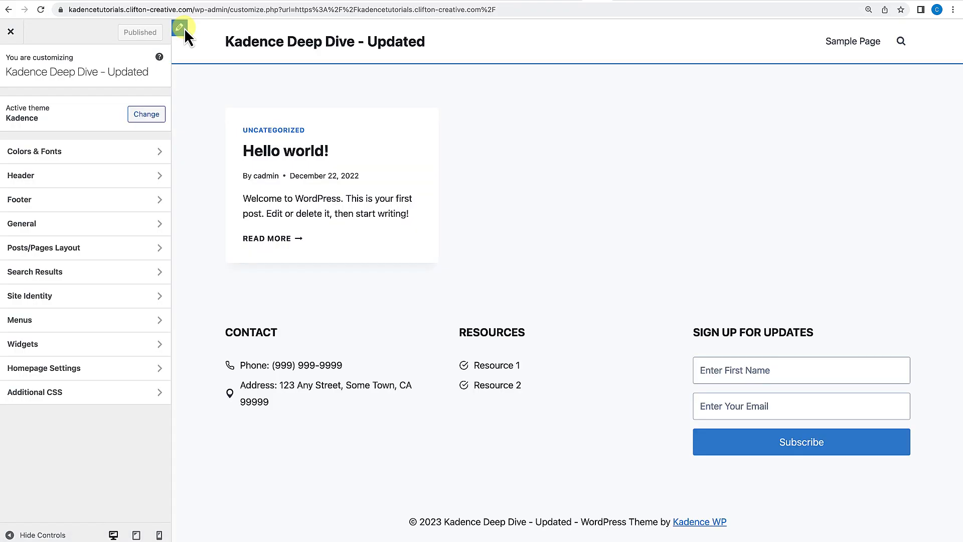
click(55, 201)
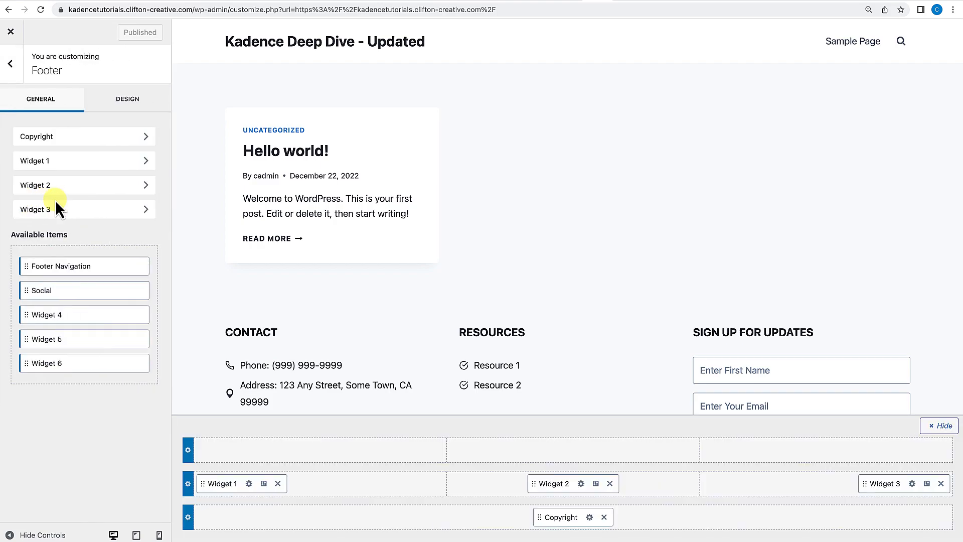
Set the footer middle row background to the light grey palette colour EDF2F7.
click(237, 484)
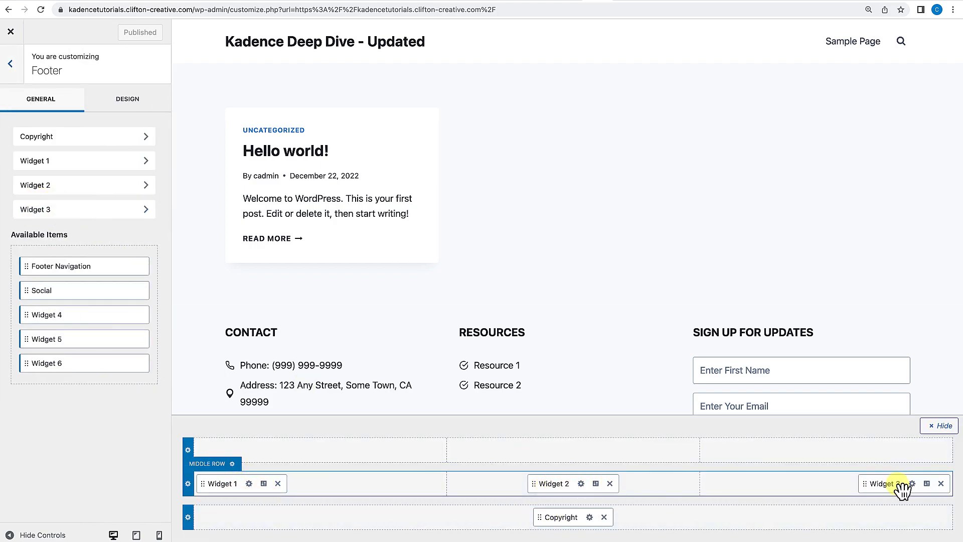
scroll(814, 360, down, 2)
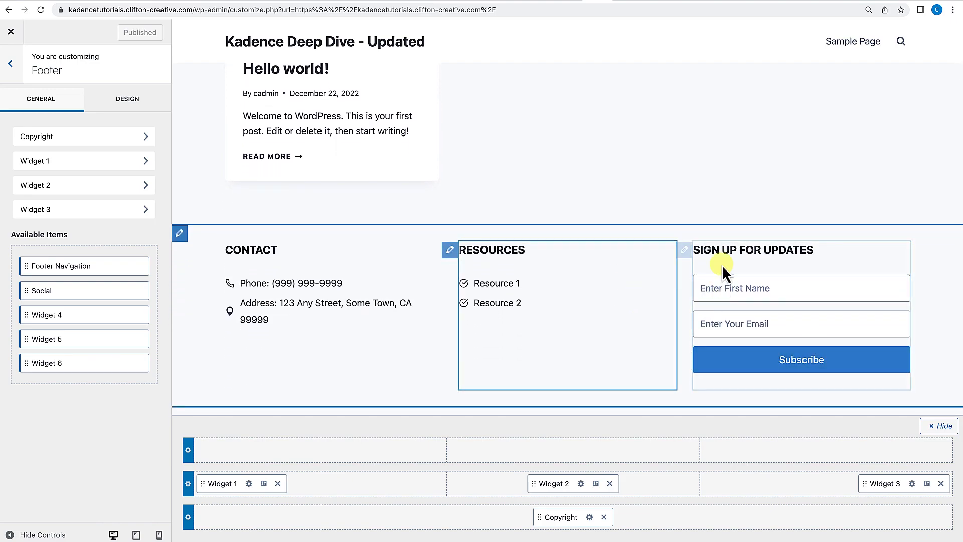
scroll(711, 343, down, 1)
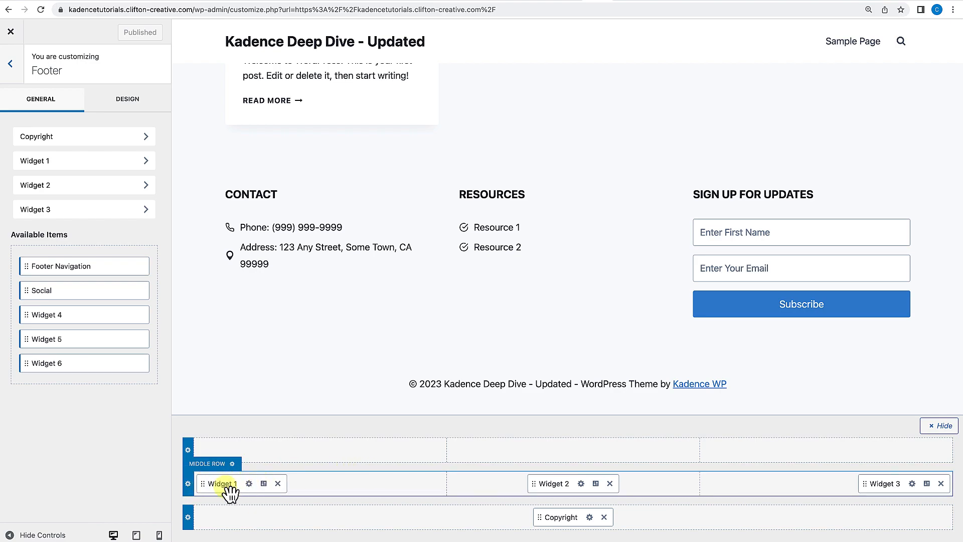
click(187, 484)
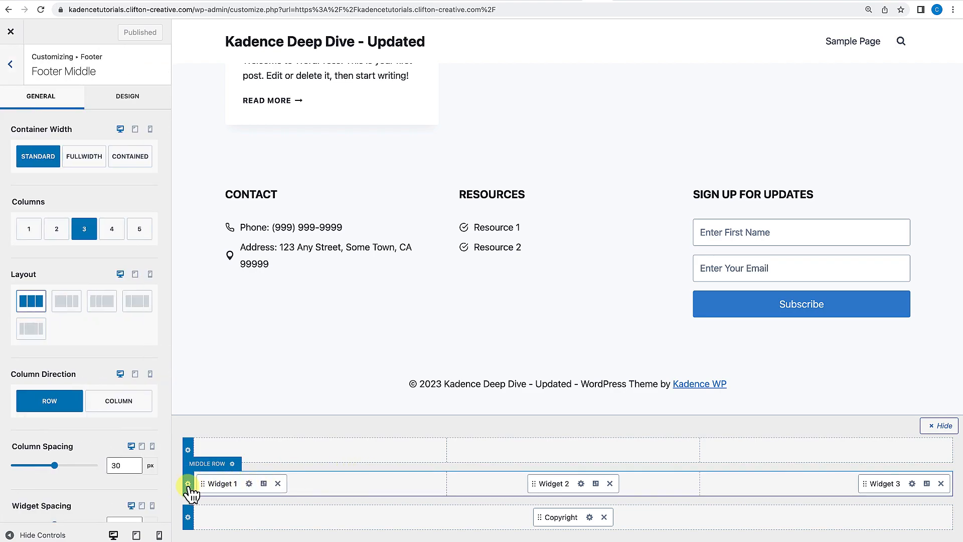
click(136, 107)
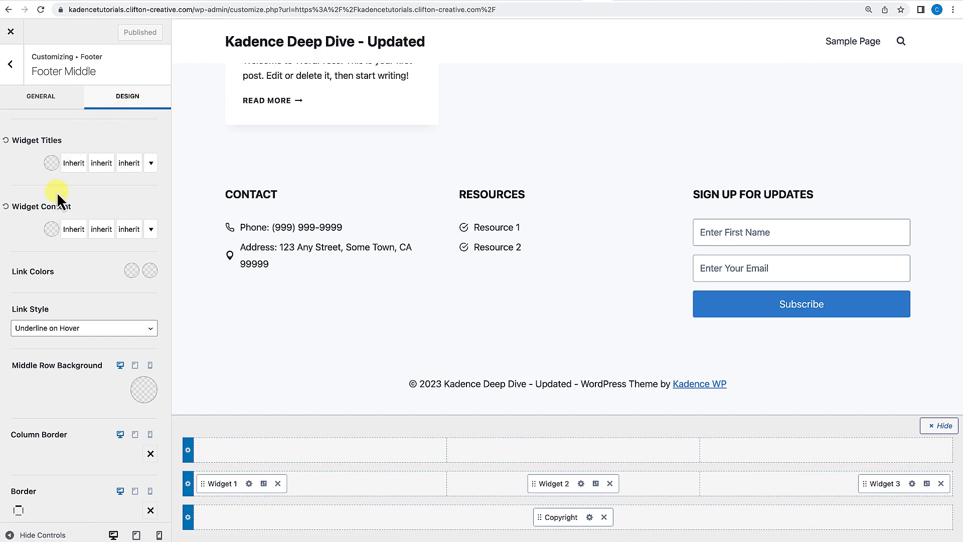
click(143, 391)
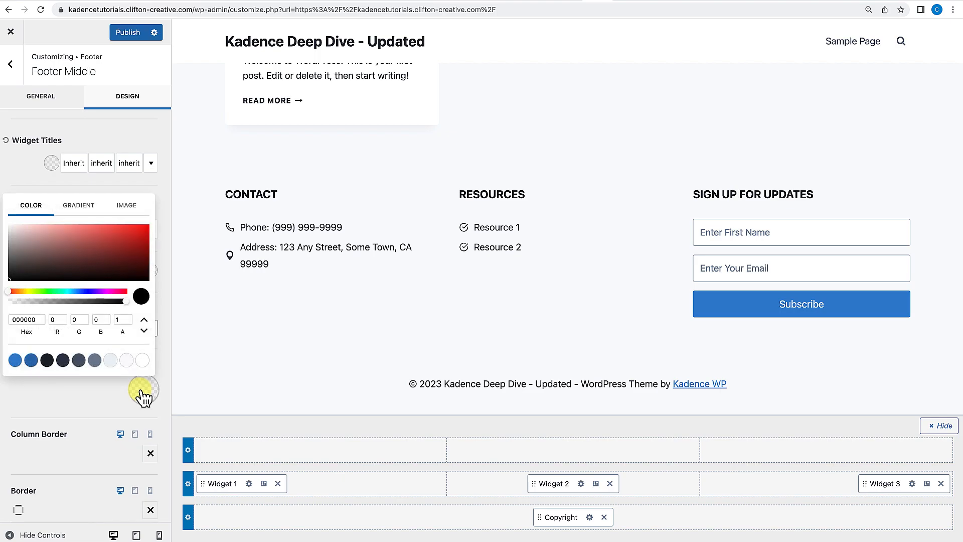
click(127, 361)
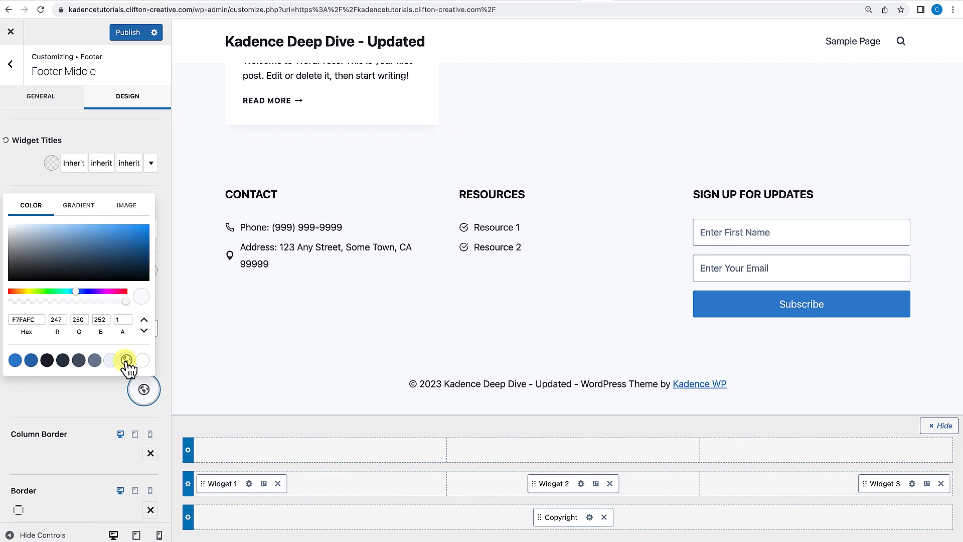
click(111, 360)
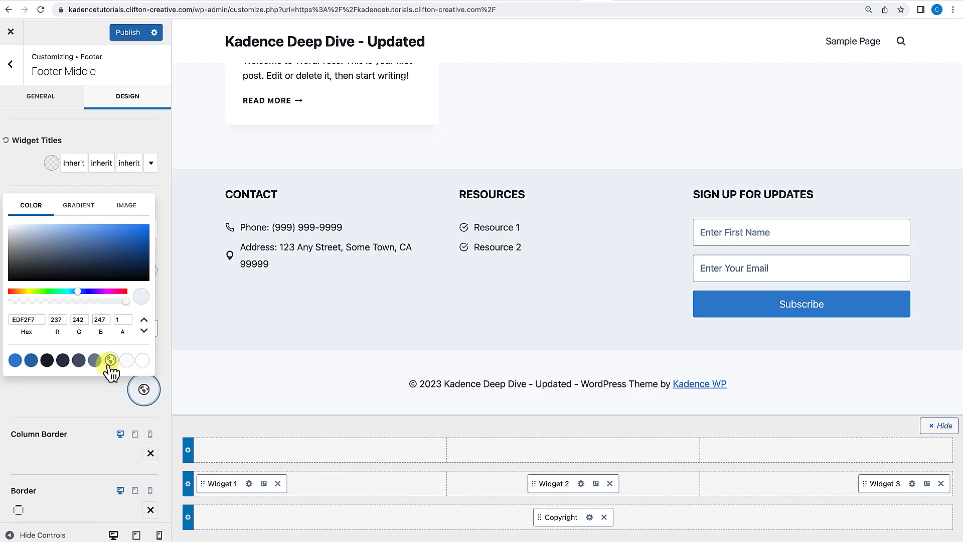
Set the footer bottom row background to the palette colour EDF2F7.
click(188, 518)
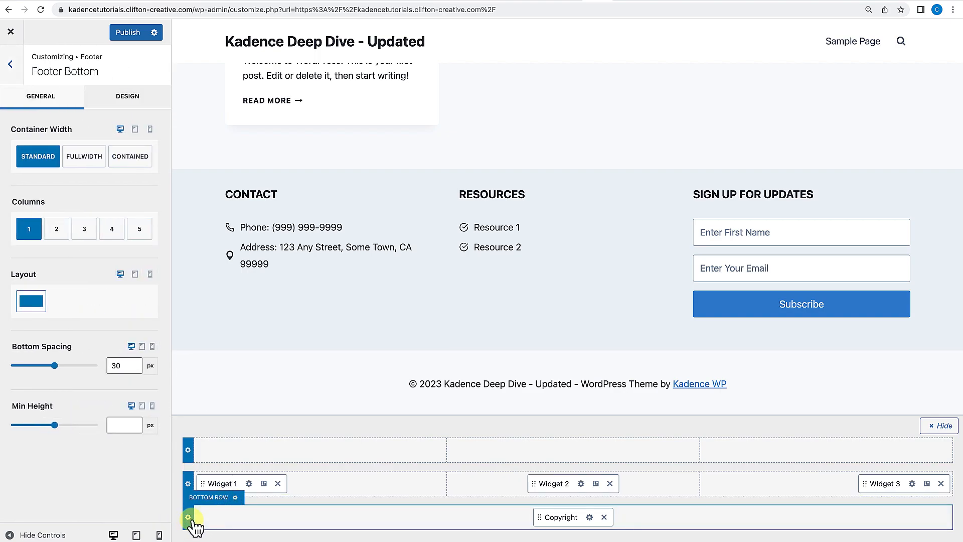
click(133, 100)
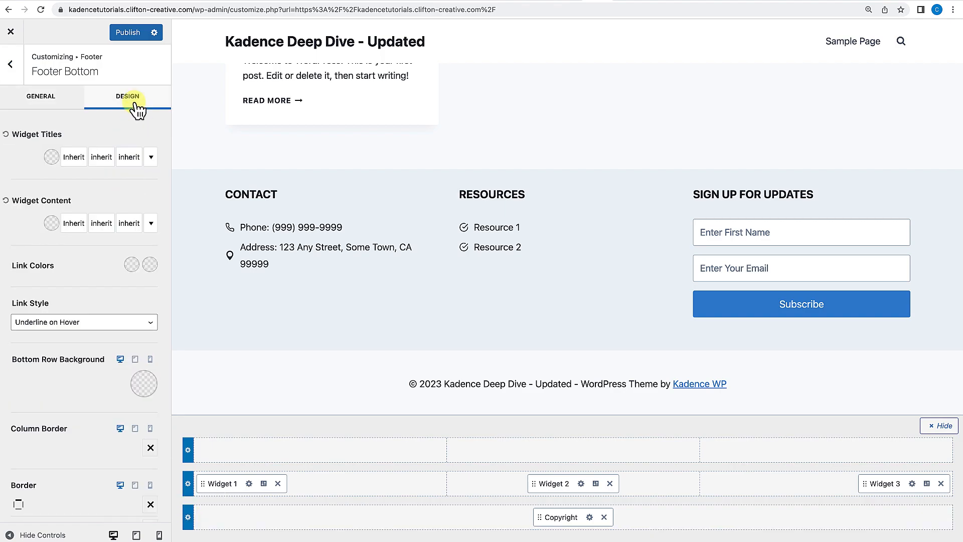
click(146, 385)
click(126, 355)
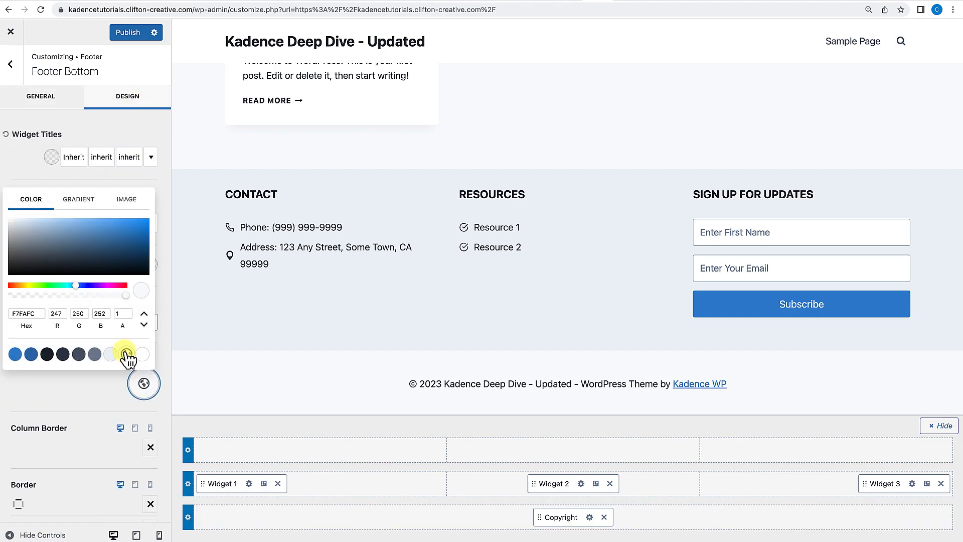
click(109, 355)
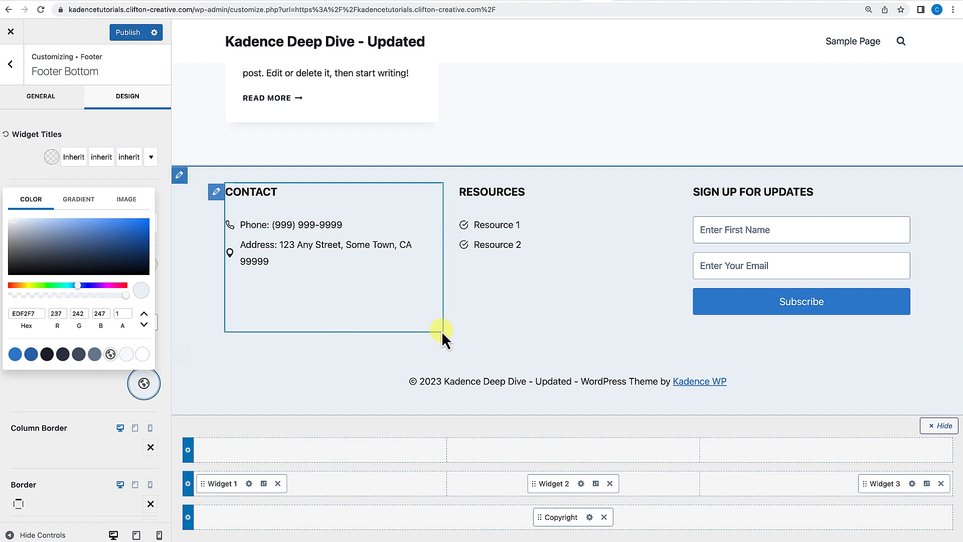
Remove Widget 1, Widget 2 and Widget 3 from the footer's middle row.
scroll(442, 334, up, 2)
scroll(442, 331, up, 3)
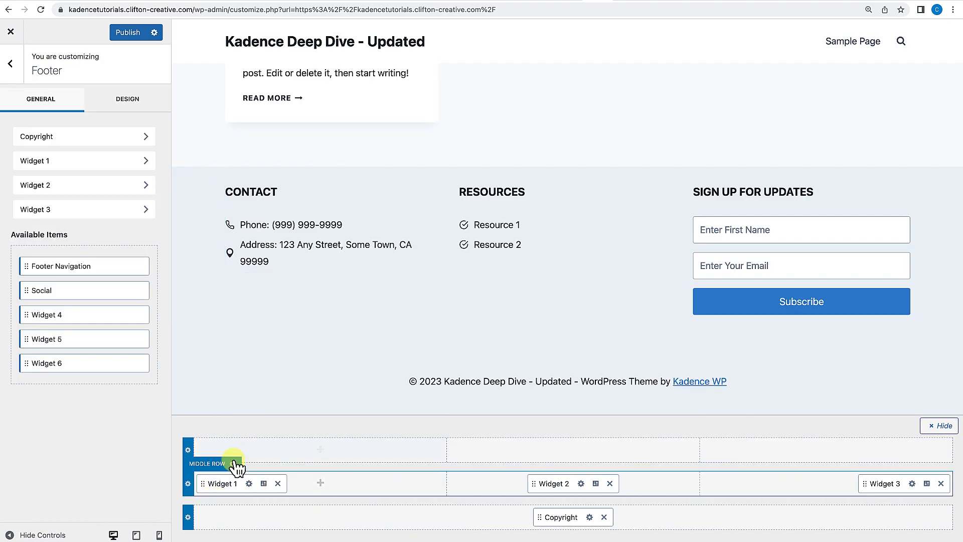
click(277, 483)
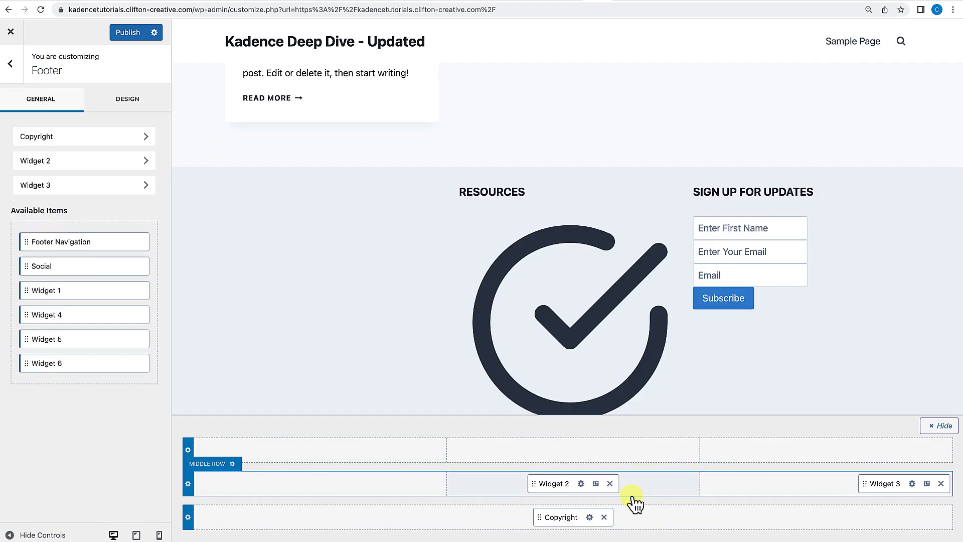
click(610, 484)
click(938, 483)
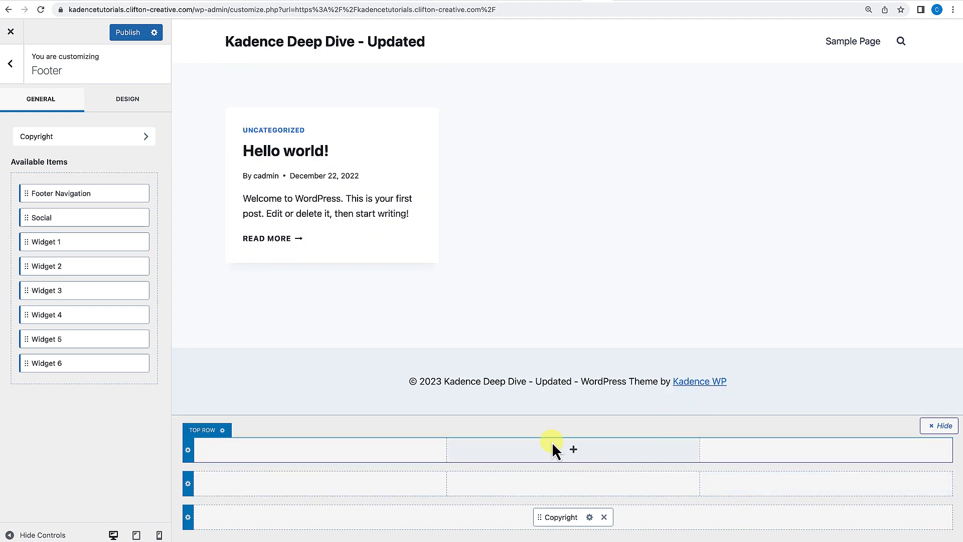
Inspect the footer bottom row's design settings and return to the main Customizer panel.
click(188, 518)
click(121, 97)
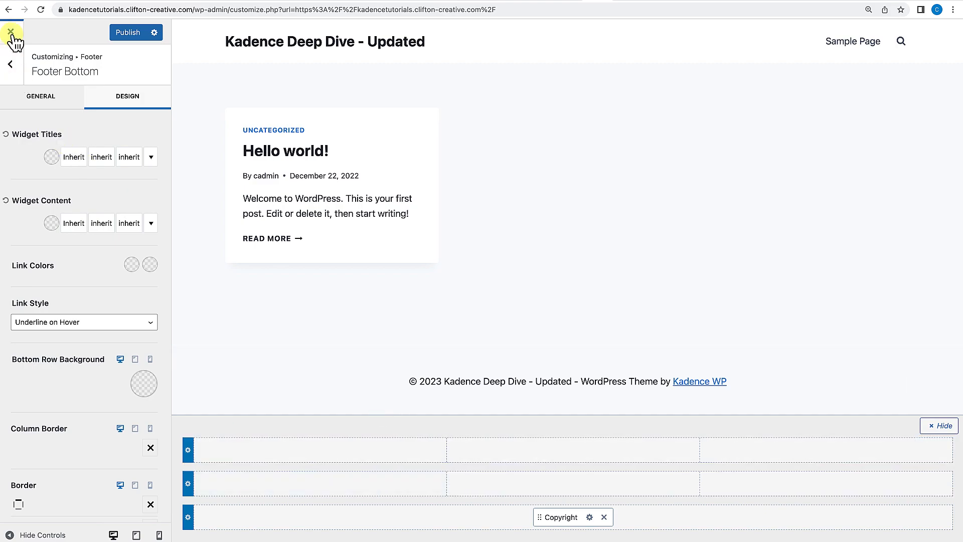
click(13, 67)
click(12, 68)
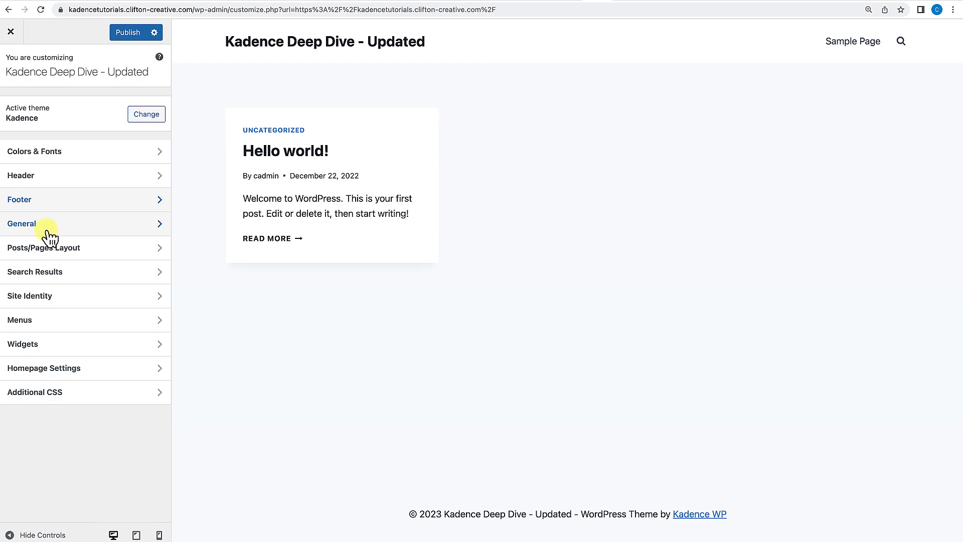
Open the General layout settings and show the Sample Page in the preview.
click(48, 230)
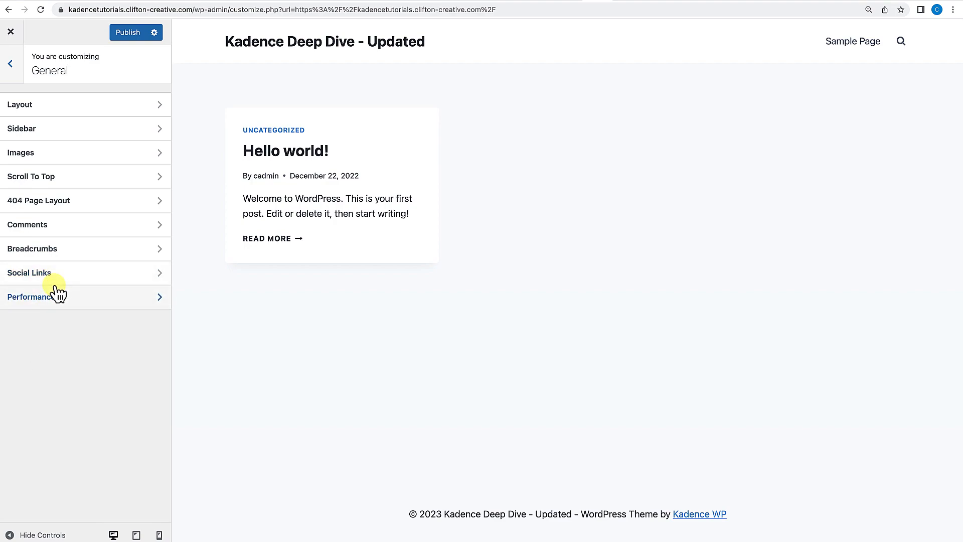
click(52, 108)
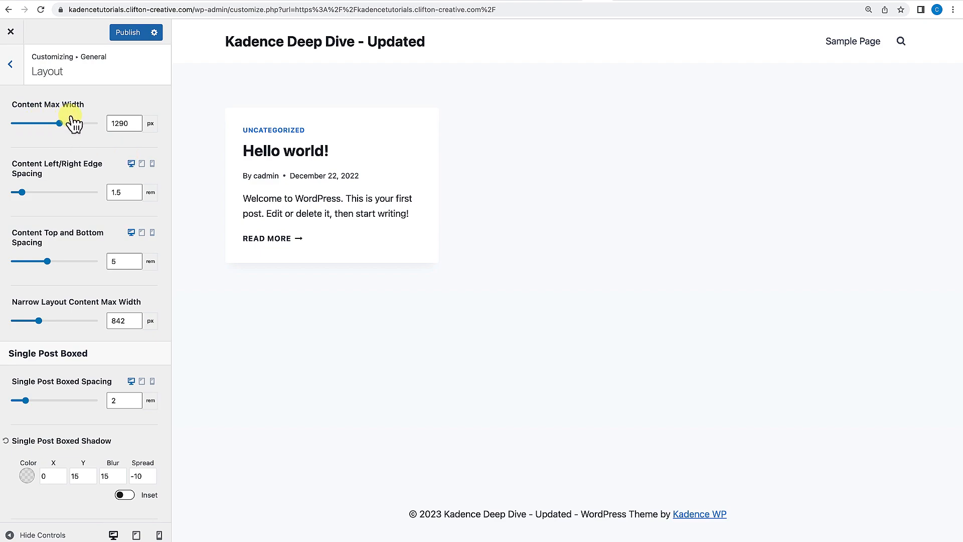
click(849, 43)
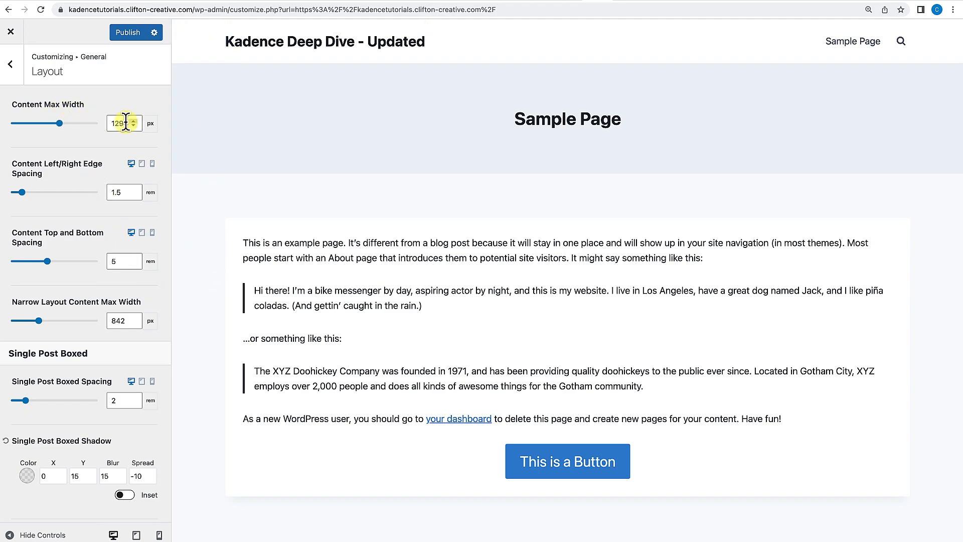
Try dragging the content max width to about 994 px, then reset it to its default.
click(61, 125)
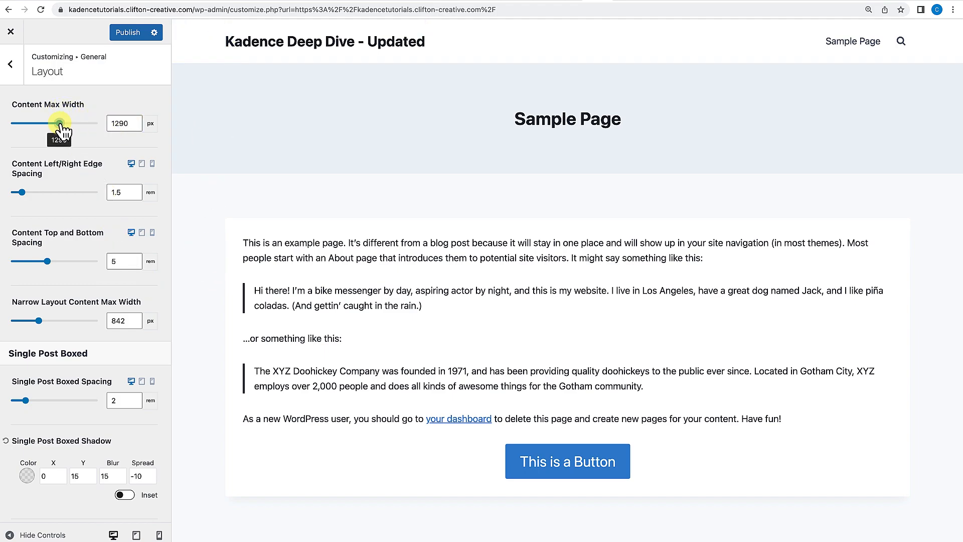
mouse_move(61, 125)
mouse_down()
mouse_move(69, 125)
mouse_move(35, 125)
mouse_move(43, 125)
mouse_up()
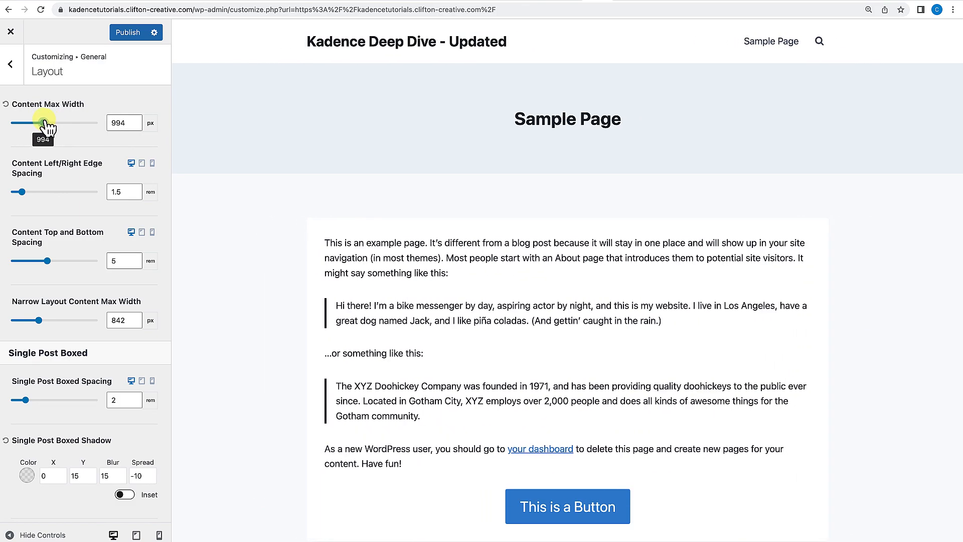
click(7, 106)
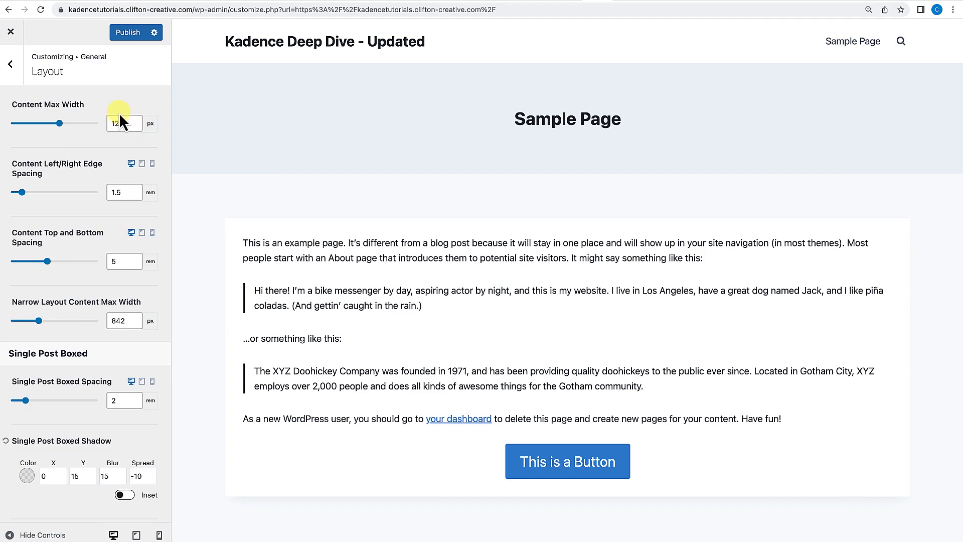
Try changing the content left/right edge spacing, then reset it to its default.
click(150, 123)
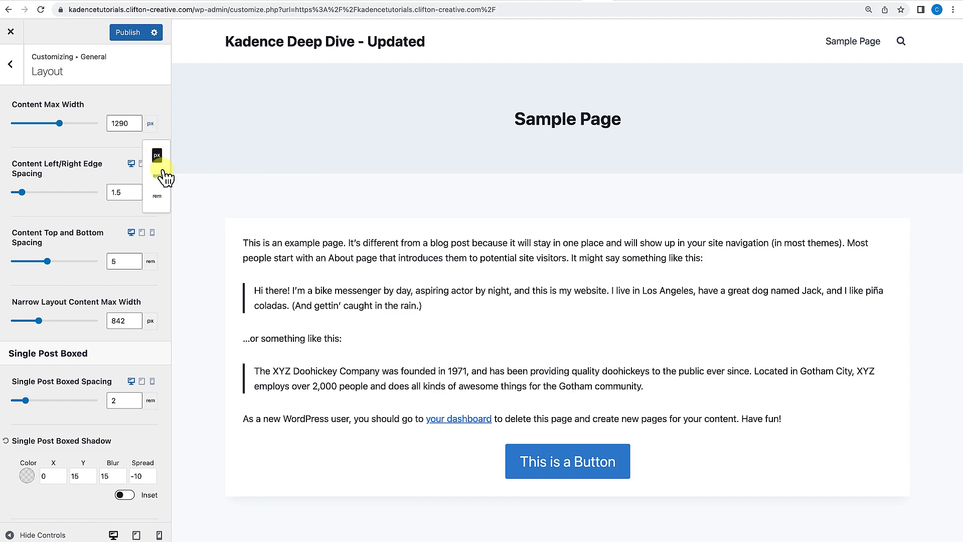
click(119, 148)
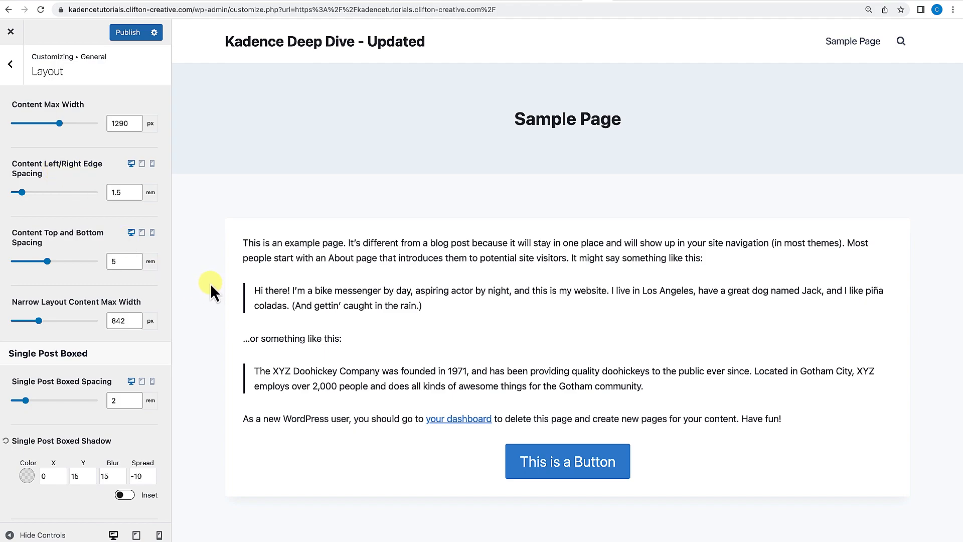
mouse_move(22, 192)
mouse_down()
mouse_move(59, 199)
mouse_move(40, 194)
mouse_up()
click(6, 169)
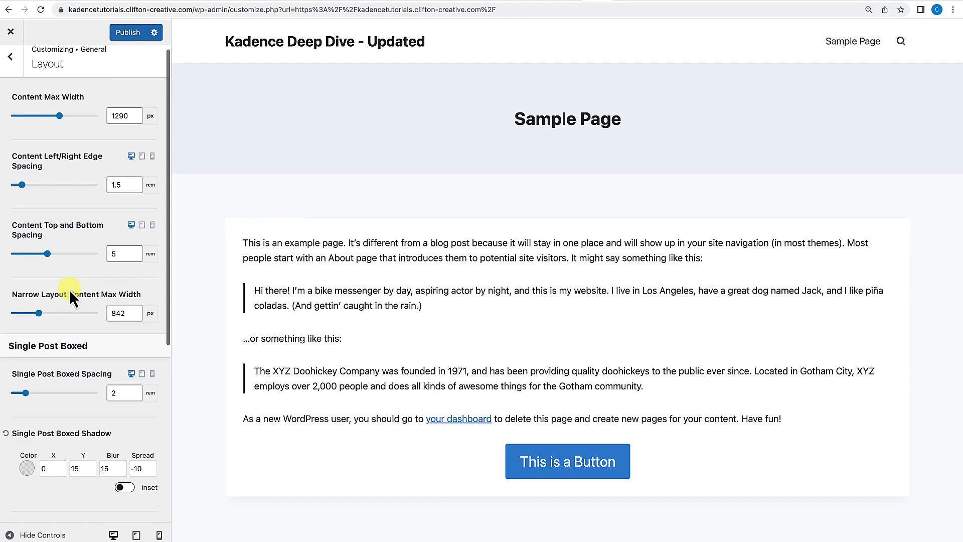
Try a 20 px border radius on single post boxes, then clear the value.
scroll(70, 290, down, 5)
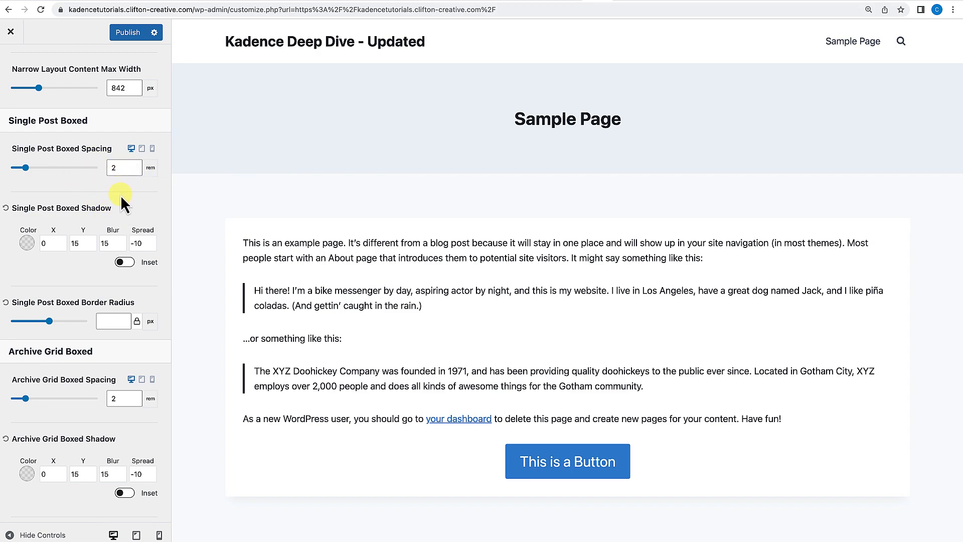
scroll(120, 195, down, 1)
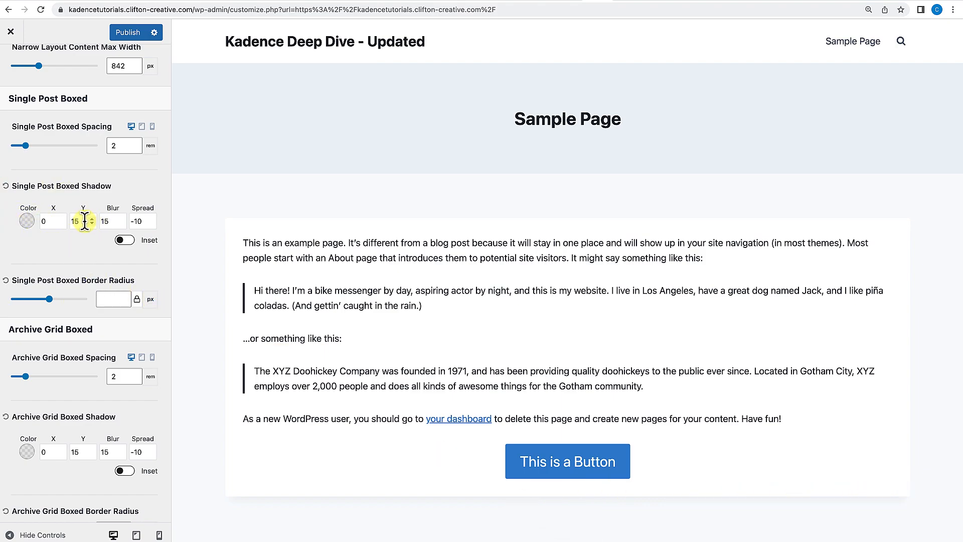
scroll(81, 220, down, 1)
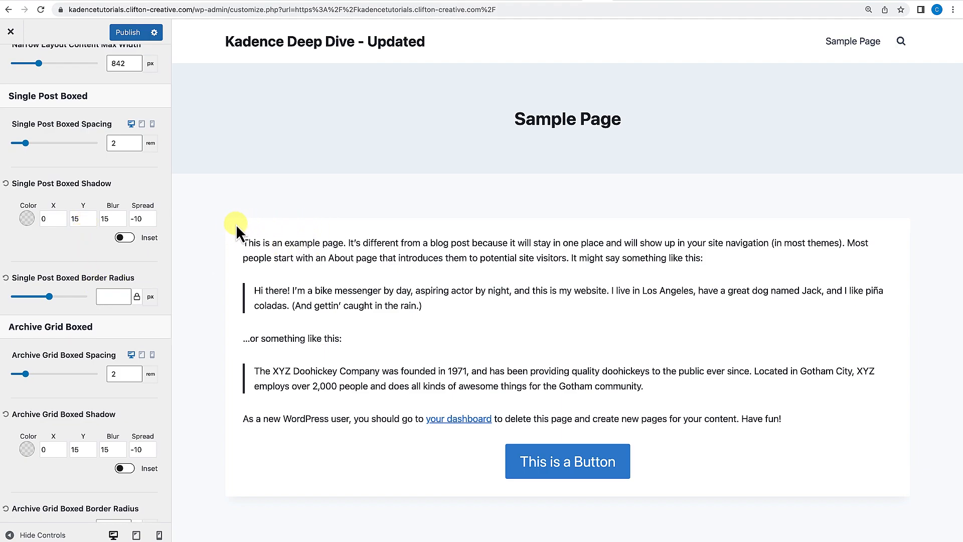
click(109, 297)
text(20)
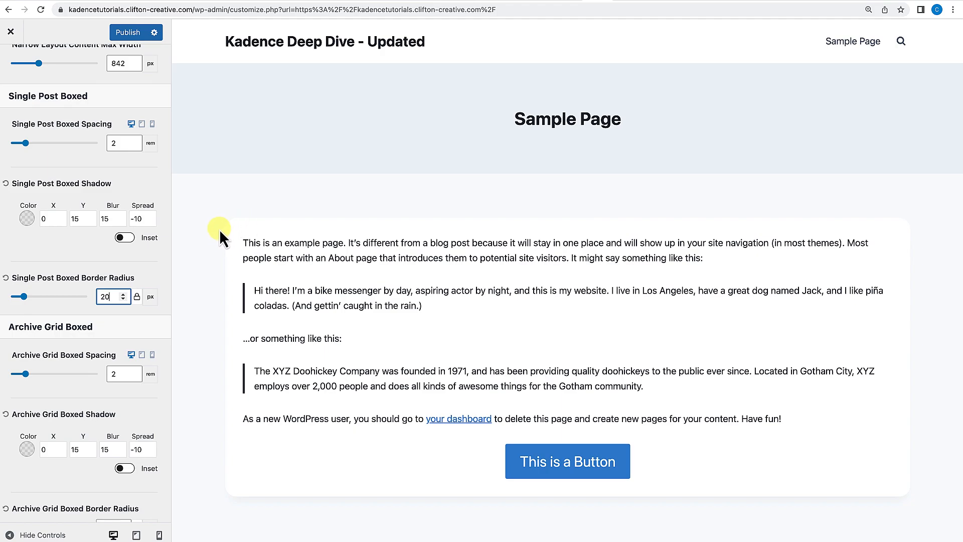
drag(112, 296, 96, 301)
key(BackSpace)
Reload the Customizer without the preview URL parameter and dismiss the autosave notice.
scroll(80, 366, down, 1)
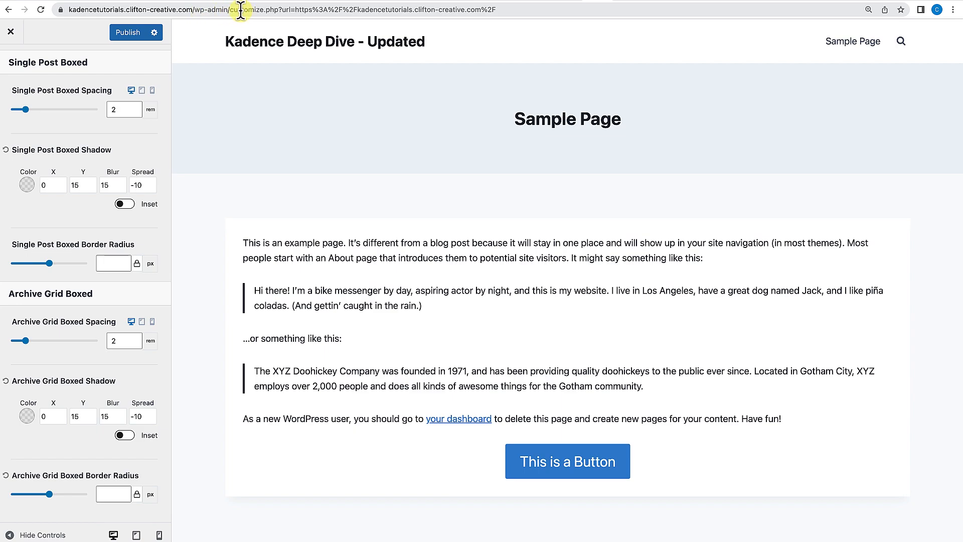
drag(283, 9, 552, 20)
key(BackSpace)
key(Return)
click(630, 217)
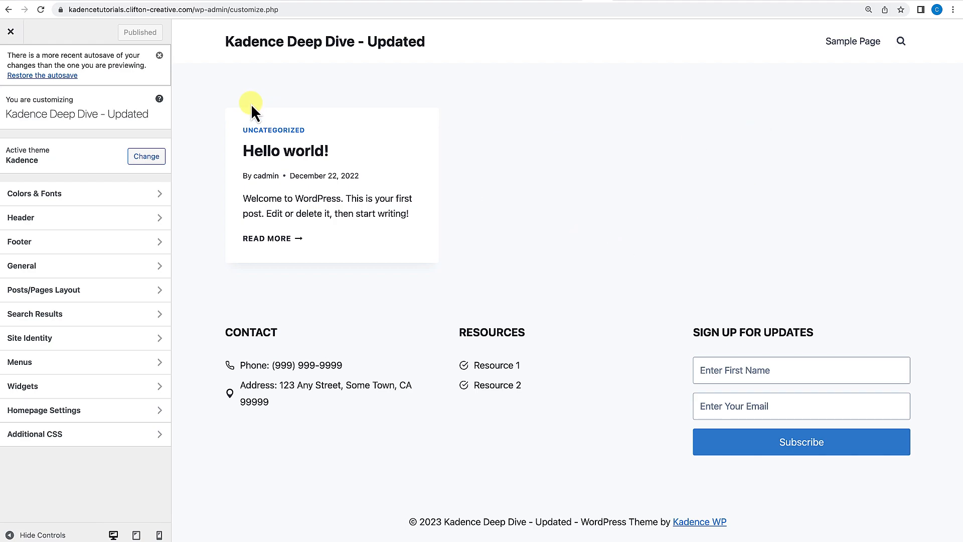
click(159, 55)
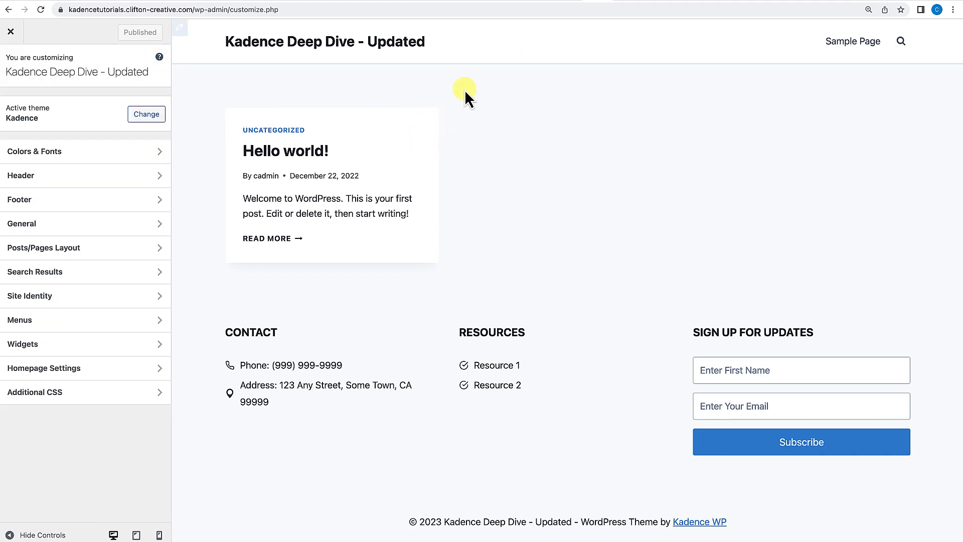
Try a darker archive grid box shadow and a 20 px archive grid border radius, then reset both.
click(50, 234)
click(40, 108)
scroll(119, 448, down, 5)
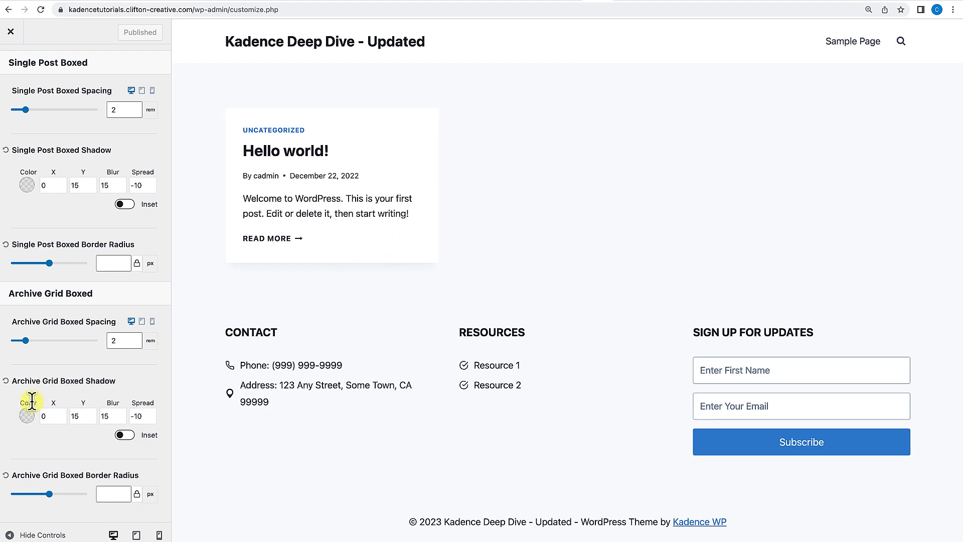
click(27, 416)
drag(29, 334, 91, 333)
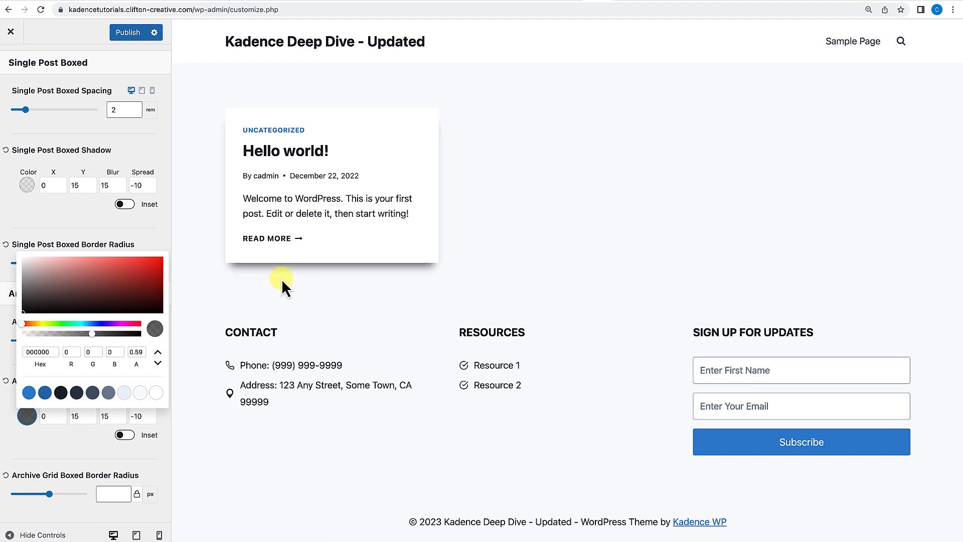
click(39, 440)
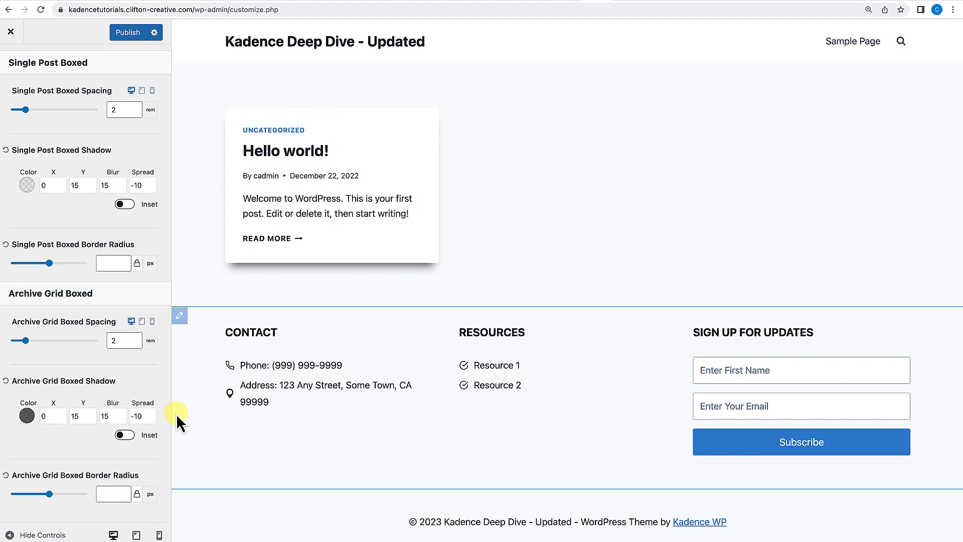
click(110, 494)
text(20)
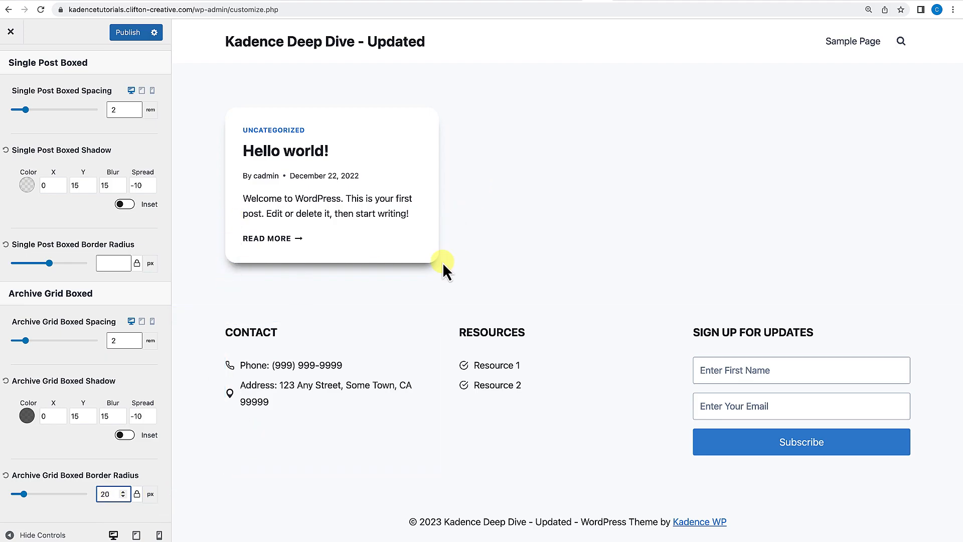
click(5, 475)
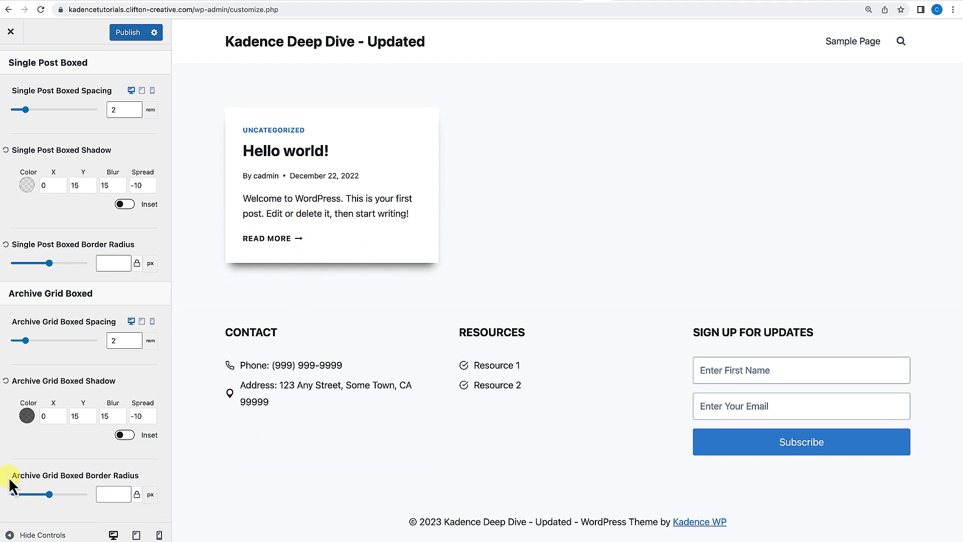
click(6, 381)
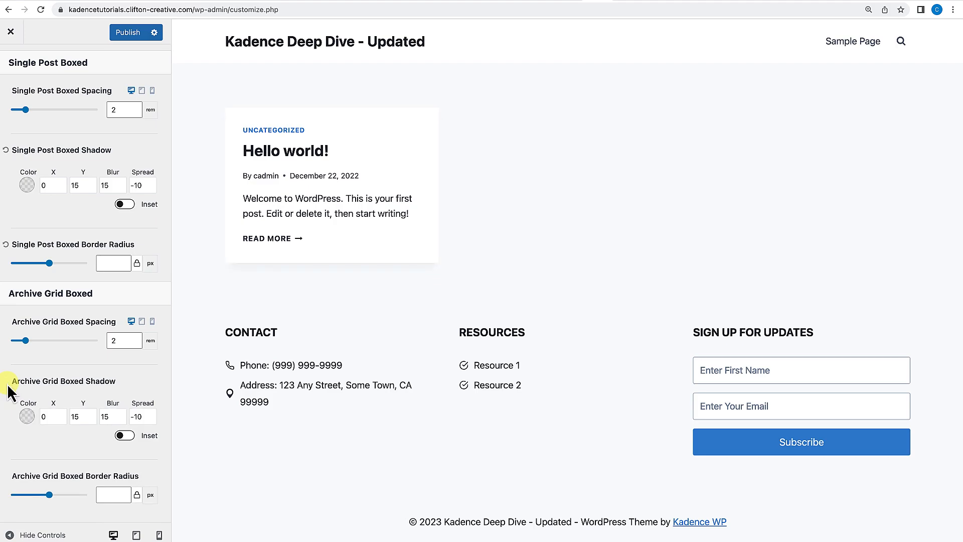
Browse the Sidebar and Images settings of the General panel.
scroll(59, 145, up, 6)
click(10, 64)
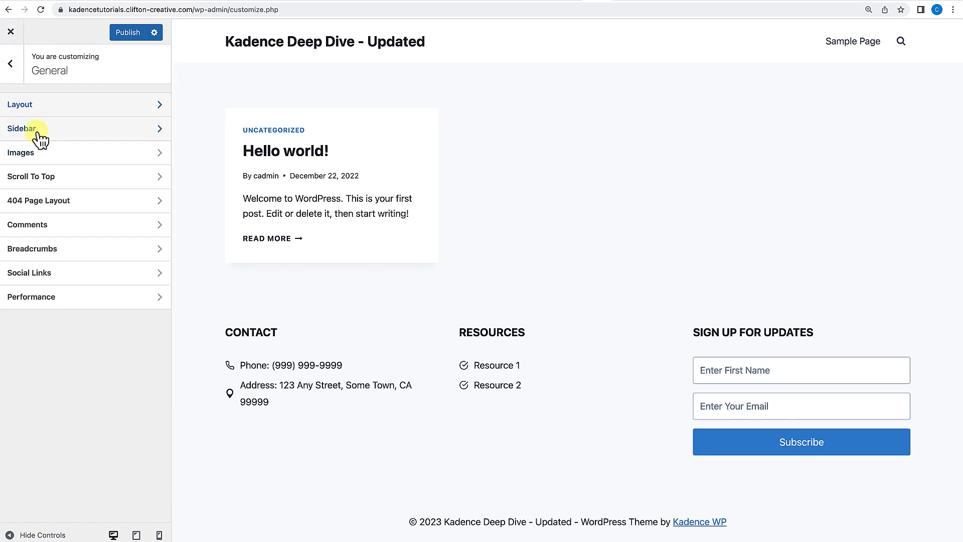
click(38, 134)
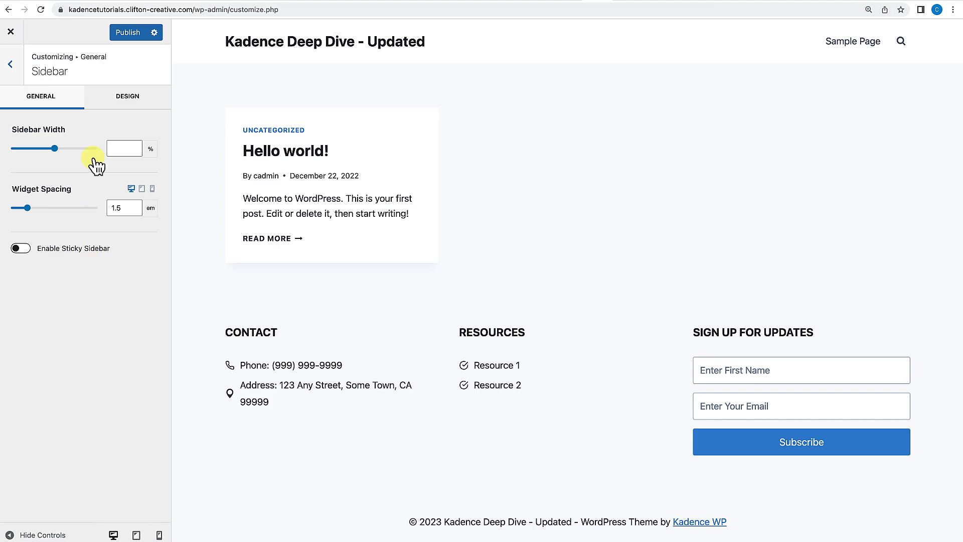
click(125, 105)
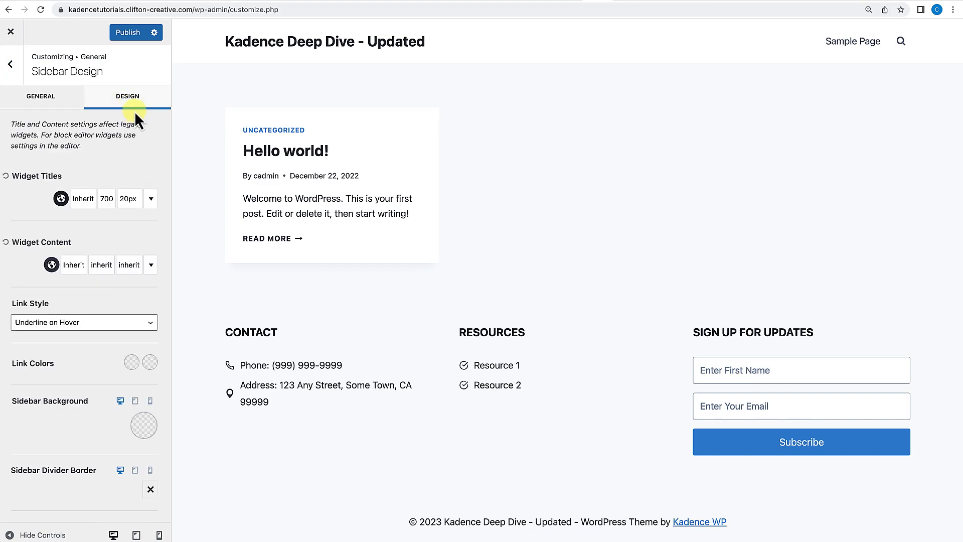
click(57, 101)
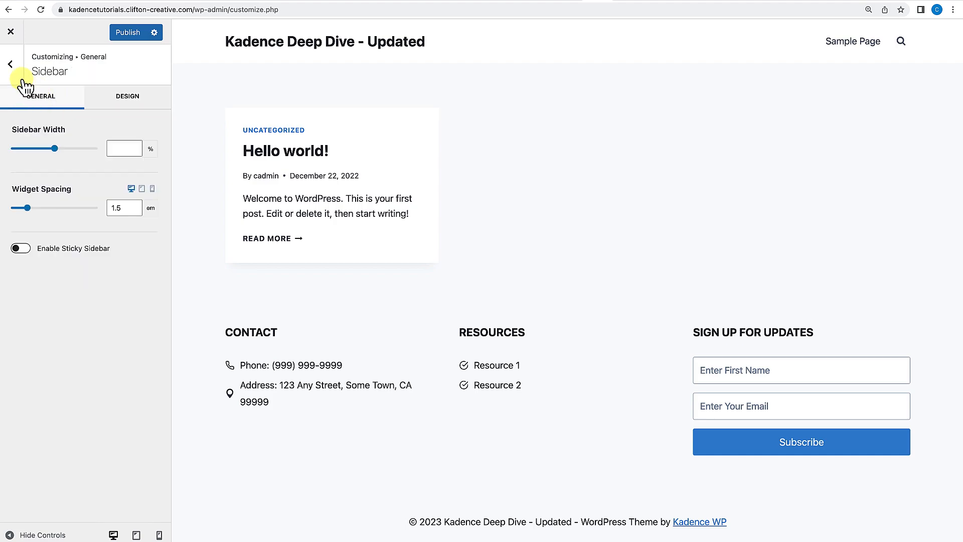
click(10, 64)
click(36, 157)
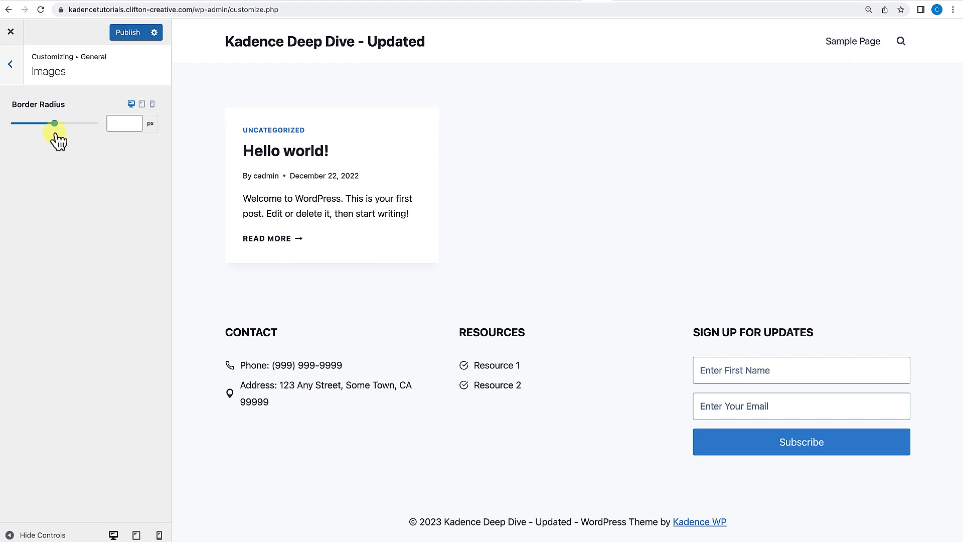
click(10, 65)
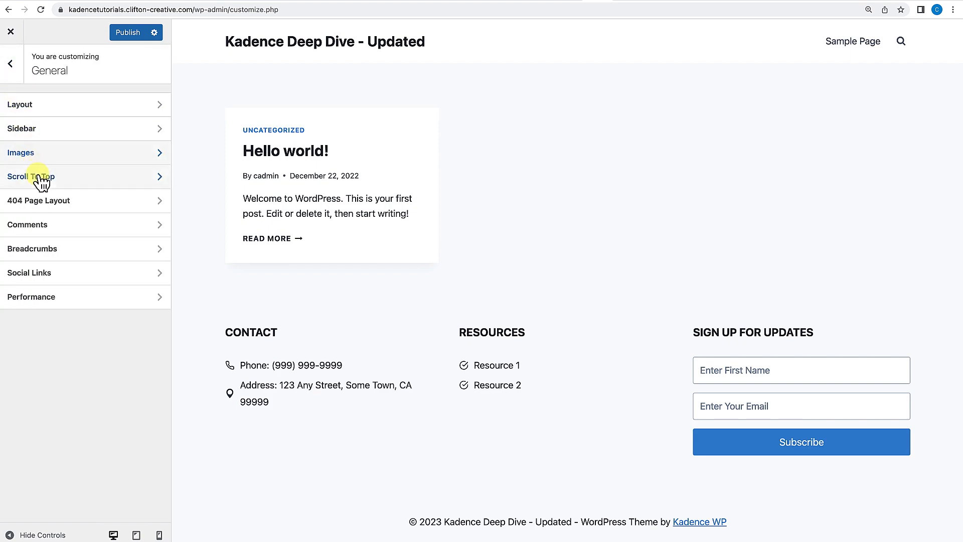
Enable the Scroll To Top button in the General settings.
scroll(306, 181, down, 1)
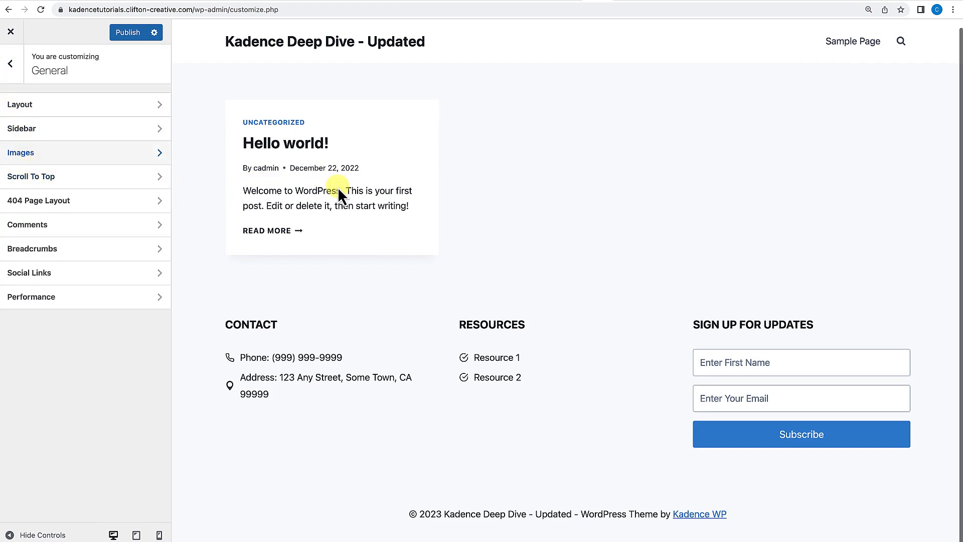
click(36, 181)
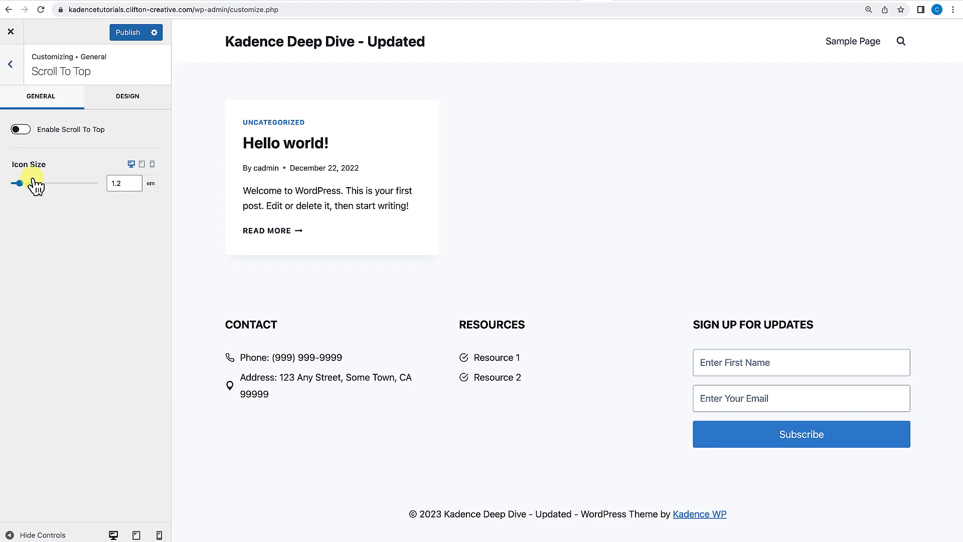
click(21, 129)
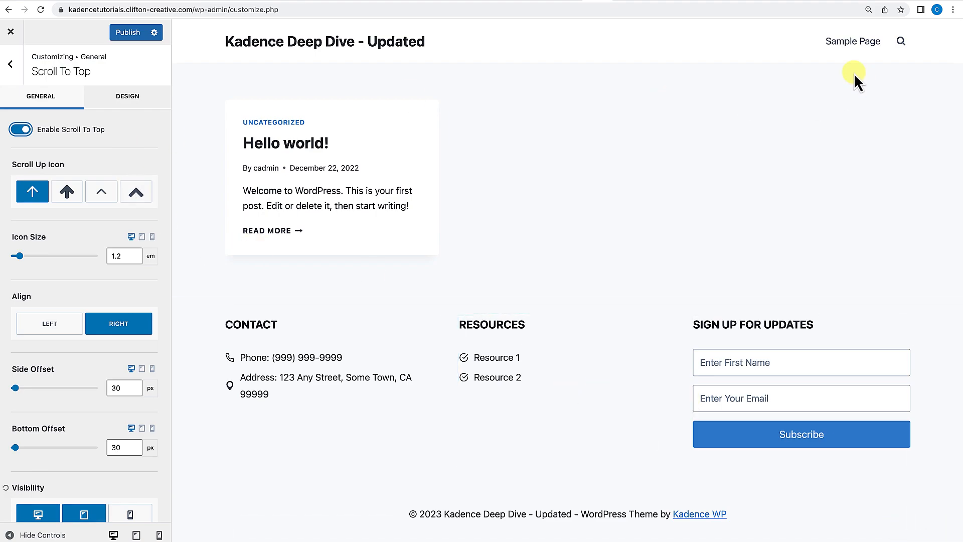
Test the scroll-to-top button on the Sample Page preview.
click(859, 40)
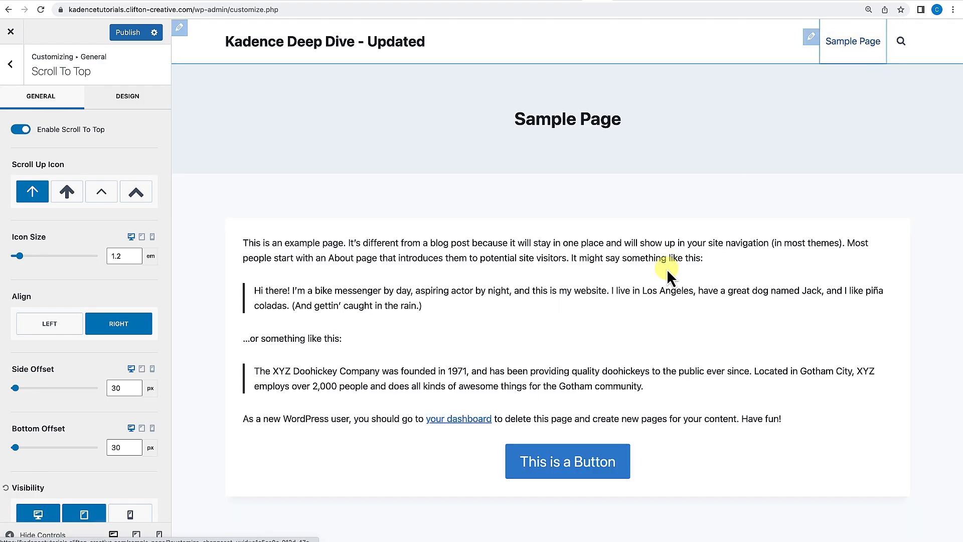
scroll(670, 261, down, 5)
scroll(667, 270, up, 1)
scroll(666, 270, down, 1)
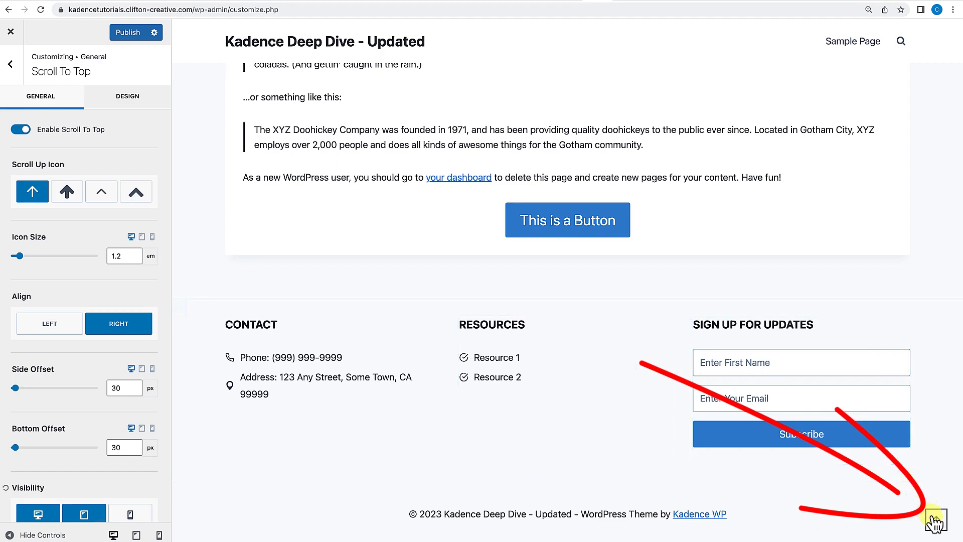
click(936, 520)
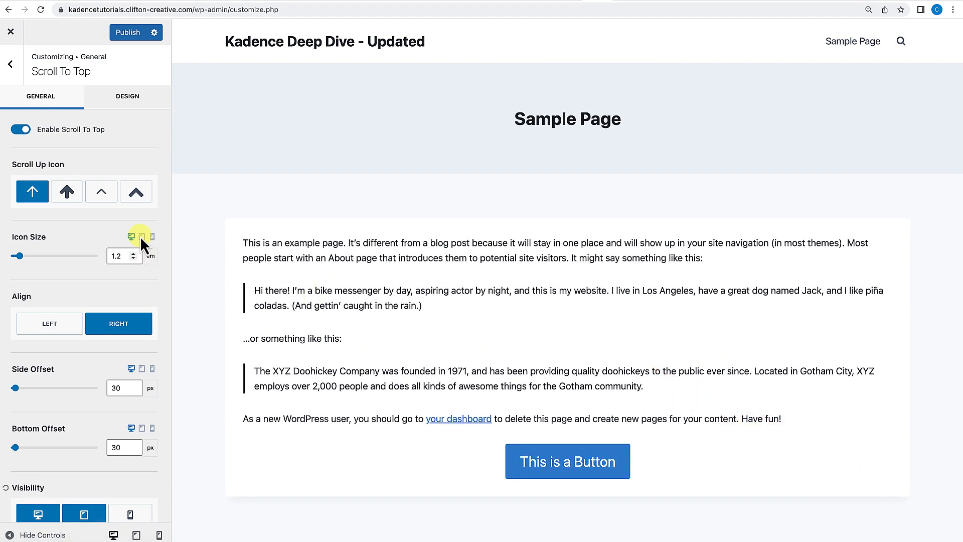
scroll(408, 319, down, 5)
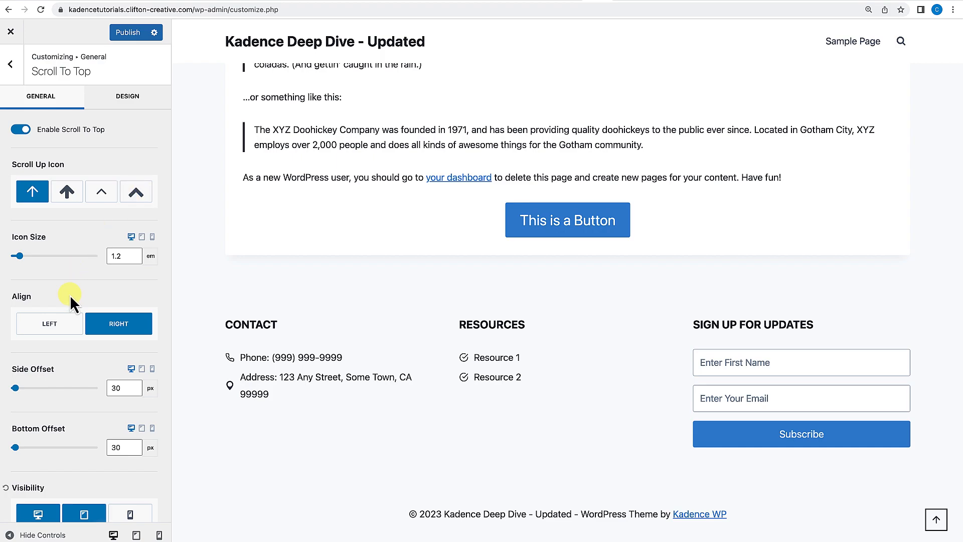
mouse_move(24, 258)
mouse_down()
mouse_move(44, 257)
mouse_move(34, 258)
mouse_up()
click(6, 236)
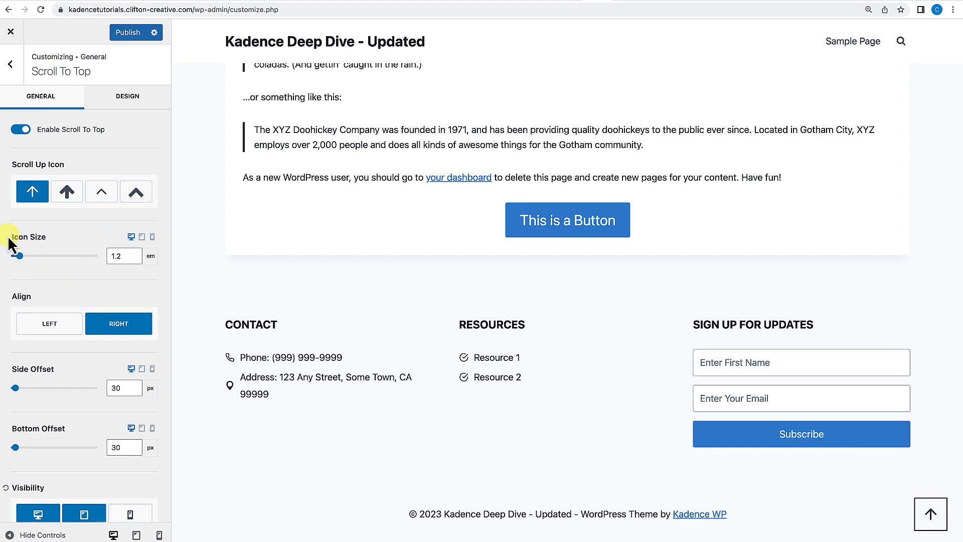
scroll(75, 291, down, 1)
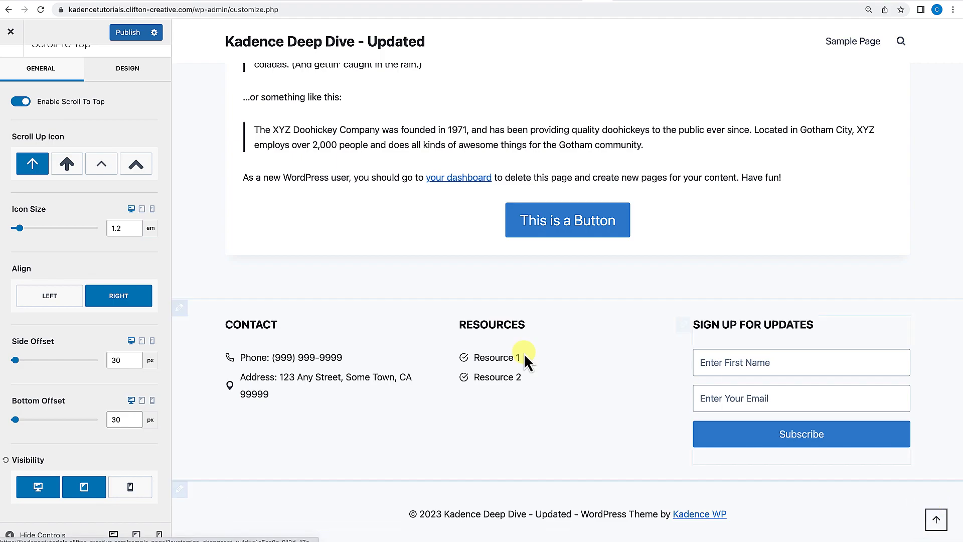
click(57, 304)
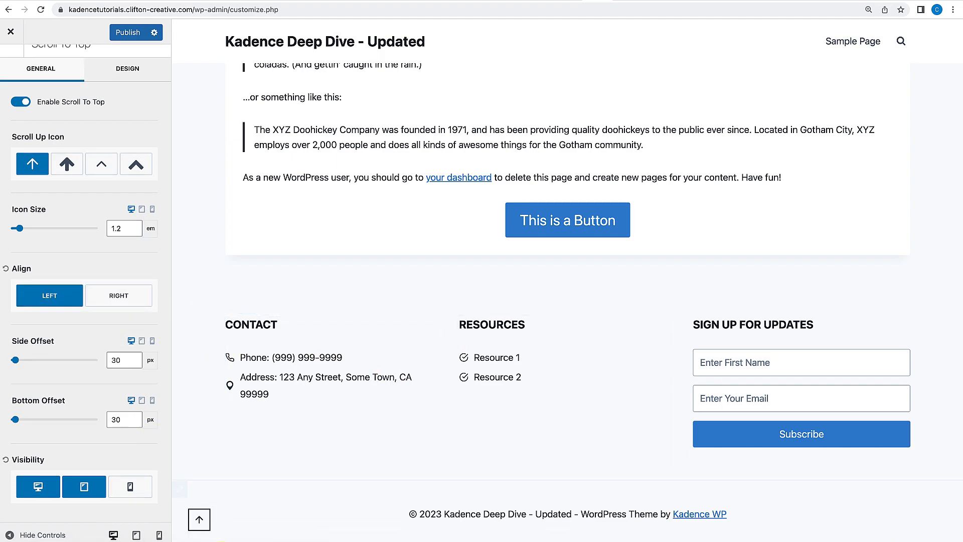
click(96, 297)
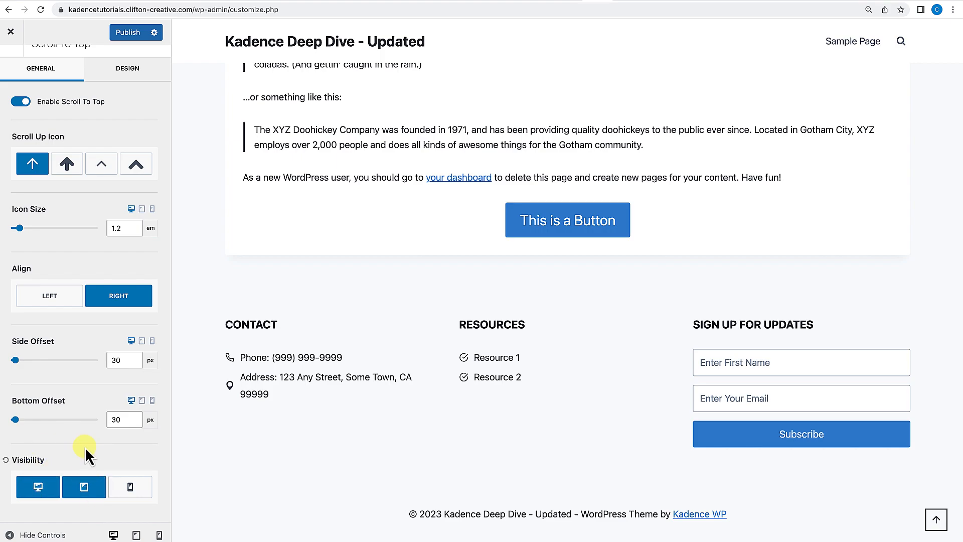
View the Scroll To Top design options.
scroll(82, 447, up, 1)
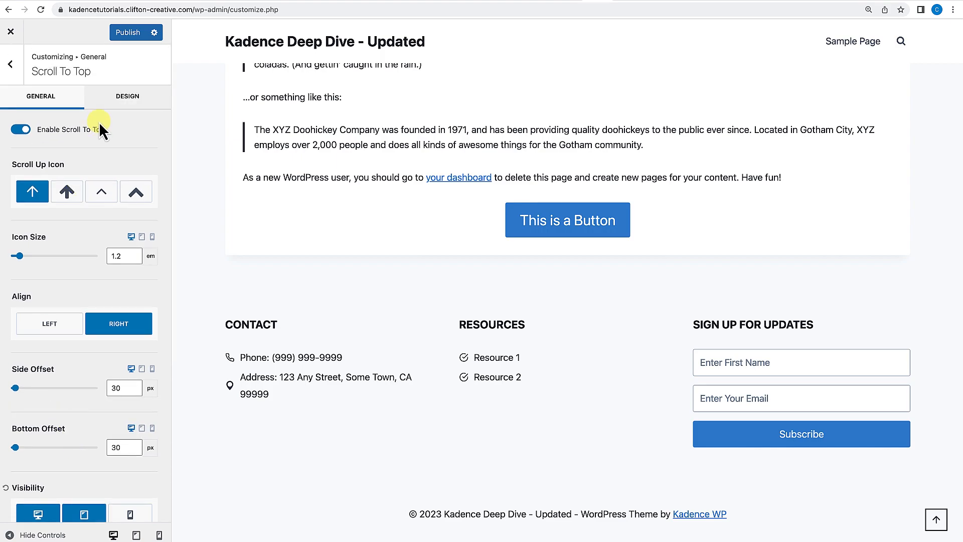
click(128, 97)
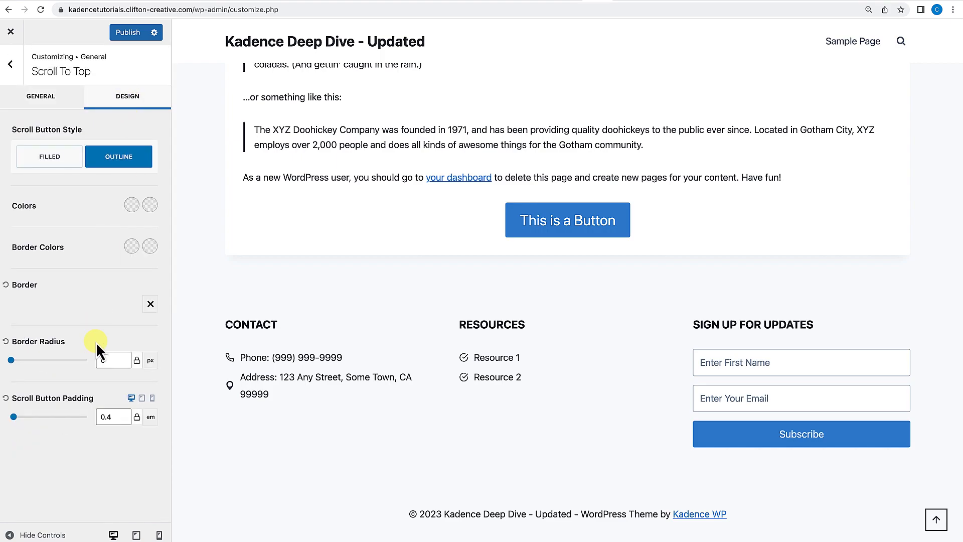
click(40, 98)
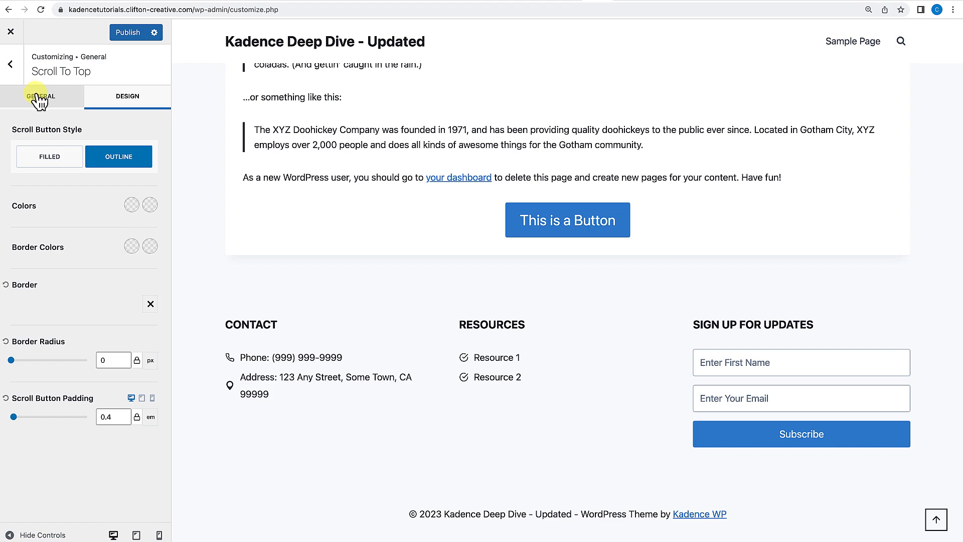
Disable the Scroll To Top button and return to the General settings list.
click(21, 127)
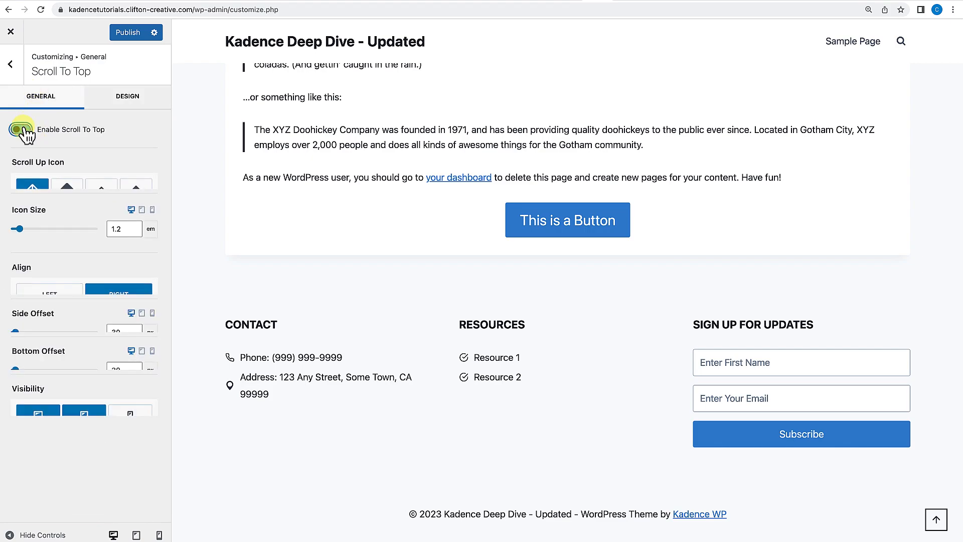
click(14, 76)
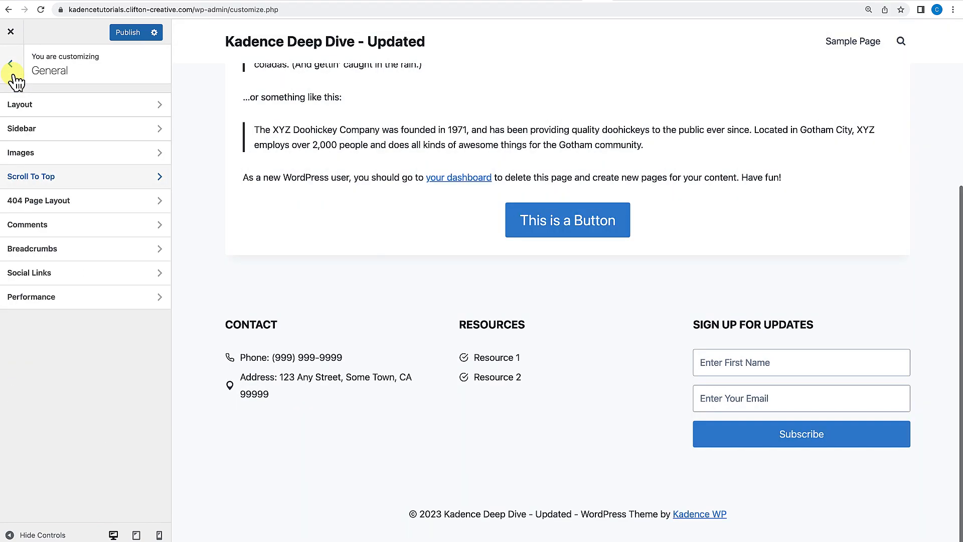
Open the 404 Page Layout settings and view the site's 404 page.
click(52, 202)
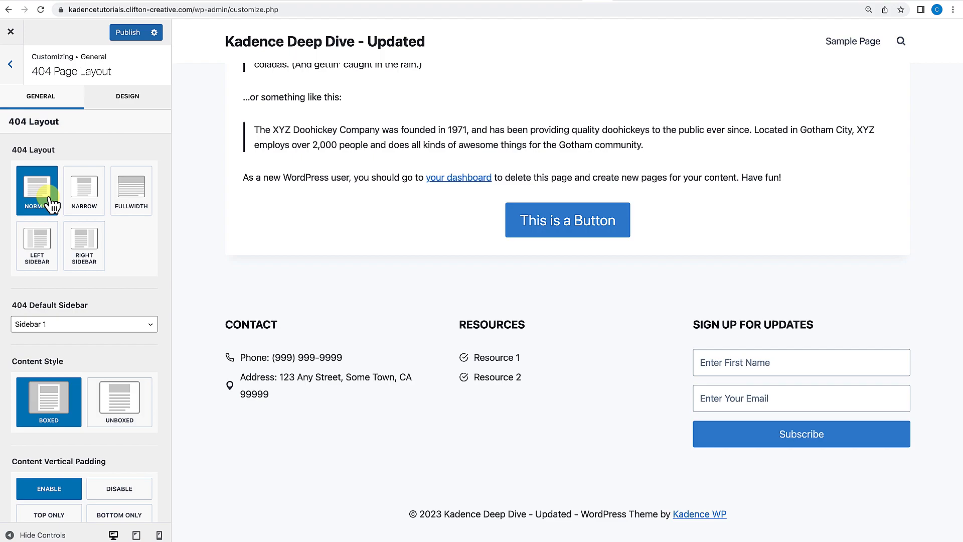
scroll(380, 224, up, 5)
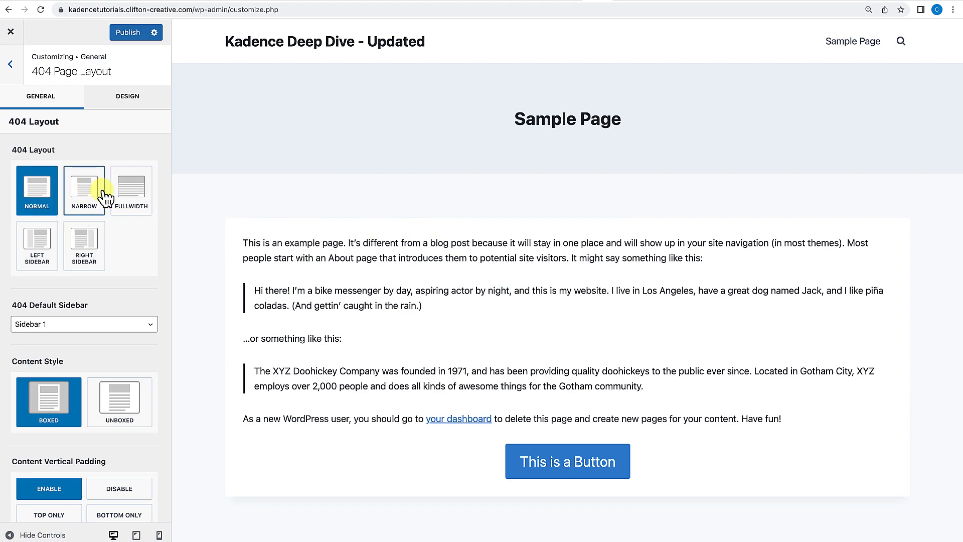
click(34, 263)
click(85, 248)
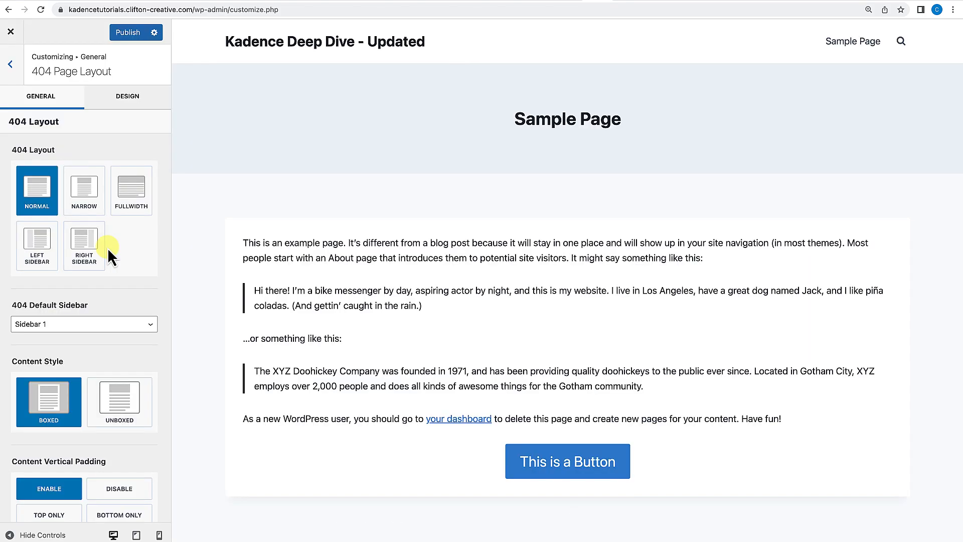
scroll(108, 248, down, 1)
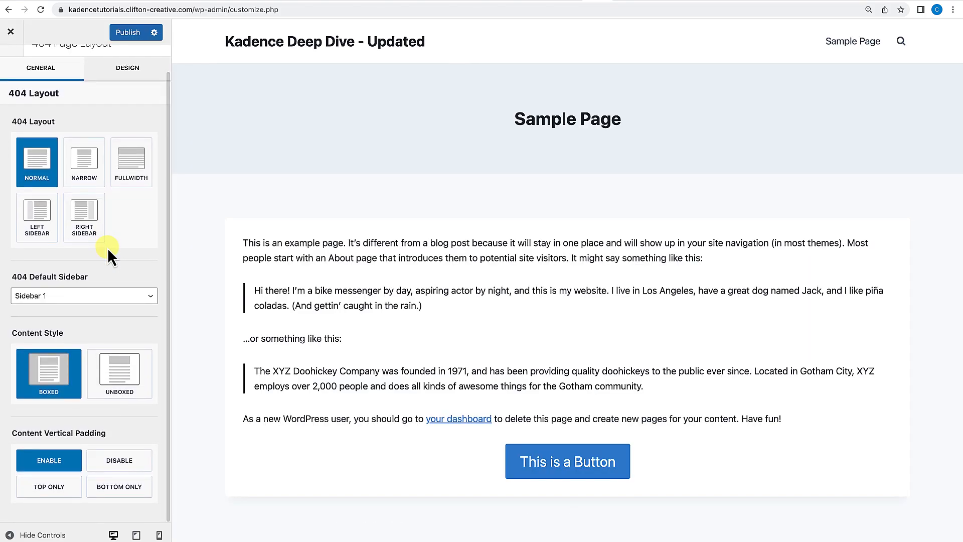
key(Escape)
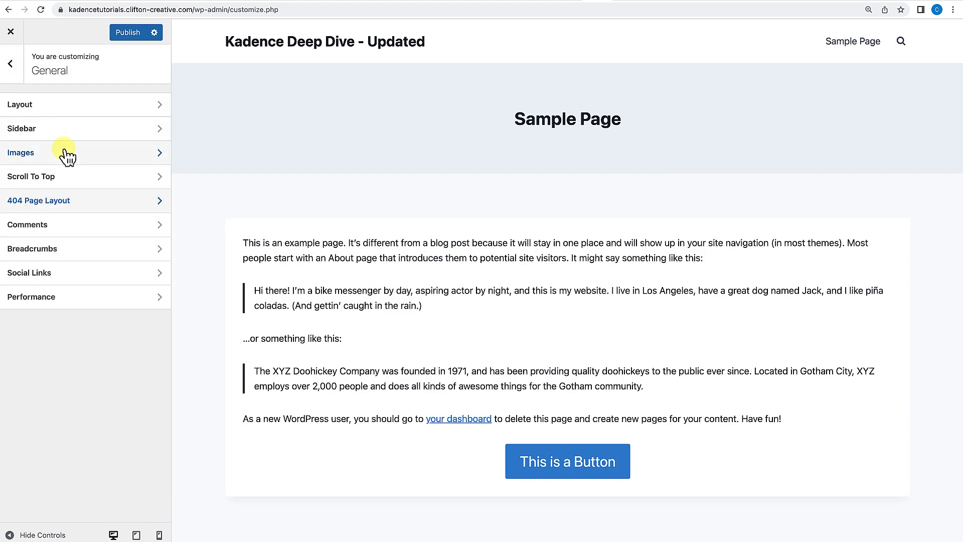
Browse the Comments, Breadcrumbs and Social Links settings of the General panel.
click(47, 231)
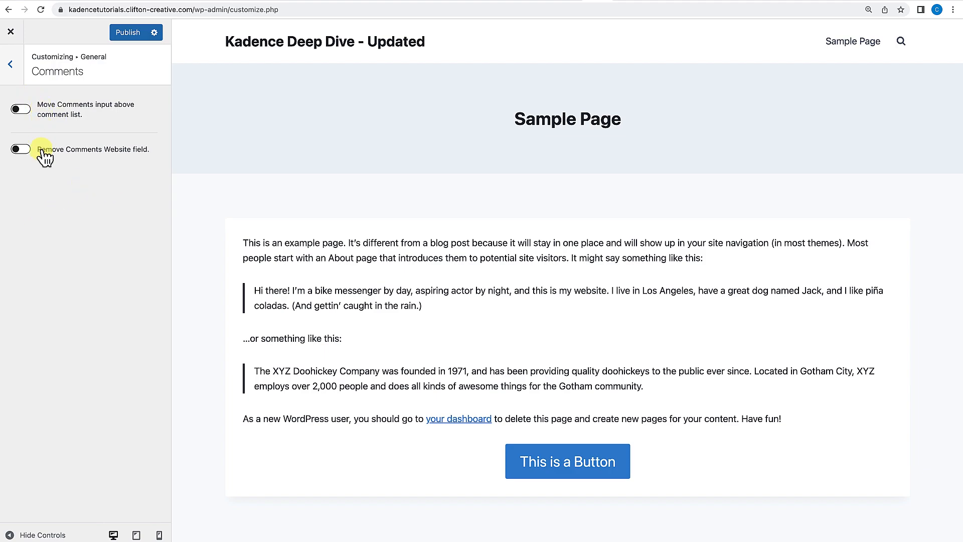
click(10, 63)
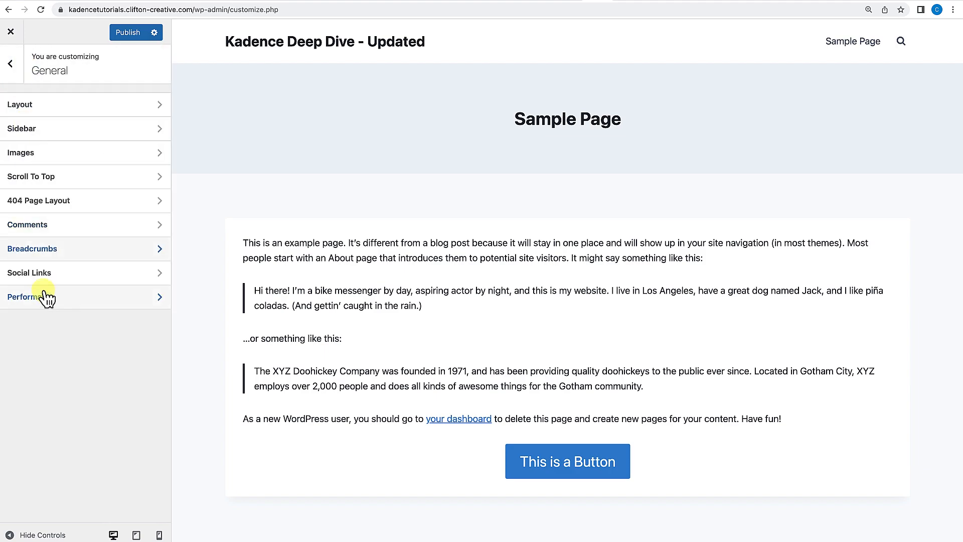
click(47, 253)
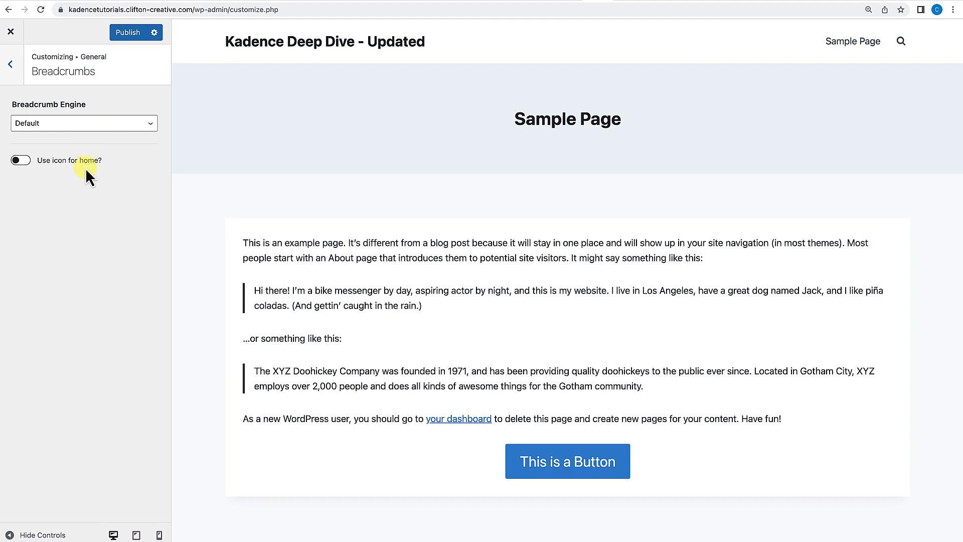
click(102, 128)
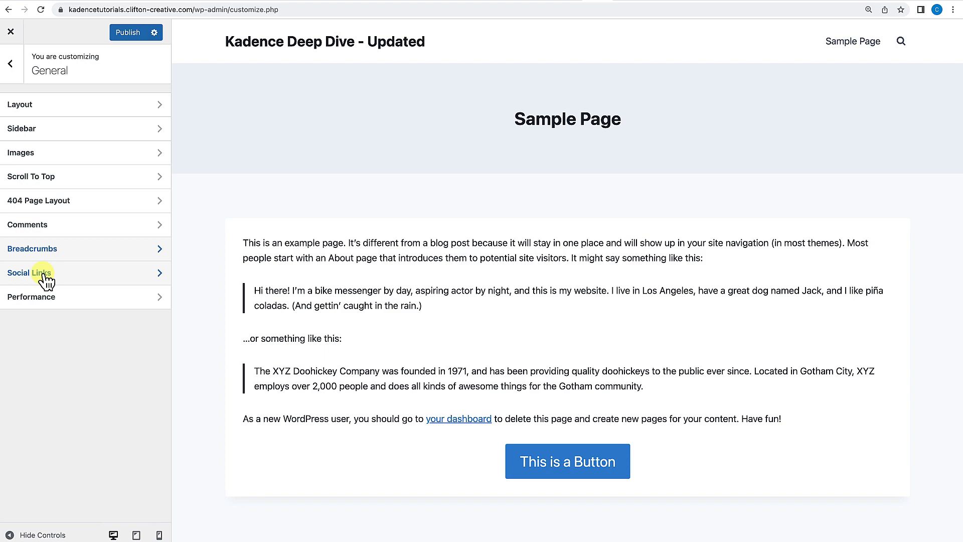
click(46, 273)
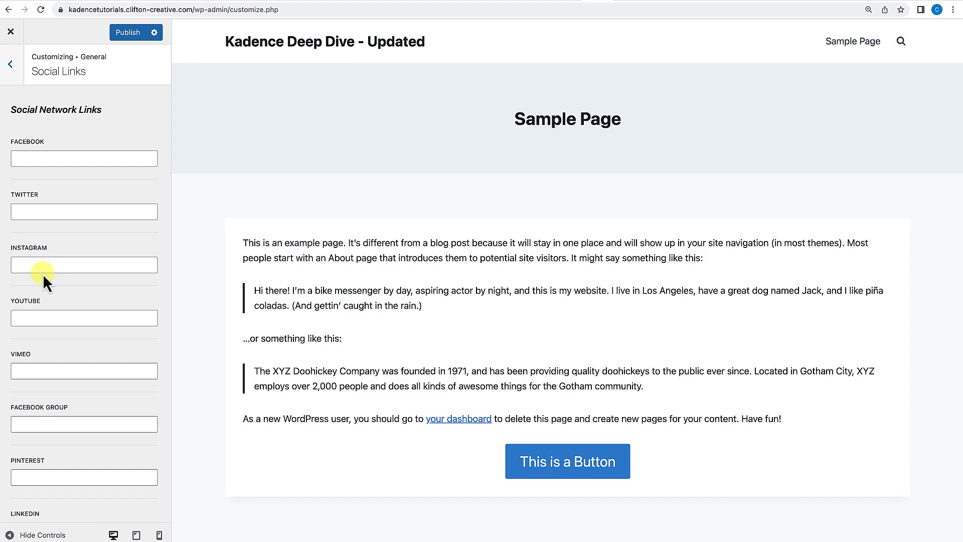
click(10, 63)
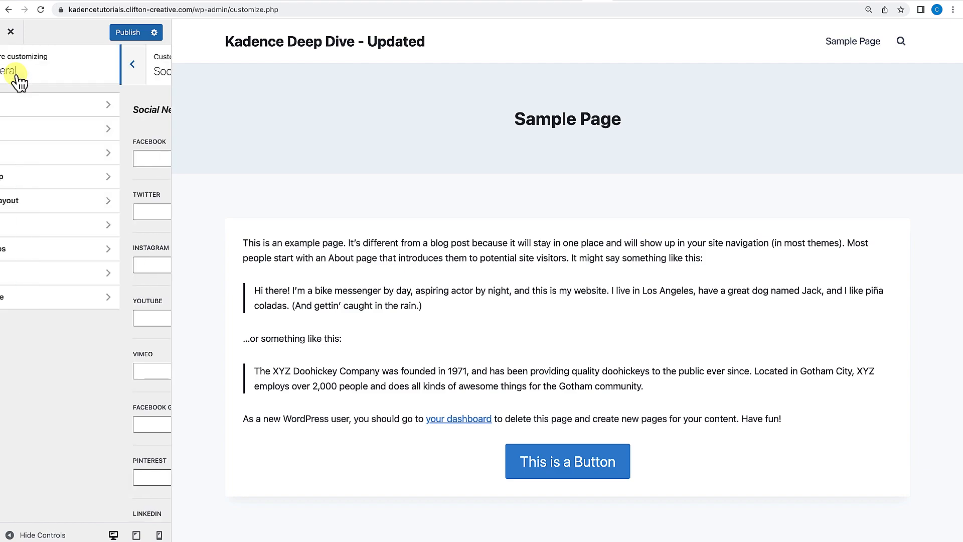
click(11, 64)
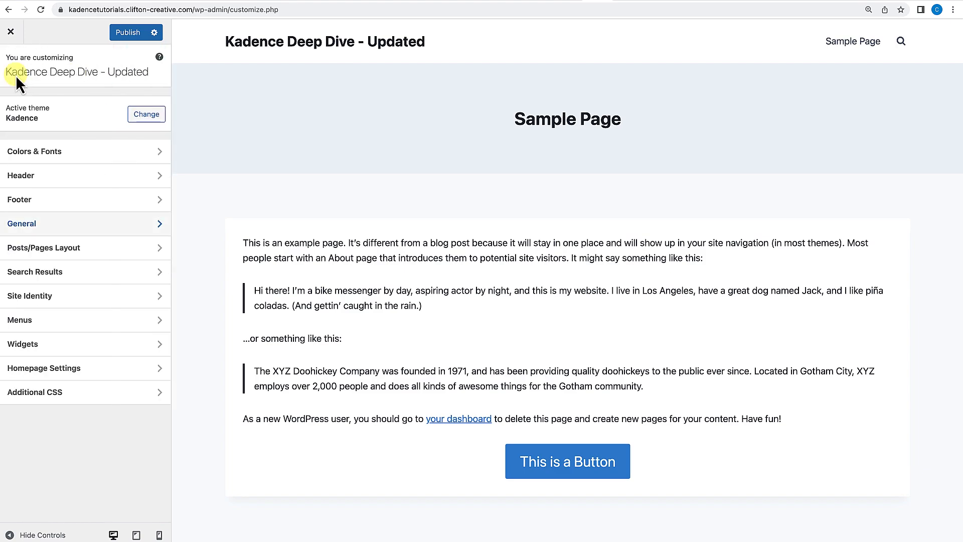
Add the Social item to the center of the header's main row and open its settings.
click(28, 181)
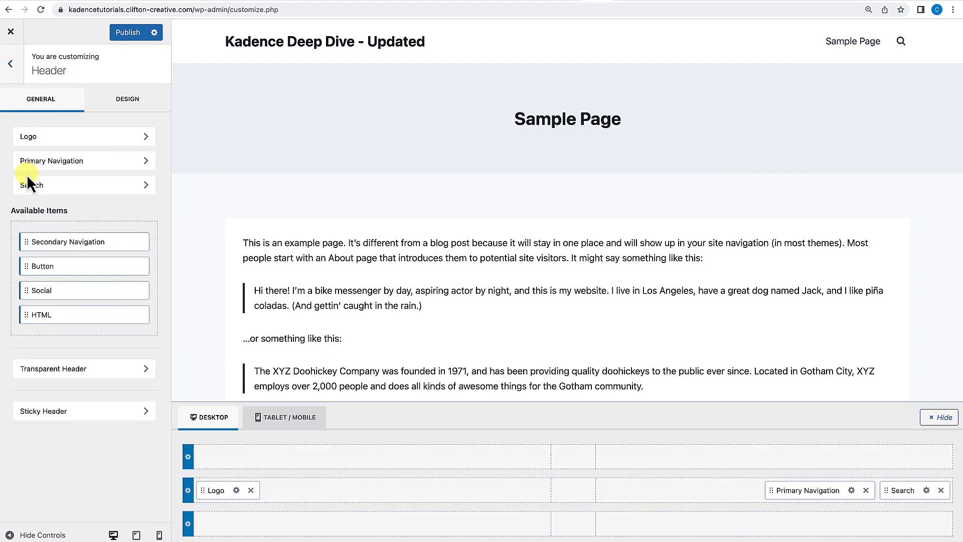
drag(38, 296, 569, 498)
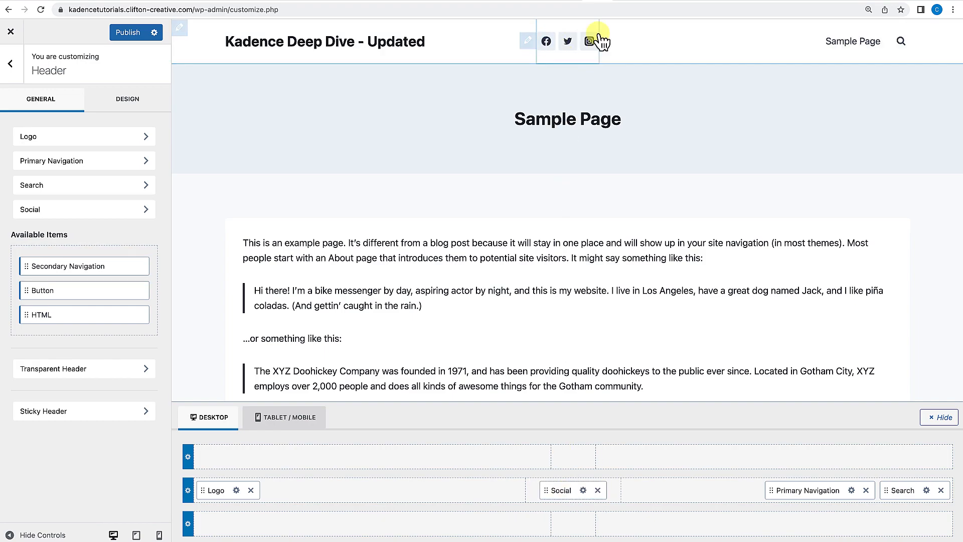
click(583, 490)
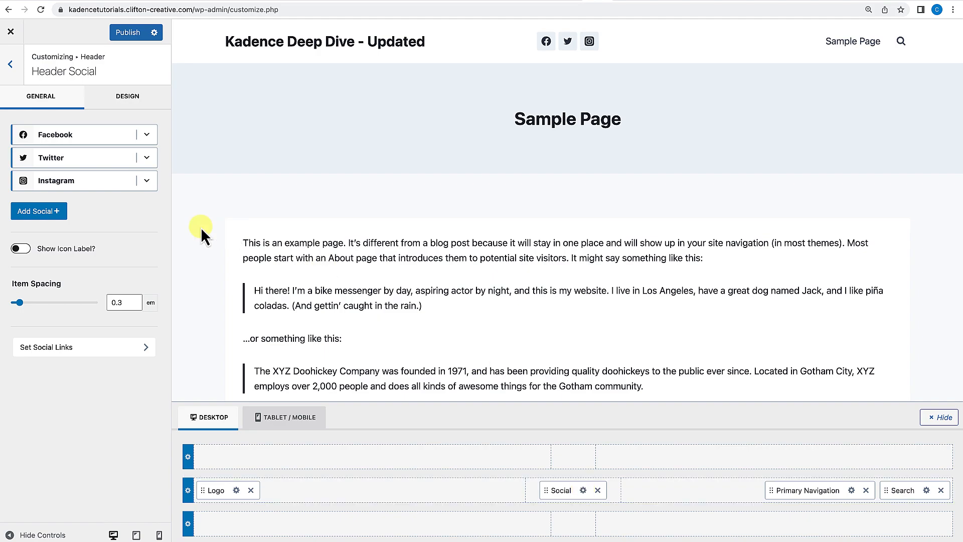
Inspect the Facebook and Twitter entries of the header social item.
click(147, 135)
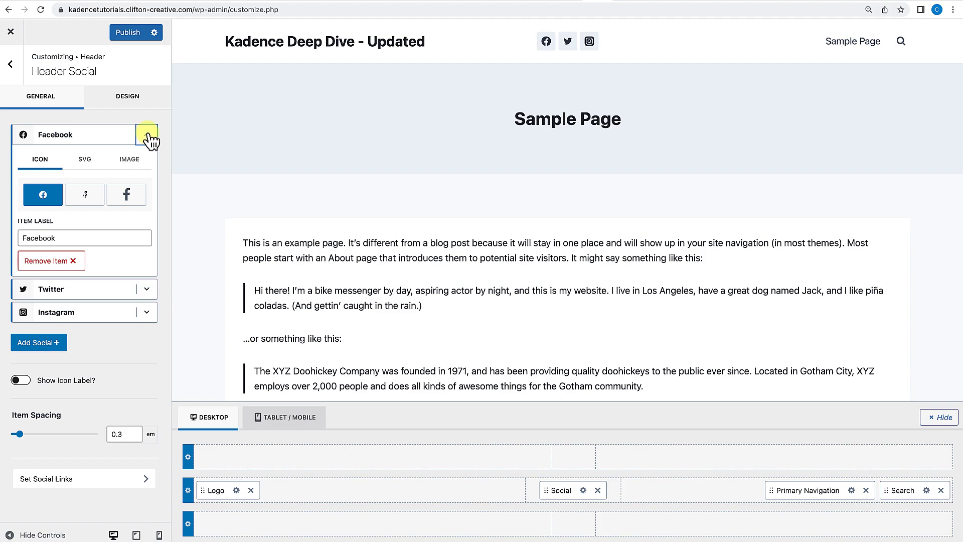
click(148, 135)
click(147, 160)
click(147, 159)
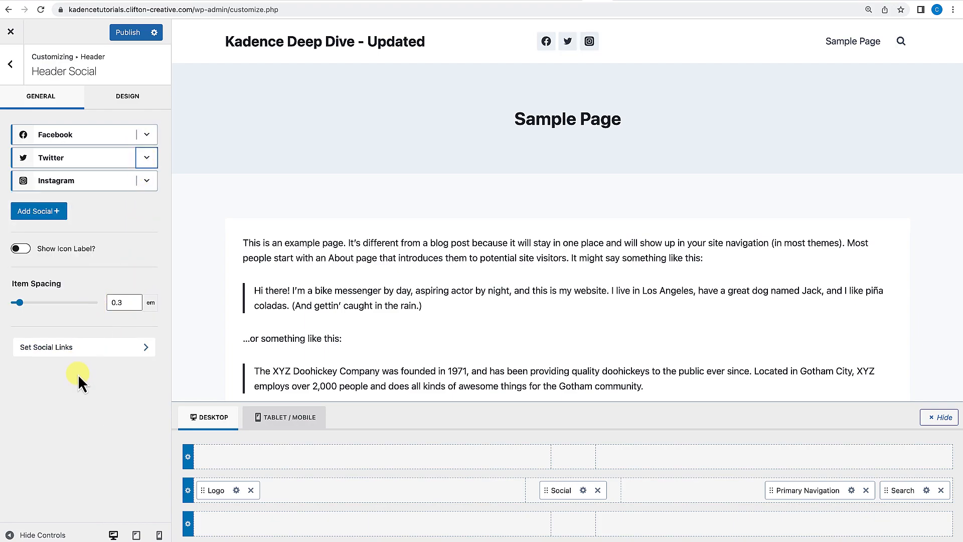
Open the social network link fields from the header social item settings.
click(65, 347)
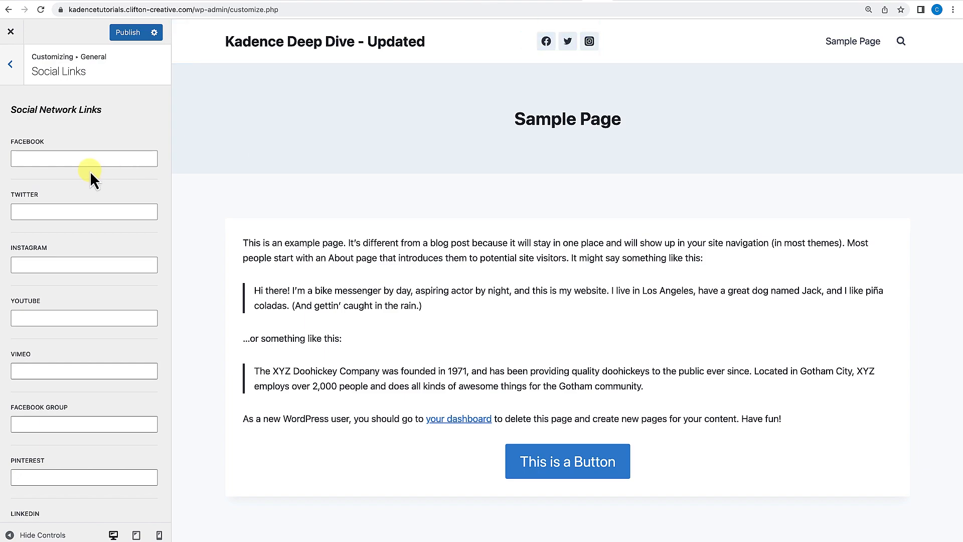
click(11, 64)
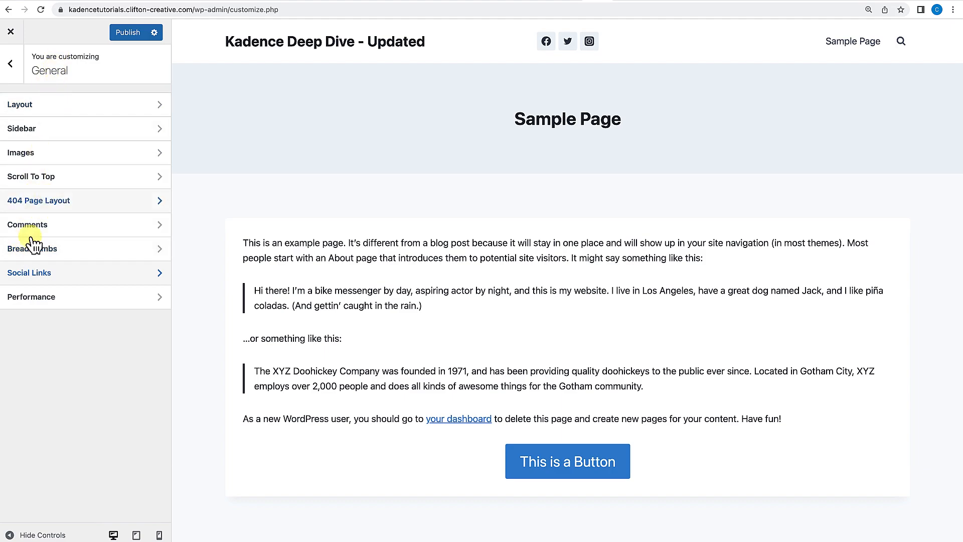
click(30, 273)
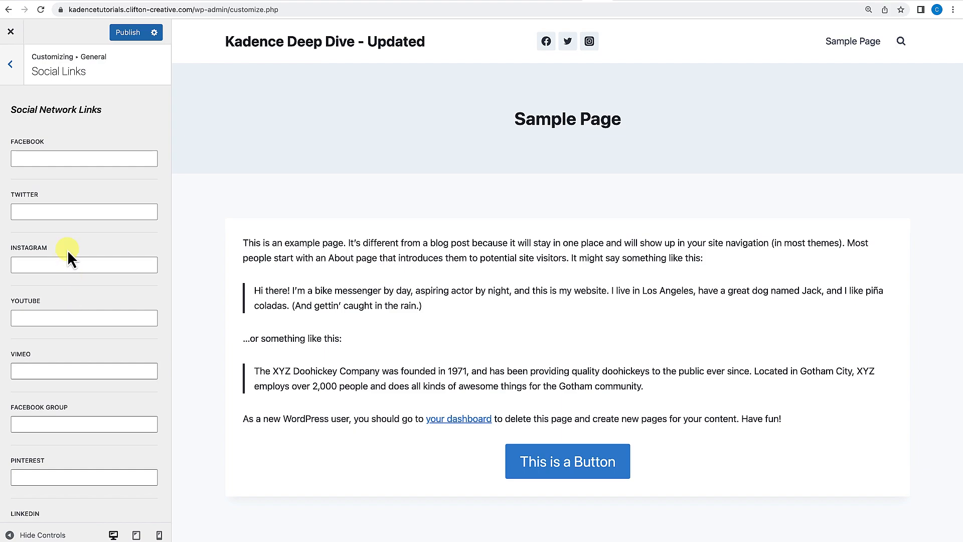
click(18, 79)
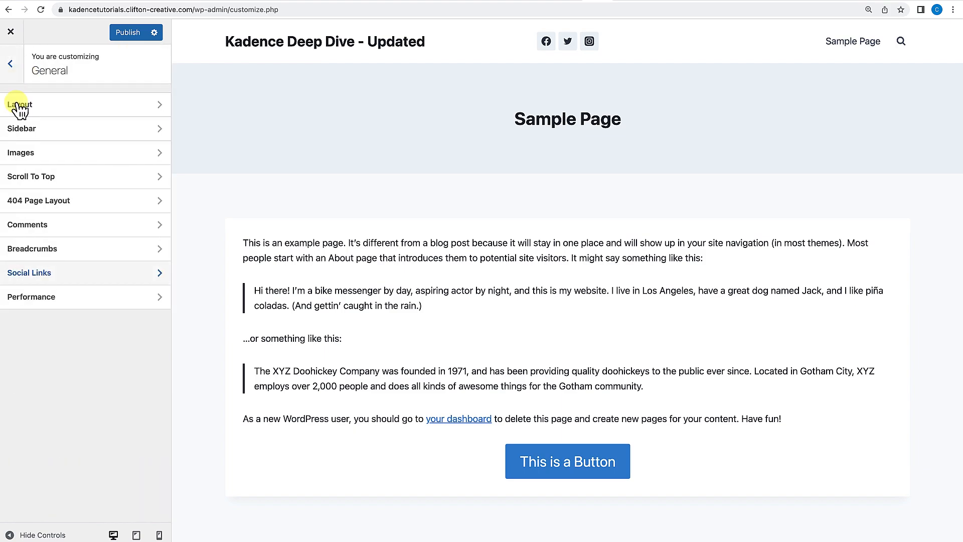
Review the Performance settings of the General panel.
click(52, 303)
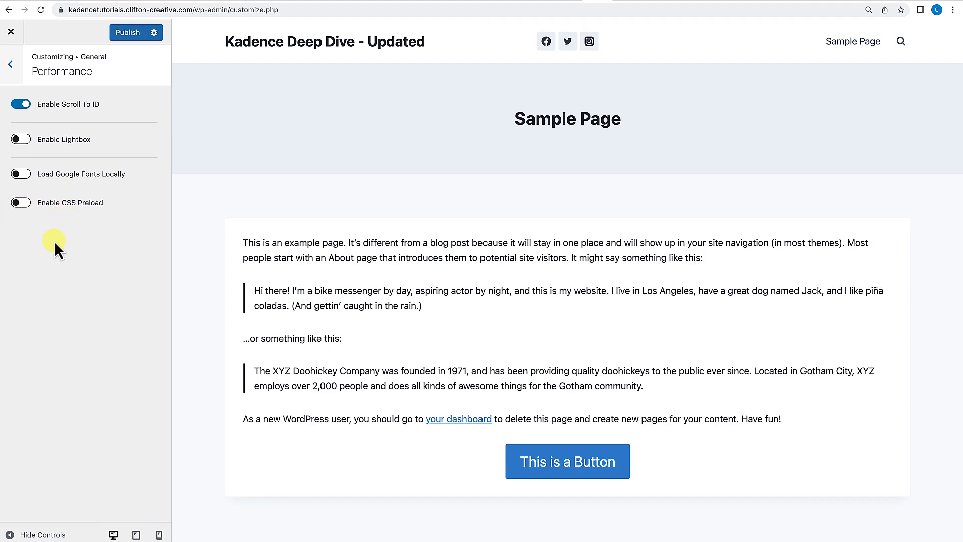
click(12, 64)
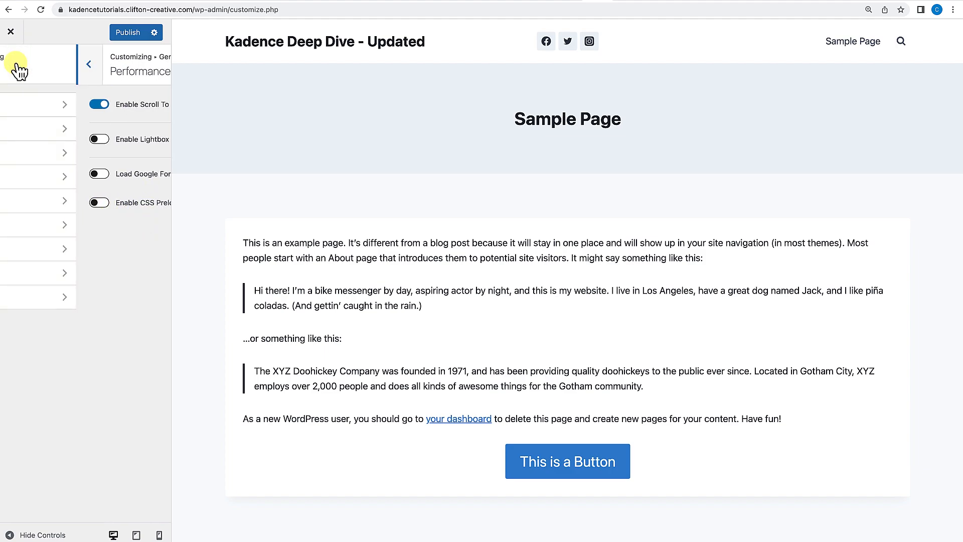
click(14, 64)
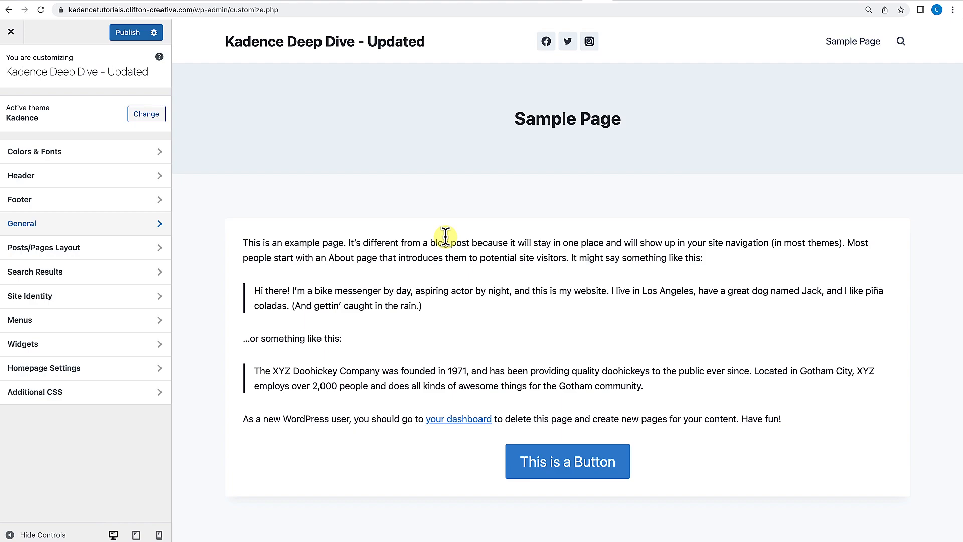
Open the Page Layout settings under Posts/Pages Layout and switch Show Page Title off and back on.
click(84, 251)
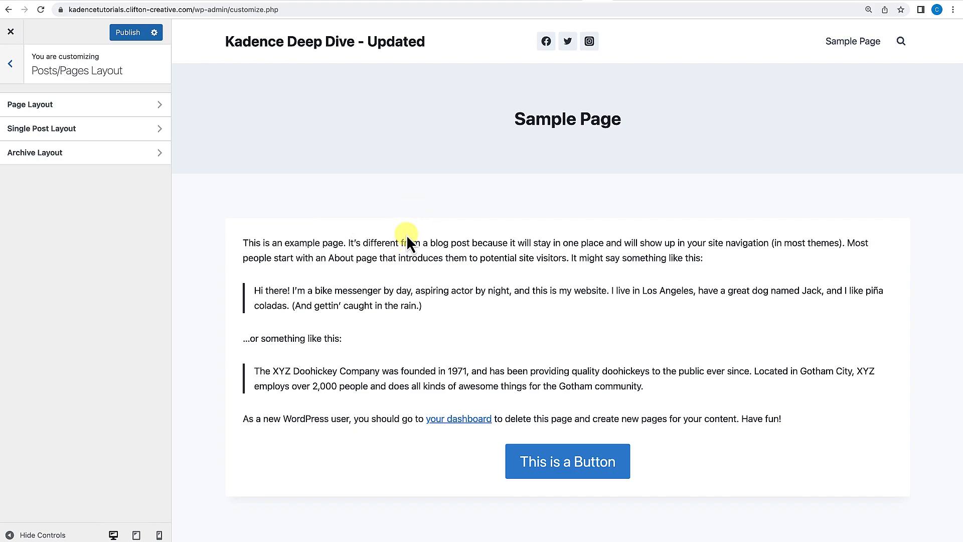
click(57, 106)
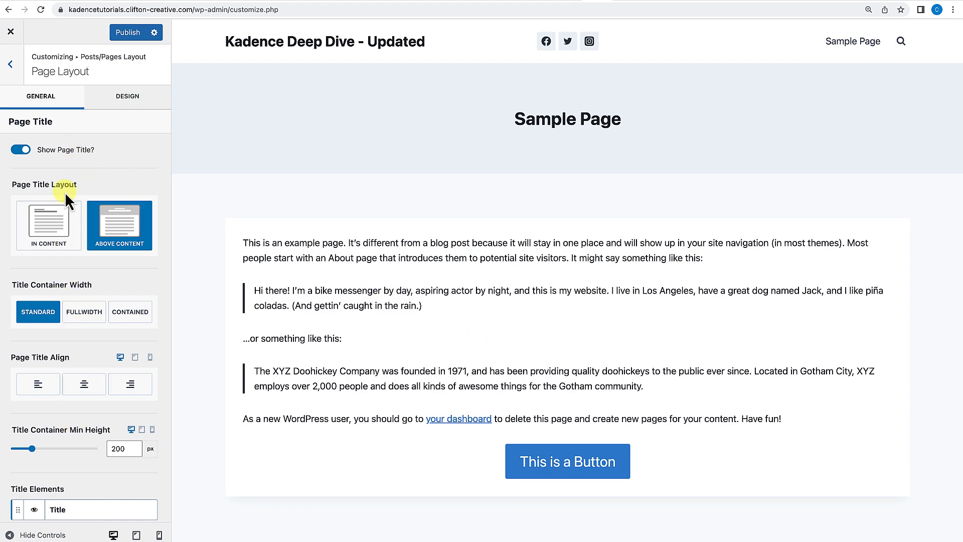
click(19, 150)
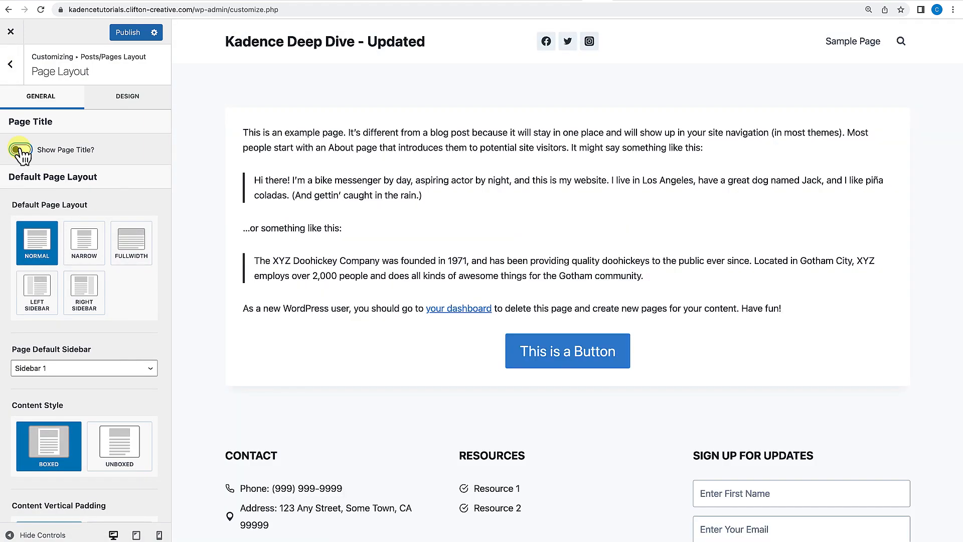
click(19, 150)
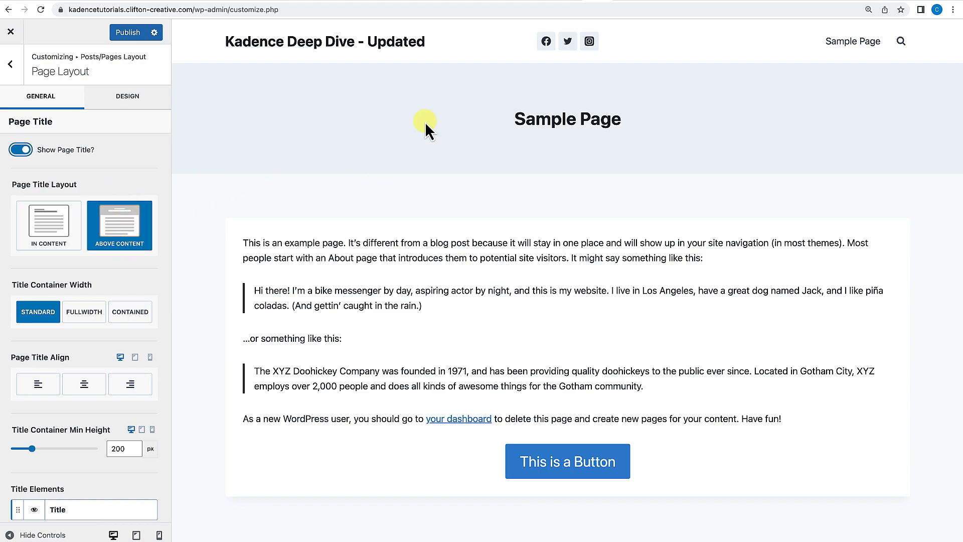
Try the In Content title layout and the Fullwidth and Contained title widths, restoring Above Content and Standard.
click(61, 240)
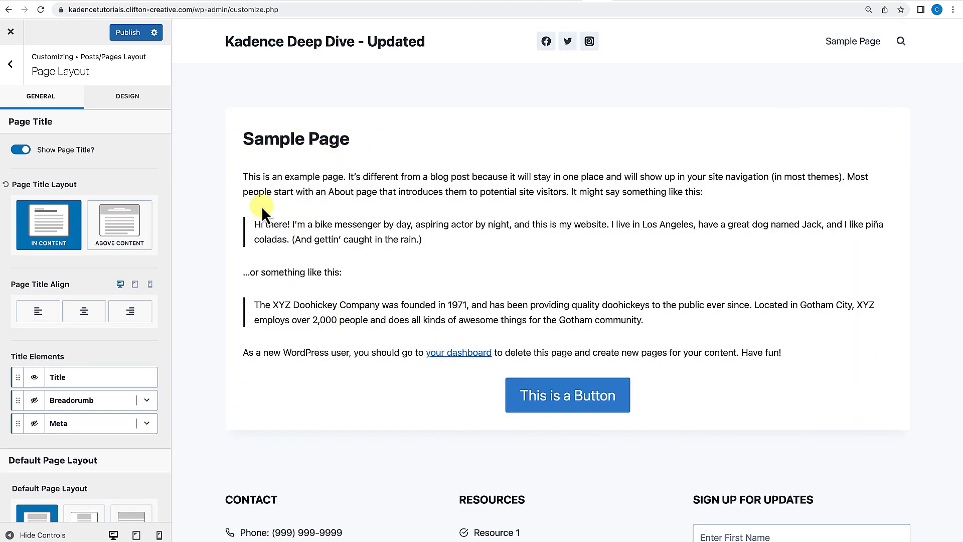
click(113, 244)
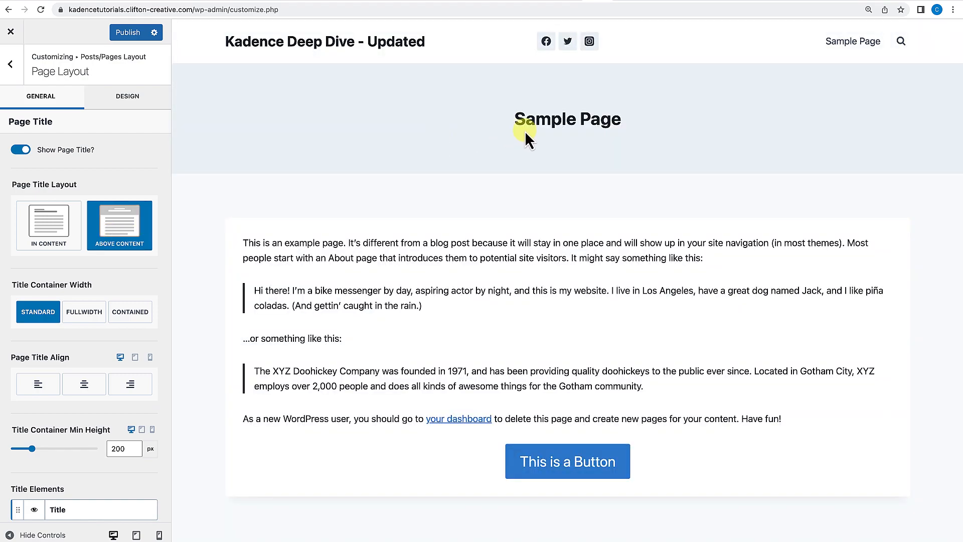
scroll(89, 279, down, 3)
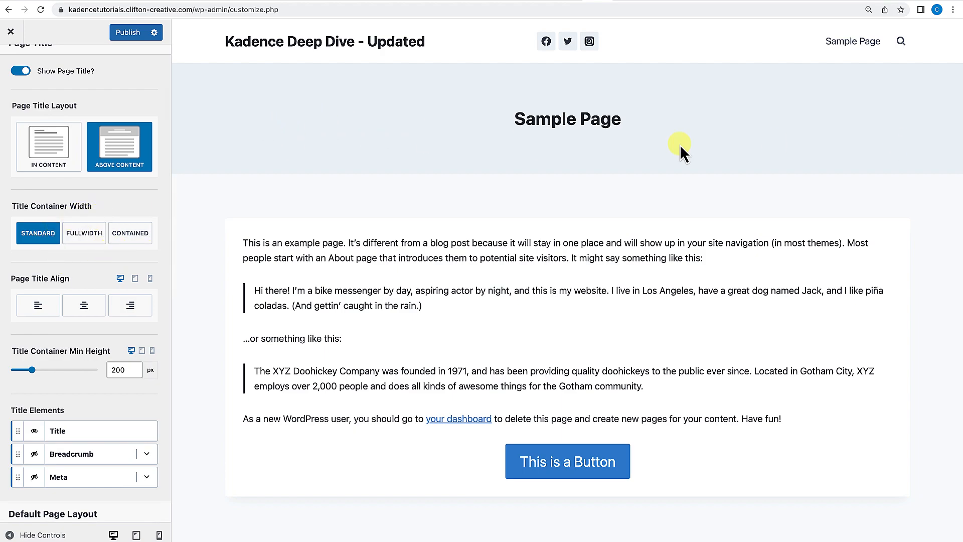
click(88, 249)
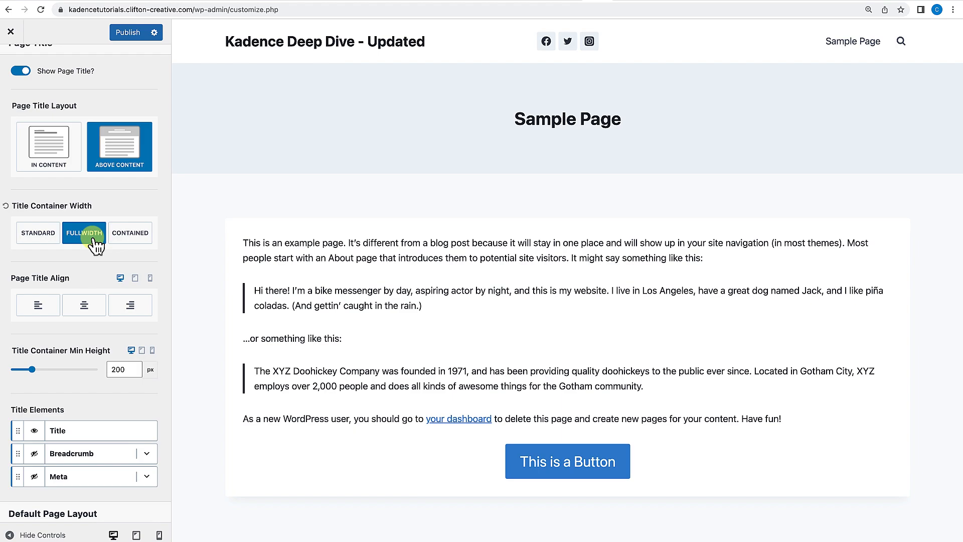
click(132, 235)
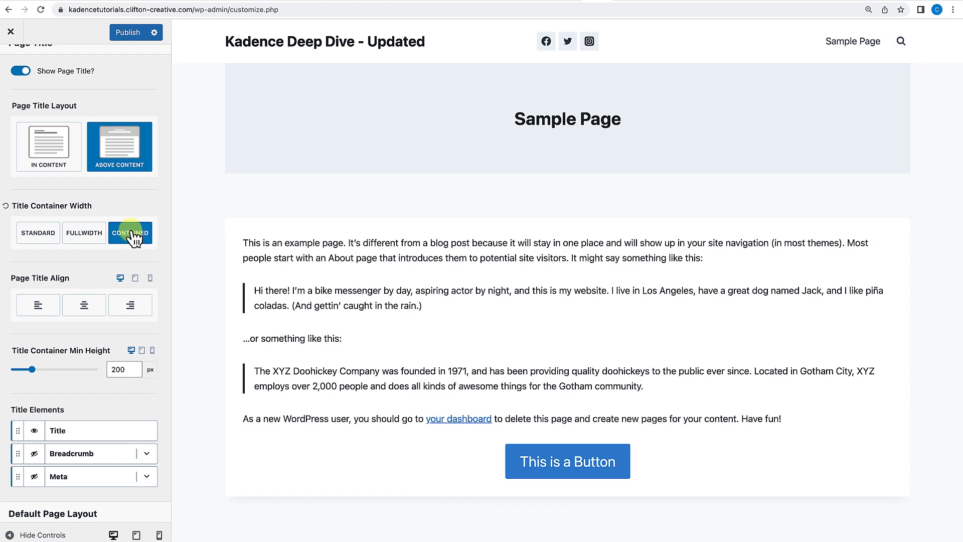
click(40, 234)
Drag the title container minimum height down to about 77 px, then reset it to its default.
scroll(89, 281, down, 2)
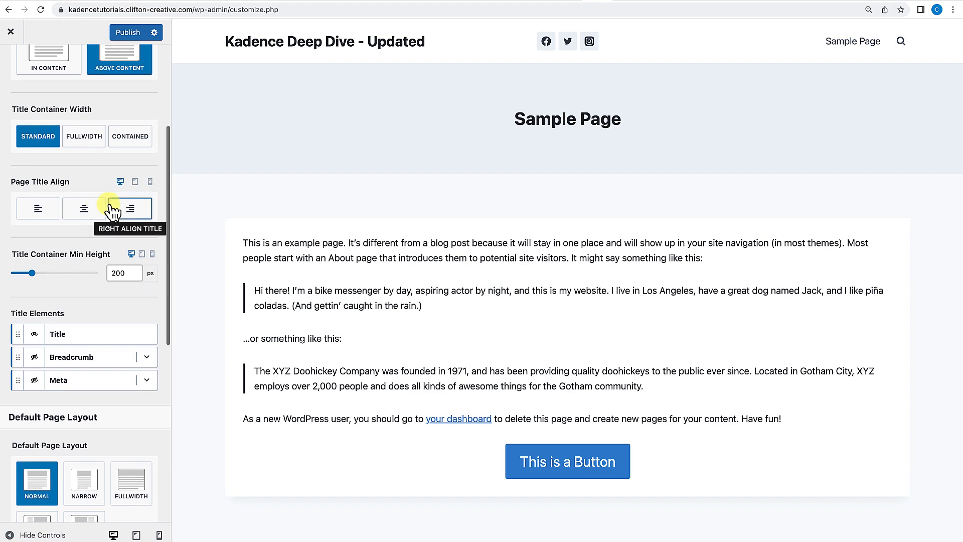
scroll(44, 258, down, 1)
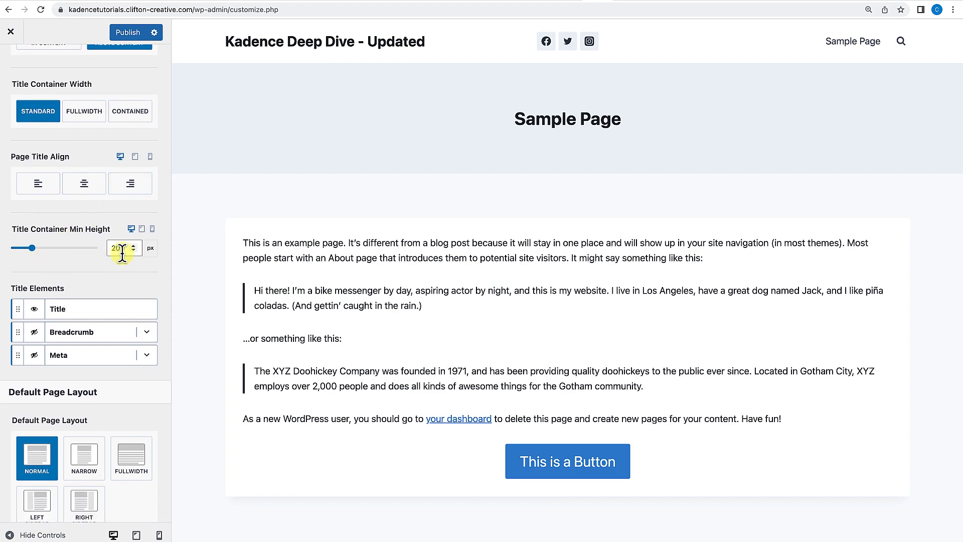
click(32, 248)
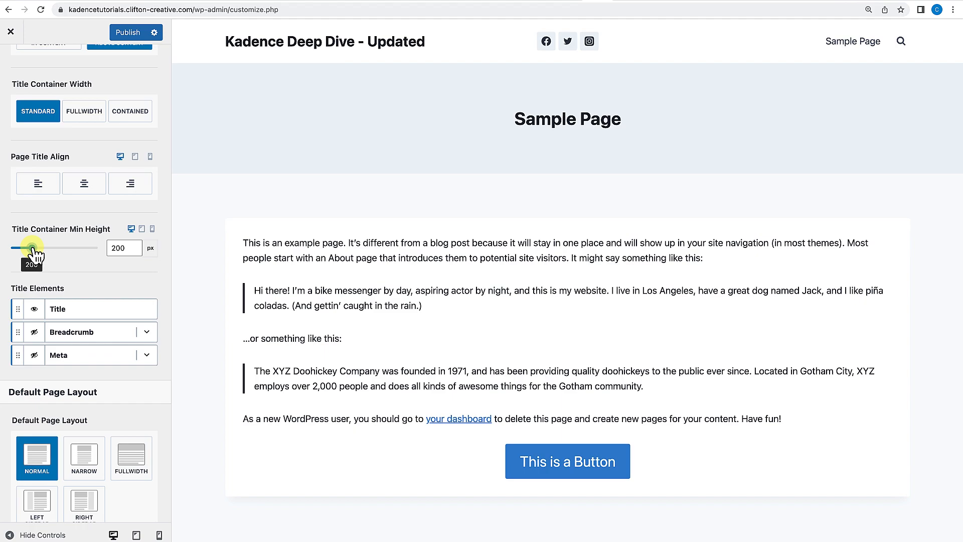
mouse_move(32, 248)
mouse_down()
mouse_move(61, 248)
mouse_move(18, 248)
mouse_up()
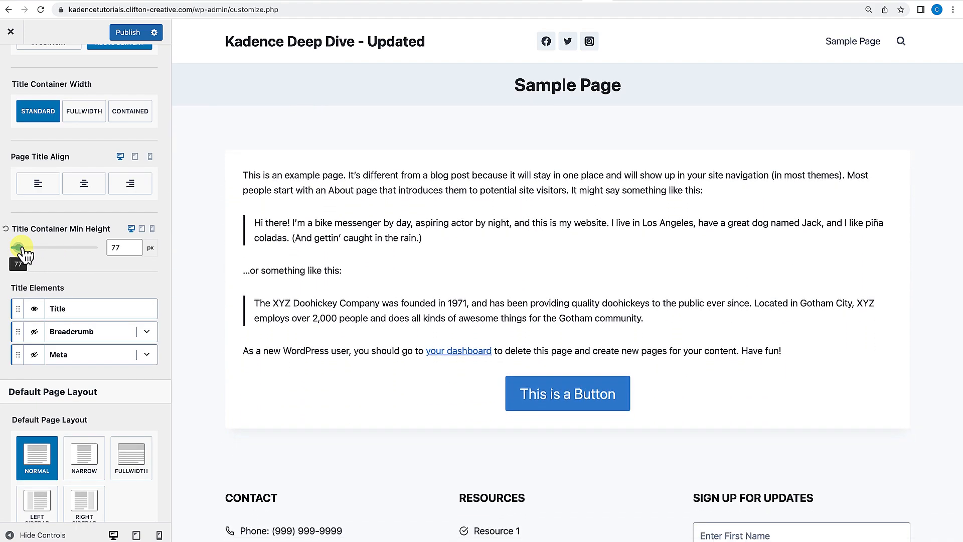
click(6, 228)
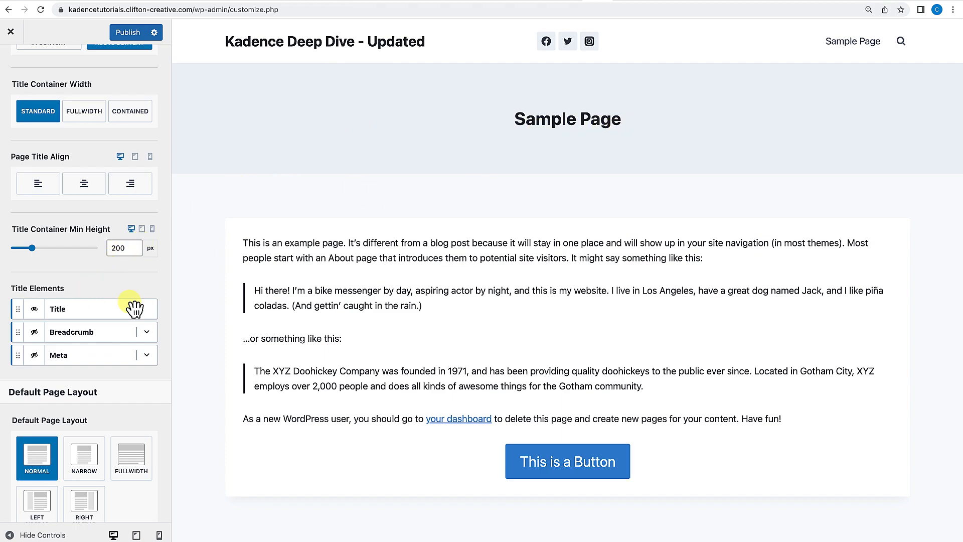
Make the Breadcrumb title element visible and switch its Show Post Title in Breadcrumb option off and back on.
scroll(101, 331, down, 1)
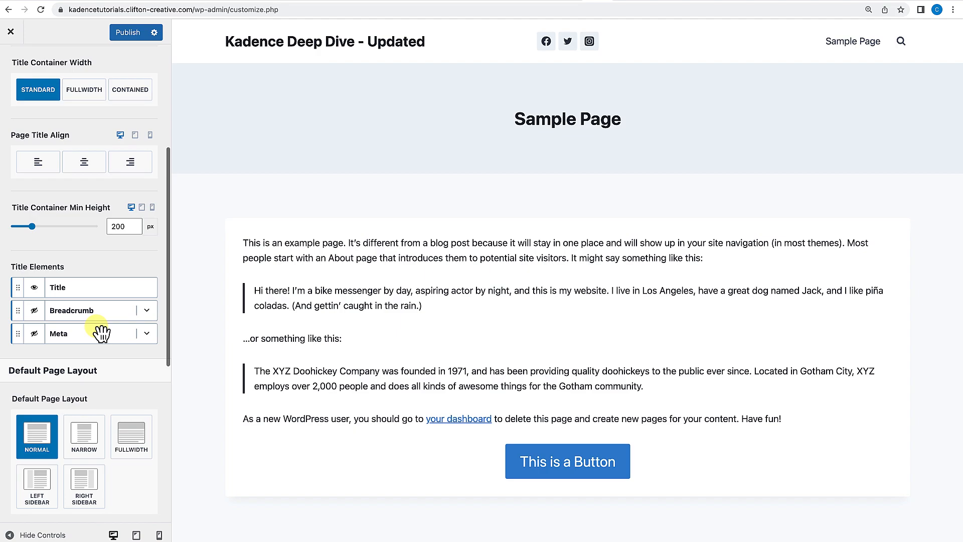
click(35, 312)
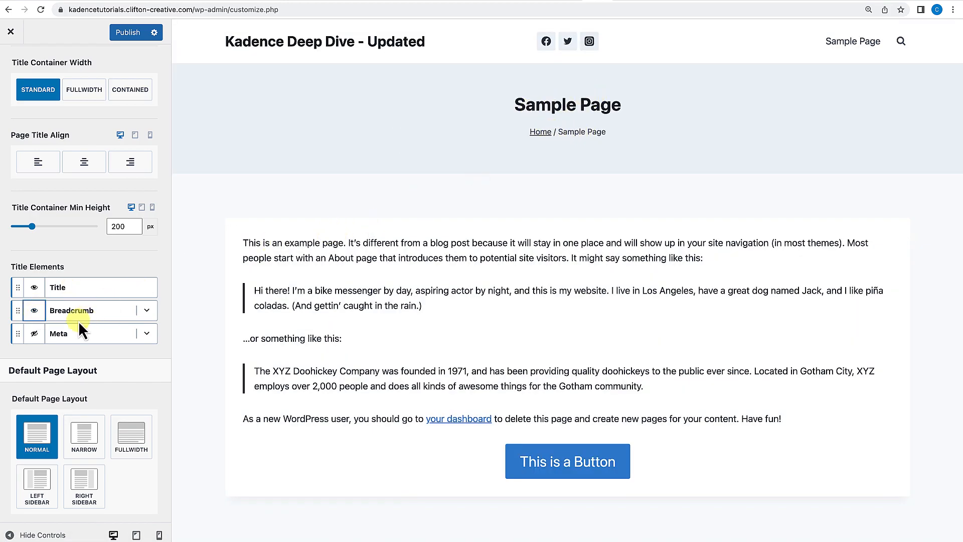
scroll(97, 323, down, 2)
click(147, 245)
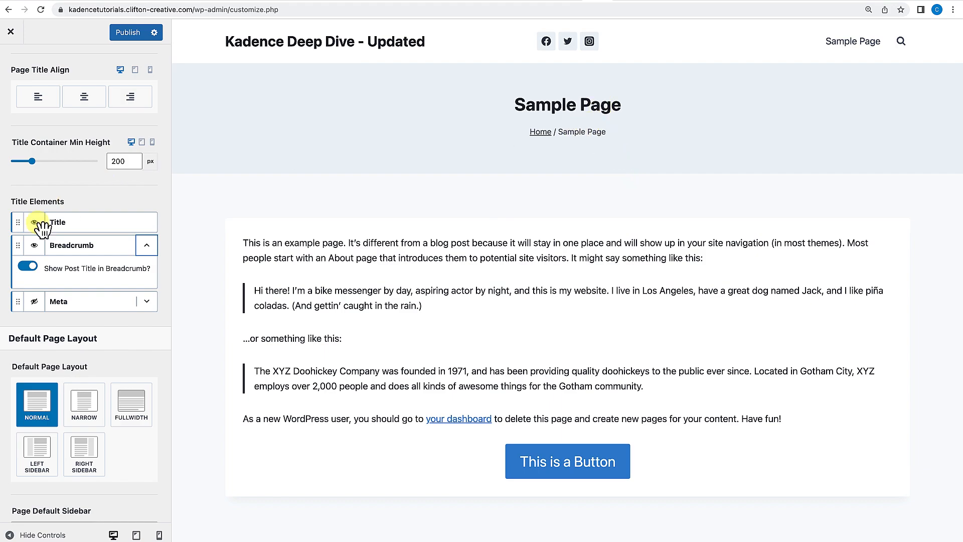
click(27, 267)
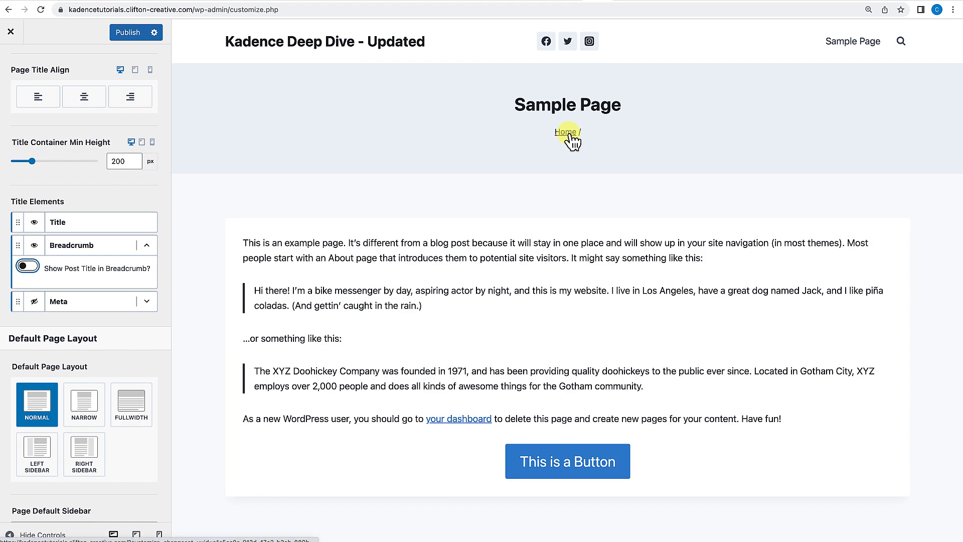
click(35, 269)
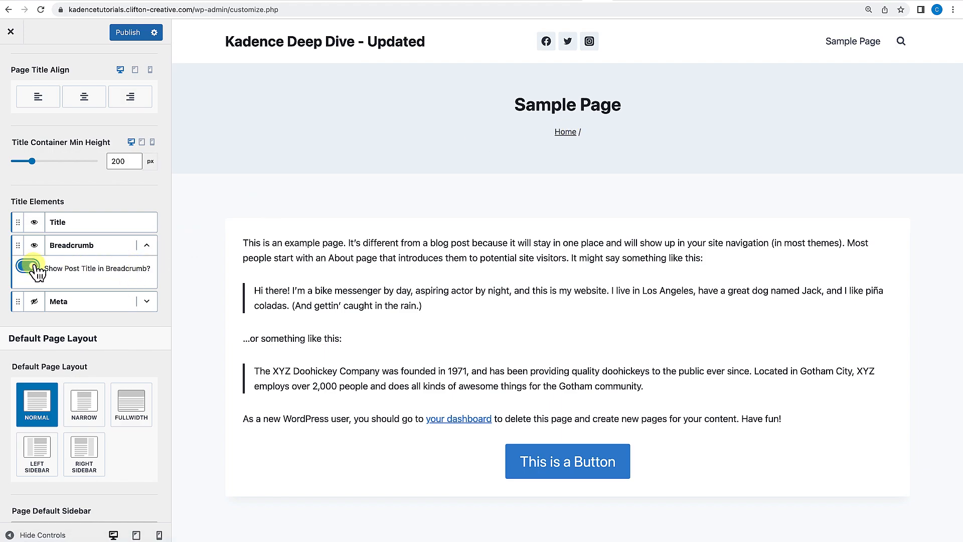
Show and then hide the Meta title element, and hide the Breadcrumb element again.
click(34, 302)
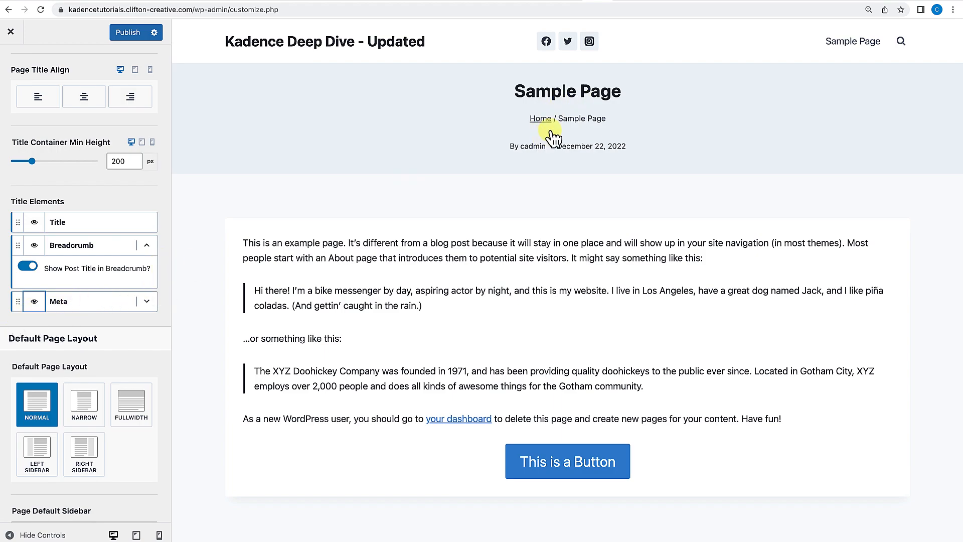
click(36, 302)
click(37, 247)
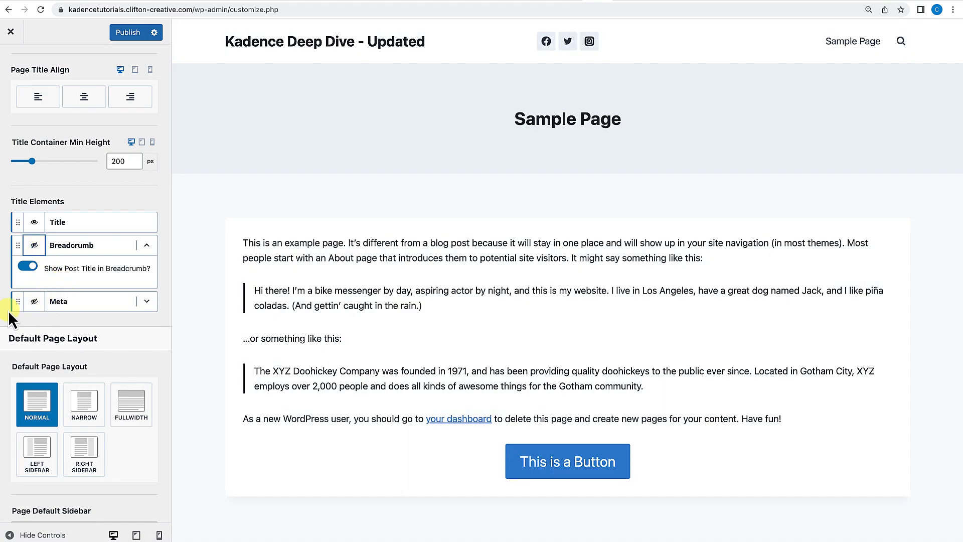
Try dragging the Meta element above the Breadcrumb element and collapse the breadcrumb options.
mouse_move(18, 304)
mouse_down()
mouse_move(17, 263)
mouse_move(16, 287)
mouse_up()
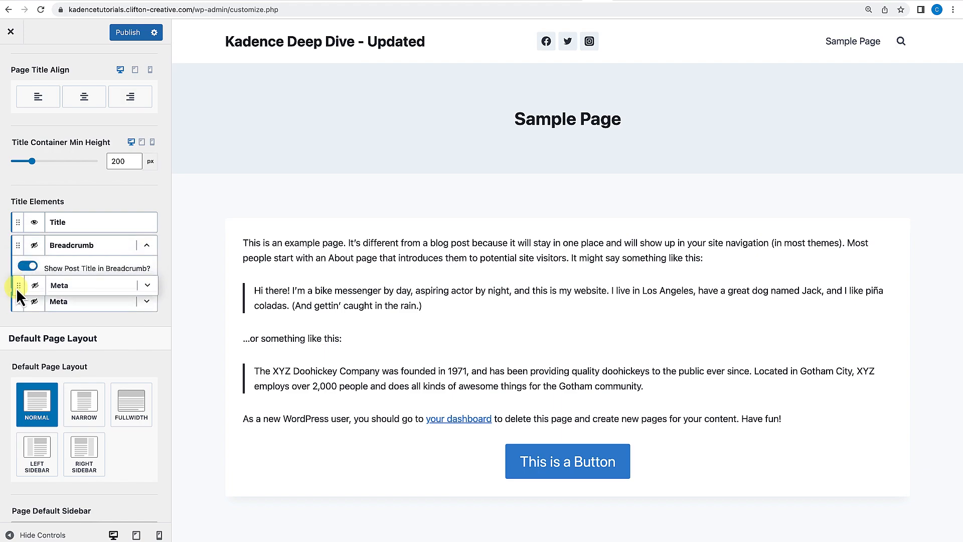
drag(17, 286, 16, 289)
click(146, 245)
scroll(144, 288, down, 3)
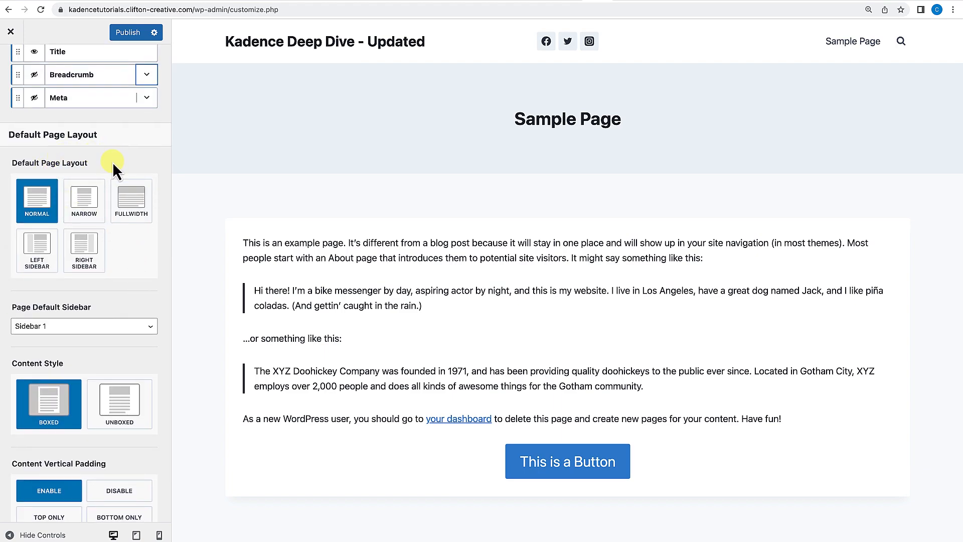
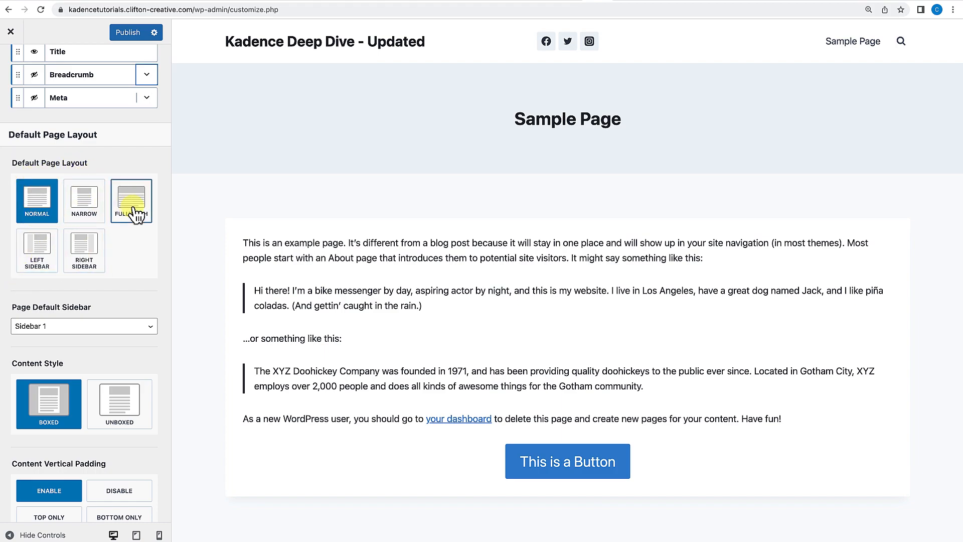
Cycle the default page layout through Left Sidebar, Right Sidebar, Fullwidth and Narrow, returning to Normal.
click(30, 266)
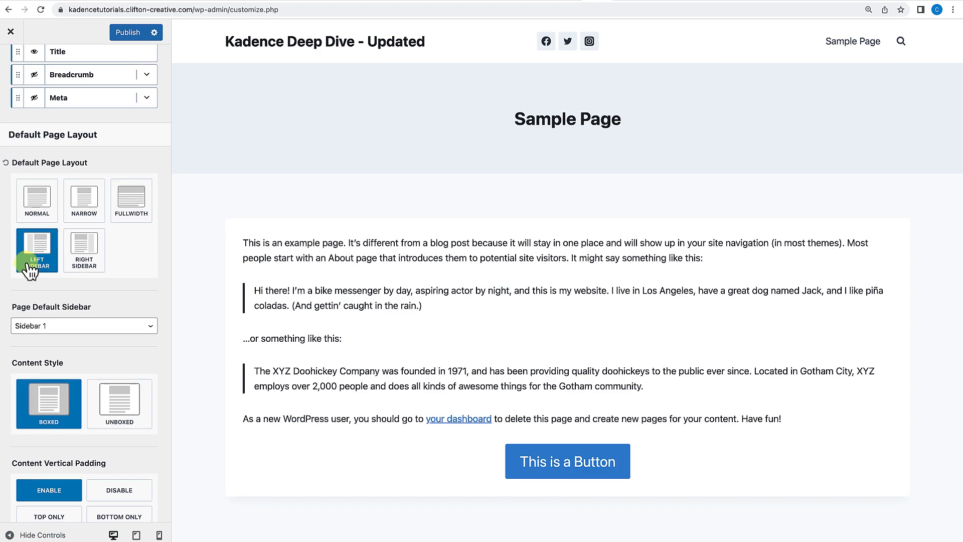
click(91, 265)
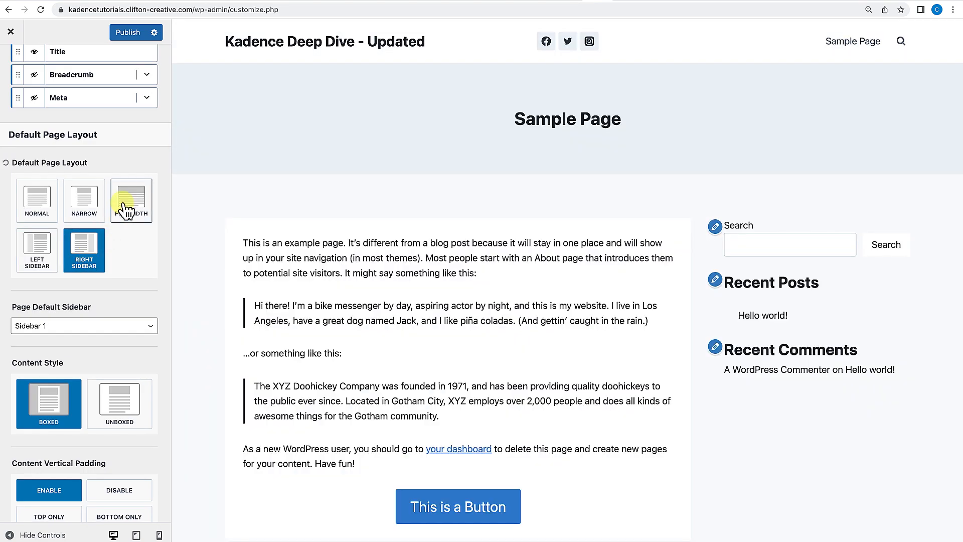
click(123, 213)
click(95, 210)
click(51, 213)
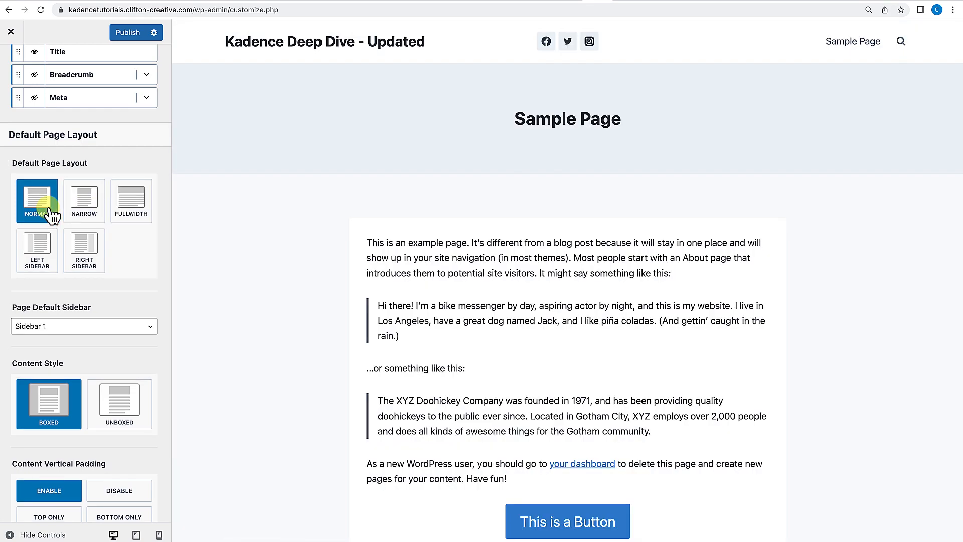
Open the Page Default Sidebar choices and keep Sidebar 1 selected.
scroll(73, 298, down, 2)
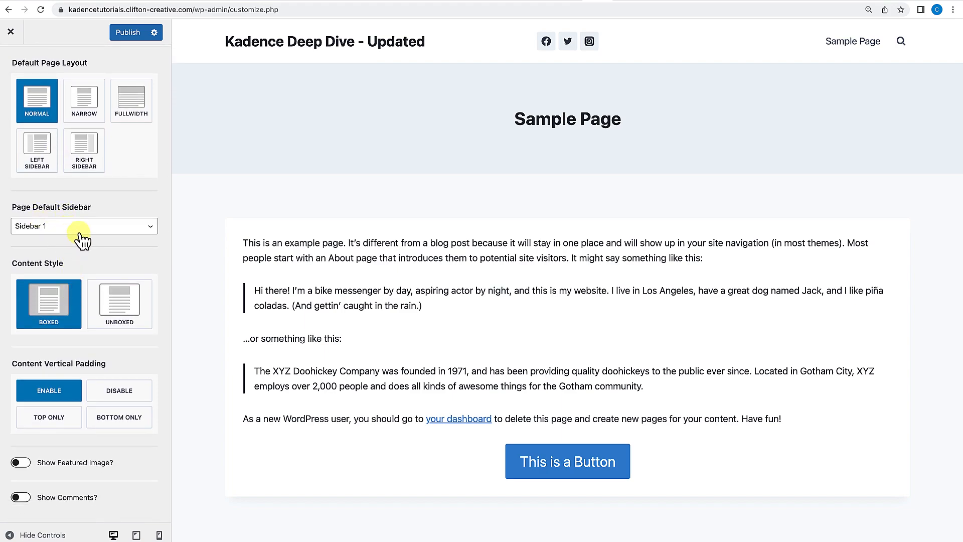
click(81, 232)
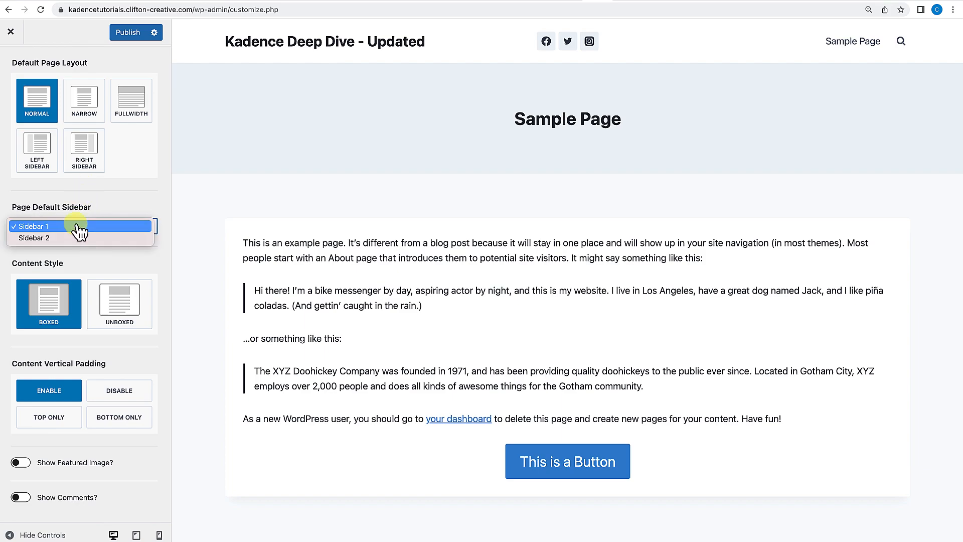
click(83, 257)
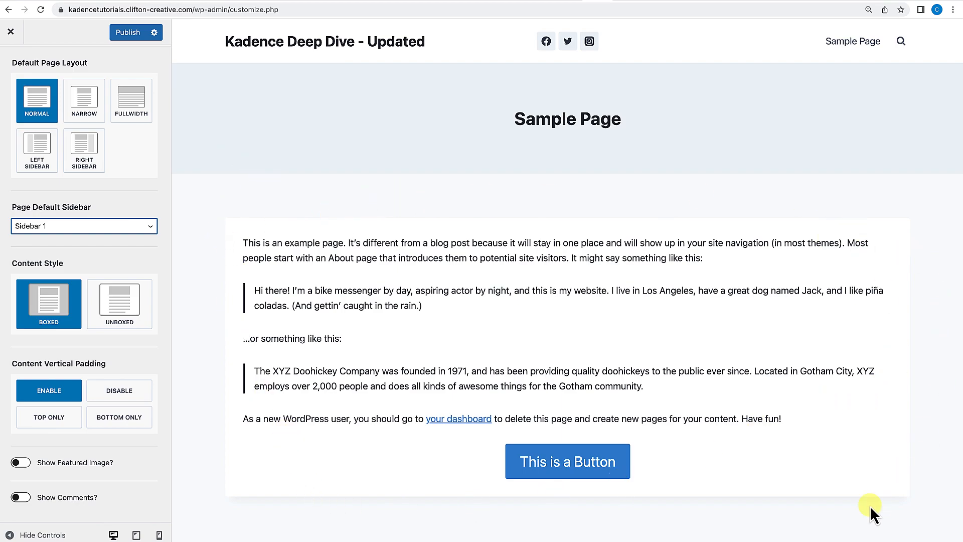
Switch the page content style to Unboxed and back to Boxed.
click(116, 310)
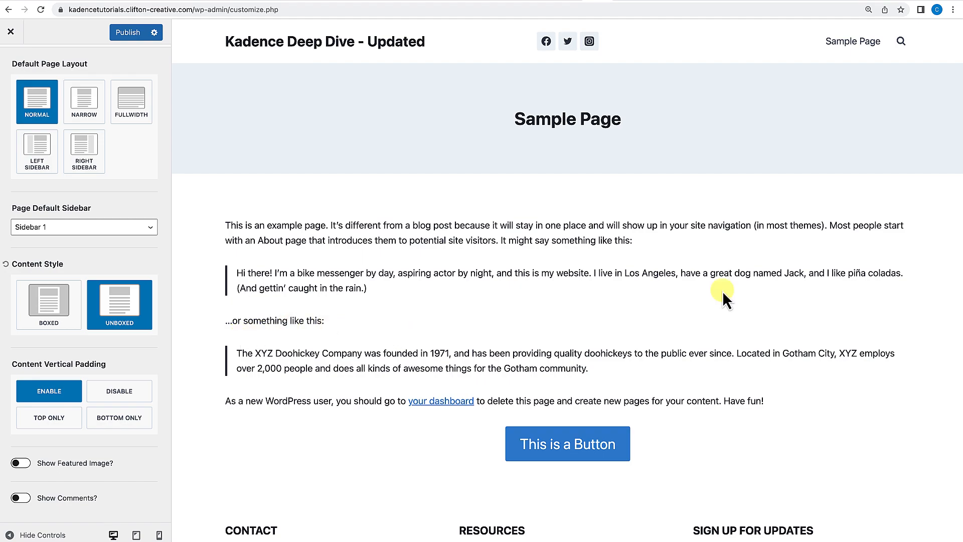
click(60, 315)
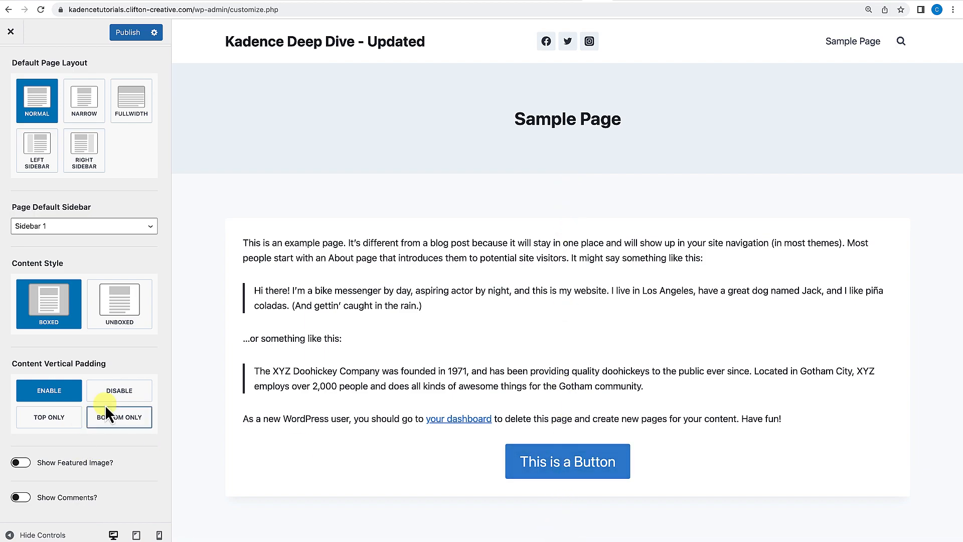
Try the Disable, Top Only and Bottom Only content vertical padding options, then return to Enable.
click(116, 393)
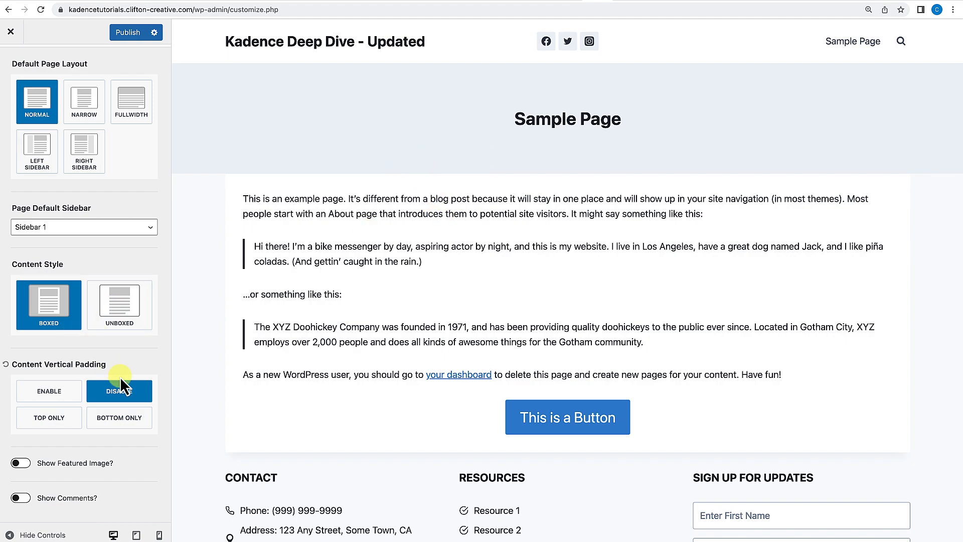
click(62, 421)
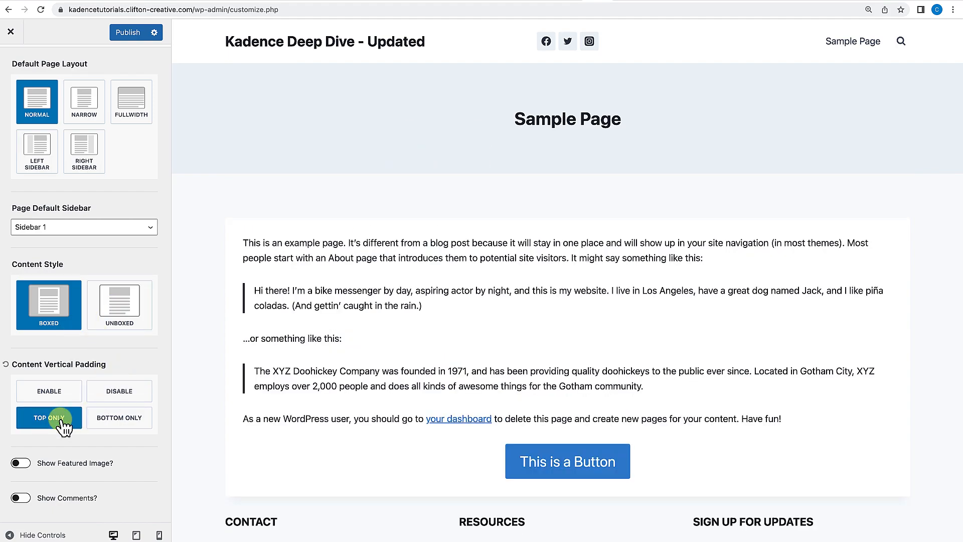
click(116, 423)
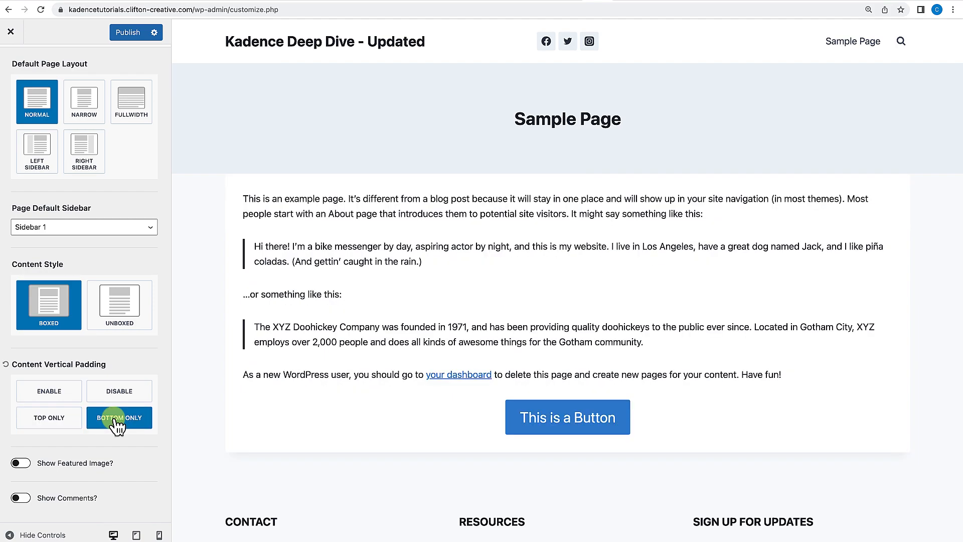
click(52, 394)
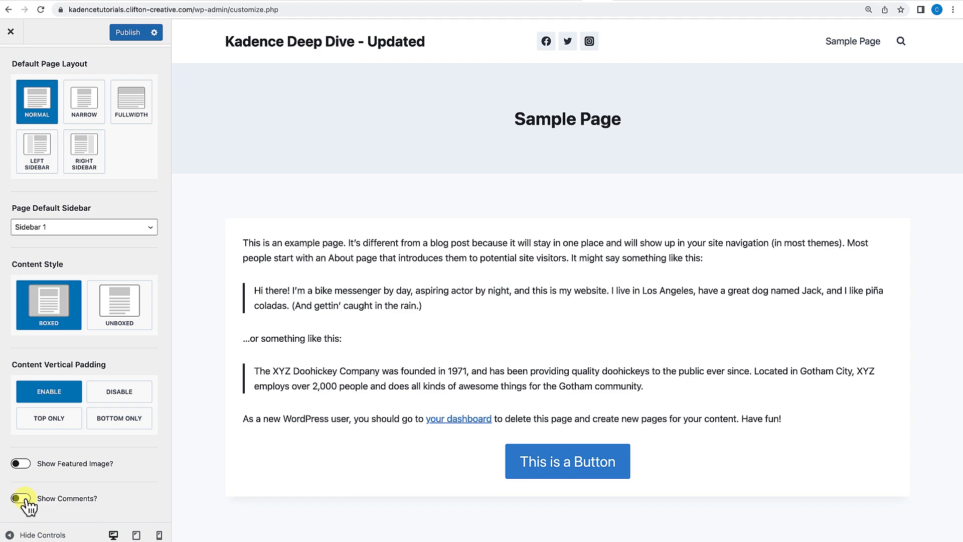
Go back to Posts/Pages Layout and open the Single Post Layout settings.
scroll(28, 506, up, 10)
click(15, 67)
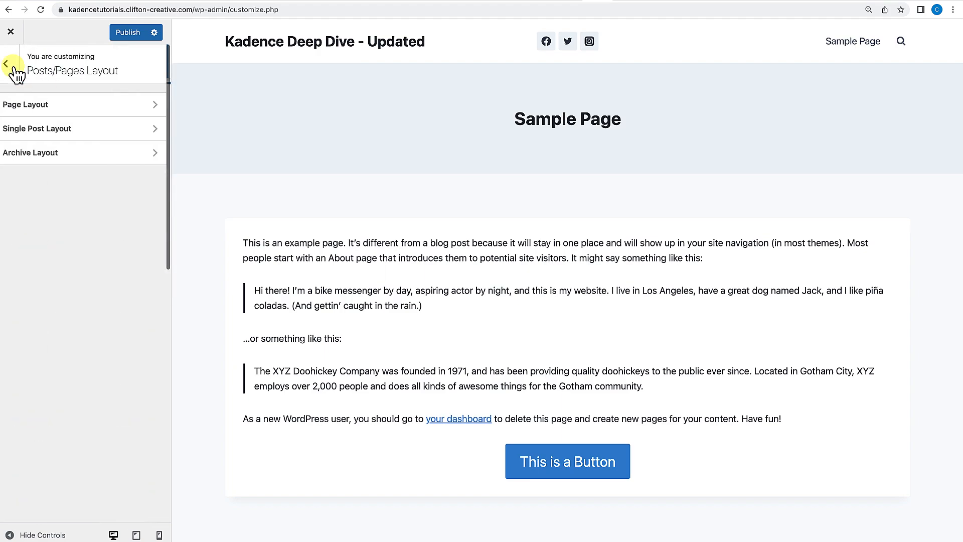
click(30, 132)
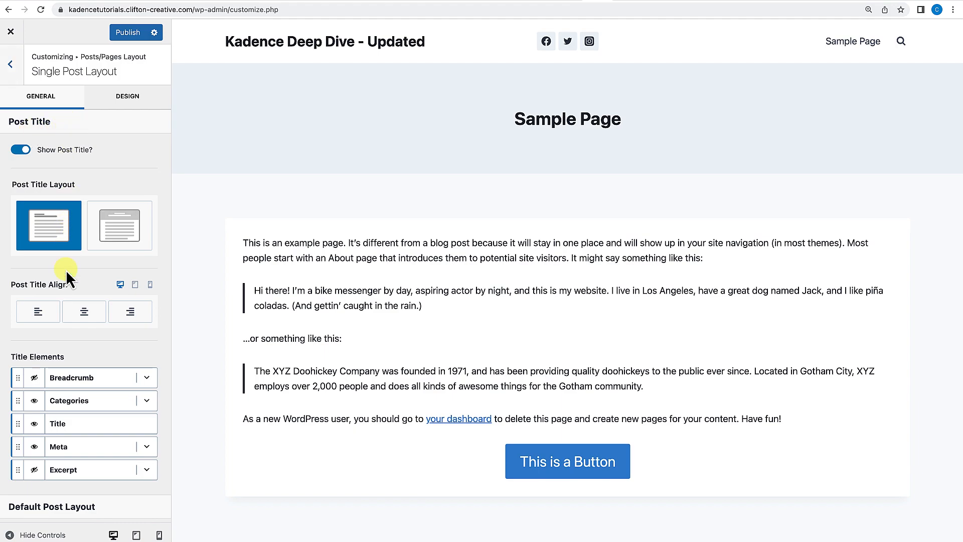
scroll(66, 270, down, 5)
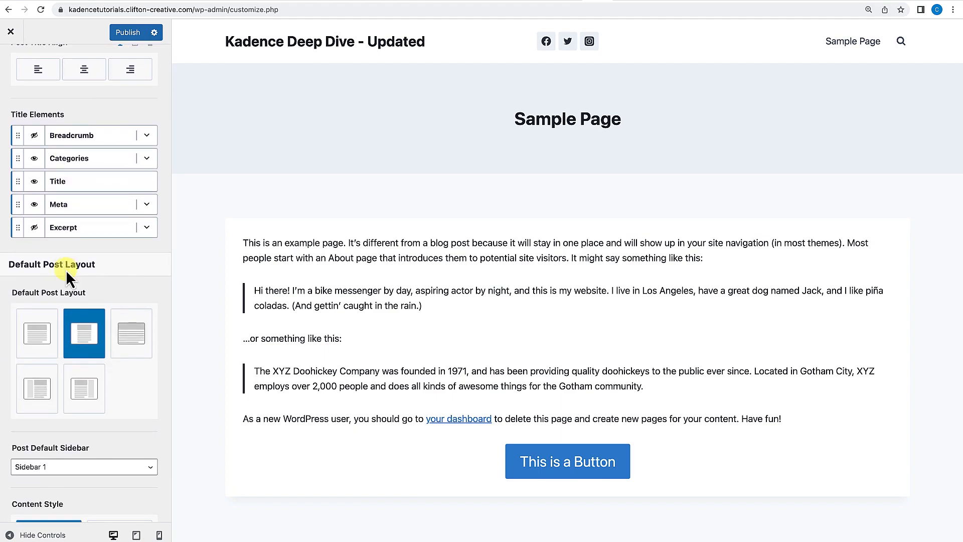
scroll(65, 270, up, 5)
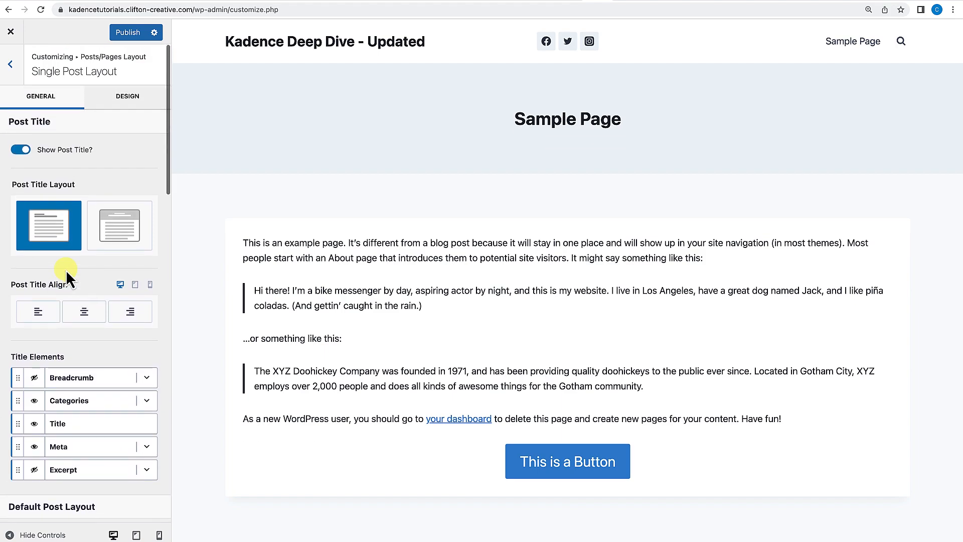
Reload the Customizer page, confirming the reload.
click(195, 10)
click(245, 10)
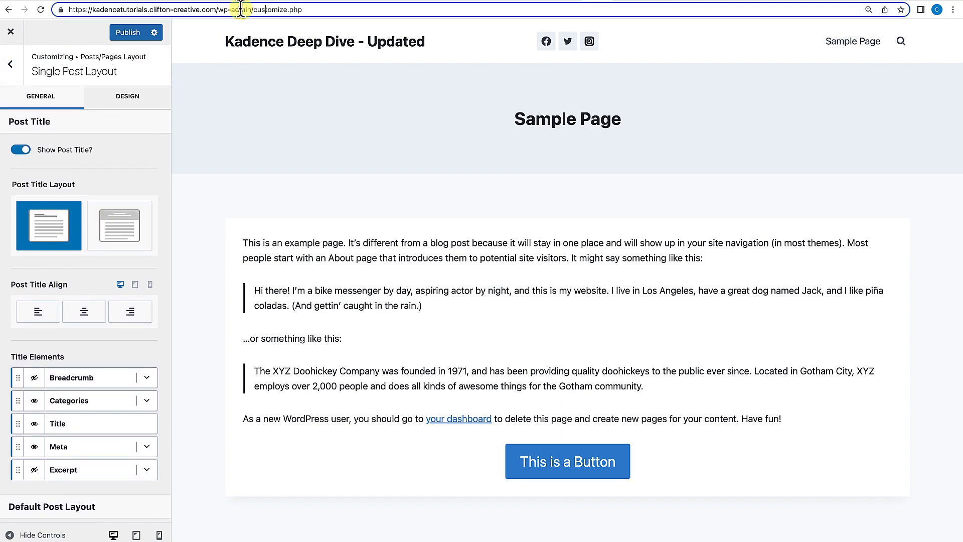
click(307, 9)
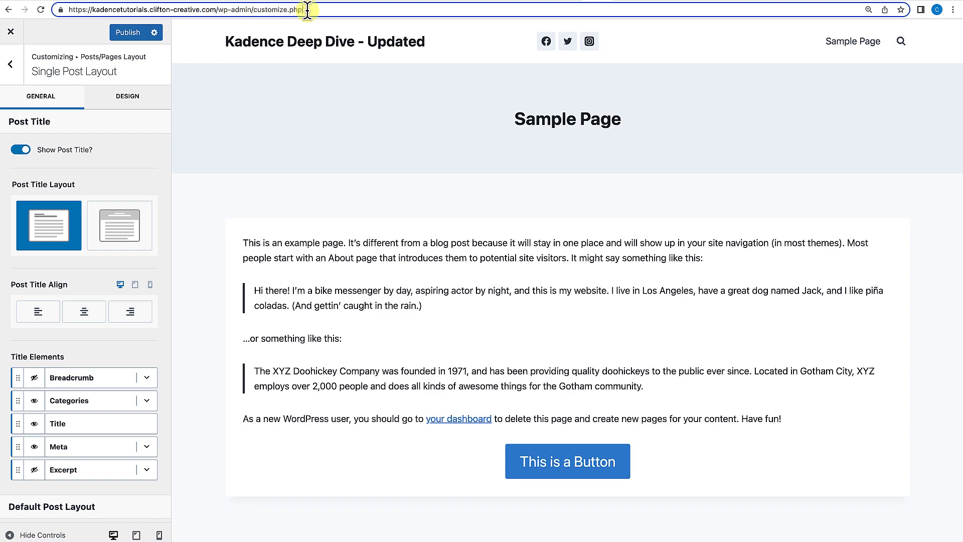
key(Return)
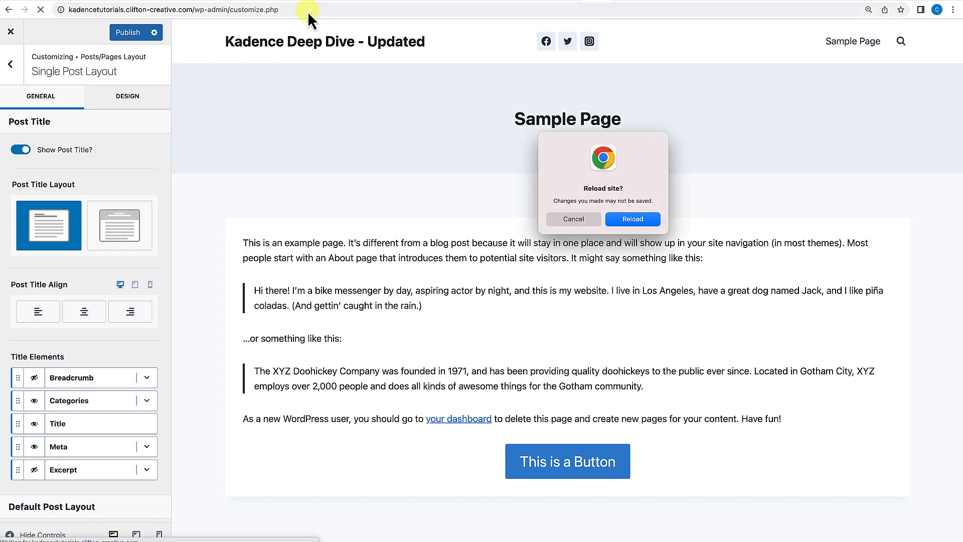
click(633, 219)
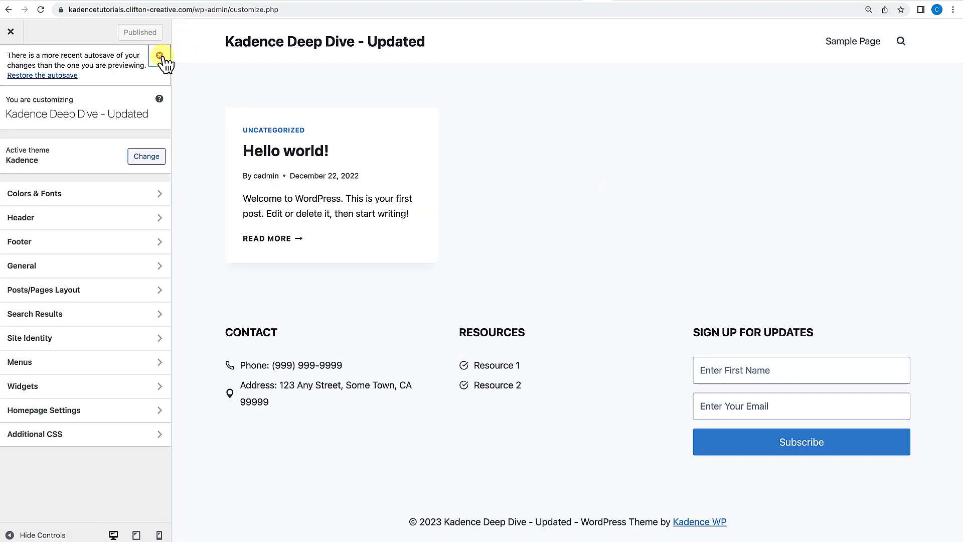
Dismiss the autosave notice and open the Hello world post in the preview.
click(159, 55)
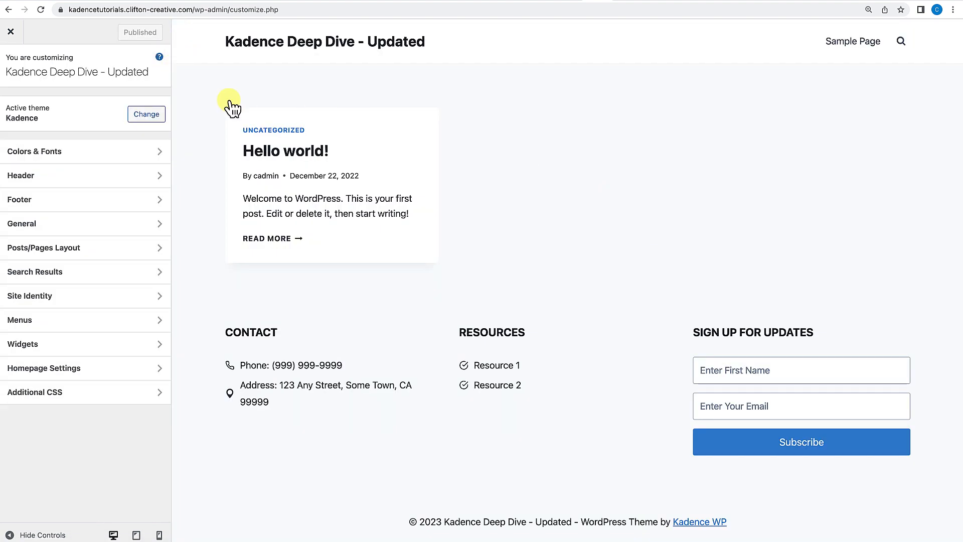
click(288, 154)
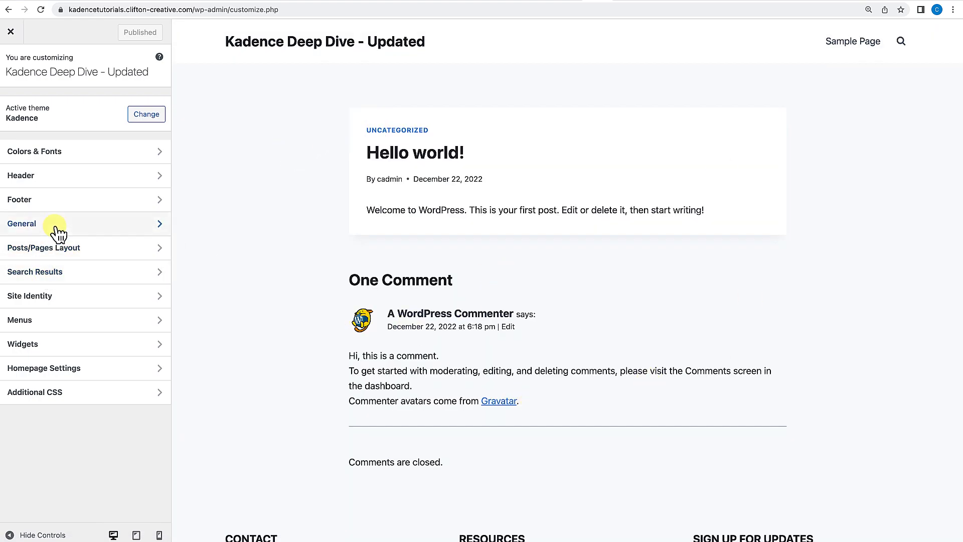
Open the Single Post Layout settings and toggle Show Post Title off and back on.
click(55, 248)
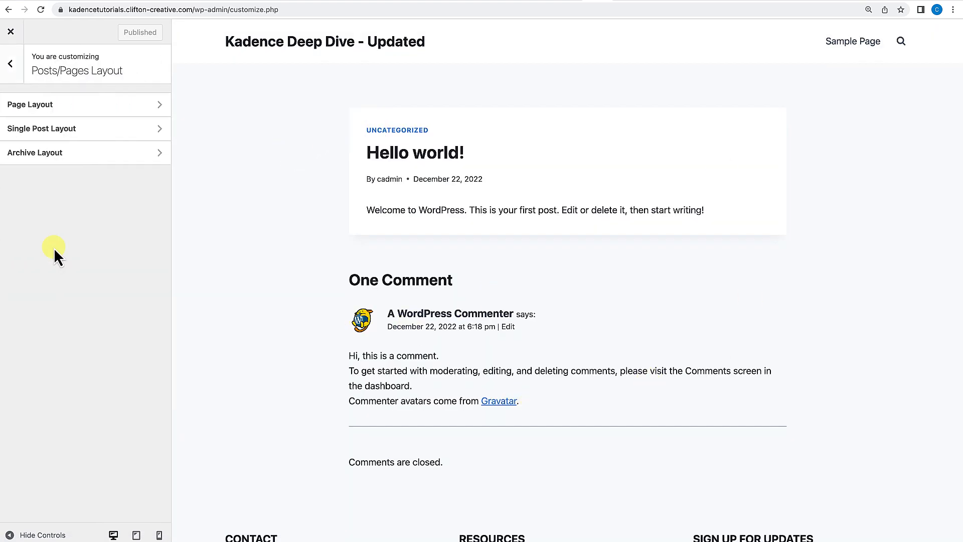
click(58, 131)
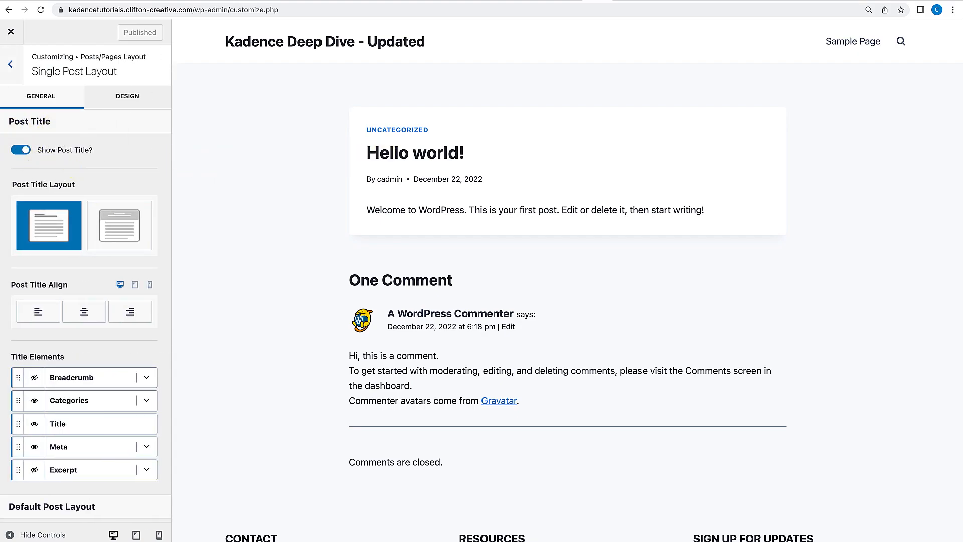
click(22, 150)
click(21, 150)
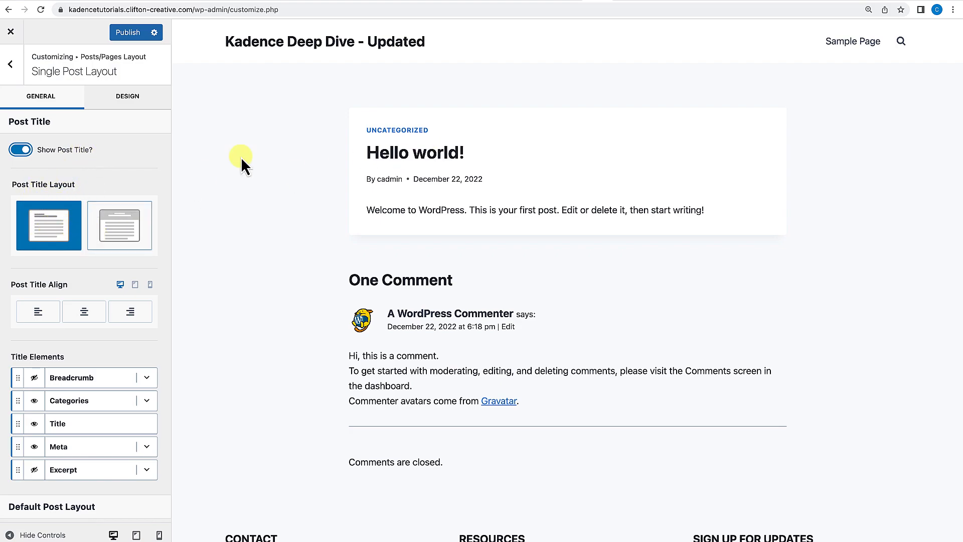
Switch the post title layout to the above-content banner and back to the in-content layout.
click(124, 226)
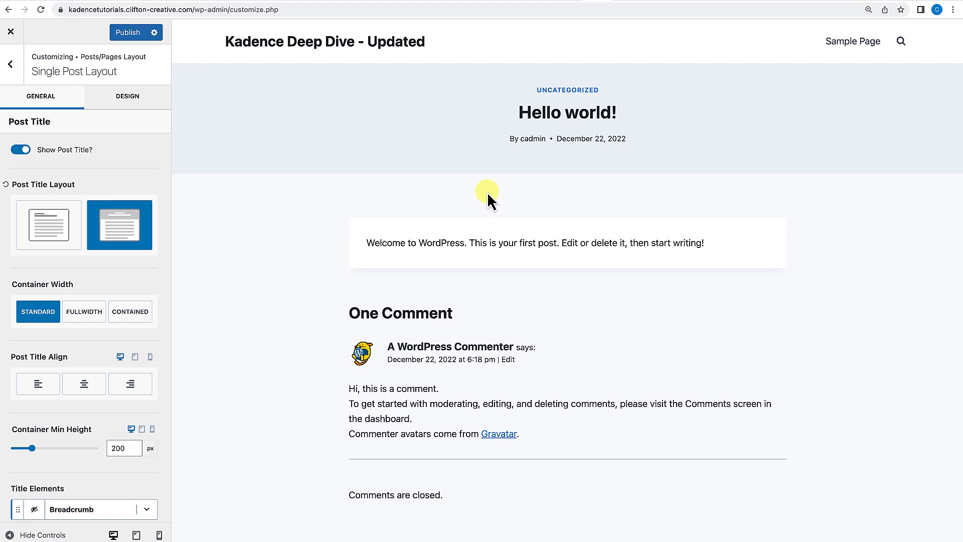
click(45, 235)
Show the Breadcrumb title element for single posts and hide it again.
scroll(100, 266, down, 2)
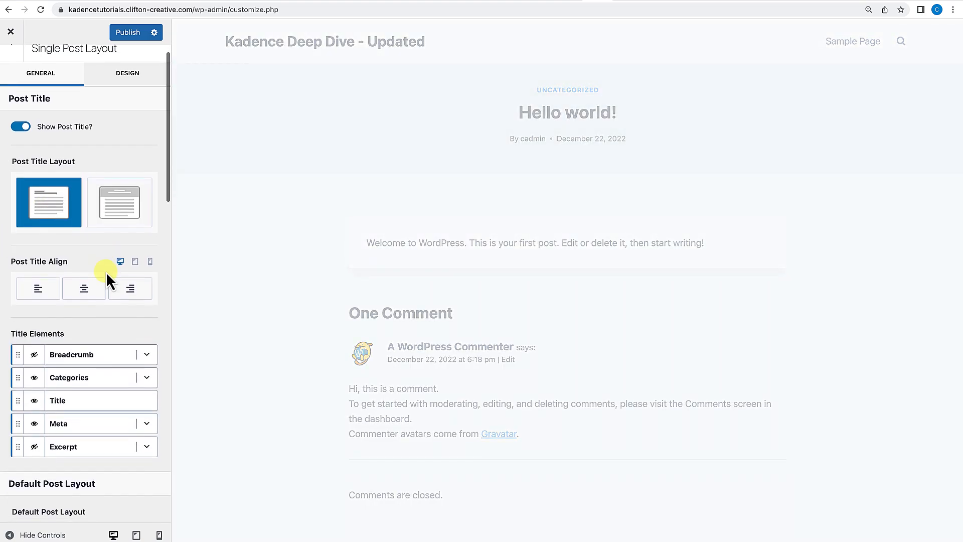
scroll(106, 272, down, 1)
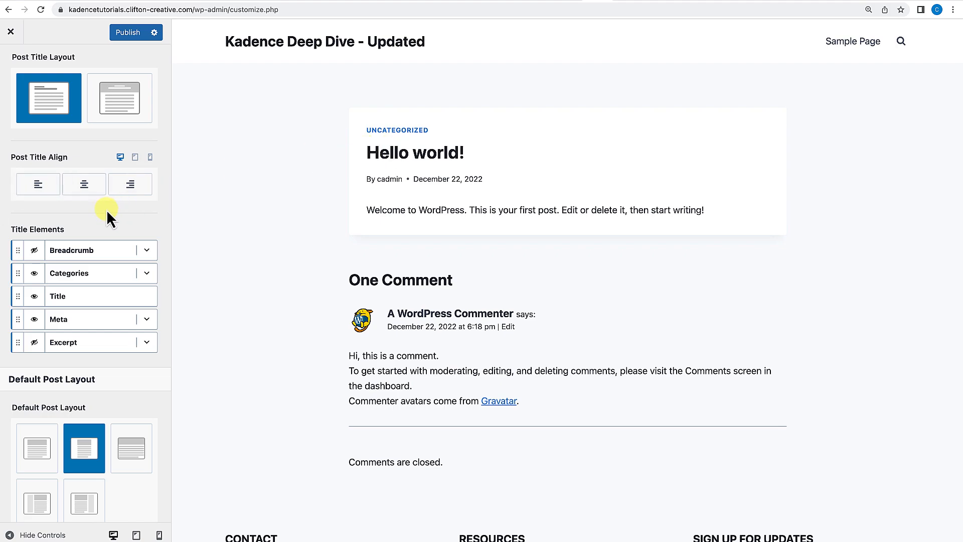
scroll(106, 209, down, 1)
scroll(106, 209, down, 1)
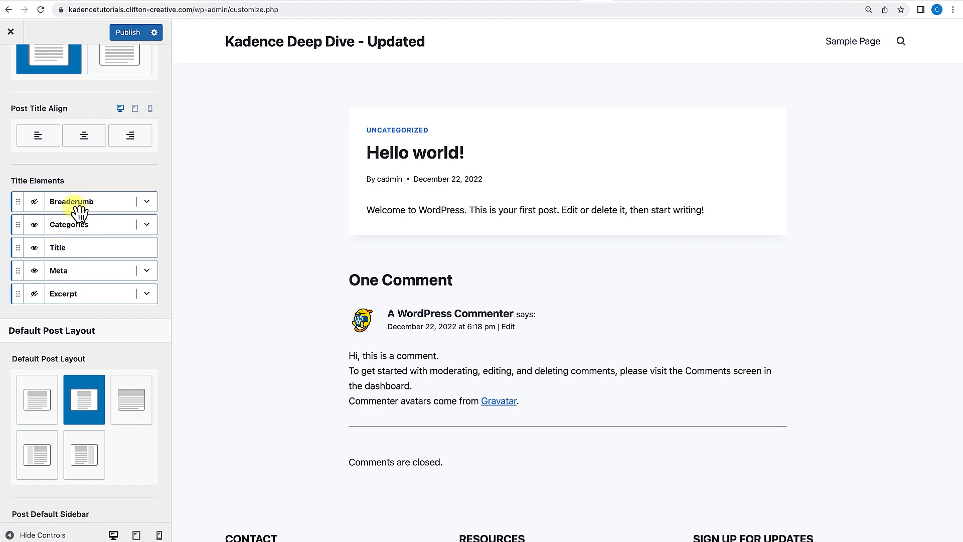
click(35, 203)
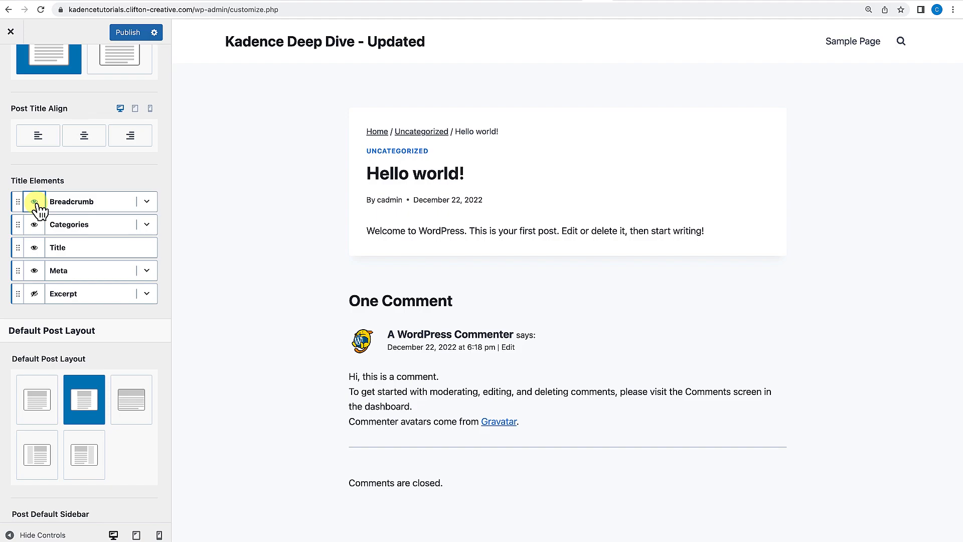
click(35, 202)
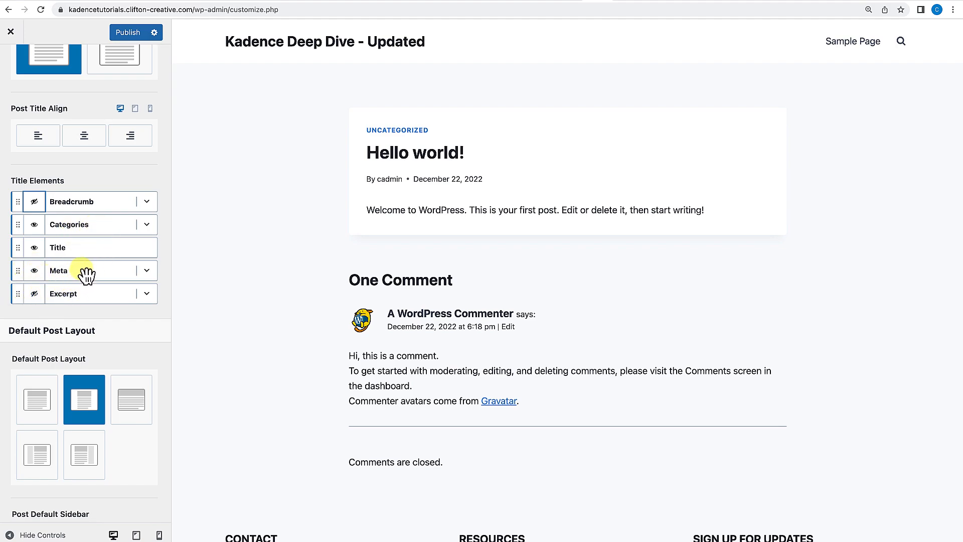
Drag the Meta title element to the top of the list and back below Title.
drag(87, 275, 89, 198)
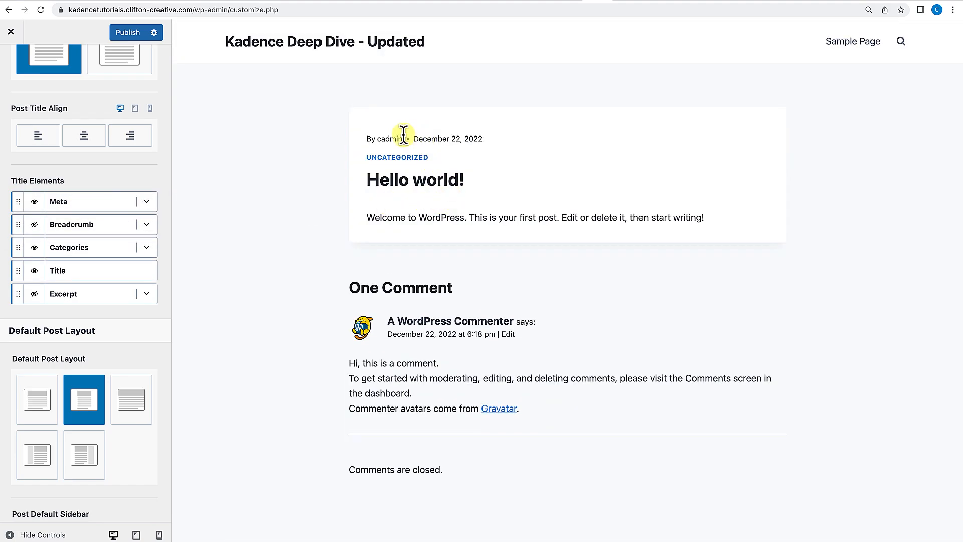
drag(82, 204, 78, 271)
Set the default post layout to Fullwidth.
scroll(40, 181, down, 5)
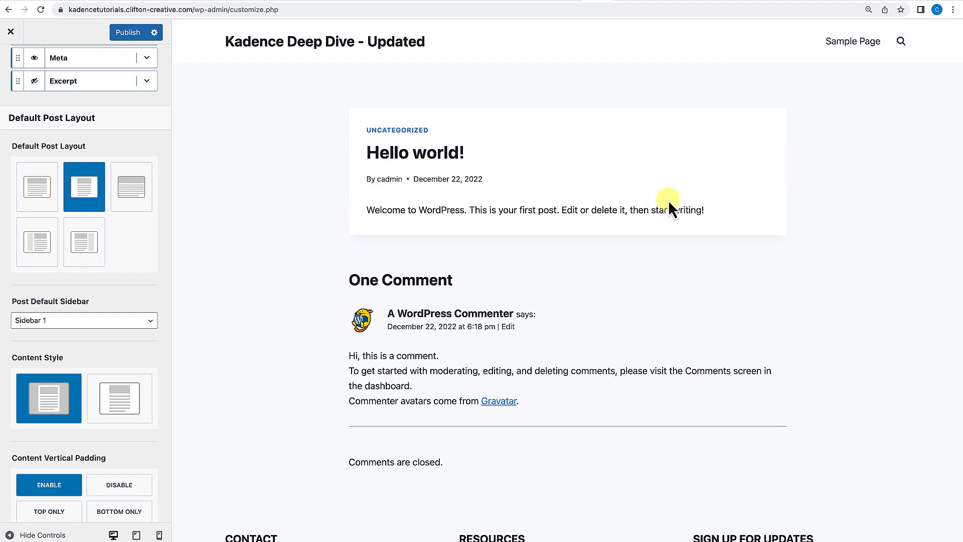
click(38, 202)
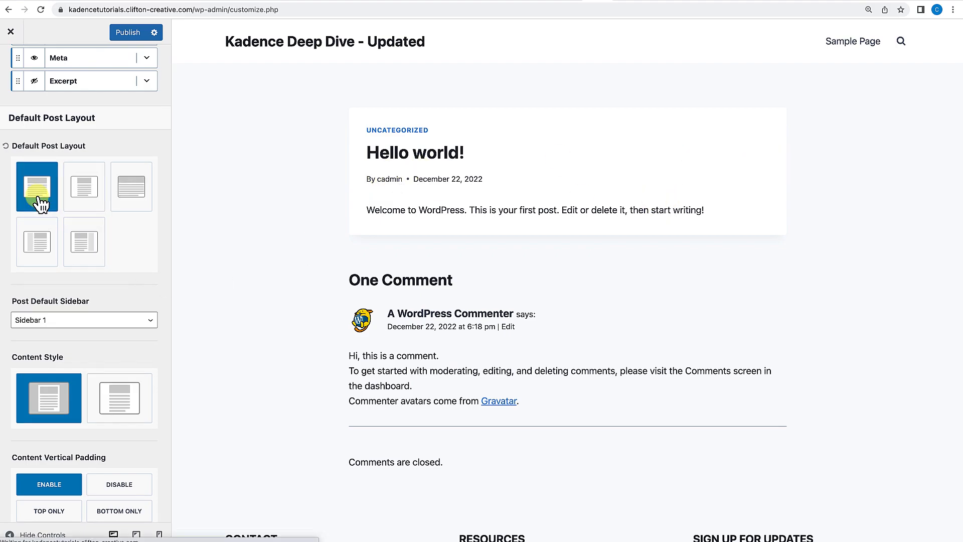
click(134, 199)
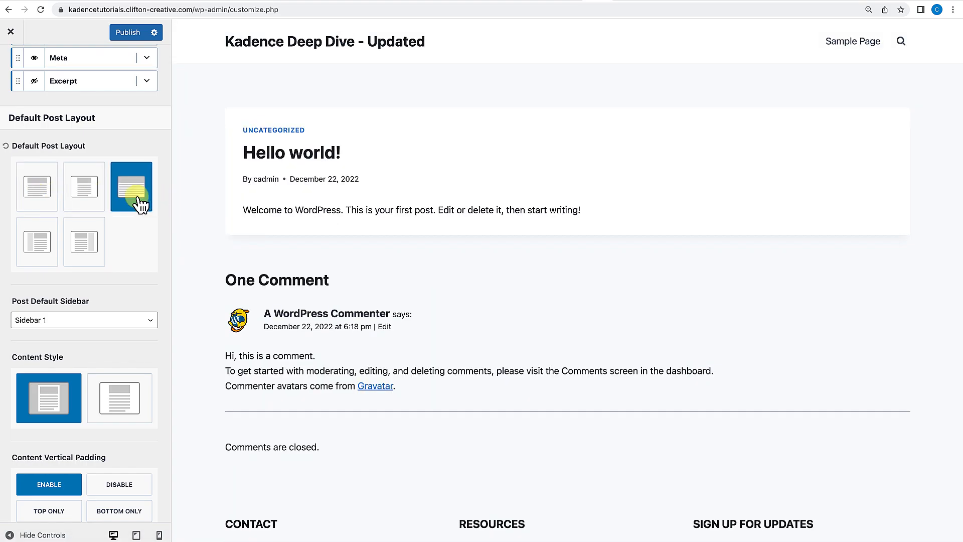
Open the post default sidebar list and keep Sidebar 1 selected.
scroll(116, 315, down, 4)
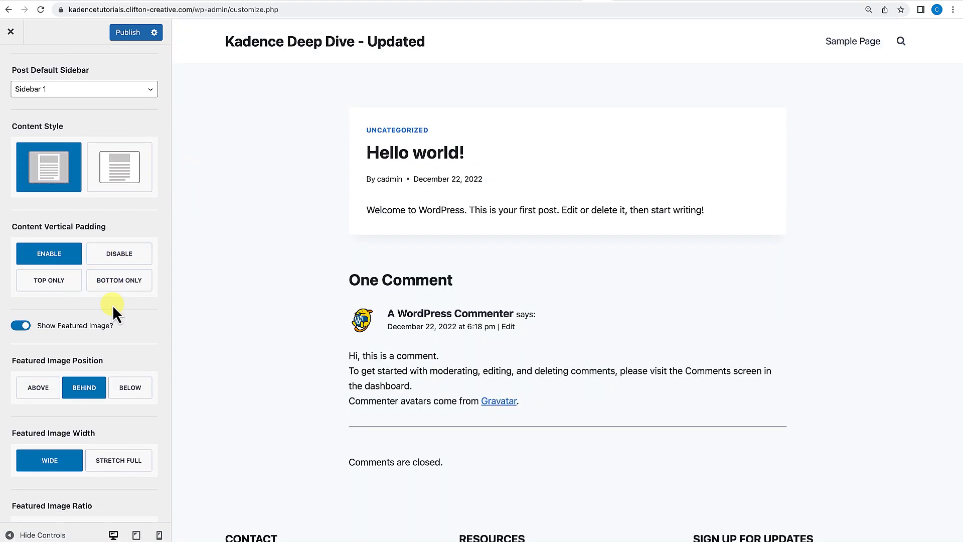
scroll(112, 305, up, 1)
click(103, 126)
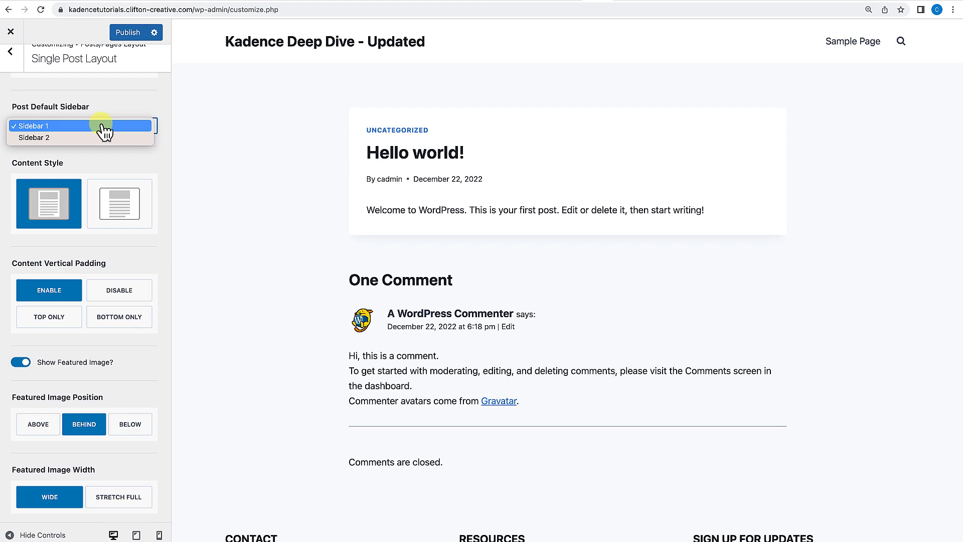
click(102, 168)
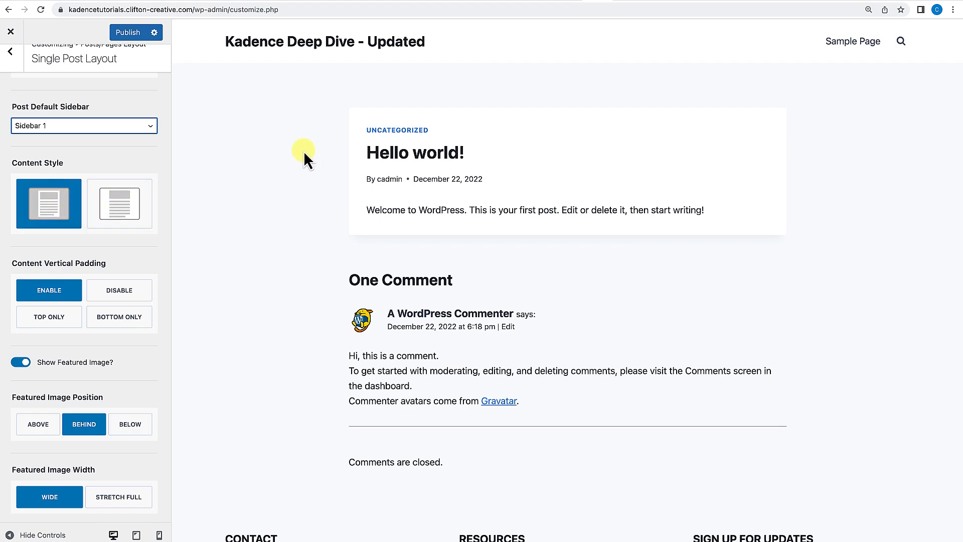
Switch the single post content style to unboxed and back to boxed.
click(112, 224)
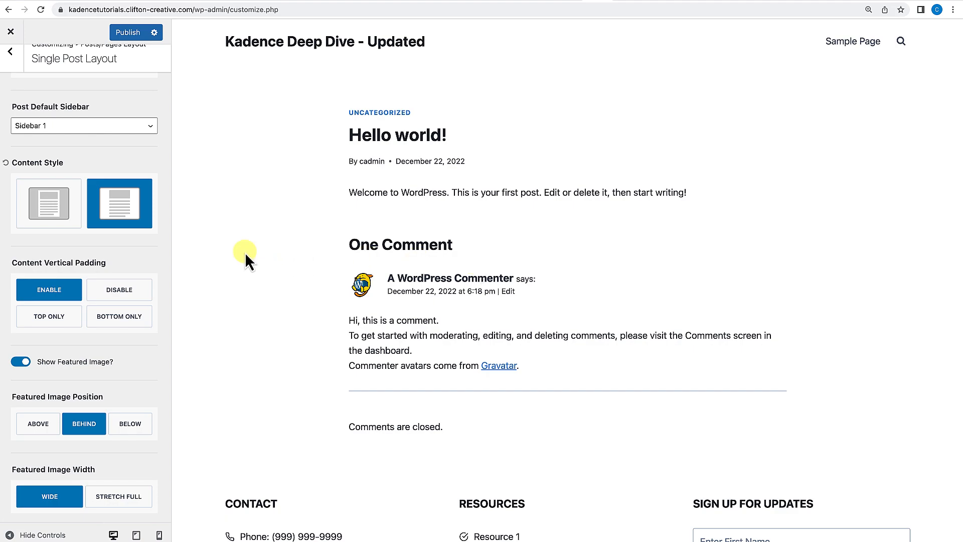
click(64, 209)
Review the remaining single post options for featured image, tags, navigation, related posts and comments.
scroll(51, 201, down, 3)
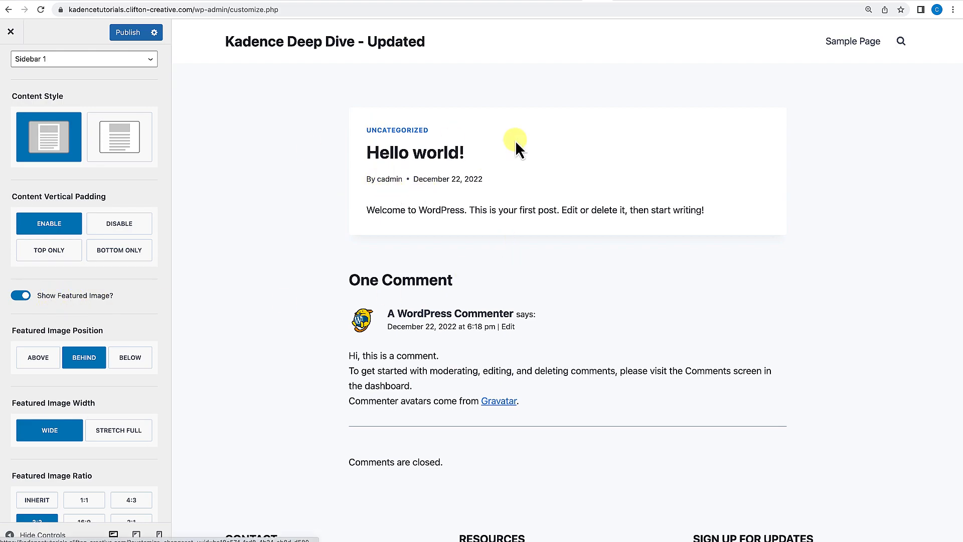
scroll(126, 301, down, 3)
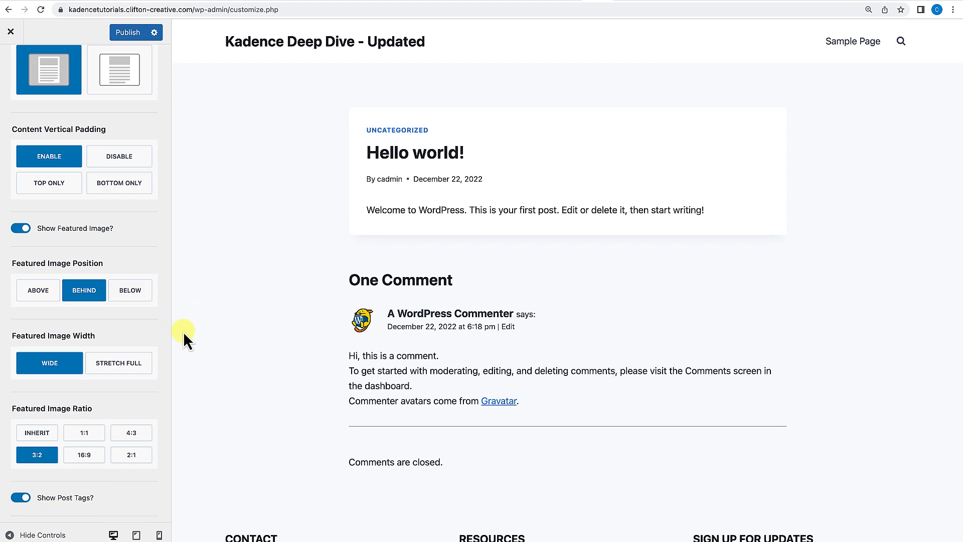
scroll(129, 312, down, 2)
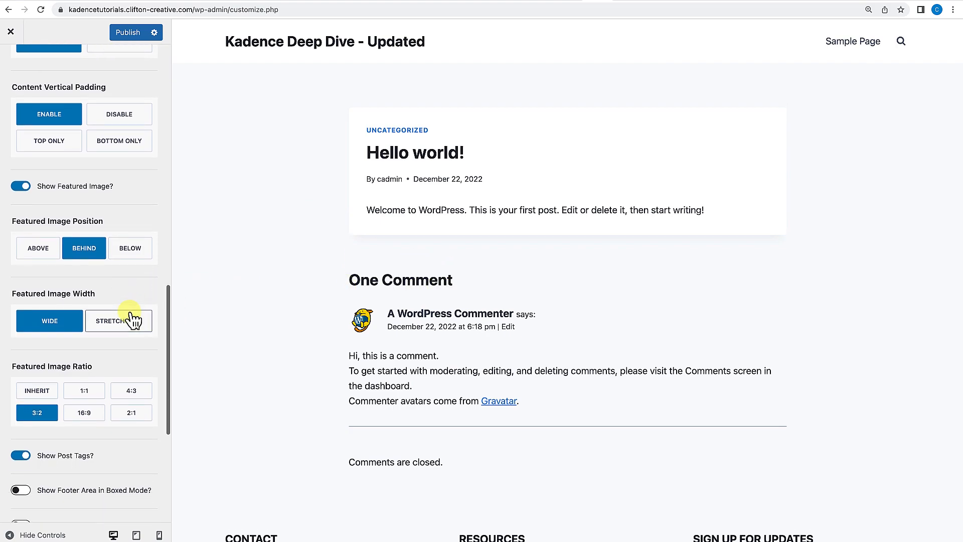
click(50, 325)
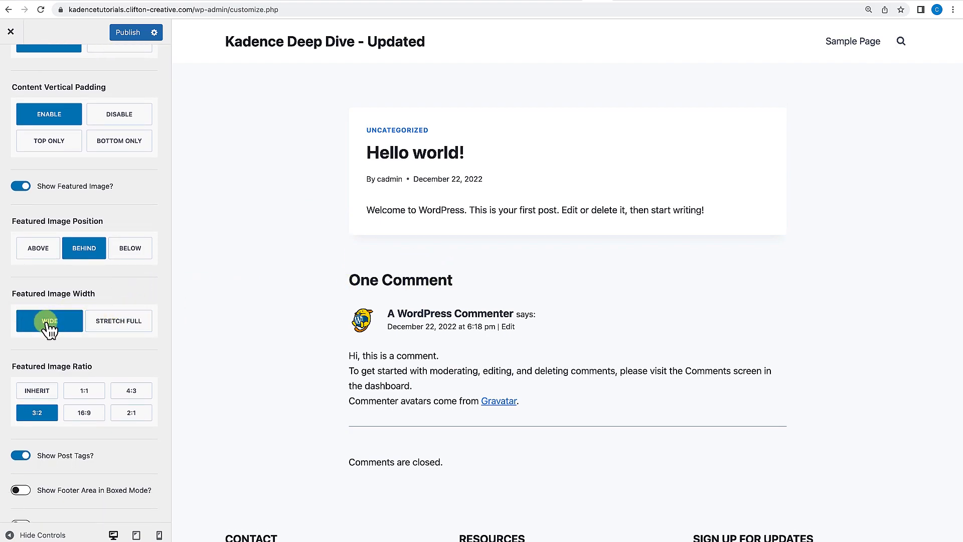
scroll(52, 336, down, 1)
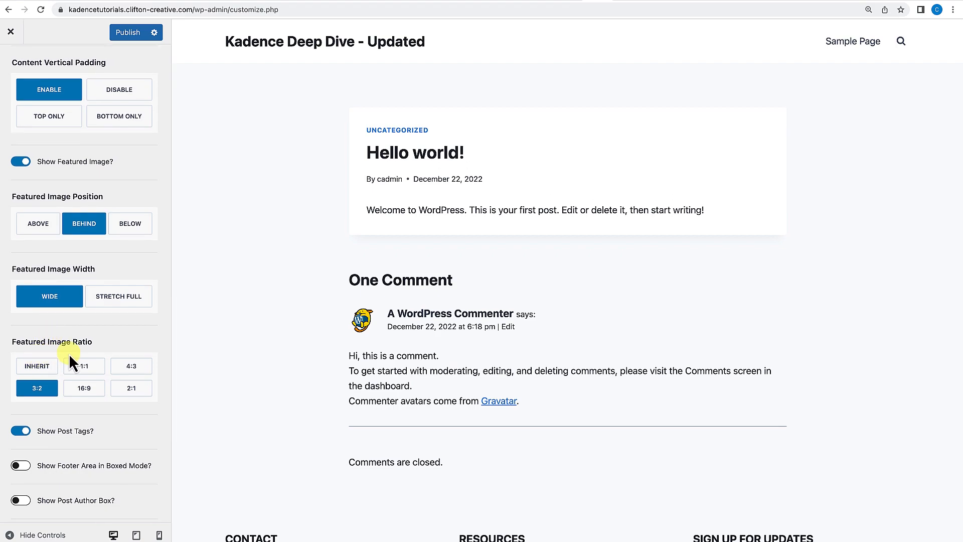
scroll(79, 354, down, 4)
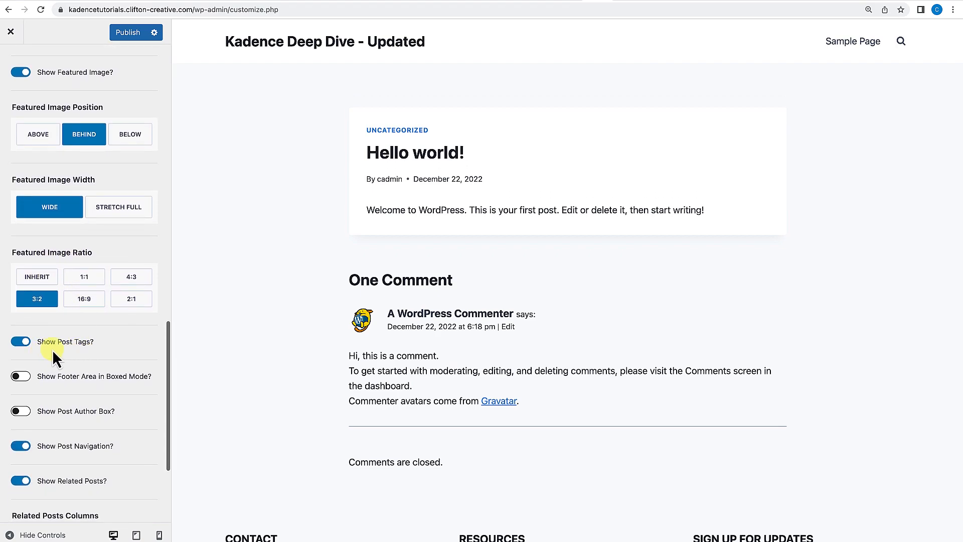
scroll(85, 351, down, 4)
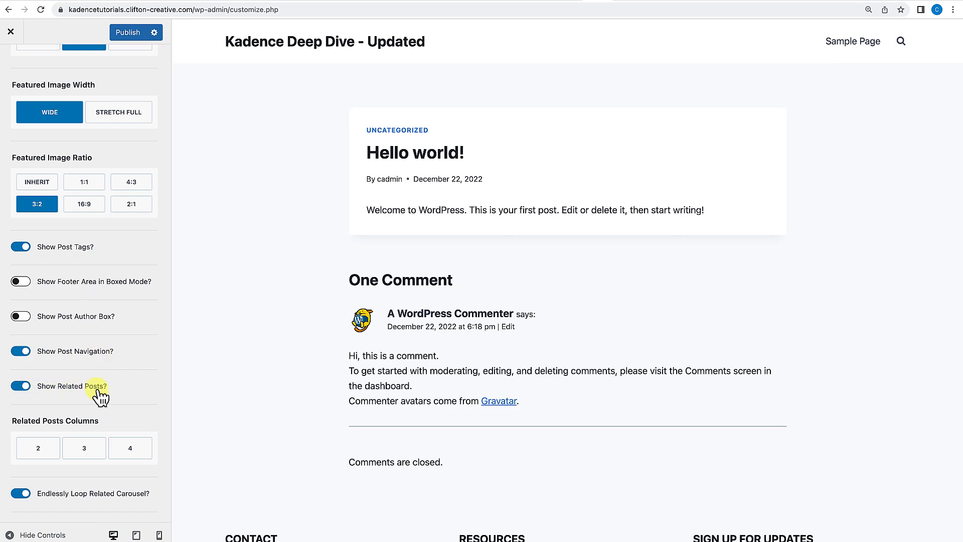
scroll(100, 393, down, 3)
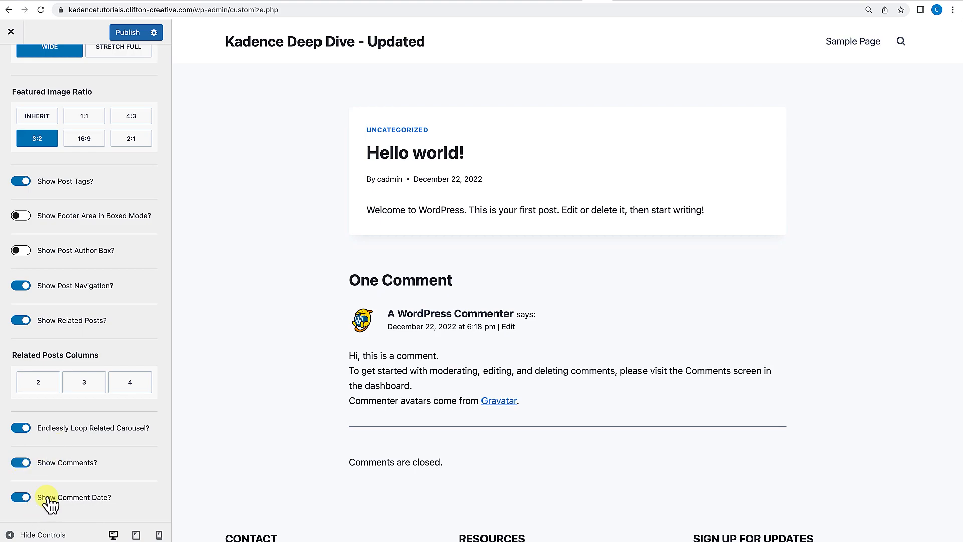
Reload the Customizer and open the Archive Layout settings under Posts/Pages Layout.
click(10, 64)
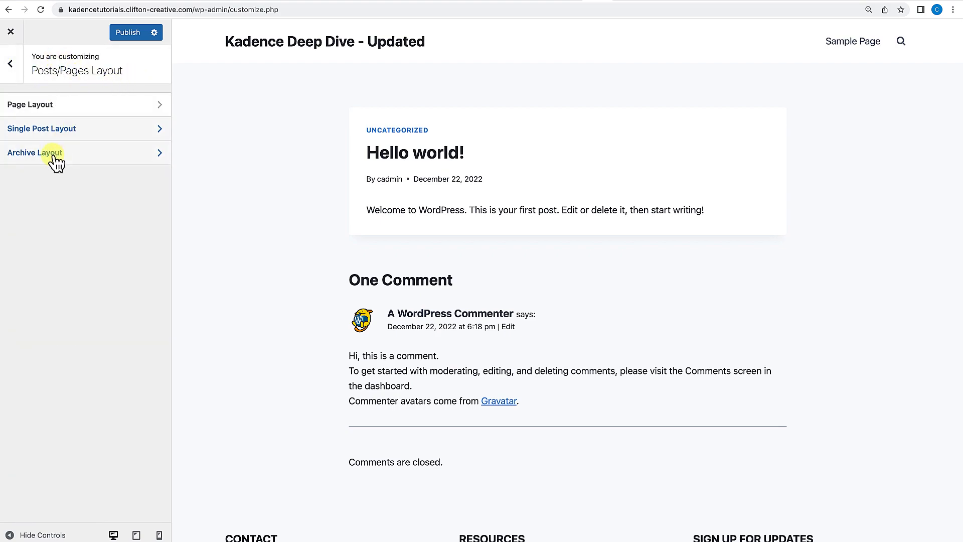
key(ctrl+r)
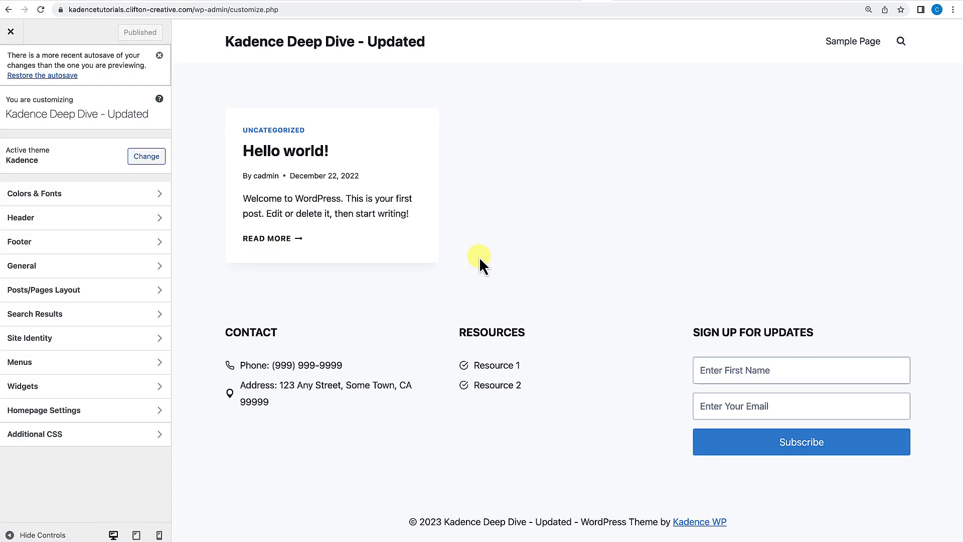
click(160, 56)
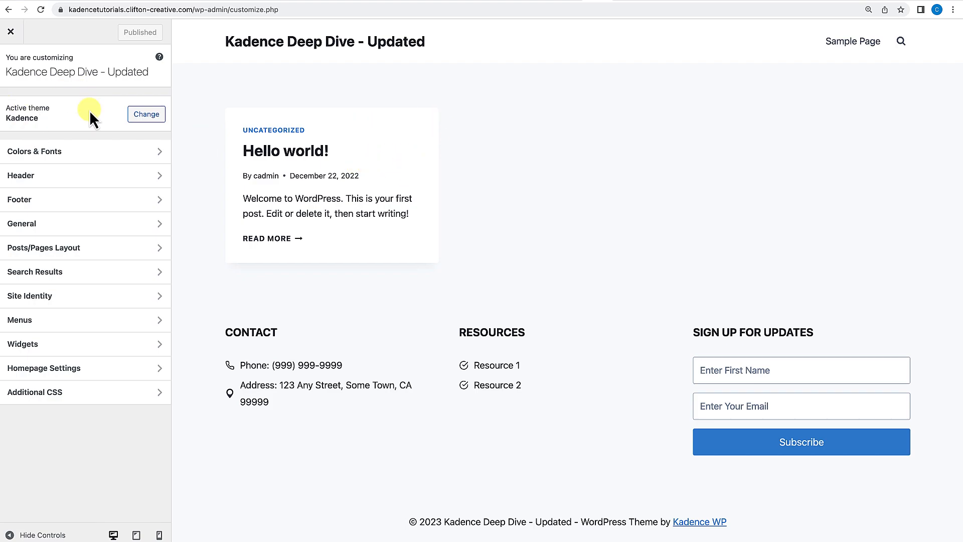
click(39, 252)
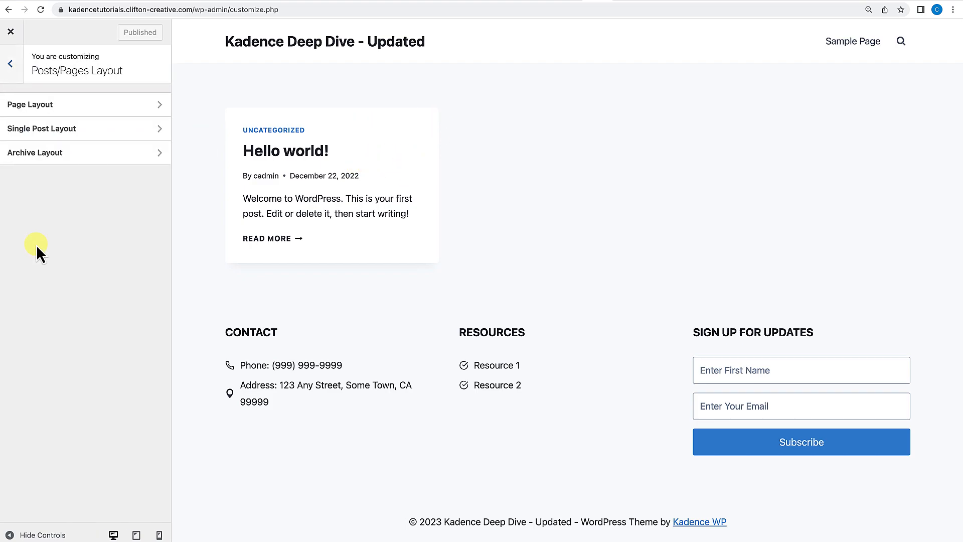
click(54, 159)
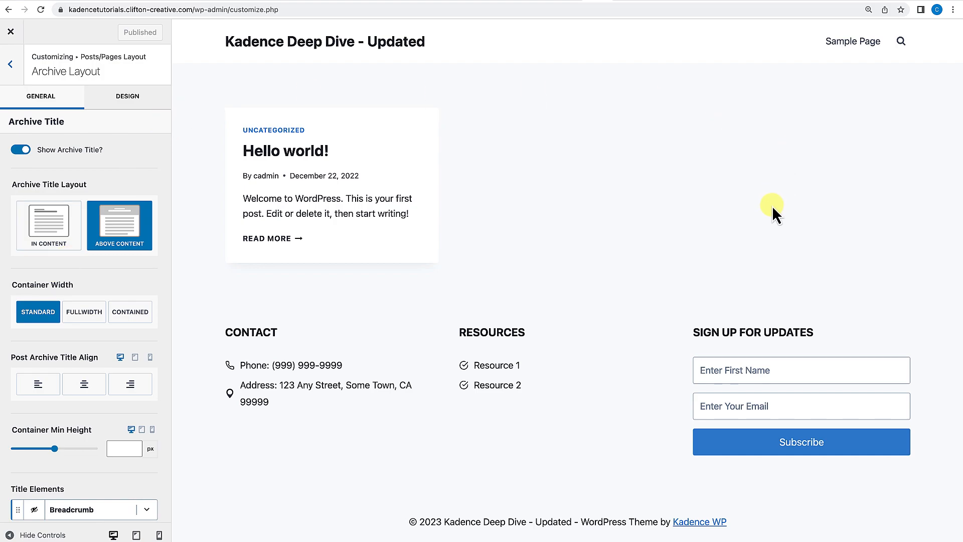
Open the Uncategorized category archive in the preview.
scroll(100, 300, down, 2)
scroll(101, 300, down, 5)
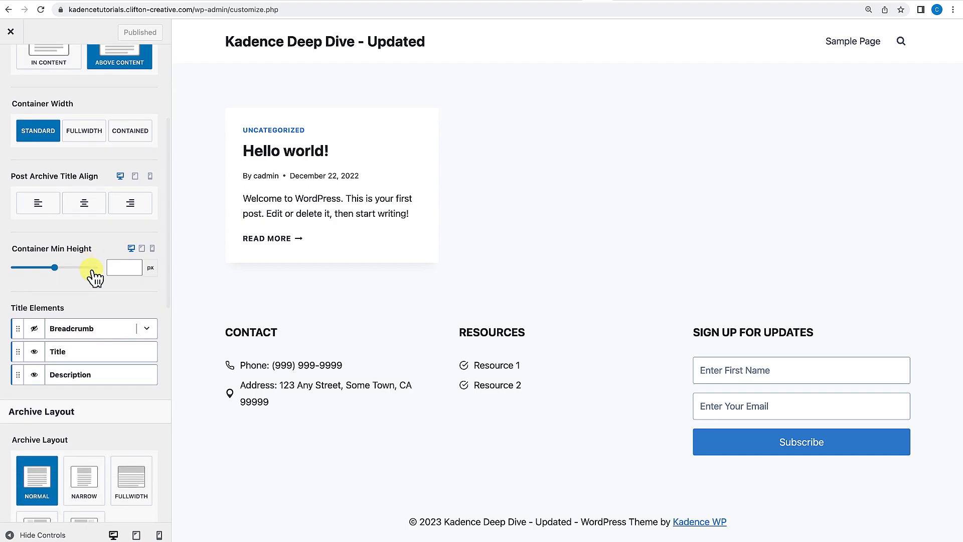
scroll(91, 273, up, 3)
scroll(78, 271, up, 1)
scroll(79, 281, up, 2)
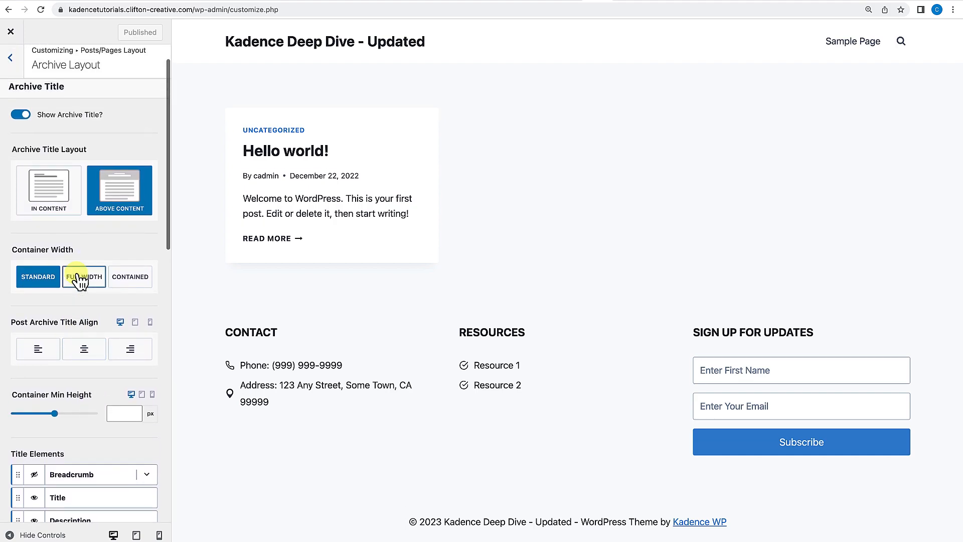
scroll(85, 279, down, 1)
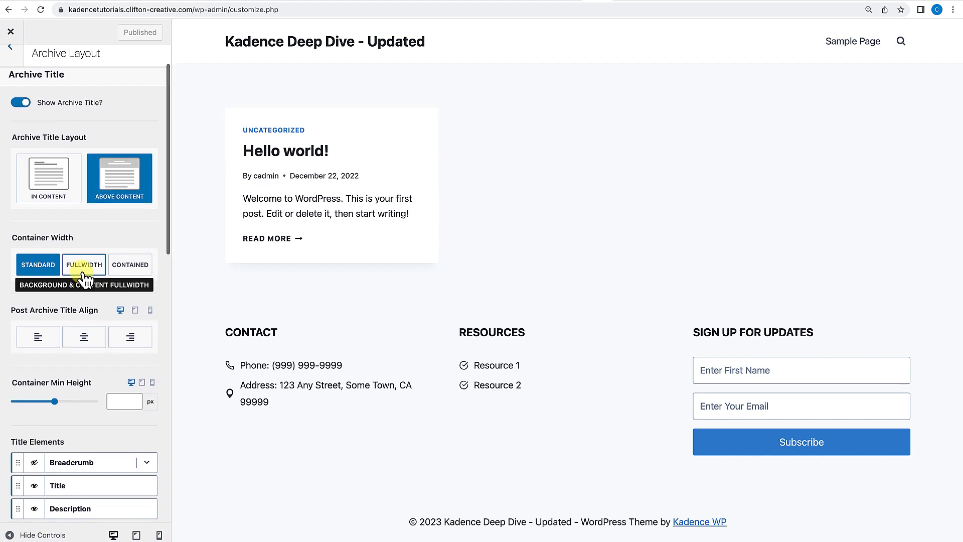
click(275, 132)
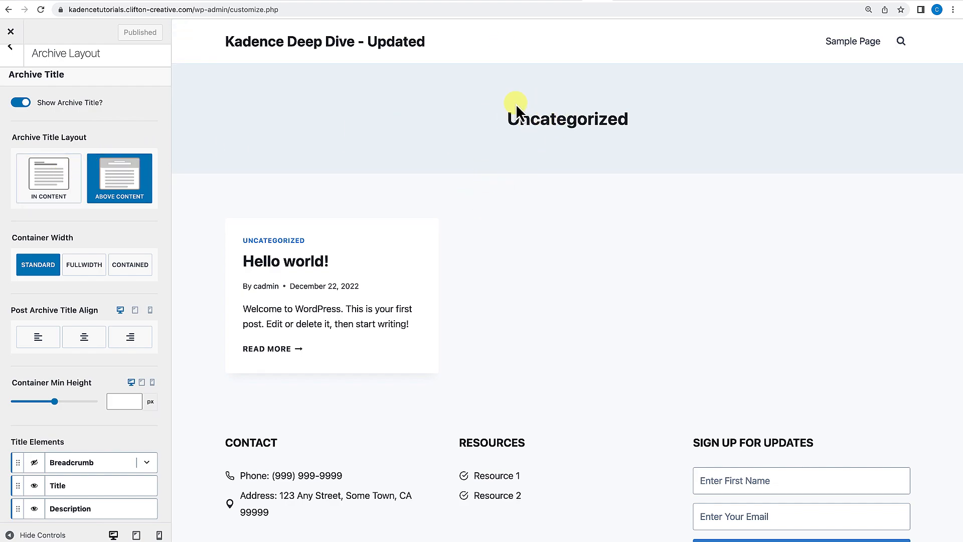
Switch the archive title layout to In Content and back to Above Content.
click(67, 183)
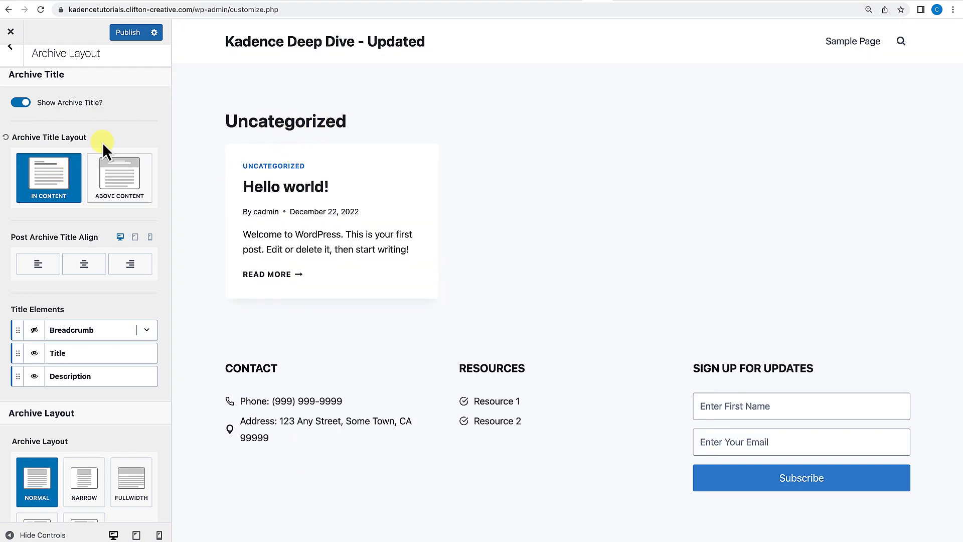
click(142, 185)
Show the Breadcrumb title element for archives and hide it again.
scroll(115, 296, down, 5)
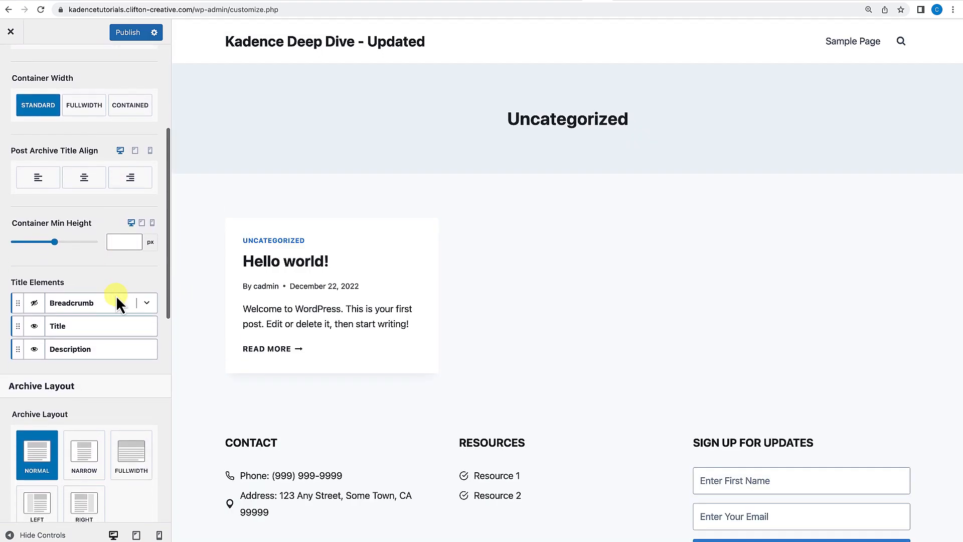
scroll(92, 254, down, 1)
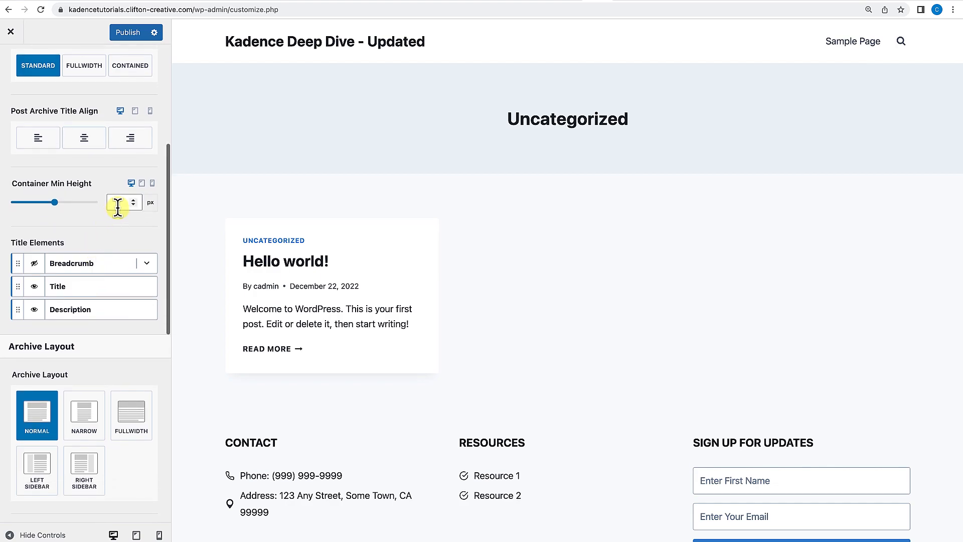
scroll(56, 221, down, 2)
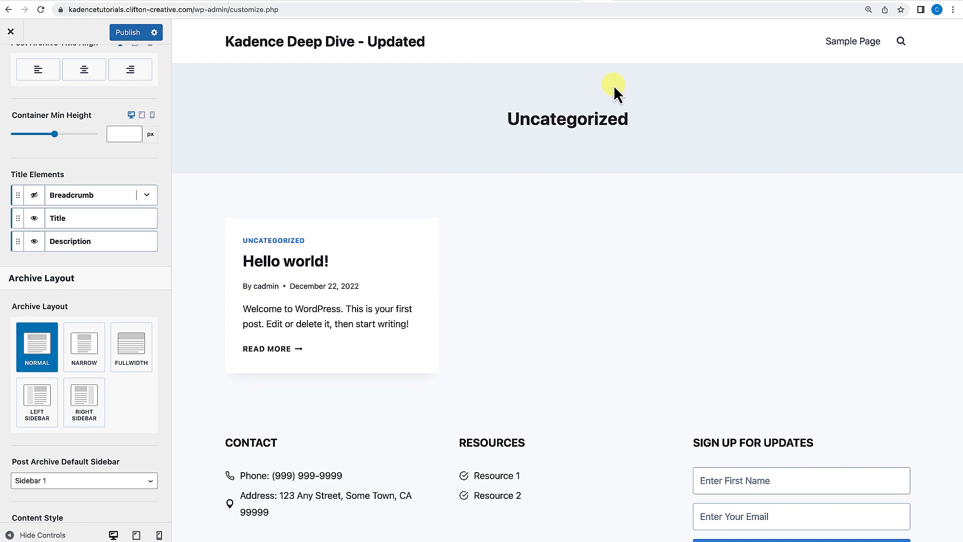
click(35, 195)
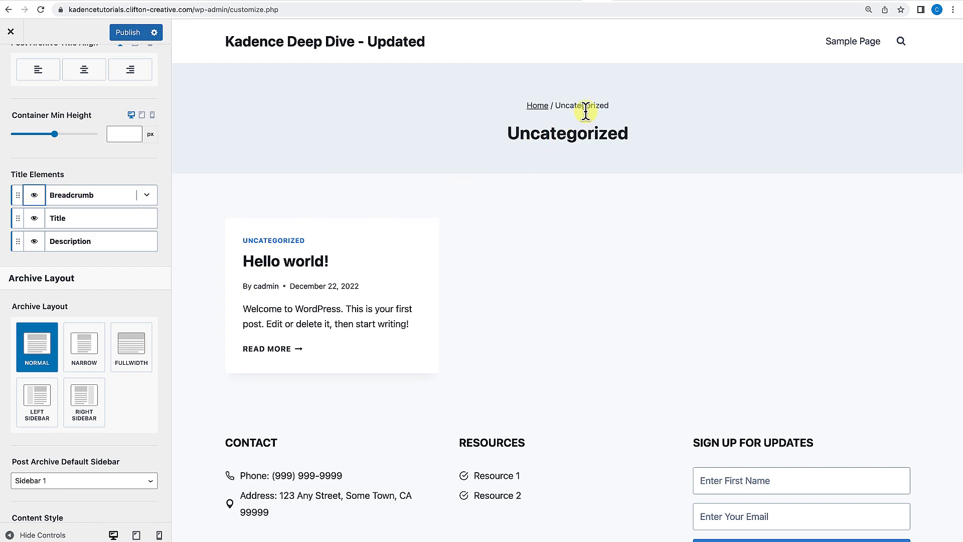
click(34, 195)
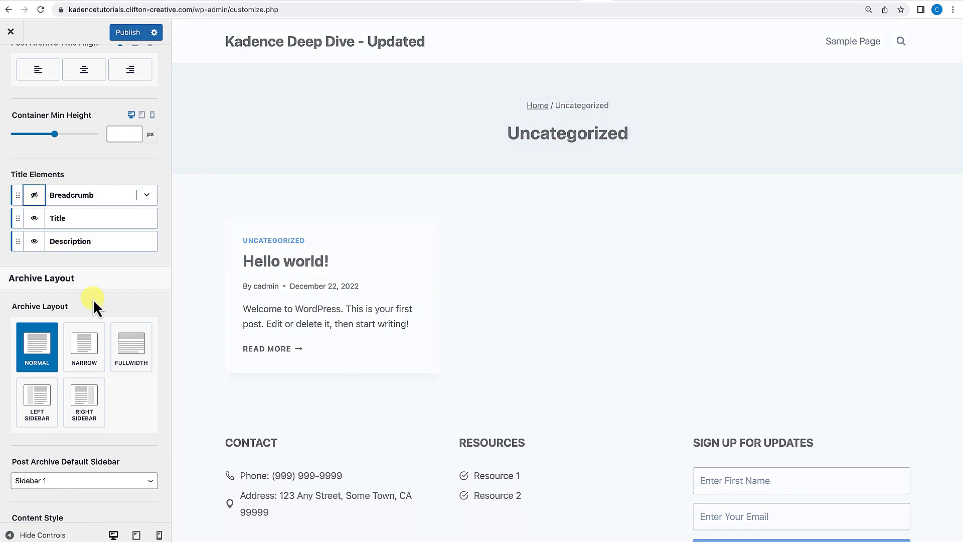
Switch the archive content style to Unboxed and back to Boxed.
scroll(93, 301, down, 3)
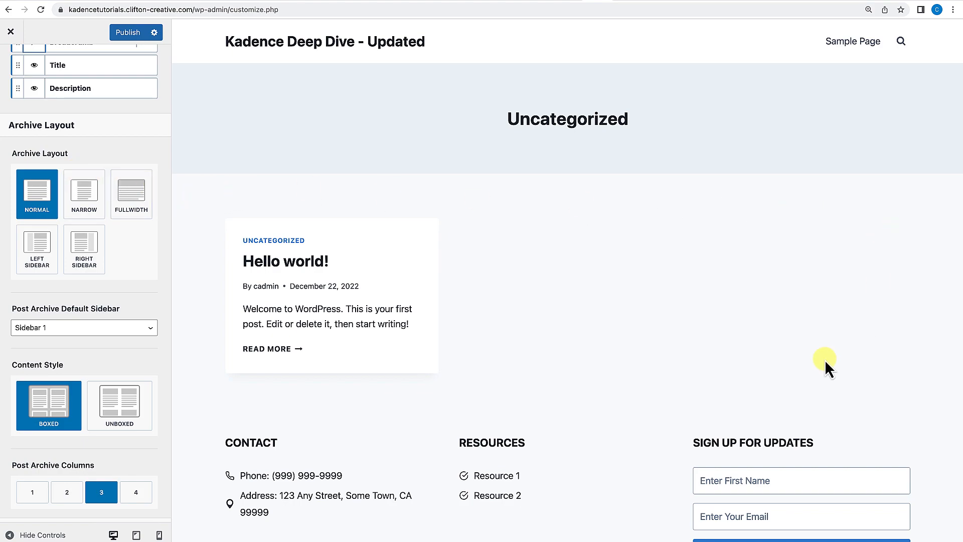
scroll(128, 275, down, 2)
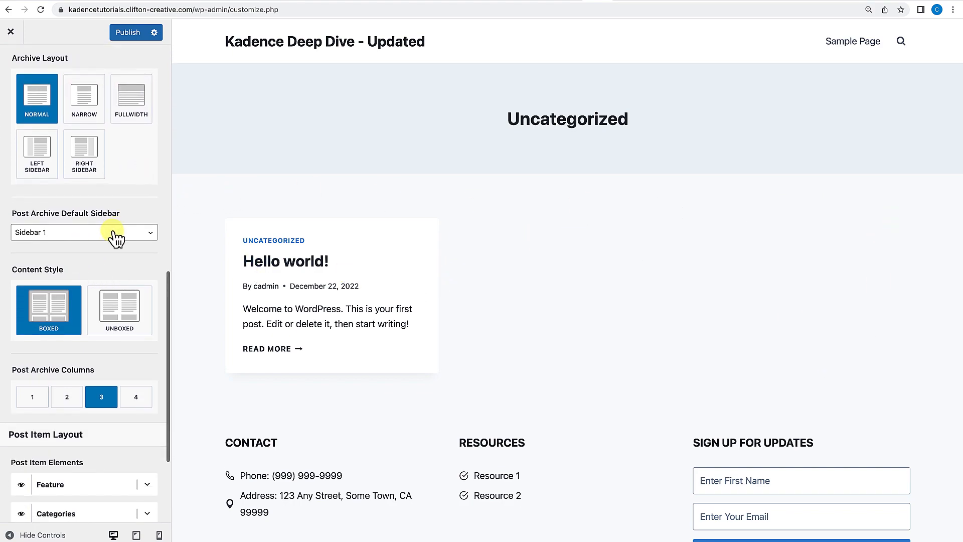
scroll(104, 267, down, 1)
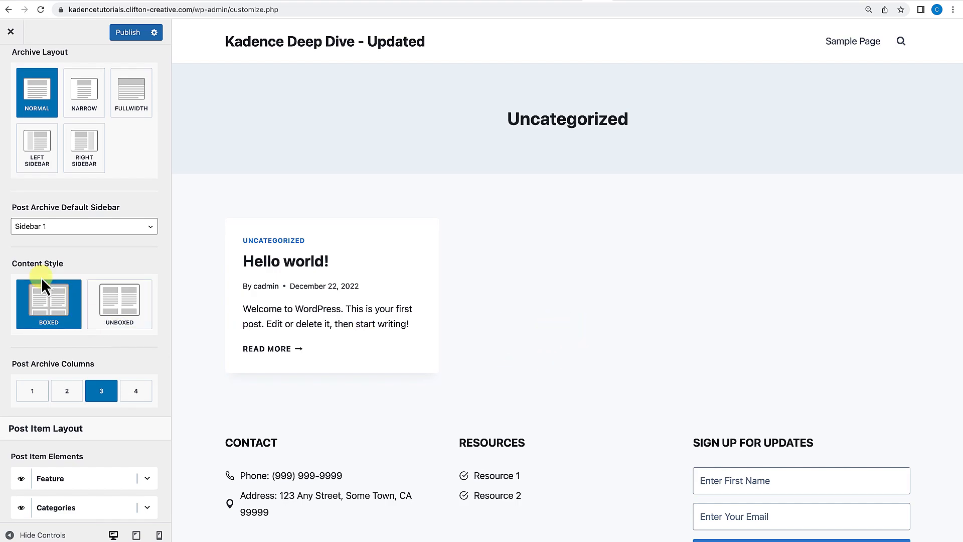
click(124, 325)
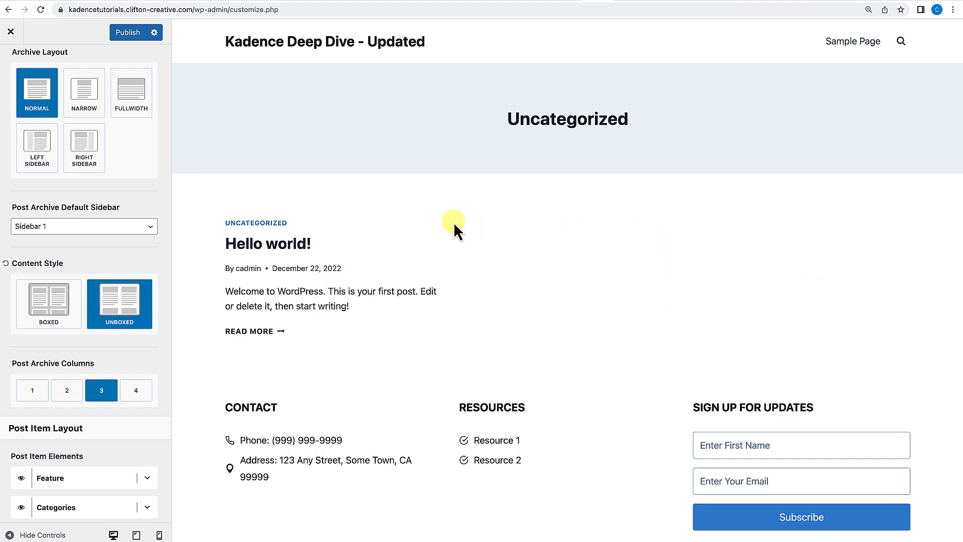
click(47, 311)
Expand the Readmore post item element and set its label to COntinue.
scroll(88, 365, down, 5)
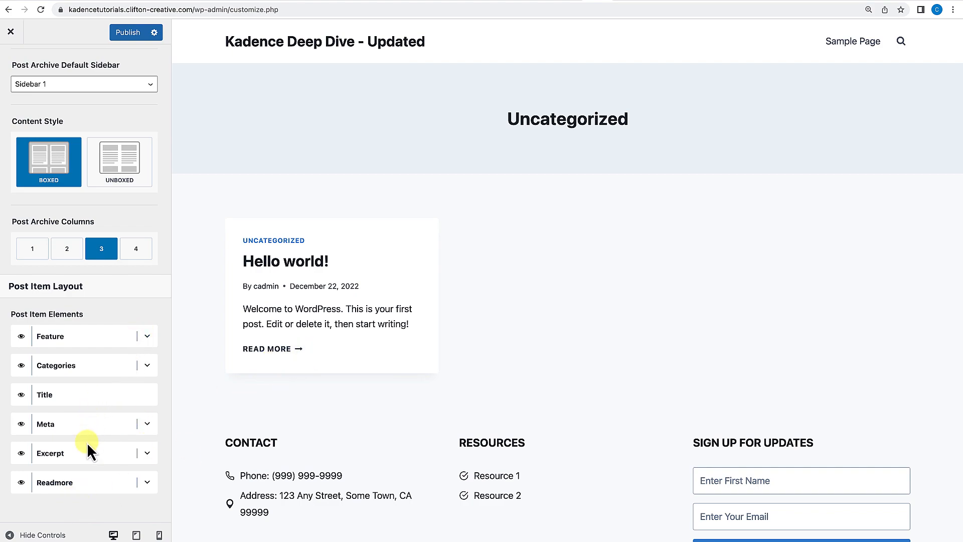
click(150, 486)
scroll(131, 447, down, 2)
click(59, 476)
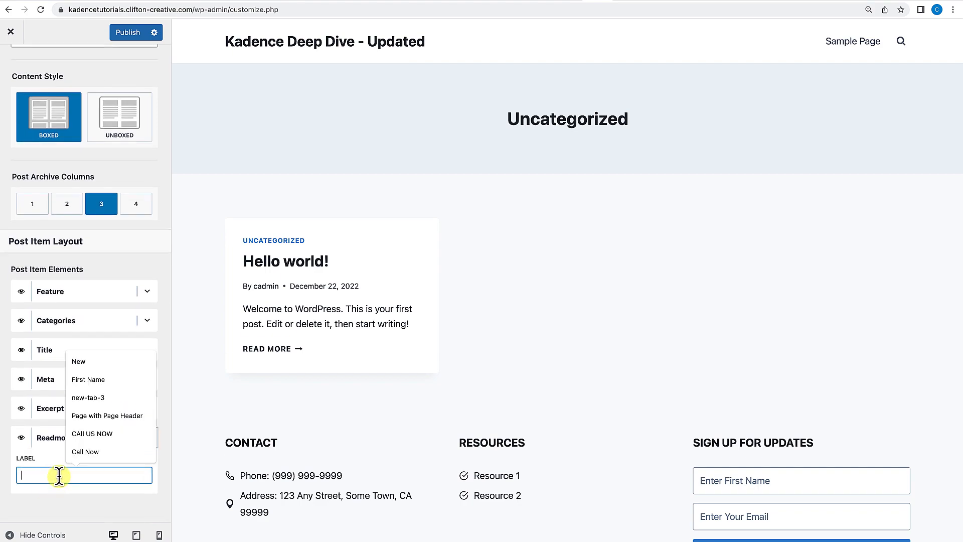
text(Learn More)
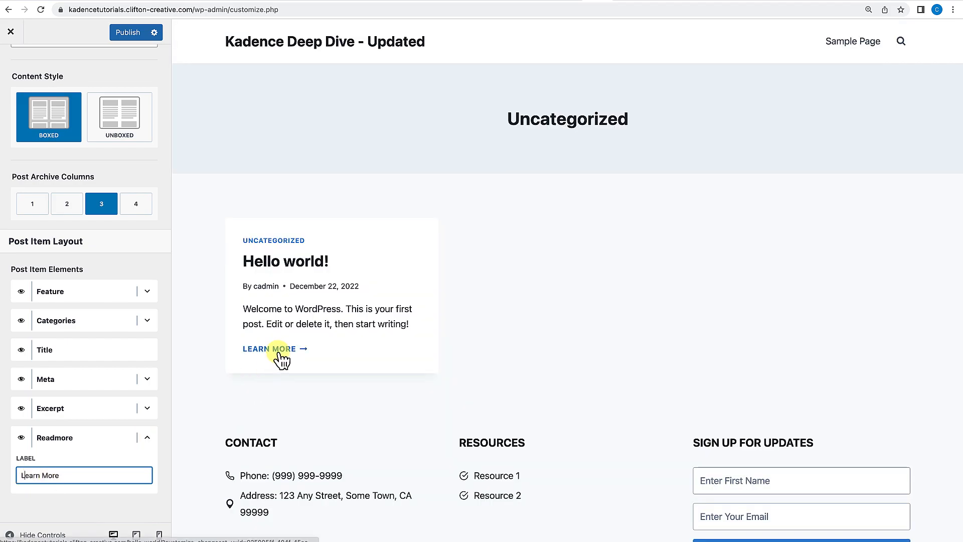
drag(65, 476, 18, 479)
text(COntinue)
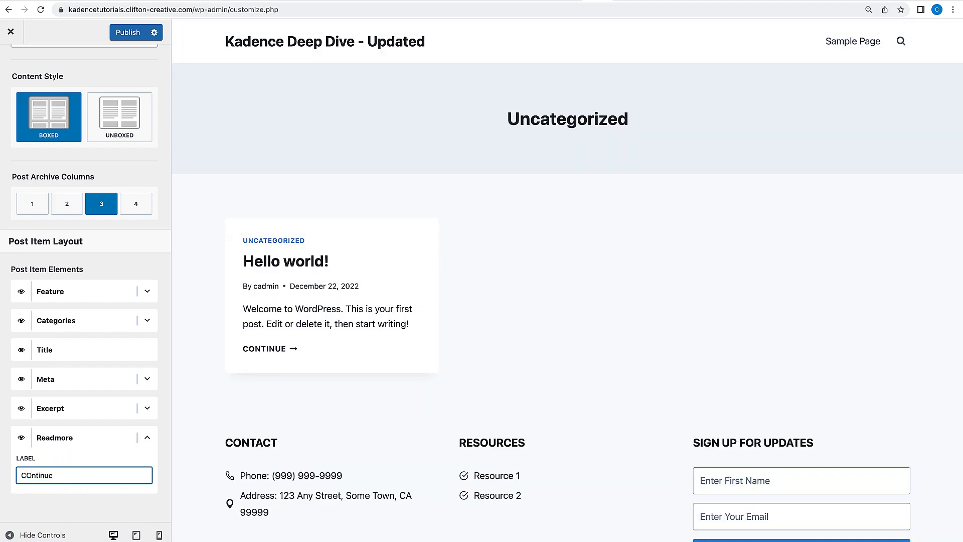
Correct the Readmore label to Continue, then clear the label entirely.
click(33, 474)
key(BackSpace)
text(o)
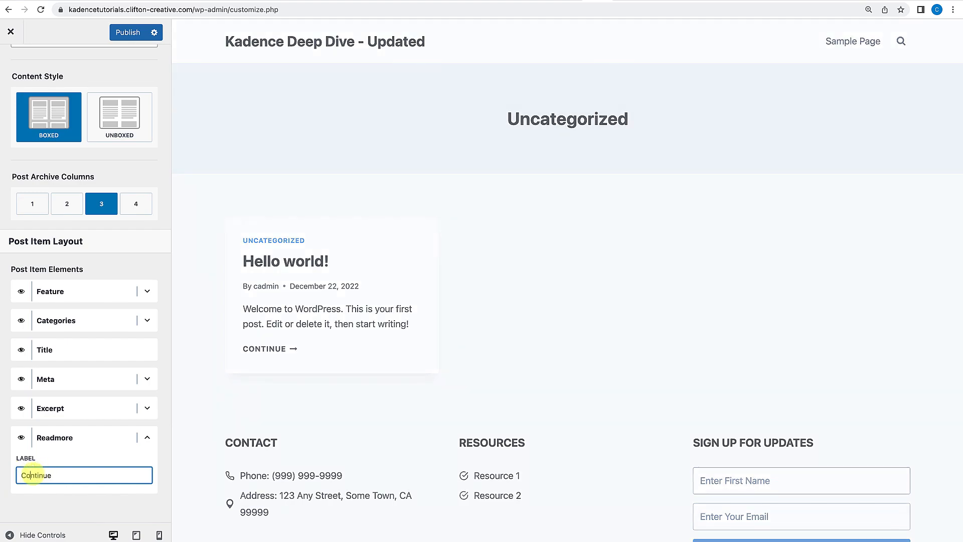
double_click(52, 474)
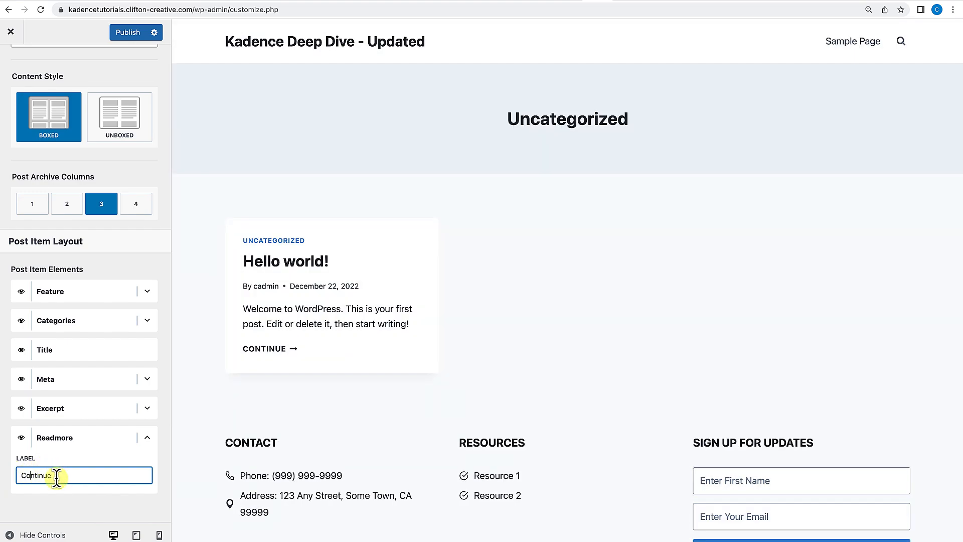
key(BackSpace)
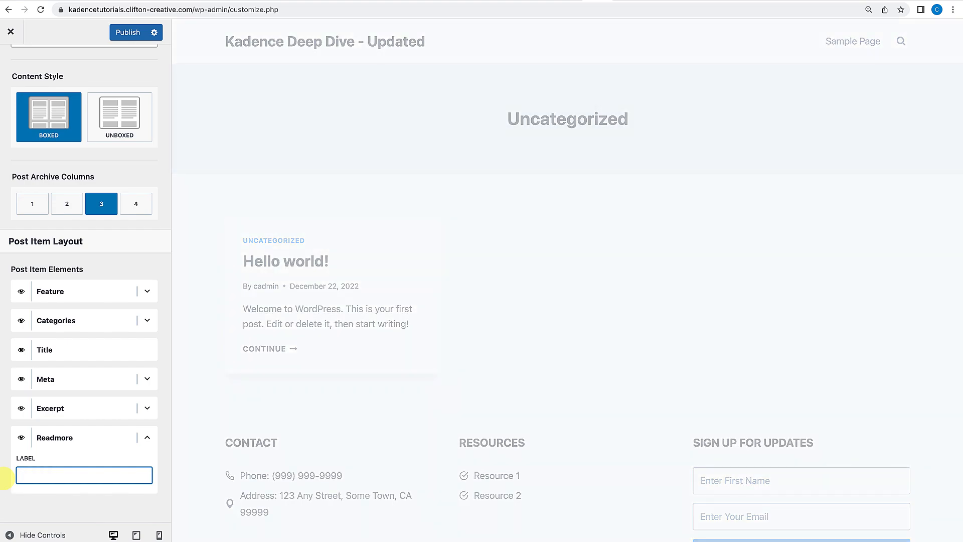
Open the Search Results section and review its title, layout and search item options.
scroll(33, 155, up, 10)
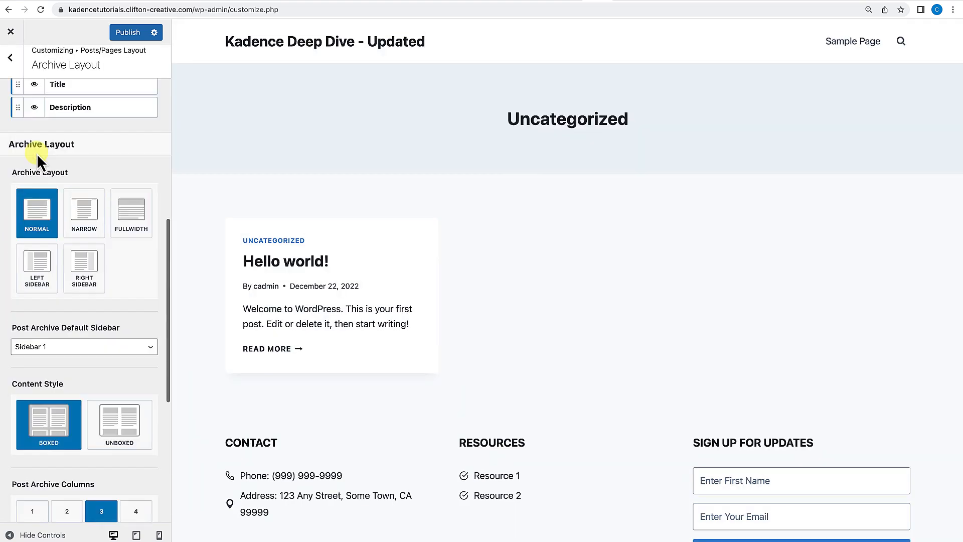
click(11, 60)
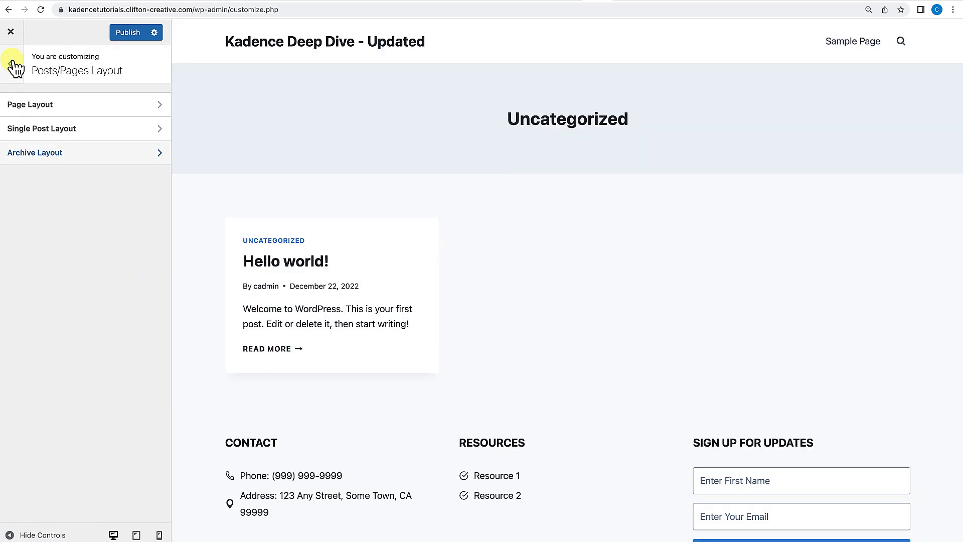
click(14, 63)
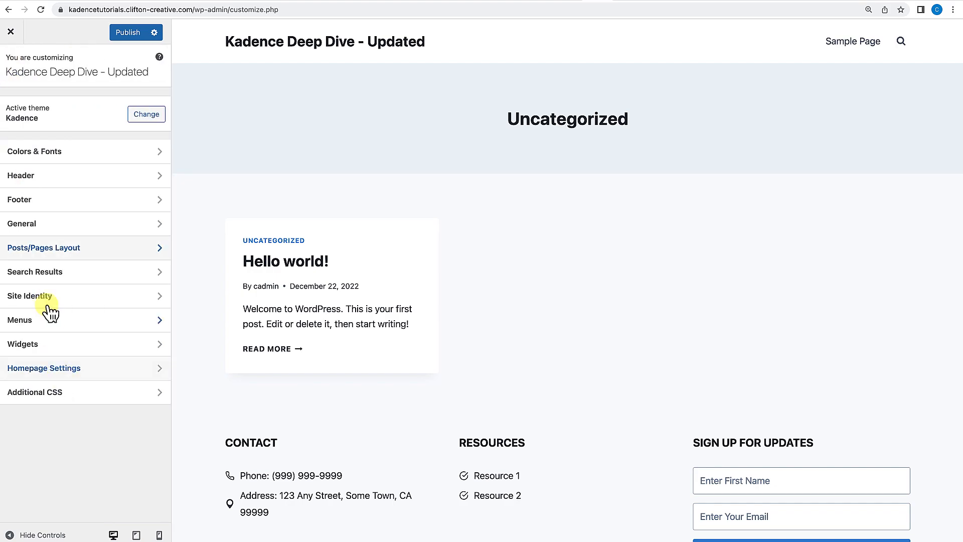
click(48, 274)
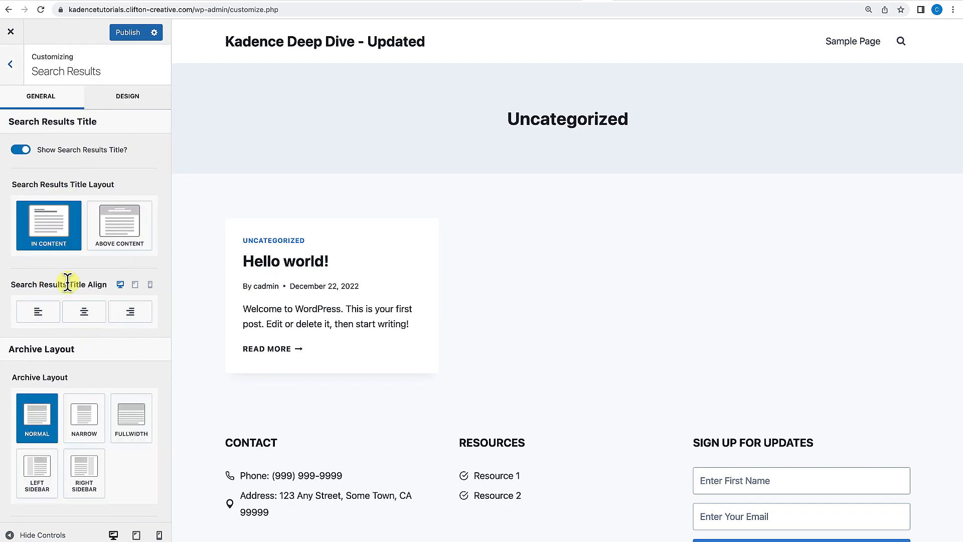
scroll(67, 281, down, 4)
scroll(70, 289, down, 5)
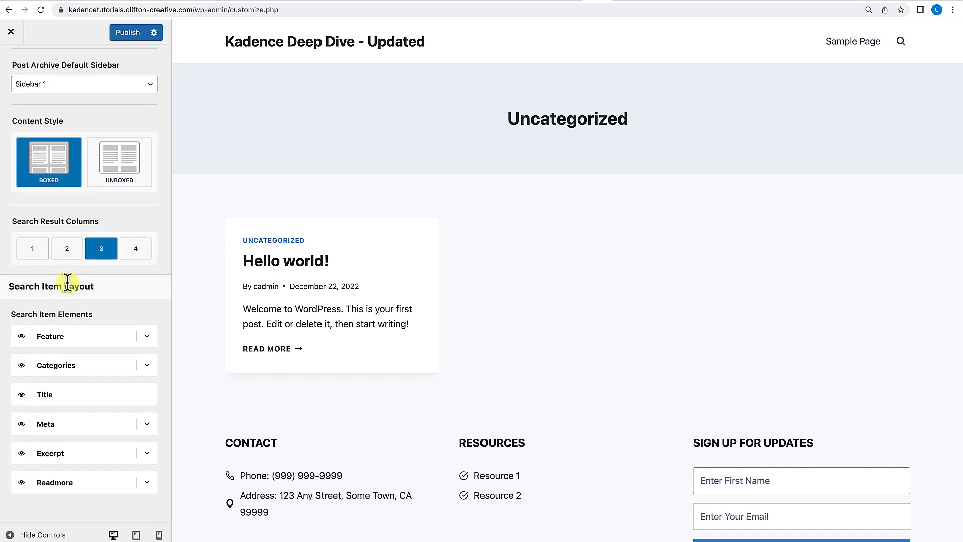
scroll(68, 284, up, 10)
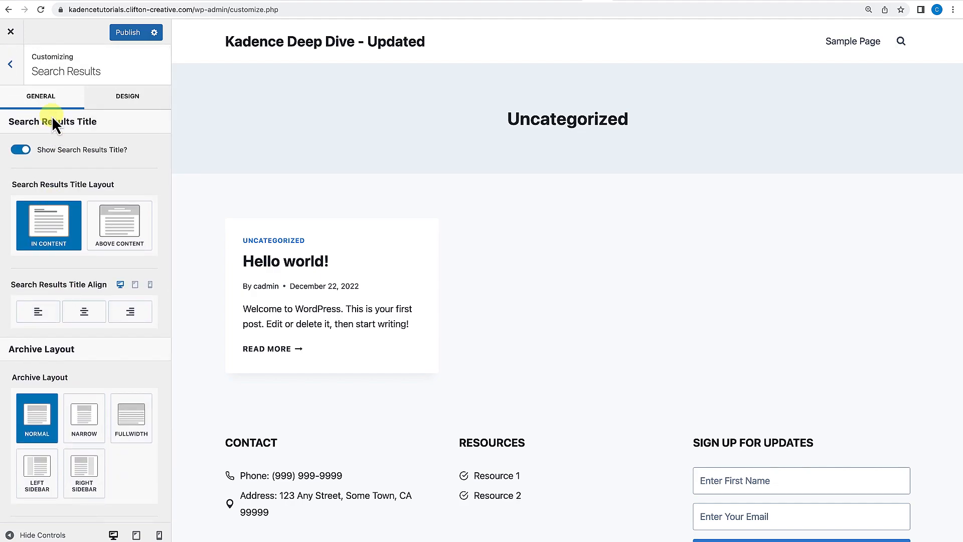
click(10, 70)
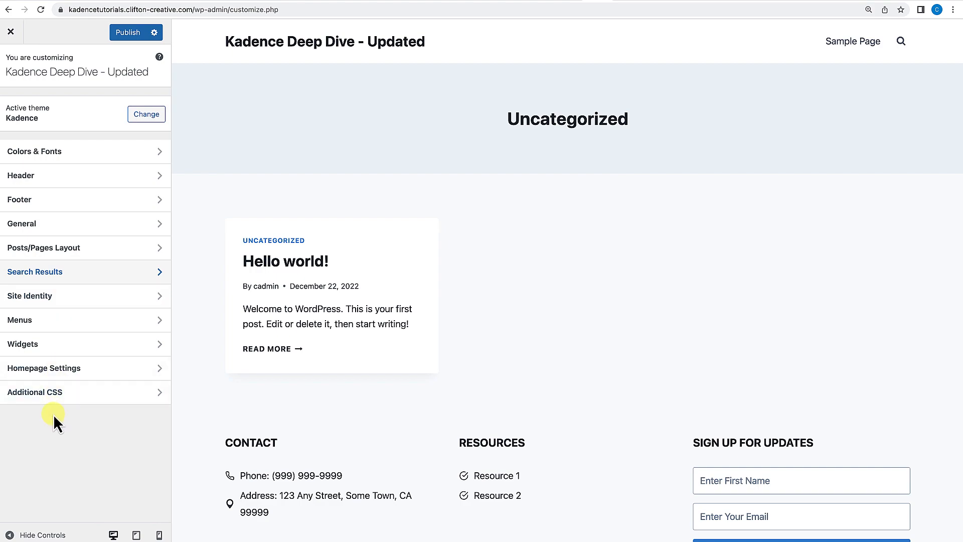
Set the site icon to CliftonWP-2.png cropped over the WP lettering, then remove it again.
click(41, 298)
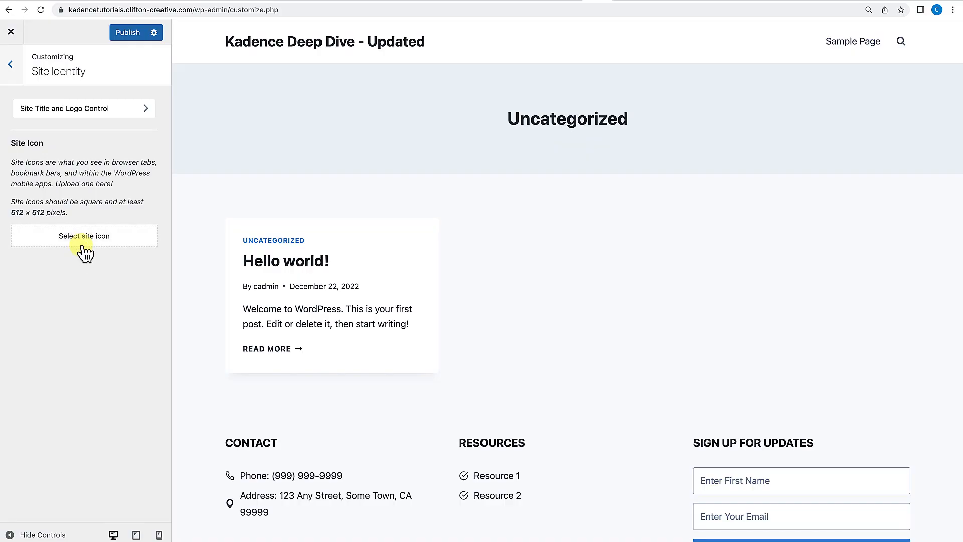
click(82, 242)
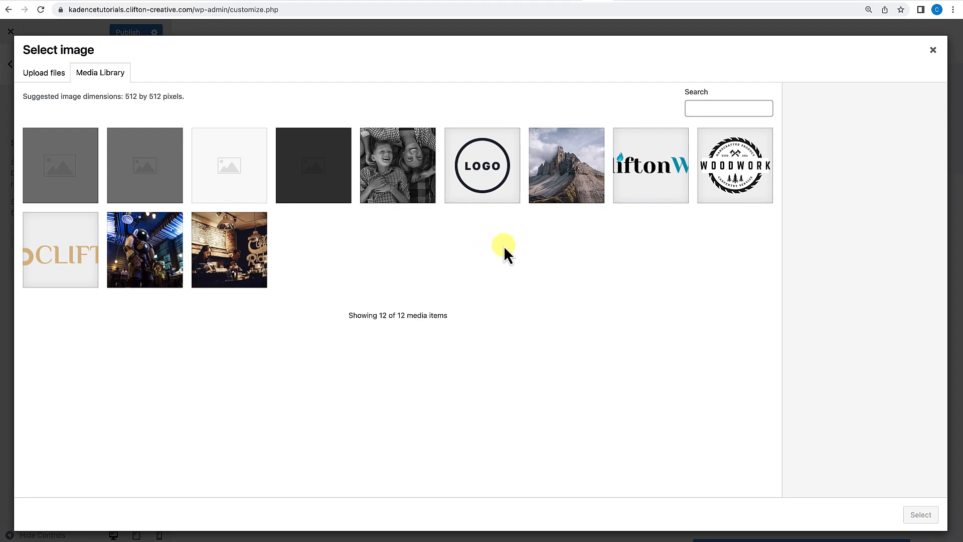
click(669, 183)
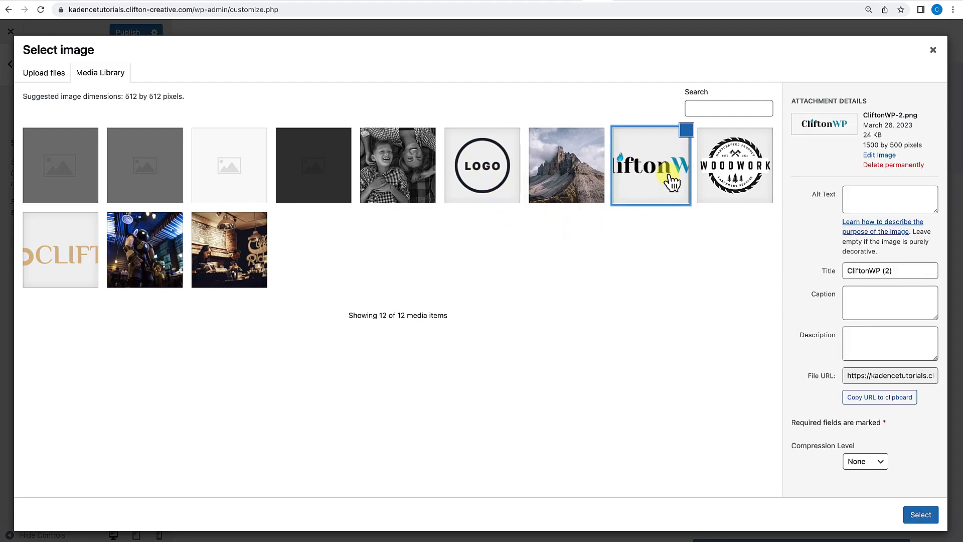
click(920, 515)
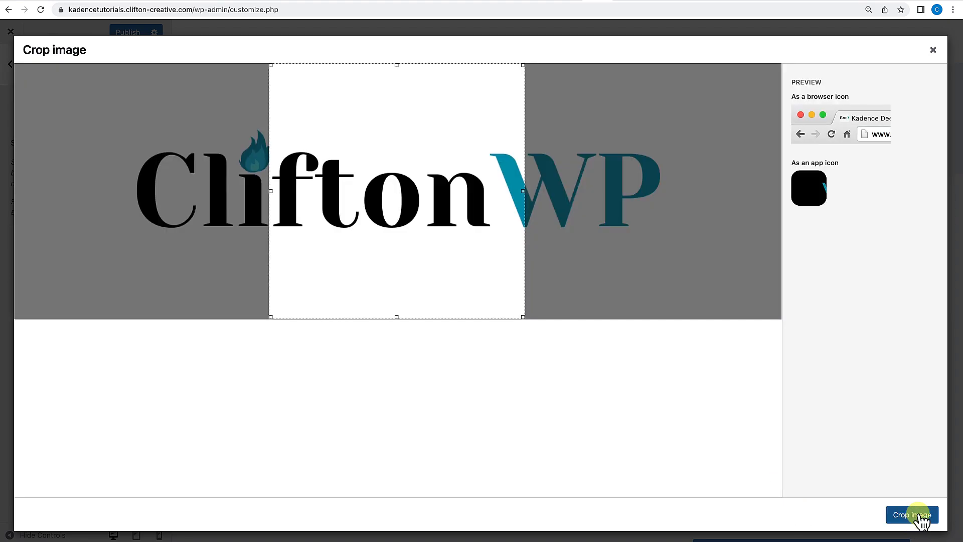
drag(435, 316, 629, 312)
click(916, 519)
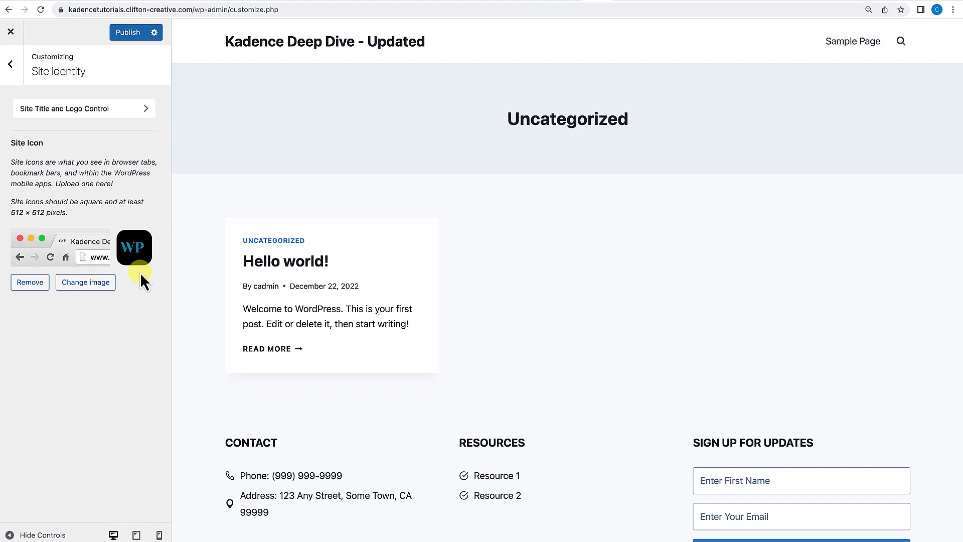
click(33, 284)
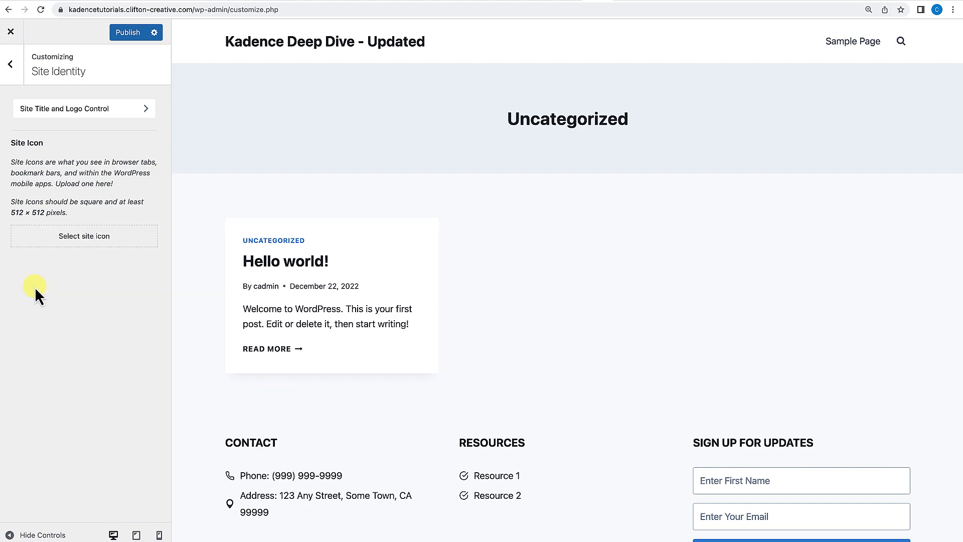
Browse the Menus, Widgets, Homepage Settings and Additional CSS sections of the Customizer.
click(19, 61)
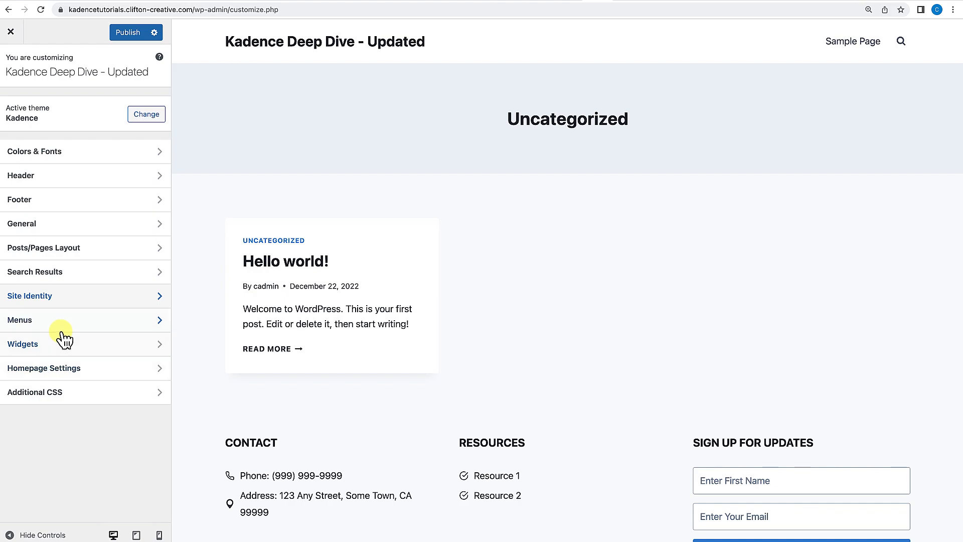
click(64, 333)
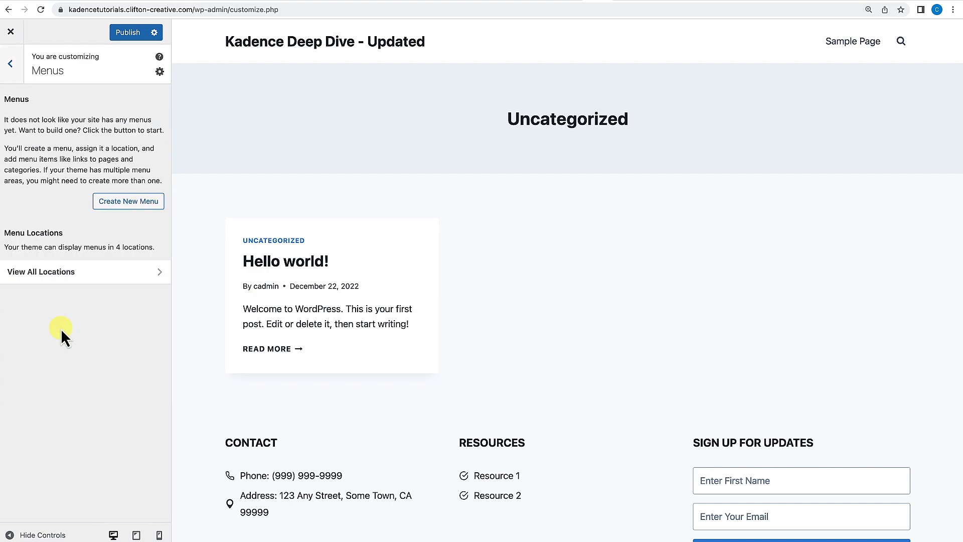
click(16, 67)
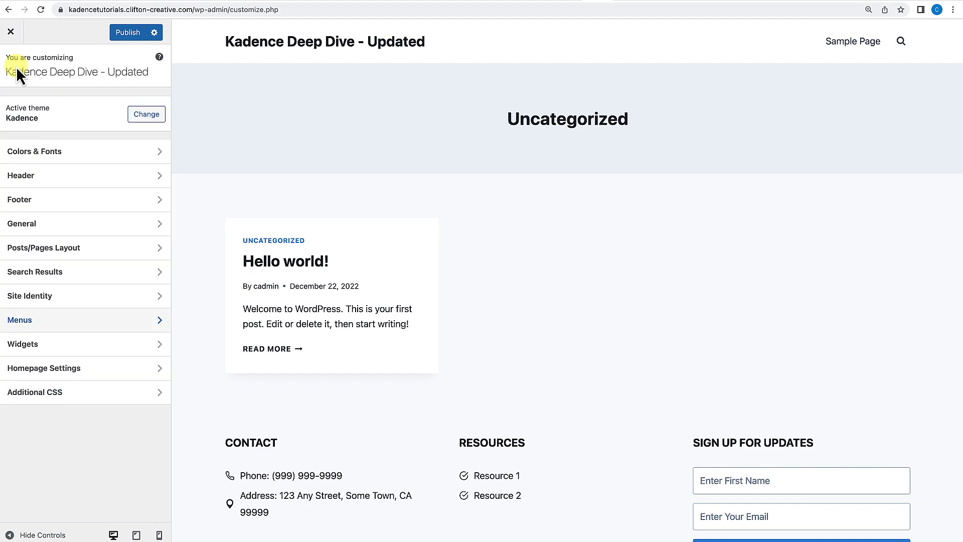
click(52, 360)
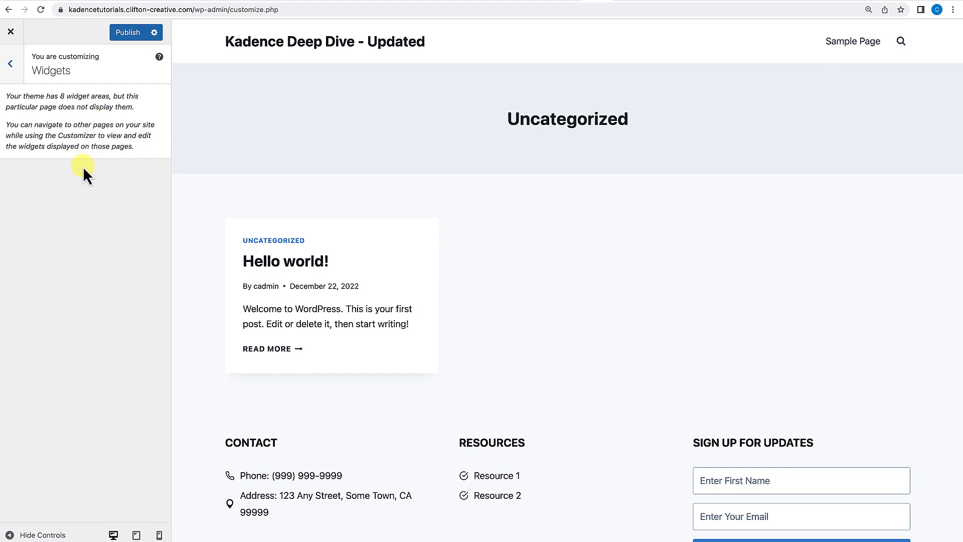
click(10, 63)
click(61, 372)
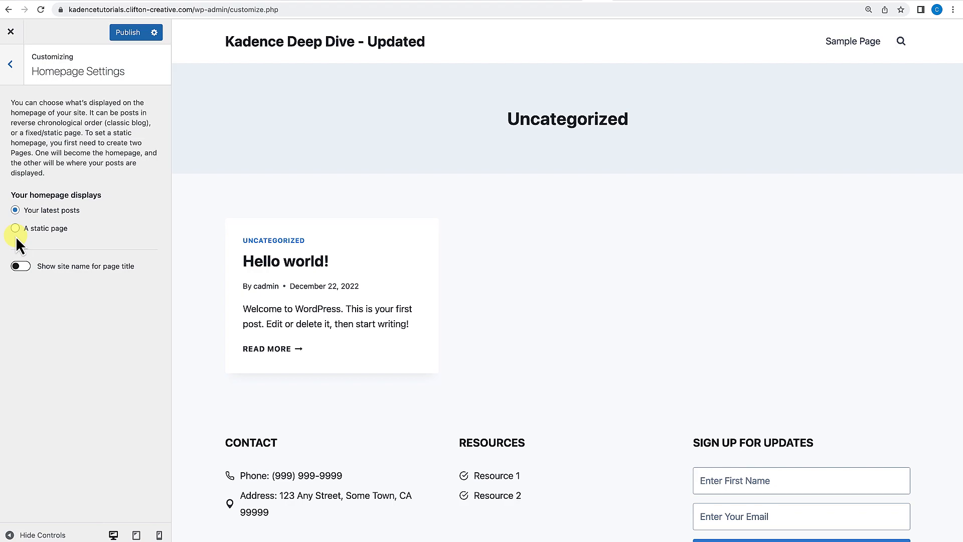
click(10, 63)
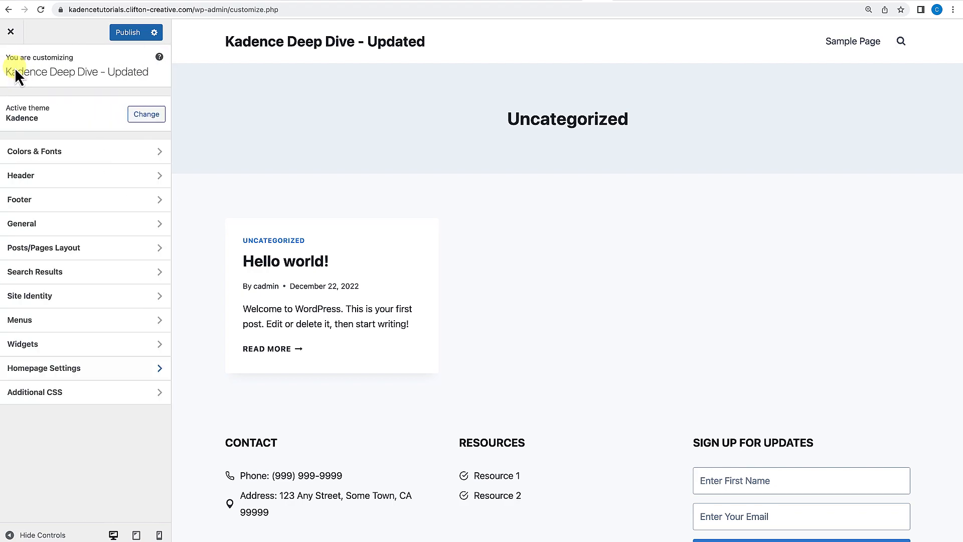
click(54, 401)
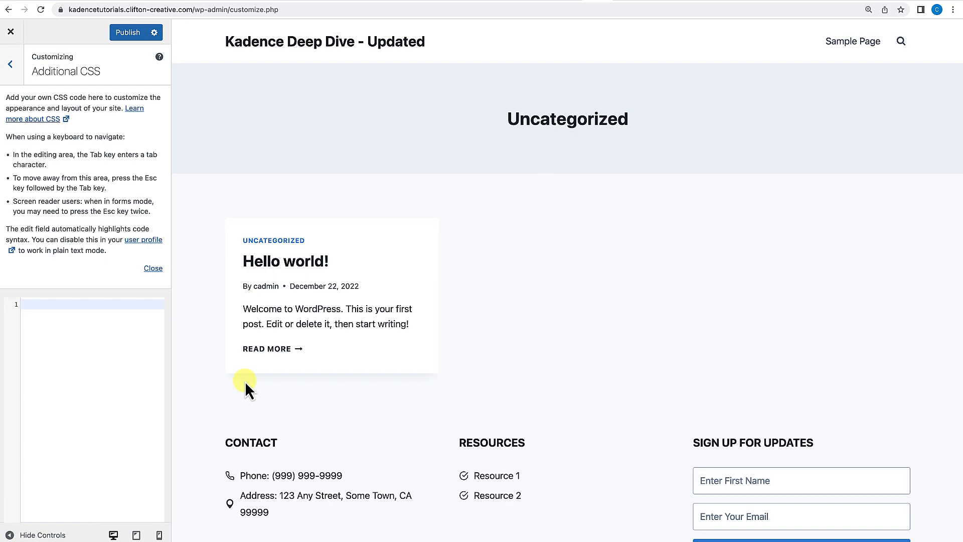
click(12, 67)
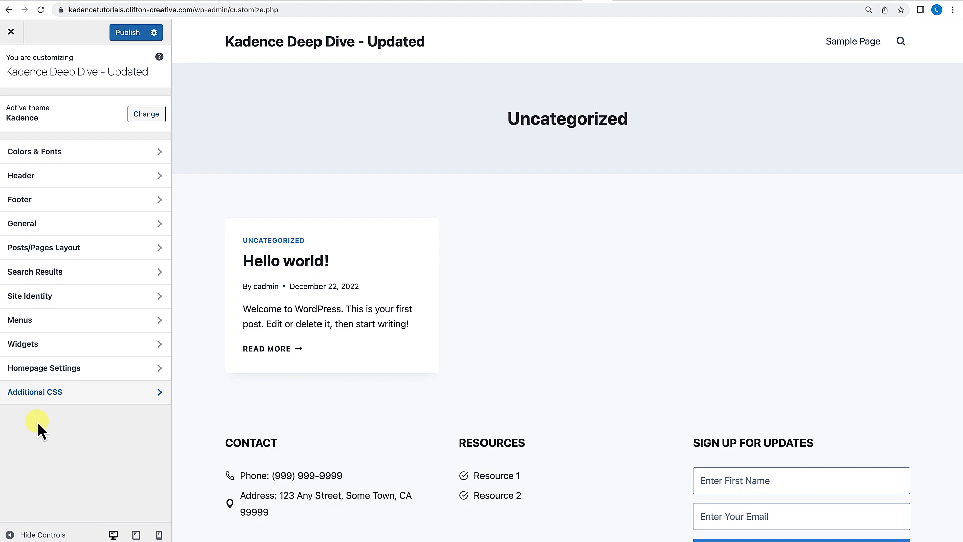
Close the Customizer, discarding the unsaved changes.
click(11, 34)
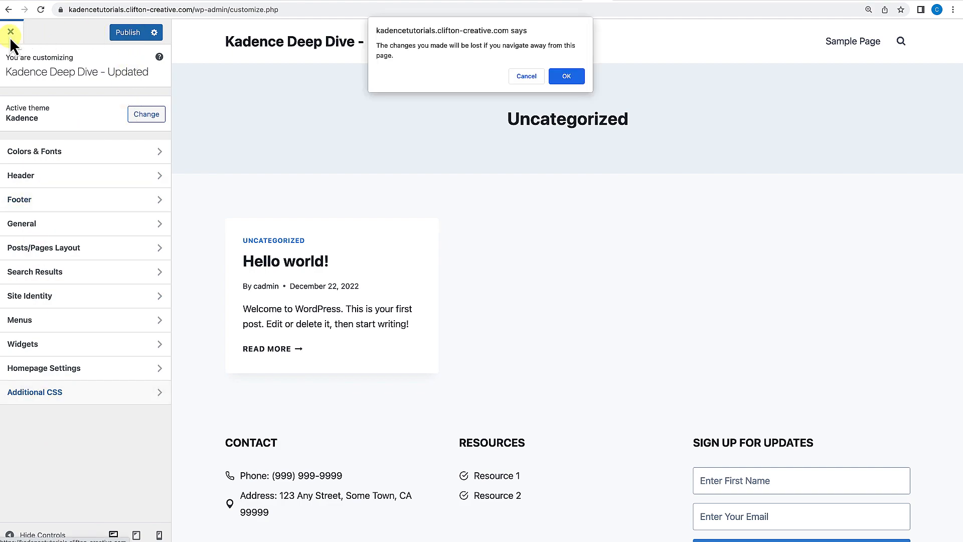
click(572, 76)
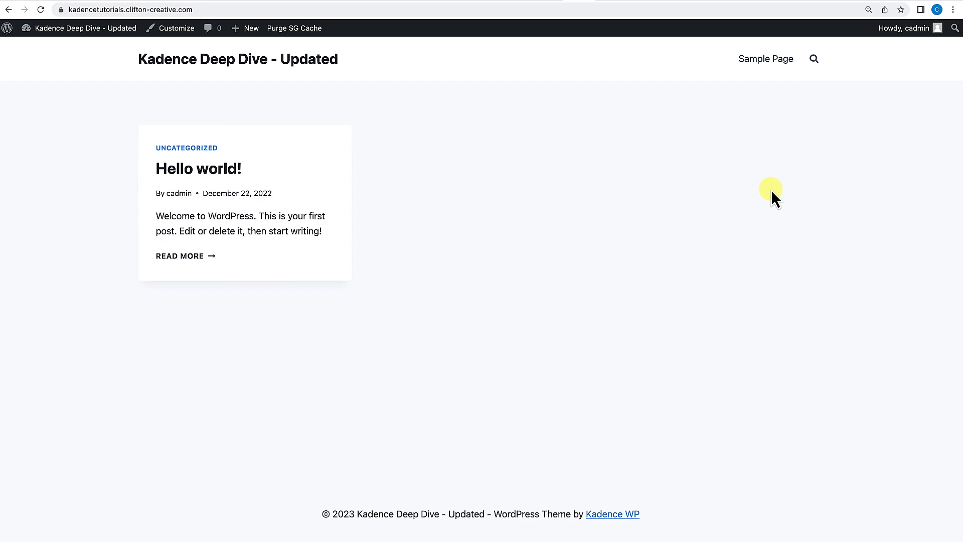
Go to the site's dashboard and start adding a new page.
mouse_move(73, 31)
click(57, 47)
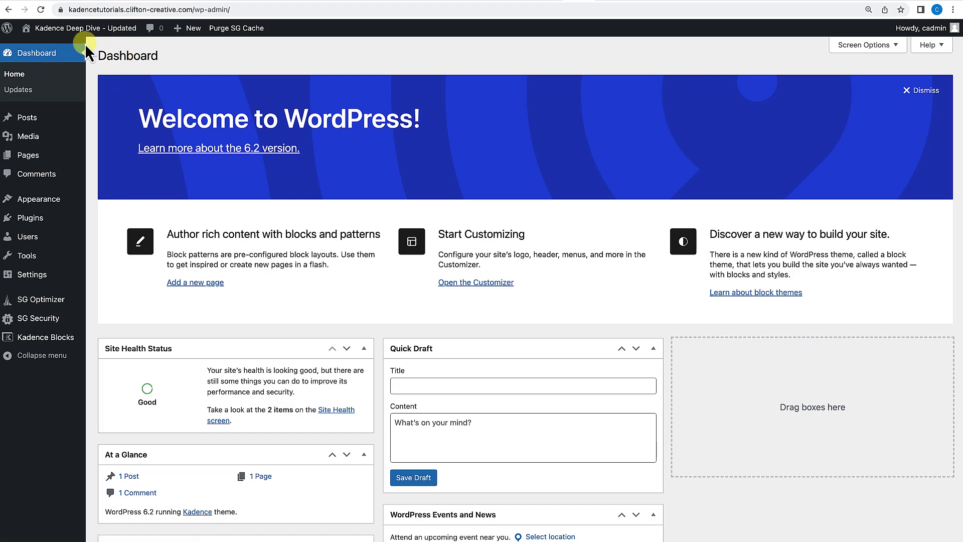
mouse_move(38, 162)
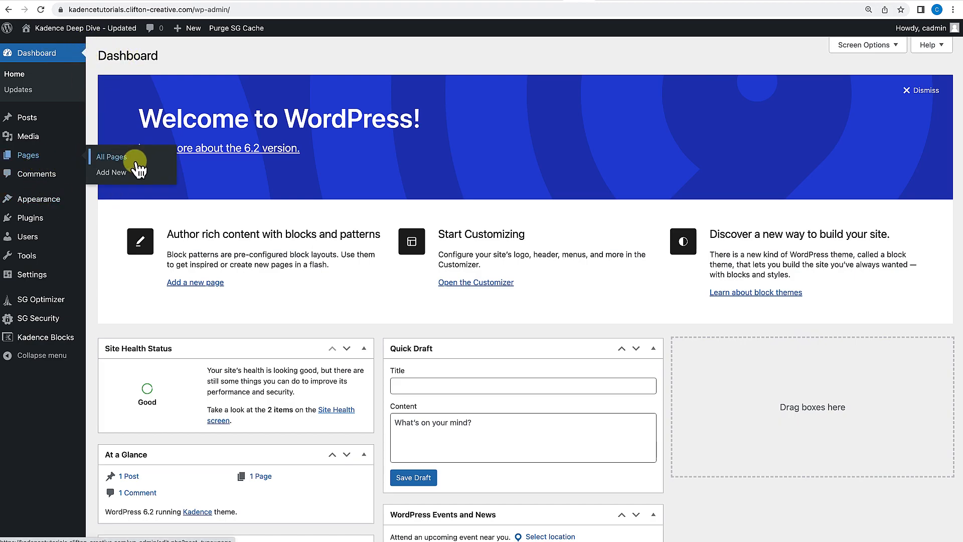
click(114, 173)
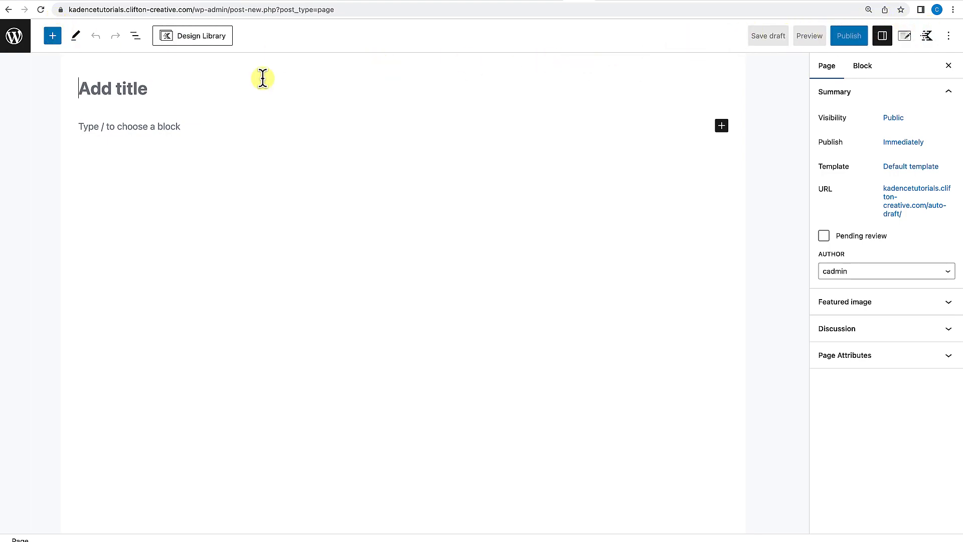
Open the block inserter and browse the available Kadence and core blocks.
click(53, 35)
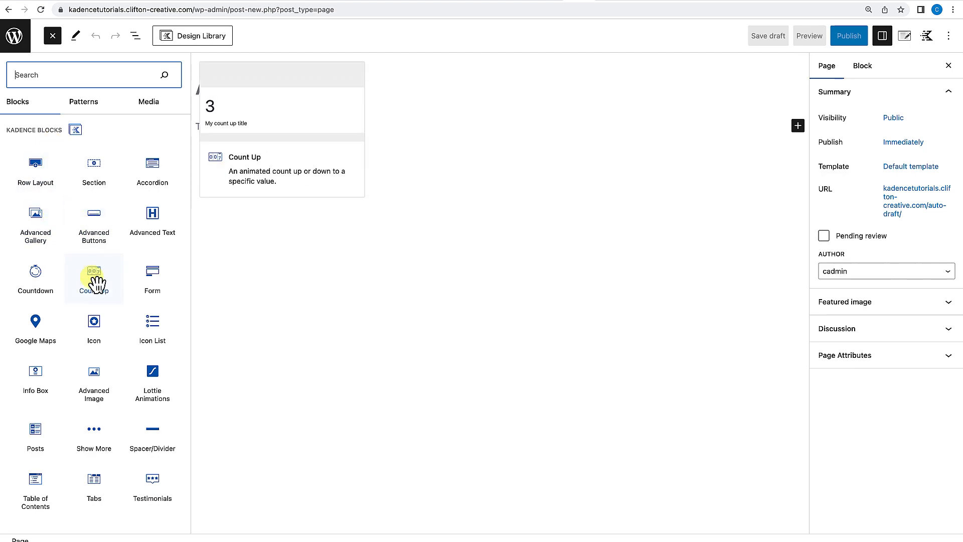
scroll(96, 284, down, 4)
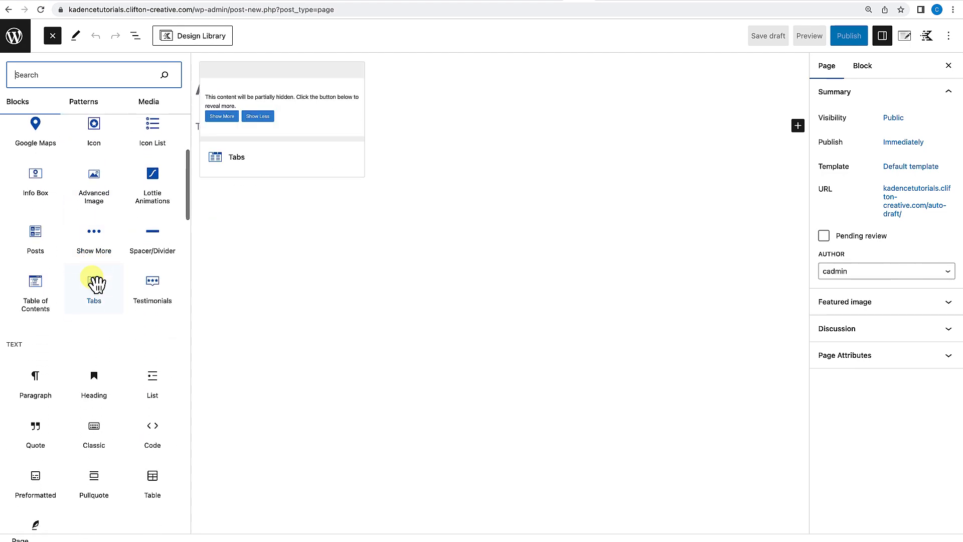
scroll(96, 283, down, 2)
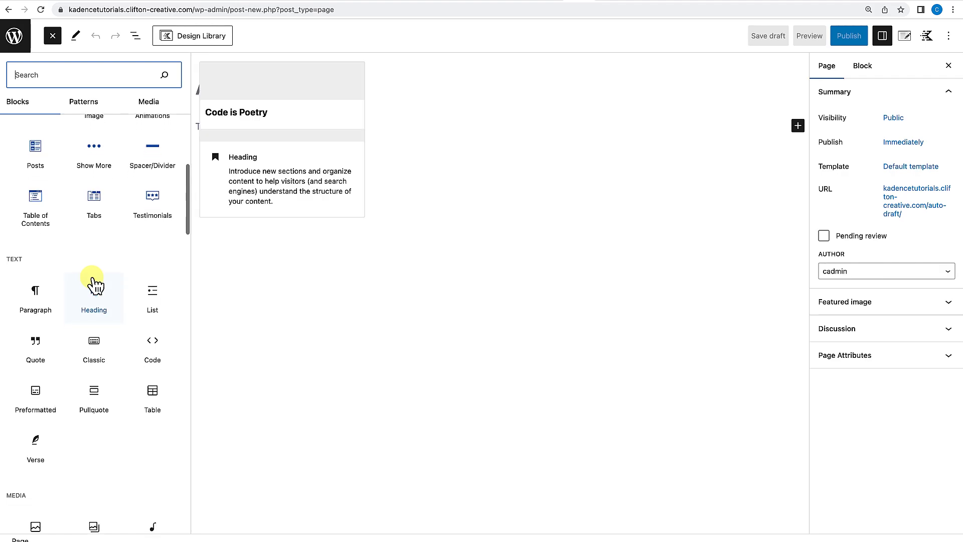
scroll(94, 284, down, 2)
scroll(88, 339, down, 2)
scroll(89, 342, down, 5)
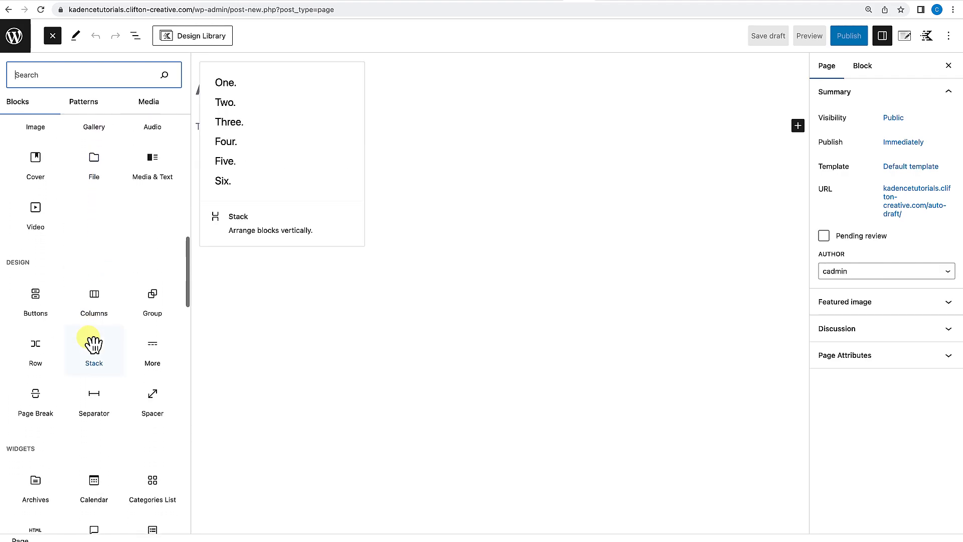
scroll(91, 344, down, 15)
scroll(90, 344, up, 1)
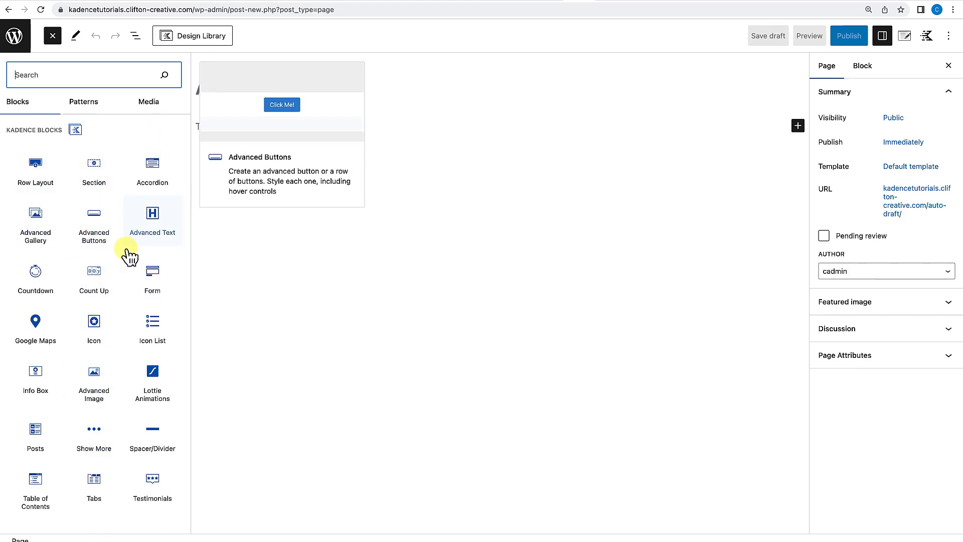
click(52, 36)
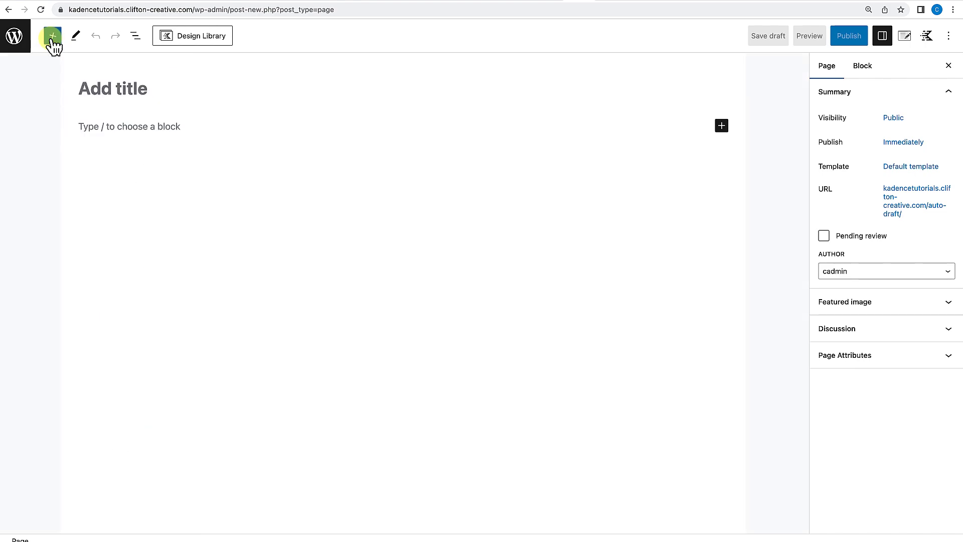
Open the editor's tools menu and the List View panel, then close the List View again.
click(78, 36)
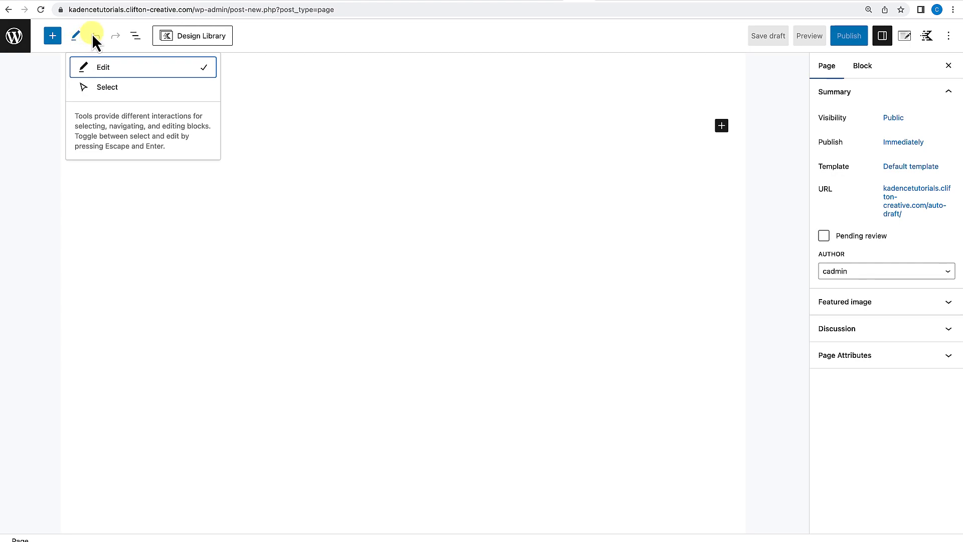
click(134, 36)
click(134, 36)
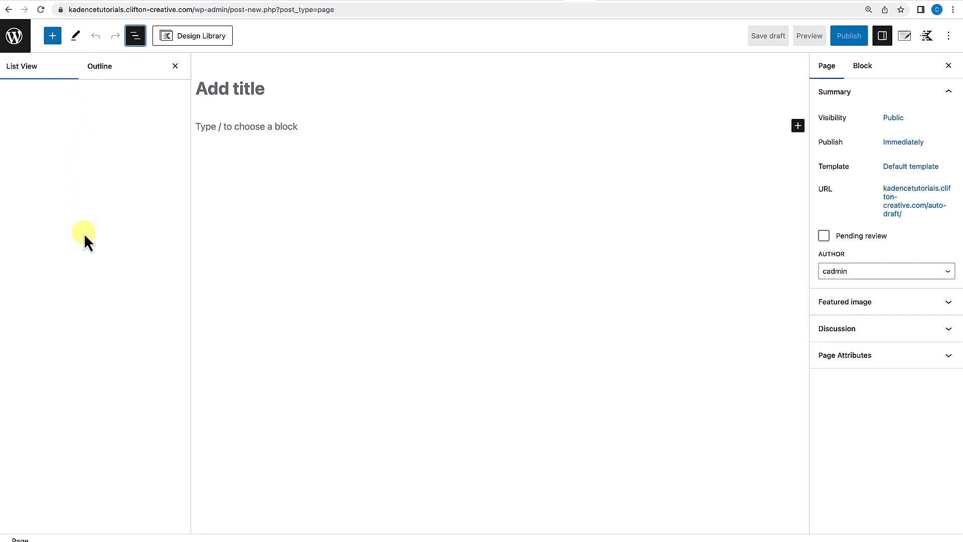
click(176, 66)
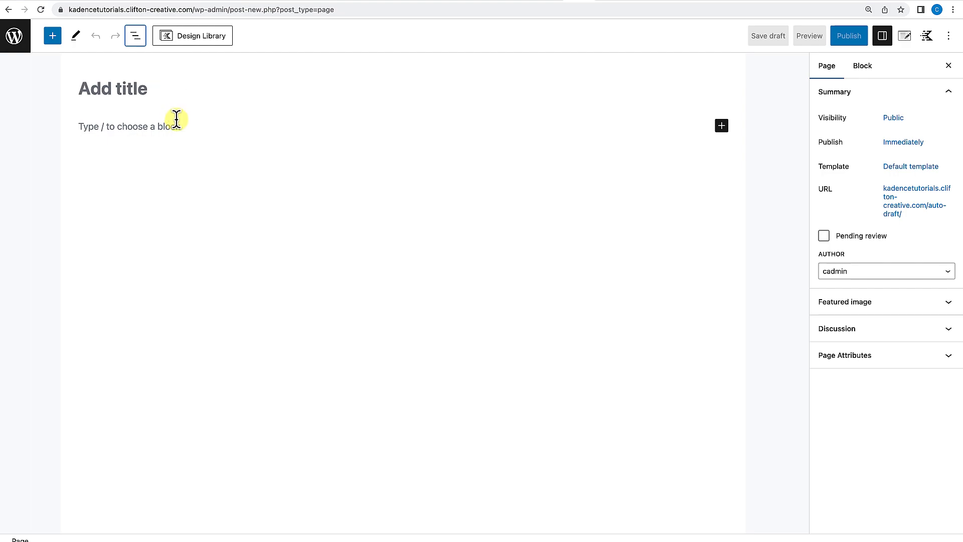
Hide and reshow the page settings sidebar a couple of times.
click(214, 43)
click(883, 36)
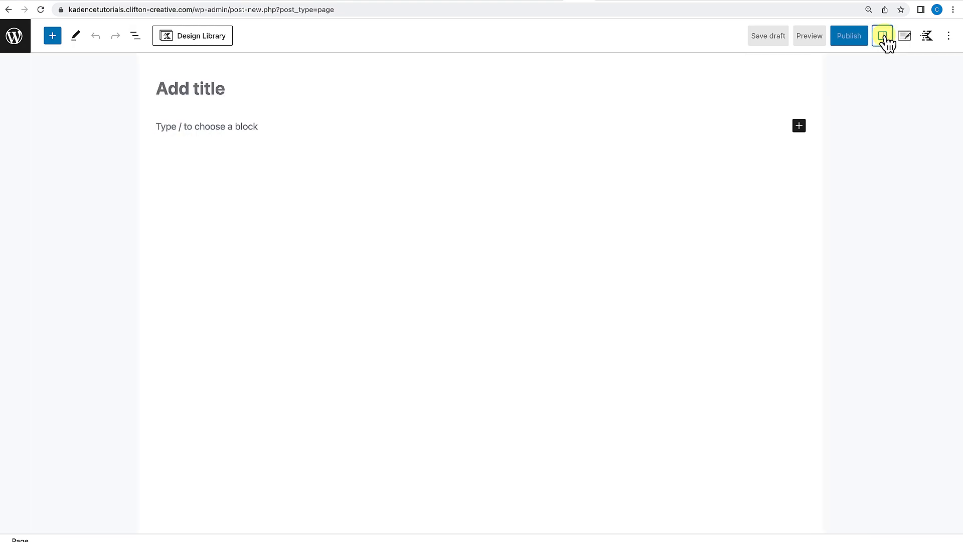
click(883, 36)
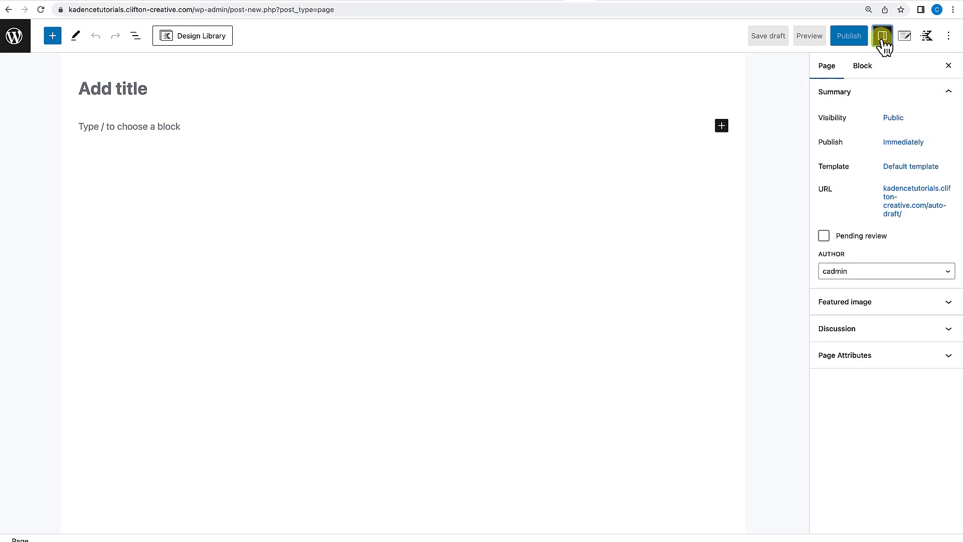
click(883, 40)
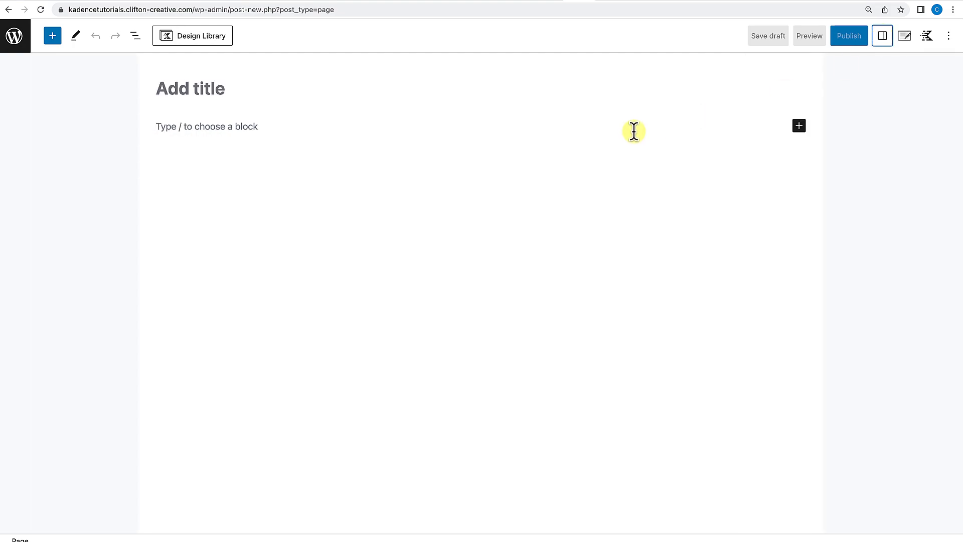
click(883, 37)
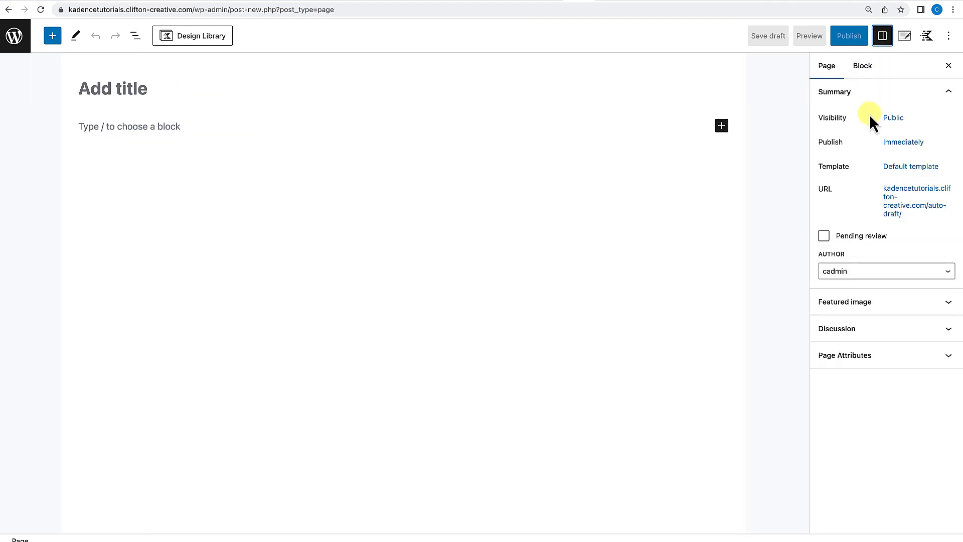
Open the Kadence Page Settings panel and scroll through its header, title, layout and padding options.
click(906, 37)
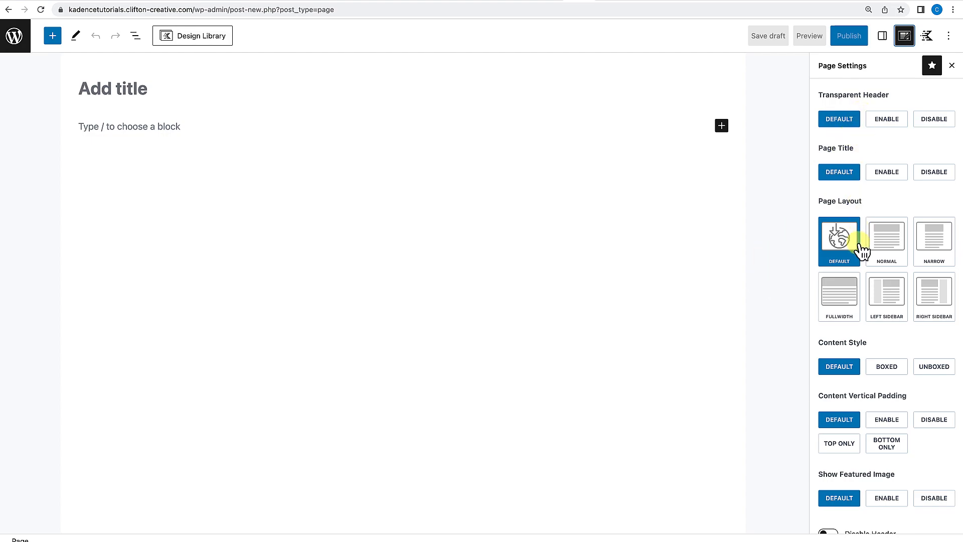
scroll(861, 251, down, 1)
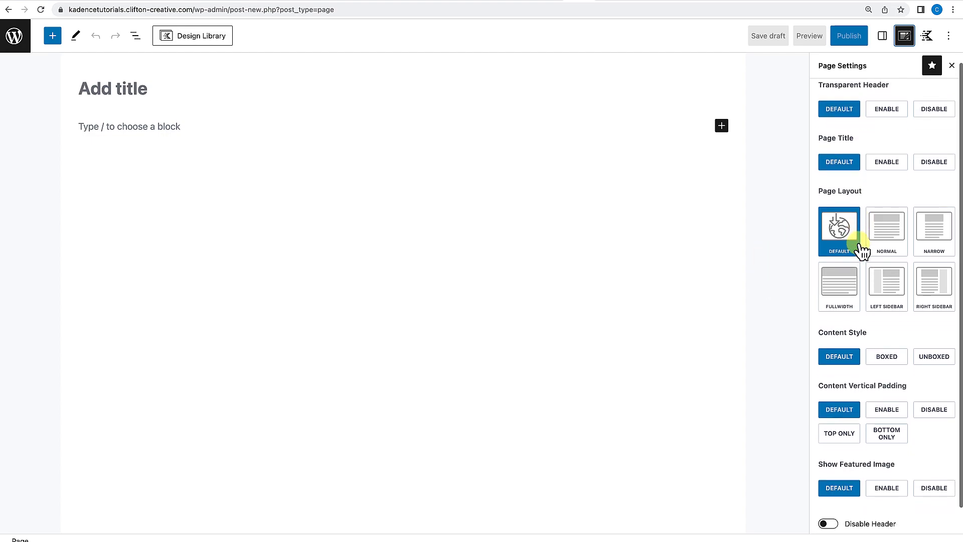
scroll(861, 251, up, 1)
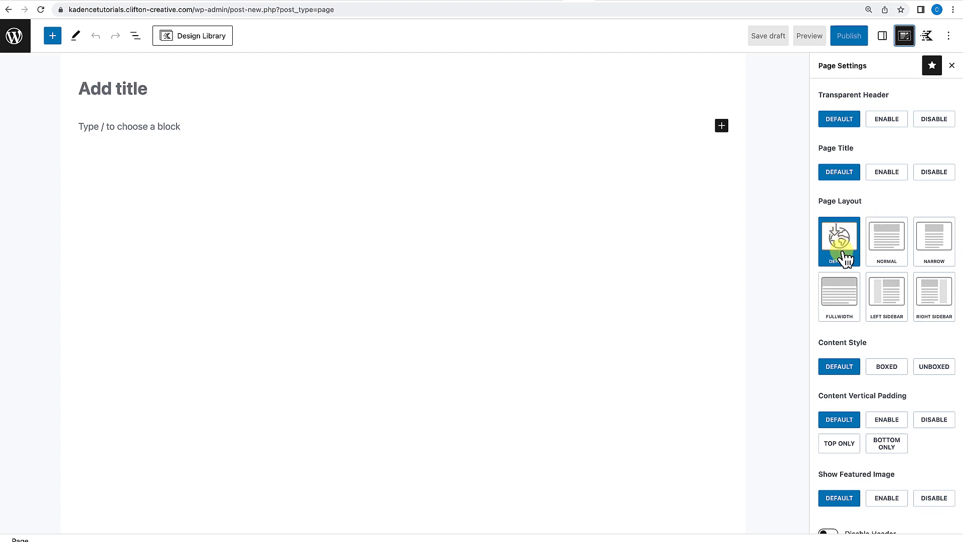
Open Kadence Blocks Controls and expand its Block Visibility, Import/Export Block Settings and Reset Block Defaults sections.
click(927, 36)
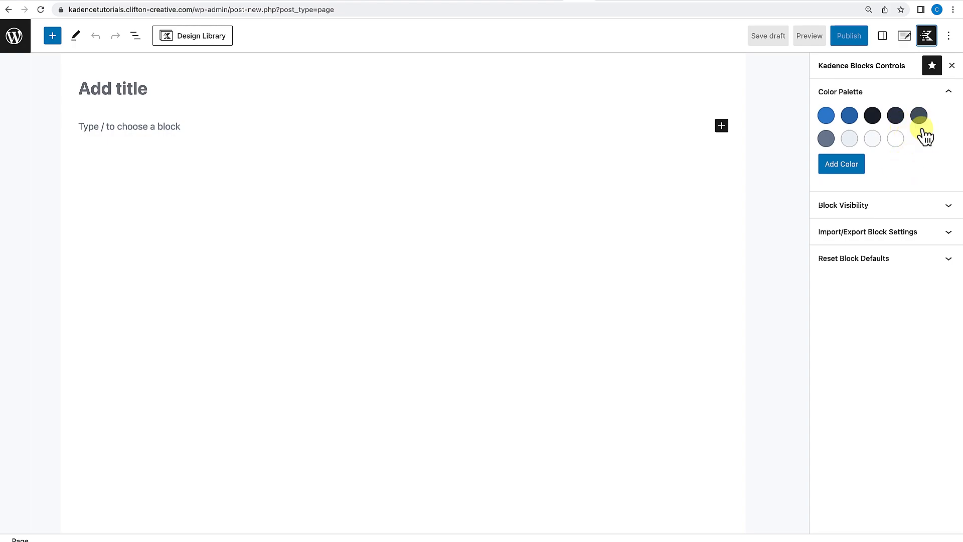
click(944, 213)
scroll(943, 217, down, 2)
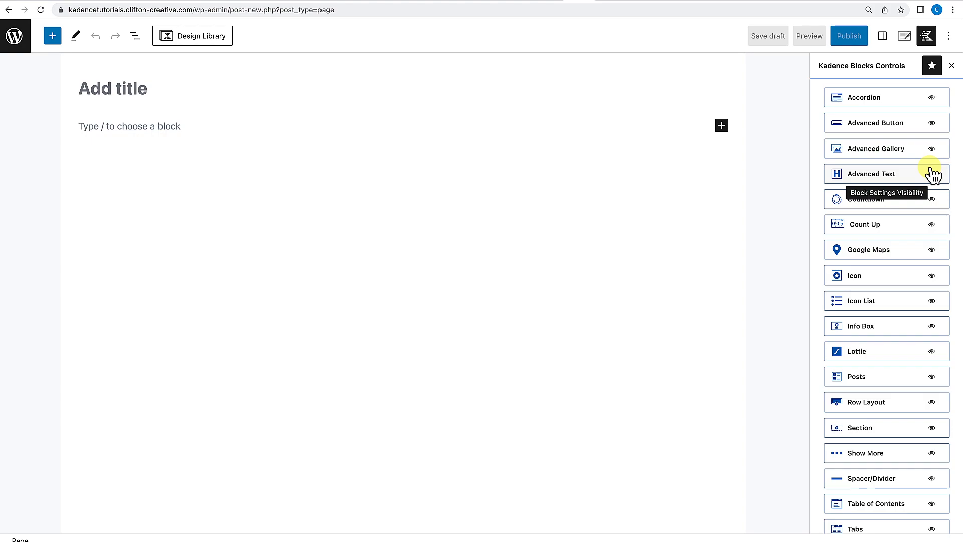
scroll(933, 174, down, 5)
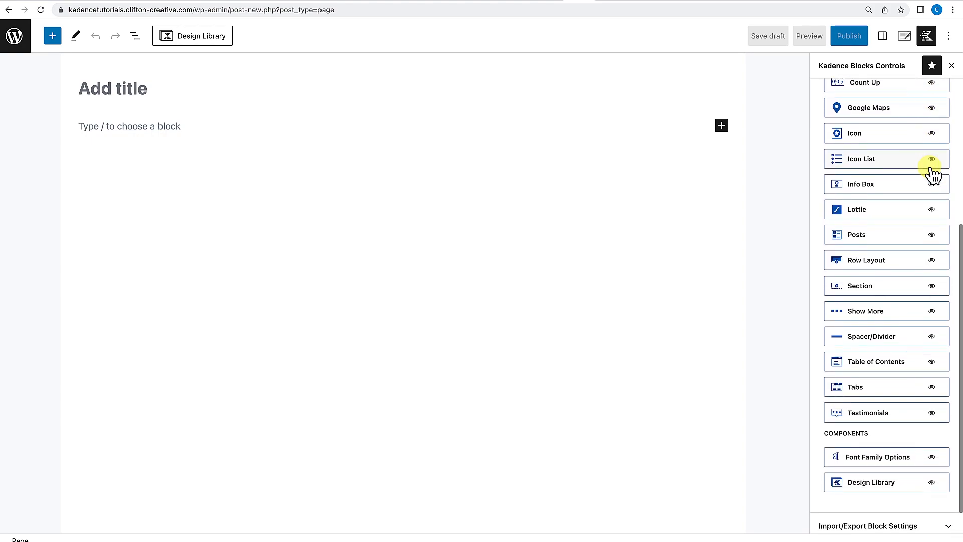
scroll(933, 175, down, 1)
scroll(930, 169, up, 10)
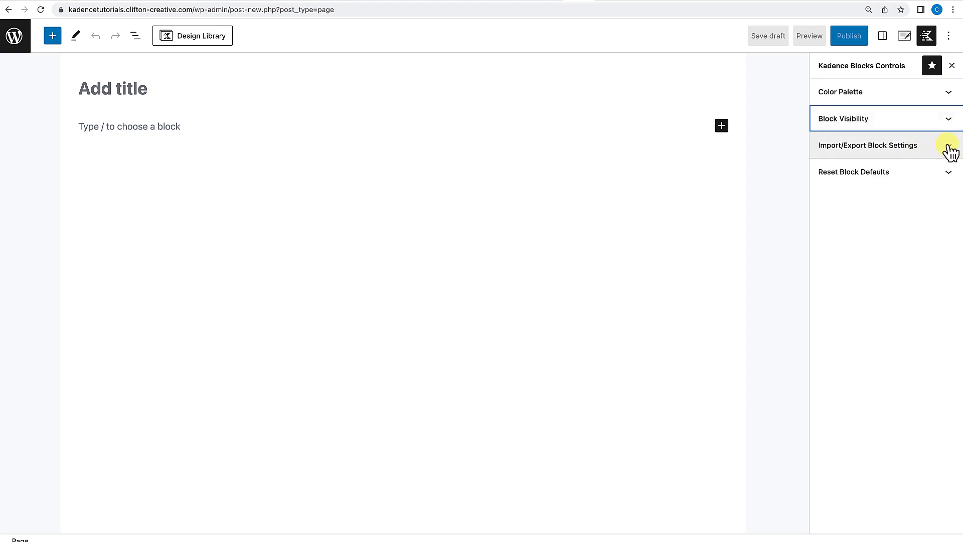
click(949, 147)
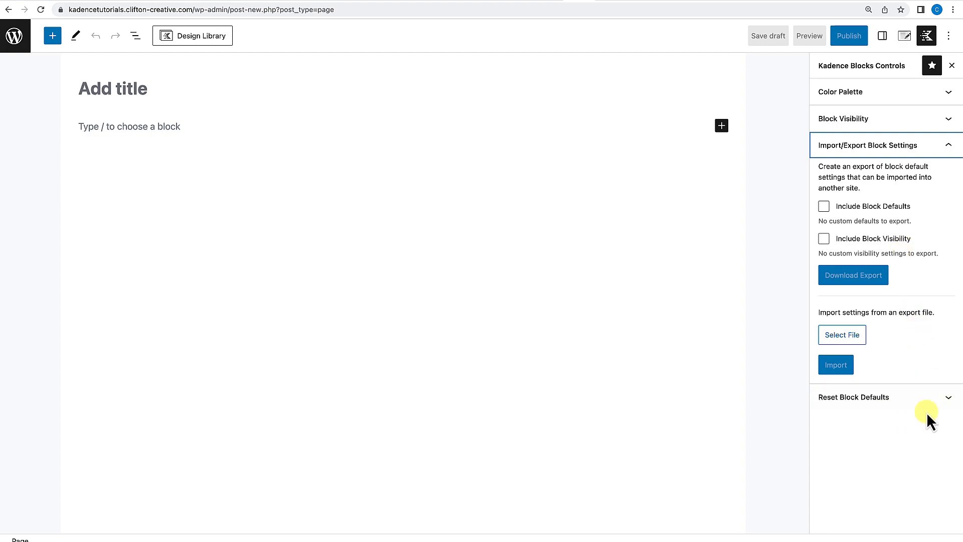
click(949, 399)
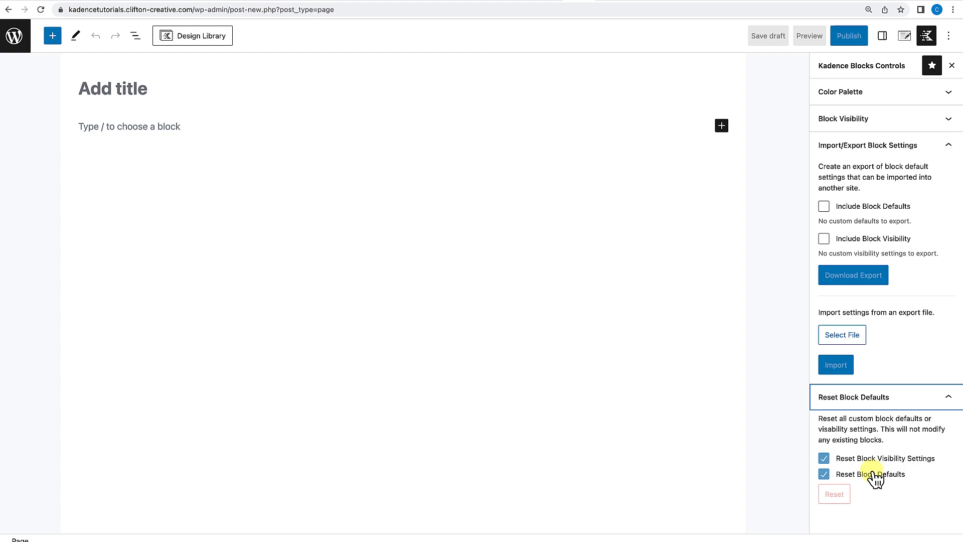
Try spotlight mode by enabling it, selecting the title and content blocks, and disabling it again.
click(949, 37)
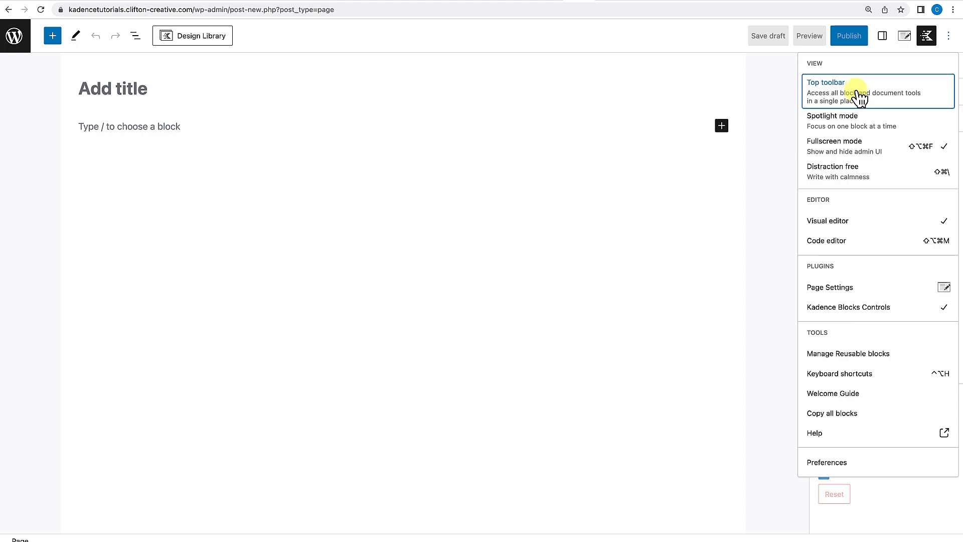
click(838, 127)
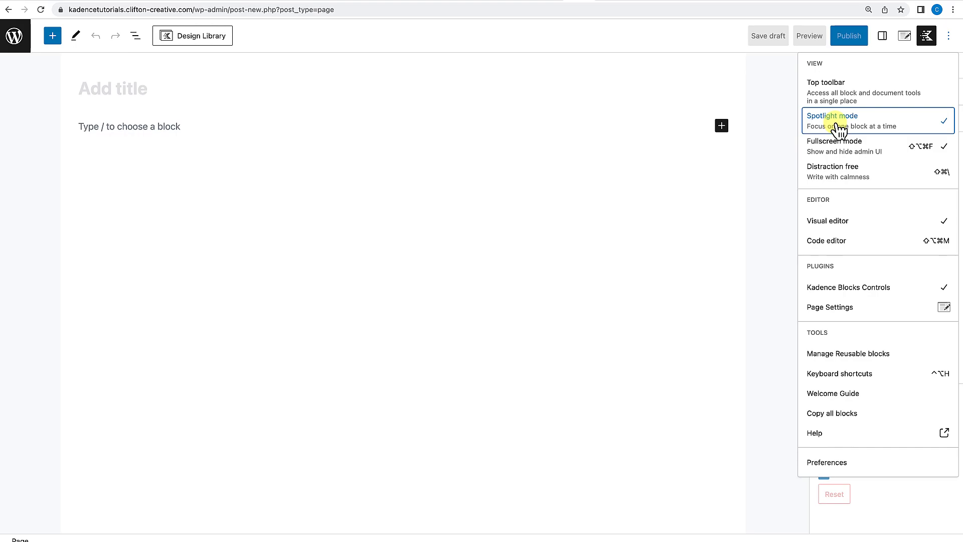
click(481, 176)
click(220, 123)
click(127, 95)
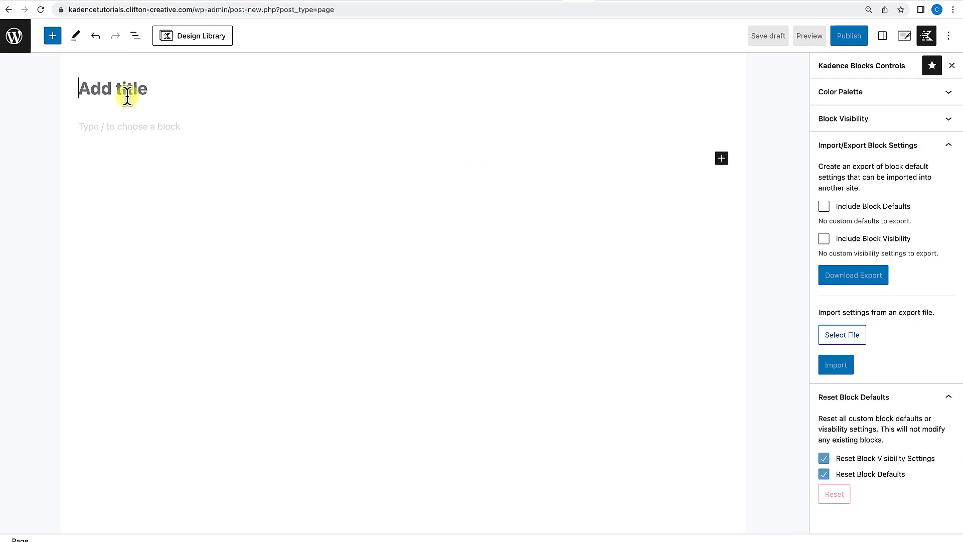
click(130, 124)
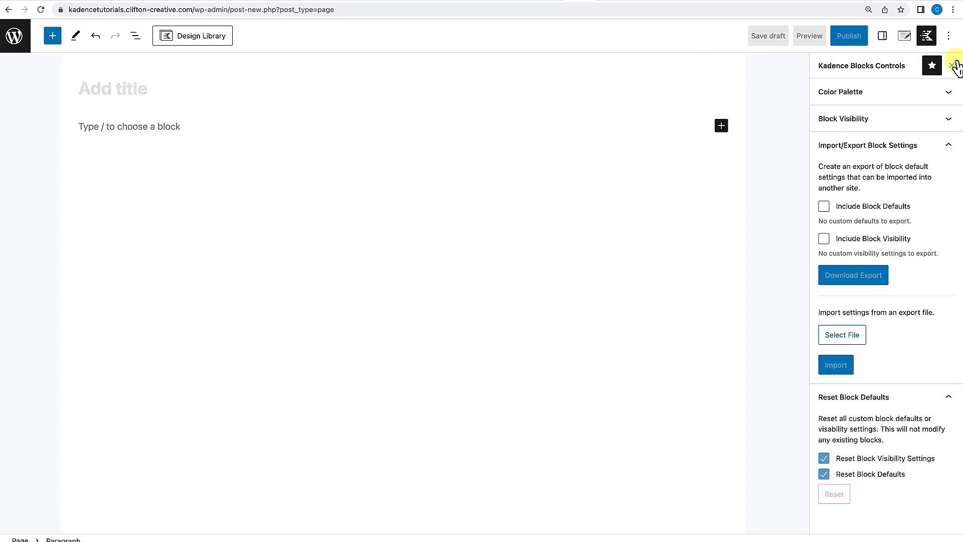
click(948, 38)
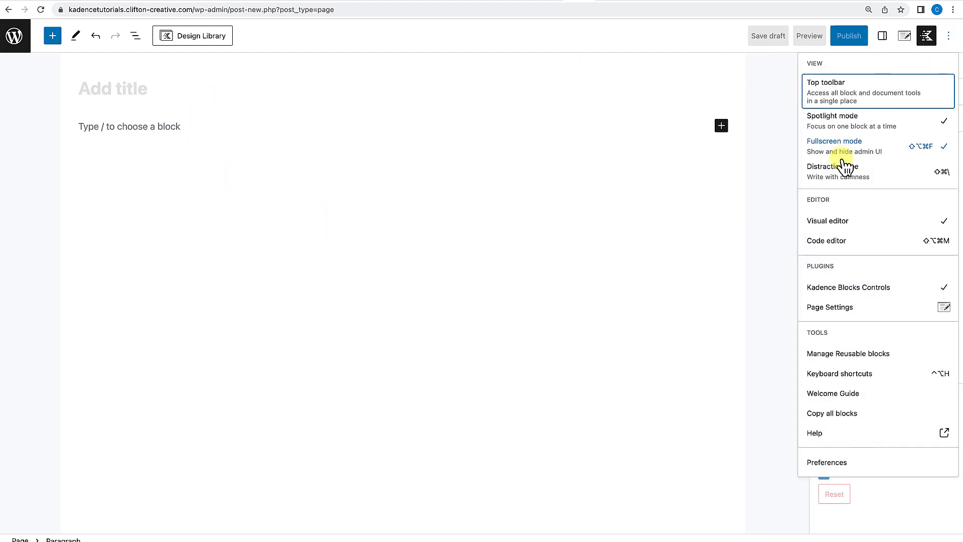
click(883, 128)
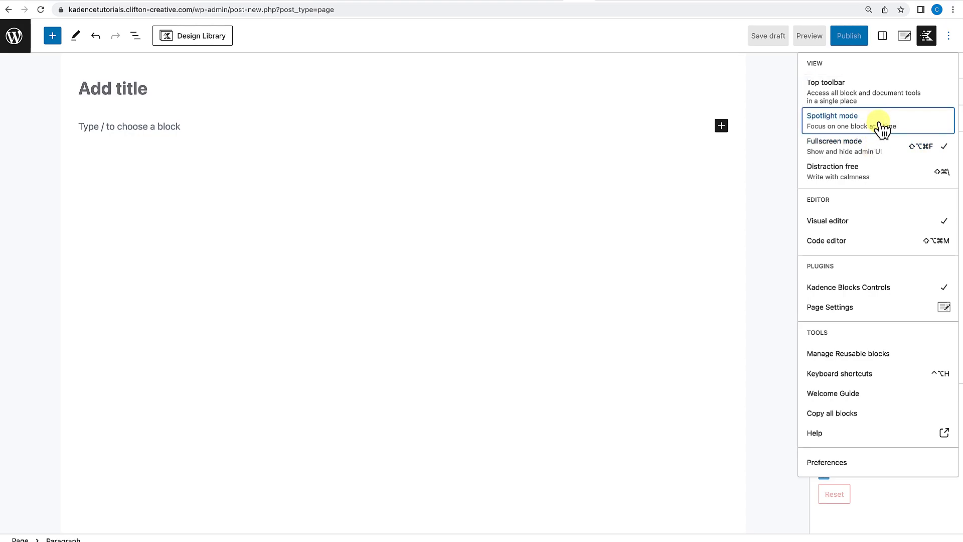
Turn fullscreen mode off to show the admin menu, then turn it back on.
click(864, 156)
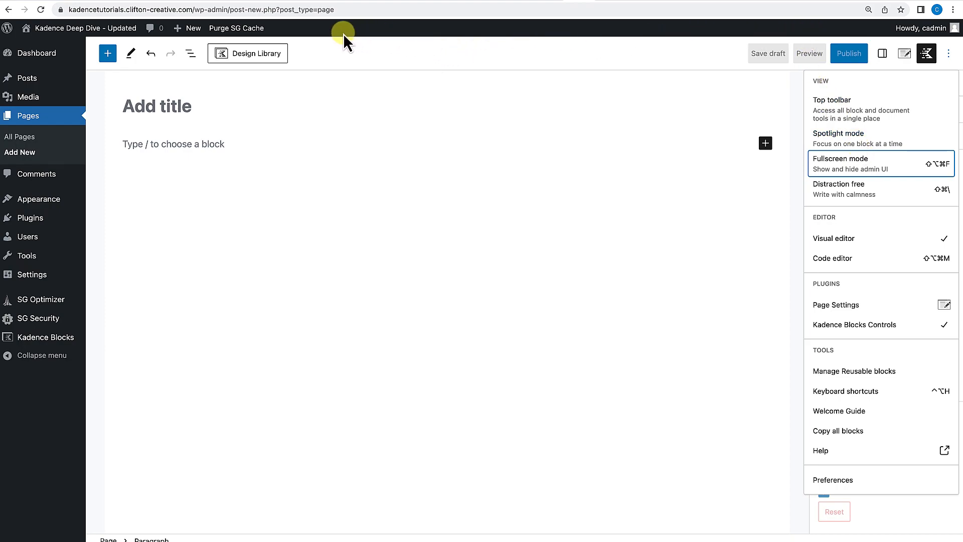
mouse_move(37, 56)
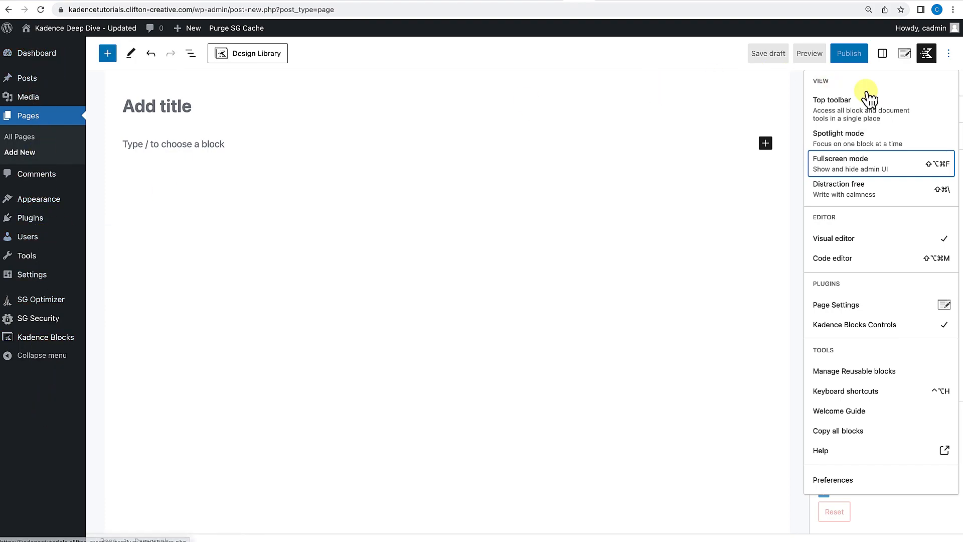
click(905, 163)
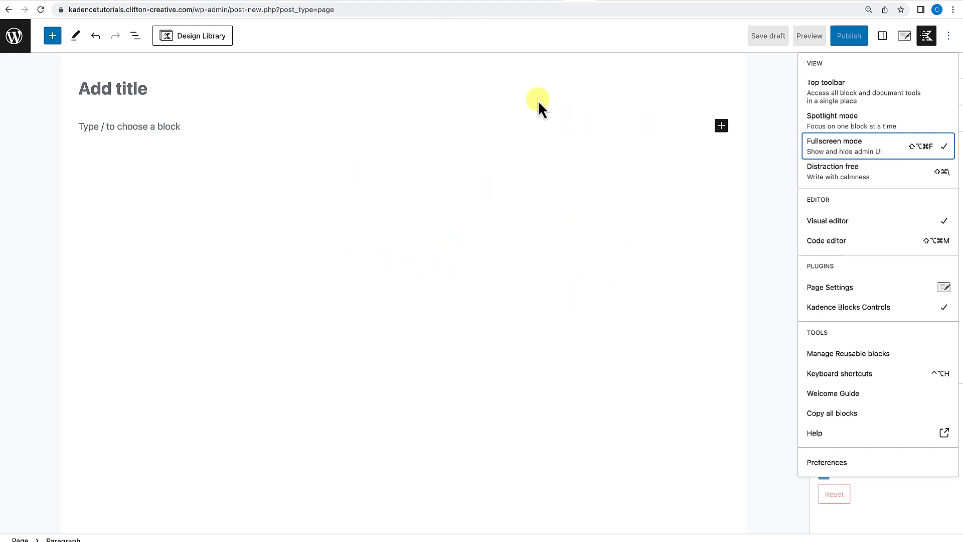
Try distraction-free mode, opening the full block inserter from the add-block button, then switch distraction-free off.
click(836, 173)
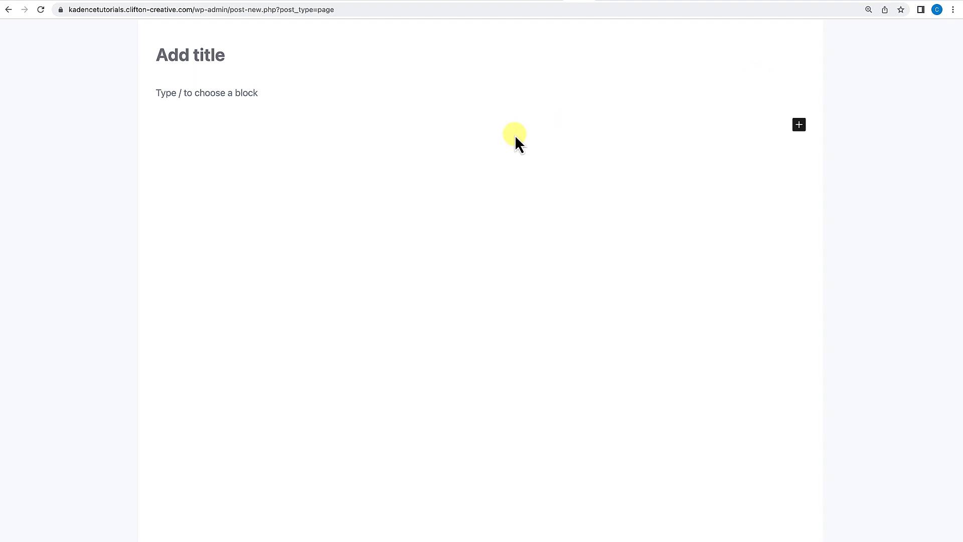
click(800, 125)
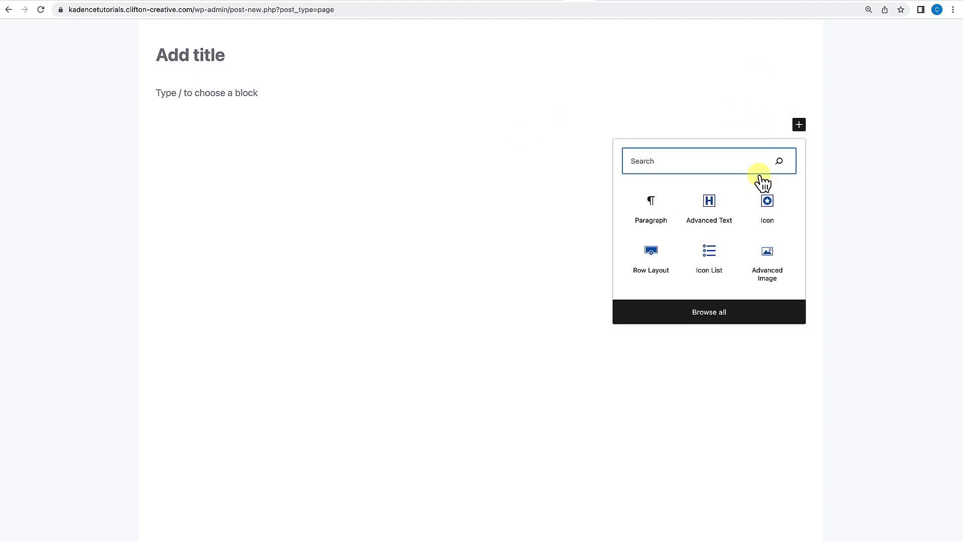
click(700, 317)
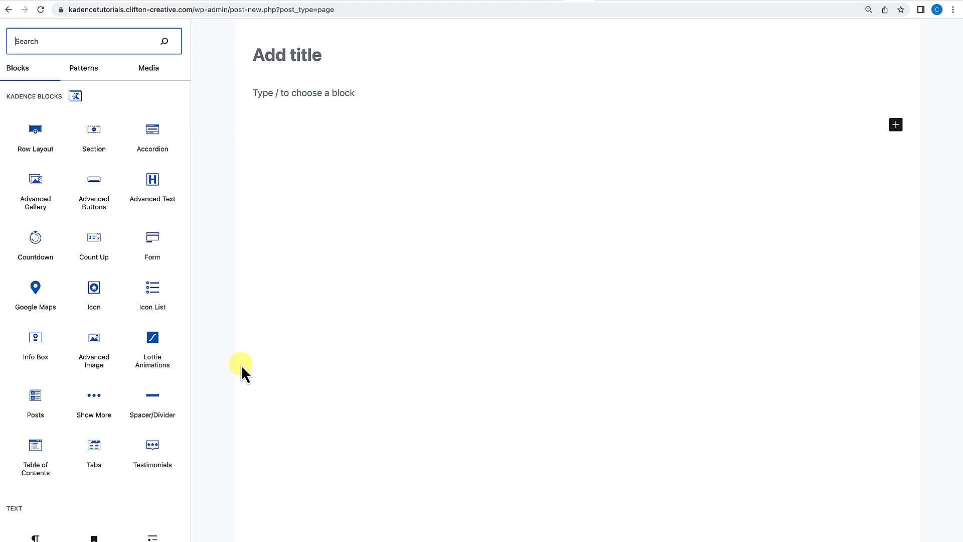
click(698, 206)
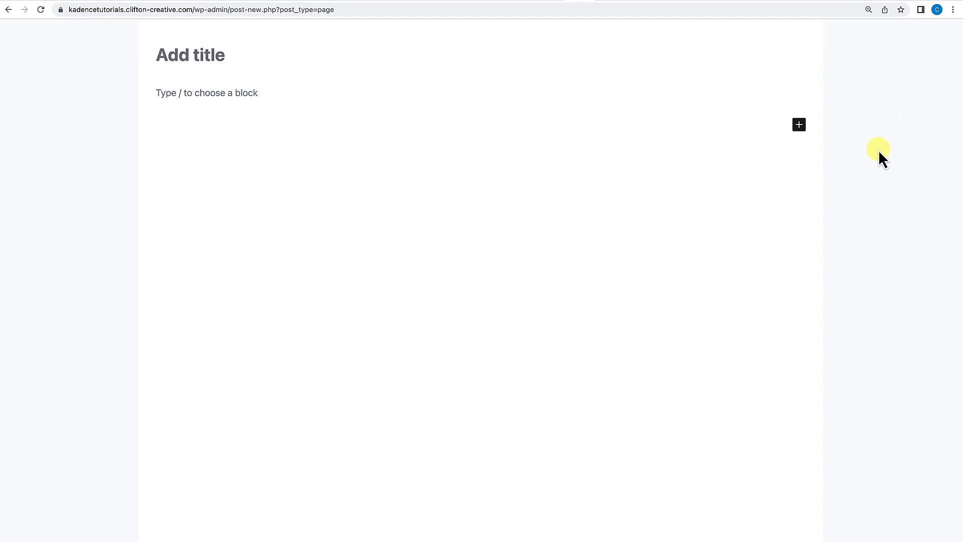
mouse_move(878, 29)
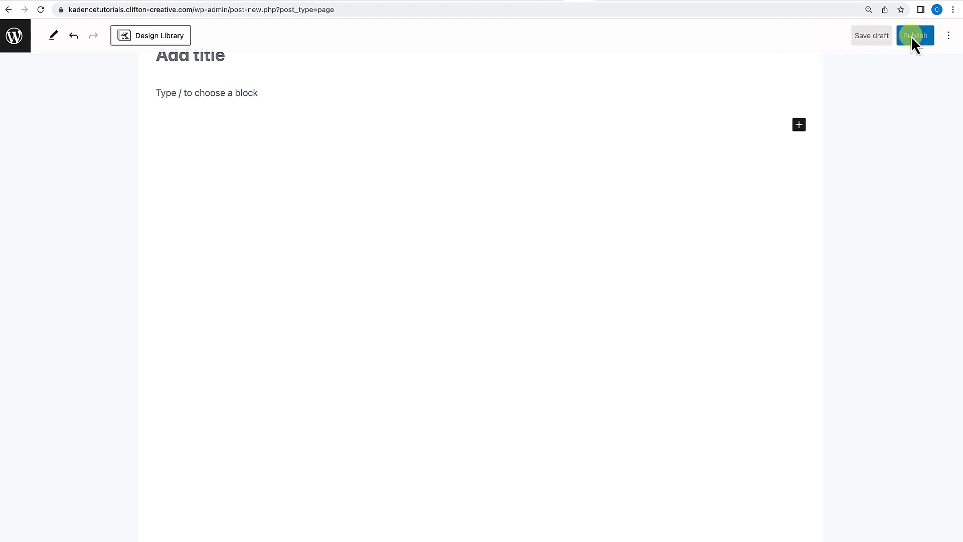
click(948, 35)
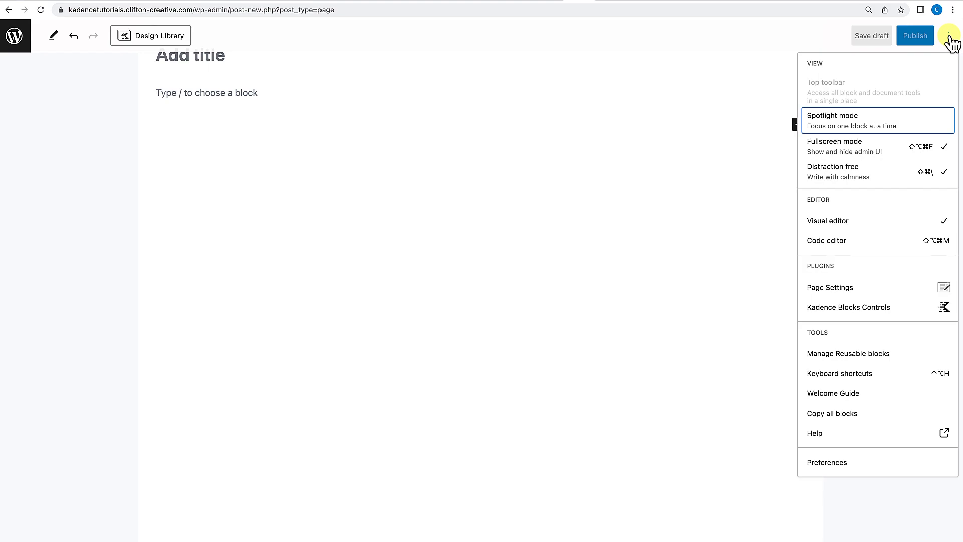
click(933, 174)
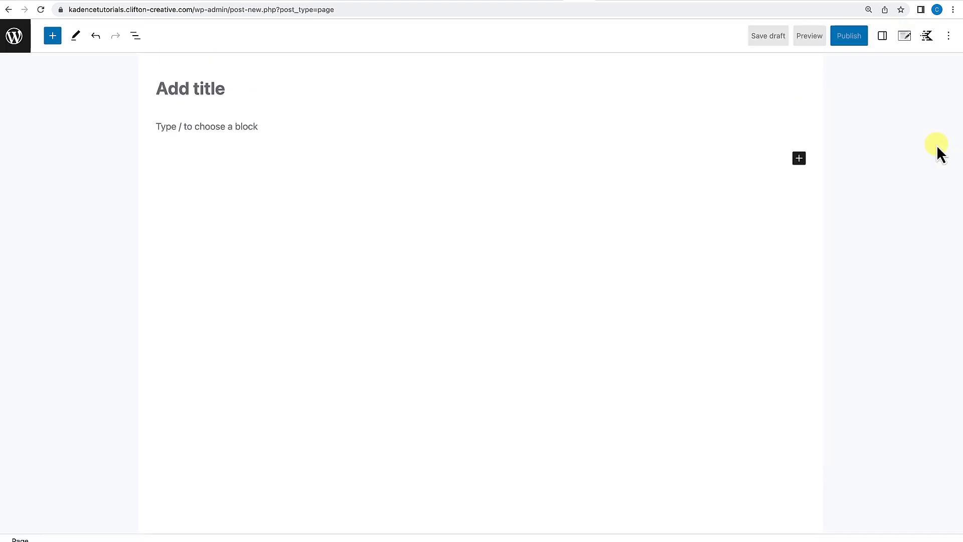
Switch the editor sidebar between the Kadence Blocks Controls and Page Settings panels.
click(948, 36)
click(927, 37)
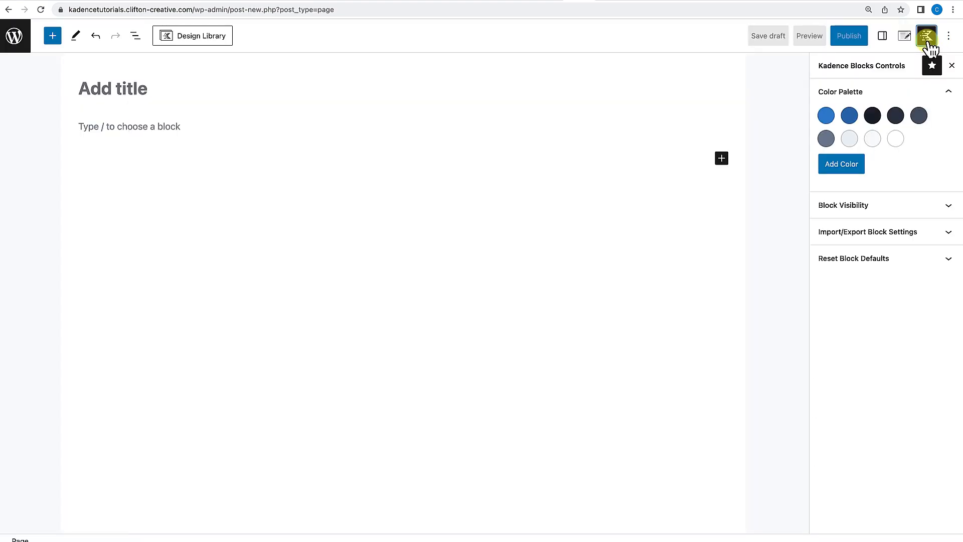
click(904, 35)
Switch the editor to the code editor and back to the visual editor.
click(948, 35)
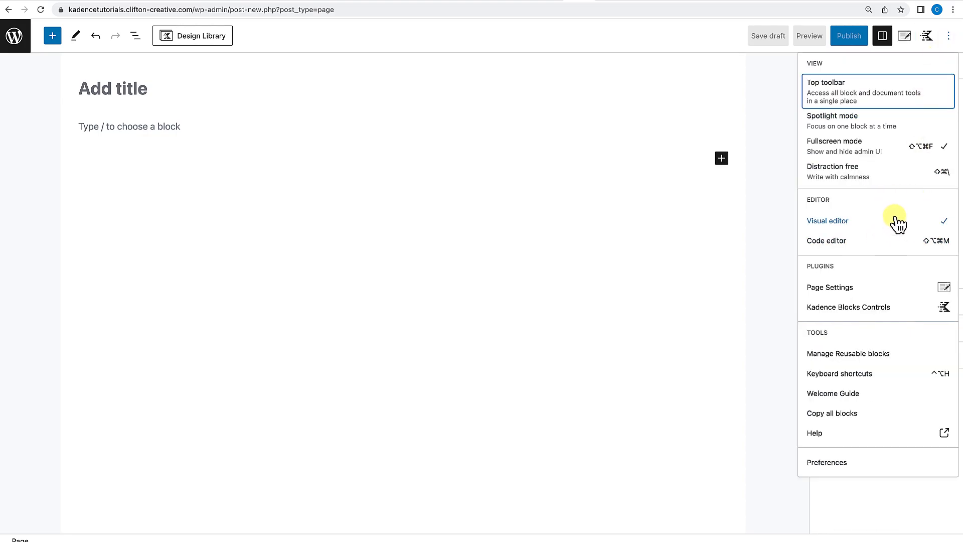
click(861, 243)
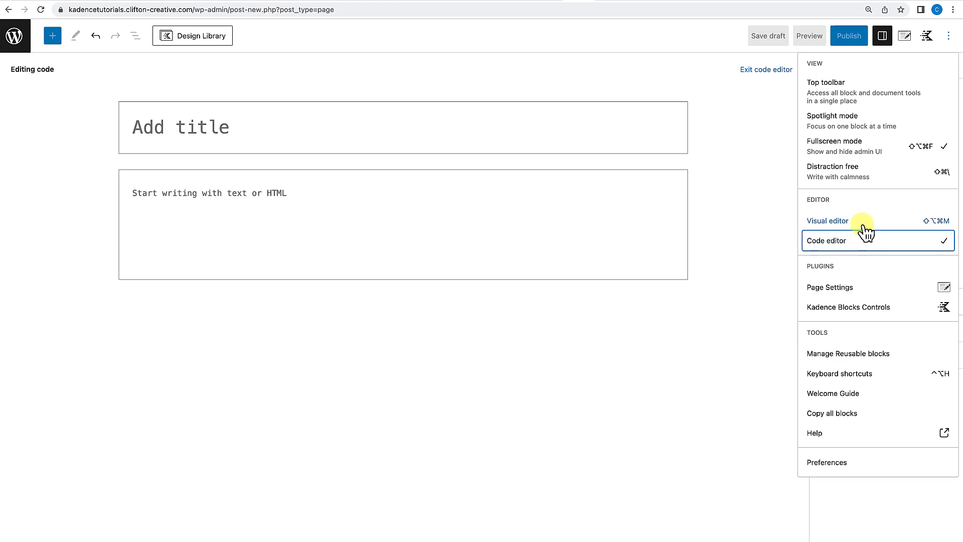
click(865, 228)
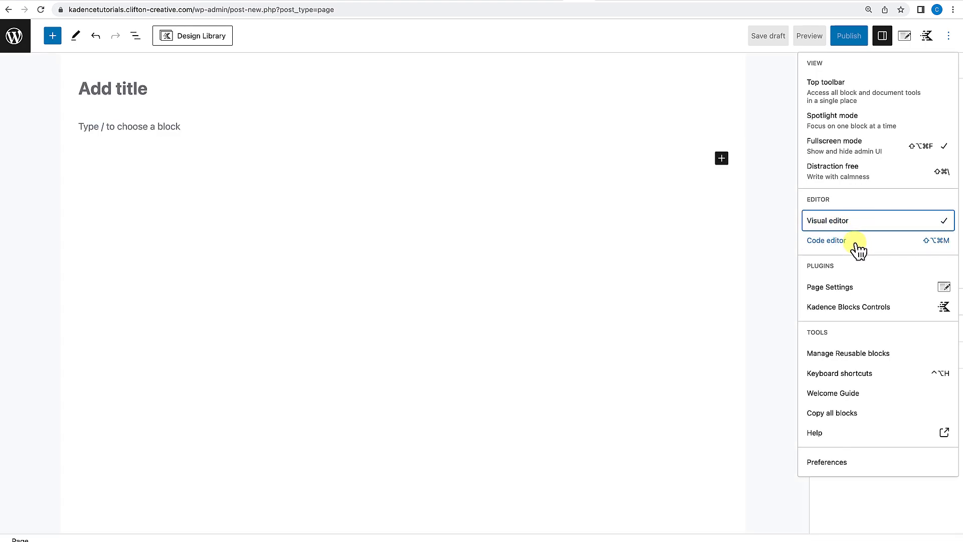
Open the Page Settings and Kadence Blocks Controls panels from the options menu, then reopen Page Settings.
click(945, 288)
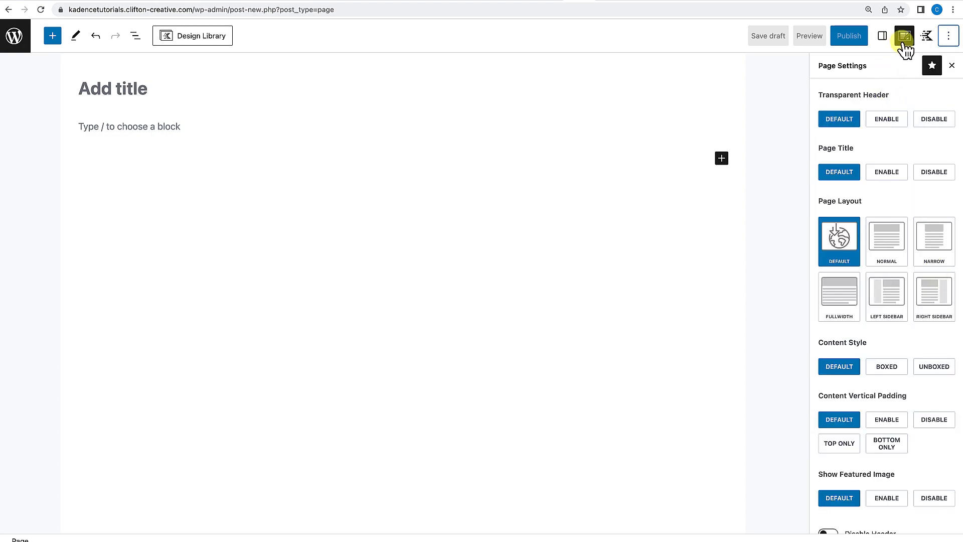
click(947, 38)
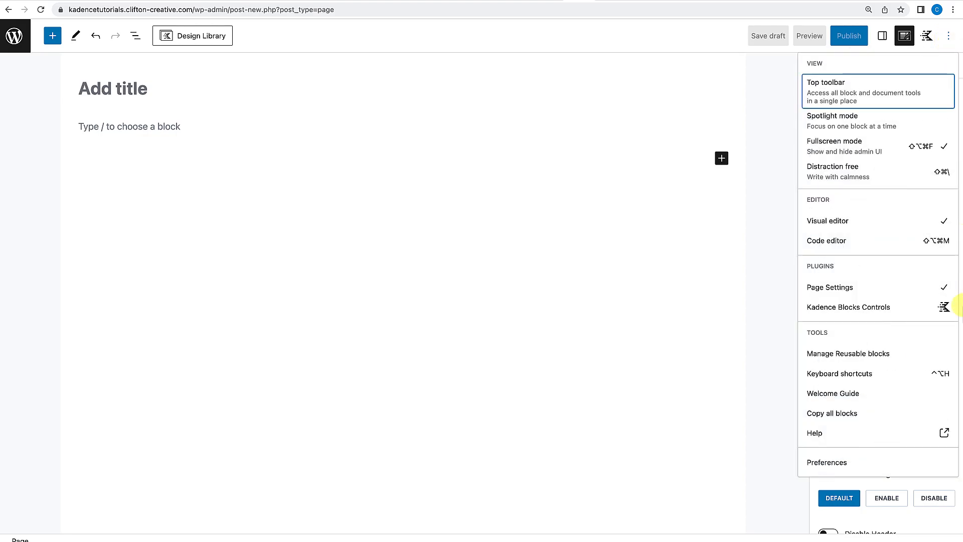
click(942, 312)
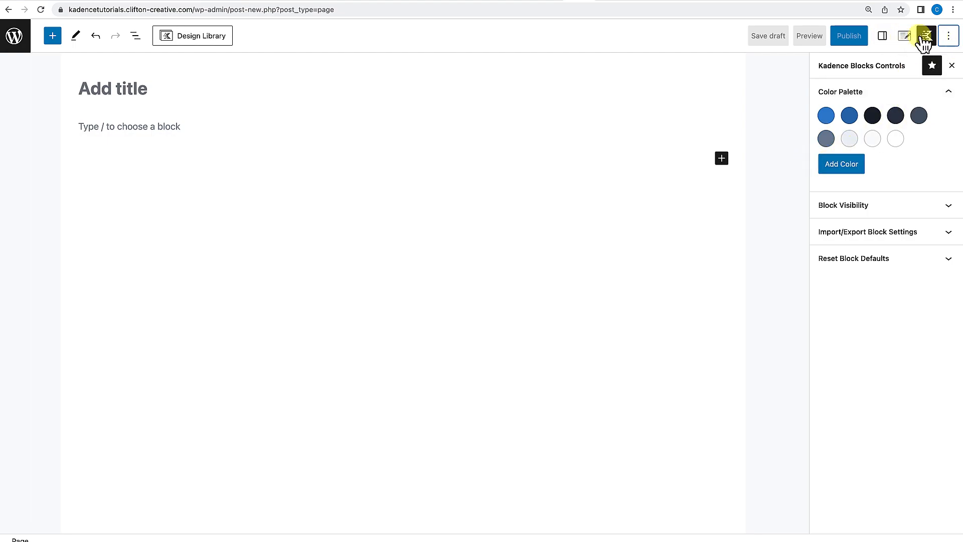
click(948, 36)
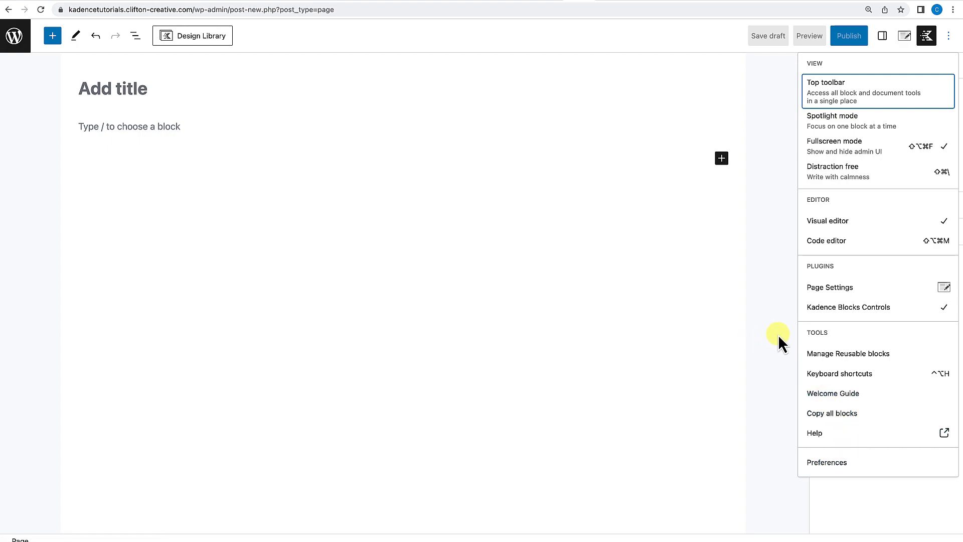
click(949, 36)
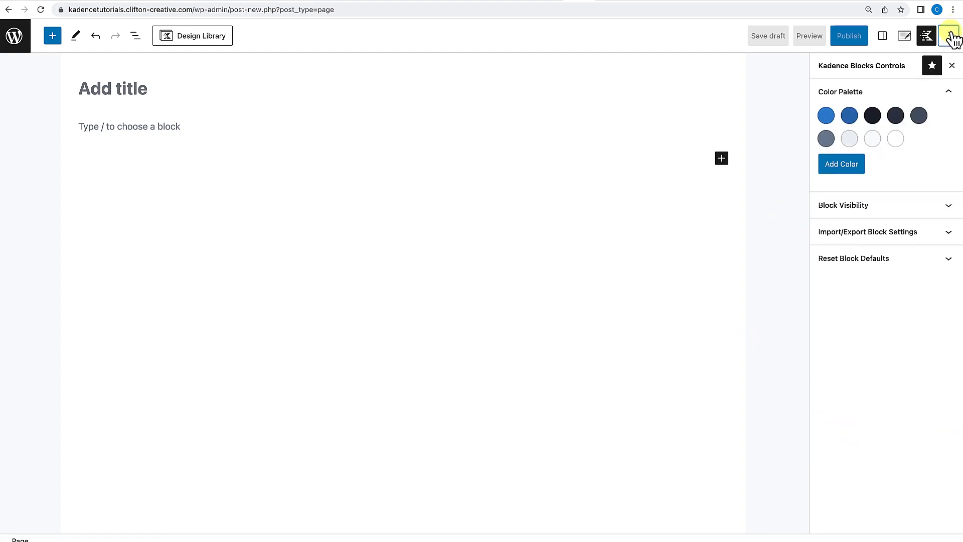
click(905, 36)
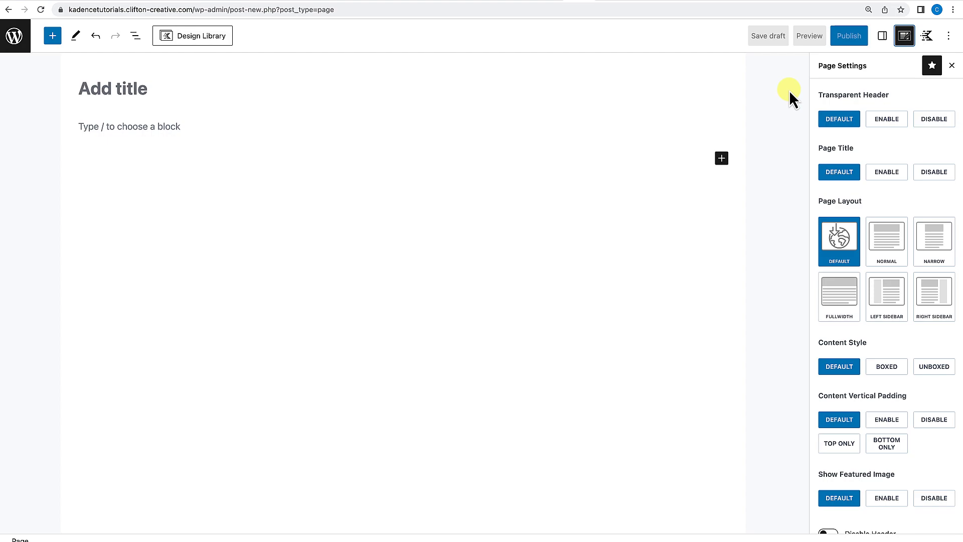
click(617, 154)
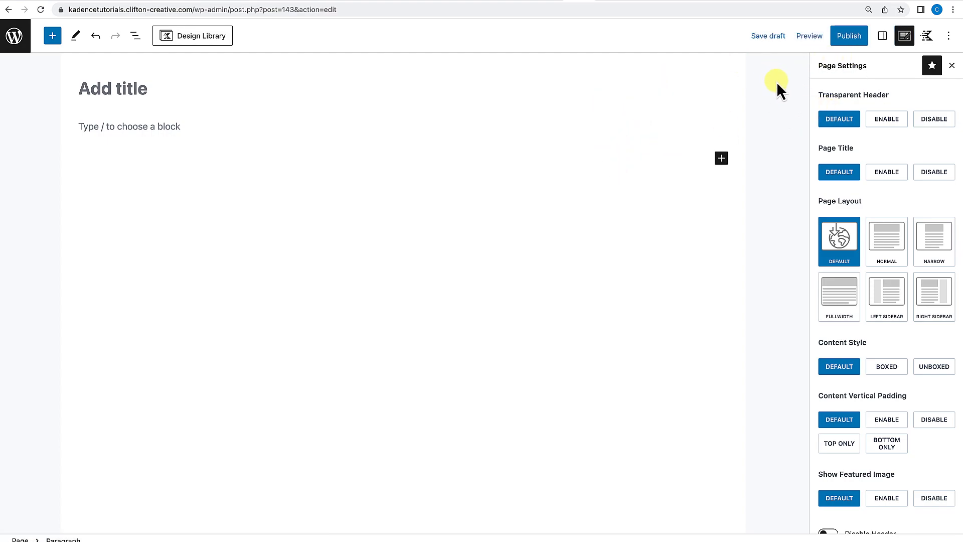
click(906, 38)
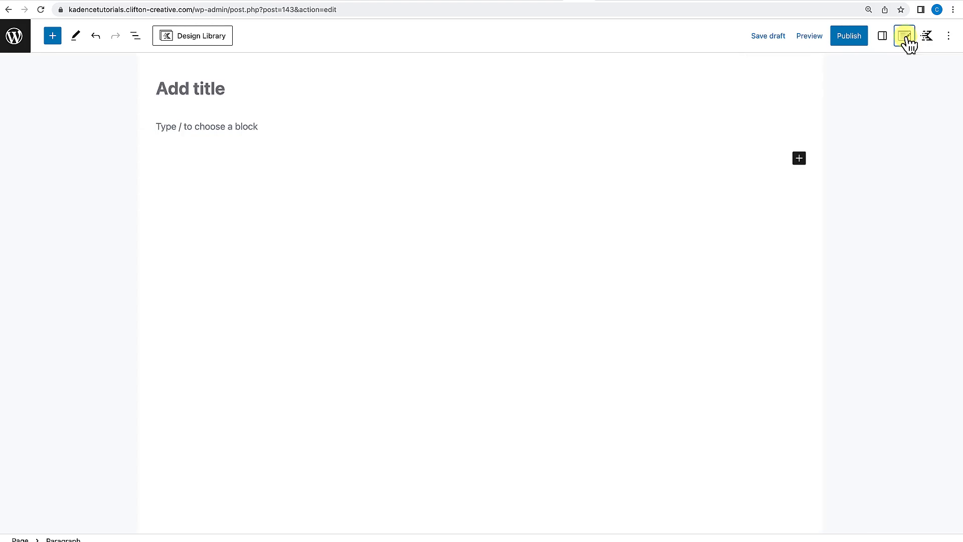
click(905, 38)
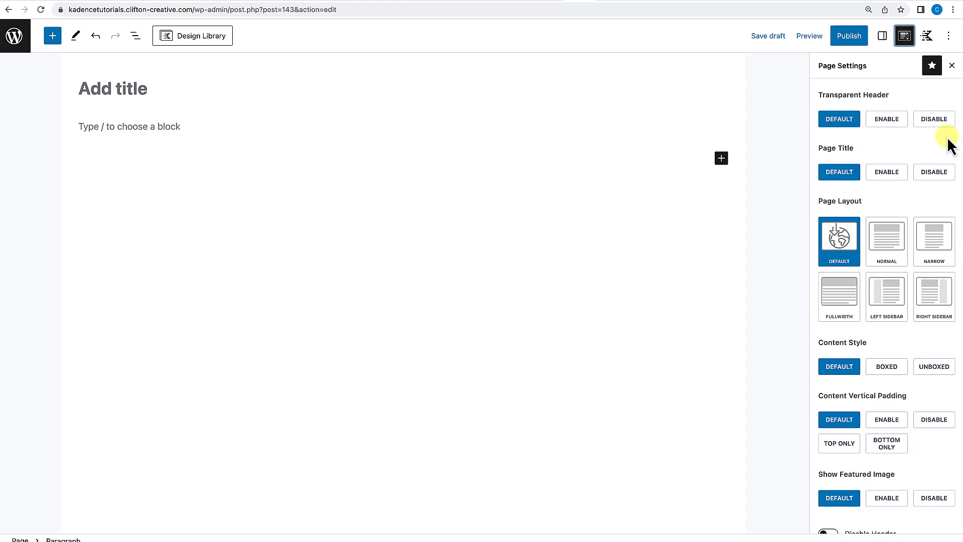
Try disabling the page title and each Page Layout option, returning both to Default.
click(934, 173)
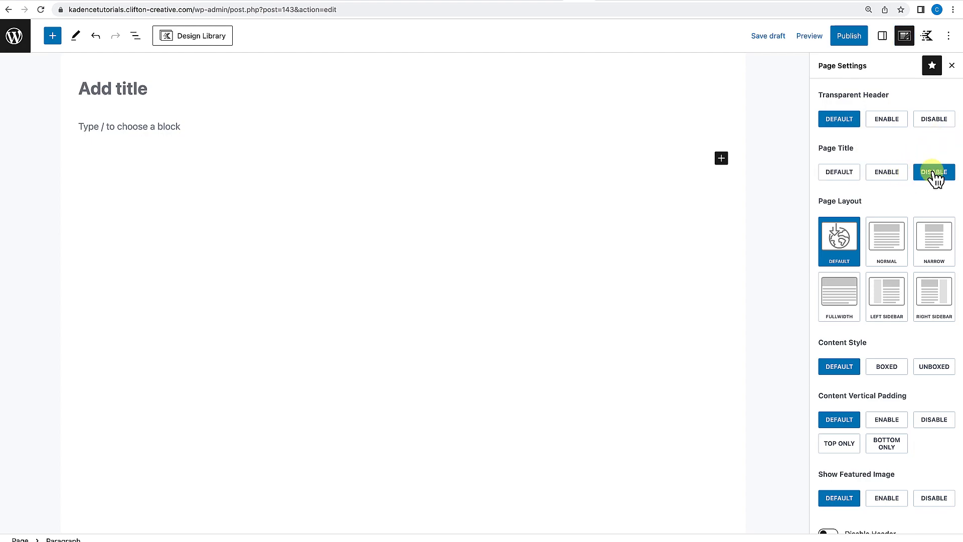
click(843, 174)
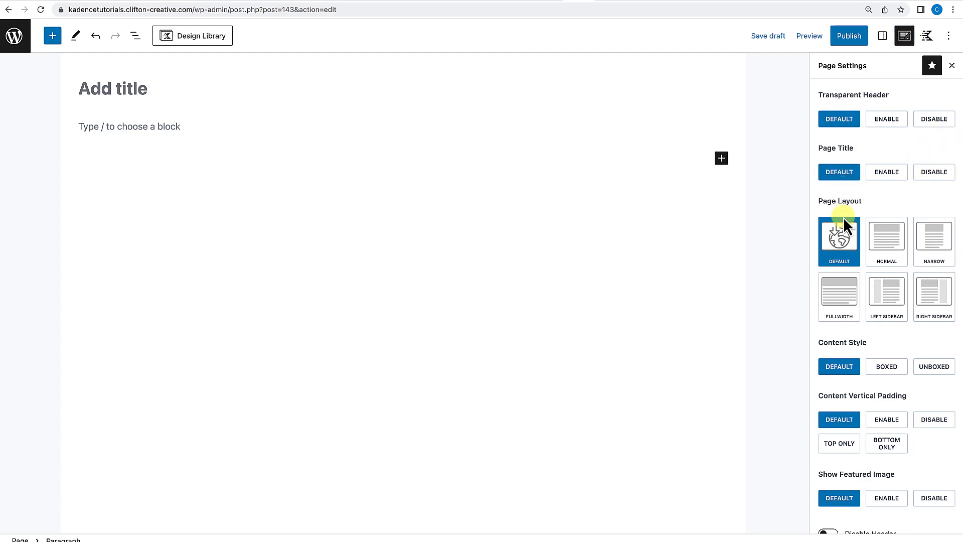
scroll(840, 226, down, 1)
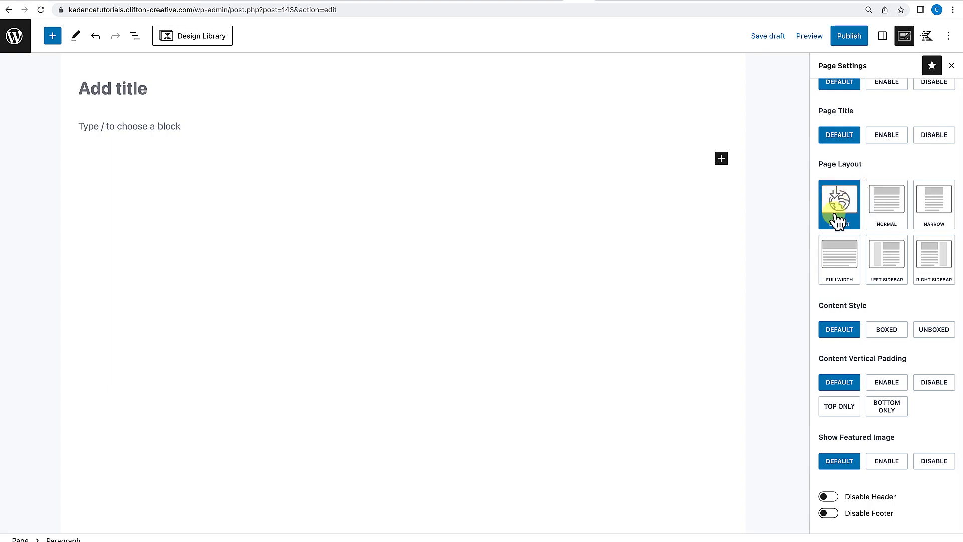
click(887, 205)
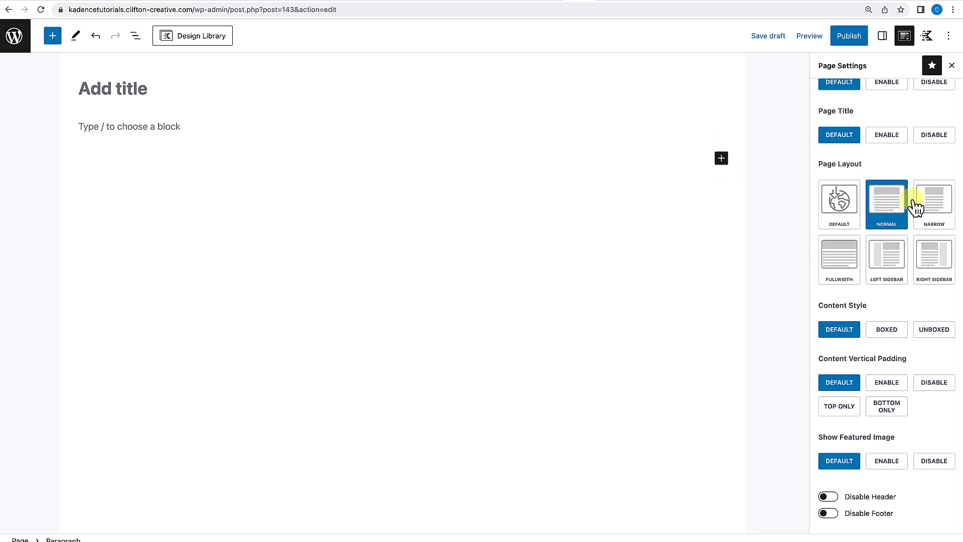
click(940, 207)
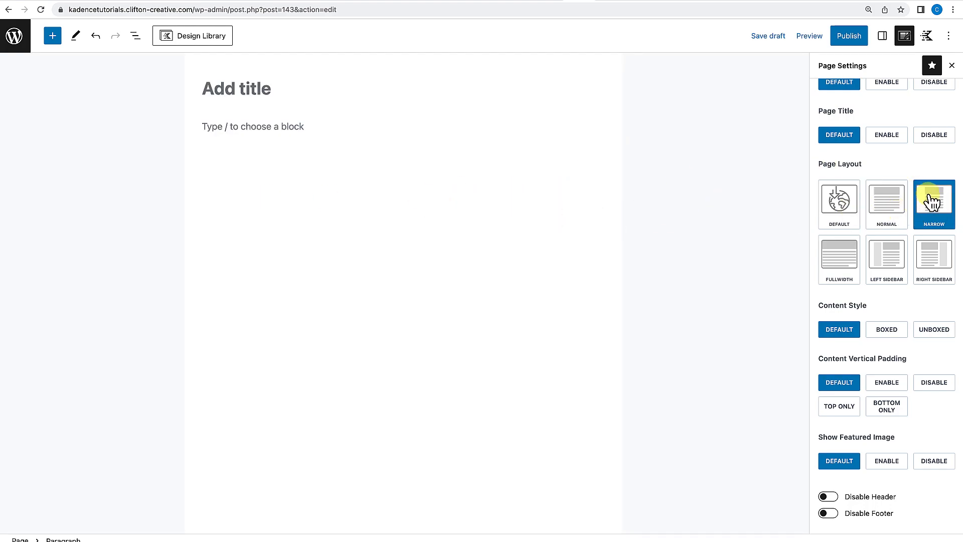
click(844, 267)
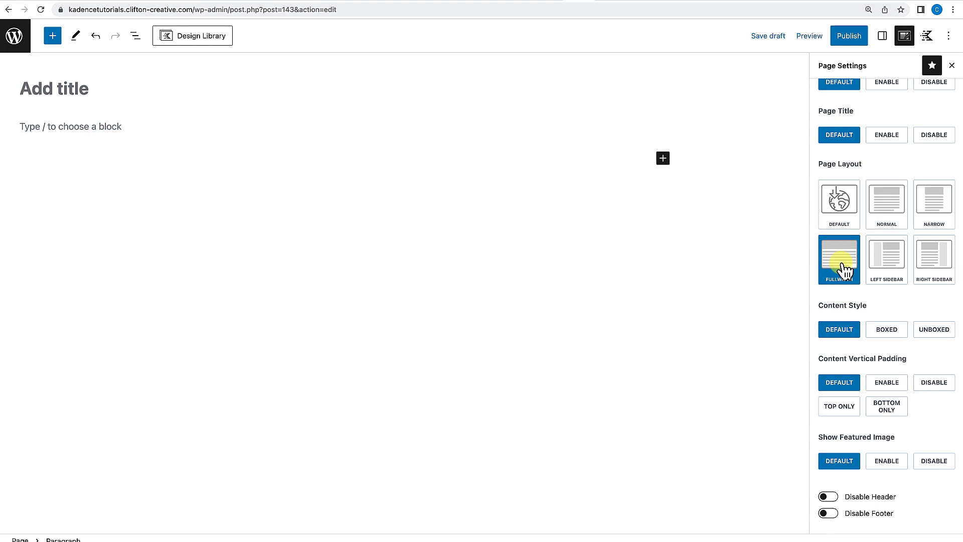
click(901, 274)
click(930, 270)
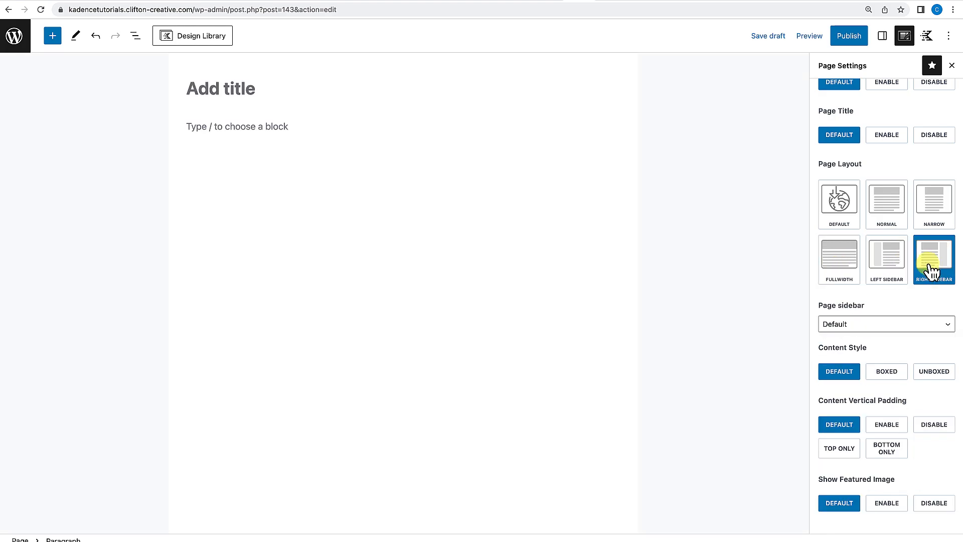
click(849, 210)
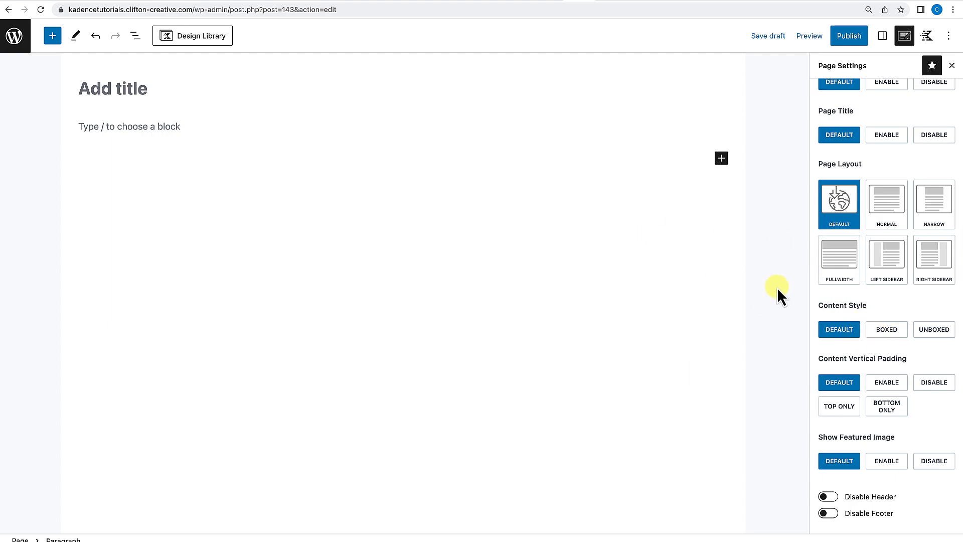
Try the Boxed and Unboxed content styles, then return the content style to Default.
click(884, 329)
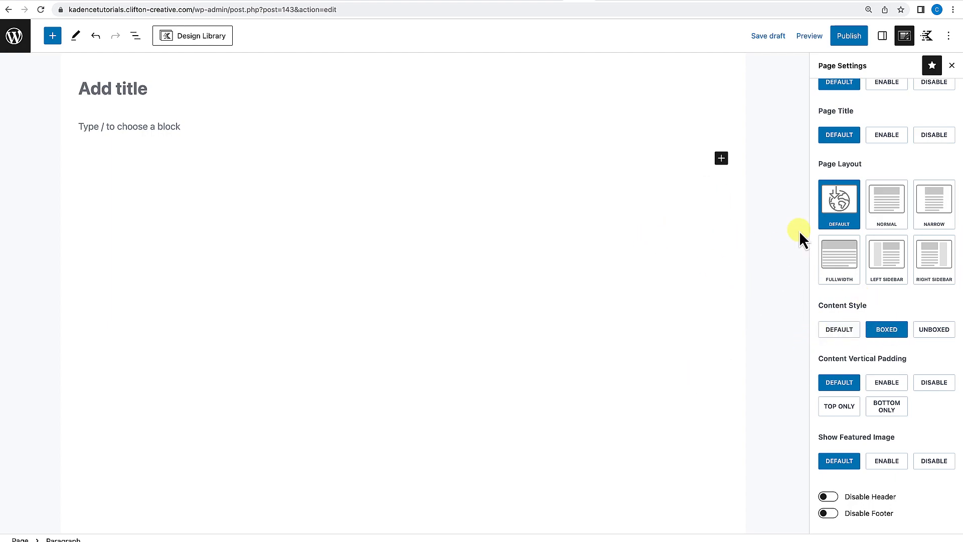
click(932, 332)
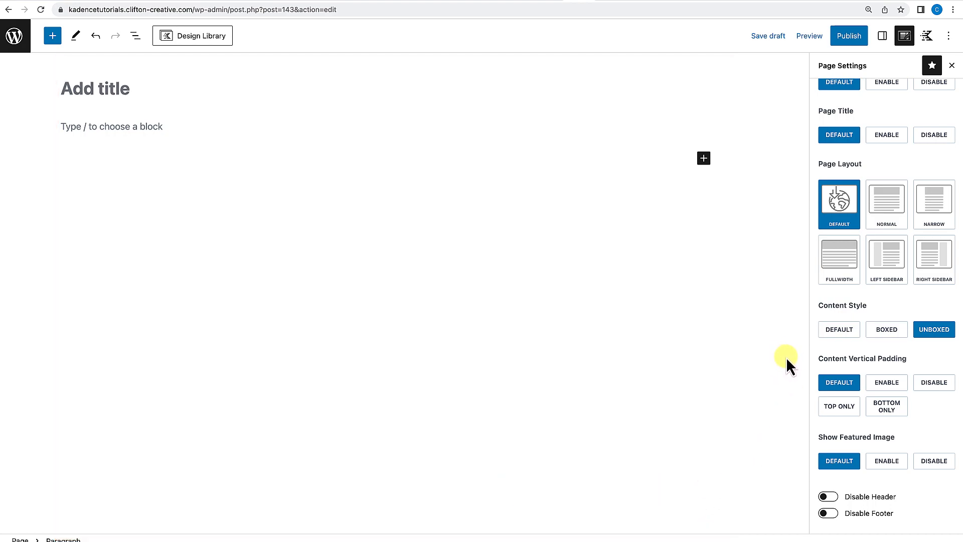
click(846, 335)
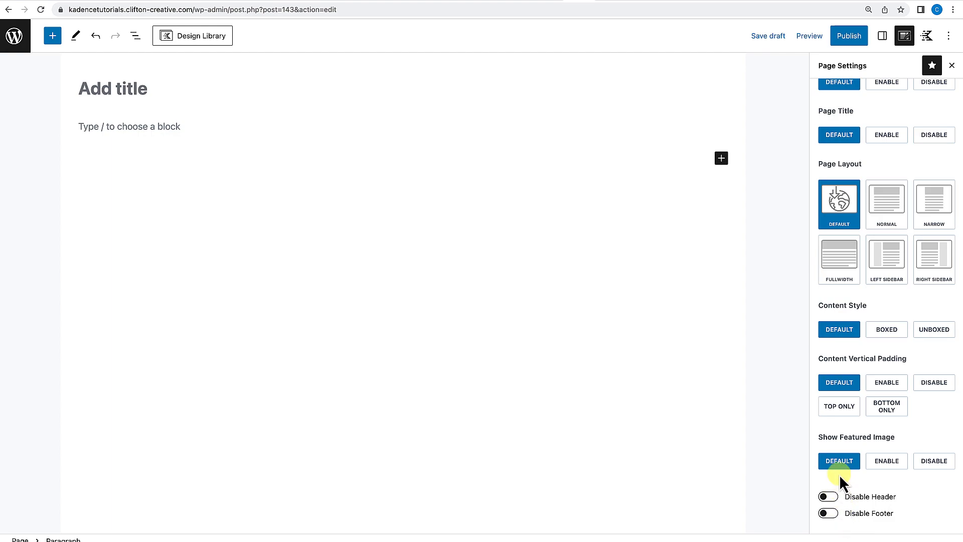
Create a new page titled Home Page.
scroll(859, 166, up, 1)
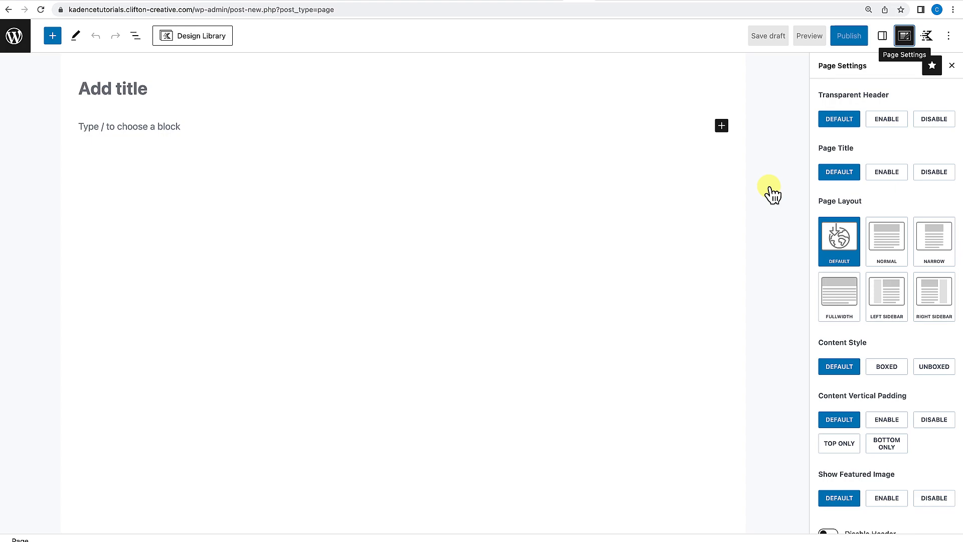
click(20, 44)
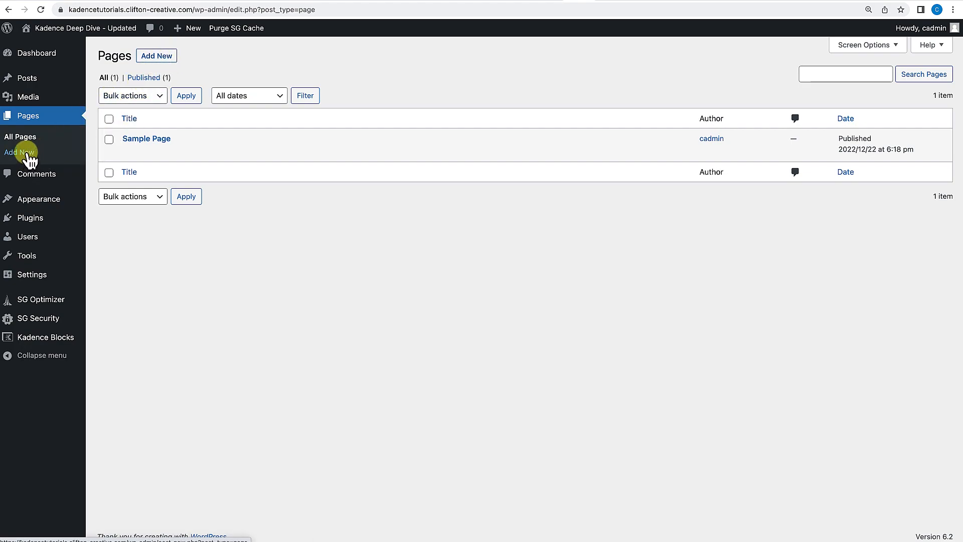
click(169, 55)
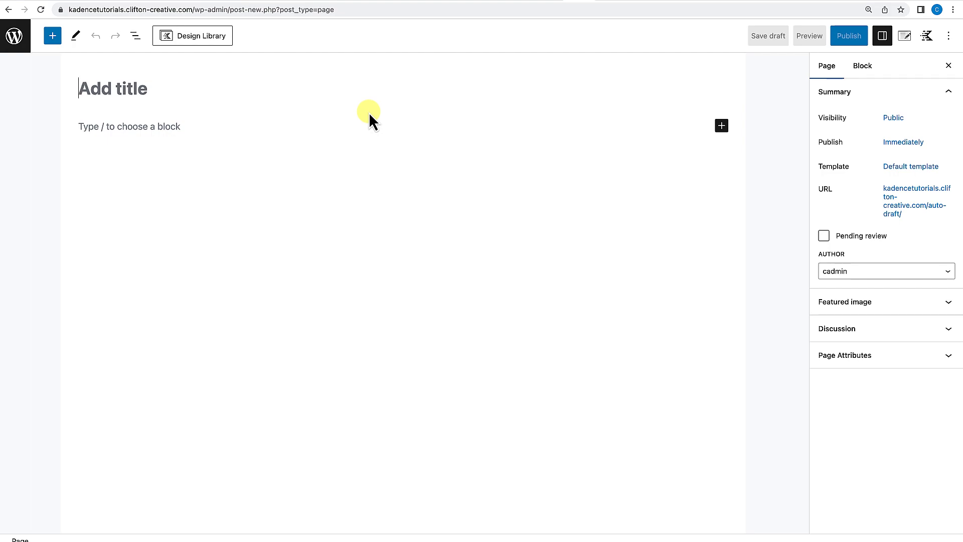
text(Home Page)
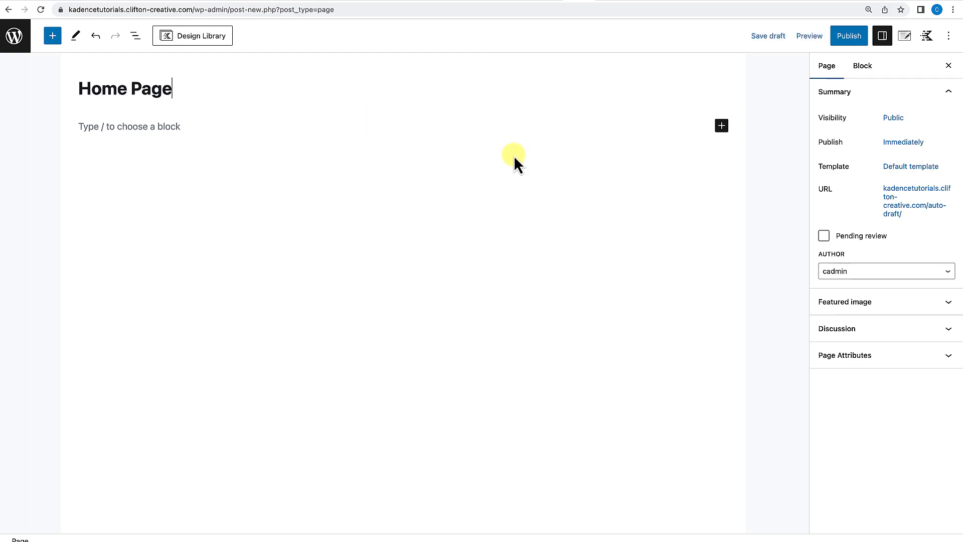
Publish the Home Page, view it on the site, and return to its editor.
click(849, 38)
click(851, 37)
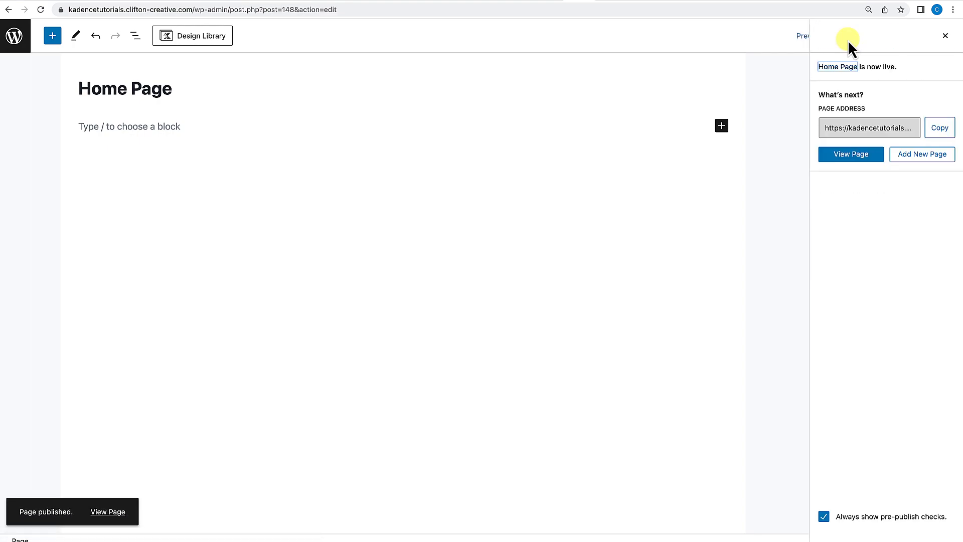
click(108, 512)
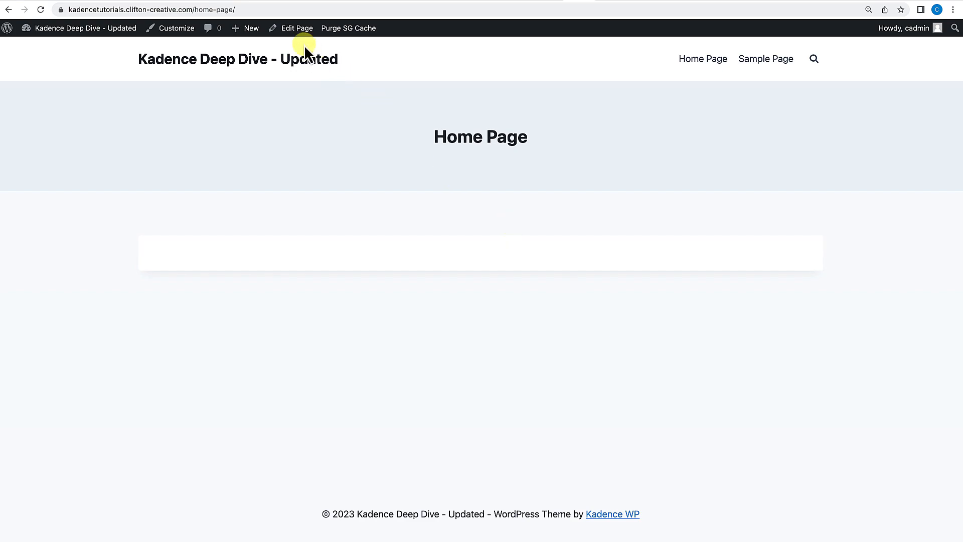
click(291, 32)
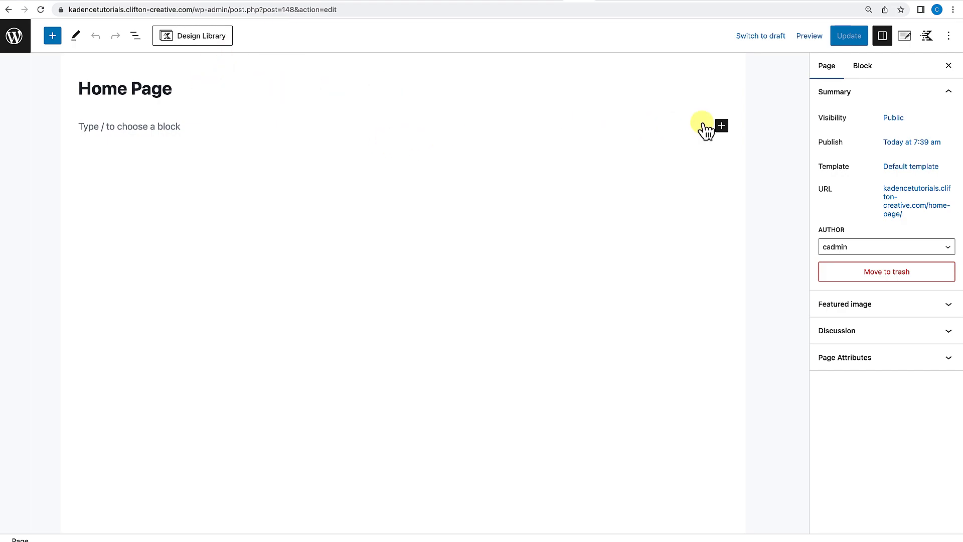
In Page Settings, disable the page title and set the page layout to Fullwidth.
click(905, 37)
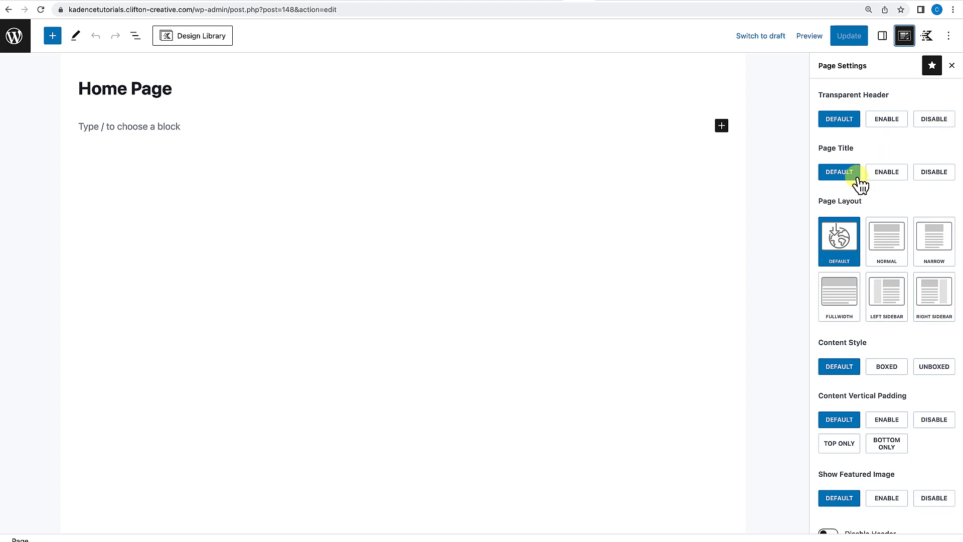
click(934, 176)
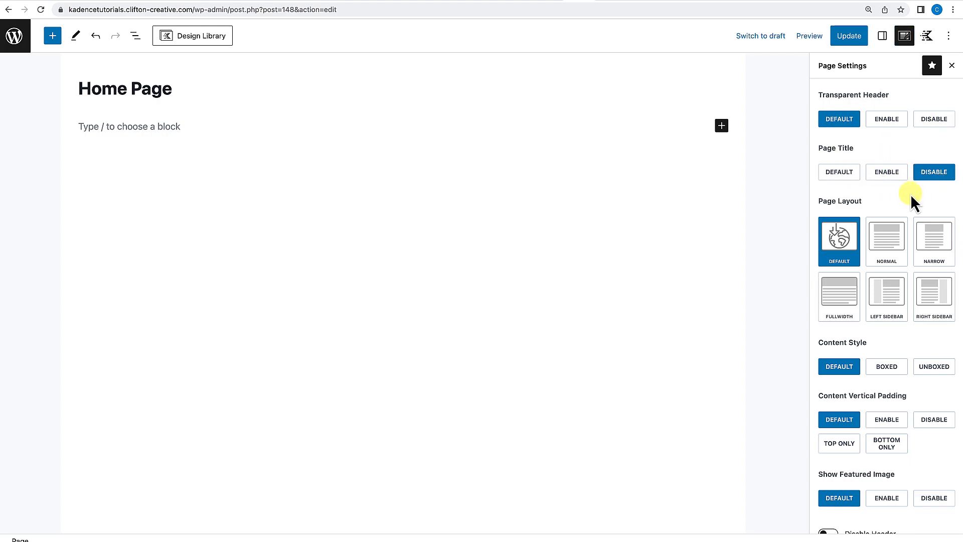
scroll(910, 194, down, 1)
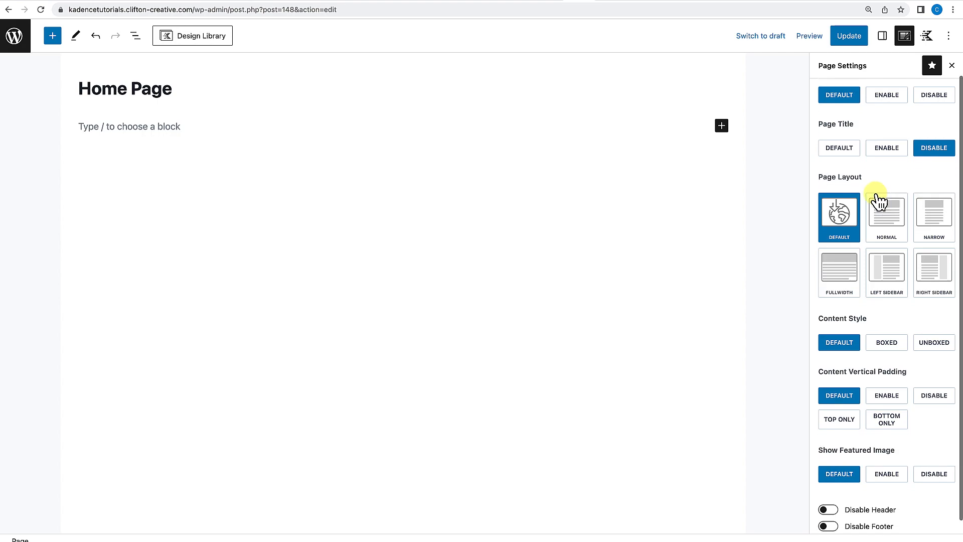
click(847, 271)
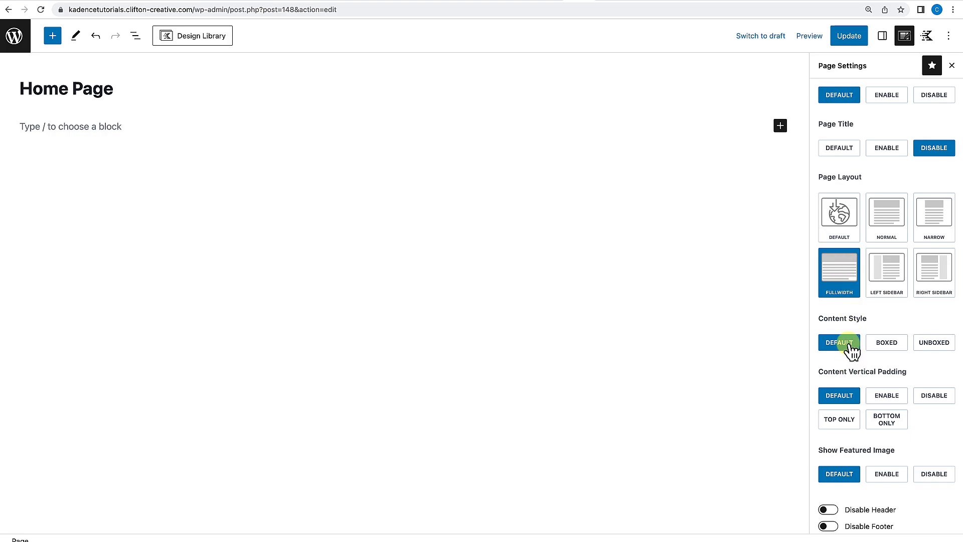
Set the page's content style to Unboxed and disable its content vertical padding.
click(938, 346)
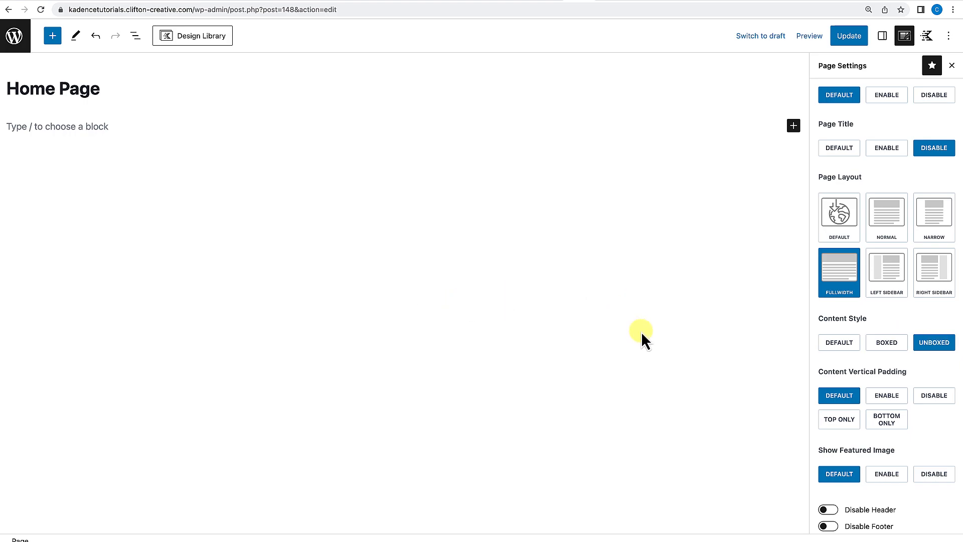
scroll(863, 351, down, 1)
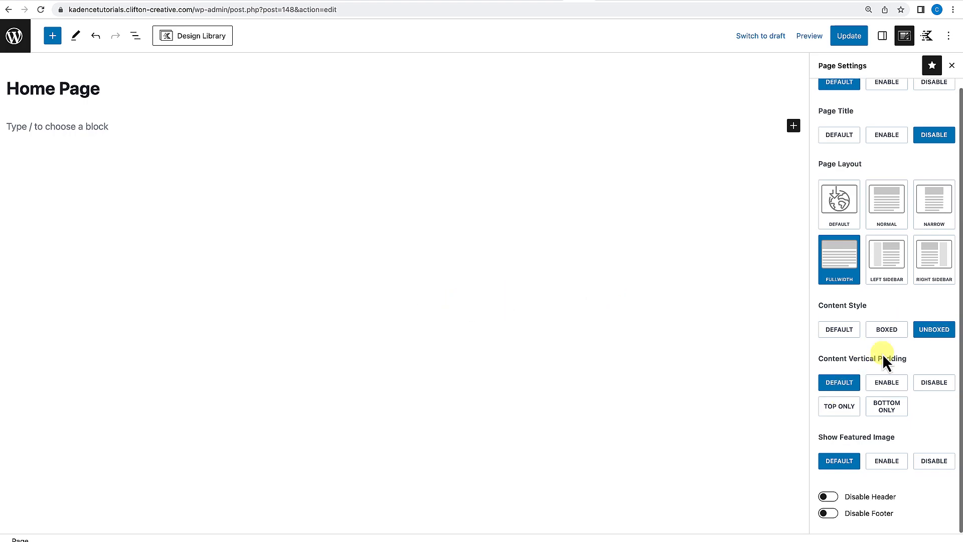
click(932, 383)
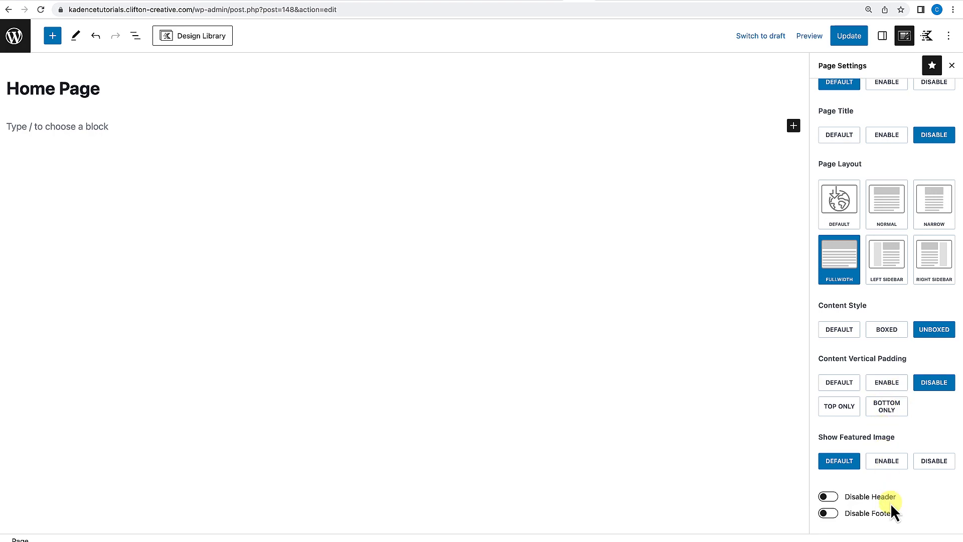
Update the Home Page and view it on the site.
click(849, 41)
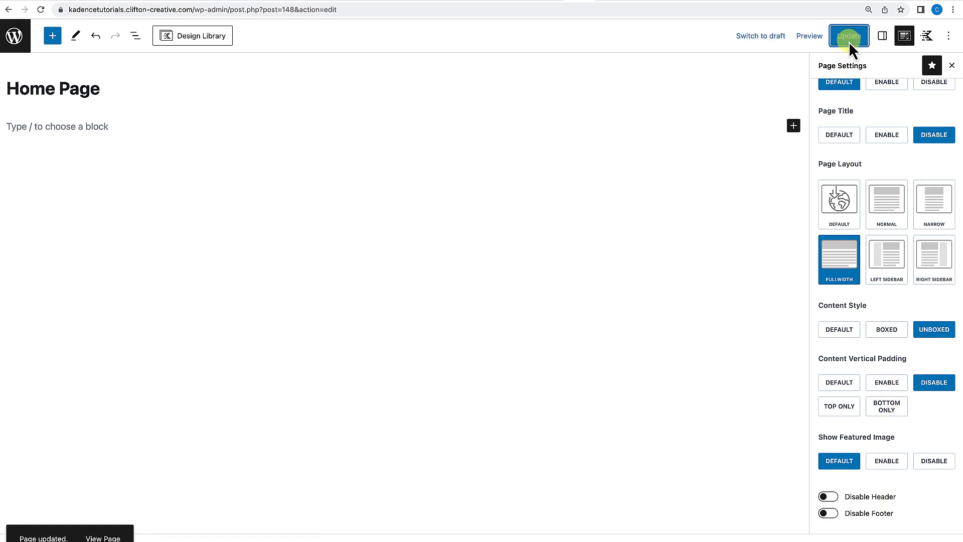
click(101, 513)
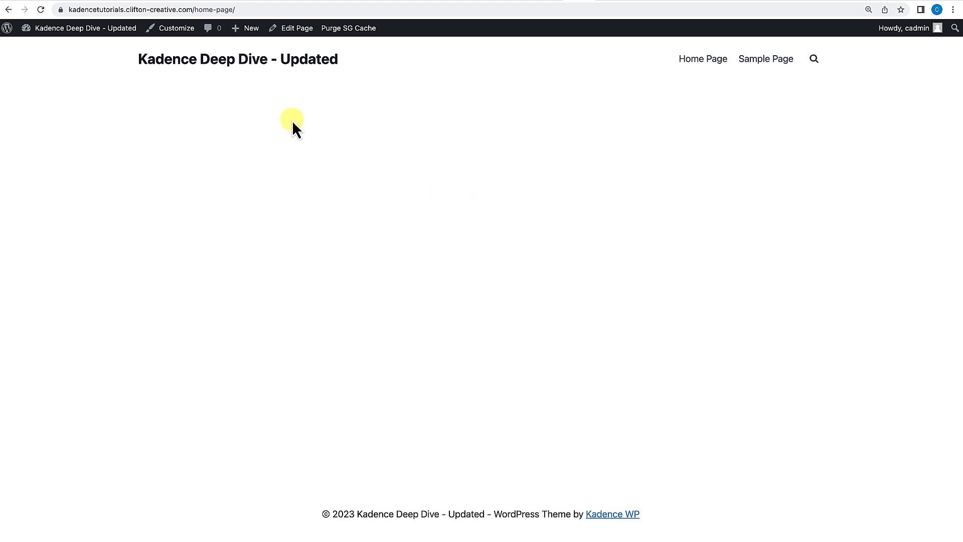
In Reading Settings, set the homepage to display a static page, Home Page, and save the changes.
click(244, 66)
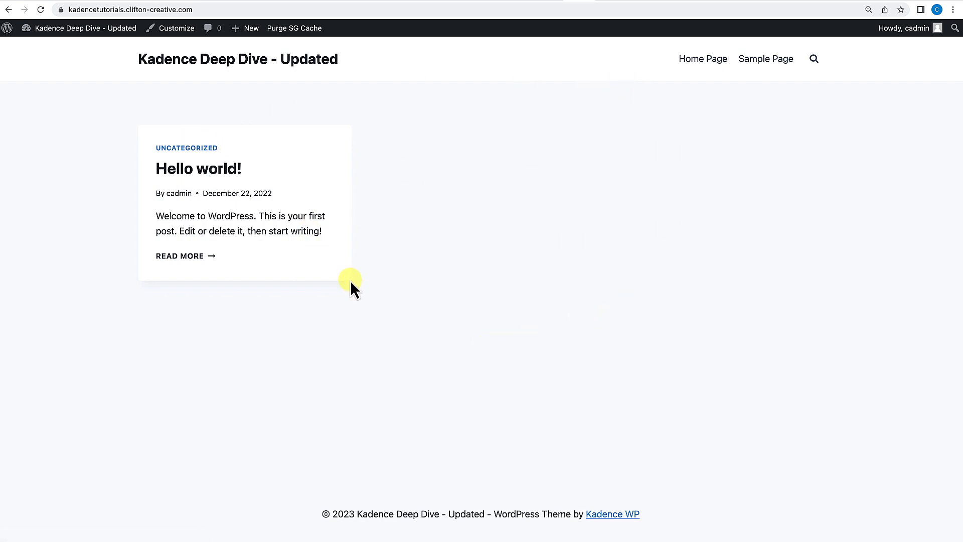
mouse_move(73, 30)
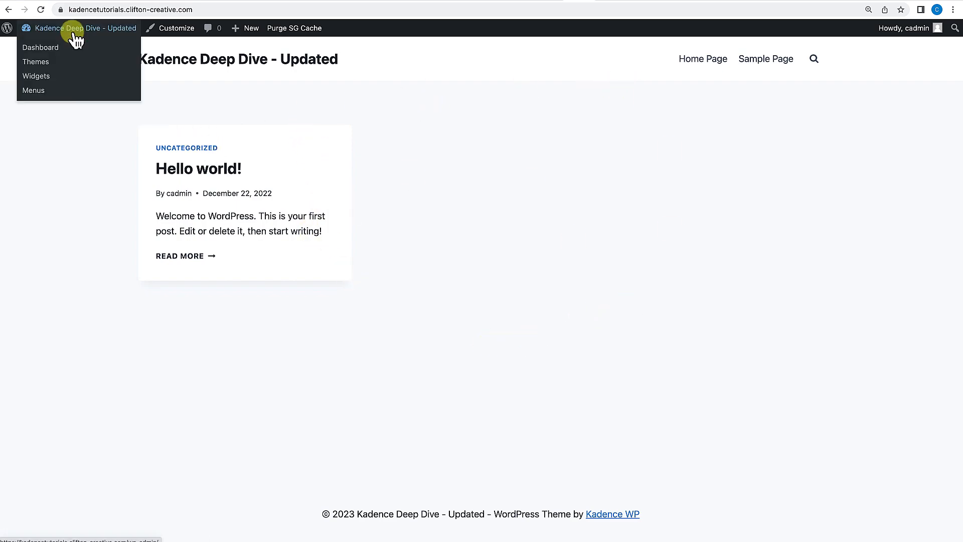
click(56, 46)
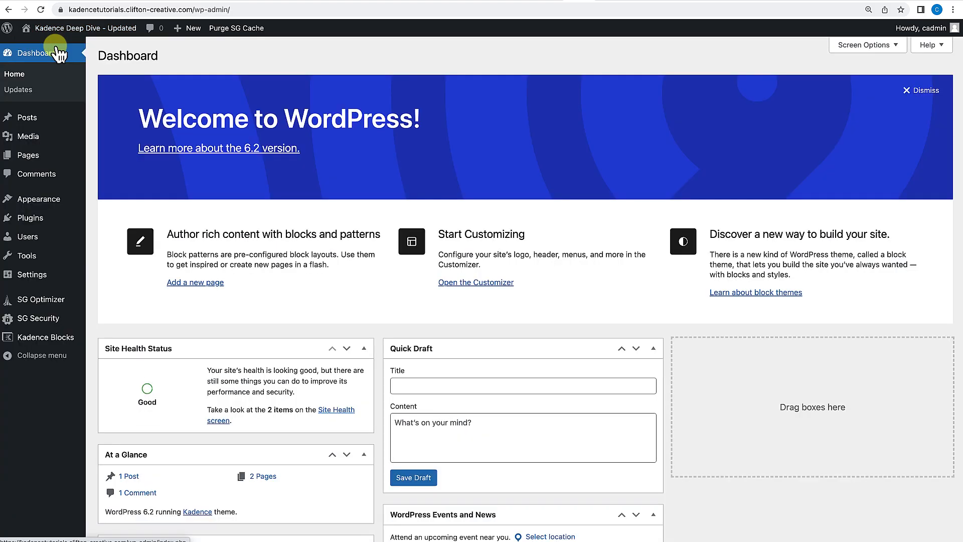
mouse_move(62, 279)
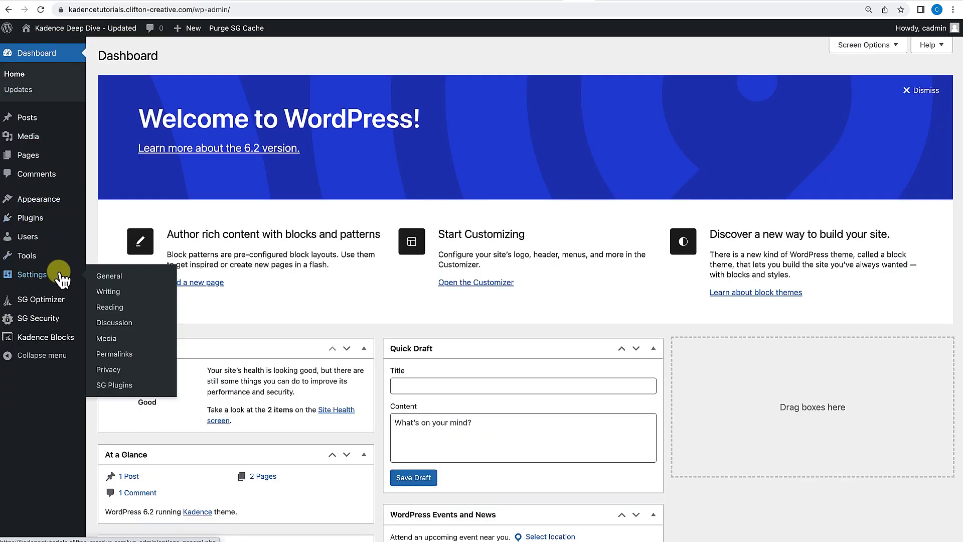
click(110, 307)
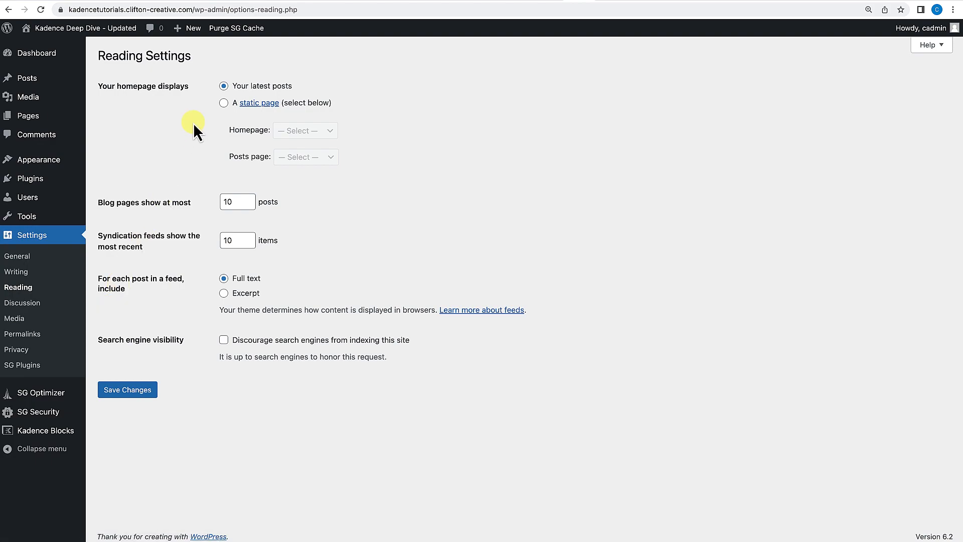
click(224, 103)
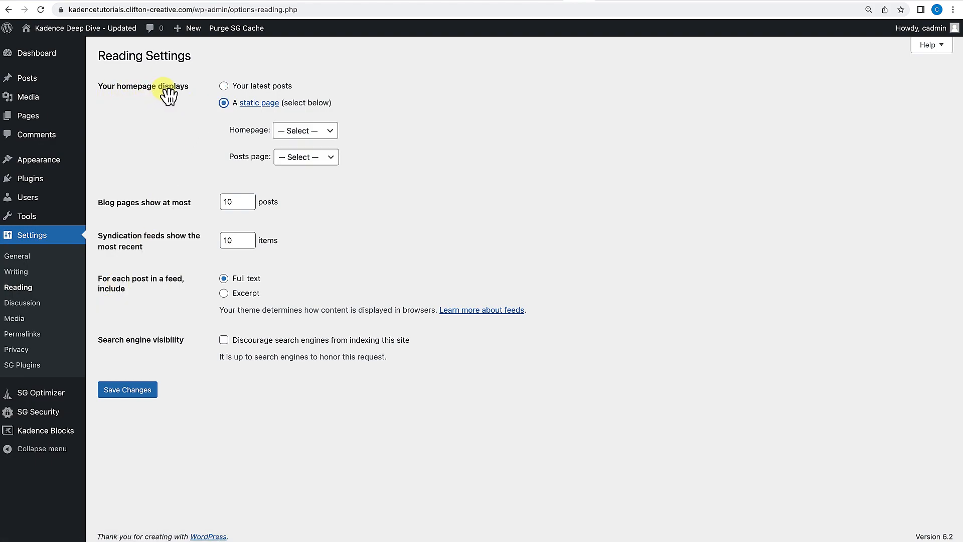
click(326, 131)
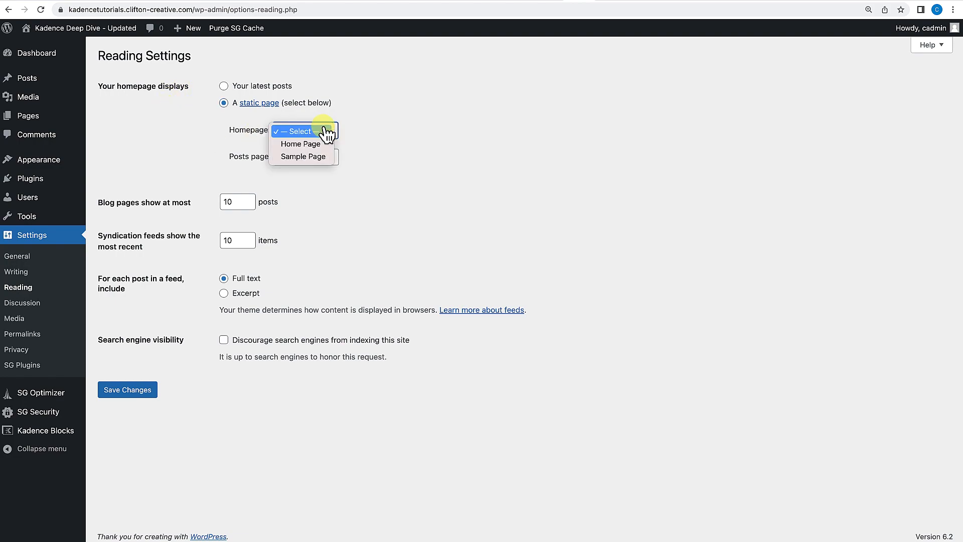
click(321, 144)
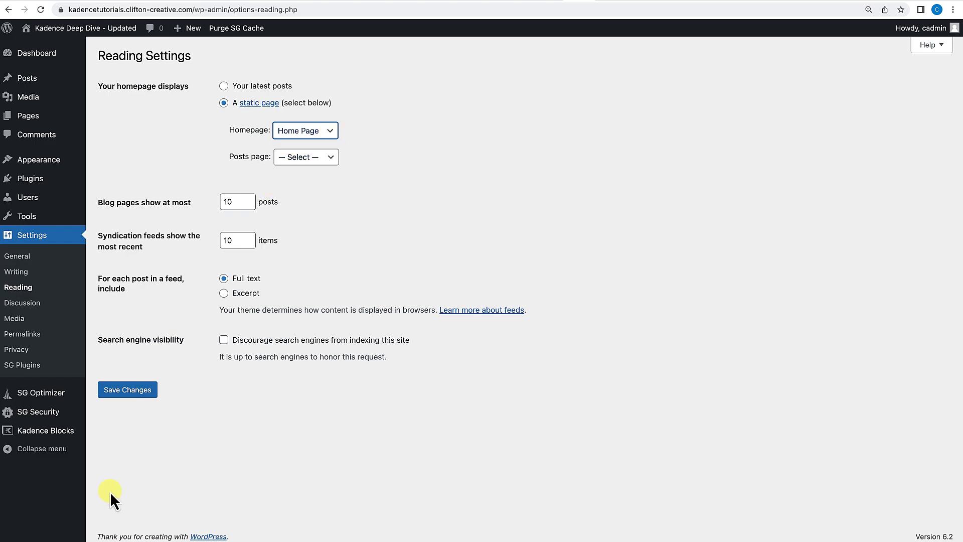
click(136, 396)
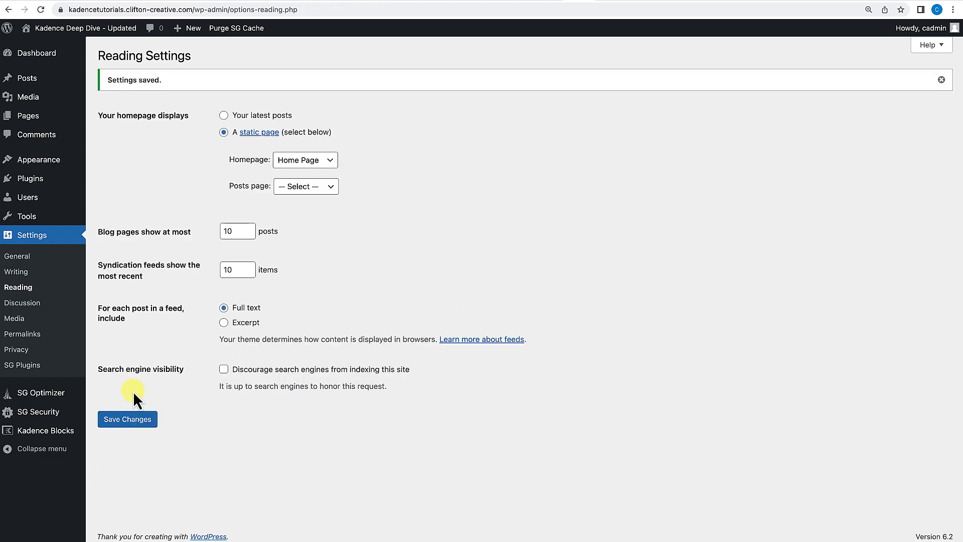
View the site's new front page, then reopen the Home Page in the block editor.
click(103, 29)
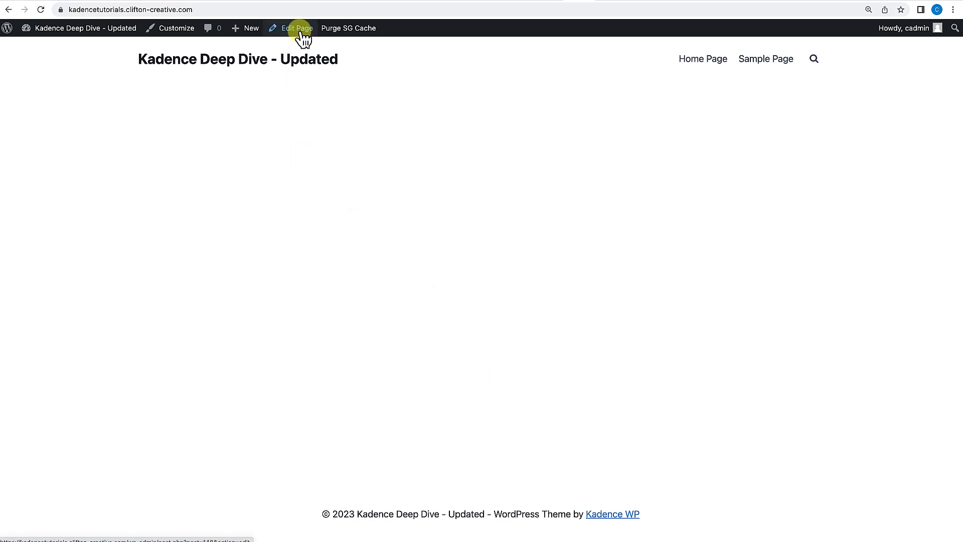
mouse_move(80, 36)
click(51, 47)
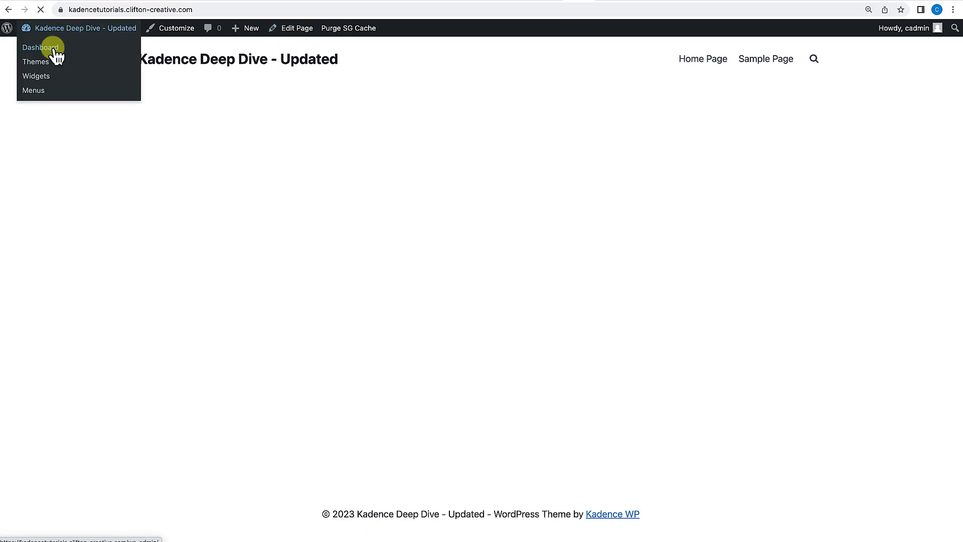
mouse_move(25, 161)
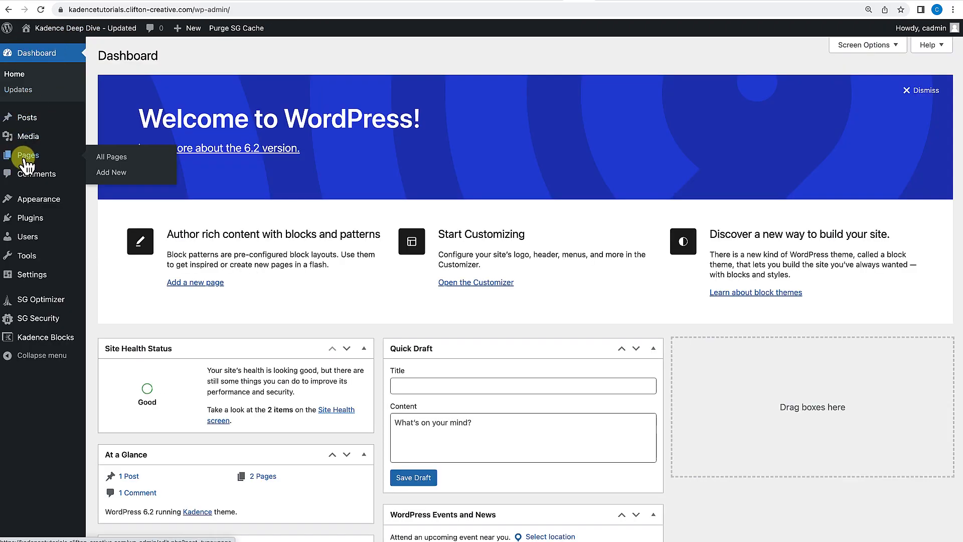
click(110, 157)
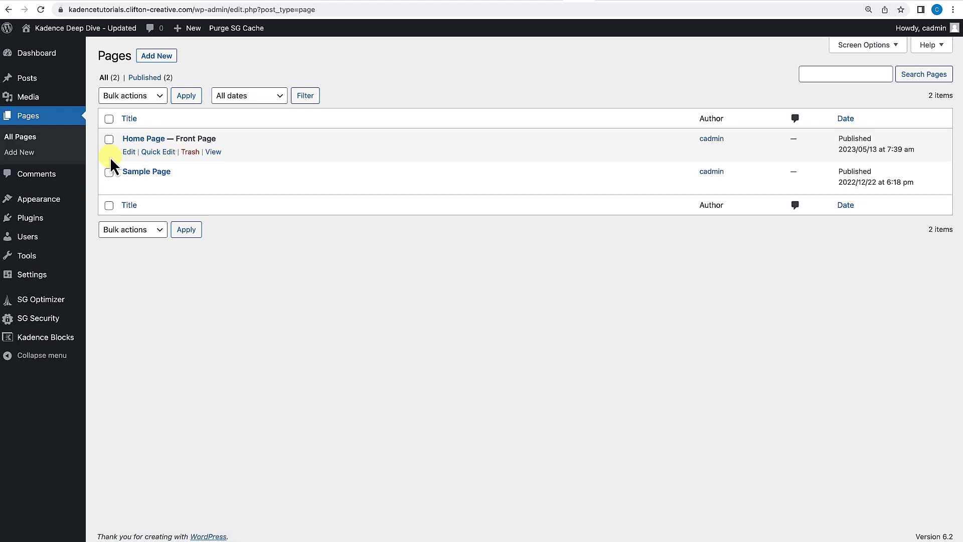
click(130, 152)
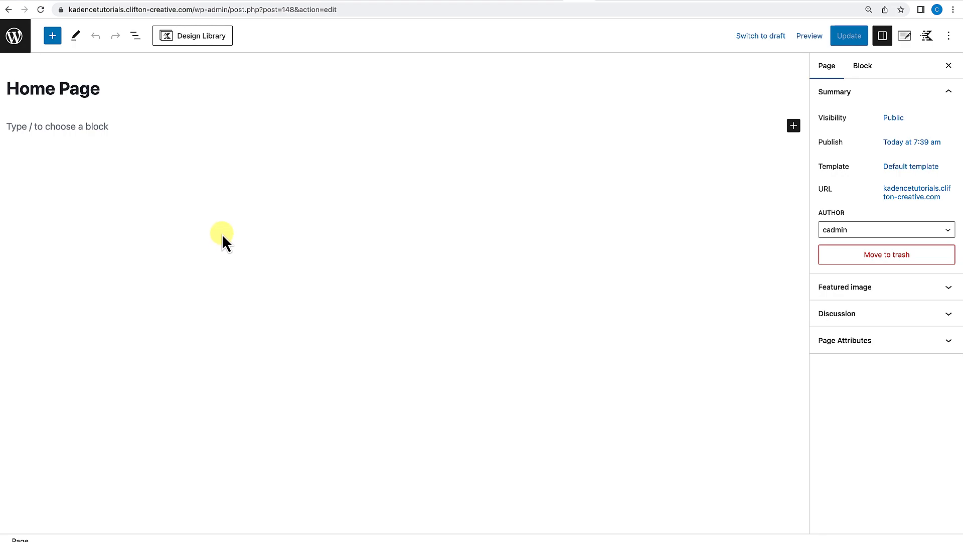
Insert a Row Layout block from the block inserter, then delete it.
click(52, 36)
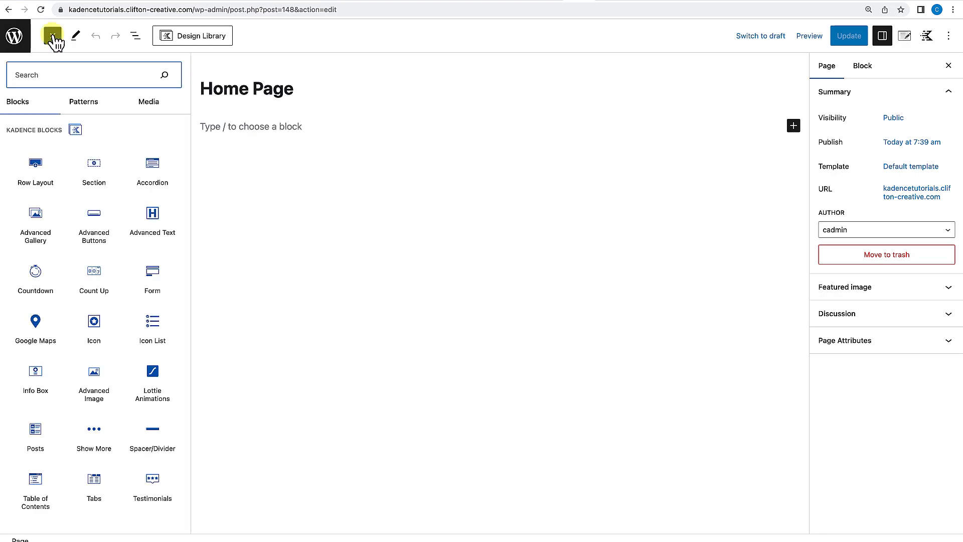
scroll(95, 222, down, 15)
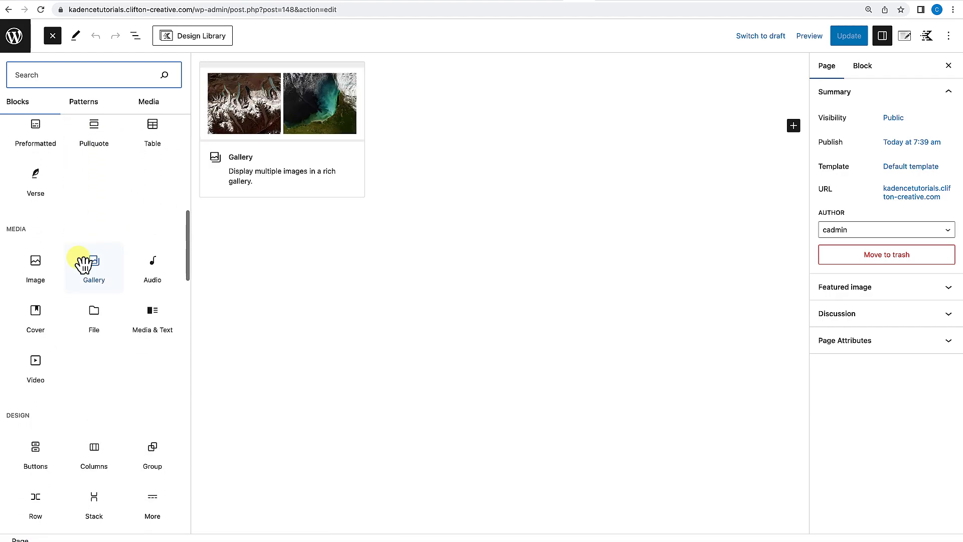
click(246, 333)
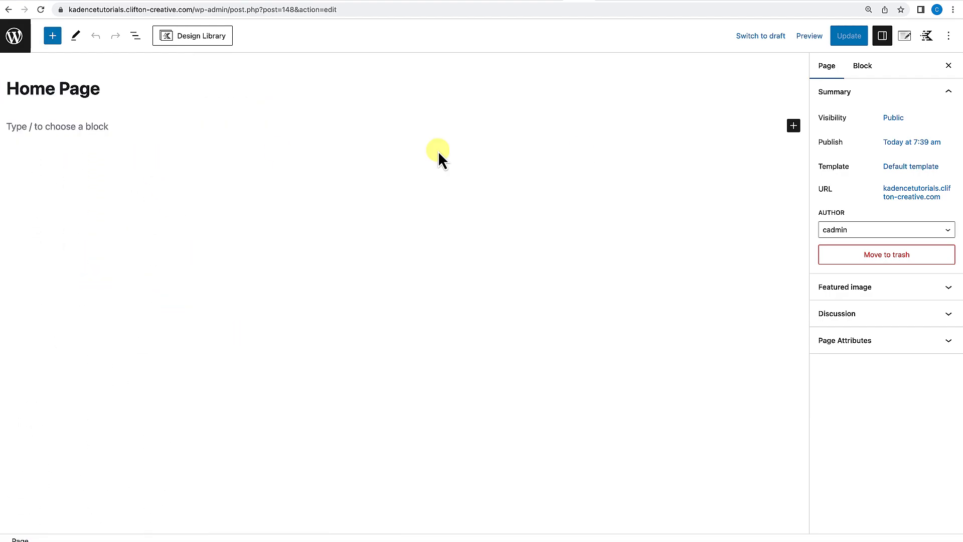
click(795, 131)
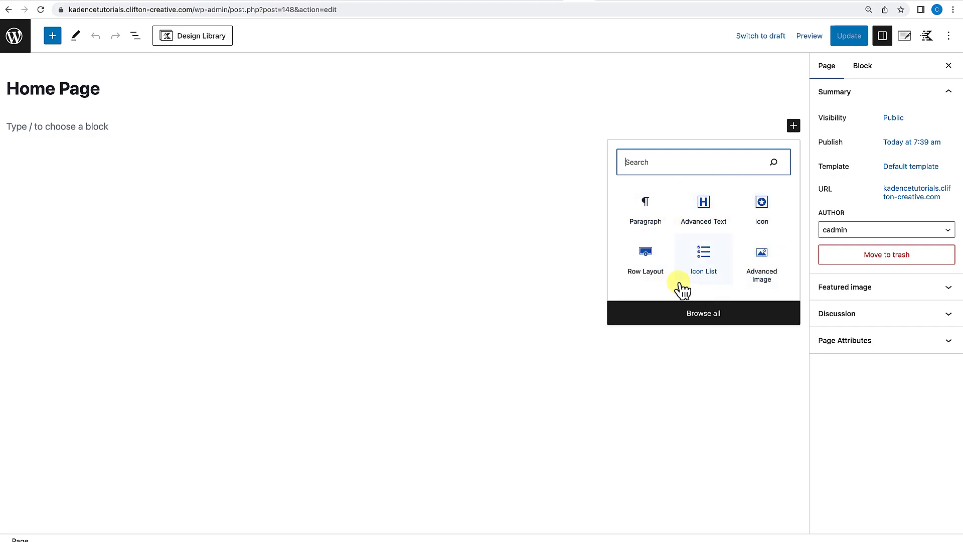
click(697, 319)
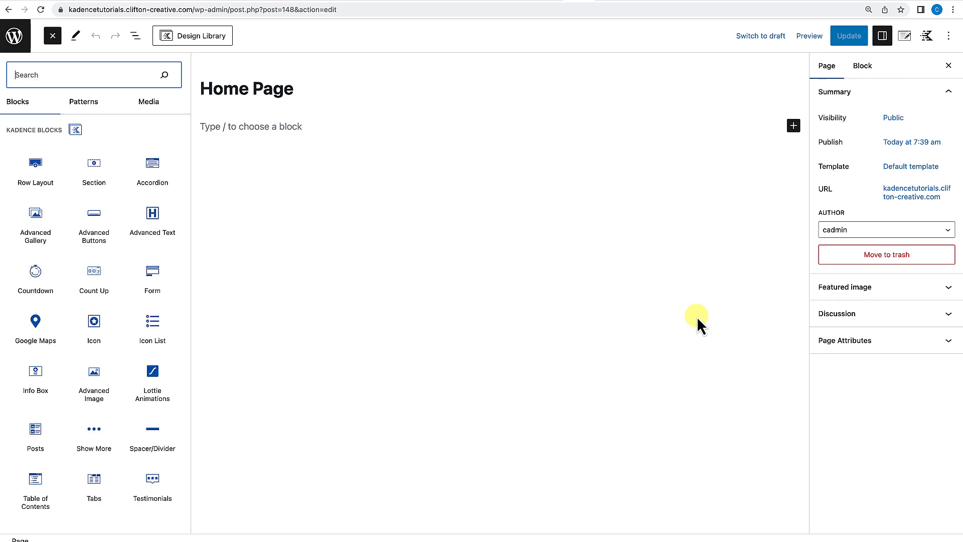
mouse_move(156, 320)
click(38, 183)
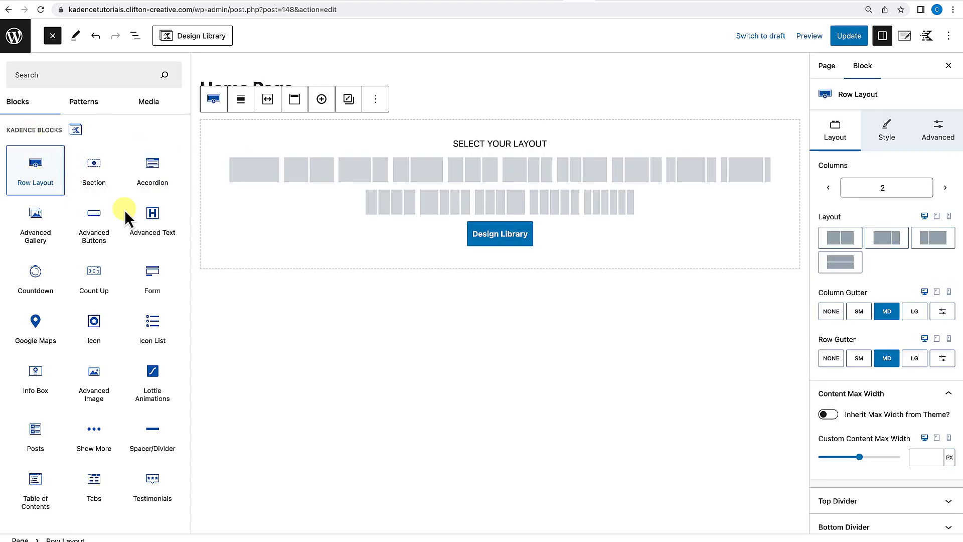
click(398, 128)
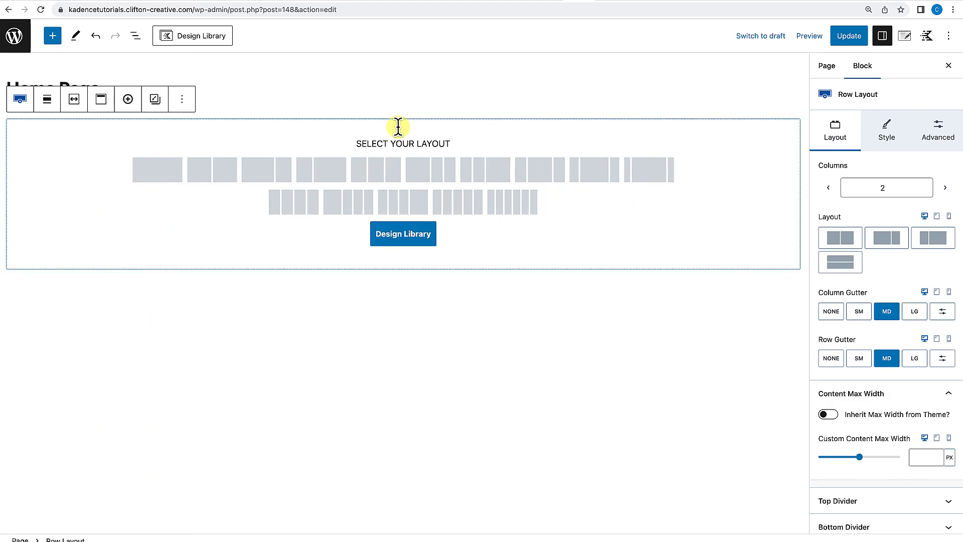
key(BackSpace)
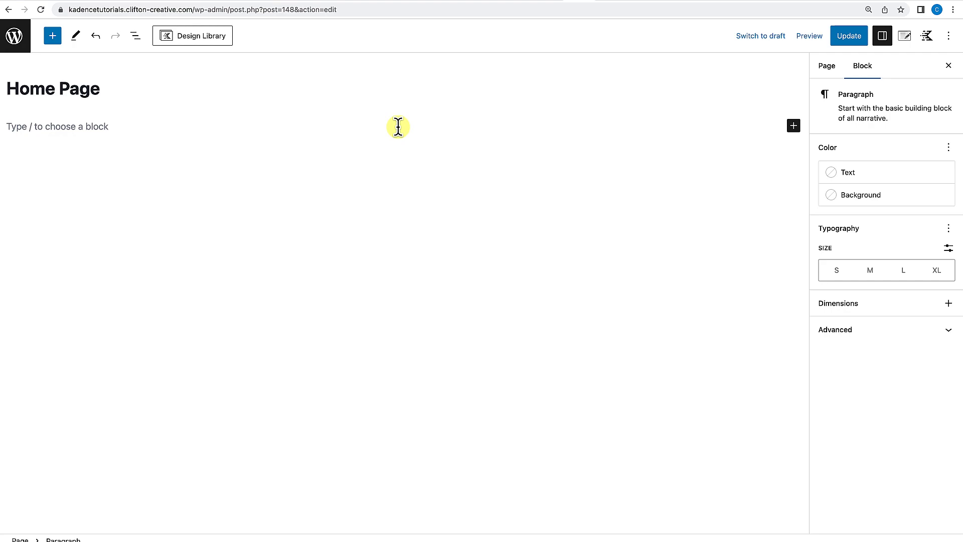
Insert a Row Layout block into the Home Page from the Kadence Blocks inserter.
click(54, 36)
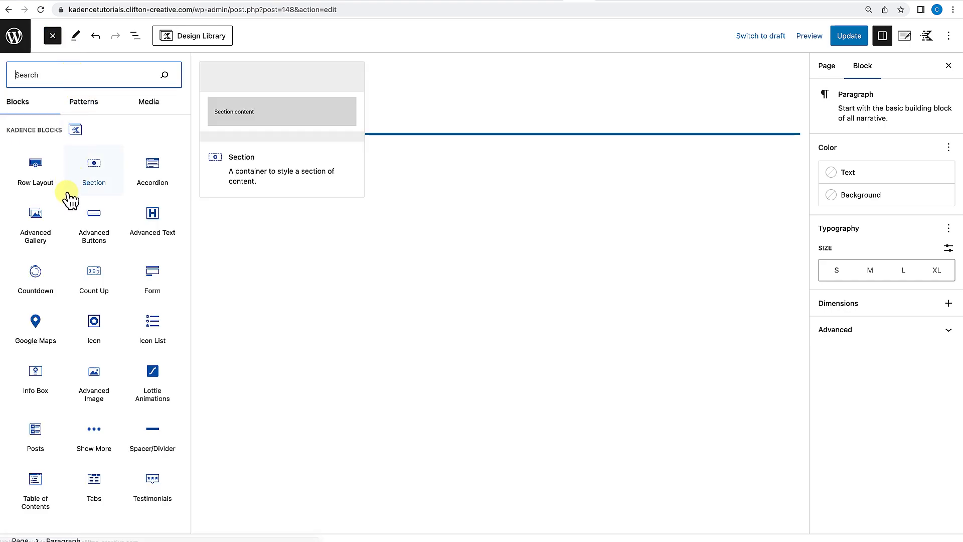
scroll(72, 340, down, 1)
scroll(71, 339, up, 1)
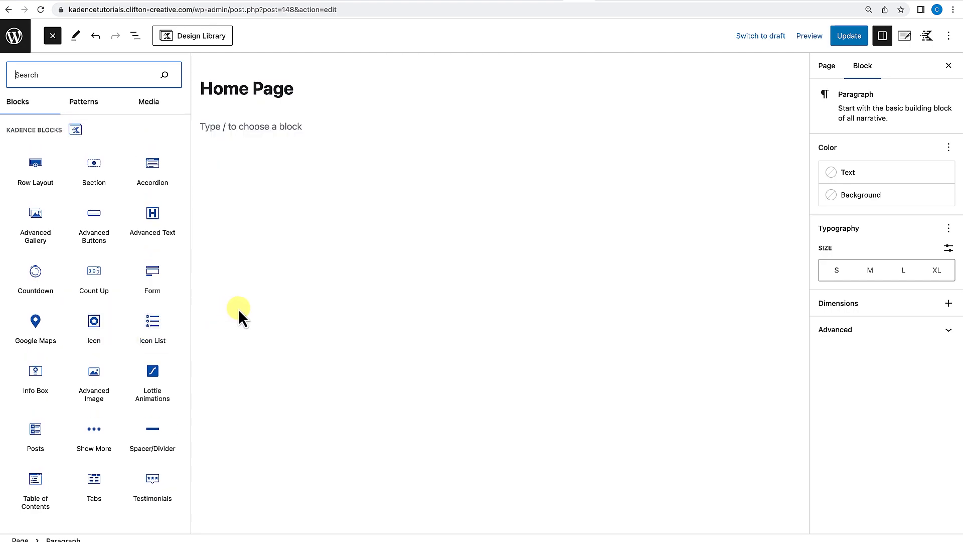
click(39, 178)
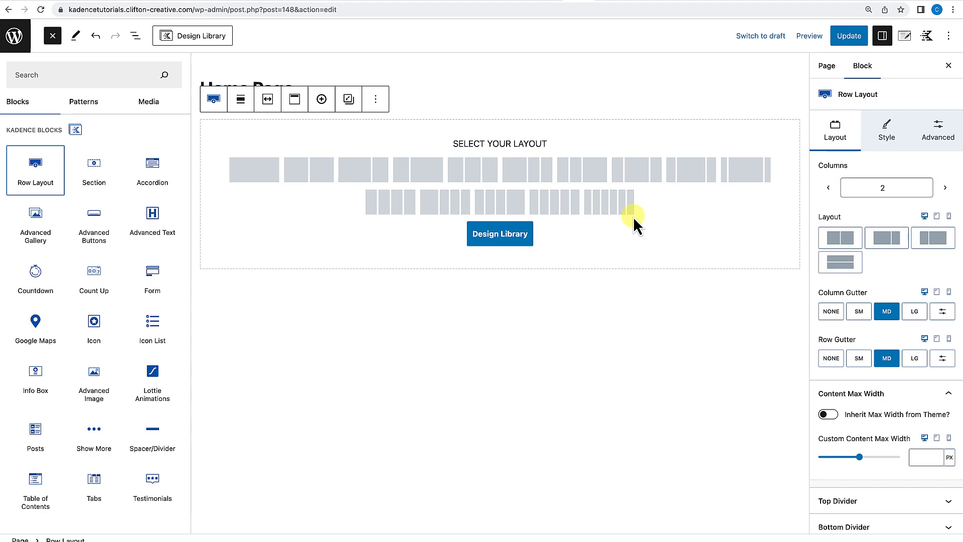
Open the Design Library from the row, browse its pattern categories, and insert the Hero 2 pattern.
click(499, 234)
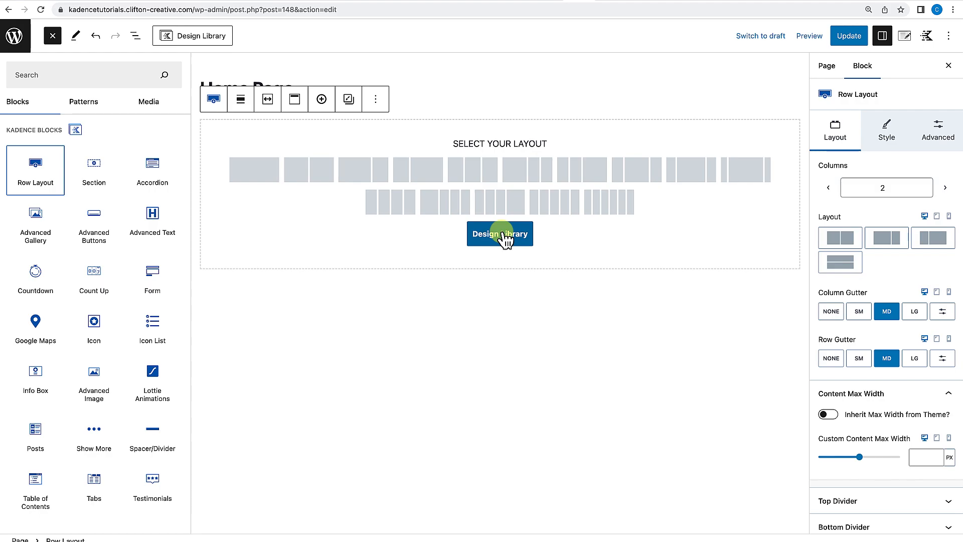
click(502, 233)
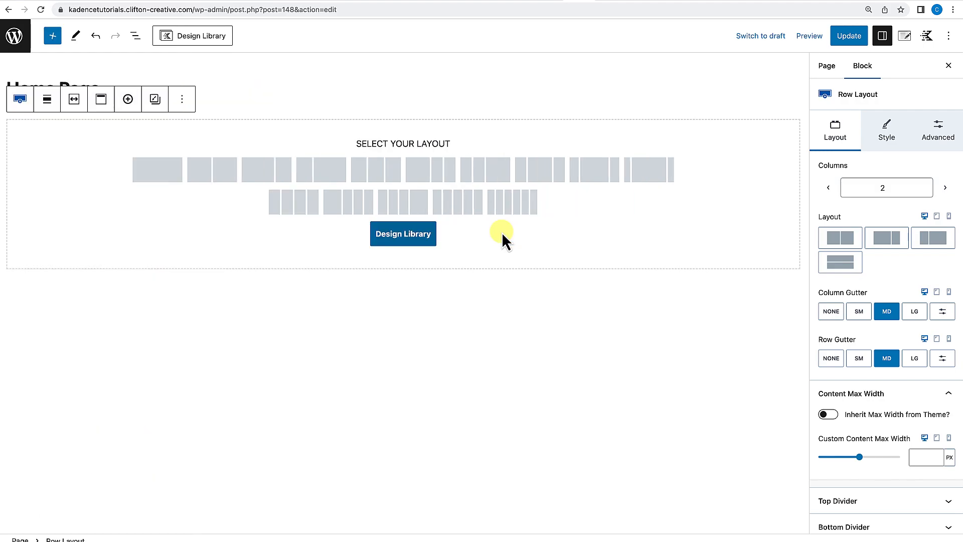
click(404, 234)
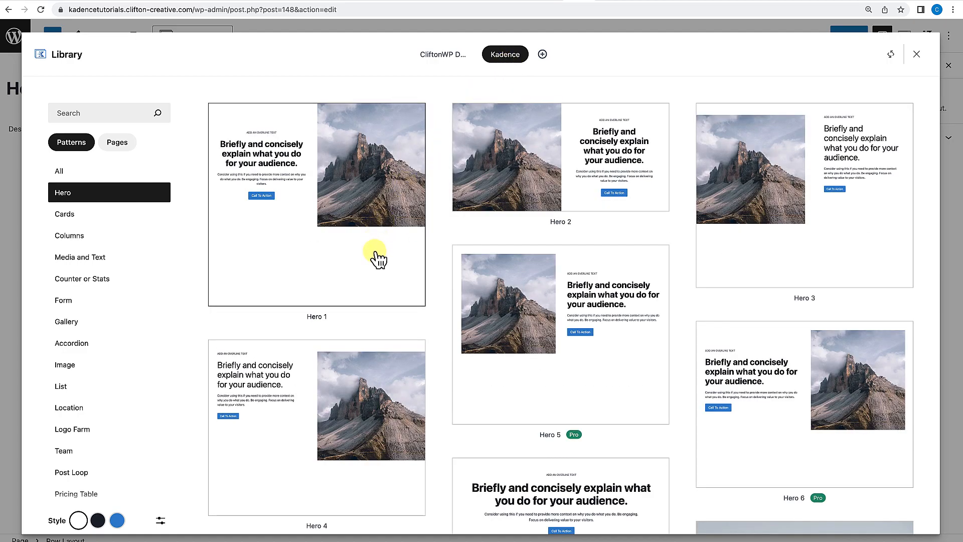
scroll(378, 259, down, 1)
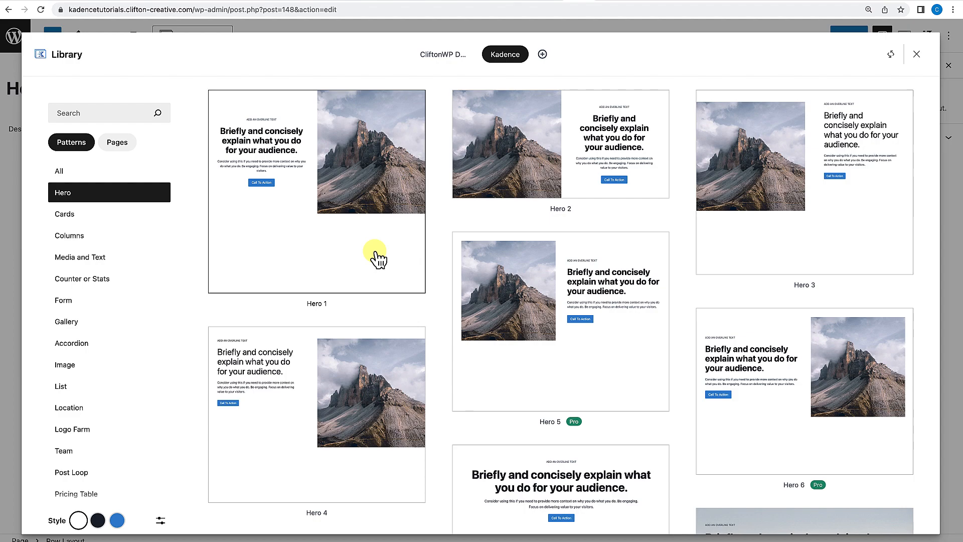
scroll(377, 259, down, 3)
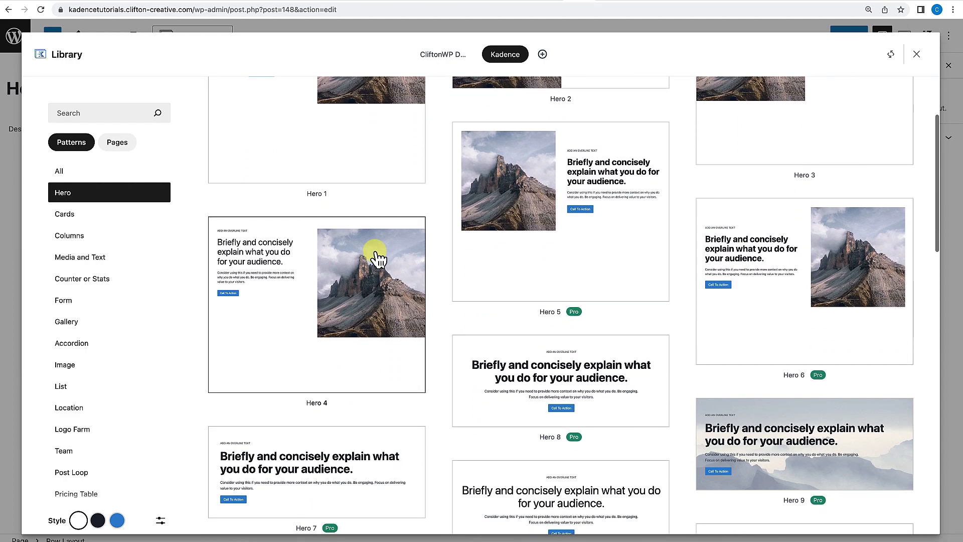
scroll(378, 259, up, 3)
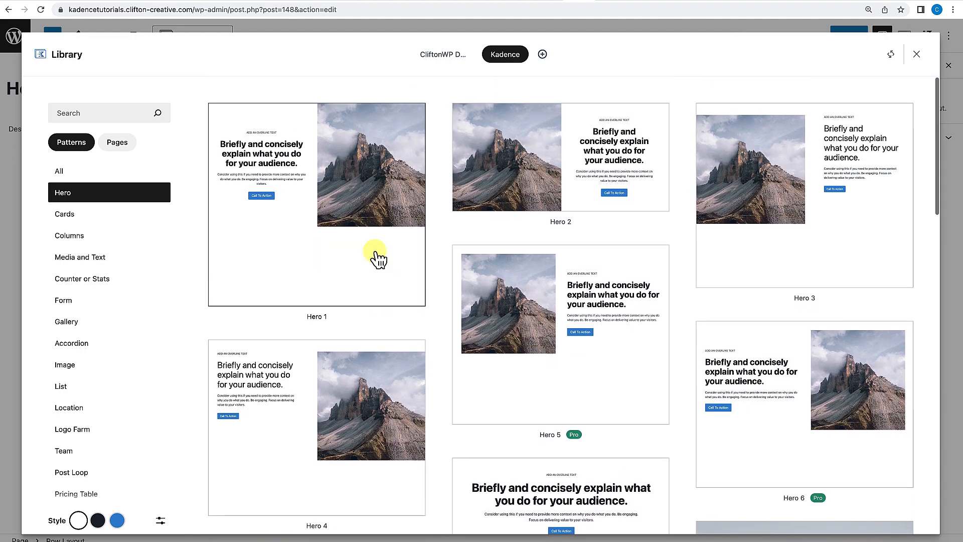
scroll(378, 259, down, 3)
scroll(378, 259, up, 2)
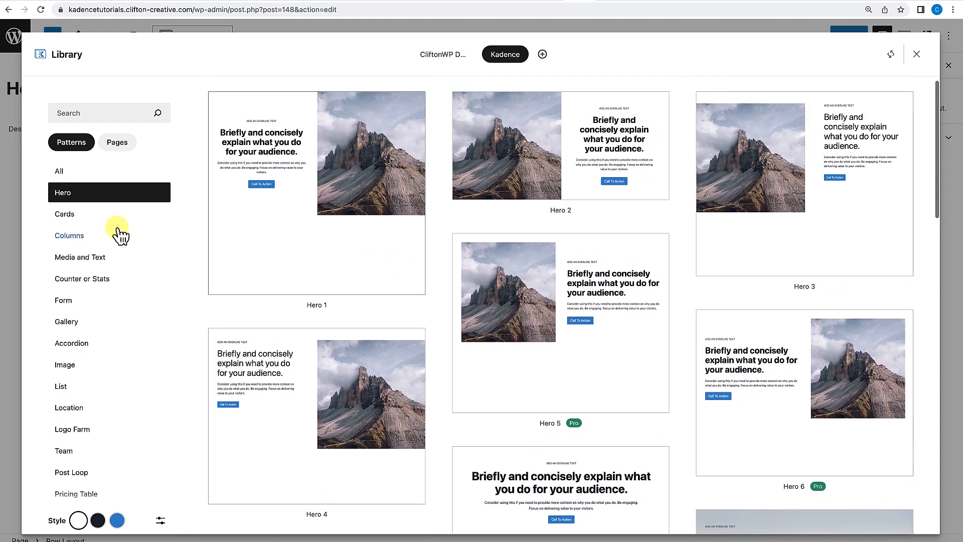
click(68, 215)
click(80, 237)
click(81, 258)
click(80, 279)
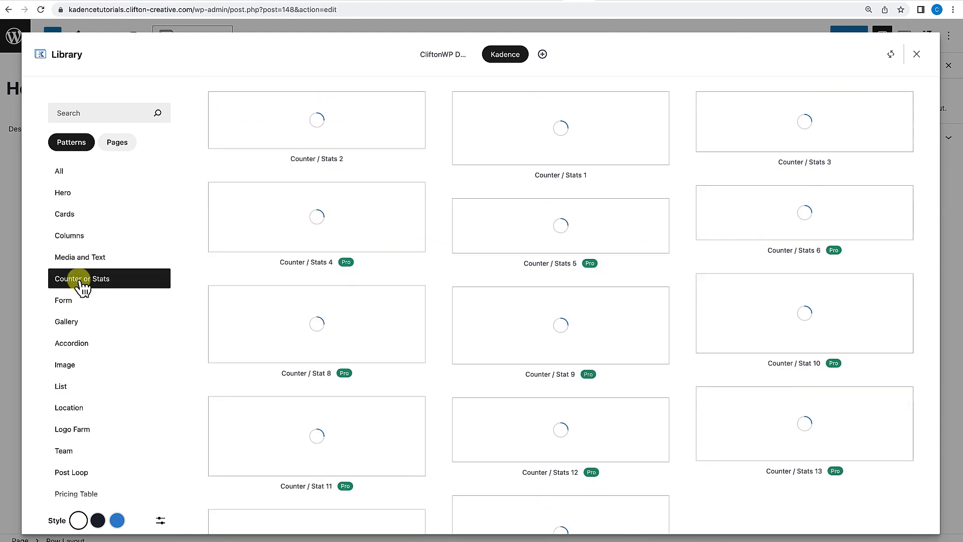
click(72, 301)
click(70, 323)
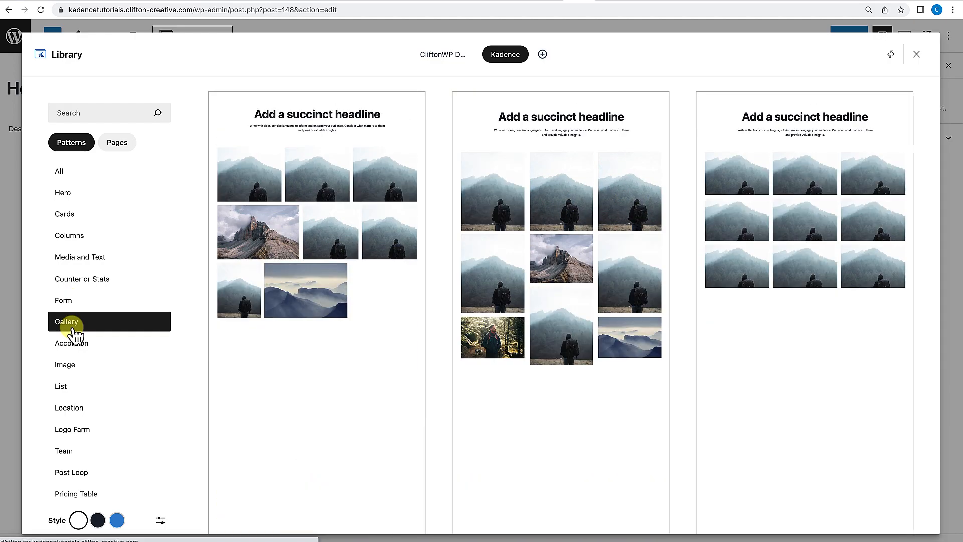
click(71, 344)
click(69, 196)
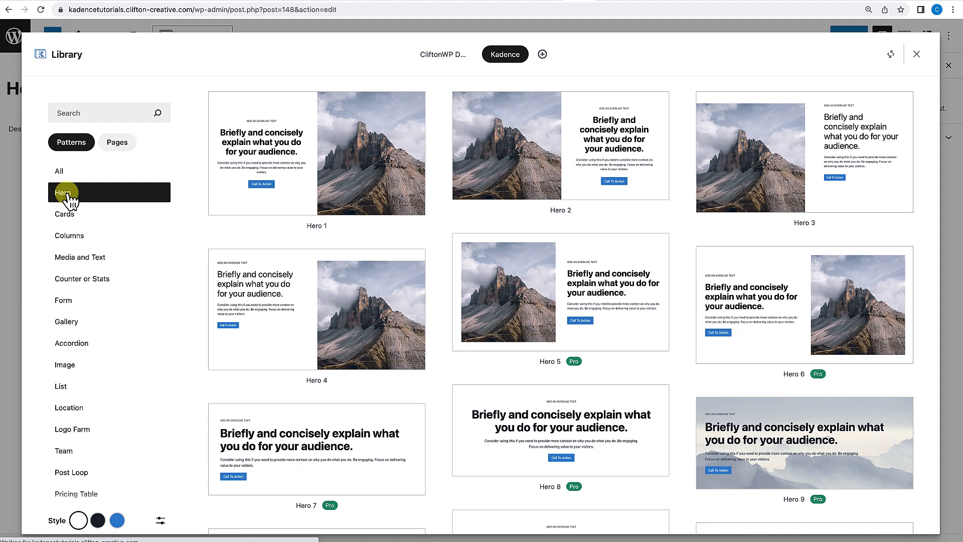
click(547, 136)
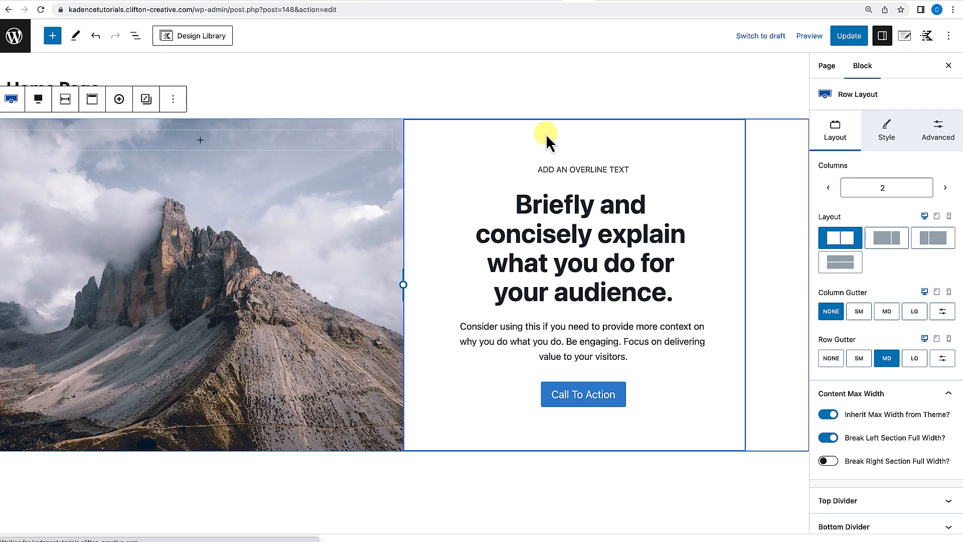
Insert the Columns 3 pattern from the Design Library below the hero section.
scroll(546, 134, down, 5)
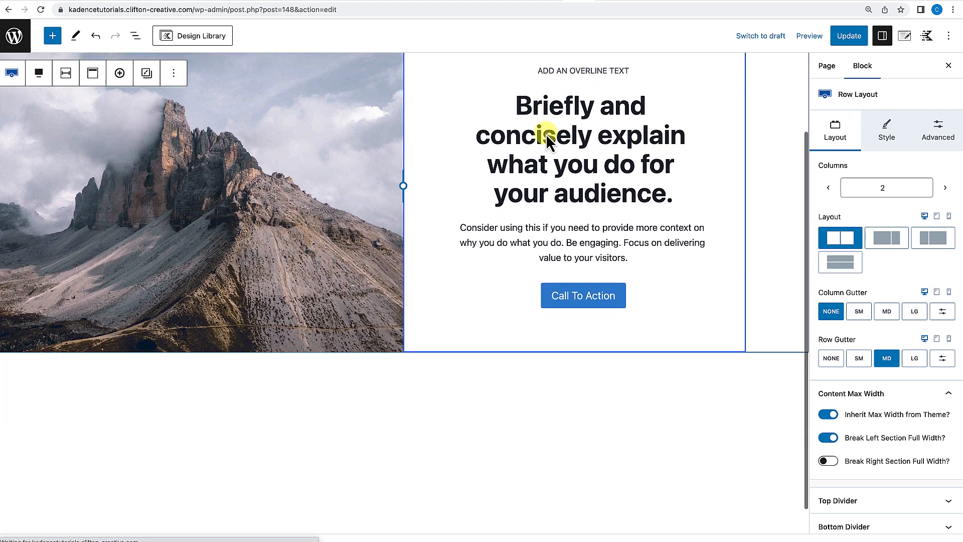
scroll(546, 134, up, 5)
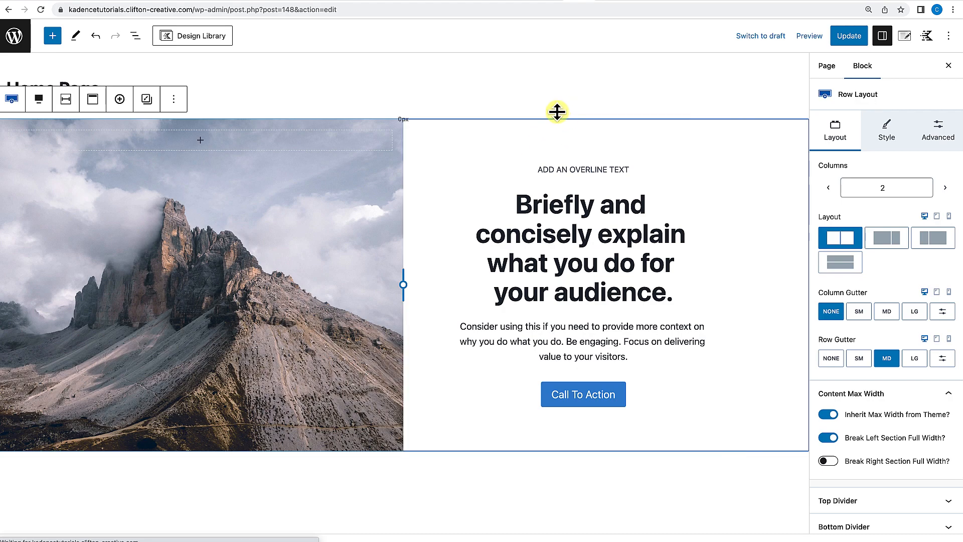
click(221, 44)
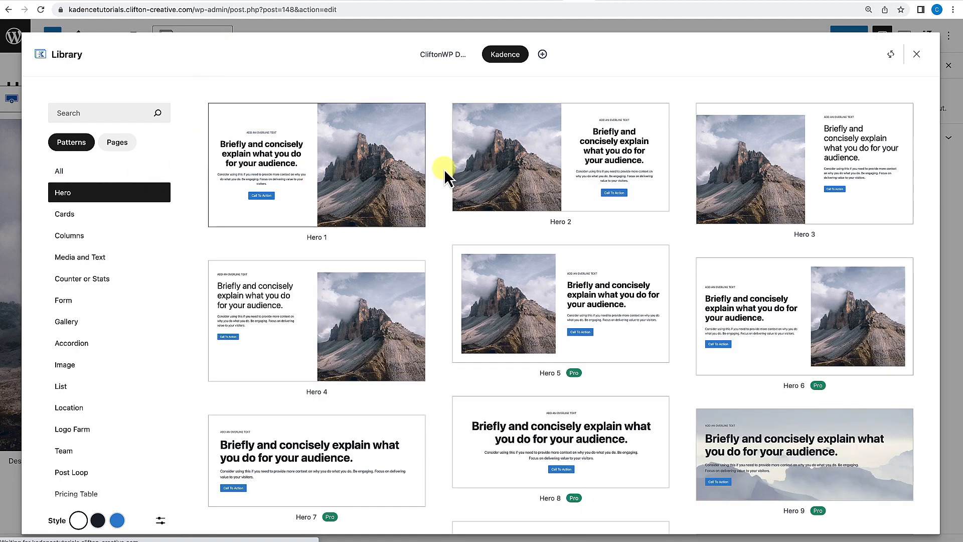
click(71, 236)
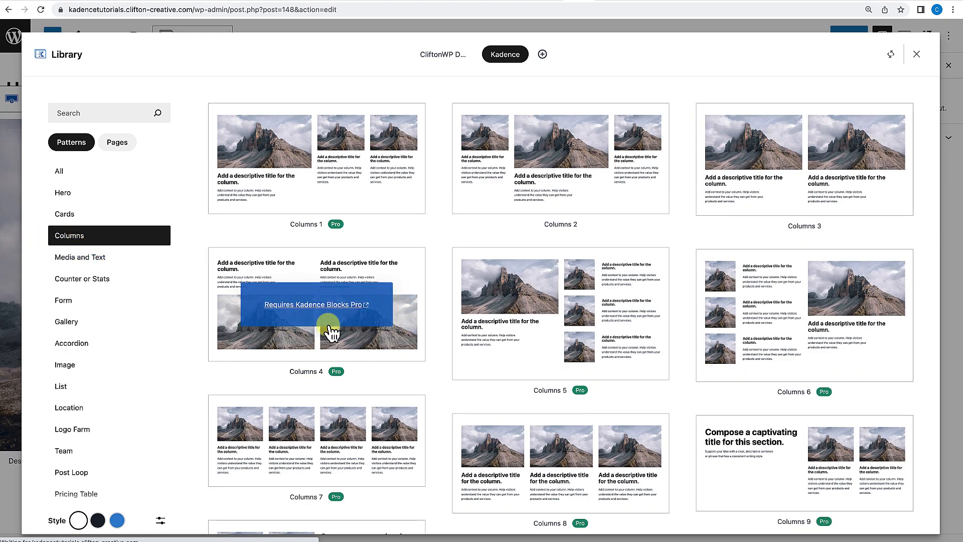
scroll(356, 338, down, 4)
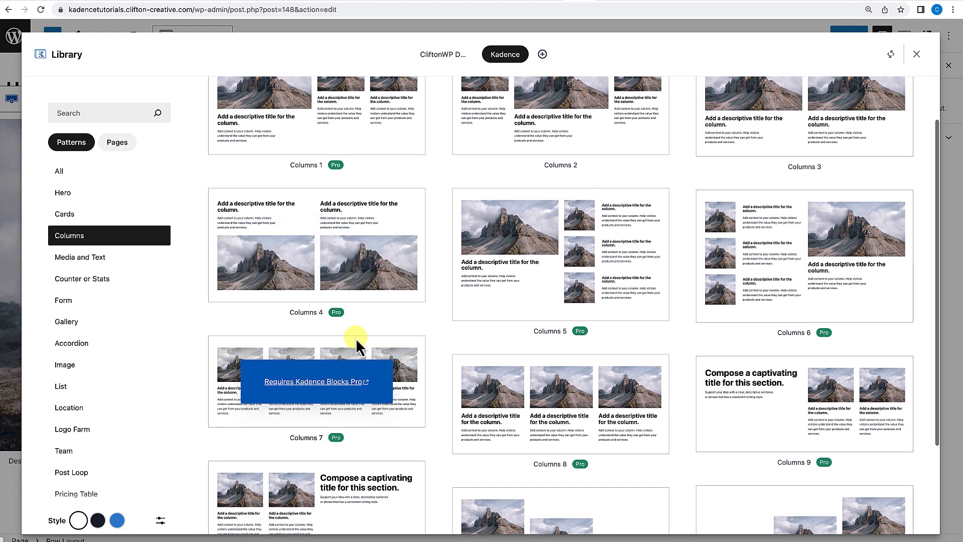
scroll(356, 338, up, 4)
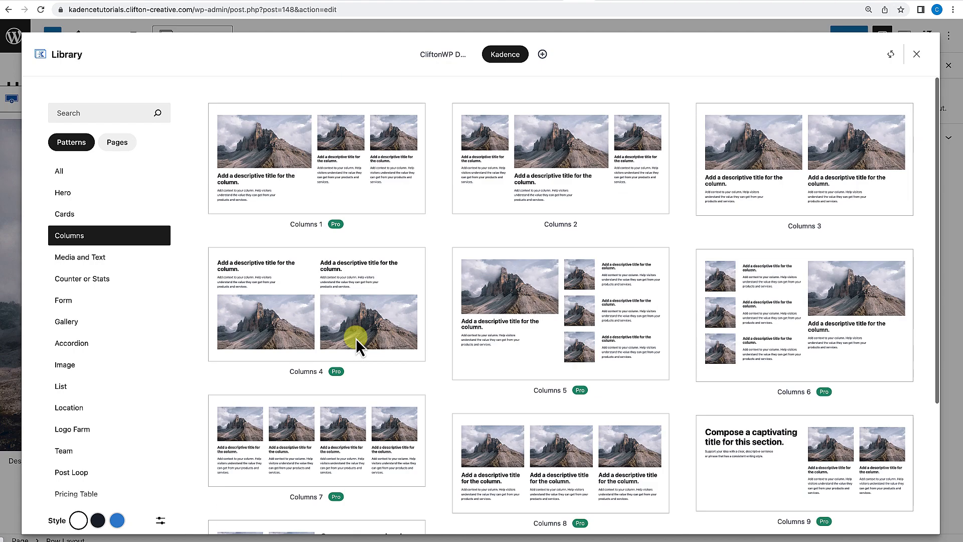
click(767, 184)
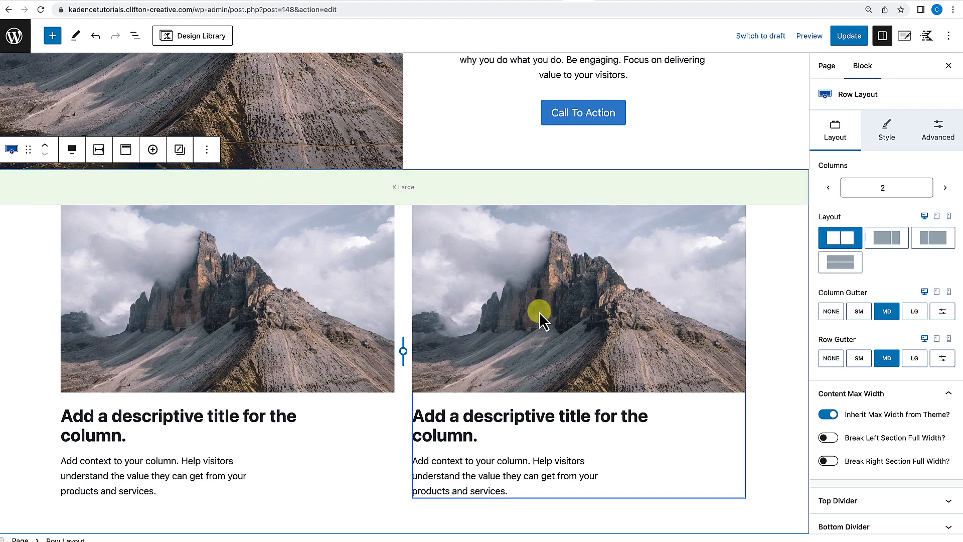
Insert the Testimonials 3 pattern from the Design Library below the columns section.
scroll(541, 315, down, 2)
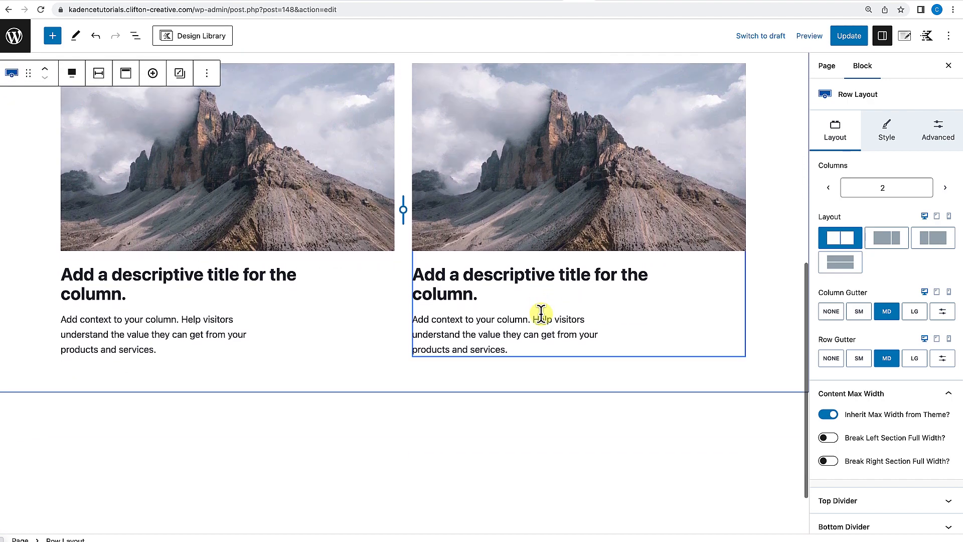
scroll(541, 315, up, 4)
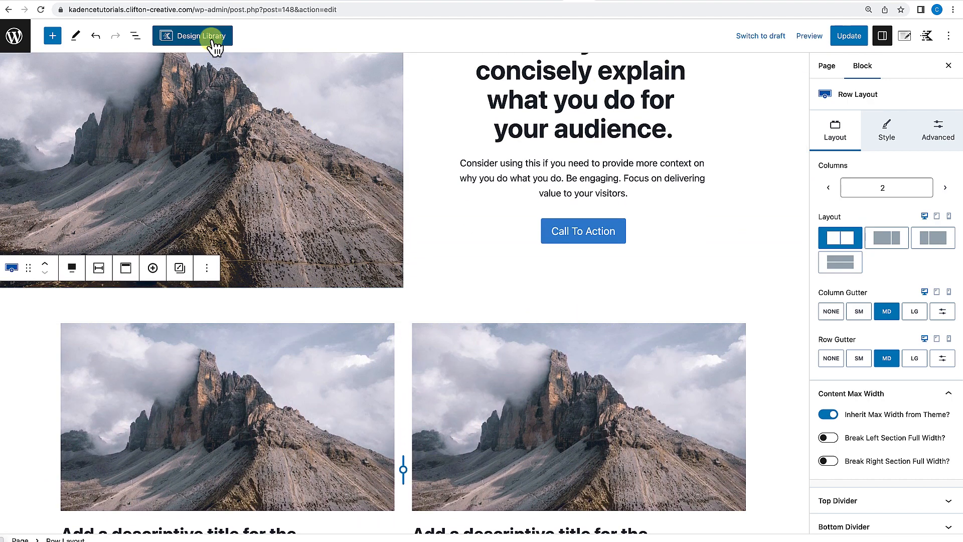
click(213, 38)
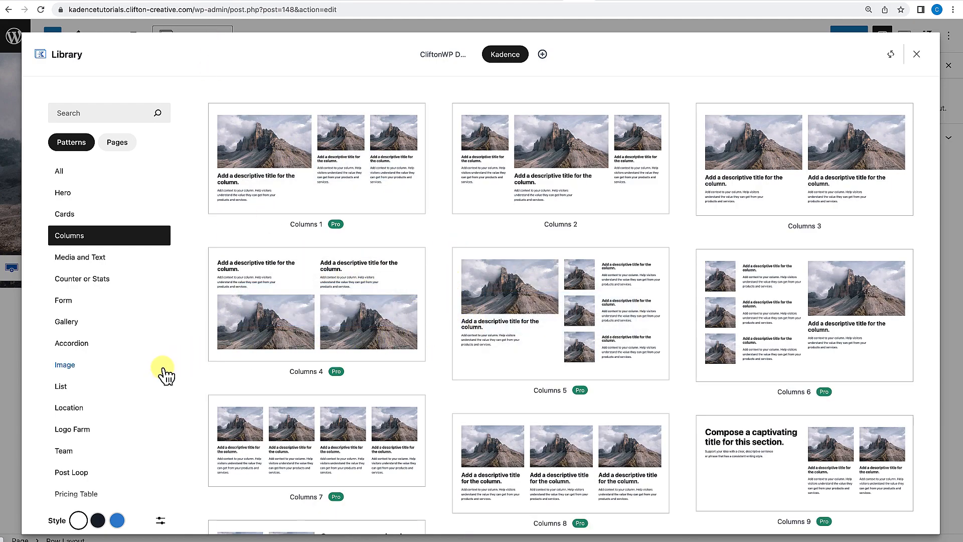
scroll(161, 373, down, 2)
scroll(88, 394, down, 3)
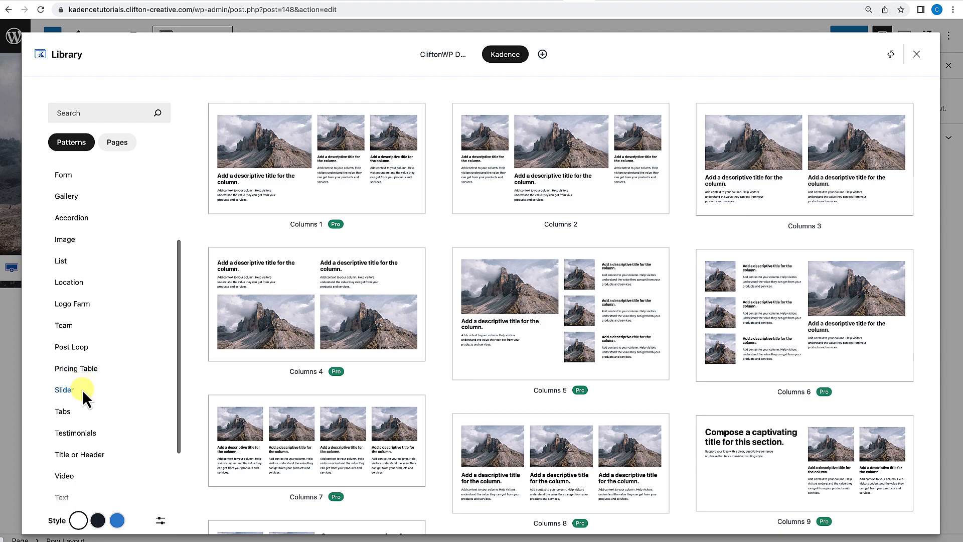
click(86, 400)
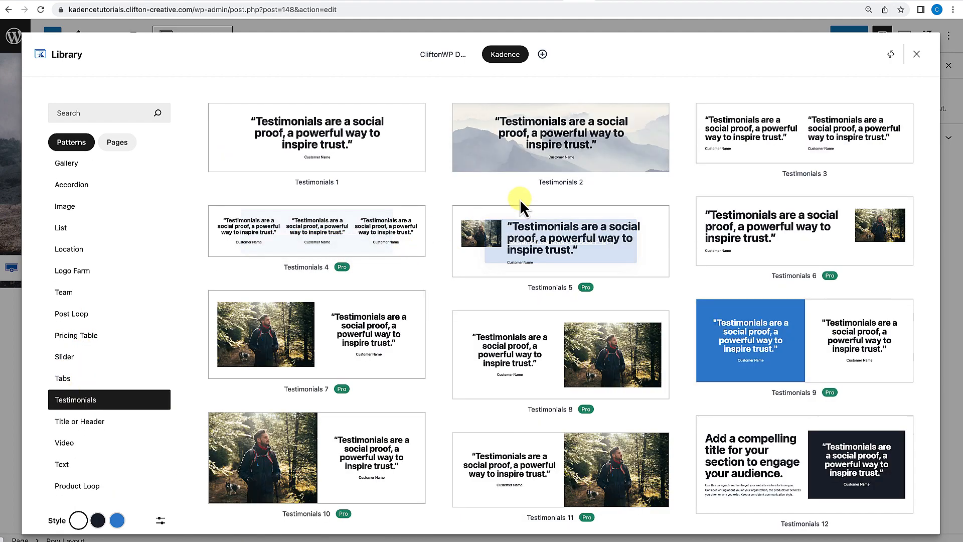
click(805, 130)
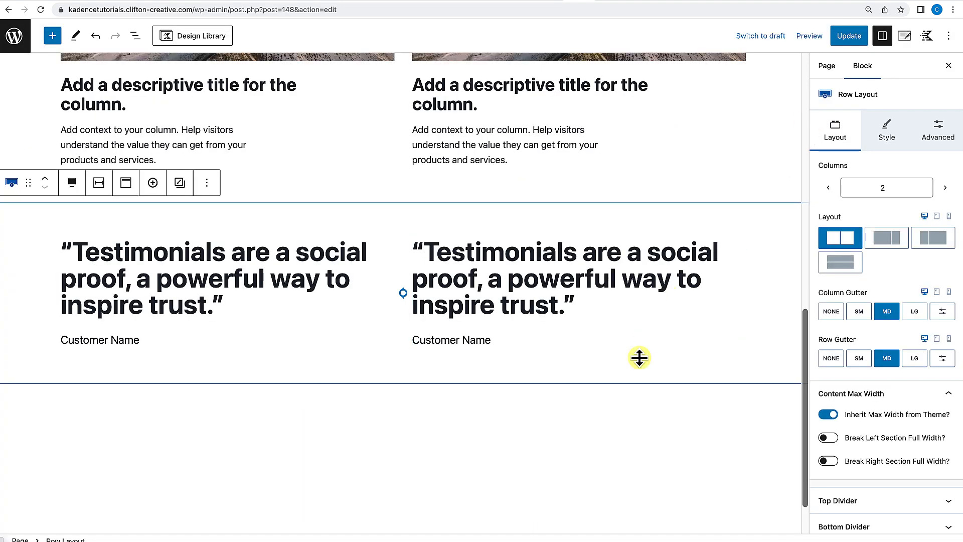
Type sample text "sfmdmfkdsmfds" and "vsdfod" into the hero heading to try editing it.
scroll(639, 357, up, 10)
scroll(640, 358, down, 10)
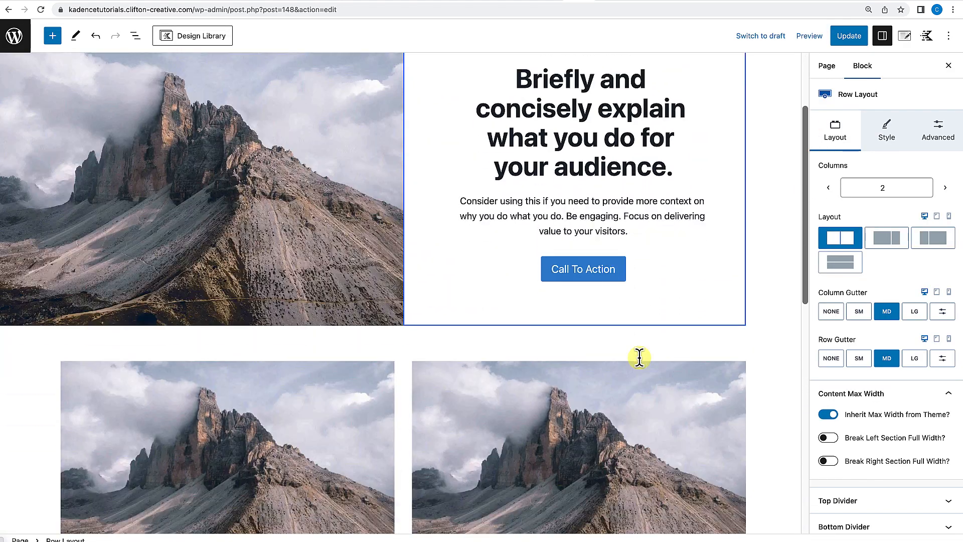
scroll(639, 359, up, 3)
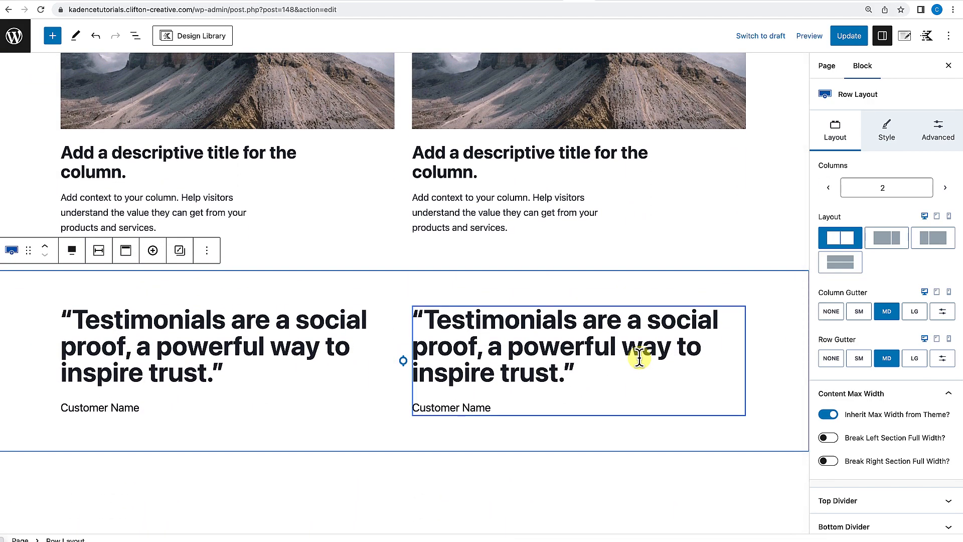
scroll(640, 358, up, 8)
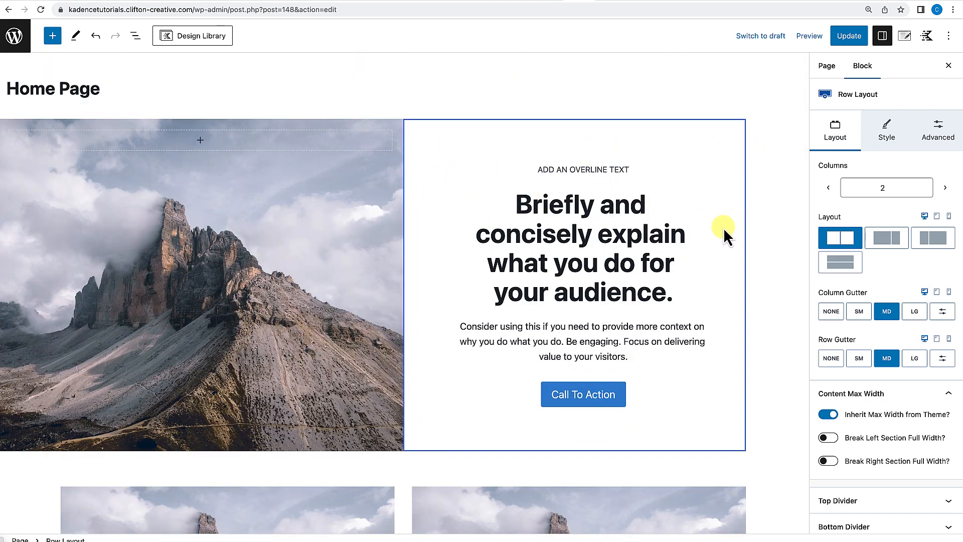
scroll(724, 227, down, 1)
click(541, 188)
text(sfmdmfkdsmfds)
click(493, 230)
text(vsdfod)
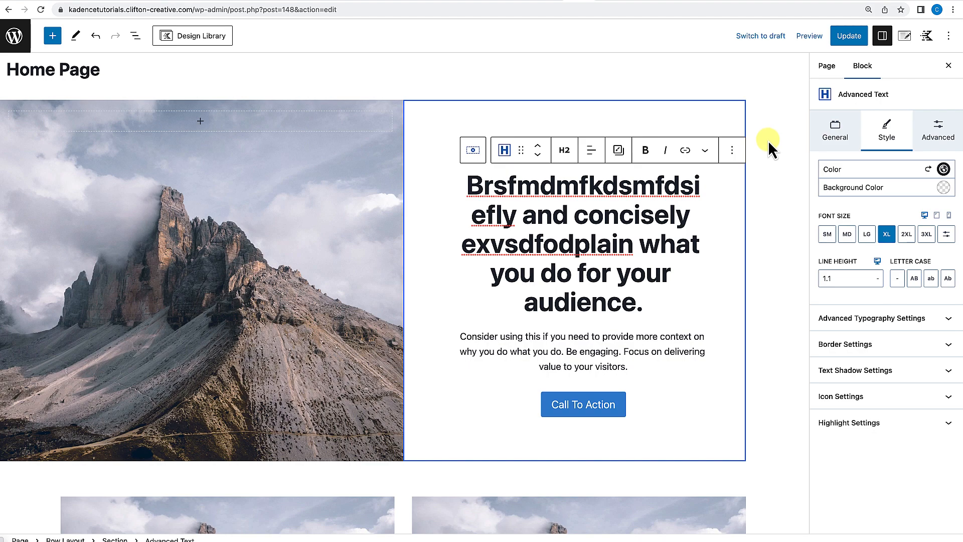
Select all three row layout blocks in the list view and remove them from the page.
scroll(671, 253, down, 1)
scroll(671, 253, down, 6)
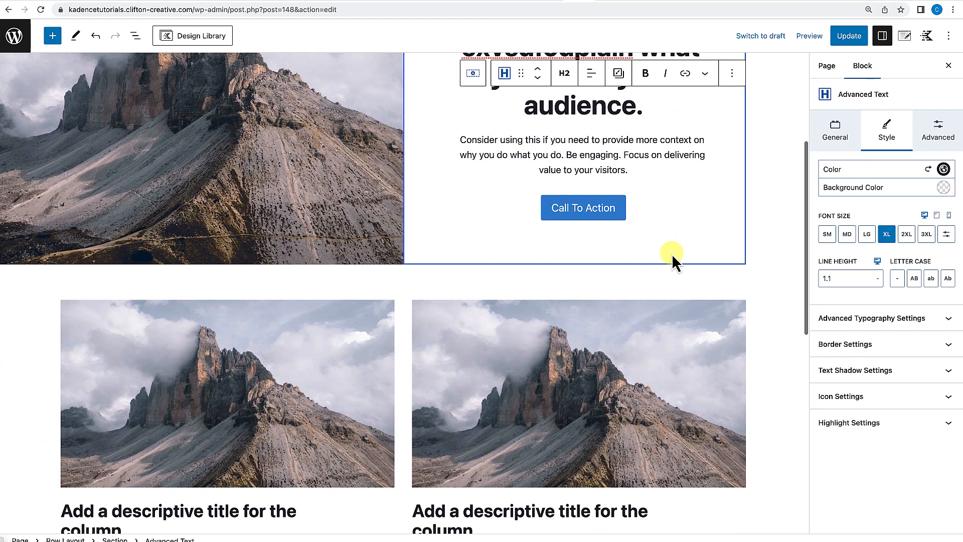
scroll(672, 253, down, 3)
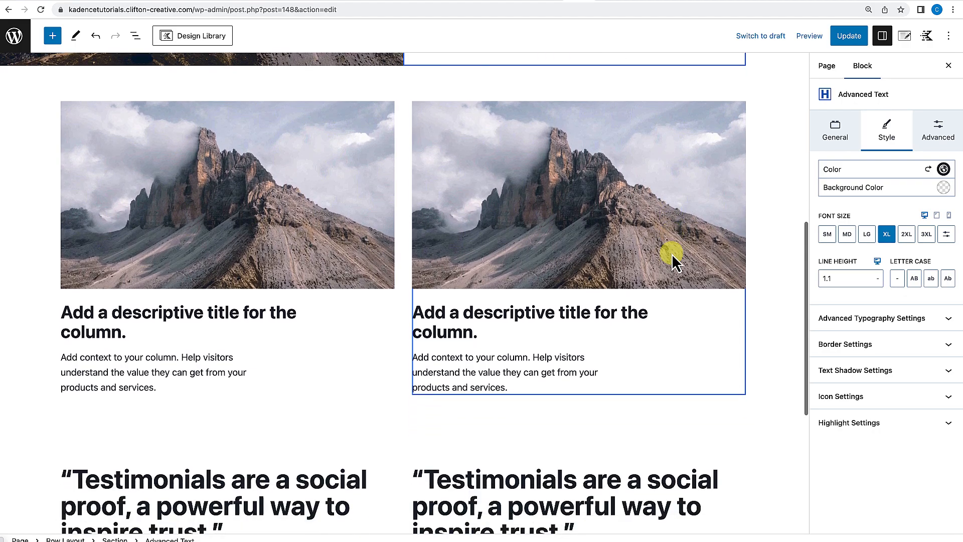
scroll(672, 254, up, 9)
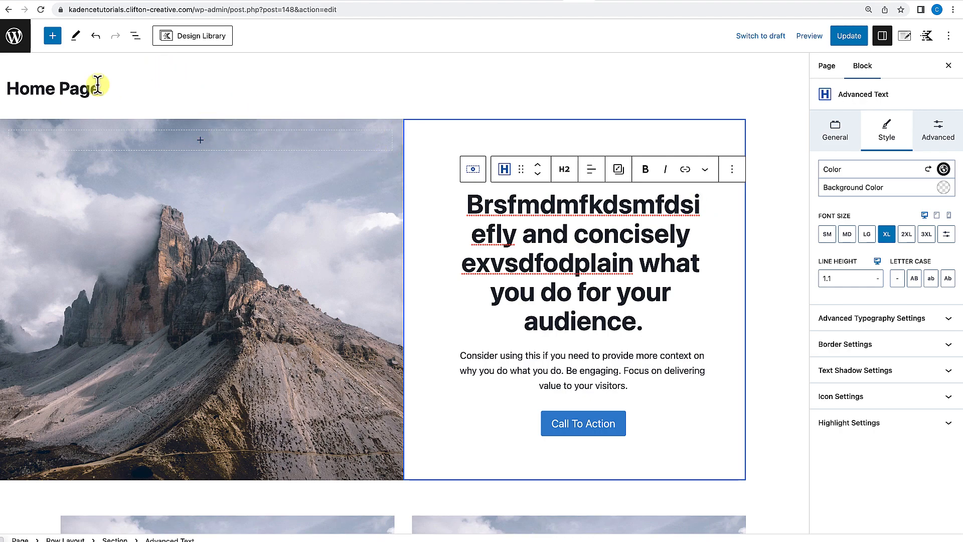
click(136, 37)
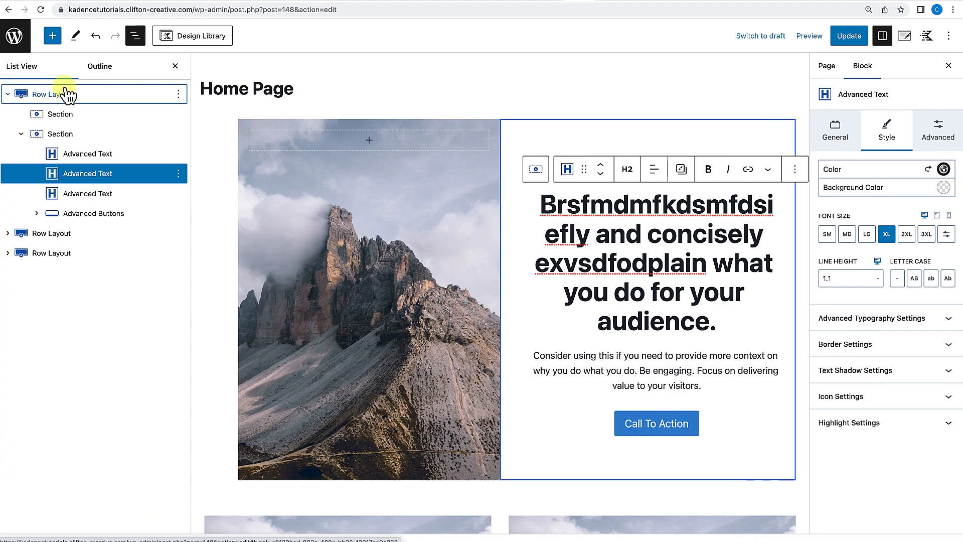
scroll(432, 300, down, 10)
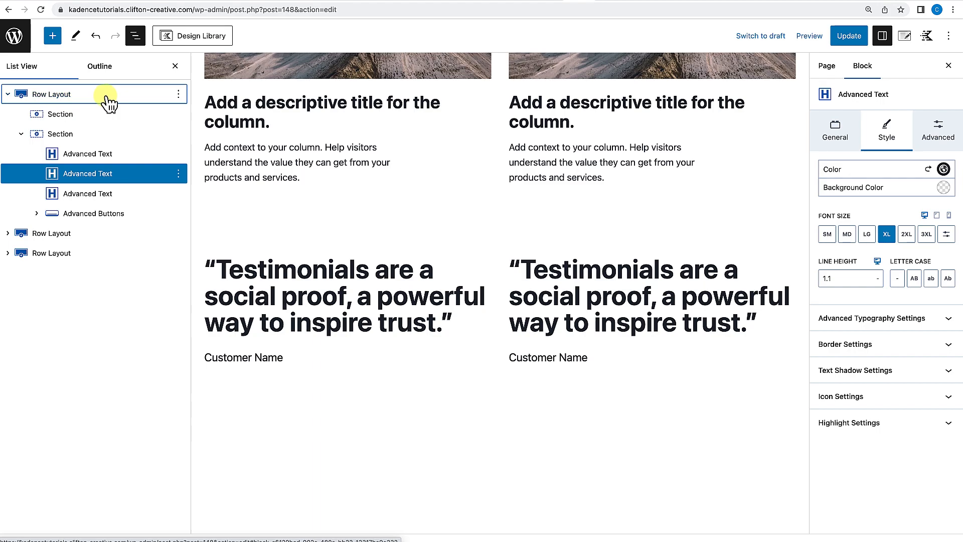
click(106, 97)
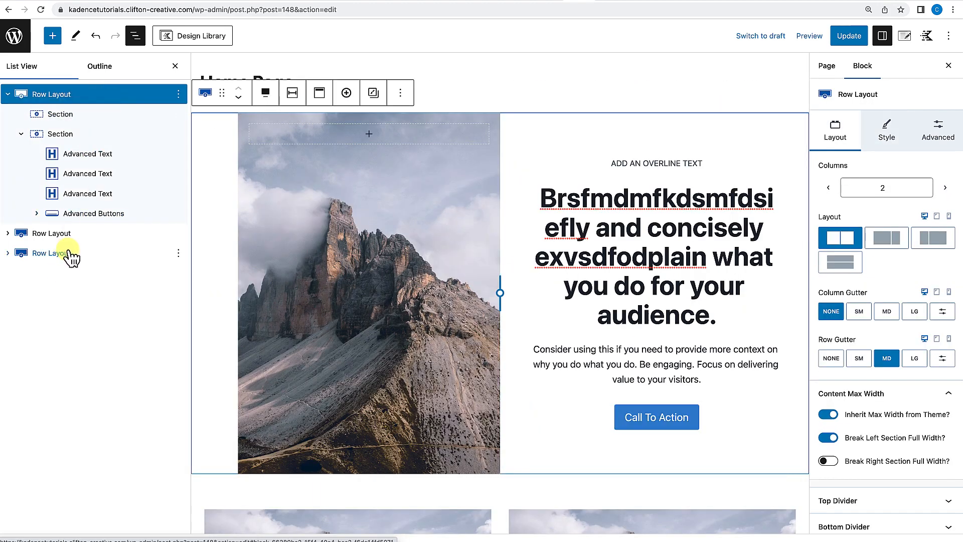
shift+click(68, 253)
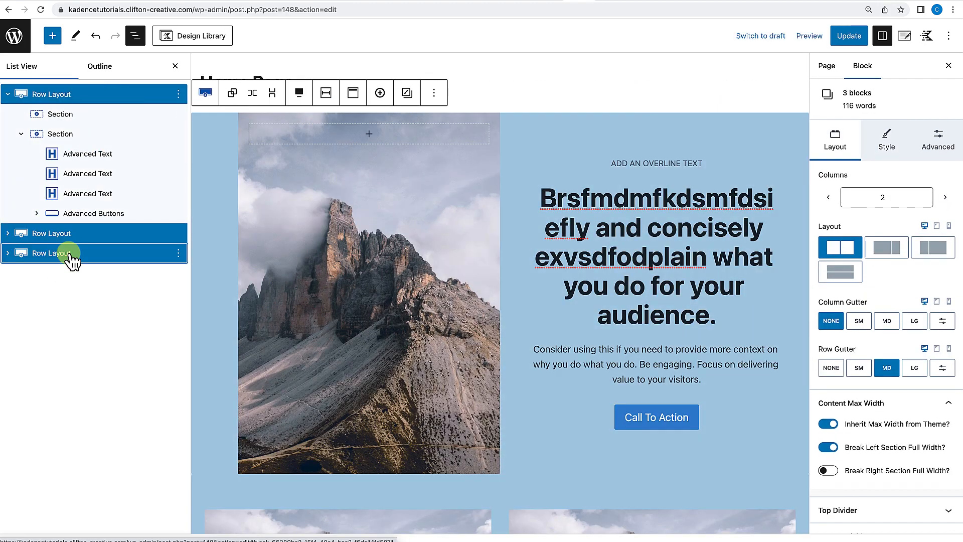
click(179, 93)
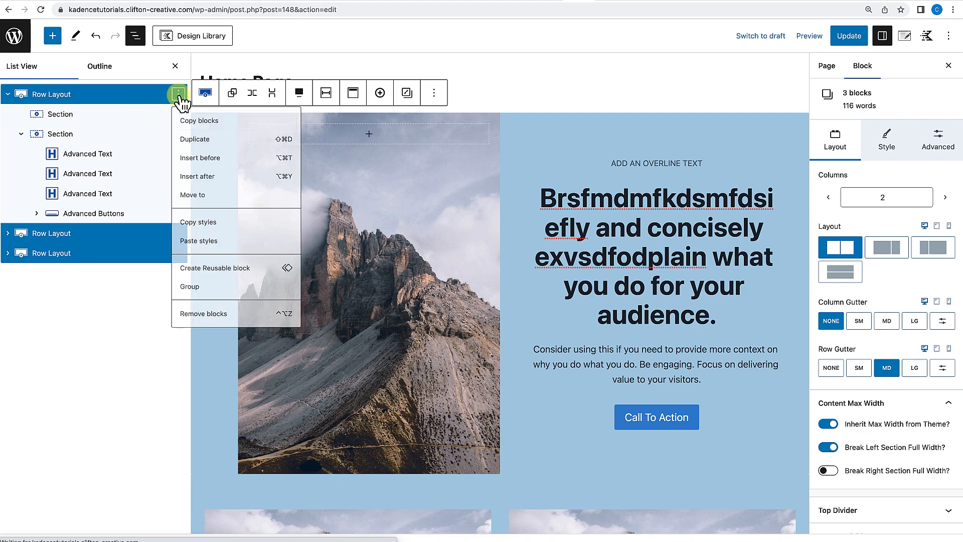
click(200, 315)
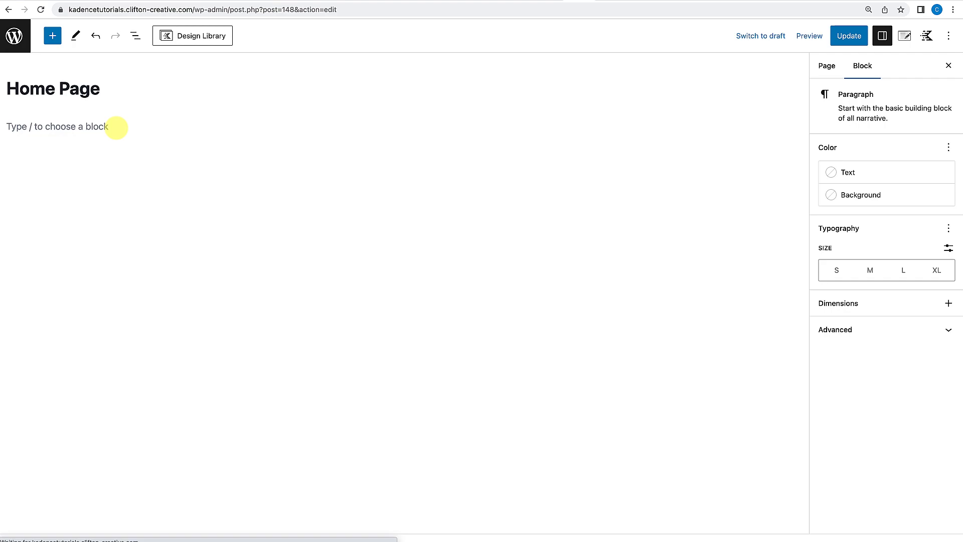
Browse the Kadence and core blocks available in the block inserter.
click(116, 128)
click(53, 36)
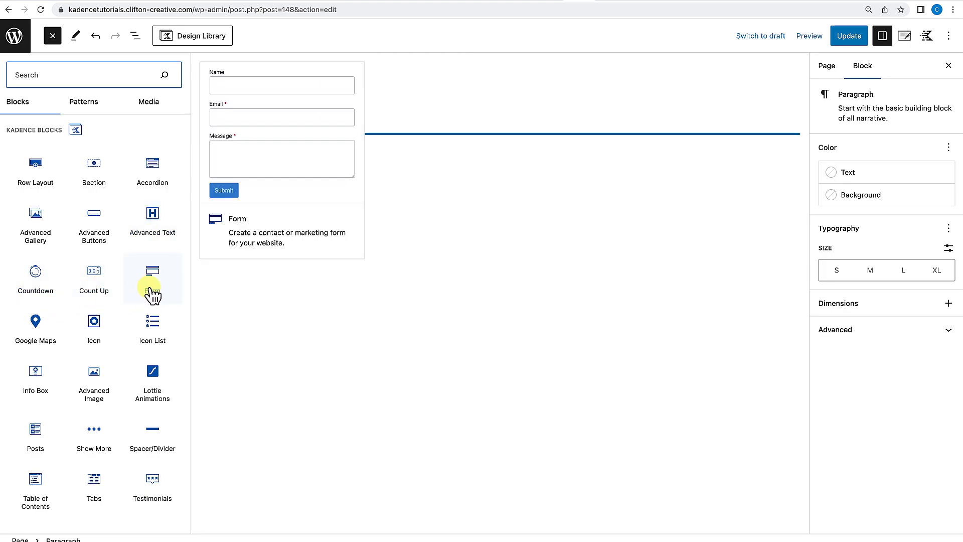
scroll(101, 341, down, 1)
scroll(121, 311, down, 1)
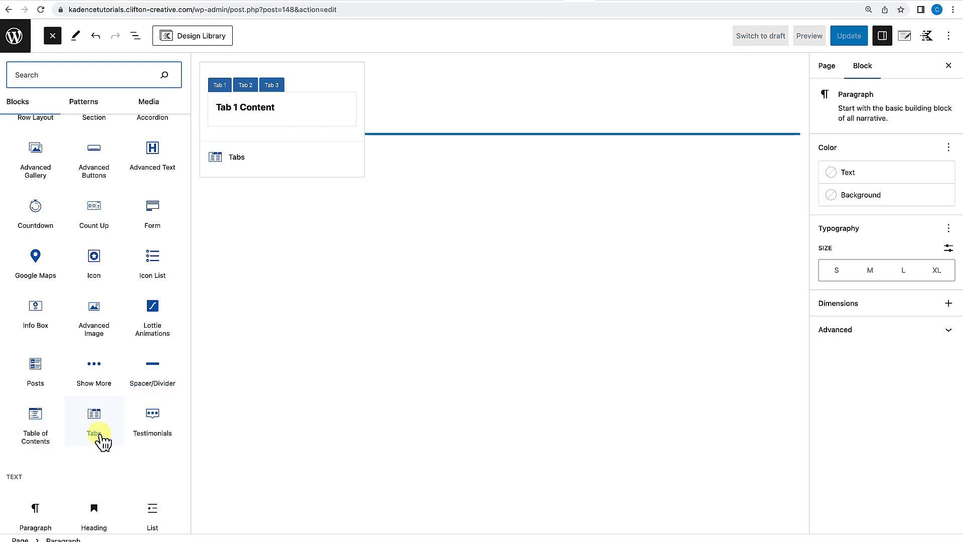
scroll(157, 443, down, 7)
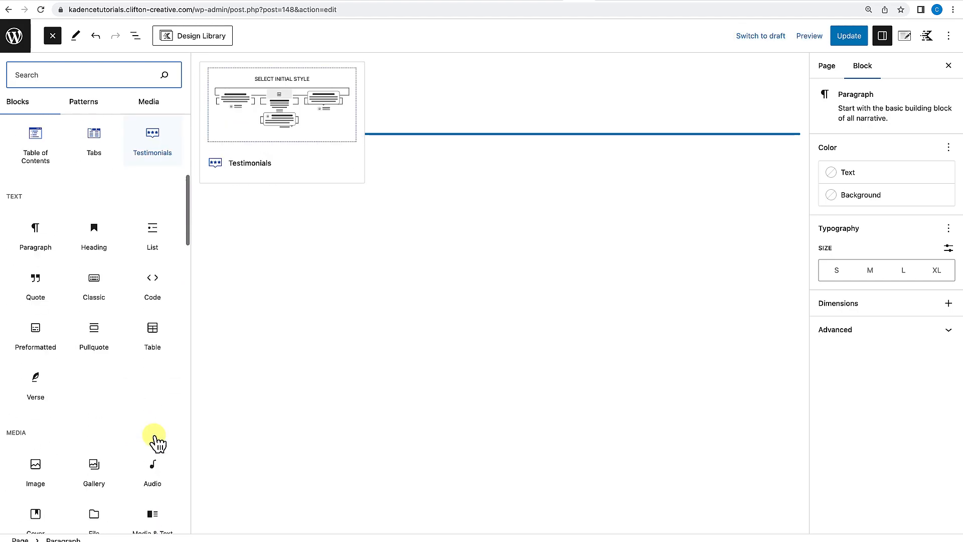
scroll(159, 441, down, 1)
scroll(133, 400, down, 5)
scroll(133, 406, up, 4)
scroll(130, 398, up, 1)
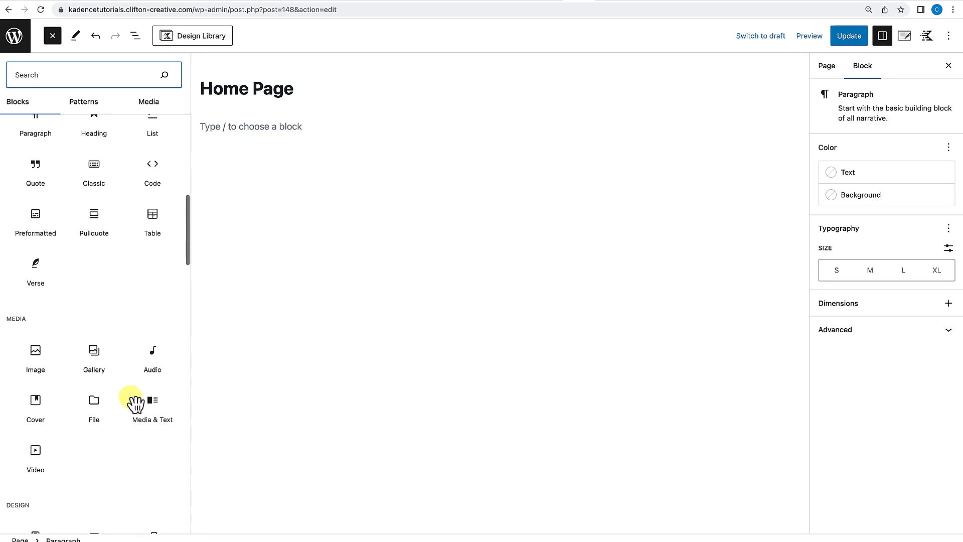
scroll(136, 401, up, 8)
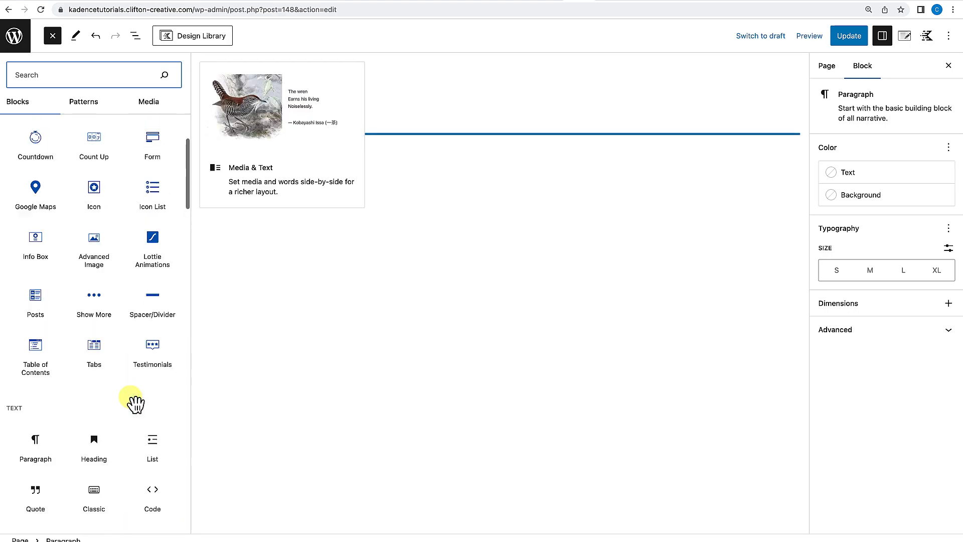
scroll(135, 404, up, 1)
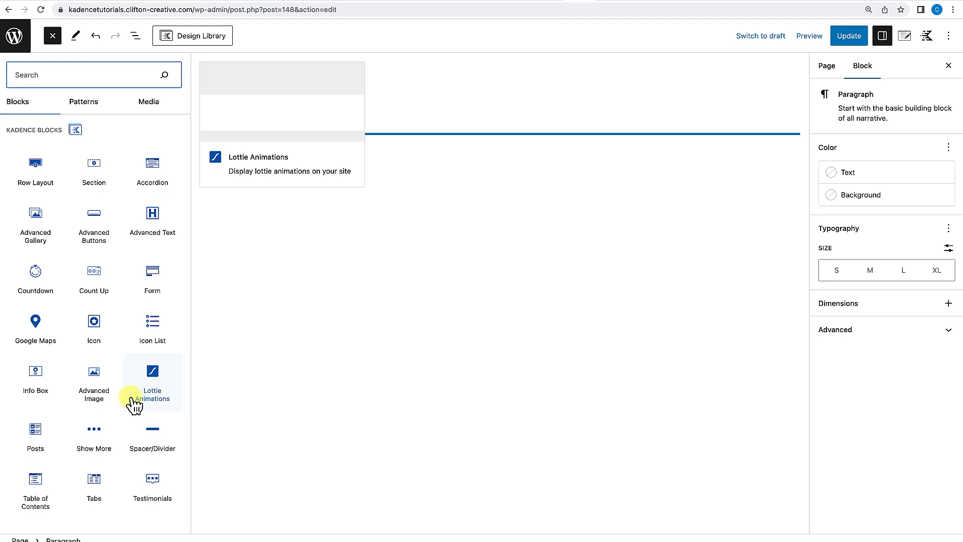
scroll(135, 405, down, 10)
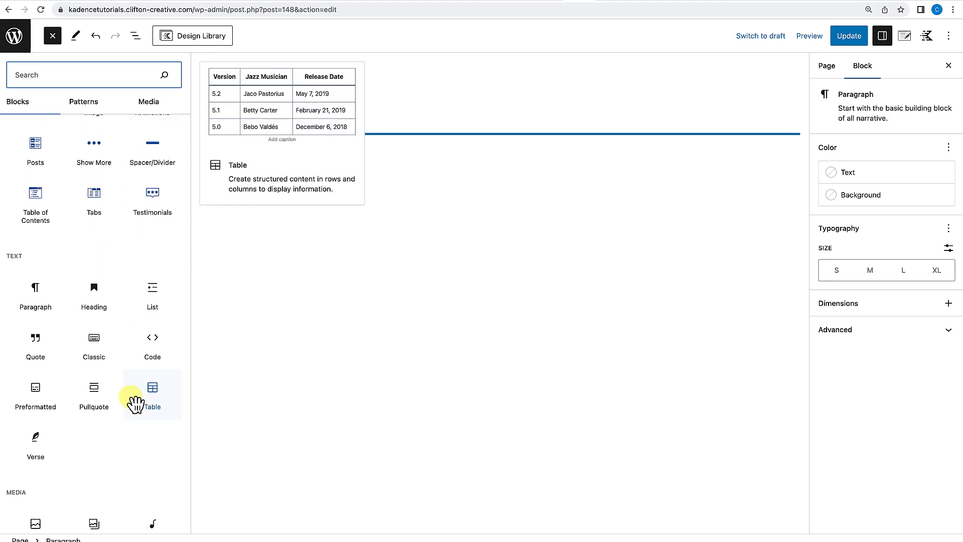
scroll(135, 405, up, 10)
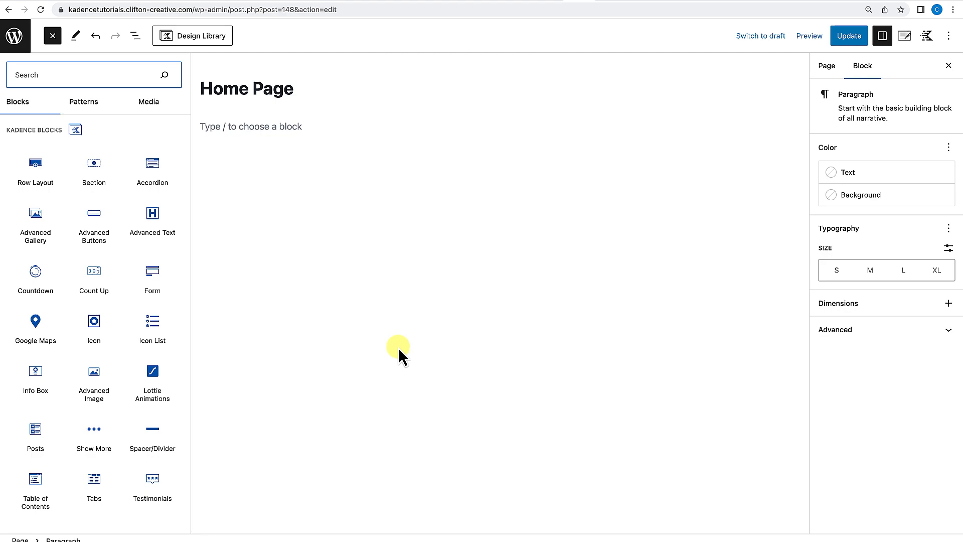
Insert a Row Layout block with a single-column layout.
click(42, 174)
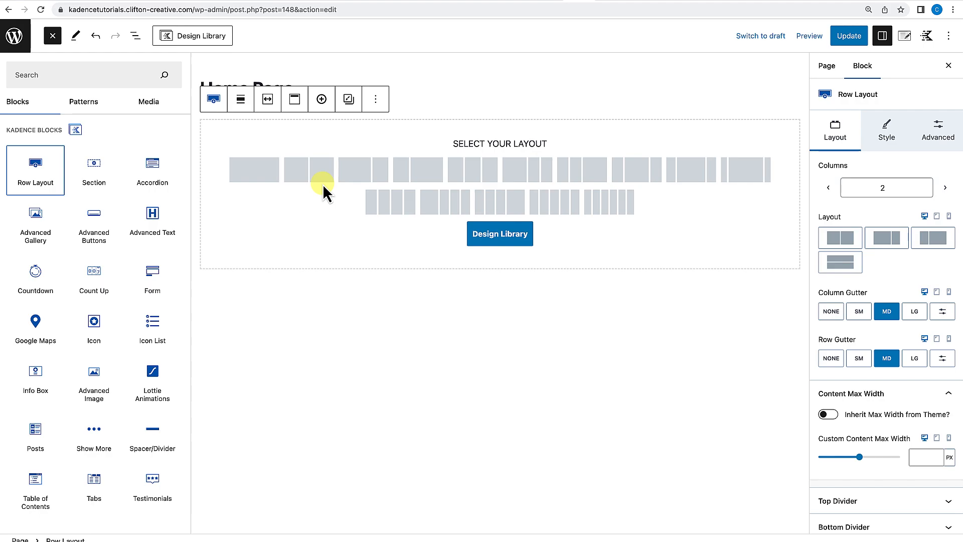
click(258, 172)
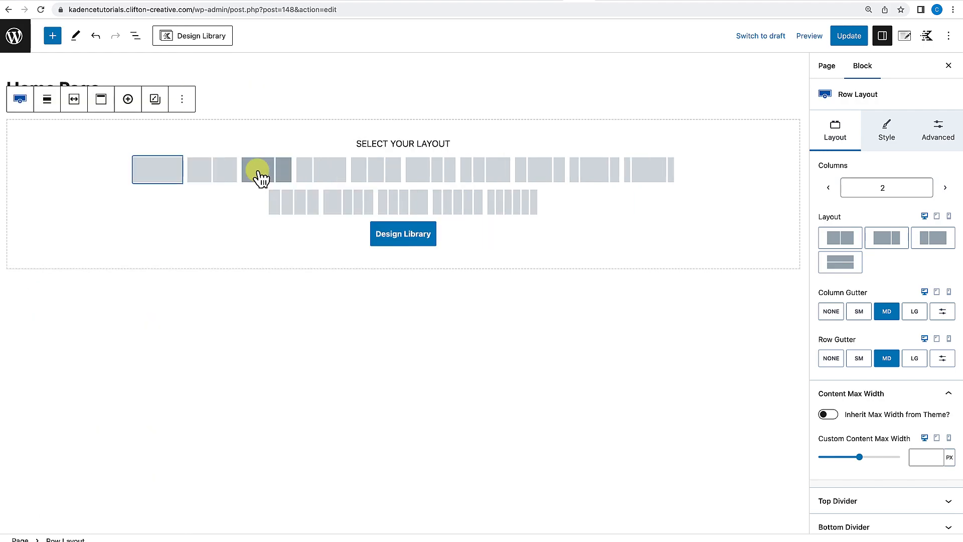
click(150, 173)
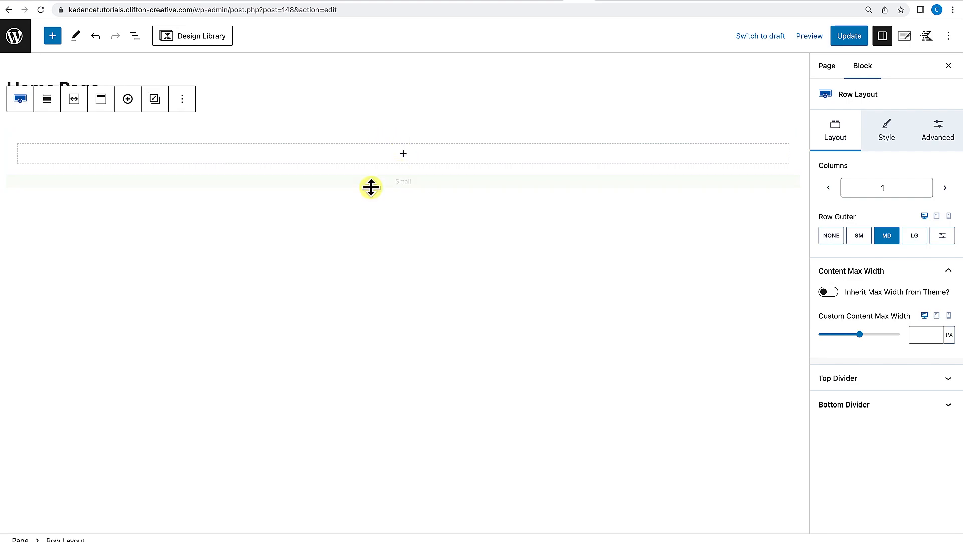
Try to remove the section inside the new row layout.
click(185, 142)
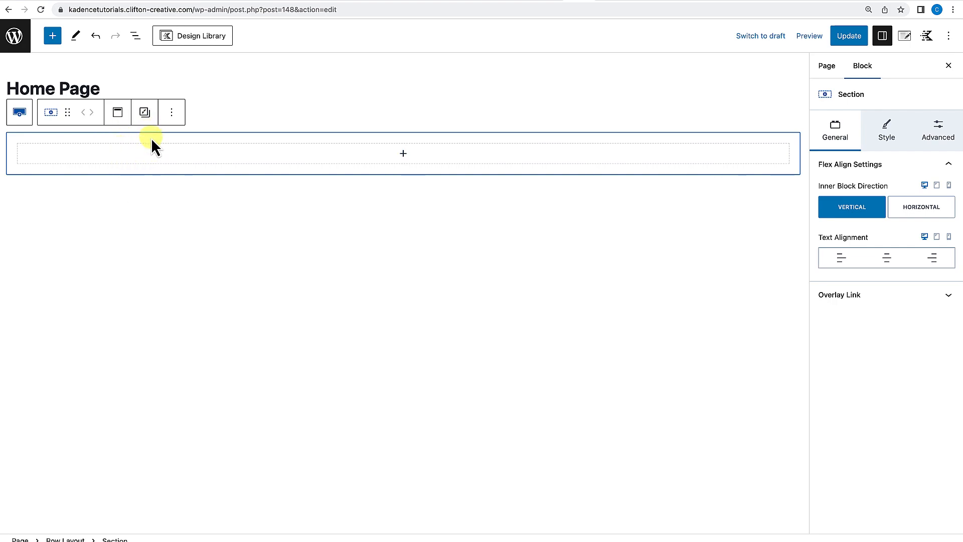
click(171, 114)
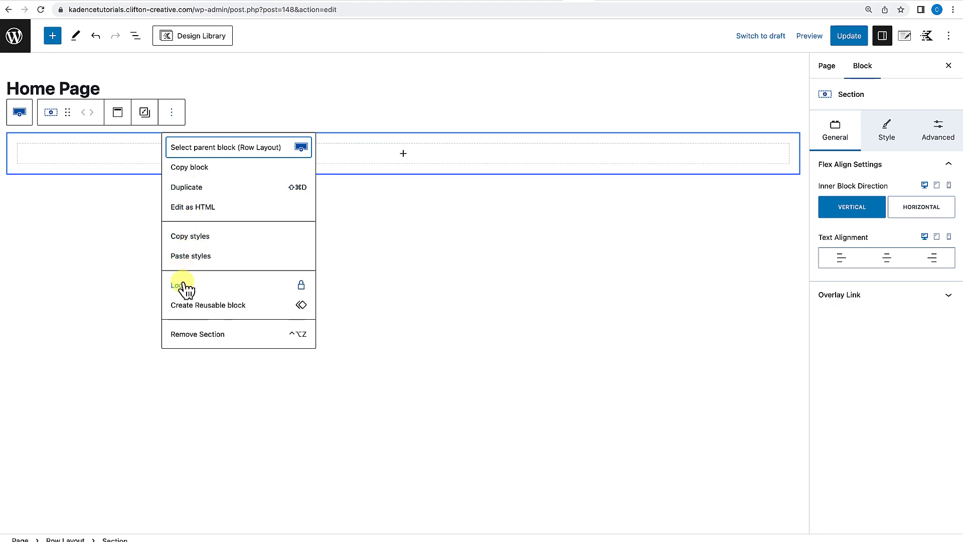
click(183, 334)
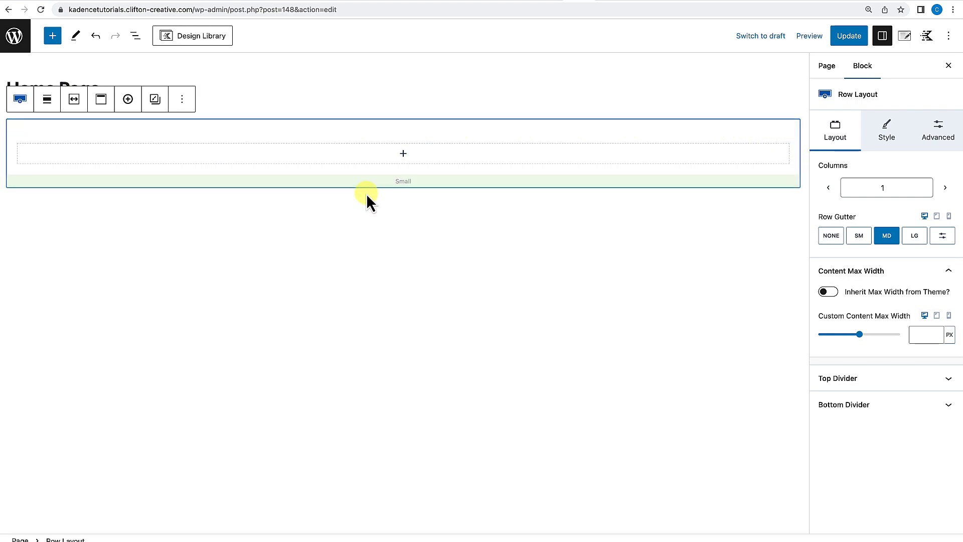
Examine the row layout and its inner section by selecting each in the canvas and the list view.
click(374, 169)
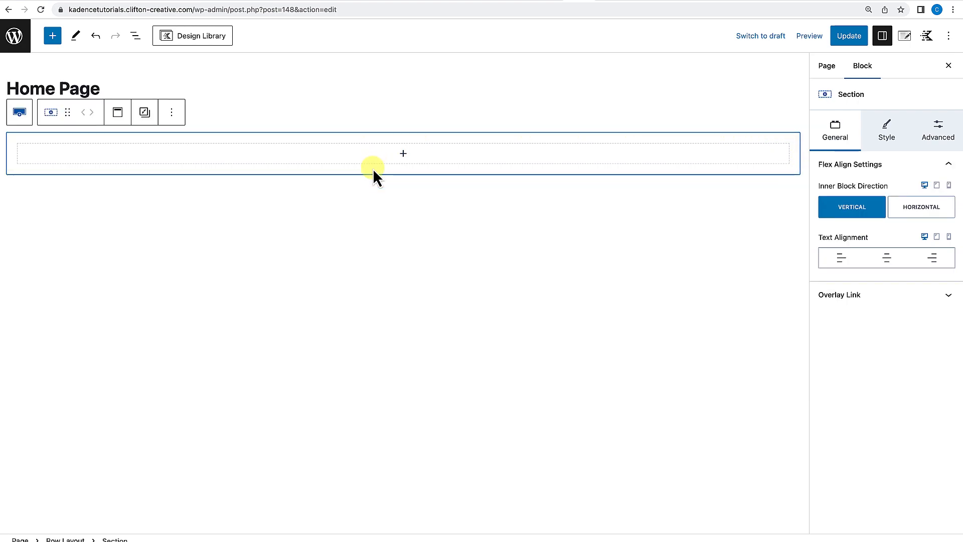
click(366, 116)
click(365, 123)
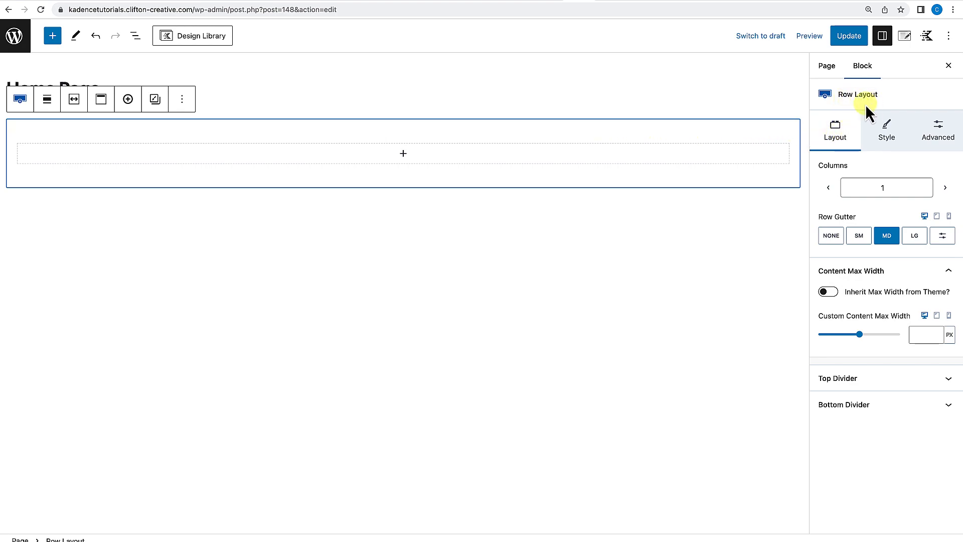
click(719, 139)
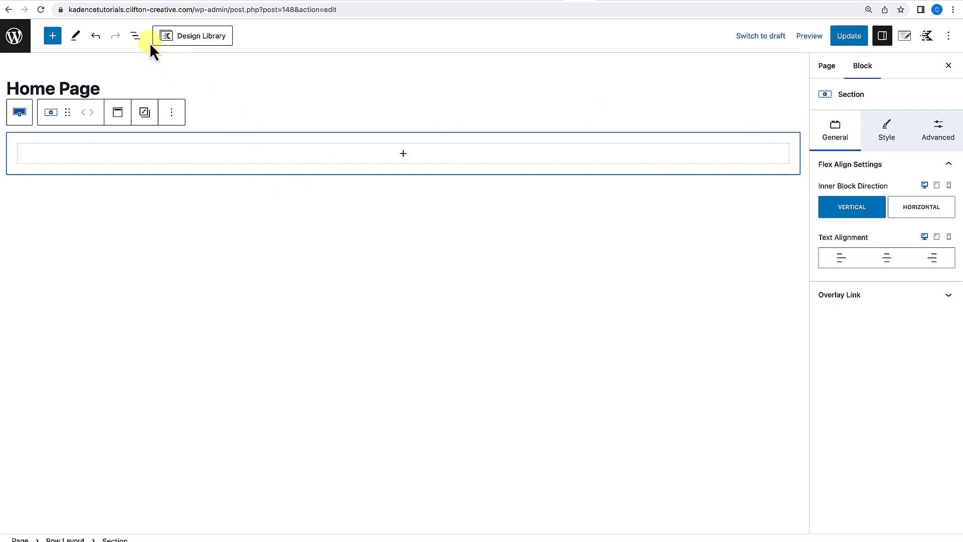
click(134, 36)
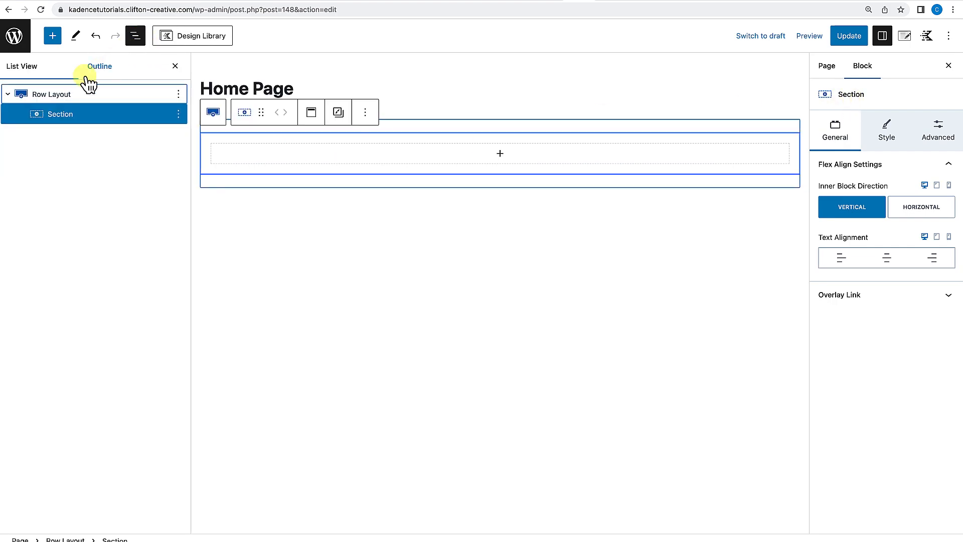
click(8, 95)
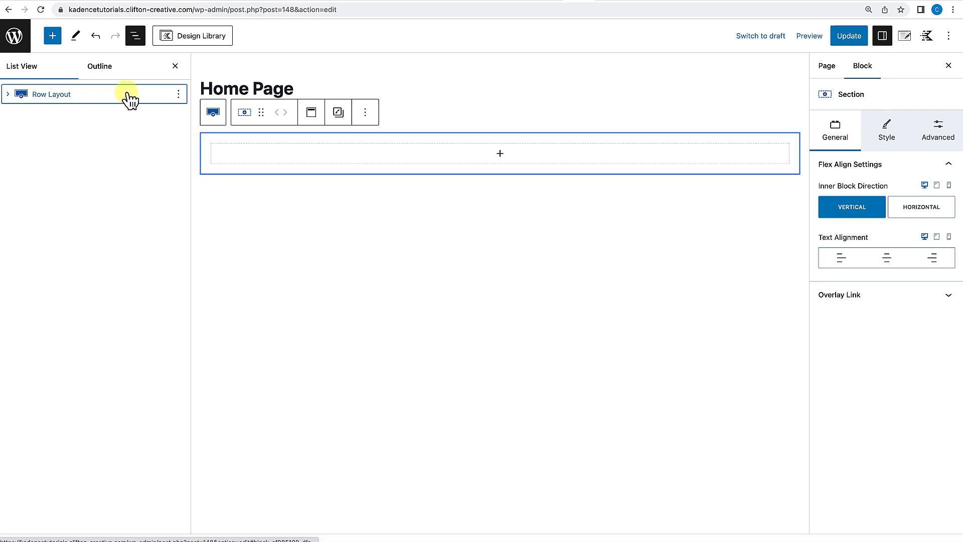
click(8, 95)
click(55, 115)
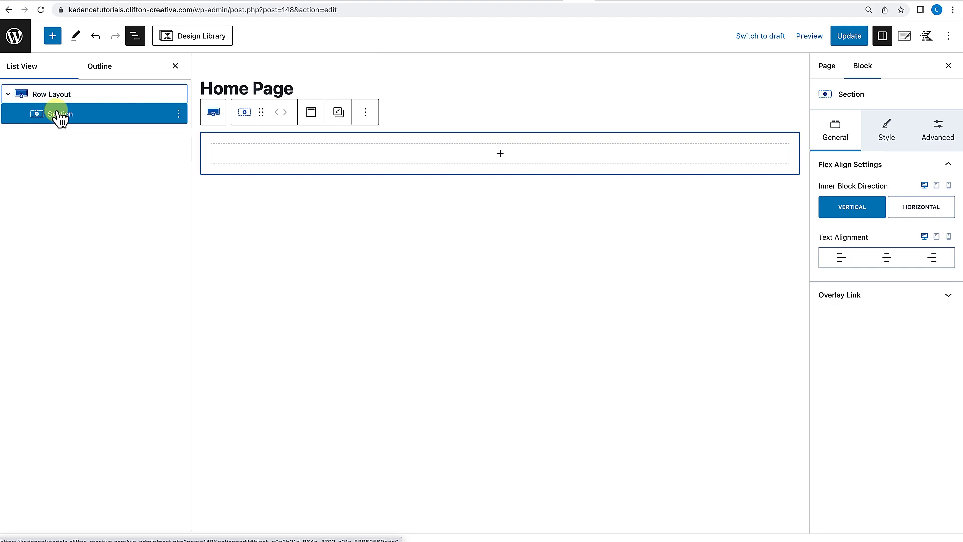
click(64, 98)
click(64, 116)
click(64, 98)
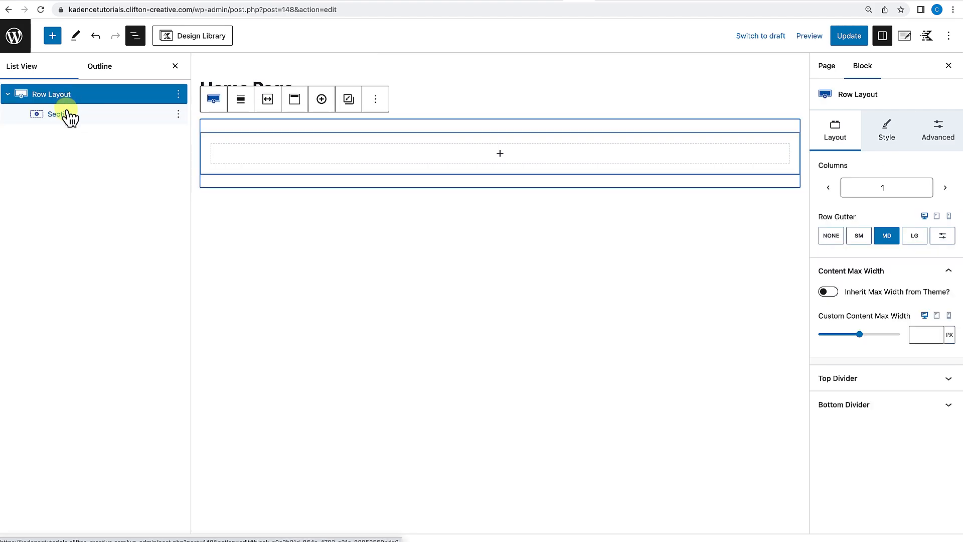
click(66, 114)
click(67, 96)
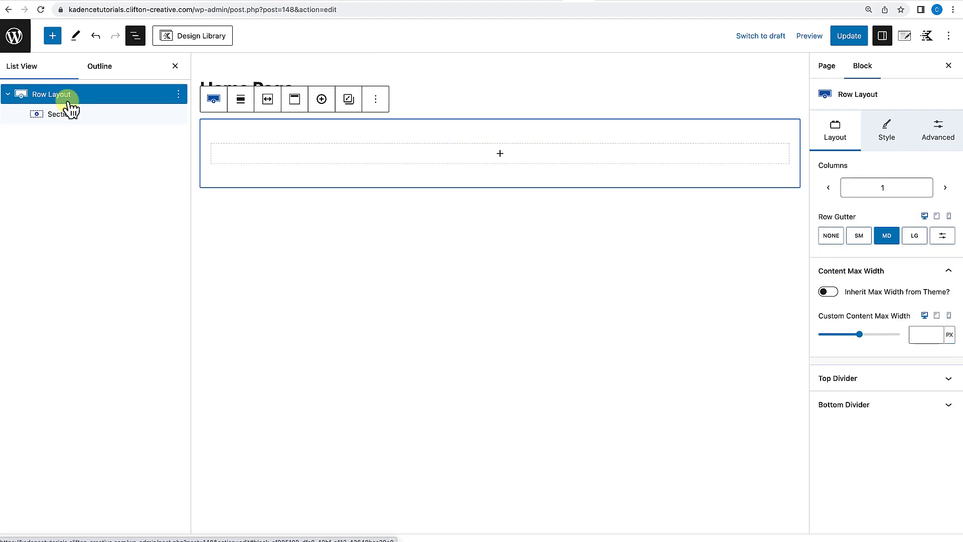
click(63, 100)
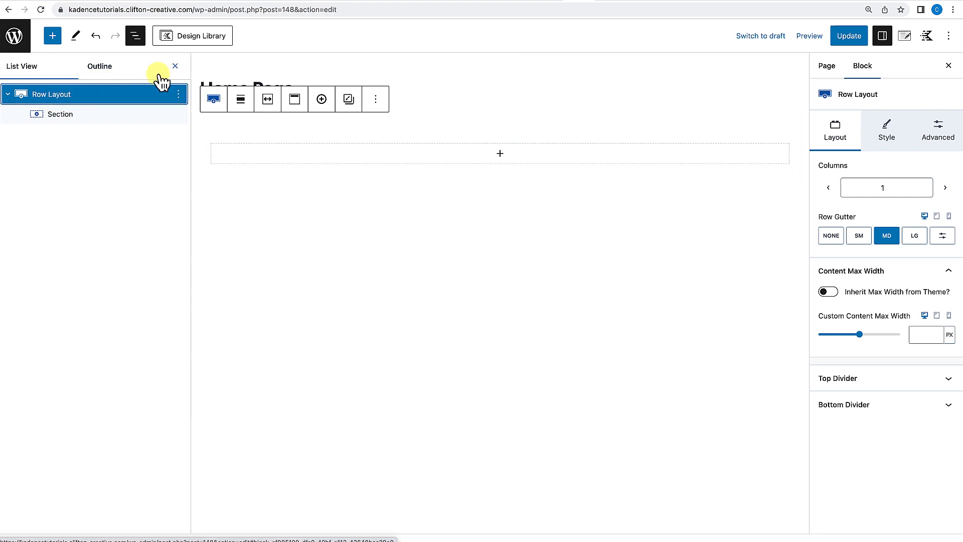
click(175, 66)
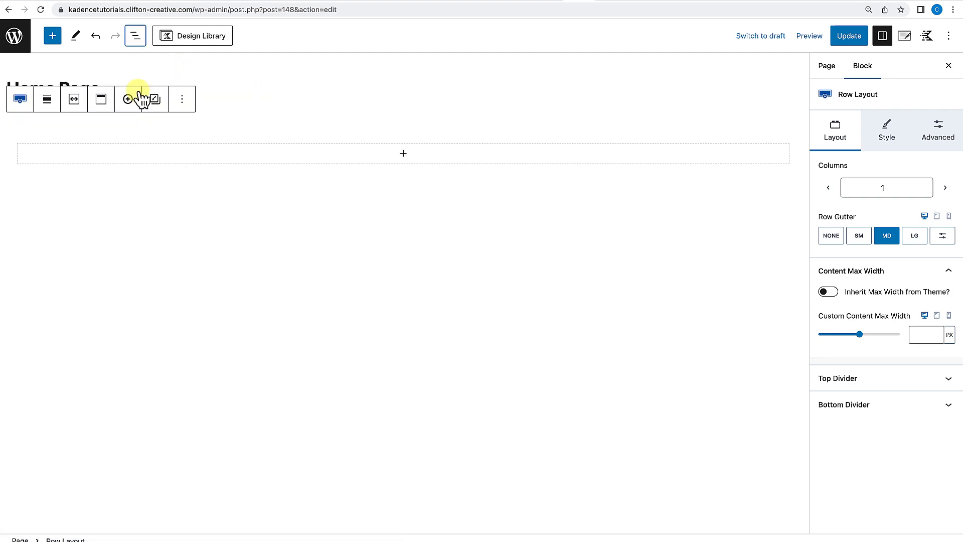
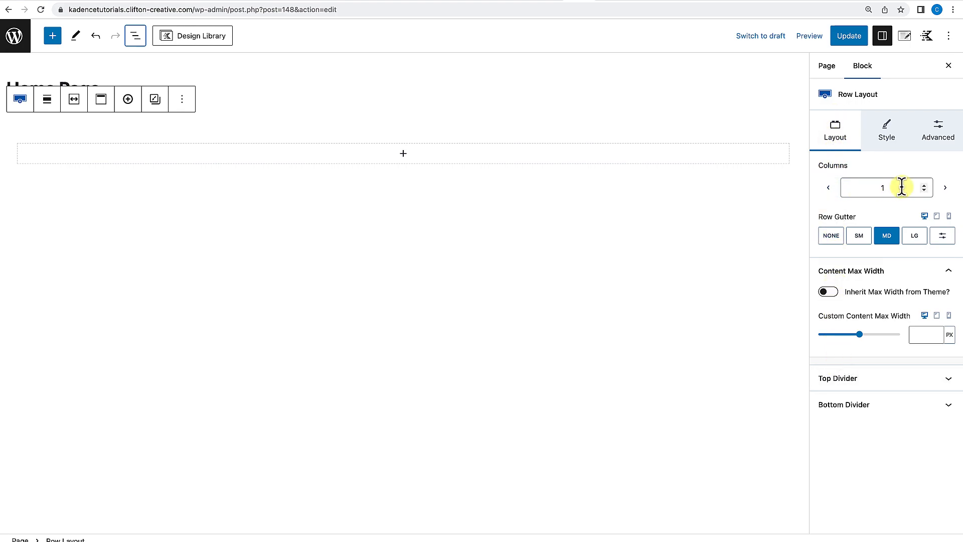
Step the row layout's column count up to 6 and back down to 1.
click(945, 189)
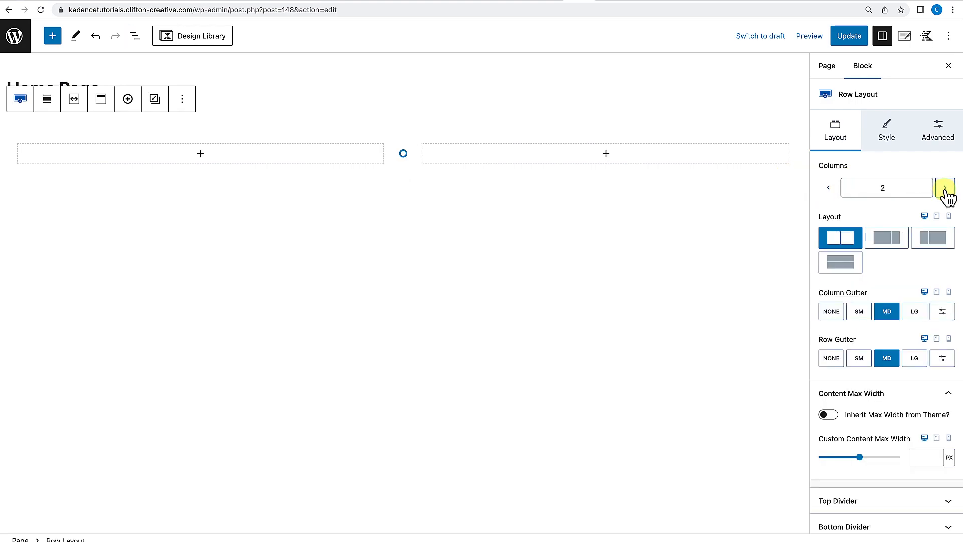
click(946, 190)
click(946, 190)
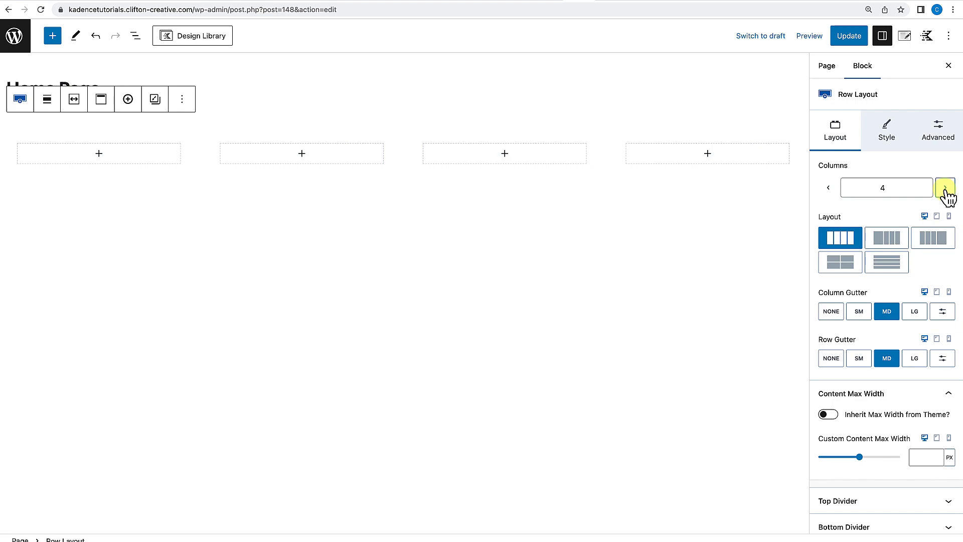
click(946, 190)
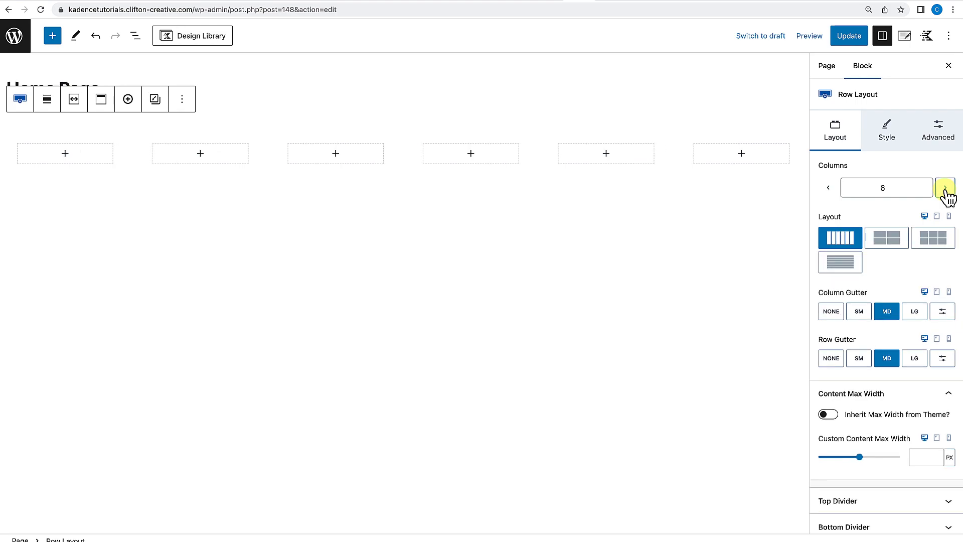
click(829, 188)
click(828, 188)
click(829, 188)
click(828, 188)
click(828, 188)
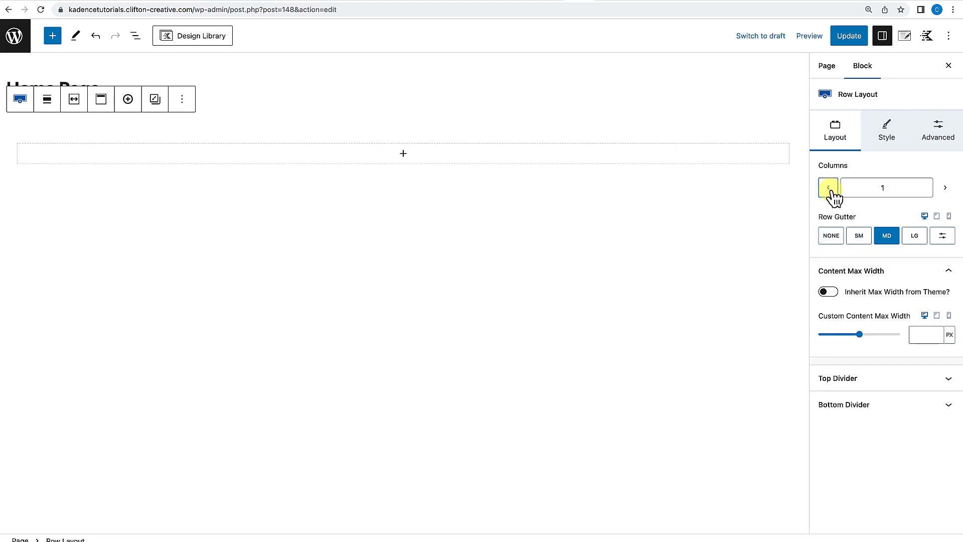
Add a second section to the single-column row layout.
click(830, 235)
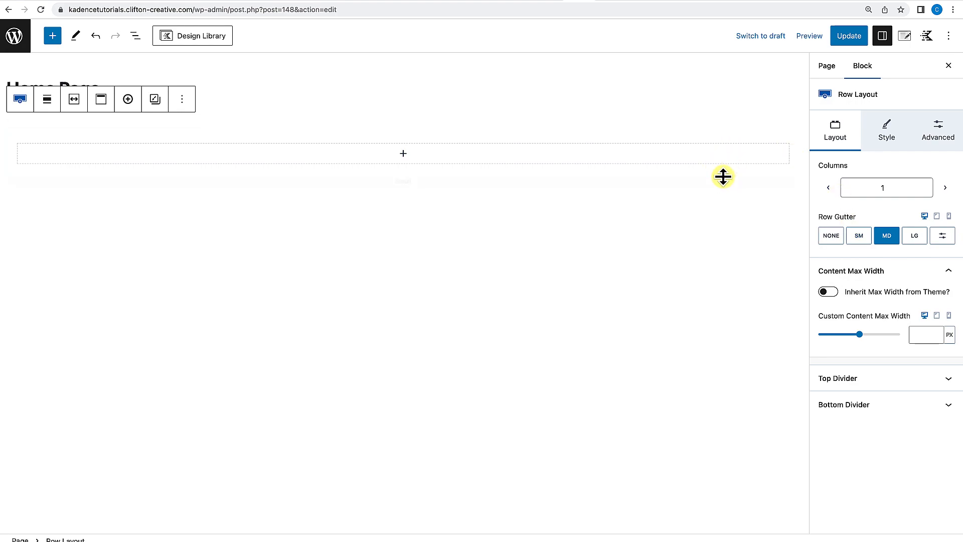
click(688, 125)
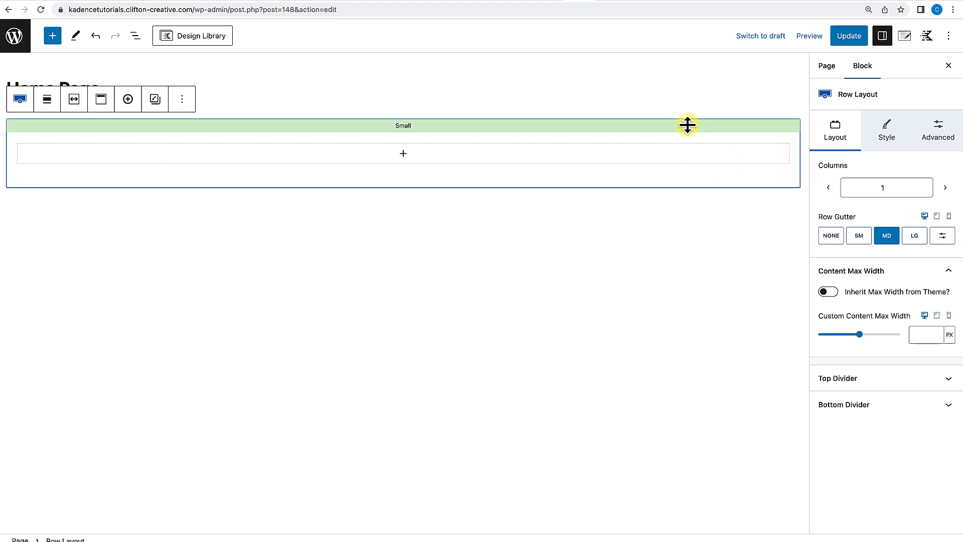
click(128, 99)
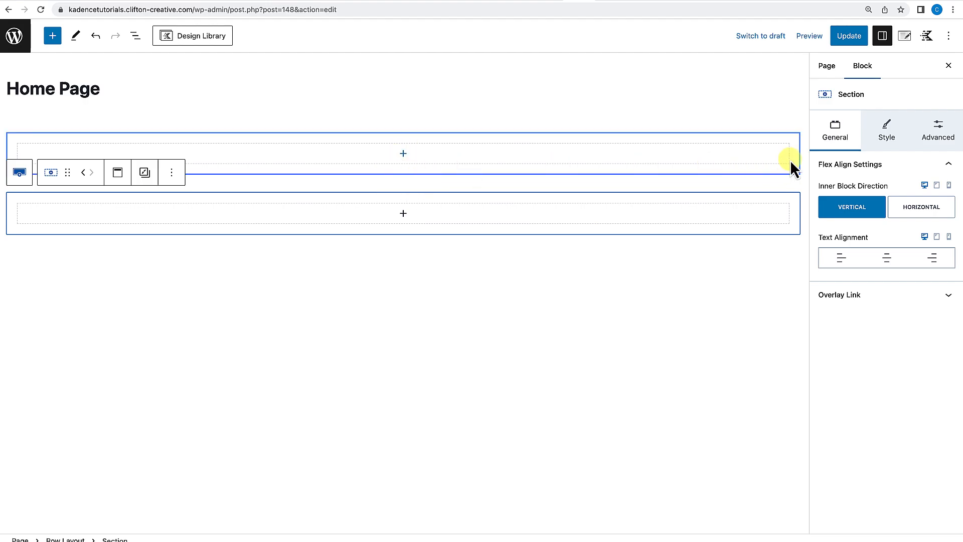
Select the row layout and switch its row gutter to LG.
click(763, 115)
click(759, 123)
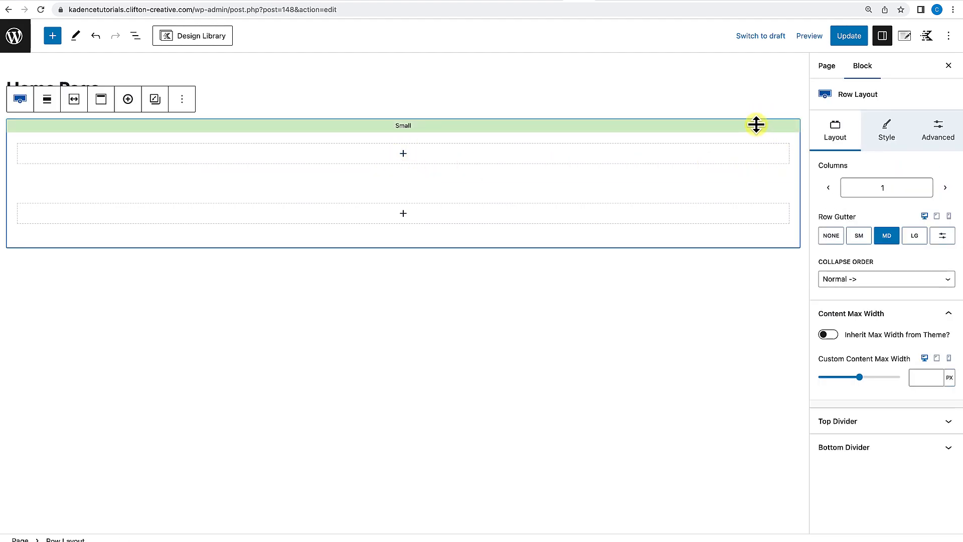
click(889, 236)
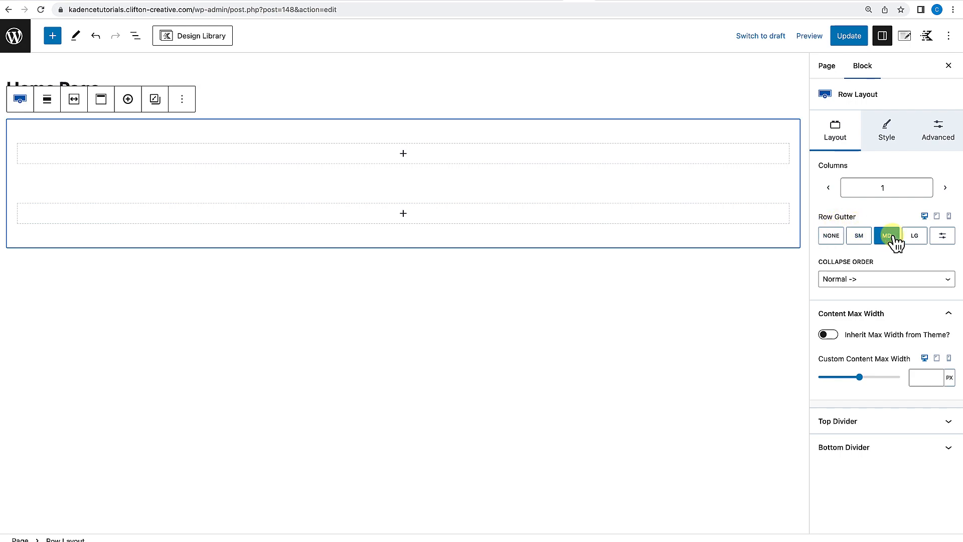
click(916, 236)
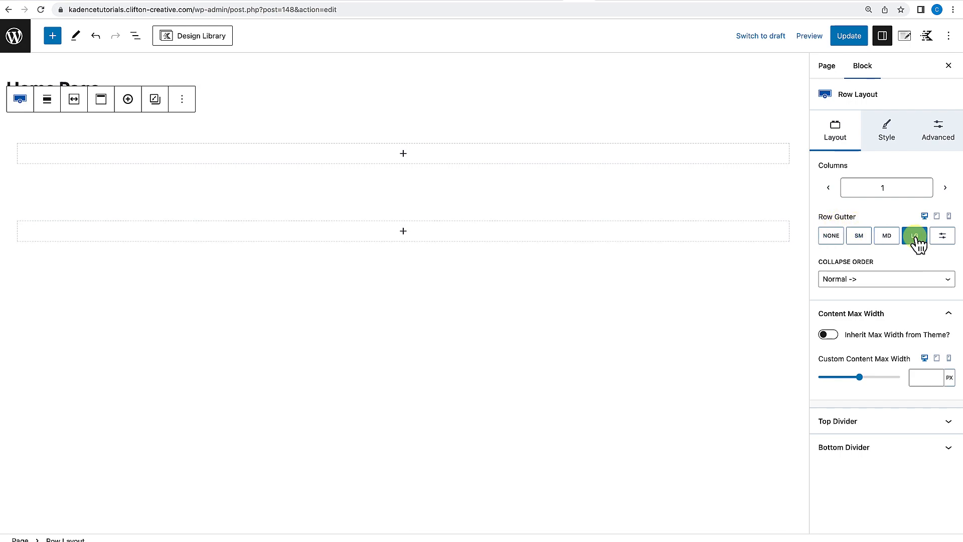
Switch the row gutter to a custom value and set it to 60 px.
click(944, 240)
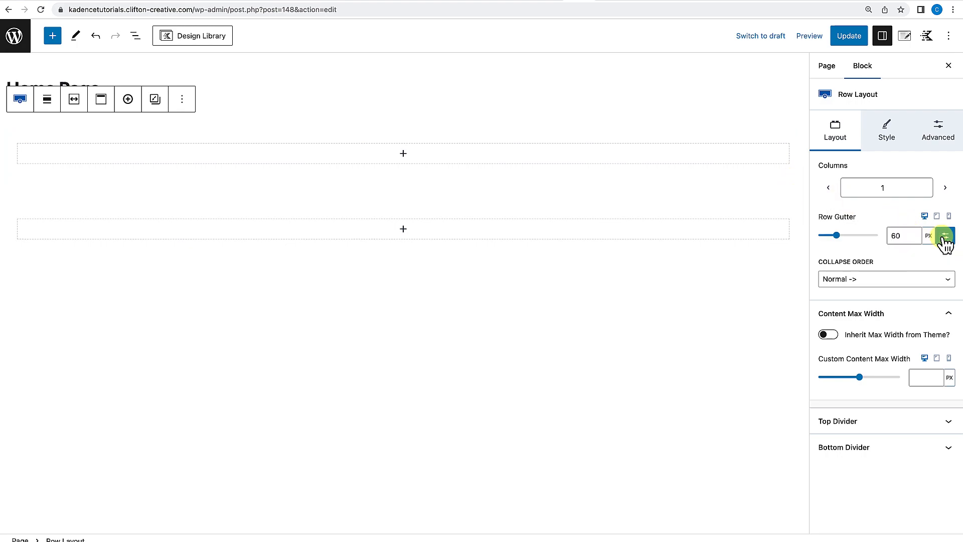
double_click(887, 236)
text(100)
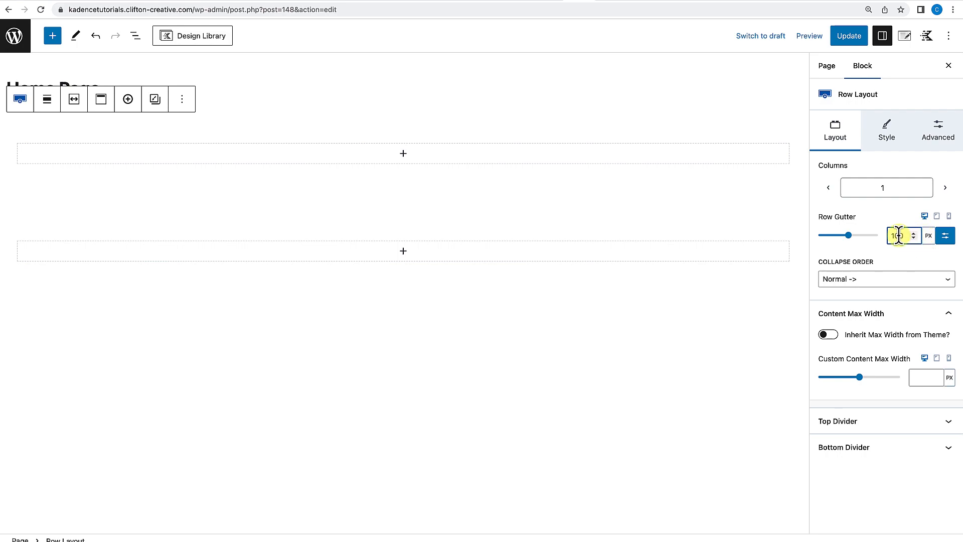
drag(898, 236, 877, 237)
Remove the second section from the row layout.
click(748, 215)
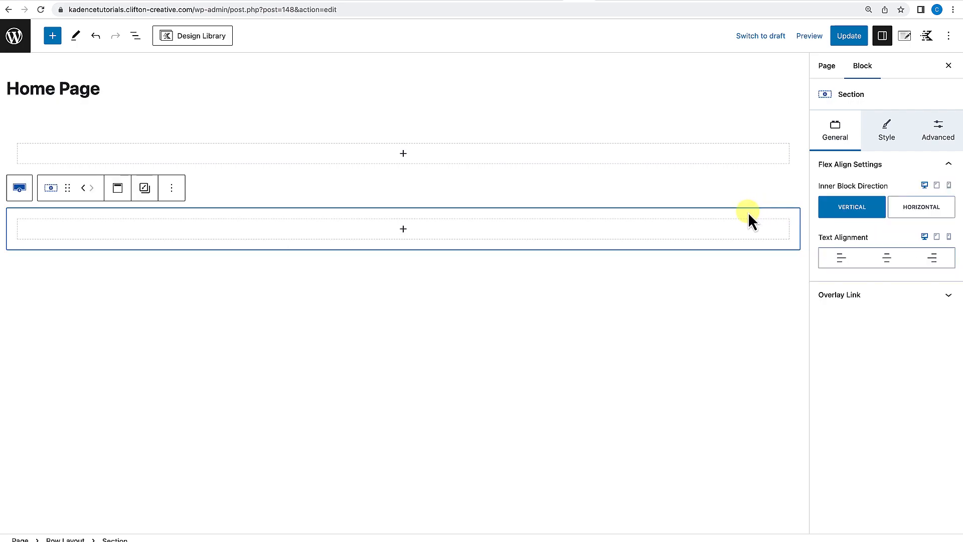
click(172, 188)
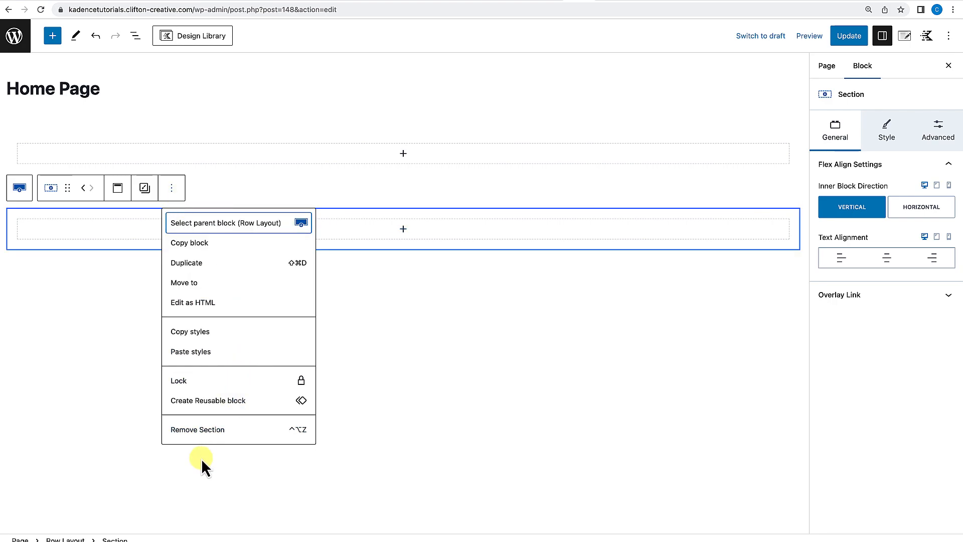
click(208, 431)
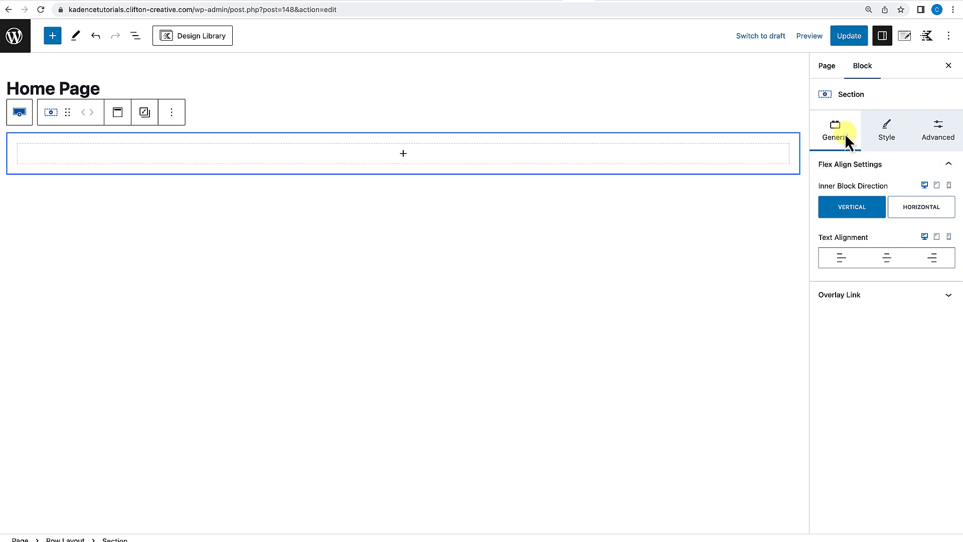
Give the row layout a 1 px border in a grey palette color.
click(739, 121)
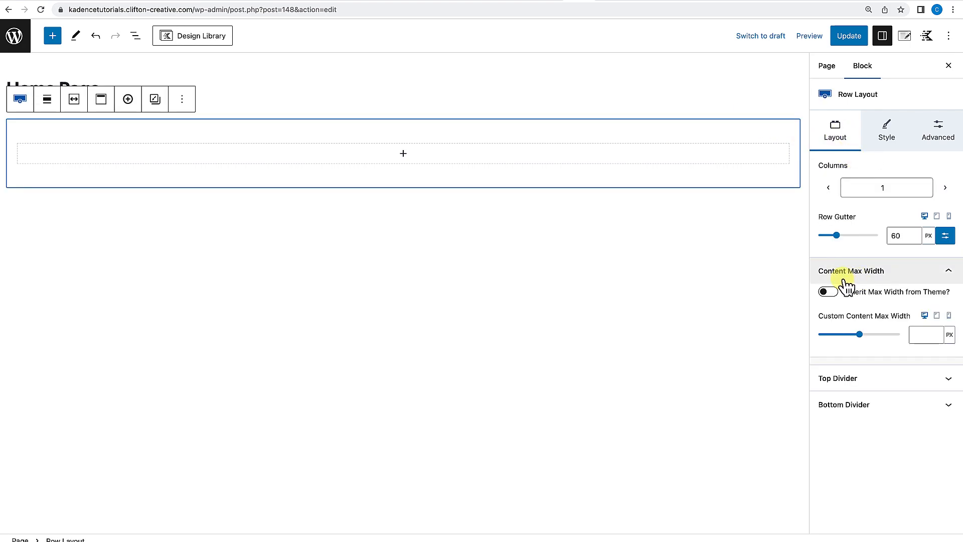
mouse_move(800, 184)
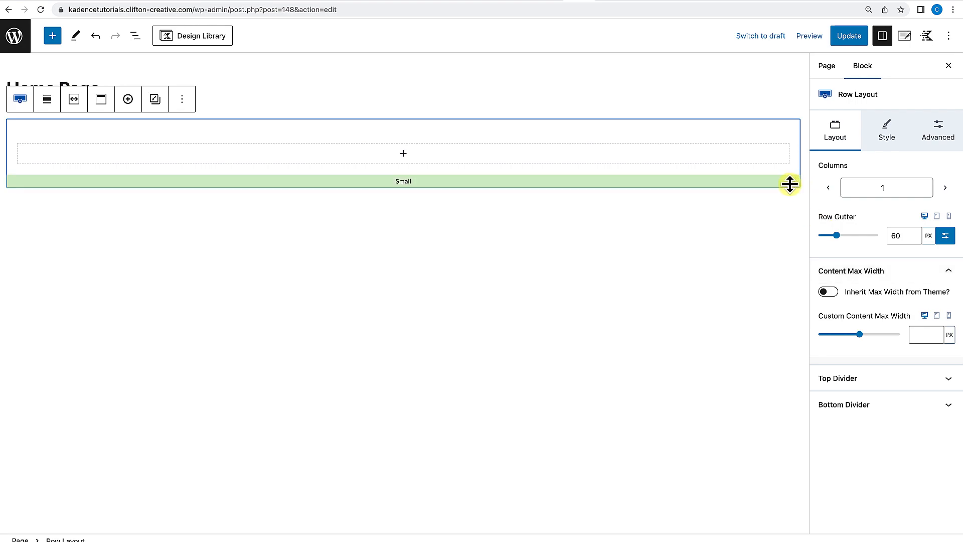
click(868, 130)
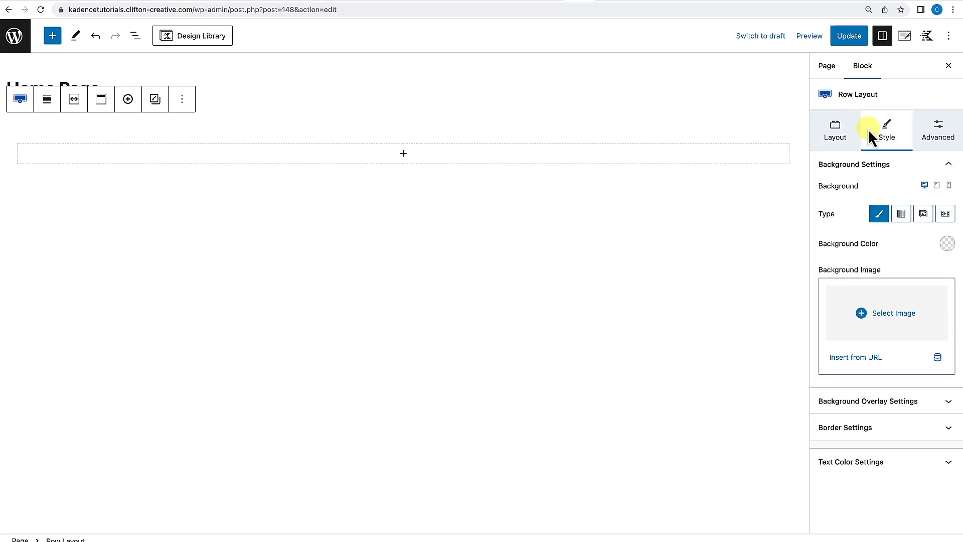
click(924, 430)
click(827, 424)
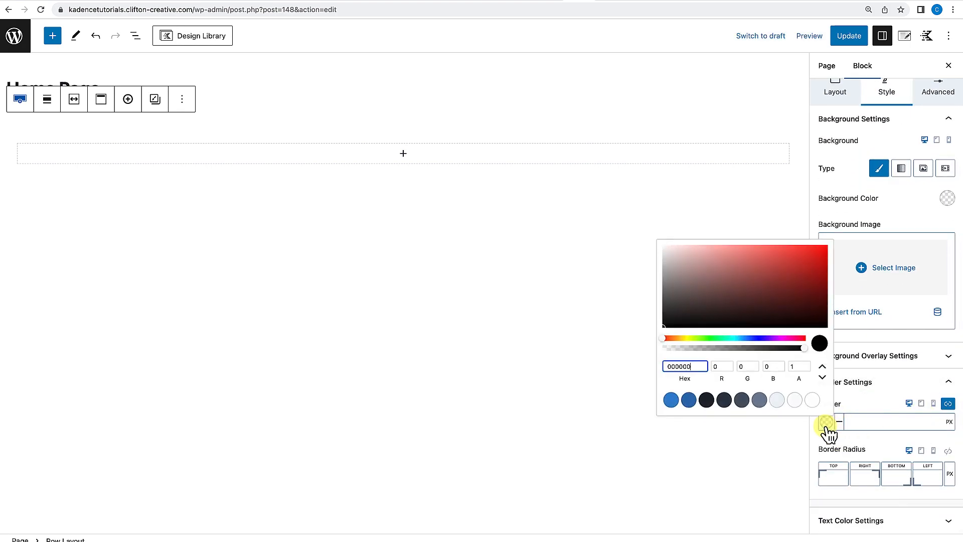
click(760, 402)
click(875, 421)
text(1)
Update the page and open it to view.
click(835, 37)
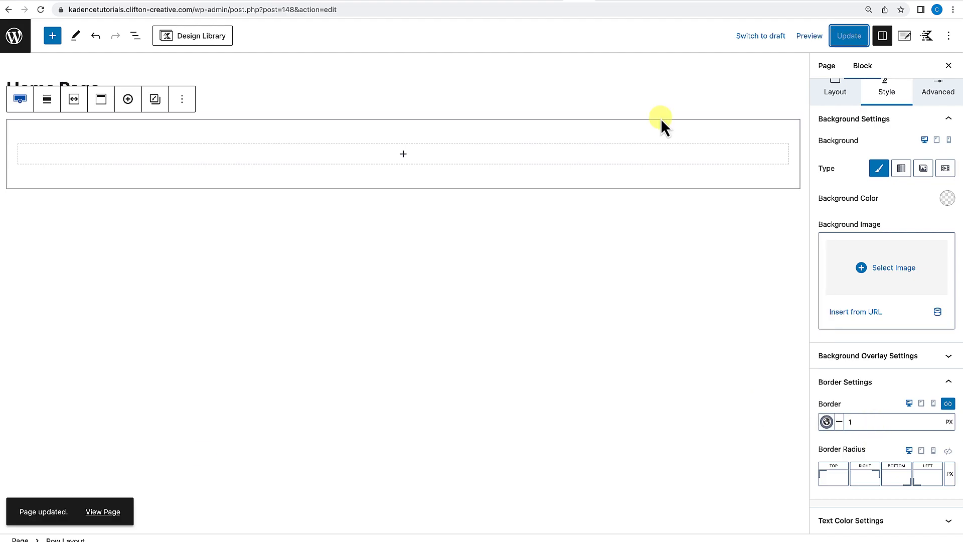
click(104, 512)
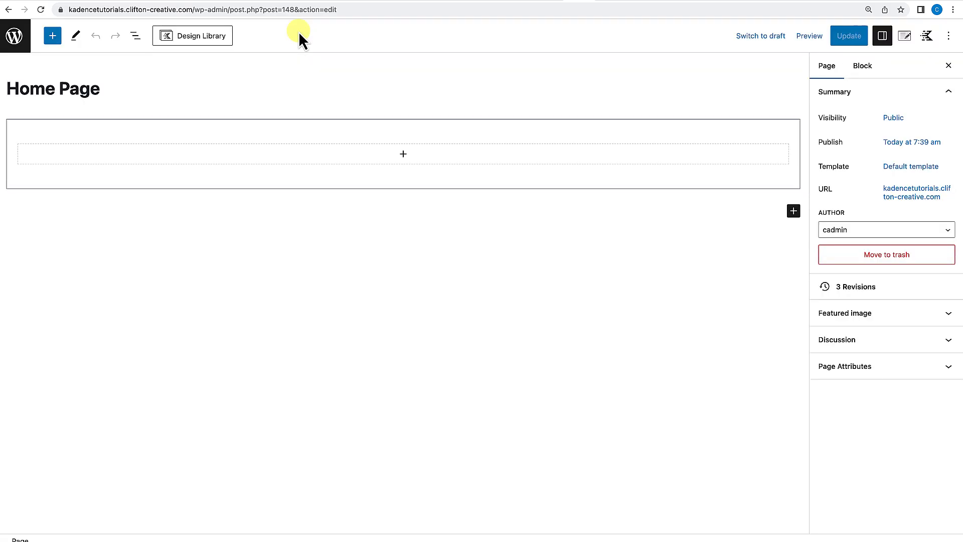
Turn on Inherit Max Width from Theme for the row layout.
click(763, 124)
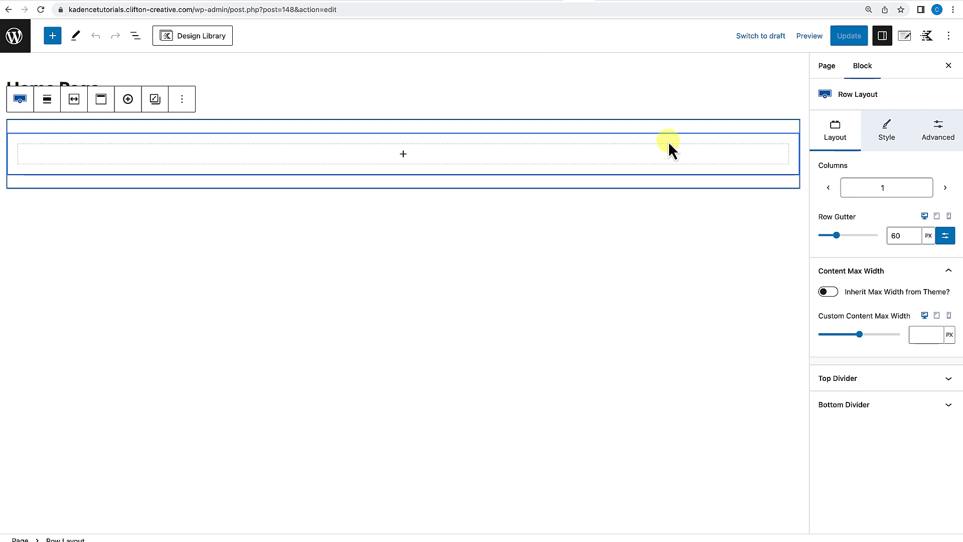
click(829, 291)
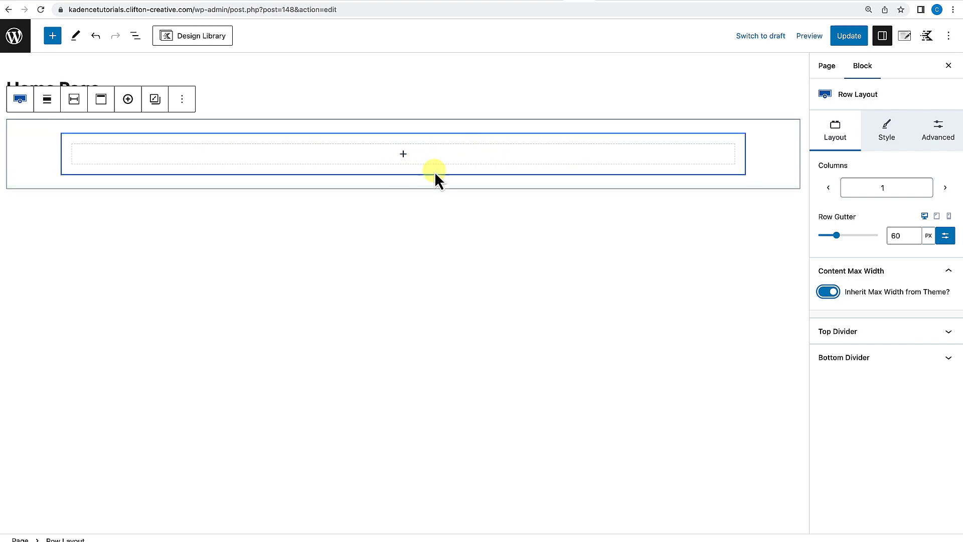
Add an Advanced Text block inside the section and paste in the Lorem ipsum paragraph.
click(403, 154)
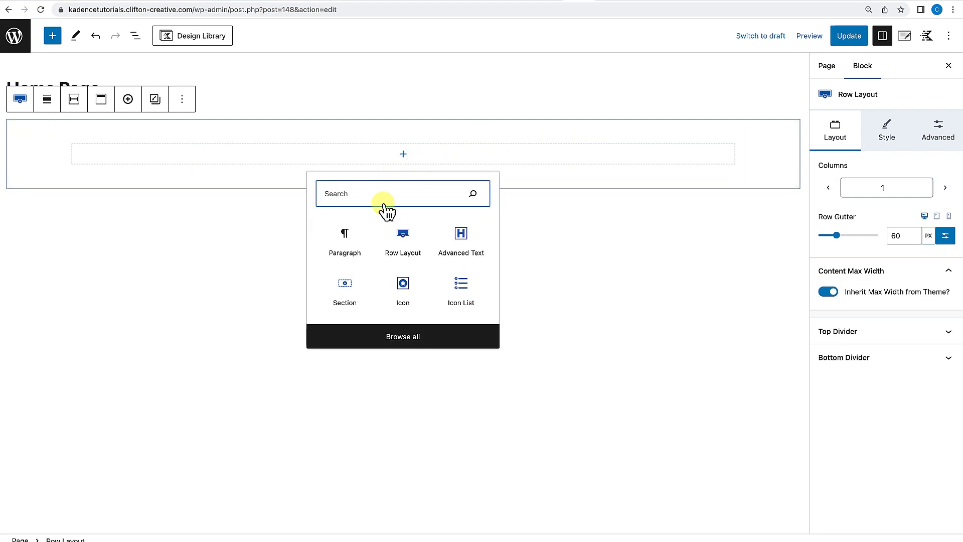
click(467, 242)
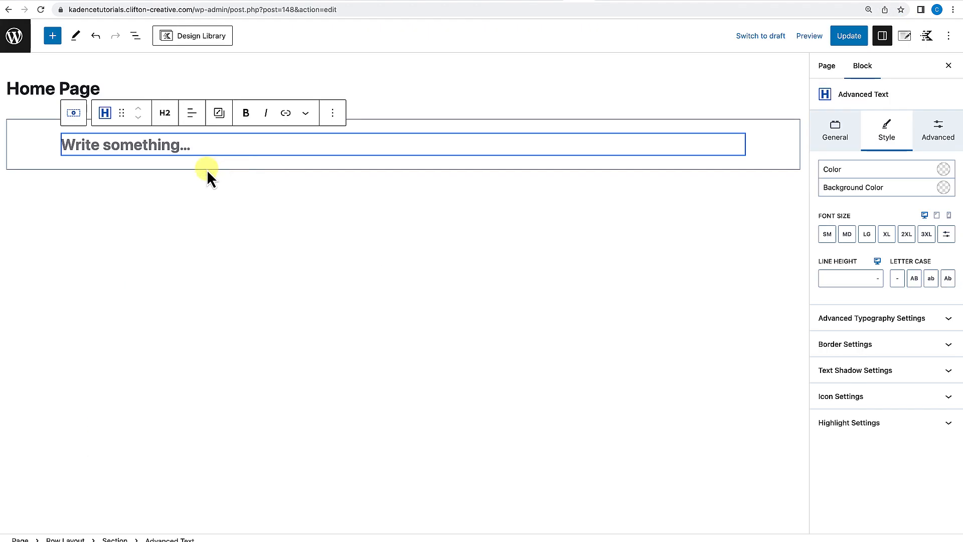
text(Lorem ipsum dolor sit amet, consectetur adipiscing elit. Fusce tempor posuere quam, ut luctus elit egestas sed. Maecenas dolor ligula, placerat in tempus a, aliquet id enim. Aliquam pellentesque, nibh ut tristique pharetra, lorem orci mattis ligula, vitae aliquam tortor leo et tortor. Vestibulum ante ipsum primis in faucibus orci luctus et ultrices posuere cubilia curae; Nam iaculis erat turpis, sed condimentum massa ultrices in. Donec auctor metus enim, et dictum lacus gravida vitae. Aliquam feugiat lorem non leo dictum, in egestas nibh pharetra. Sed luctus vulputate convallis. Mauris nec dictum mauris. Proin condimentum pulvinar est vitae rutrum. Mauris faucibus scelerisque elit, a varius quam facilisis in.)
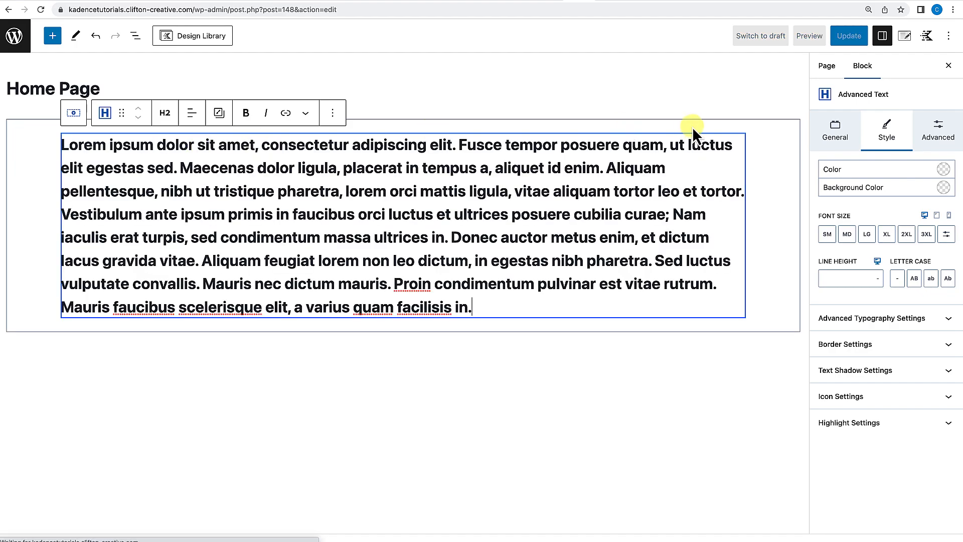
Turn off Inherit Max Width from Theme on the row layout, update the page and view it.
click(644, 120)
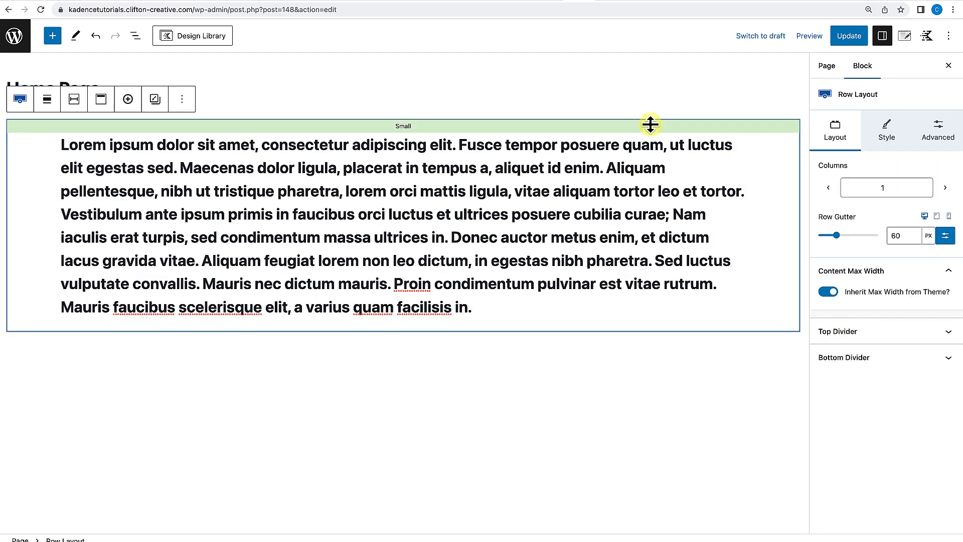
click(829, 291)
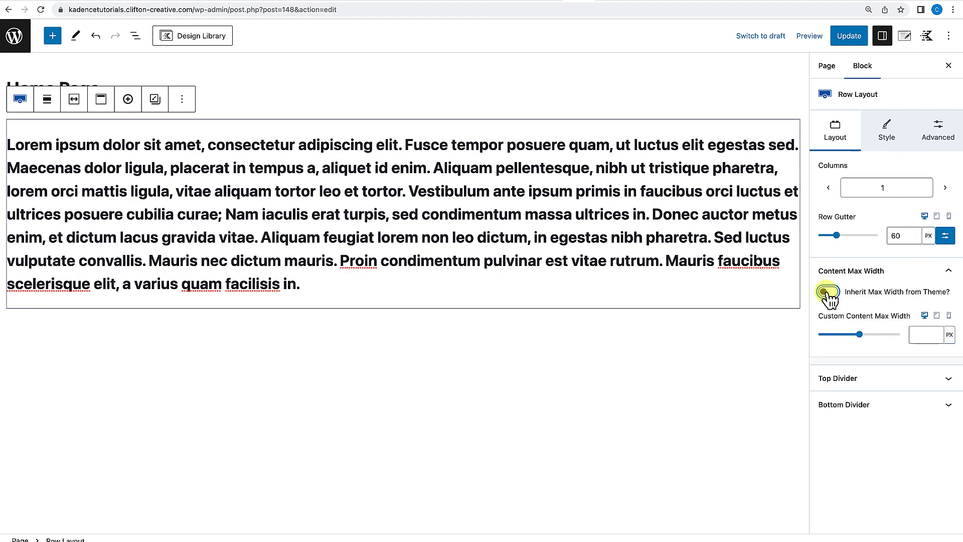
click(853, 38)
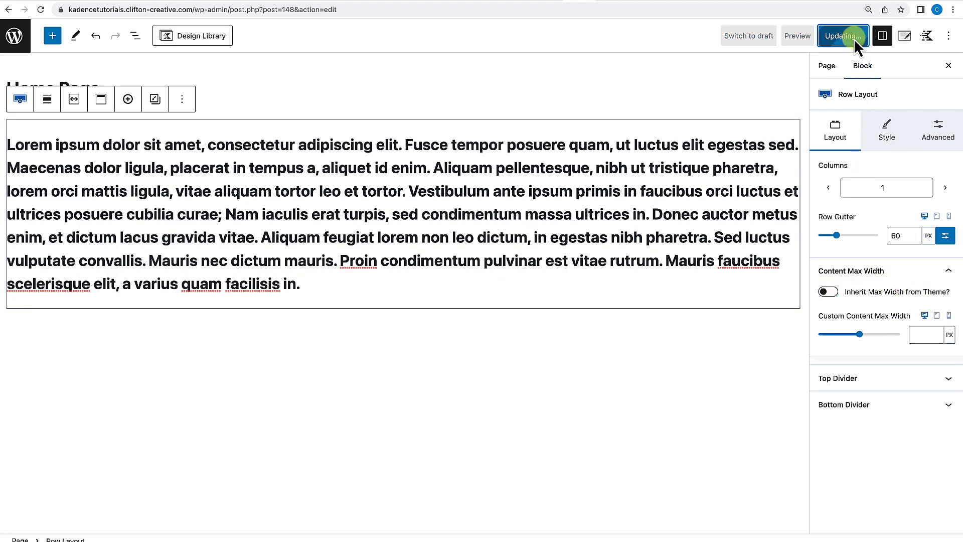
click(104, 511)
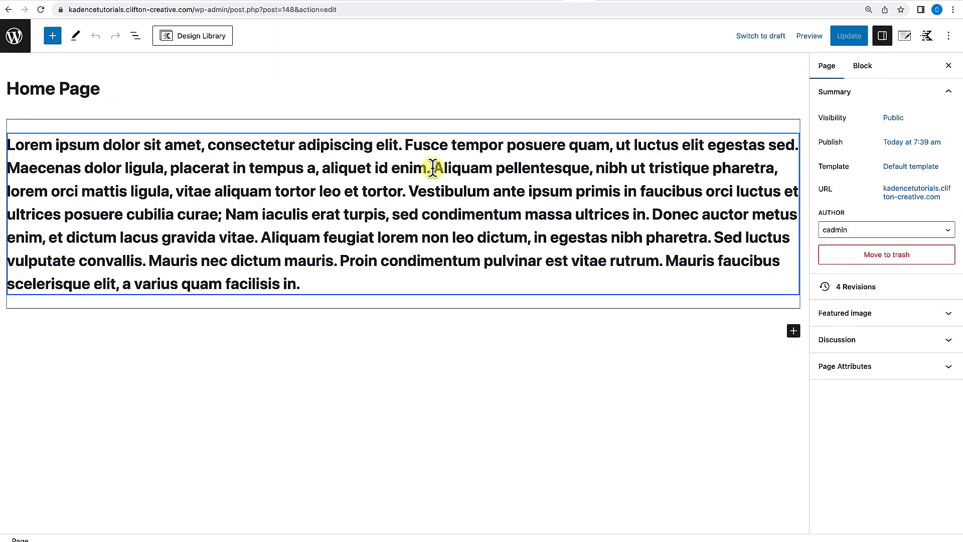
Turn Inherit Max Width from Theme back on for the row layout and update the page.
click(522, 120)
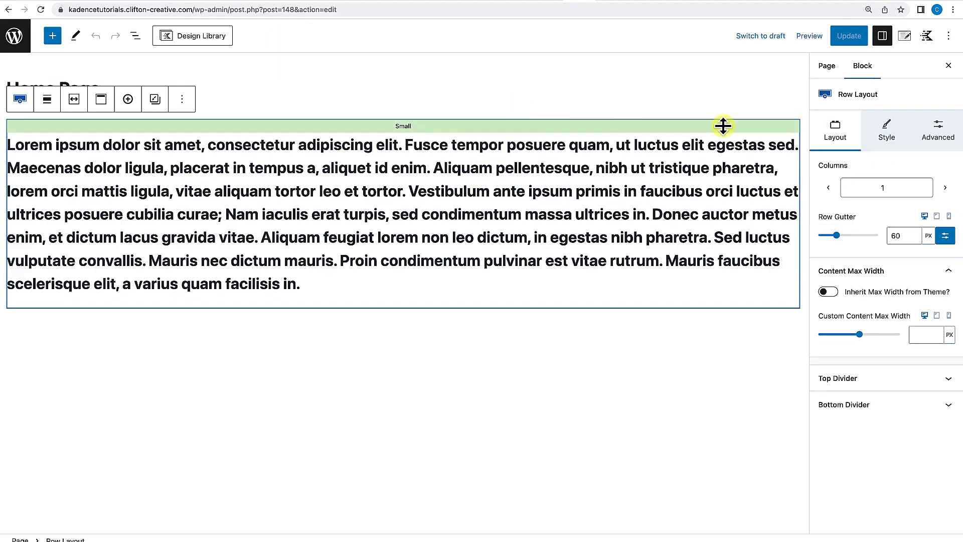
click(835, 295)
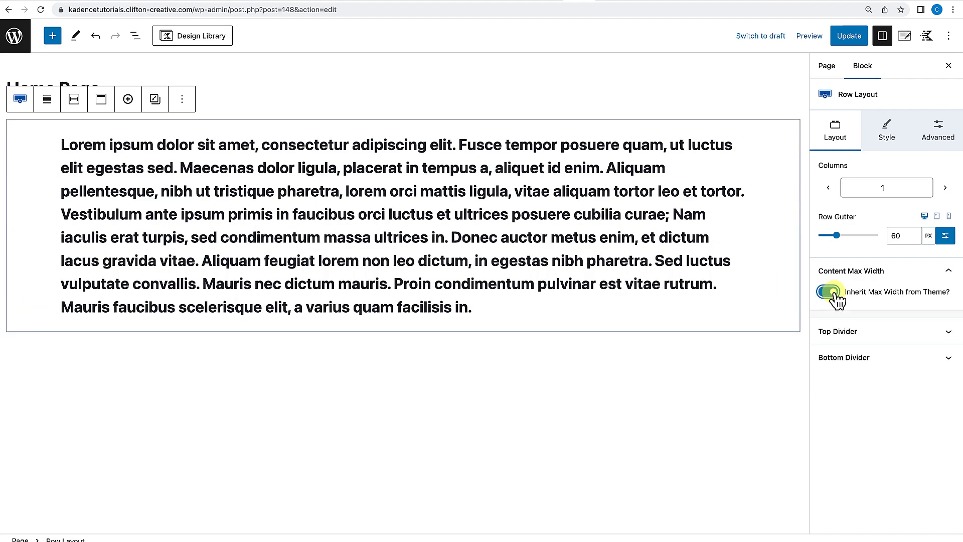
click(857, 41)
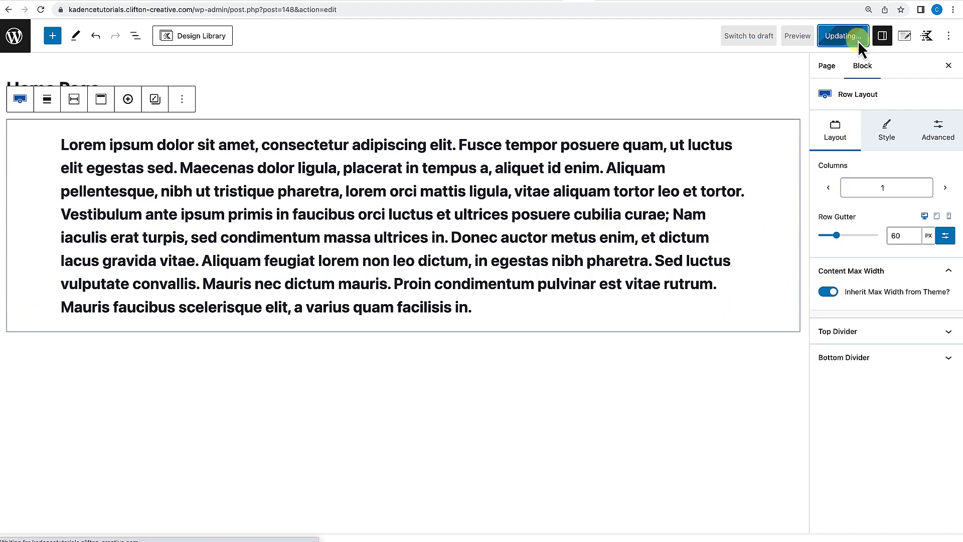
View the live page and return to editing it.
click(117, 515)
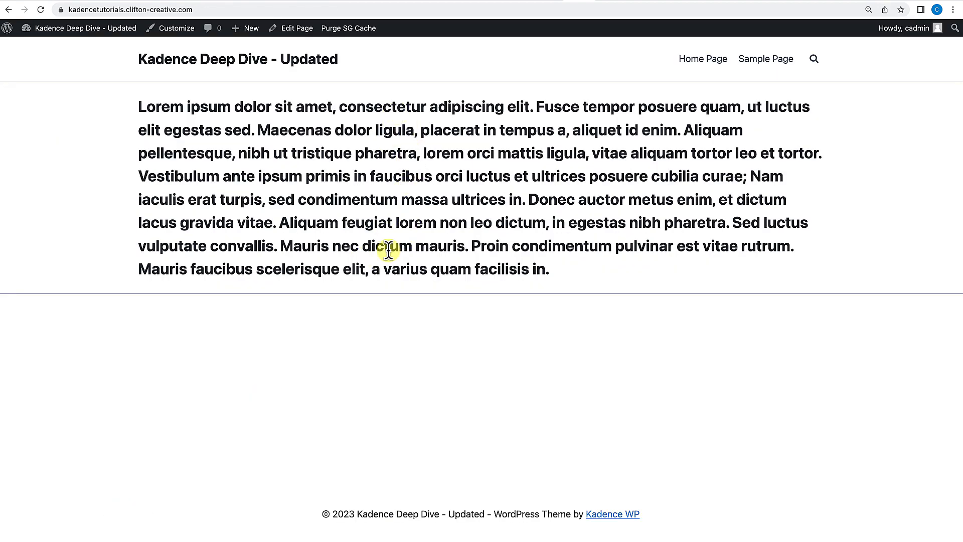
click(294, 31)
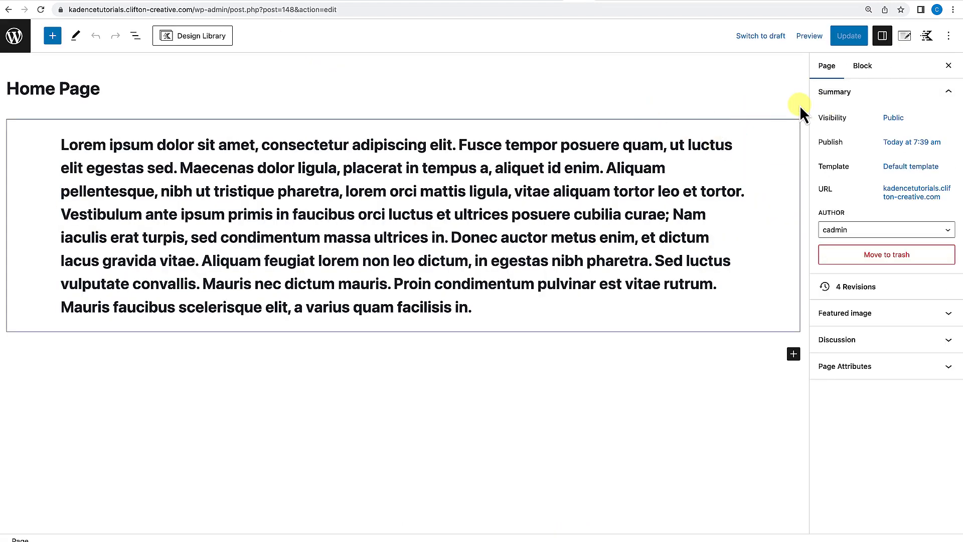
Try a curved top divider in slate grey on the row layout.
click(779, 121)
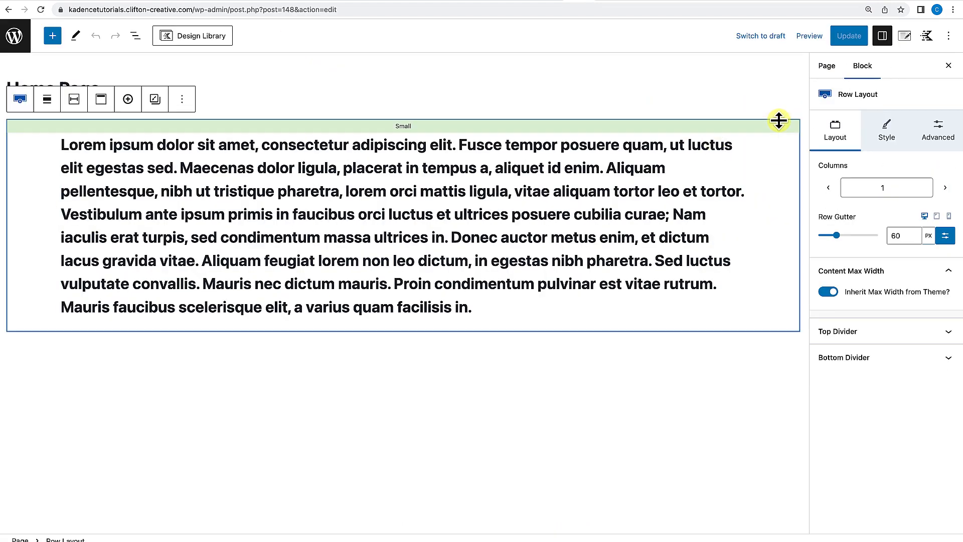
click(870, 337)
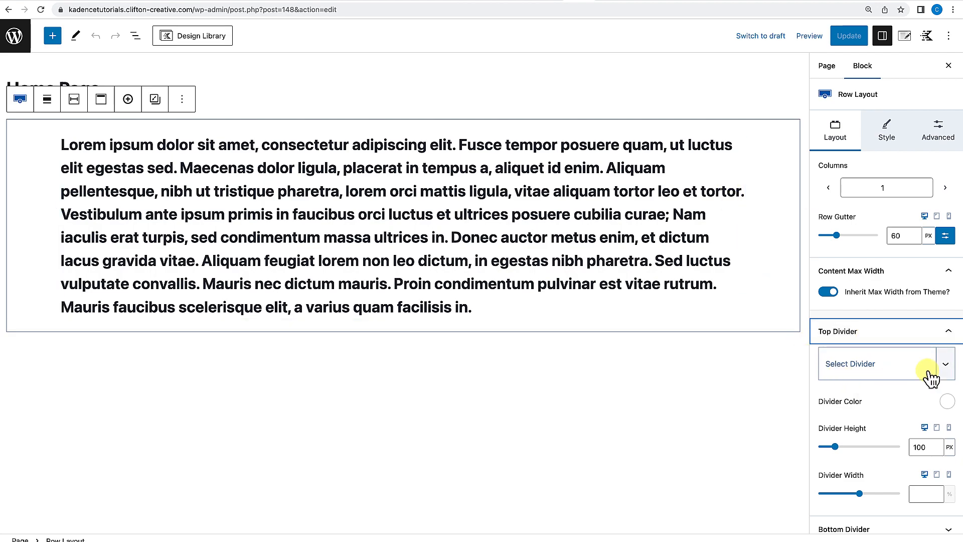
click(946, 366)
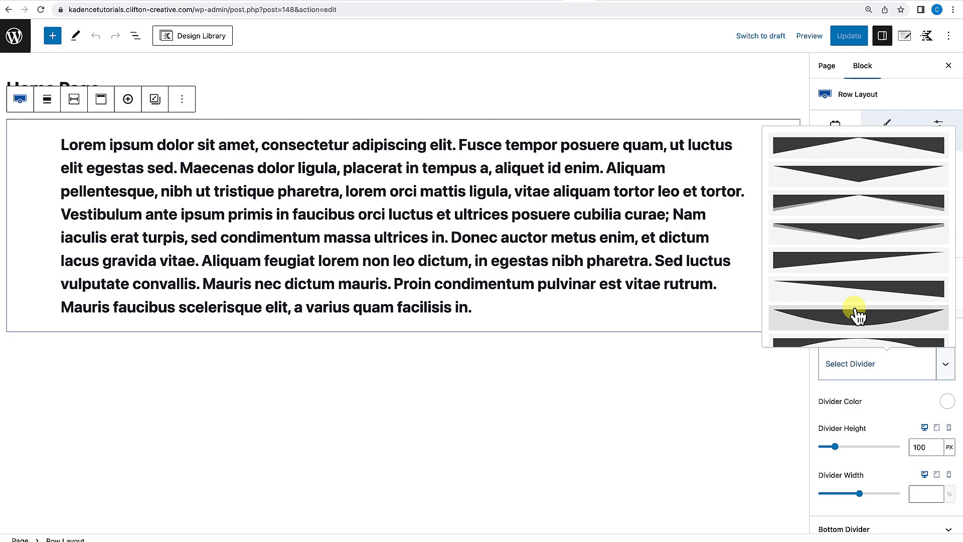
scroll(858, 315, down, 5)
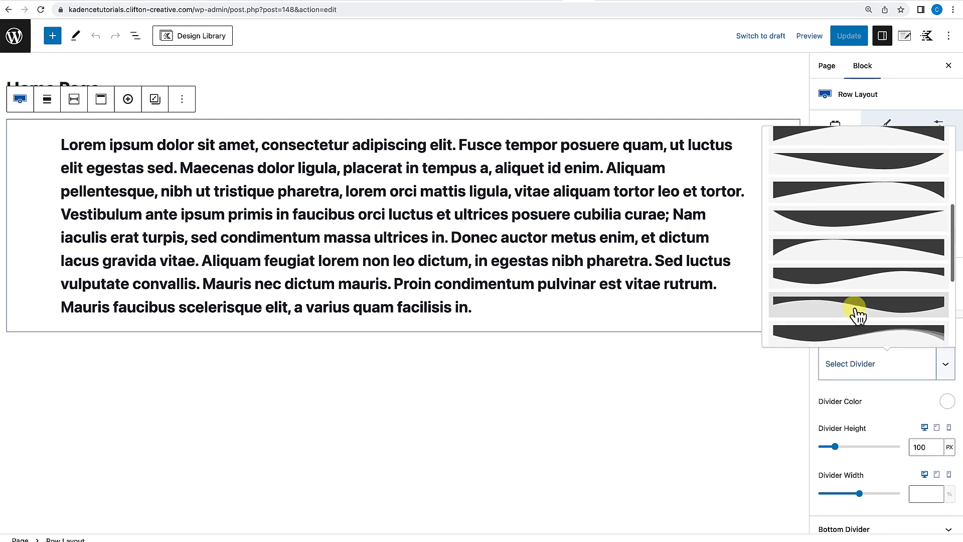
click(847, 223)
click(947, 401)
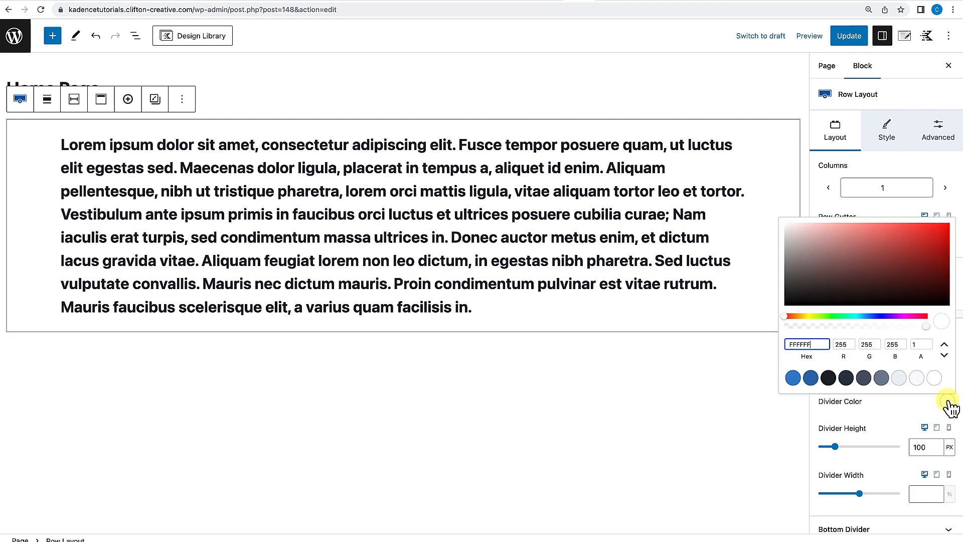
click(881, 378)
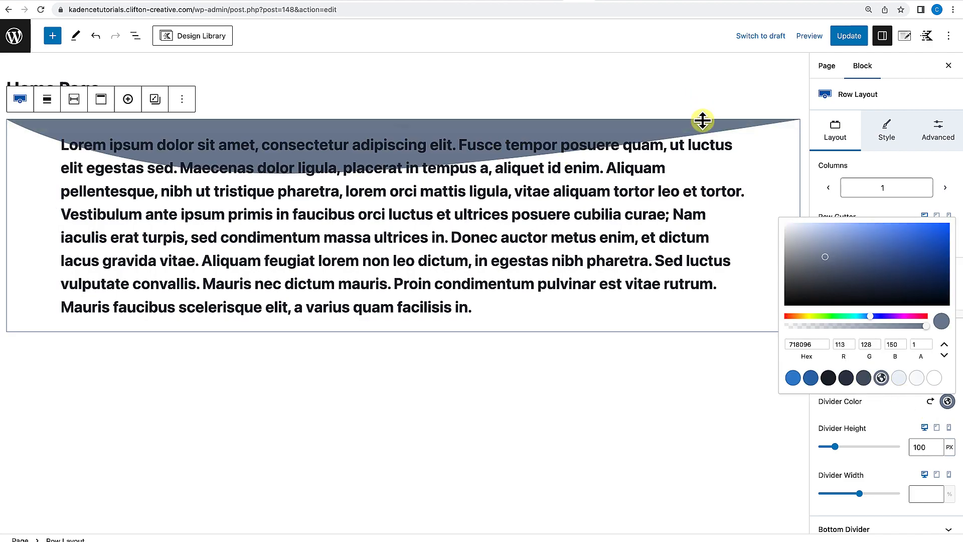
click(902, 409)
click(932, 402)
click(926, 363)
click(936, 334)
Try an arched bottom divider in dark slate on the row layout.
click(924, 368)
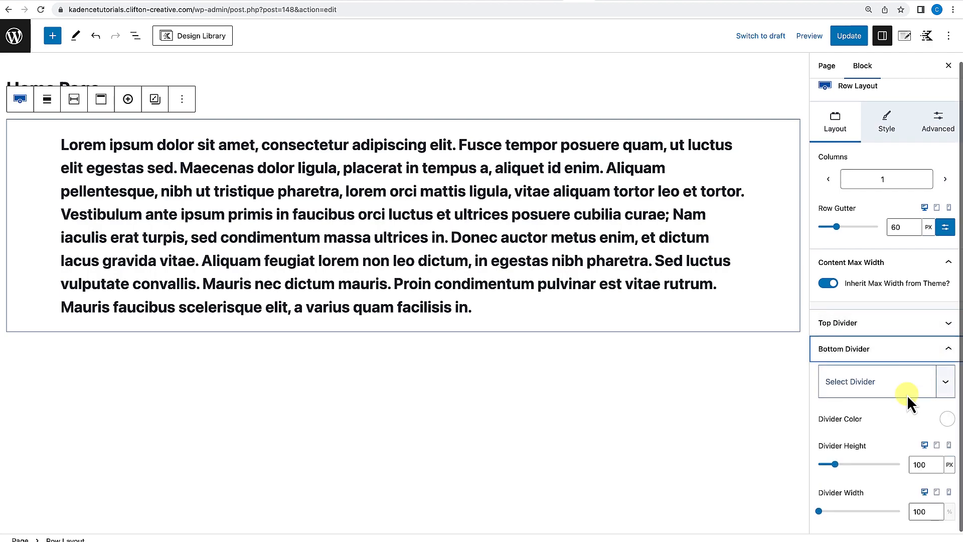
click(945, 386)
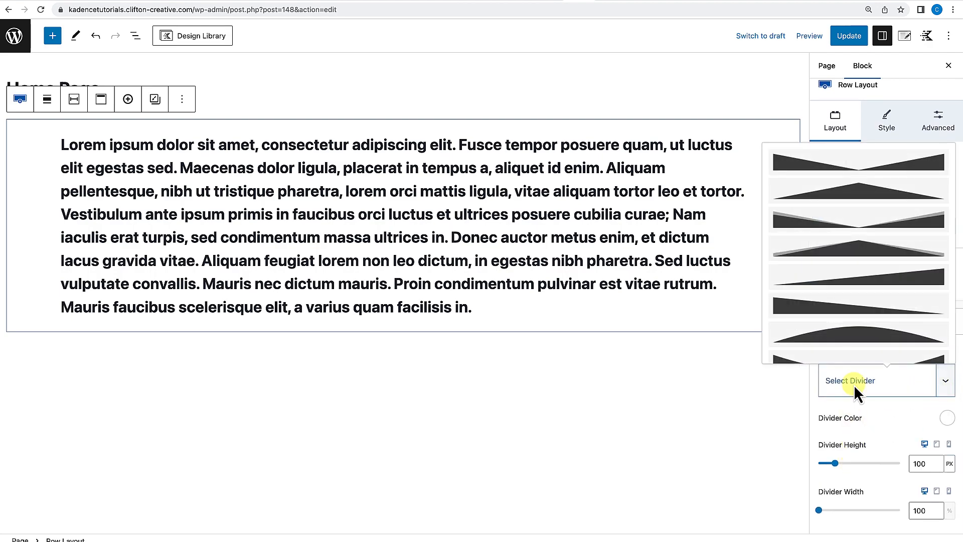
scroll(862, 321, down, 3)
click(865, 290)
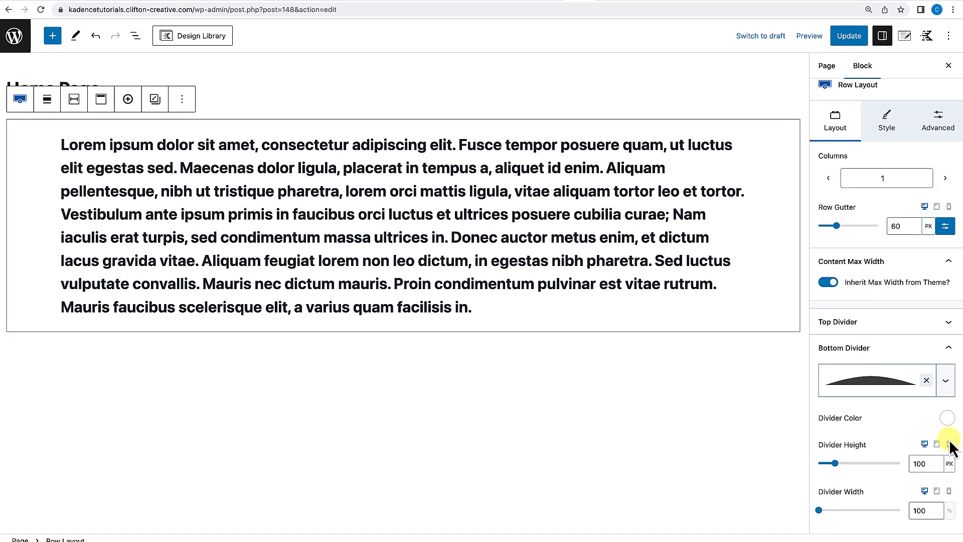
click(947, 418)
click(863, 394)
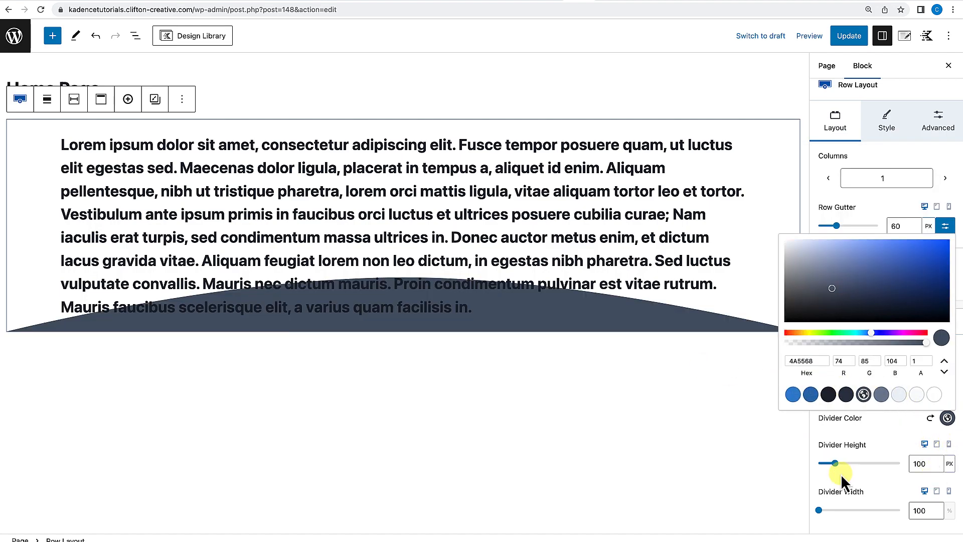
click(913, 423)
click(930, 418)
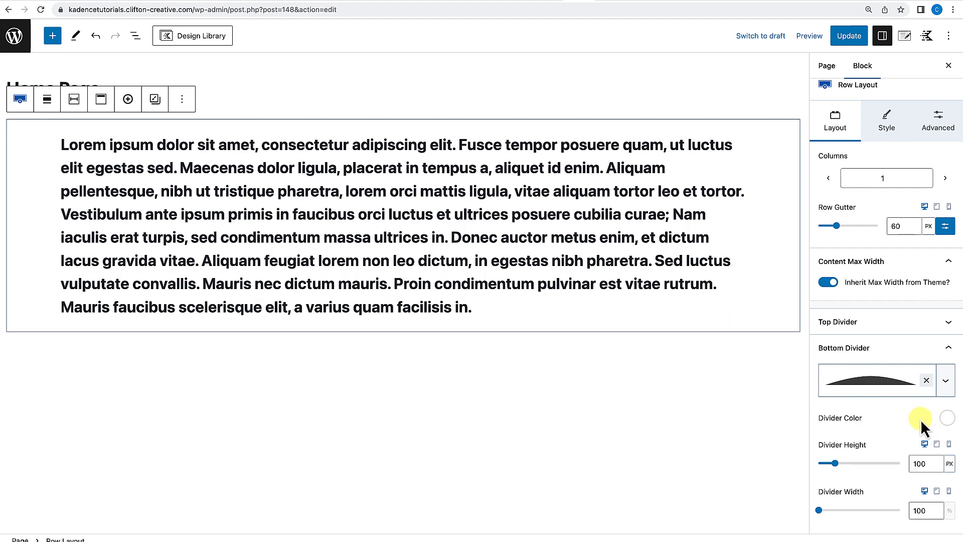
click(927, 380)
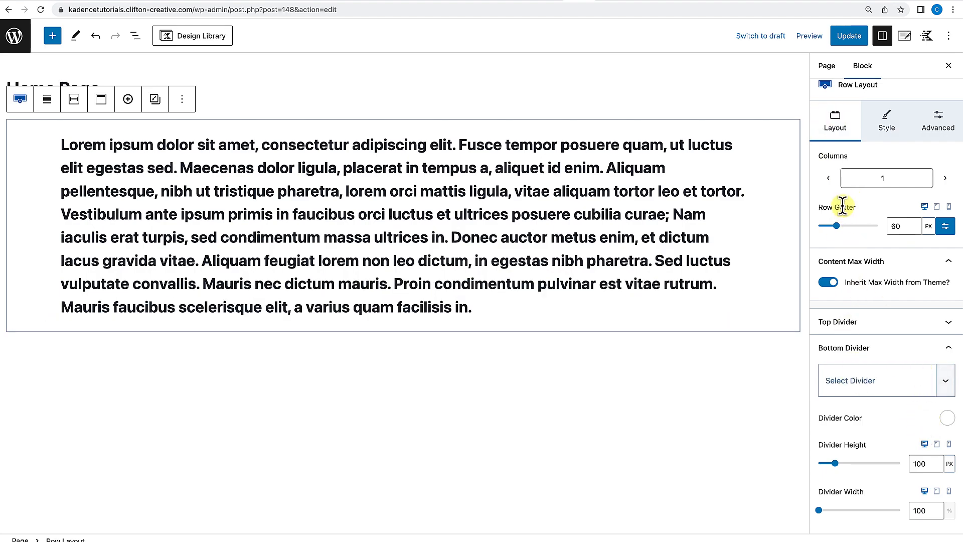
Set the row layout's background colour to the slate grey swatch.
scroll(843, 203, up, 1)
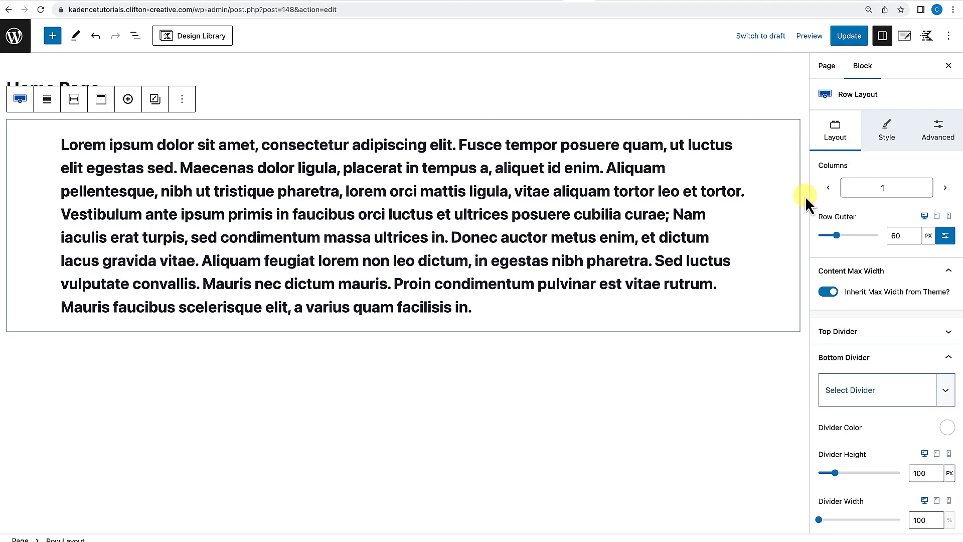
click(891, 133)
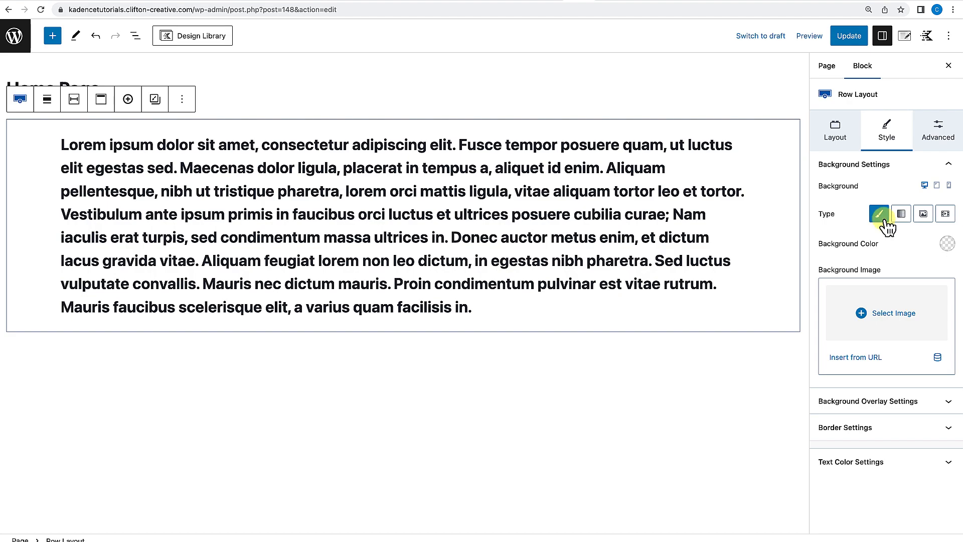
click(948, 245)
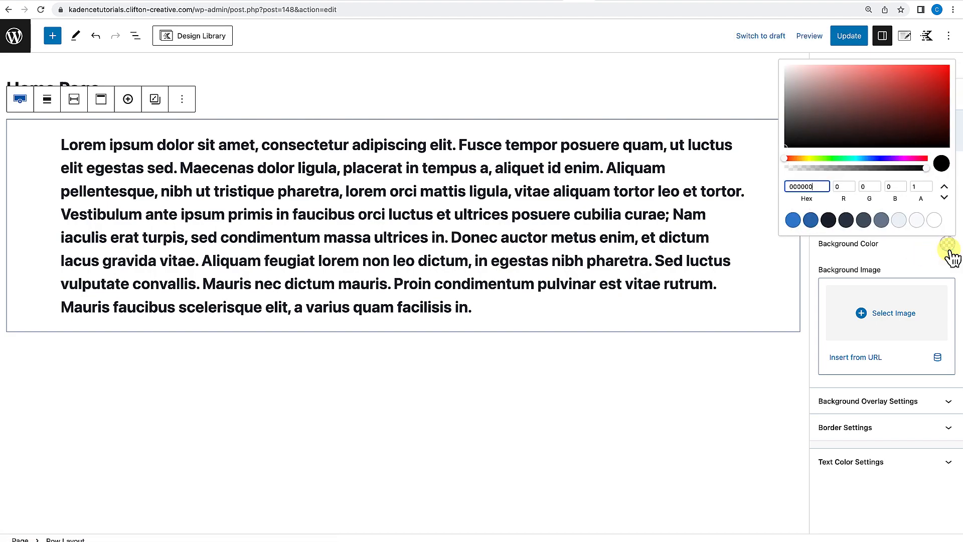
click(828, 221)
click(811, 221)
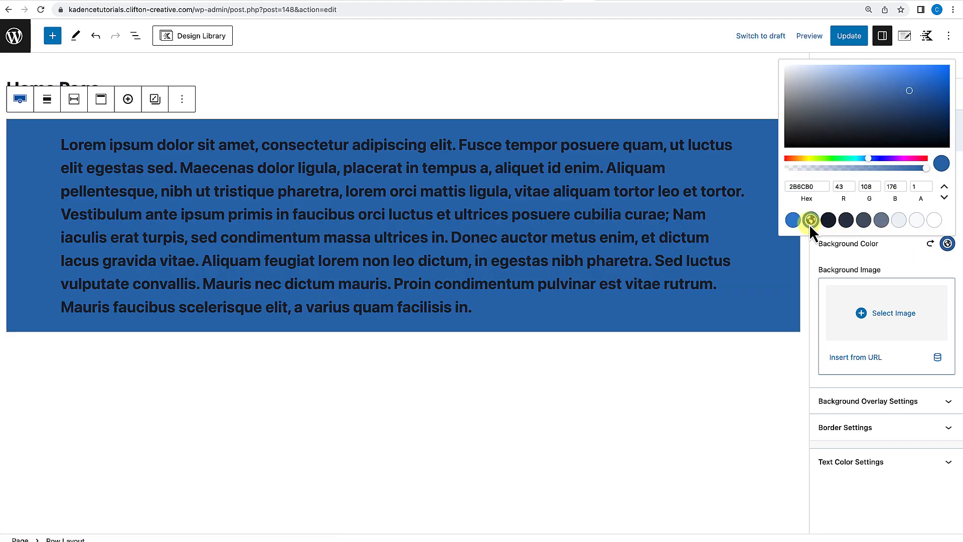
click(863, 220)
click(899, 247)
Switch the row background to a linear gradient and set its first colour stop to the blue swatch.
click(901, 215)
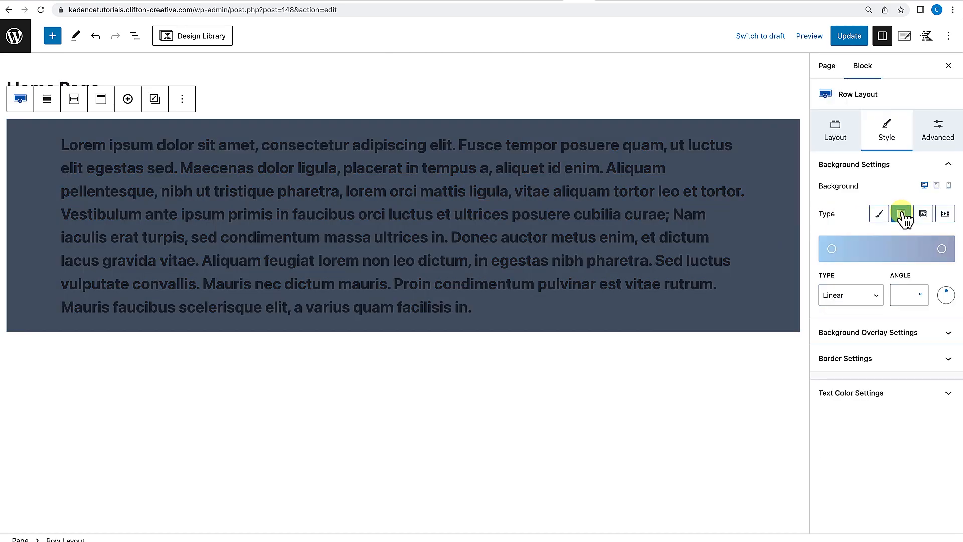
click(831, 248)
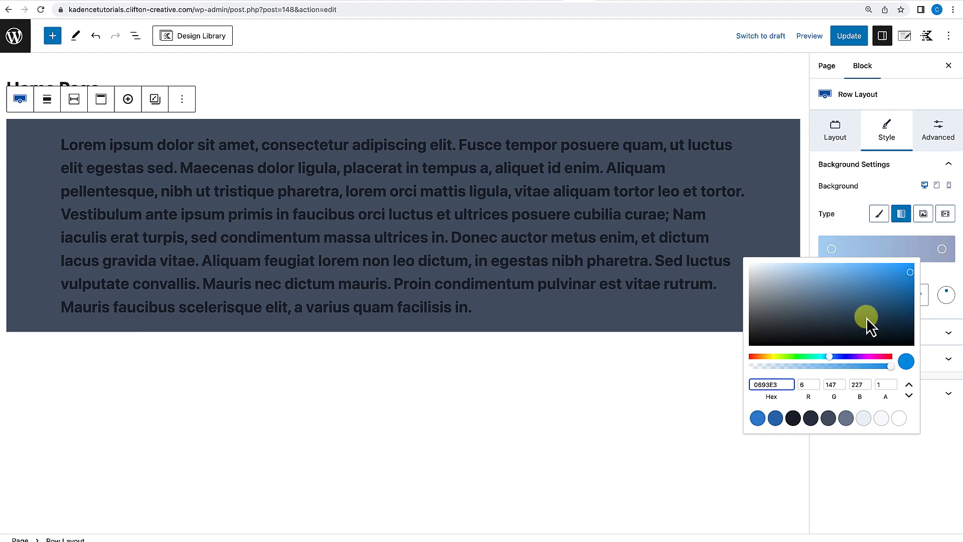
click(775, 418)
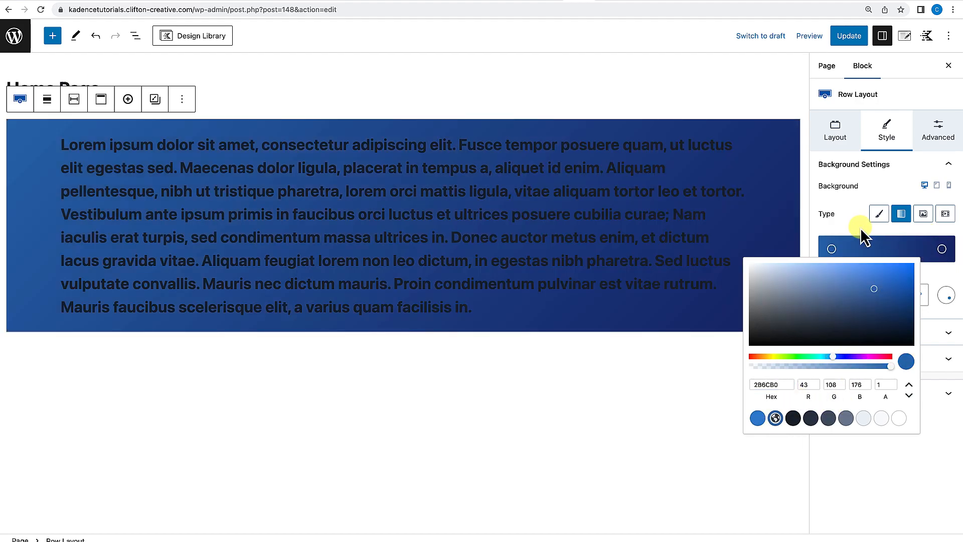
click(848, 219)
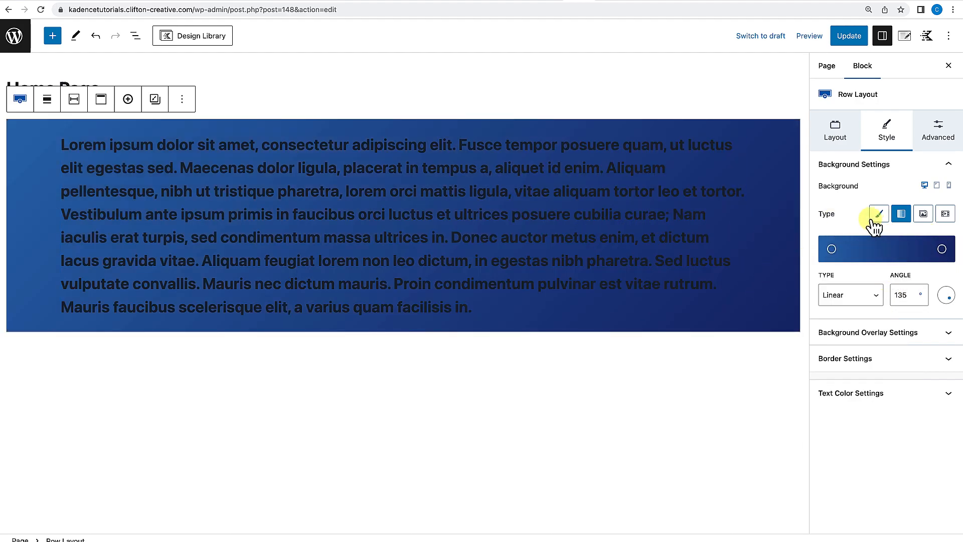
Switch the row background to an image slider and choose the café photo from the media library.
click(923, 214)
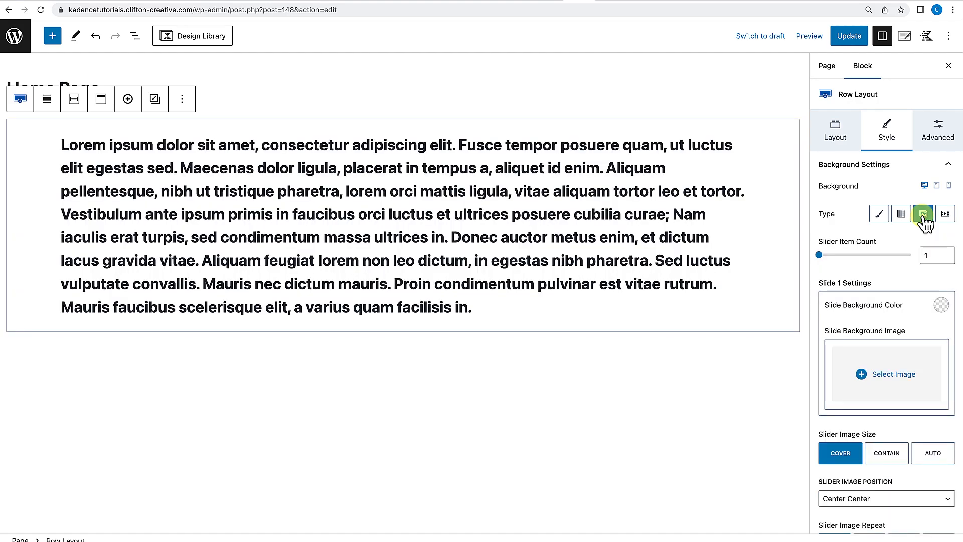
click(904, 368)
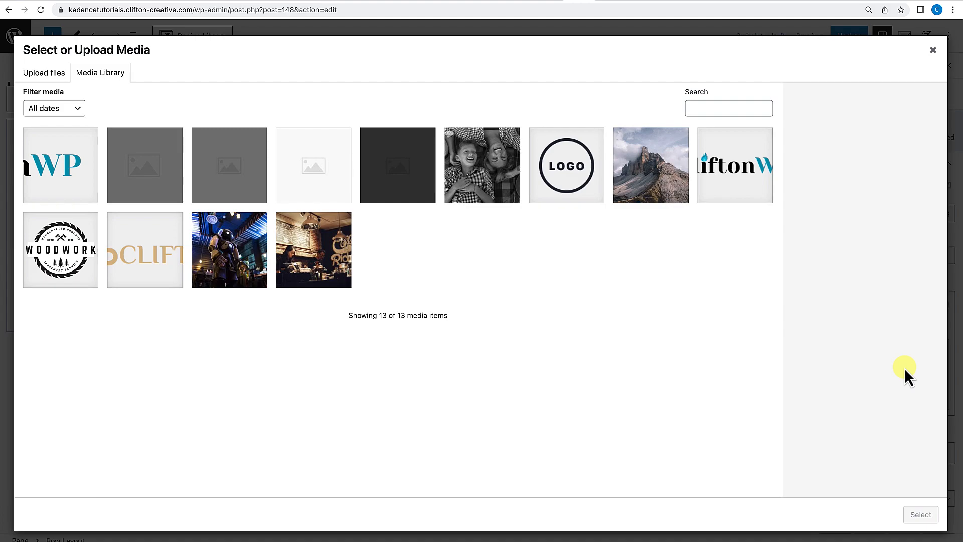
click(346, 254)
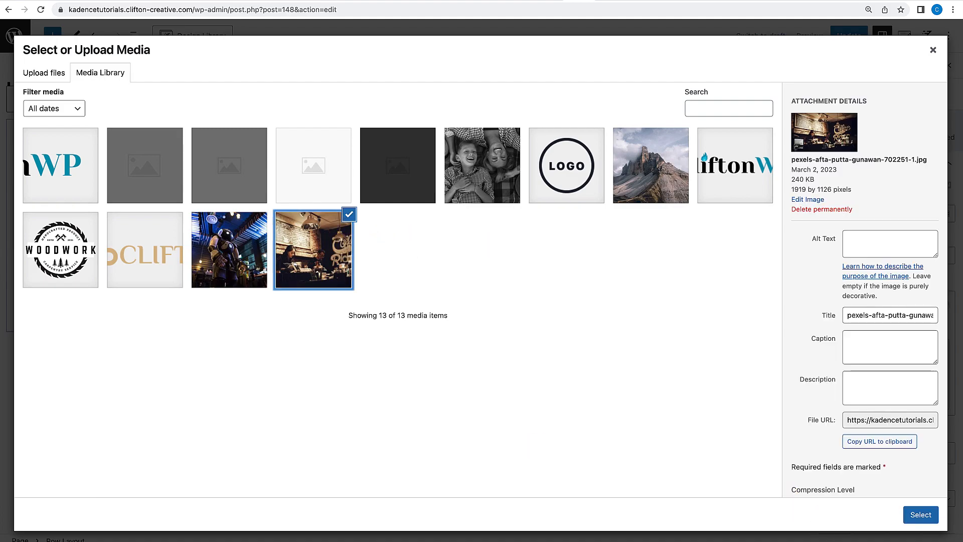
click(914, 514)
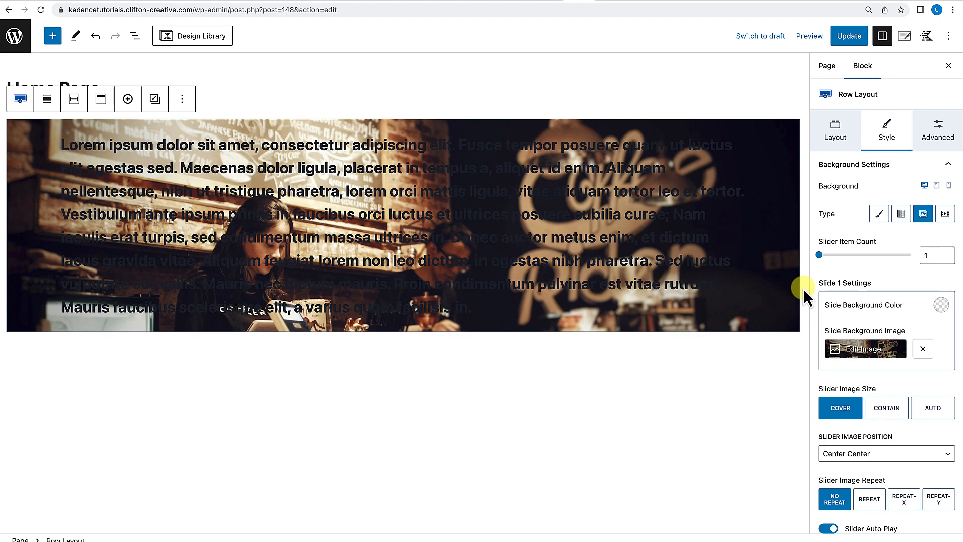
Try a white text colour on the Advanced Text block.
click(579, 145)
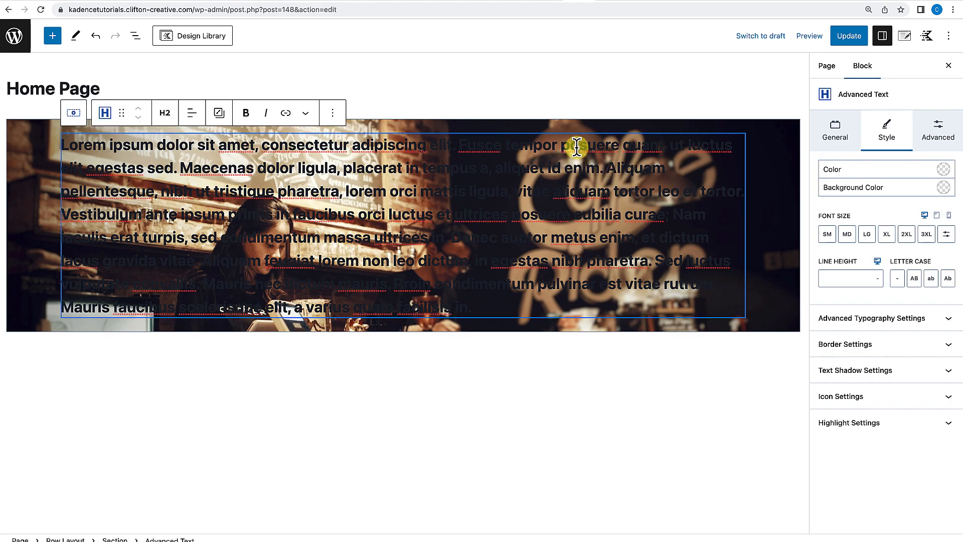
click(945, 170)
click(912, 336)
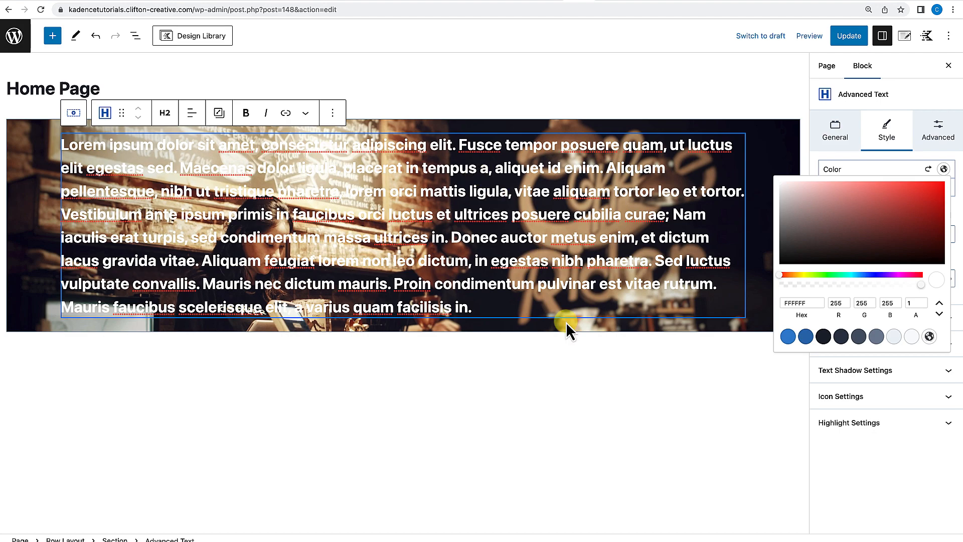
click(932, 177)
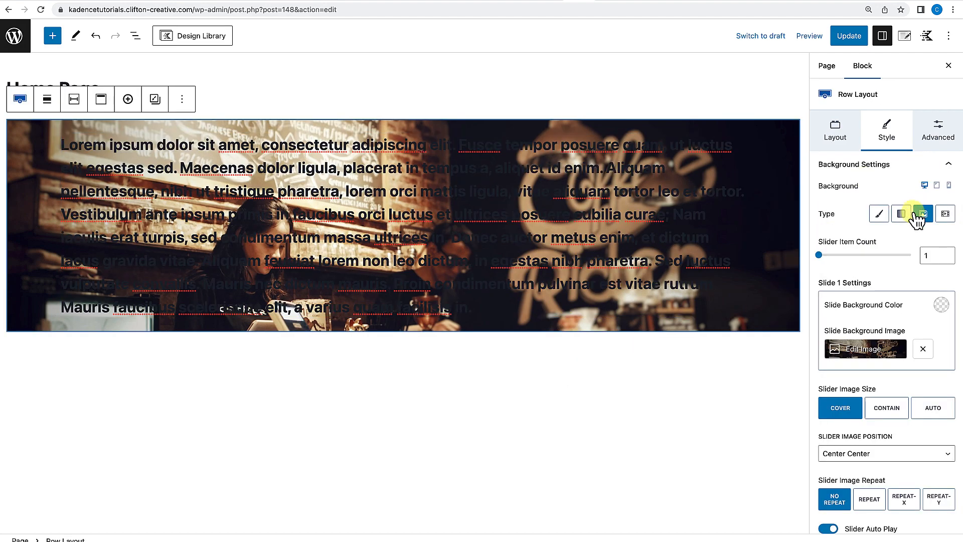
Switch the row background to video and review the video background options.
click(945, 214)
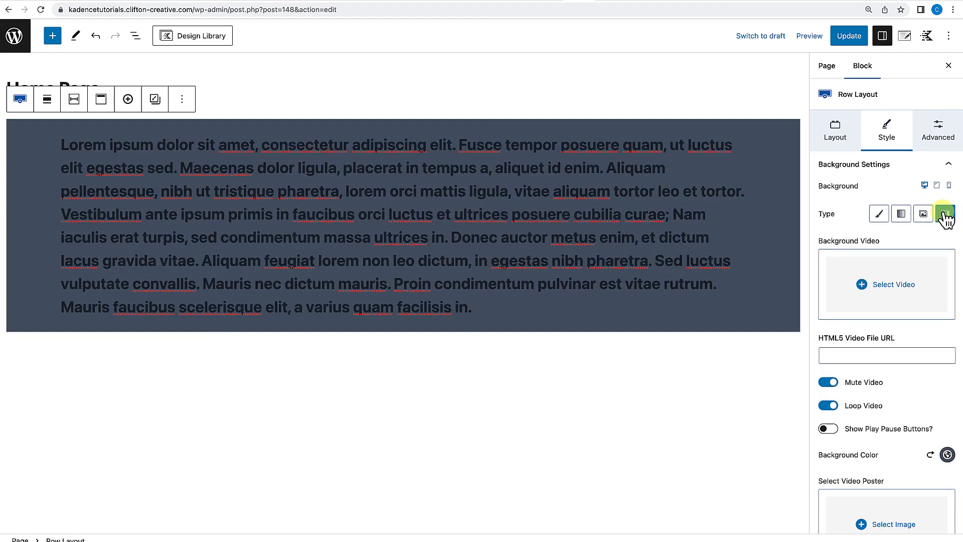
click(885, 290)
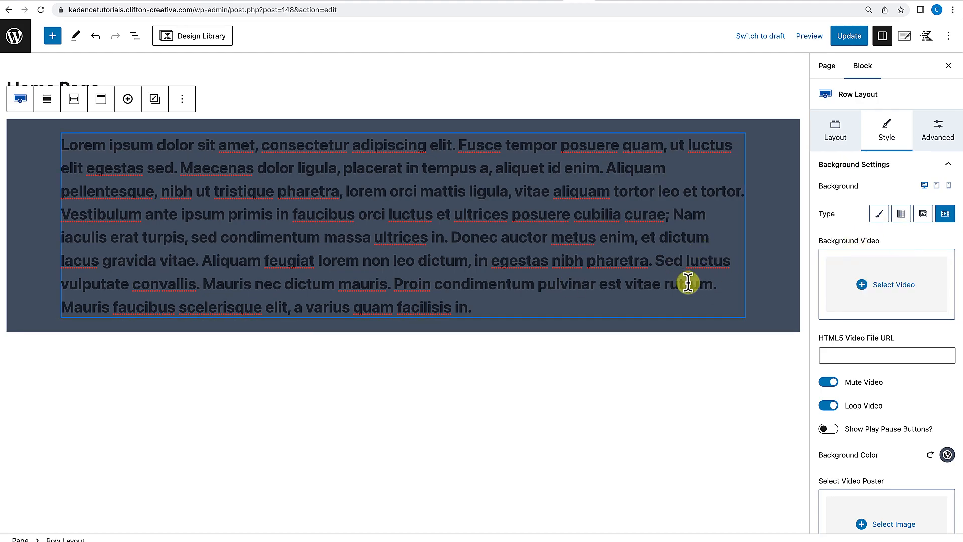
click(845, 356)
click(922, 335)
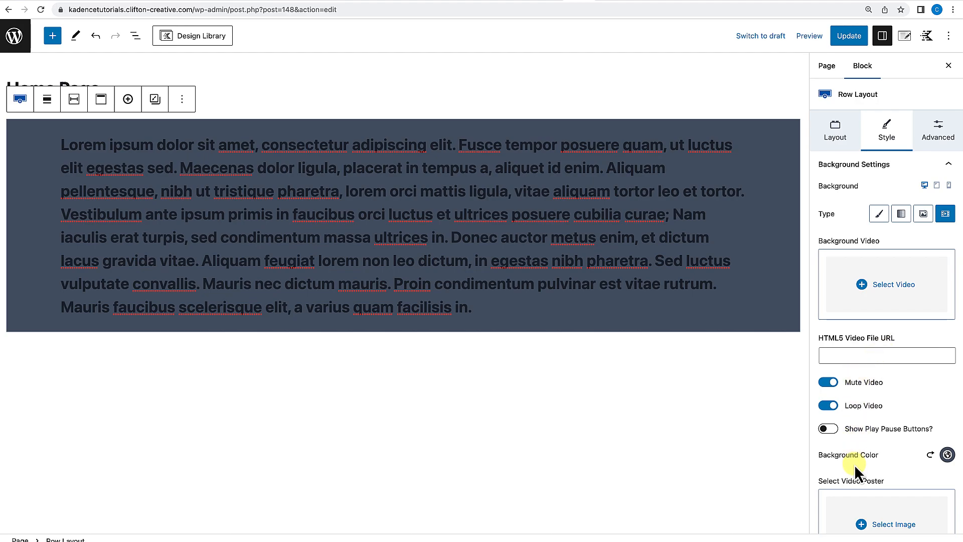
scroll(854, 466, down, 2)
scroll(855, 467, down, 1)
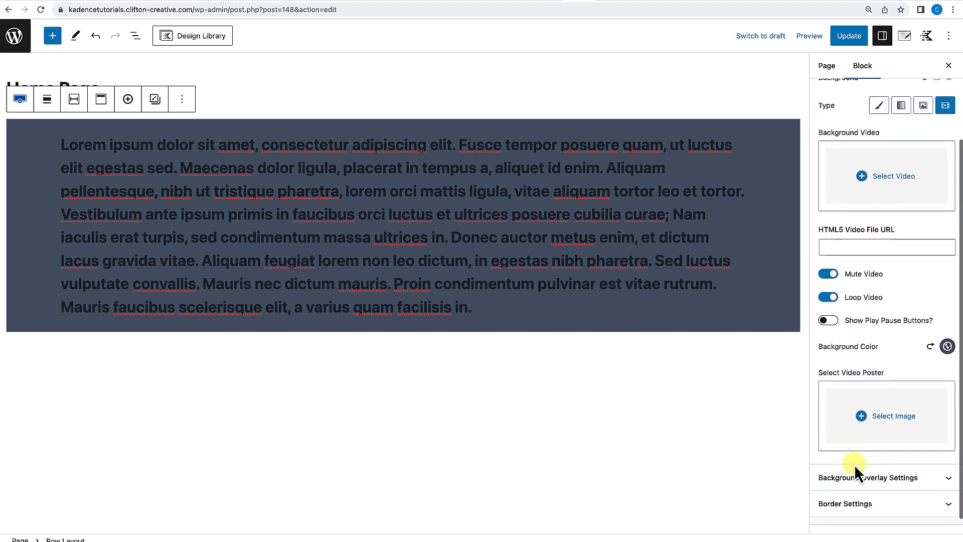
scroll(818, 438, up, 3)
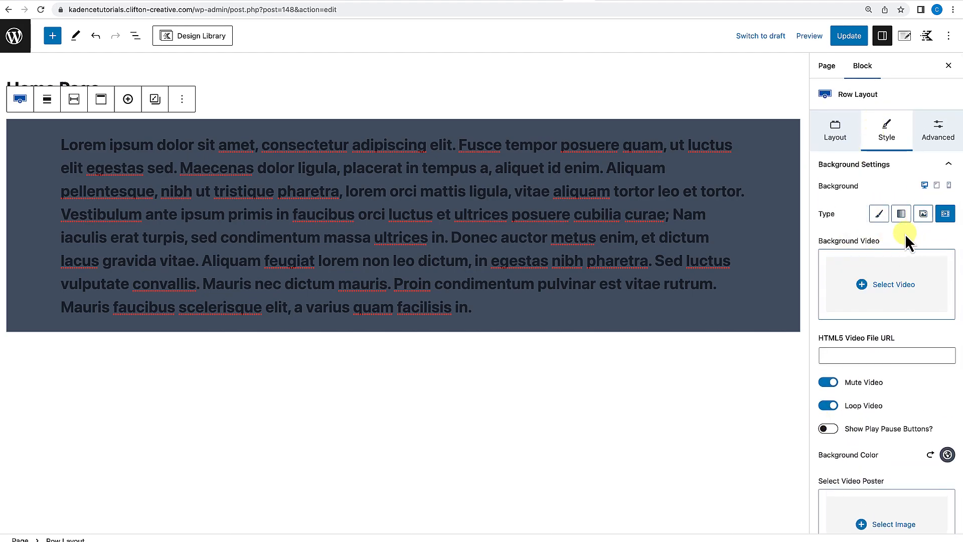
Set the row background back to a plain colour, reset that colour, and open the Background Overlay settings.
click(879, 213)
click(931, 244)
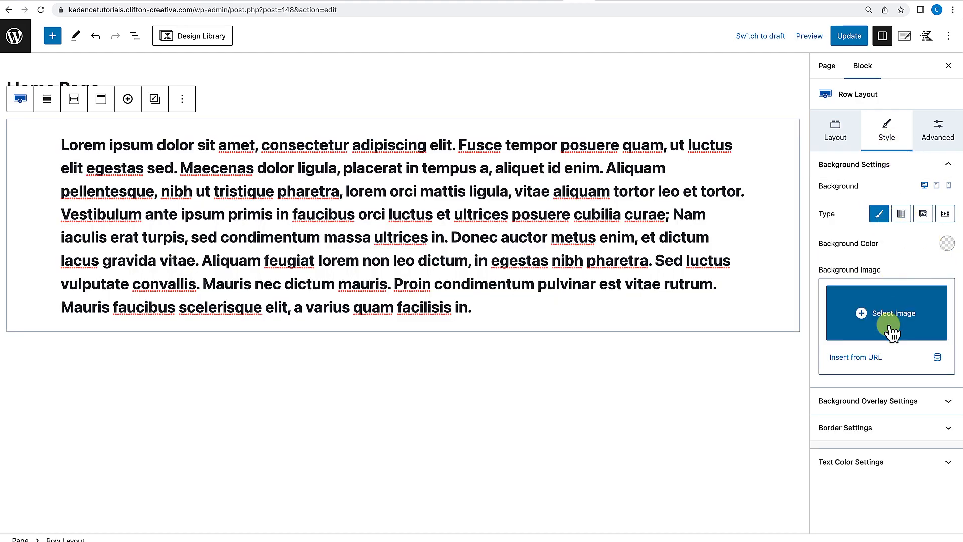
click(947, 169)
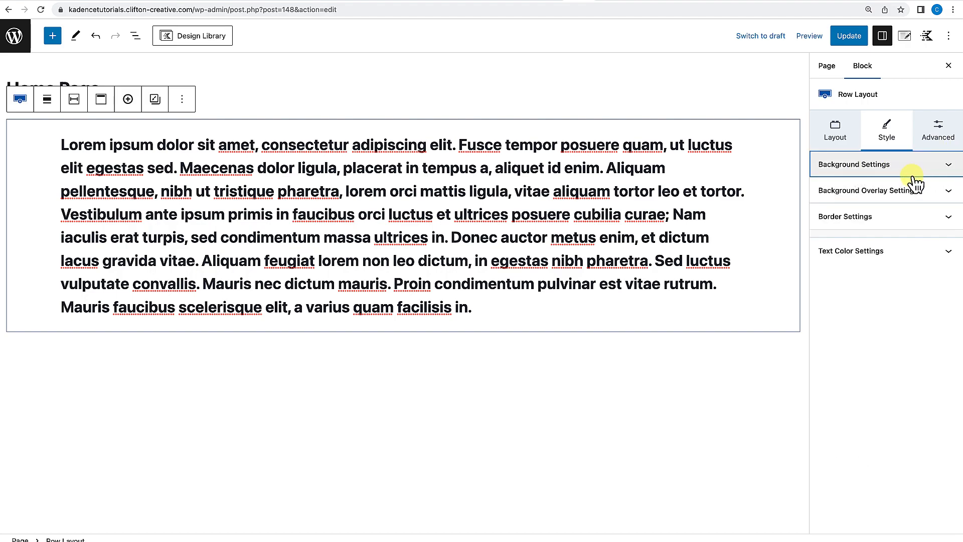
click(900, 193)
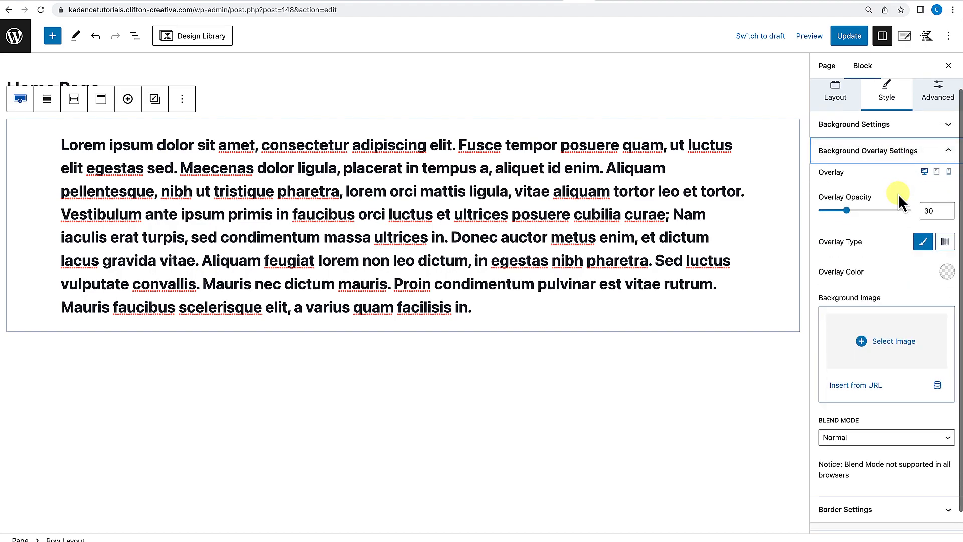
Set the row's background image to the family photo clifton-wp-hero-right.jpg from the media library.
click(935, 126)
click(873, 261)
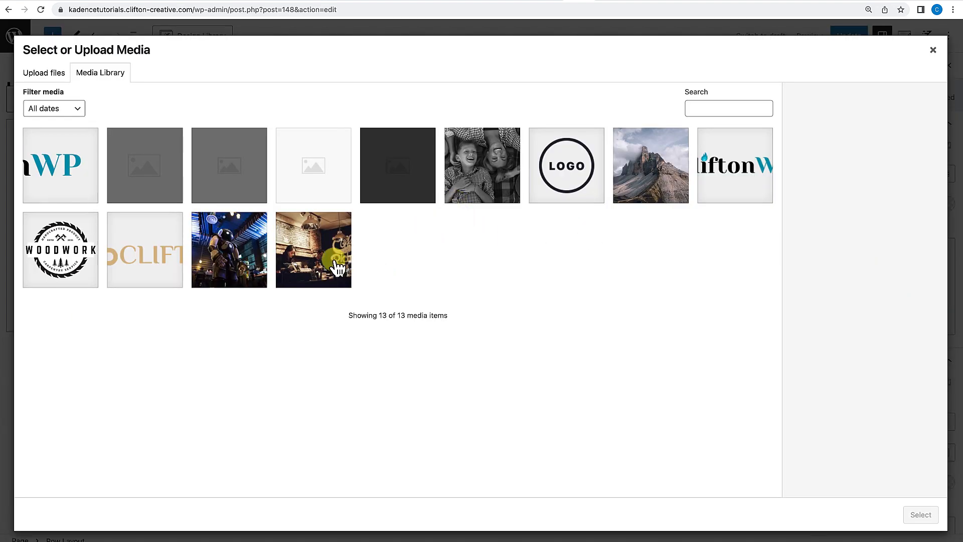
click(505, 184)
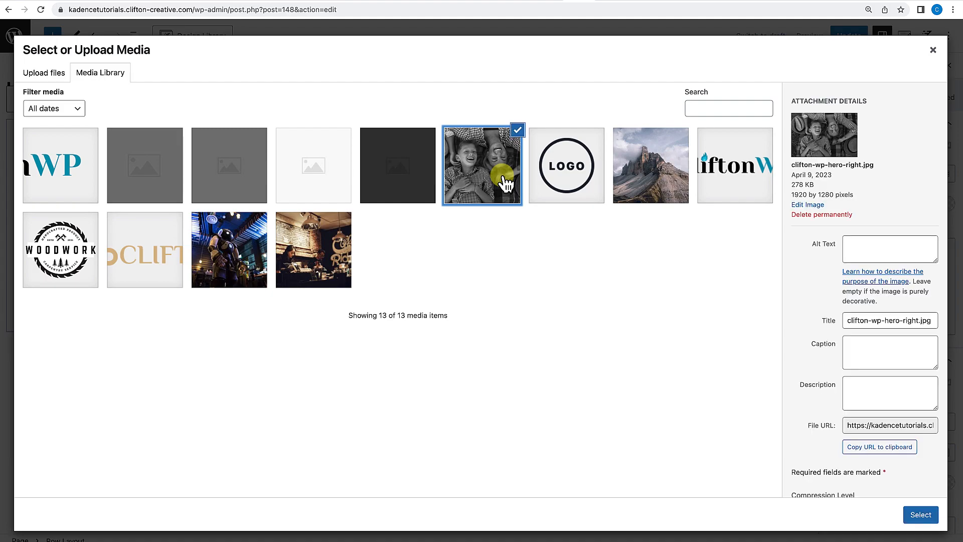
click(920, 514)
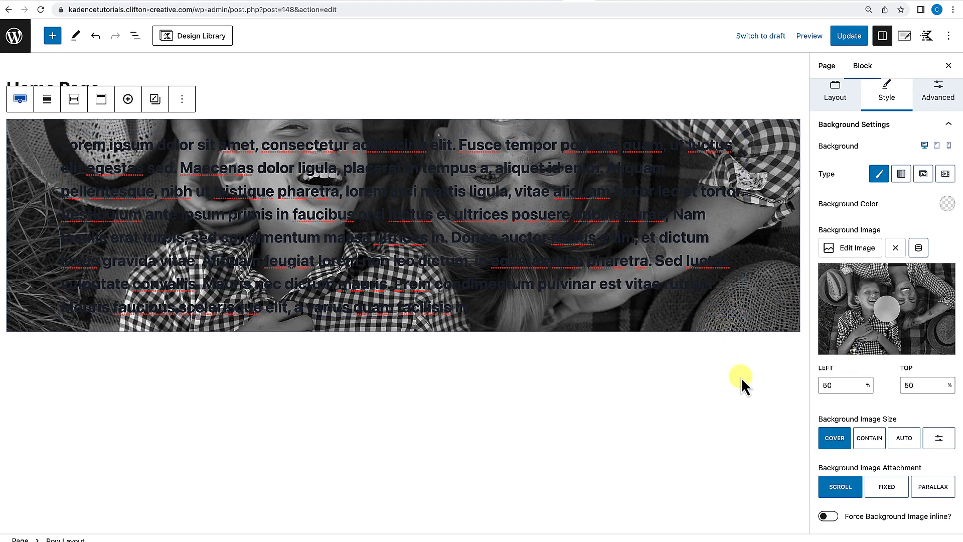
Set the background overlay colour to the light F7FAFC swatch and the overlay opacity to 46.
scroll(883, 252, down, 7)
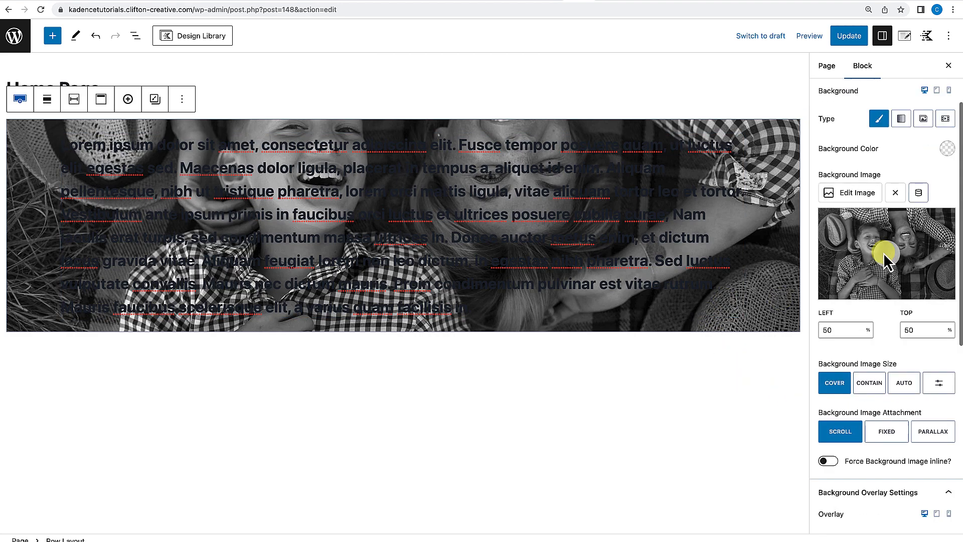
scroll(881, 283, up, 2)
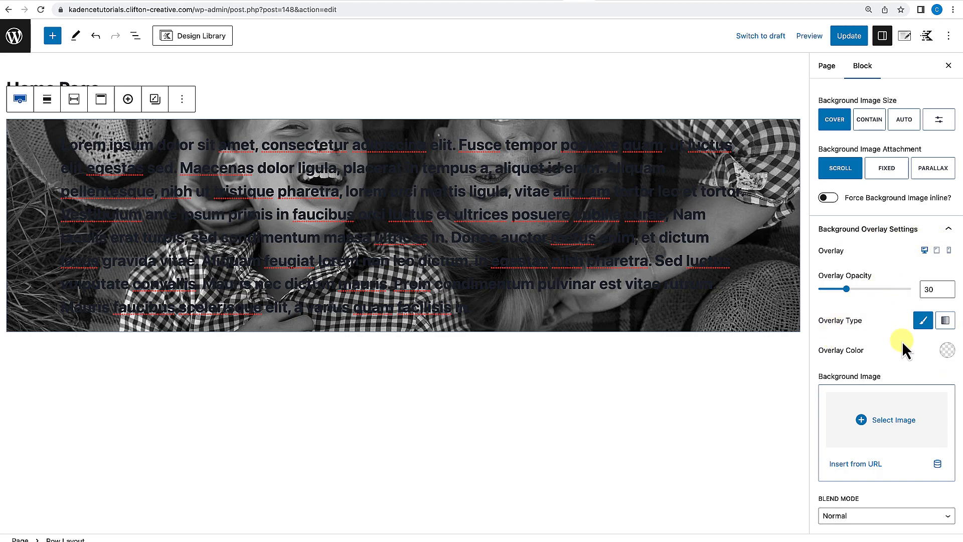
click(947, 352)
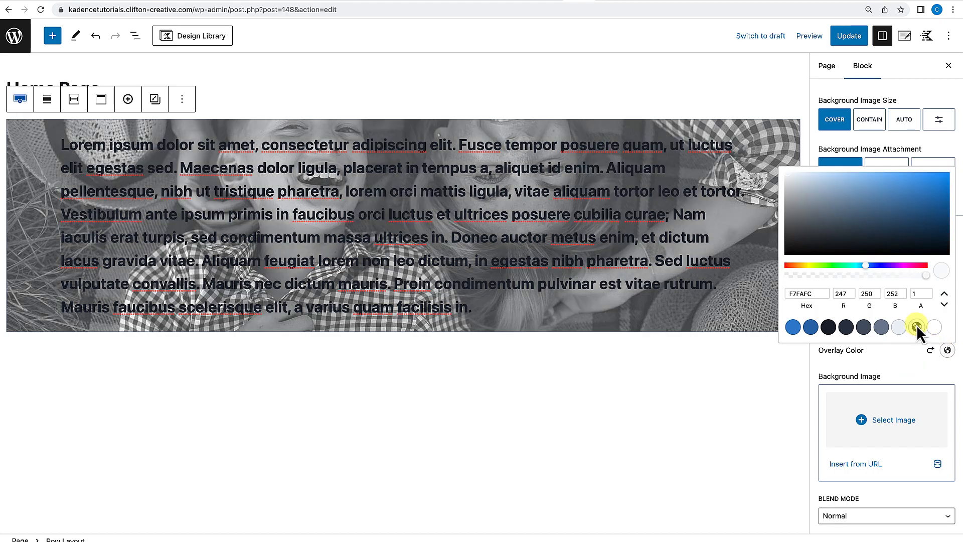
click(916, 326)
click(900, 356)
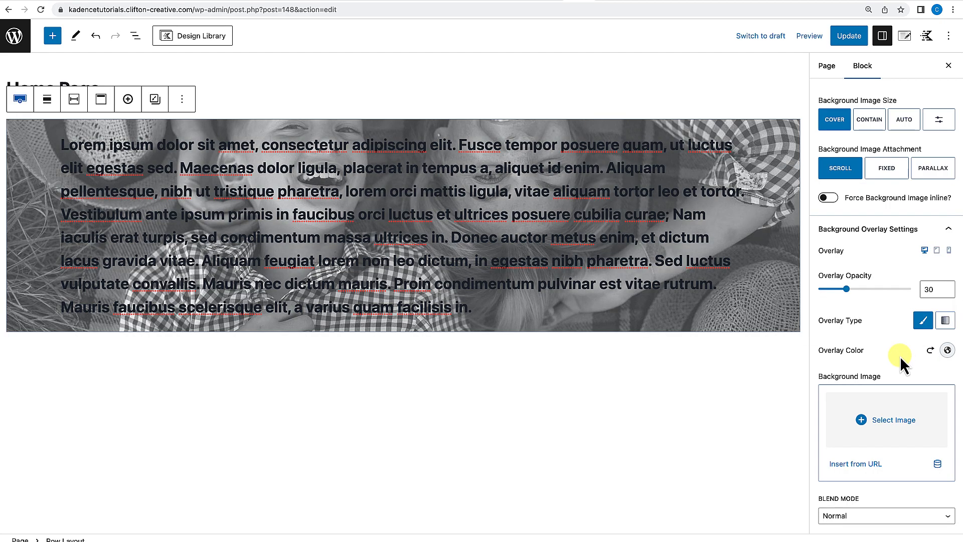
mouse_move(846, 289)
mouse_down()
mouse_move(894, 291)
mouse_move(837, 290)
mouse_move(875, 291)
mouse_move(861, 291)
mouse_up()
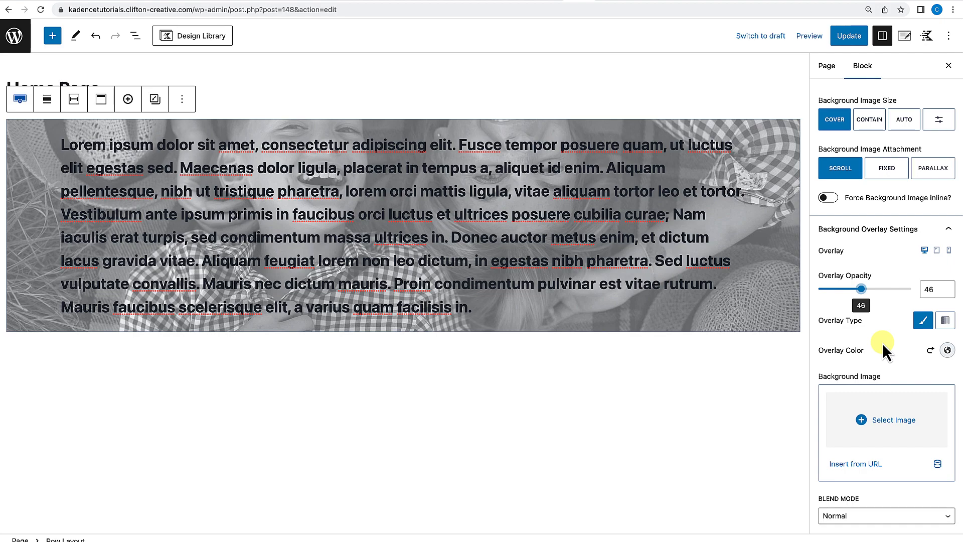
Add the café photo from the media library as the overlay background image.
click(866, 435)
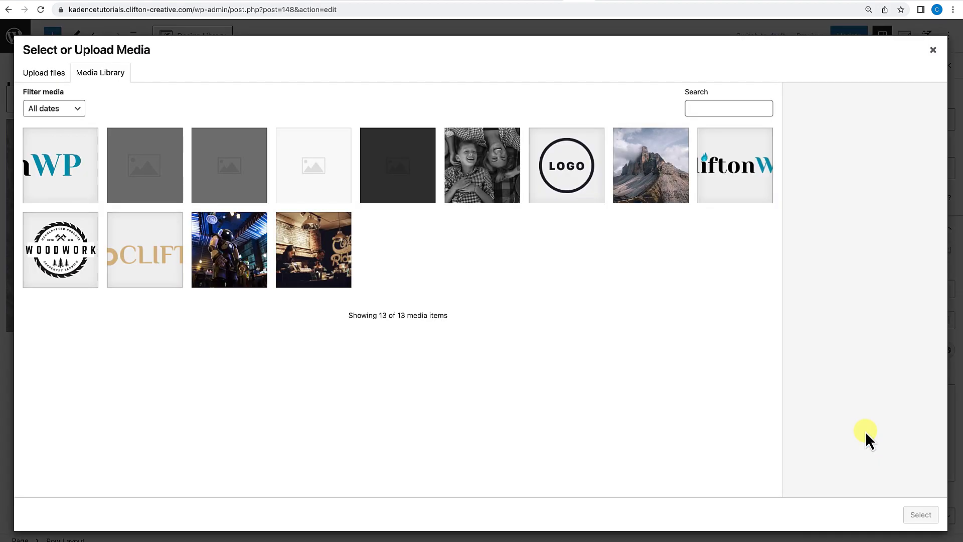
click(343, 254)
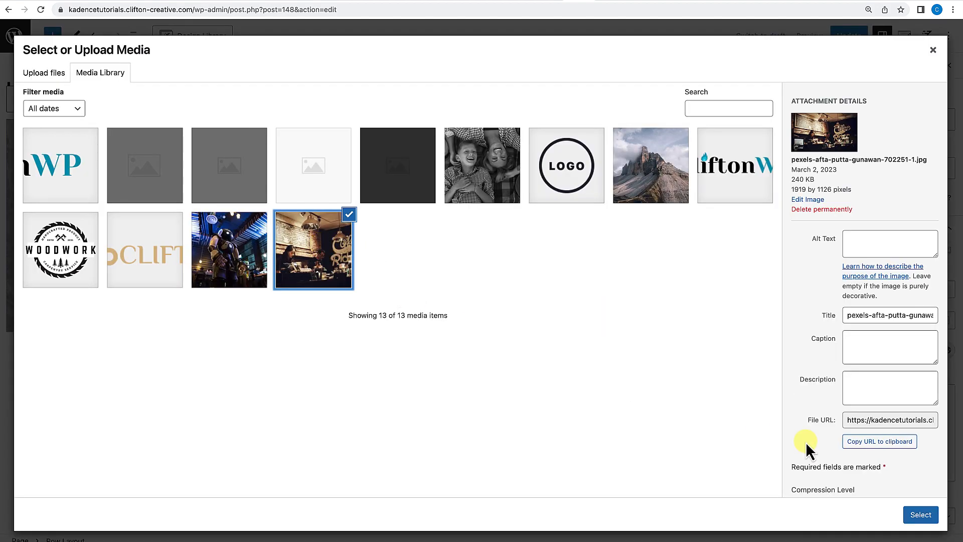
click(914, 512)
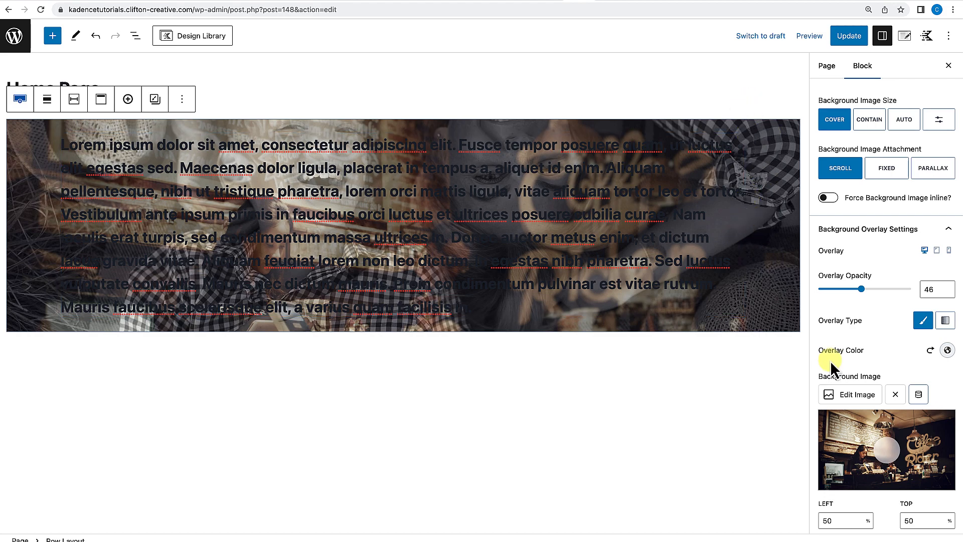
Set the background overlay opacity to 37.
scroll(867, 431, down, 3)
scroll(860, 351, up, 2)
mouse_move(861, 281)
mouse_down()
mouse_move(876, 284)
mouse_move(839, 282)
mouse_move(853, 284)
mouse_up()
scroll(869, 352, down, 2)
scroll(870, 354, up, 1)
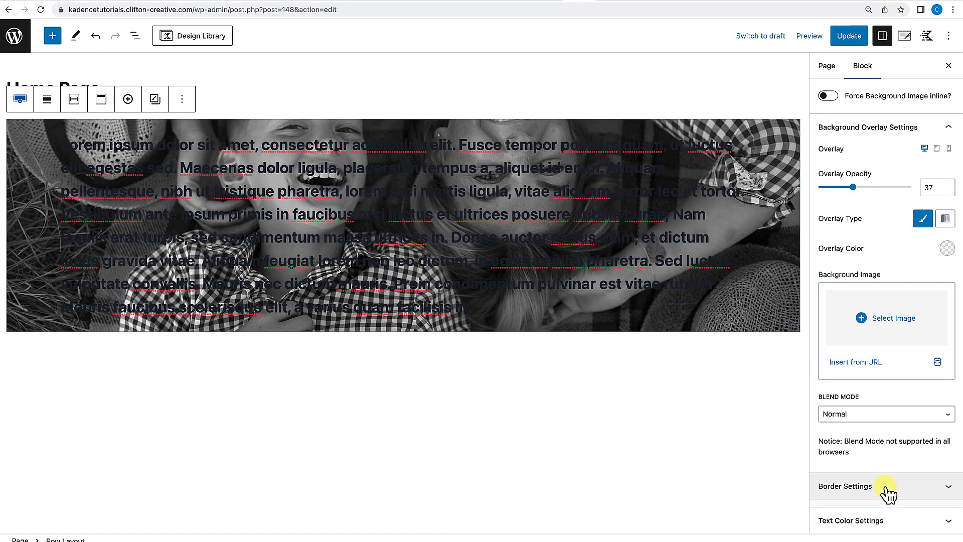
Open the row's border settings and set the row's text colour to white.
click(886, 487)
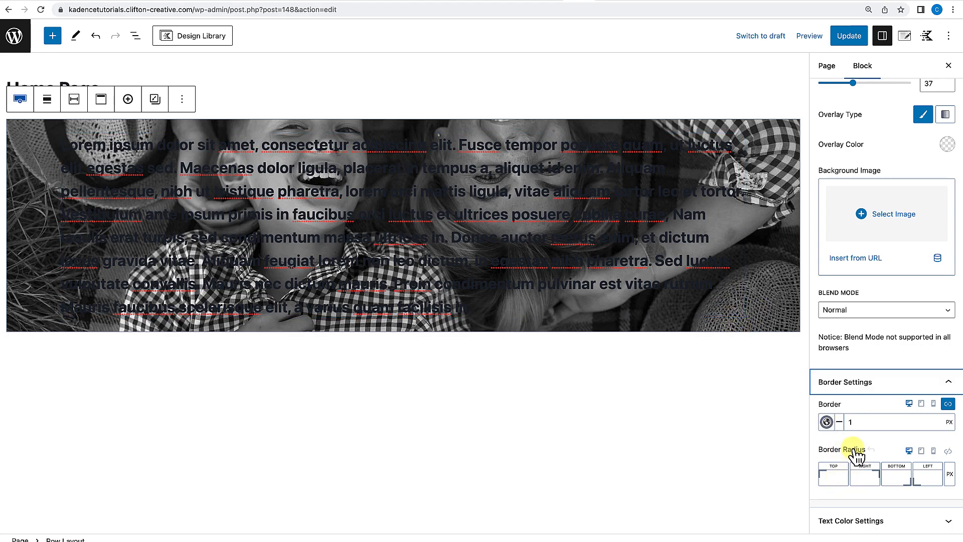
click(861, 520)
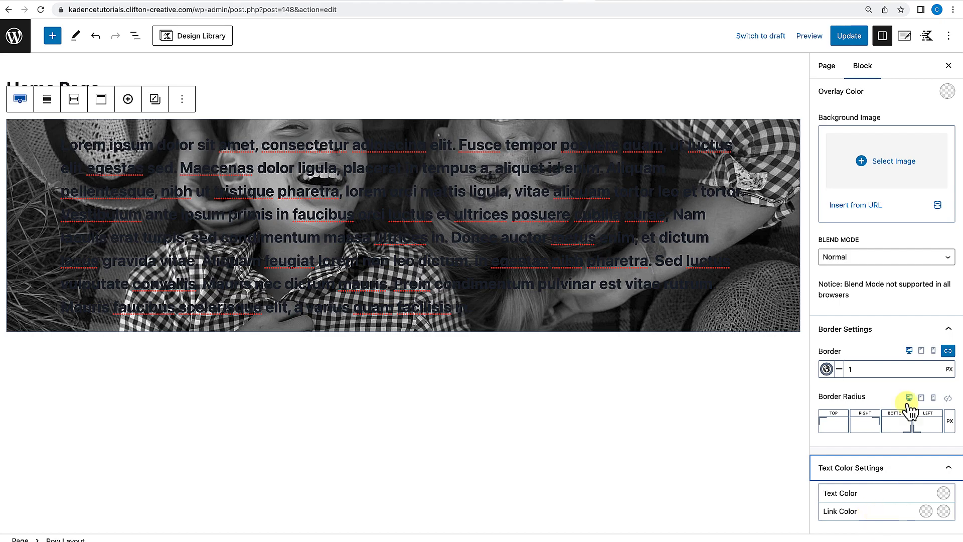
click(944, 493)
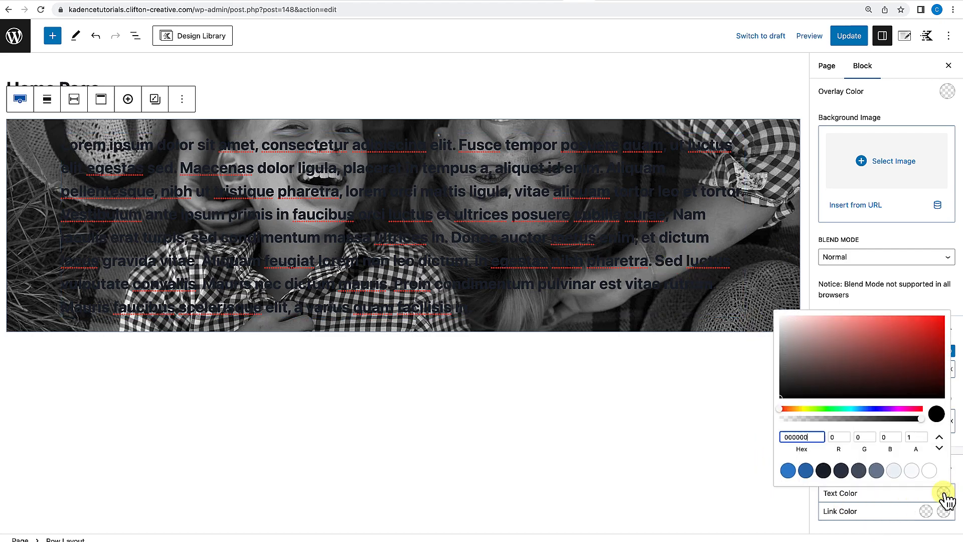
click(928, 470)
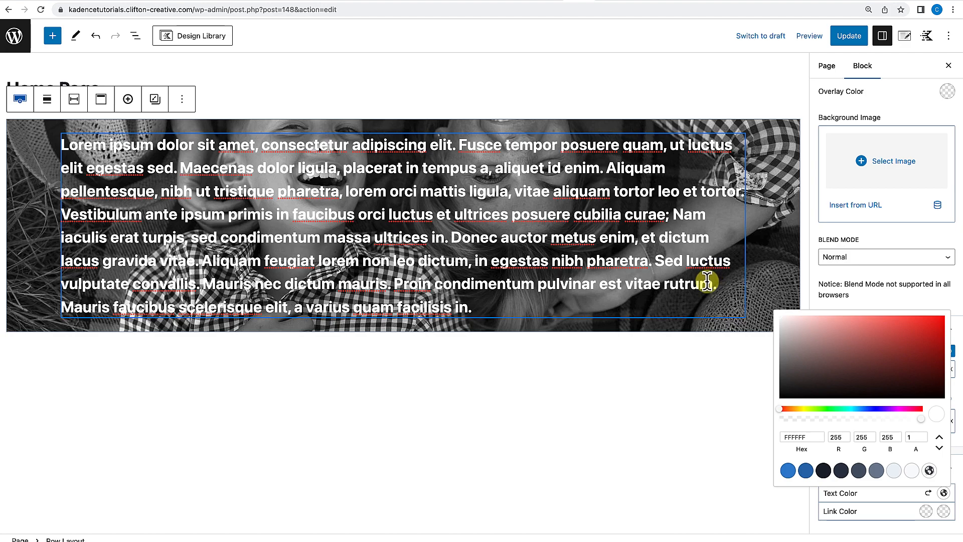
click(806, 300)
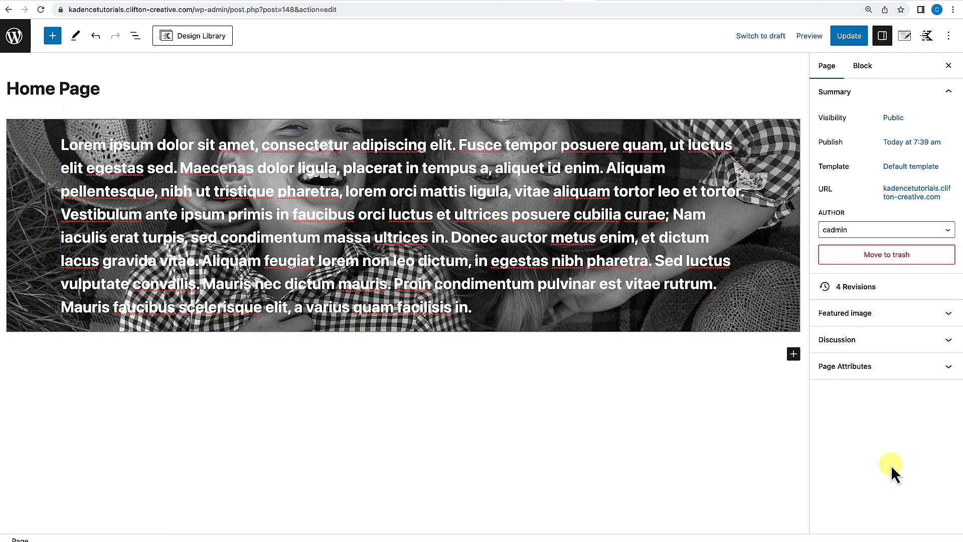
Reselect the row and reset its text colour.
click(783, 146)
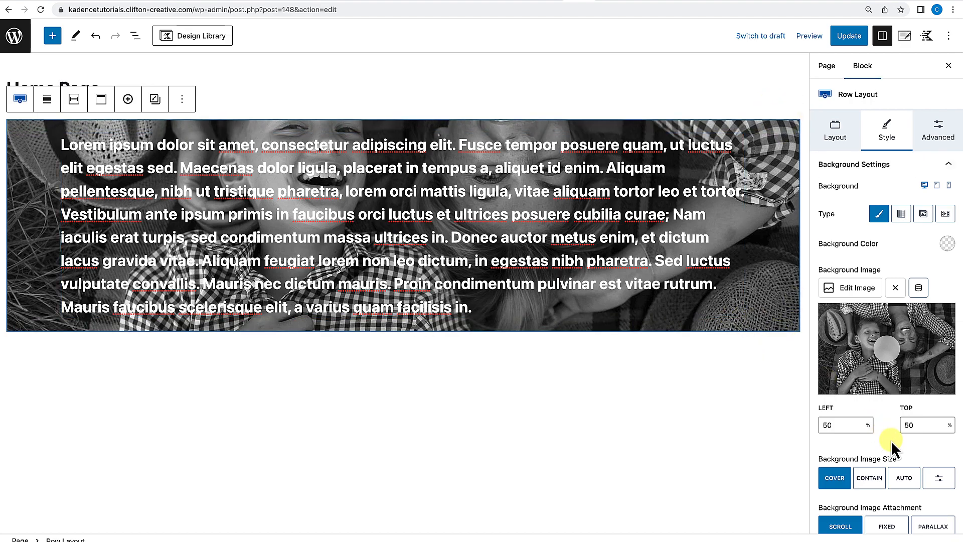
scroll(888, 442, down, 15)
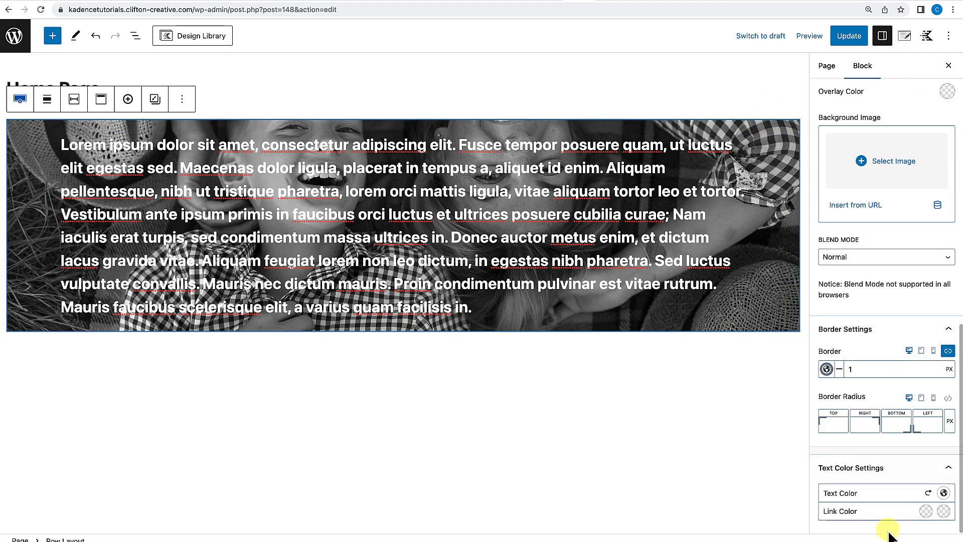
click(928, 493)
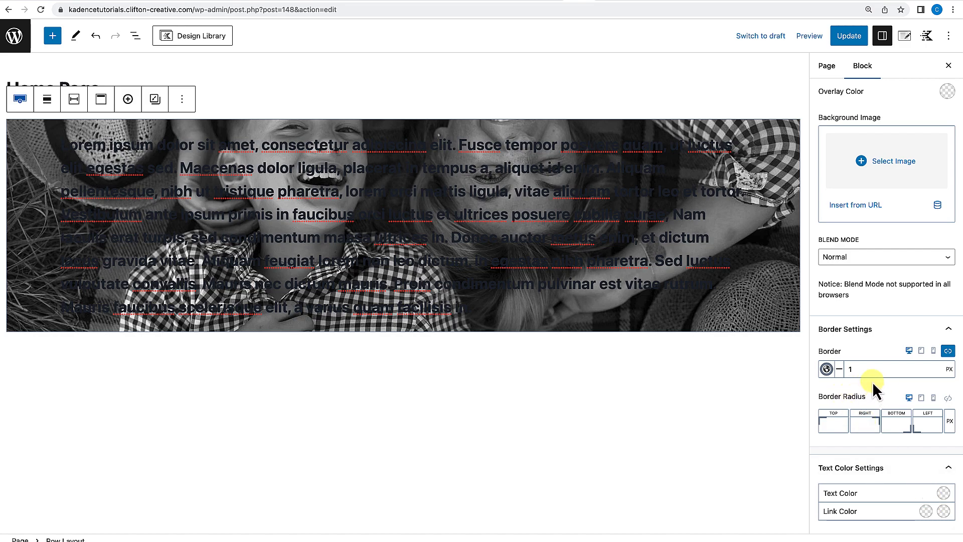
Make the row's border colour fully transparent by setting its alpha to 0.
scroll(872, 381, up, 1)
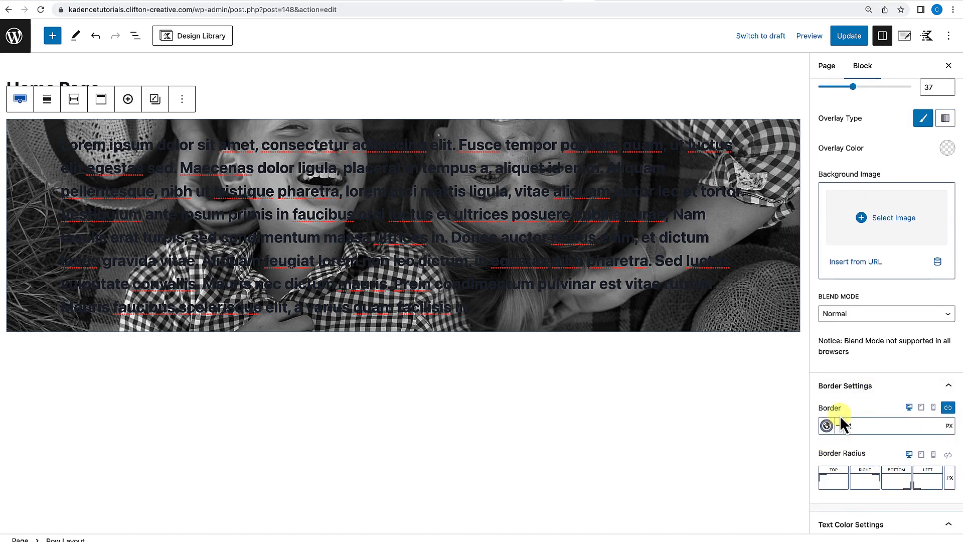
scroll(840, 416, up, 1)
scroll(838, 423, down, 1)
click(827, 410)
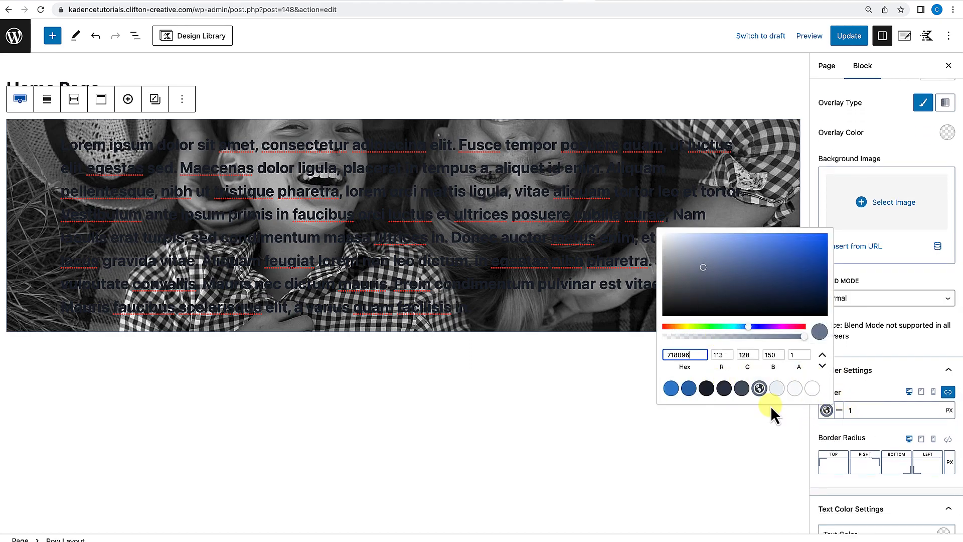
click(791, 354)
key(BackSpace)
text(0)
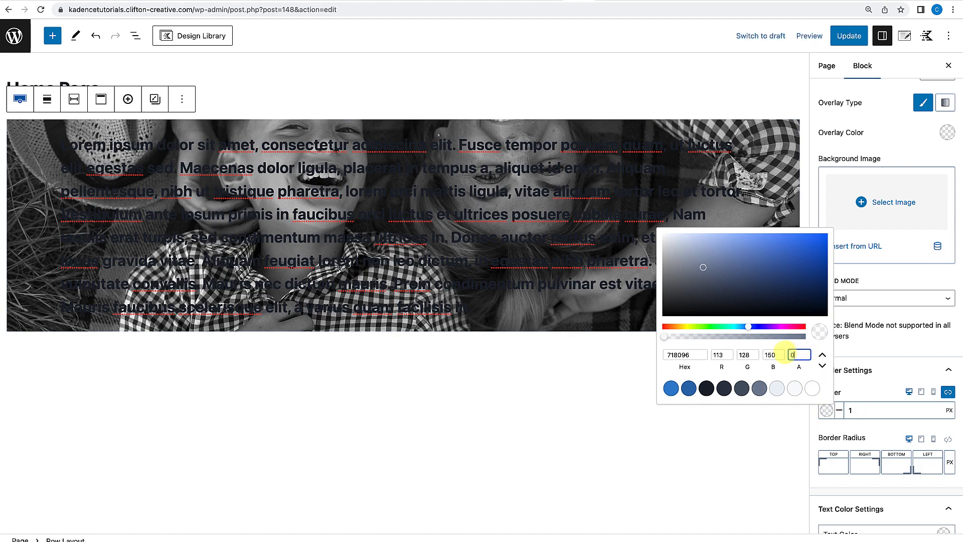
click(867, 438)
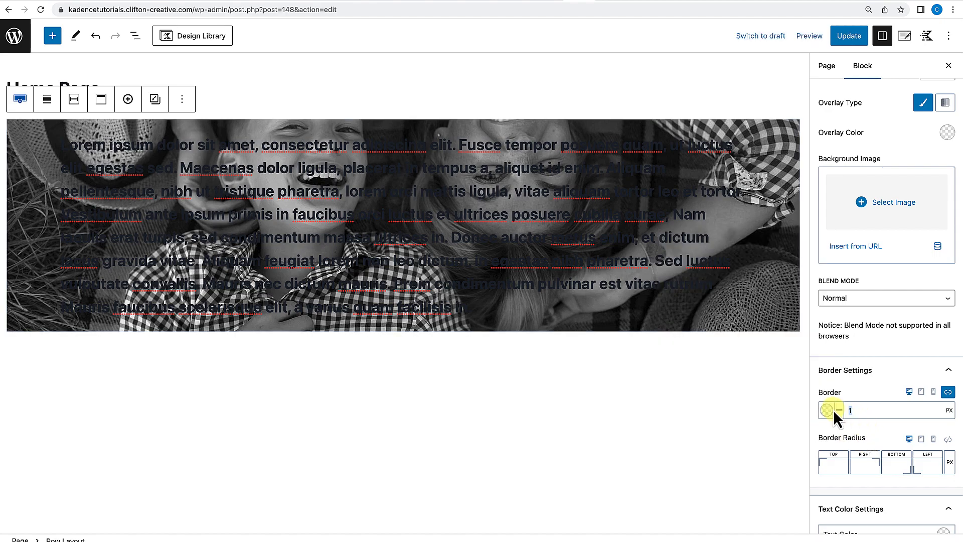
Remove the row's background image.
scroll(851, 402, up, 8)
scroll(851, 400, up, 3)
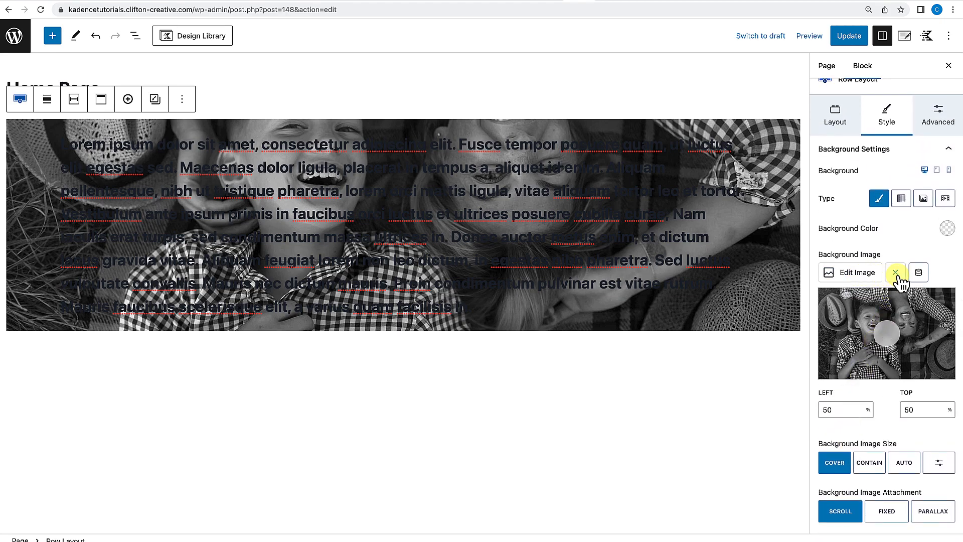
click(896, 273)
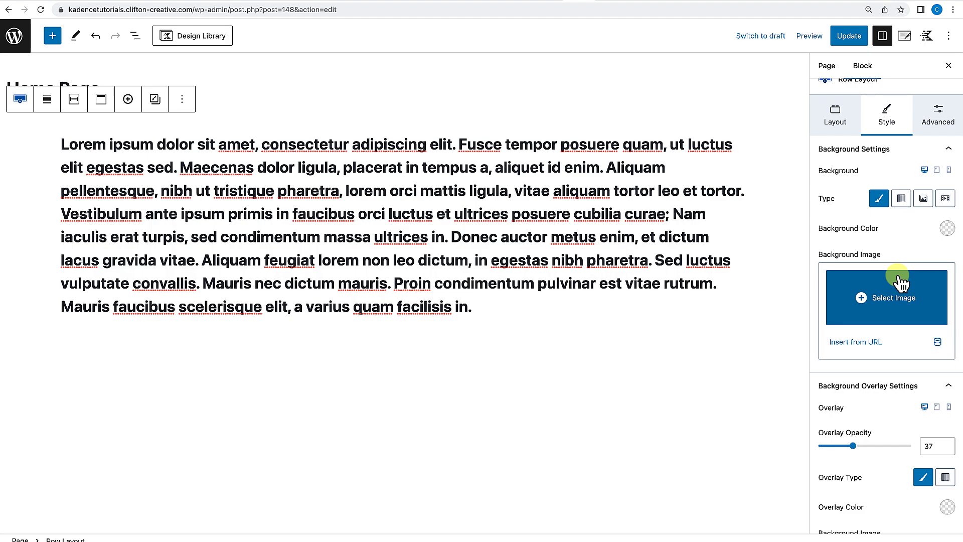
Remove the Advanced Text block from the row.
click(579, 193)
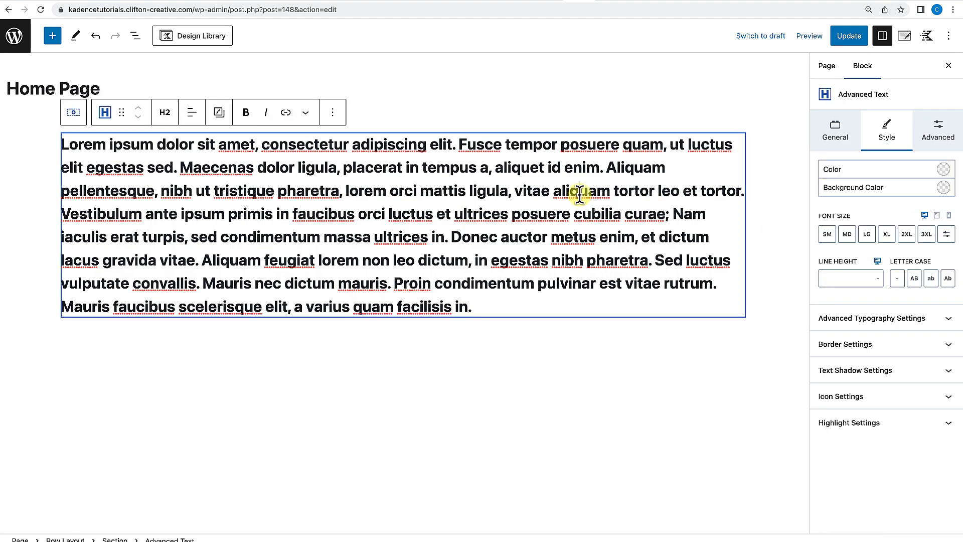
click(333, 113)
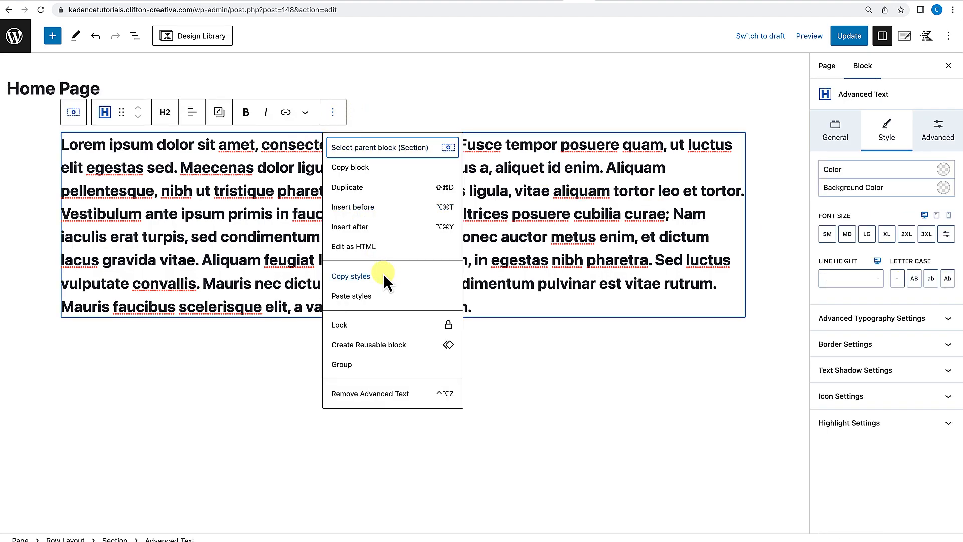
click(359, 396)
Set the row's top and bottom padding to 3XL.
click(479, 327)
click(592, 185)
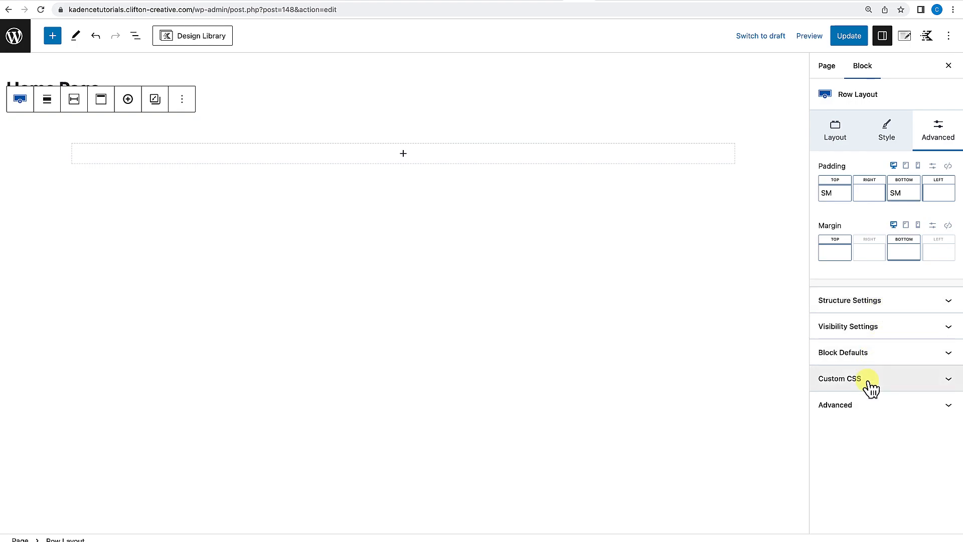
click(870, 406)
click(870, 407)
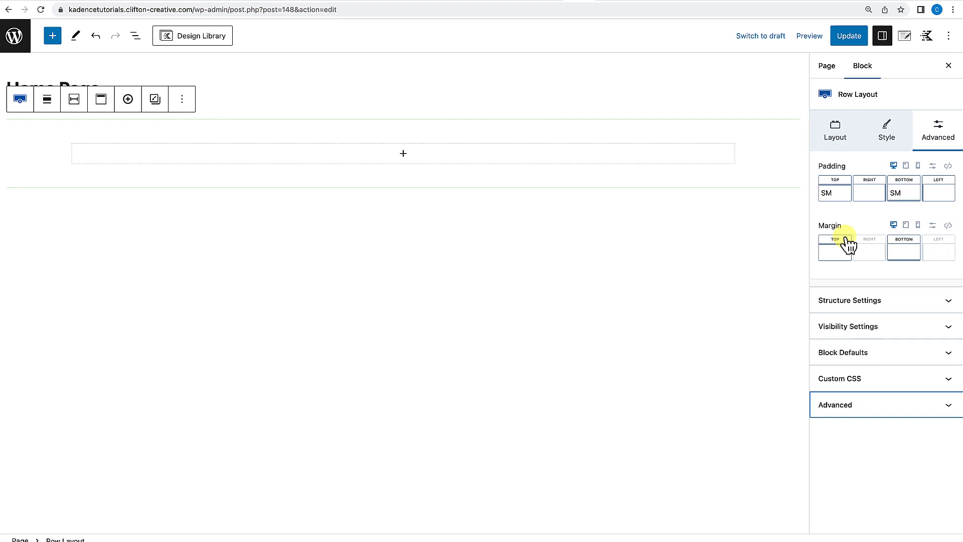
click(836, 201)
drag(749, 247, 791, 247)
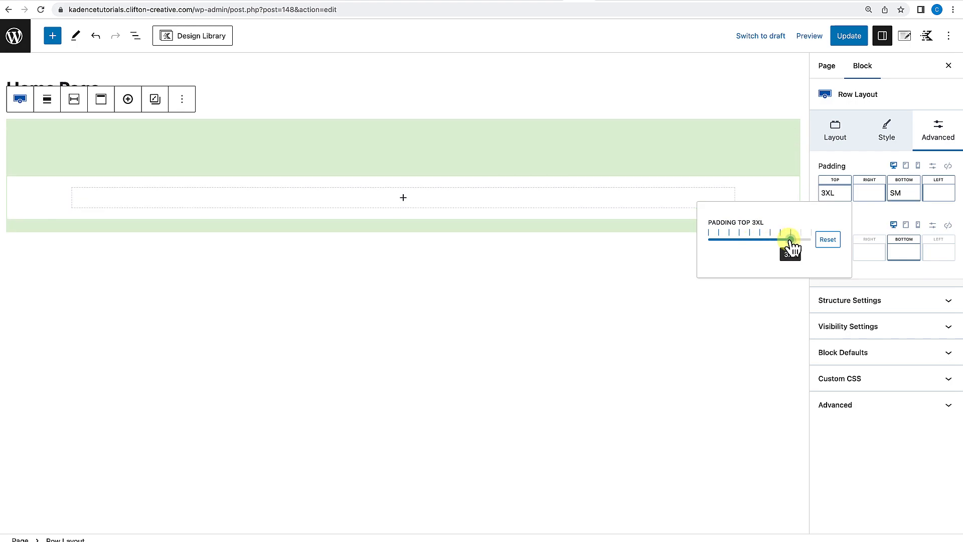
click(908, 203)
drag(808, 242, 862, 245)
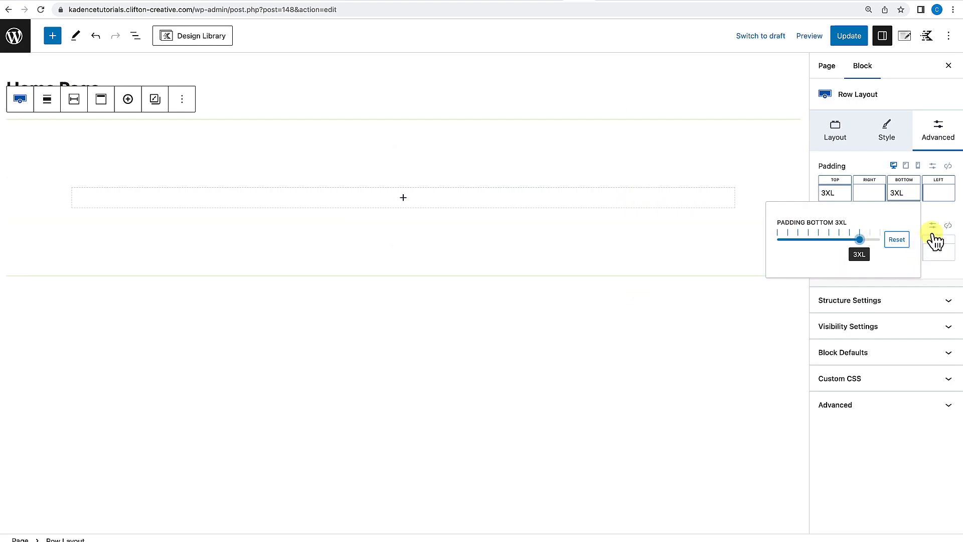
click(937, 214)
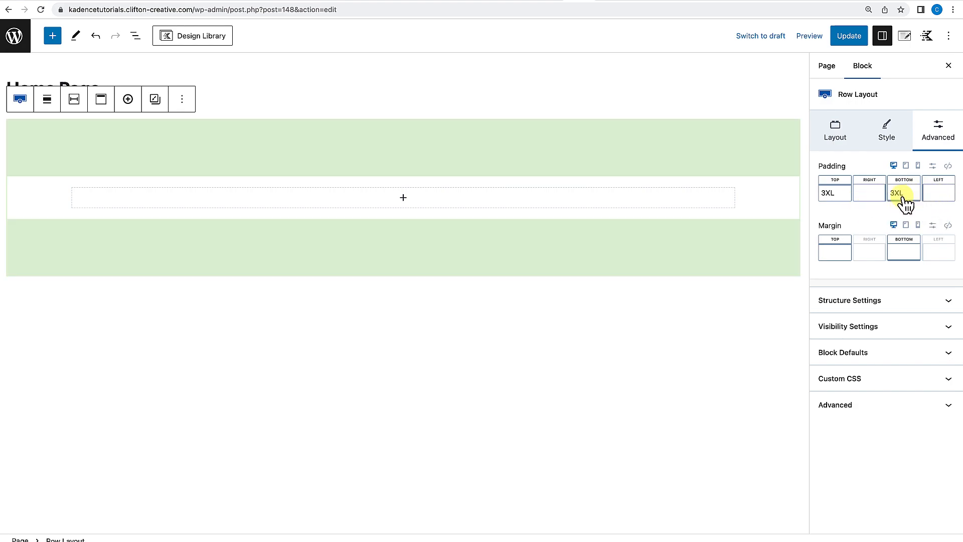
Set the row's right and left padding to 3XL.
click(870, 198)
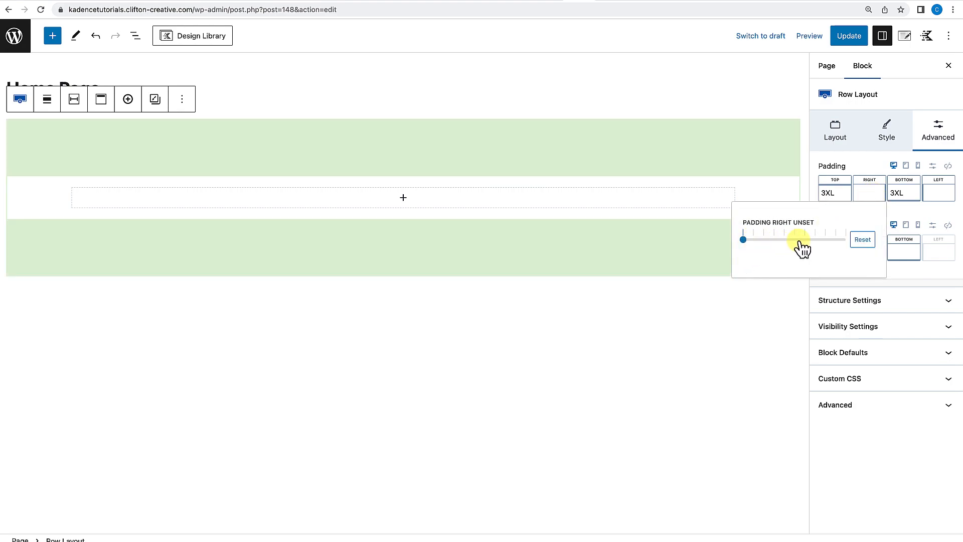
drag(757, 241, 893, 239)
click(938, 193)
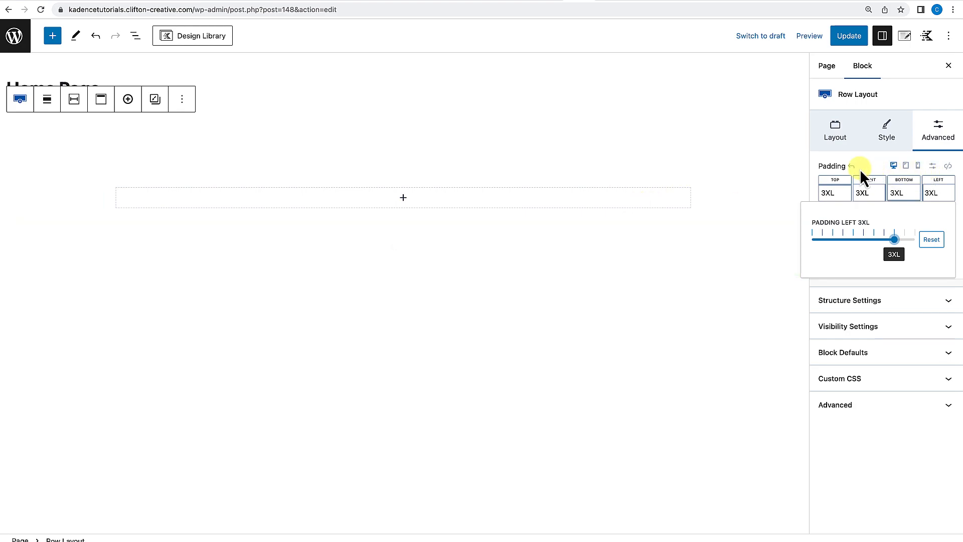
click(858, 169)
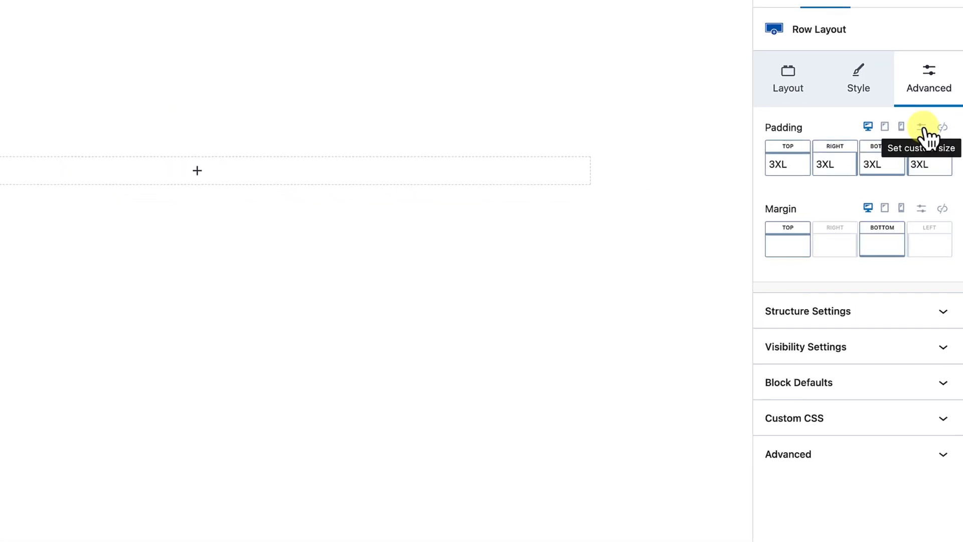
Link all four padding sides and set the row's padding to Small 24px.
click(922, 128)
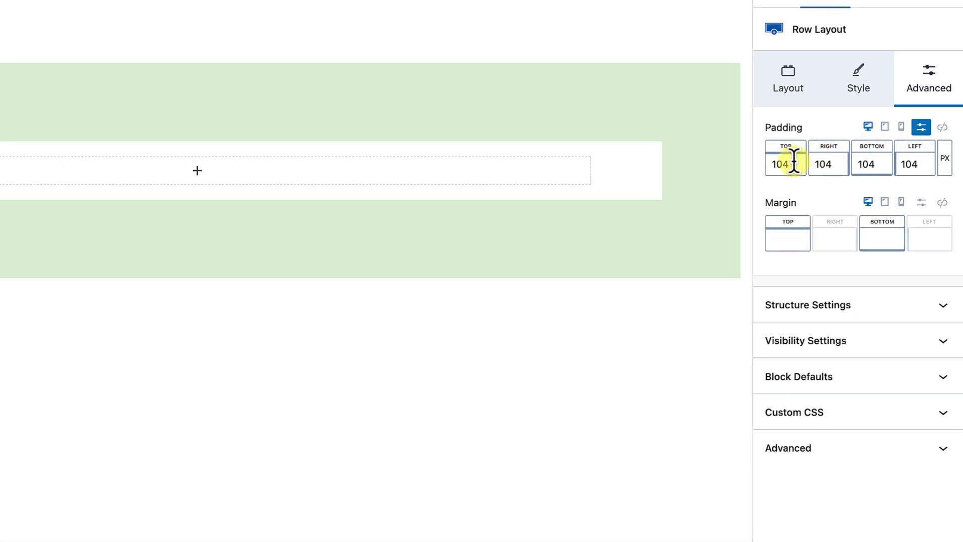
click(945, 159)
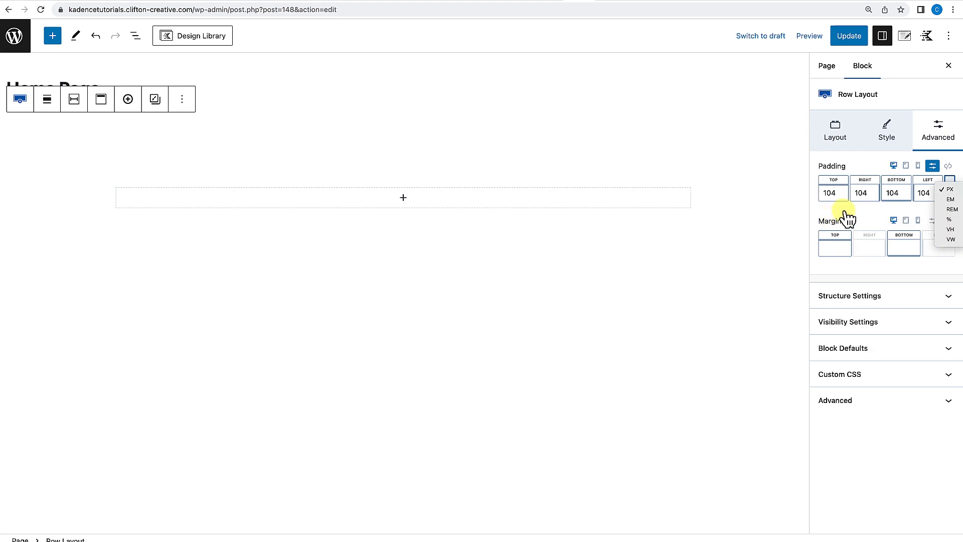
click(848, 218)
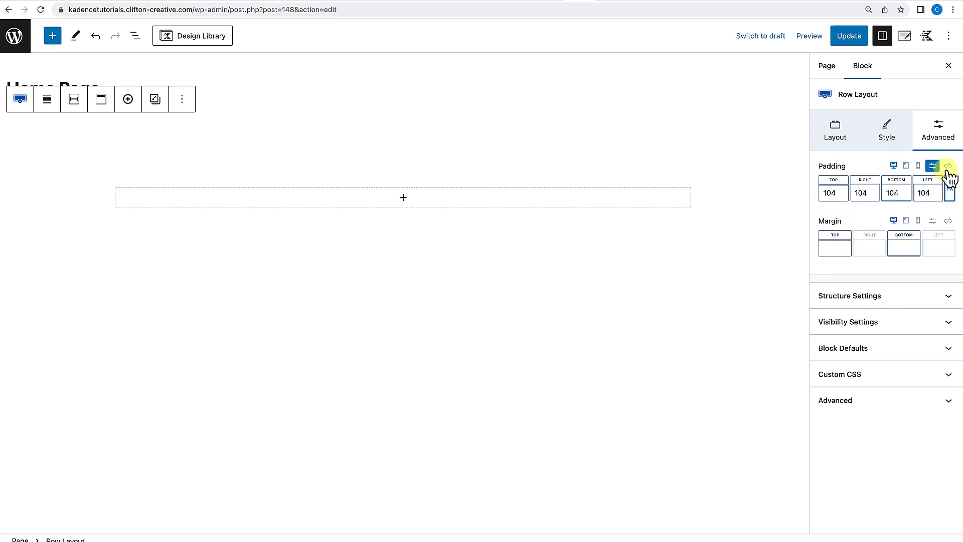
click(948, 167)
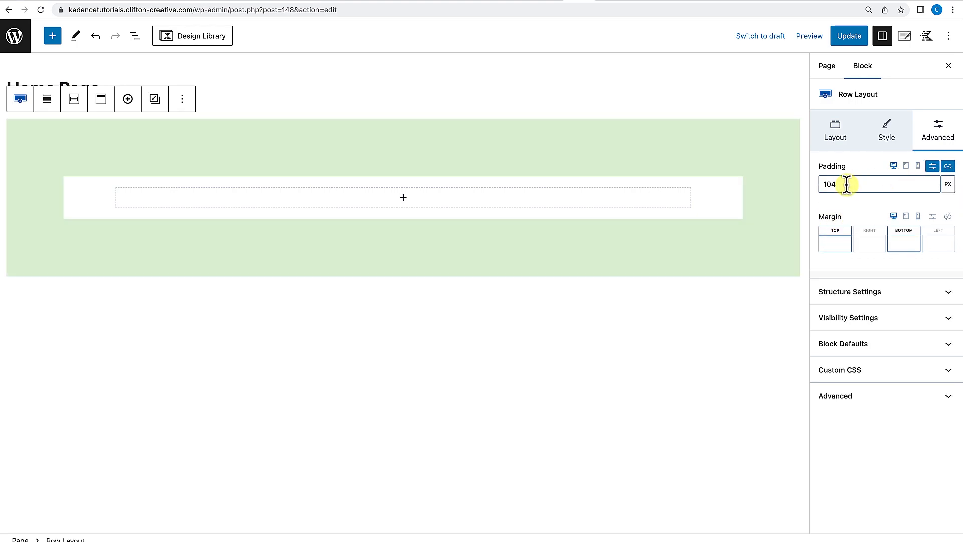
click(858, 184)
drag(838, 184, 816, 193)
text(300)
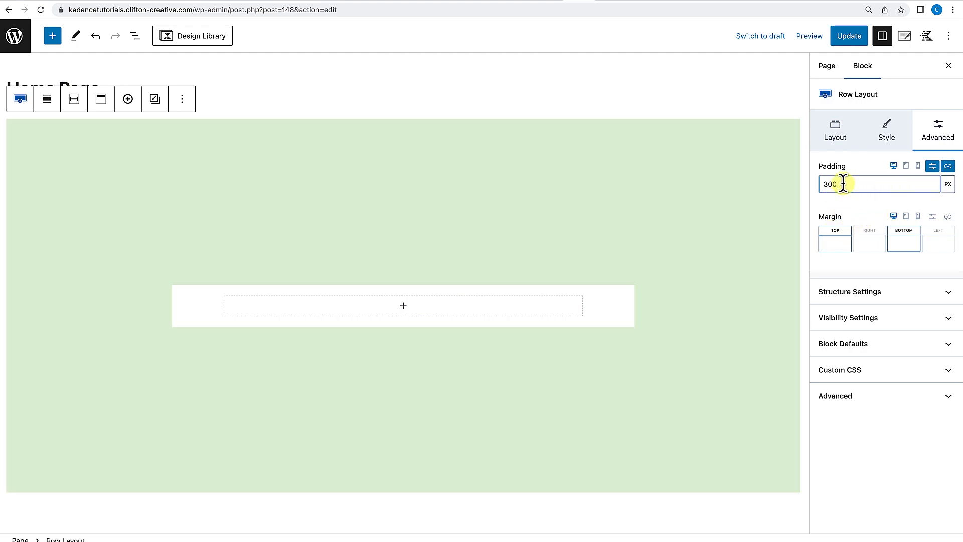
drag(843, 184, 824, 184)
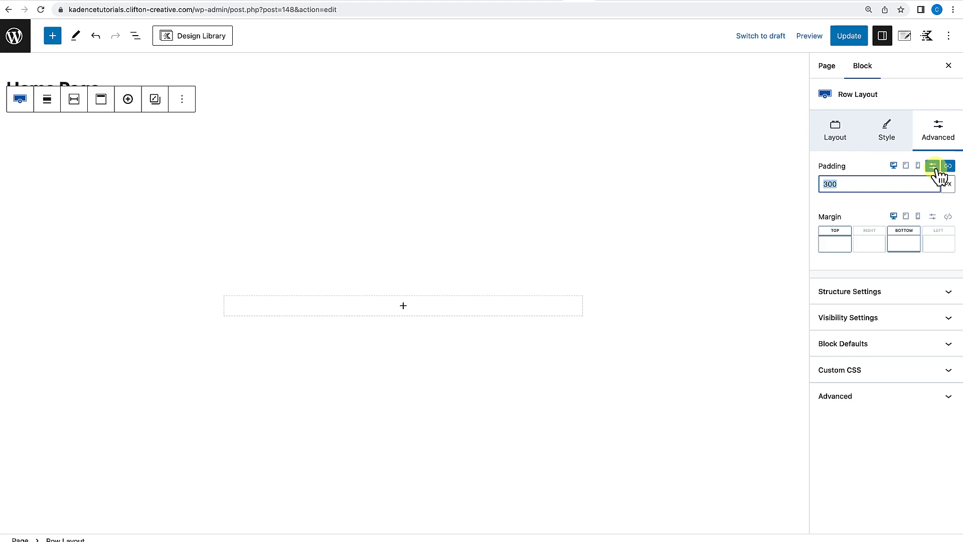
click(933, 167)
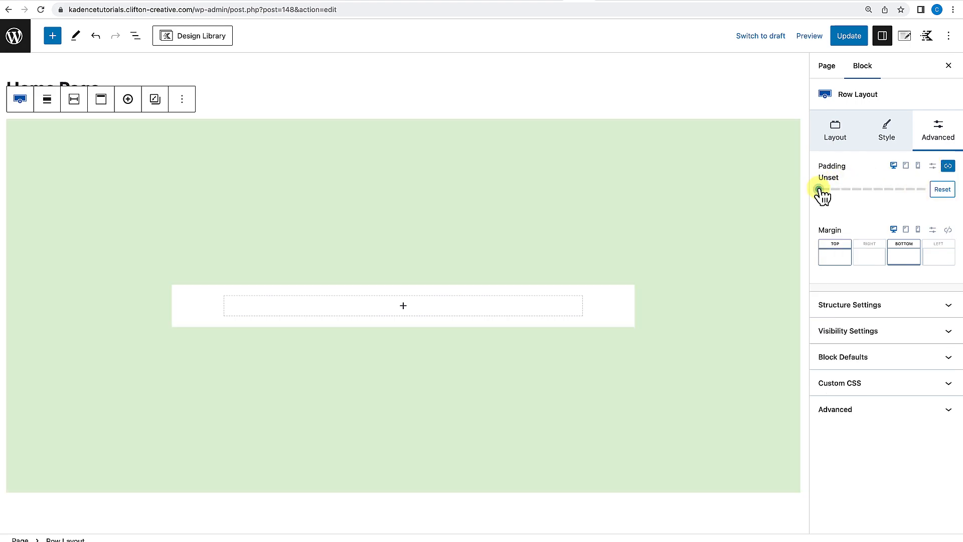
drag(818, 189, 851, 194)
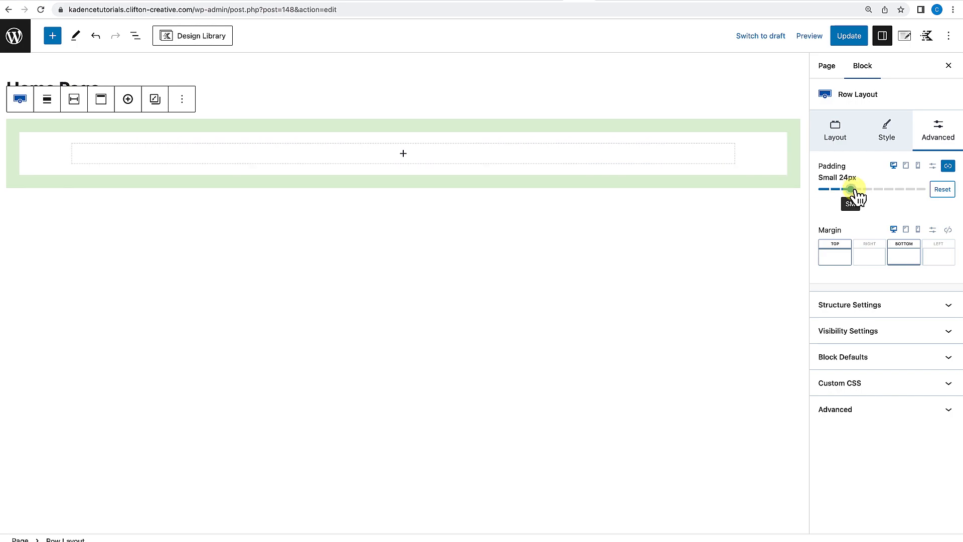
Set the row's top and bottom margin to None.
click(842, 269)
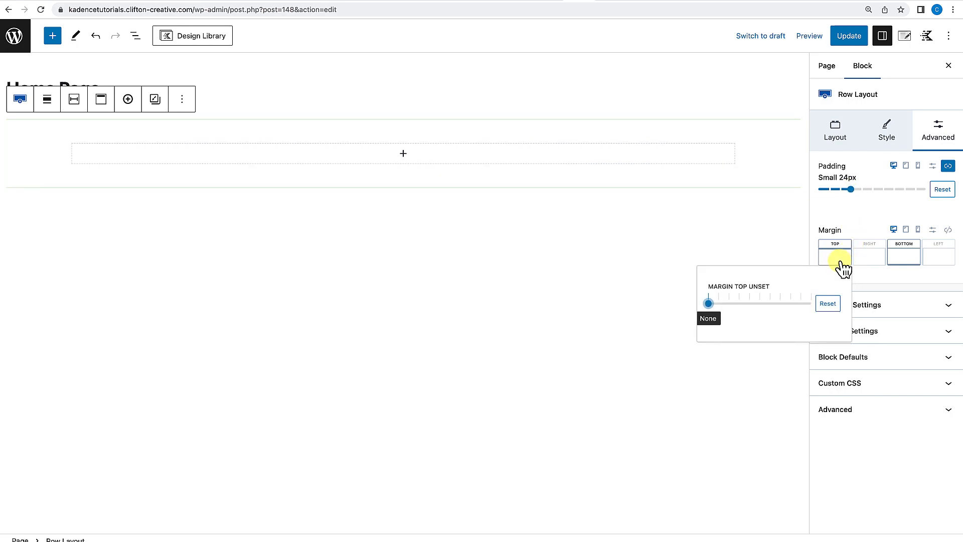
mouse_move(709, 304)
mouse_down()
mouse_move(789, 310)
mouse_move(709, 313)
mouse_up()
click(910, 267)
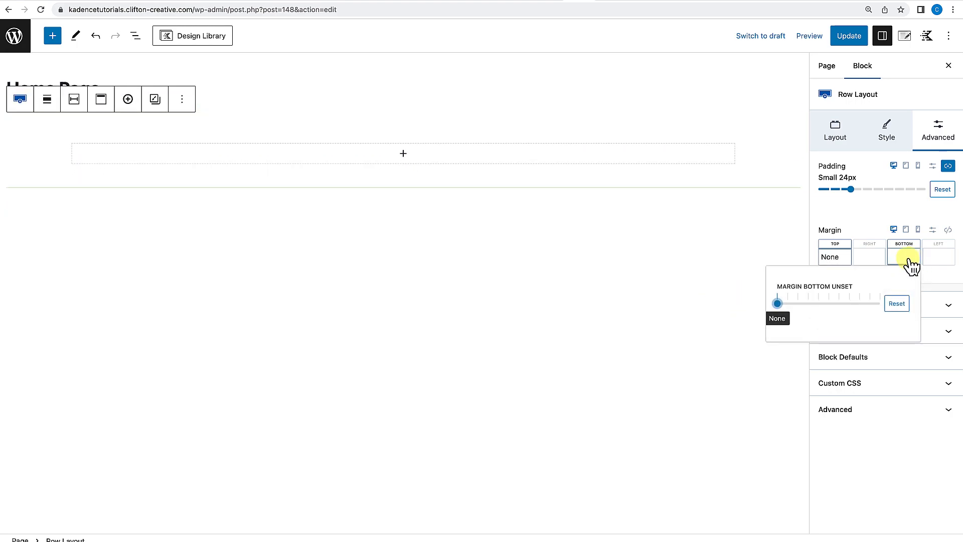
mouse_move(778, 304)
mouse_down()
mouse_move(848, 305)
mouse_move(776, 304)
mouse_up()
click(916, 202)
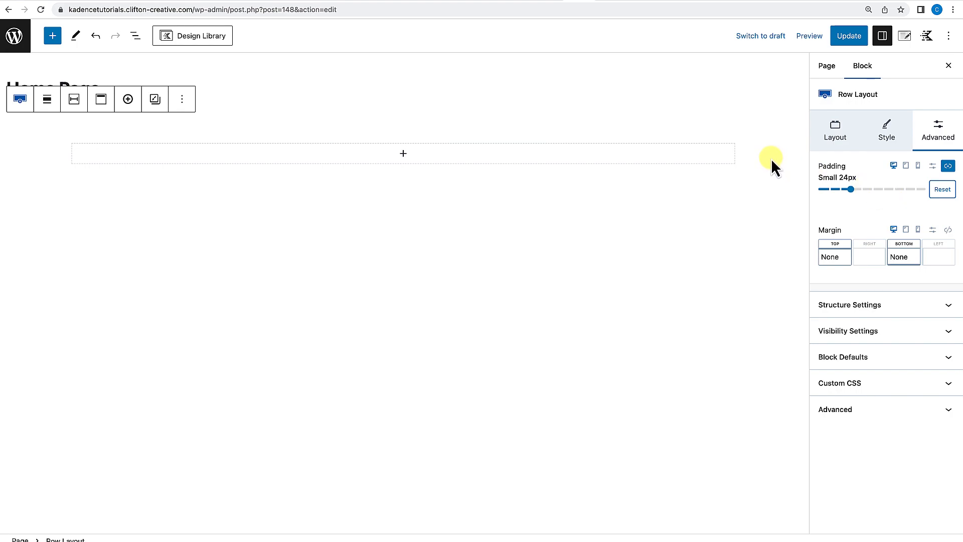
Change the row layout to two columns.
click(948, 166)
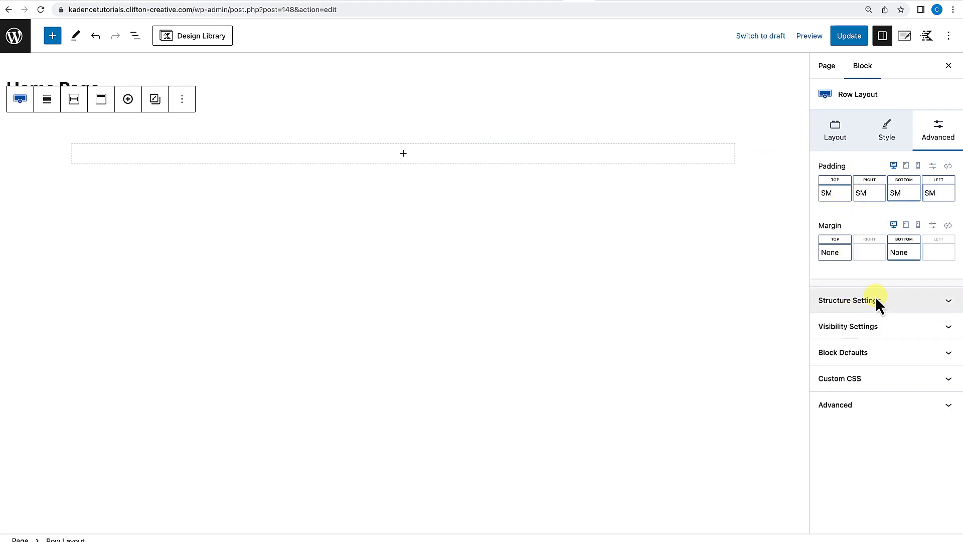
click(947, 301)
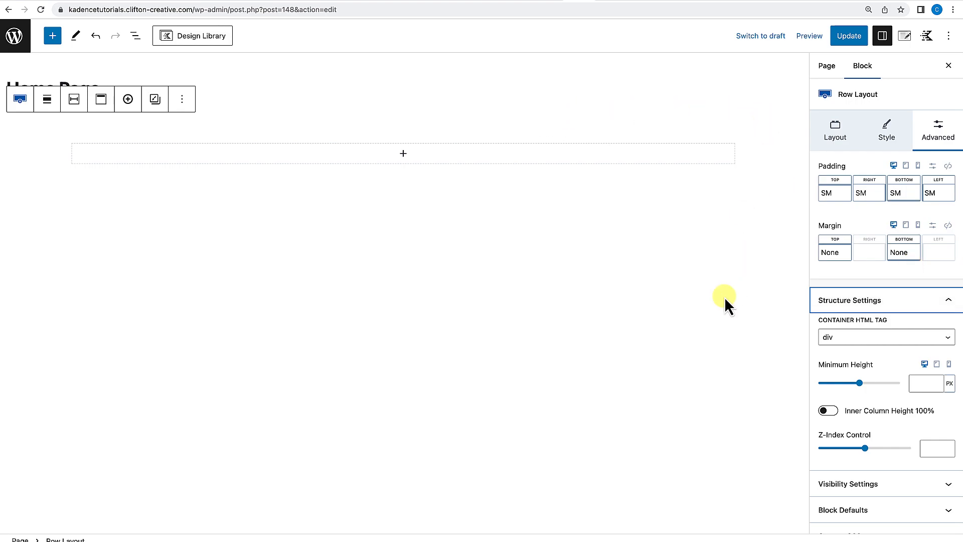
scroll(909, 352, down, 2)
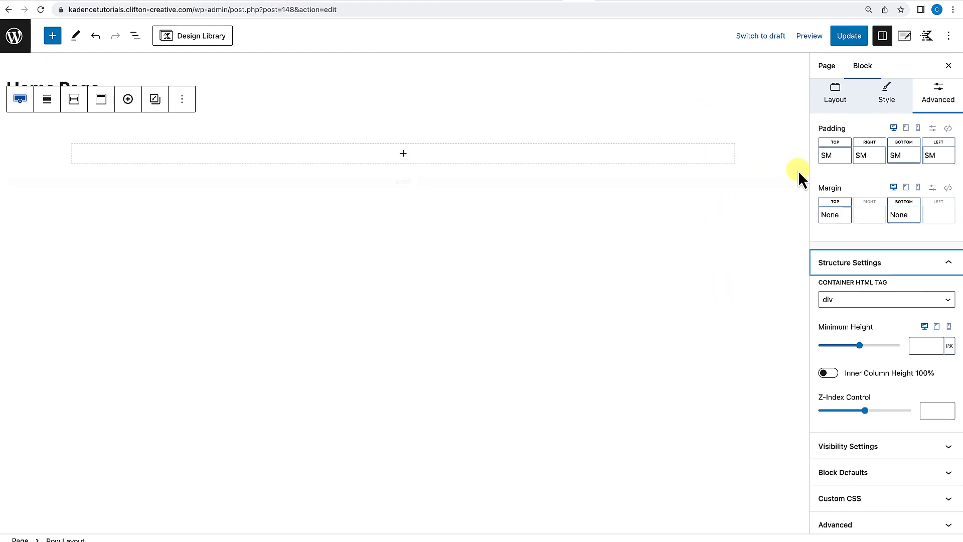
click(837, 93)
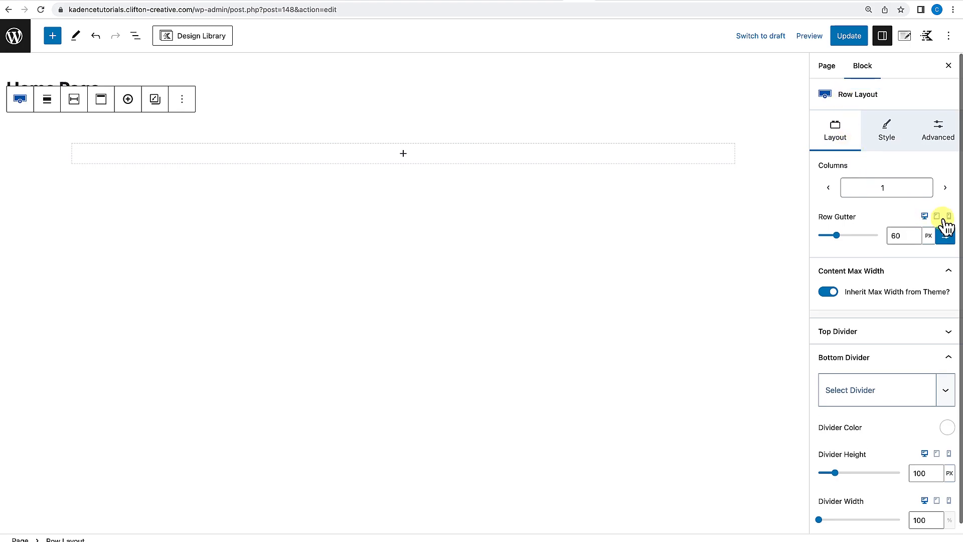
click(945, 189)
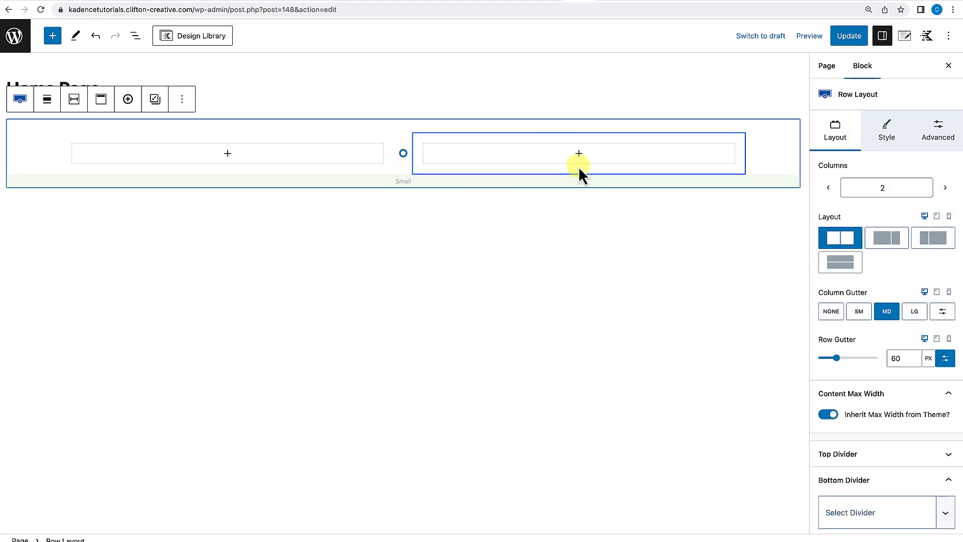
Give the right column's section a slate grey palette background colour.
click(620, 149)
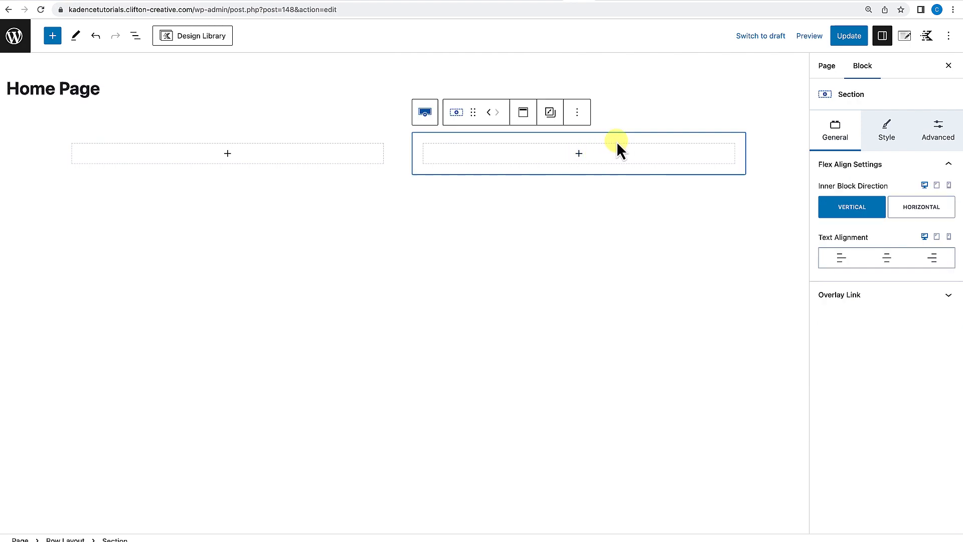
click(886, 137)
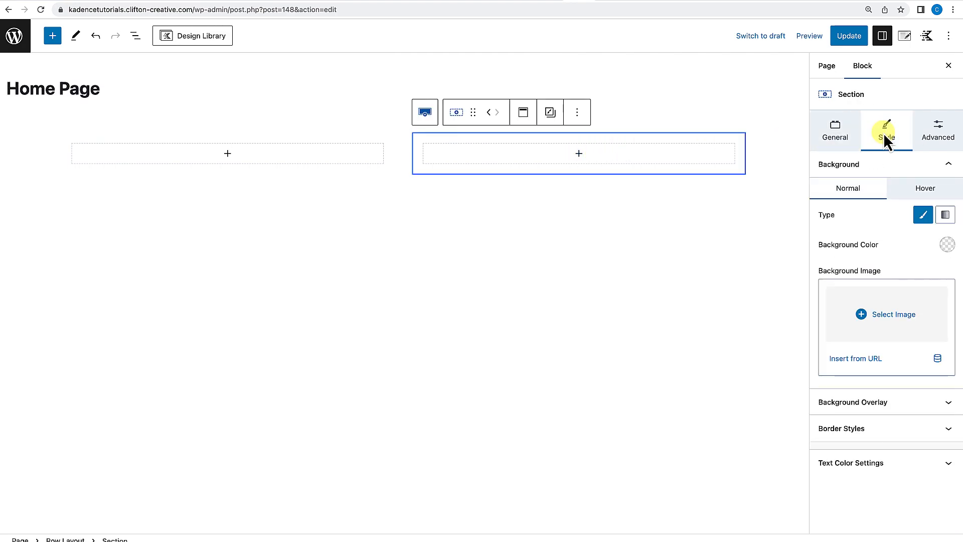
click(947, 244)
click(882, 221)
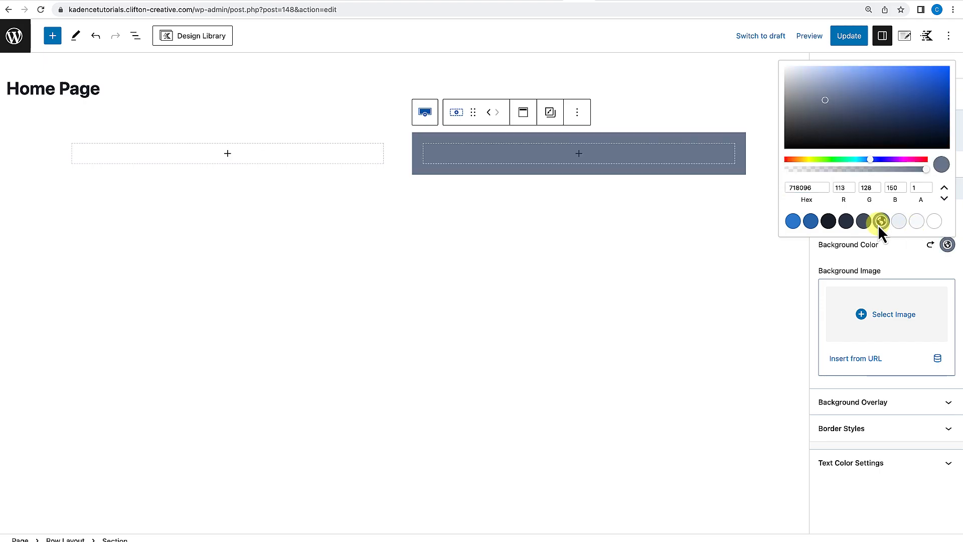
click(563, 215)
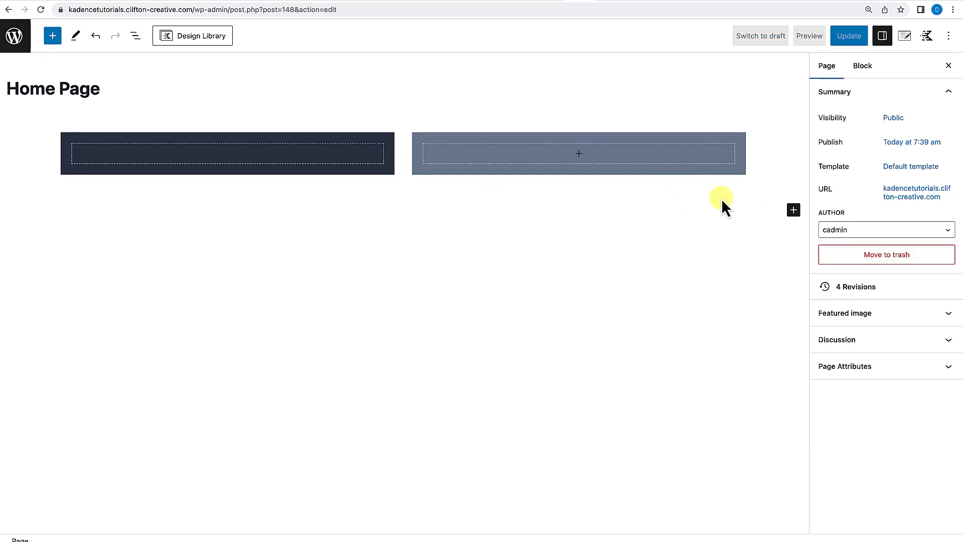
Add an Advanced Text block to the right column.
click(661, 180)
click(579, 156)
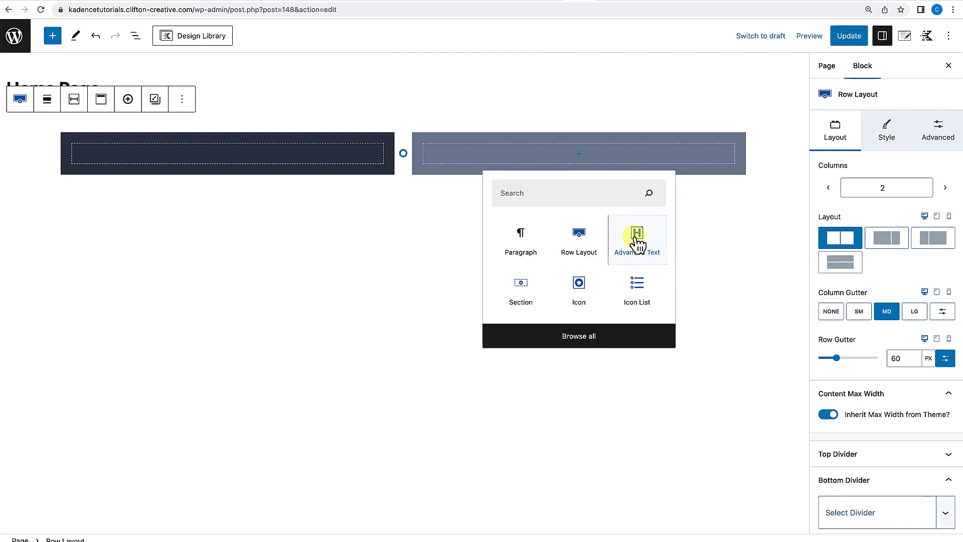
click(637, 235)
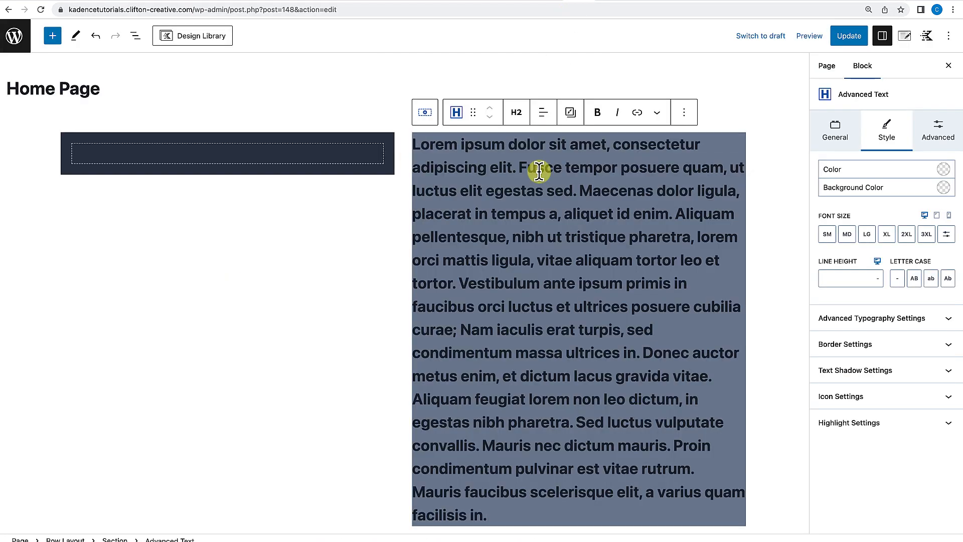
Cut the latter half of the text and paste it into a new Advanced Text block in the left column.
drag(458, 283, 552, 518)
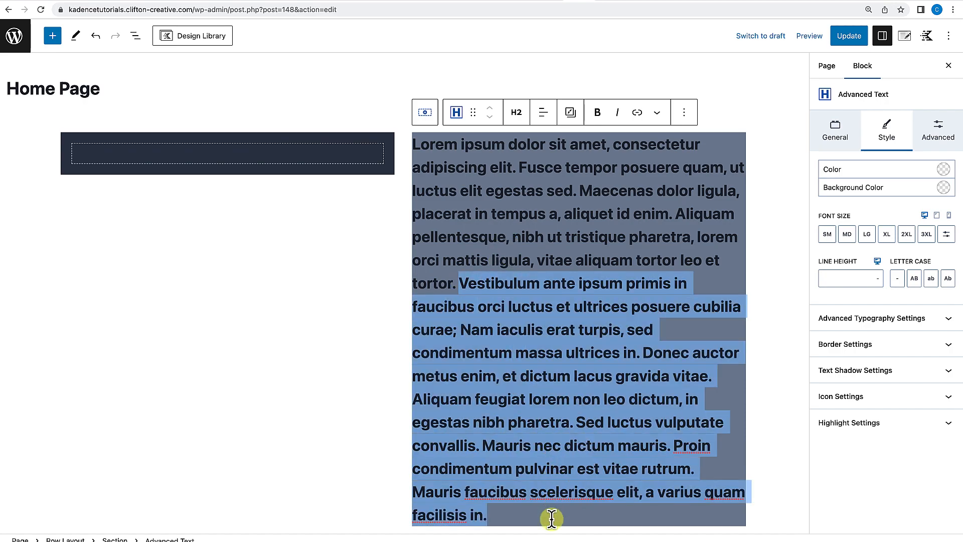
key(ctrl+x)
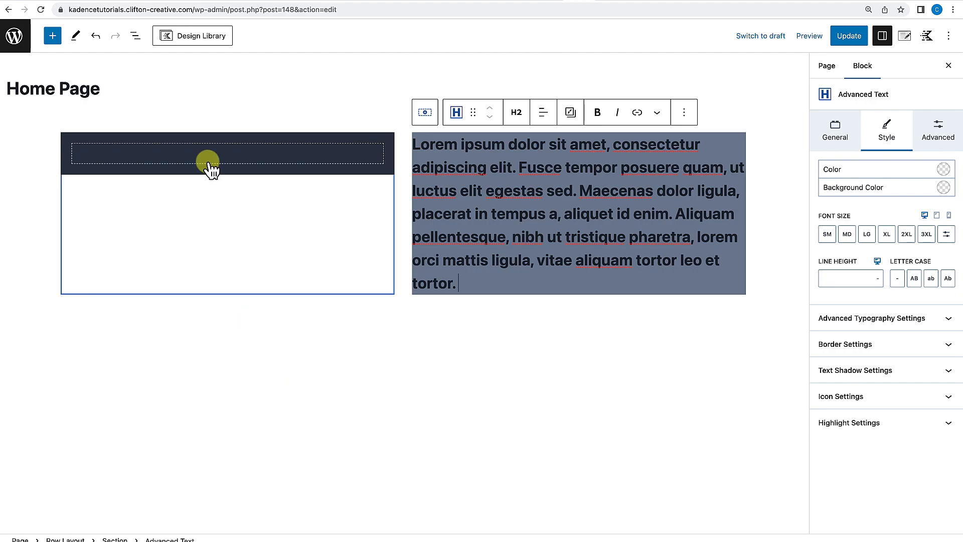
click(227, 154)
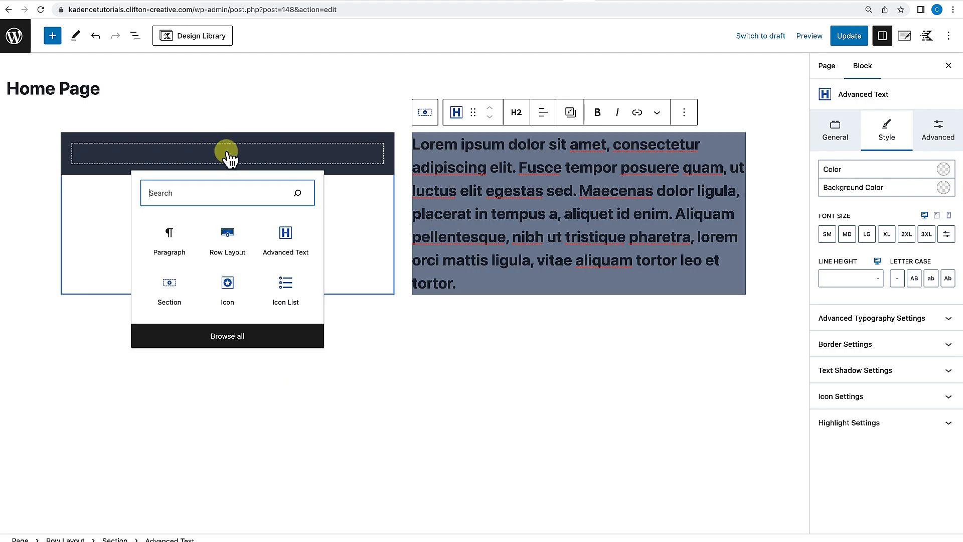
click(285, 243)
key(ctrl+v)
Try turning on Inner Column Height 100% for the row, then switch it off again.
scroll(347, 286, up, 2)
click(413, 339)
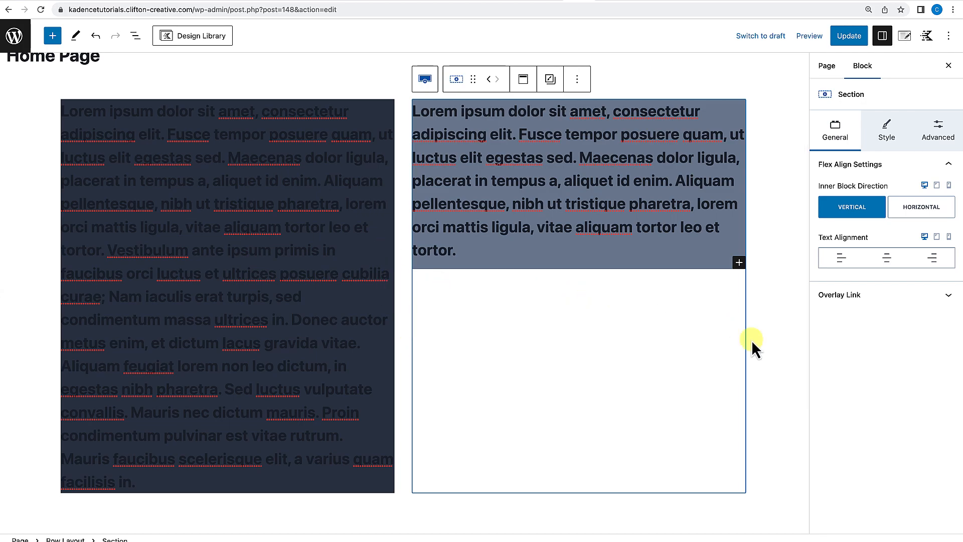
click(762, 372)
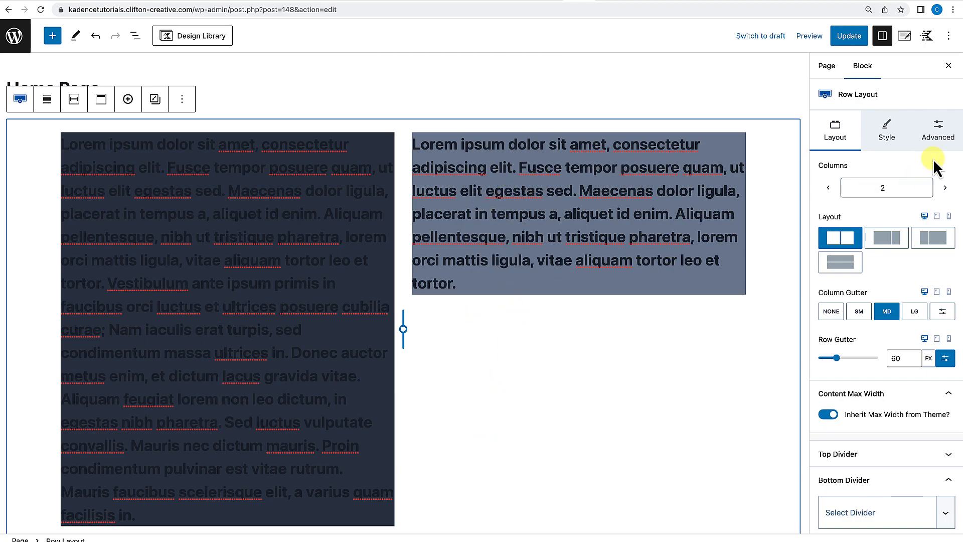
click(941, 135)
scroll(918, 264, down, 1)
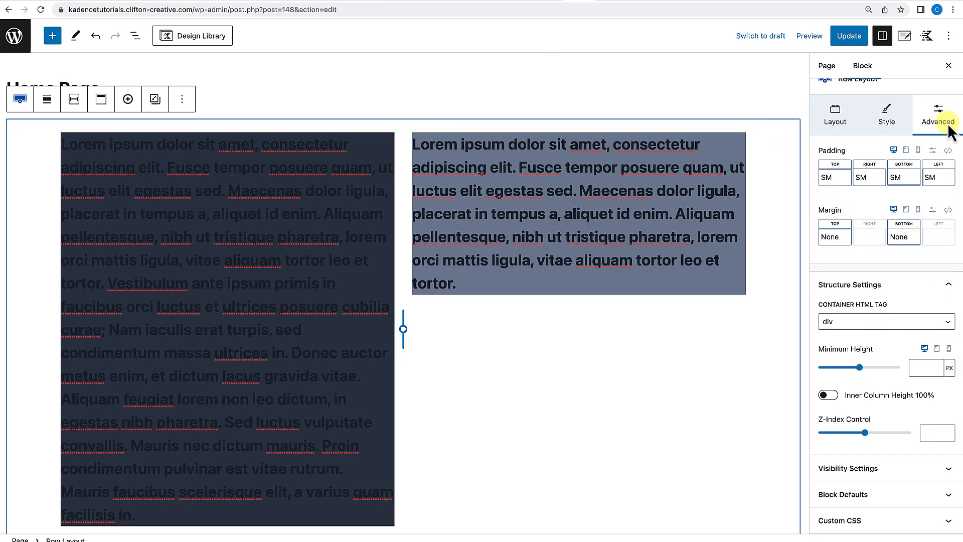
scroll(914, 296, down, 1)
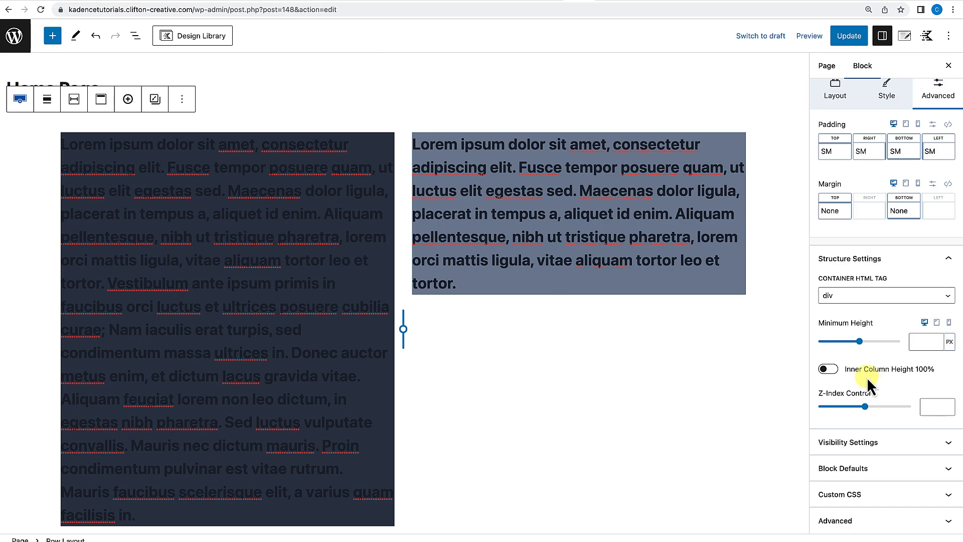
click(827, 370)
scroll(618, 342, down, 3)
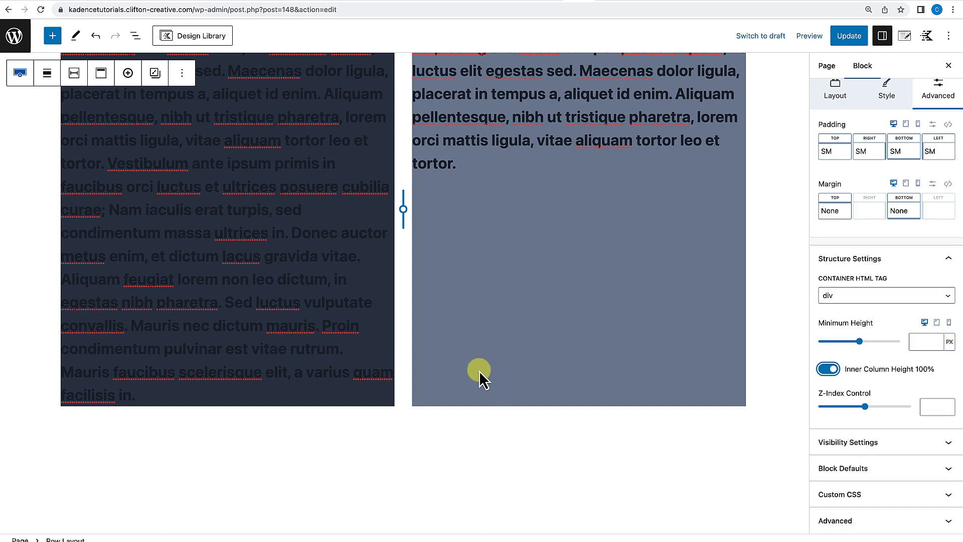
scroll(480, 371, up, 1)
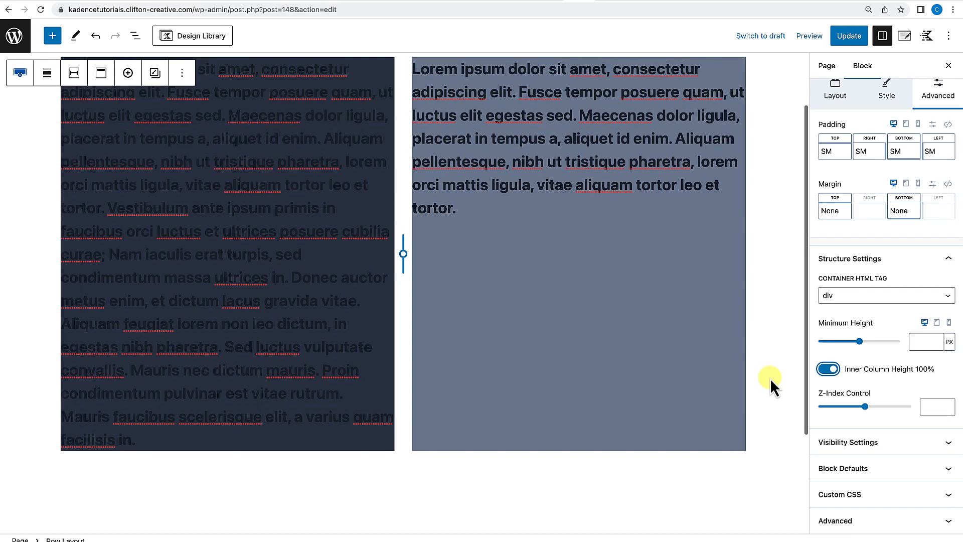
click(828, 370)
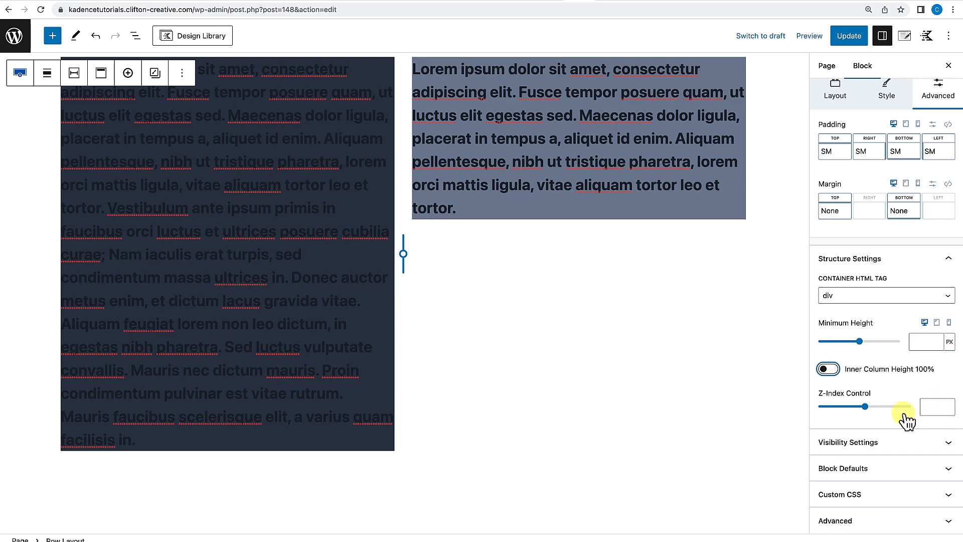
Examine the row's Visibility Settings and Block Defaults options.
click(900, 447)
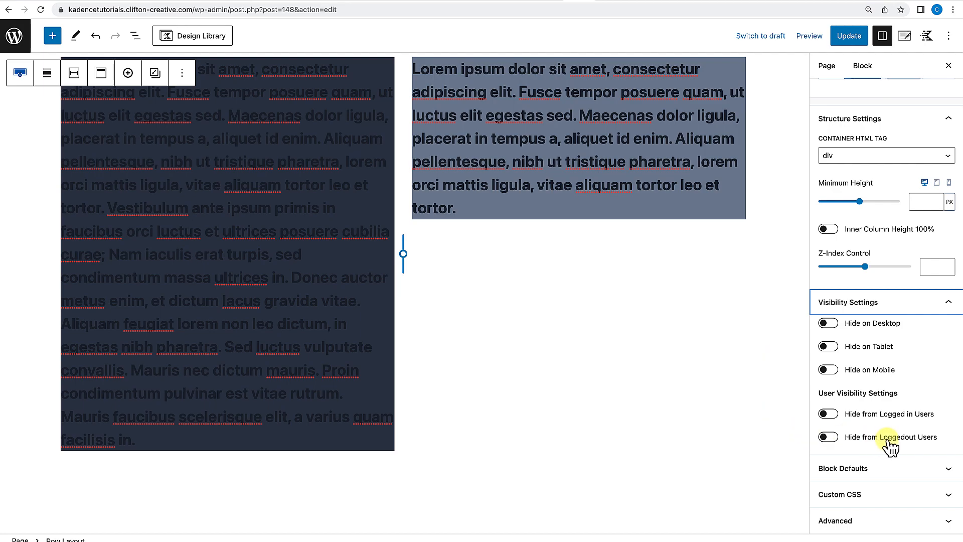
click(944, 474)
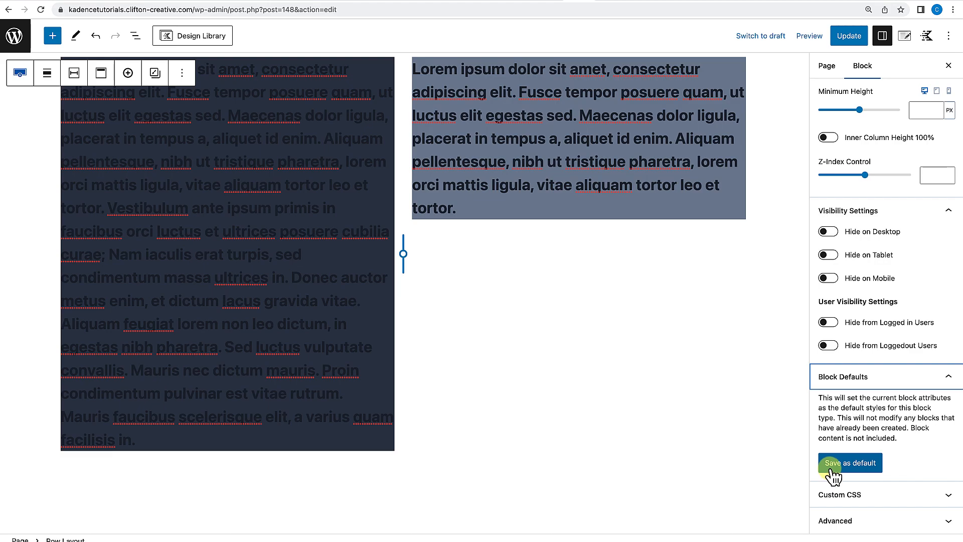
click(831, 470)
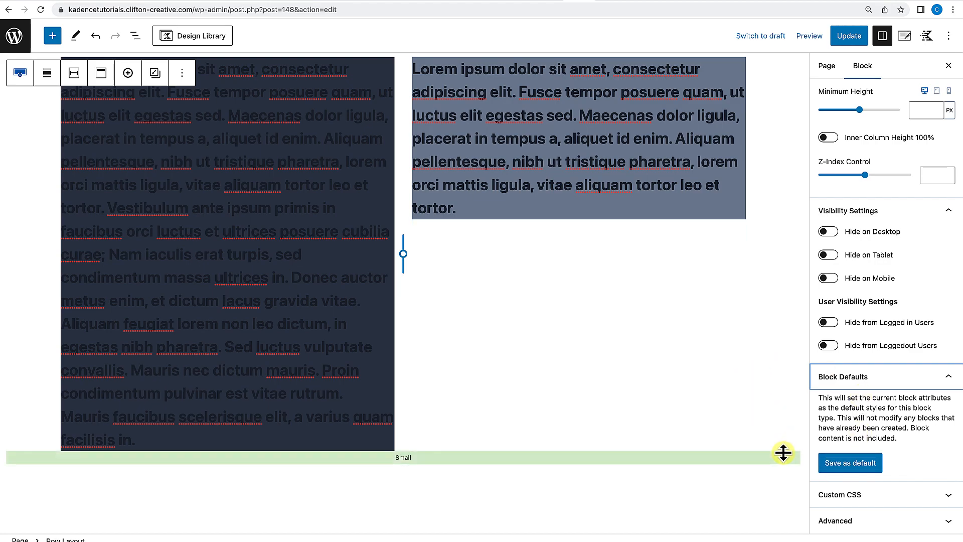
Add a background-color: #cc0000 rule to the row's custom CSS selector.
click(881, 497)
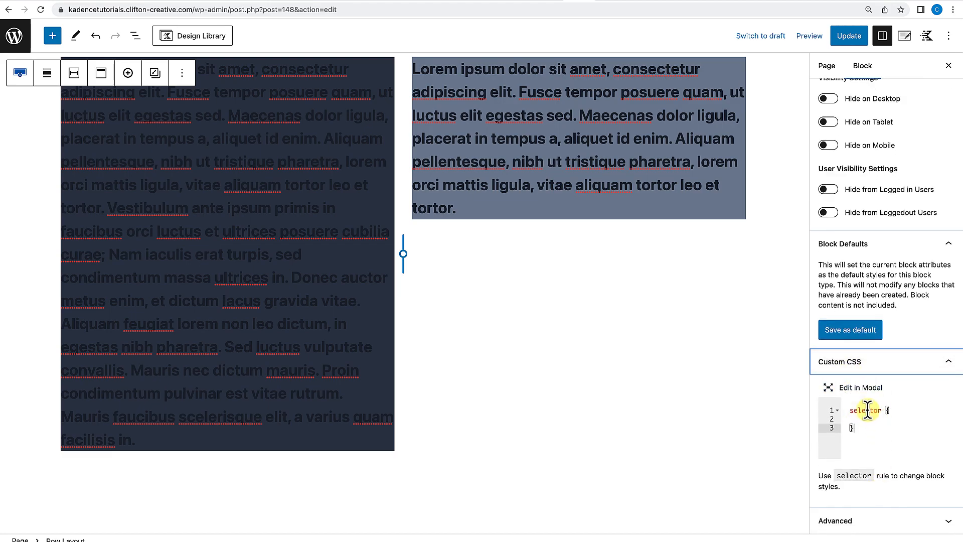
click(902, 412)
key(Return)
text(background-color: #cc000)
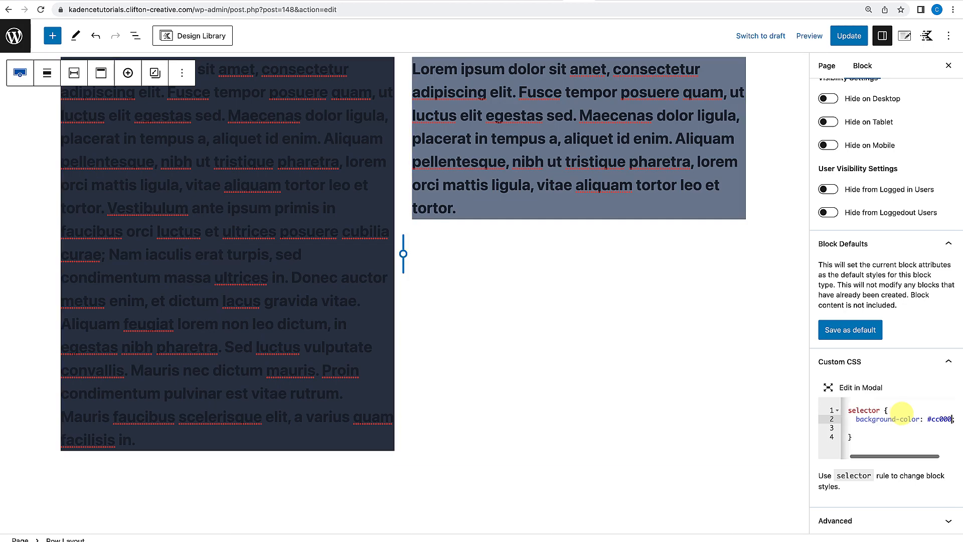
text(0)
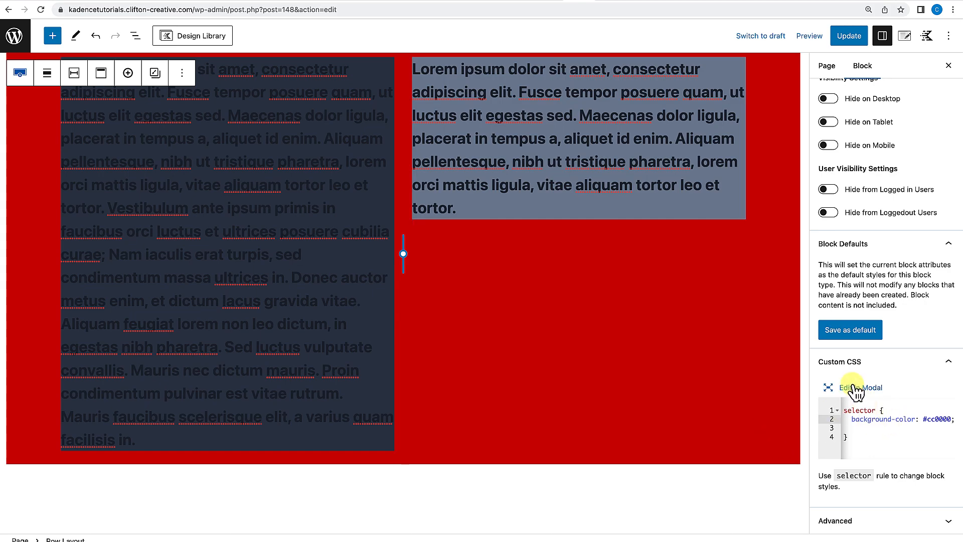
Open the custom CSS in the modal editor and delete the background-color rule.
click(833, 387)
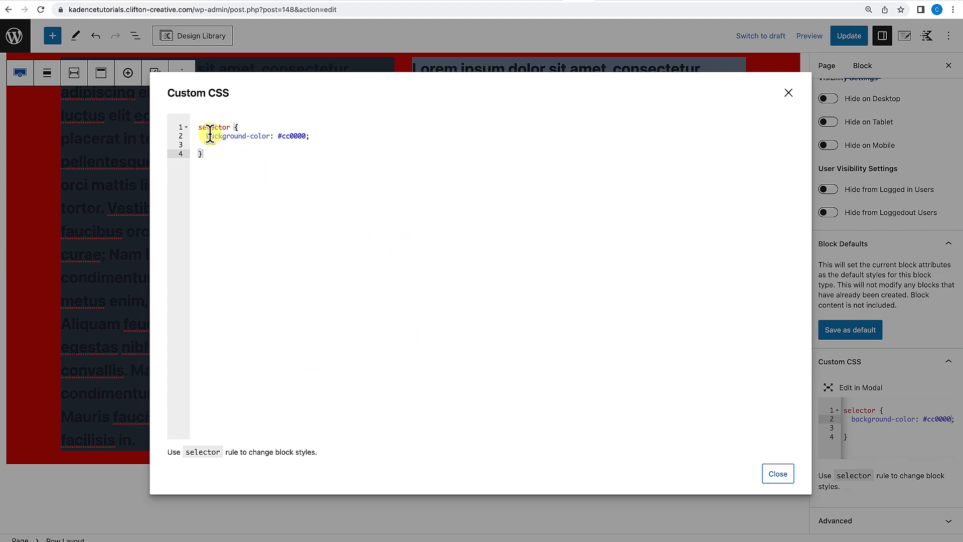
drag(206, 136, 356, 135)
key(BackSpace)
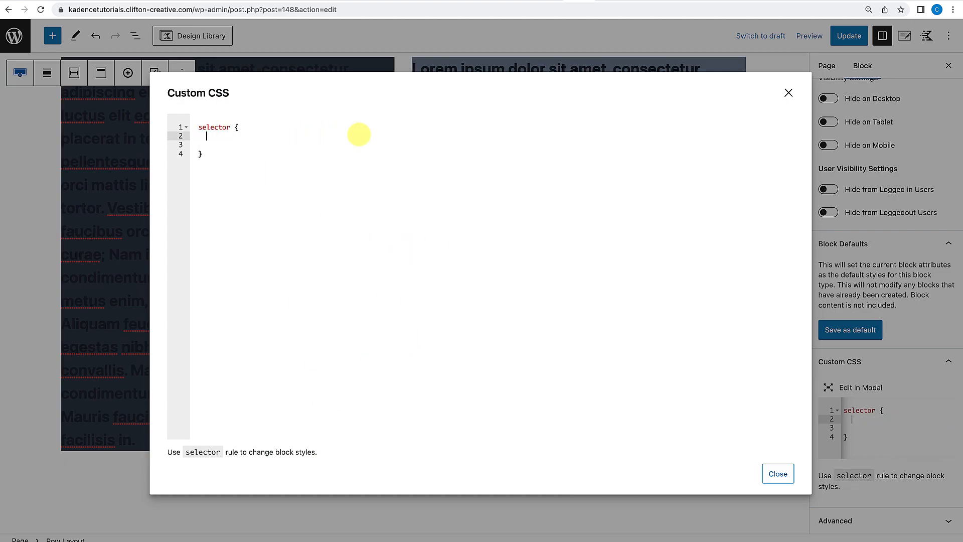
click(788, 94)
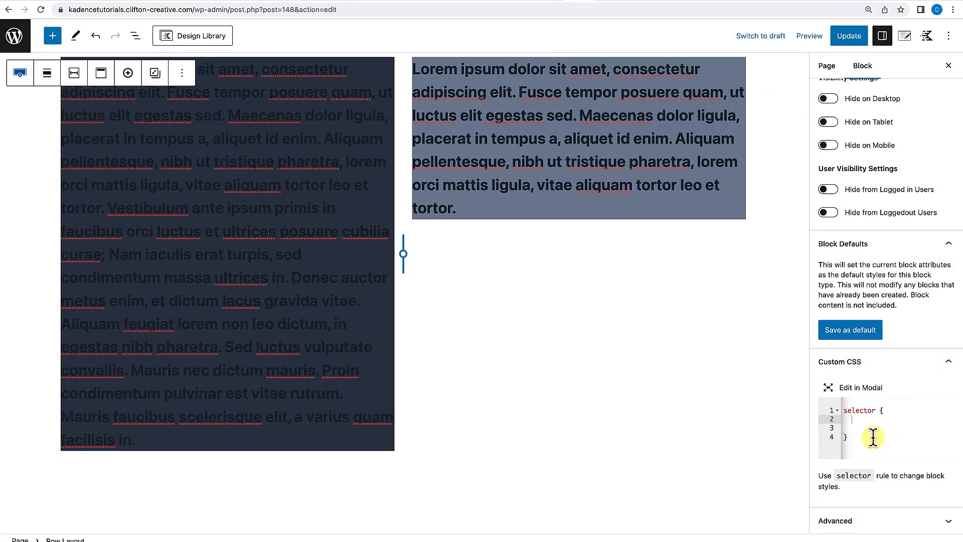
Set the row's HTML anchor to Hero and its additional CSS class to hero-section.
click(872, 523)
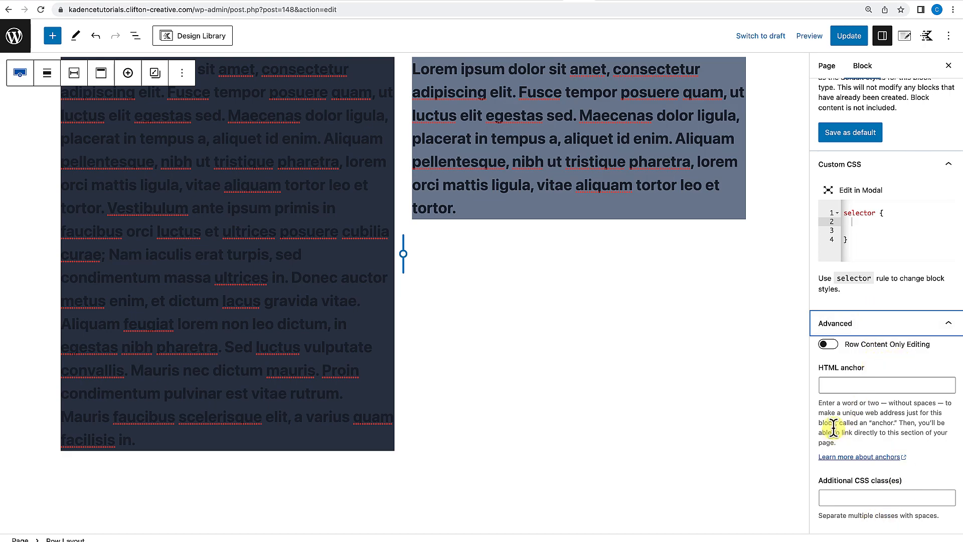
click(862, 387)
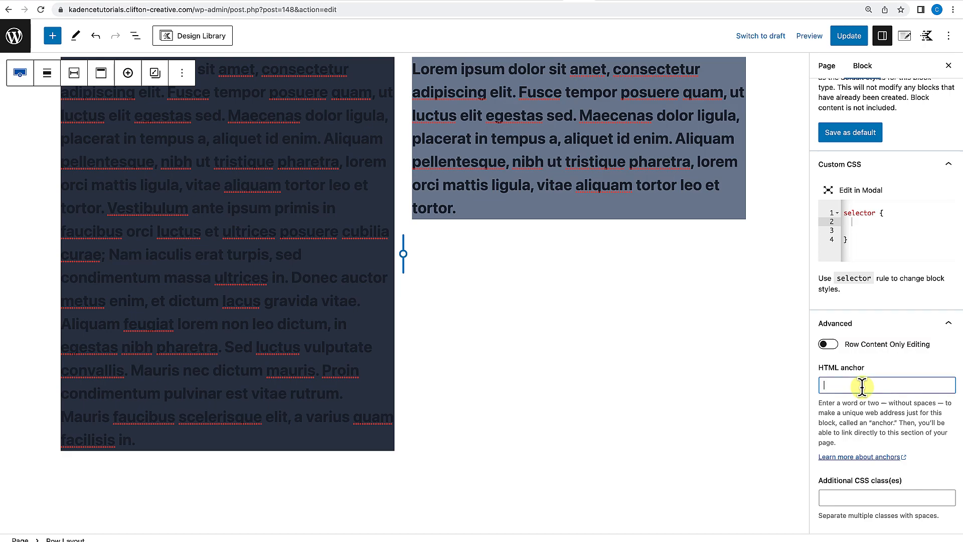
text(Hero)
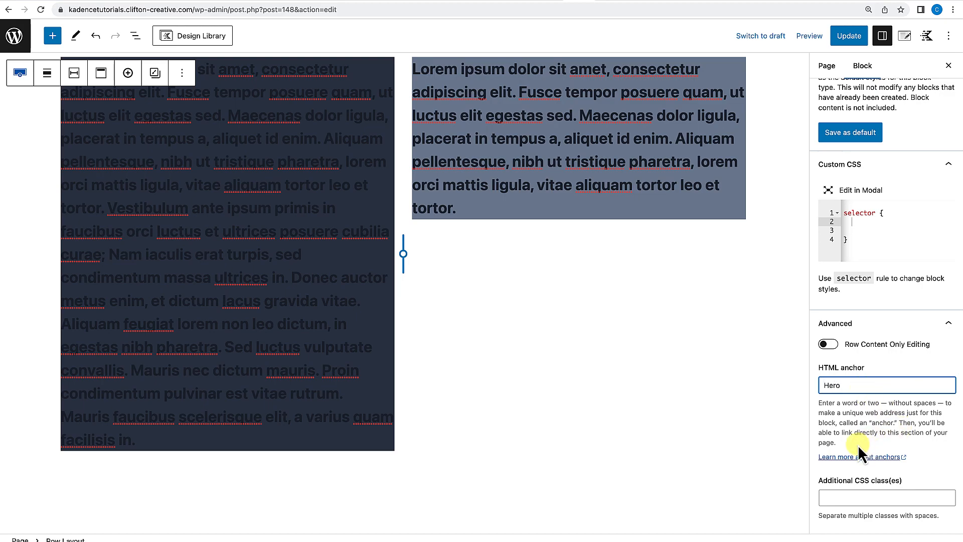
click(848, 497)
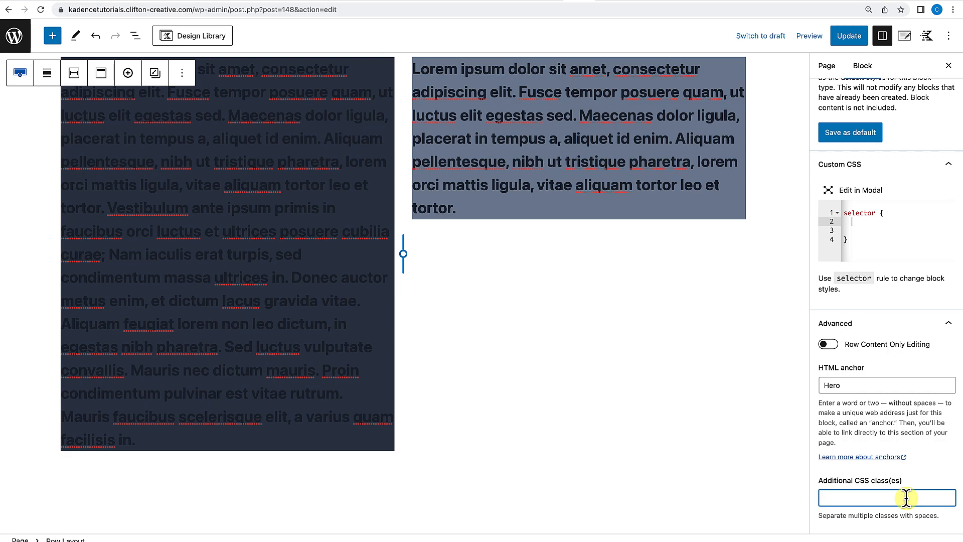
text(hero-section)
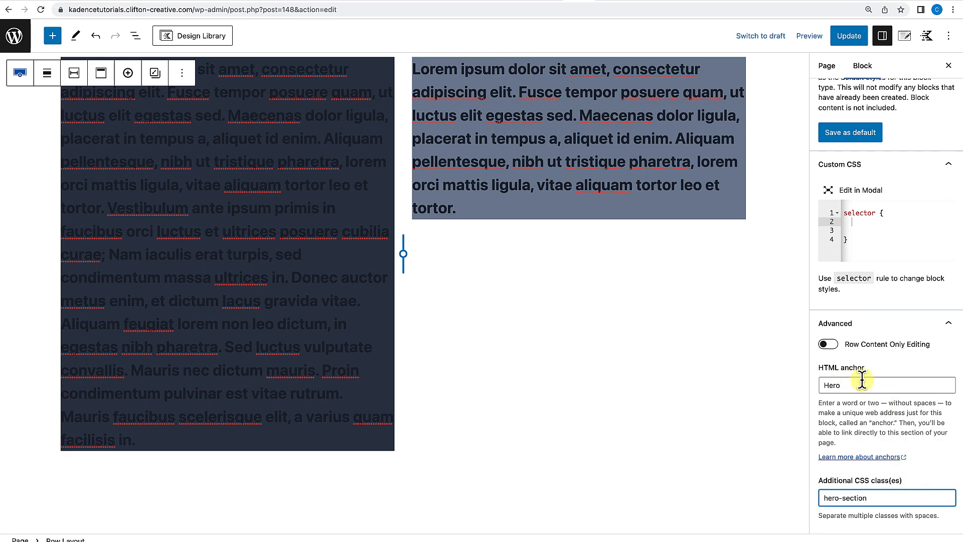
Delete the two-column row layout block from the page.
click(135, 36)
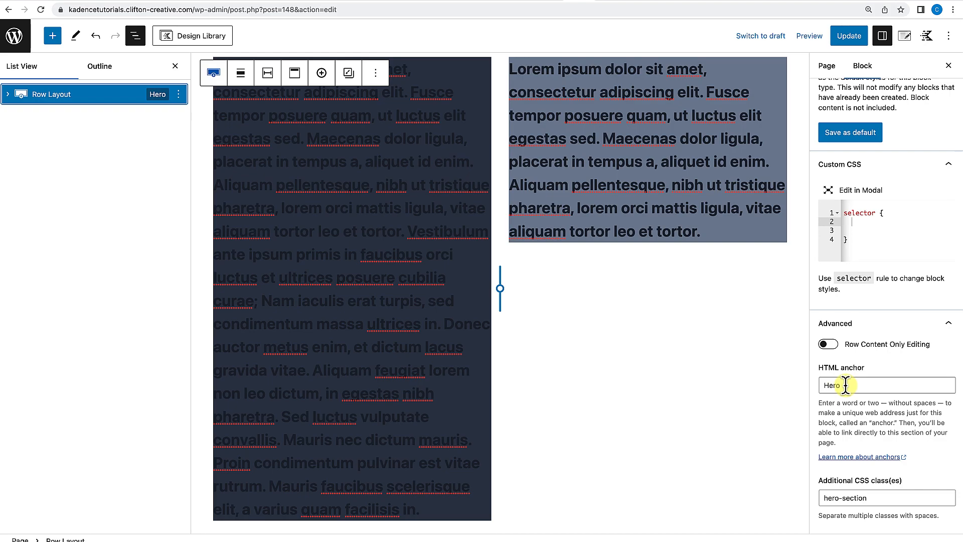
click(175, 67)
scroll(476, 313, up, 2)
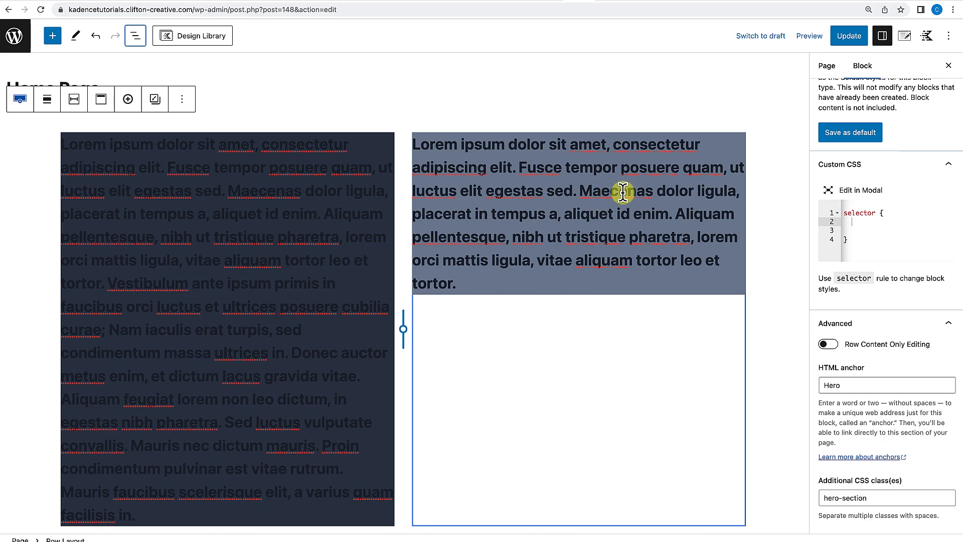
mouse_move(741, 121)
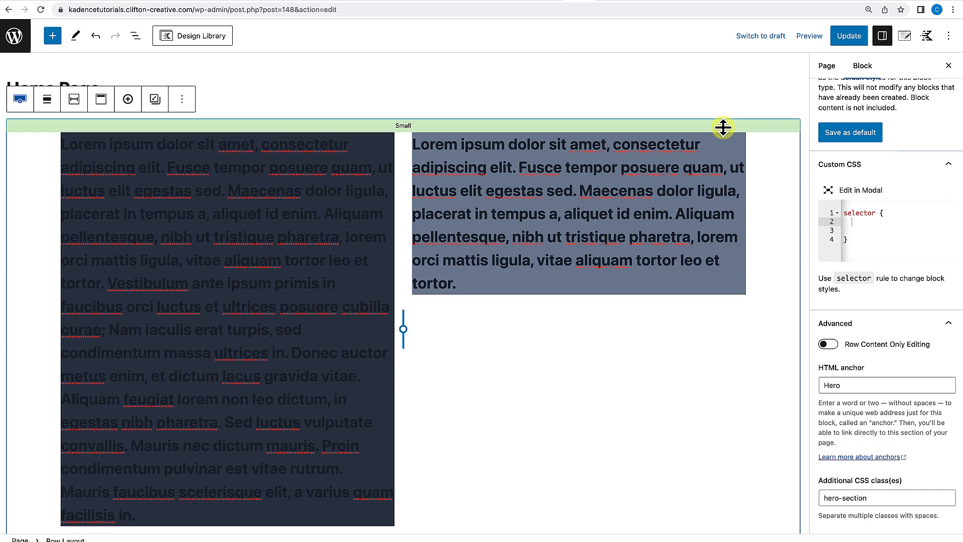
key(BackSpace)
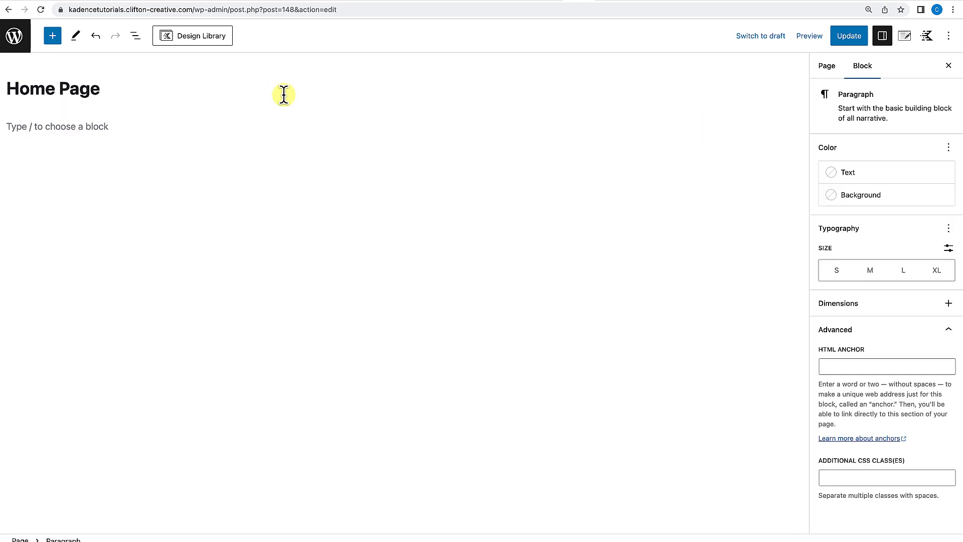
Insert a new Row Layout block with a single-column layout.
text(/ro)
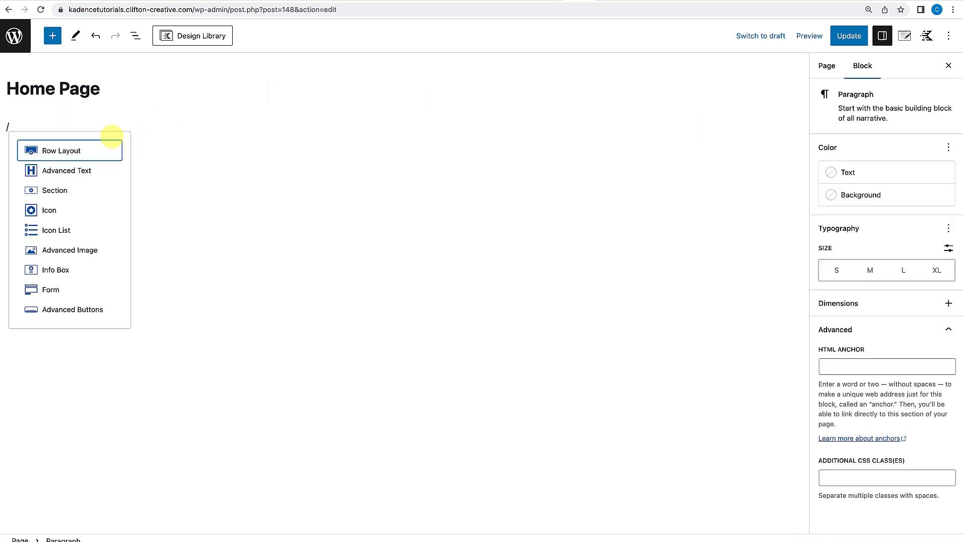
key(BackSpace)
key(BackSpace)
key(BackSpace)
text(/)
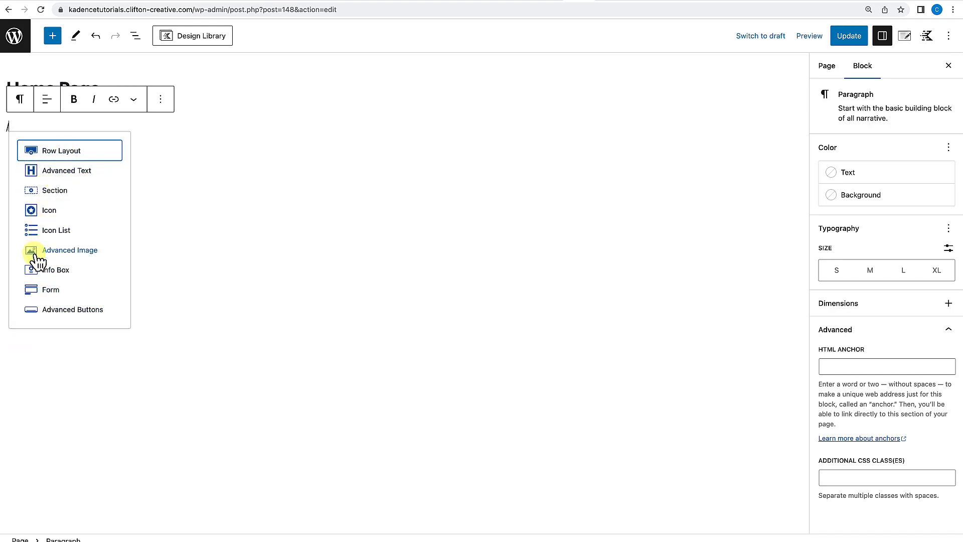
click(59, 152)
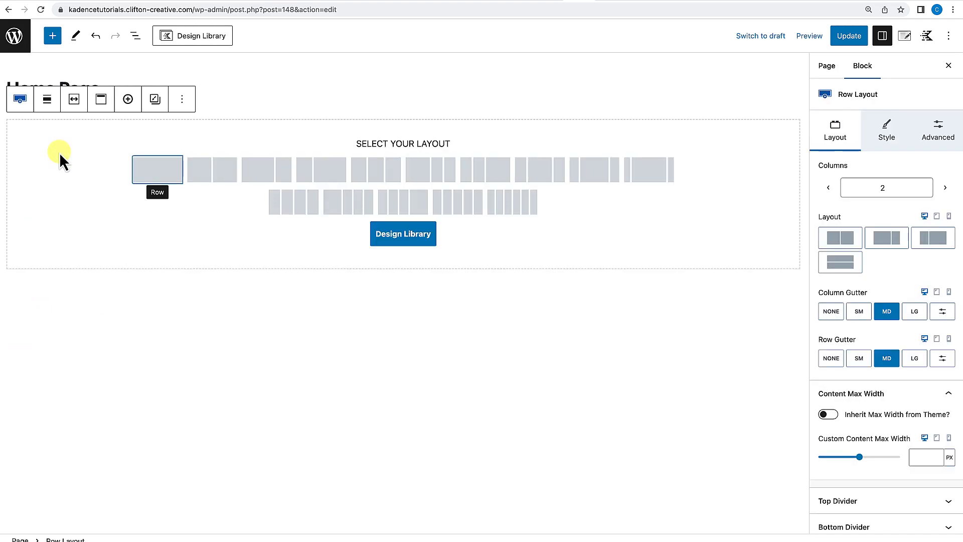
click(164, 175)
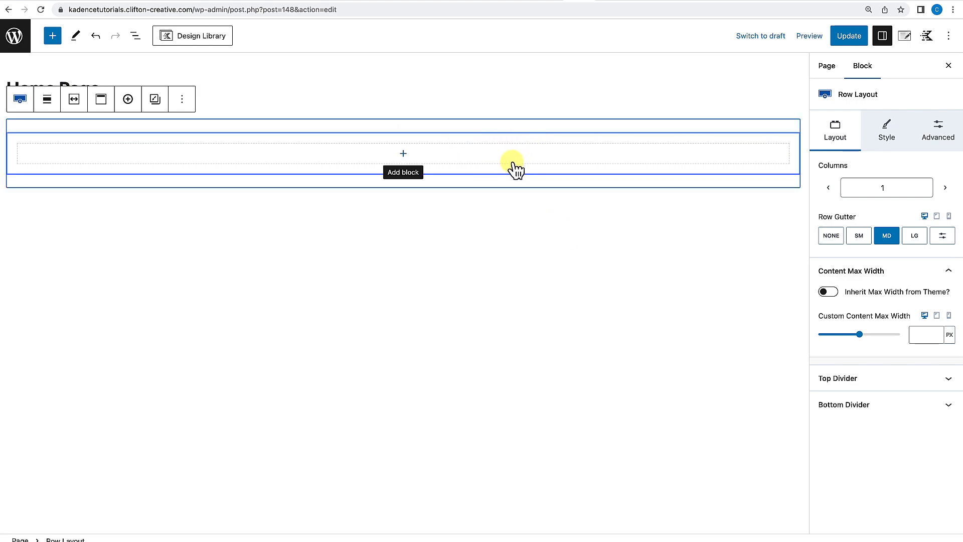
Select the row's Section block and add an Icon block inside it.
click(138, 39)
click(8, 94)
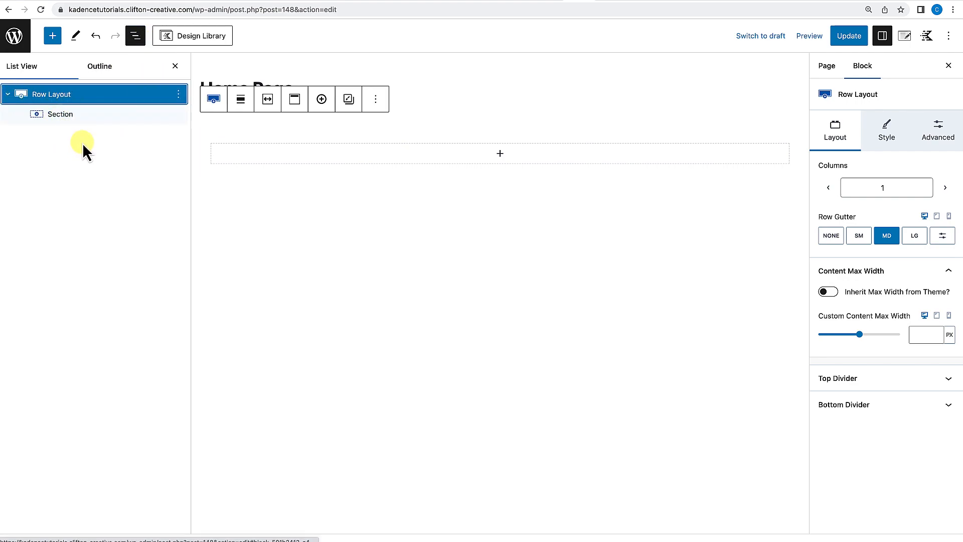
click(85, 116)
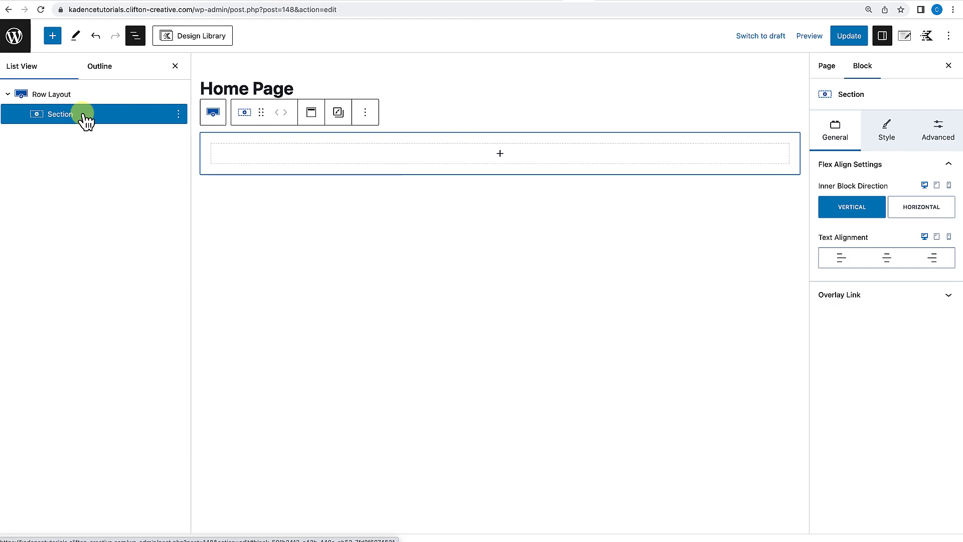
click(82, 95)
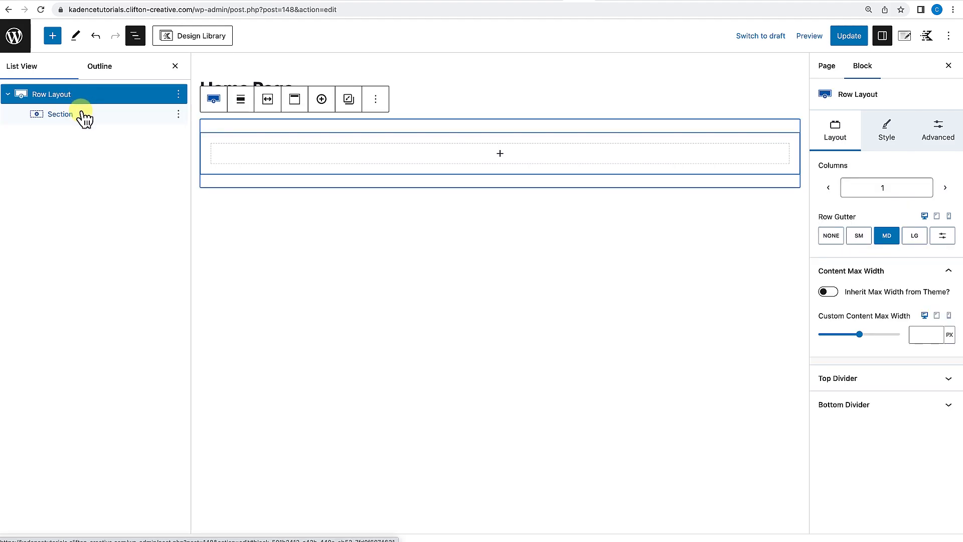
click(82, 115)
click(176, 66)
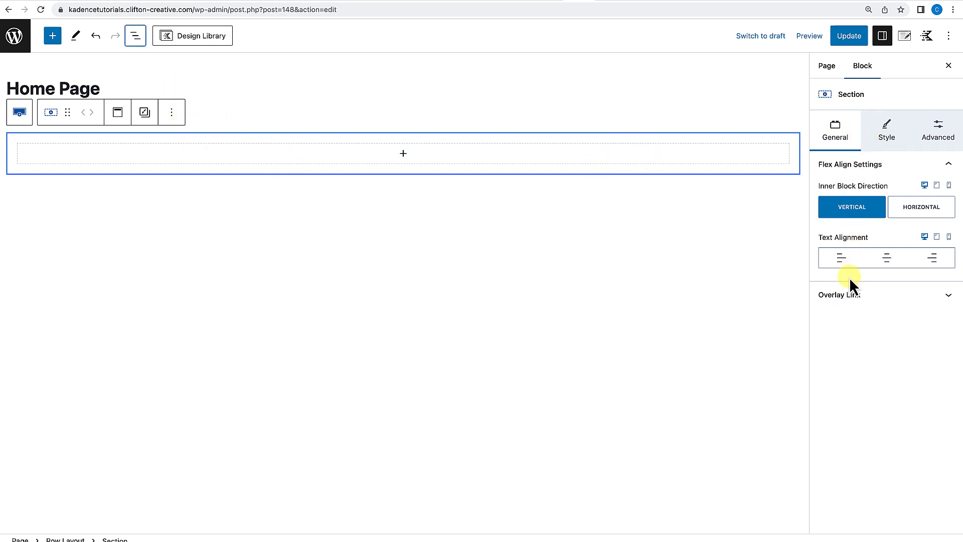
click(839, 145)
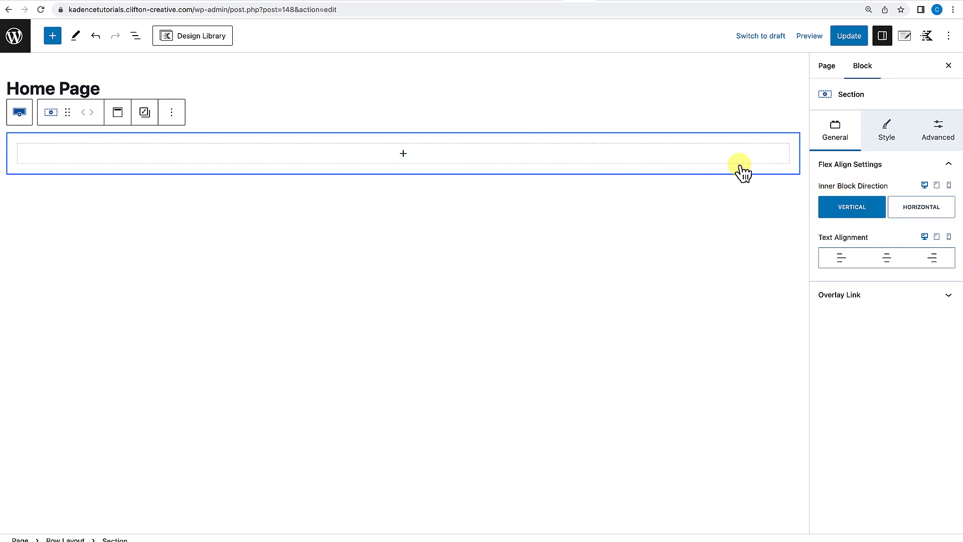
click(403, 154)
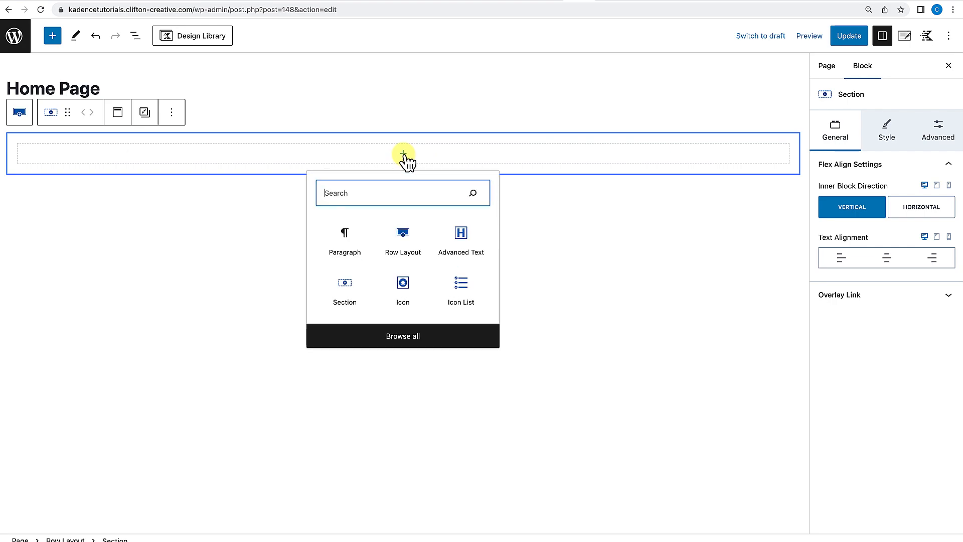
click(407, 284)
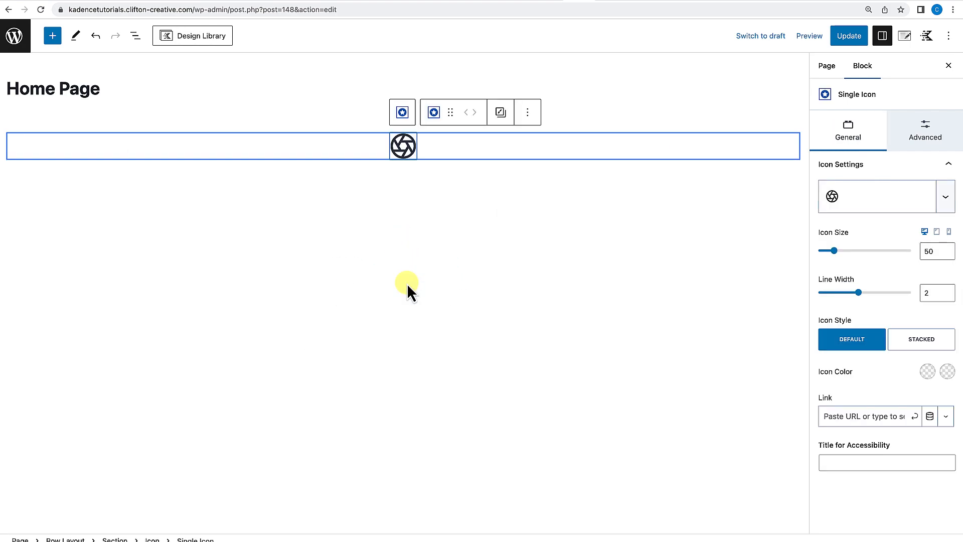
Insert an Advanced Text block after the icon and centre its alignment.
click(415, 190)
click(423, 163)
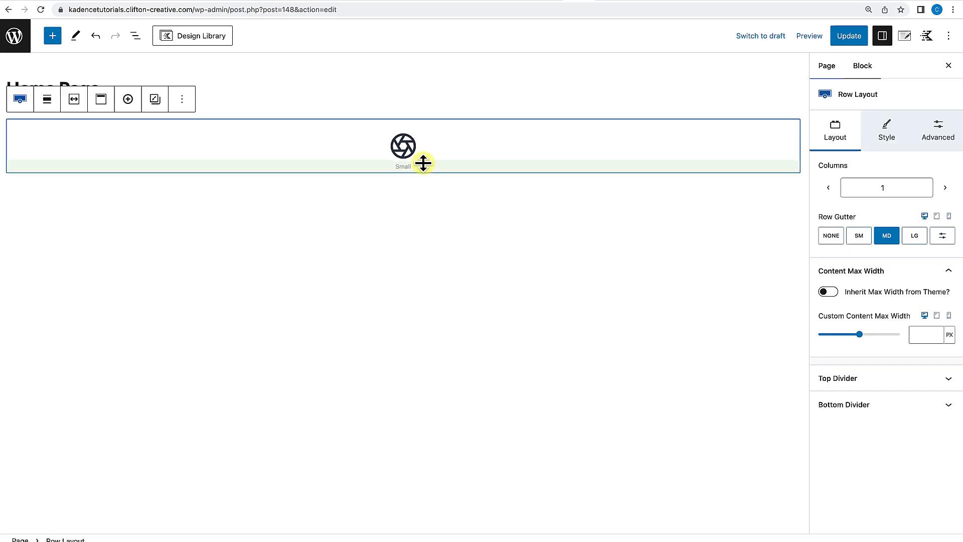
click(430, 151)
click(212, 113)
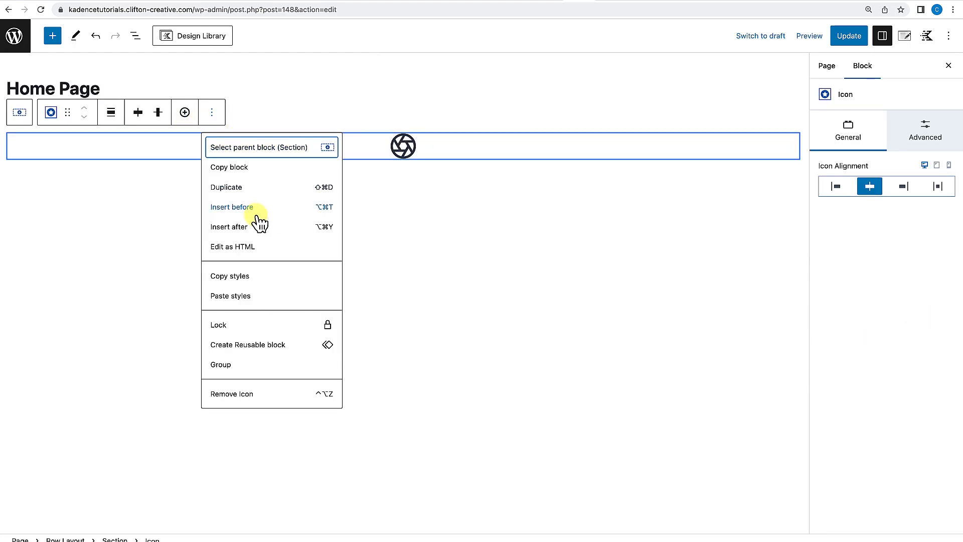
click(250, 227)
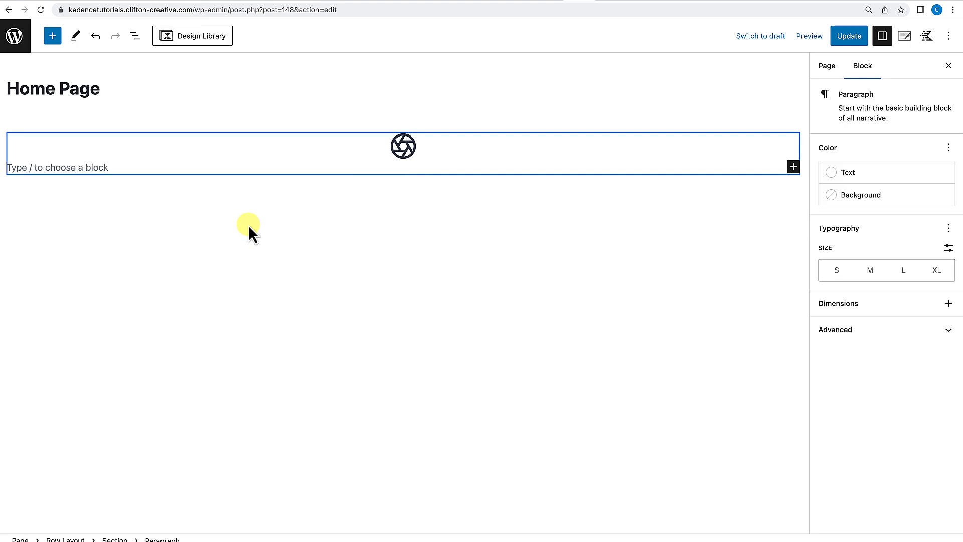
text(/adv)
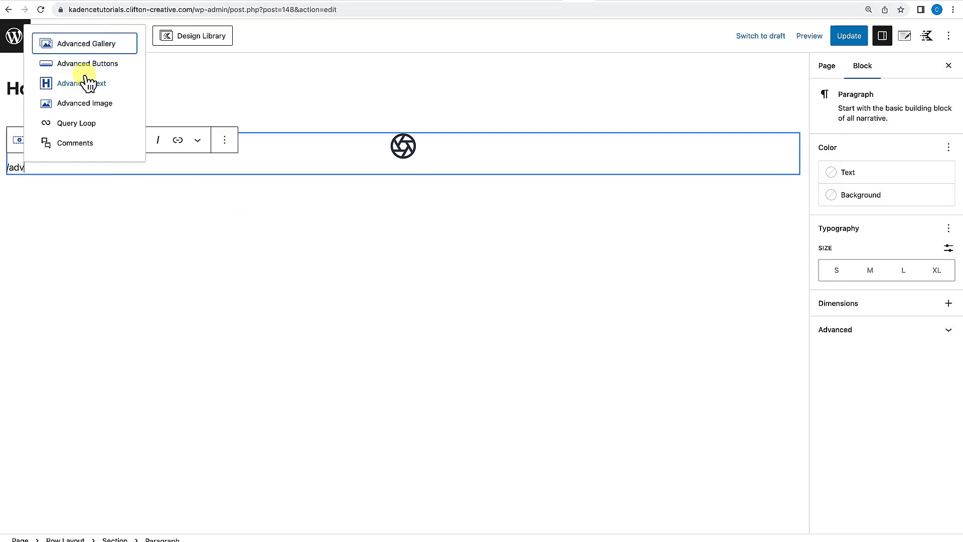
click(88, 83)
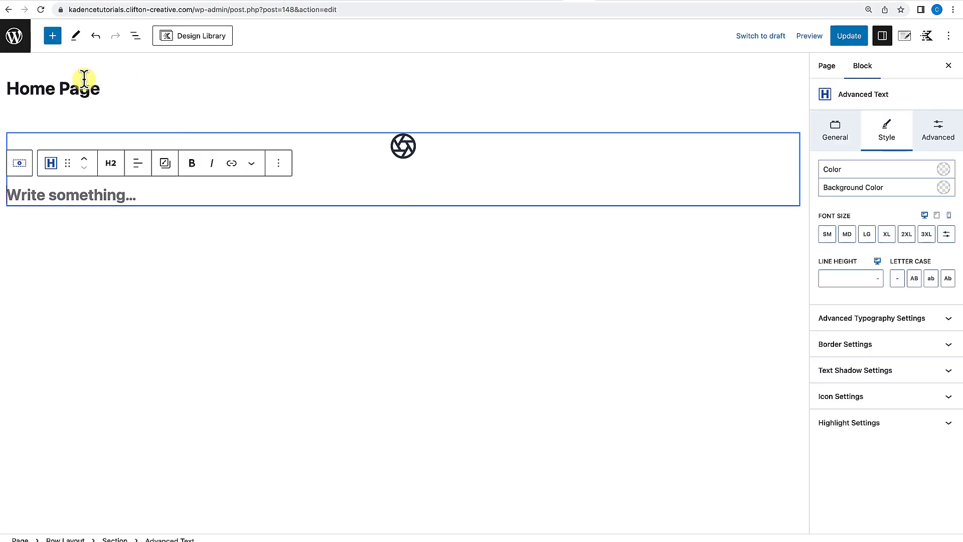
click(136, 165)
click(173, 218)
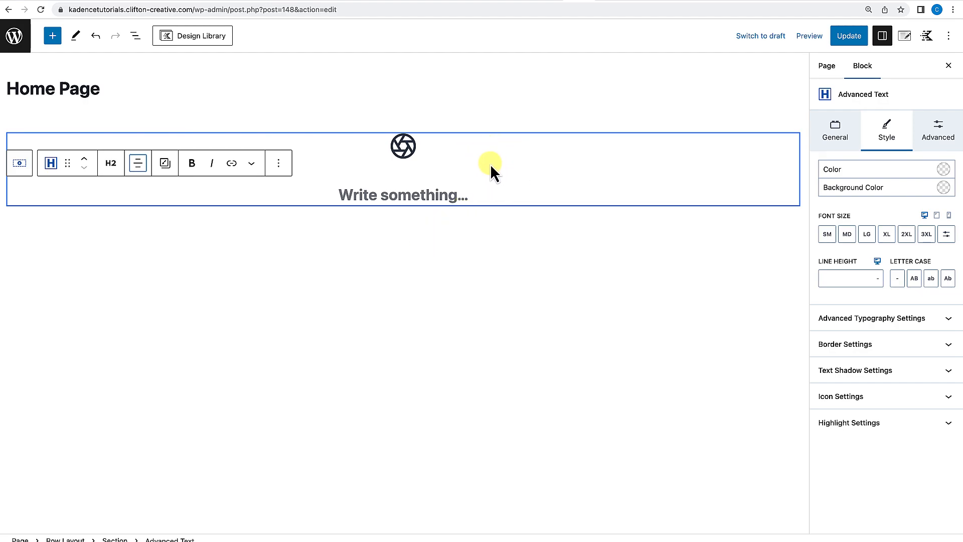
Select the row's Section block through the list view and set its inner block direction to horizontal.
click(485, 127)
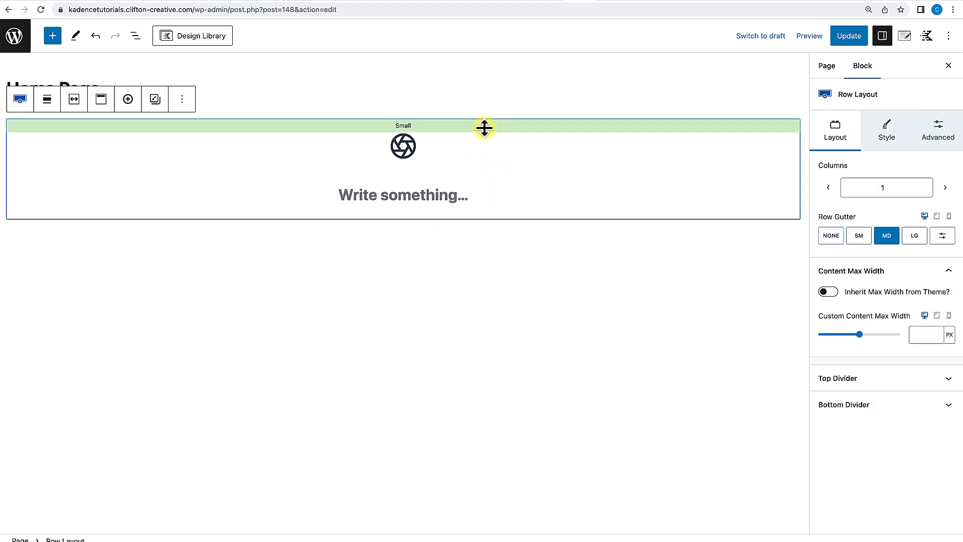
click(140, 41)
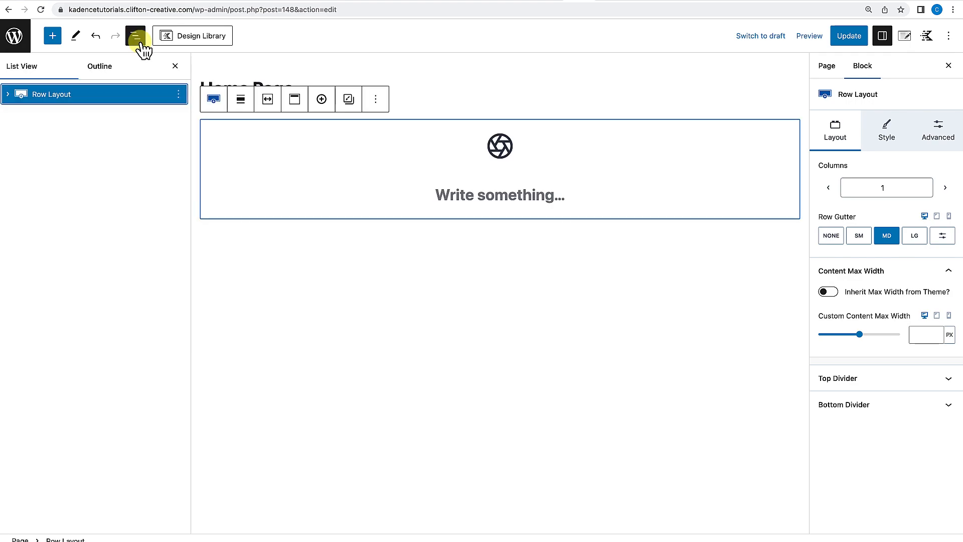
click(8, 95)
click(67, 115)
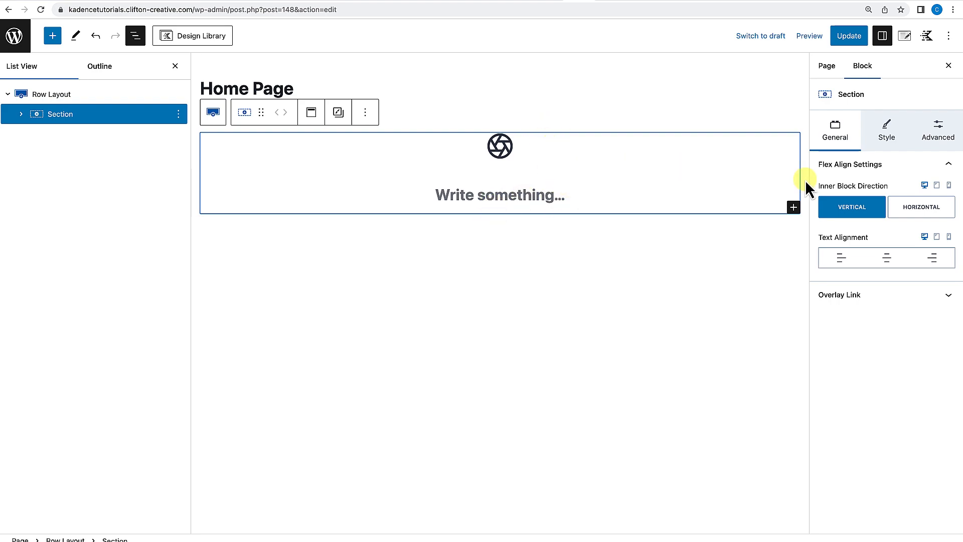
click(926, 212)
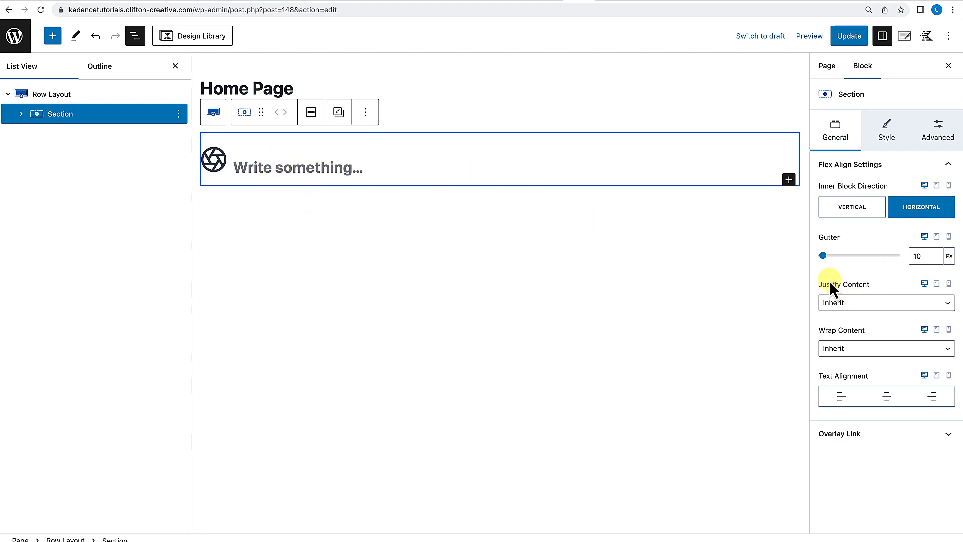
Set the section's gutter to 10 px and close the list view.
mouse_move(823, 256)
mouse_down()
mouse_move(854, 256)
mouse_move(831, 257)
mouse_up()
drag(927, 255, 901, 254)
text(10)
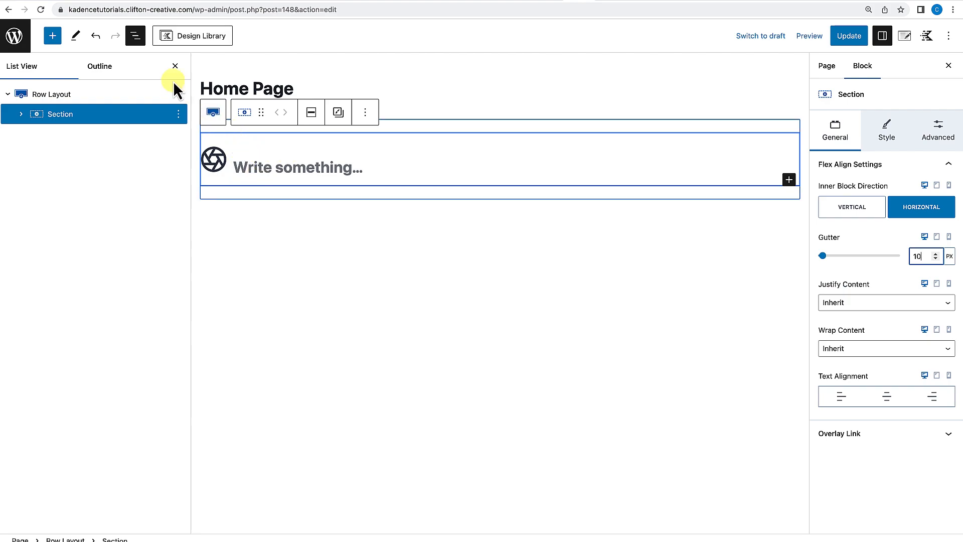
click(174, 66)
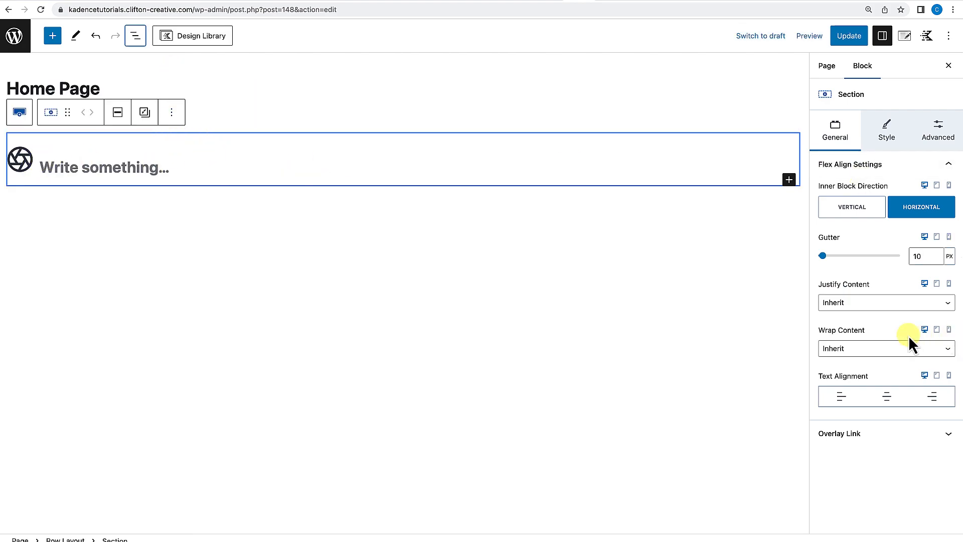
Try each Justify Content option for the section and settle on Space Around.
click(897, 303)
click(855, 326)
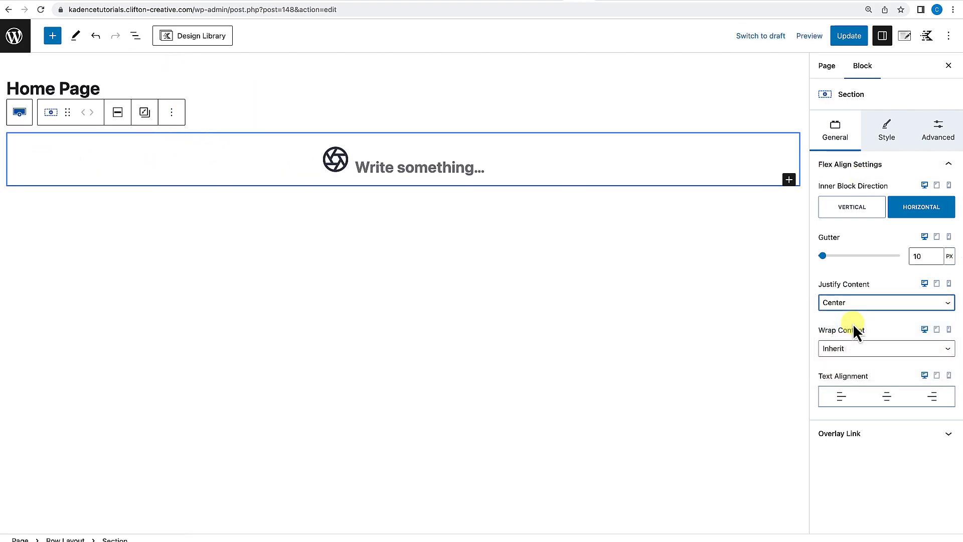
click(864, 305)
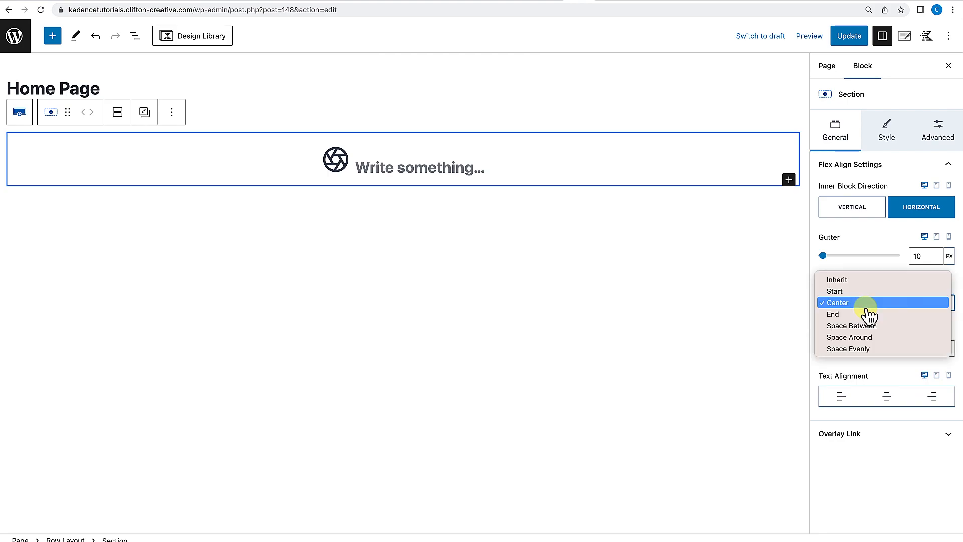
click(865, 315)
click(875, 310)
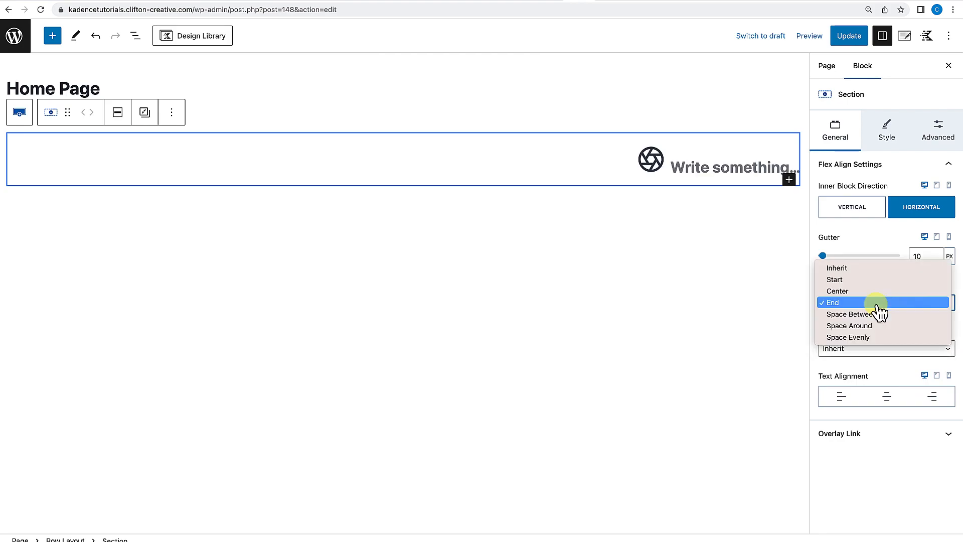
click(873, 317)
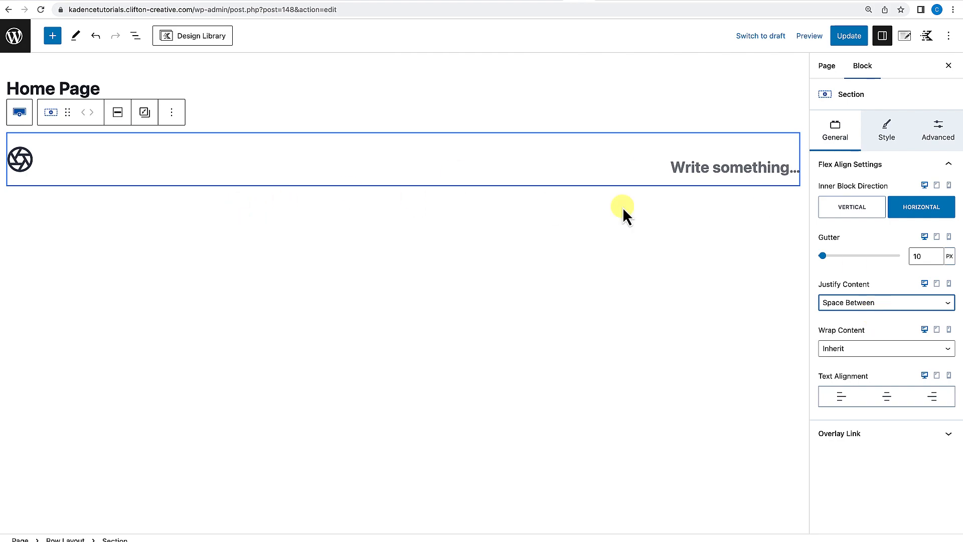
click(887, 303)
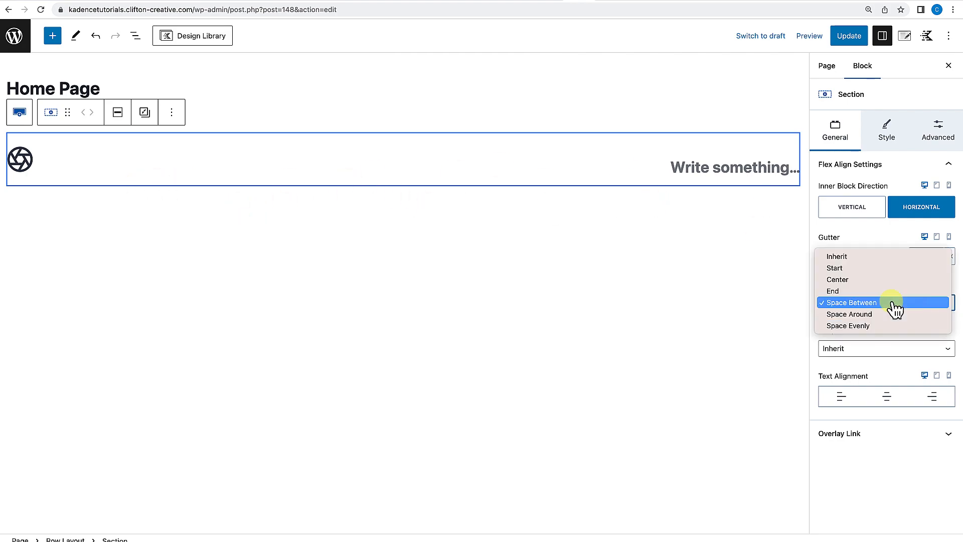
click(886, 317)
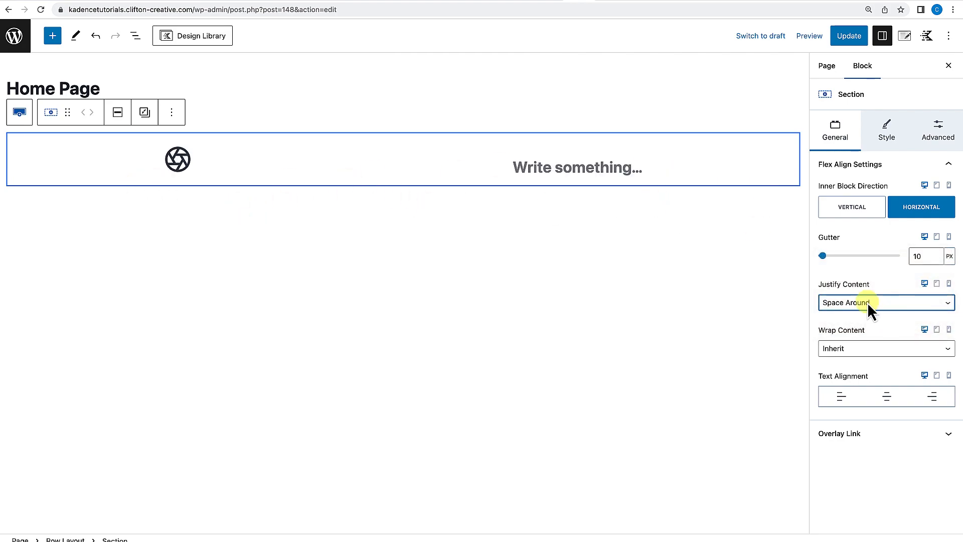
click(845, 302)
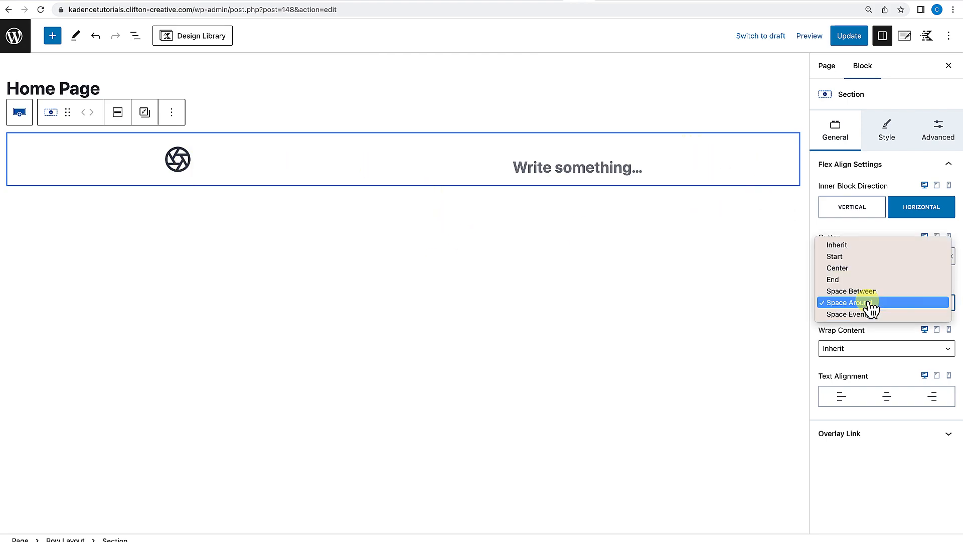
click(860, 315)
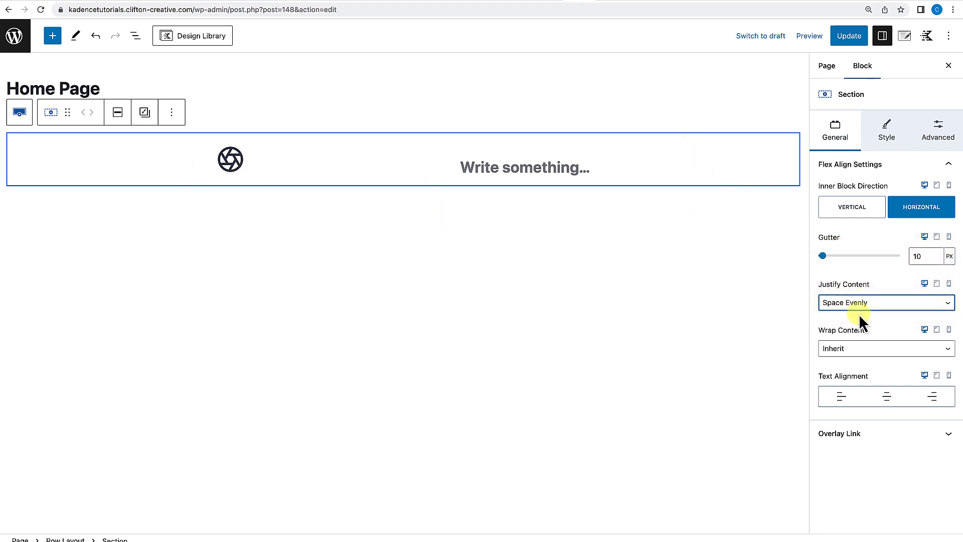
click(857, 302)
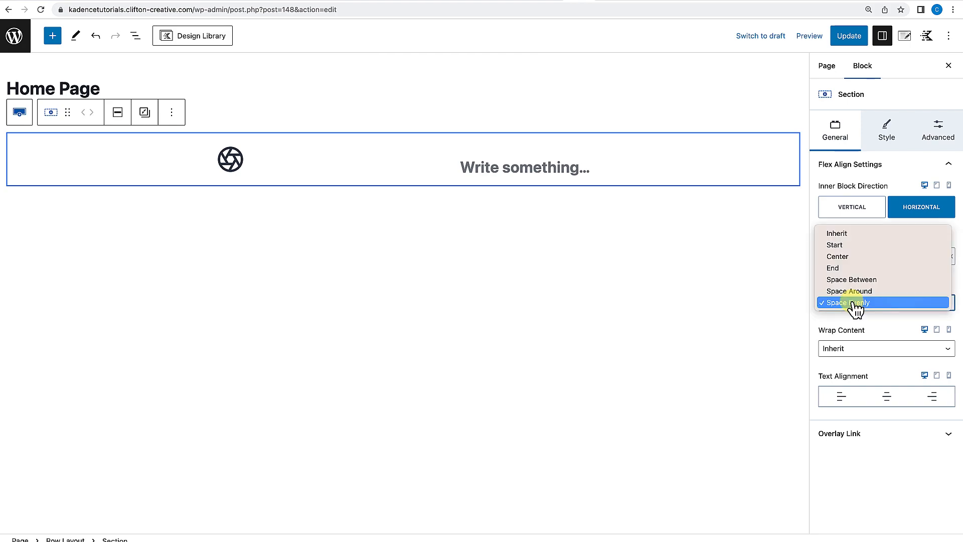
click(855, 291)
Examine the section's Wrap Content and Overlay Link options.
click(873, 349)
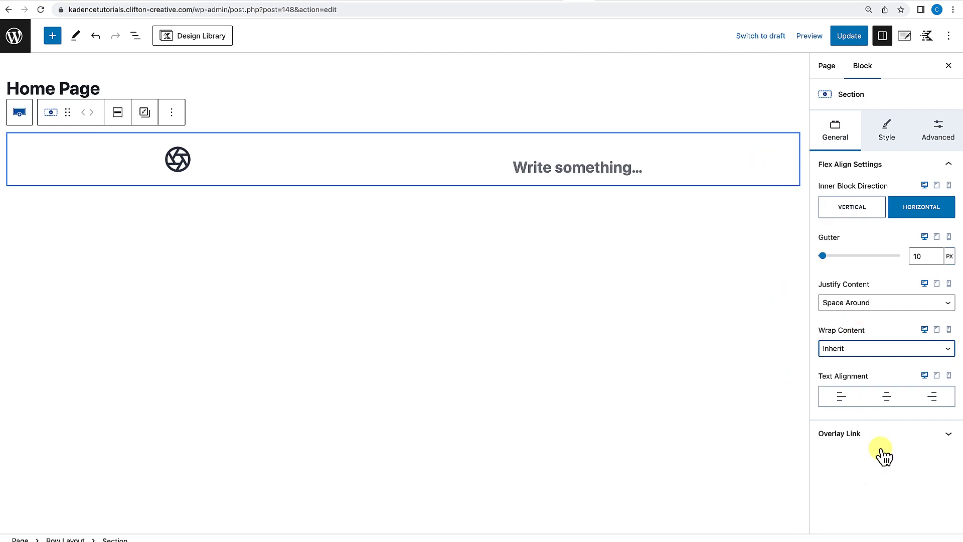
click(873, 434)
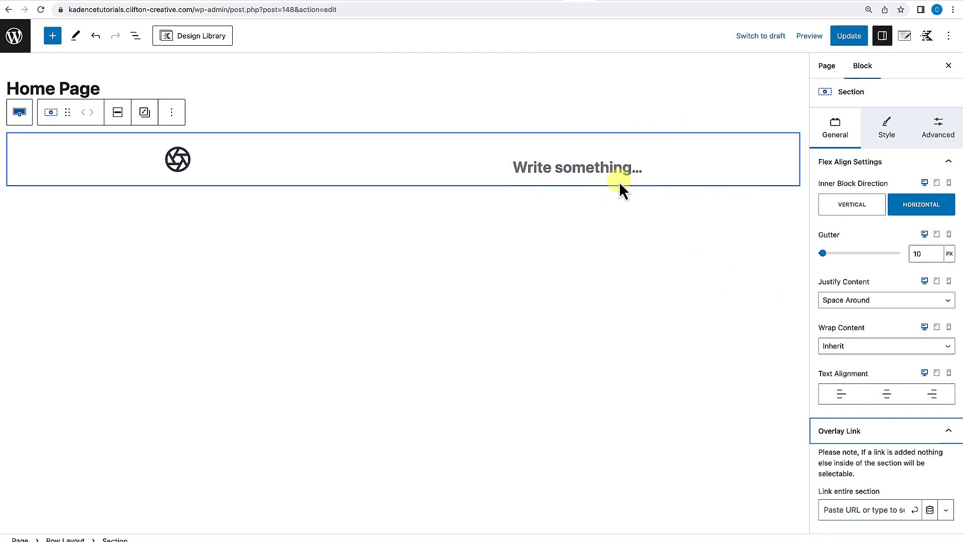
click(946, 438)
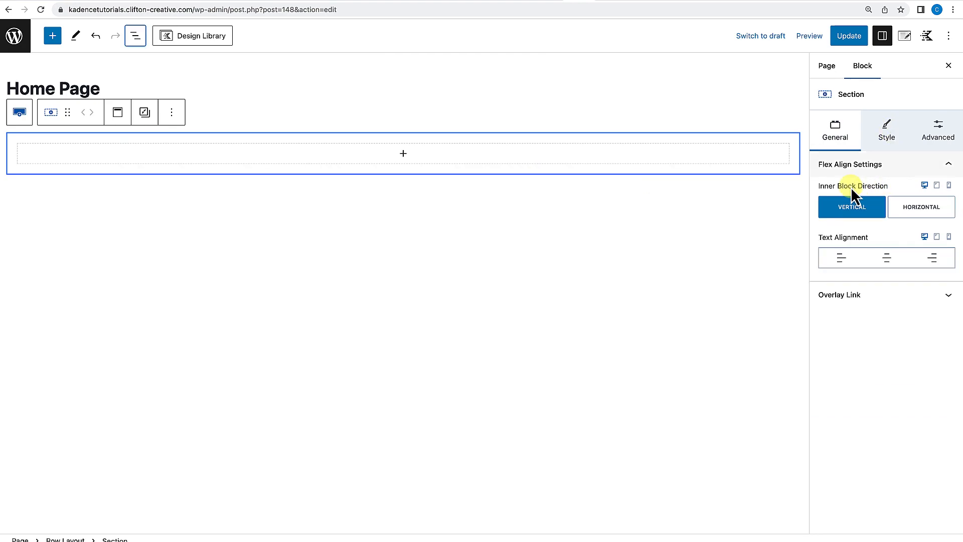
Review the section's style settings for background, background overlay, border styles and text colour.
click(886, 136)
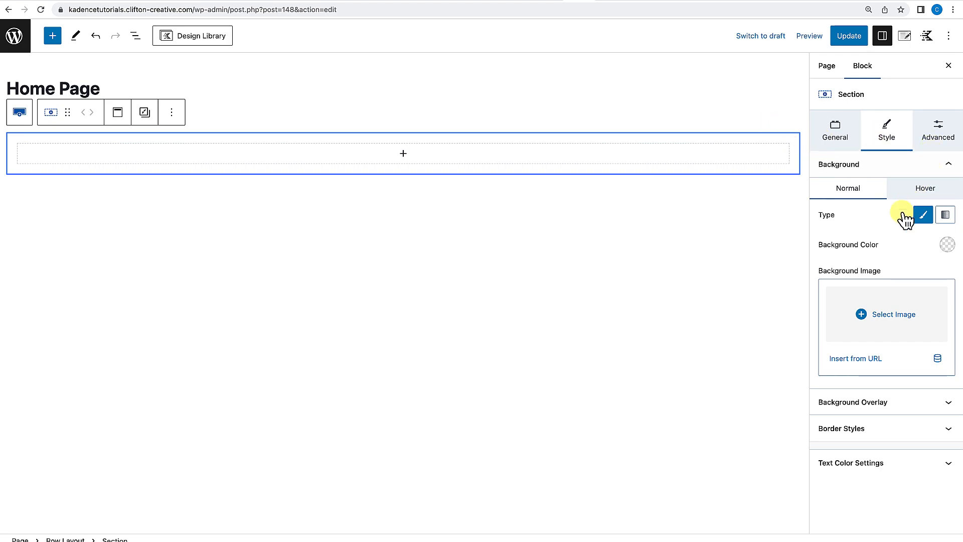
click(882, 313)
click(886, 316)
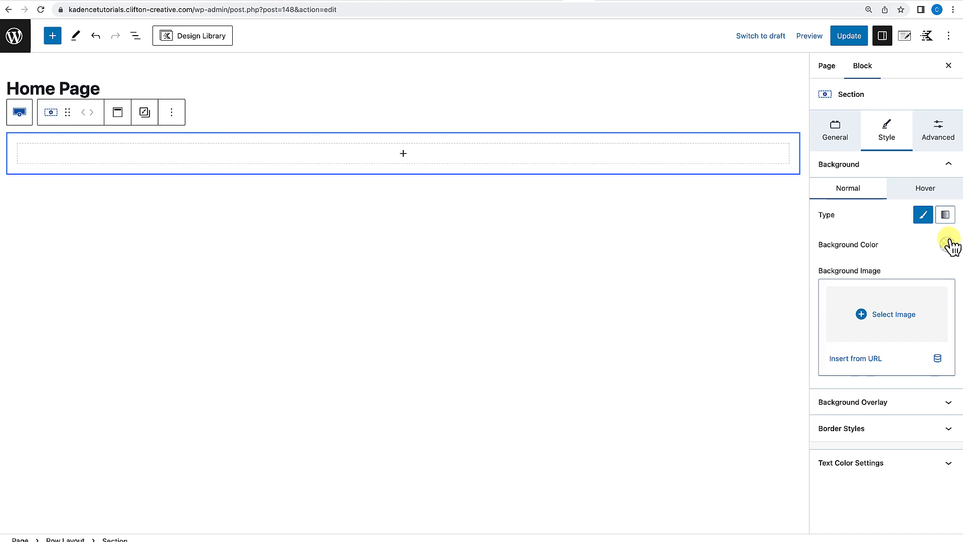
click(946, 217)
click(926, 218)
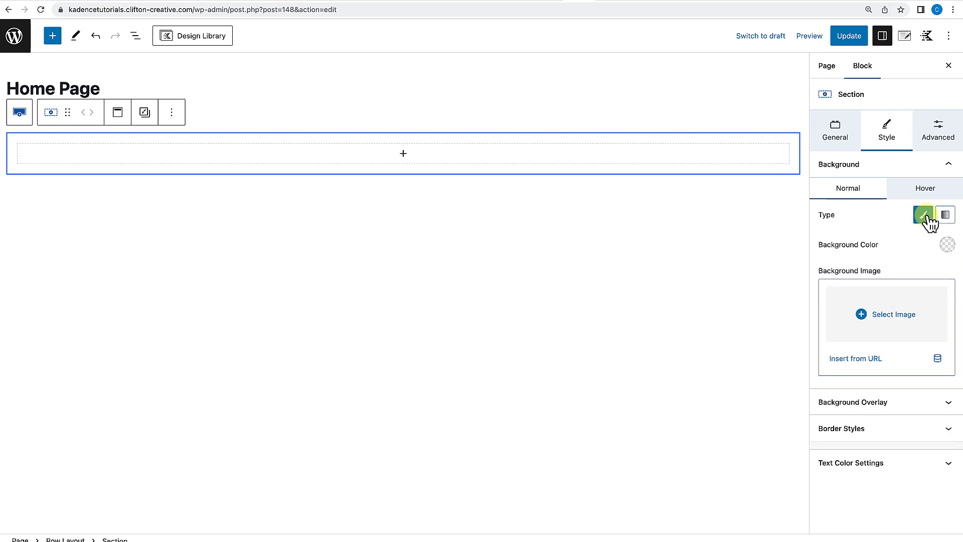
click(873, 328)
click(877, 402)
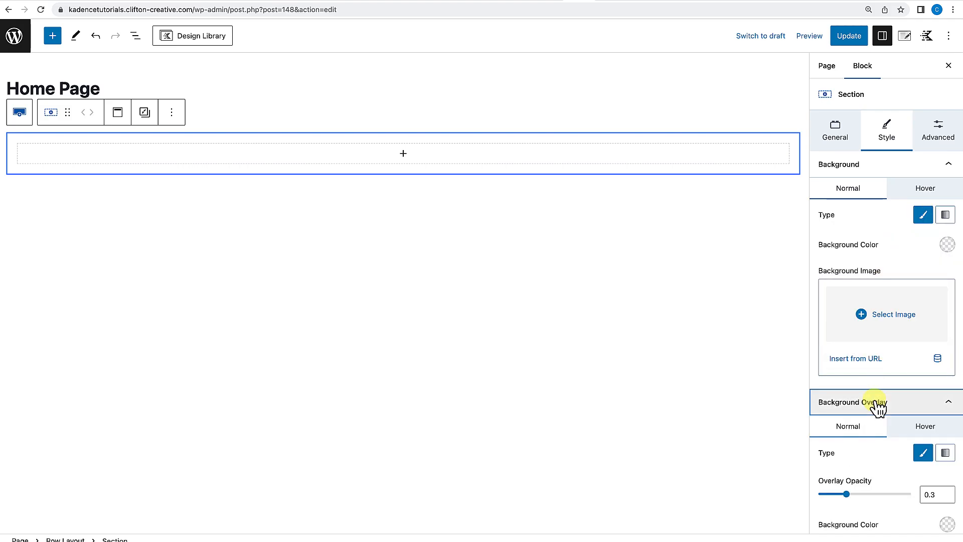
scroll(876, 404, down, 5)
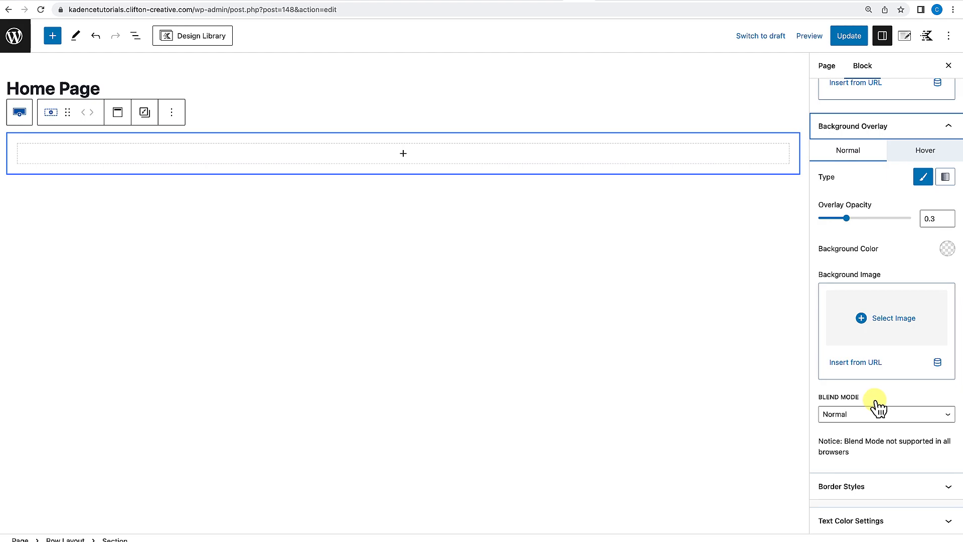
click(860, 492)
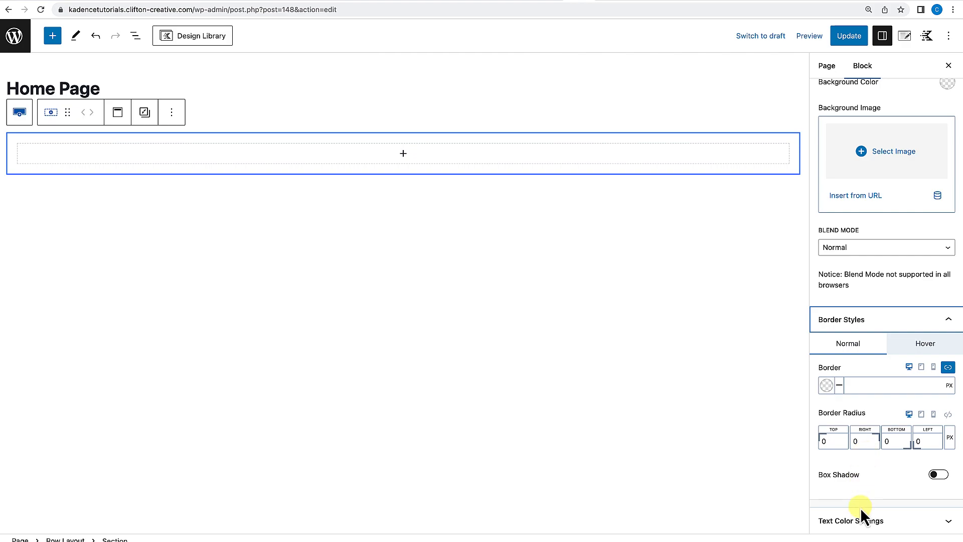
click(860, 521)
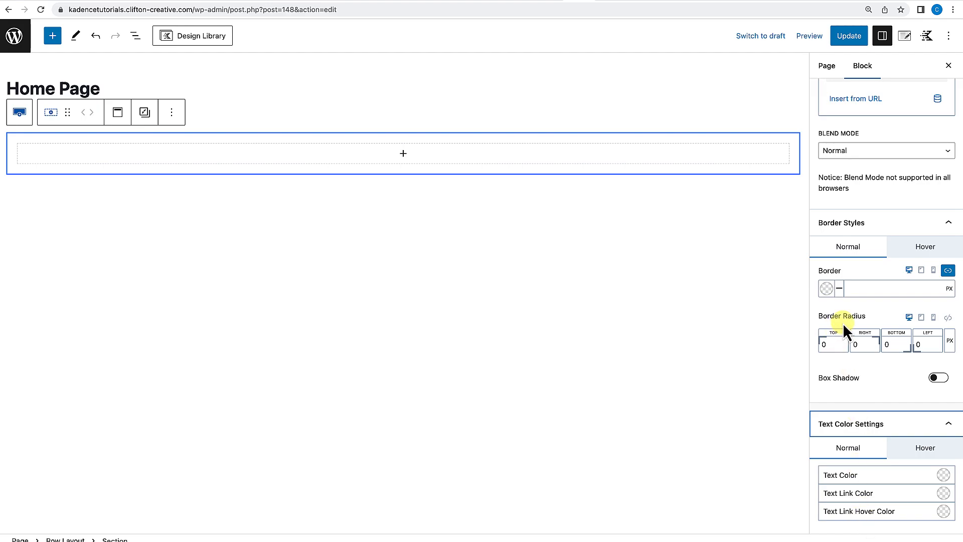
scroll(842, 323, up, 10)
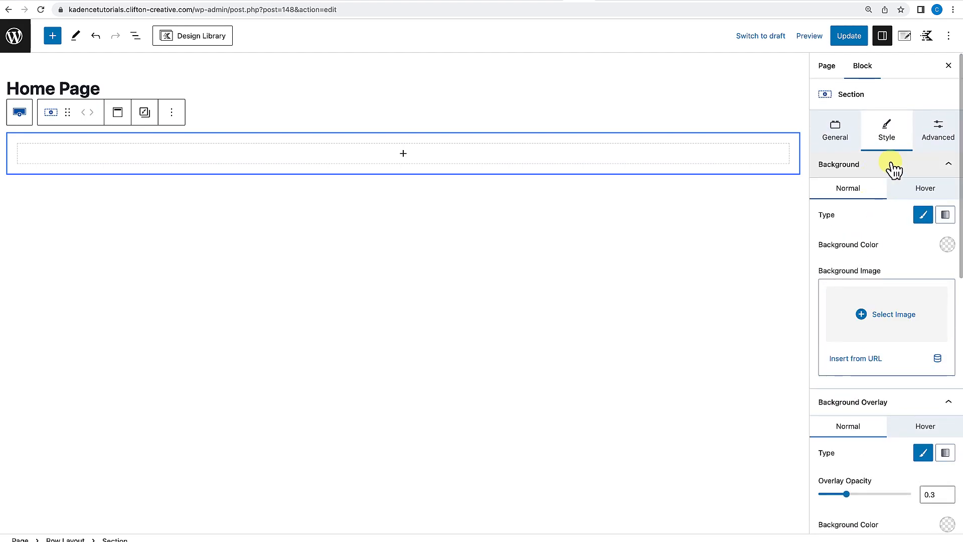
Review the section's advanced settings for structure, sticky, visibility, block defaults and custom CSS.
click(950, 143)
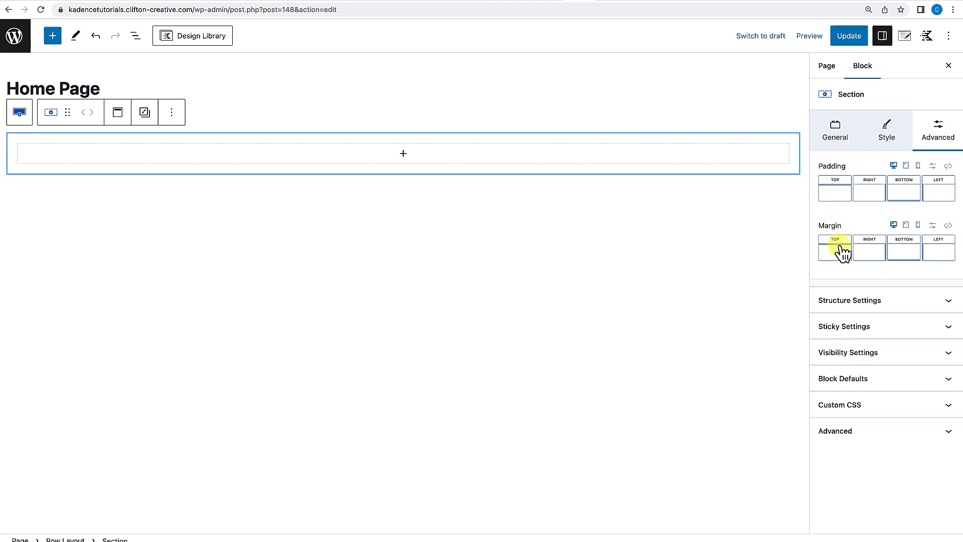
click(901, 303)
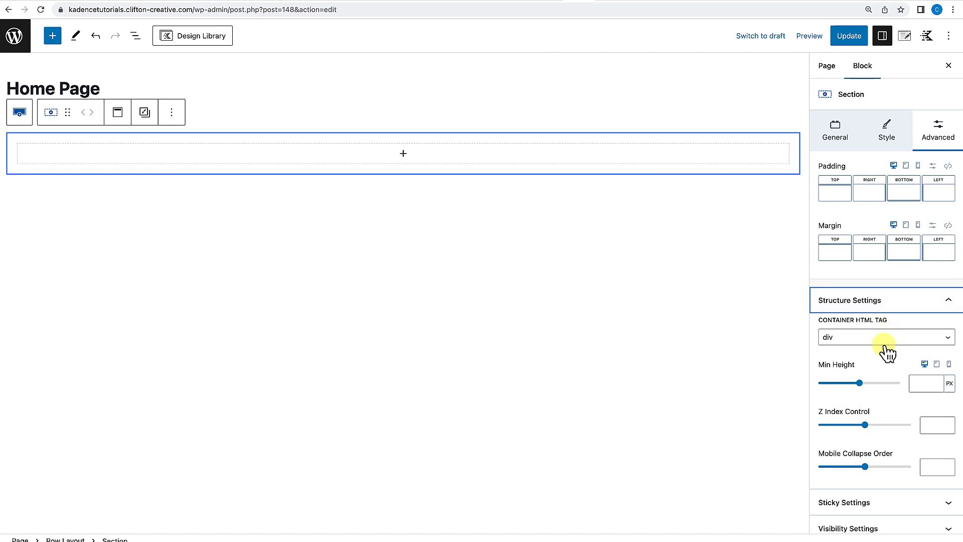
scroll(886, 351, down, 2)
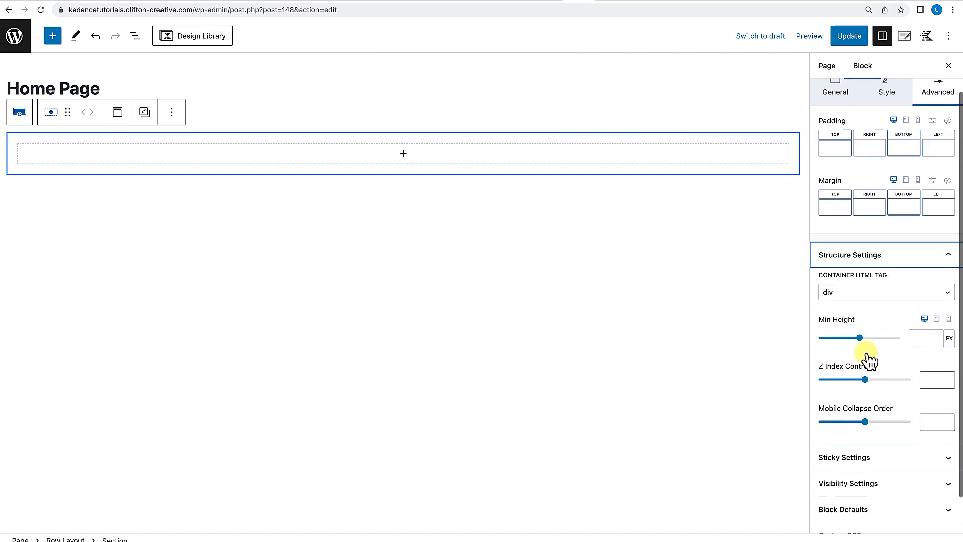
scroll(893, 360, down, 1)
scroll(875, 408, down, 1)
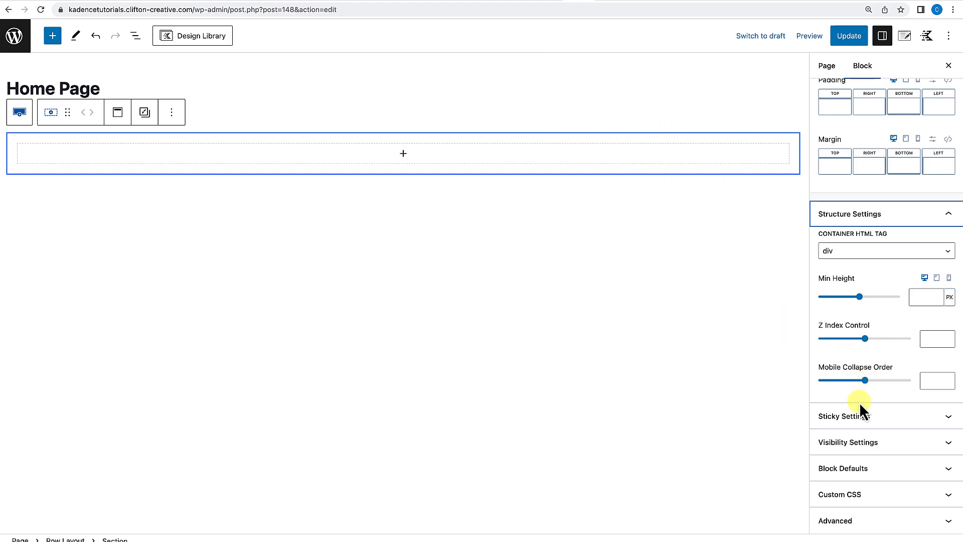
click(865, 422)
click(865, 422)
click(864, 423)
scroll(865, 422, down, 2)
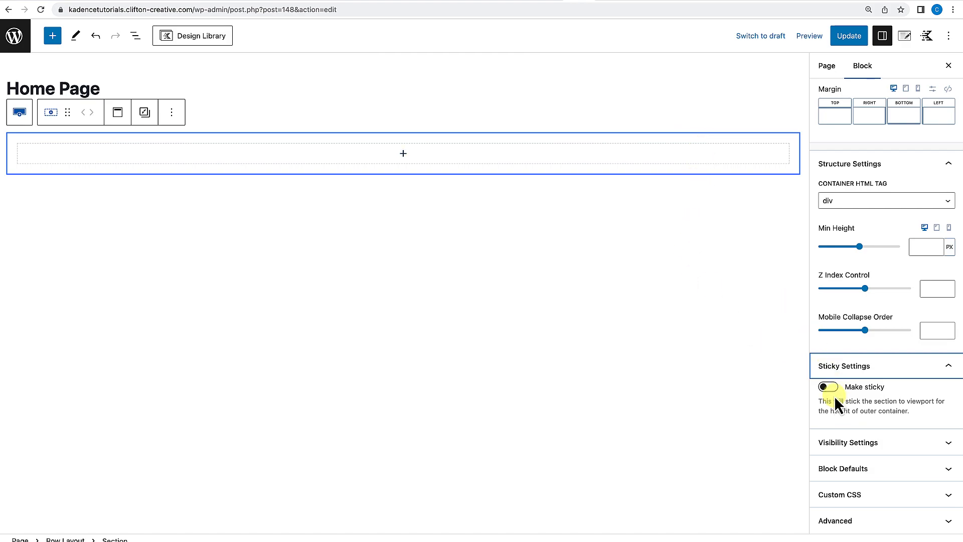
click(892, 450)
scroll(893, 455, down, 2)
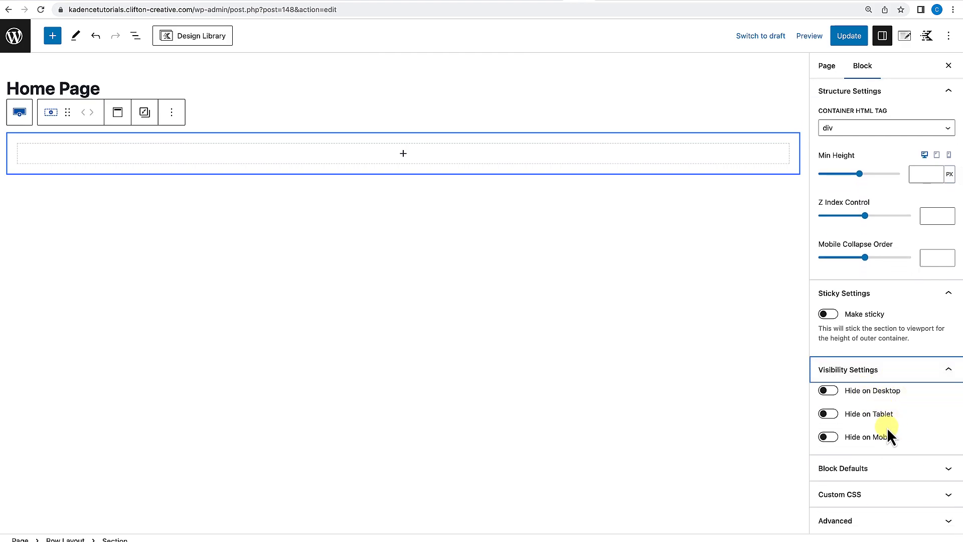
click(884, 466)
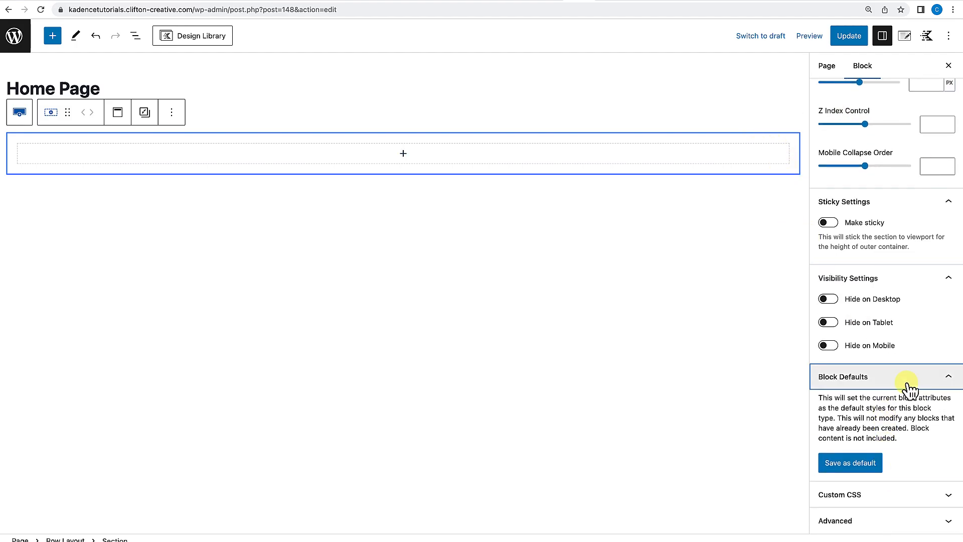
click(911, 387)
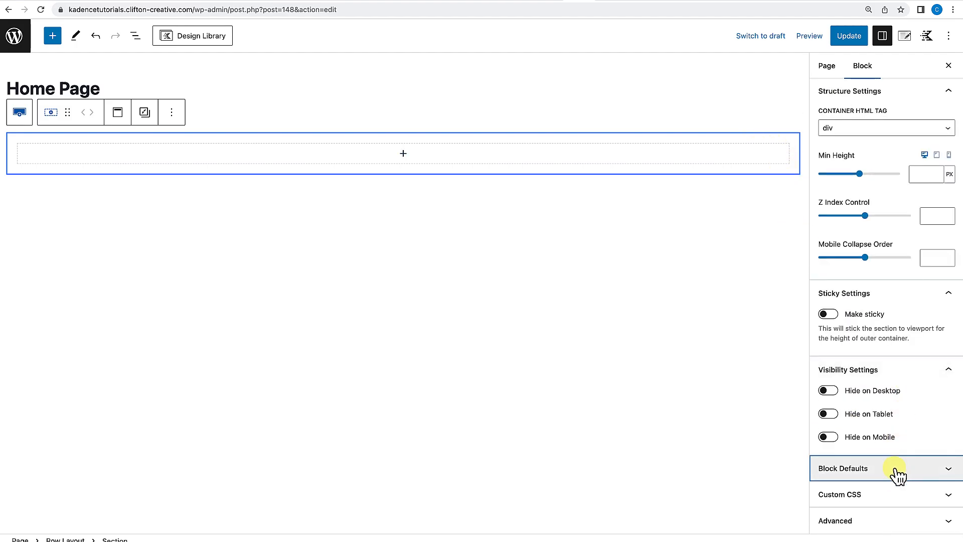
click(886, 493)
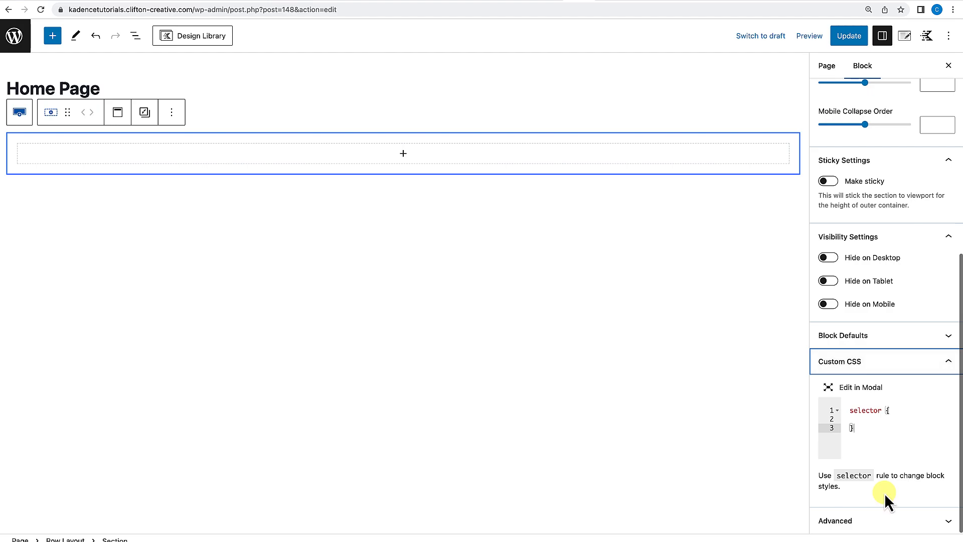
Remove the Row Layout block containing the section from the page.
click(895, 365)
click(866, 524)
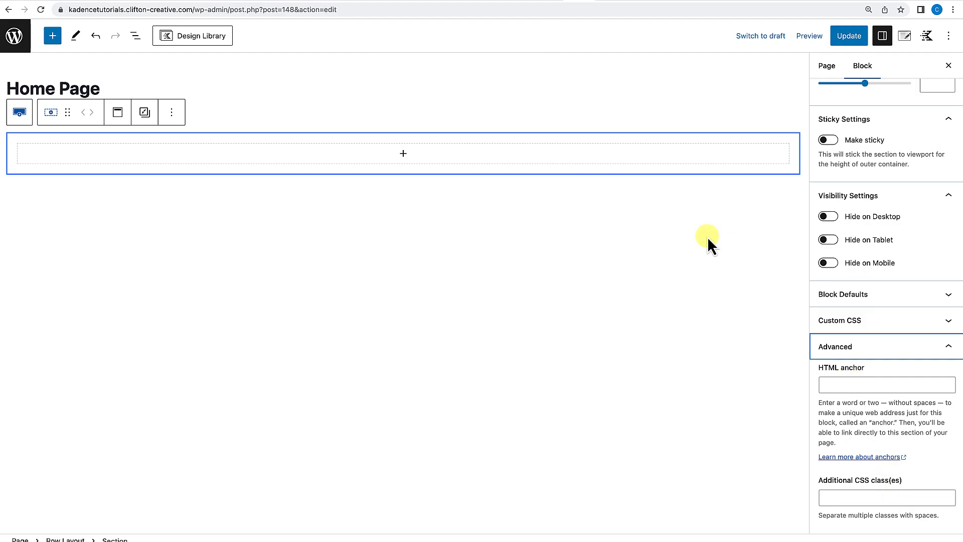
click(742, 200)
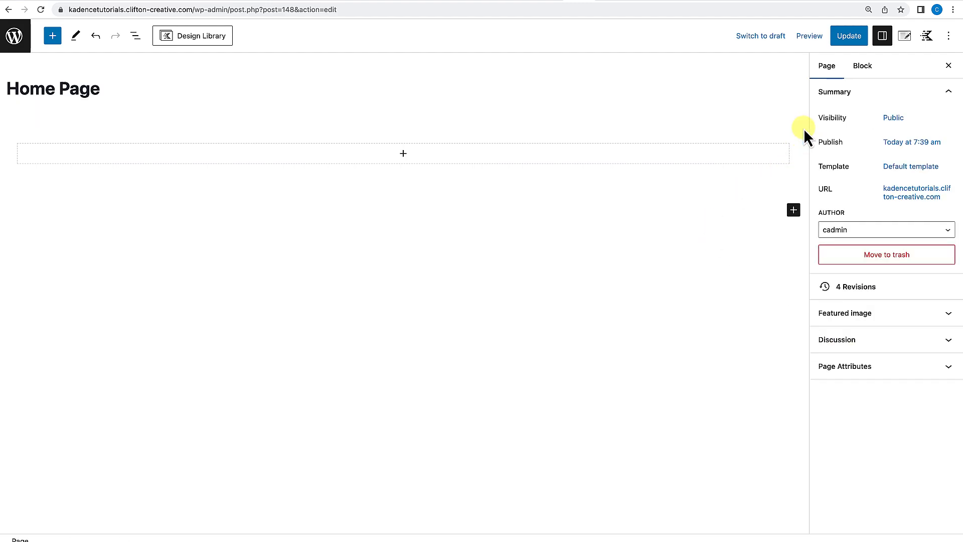
click(754, 139)
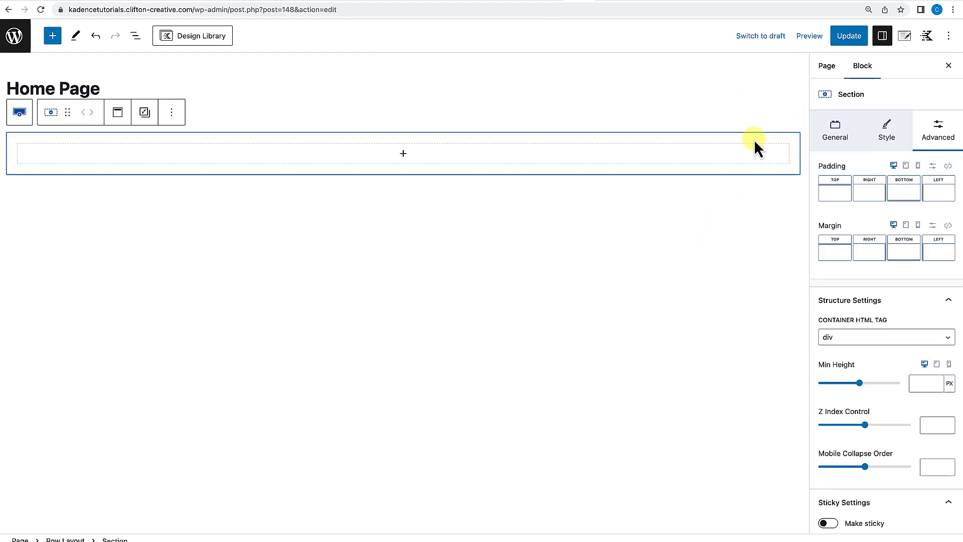
click(171, 112)
click(201, 335)
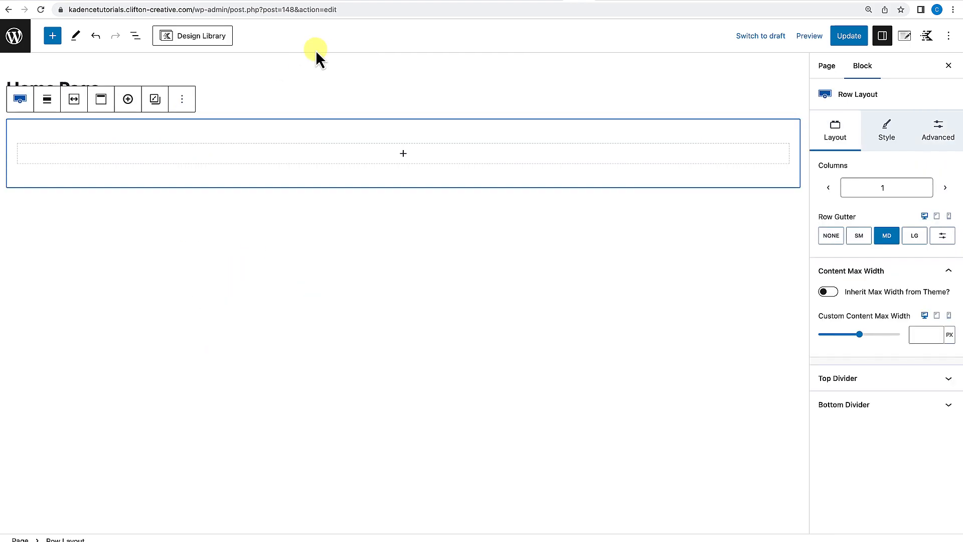
click(181, 100)
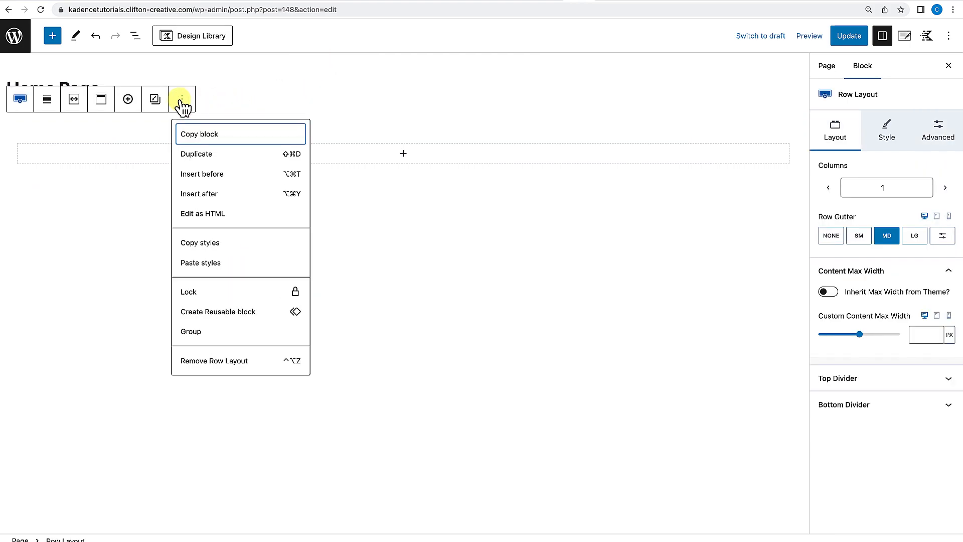
click(203, 359)
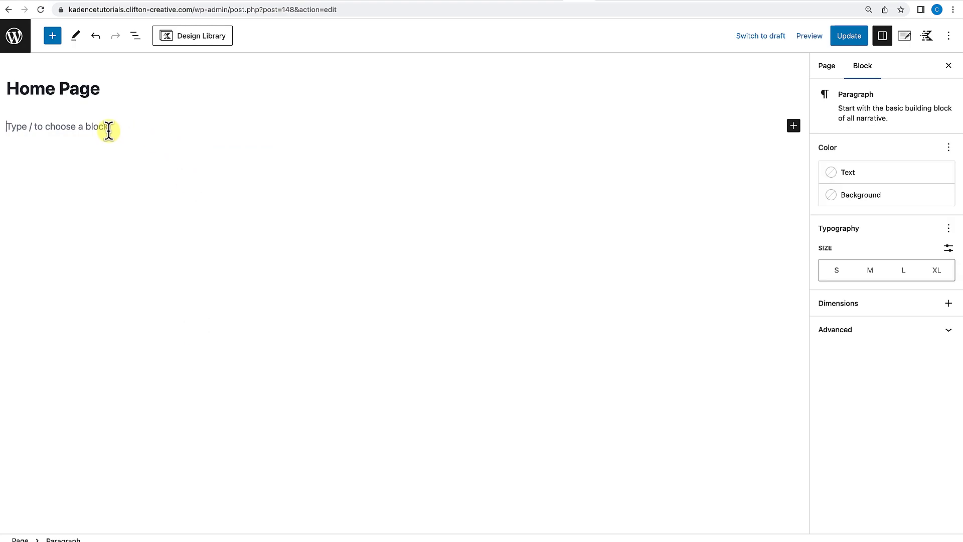
Insert a one-column Row Layout with the /row slash command and delete it again.
text(/row)
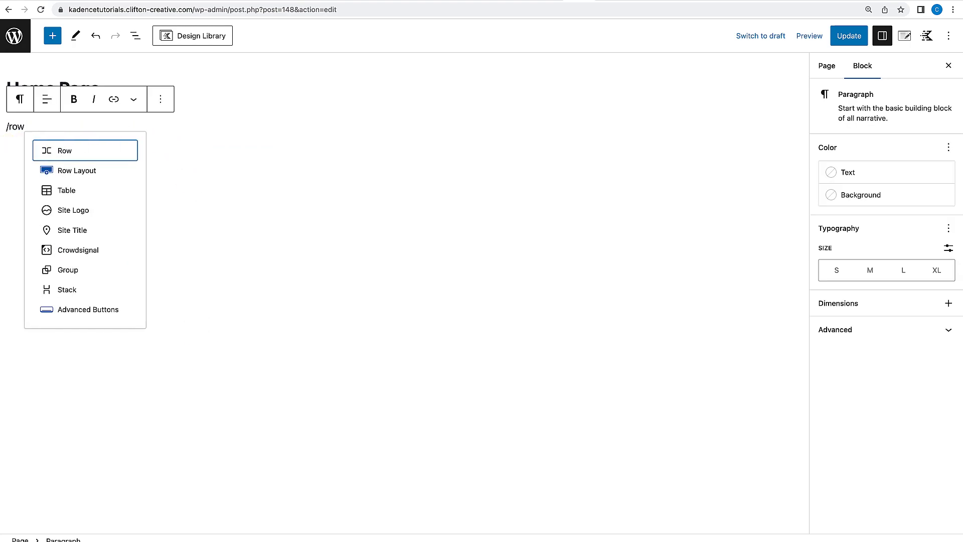
click(67, 172)
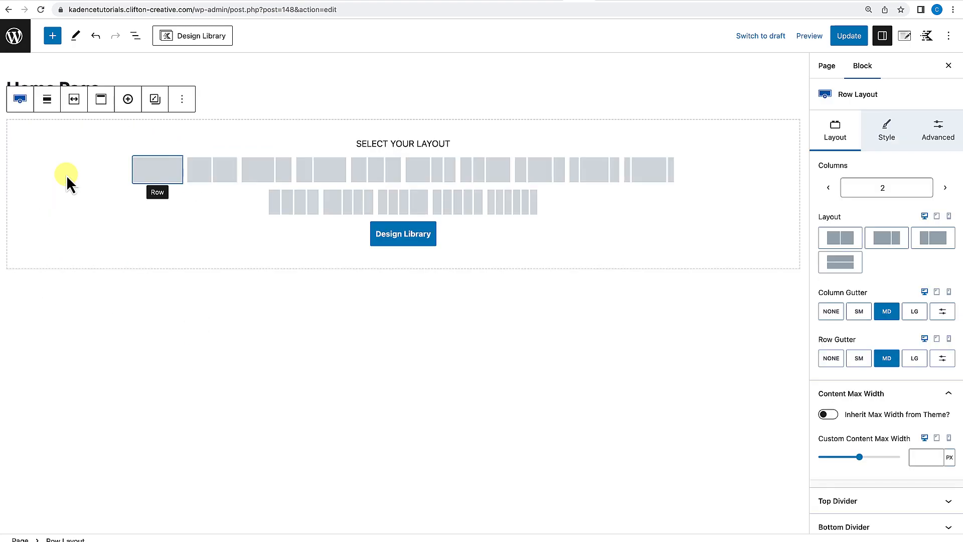
click(136, 178)
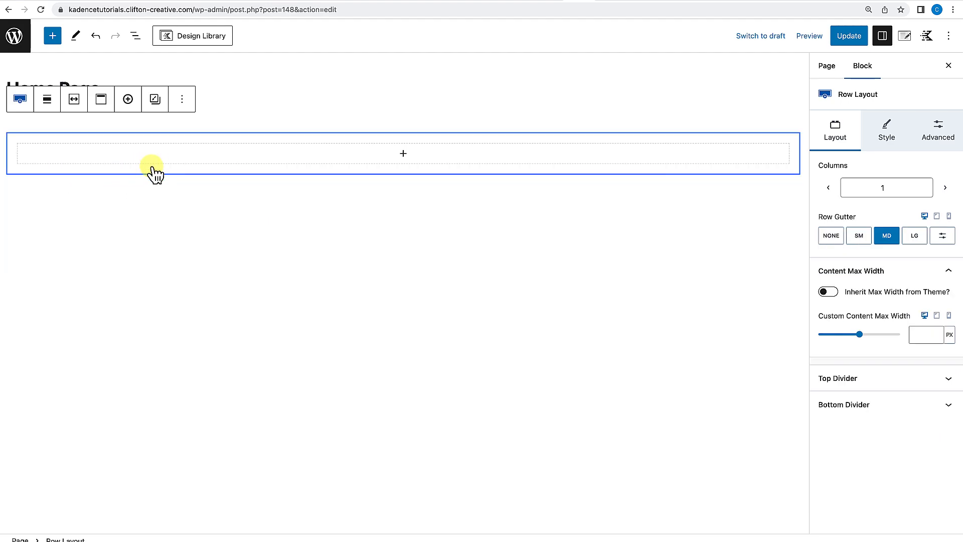
mouse_move(177, 126)
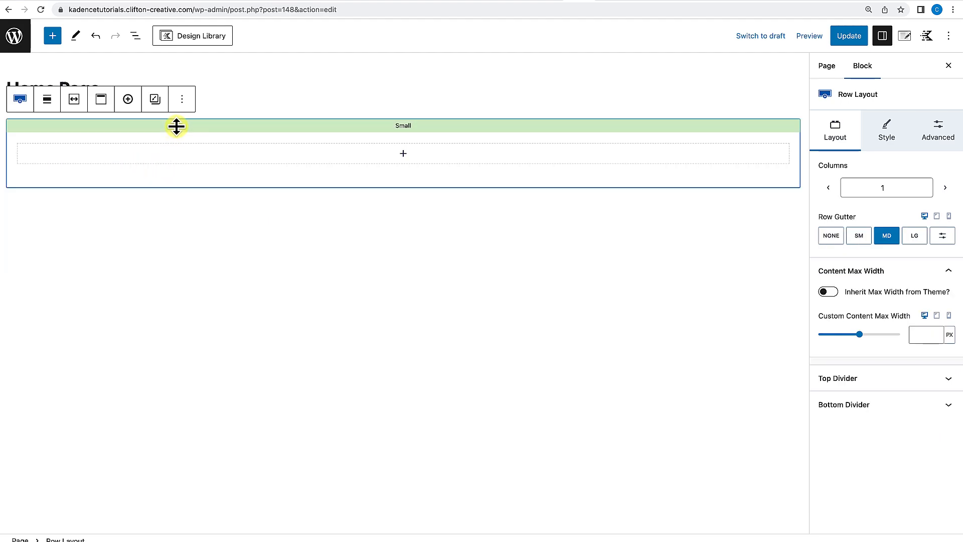
click(179, 152)
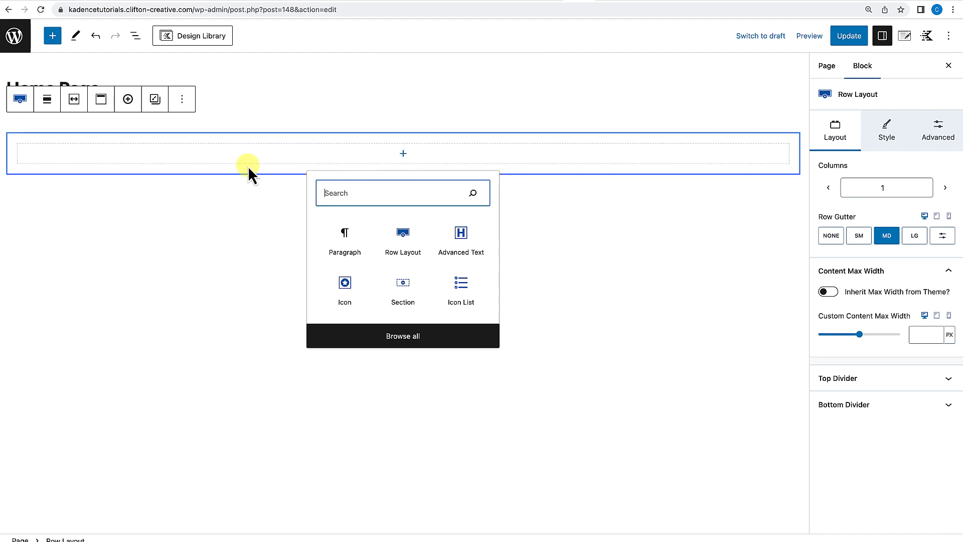
click(243, 218)
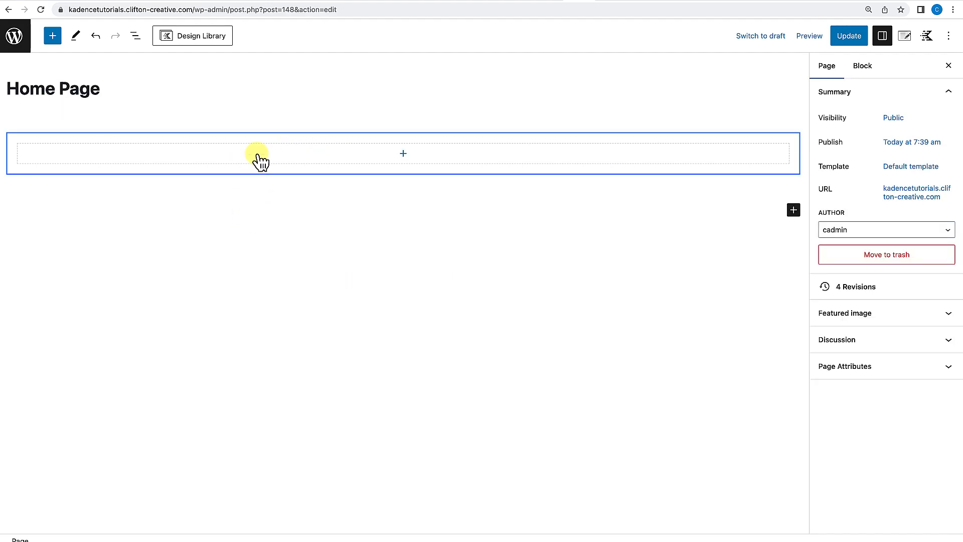
click(294, 119)
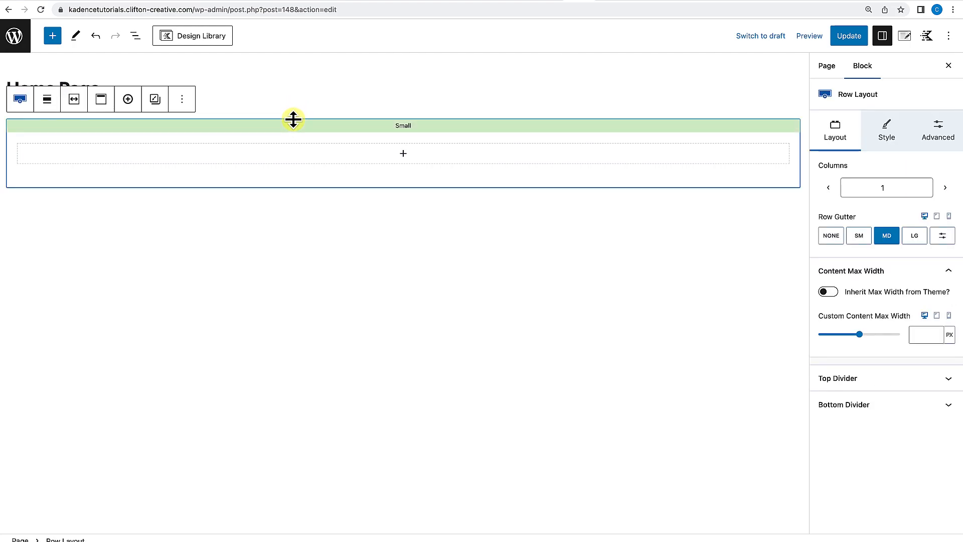
key(Delete)
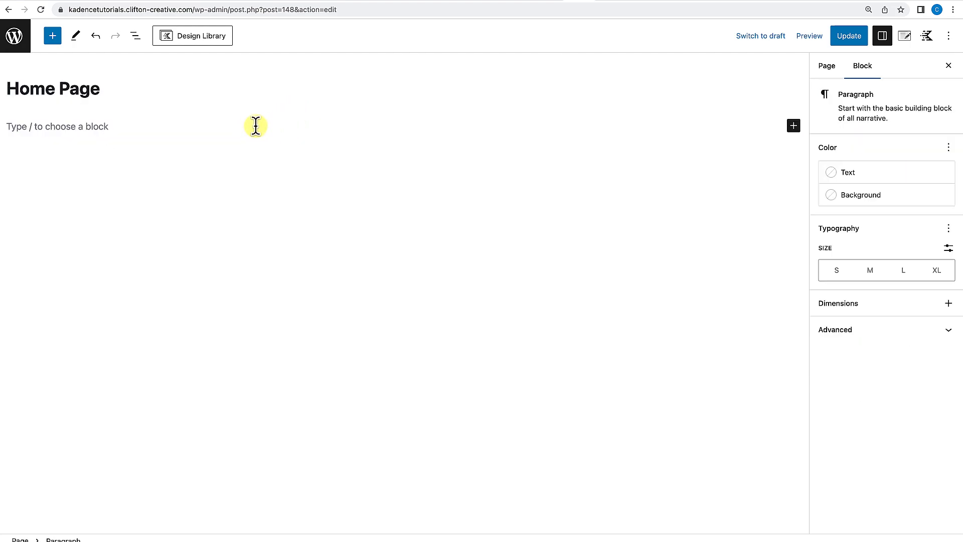
Add a Row Layout from the block inserter with a single-column layout and set it to full width.
click(53, 35)
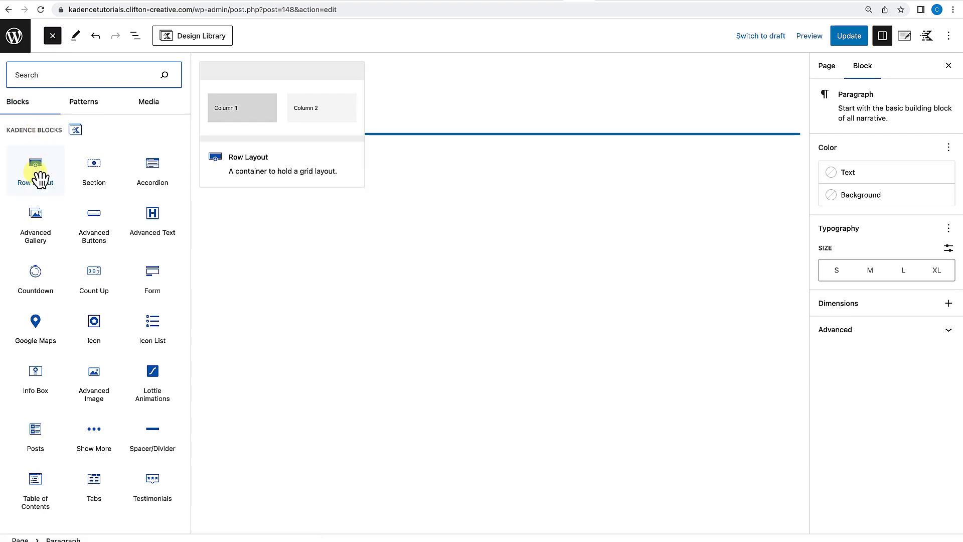
drag(40, 179, 374, 135)
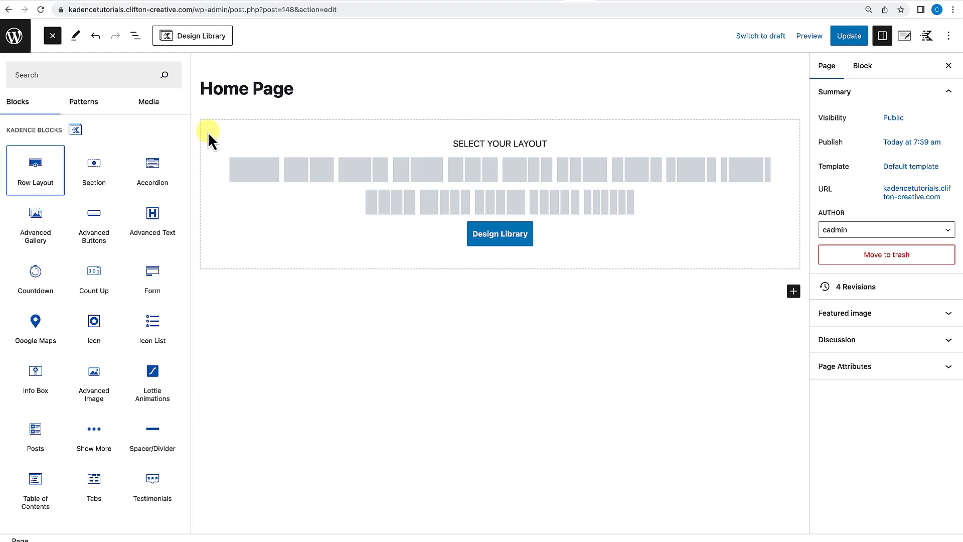
click(247, 180)
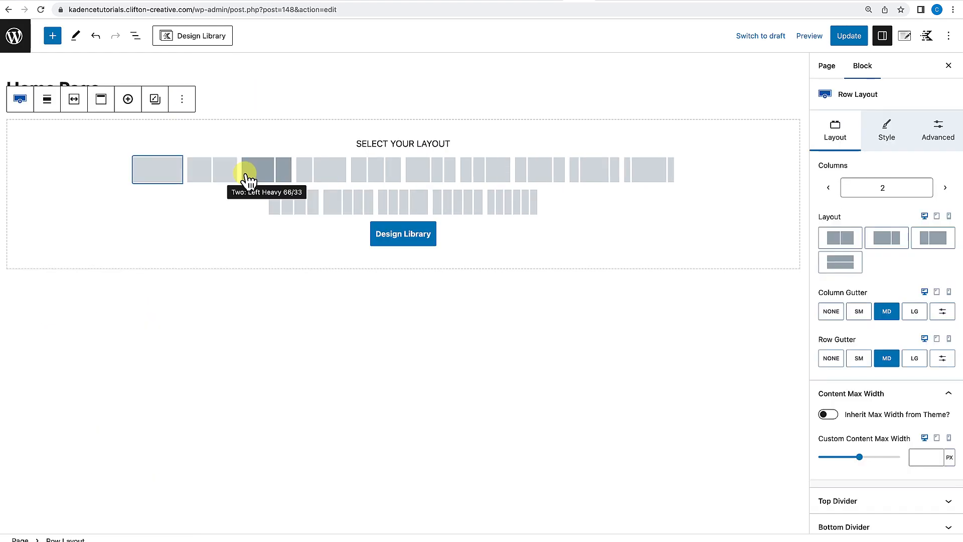
click(171, 176)
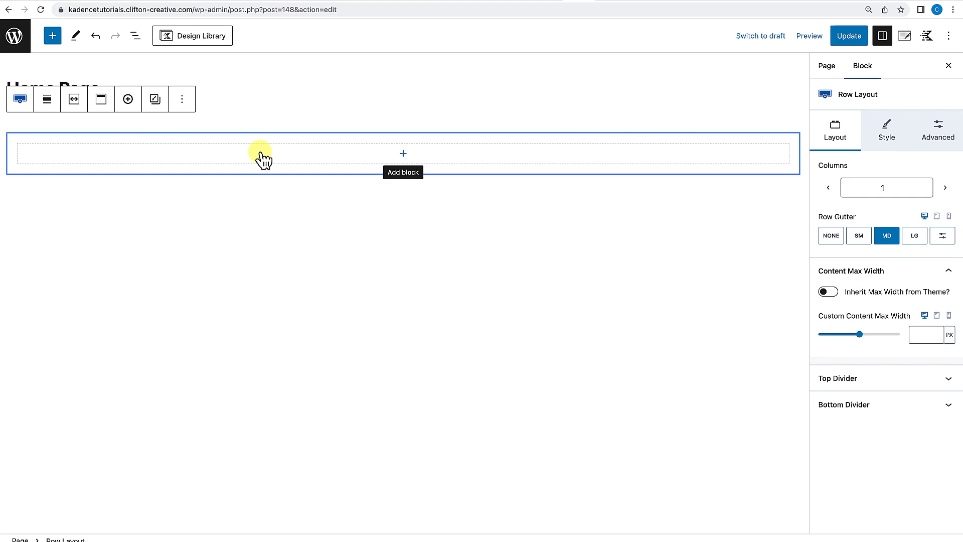
click(52, 106)
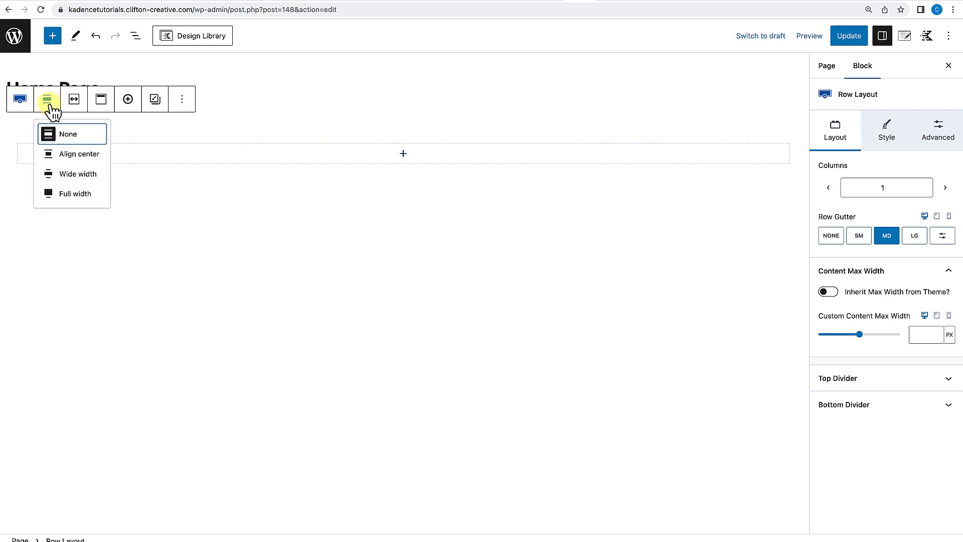
click(54, 194)
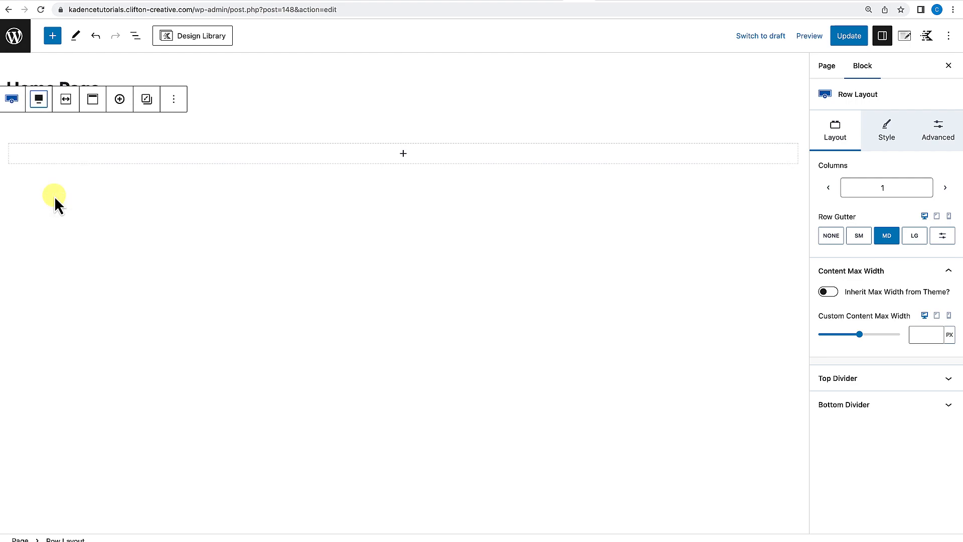
Try the row's Inner Column Height 100% option in its structure settings and switch it back off.
click(44, 141)
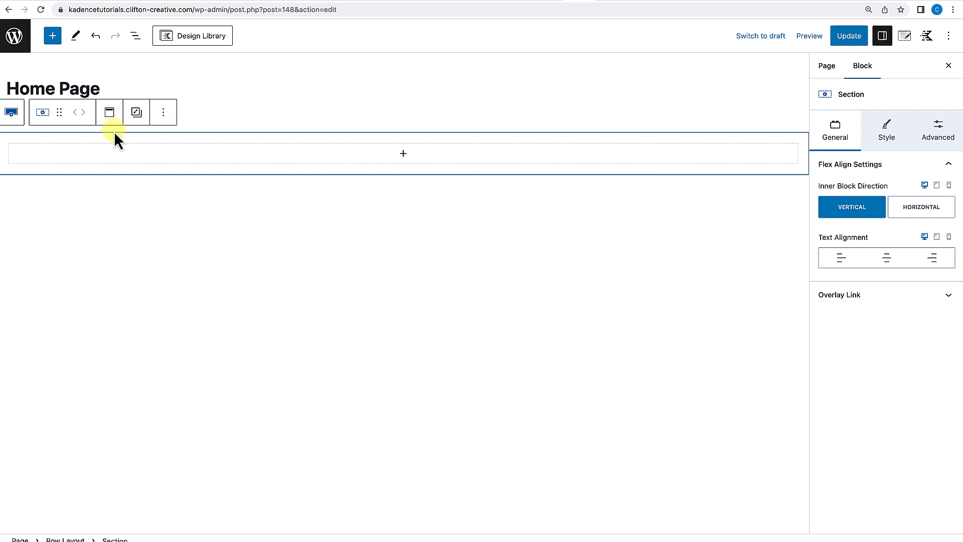
click(200, 127)
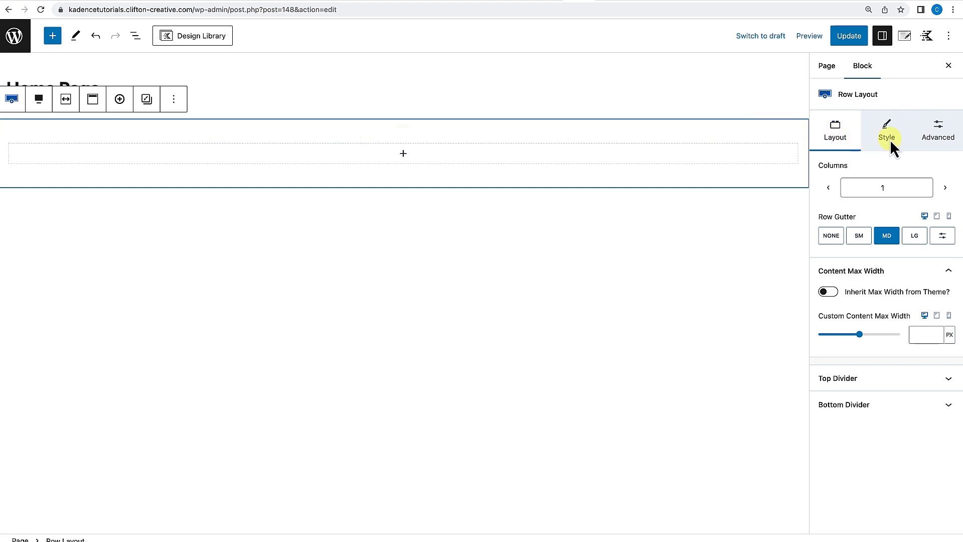
click(938, 133)
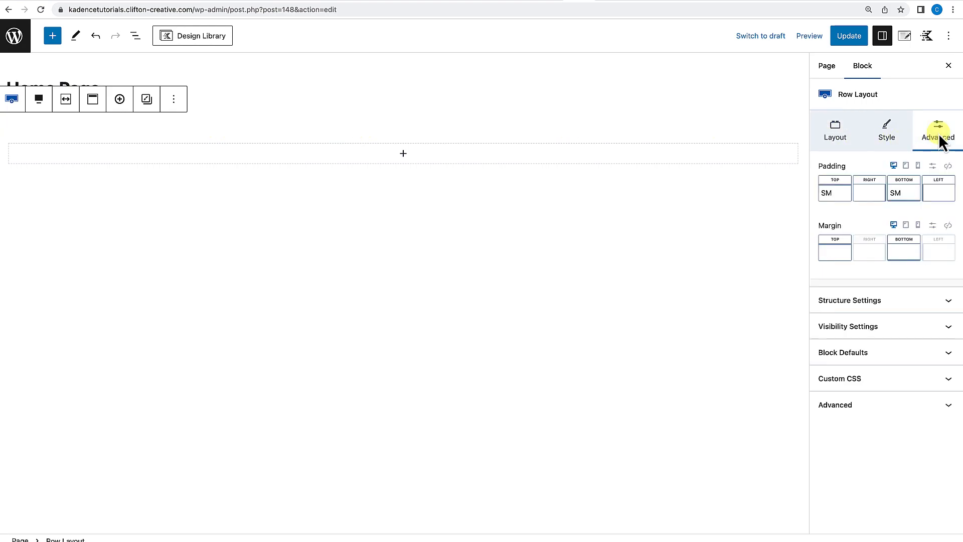
click(886, 301)
click(828, 411)
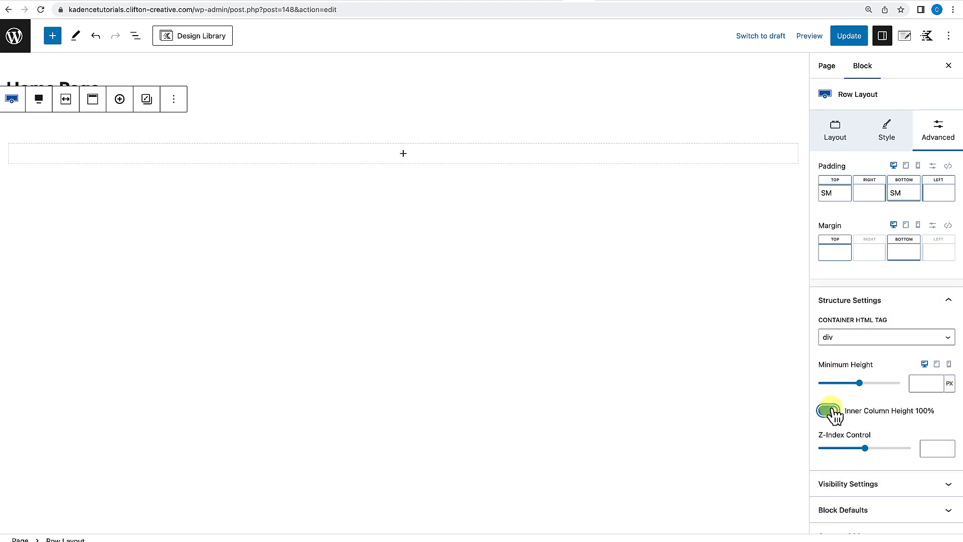
click(829, 411)
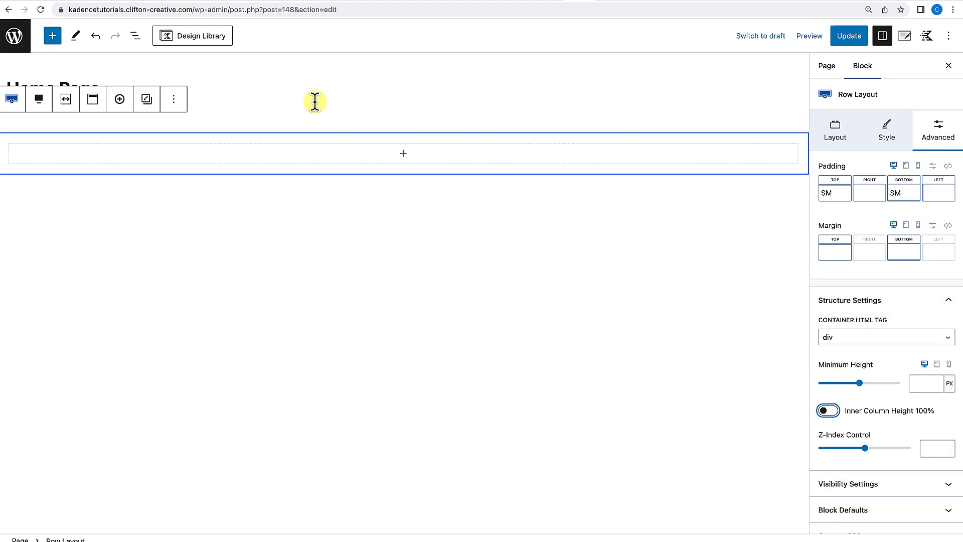
Turn on Use Theme Content Inner Width for the row's inner content width.
click(70, 102)
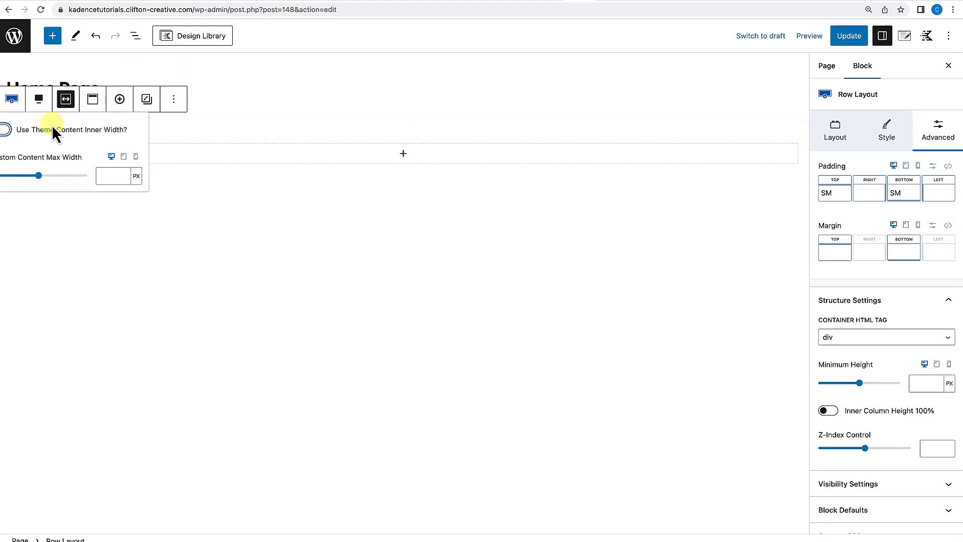
click(6, 129)
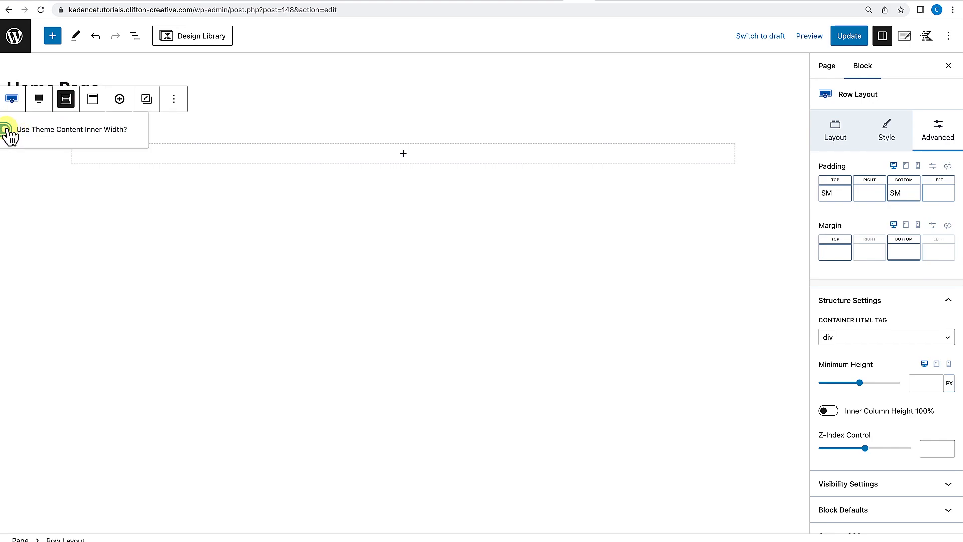
click(187, 237)
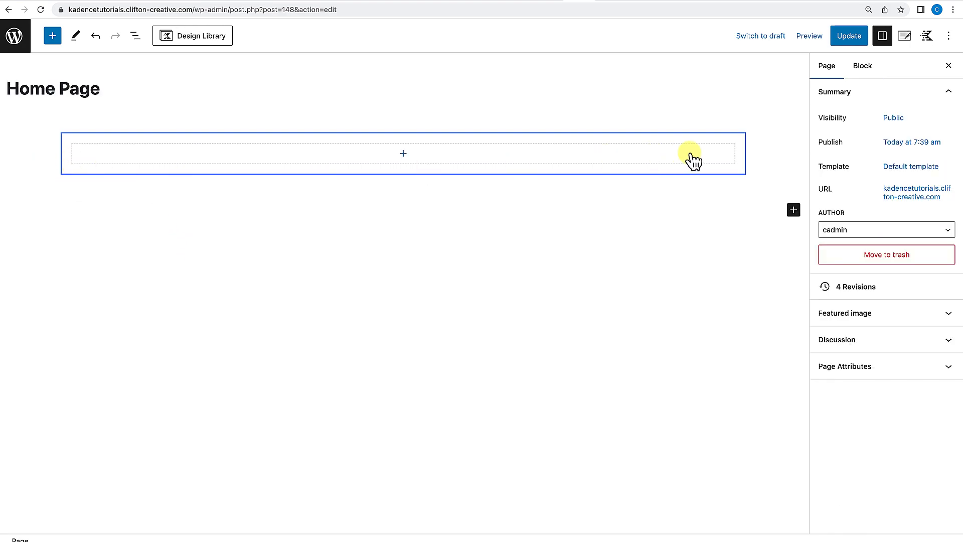
click(770, 150)
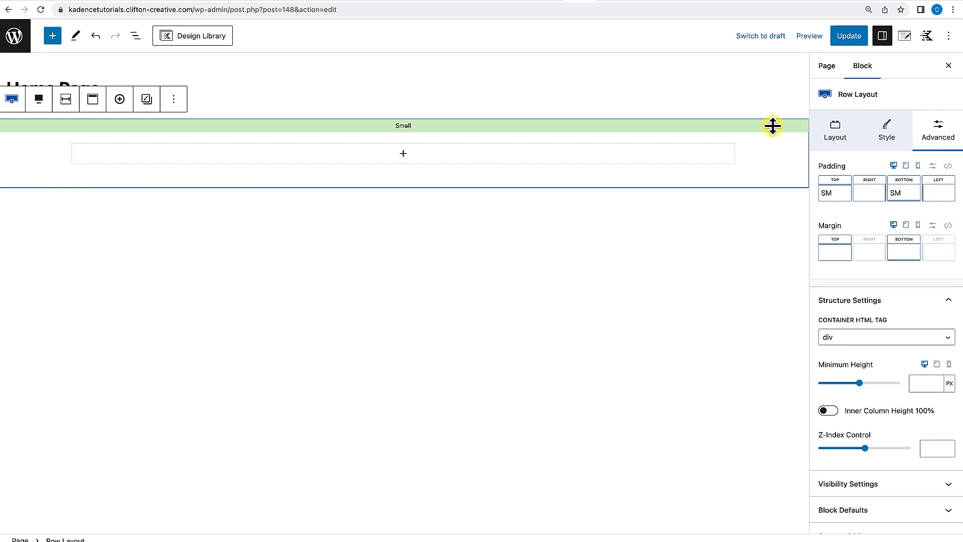
click(843, 132)
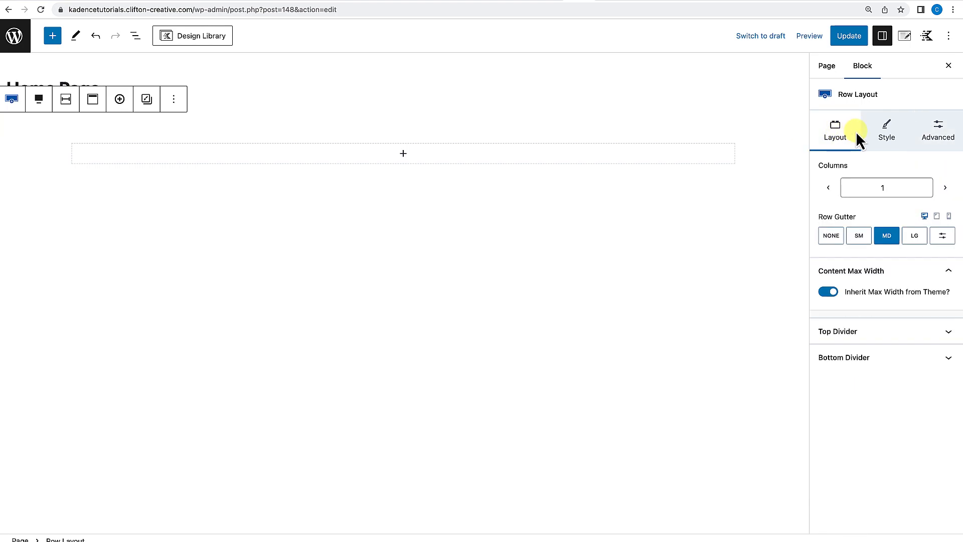
Set the row's background colour to the dark palette colour 2D3748.
click(882, 140)
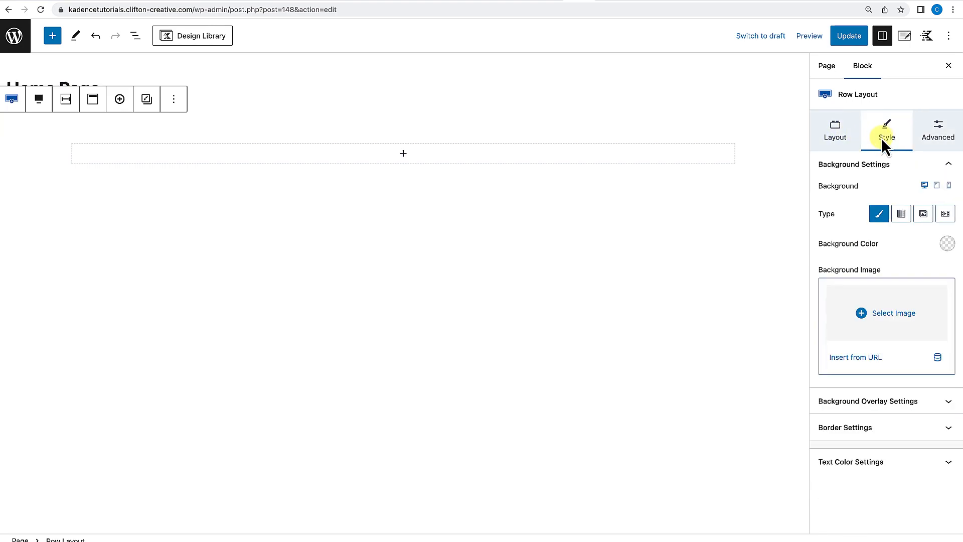
click(947, 245)
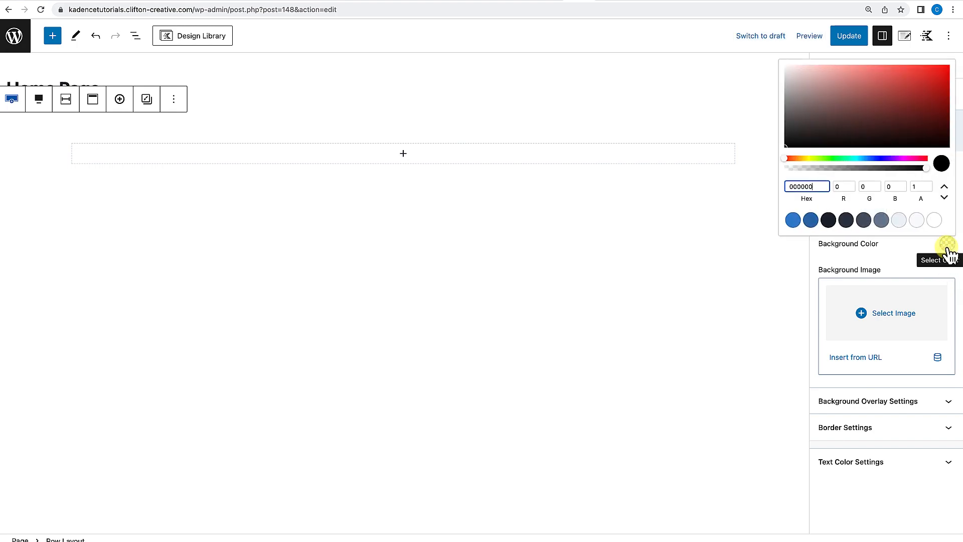
click(847, 220)
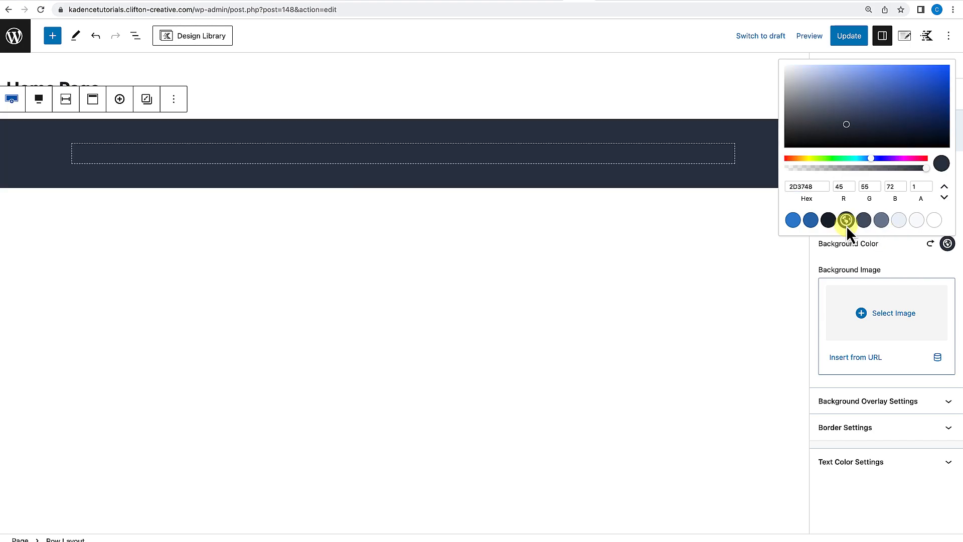
click(814, 264)
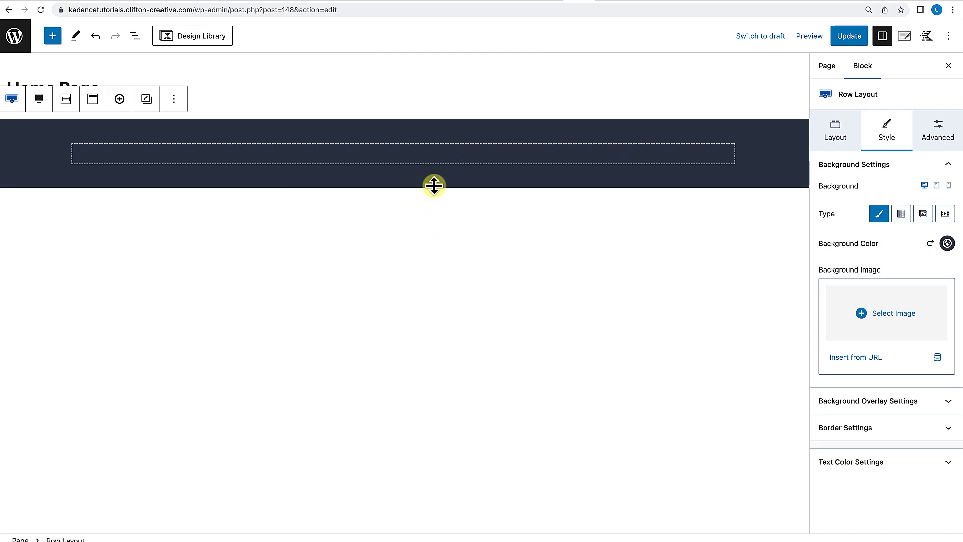
Add an Advanced Text block inside the row's section.
click(404, 157)
click(464, 239)
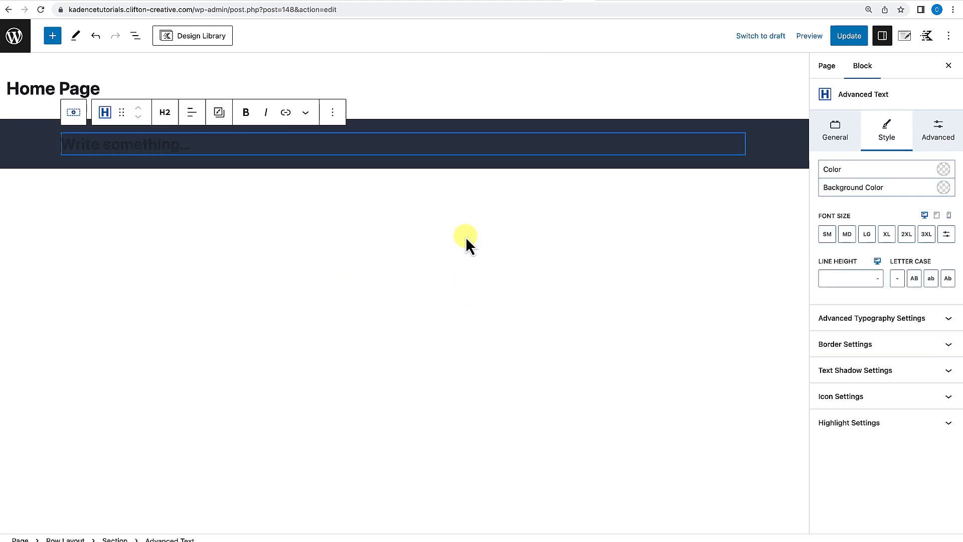
Center-align the Advanced Text heading and enter the text "This is an Awesome Hero Section".
click(192, 119)
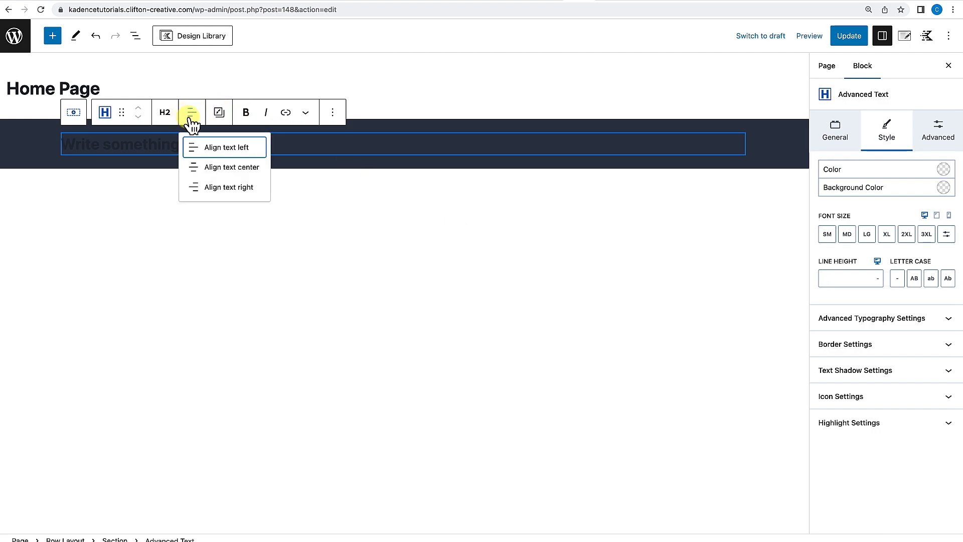
click(215, 167)
click(367, 149)
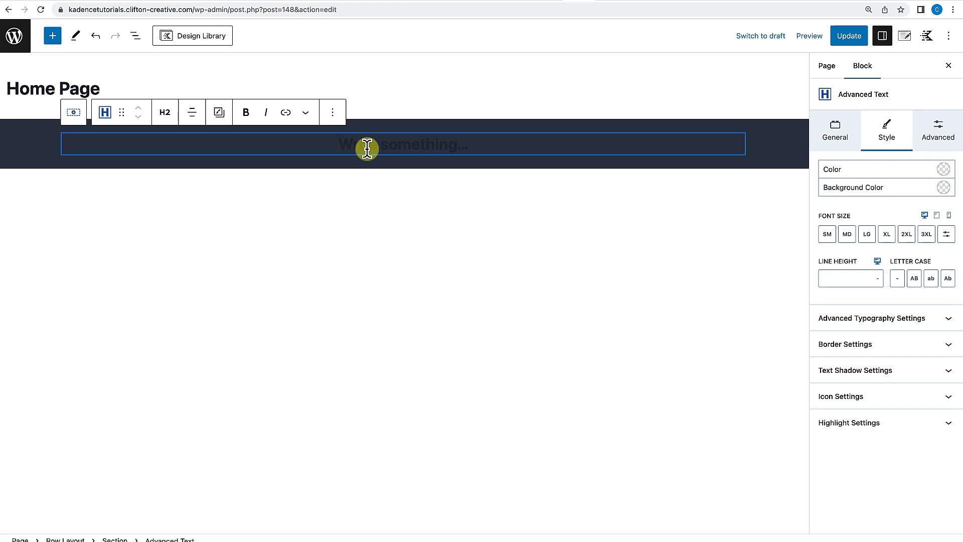
text(This is )
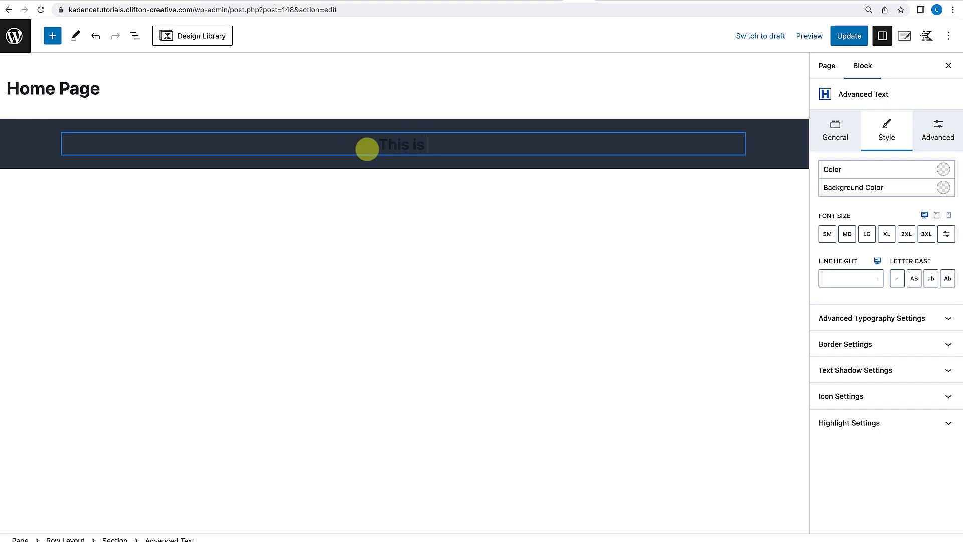
text(an Awesome Hero Section)
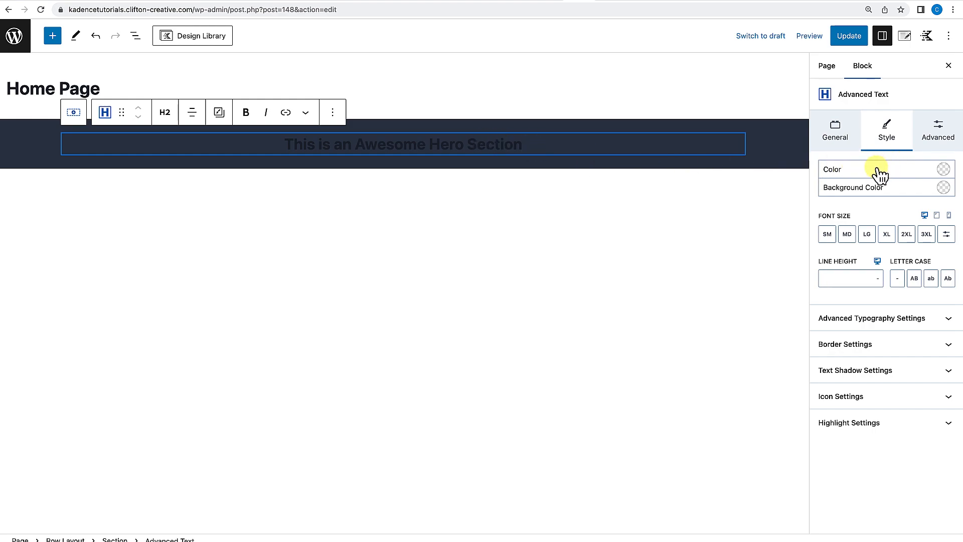
Set the heading's text colour to white FFFFFF from the palette and its font size to XL.
click(943, 170)
click(929, 336)
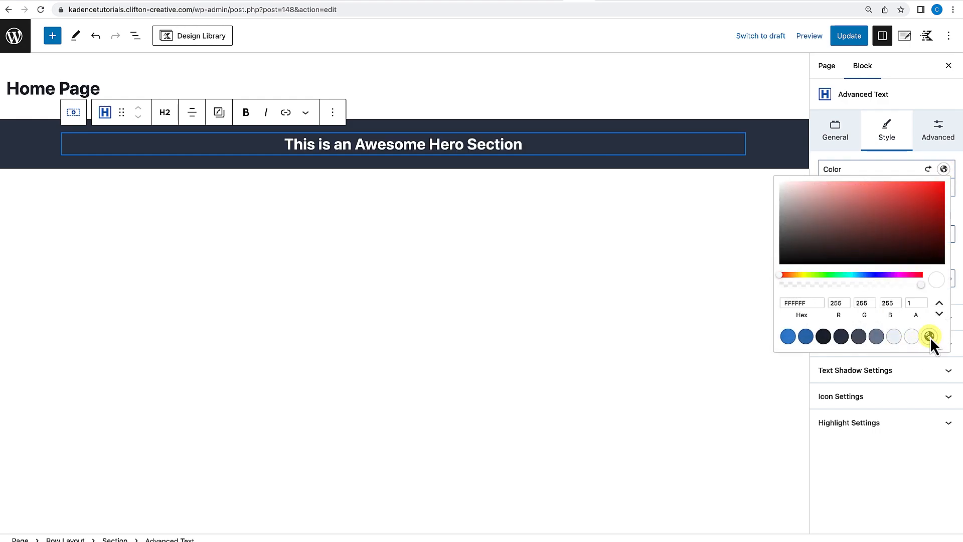
click(823, 162)
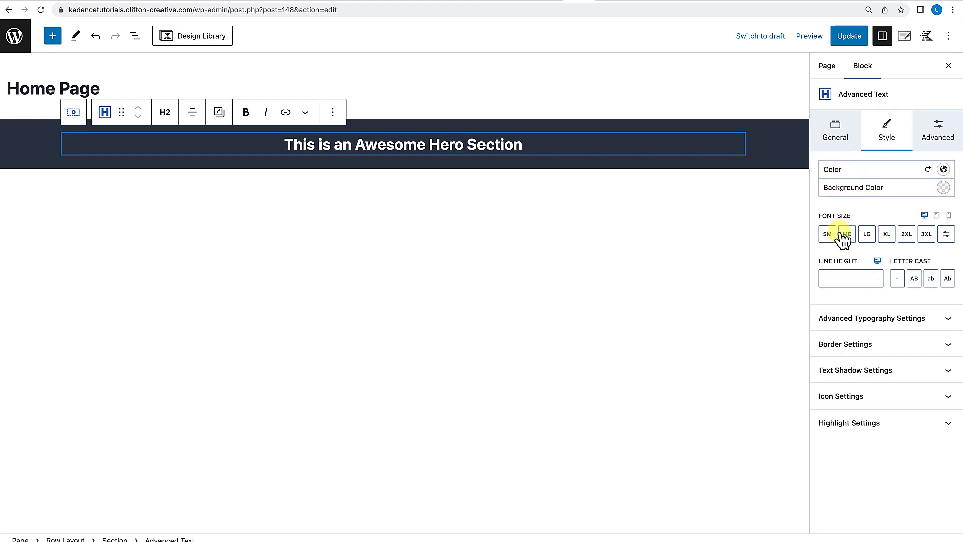
click(886, 235)
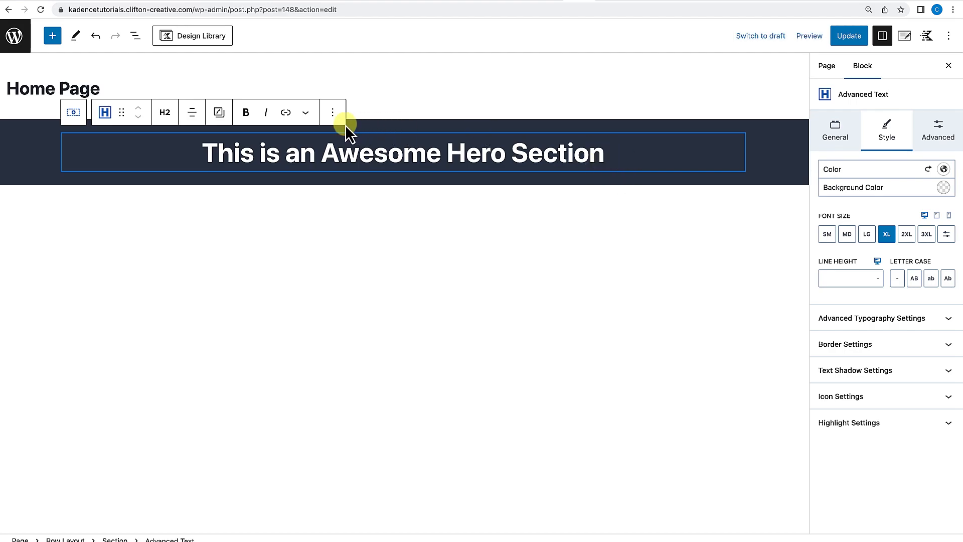
Duplicate the heading and make the copy an H3 at MD size reading "Learn how to create this from scratch".
click(332, 113)
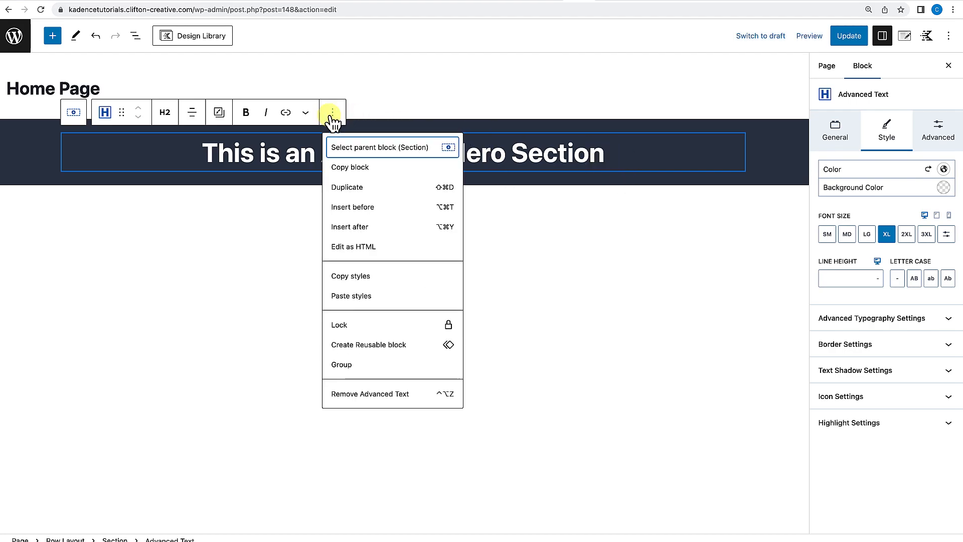
click(355, 185)
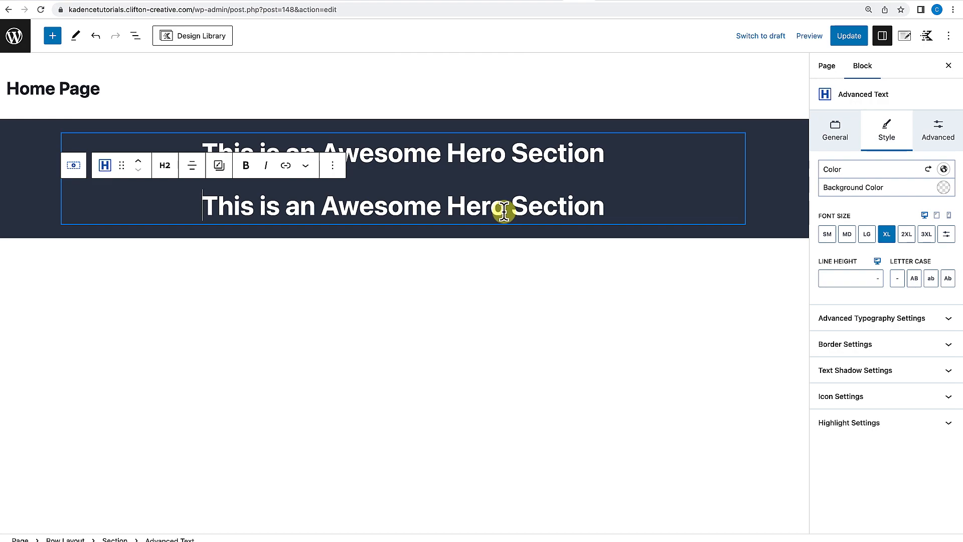
click(165, 165)
click(177, 248)
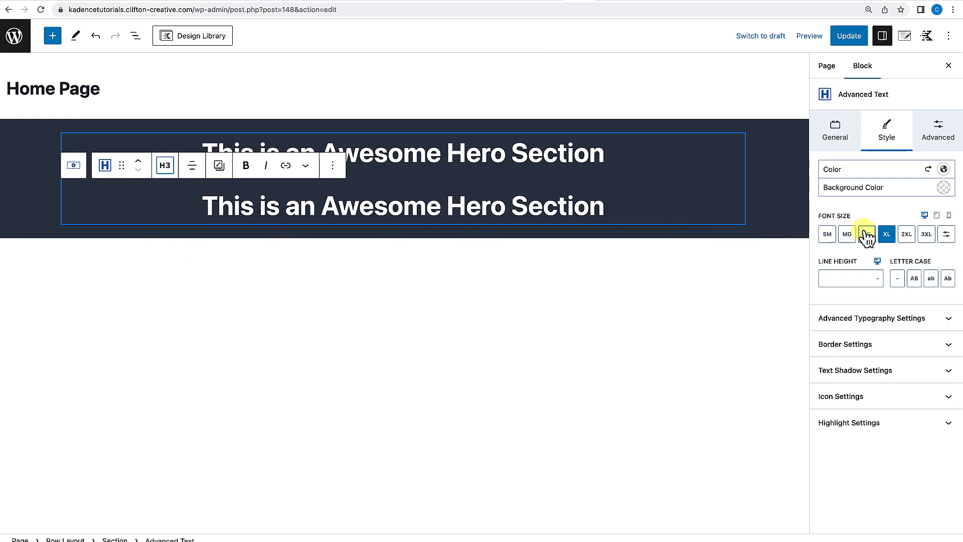
click(849, 233)
click(491, 280)
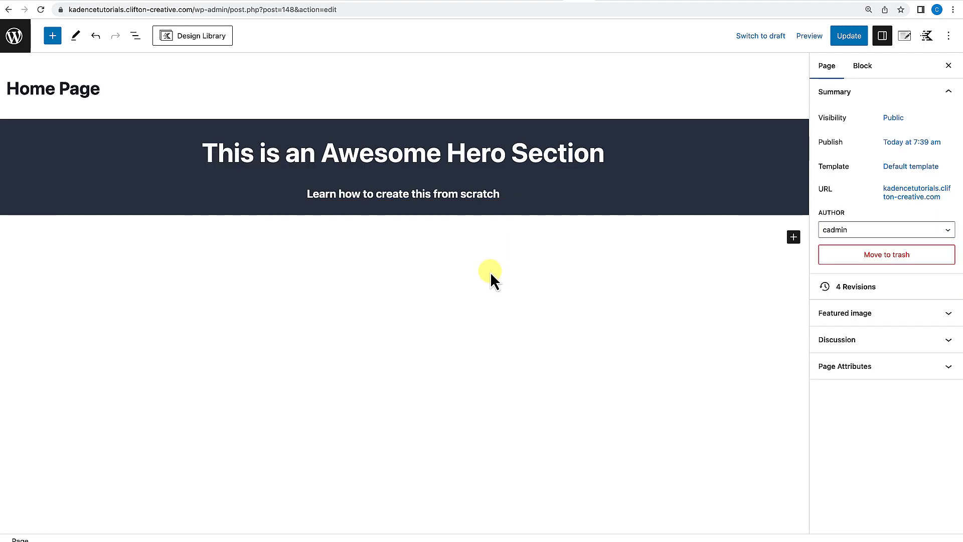
Change the subtitle's HTML tag from heading to paragraph.
click(496, 166)
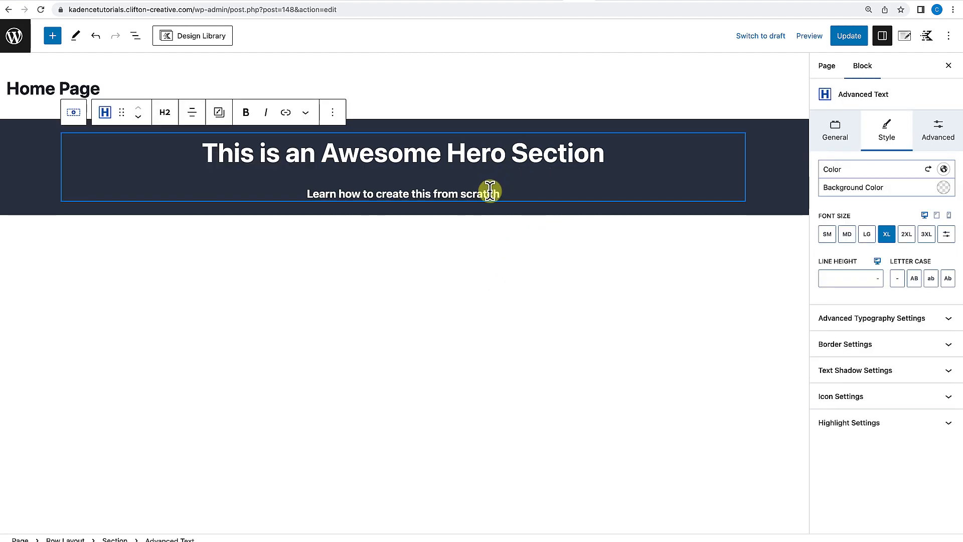
click(491, 193)
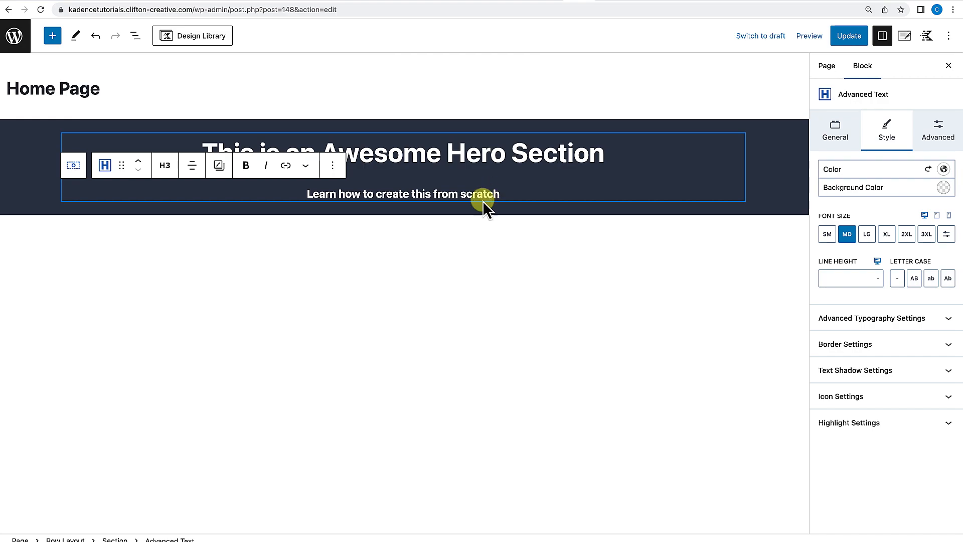
click(834, 137)
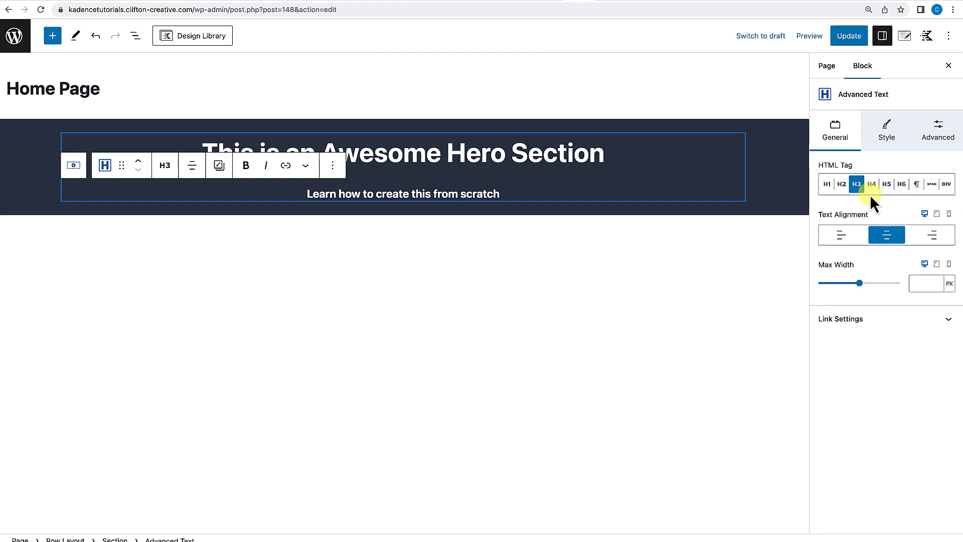
click(917, 185)
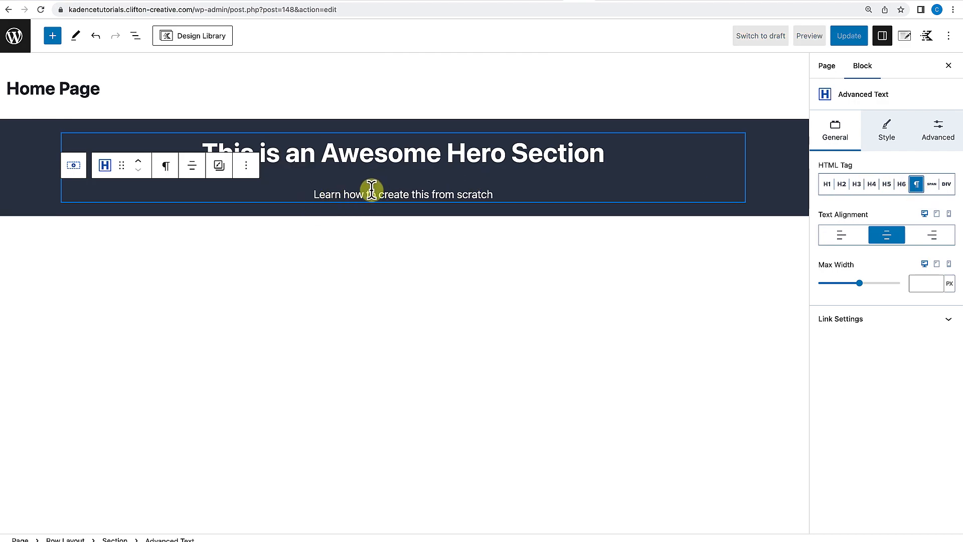
click(402, 224)
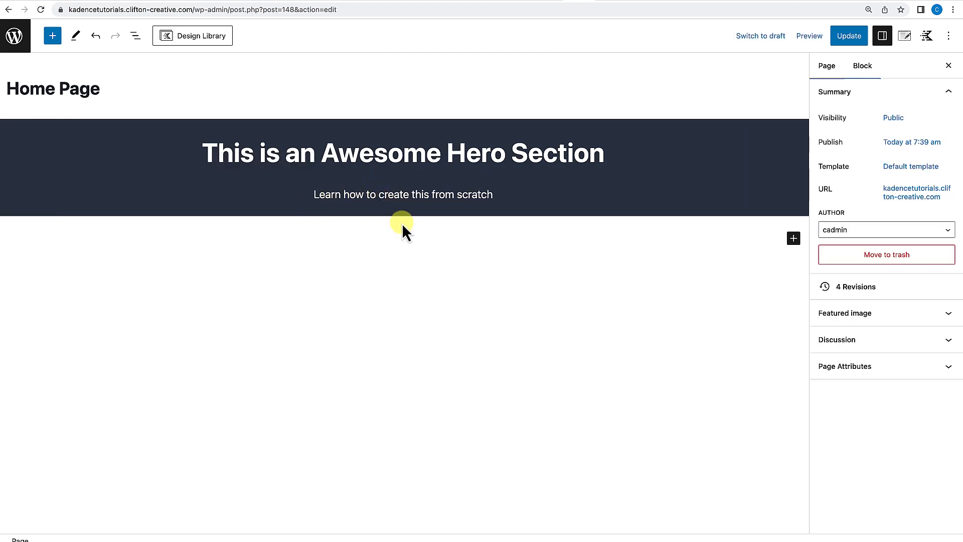
Insert an Advanced Buttons block after the subtitle and delete it.
click(461, 149)
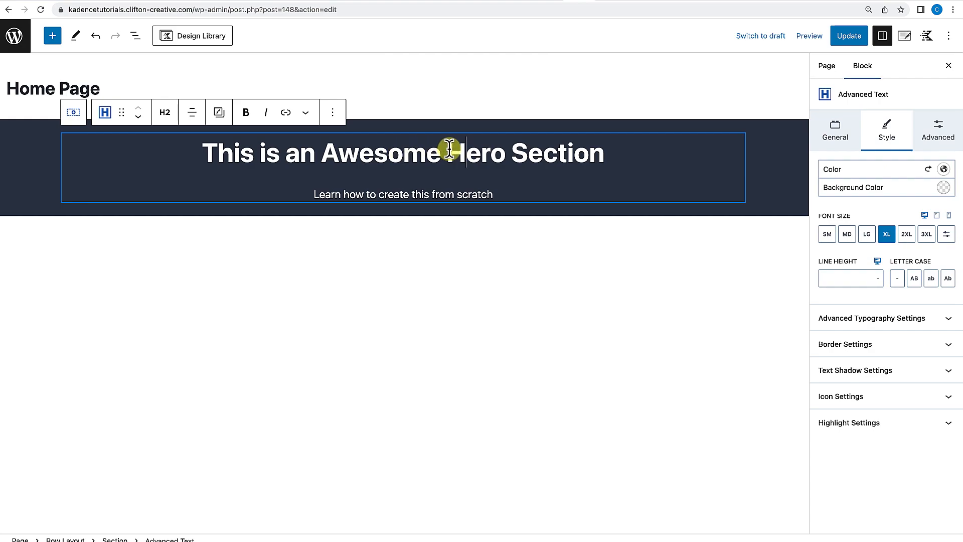
click(404, 195)
click(513, 196)
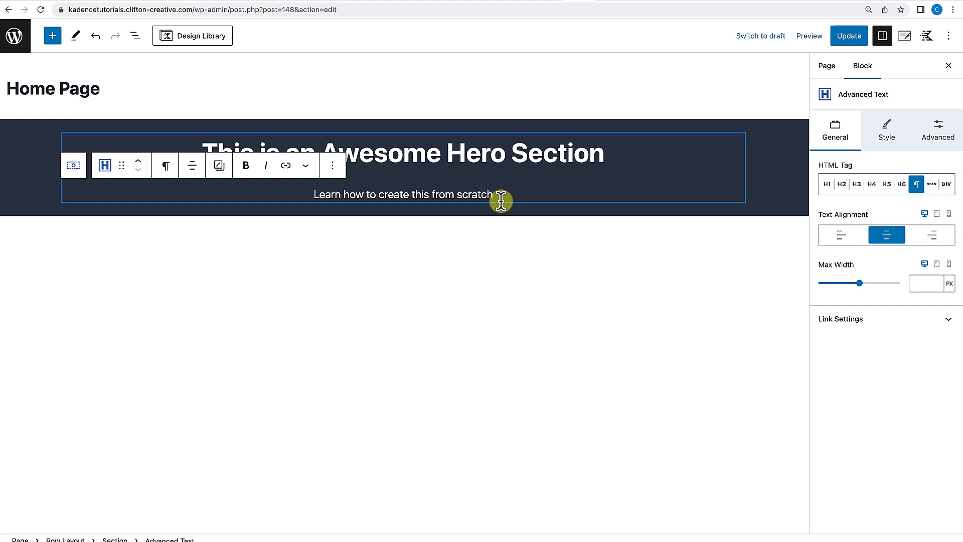
key(Return)
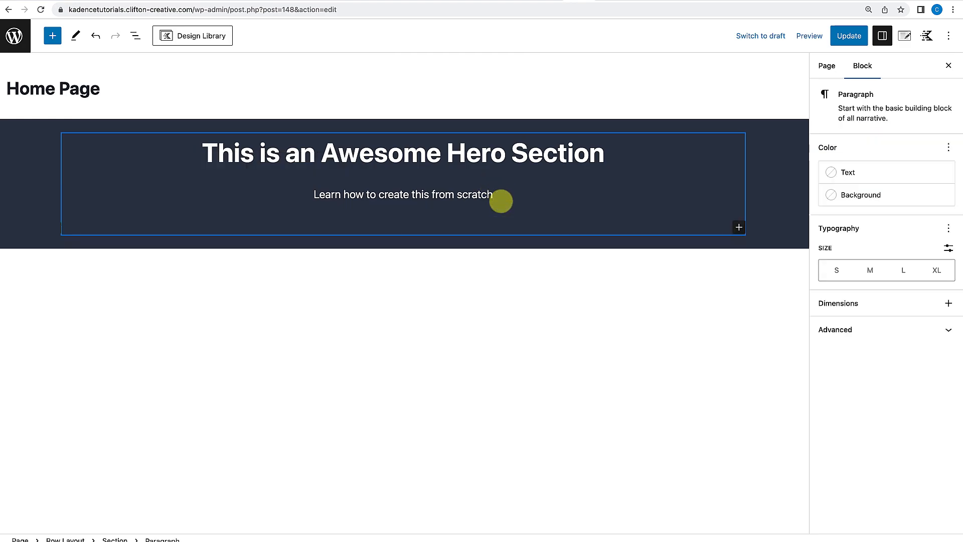
text(/)
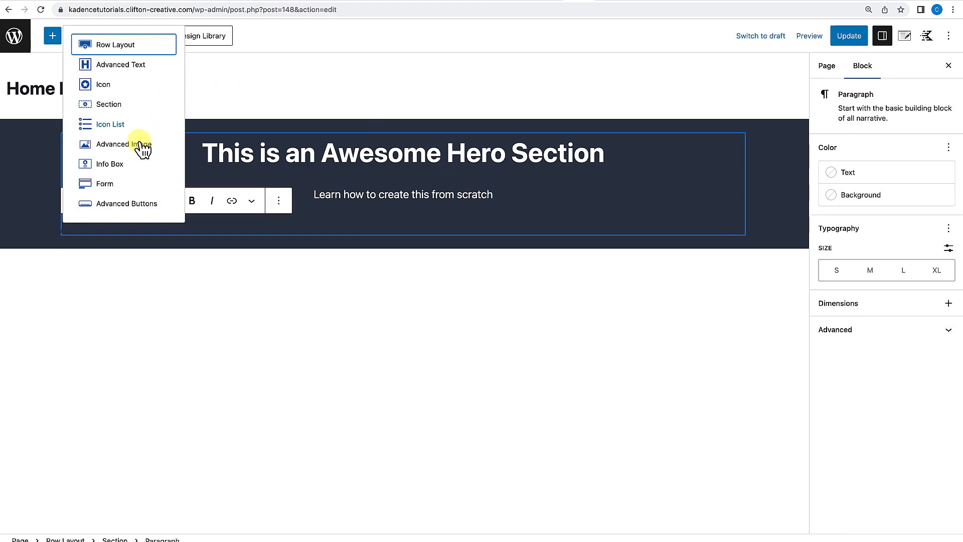
click(117, 206)
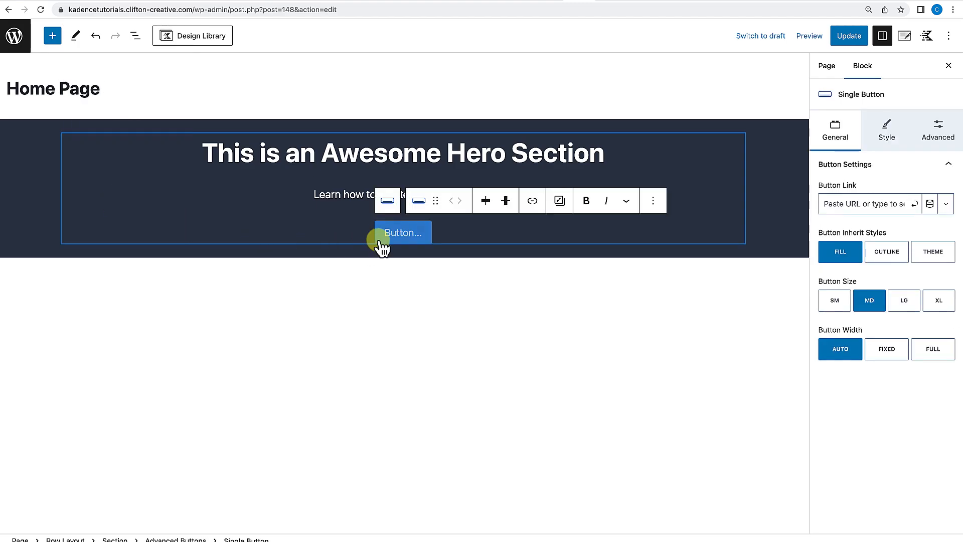
click(463, 233)
key(BackSpace)
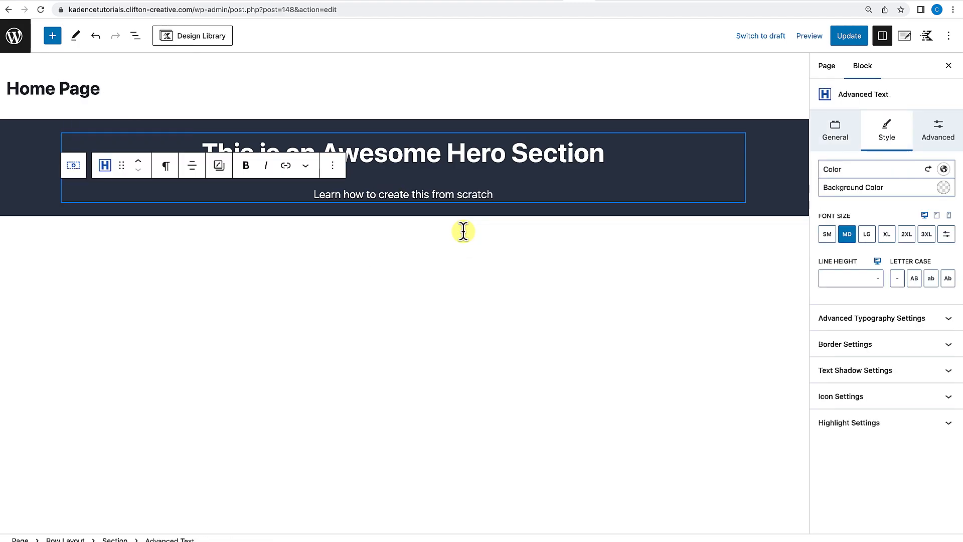
Add an Advanced Buttons block from the full block inserter into the section below the subtitle.
click(464, 231)
click(464, 231)
click(739, 228)
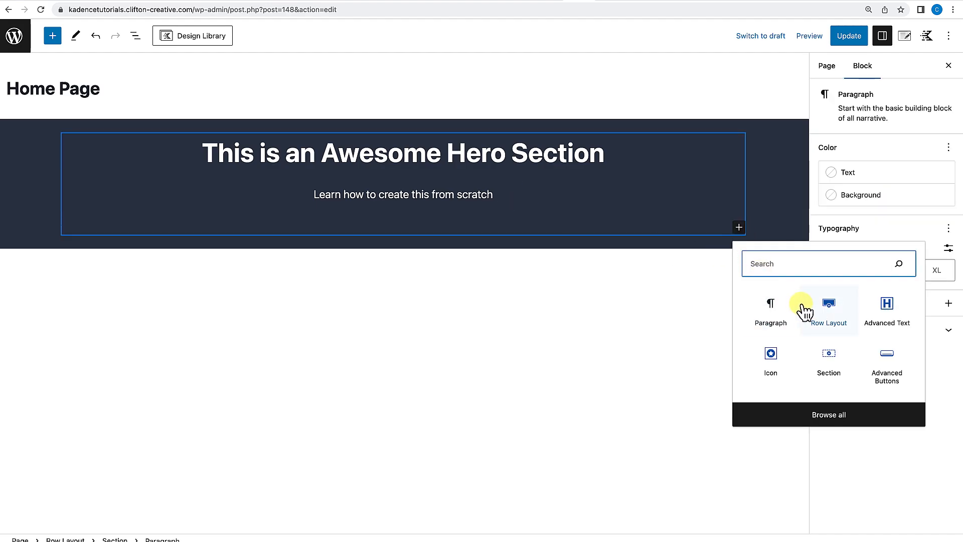
click(812, 415)
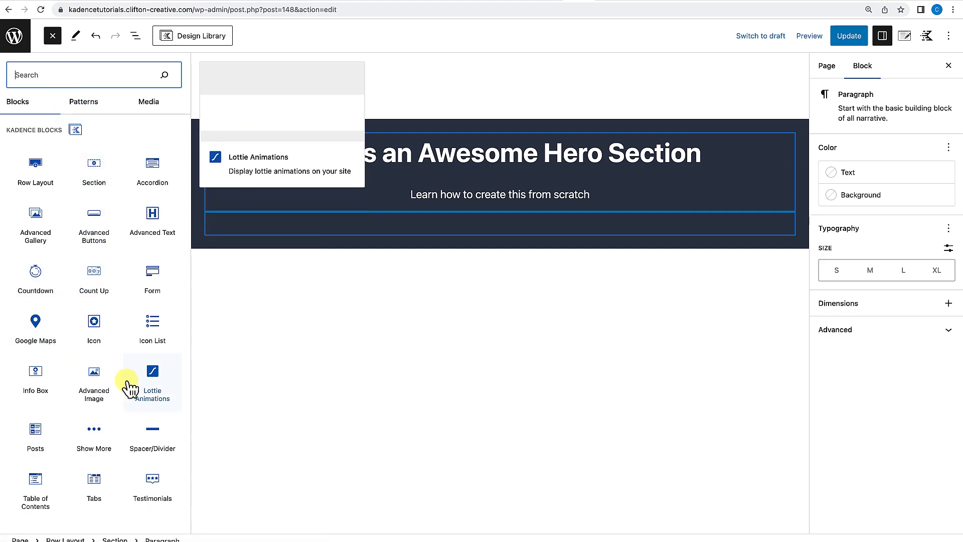
scroll(129, 388, down, 1)
scroll(130, 387, up, 1)
drag(92, 228, 404, 228)
Set the button's label to "Access the Tutorial".
click(500, 233)
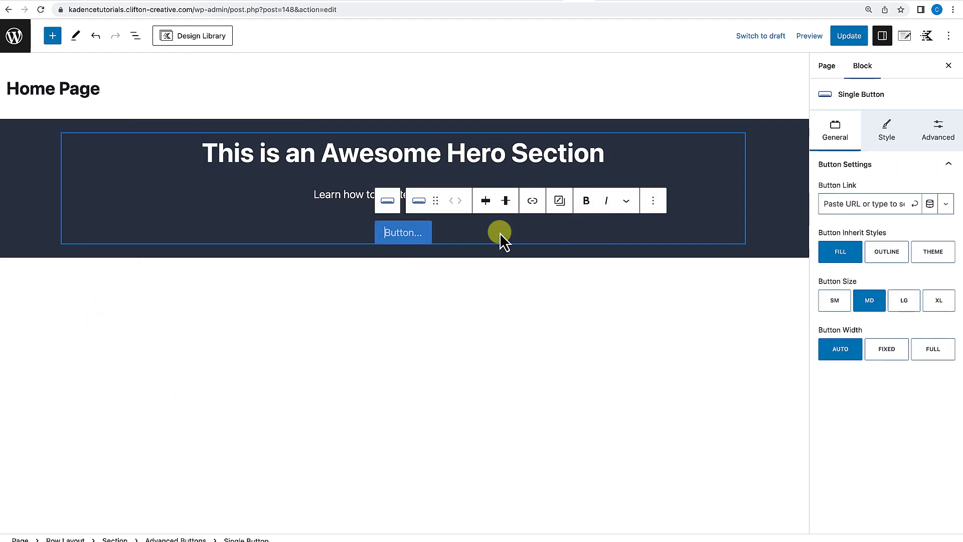
text(A)
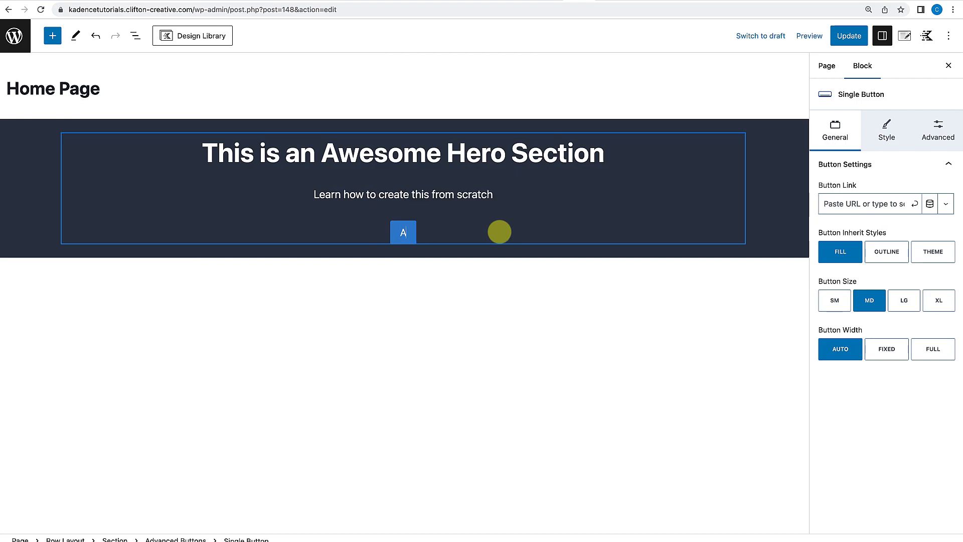
text(ccess the Tutorial)
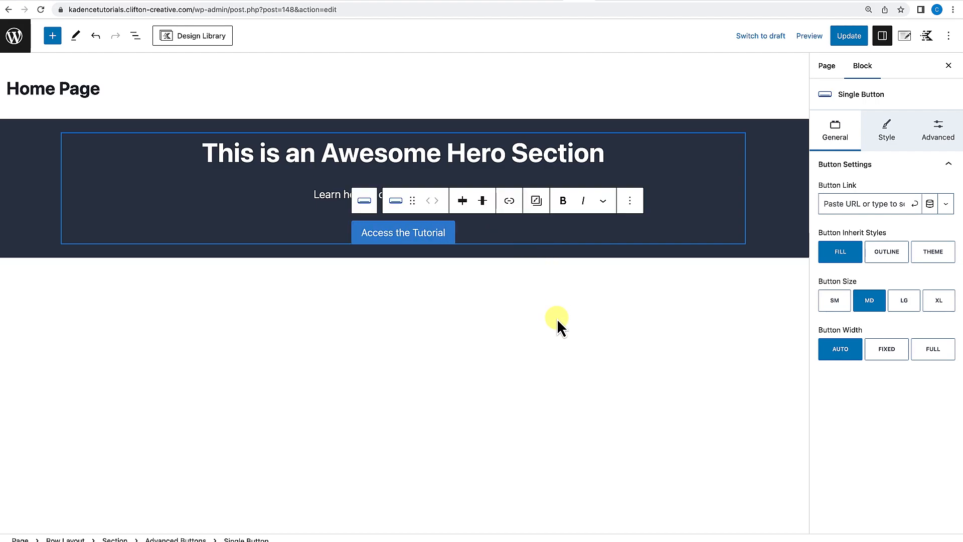
click(557, 320)
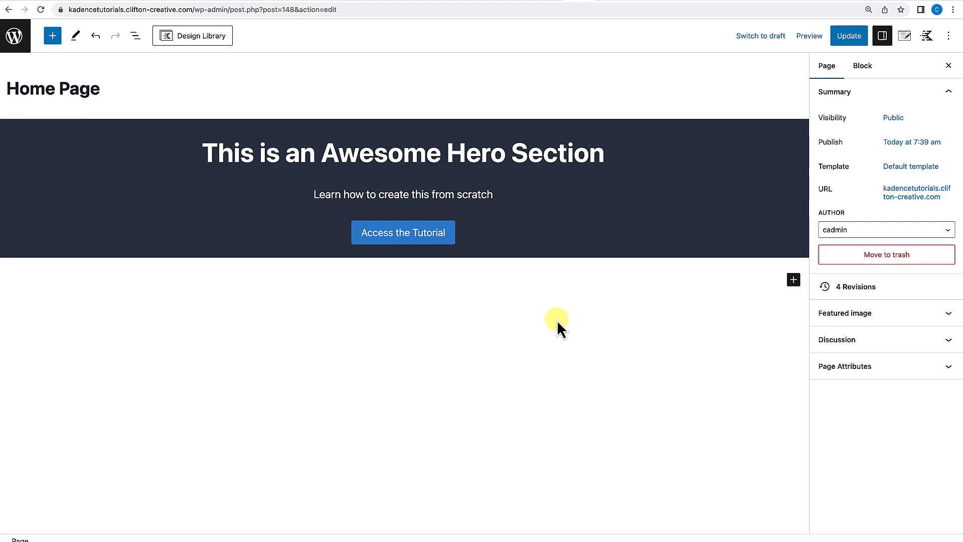
Update the page to save the hero section.
mouse_move(568, 205)
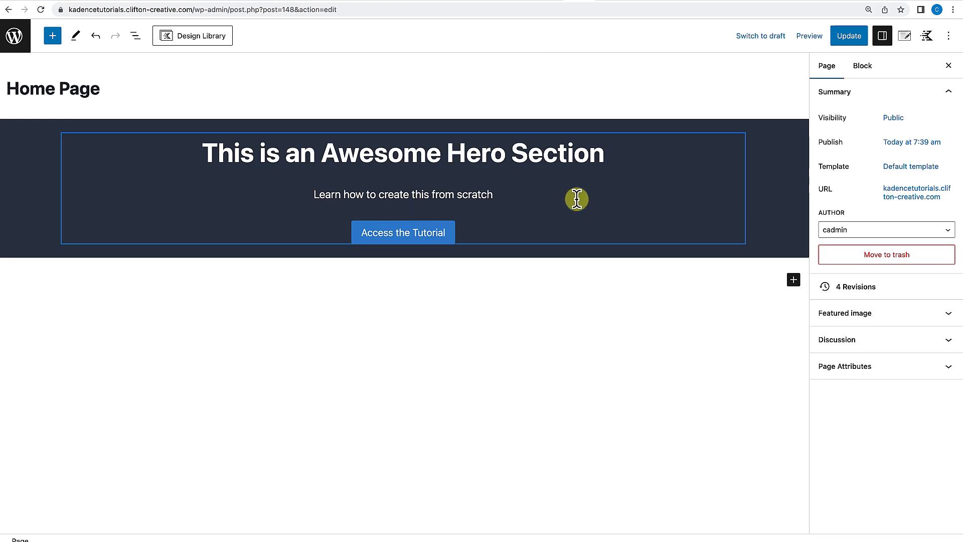
click(848, 37)
click(101, 518)
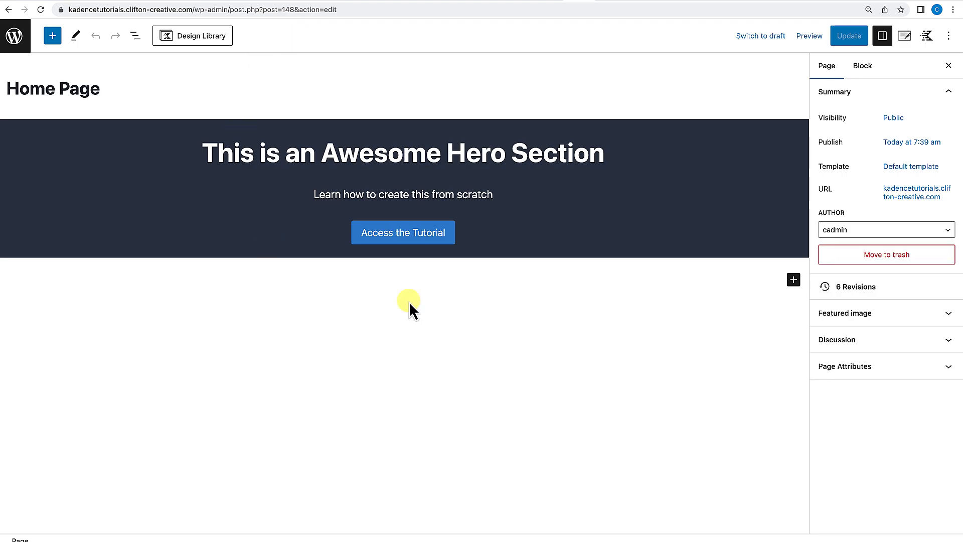
Enlarge the hero row's top padding and set its bottom padding to 3X Large.
click(802, 129)
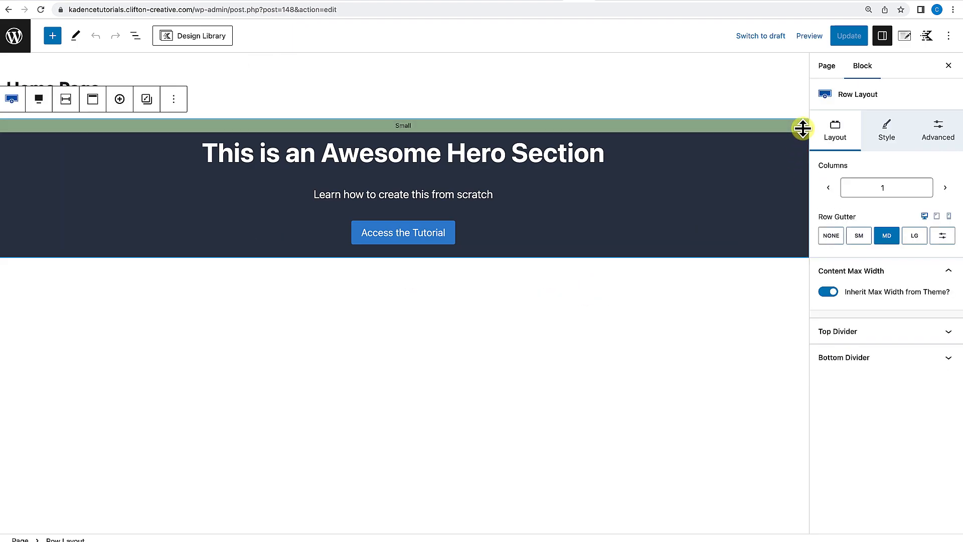
drag(405, 127, 404, 165)
drag(405, 294, 406, 337)
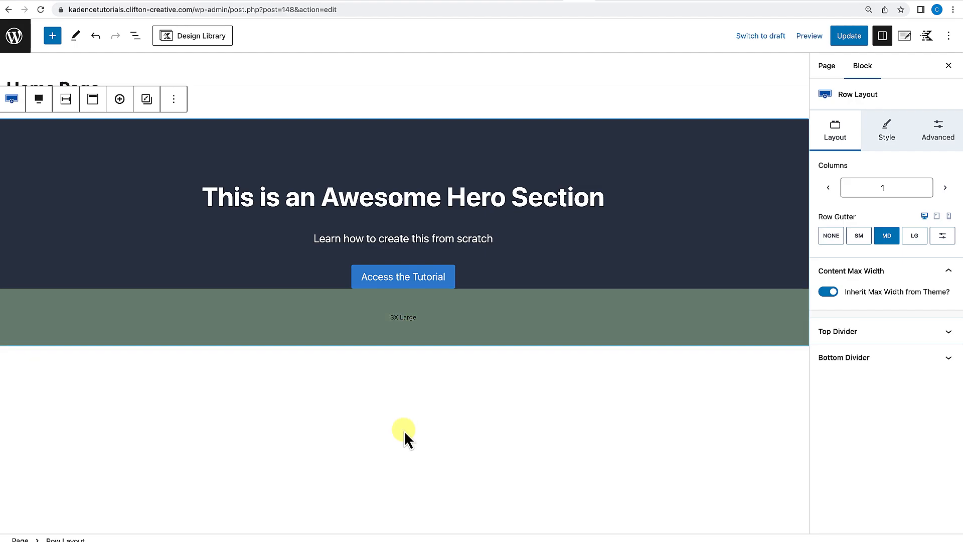
click(404, 447)
Update the page and view it on the live site.
click(856, 38)
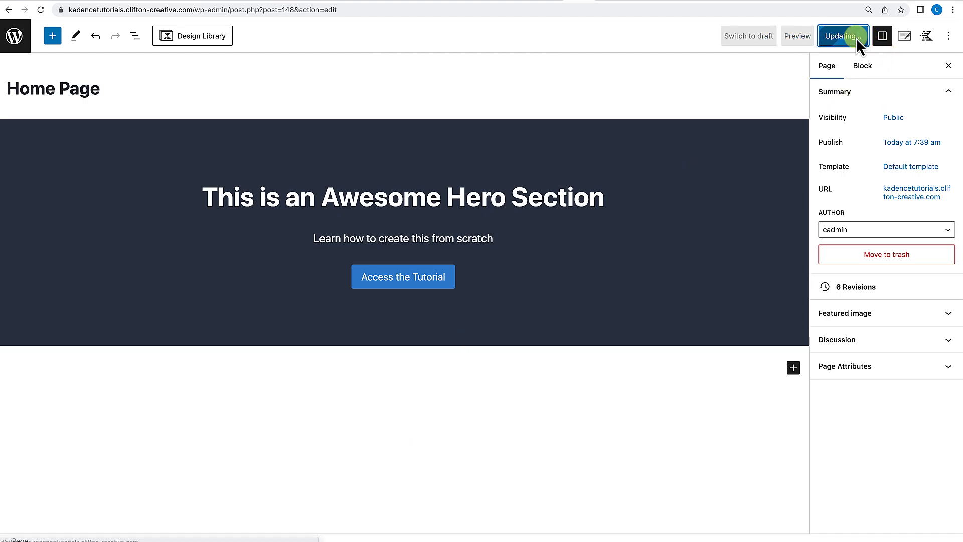
click(112, 511)
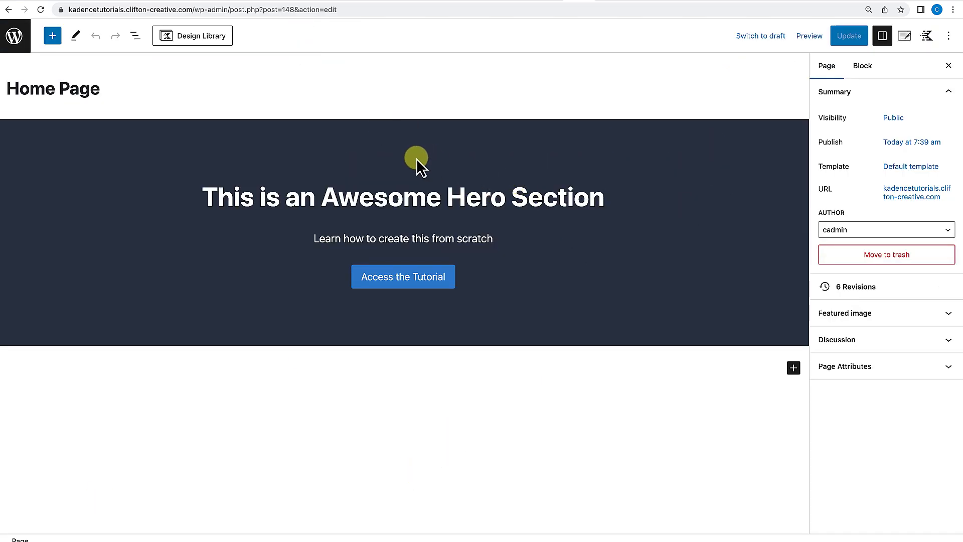
click(415, 158)
Set the hero row's top and bottom padding to 5X Large, update the page and view it live.
drag(416, 157, 412, 188)
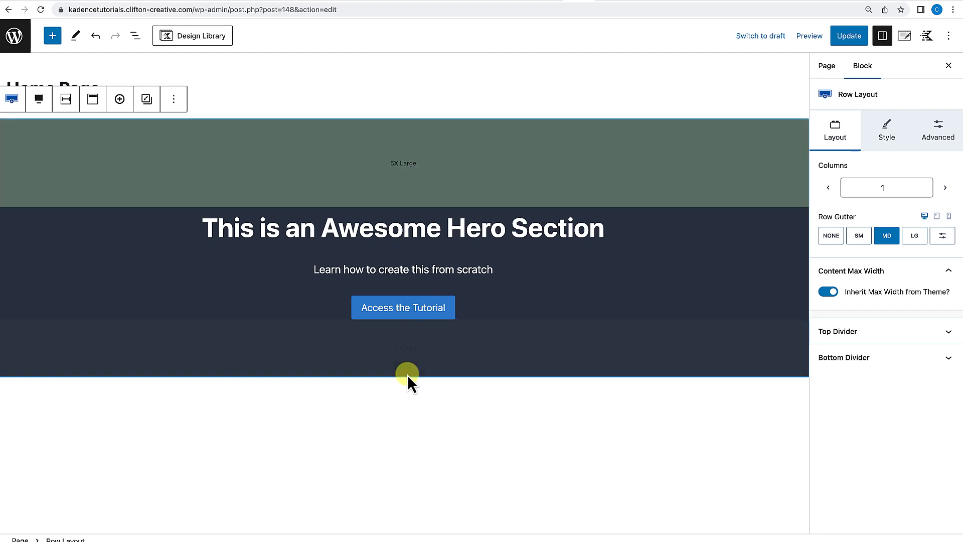
drag(406, 374, 407, 406)
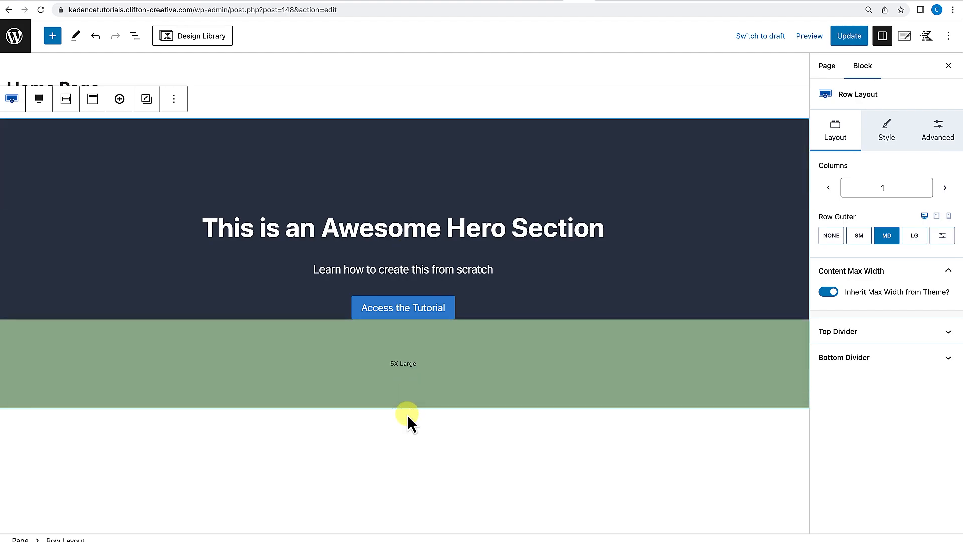
click(393, 492)
click(847, 38)
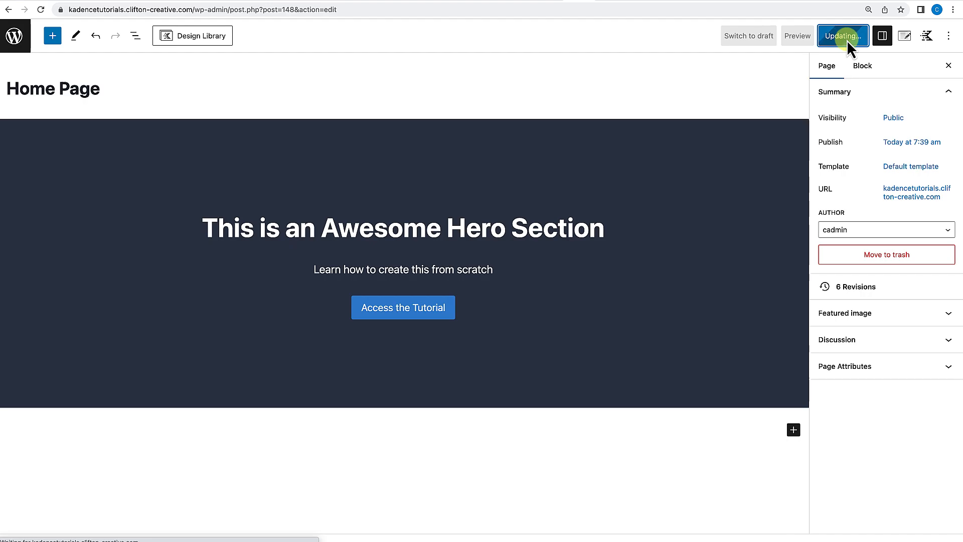
click(103, 512)
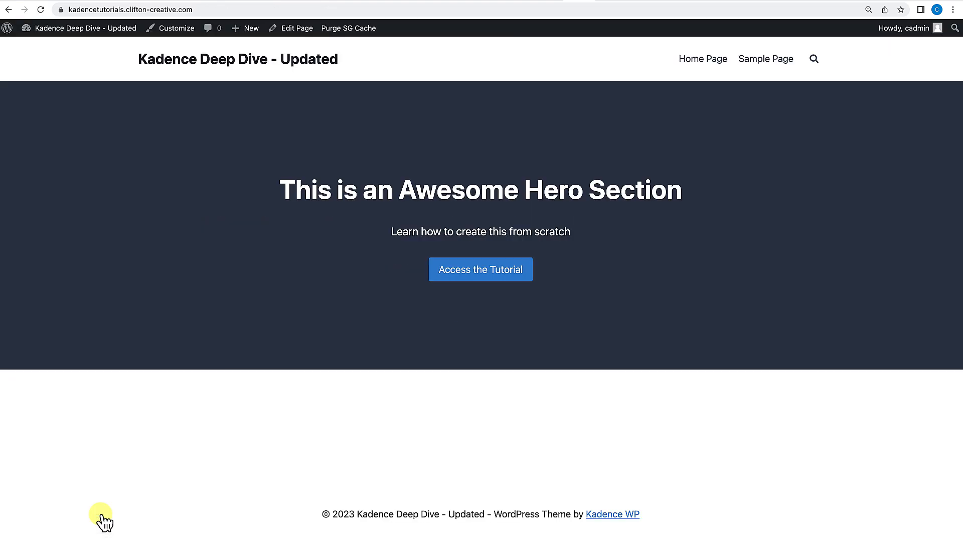
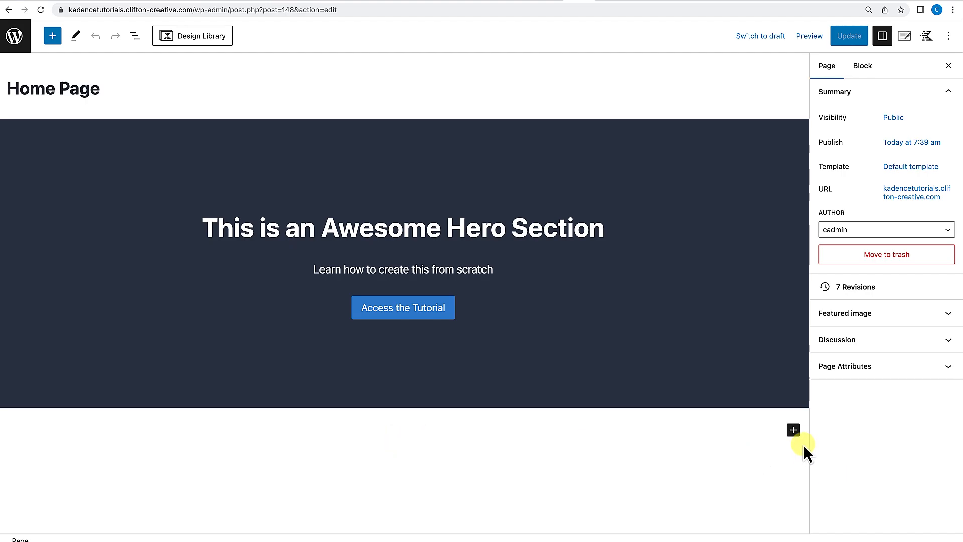
Insert a three-column Row Layout block below the hero section.
click(794, 431)
scroll(693, 420, down, 2)
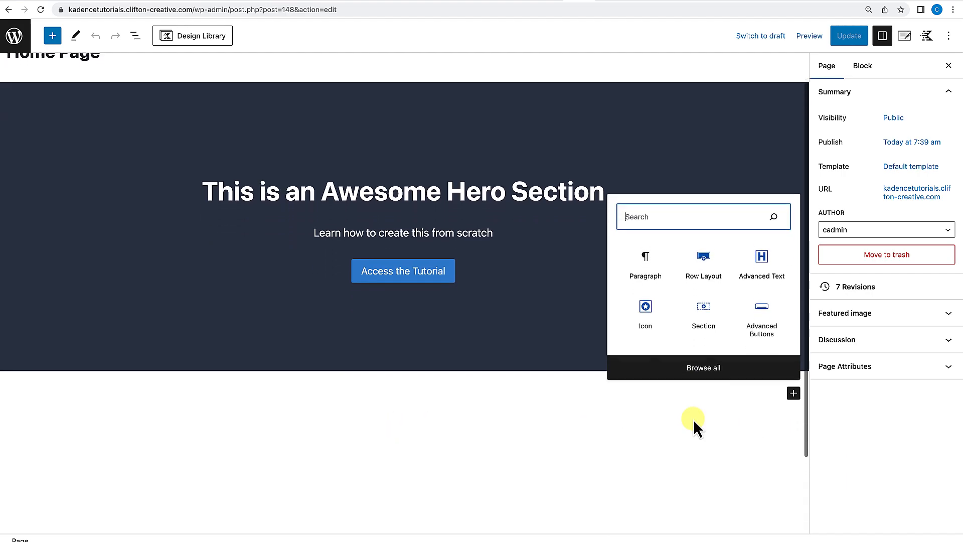
click(702, 246)
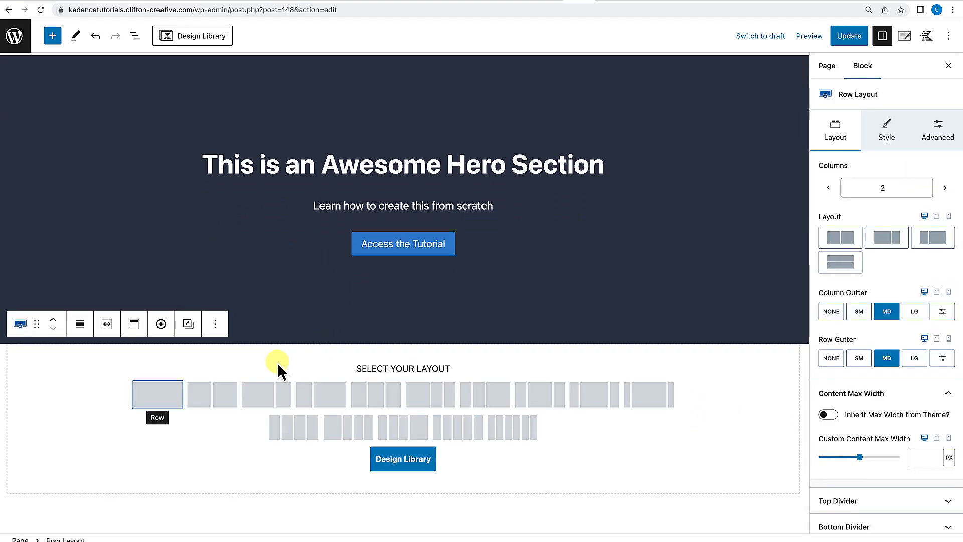
click(374, 404)
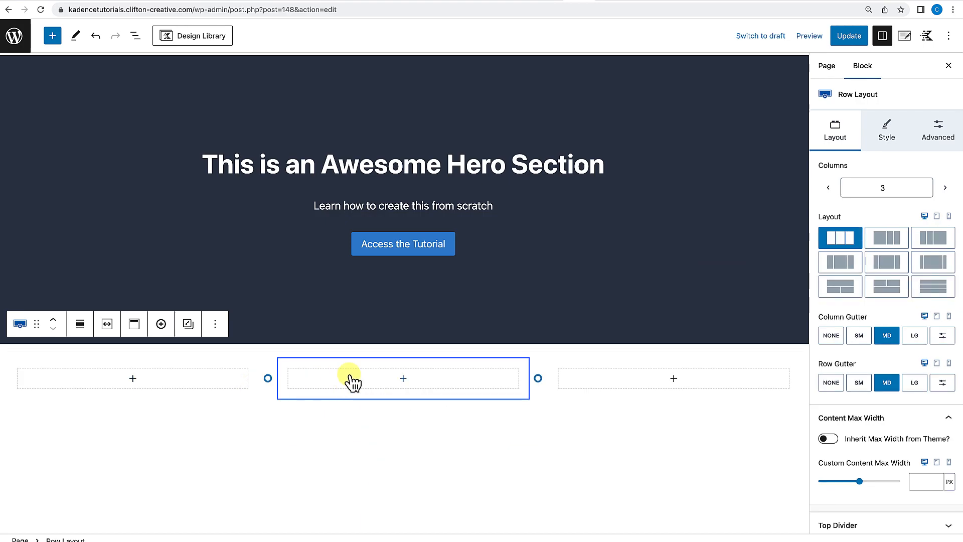
Turn on Use Theme Content Inner Width for the new row.
click(112, 331)
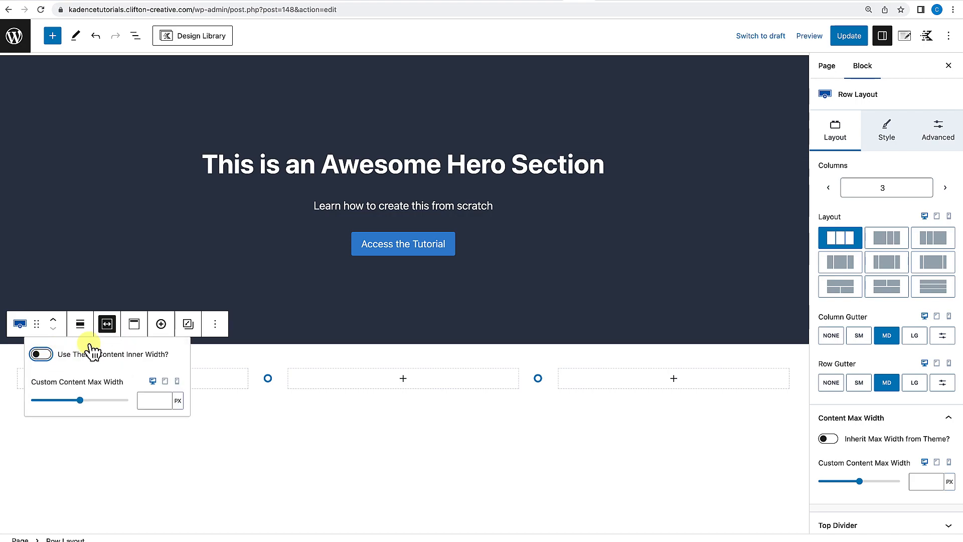
click(40, 354)
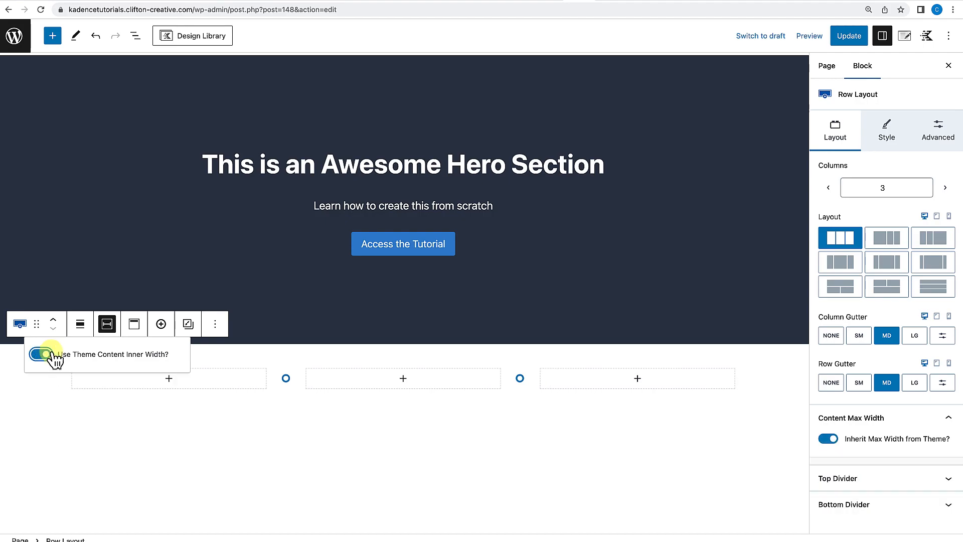
click(206, 442)
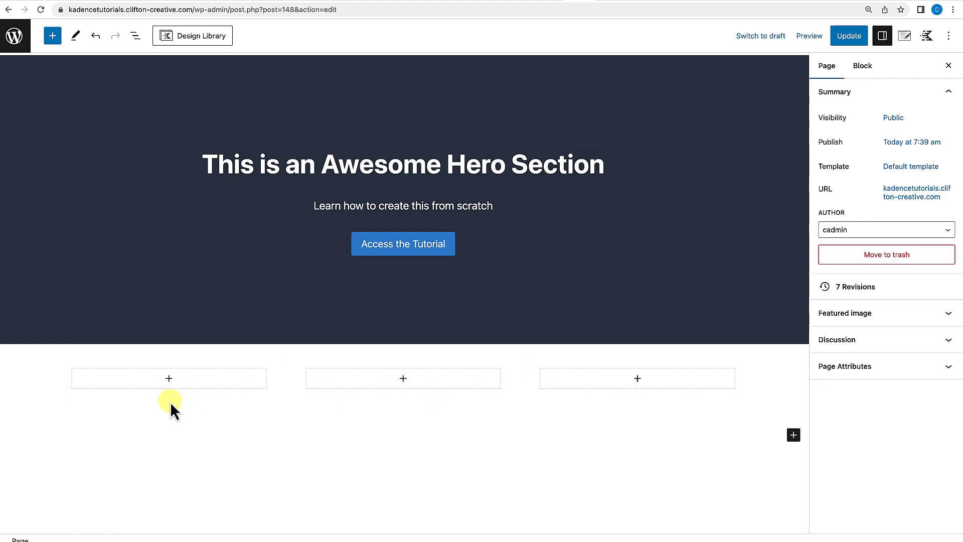
Add an Icon block to the first column of the row.
click(169, 379)
scroll(169, 383, down, 2)
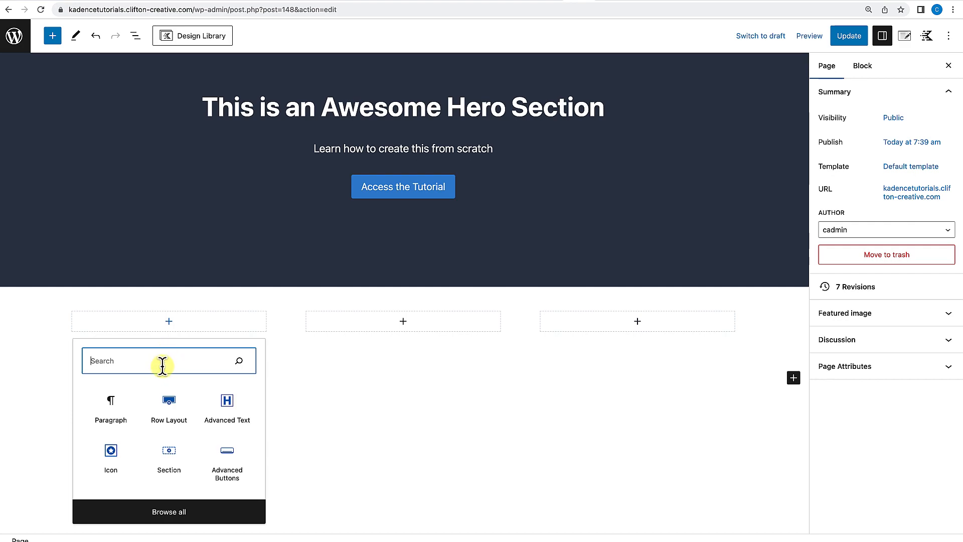
click(110, 450)
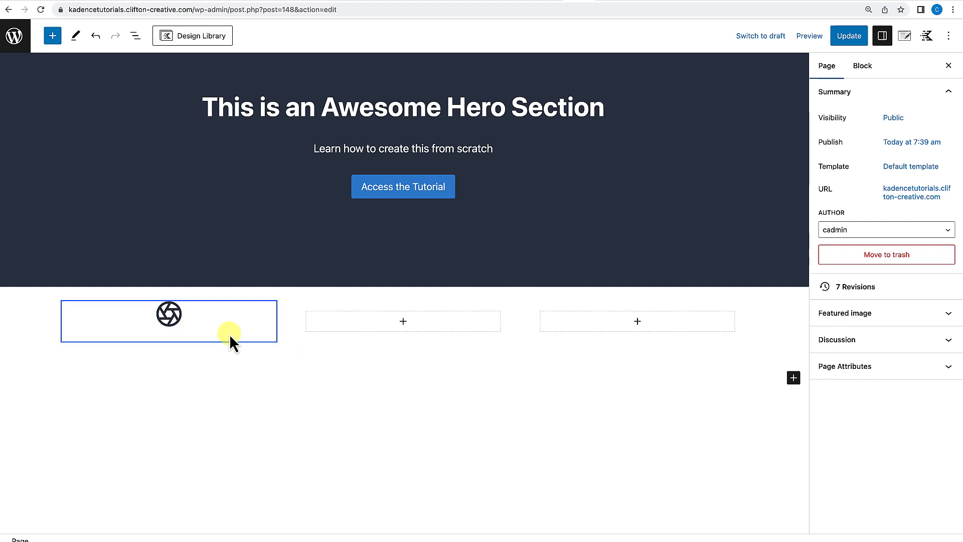
click(222, 314)
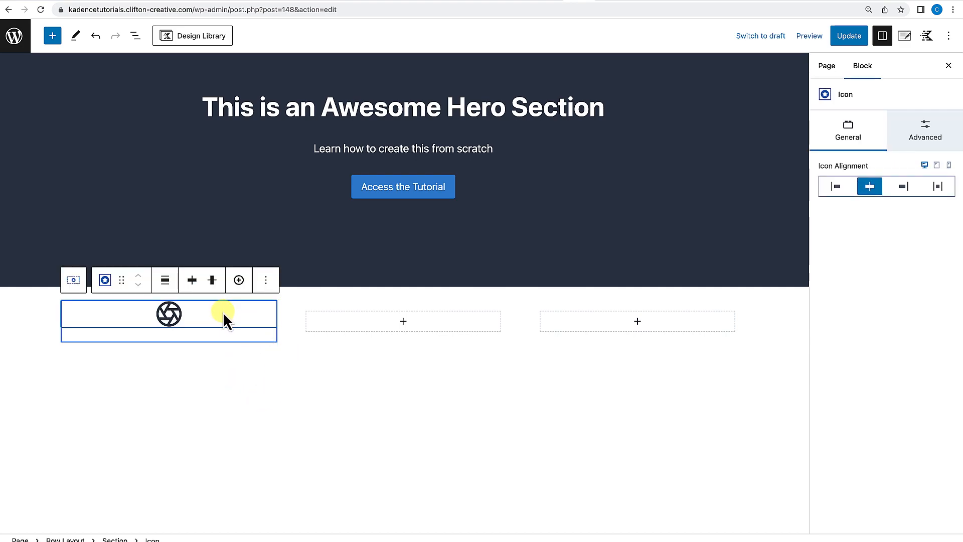
Insert an Advanced Text block after the icon containing the heading "This is a heading".
click(266, 280)
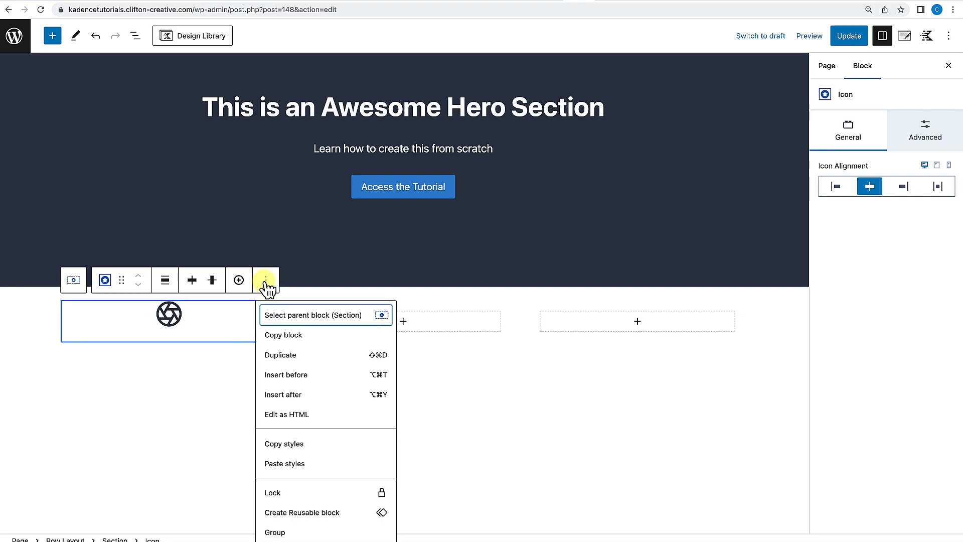
click(275, 397)
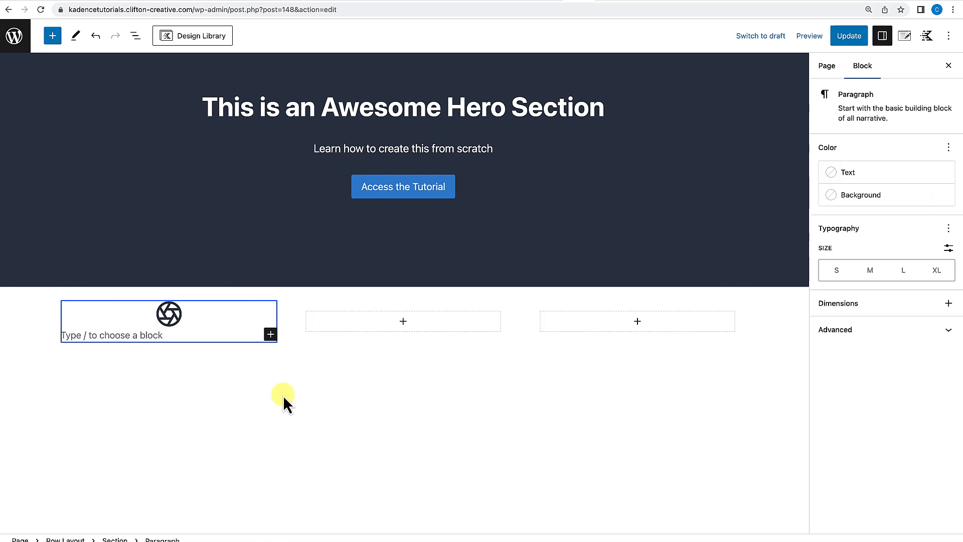
text(/a)
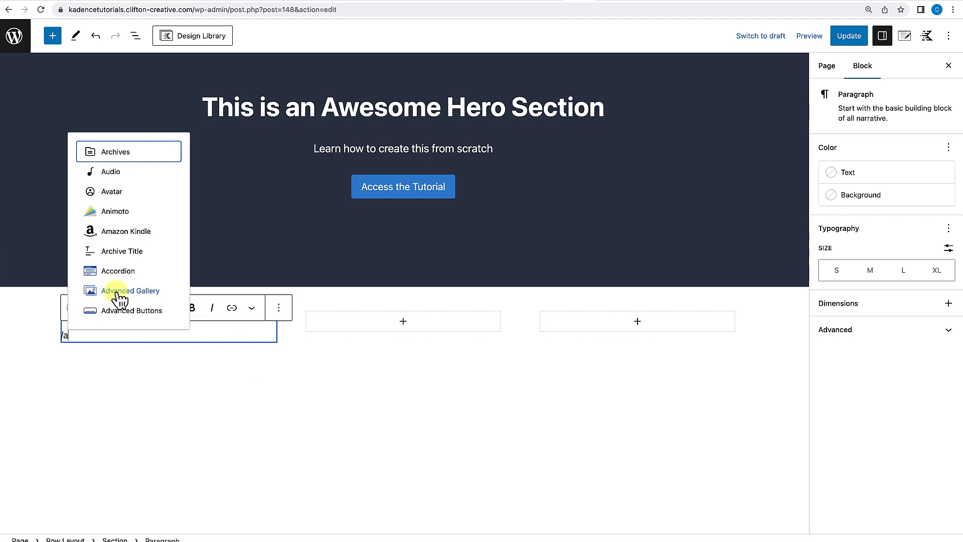
text(dv)
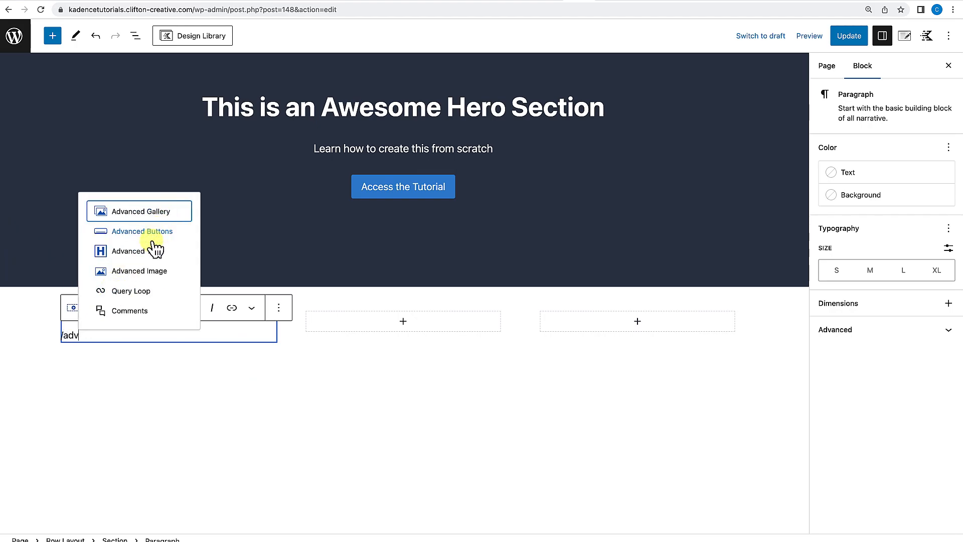
click(154, 255)
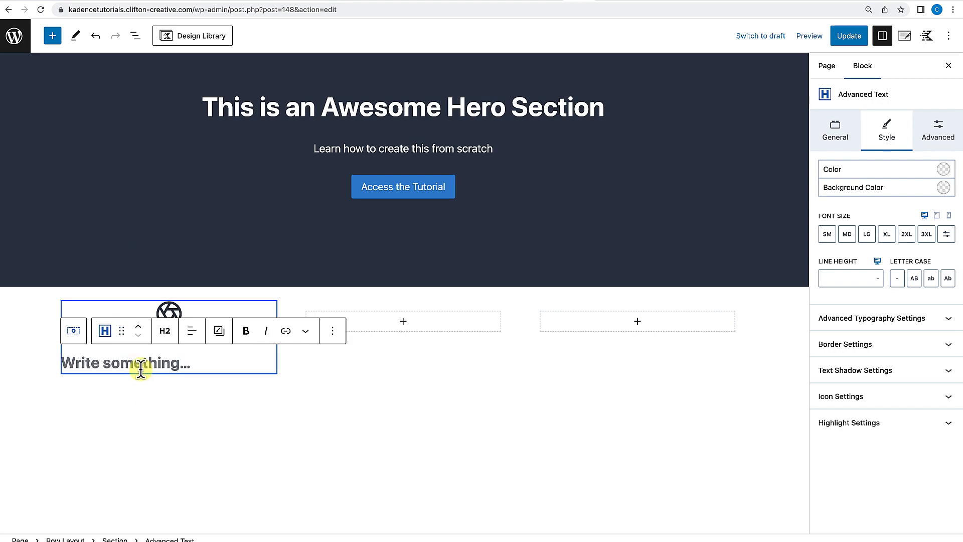
text(This is)
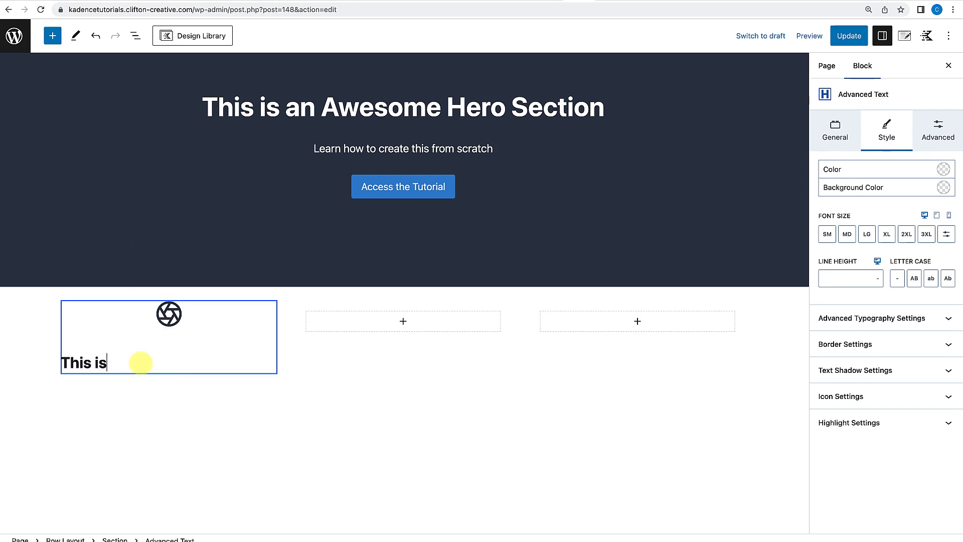
text( a heading)
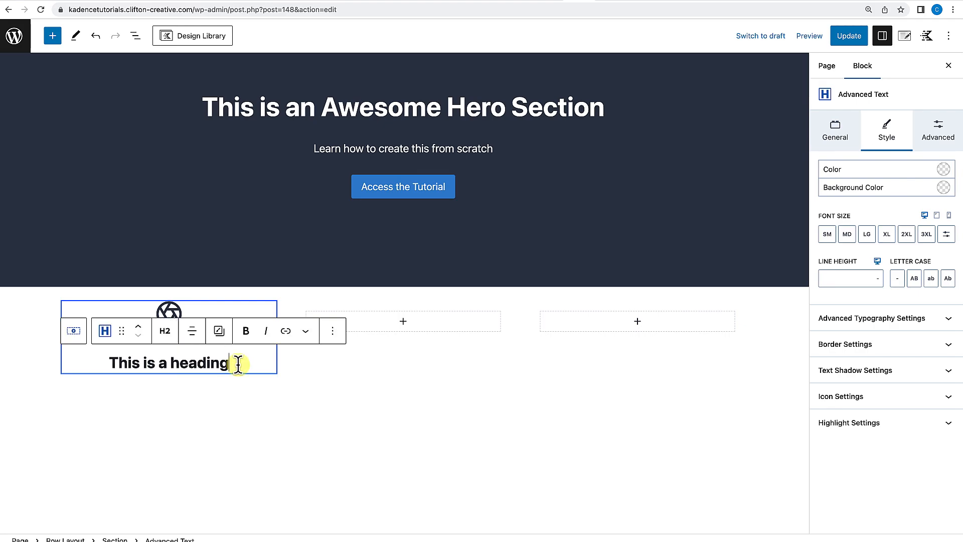
Add another Advanced Text block below the heading and set its tag to Paragraph.
key(Return)
text(/adv)
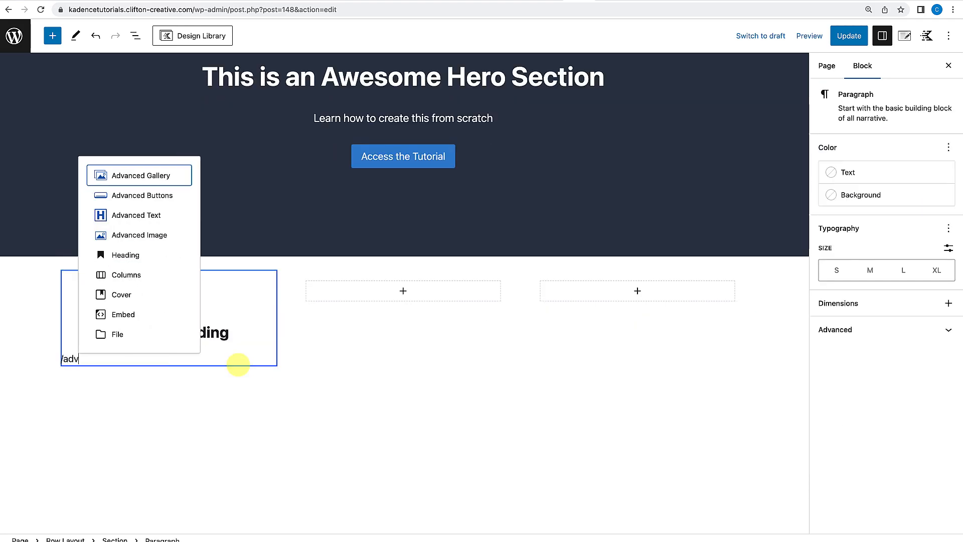
text(an)
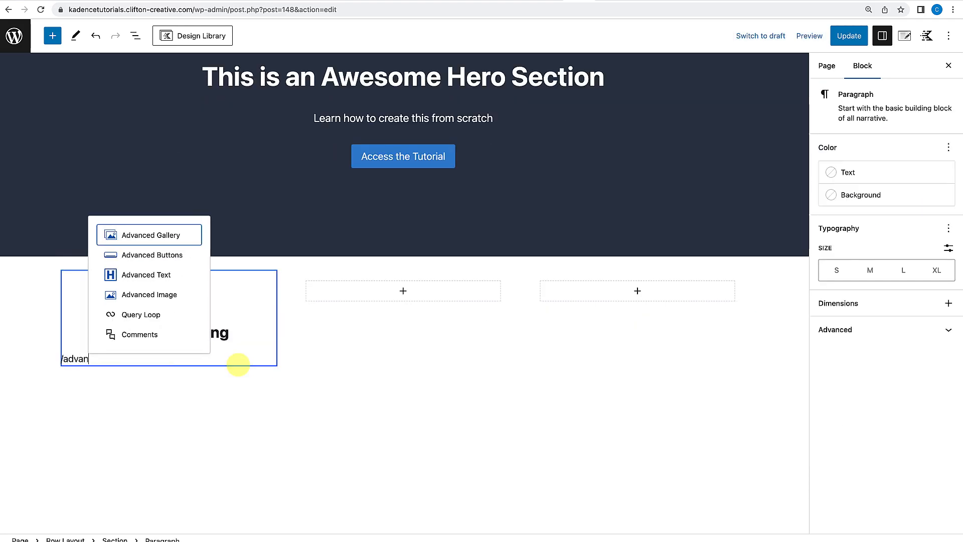
click(150, 284)
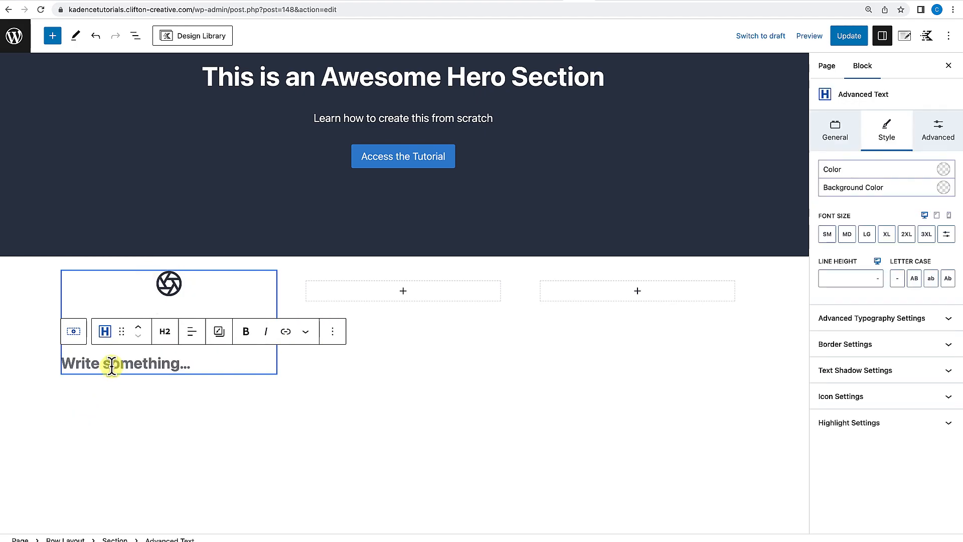
click(164, 332)
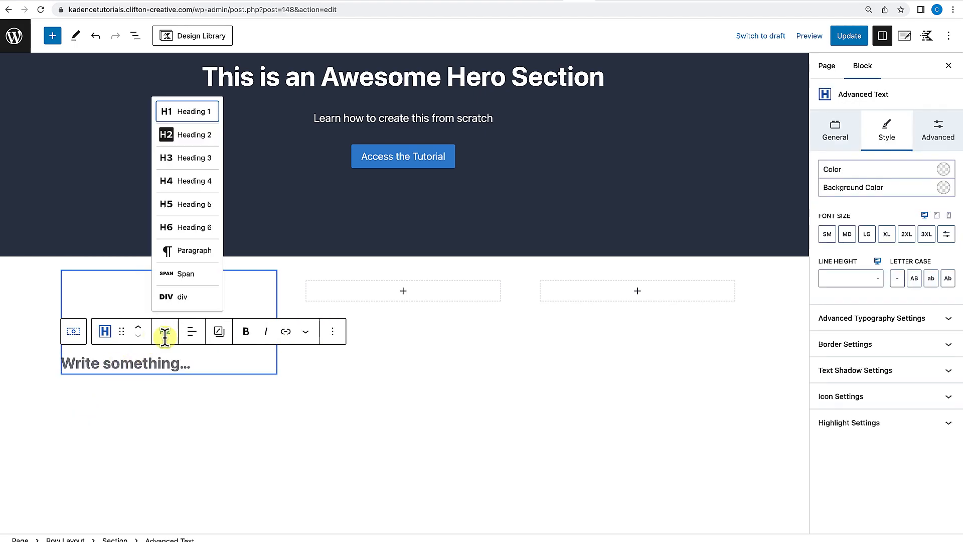
click(192, 251)
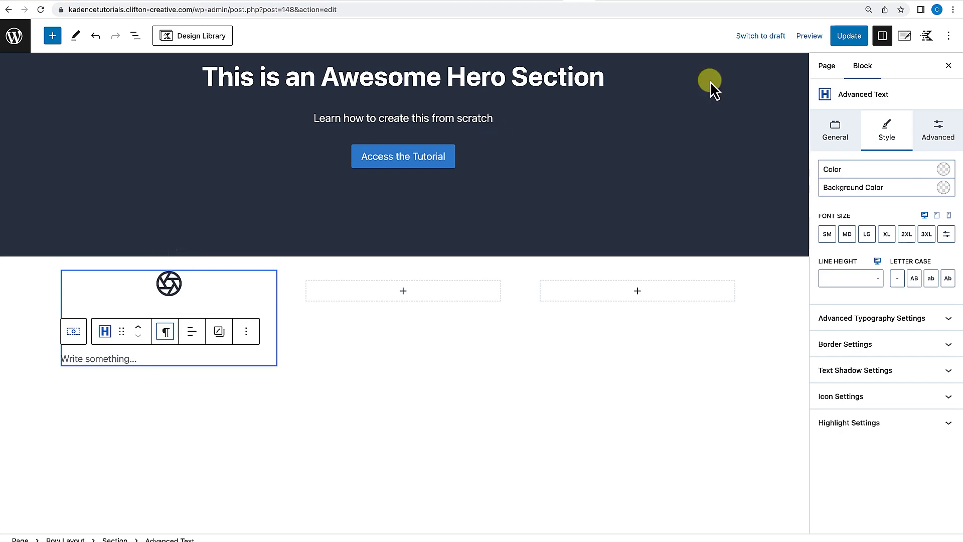
Copy placeholder text from lipsum.com and paste it into the new paragraph block.
click(901, 1)
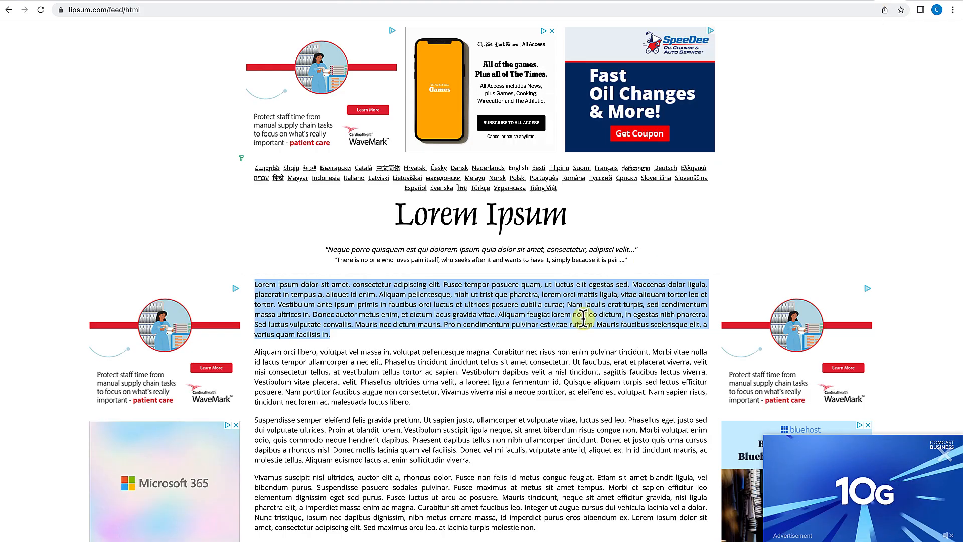
click(580, 2)
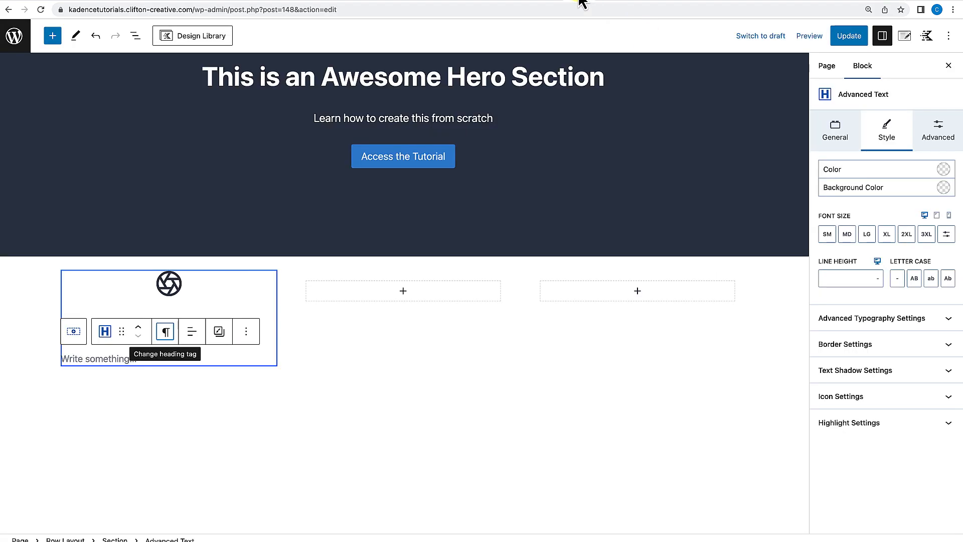
click(102, 359)
text(Lorem ipsum dolor sit amet, consectetur adipiscing elit. Fusce tempor posuere quam, ut luctus elit egestas sed. Maecenas dolor ligula, placerat in tempus a, aliquet id enim. Aliquam pellentesque, nibh ut tristique pharetra, lorem orci mattis ligula, vitae aliquam tortor leo et tortor. Vestibulum ante ipsum primis in faucibus orci luctus et ultrices posuere cubilia curae; Nam iaculis erat turpis, sed condimentum massa ultrices in. Donec auctor metus enim, et dictum lacus gravida vitae. Aliquam feugiat lorem non leo dictum, in egestas nibh pharetra. Sed luctus vulputate convallis. Mauris nec dictum mauris. Proin condimentum pulvinar est vitae rutrum. Mauris faucibus scelerisque elit, a varius quam facilisis in.)
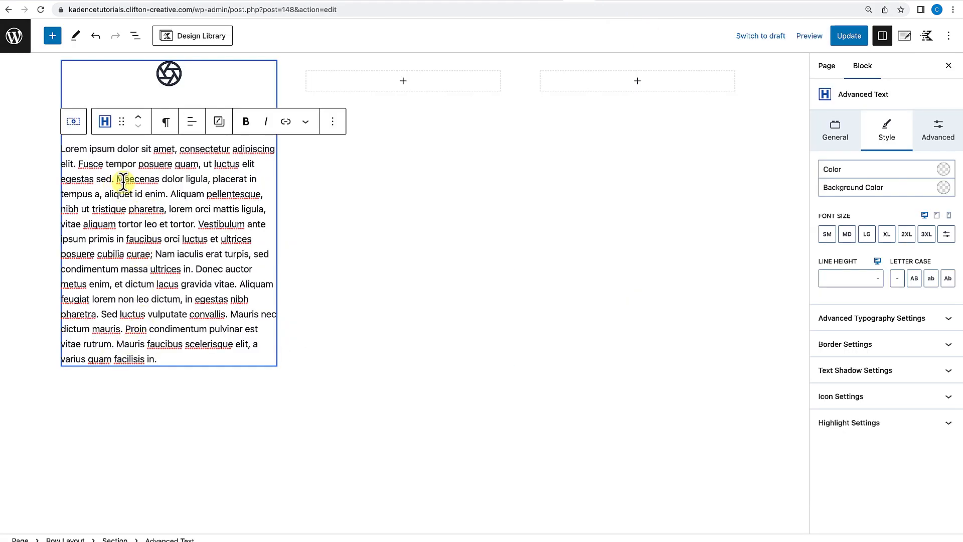
Trim the pasted paragraph down to two lines, then undo that trim.
drag(63, 178, 152, 378)
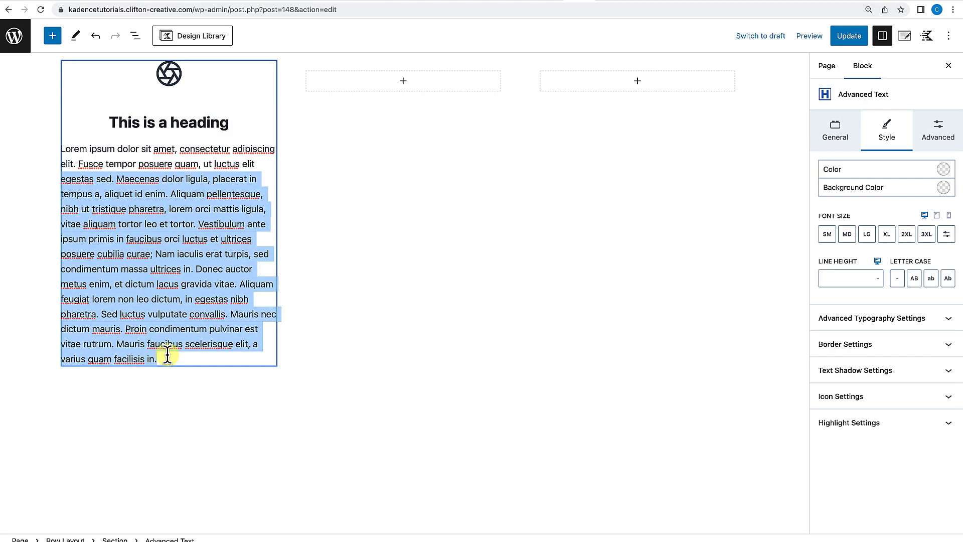
key(BackSpace)
click(266, 429)
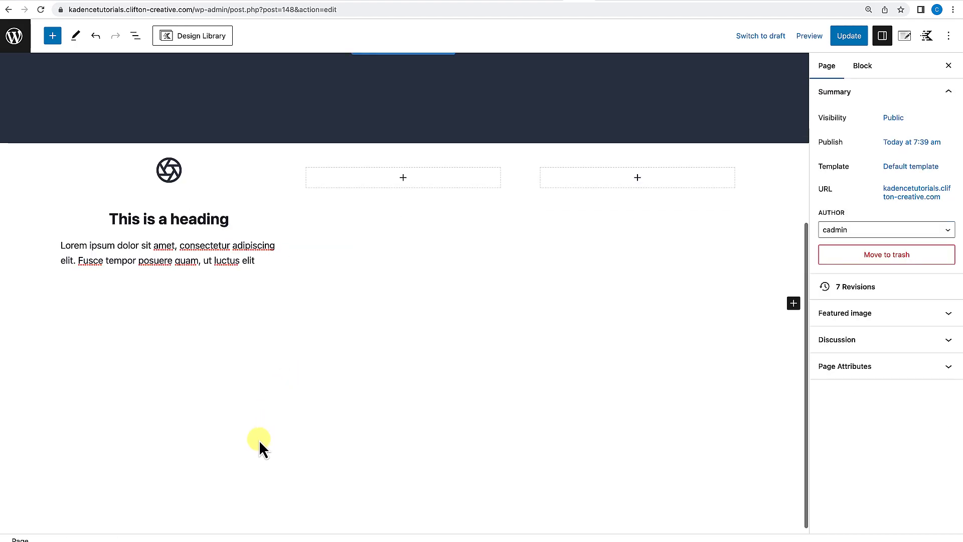
scroll(259, 441, up, 3)
click(224, 326)
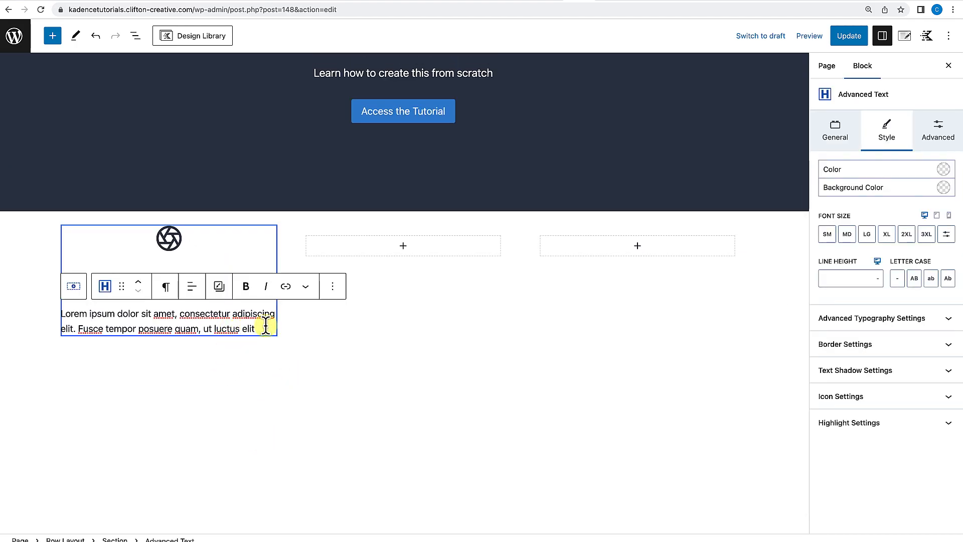
key(ctrl+z)
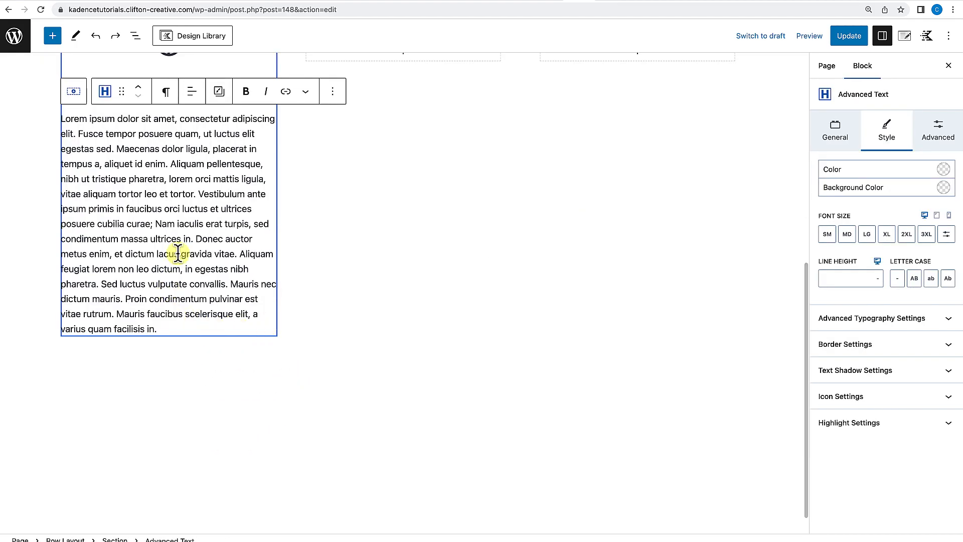
Delete the paragraph text after "aliquet id enim." to shorten it to four lines.
scroll(161, 216, up, 1)
drag(171, 191, 224, 357)
key(BackSpace)
click(299, 335)
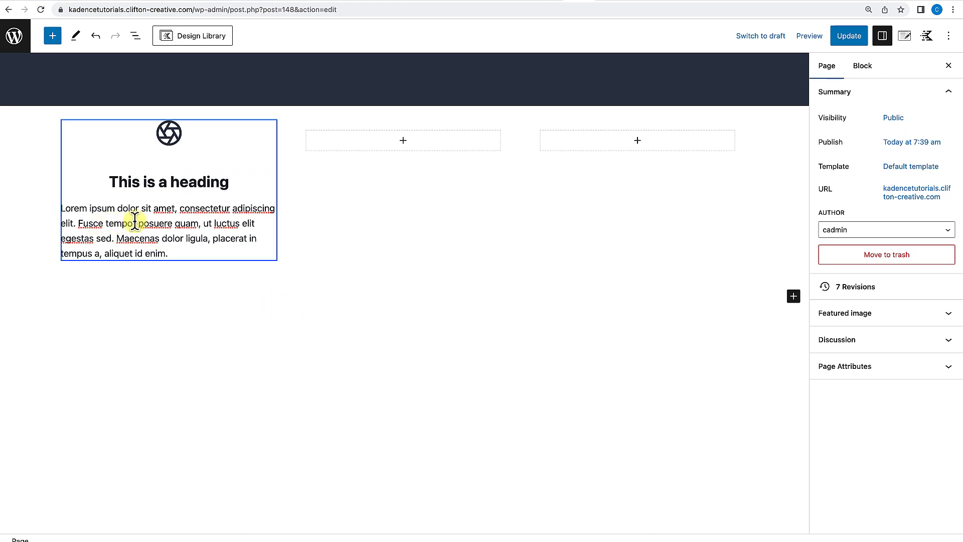
Center-align the paragraph text.
click(135, 221)
click(192, 229)
click(201, 284)
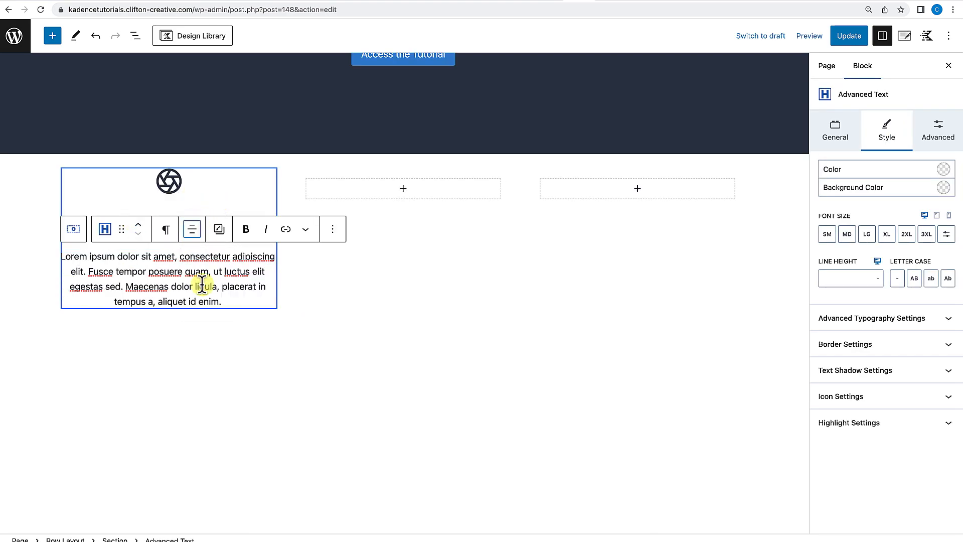
click(345, 384)
scroll(343, 421, up, 3)
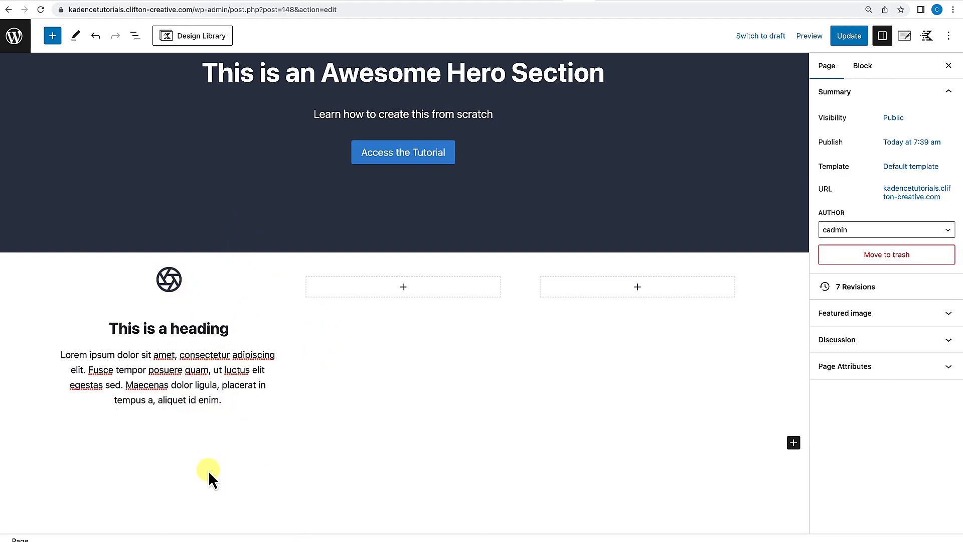
Set the first column section's background color to the light swatch F7FAFC.
click(135, 36)
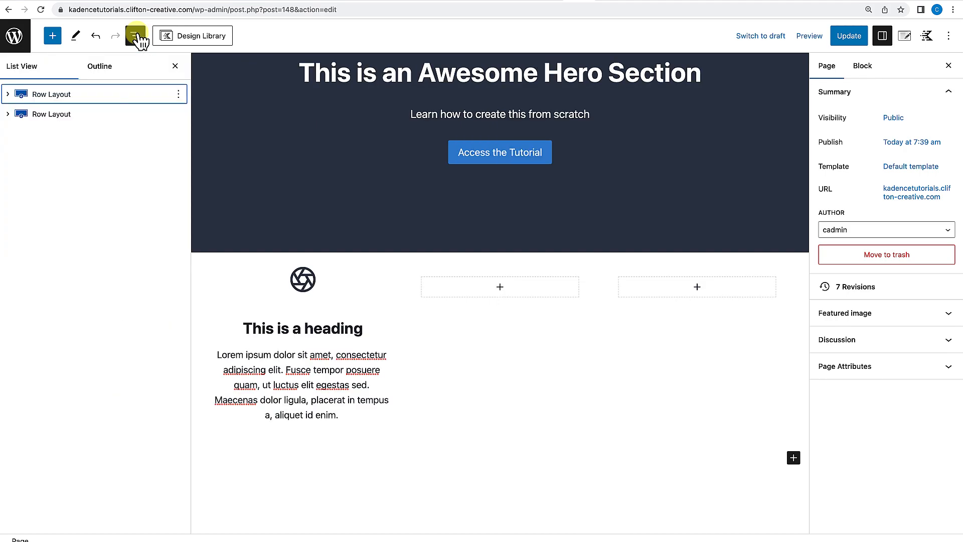
click(8, 114)
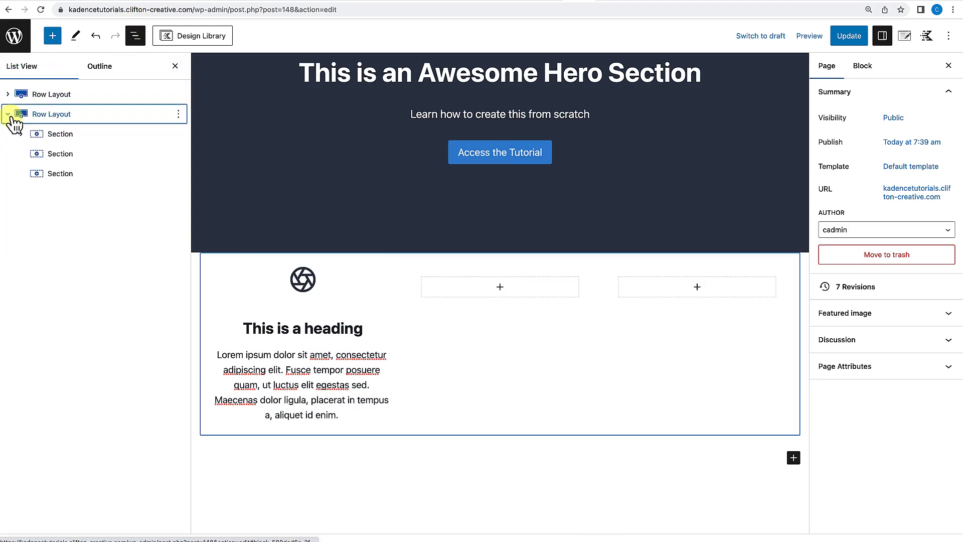
click(57, 134)
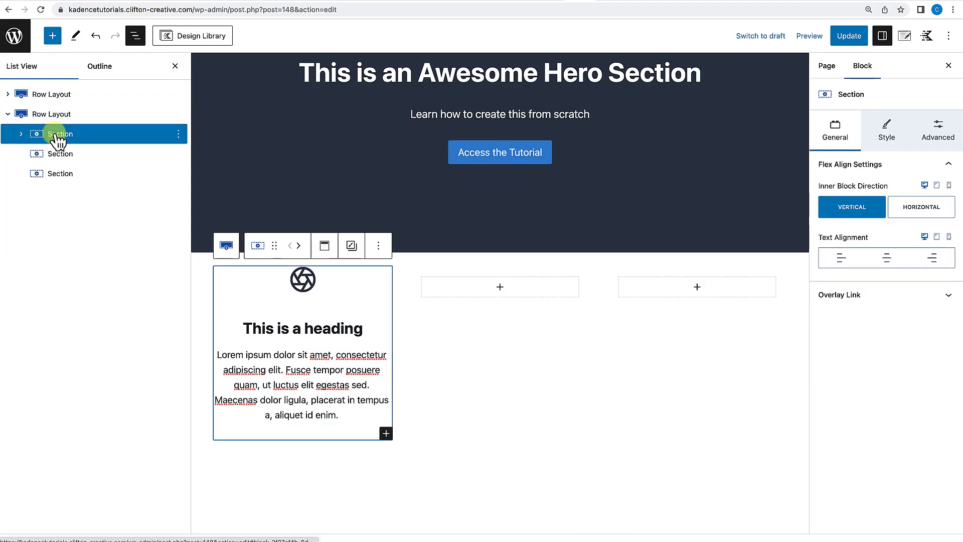
click(887, 132)
click(948, 245)
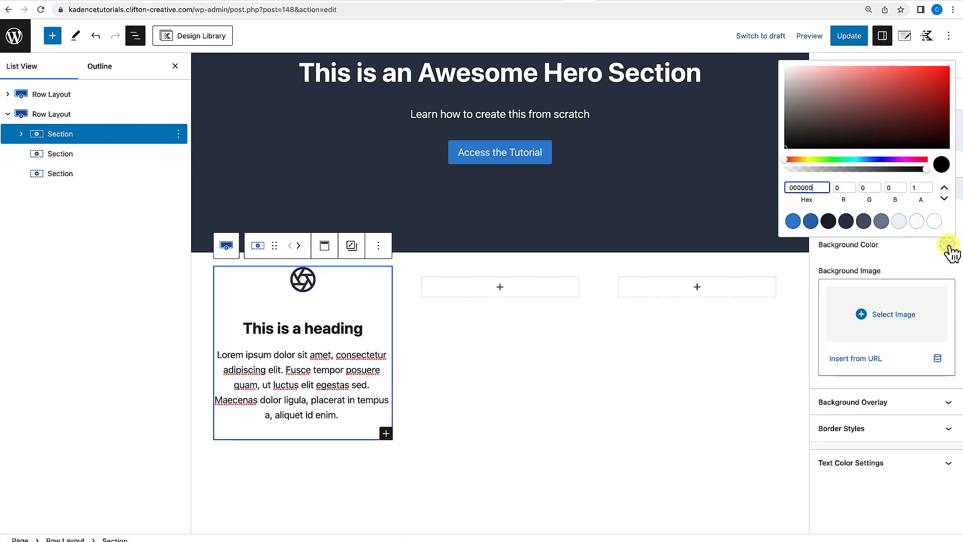
click(915, 224)
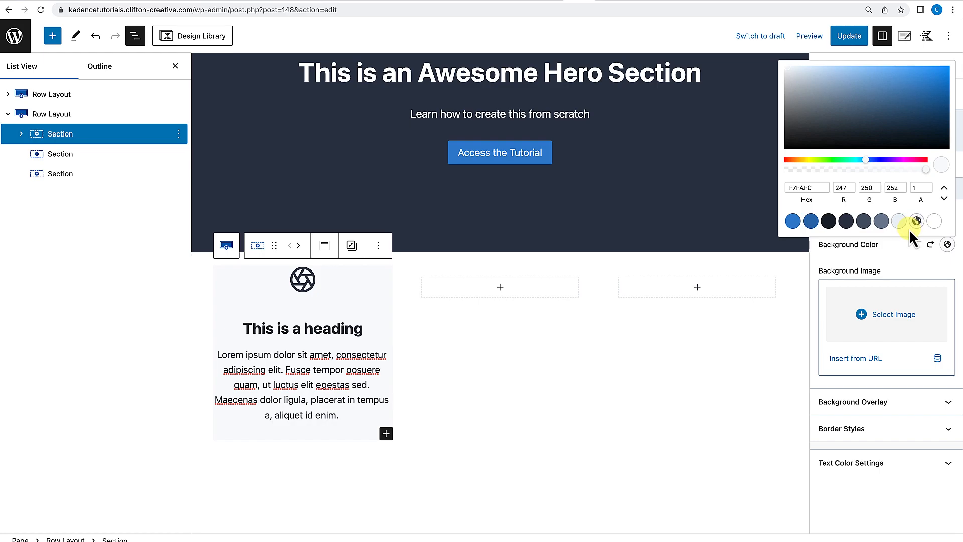
double_click(911, 273)
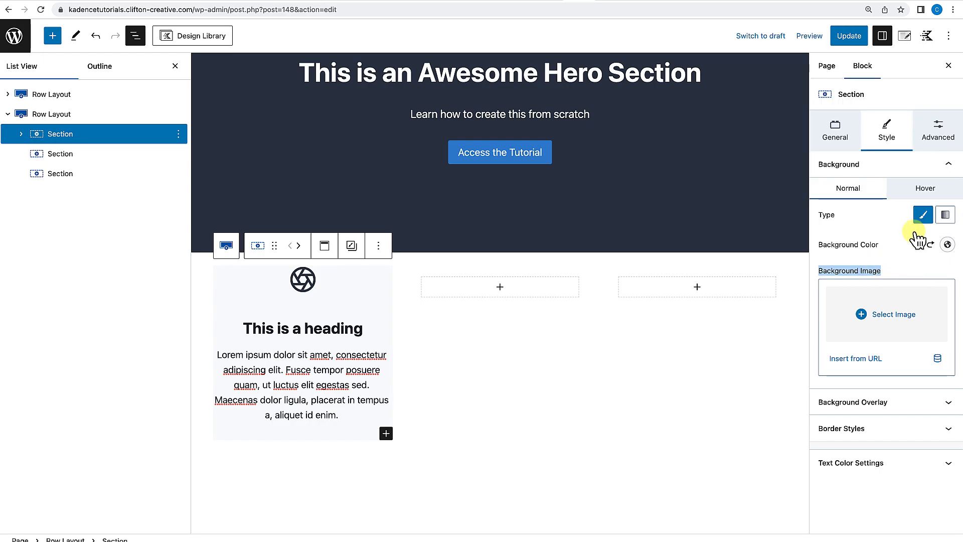
Set the first column section's padding on all sides to Small 24px.
click(949, 143)
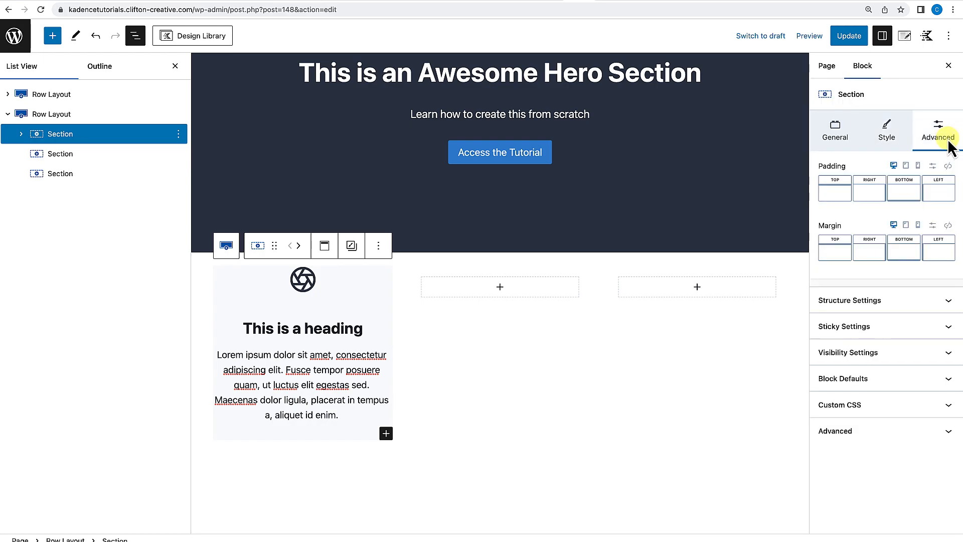
click(949, 167)
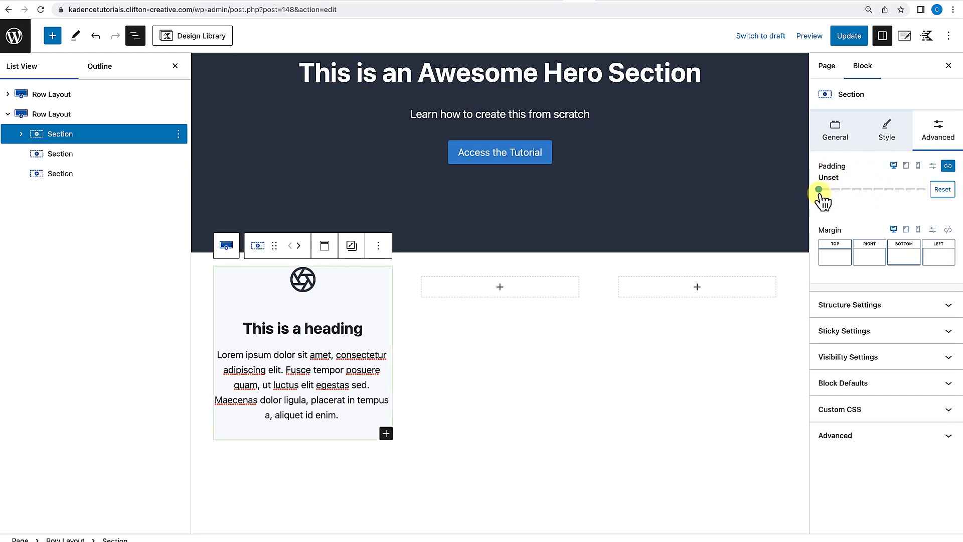
drag(821, 193, 851, 194)
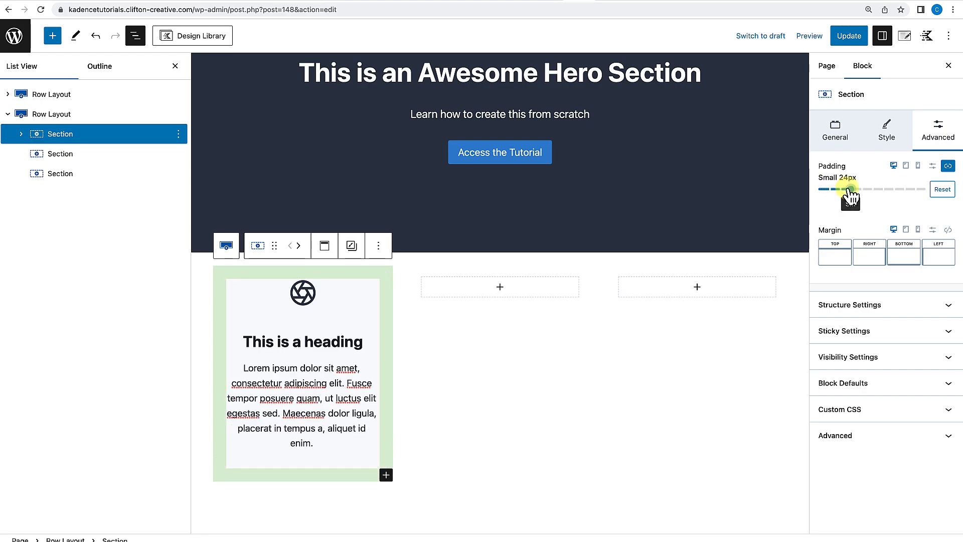
Select the icon, heading and paragraph blocks in the first column and copy them.
click(652, 351)
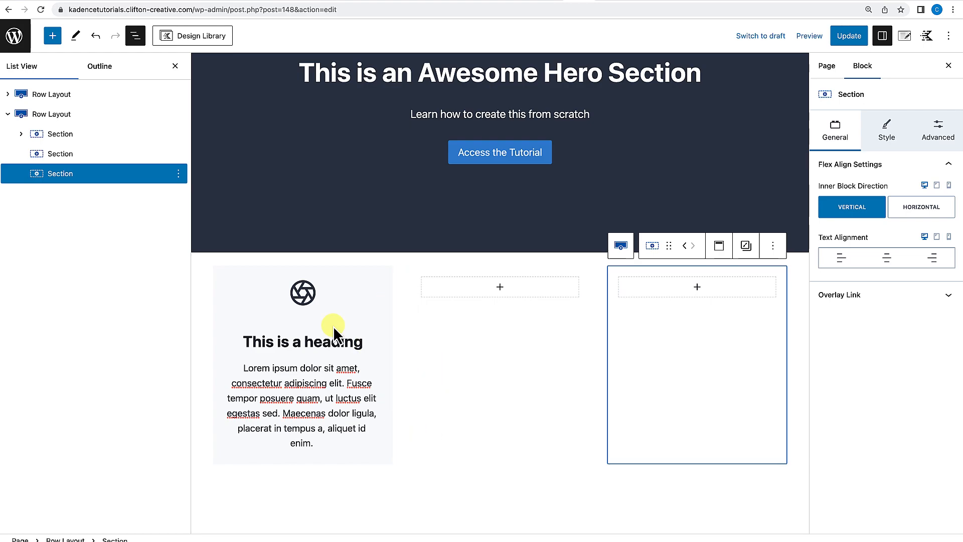
click(314, 299)
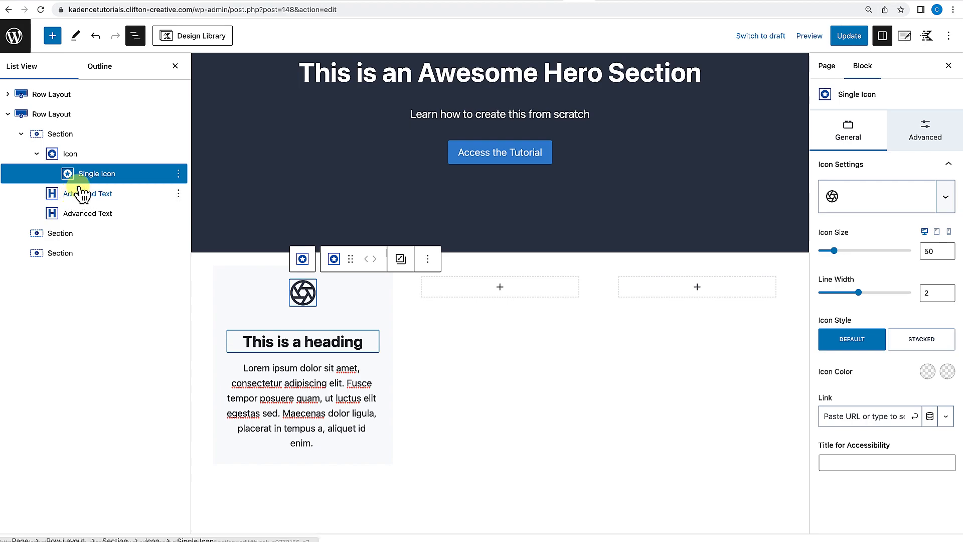
click(95, 159)
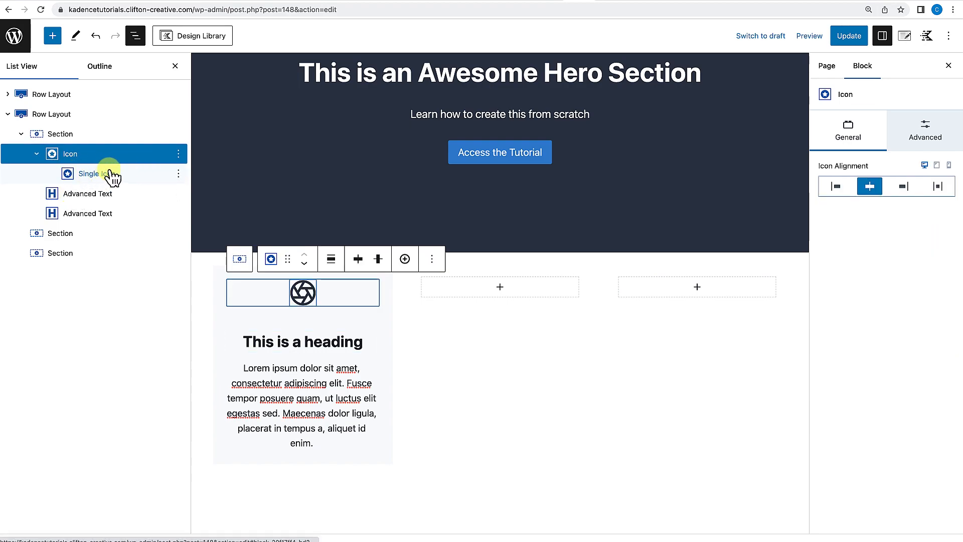
shift+click(97, 217)
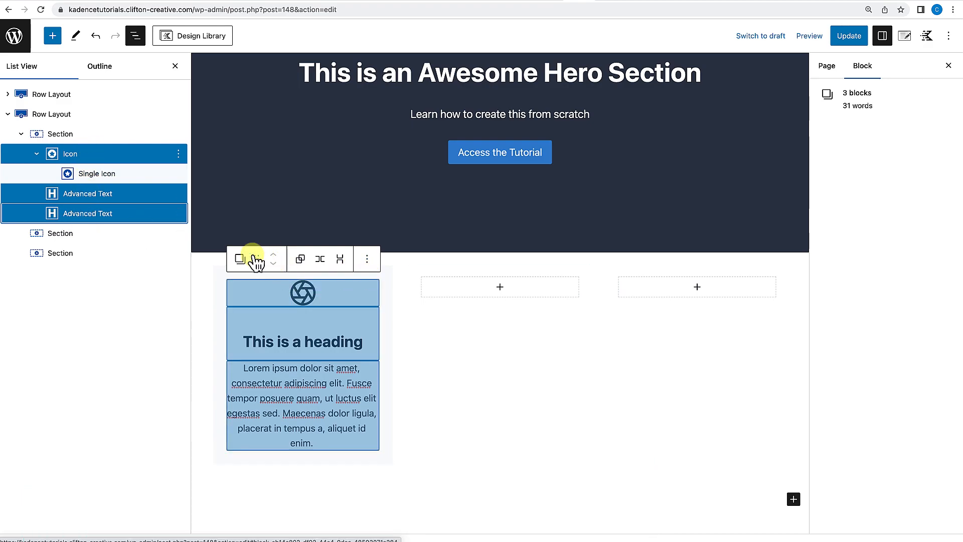
click(367, 259)
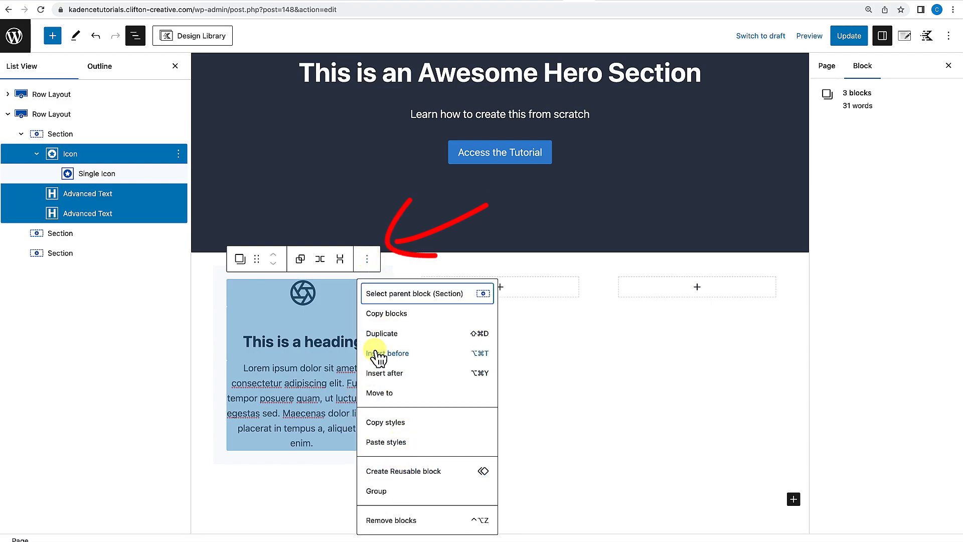
click(392, 315)
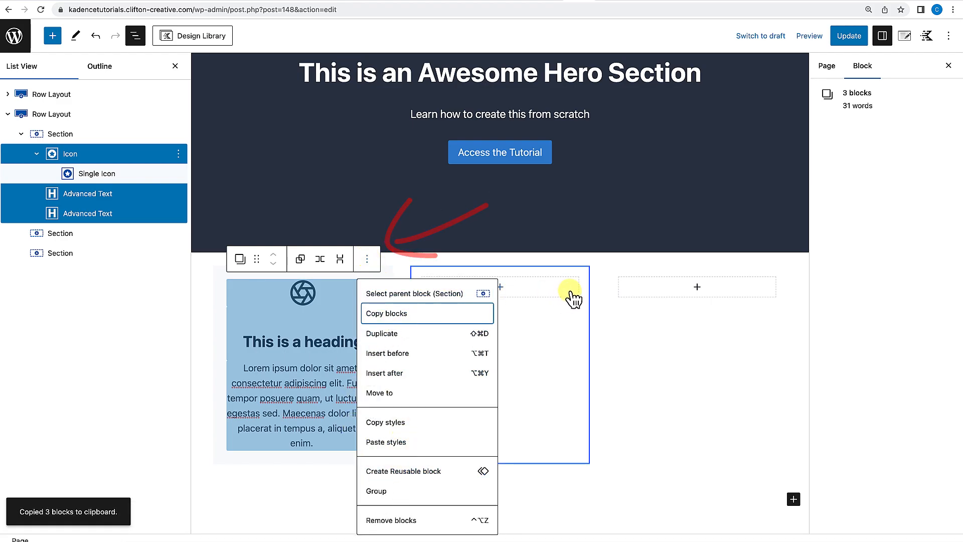
Paste the copied icon, heading and paragraph blocks into the second column.
click(572, 291)
click(500, 291)
click(501, 291)
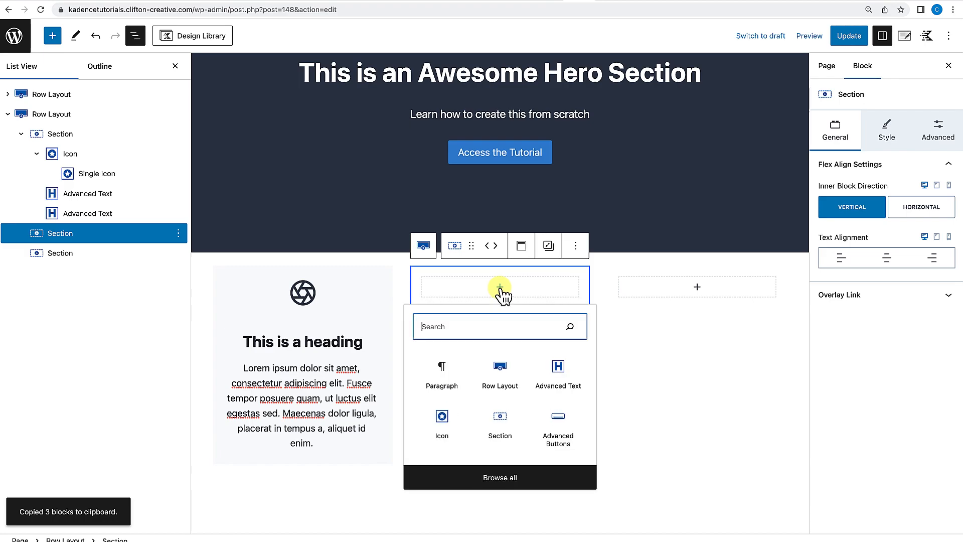
click(445, 381)
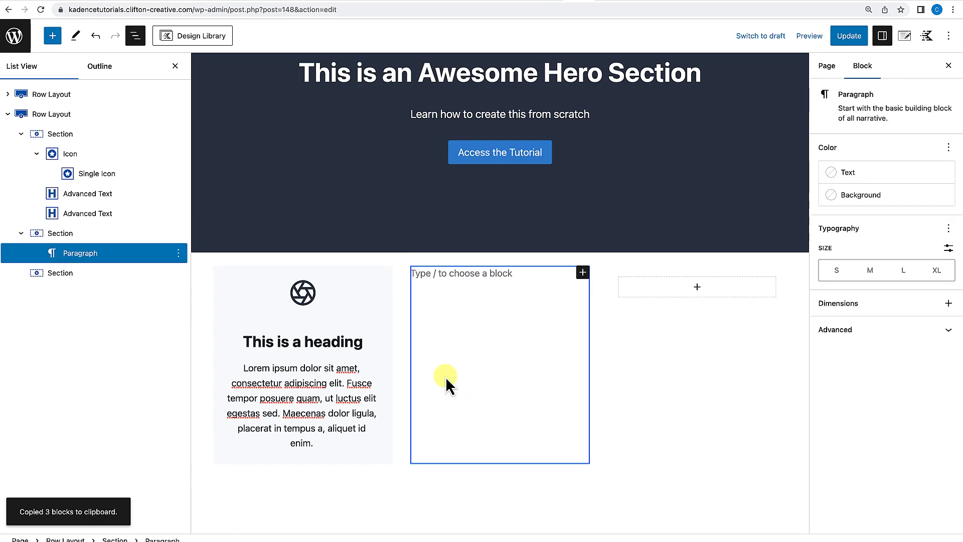
key(super+v)
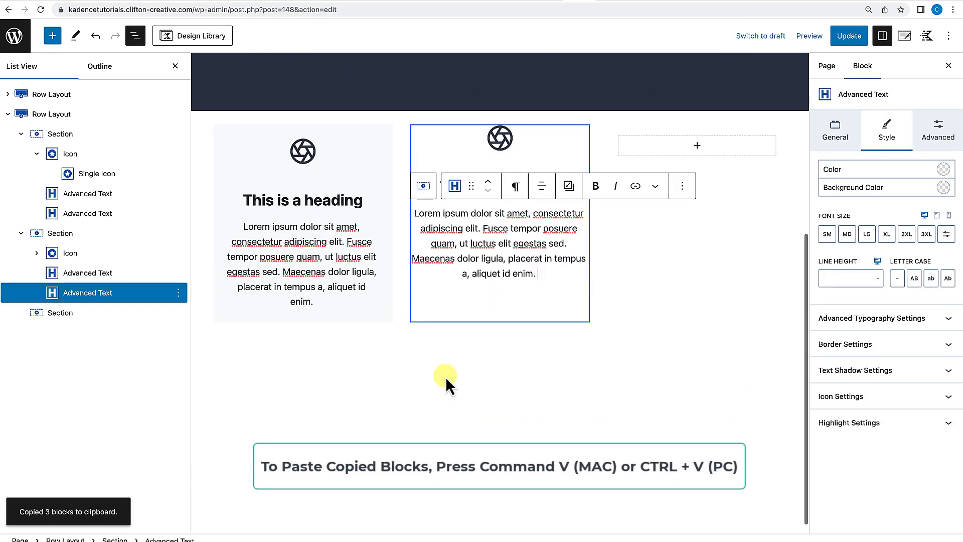
Paste the copied icon, heading and paragraph blocks into the third column.
click(697, 145)
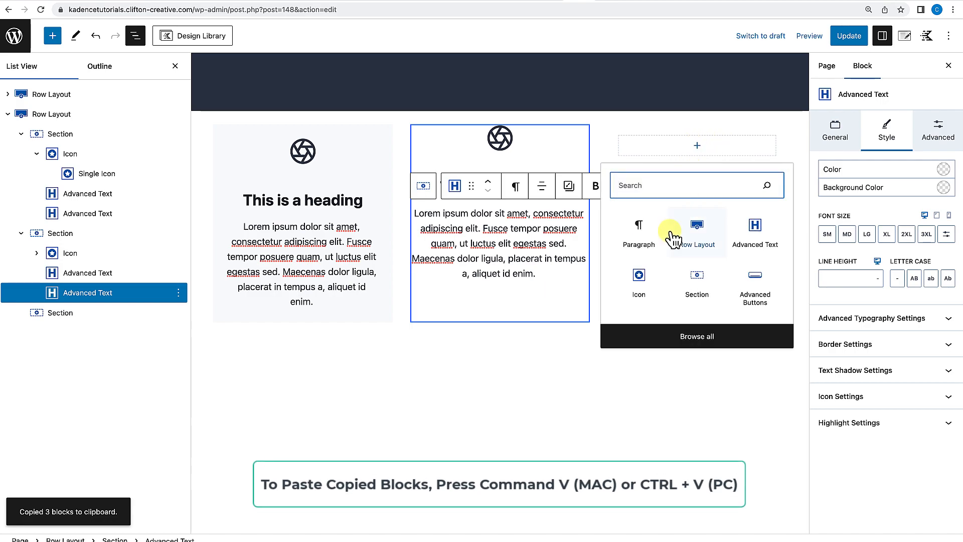
click(641, 238)
scroll(690, 150, up, 3)
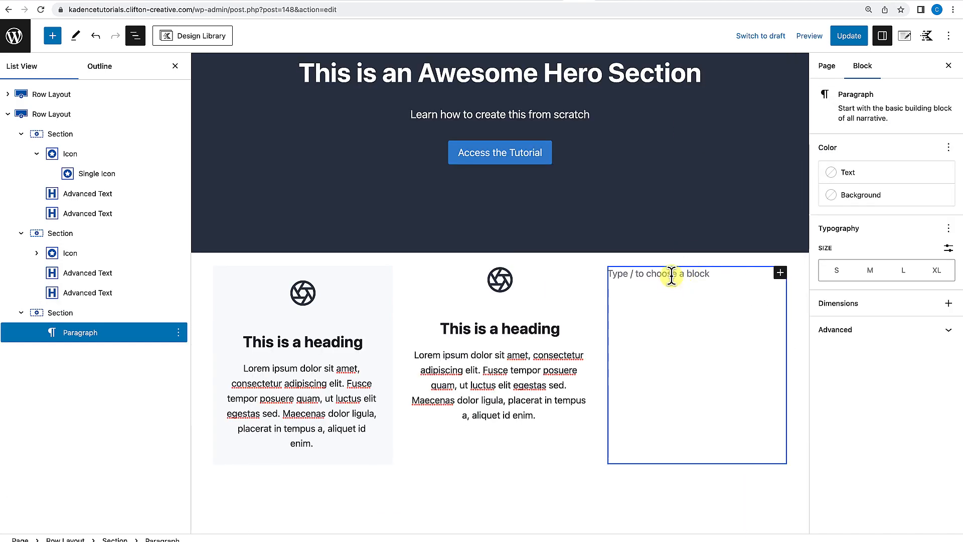
key(super+v)
click(555, 416)
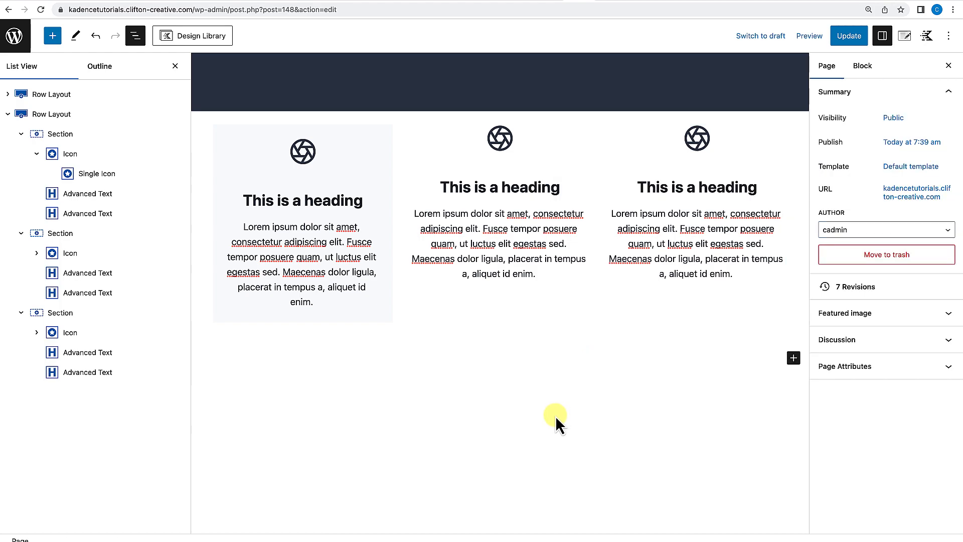
Copy the styles of the first column section.
scroll(526, 376, down, 2)
click(175, 66)
click(161, 99)
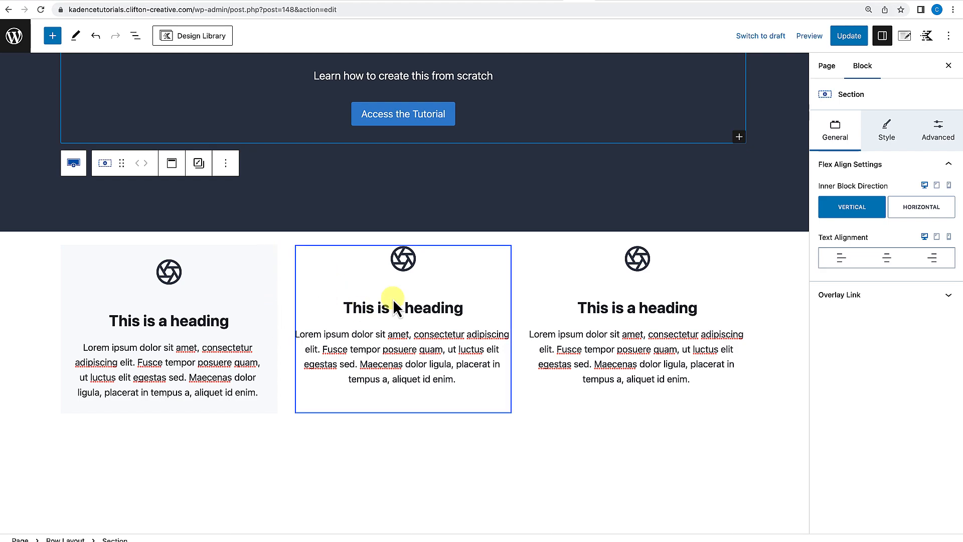
click(275, 254)
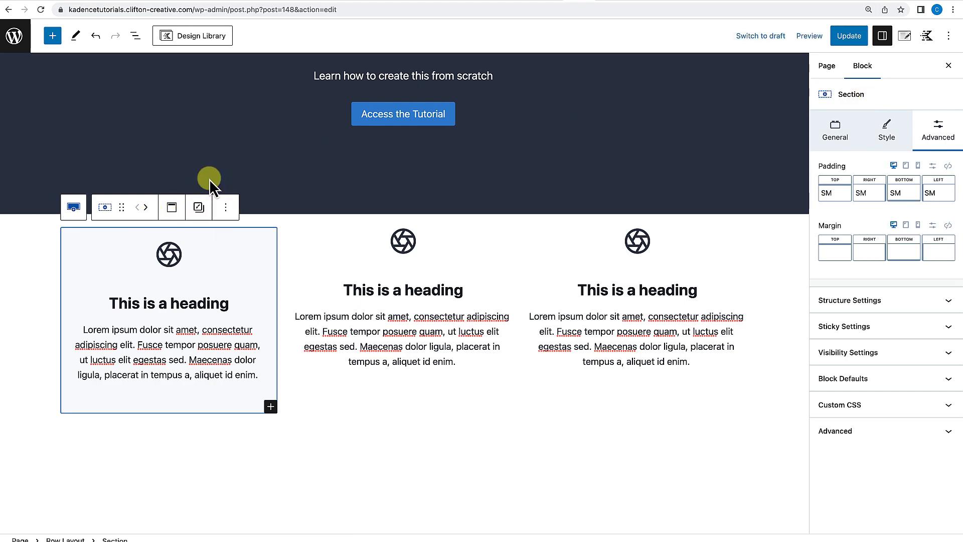
click(199, 211)
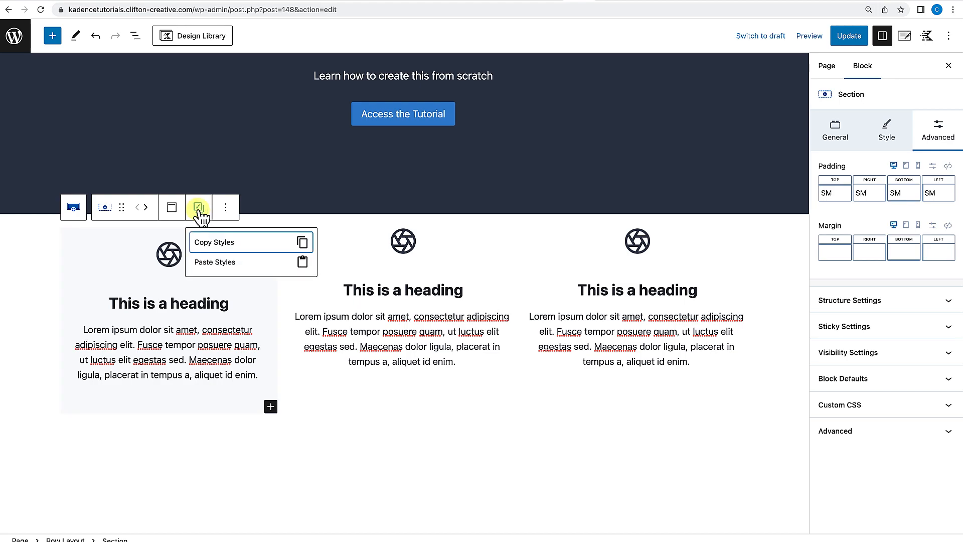
Paste the copied section styles onto the second column section.
click(502, 244)
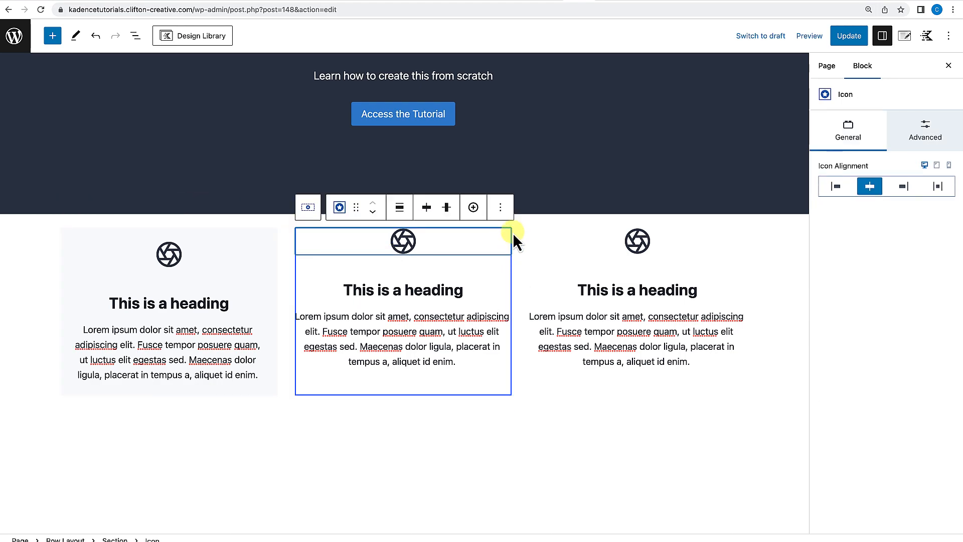
click(500, 295)
click(507, 388)
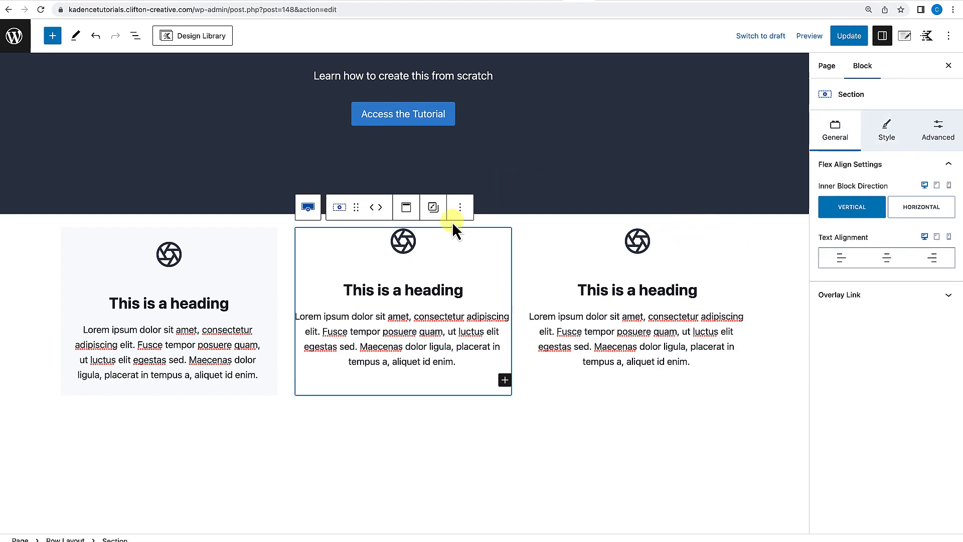
click(435, 208)
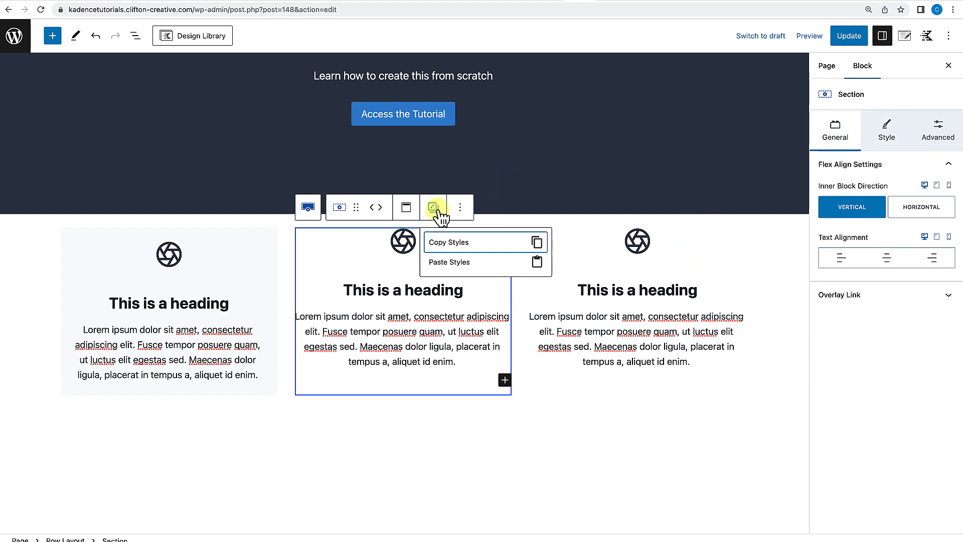
click(442, 262)
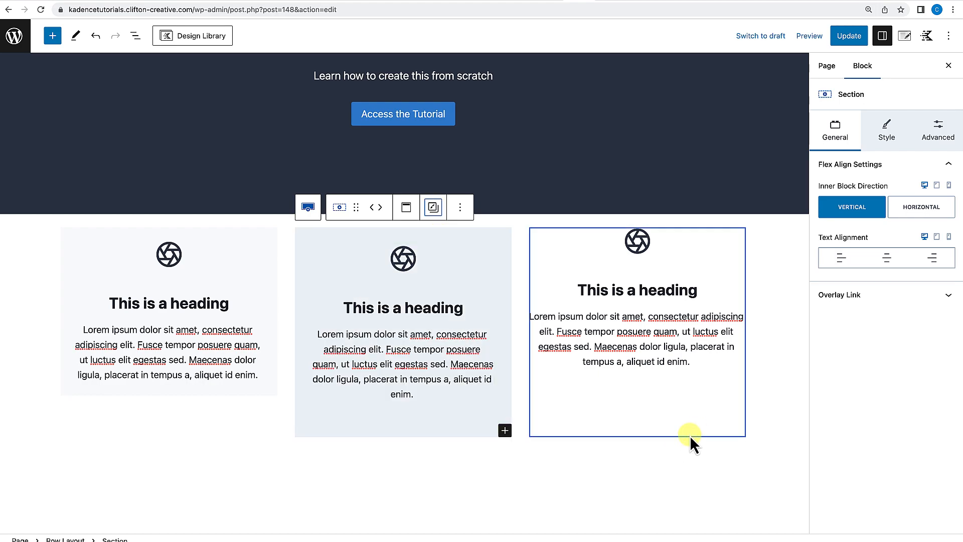
Paste the copied section styles onto the third column section.
click(692, 434)
click(667, 207)
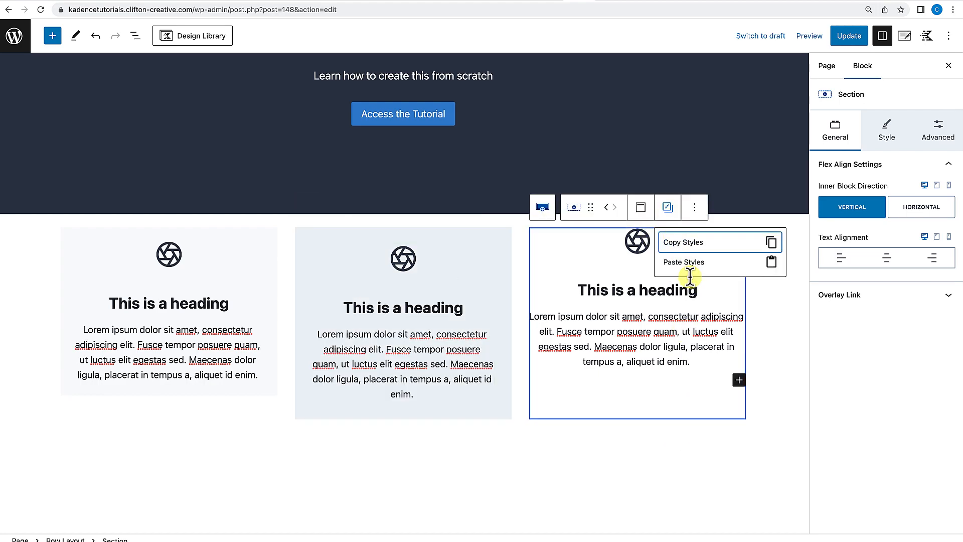
click(684, 262)
Select the three-column row and increase its top padding to 4X Large.
scroll(361, 519, down, 1)
click(361, 519)
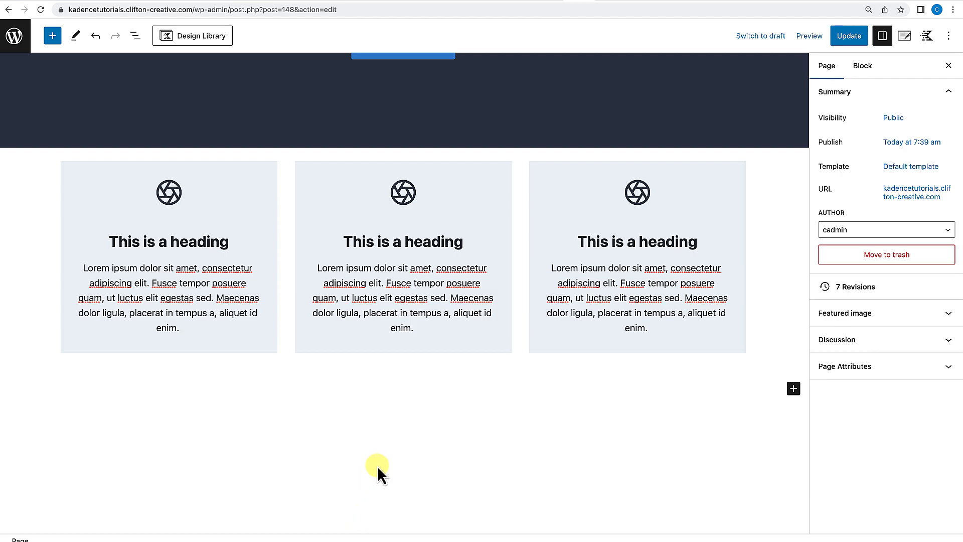
scroll(378, 464, up, 3)
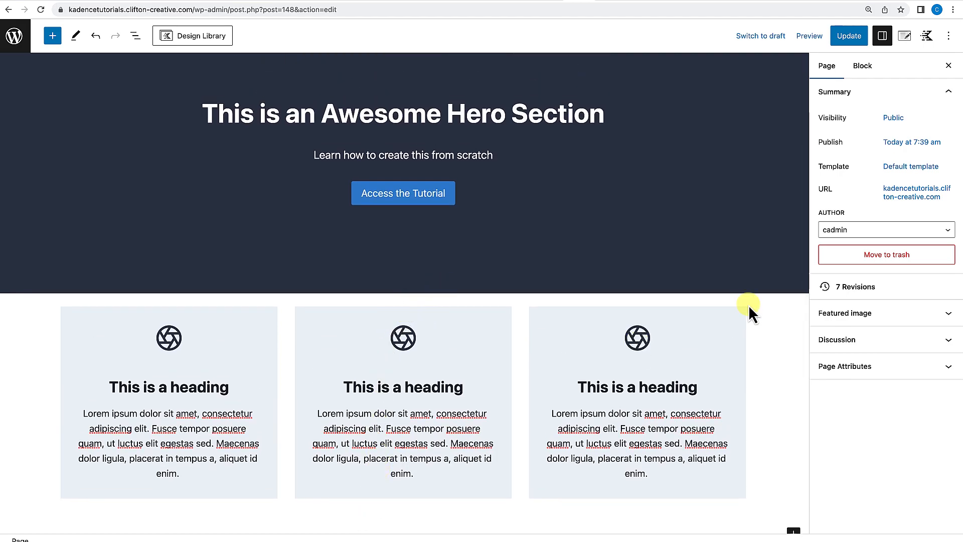
click(786, 365)
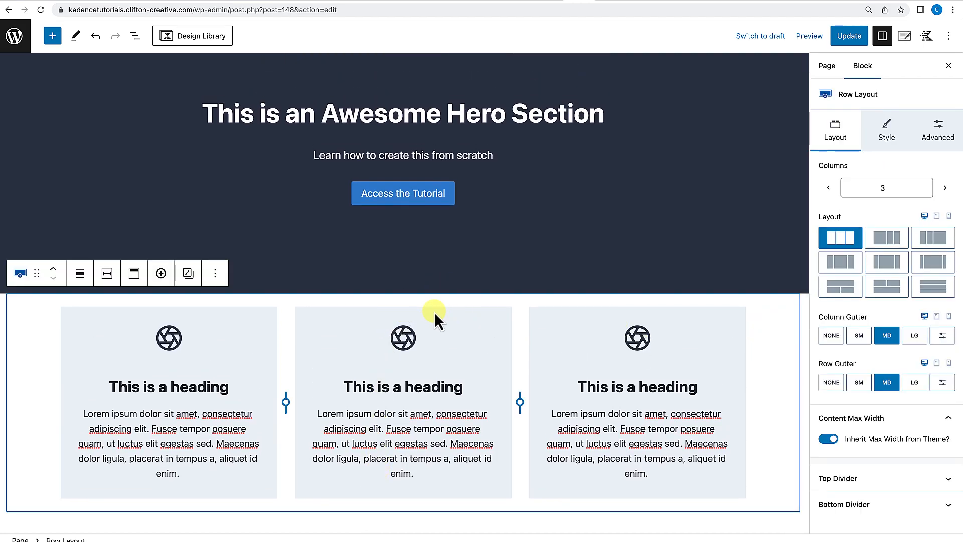
drag(415, 298, 411, 343)
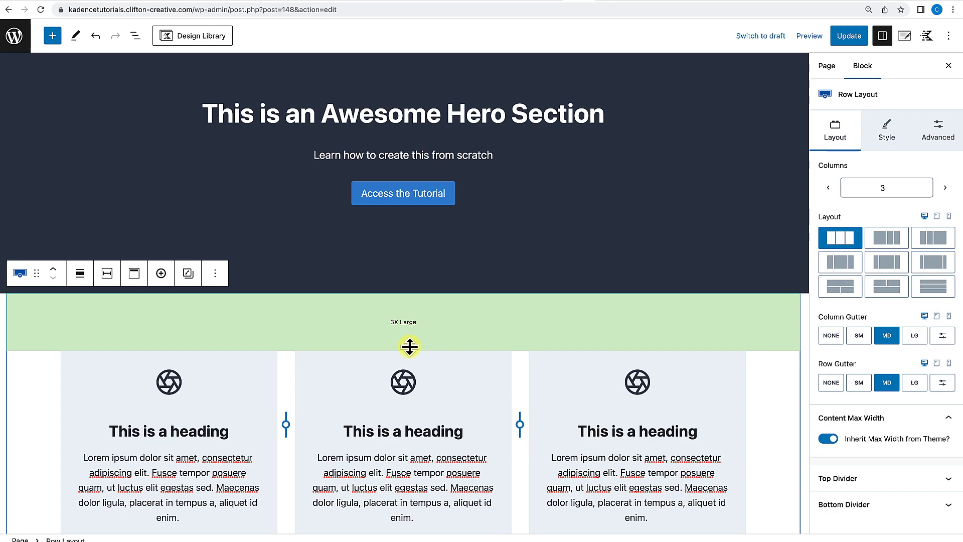
drag(409, 349, 409, 351)
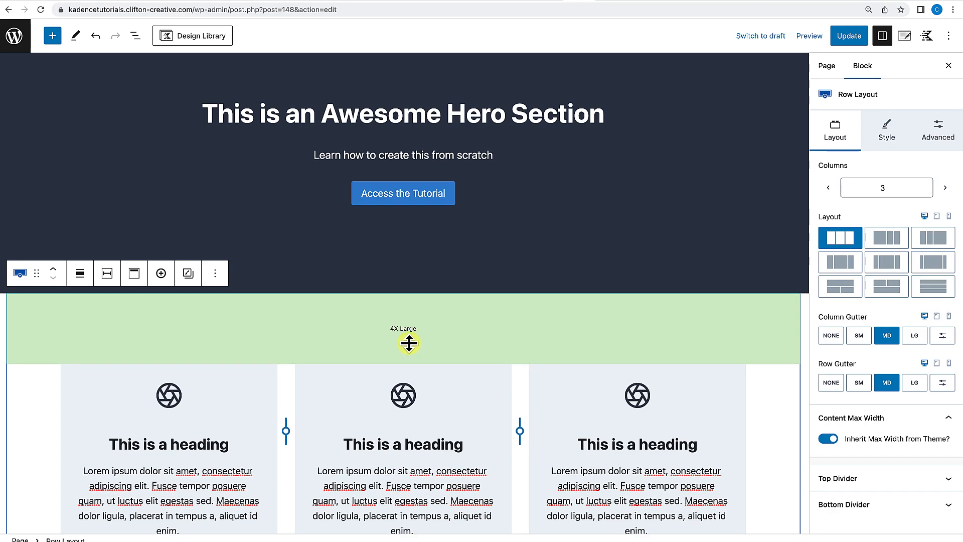
Increase the row's bottom padding and update the page.
scroll(409, 343, down, 5)
drag(388, 400, 384, 439)
click(847, 37)
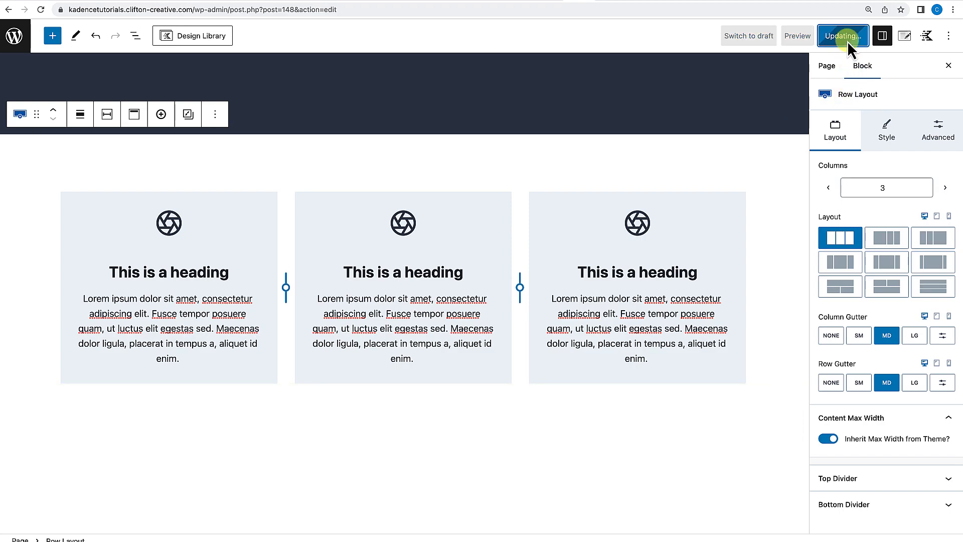
Open the updated page on the front end and scroll through the hero and feature row.
click(102, 512)
scroll(257, 373, down, 2)
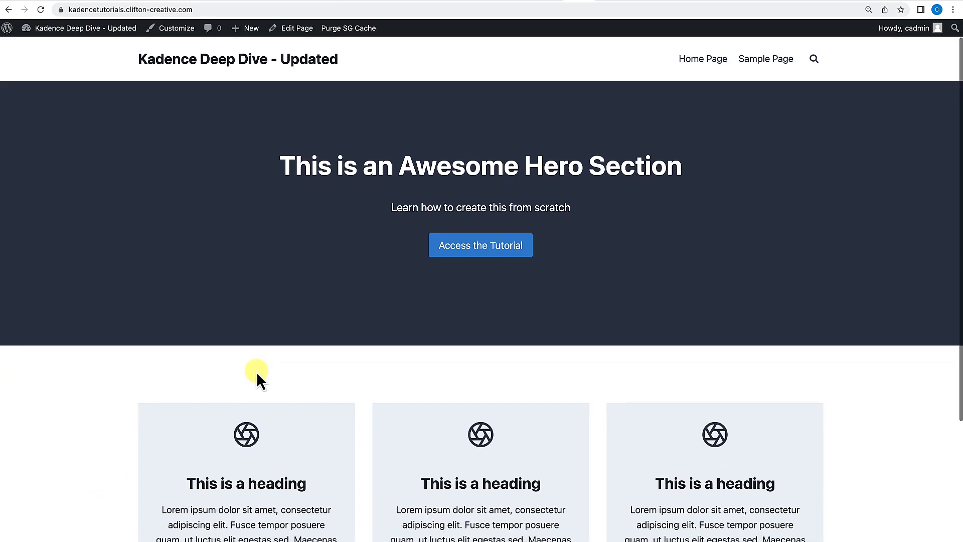
scroll(257, 371, down, 5)
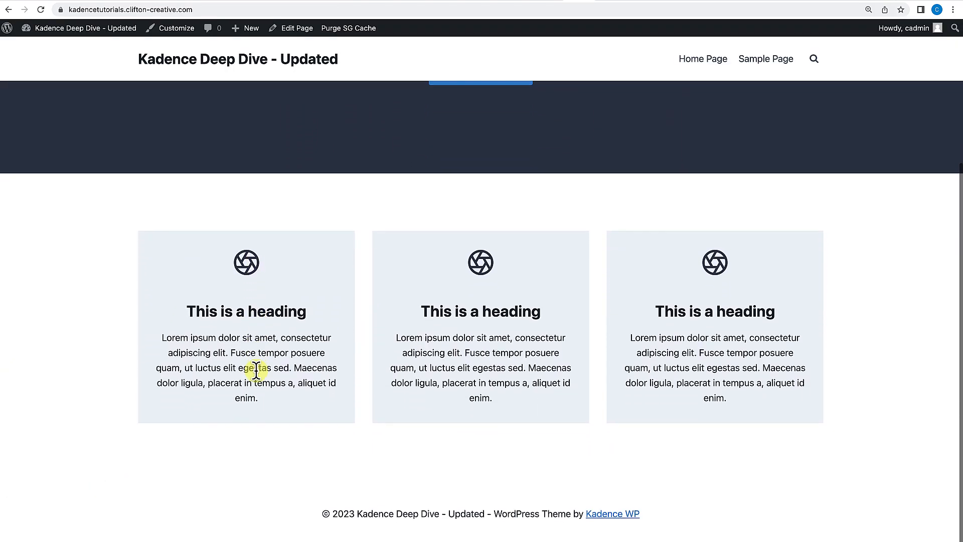
scroll(257, 372, up, 6)
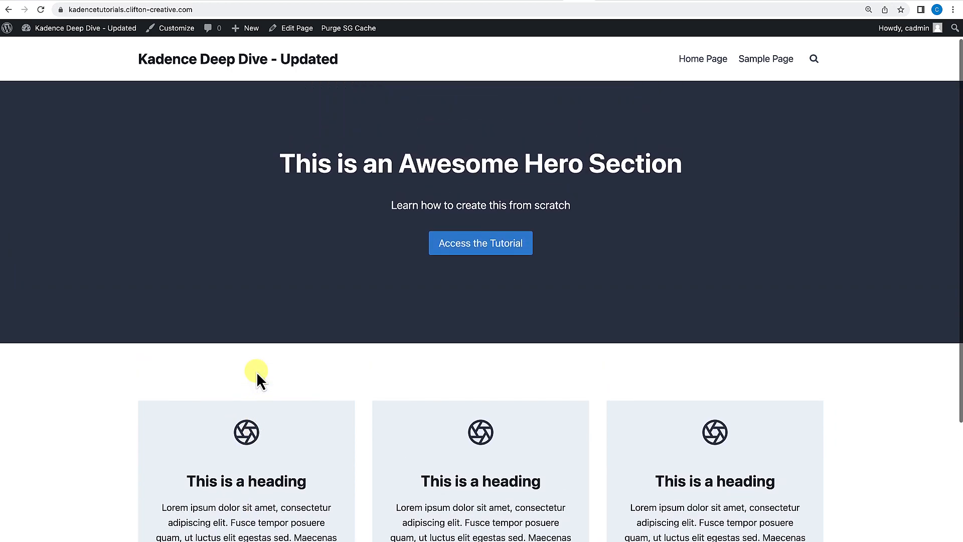
scroll(256, 372, down, 6)
scroll(257, 371, up, 4)
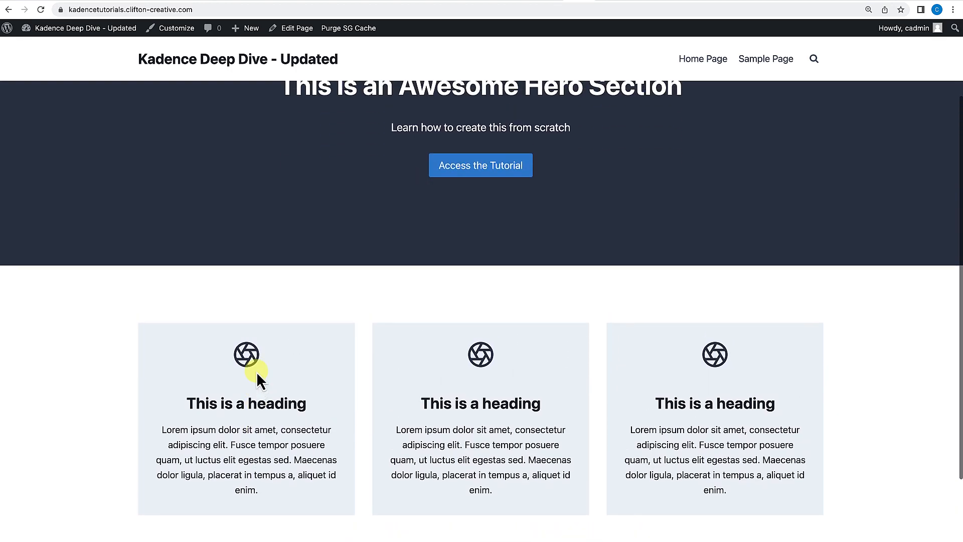
scroll(257, 372, down, 3)
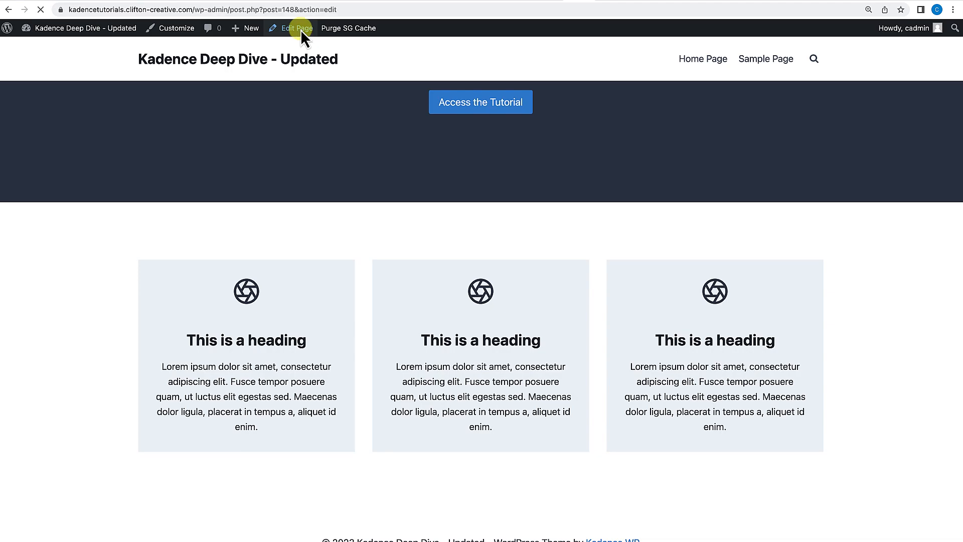
Insert a new three-column Row Layout below the existing feature row.
scroll(248, 297, down, 5)
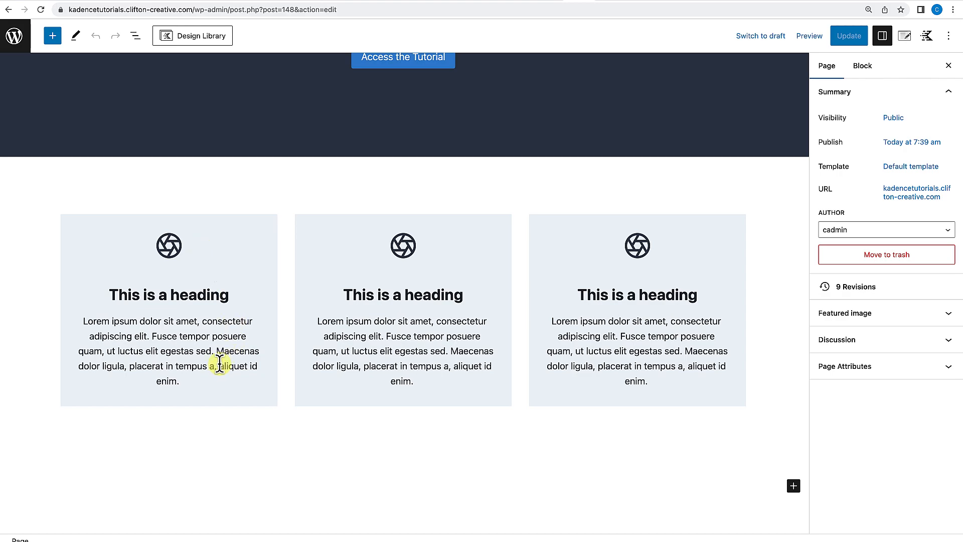
click(793, 486)
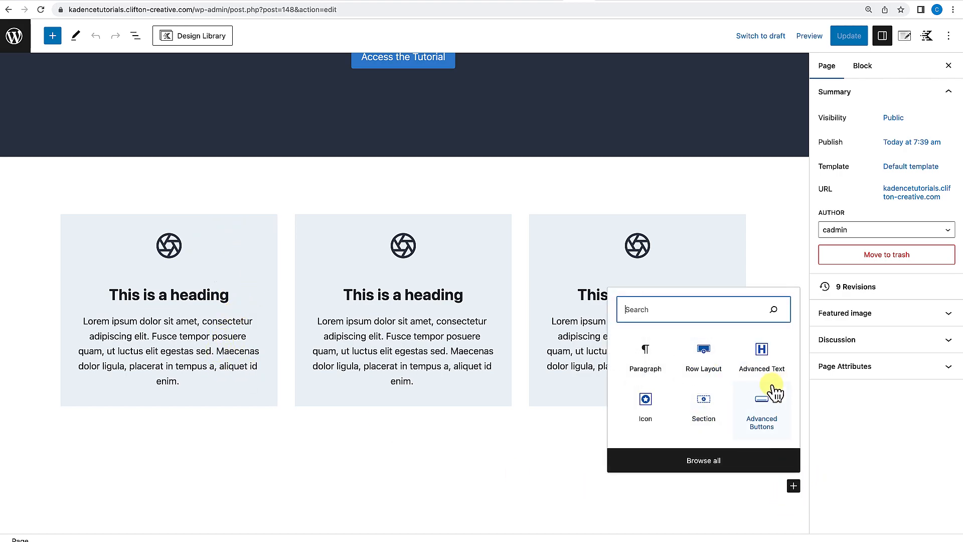
click(718, 356)
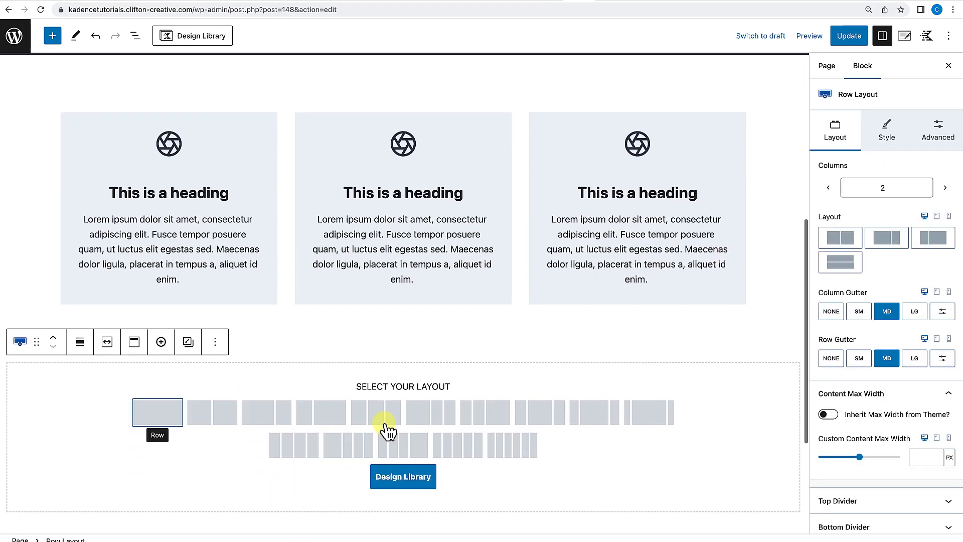
click(383, 424)
Turn on Use Theme Content Inner Width for the new row.
scroll(382, 414, down, 2)
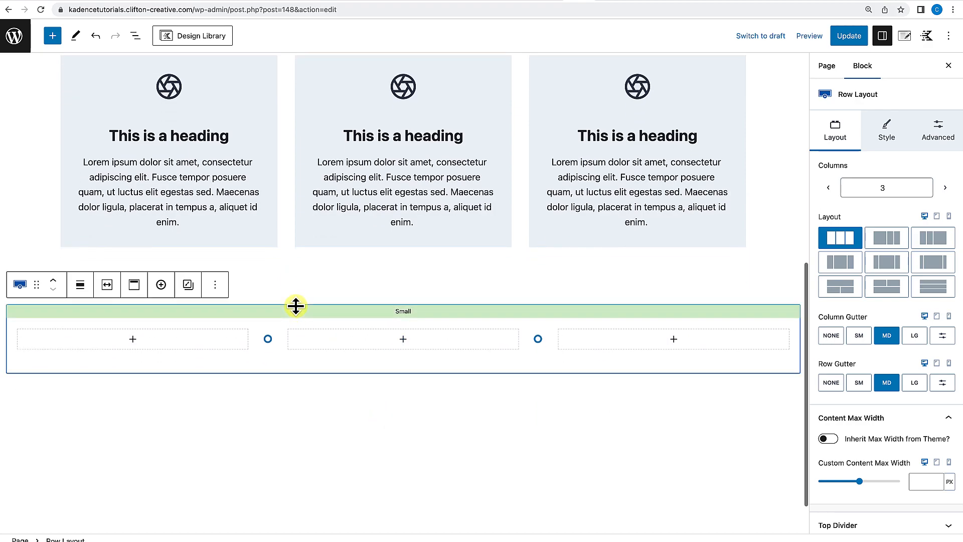
click(107, 285)
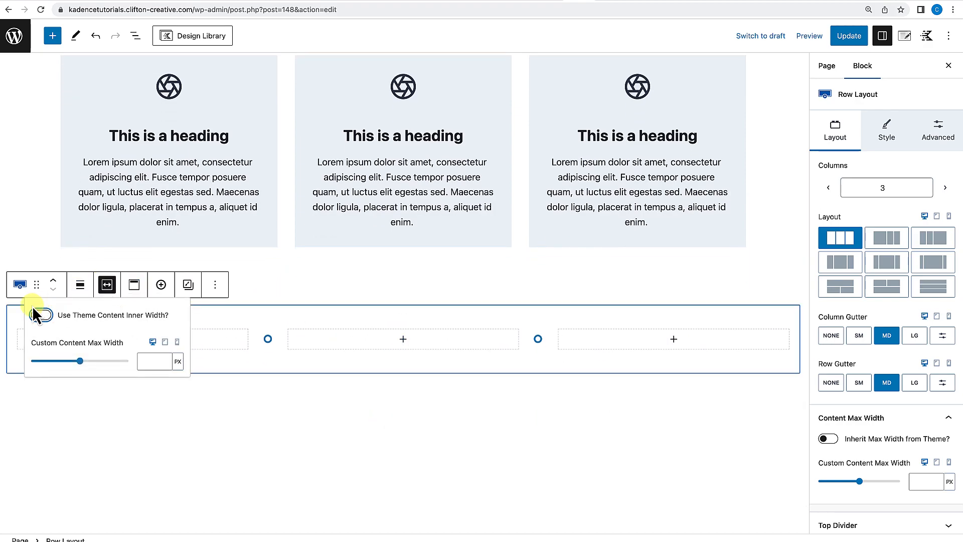
click(41, 315)
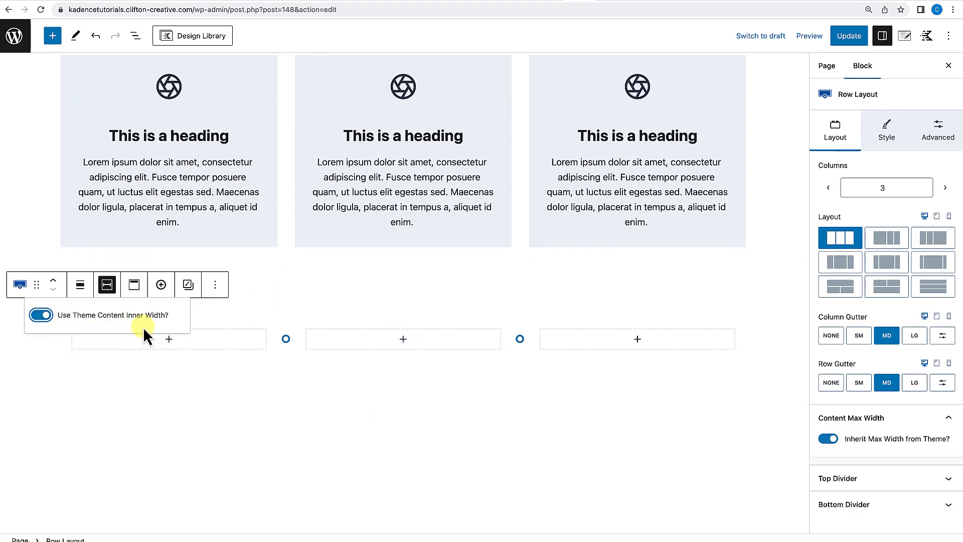
click(136, 394)
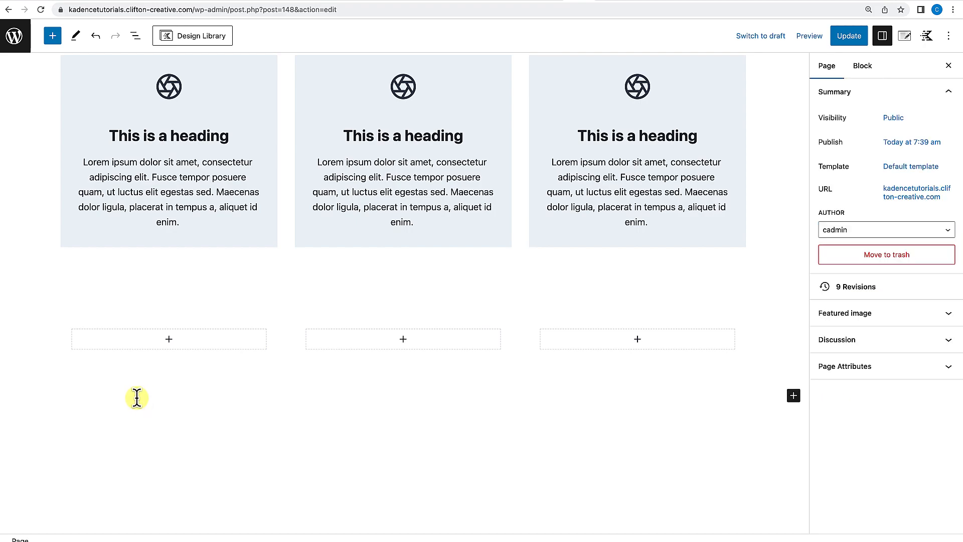
Change the new row's block alignment setting.
click(284, 310)
click(229, 324)
click(262, 311)
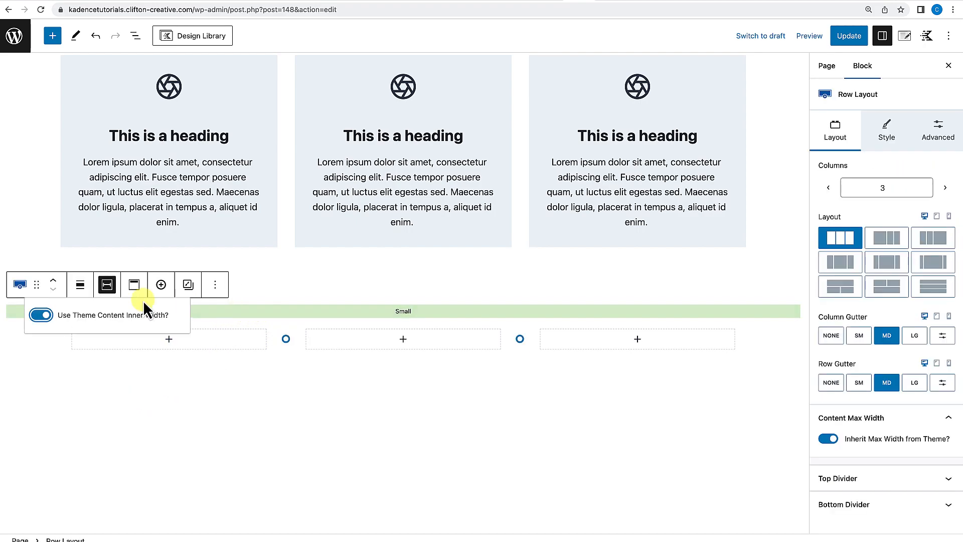
click(80, 285)
click(107, 380)
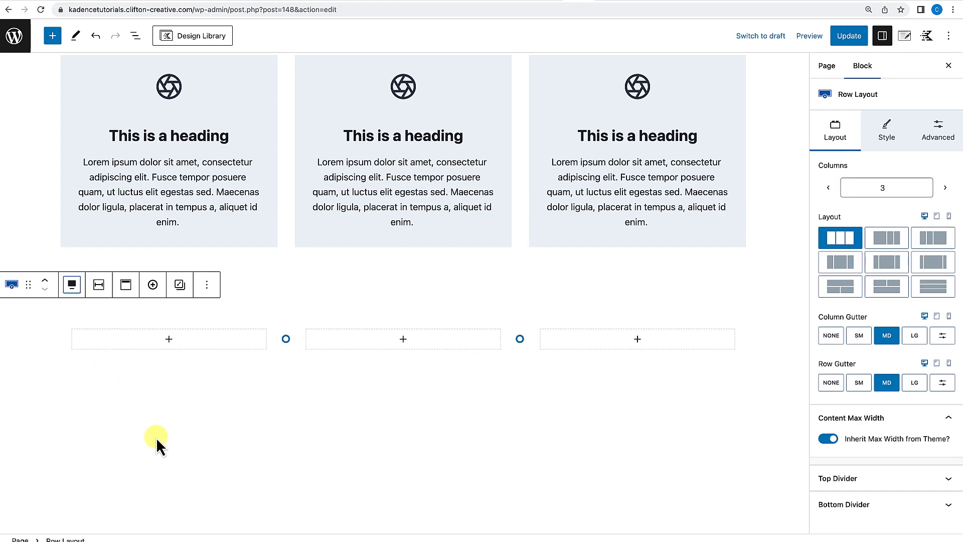
click(194, 446)
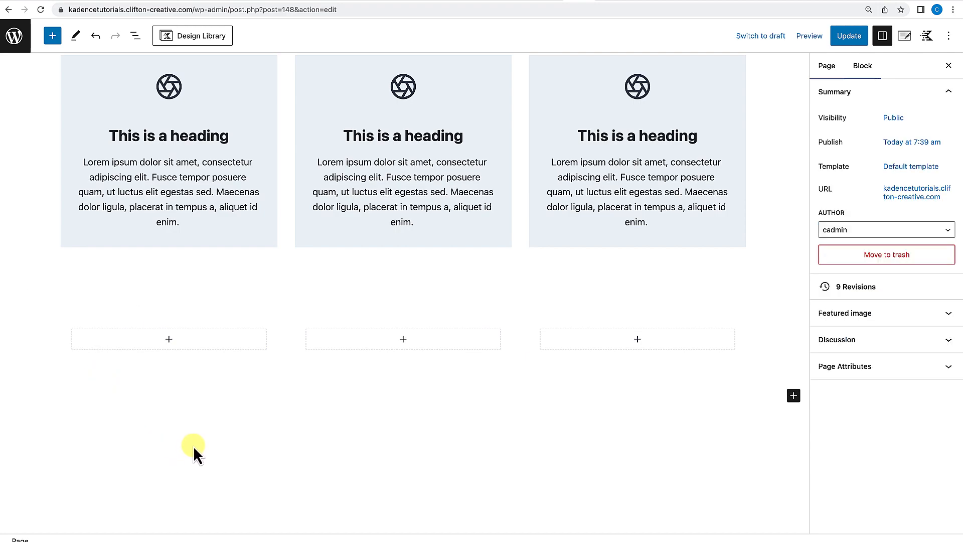
Add an Info Box block to the first column of the new row.
click(170, 339)
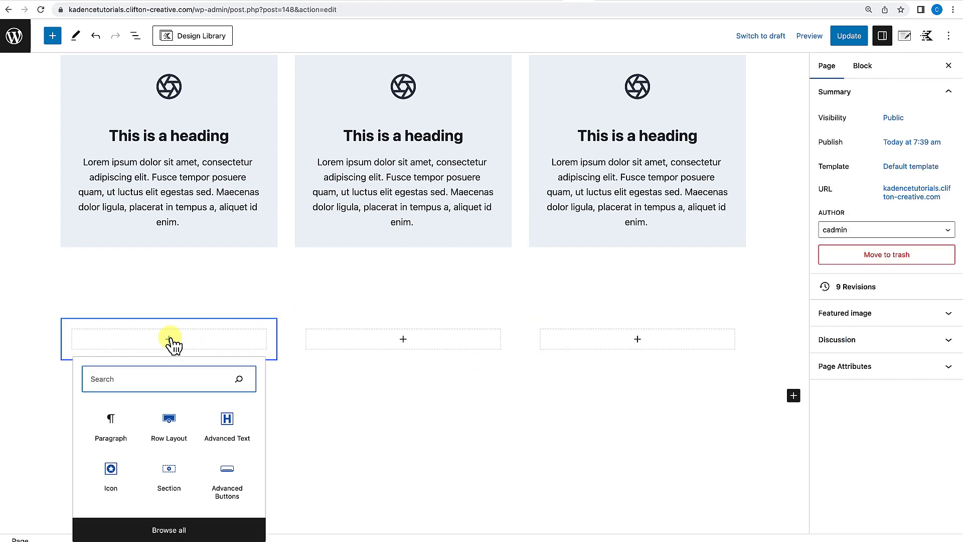
click(52, 35)
mouse_move(38, 215)
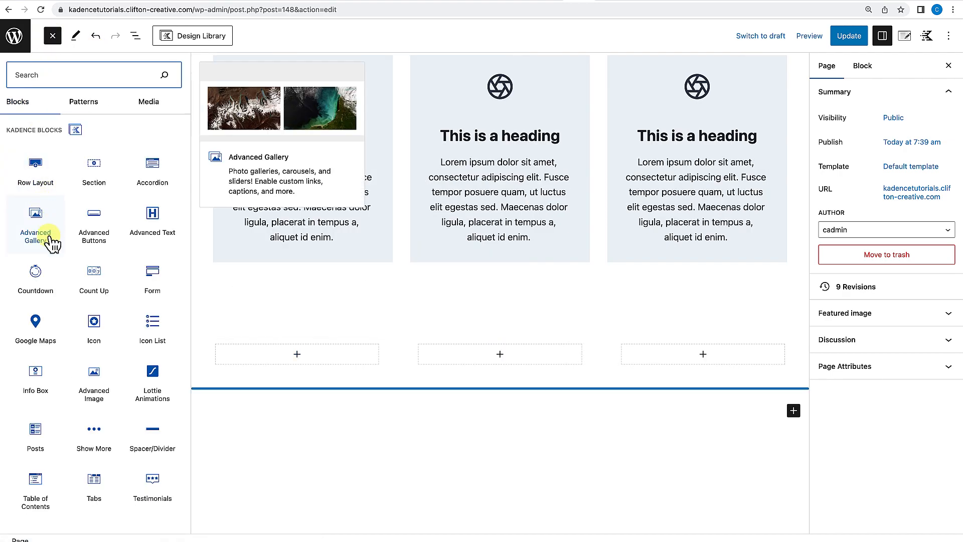
drag(33, 376, 265, 357)
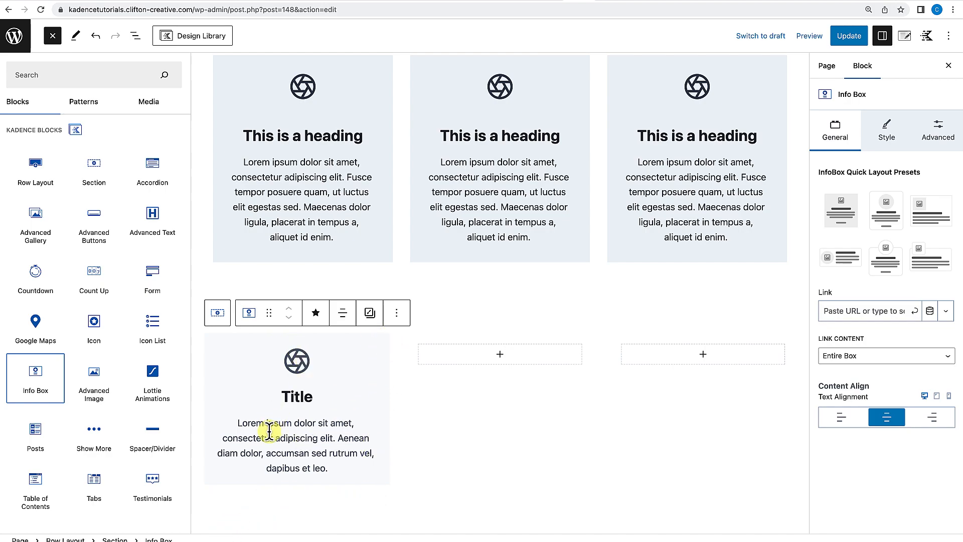
Copy the Info Box block.
click(387, 344)
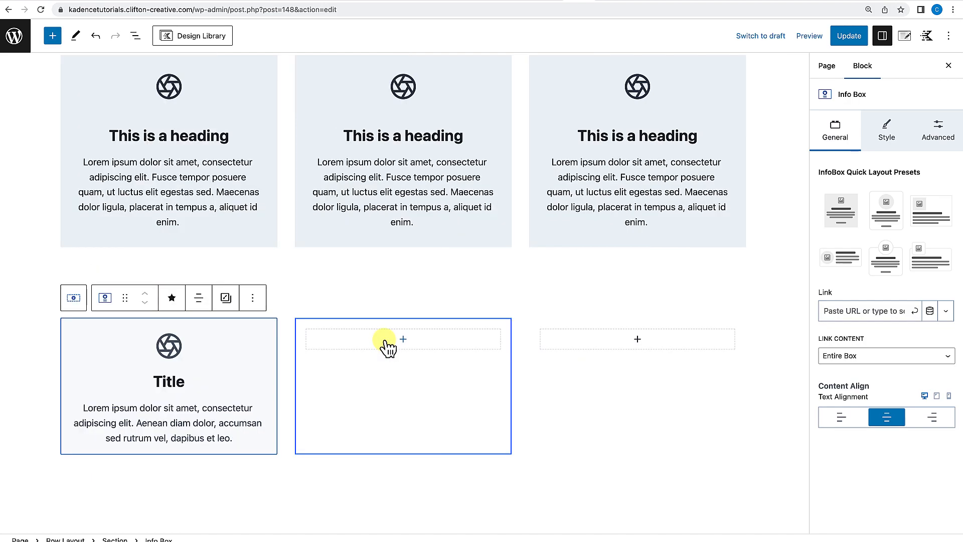
click(252, 299)
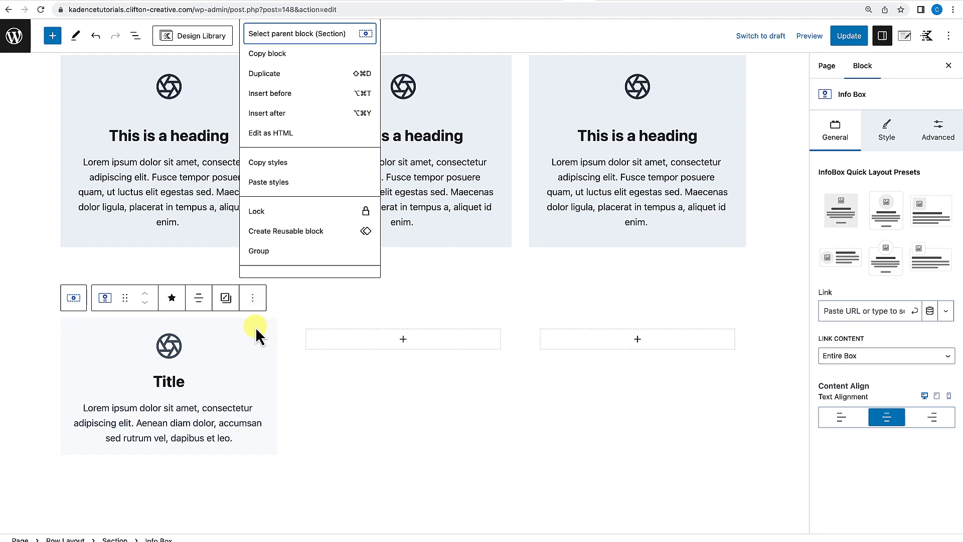
click(272, 324)
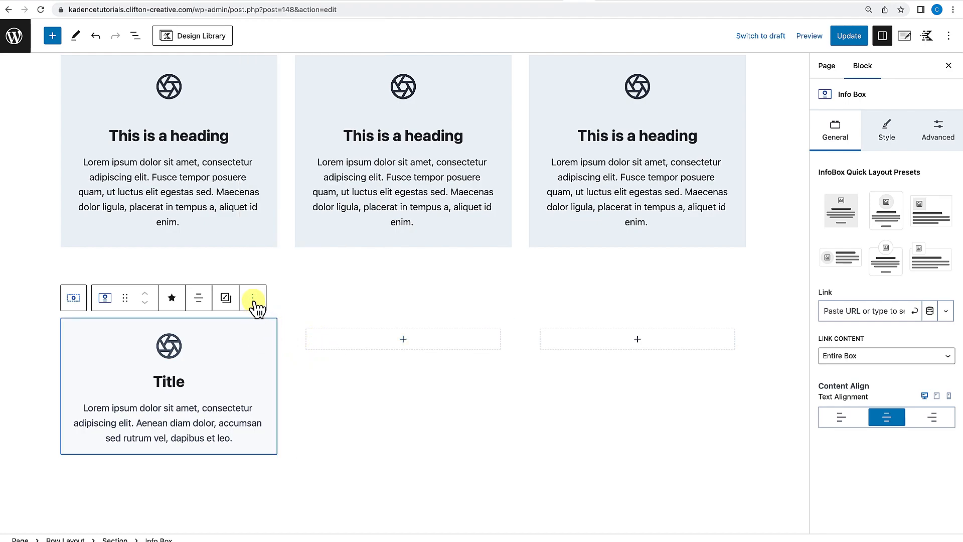
click(252, 298)
click(274, 59)
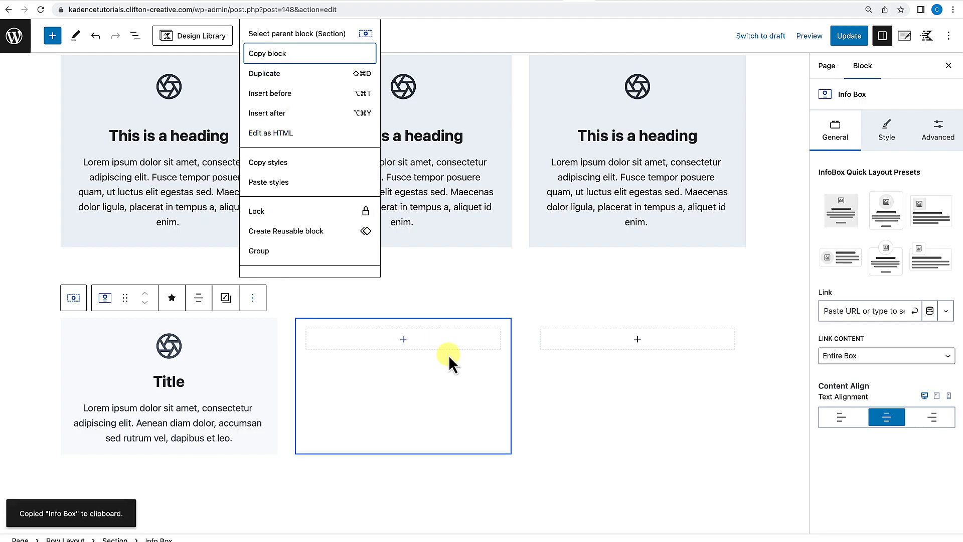
Paste the copied Info Box into the second column.
click(404, 341)
click(346, 434)
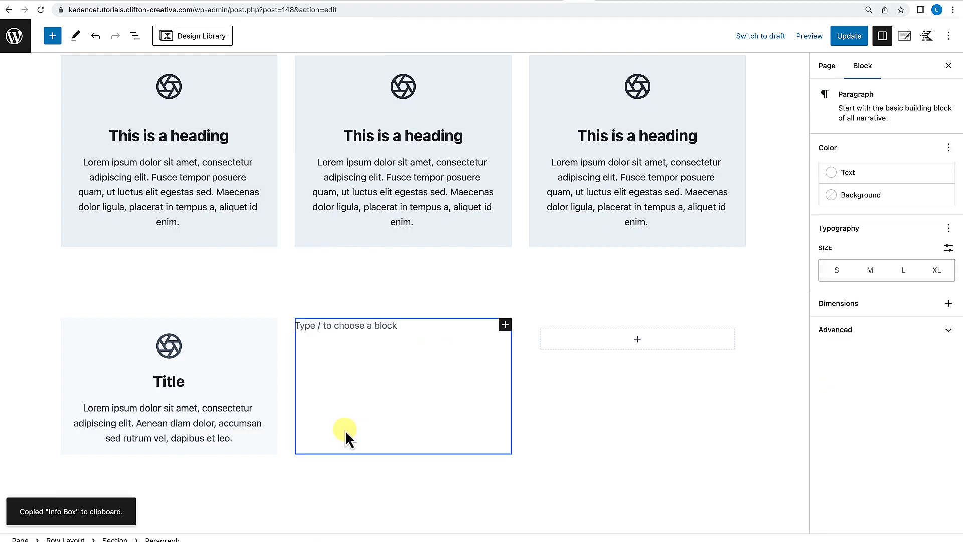
key(ctrl+v)
Paste the copied Info Box into the third column.
click(636, 348)
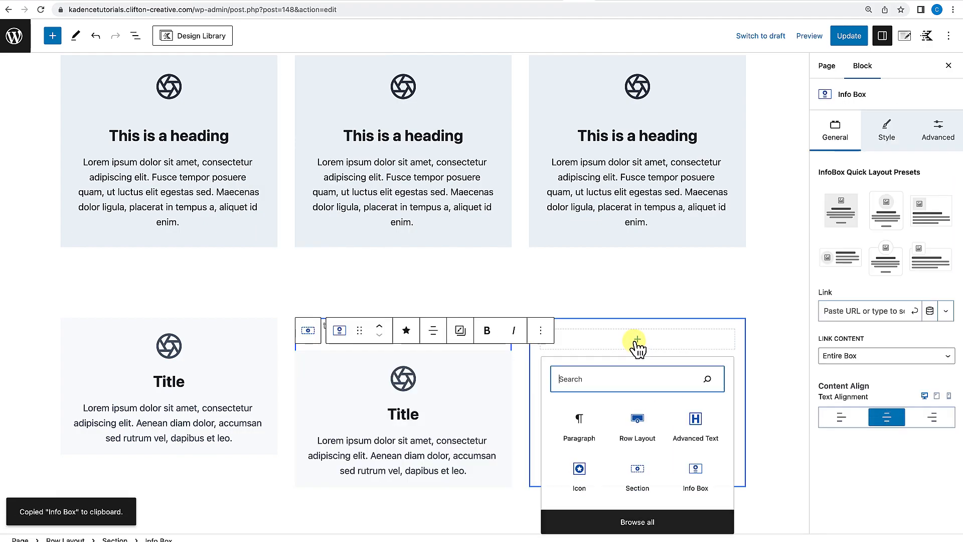
click(579, 430)
key(ctrl+v)
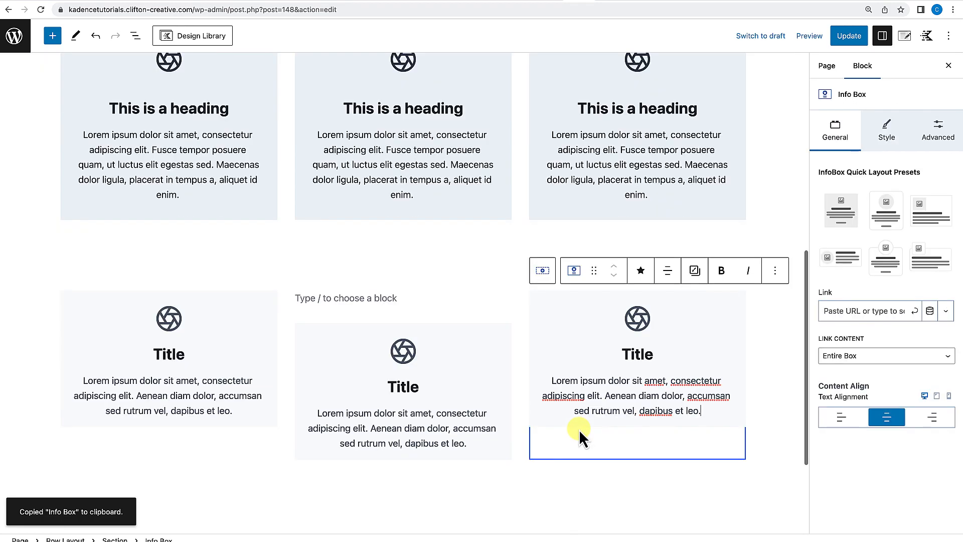
Remove the empty paragraph left above the Info Box in the second column.
click(548, 519)
click(407, 311)
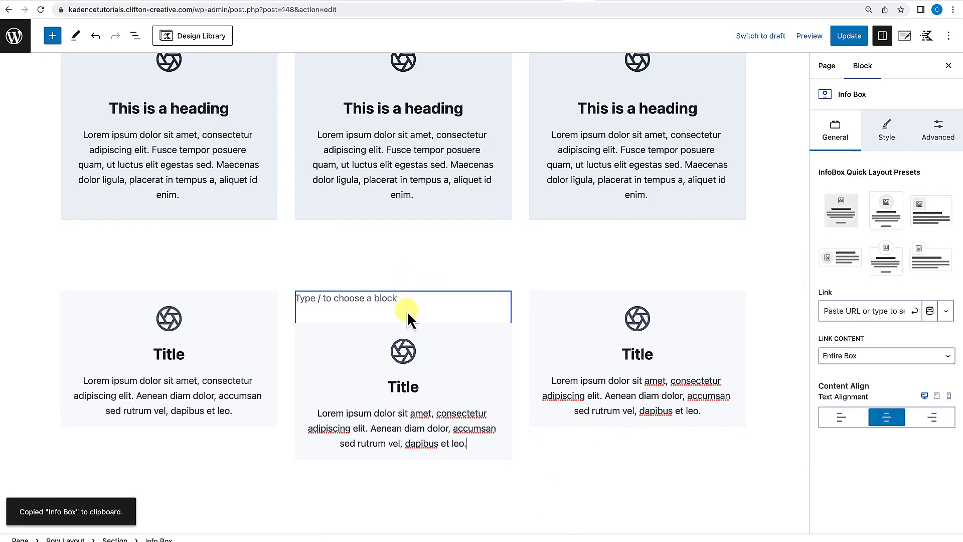
click(405, 303)
click(408, 270)
click(308, 245)
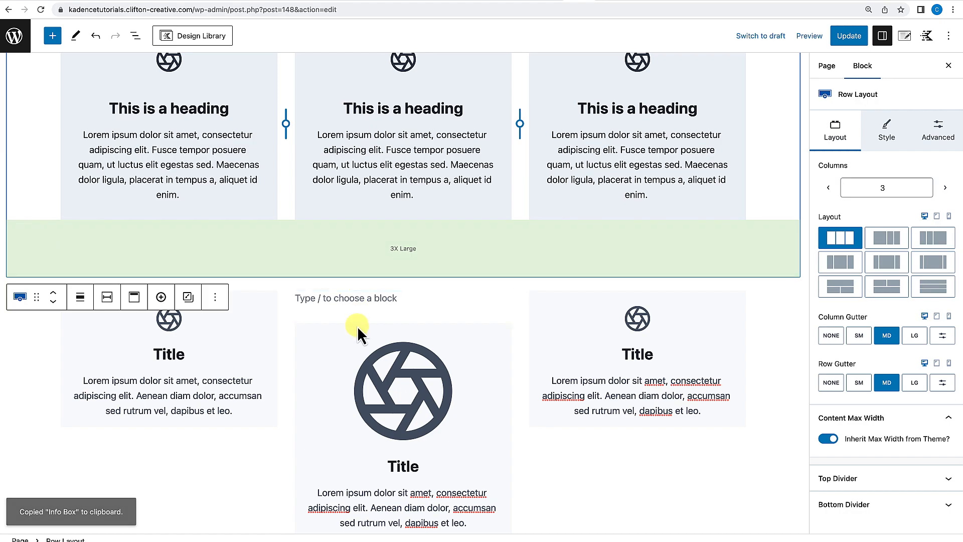
click(381, 395)
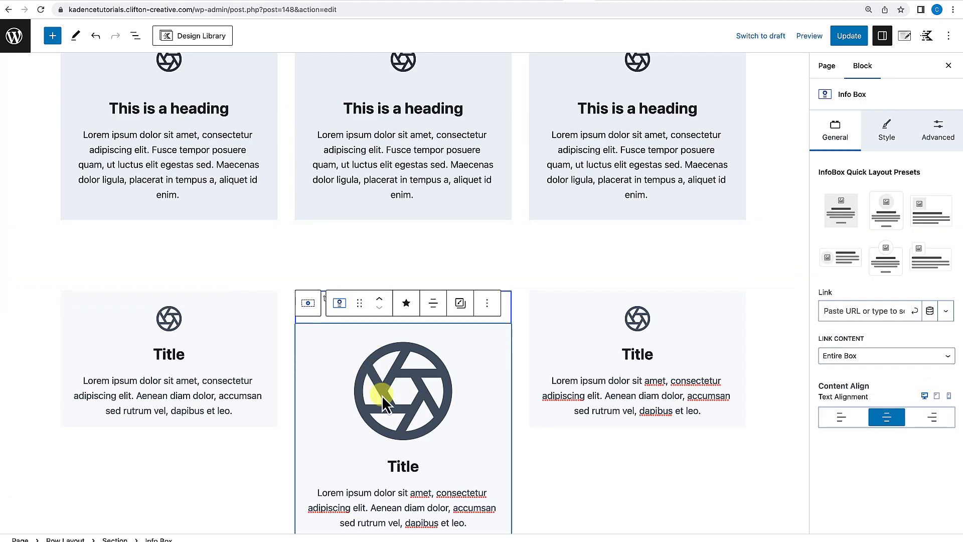
key(BackSpace)
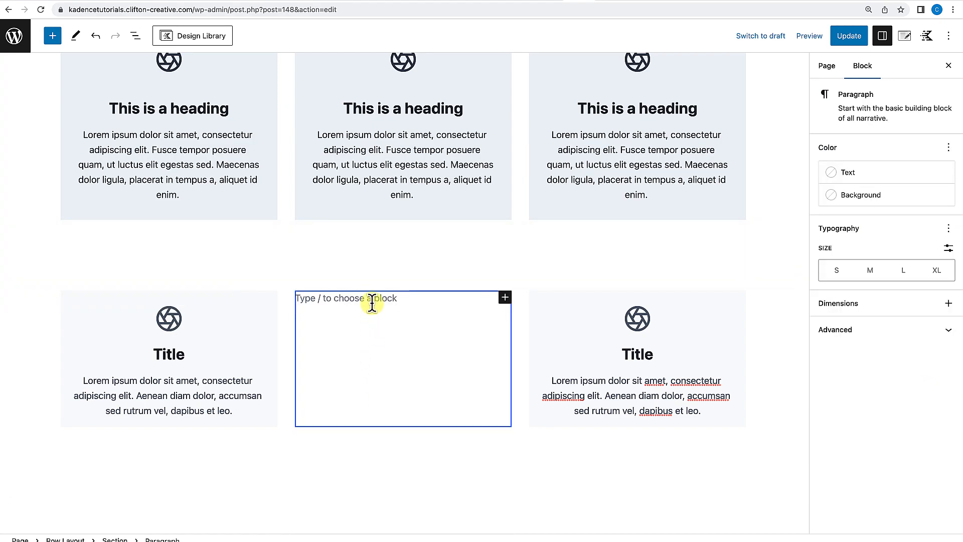
key(ctrl+z)
click(453, 414)
Set the new row's top padding to X Large.
scroll(453, 415, up, 2)
scroll(453, 415, up, 1)
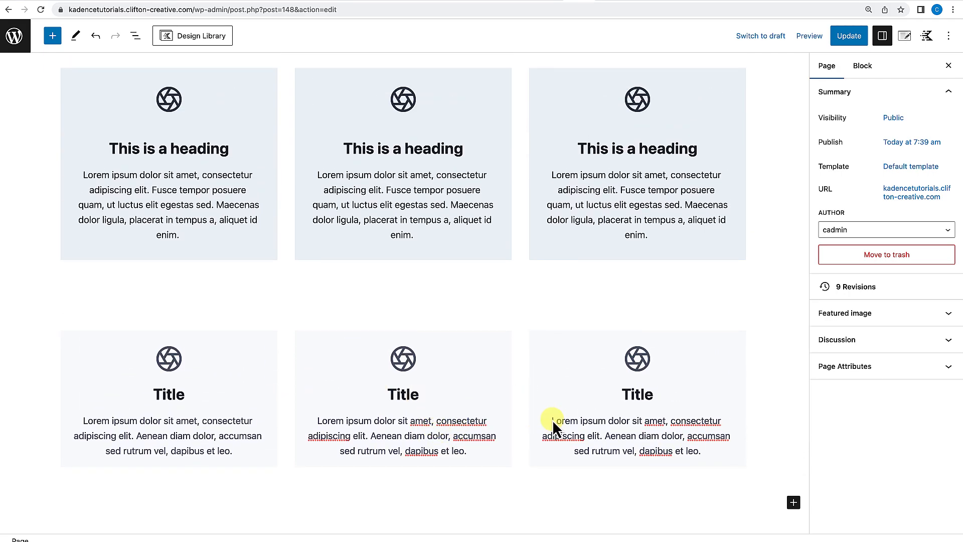
scroll(534, 450, up, 3)
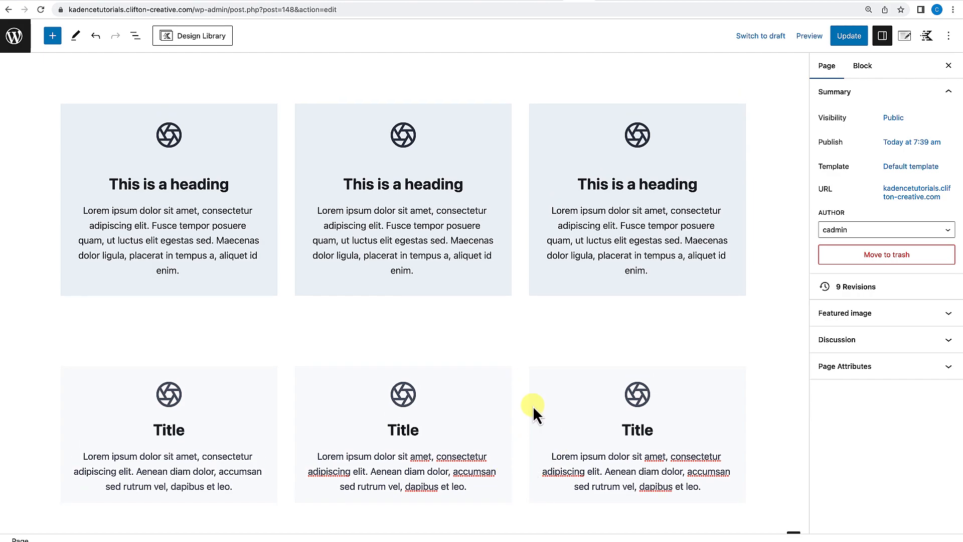
click(587, 316)
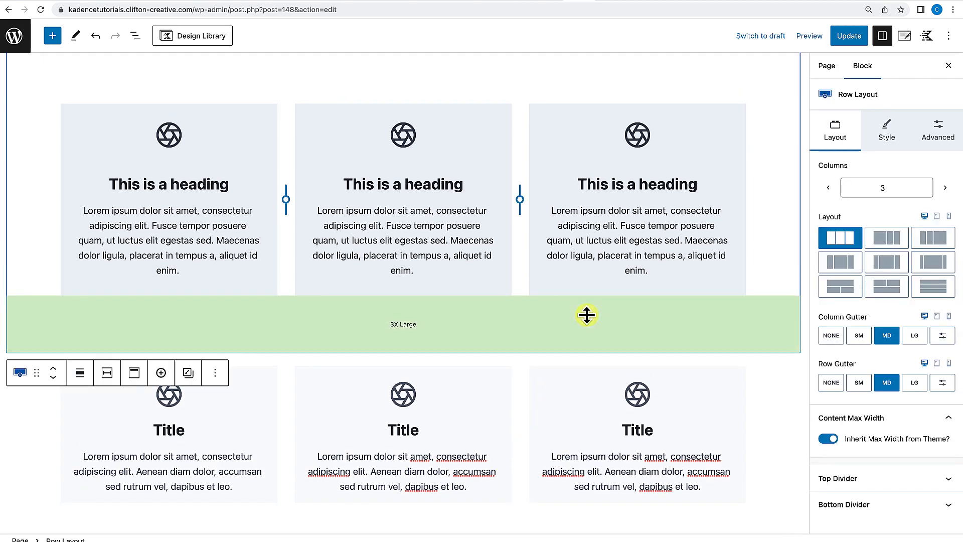
scroll(587, 315, up, 8)
click(587, 315)
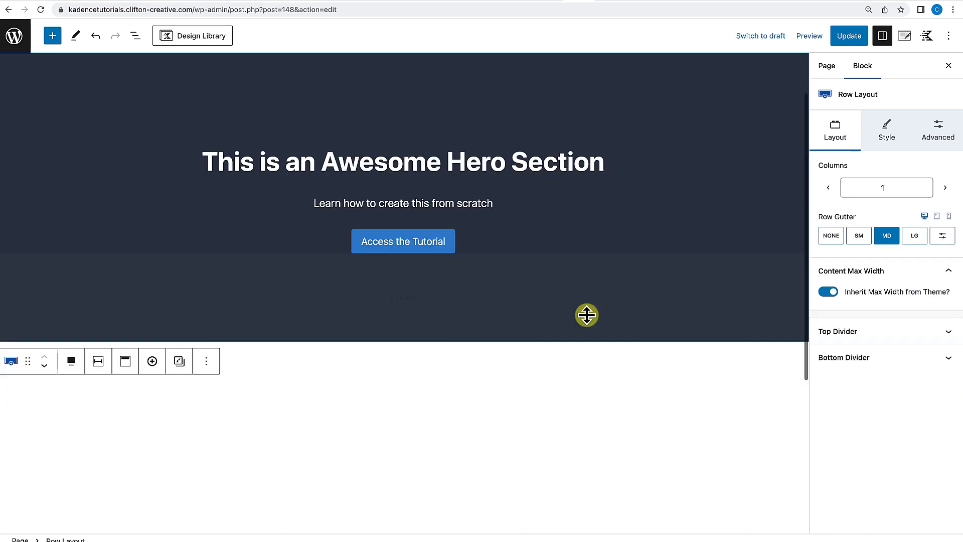
click(397, 347)
drag(397, 349, 396, 374)
scroll(397, 373, down, 3)
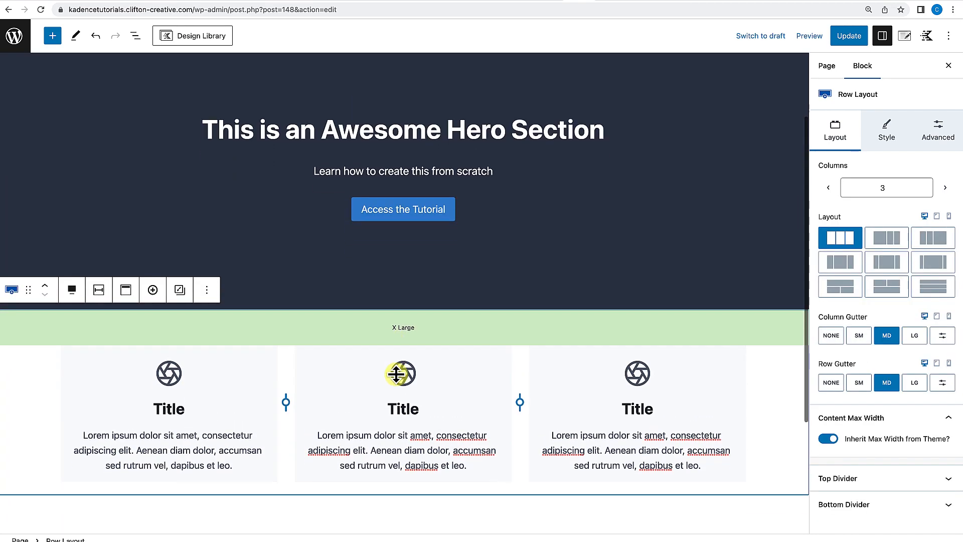
drag(391, 408, 391, 434)
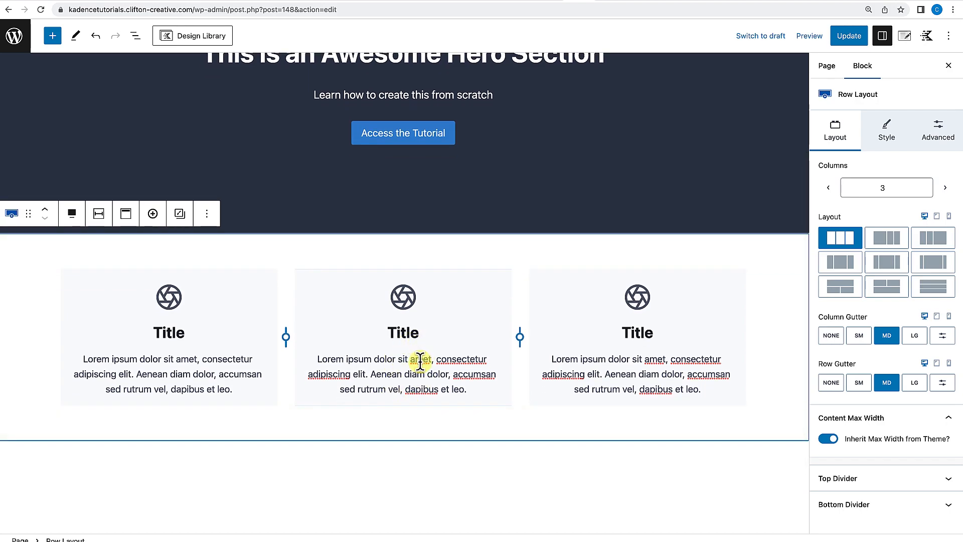
Try several quick layout presets on the first Info Box, returning to the first preset.
click(267, 283)
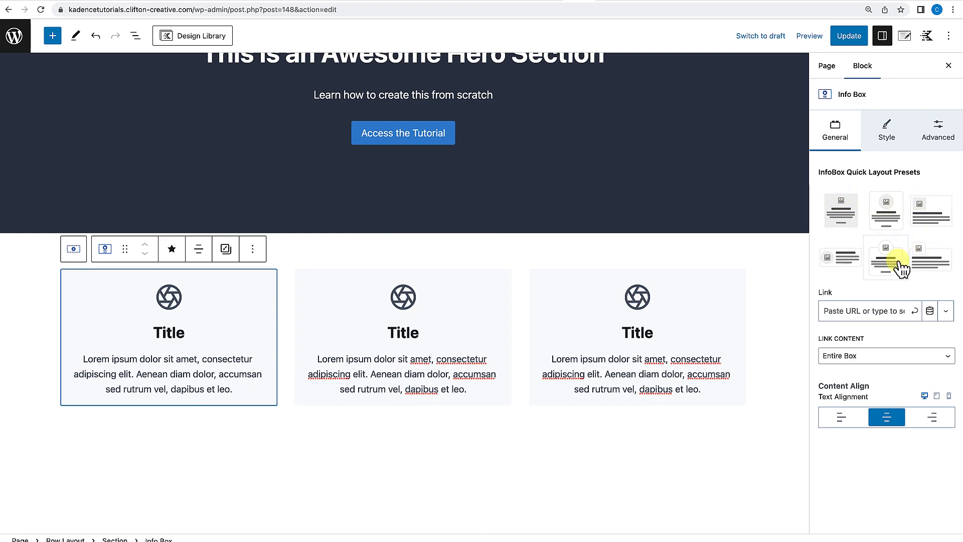
click(875, 220)
click(934, 215)
click(886, 259)
click(843, 263)
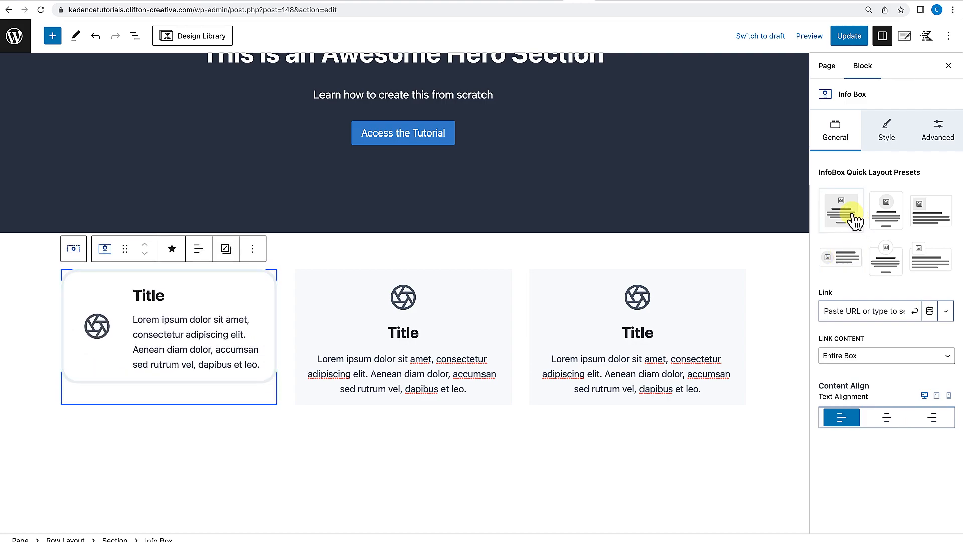
click(854, 219)
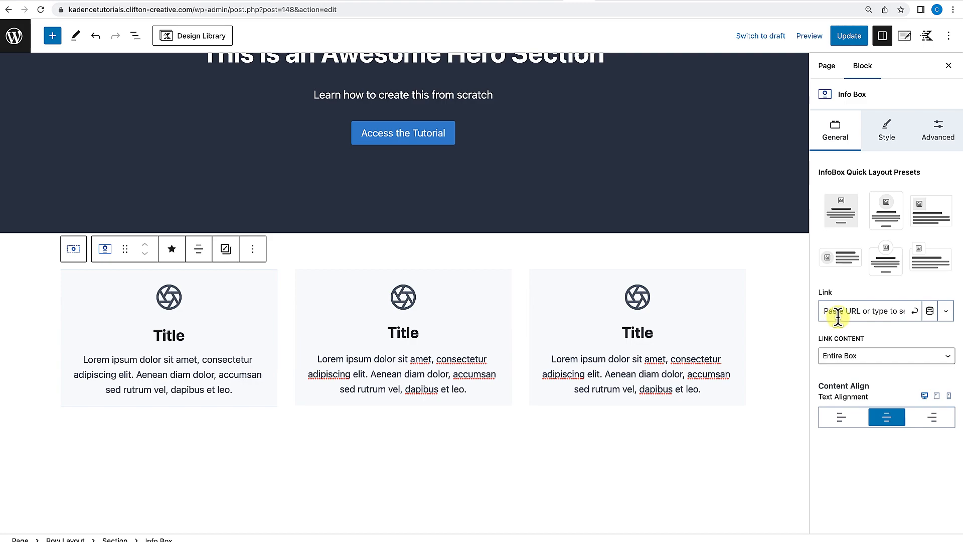
Examine the first Info Box's media settings in its style options.
click(891, 140)
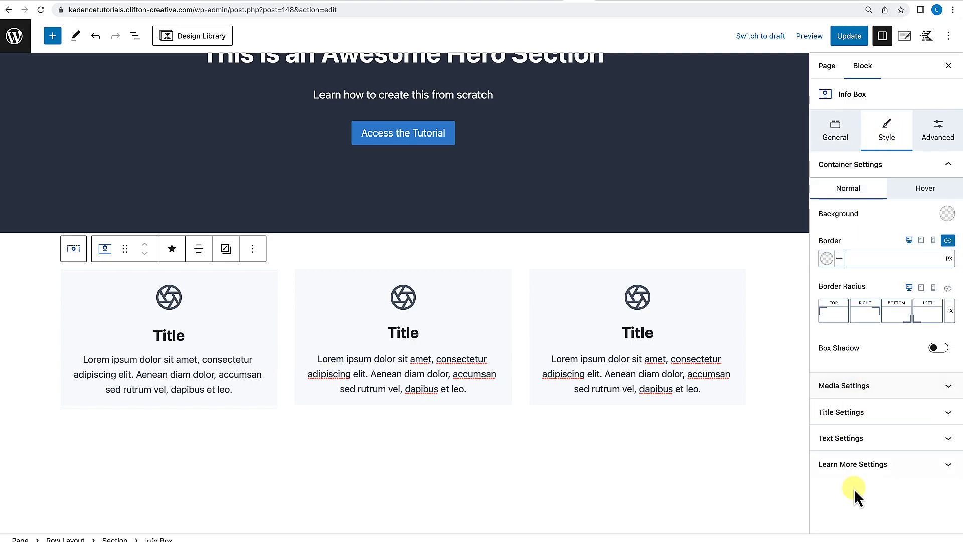
click(847, 390)
scroll(850, 391, down, 6)
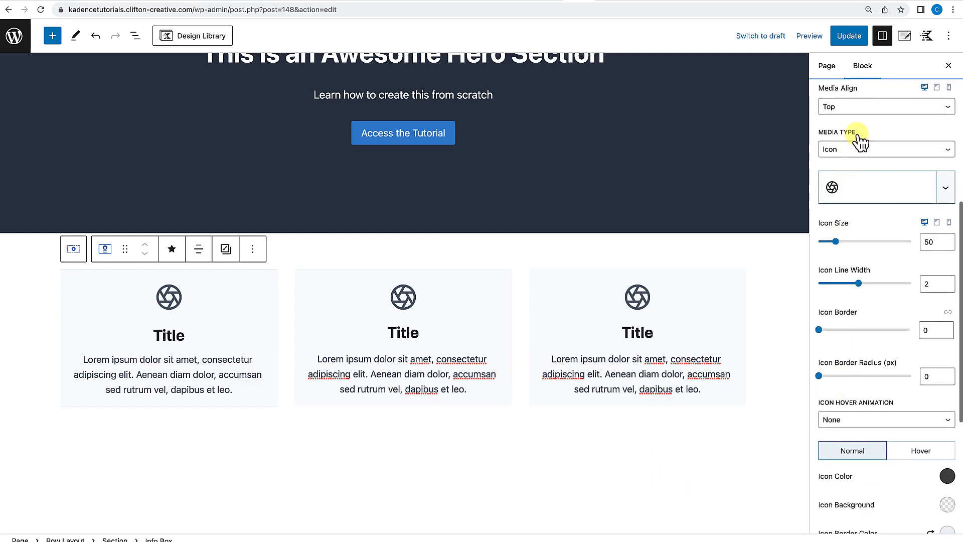
click(857, 151)
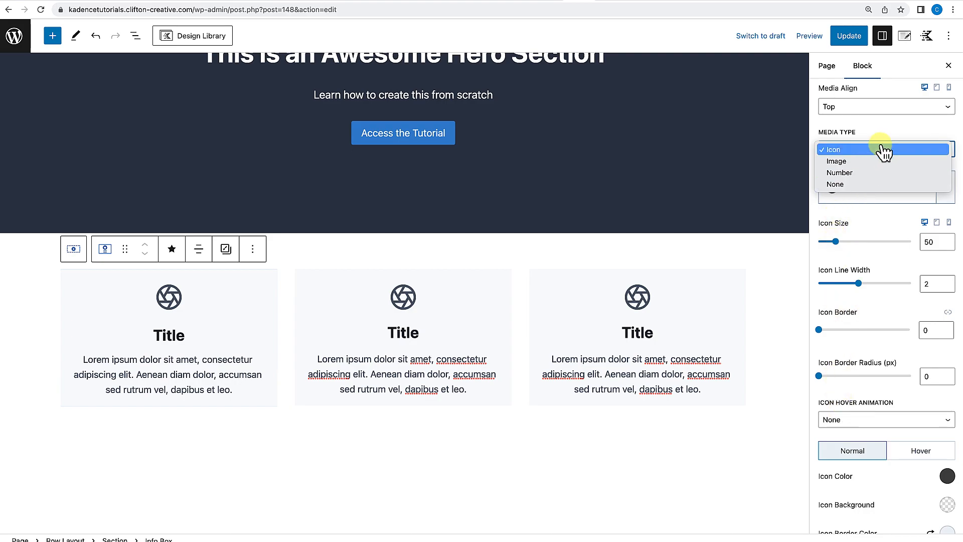
click(892, 127)
scroll(890, 145, up, 4)
click(940, 239)
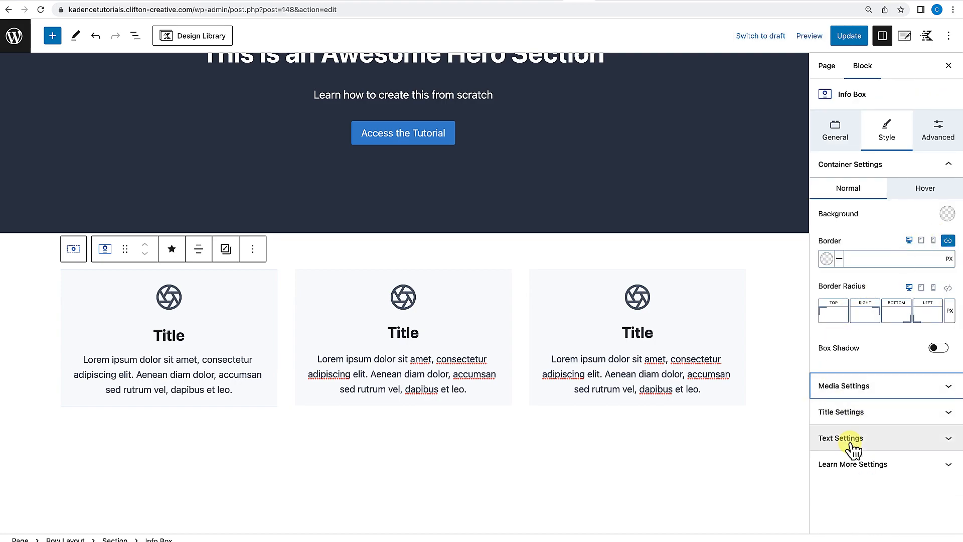
Turn on the Learn More button for the first Info Box.
click(853, 414)
scroll(853, 423, down, 8)
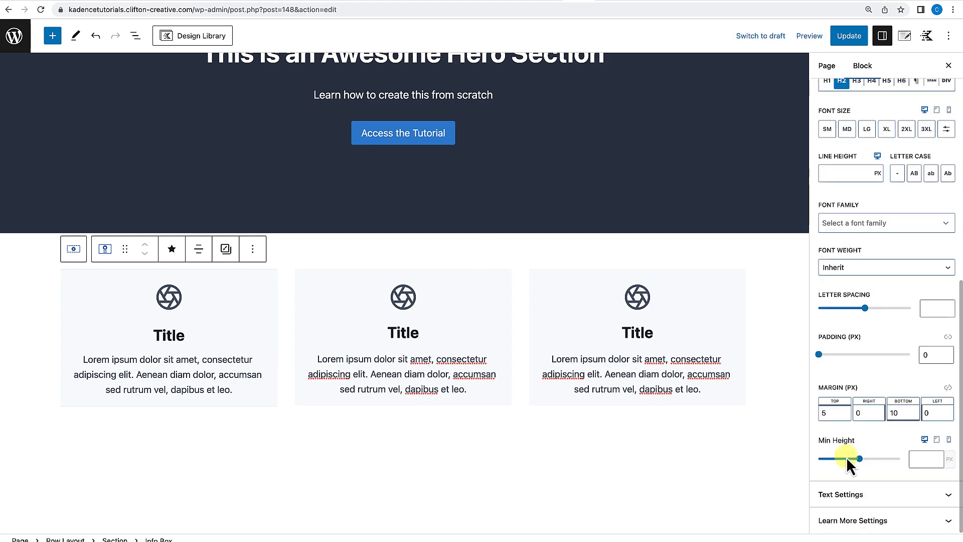
click(848, 496)
scroll(847, 499, down, 8)
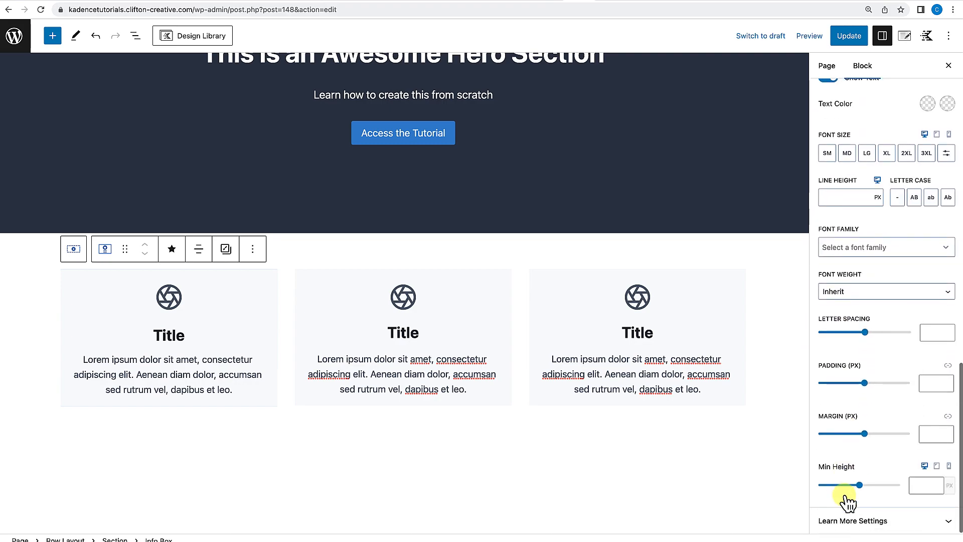
click(840, 521)
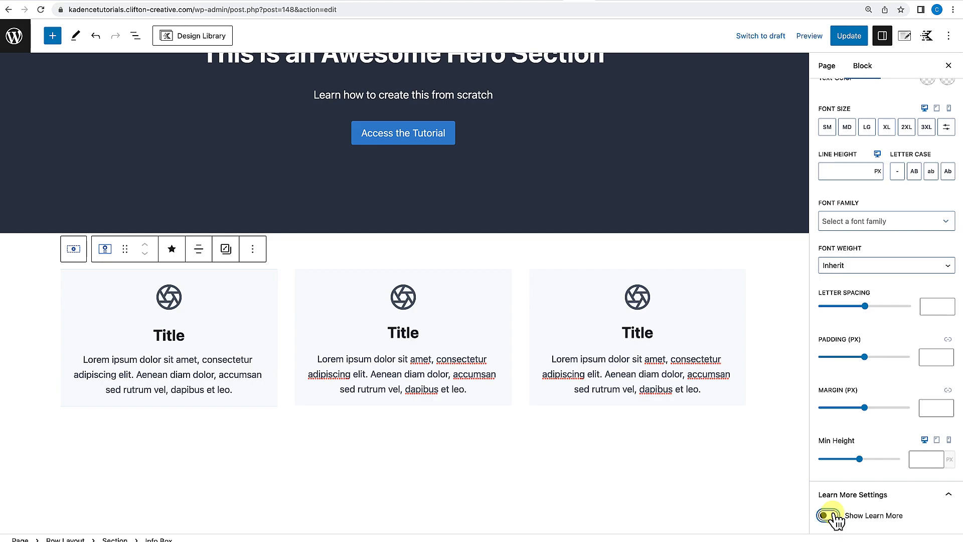
click(831, 515)
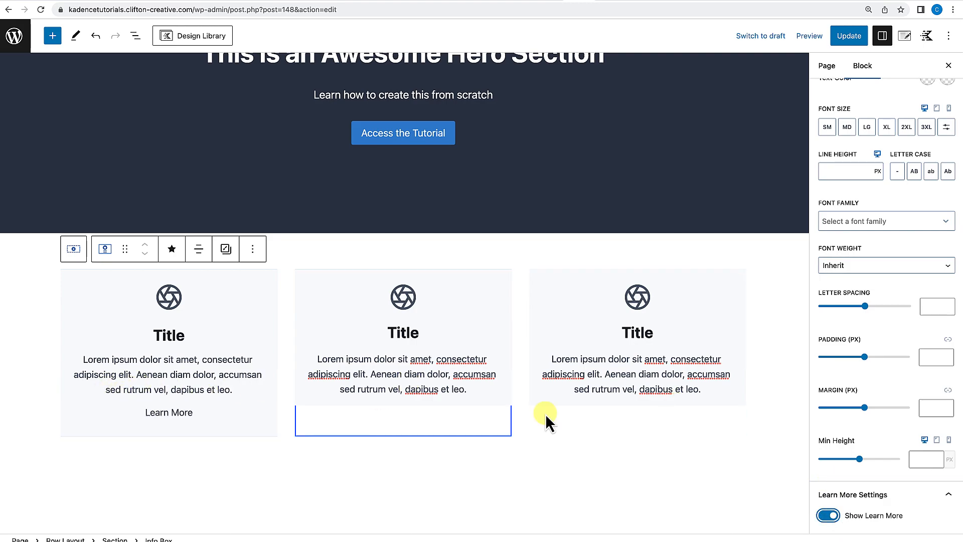
Give the Learn More button a blue background and white text color.
scroll(869, 436, down, 6)
scroll(869, 436, down, 2)
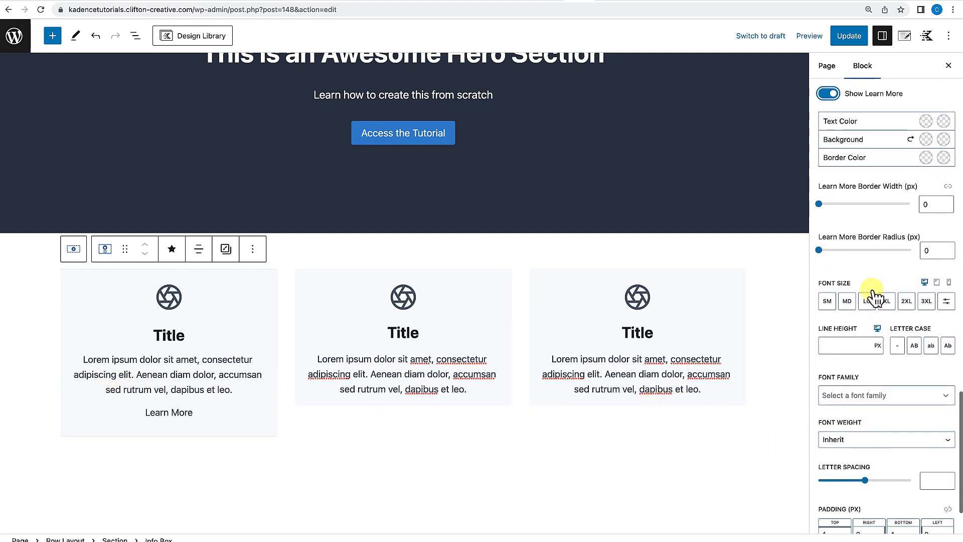
click(927, 140)
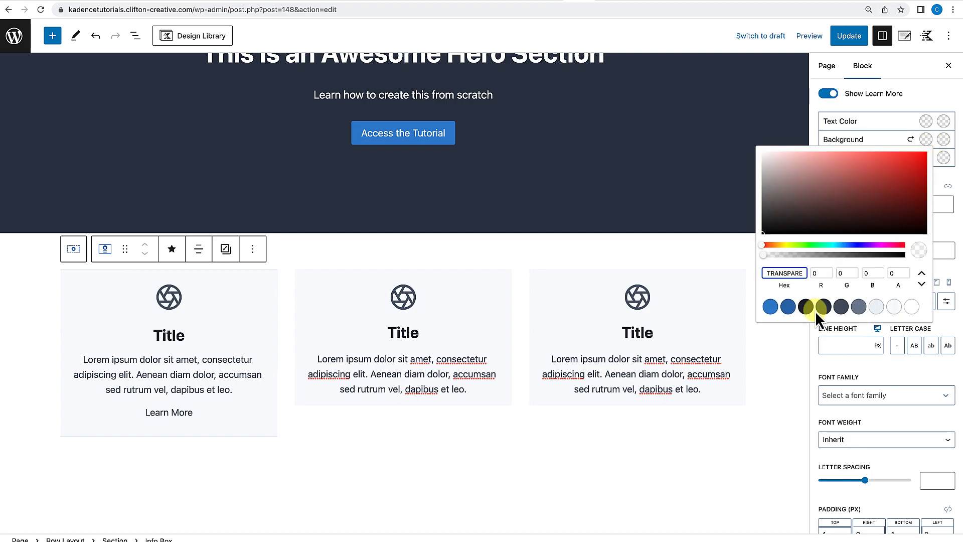
click(787, 311)
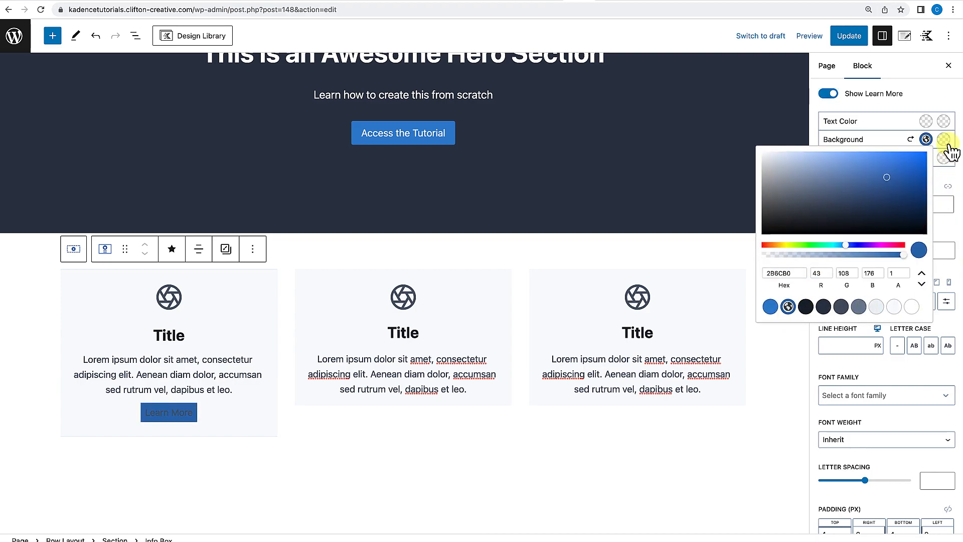
click(926, 121)
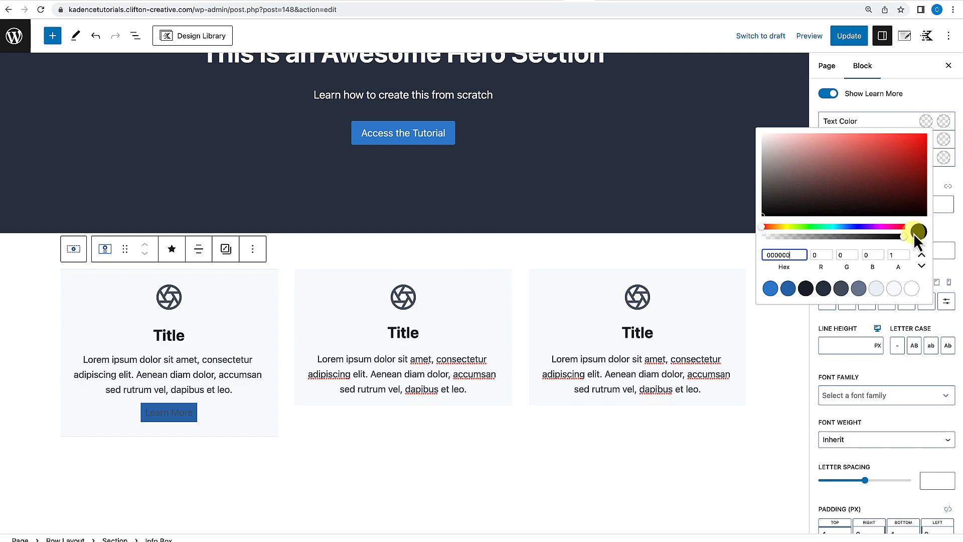
click(911, 289)
click(926, 122)
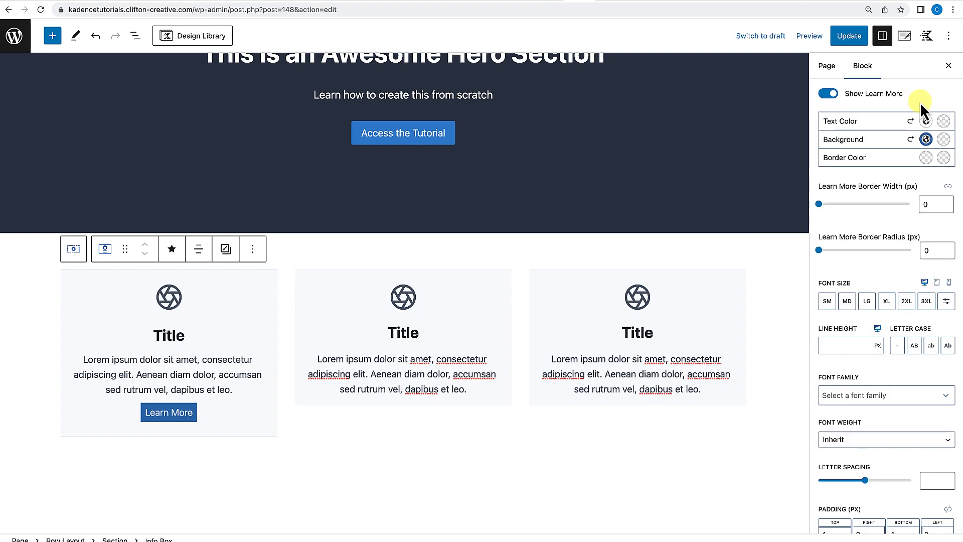
click(944, 139)
click(788, 307)
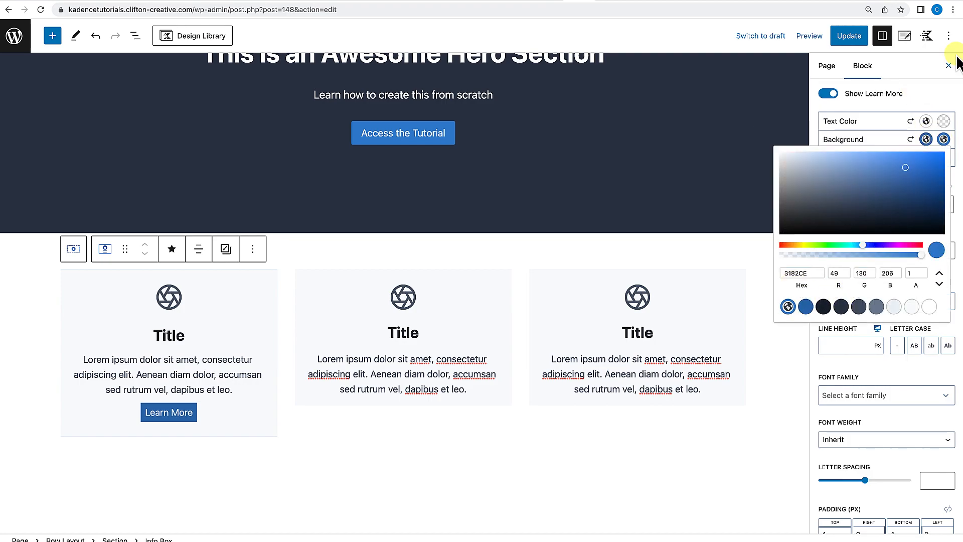
click(939, 93)
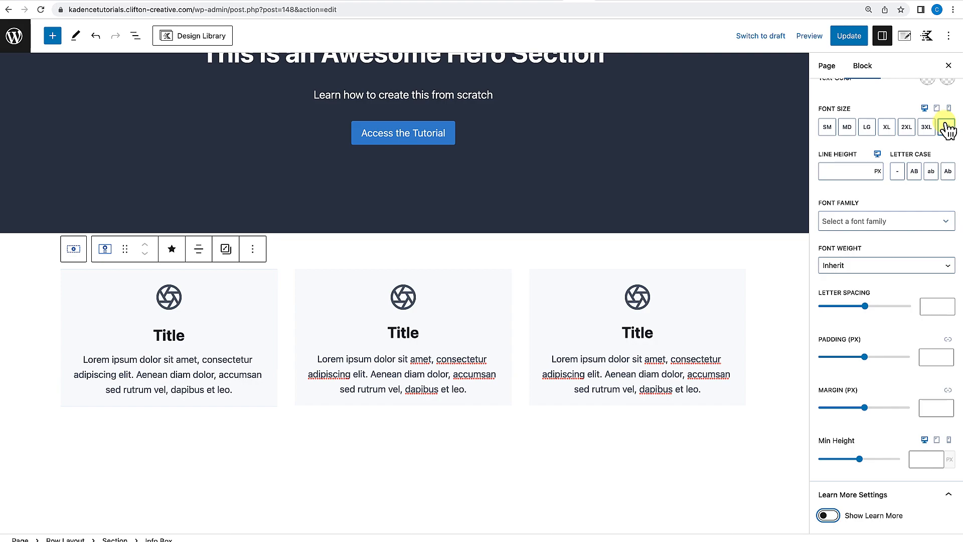
Hide the Learn More button on the first Info Box again and select the row.
scroll(931, 166, up, 3)
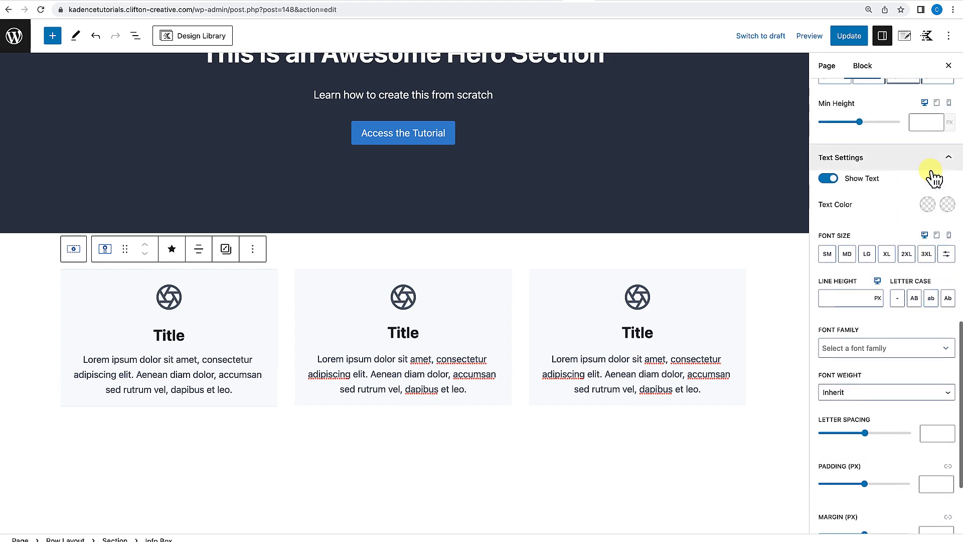
scroll(932, 216, down, 3)
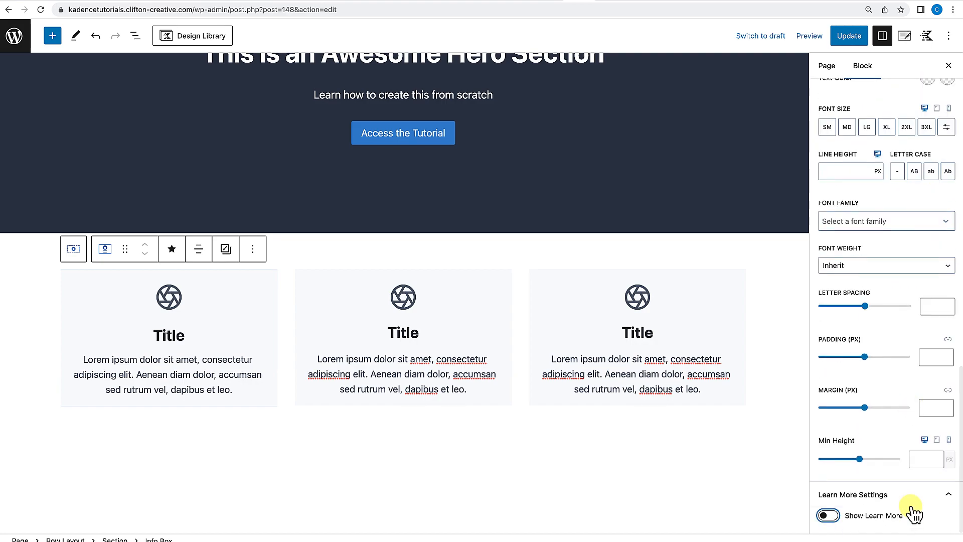
click(828, 517)
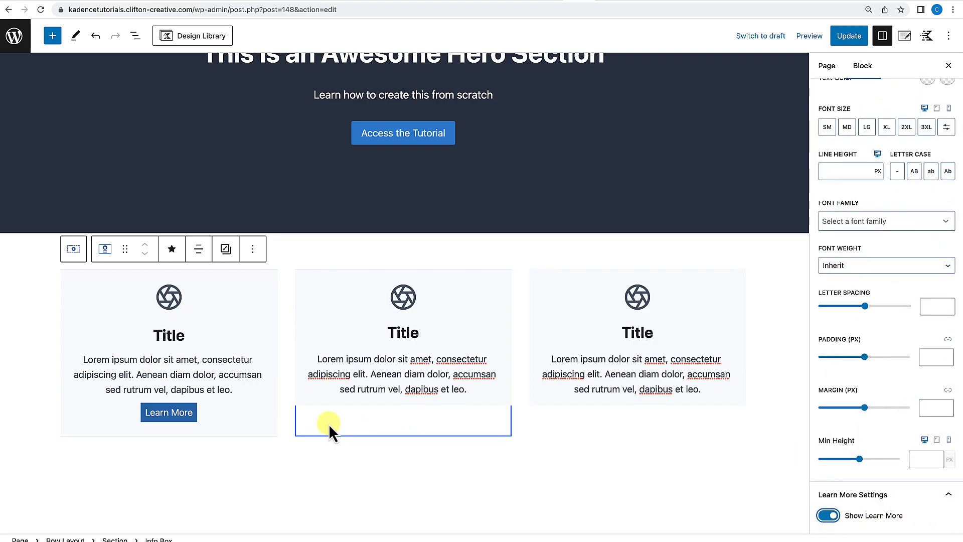
scroll(873, 424, down, 3)
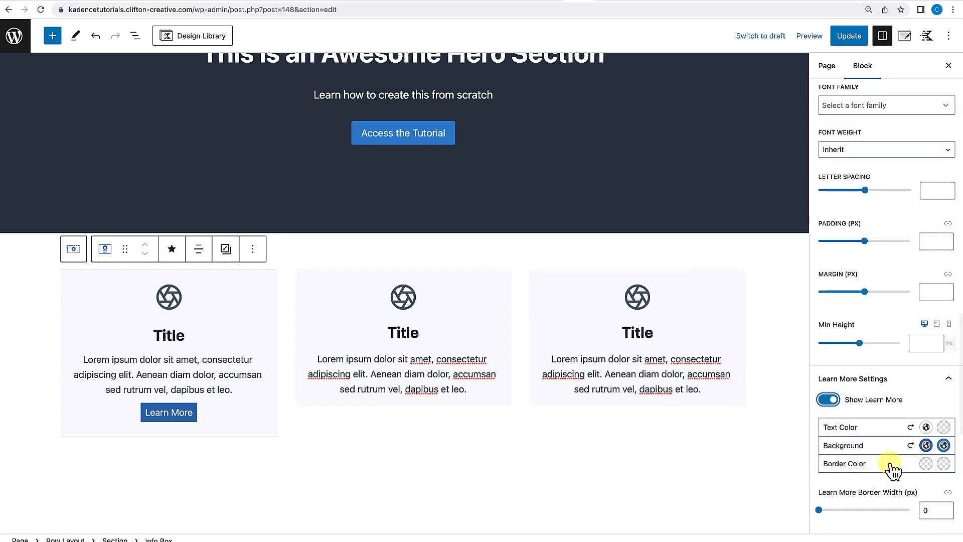
click(828, 400)
click(581, 441)
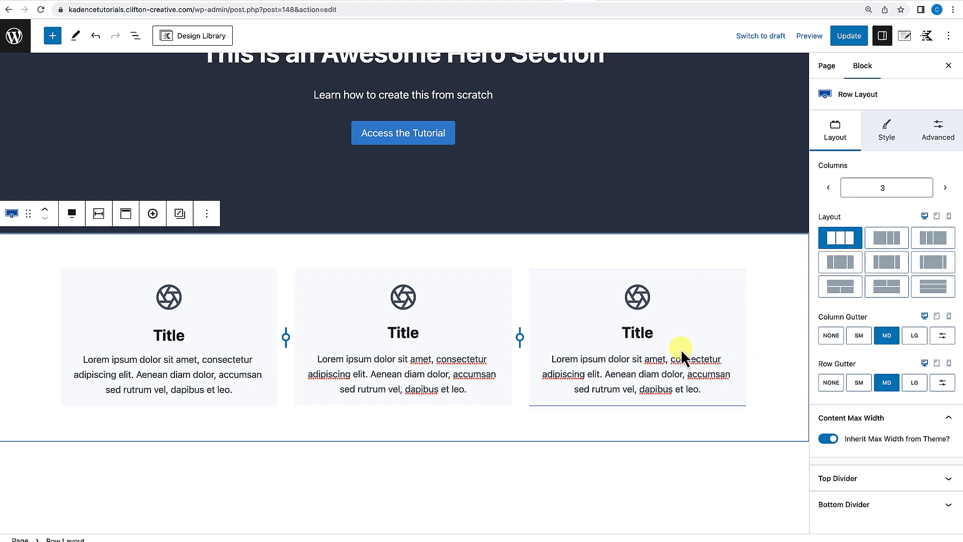
scroll(681, 348, down, 1)
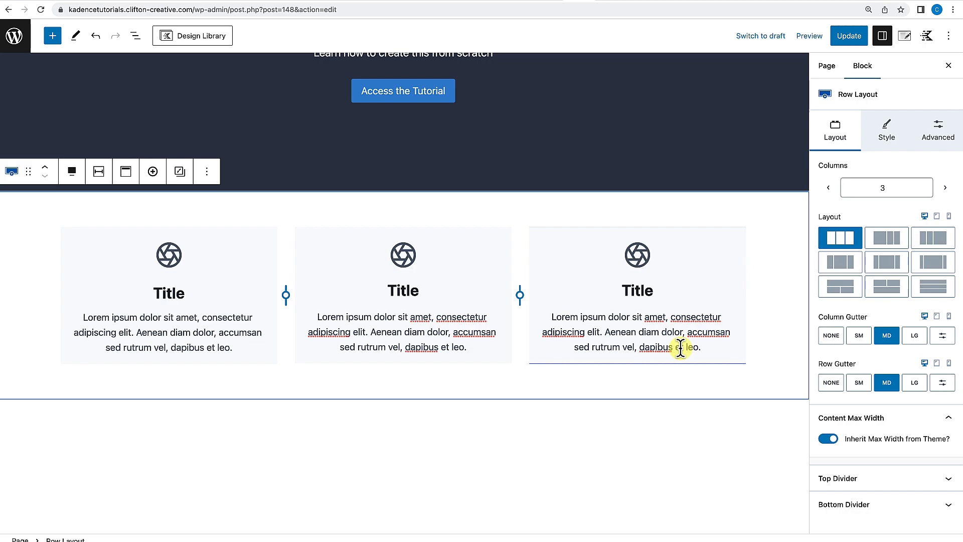
scroll(681, 348, up, 5)
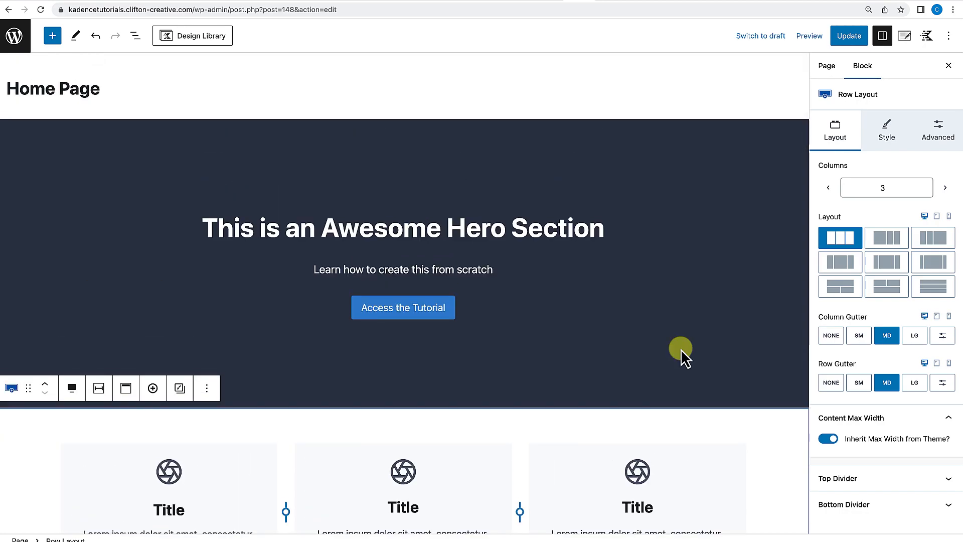
scroll(681, 348, down, 4)
scroll(681, 348, down, 1)
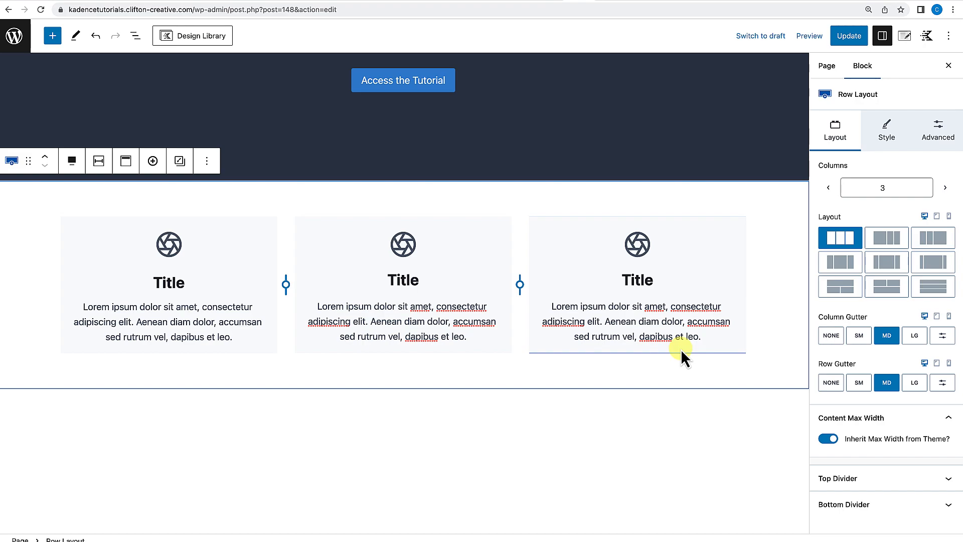
scroll(681, 349, up, 2)
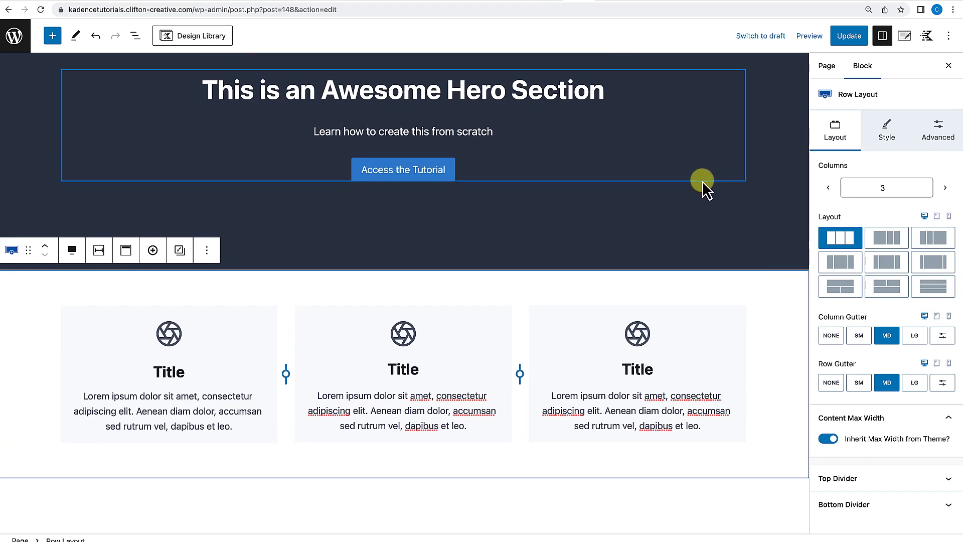
scroll(559, 297, down, 1)
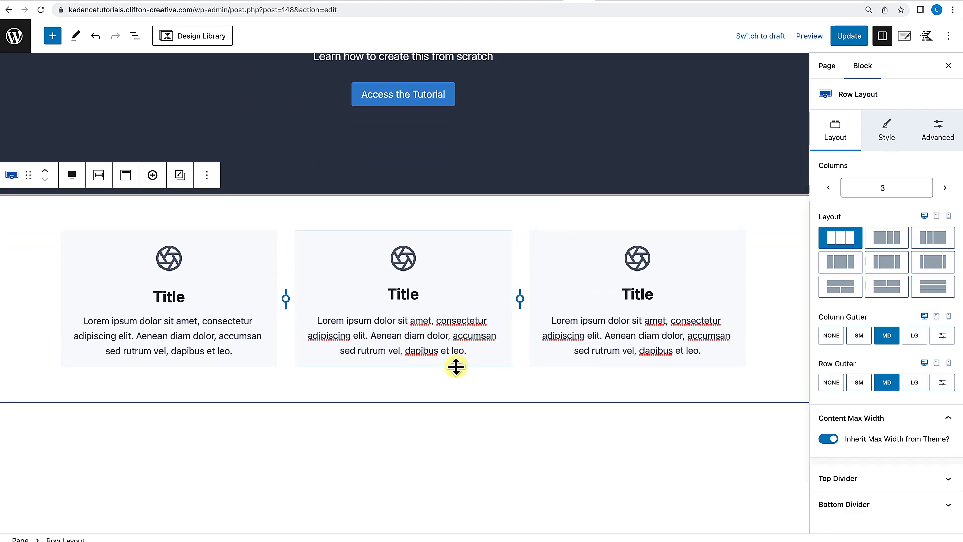
Add a new two-column Row Layout below the Info Box row.
click(504, 440)
click(793, 425)
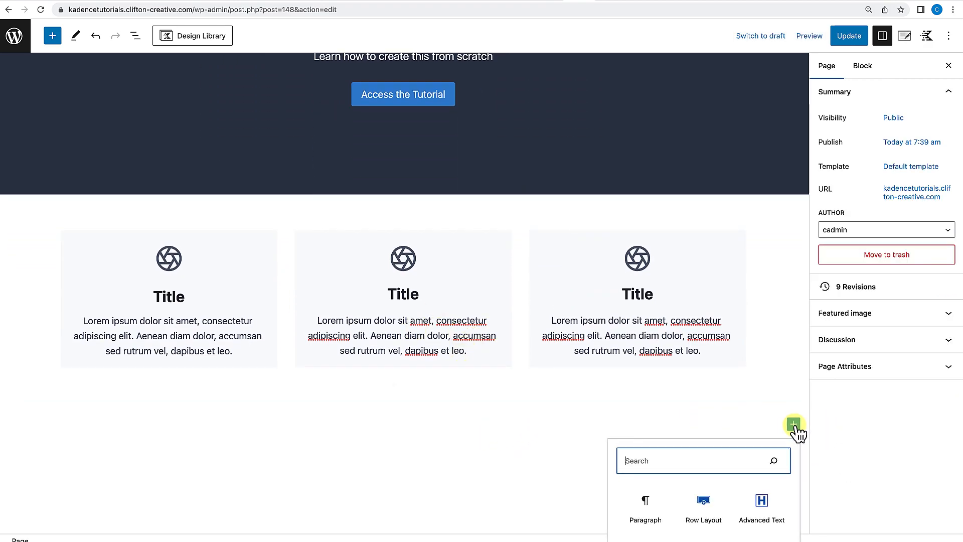
click(692, 504)
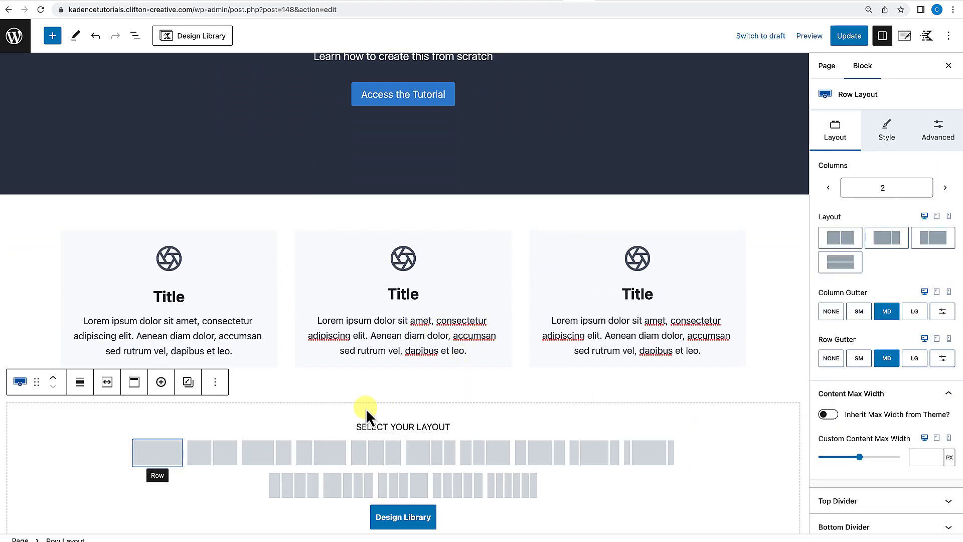
click(209, 453)
scroll(226, 381, down, 2)
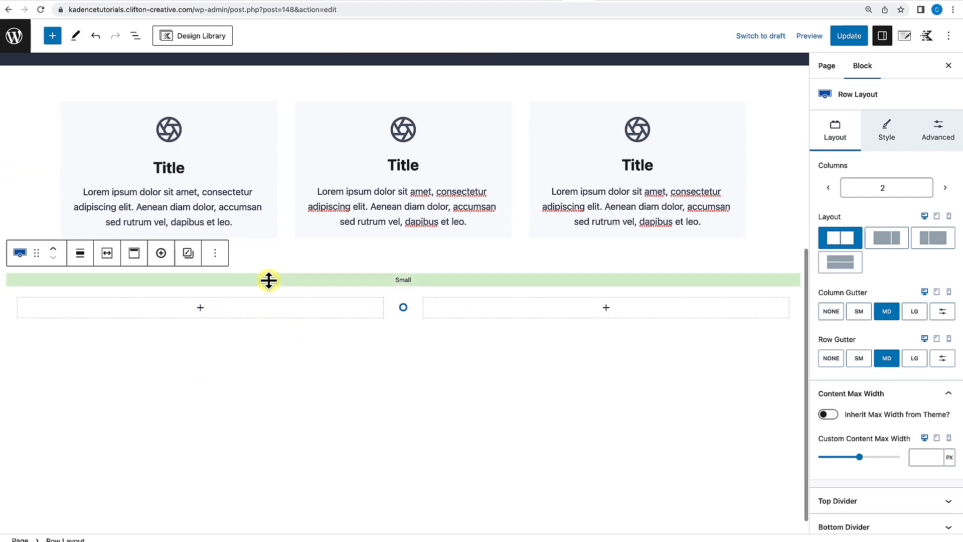
Make the new two-column row full width and have it use the theme's content inner width.
click(82, 252)
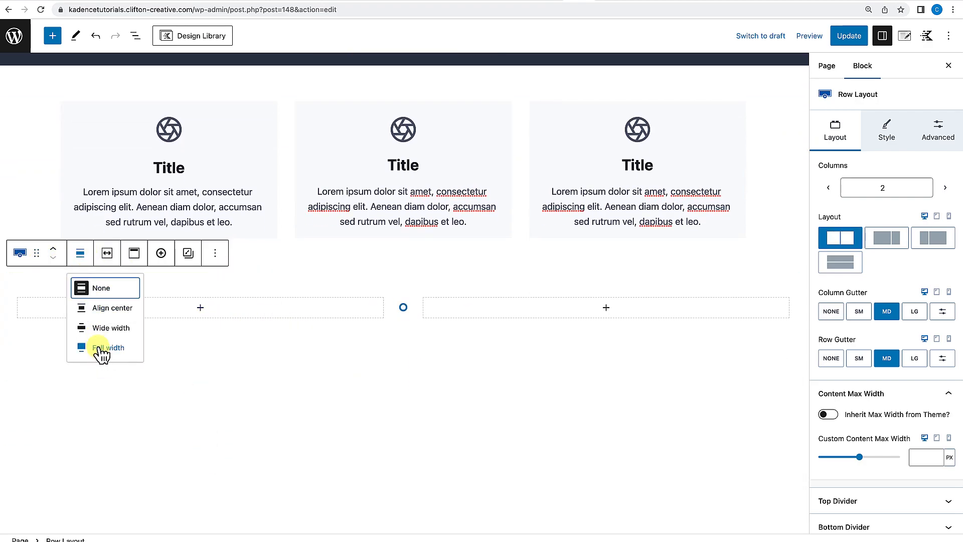
click(100, 348)
click(101, 253)
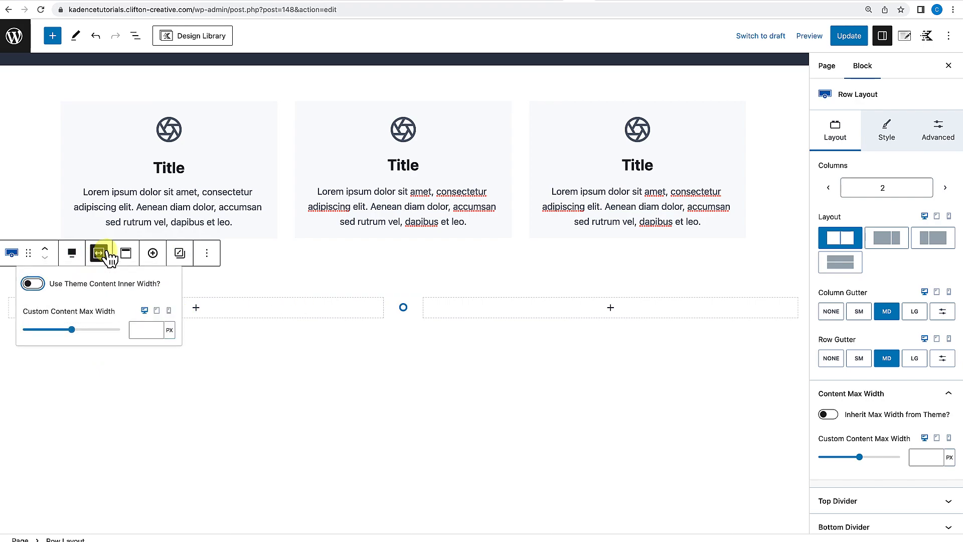
click(33, 284)
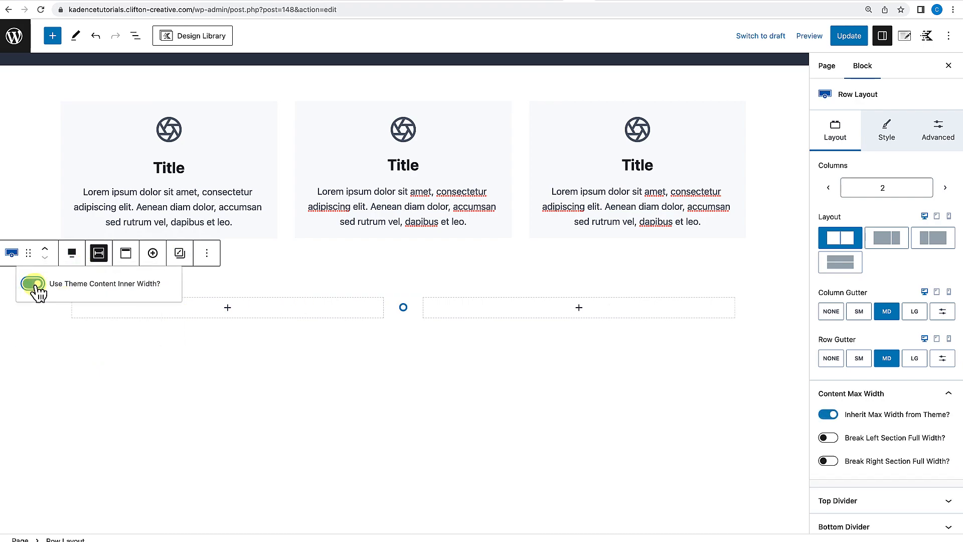
Set the Info Box row's bottom padding to X Large.
drag(365, 284, 398, 301)
click(405, 266)
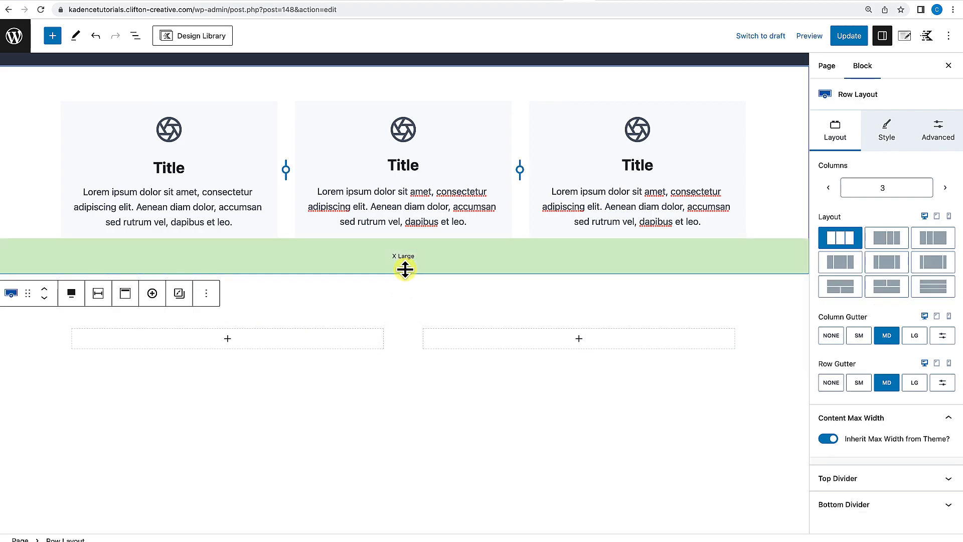
scroll(404, 267, up, 3)
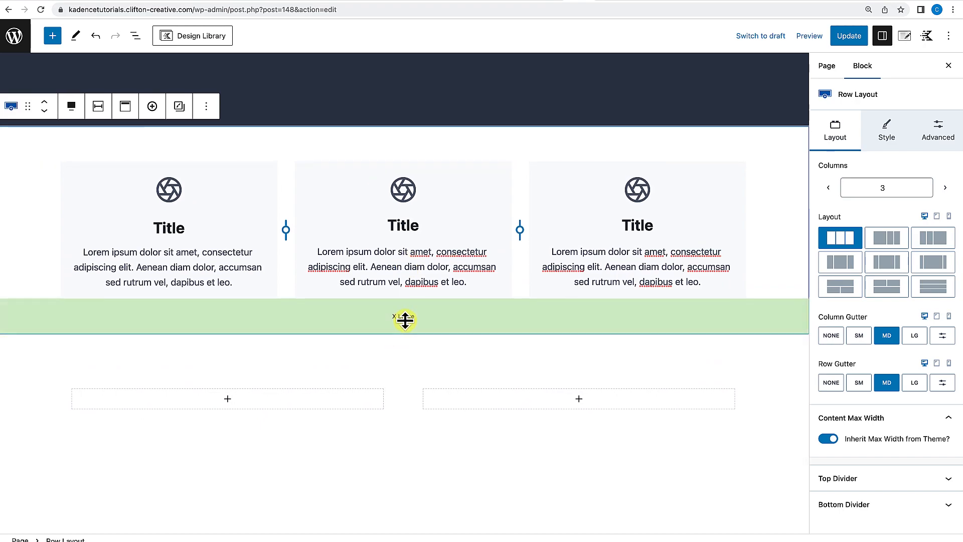
Increase the Info Box row's bottom padding to 3X Large and add top padding to the new two-column row.
scroll(417, 176, up, 5)
drag(402, 261, 401, 284)
scroll(400, 293, down, 3)
drag(400, 376, 404, 397)
scroll(405, 333, down, 5)
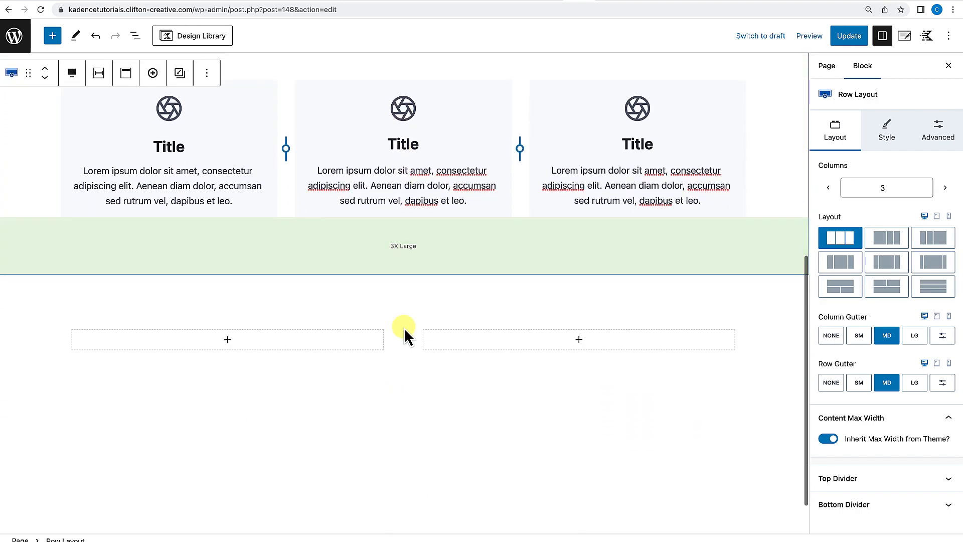
drag(408, 300, 403, 365)
scroll(403, 316, down, 2)
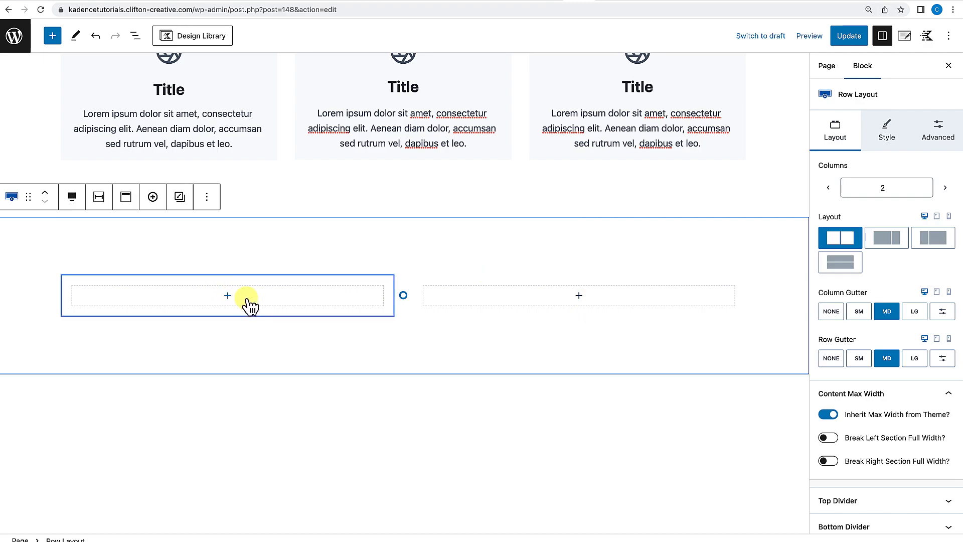
Insert an Advanced Image in the left column using the coffee shop photo from the Media Library.
click(228, 296)
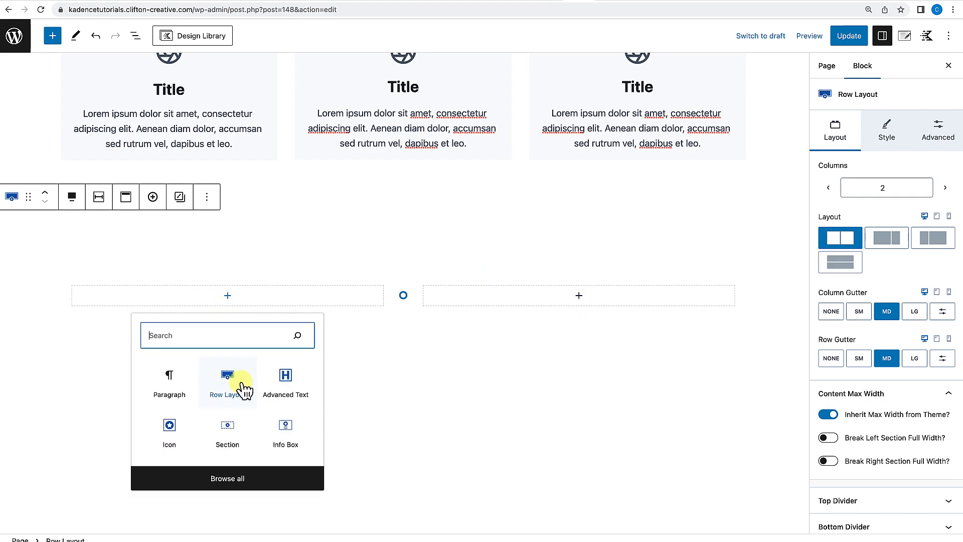
text(advanc)
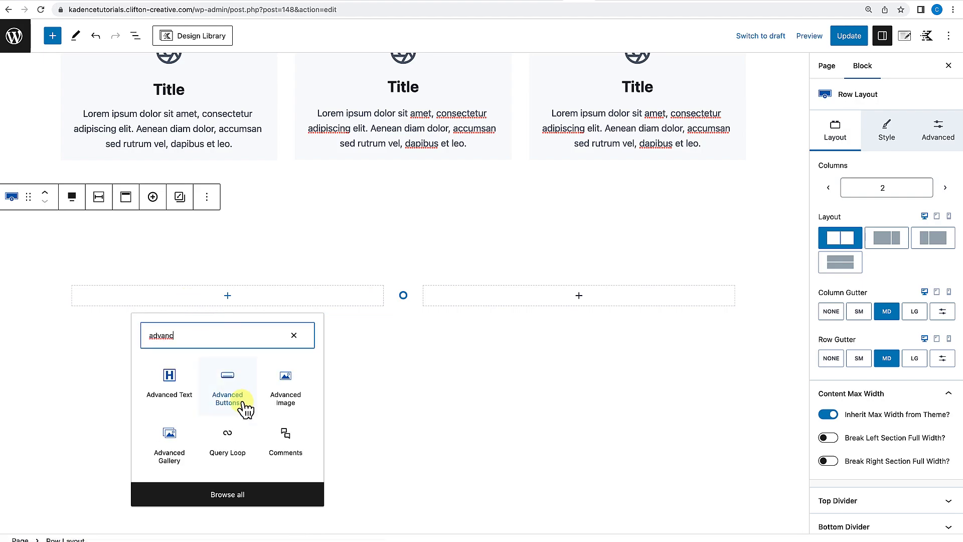
click(290, 386)
click(116, 356)
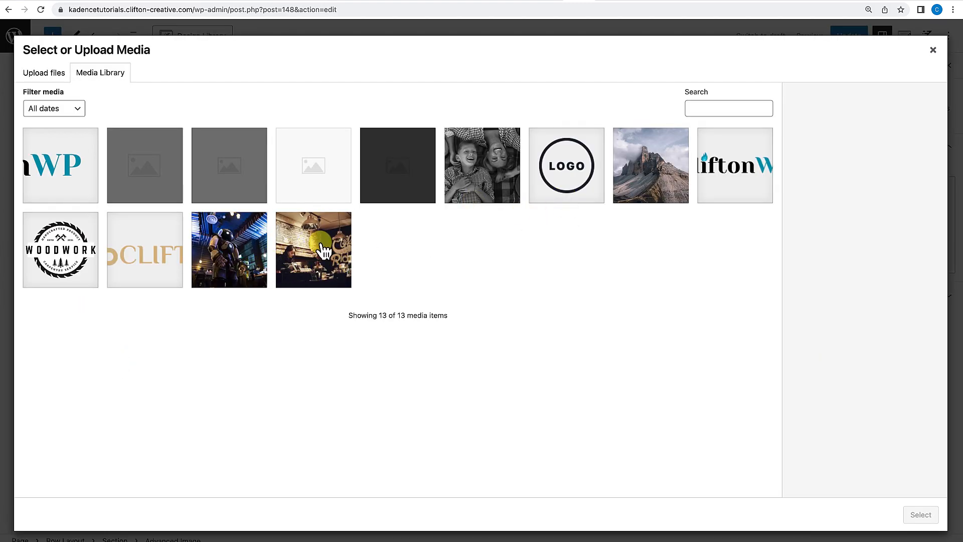
click(324, 249)
click(921, 515)
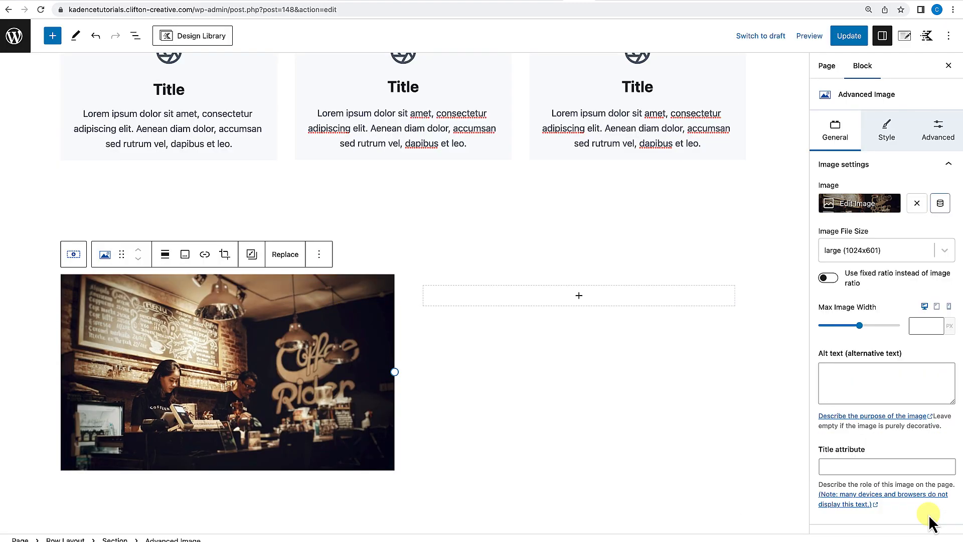
Add an Advanced Text heading in the right column reading "Your Compelling Headline Here".
click(579, 297)
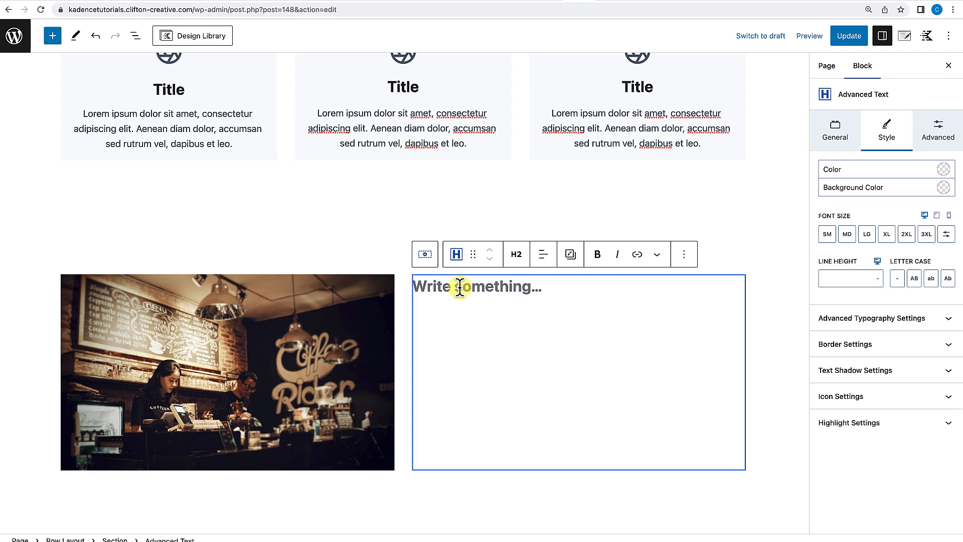
text(Your)
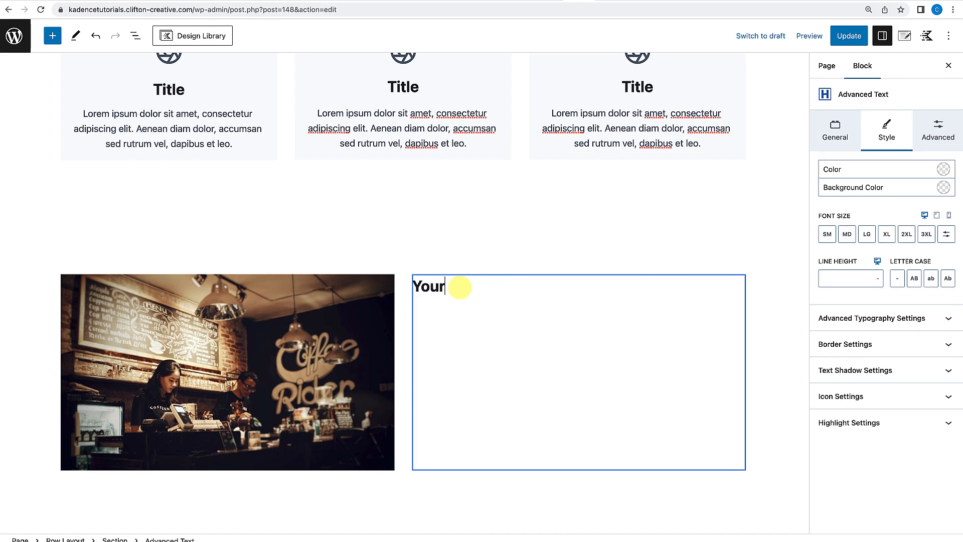
text( Compelling Headl)
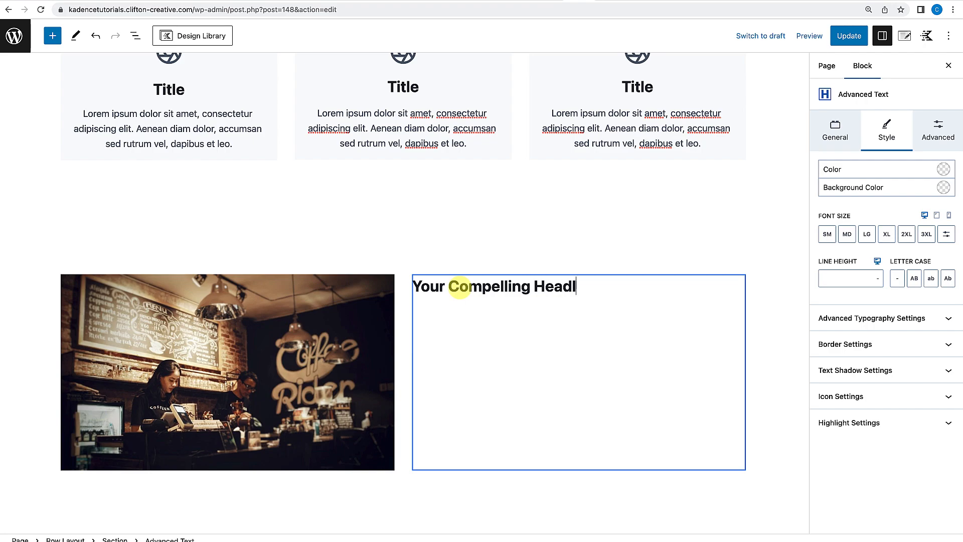
text(ine Here)
Set the headline's font size to LG.
click(827, 235)
click(847, 235)
click(867, 235)
click(887, 234)
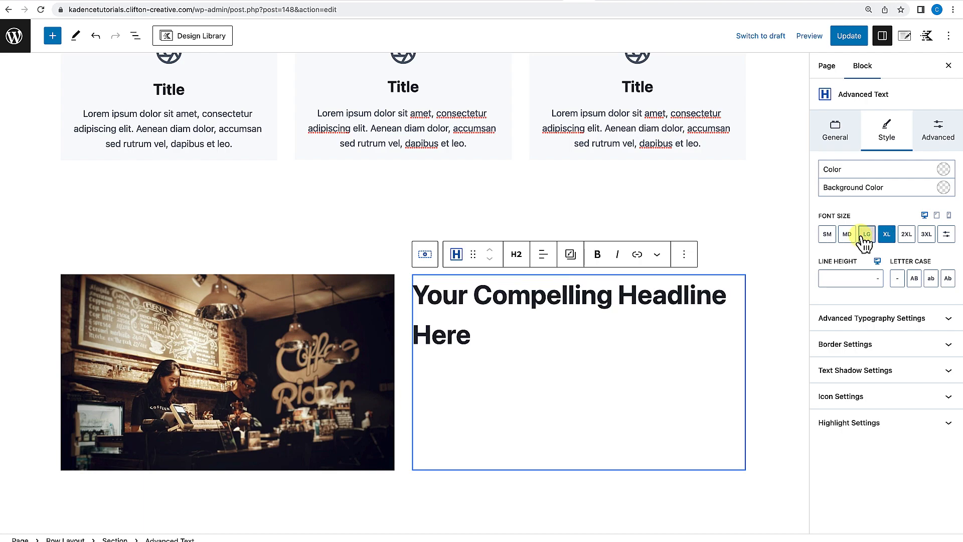
click(867, 234)
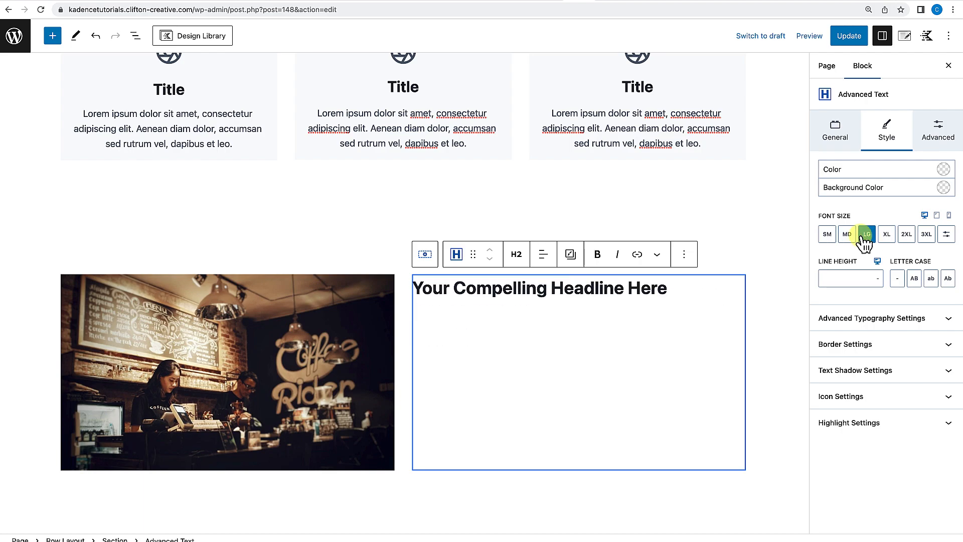
Add an Advanced Text block below the headline, make it a paragraph, and paste a paragraph of Lorem Ipsum copied from lipsum.com.
click(701, 290)
key(Return)
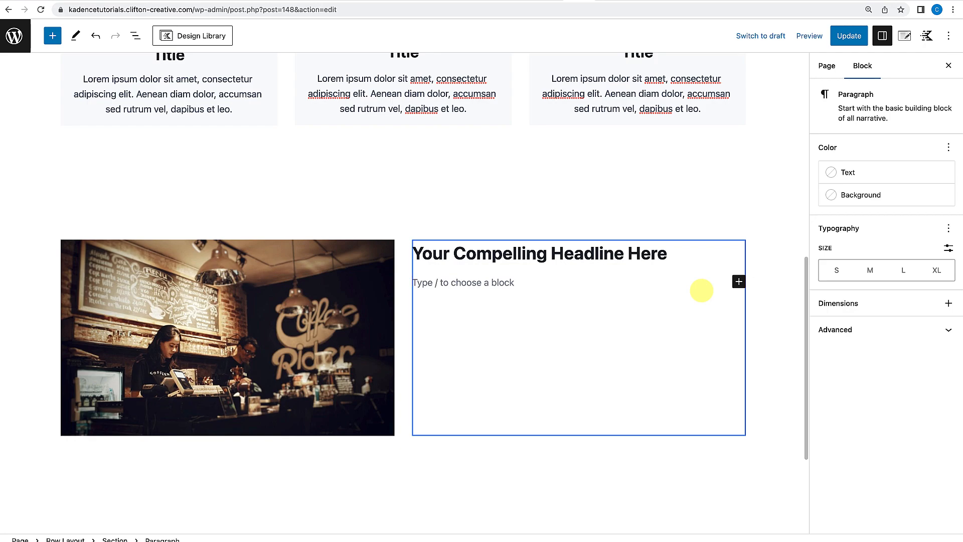
text(/adv)
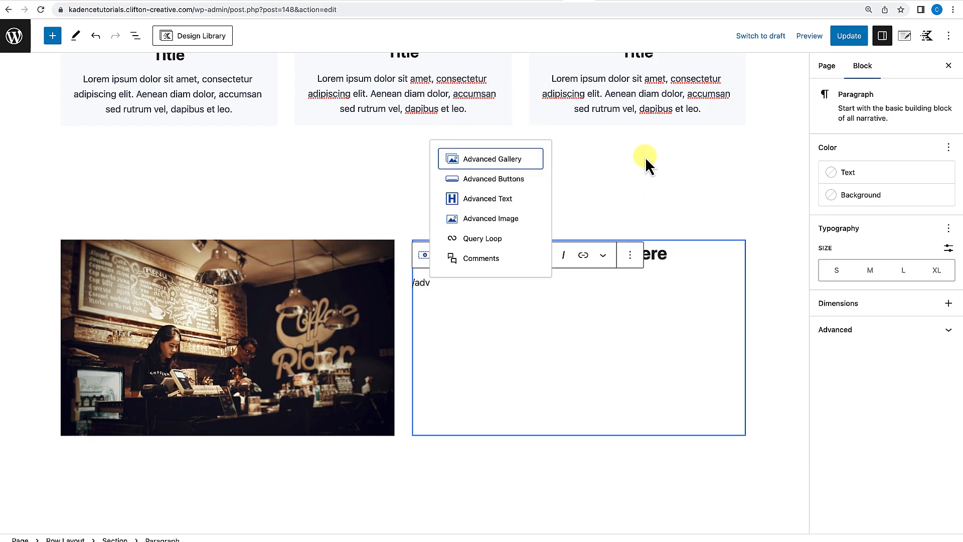
click(501, 197)
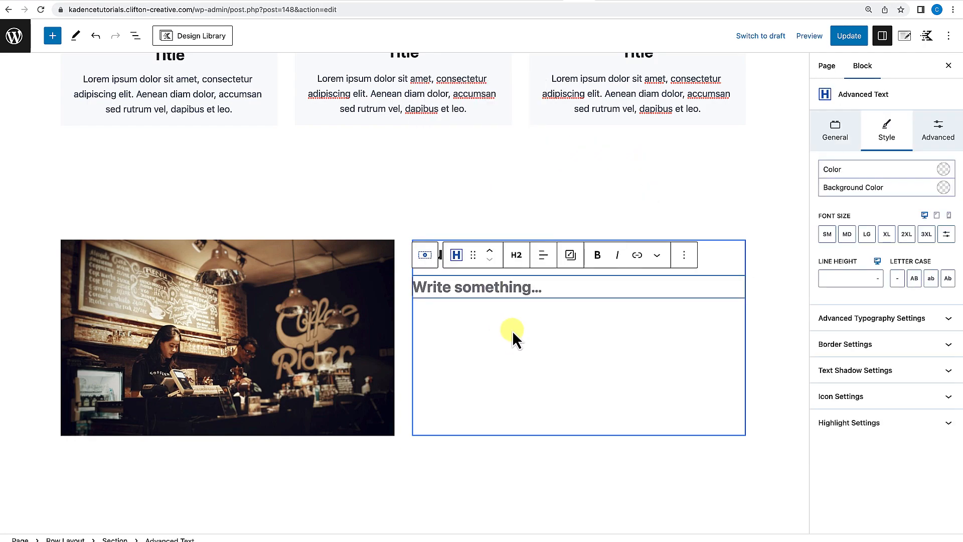
click(516, 255)
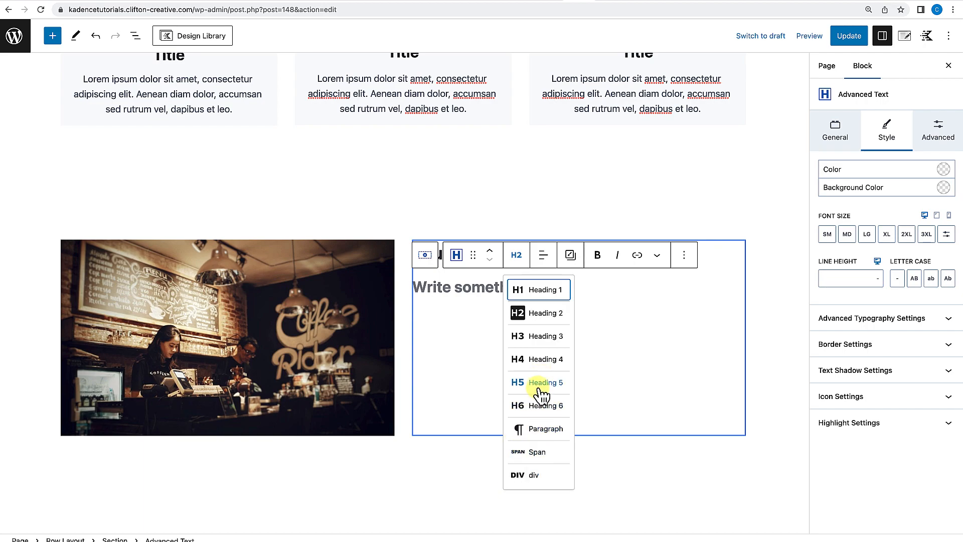
click(532, 426)
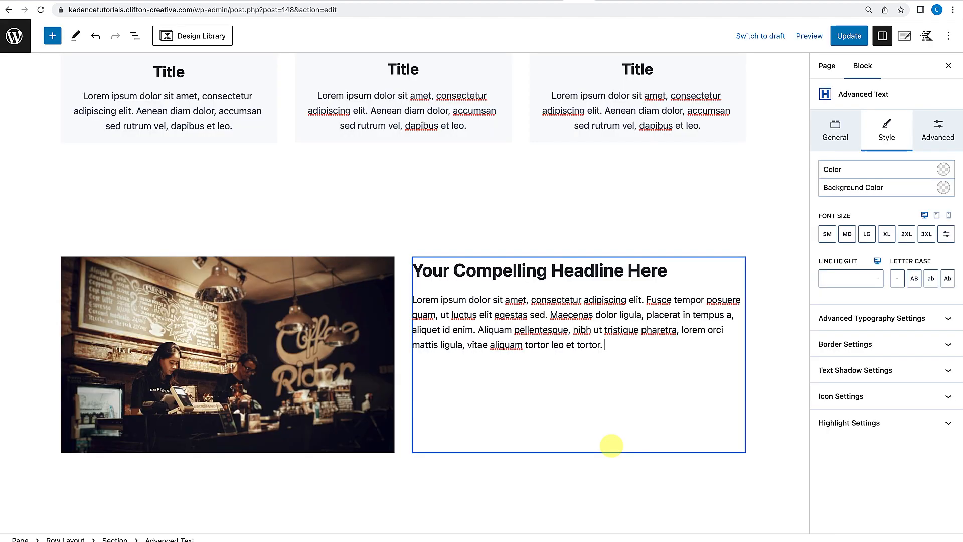
click(771, 388)
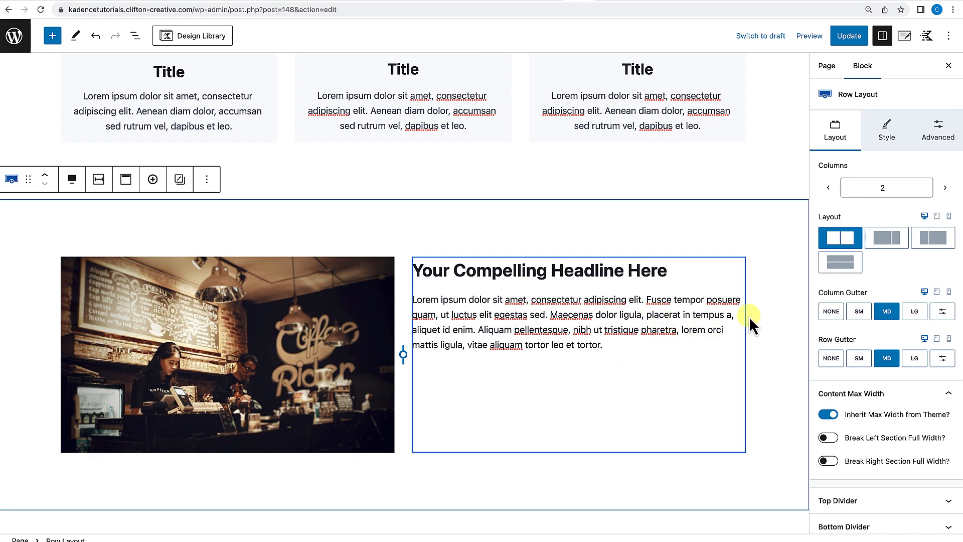
Insert a nested two-column Row Layout below the paragraph in the right column.
click(628, 341)
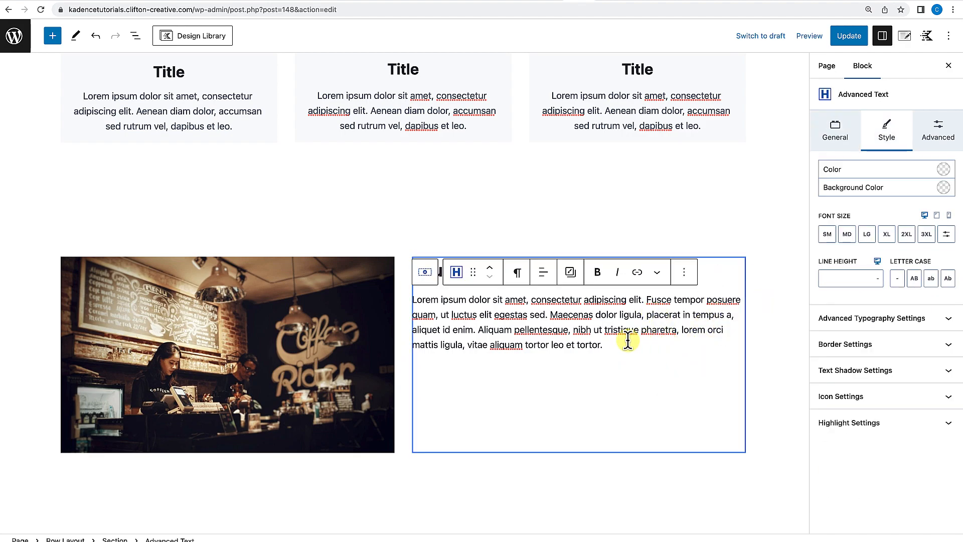
click(717, 275)
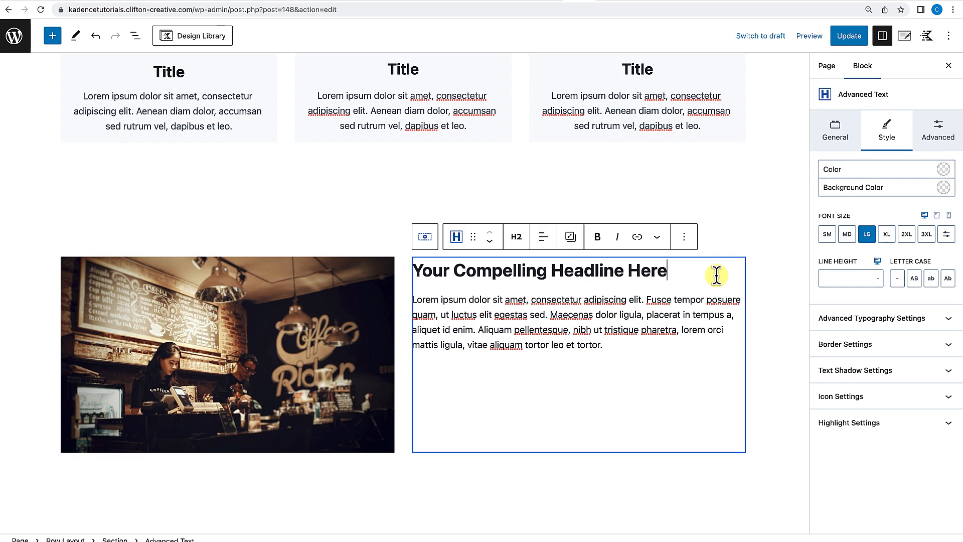
click(617, 345)
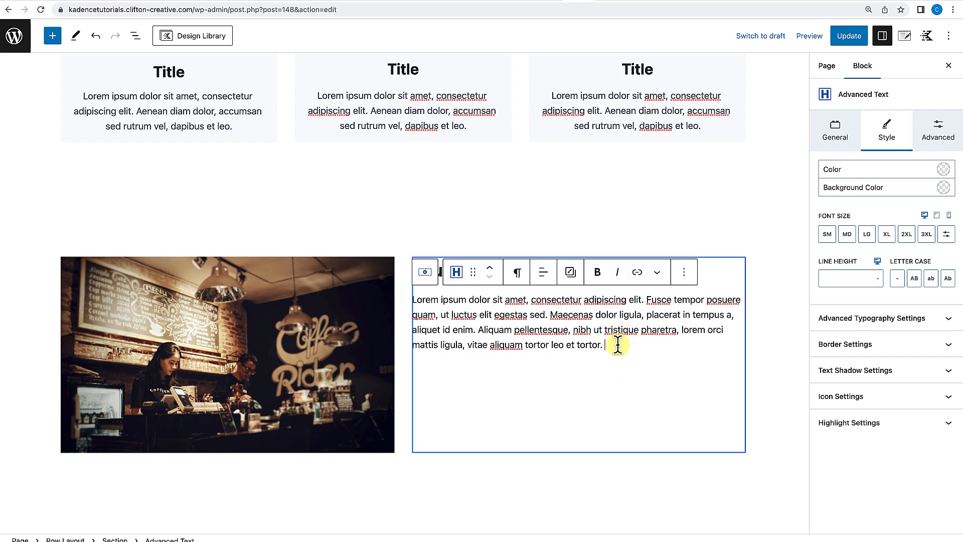
key(Return)
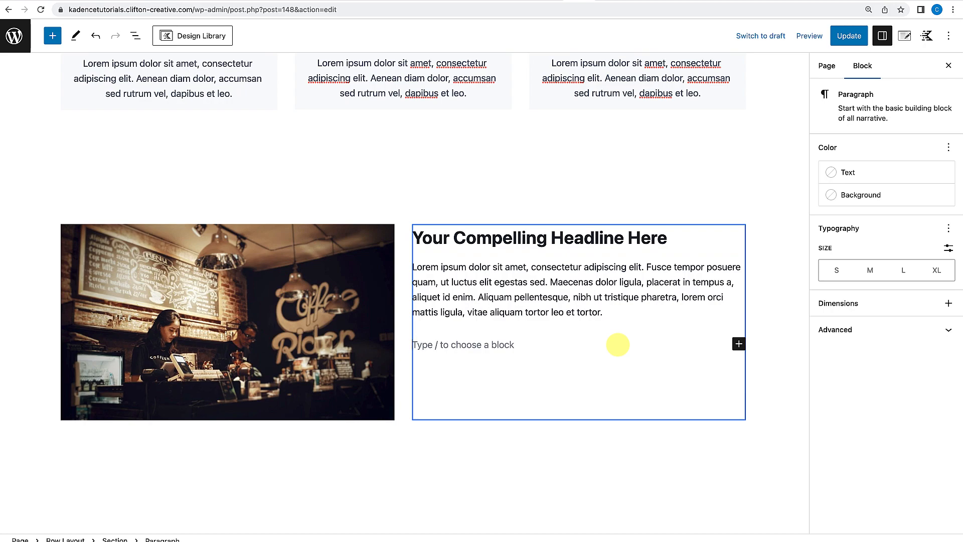
text(/row)
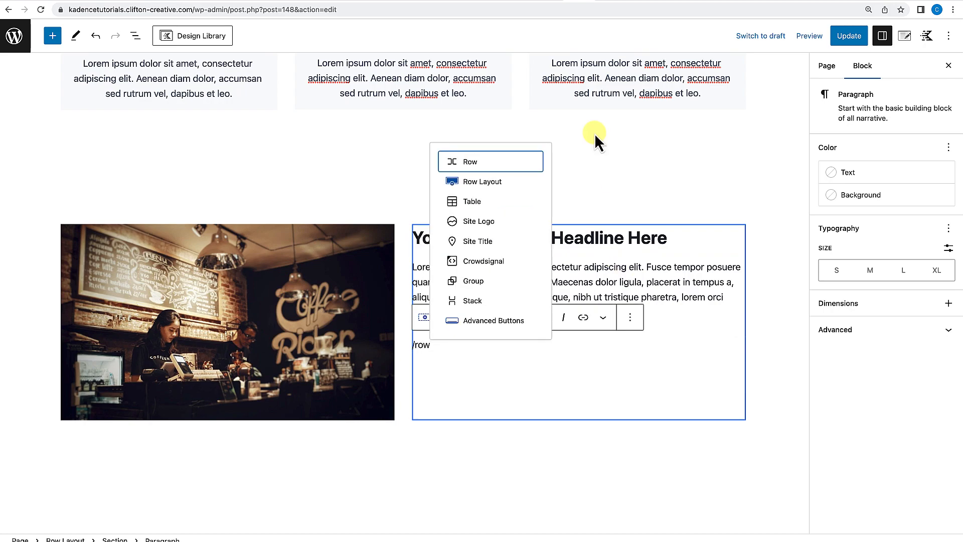
click(479, 184)
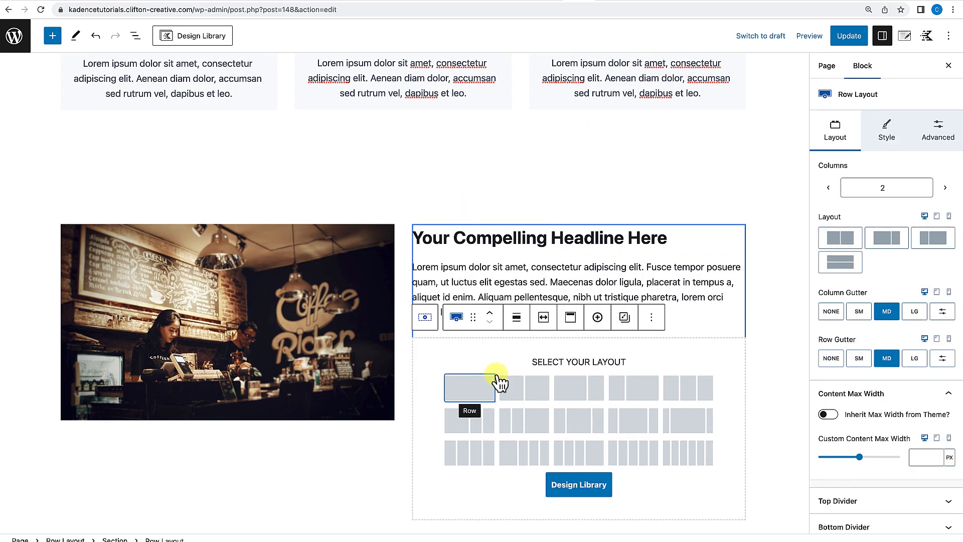
click(532, 397)
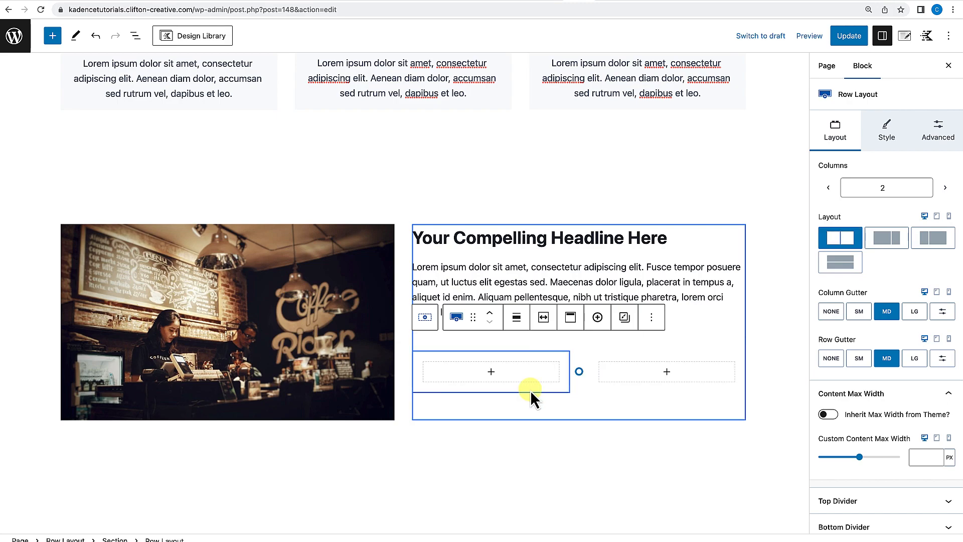
Add an Info Box to the first column of the nested row.
click(491, 373)
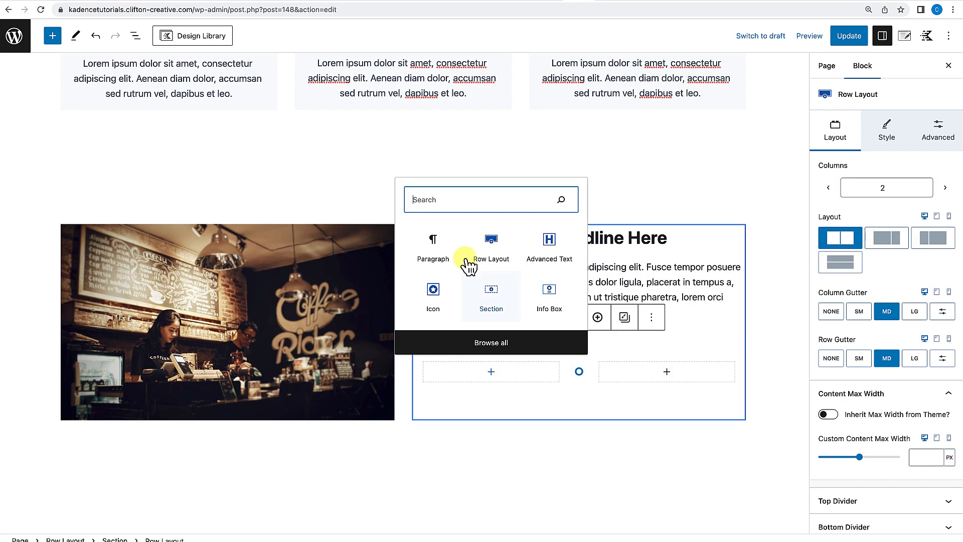
text(info)
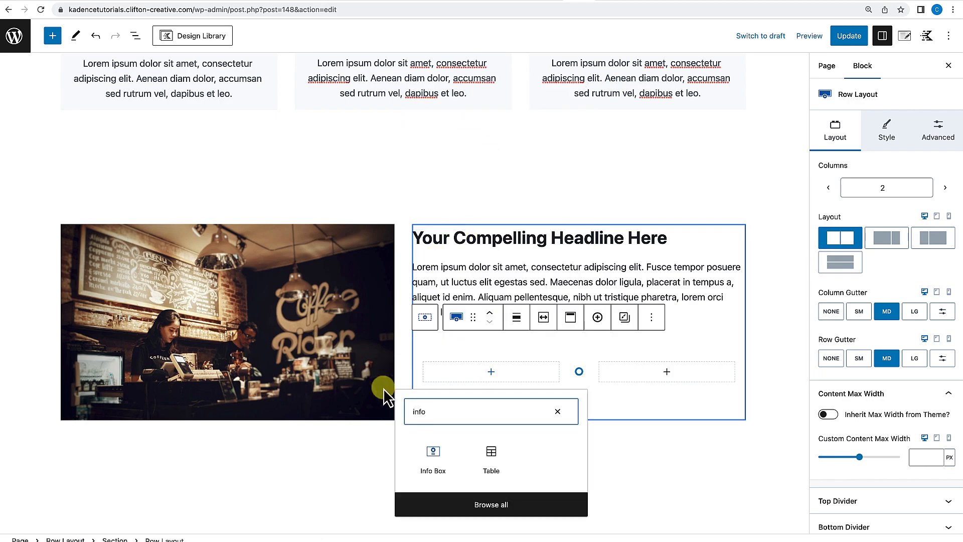
click(430, 460)
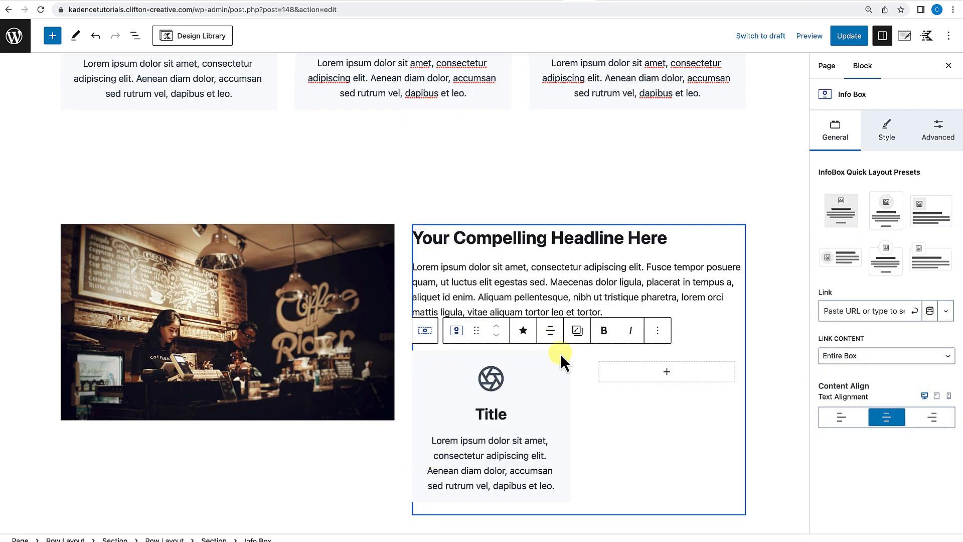
Make the nested Info Box's container background transparent by setting its alpha to 0.
scroll(585, 362, down, 2)
click(559, 305)
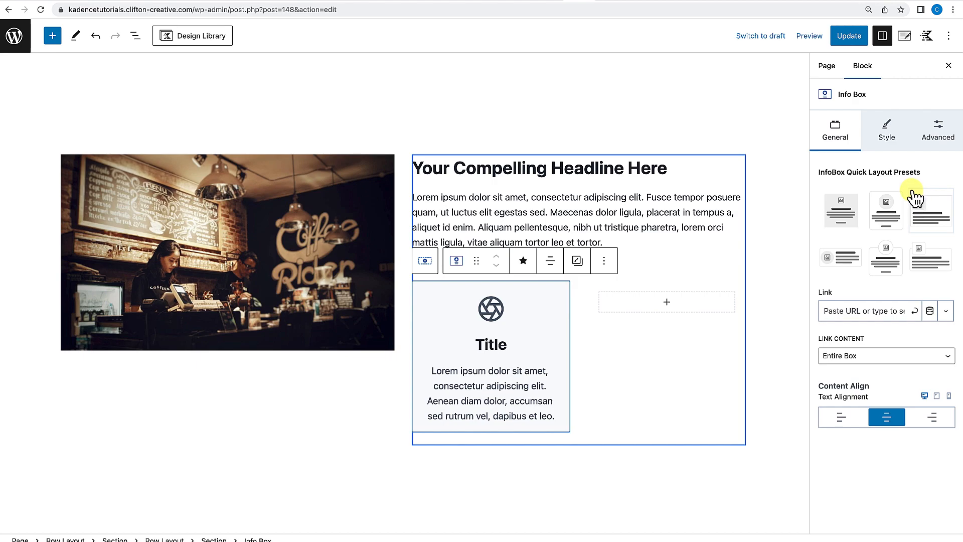
click(887, 128)
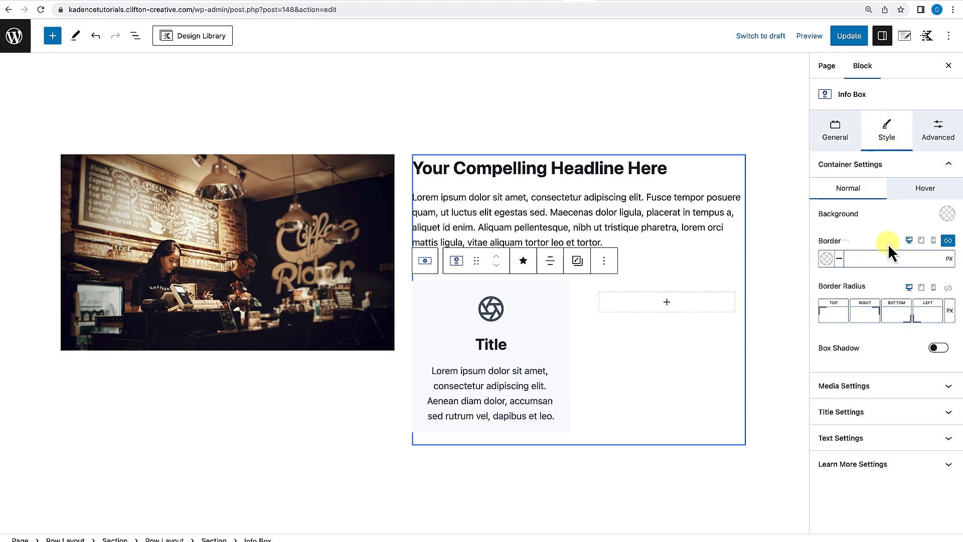
click(894, 171)
click(895, 173)
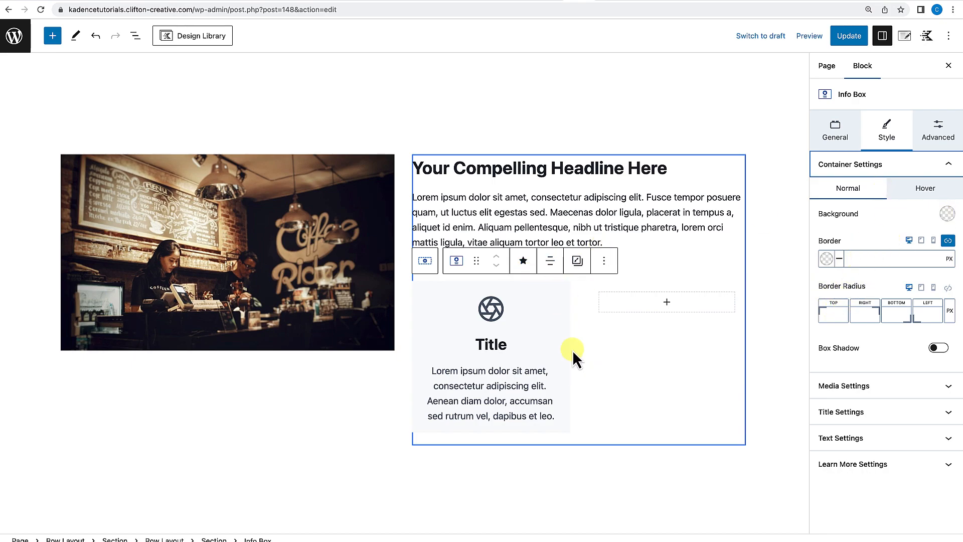
click(947, 214)
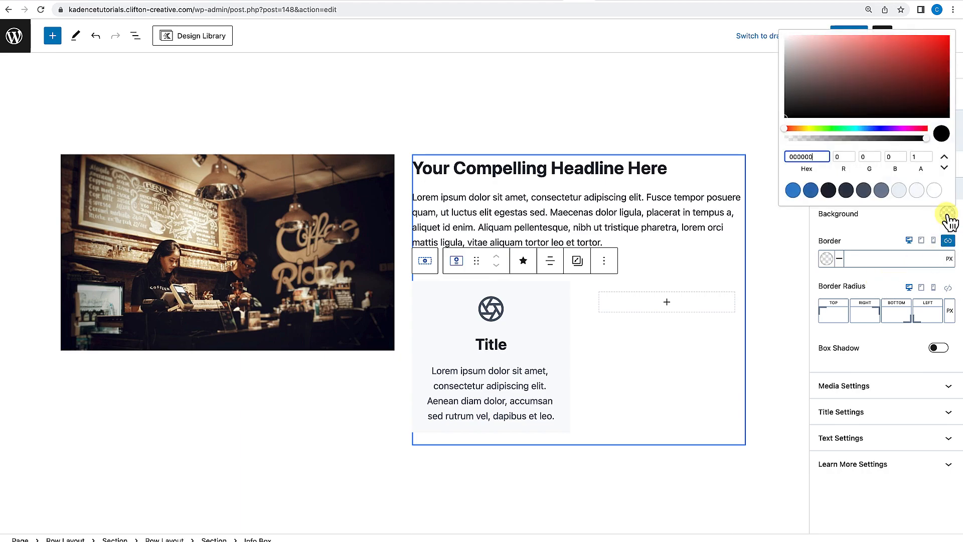
click(911, 156)
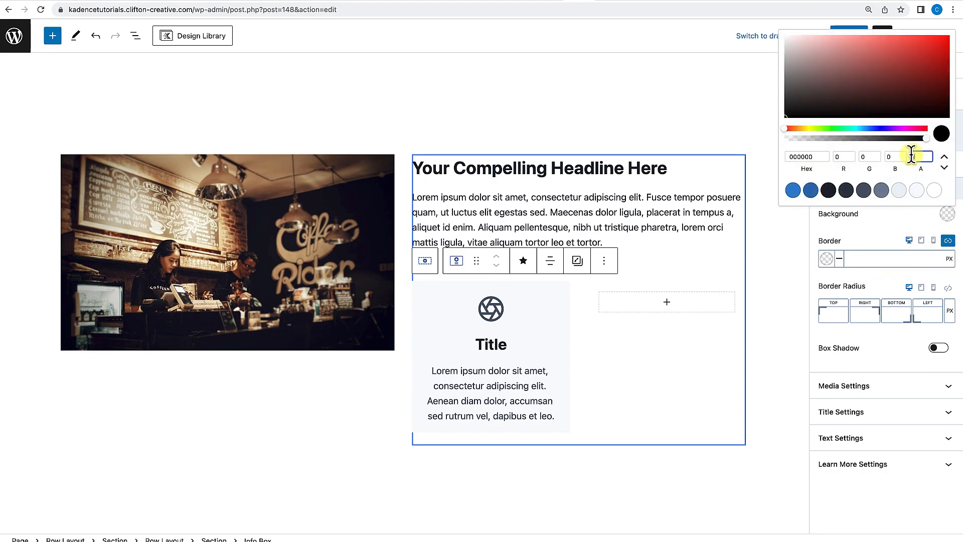
text(0)
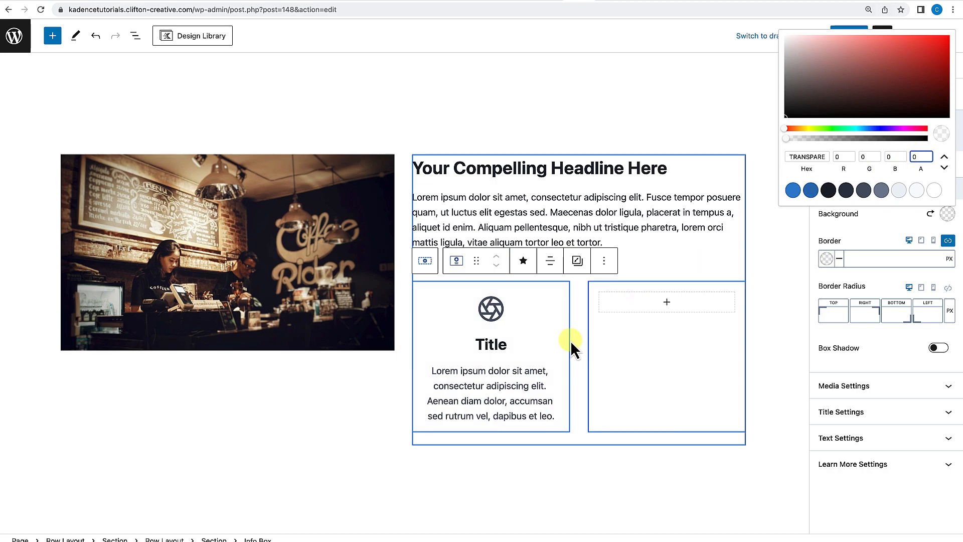
click(596, 376)
Set the nested Info Box's icon size to 30.
click(547, 337)
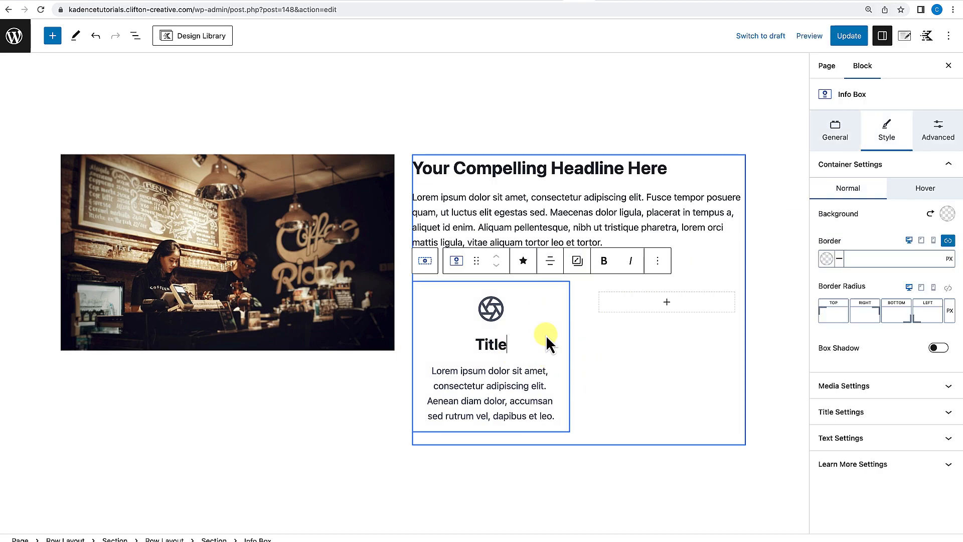
click(862, 390)
scroll(863, 390, down, 6)
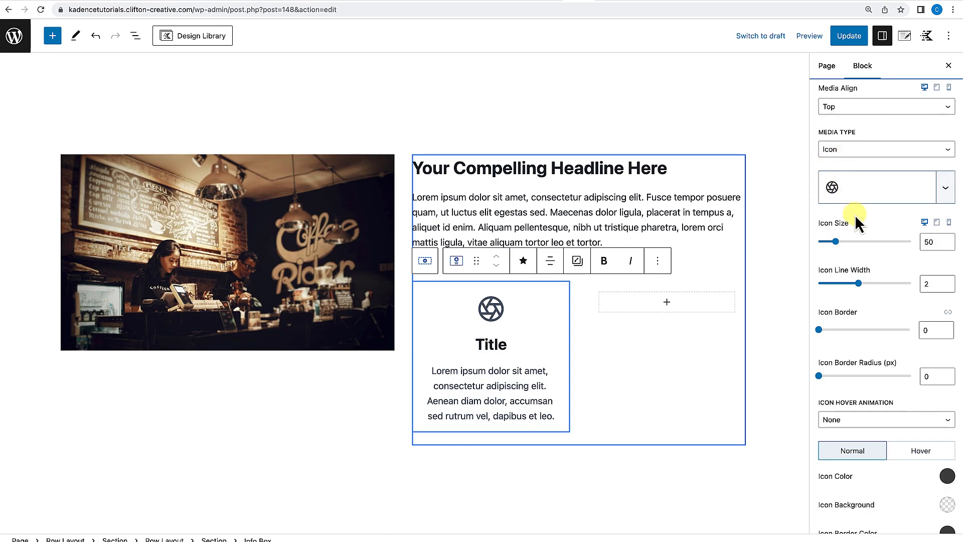
click(918, 241)
key(BackSpace)
text(3)
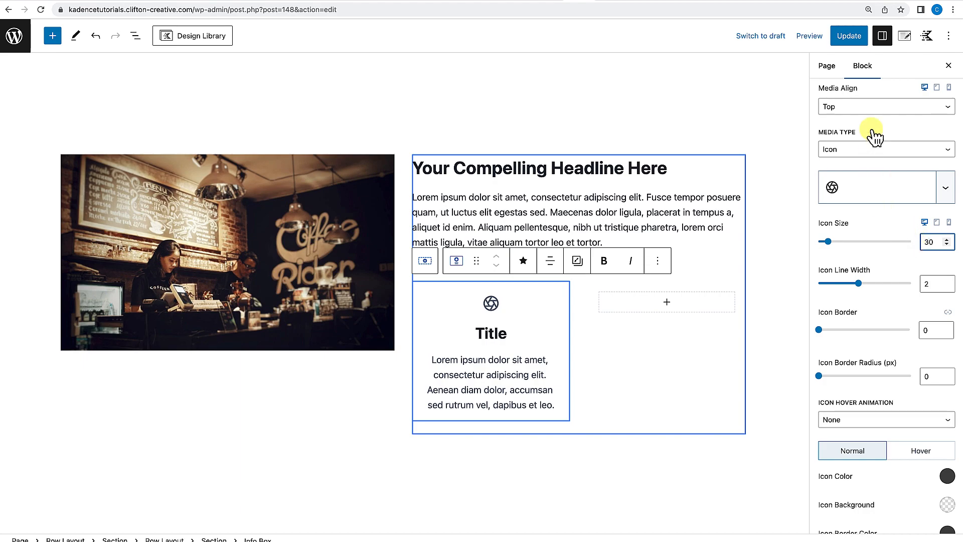
Set the icon's media alignment to Left and its media vertical alignment to Top.
click(877, 107)
click(853, 117)
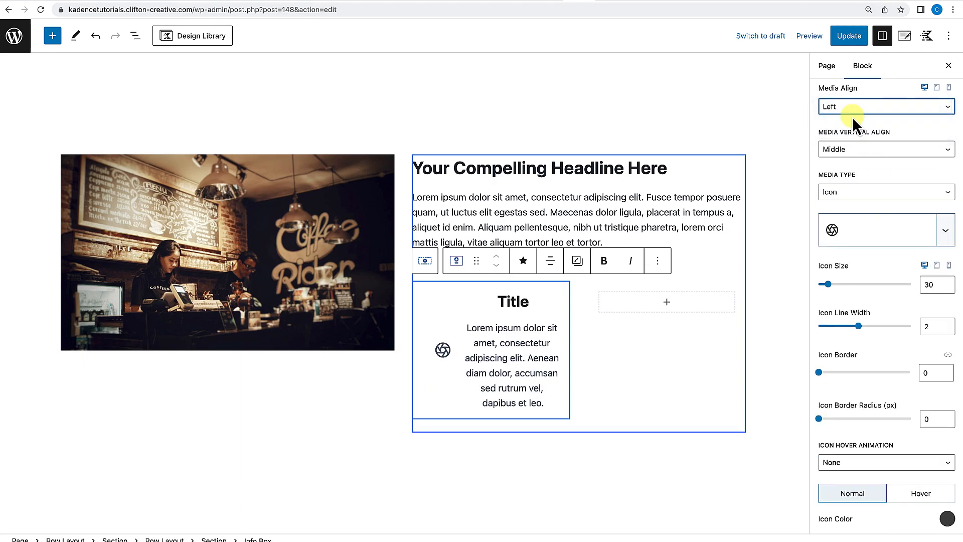
click(858, 149)
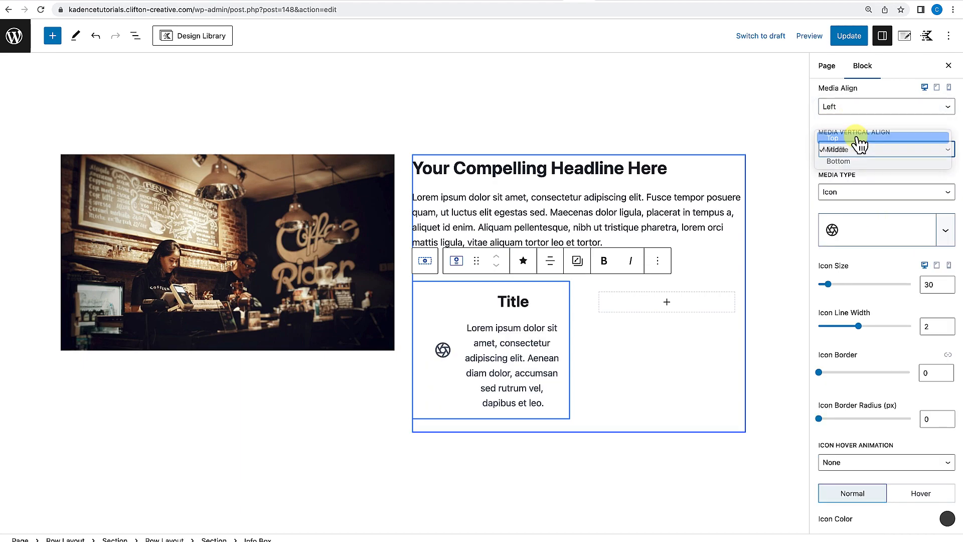
click(856, 136)
Set the Info Box's content text alignment to left.
scroll(859, 145, up, 8)
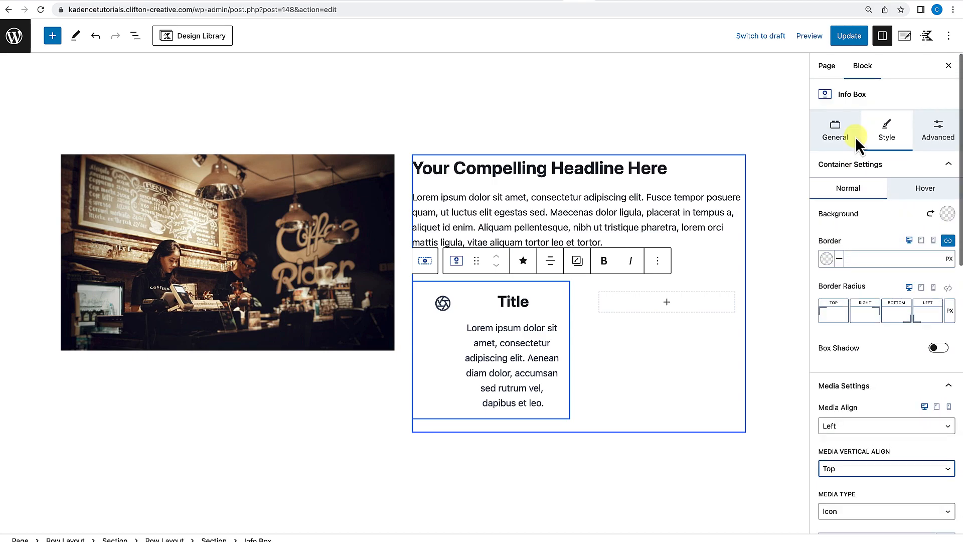
click(838, 137)
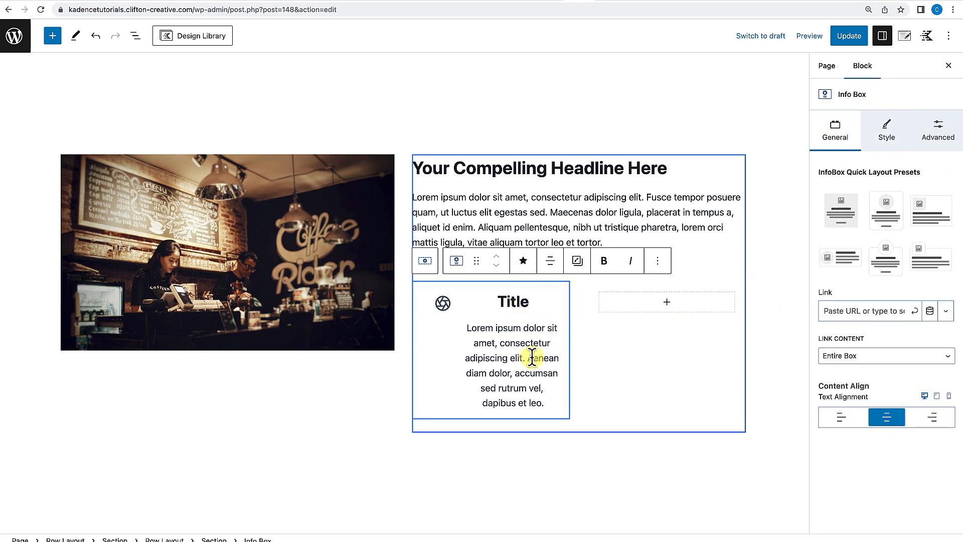
click(843, 417)
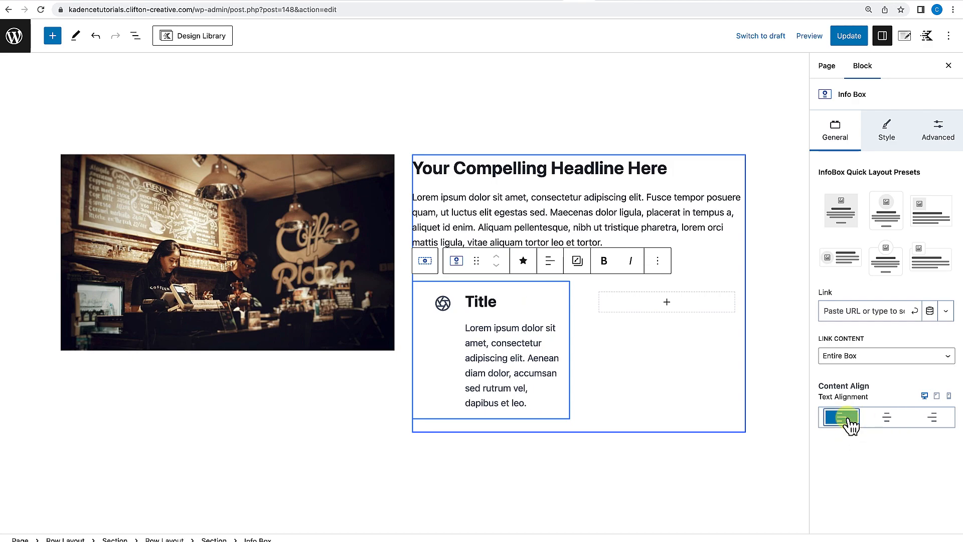
Set the icon's left media margin to 0.
click(896, 136)
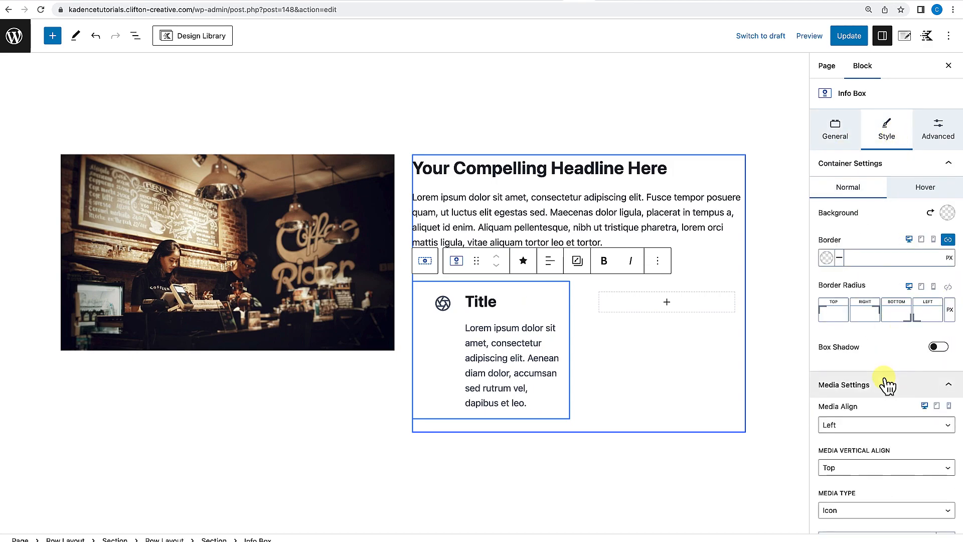
scroll(863, 346, down, 2)
scroll(847, 398, down, 6)
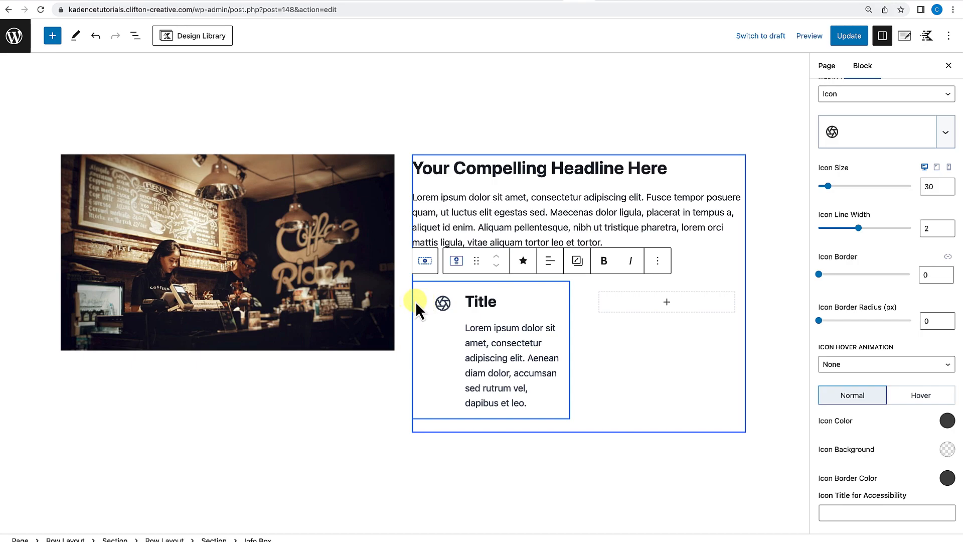
scroll(853, 351, up, 3)
scroll(854, 369, down, 6)
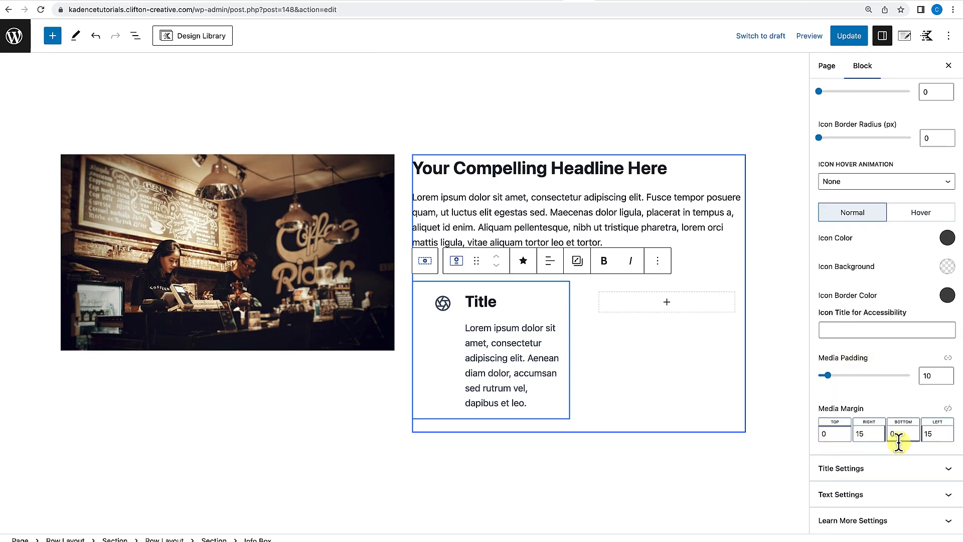
click(927, 437)
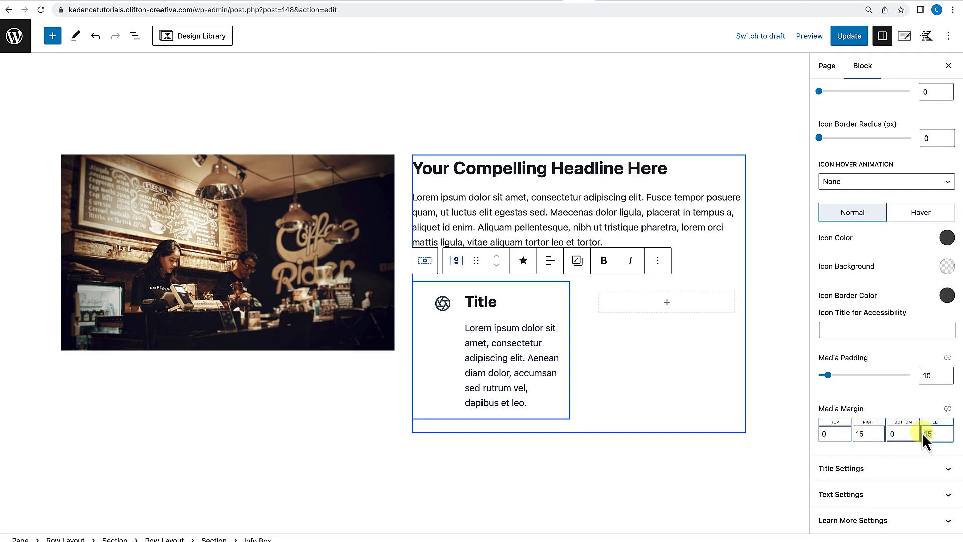
text(0)
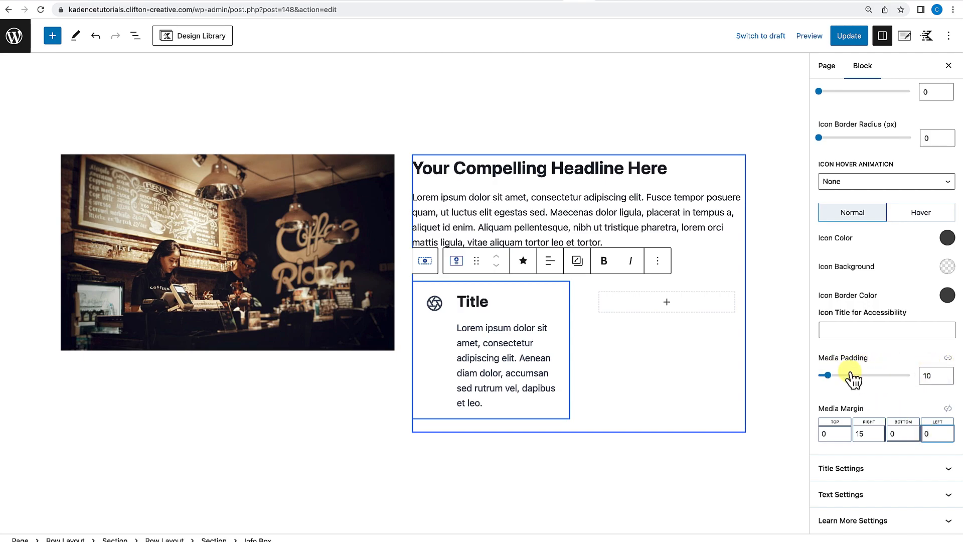
Unlink the media padding sides and set the icon's left media padding to 0.
click(948, 357)
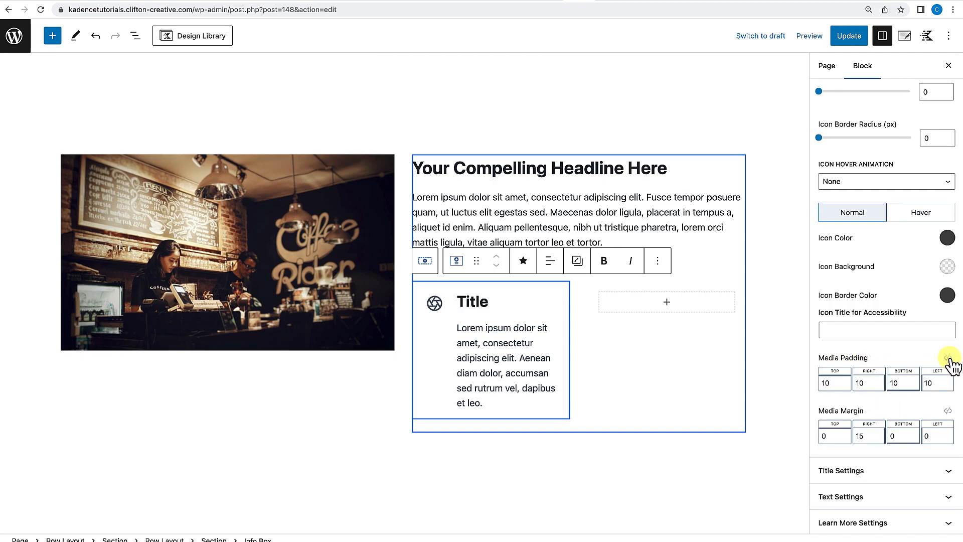
click(926, 383)
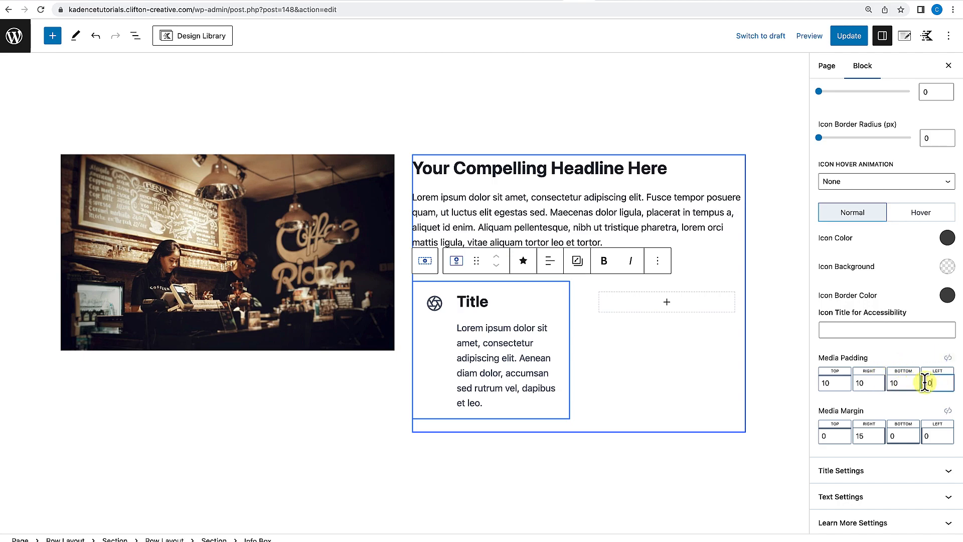
text(0)
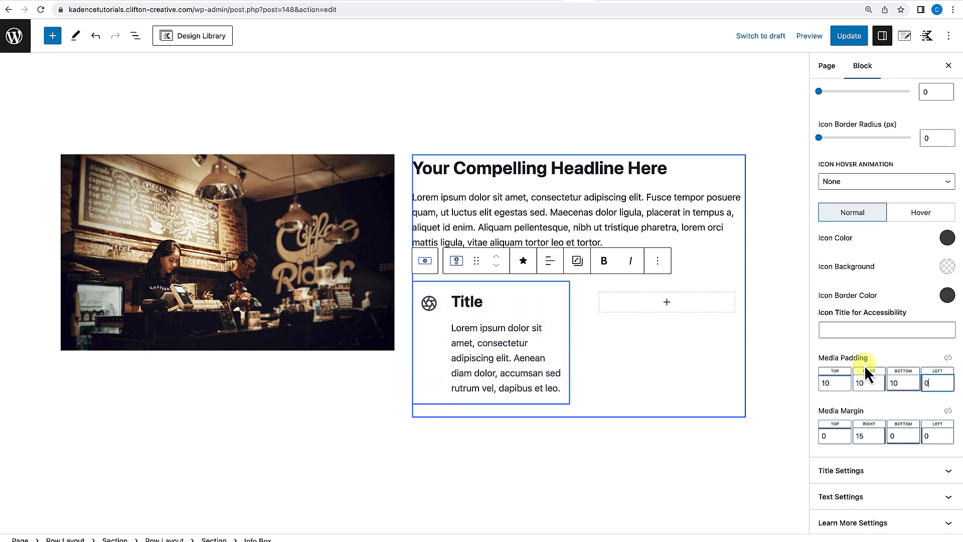
Set the Info Box's left padding to None in the advanced settings.
scroll(864, 365, up, 10)
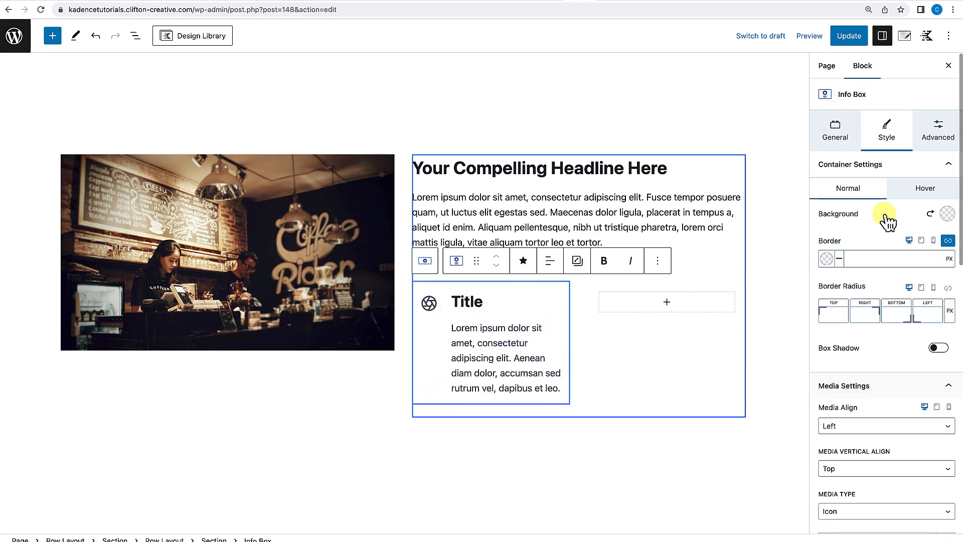
click(934, 140)
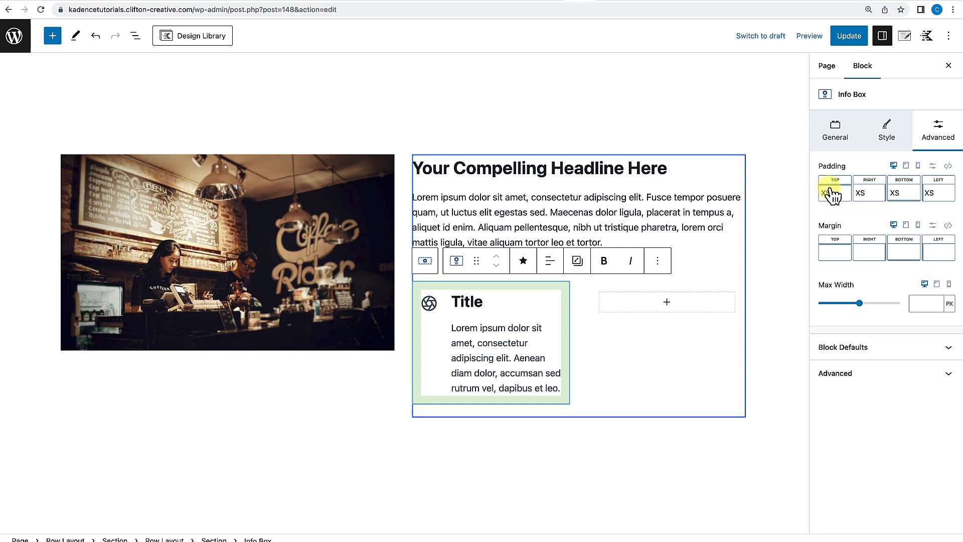
click(937, 194)
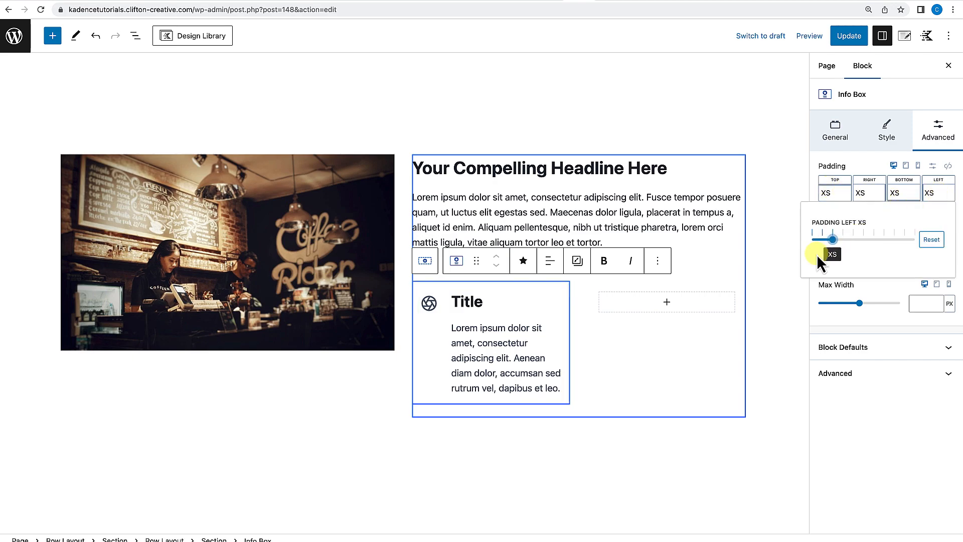
drag(830, 240, 802, 243)
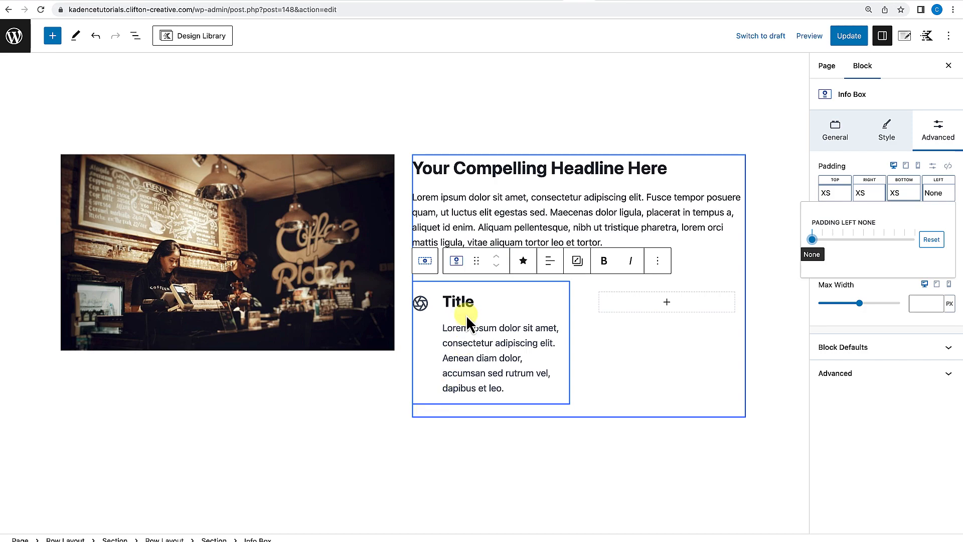
Set the Info Box title's font size to MD.
click(560, 297)
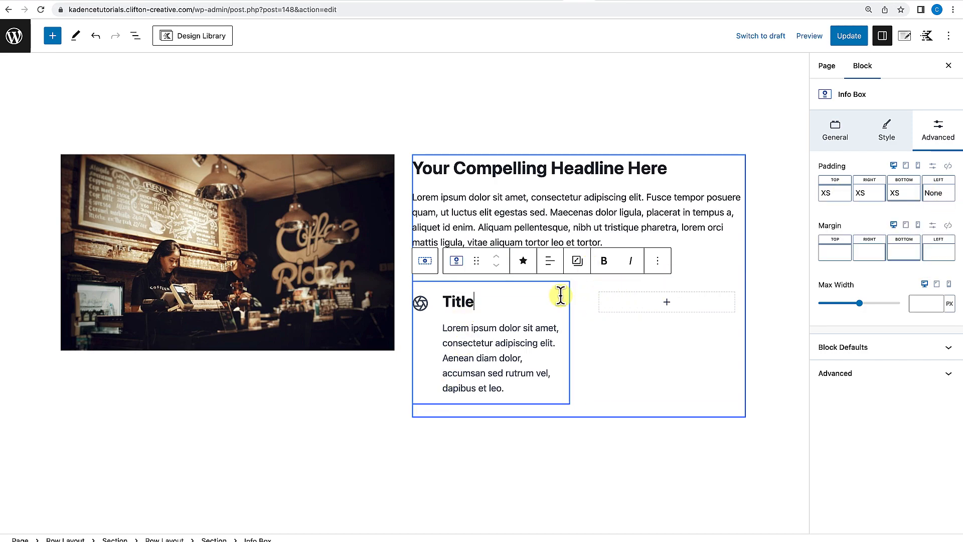
click(894, 129)
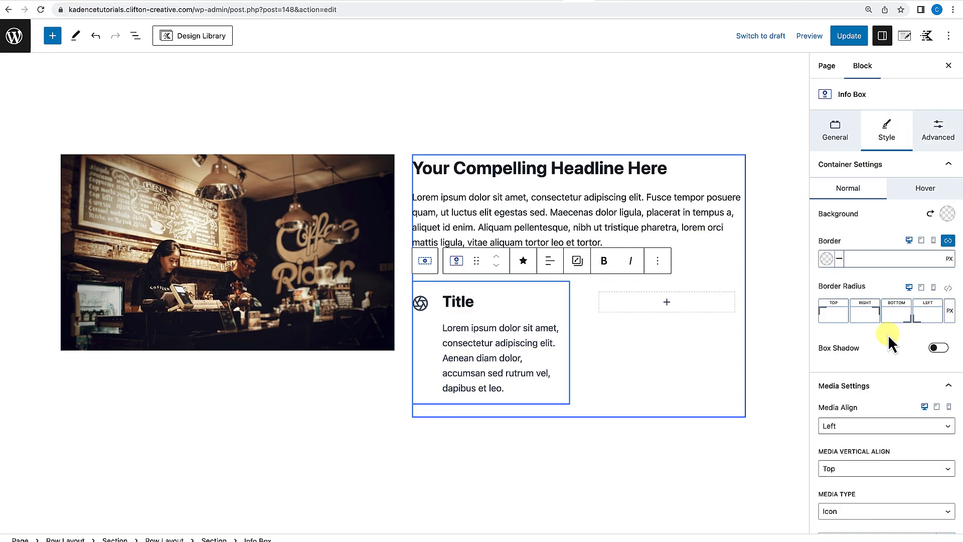
scroll(888, 335, down, 12)
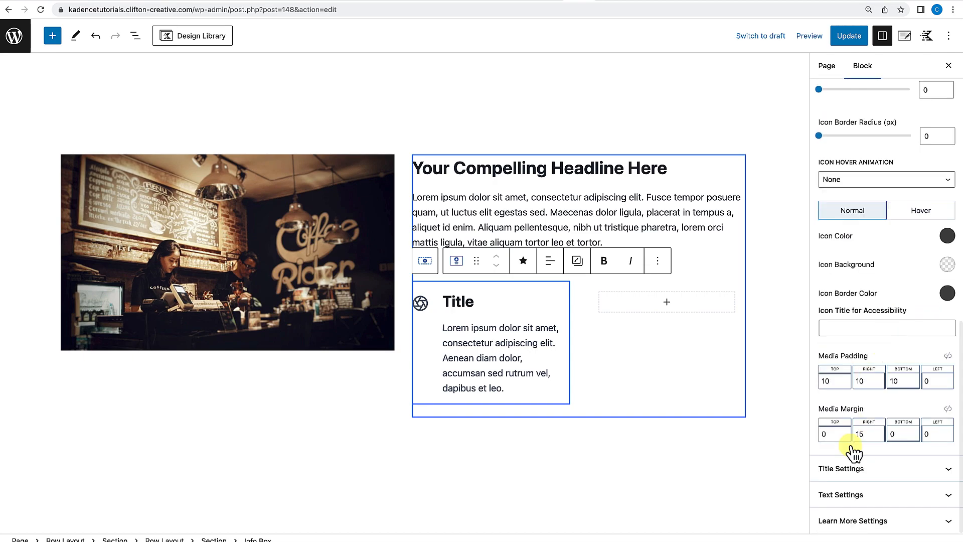
click(853, 471)
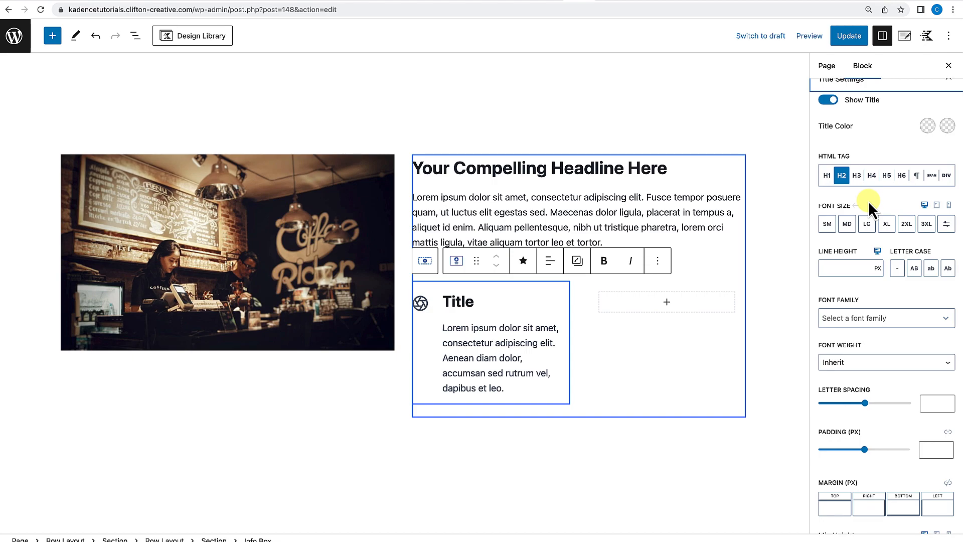
click(851, 226)
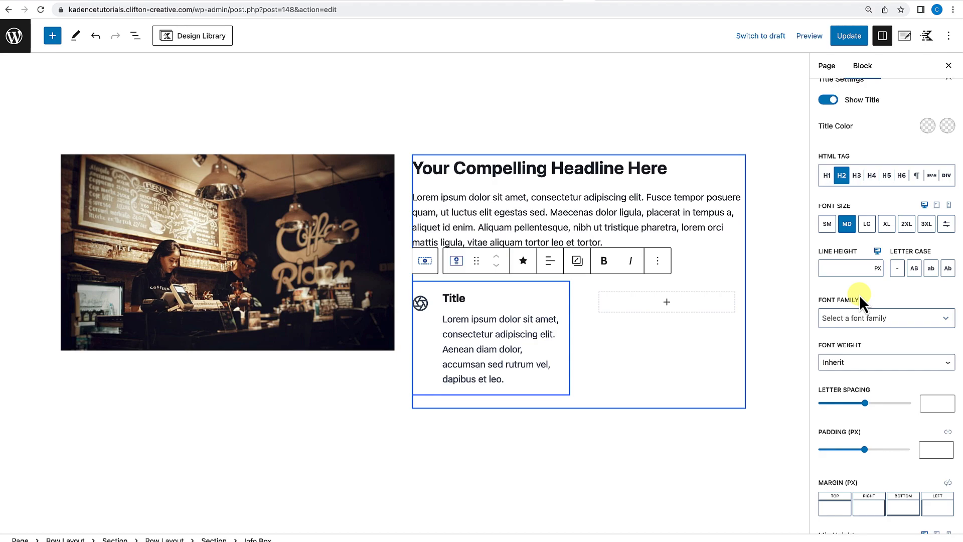
Delete the last sentence of the Info Box's body text.
click(467, 336)
drag(442, 349, 507, 375)
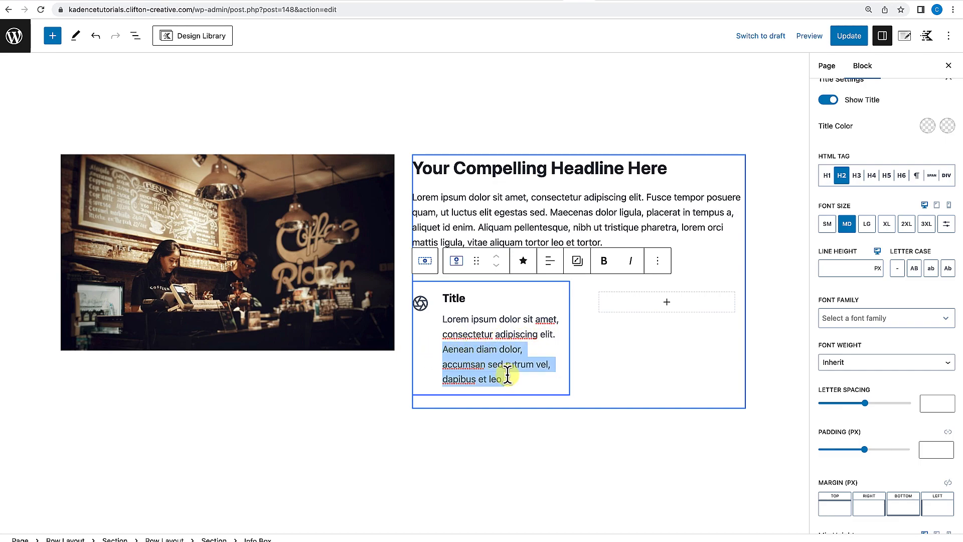
key(BackSpace)
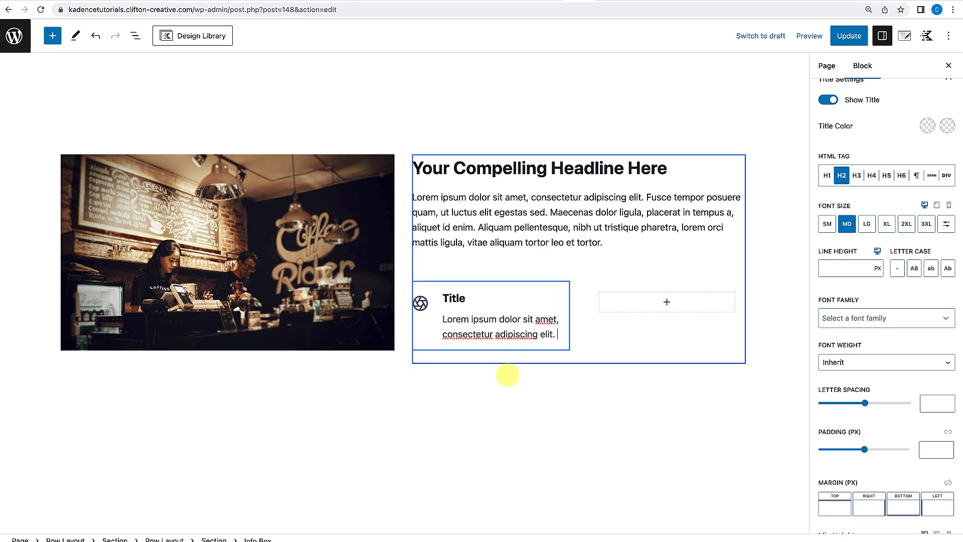
Reselect the Info Box and set the icon's top media padding to 5.
click(460, 371)
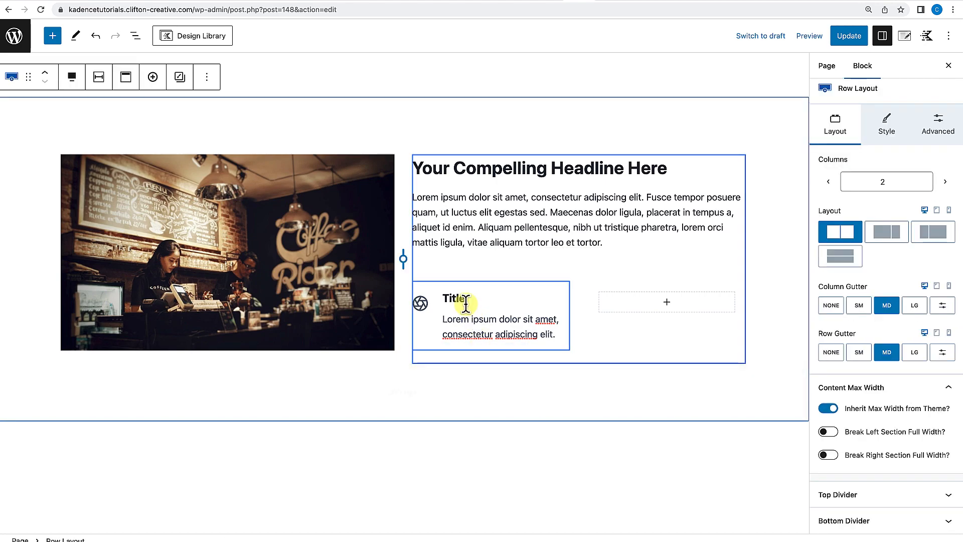
click(471, 299)
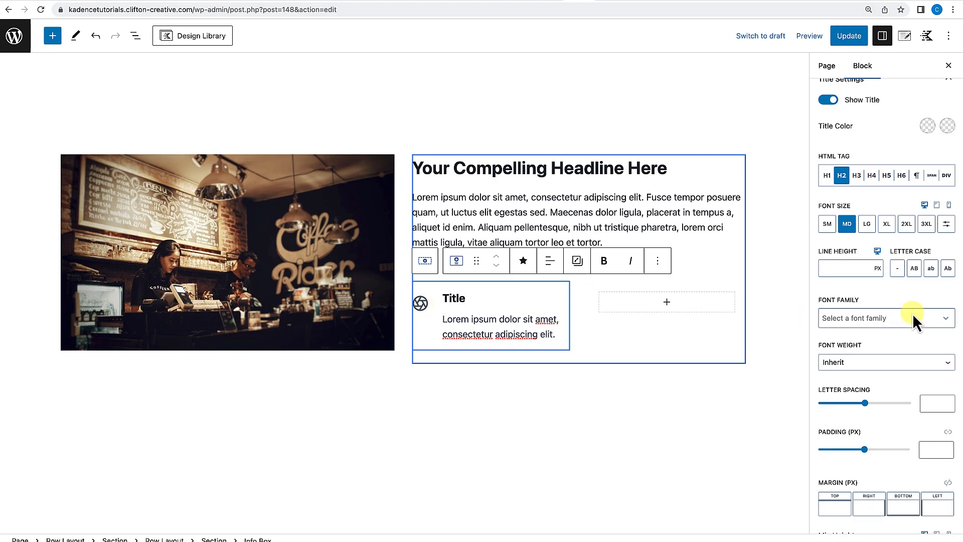
scroll(867, 314, up, 10)
scroll(867, 314, up, 2)
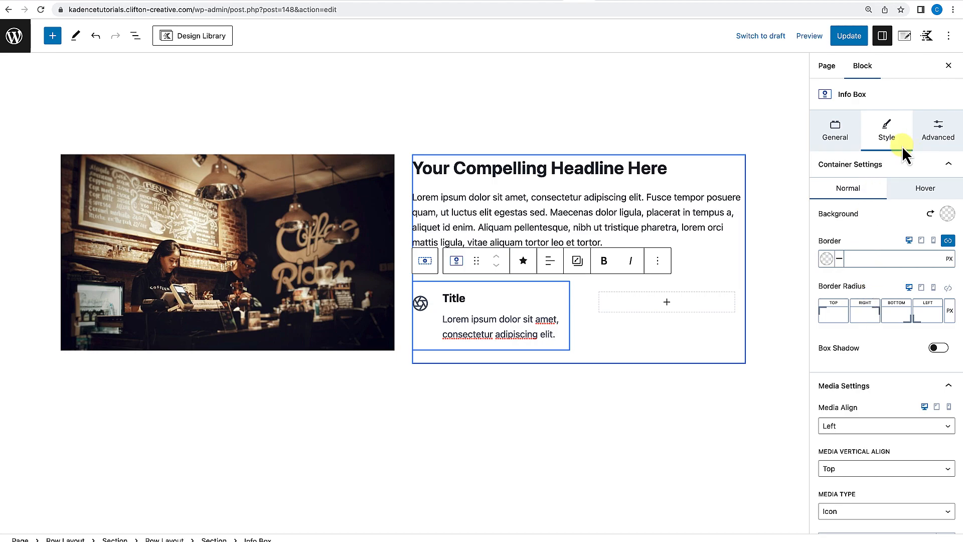
scroll(884, 352, down, 5)
scroll(823, 327, up, 1)
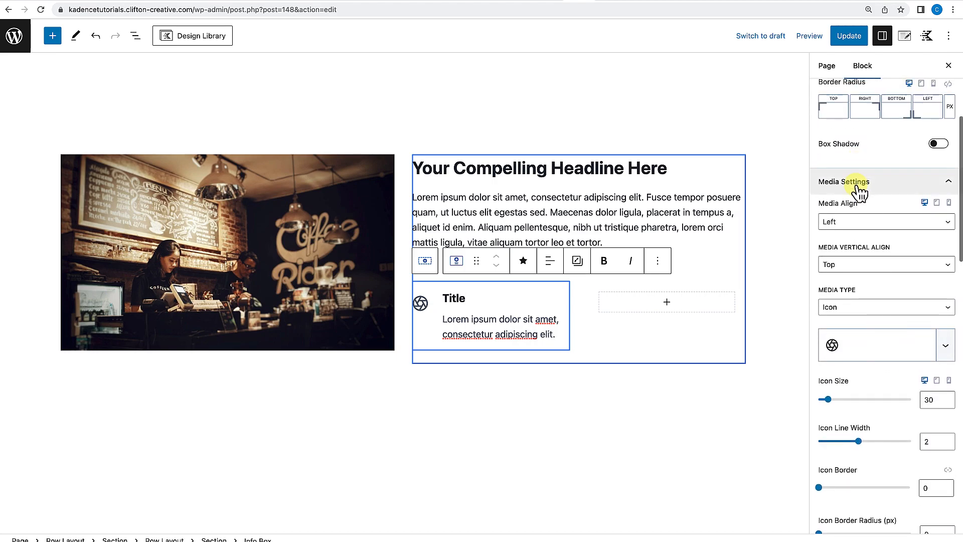
scroll(862, 275, down, 6)
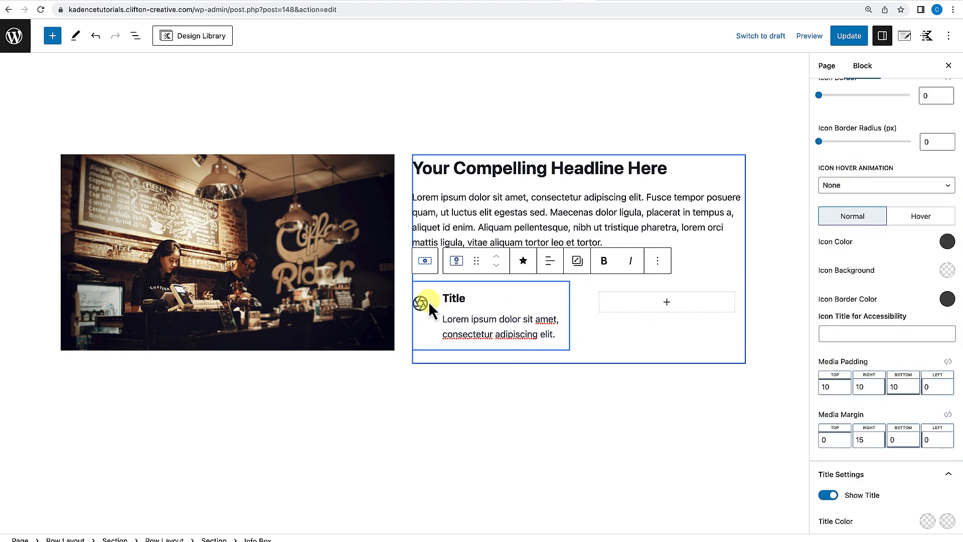
click(834, 388)
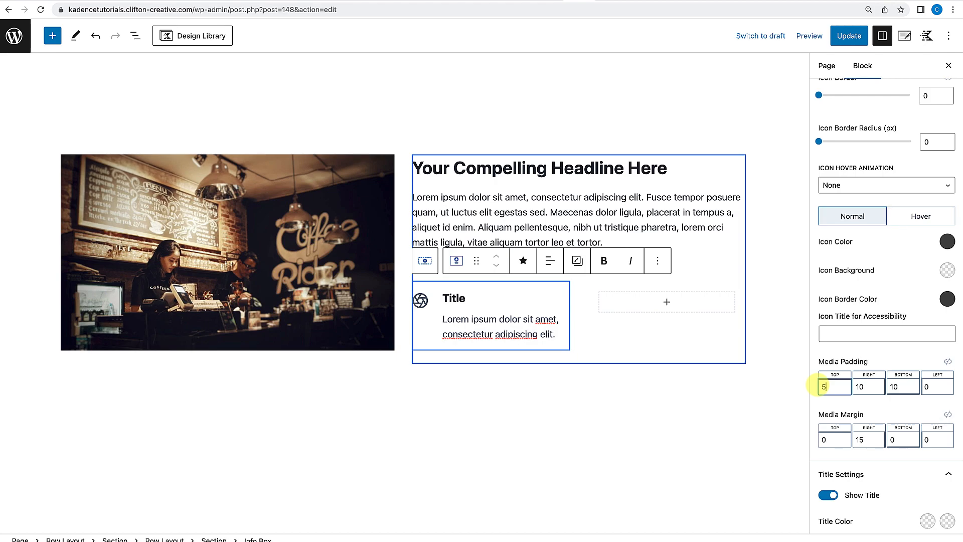
Set the icon size to 25.
scroll(828, 387, up, 5)
double_click(932, 240)
text(25)
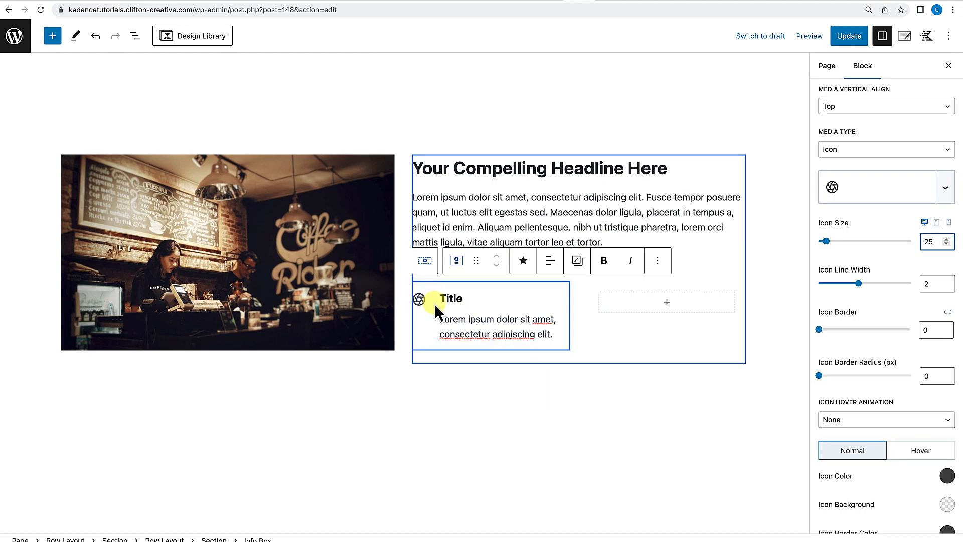
scroll(941, 421, down, 1)
scroll(942, 420, down, 5)
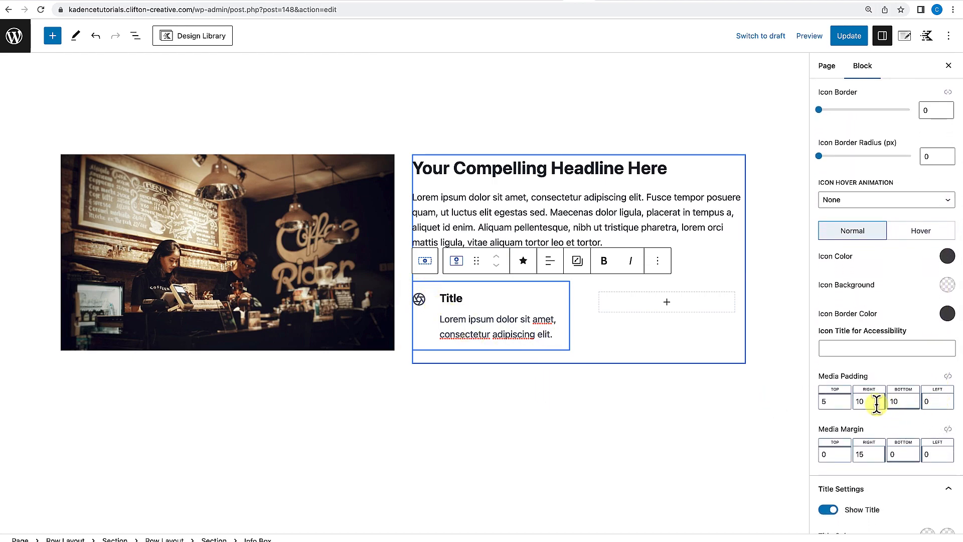
Set the icon's right media padding to 4 and its right media margin to 5.
scroll(876, 404, down, 1)
click(856, 395)
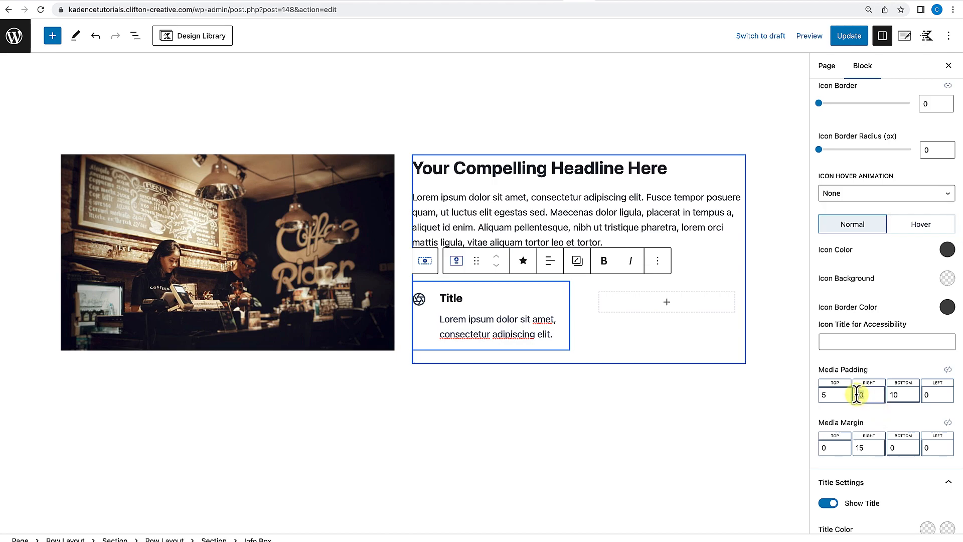
text(5)
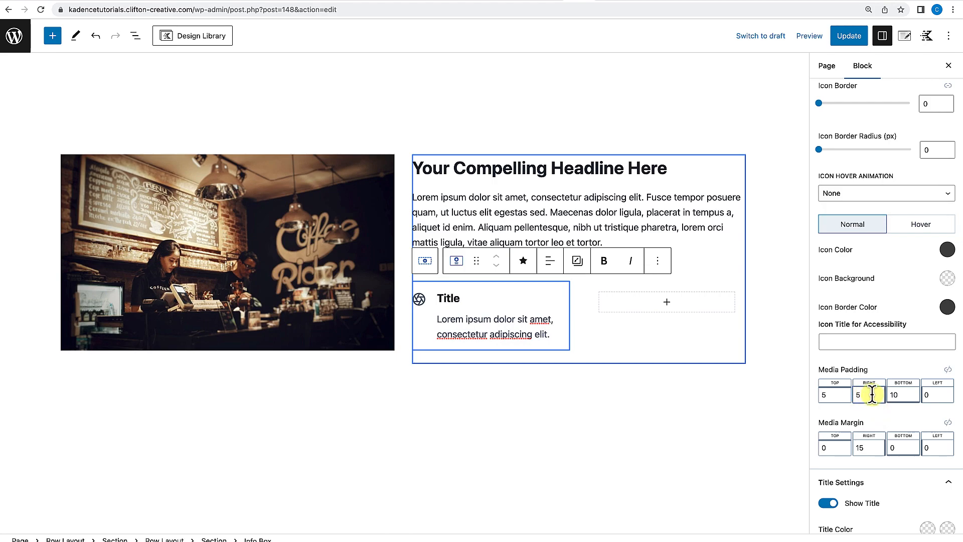
scroll(871, 395, down, 3)
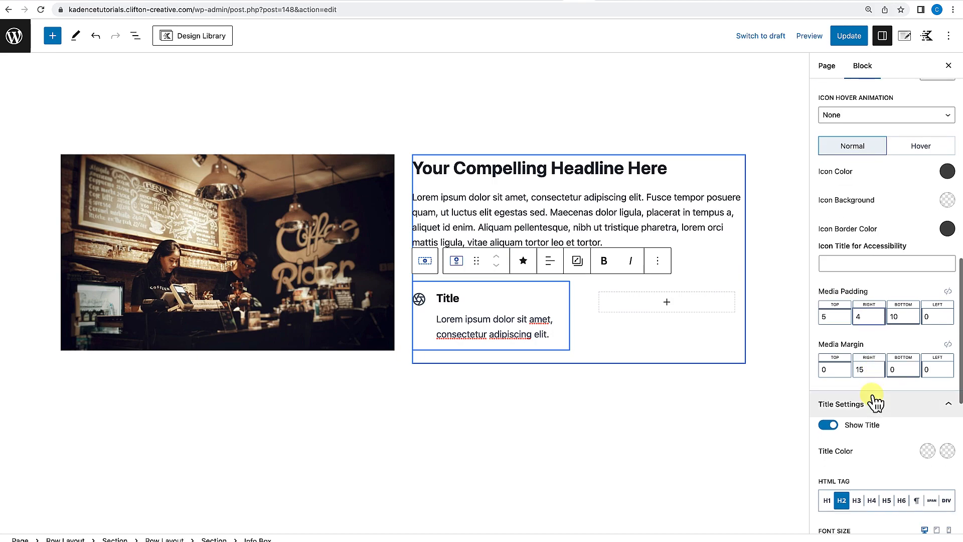
drag(869, 370, 853, 370)
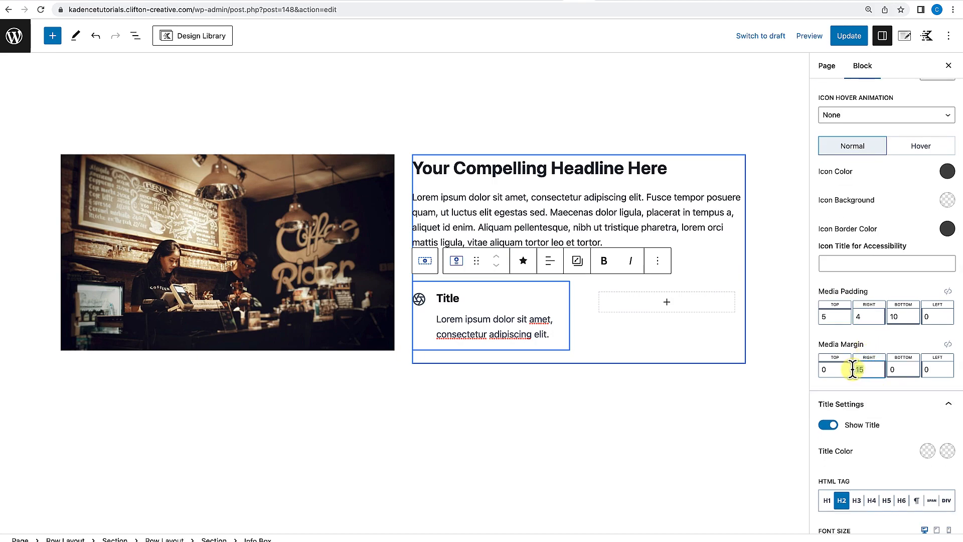
text(5)
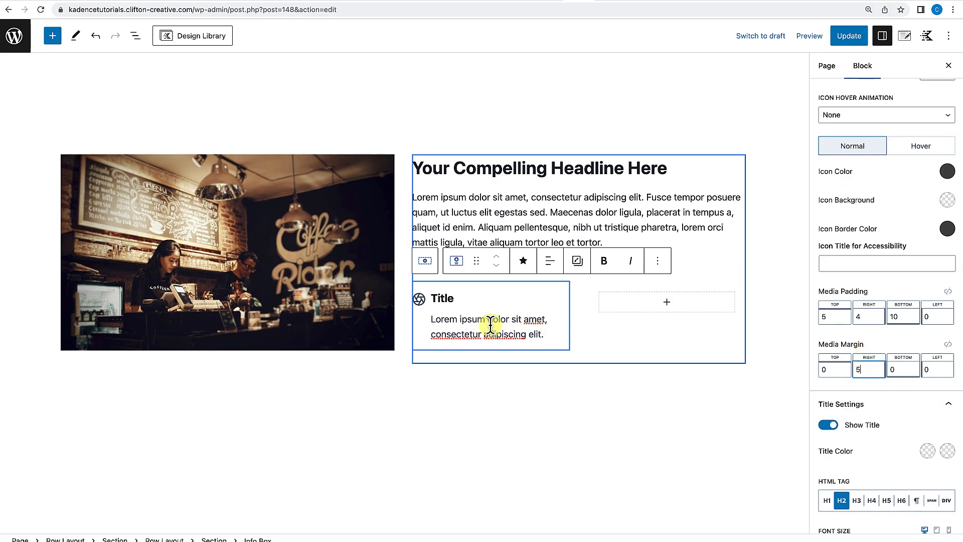
Rename the Info Box title to Good Subheading.
click(477, 388)
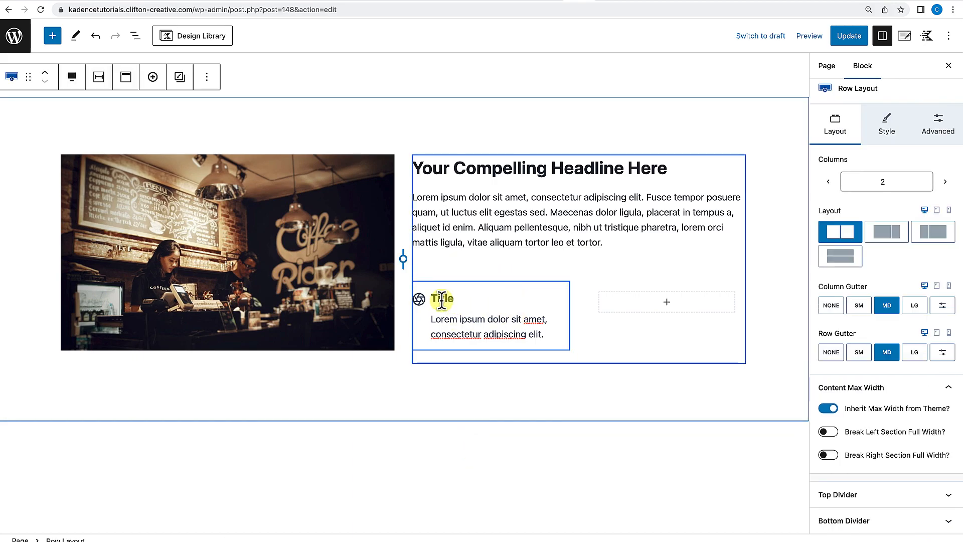
drag(432, 297, 466, 297)
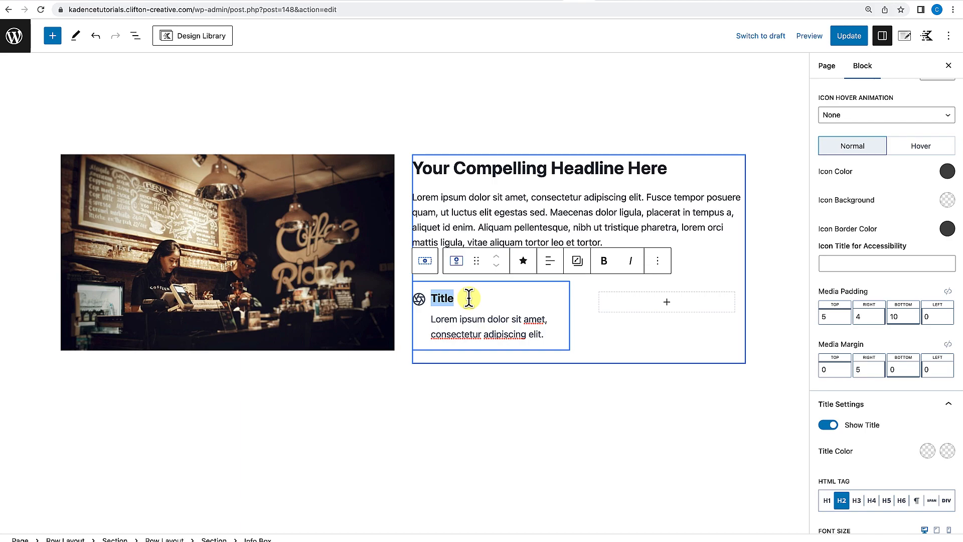
text(Good Subheading)
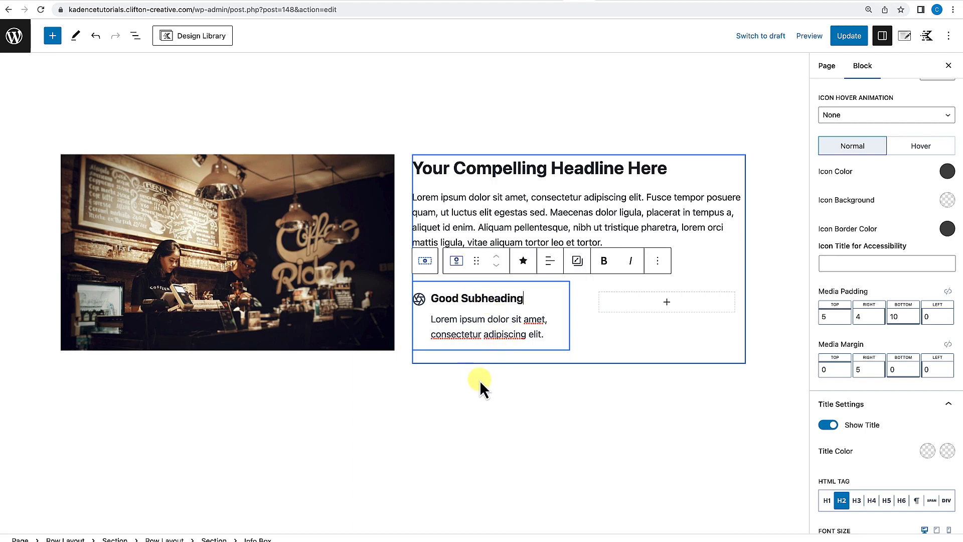
Select the Good Subheading Info Box and duplicate it.
click(501, 393)
click(544, 249)
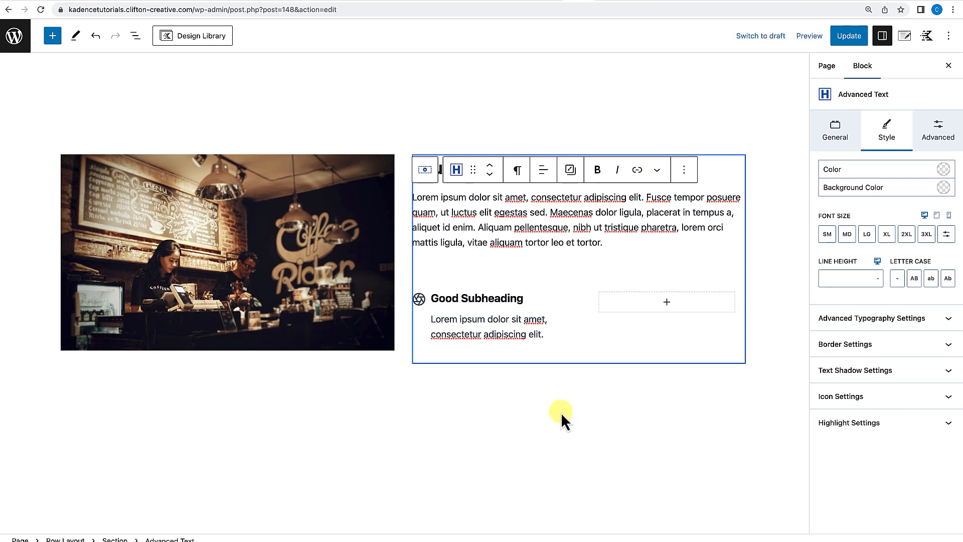
click(555, 409)
scroll(555, 409, up, 1)
scroll(554, 411, down, 1)
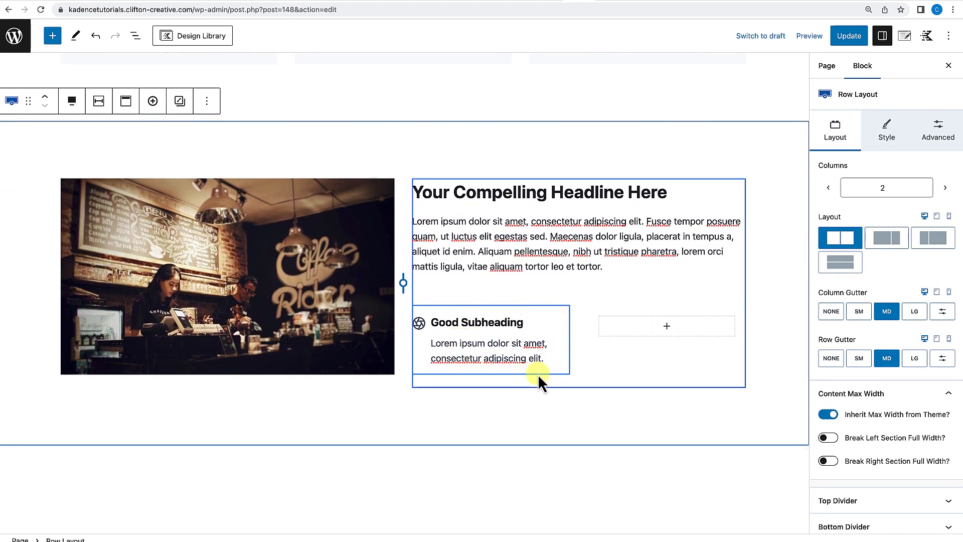
click(561, 365)
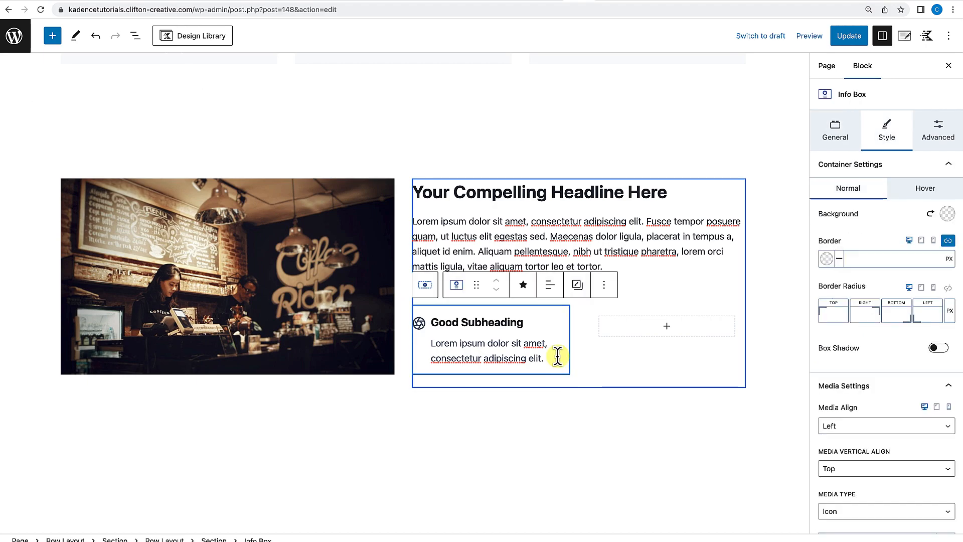
click(605, 288)
click(627, 74)
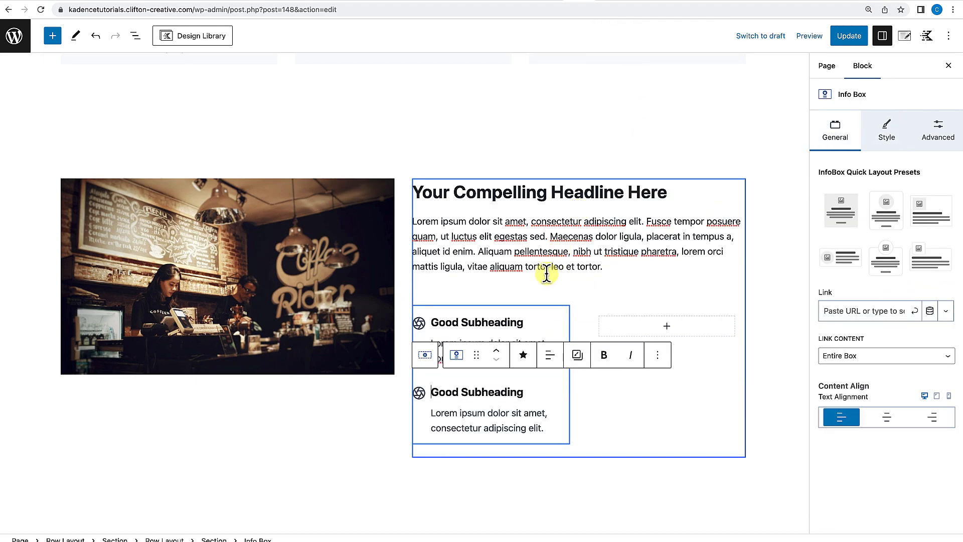
Move the duplicated Info Box into the empty right column beside the original.
drag(478, 356, 640, 330)
scroll(640, 329, down, 3)
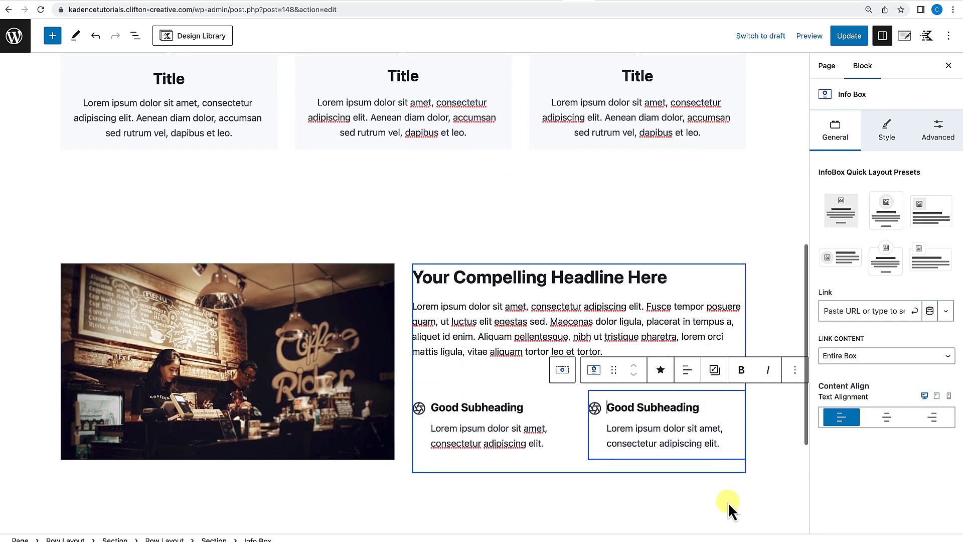
click(732, 495)
scroll(583, 409, down, 3)
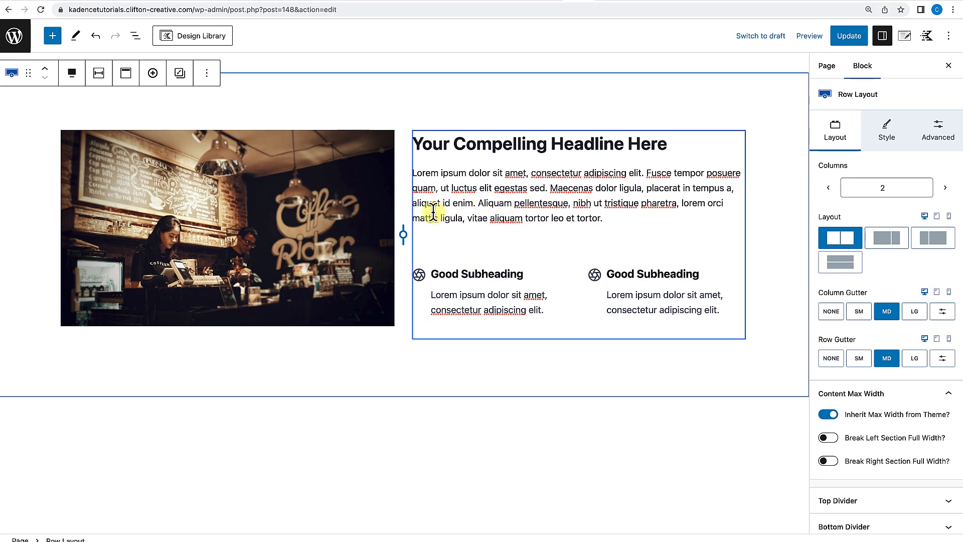
Update the page and view the image-and-text row on the live page.
click(854, 40)
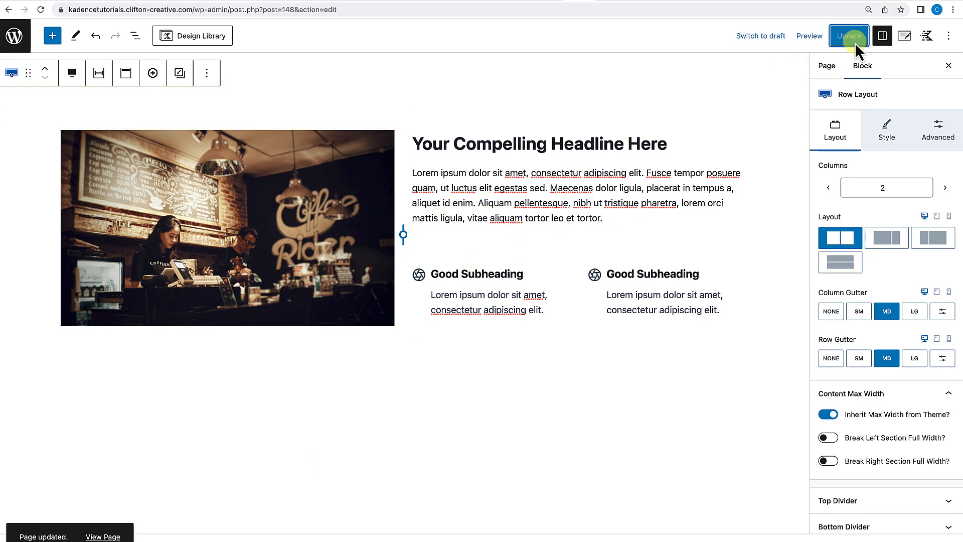
click(125, 514)
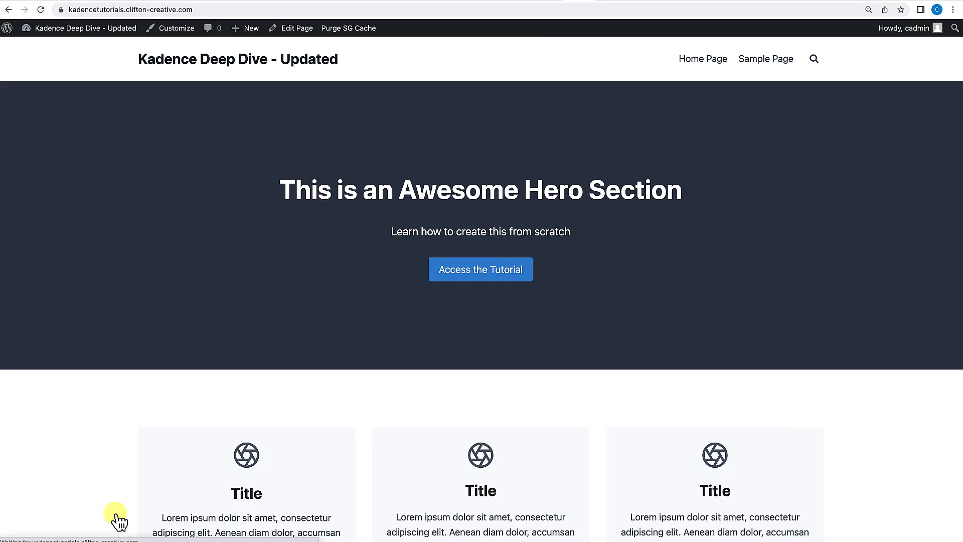
scroll(279, 456, down, 3)
scroll(279, 456, down, 7)
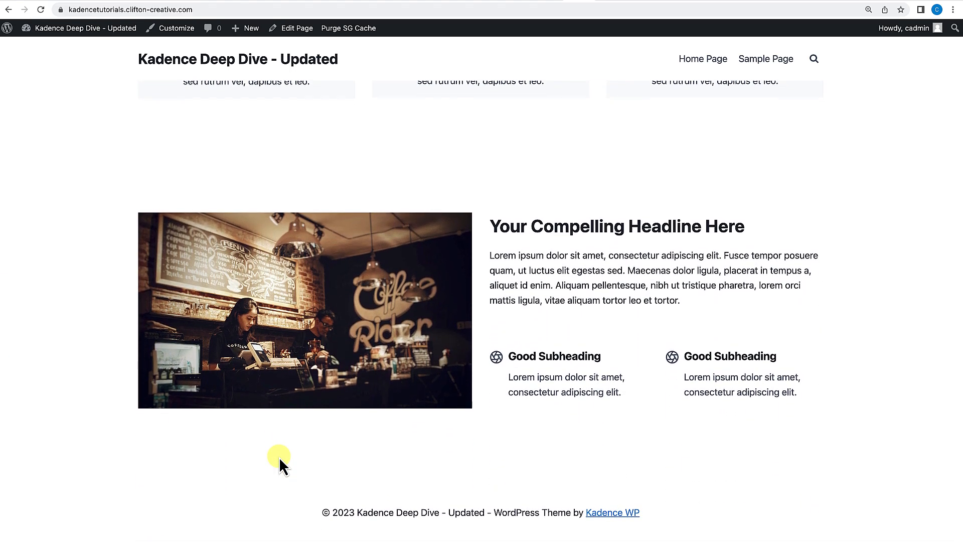
Reduce the spacing between the Info Box row and the image row by dragging both rows' padding handles.
scroll(278, 457, up, 3)
scroll(279, 456, up, 5)
scroll(279, 456, down, 6)
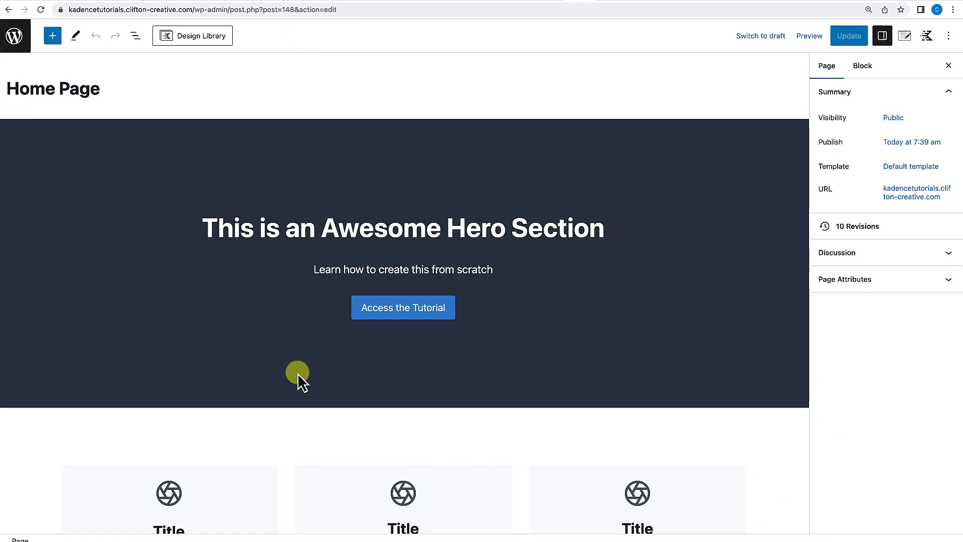
scroll(275, 316, down, 10)
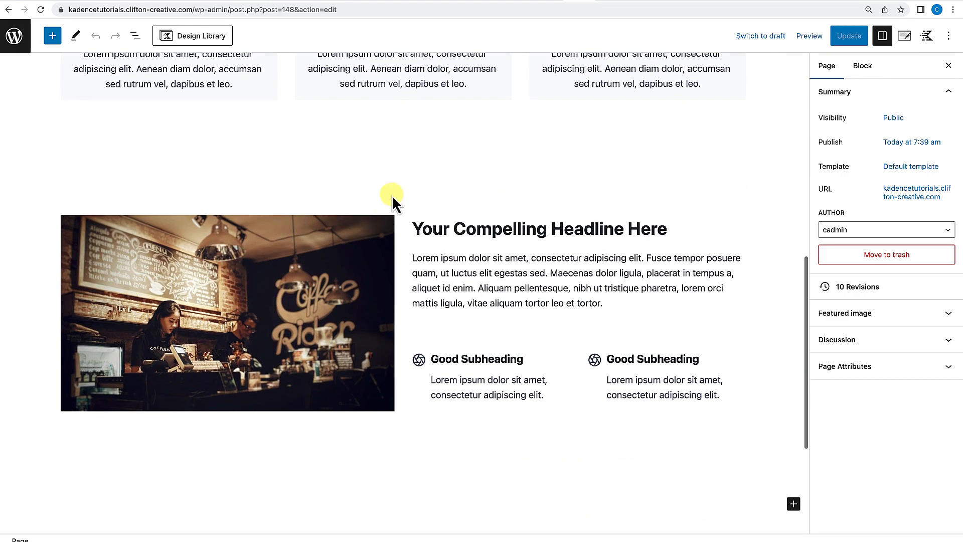
click(404, 161)
drag(400, 200, 401, 178)
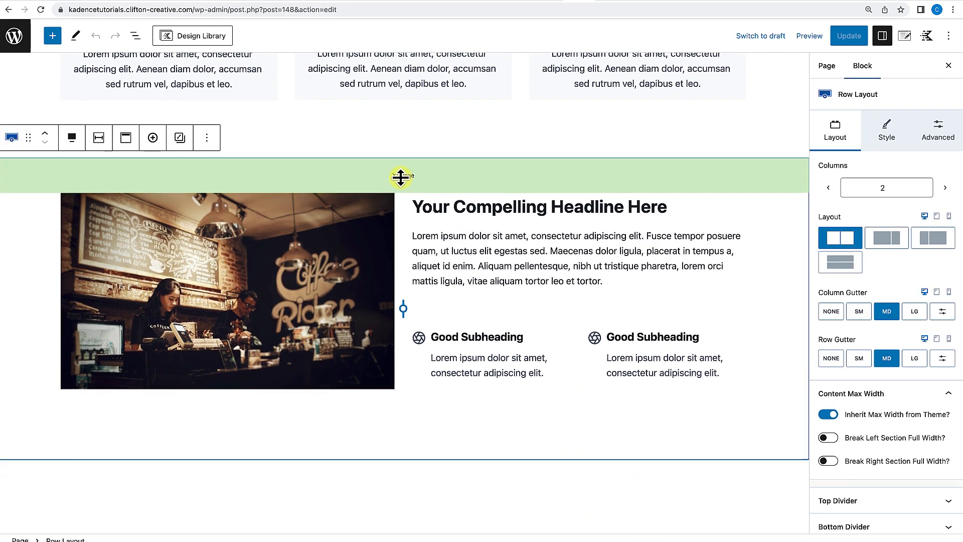
click(411, 152)
drag(413, 146, 414, 125)
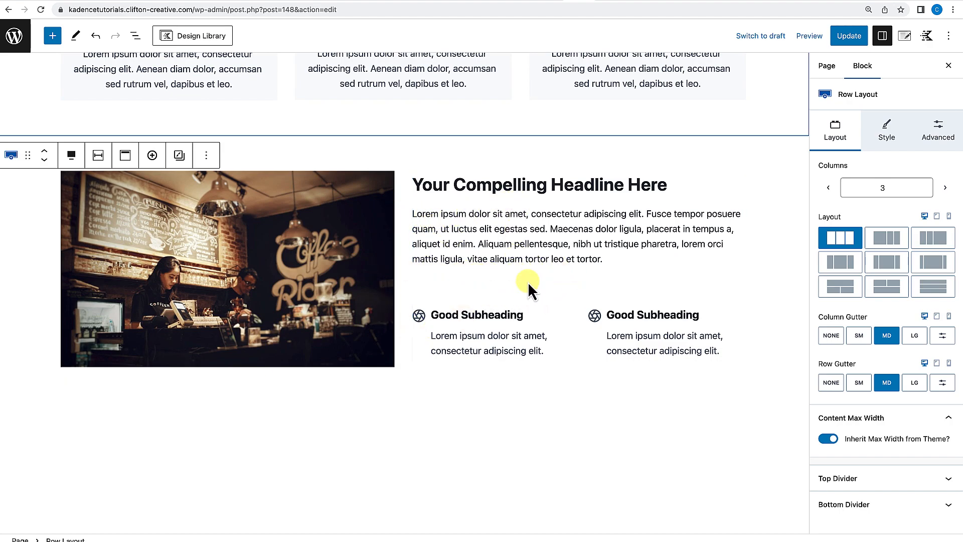
Set the image row's column gutter to LG.
click(376, 157)
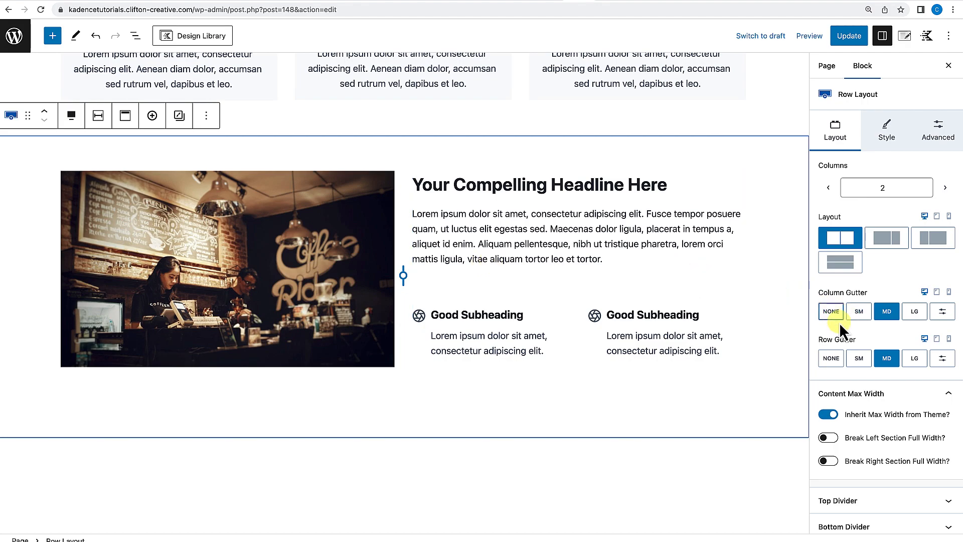
click(916, 314)
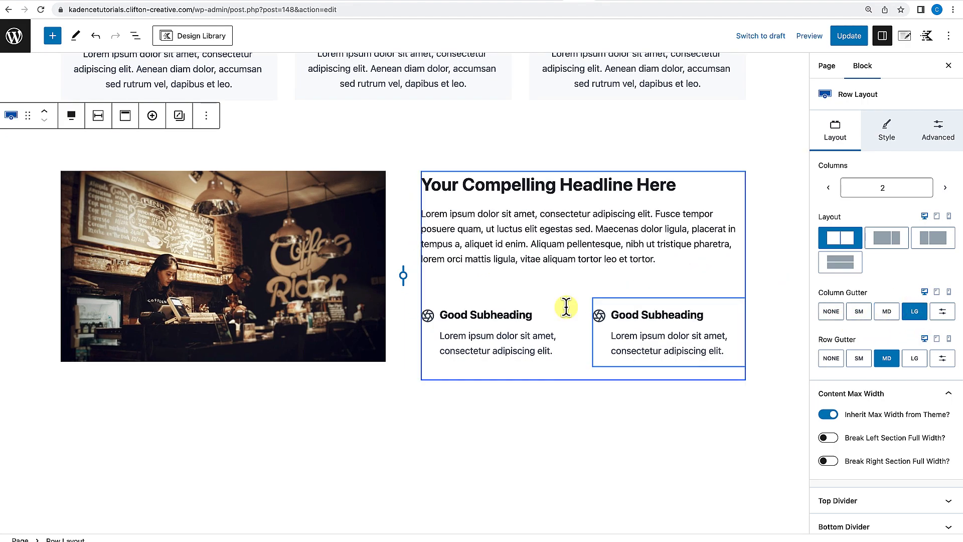
Update the page and open the live page in a new tab to review the rows.
scroll(542, 322, down, 1)
scroll(538, 316, up, 4)
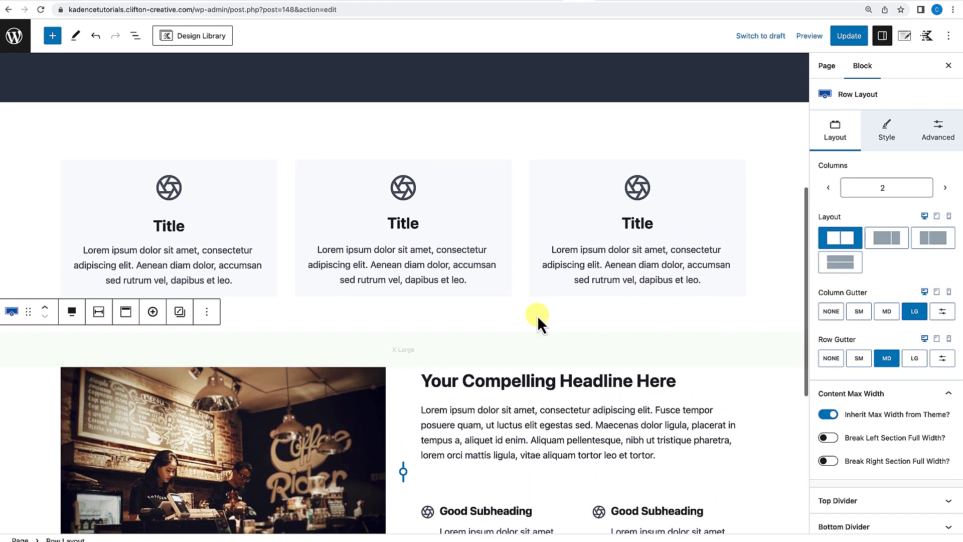
scroll(537, 315, down, 5)
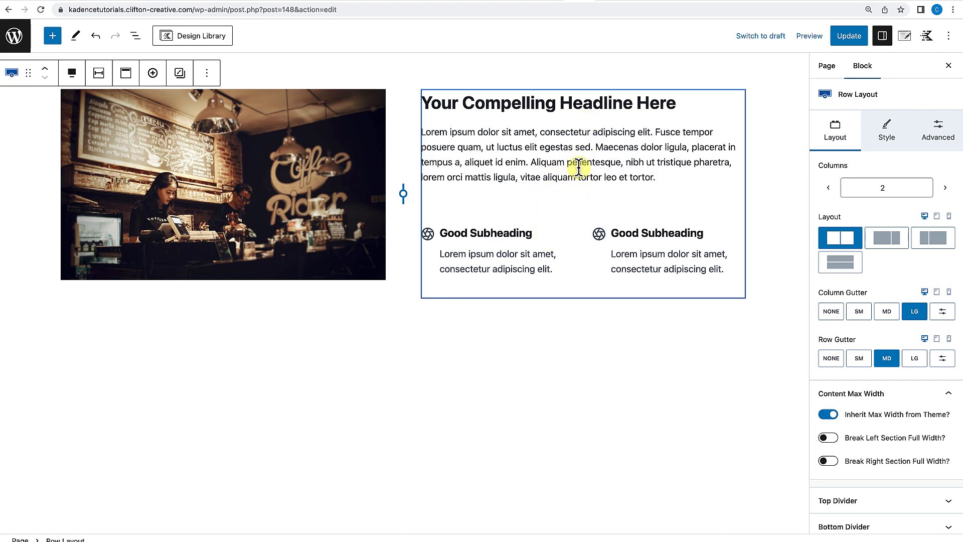
click(849, 38)
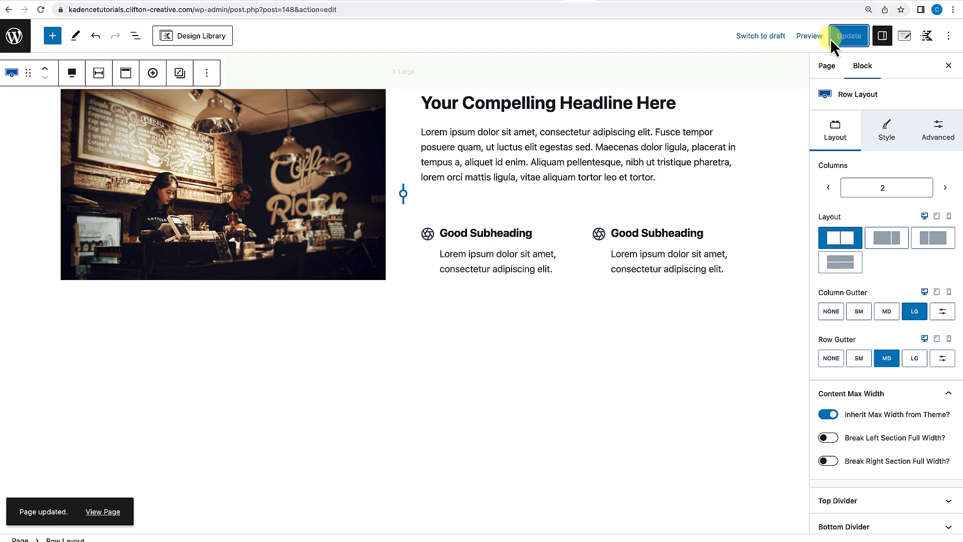
right_click(112, 522)
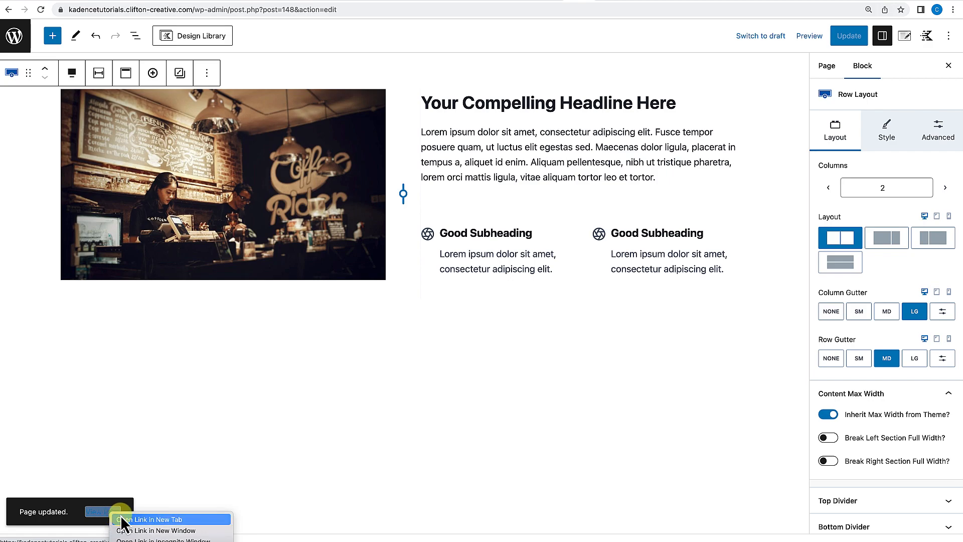
click(131, 517)
click(591, 5)
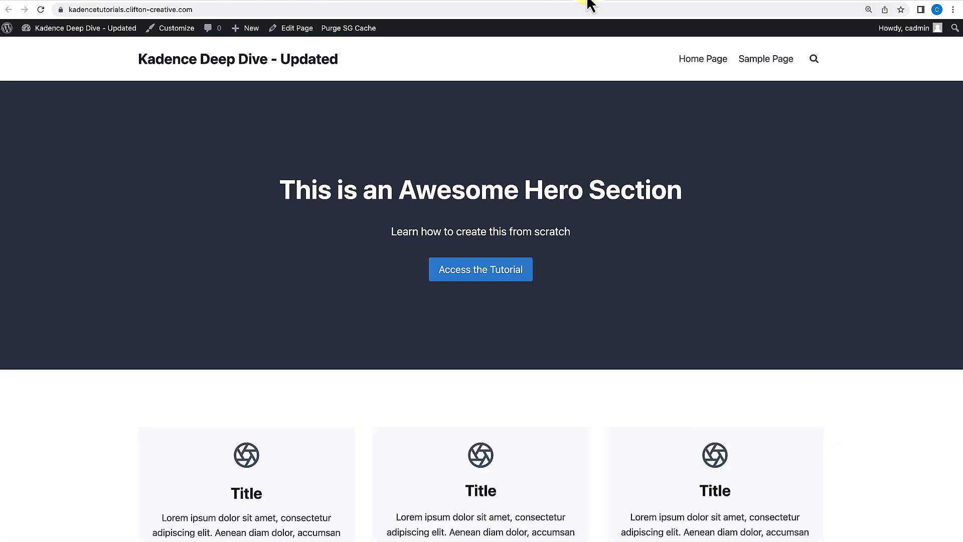
scroll(497, 251, down, 8)
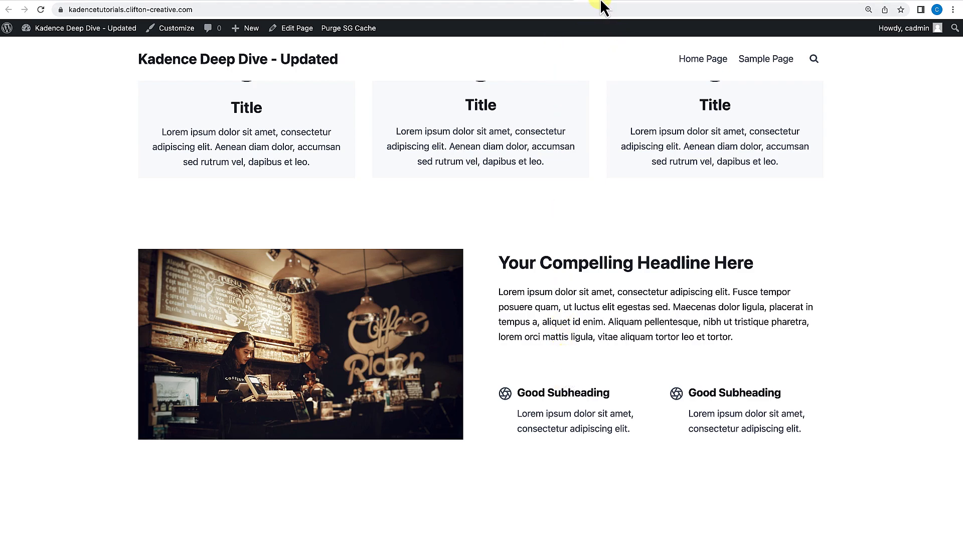
Set the bottom margin of the paragraph under the headline to None.
click(565, 4)
drag(556, 177, 558, 168)
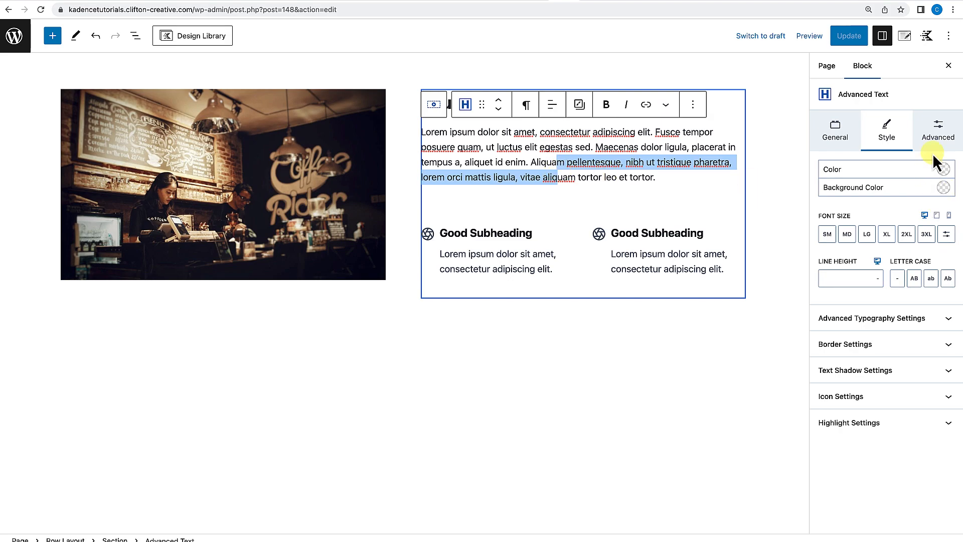
click(940, 133)
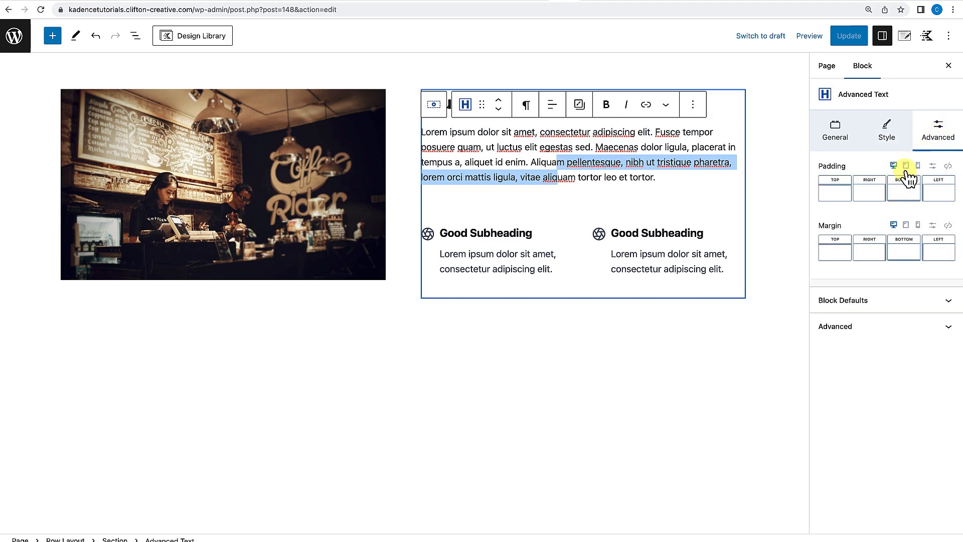
click(906, 258)
drag(779, 300, 750, 293)
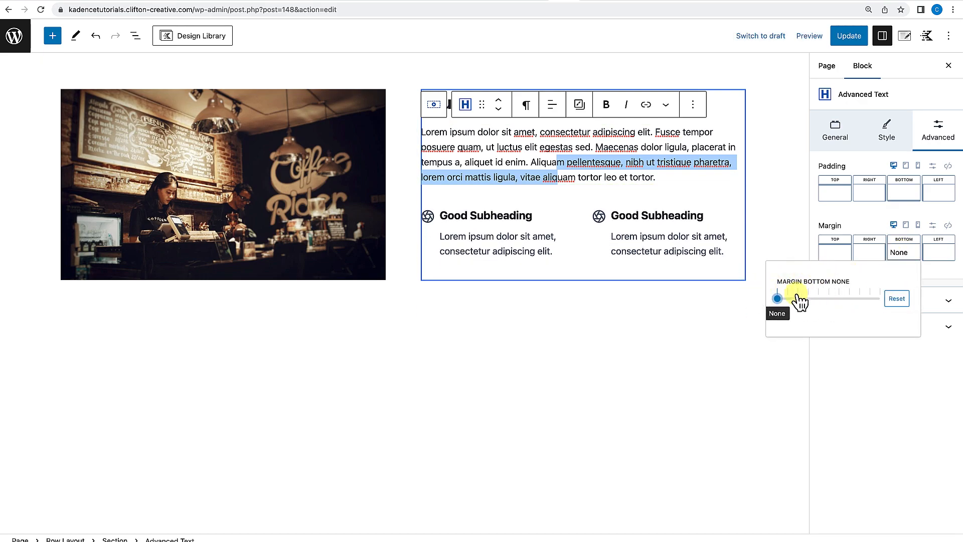
click(693, 315)
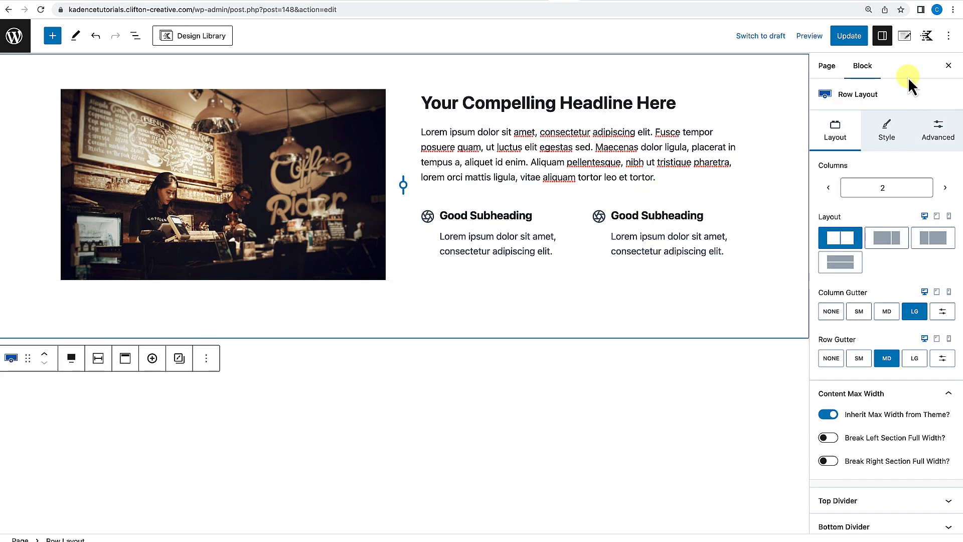
Update the page and reload the live page to review the row.
click(841, 48)
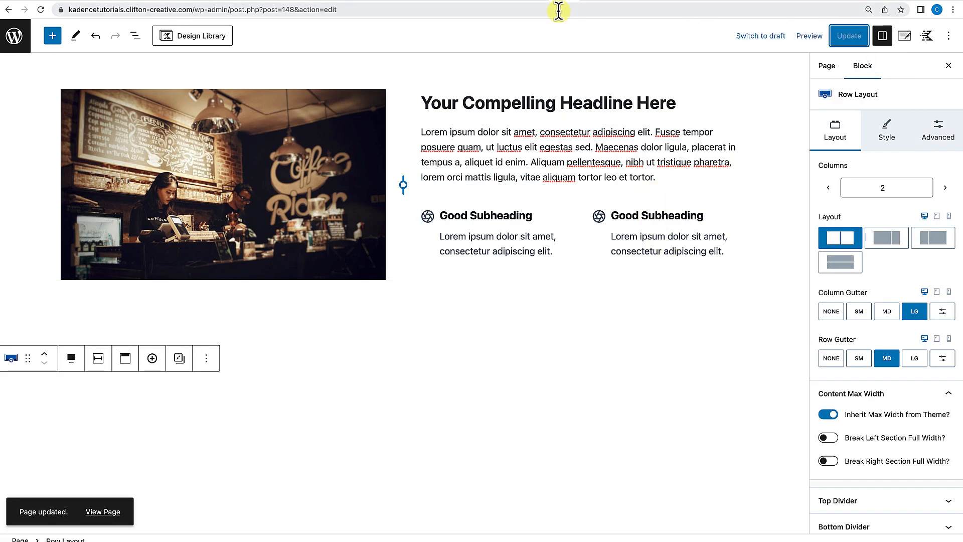
click(582, 1)
click(41, 9)
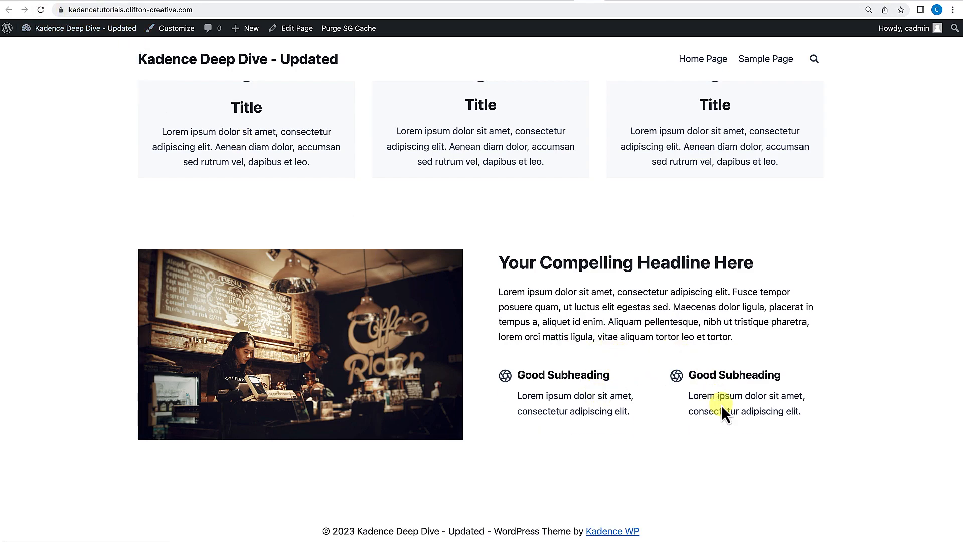
scroll(648, 408, down, 1)
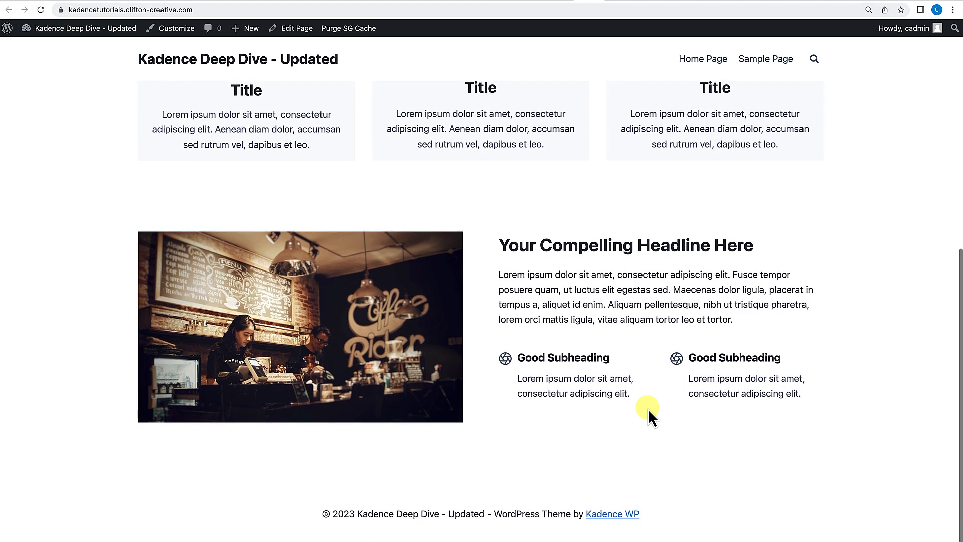
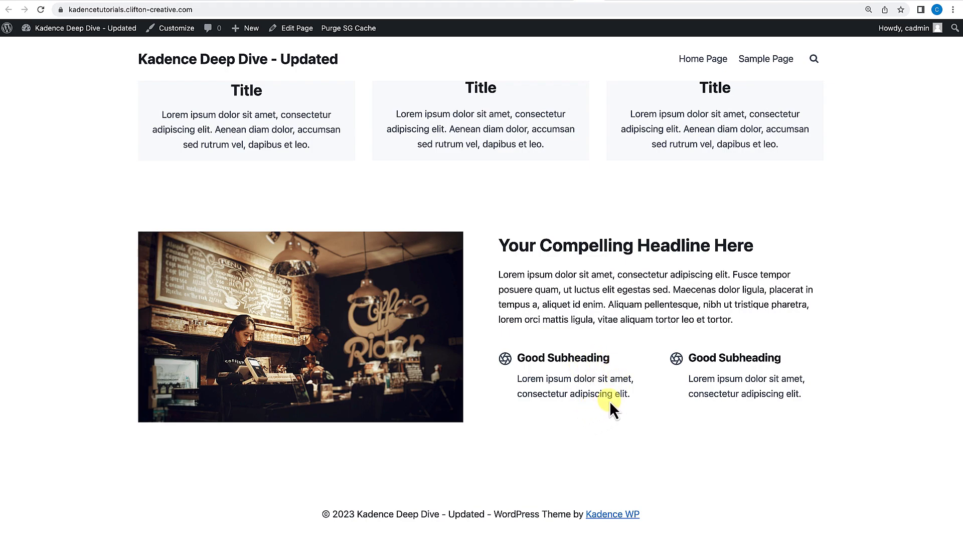
Open the page editor and set the left padding of the first Good Subheading Info Box to XS.
click(304, 30)
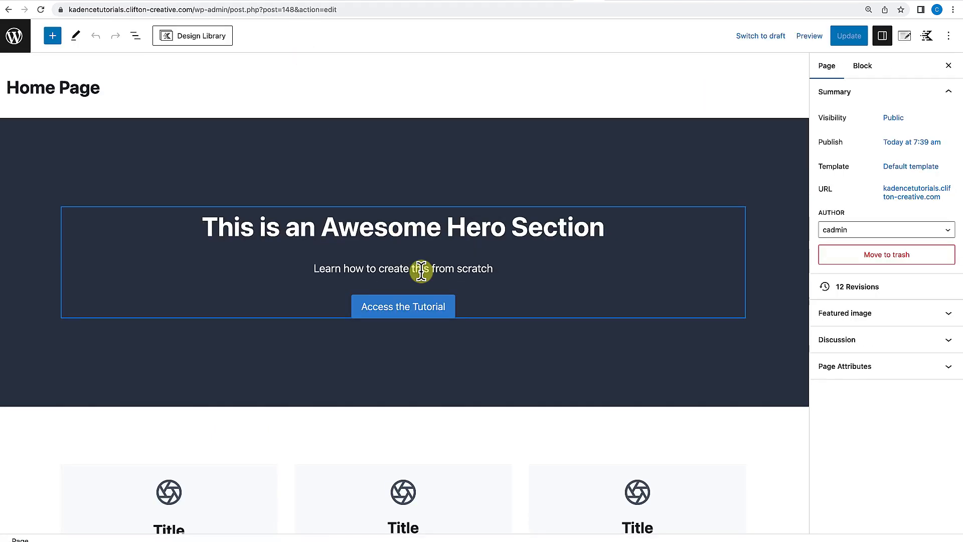
scroll(421, 271, down, 3)
scroll(421, 272, down, 7)
click(428, 200)
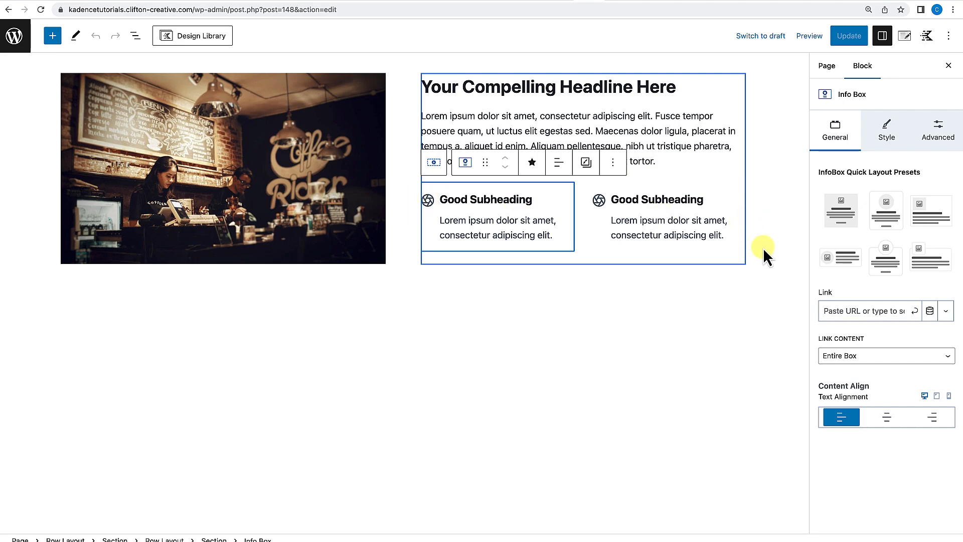
click(936, 135)
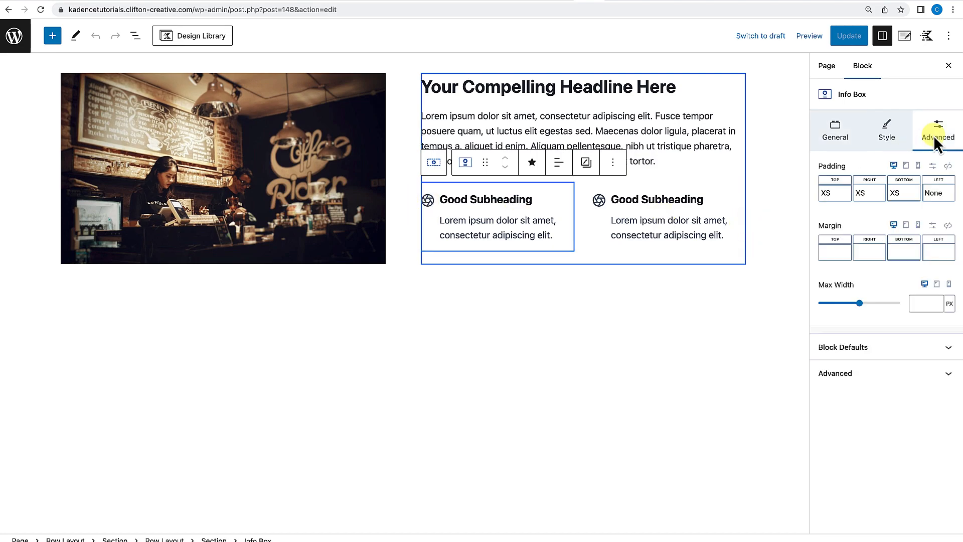
click(928, 195)
drag(815, 241, 832, 242)
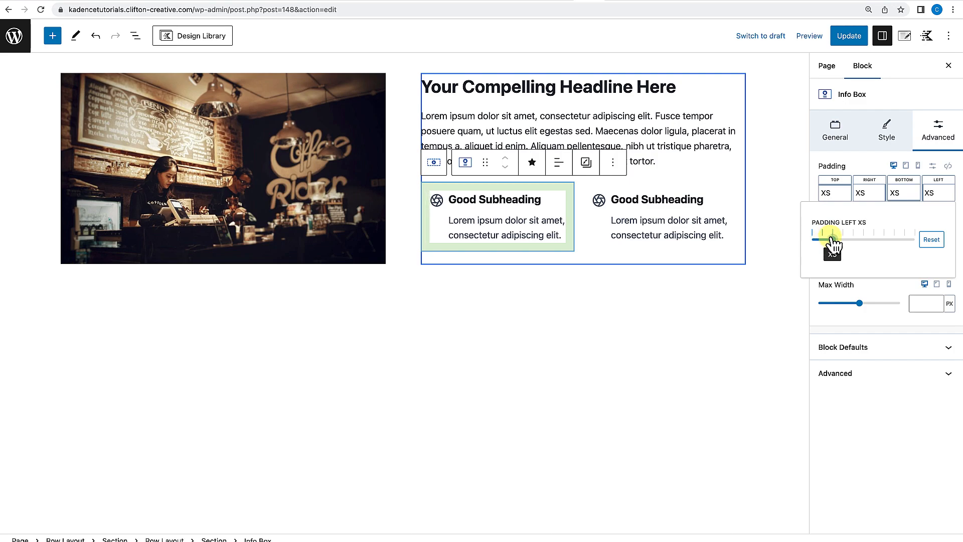
click(869, 162)
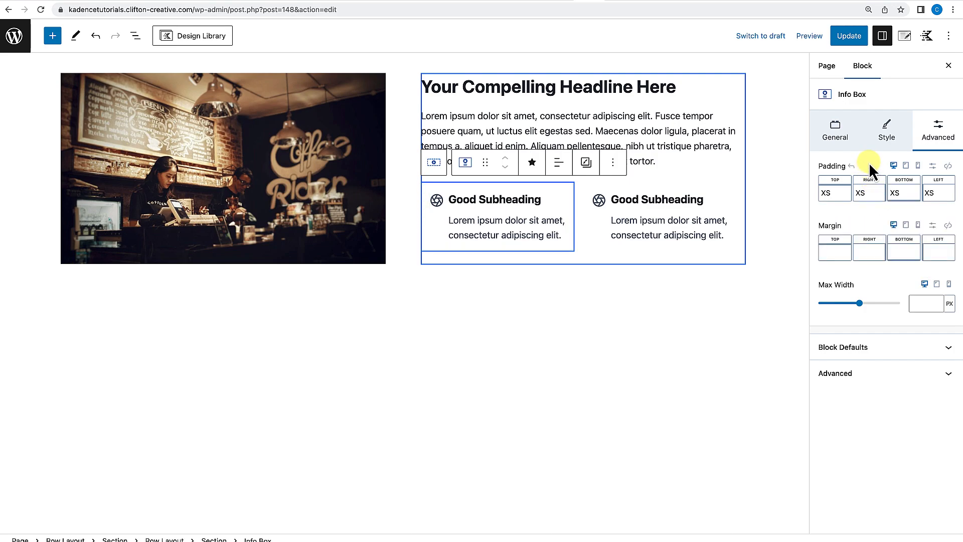
Give the first Info Box a light gray F7FAFC background colour.
click(890, 136)
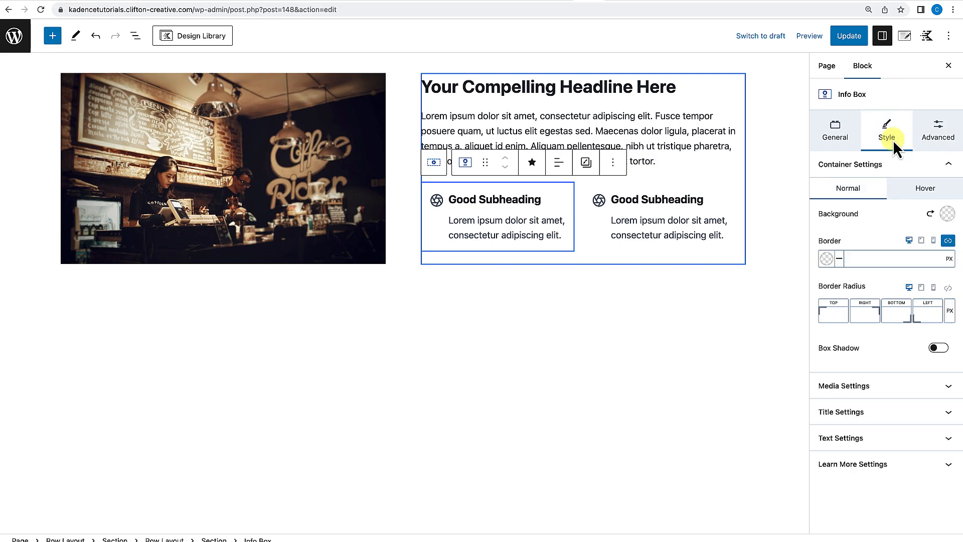
click(947, 215)
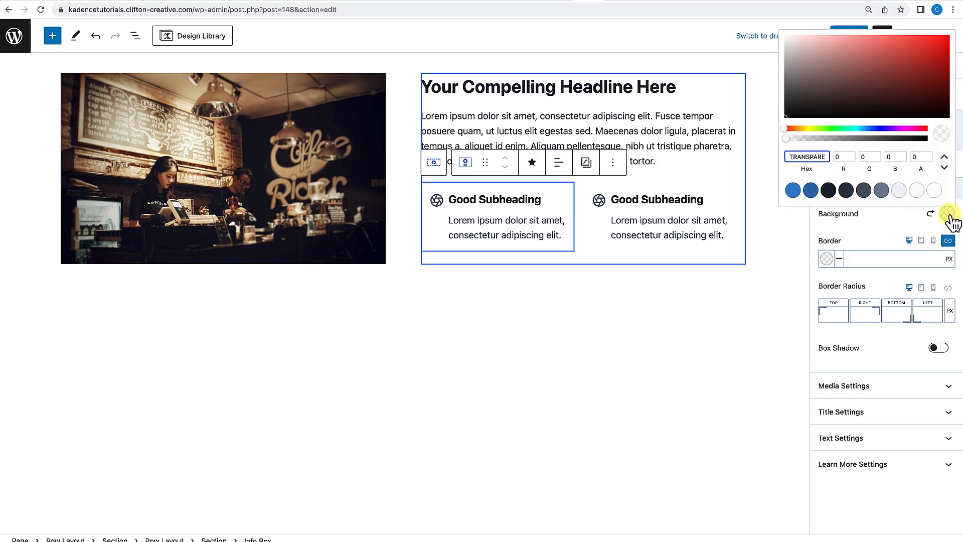
click(916, 190)
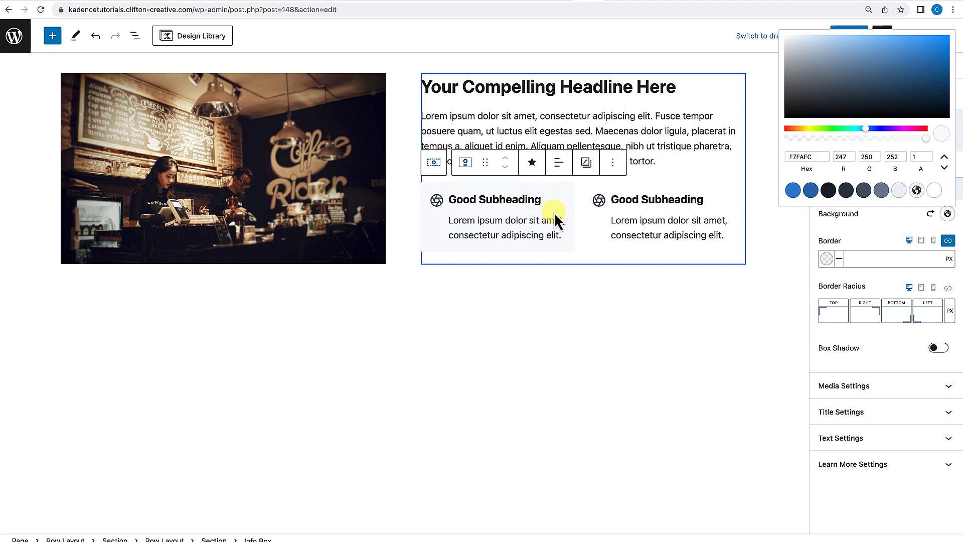
Try pasting the first Info Box's styles onto the second Info Box, then undo the paste.
click(586, 163)
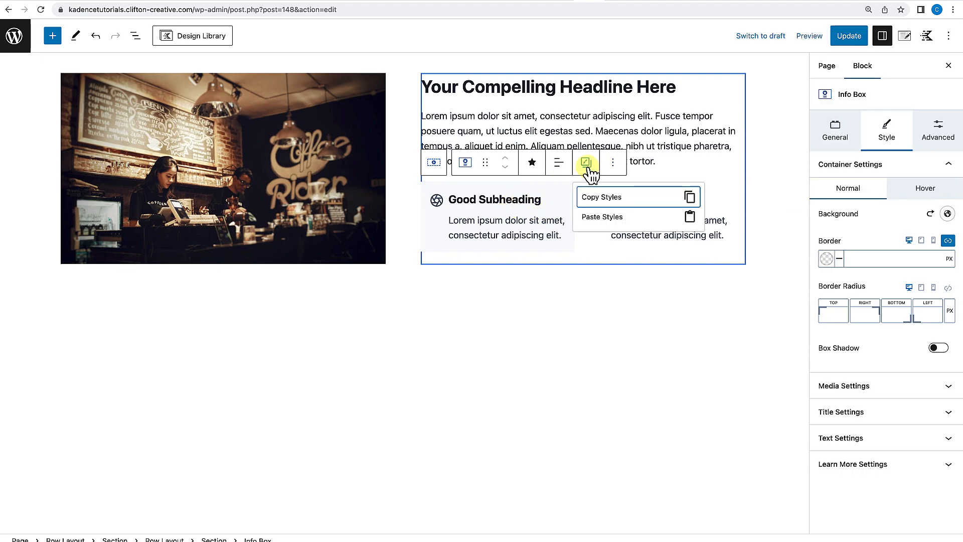
click(606, 248)
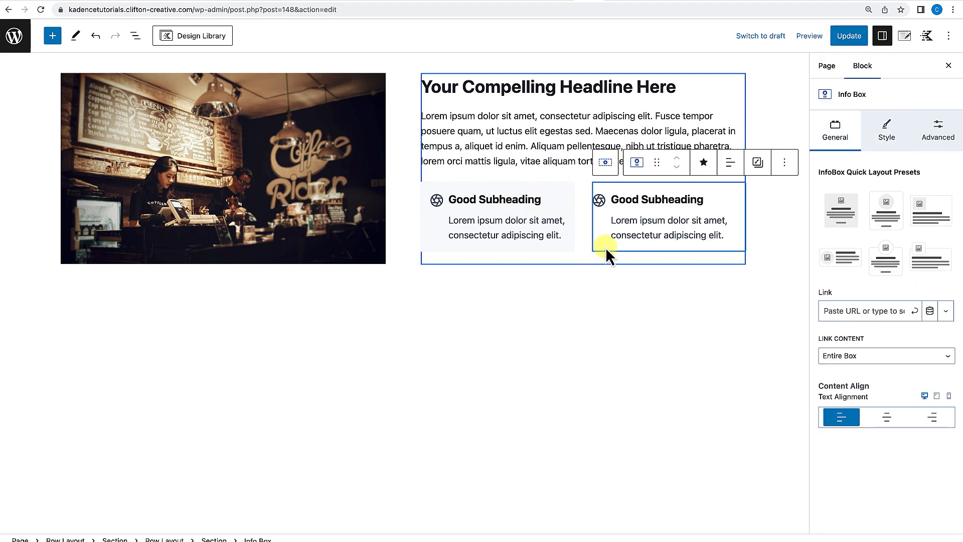
click(754, 165)
click(761, 215)
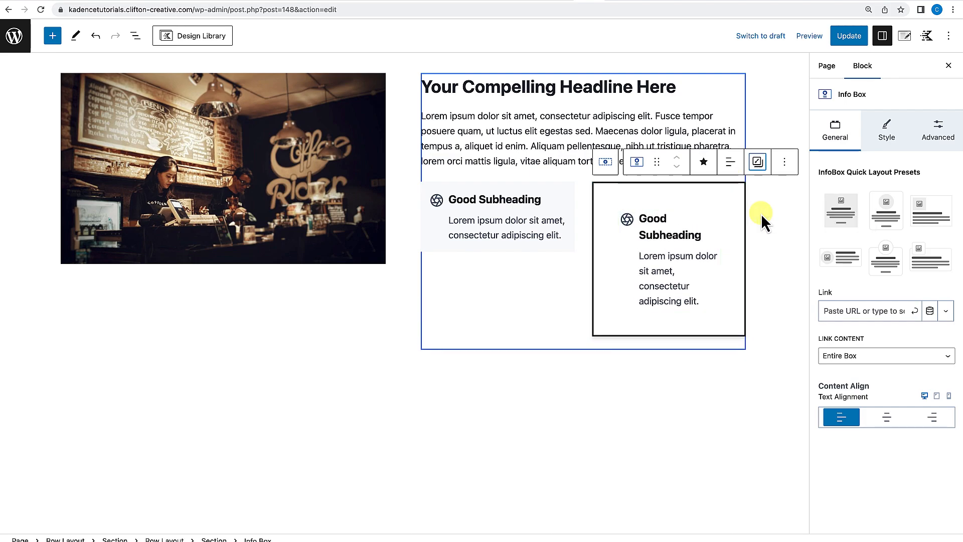
click(564, 239)
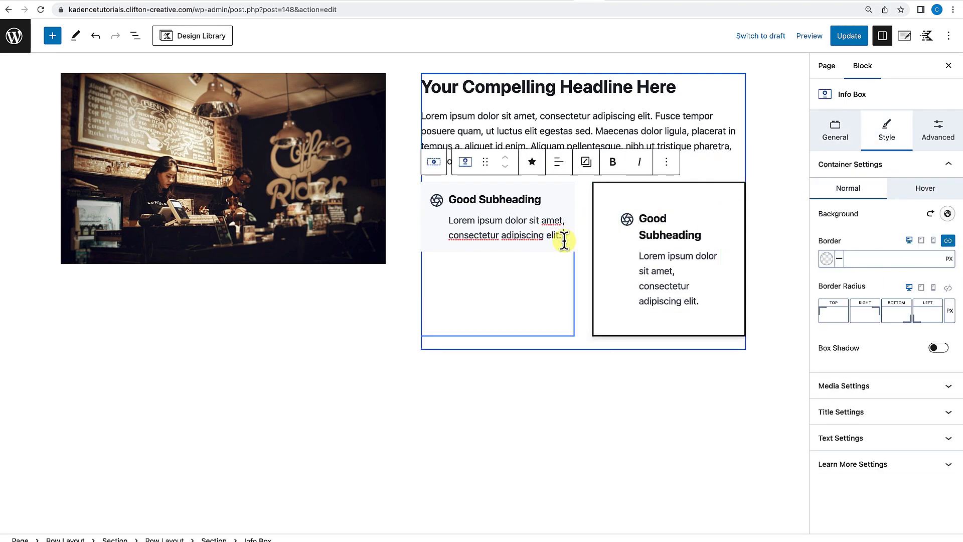
click(586, 163)
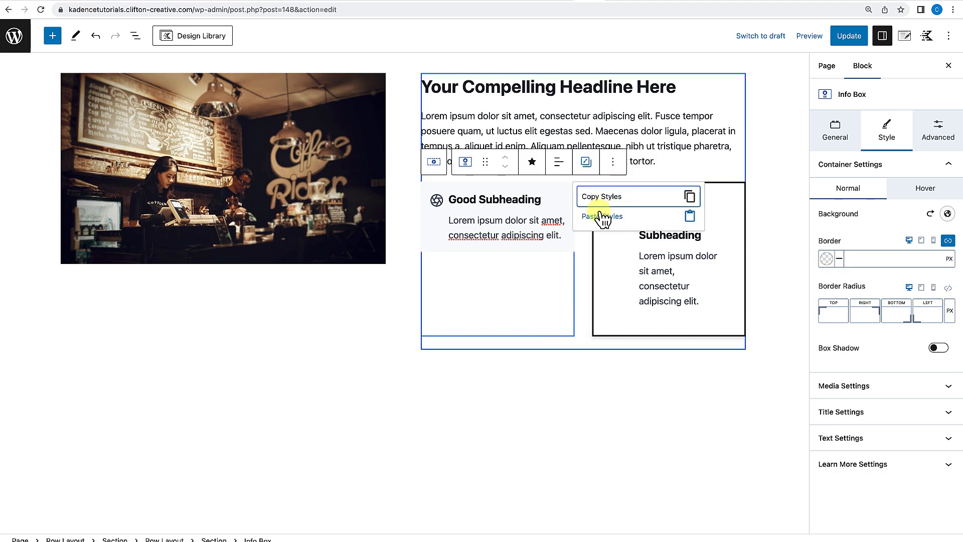
click(97, 37)
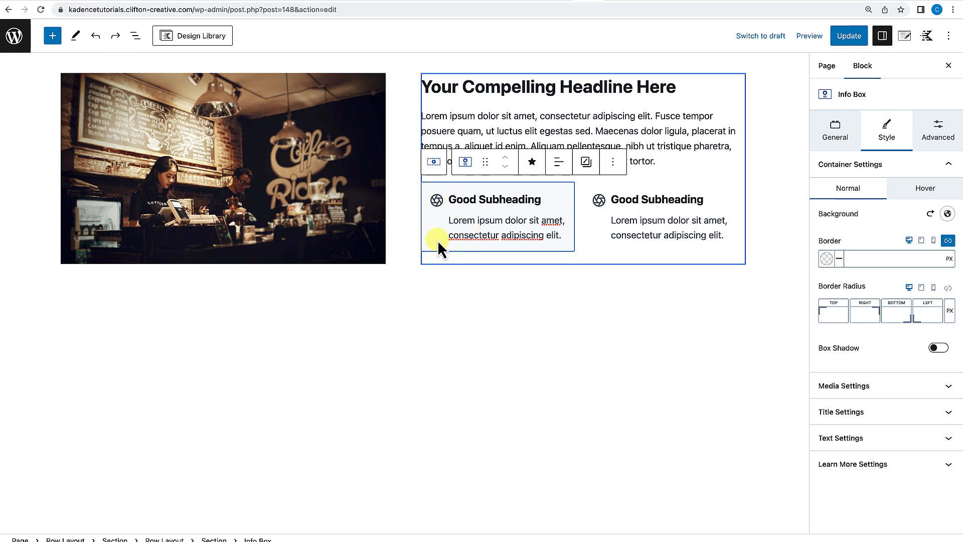
Copy the first Info Box's styles and paste them onto the second Info Box.
click(586, 161)
click(597, 200)
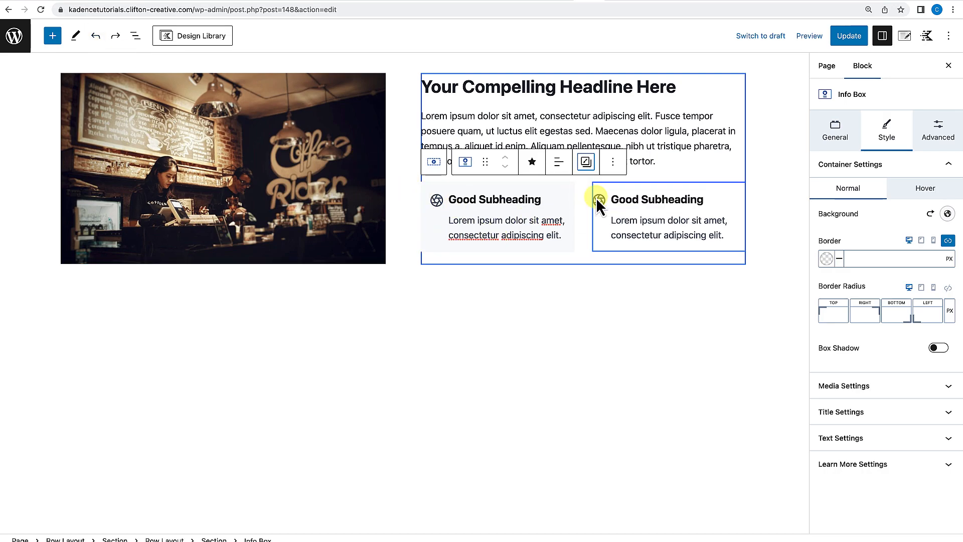
click(600, 230)
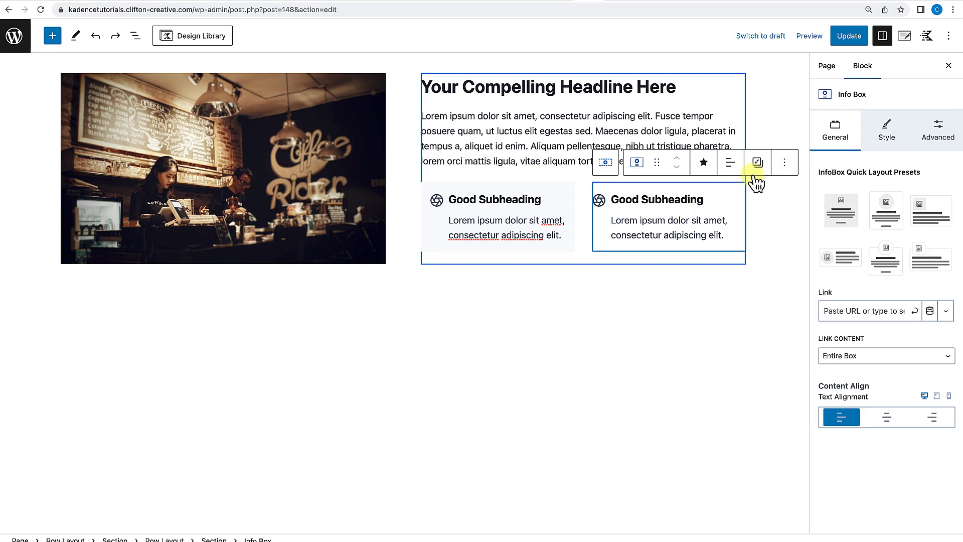
click(758, 161)
click(769, 217)
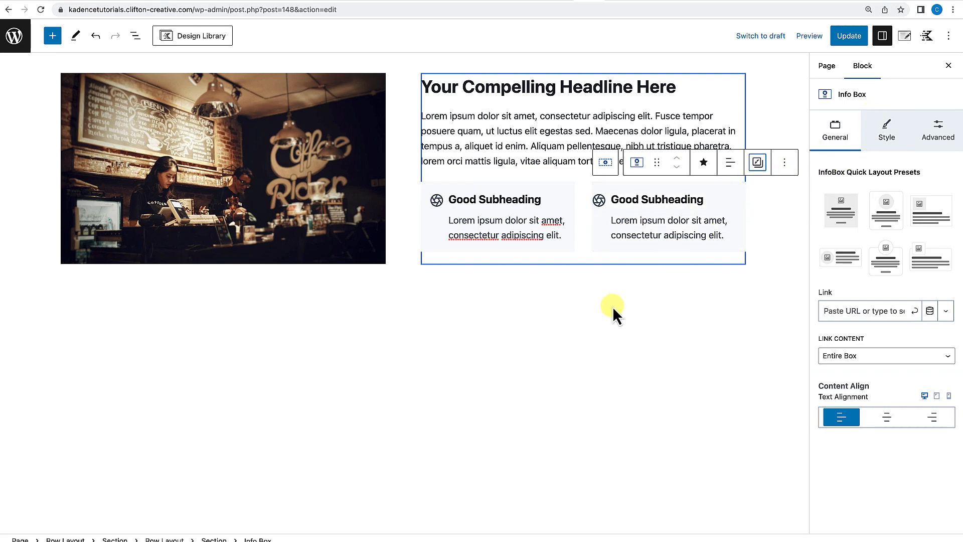
Set the second Info Box's left padding to XS.
click(612, 305)
click(597, 245)
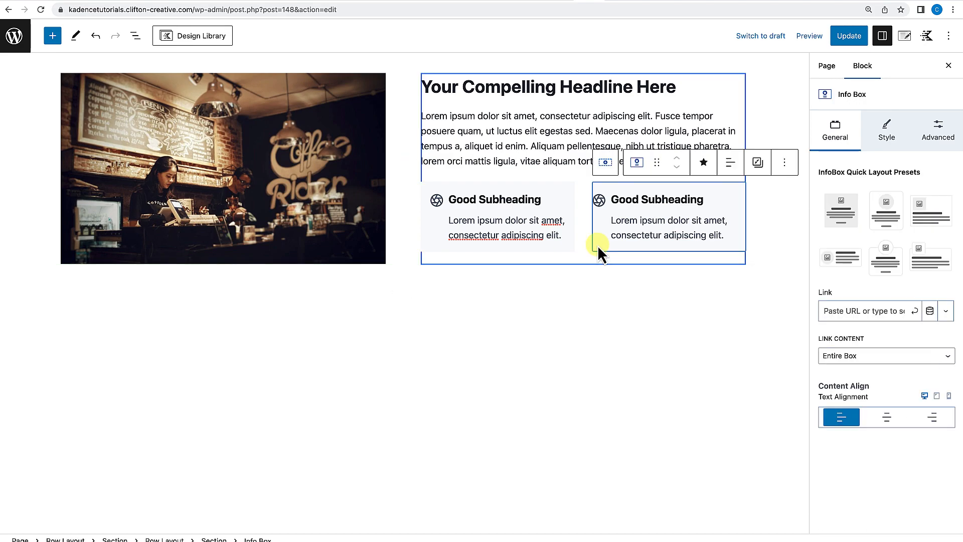
click(920, 141)
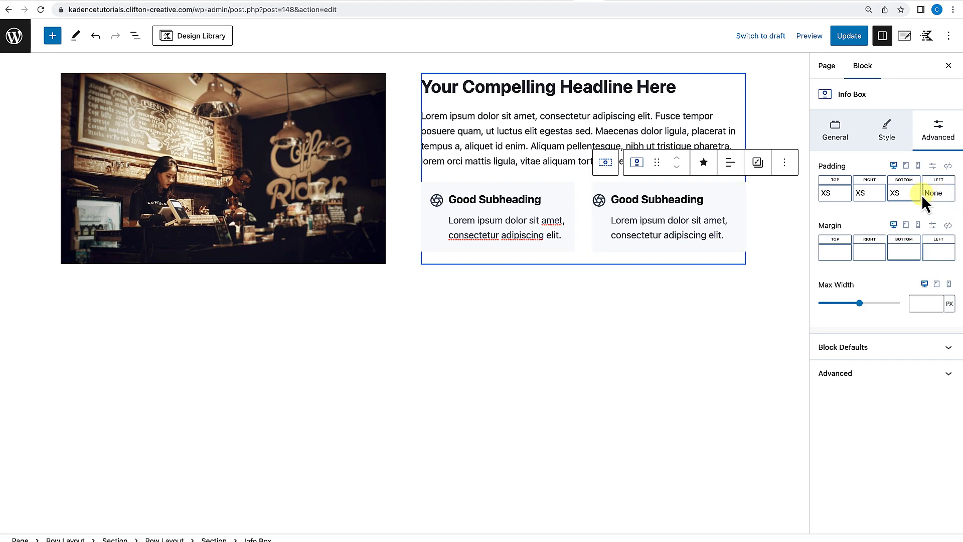
click(937, 194)
drag(817, 246, 835, 247)
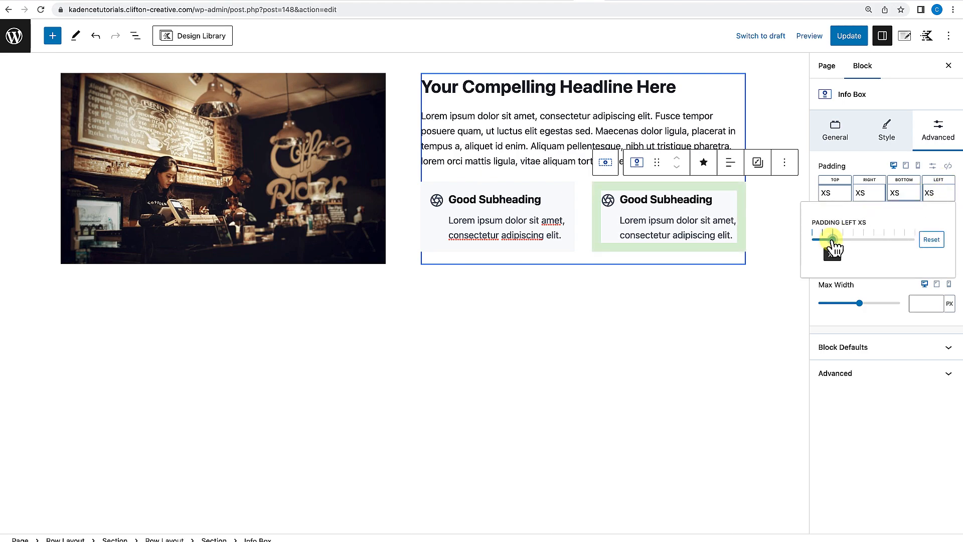
click(683, 290)
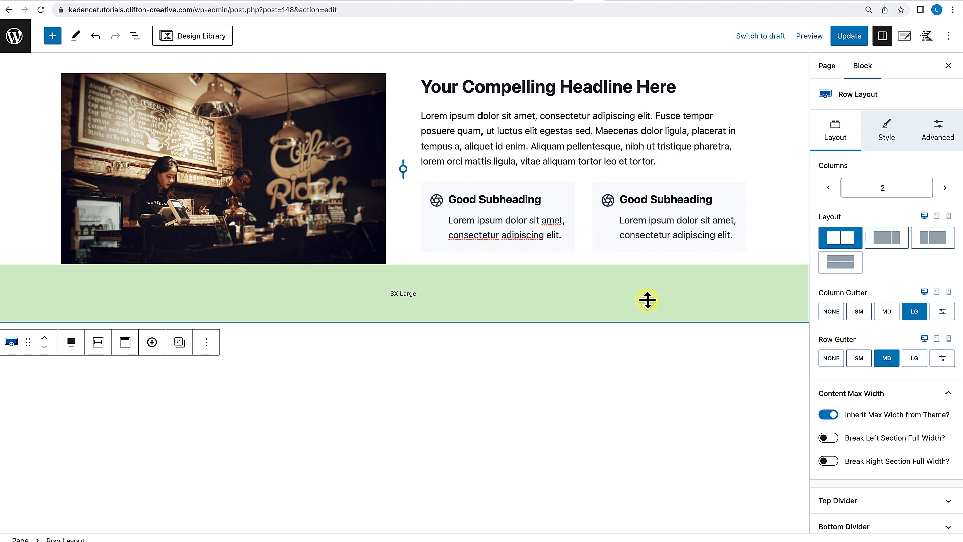
Update the page and review the image row with its Info Boxes on the live page.
click(845, 37)
click(118, 512)
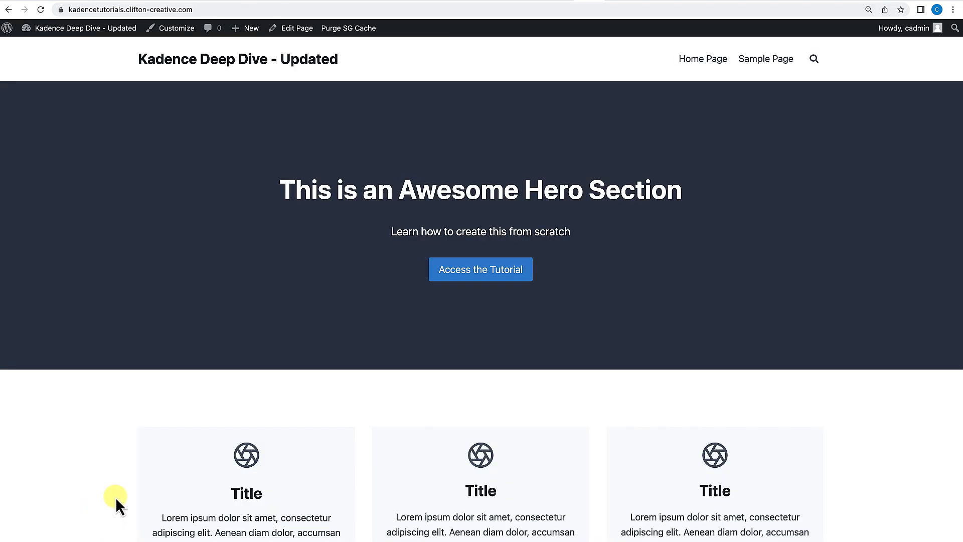
scroll(296, 464, down, 8)
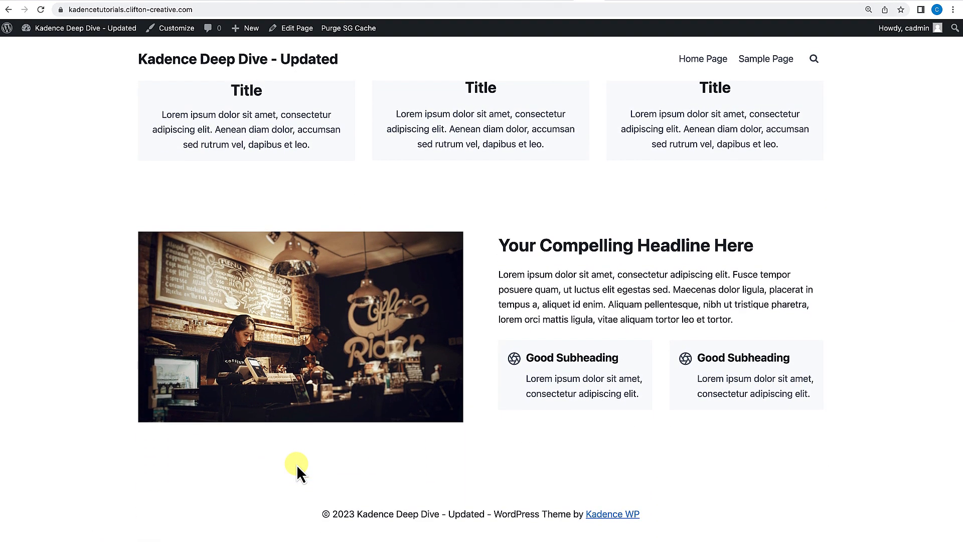
scroll(297, 467, up, 5)
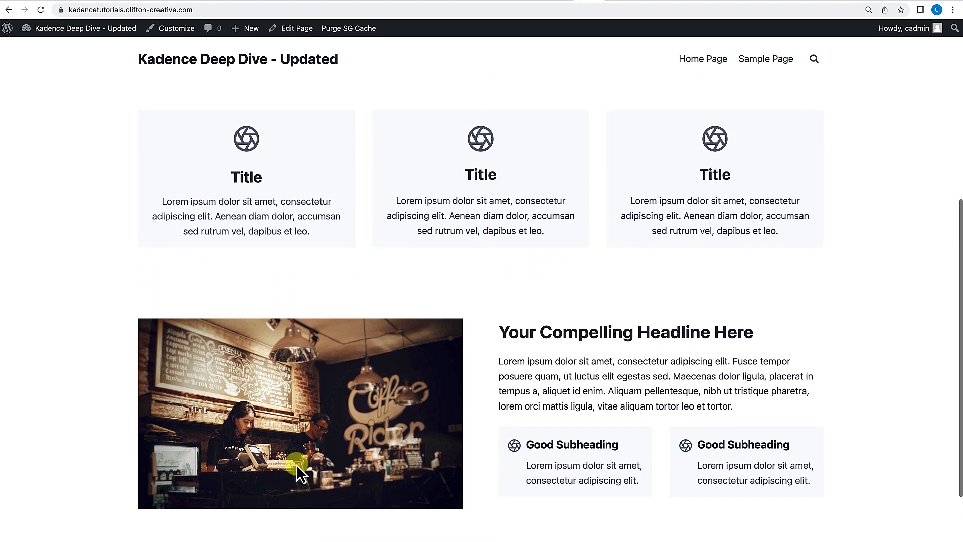
scroll(296, 465, up, 4)
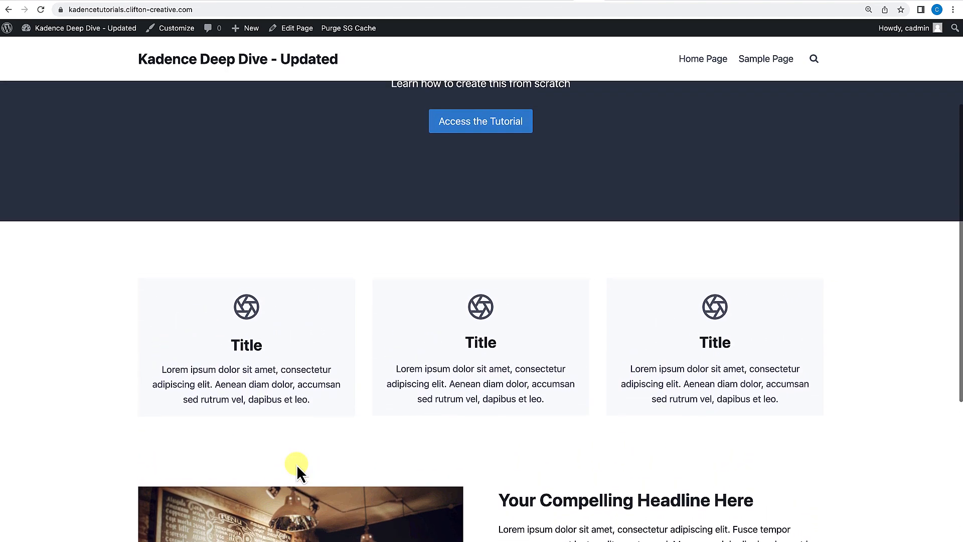
scroll(296, 464, down, 8)
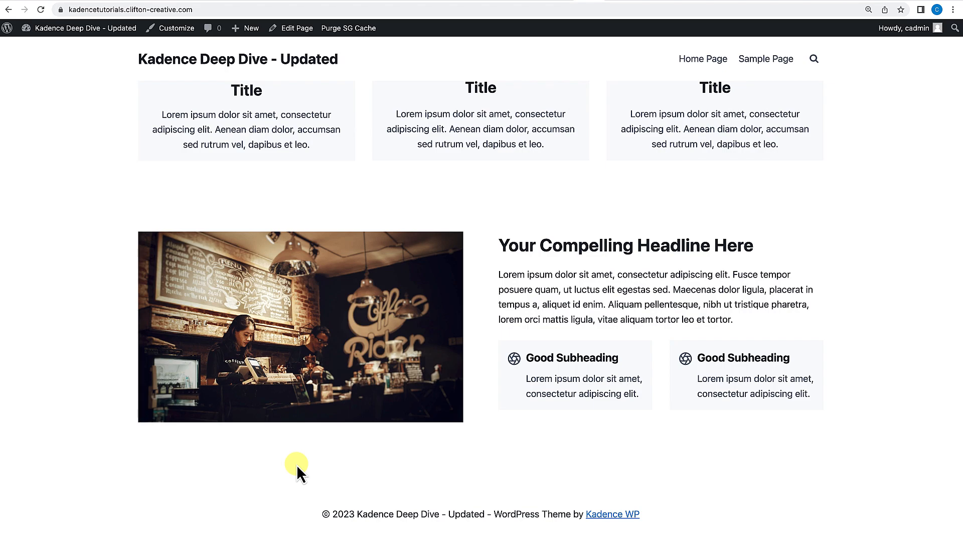
scroll(297, 465, up, 4)
scroll(296, 464, down, 4)
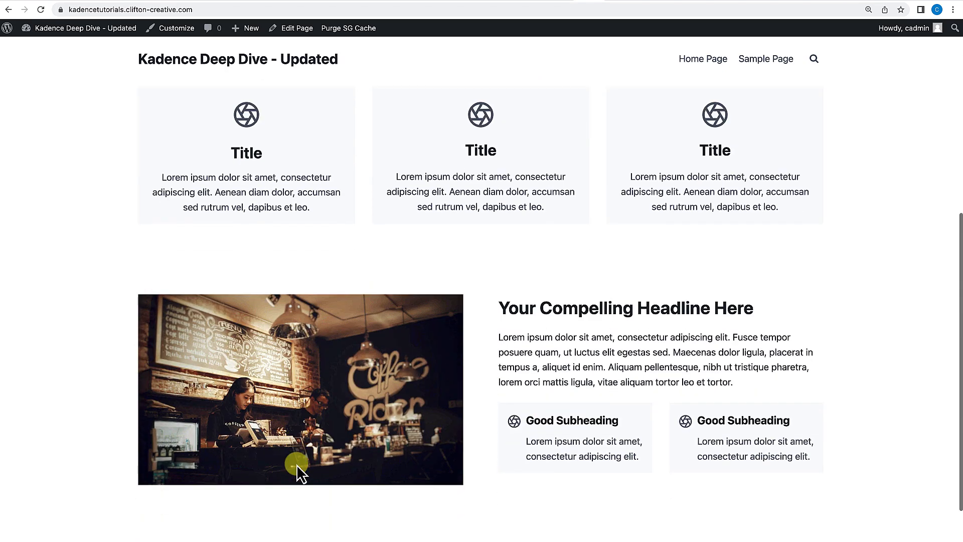
Return to the editor and add a new single-column Row Layout below the image row.
click(297, 31)
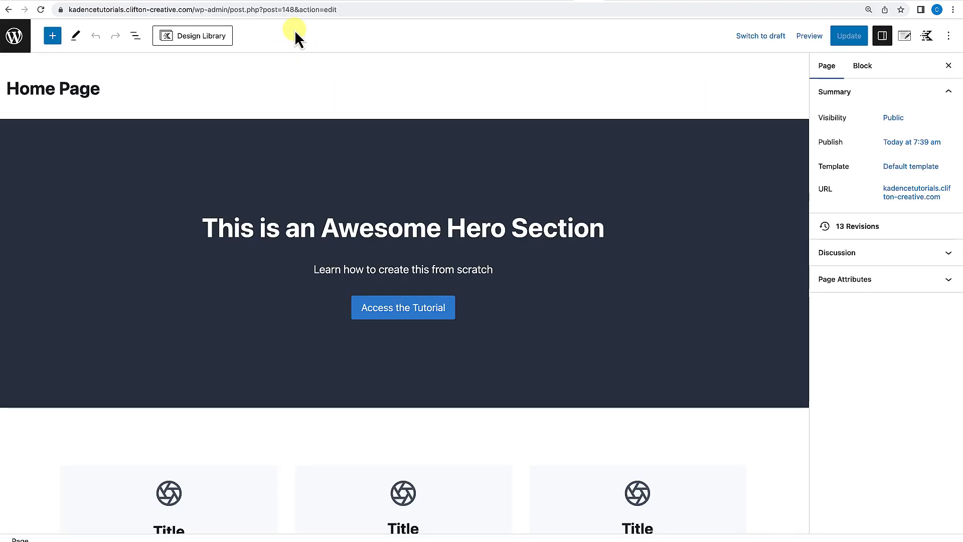
scroll(291, 248, down, 5)
scroll(291, 248, down, 8)
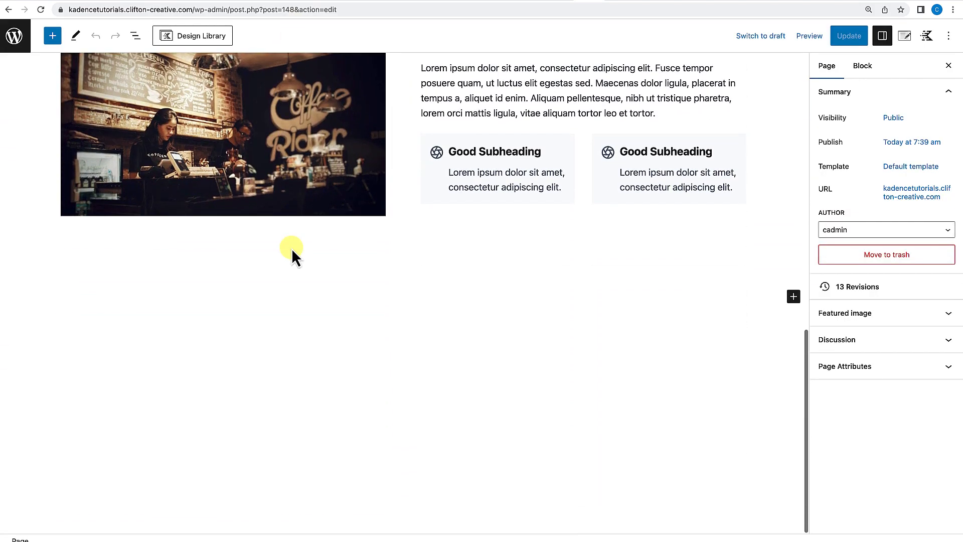
click(793, 299)
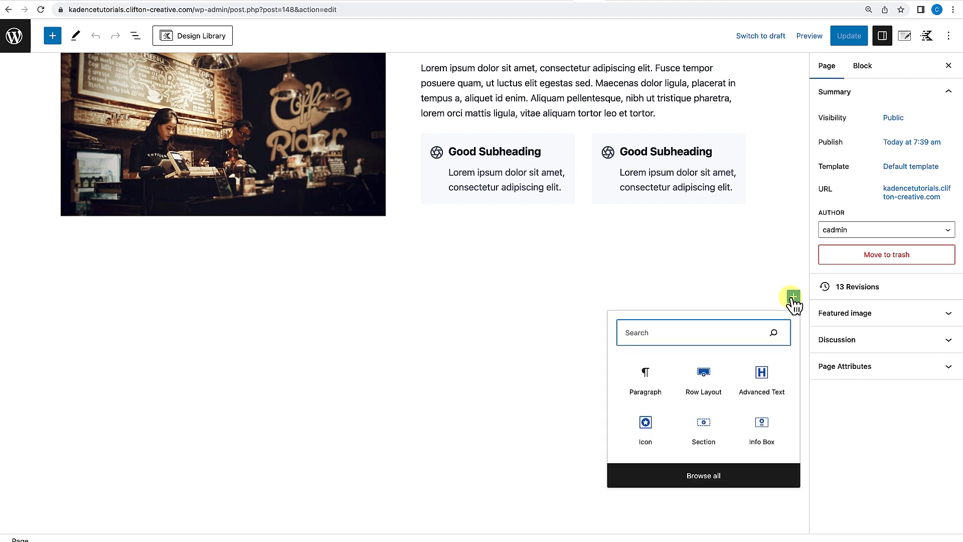
click(700, 391)
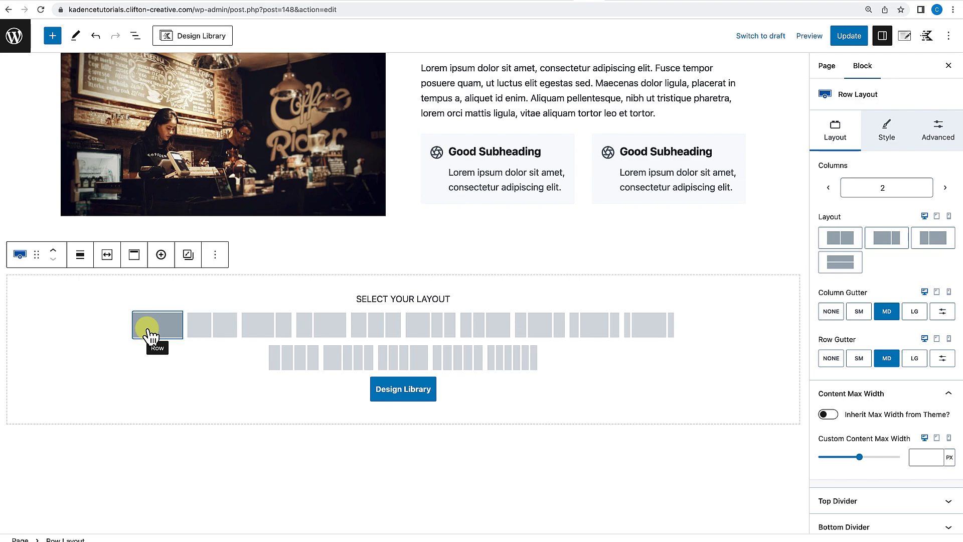
click(164, 328)
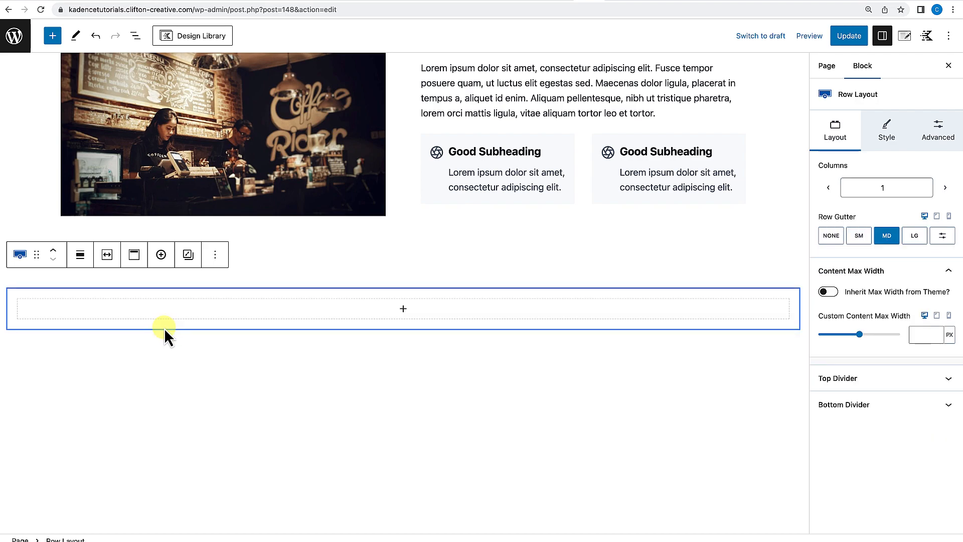
Set the new row's block alignment to full width.
click(80, 257)
click(87, 348)
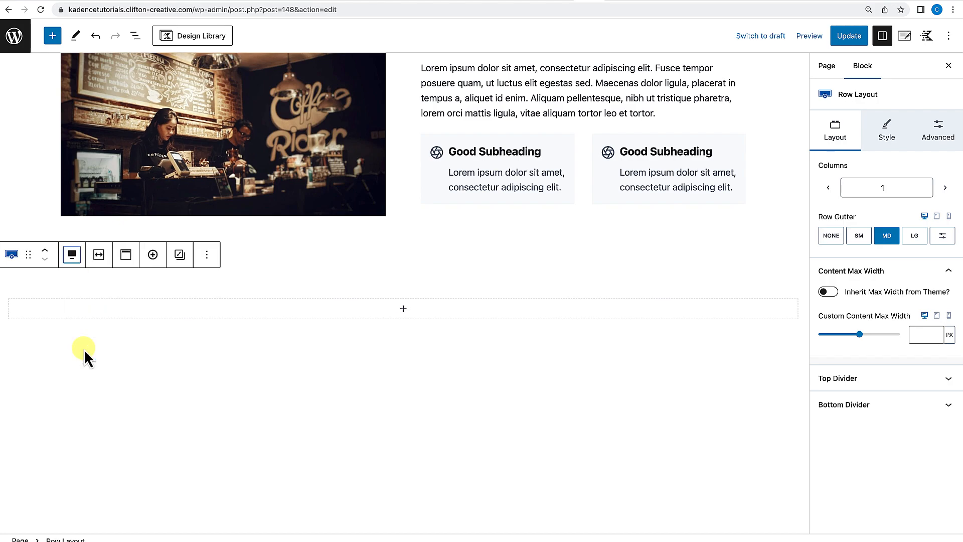
click(299, 282)
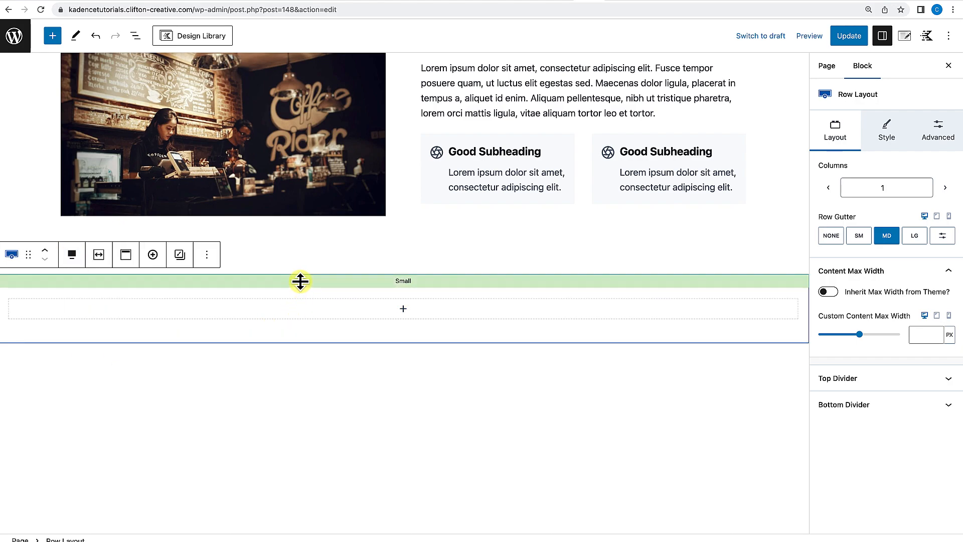
Turn on Use Theme Content Inner Width for the new row.
click(99, 256)
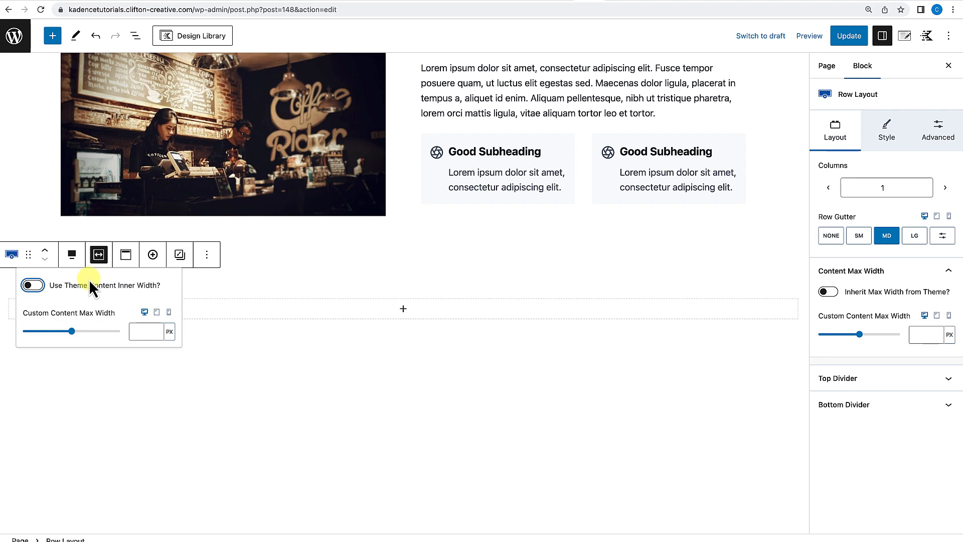
click(33, 285)
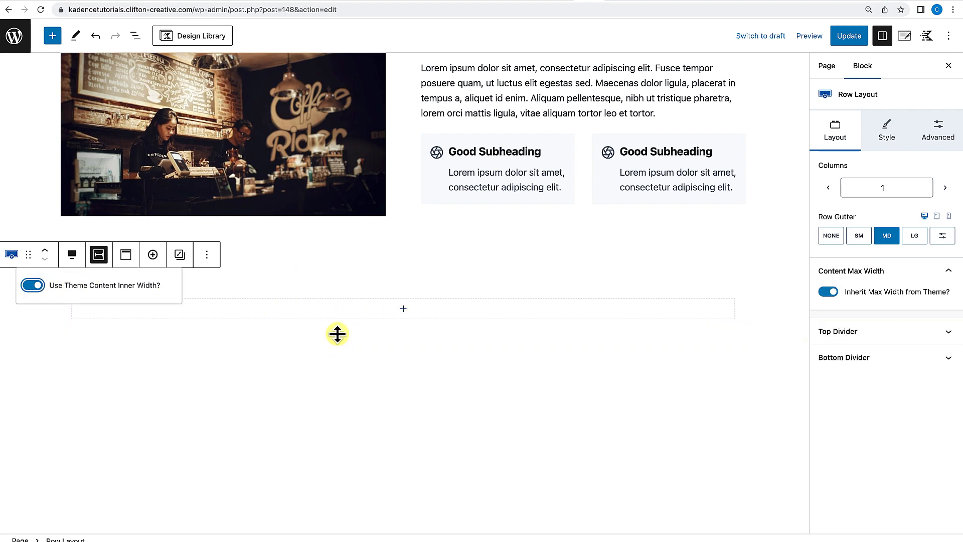
click(499, 402)
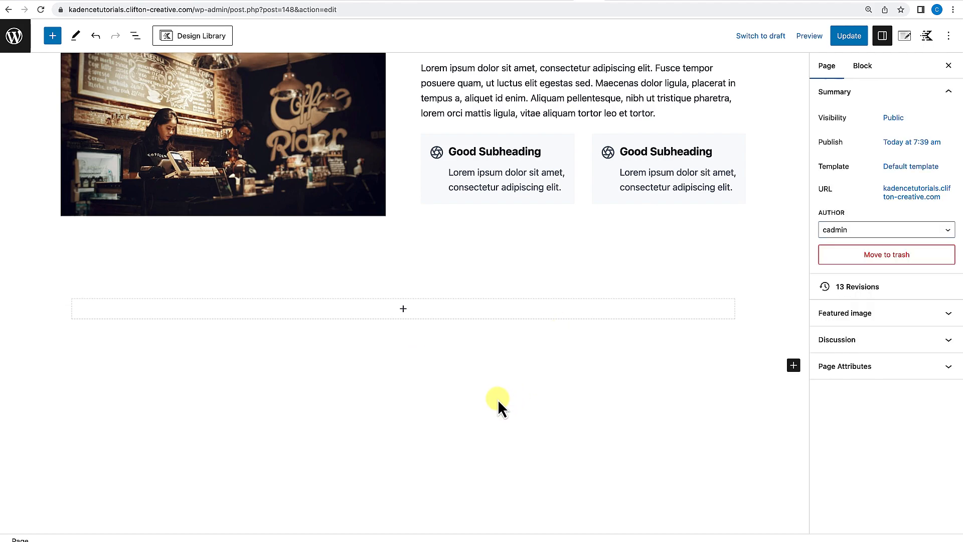
Set the row's background image to the mountain photo Example-A-Roll-Image-scaled-1.jpg from the Media Library.
click(435, 275)
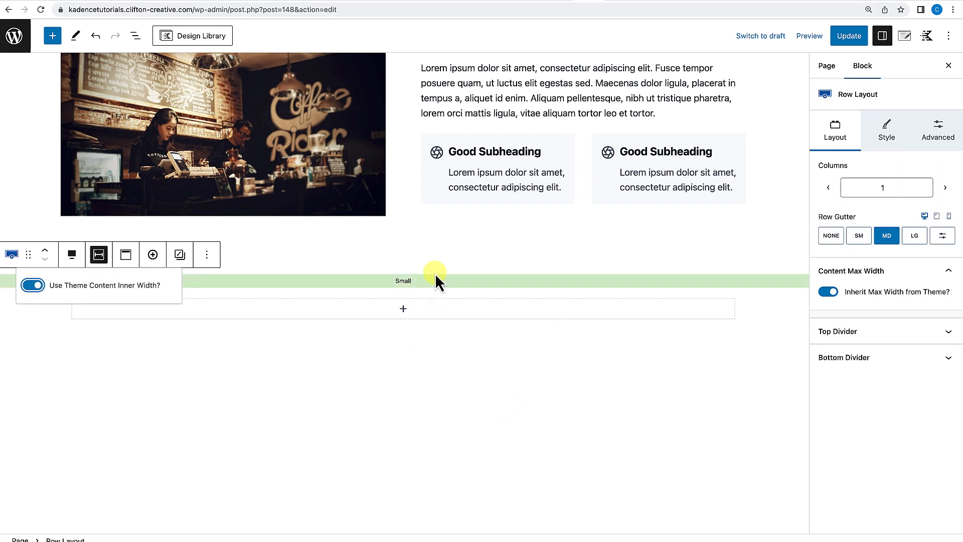
drag(437, 263, 436, 280)
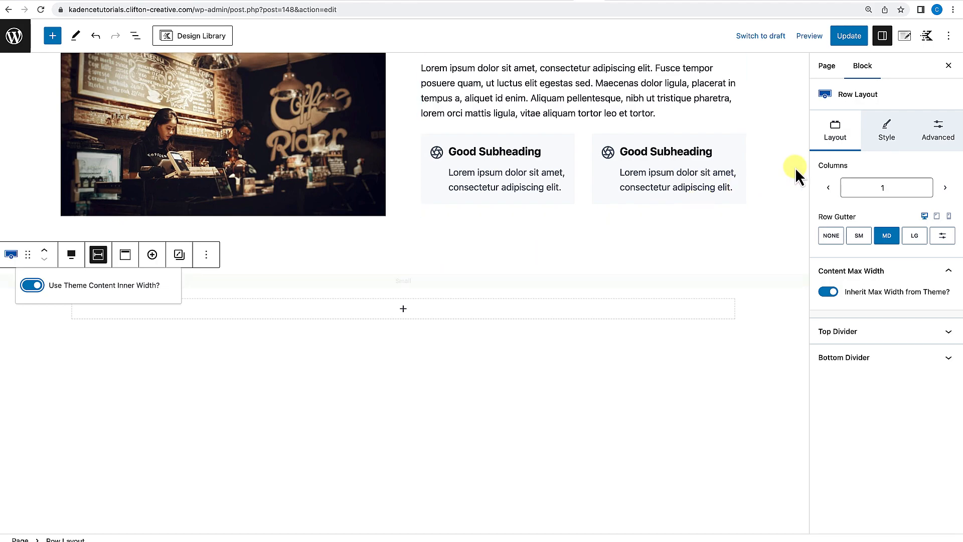
click(886, 133)
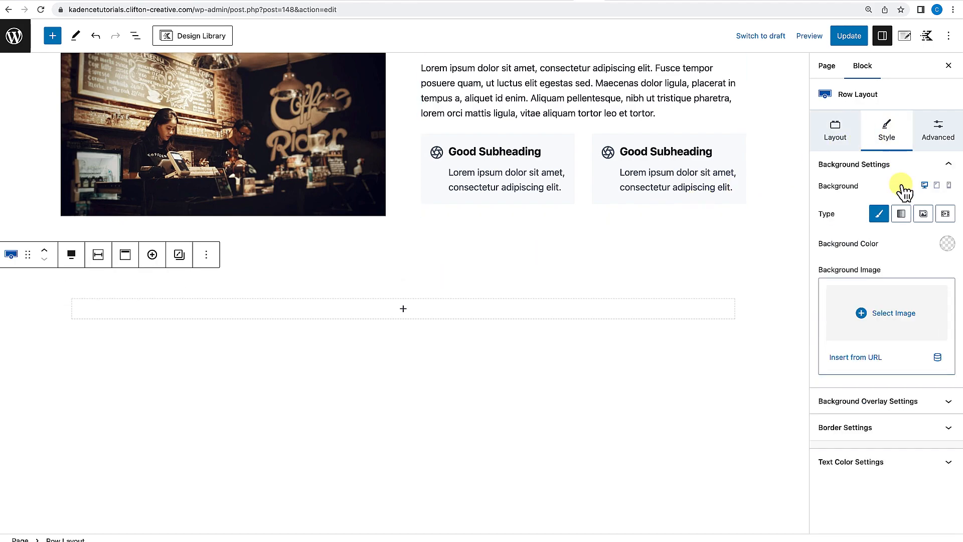
click(887, 310)
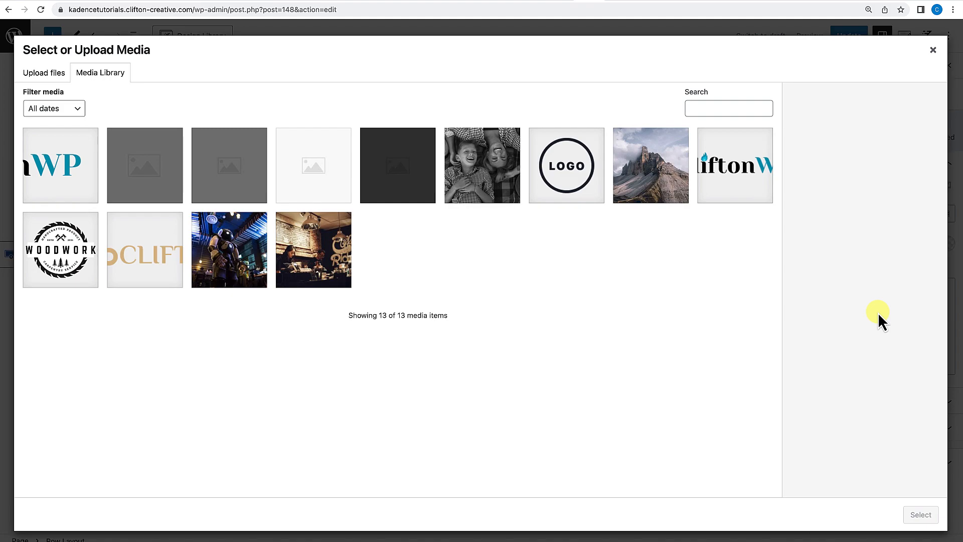
click(249, 271)
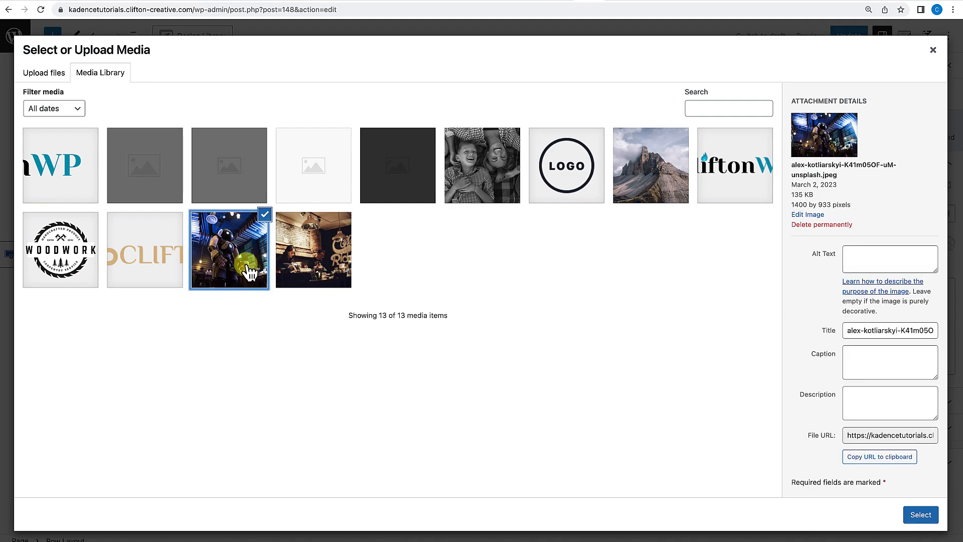
click(640, 179)
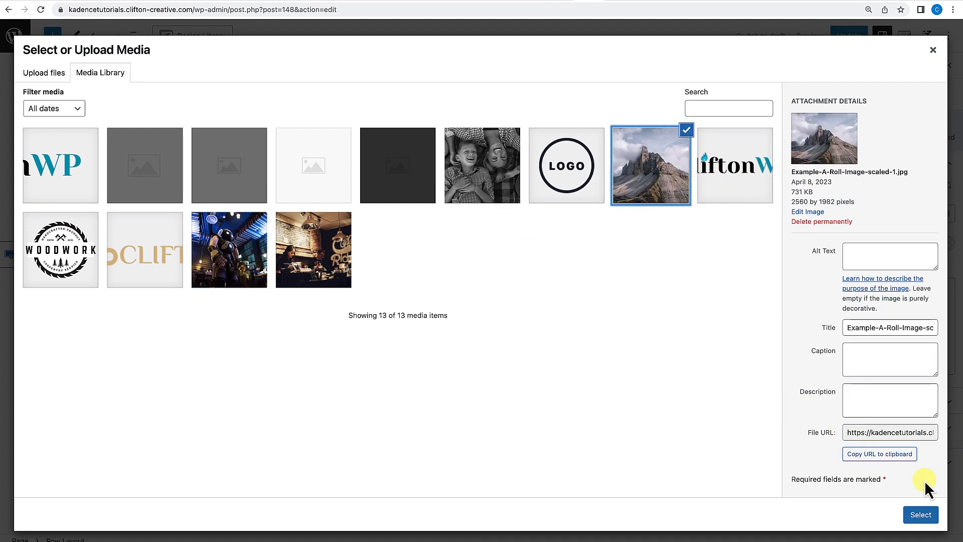
click(927, 513)
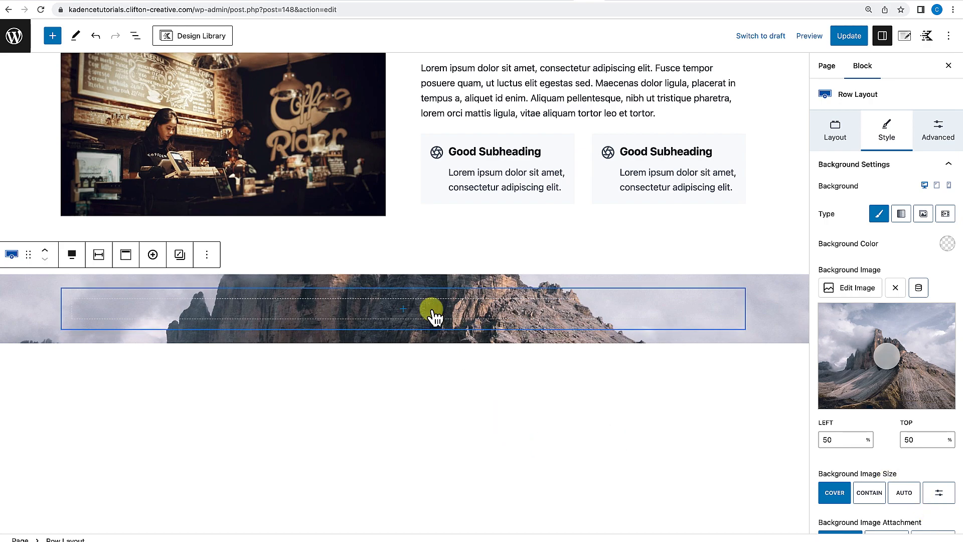
Add an Advanced Text block inside the row with the heading "Get Started Today".
click(405, 312)
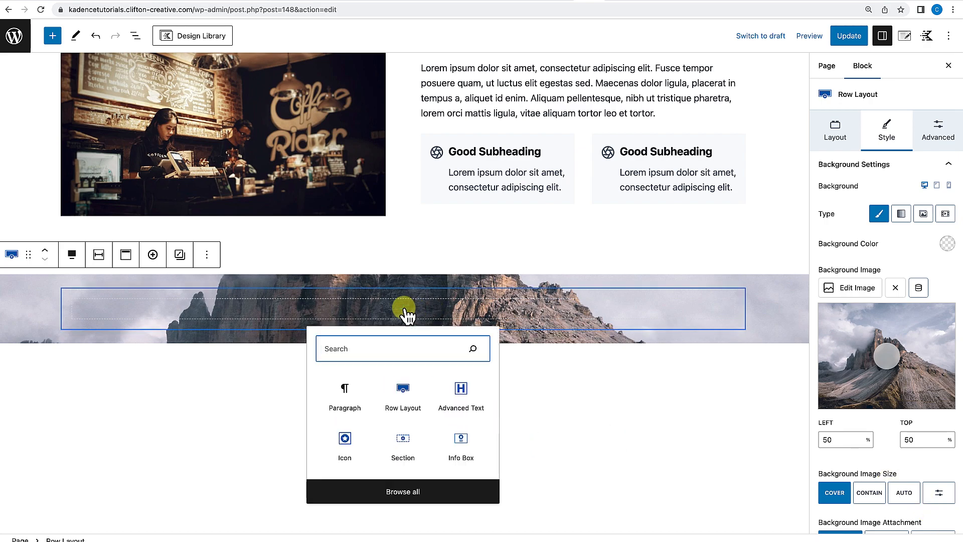
click(466, 400)
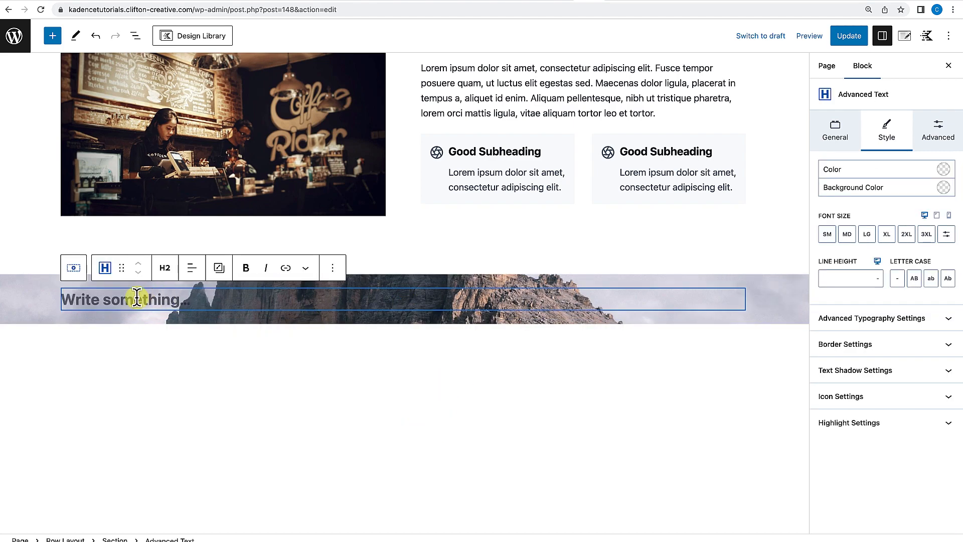
text(Get Started Today)
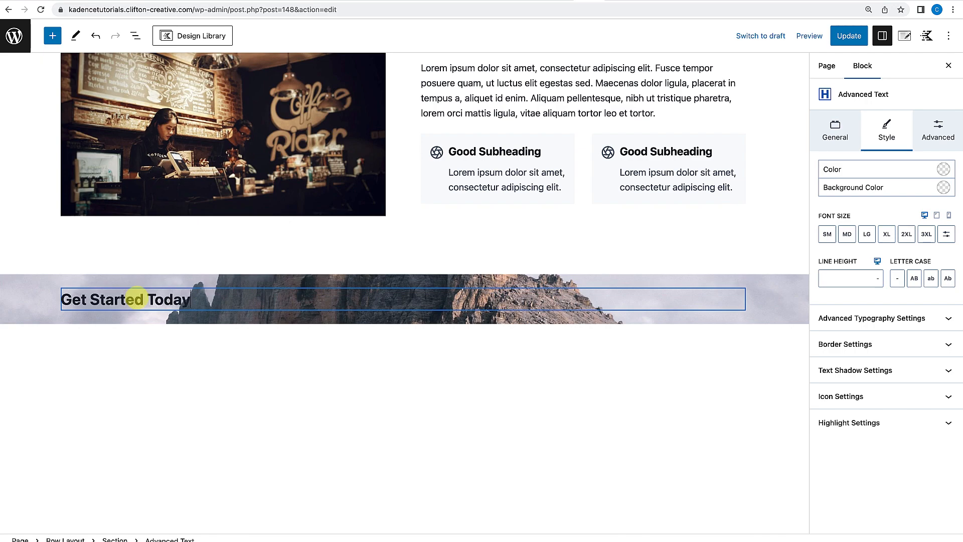
Center-align the heading and set its text color to white.
click(191, 267)
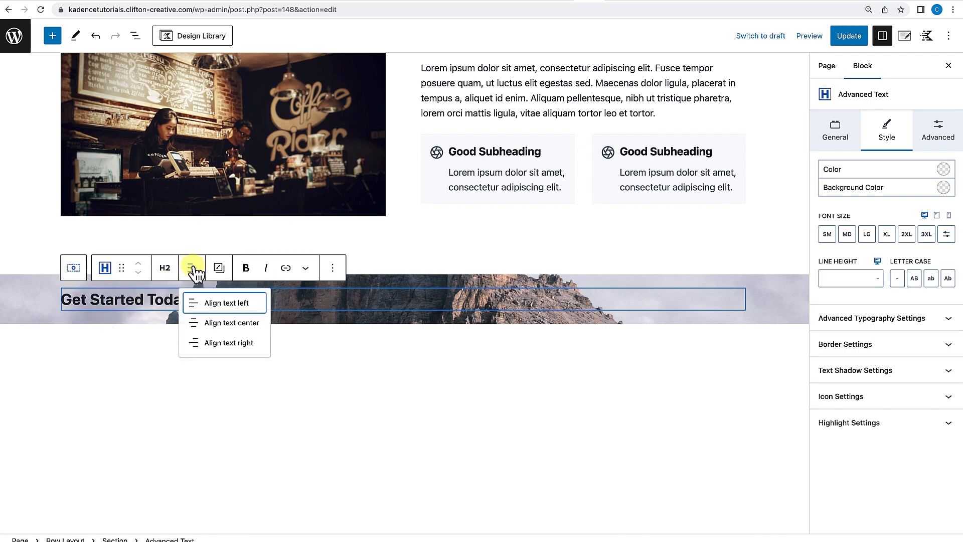
click(222, 320)
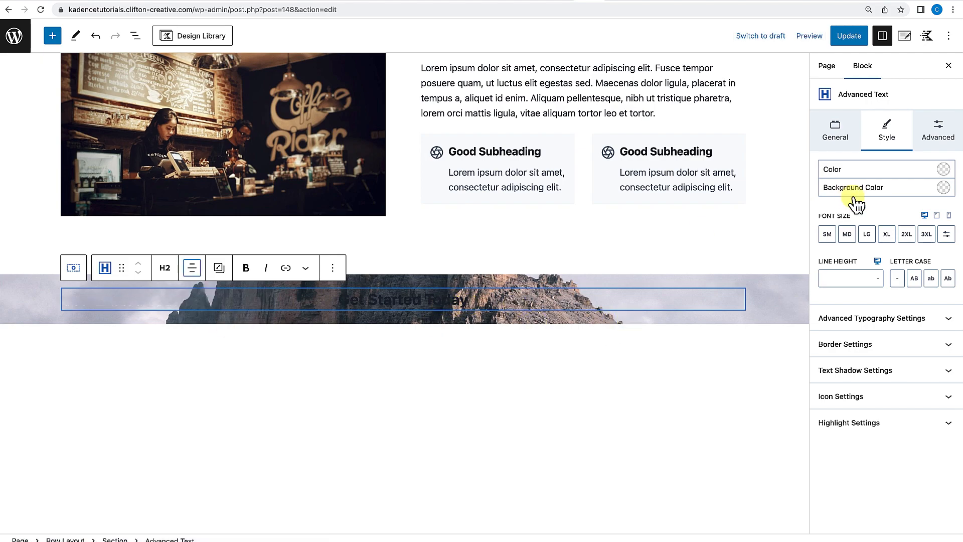
click(944, 169)
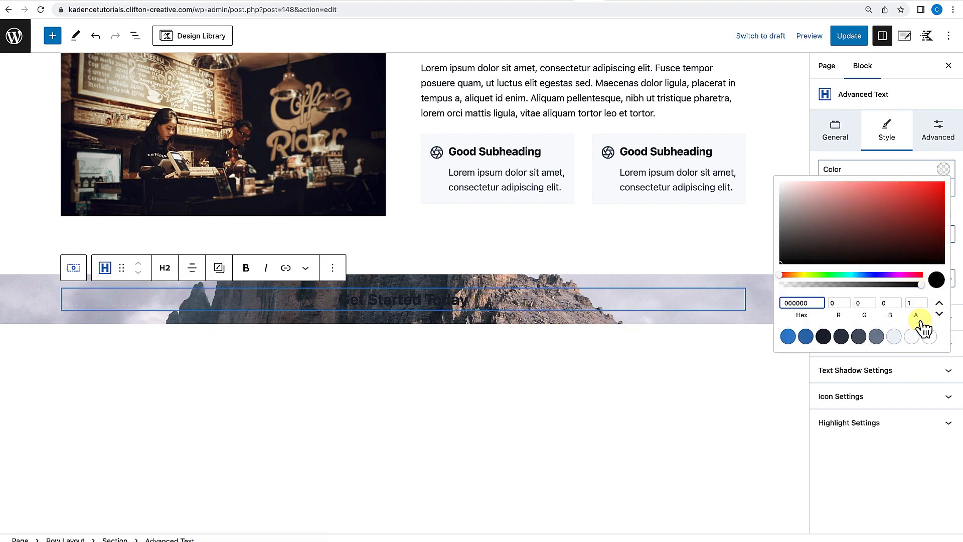
click(929, 336)
click(508, 306)
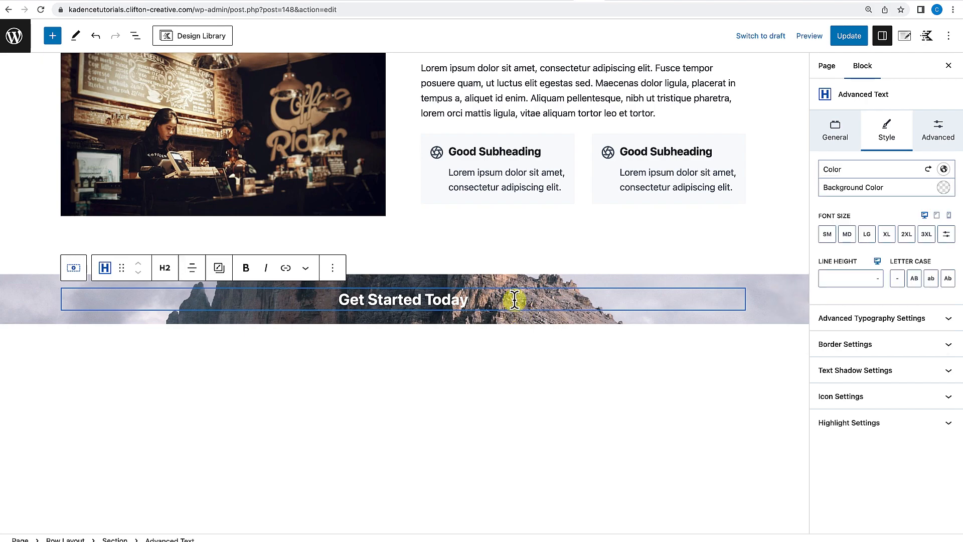
Add a second Advanced Text block below the heading.
key(Return)
text(/)
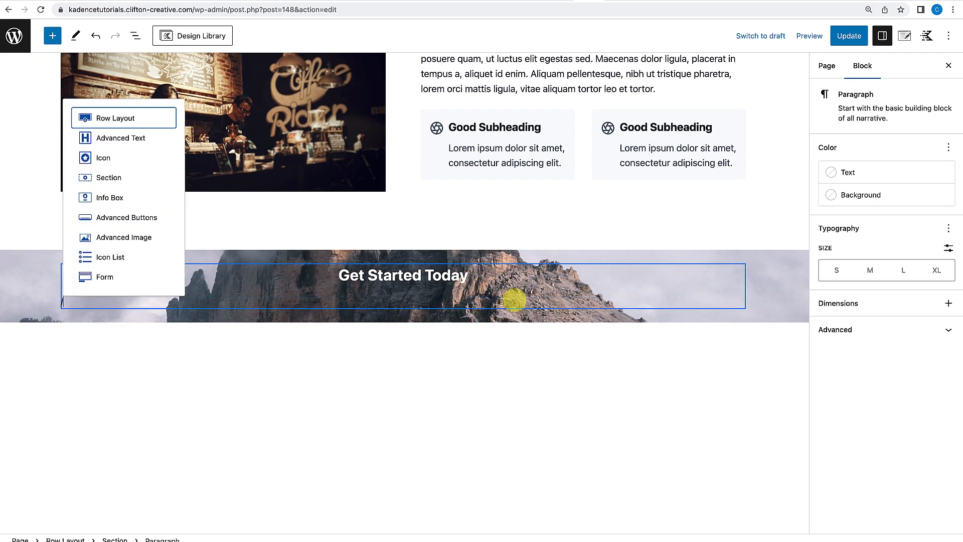
click(149, 138)
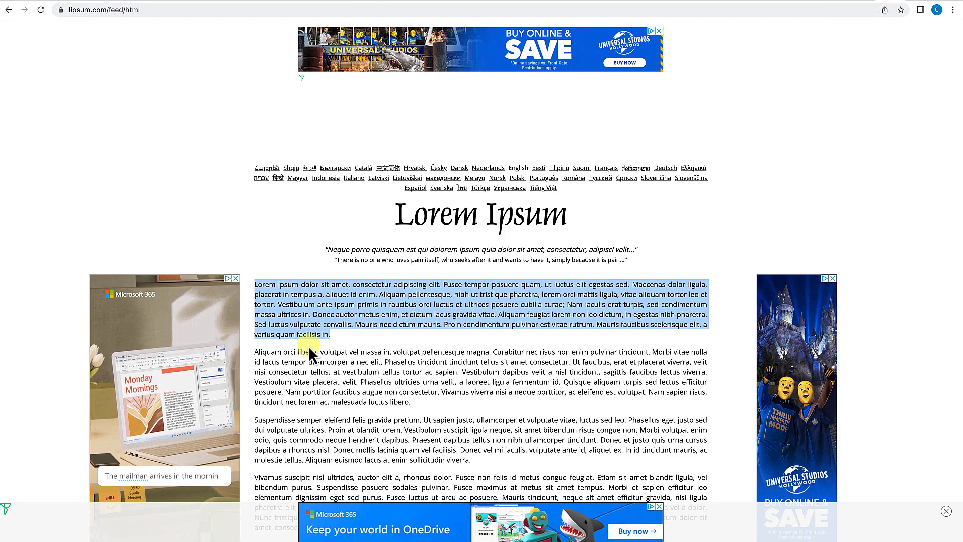
Switch to lipsum.com, copy the first two sentences of Lorem Ipsum text, and return to the editor.
click(309, 353)
drag(255, 285, 376, 295)
key(ctrl+c)
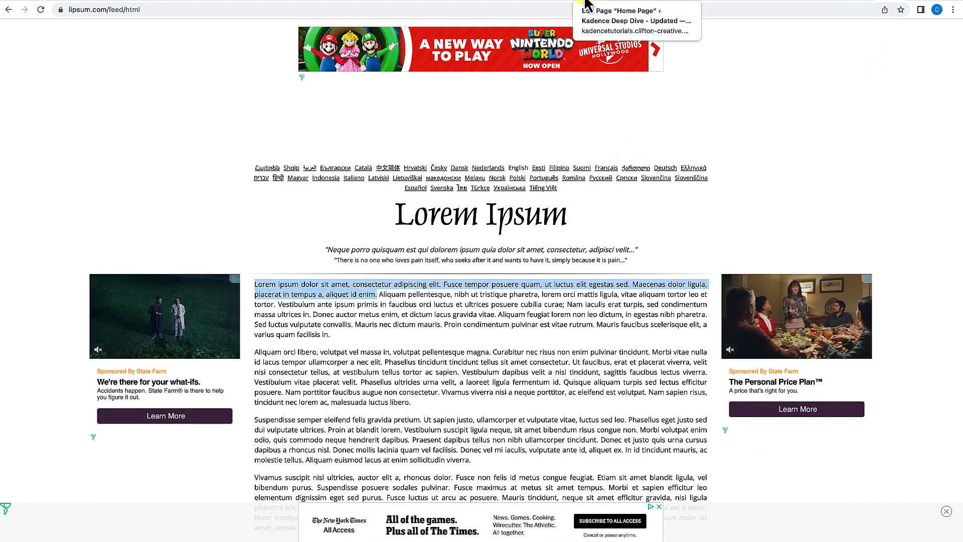
click(563, 1)
Paste the Lorem Ipsum text into the new text block and center-align it.
click(180, 305)
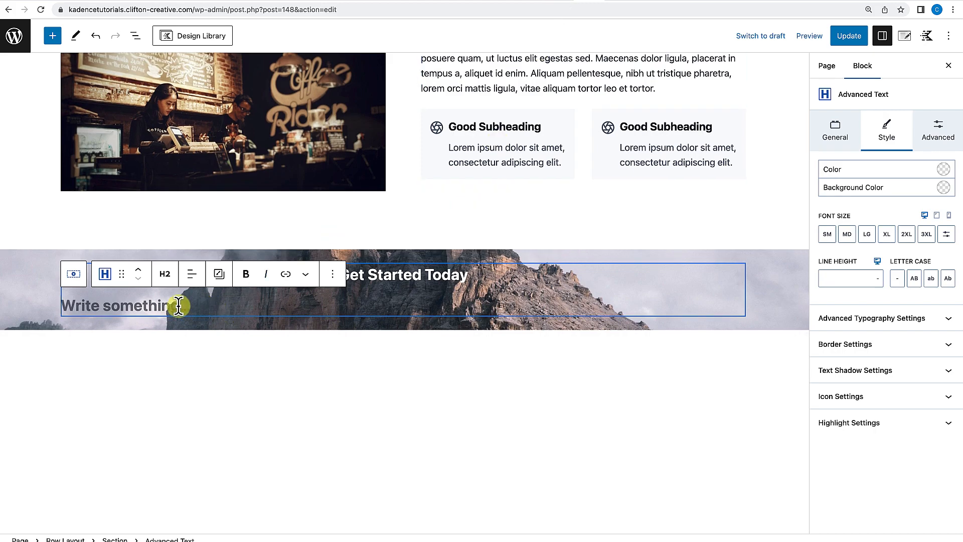
key(ctrl+v)
click(192, 251)
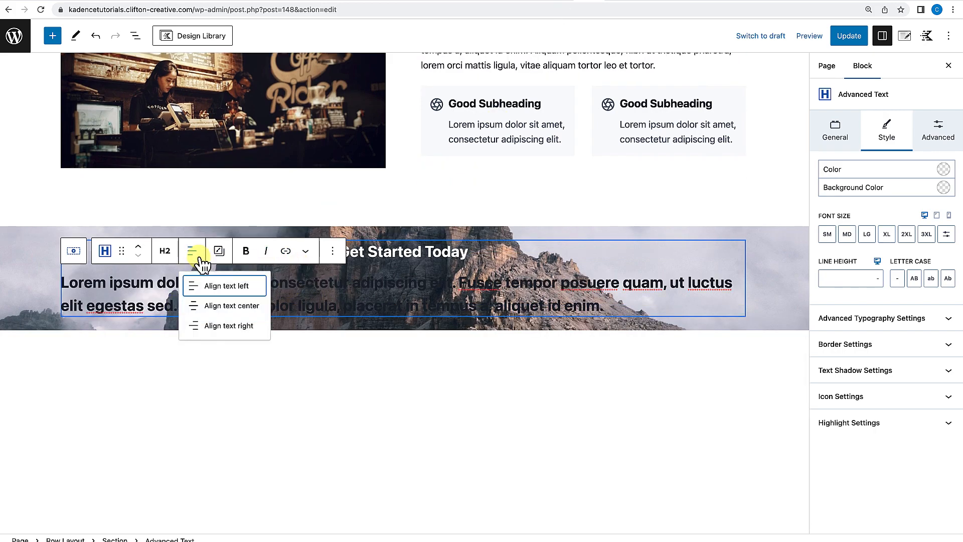
click(243, 307)
Change the text block's tag to Paragraph and set its text color to white.
click(165, 252)
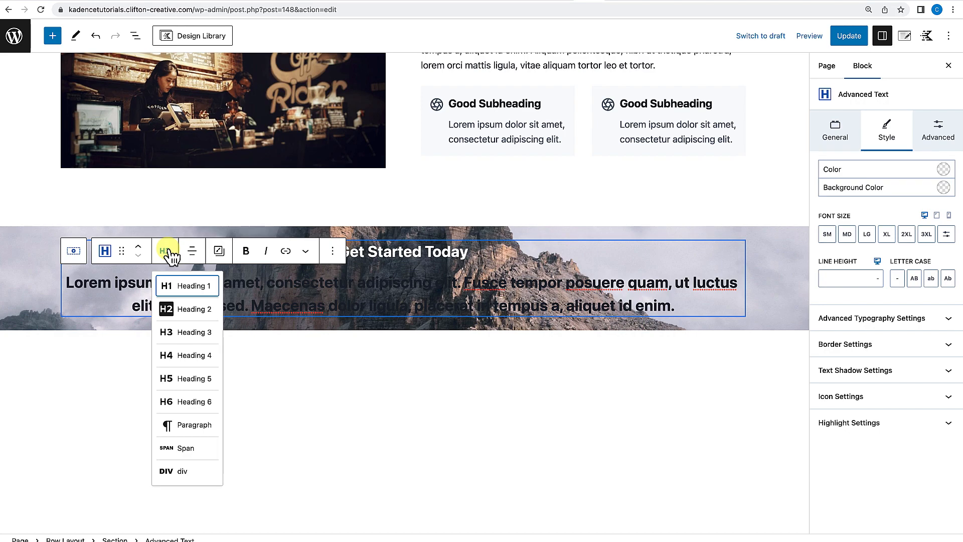
click(185, 425)
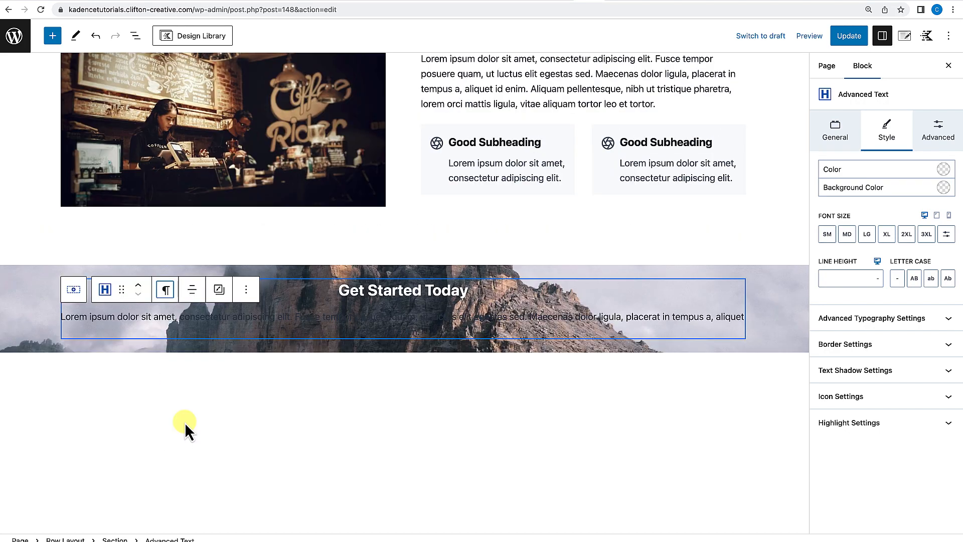
click(944, 170)
click(926, 338)
click(389, 350)
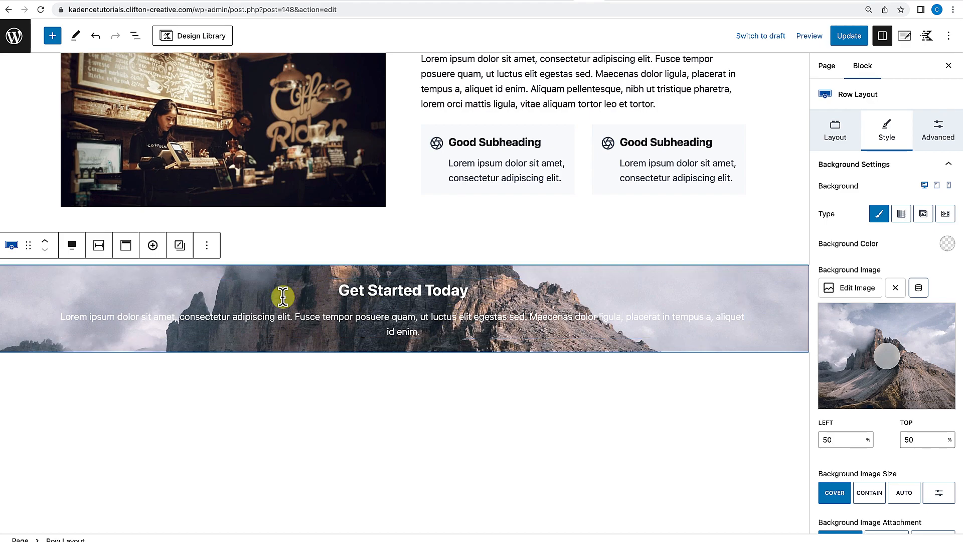
Turn off the row's theme content inner width and set its custom content max width to 650 px.
click(103, 247)
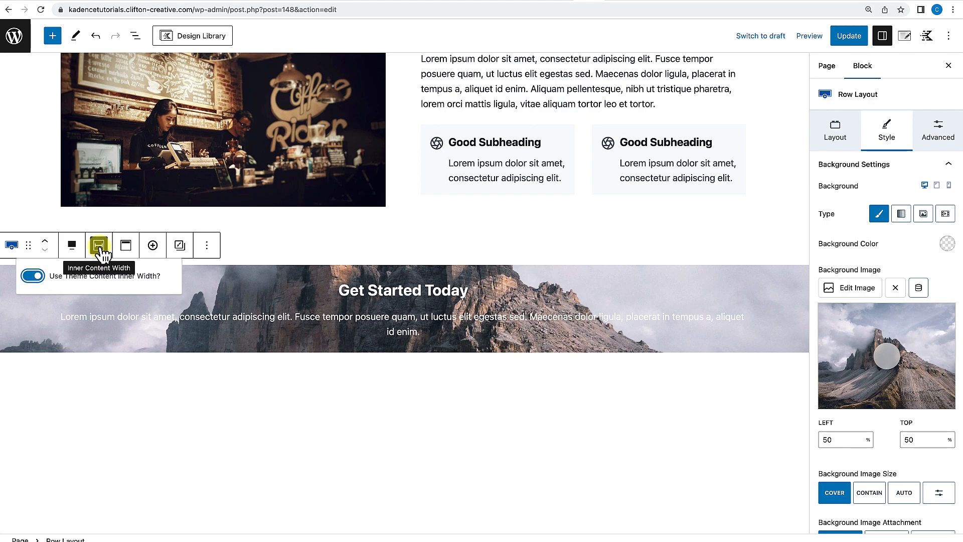
click(938, 132)
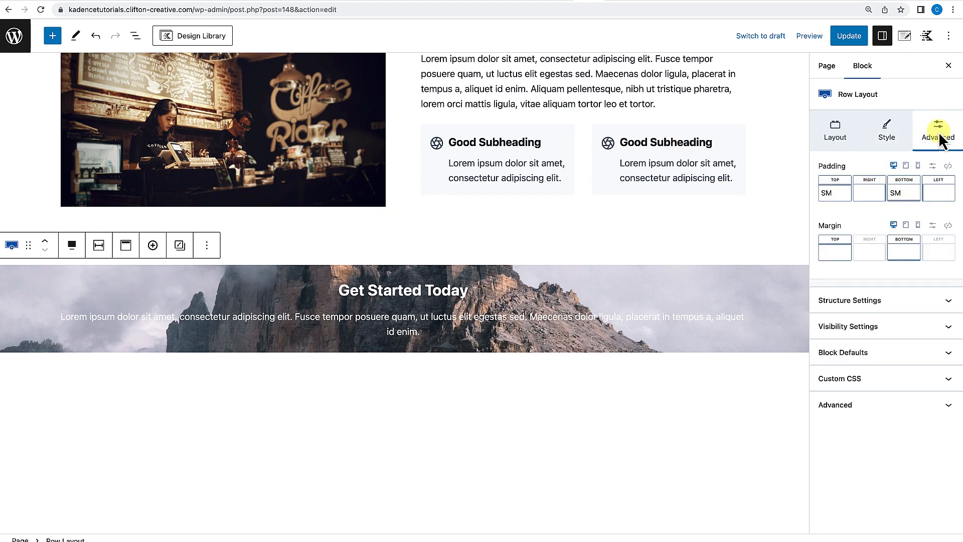
click(866, 303)
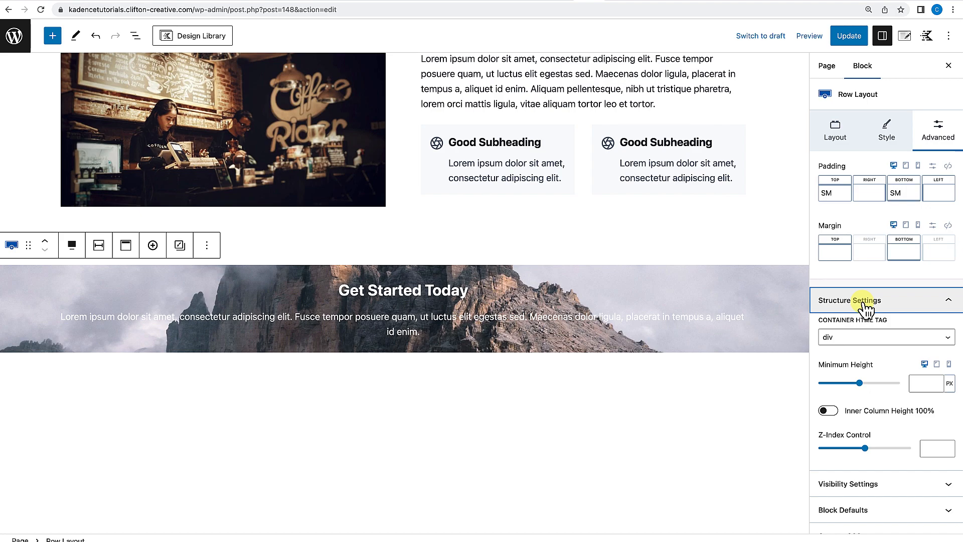
click(784, 270)
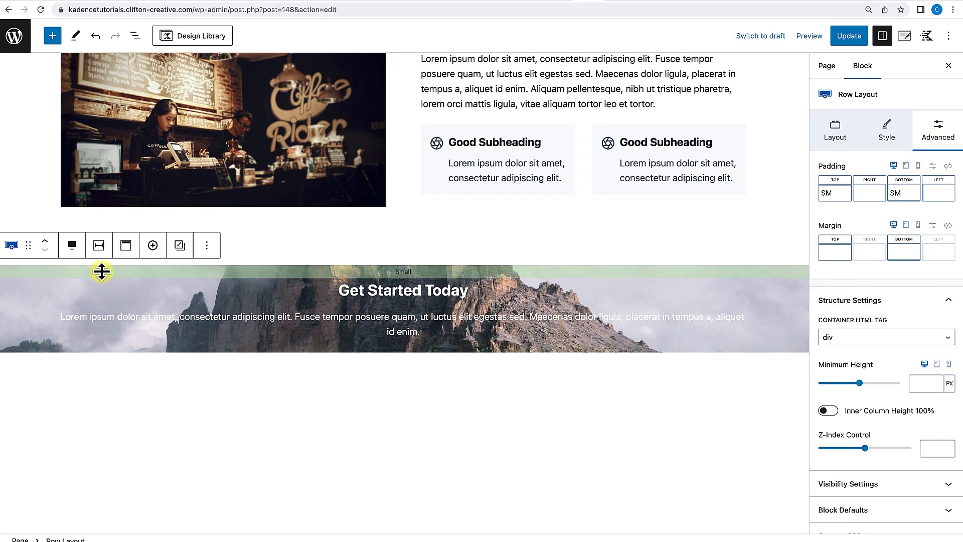
click(100, 246)
click(44, 274)
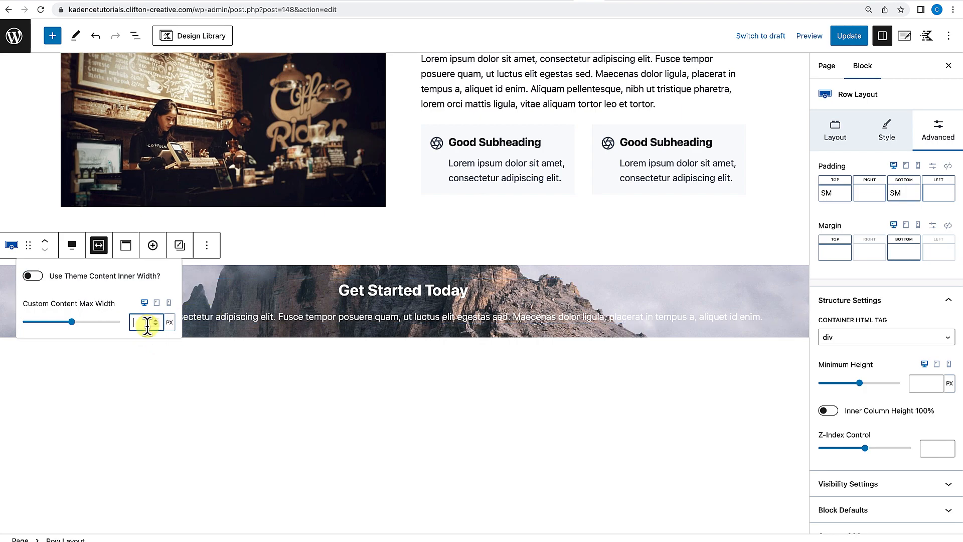
text(650)
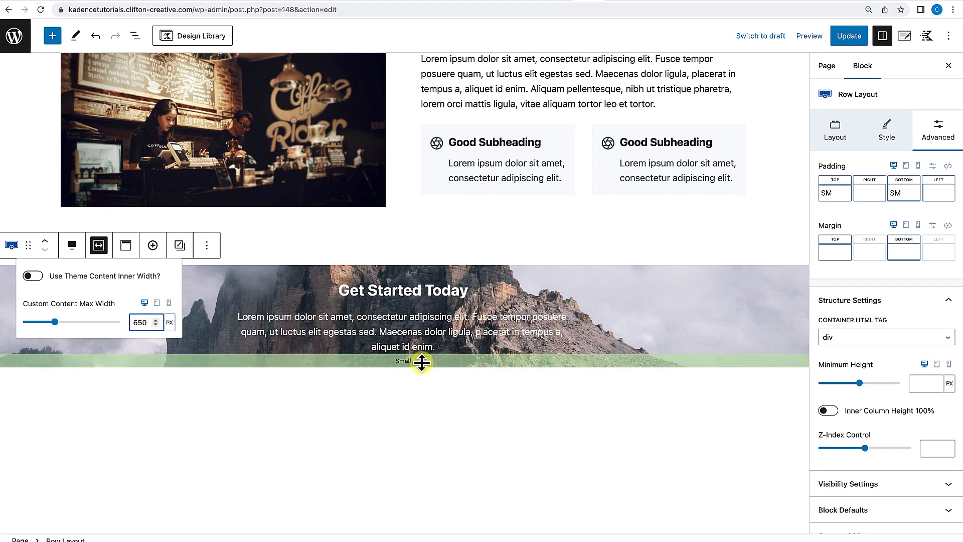
click(432, 389)
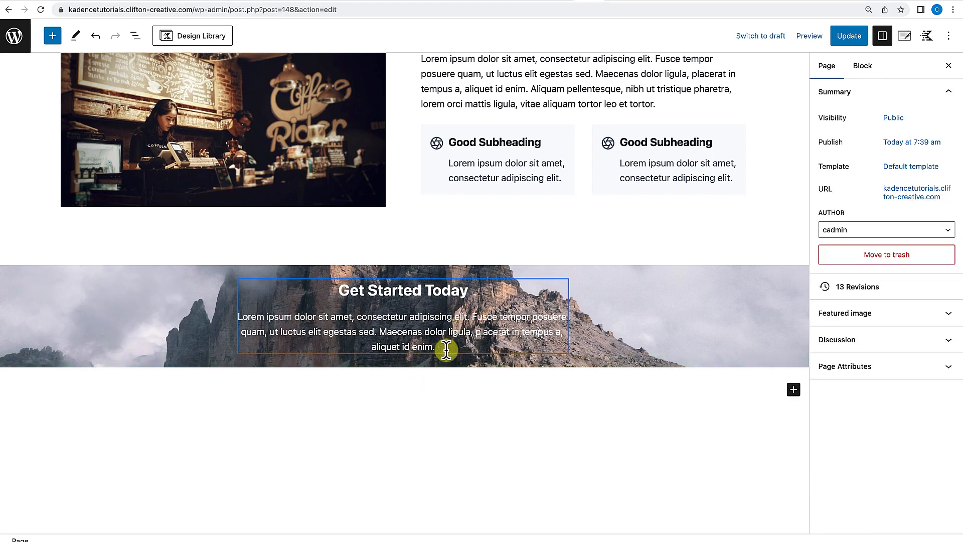
click(568, 273)
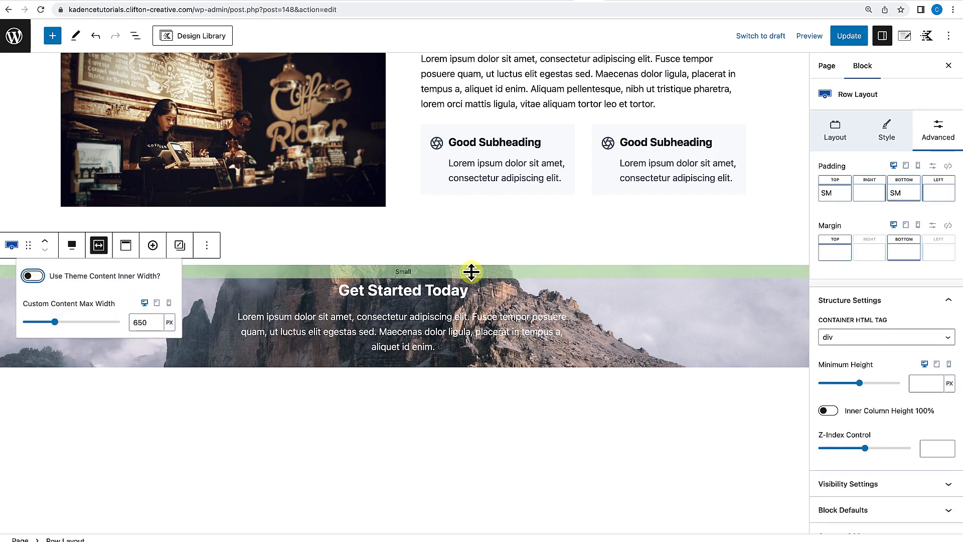
Increase the call-to-action row's top and bottom padding to 3XL.
drag(400, 272, 401, 301)
drag(405, 396, 405, 424)
drag(411, 257, 411, 255)
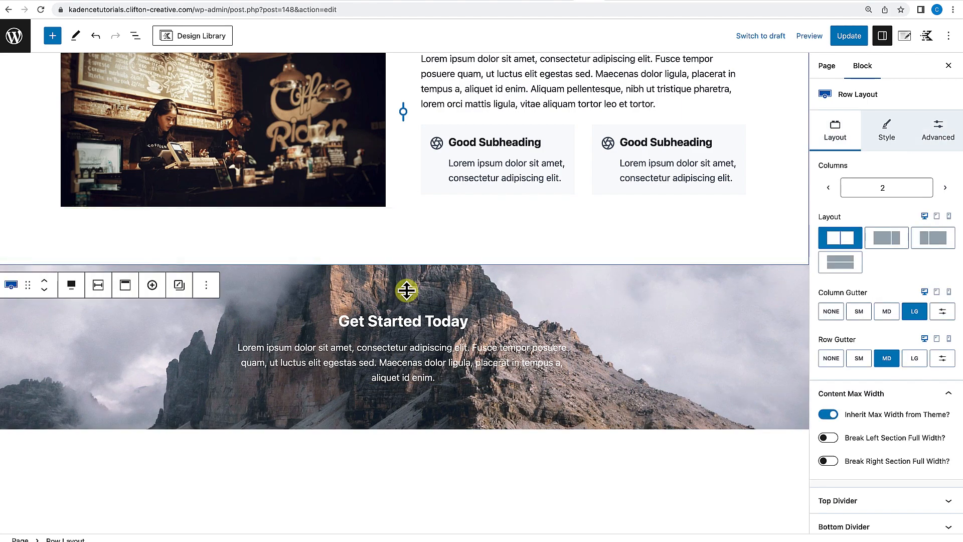
click(407, 292)
drag(406, 299, 407, 310)
mouse_move(405, 456)
mouse_down()
mouse_move(404, 436)
mouse_move(405, 454)
mouse_up()
click(429, 504)
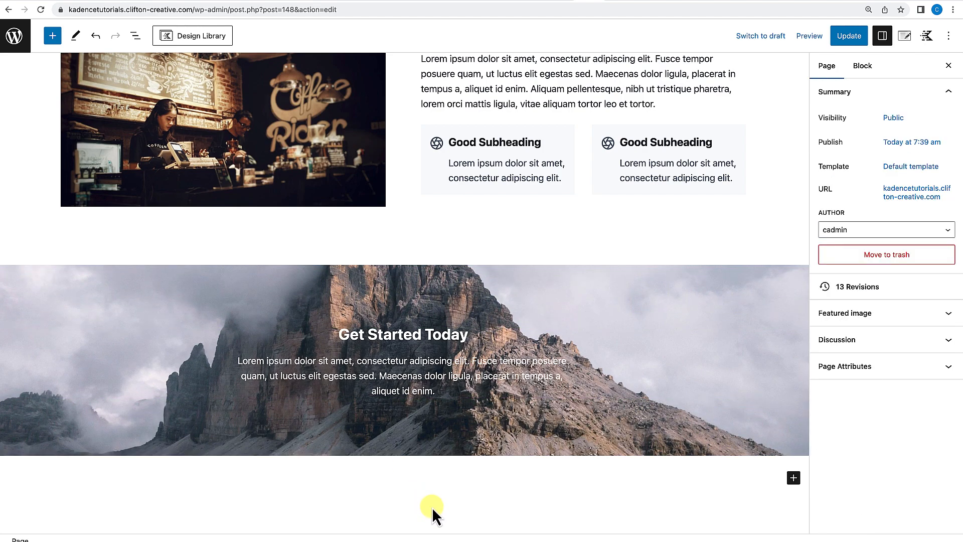
Add an Advanced Buttons block below the paragraph and label its button Get Instant Access.
scroll(432, 507, down, 3)
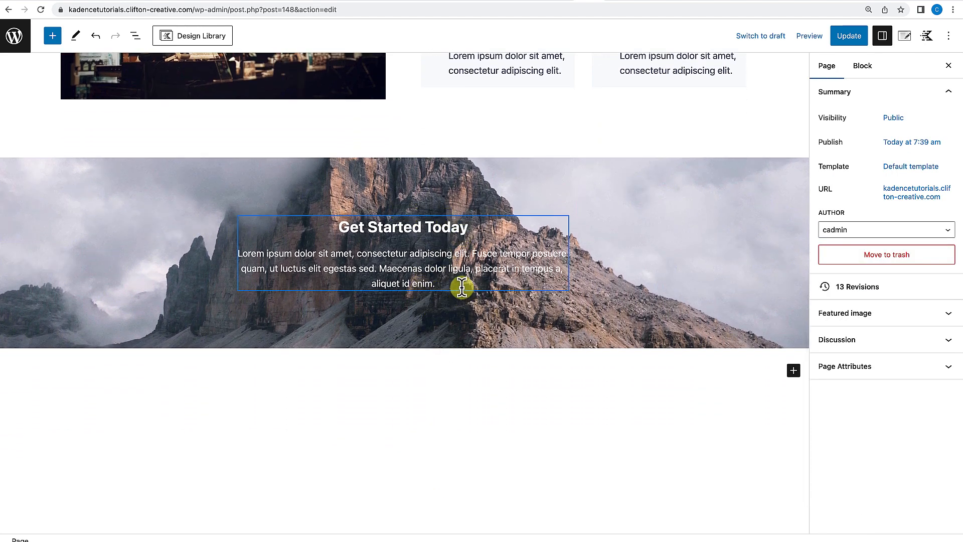
click(462, 286)
key(Return)
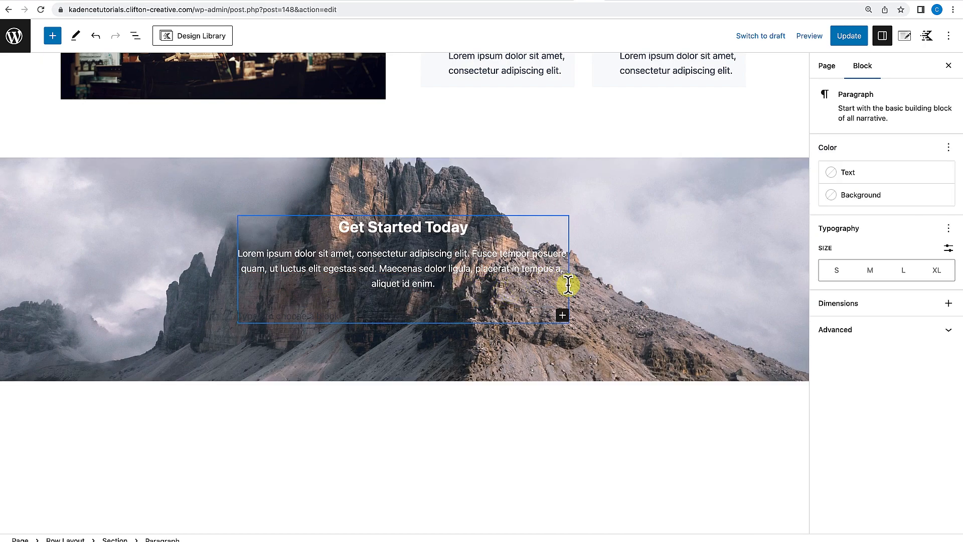
click(562, 315)
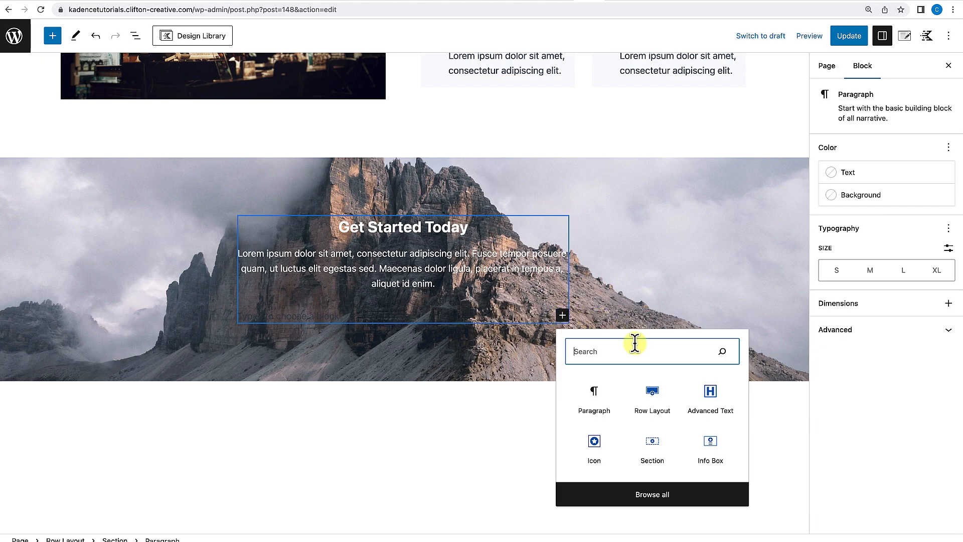
text(advanc)
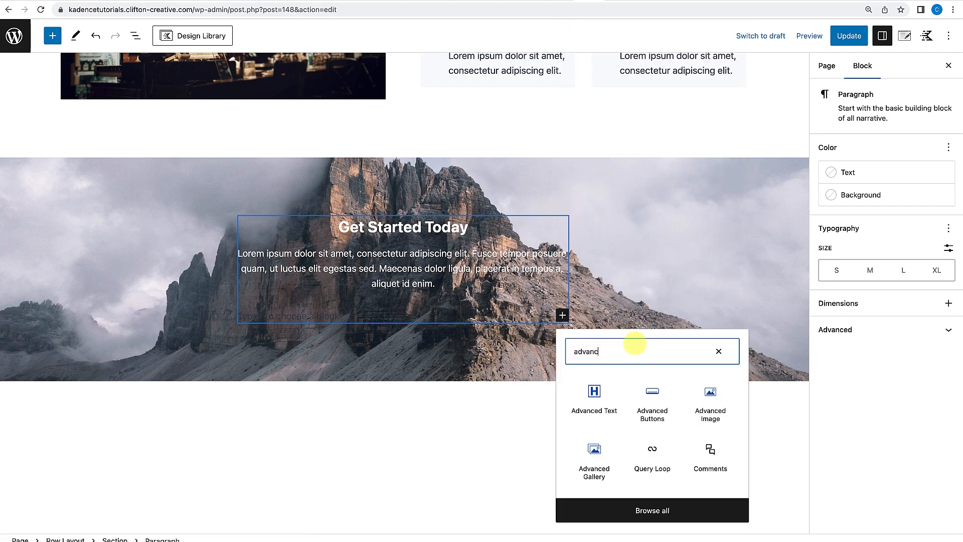
text(ed)
click(661, 404)
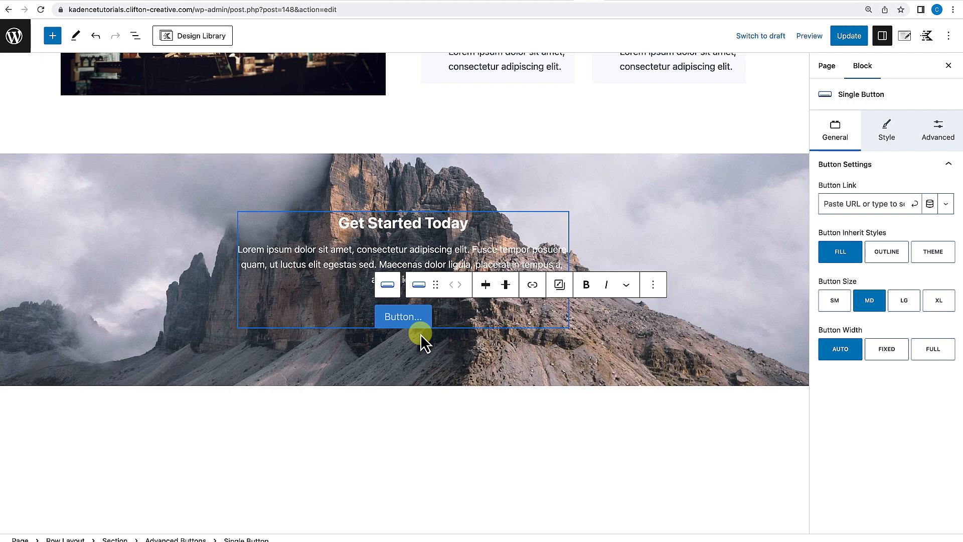
text(G)
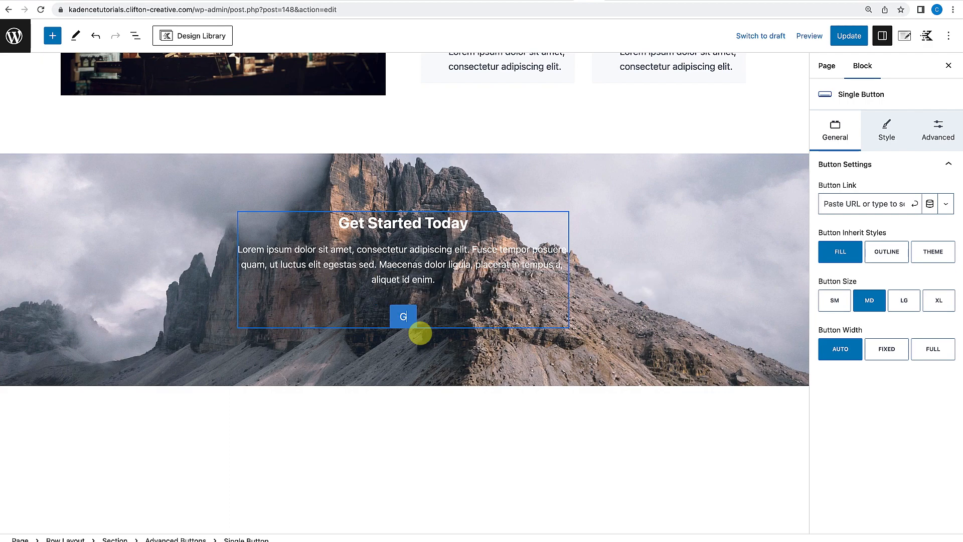
text(et Instant Access)
Give the row a dark 1A202C background overlay and set the overlay opacity to 50.
click(420, 334)
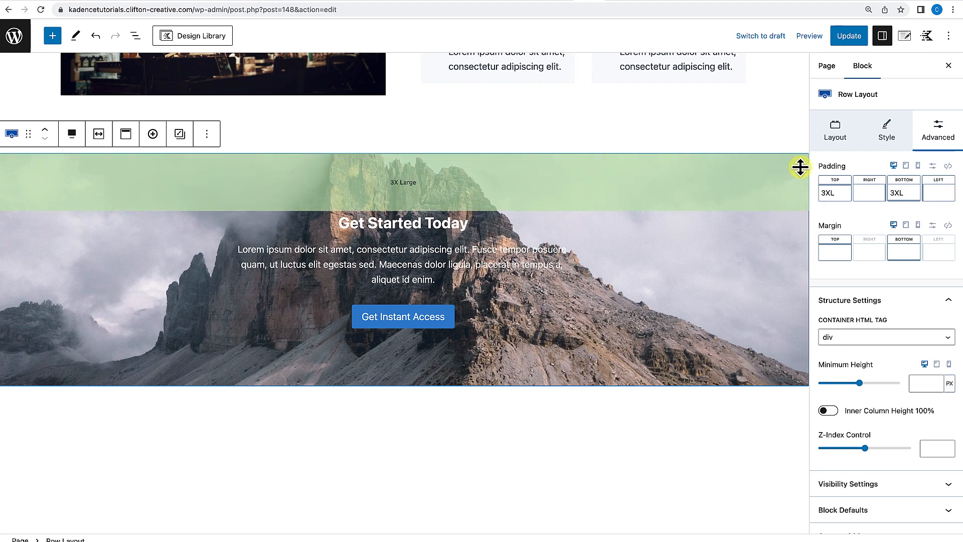
click(892, 134)
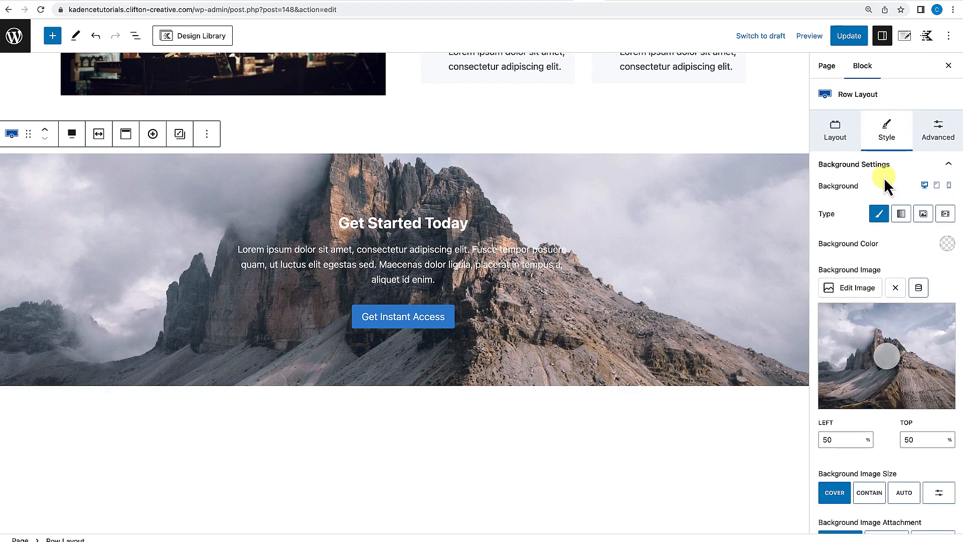
scroll(886, 358, down, 3)
scroll(887, 358, down, 2)
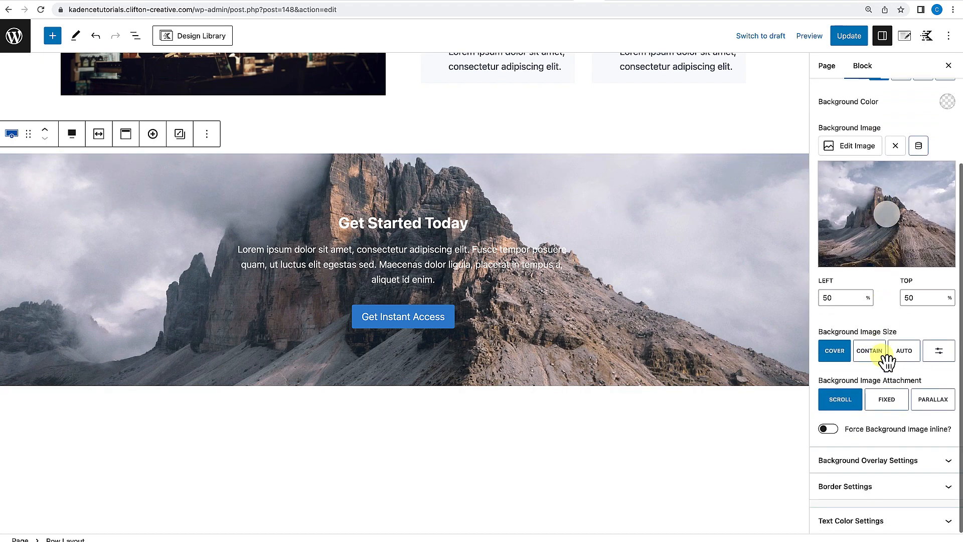
click(873, 466)
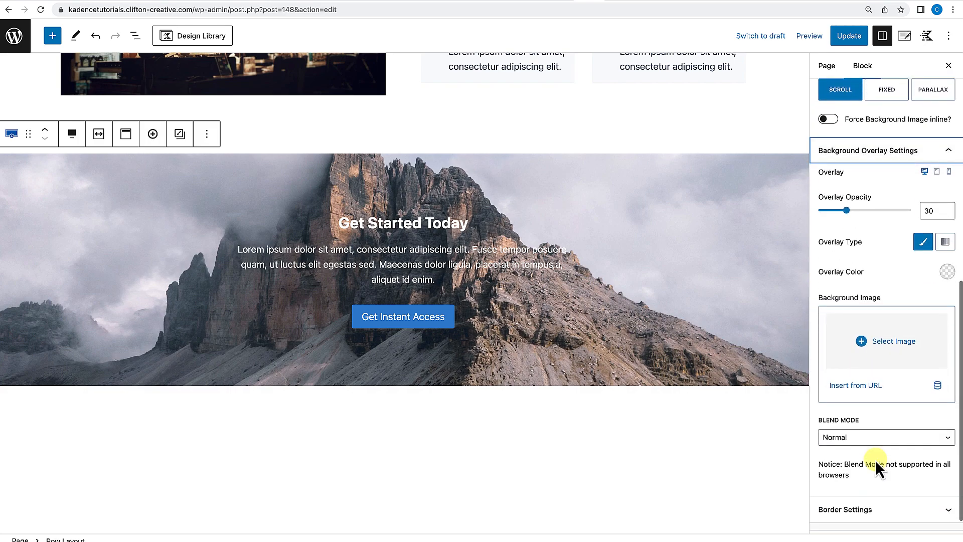
click(947, 272)
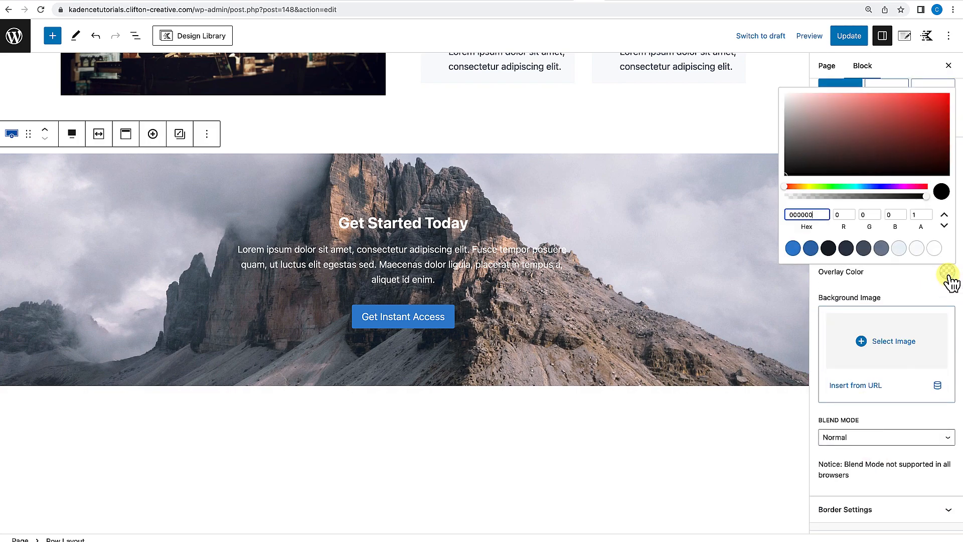
click(829, 249)
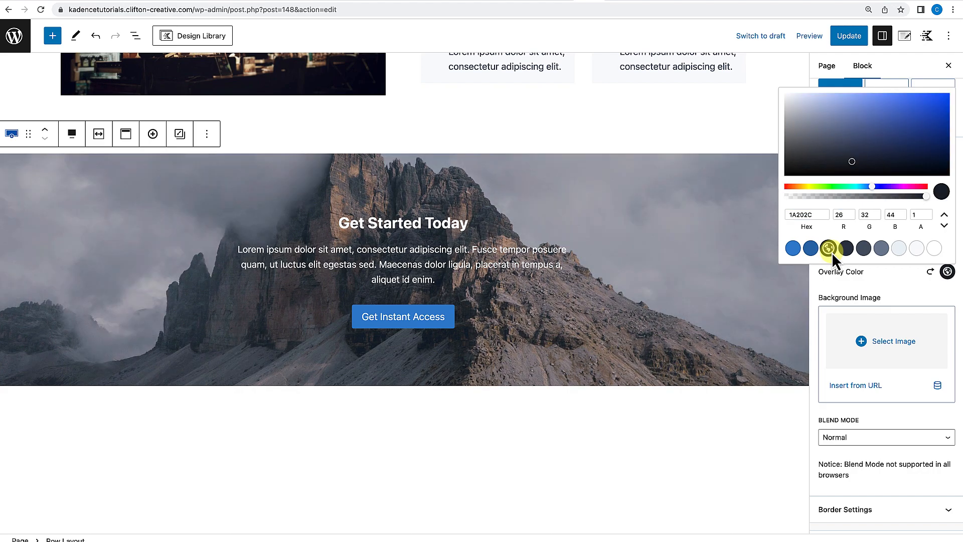
click(817, 293)
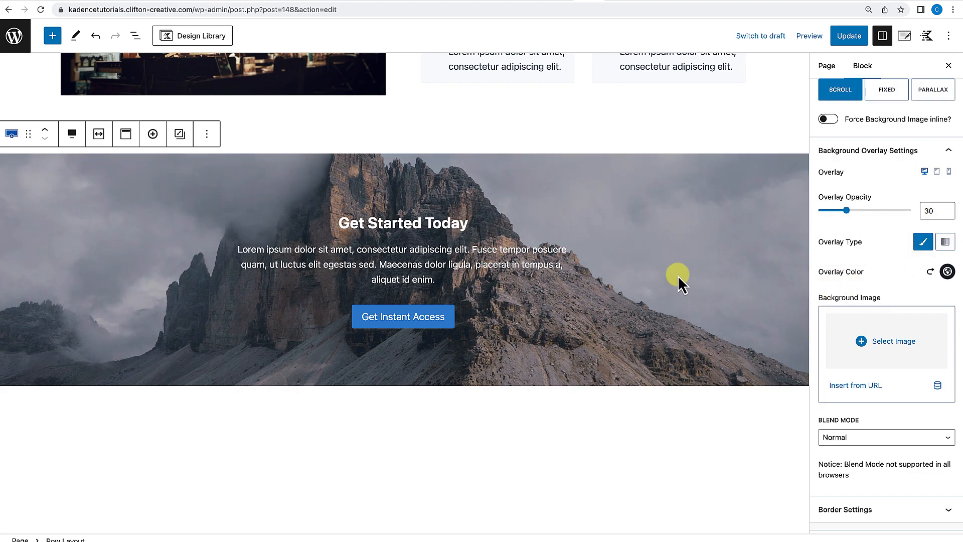
drag(847, 210, 855, 211)
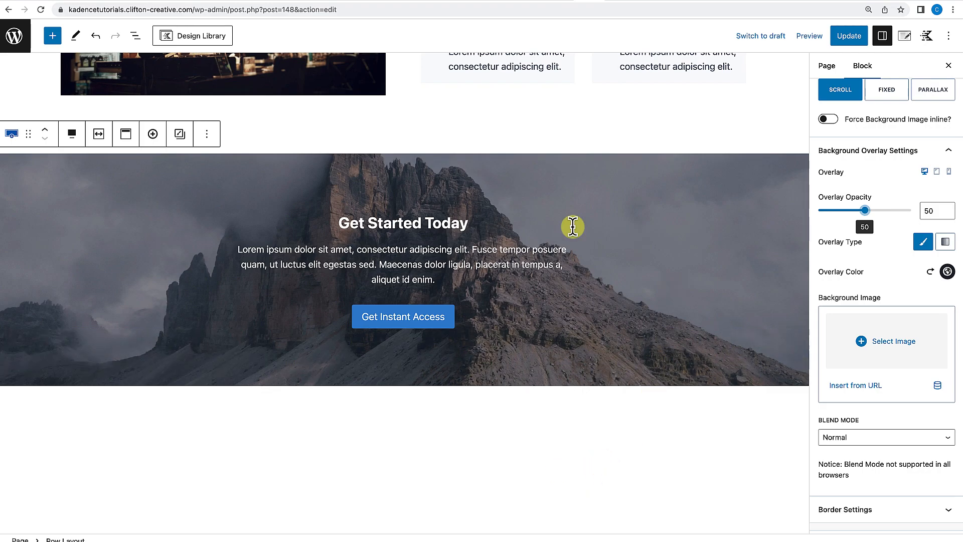
Update the page.
scroll(586, 387, up, 5)
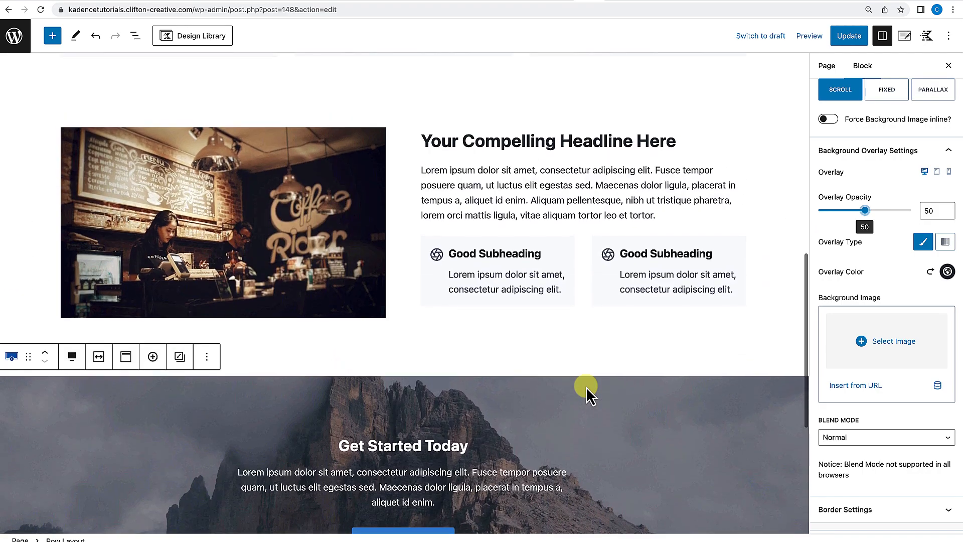
scroll(586, 387, up, 7)
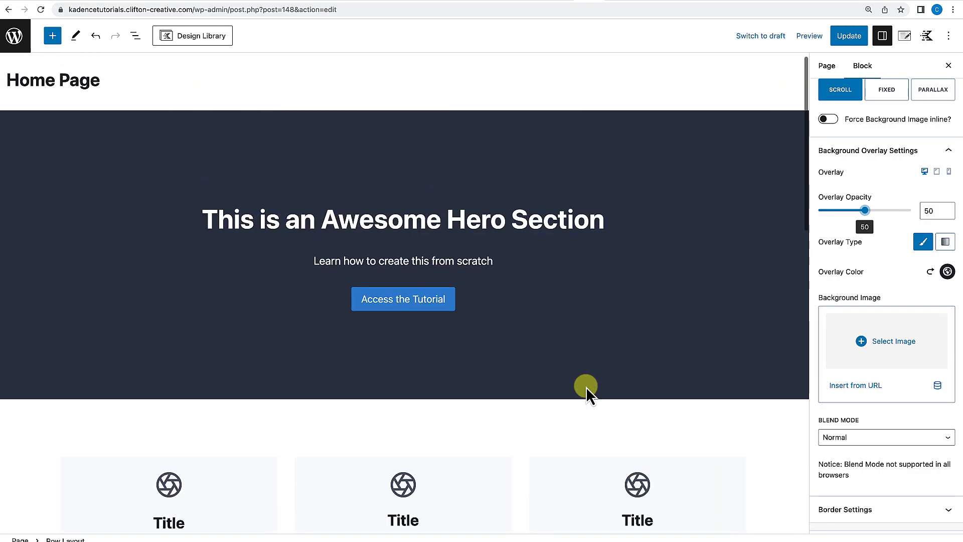
scroll(586, 386, down, 9)
scroll(586, 387, up, 3)
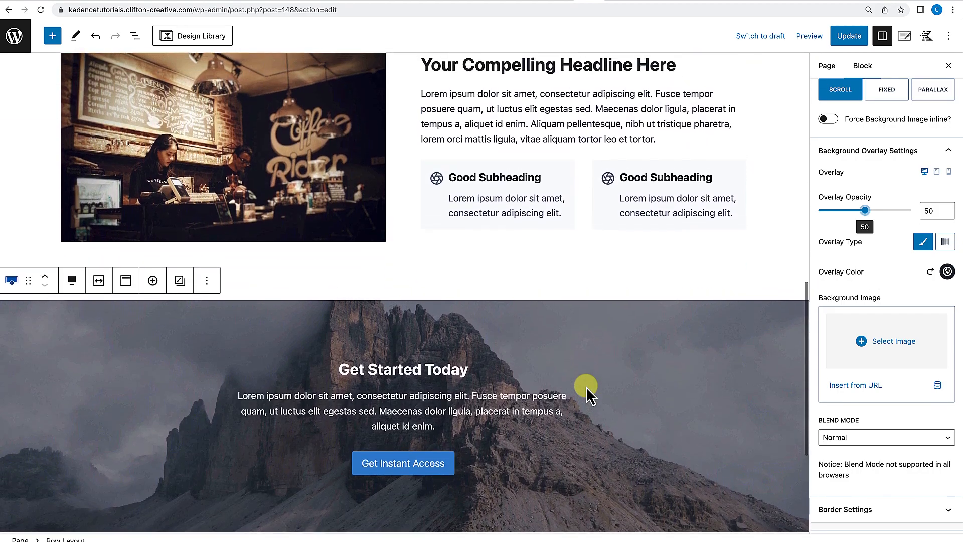
scroll(586, 387, up, 4)
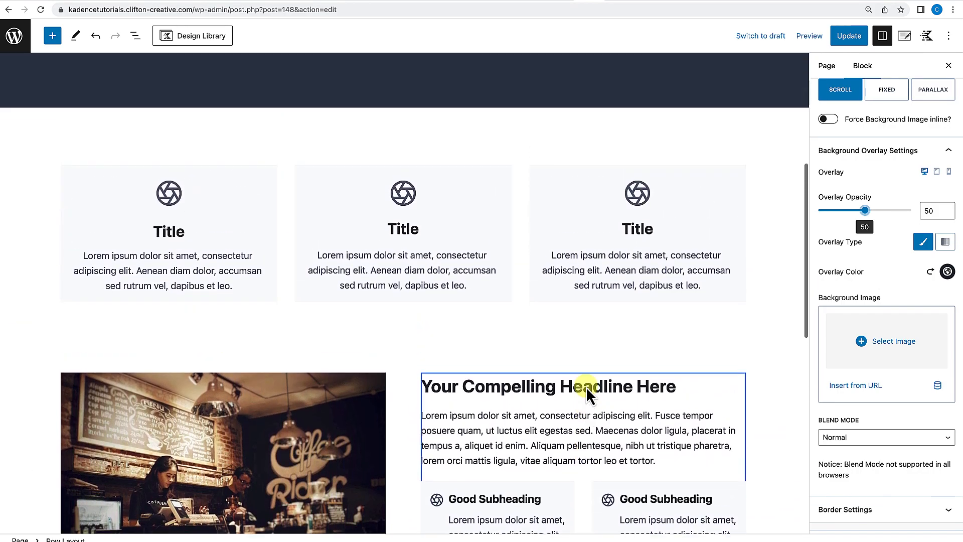
scroll(586, 390, down, 7)
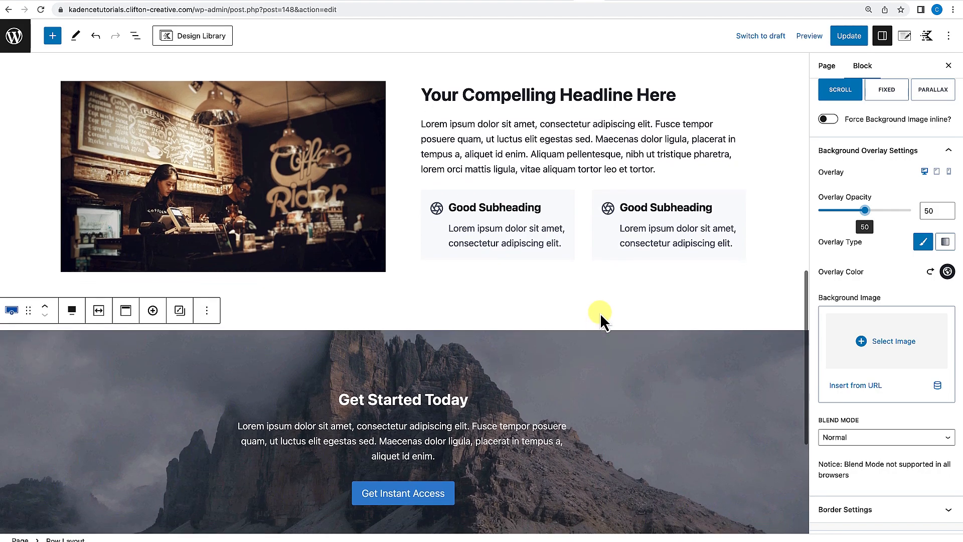
scroll(600, 315, up, 1)
click(851, 35)
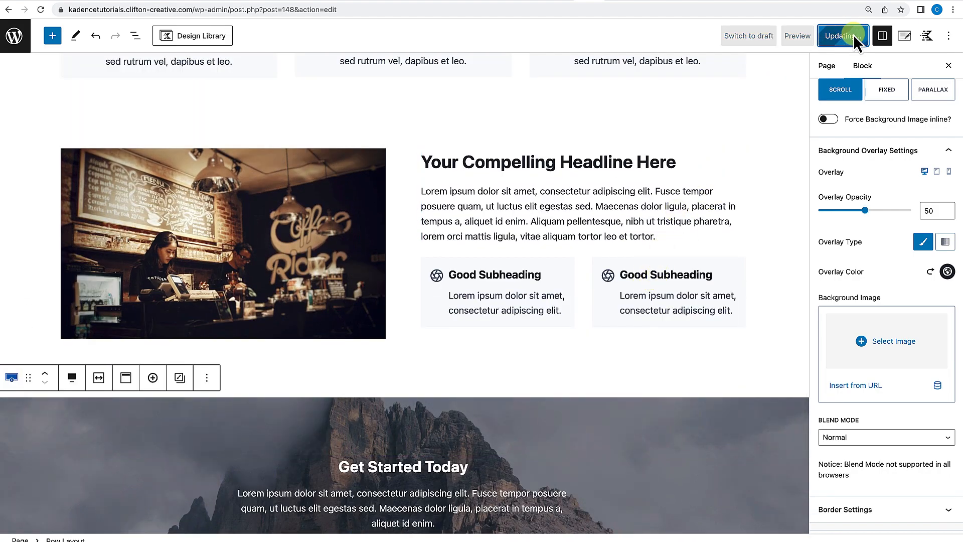
Open the live page and scroll through its sections.
click(107, 514)
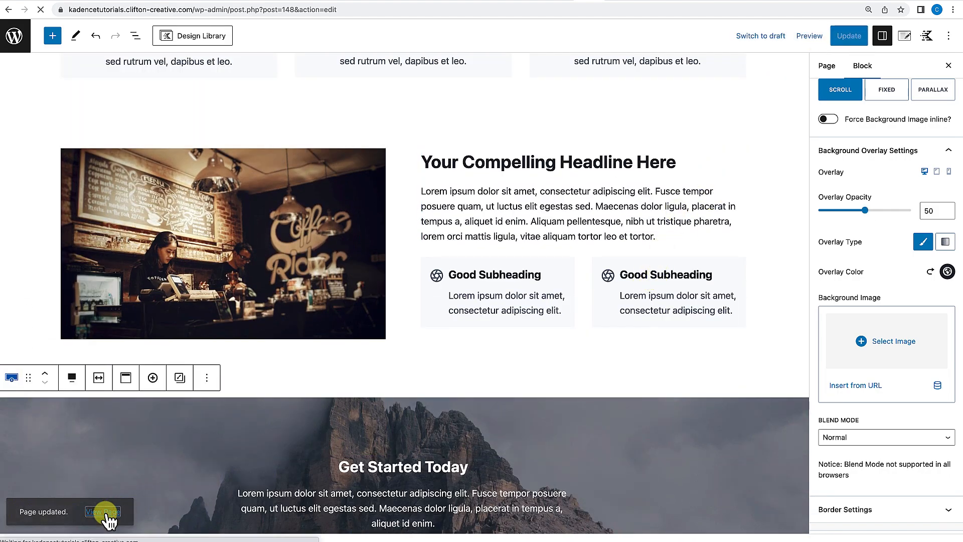
scroll(194, 430, down, 5)
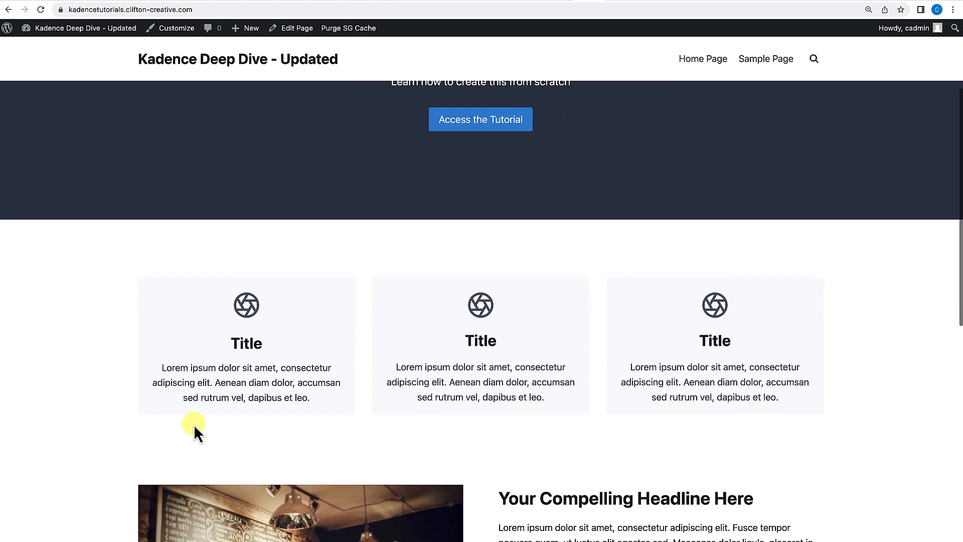
scroll(193, 425, down, 7)
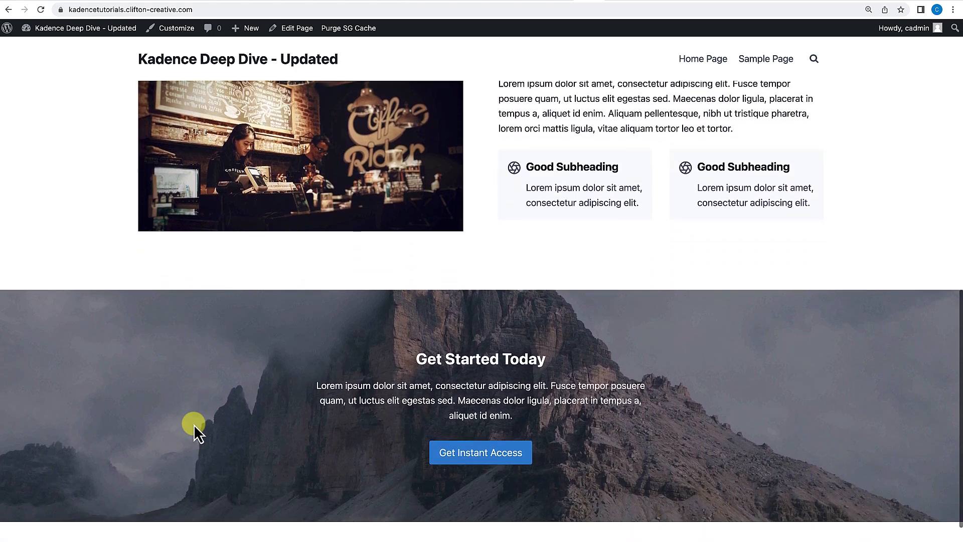
scroll(194, 425, up, 5)
scroll(194, 425, up, 7)
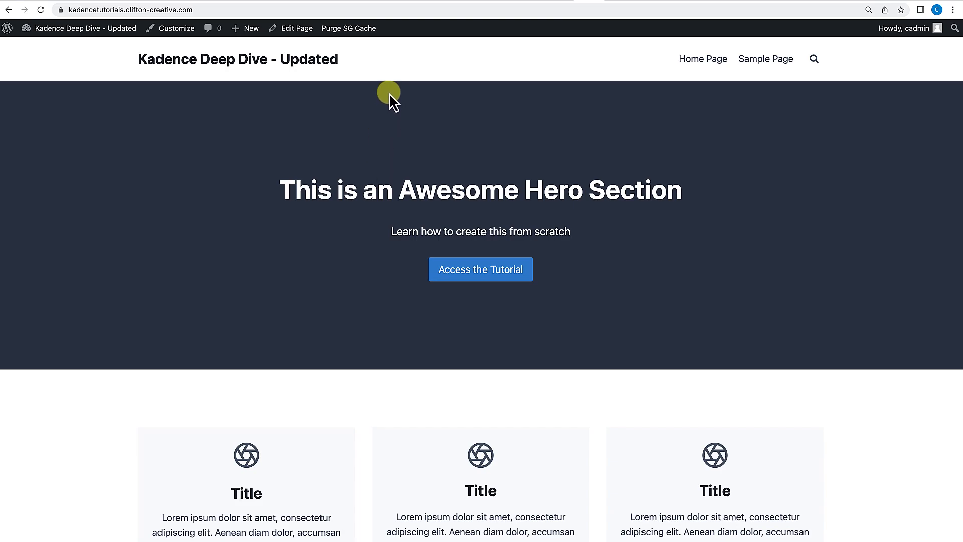
scroll(346, 214, down, 3)
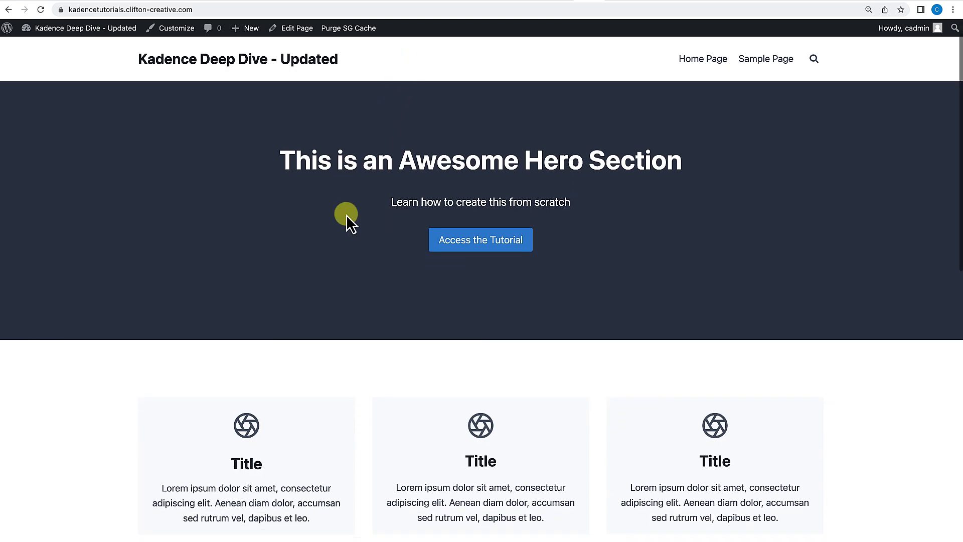
scroll(464, 215, down, 8)
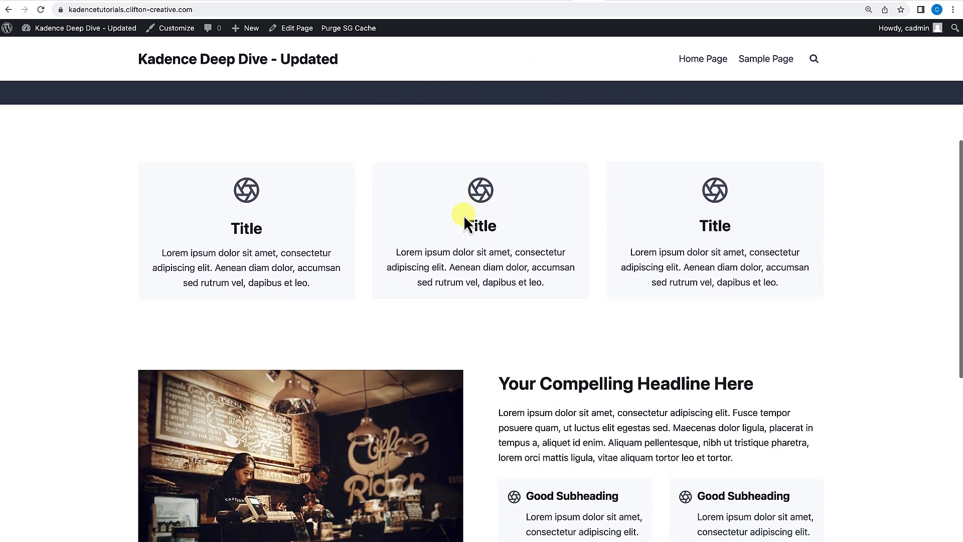
scroll(463, 215, up, 12)
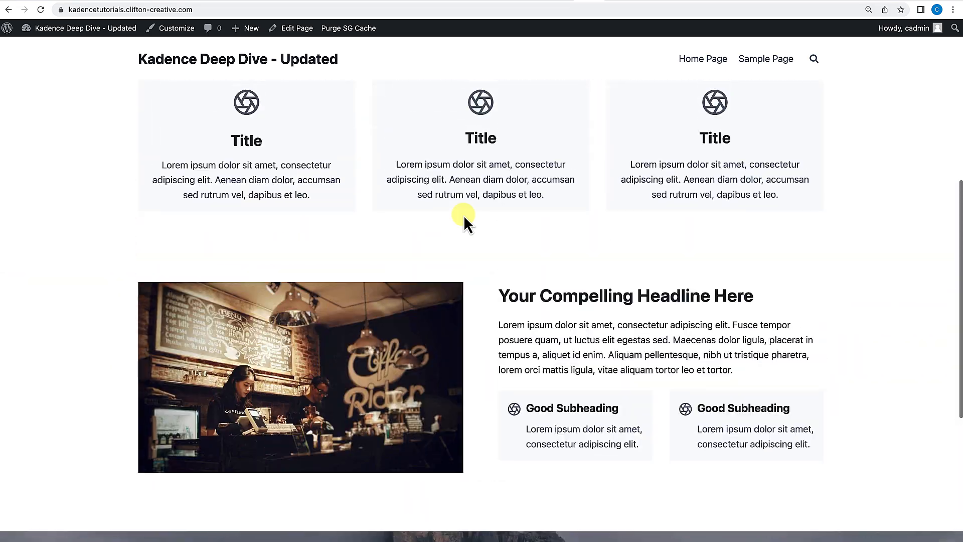
scroll(464, 216, down, 15)
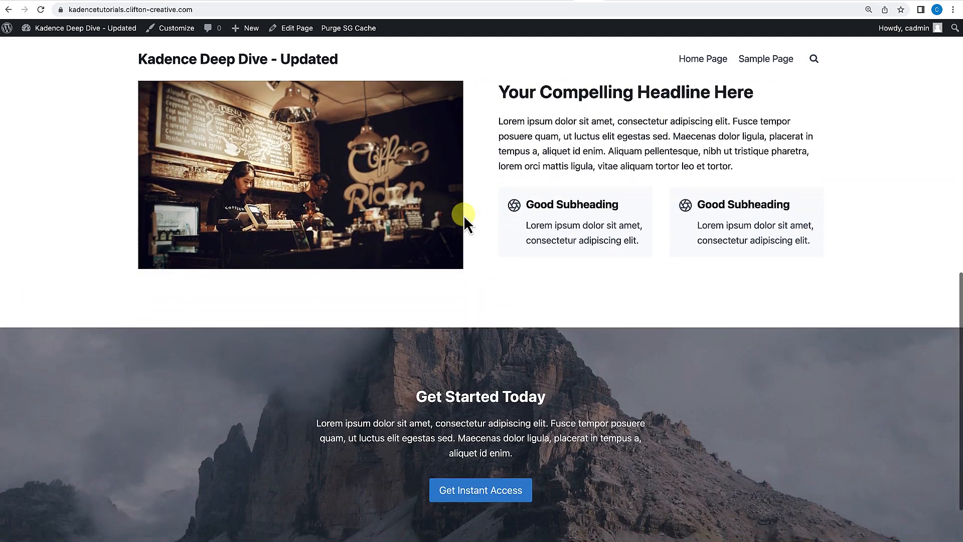
scroll(464, 215, up, 12)
scroll(463, 215, up, 3)
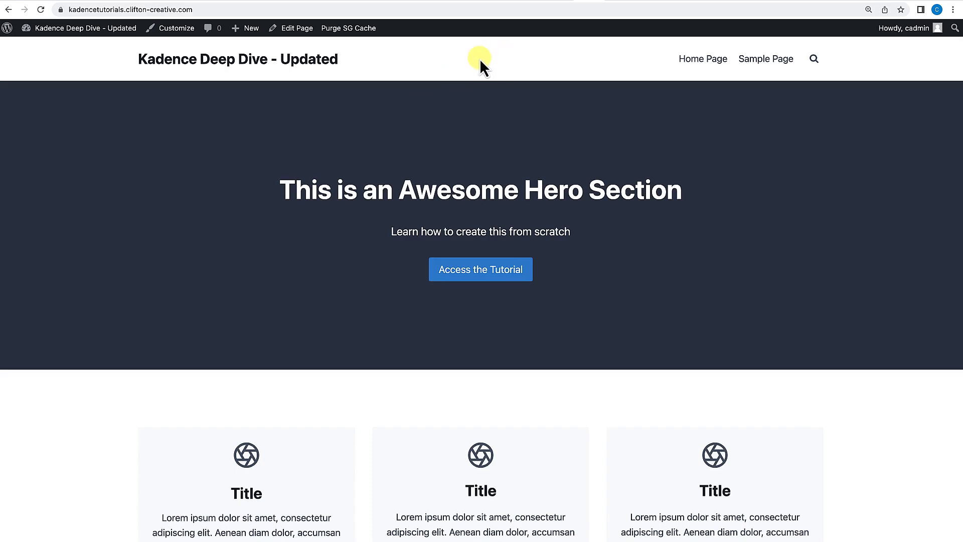
In the theme customizer's Header section, set Enable Sticky Header to No.
click(177, 35)
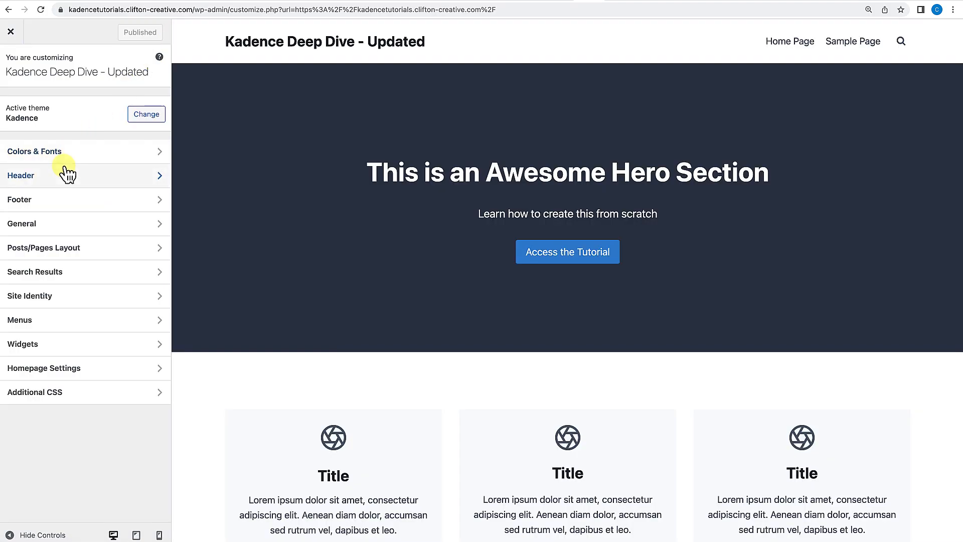
click(67, 175)
click(55, 414)
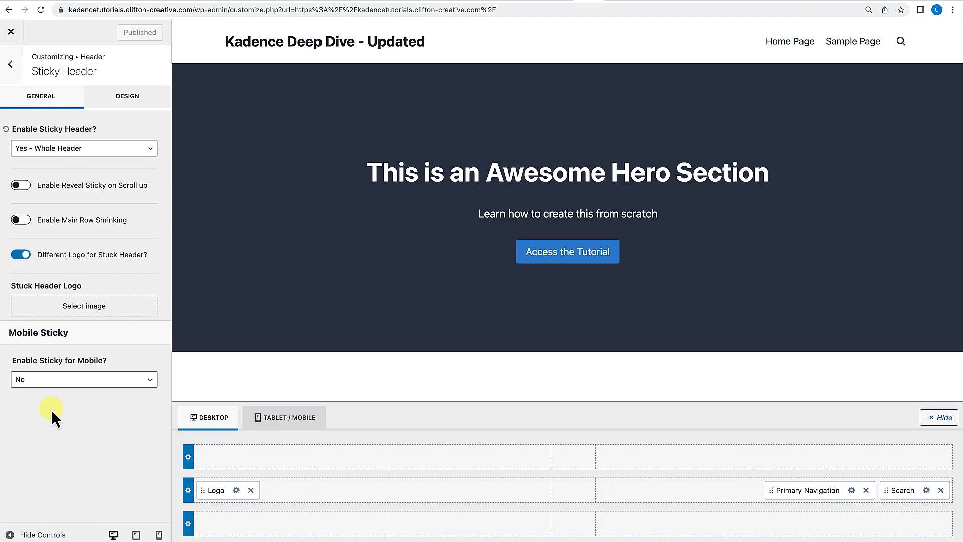
click(27, 148)
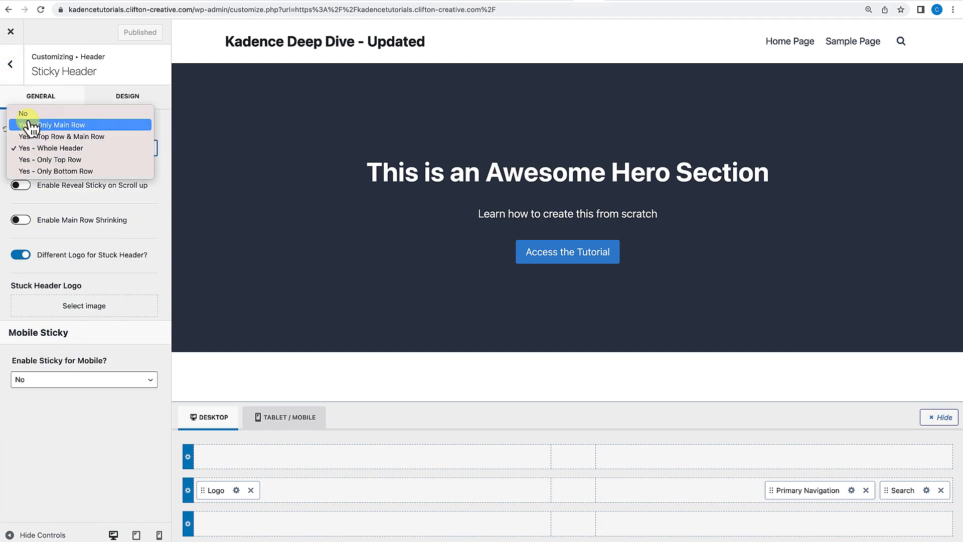
click(28, 115)
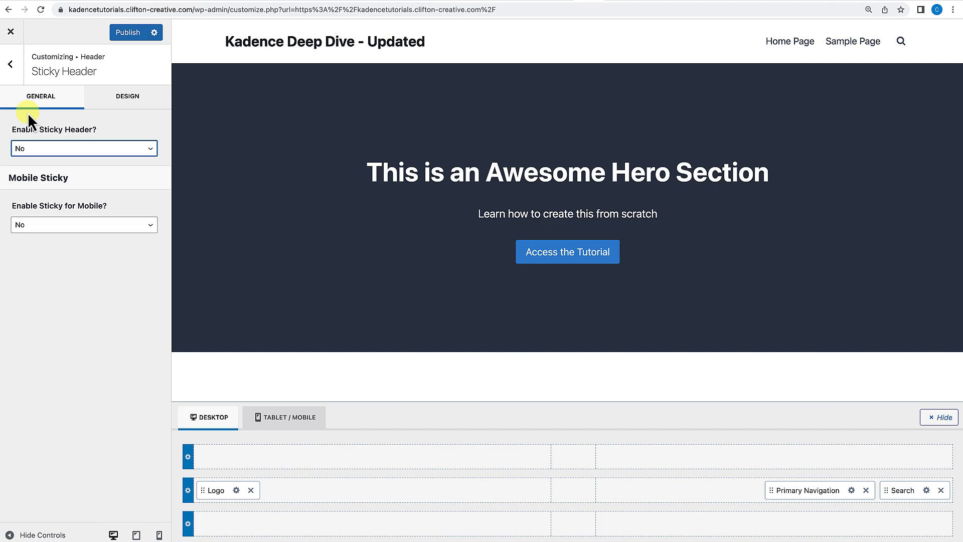
Publish the header changes and close the customizer.
click(123, 32)
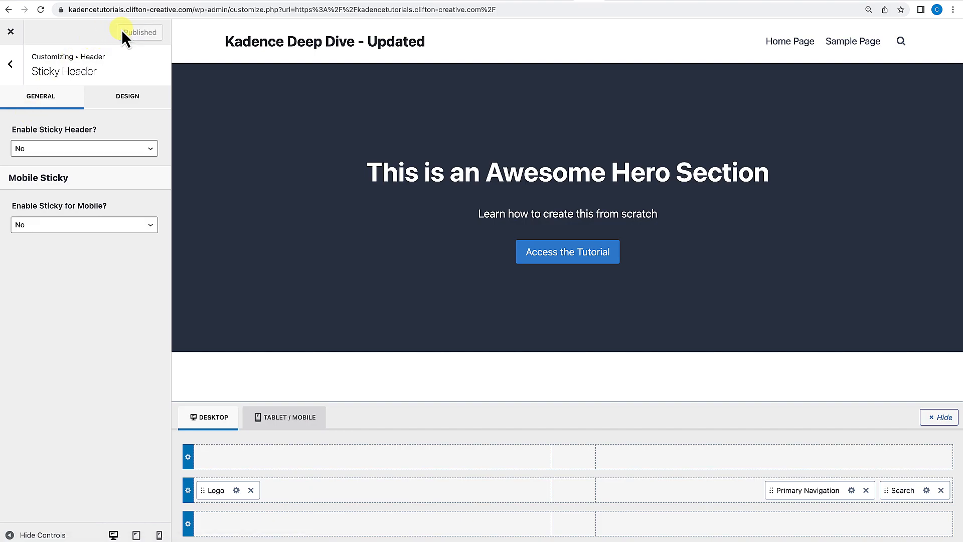
click(11, 31)
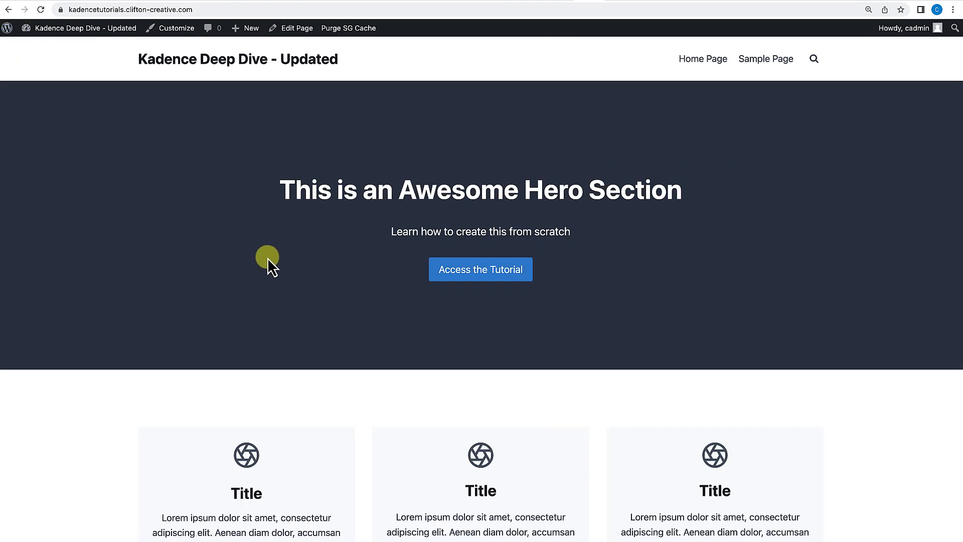
Scroll up and down the live page to check how the header behaves while scrolling.
scroll(275, 312, down, 3)
scroll(276, 312, down, 9)
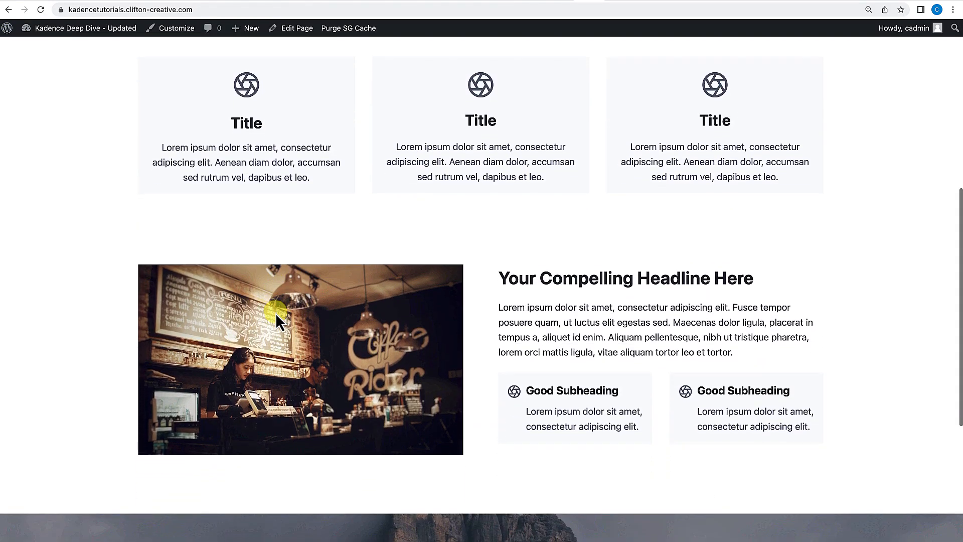
scroll(276, 311, down, 1)
scroll(276, 312, up, 10)
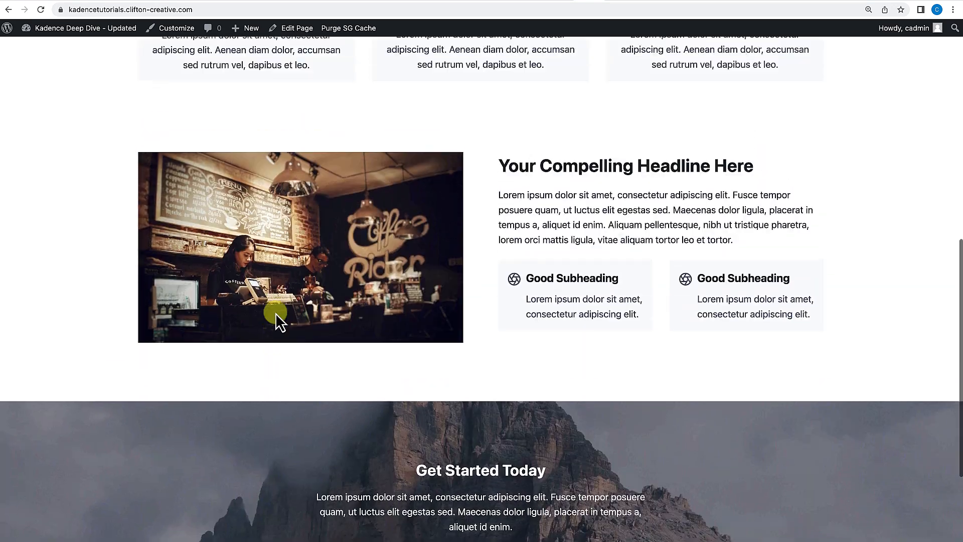
scroll(275, 312, up, 4)
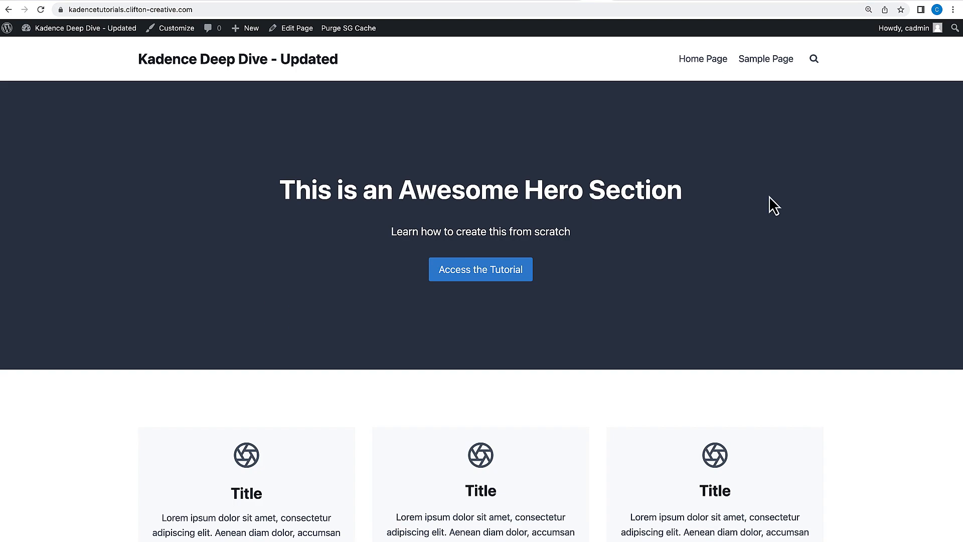
scroll(753, 215, down, 10)
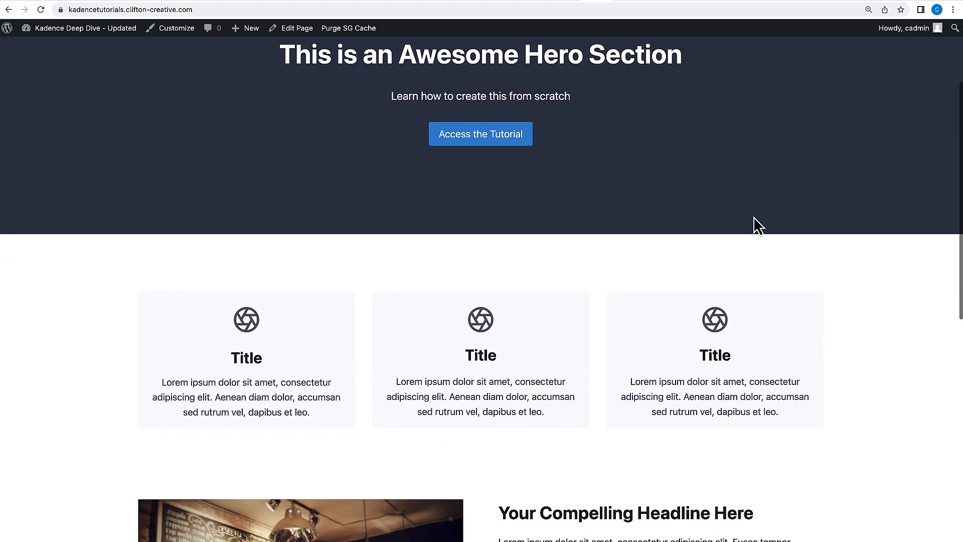
scroll(753, 217, down, 5)
scroll(754, 217, up, 12)
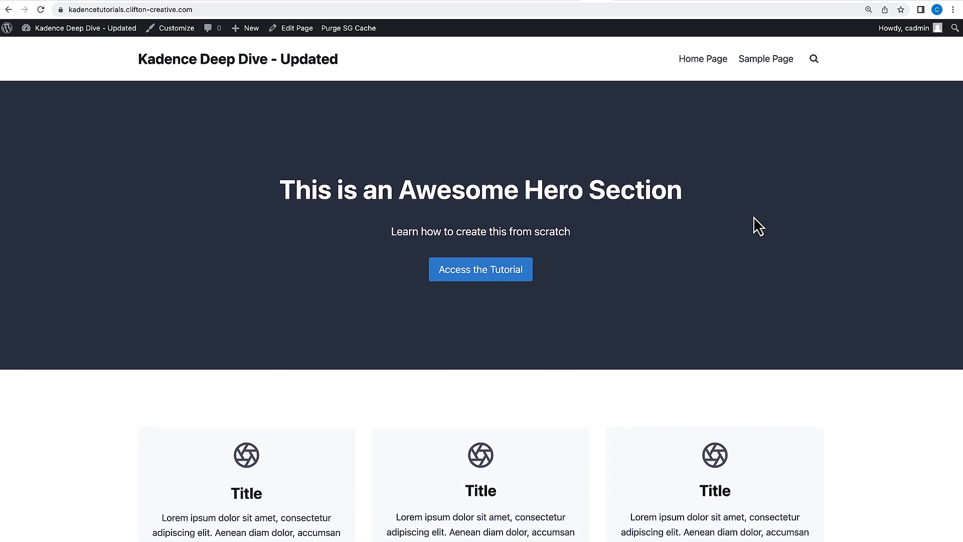
scroll(754, 219, down, 5)
scroll(754, 220, down, 8)
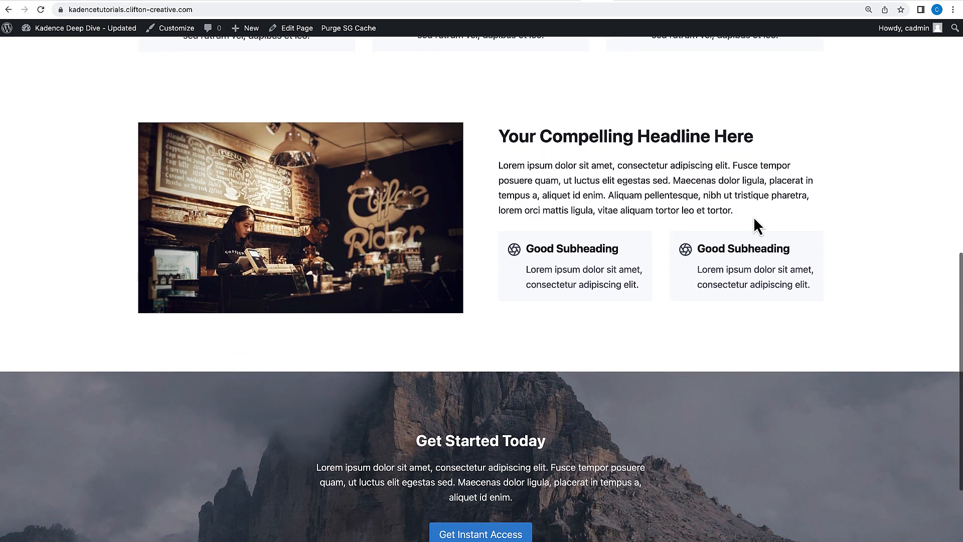
scroll(754, 217, up, 15)
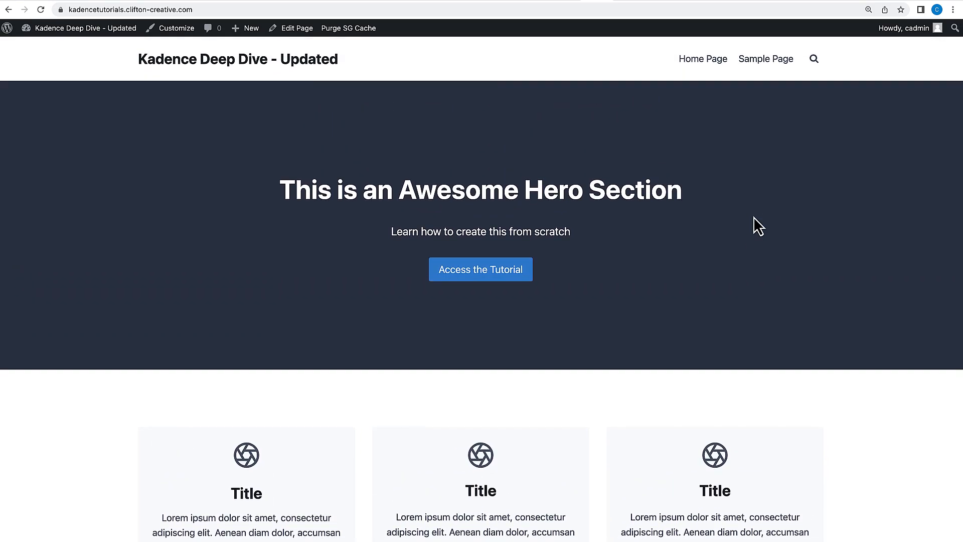
scroll(754, 220, down, 4)
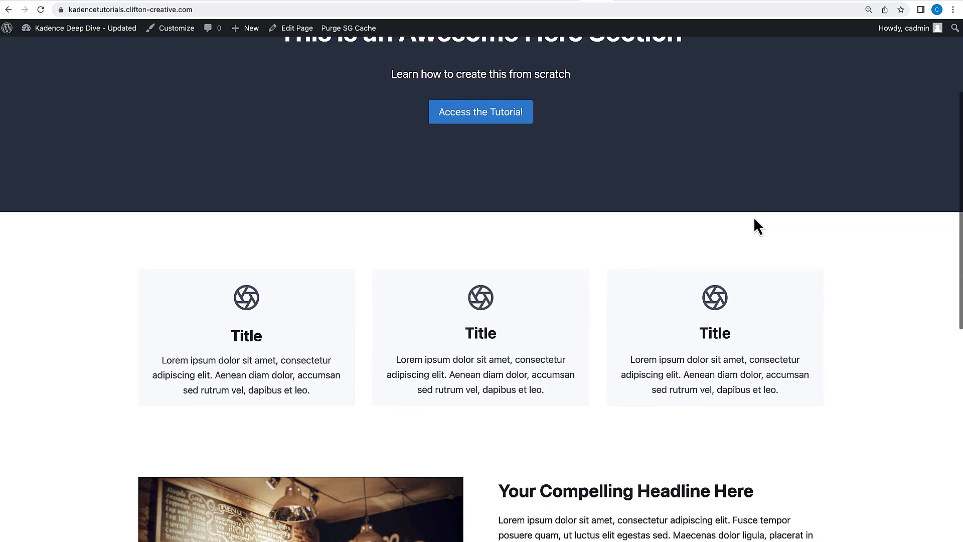
scroll(754, 217, down, 7)
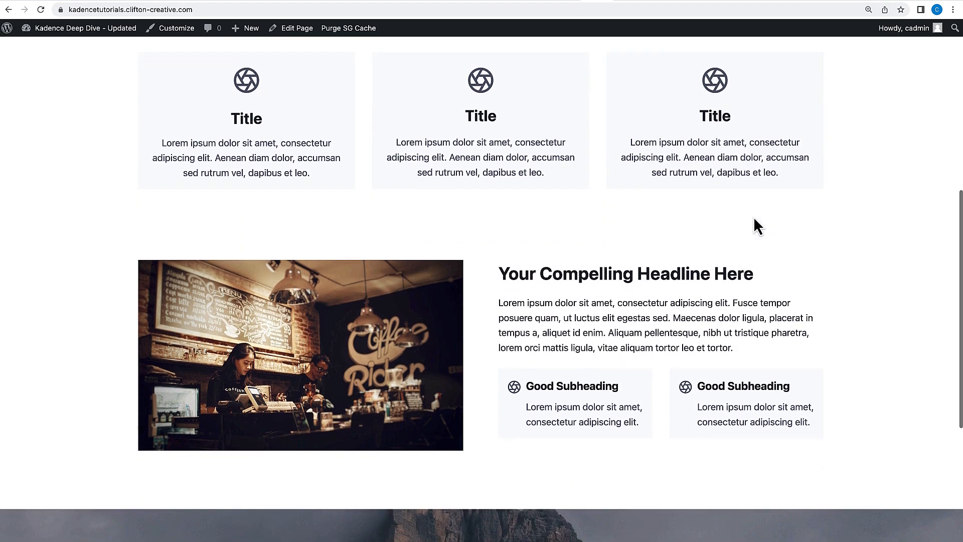
scroll(753, 217, up, 2)
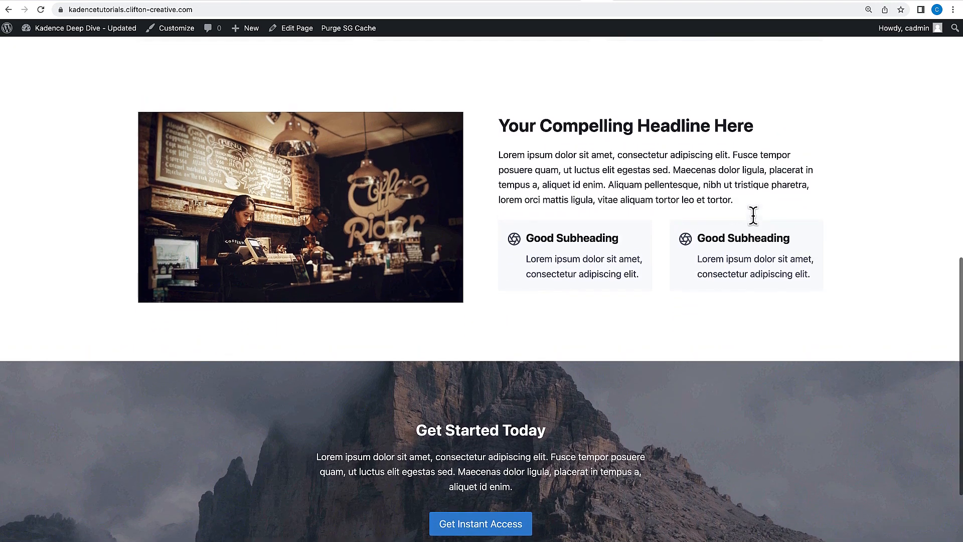
scroll(754, 217, up, 7)
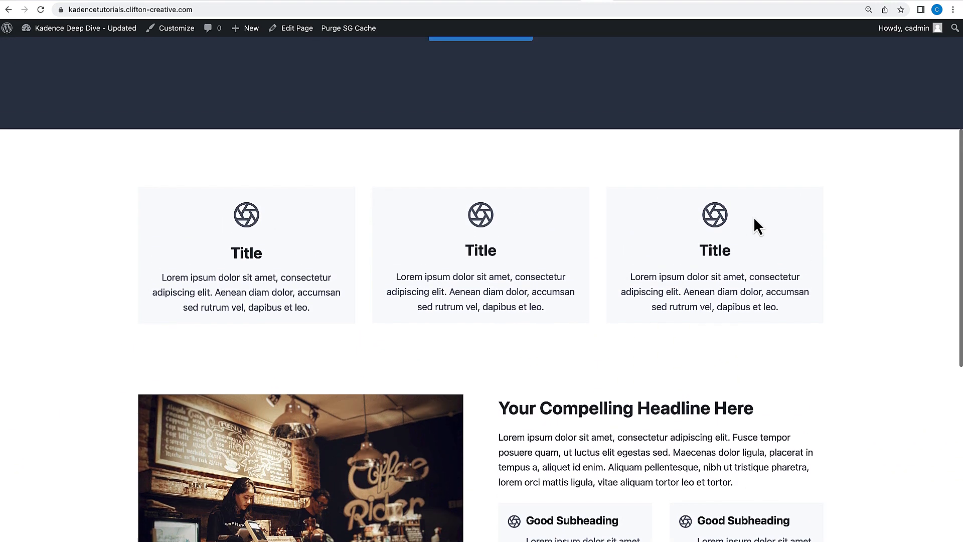
scroll(753, 216, up, 2)
scroll(753, 217, down, 5)
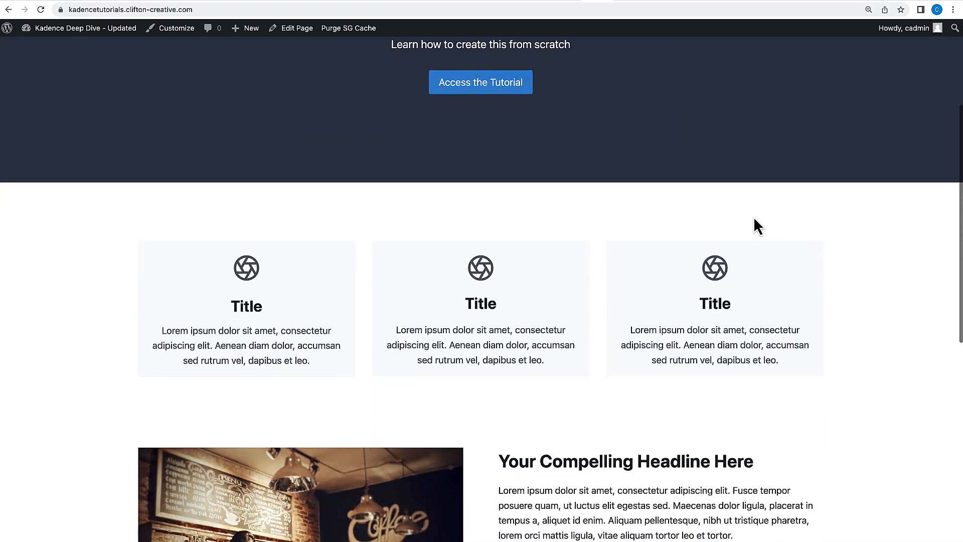
scroll(754, 219, down, 4)
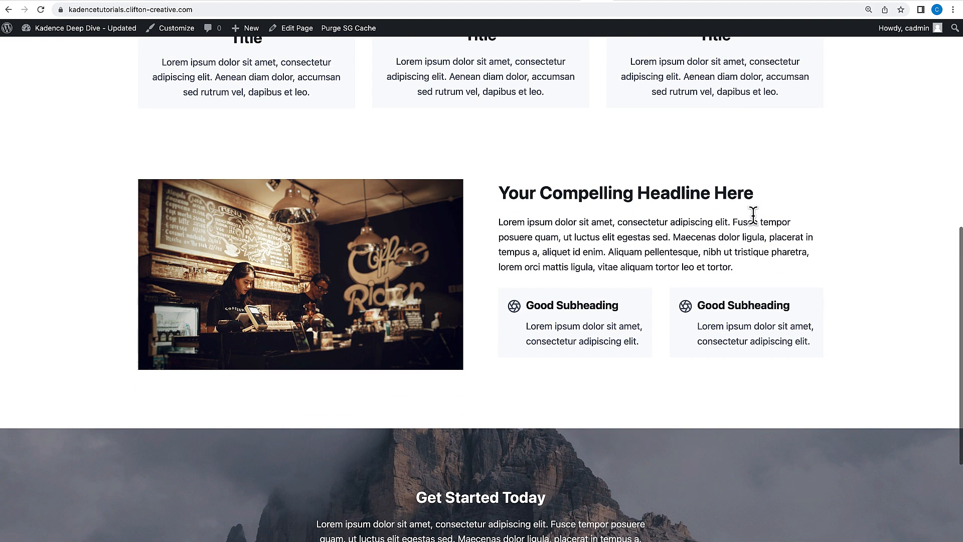
scroll(753, 215, down, 5)
scroll(753, 216, up, 11)
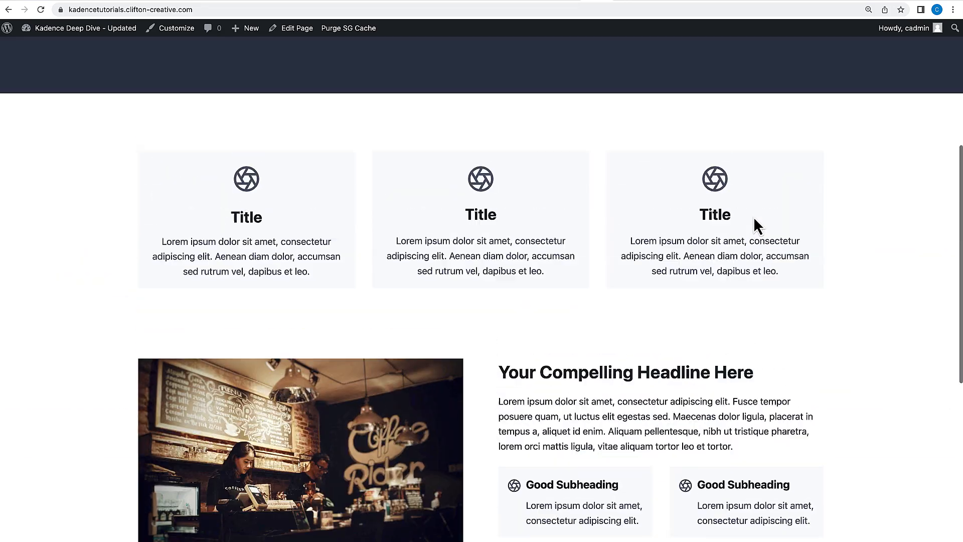
scroll(754, 216, up, 3)
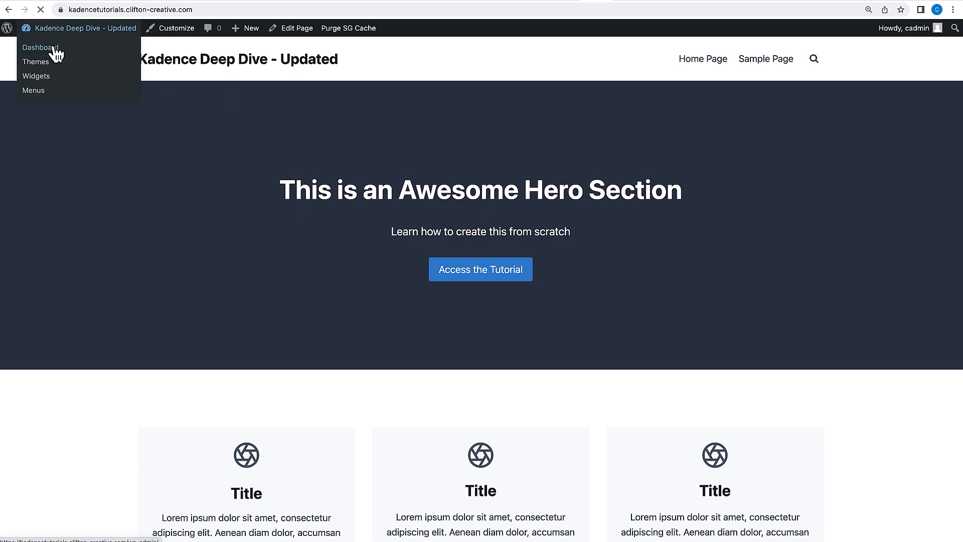
Create a new page from the dashboard titled Simple Page.
click(51, 46)
mouse_move(29, 155)
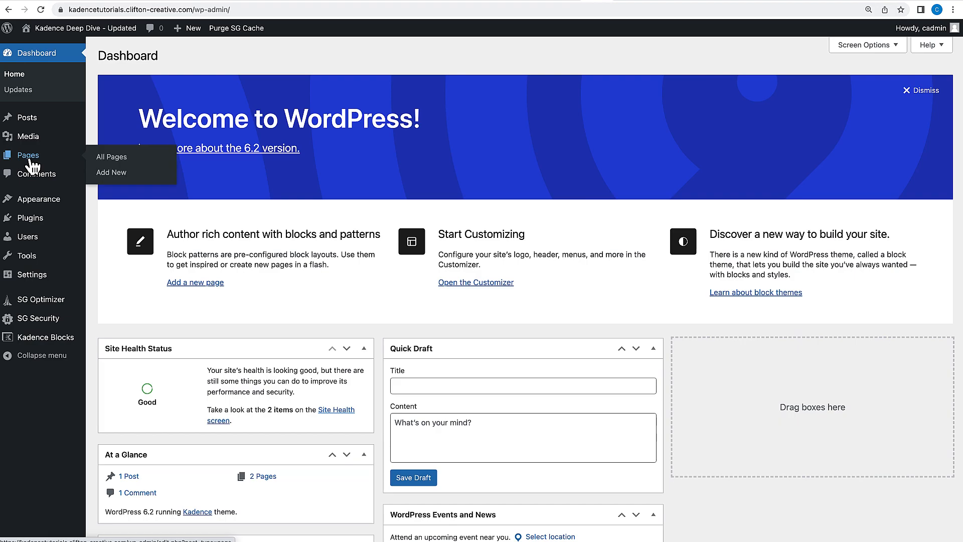
click(112, 174)
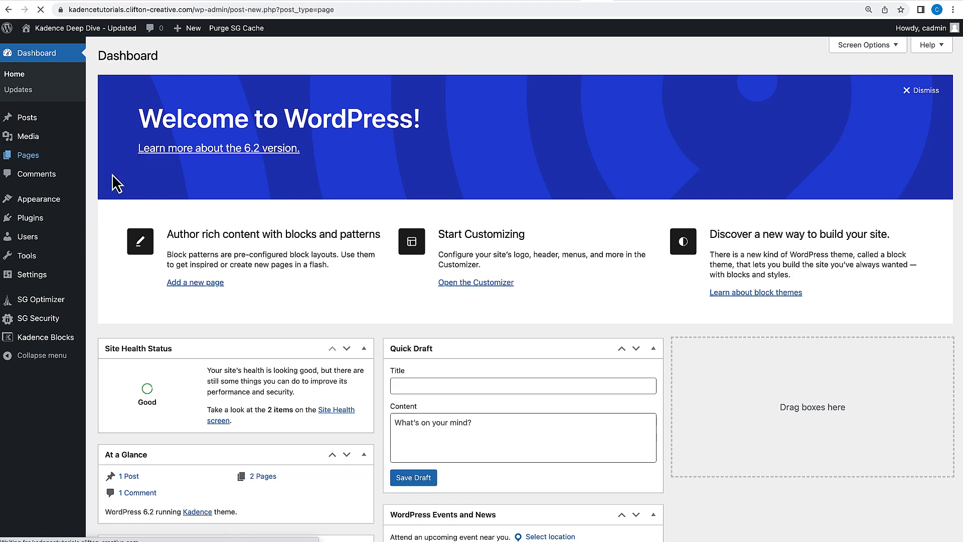
click(158, 92)
text(Simple Page)
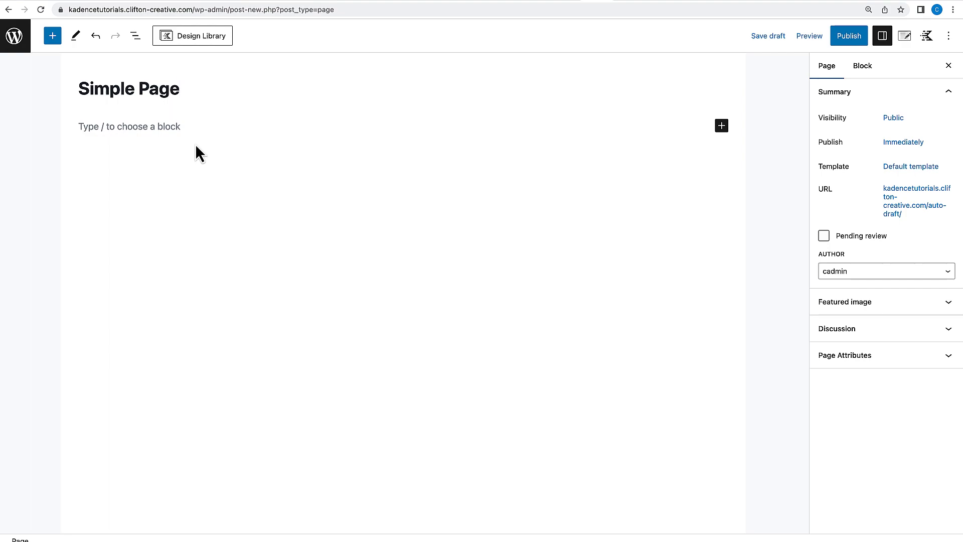
Paste a Lorem Ipsum paragraph as the page's first block and start a new block.
click(158, 126)
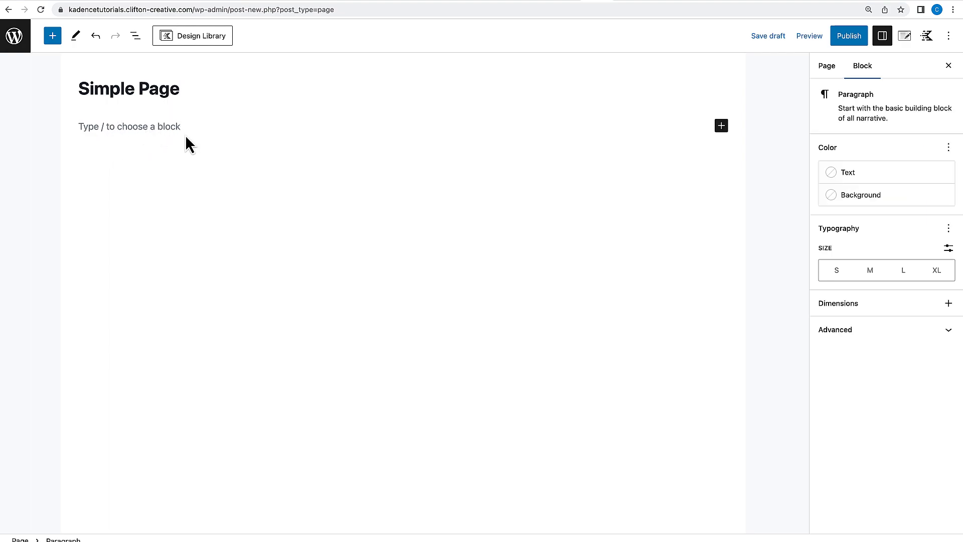
text(Lorem Ipsum is simply dummy text of the printing and typesetting industry. Lorem Ipsum has been the industry's standard dummy text ever since the 1500s, when an unknown printer took a galley of type and scrambled it to make a type specimen book. It has survived not only five centuries, but also the leap into electronic typesetting, remaining essentially unchanged. It was popularised in the 1960s with the release of Letraset sheets containing Lorem Ipsum passages, and more recently with desktop publishing software like Aldus PageMaker including versions of Lorem Ipsum)
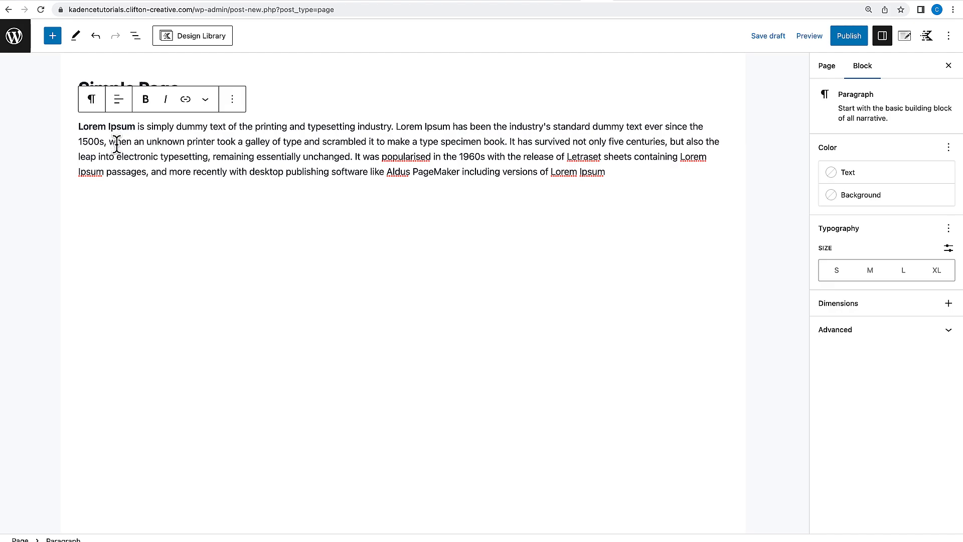
key(Return)
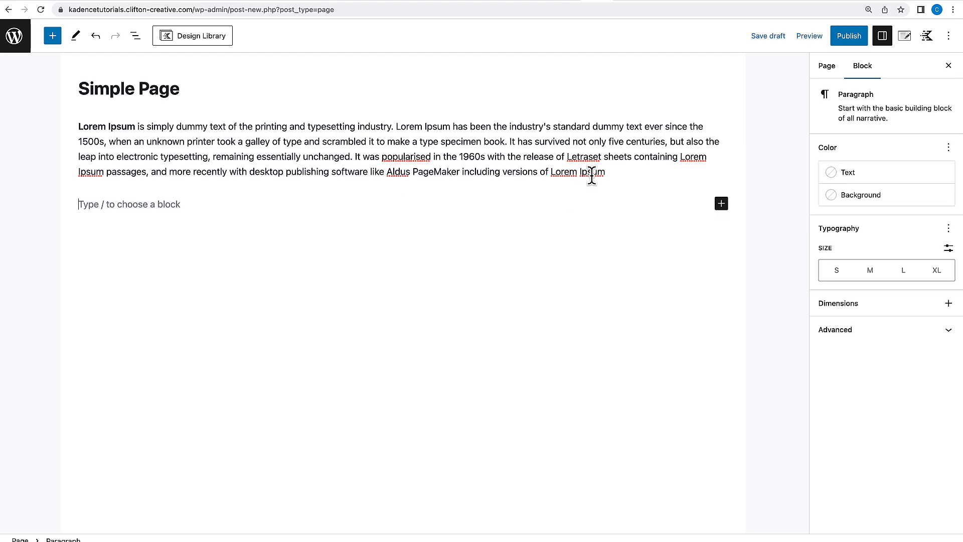
Add an Advanced Text block below, switch it to a paragraph, and paste the Lorem Ipsum text into it.
click(55, 40)
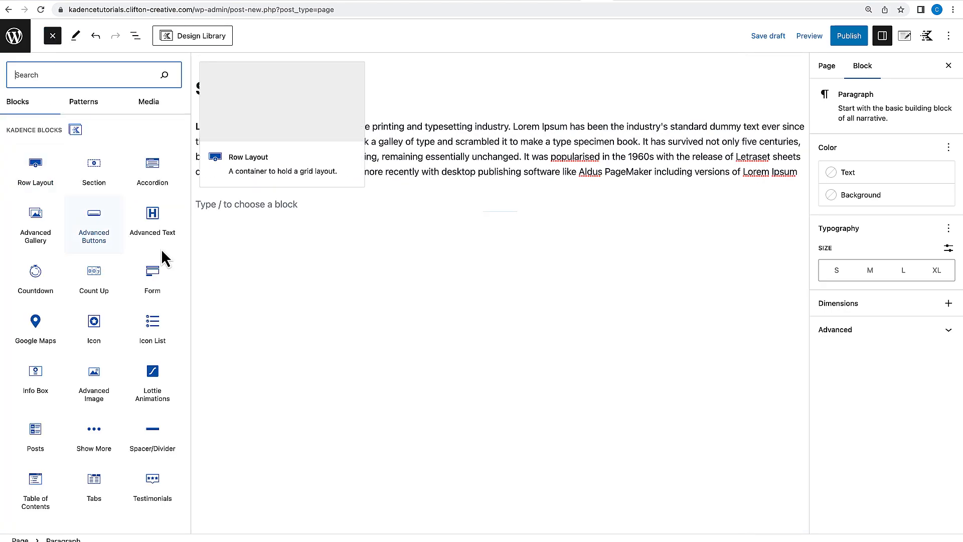
drag(154, 226, 251, 214)
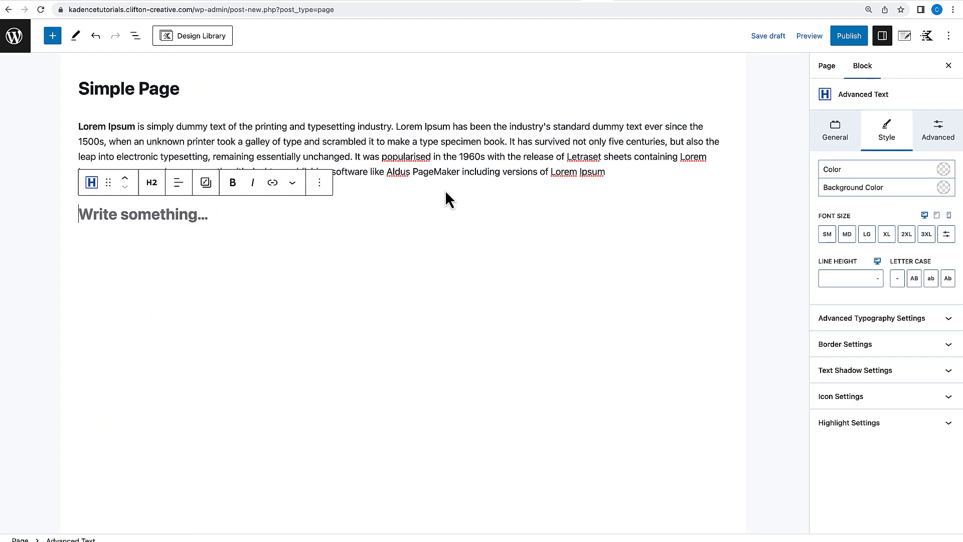
click(152, 184)
click(164, 355)
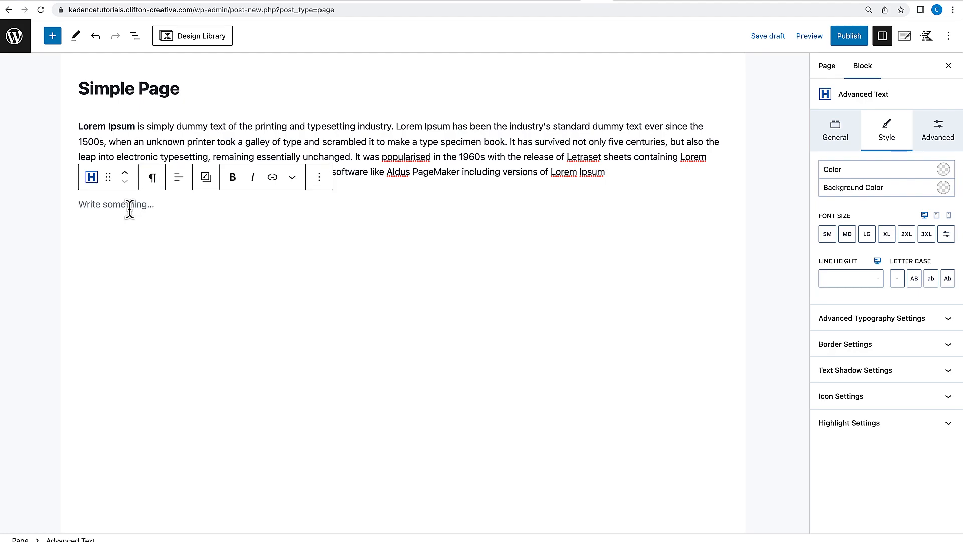
text(Lorem Ipsum is simply dummy text of the printing and typesetting industry. Lorem Ipsum has been the industry's standard dummy text ever since the 1500s, when an unknown printer took a galley of type and scrambled it to make a type specimen book. It has survived not only five centuries, but also the leap into electronic typesetting, remaining essentially unchanged. It was popularised in the 1960s with the release of Letraset sheets containing Lorem Ipsum passages, and more recently with desktop publishing software like Aldus PageMaker including versions of Lorem Ipsum)
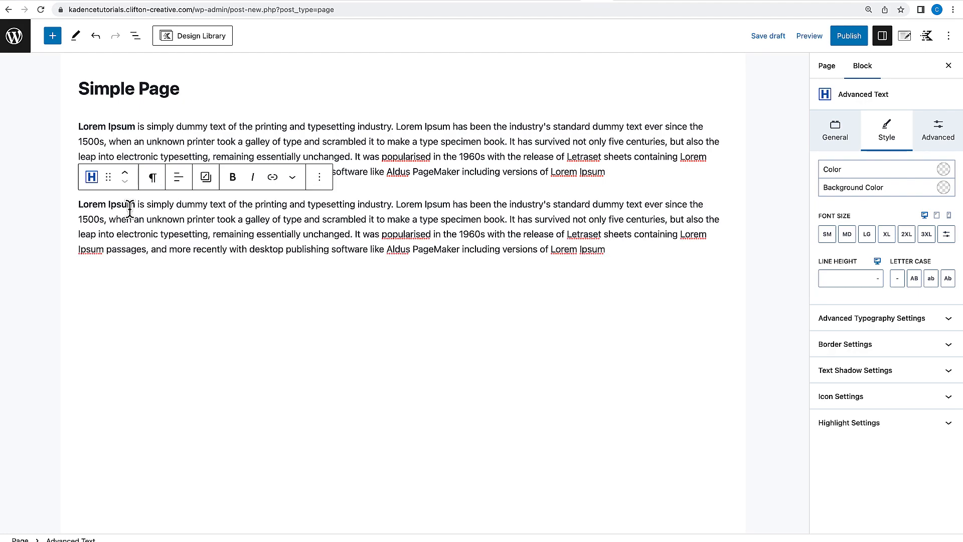
key(Return)
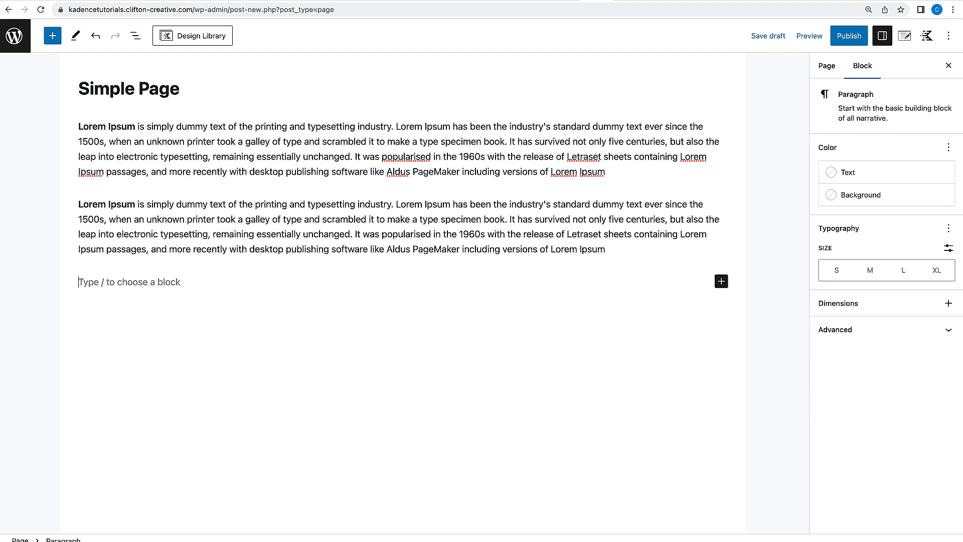
Insert an Advanced Text heading reading This is a subheading, followed by a pasted Lorem Ipsum paragraph.
text(/ad)
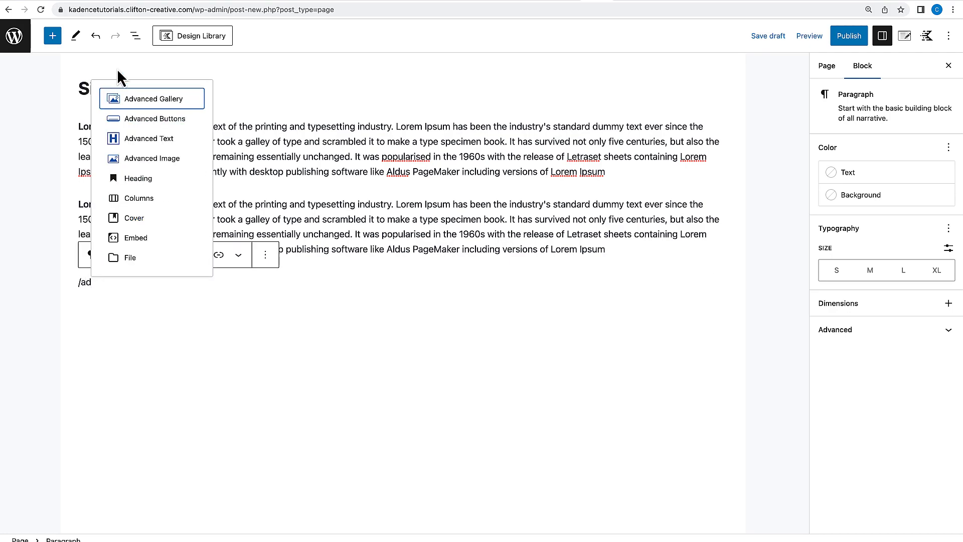
click(167, 144)
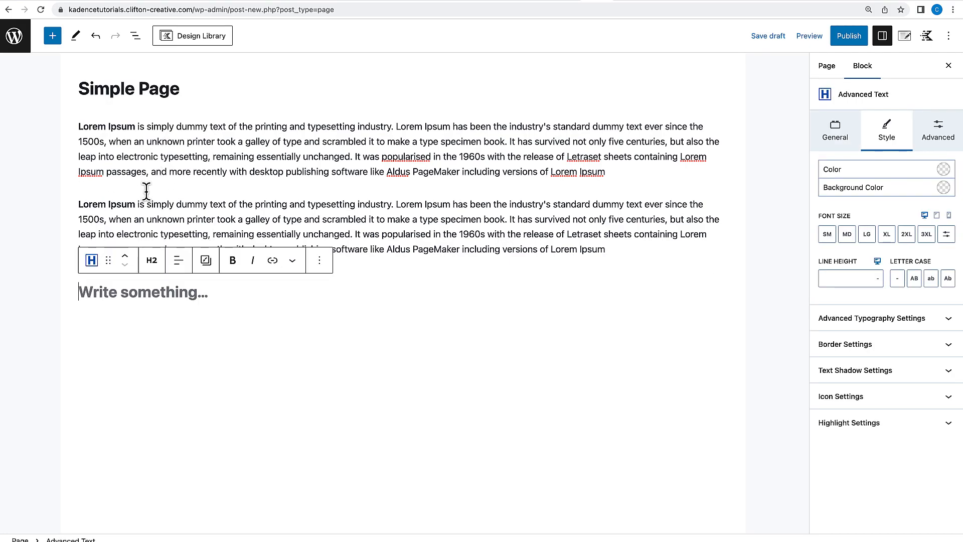
text(This is a subheading)
key(Return)
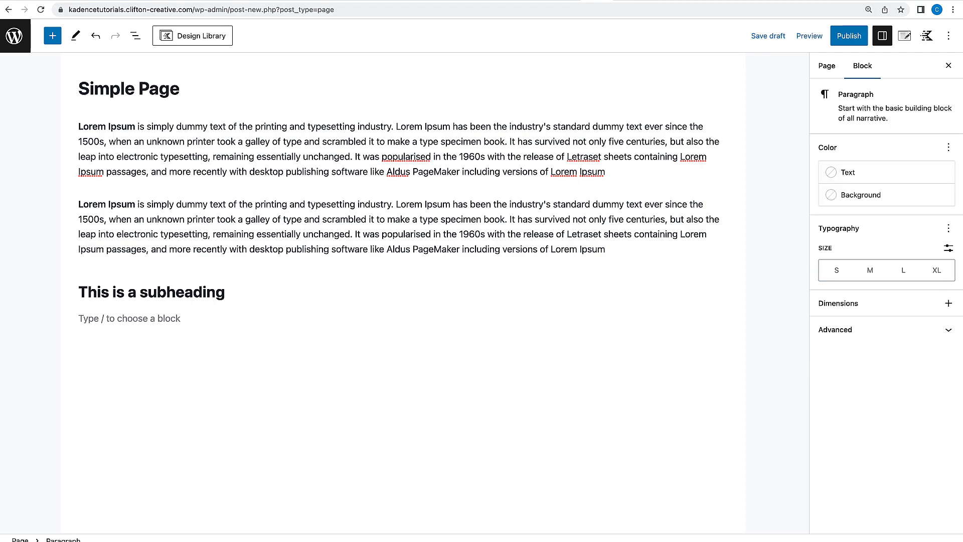
text(Lorem Ipsum is simply dummy text of the printing and typesetting industry. Lorem Ipsum has been the industry's standard dummy text ever since the 1500s, when an unknown printer took a galley of type and scrambled it to make a type specimen book. It has survived not only five centuries, but also the leap into electronic typesetting, remaining essentially unchanged. It was popularised in the 1960s with the release of Letraset sheets containing Lorem Ipsum passages, and more recently with desktop publishing software like Aldus PageMaker including versions of Lorem Ipsum)
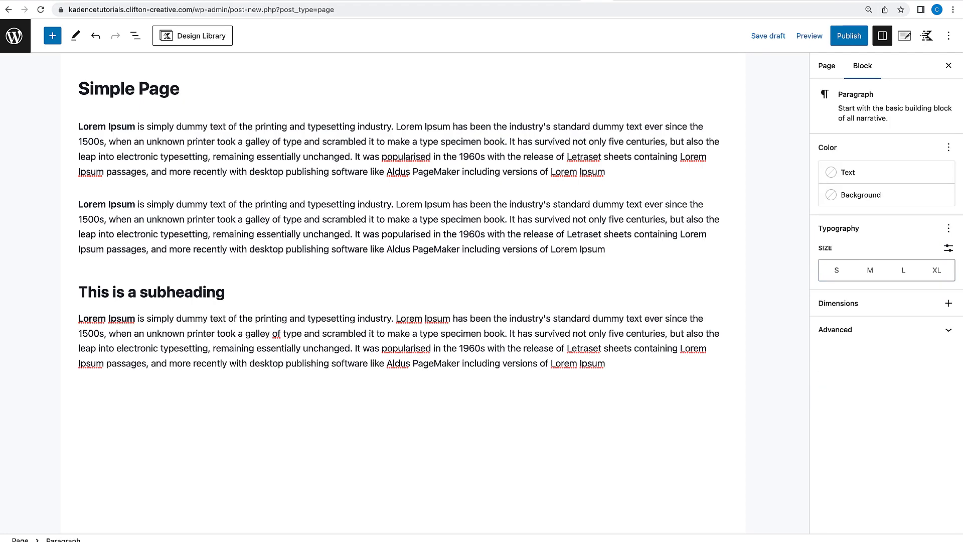
key(Return)
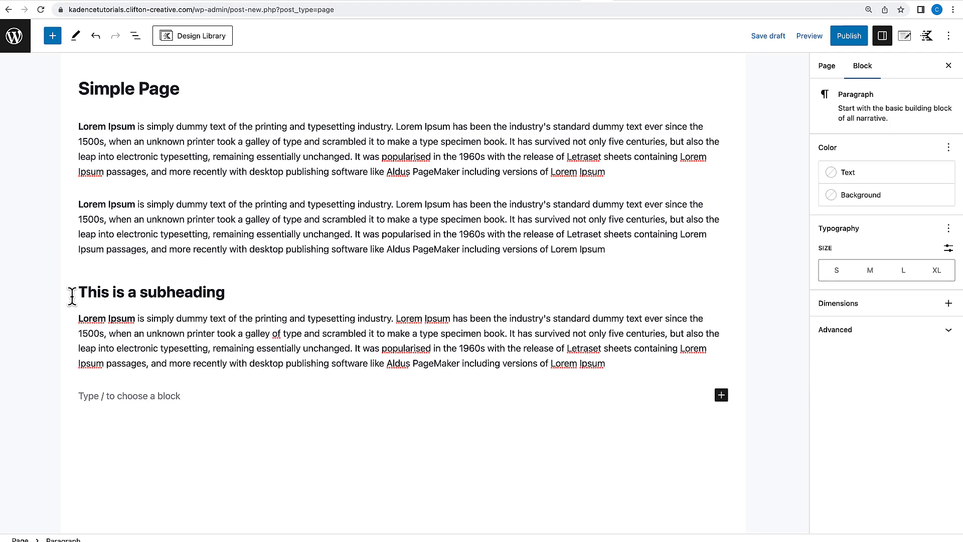
Add an Advanced Image block at the end of the page and choose the clifton-wp-hero-right.jpg picture from the media library.
text(/)
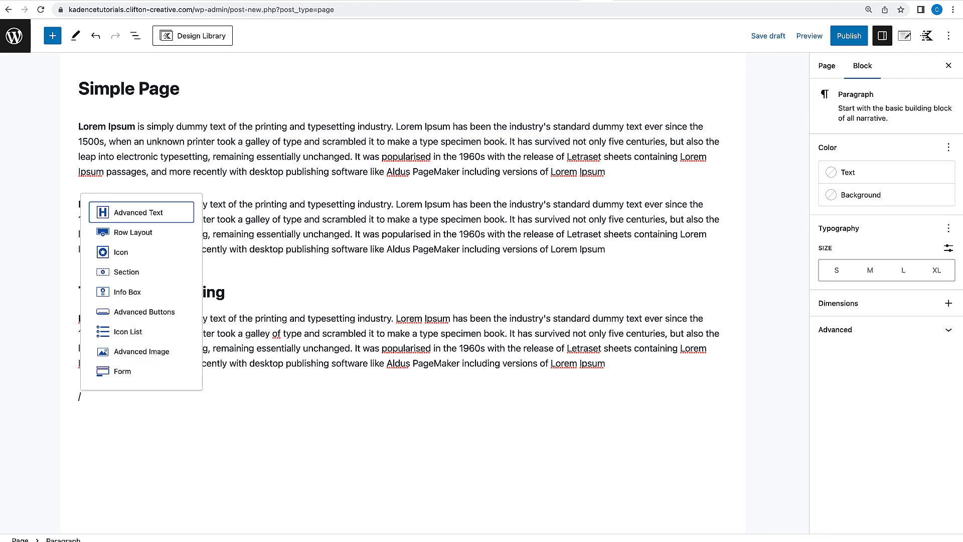
text(adv)
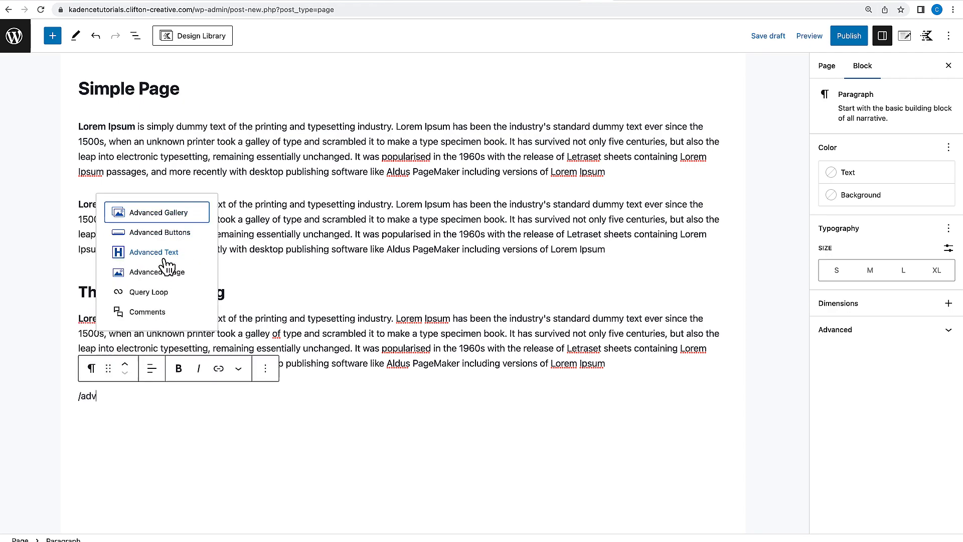
click(164, 271)
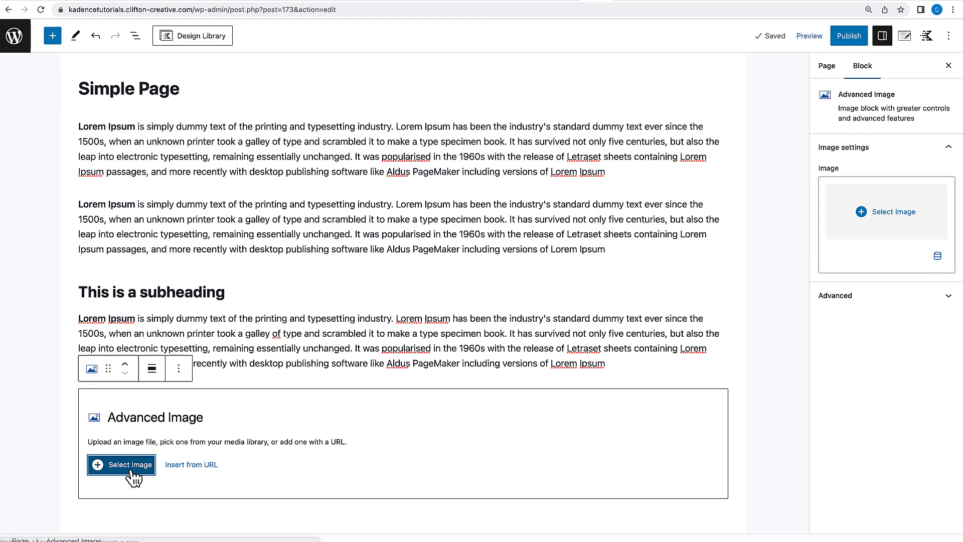
click(129, 465)
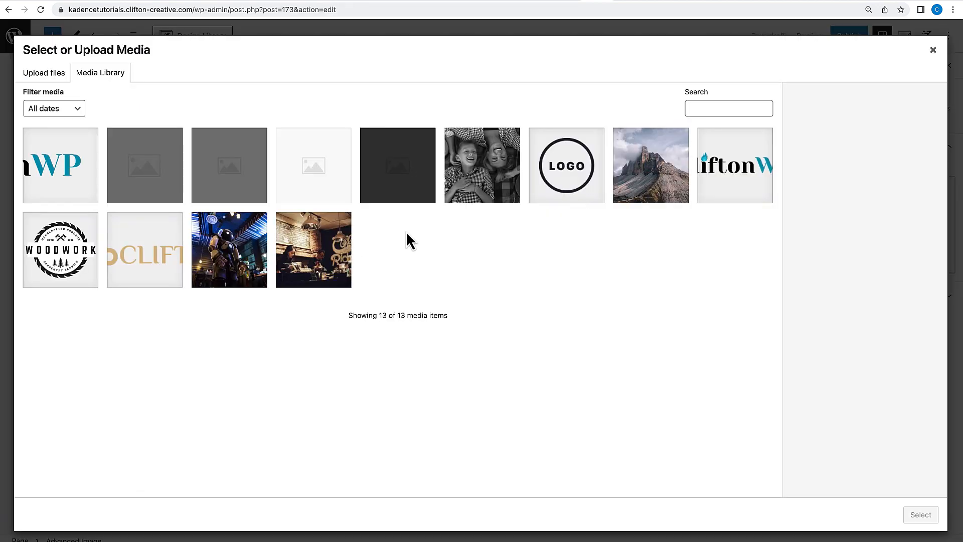
click(476, 181)
click(920, 515)
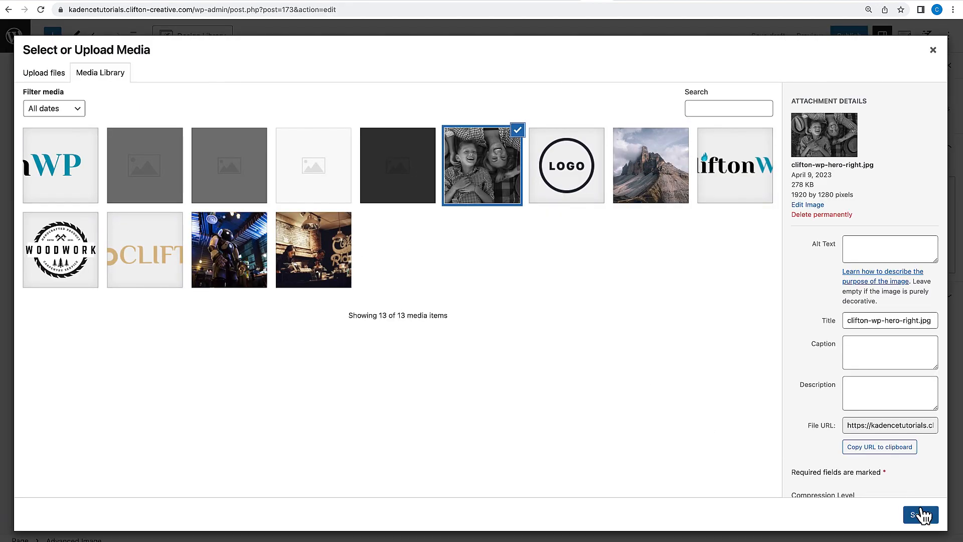
Set the image block's alignment to Full width.
scroll(413, 364, down, 3)
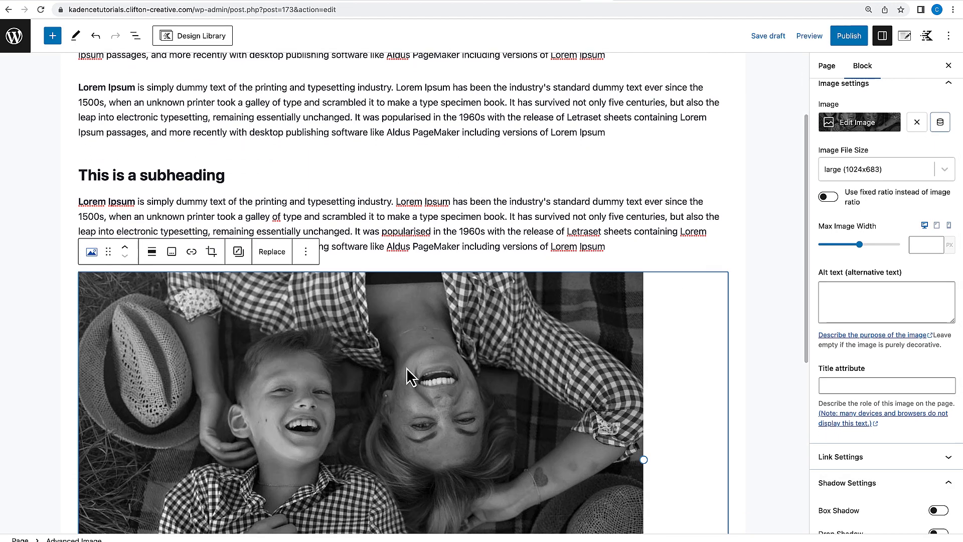
scroll(408, 376, down, 2)
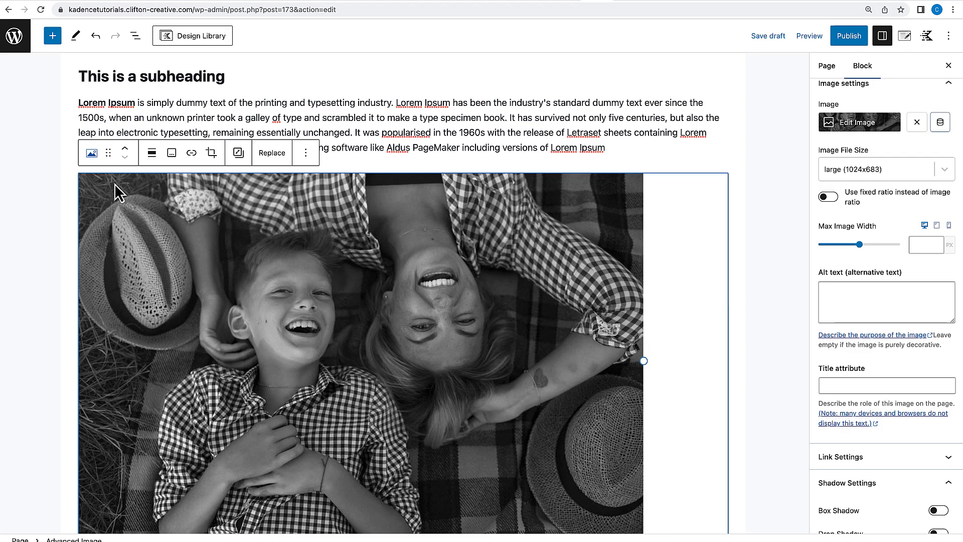
click(150, 153)
click(164, 284)
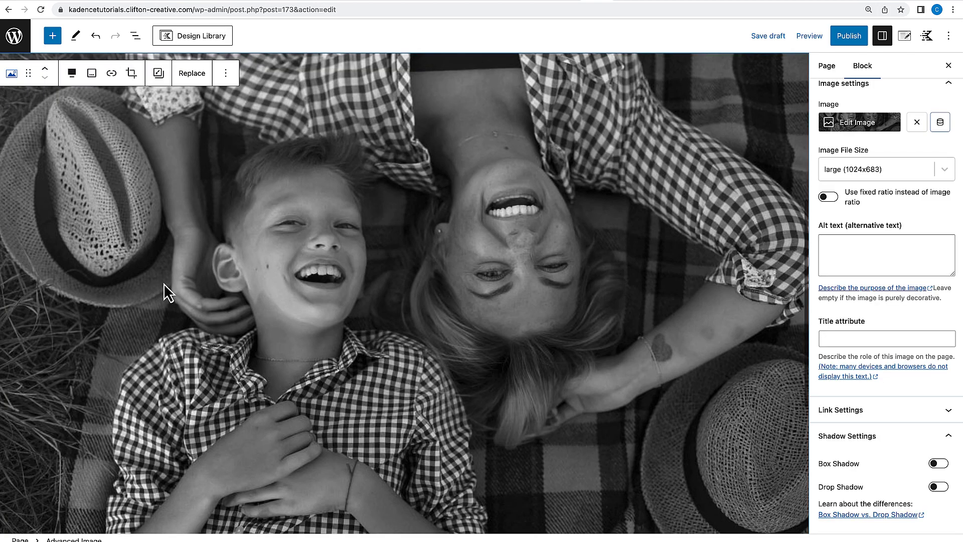
Change the image block's alignment to Wide width.
scroll(197, 254, up, 4)
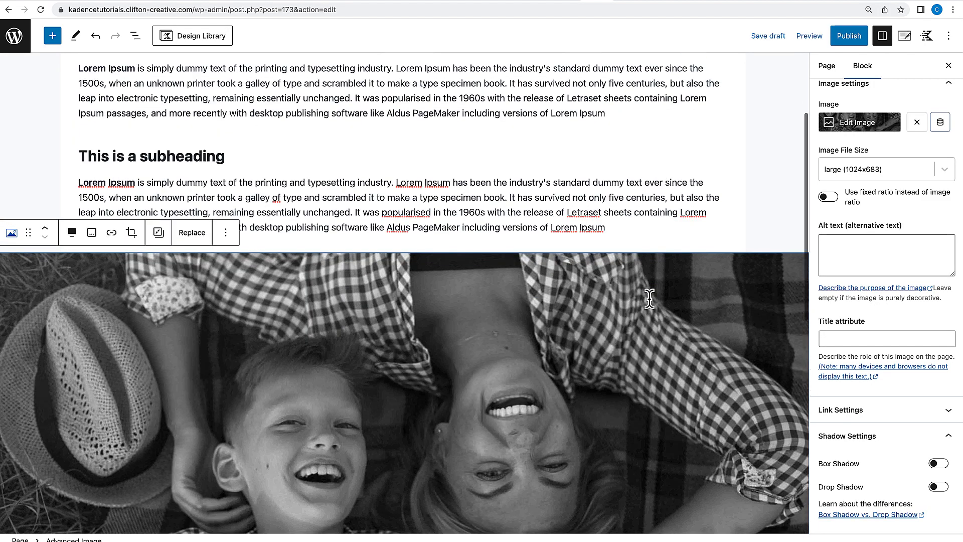
scroll(652, 286, down, 3)
click(72, 88)
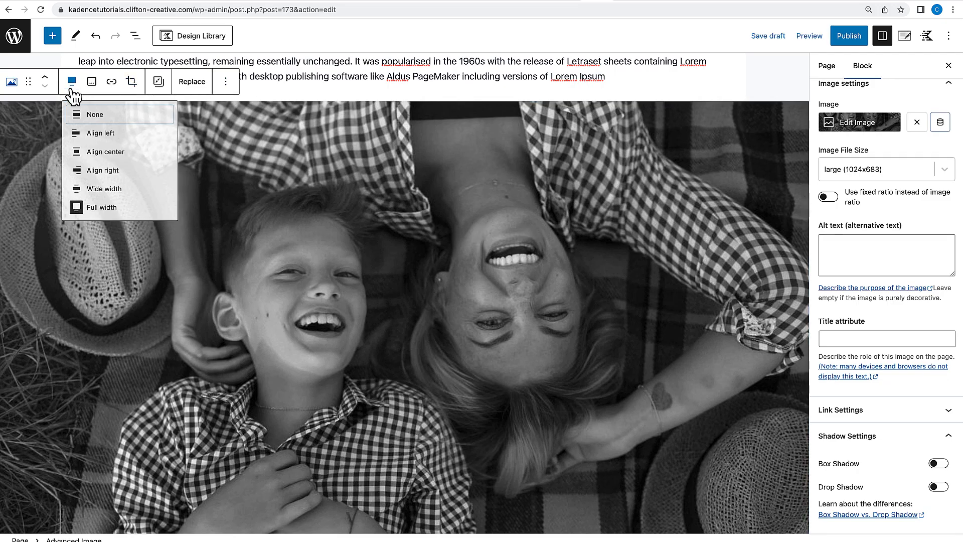
click(97, 200)
Move the image block up step by step until it sits directly below the page title.
scroll(360, 236, up, 2)
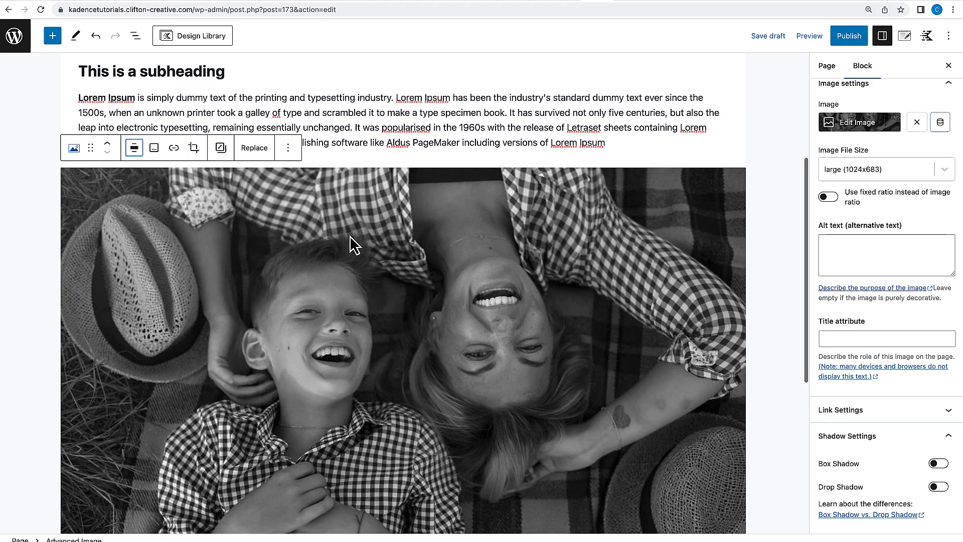
scroll(498, 330, up, 4)
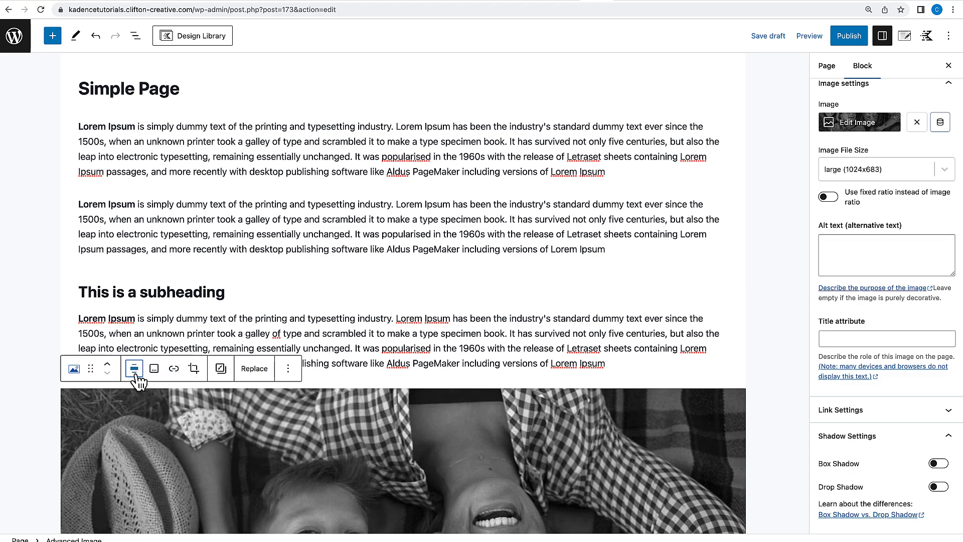
click(109, 364)
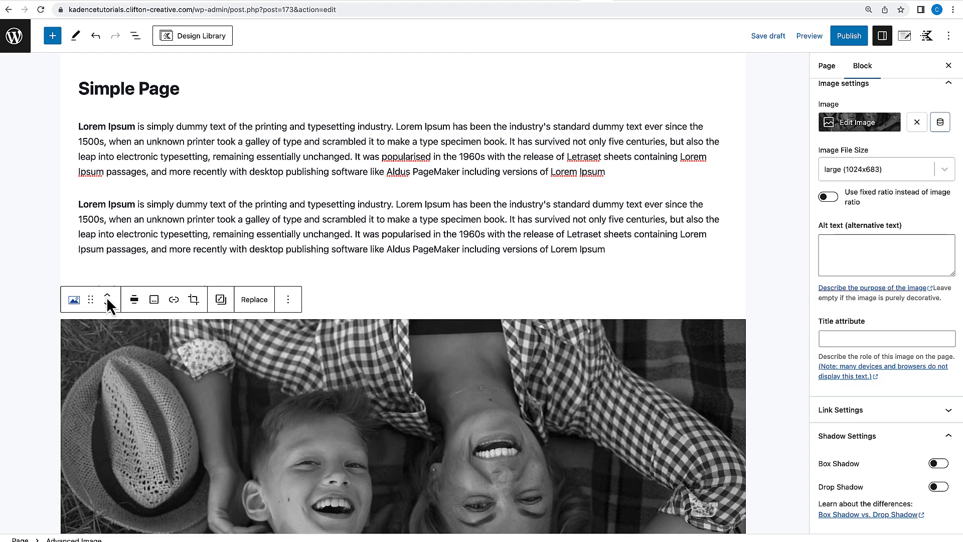
click(107, 300)
click(107, 296)
click(107, 296)
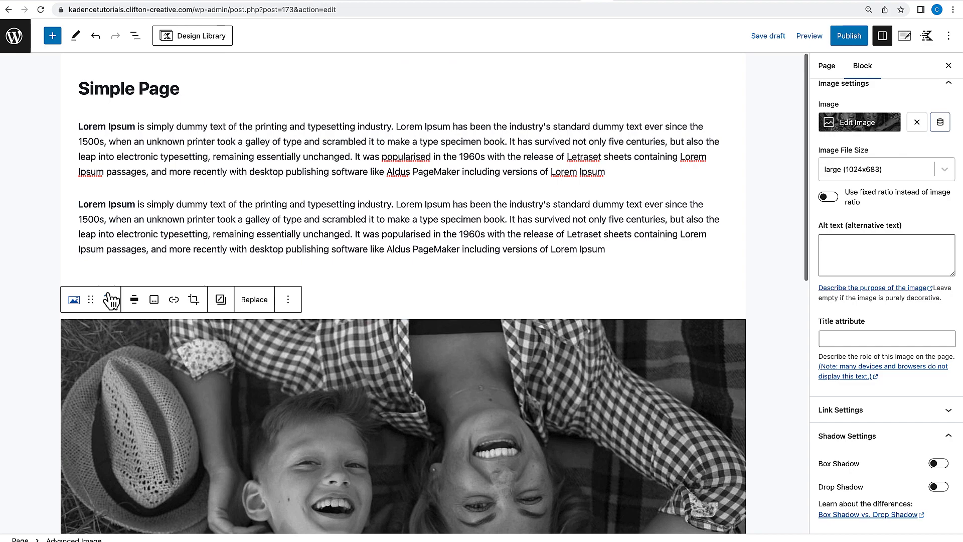
click(106, 251)
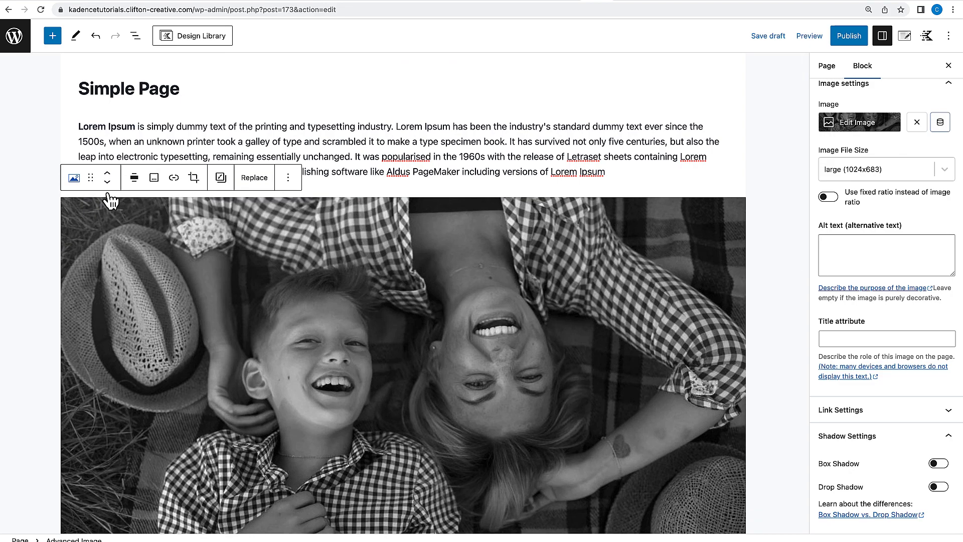
click(108, 173)
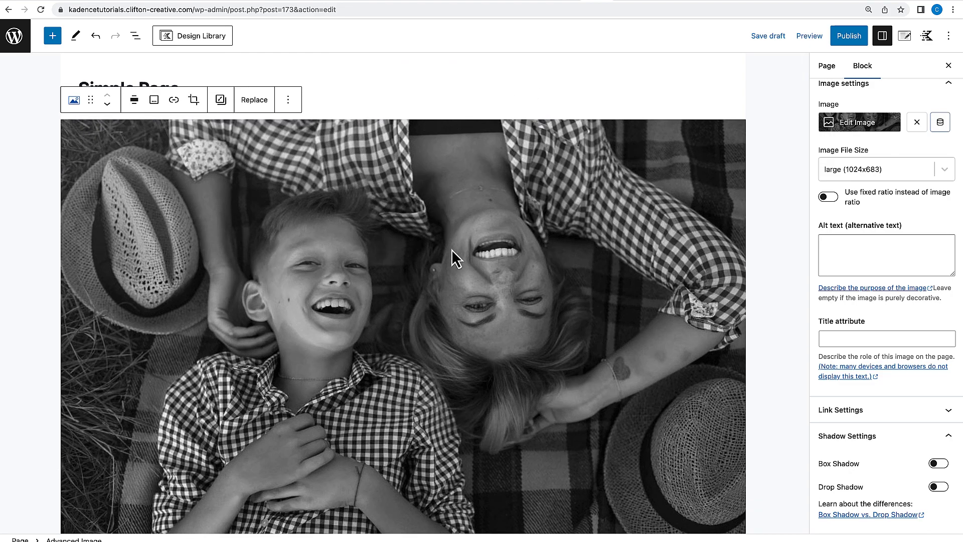
Select the subheading together with its paragraph and duplicate the pair twice.
scroll(451, 249, down, 10)
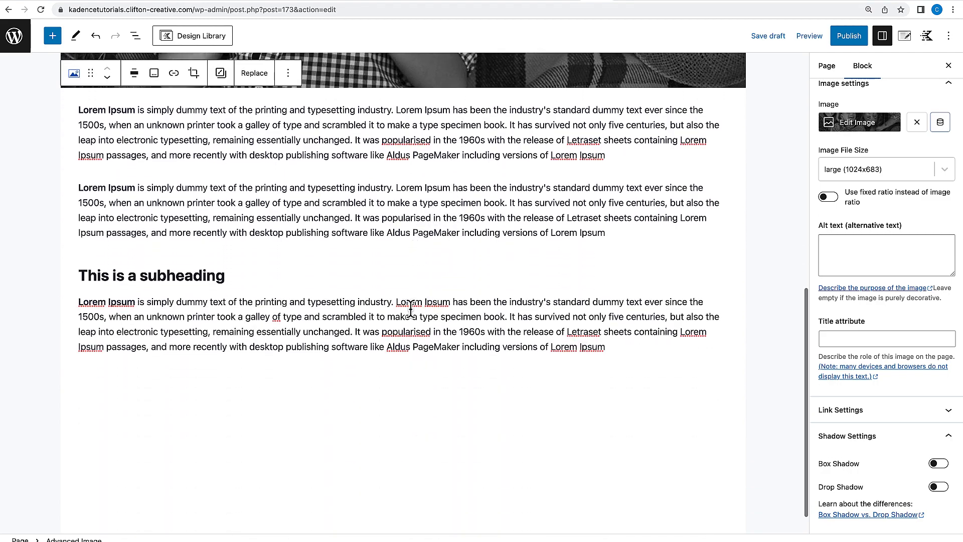
click(212, 284)
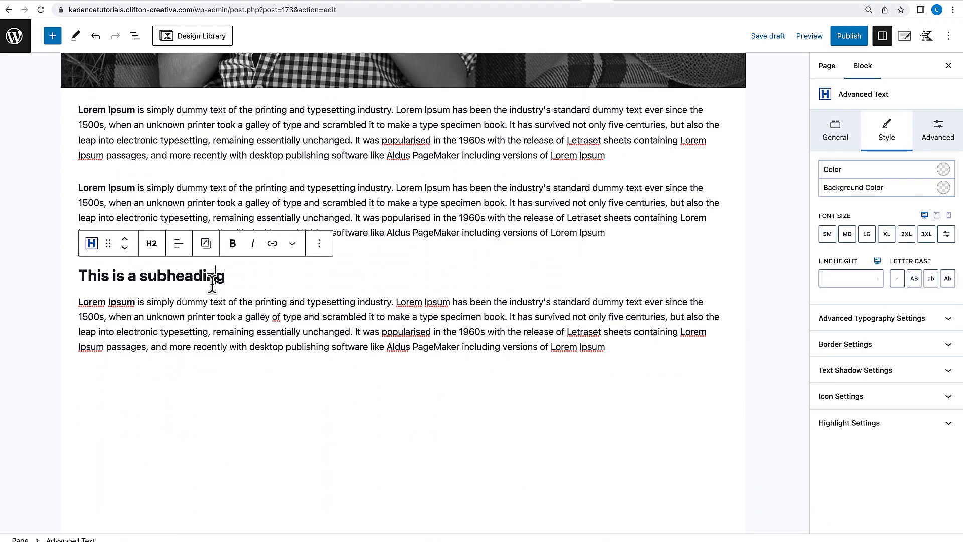
shift+click(228, 325)
click(218, 239)
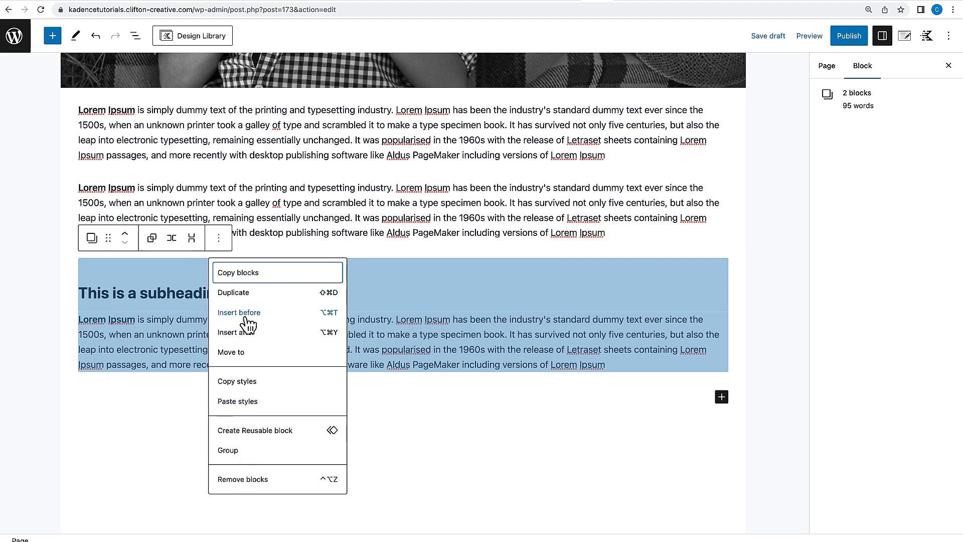
click(238, 293)
scroll(238, 301, down, 3)
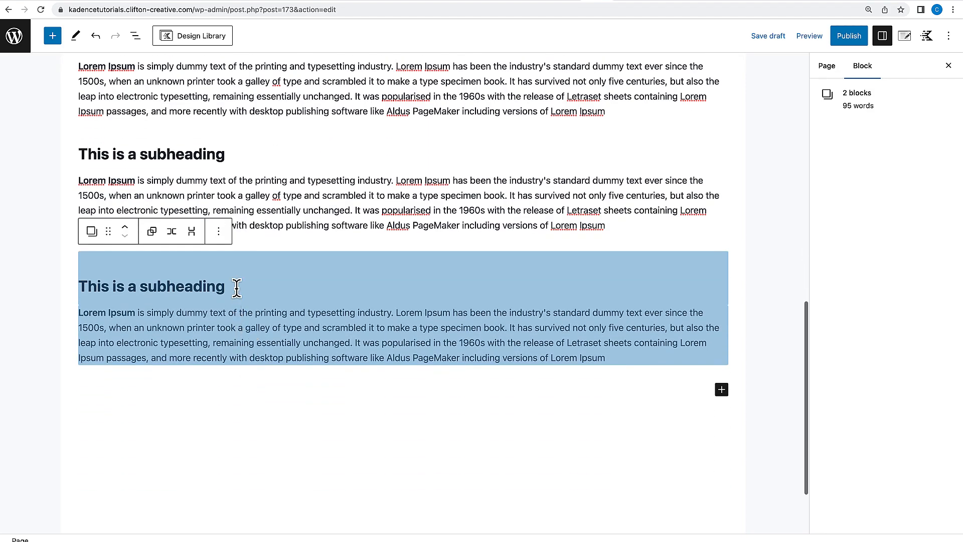
click(218, 232)
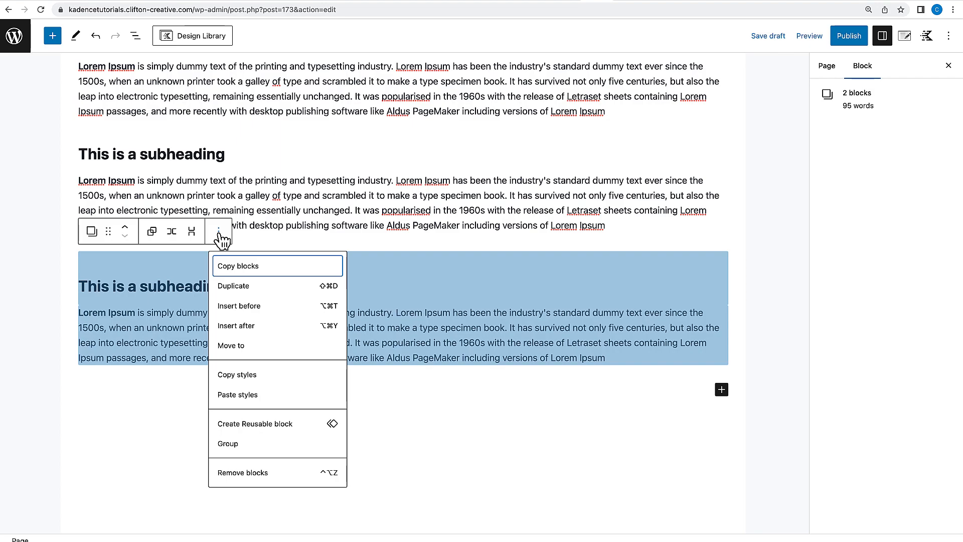
click(240, 287)
click(386, 362)
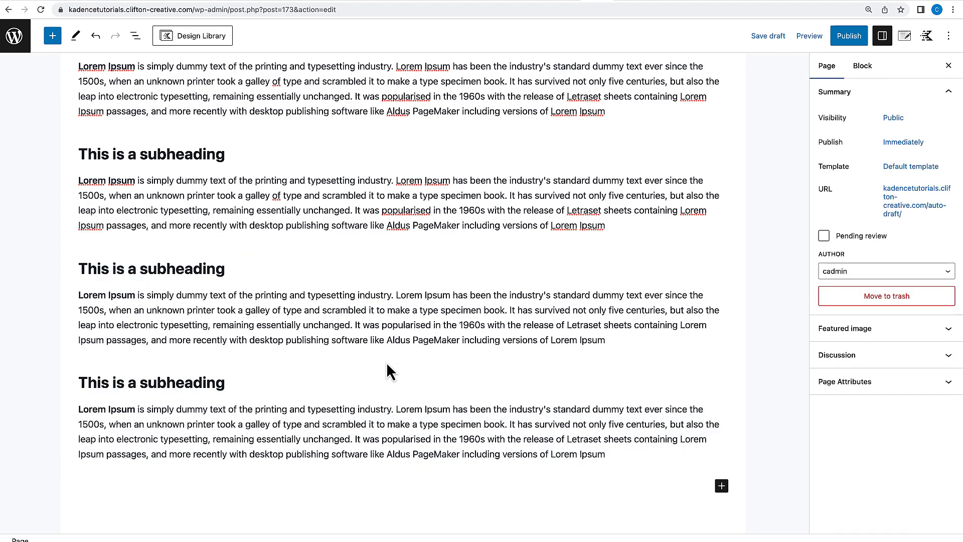
Open the page settings and set the page layout to Normal.
scroll(396, 392, down, 2)
scroll(403, 393, up, 15)
scroll(402, 393, down, 10)
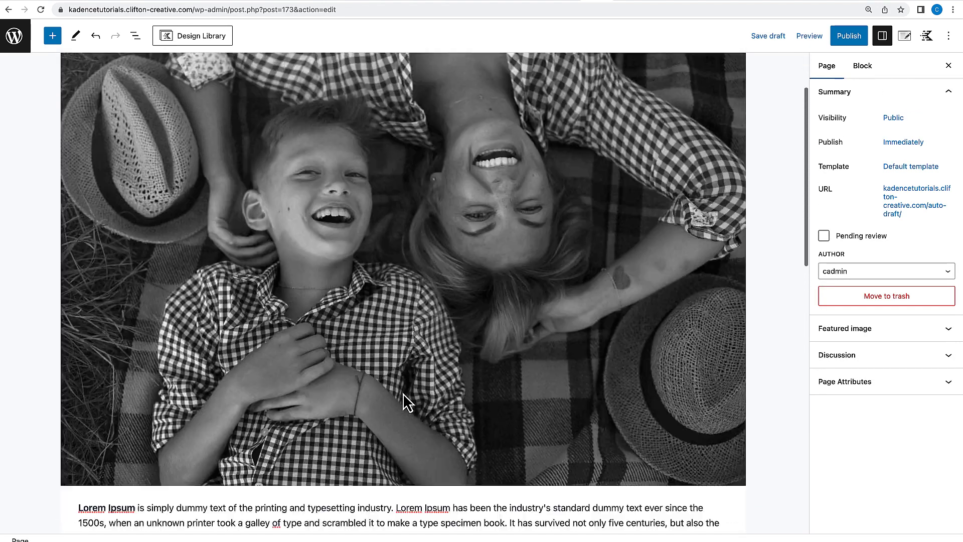
scroll(402, 394, down, 3)
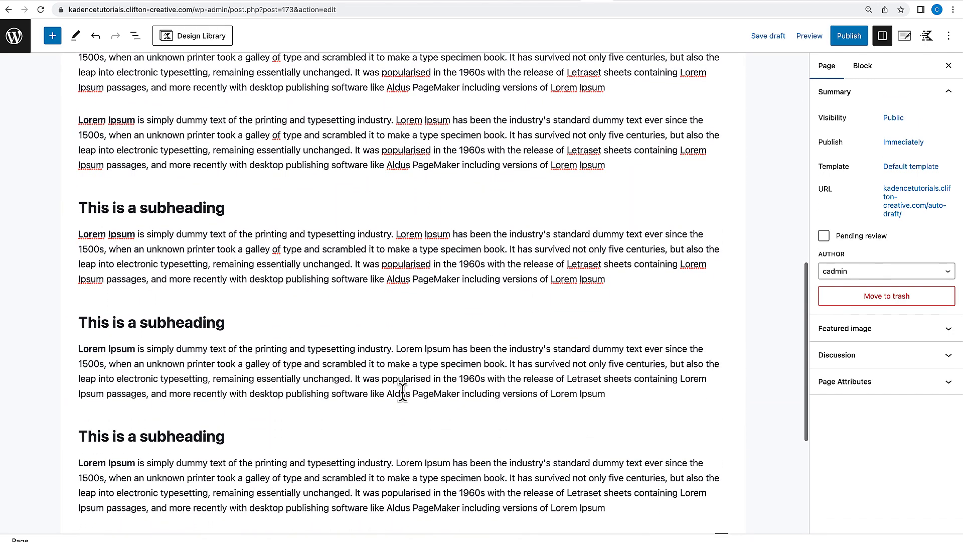
scroll(403, 393, up, 7)
scroll(403, 393, up, 6)
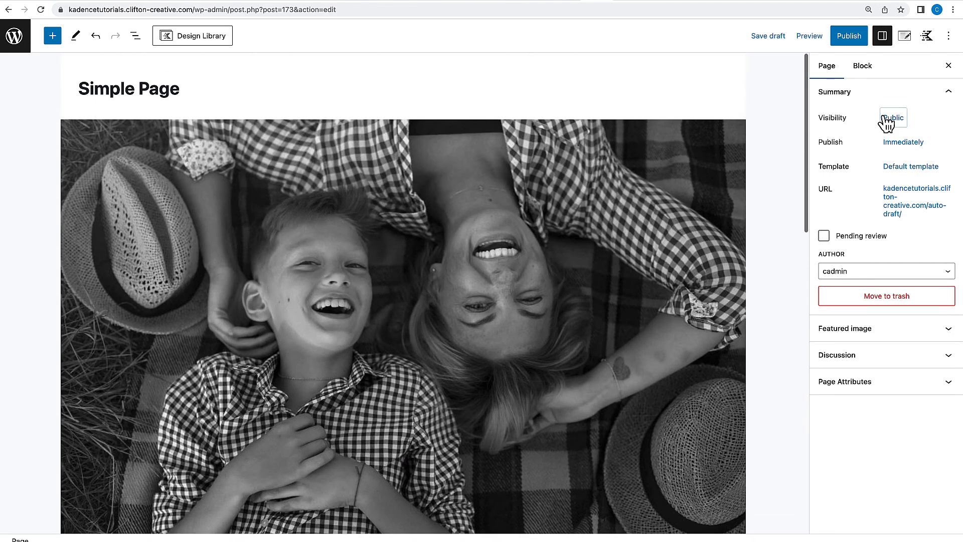
click(905, 40)
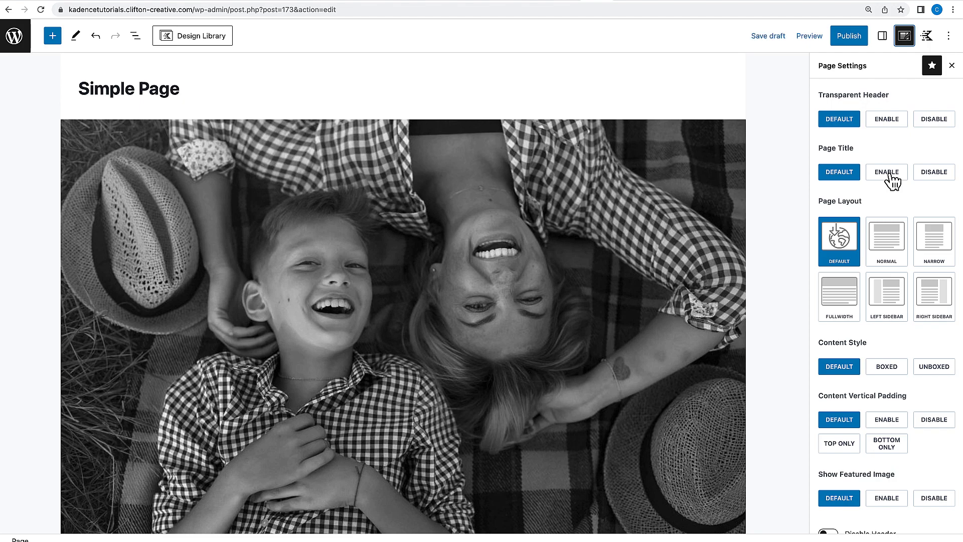
scroll(868, 299, down, 1)
click(885, 226)
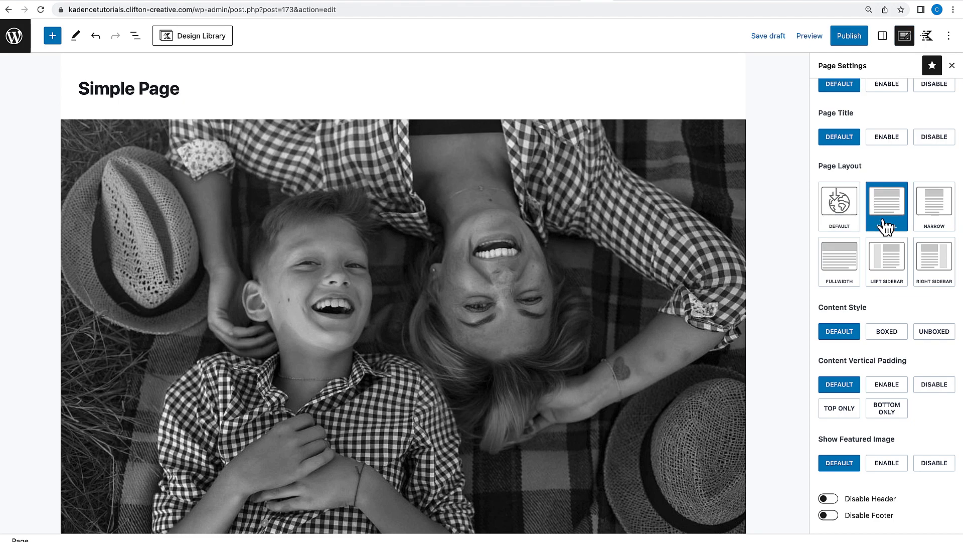
Publish the Simple Page.
scroll(868, 275, down, 1)
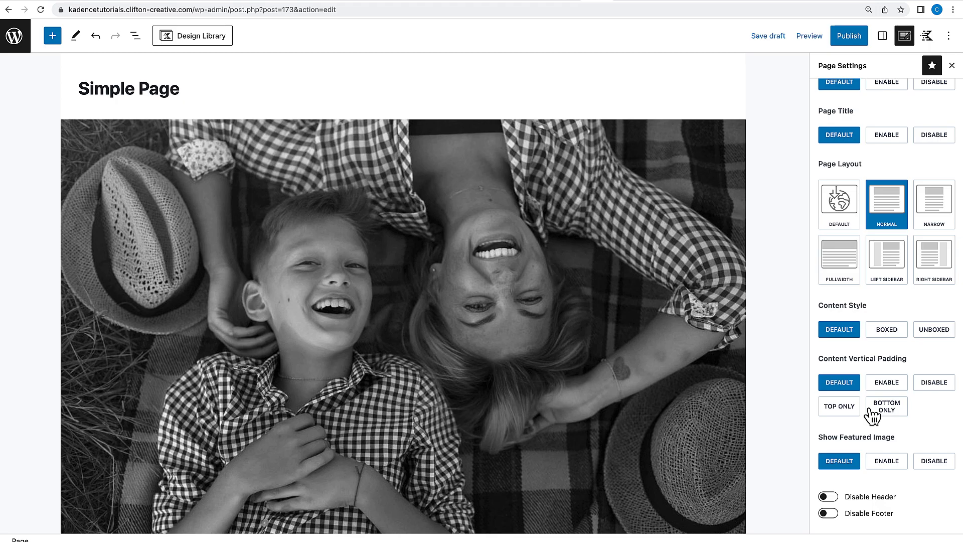
scroll(566, 286, down, 8)
scroll(566, 287, up, 6)
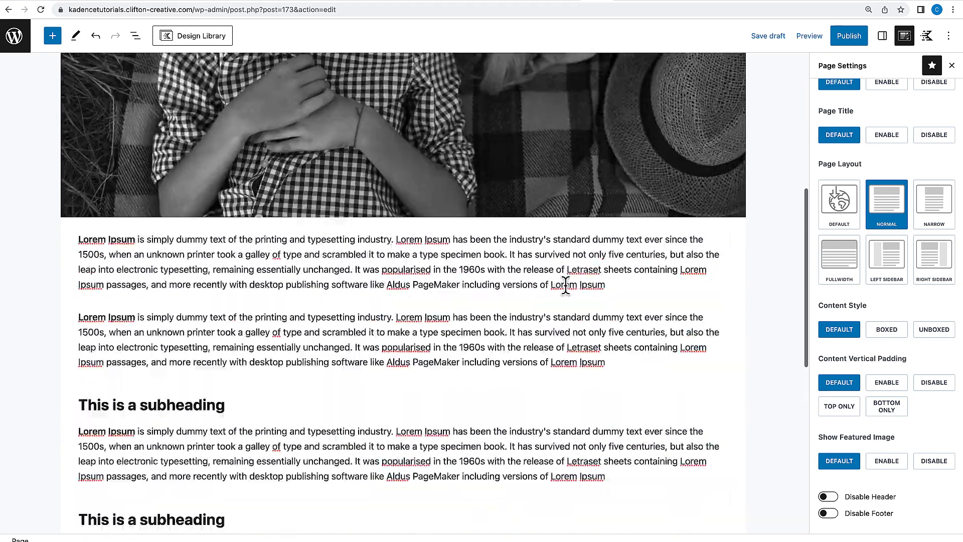
scroll(566, 286, up, 3)
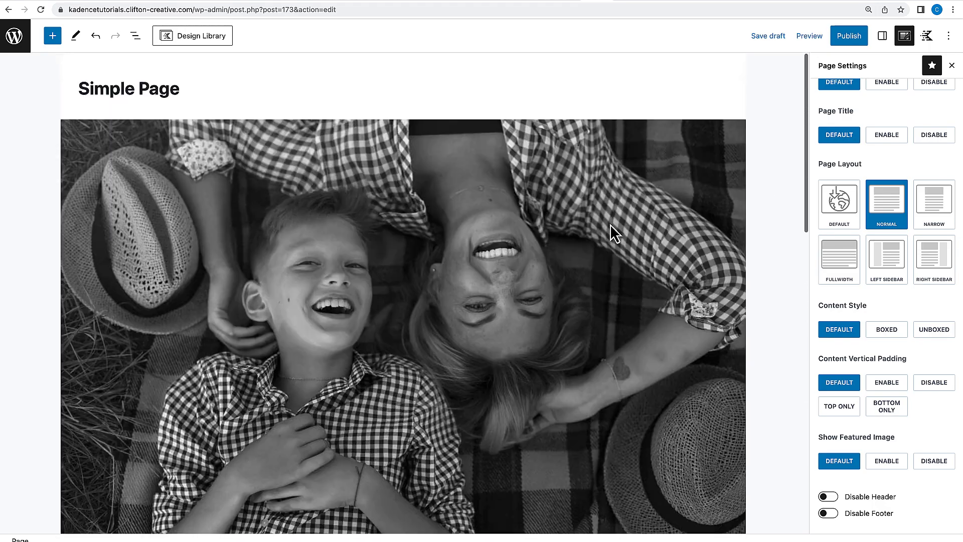
click(855, 38)
click(856, 39)
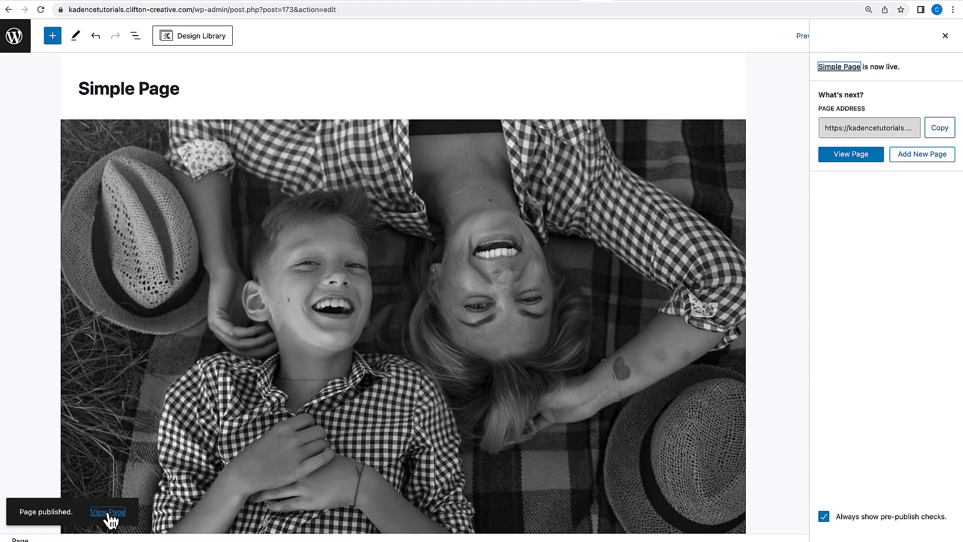
View the published page and scroll through its image, paragraphs and subheadings.
click(107, 522)
scroll(261, 365, down, 2)
scroll(261, 365, up, 2)
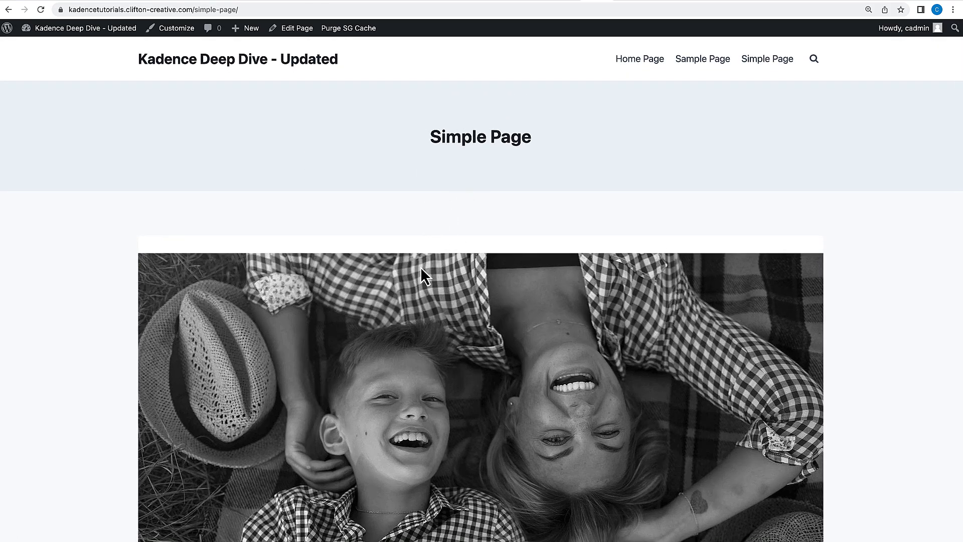
scroll(414, 274, down, 8)
scroll(413, 271, up, 4)
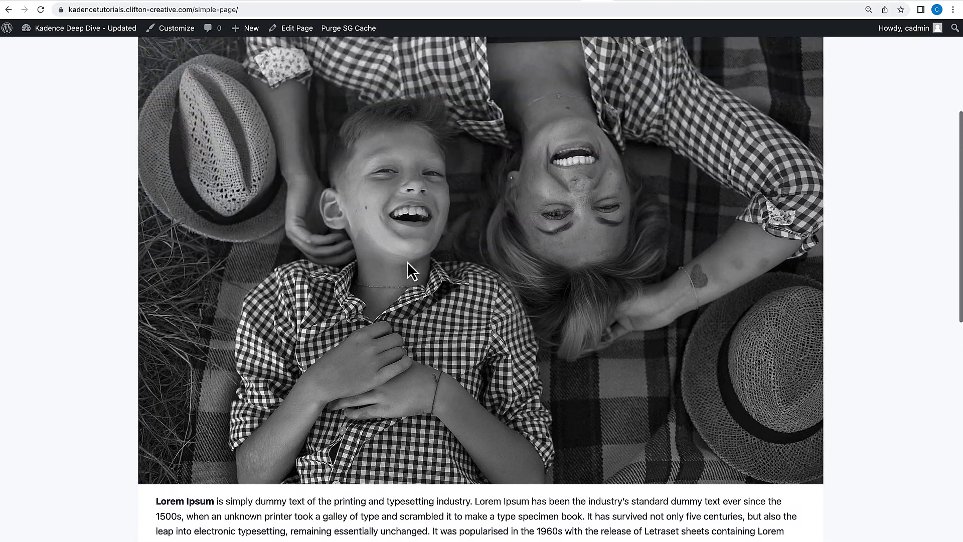
scroll(555, 222, down, 10)
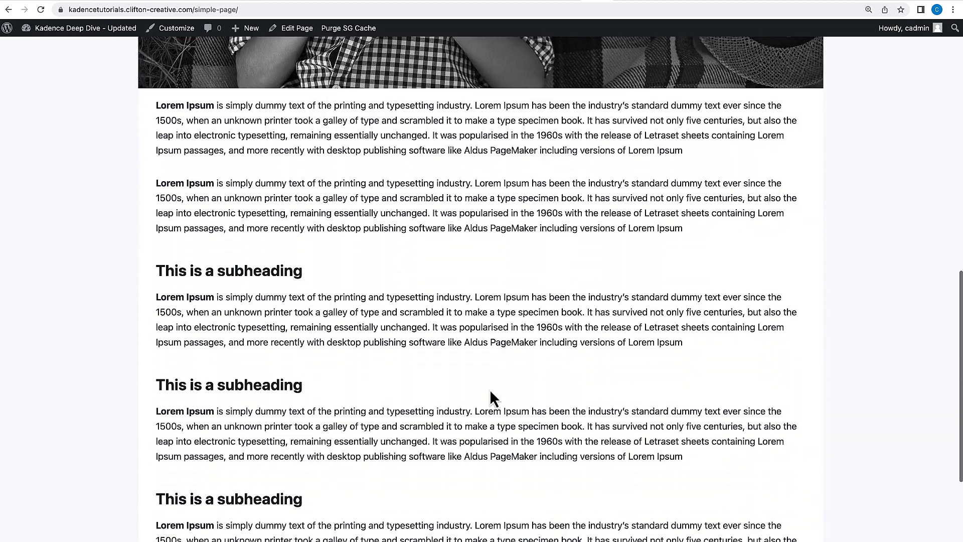
scroll(490, 401, up, 10)
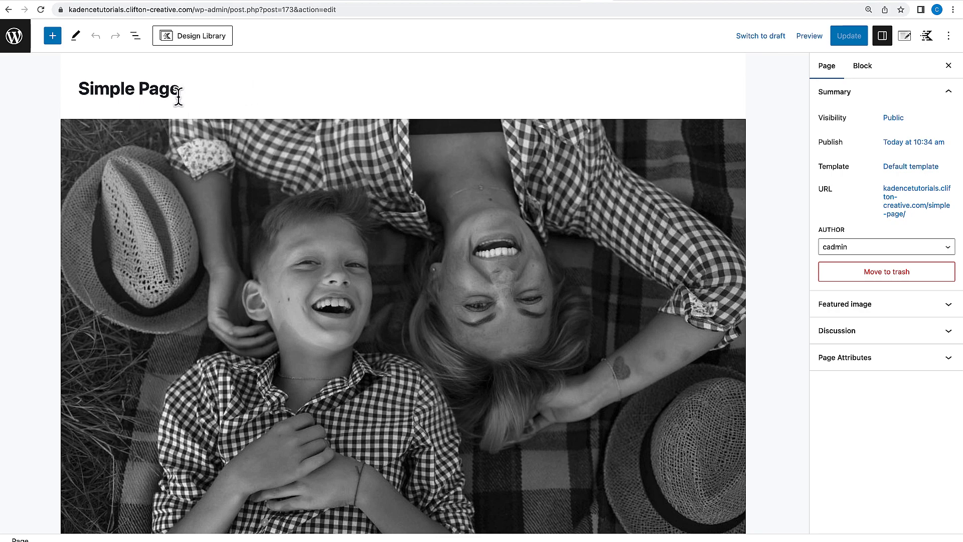
Open the Kadence page settings and disable the page title.
click(905, 37)
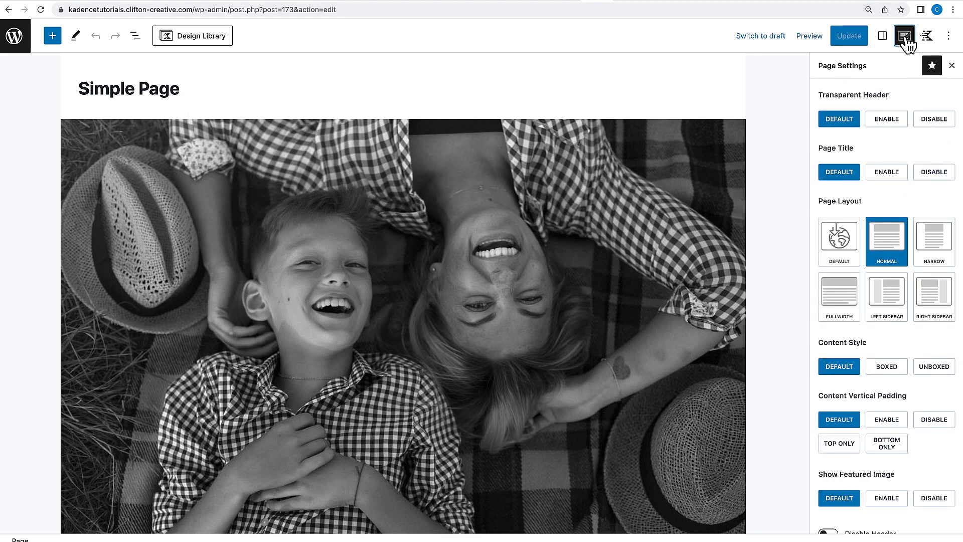
click(928, 181)
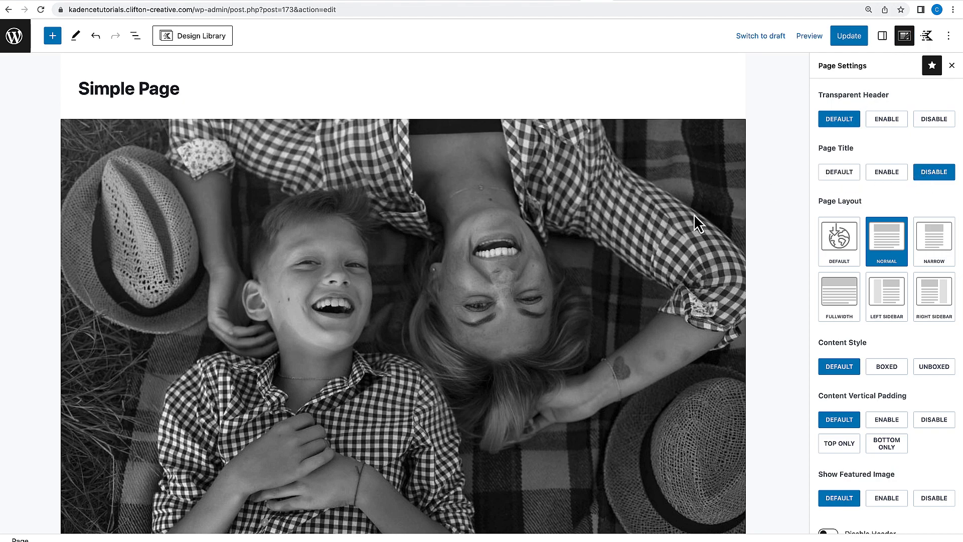
Remove the large image block from the top of the page content.
click(686, 129)
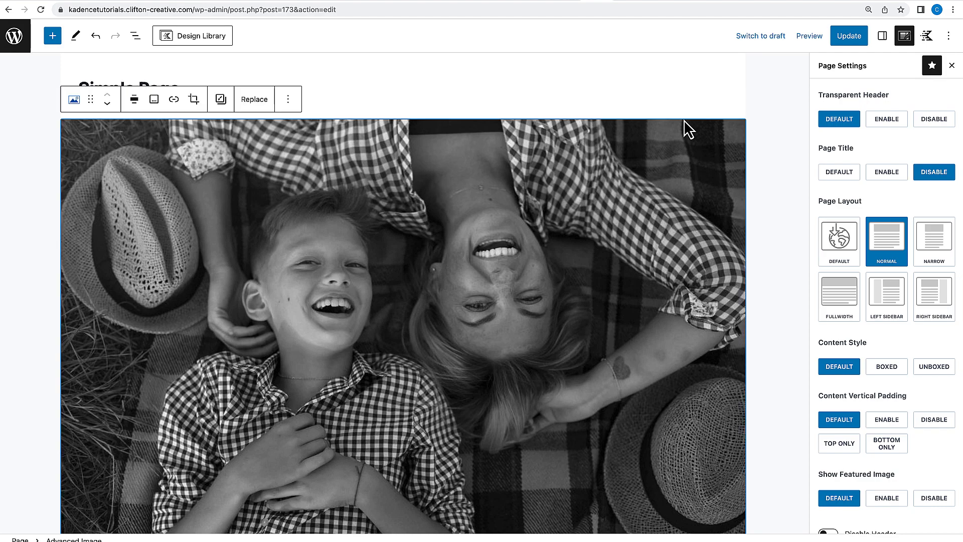
scroll(668, 183, down, 2)
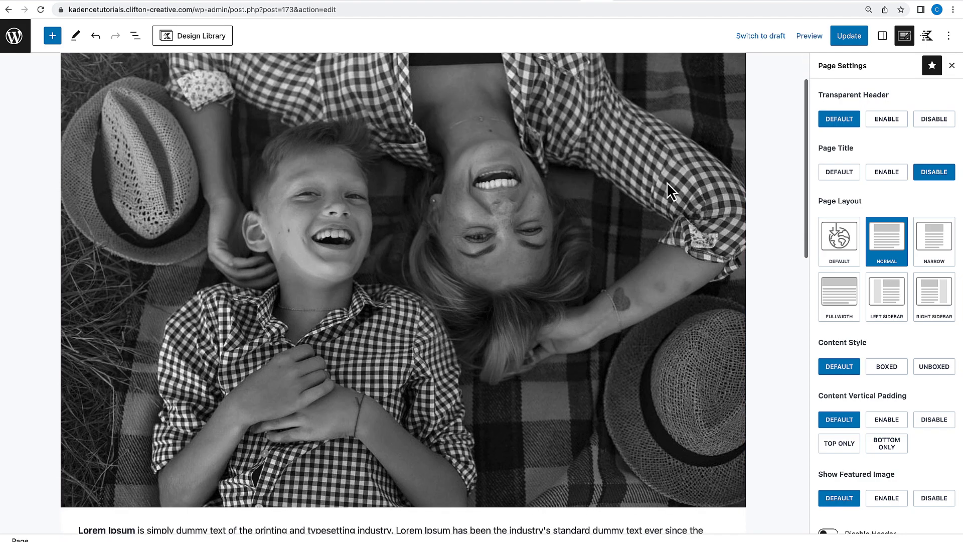
scroll(667, 182, up, 2)
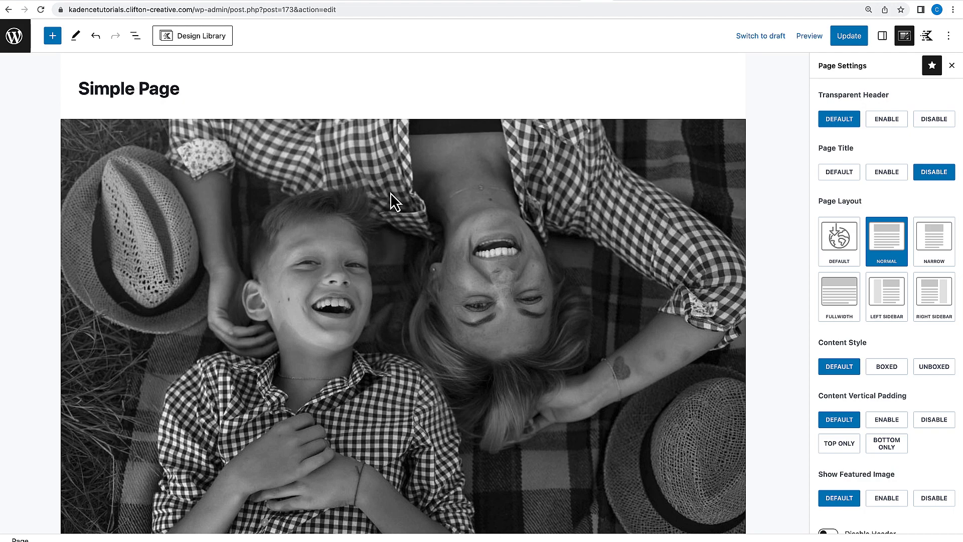
click(448, 183)
click(288, 99)
click(317, 381)
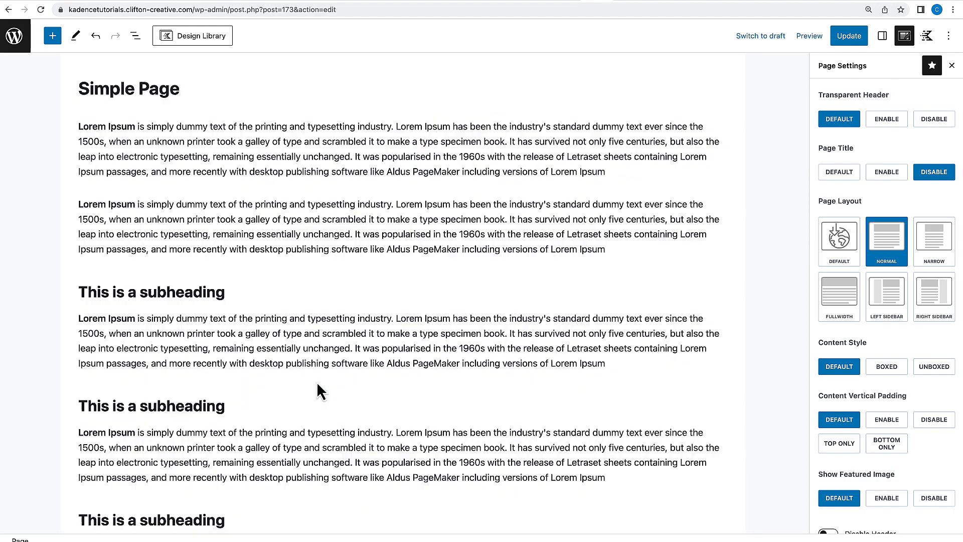
Insert a one-column Row Layout block above the first paragraph.
click(78, 126)
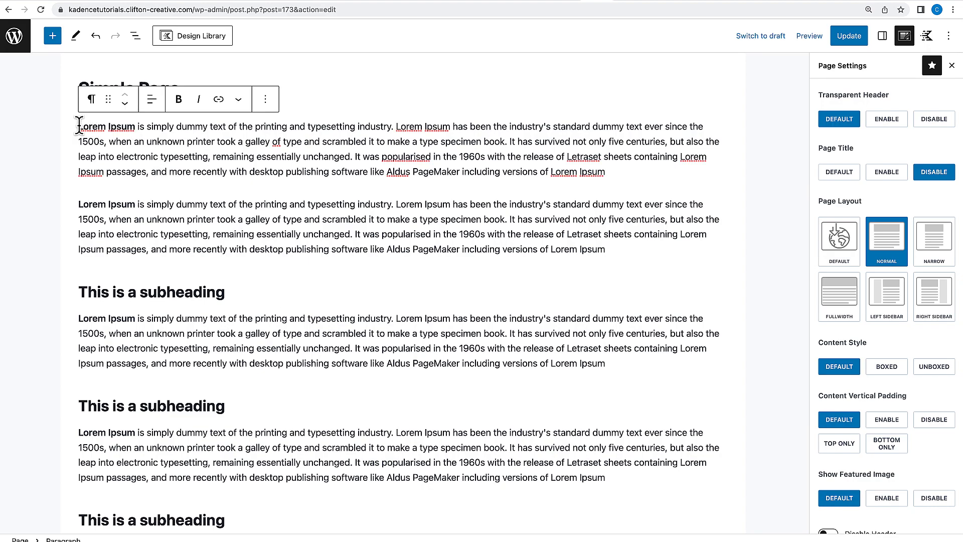
click(275, 101)
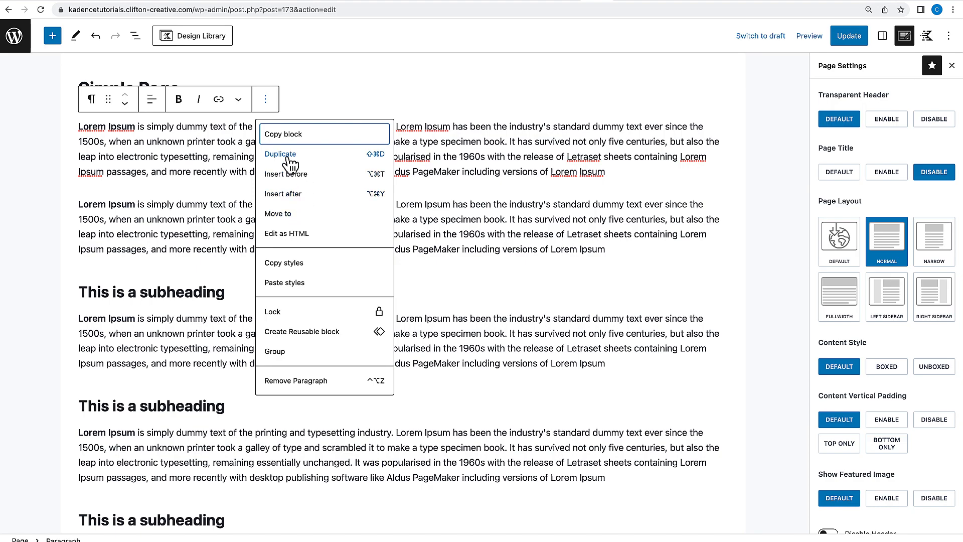
click(299, 173)
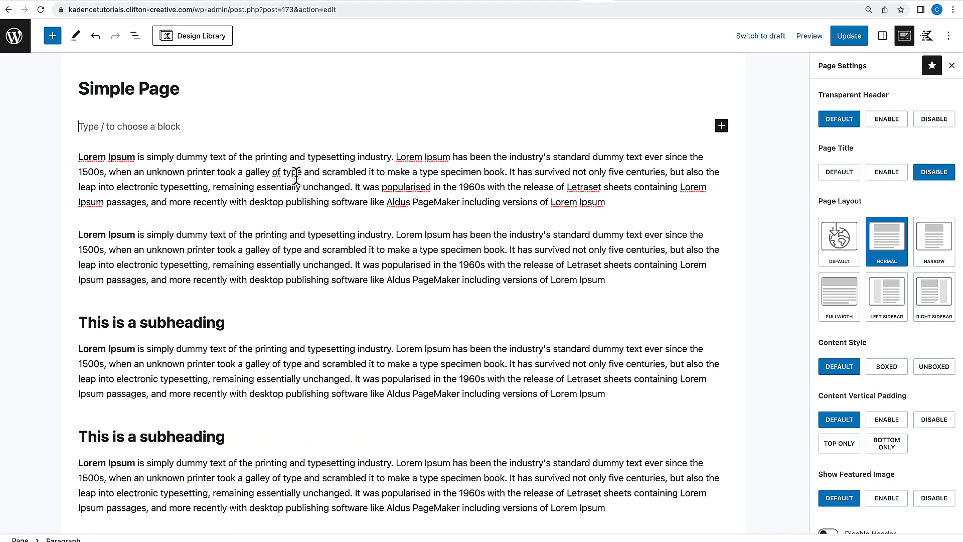
text(/row)
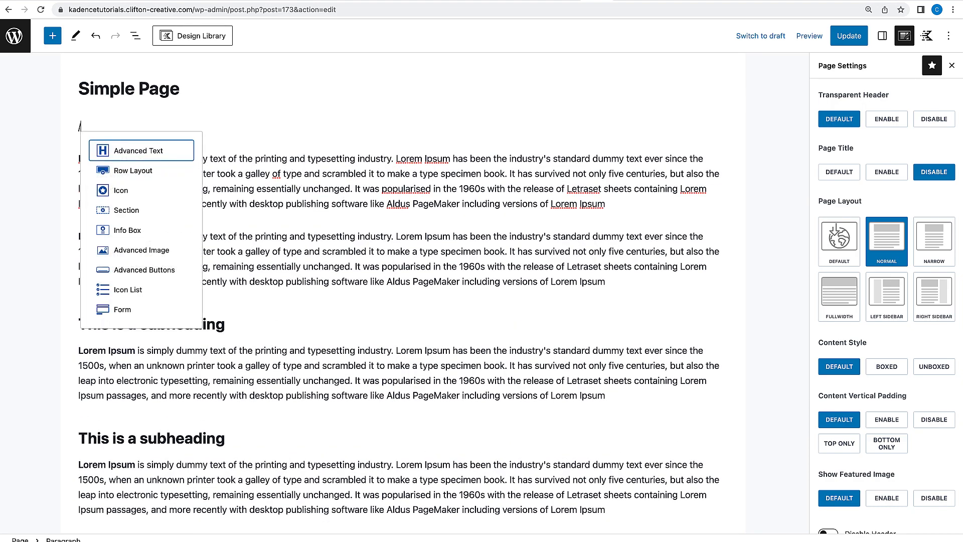
click(160, 175)
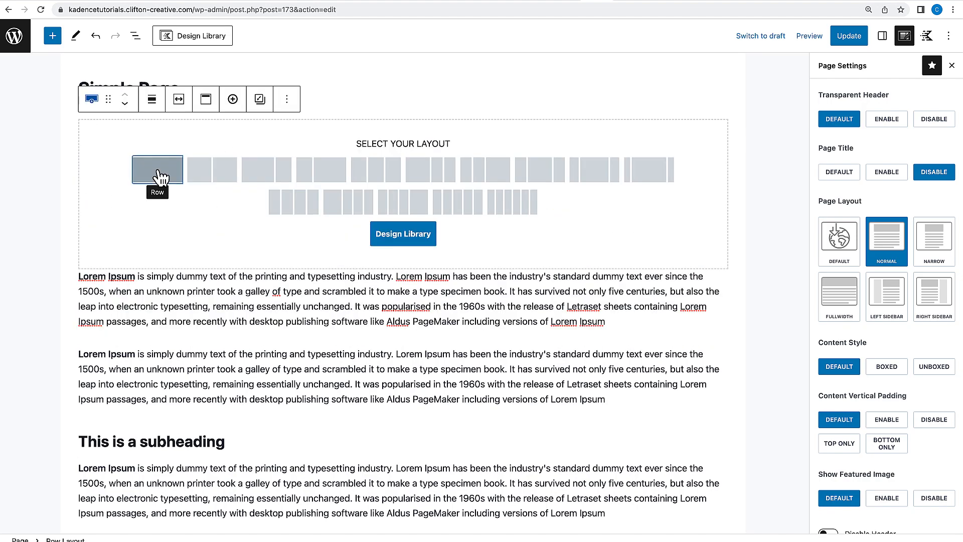
click(166, 174)
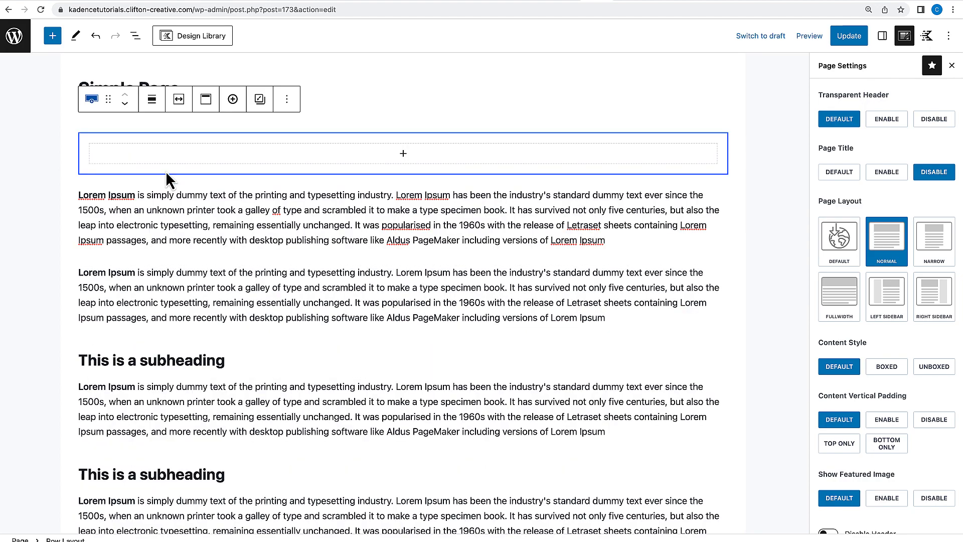
Set the row's inner section background image to the black-and-white family photo.
click(670, 137)
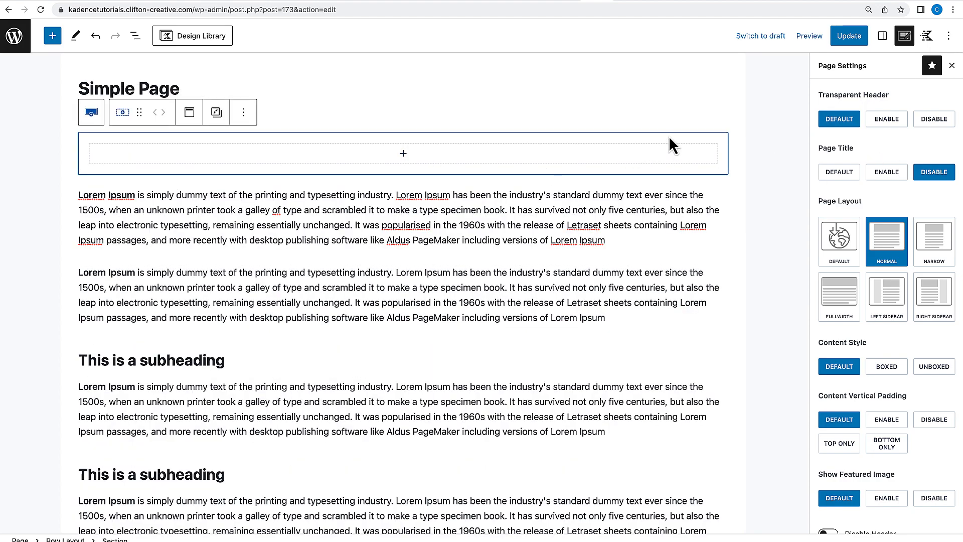
click(884, 38)
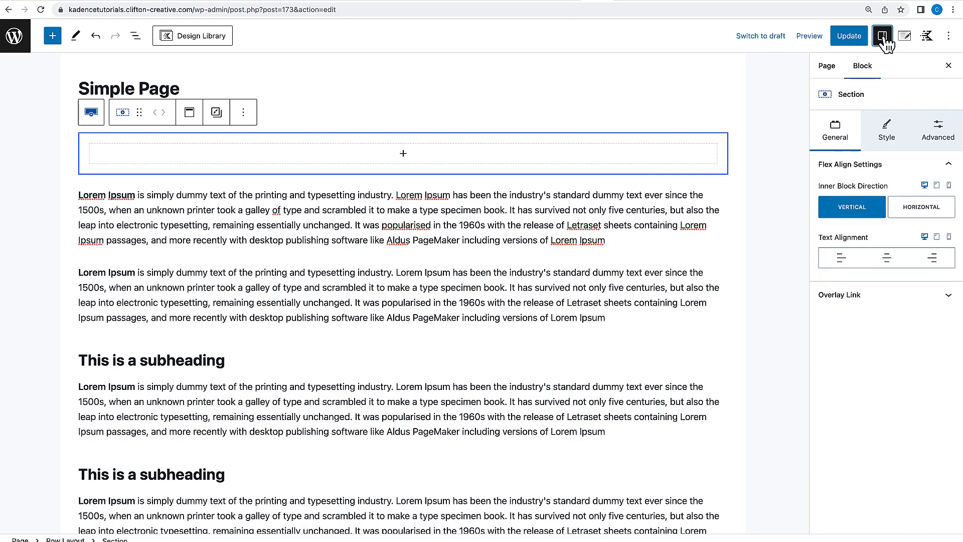
click(881, 135)
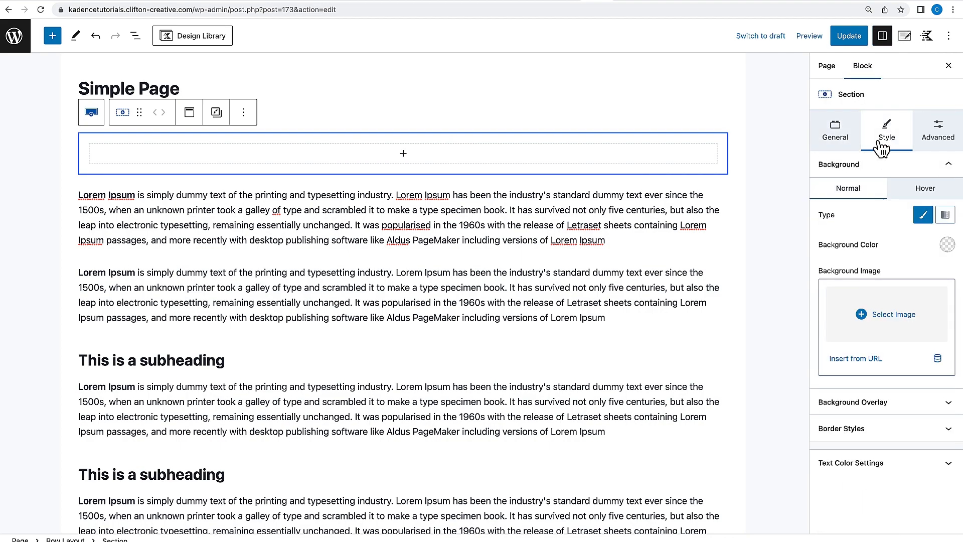
click(840, 335)
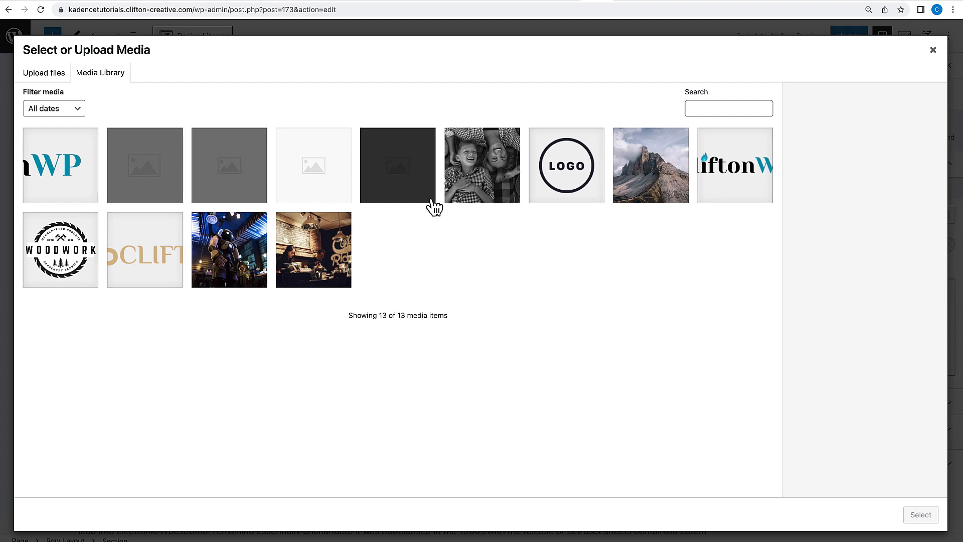
click(482, 175)
click(920, 518)
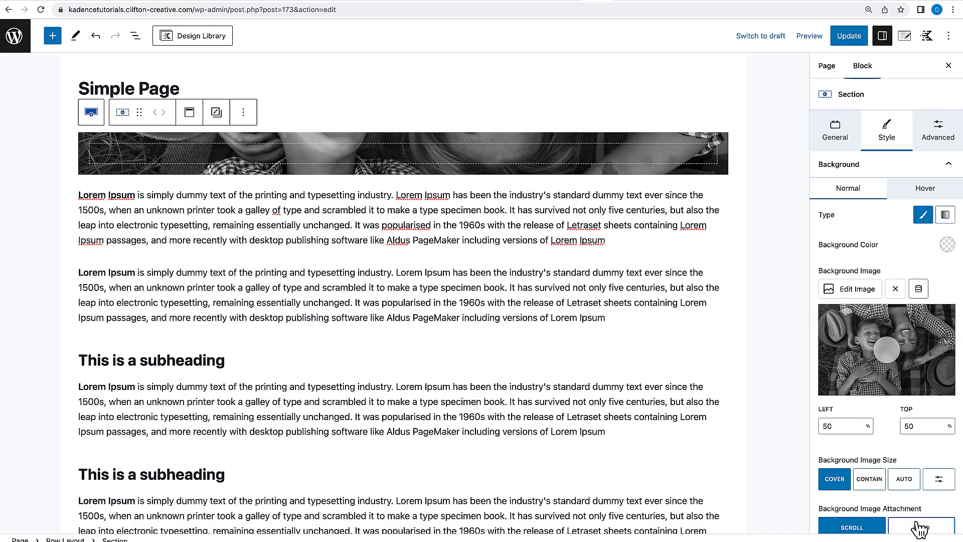
Remove the inner section's background image.
click(405, 130)
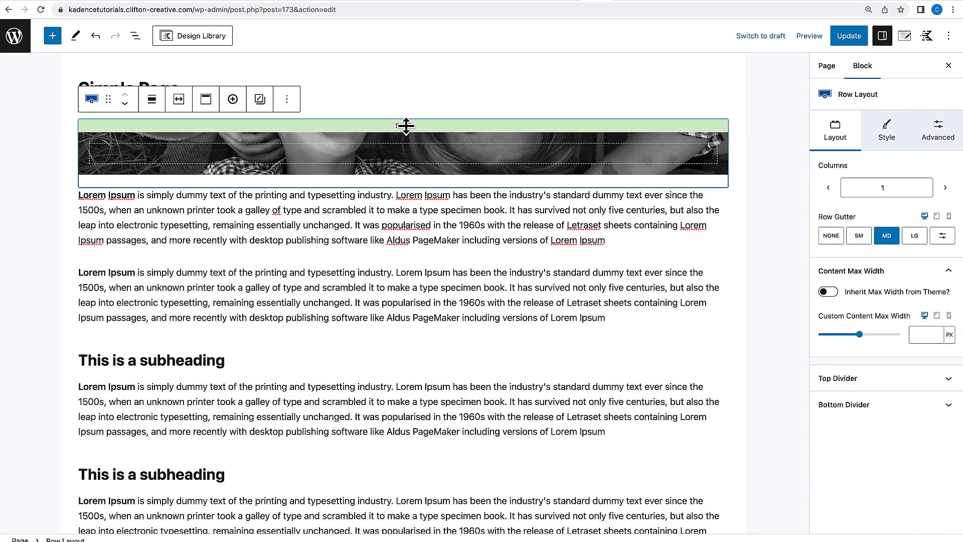
drag(406, 126, 404, 147)
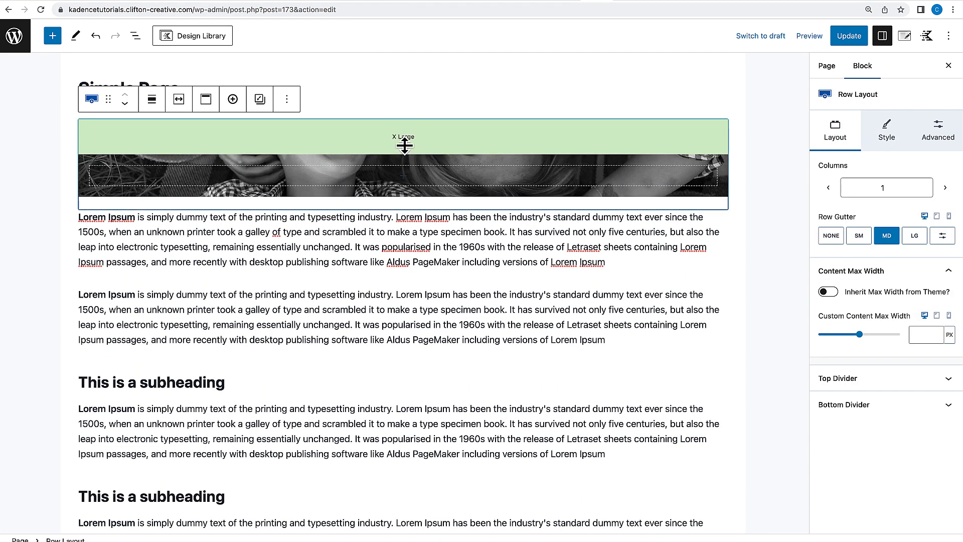
drag(404, 147, 413, 129)
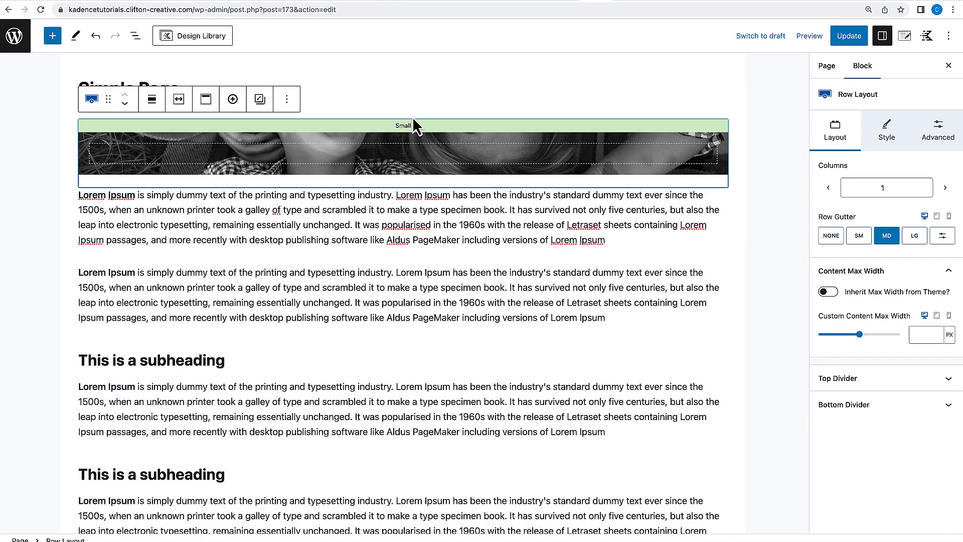
click(412, 149)
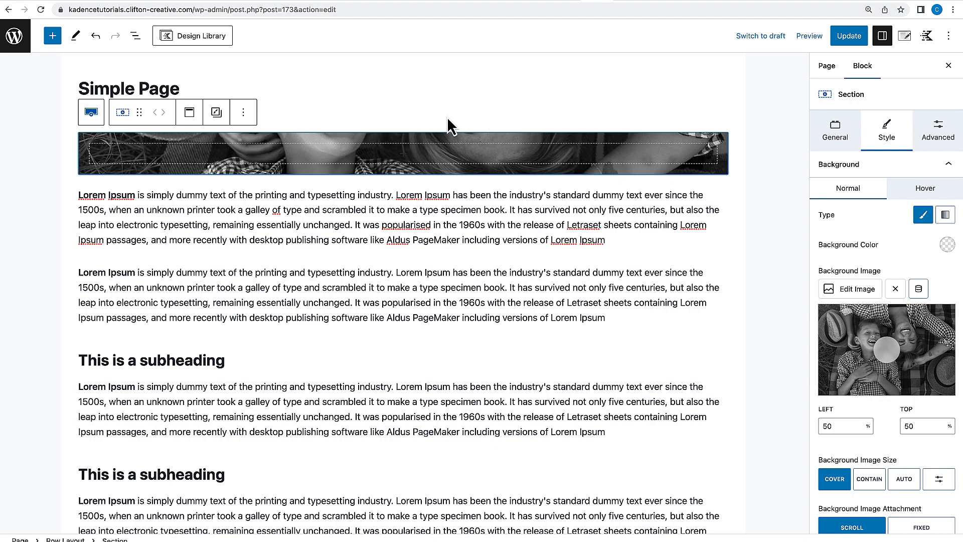
click(895, 289)
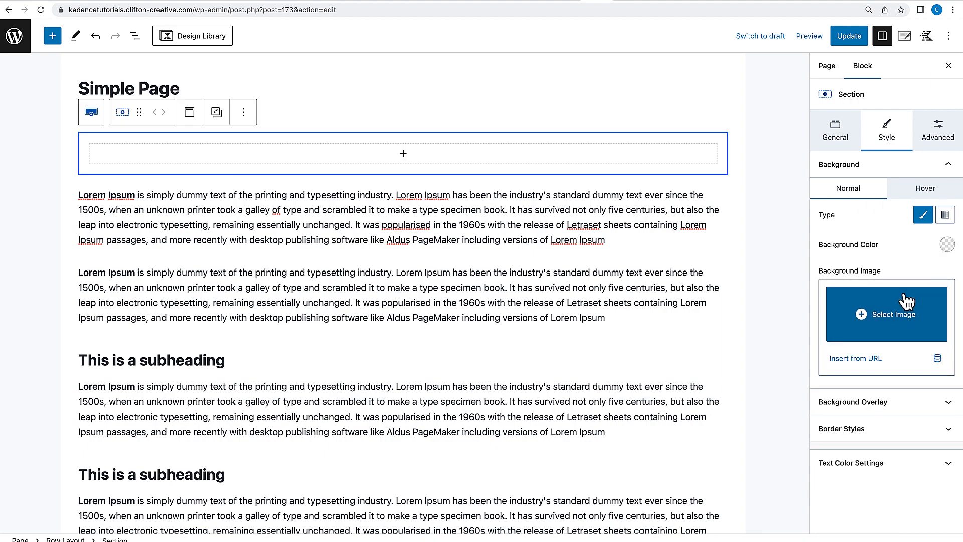
Set the Row Layout's background image to the black-and-white family photo.
click(516, 129)
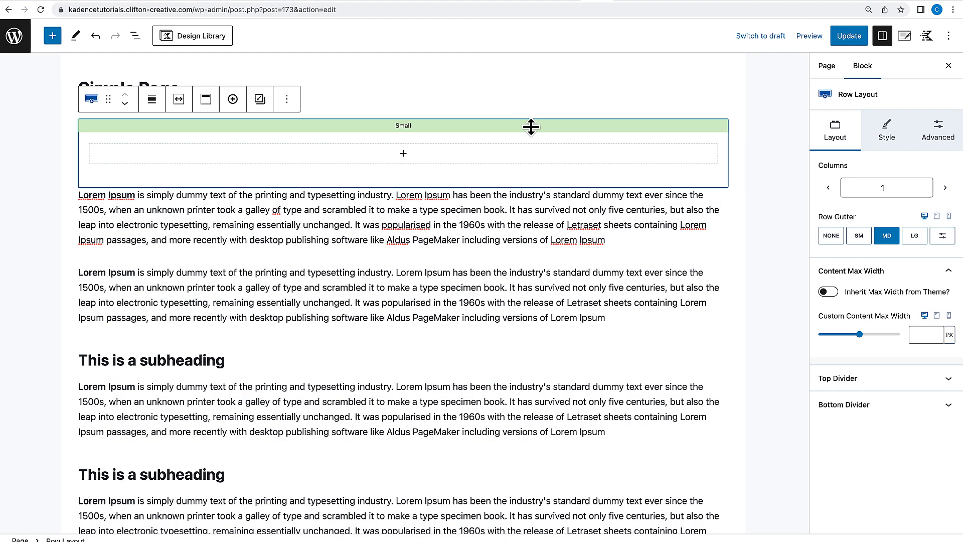
click(897, 141)
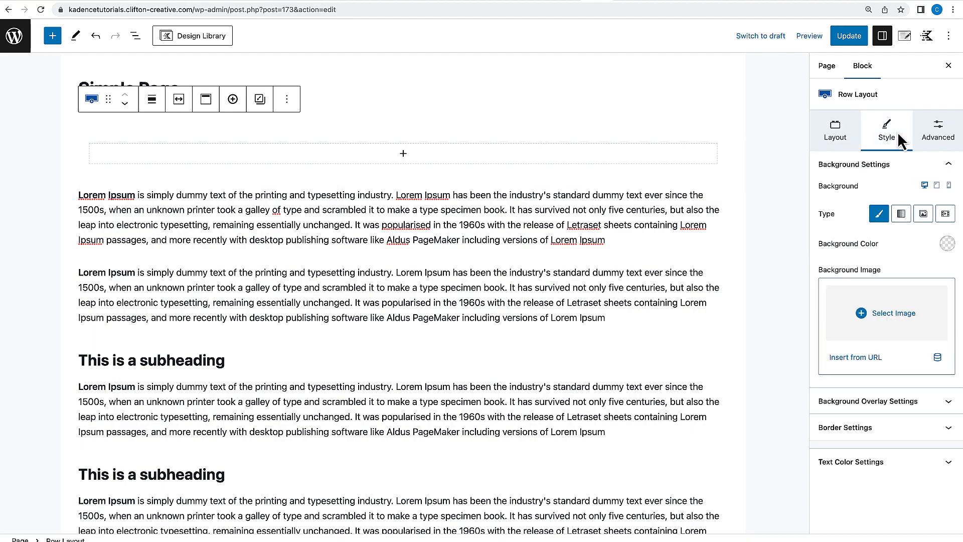
click(896, 313)
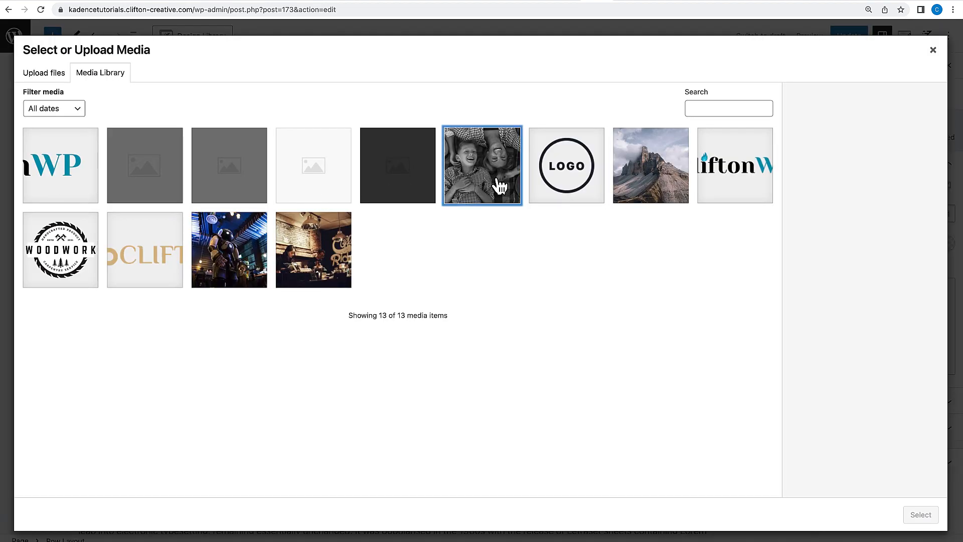
click(501, 189)
click(921, 514)
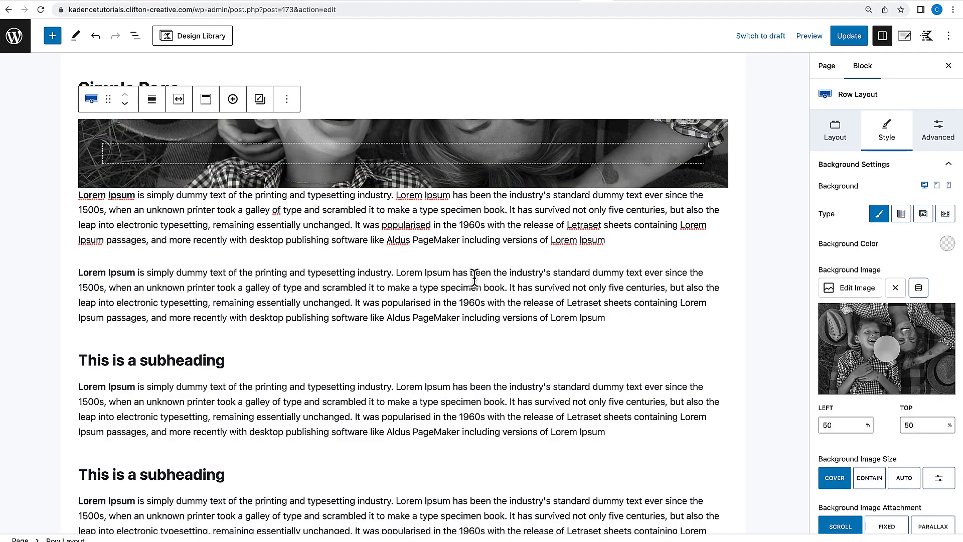
Increase the row's top and bottom padding to 5X Large.
drag(405, 122, 406, 186)
drag(395, 245, 396, 320)
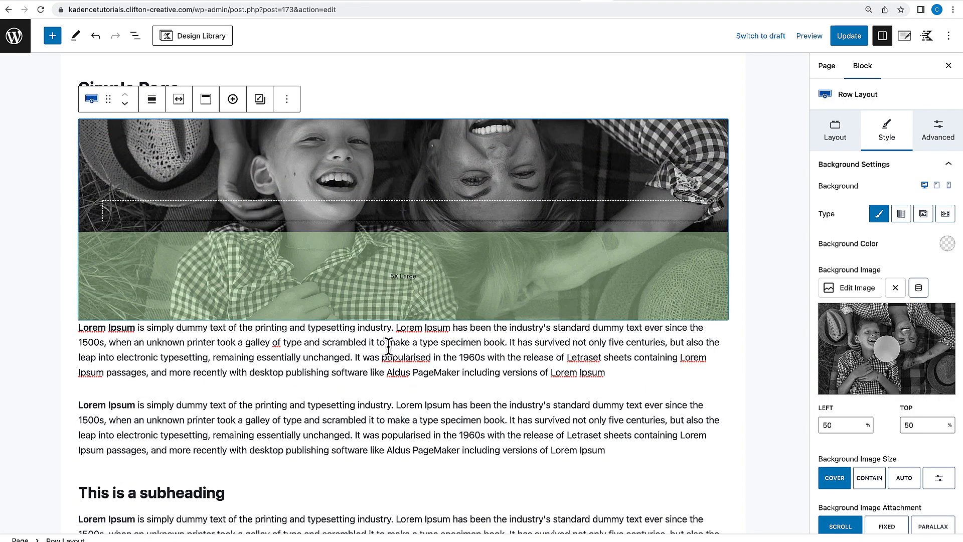
drag(402, 124, 402, 215)
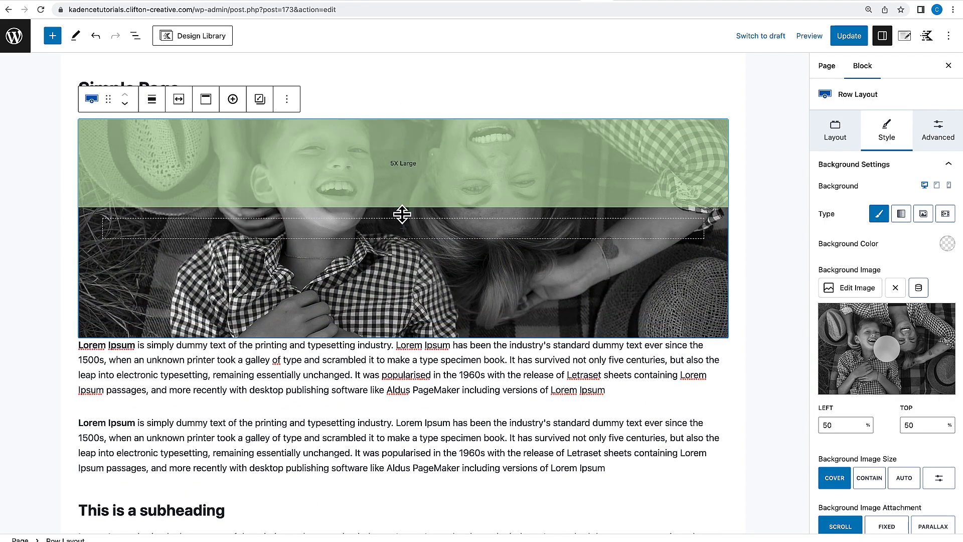
click(374, 428)
click(435, 342)
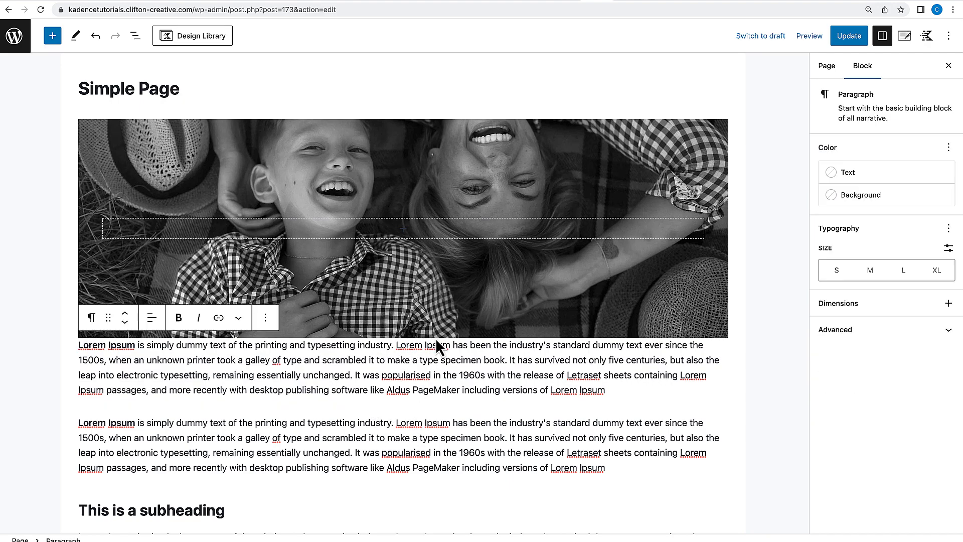
click(436, 333)
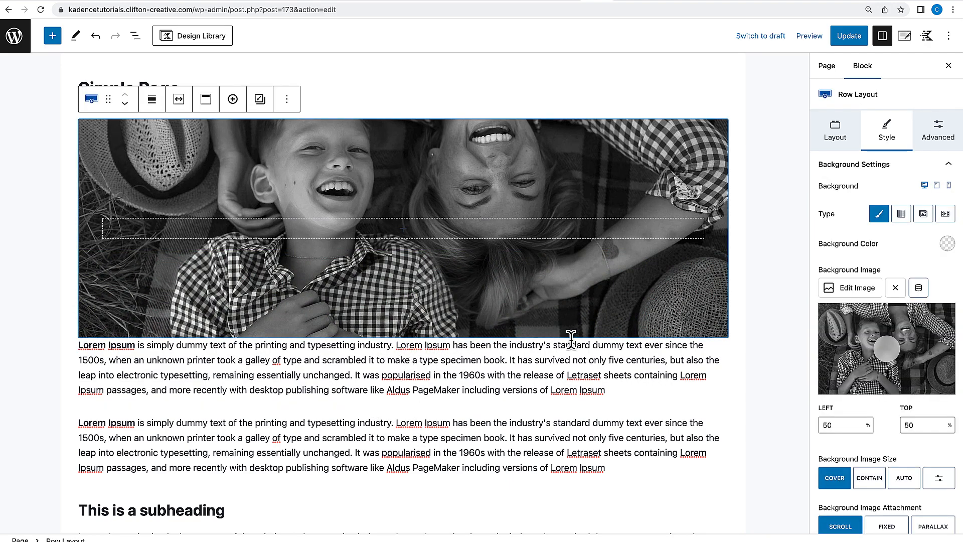
click(570, 340)
click(574, 333)
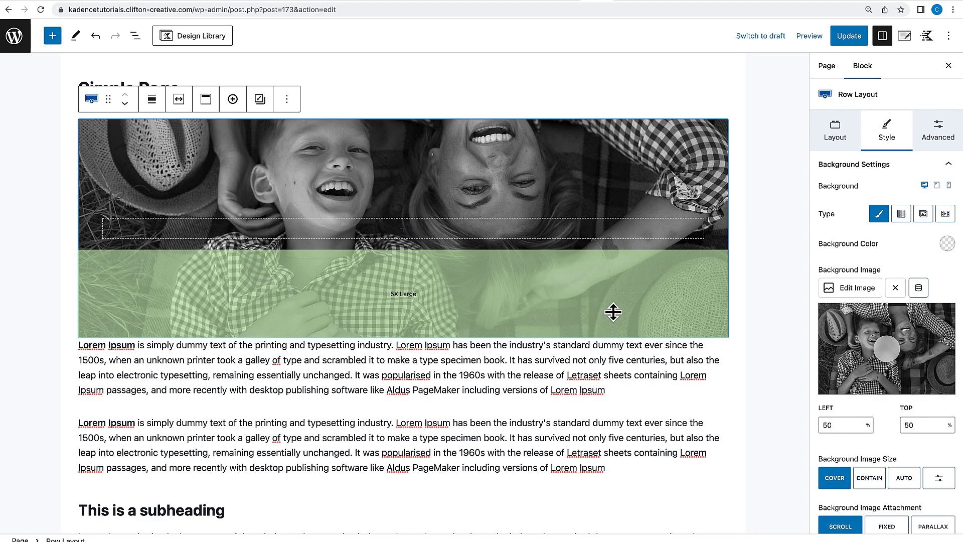
Set the row's bottom margin to MD.
click(938, 133)
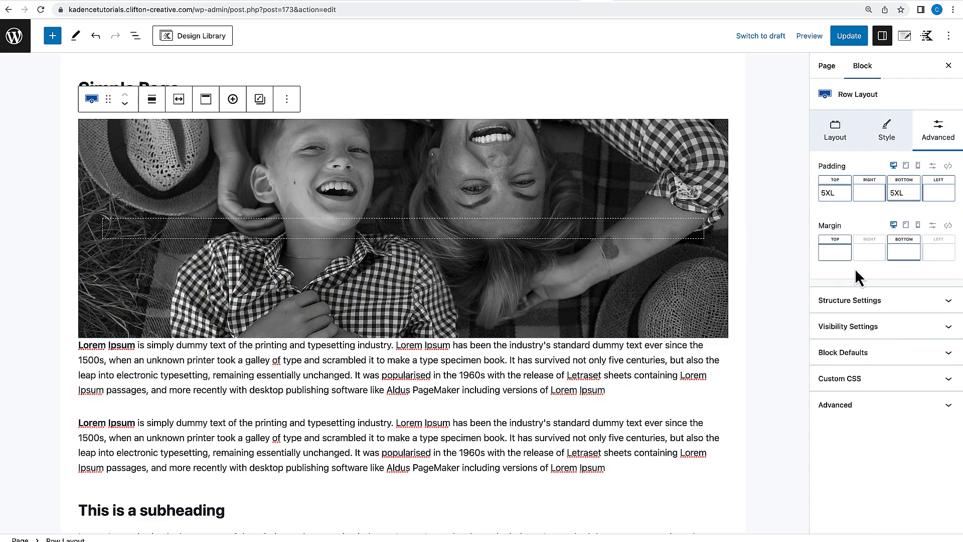
click(896, 253)
drag(778, 299, 817, 300)
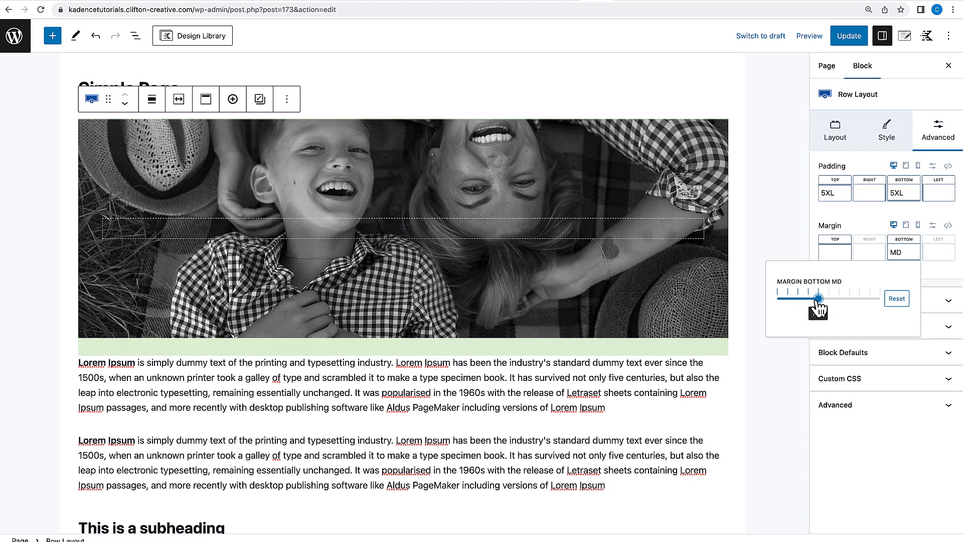
Add an Advanced Text block inside the row's section.
click(404, 236)
click(404, 230)
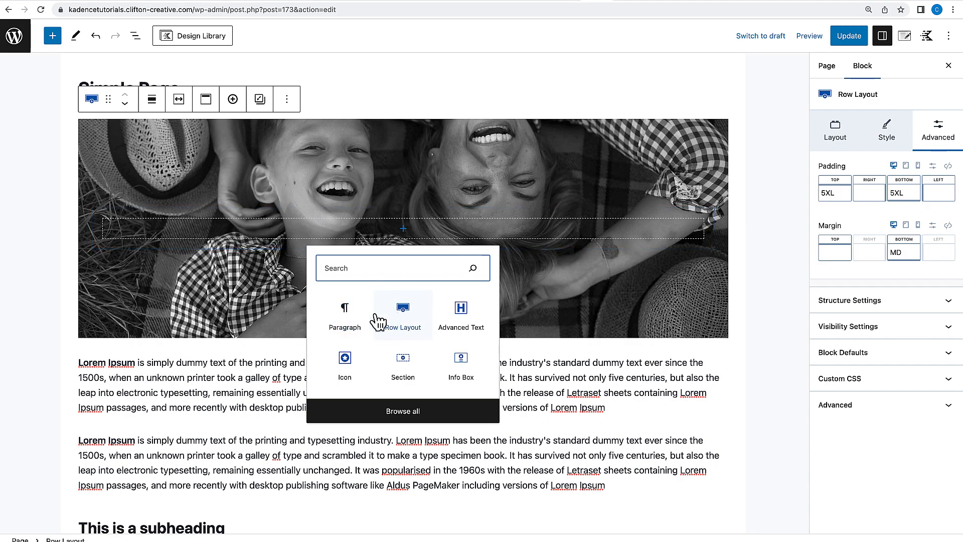
click(457, 316)
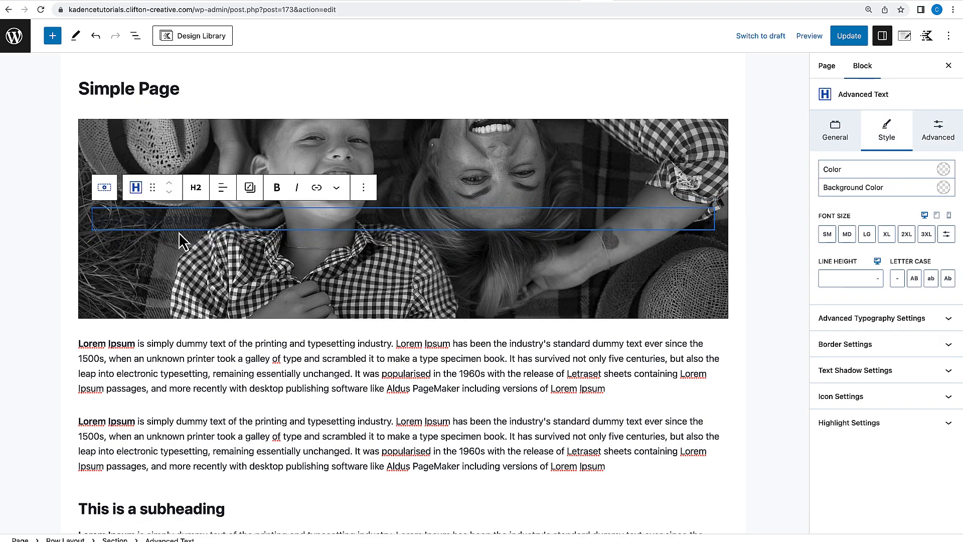
Enter the heading text "A Simple Page" in the Advanced Text block and center-align it.
text(Simple Page)
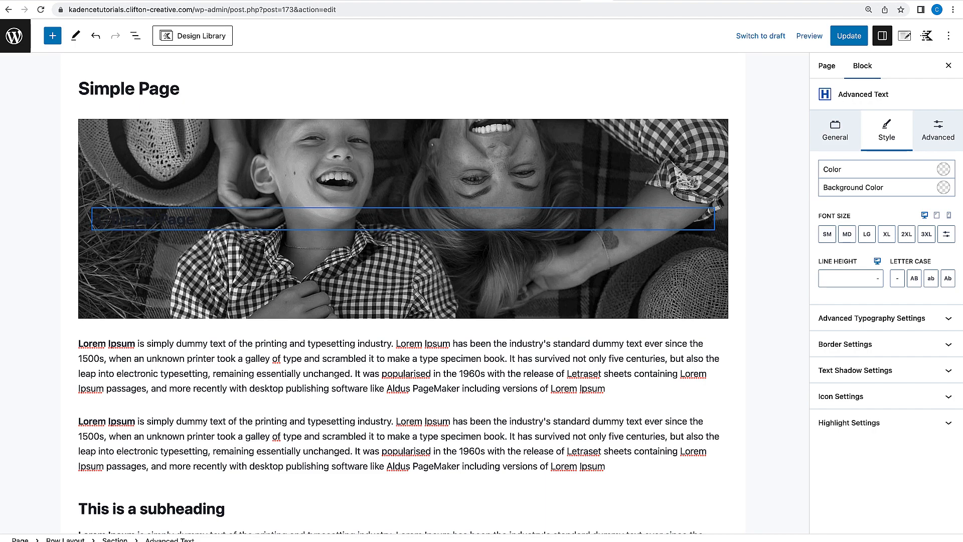
click(222, 187)
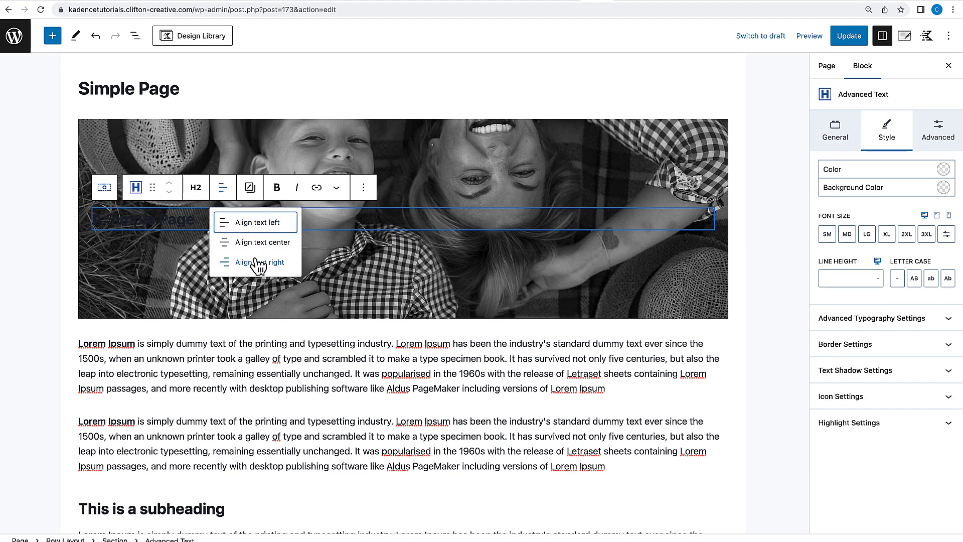
click(253, 243)
Set the heading's text color to white.
click(944, 170)
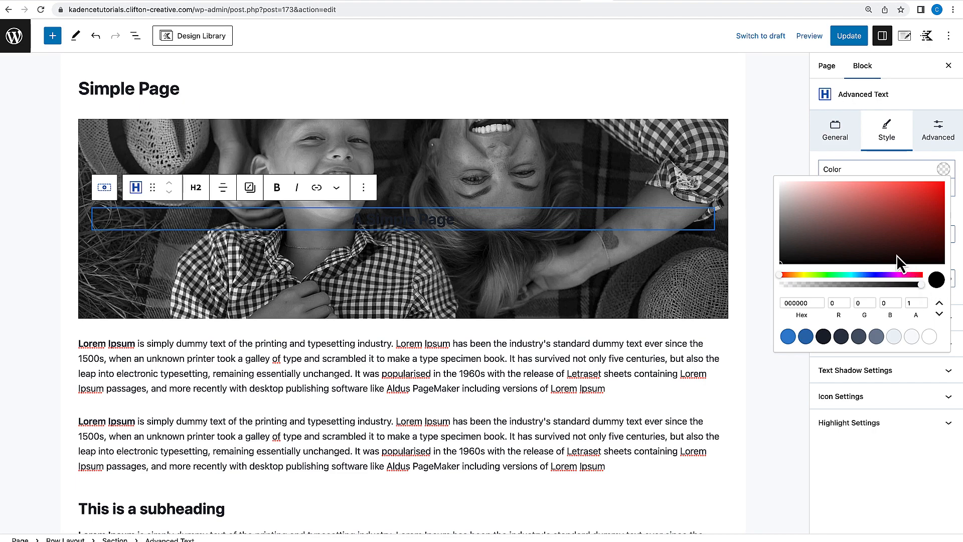
click(929, 336)
click(491, 393)
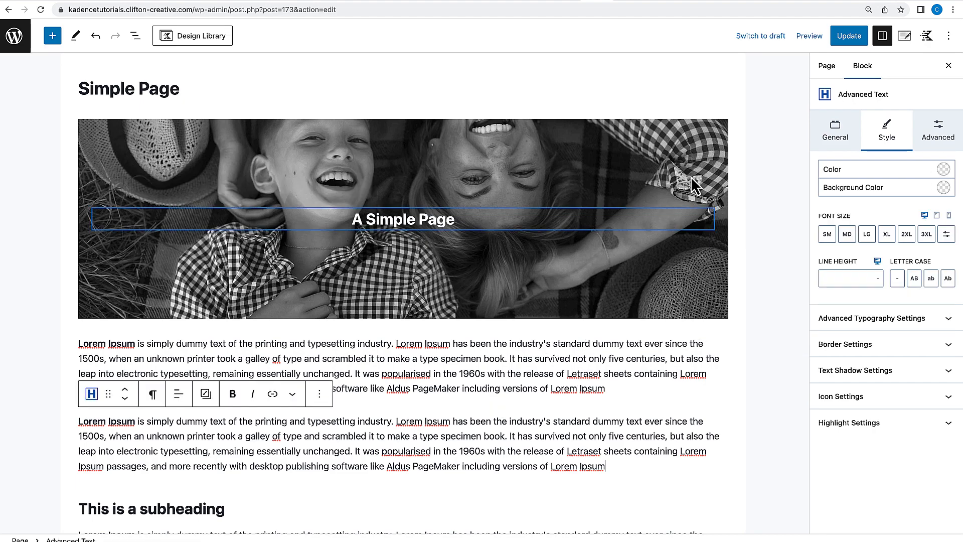
Set the heading's font size to 2XL and its HTML tag to H1.
click(663, 115)
click(381, 219)
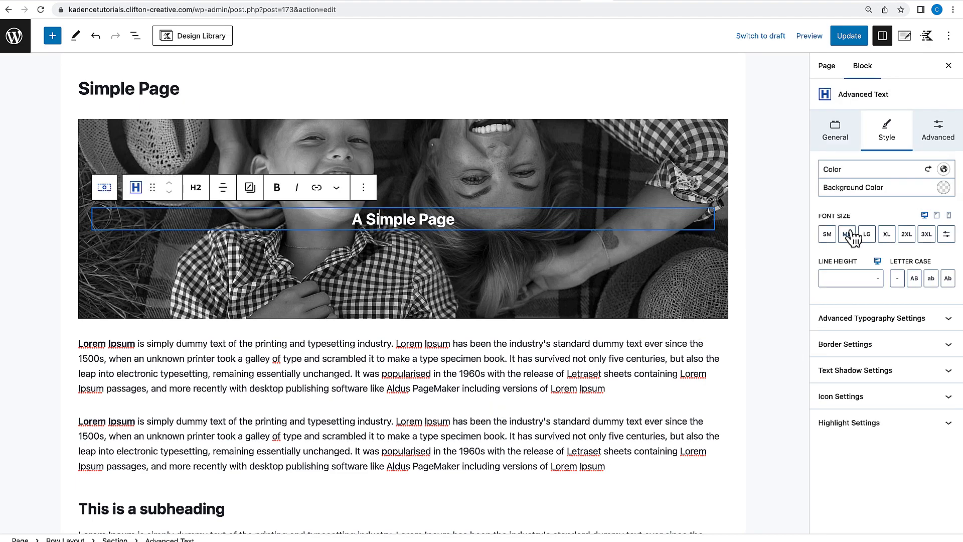
click(887, 234)
click(906, 235)
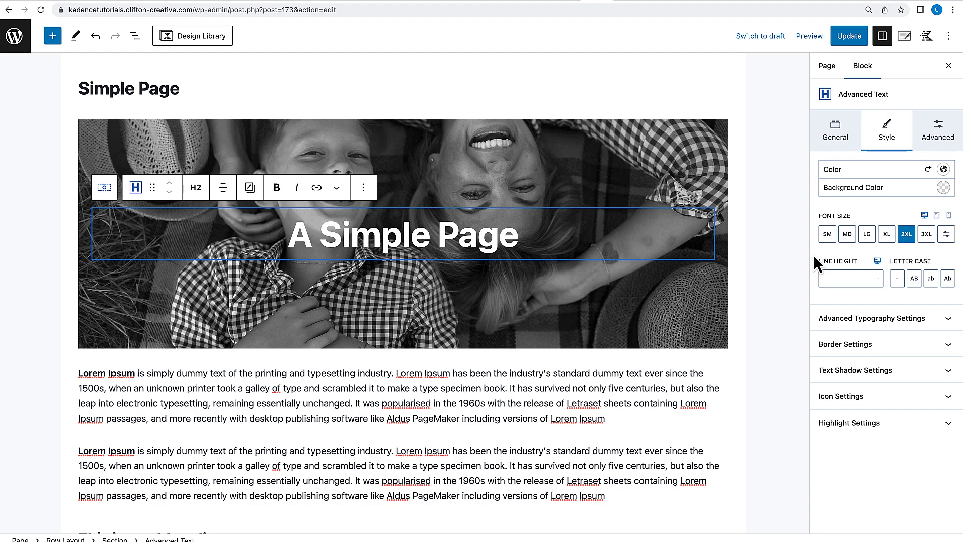
click(836, 135)
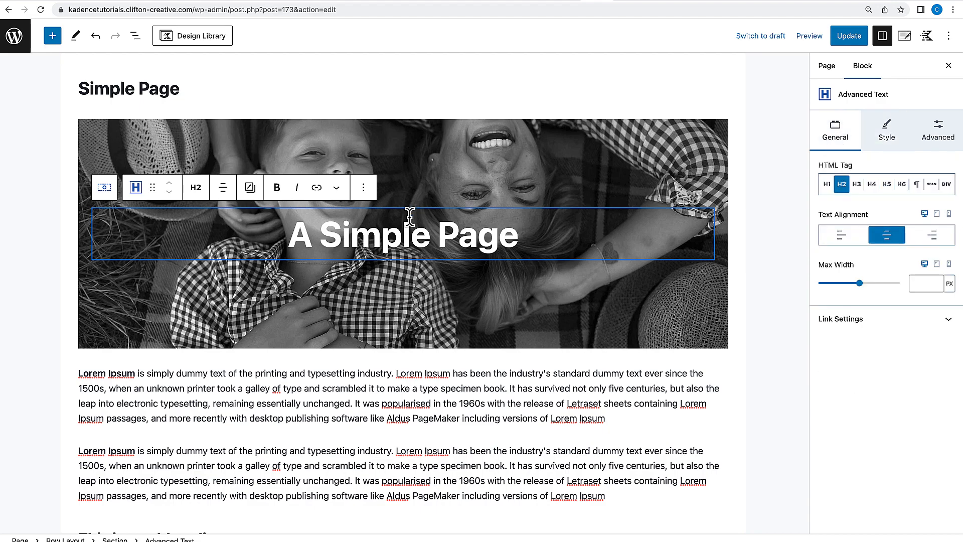
click(827, 184)
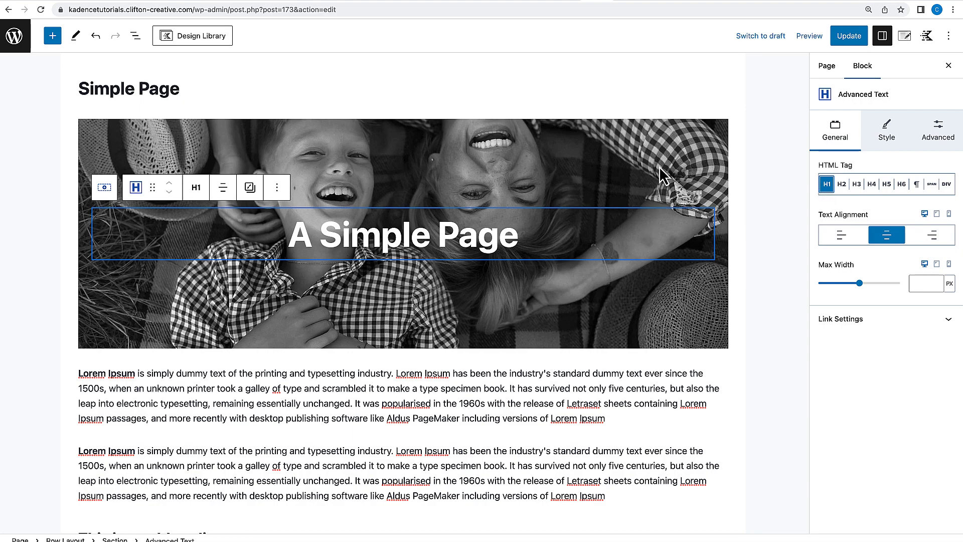
Give the row's background a dark overlay color with overlay opacity 50.
click(711, 126)
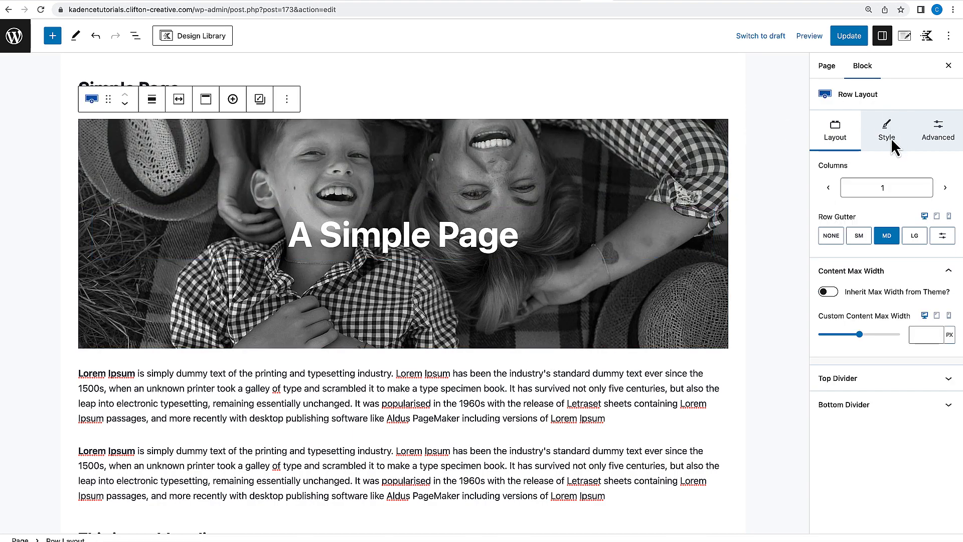
click(891, 137)
scroll(893, 438, down, 5)
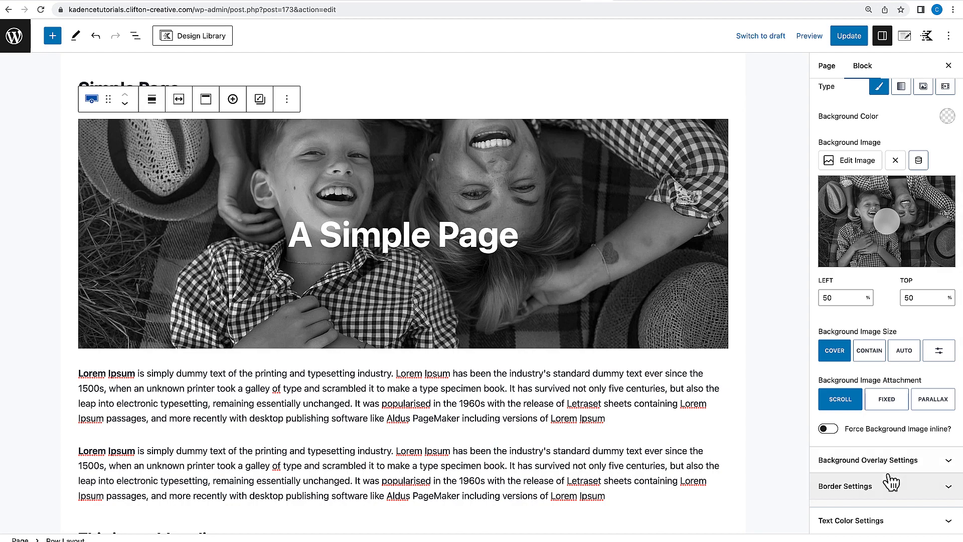
click(890, 463)
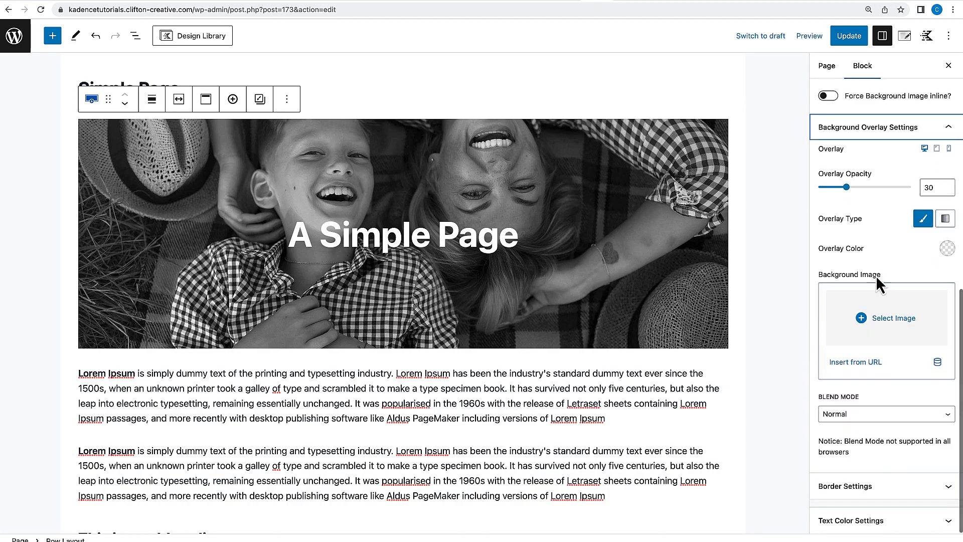
click(948, 249)
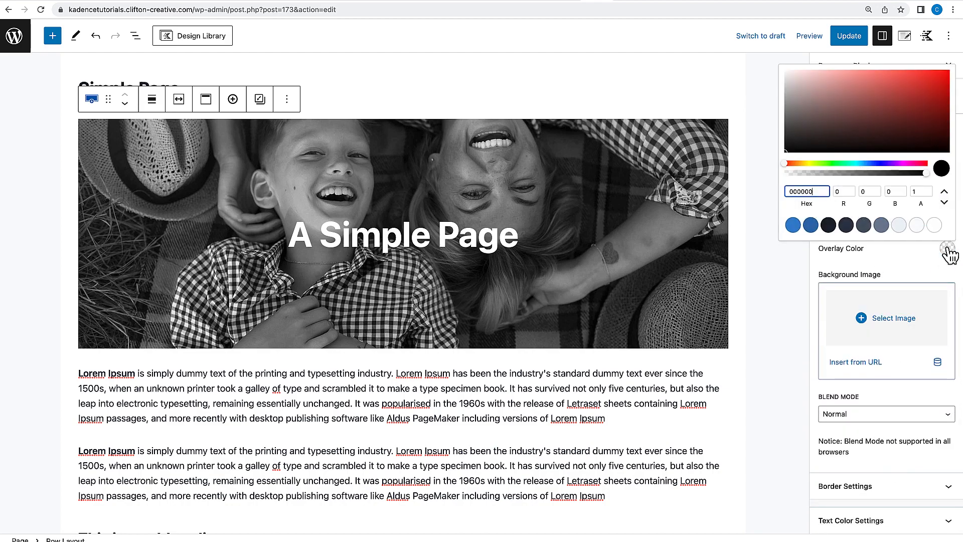
click(846, 225)
click(888, 266)
drag(853, 190, 869, 193)
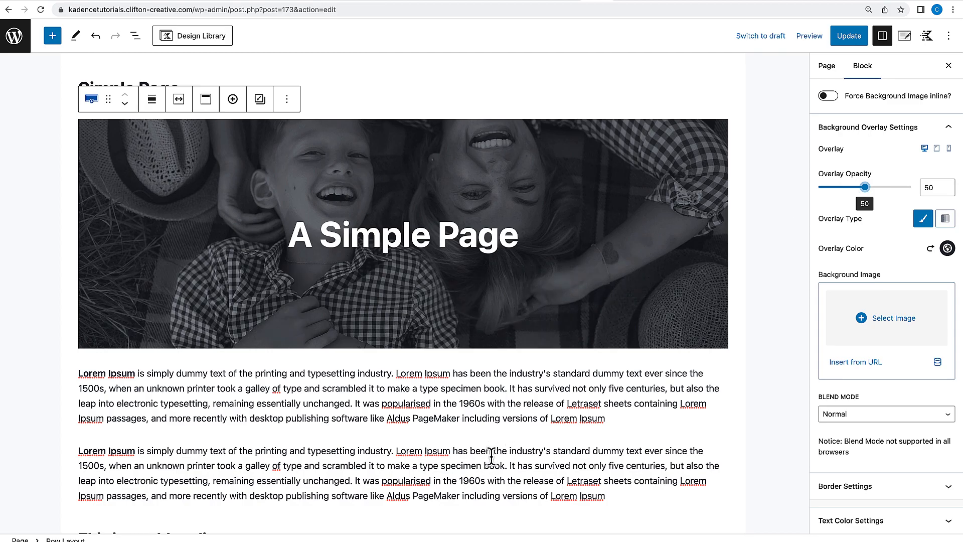
Update the page and open it on the live site.
scroll(492, 457, down, 2)
scroll(493, 464, down, 5)
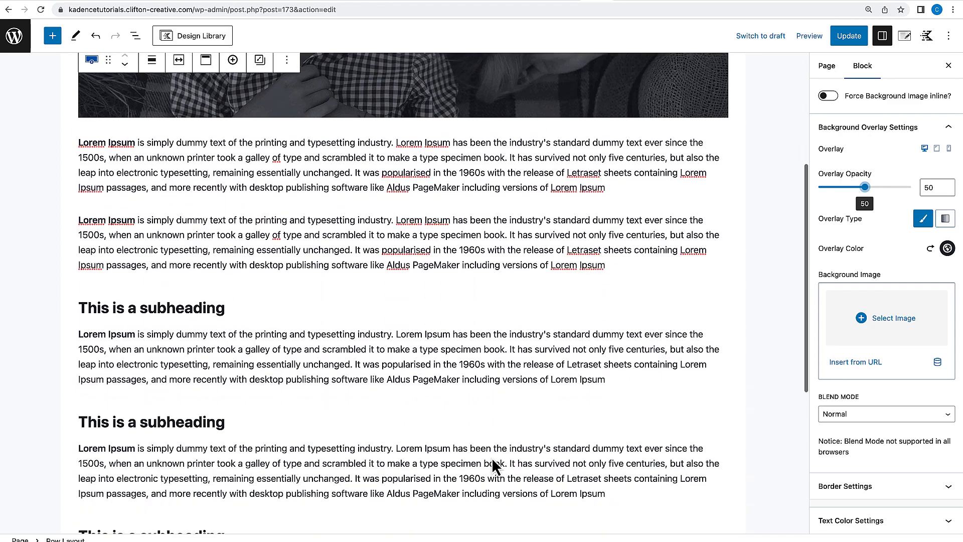
scroll(493, 464, up, 7)
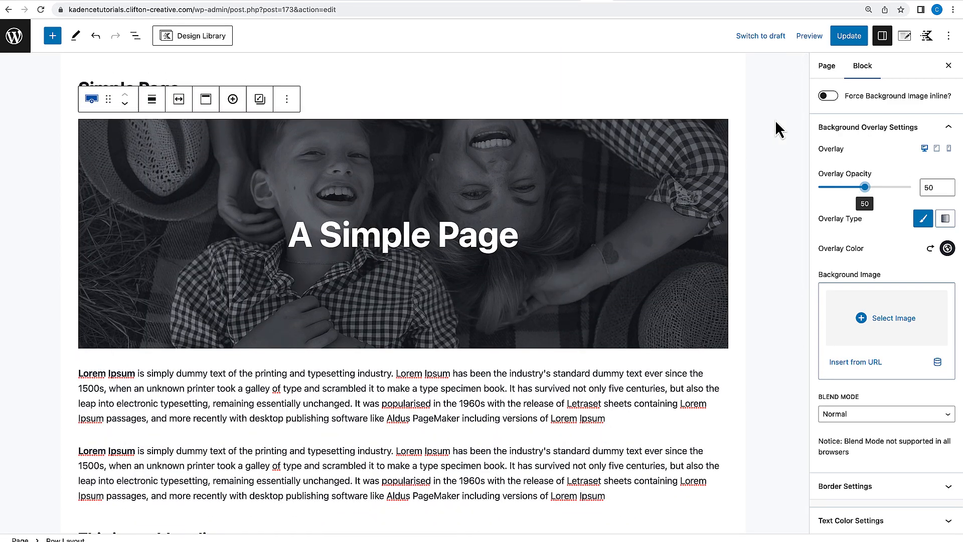
click(847, 37)
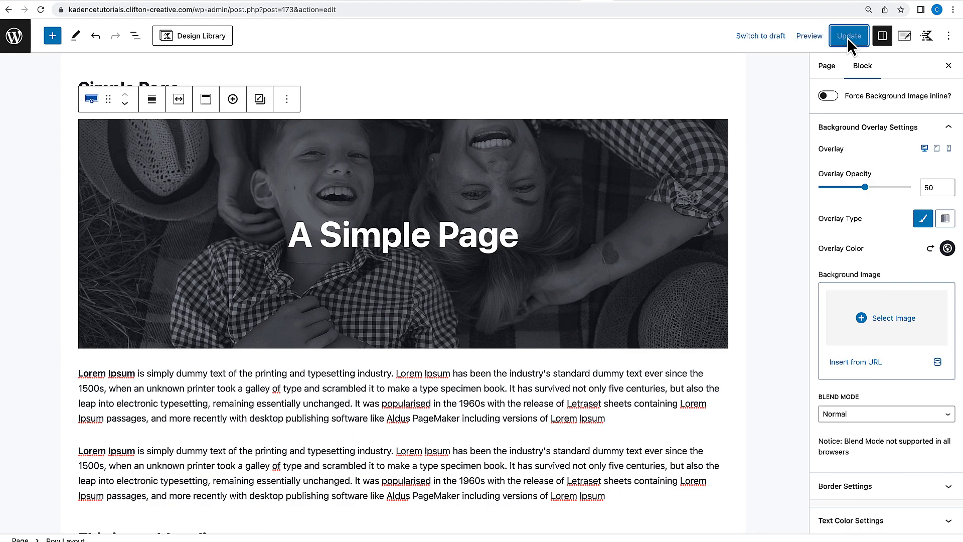
click(105, 513)
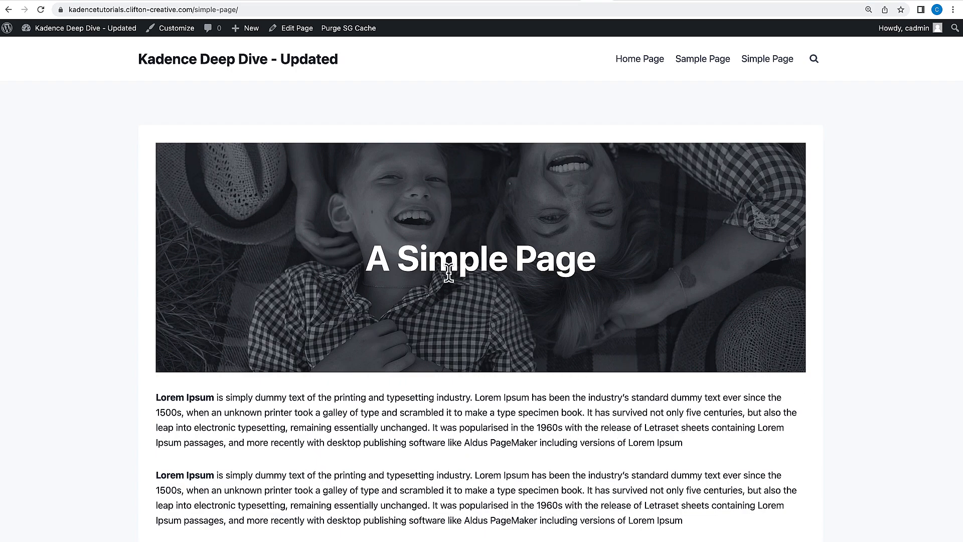
Browse the site's Home Page, Sample Page and Simple Page to review the new hero.
scroll(473, 197, down, 10)
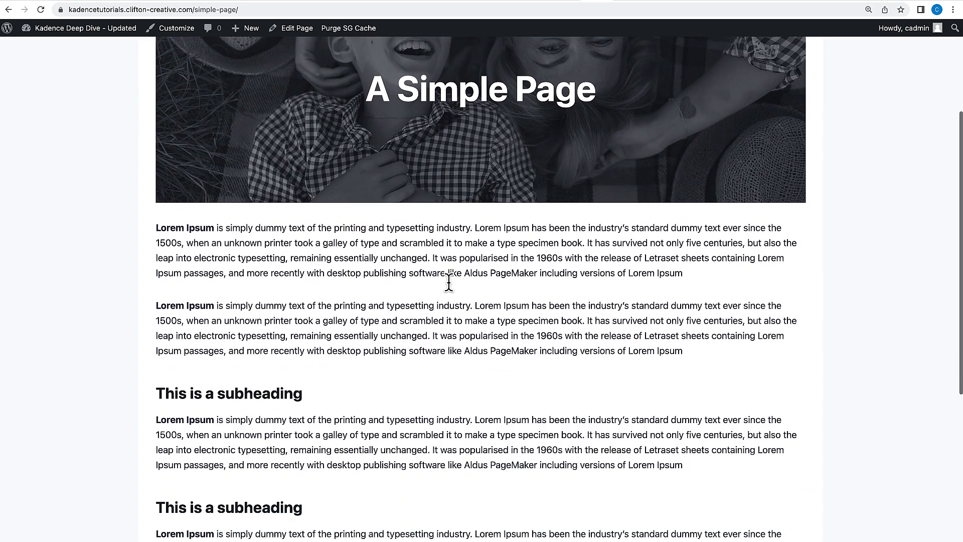
scroll(441, 335, up, 15)
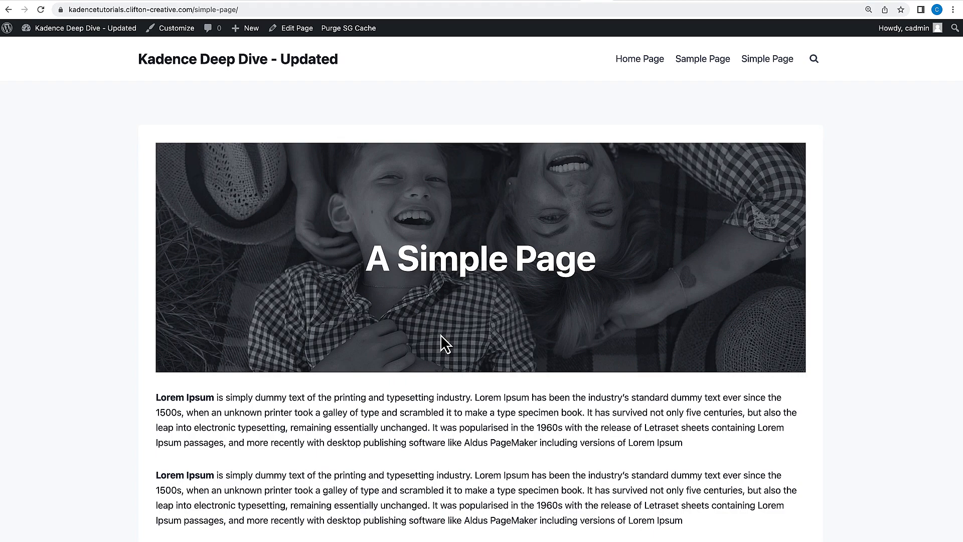
click(656, 65)
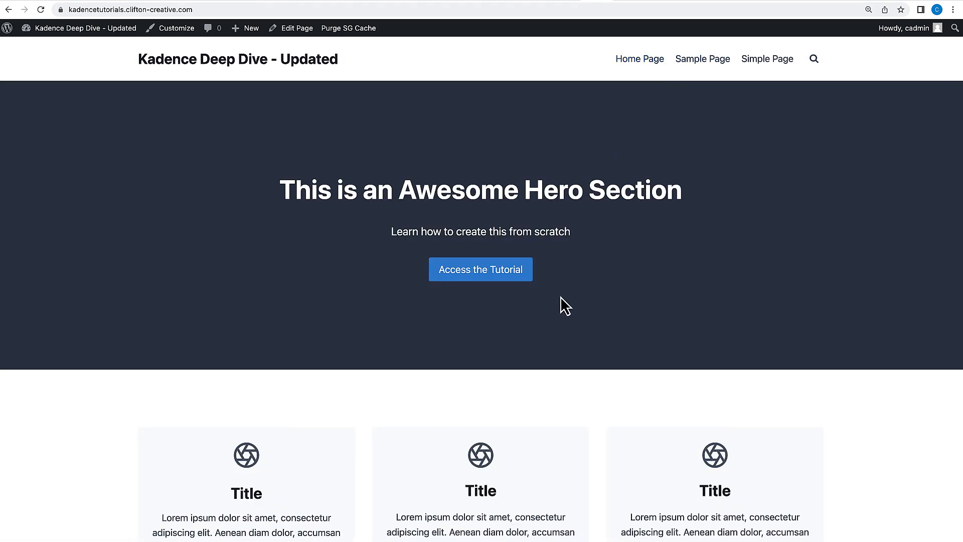
scroll(561, 296, down, 8)
scroll(561, 296, up, 8)
click(702, 63)
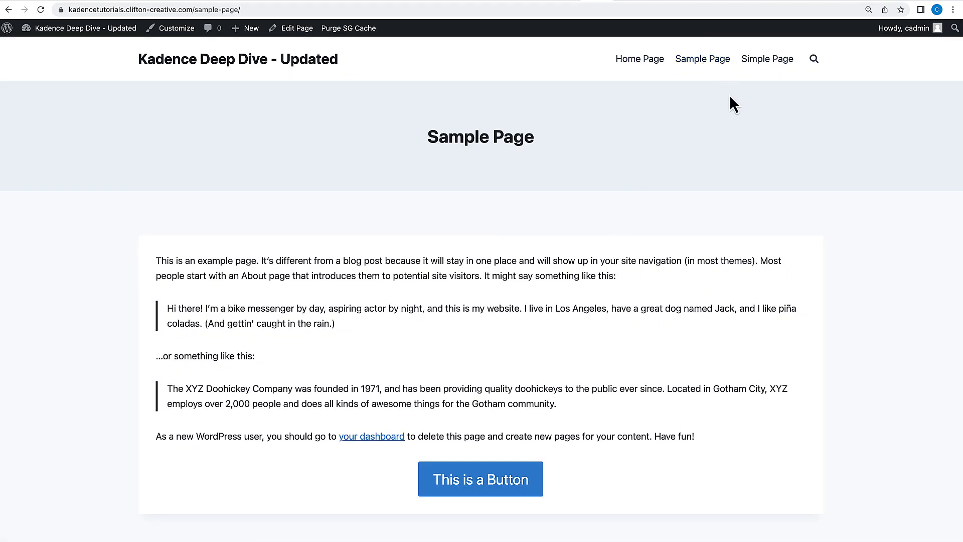
click(775, 64)
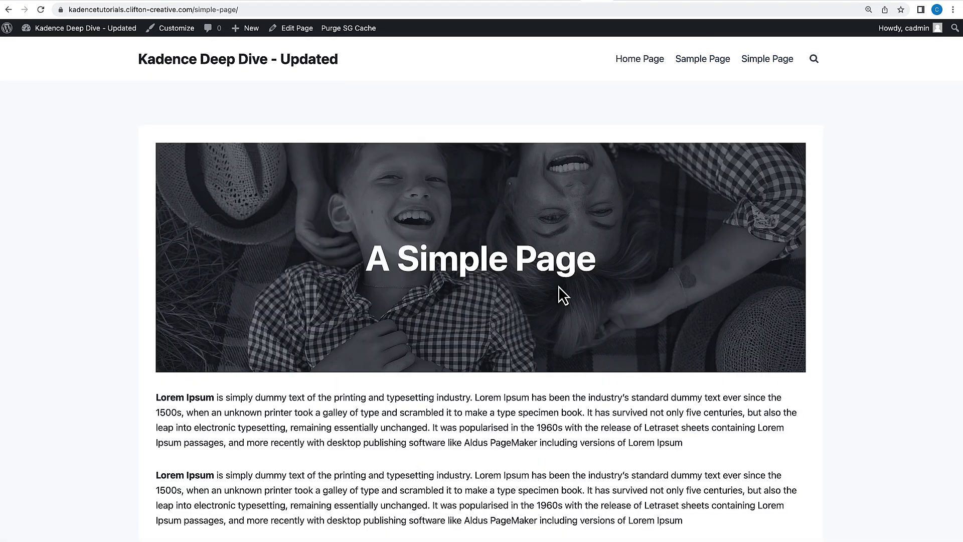
scroll(561, 293, down, 10)
scroll(559, 286, up, 10)
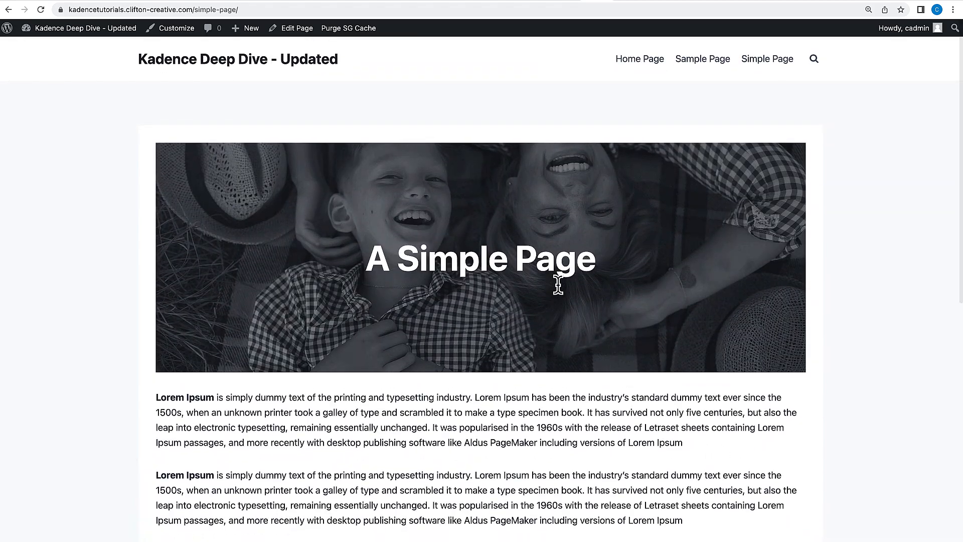
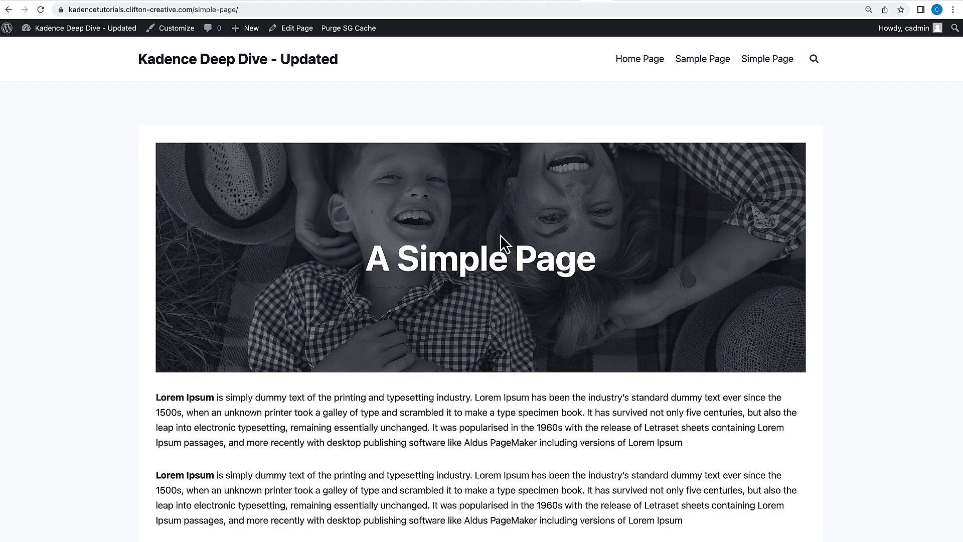
Start a new post and open its Kadence post settings panel.
mouse_move(66, 36)
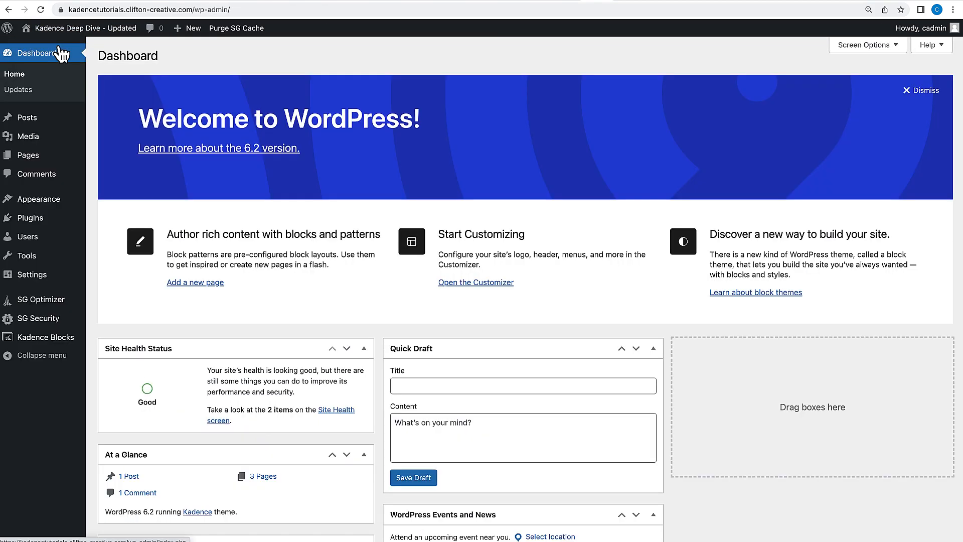
mouse_move(31, 117)
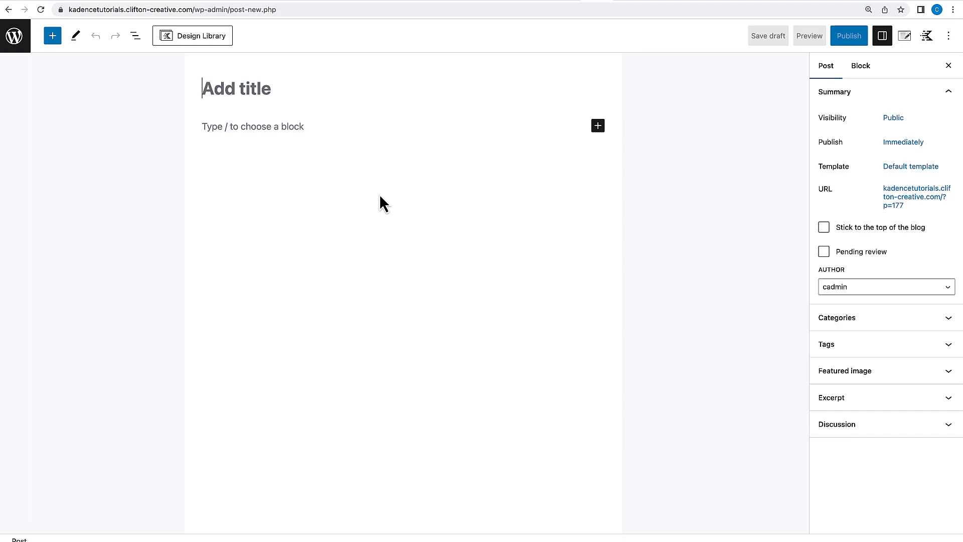
click(906, 37)
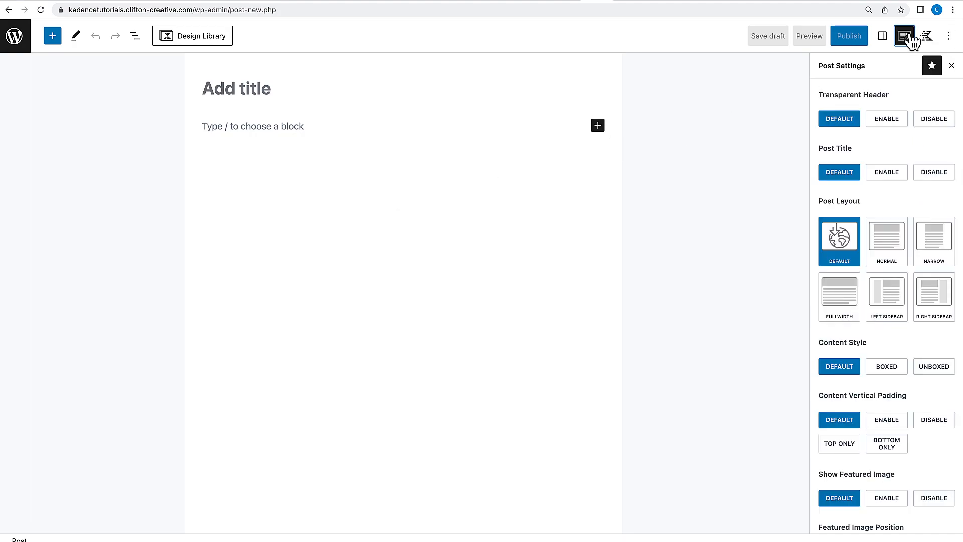
scroll(864, 265, down, 5)
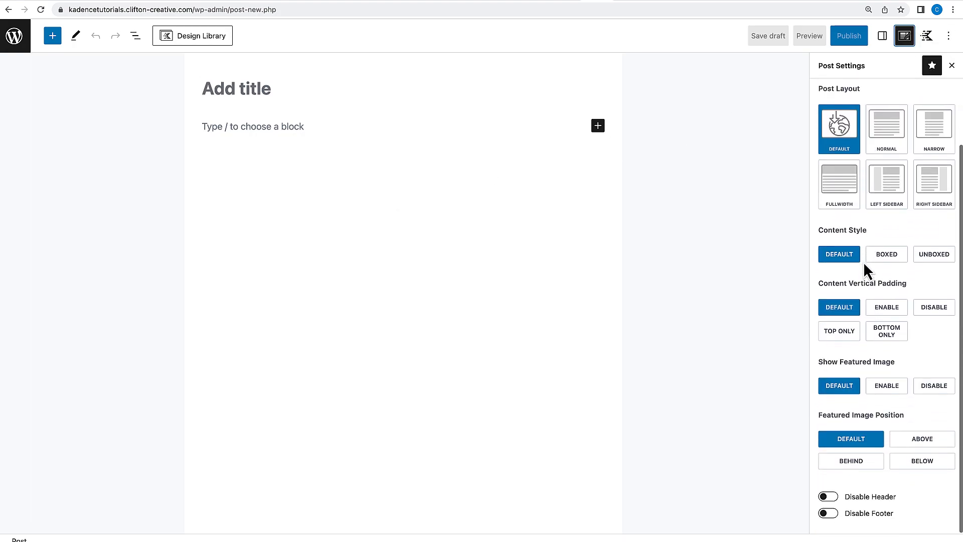
Cycle through the Post Layout options to compare them, ending back on Default.
click(843, 197)
click(890, 208)
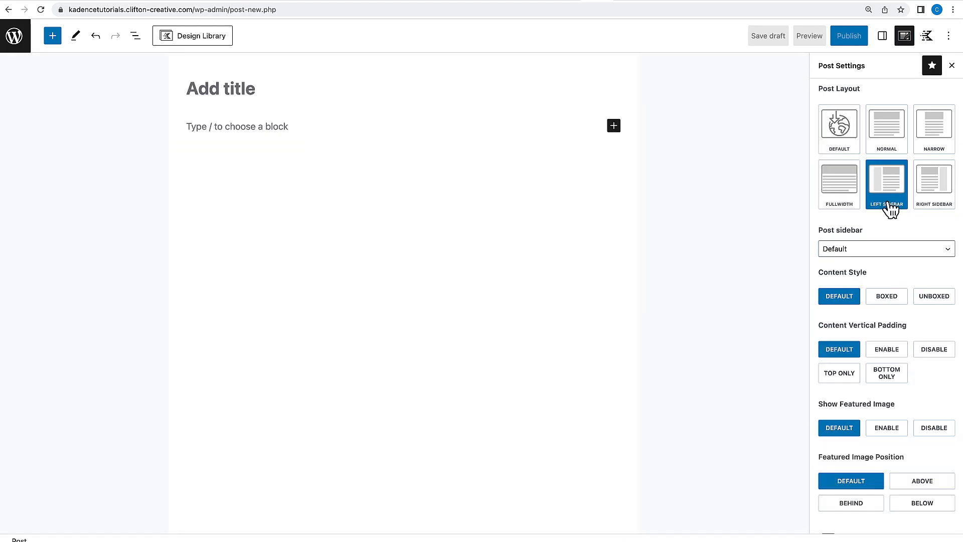
click(936, 203)
click(935, 143)
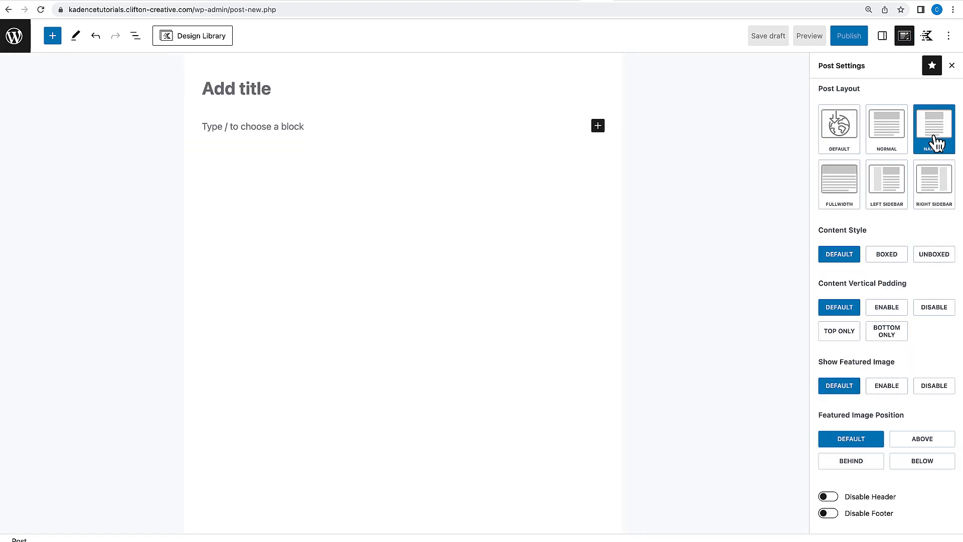
click(887, 143)
click(838, 143)
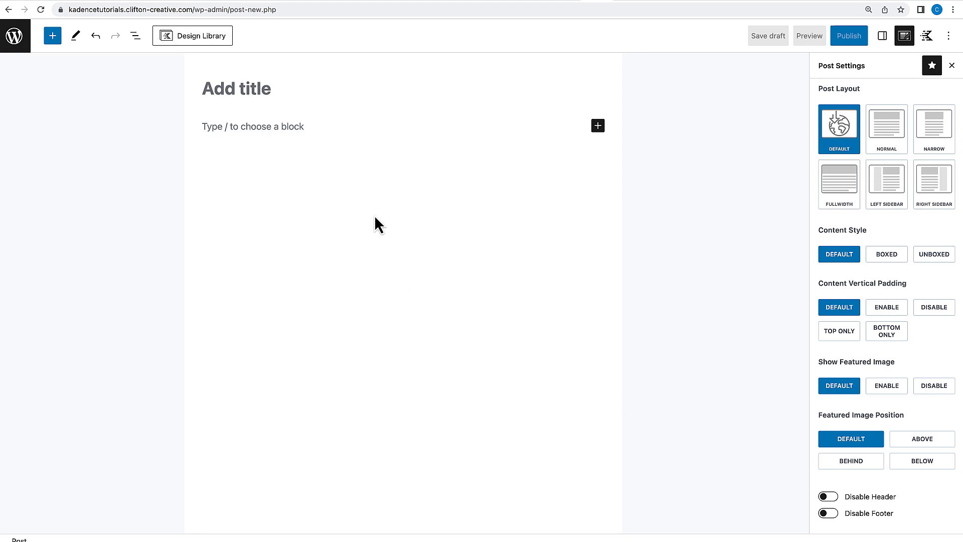
Title the post "My Blog Post" and paste two Lorem Ipsum paragraphs into the body.
click(249, 91)
text(My Blog Post)
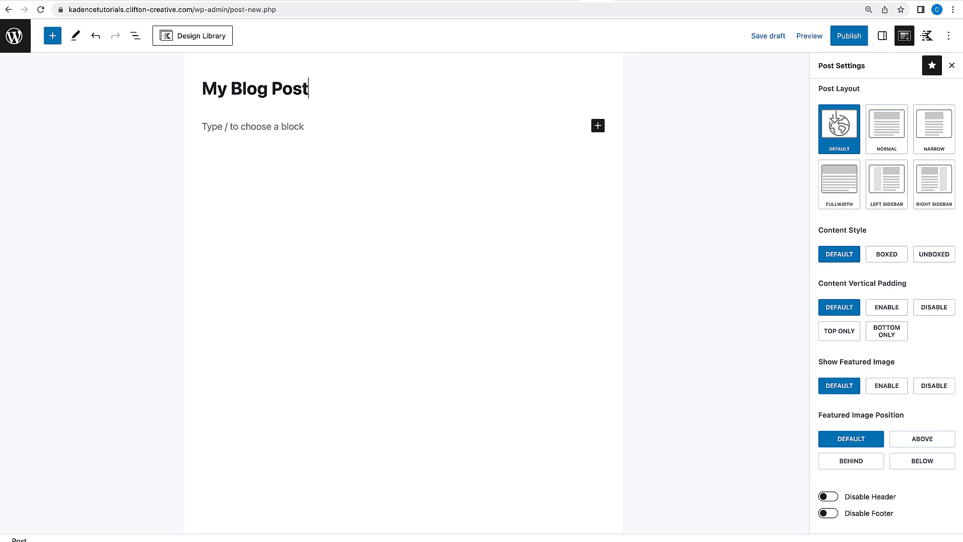
click(249, 126)
text(Lorem Ipsum is simply dummy text of the printing and typesetting industry. Lorem Ipsum has been the industry's standard dummy text ever since the 1500s, when an unknown printer took a galley of type and scrambled it to make a type specimen book. It has survived not only five centuries, but also the leap into electronic typesetting, remaining essentially unchanged. It was popularised in the 1960s with the release of Letraset sheets containing Lorem Ipsum passages, and more recently with desktop publishing software like Aldus PageMaker including versions of Lorem Ipsum)
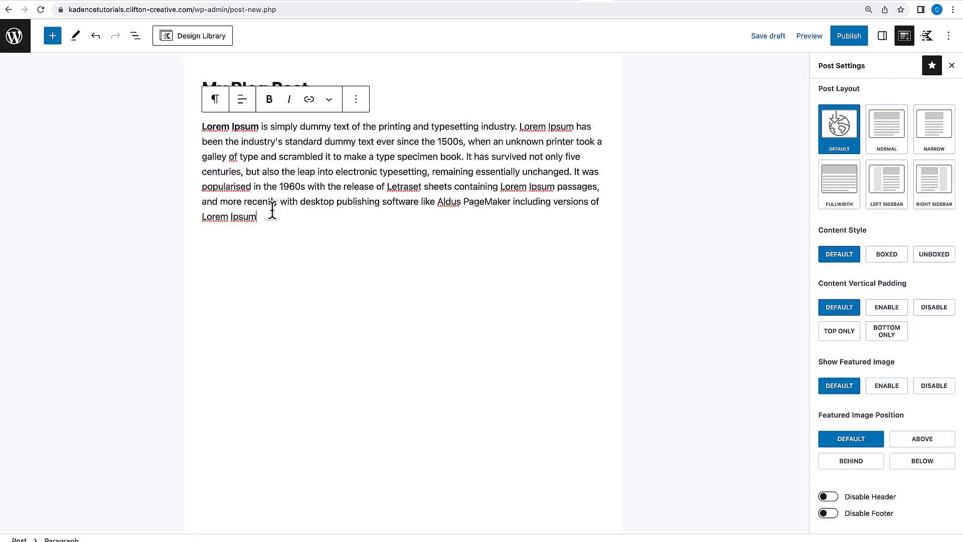
key(Return)
text(Lorem Ipsum is simply dummy text of the printing and typesetting industry. Lorem Ipsum has been the industry's standard dummy text ever since the 1500s, when an unknown printer took a galley of type and scrambled it to make a type specimen book. It has survived not only five centuries, but also the leap into electronic typesetting, remaining essentially unchanged. It was popularised in the 1960s with the release of Letraset sheets containing Lorem Ipsum passages, and more recently with desktop publishing software like Aldus PageMaker including versions of Lorem Ipsum)
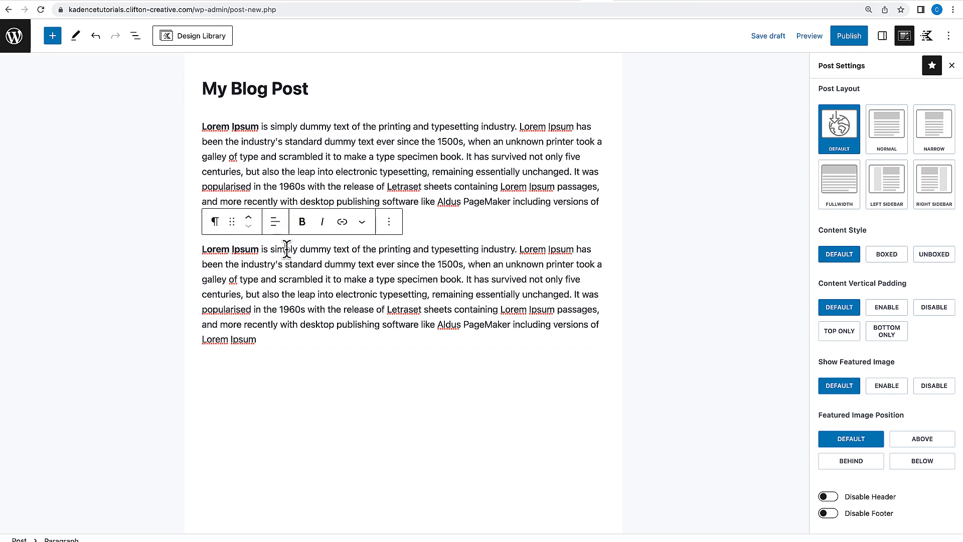
Insert an Advanced Text heading reading "Subheading 1" between the two paragraphs.
click(390, 230)
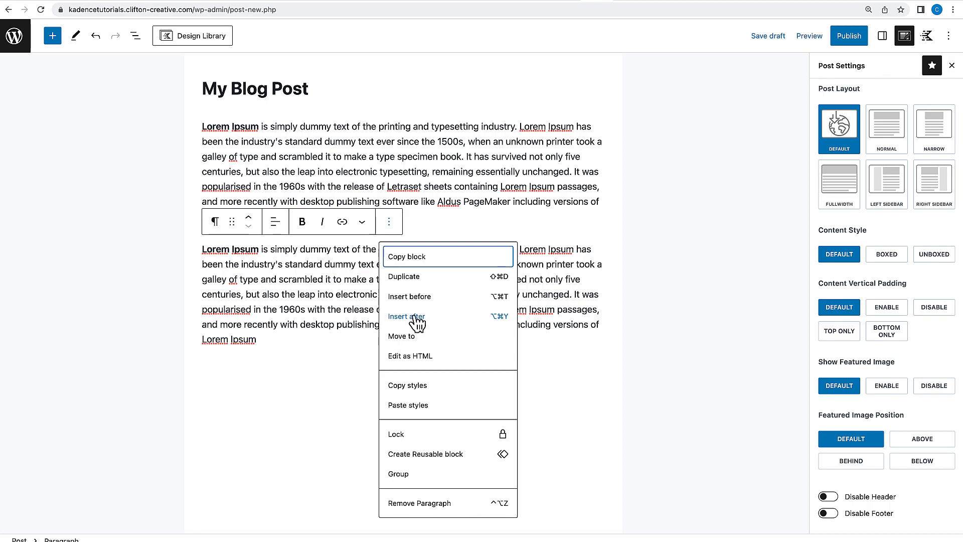
click(416, 297)
text(/ad)
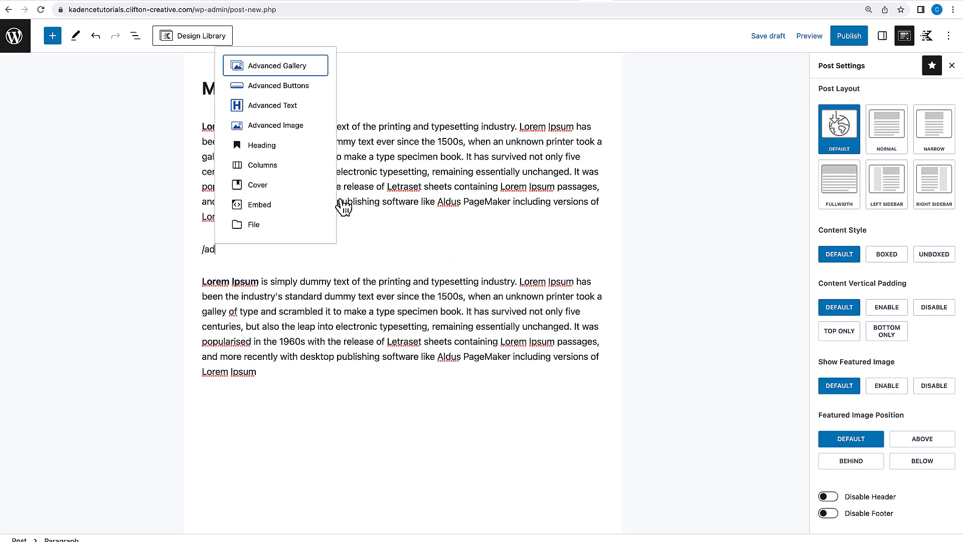
click(290, 106)
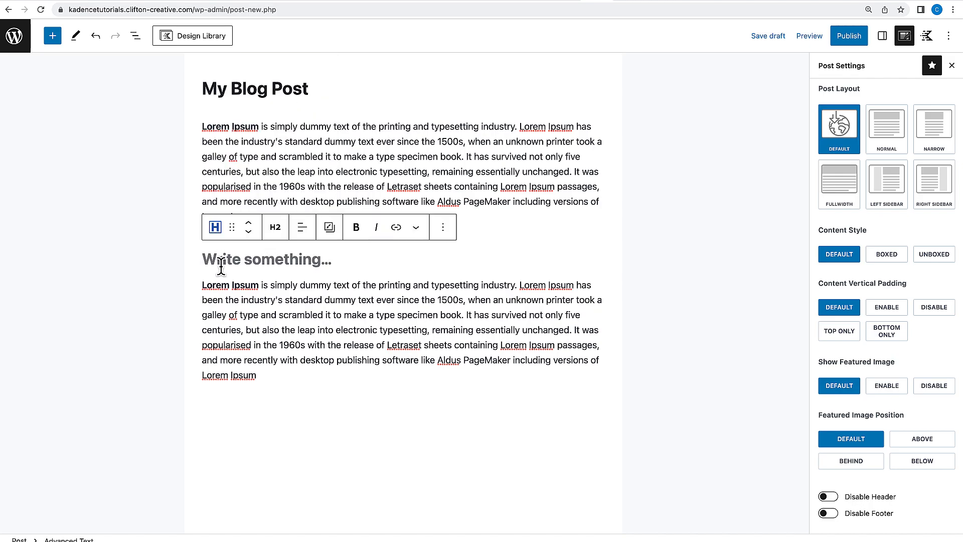
text(S)
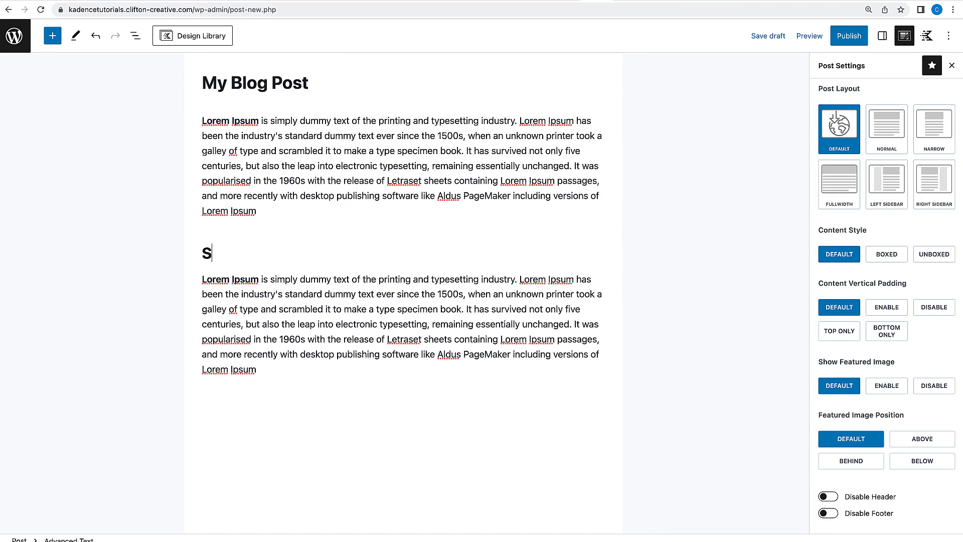
text(ubheading 1)
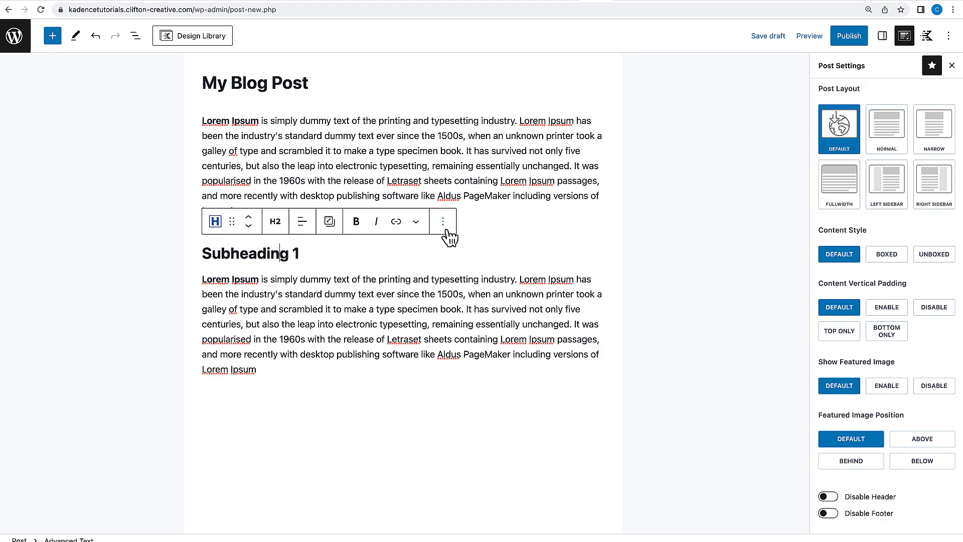
Duplicate the subheading and the paragraph below it to extend the post content.
click(445, 230)
click(458, 272)
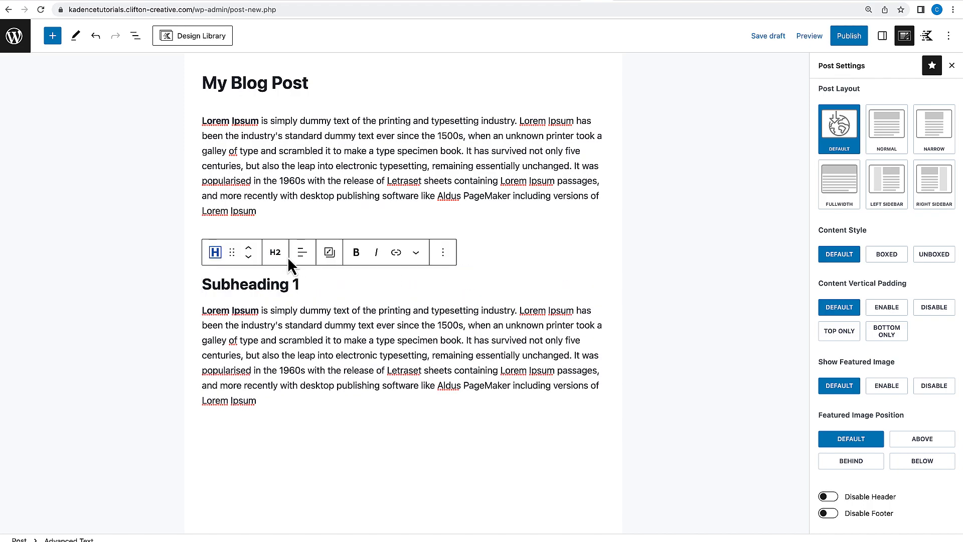
click(249, 259)
click(380, 238)
click(389, 151)
click(406, 205)
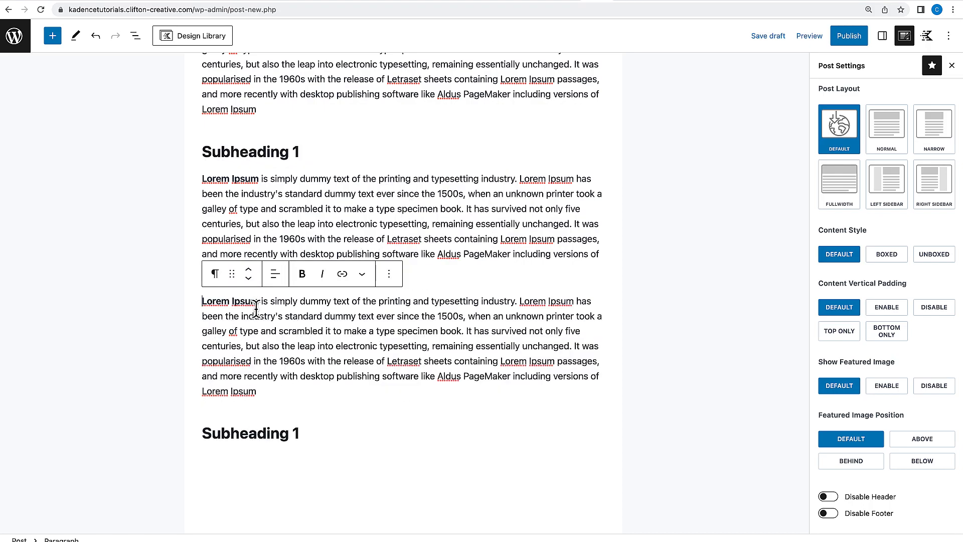
Add an Advanced Image block after the first paragraph using the robot photo from the Media Library.
click(249, 279)
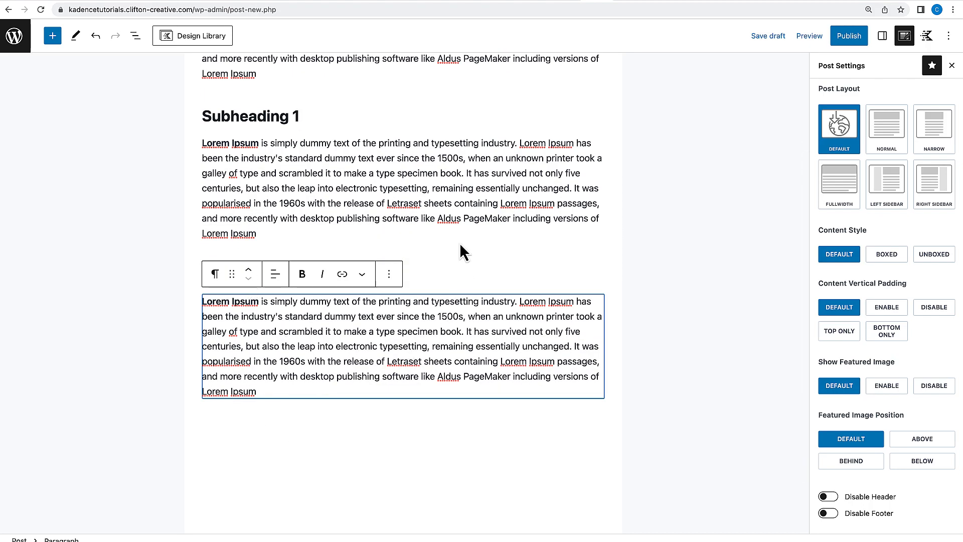
scroll(459, 243, up, 3)
click(277, 217)
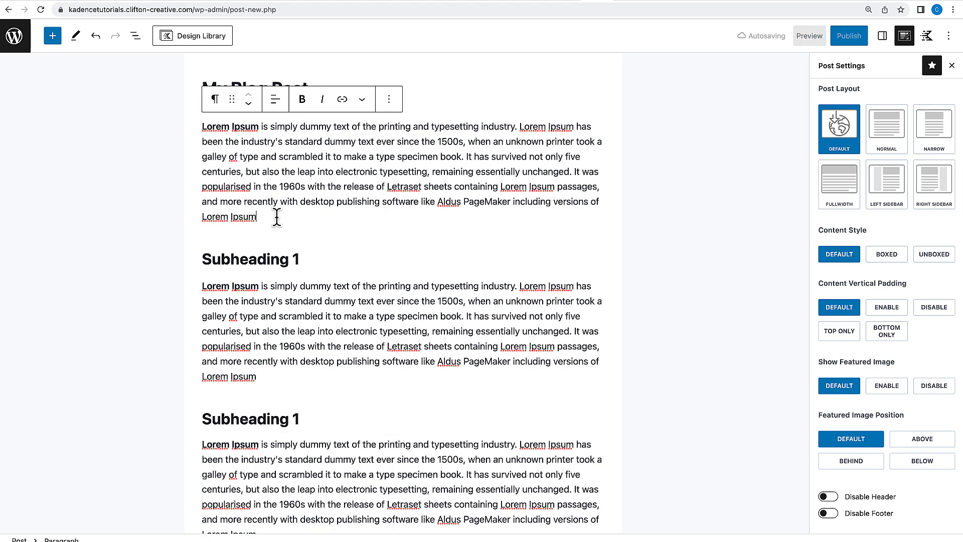
key(Return)
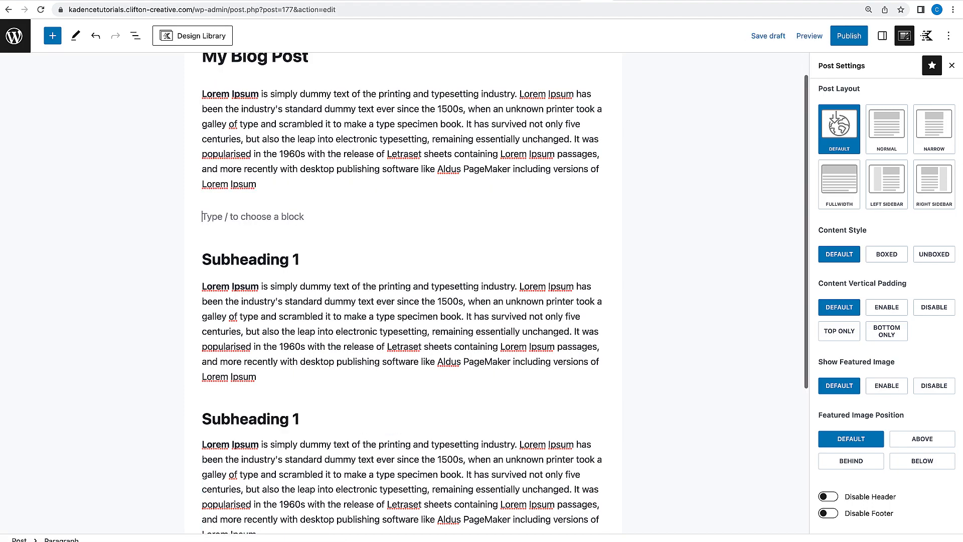
text(/adv)
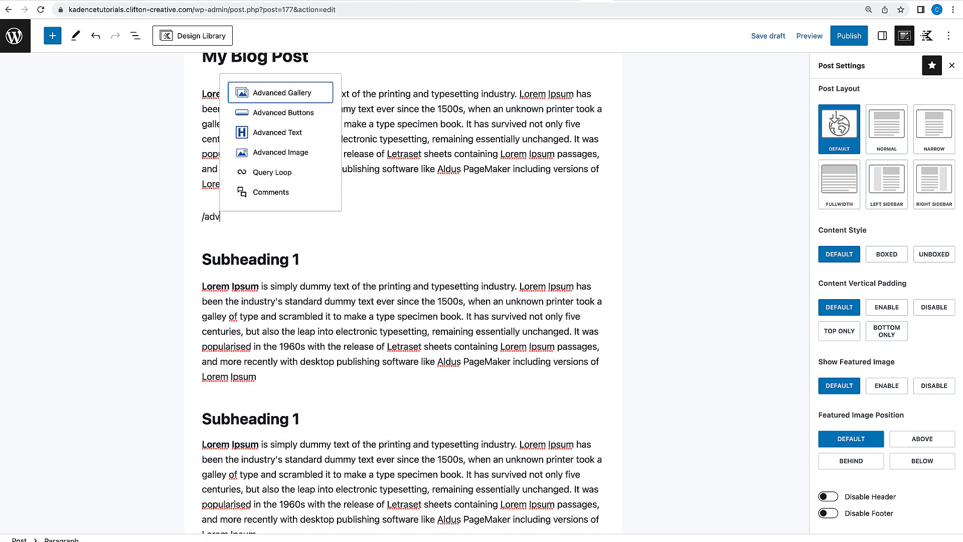
click(288, 153)
click(249, 289)
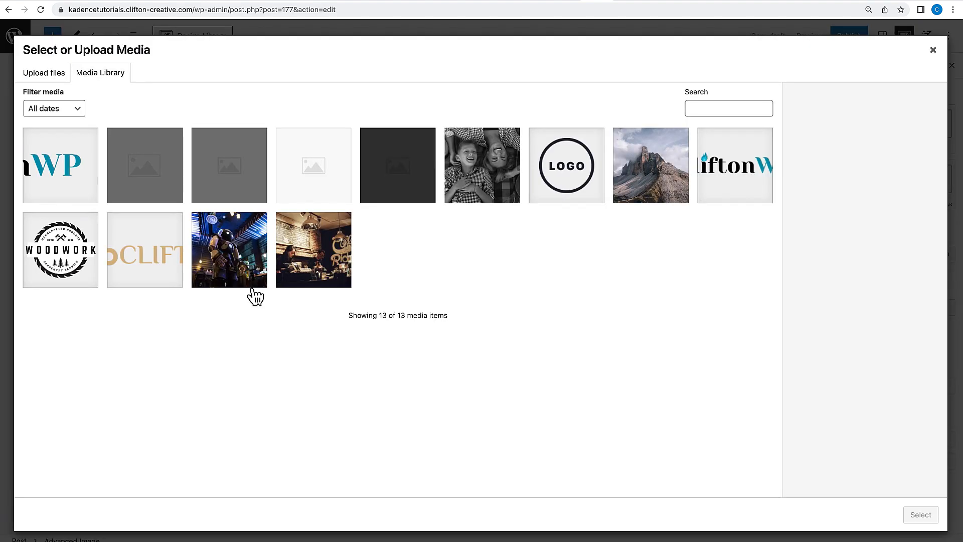
click(264, 265)
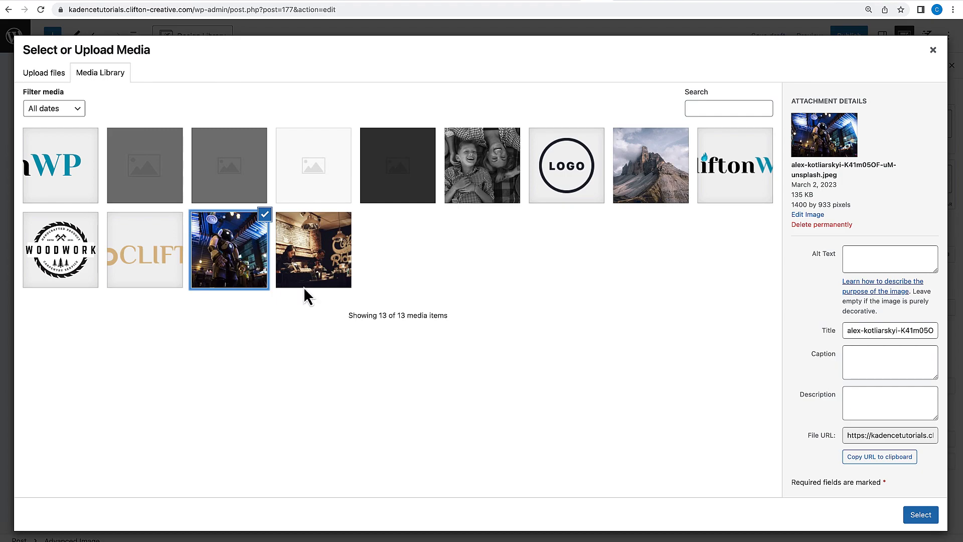
click(922, 517)
Add a new empty block after the last paragraph of the post.
scroll(430, 346, down, 5)
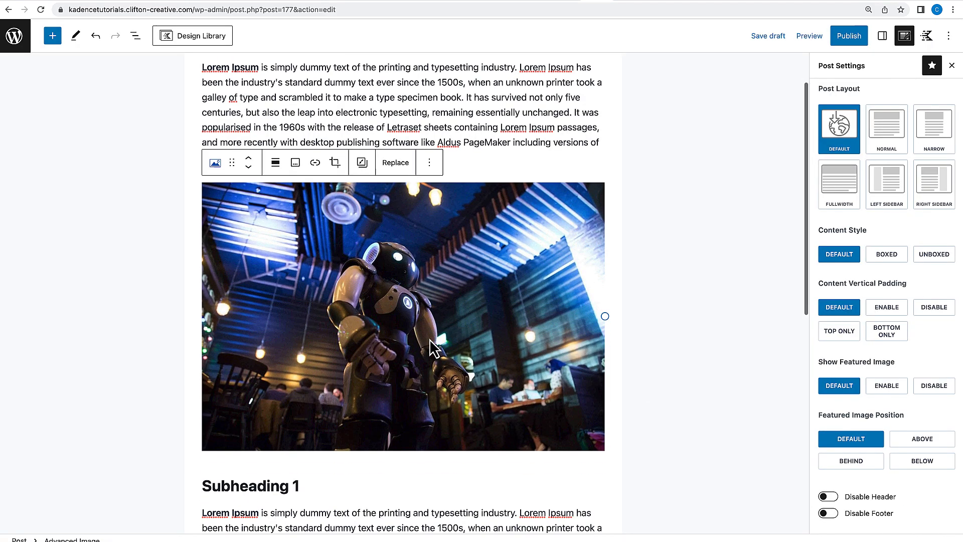
scroll(429, 339, down, 5)
scroll(429, 339, up, 10)
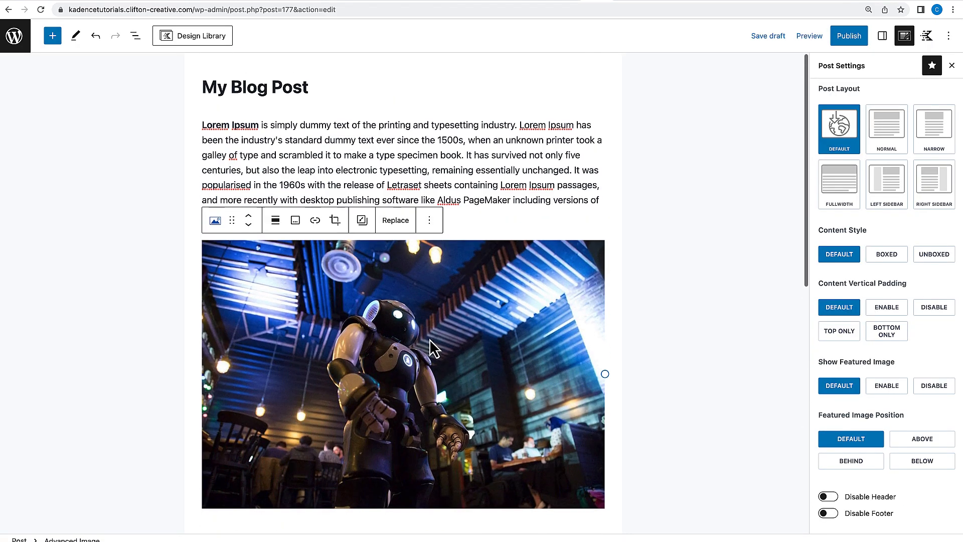
scroll(429, 339, down, 10)
click(327, 315)
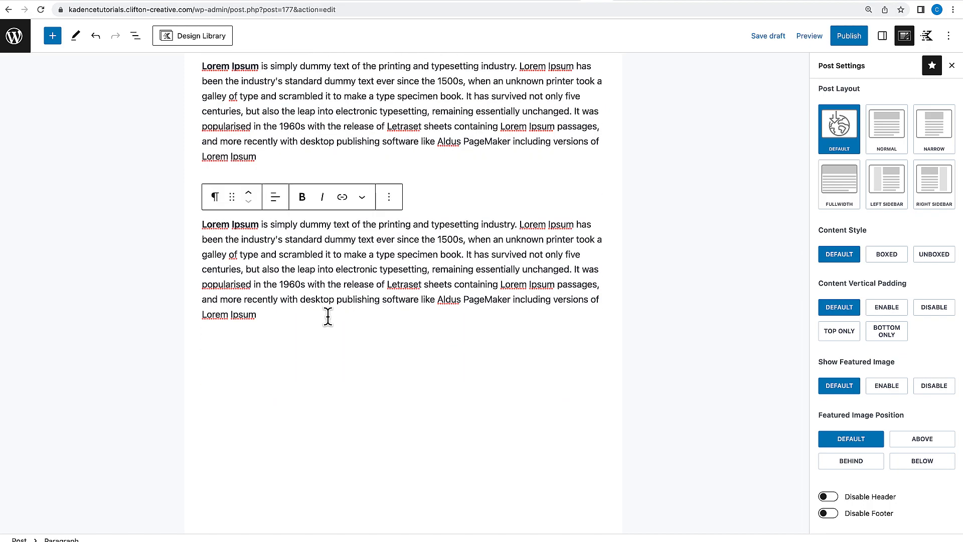
key(Return)
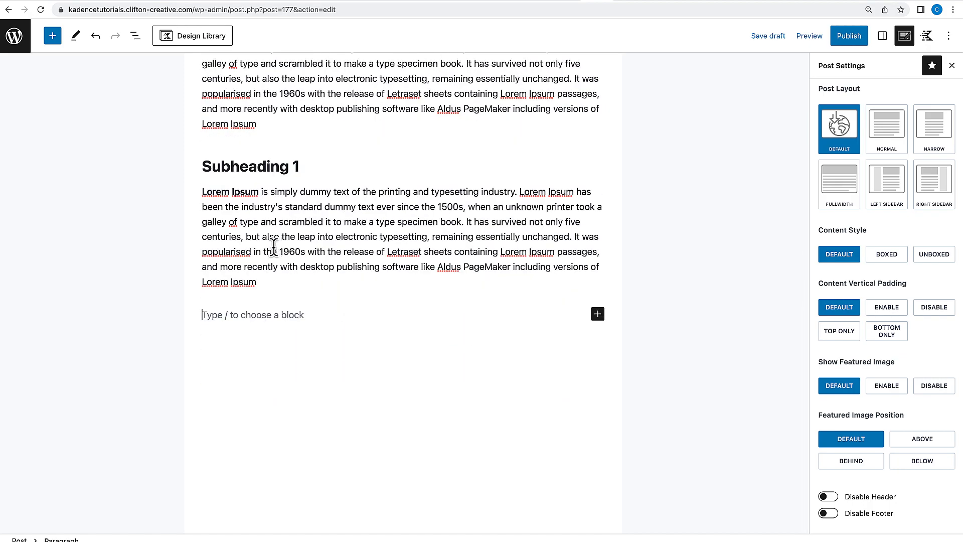
Duplicate the last subheading and reposition the copy with the block move controls.
click(288, 168)
click(442, 135)
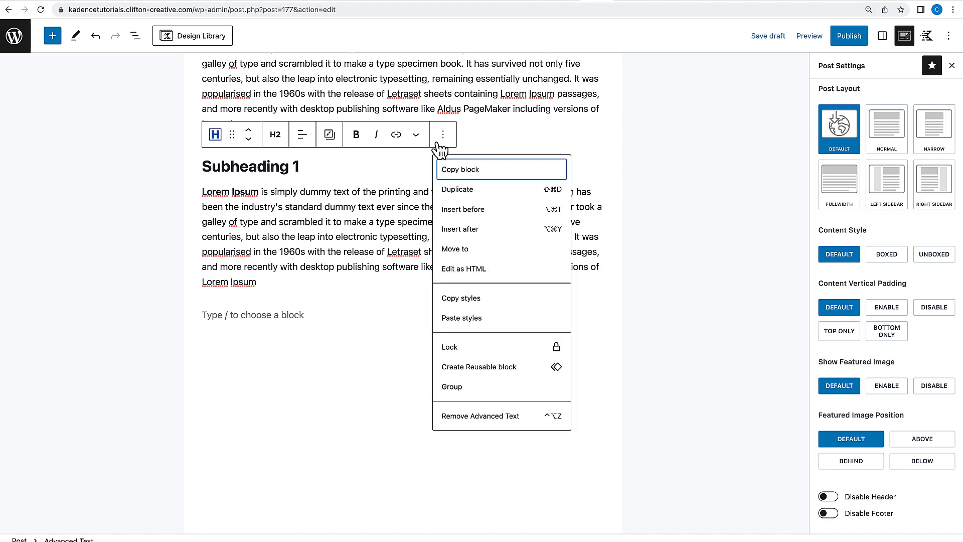
click(465, 198)
click(300, 258)
click(389, 197)
click(400, 249)
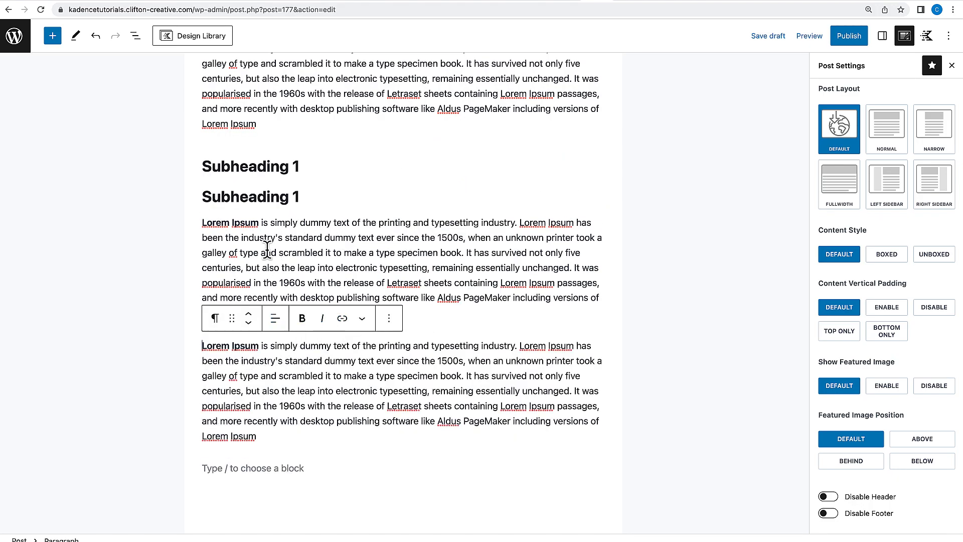
click(297, 252)
click(258, 333)
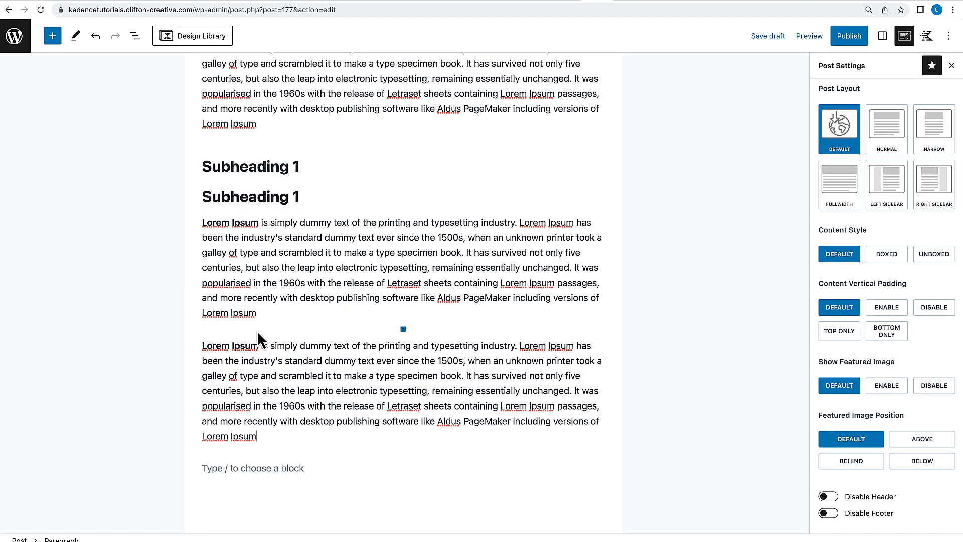
click(282, 201)
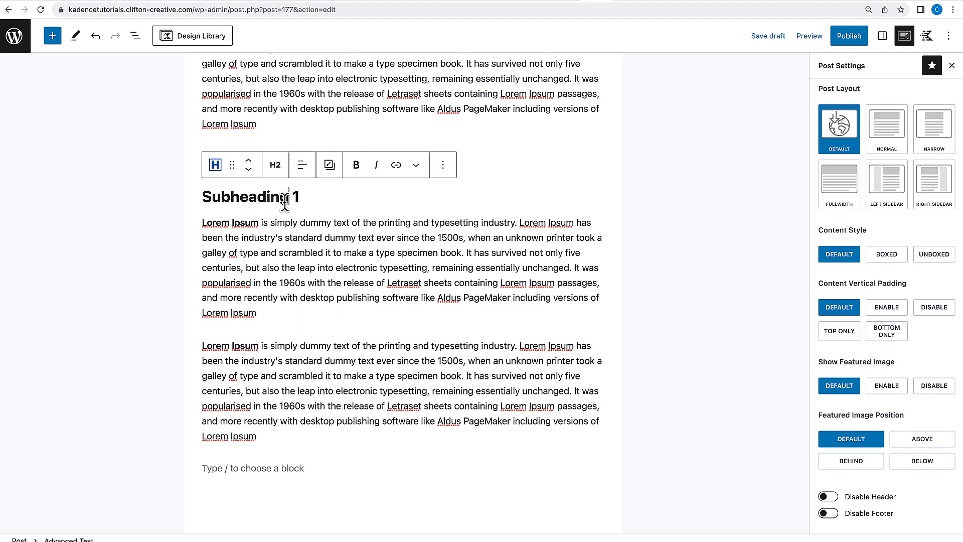
click(252, 171)
Insert an Icon List block into the empty block at the end of the post.
click(296, 345)
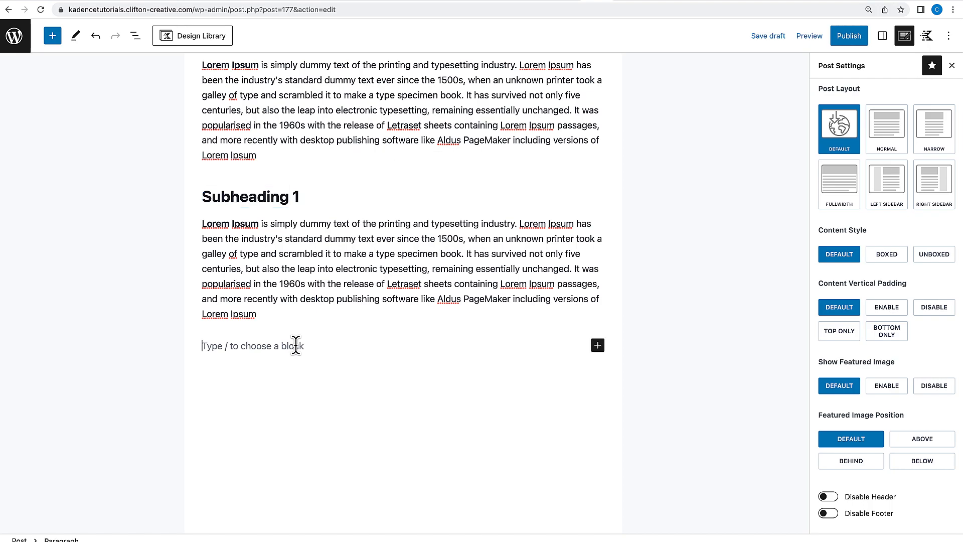
text(/)
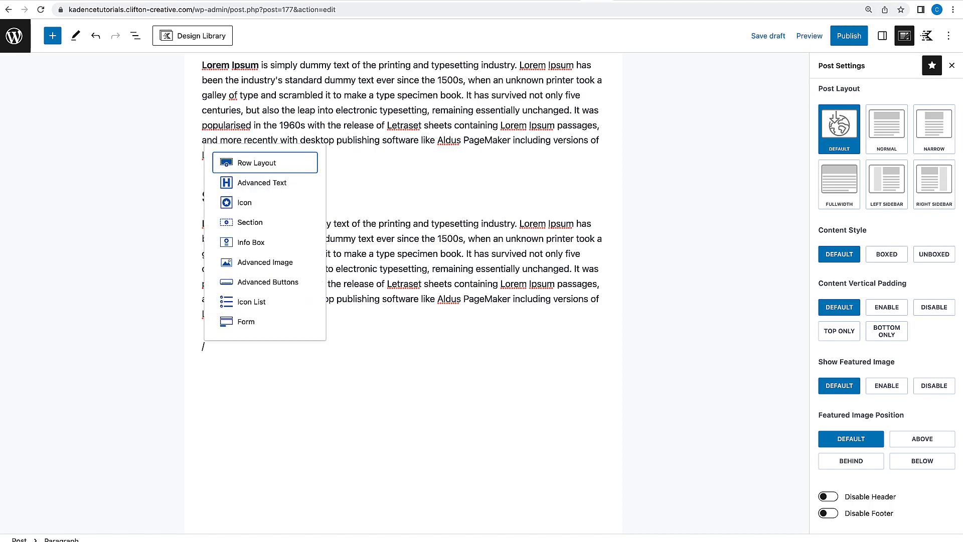
text(icon)
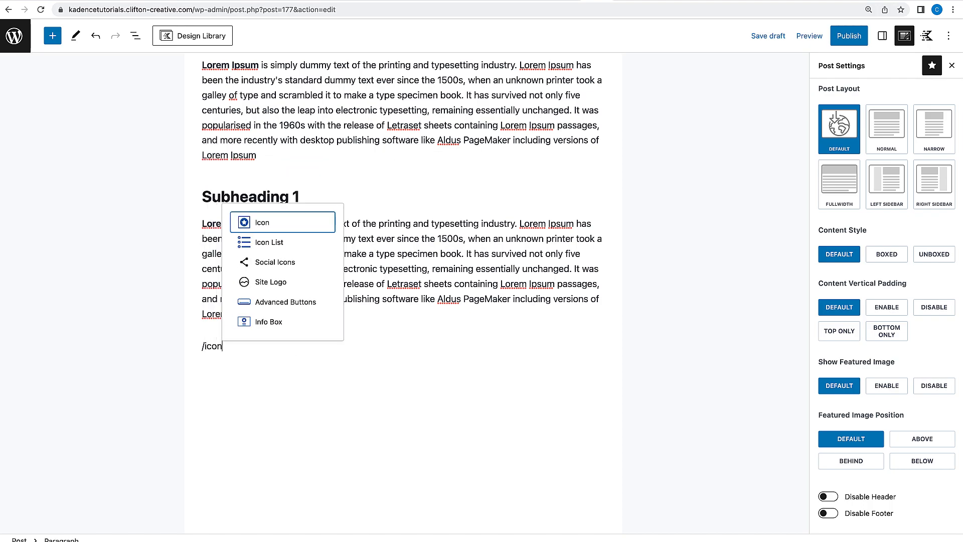
click(296, 240)
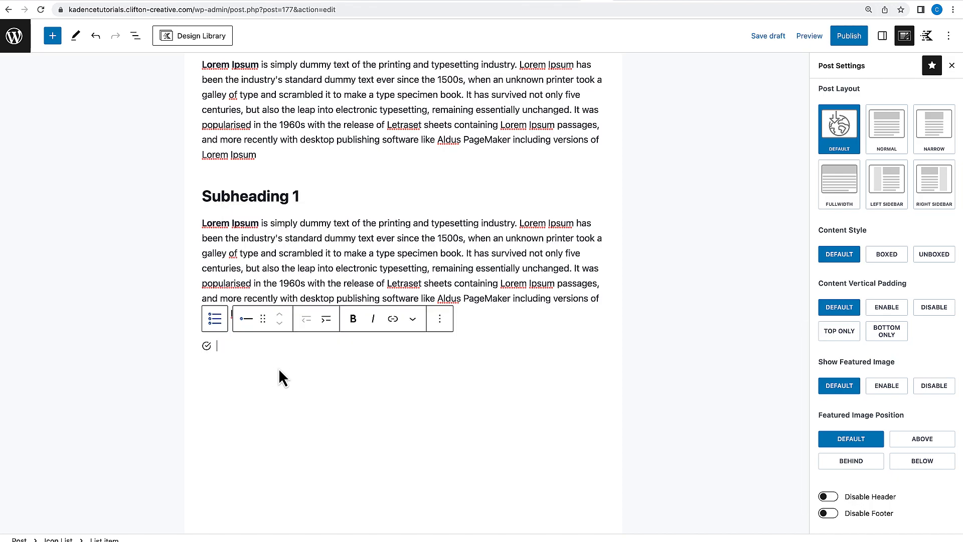
Enter 'List item 1' as the first icon list item and copy its text.
text(List item 1)
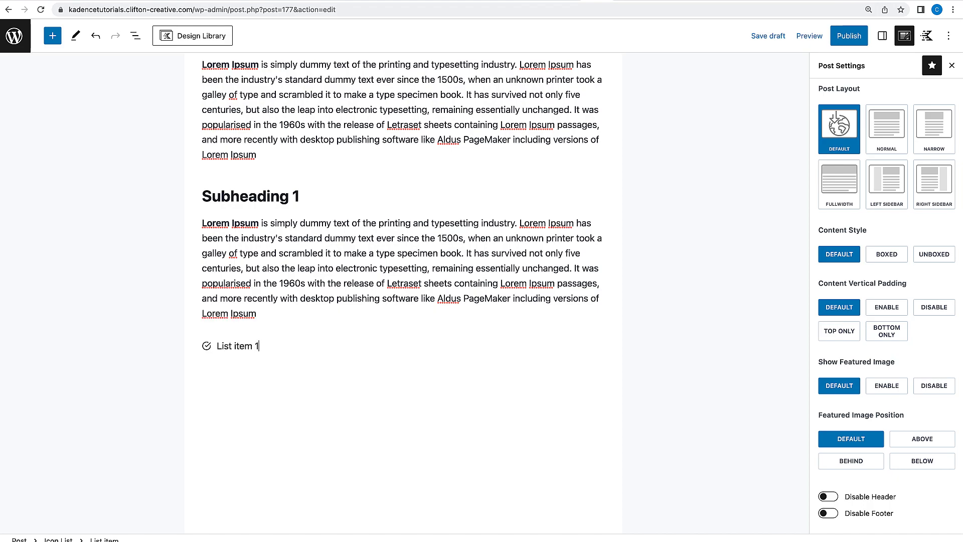
key(Return)
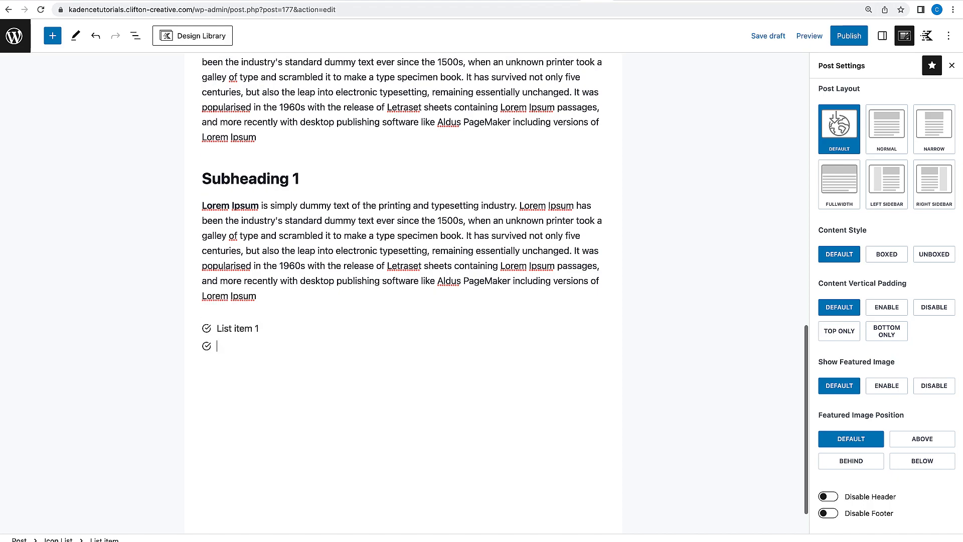
click(367, 281)
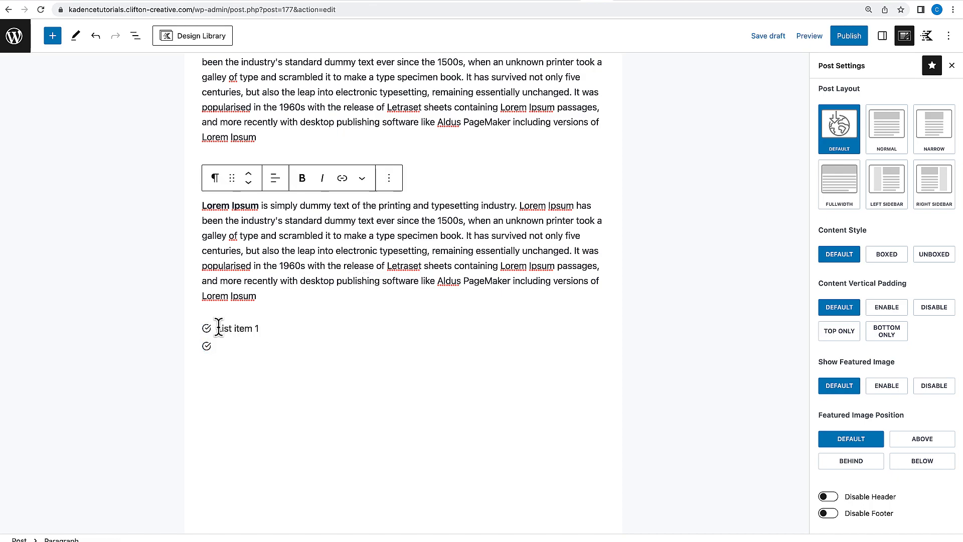
drag(215, 328, 270, 327)
key(ctrl+c)
click(258, 338)
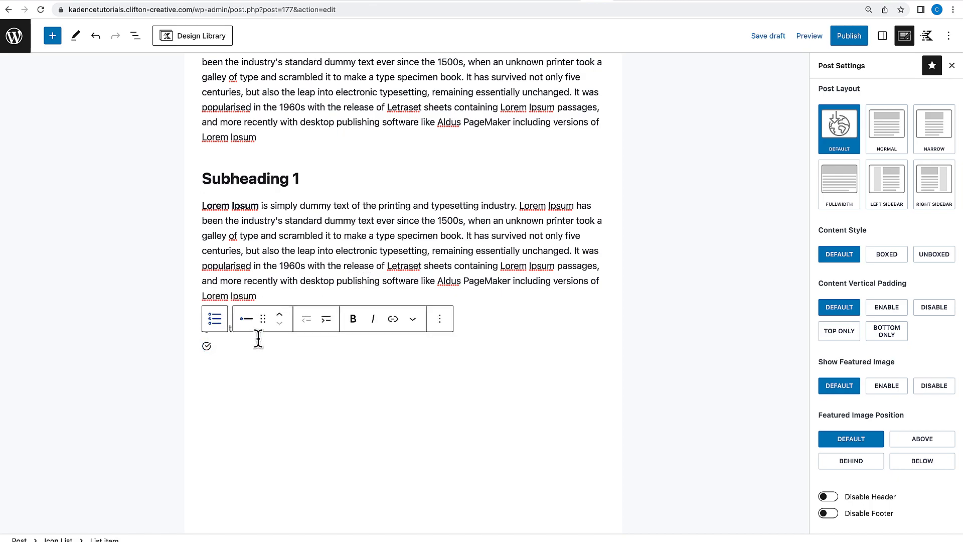
Paste the copied text into four more list items so the icon list has five entries.
key(ctrl+v)
key(Return)
key(ctrl+v)
key(Return)
key(ctrl+v)
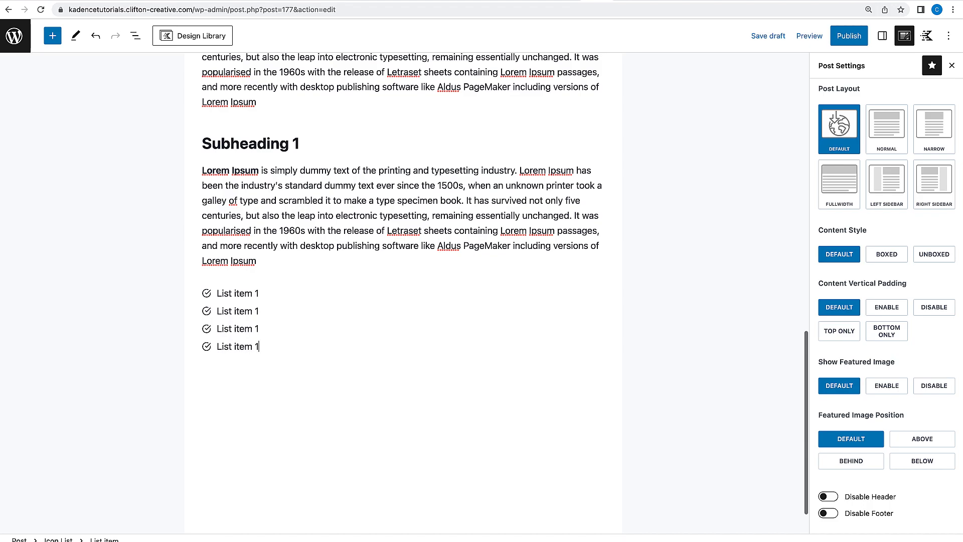
key(Return)
key(ctrl+v)
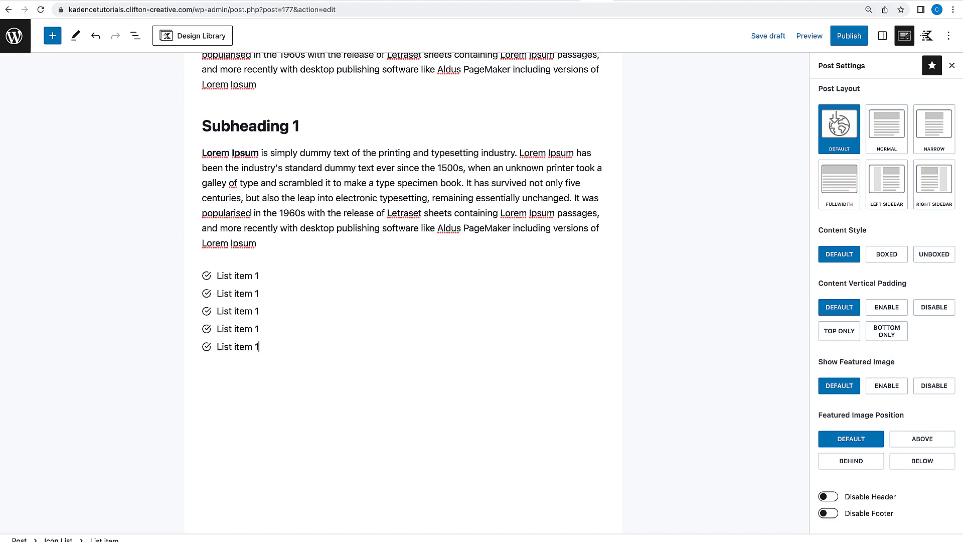
scroll(430, 243, up, 6)
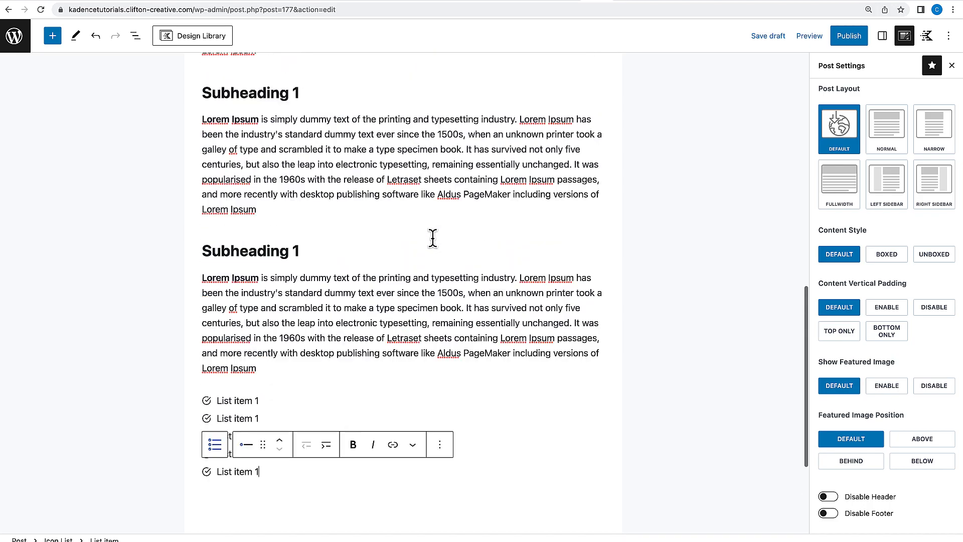
scroll(430, 243, down, 7)
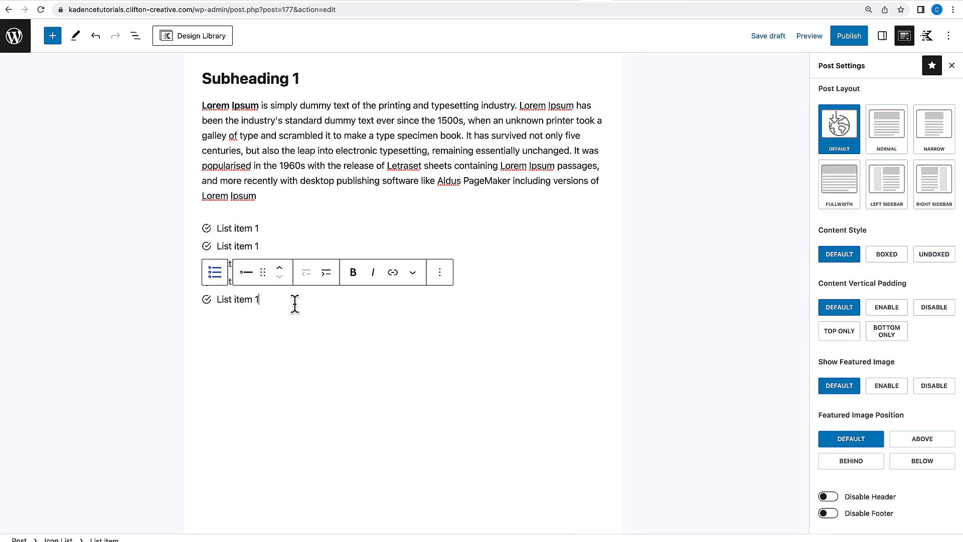
key(Return)
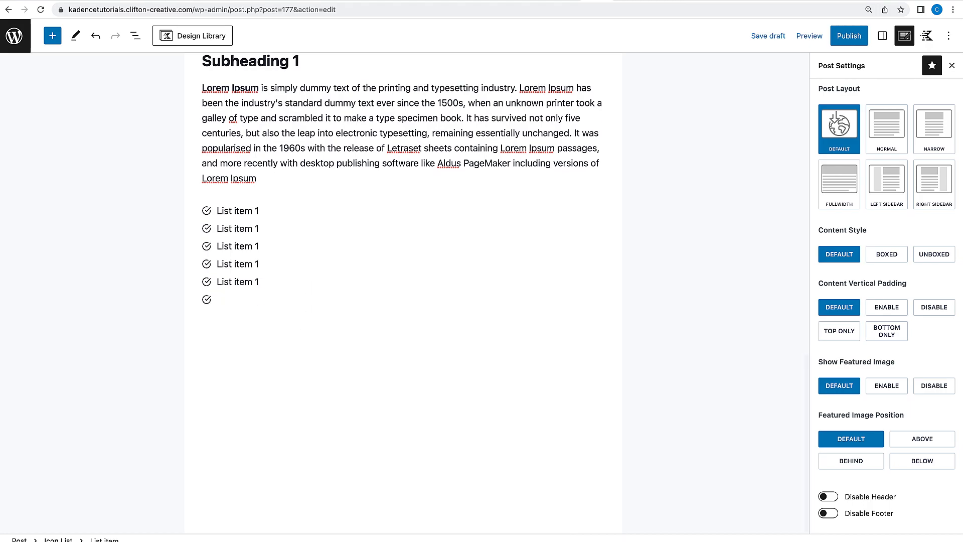
key(Return)
key(BackSpace)
key(BackSpace)
Select the parent Icon List block and insert an Info Box block after it.
click(276, 245)
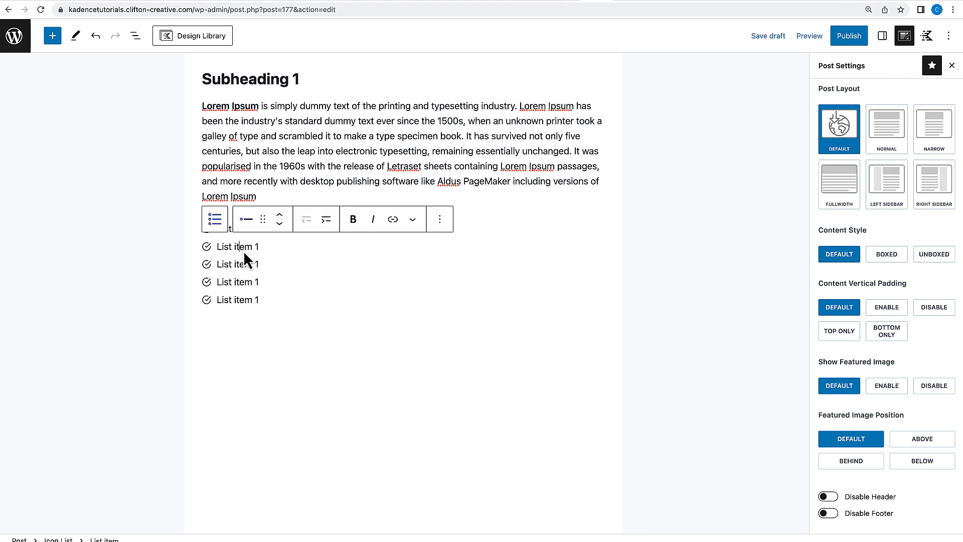
click(882, 36)
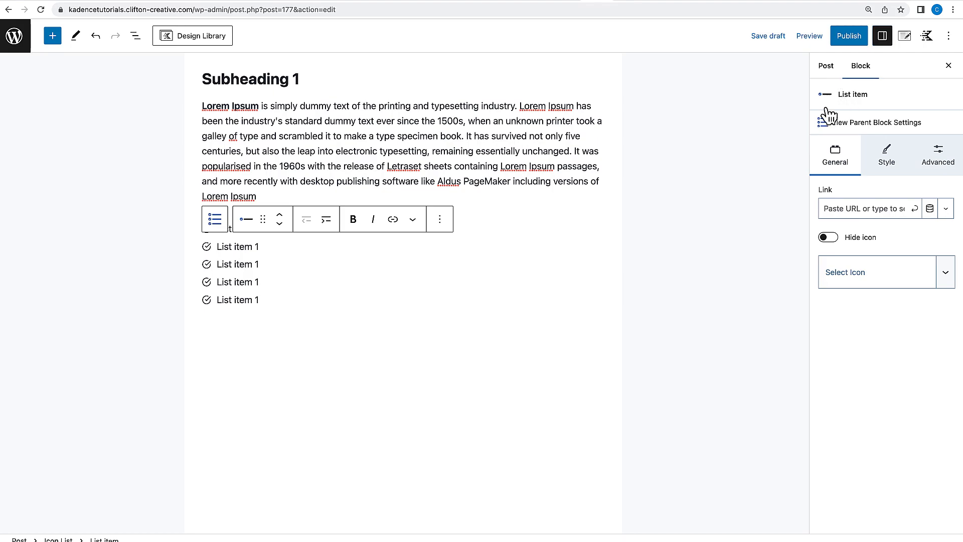
click(842, 122)
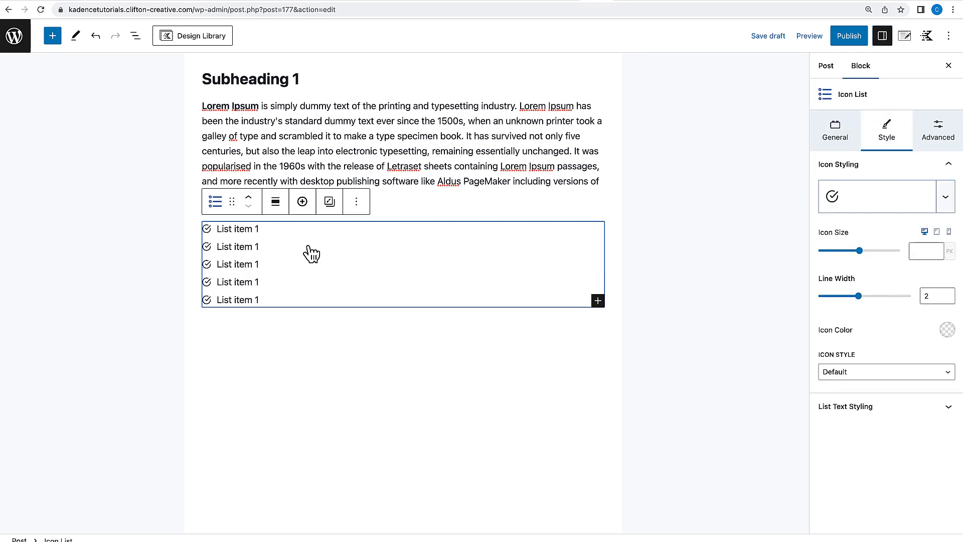
click(356, 201)
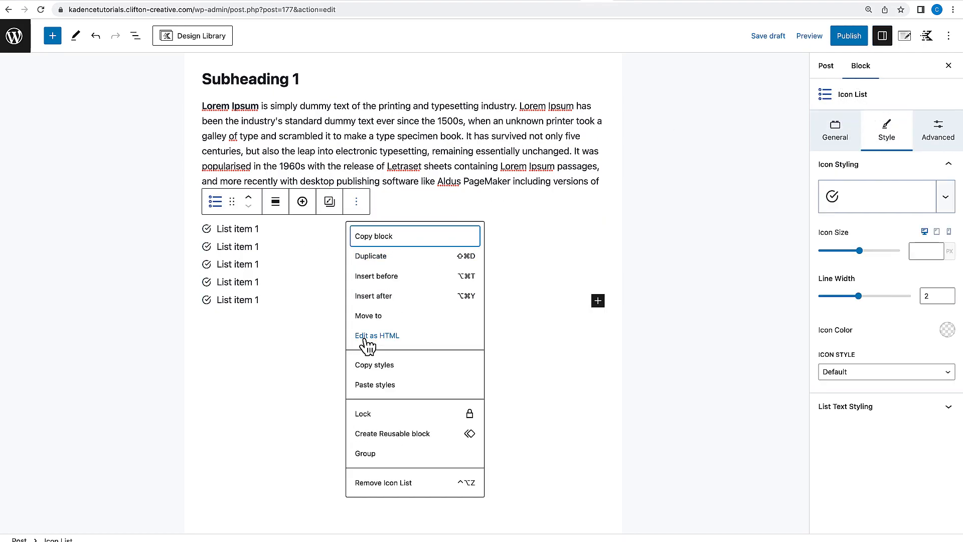
click(378, 296)
text(/in)
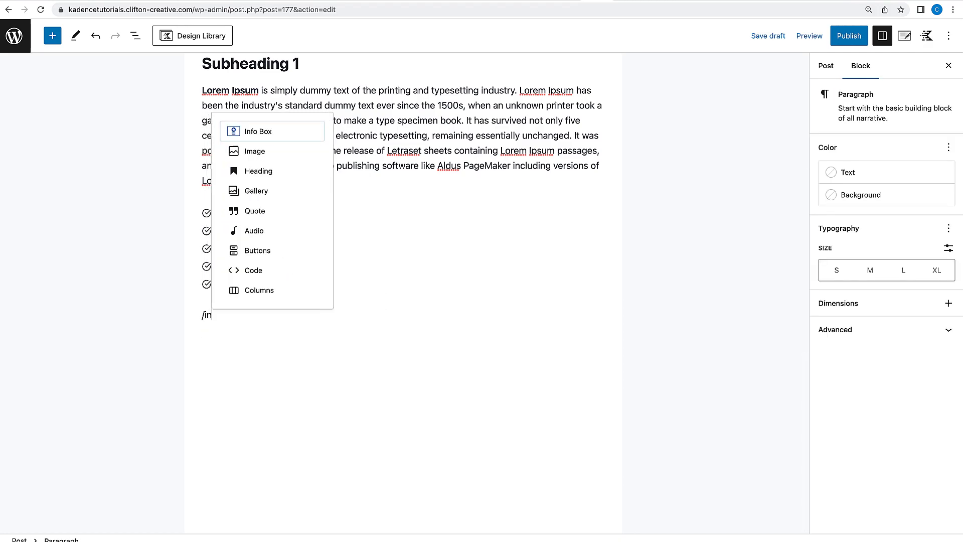
click(258, 131)
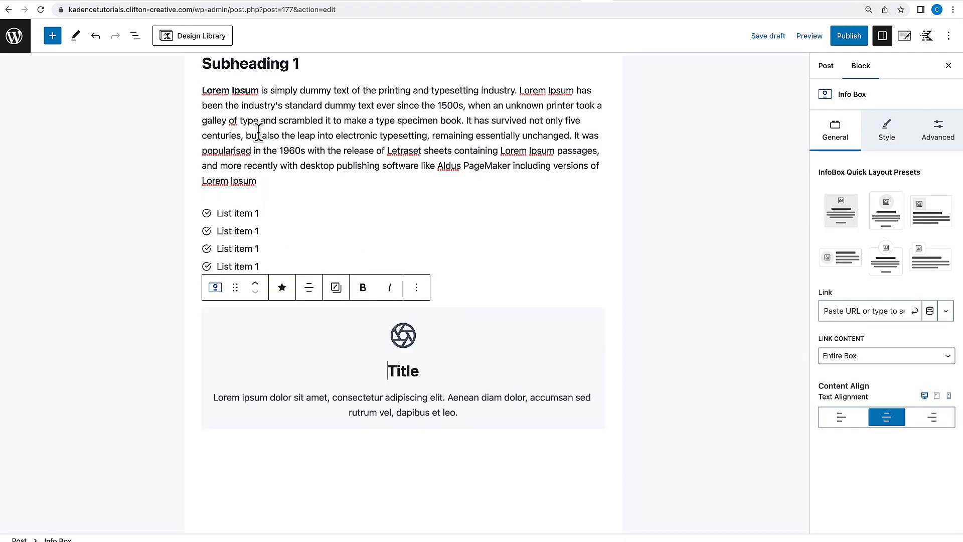
Apply the icon-on-the-left quick layout preset to the Info Box.
click(526, 456)
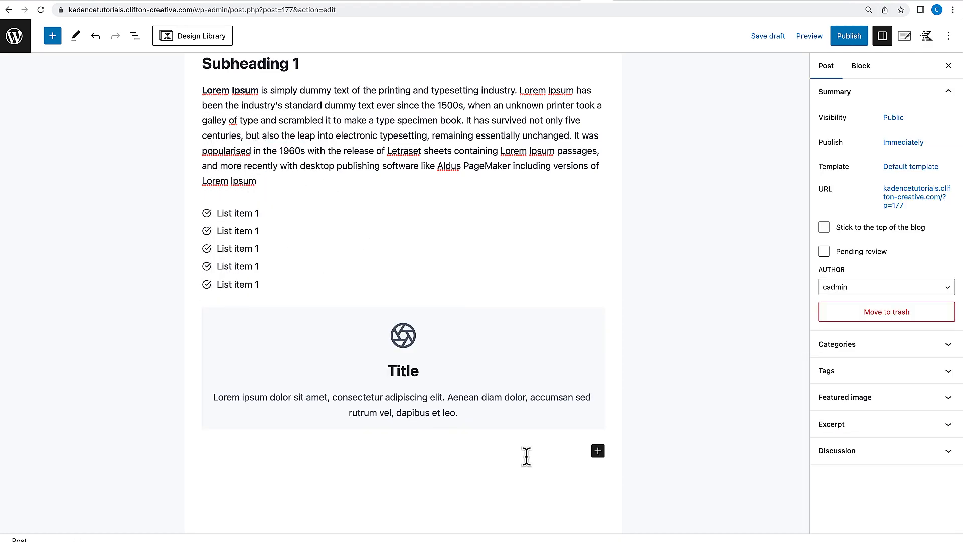
click(558, 323)
click(842, 260)
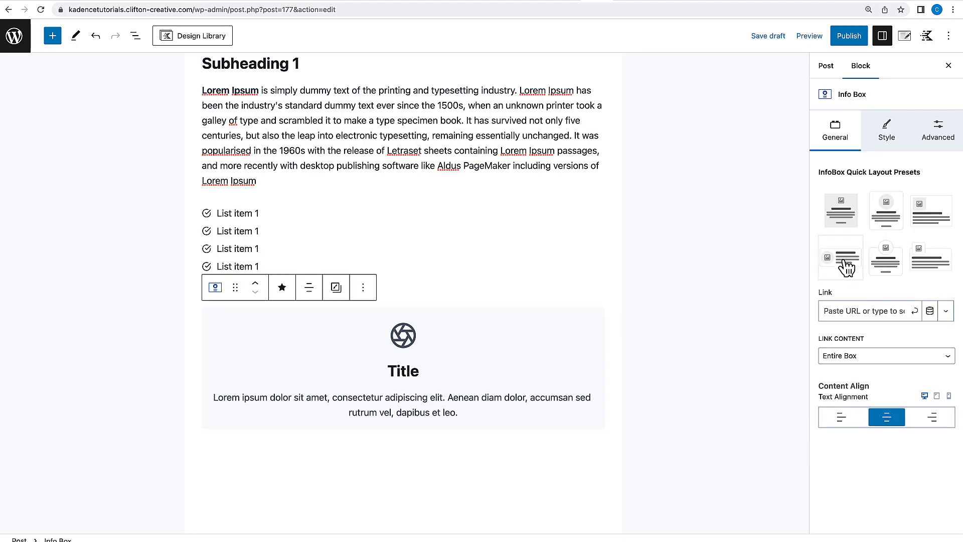
click(291, 332)
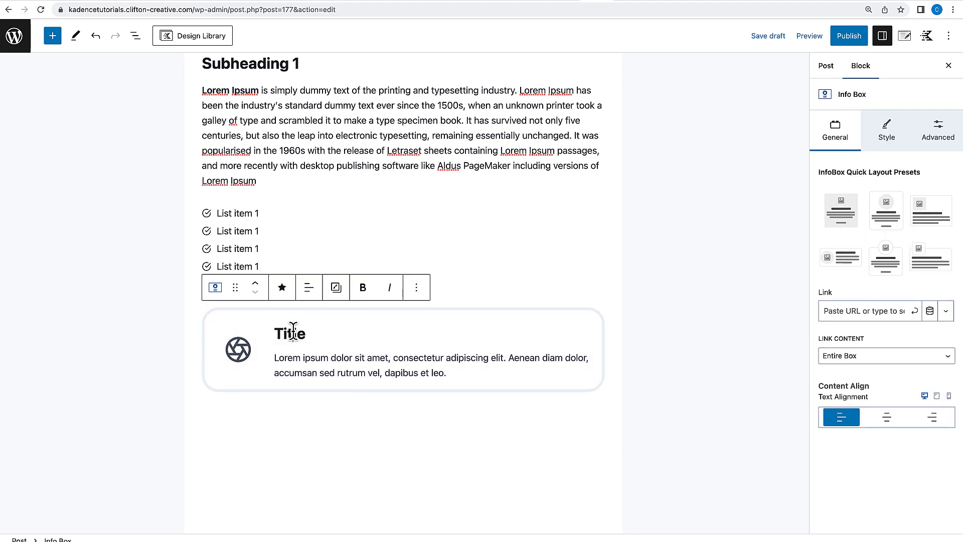
Change the Info Box title to 'Want More Content?'.
double_click(293, 331)
text(Want M)
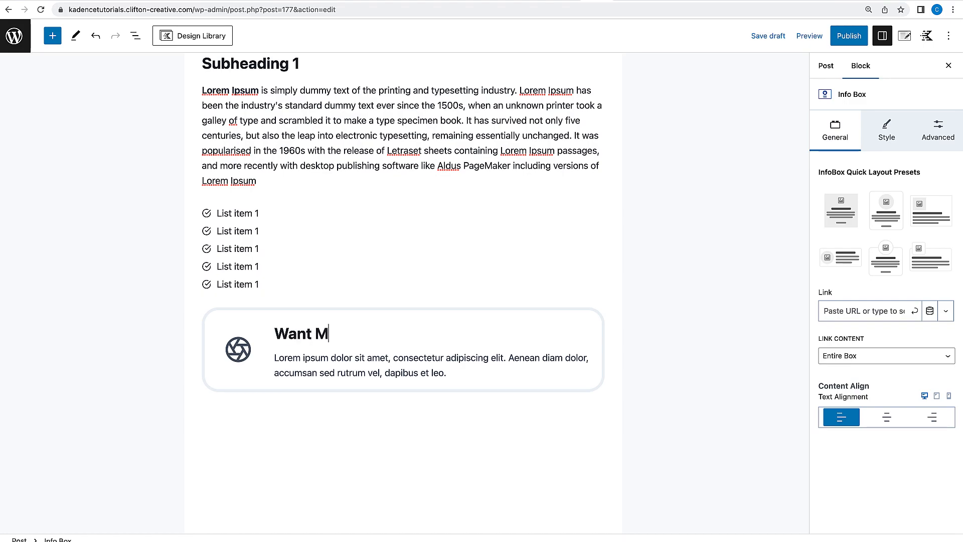
text(ore Content?)
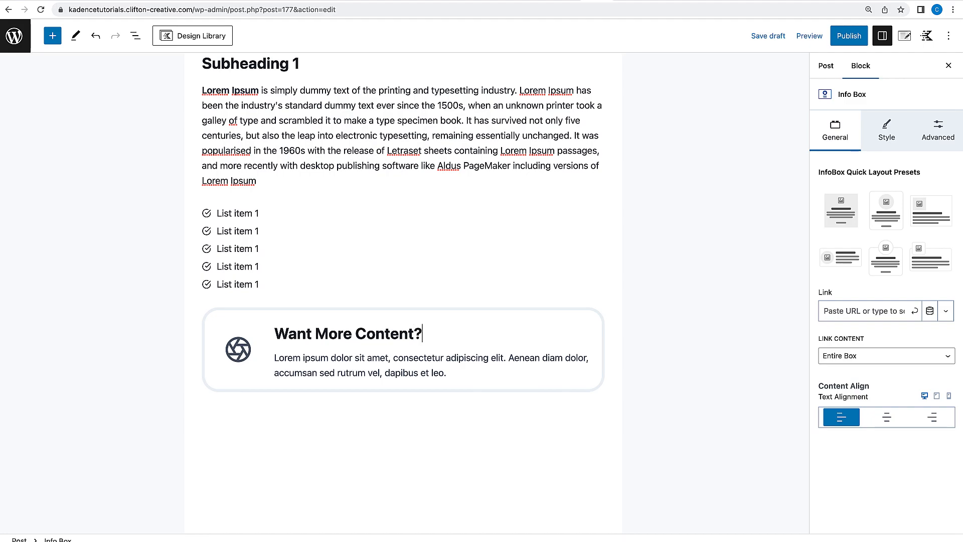
Turn on Show Learn More in the Info Box's Learn More style settings.
click(471, 376)
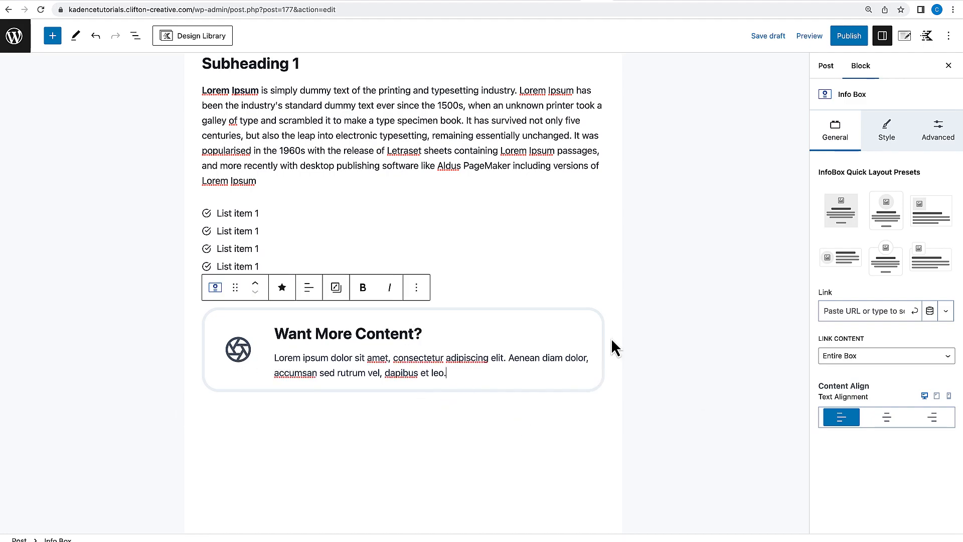
click(886, 138)
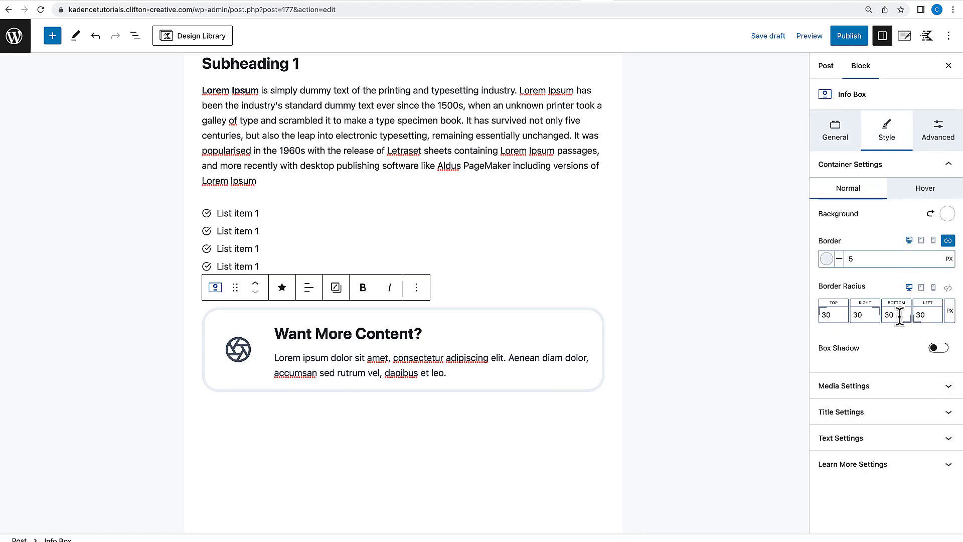
click(891, 466)
click(828, 485)
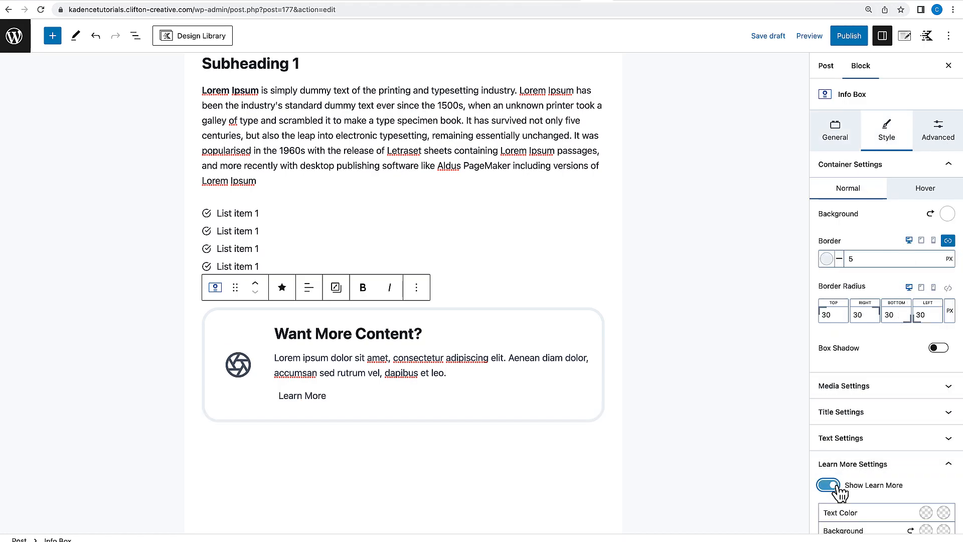
Change the Learn More button text to 'Reach Out'.
scroll(868, 493, down, 5)
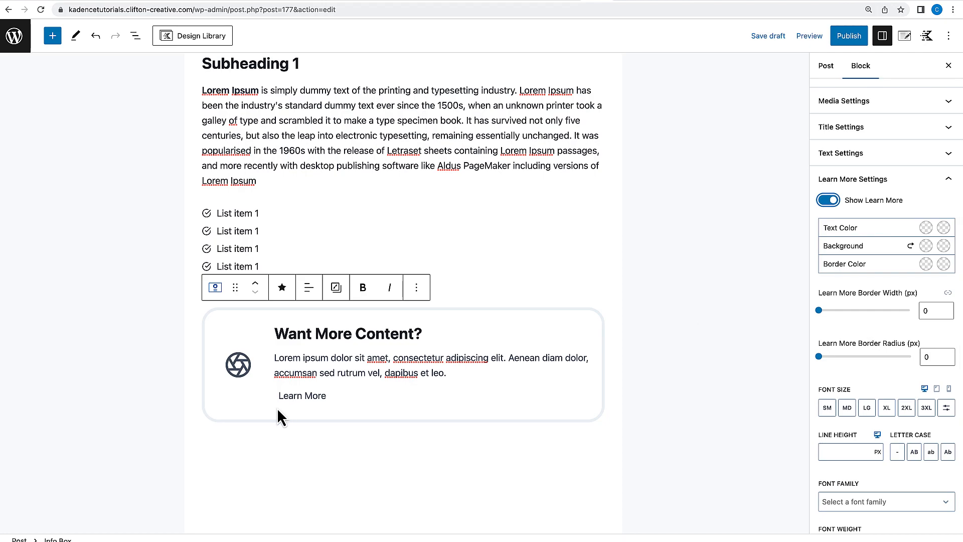
triple_click(319, 395)
text(Reach Out)
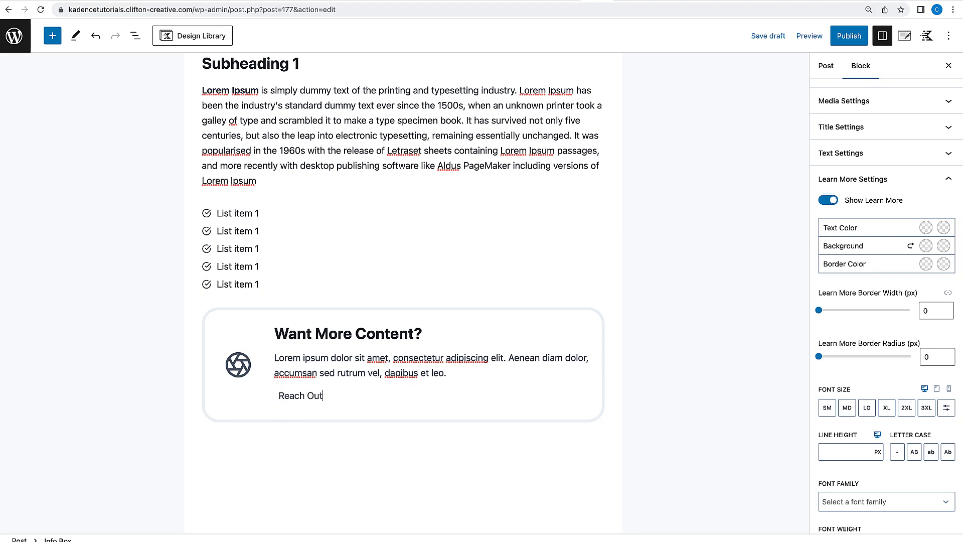
Set the button background to blue 3182CE for normal and hover states and its text colour to white.
click(928, 246)
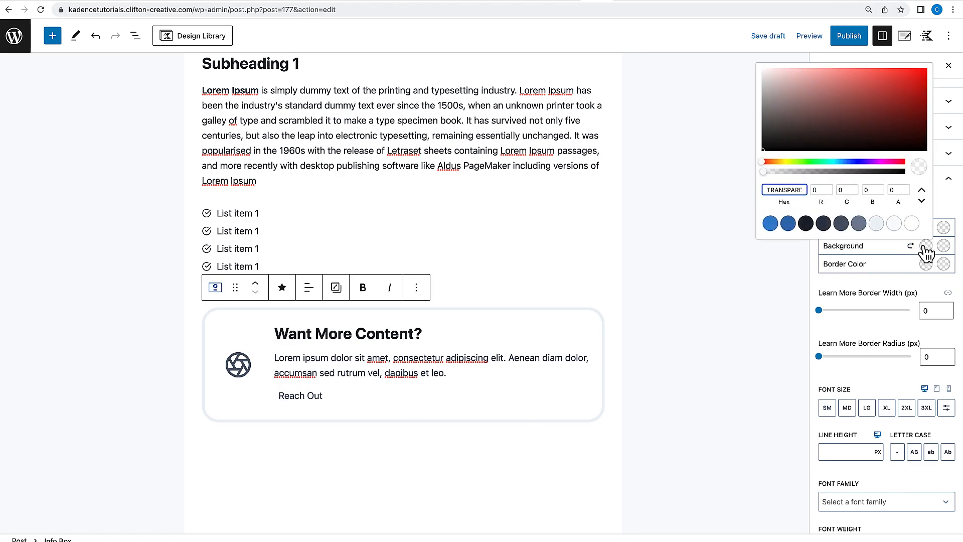
click(770, 223)
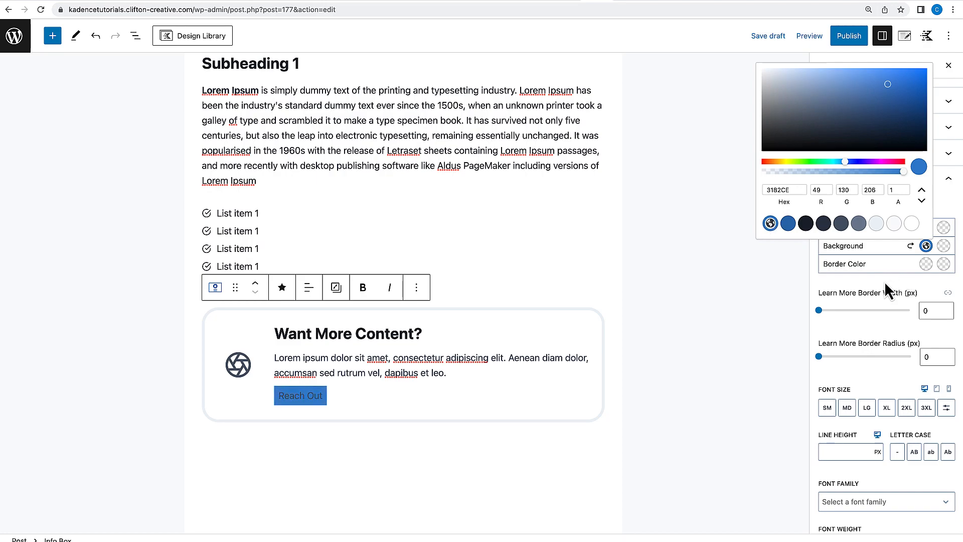
click(891, 281)
click(945, 246)
click(813, 228)
click(863, 281)
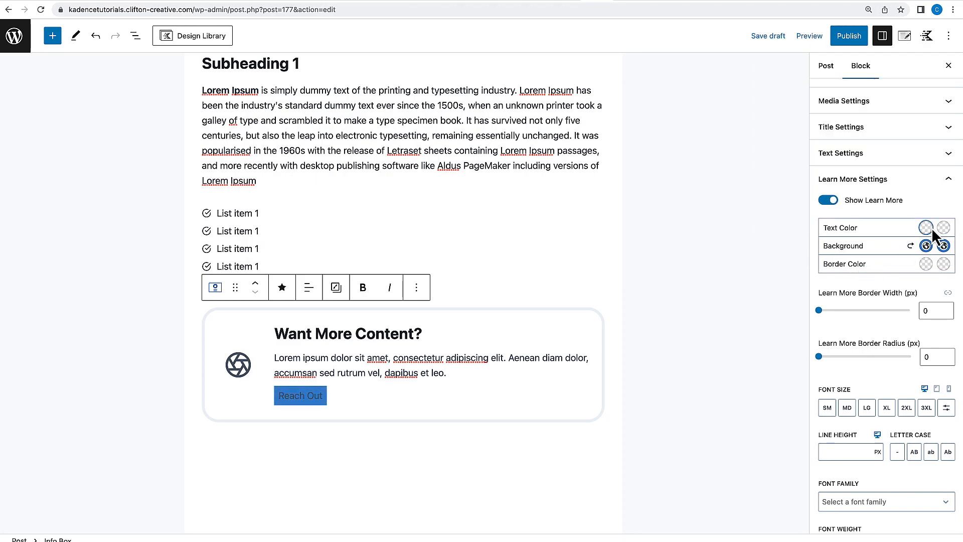
click(926, 228)
click(913, 207)
click(886, 282)
Set the button font size to MD and its right and left padding to 18 px.
scroll(868, 371, down, 3)
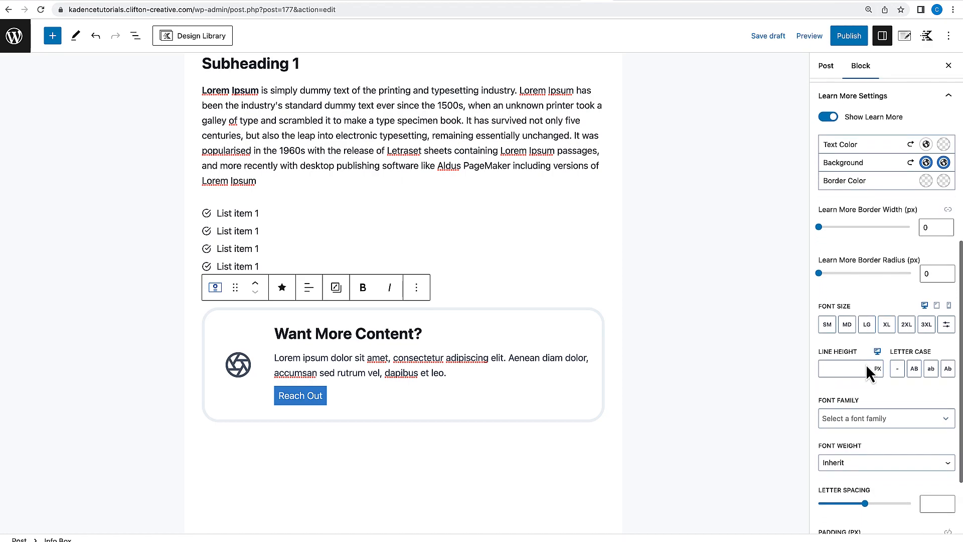
click(848, 326)
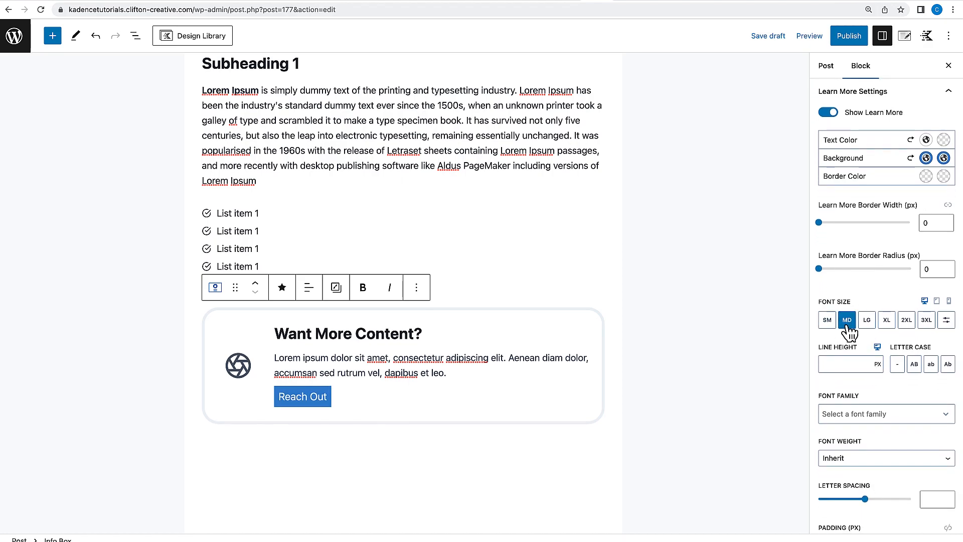
scroll(847, 401, down, 3)
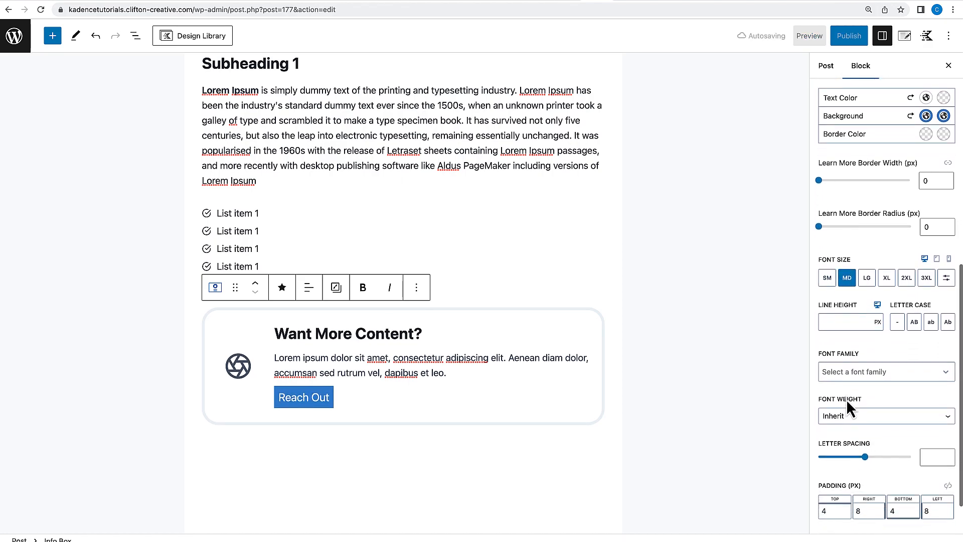
click(860, 458)
key(BackSpace)
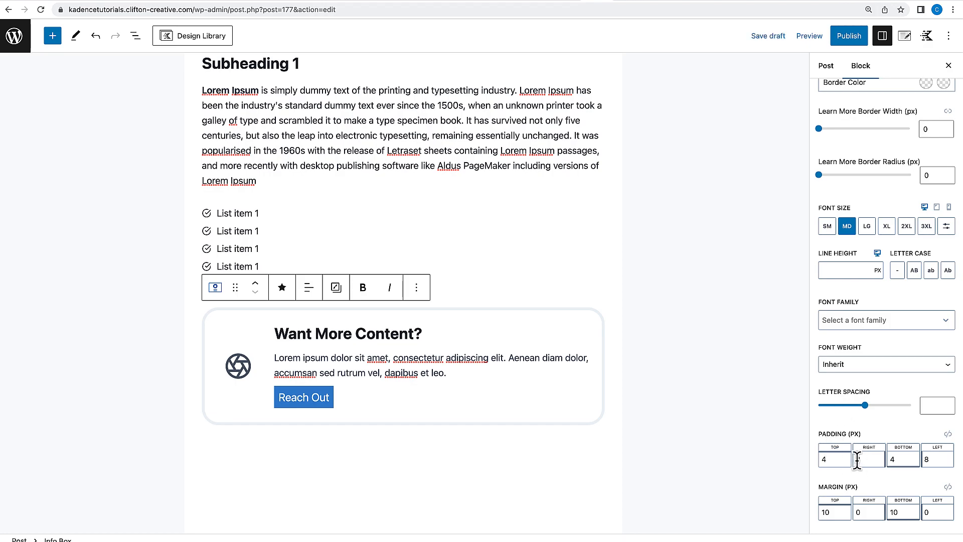
text(18)
click(925, 458)
text(1)
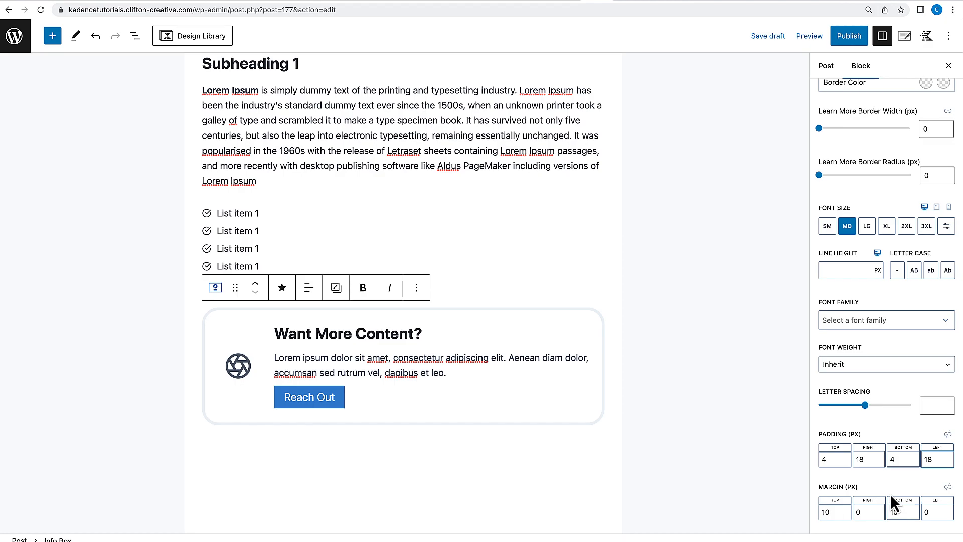
Set the Learn More button border radius to 4 px.
scroll(890, 495, up, 5)
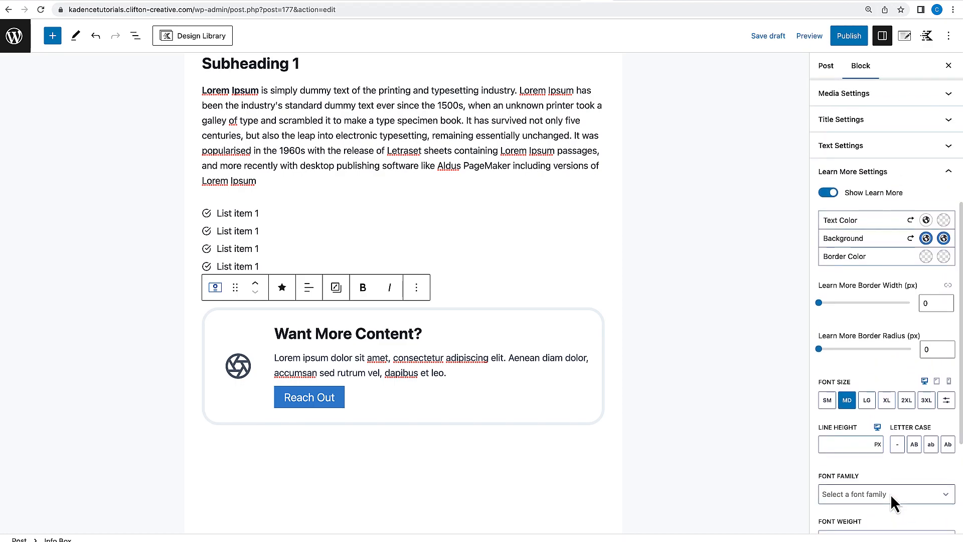
scroll(890, 495, down, 1)
double_click(930, 344)
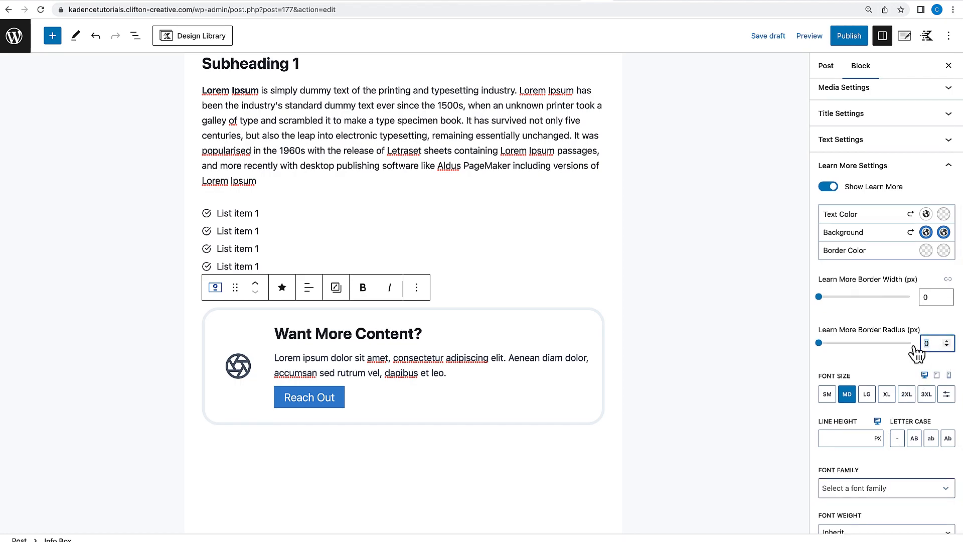
text(4)
click(723, 439)
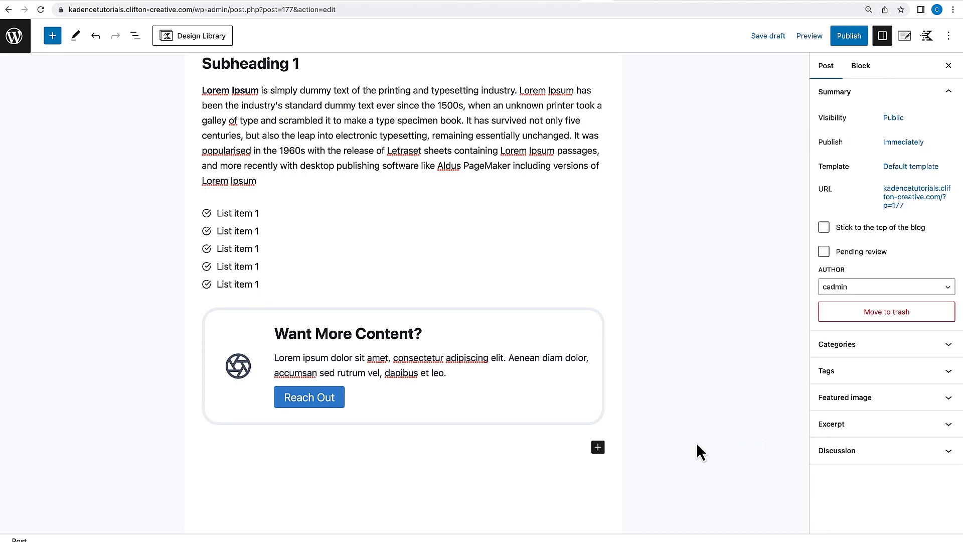
Add an exclamation mark to the info box button text so it reads 'Reach Out!'.
click(344, 400)
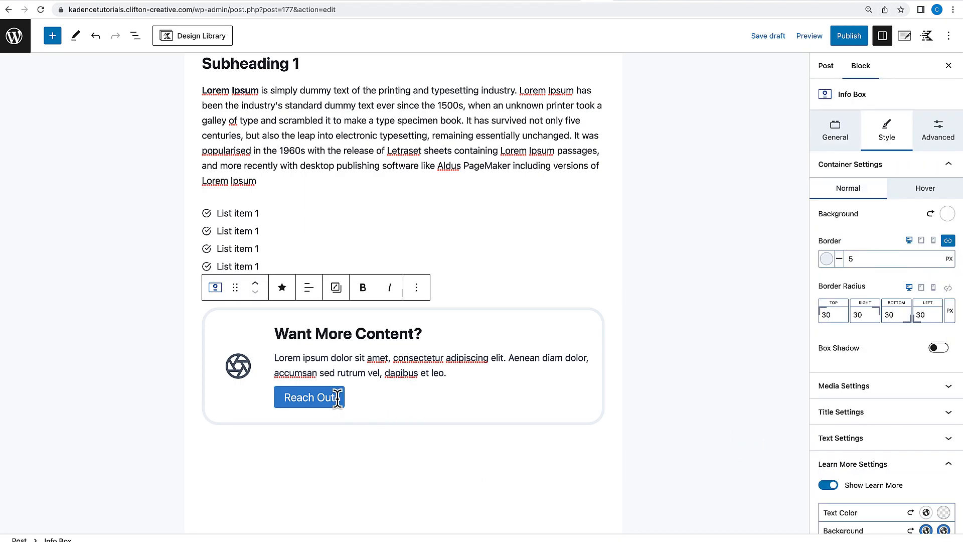
text(!)
click(389, 441)
scroll(389, 442, up, 2)
scroll(389, 441, down, 5)
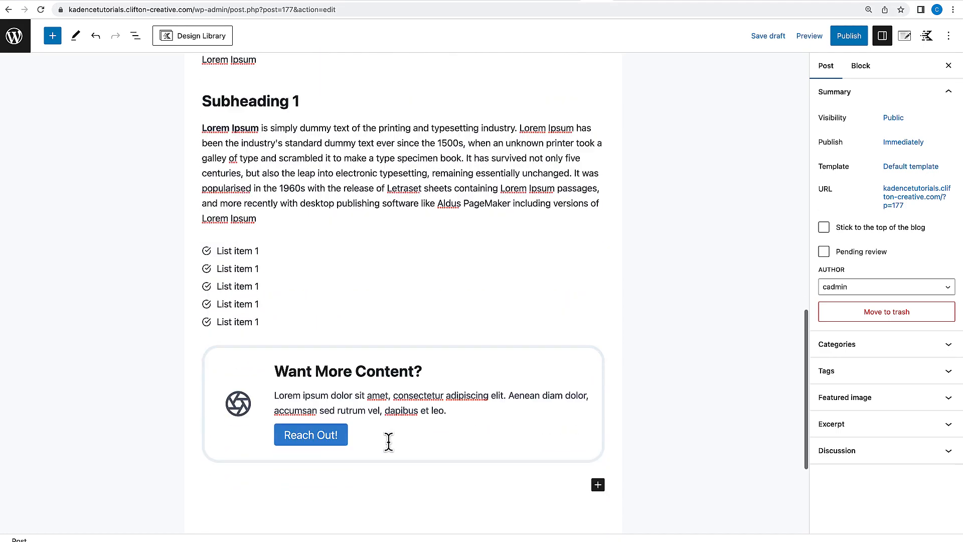
Set the info box media vertical alignment to Top.
click(486, 283)
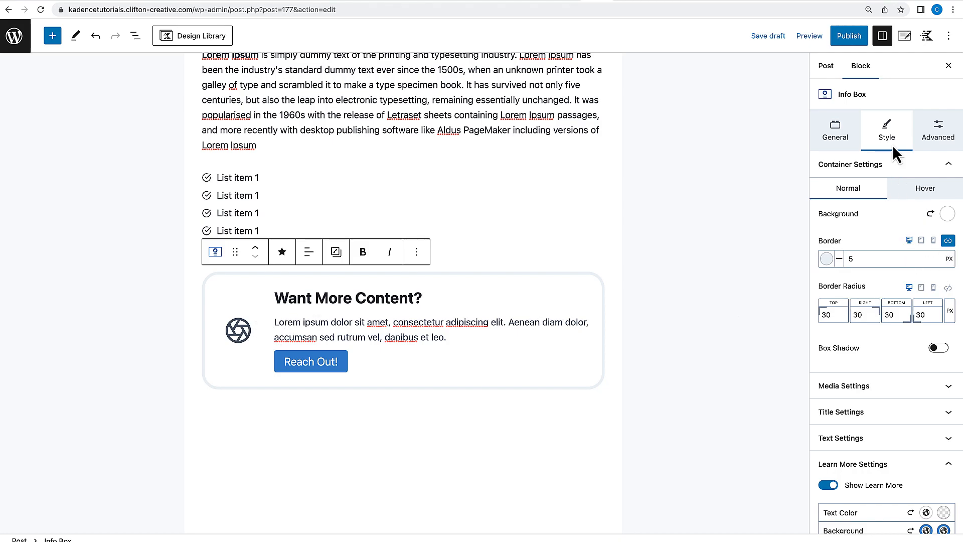
click(871, 386)
scroll(870, 389, down, 6)
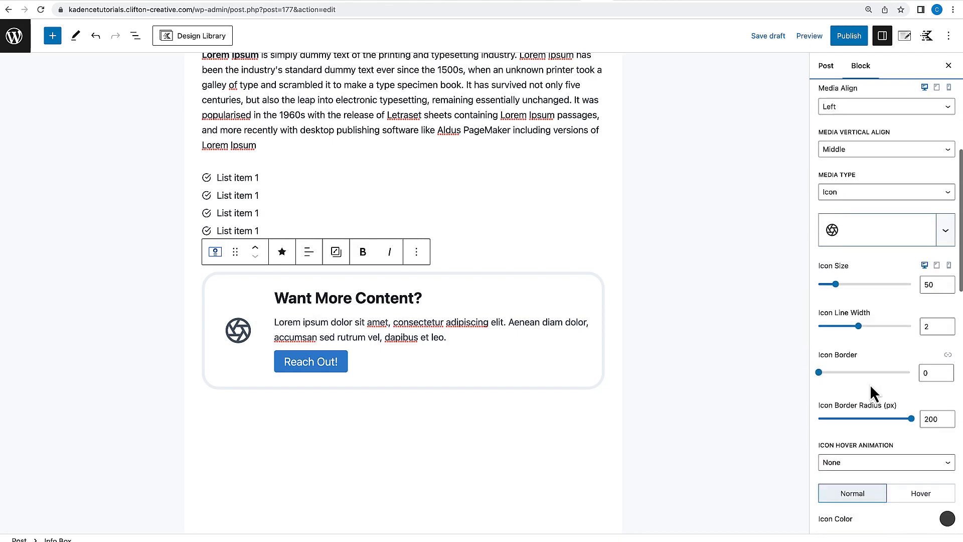
scroll(856, 191, down, 1)
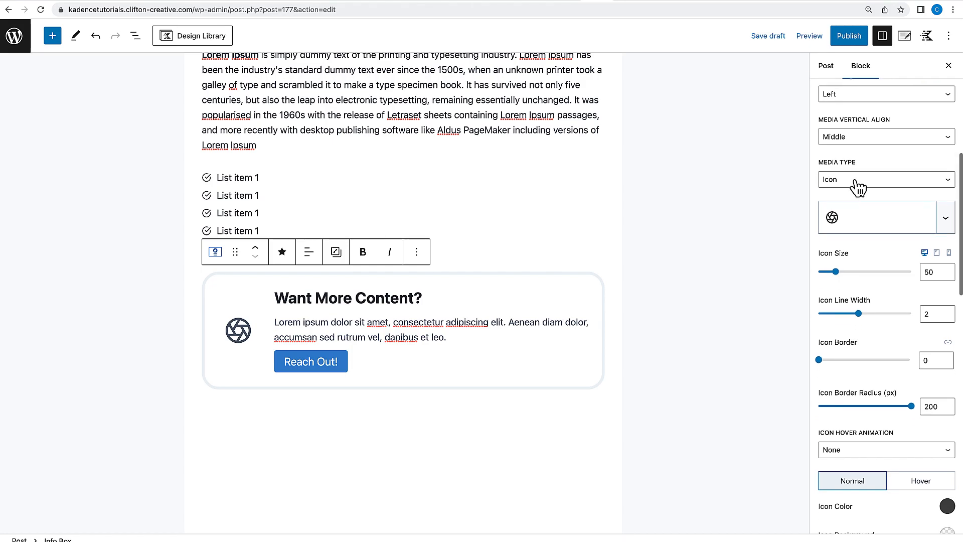
click(870, 136)
click(851, 127)
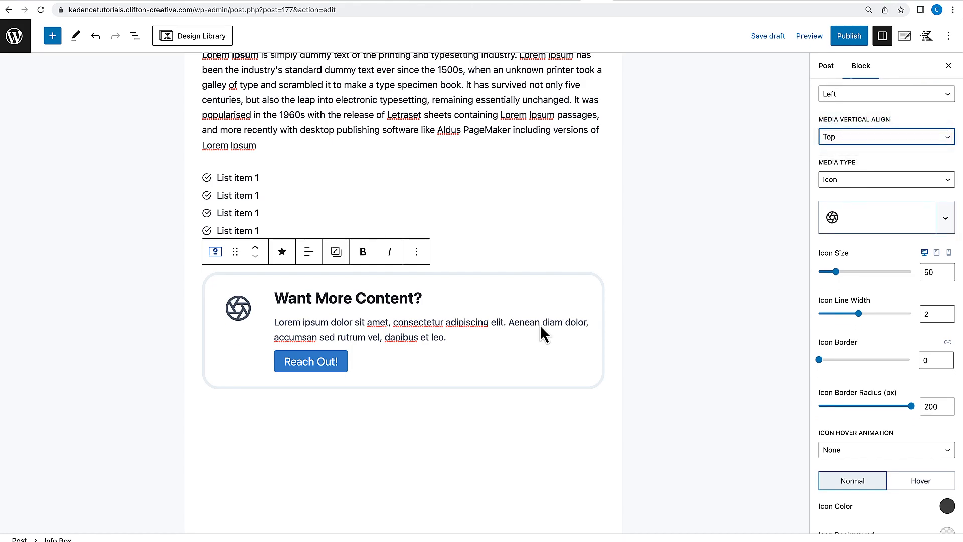
Publish the post.
scroll(499, 458, up, 7)
scroll(500, 459, up, 3)
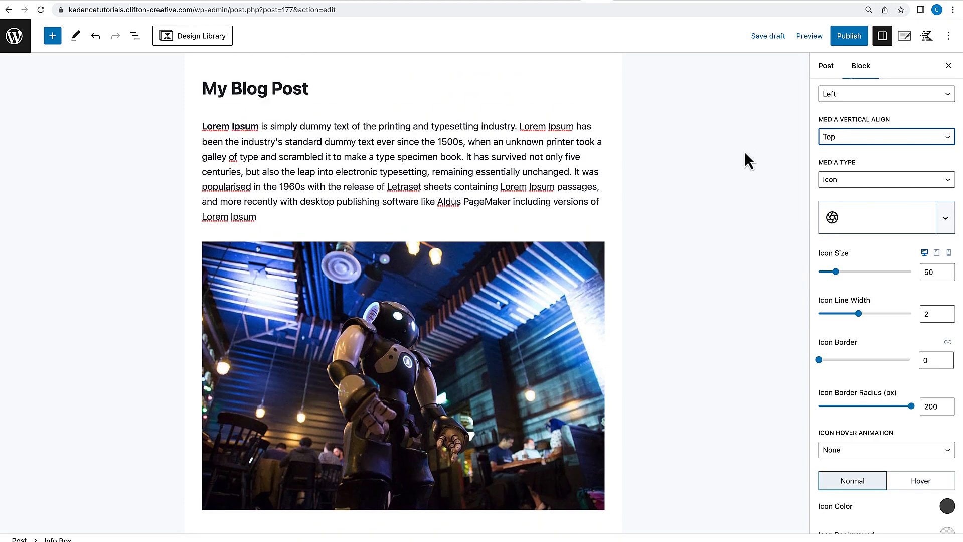
click(851, 36)
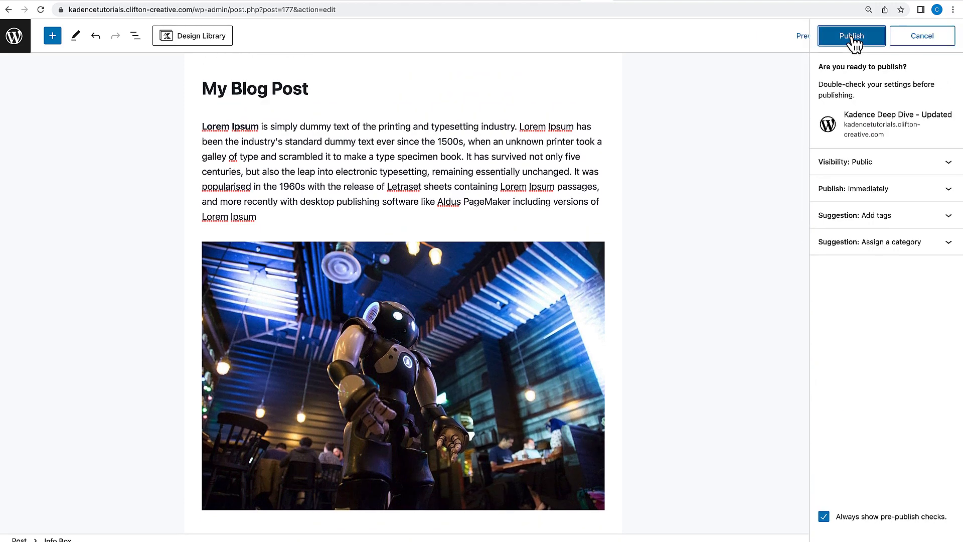
click(852, 36)
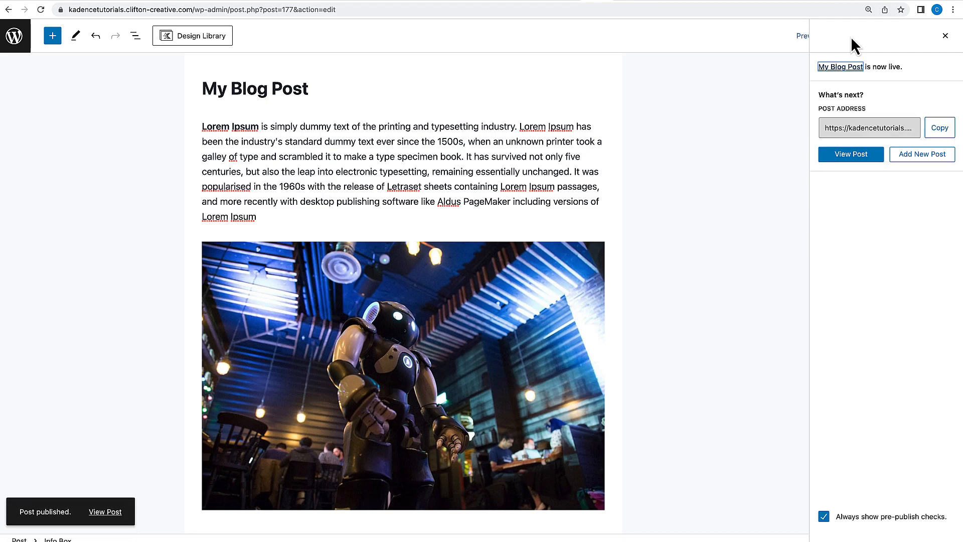
Open the published post and scroll through it on the front end.
click(108, 514)
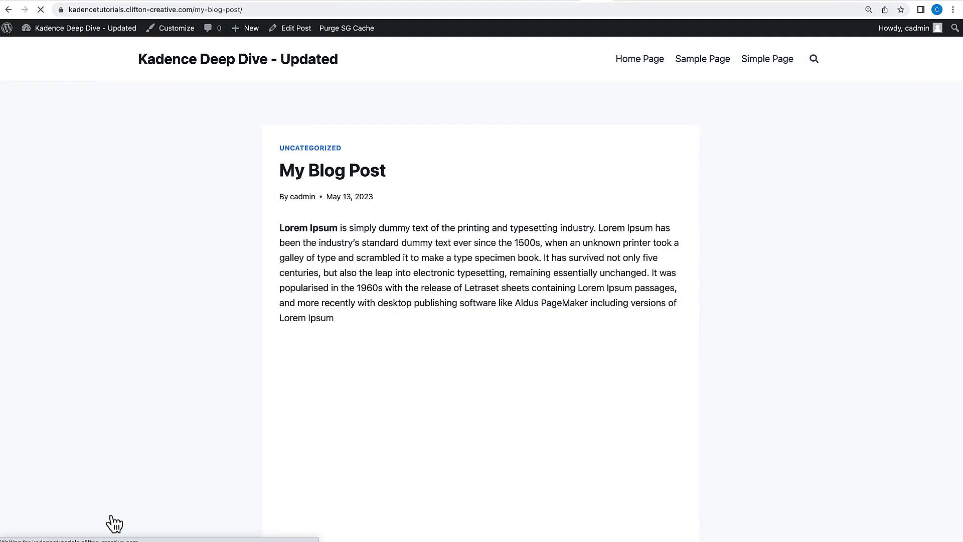
scroll(610, 365, down, 3)
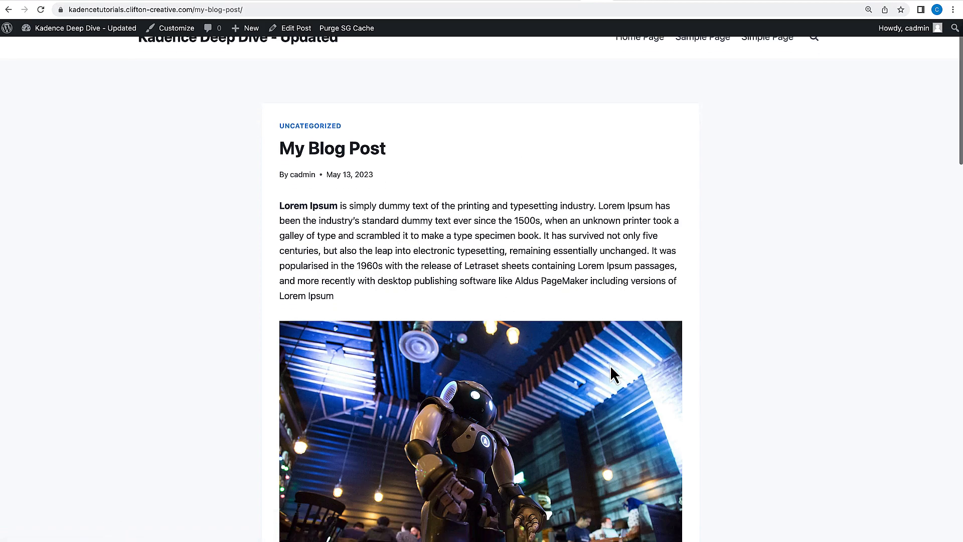
scroll(610, 366, down, 4)
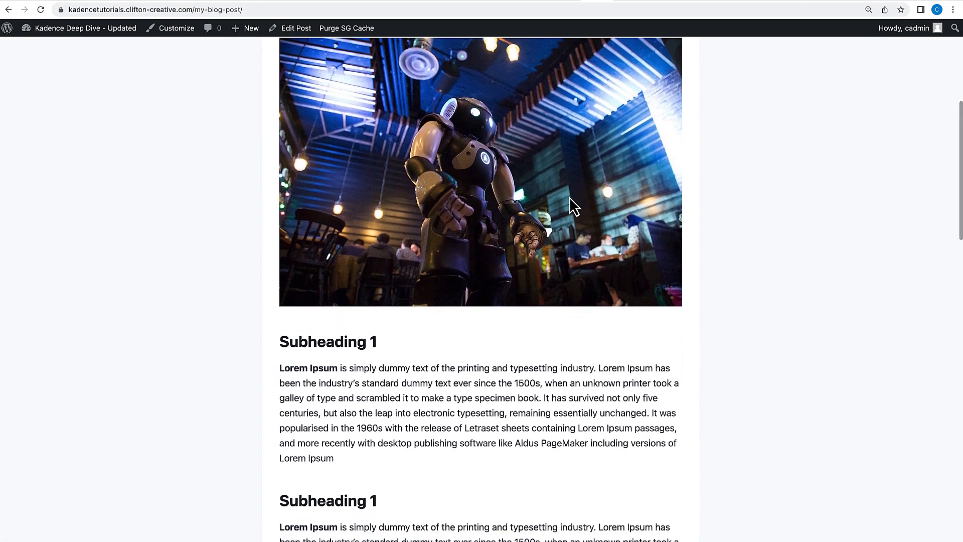
scroll(570, 200, down, 5)
scroll(517, 231, down, 9)
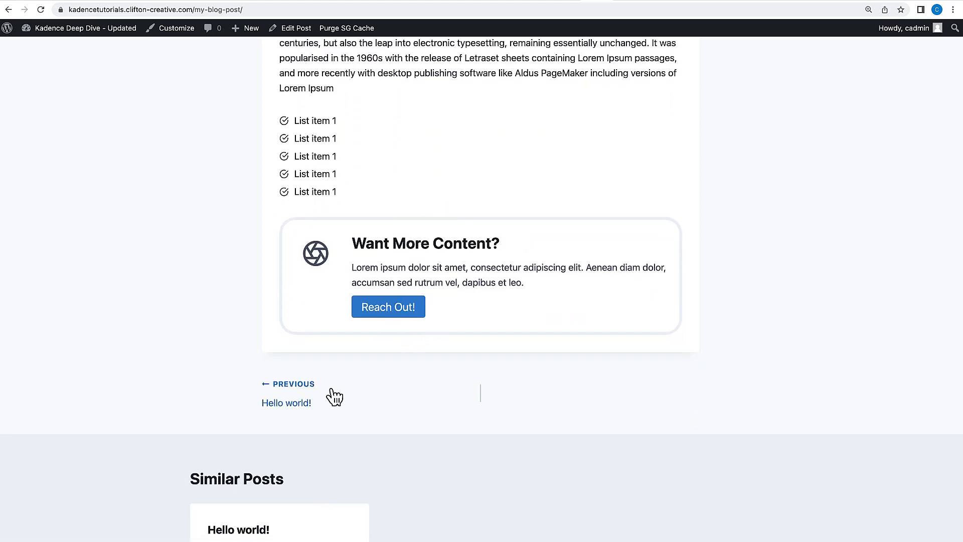
scroll(372, 348, down, 1)
scroll(372, 348, up, 2)
scroll(372, 348, down, 7)
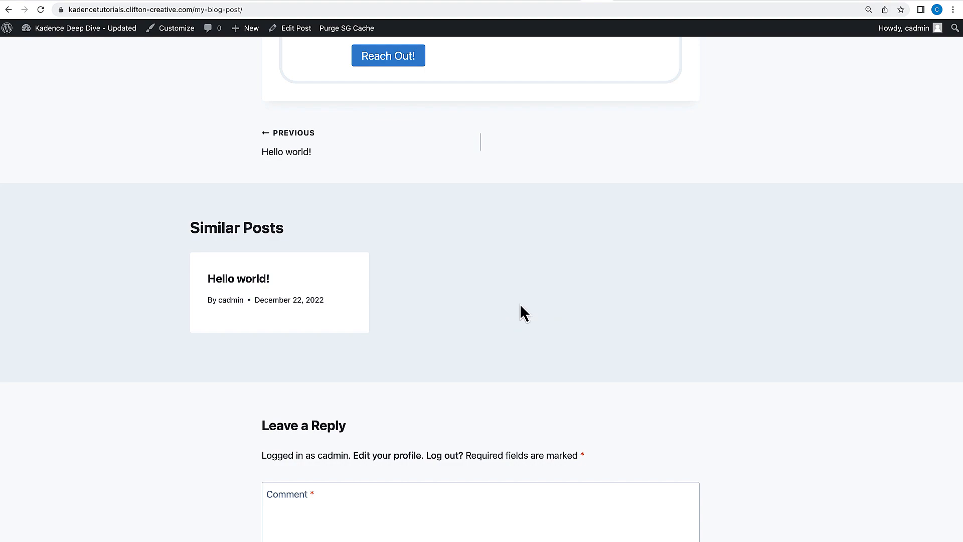
scroll(570, 326, down, 4)
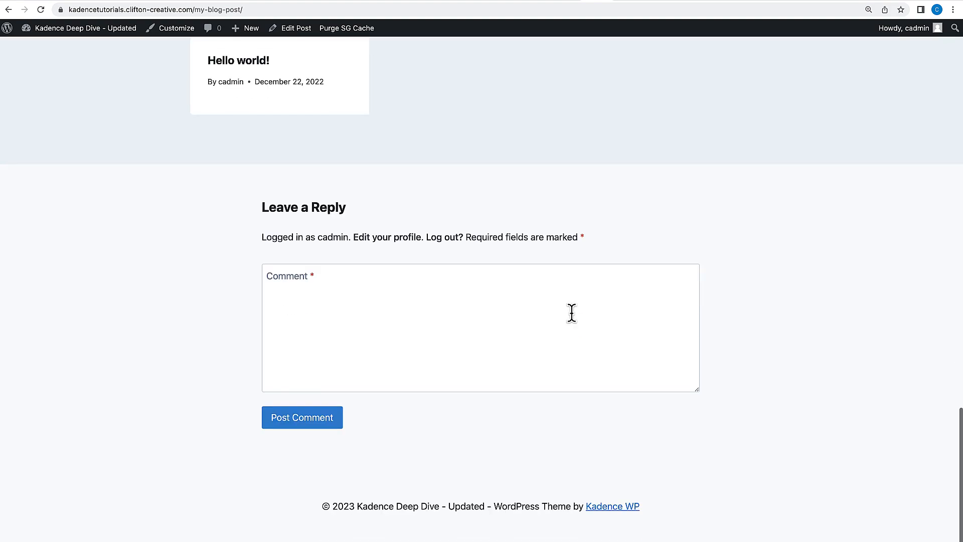
scroll(533, 342, up, 10)
scroll(533, 347, up, 10)
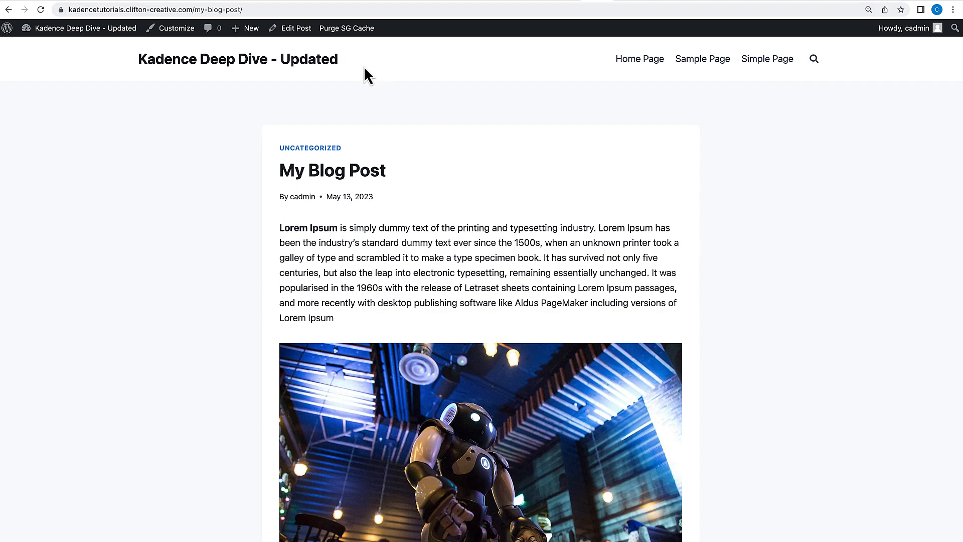
Return to the editor and set the coffee-shop photo as the post's featured image.
click(303, 28)
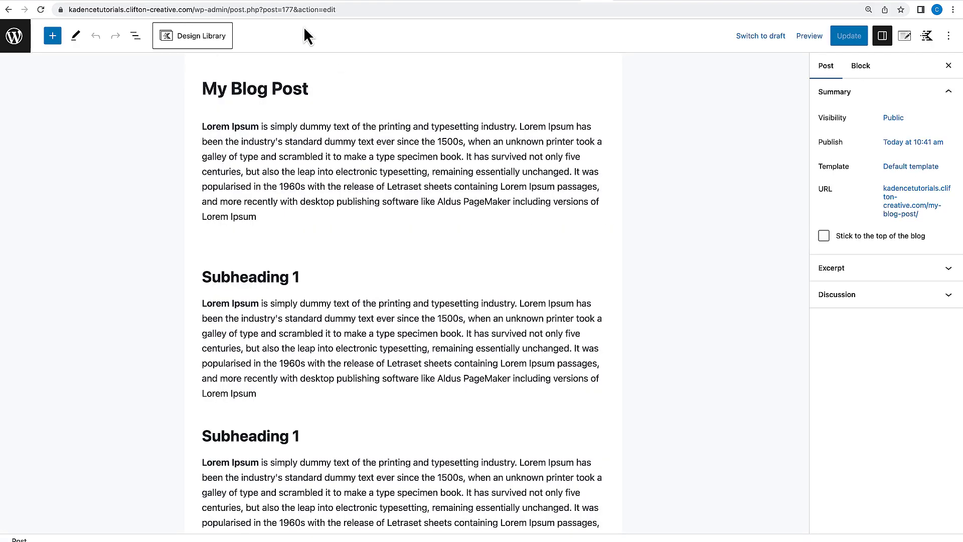
click(860, 69)
click(825, 70)
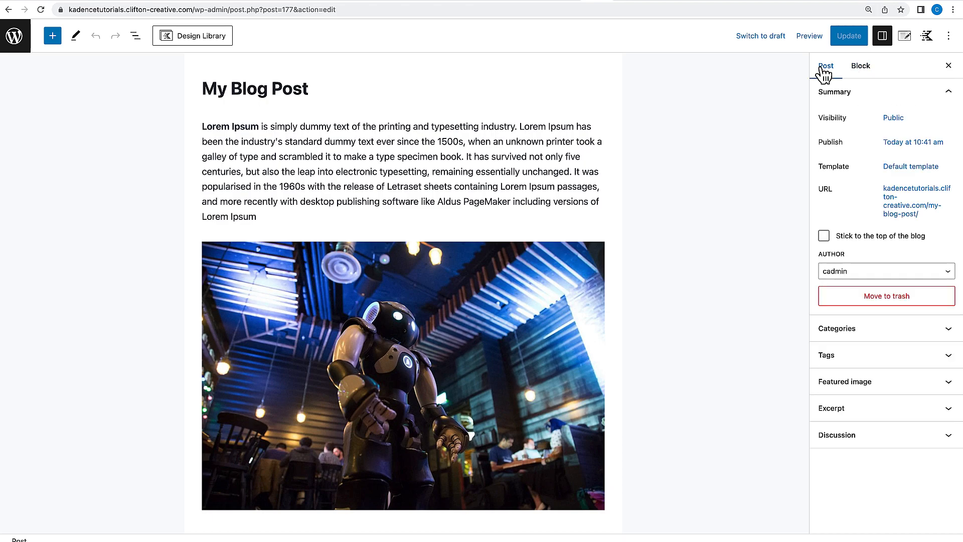
click(860, 383)
scroll(771, 425, down, 2)
click(887, 431)
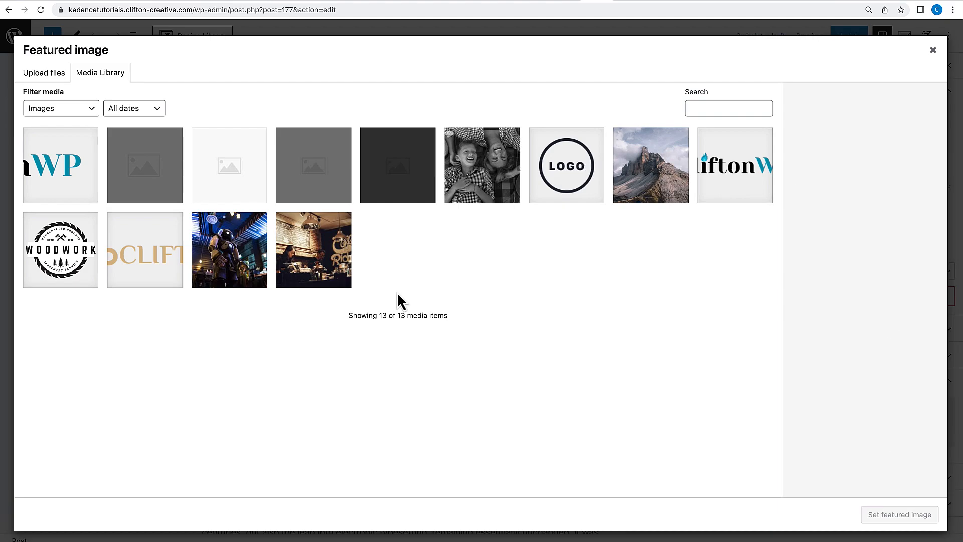
click(313, 253)
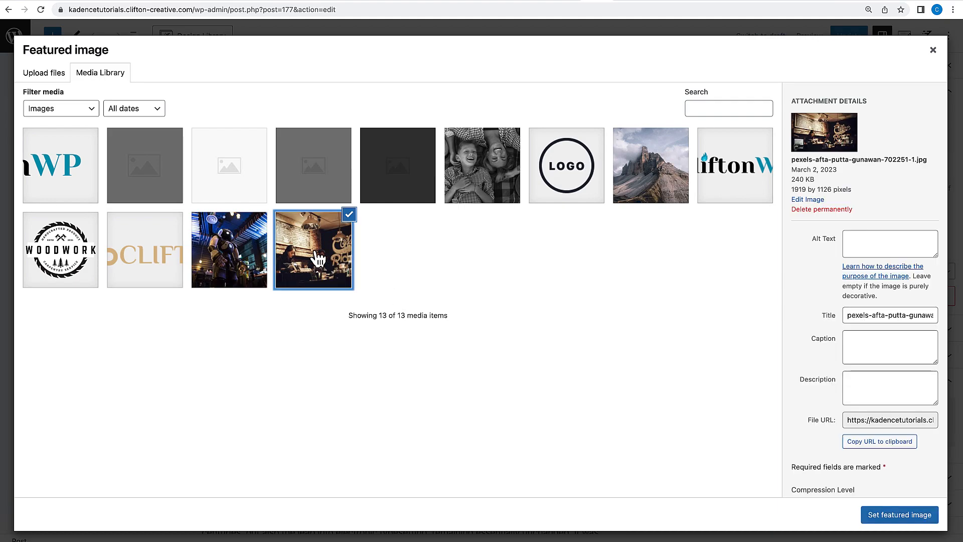
click(891, 515)
Update the post.
scroll(624, 342, down, 10)
scroll(624, 342, up, 20)
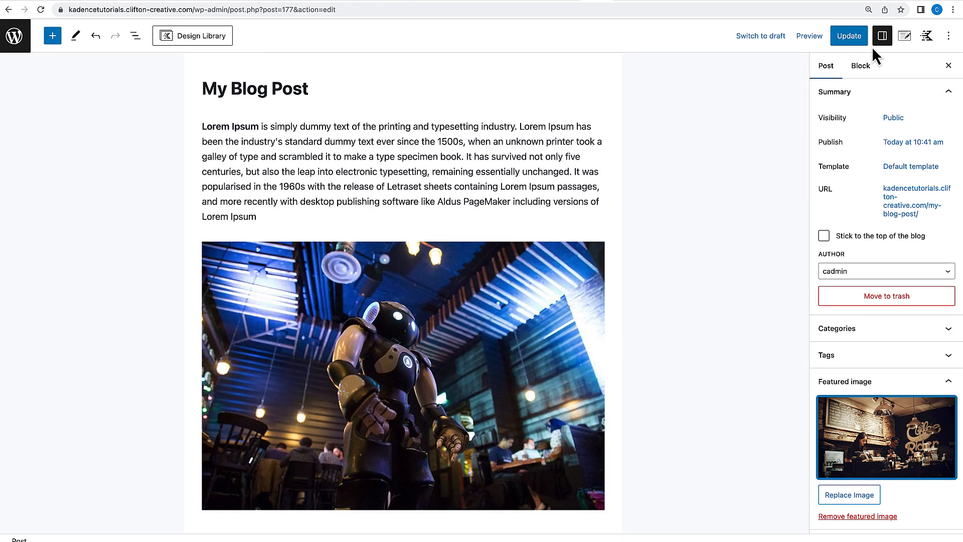
click(822, 74)
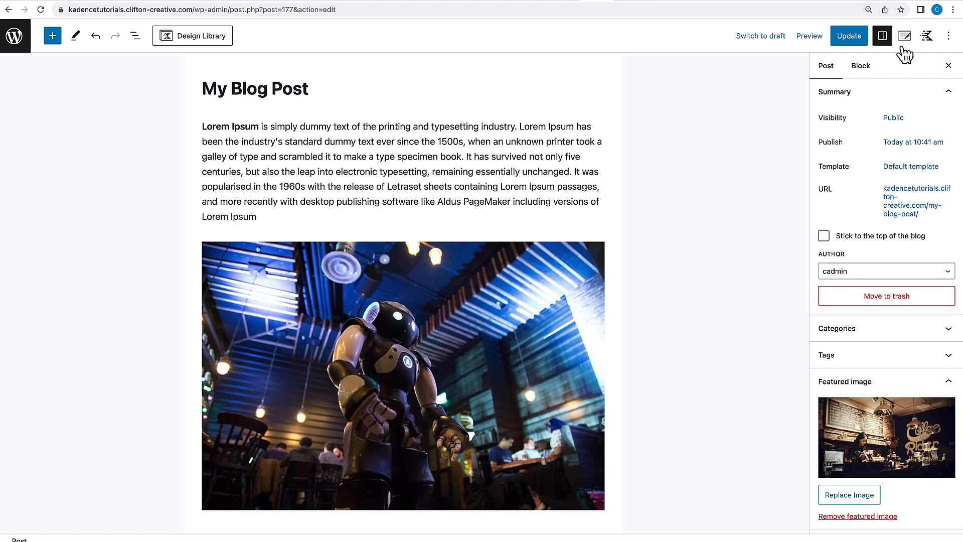
click(905, 36)
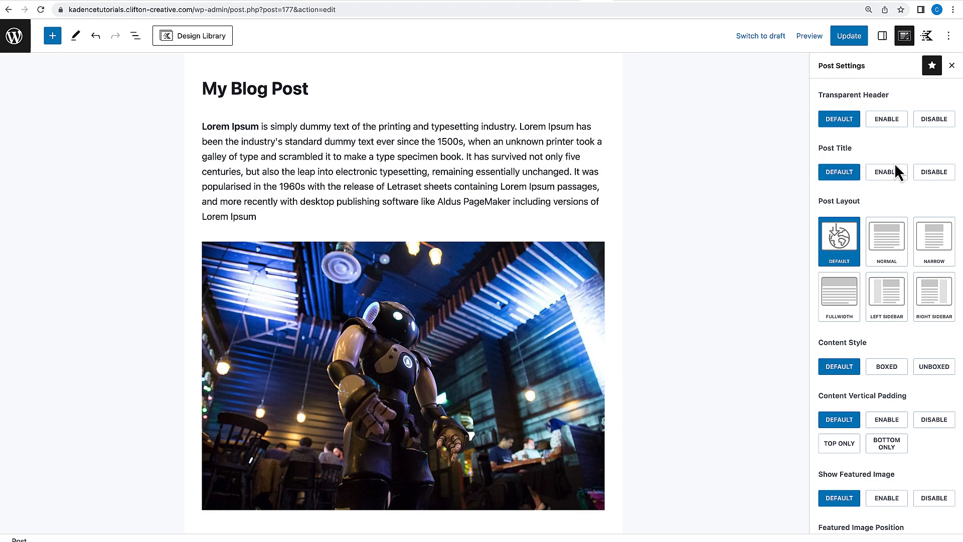
click(851, 44)
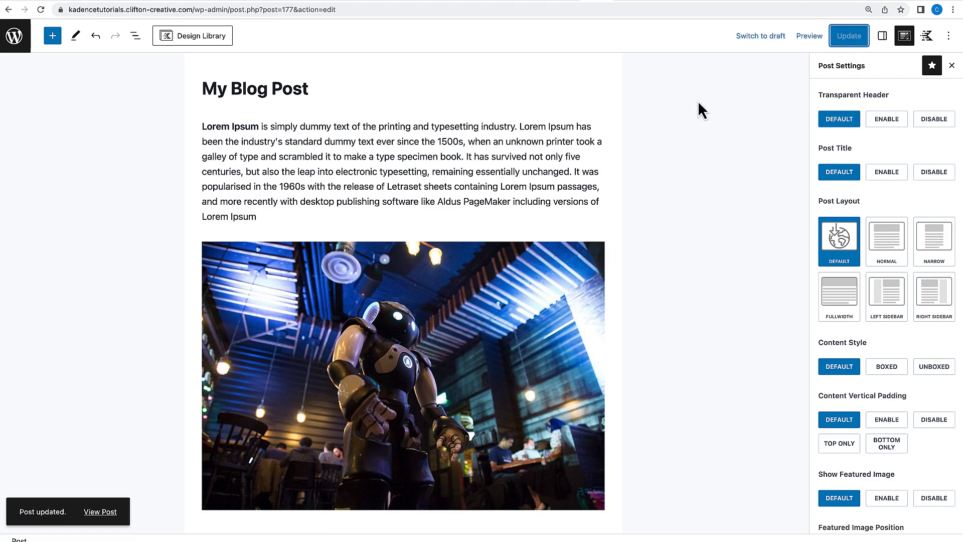
View the updated post with its featured image on the front end.
click(96, 512)
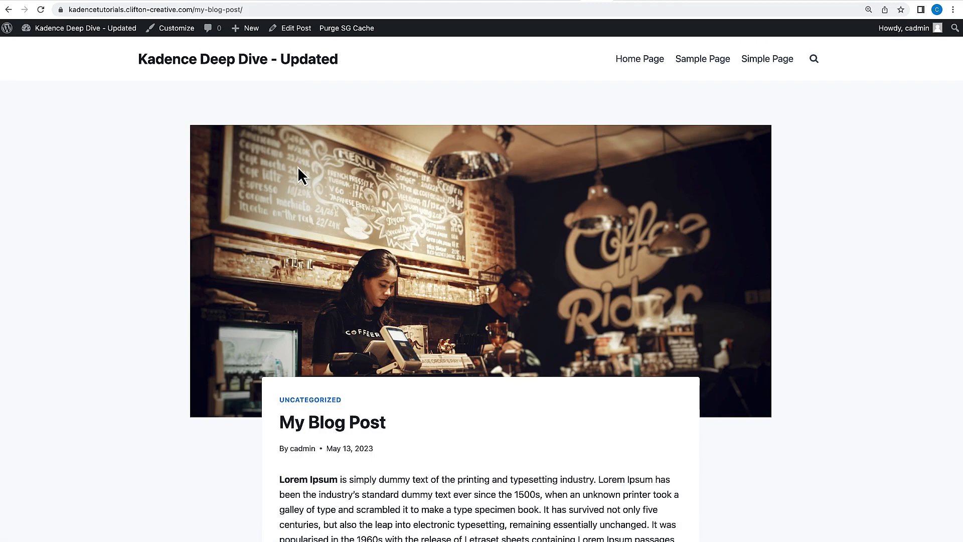
scroll(475, 354, down, 20)
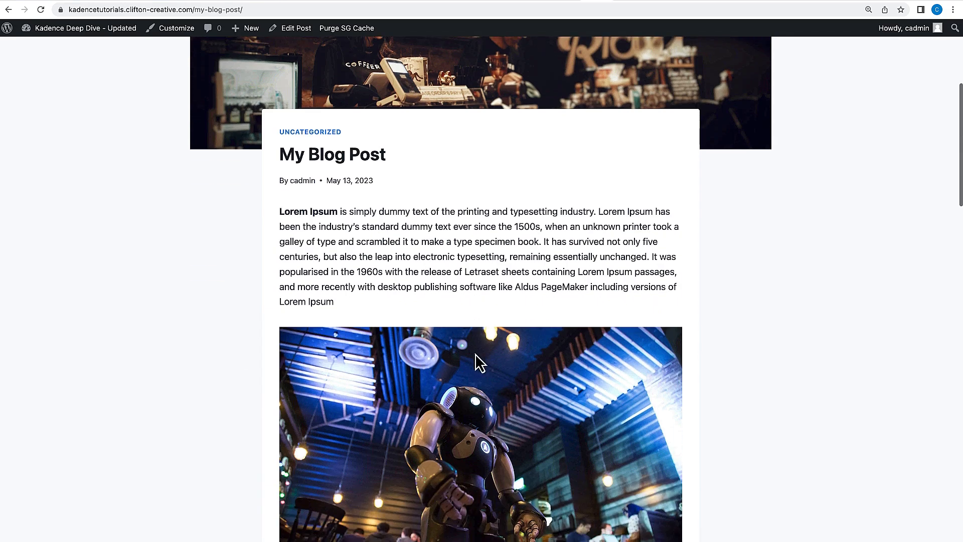
scroll(475, 354, up, 12)
scroll(474, 360, up, 10)
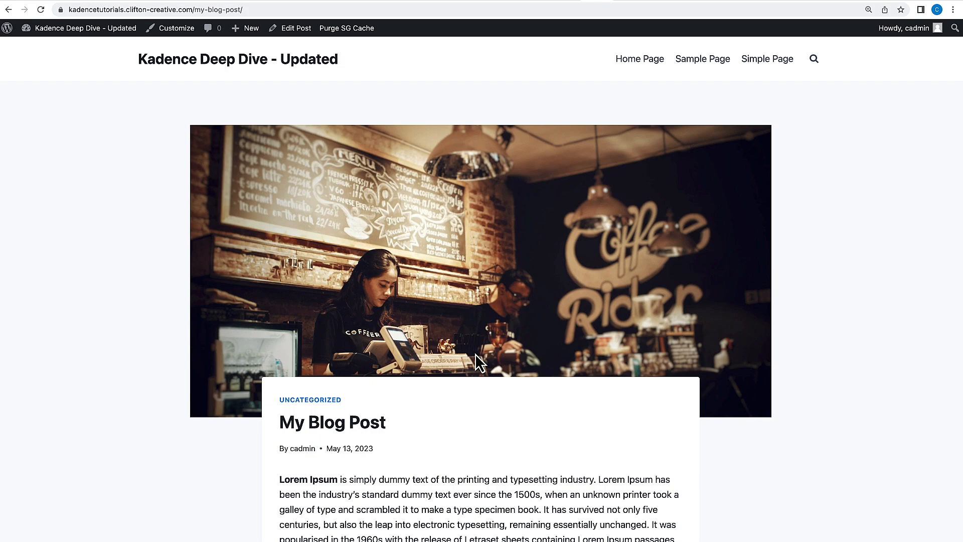
In the Customizer's Single Post Layout, set the featured image position to Above.
click(184, 30)
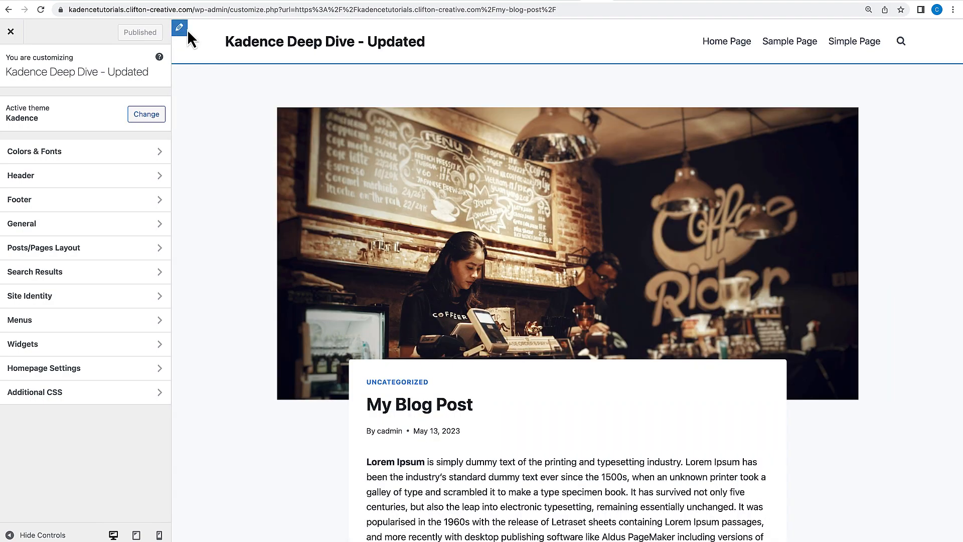
click(14, 249)
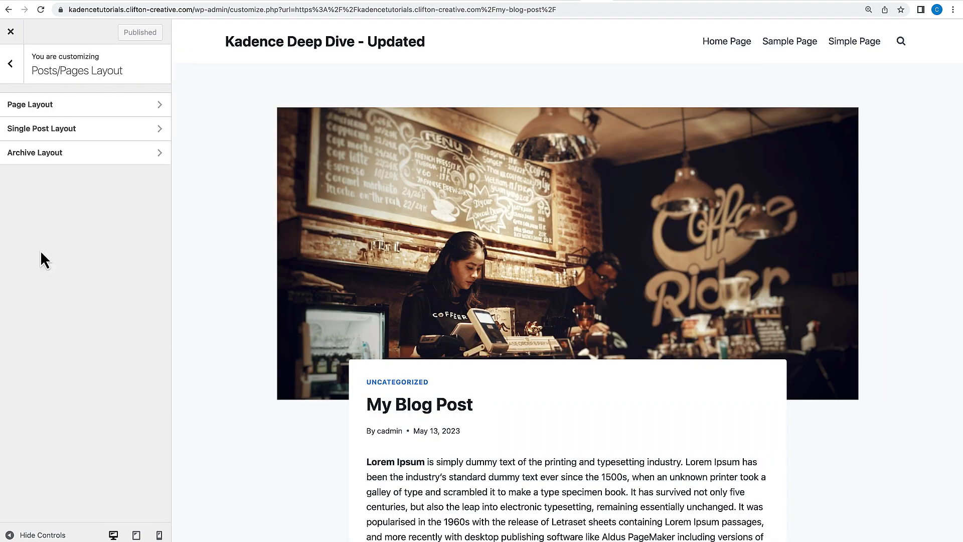
click(51, 131)
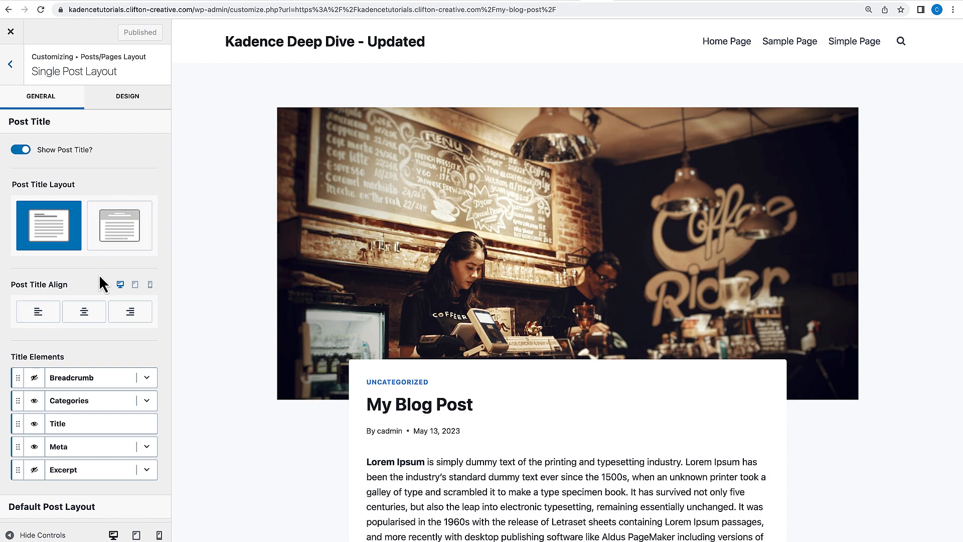
scroll(98, 275, down, 2)
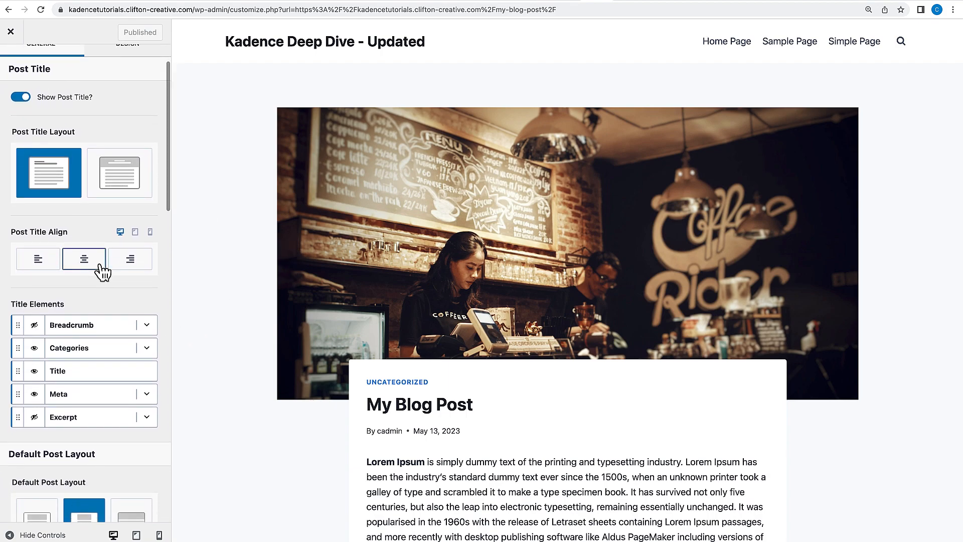
scroll(98, 266, down, 5)
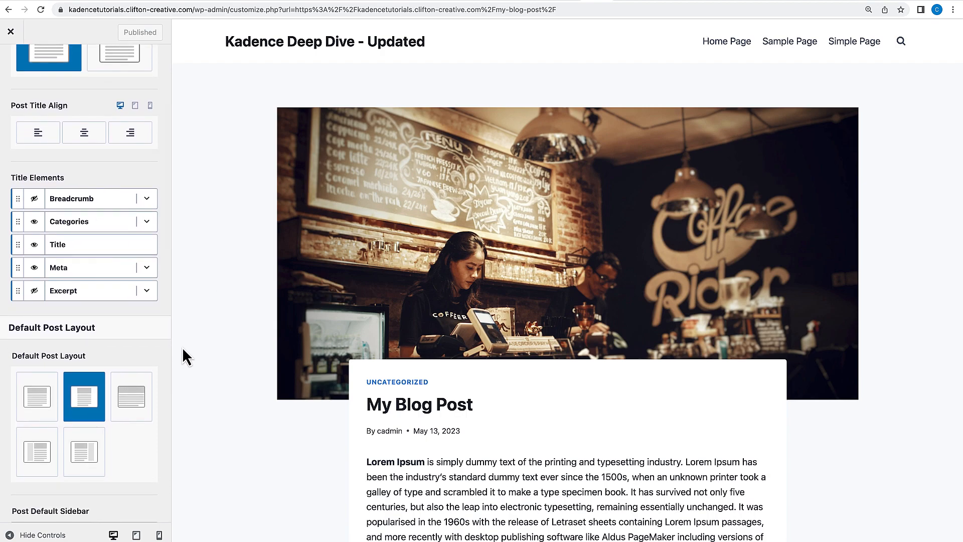
scroll(150, 368, down, 3)
scroll(152, 370, down, 10)
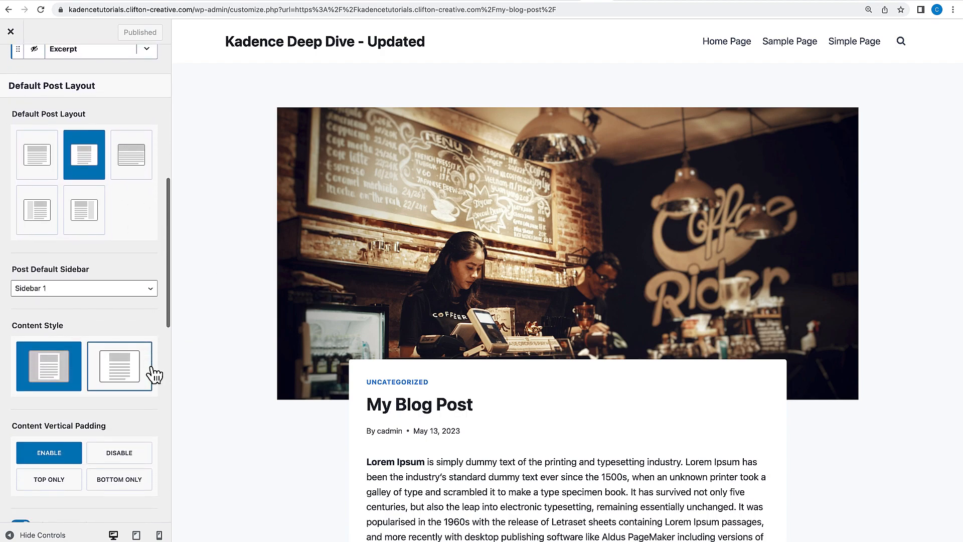
scroll(151, 371, down, 3)
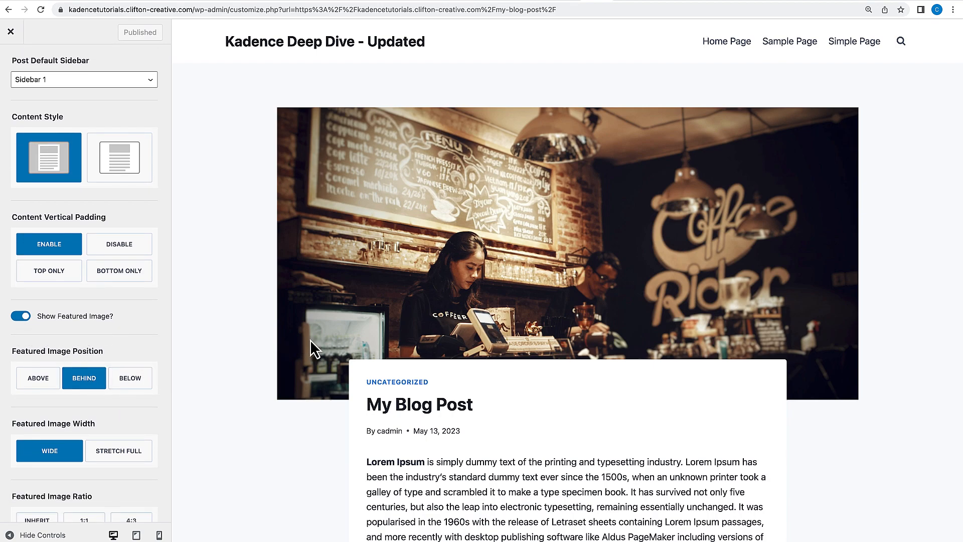
click(59, 384)
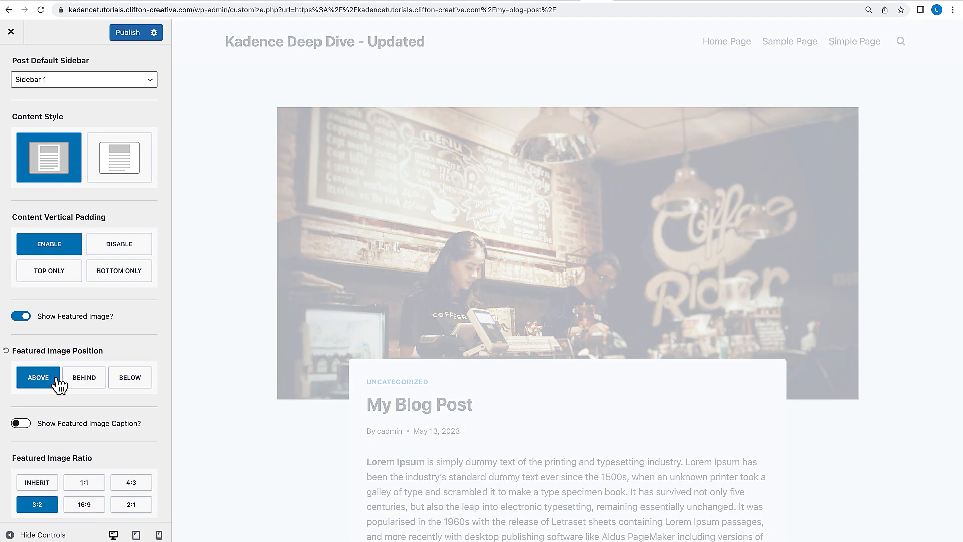
Set the featured image position to Below.
scroll(464, 332, down, 7)
scroll(464, 332, up, 7)
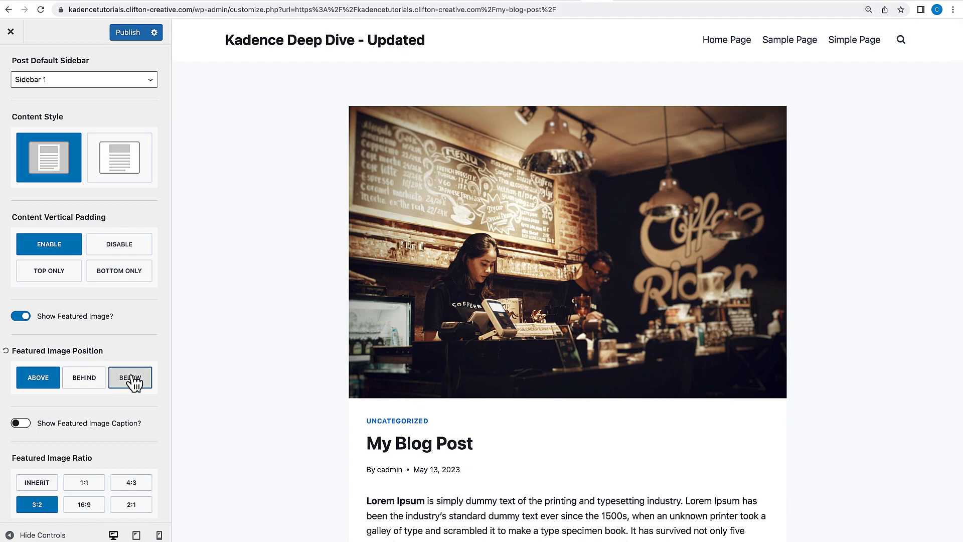
click(133, 383)
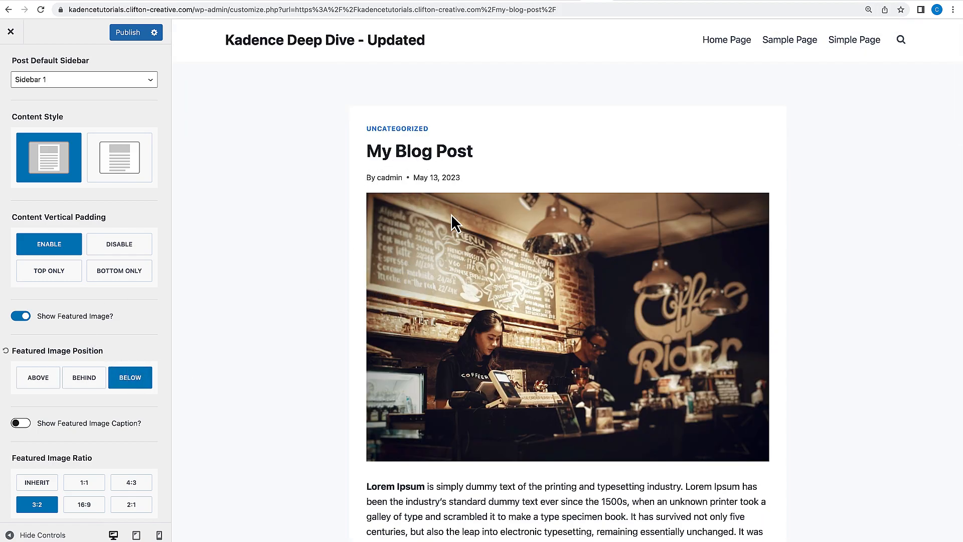
Set the featured image position to Behind and the featured image width to Stretch Full.
scroll(417, 246, down, 6)
scroll(416, 246, up, 6)
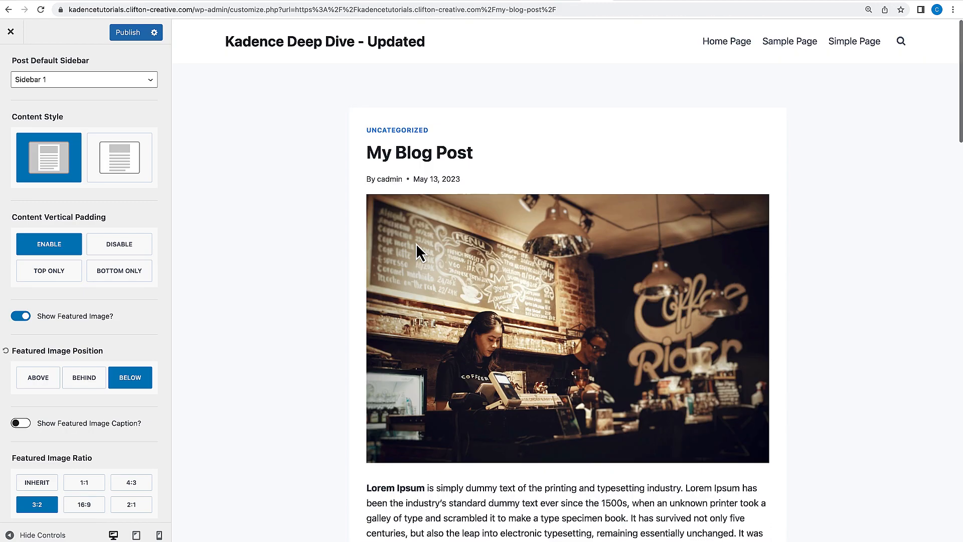
click(102, 378)
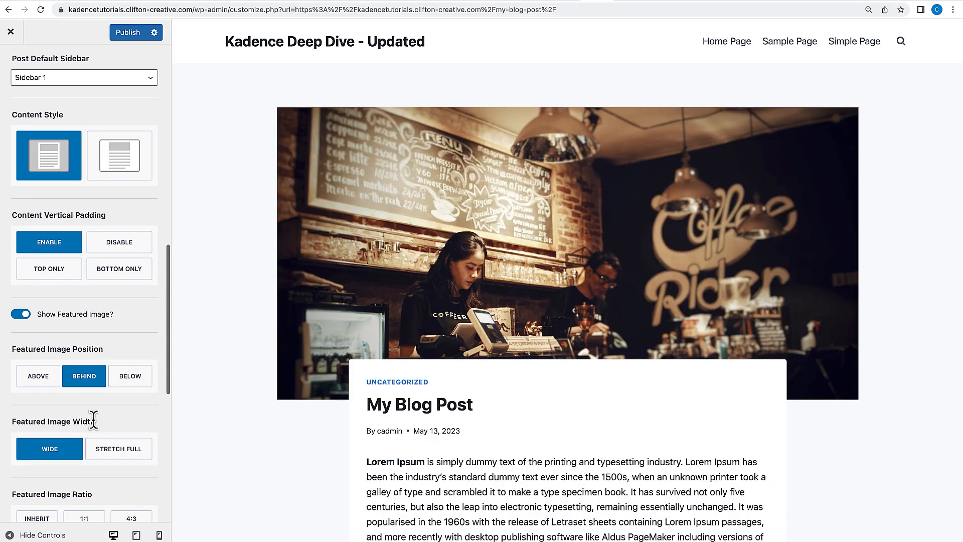
click(114, 448)
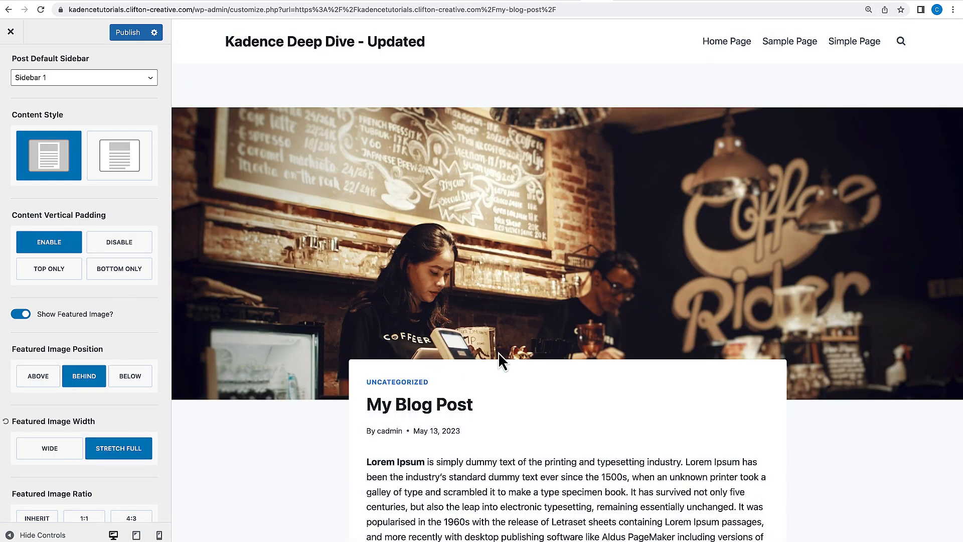
Disable the single post layout's content vertical padding.
scroll(498, 352, down, 10)
scroll(498, 351, up, 8)
scroll(498, 351, up, 3)
scroll(110, 364, up, 2)
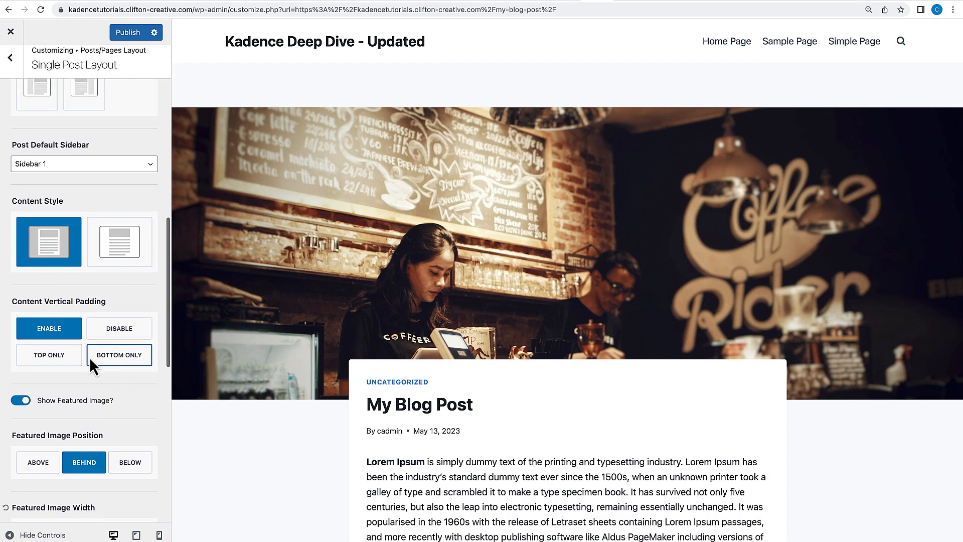
click(126, 334)
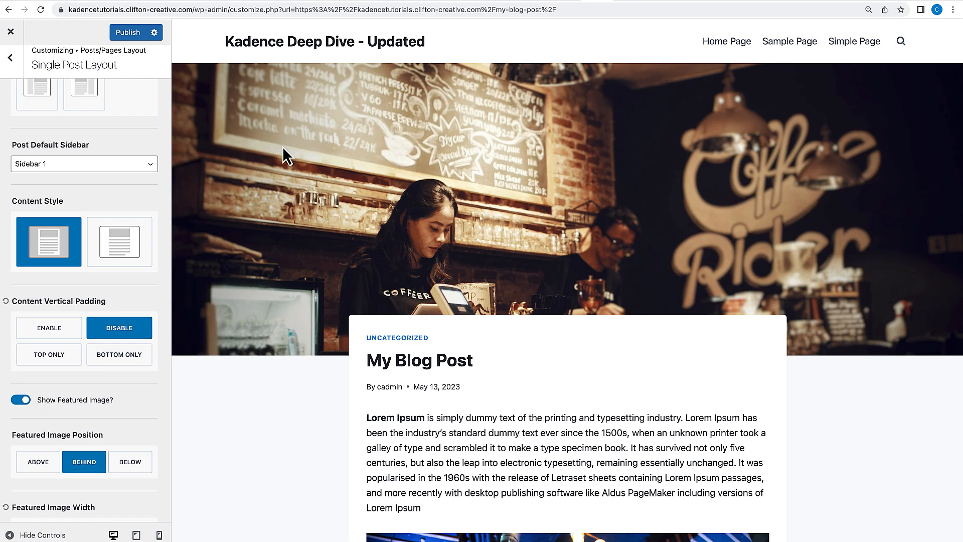
Publish the Customizer changes and close the Customizer.
scroll(402, 167, down, 15)
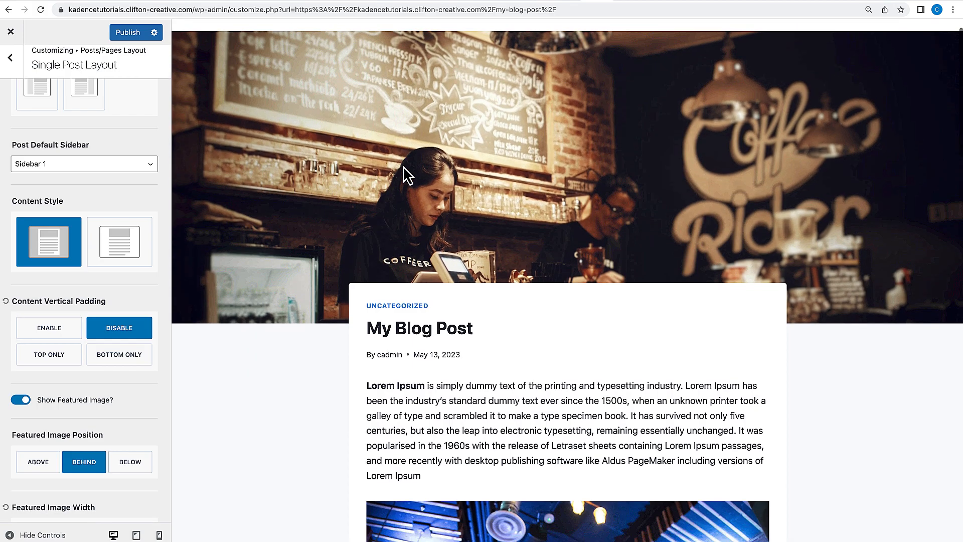
scroll(402, 165, down, 10)
scroll(403, 165, up, 20)
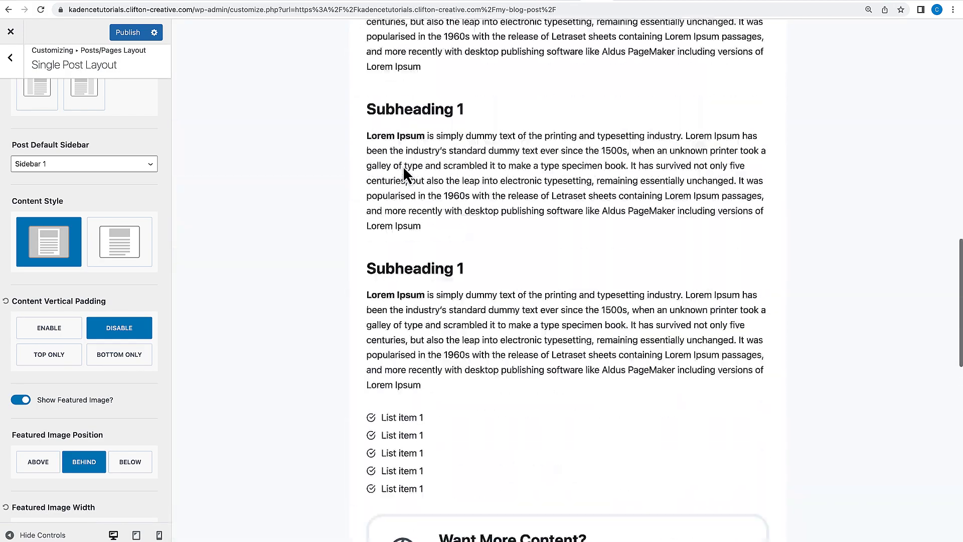
click(130, 35)
click(11, 33)
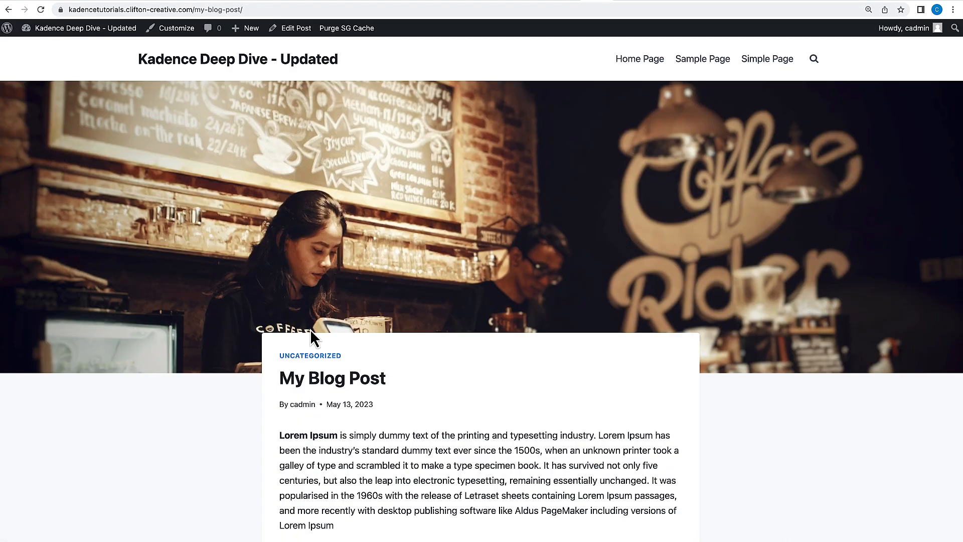
Scroll through the published post on the front end to review the full-width featured image layout.
scroll(310, 329, down, 2)
scroll(310, 329, up, 2)
scroll(420, 276, down, 20)
scroll(420, 275, down, 8)
scroll(419, 275, up, 20)
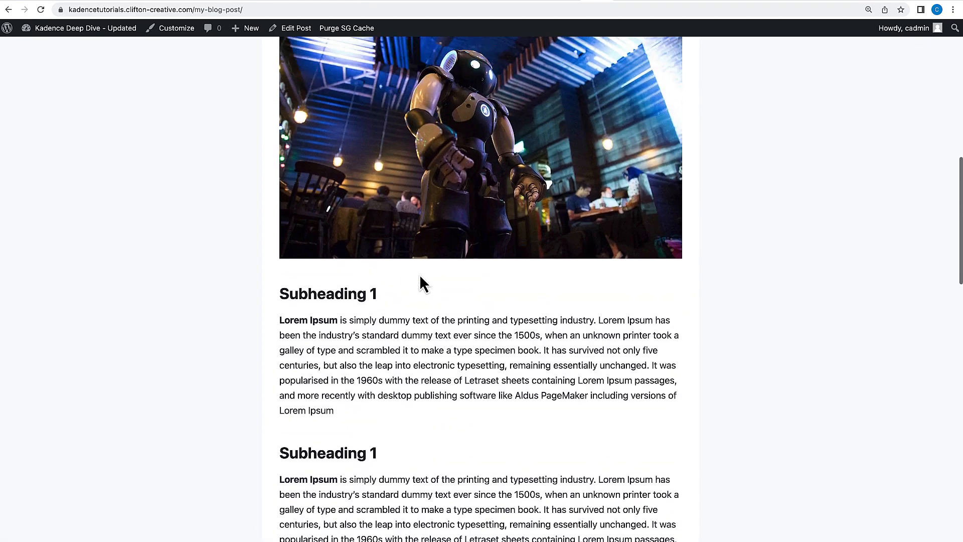
scroll(419, 275, up, 12)
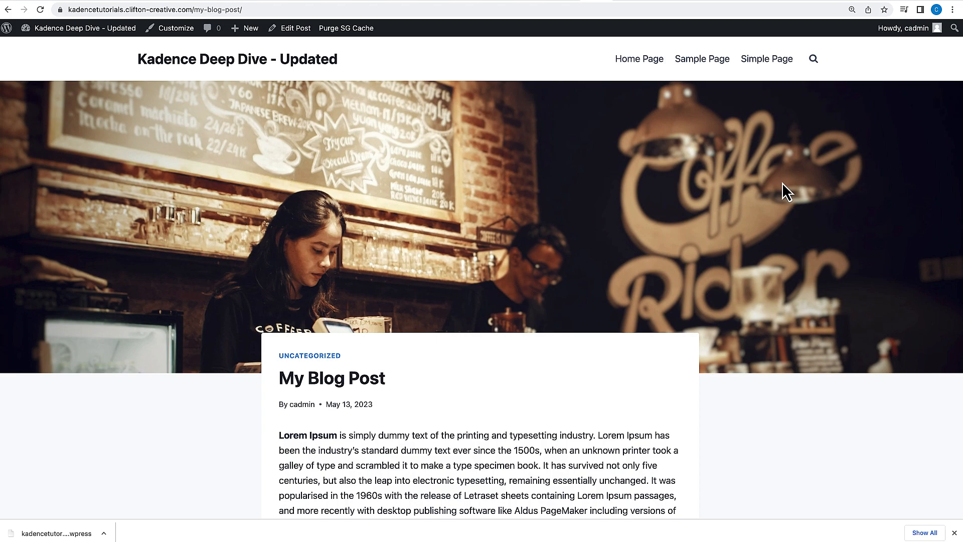
scroll(653, 301, down, 2)
scroll(653, 301, up, 2)
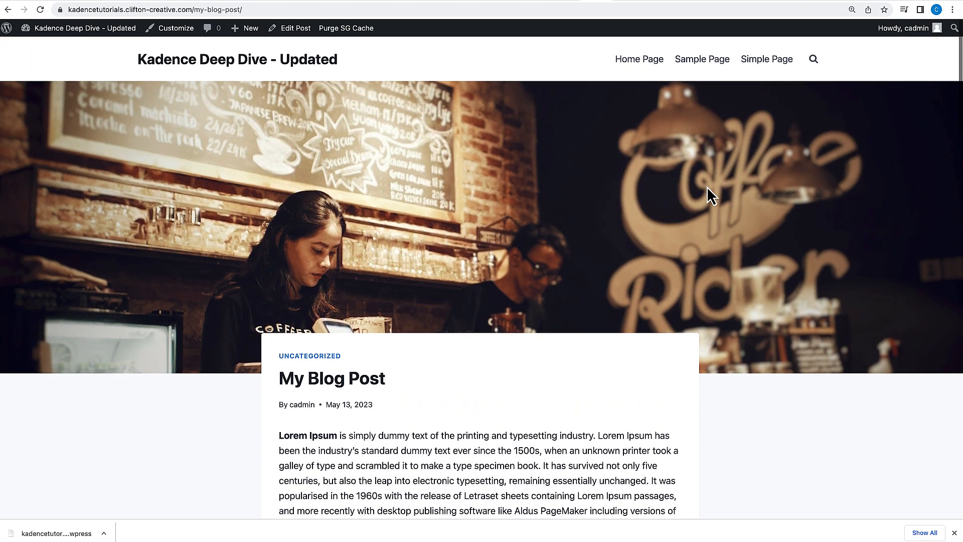
Open the site's Home Page and Simple Page on the front end and review them.
click(660, 68)
scroll(618, 194, down, 10)
scroll(618, 193, up, 7)
scroll(618, 194, up, 4)
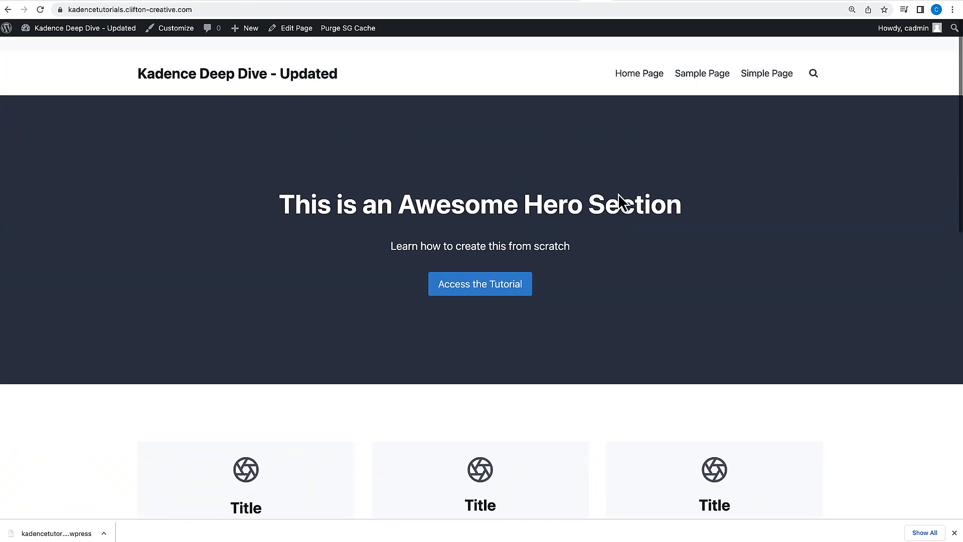
click(775, 64)
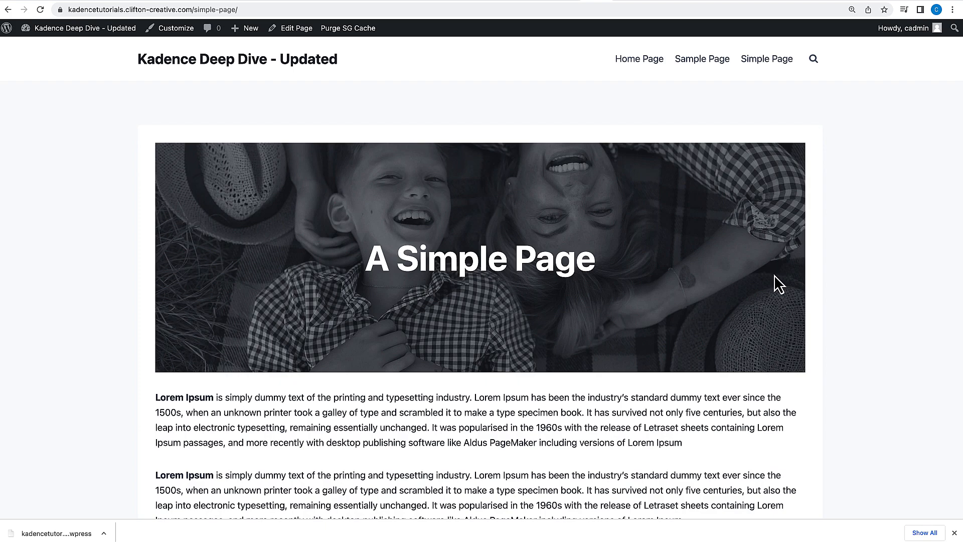
scroll(774, 274, down, 5)
scroll(775, 277, down, 10)
scroll(775, 277, up, 7)
scroll(775, 275, up, 7)
Search the plugin directory for kadence starter templates, then install and activate Starter Templates by Kadence WP.
mouse_move(86, 30)
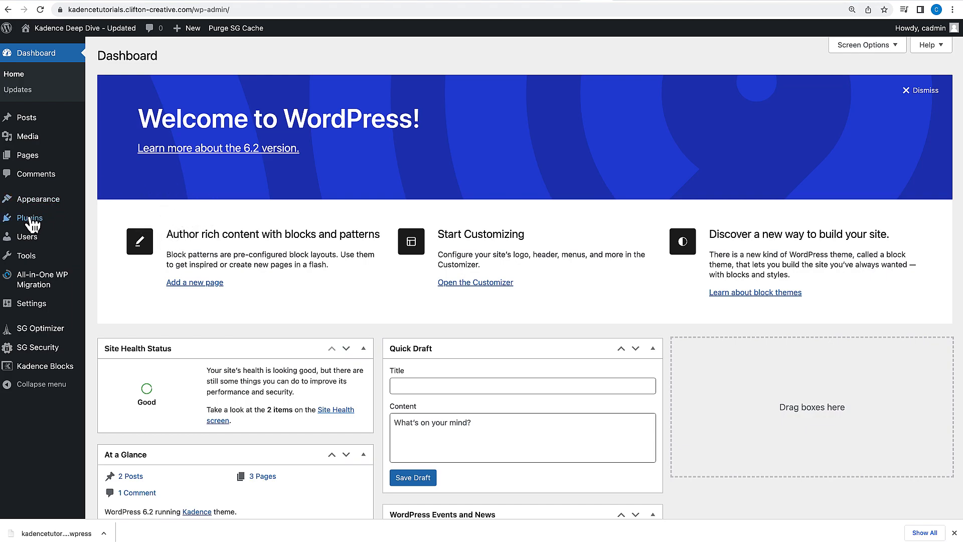
mouse_move(31, 217)
click(107, 239)
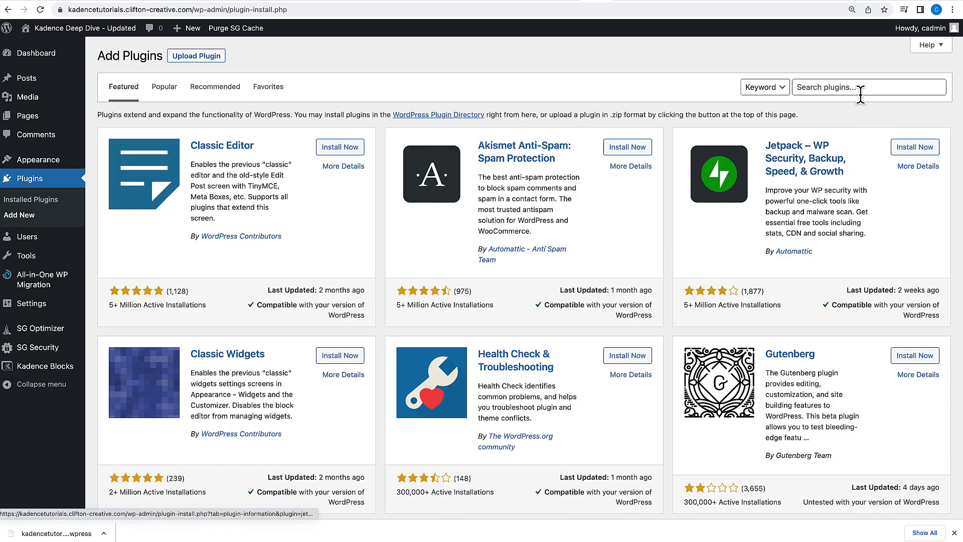
click(851, 86)
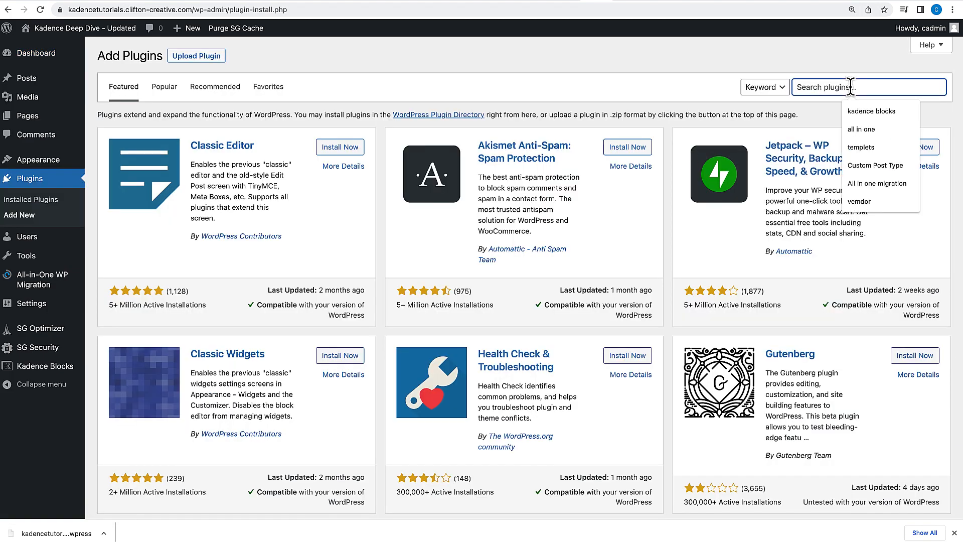
text(kadence starter templates)
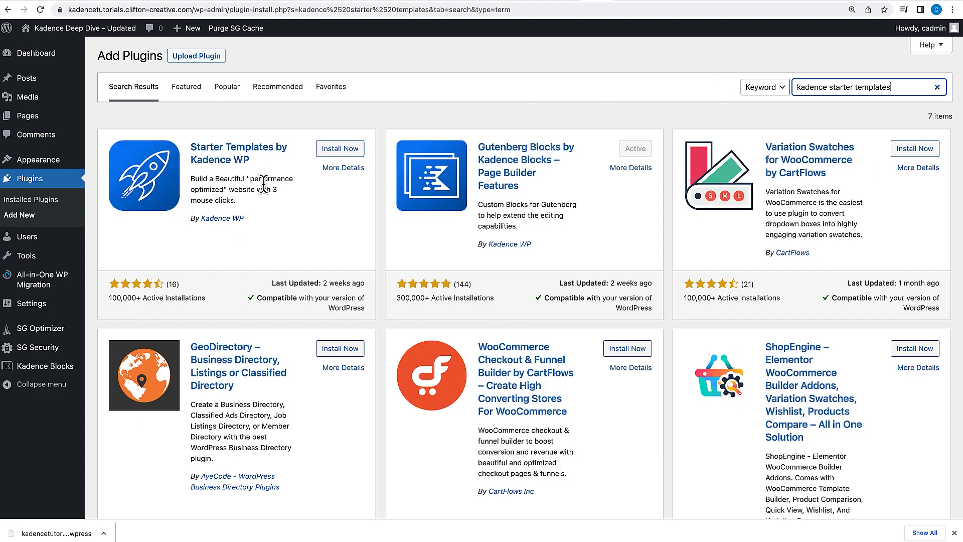
click(347, 149)
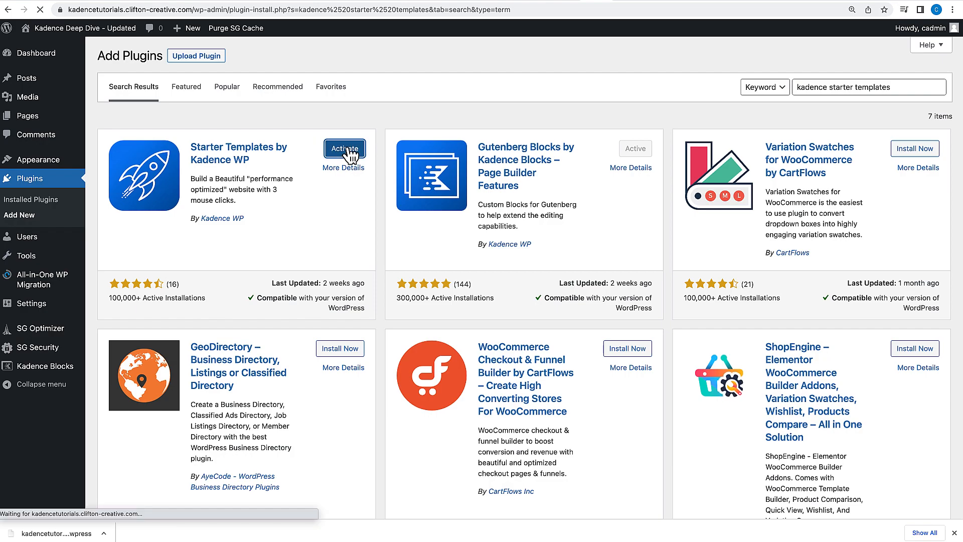
click(346, 148)
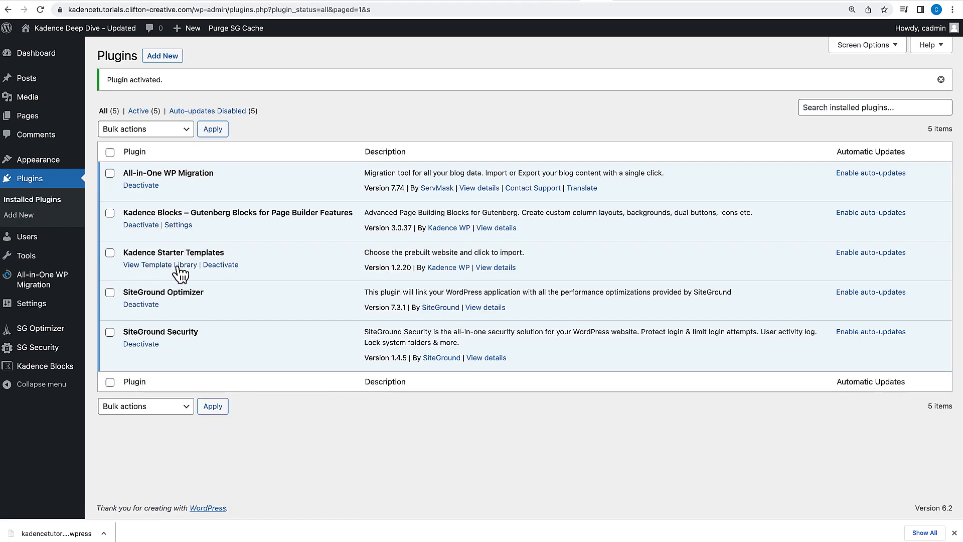
Open the Starter Templates library and browse the available site templates.
mouse_move(41, 158)
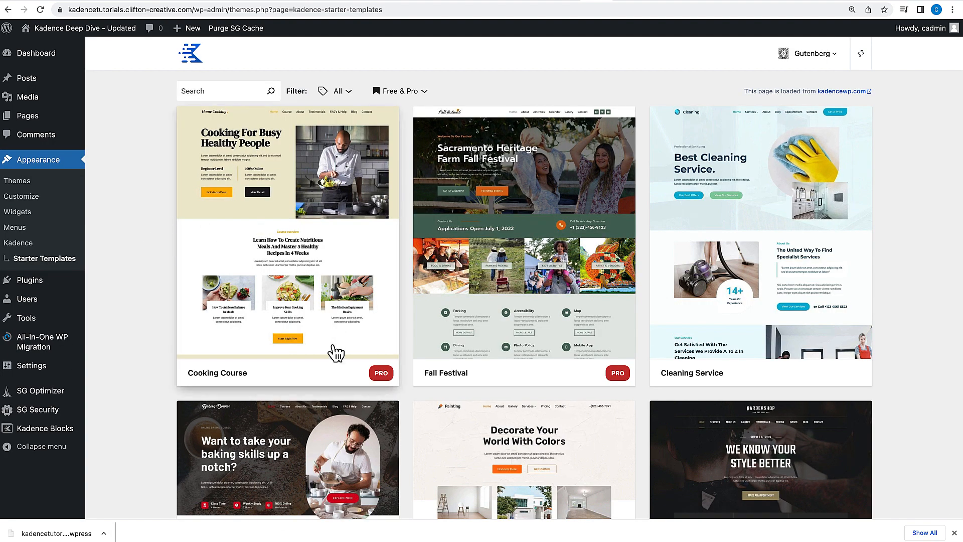
scroll(333, 351, down, 3)
scroll(336, 353, down, 8)
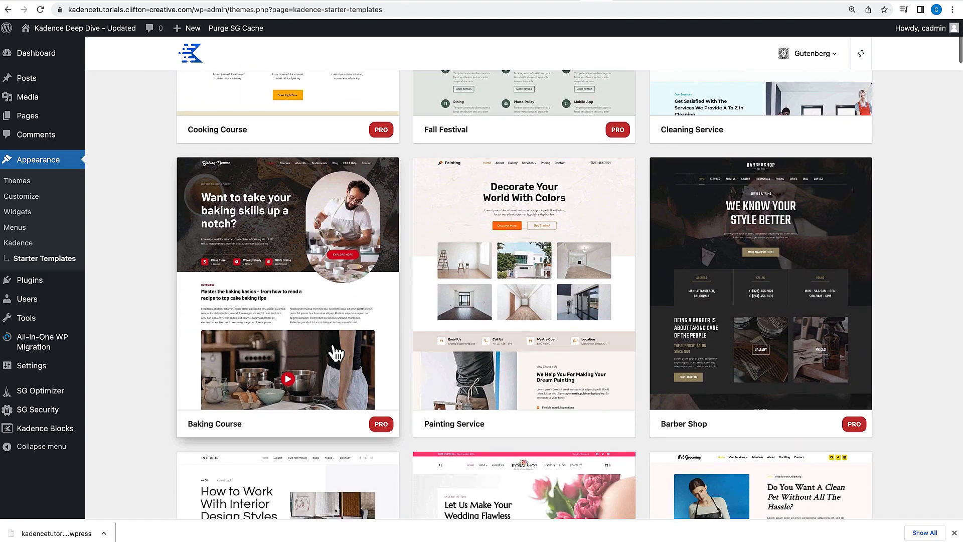
scroll(336, 353, down, 10)
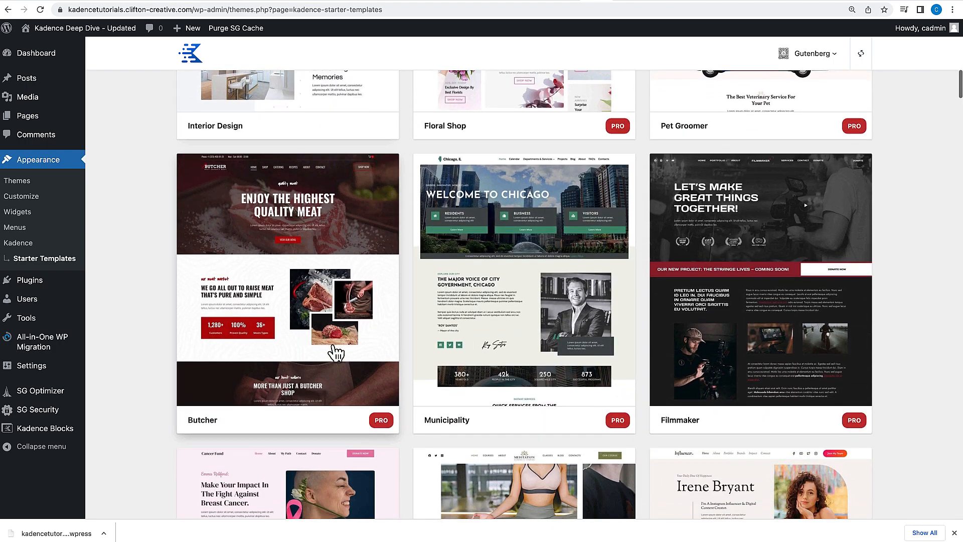
scroll(336, 353, down, 9)
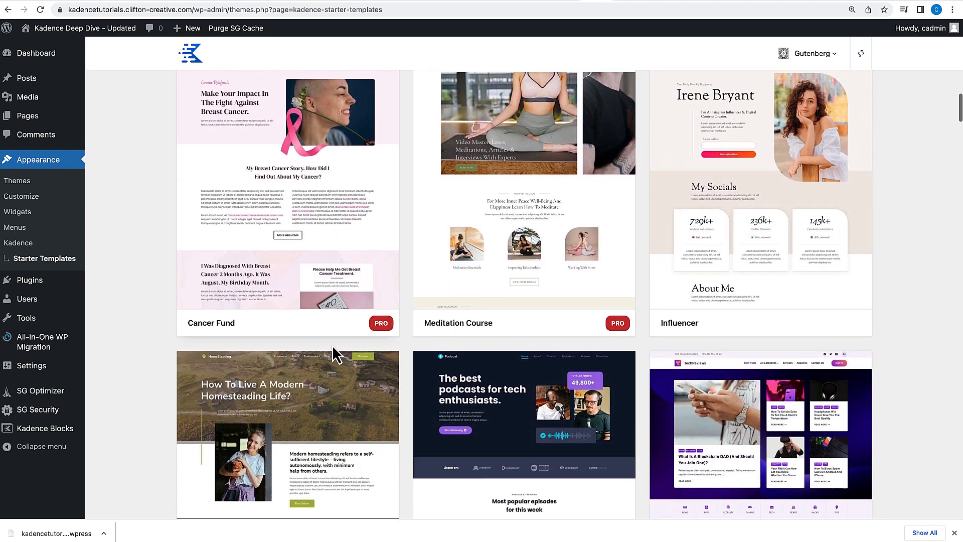
scroll(336, 352, down, 13)
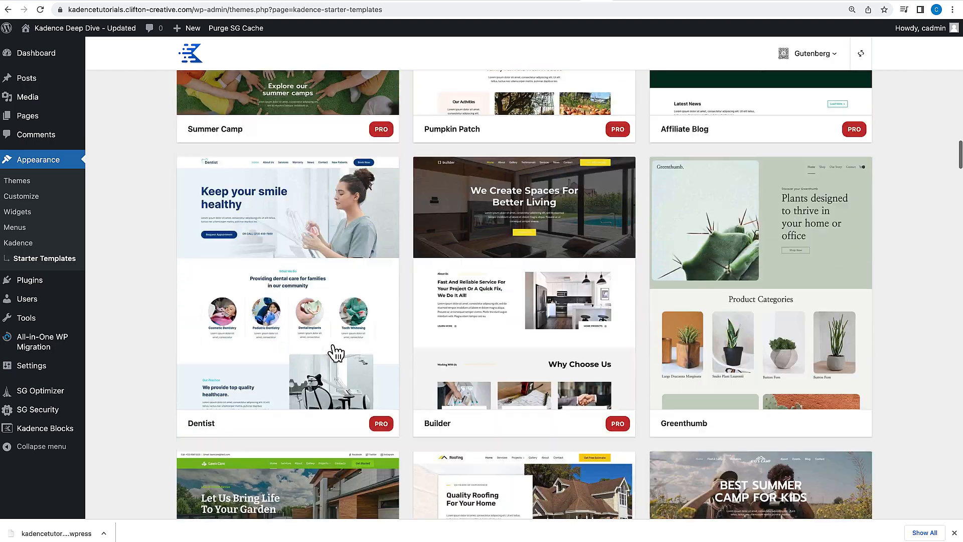
scroll(333, 351, down, 4)
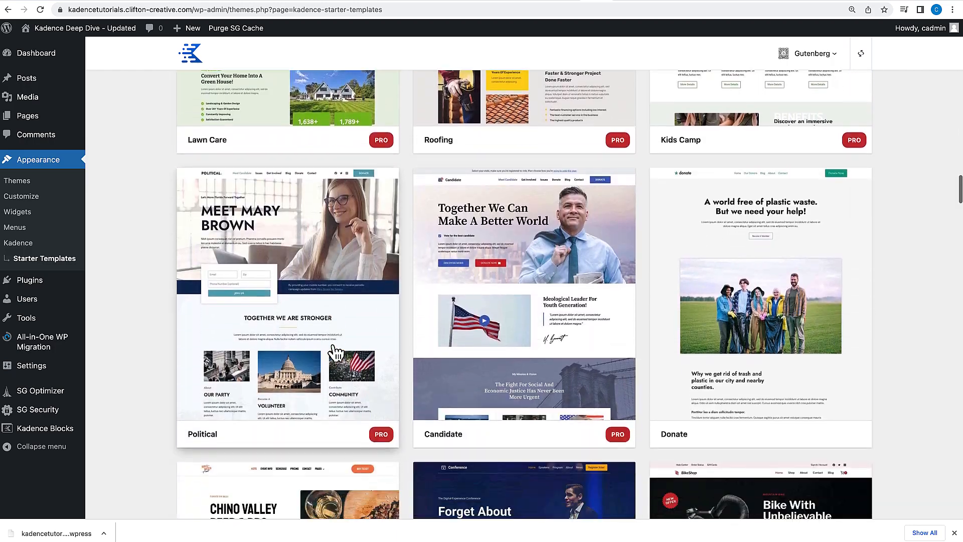
scroll(333, 351, up, 8)
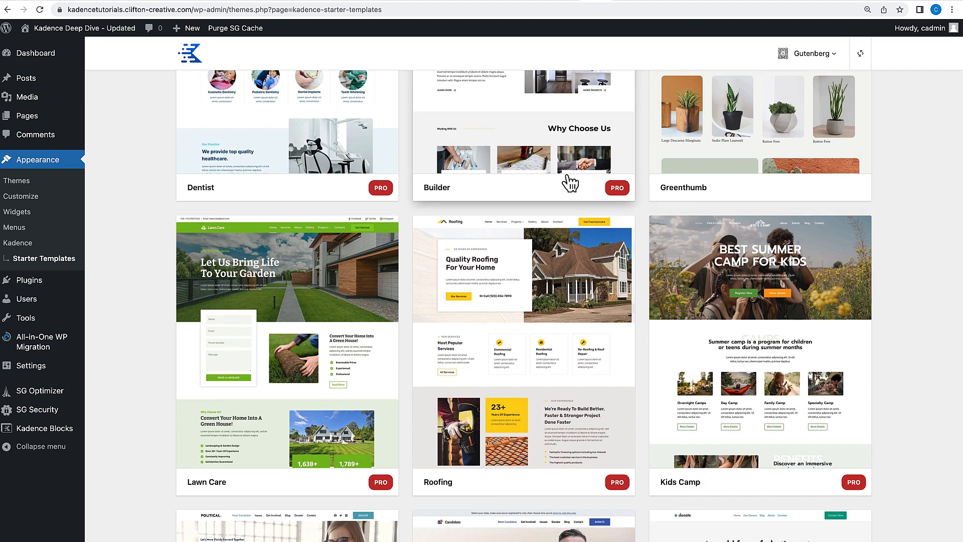
scroll(570, 183, up, 20)
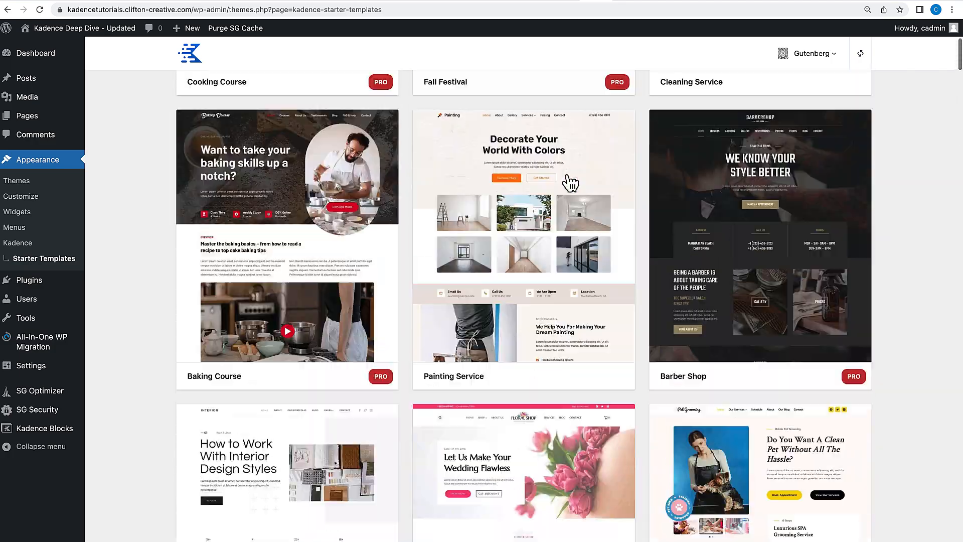
scroll(570, 183, up, 3)
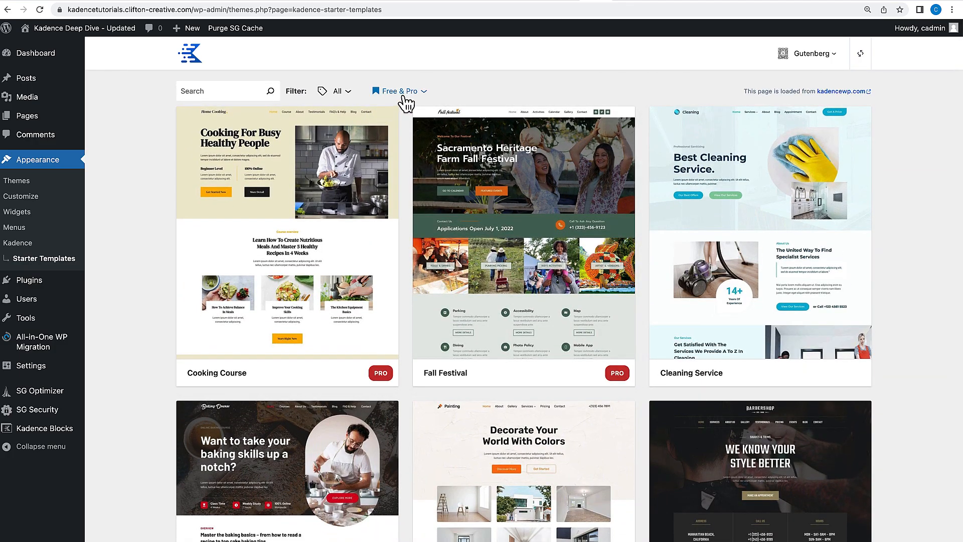
Filter the starter templates to Free Only and browse the remaining templates.
click(404, 92)
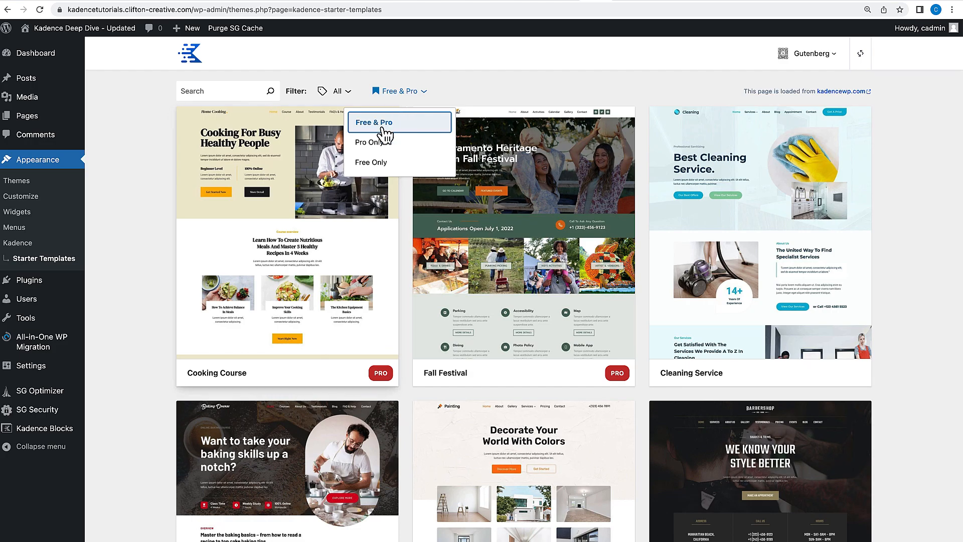
click(371, 164)
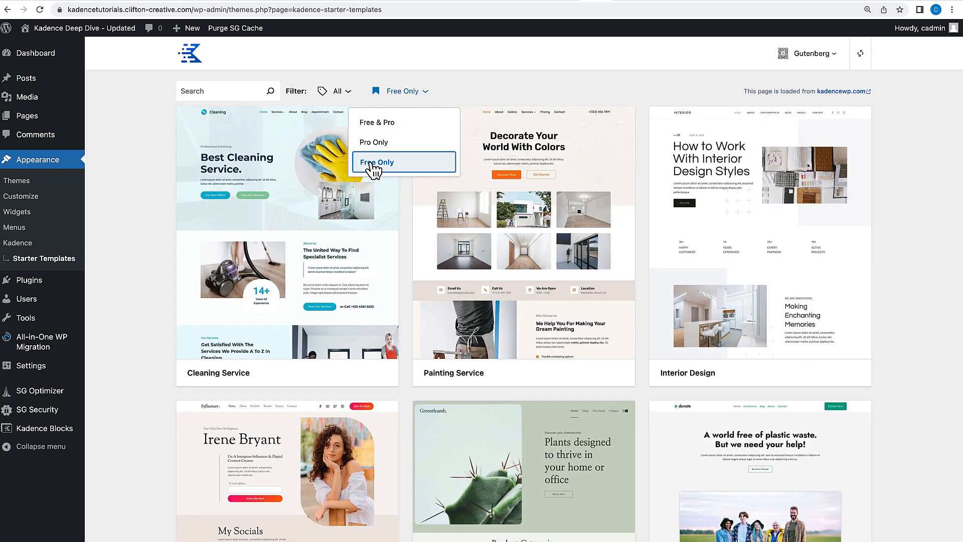
scroll(418, 275, down, 20)
scroll(422, 280, down, 20)
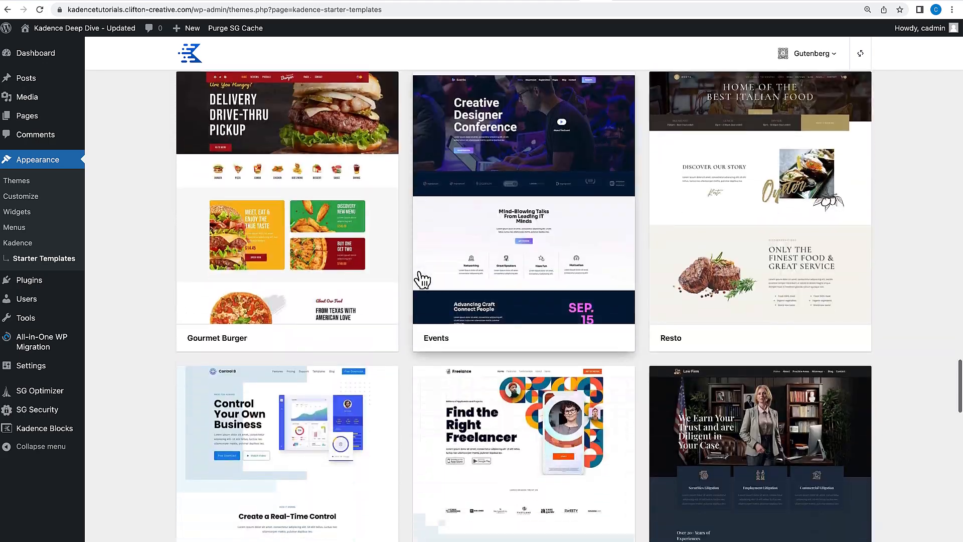
scroll(423, 280, down, 10)
scroll(423, 280, down, 20)
scroll(422, 280, up, 9)
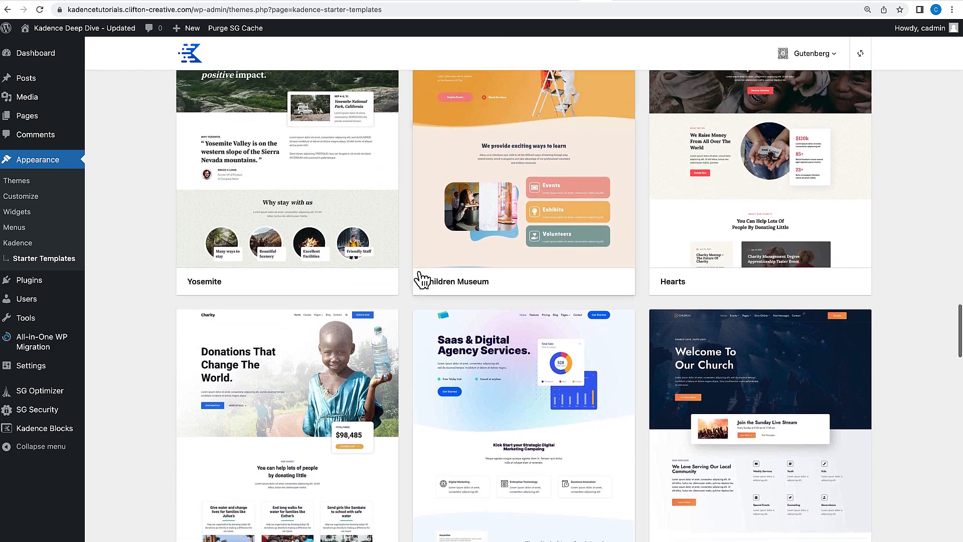
scroll(422, 280, up, 20)
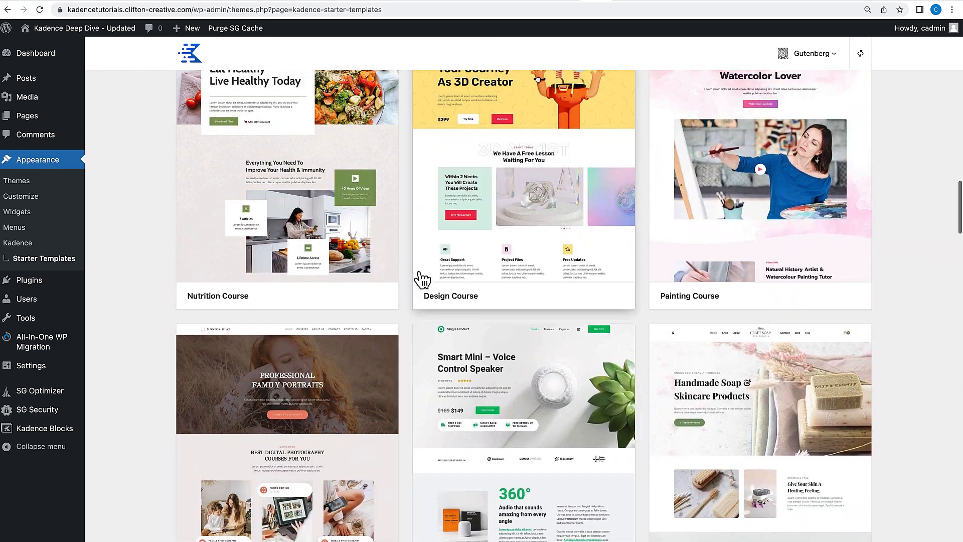
Browse the free starter templates and open the Influencer template preview.
scroll(422, 280, up, 8)
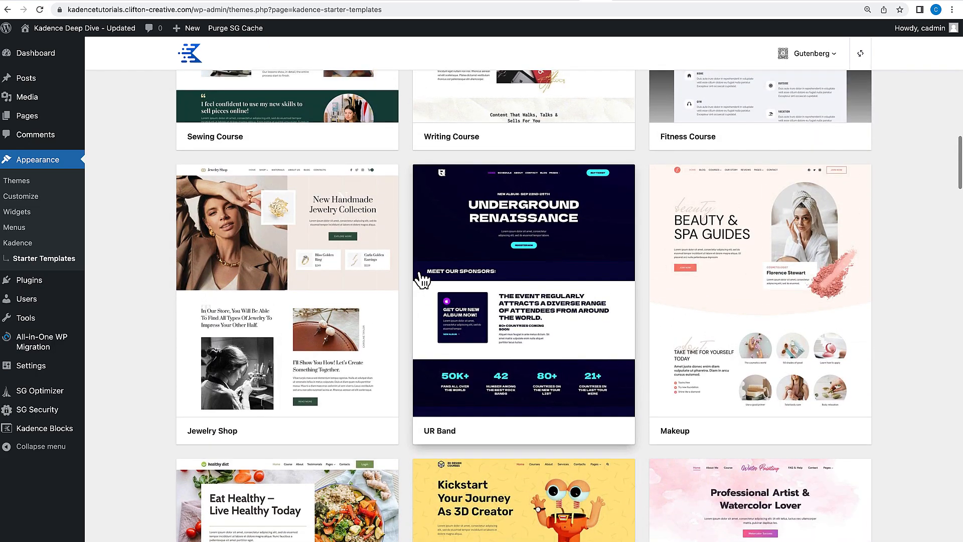
scroll(422, 280, up, 9)
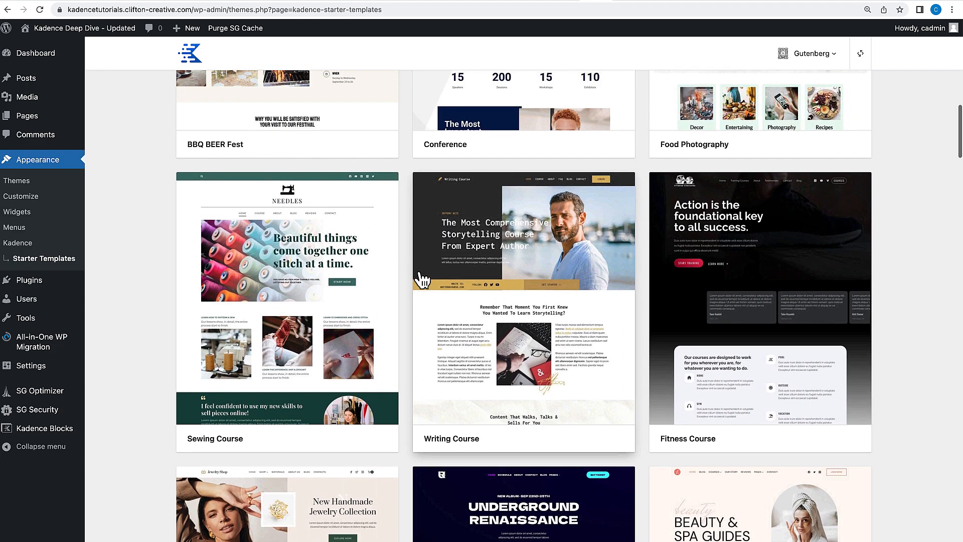
scroll(422, 280, up, 1)
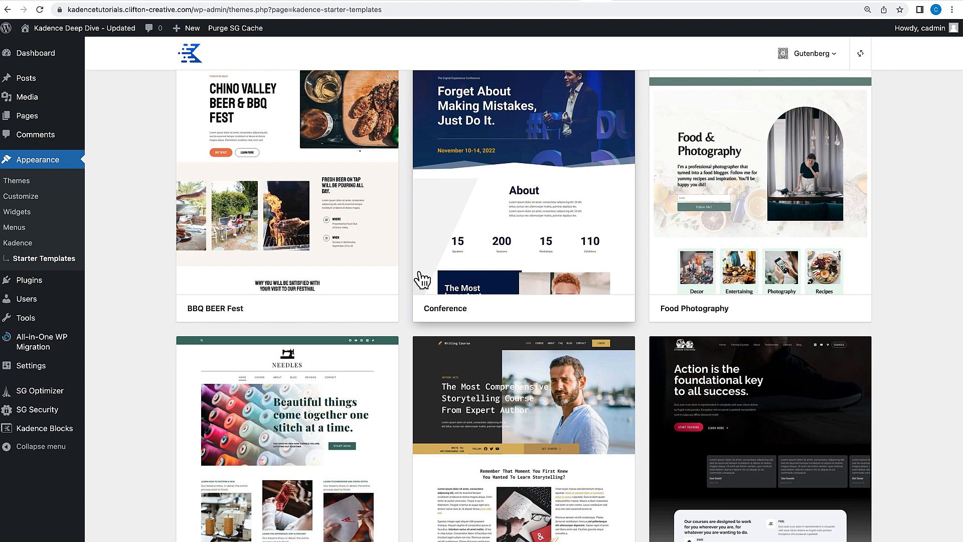
scroll(422, 280, up, 9)
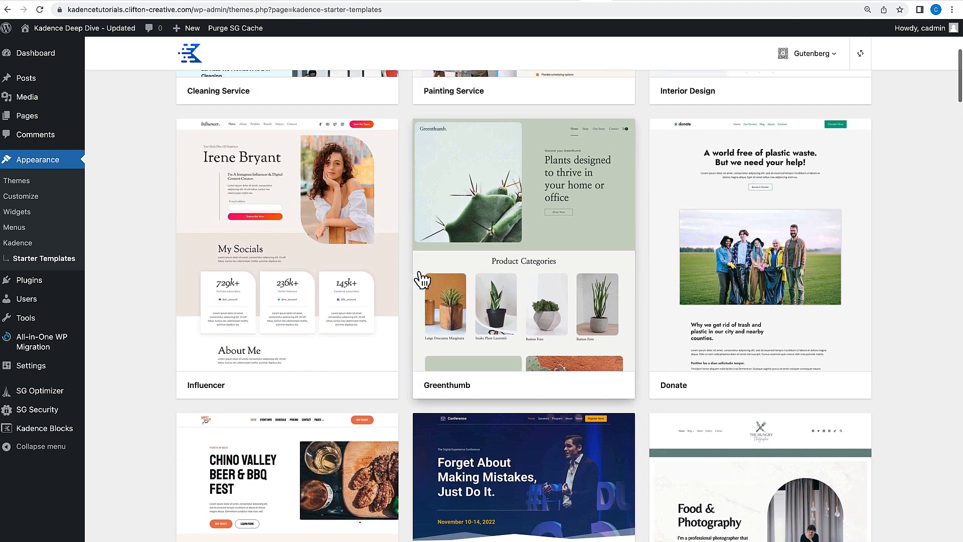
scroll(423, 280, up, 6)
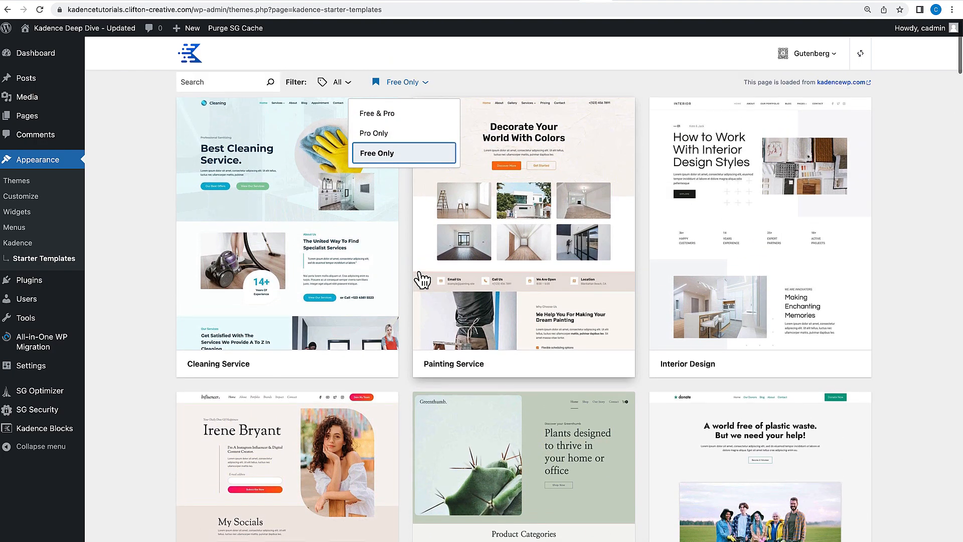
scroll(422, 280, down, 6)
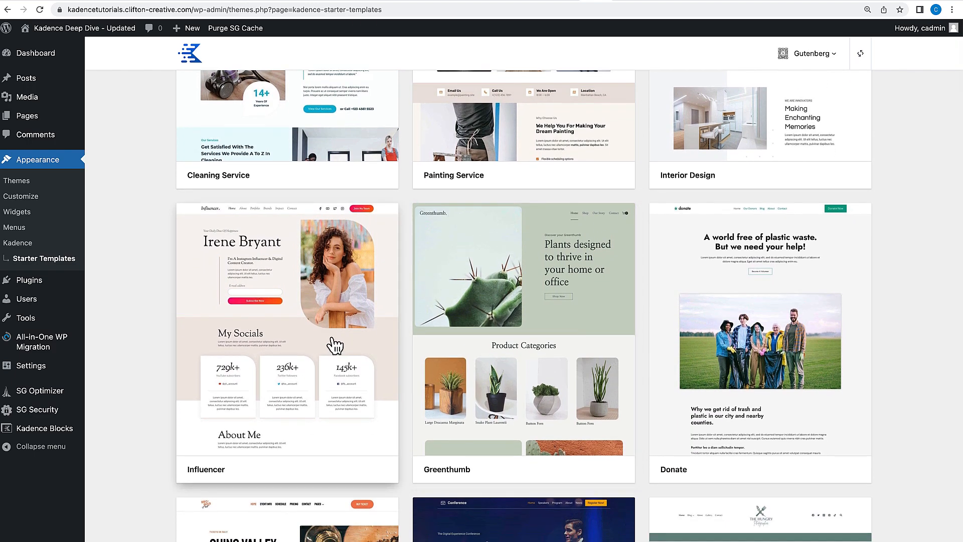
click(300, 339)
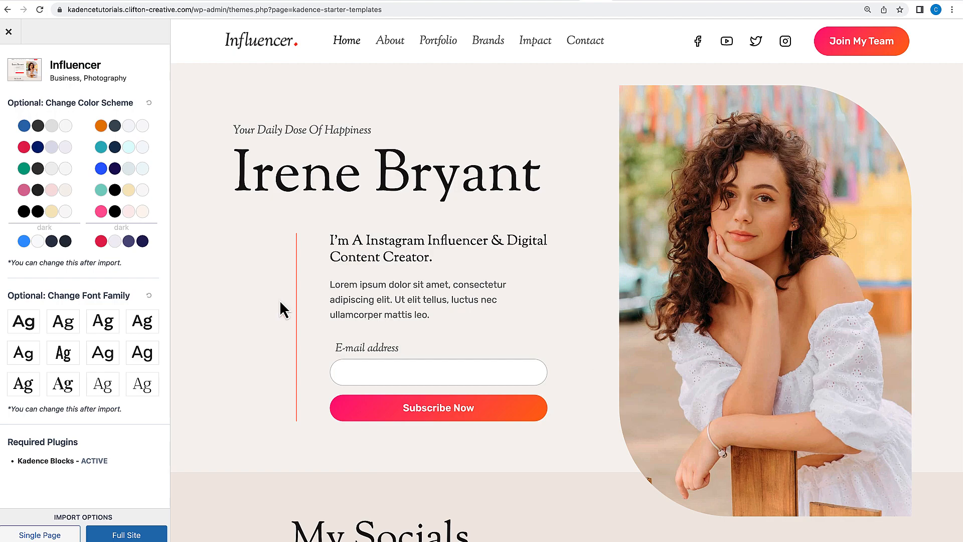
Try several color schemes on the Influencer template preview, then reset the color scheme.
click(116, 139)
click(115, 147)
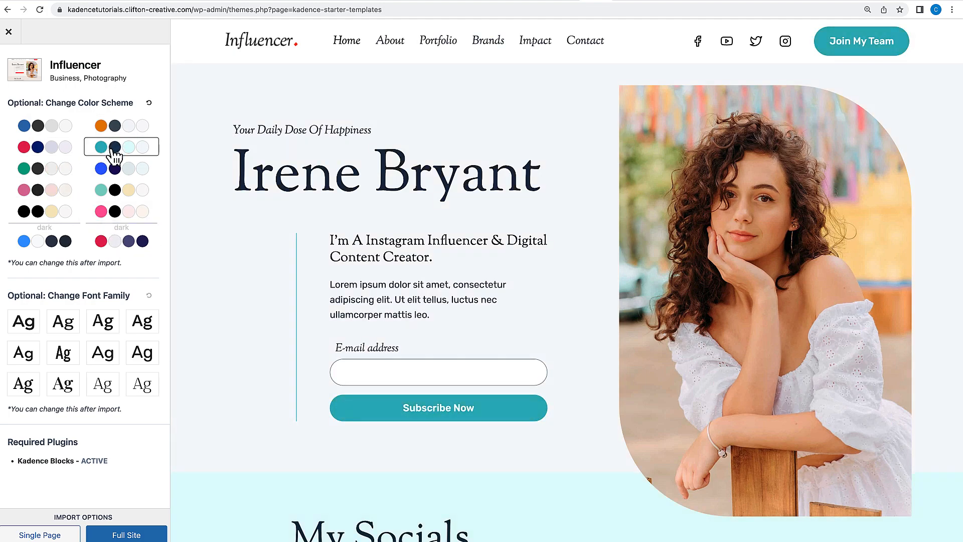
click(115, 169)
click(114, 193)
click(104, 209)
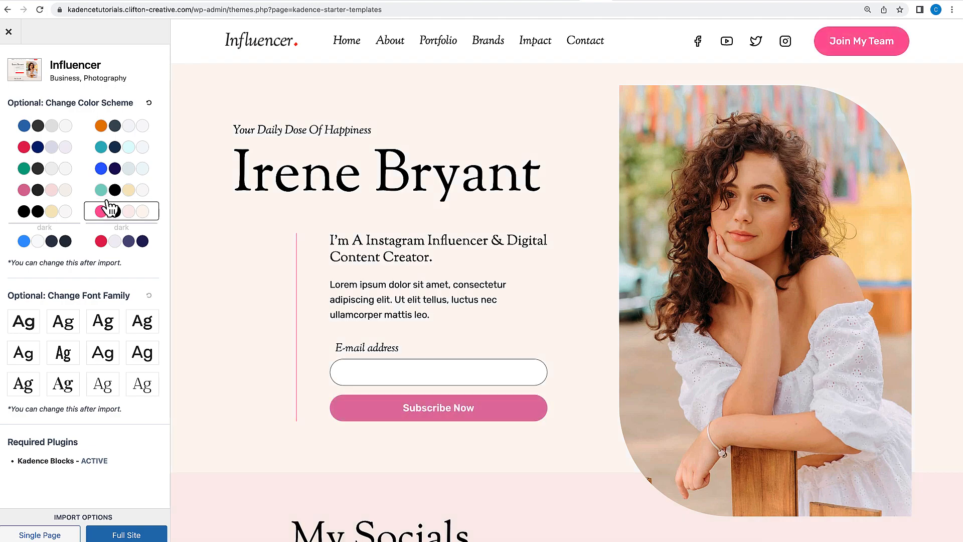
click(149, 103)
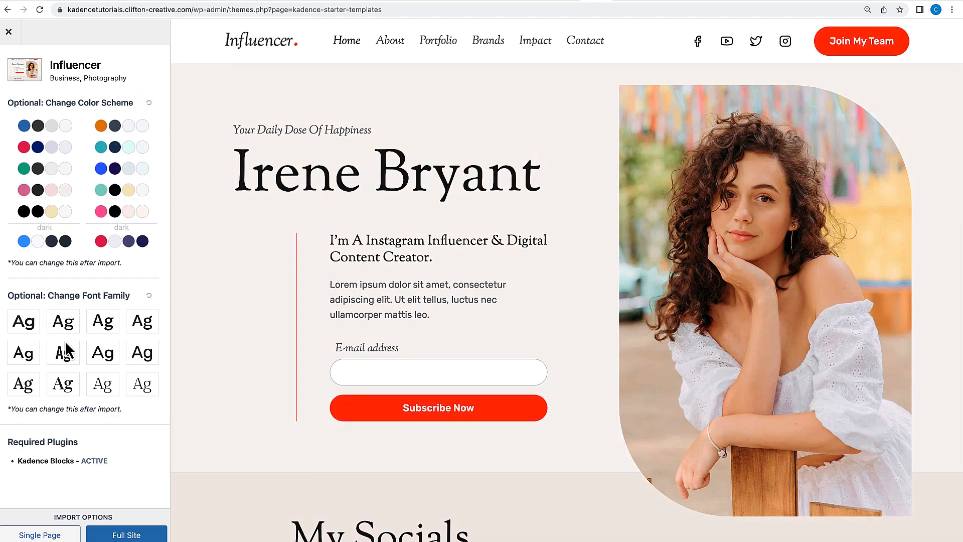
Try several font families on the Influencer template preview, then reset the font family.
click(105, 351)
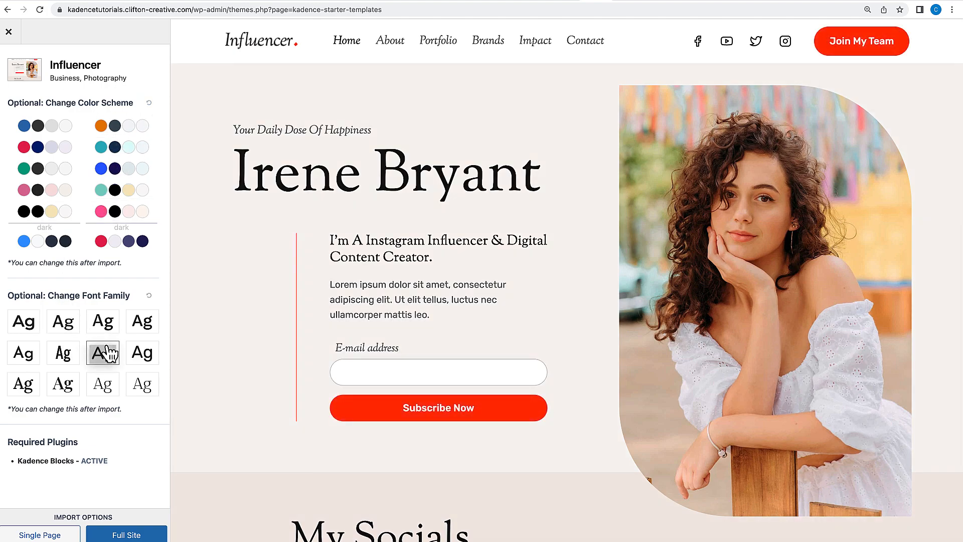
click(71, 352)
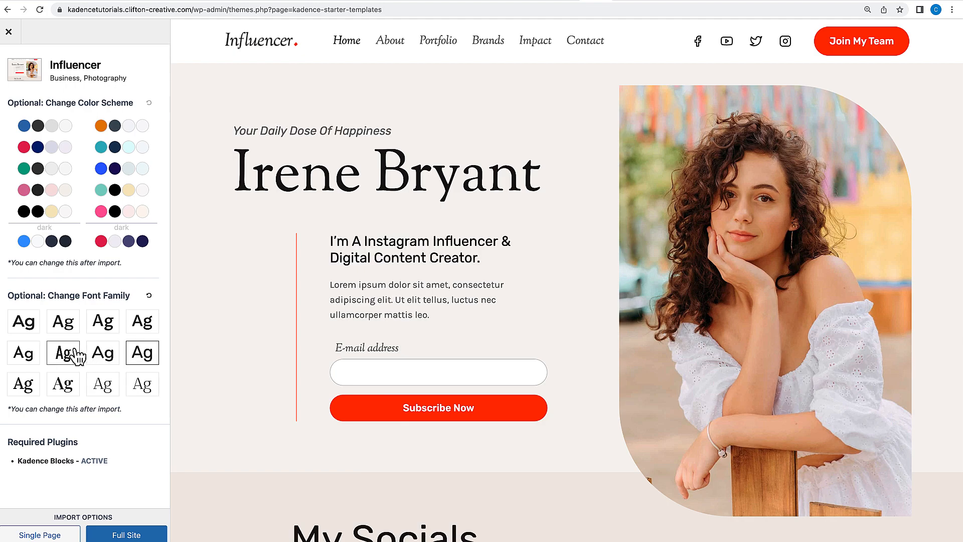
click(27, 354)
click(26, 385)
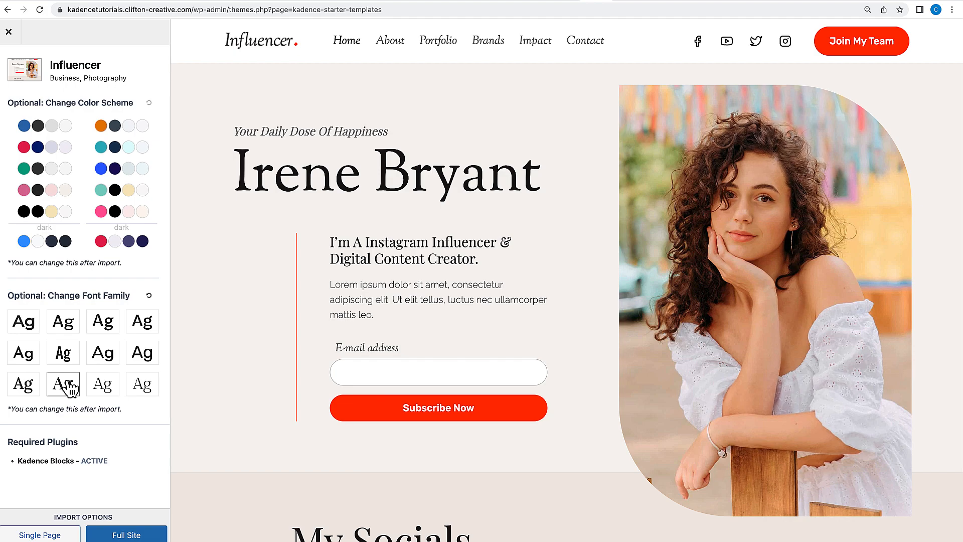
click(149, 296)
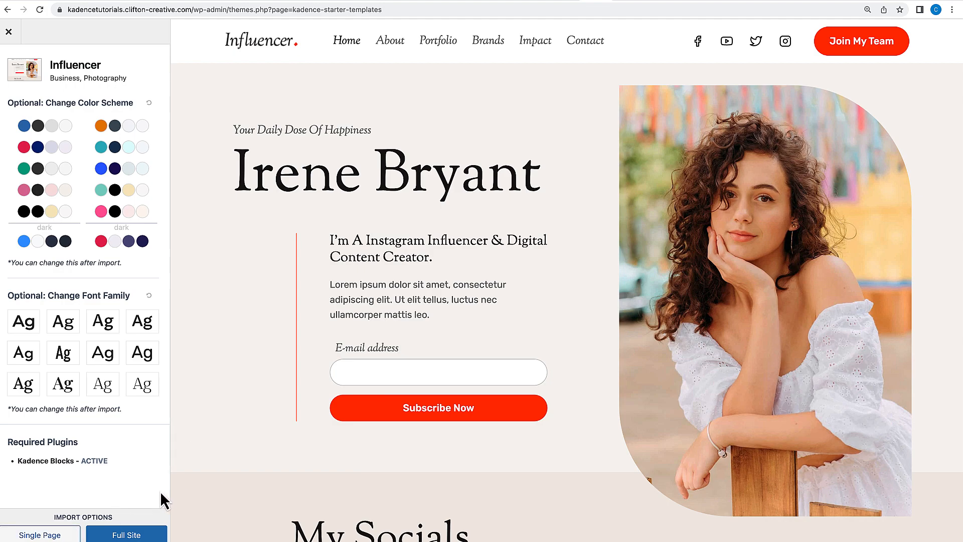
Import the Influencer template as a full site, skipping the subscription, and open the finished site.
click(121, 535)
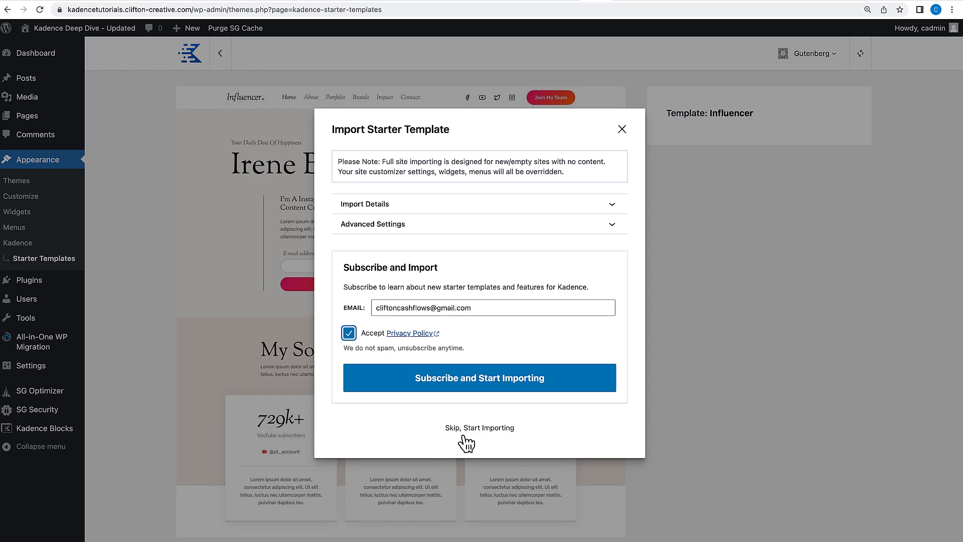
click(480, 428)
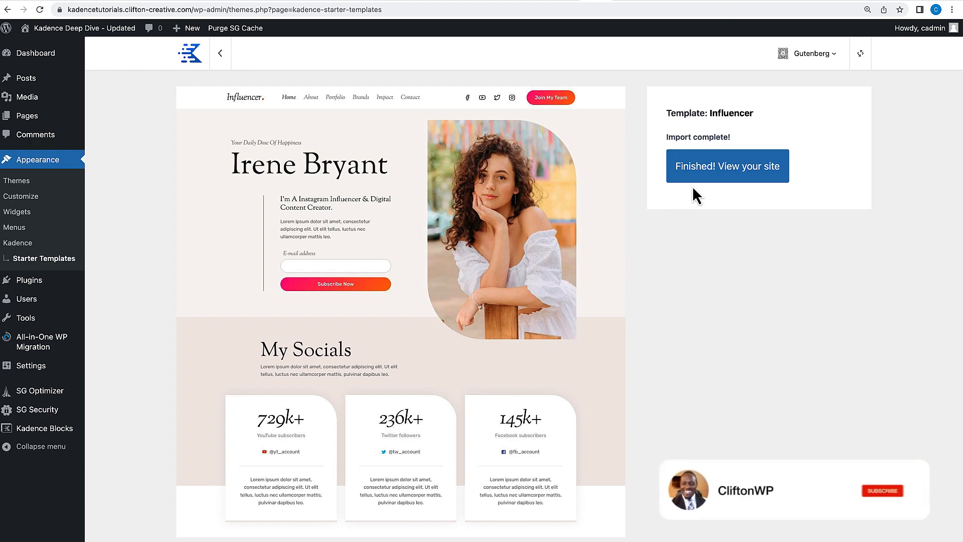
click(708, 181)
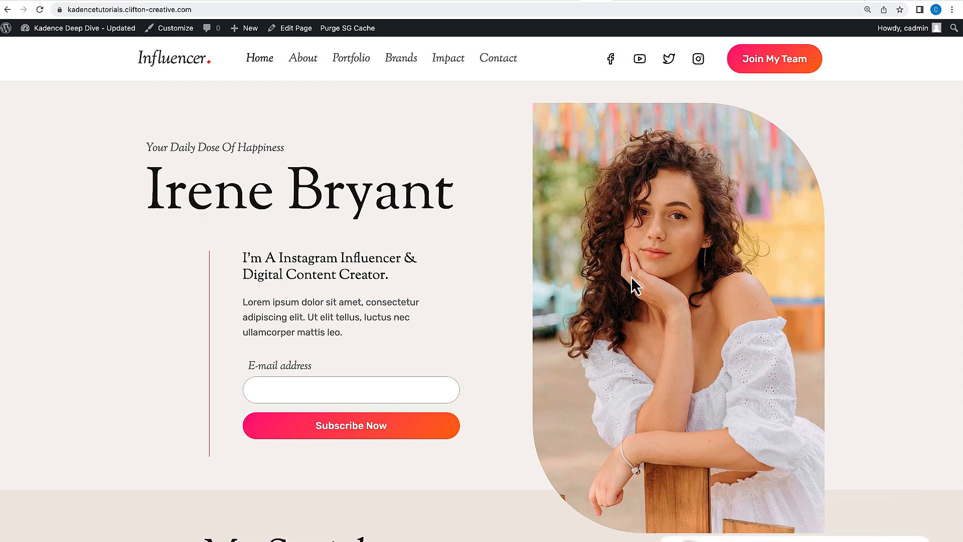
Scroll through the imported home page to review its sections.
scroll(631, 279, down, 3)
scroll(631, 277, down, 12)
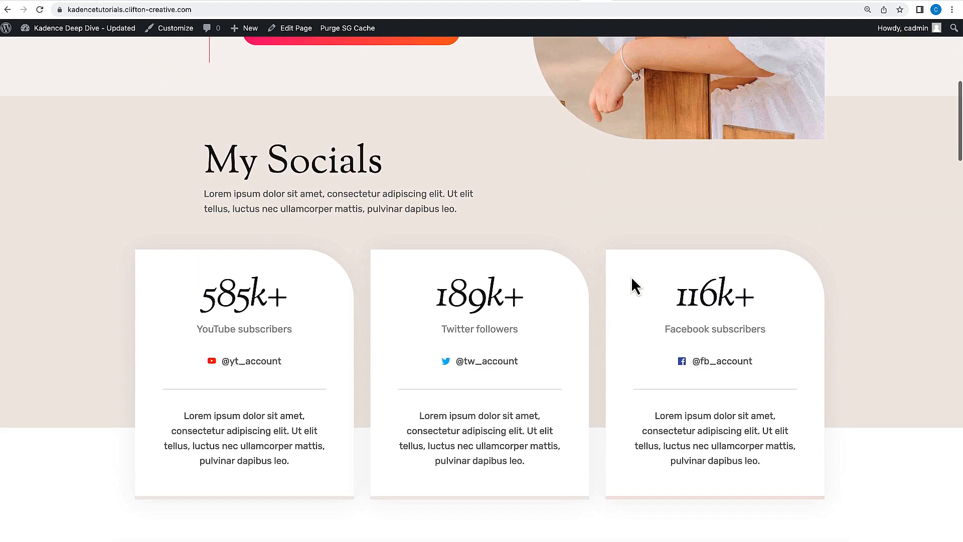
scroll(632, 279, down, 9)
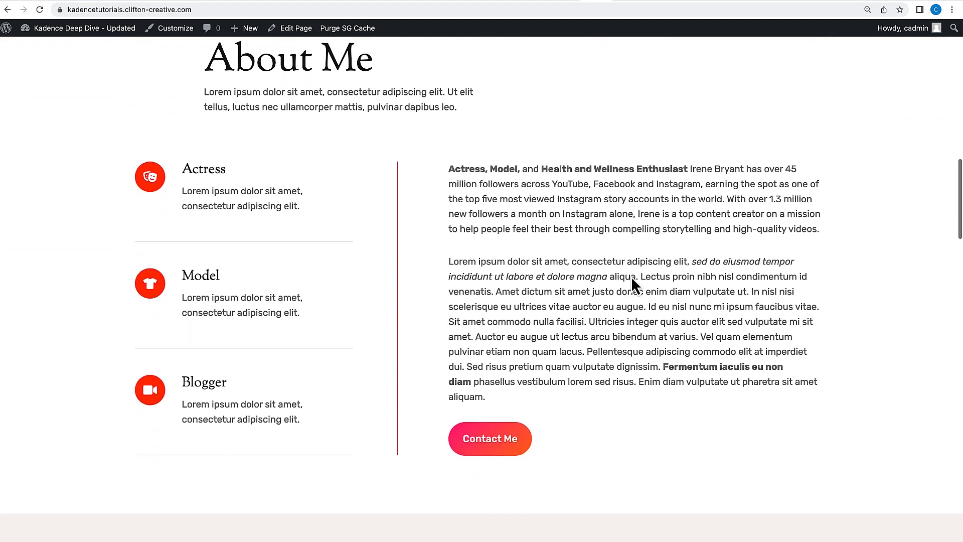
scroll(631, 276, down, 10)
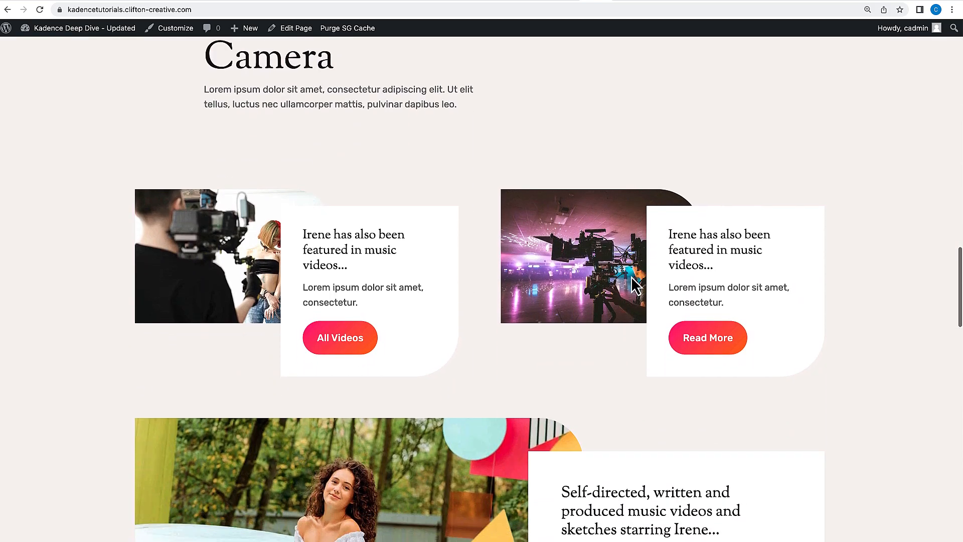
scroll(632, 281, down, 16)
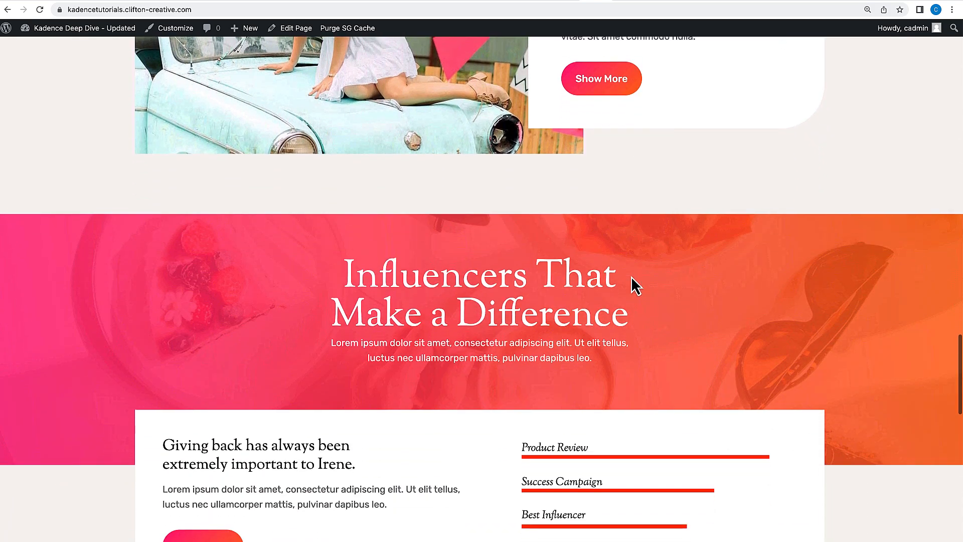
scroll(632, 276, down, 8)
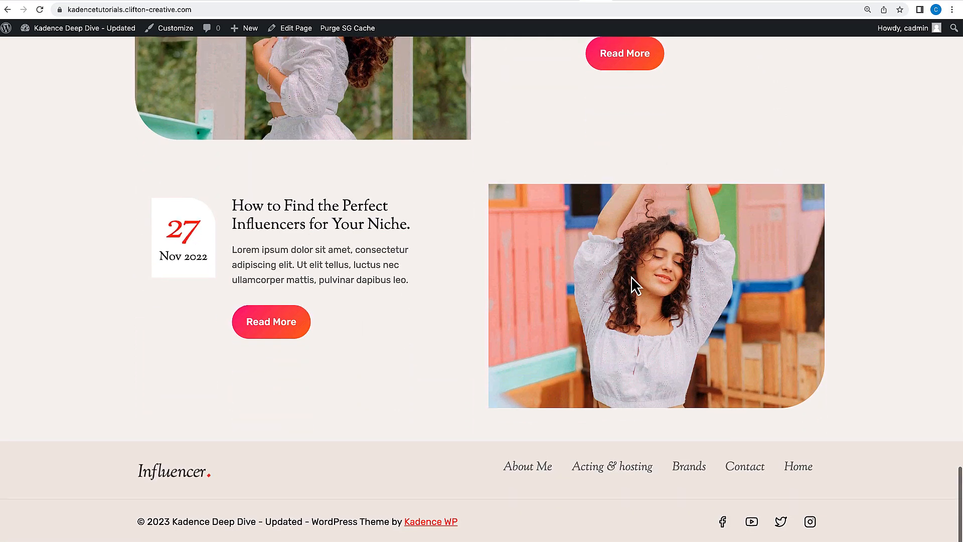
scroll(632, 276, up, 20)
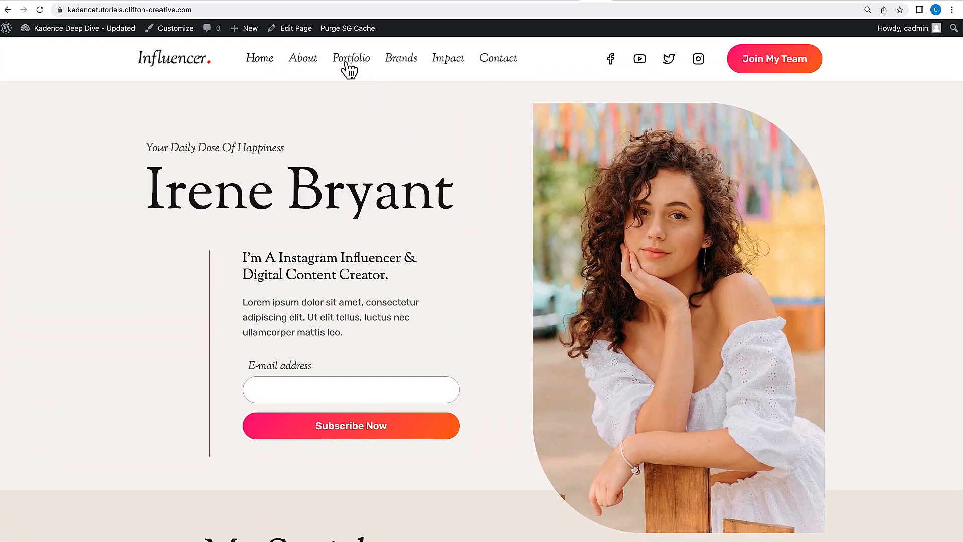
Open the About and Portfolio pages from the navigation and review them along with the home page.
click(311, 66)
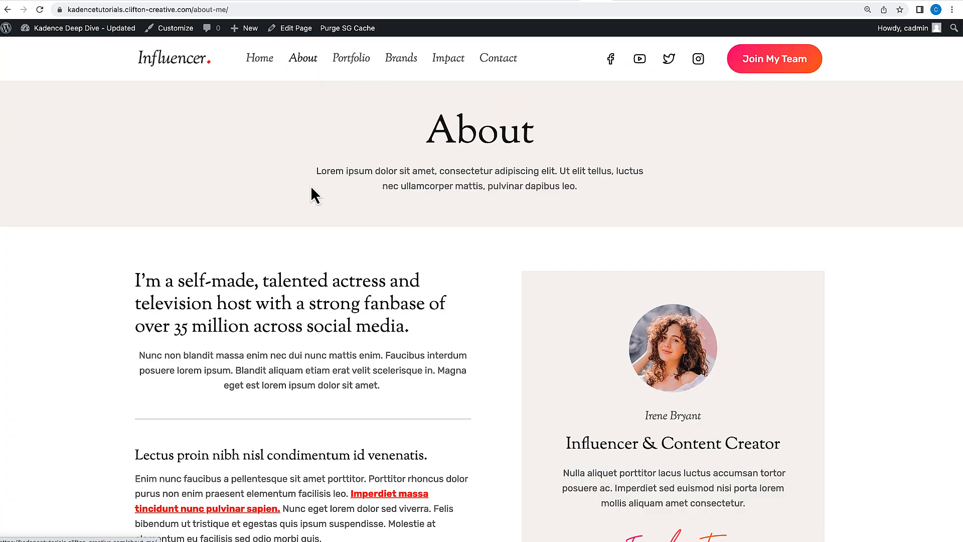
scroll(311, 187, down, 10)
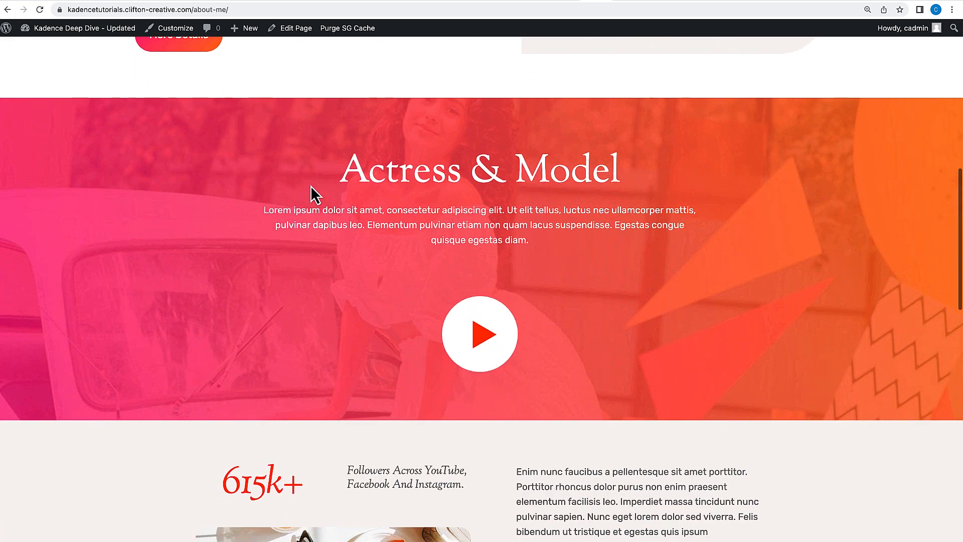
scroll(311, 187, up, 10)
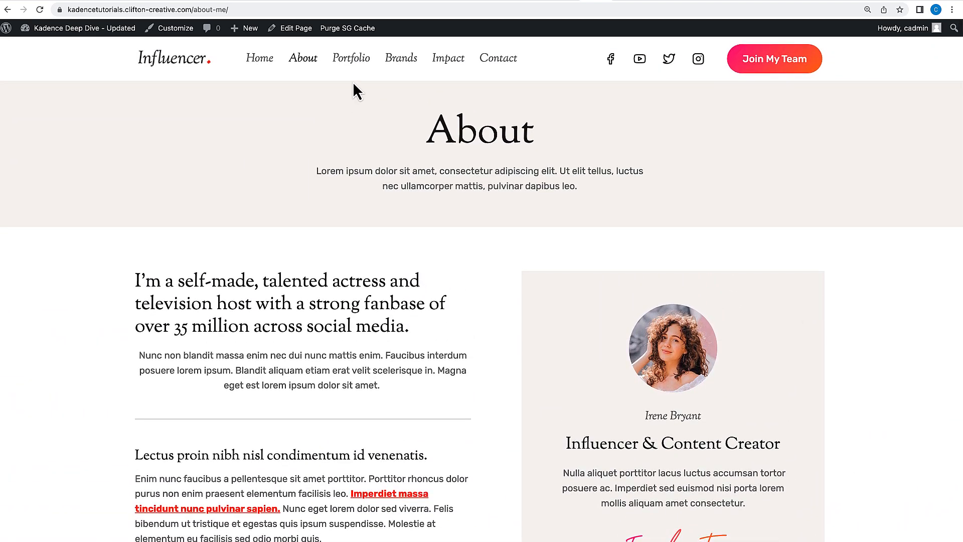
click(356, 70)
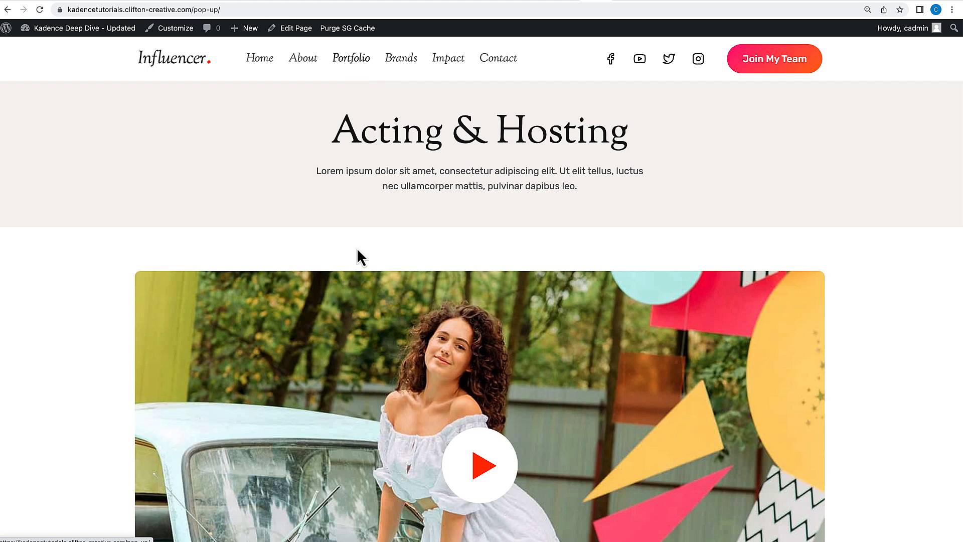
scroll(358, 249, down, 10)
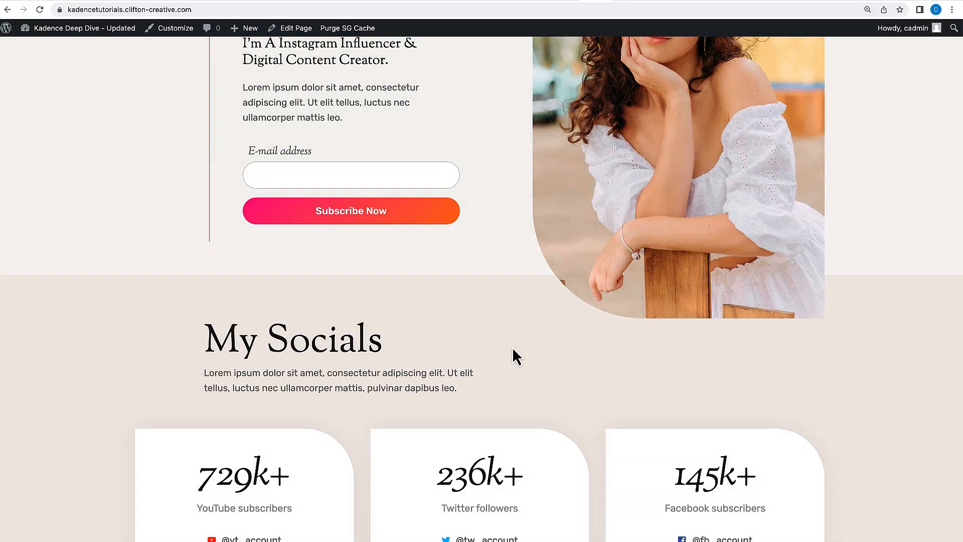
scroll(513, 349, down, 10)
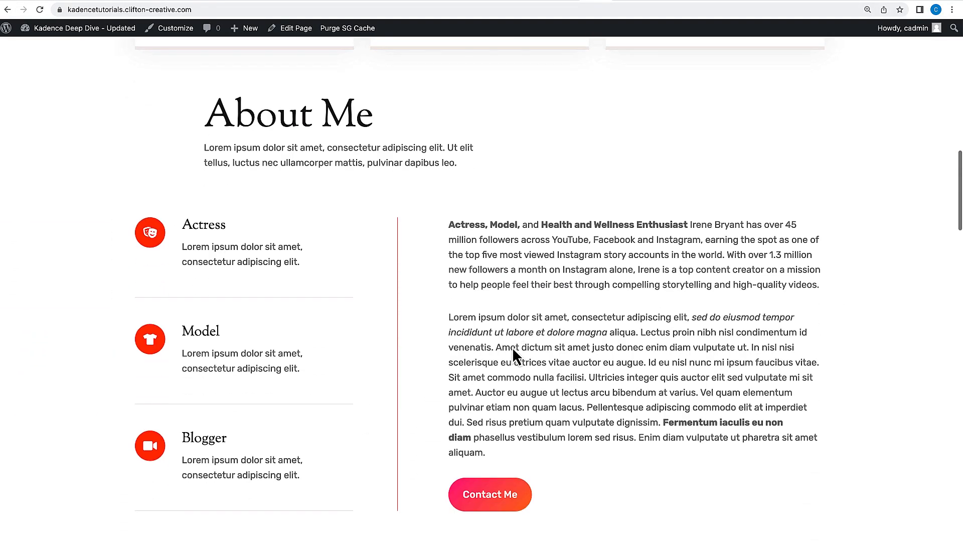
scroll(514, 354, up, 12)
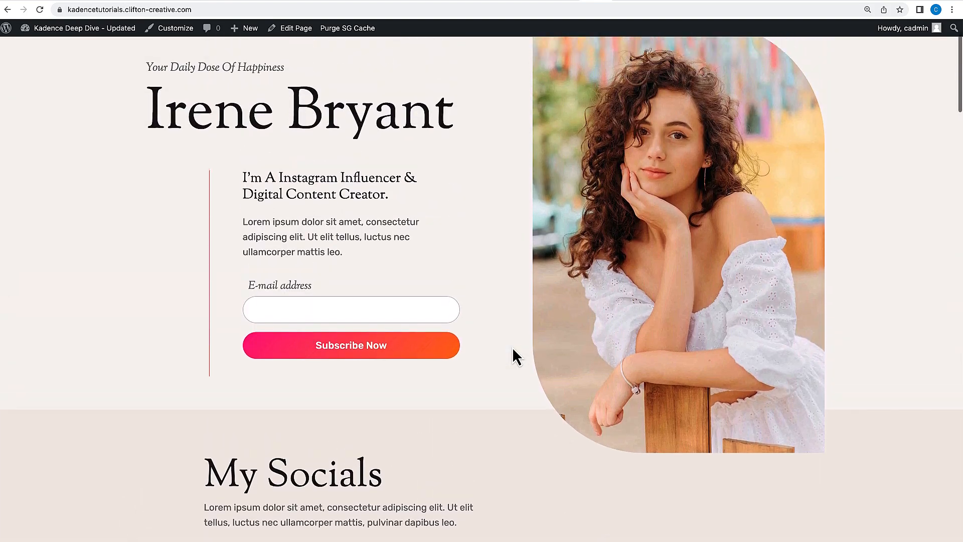
scroll(514, 355, up, 2)
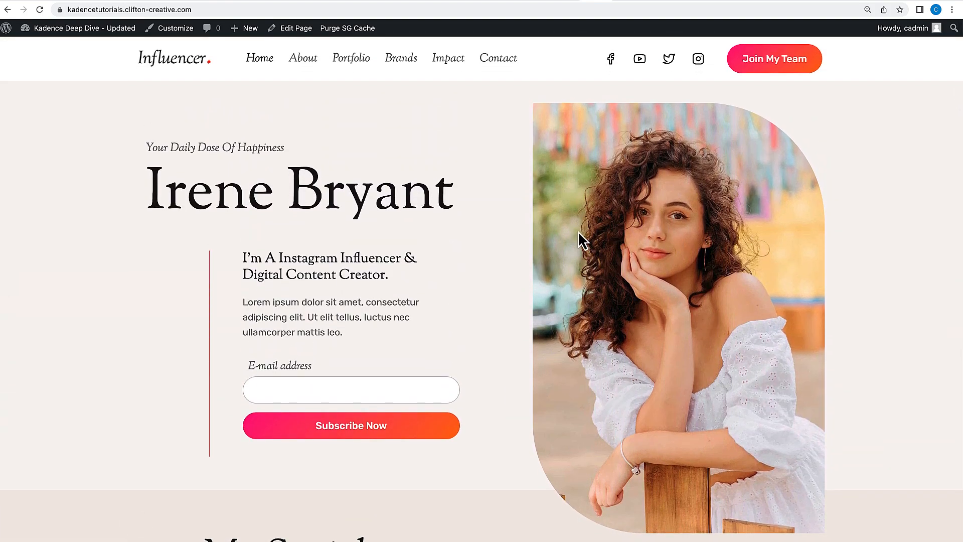
scroll(561, 260, down, 1)
scroll(561, 259, up, 1)
Open the Home page in the block editor and dismiss the backup notice.
click(301, 30)
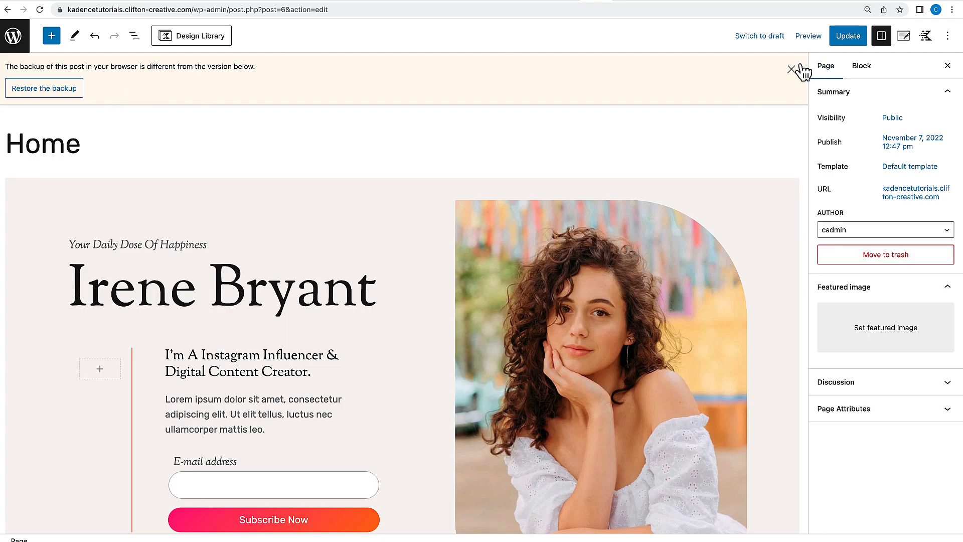
click(802, 67)
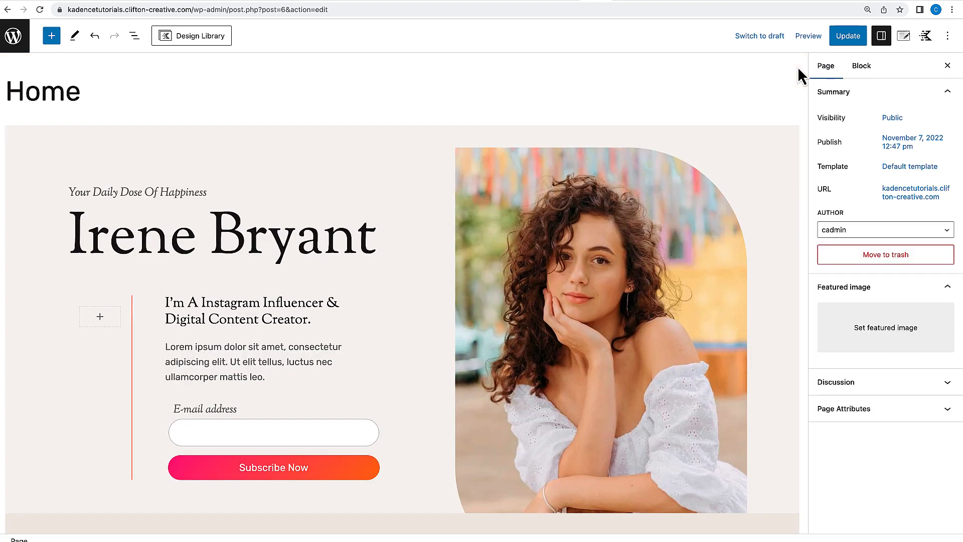
scroll(672, 160, down, 12)
scroll(672, 160, up, 12)
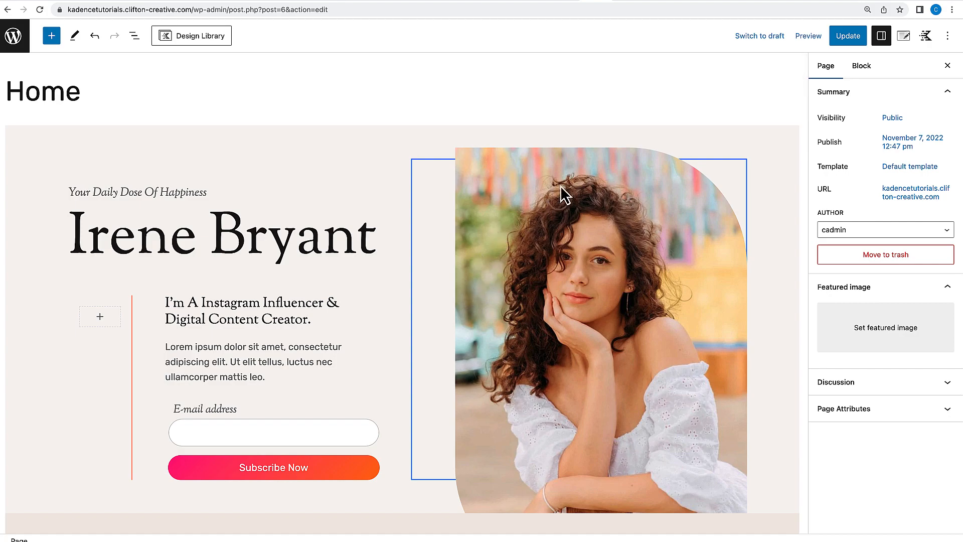
click(510, 214)
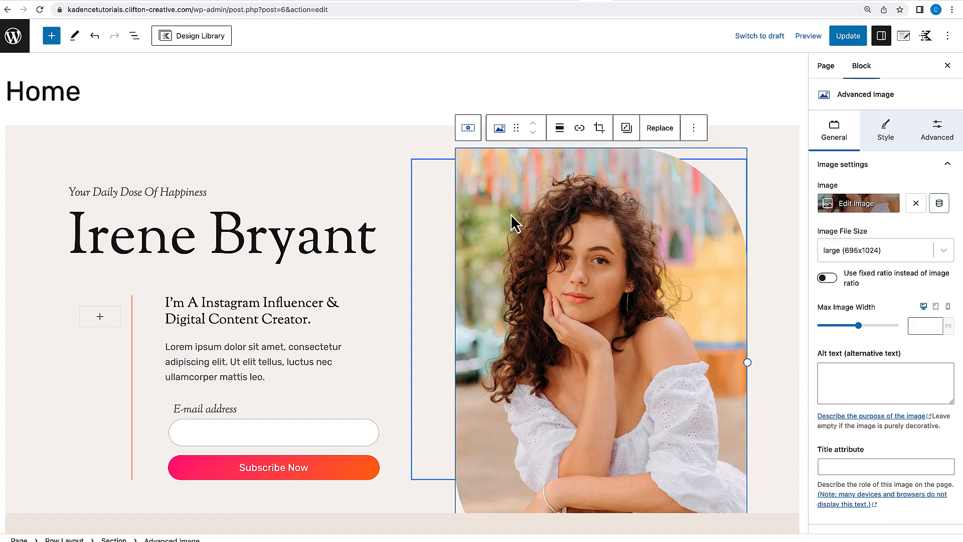
Try replacing the first name in the hero heading with new text, then undo the edit.
click(236, 244)
drag(197, 238, 95, 236)
text(CLif)
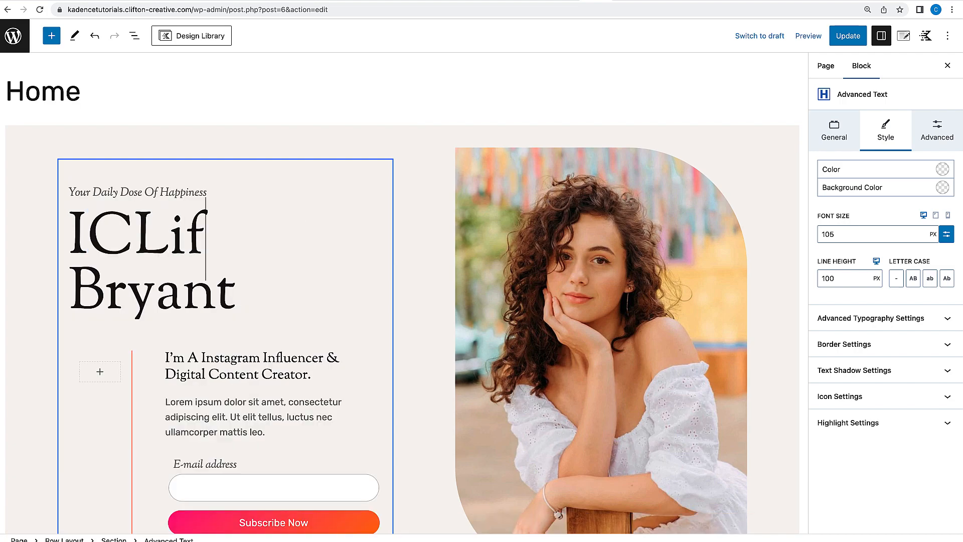
text(ton)
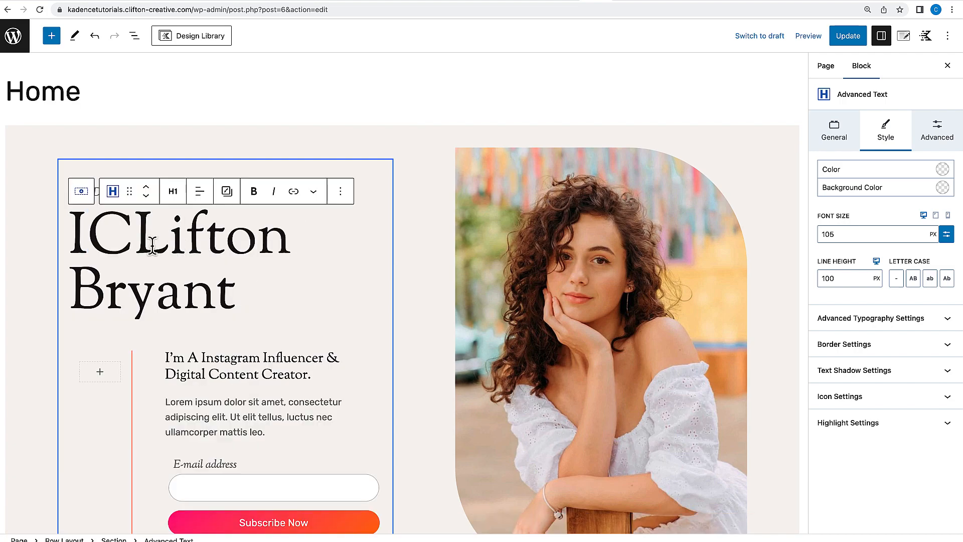
key(ctrl+z)
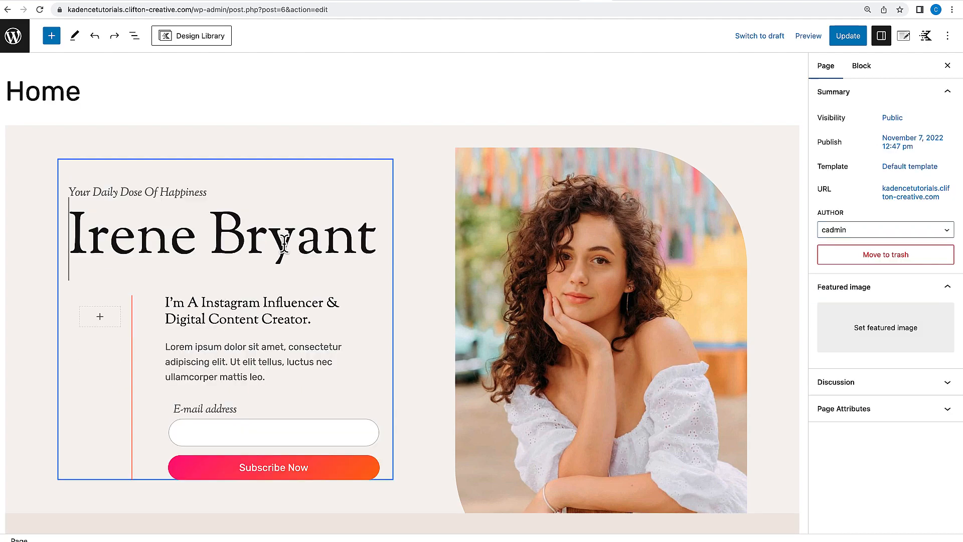
Insert a two-column Row Layout before the Irene On-Camera section, then remove it again.
scroll(282, 331, down, 10)
scroll(282, 331, down, 10)
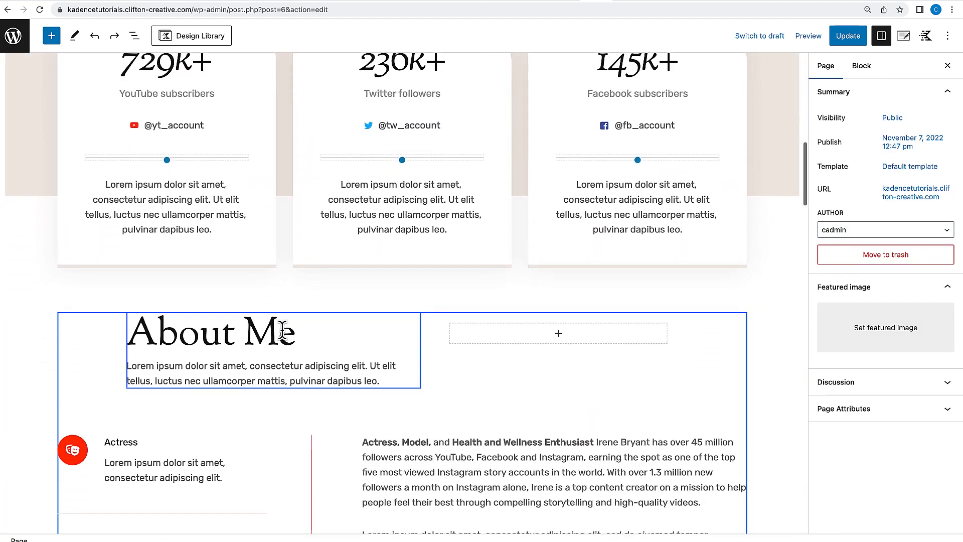
scroll(283, 334, up, 3)
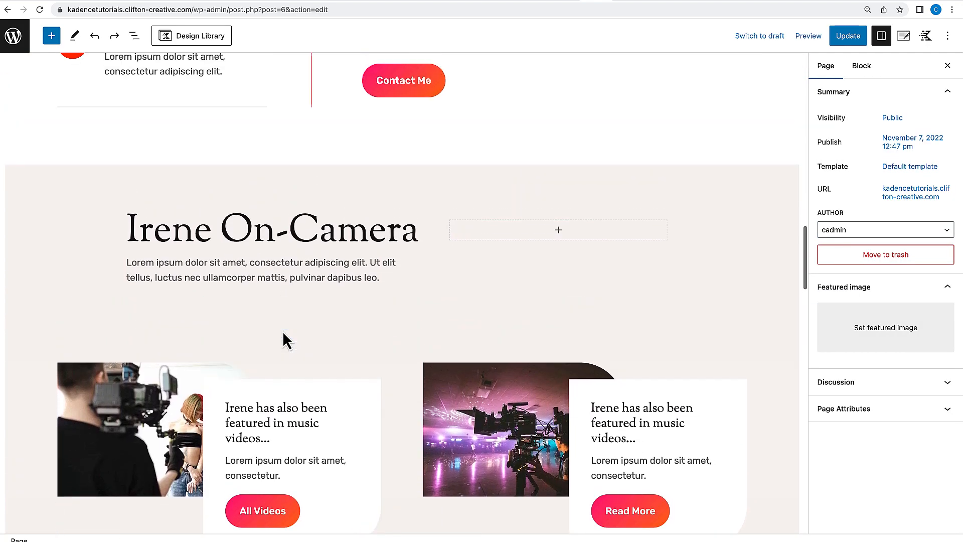
scroll(283, 333, down, 5)
scroll(285, 331, up, 8)
scroll(314, 288, down, 5)
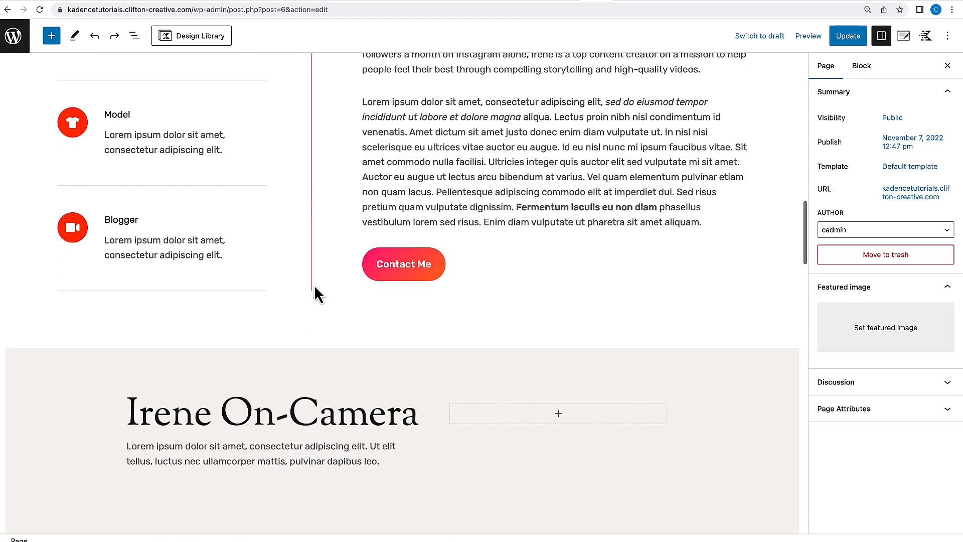
scroll(311, 291, up, 2)
click(34, 252)
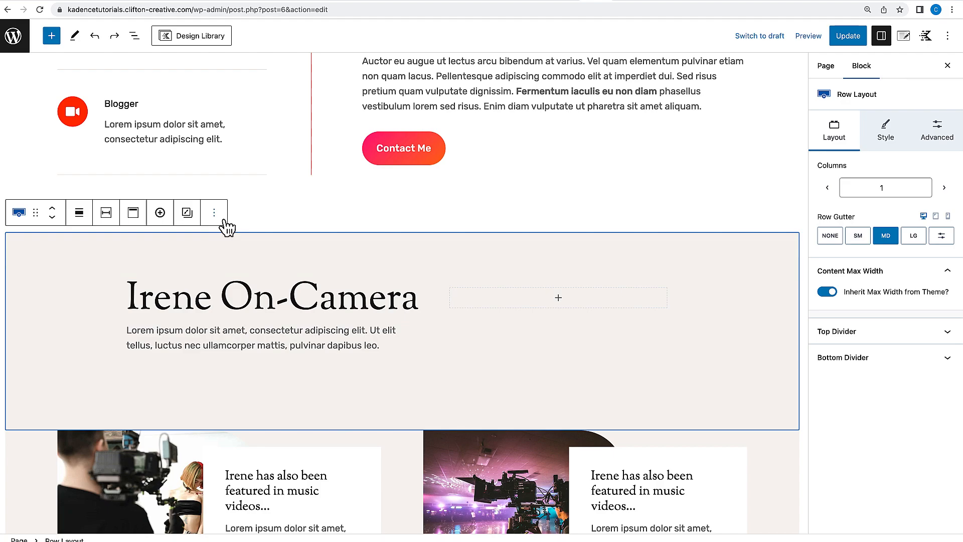
click(214, 213)
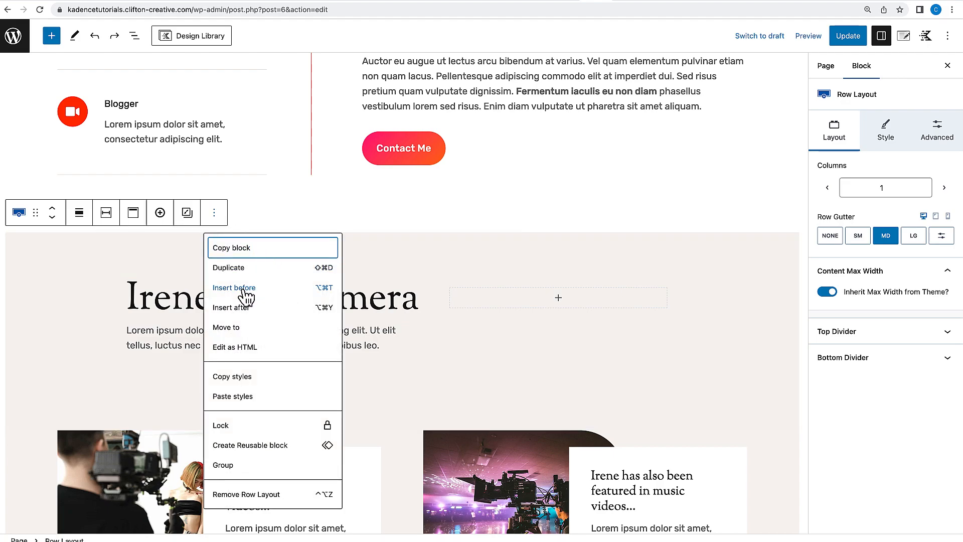
click(243, 292)
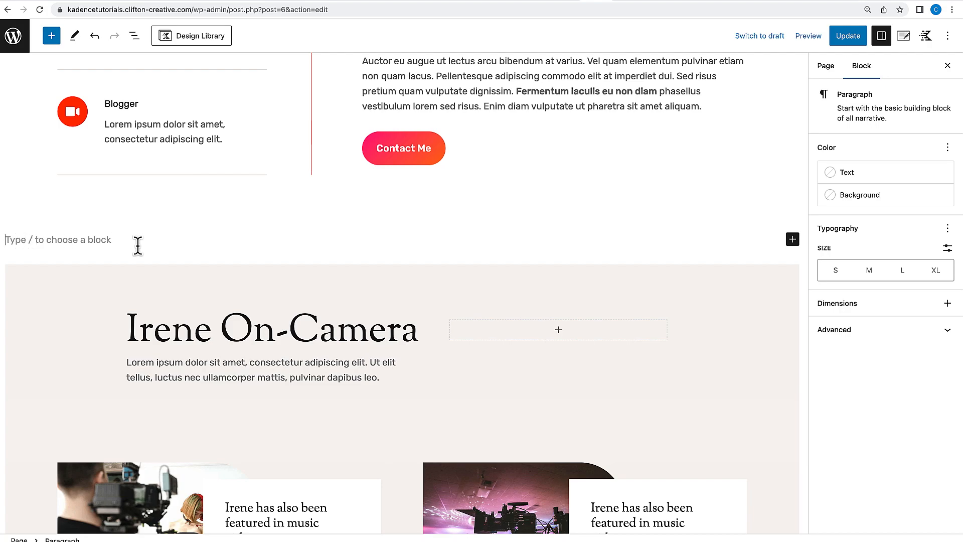
text(/row)
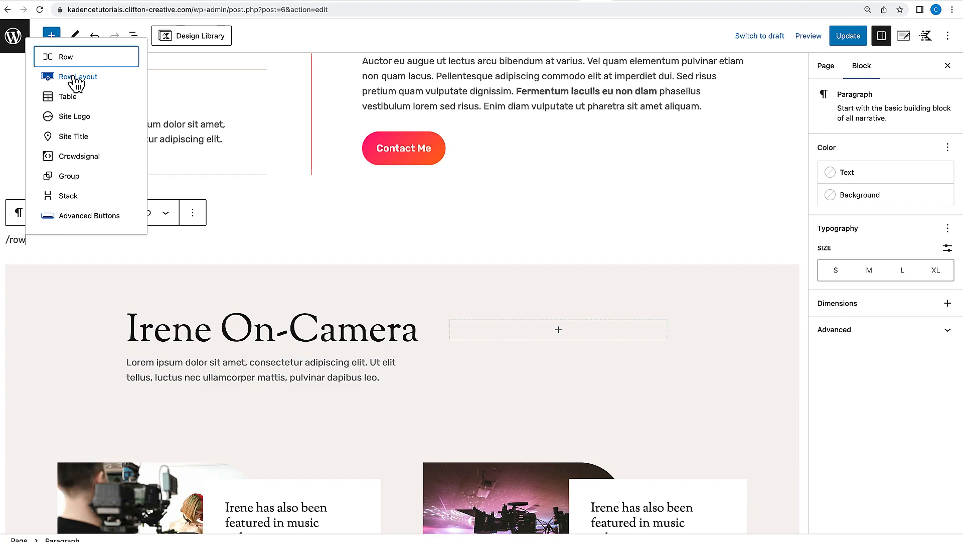
click(75, 78)
click(222, 284)
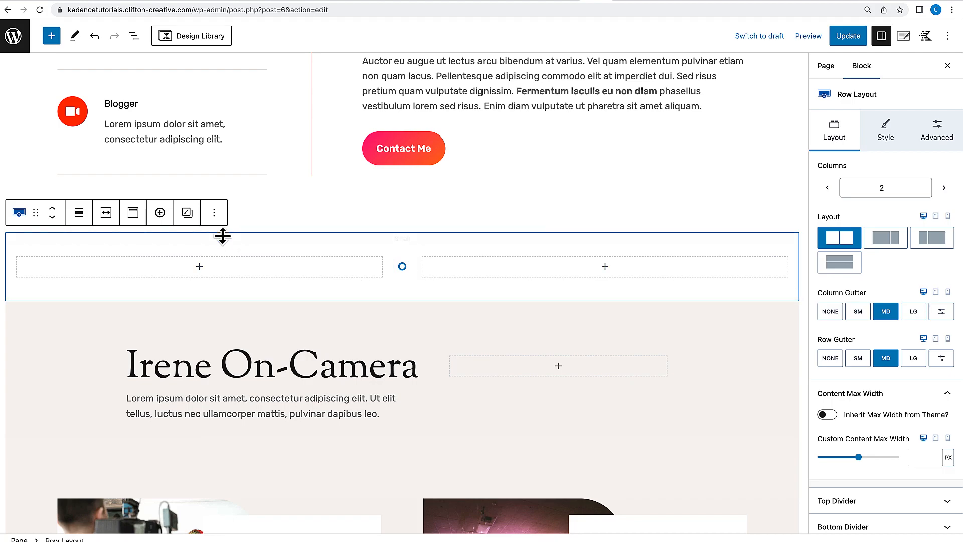
click(214, 212)
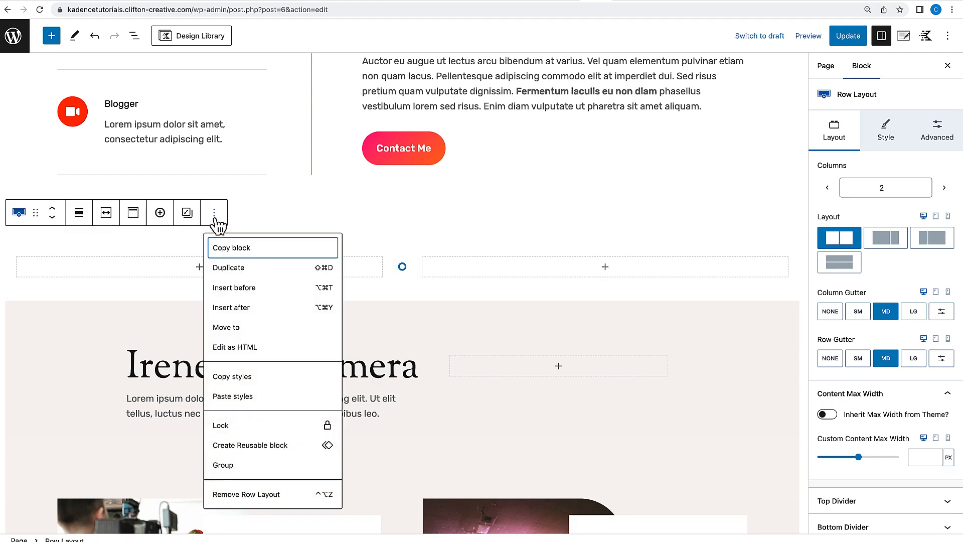
click(253, 494)
Update the page and go to the site's Customizer.
click(854, 42)
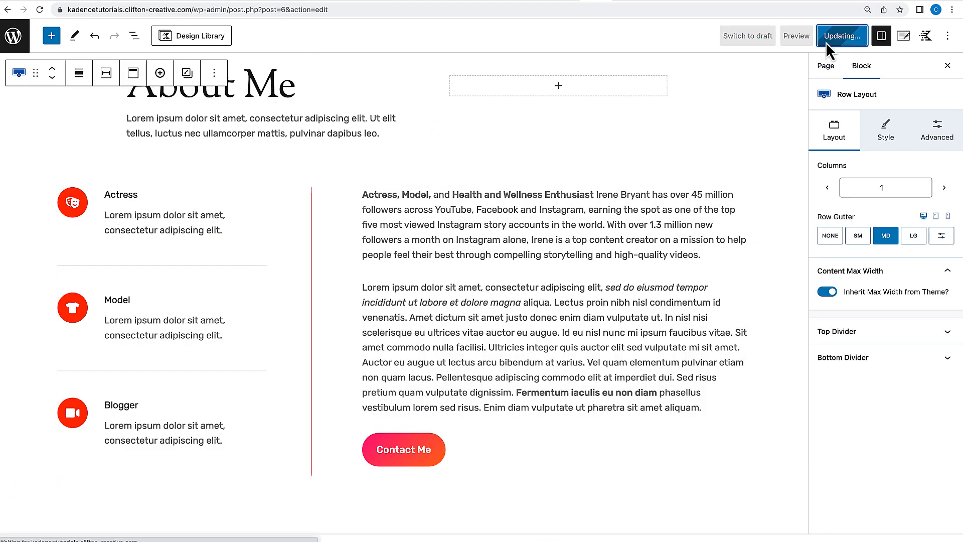
click(20, 46)
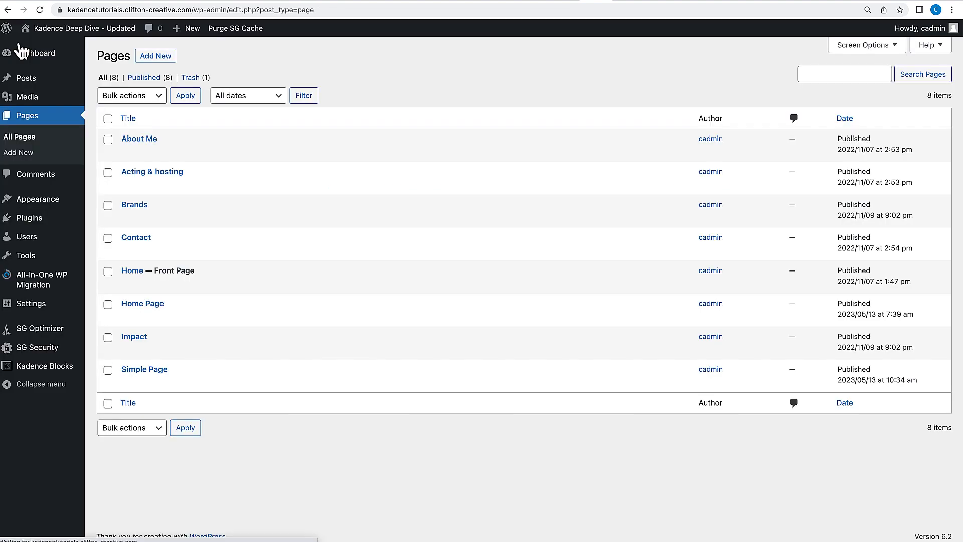
click(69, 28)
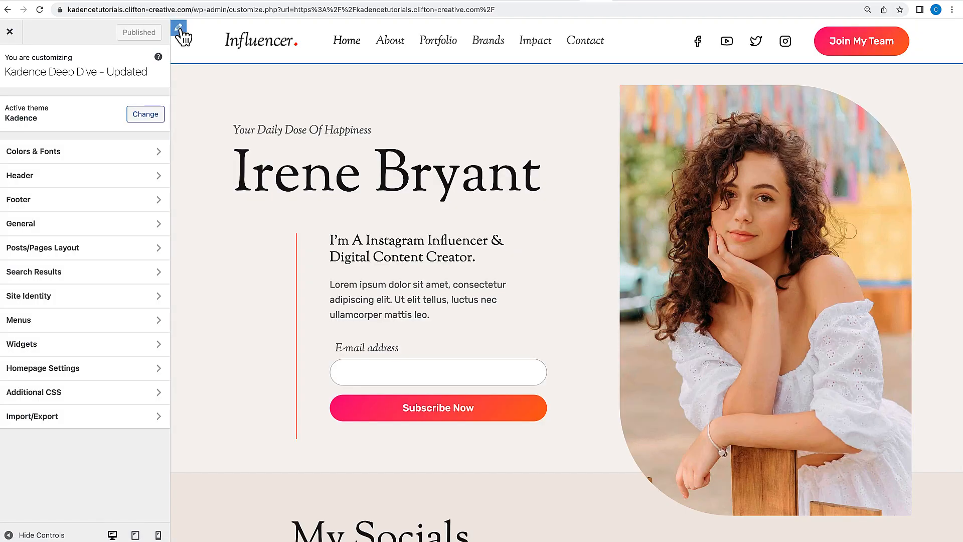
Preview Palette 2 and Palette 3 of the global color palette in the Customizer's Colors settings.
click(92, 160)
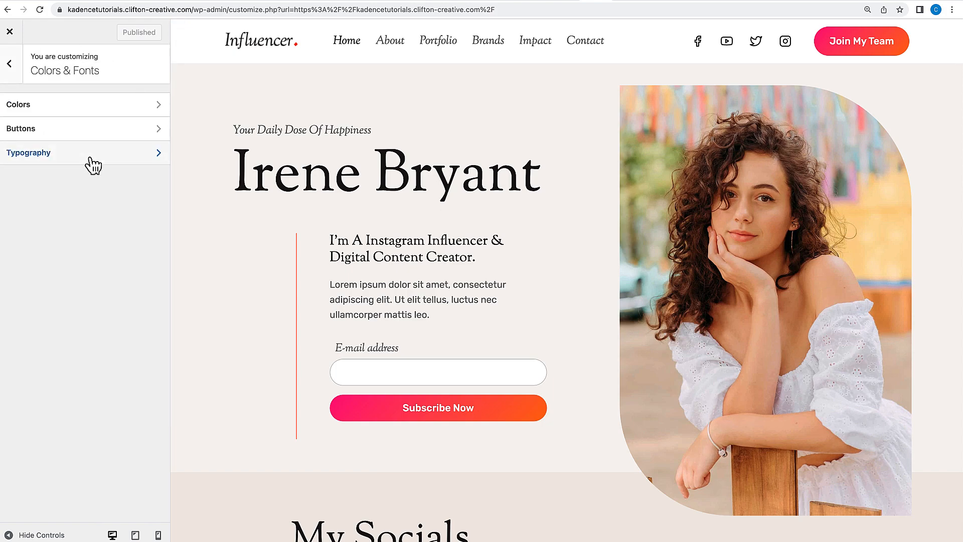
click(92, 111)
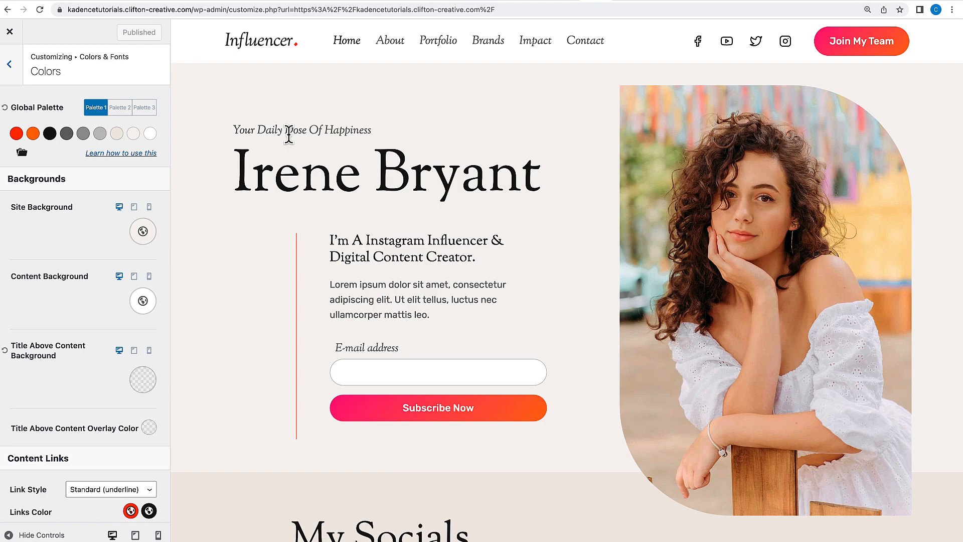
click(121, 112)
scroll(296, 185, down, 13)
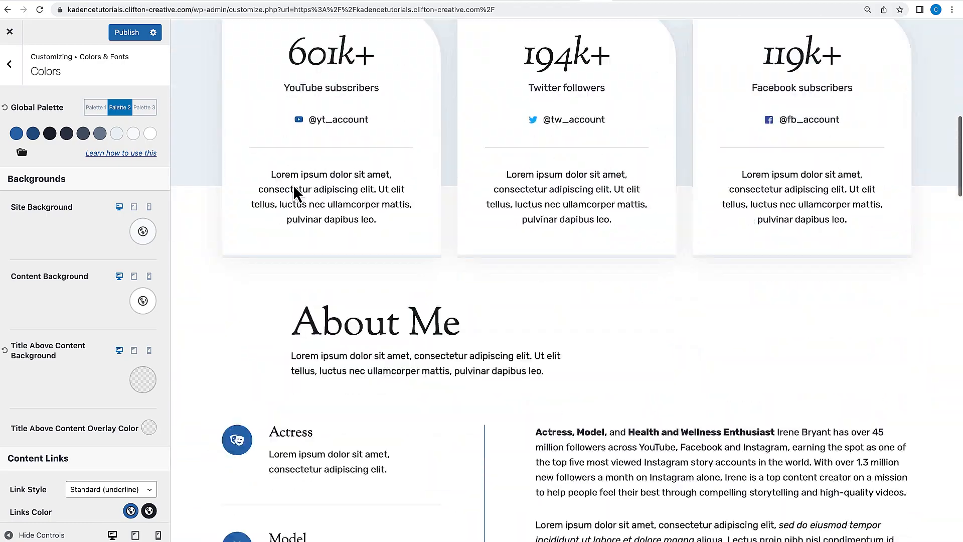
scroll(294, 186, down, 20)
scroll(294, 186, up, 20)
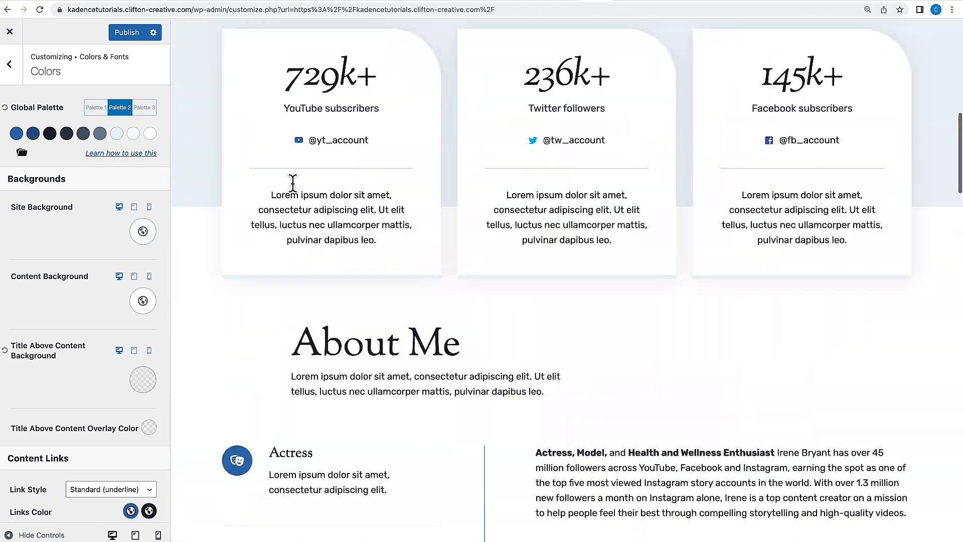
scroll(292, 182, up, 13)
click(152, 109)
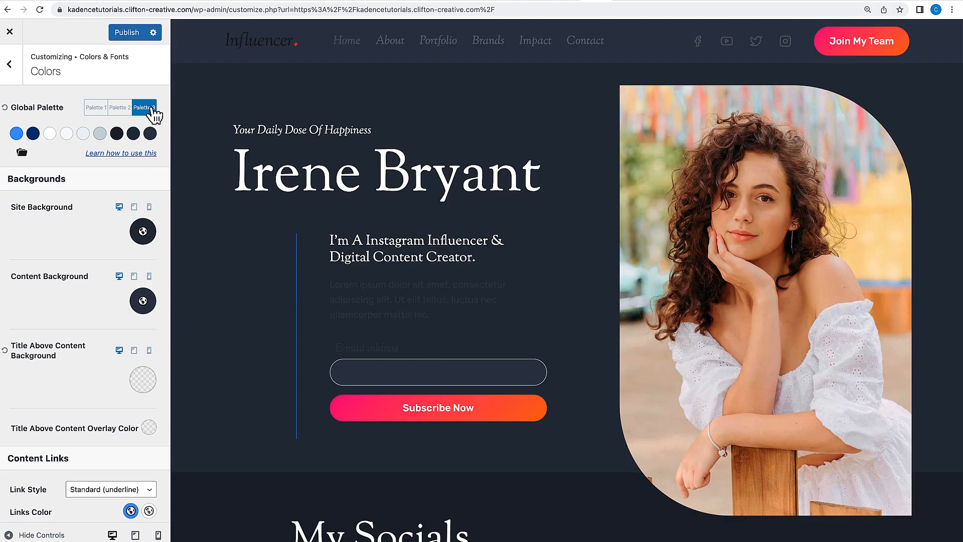
scroll(289, 229, down, 4)
scroll(288, 228, down, 18)
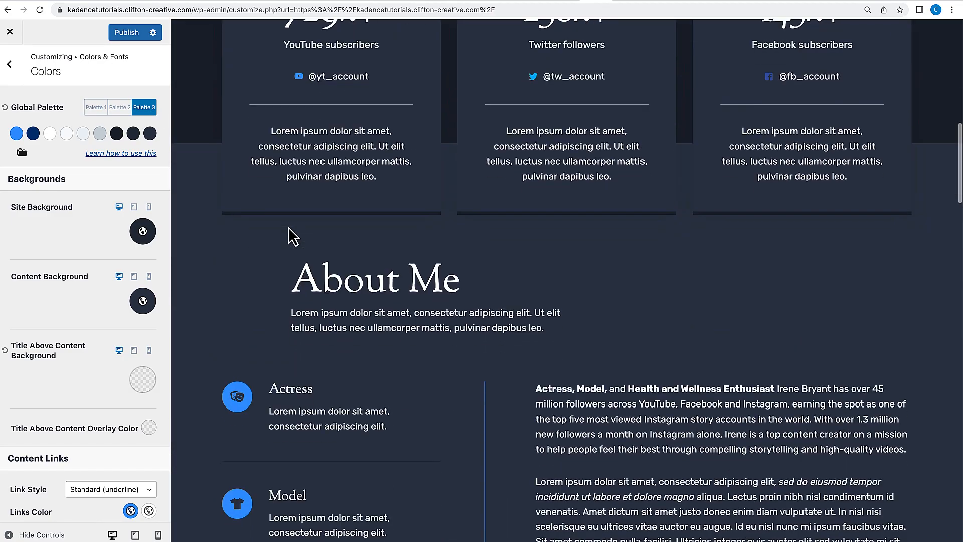
scroll(288, 227, up, 15)
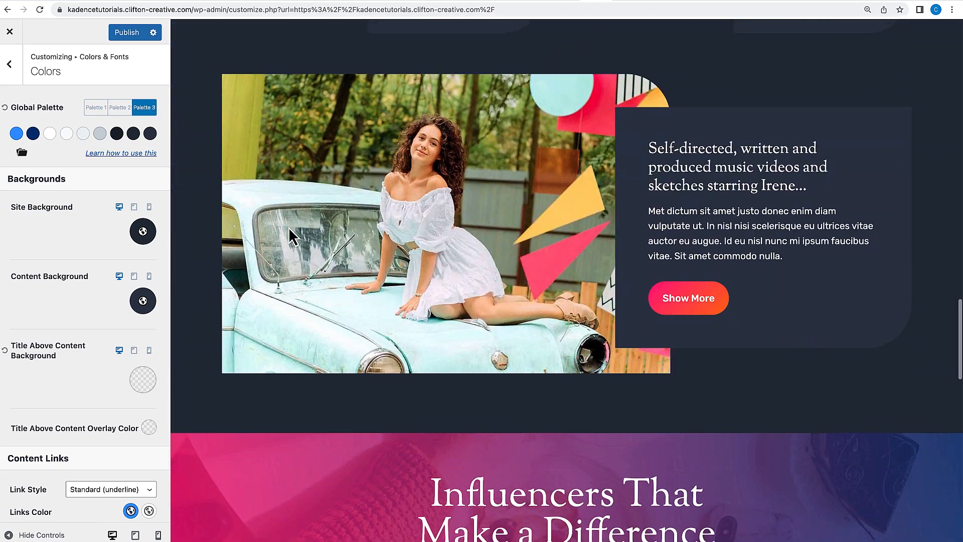
scroll(287, 227, up, 8)
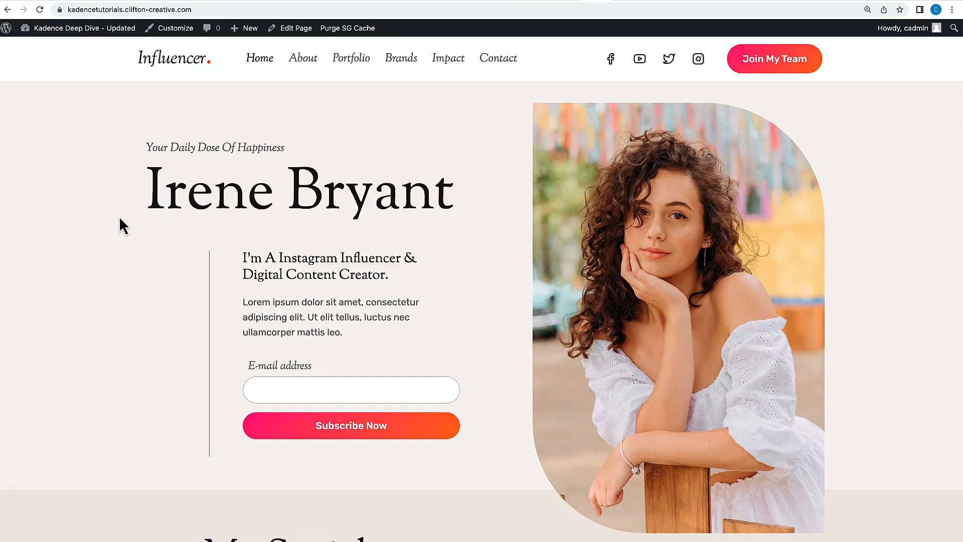
Scroll through the live home page to review its sections.
scroll(119, 219, down, 2)
scroll(119, 216, down, 4)
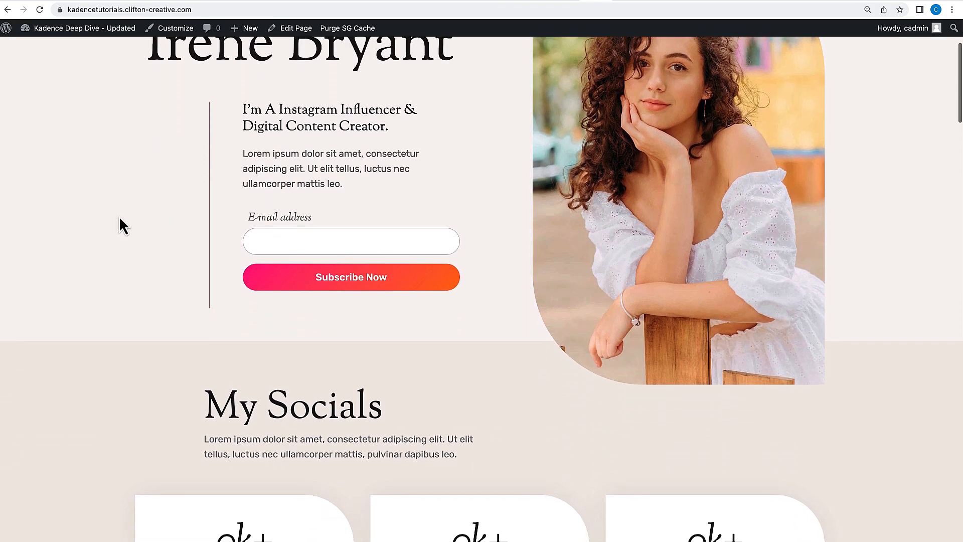
scroll(119, 216, down, 2)
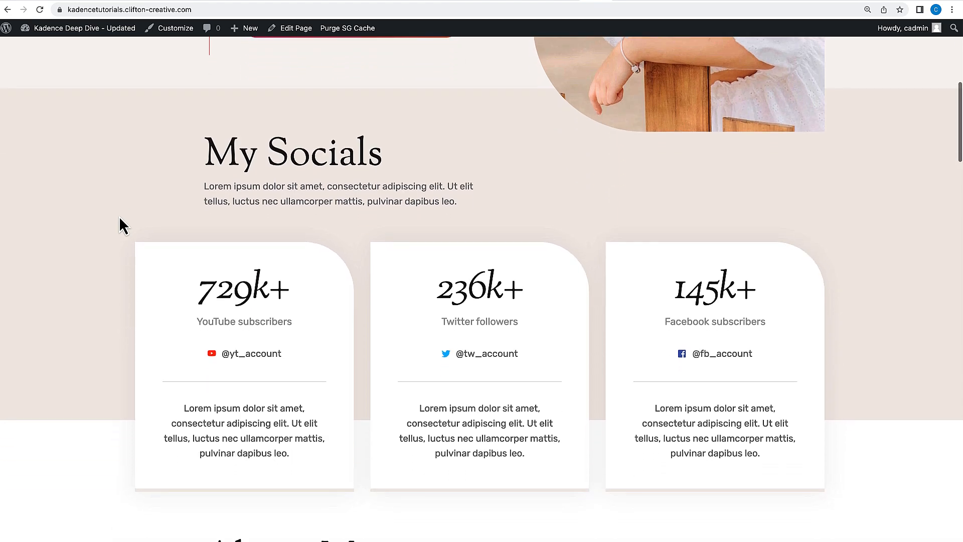
scroll(119, 216, down, 5)
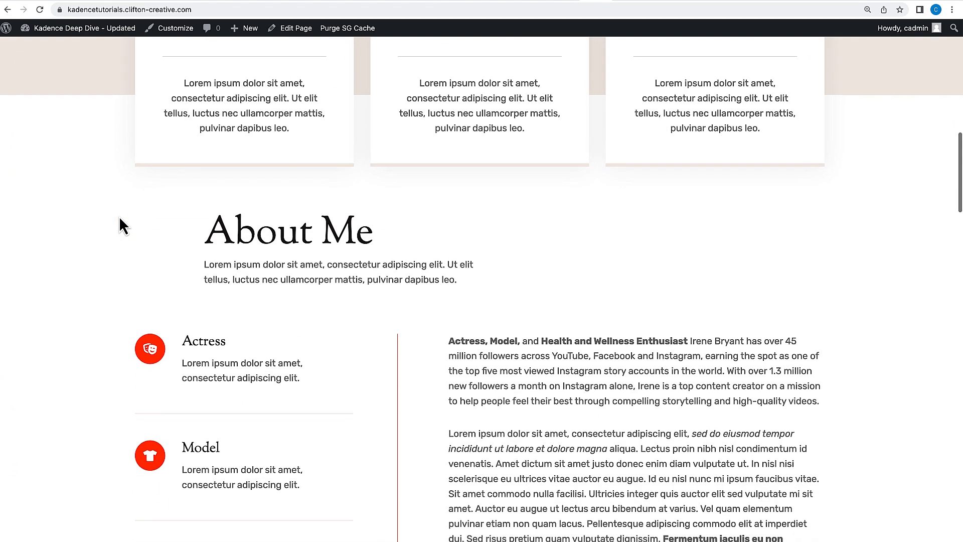
scroll(118, 215, down, 9)
scroll(119, 216, down, 13)
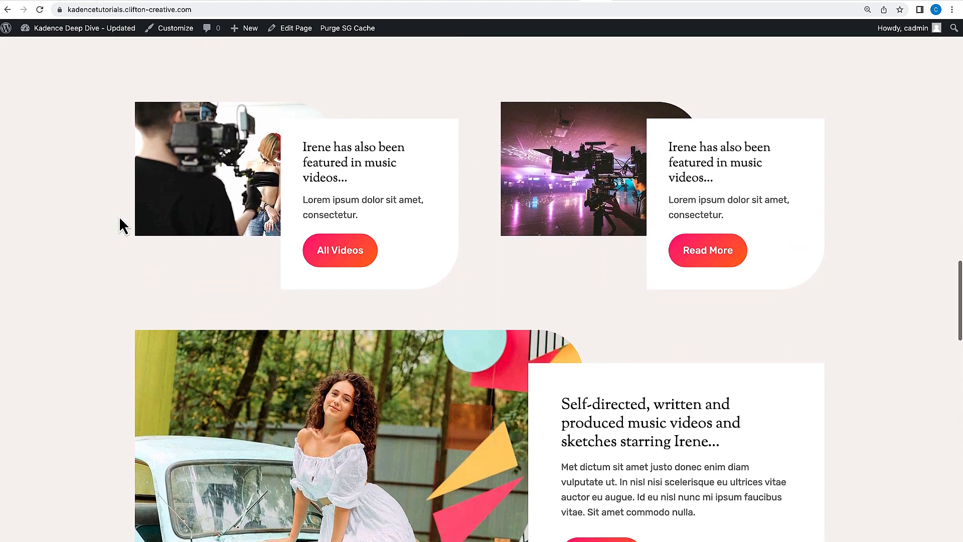
scroll(119, 218, down, 8)
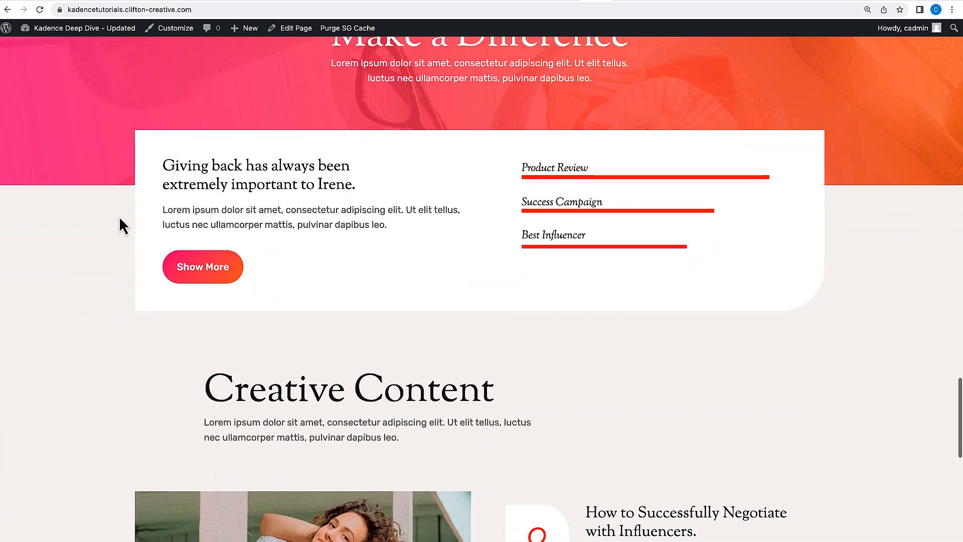
scroll(120, 218, down, 8)
scroll(120, 218, down, 4)
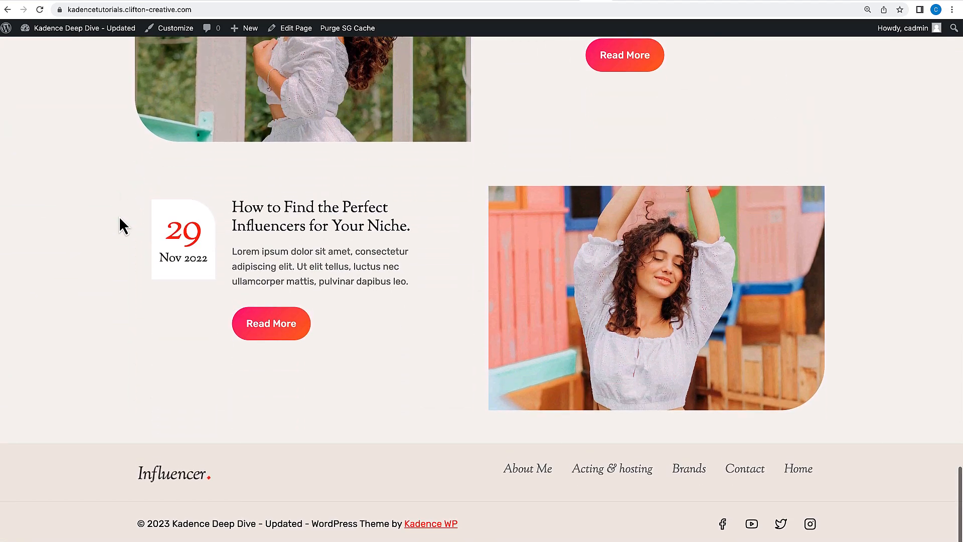
scroll(120, 218, up, 10)
scroll(119, 218, up, 20)
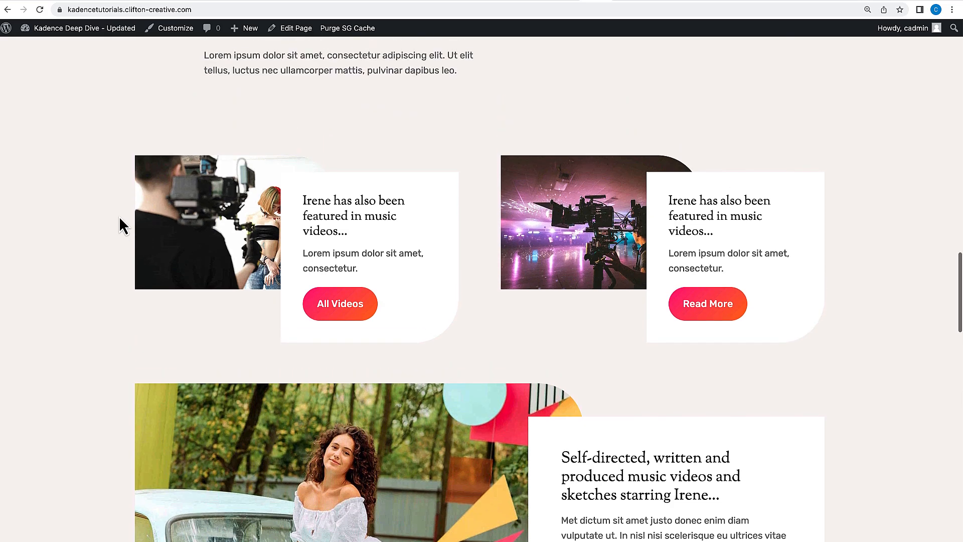
scroll(119, 226, up, 15)
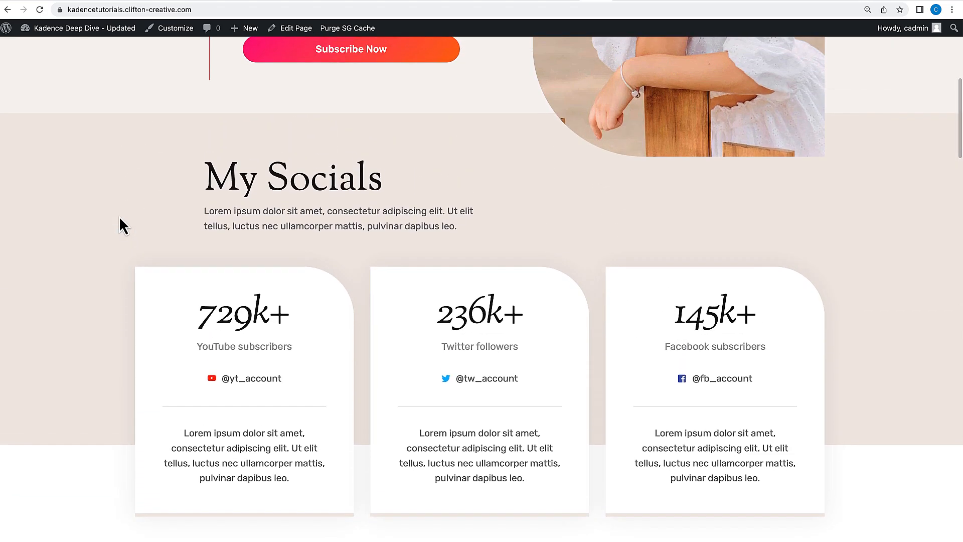
scroll(120, 218, up, 7)
scroll(119, 218, up, 2)
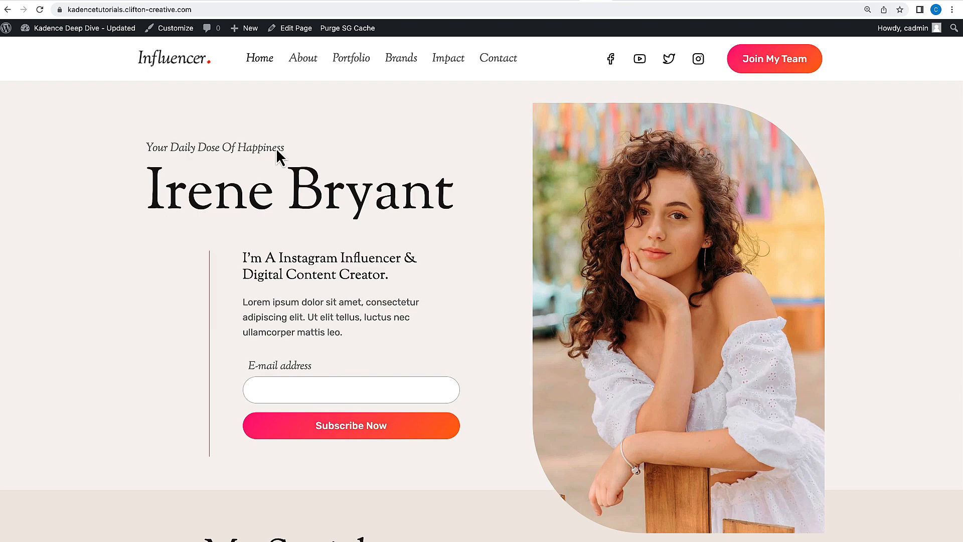
Open the Kadence Starter Templates library from the dashboard and filter it to Free Only templates.
click(47, 43)
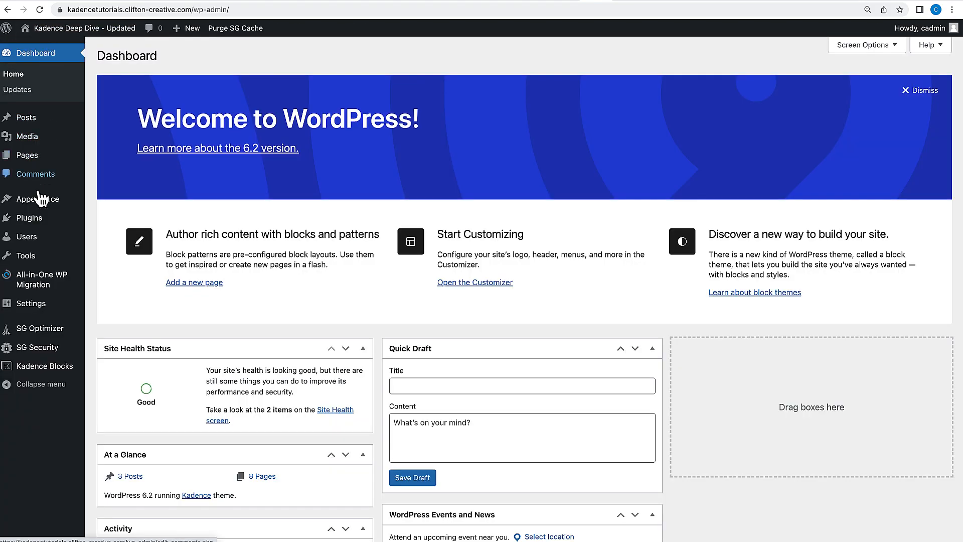
mouse_move(41, 200)
click(128, 277)
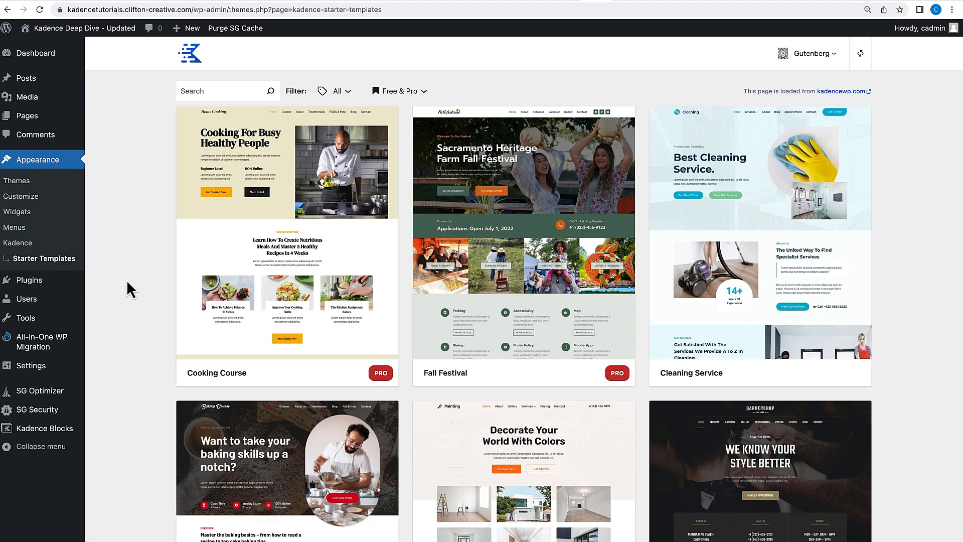
click(420, 94)
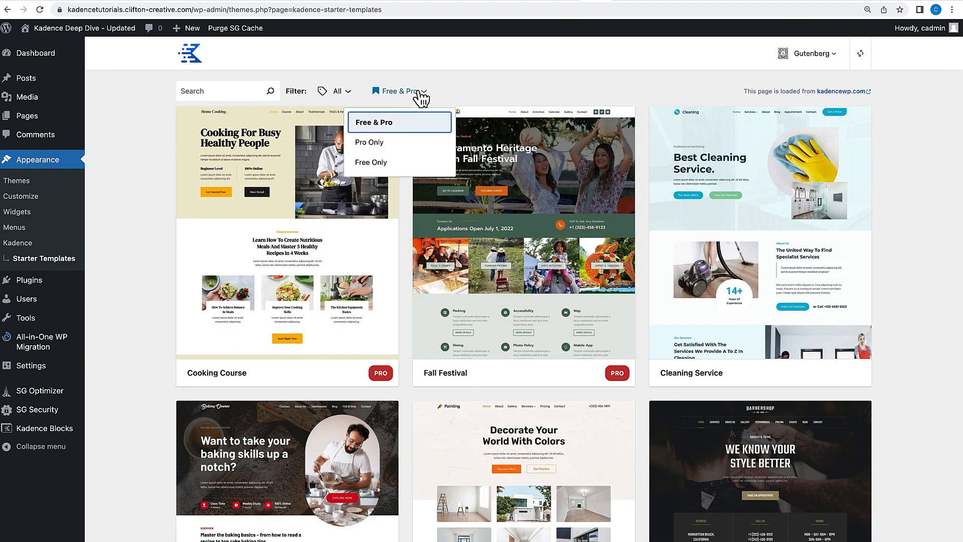
click(372, 166)
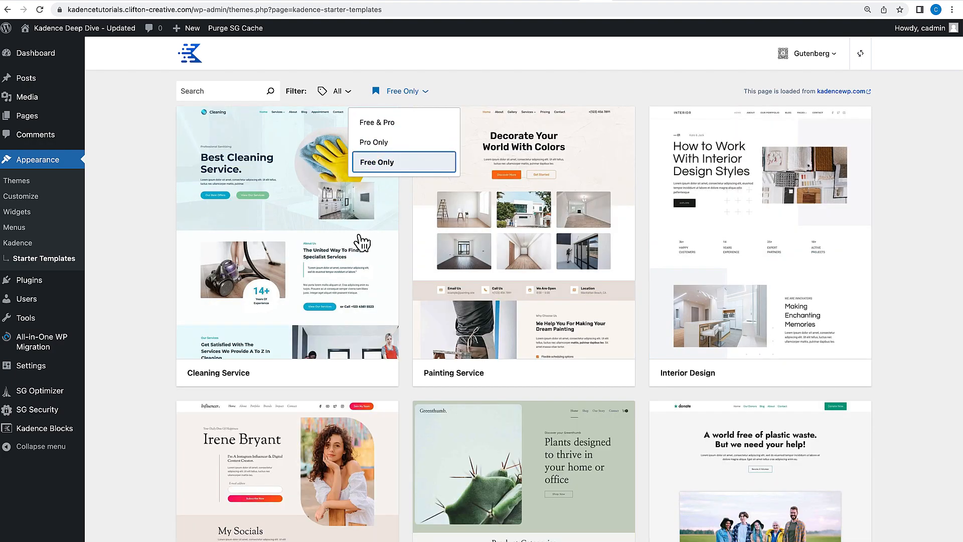
Browse through the free starter templates in the library.
scroll(413, 325, down, 5)
scroll(412, 325, down, 6)
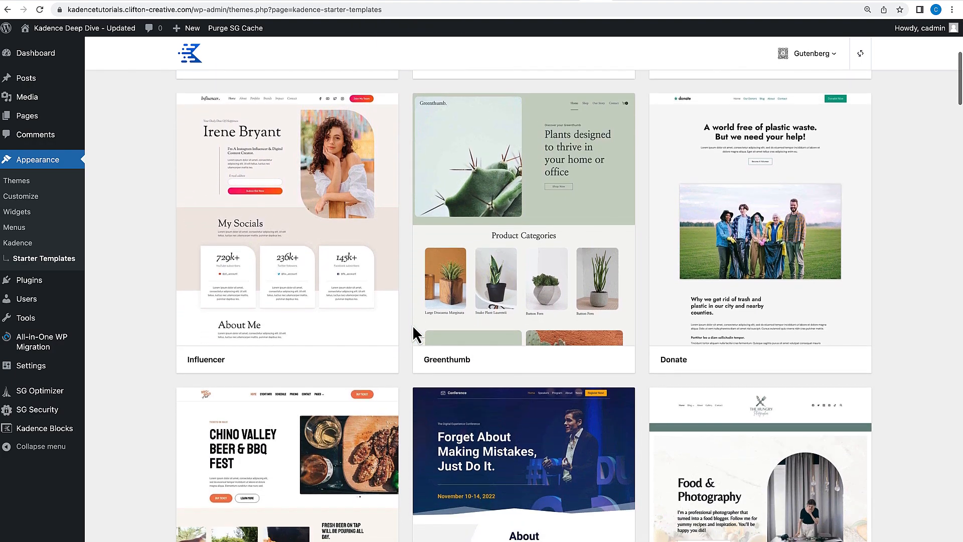
scroll(413, 327, down, 3)
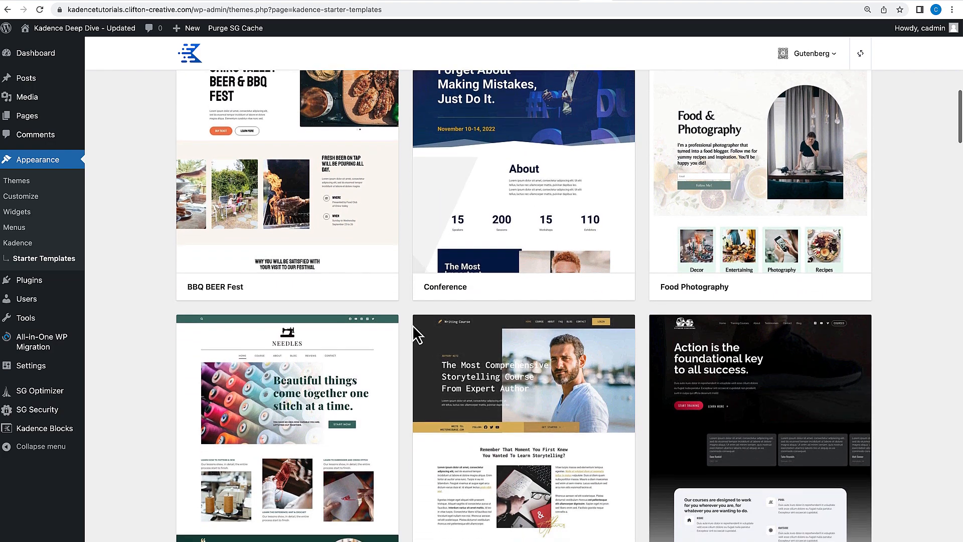
scroll(416, 335, down, 7)
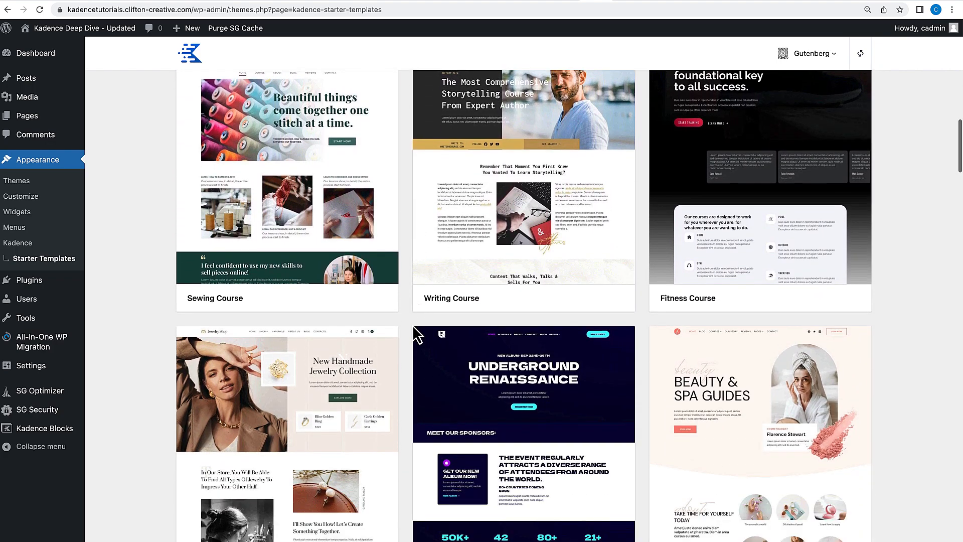
scroll(414, 327, down, 3)
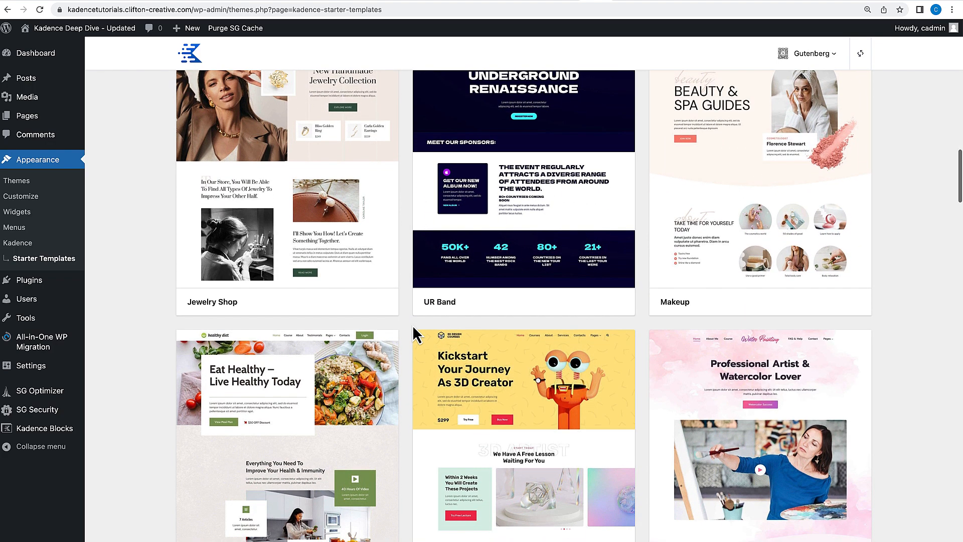
scroll(414, 327, down, 3)
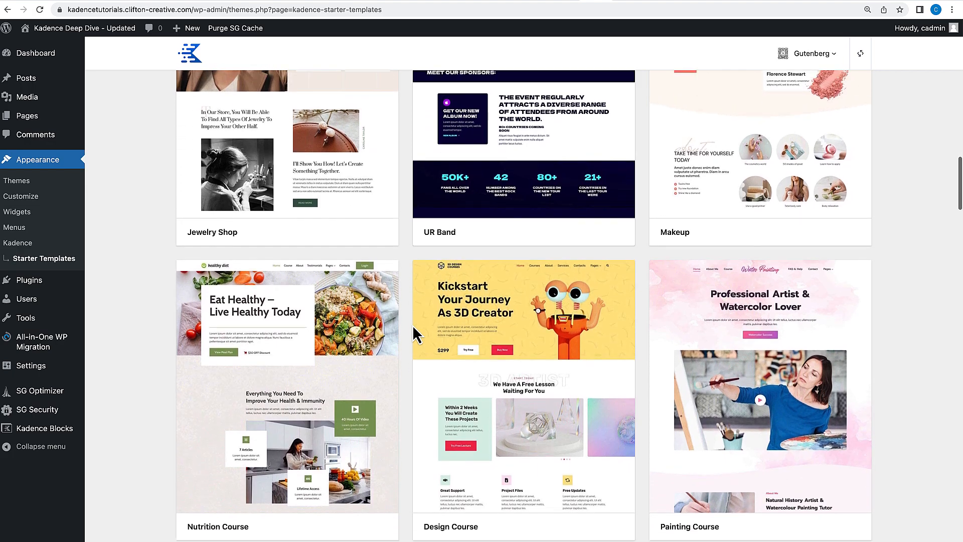
scroll(413, 327, up, 3)
scroll(412, 325, down, 9)
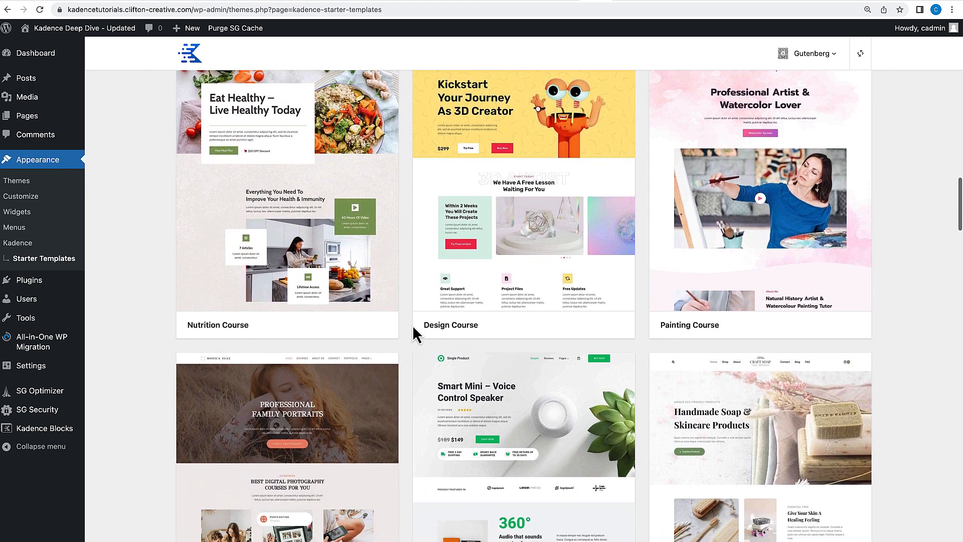
scroll(413, 327, up, 10)
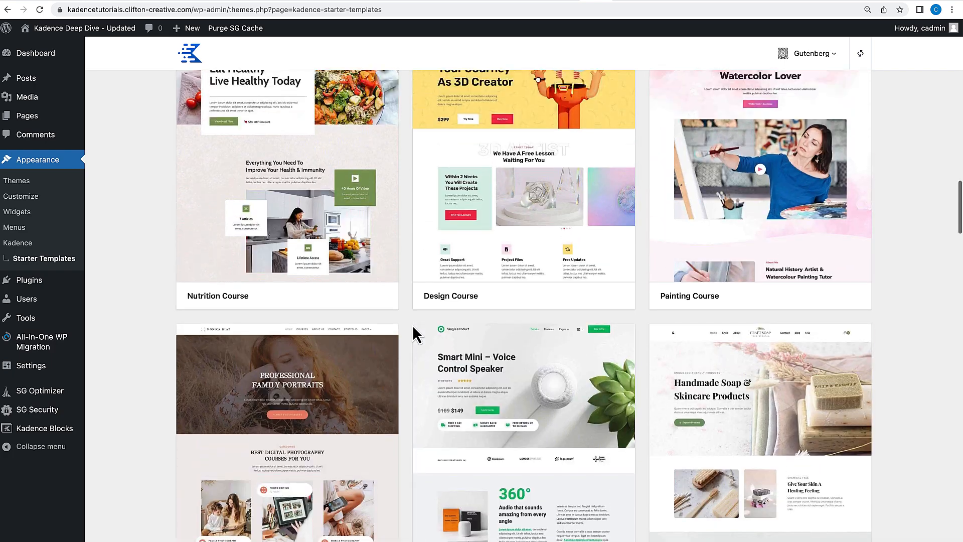
scroll(321, 275, up, 1)
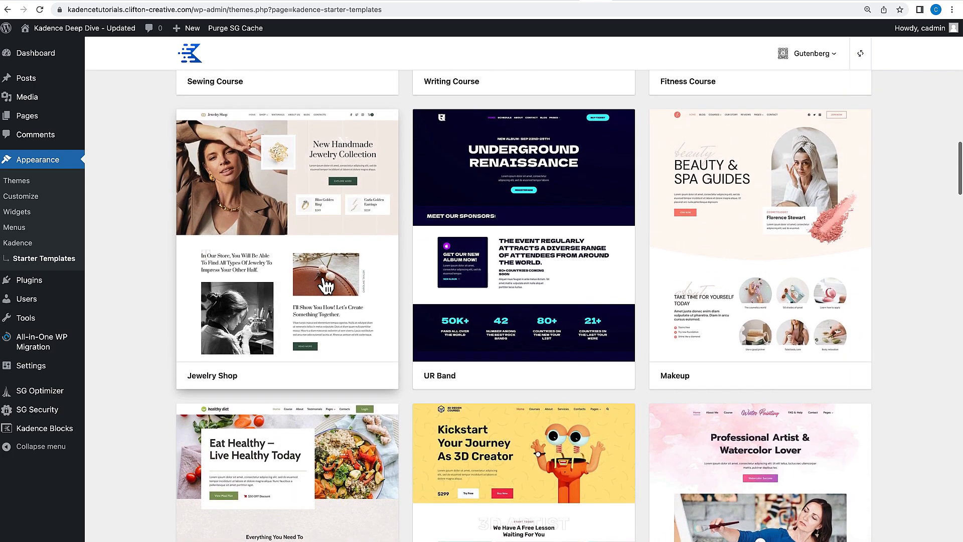
Open the Jewelry Shop starter template preview and scroll through it.
click(304, 255)
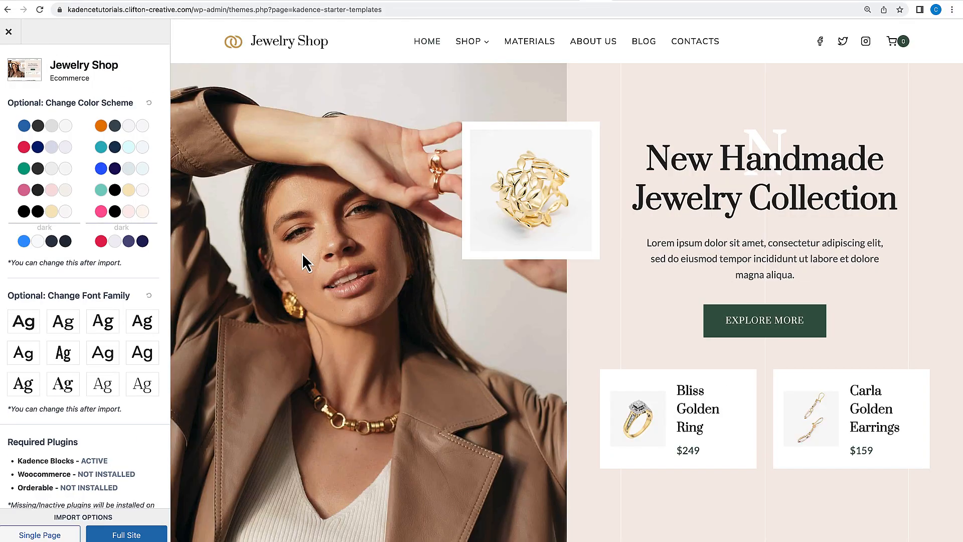
scroll(302, 253, down, 15)
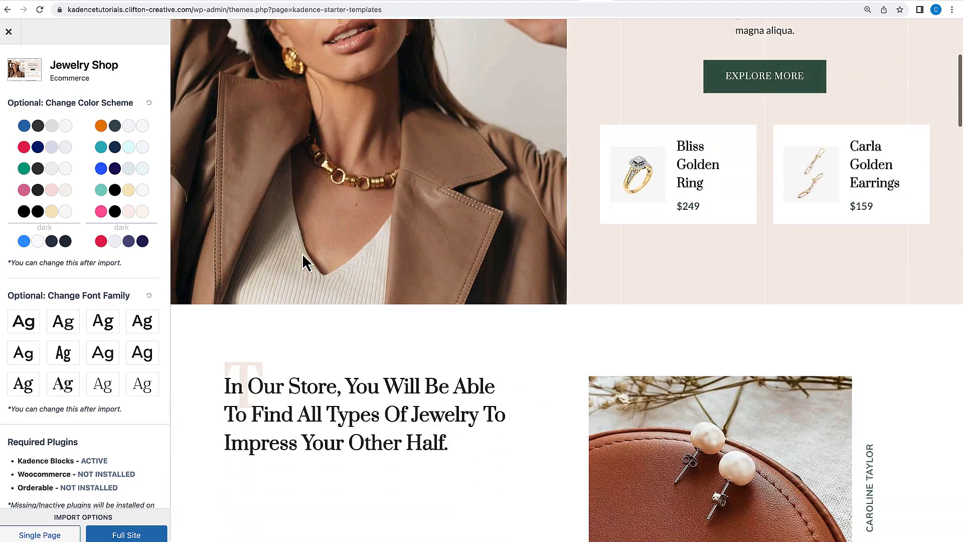
scroll(302, 255, up, 15)
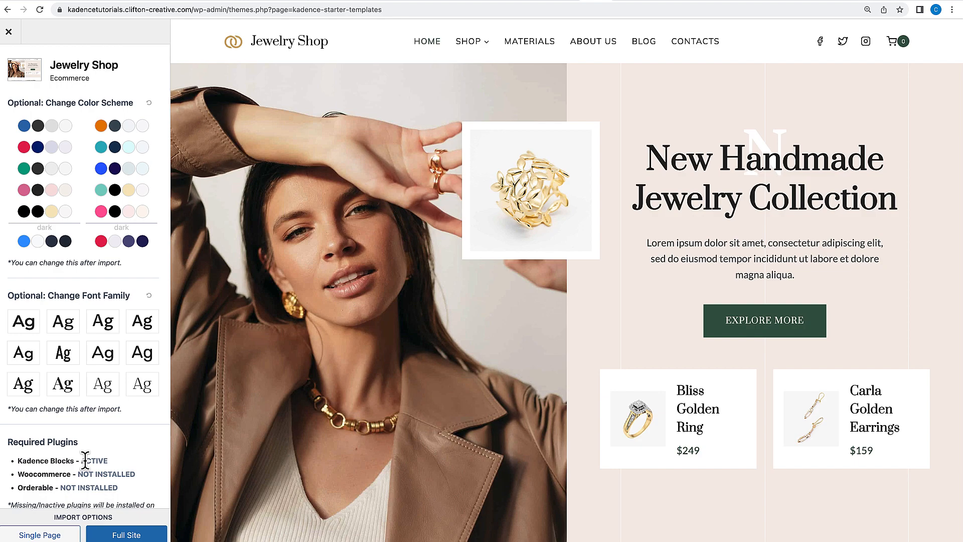
Import Jewelry Shop as a full site with Delete Previously Imported Posts and Images enabled, skipping the subscription.
click(111, 536)
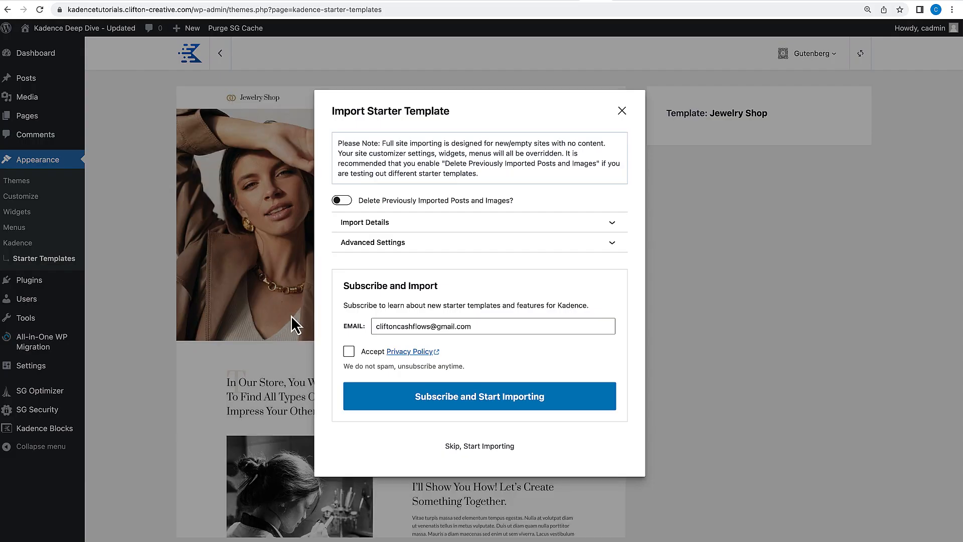
drag(336, 143, 490, 173)
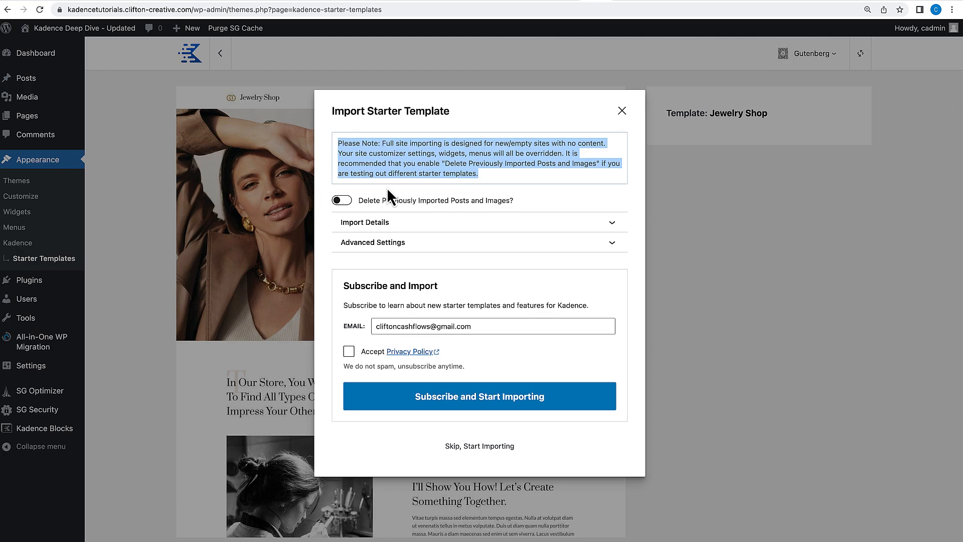
click(505, 190)
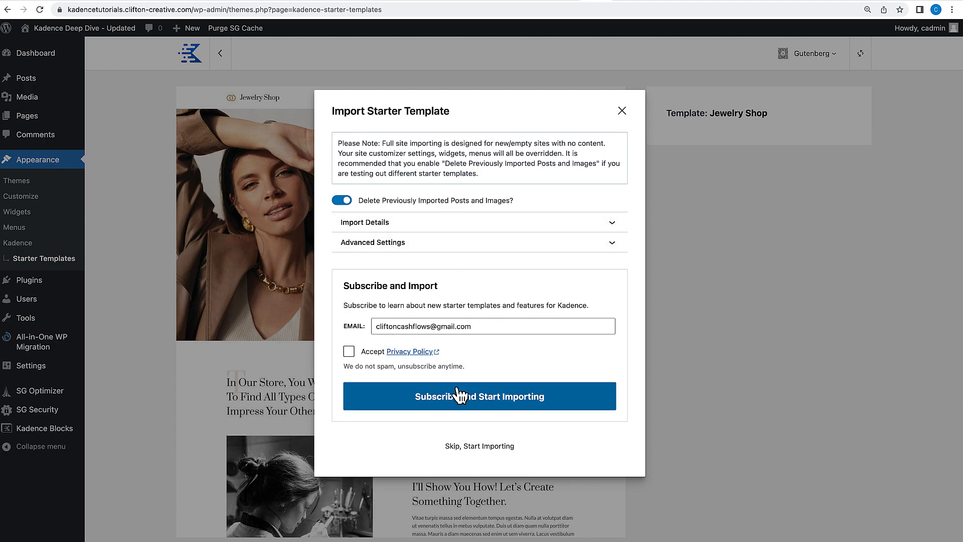
click(464, 445)
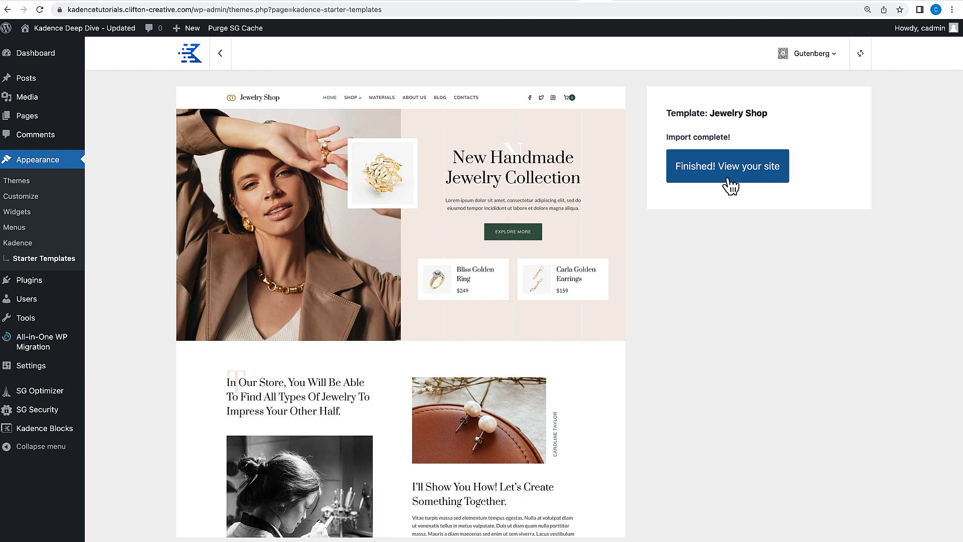
Open the imported site and scroll through its home page sections.
click(742, 170)
scroll(281, 300, down, 3)
scroll(281, 300, down, 15)
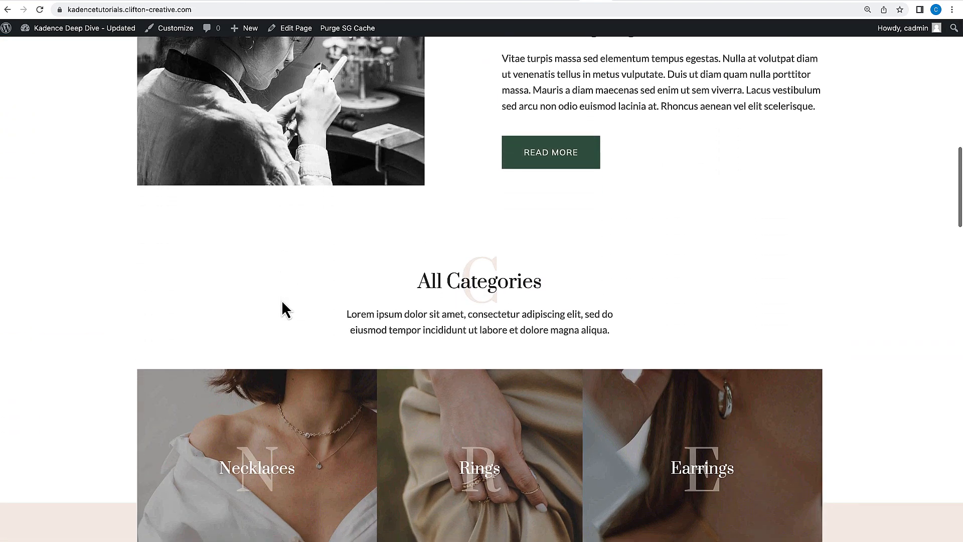
scroll(282, 300, down, 14)
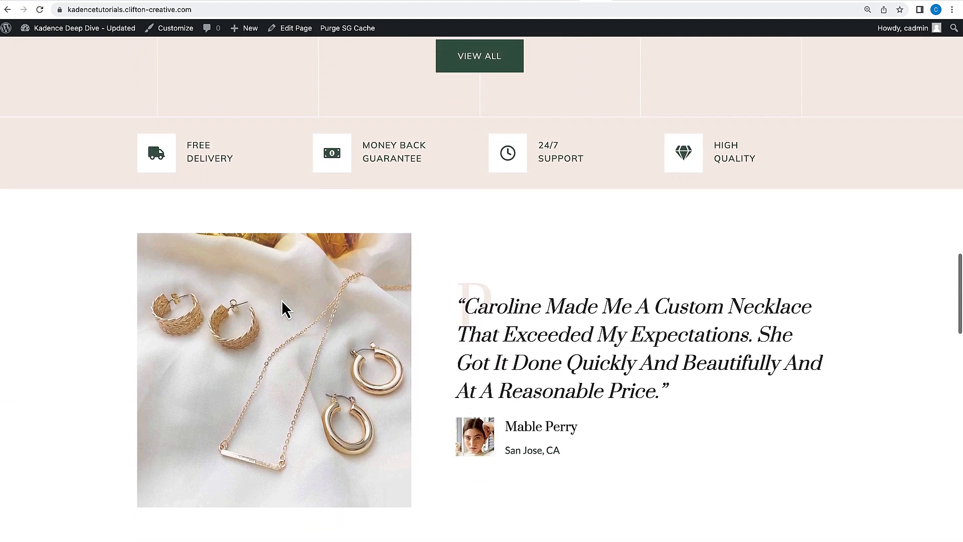
scroll(282, 300, down, 10)
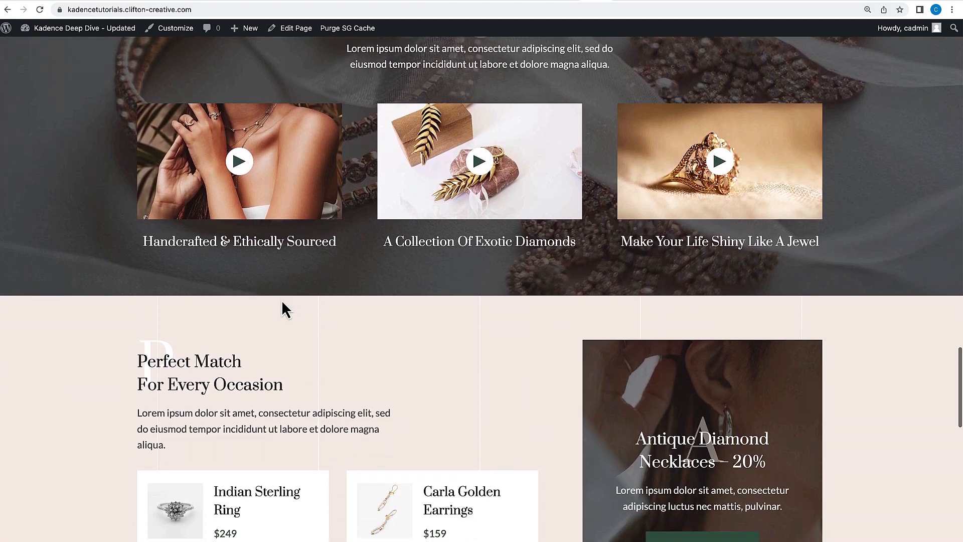
scroll(281, 301, down, 5)
scroll(282, 301, up, 20)
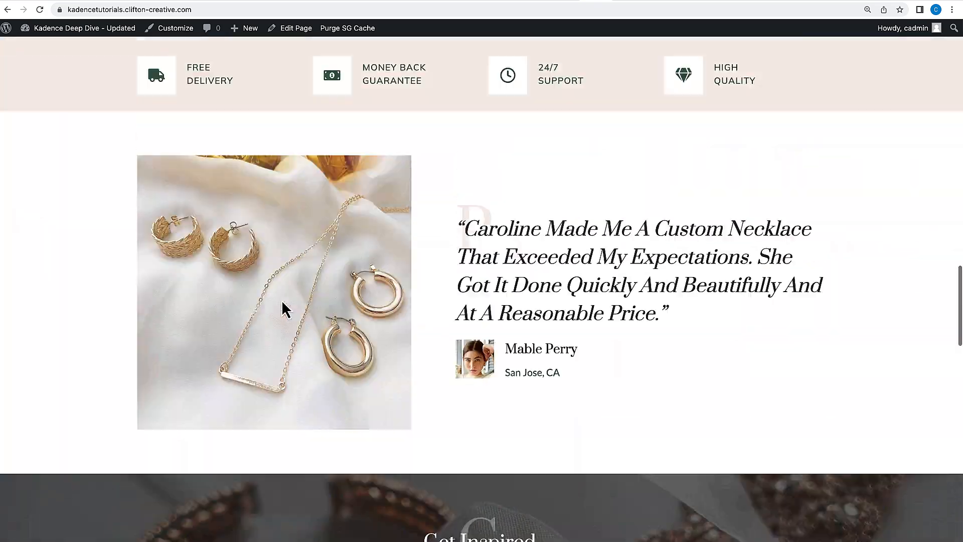
scroll(281, 300, up, 20)
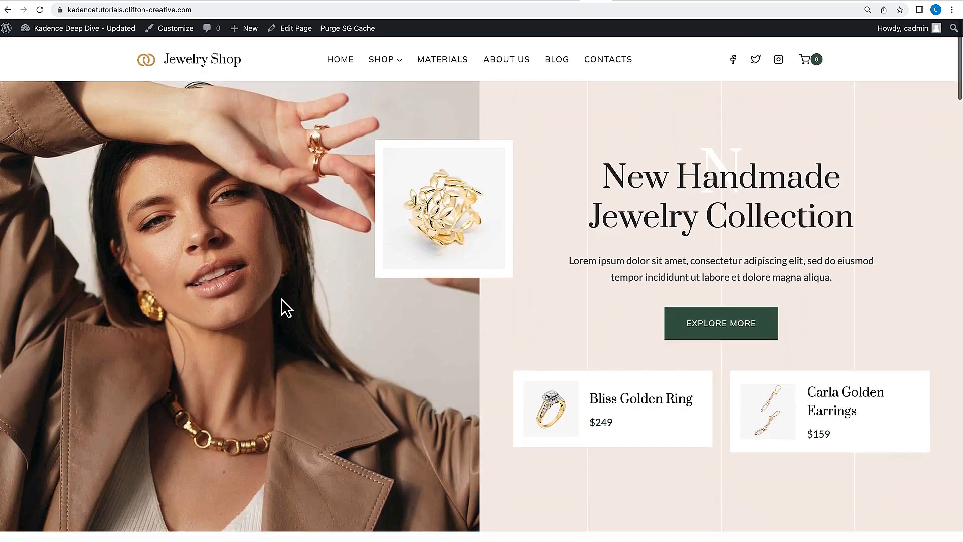
Open the Shop page and browse the product listing.
mouse_move(376, 59)
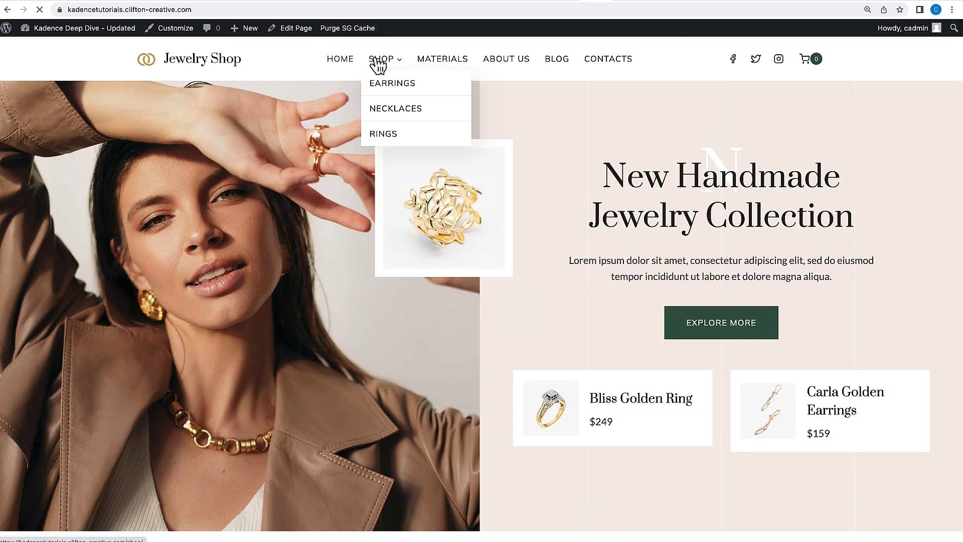
scroll(262, 396, down, 10)
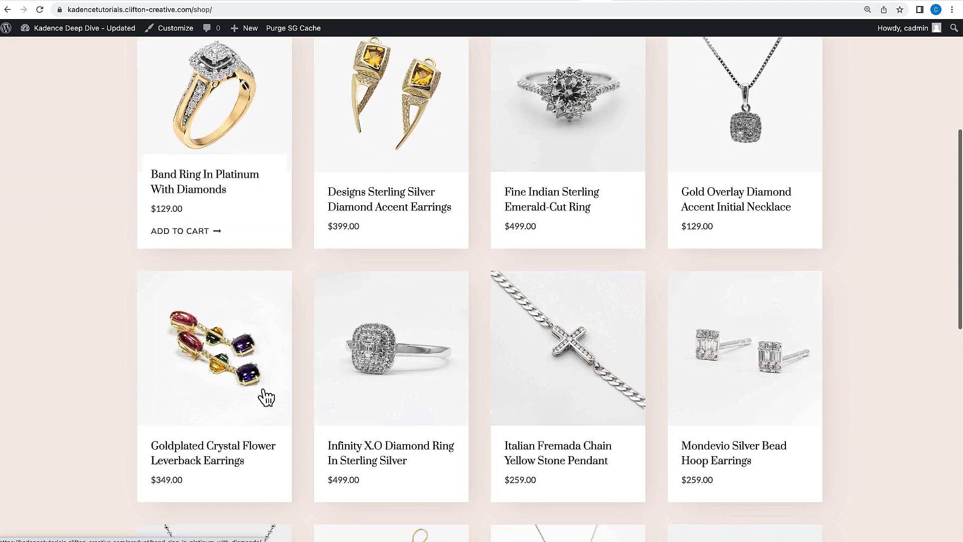
scroll(266, 397, down, 5)
scroll(263, 389, up, 2)
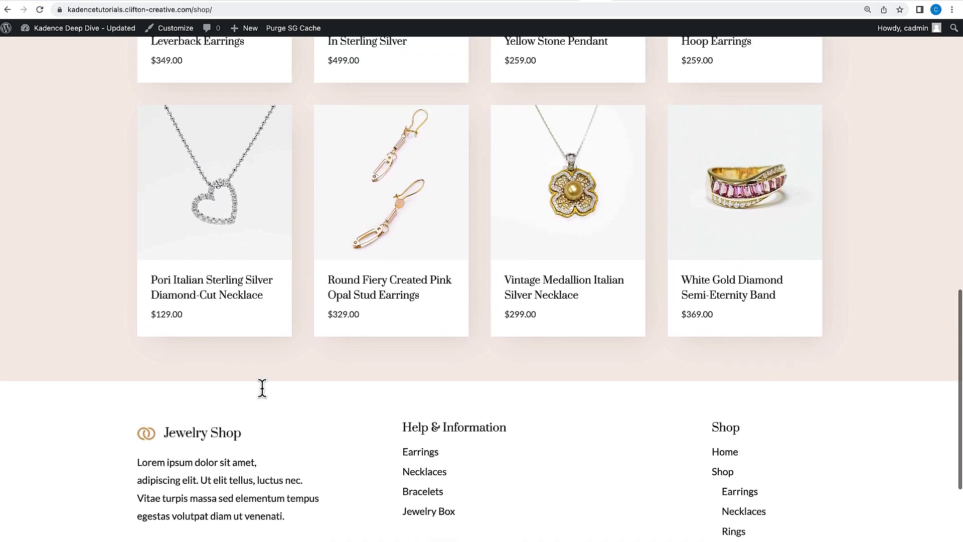
Open the Pori Italian Sterling Silver Diamond-Cut Necklace product page and review its details.
click(254, 234)
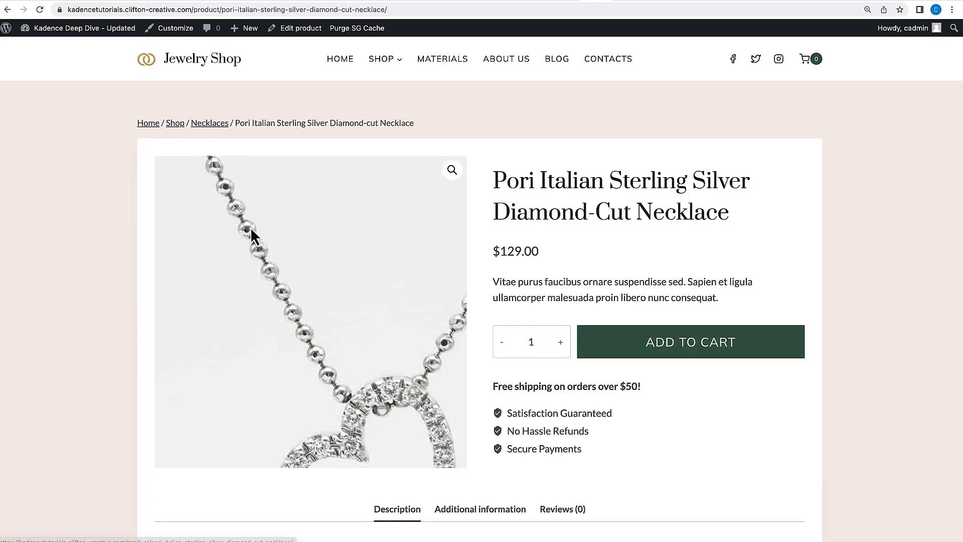
scroll(324, 303, down, 3)
scroll(419, 321, down, 5)
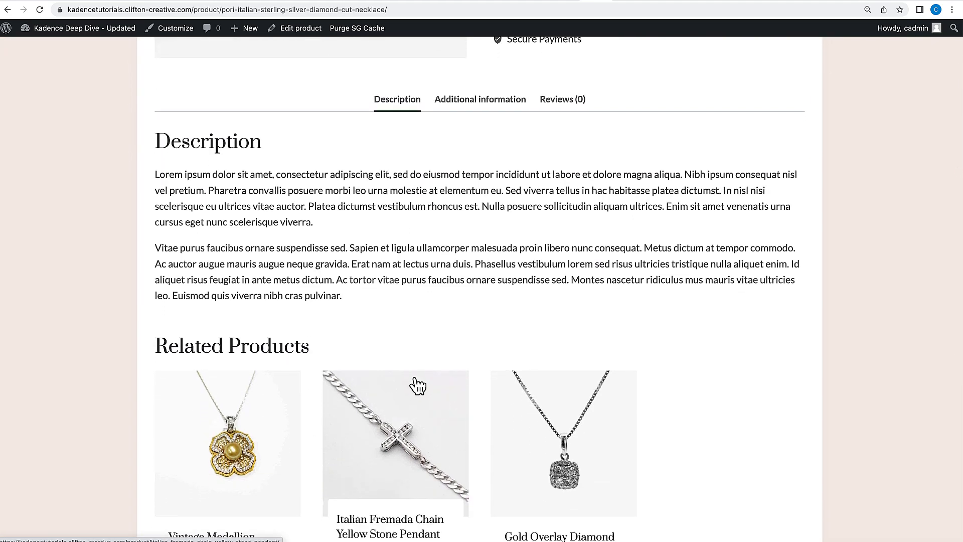
scroll(416, 386, down, 7)
scroll(414, 385, down, 1)
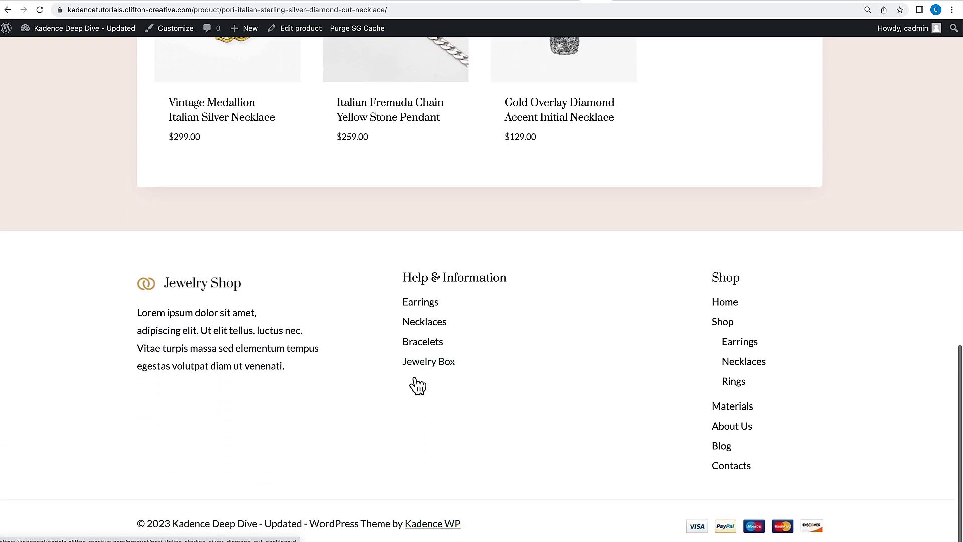
scroll(415, 382, up, 12)
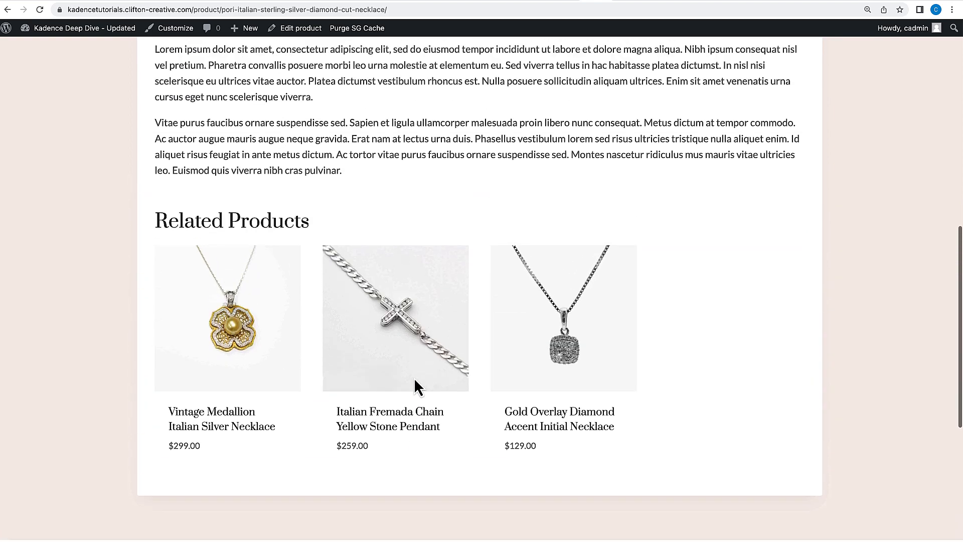
scroll(414, 380, up, 3)
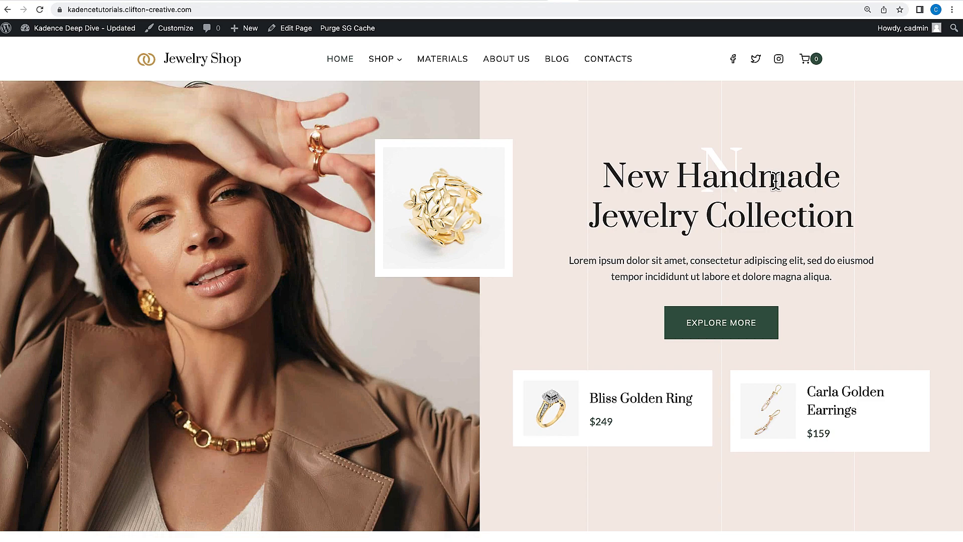
Scroll down the home page to the footer and back up to the top.
scroll(659, 357, down, 9)
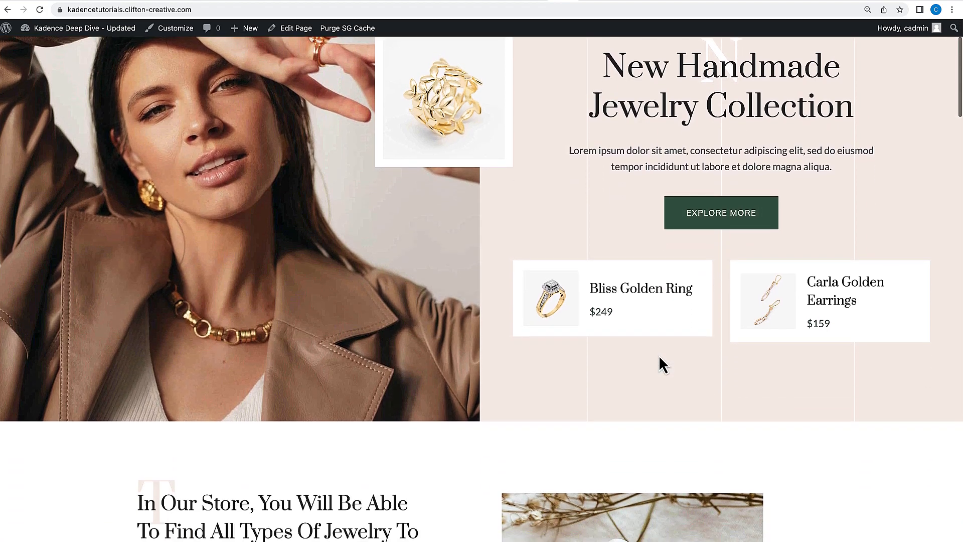
scroll(659, 357, down, 11)
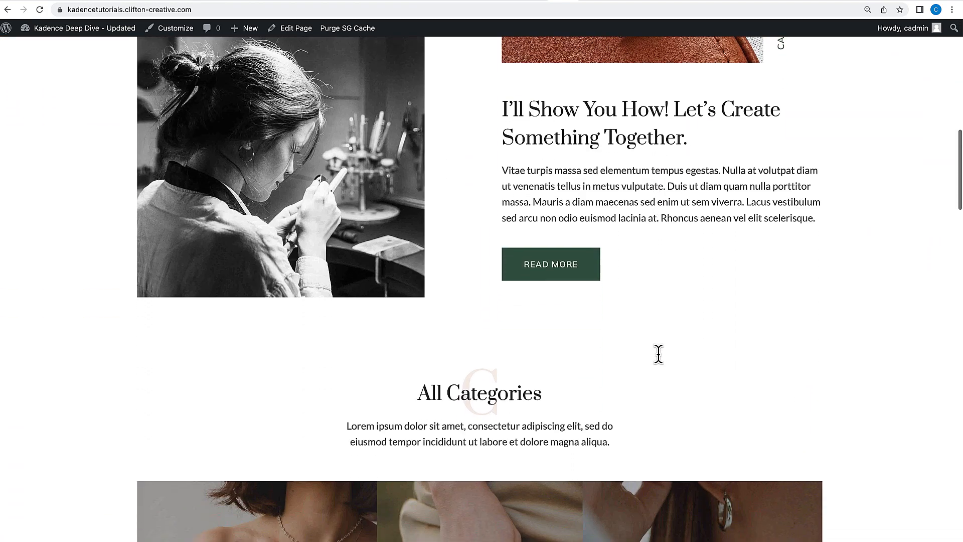
scroll(659, 355, down, 15)
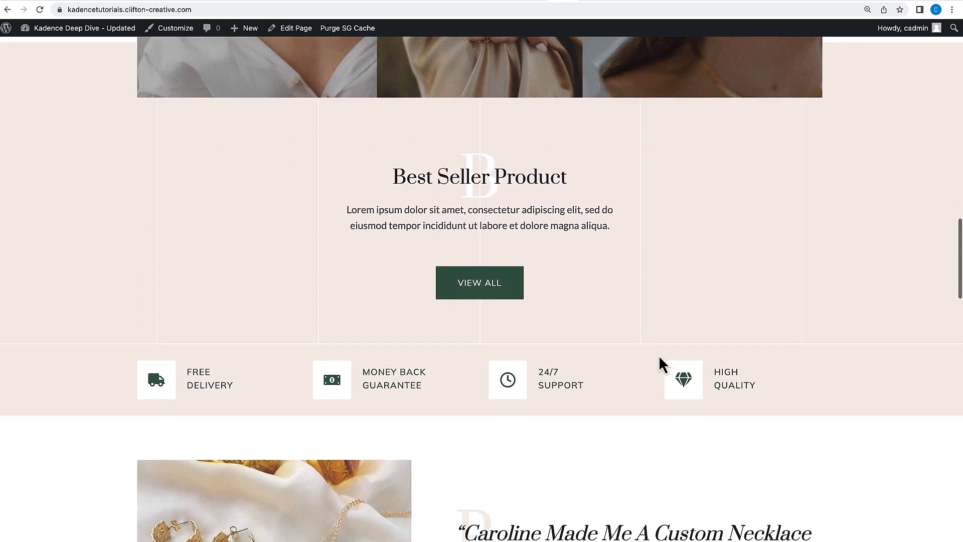
scroll(659, 355, down, 12)
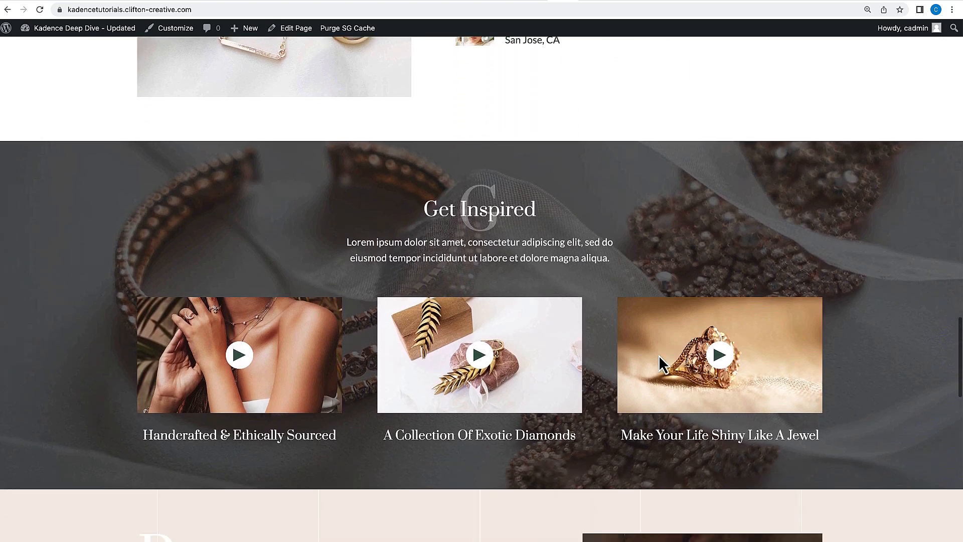
scroll(658, 355, down, 9)
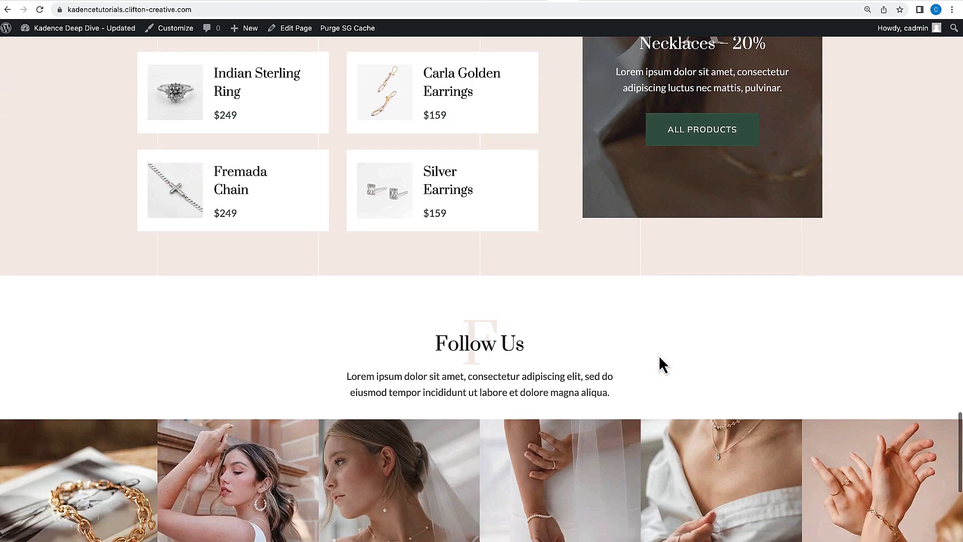
scroll(658, 355, down, 3)
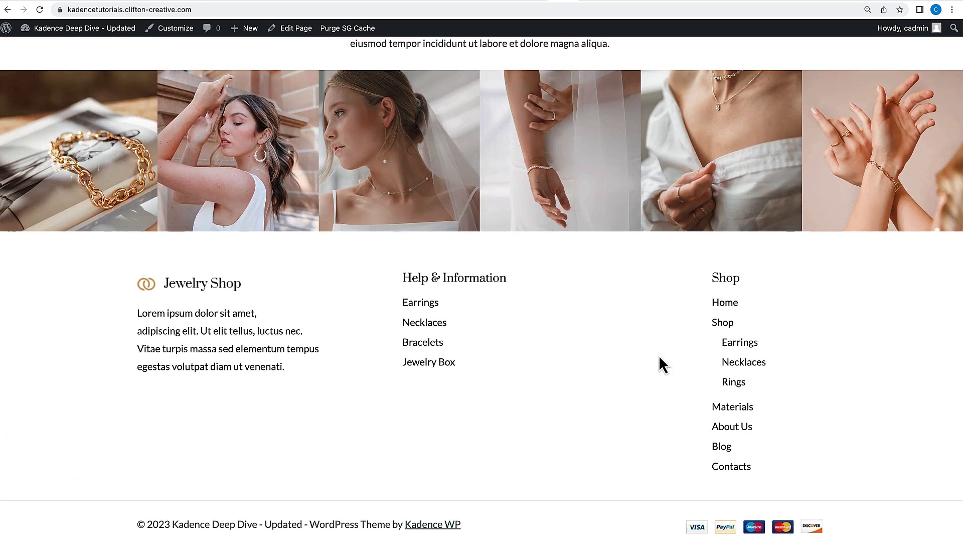
scroll(658, 355, up, 6)
scroll(659, 357, up, 20)
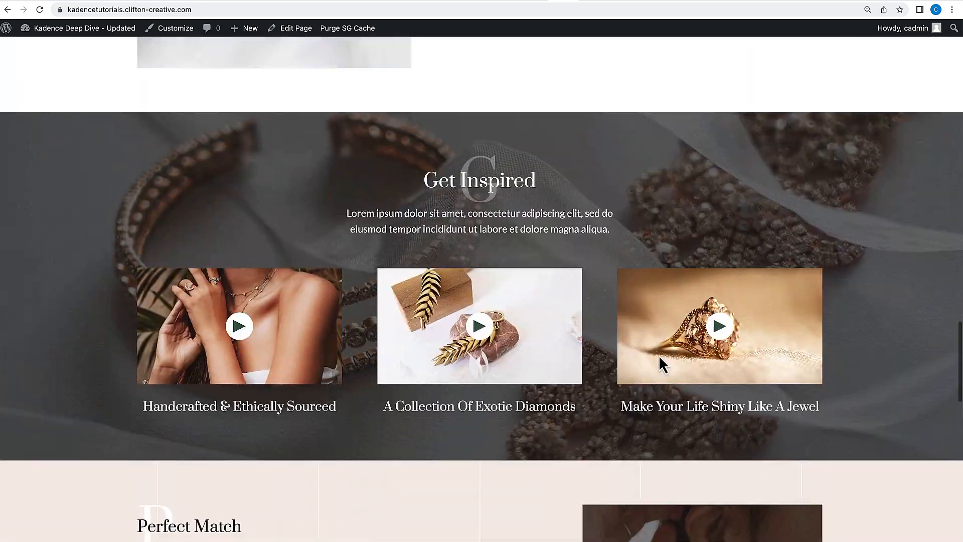
scroll(659, 358, up, 20)
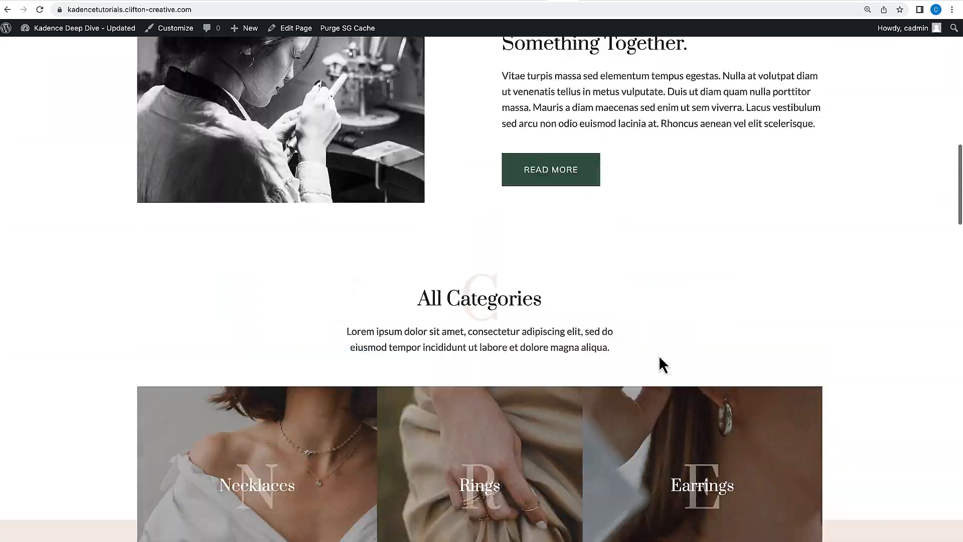
scroll(658, 356, up, 2)
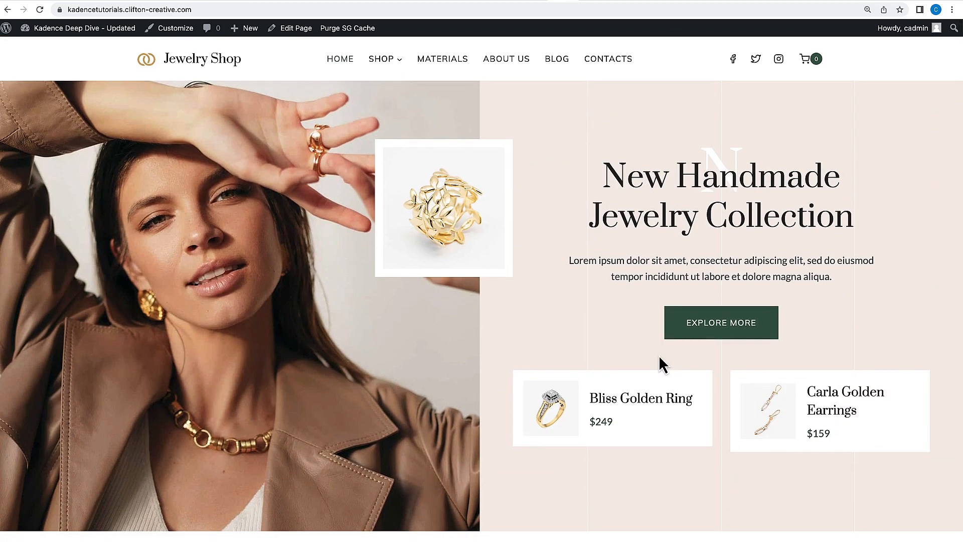
Open the cart page, then open the Earrings product category from the Shop menu.
click(815, 62)
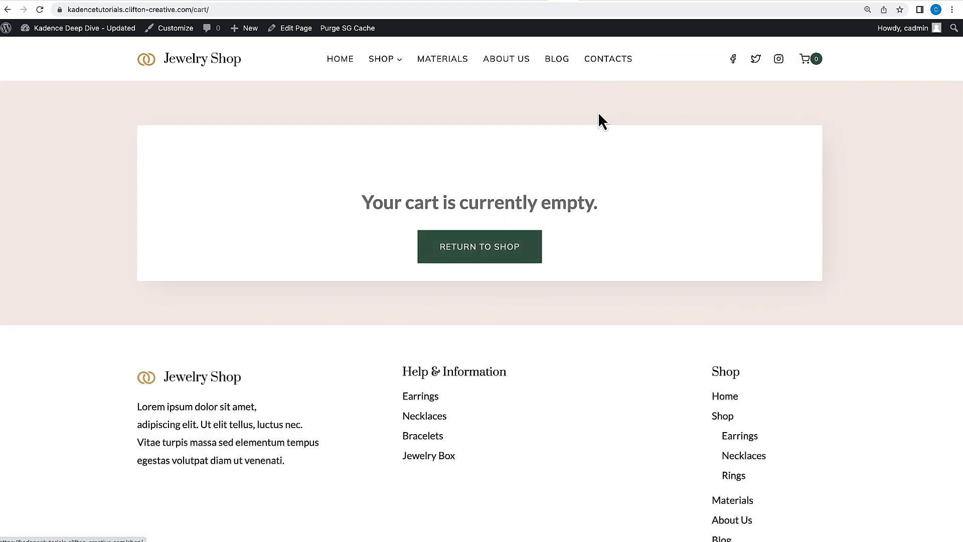
mouse_move(385, 60)
click(386, 90)
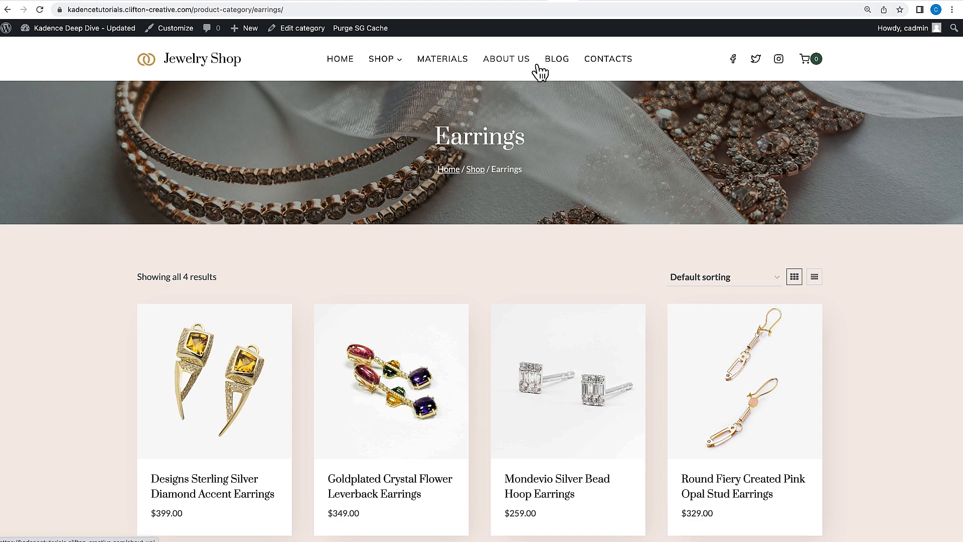
Return to the home page and scroll through its upper sections.
click(189, 69)
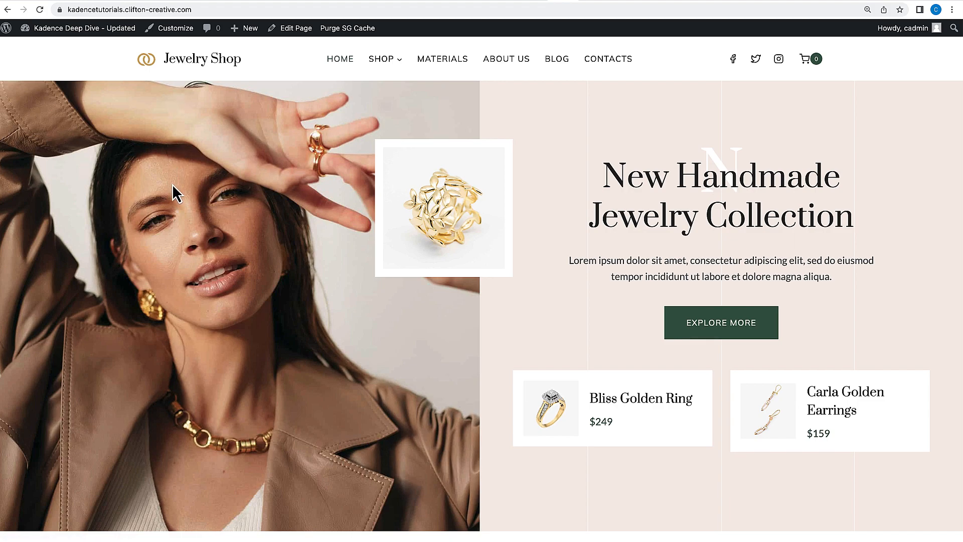
scroll(173, 185, down, 4)
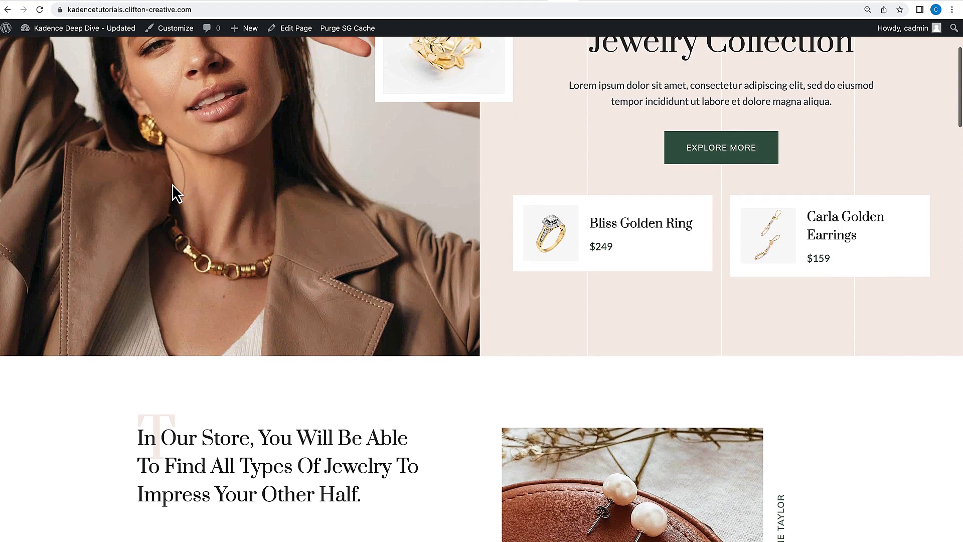
scroll(173, 184, down, 1)
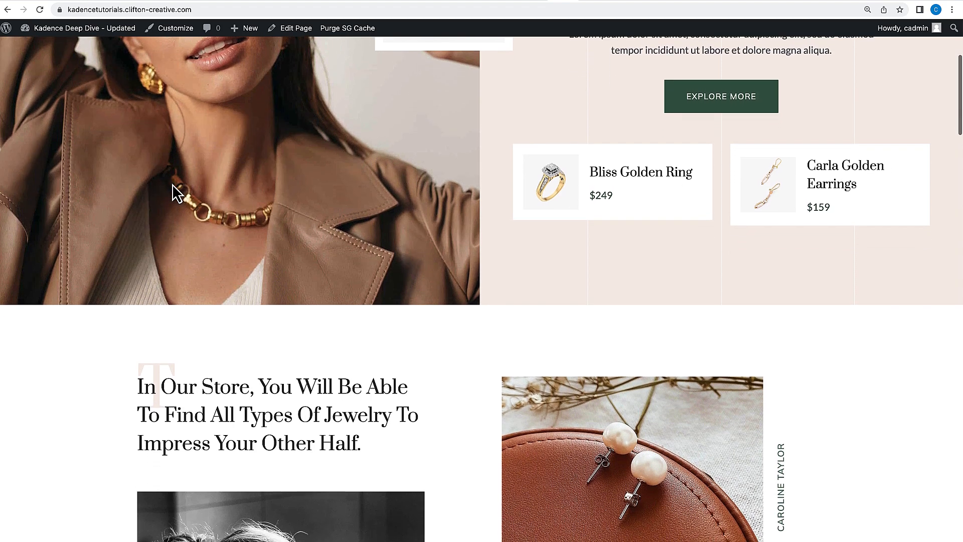
scroll(173, 185, down, 2)
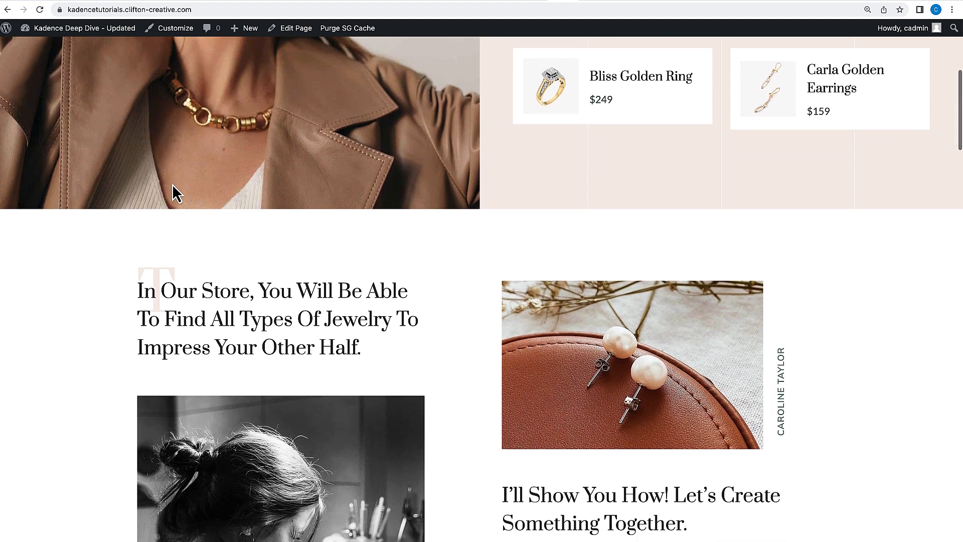
scroll(172, 184, down, 1)
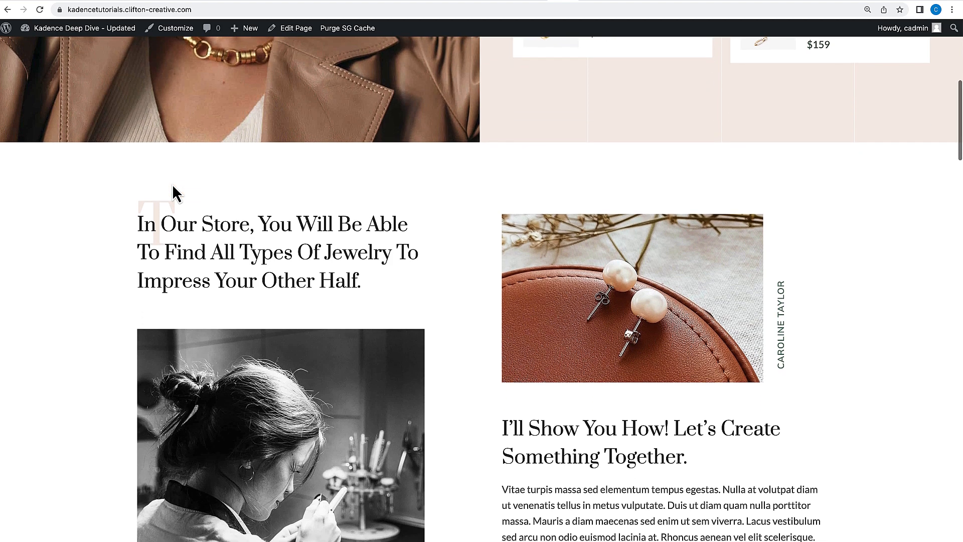
scroll(172, 184, up, 4)
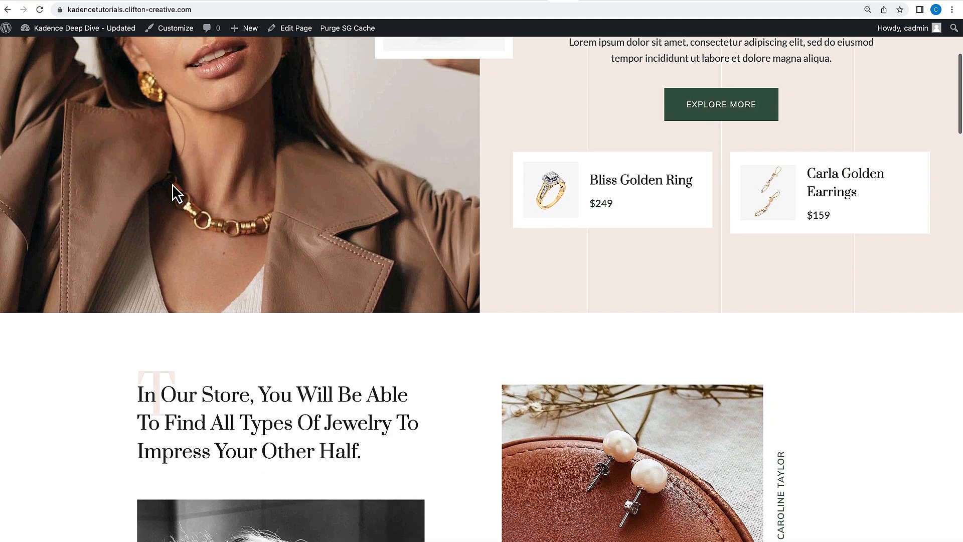
scroll(173, 185, up, 3)
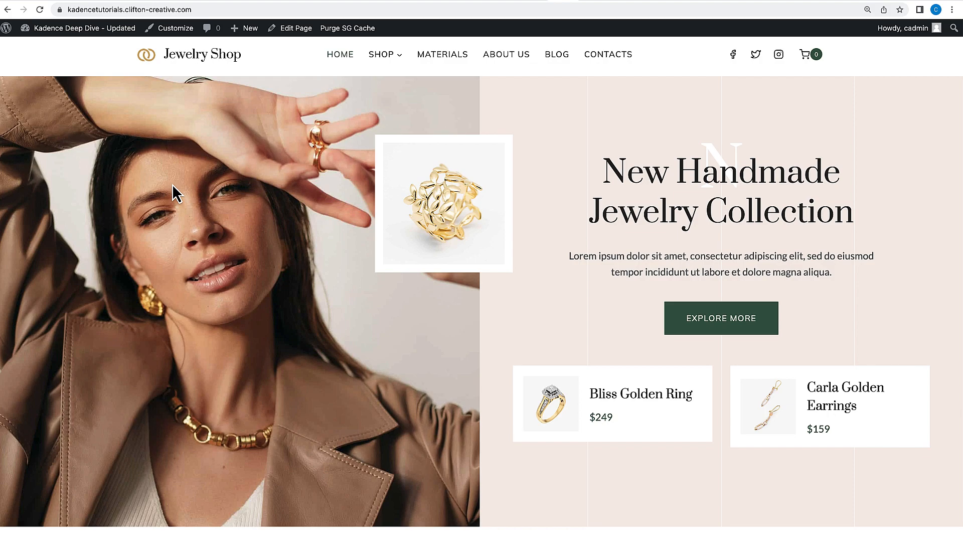
scroll(173, 185, up, 1)
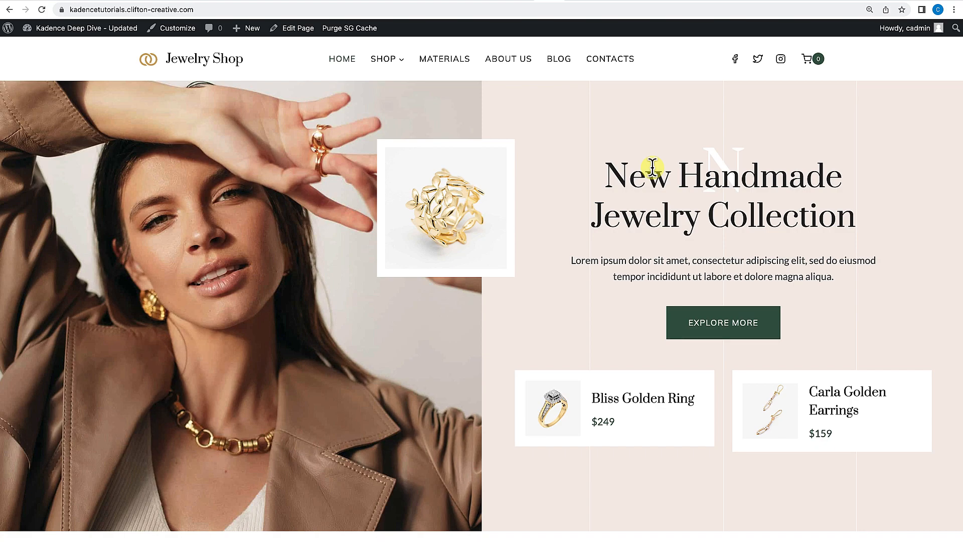
Go to the WordPress dashboard, open the Kadence theme page under Appearance, and scroll through its options.
mouse_move(49, 29)
click(47, 46)
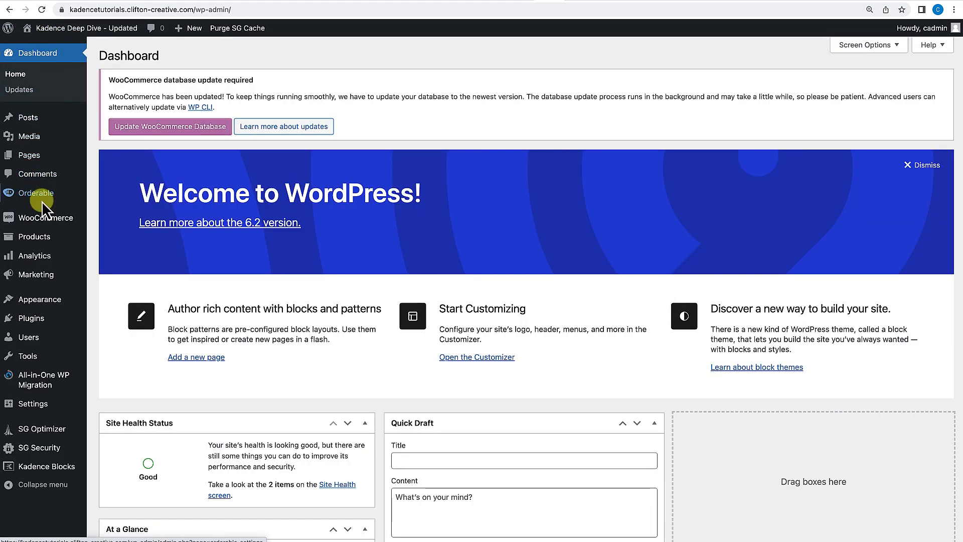
mouse_move(38, 301)
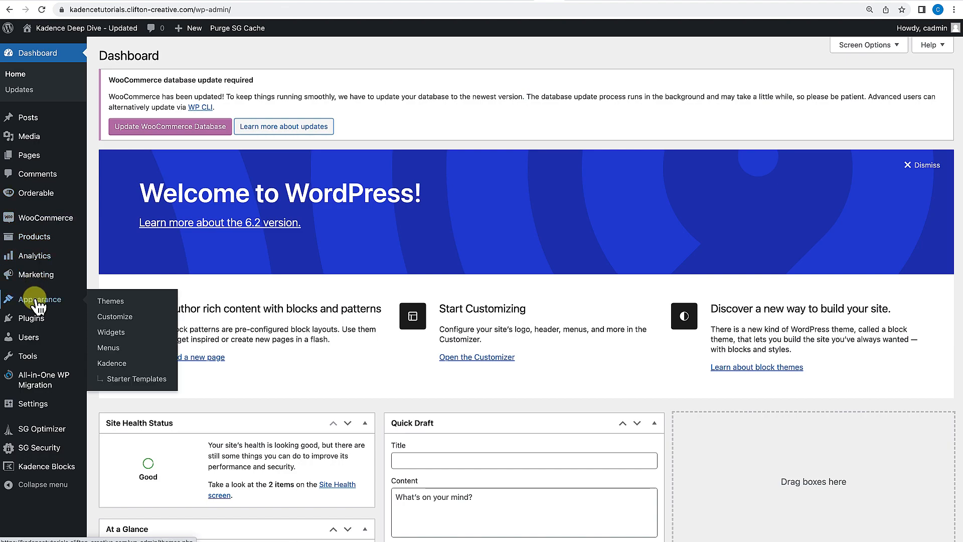
click(114, 367)
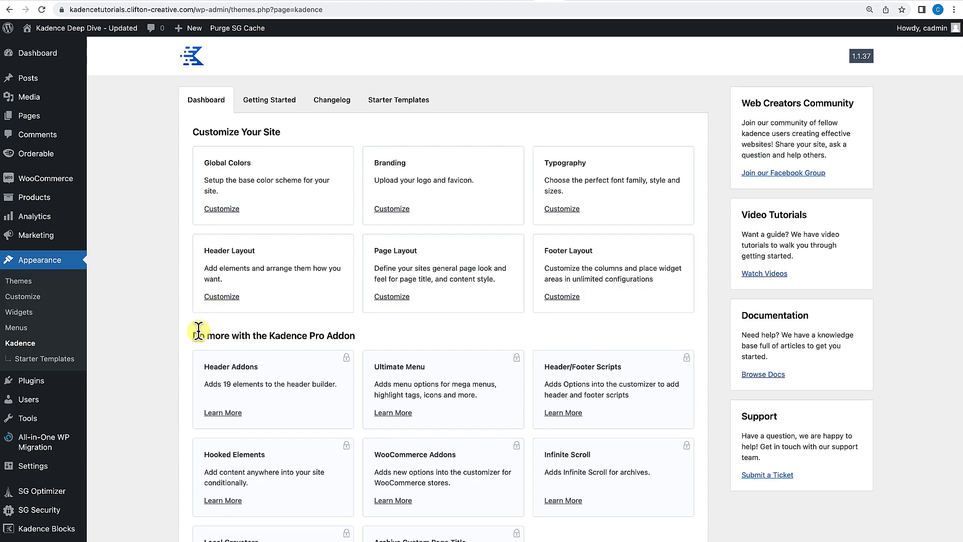
scroll(199, 332, down, 2)
scroll(198, 333, down, 2)
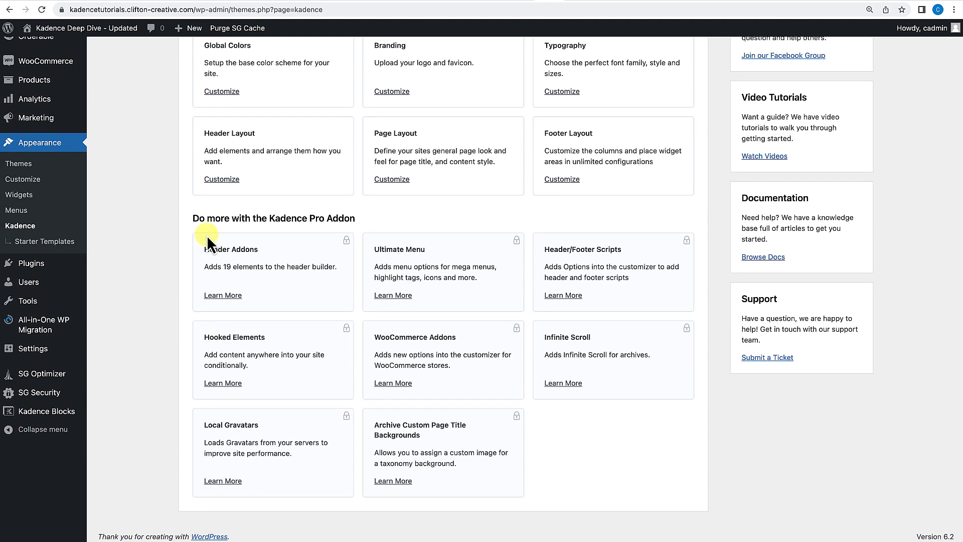
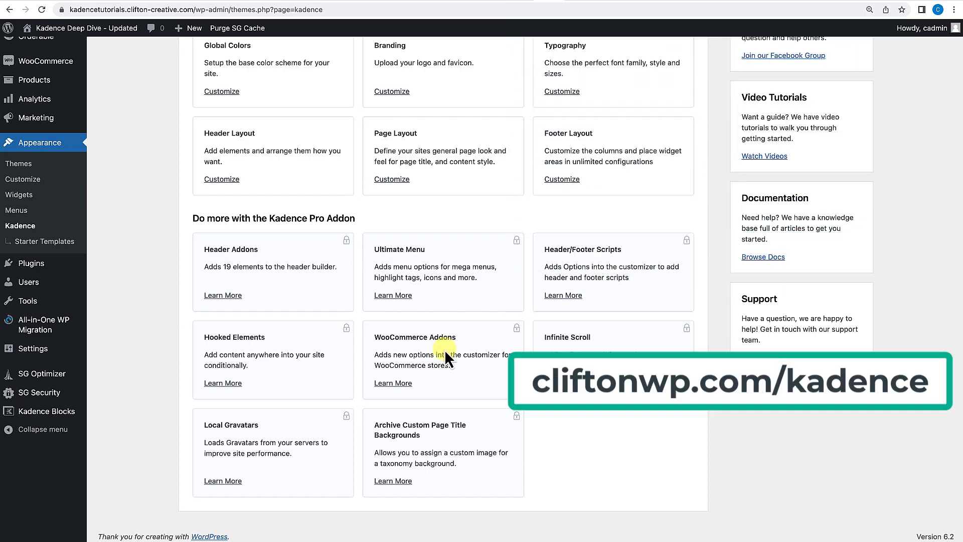
Switch to the Kadence WP website, open the full product list from the Products menu, and browse the product cards.
click(572, 3)
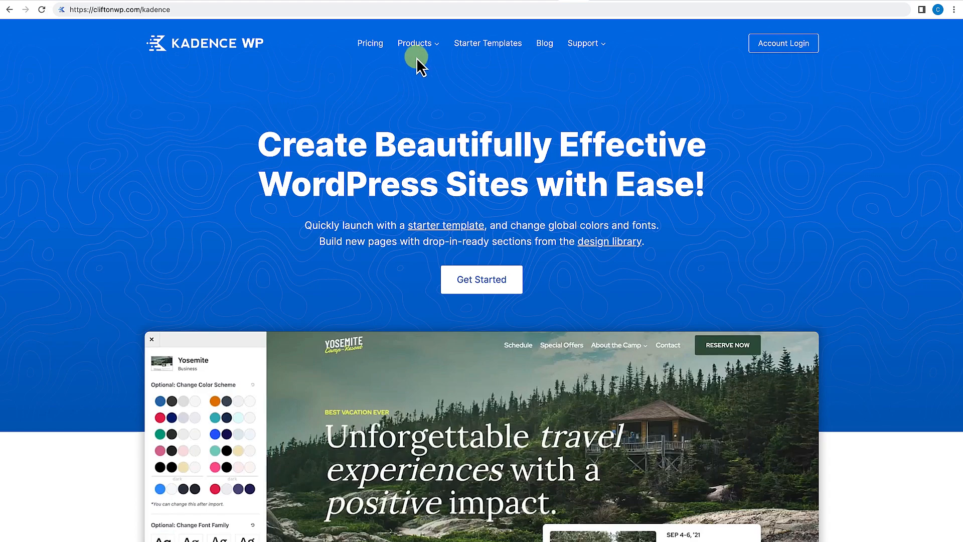
mouse_move(421, 53)
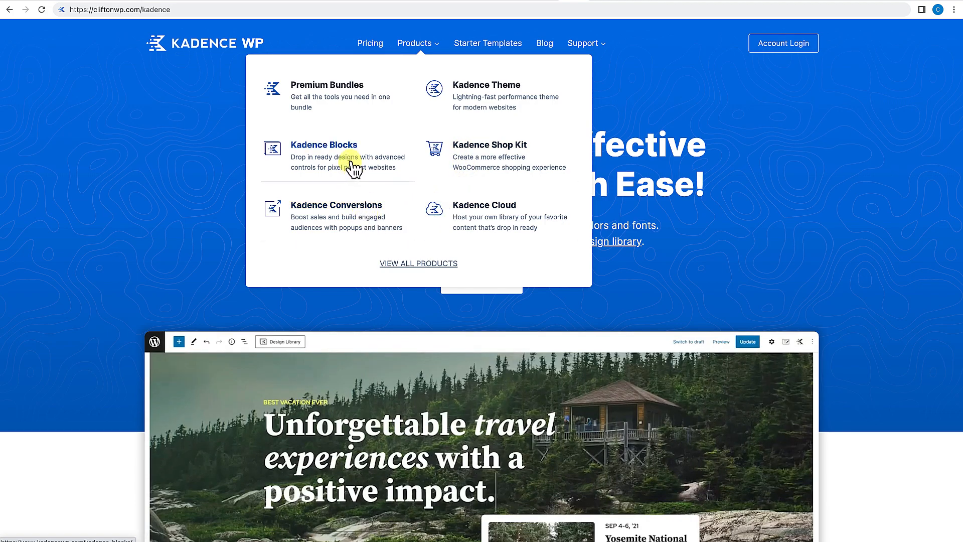
click(409, 265)
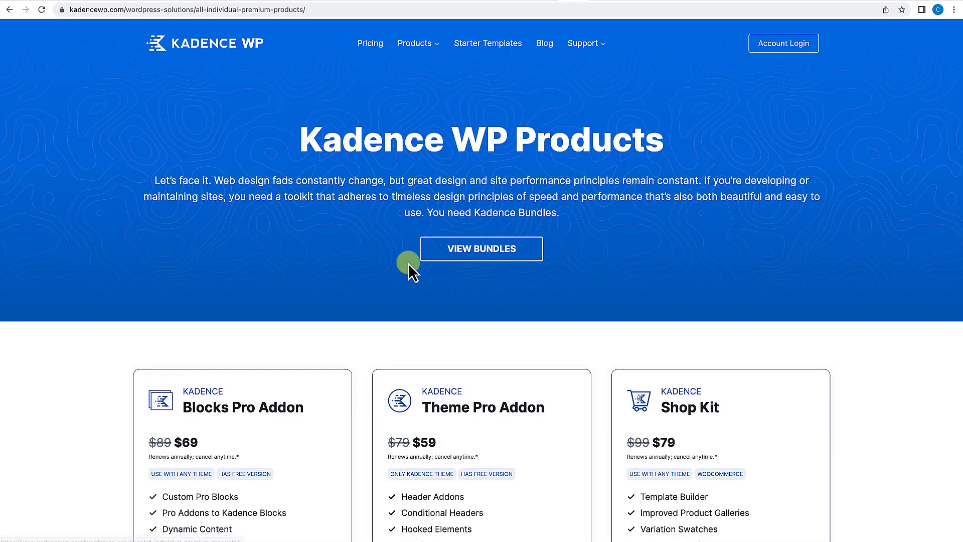
scroll(409, 266, down, 3)
scroll(409, 263, down, 3)
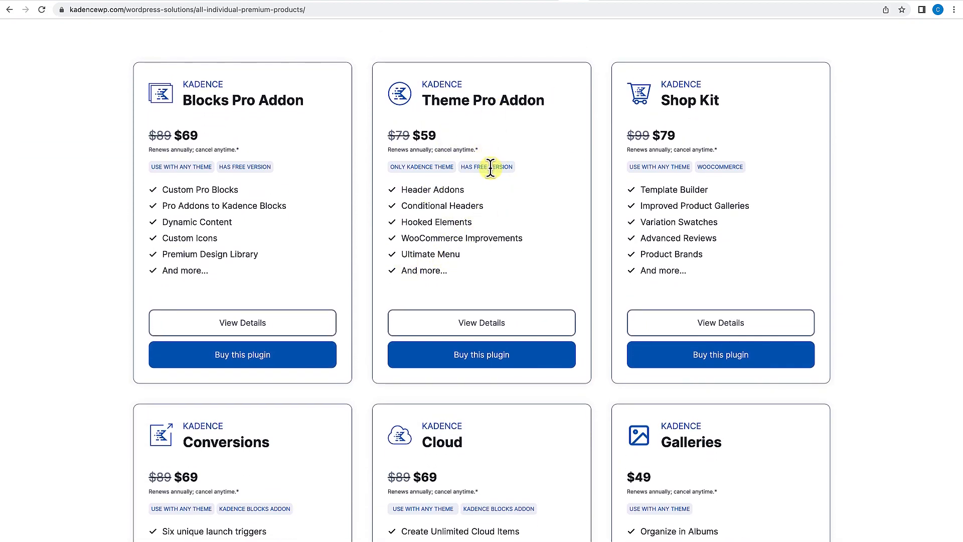
scroll(451, 236, down, 6)
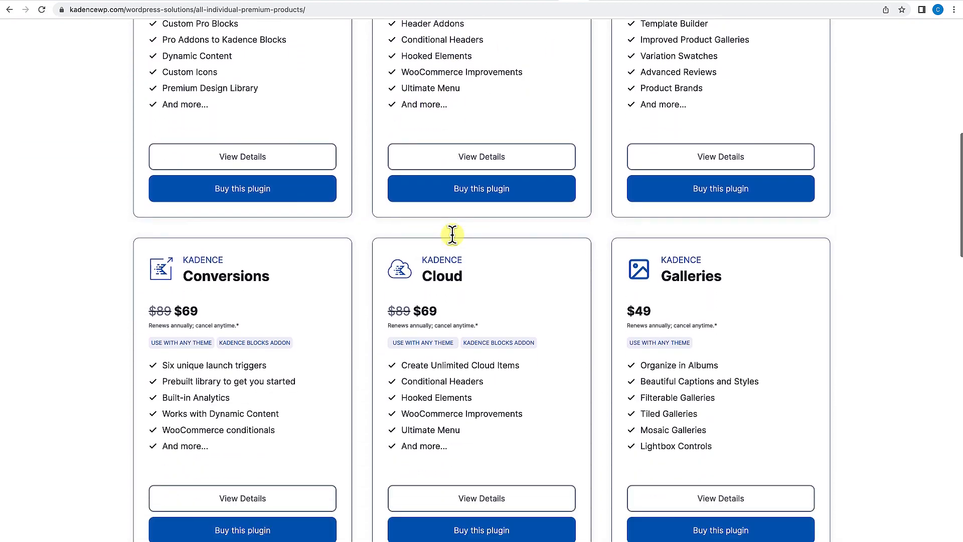
scroll(452, 234, down, 7)
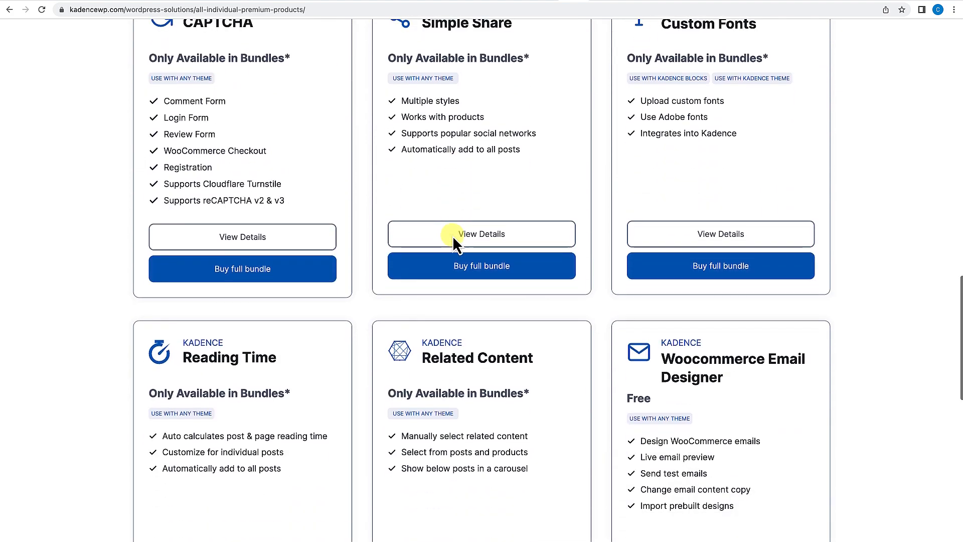
scroll(453, 236, up, 6)
scroll(453, 236, up, 10)
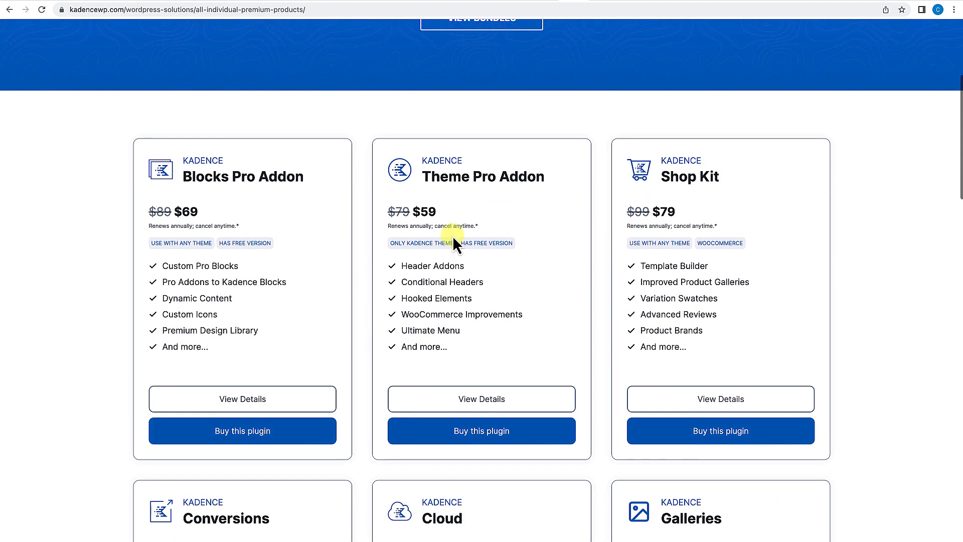
scroll(452, 236, up, 1)
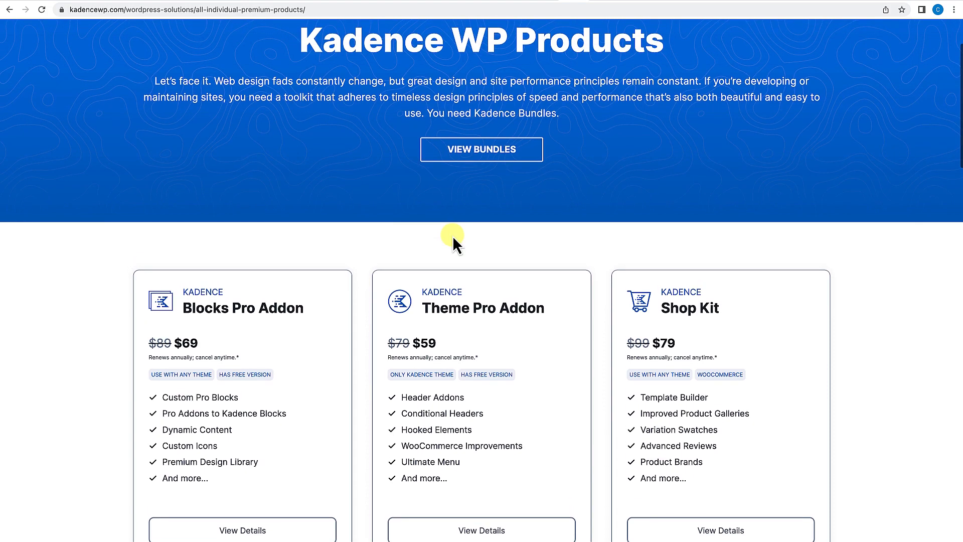
scroll(453, 236, up, 2)
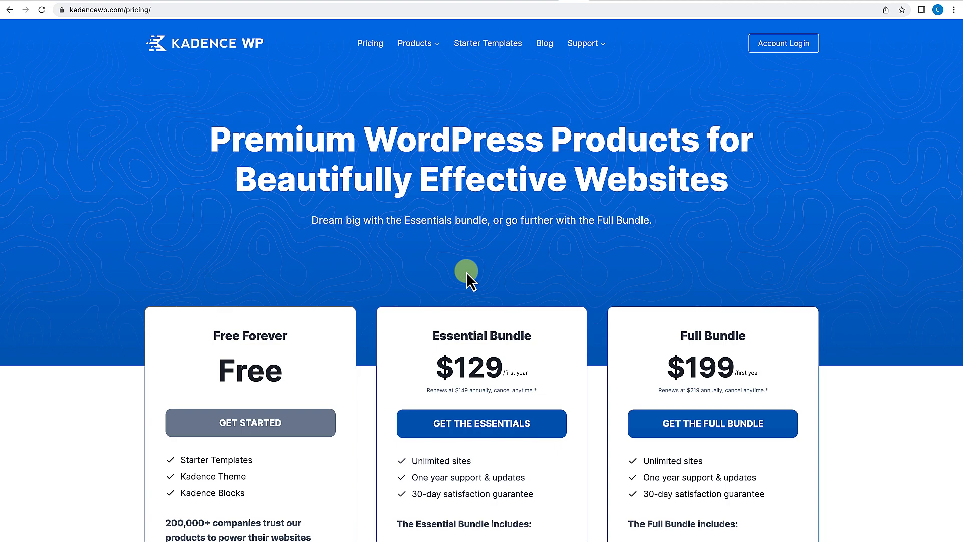
Scroll through the pricing page to compare the Free, Essential, Full and Lifetime bundles.
scroll(466, 272, down, 2)
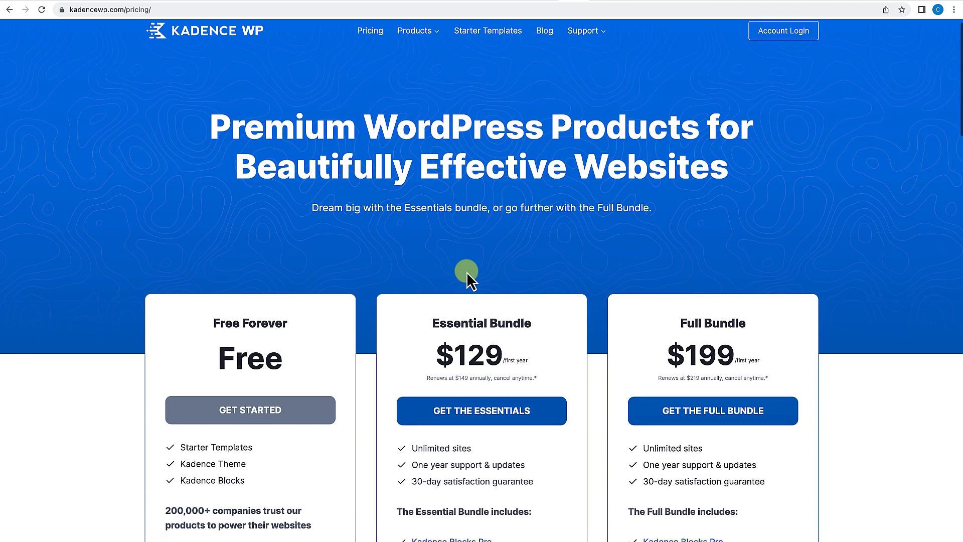
scroll(466, 272, down, 1)
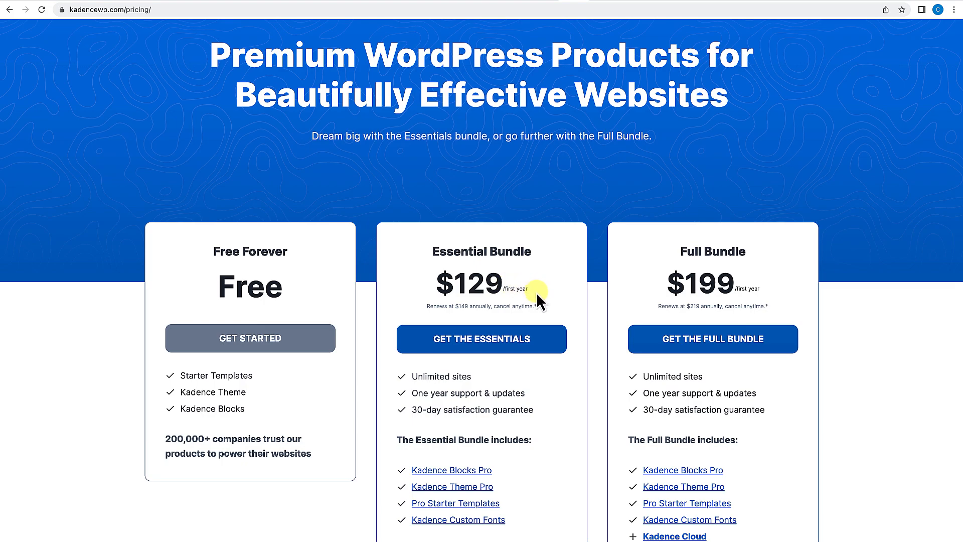
scroll(537, 293, down, 3)
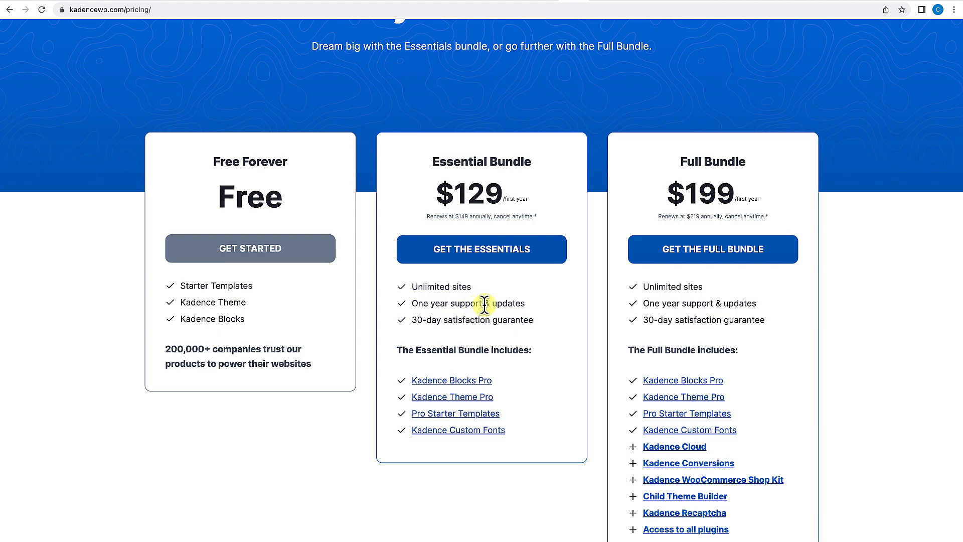
scroll(547, 307, down, 2)
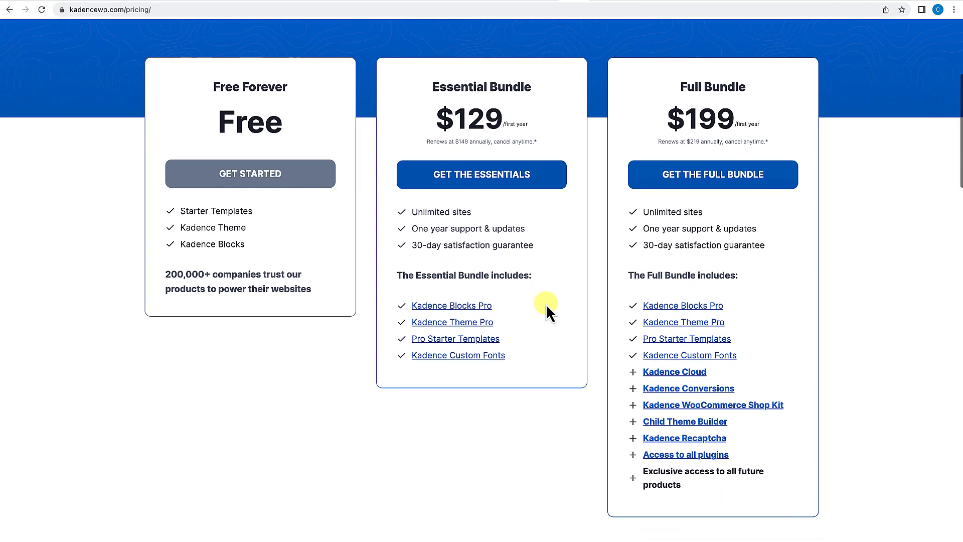
scroll(546, 304, up, 1)
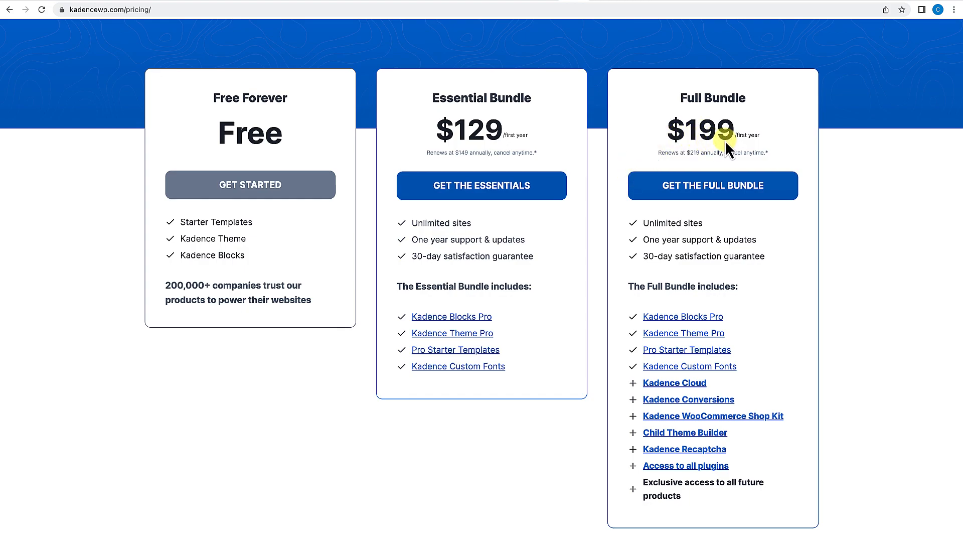
scroll(808, 270, down, 2)
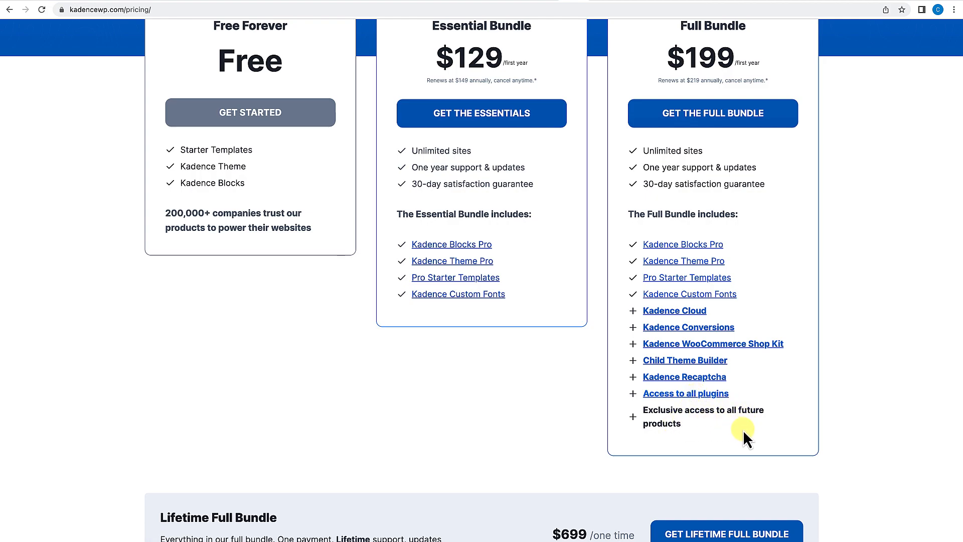
scroll(727, 439, up, 1)
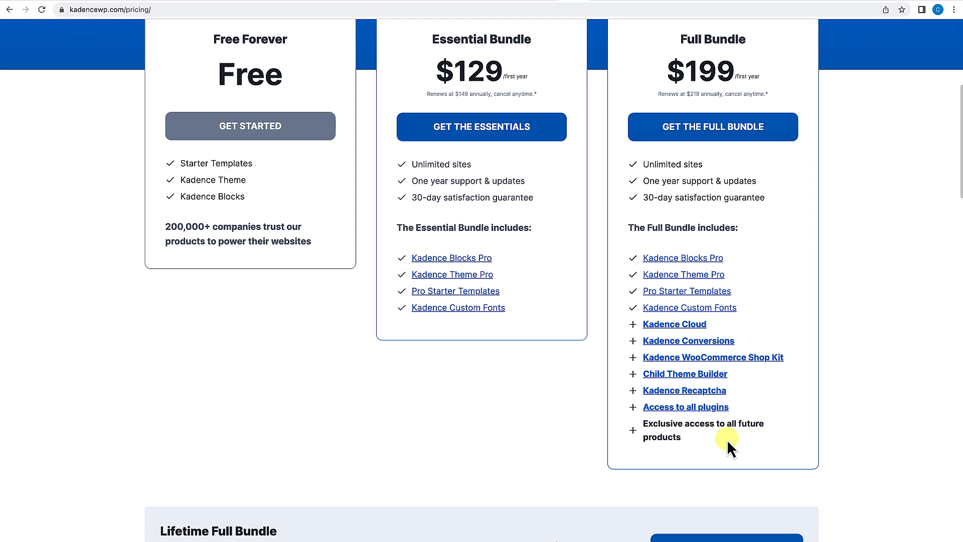
scroll(727, 440, down, 3)
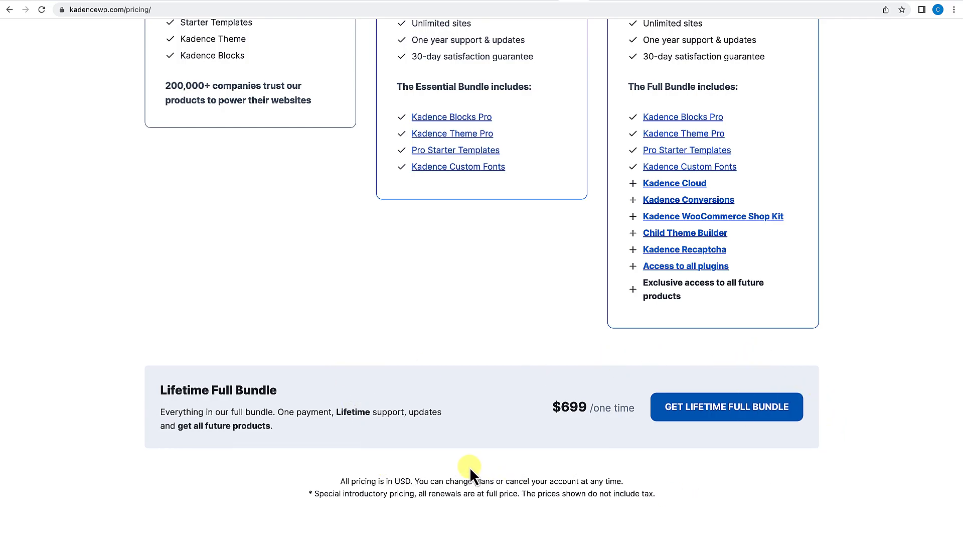
scroll(470, 467, down, 3)
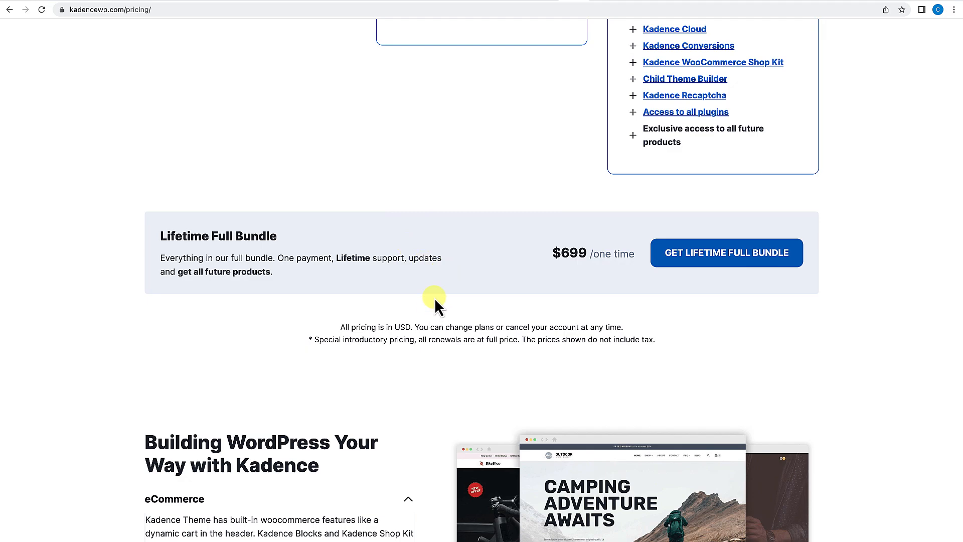
scroll(459, 289, up, 4)
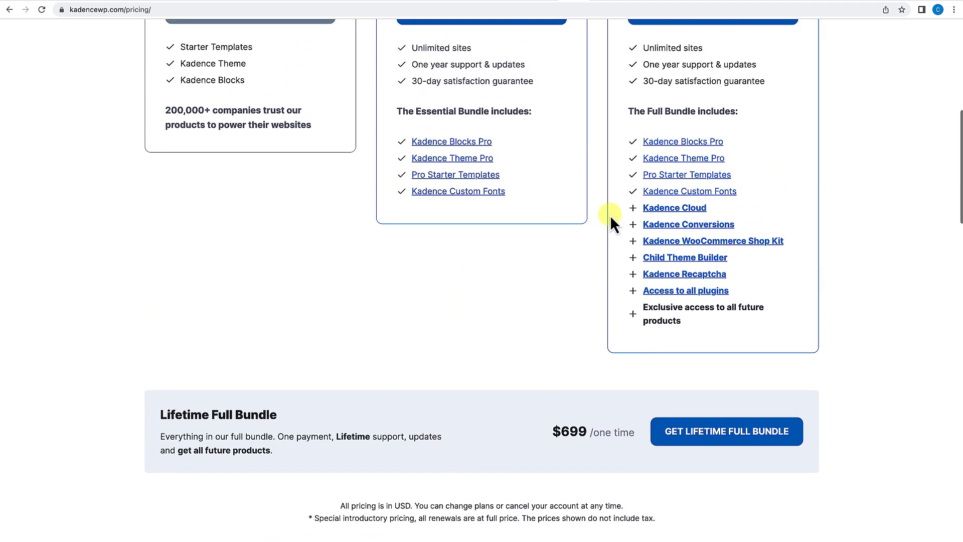
scroll(592, 261, up, 1)
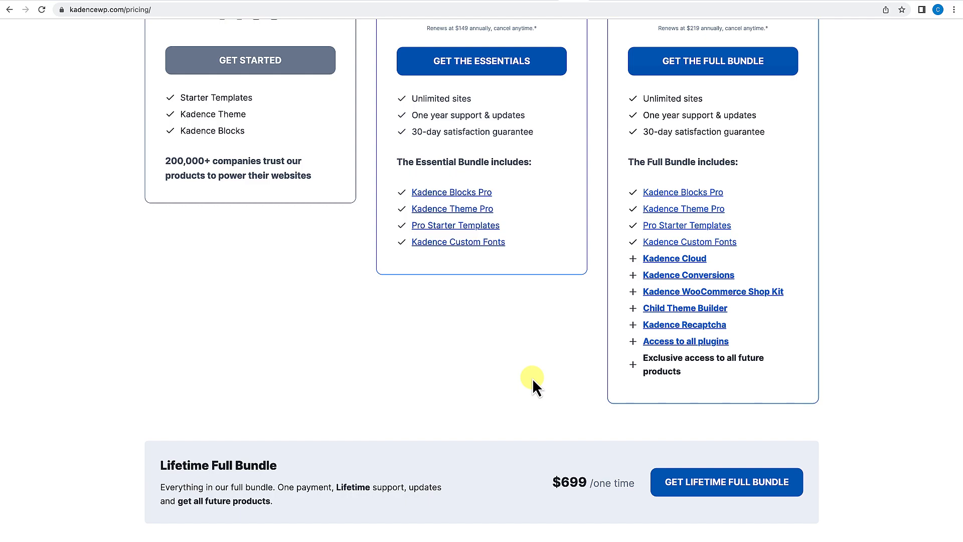
scroll(532, 381, down, 7)
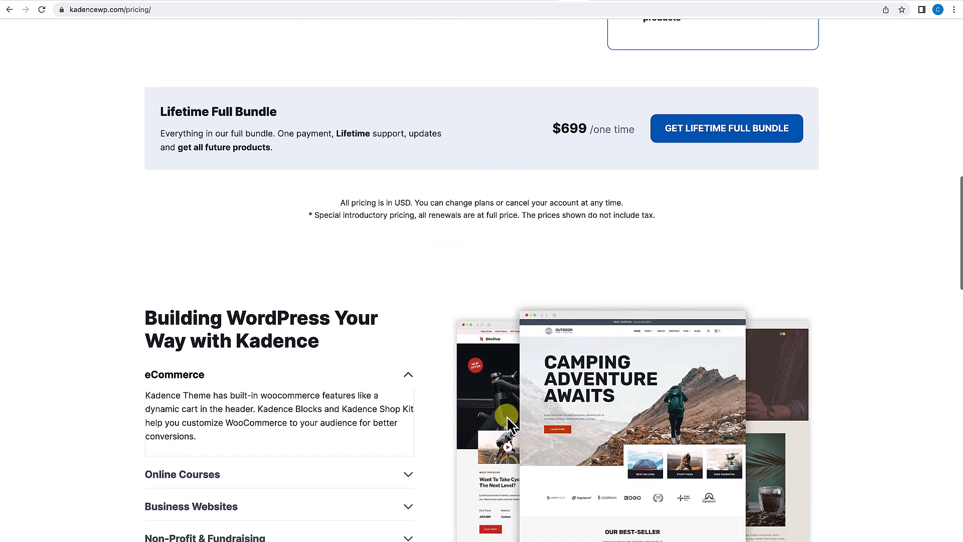
scroll(507, 417, down, 2)
scroll(507, 417, up, 13)
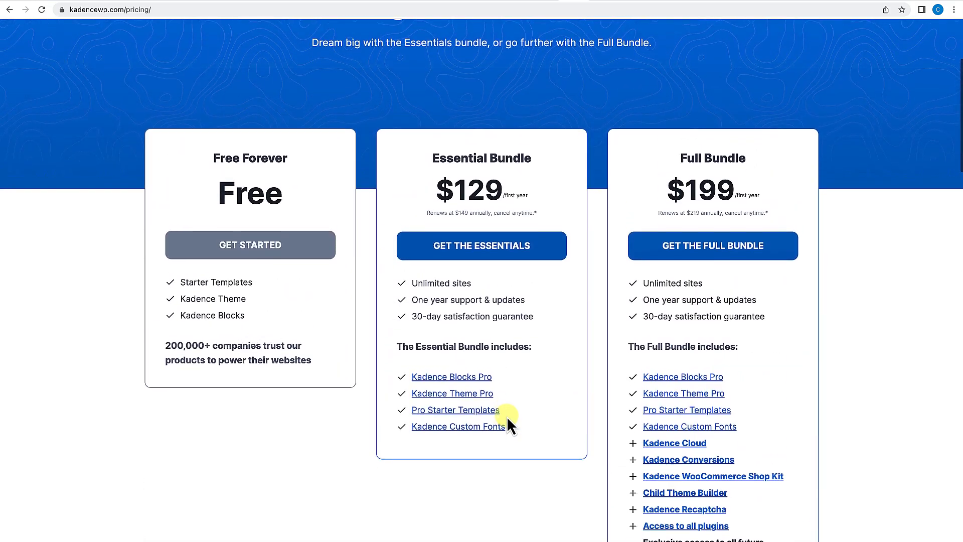
scroll(507, 417, up, 4)
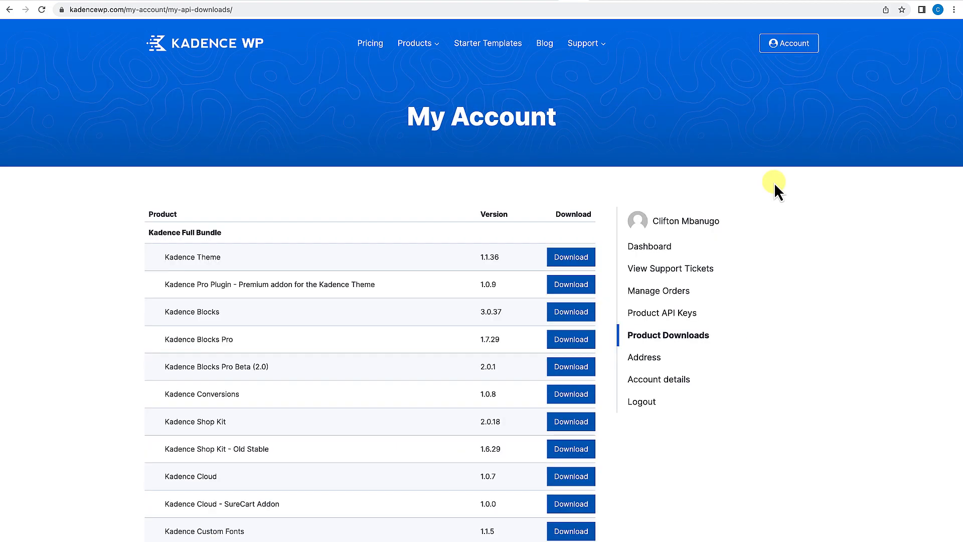
Scroll through the account's Product Downloads list of Kadence plugins and versions.
scroll(775, 182, down, 2)
scroll(774, 183, up, 2)
scroll(775, 185, down, 3)
scroll(777, 190, down, 2)
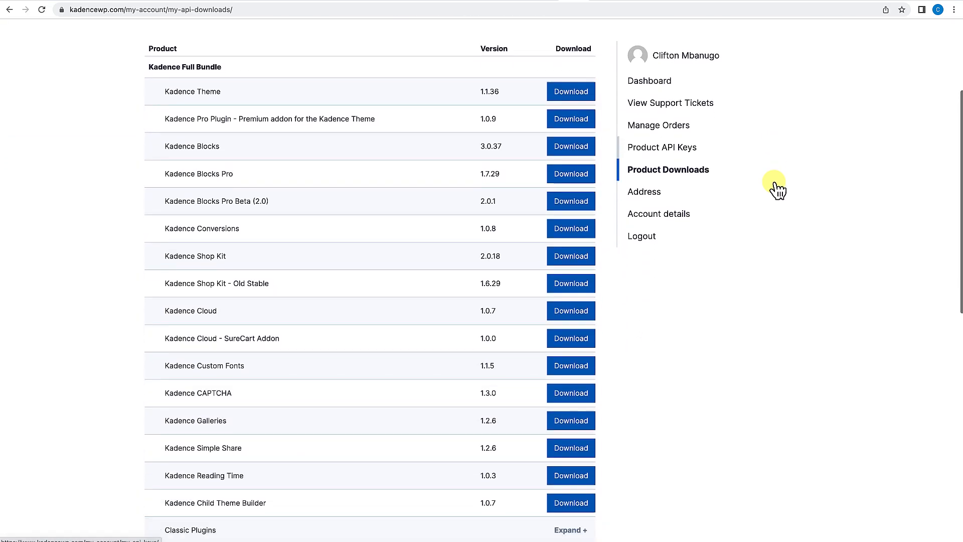
scroll(778, 189, up, 3)
scroll(777, 189, up, 3)
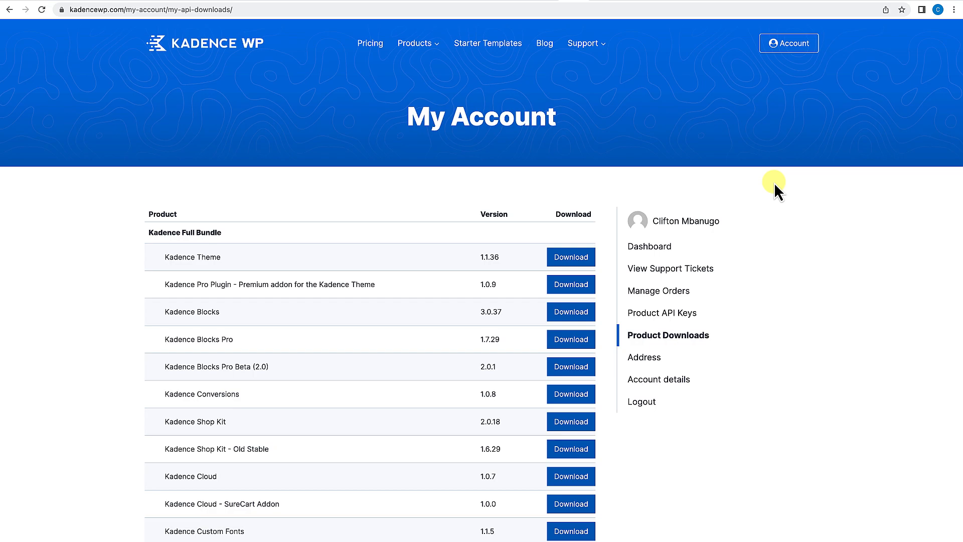
scroll(508, 248, down, 2)
scroll(507, 248, down, 2)
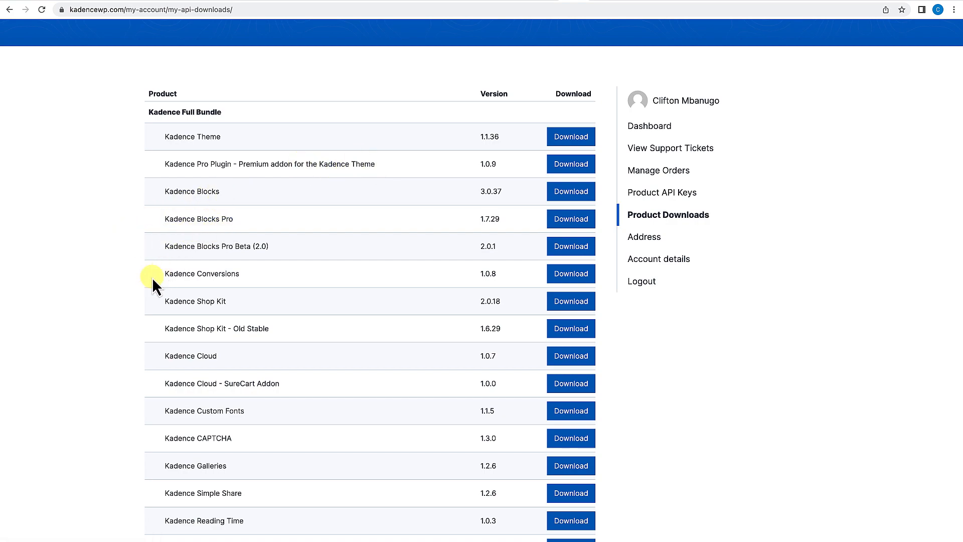
scroll(152, 277, down, 3)
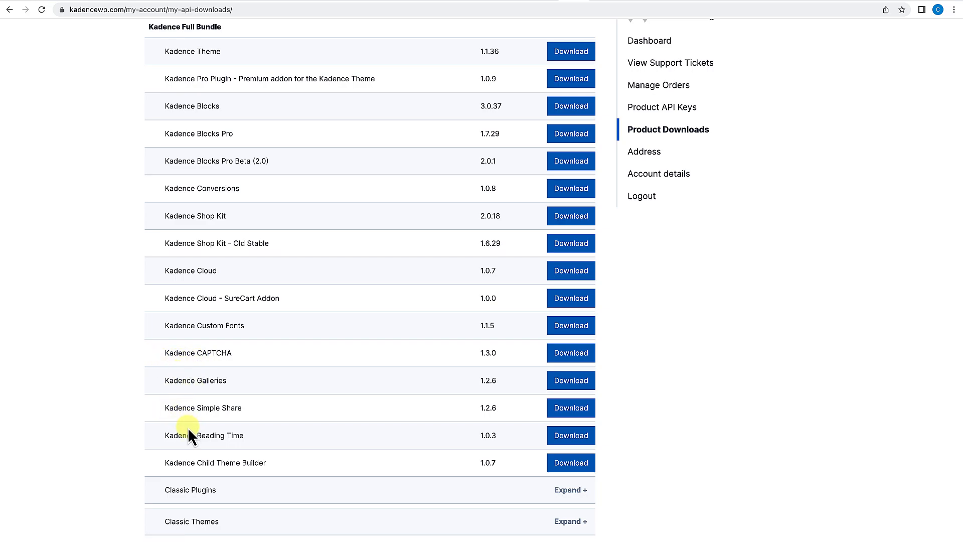
scroll(189, 431, down, 3)
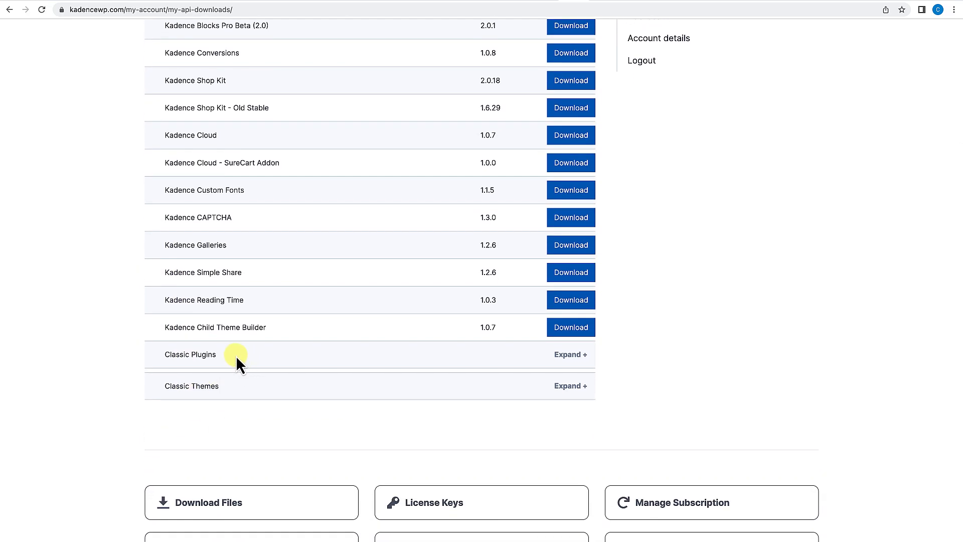
Expand and collapse the Classic Plugins and Classic Themes download sections, returning to the top of the page.
click(574, 356)
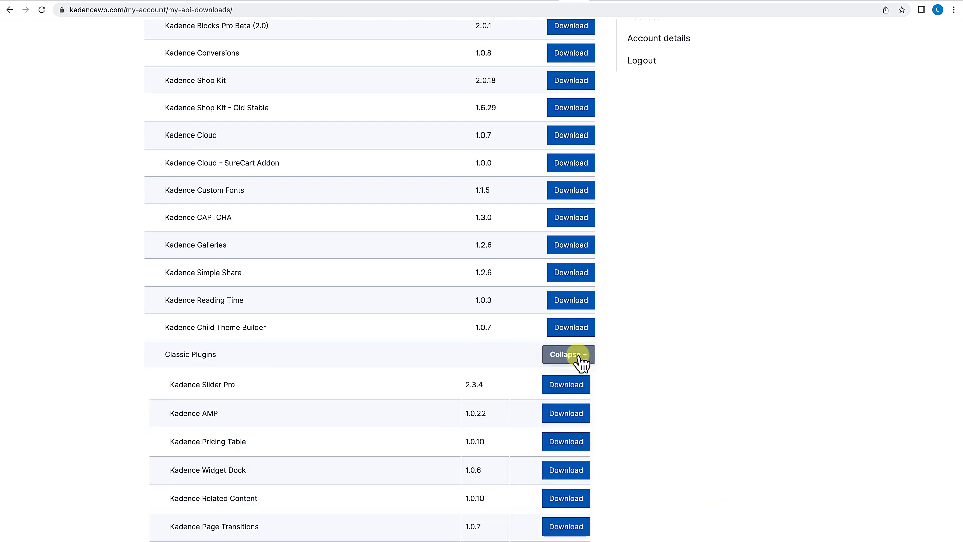
click(577, 358)
click(581, 387)
click(576, 386)
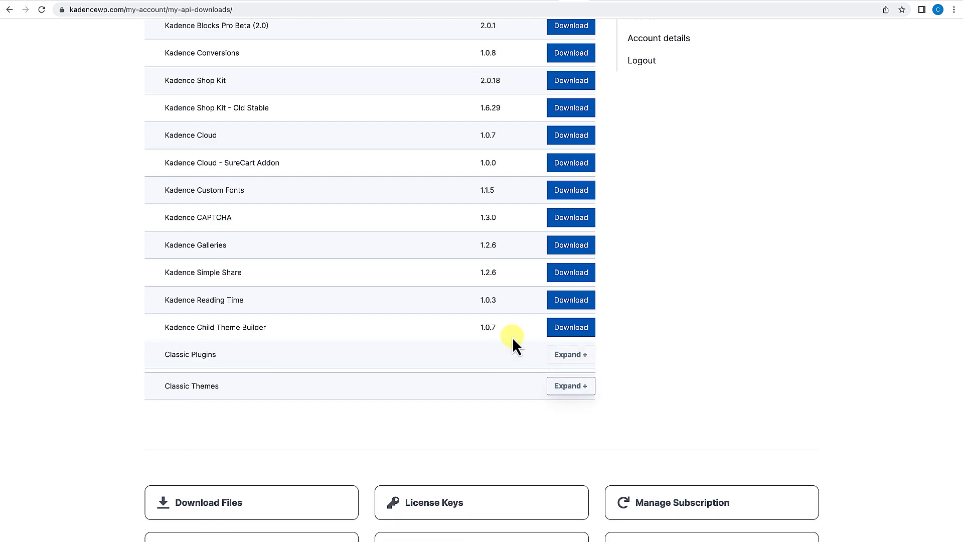
scroll(445, 346, up, 4)
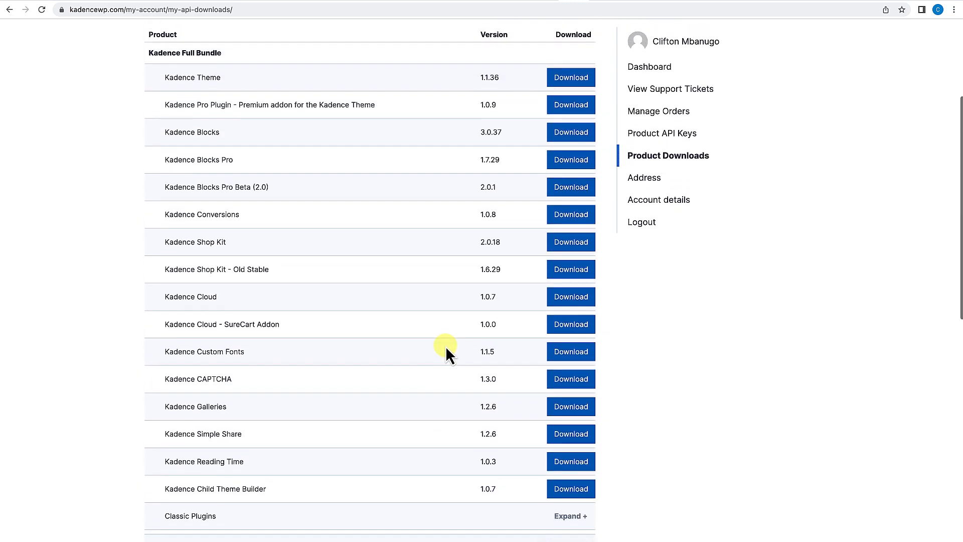
scroll(445, 346, up, 3)
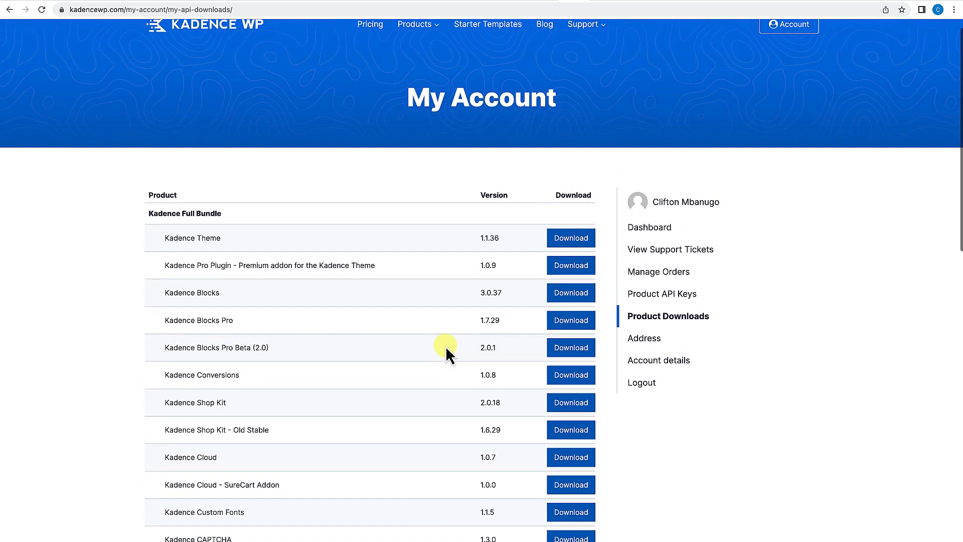
scroll(446, 349, down, 2)
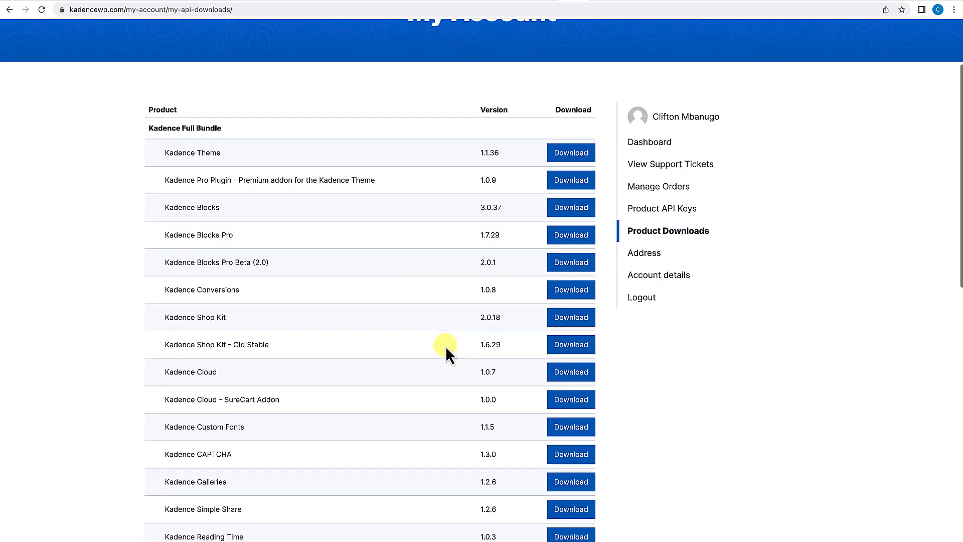
scroll(446, 346, up, 2)
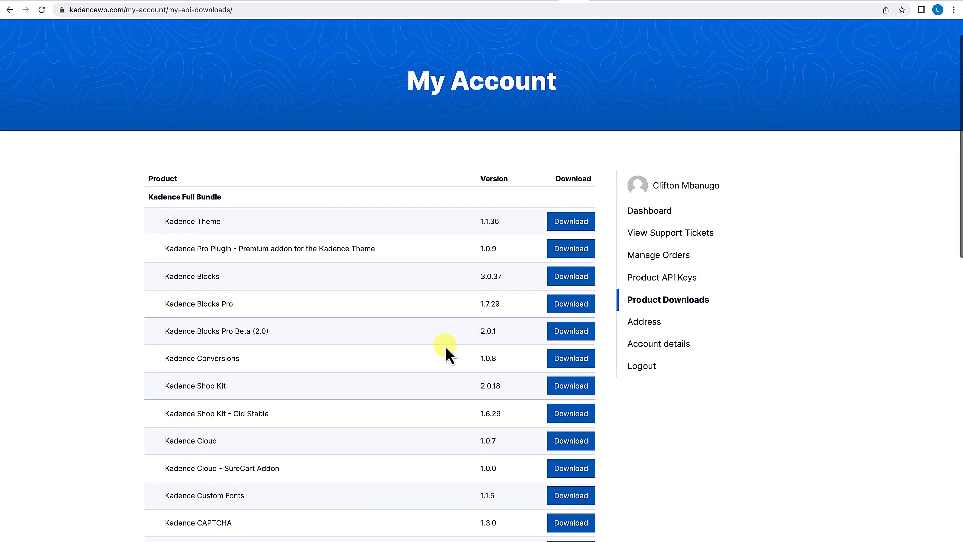
scroll(446, 345, up, 1)
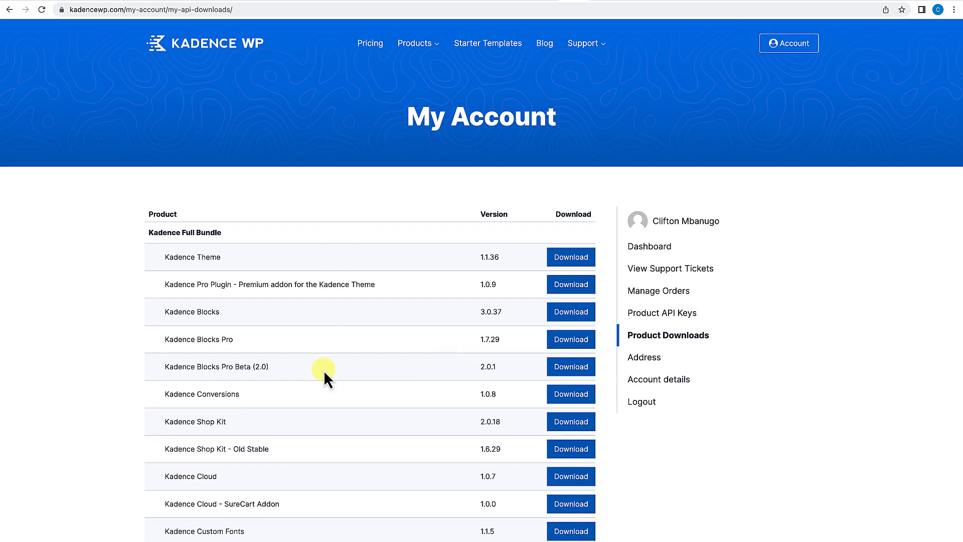
Switch back and forth between the account's downloads list and the Kadence Theme premium pricing page to compare bundle contents.
scroll(324, 371, down, 1)
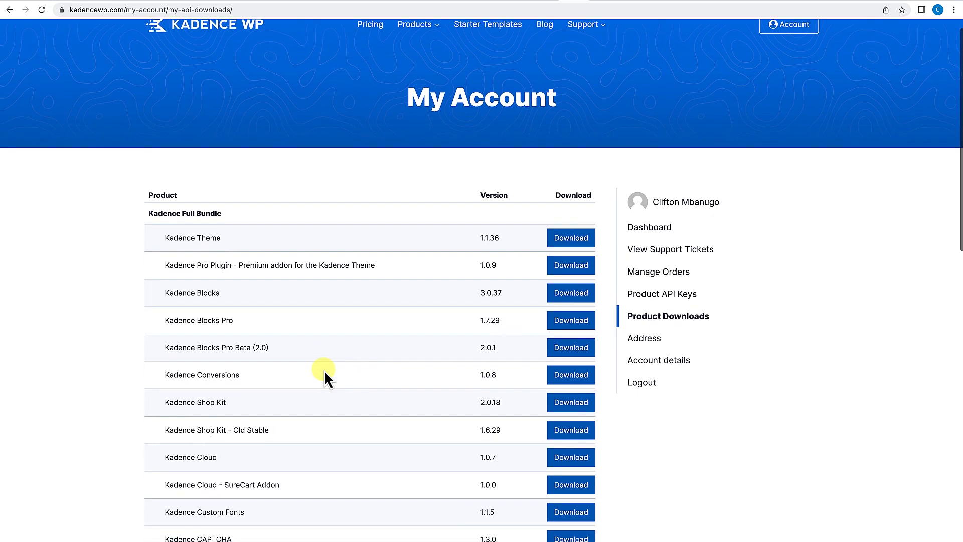
scroll(323, 371, down, 2)
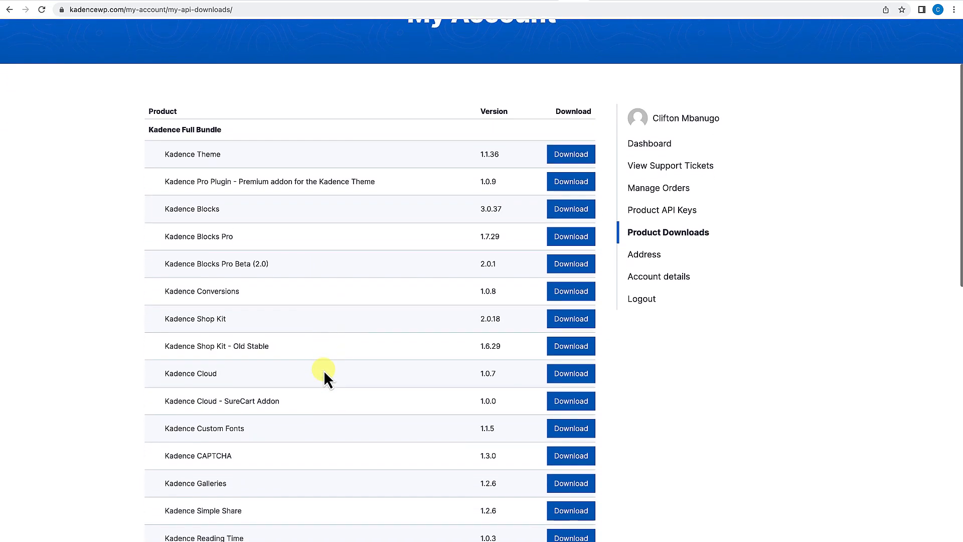
scroll(324, 373, down, 1)
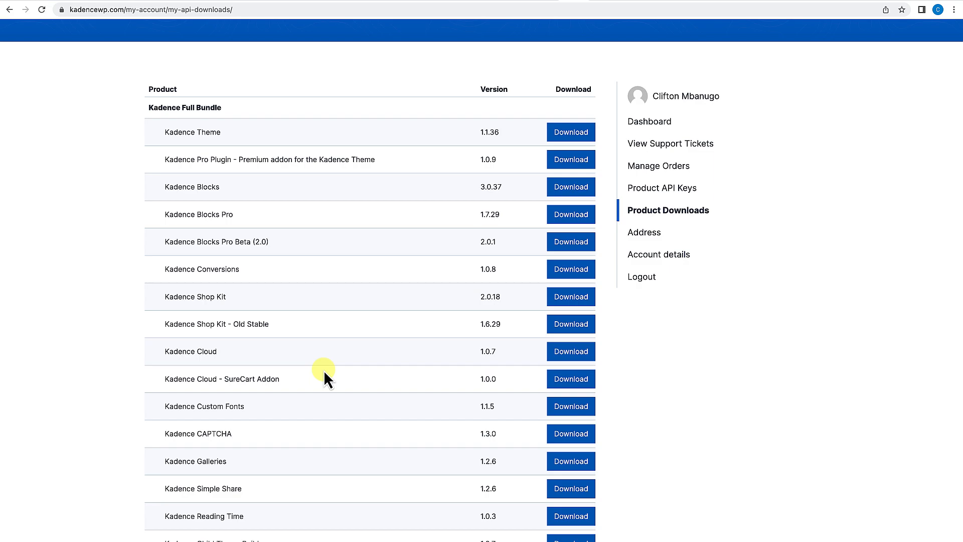
scroll(323, 370, up, 5)
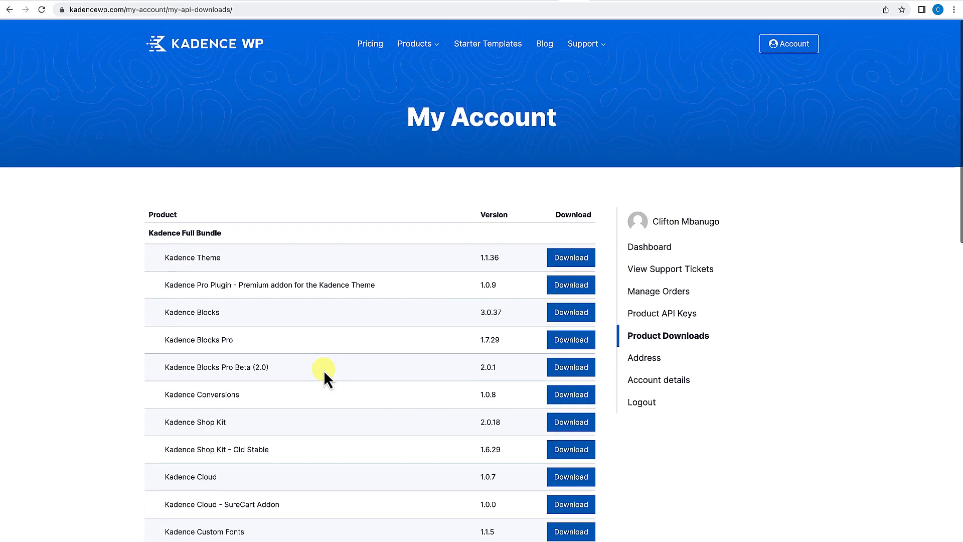
click(606, 2)
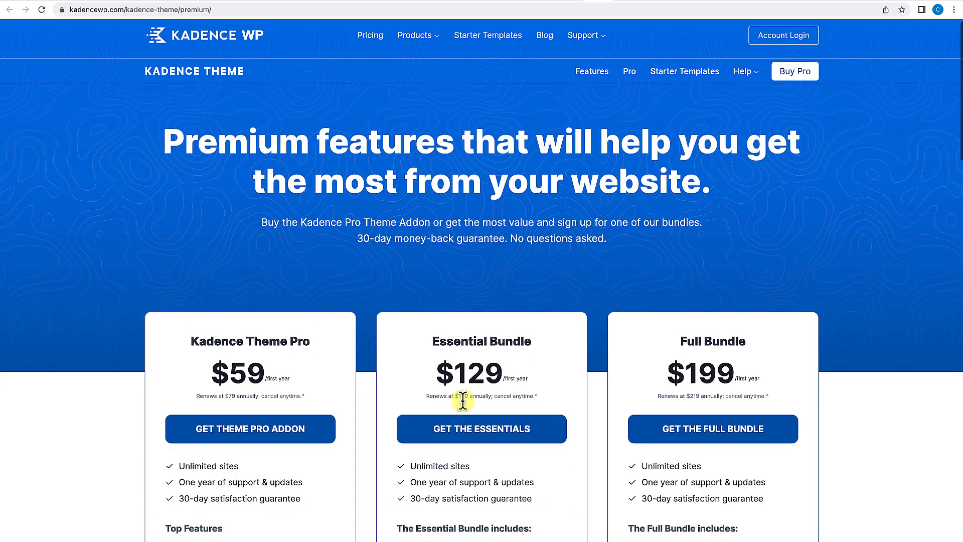
scroll(458, 398, down, 3)
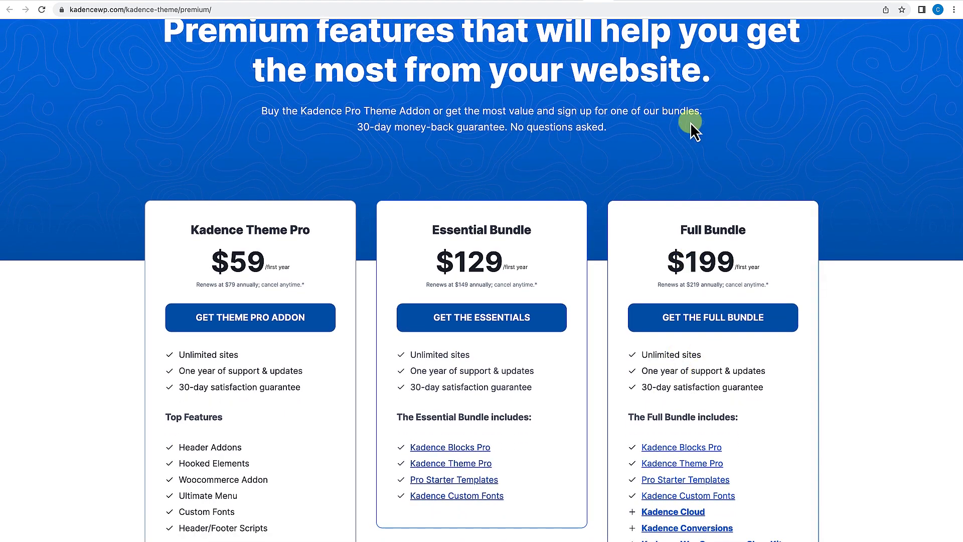
click(574, 1)
scroll(462, 385, down, 2)
scroll(585, 89, up, 2)
click(599, 2)
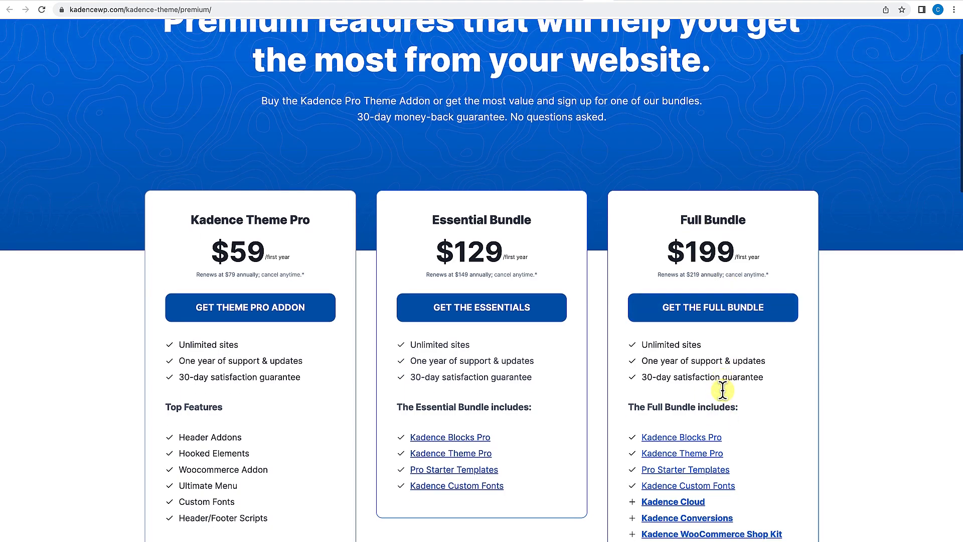
scroll(723, 391, down, 3)
scroll(715, 372, down, 5)
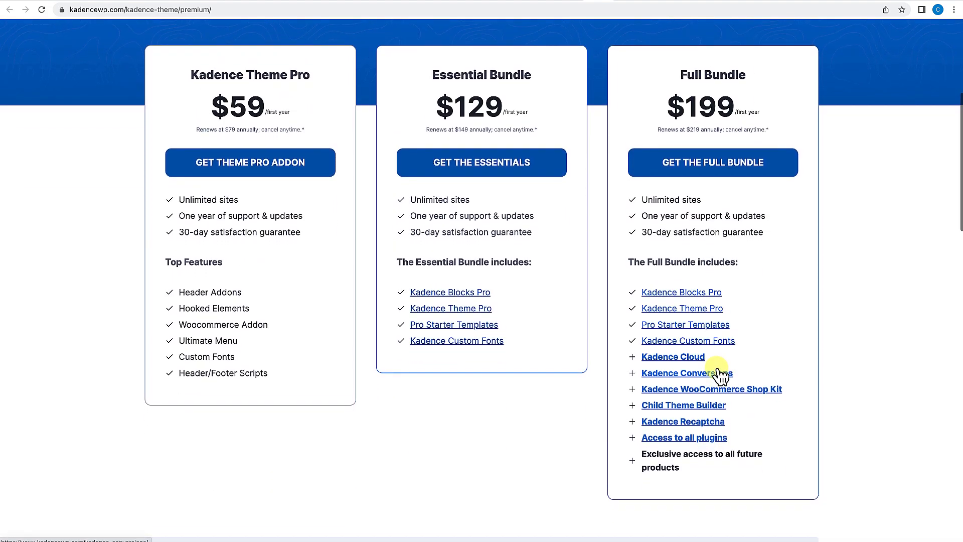
scroll(627, 365, up, 6)
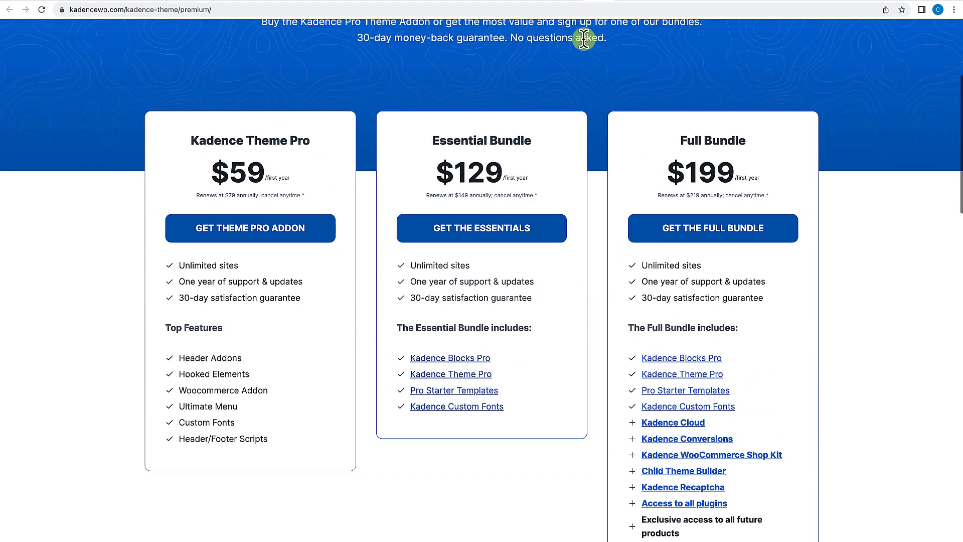
click(577, 2)
scroll(483, 285, down, 7)
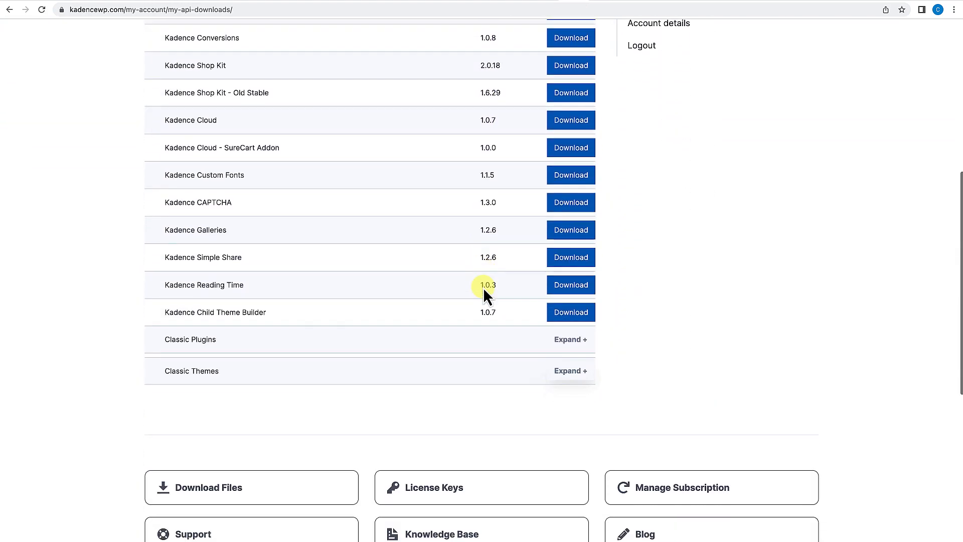
scroll(483, 288, up, 7)
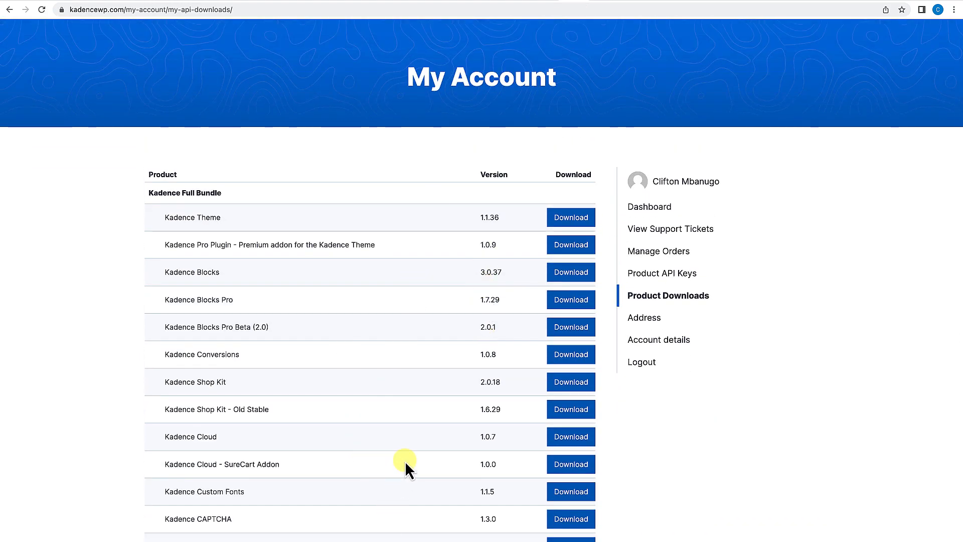
click(596, 3)
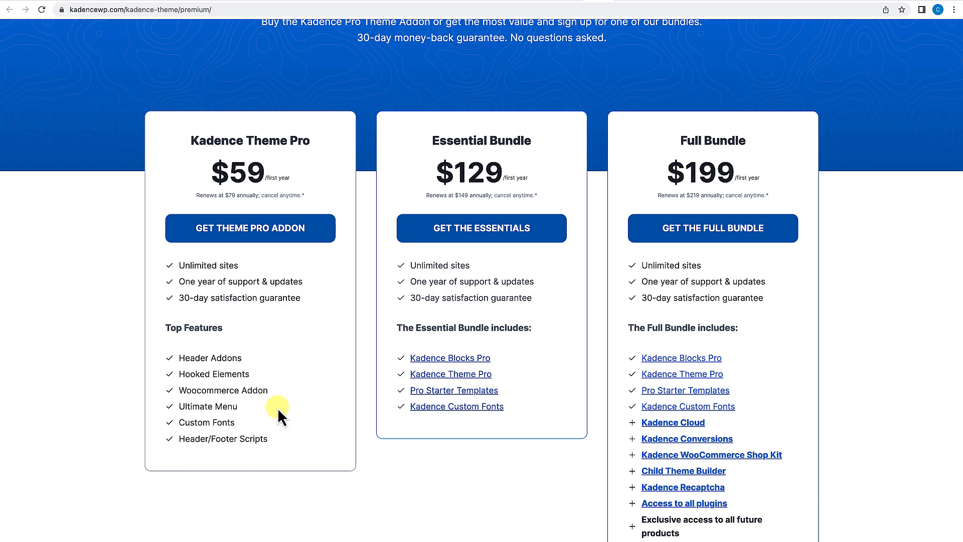
scroll(278, 408, up, 3)
scroll(278, 407, up, 1)
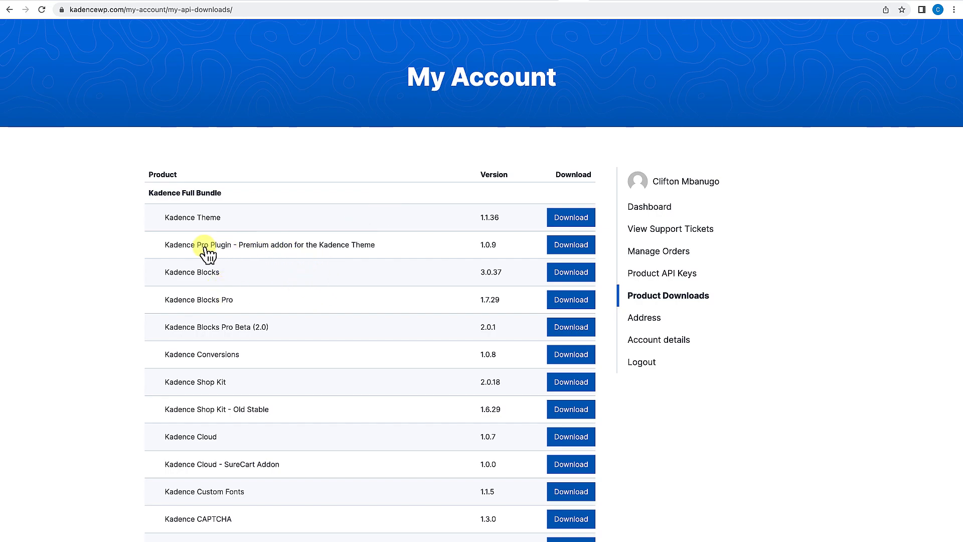
Download the Kadence Pro Plugin and Kadence Blocks Pro packages from the Kadence Full Bundle list.
click(562, 244)
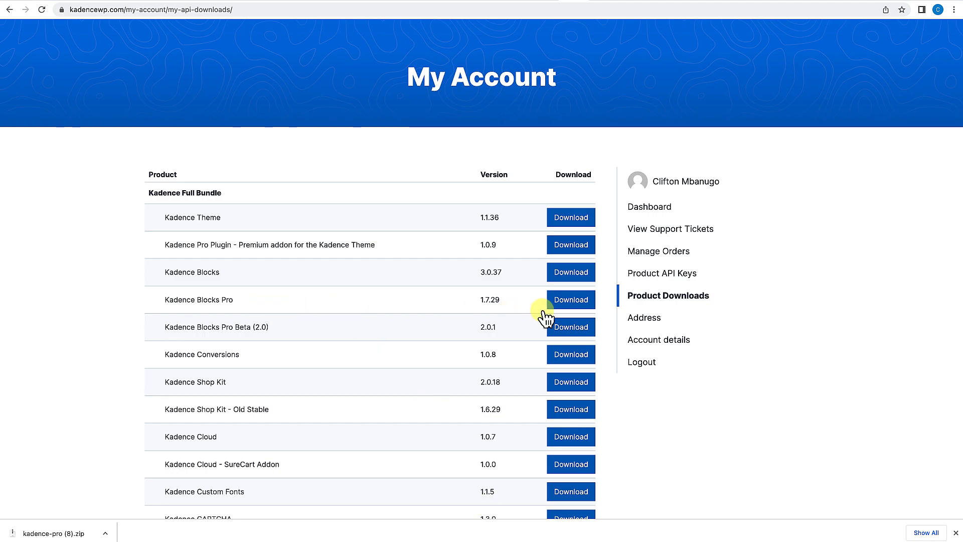
click(564, 303)
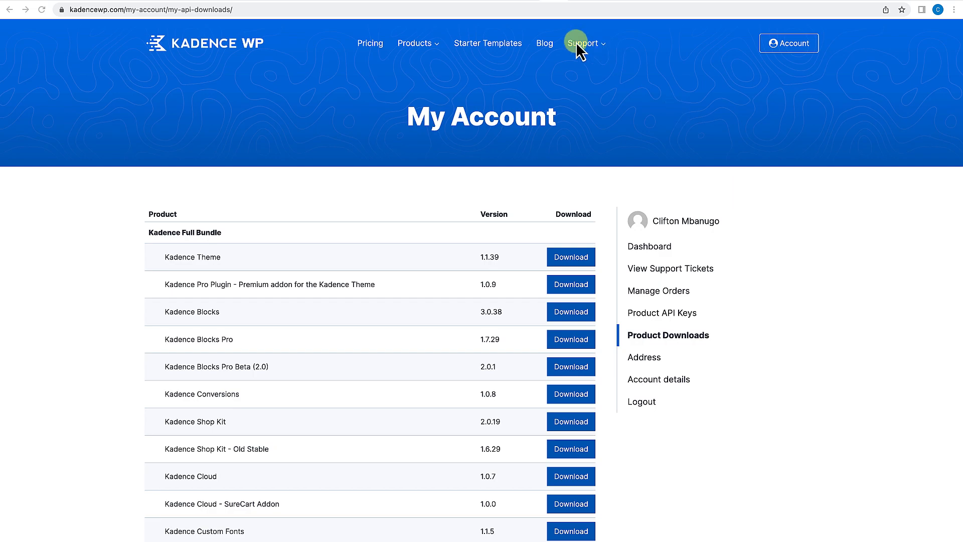
Return to the WordPress site, then upload, install and activate the kadence-pro (8).zip plugin from Downloads.
click(532, 3)
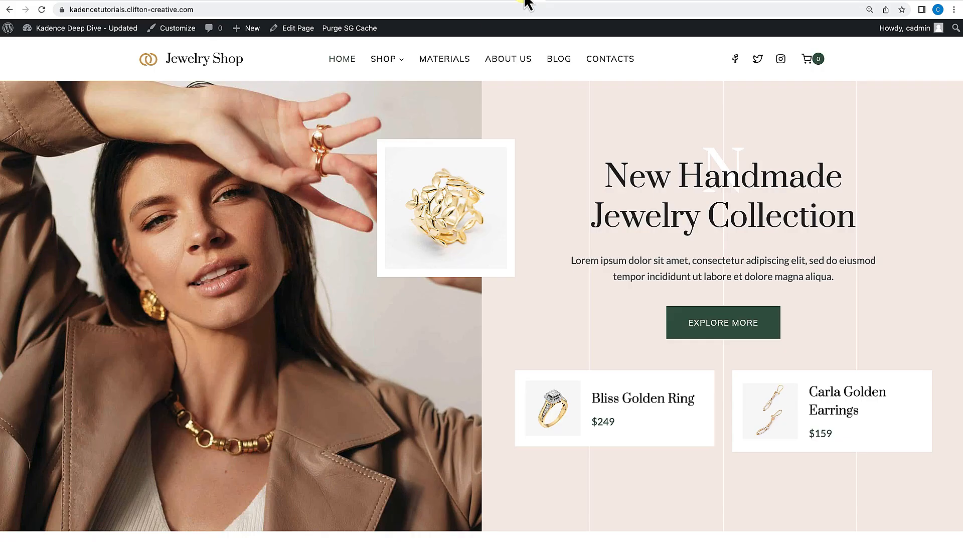
mouse_move(68, 31)
click(56, 47)
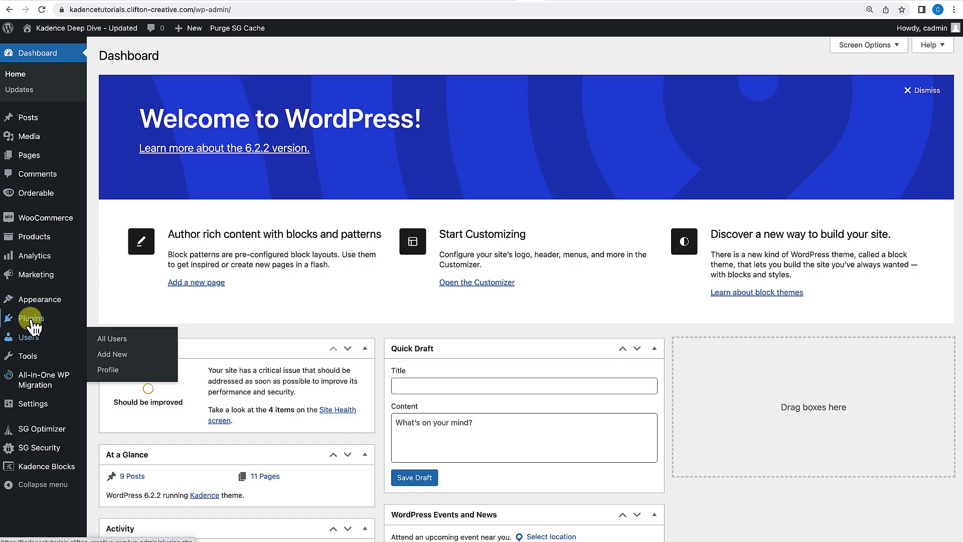
mouse_move(31, 319)
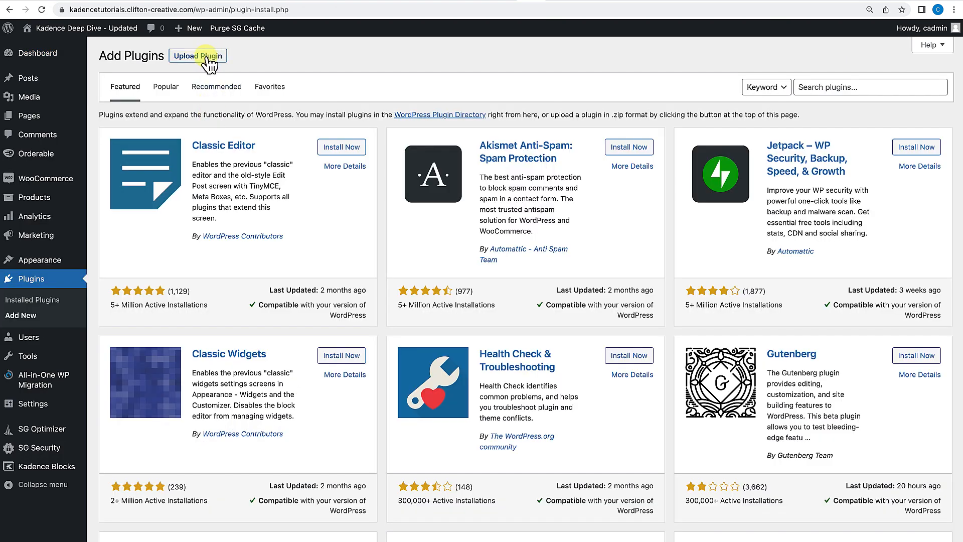
click(208, 59)
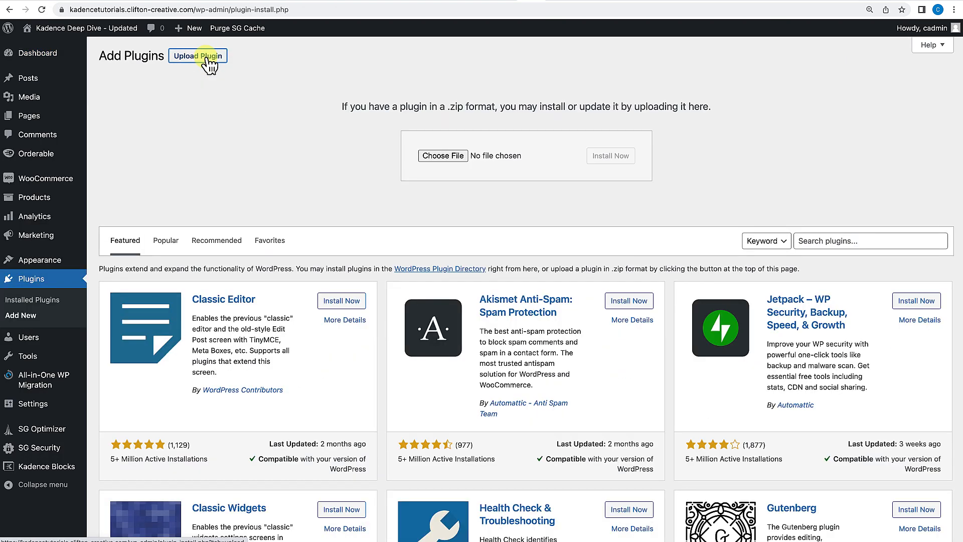
click(445, 157)
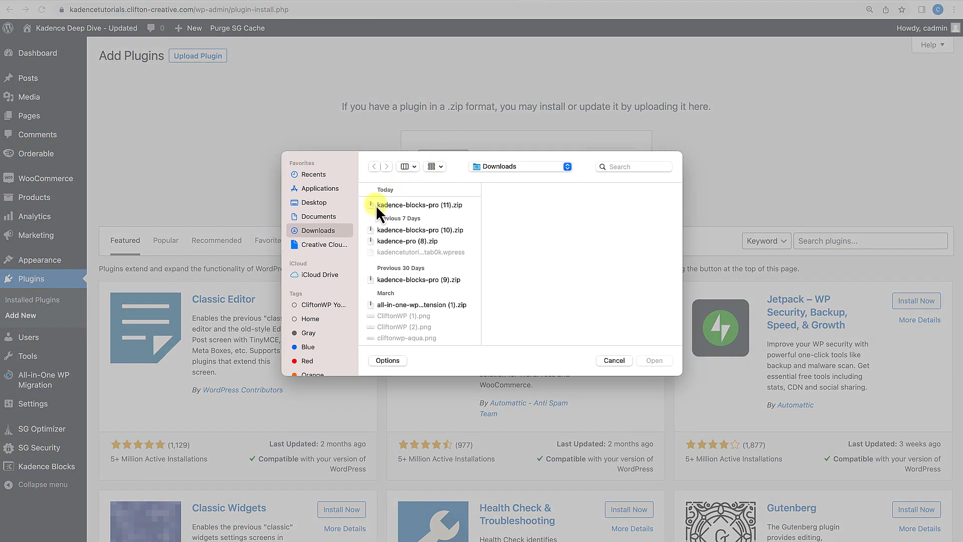
click(403, 243)
click(668, 360)
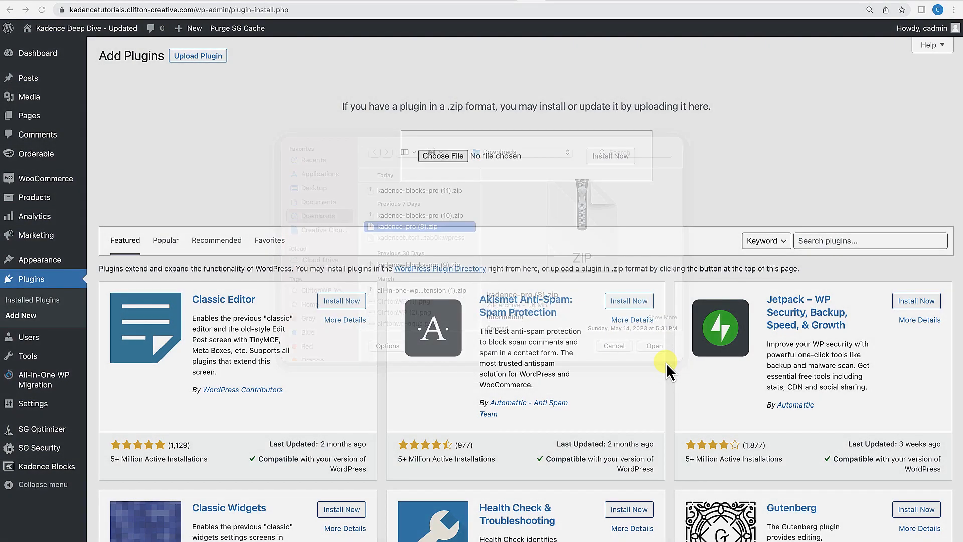
click(610, 158)
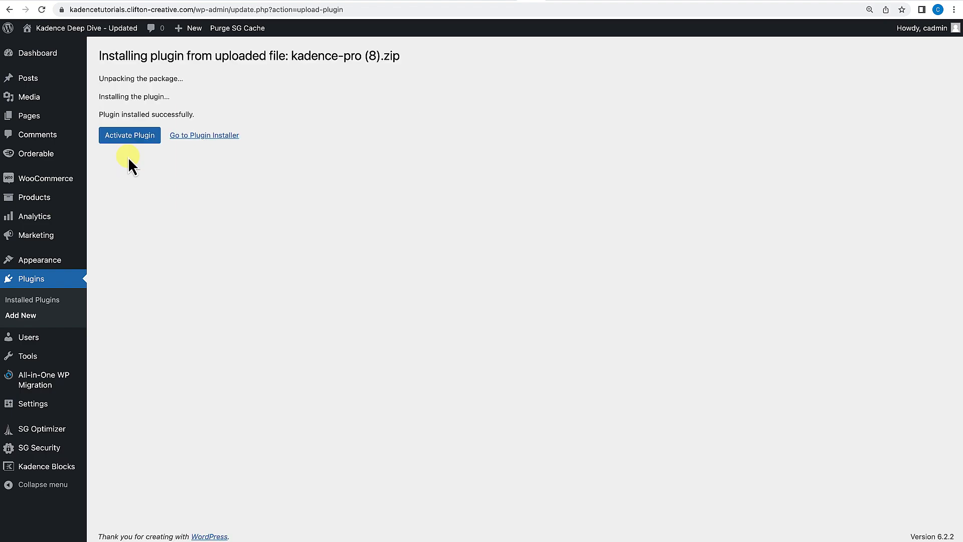
click(129, 135)
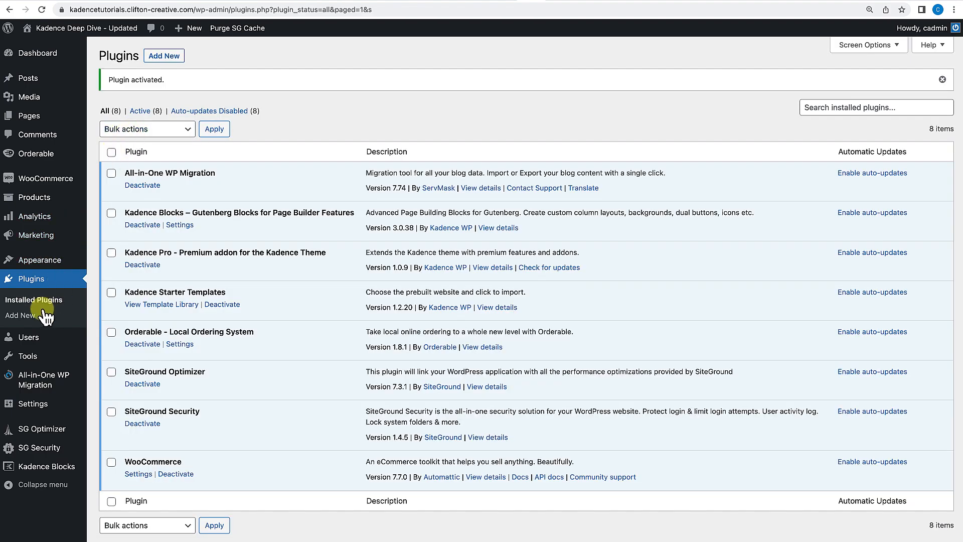
Upload, install and activate the kadence-blocks-pro (11).zip plugin package.
click(15, 315)
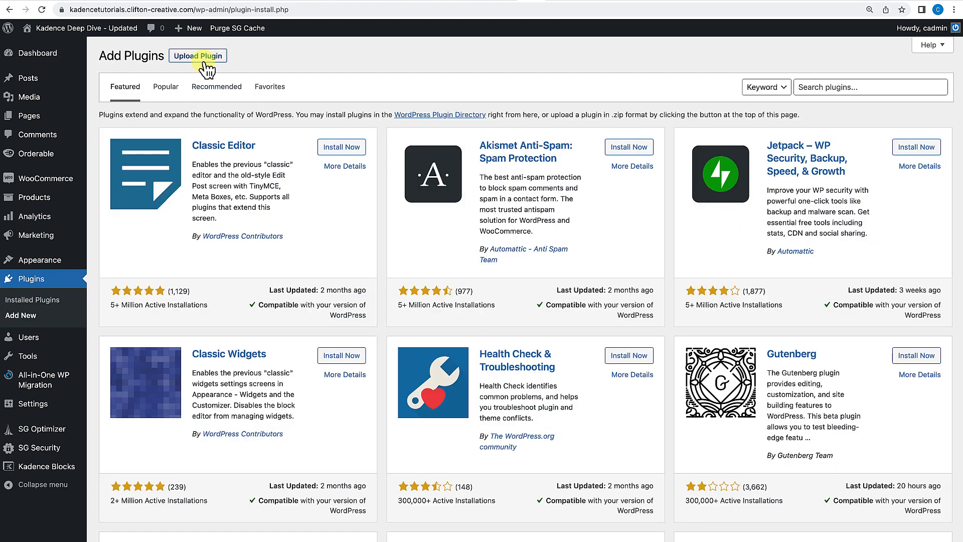
click(203, 58)
click(446, 158)
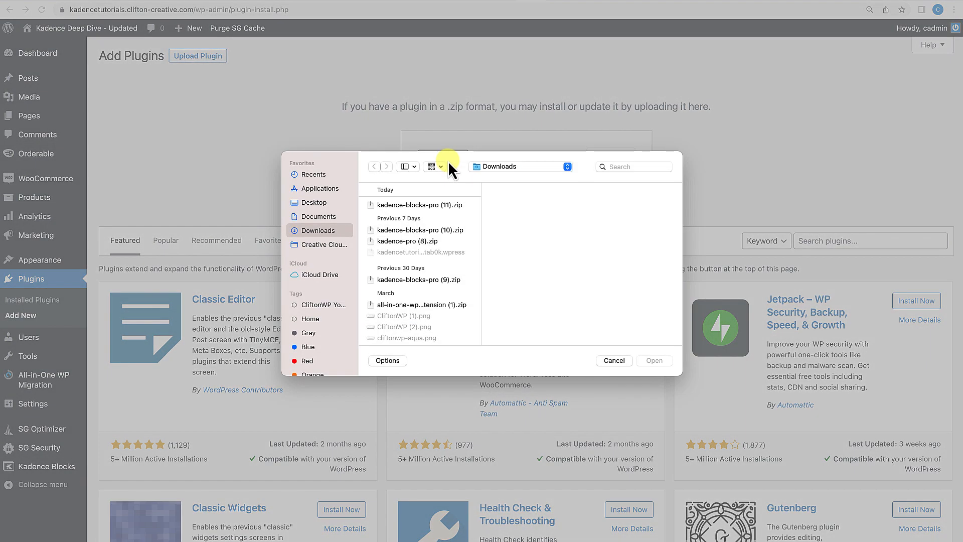
click(407, 205)
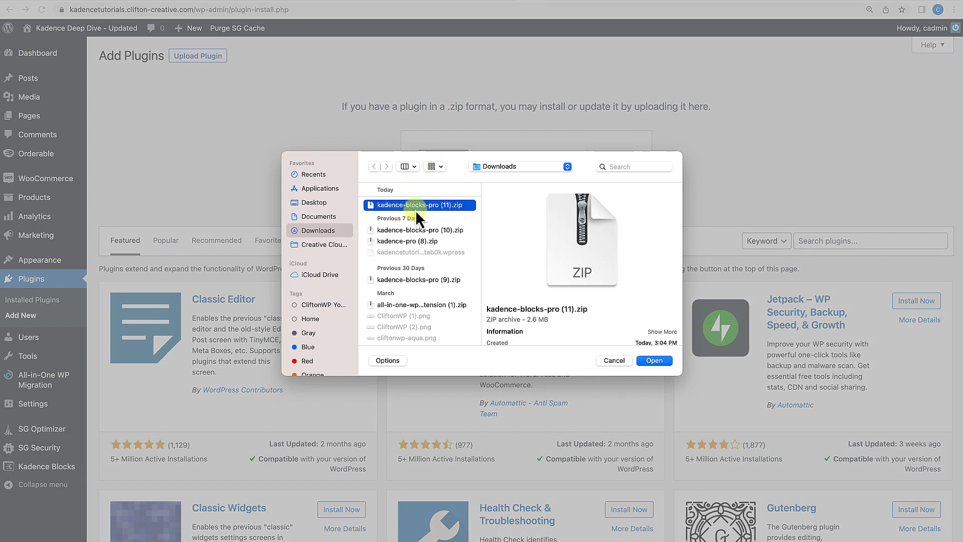
click(667, 361)
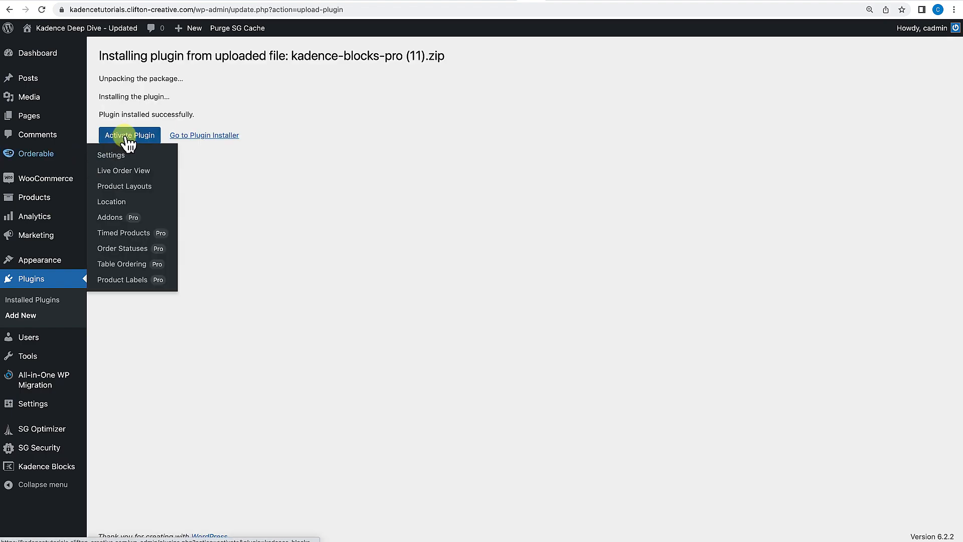
click(125, 137)
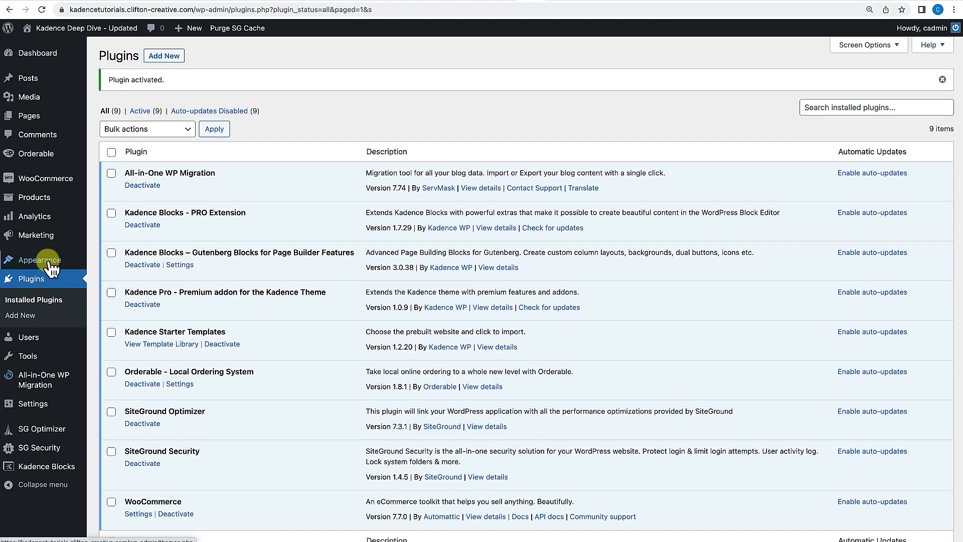
Open the Kadence theme settings and switch the Header Addons pro addon off and back on.
mouse_move(30, 260)
click(119, 325)
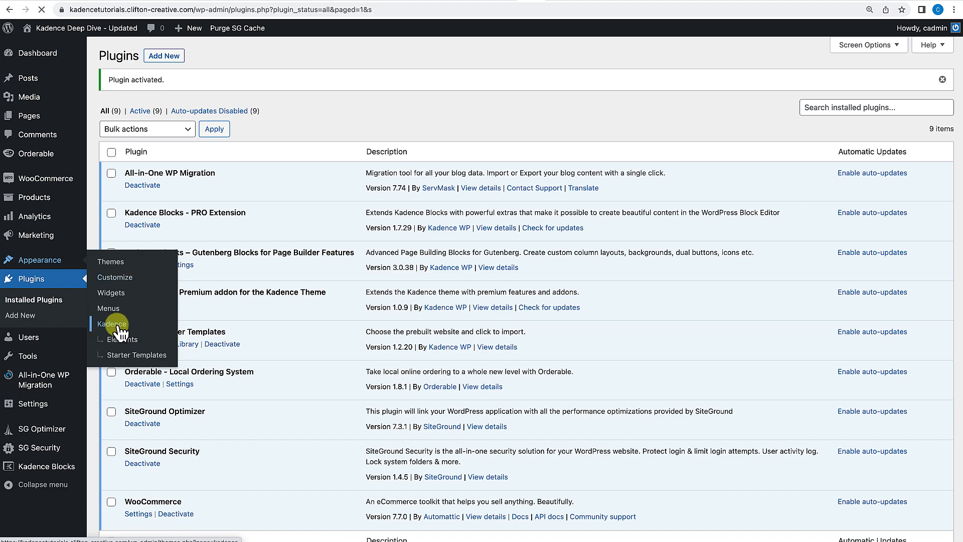
scroll(224, 357, down, 4)
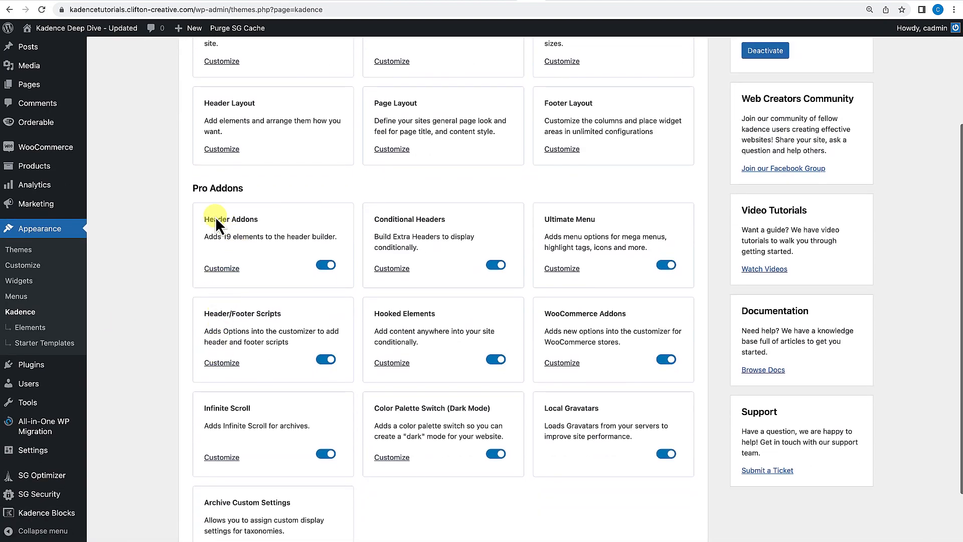
scroll(511, 358, down, 2)
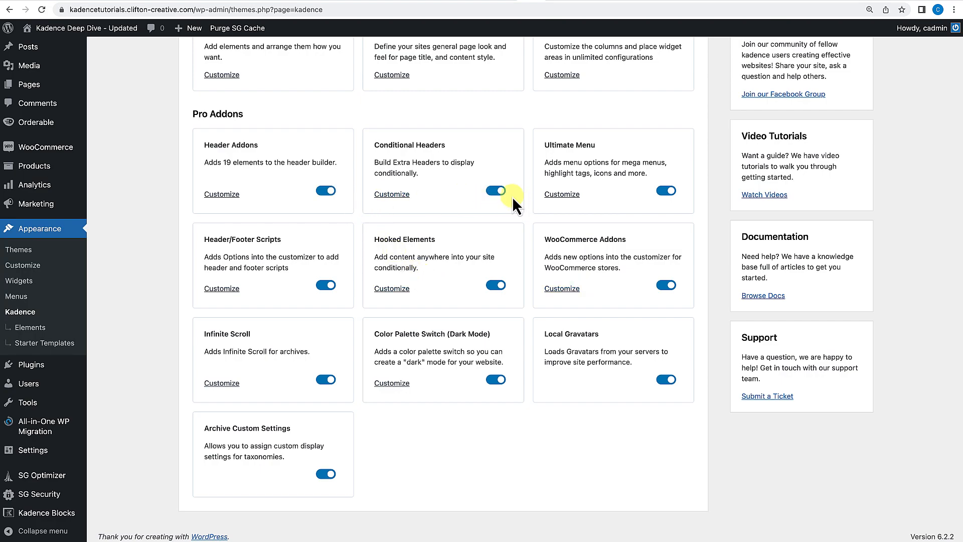
click(322, 192)
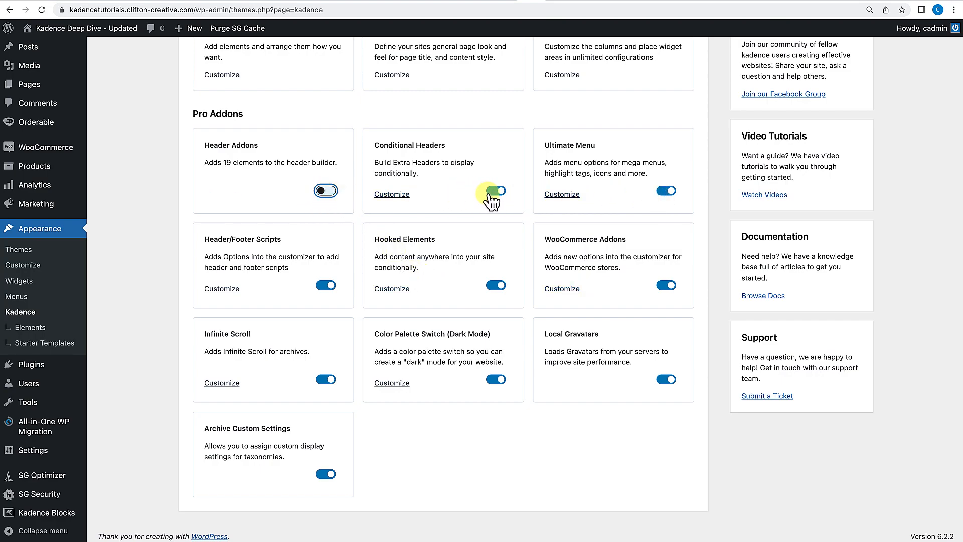
click(333, 193)
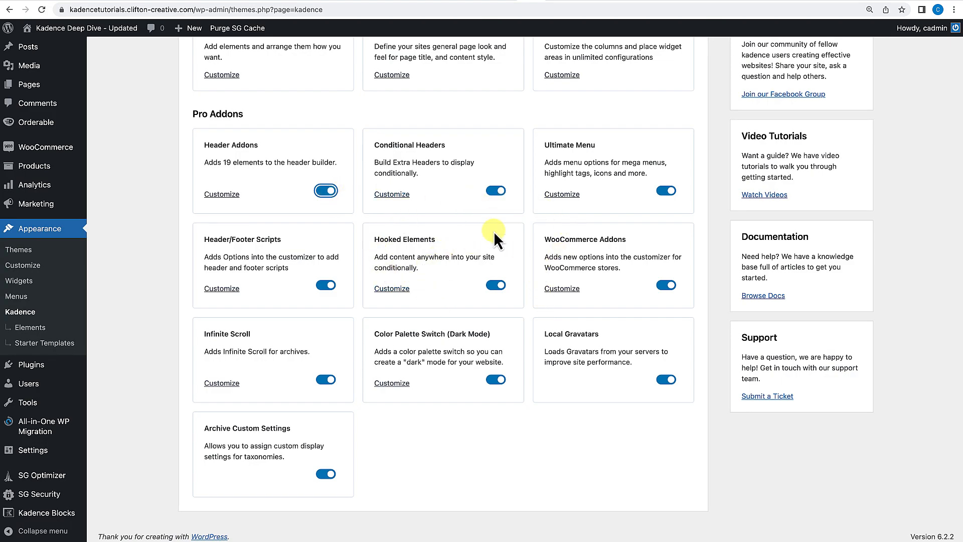
Open the Home Page in the block editor from the Pages list and dismiss the autosave notice.
scroll(469, 240, up, 2)
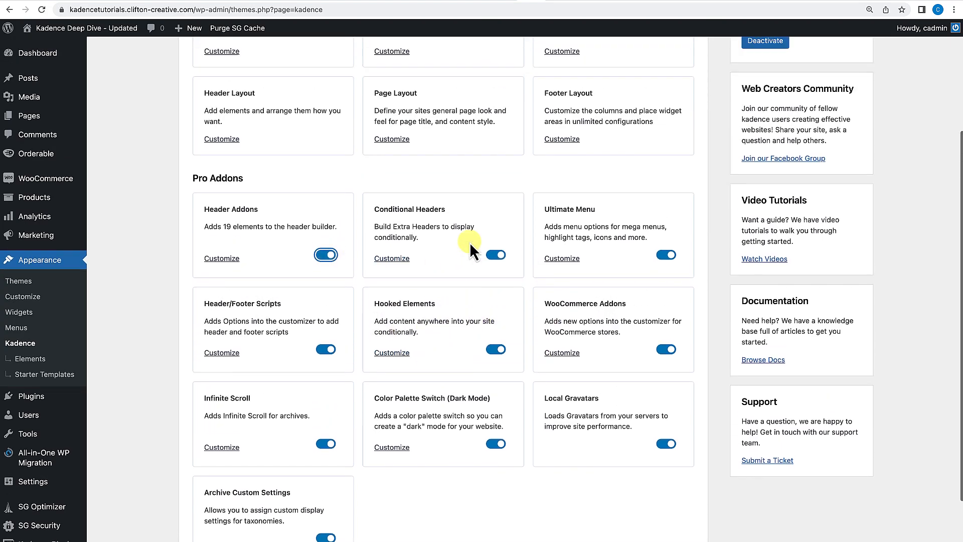
scroll(469, 241, up, 1)
mouse_move(40, 117)
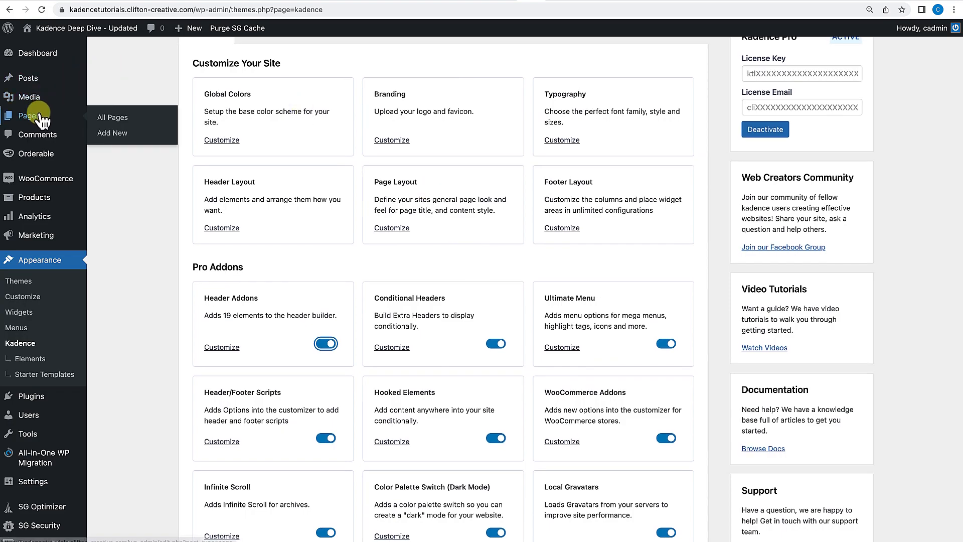
click(111, 120)
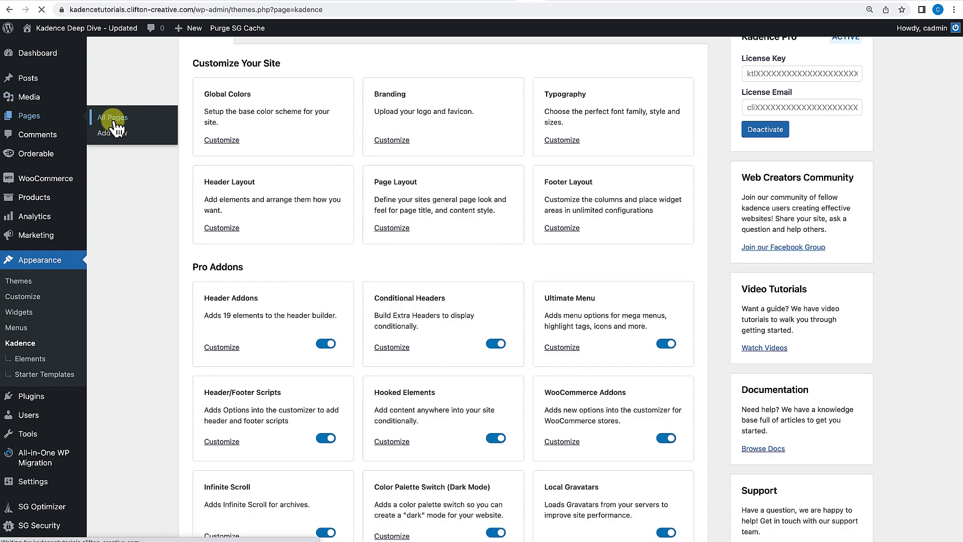
click(131, 350)
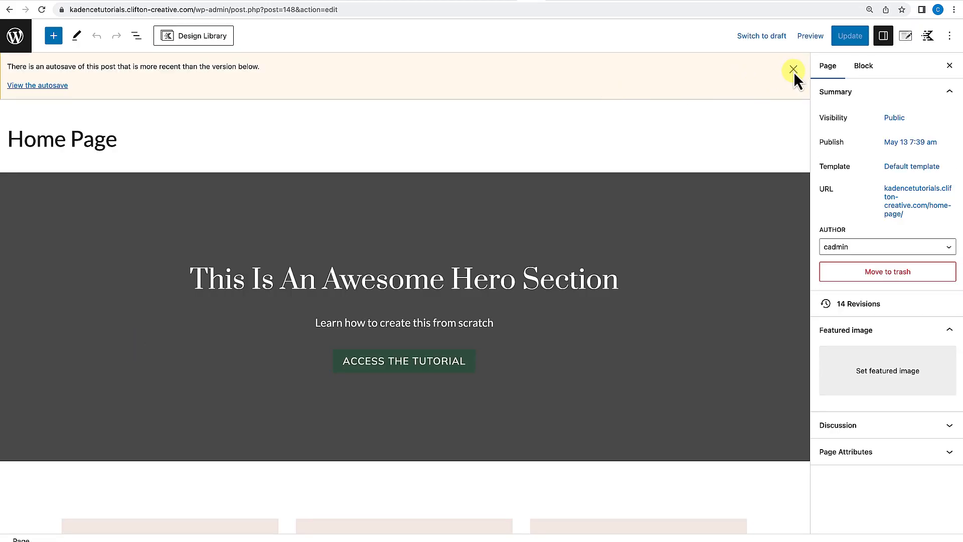
click(793, 69)
Open the block inserter and browse the available Kadence blocks.
click(58, 40)
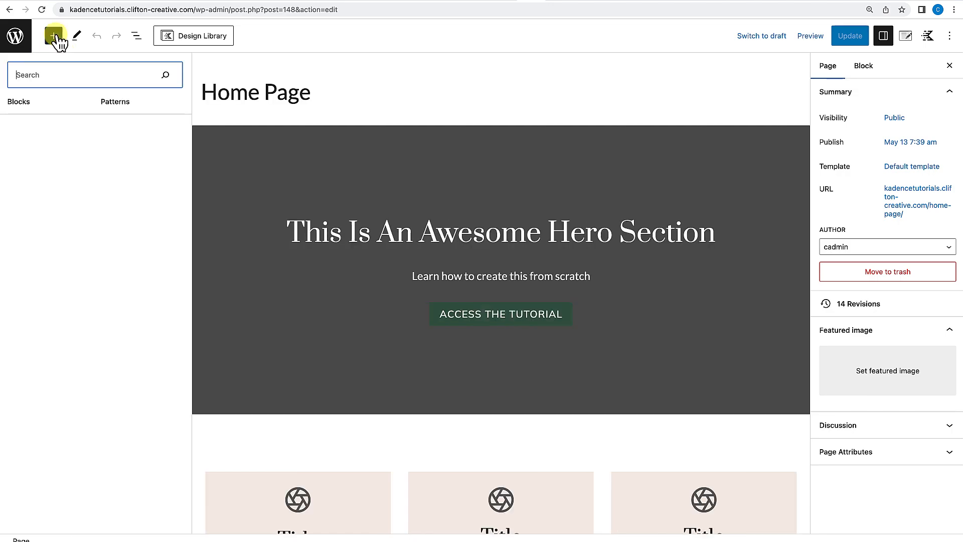
scroll(44, 176, down, 2)
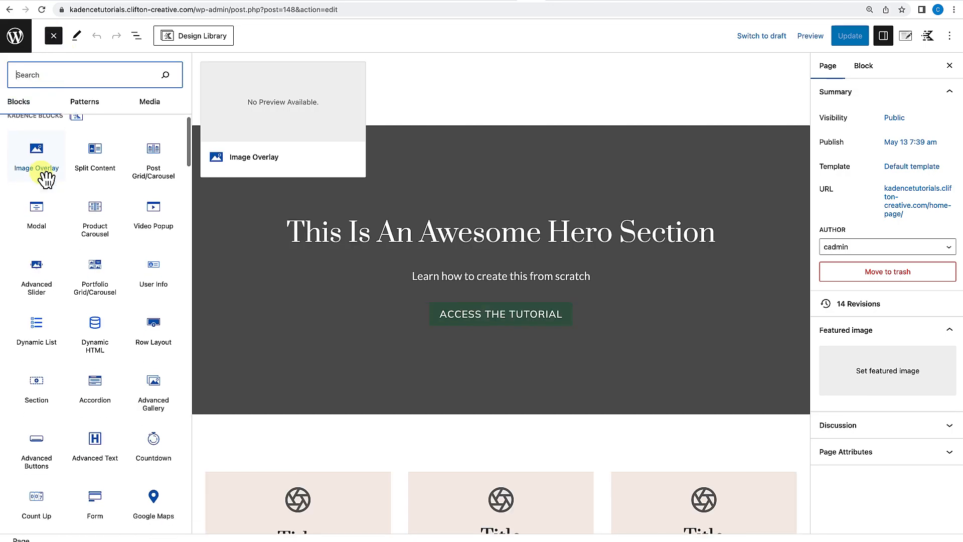
scroll(45, 177, down, 5)
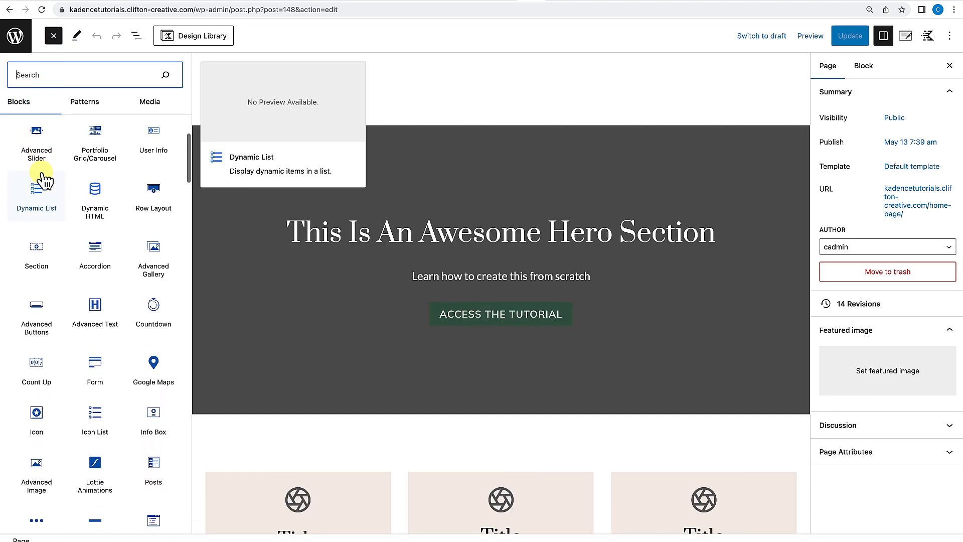
scroll(45, 178, down, 2)
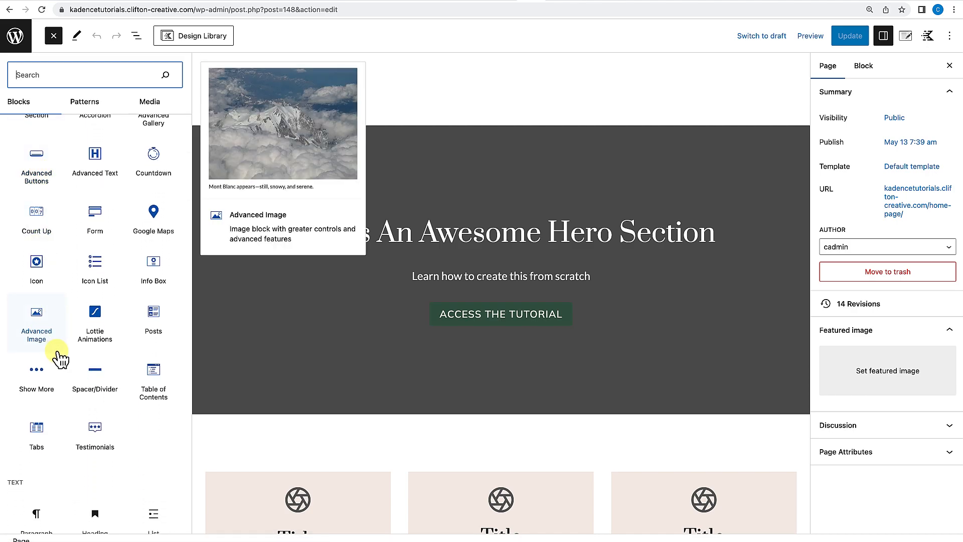
scroll(47, 396, up, 8)
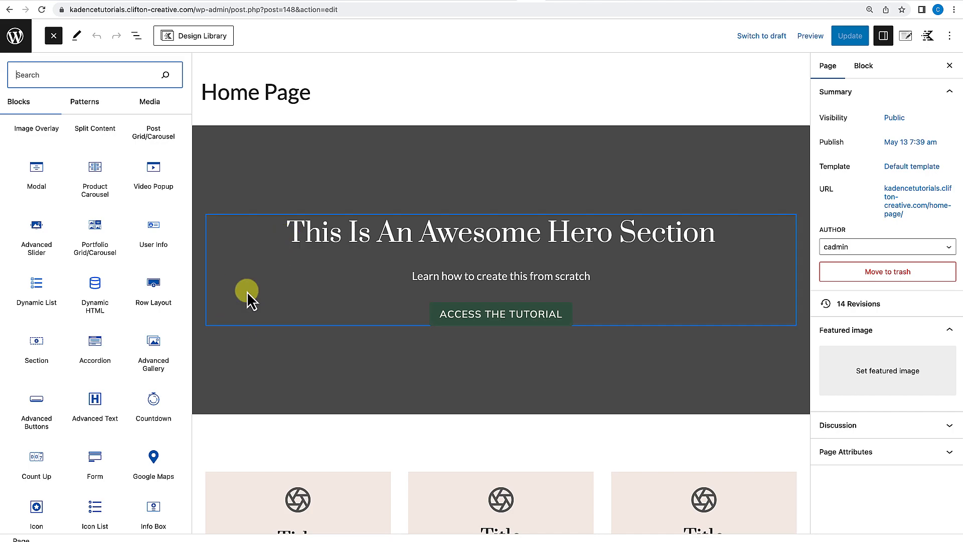
Select the hero Section block through List View and inspect its Advanced Animate on Scroll options.
click(242, 317)
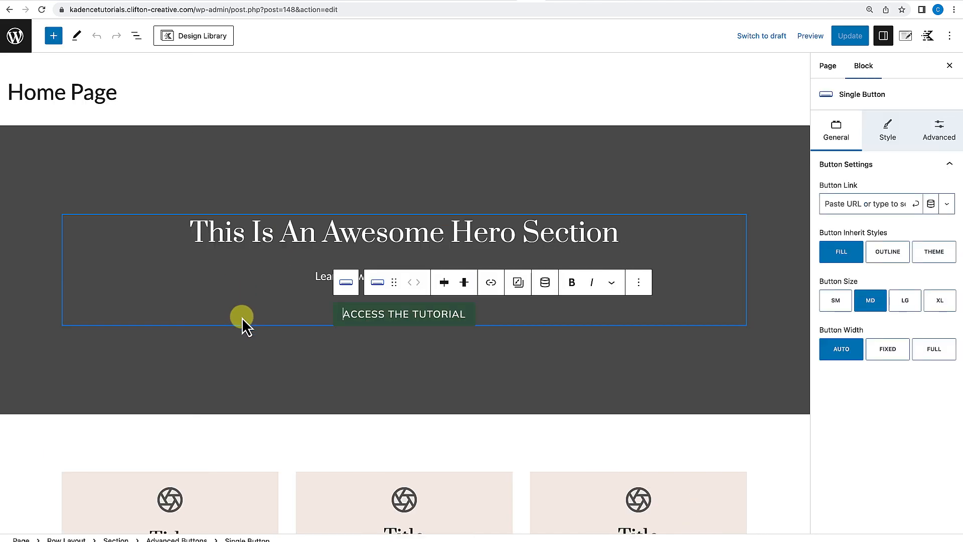
click(136, 38)
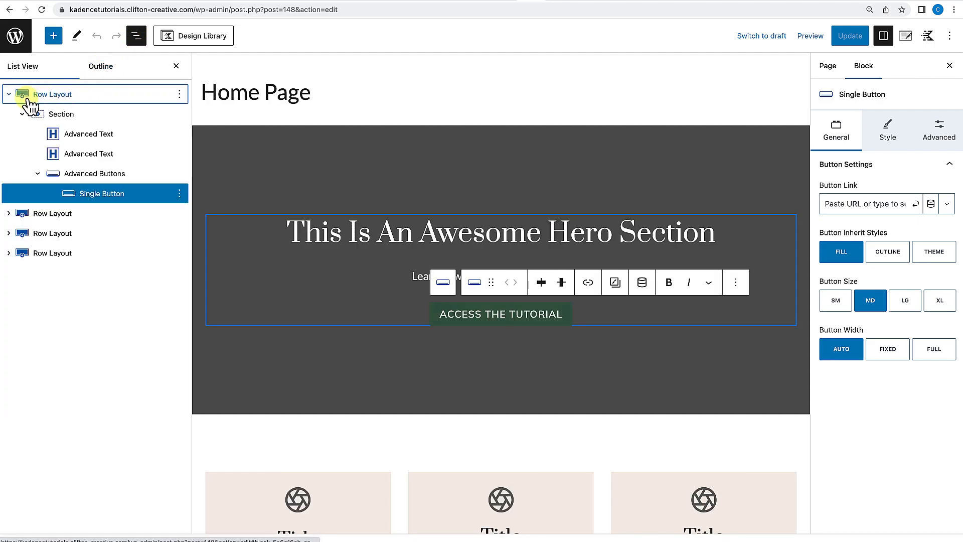
click(64, 115)
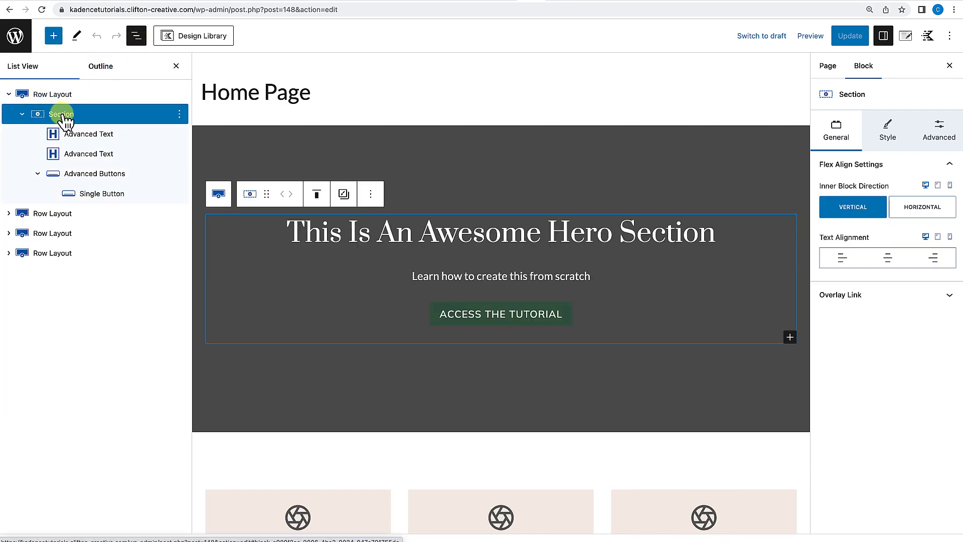
click(944, 139)
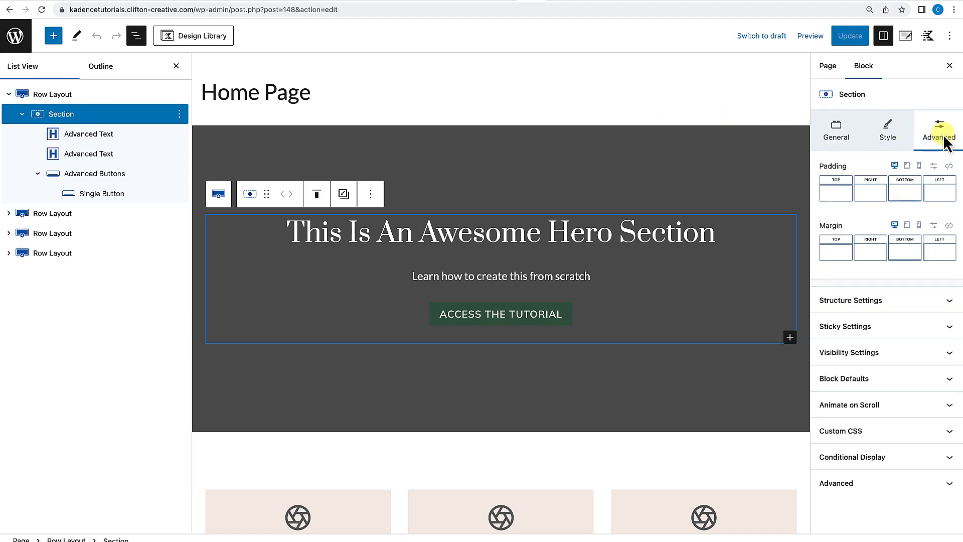
click(920, 413)
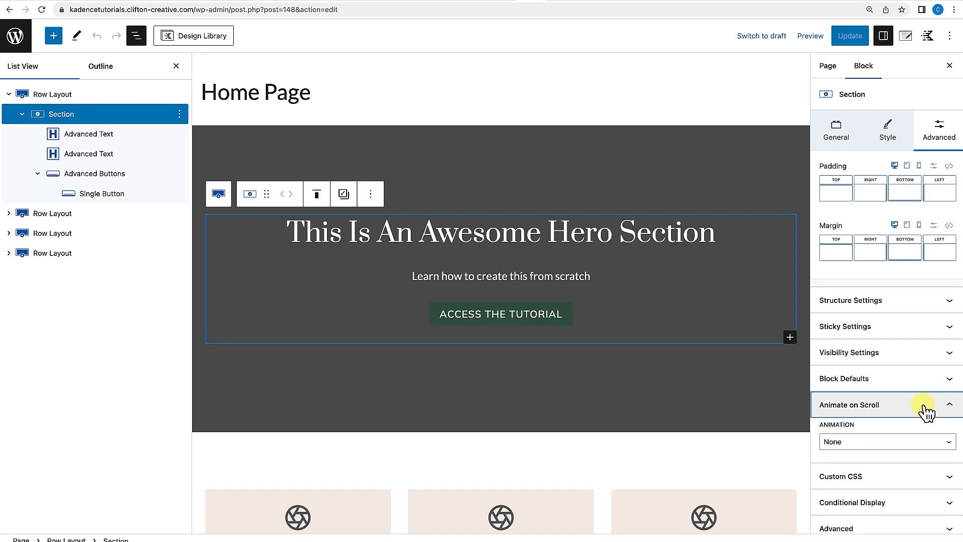
click(894, 447)
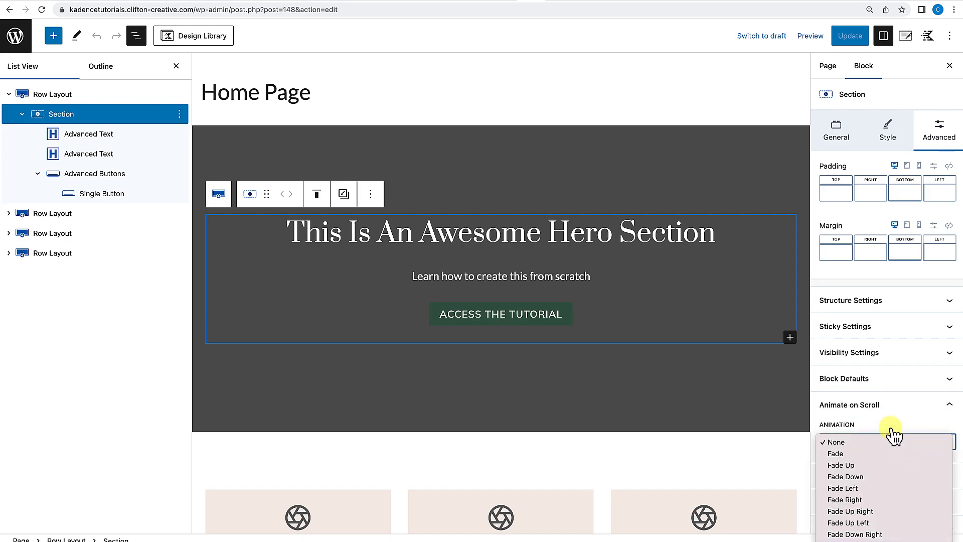
click(892, 430)
click(922, 414)
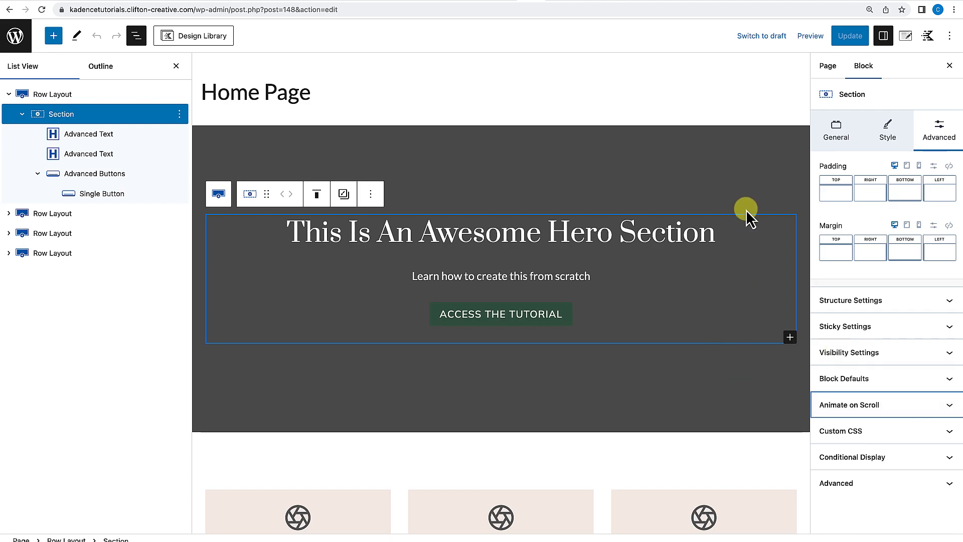
Leave the editor and visit the live site from the admin bar.
click(17, 45)
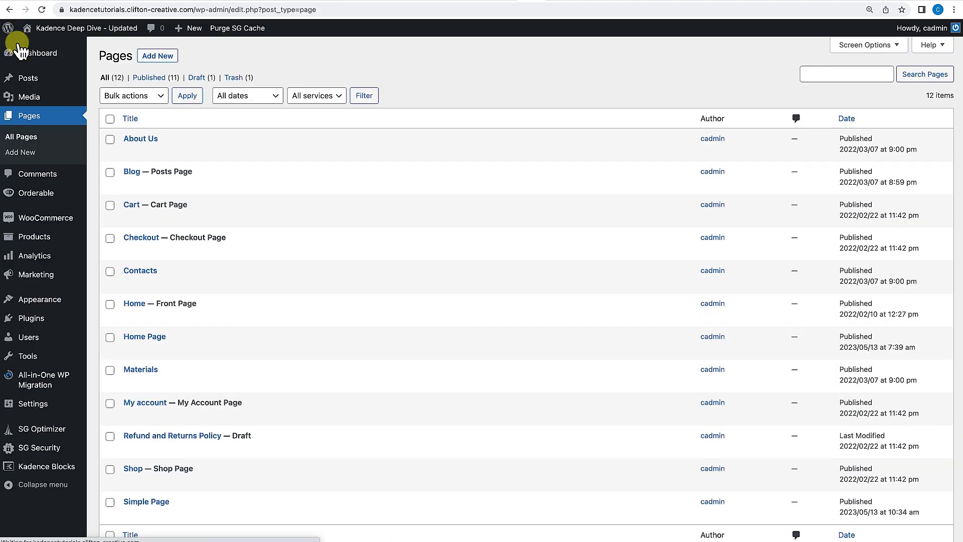
click(58, 32)
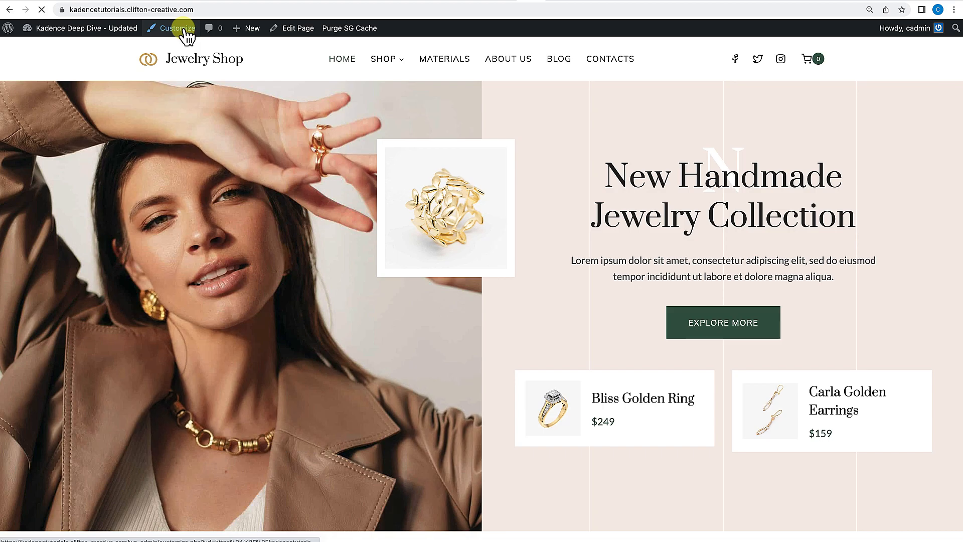
click(185, 30)
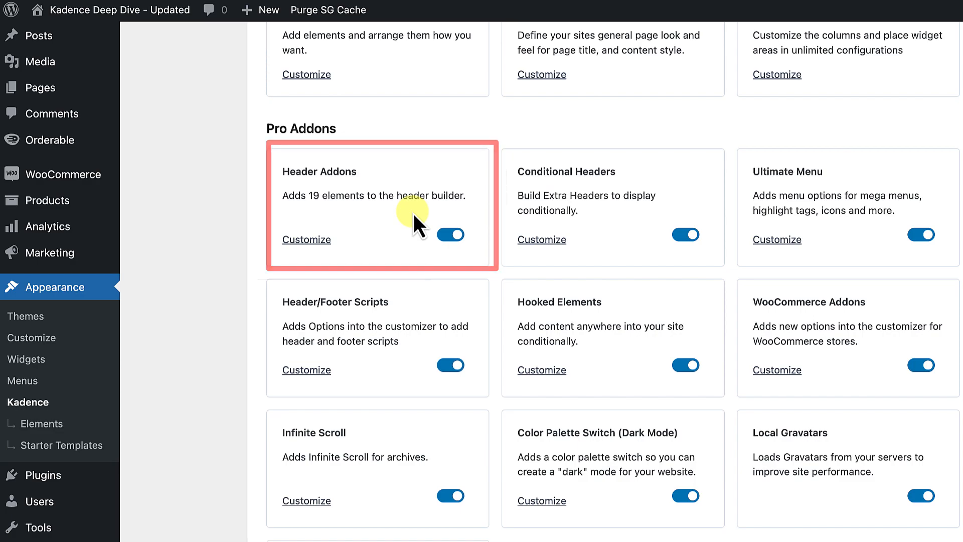
mouse_move(87, 16)
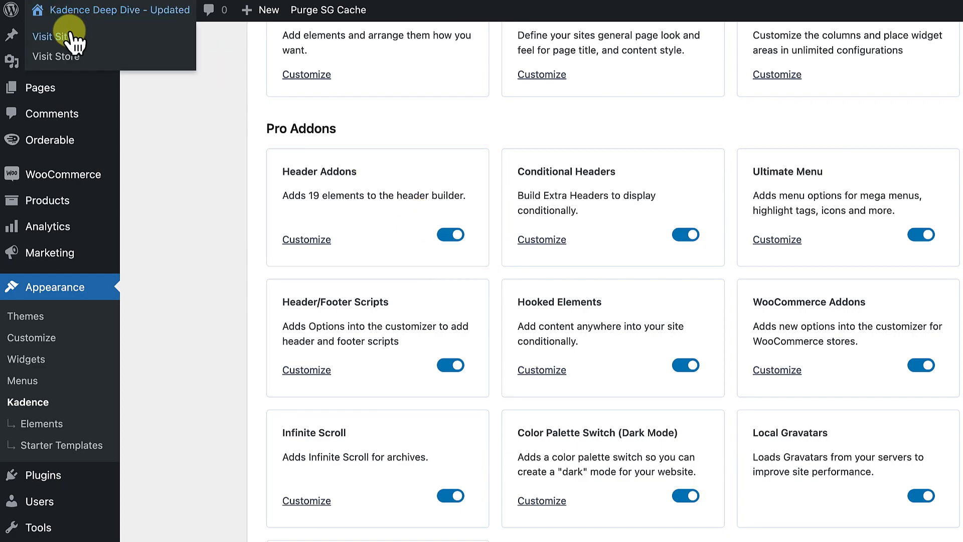
click(71, 35)
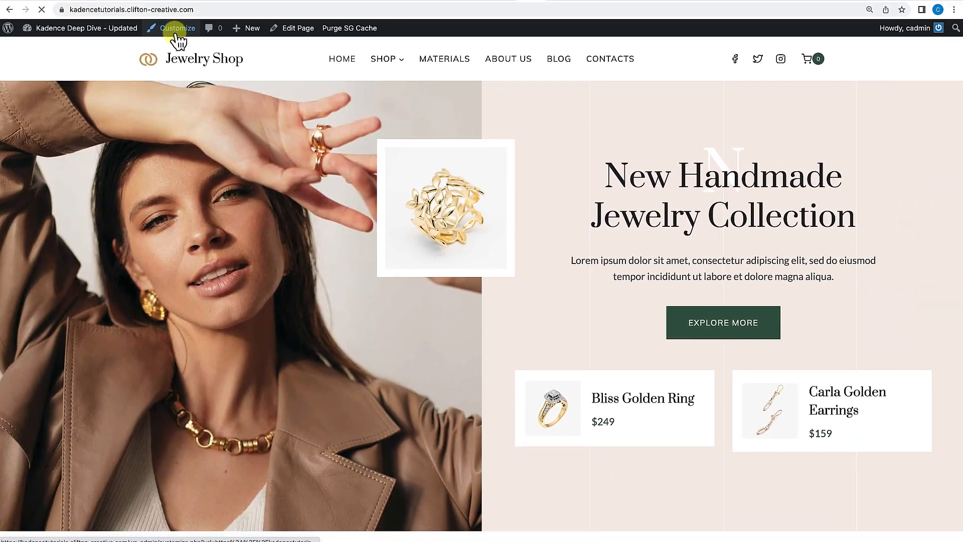
Open the Customizer's Header settings and browse the list of available header items.
click(176, 31)
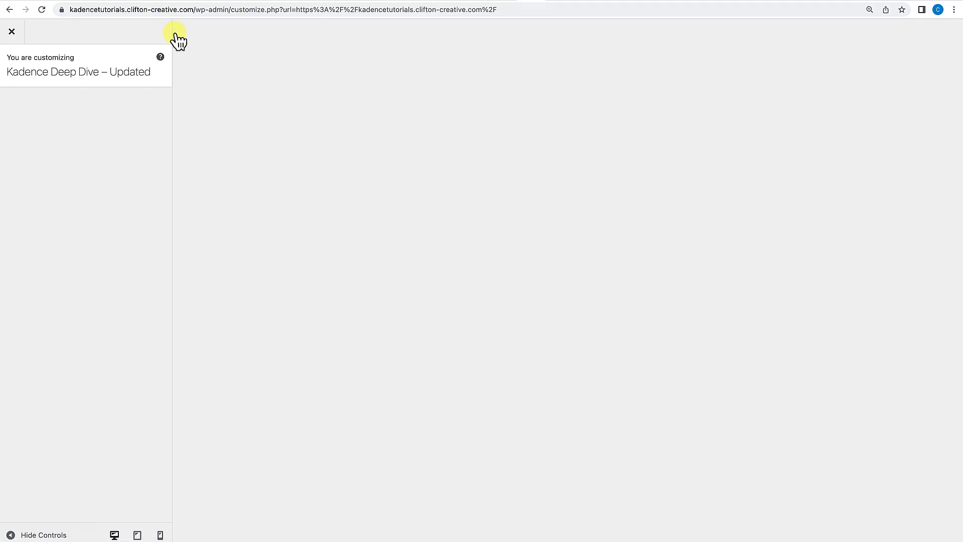
click(46, 180)
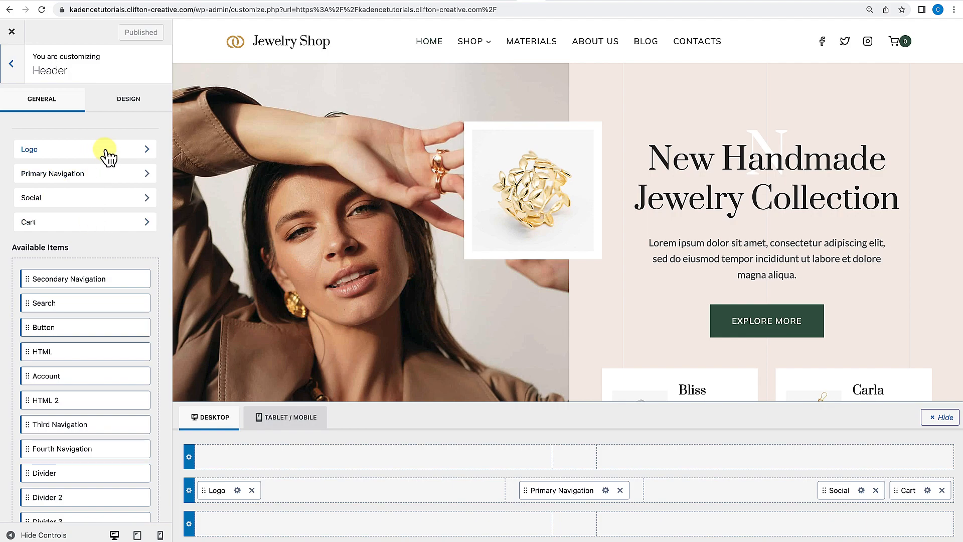
mouse_move(463, 38)
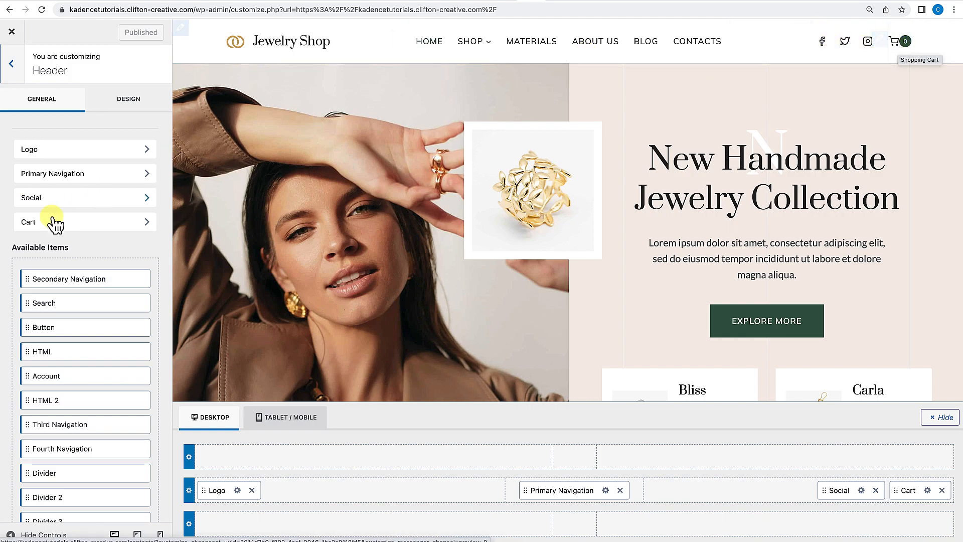
scroll(61, 236, down, 2)
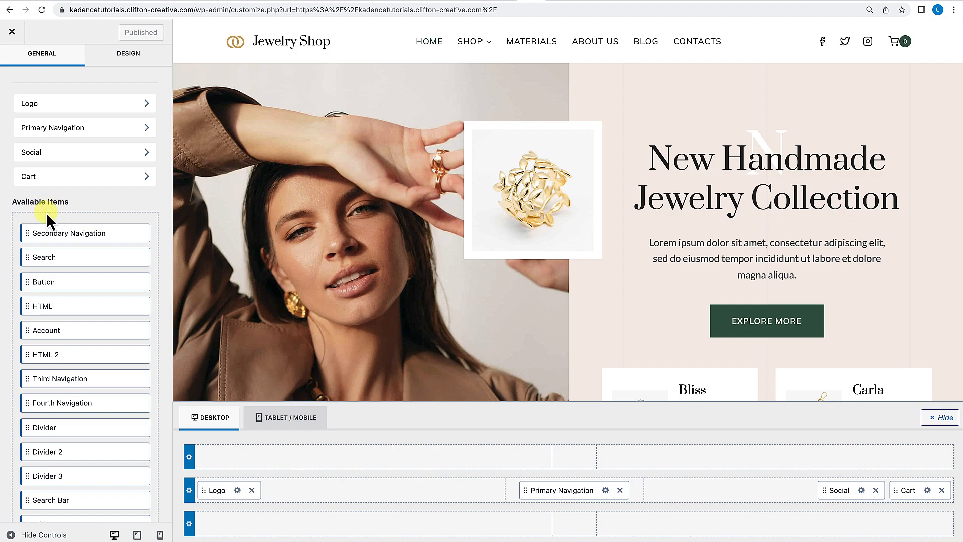
scroll(46, 212, down, 1)
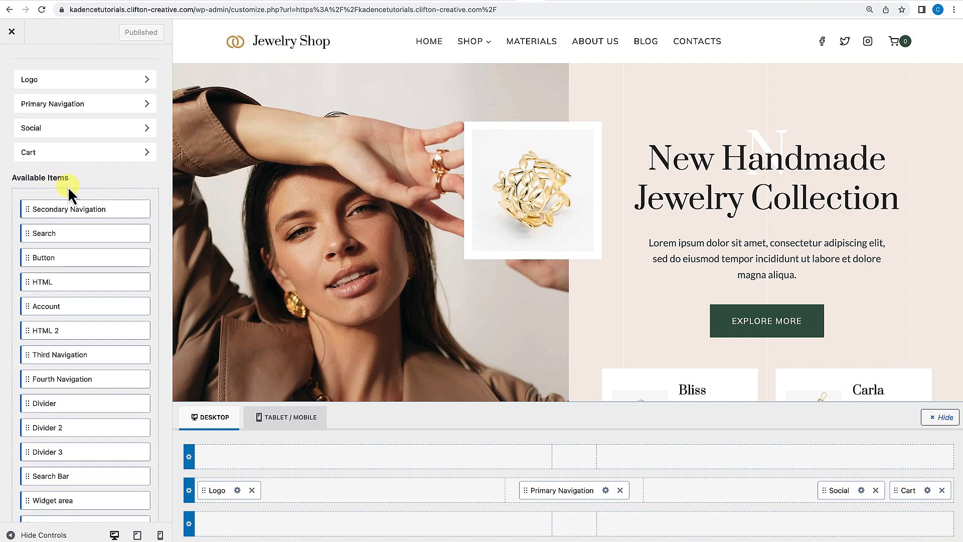
scroll(65, 189, down, 3)
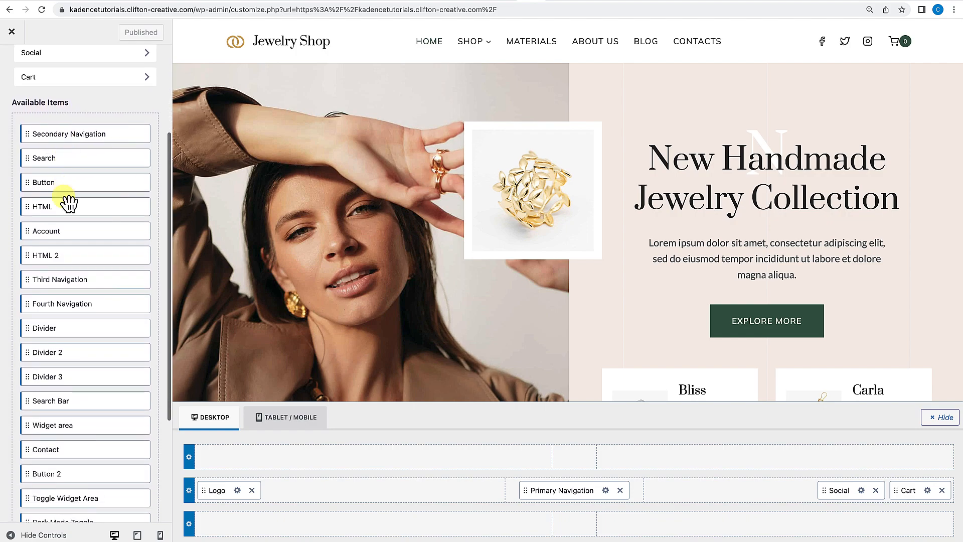
scroll(60, 366, down, 3)
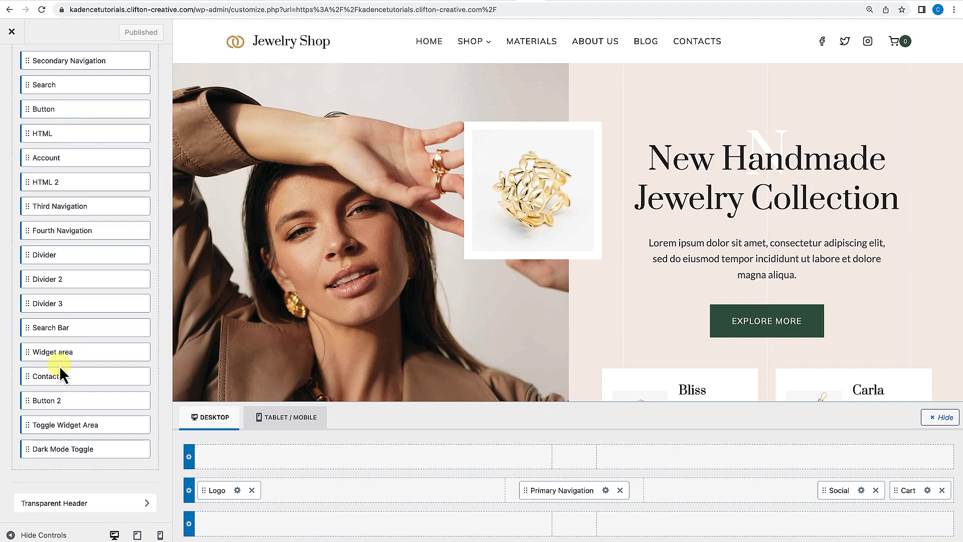
scroll(59, 366, up, 1)
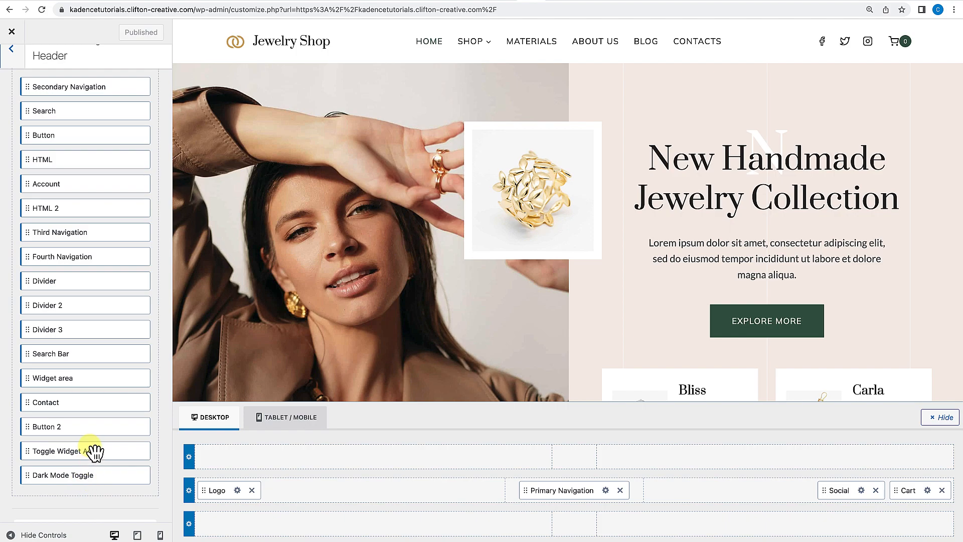
scroll(92, 453, up, 5)
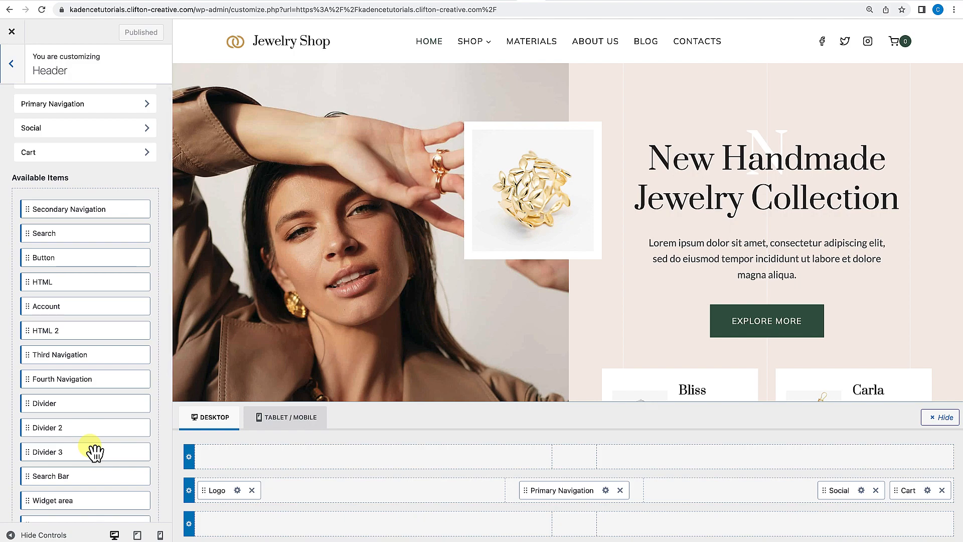
scroll(47, 269, down, 1)
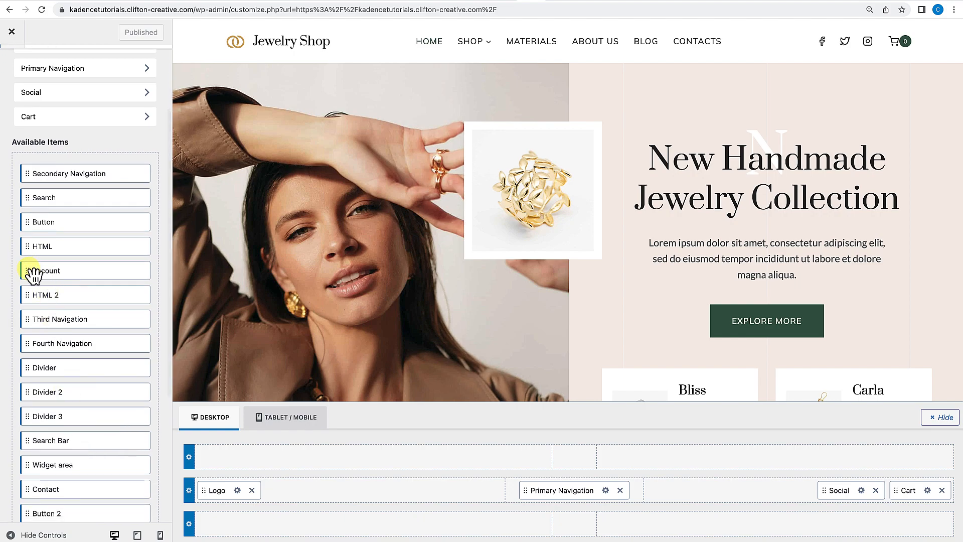
Add the Account item to the right end of the header's main row and preview its logged-out and logged-in views.
drag(33, 274, 833, 498)
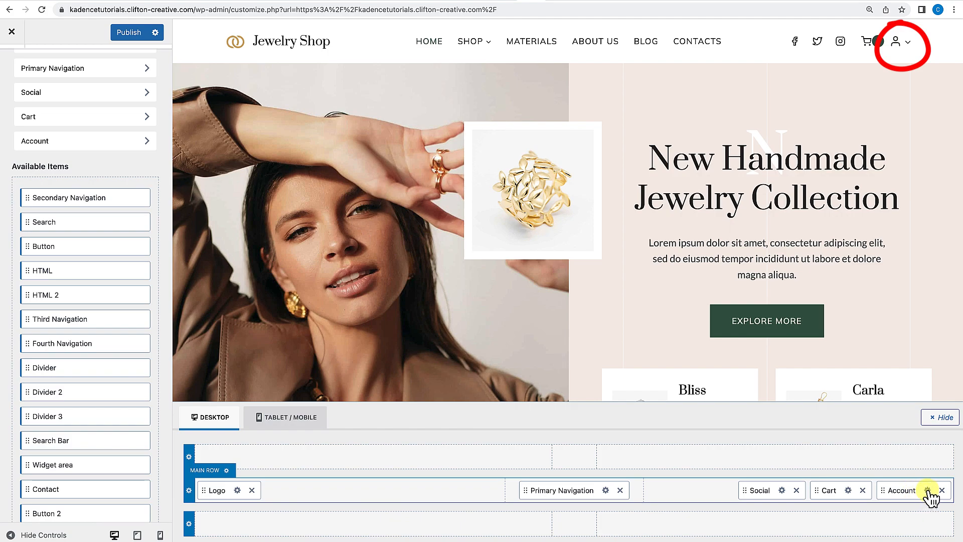
click(927, 490)
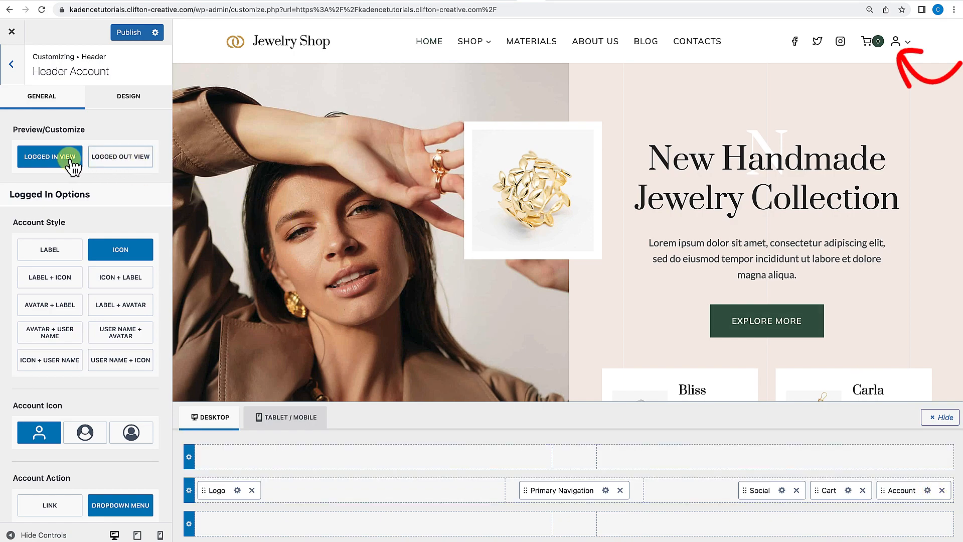
click(125, 159)
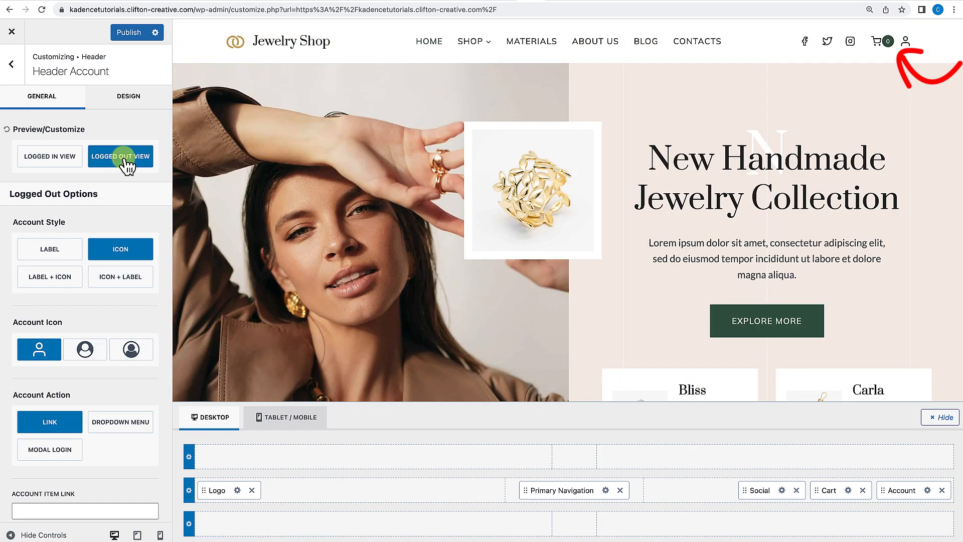
click(70, 159)
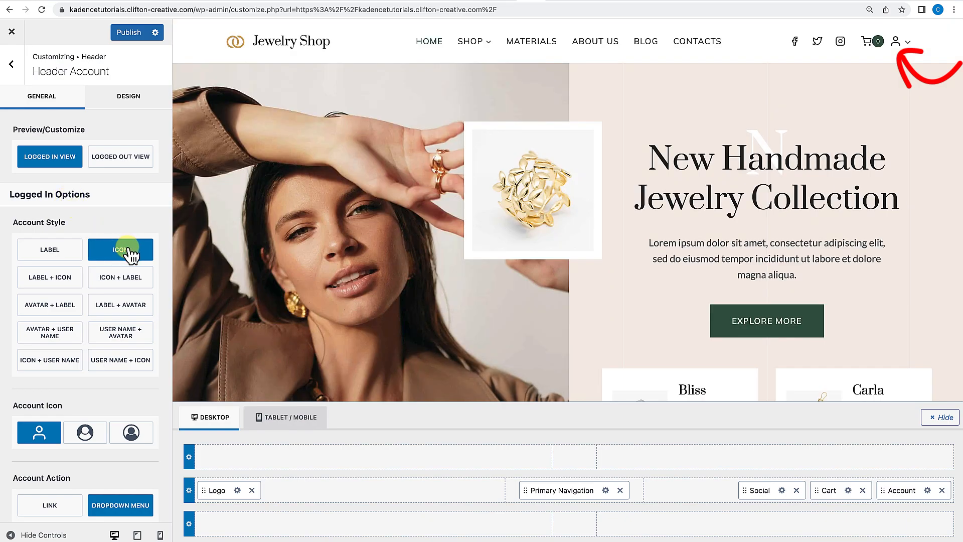
Try the Account item's logged-in style options, settling on Icon + Label.
click(108, 278)
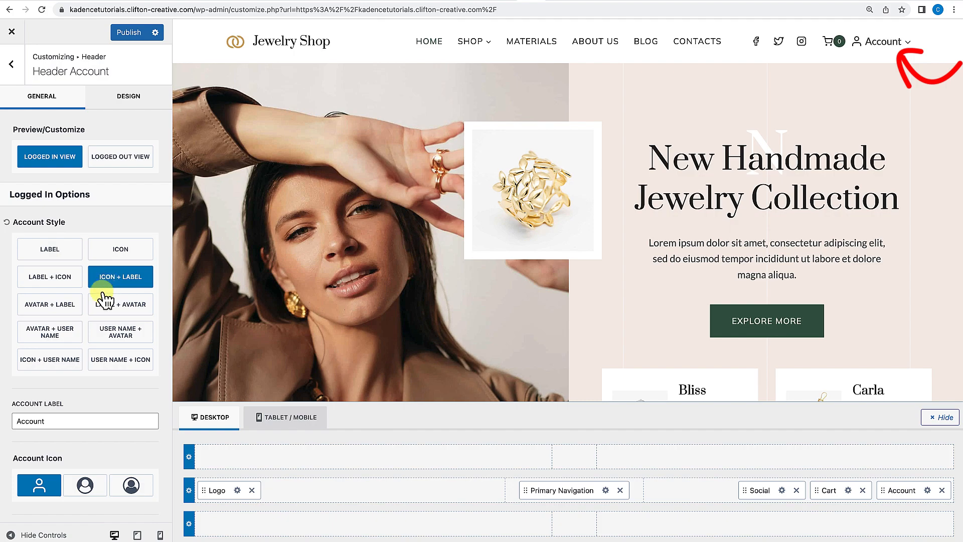
click(109, 307)
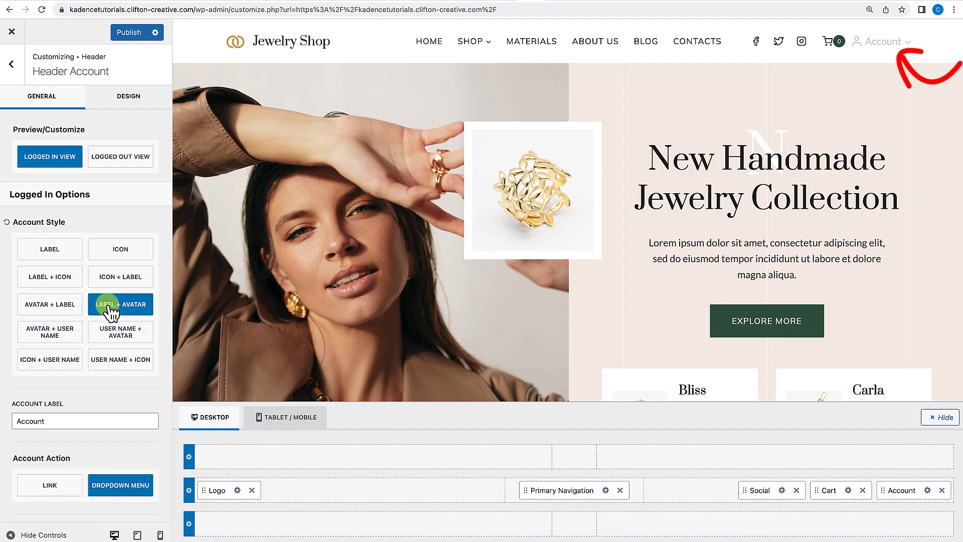
click(62, 310)
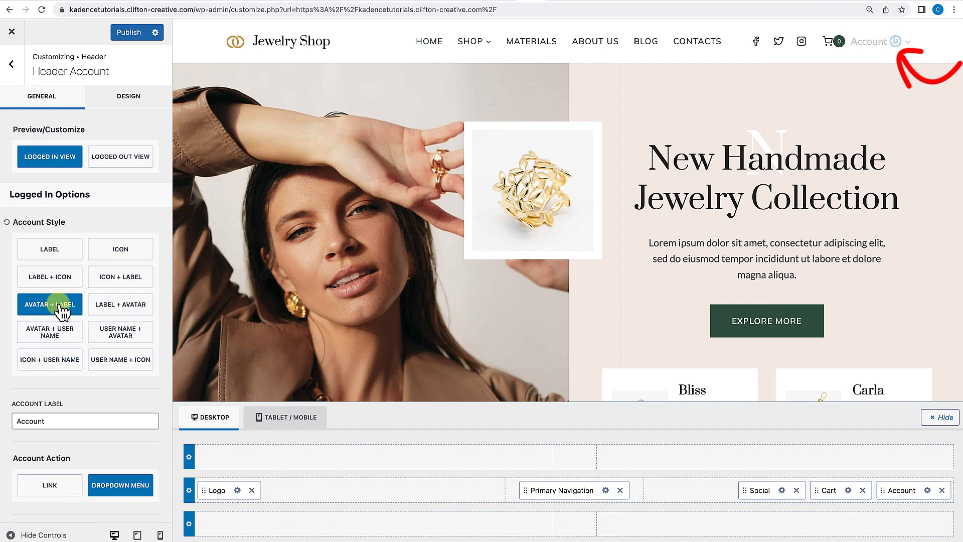
click(49, 363)
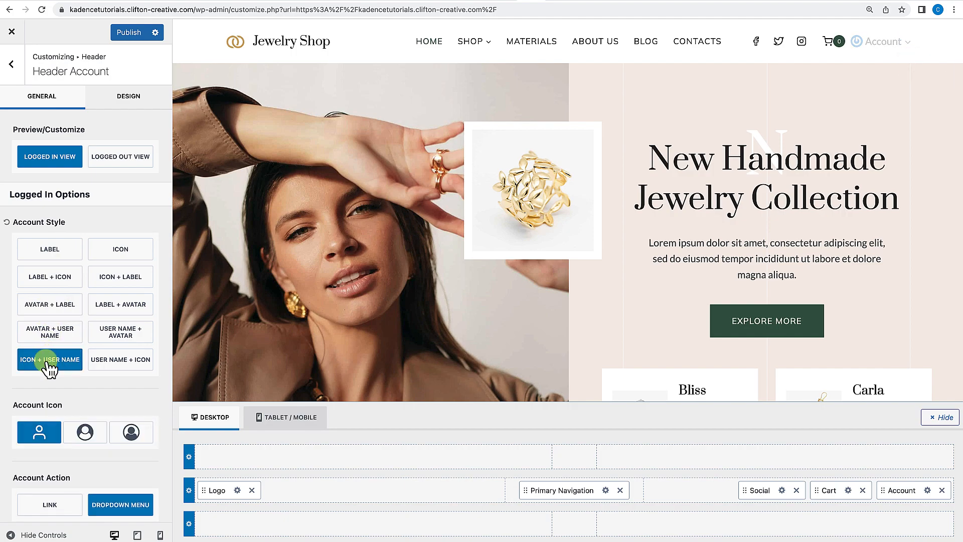
click(102, 361)
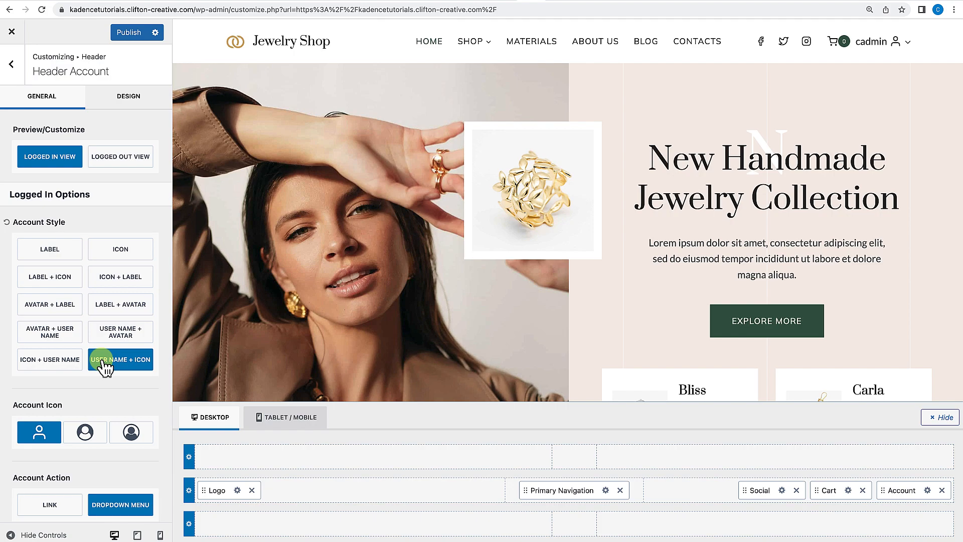
click(110, 281)
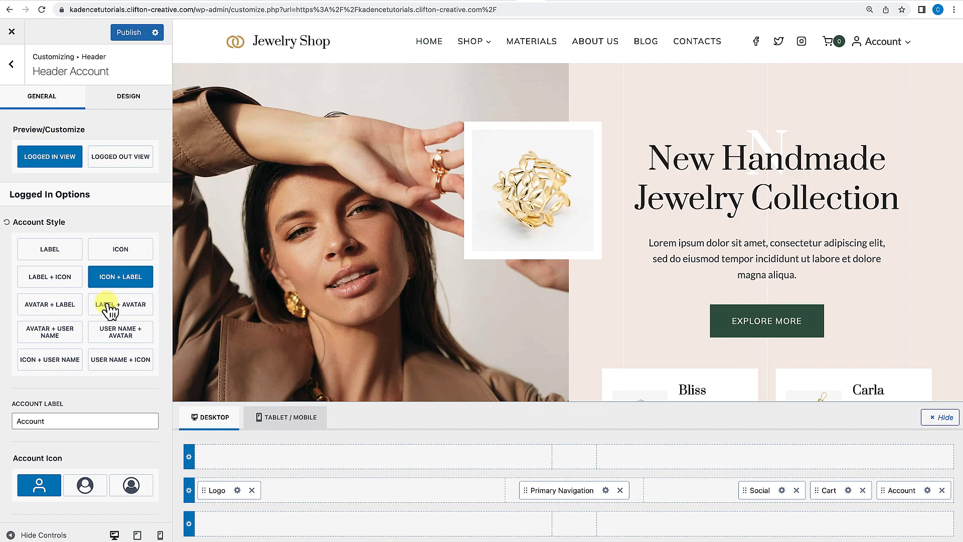
Try Dashboard and Member Access as the account label before restoring it to Account.
scroll(146, 316, down, 2)
double_click(69, 373)
text(Dashboard)
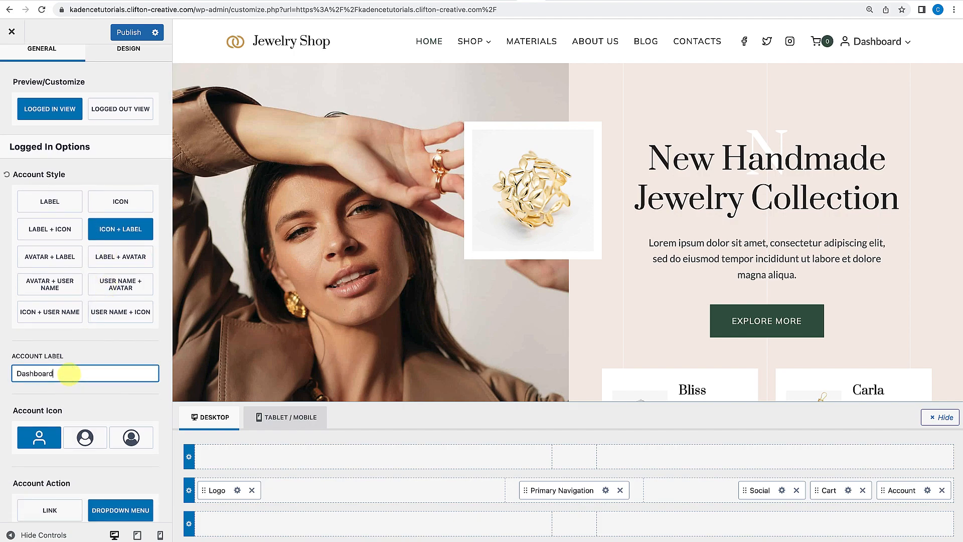
drag(75, 373, 1, 373)
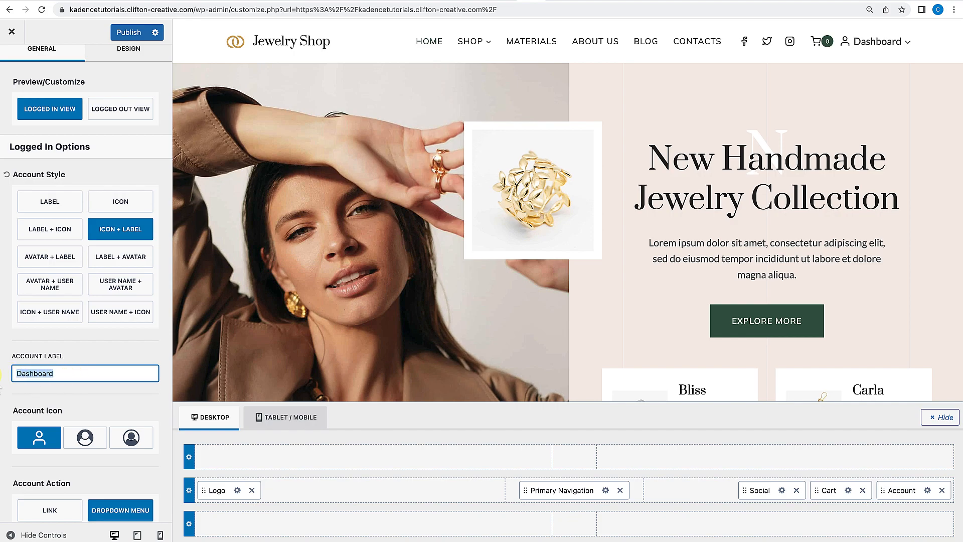
text(Member)
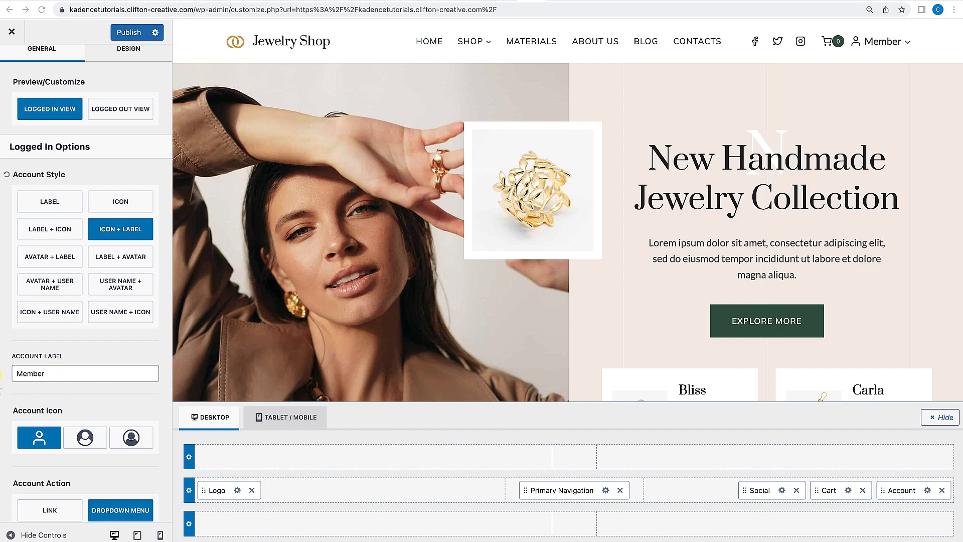
click(68, 373)
text(Access)
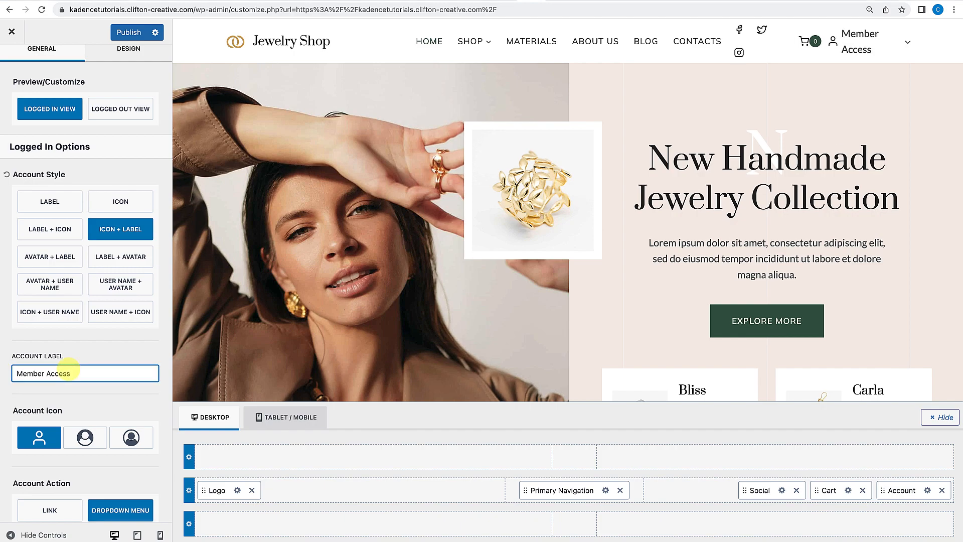
drag(76, 373, 7, 378)
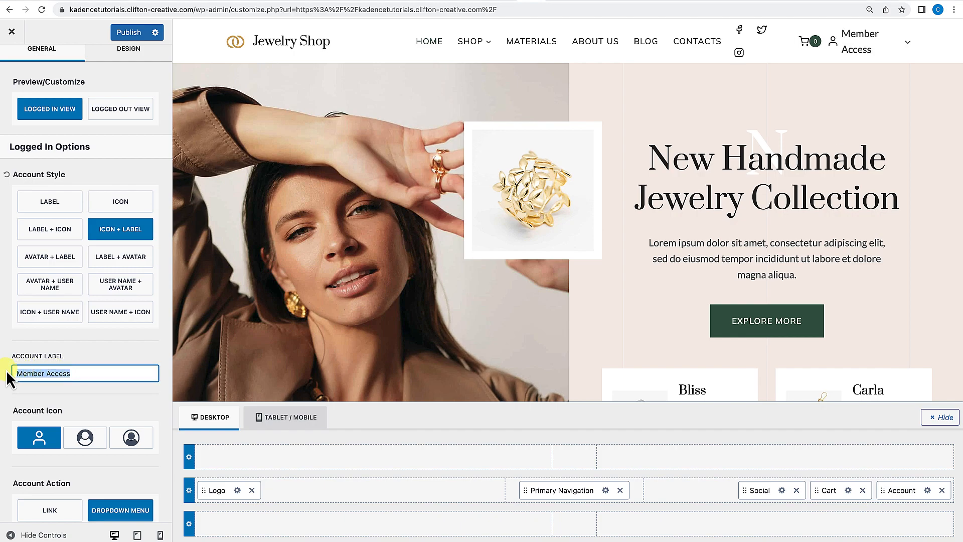
text(Account)
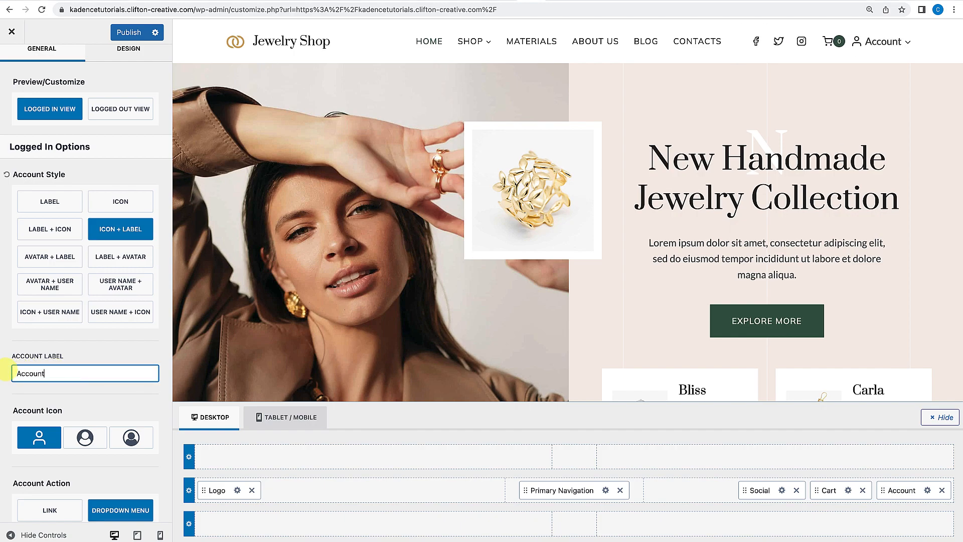
Preview the three account icon choices, returning to the first outline icon.
scroll(83, 393, down, 3)
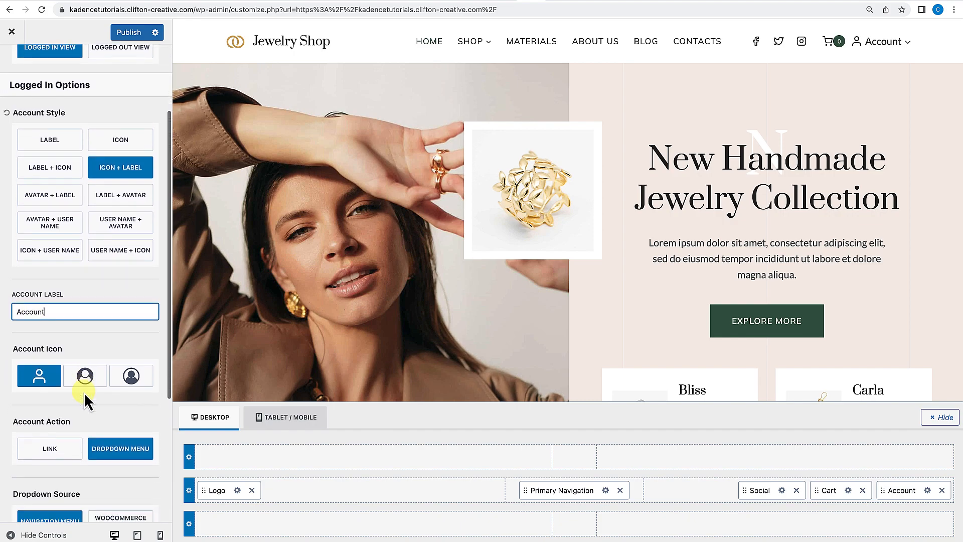
click(86, 360)
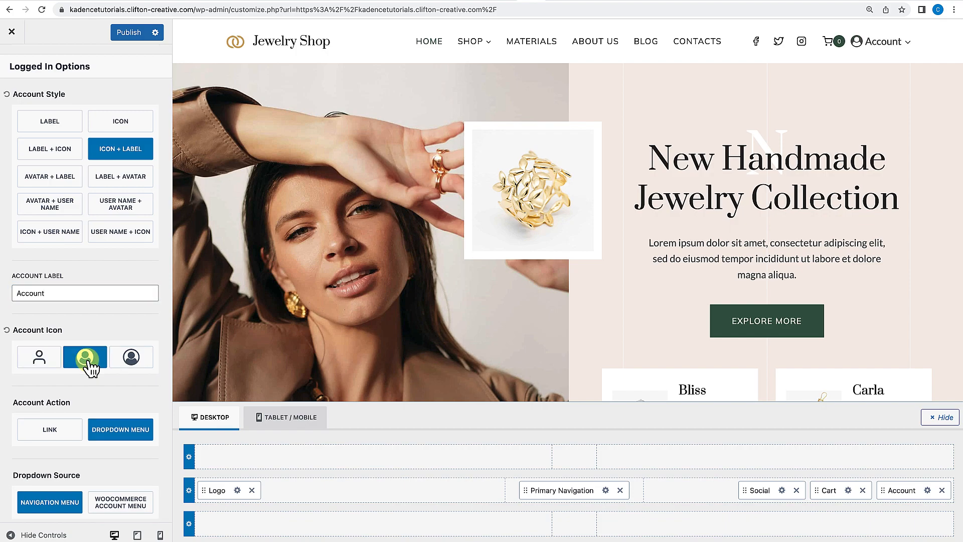
click(133, 360)
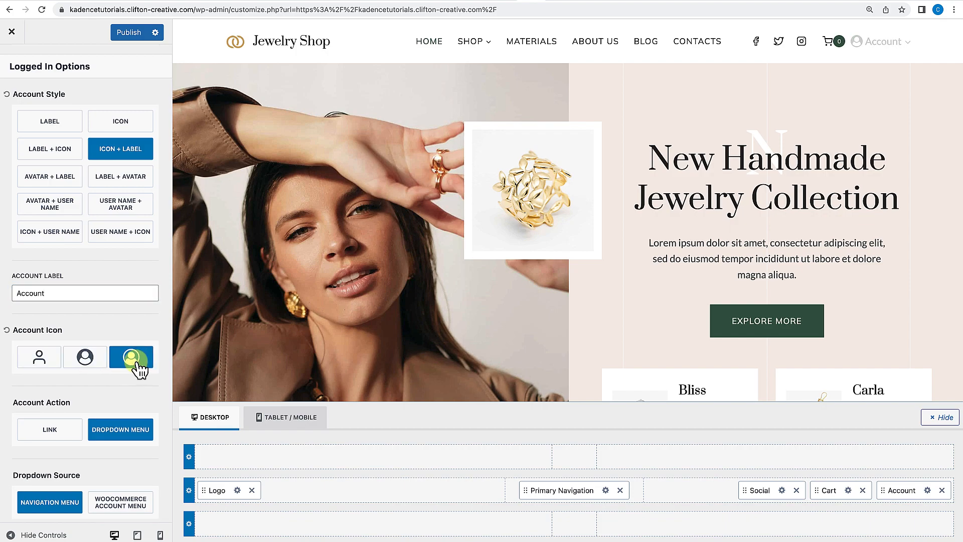
click(39, 357)
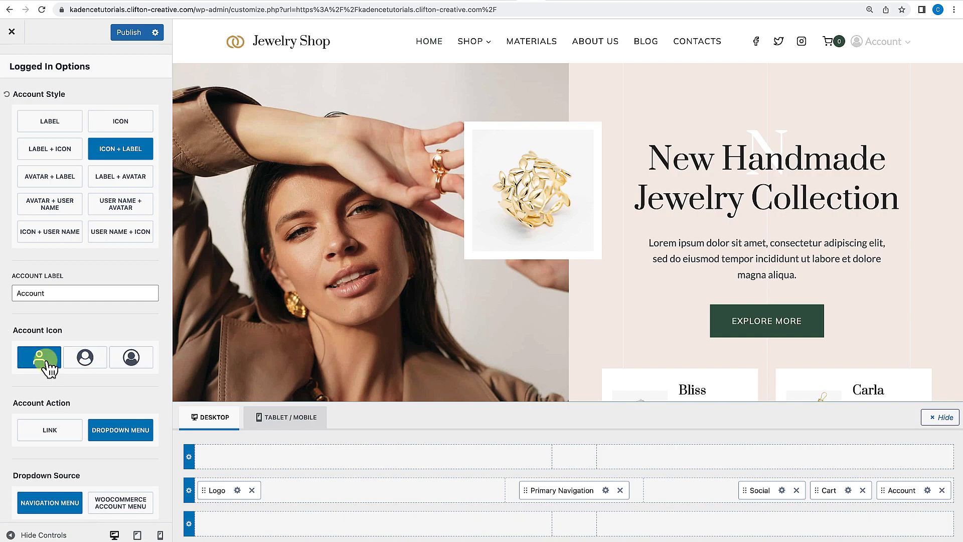
Keep the dropdown menu action and set the dropdown source to WooCommerce Account Menu.
scroll(82, 383, down, 5)
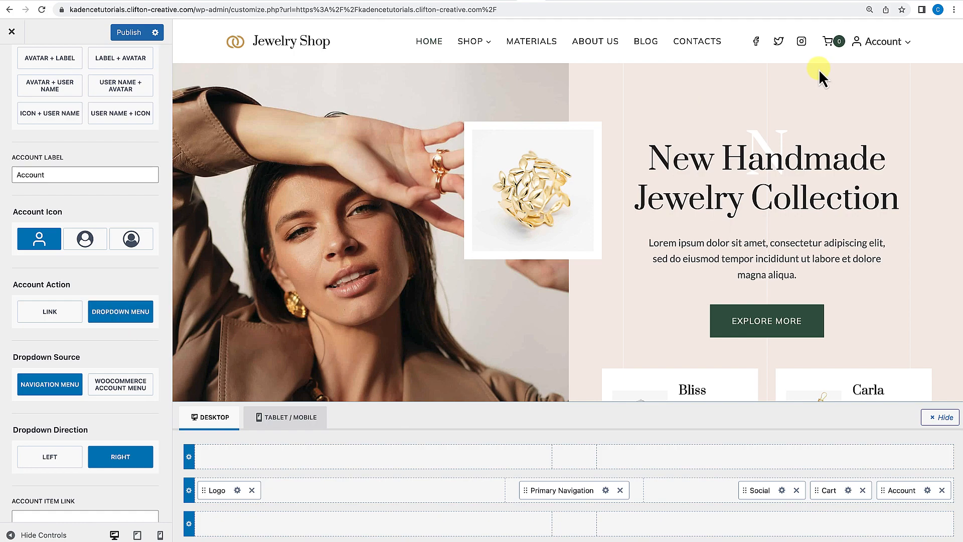
click(53, 315)
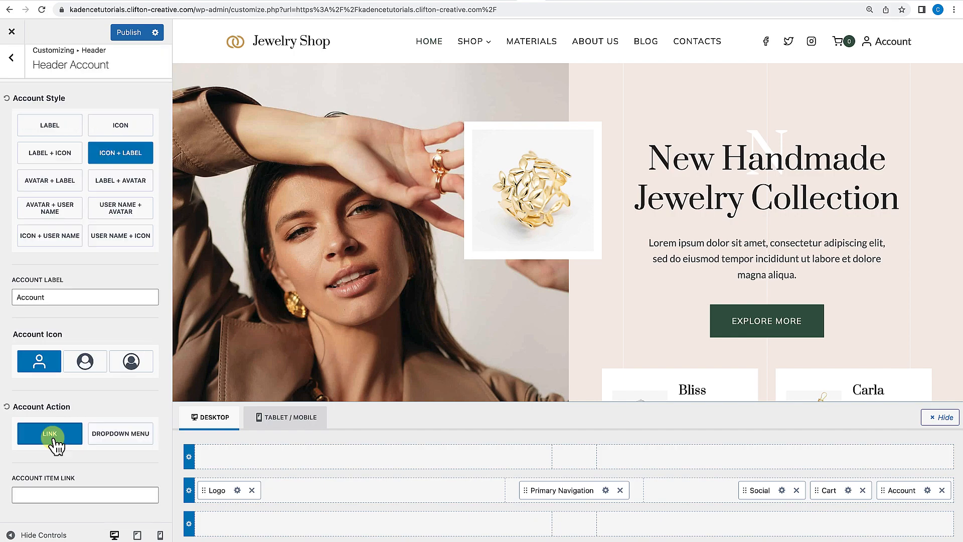
click(125, 434)
scroll(125, 434, down, 4)
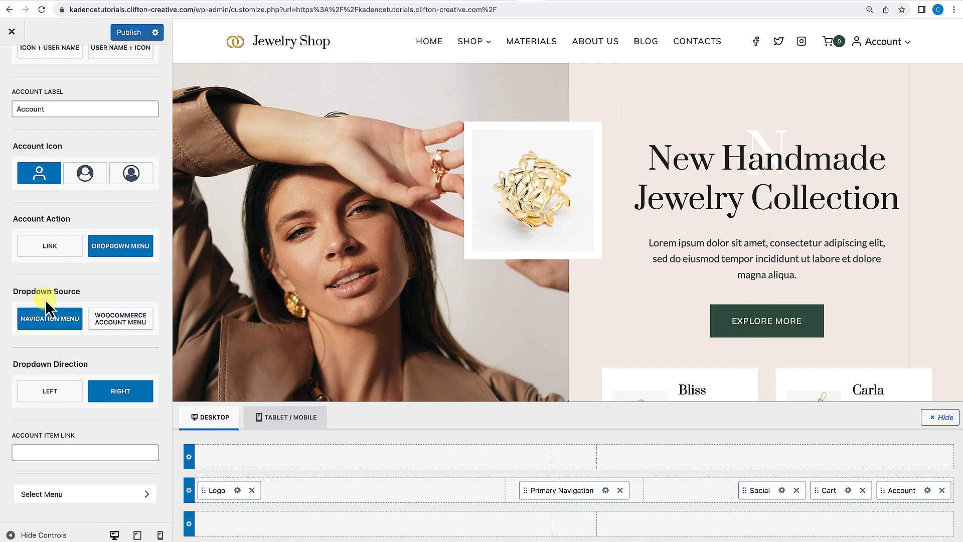
click(42, 323)
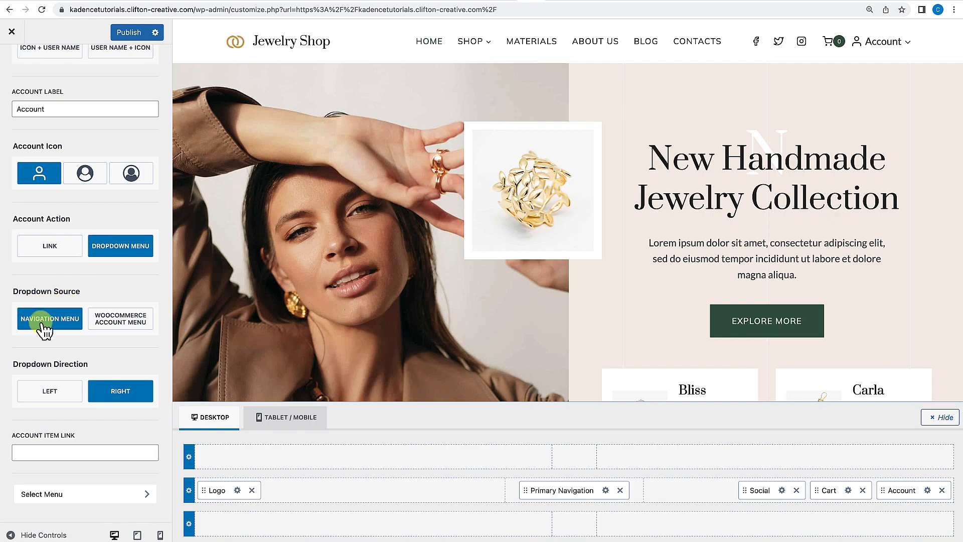
click(112, 326)
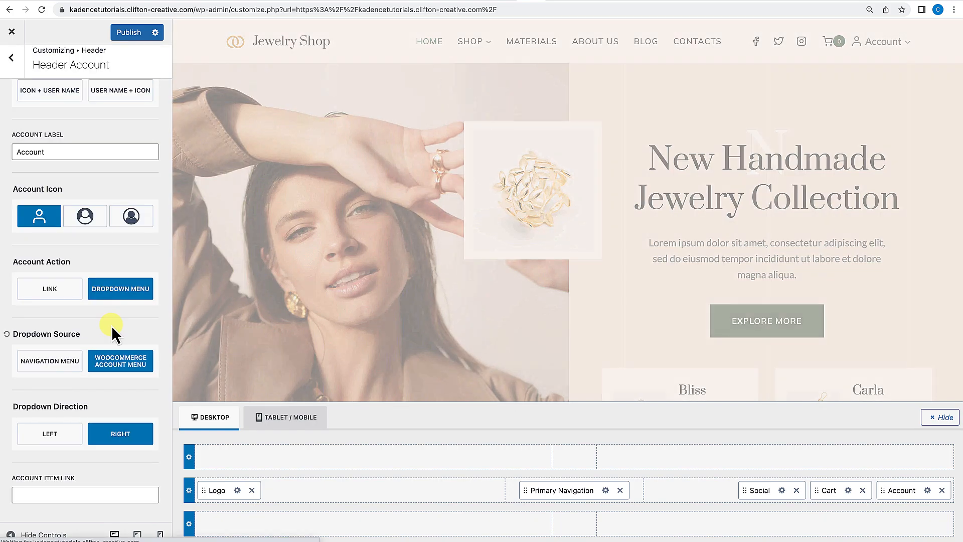
mouse_move(906, 50)
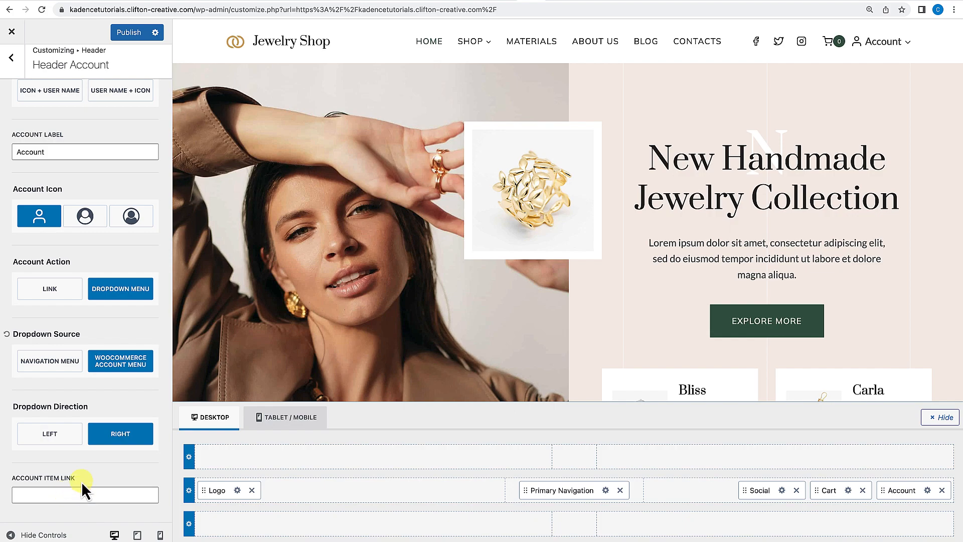
Add a Divider between Social and Cart in the header's main row.
scroll(85, 440, up, 5)
scroll(85, 440, up, 1)
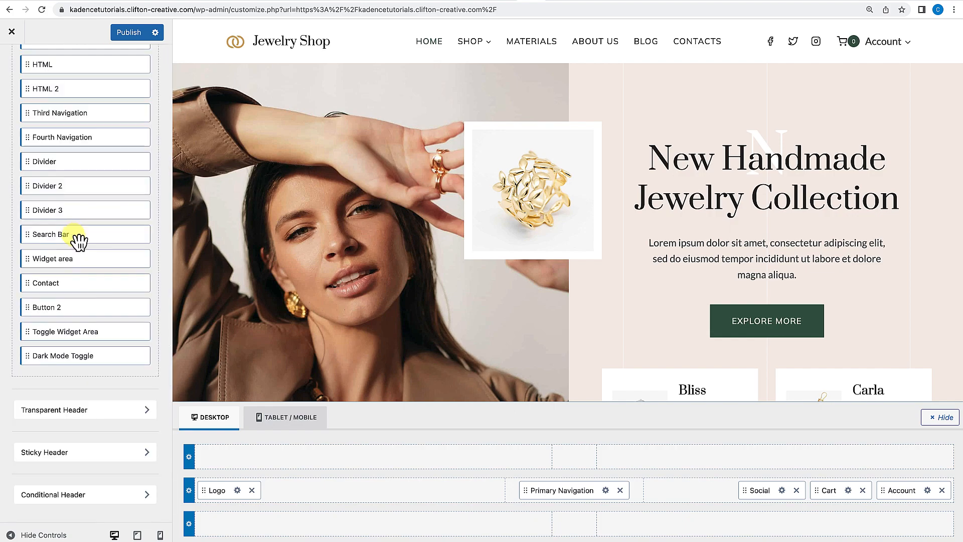
scroll(78, 236, up, 1)
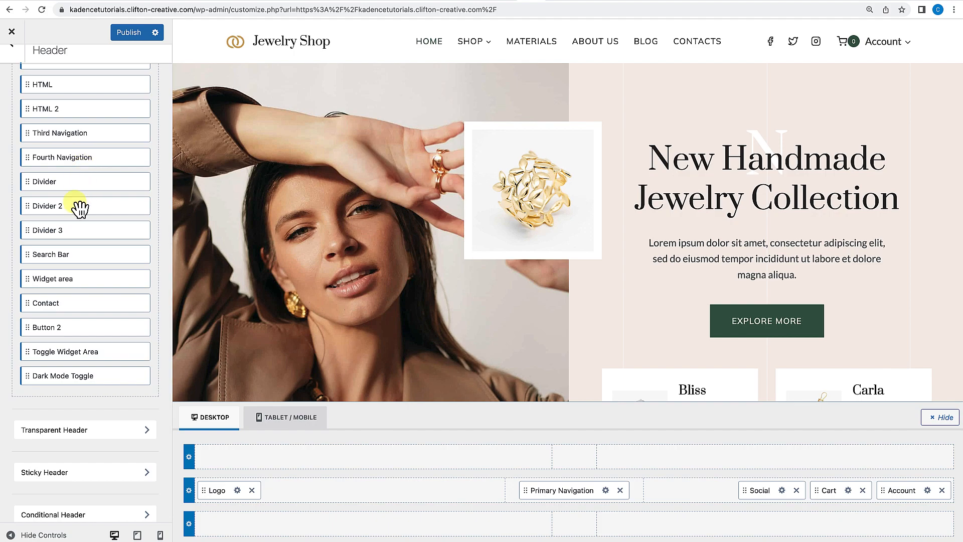
drag(47, 186, 803, 498)
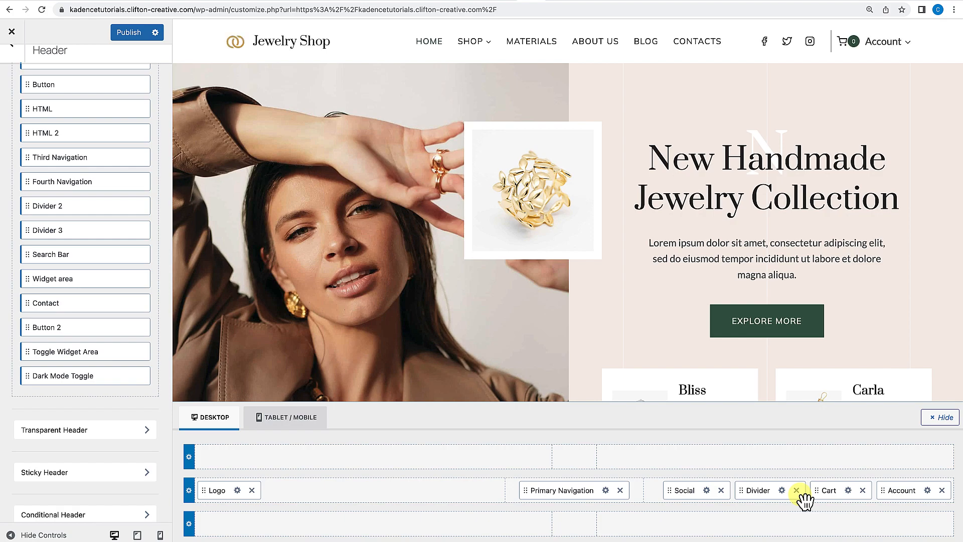
Add Divider 2 before Social and set its divider height to 50%.
drag(75, 208, 606, 497)
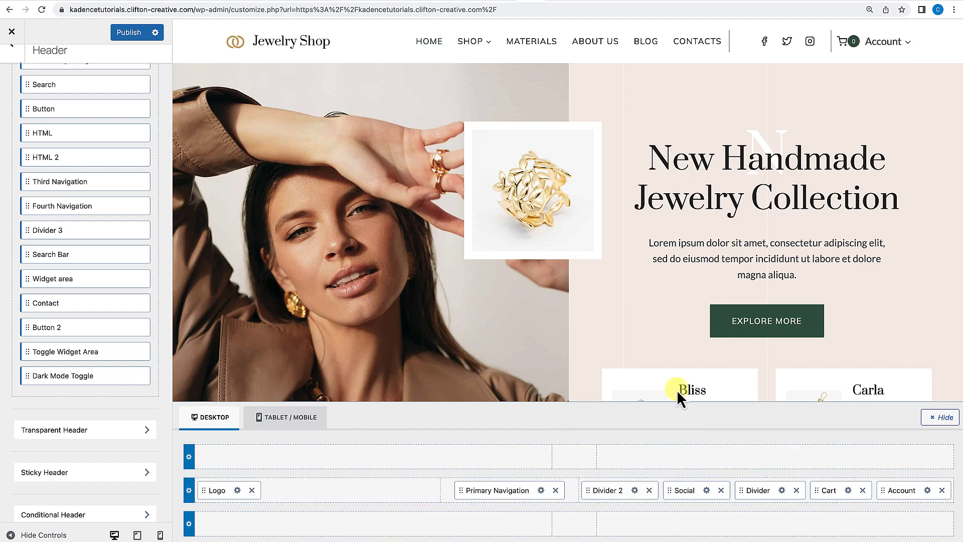
click(635, 491)
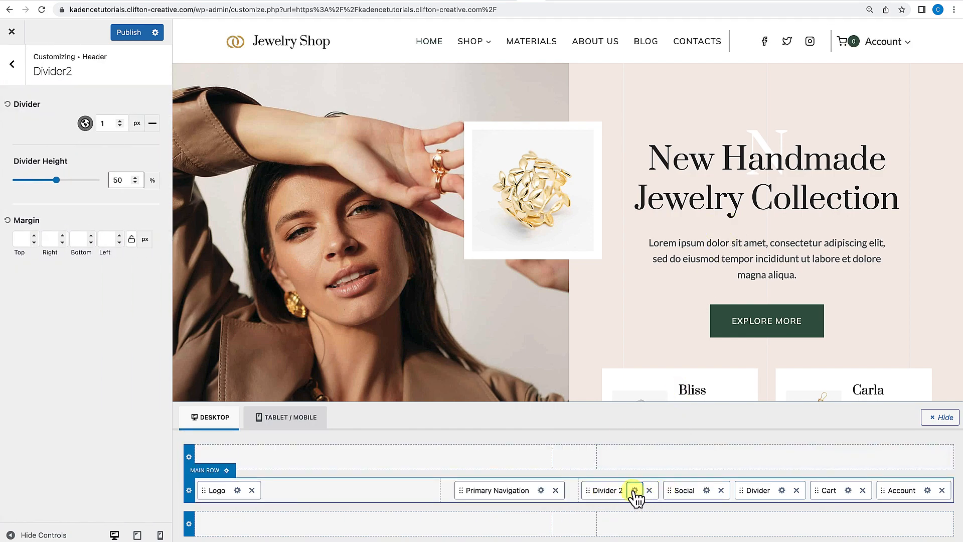
drag(57, 180, 30, 179)
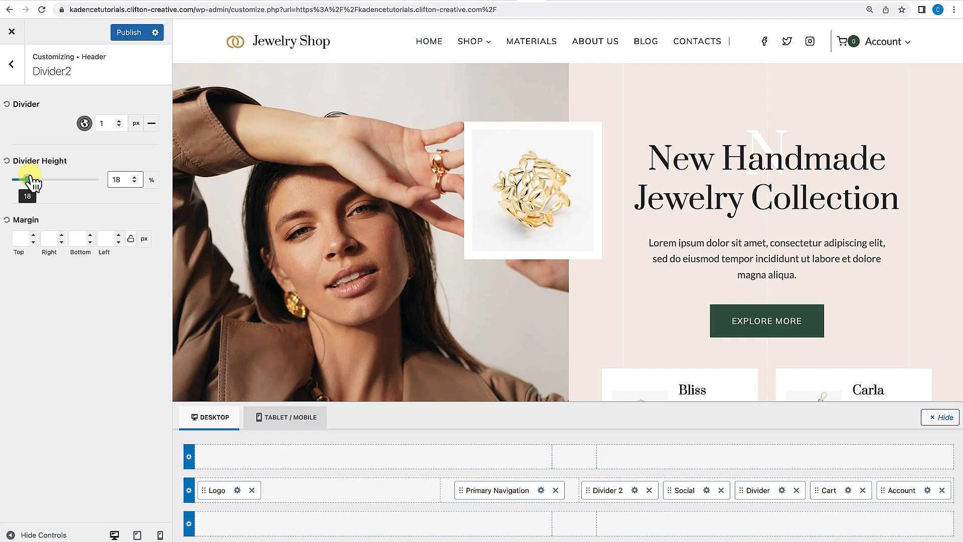
double_click(116, 180)
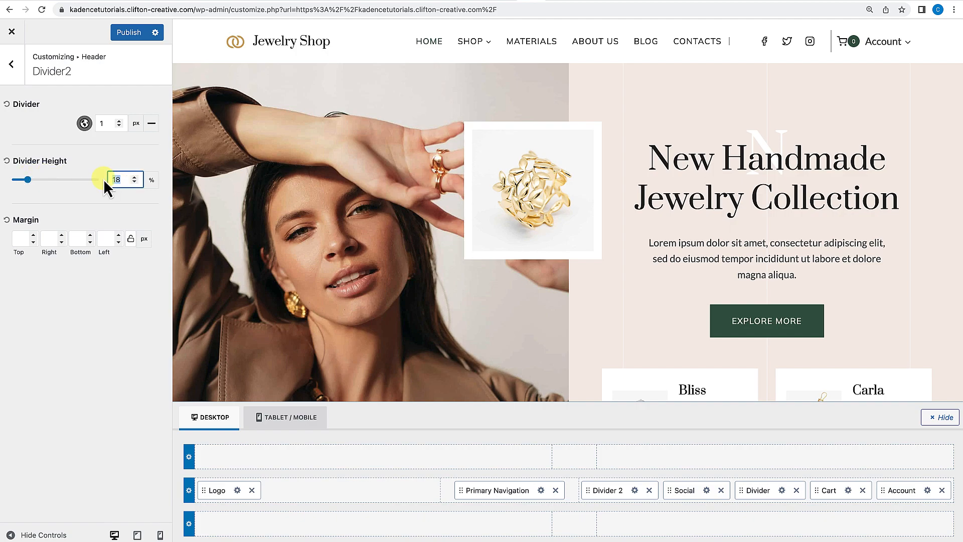
text(50)
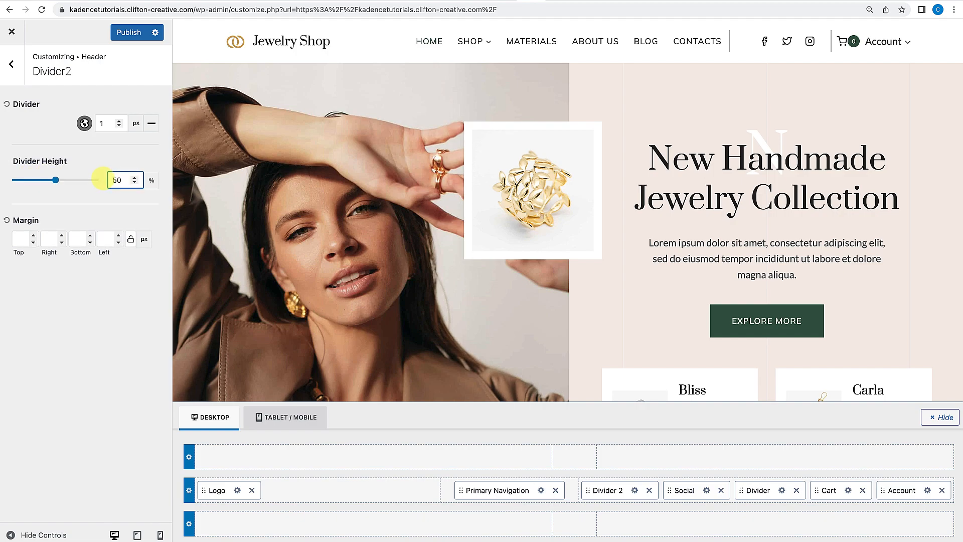
Remove the dividers and the Account item from the header's main row.
click(649, 490)
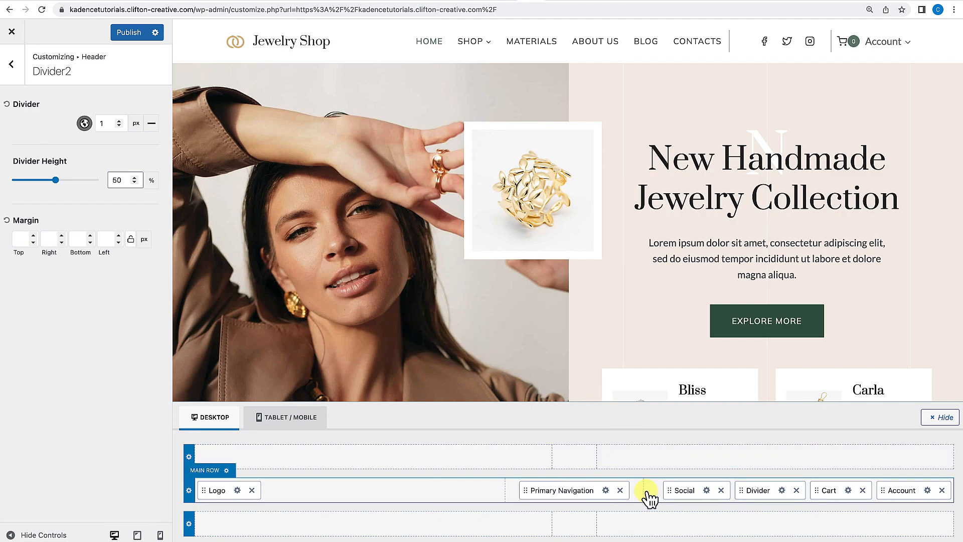
click(796, 490)
click(11, 64)
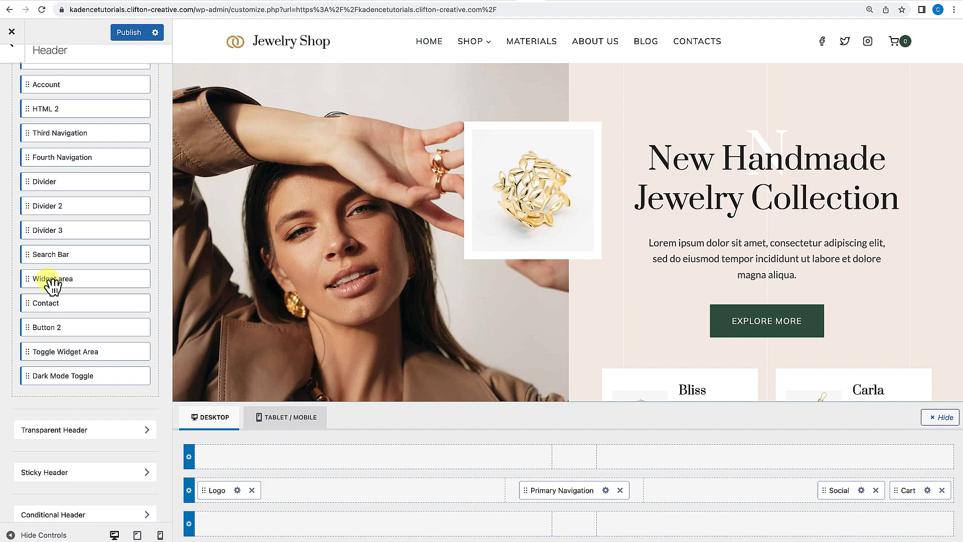
Add the Widget area item to the right end of the header's main row.
drag(49, 286, 918, 493)
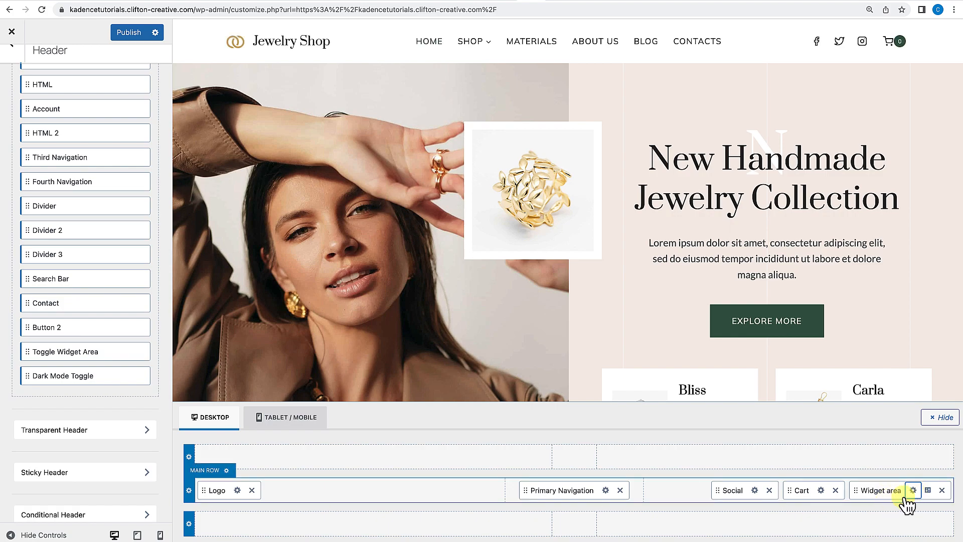
click(914, 490)
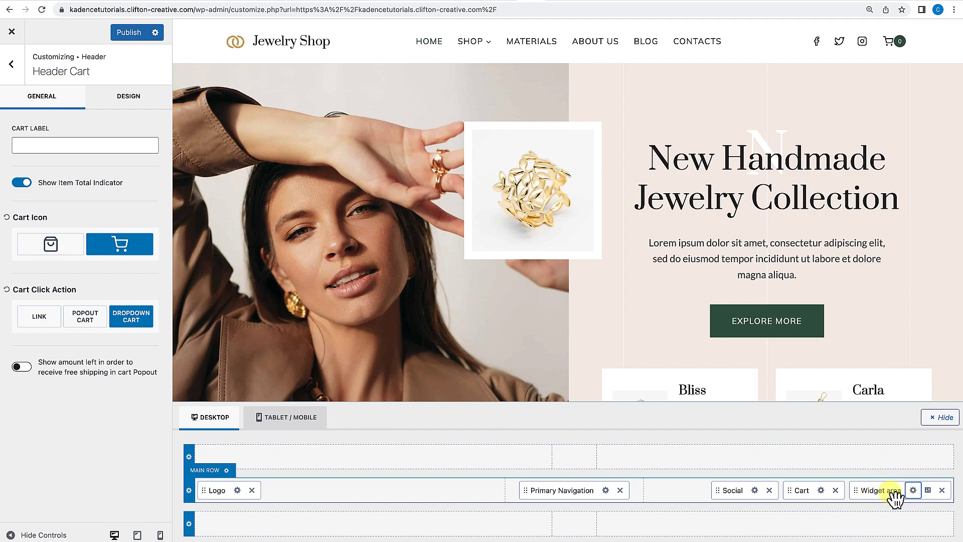
Close the Customizer and go to the WordPress dashboard.
click(11, 32)
click(569, 76)
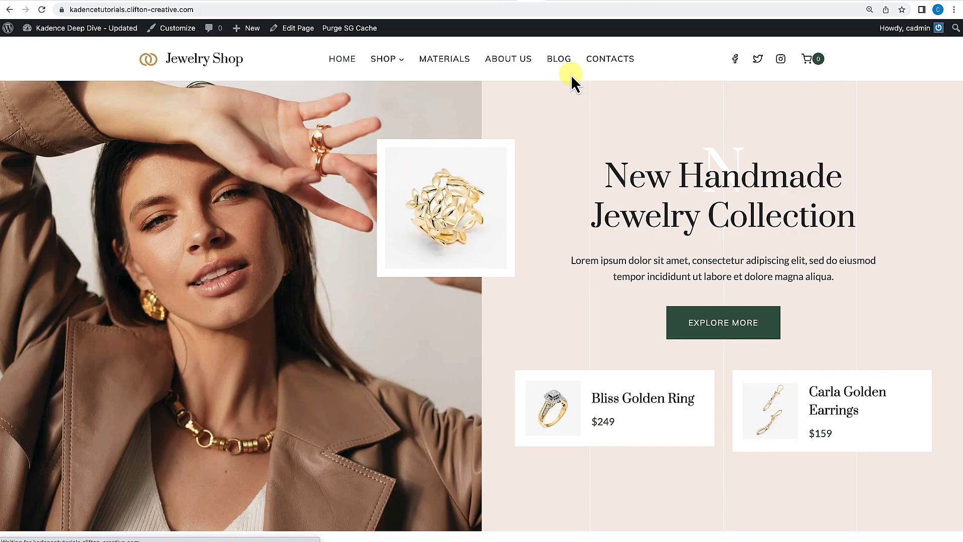
mouse_move(75, 28)
click(64, 49)
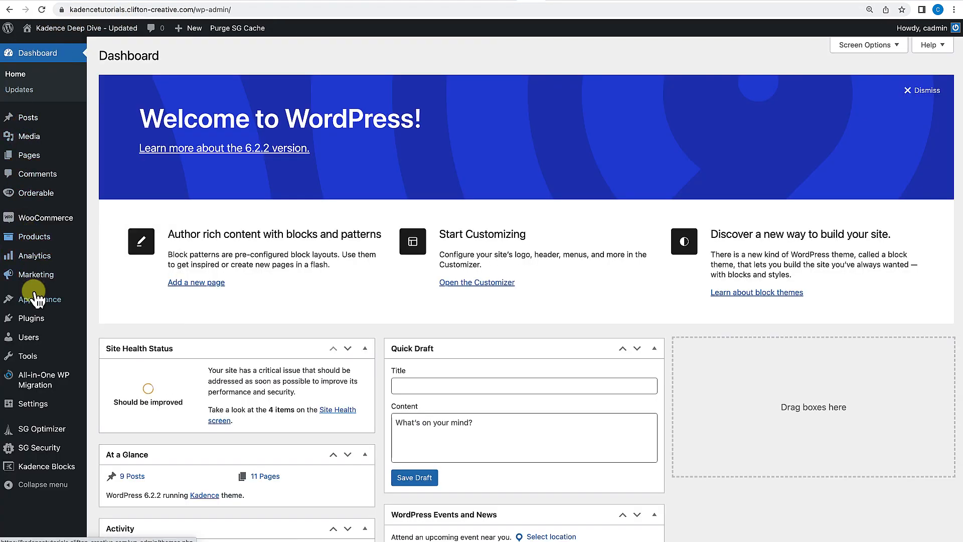
Open the Widgets screen under Appearance.
mouse_move(85, 225)
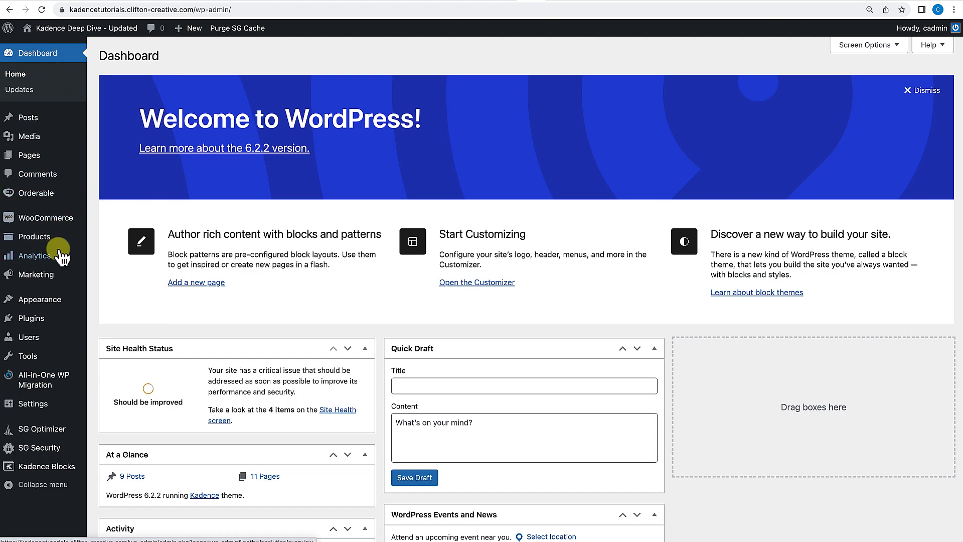
mouse_move(38, 301)
click(115, 334)
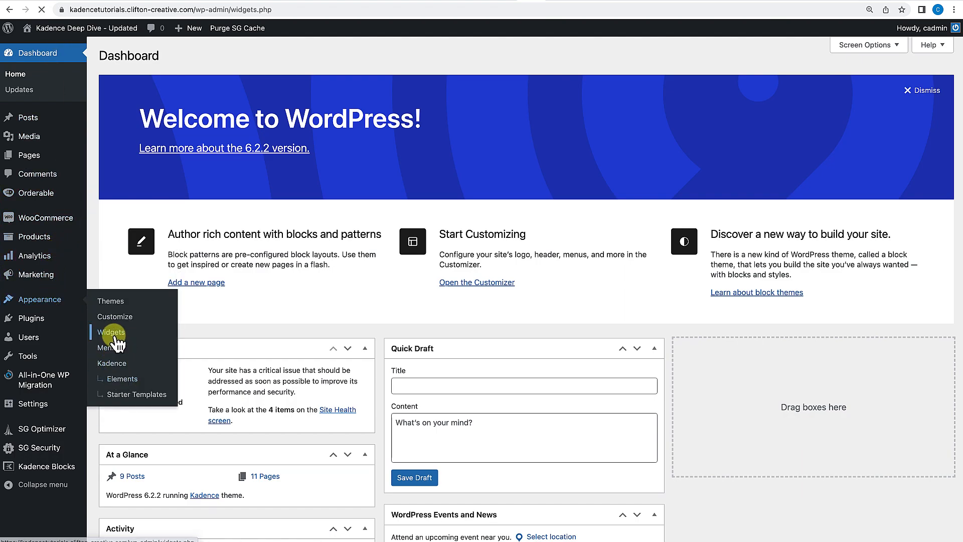
scroll(369, 352, down, 10)
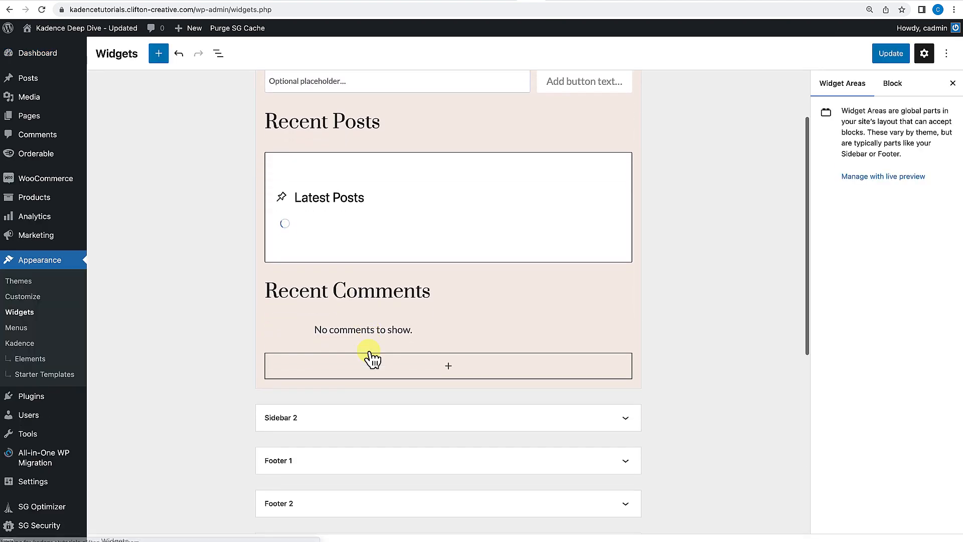
scroll(368, 351, down, 2)
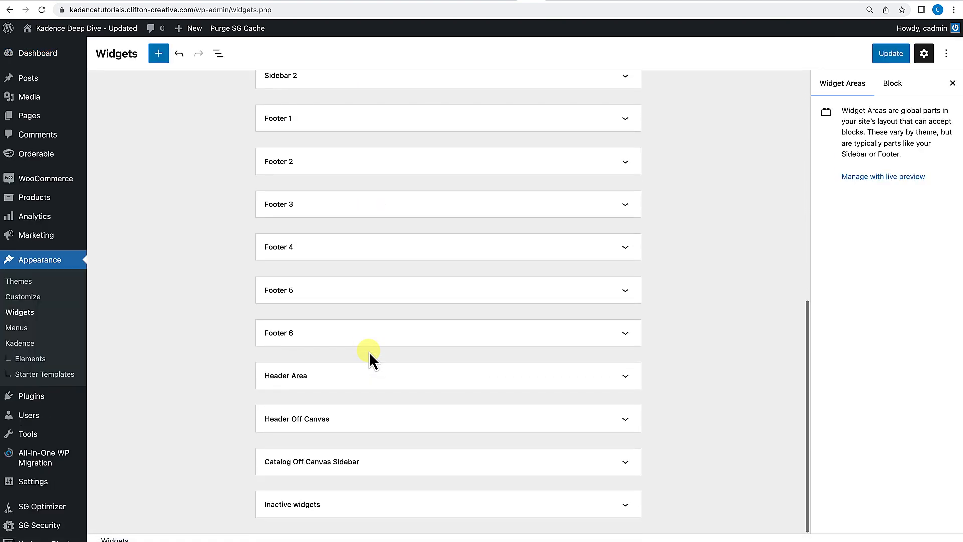
click(622, 380)
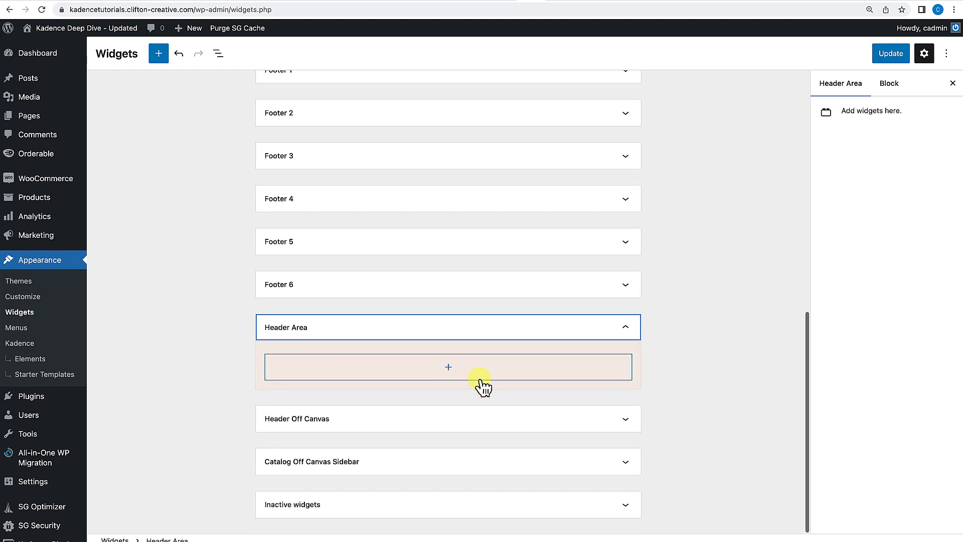
click(449, 368)
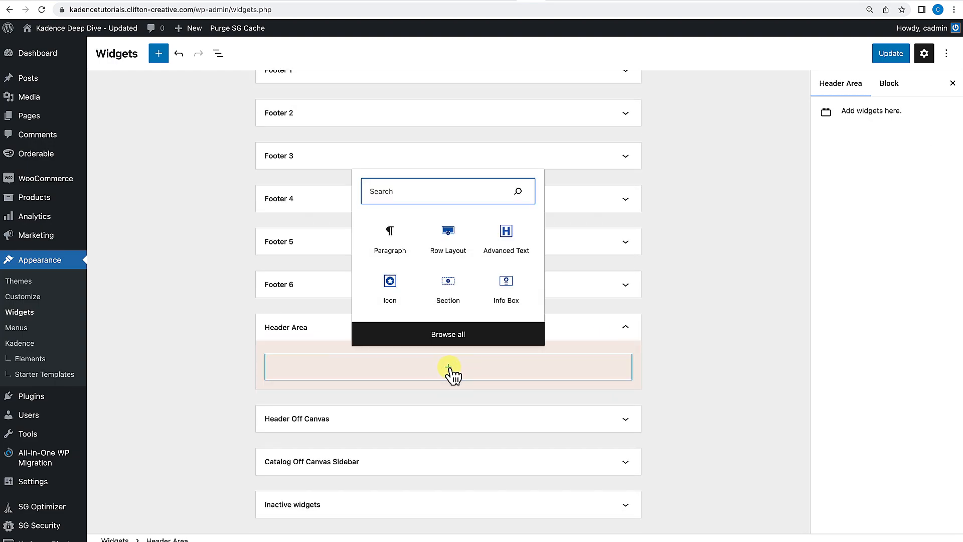
click(508, 231)
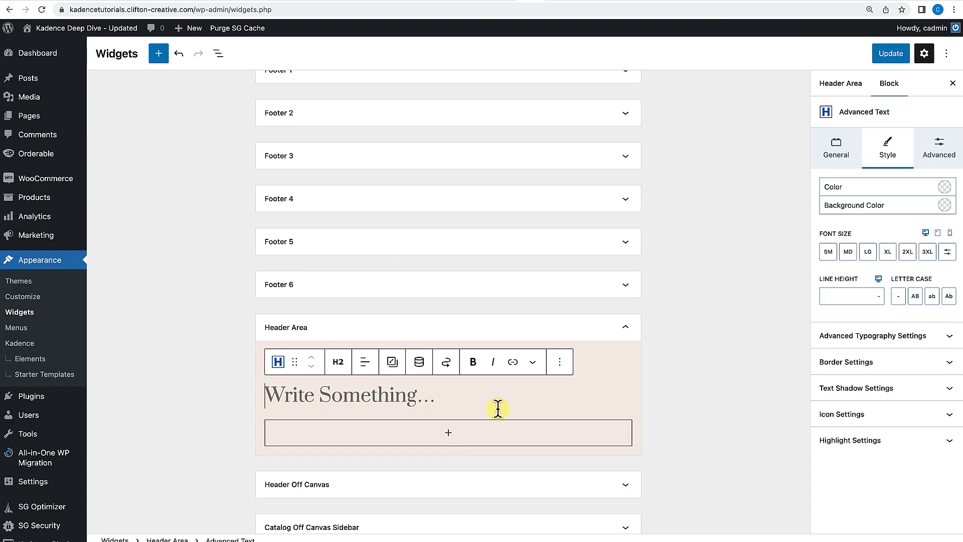
click(560, 362)
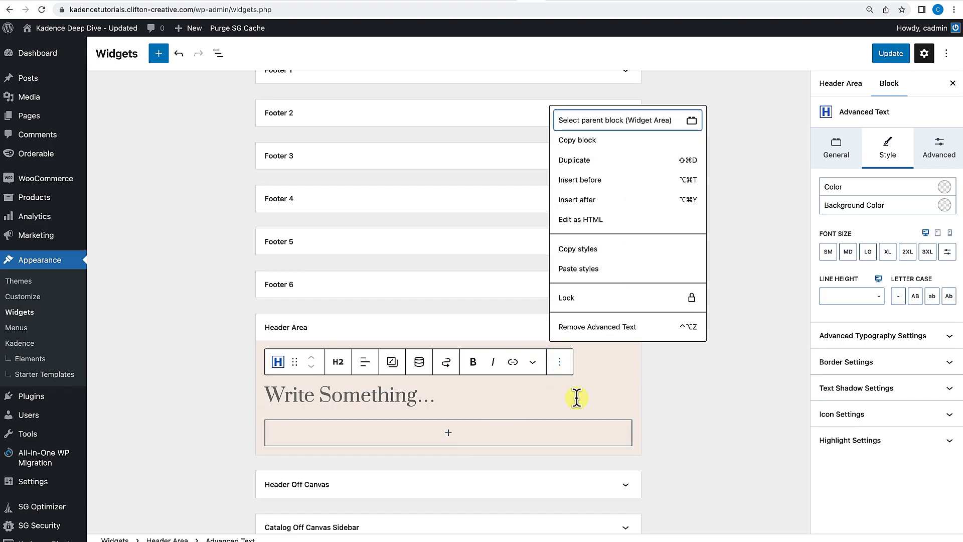
click(606, 326)
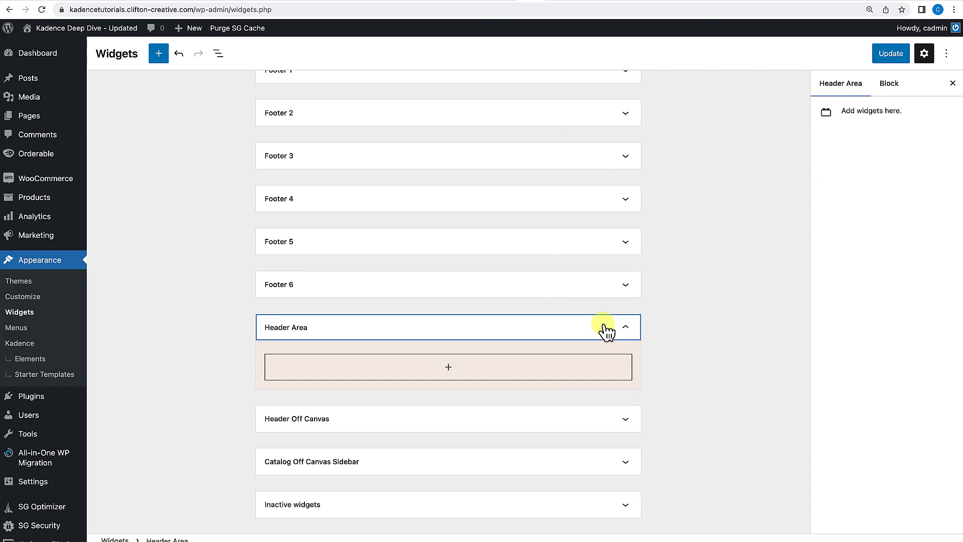
Add the Toggle Widget Area item to the right end of the header's main row.
click(74, 27)
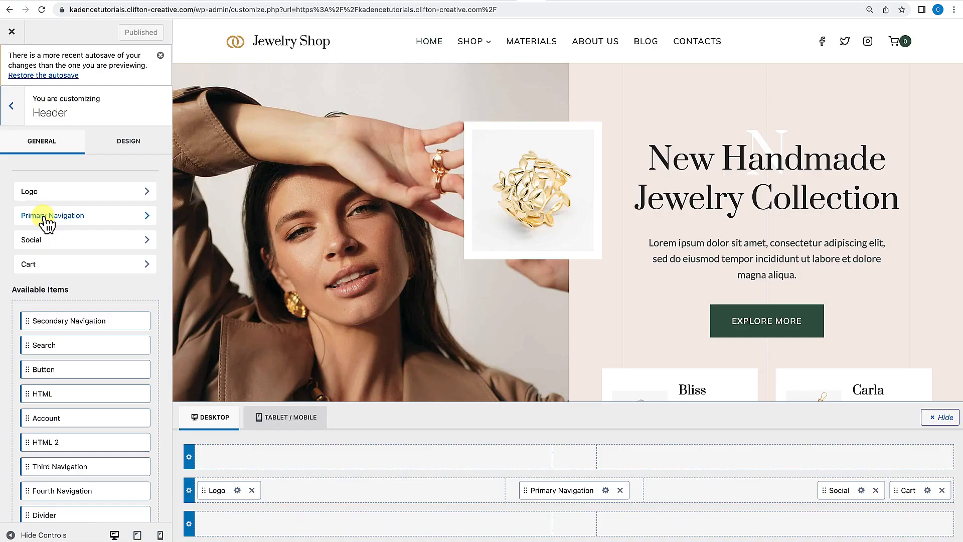
scroll(107, 387, down, 1)
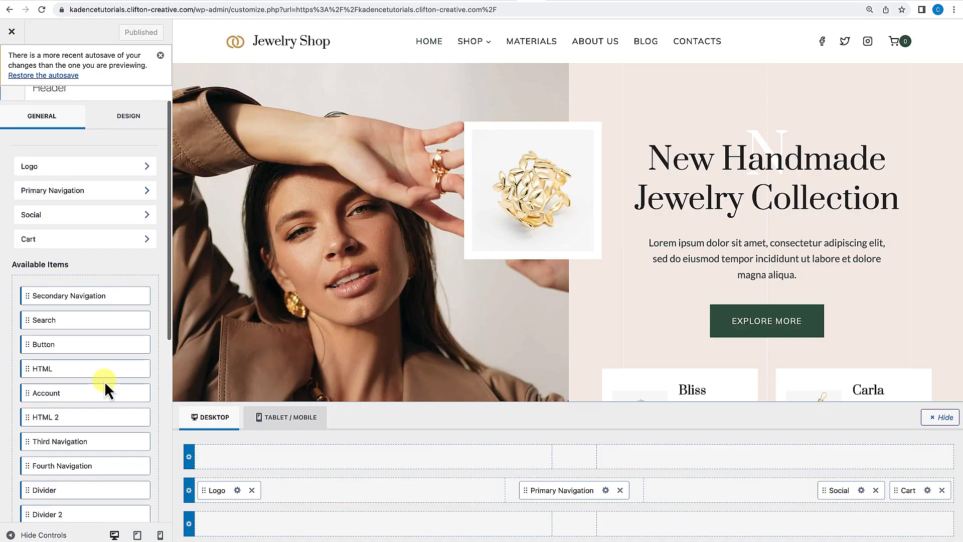
scroll(82, 426, down, 5)
scroll(81, 429, down, 4)
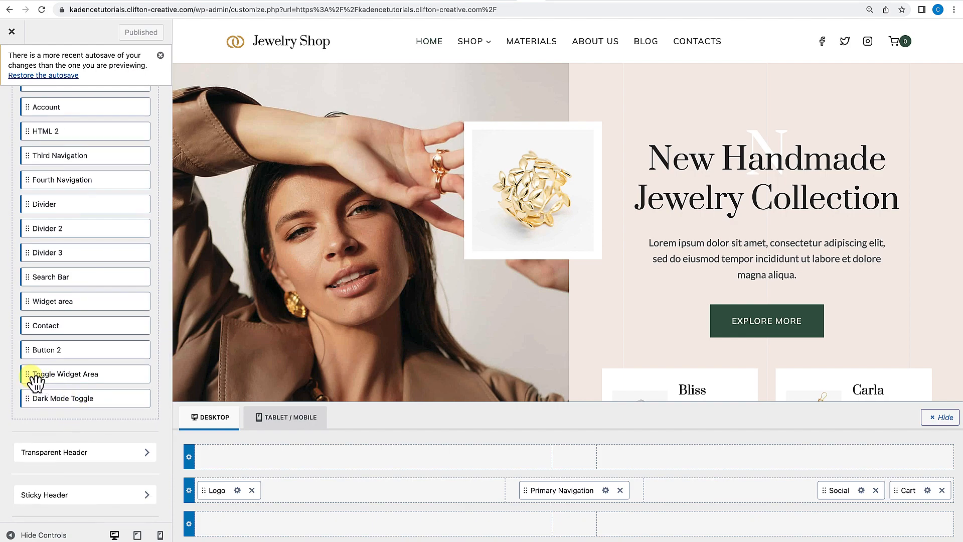
drag(40, 384, 932, 489)
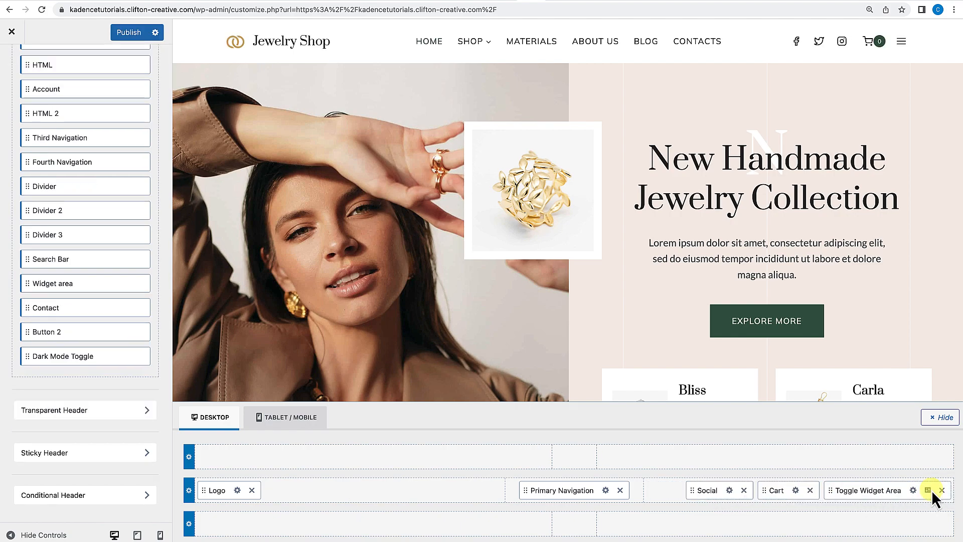
Open and close the toggle widget area panel in the site preview.
click(901, 44)
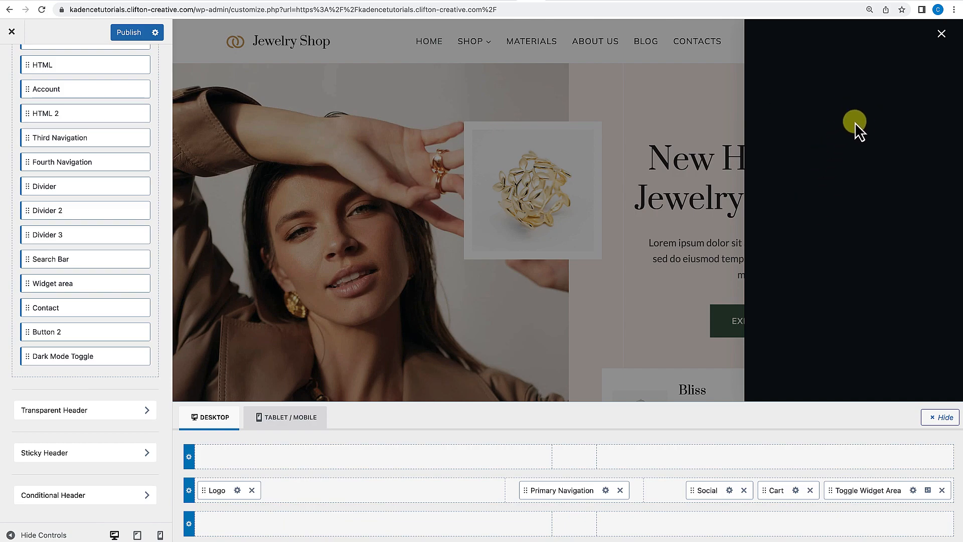
click(942, 34)
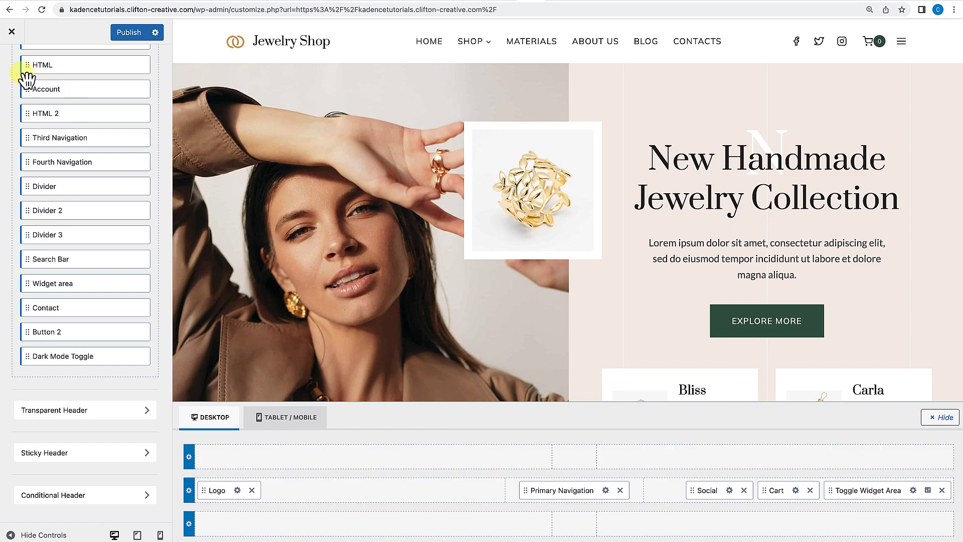
Leave the Customizer without publishing and open the Widgets screen under Appearance.
click(11, 32)
click(567, 75)
mouse_move(57, 48)
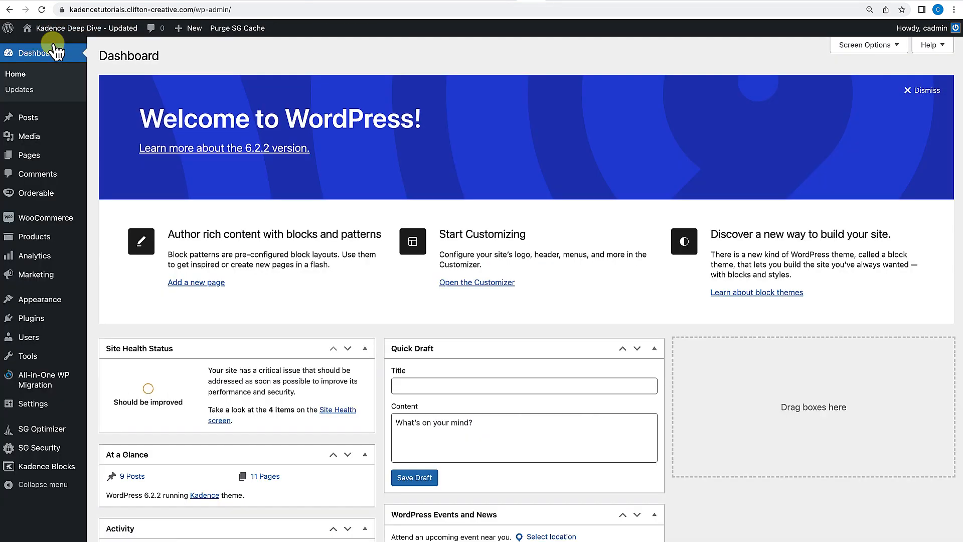
mouse_move(55, 301)
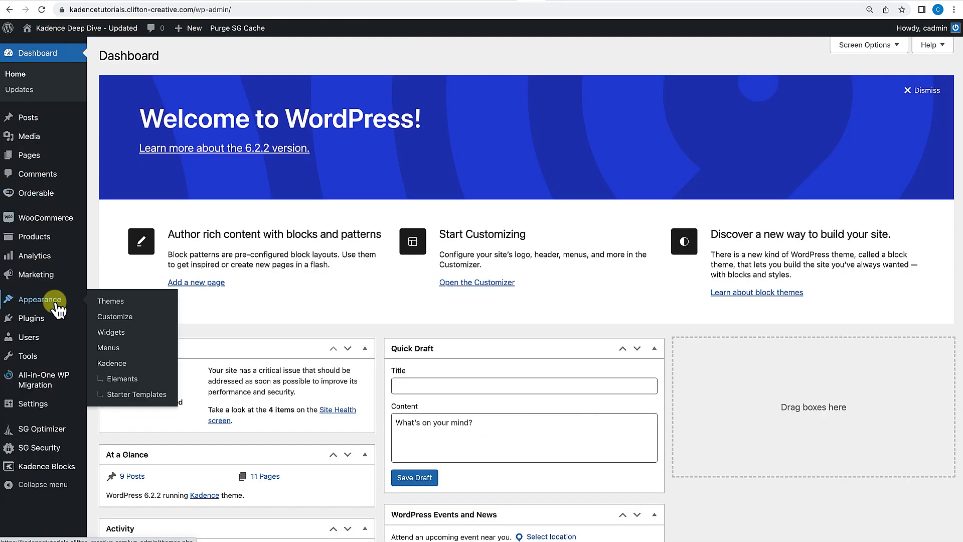
click(120, 346)
click(118, 334)
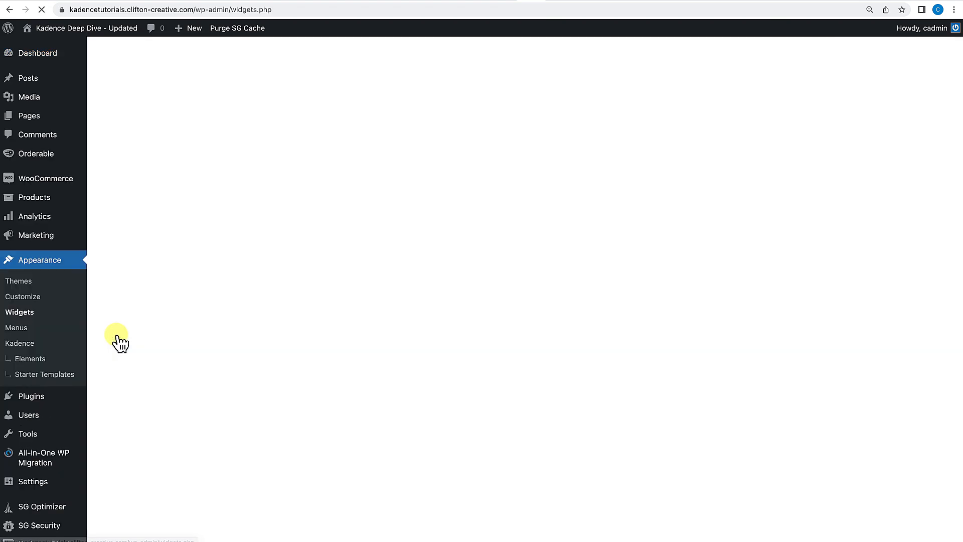
Add a two-column Row Layout block to the Header Off Canvas widget area.
scroll(403, 355, down, 2)
scroll(404, 365, down, 6)
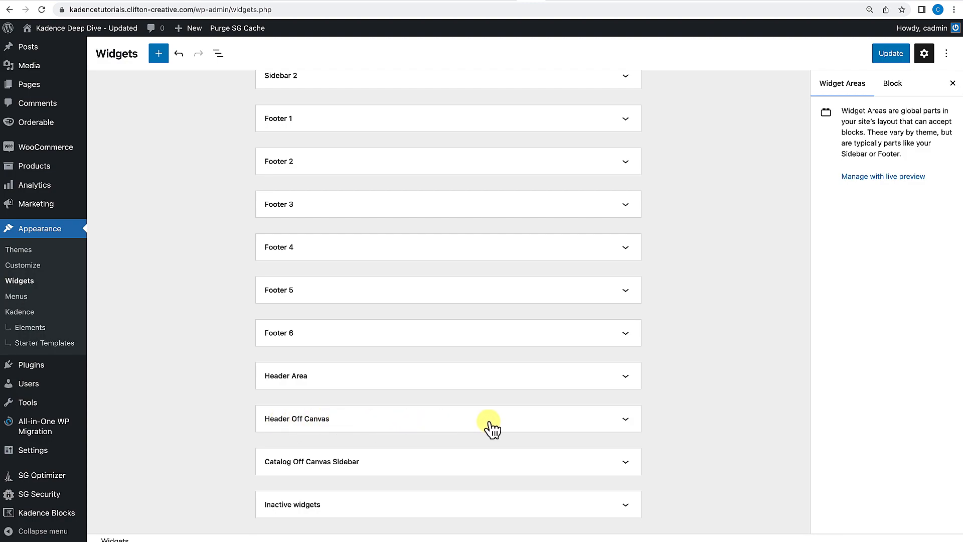
click(627, 421)
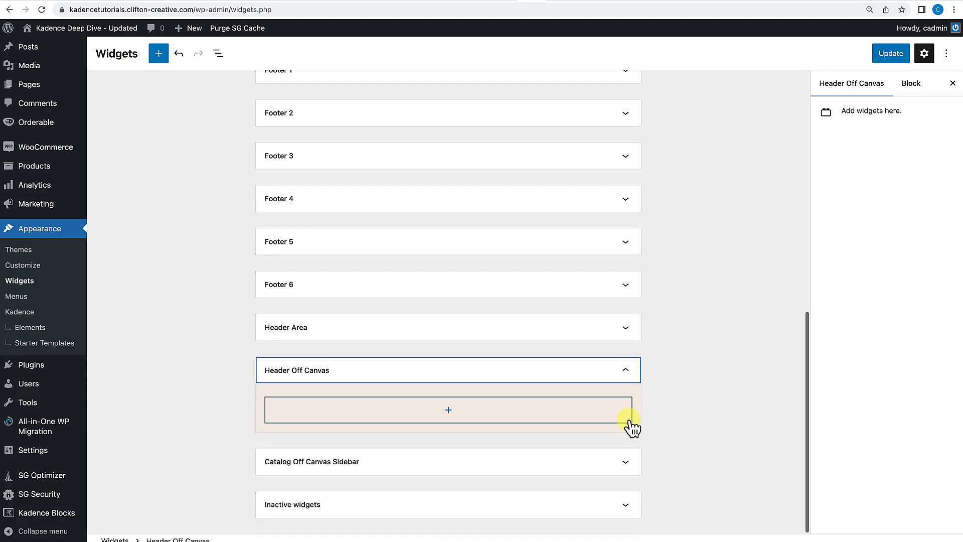
click(449, 411)
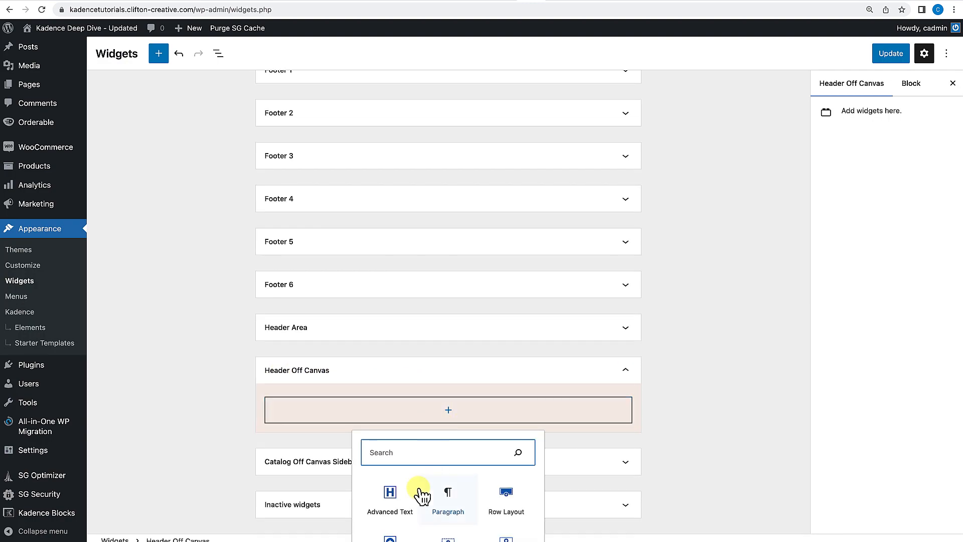
click(506, 494)
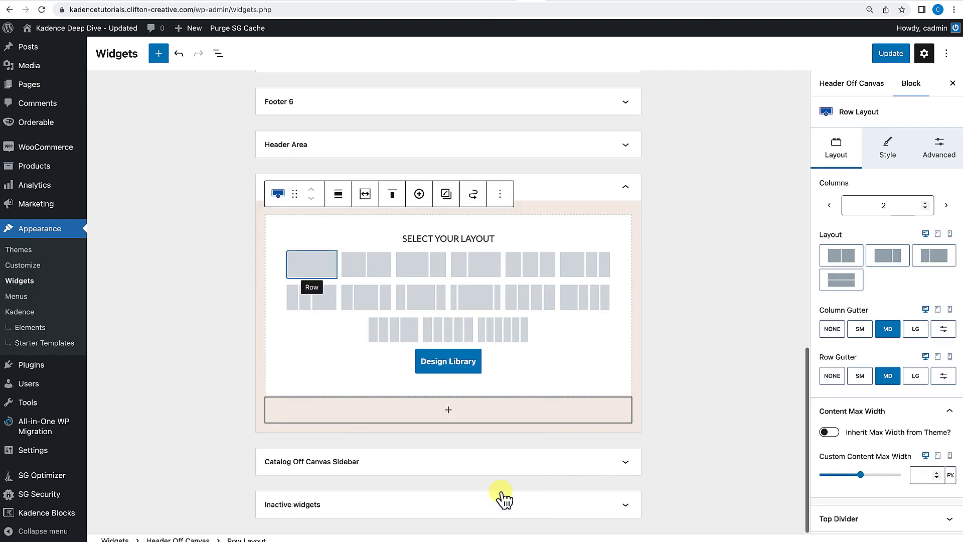
click(376, 264)
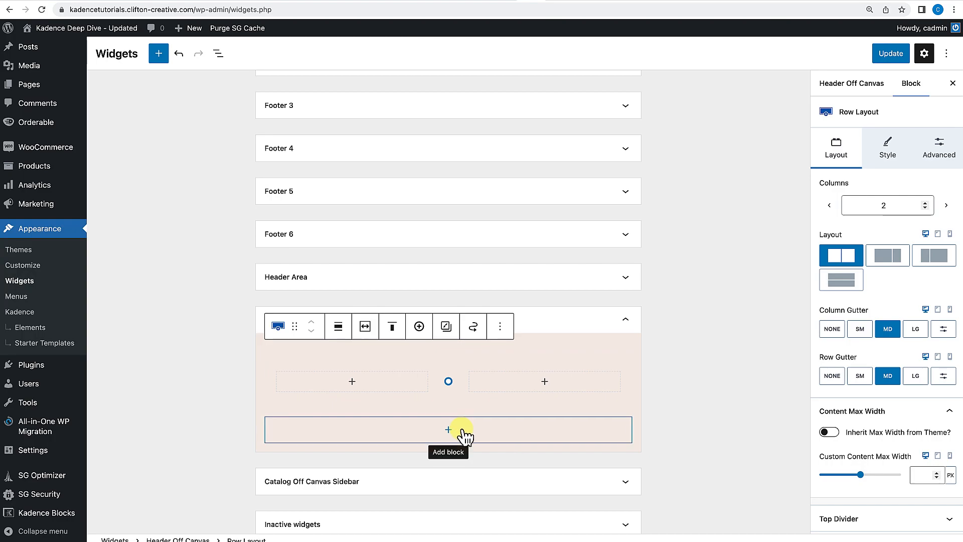
click(501, 332)
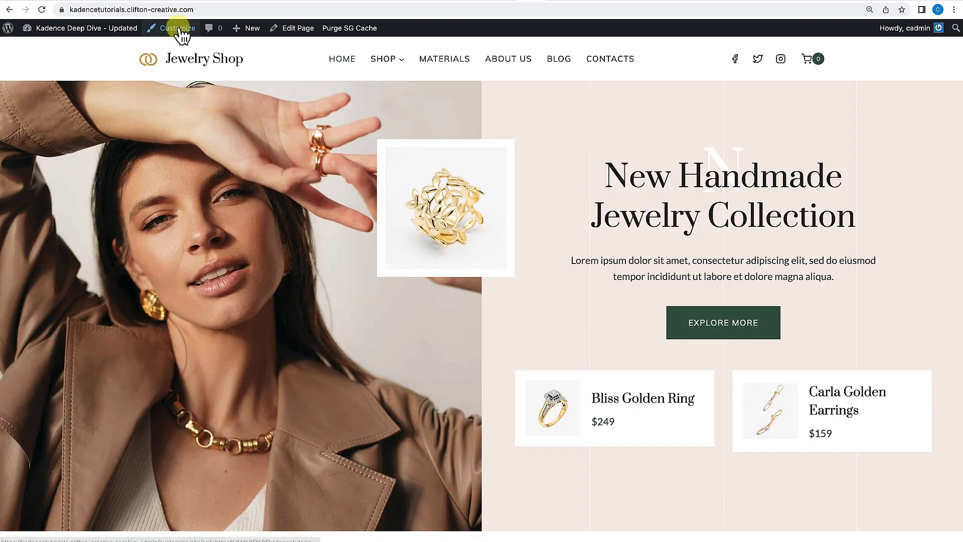
Open the Header settings in the Customizer and place the Contact item in the center of the header's top row.
click(180, 30)
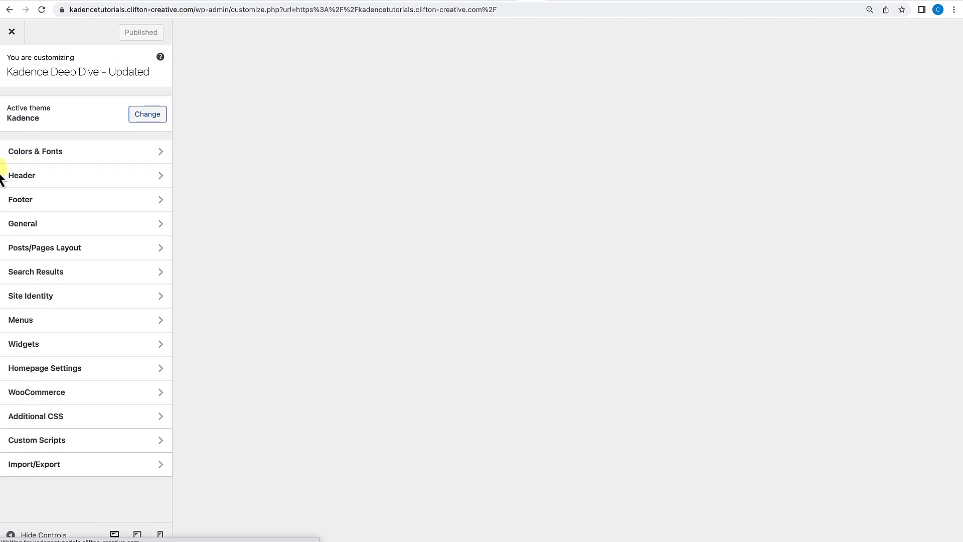
click(33, 177)
scroll(75, 341, down, 2)
scroll(70, 371, down, 5)
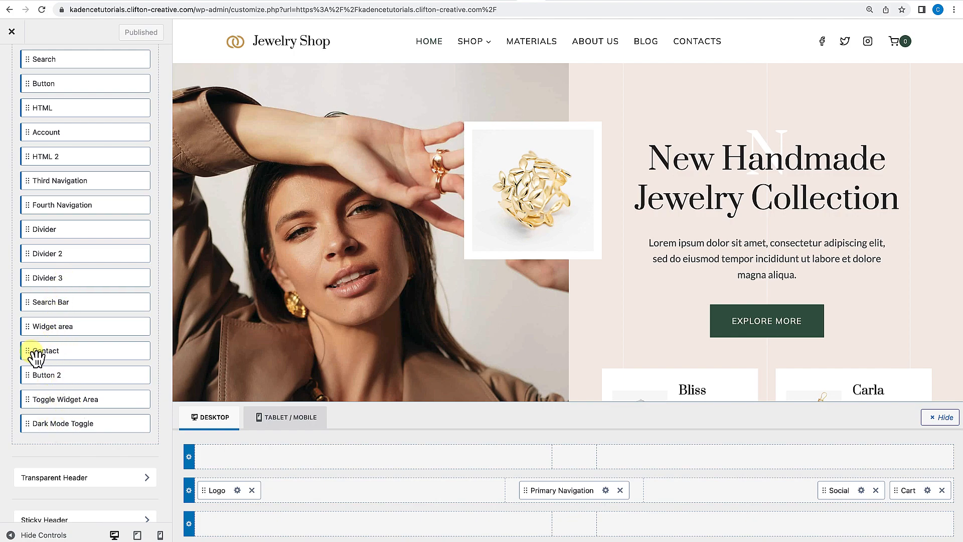
drag(36, 357, 227, 459)
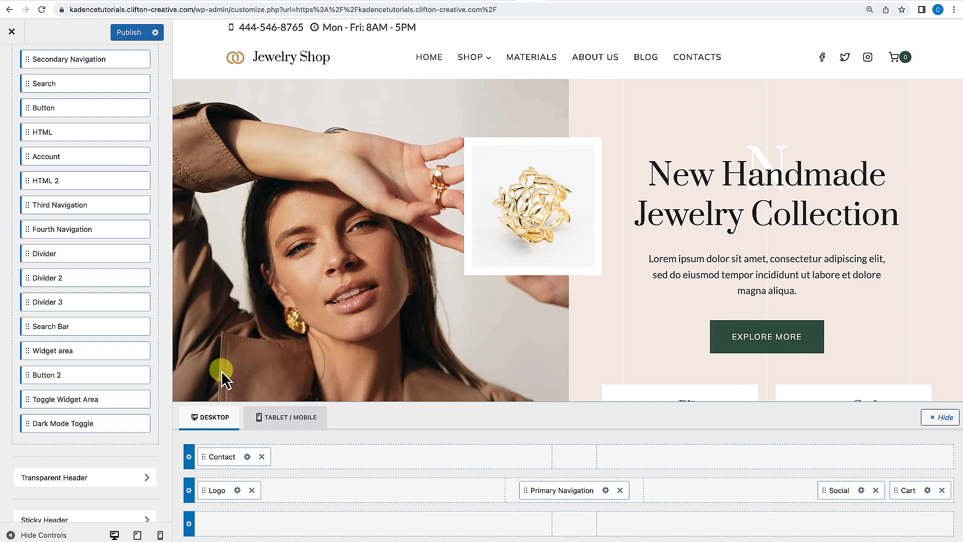
click(262, 456)
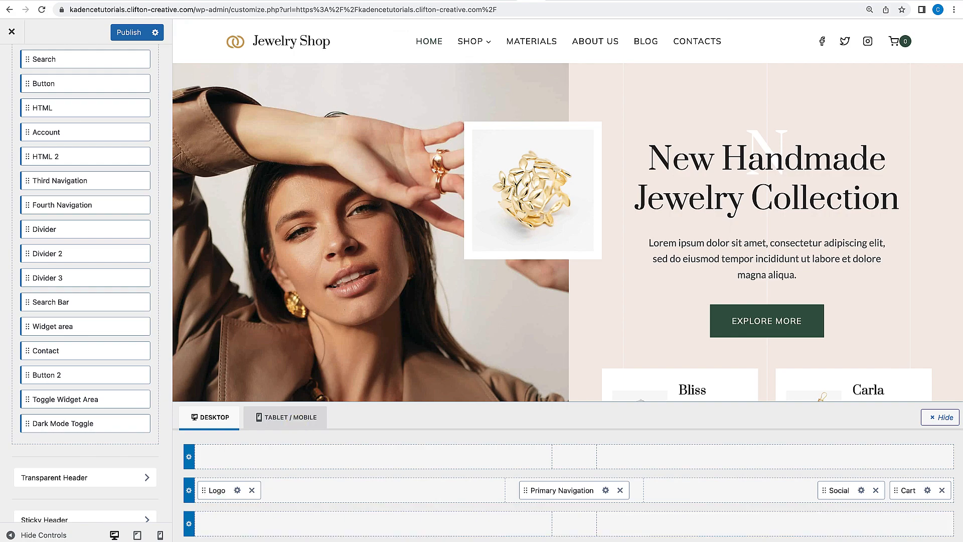
drag(28, 353, 556, 461)
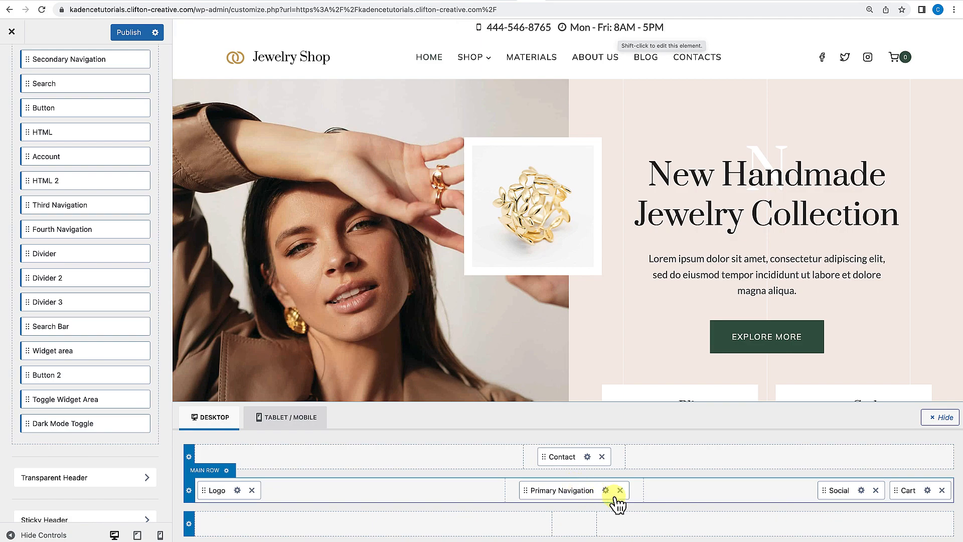
Add Email and Address entries to the header Contact element.
click(587, 456)
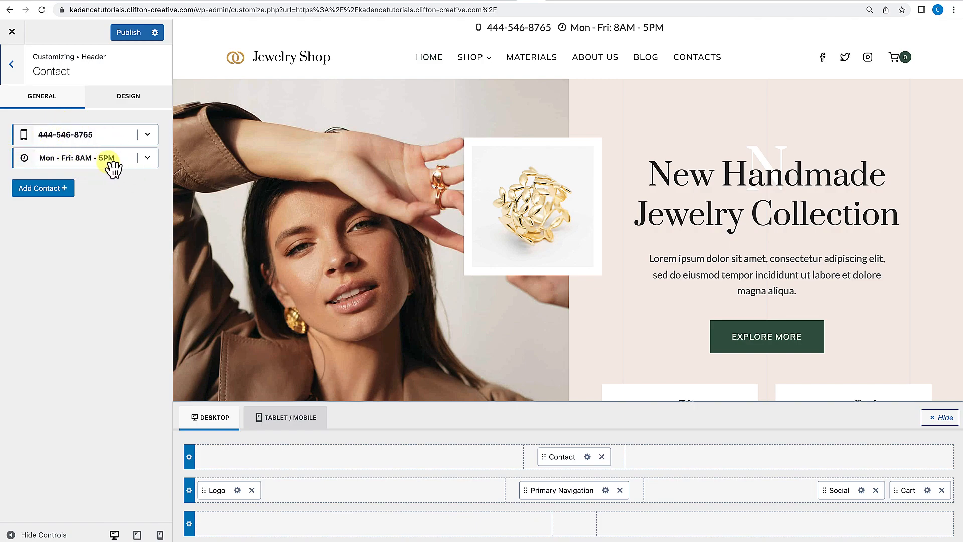
click(41, 189)
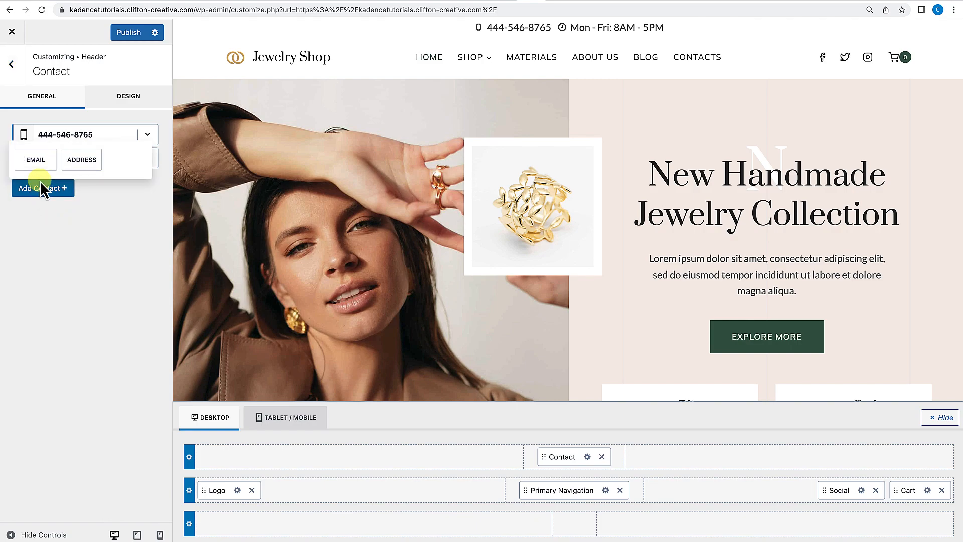
click(36, 159)
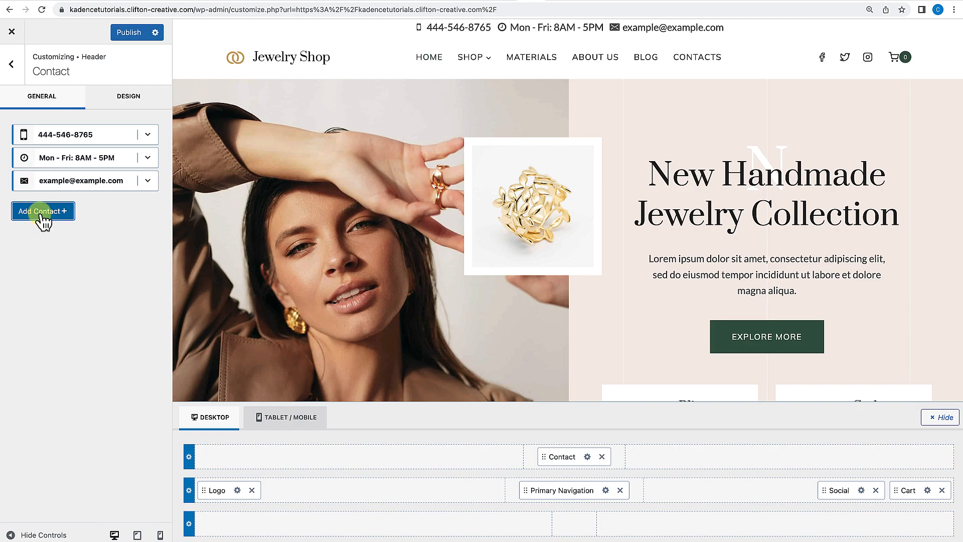
click(41, 211)
click(36, 183)
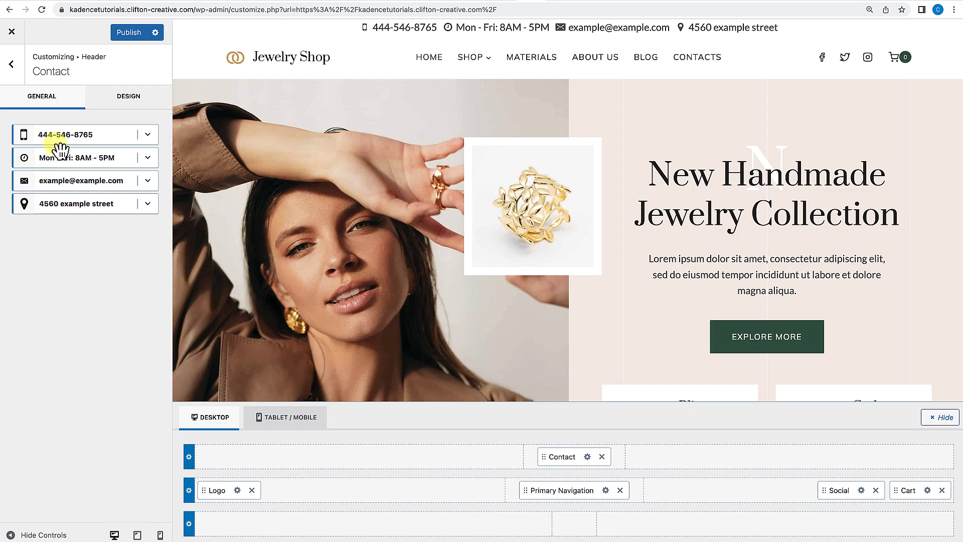
click(148, 134)
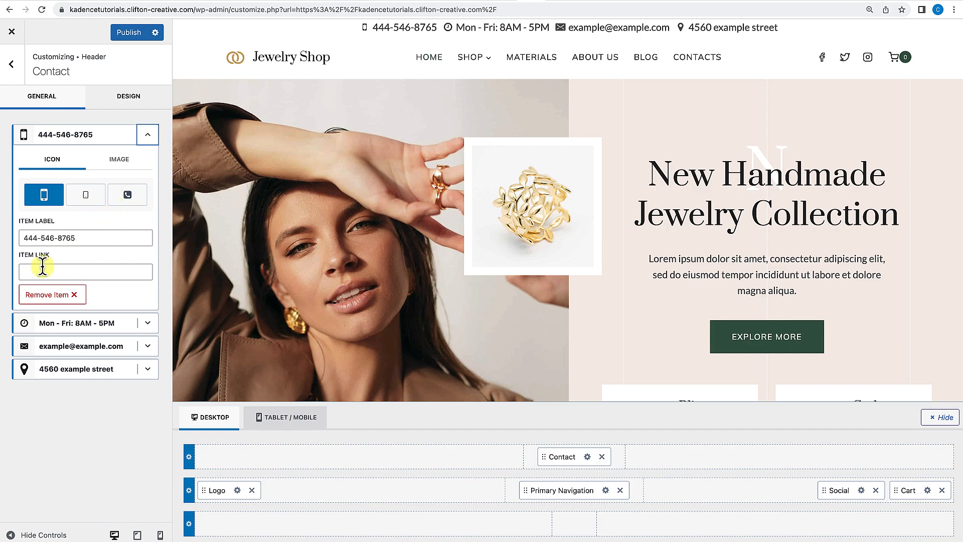
click(148, 136)
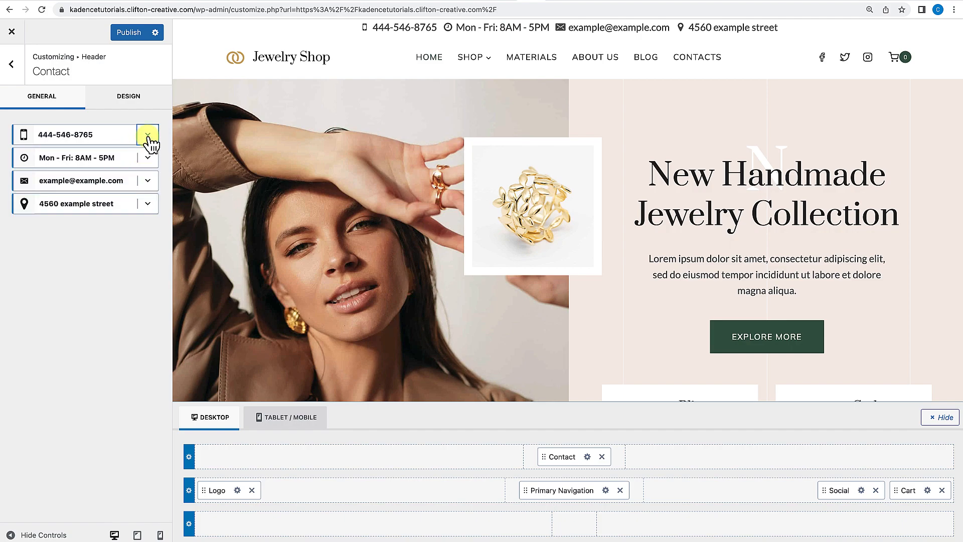
Set the Contact element's item spacing to 1.69 em in its design settings.
click(128, 103)
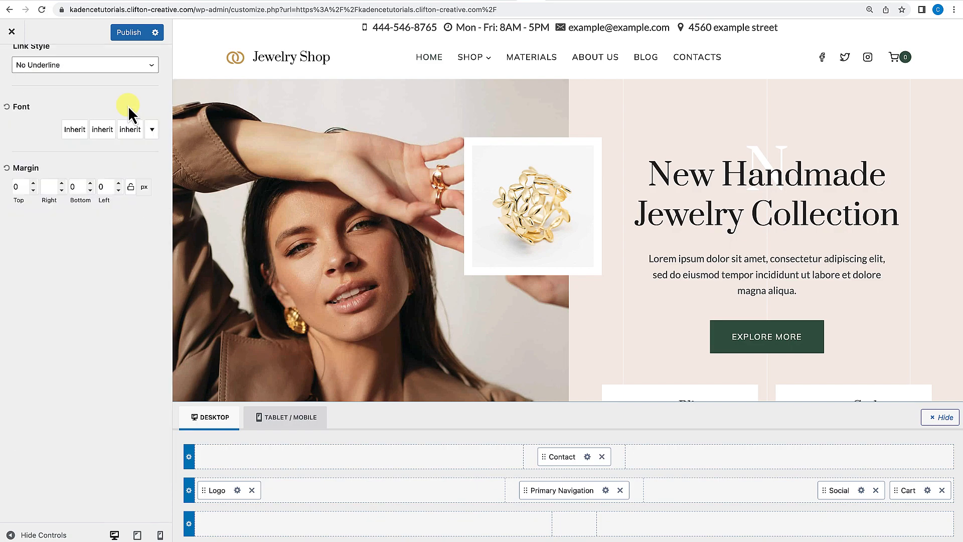
scroll(102, 158, up, 5)
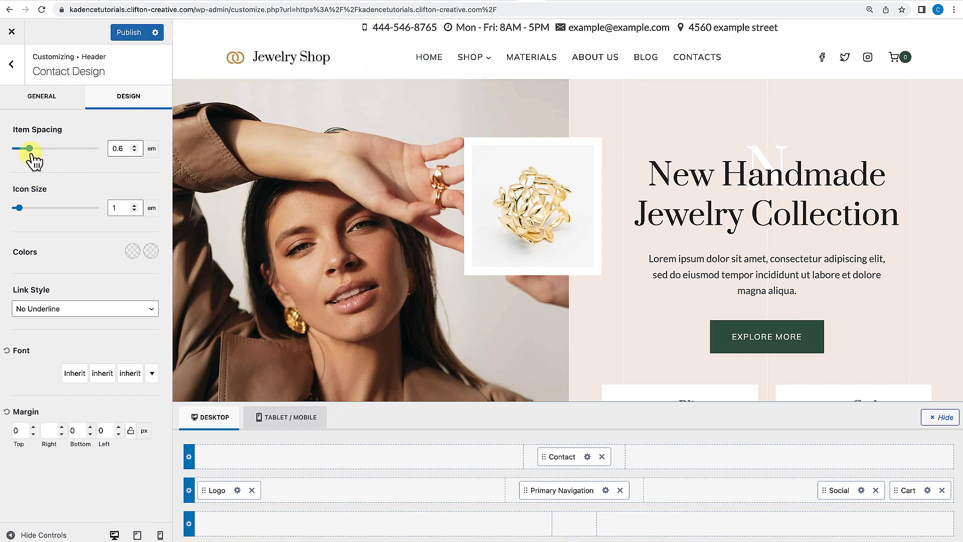
drag(35, 155, 64, 154)
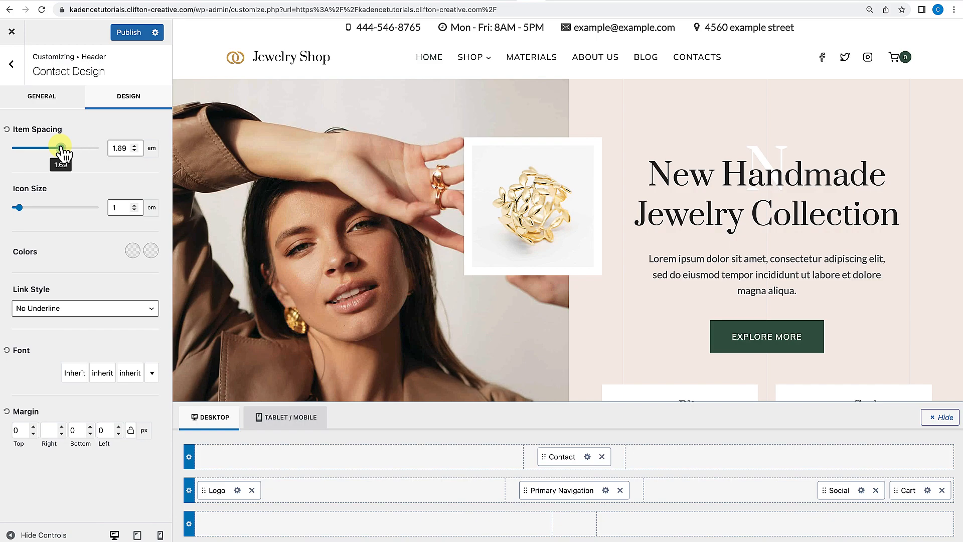
Set the Contact element's font size to 14 px.
scroll(11, 291, down, 1)
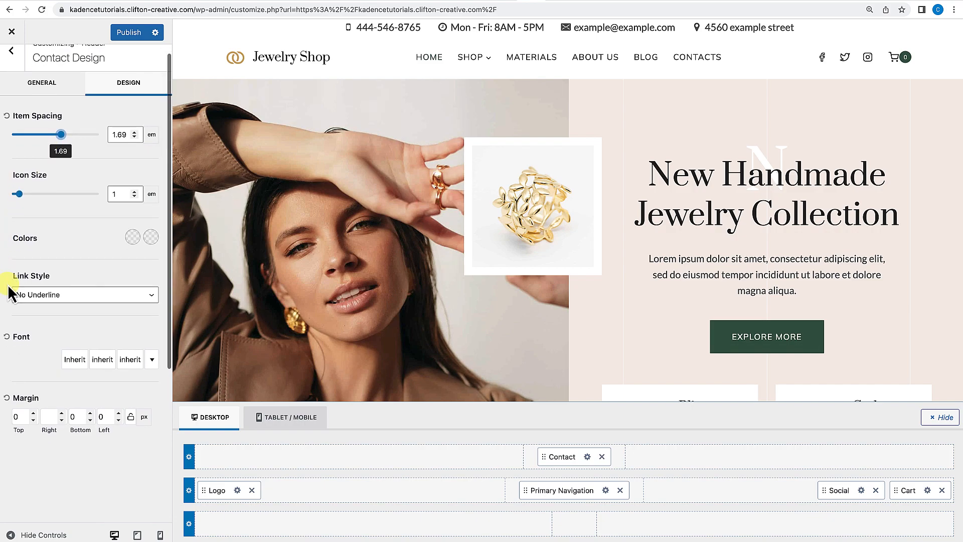
click(71, 354)
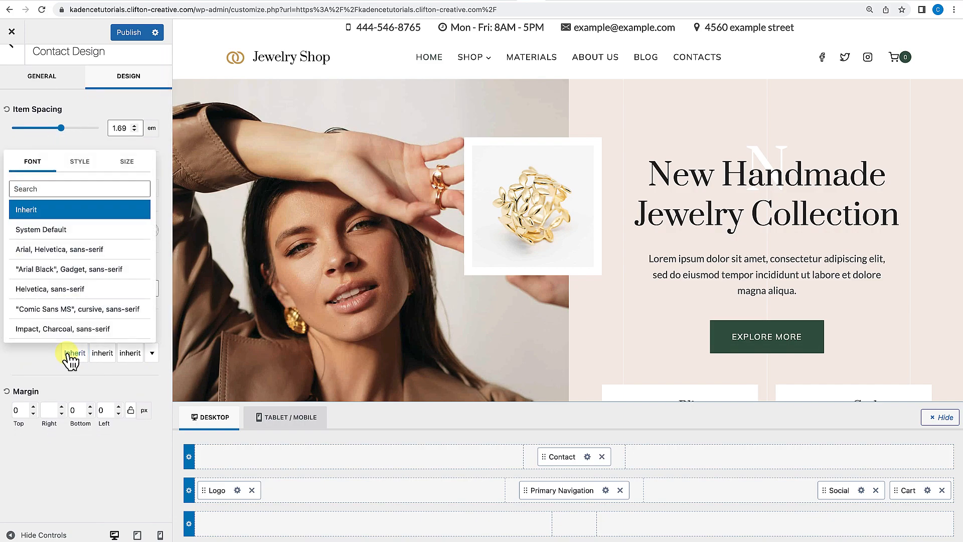
click(125, 163)
click(75, 213)
drag(76, 213, 69, 213)
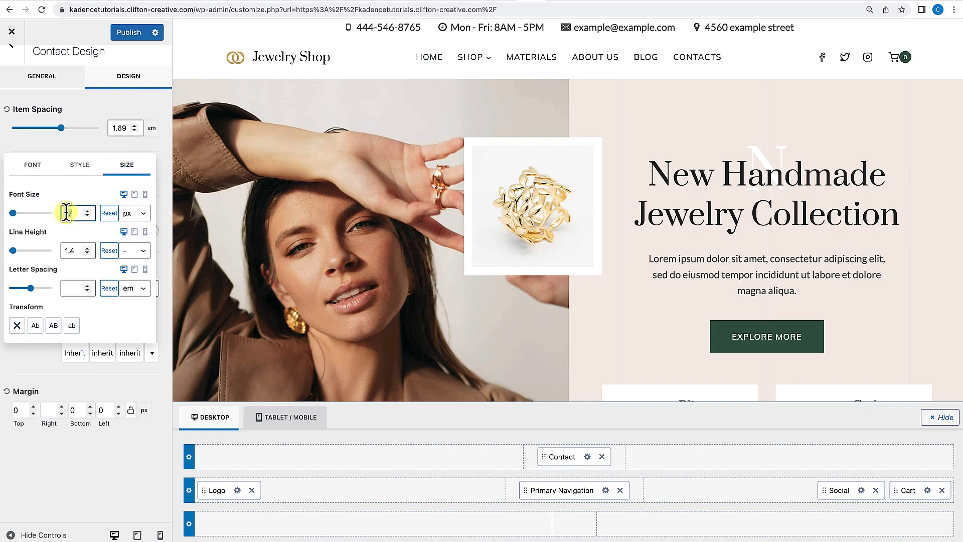
text(4)
click(56, 211)
text(1)
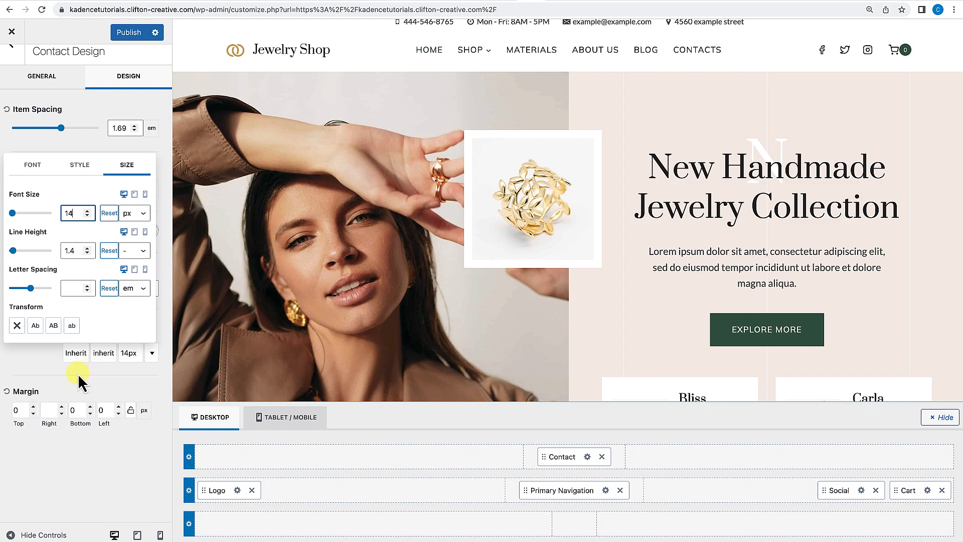
click(140, 384)
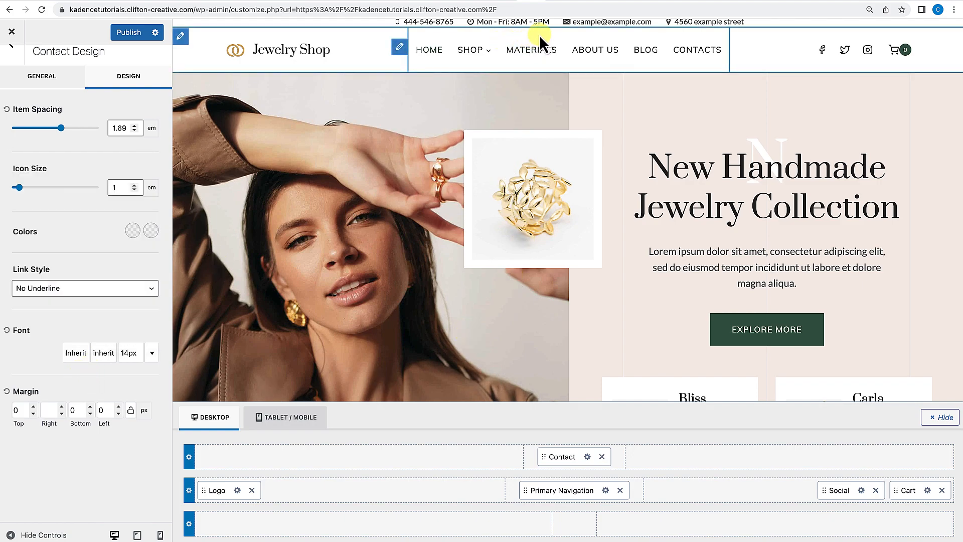
Set the header top row's top and bottom padding to 8 px.
click(189, 457)
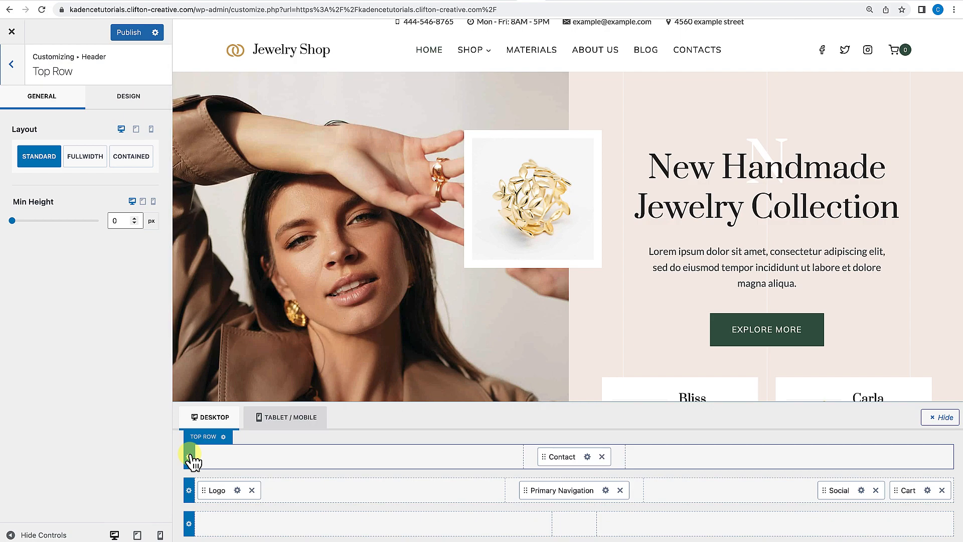
click(190, 456)
click(137, 102)
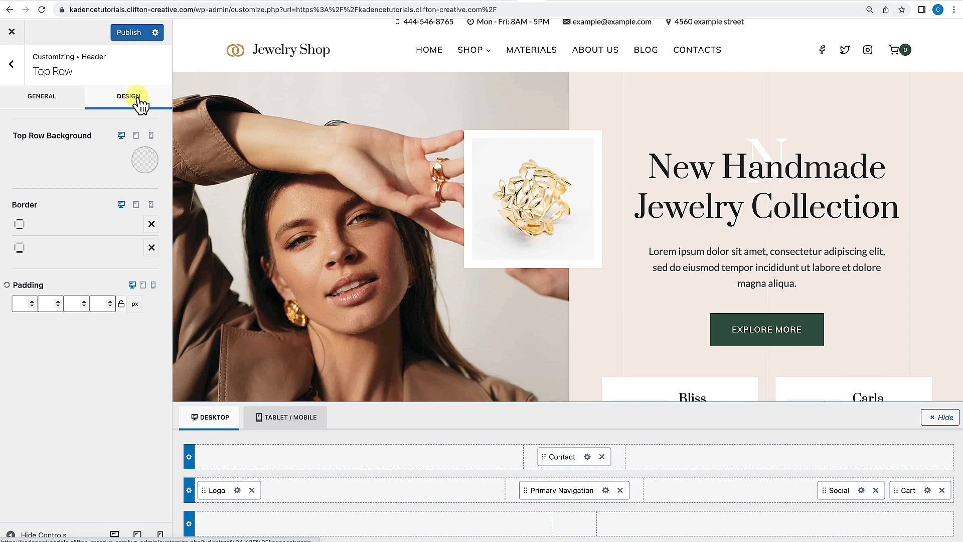
click(23, 304)
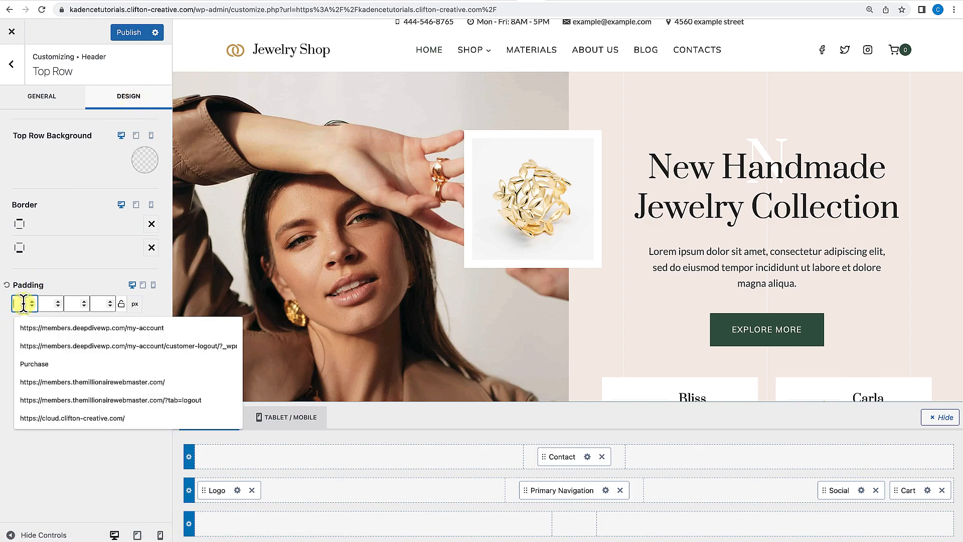
text(8)
click(70, 307)
text(8)
click(49, 369)
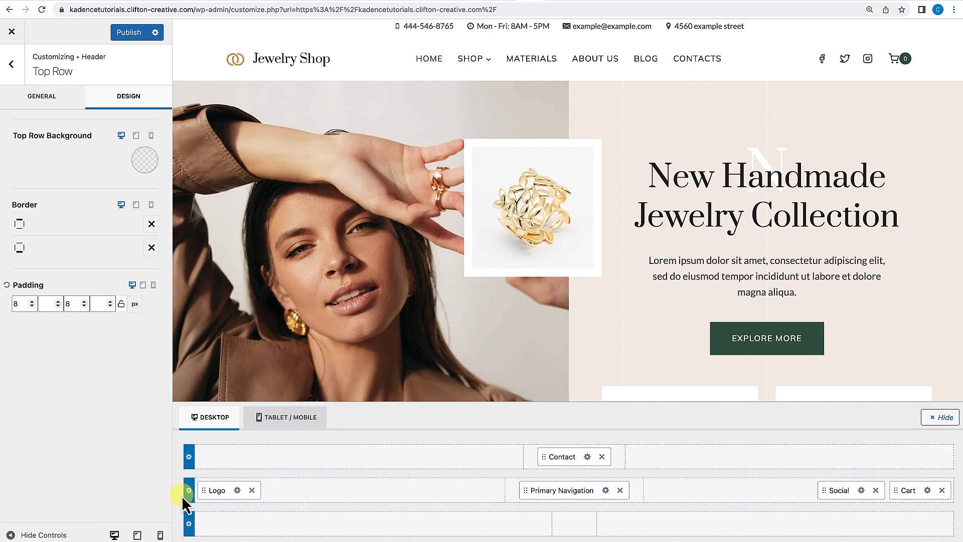
Set the top row background to the light beige palette colour F5ECE6.
click(145, 161)
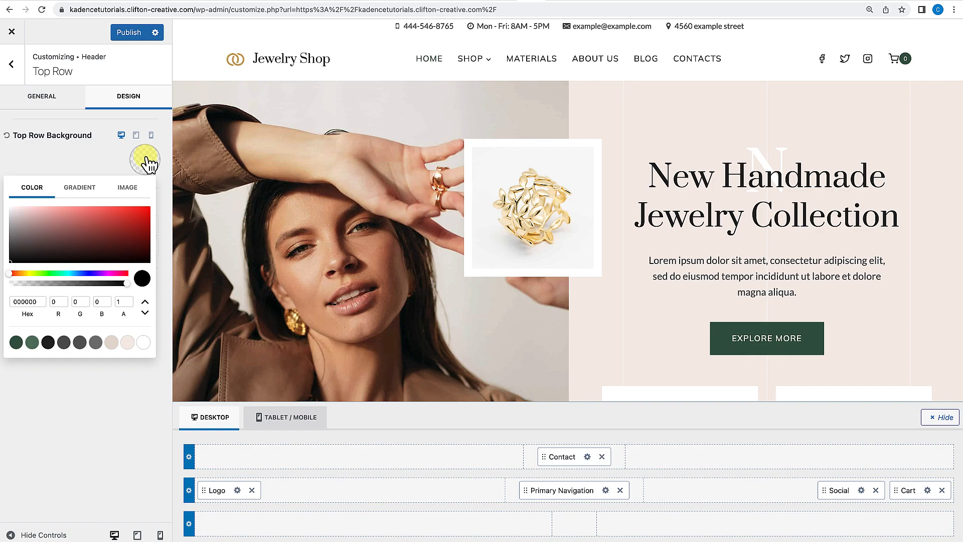
click(127, 342)
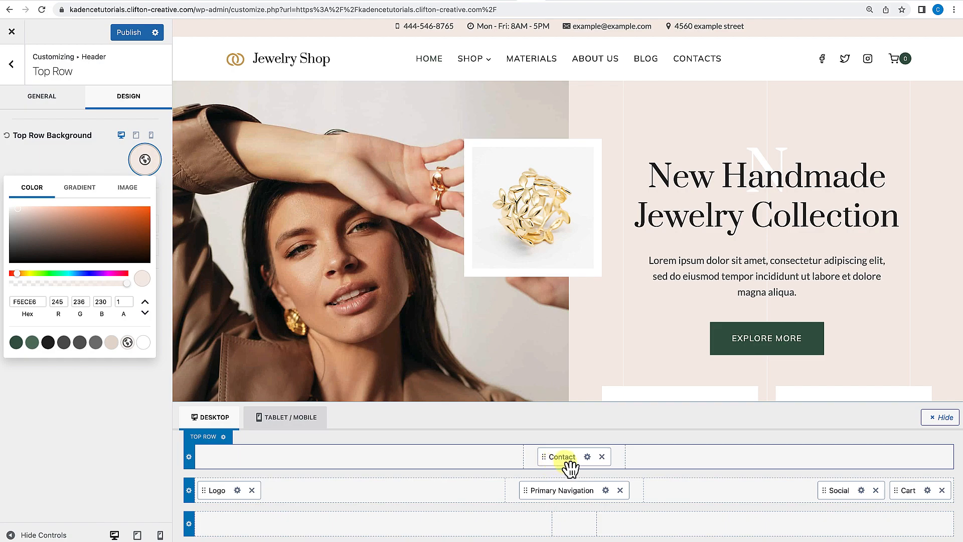
click(11, 66)
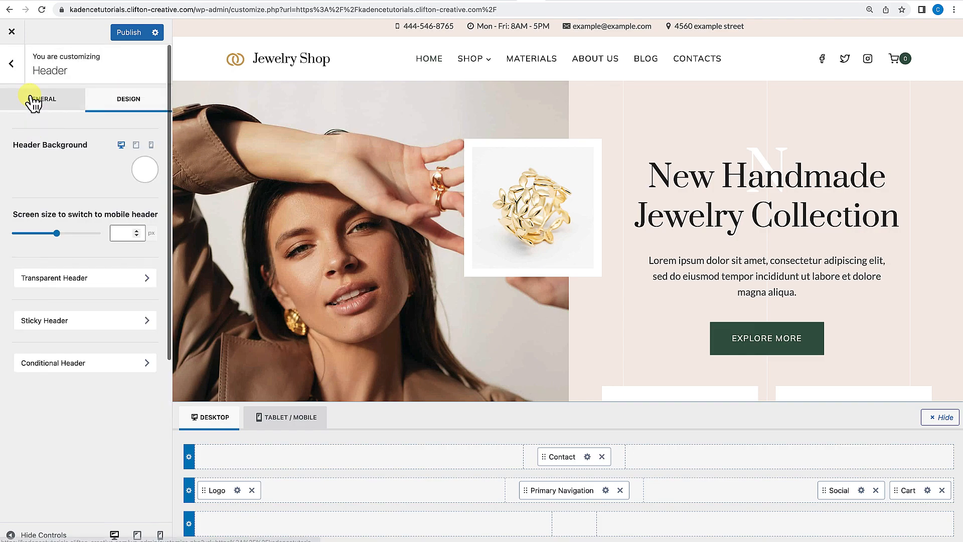
click(11, 63)
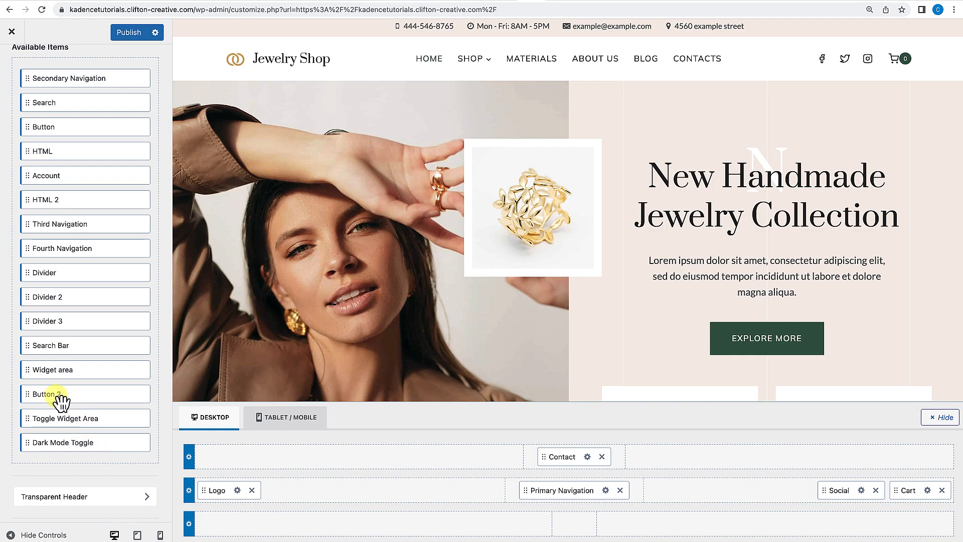
Add the Button 2 item to the right end of the header's top row.
scroll(60, 400, up, 3)
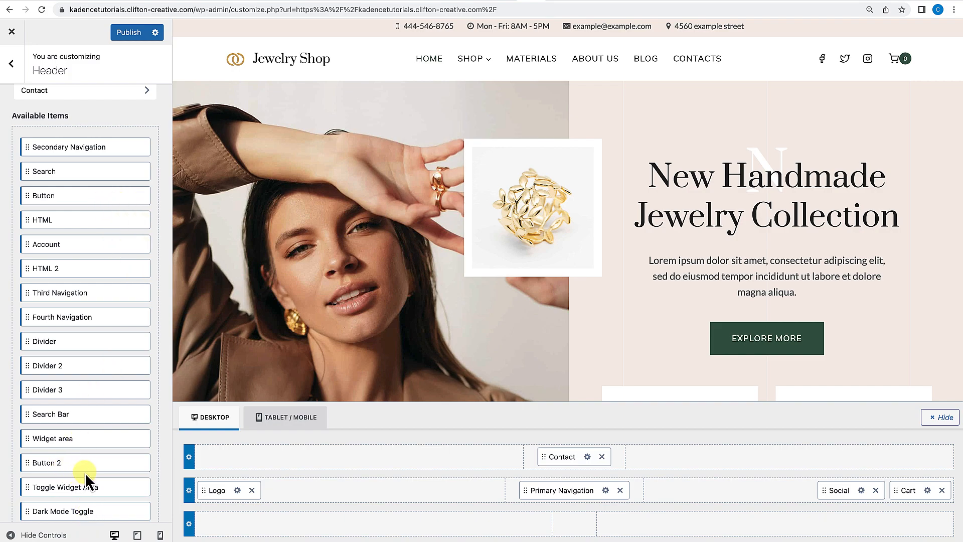
drag(62, 468, 680, 459)
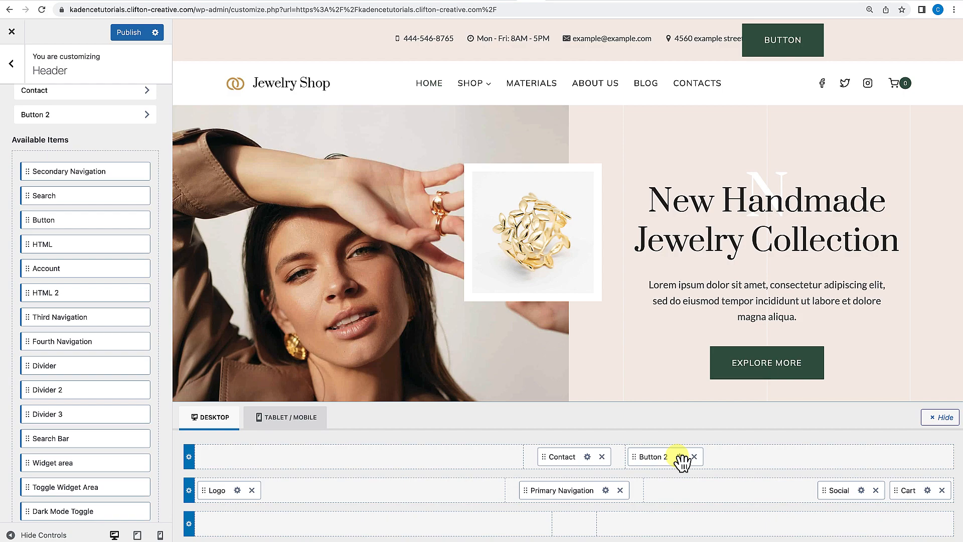
drag(654, 457, 875, 459)
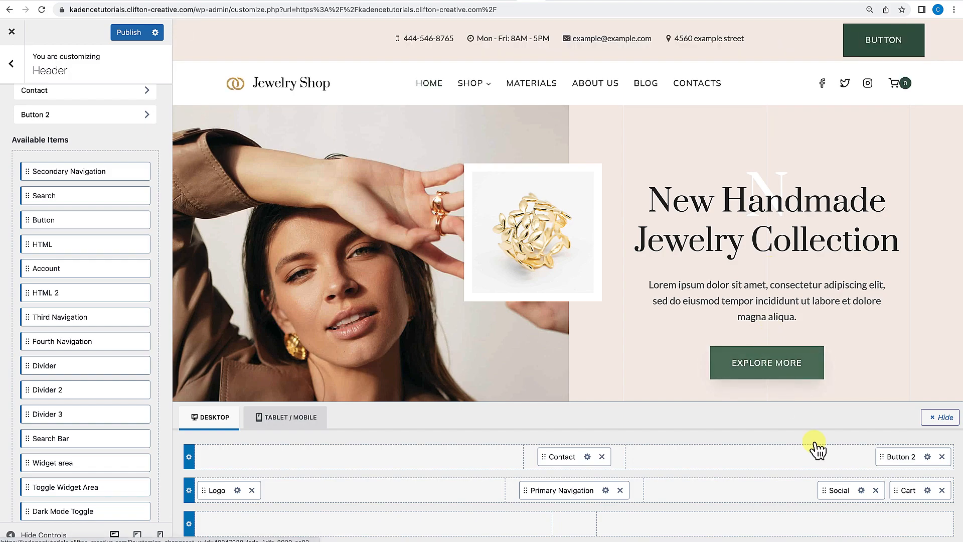
Give Button 2 a custom size with padding of 4 px top and bottom and 12 px left and right.
click(927, 456)
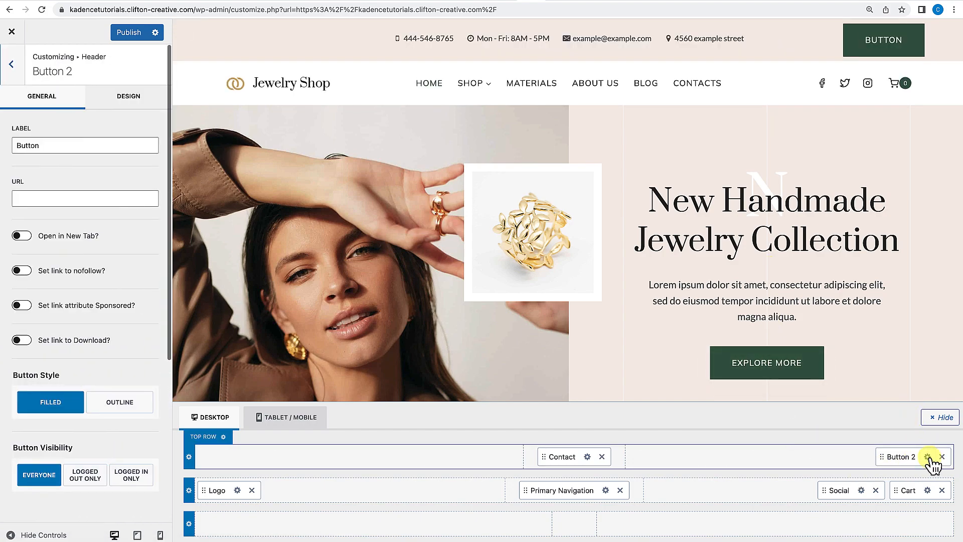
click(134, 100)
scroll(137, 108, down, 3)
scroll(138, 108, up, 3)
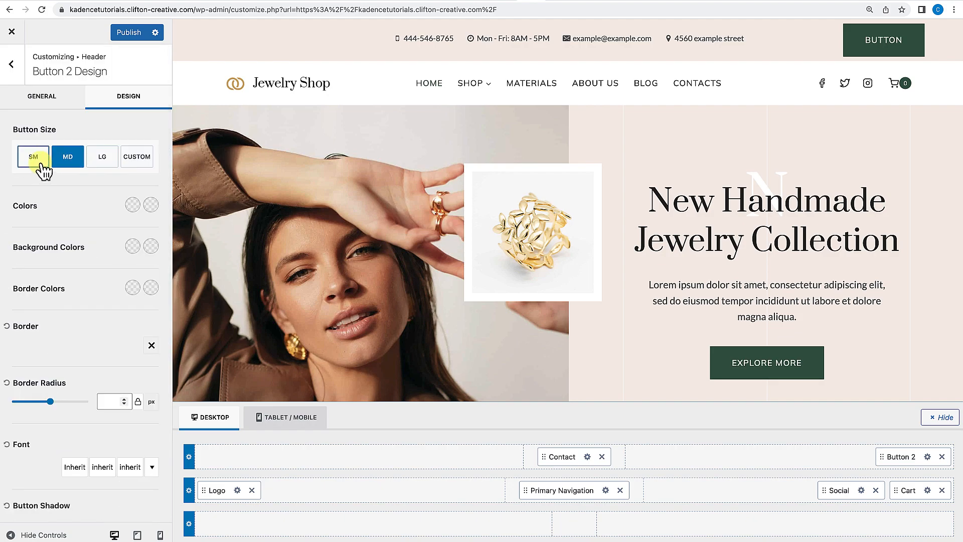
click(137, 157)
click(19, 220)
text(4)
click(74, 221)
text(4)
click(40, 220)
text(12)
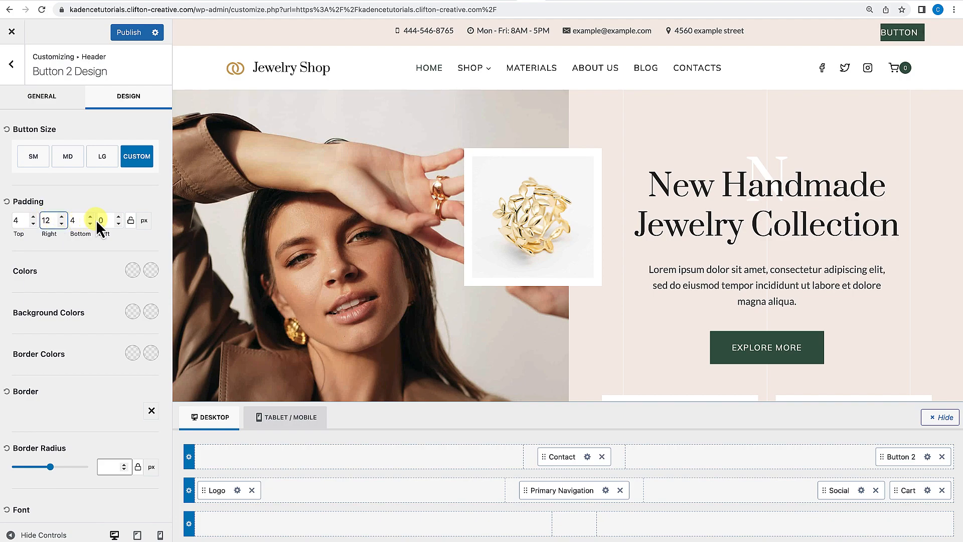
drag(105, 220, 90, 220)
text(12)
Set Button 2's font size to 14 px.
scroll(45, 289, down, 4)
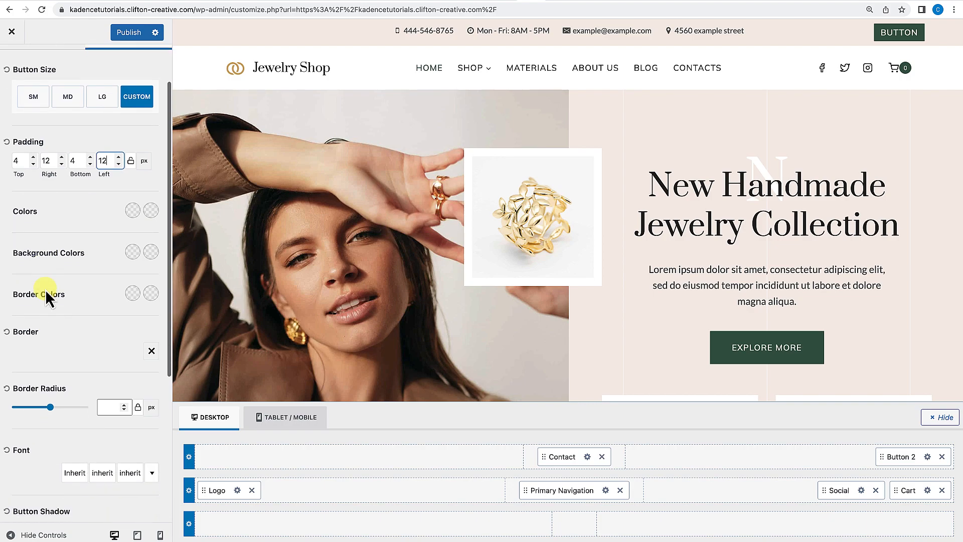
click(75, 368)
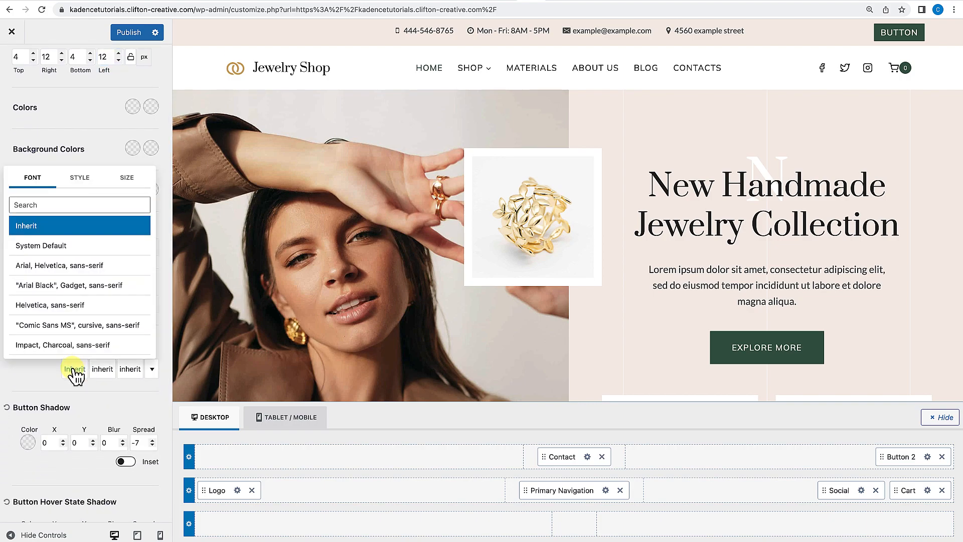
click(127, 179)
click(80, 229)
text(4)
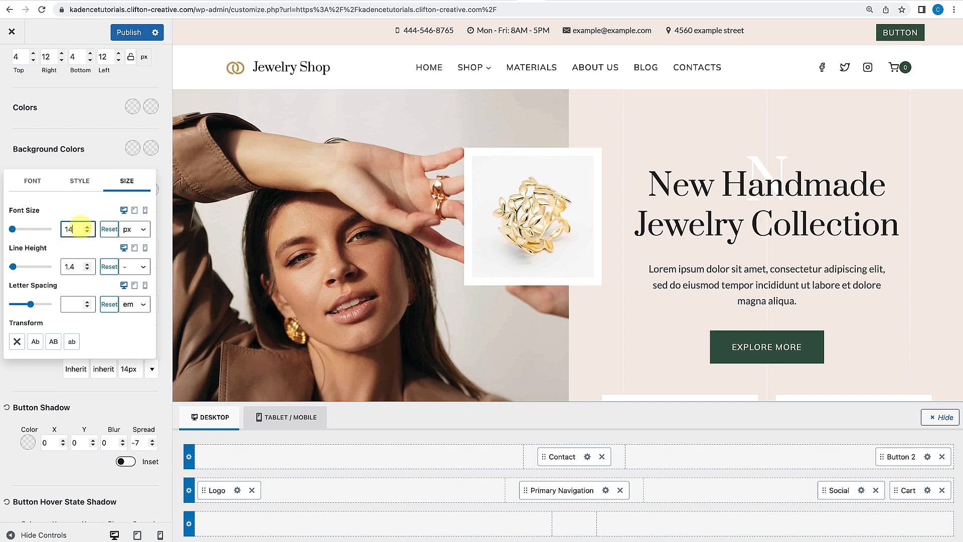
click(66, 217)
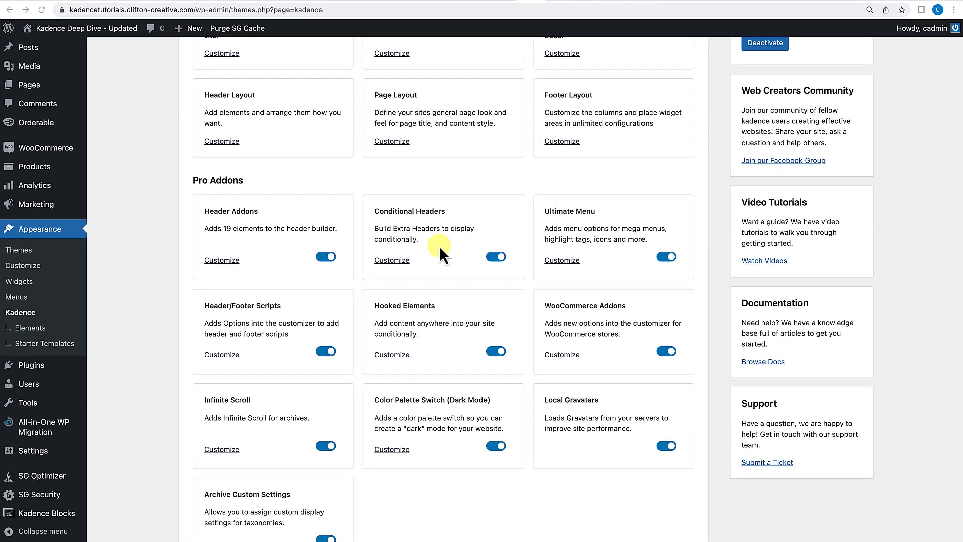
Open the Conditional Header settings in the Customizer's Header panel.
scroll(439, 246, down, 2)
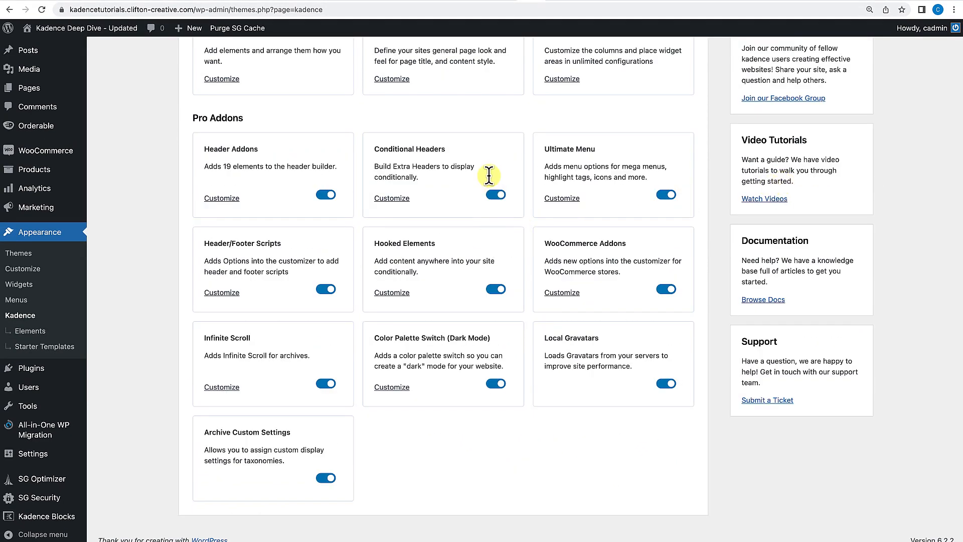
click(79, 32)
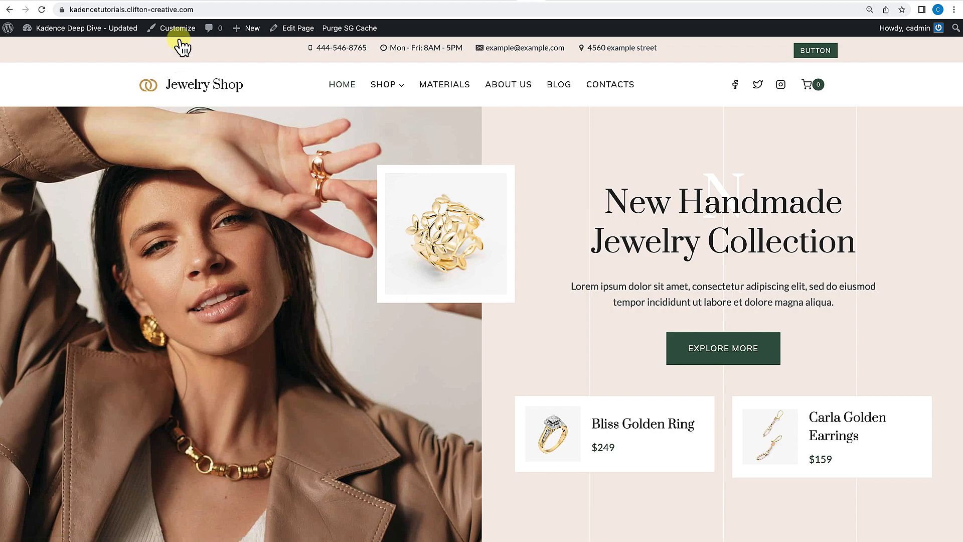
click(181, 30)
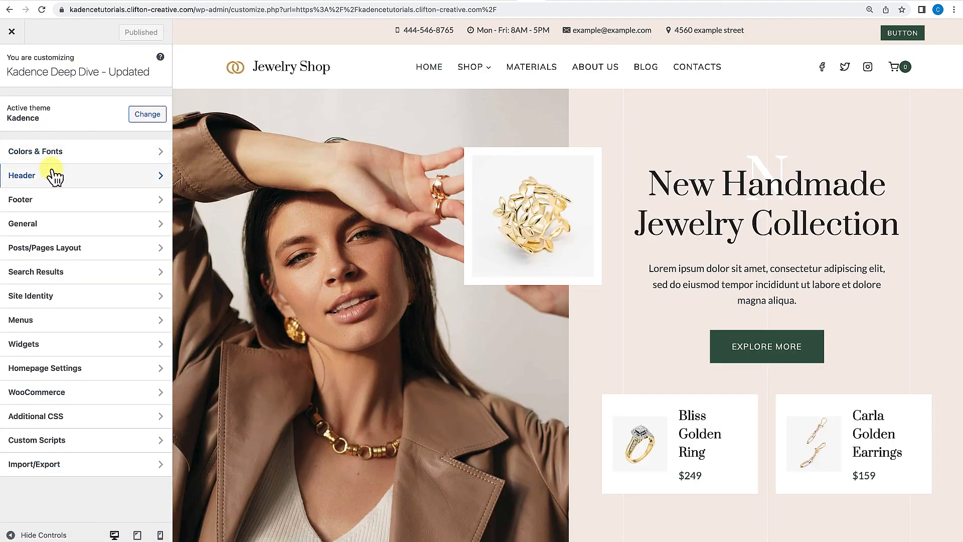
click(49, 177)
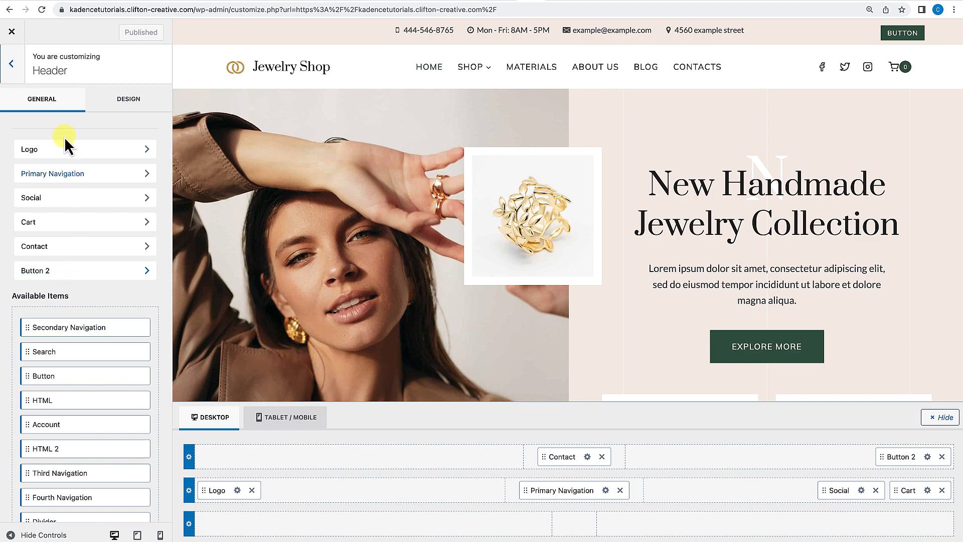
scroll(59, 223, down, 5)
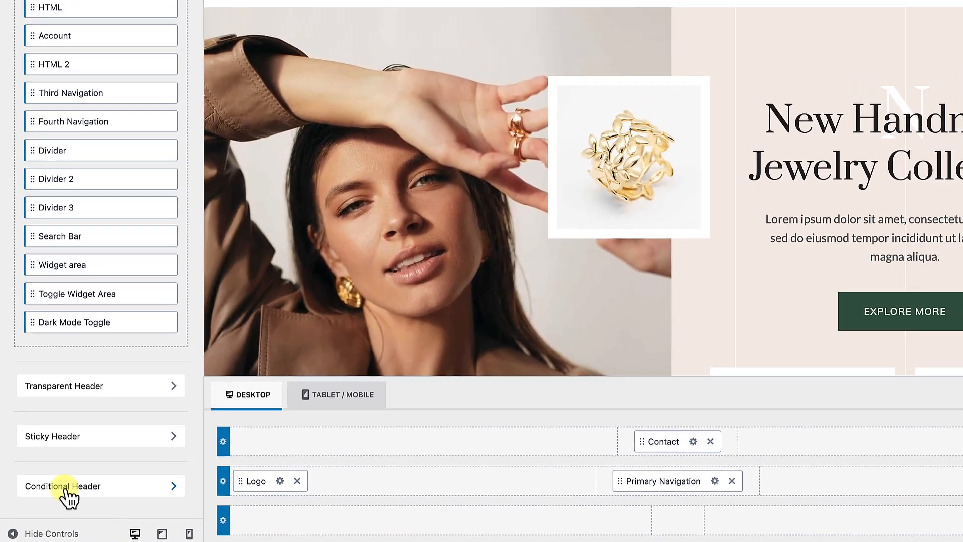
click(65, 489)
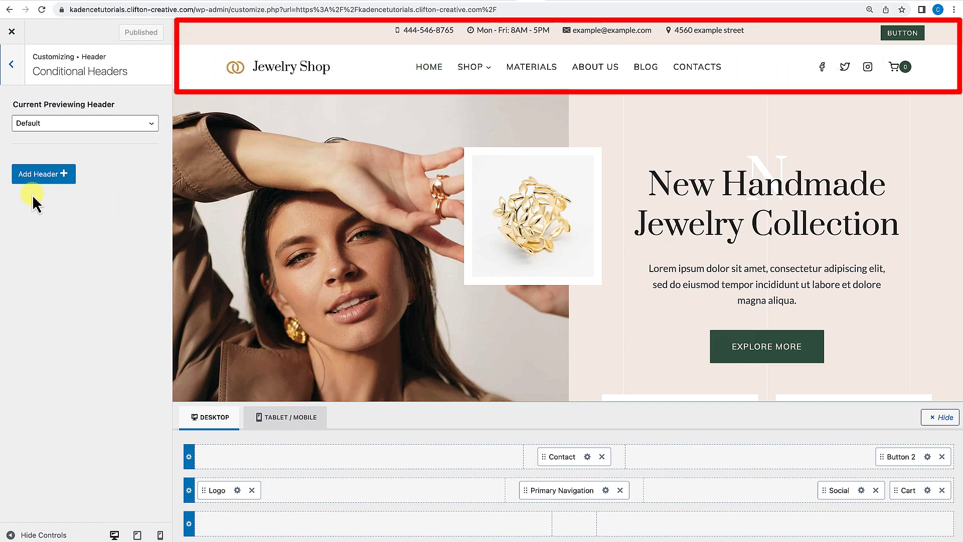
Add a new conditional header starting from a basic layout and enable it.
click(38, 176)
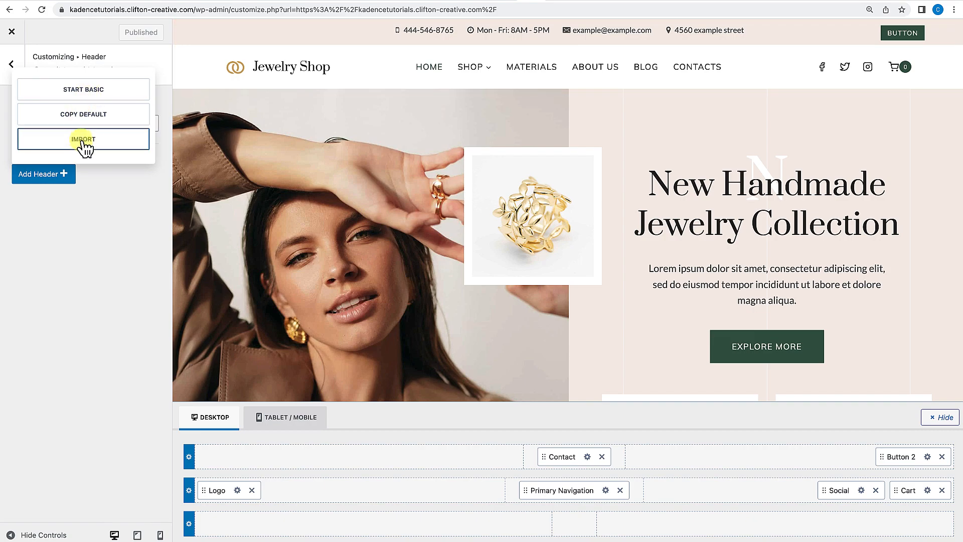
click(86, 90)
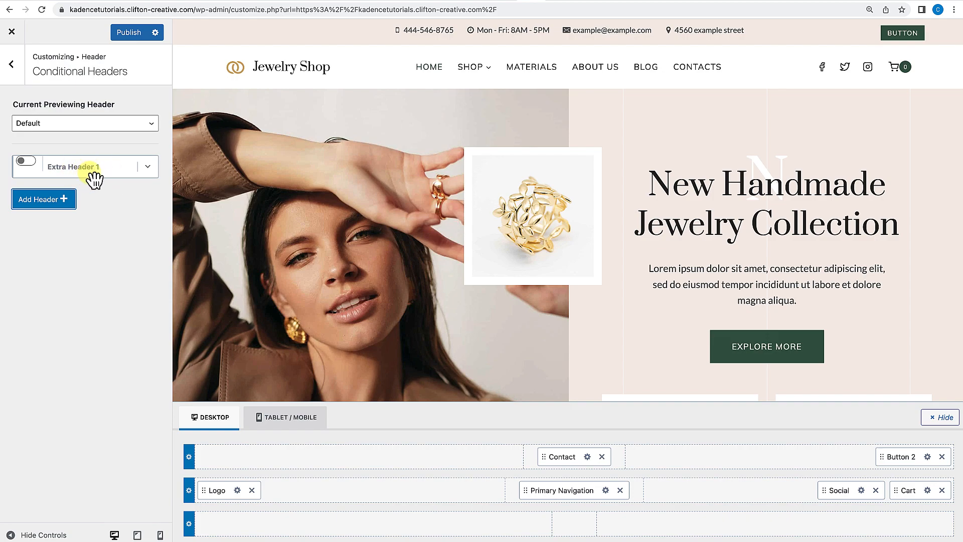
click(30, 162)
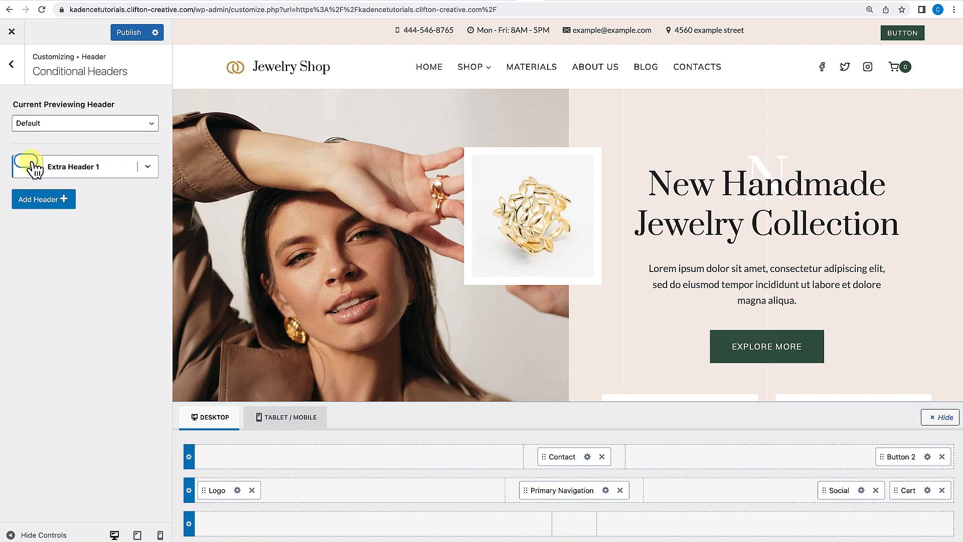
Rename the new conditional header's label to My Custom.
click(149, 167)
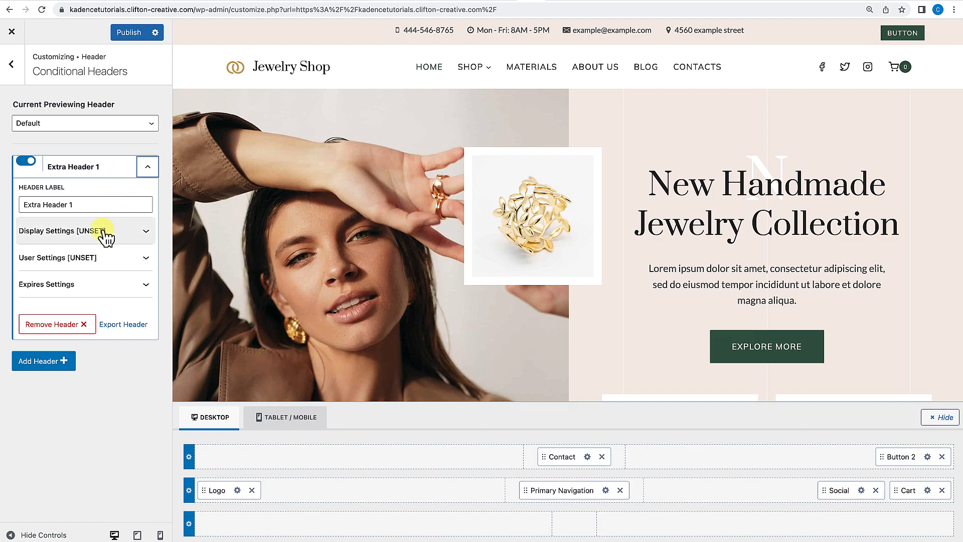
drag(75, 206, 15, 213)
text(My)
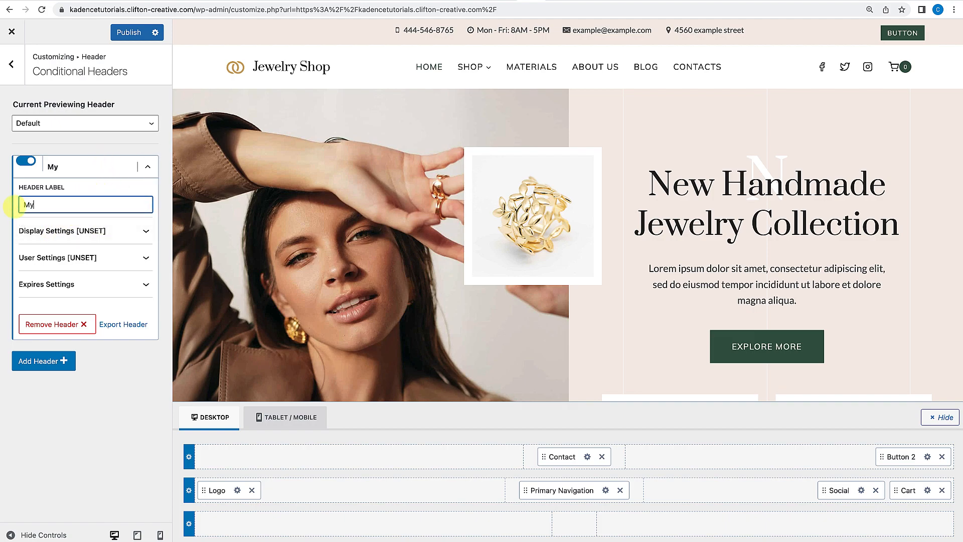
text( Custom Header)
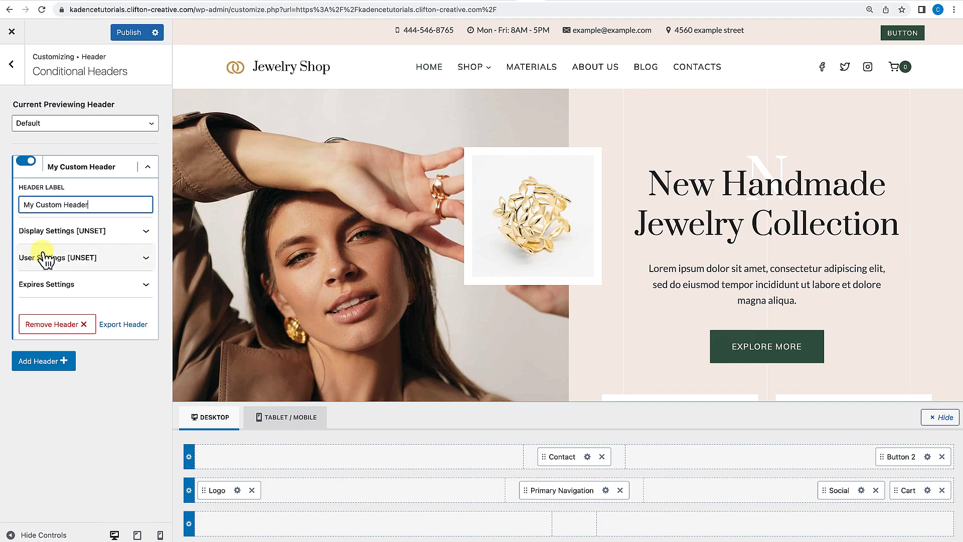
Try setting the header's Show On display rule to Single Pages, then clear the rule.
click(146, 233)
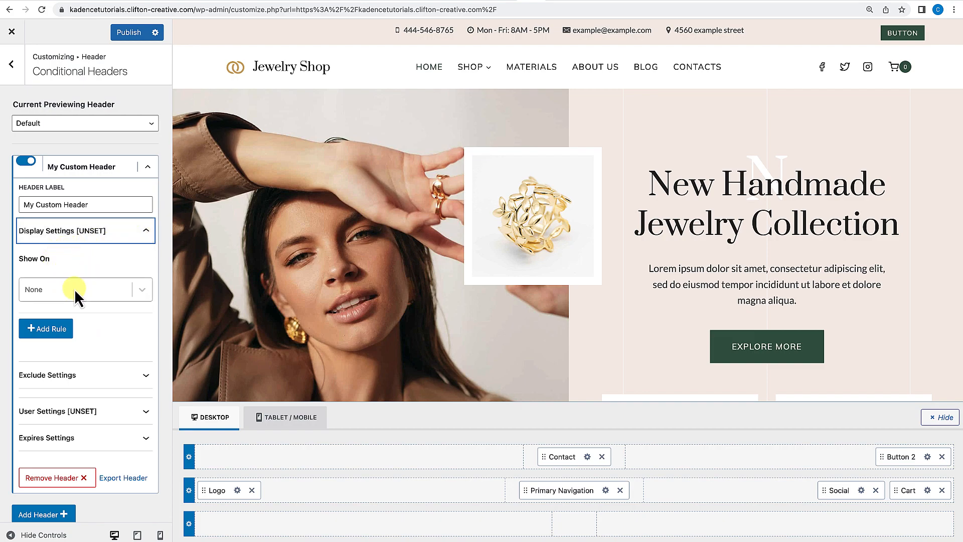
click(142, 290)
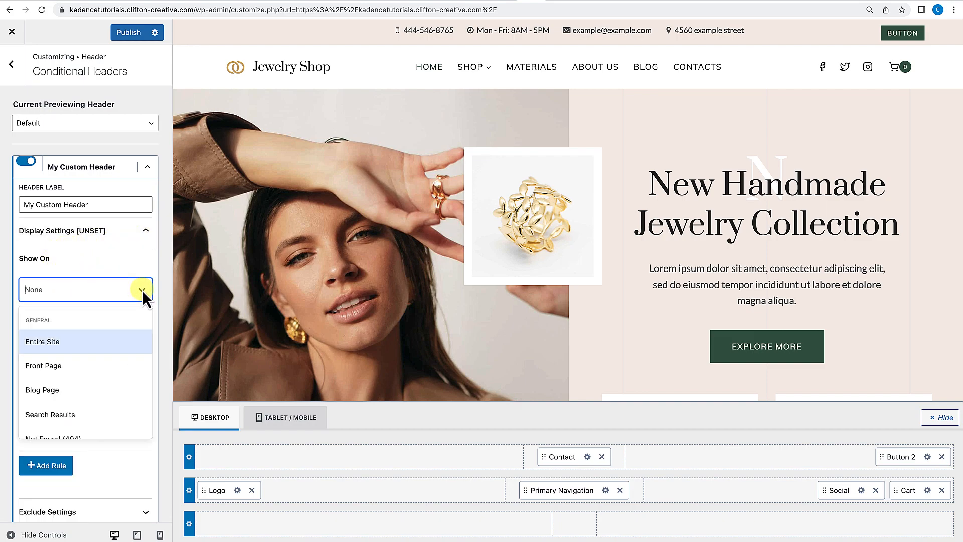
scroll(73, 351, down, 1)
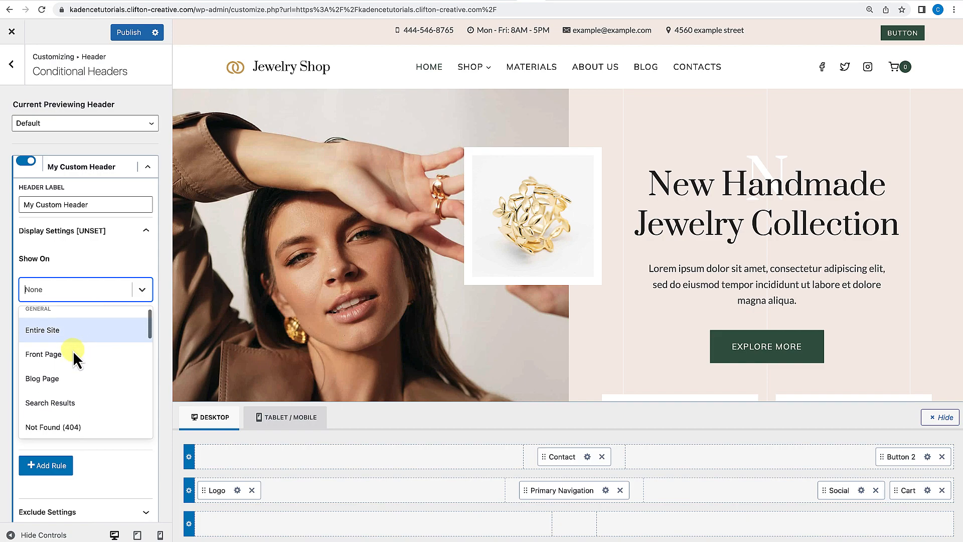
scroll(73, 350, down, 2)
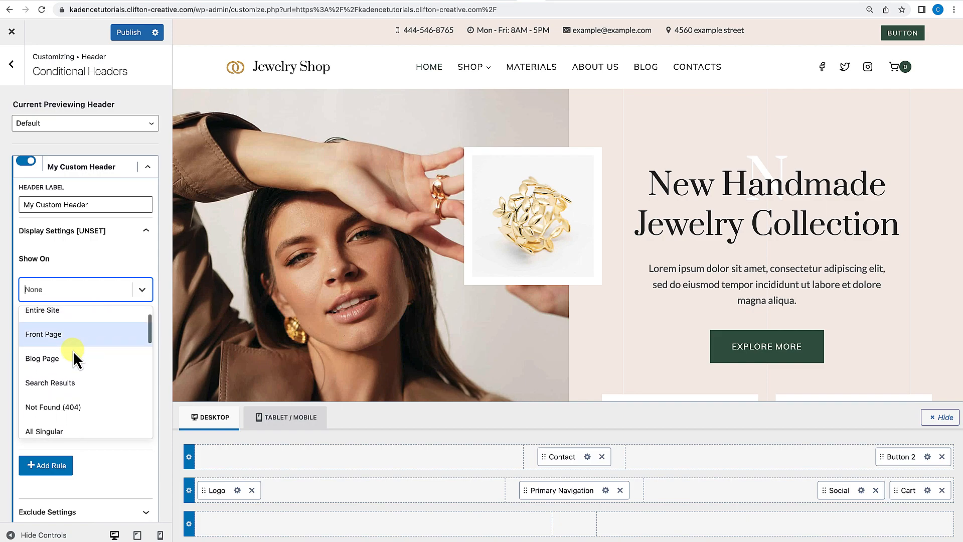
scroll(71, 376, down, 2)
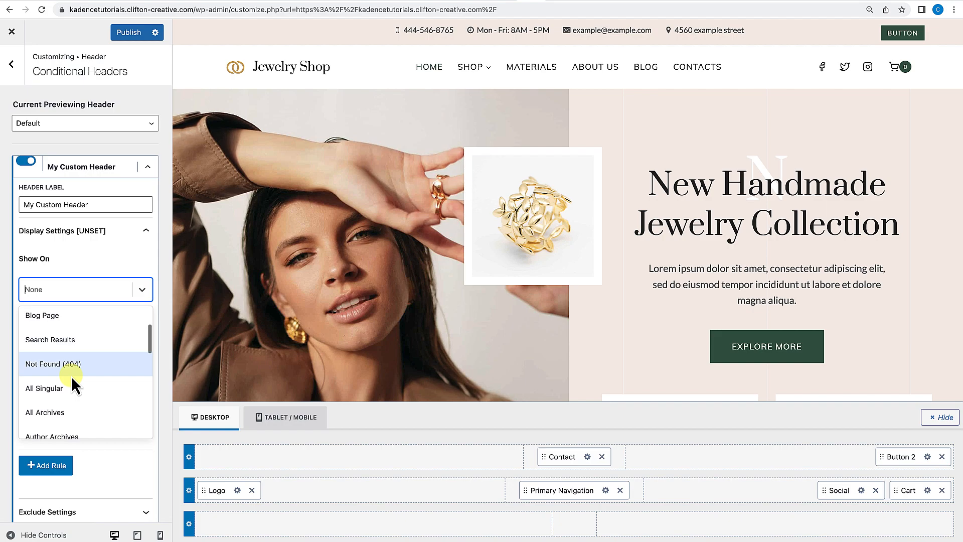
scroll(71, 377, down, 1)
scroll(74, 364, down, 1)
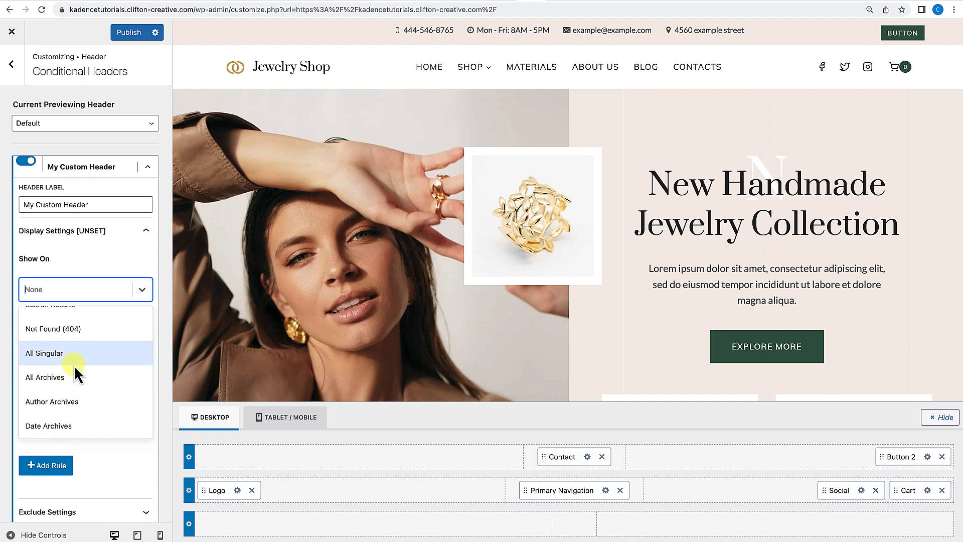
scroll(68, 381, down, 3)
scroll(68, 382, down, 5)
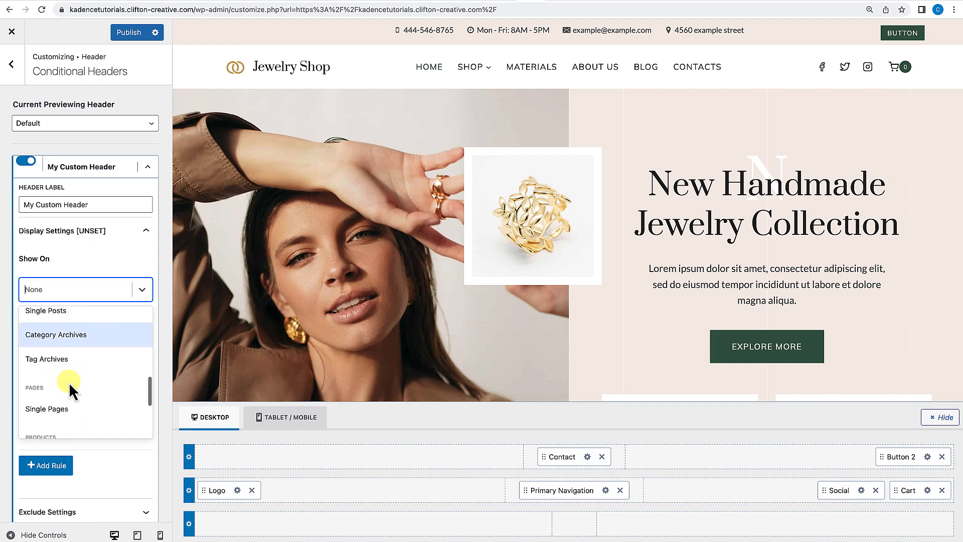
scroll(68, 382, up, 3)
scroll(63, 374, down, 2)
click(60, 400)
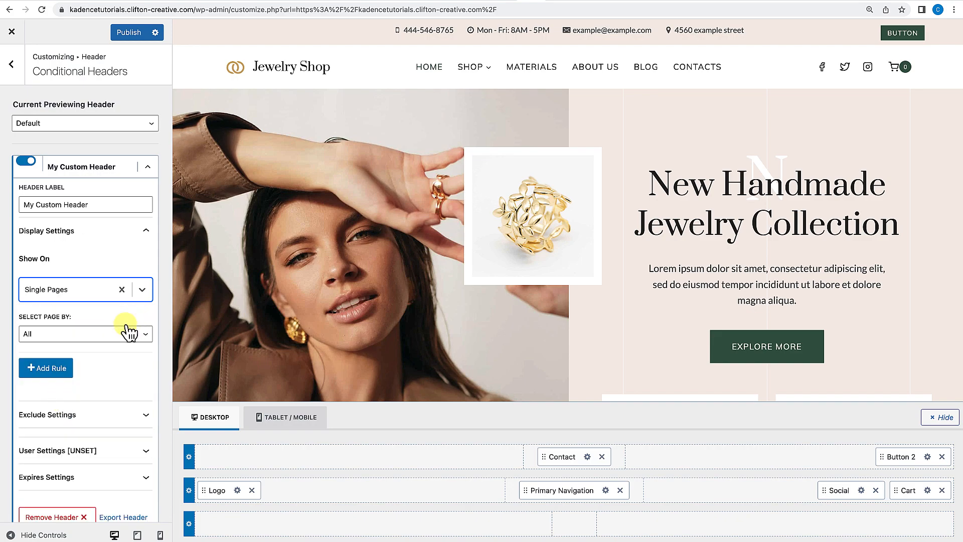
click(145, 335)
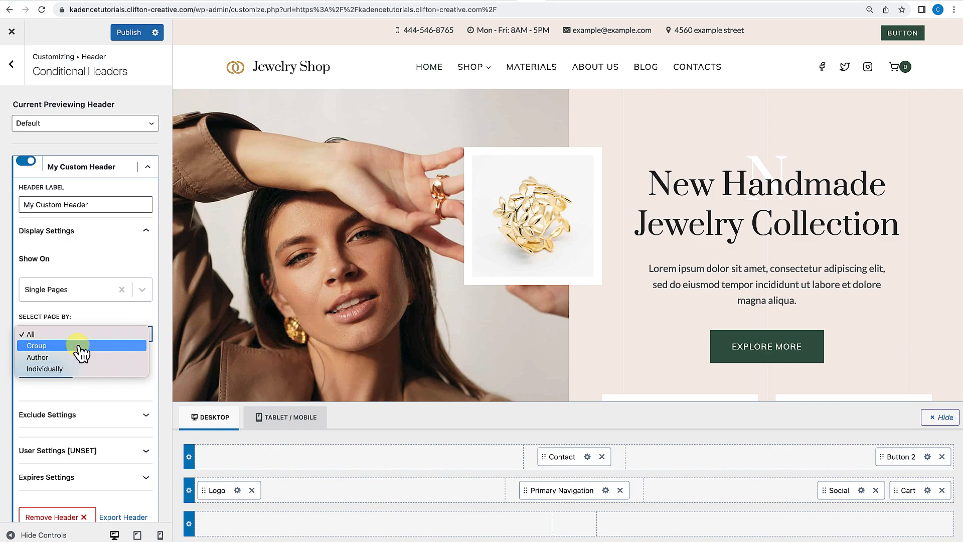
click(125, 295)
click(122, 290)
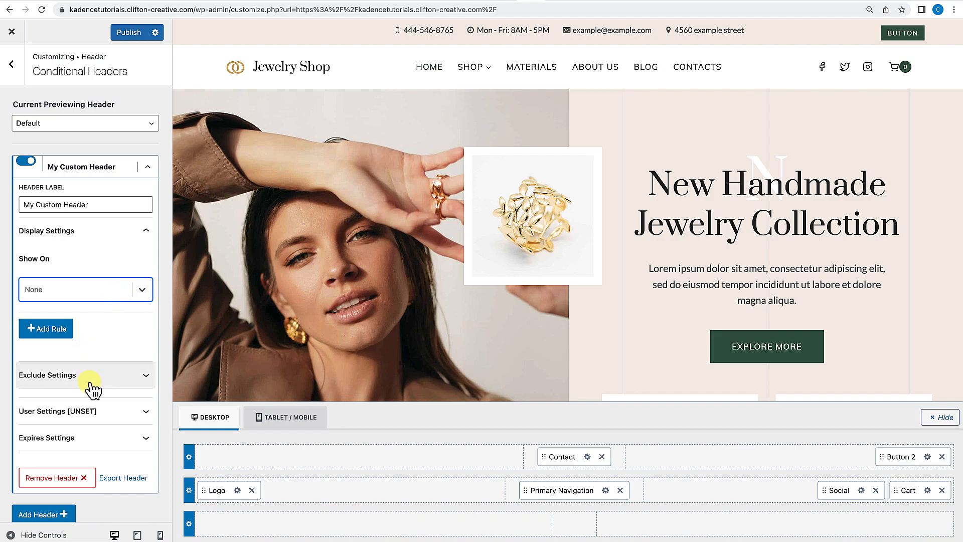
Browse the User Settings visibility options for the conditional header.
scroll(96, 388, down, 1)
click(139, 393)
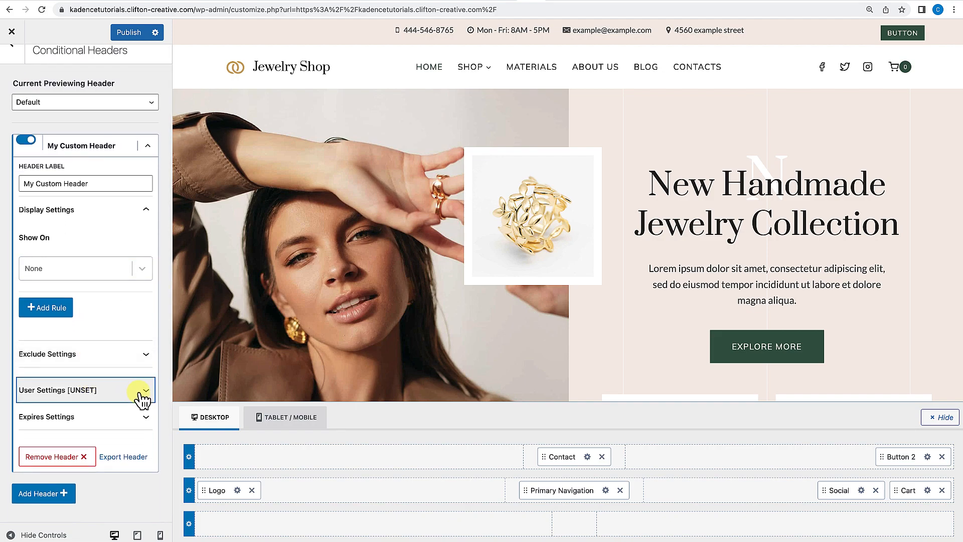
scroll(139, 393, down, 2)
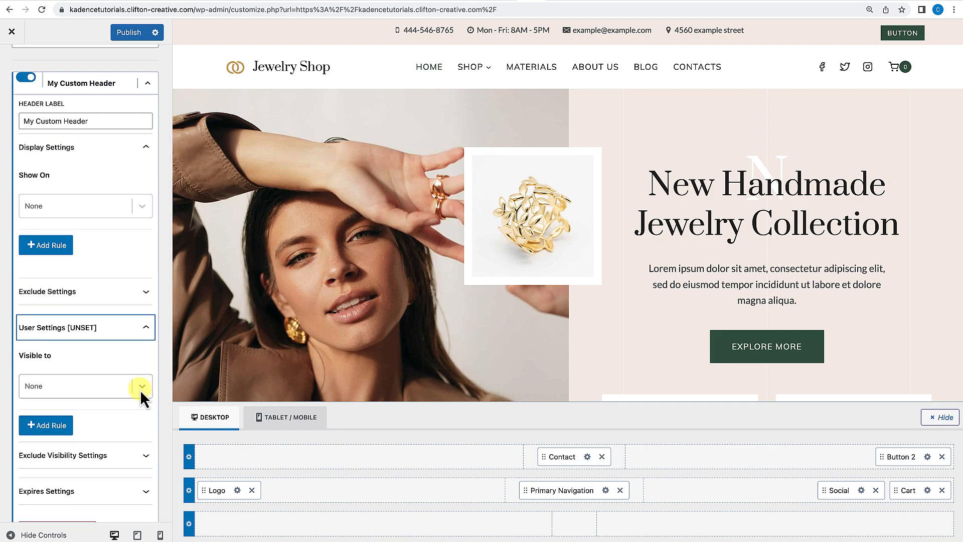
click(141, 387)
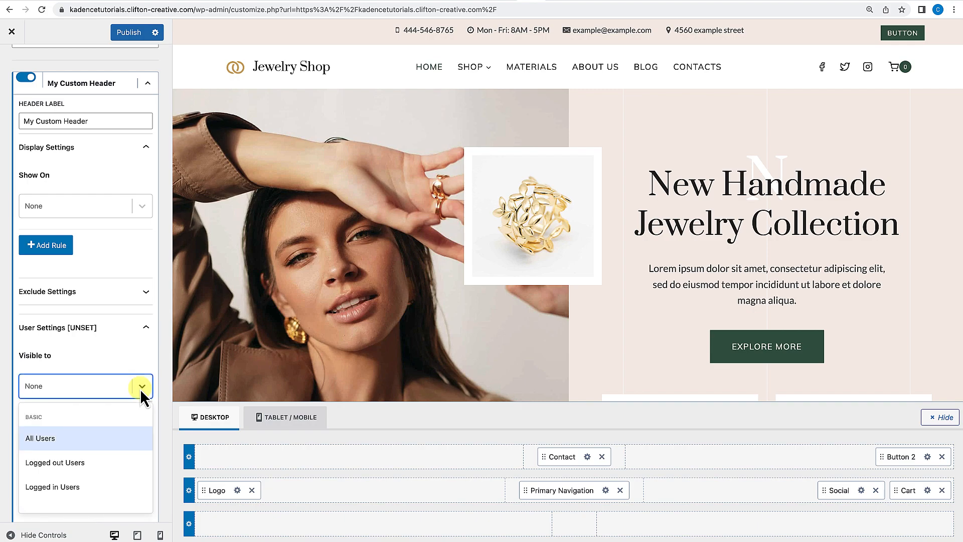
scroll(127, 419, down, 1)
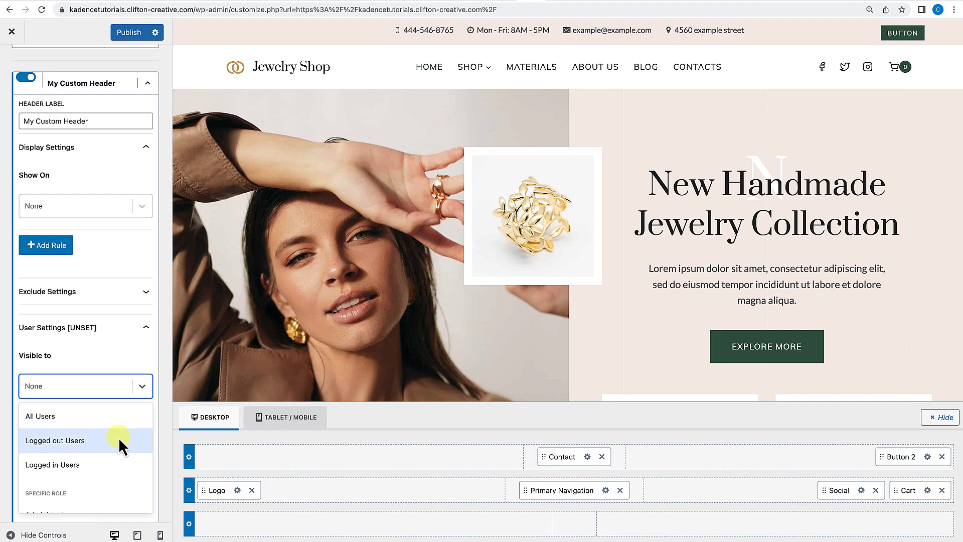
scroll(119, 437, down, 2)
scroll(119, 438, down, 5)
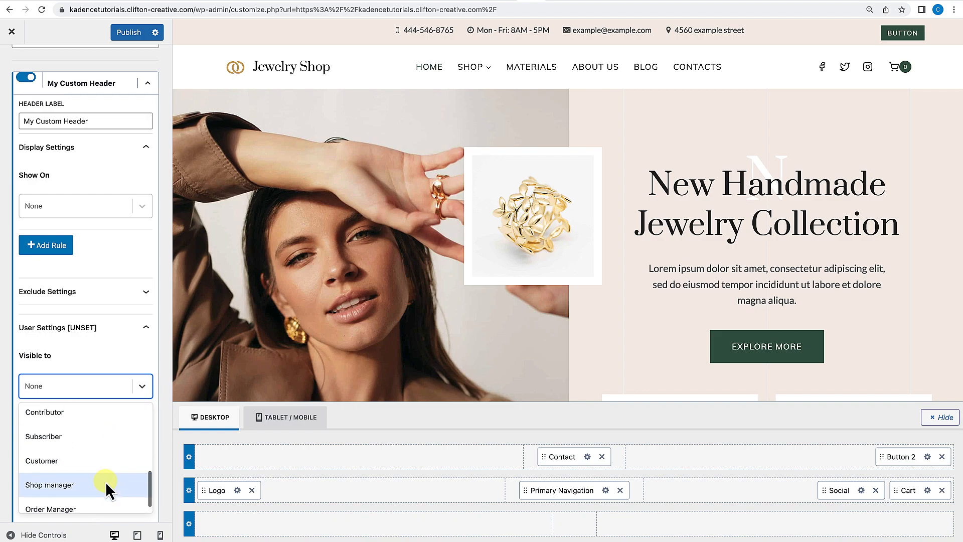
click(144, 329)
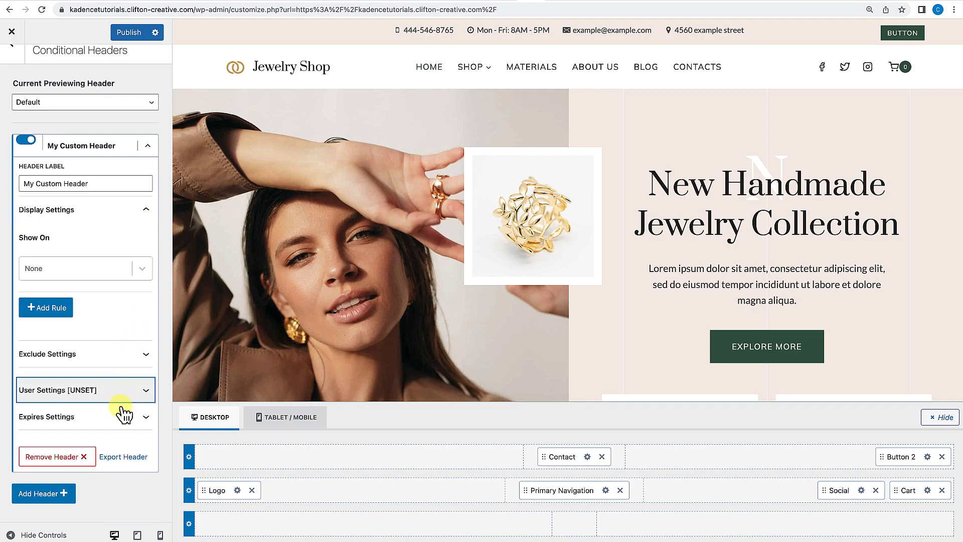
Try enabling an expiry date for the conditional header, then switch it off.
click(147, 417)
click(29, 438)
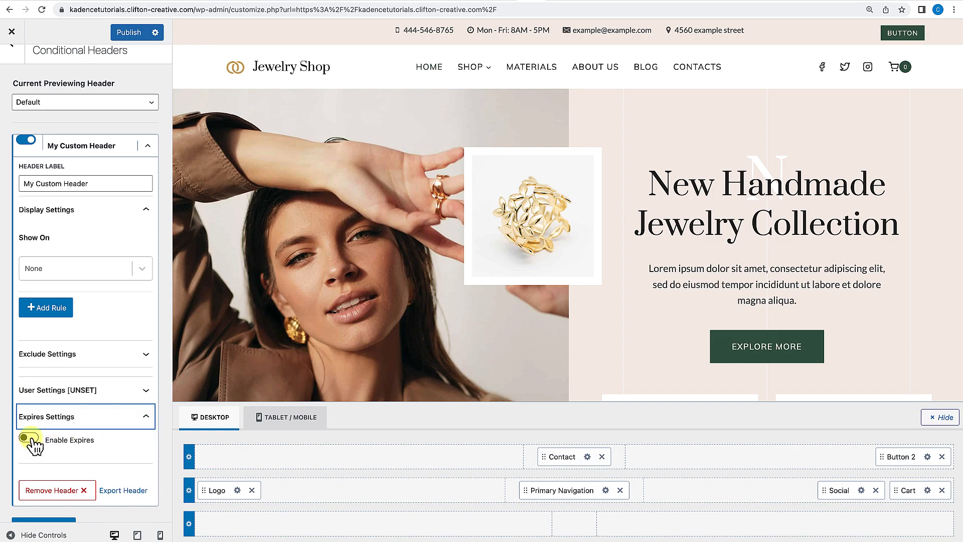
scroll(103, 444, down, 3)
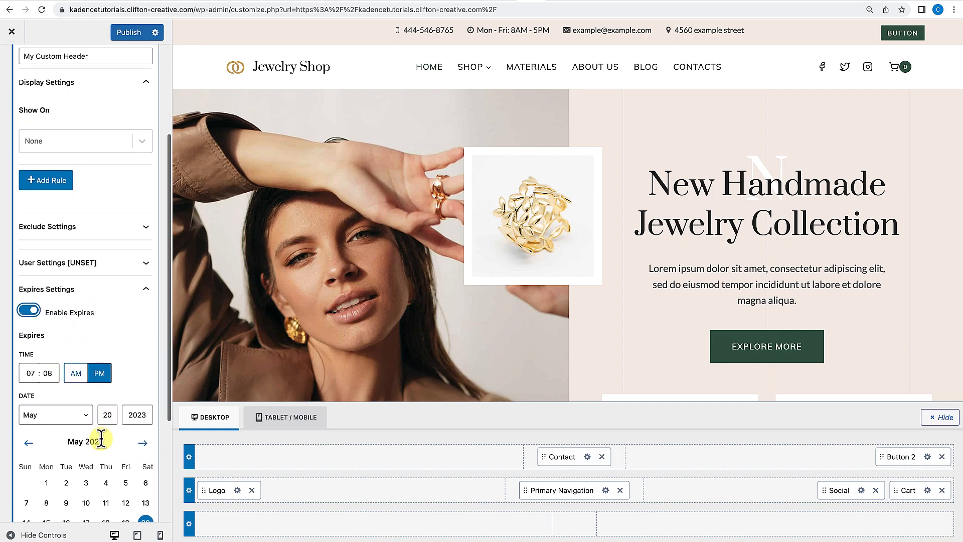
scroll(100, 439, down, 2)
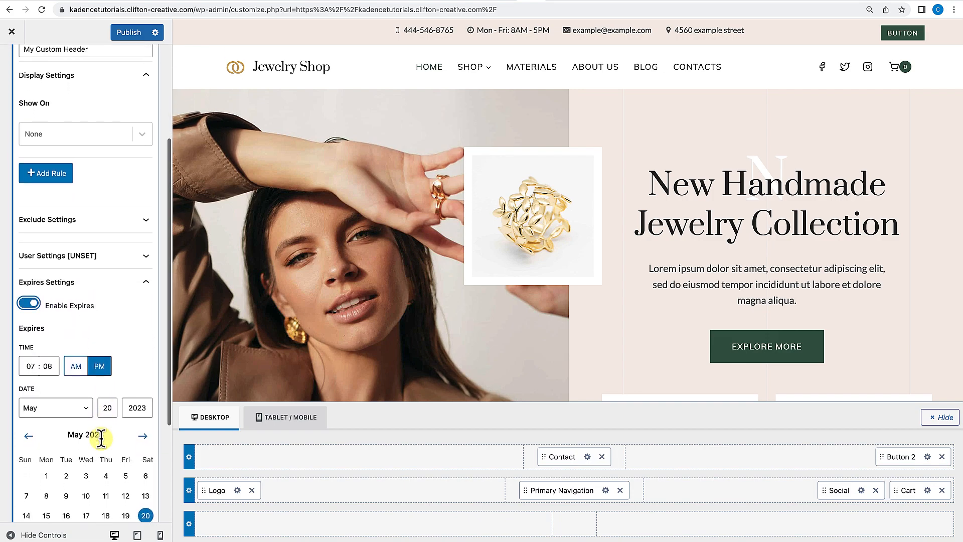
scroll(102, 444, down, 2)
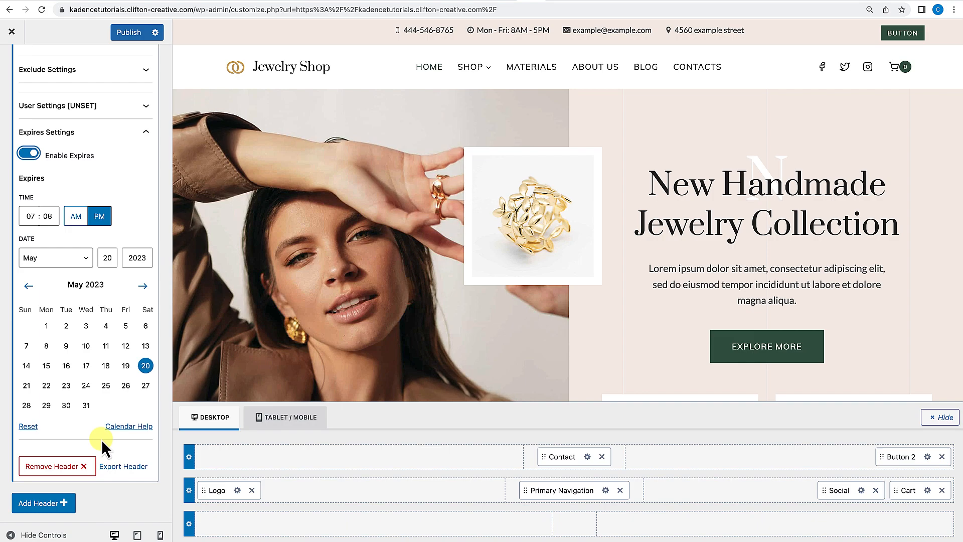
scroll(101, 439, up, 3)
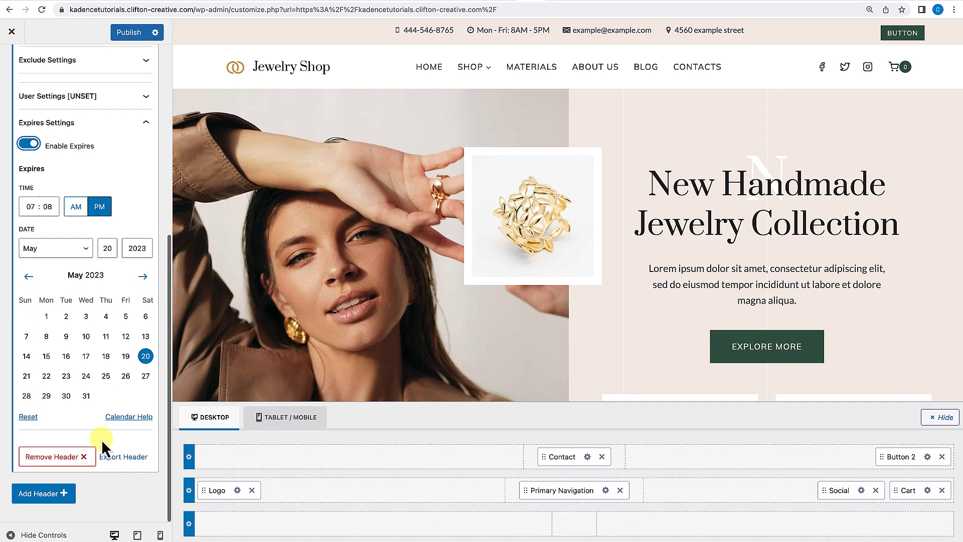
click(28, 246)
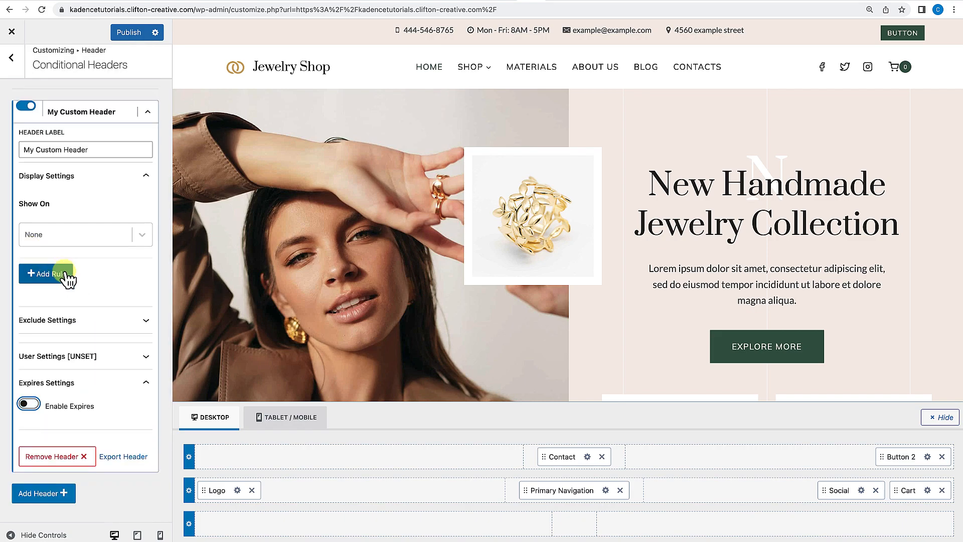
Collapse the header entry and switch the previewing header to My Custom Header, confirming and saving settings.
scroll(65, 273, up, 2)
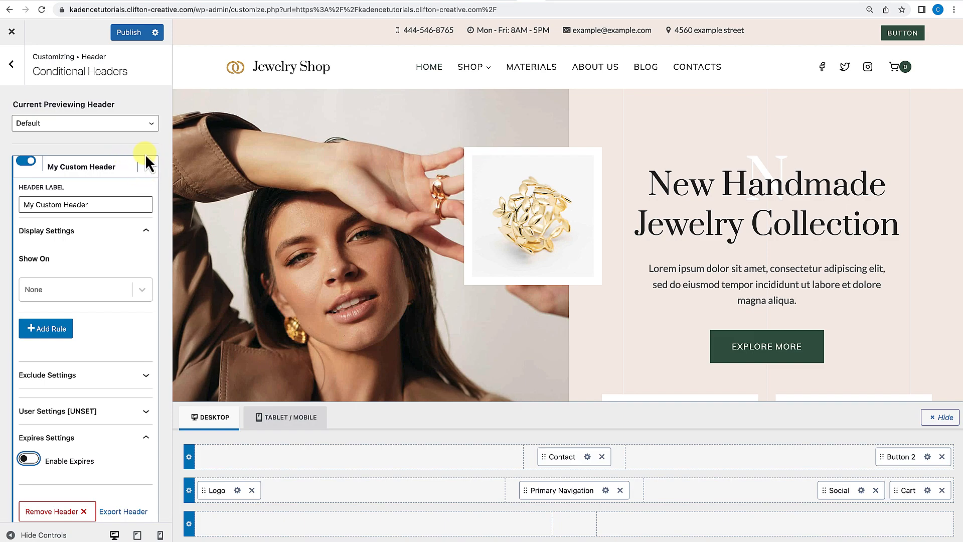
click(148, 167)
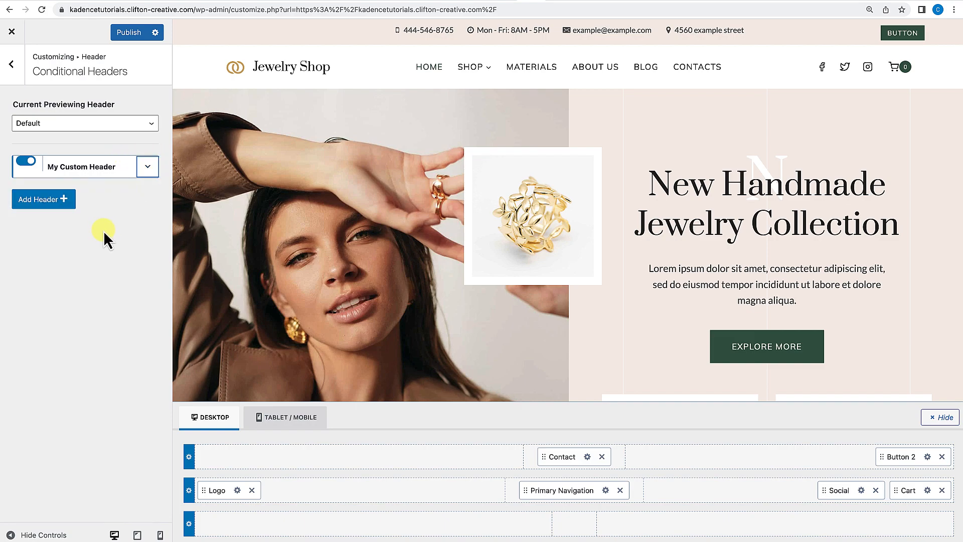
click(134, 125)
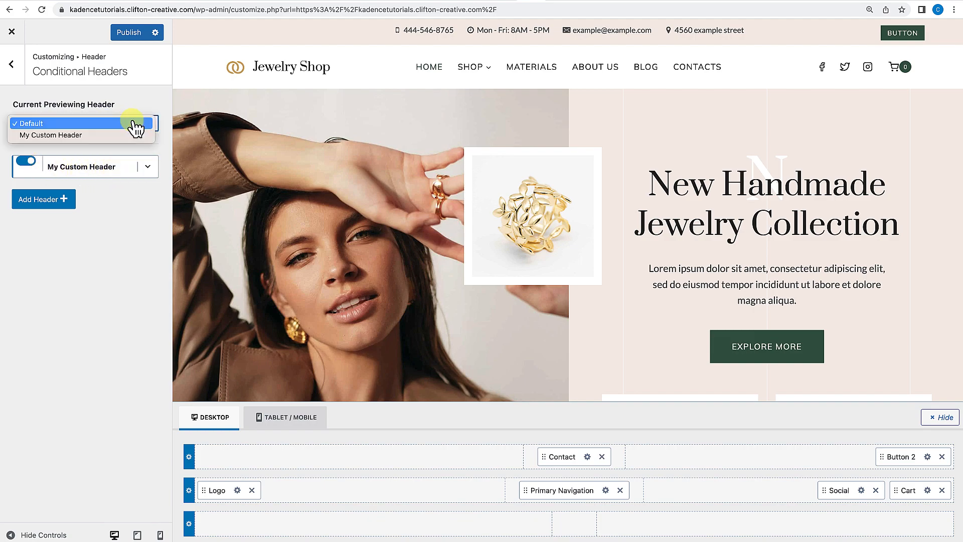
click(68, 136)
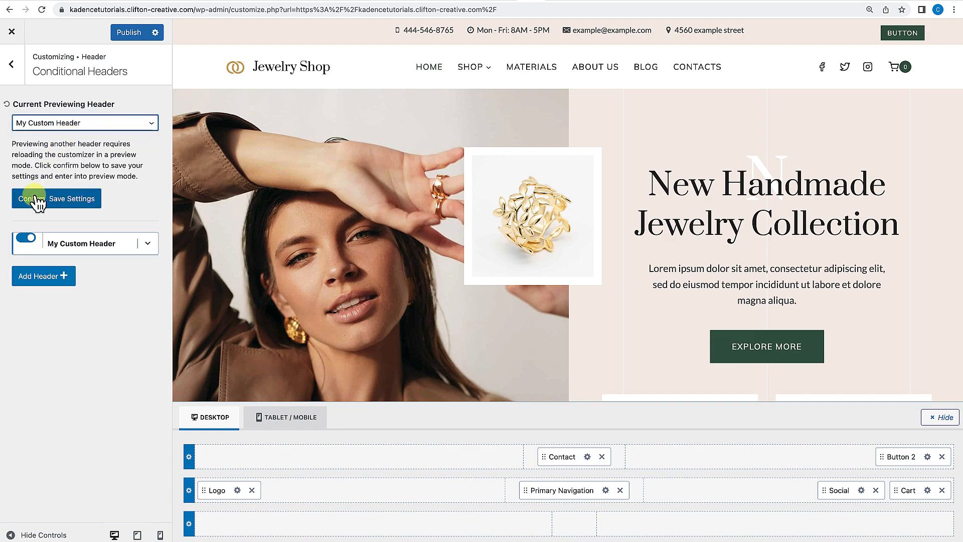
click(65, 201)
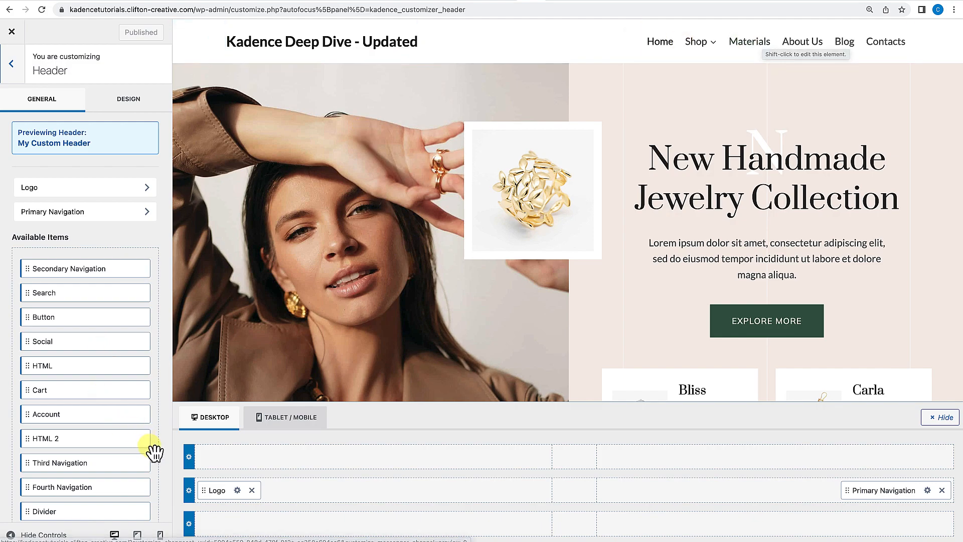
Set the custom header's logo to the CliftonWP image from the Media Library and its layout to logo only.
scroll(127, 448, down, 8)
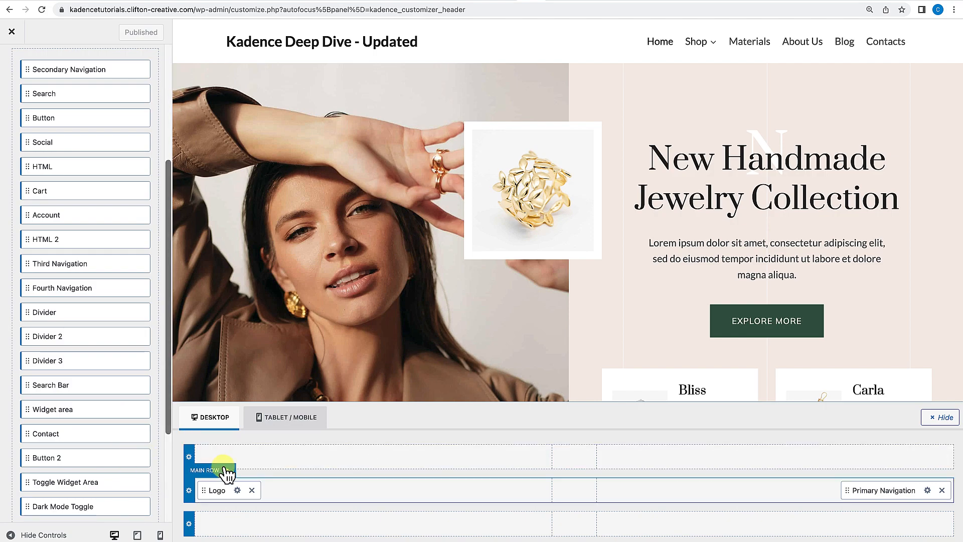
scroll(146, 463, up, 8)
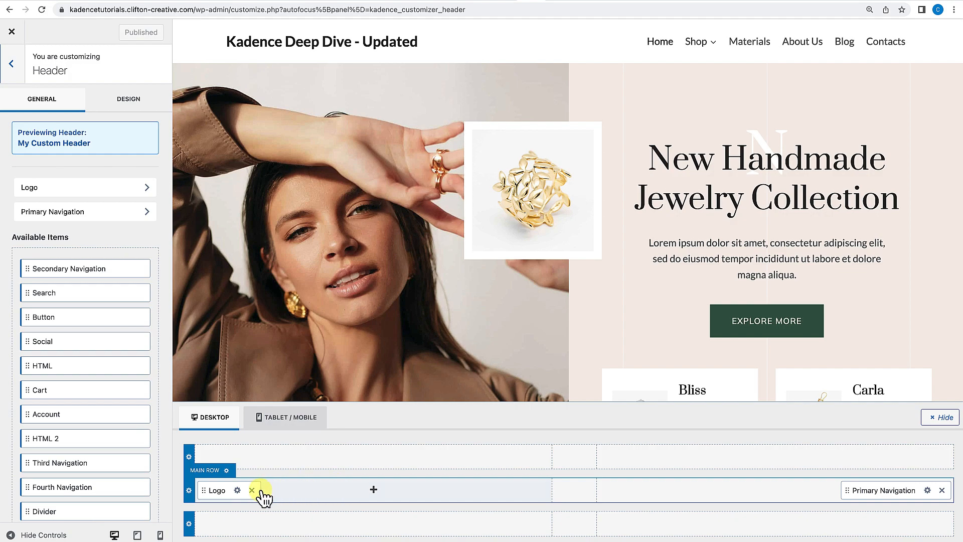
click(237, 490)
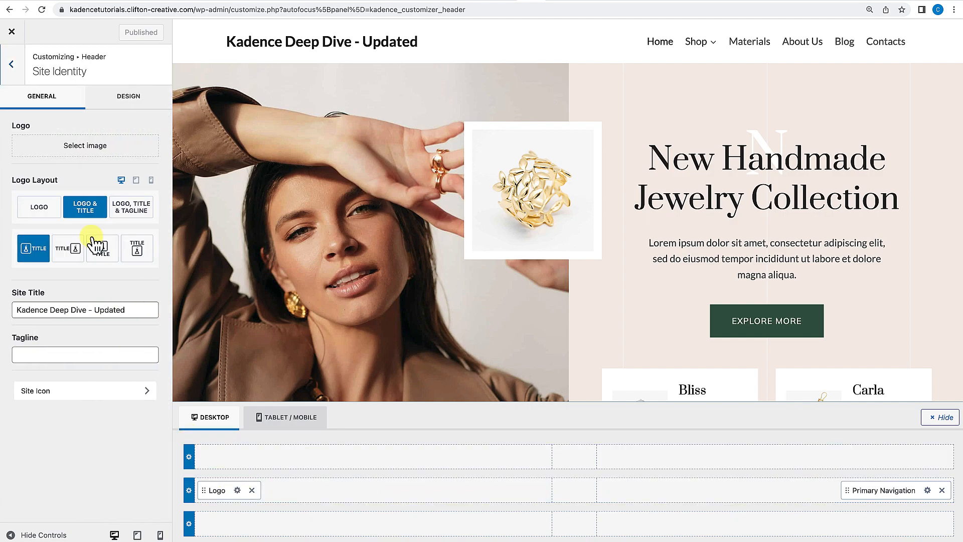
click(82, 145)
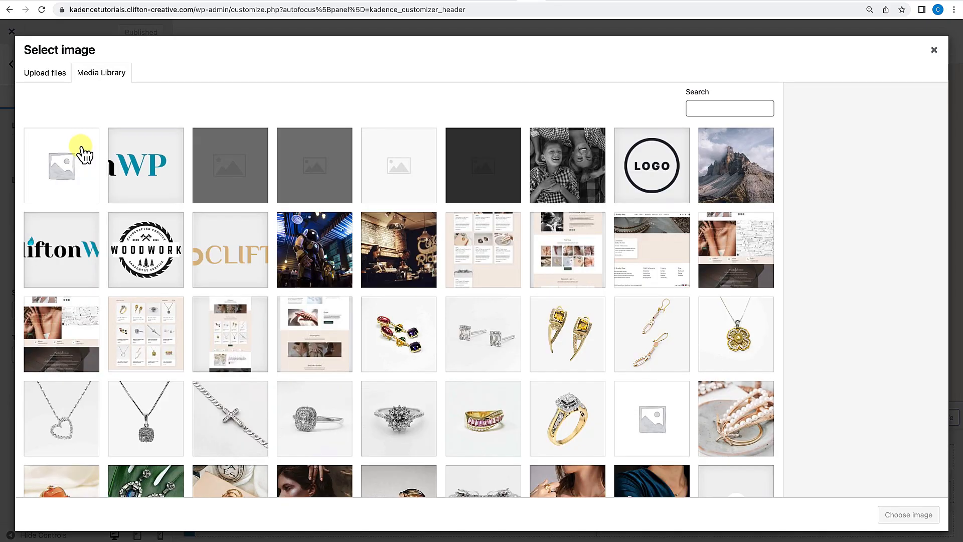
click(90, 242)
click(895, 516)
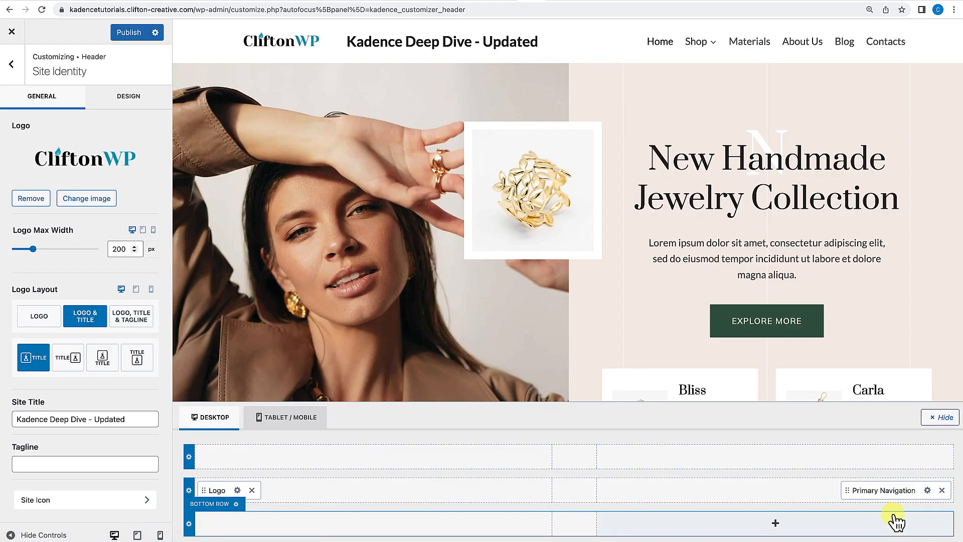
click(40, 322)
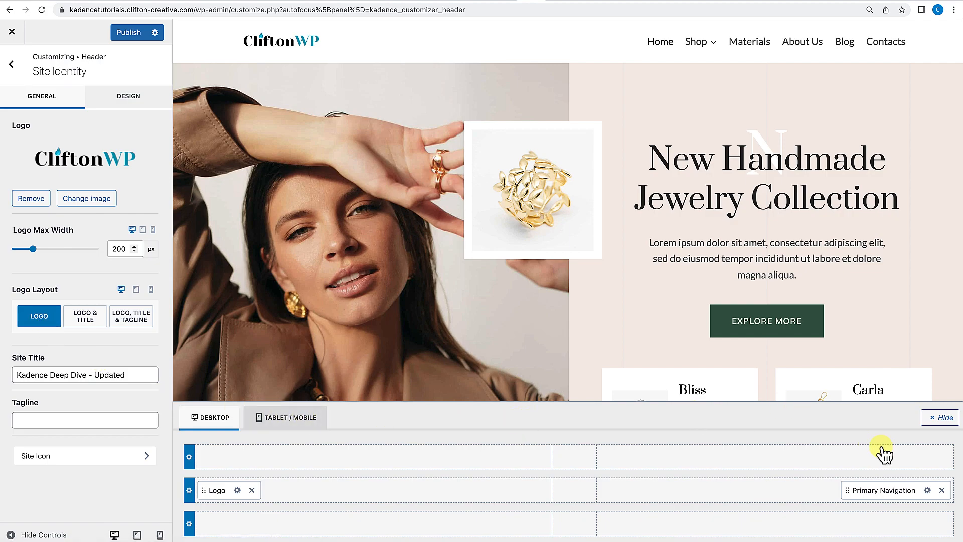
Remove the Primary Navigation from the custom header's main row.
click(943, 490)
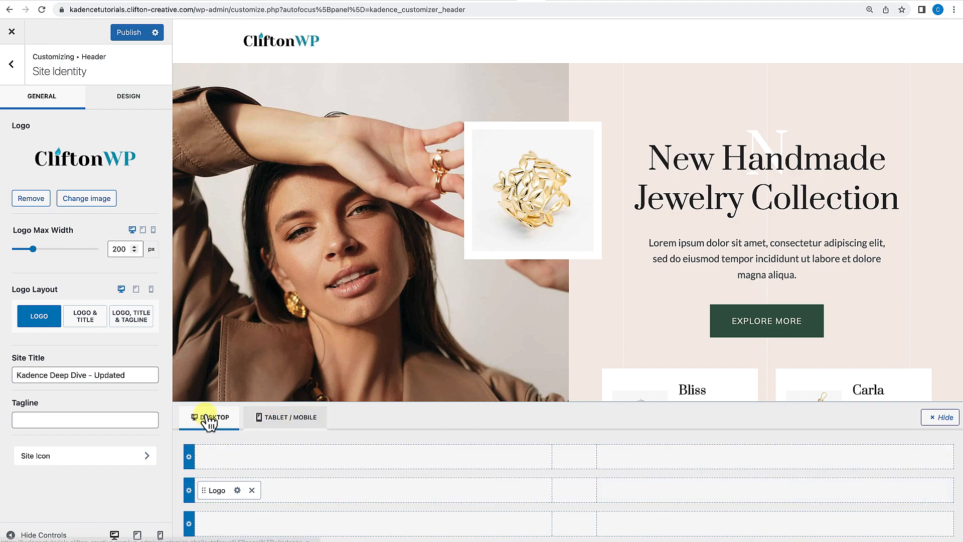
Add a Button to the right end of the custom header's main row and label it "Shop Now".
click(11, 63)
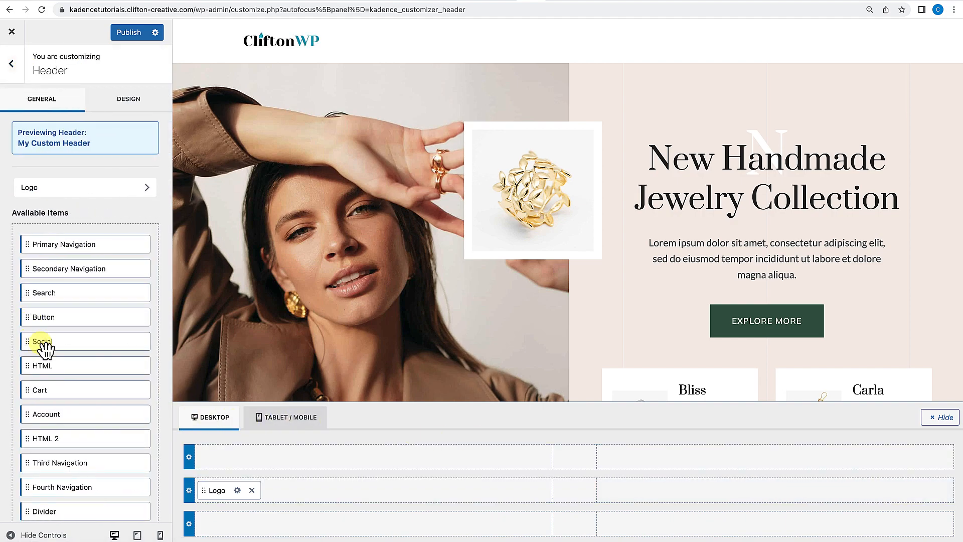
scroll(43, 346, down, 3)
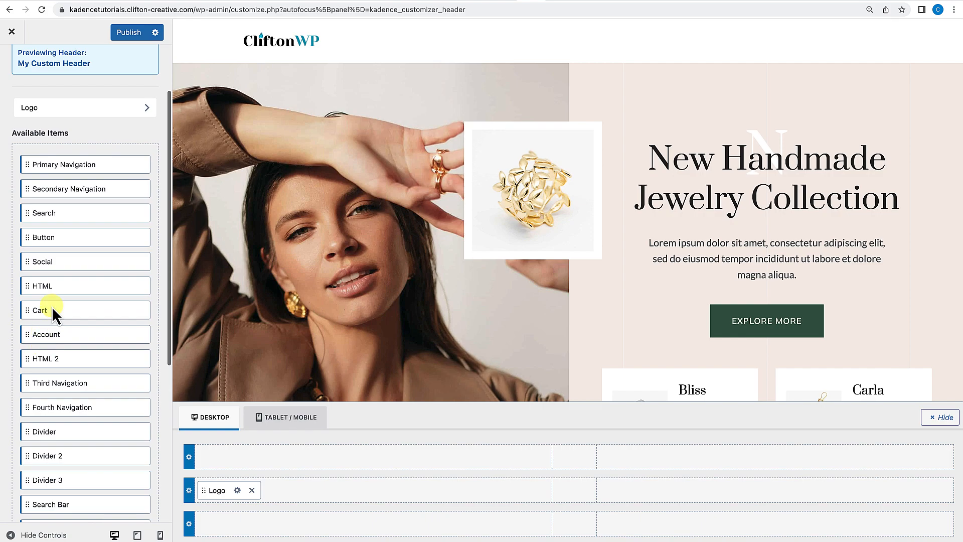
drag(41, 242, 885, 495)
text(Sho)
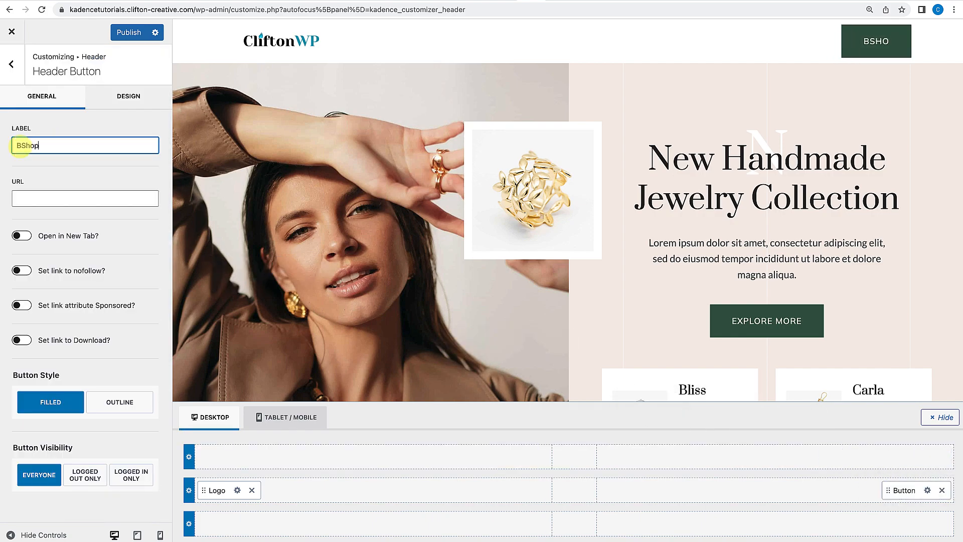
text(p)
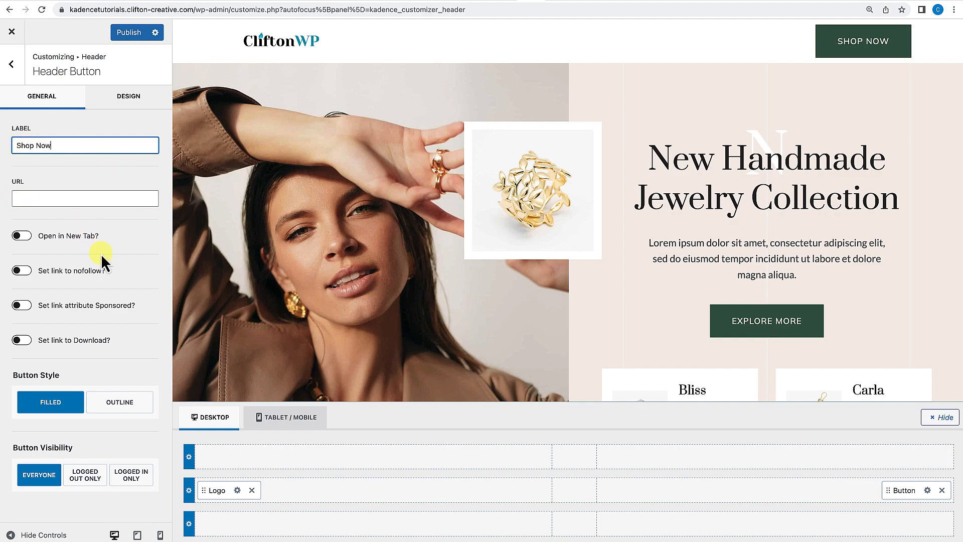
Set the header button's size to custom with padding 4 top, 16 right, 4 bottom and 16 left.
click(927, 491)
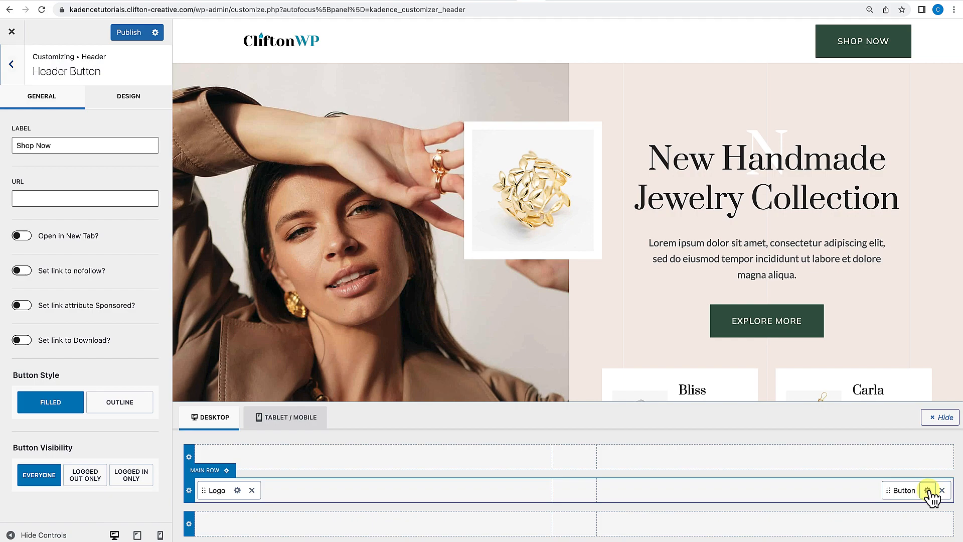
click(129, 100)
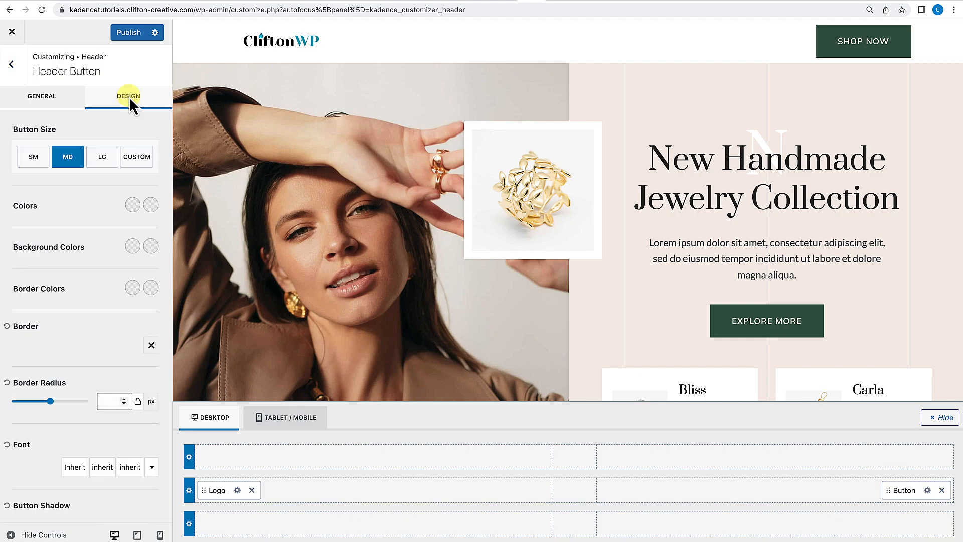
scroll(129, 100, down, 2)
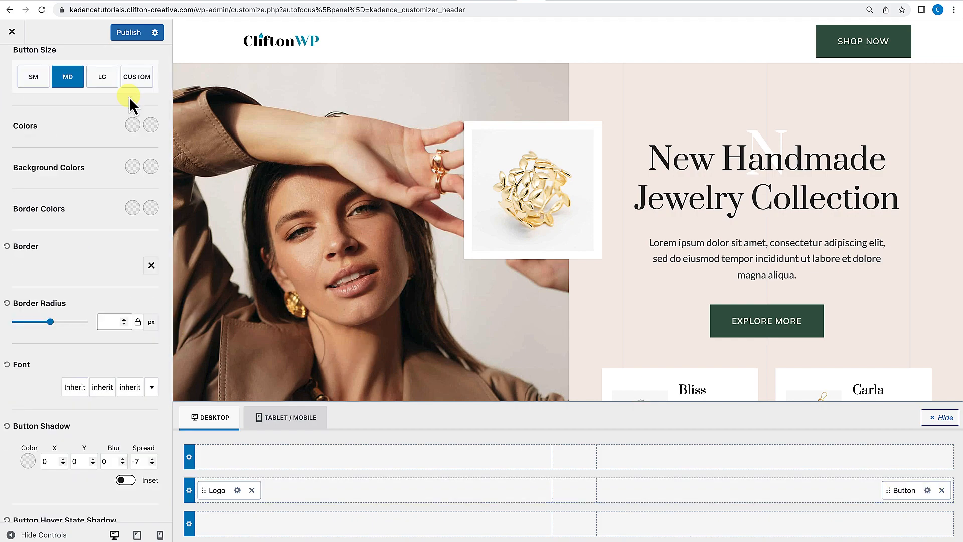
click(35, 80)
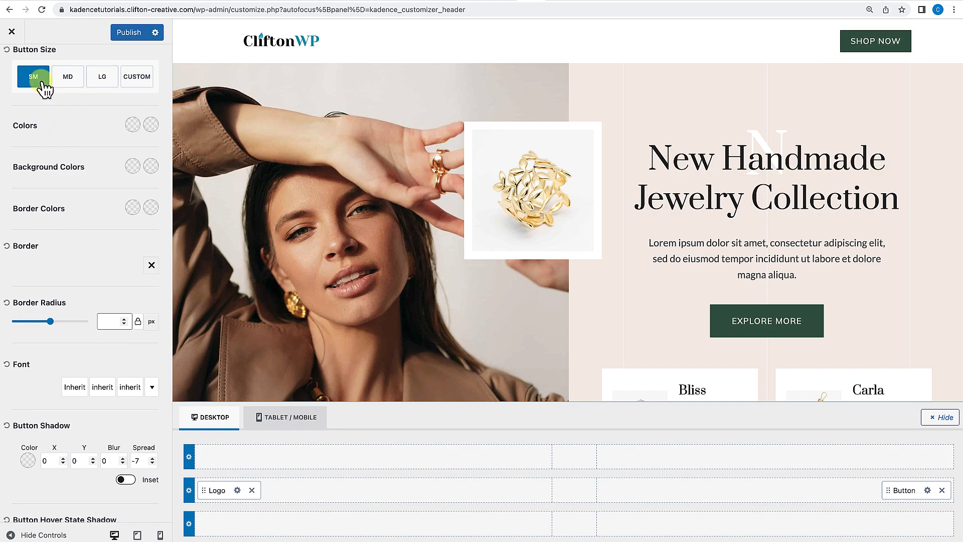
click(137, 80)
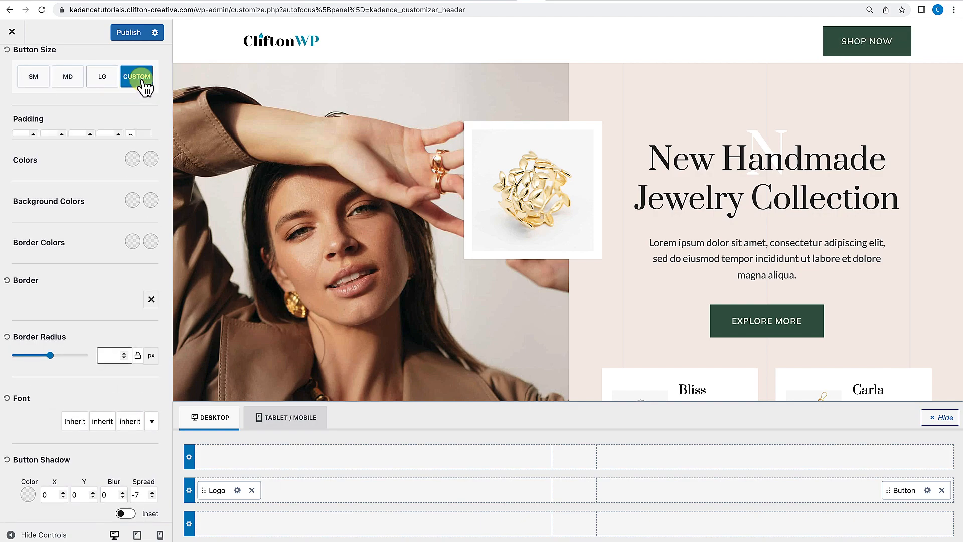
click(22, 143)
click(21, 143)
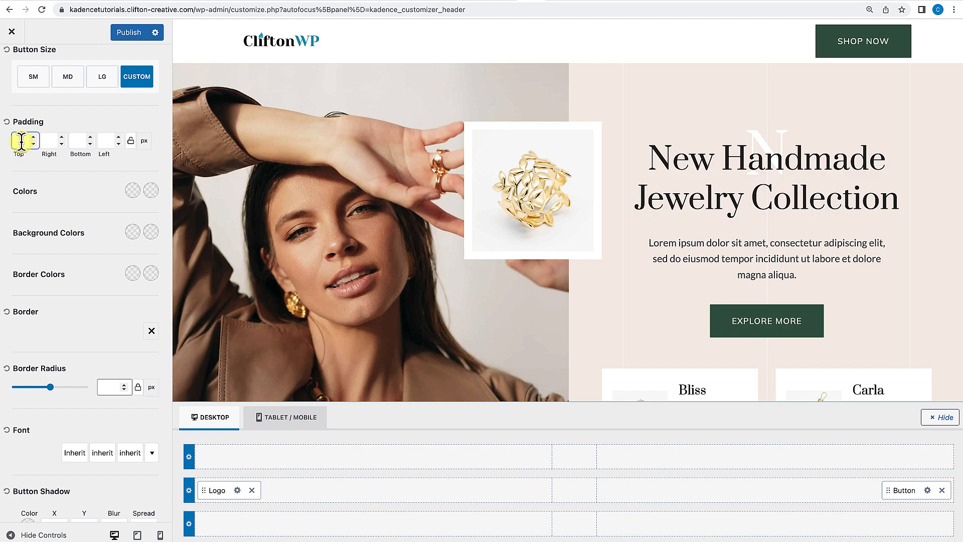
text(4)
click(79, 142)
text(4)
click(45, 142)
key(BackSpace)
text(16)
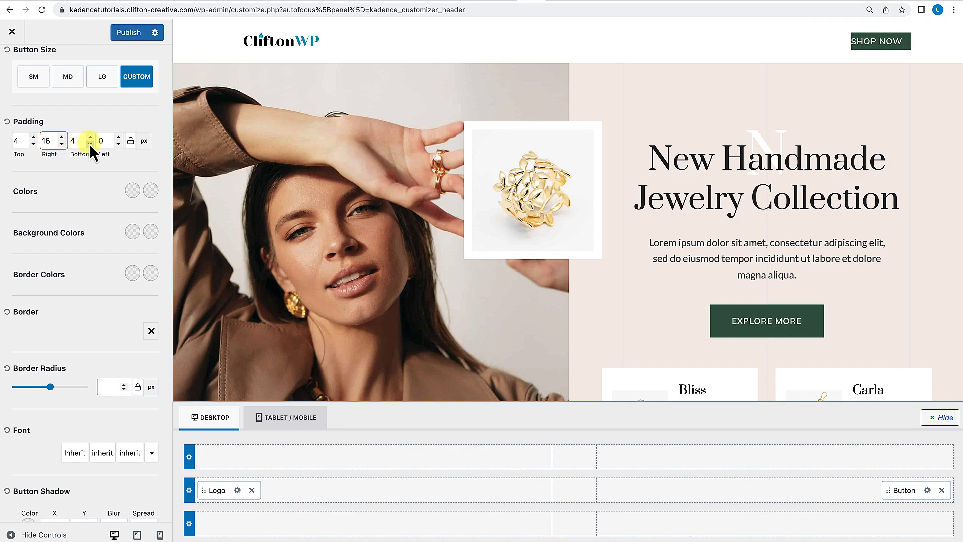
click(95, 140)
text(16)
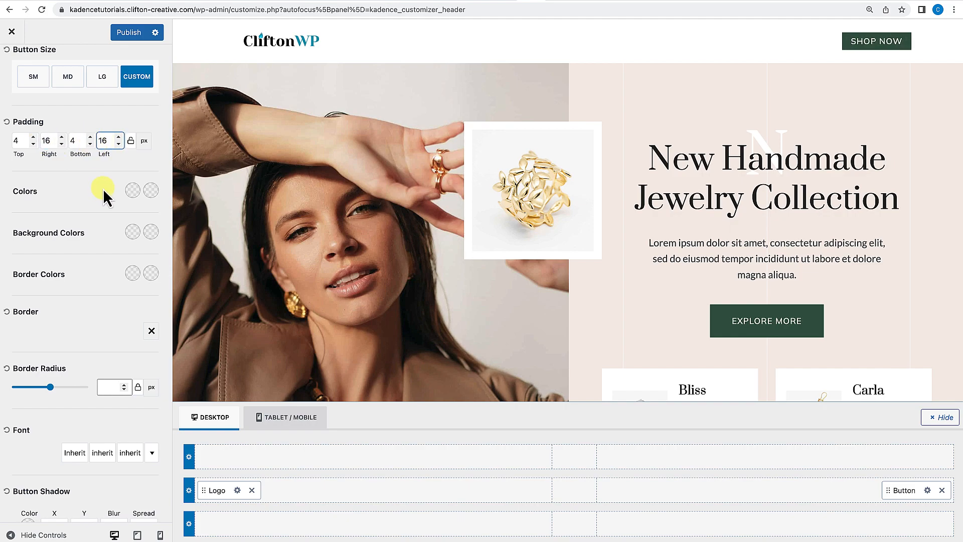
scroll(102, 200, down, 3)
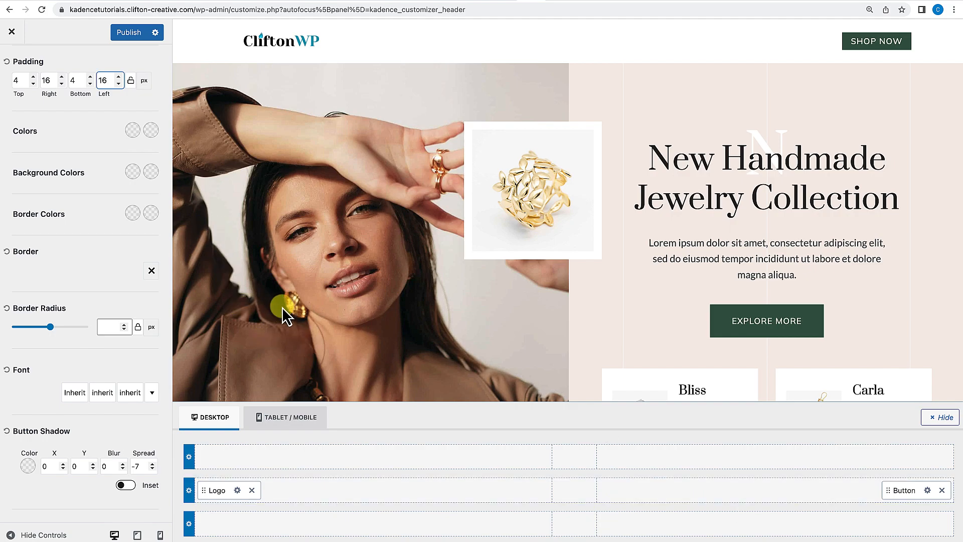
scroll(134, 246, up, 7)
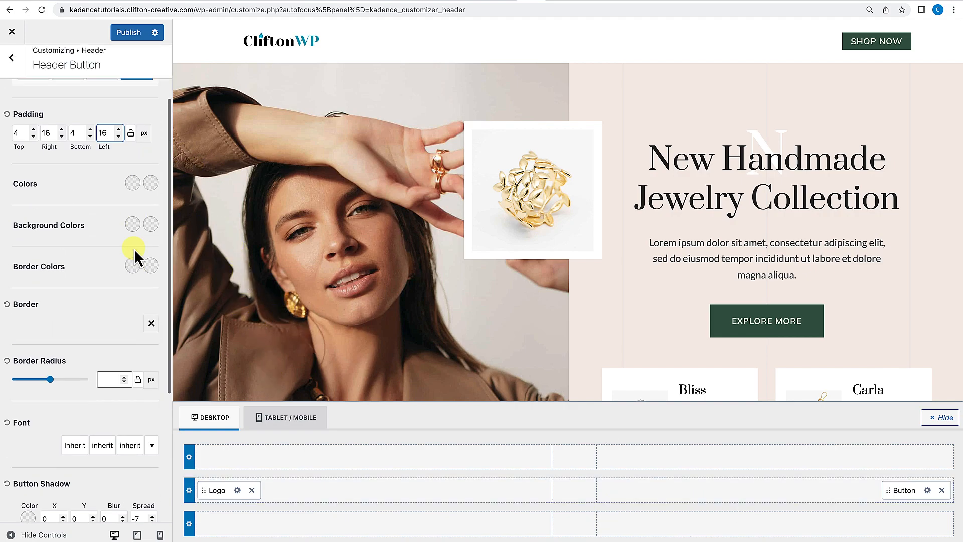
Set the header button's URL to /shop and publish the changes.
click(920, 490)
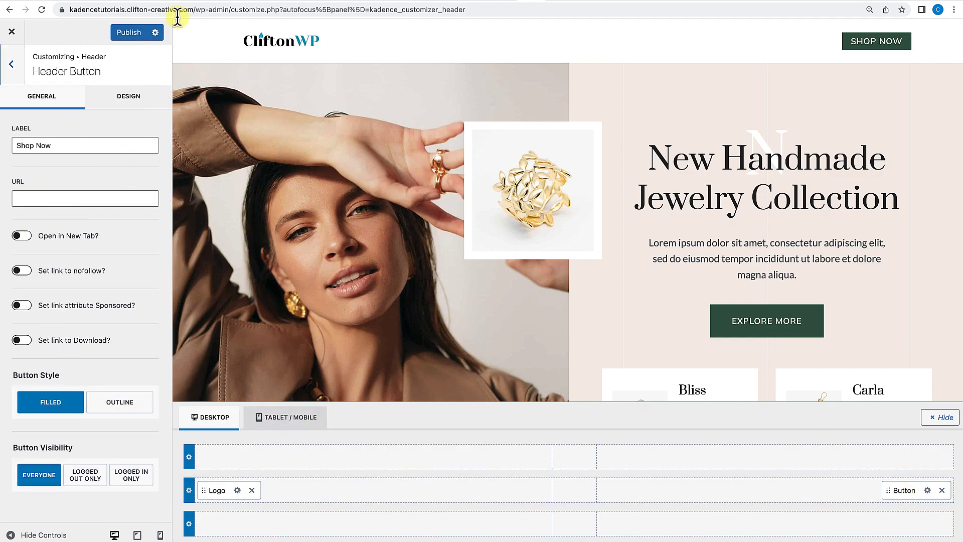
click(193, 9)
drag(193, 10, 72, 9)
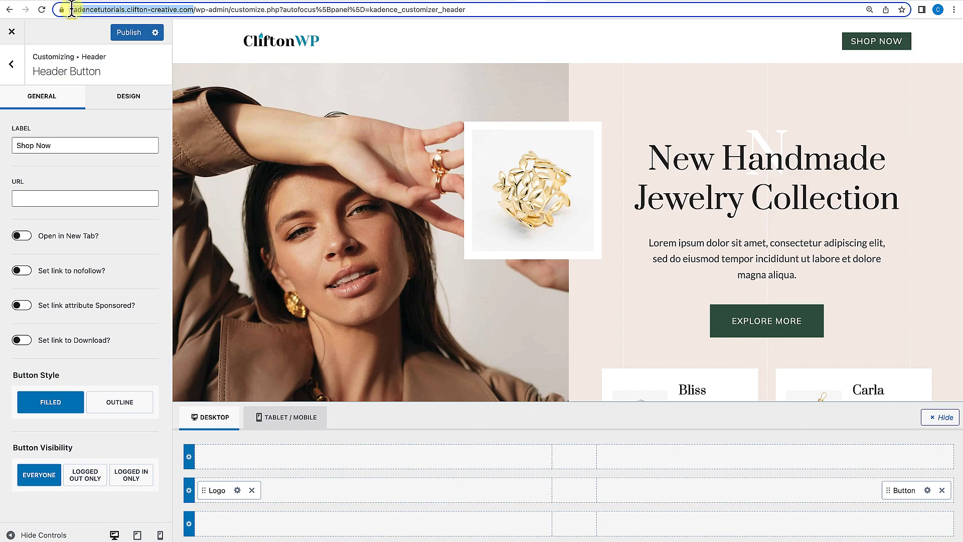
click(47, 197)
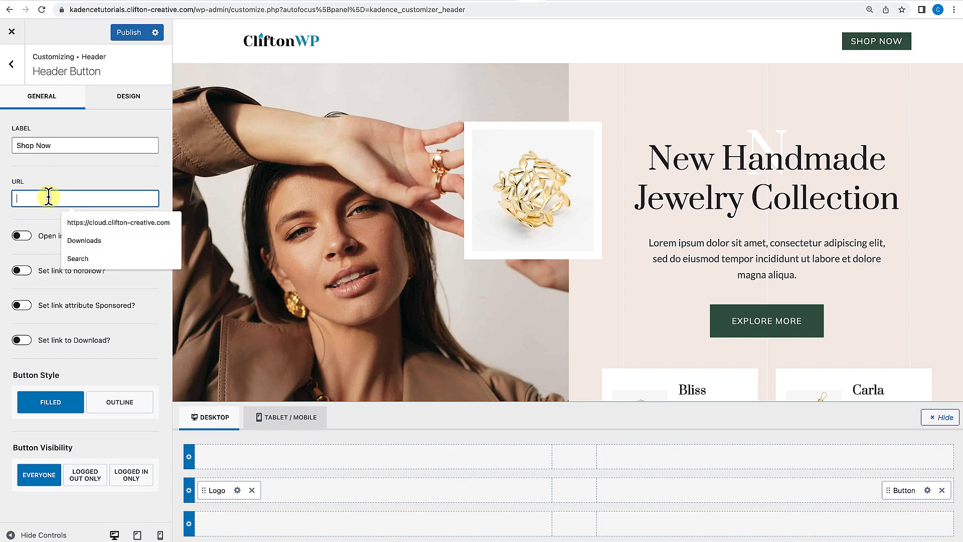
text(/shop)
click(153, 183)
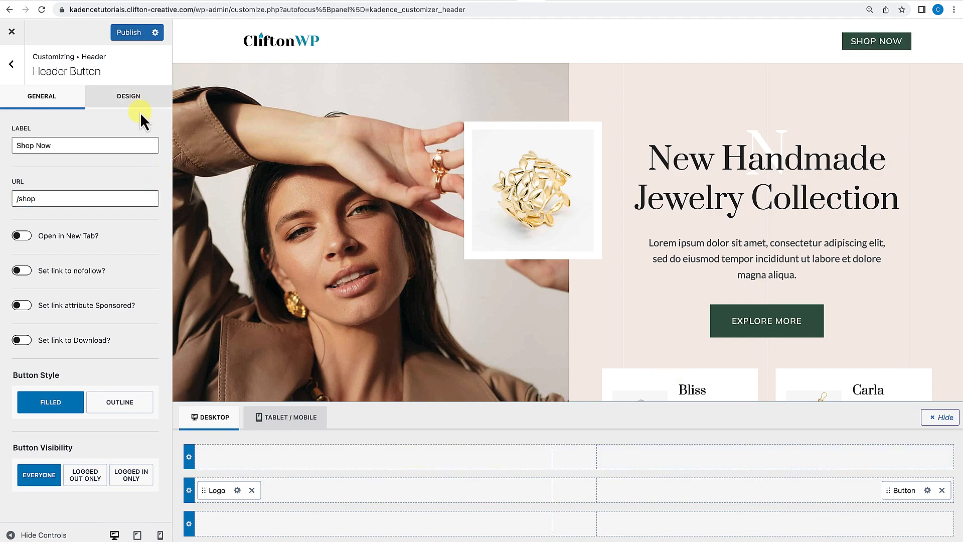
click(134, 32)
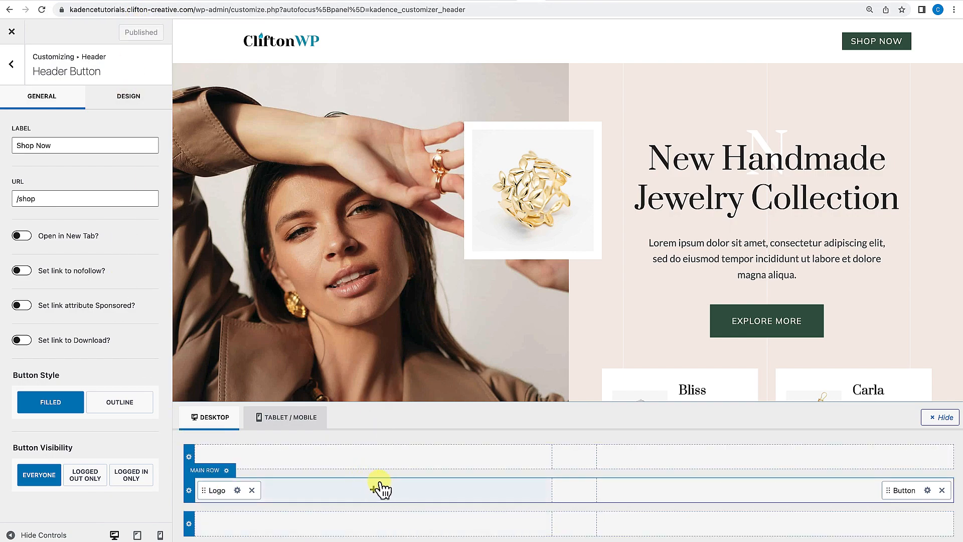
Set the custom header's display rule to show on Single Posts, then publish.
click(60, 102)
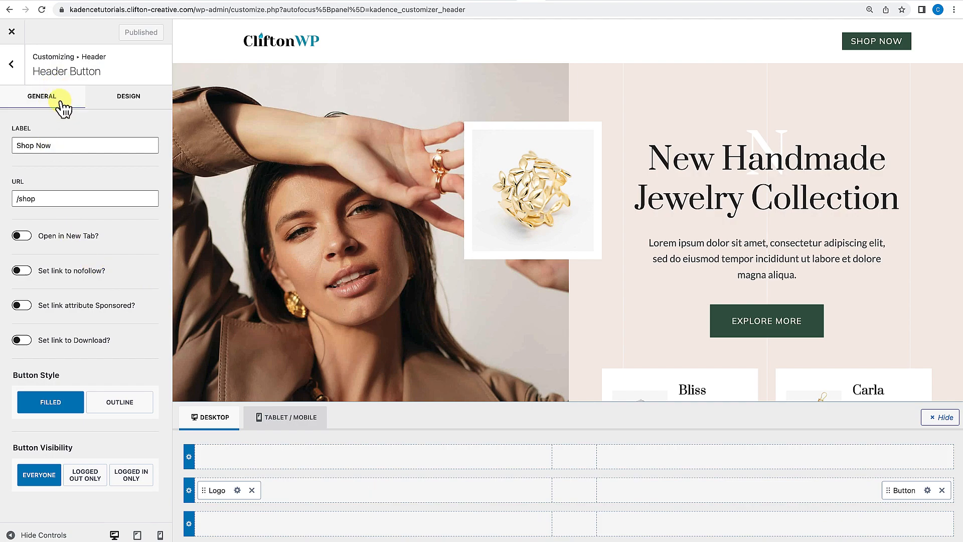
click(15, 73)
scroll(77, 152, up, 3)
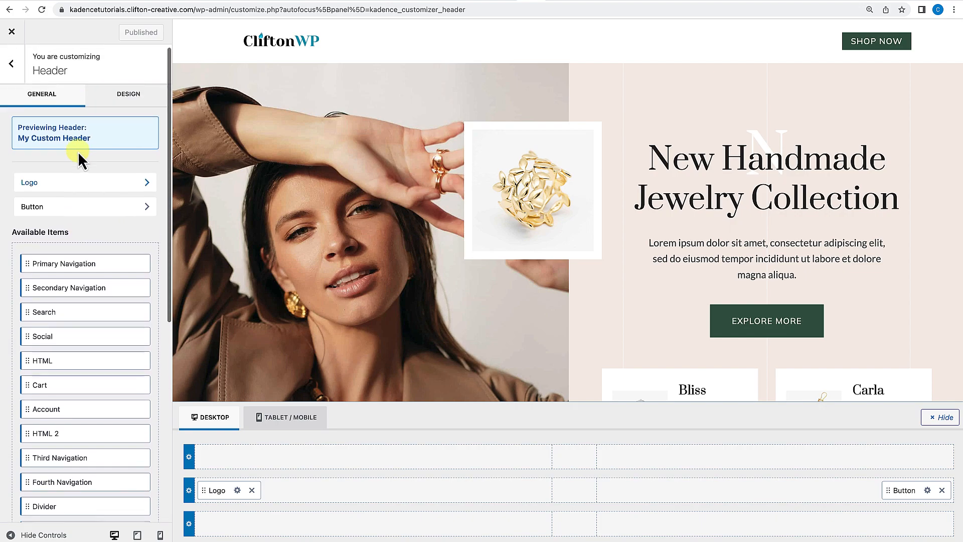
scroll(77, 152, down, 5)
scroll(77, 151, up, 1)
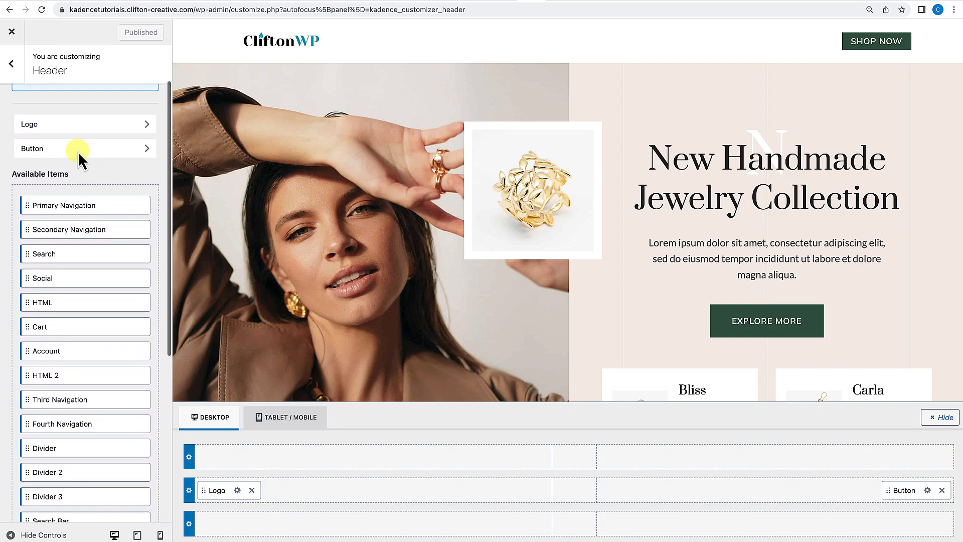
scroll(78, 152, down, 5)
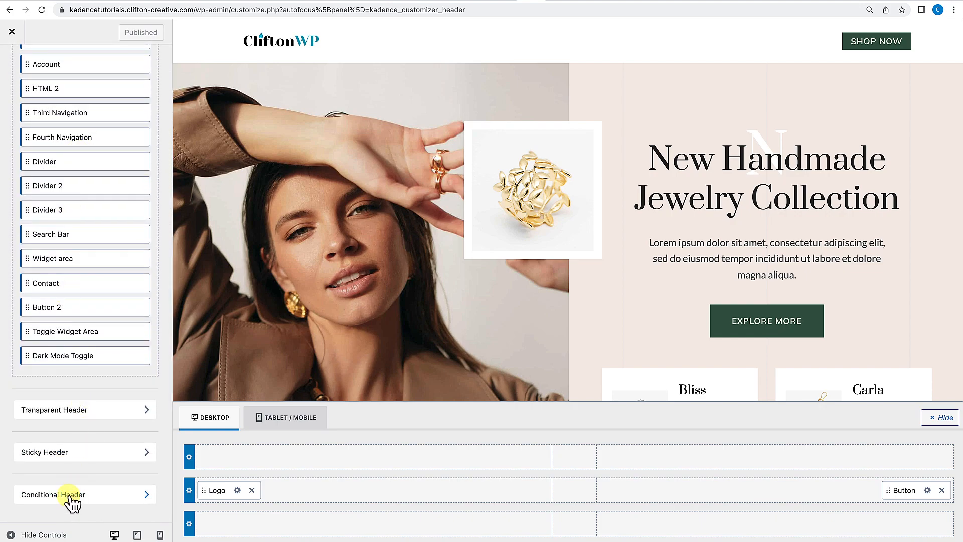
click(74, 494)
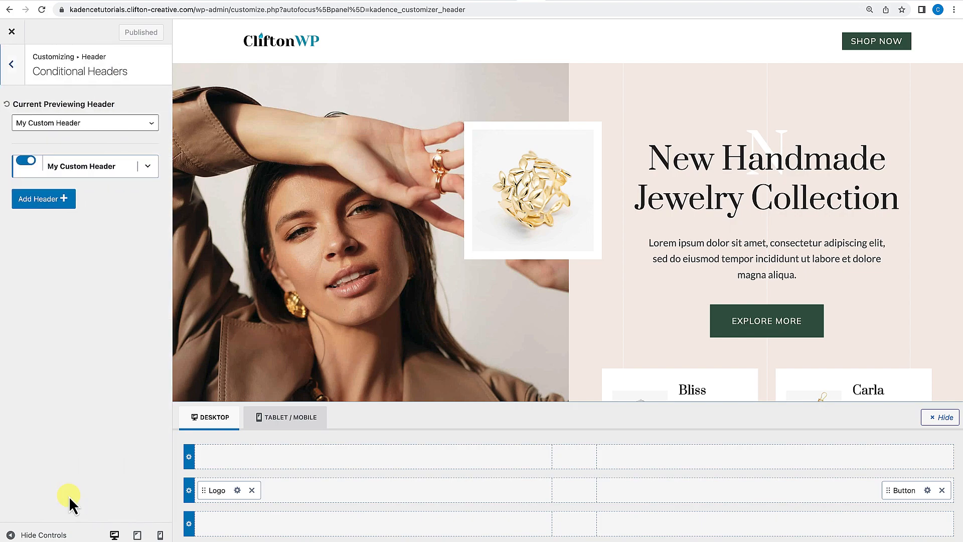
click(147, 166)
click(145, 232)
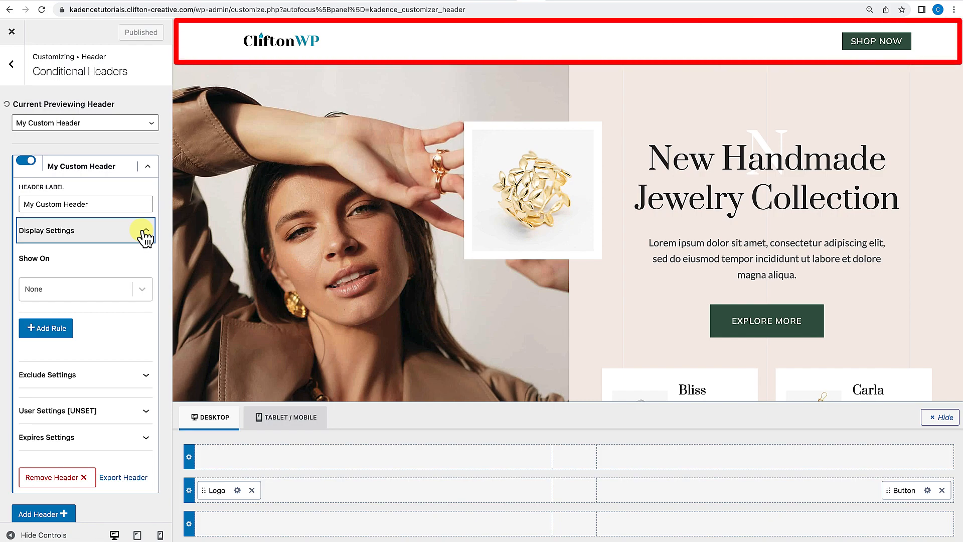
click(128, 296)
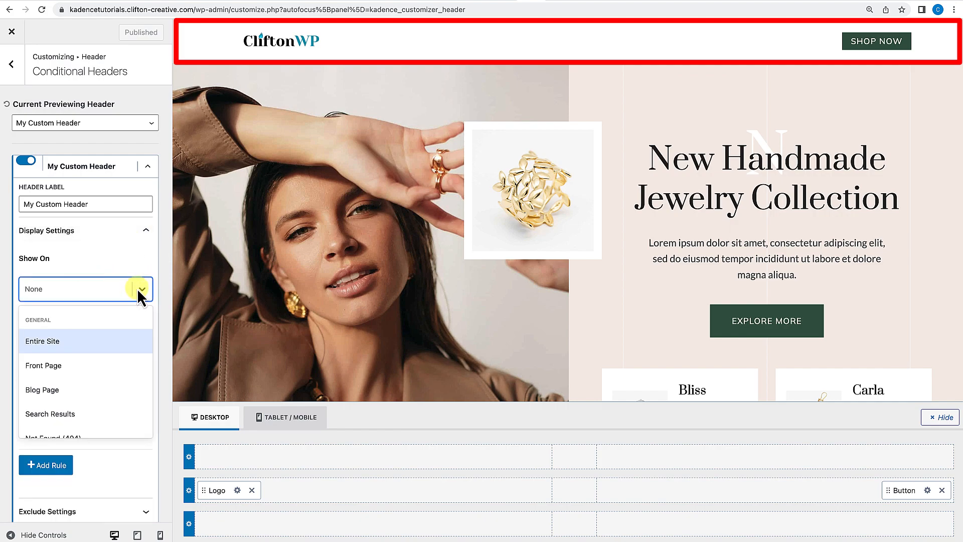
scroll(79, 385, down, 5)
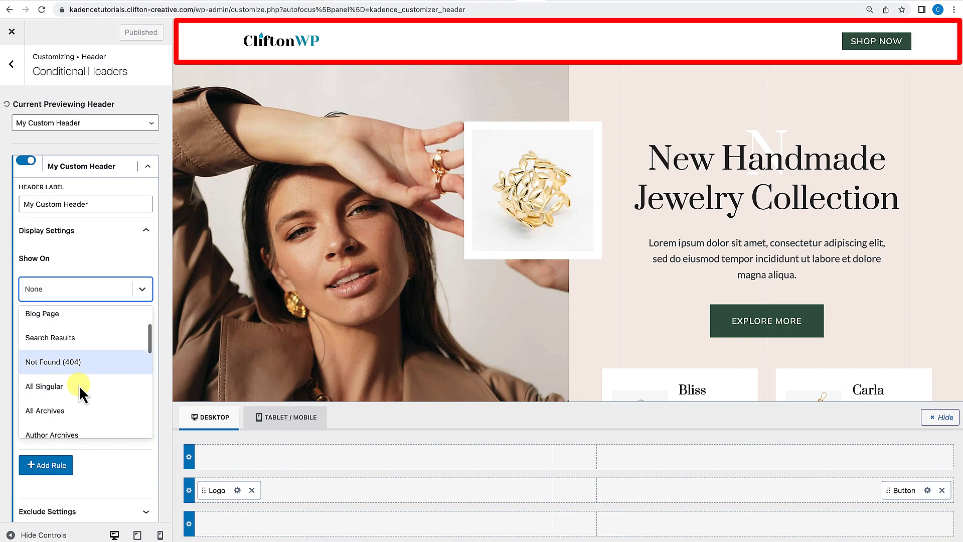
scroll(79, 385, down, 3)
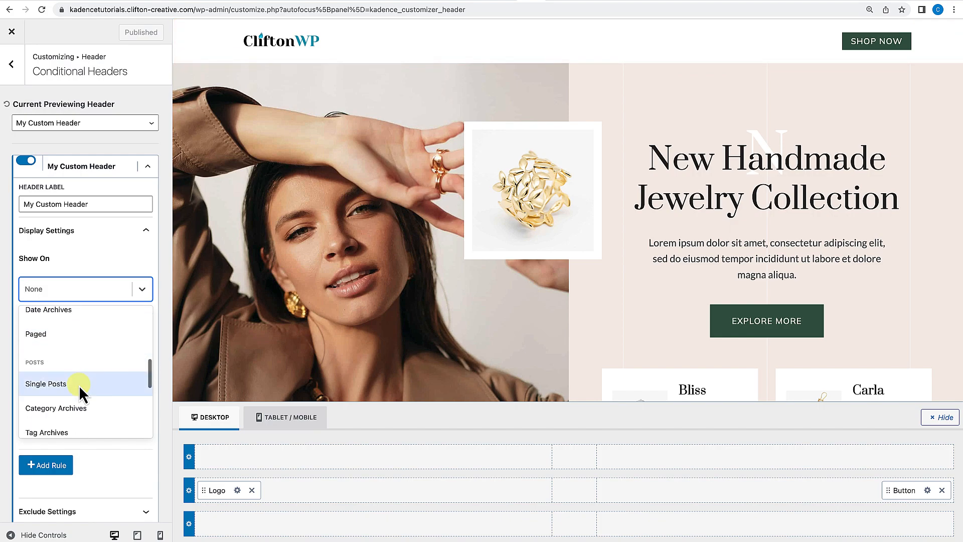
click(68, 384)
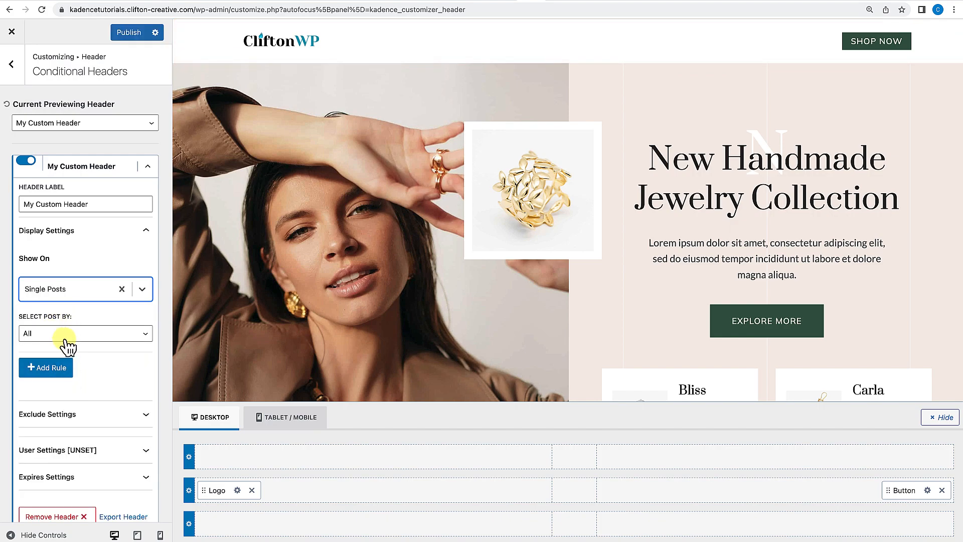
scroll(89, 393, down, 2)
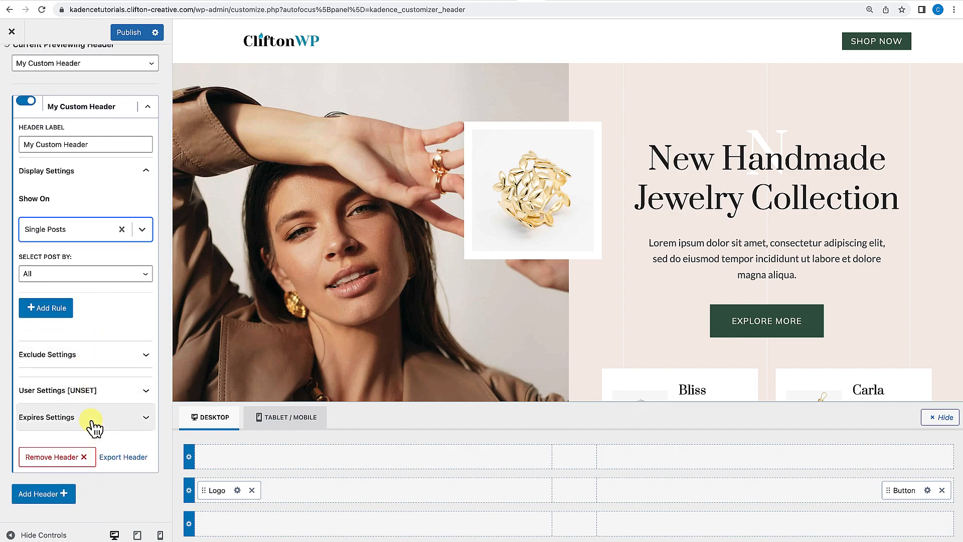
scroll(90, 418, up, 2)
click(130, 38)
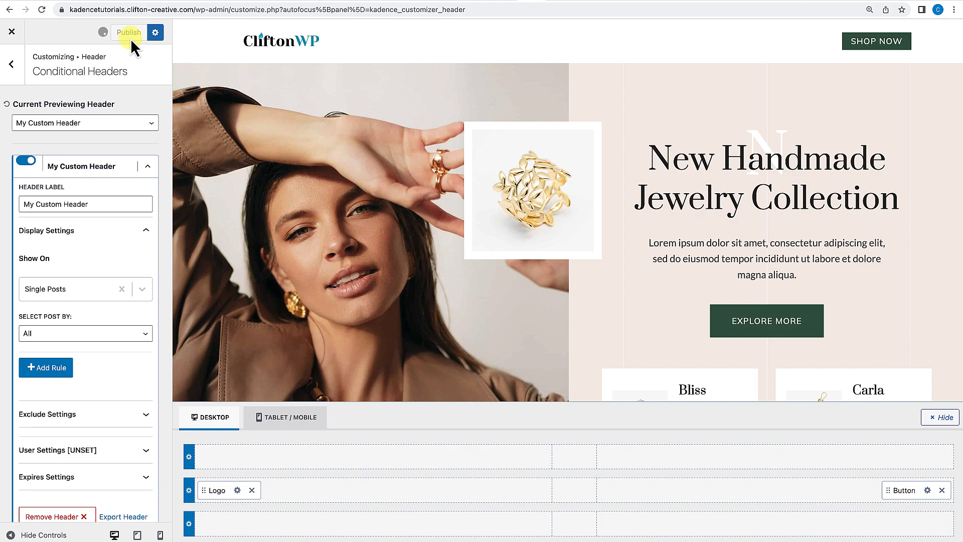
Close the customizer and check which header appears on a blog post and on the shop page.
click(12, 32)
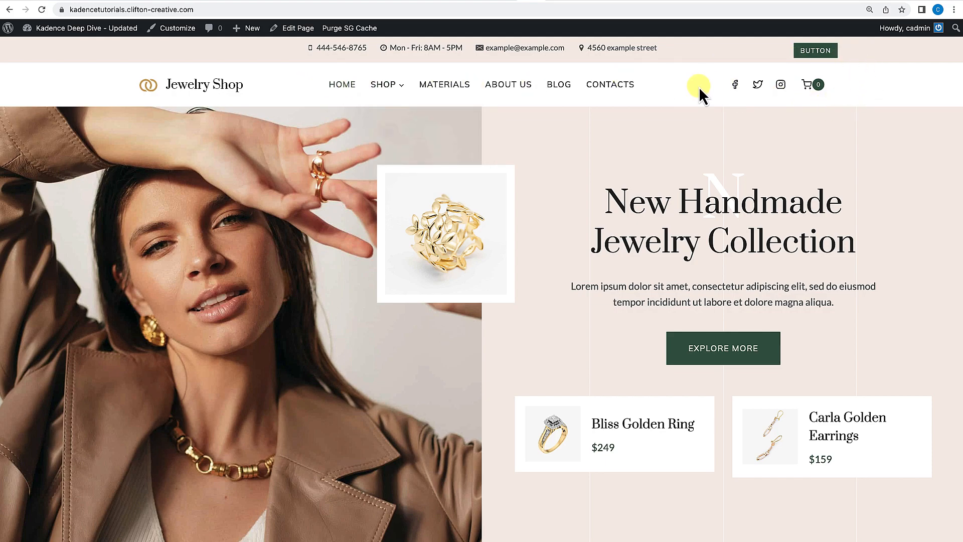
click(566, 92)
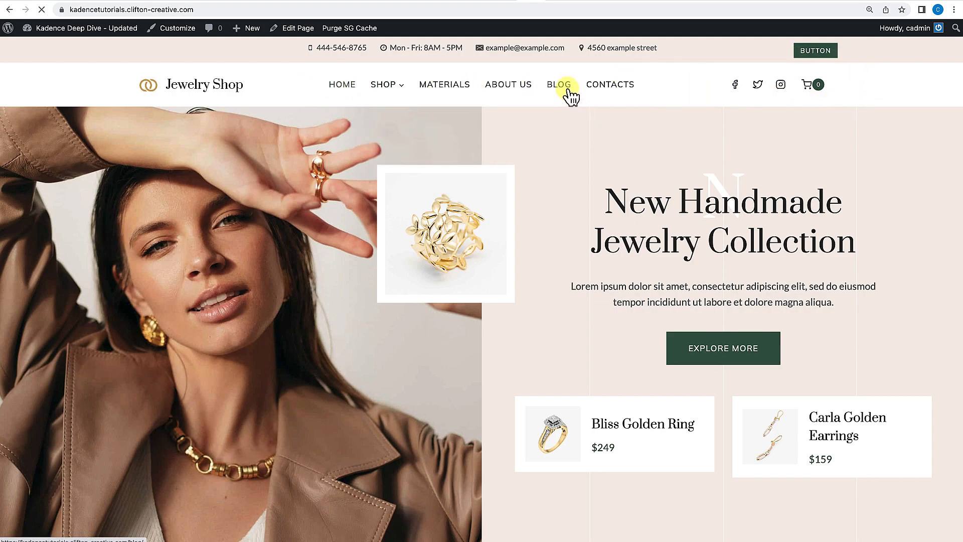
scroll(547, 195, down, 4)
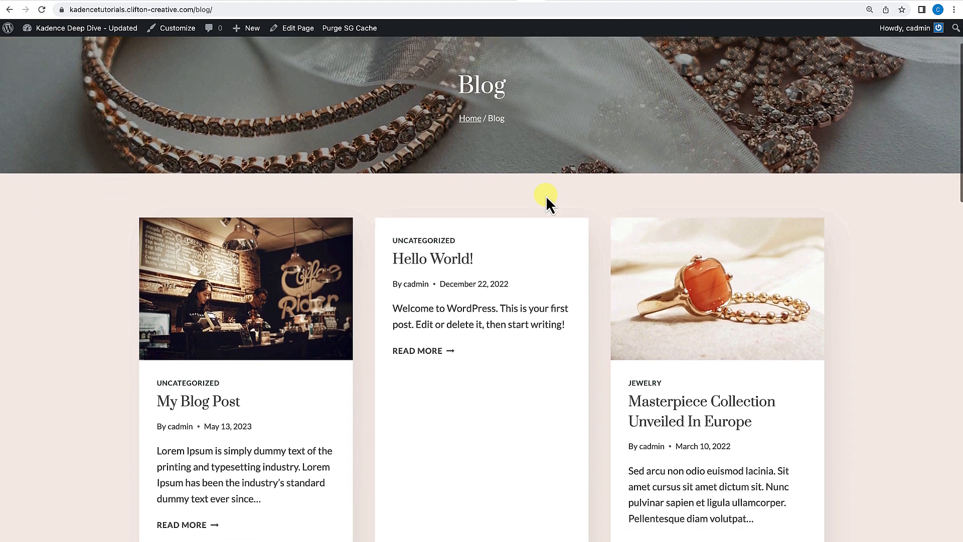
click(226, 309)
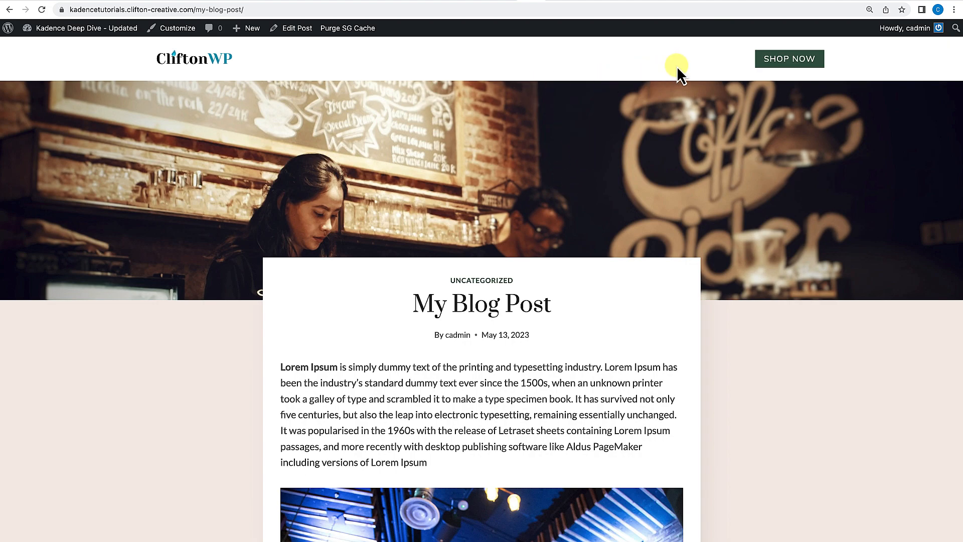
click(798, 60)
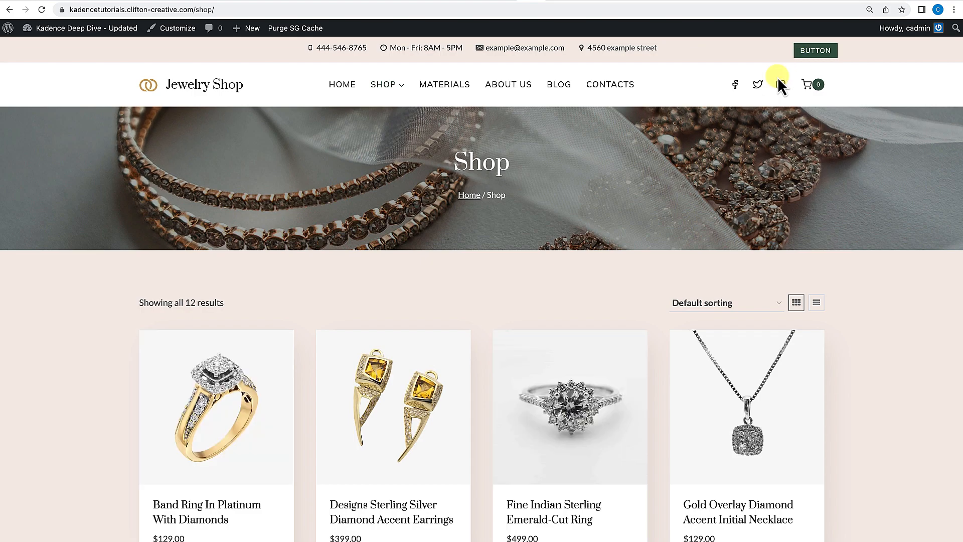
scroll(643, 292, down, 7)
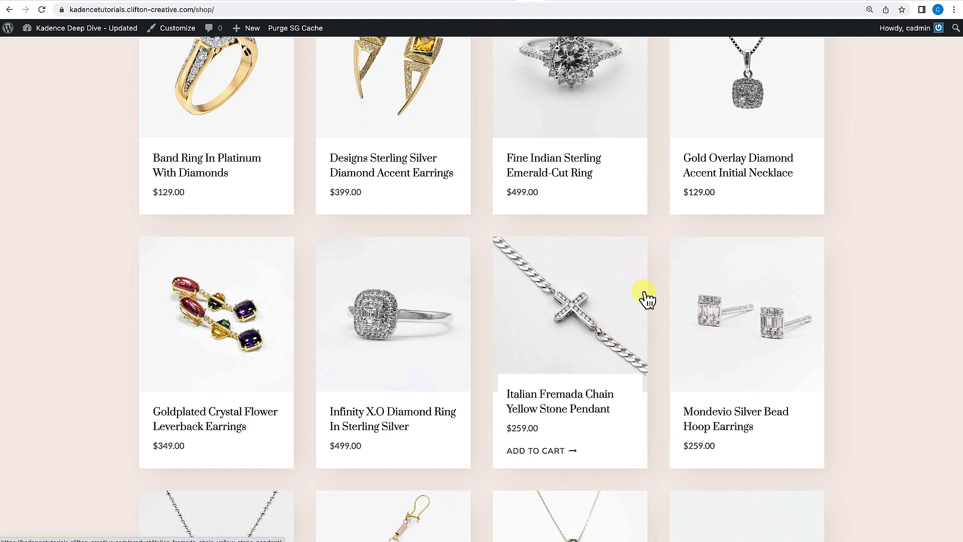
scroll(645, 296, up, 7)
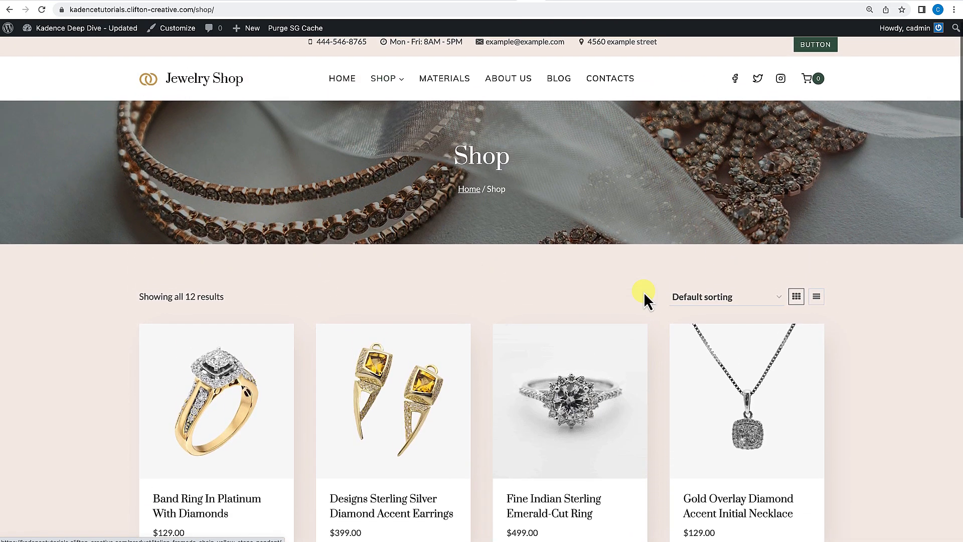
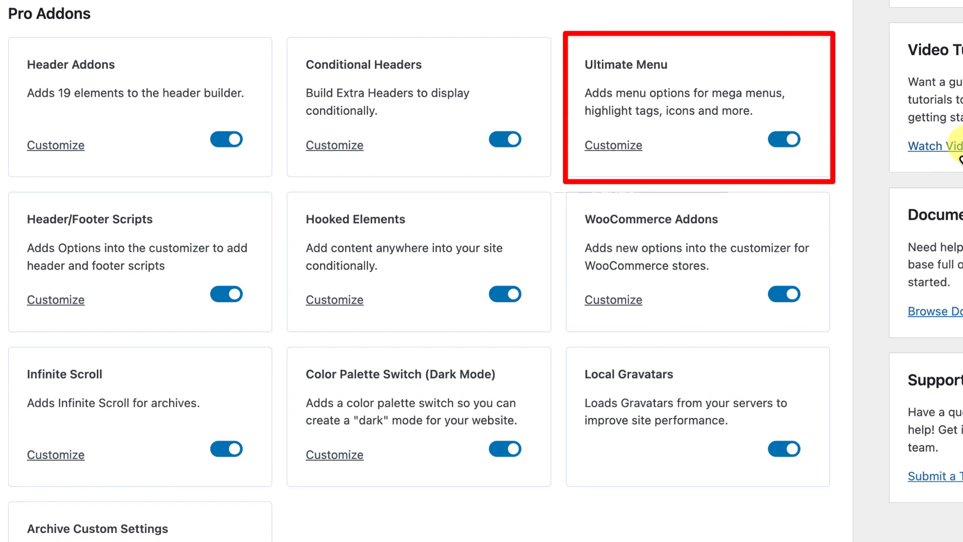
Open the live site's front end to view the header navigation menu.
click(784, 141)
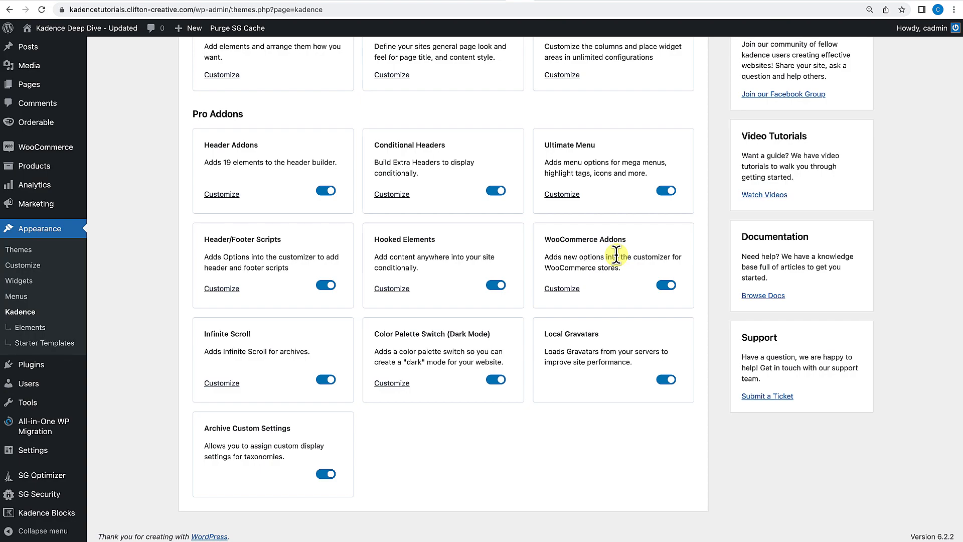
click(79, 31)
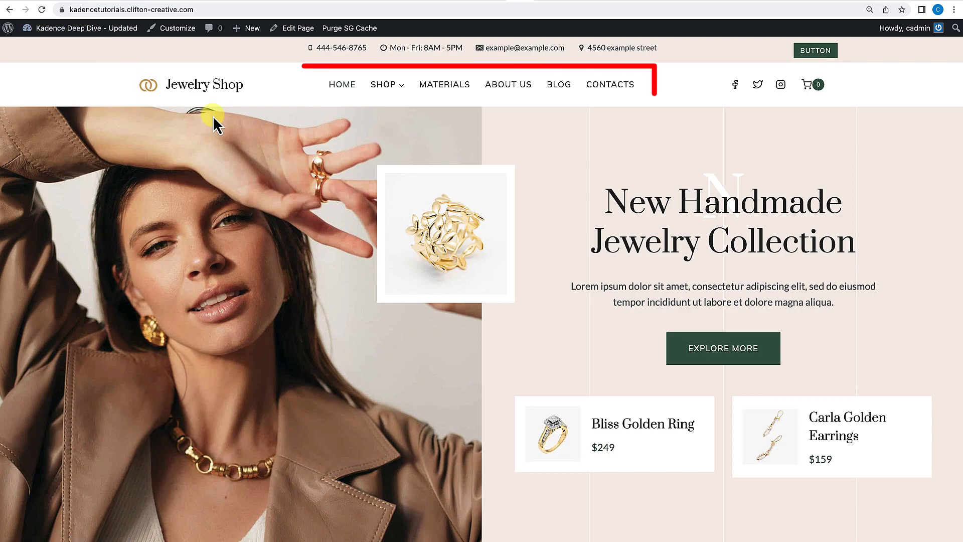
mouse_move(382, 94)
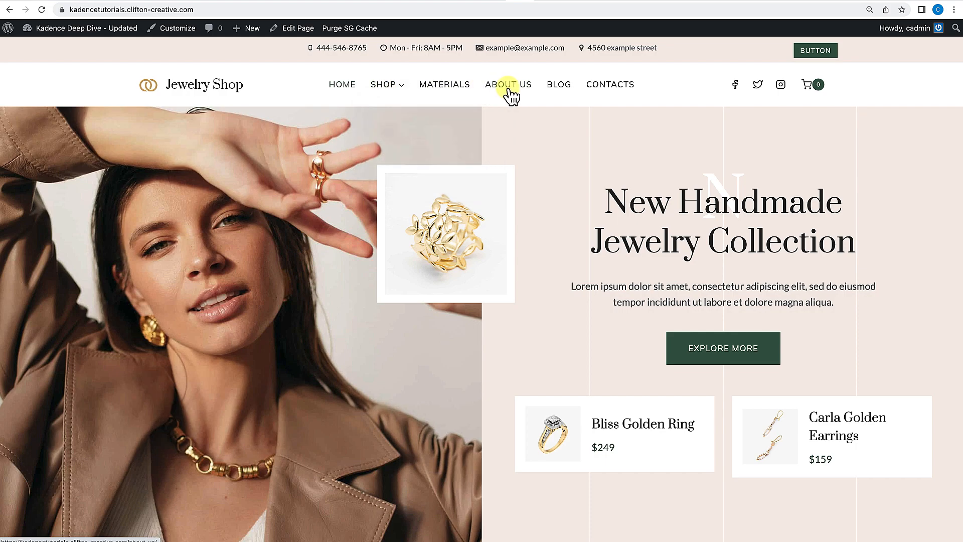
mouse_move(66, 34)
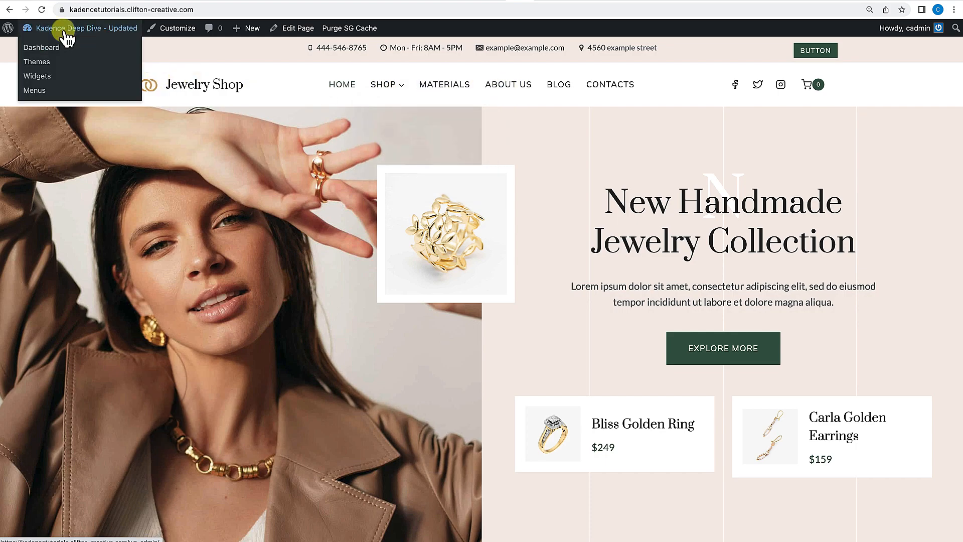
Go to the Menus screen and review the Main menu's structure and sub items.
click(48, 47)
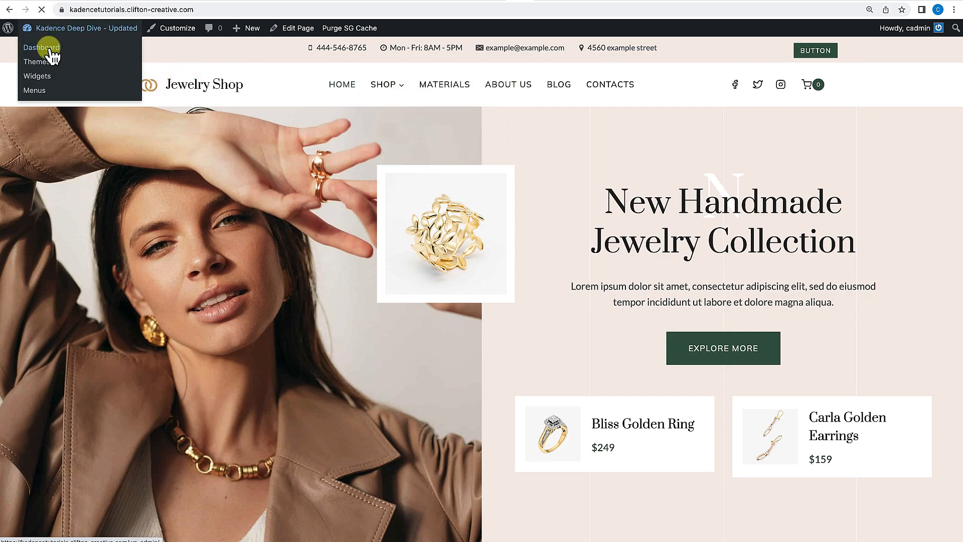
mouse_move(39, 301)
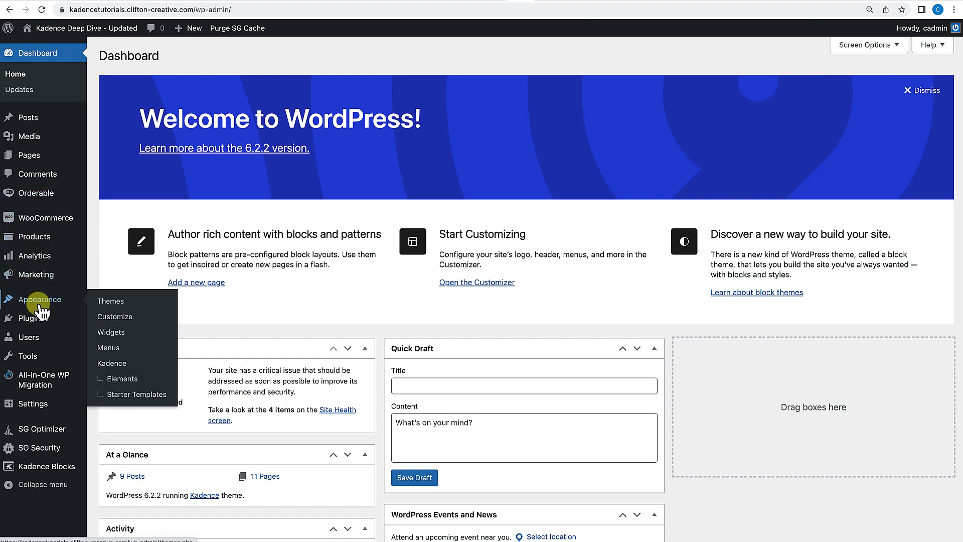
click(119, 348)
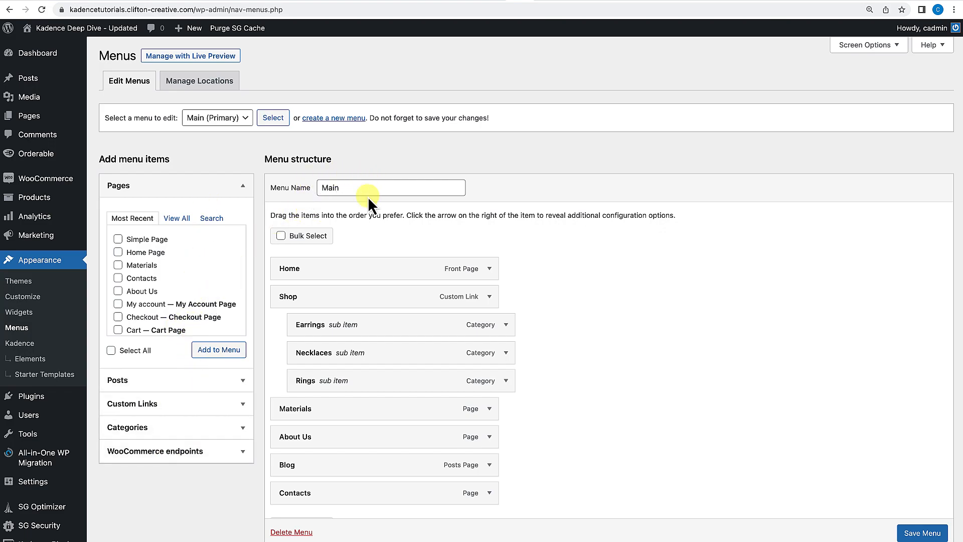
scroll(351, 288, down, 2)
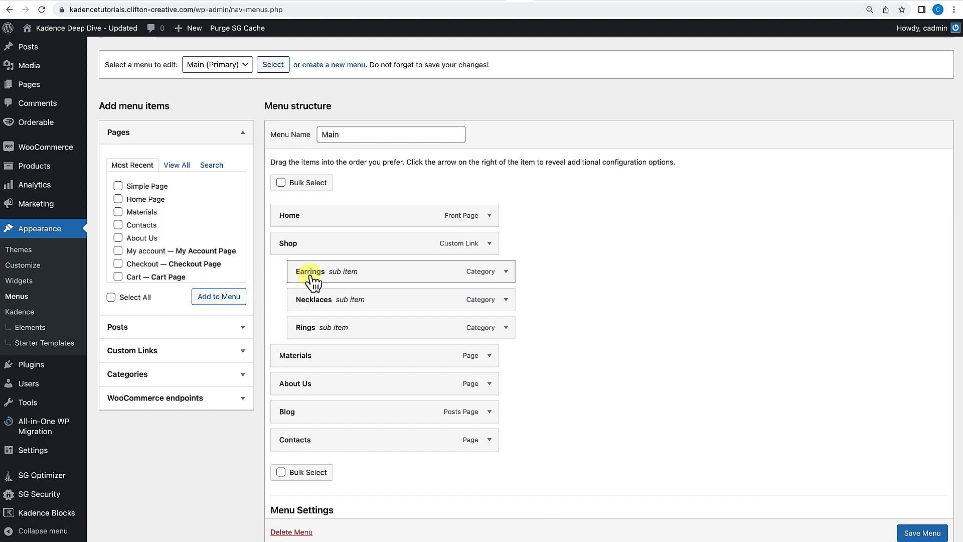
mouse_move(318, 277)
mouse_down()
mouse_move(362, 276)
mouse_move(318, 273)
mouse_up()
click(328, 304)
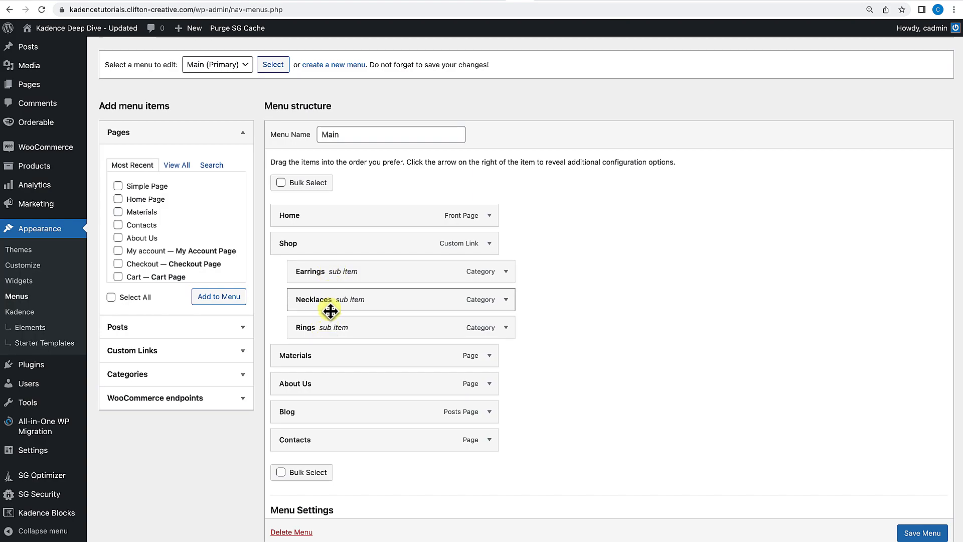
scroll(327, 351, down, 3)
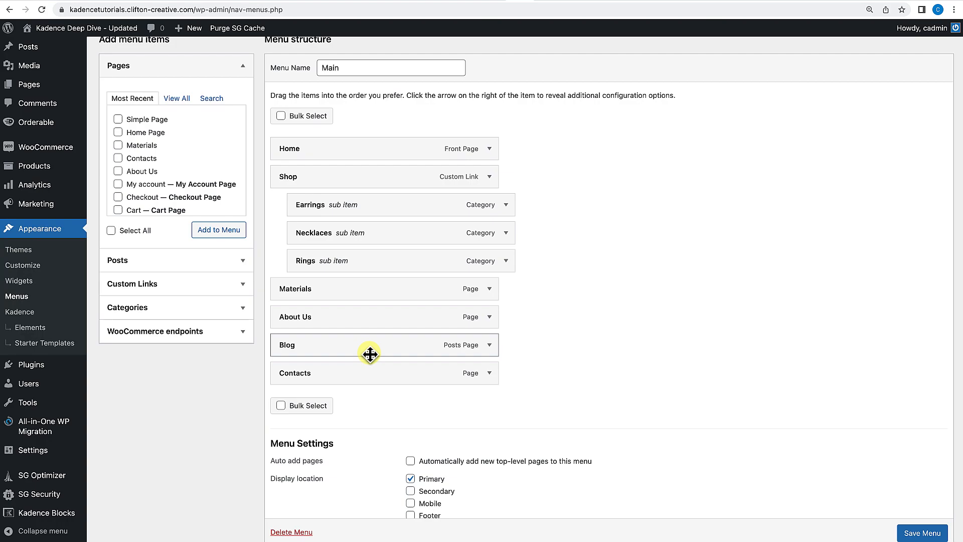
scroll(370, 354, up, 3)
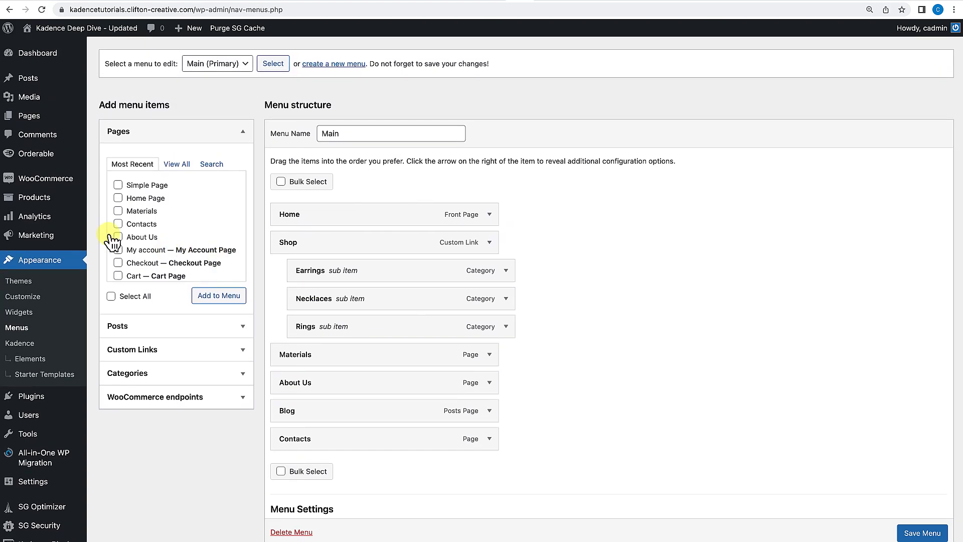
Switch off the Ultimate Menu addon in the Kadence theme dashboard.
click(25, 345)
click(633, 221)
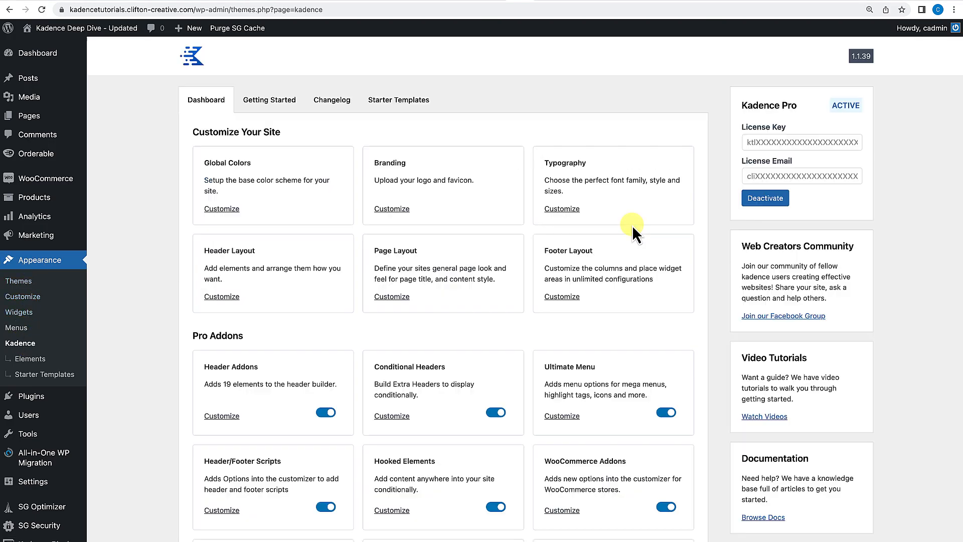
scroll(556, 320, down, 2)
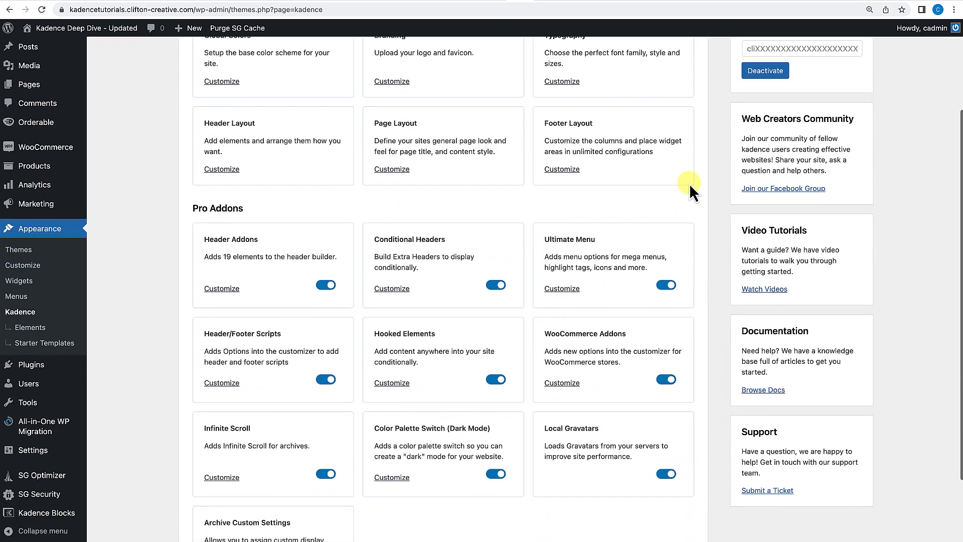
click(662, 286)
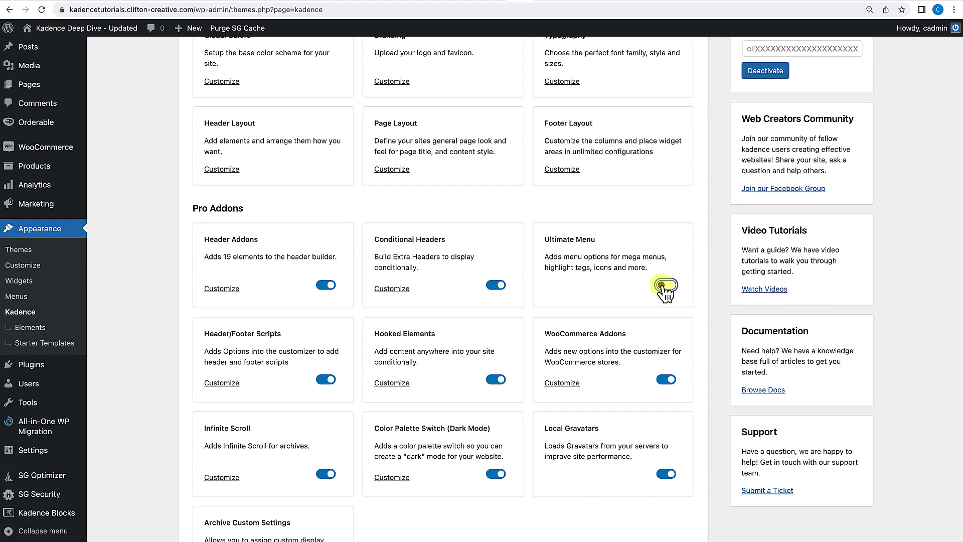
Try moving the Home menu item down one under Shop and back to the top level.
click(20, 296)
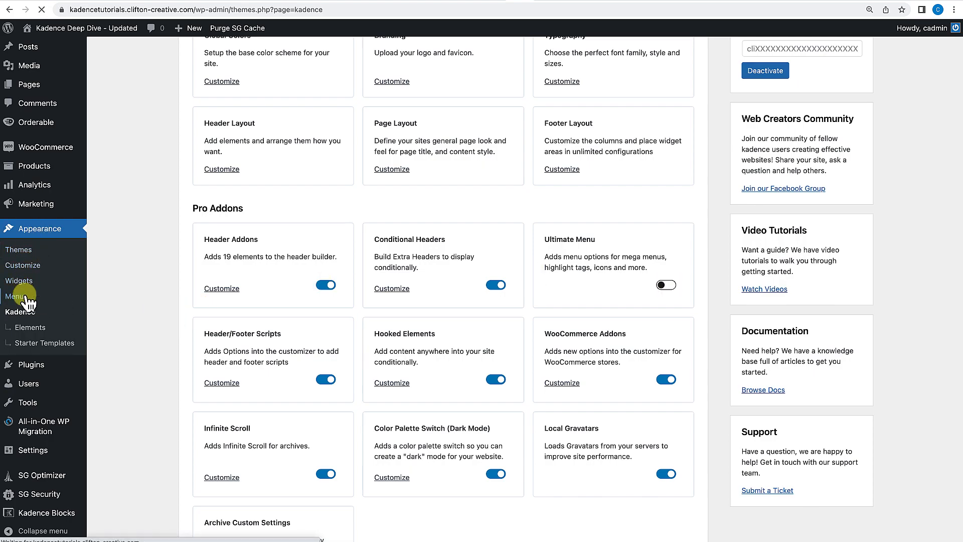
scroll(252, 293, down, 3)
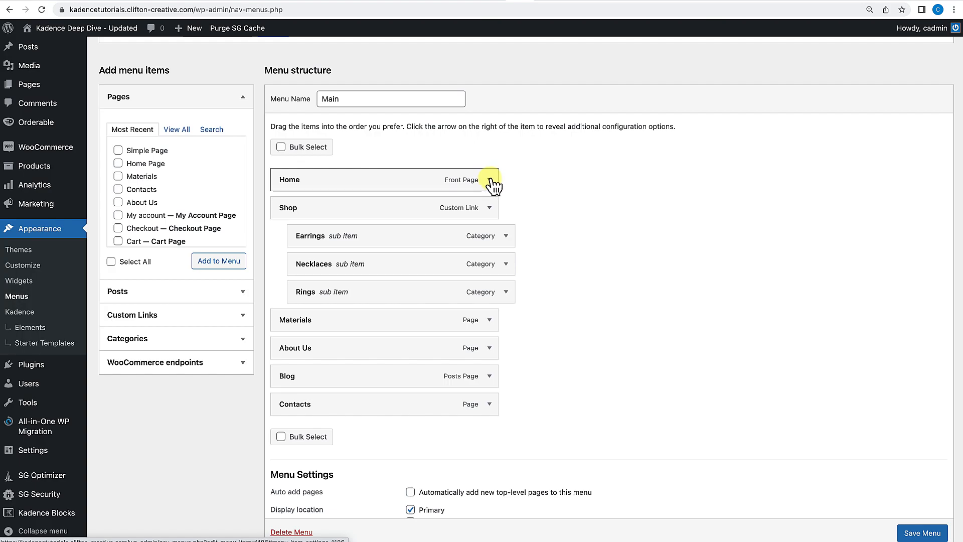
click(490, 180)
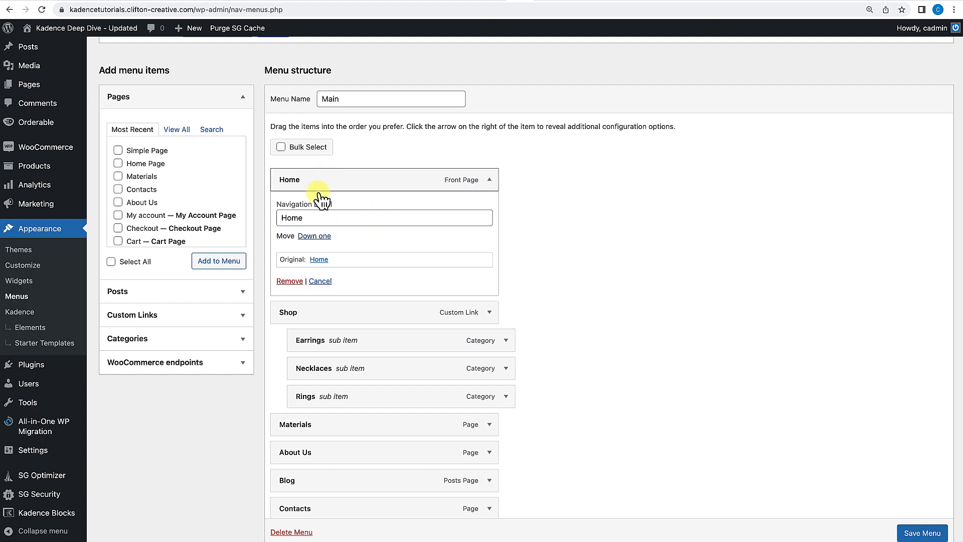
click(315, 235)
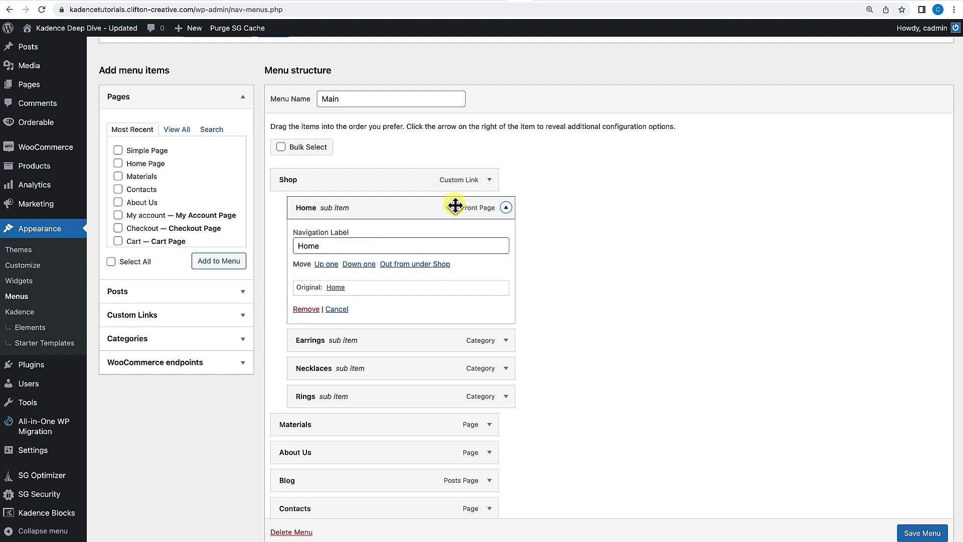
click(326, 265)
mouse_move(337, 188)
mouse_down()
mouse_move(338, 271)
mouse_move(336, 169)
mouse_up()
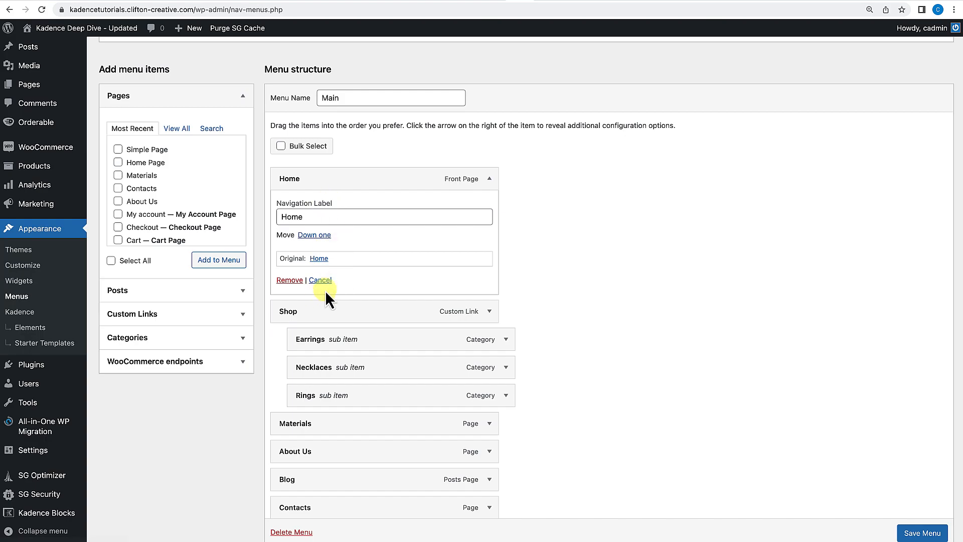
Rename the Home item's navigation label to Store and then back to Home.
drag(318, 214, 276, 217)
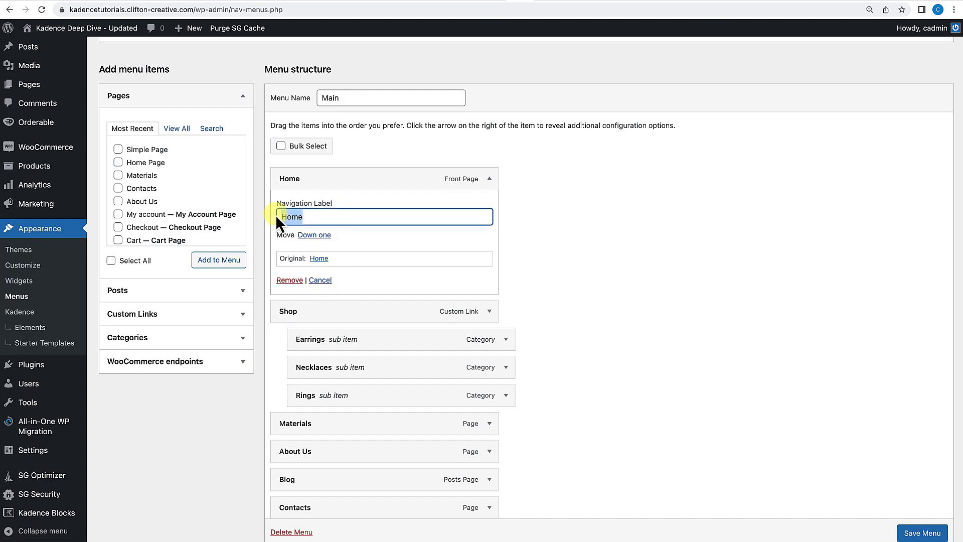
text(Dypt)
click(391, 244)
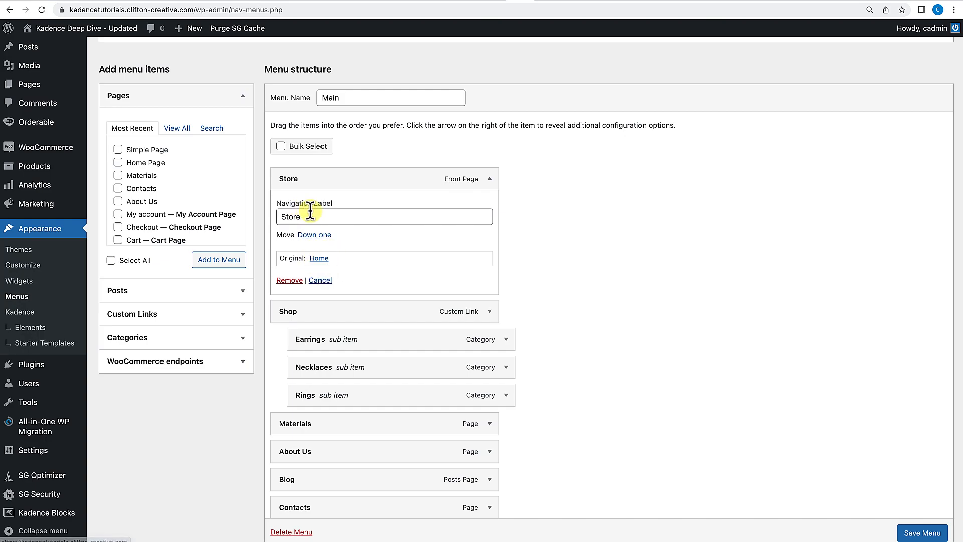
drag(323, 217, 263, 218)
text(Home)
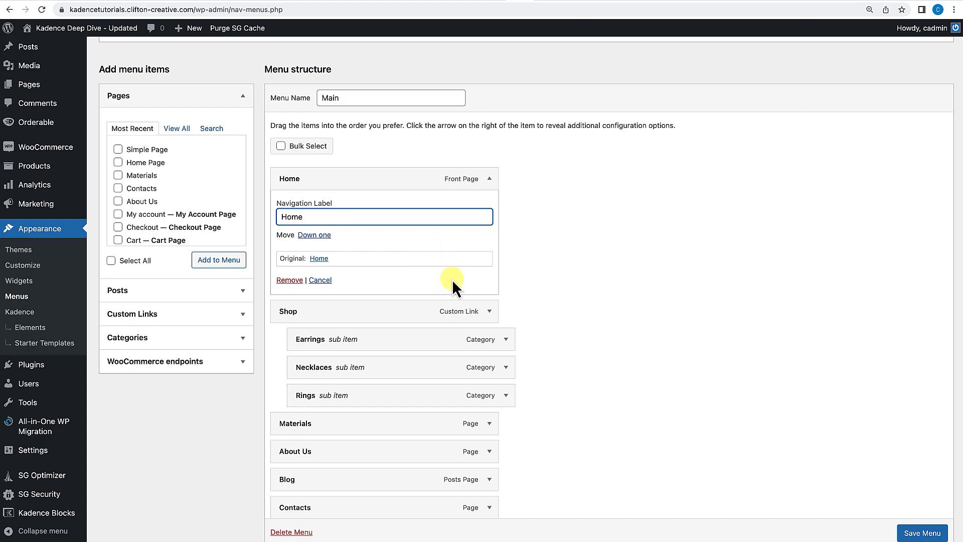
click(489, 180)
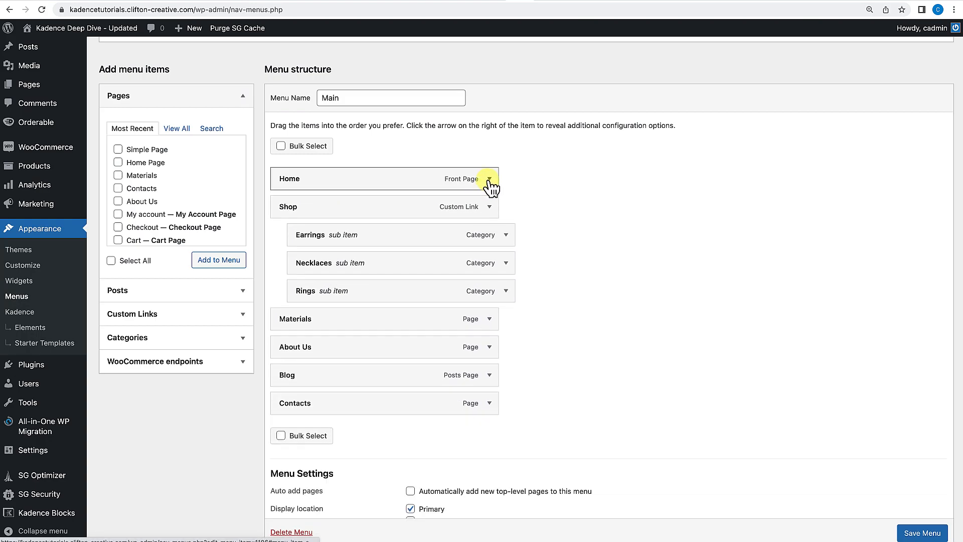
Enable the advanced menu properties Link Target, Title Attribute, CSS Classes, Link Relationship (XFN) and Description in Screen Options.
scroll(489, 183, up, 3)
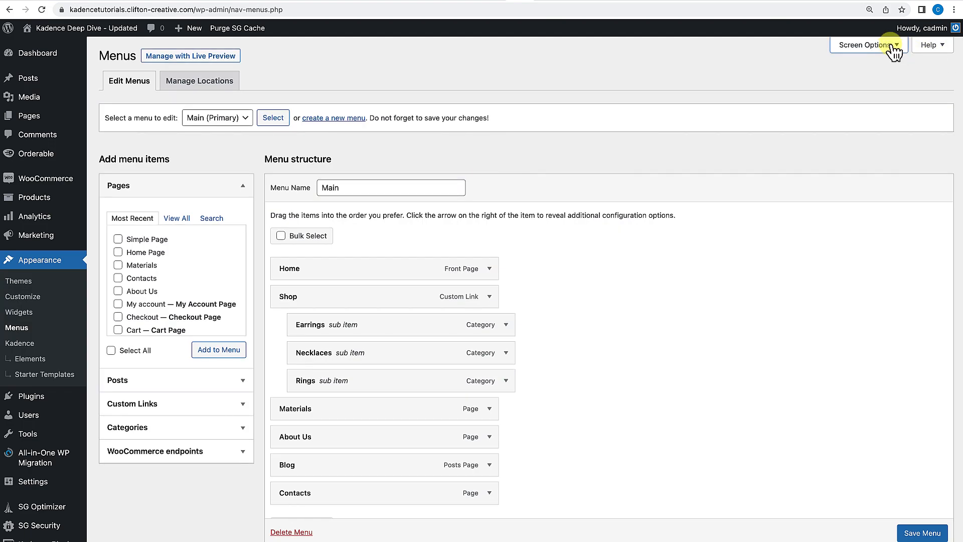
click(892, 46)
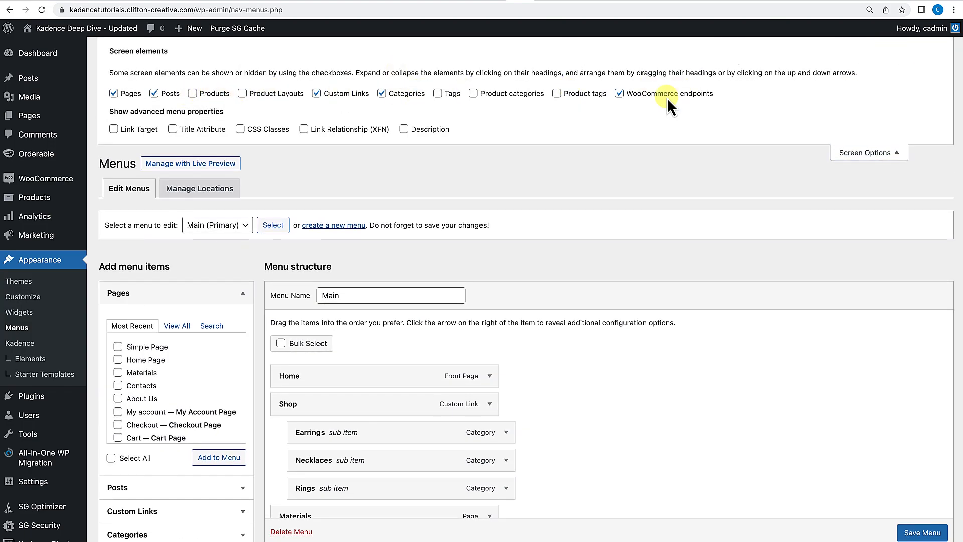
click(489, 376)
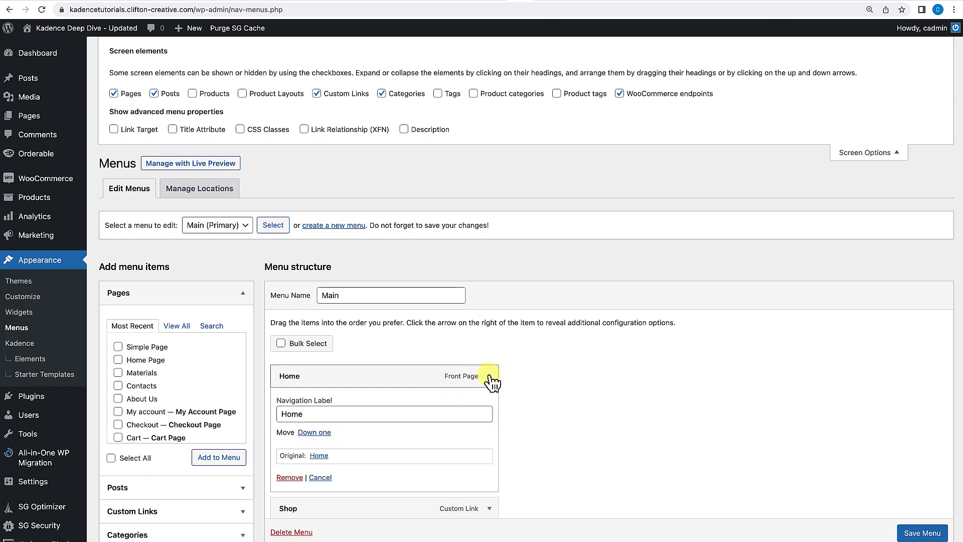
scroll(406, 455, down, 1)
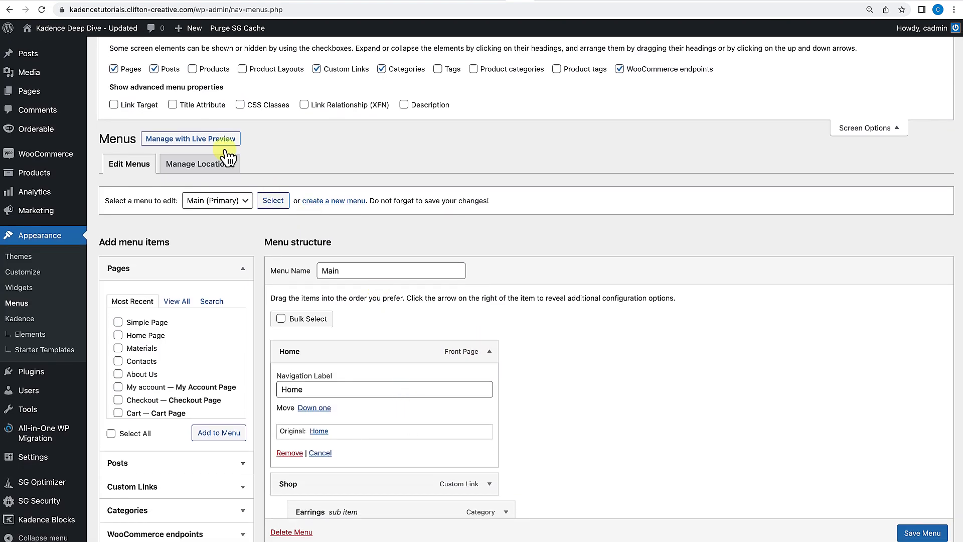
click(240, 106)
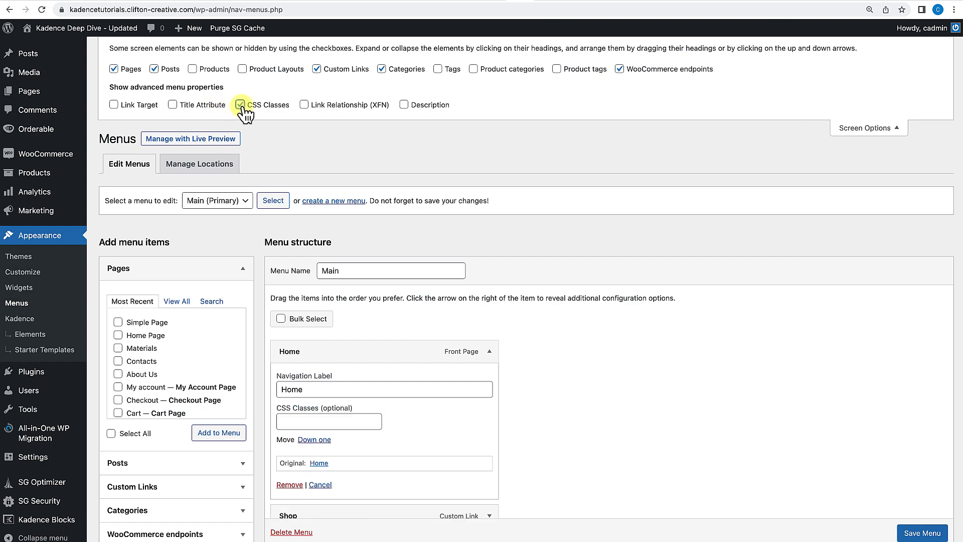
click(174, 105)
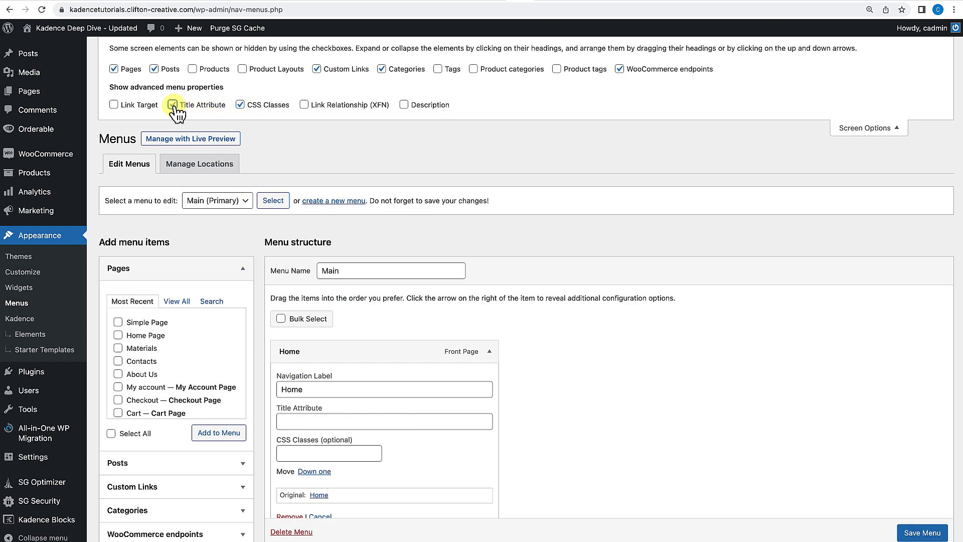
click(116, 106)
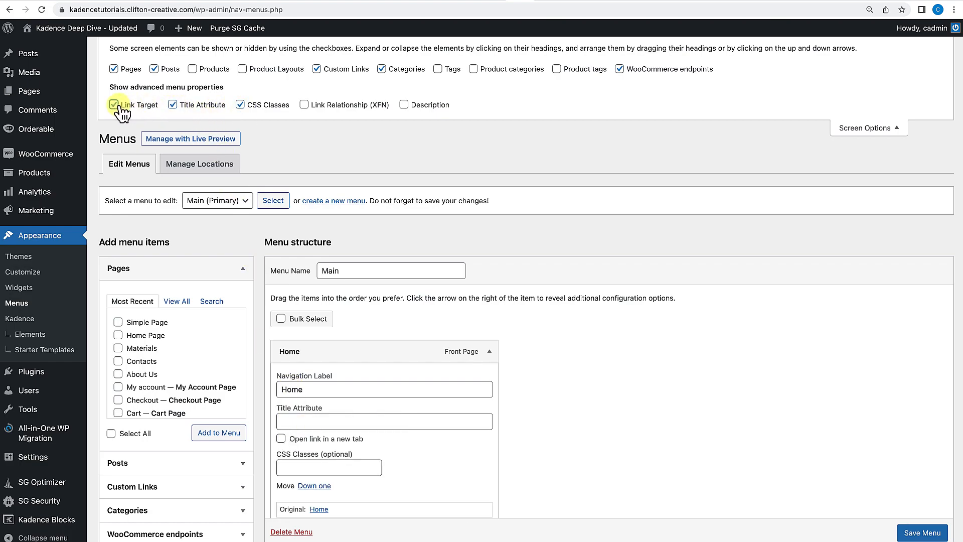
click(305, 105)
click(407, 105)
Turn all five advanced menu properties off again and close Screen Options.
scroll(372, 368, down, 3)
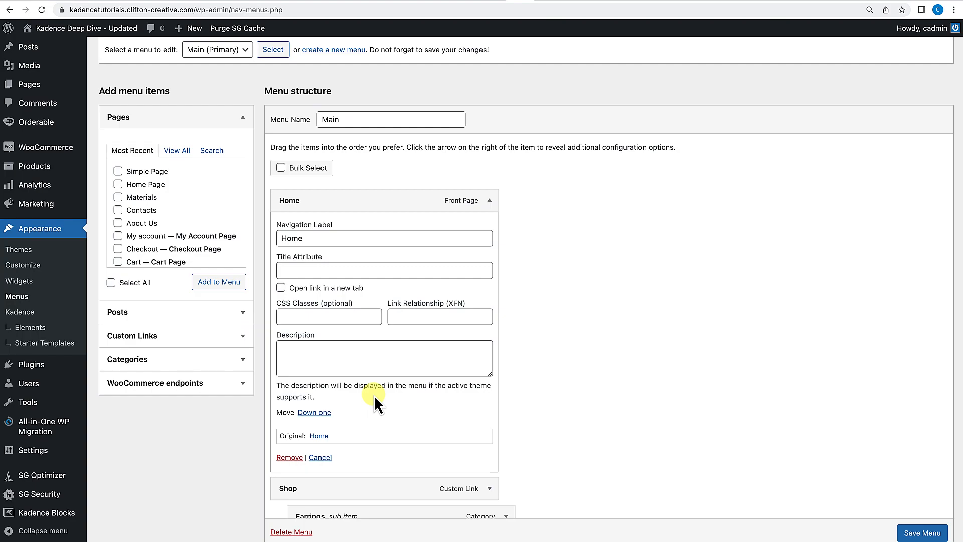
scroll(374, 395, up, 2)
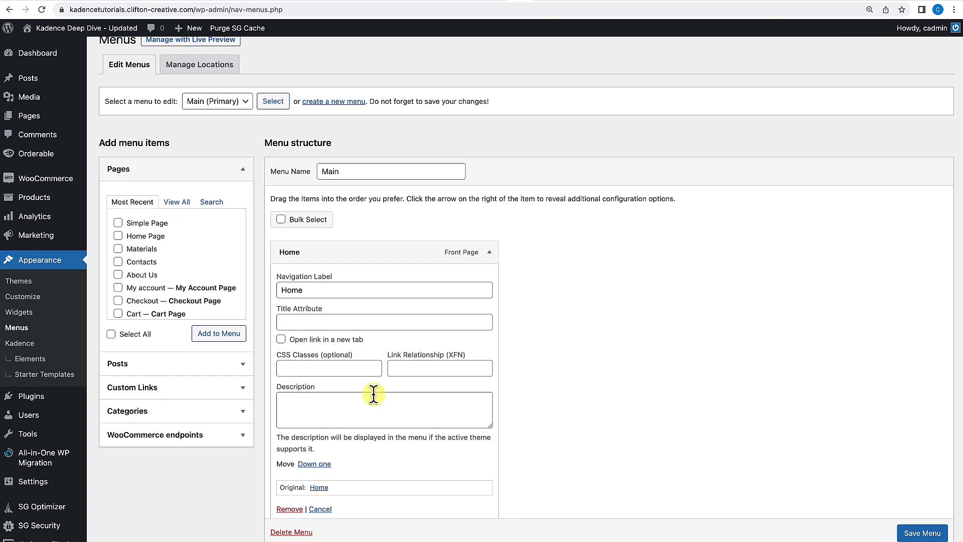
scroll(374, 396, up, 3)
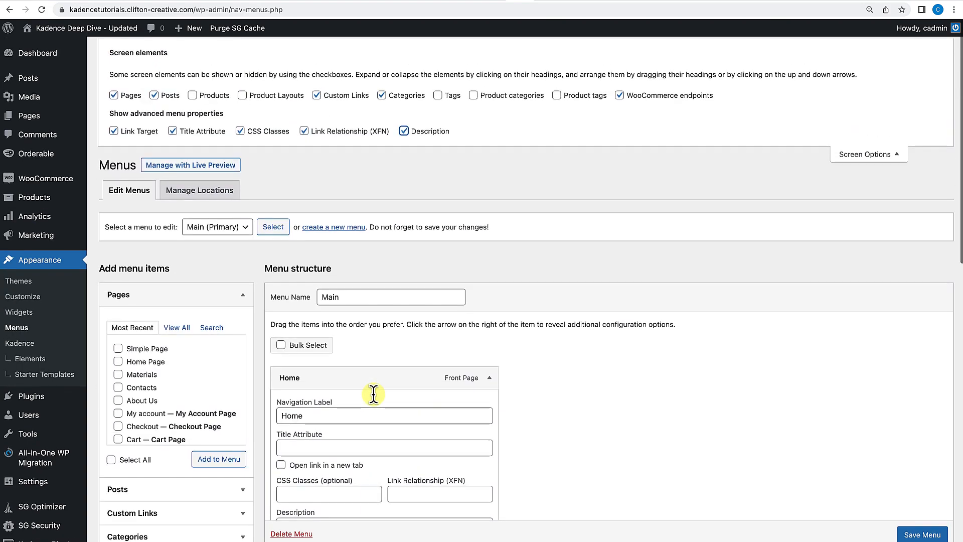
click(114, 129)
click(172, 129)
click(240, 129)
click(304, 129)
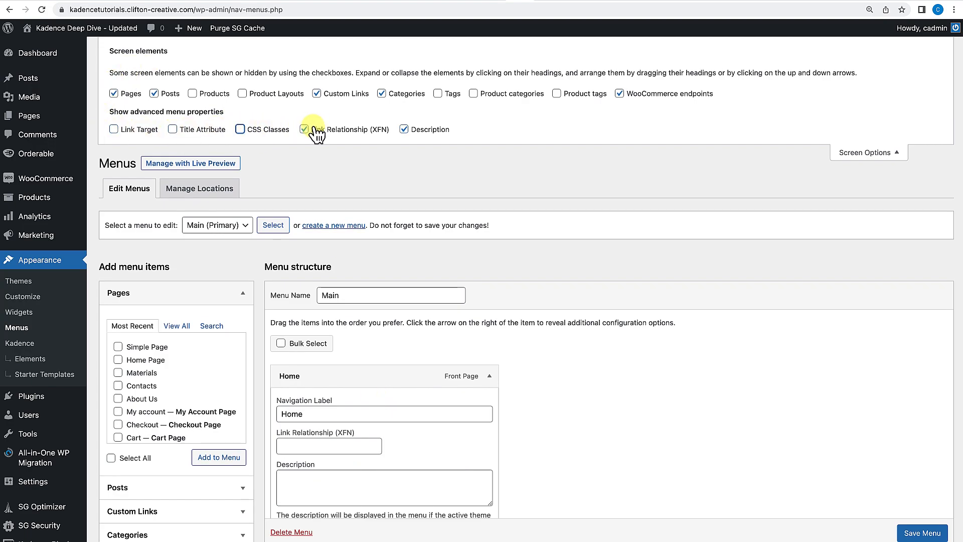
click(403, 129)
click(866, 156)
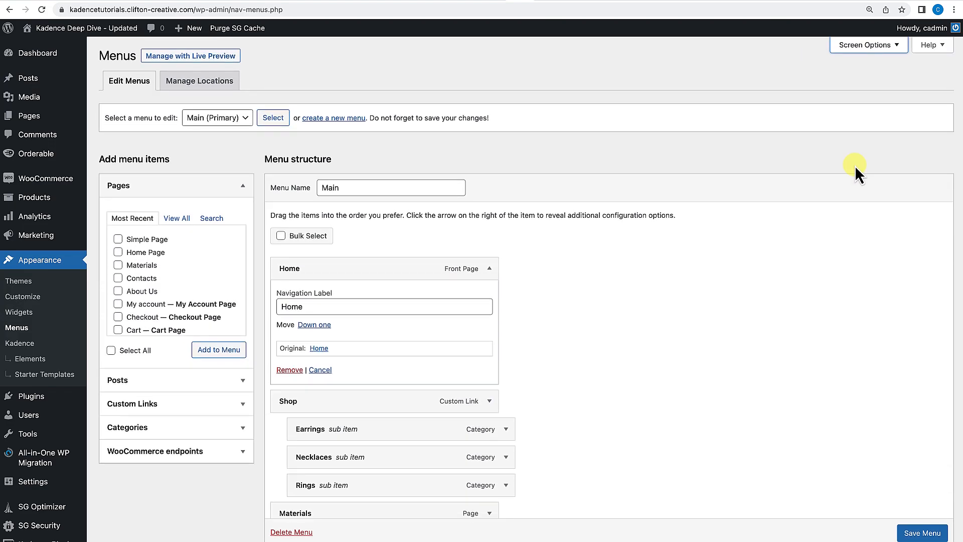
scroll(712, 291, down, 3)
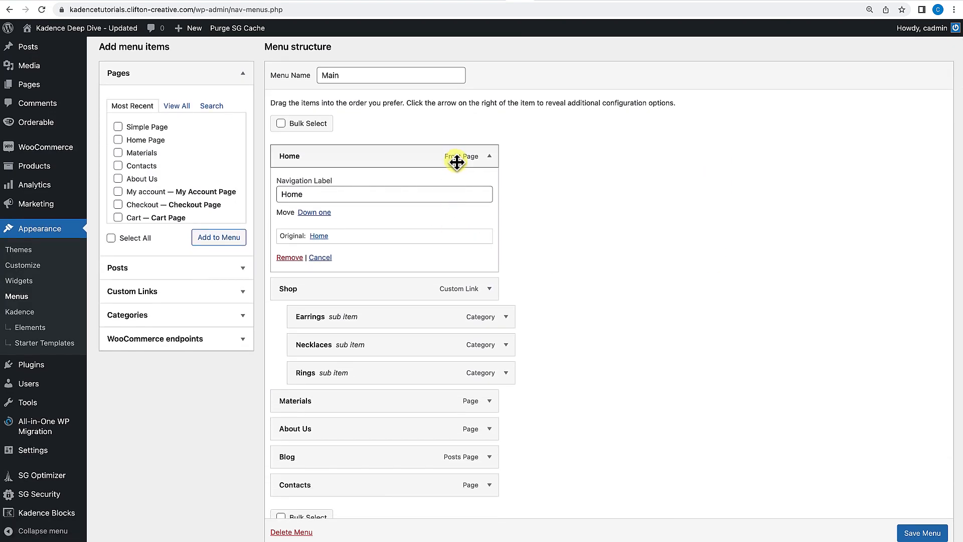
Turn on the Ultimate Menu addon in the Kadence dashboard and return to the Menus screen.
scroll(540, 189, down, 2)
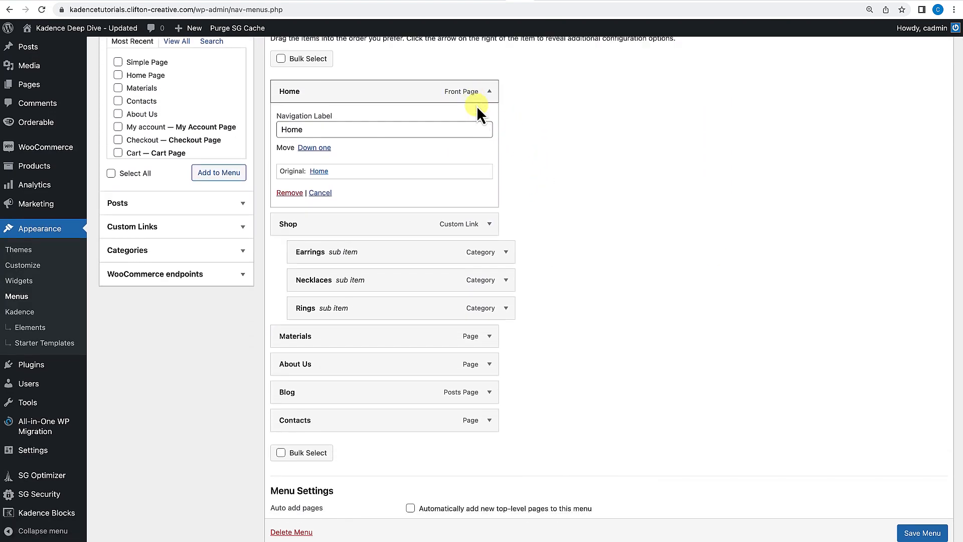
click(20, 312)
click(623, 221)
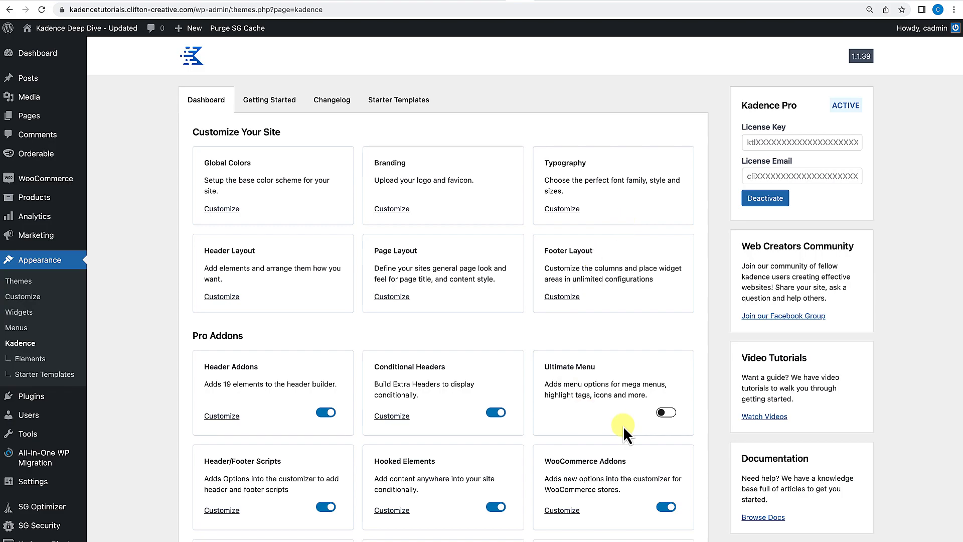
click(675, 415)
click(22, 333)
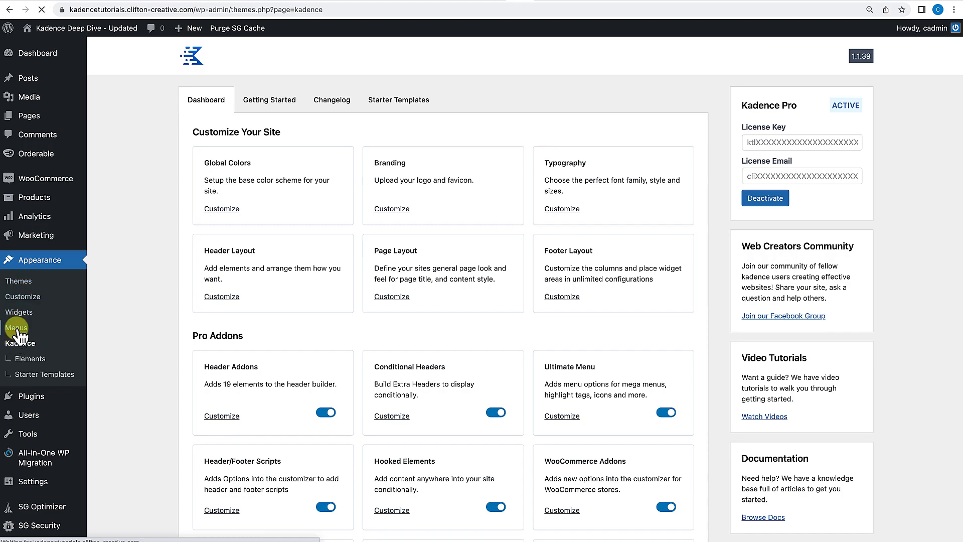
In the Home item's Menu Item Settings, search icons for Home, pick the house icon and set the icon side to Left.
scroll(264, 351, down, 2)
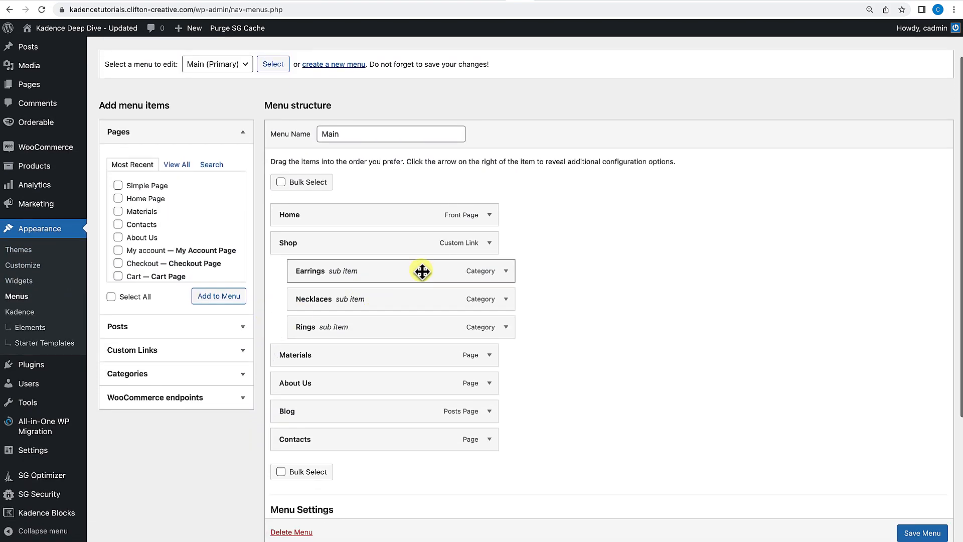
scroll(447, 322, down, 2)
click(489, 159)
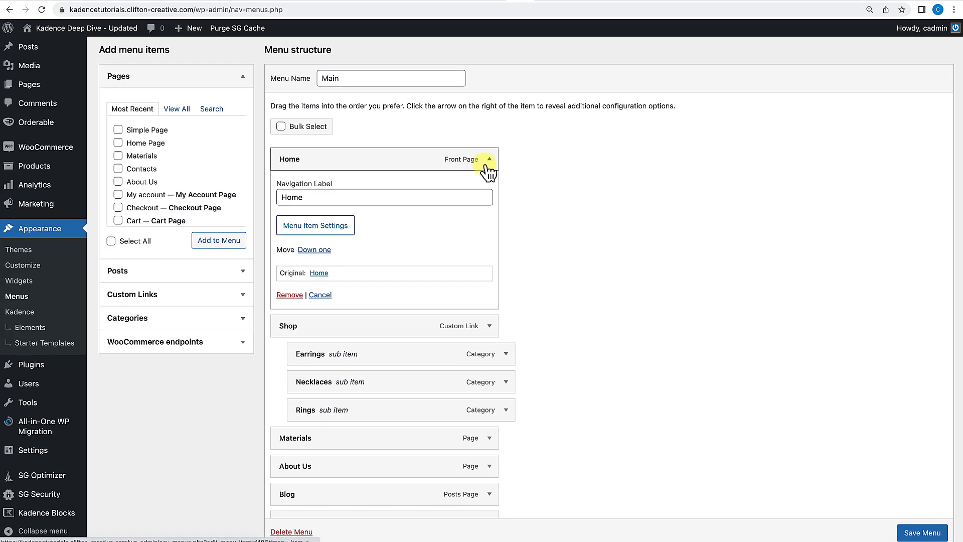
scroll(359, 256, down, 1)
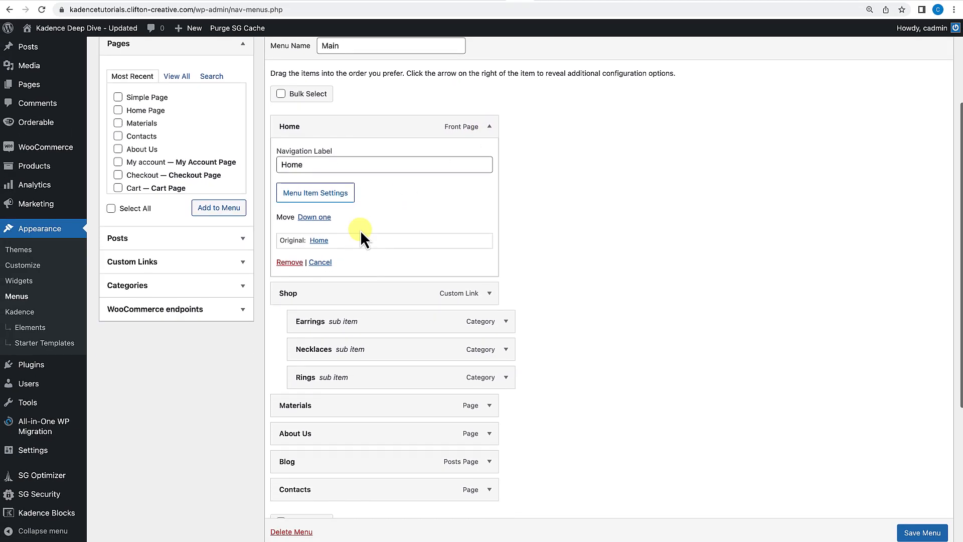
click(325, 197)
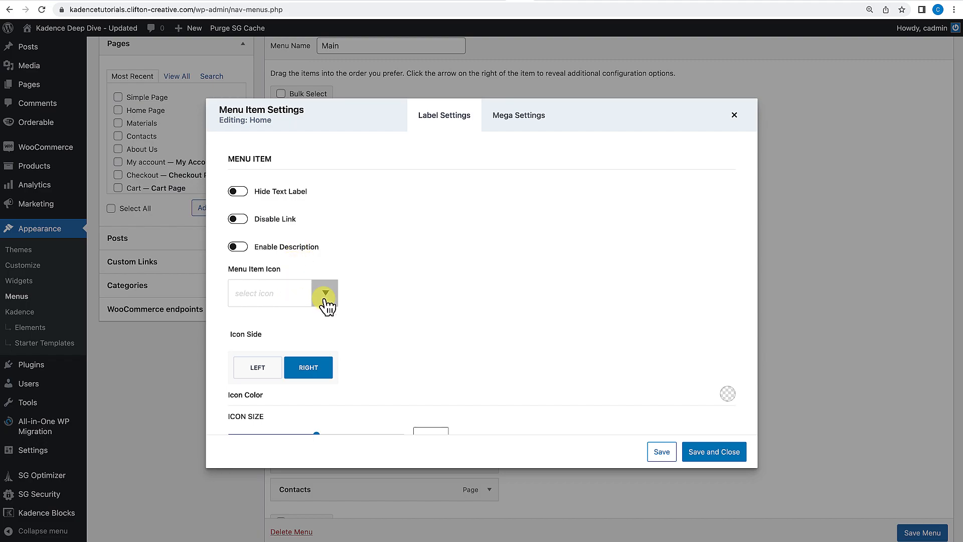
scroll(392, 296, down, 1)
click(274, 250)
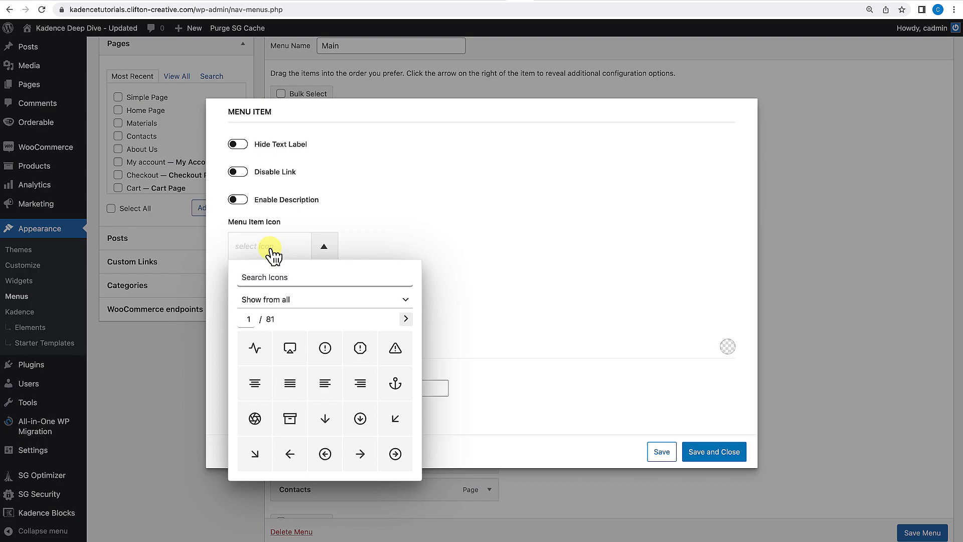
text(Home)
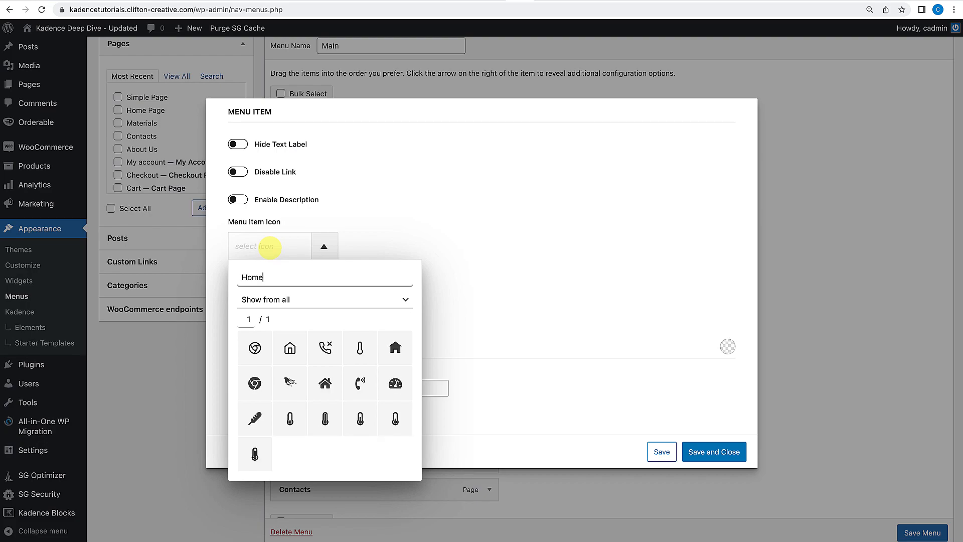
click(291, 351)
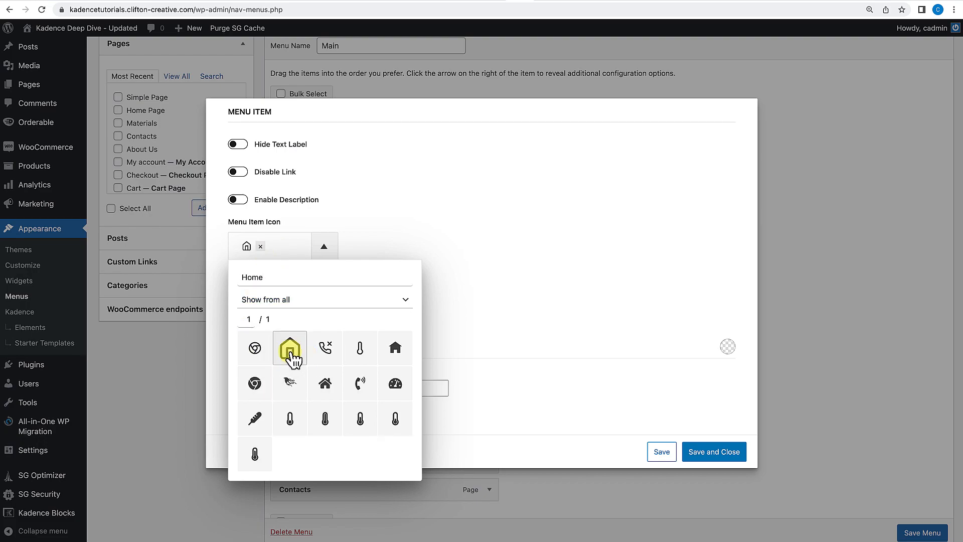
scroll(545, 296, down, 3)
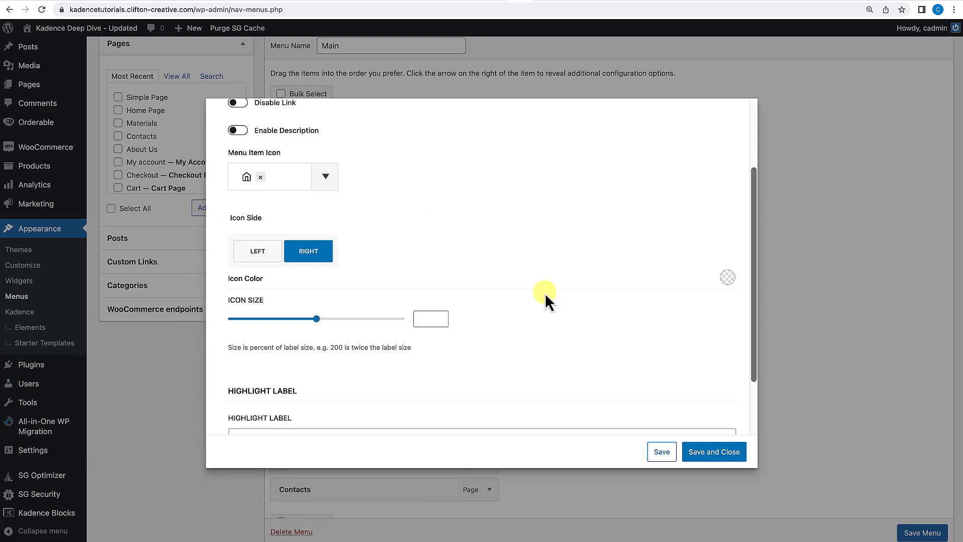
click(257, 240)
Save and close the item settings, save the menu, and view the header on the live site.
scroll(411, 271, down, 1)
scroll(410, 270, down, 3)
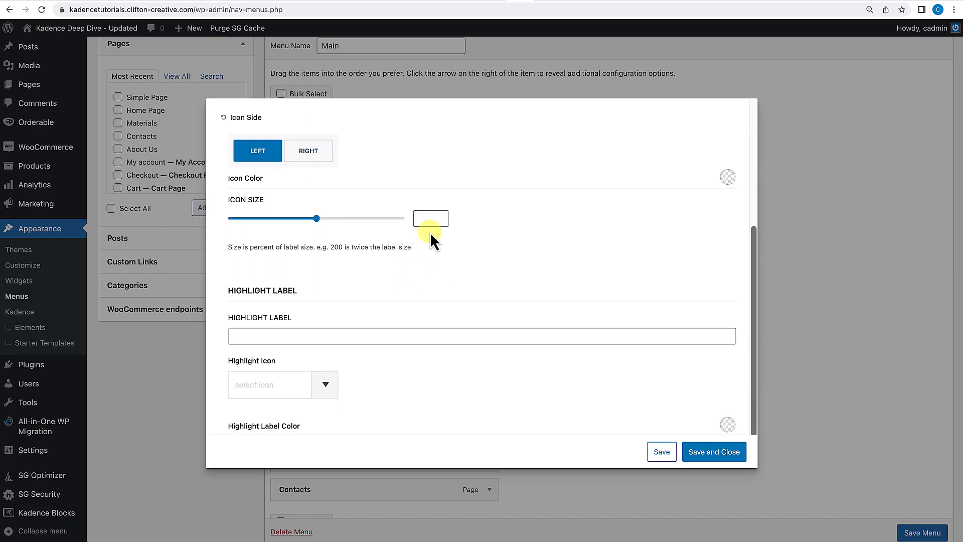
scroll(424, 255, down, 2)
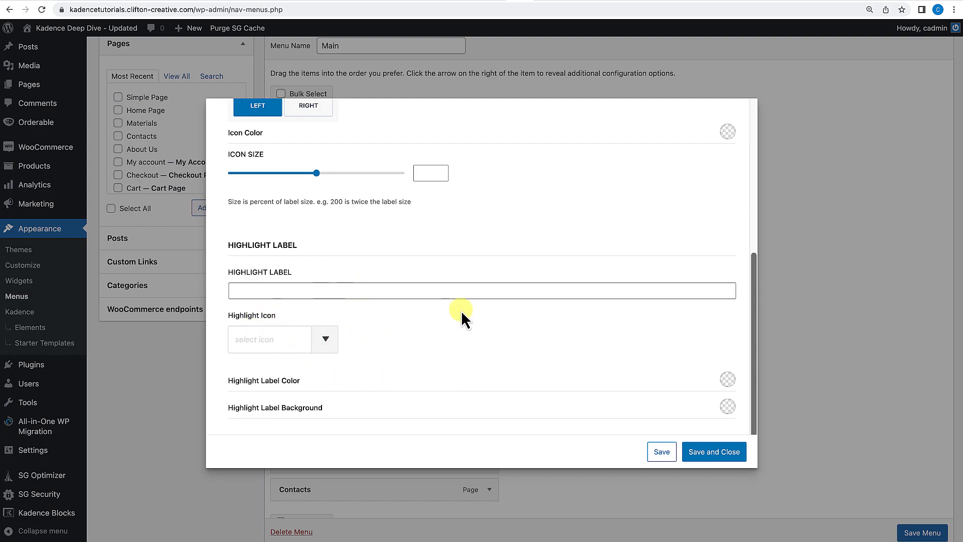
click(721, 457)
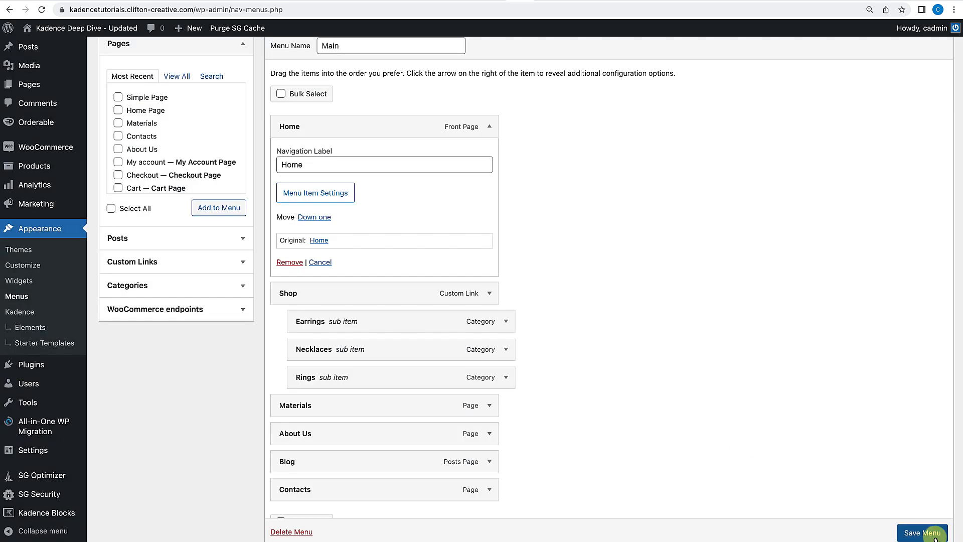
click(922, 534)
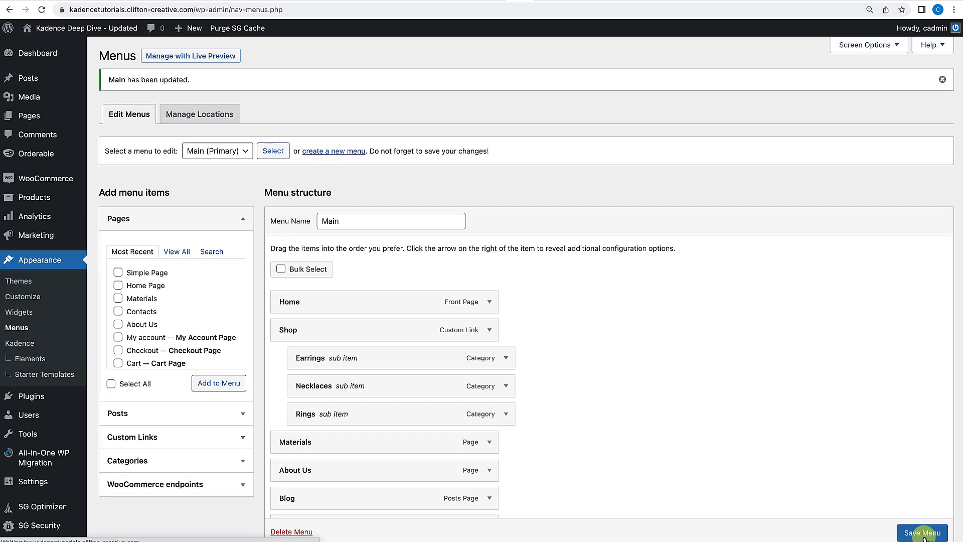
click(85, 32)
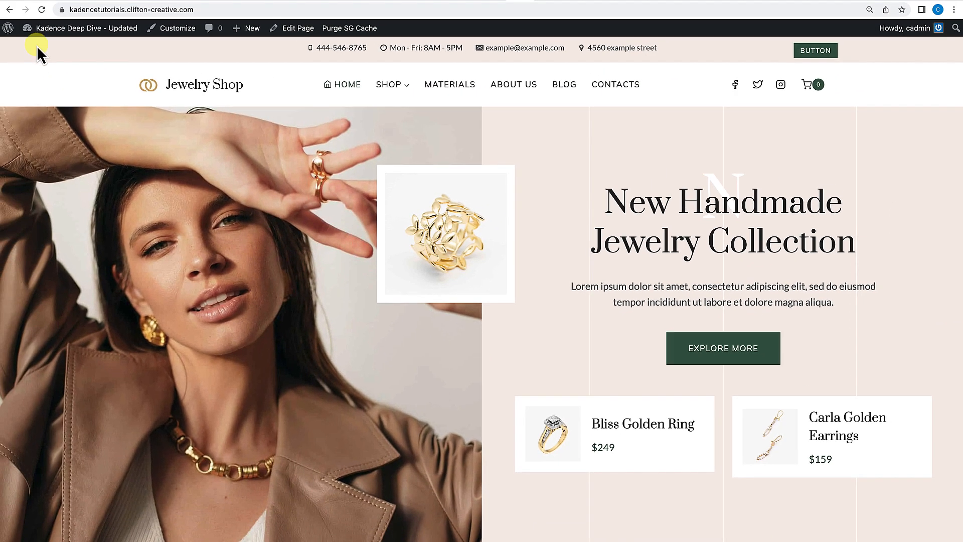
mouse_move(38, 28)
click(44, 91)
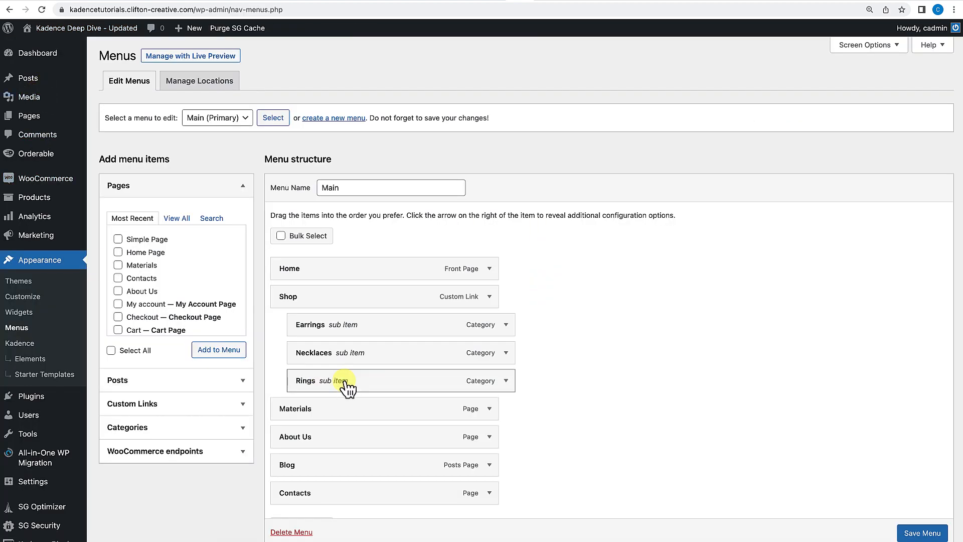
Enable Hide Text Label for the Home item, save its settings and save the menu.
click(490, 271)
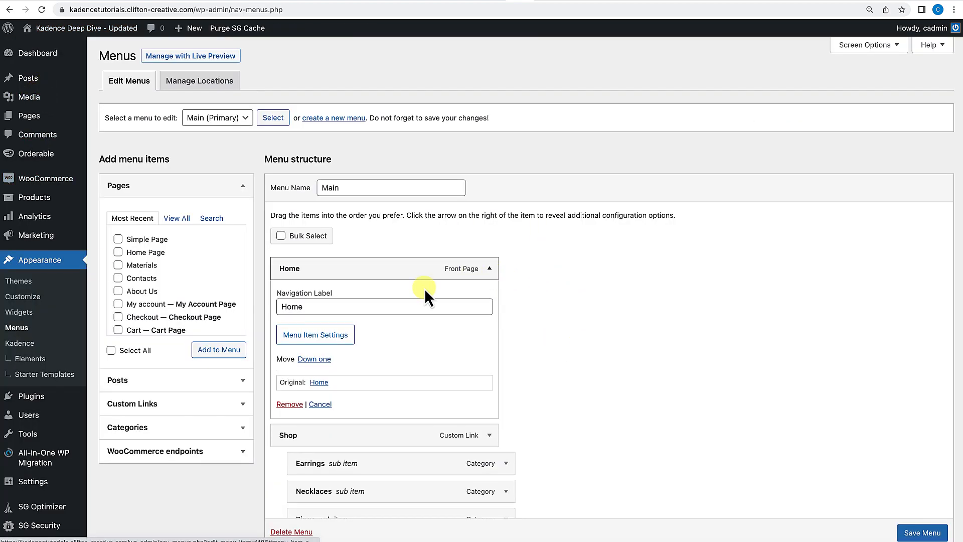
click(311, 335)
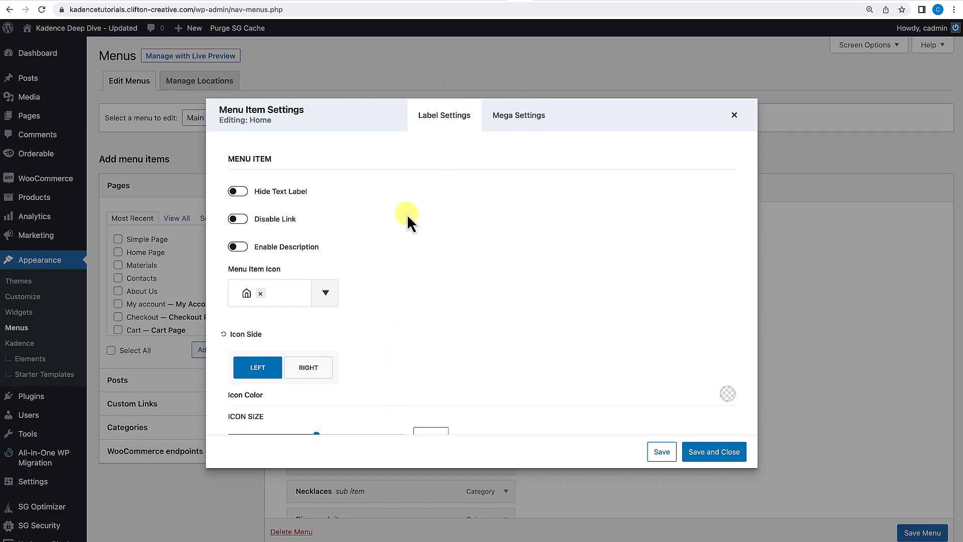
scroll(357, 269, down, 1)
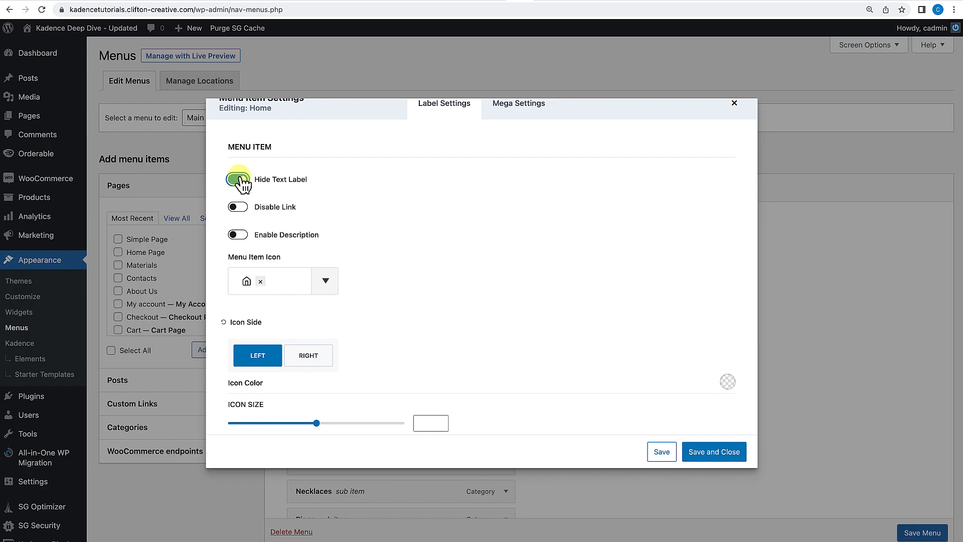
click(709, 454)
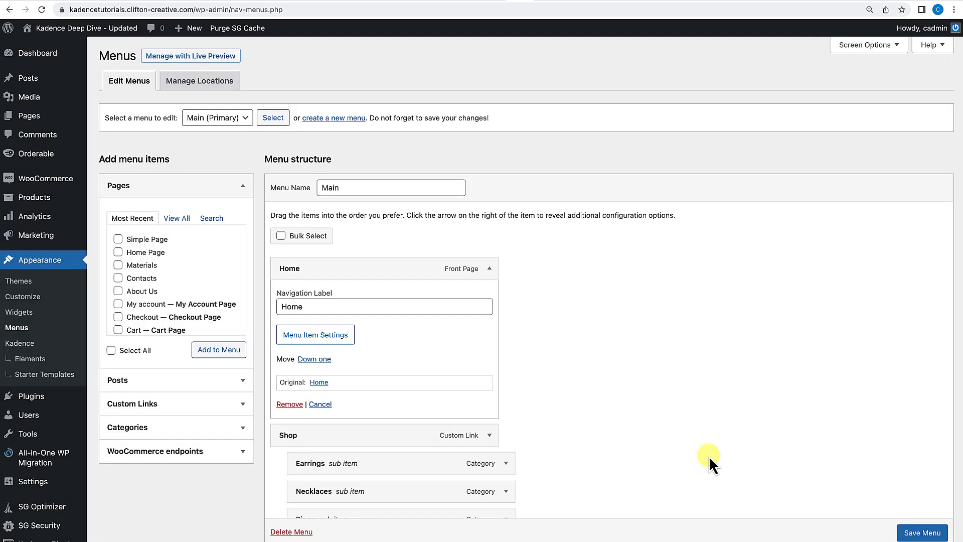
click(922, 532)
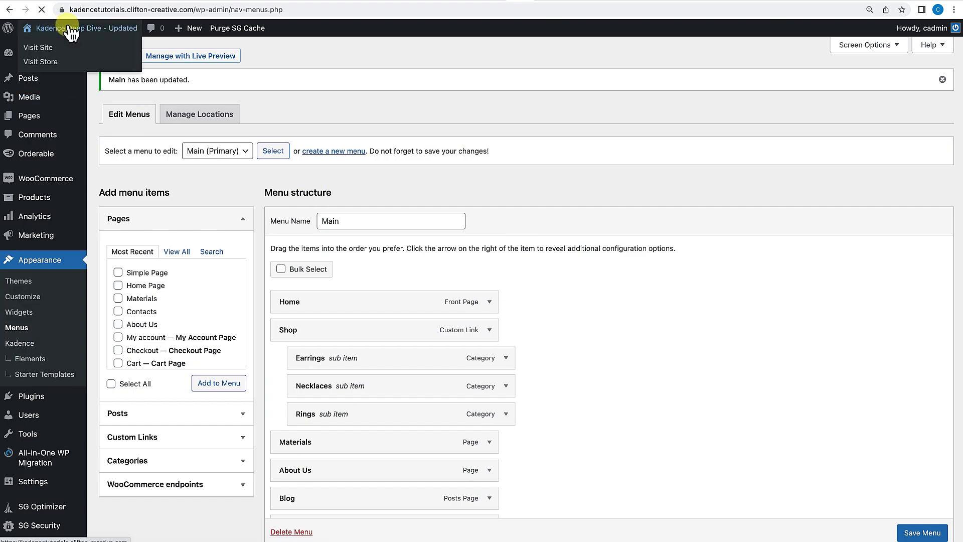
View the site header and go back to the Menus screen.
click(50, 28)
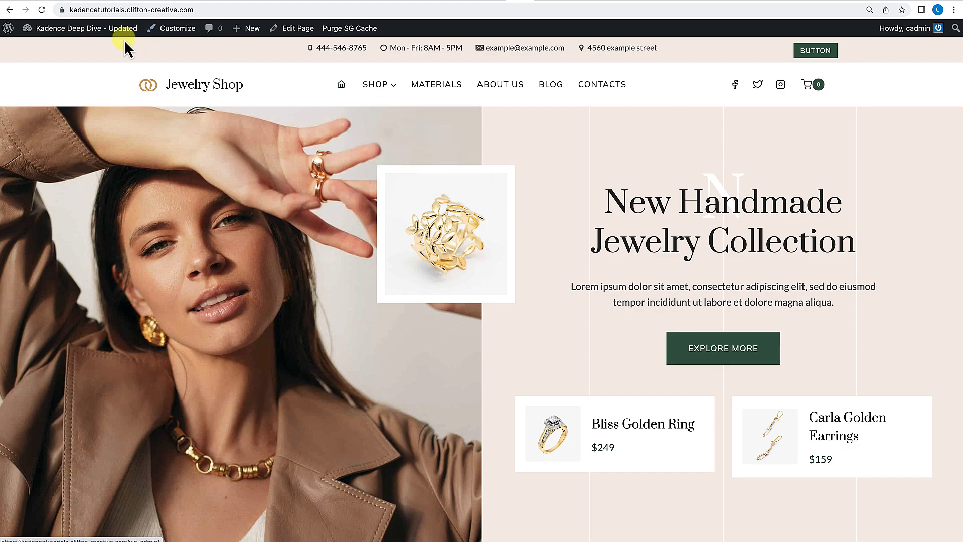
mouse_move(68, 30)
click(57, 49)
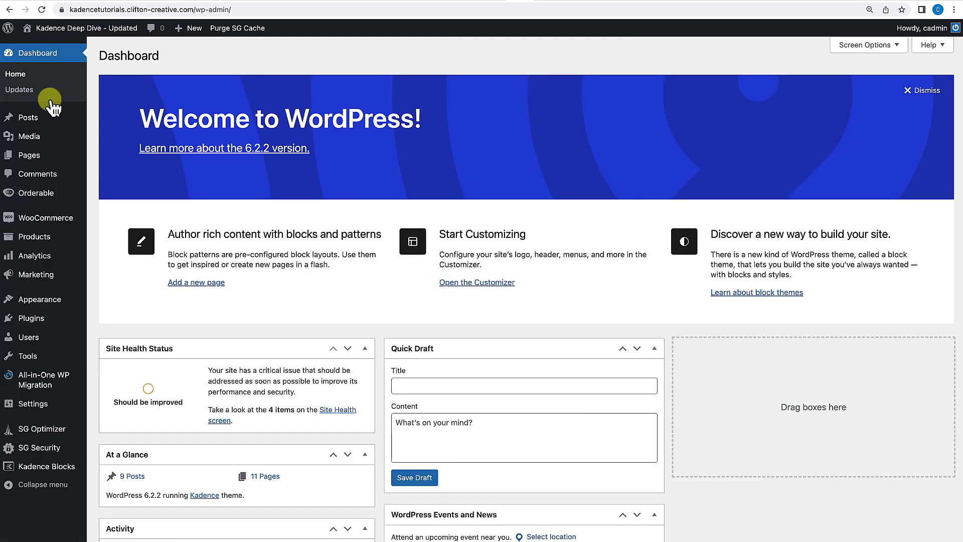
mouse_move(54, 301)
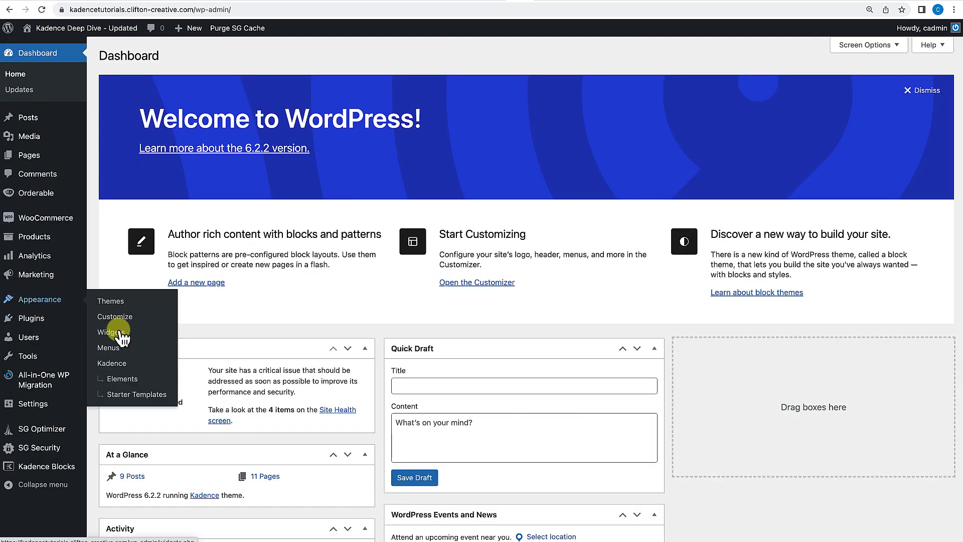
click(121, 351)
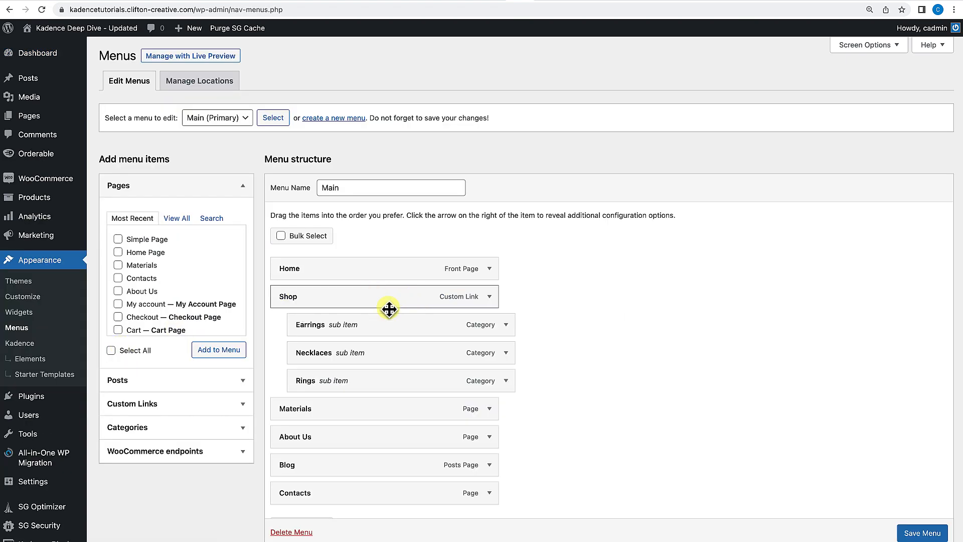
Reopen the Home item's settings, turn Hide Text Label off and remove its menu icon.
click(489, 269)
scroll(469, 331, down, 3)
click(321, 221)
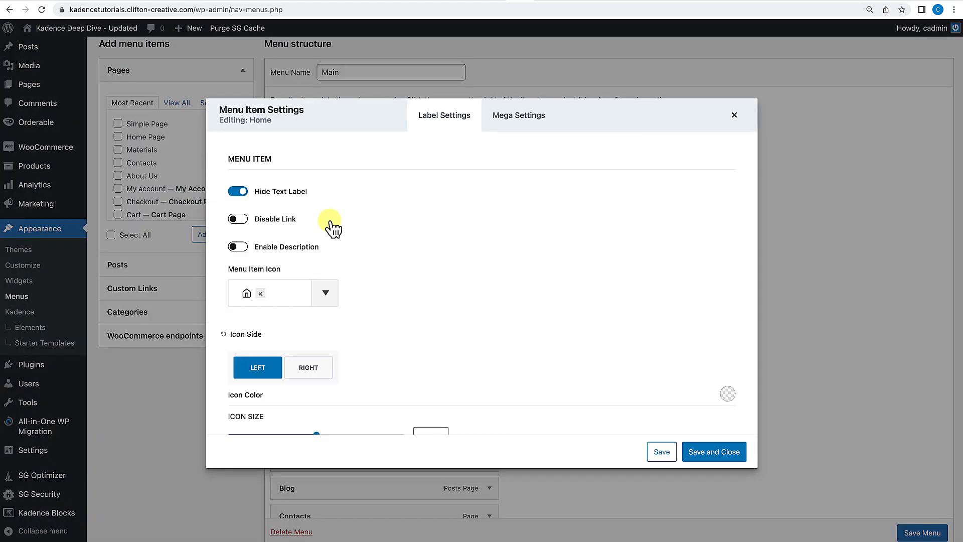
click(240, 195)
scroll(363, 339, down, 2)
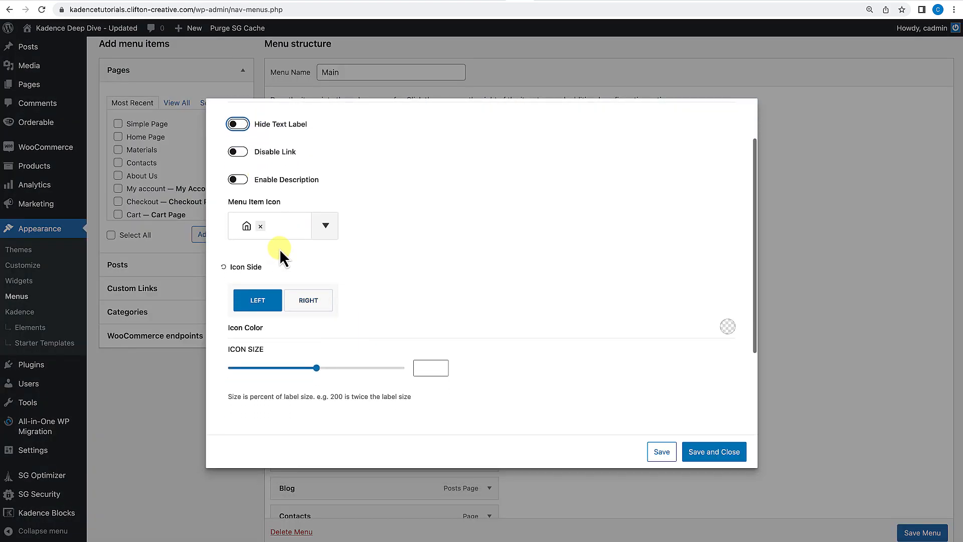
click(261, 226)
Give the Home item the highlight label New with an exclamation-circle highlight icon.
scroll(395, 273, down, 3)
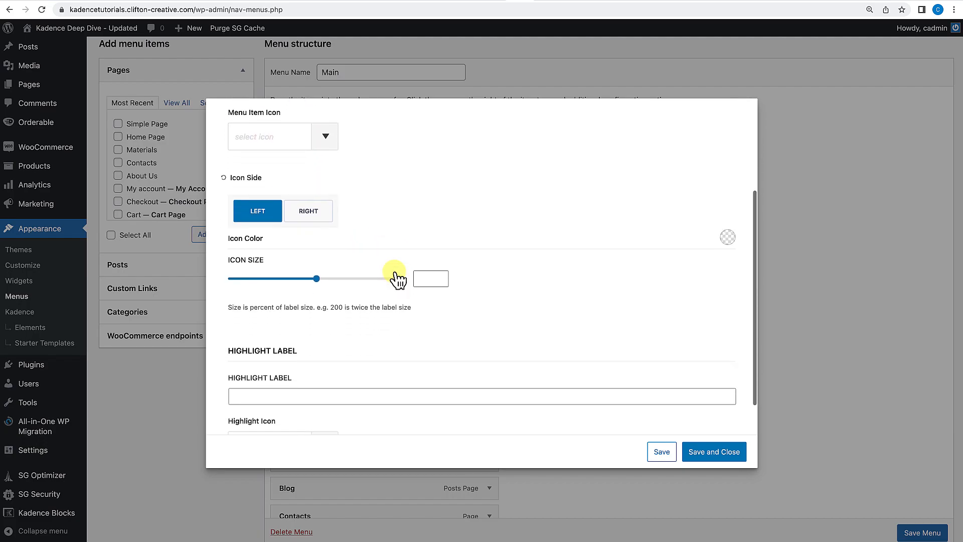
scroll(394, 272, down, 1)
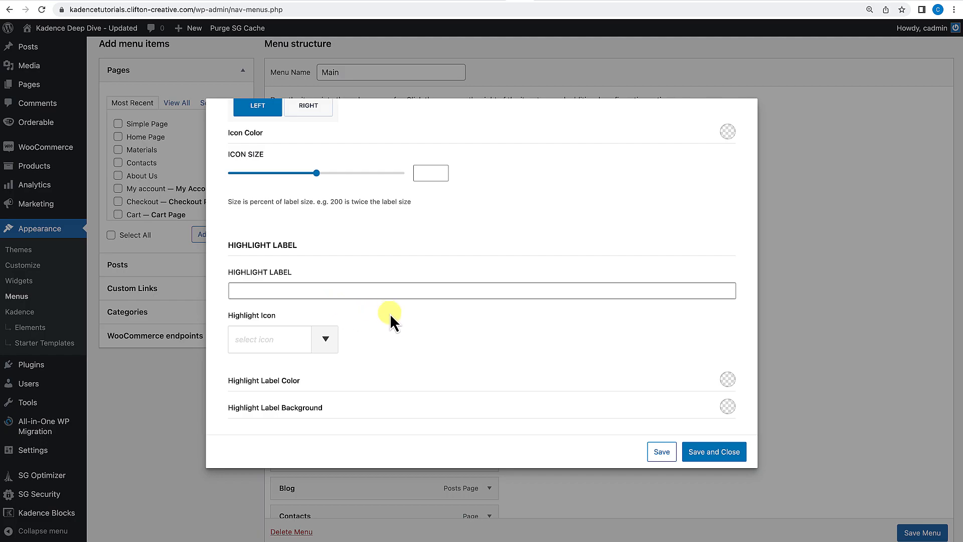
click(313, 291)
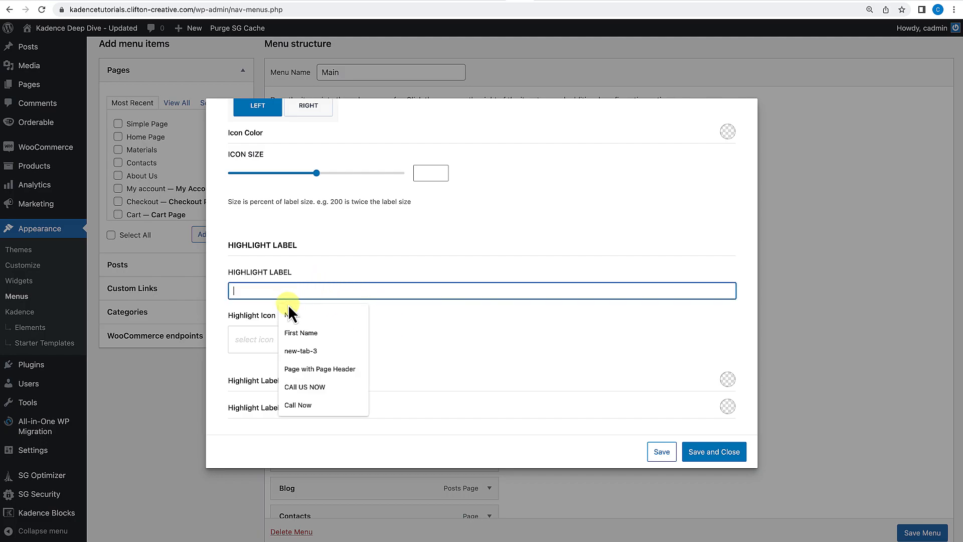
text(New)
click(546, 336)
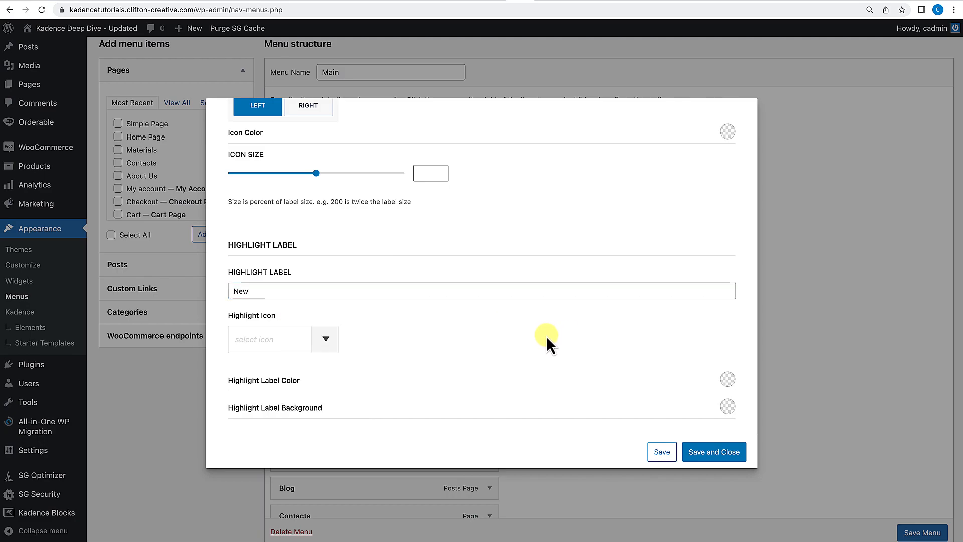
click(289, 351)
click(297, 121)
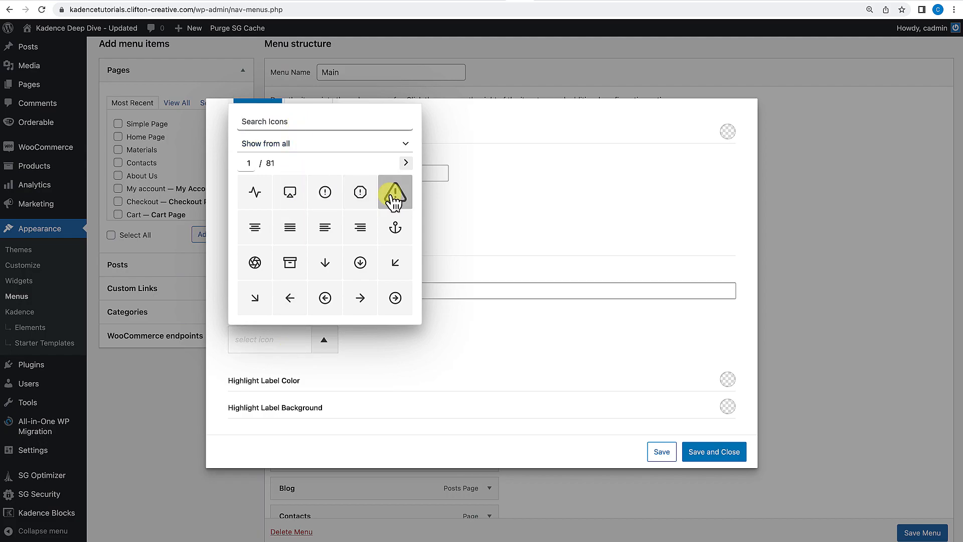
click(324, 192)
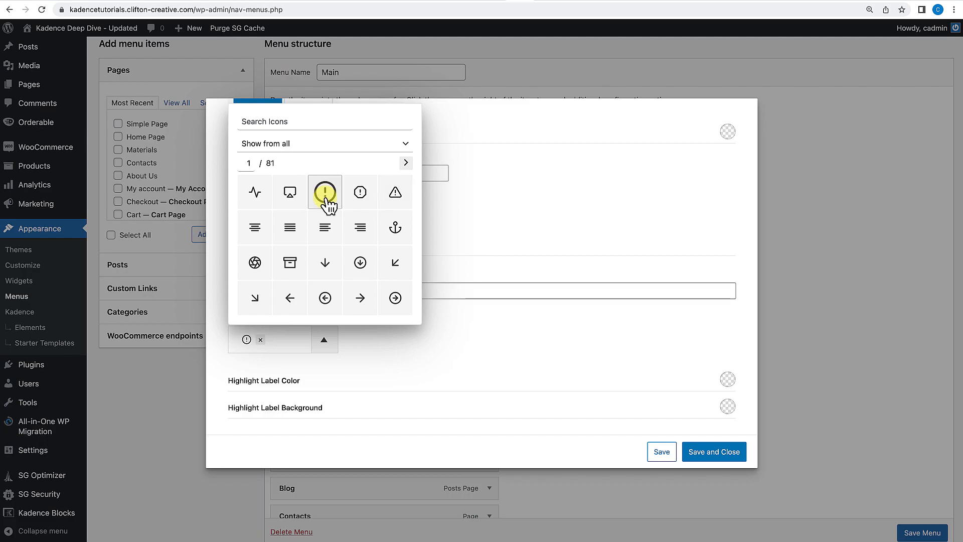
click(473, 366)
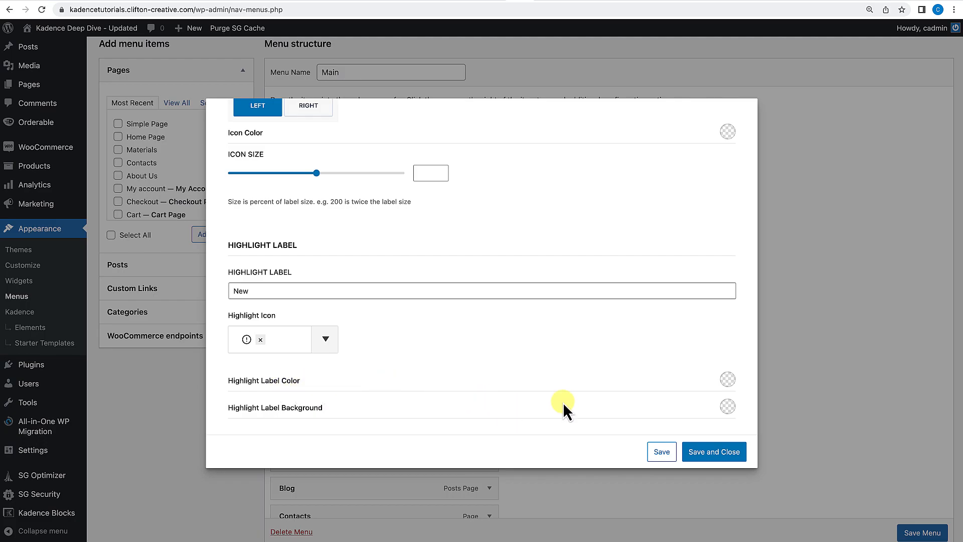
Give the Home item's highlight label white text on a dark green background, save and close its settings, and save the menu.
click(728, 379)
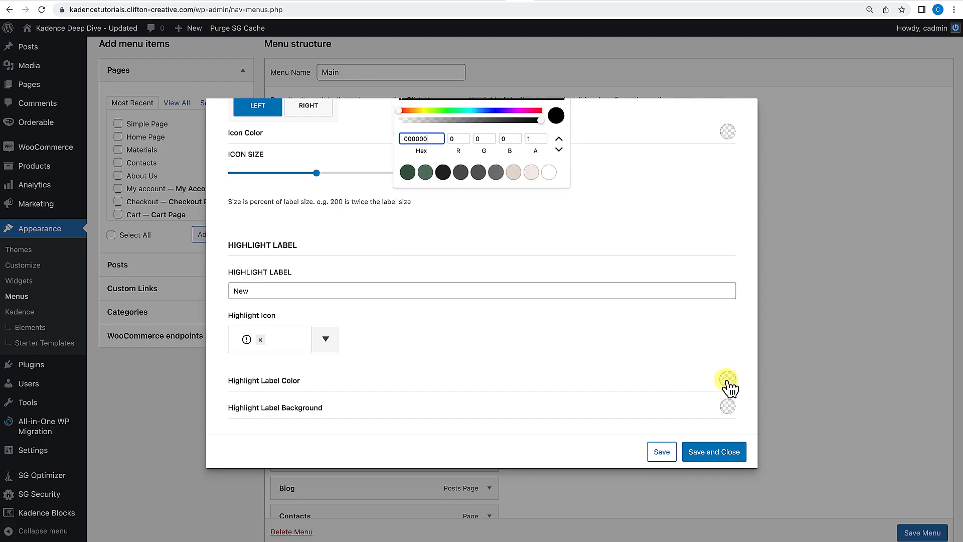
click(549, 172)
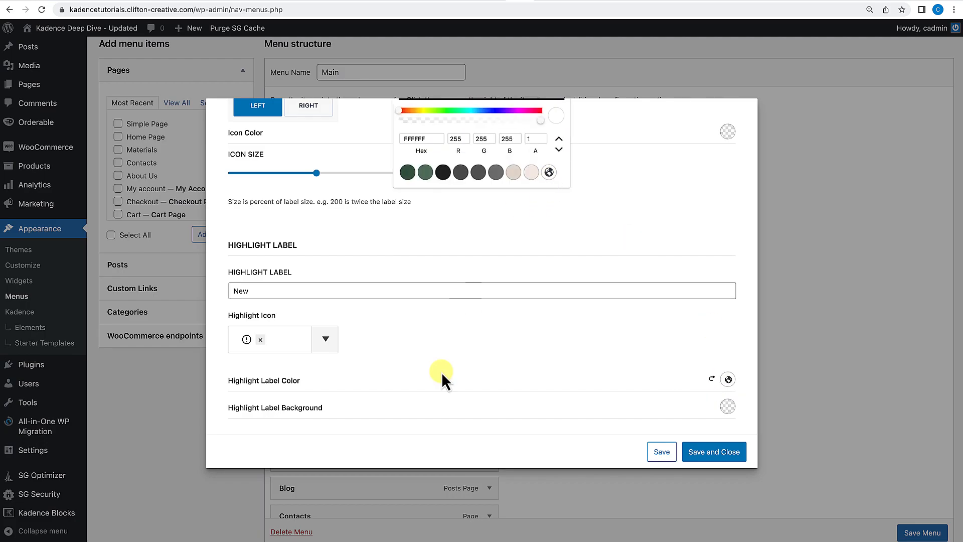
click(728, 407)
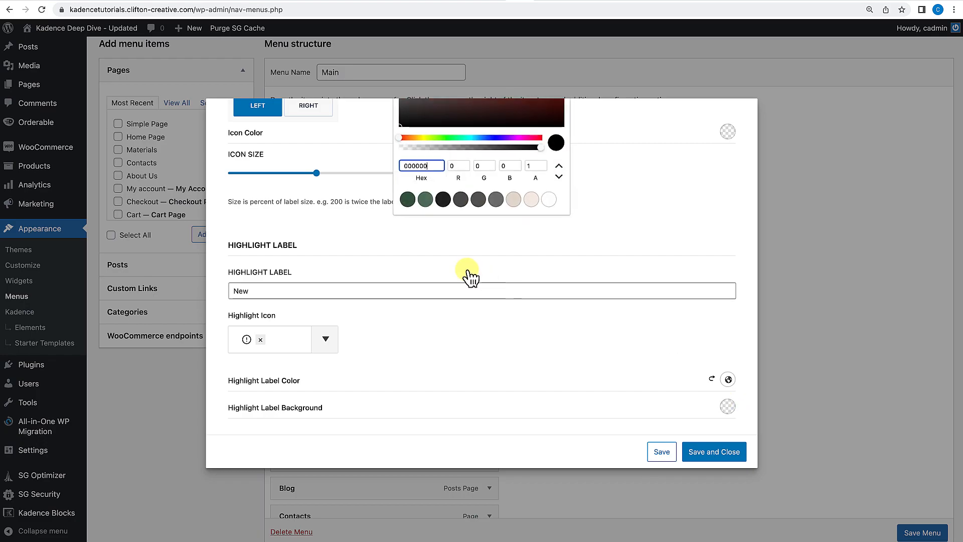
click(425, 201)
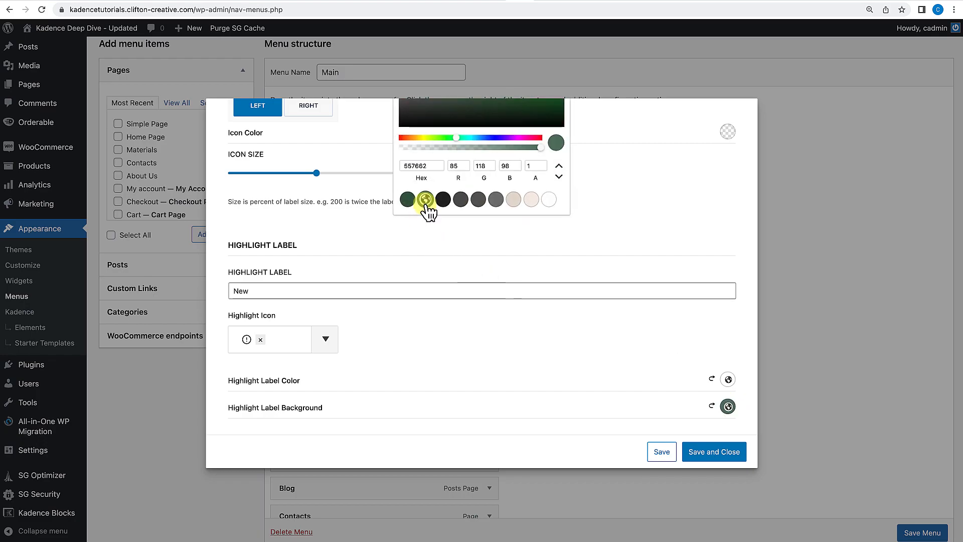
click(722, 455)
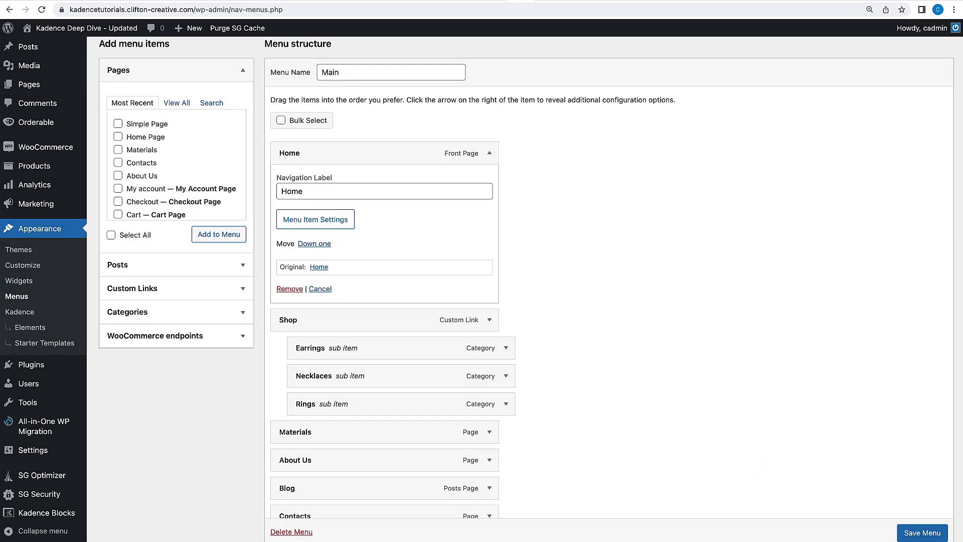
click(922, 533)
View the site header with the new highlight label and return to the Menus screen.
click(66, 30)
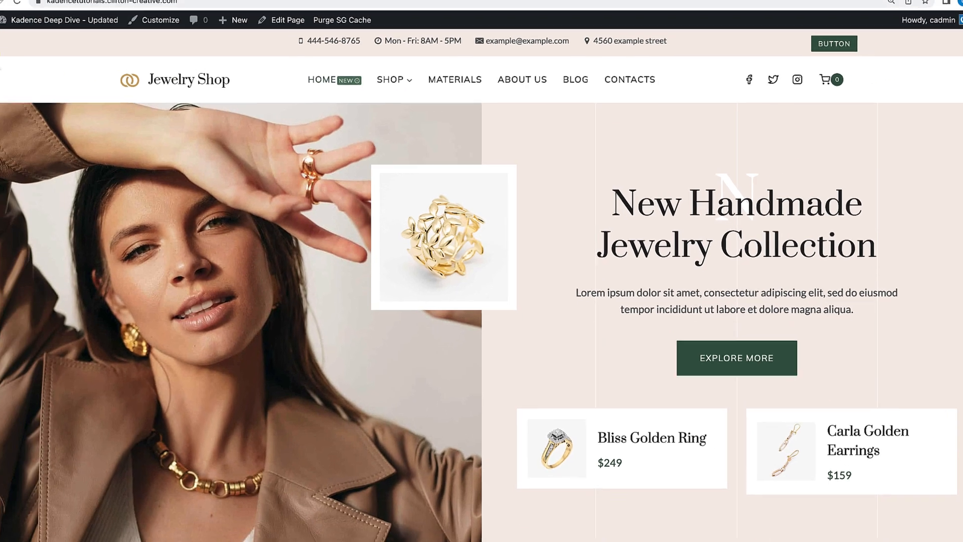
mouse_move(45, 31)
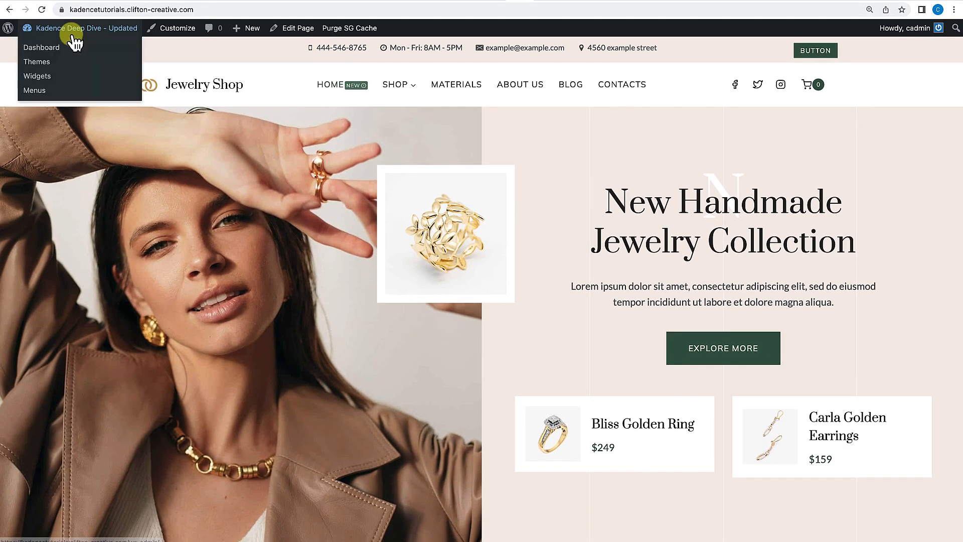
click(57, 49)
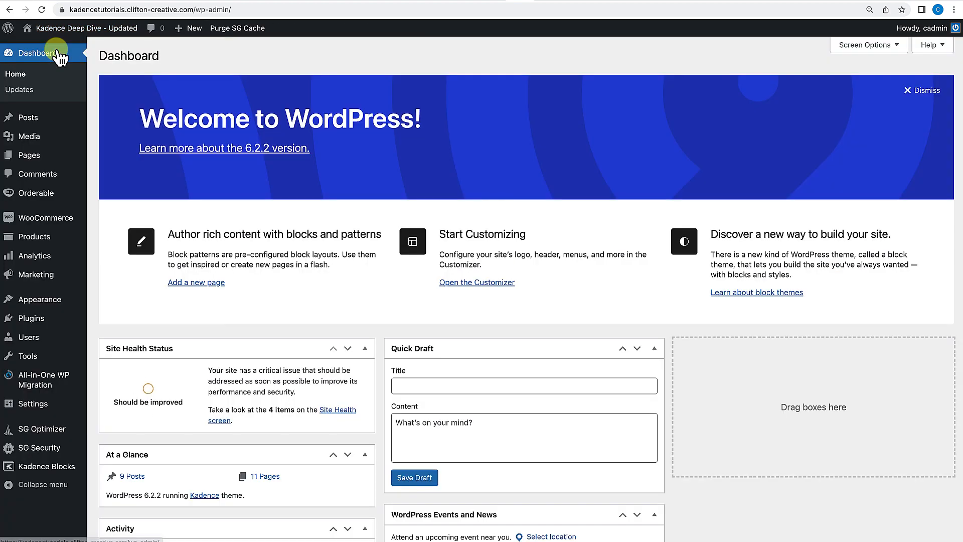
mouse_move(53, 299)
click(119, 352)
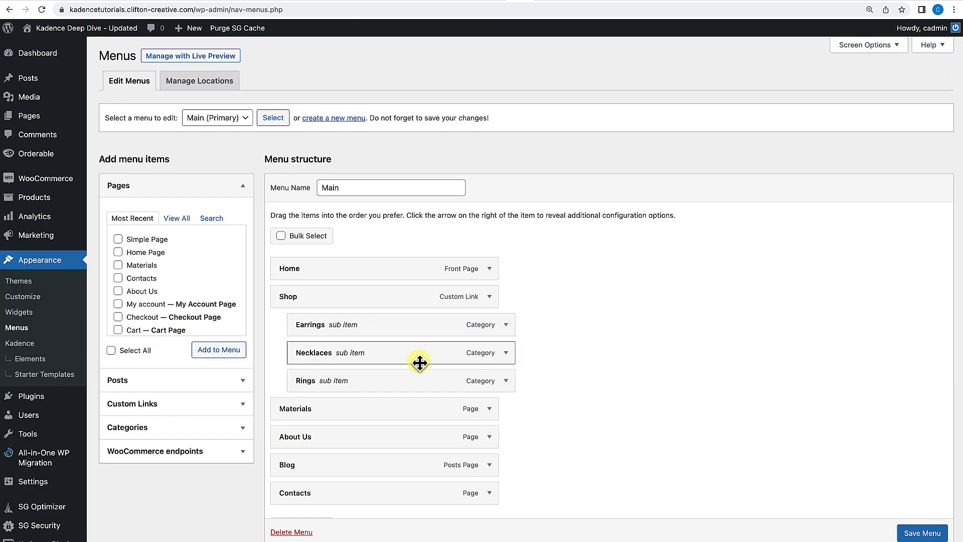
Clear the Home item's highlight label text and highlight icon, try resetting its colours, and save and close.
click(490, 271)
scroll(547, 326, down, 1)
click(335, 314)
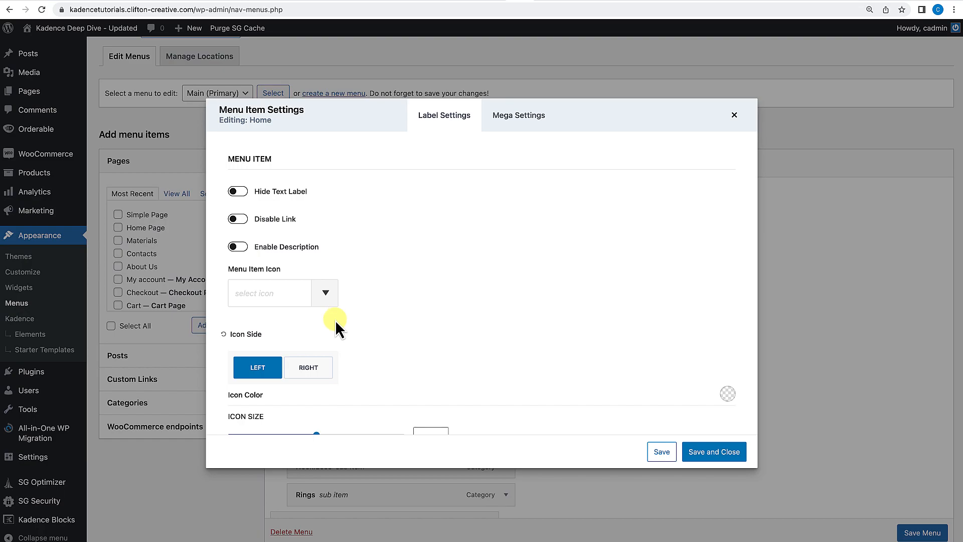
scroll(353, 323, down, 5)
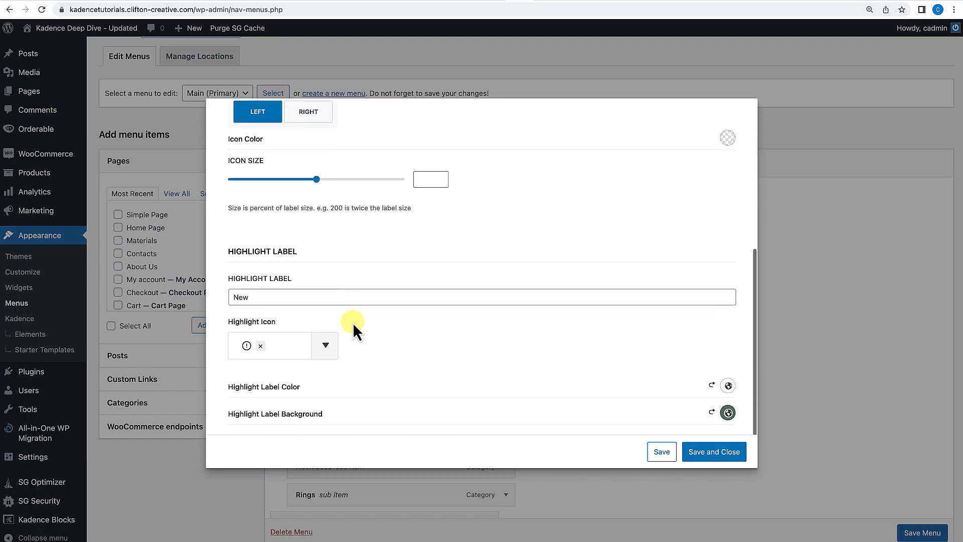
drag(251, 291, 214, 291)
key(BackSpace)
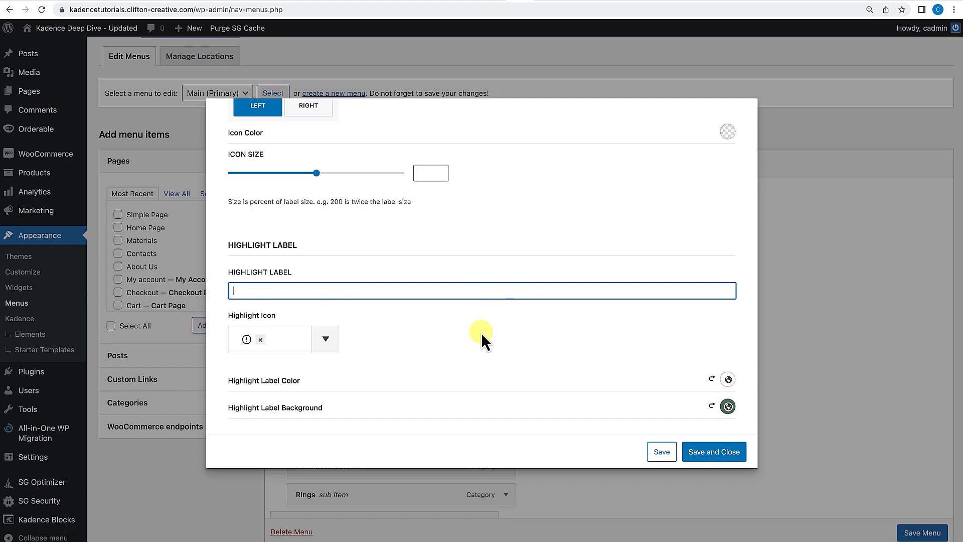
click(273, 340)
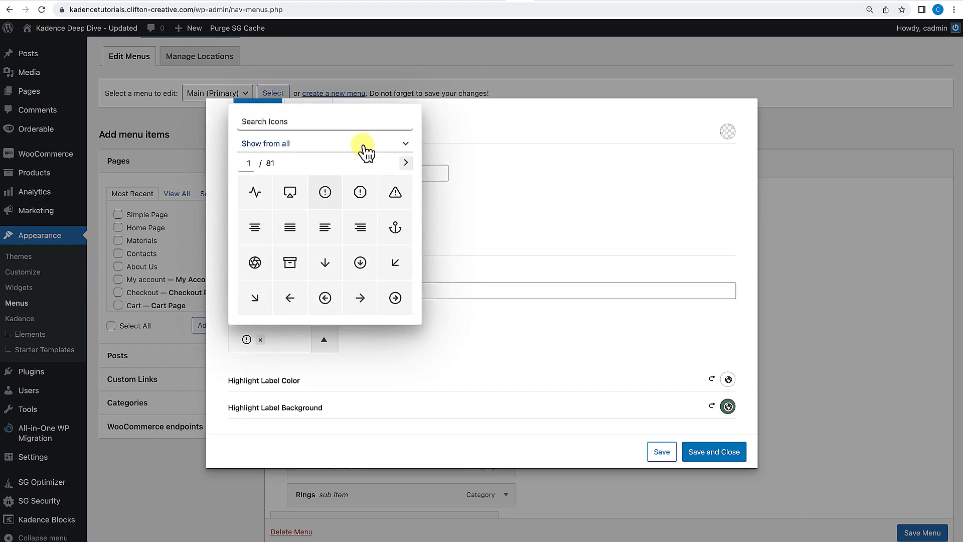
click(393, 338)
click(262, 336)
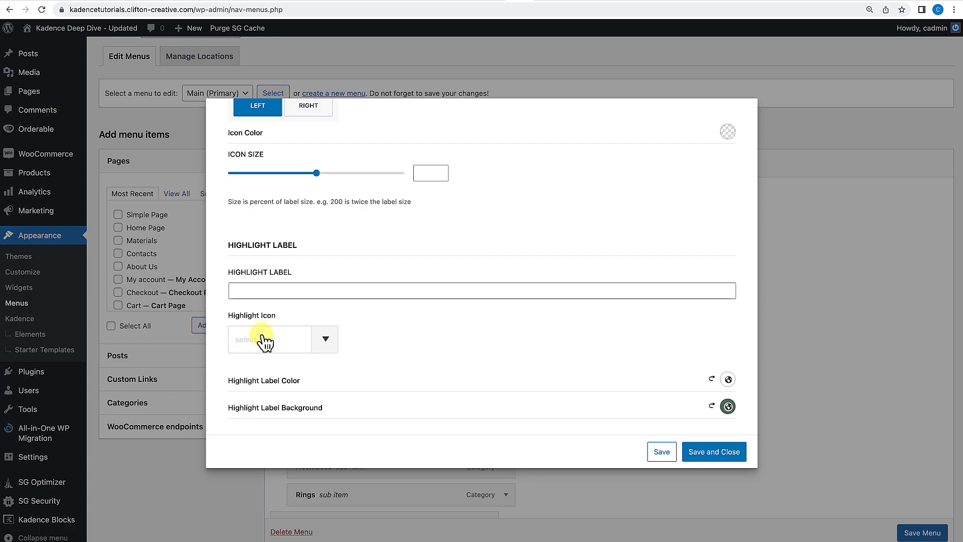
click(711, 380)
click(711, 406)
click(721, 454)
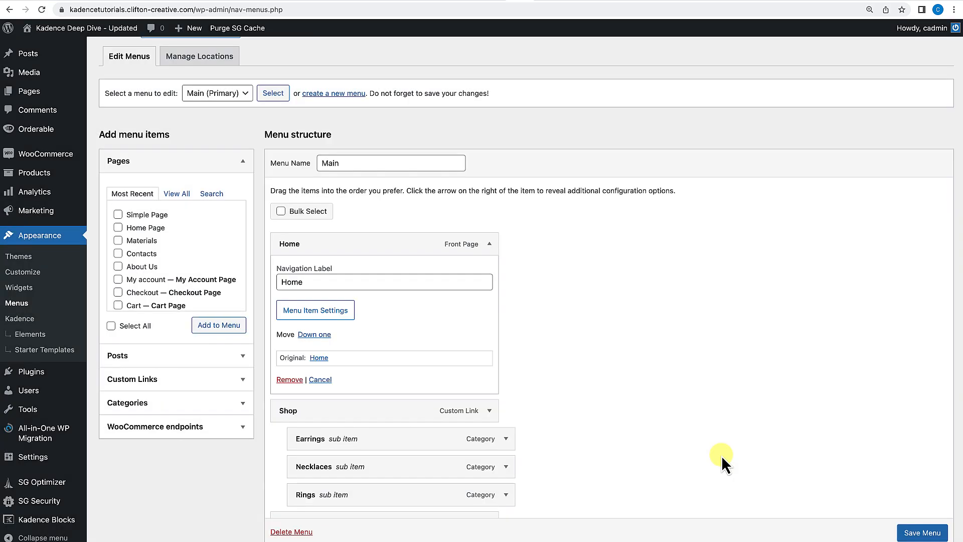
Reopen the Home item's settings to check the highlight fields, then close the dialog.
click(332, 325)
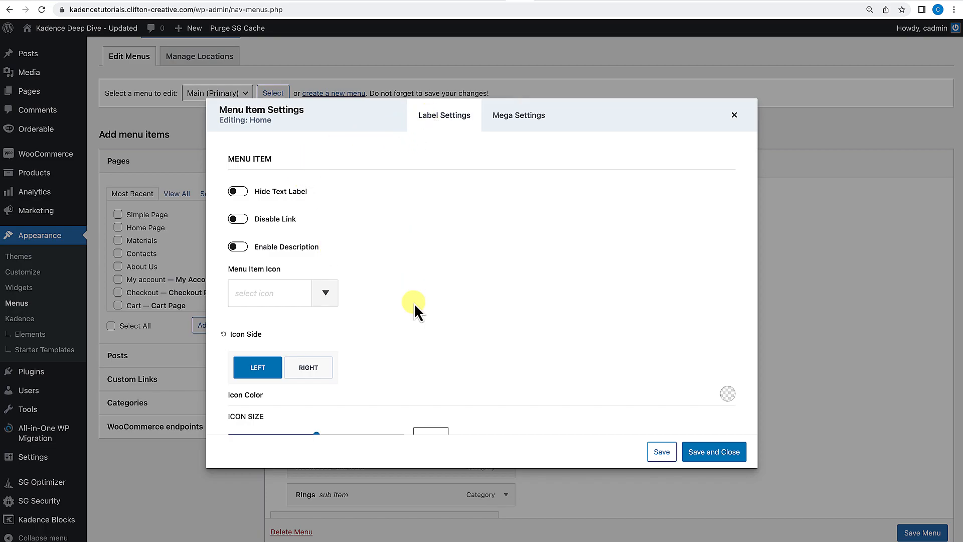
scroll(414, 303, down, 5)
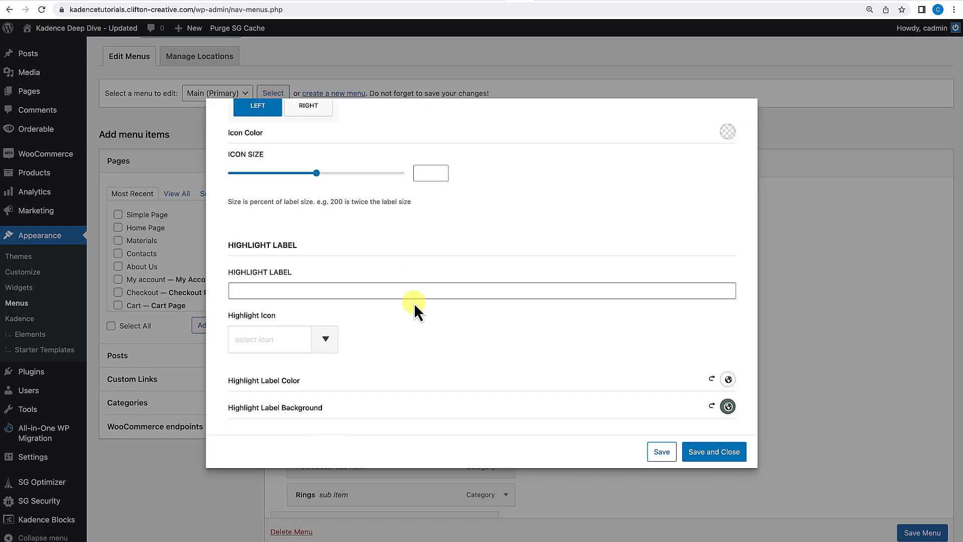
scroll(414, 303, up, 5)
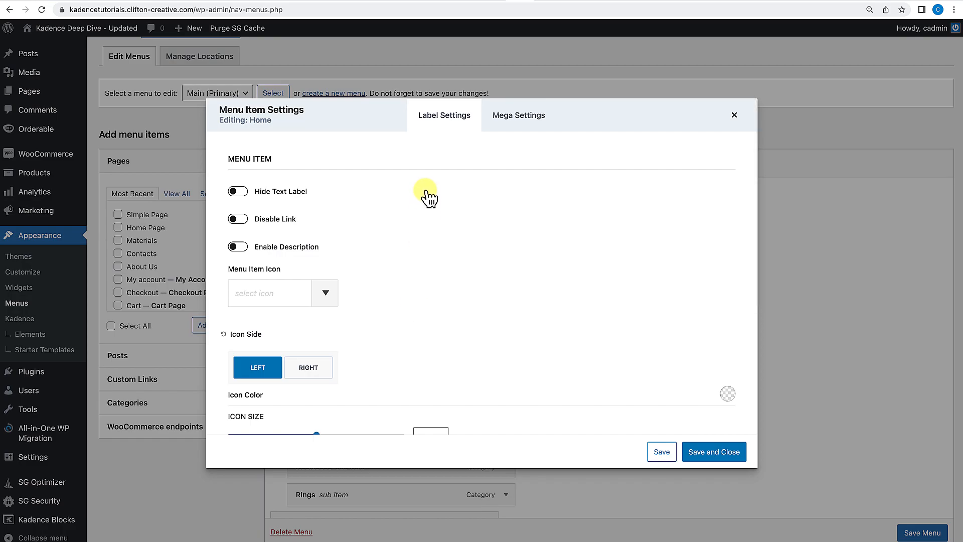
scroll(772, 191, down, 1)
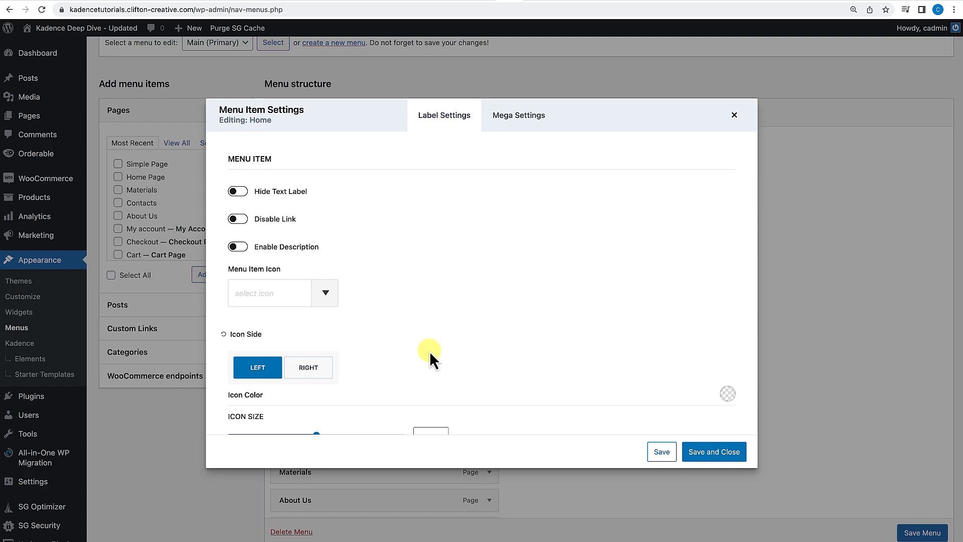
click(734, 115)
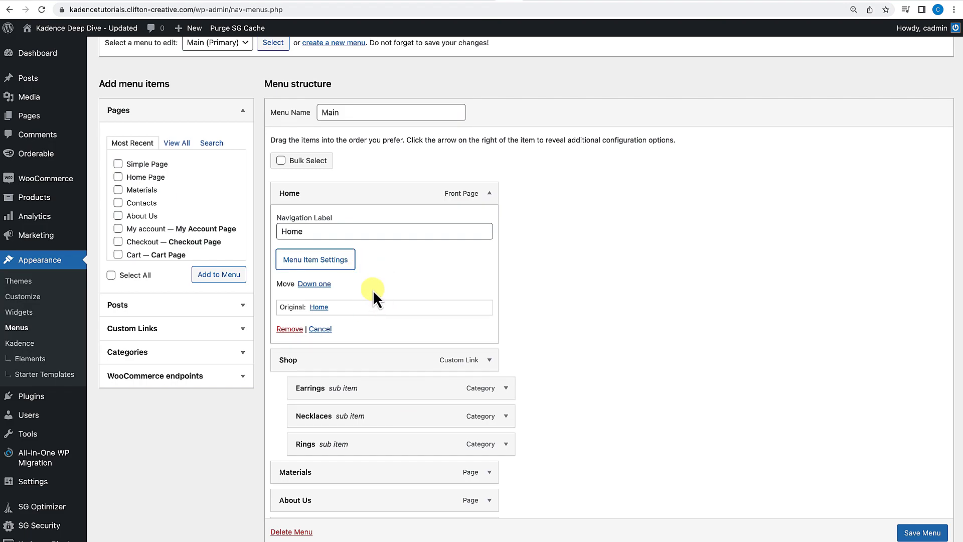
Expand the Materials and About Us menu items to inspect their options.
scroll(436, 417, down, 2)
click(490, 377)
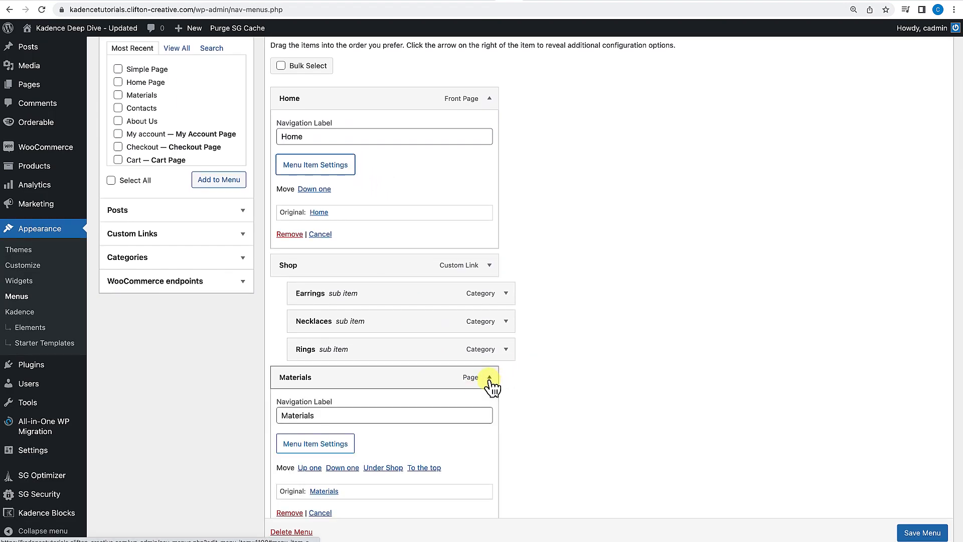
scroll(492, 405, down, 4)
click(490, 345)
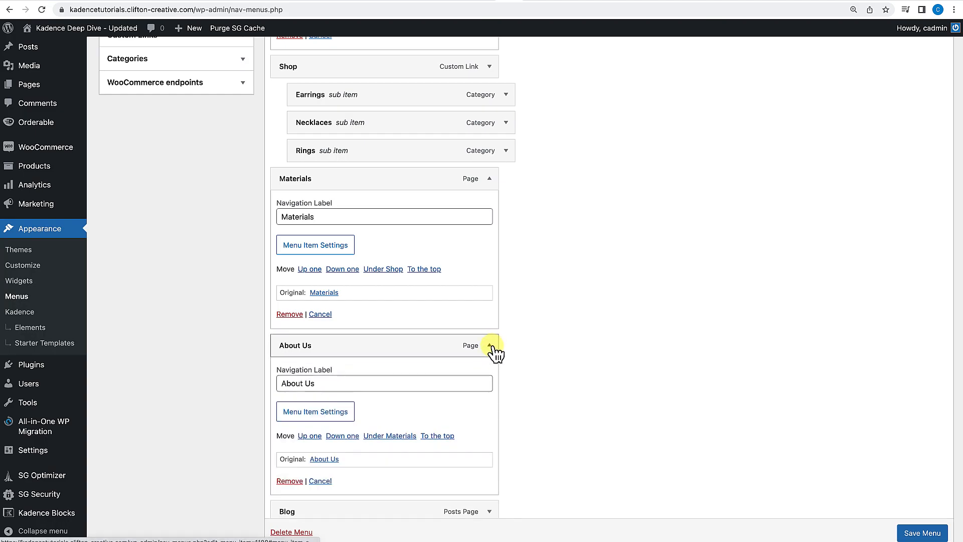
scroll(484, 366, down, 1)
scroll(483, 367, down, 1)
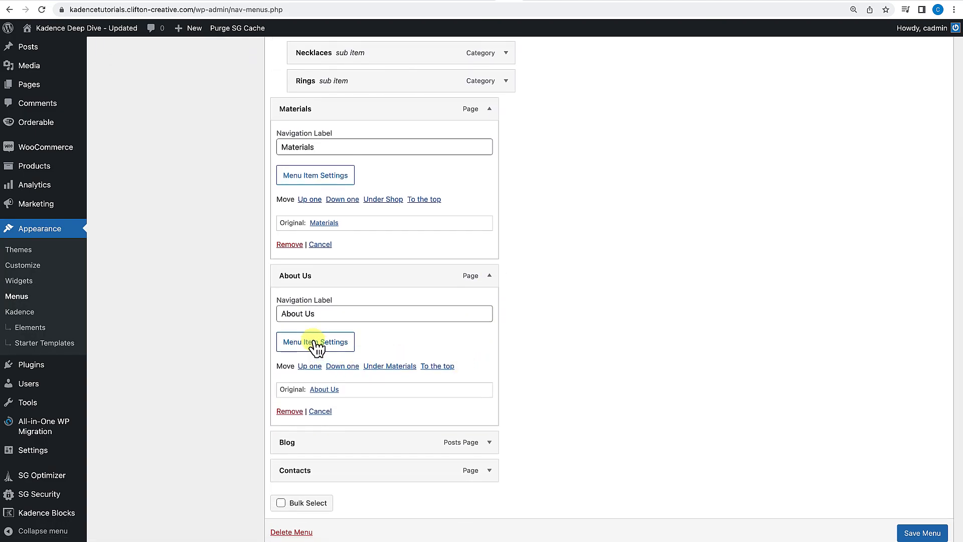
scroll(323, 206, up, 9)
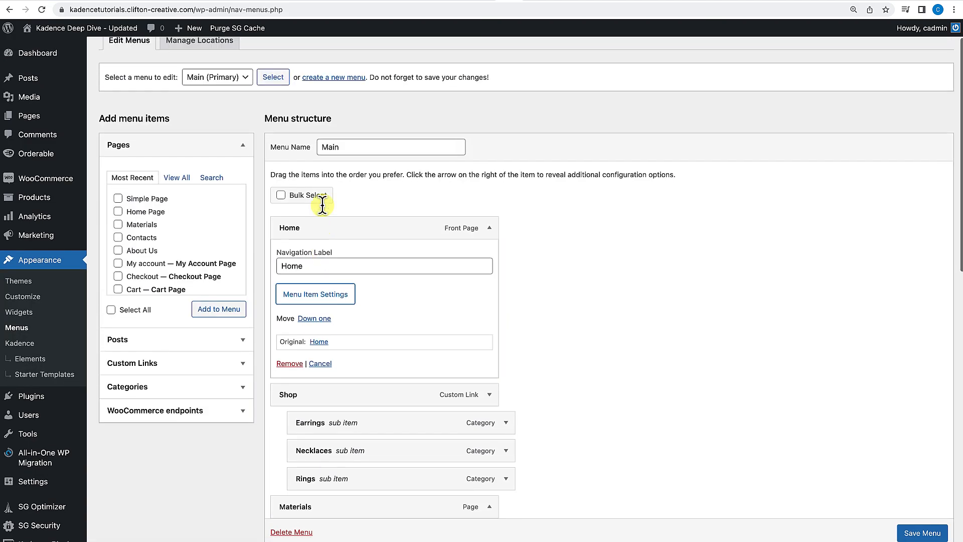
Open the Home item's Mega Settings and enable Mega Menu Dropdown.
click(315, 337)
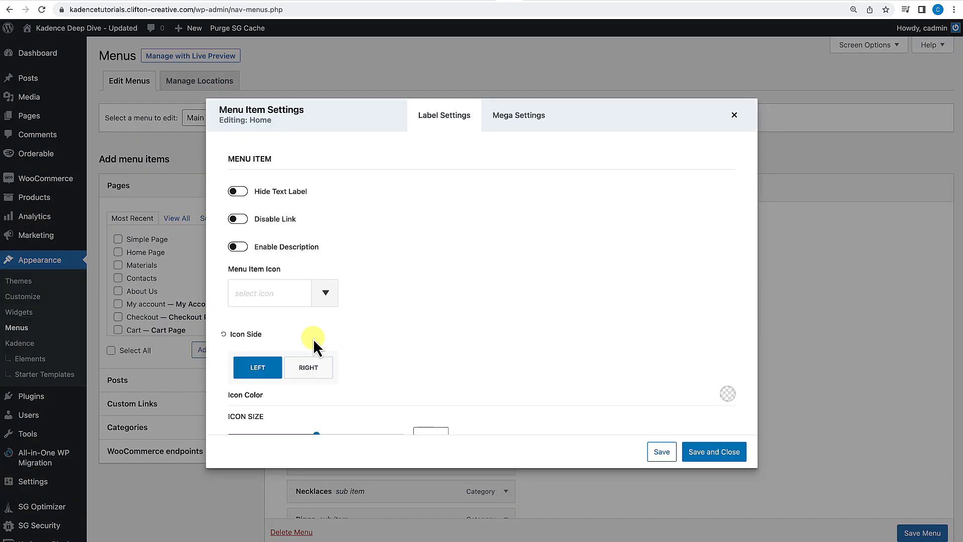
click(524, 128)
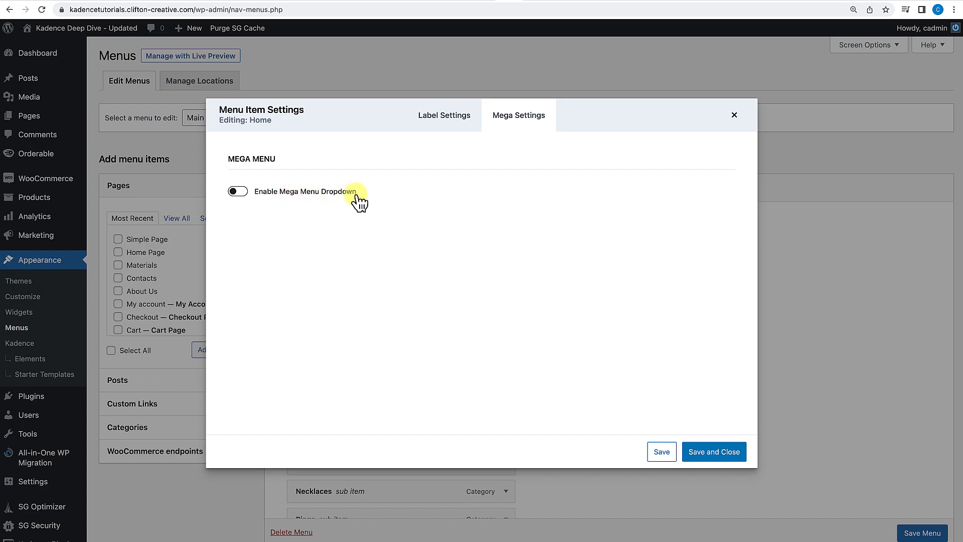
click(241, 195)
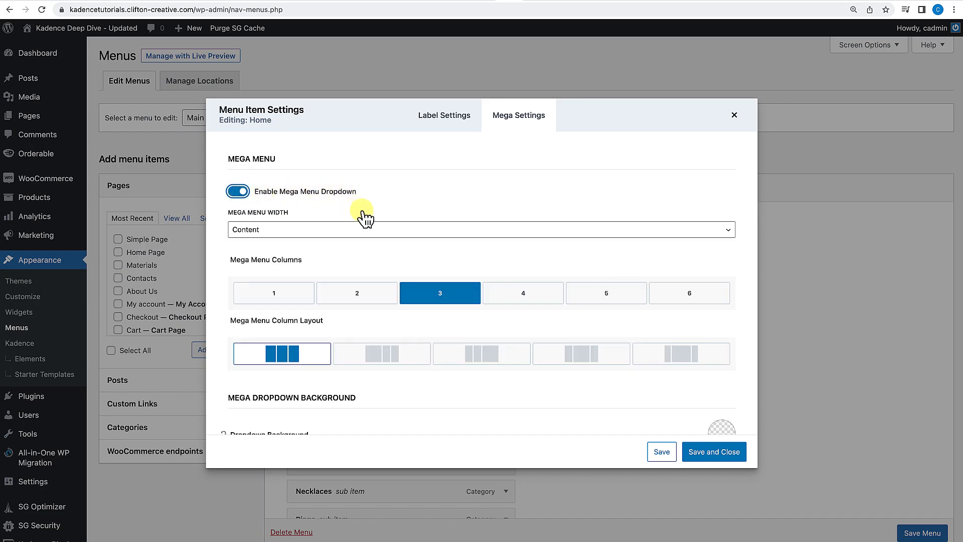
Open the Mega Menu Width list to view its options.
scroll(366, 217, down, 1)
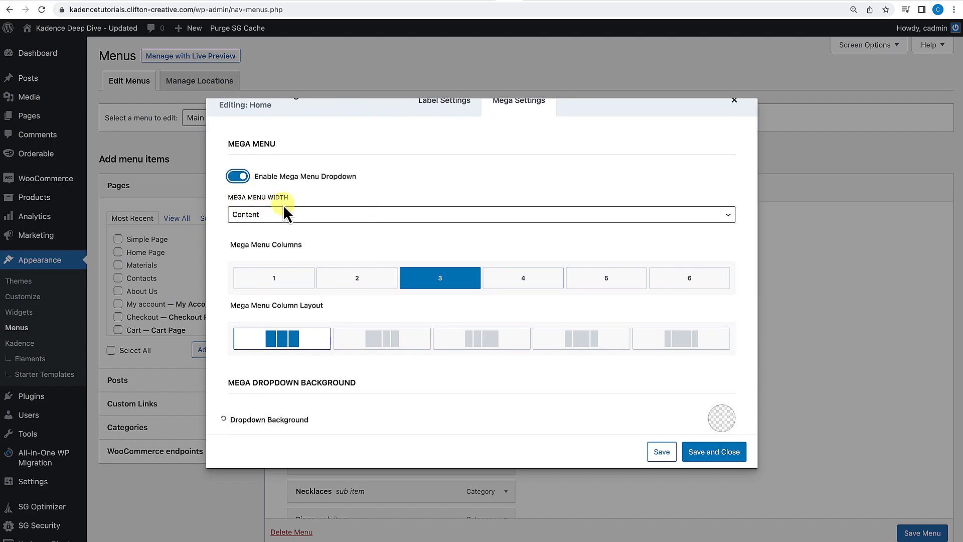
click(296, 214)
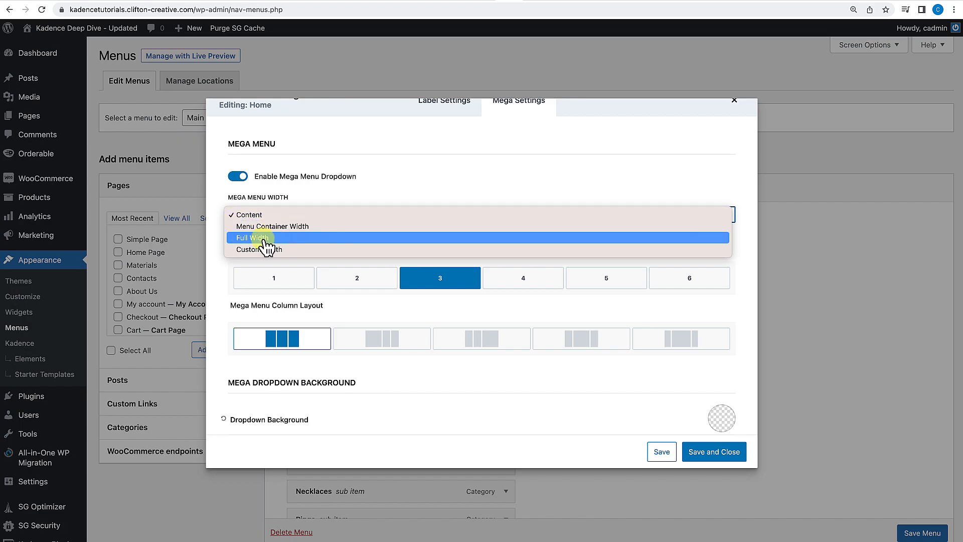
click(210, 265)
Switch Mega Menu Columns to 2, then 6, then back to 3.
scroll(232, 282, down, 1)
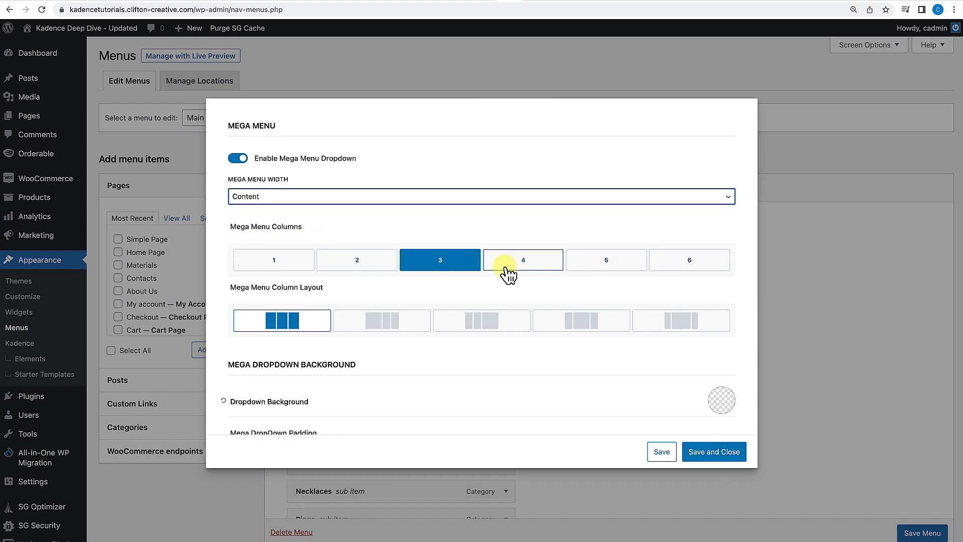
scroll(371, 266, down, 3)
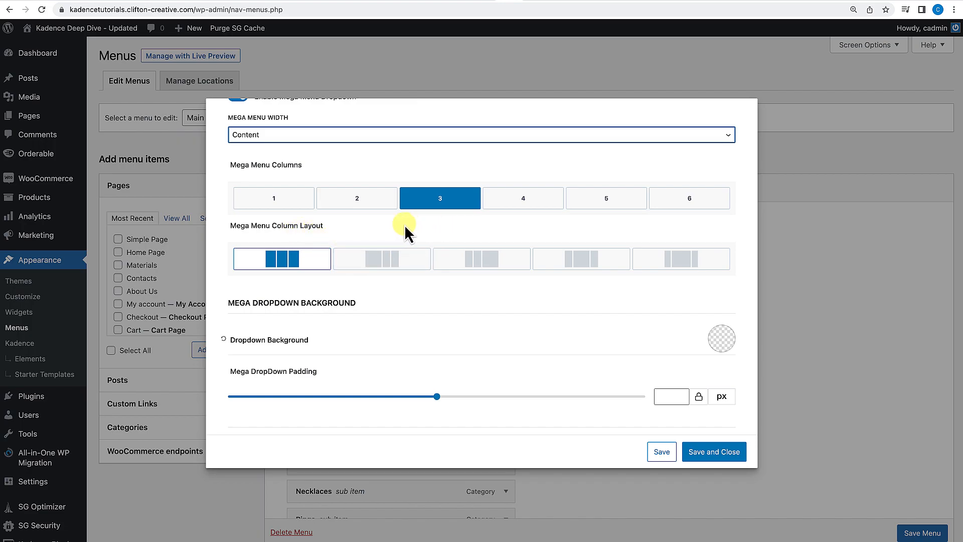
click(354, 206)
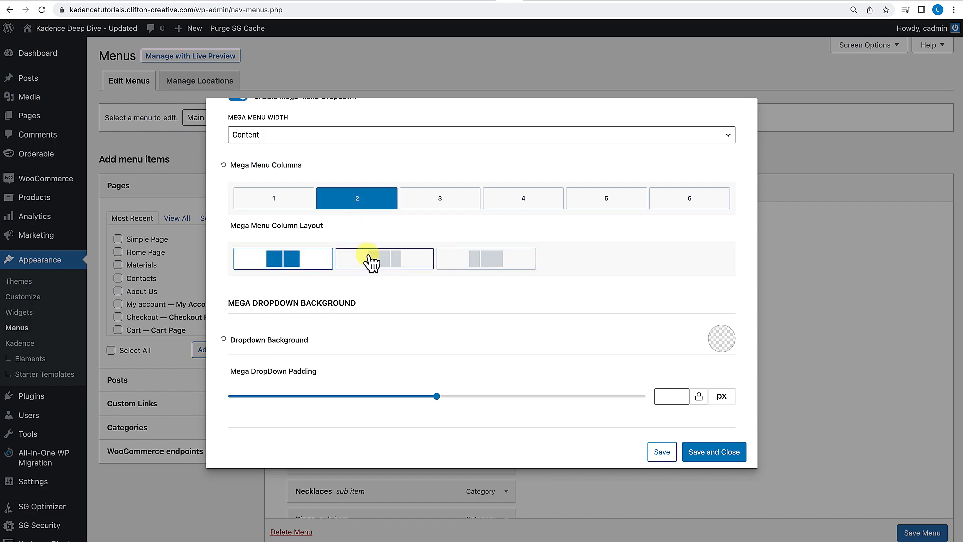
click(689, 201)
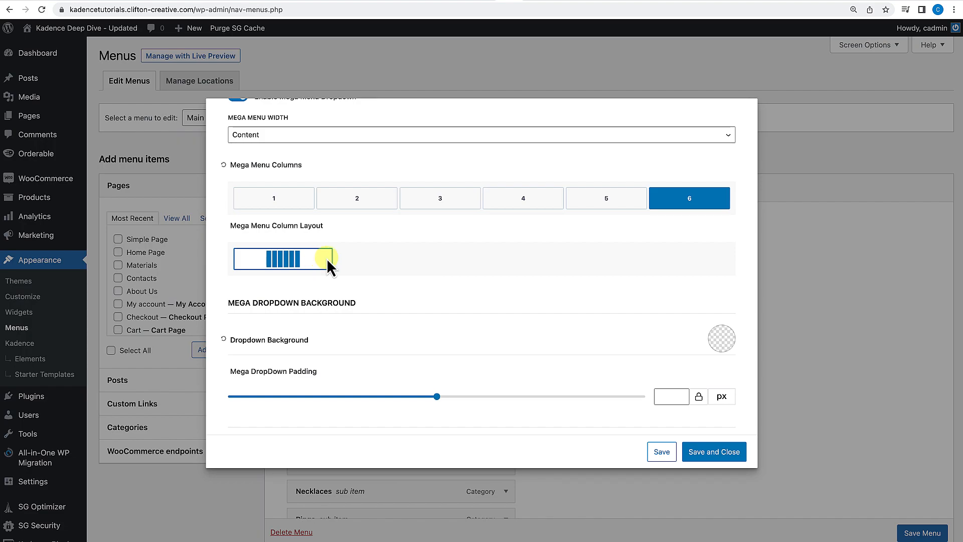
click(417, 203)
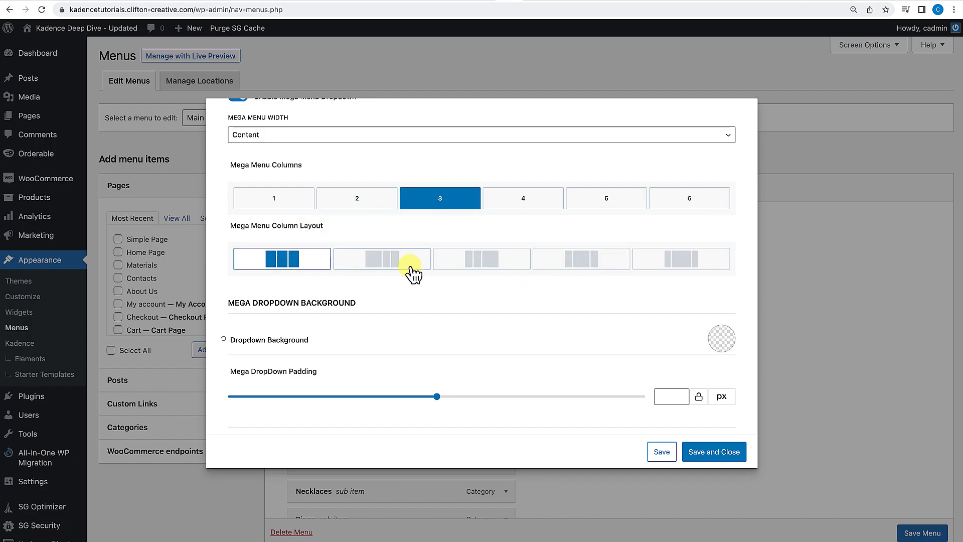
scroll(458, 275, down, 2)
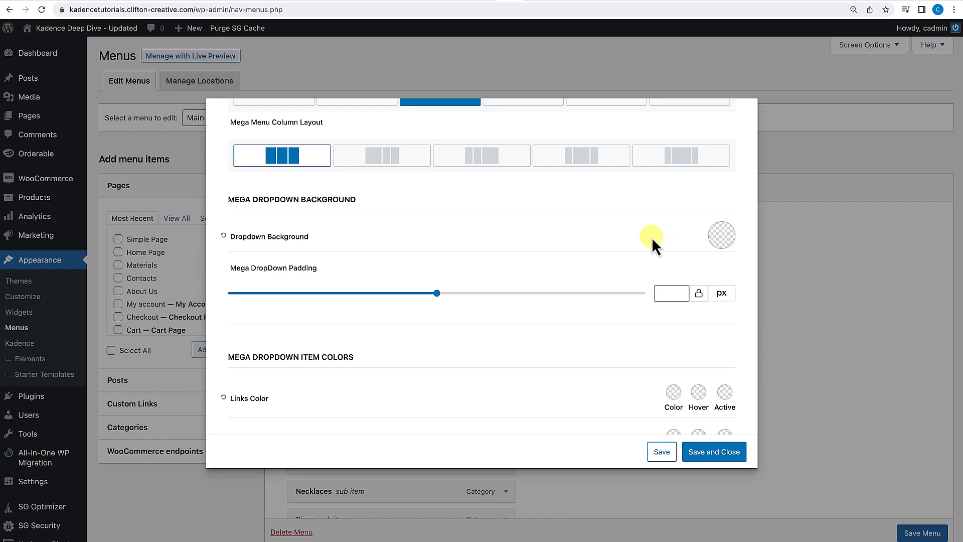
Scroll through the Home item's mega dropdown background and item colour settings, then close the settings dialog.
scroll(571, 241, down, 1)
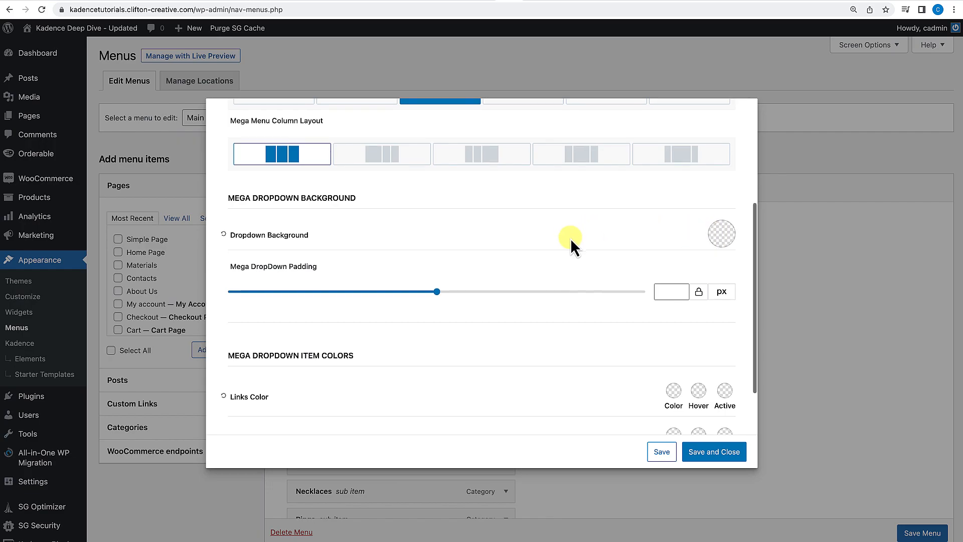
scroll(618, 299, down, 4)
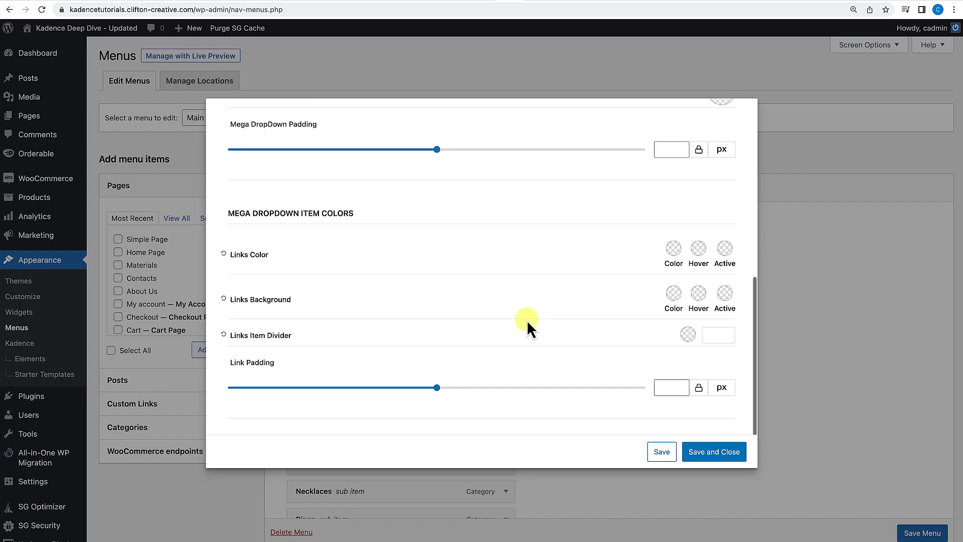
scroll(523, 345, up, 10)
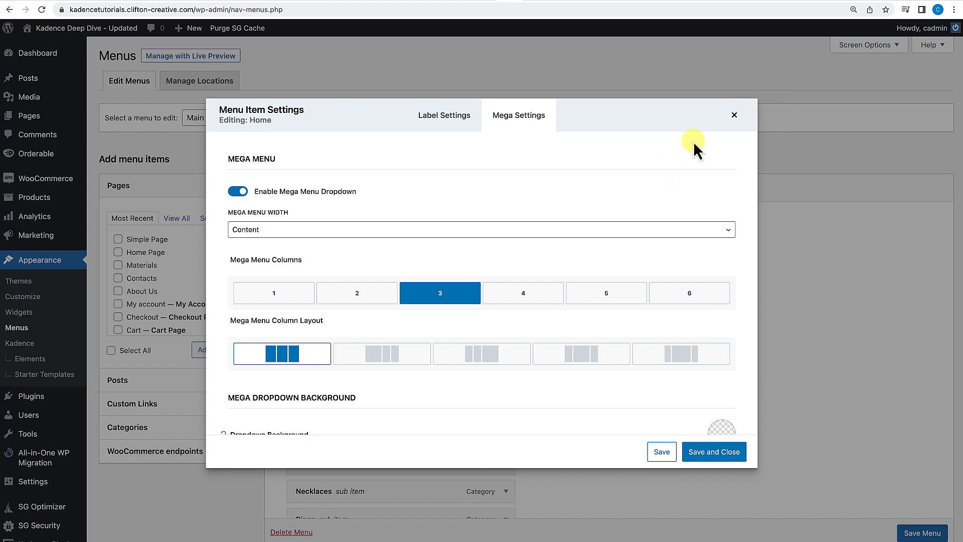
click(735, 117)
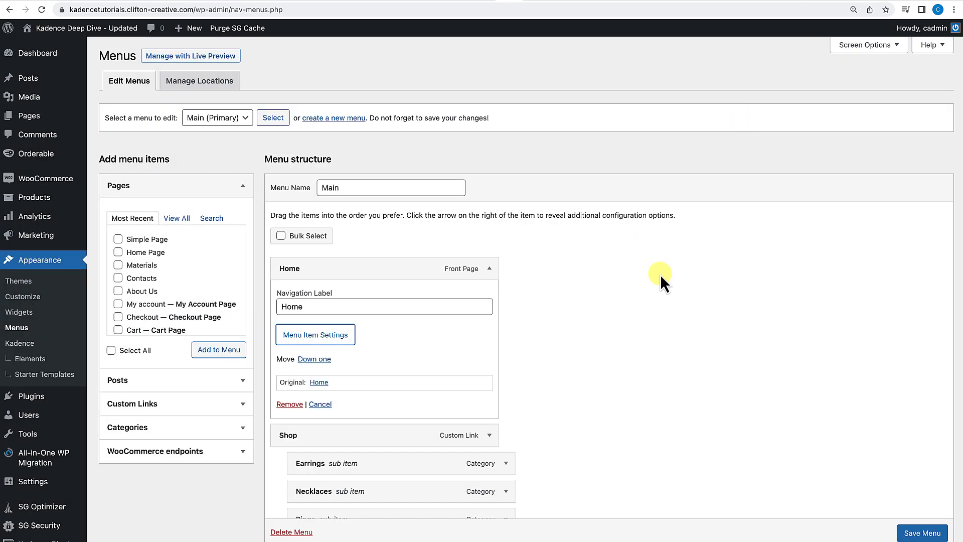
Collapse the expanded Home, Materials and About Us menu items and save the menu.
click(489, 269)
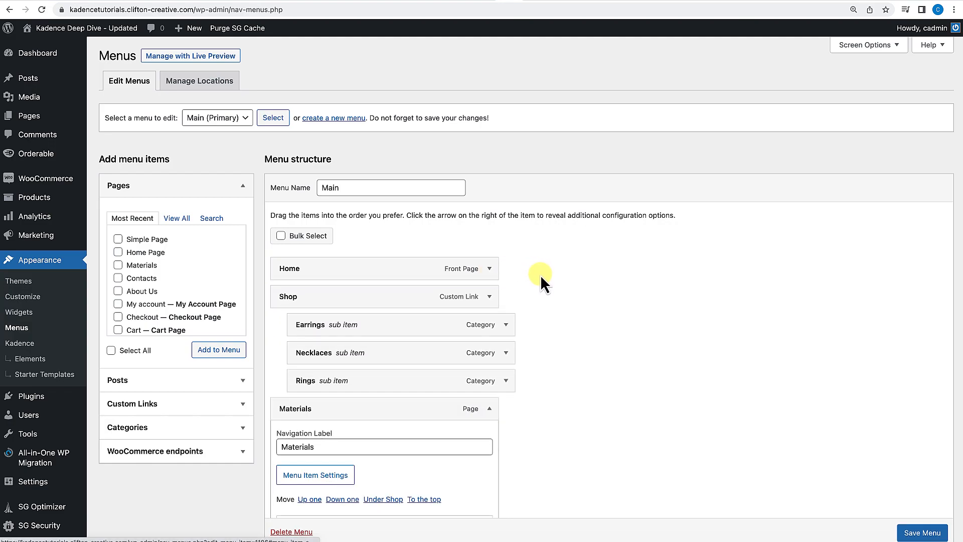
click(490, 410)
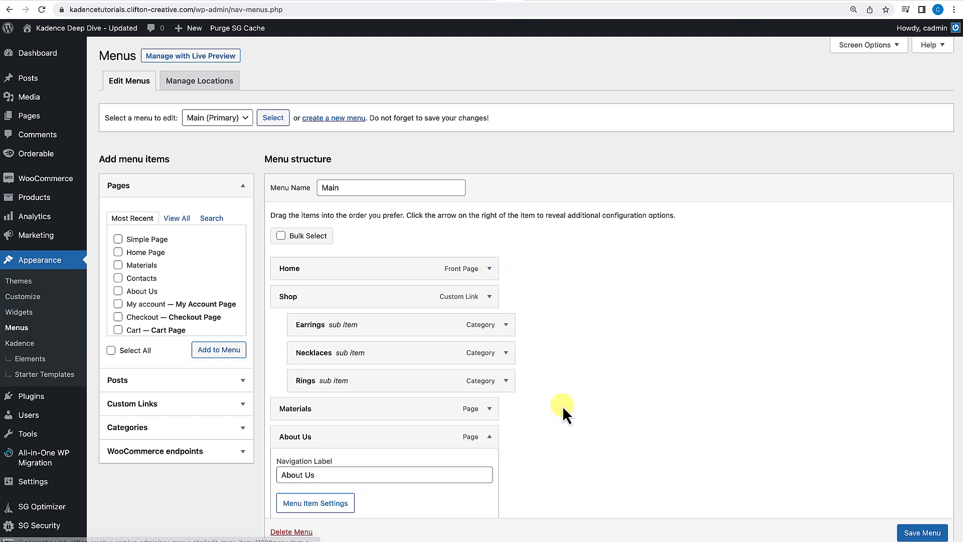
scroll(562, 405, down, 3)
click(489, 331)
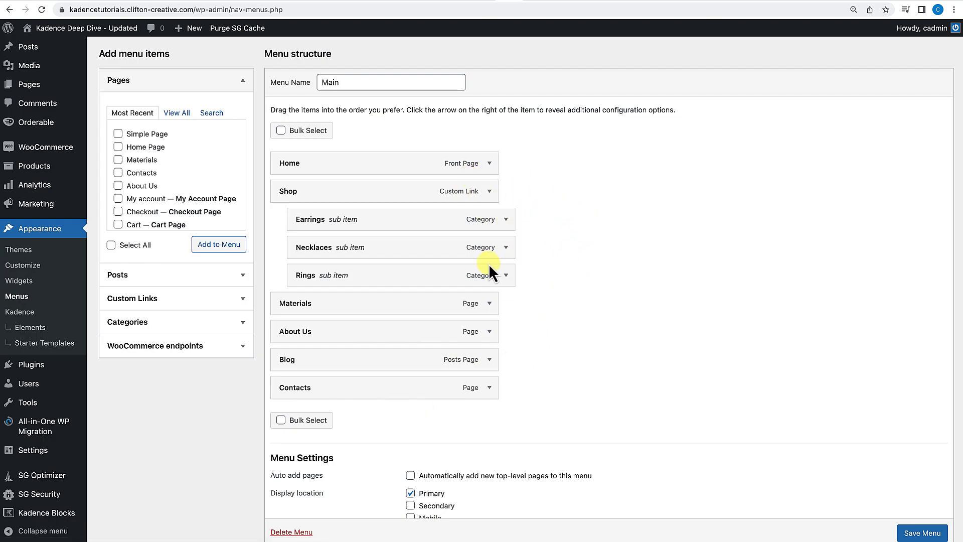
scroll(492, 261, up, 3)
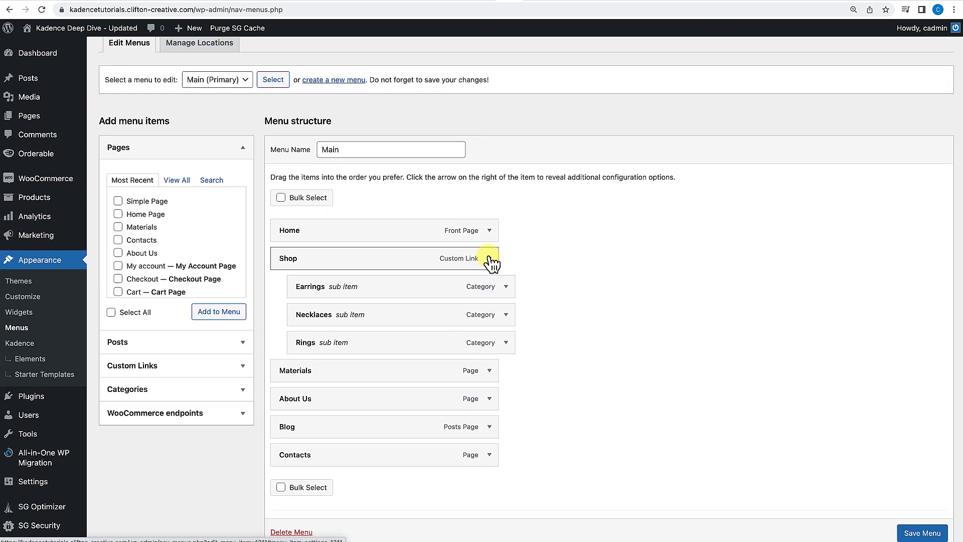
scroll(918, 532, down, 1)
click(928, 534)
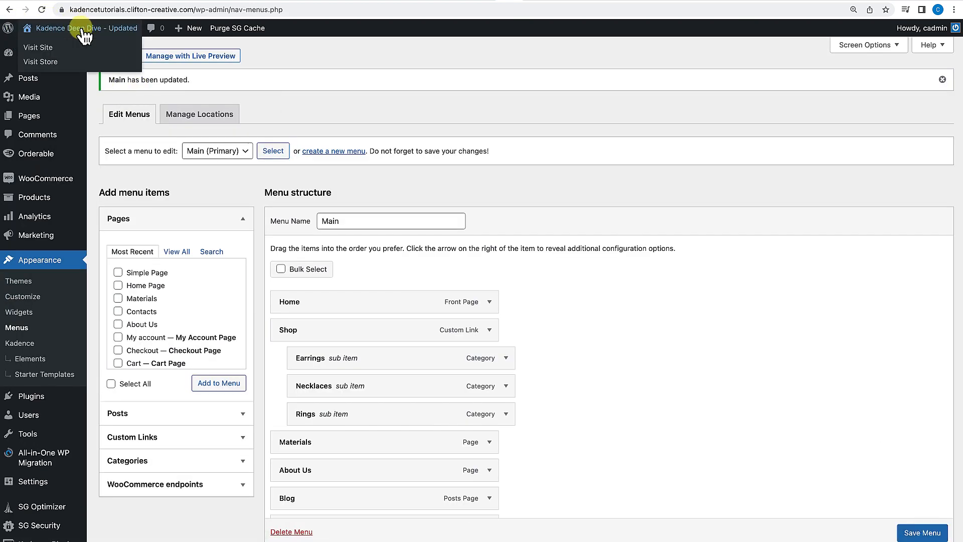
Open the site front end to view the header navigation, then return to the Menus page.
click(83, 31)
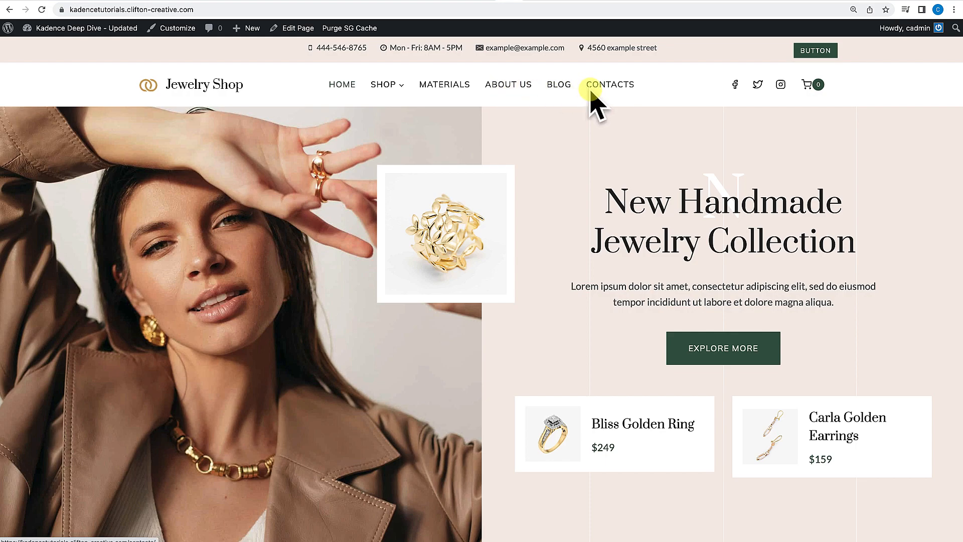
mouse_move(375, 89)
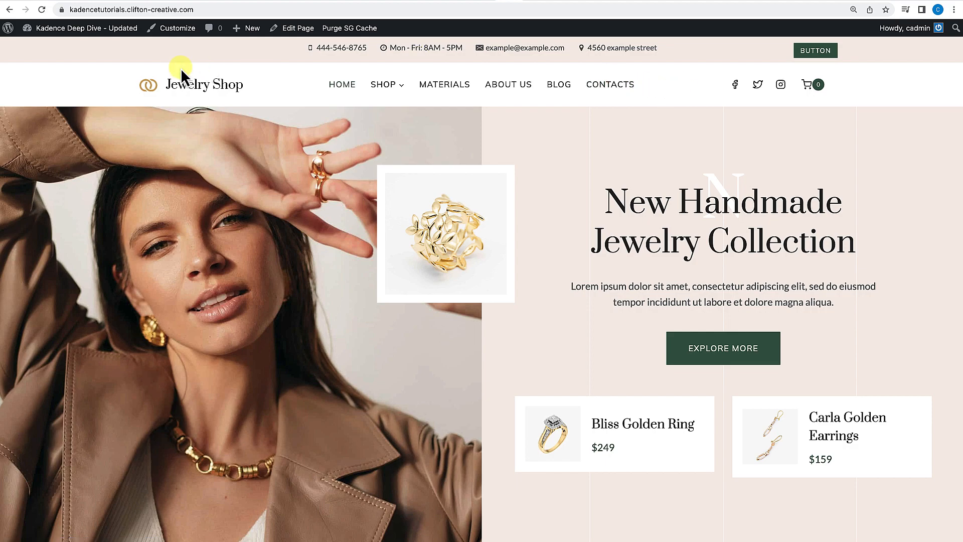
mouse_move(65, 29)
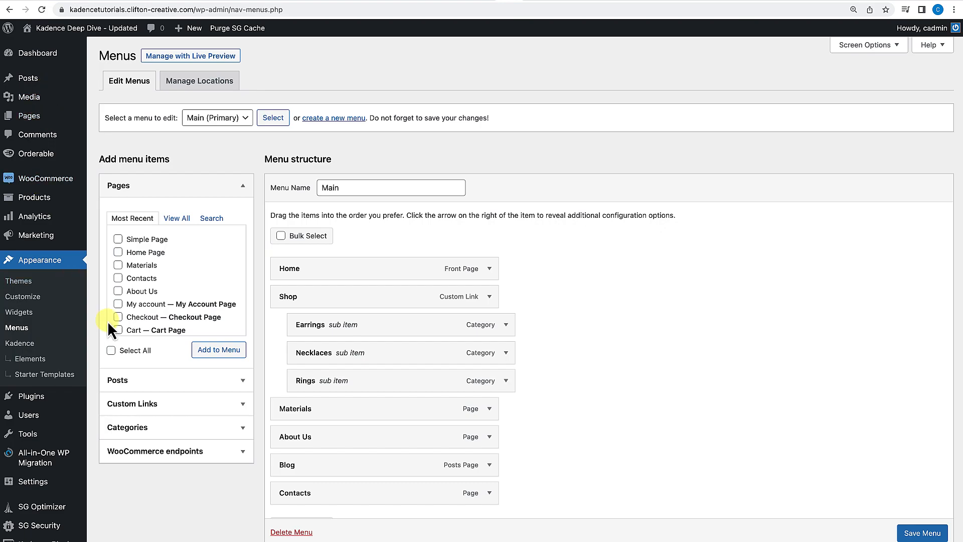
Add a custom link with URL # and link text Mega Menu to the menu, and save the menu.
scroll(166, 436, down, 2)
scroll(273, 293, down, 3)
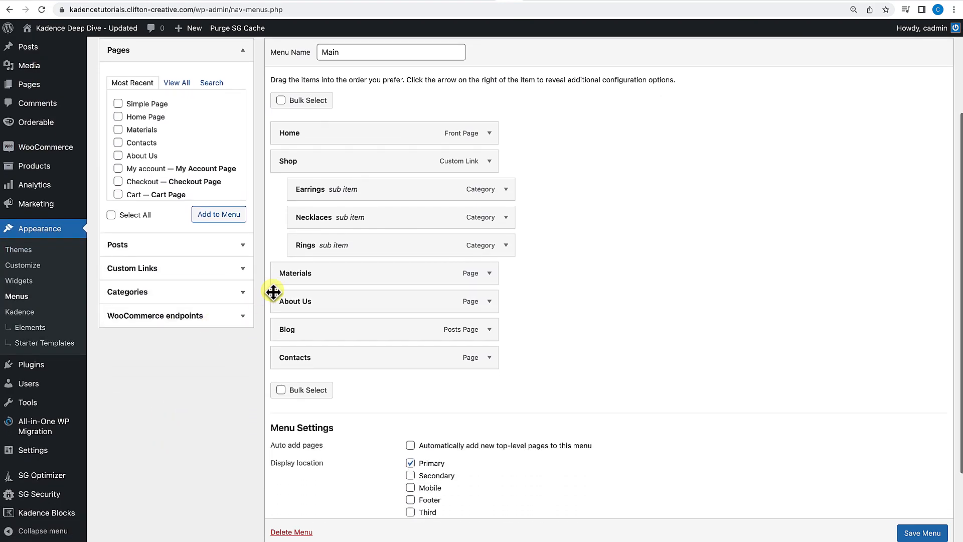
click(243, 270)
click(188, 135)
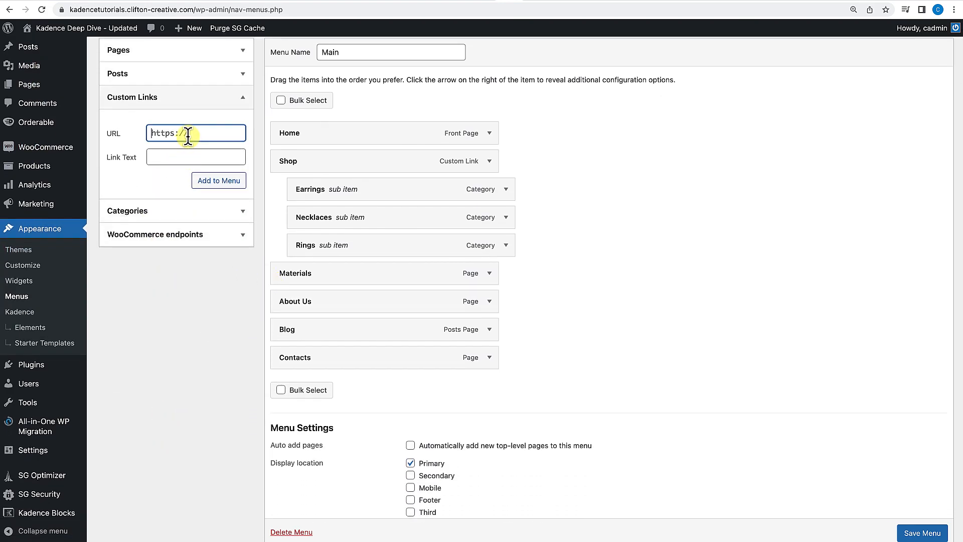
click(178, 158)
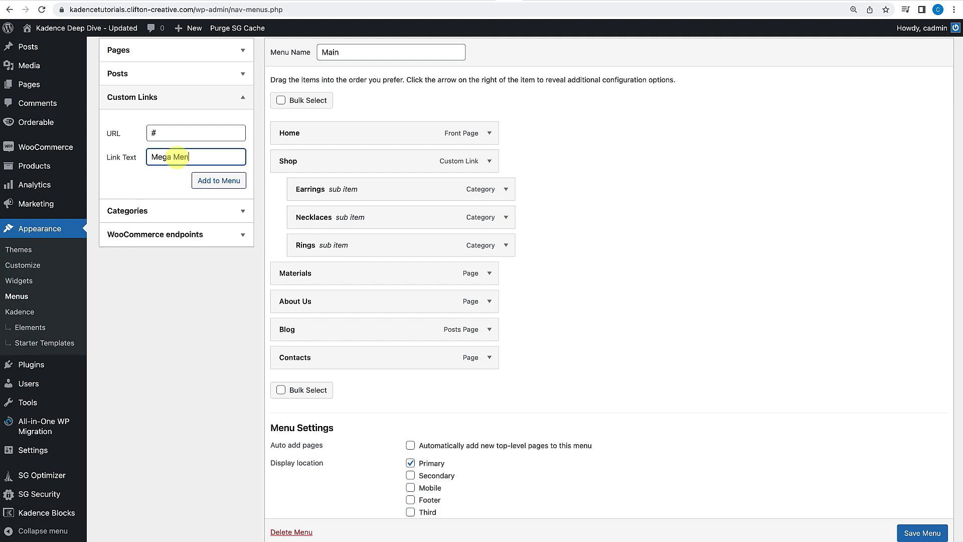
click(238, 181)
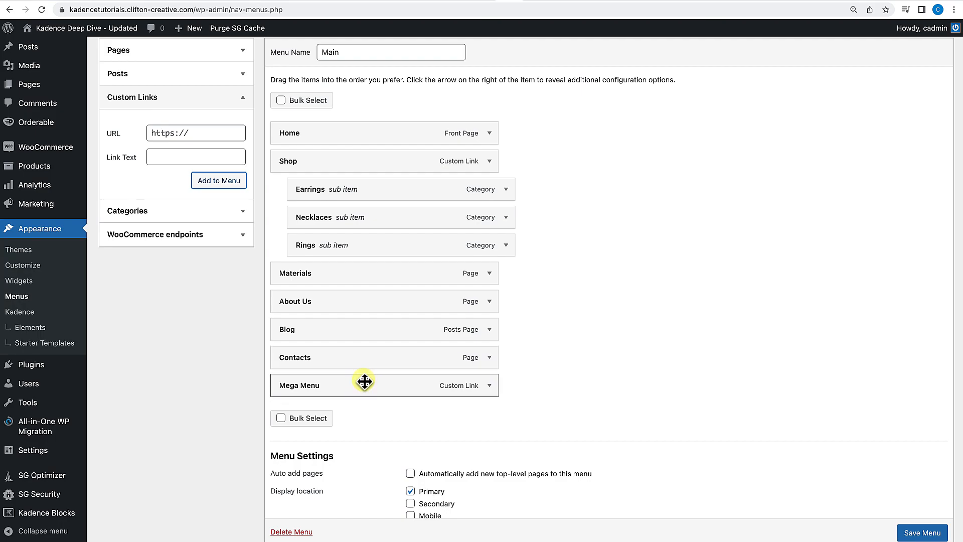
scroll(925, 527, down, 1)
click(922, 533)
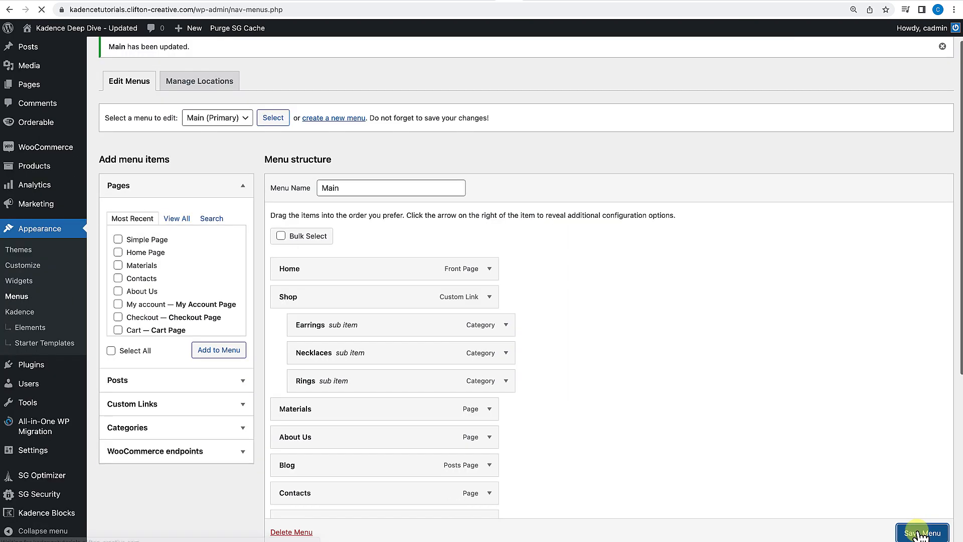
View the new item in the site header, then go back to the Menus admin page.
click(104, 34)
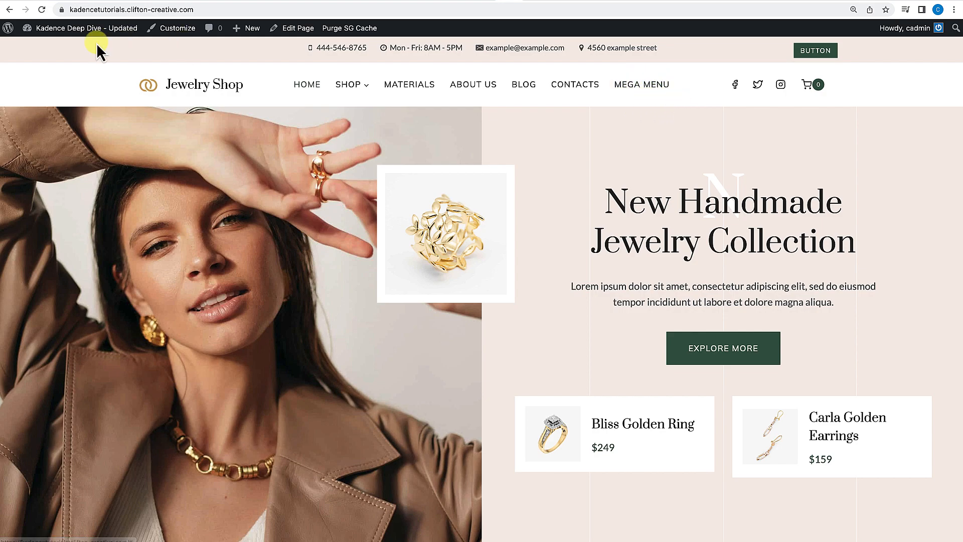
mouse_move(96, 28)
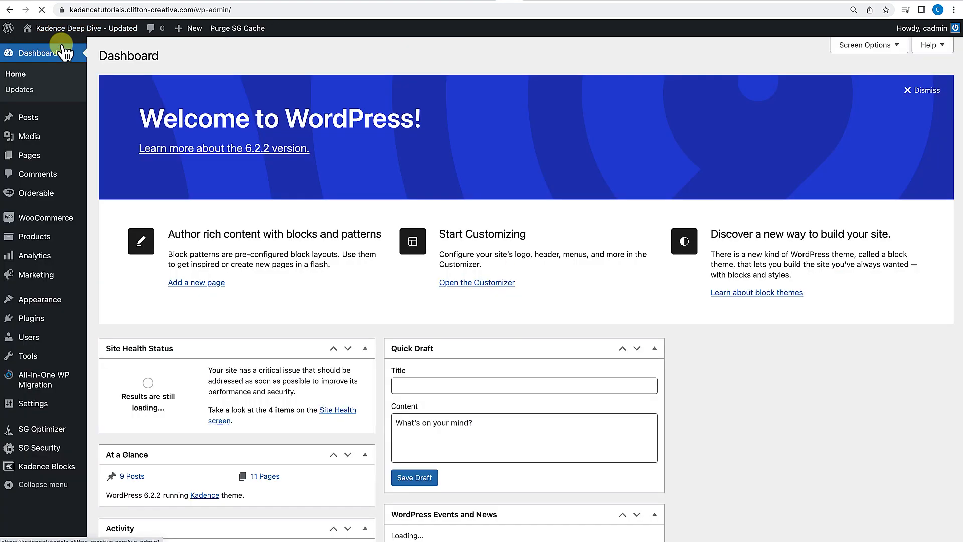
mouse_move(42, 299)
click(105, 349)
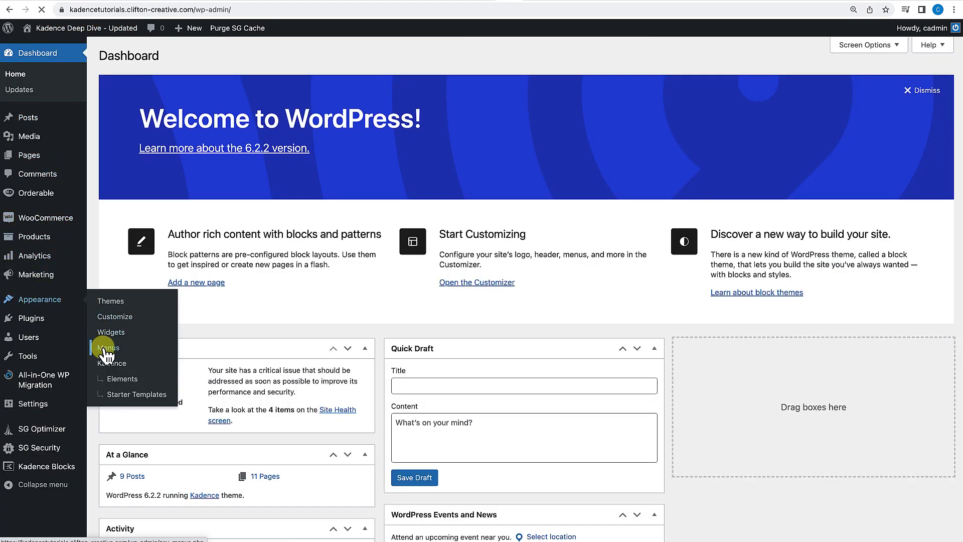
Expand the Mega Menu item, open its item settings, and enable Mega Menu Dropdown.
scroll(241, 368, down, 3)
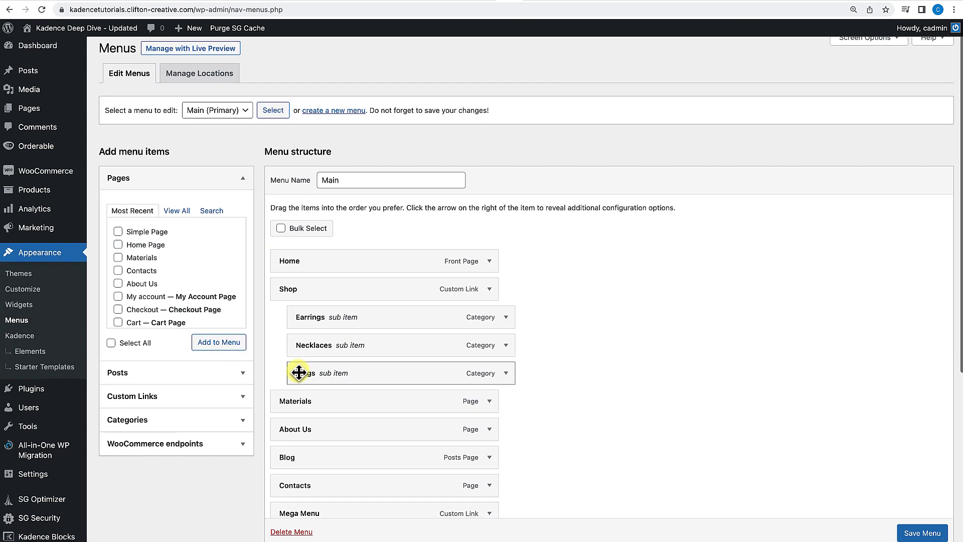
scroll(301, 374, down, 1)
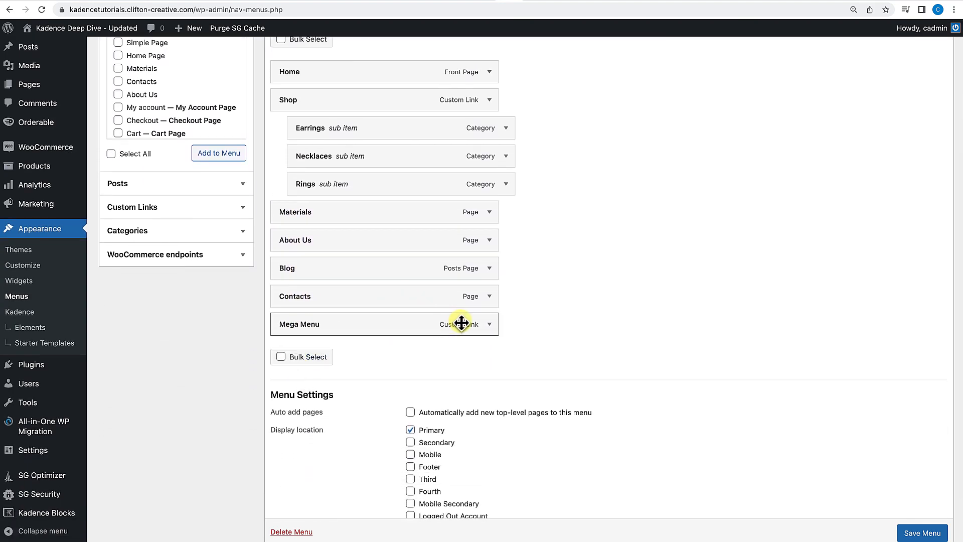
click(490, 326)
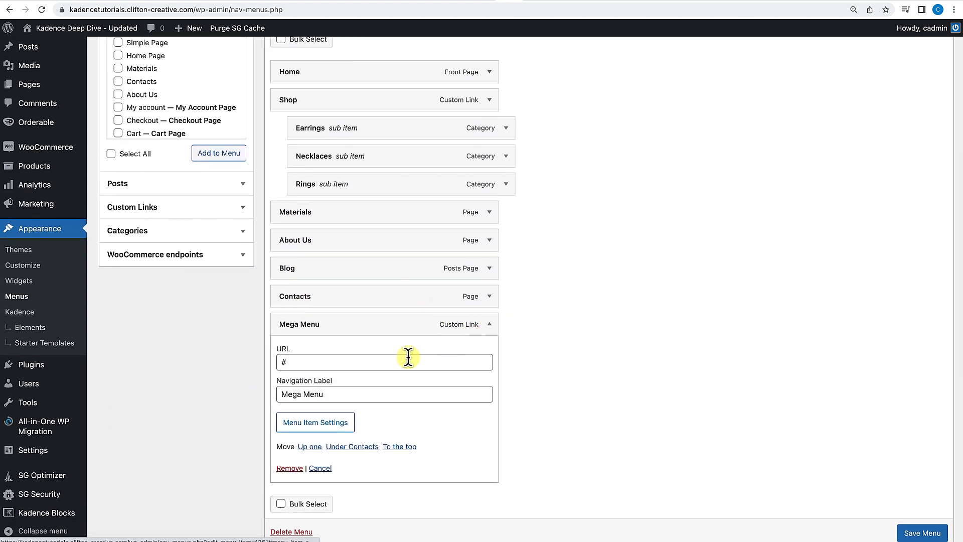
scroll(407, 358, down, 1)
scroll(408, 357, down, 2)
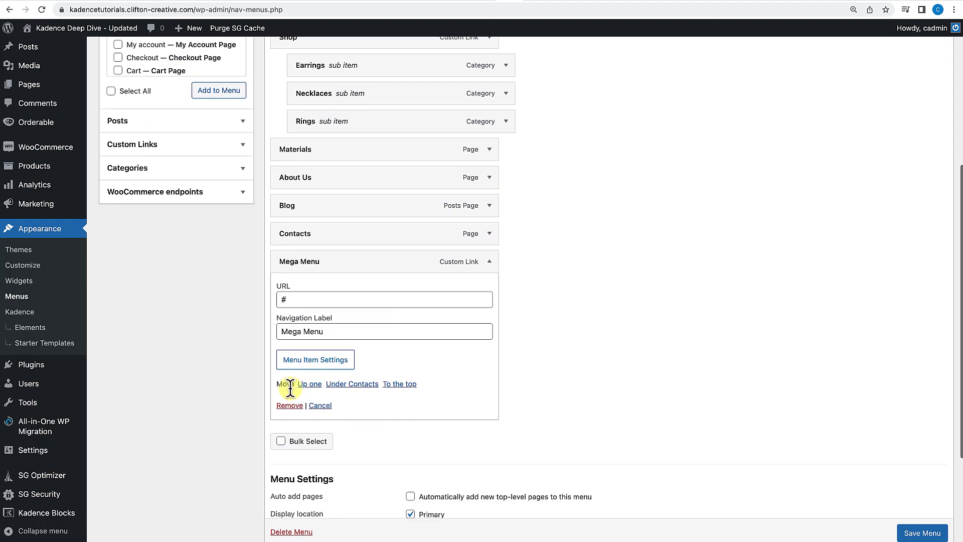
click(308, 364)
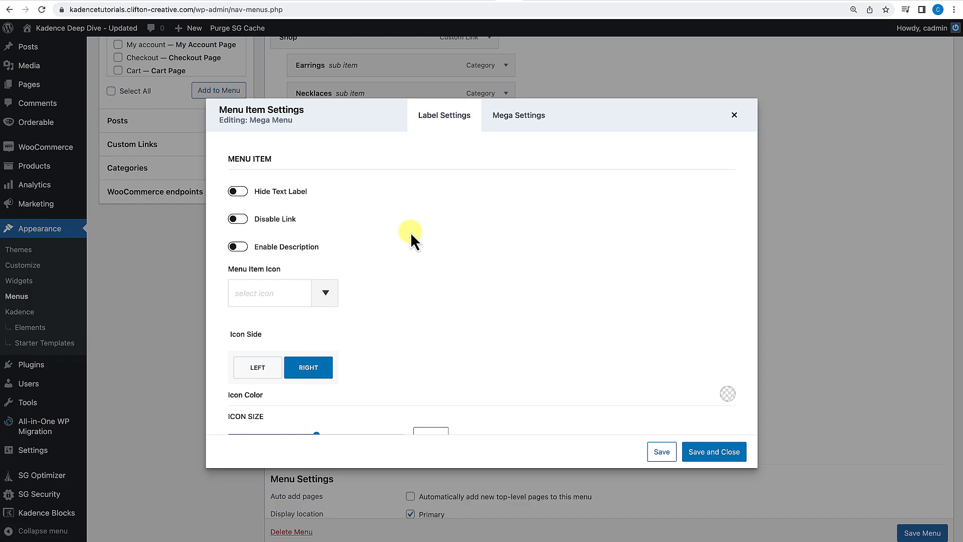
click(522, 122)
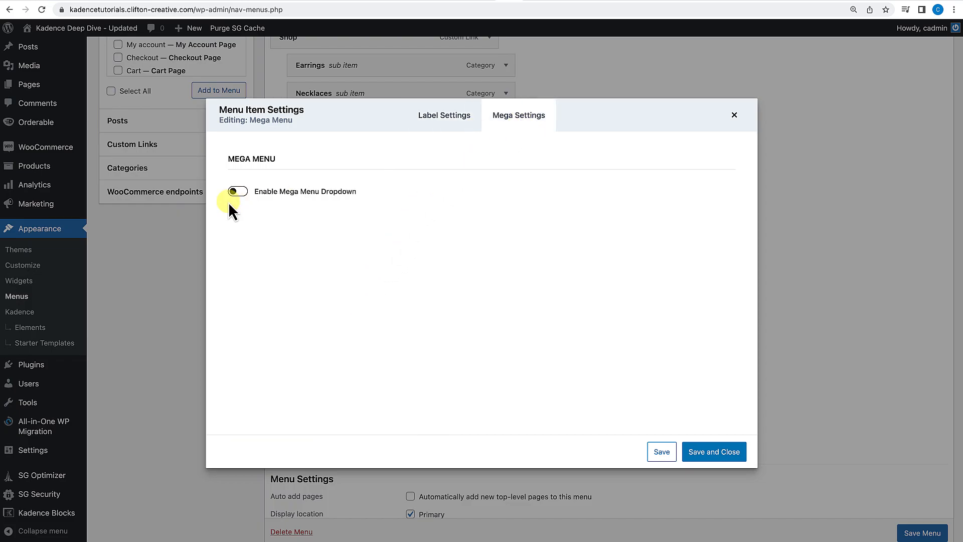
click(238, 191)
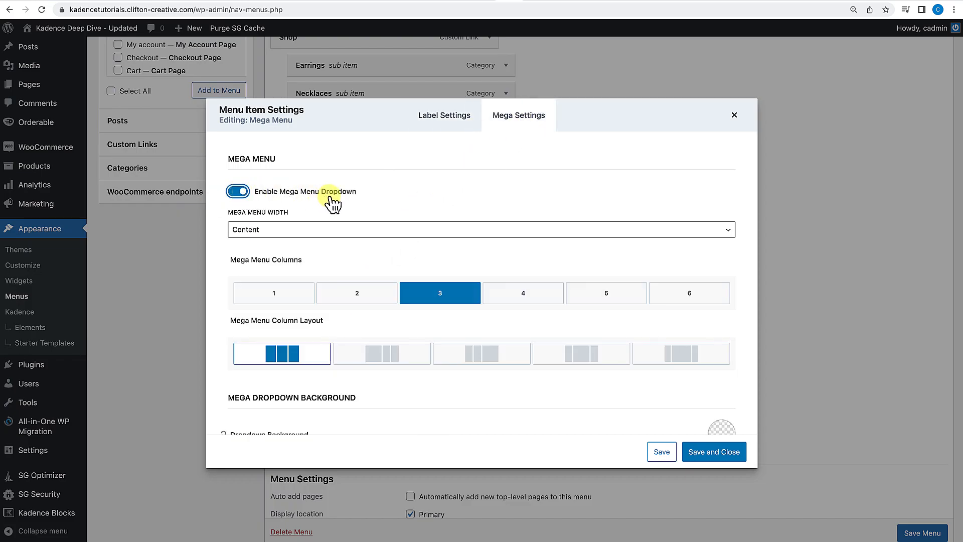
Save and close the Mega Menu item's settings with 3 columns, then save the menu.
scroll(387, 215, down, 2)
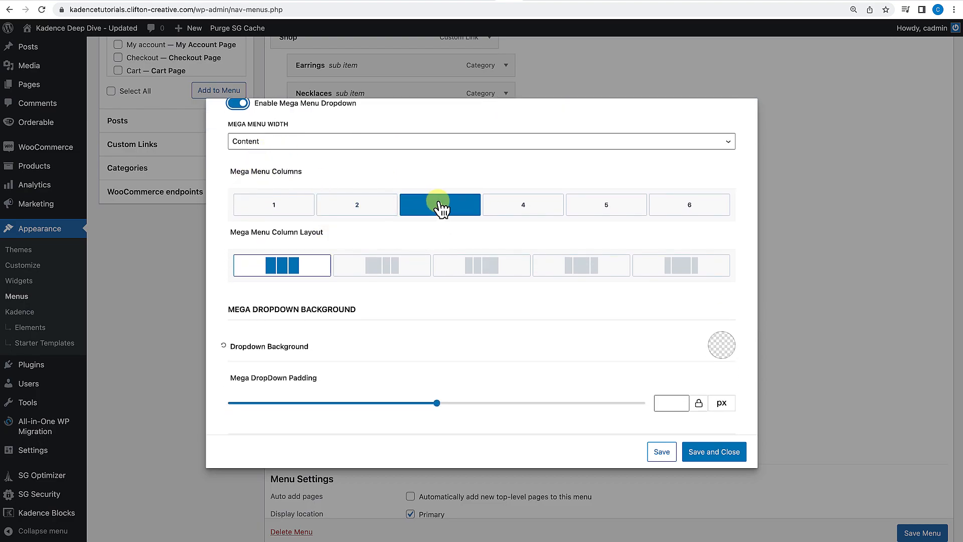
scroll(348, 243, down, 1)
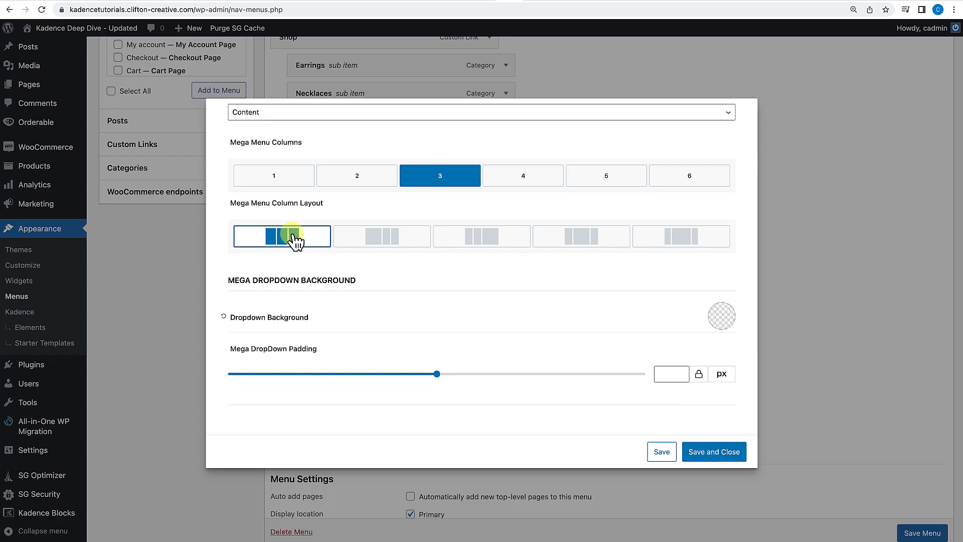
scroll(277, 273, down, 3)
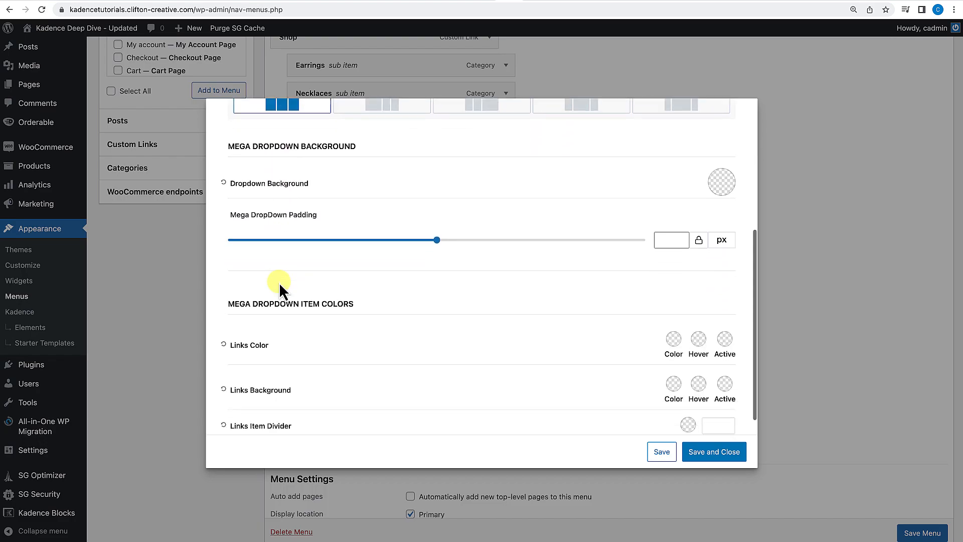
scroll(302, 372, down, 2)
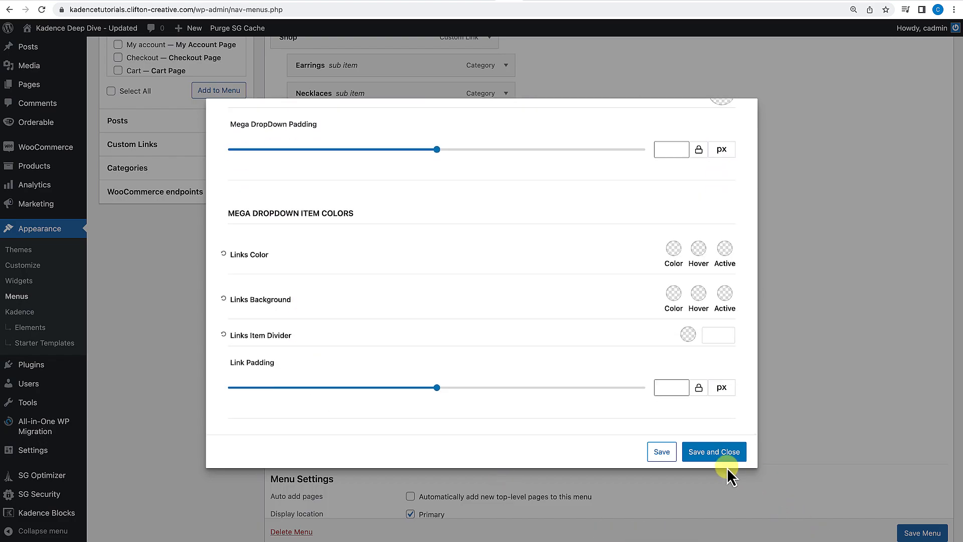
click(717, 454)
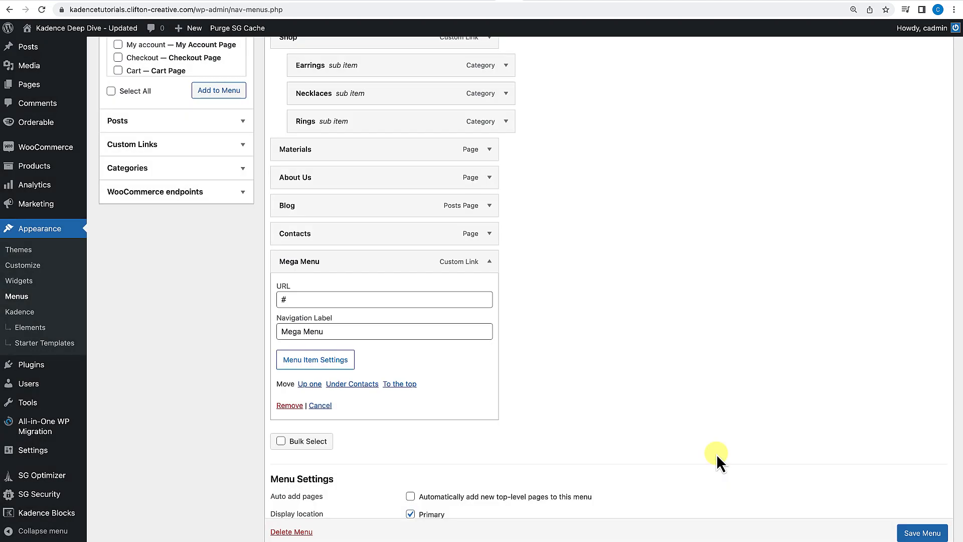
scroll(914, 535, down, 1)
click(914, 536)
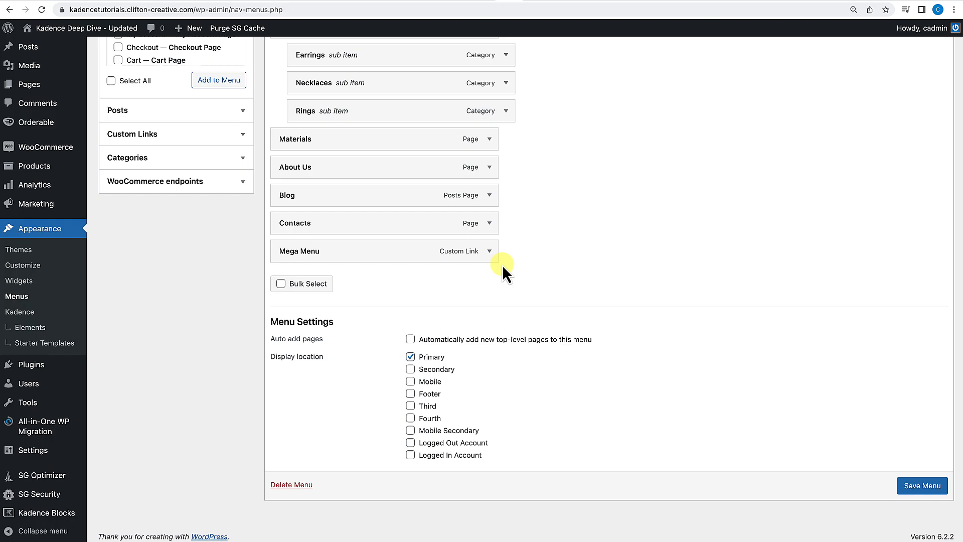
Open the site front end to view the Mega Menu item in the header.
scroll(501, 264, up, 2)
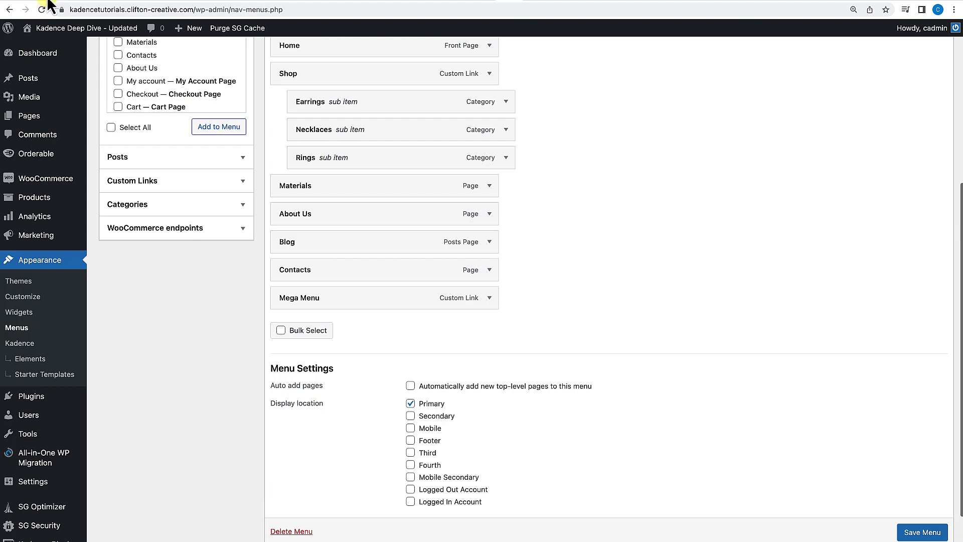
click(88, 31)
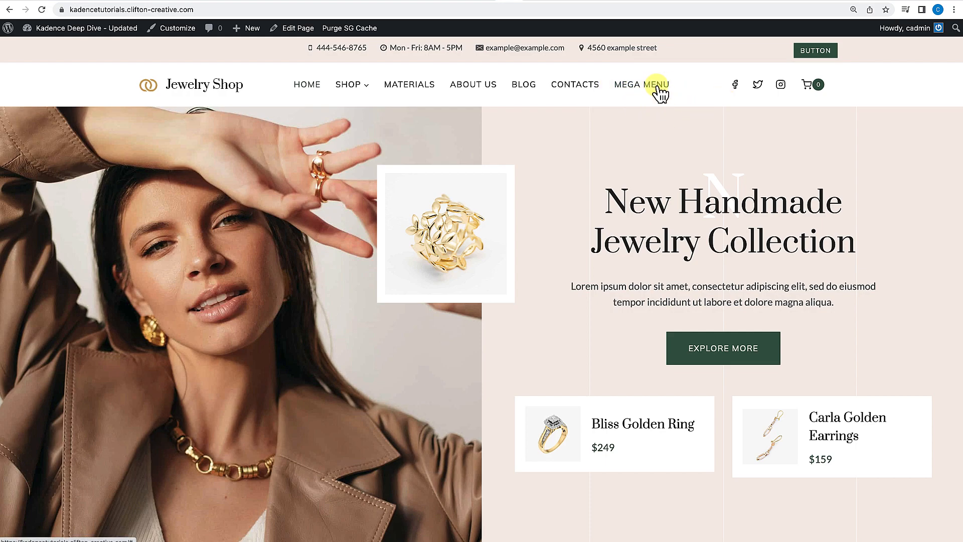
Return to the Menus admin page and add a custom link with URL # and link text Column 1 Heading.
mouse_move(56, 28)
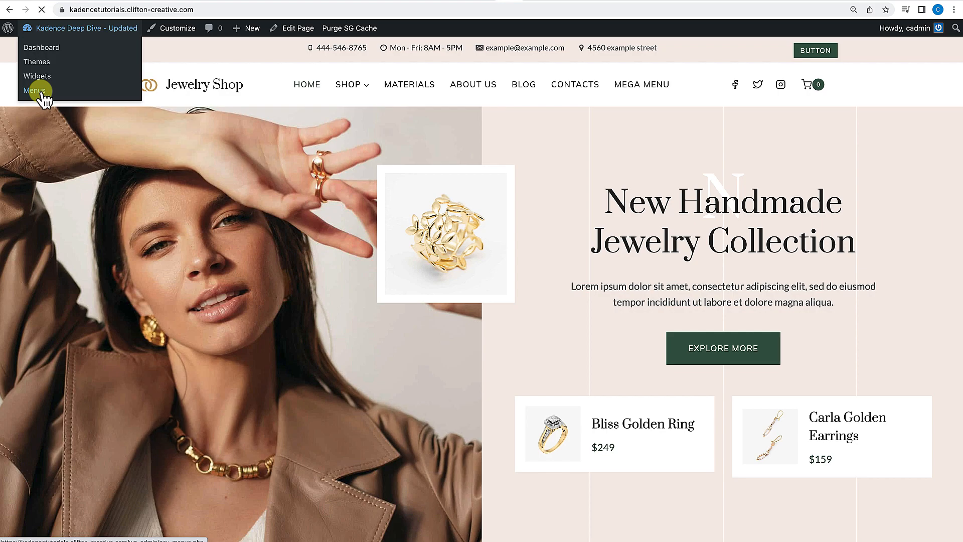
scroll(279, 257, down, 5)
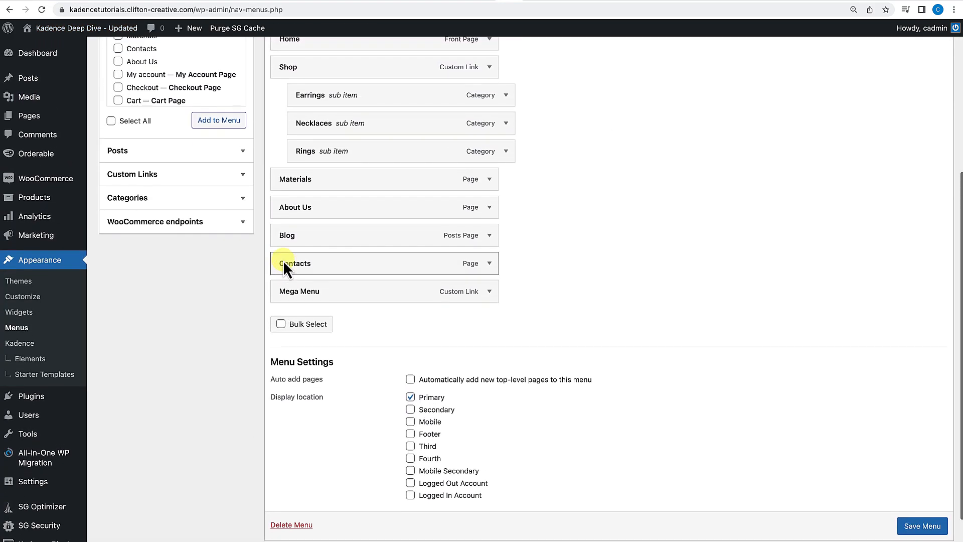
click(239, 176)
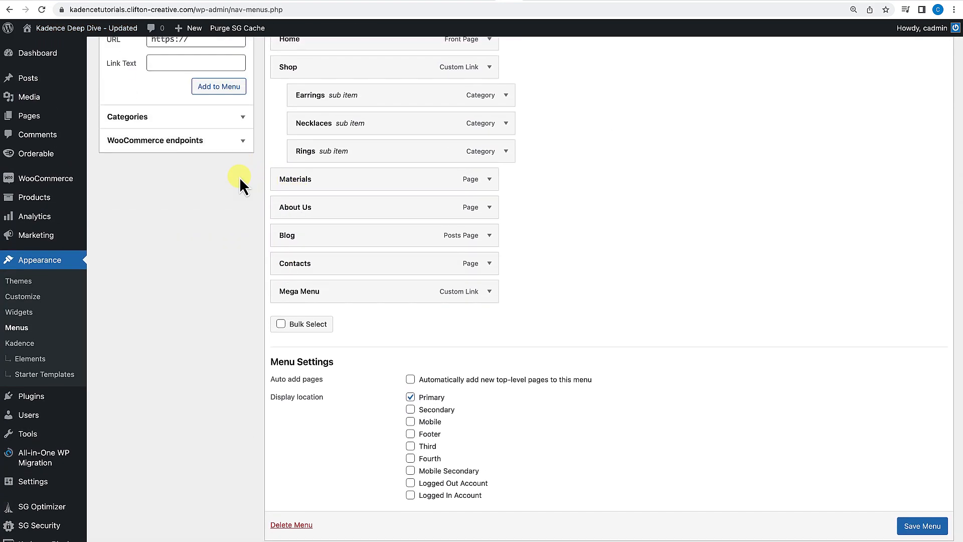
scroll(134, 146, up, 2)
click(211, 132)
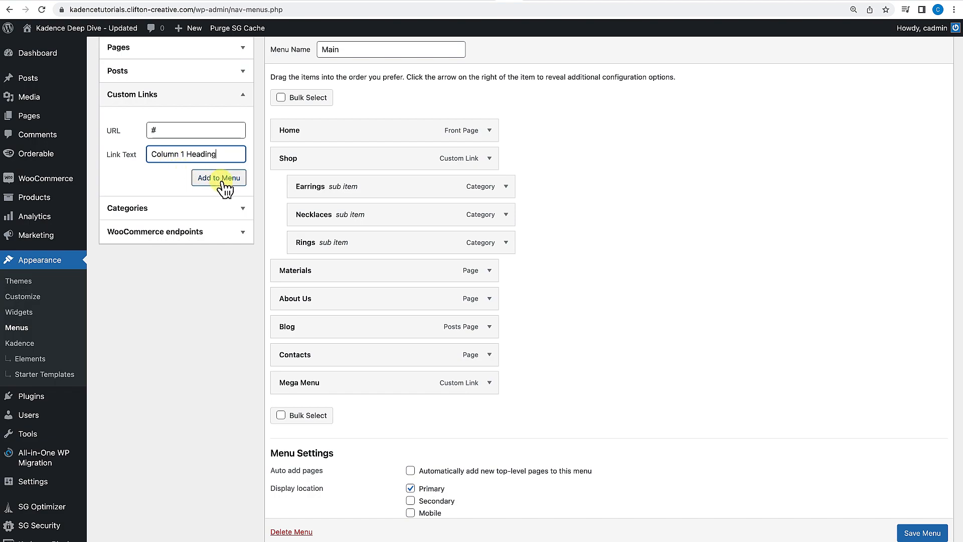
Add two more # custom links named Column 2 Heading and Column 3 Heading to the menu.
click(196, 135)
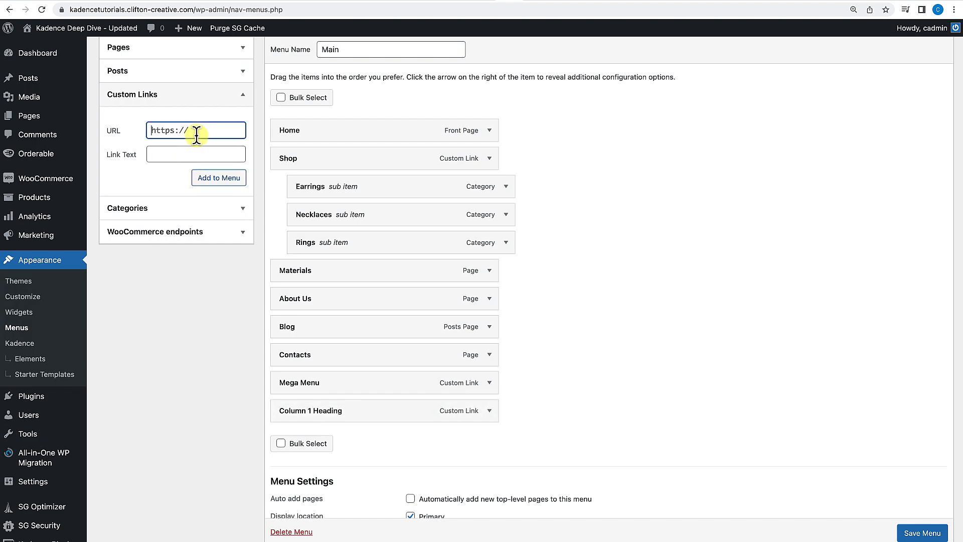
click(190, 157)
text(Column 2 Heading)
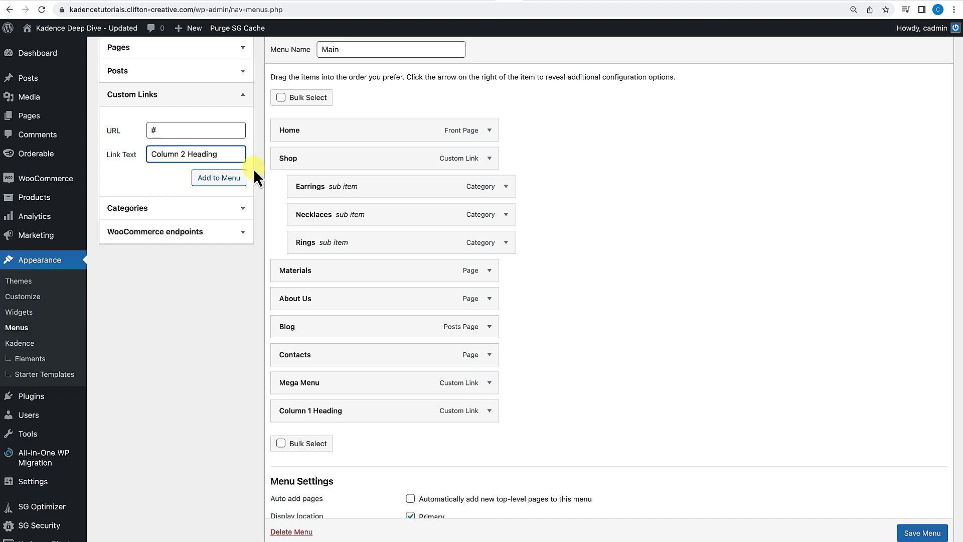
click(221, 179)
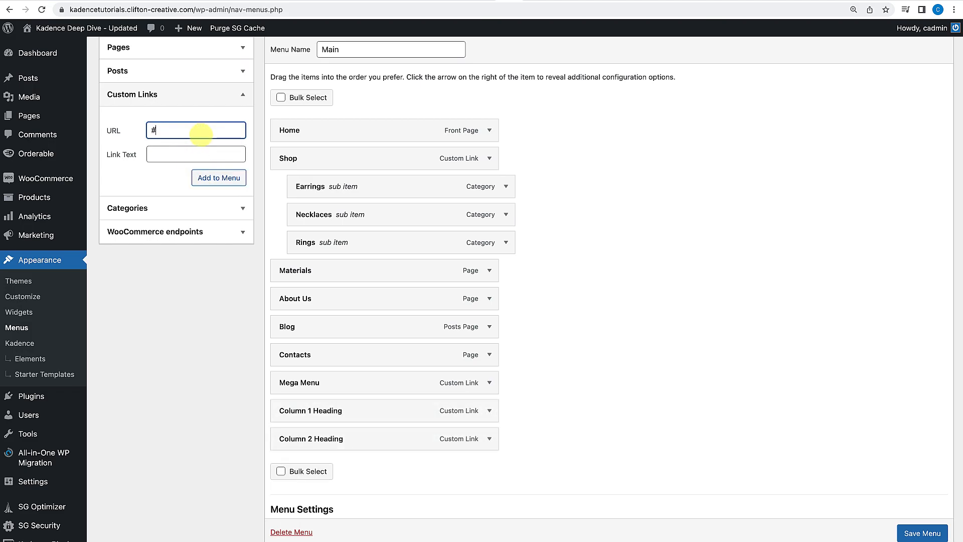
click(173, 157)
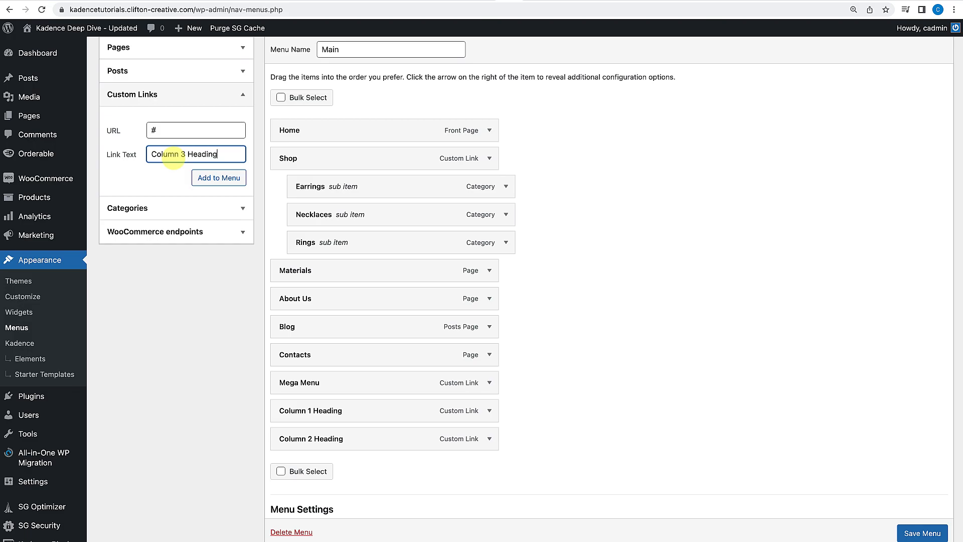
click(229, 183)
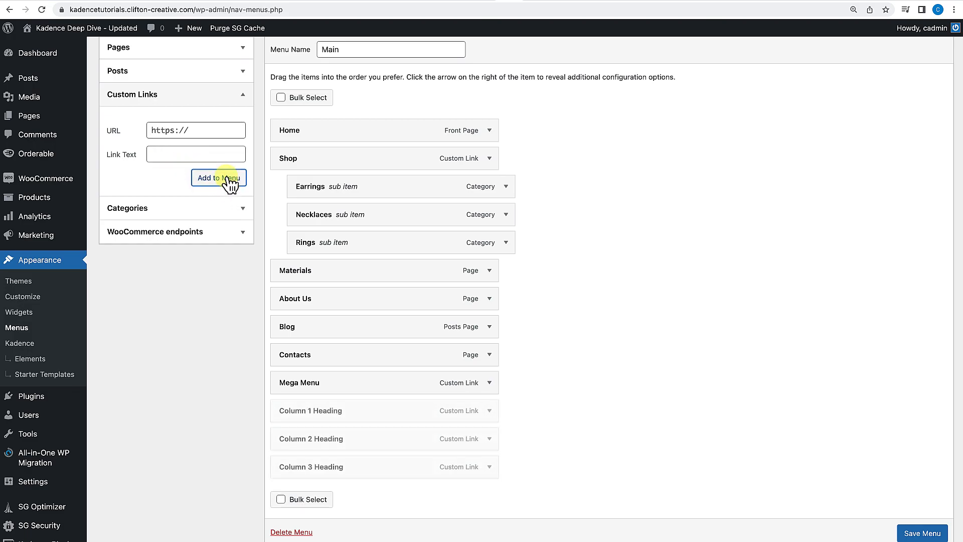
Nest the three column heading links as sub items under Mega Menu and save the menu.
scroll(451, 388, down, 3)
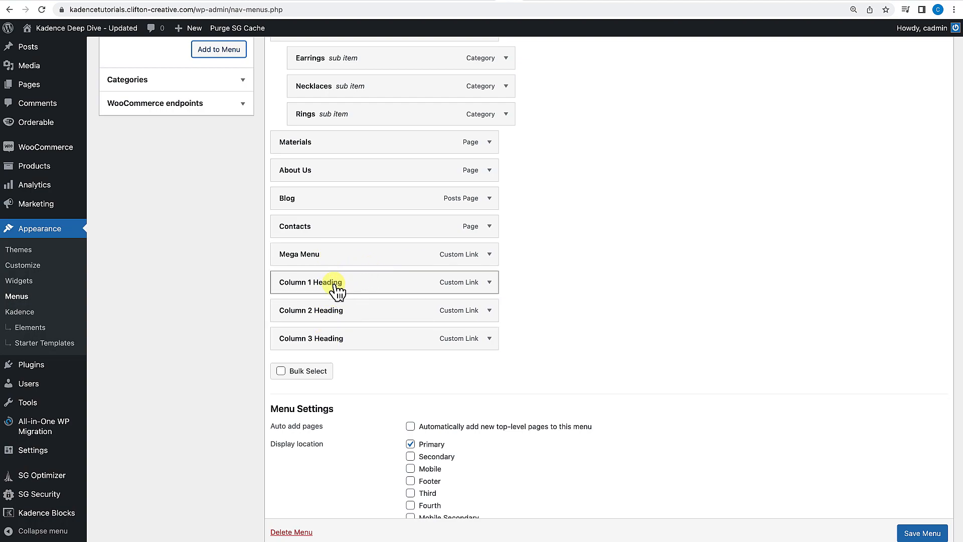
drag(362, 283, 400, 333)
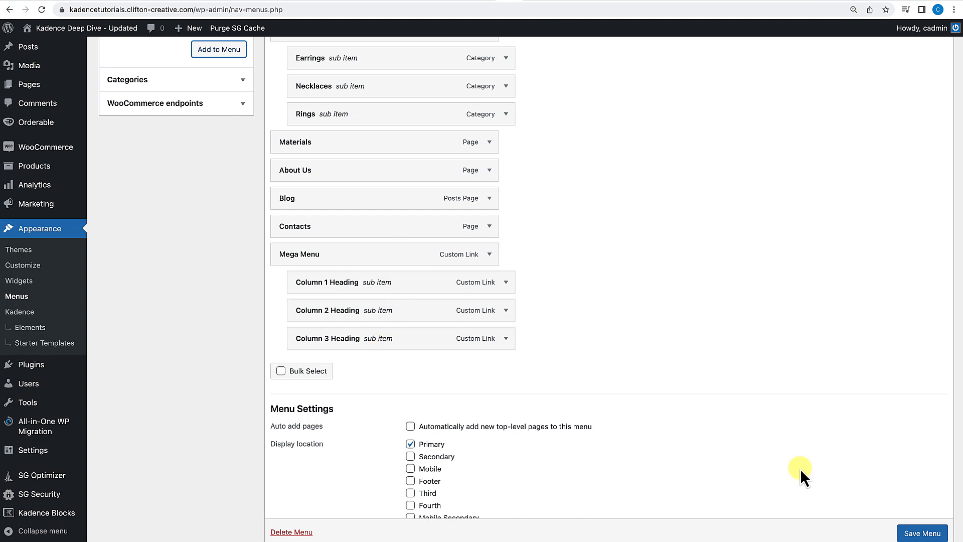
scroll(914, 536, down, 1)
click(914, 536)
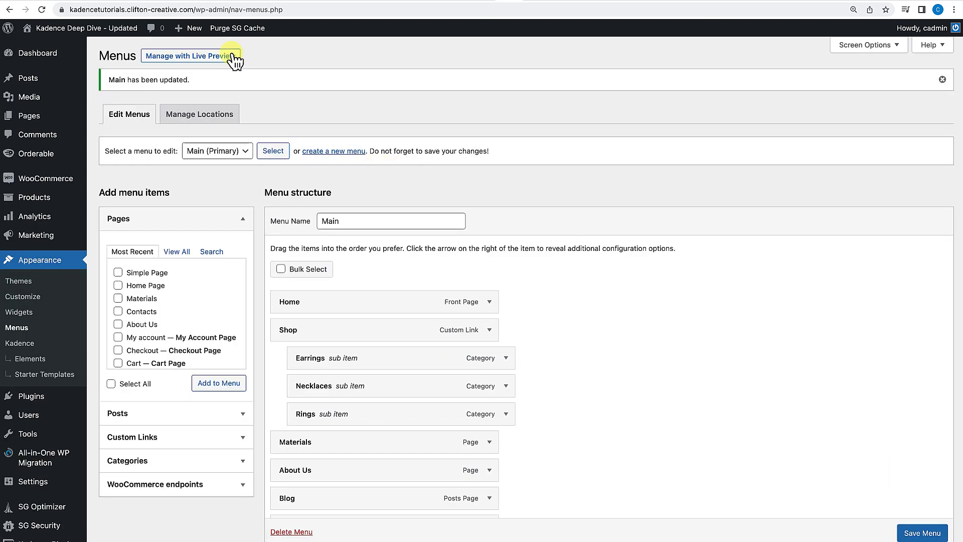
Open the site front end and view the Mega Menu dropdown in the header.
click(128, 31)
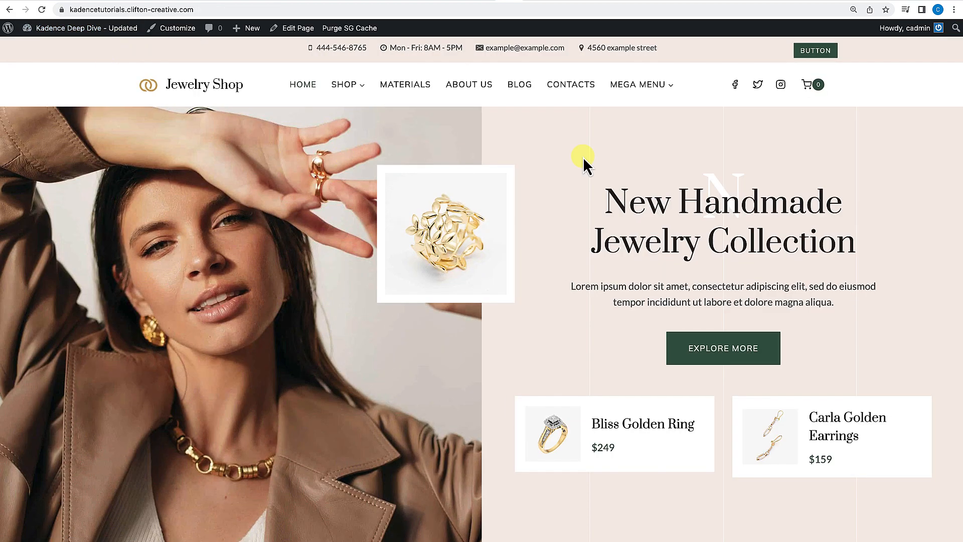
mouse_move(644, 86)
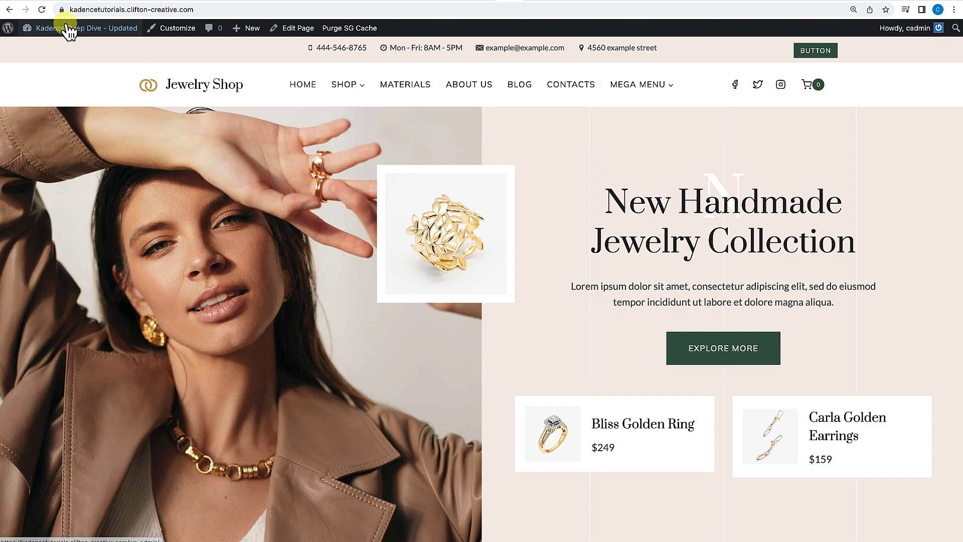
mouse_move(65, 29)
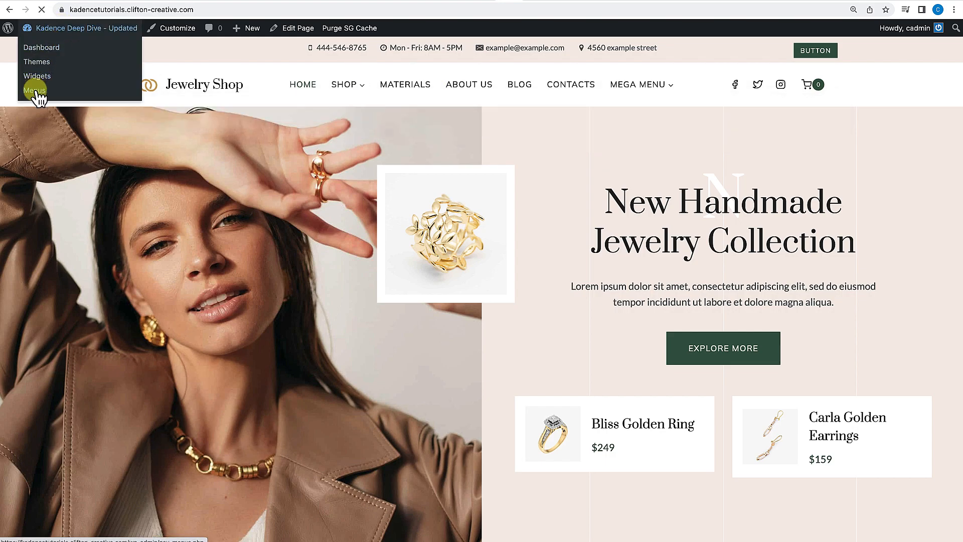
Back on the Menus page, add the Materials, Contacts and About Us pages to the menu.
scroll(354, 333, down, 6)
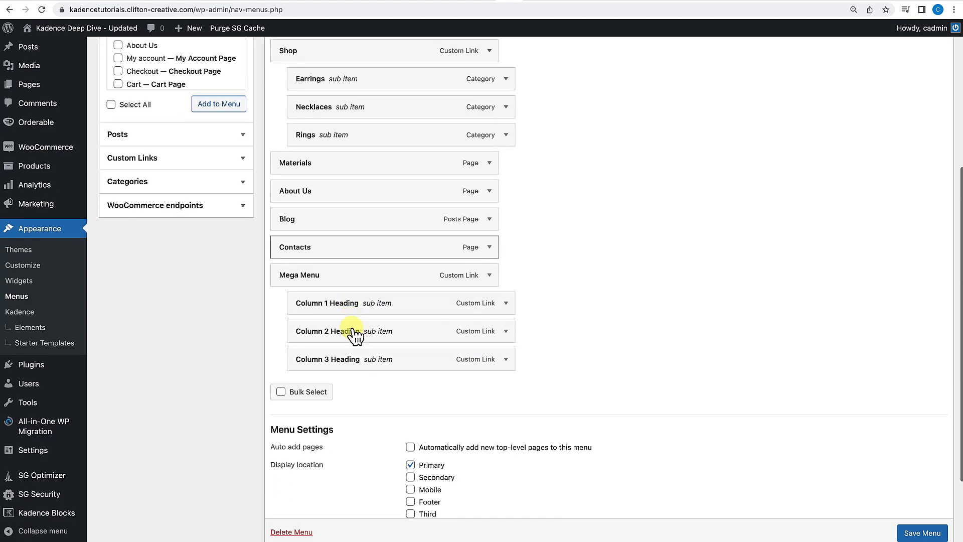
scroll(351, 329, up, 2)
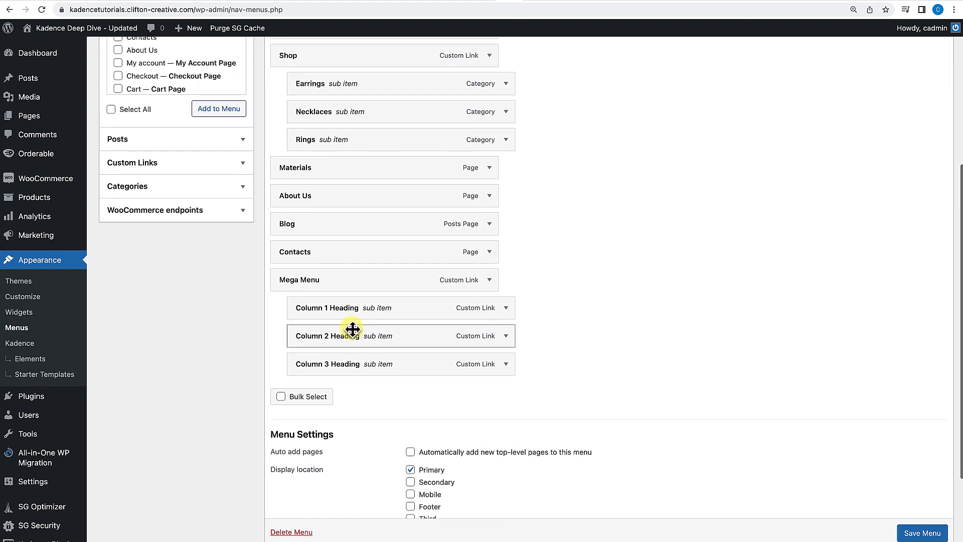
scroll(352, 329, up, 2)
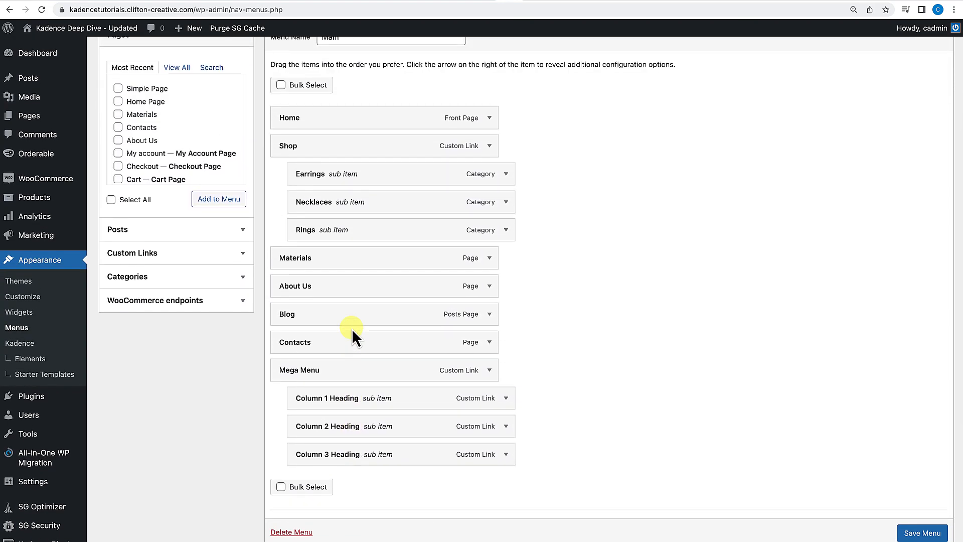
scroll(351, 329, down, 1)
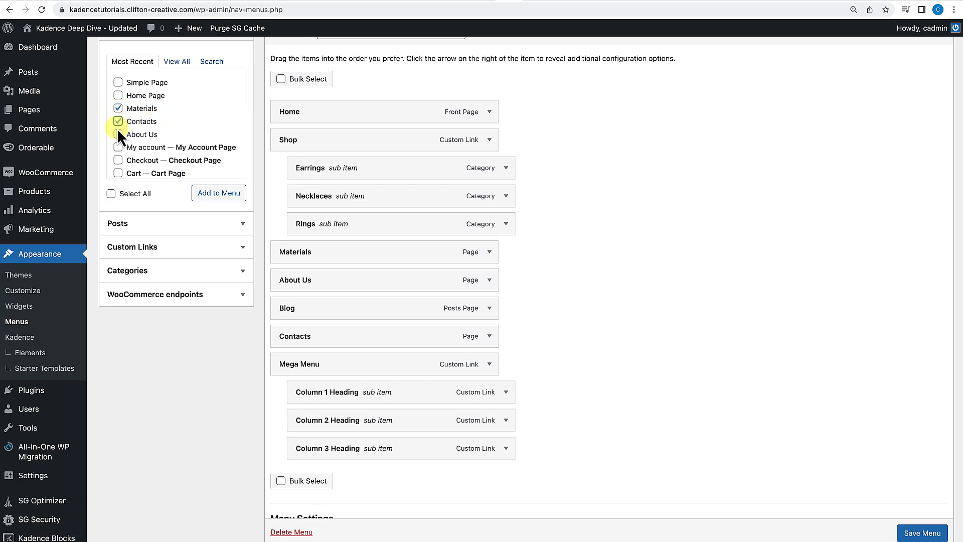
scroll(119, 142, down, 1)
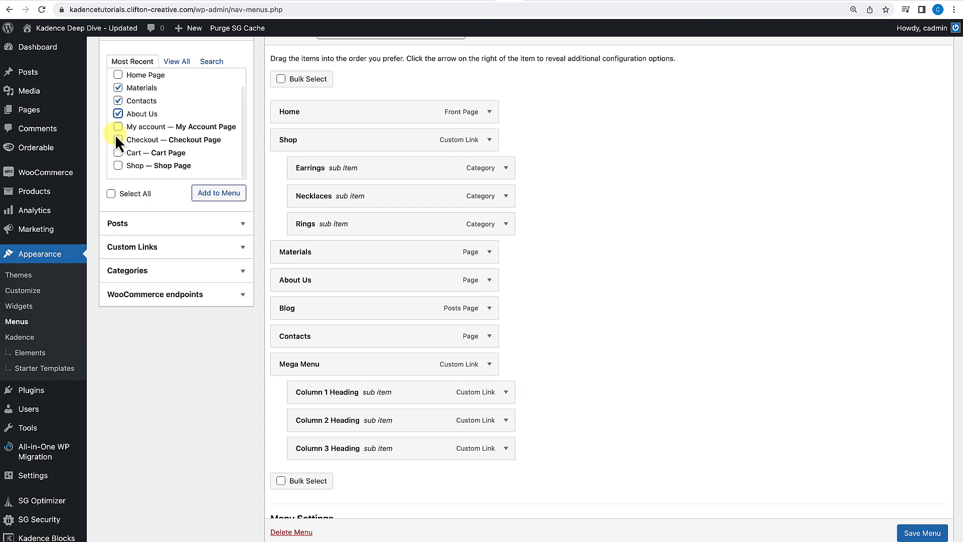
scroll(119, 142, down, 1)
click(221, 179)
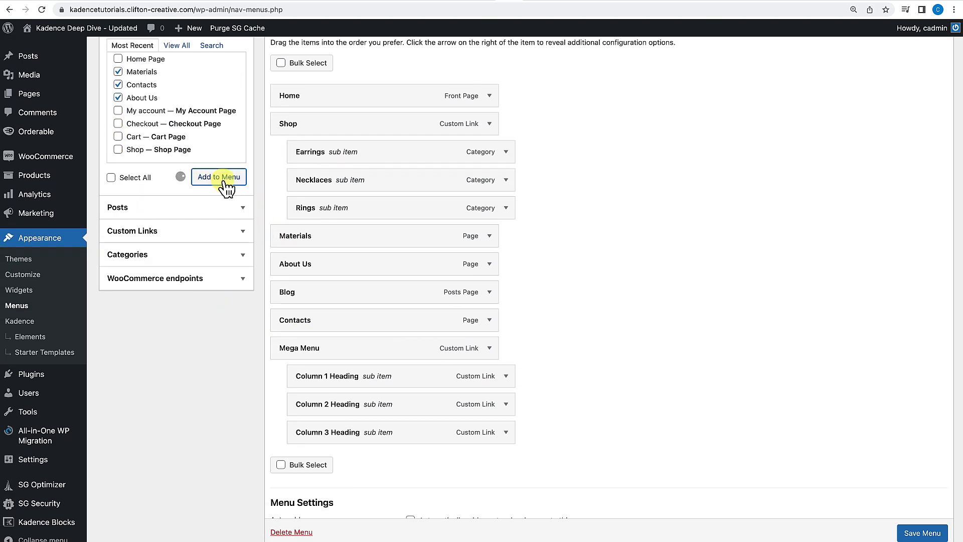
Nest Materials under Column 1 Heading, Contacts under Column 2 Heading and About Us under Column 3 Heading.
drag(364, 464, 419, 402)
scroll(408, 456, down, 2)
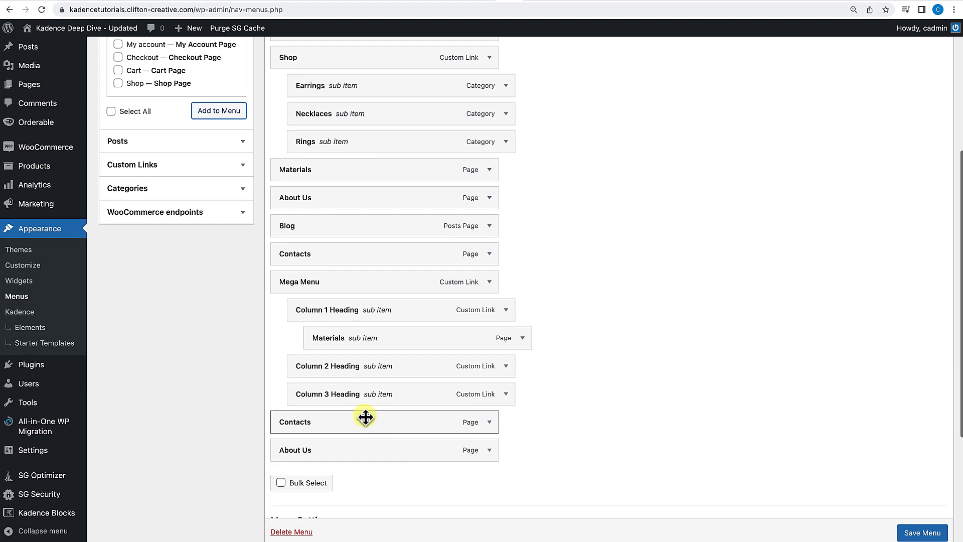
drag(357, 431, 409, 402)
scroll(395, 411, down, 1)
scroll(396, 411, down, 1)
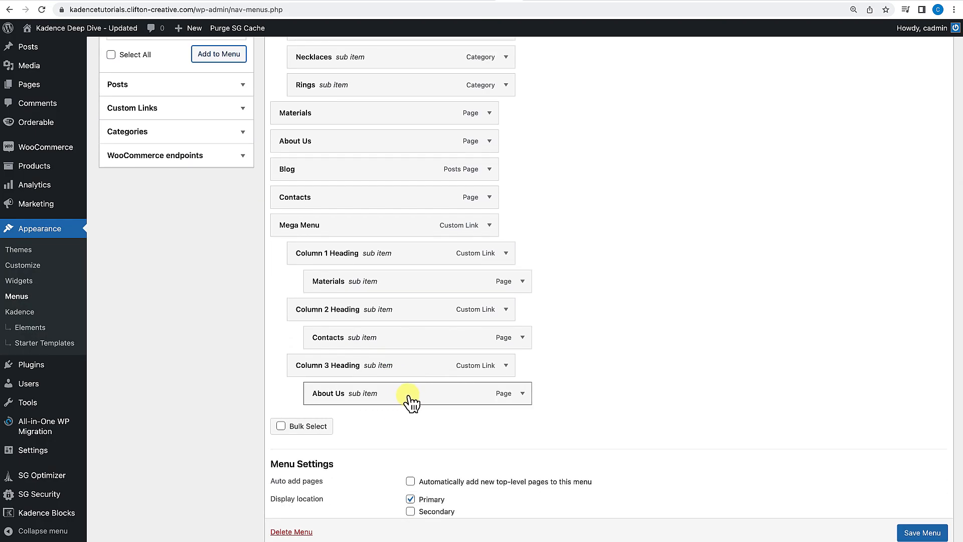
Add the My account, Checkout and Cart pages to the menu.
scroll(245, 281, up, 6)
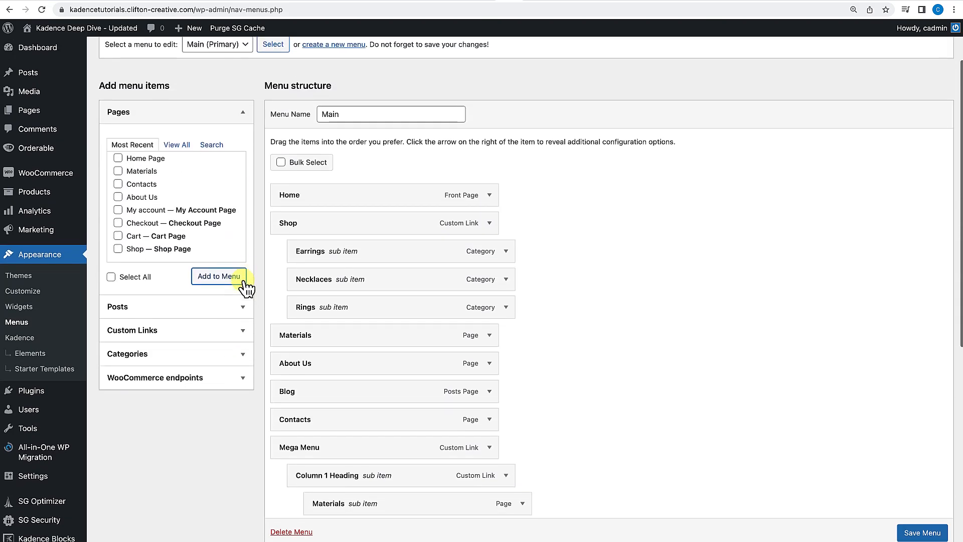
scroll(155, 216, down, 2)
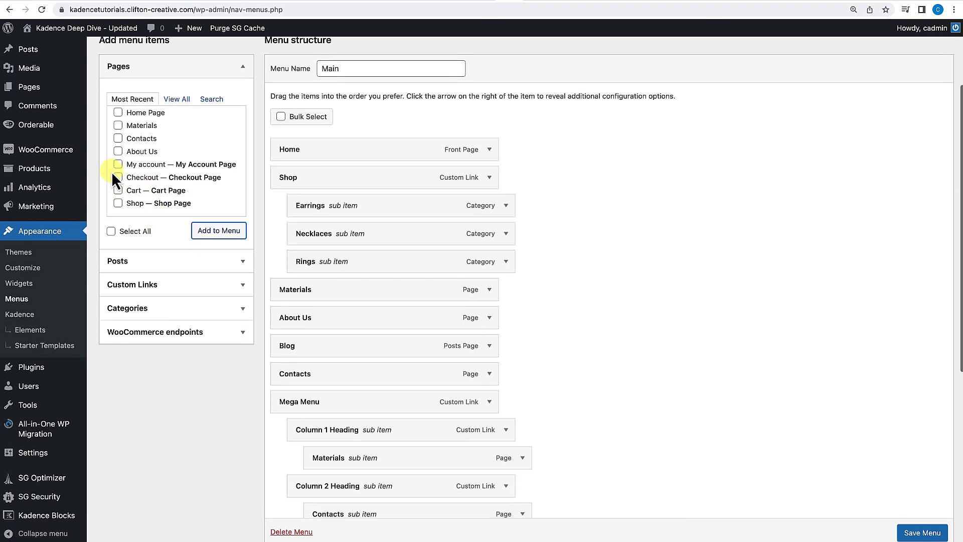
click(118, 190)
click(224, 238)
Nest My account, Checkout and Cart under Column 1, 2 and 3 Headings respectively, then save the menu.
scroll(411, 369, down, 10)
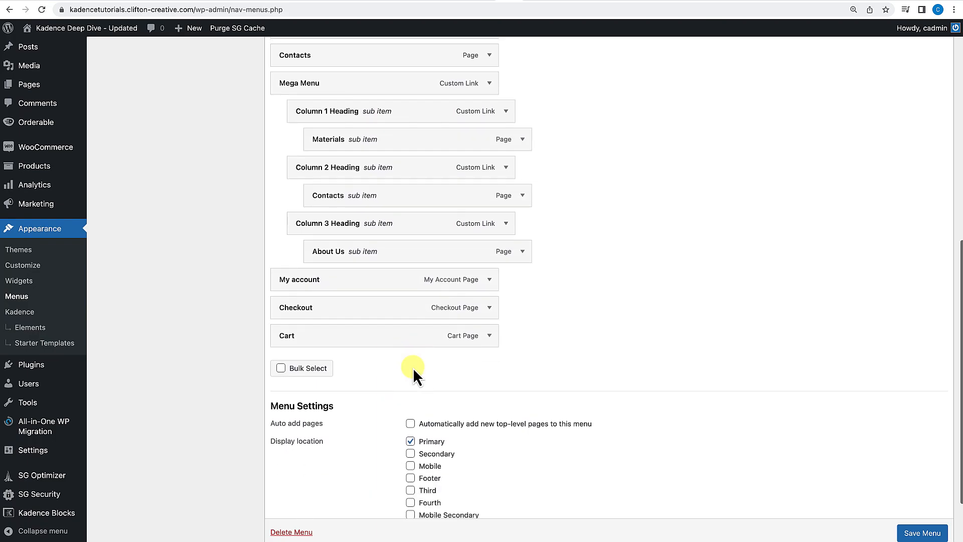
drag(357, 287, 394, 175)
drag(335, 316, 378, 262)
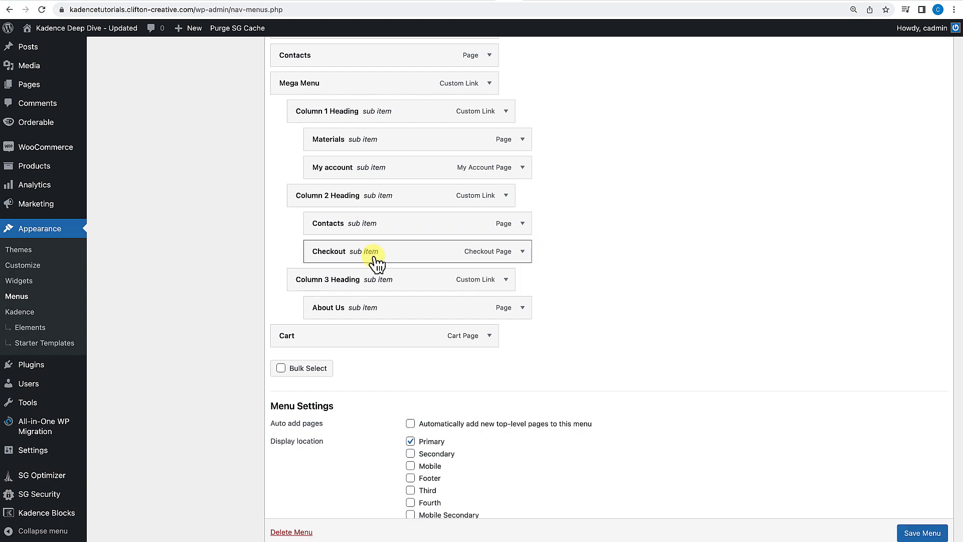
drag(356, 342, 389, 338)
click(923, 533)
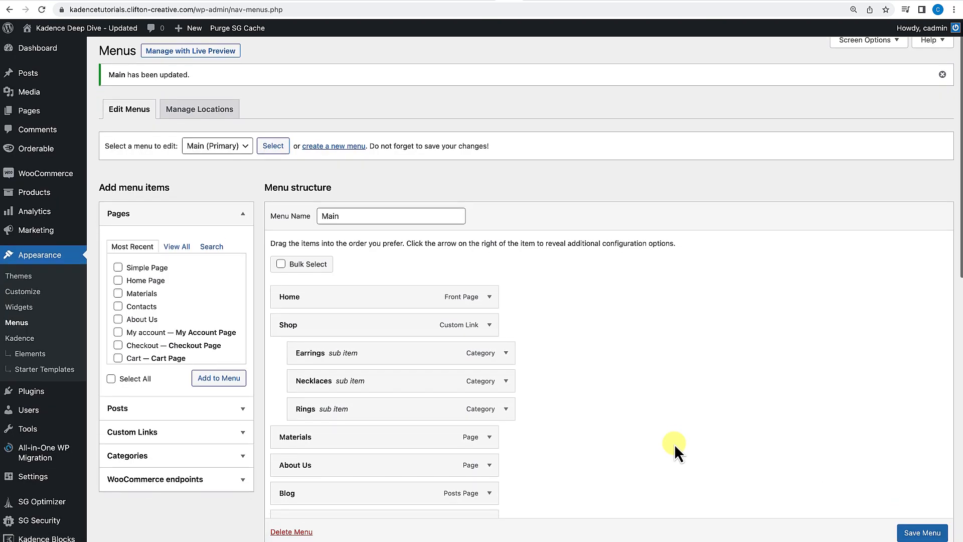
Add the Simple Page, Home Page and Materials pages to the menu.
scroll(674, 444, down, 2)
scroll(674, 444, down, 3)
scroll(670, 426, up, 1)
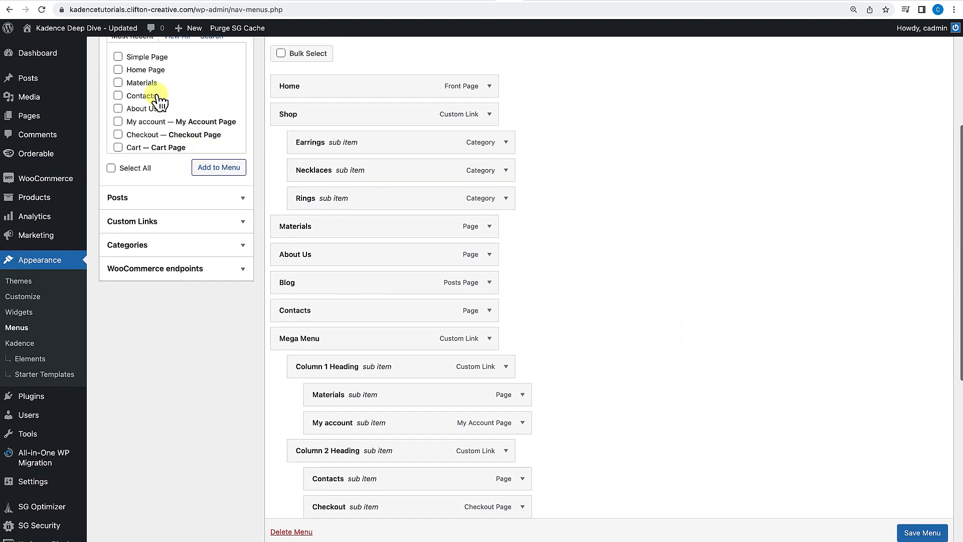
click(206, 168)
Nest Simple Page, Home Page and Materials under Column 1, 2 and 3 Headings respectively, then save the menu.
scroll(395, 313, down, 5)
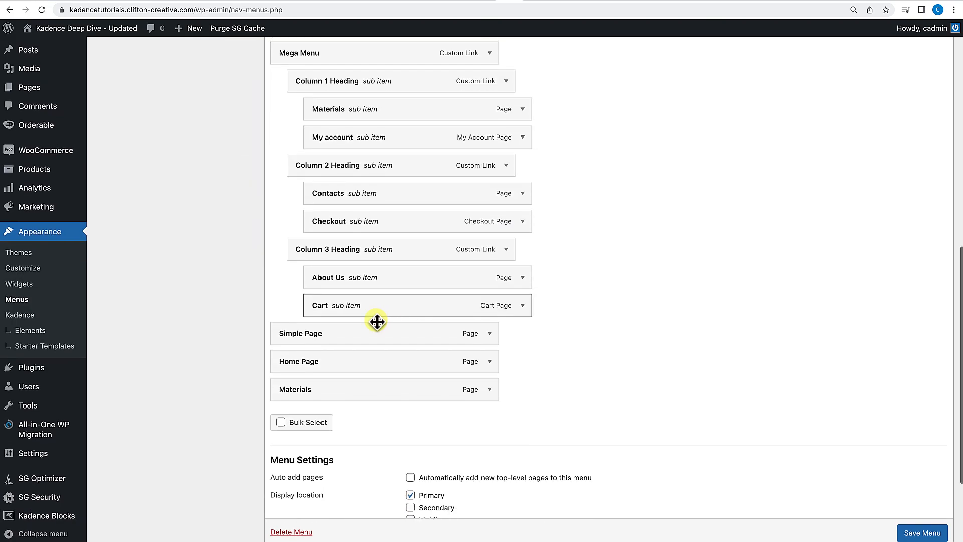
drag(357, 337, 394, 174)
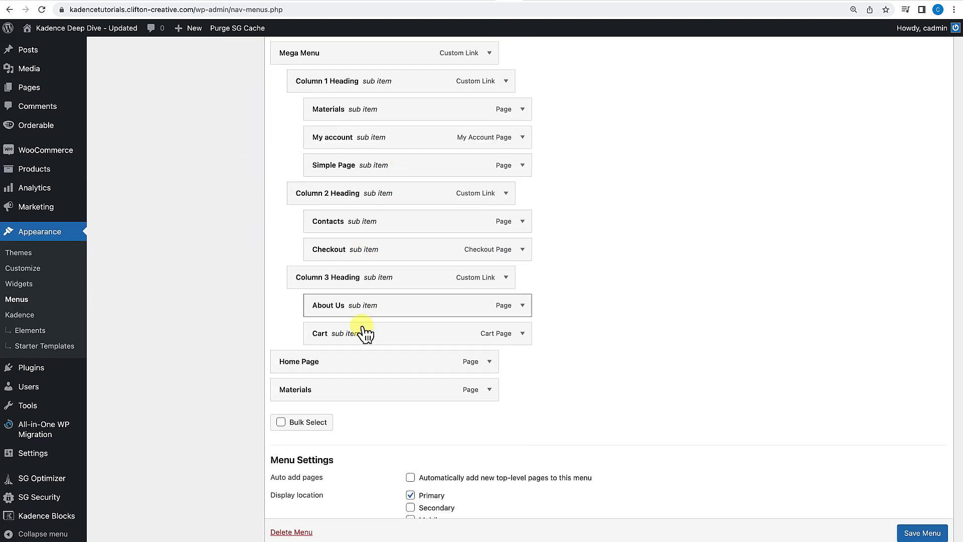
drag(358, 359, 384, 321)
drag(336, 401, 383, 402)
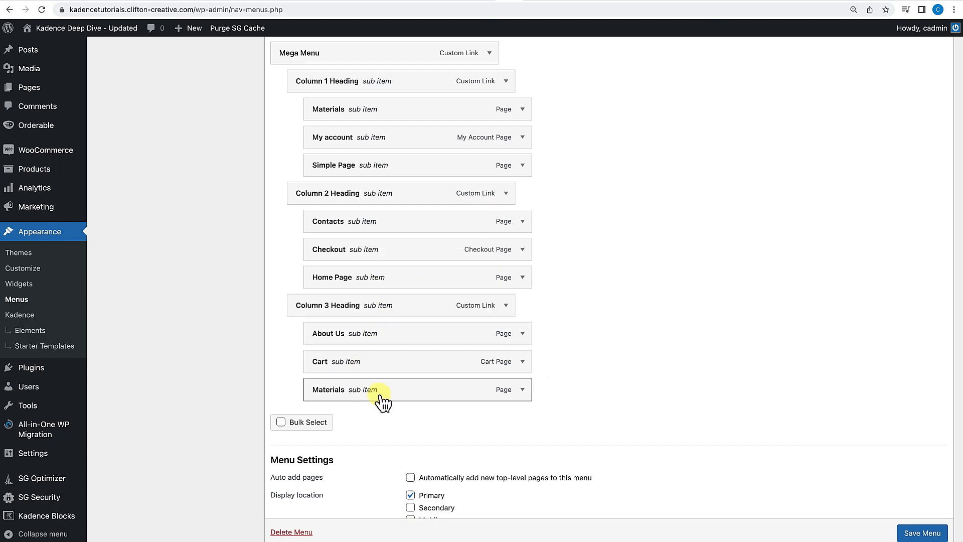
click(927, 531)
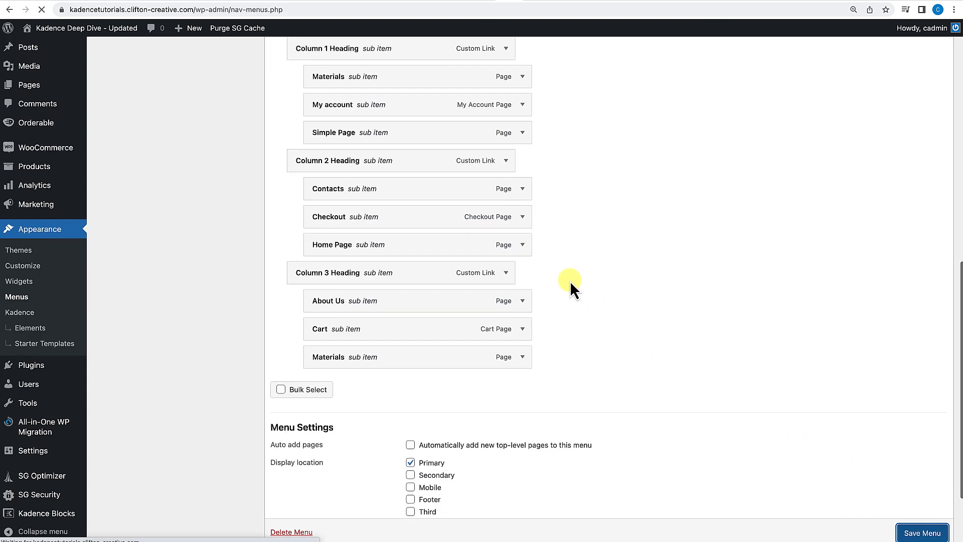
scroll(321, 216, down, 5)
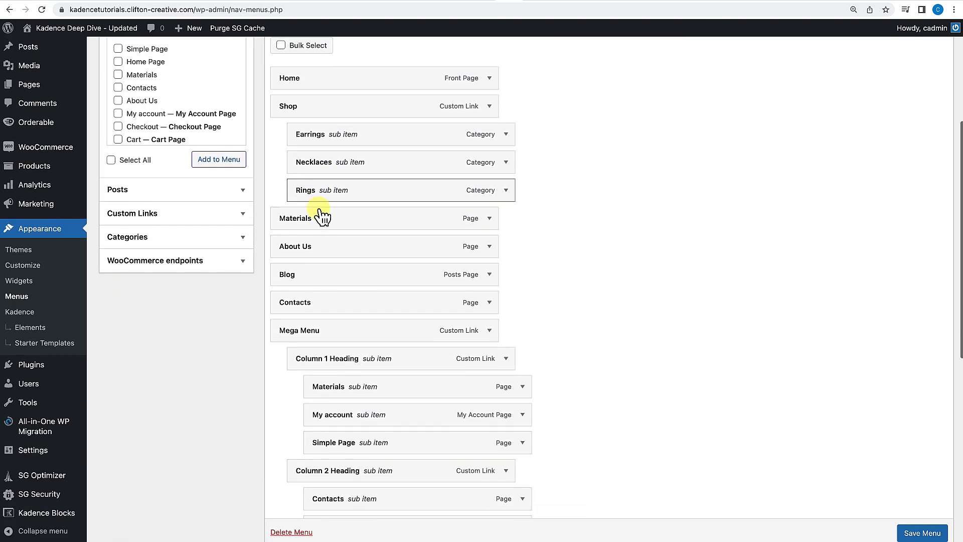
scroll(354, 279, down, 1)
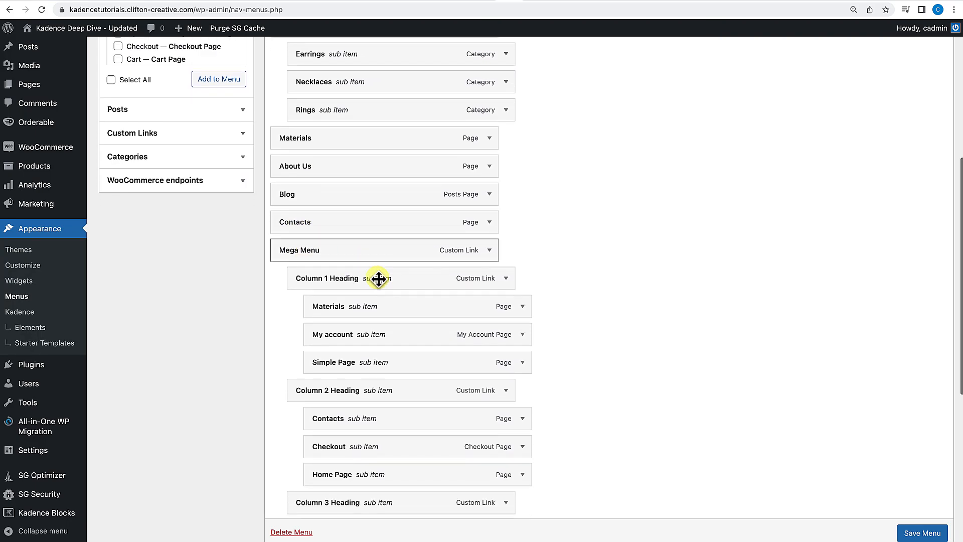
Review the finished Mega Menu structure with its three columns and save the menu.
scroll(365, 245, down, 1)
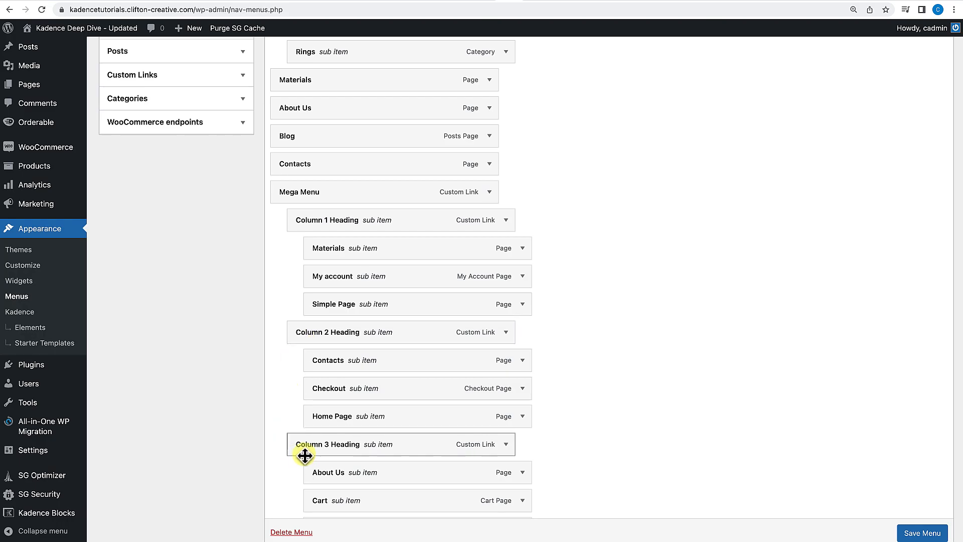
scroll(305, 454, down, 1)
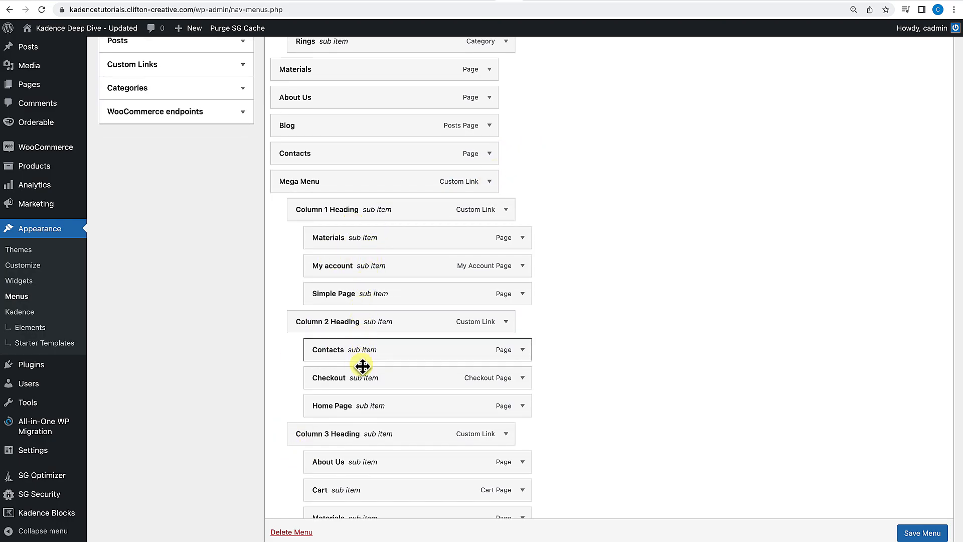
scroll(366, 451, down, 2)
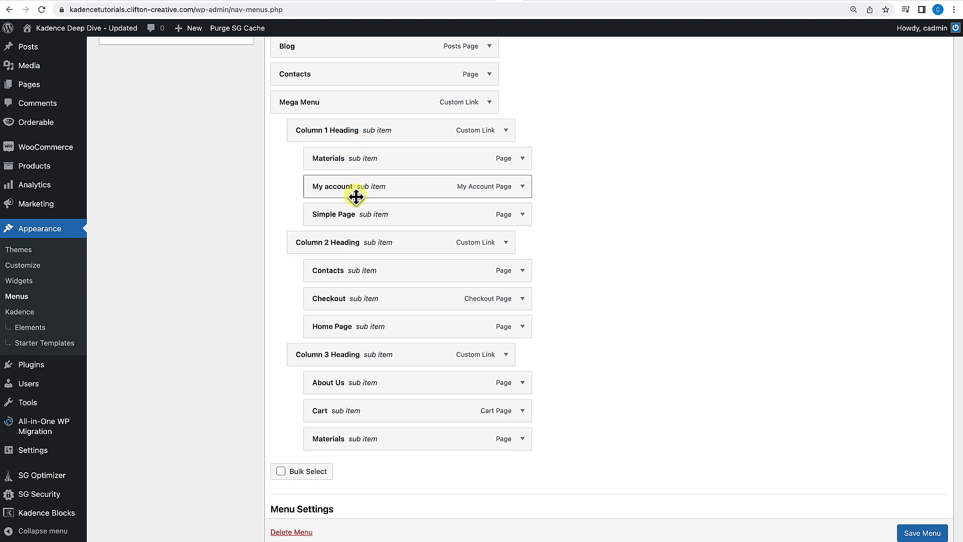
scroll(911, 532, down, 1)
click(911, 533)
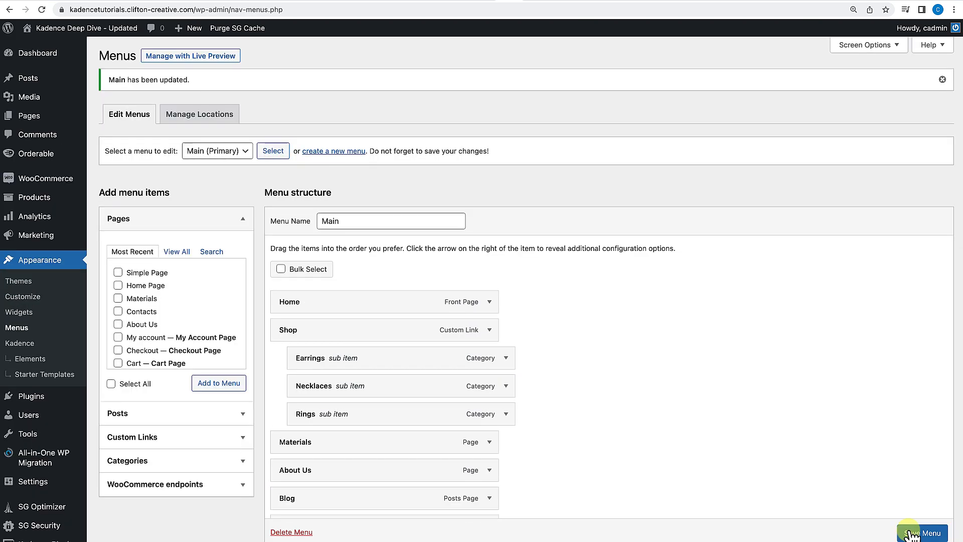
Preview the site's front end and return to the Menus screen.
click(85, 29)
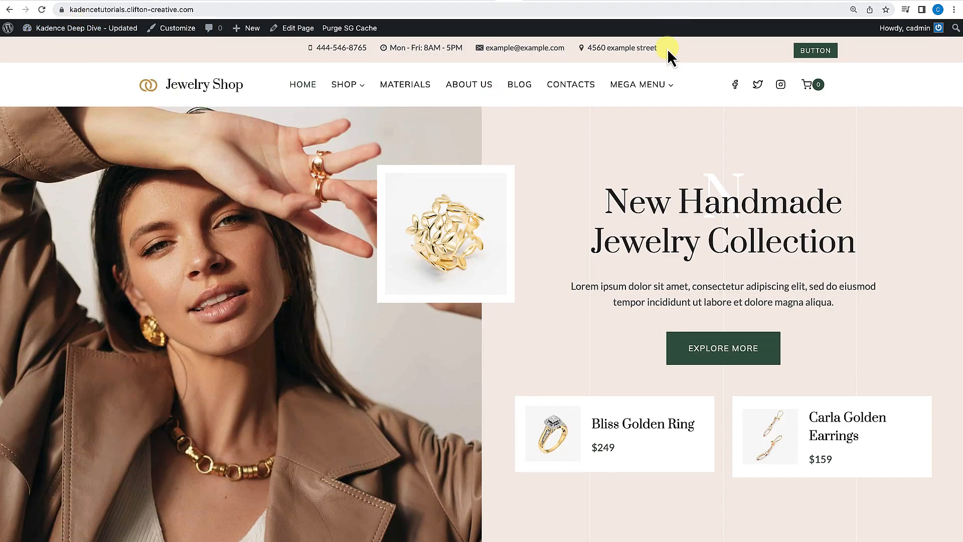
mouse_move(653, 86)
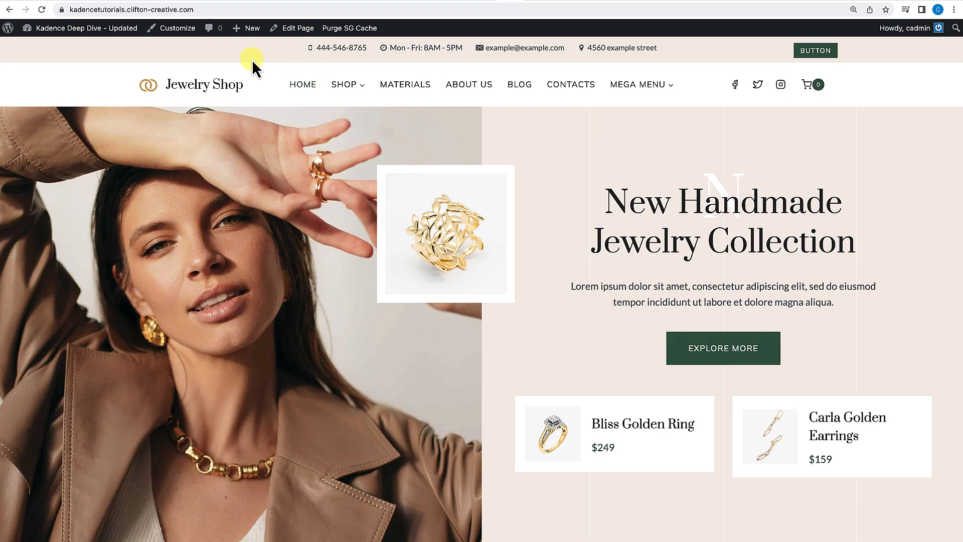
mouse_move(68, 35)
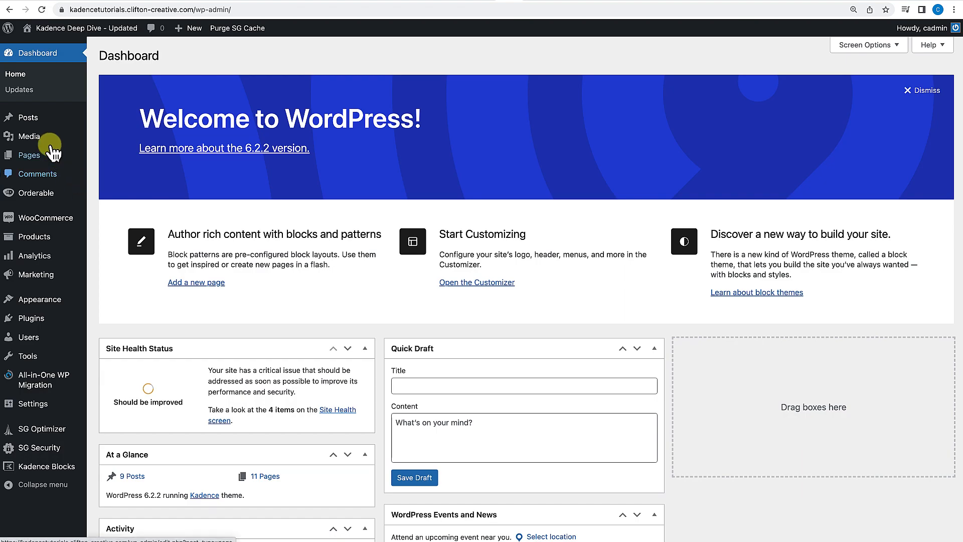
mouse_move(34, 238)
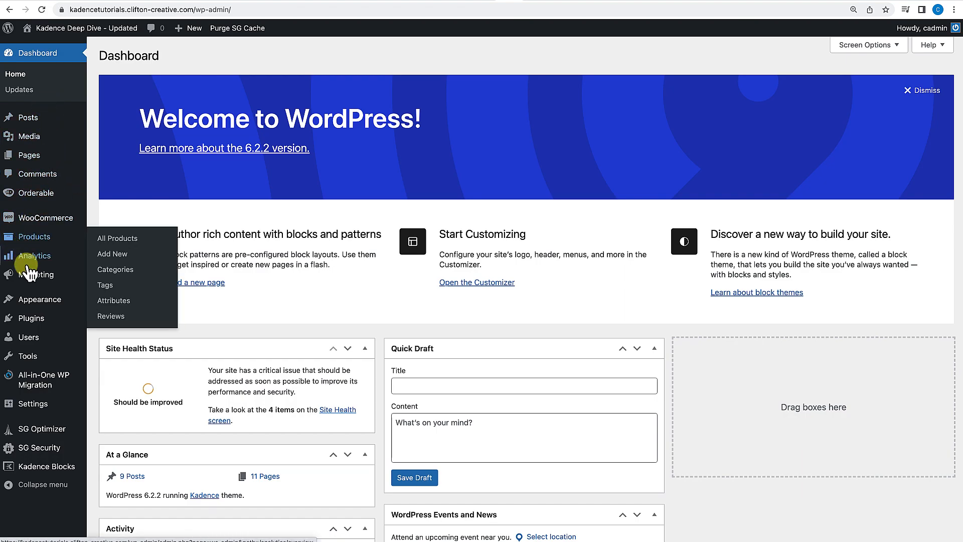
mouse_move(30, 305)
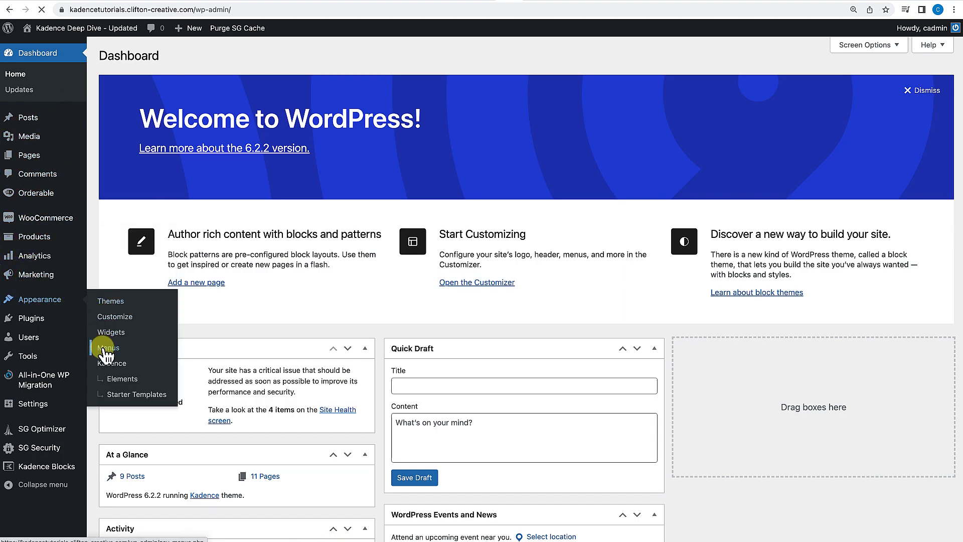
Set the Mega Menu item's Mega Menu Width to Full Width, save the item settings and save the menu.
scroll(102, 416, down, 7)
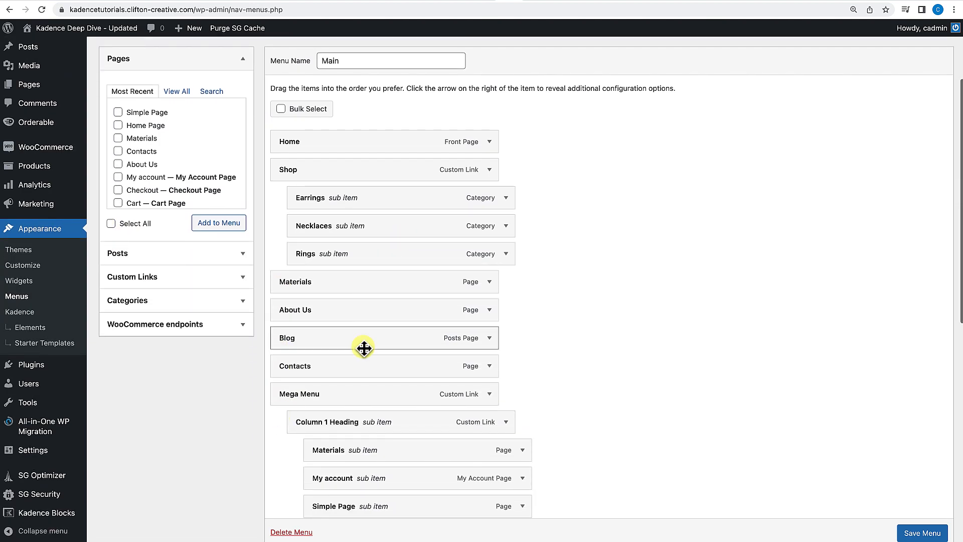
click(493, 172)
scroll(493, 174, down, 1)
click(336, 211)
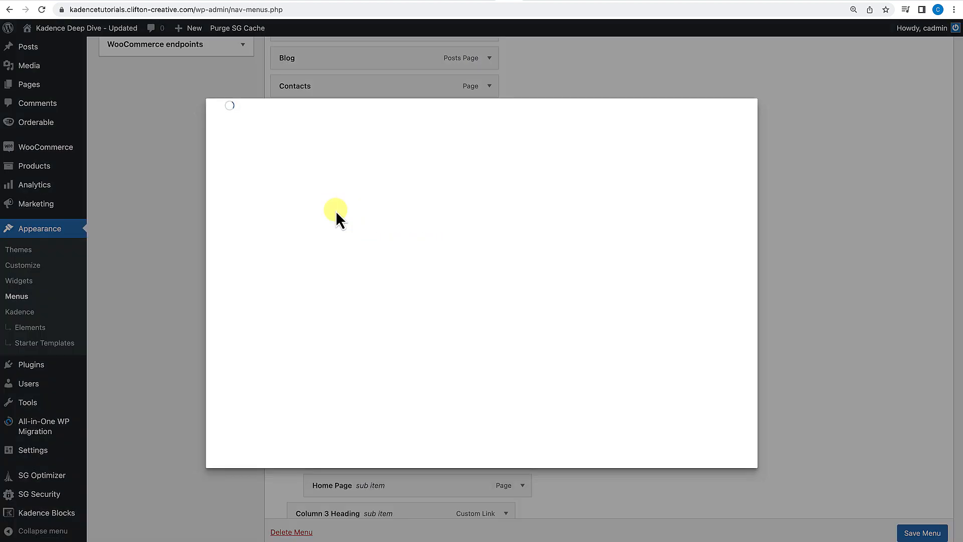
click(522, 130)
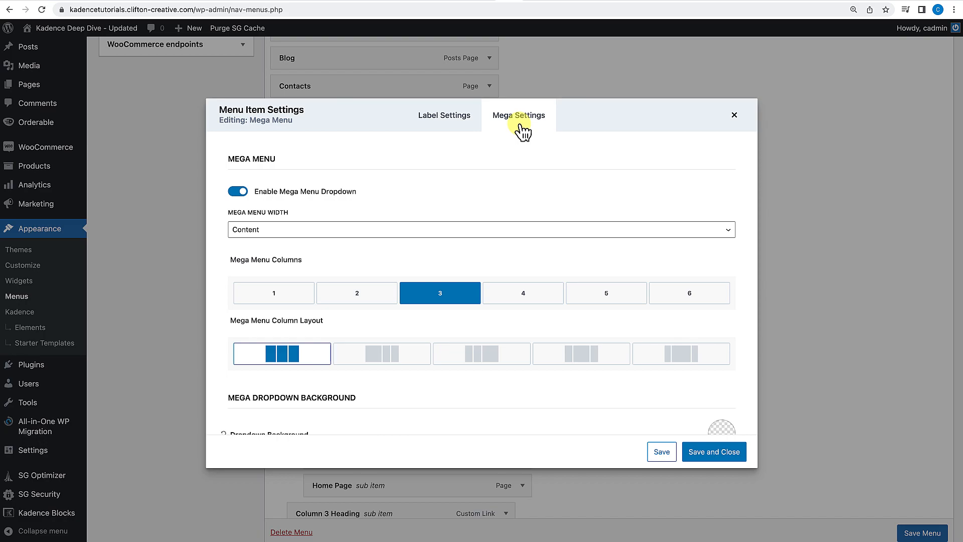
click(349, 231)
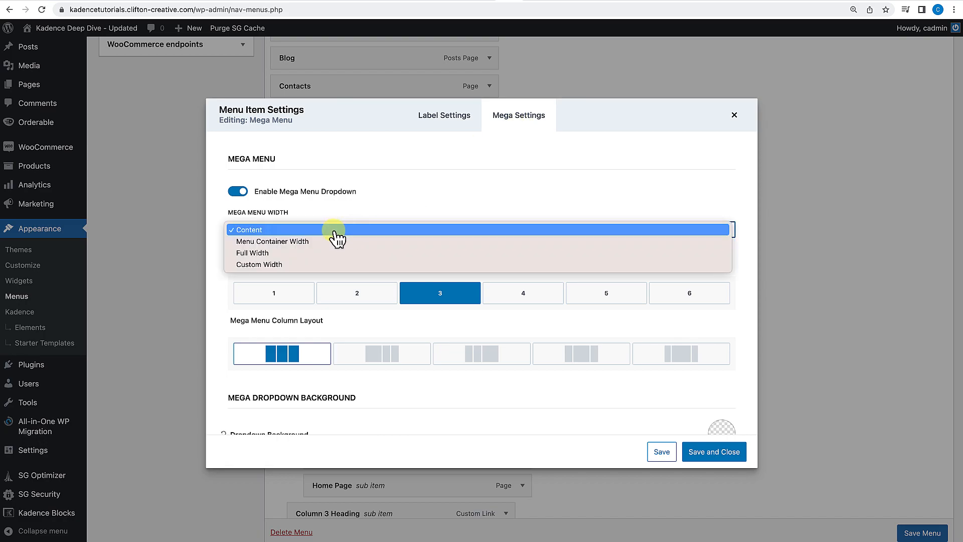
click(291, 253)
click(729, 452)
click(933, 534)
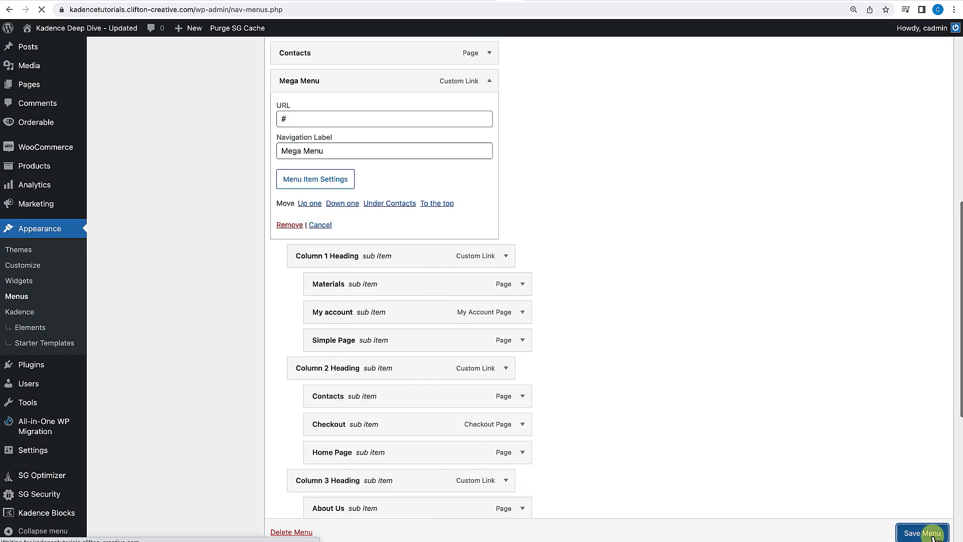
Open the Mega Menu dropdown on the live site to check the three columns.
click(112, 30)
mouse_move(639, 80)
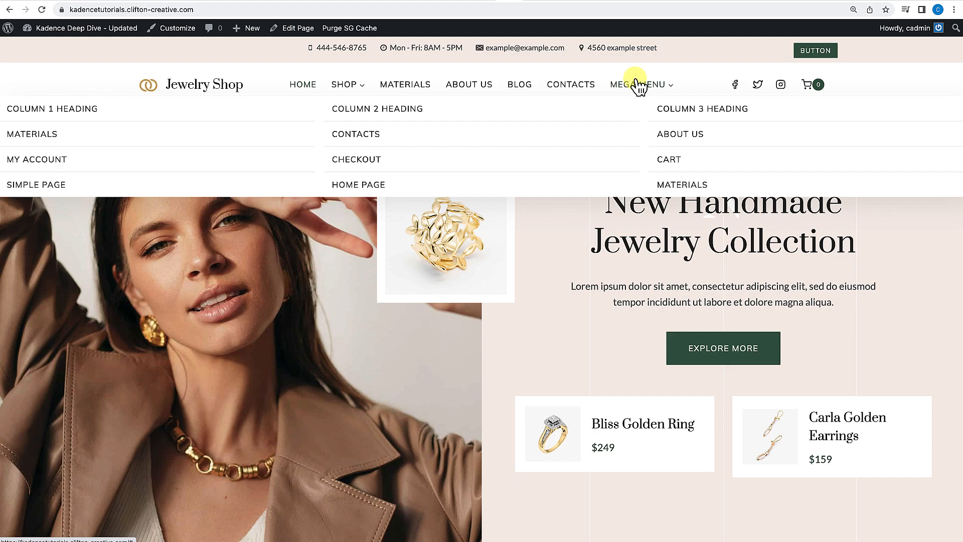
click(639, 86)
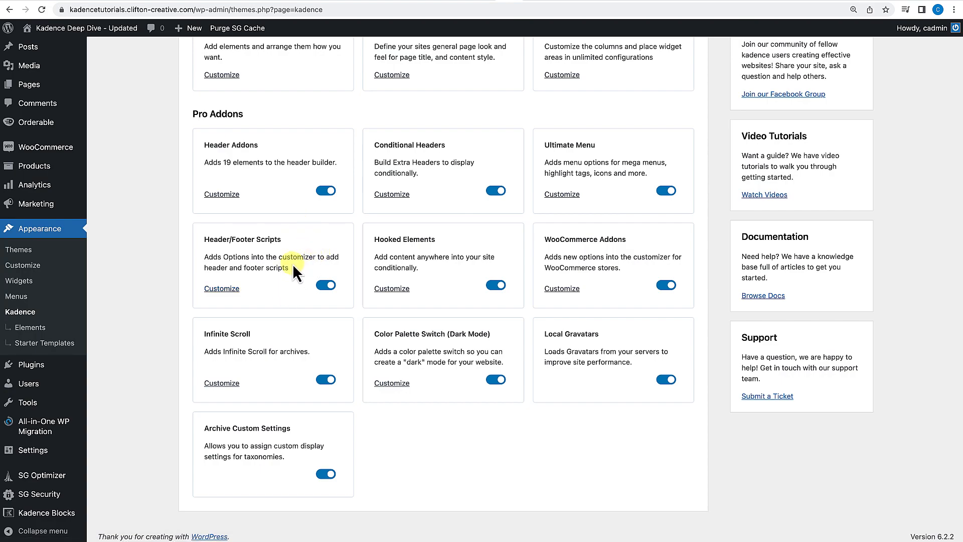
Open the Customizer's Custom Scripts section to inspect the header, body and footer script fields, then go back.
click(89, 29)
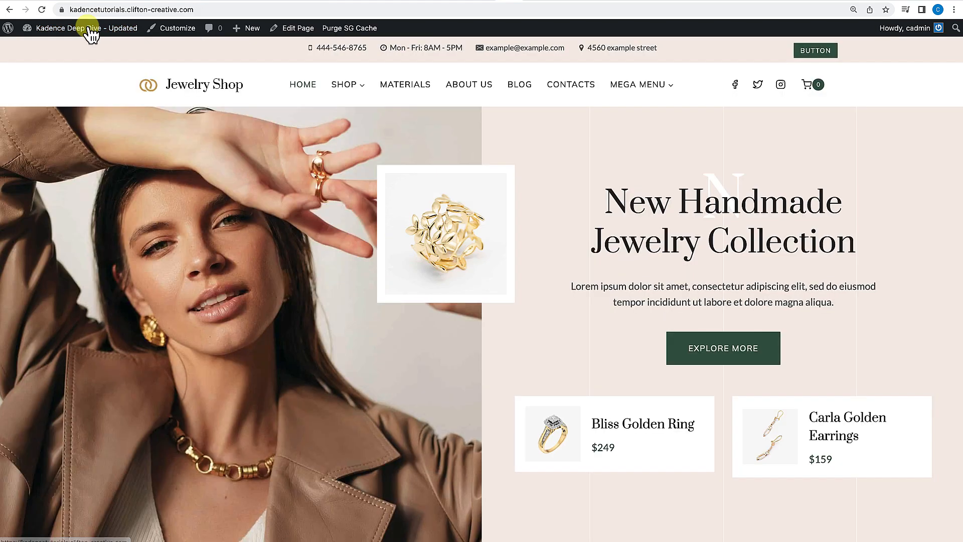
click(183, 35)
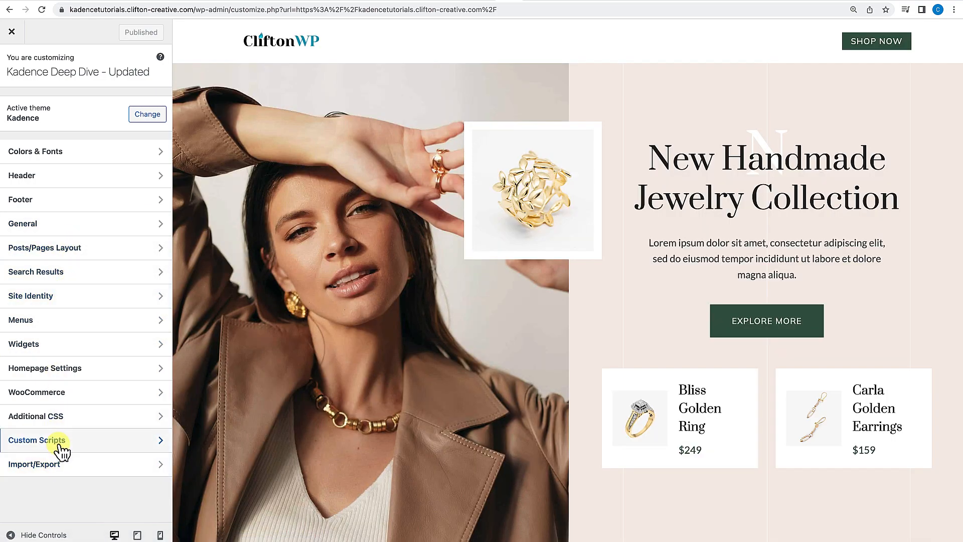
click(122, 446)
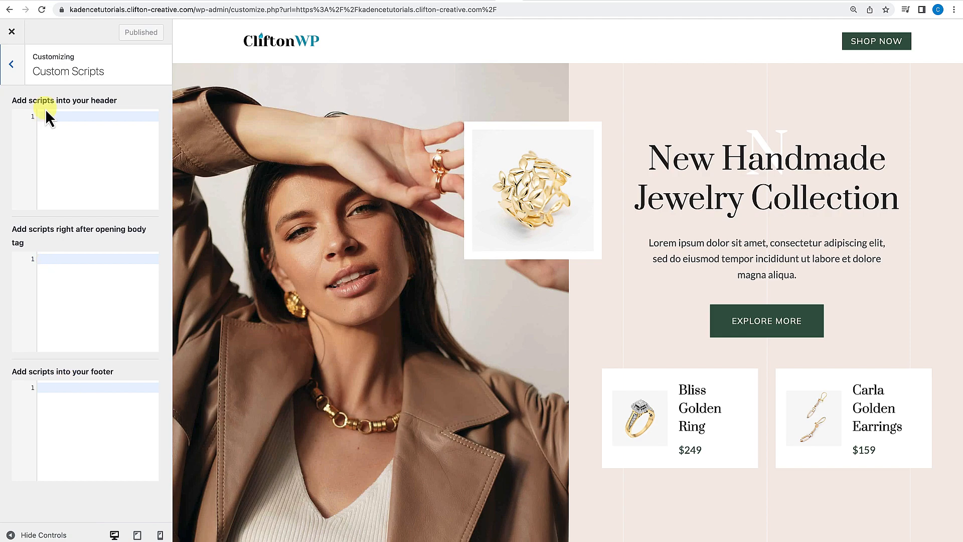
click(11, 64)
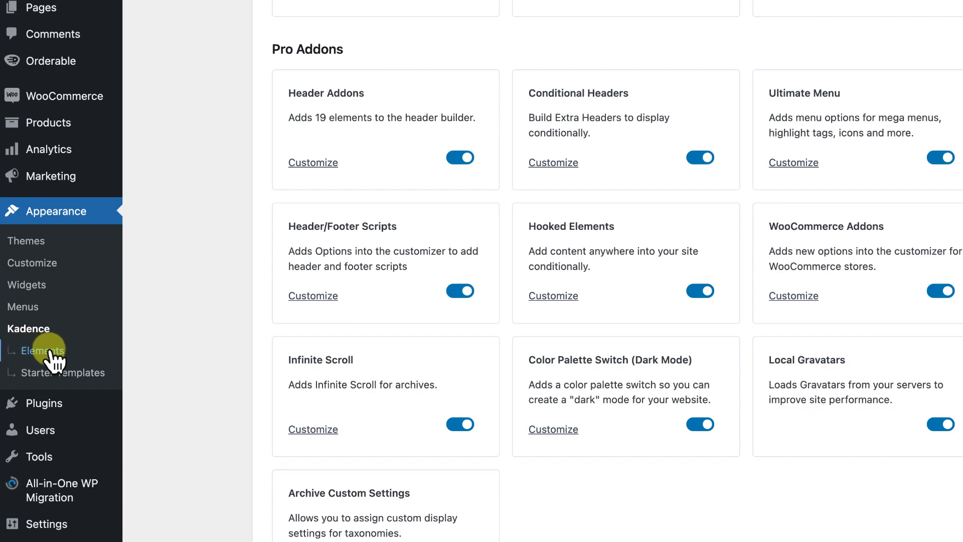
Browse the Kadence Elements list across the Sections, Fixed Items, Templates and HTML code views.
click(50, 353)
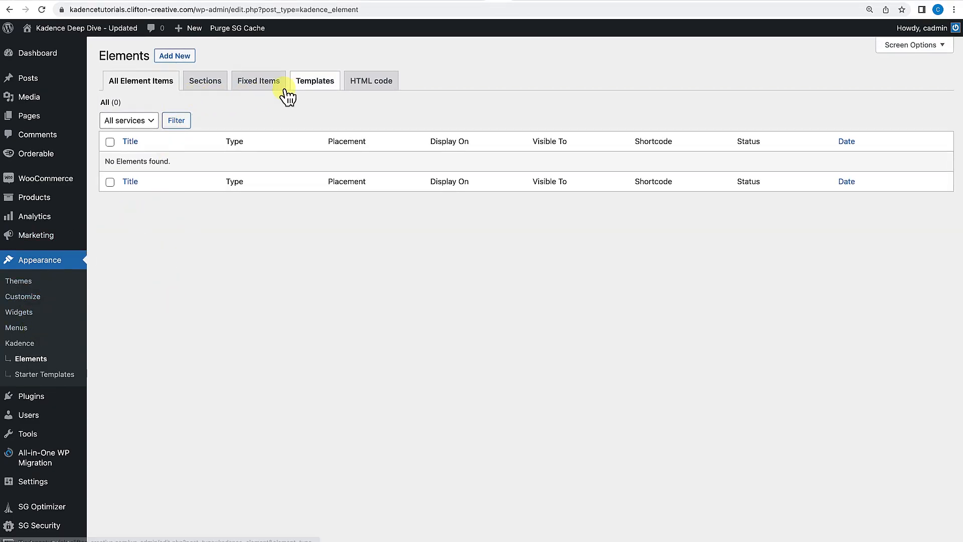
click(197, 85)
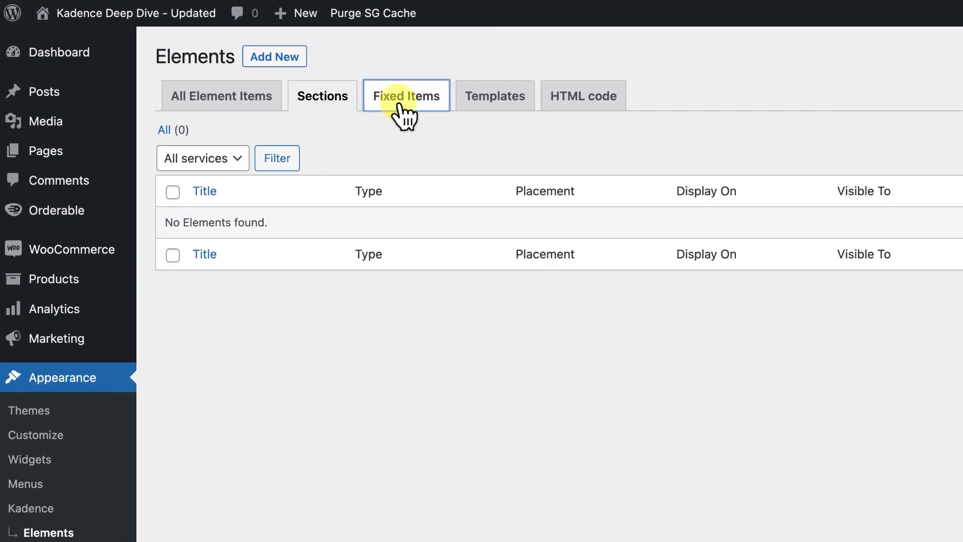
click(400, 107)
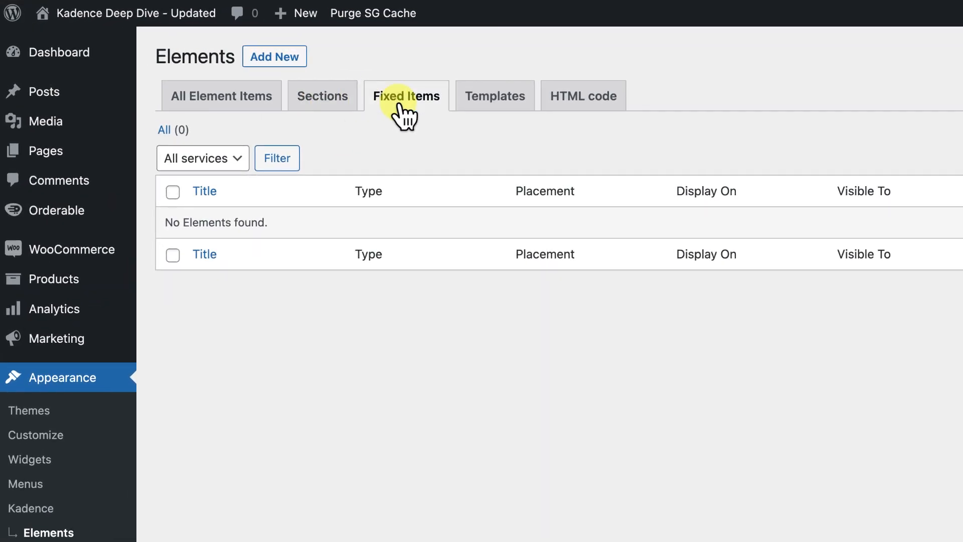
click(492, 108)
click(577, 108)
click(333, 107)
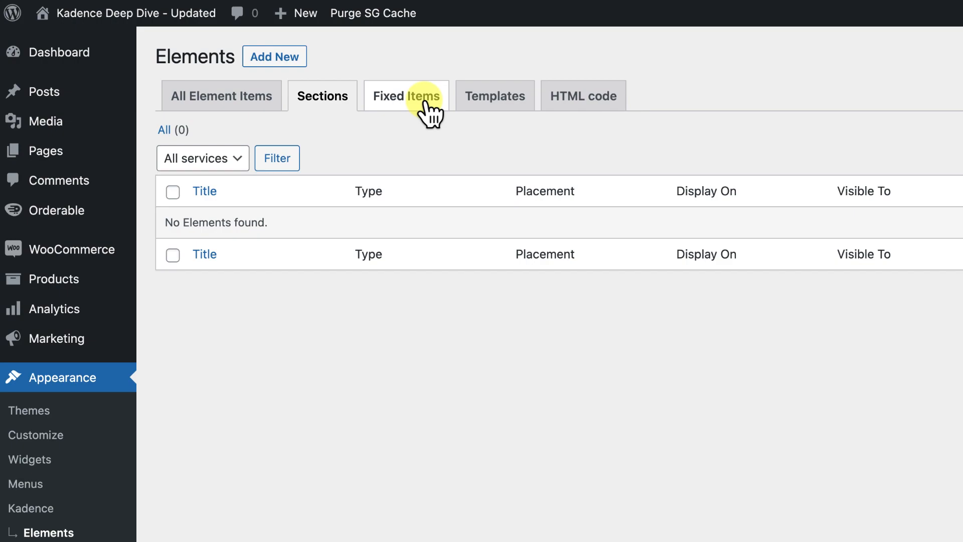
click(491, 102)
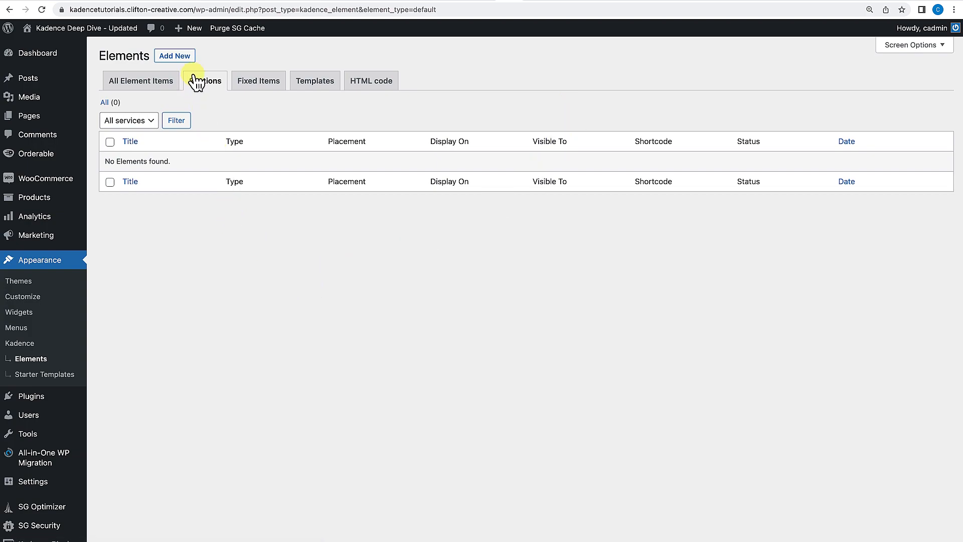
Create a new Content Section element and open its element settings sidebar.
click(182, 57)
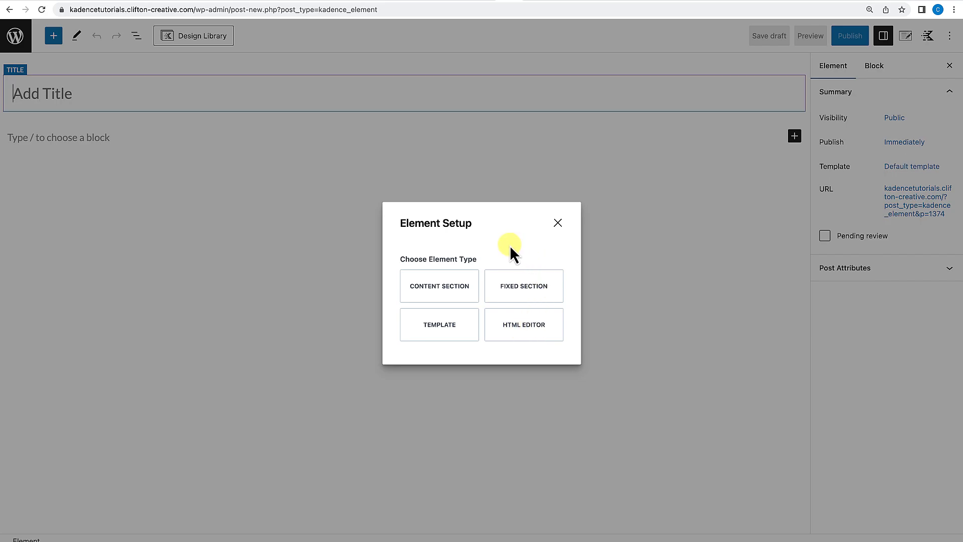
click(437, 293)
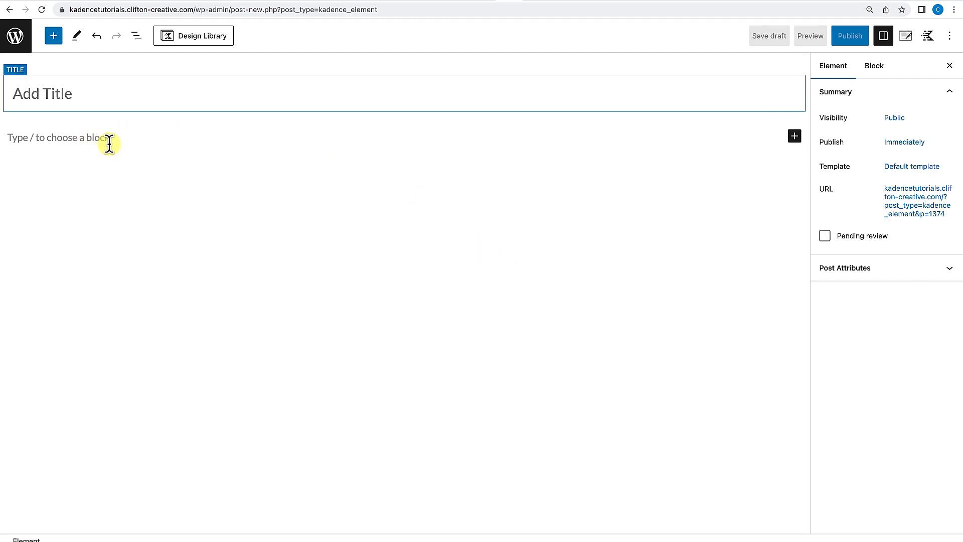
click(908, 40)
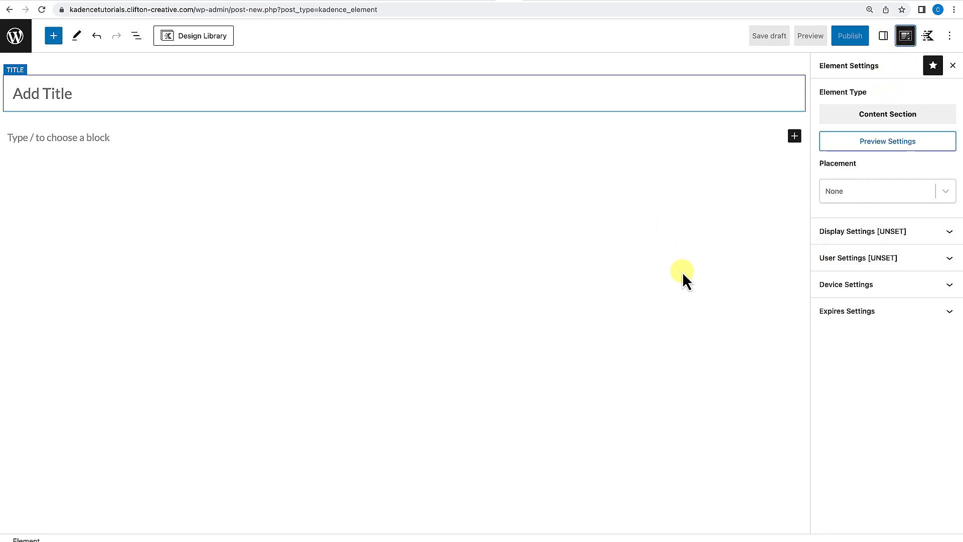
Inspect the element type chooser and the Preview Setup options without changing them.
click(888, 120)
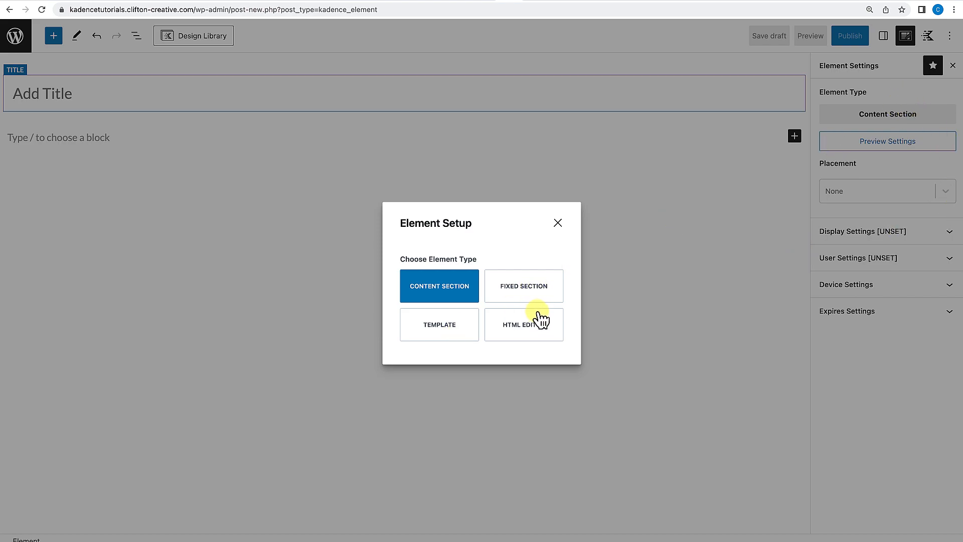
click(558, 223)
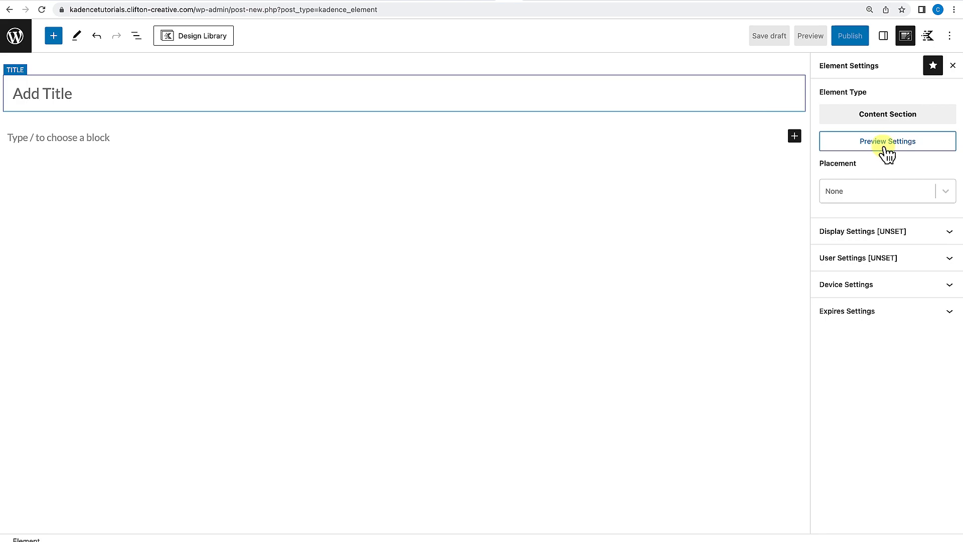
click(887, 143)
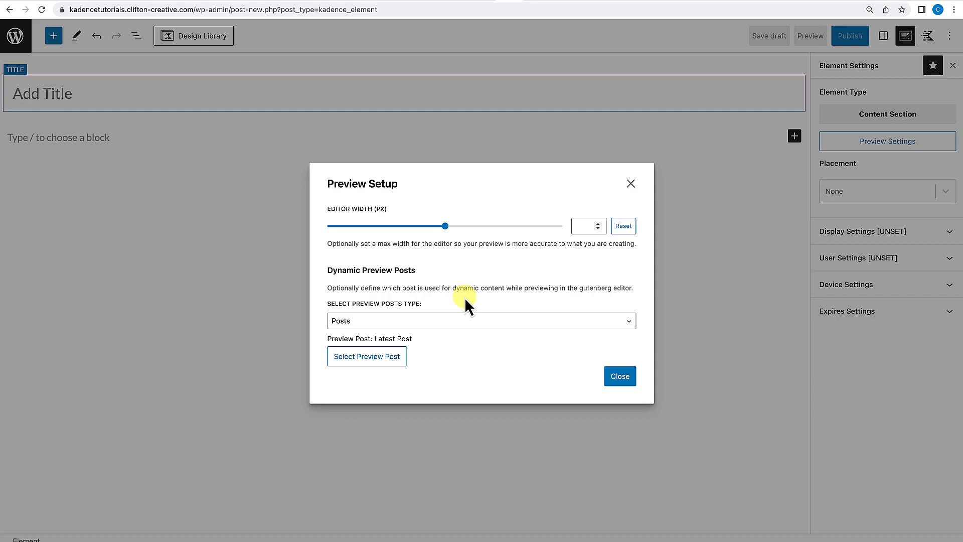
click(631, 184)
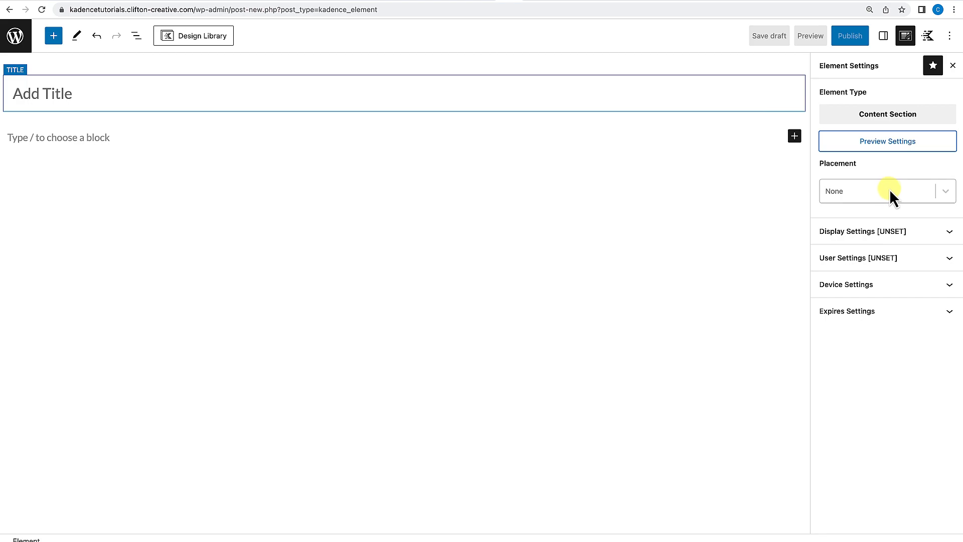
Browse the Placement dropdown's list of hook locations without choosing one.
click(948, 197)
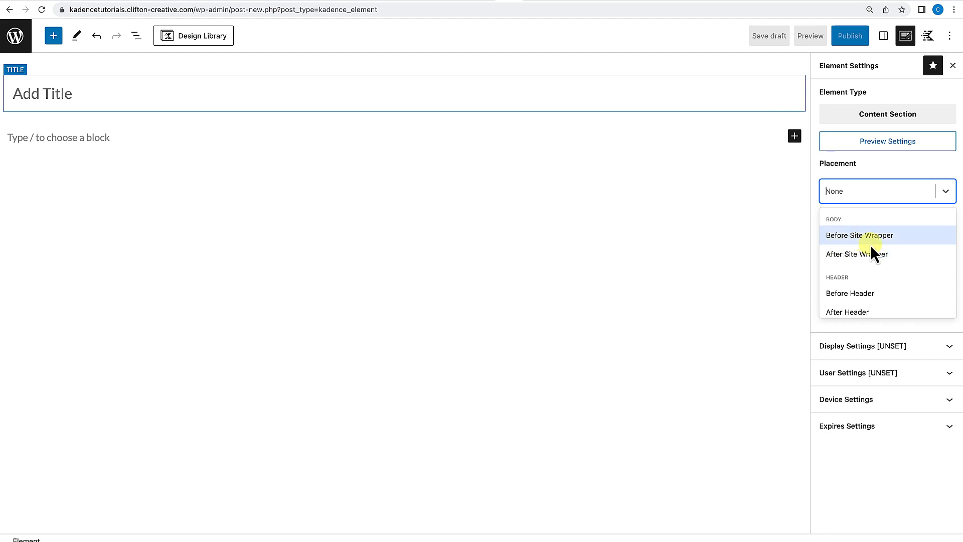
scroll(865, 253, down, 1)
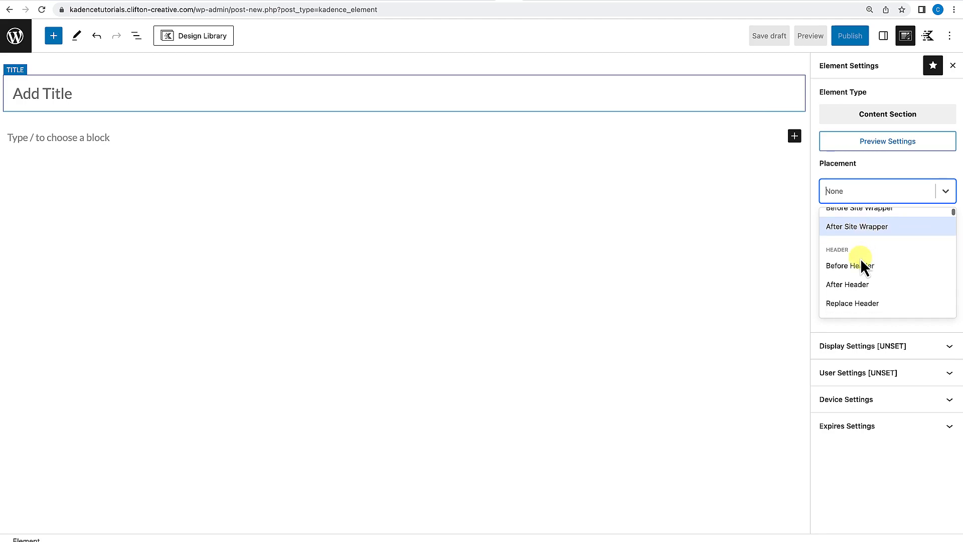
scroll(859, 267, down, 3)
scroll(860, 266, down, 3)
scroll(860, 266, down, 1)
scroll(860, 267, up, 2)
scroll(860, 267, up, 1)
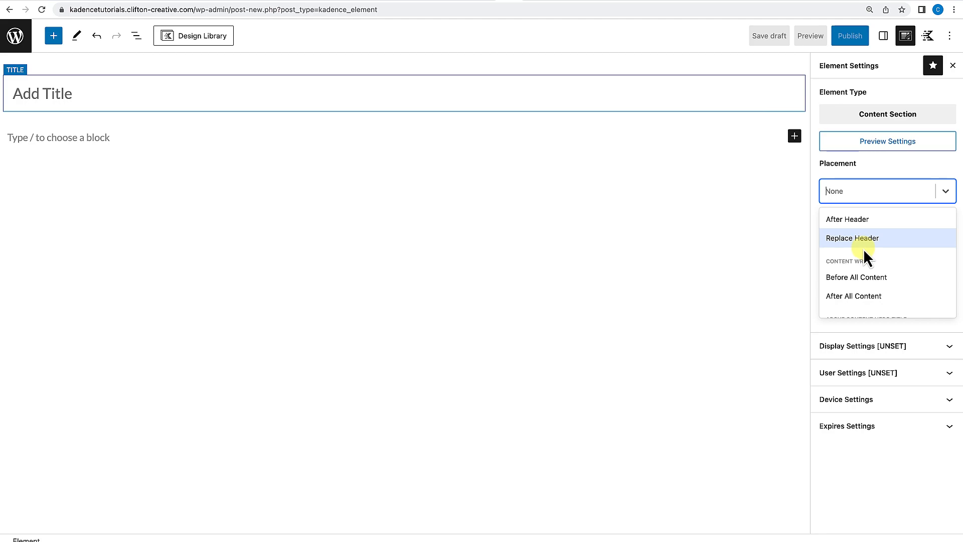
scroll(860, 264, down, 3)
scroll(859, 264, down, 4)
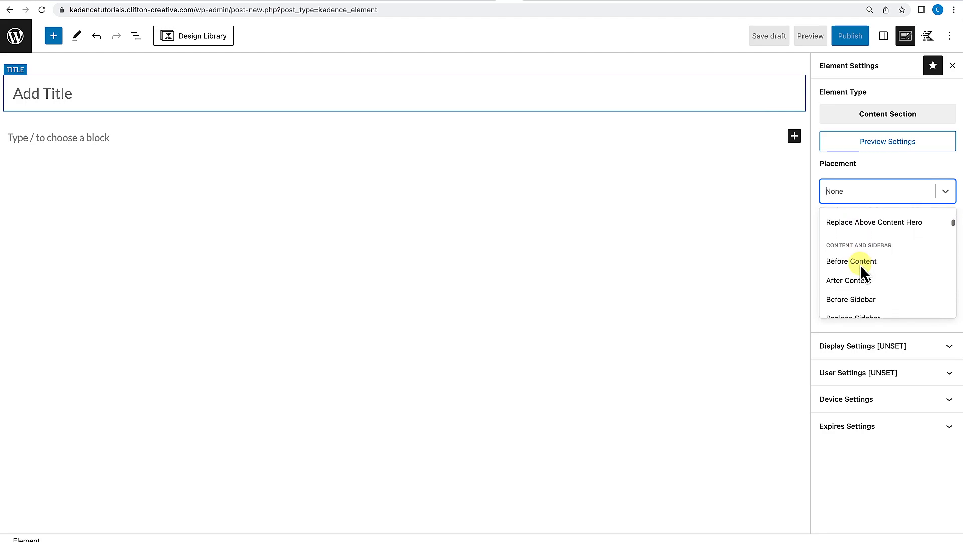
scroll(860, 264, down, 1)
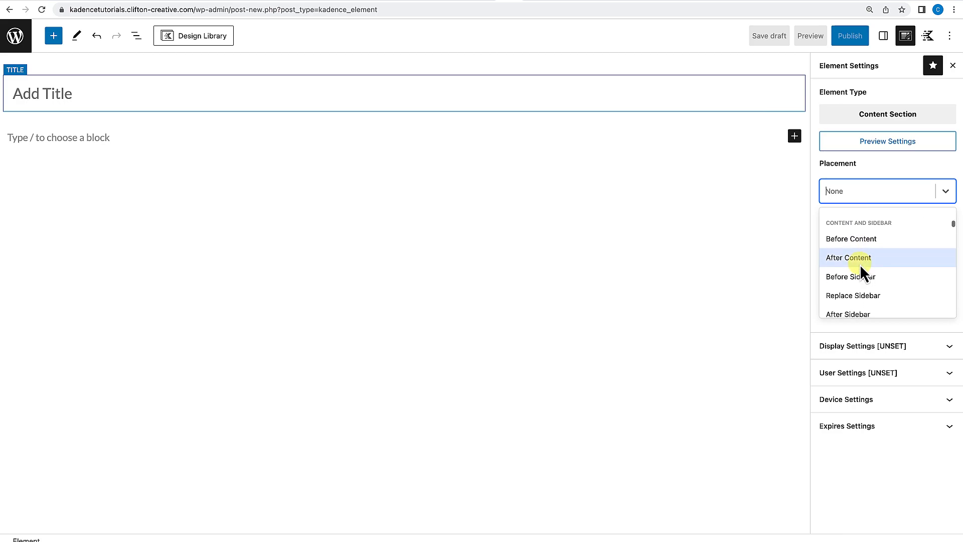
scroll(859, 264, down, 2)
scroll(860, 264, down, 4)
scroll(860, 264, down, 5)
scroll(859, 264, down, 3)
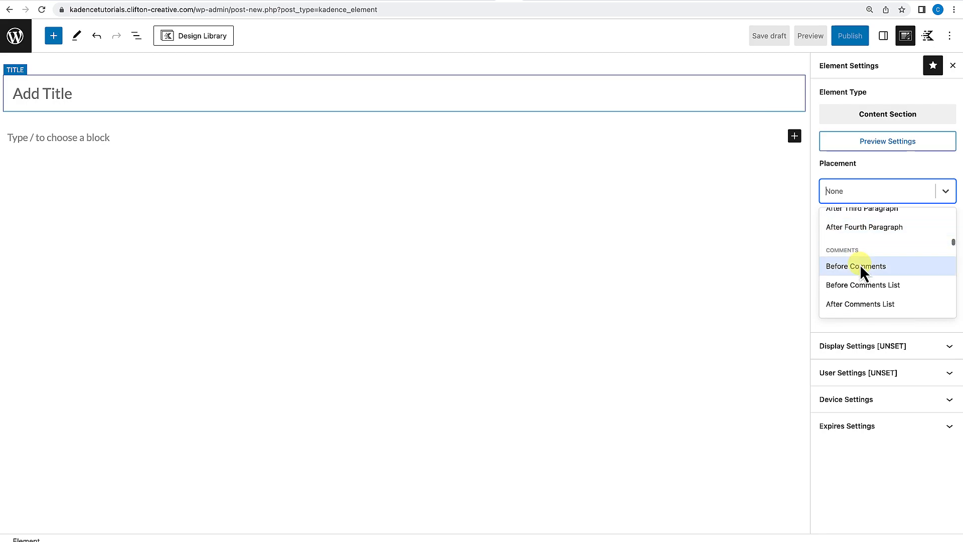
scroll(860, 264, up, 3)
scroll(860, 264, down, 1)
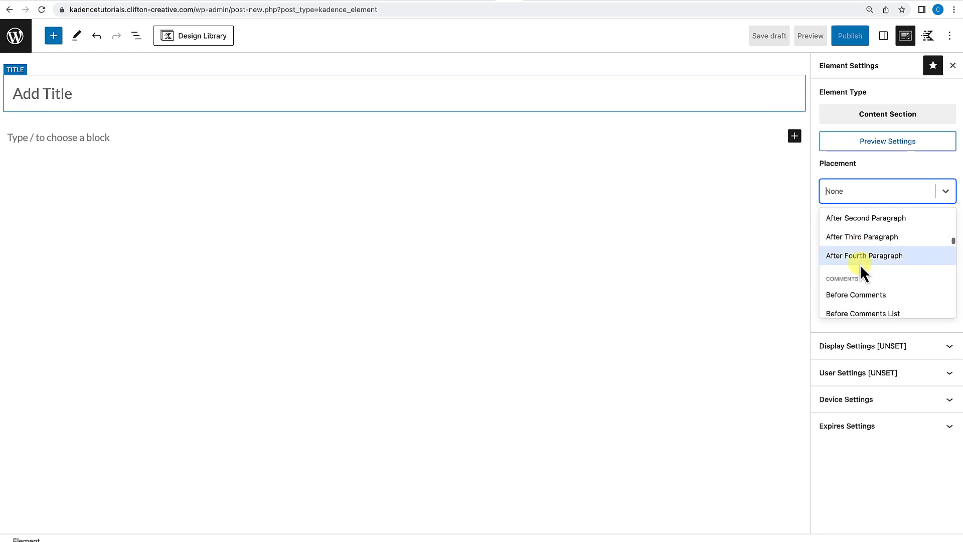
scroll(860, 264, down, 5)
scroll(859, 264, down, 8)
scroll(859, 264, down, 3)
click(909, 171)
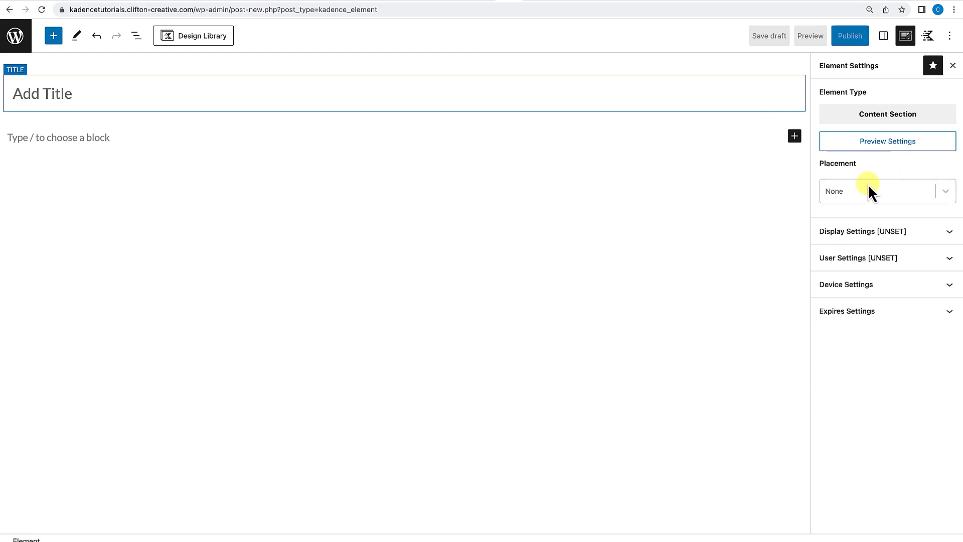
Expand Display Settings and browse the Show On location options without choosing one.
click(952, 233)
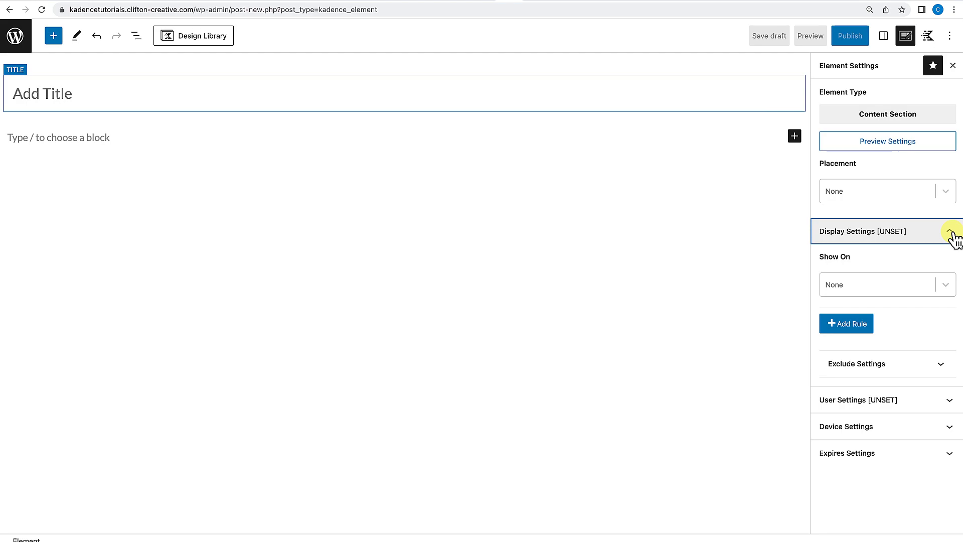
click(946, 285)
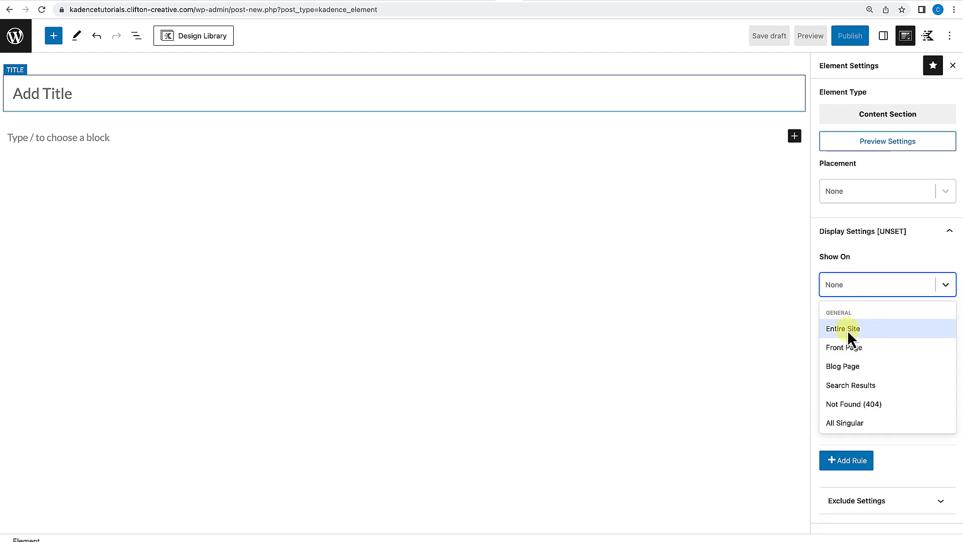
scroll(850, 369, down, 1)
scroll(852, 371, down, 5)
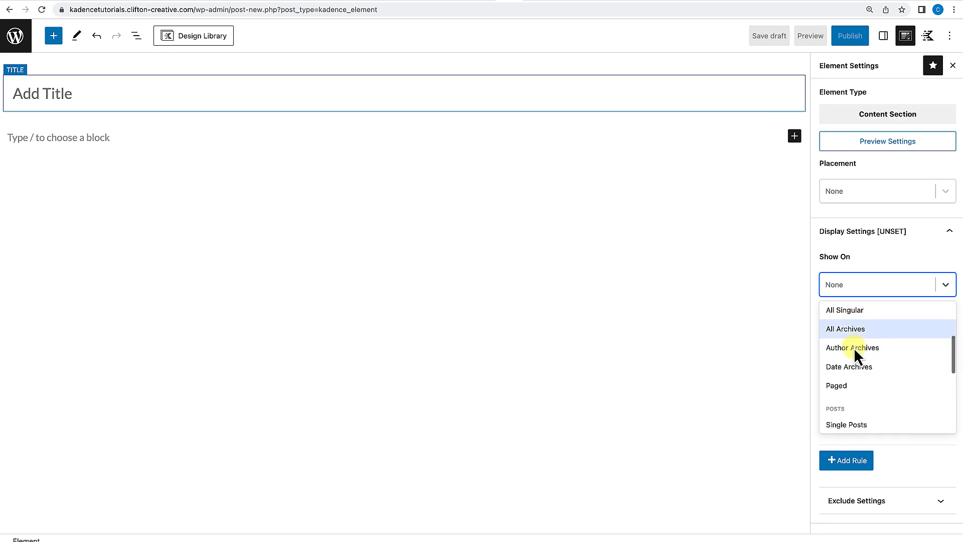
scroll(855, 351, down, 6)
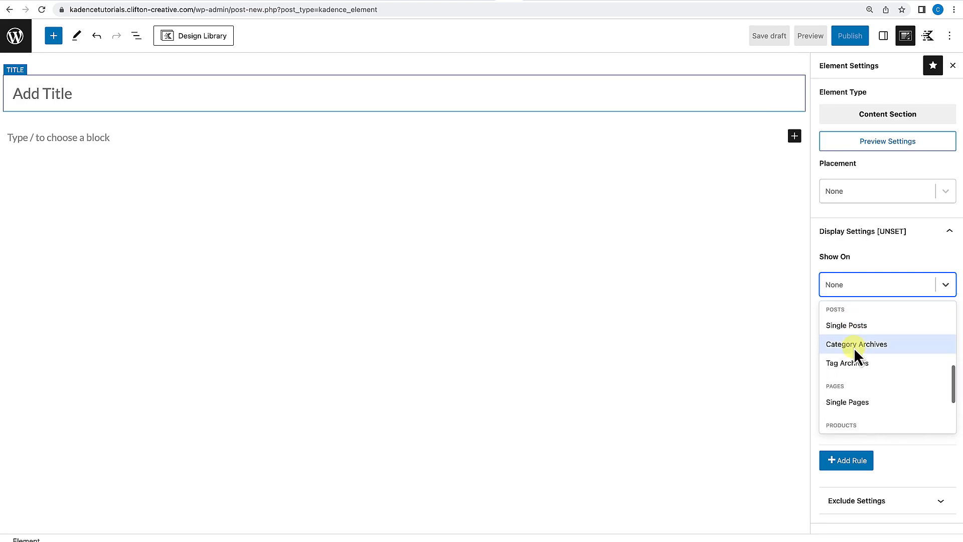
scroll(854, 347, down, 1)
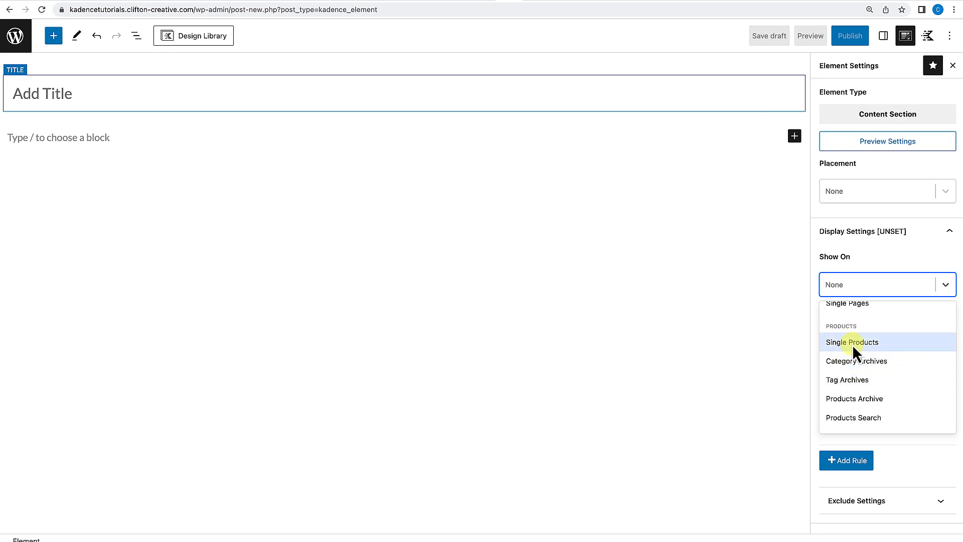
click(887, 251)
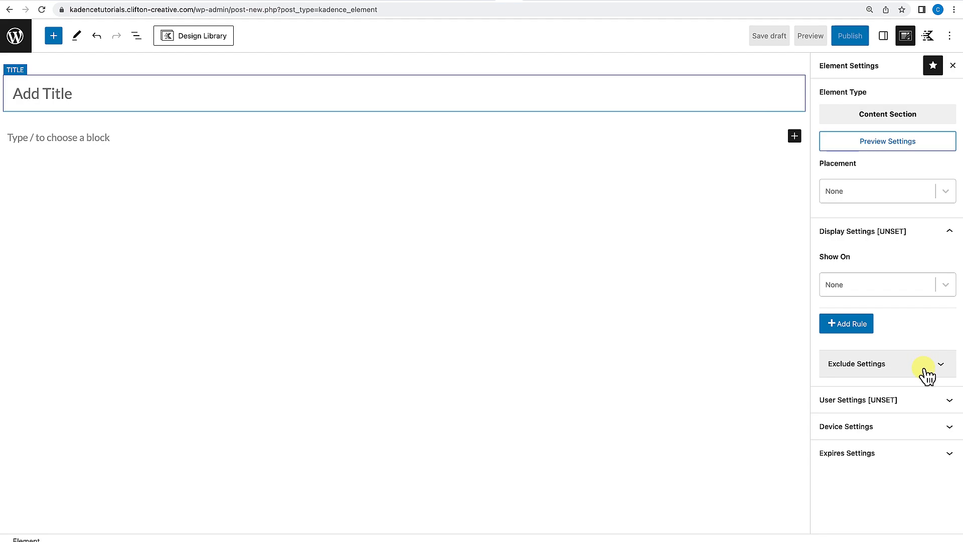
Expand User Settings and browse the Visible to user options without choosing one.
click(936, 407)
scroll(941, 407, down, 1)
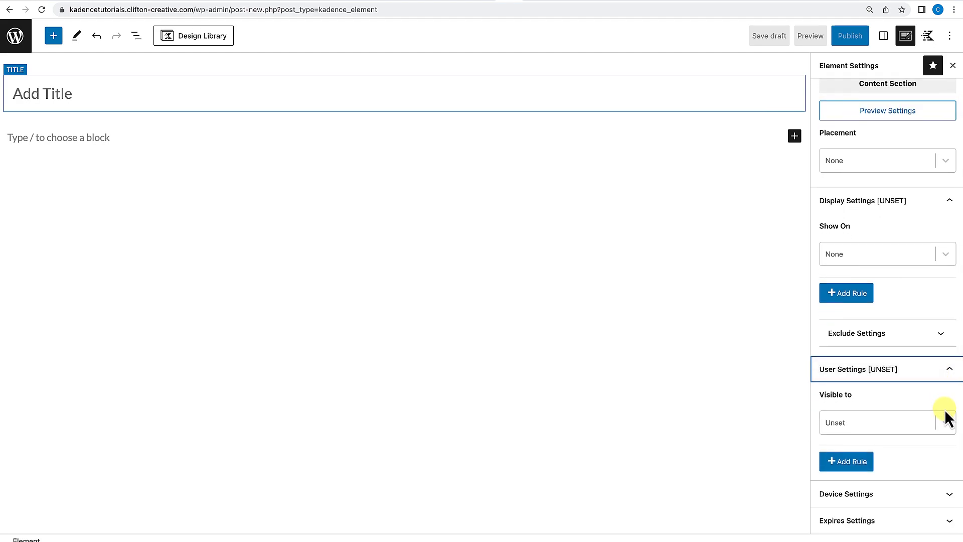
click(943, 422)
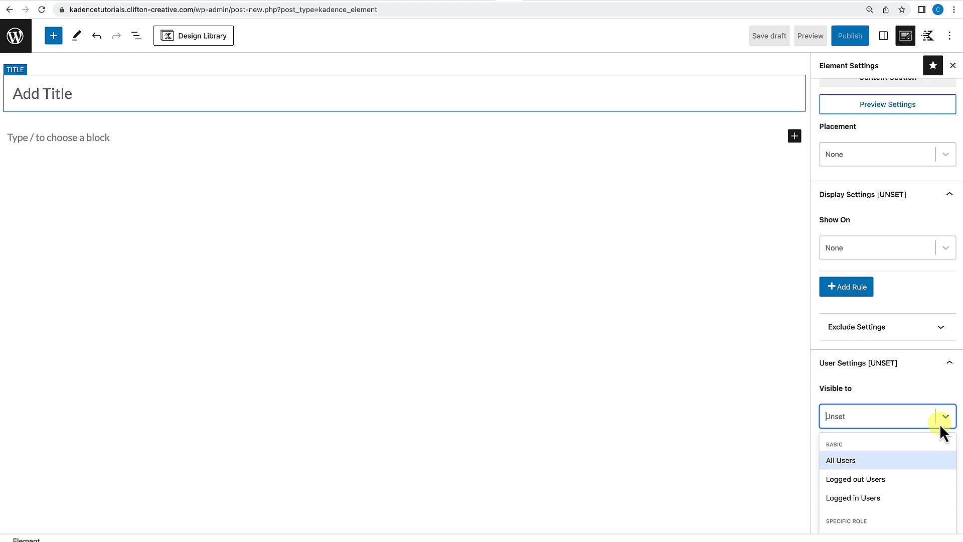
scroll(948, 427, down, 1)
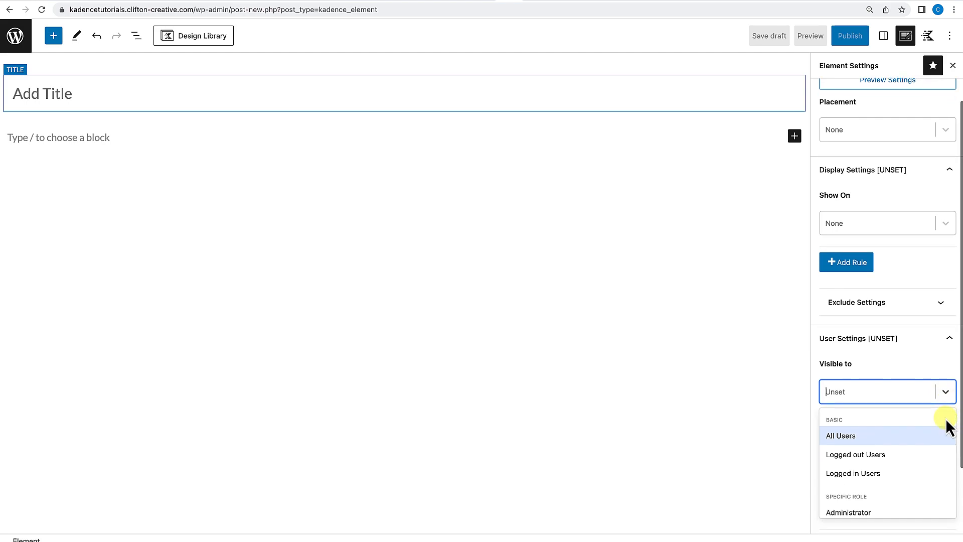
scroll(892, 476, down, 5)
click(945, 402)
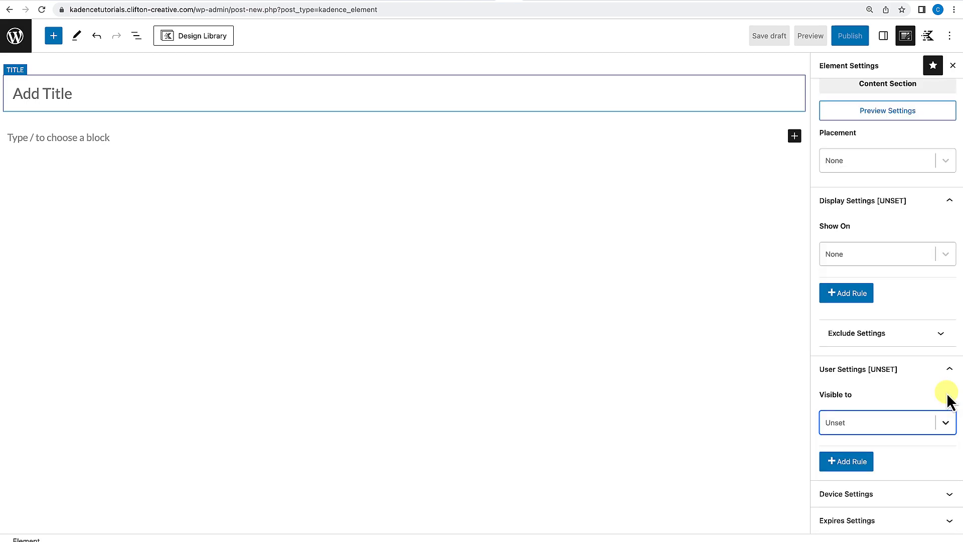
Expand Device Settings and view the Show on Device choices without changing them.
click(933, 497)
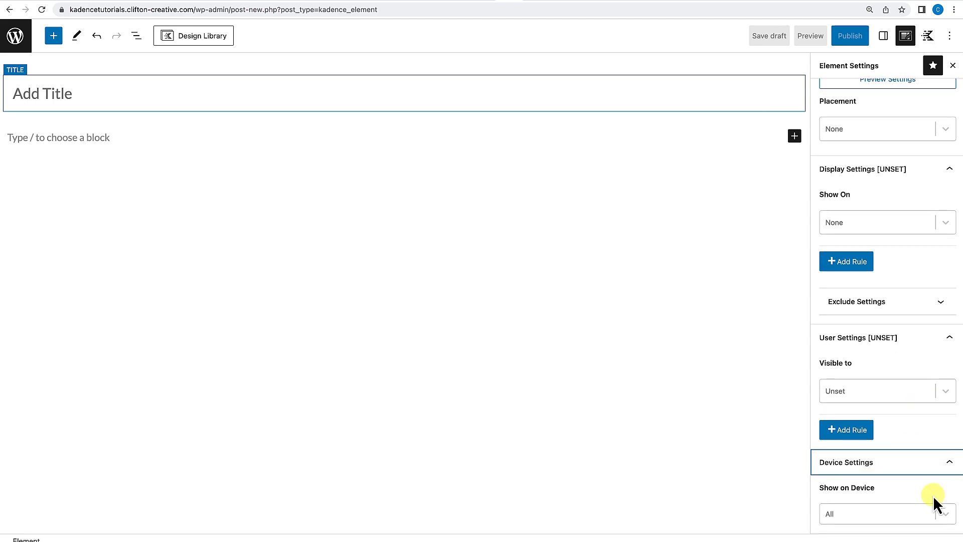
scroll(933, 495, down, 2)
click(947, 491)
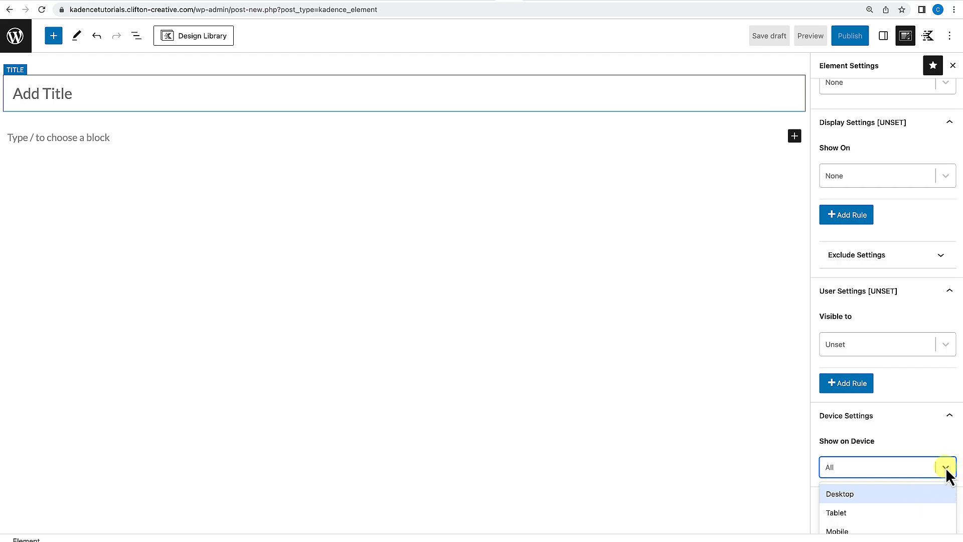
click(945, 472)
Expand Expires Settings and turn on Enable Expires for the element.
click(947, 521)
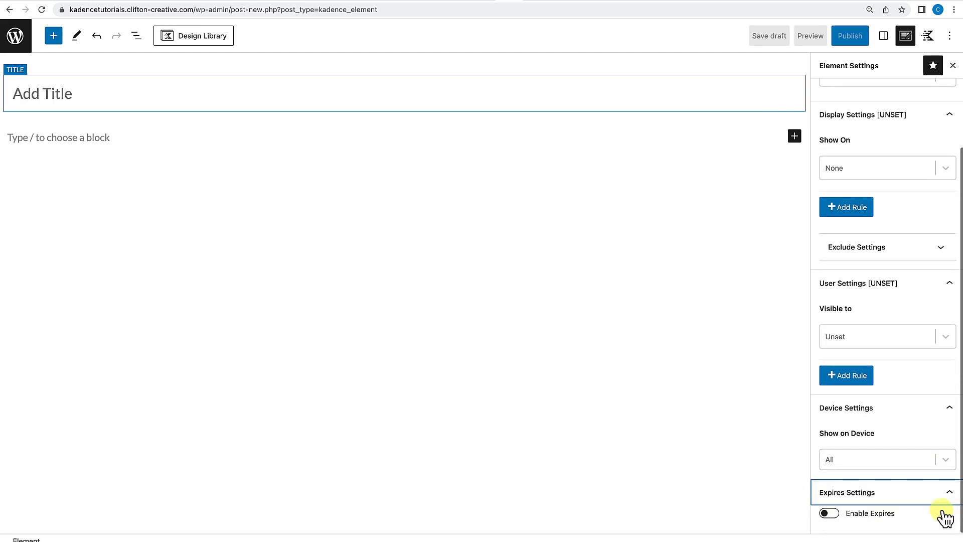
click(833, 514)
scroll(887, 508, down, 2)
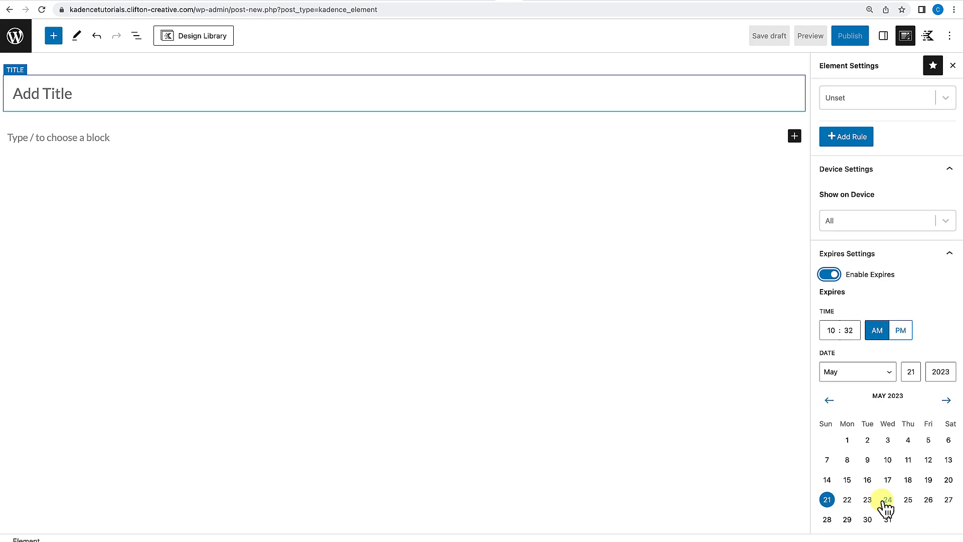
scroll(887, 508, down, 1)
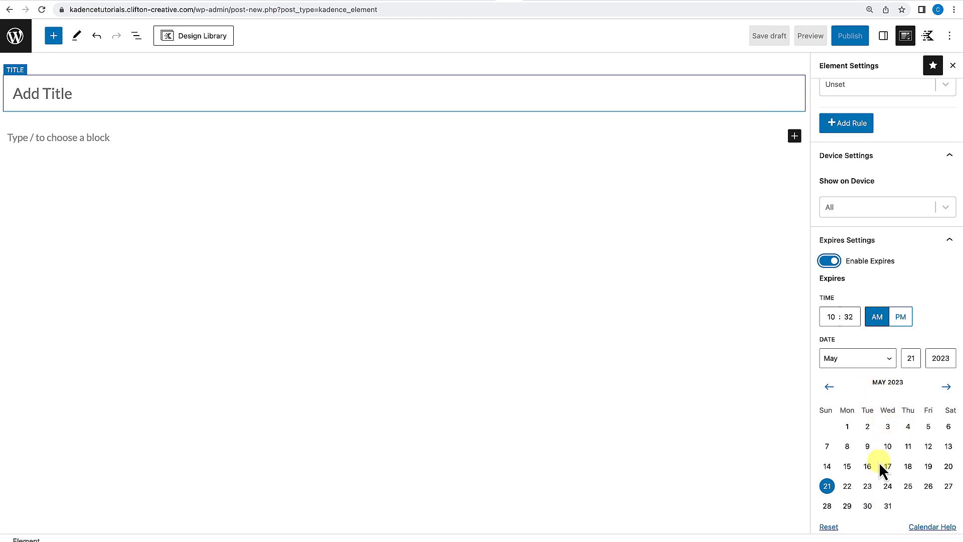
scroll(878, 461, down, 1)
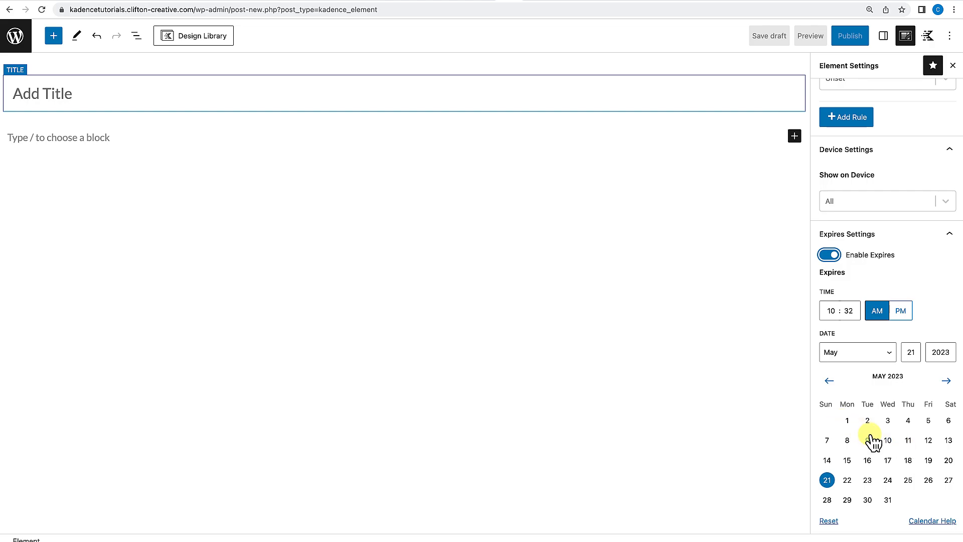
click(949, 150)
scroll(915, 256, up, 6)
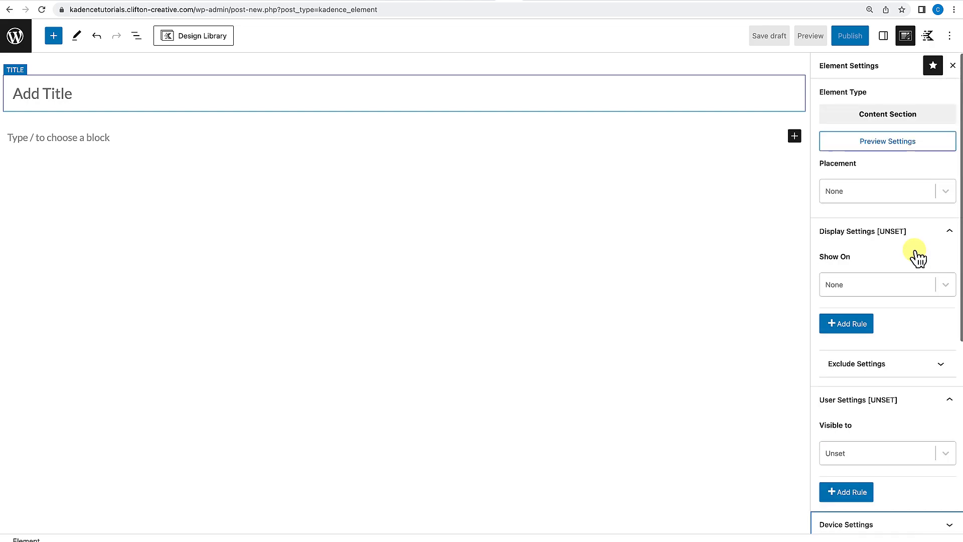
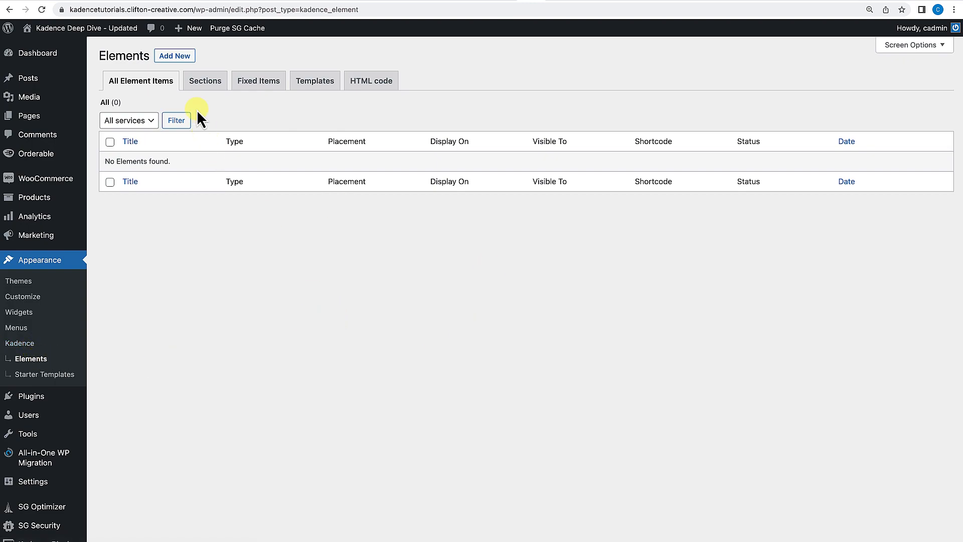
Create a new Content Section element and title it Flash Sale Banner.
click(174, 56)
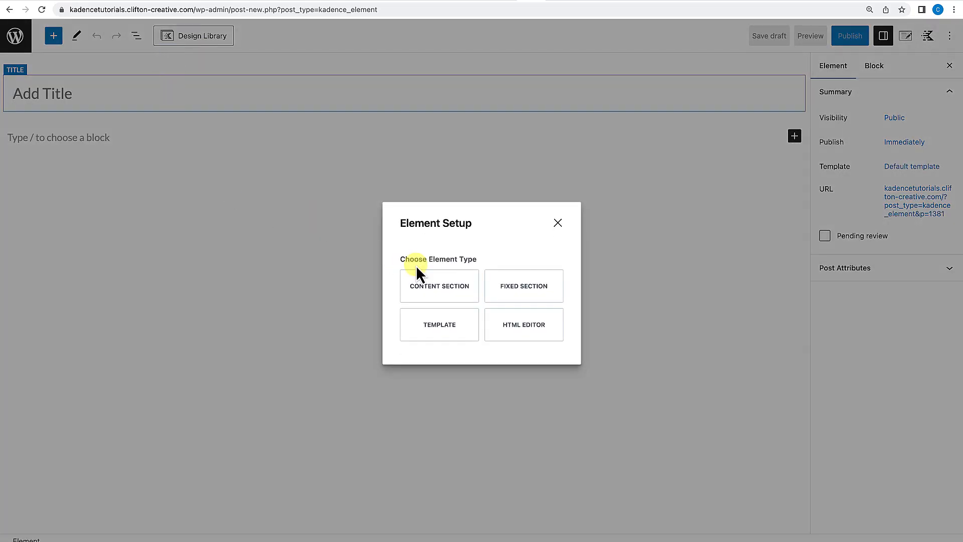
click(422, 287)
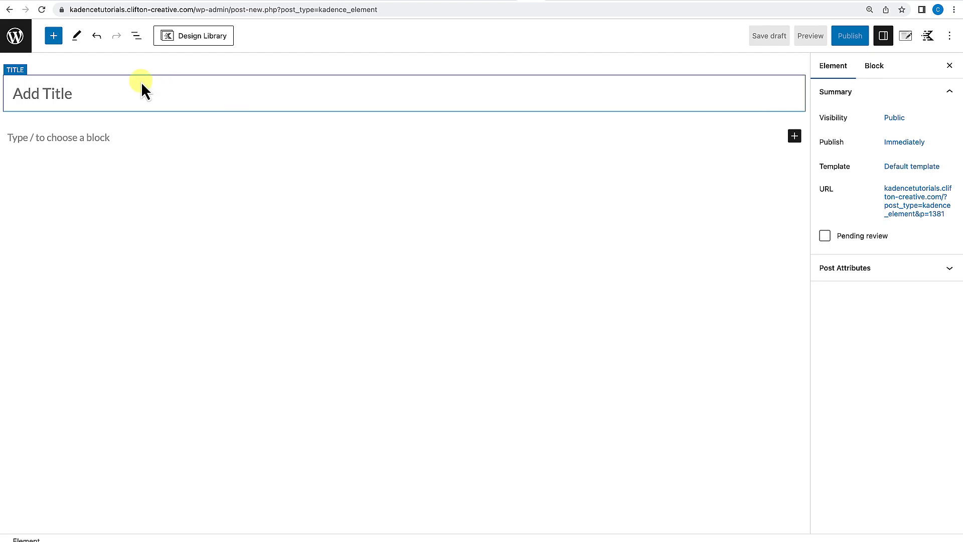
text(F)
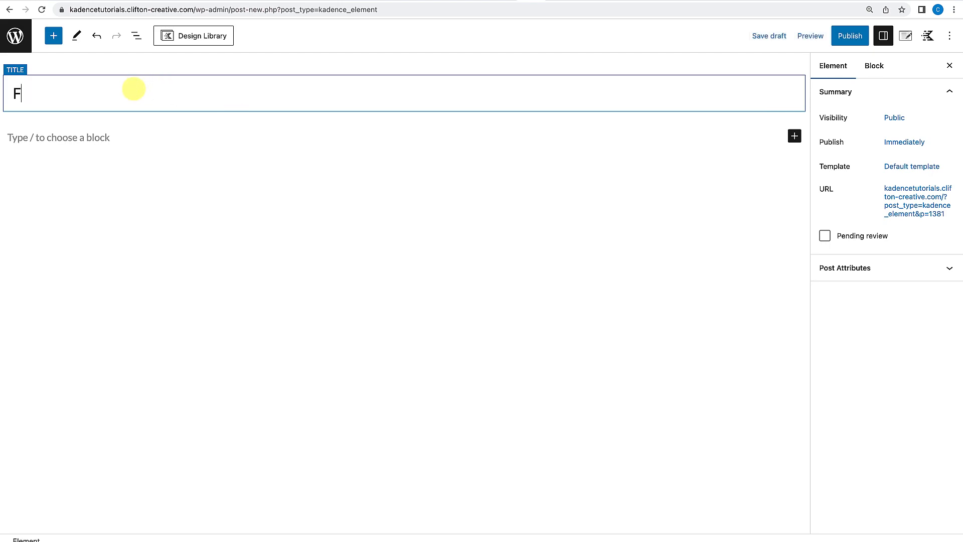
text(lash Sale Ba)
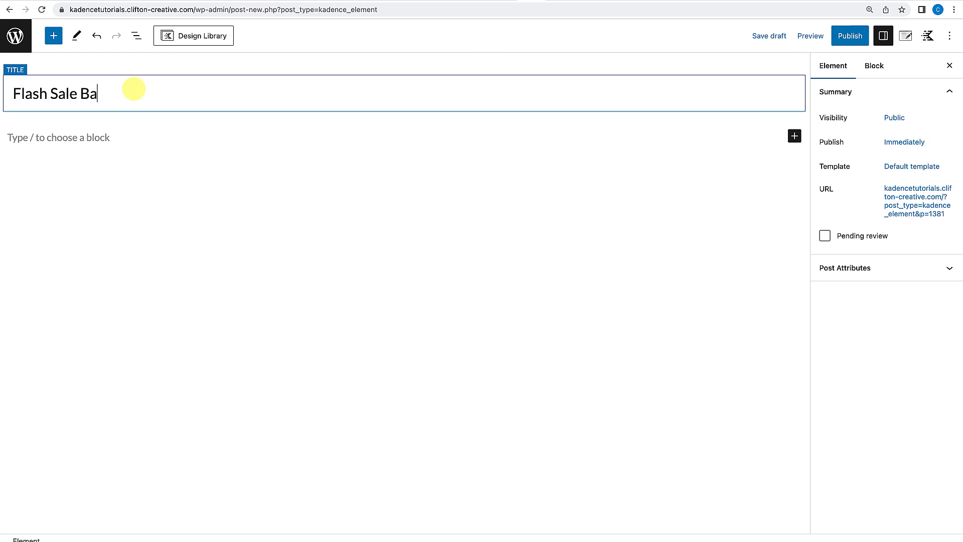
text(nner)
Publish the Flash Sale Banner element.
click(203, 134)
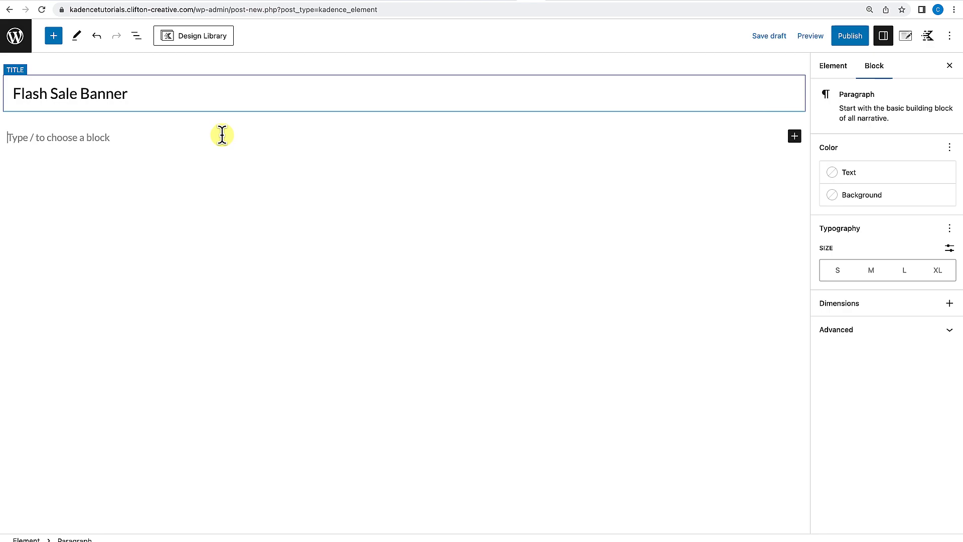
click(855, 39)
click(856, 38)
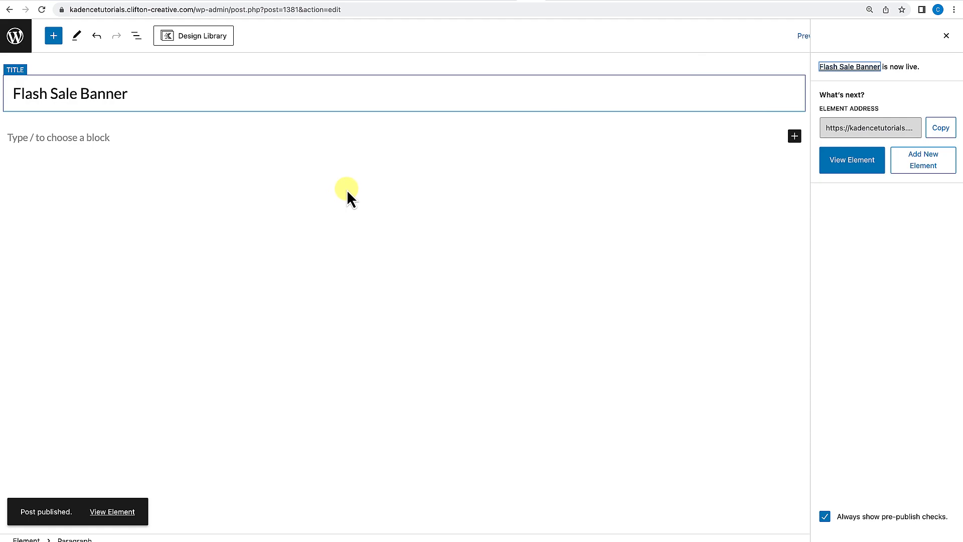
click(90, 135)
text(/)
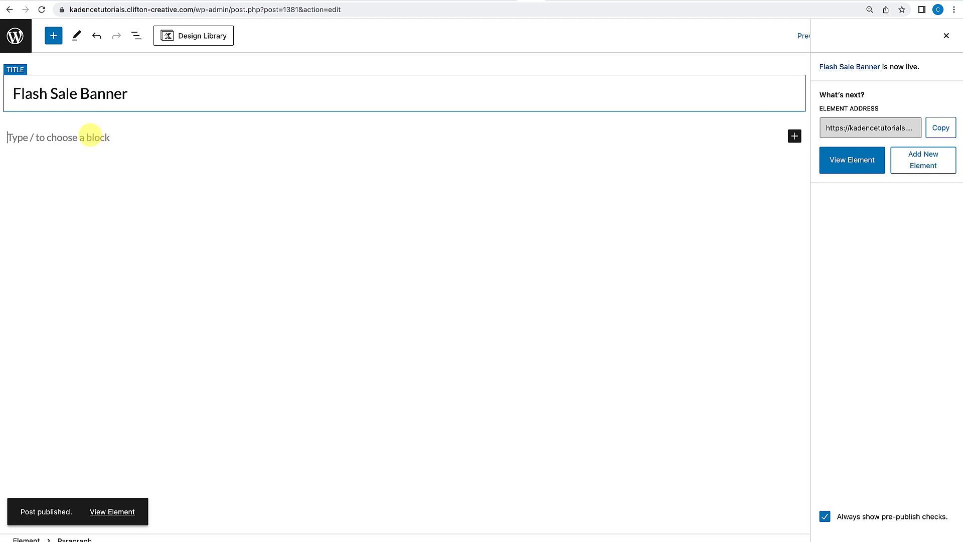
text(ro)
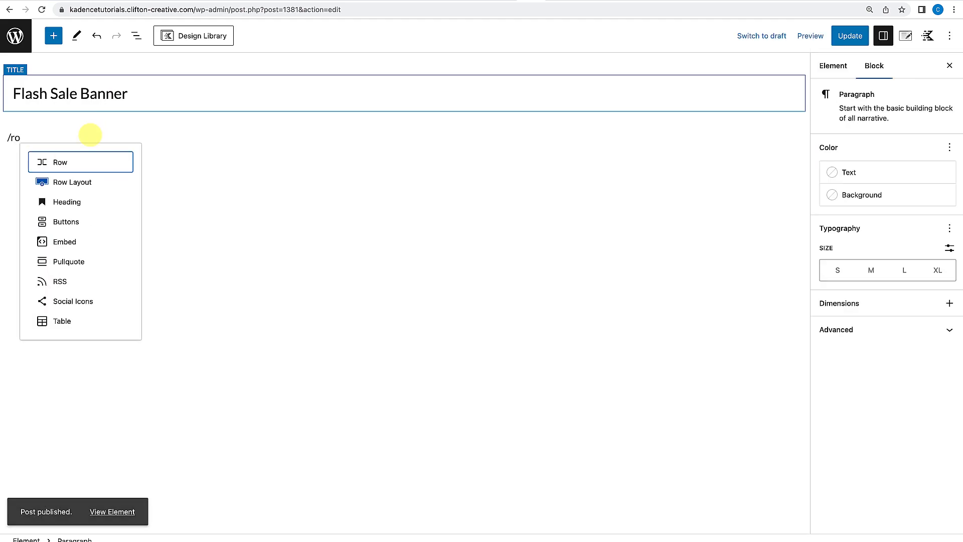
text(w)
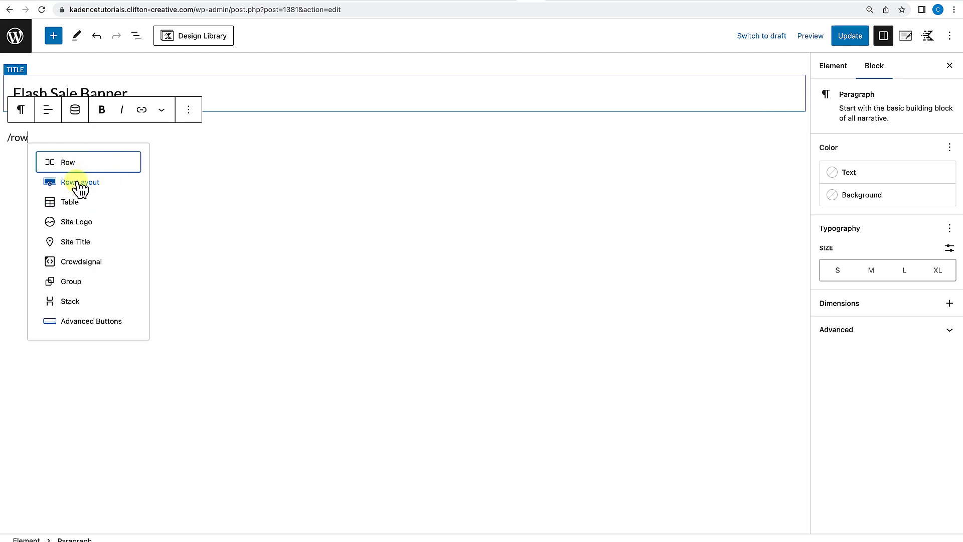
drag(34, 132, 2, 136)
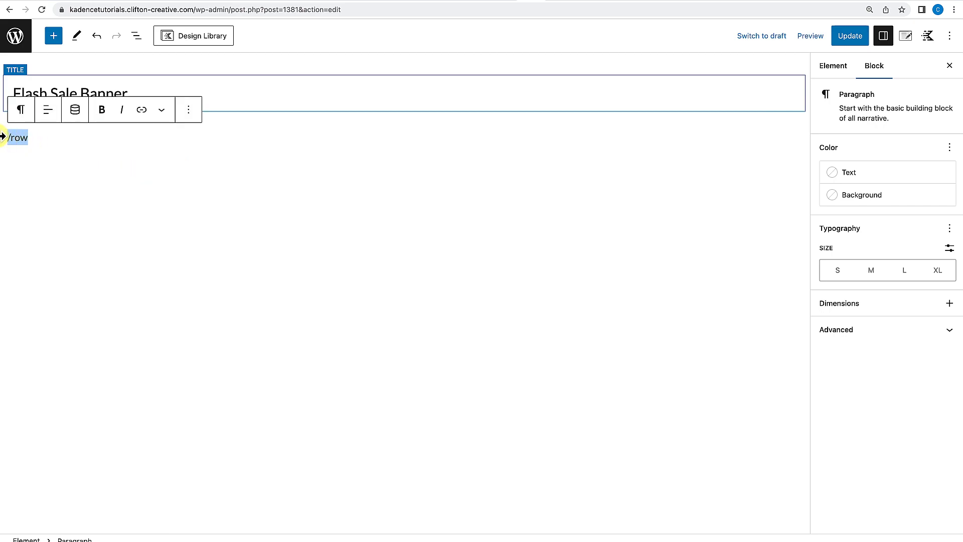
text(/)
key(BackSpace)
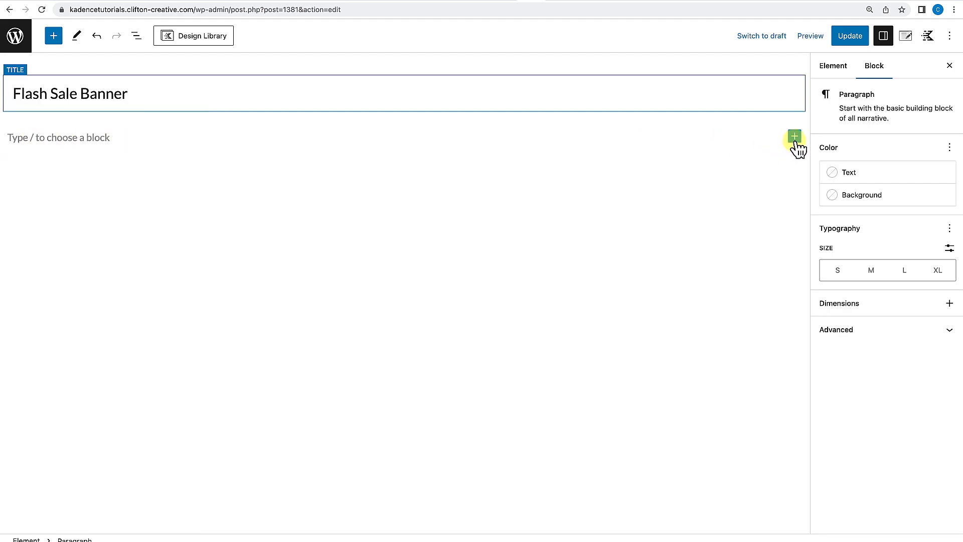
Insert a Row Layout block with three equal columns.
click(795, 137)
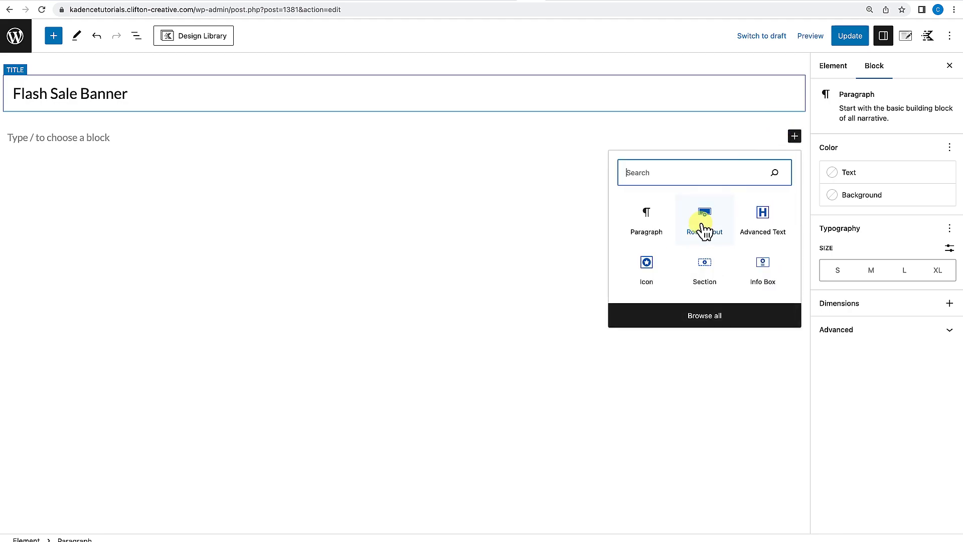
click(383, 243)
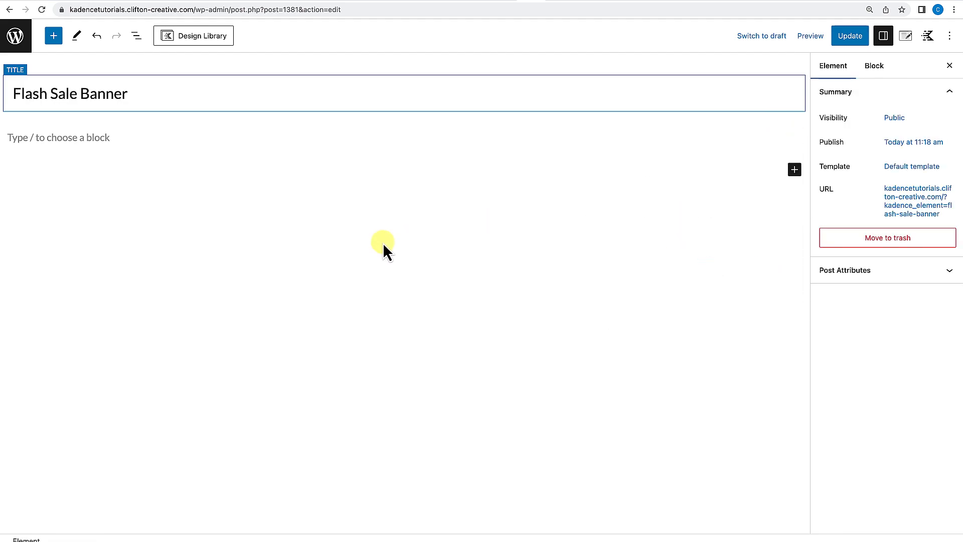
click(55, 39)
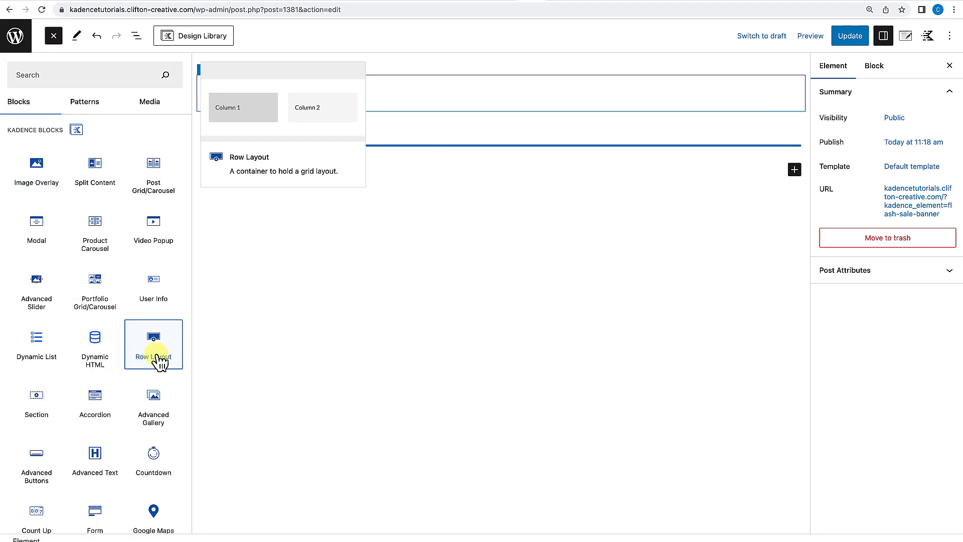
click(154, 350)
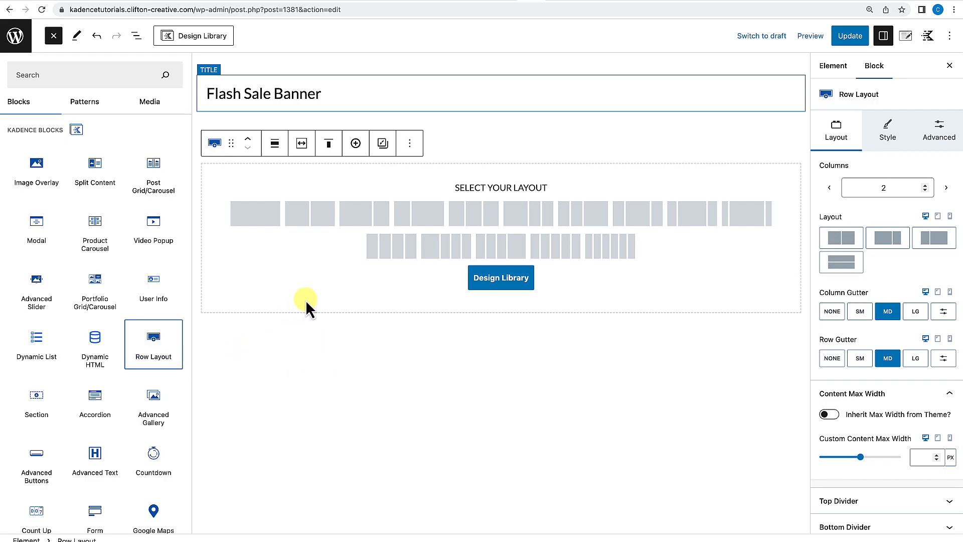
click(465, 218)
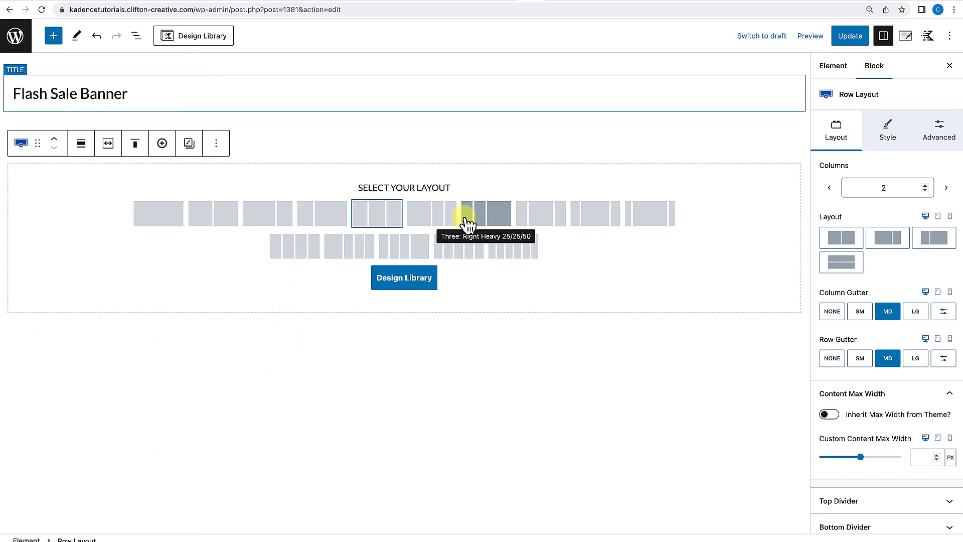
click(384, 216)
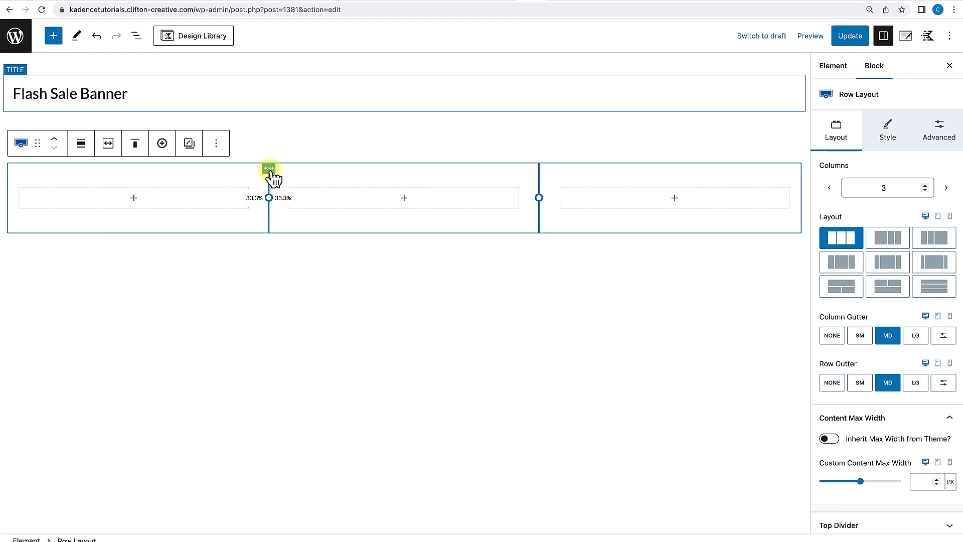
Set the row's alignment to Full width.
click(82, 145)
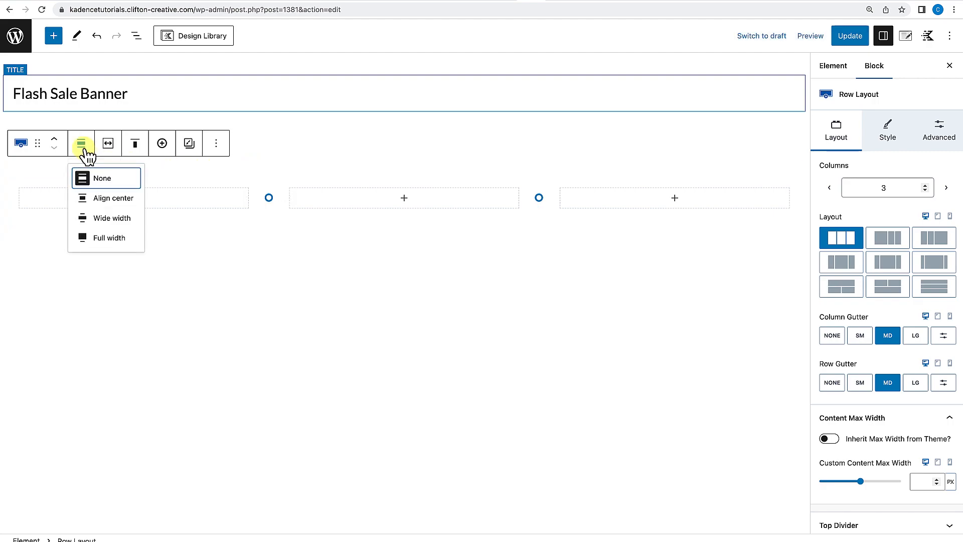
click(93, 240)
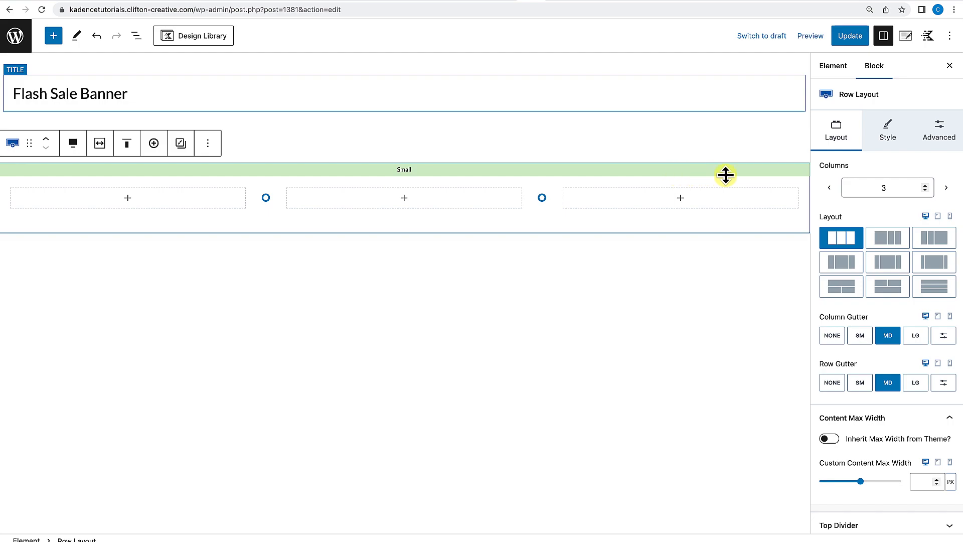
Give the row a dark green background colour from the palette swatches (375944).
click(888, 134)
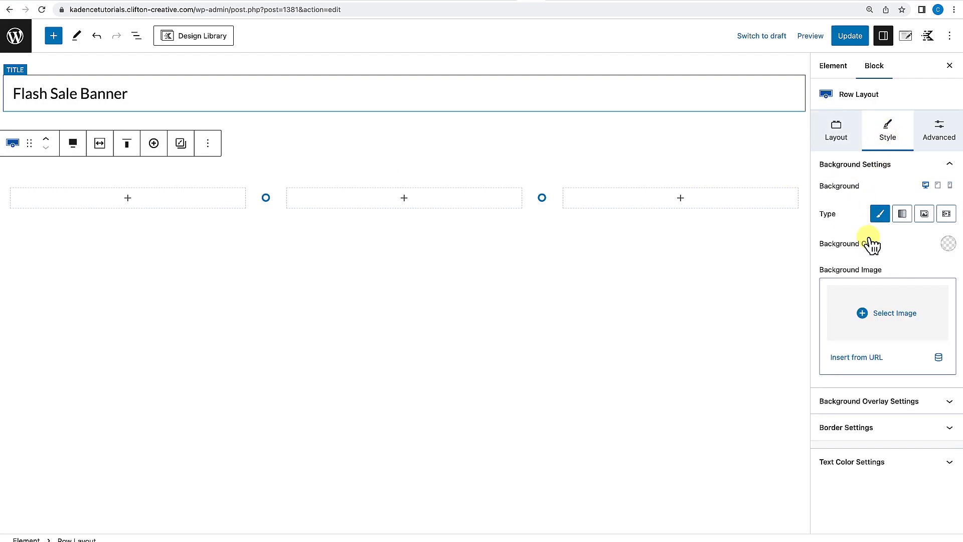
click(948, 244)
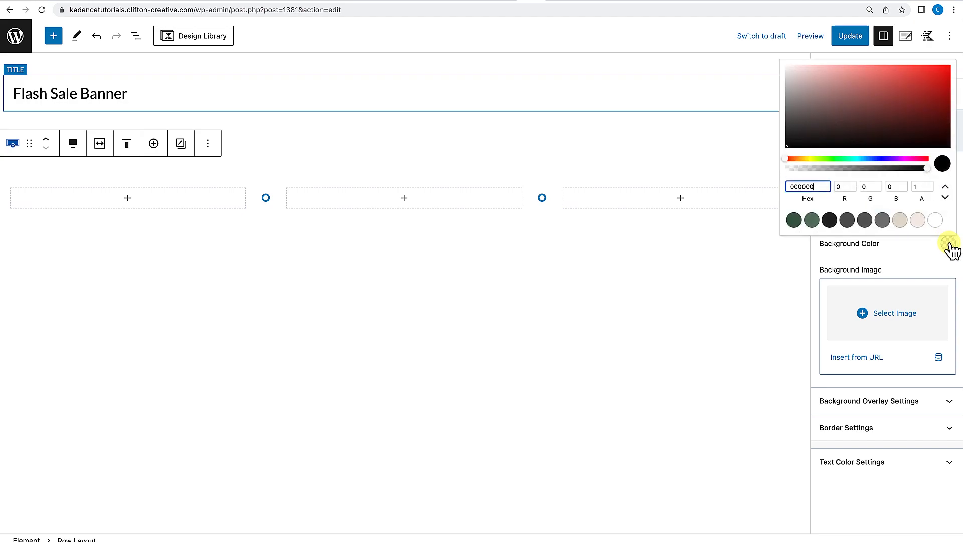
click(794, 220)
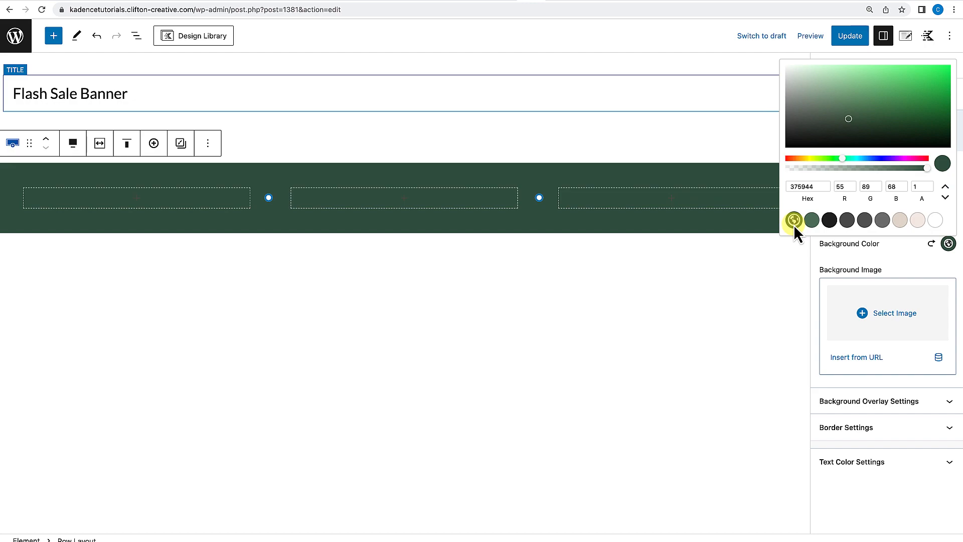
click(744, 274)
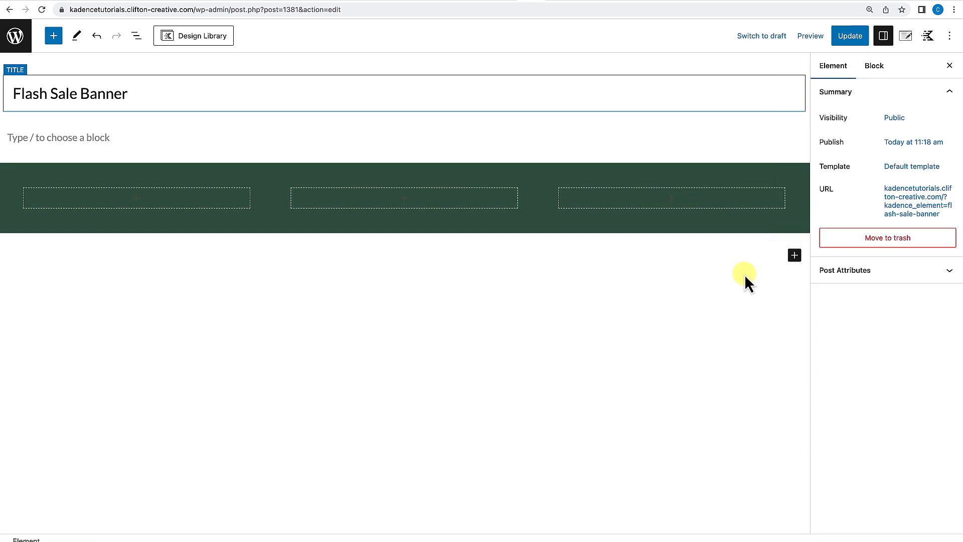
Delete the empty paragraph block above the row.
click(137, 138)
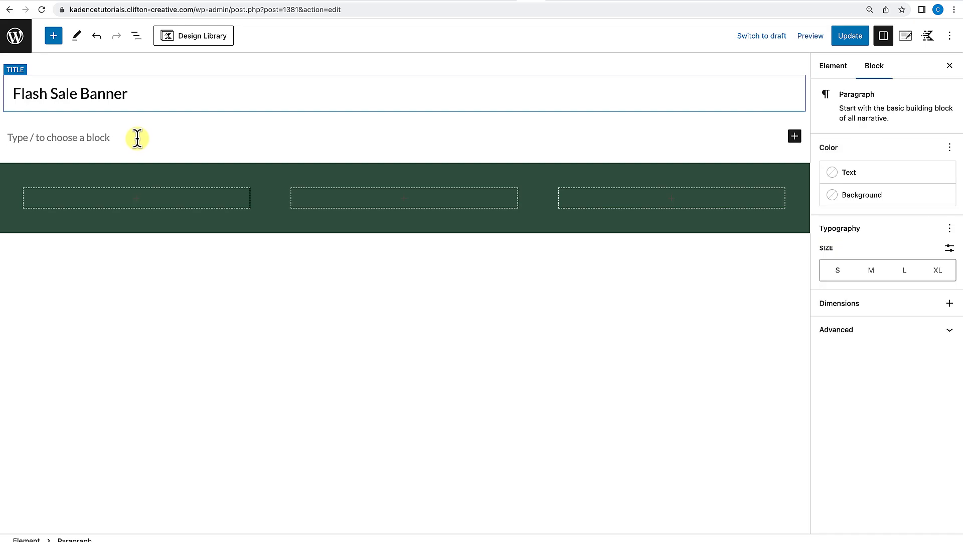
key(BackSpace)
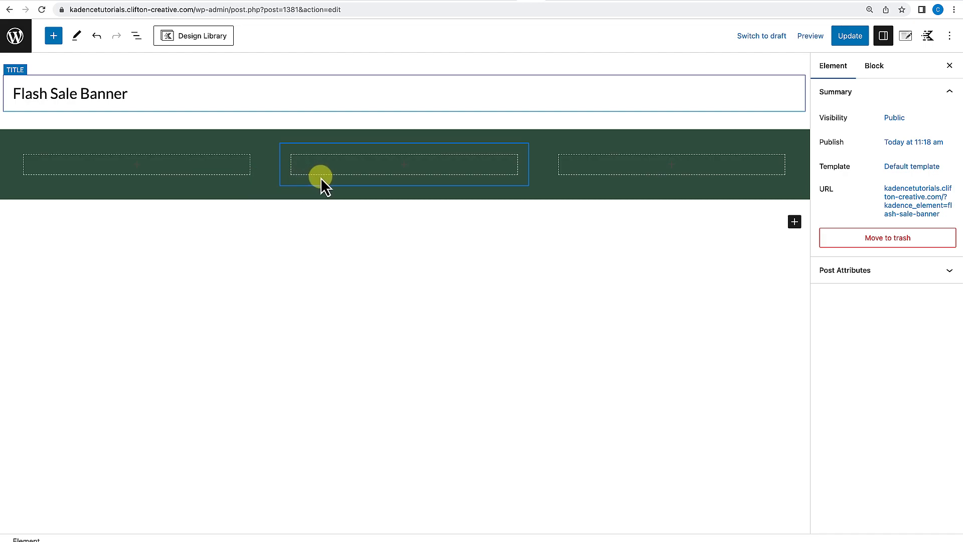
Turn on Use Theme Content Inner Width for the row's inner content width.
click(24, 135)
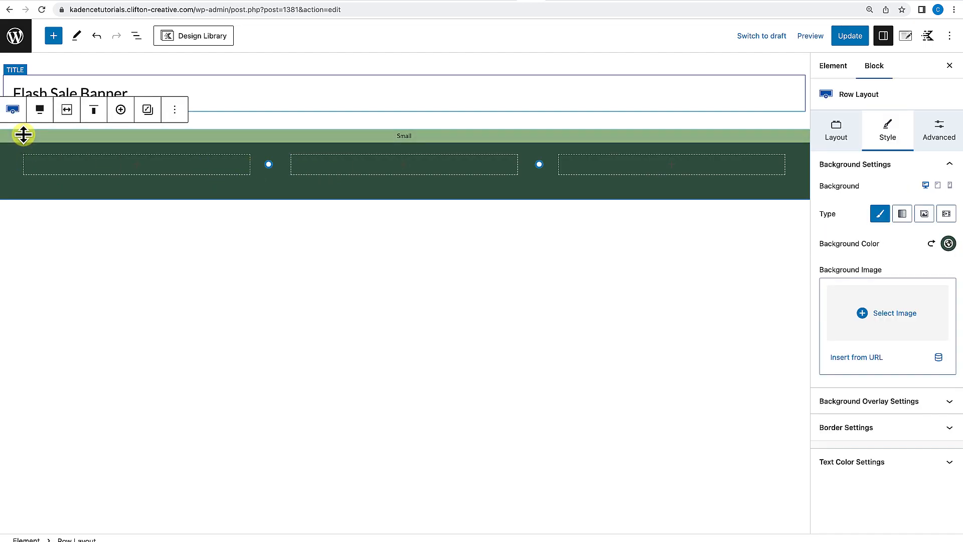
click(69, 113)
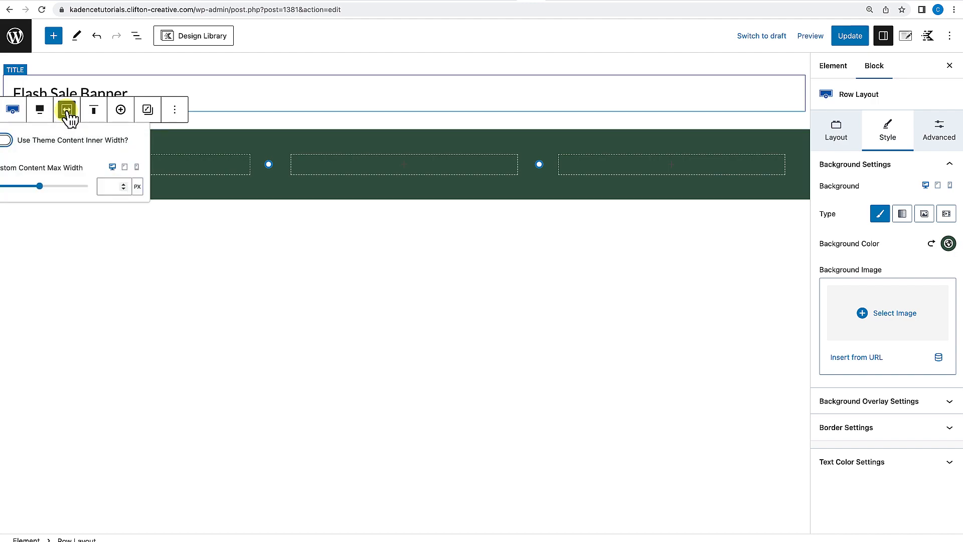
click(8, 140)
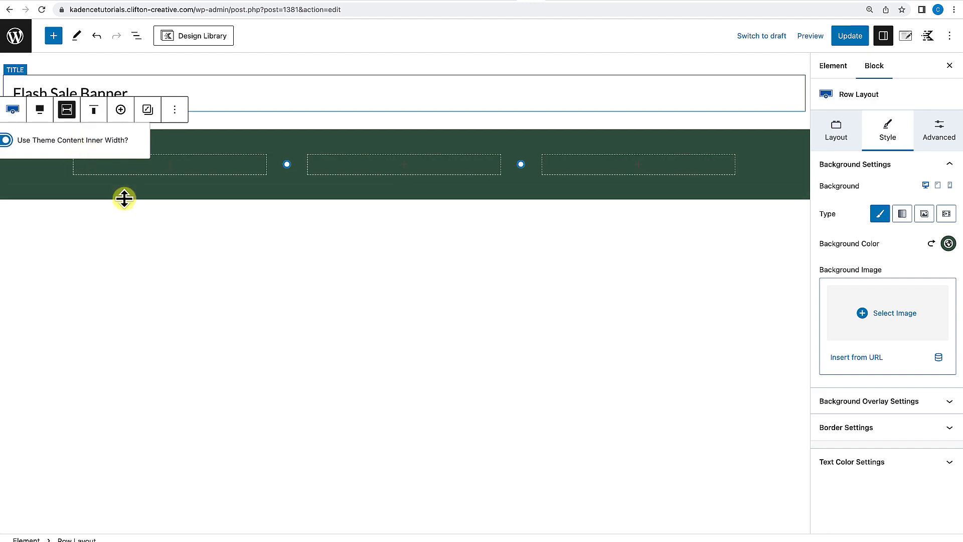
Add a Countdown block to the first column and set its end date to 25 May 2023.
click(348, 135)
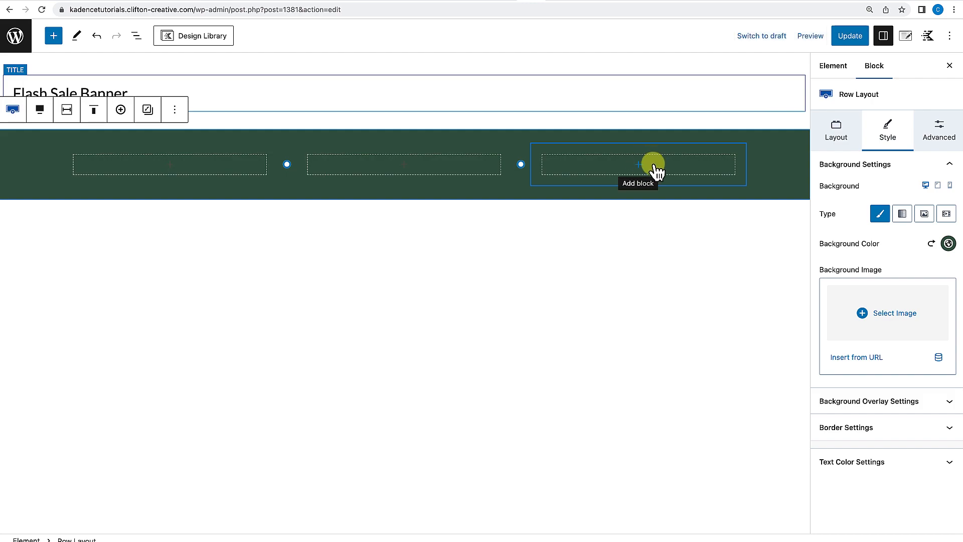
click(170, 165)
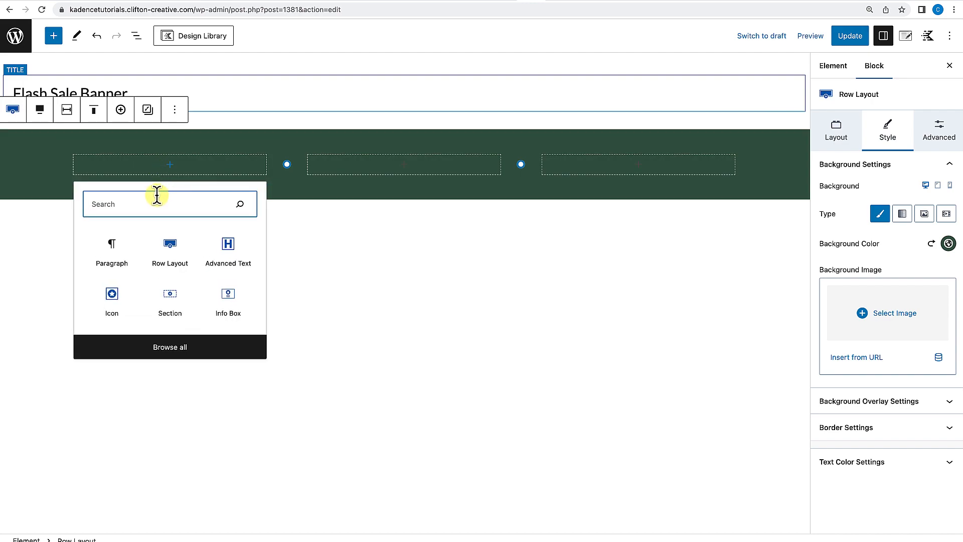
text(countdown)
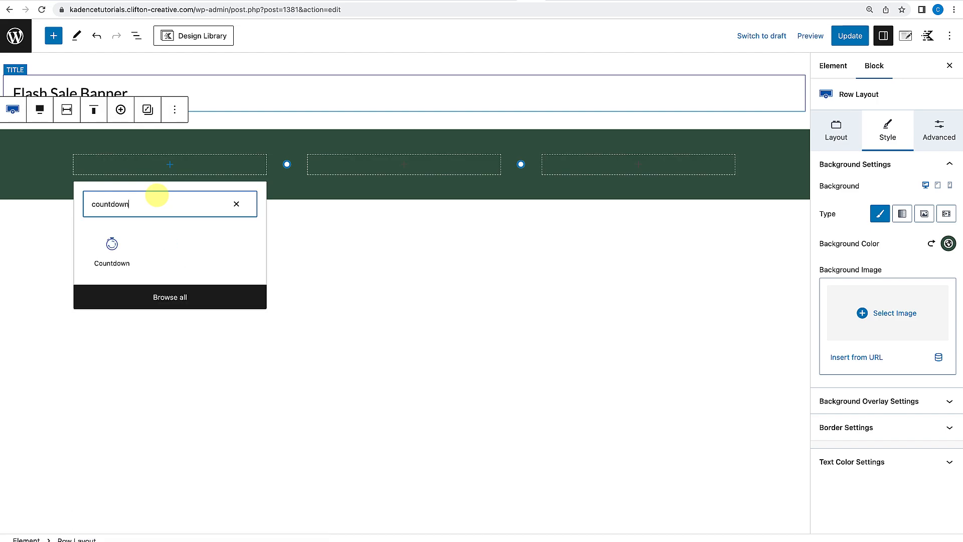
click(113, 255)
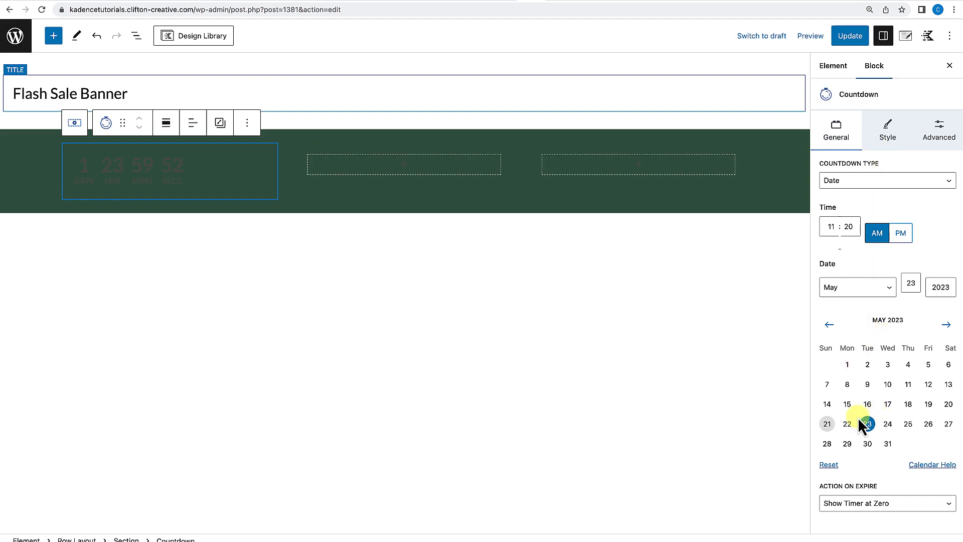
click(908, 424)
Set the countdown's number colour to white in its style number settings.
click(888, 132)
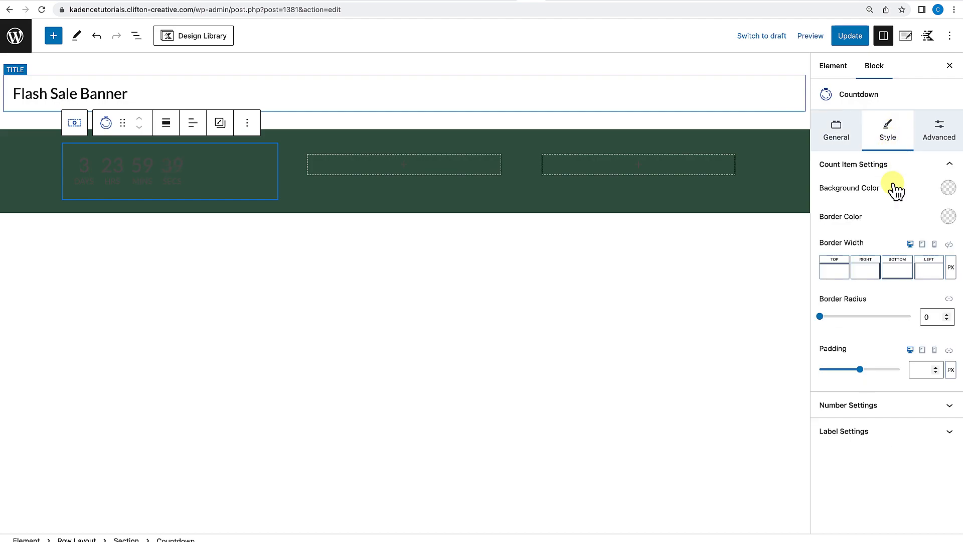
click(873, 405)
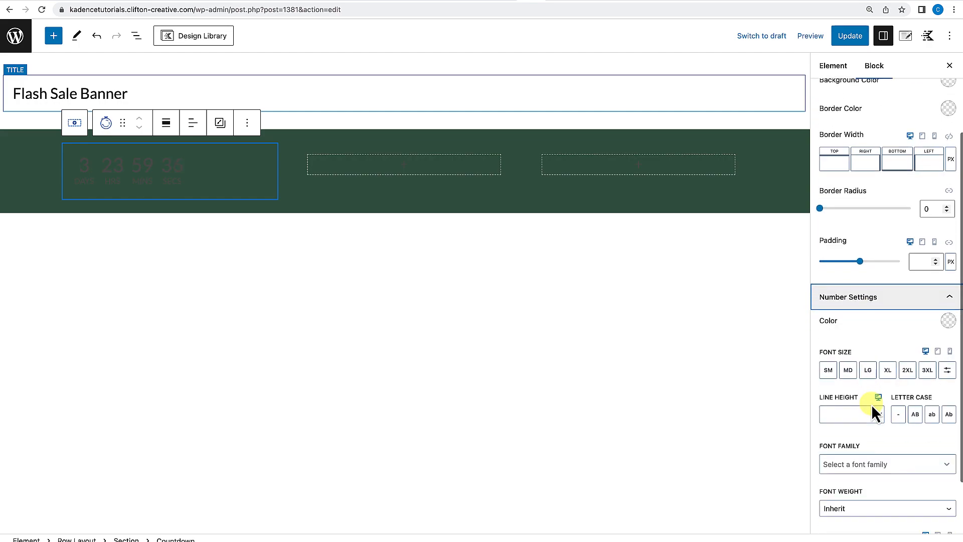
click(948, 322)
click(935, 299)
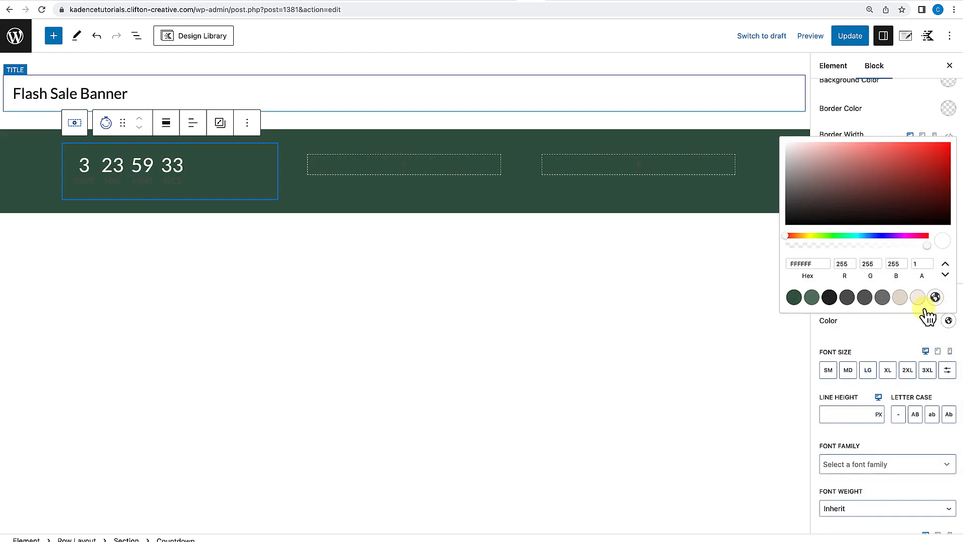
Set the countdown's label colour to white in its style label settings.
click(889, 327)
click(895, 301)
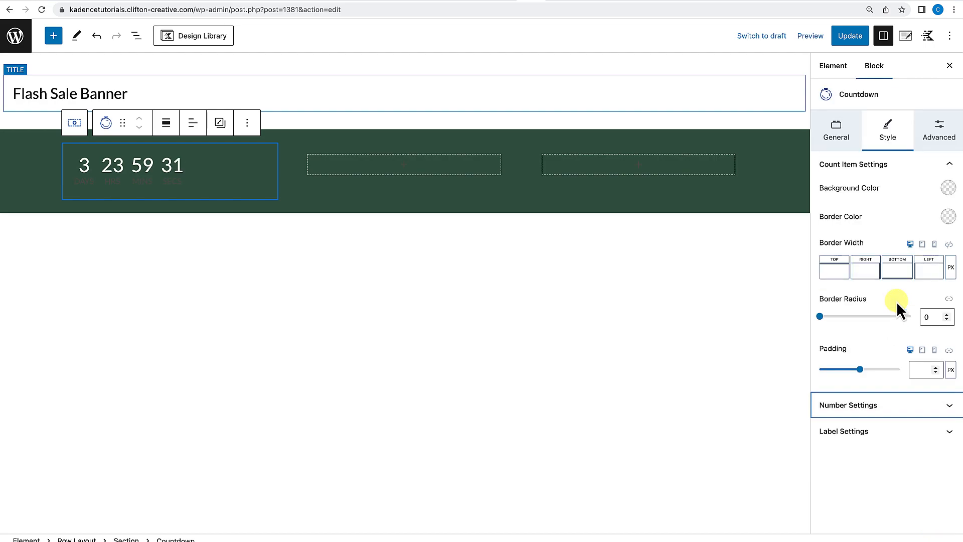
click(889, 432)
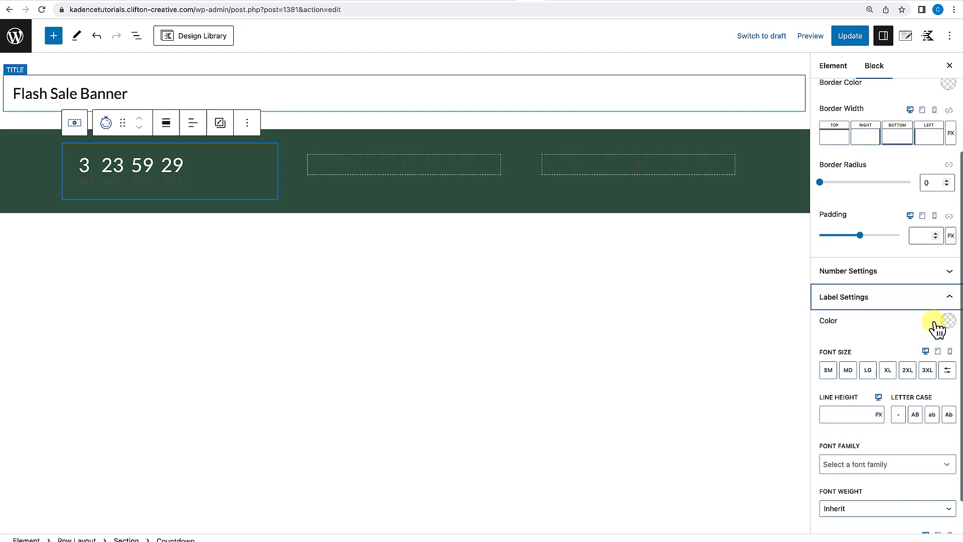
click(948, 321)
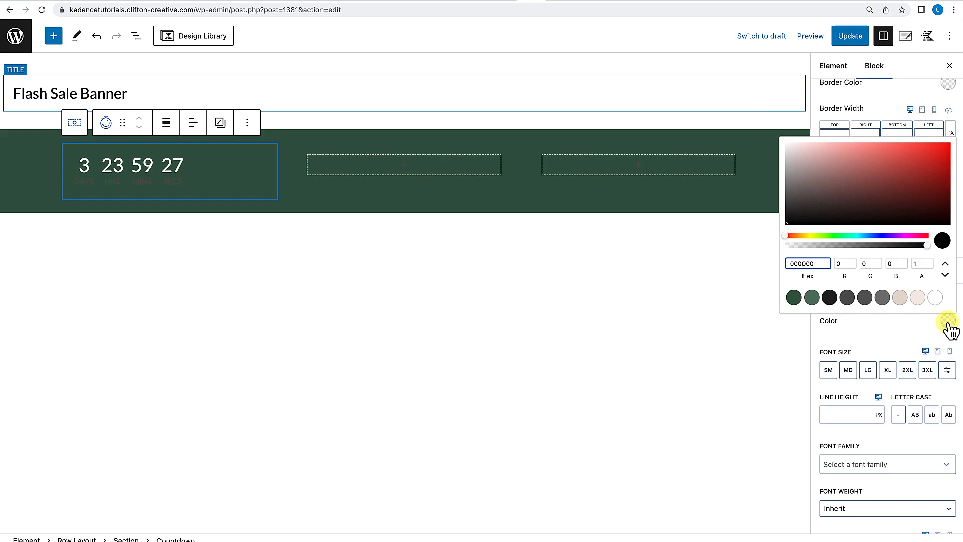
click(935, 297)
click(875, 338)
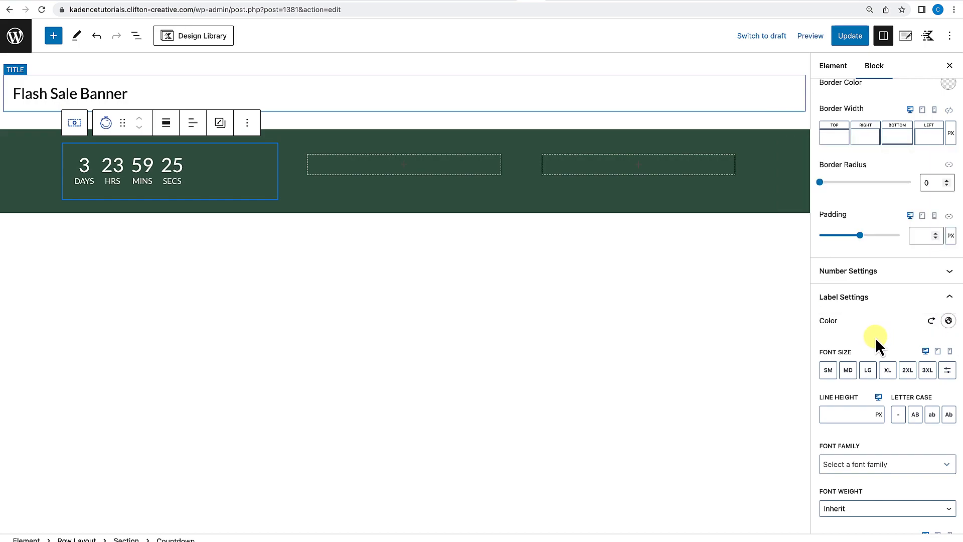
Centre-align the countdown in its layout settings and enable the divider between units.
scroll(873, 342, up, 5)
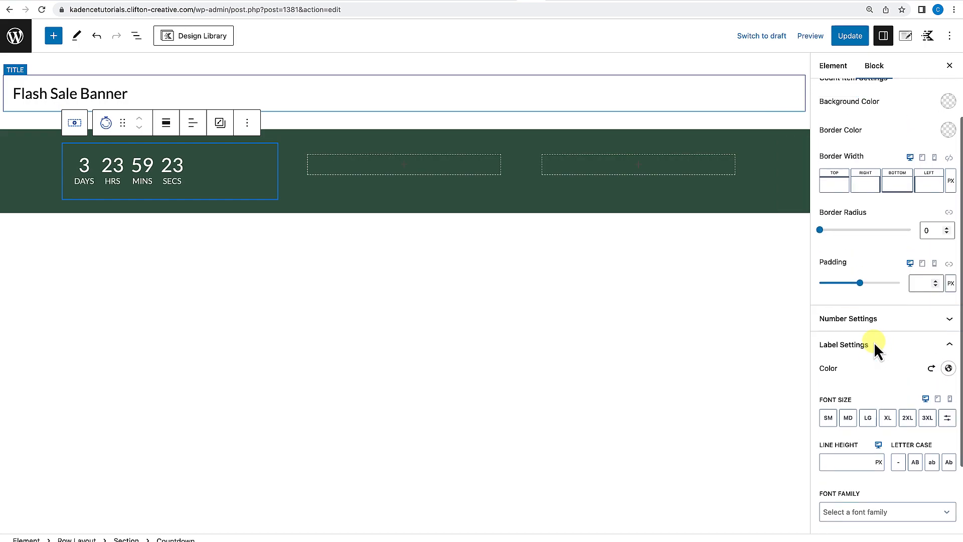
click(835, 136)
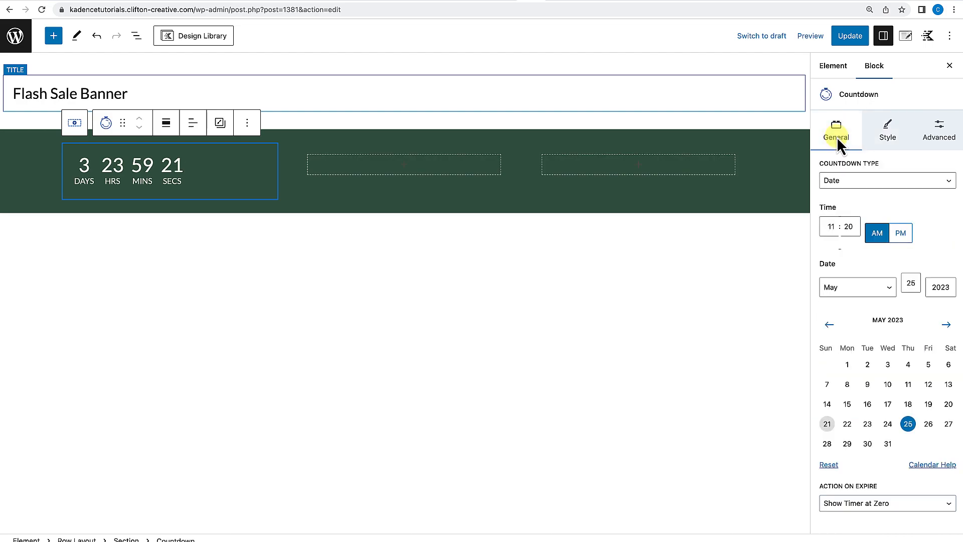
scroll(861, 231, down, 1)
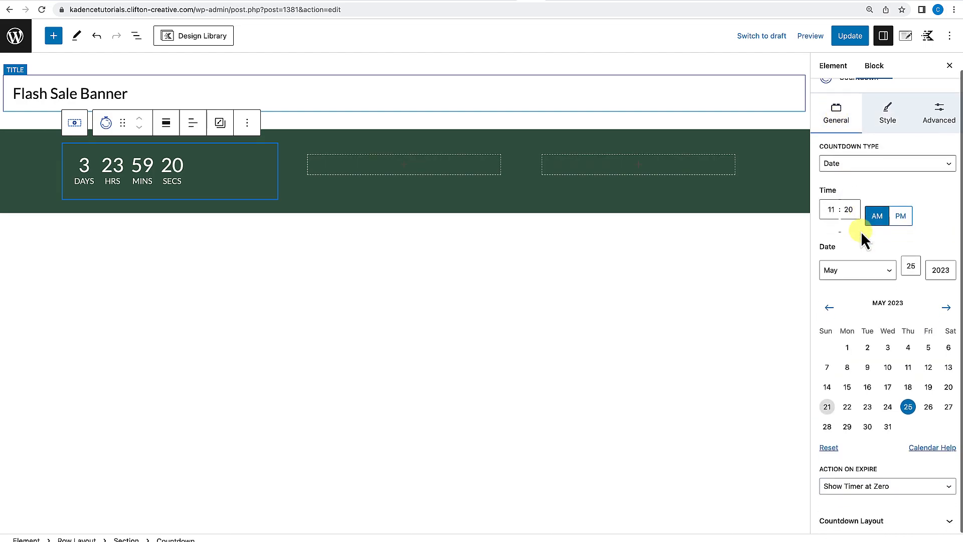
click(871, 522)
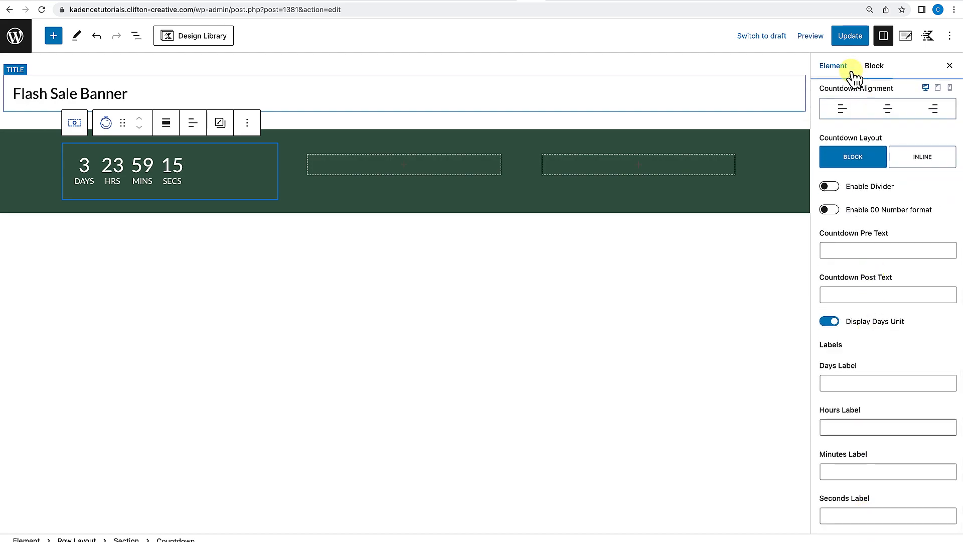
click(889, 113)
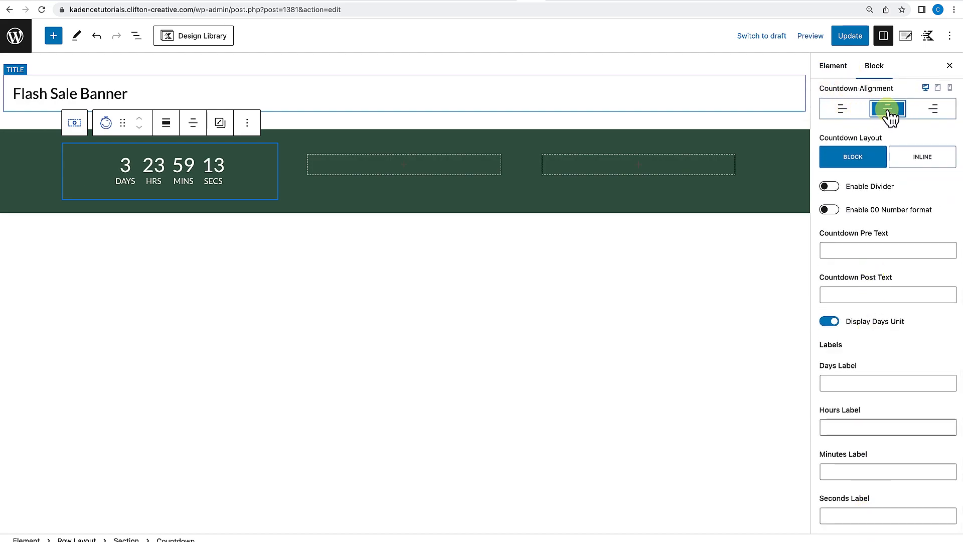
click(833, 187)
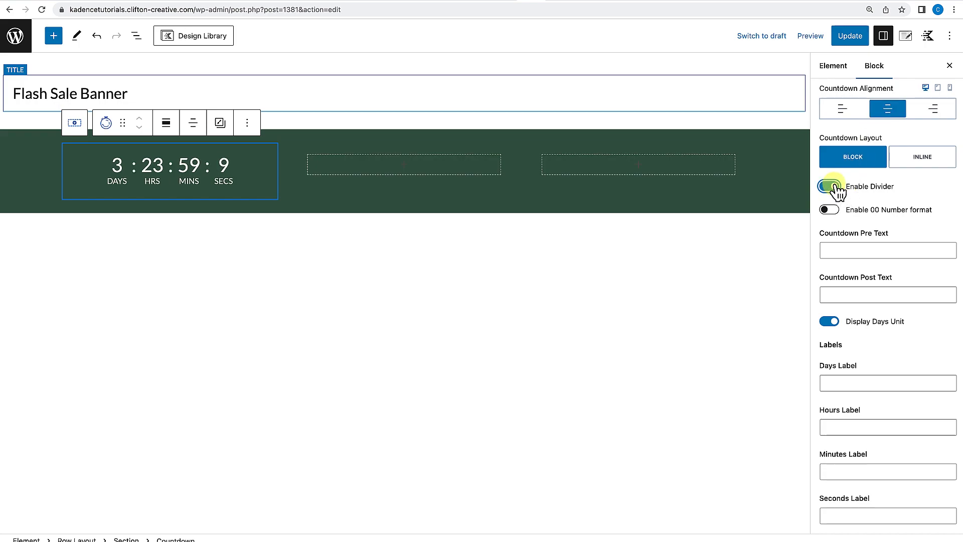
Set the countdown's number font size to MD.
scroll(864, 238, down, 1)
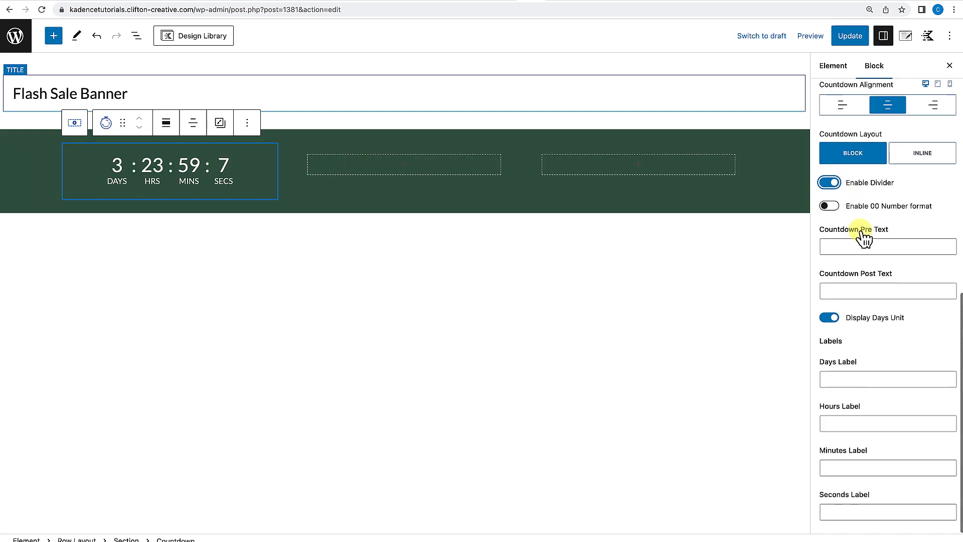
scroll(848, 374, up, 10)
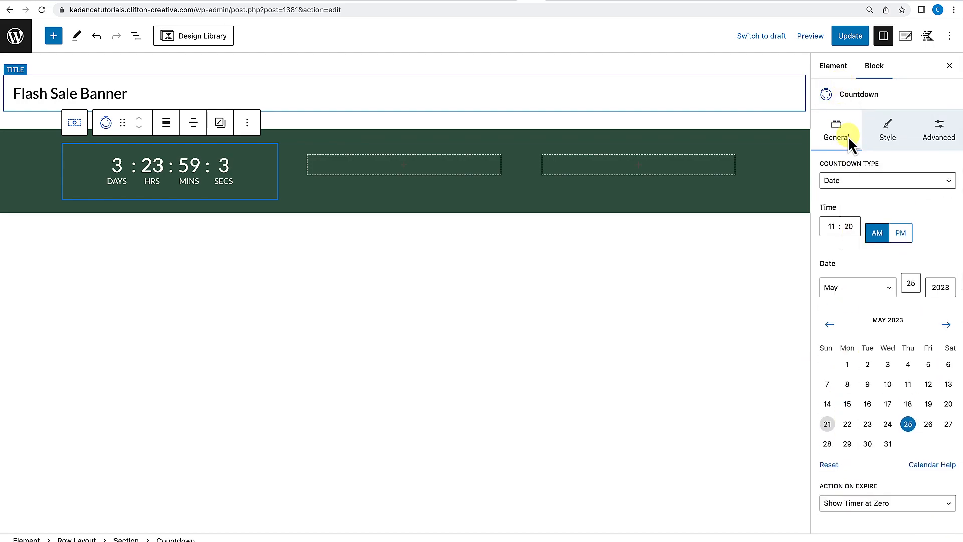
click(892, 141)
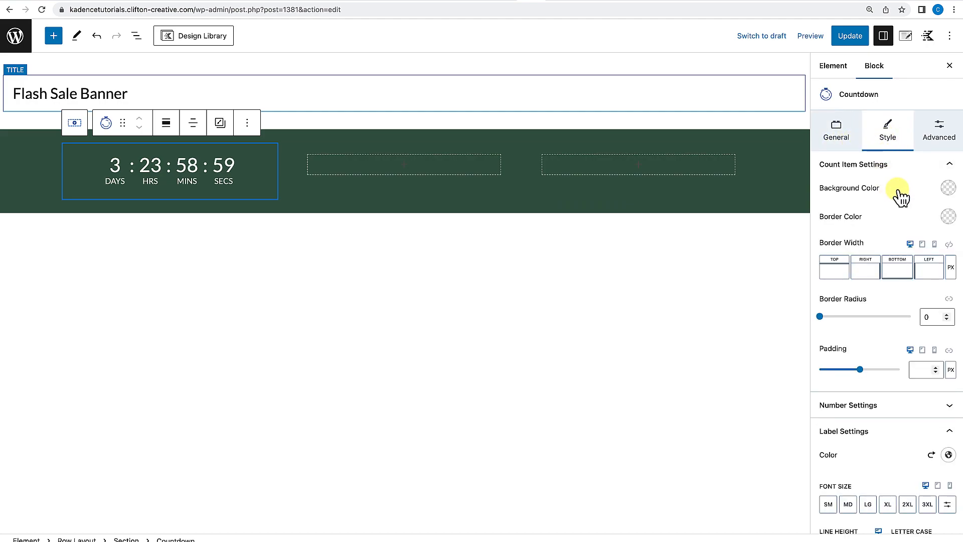
scroll(901, 203, down, 1)
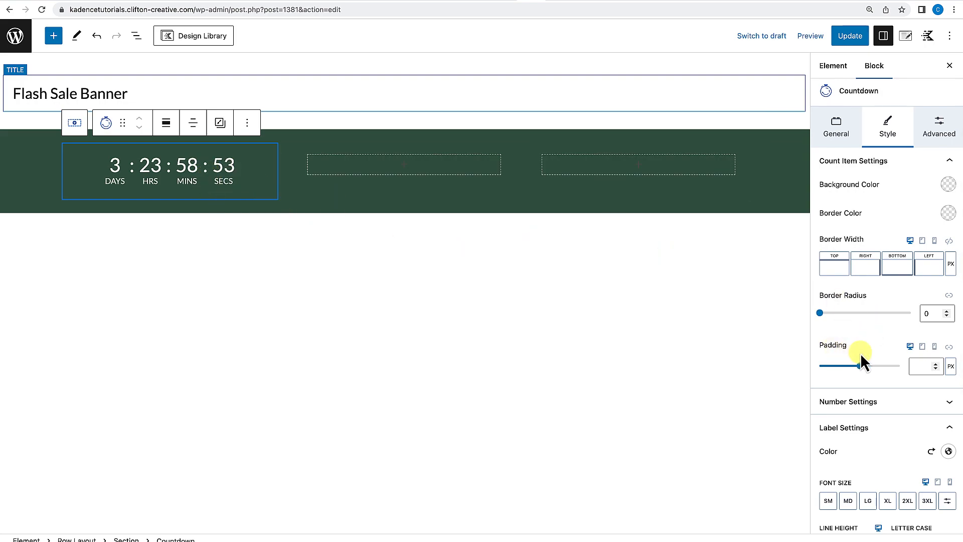
scroll(880, 359, down, 5)
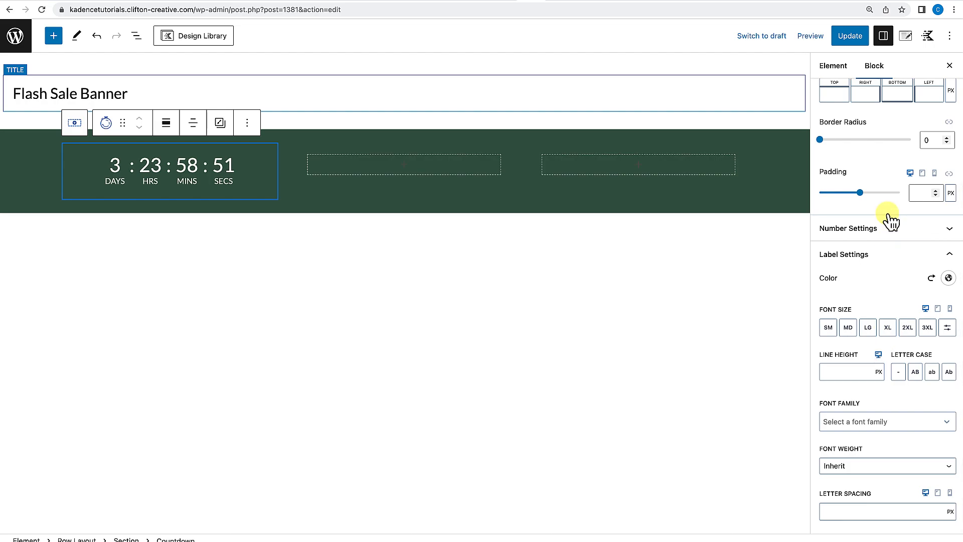
click(917, 255)
click(895, 409)
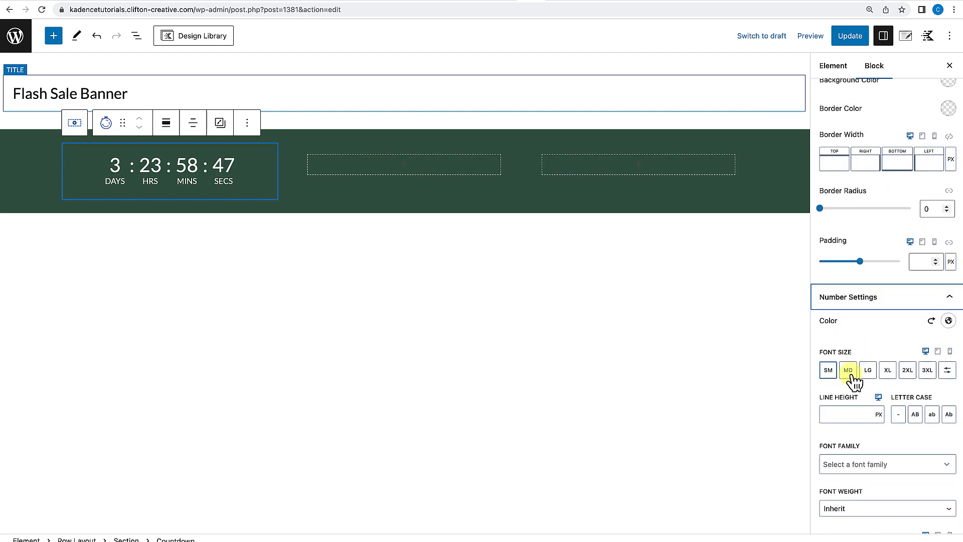
click(828, 372)
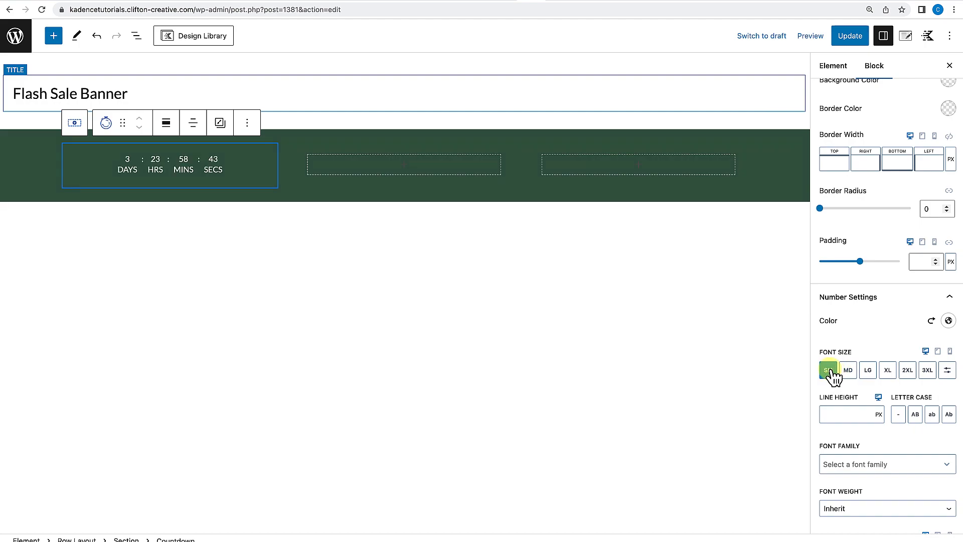
click(848, 371)
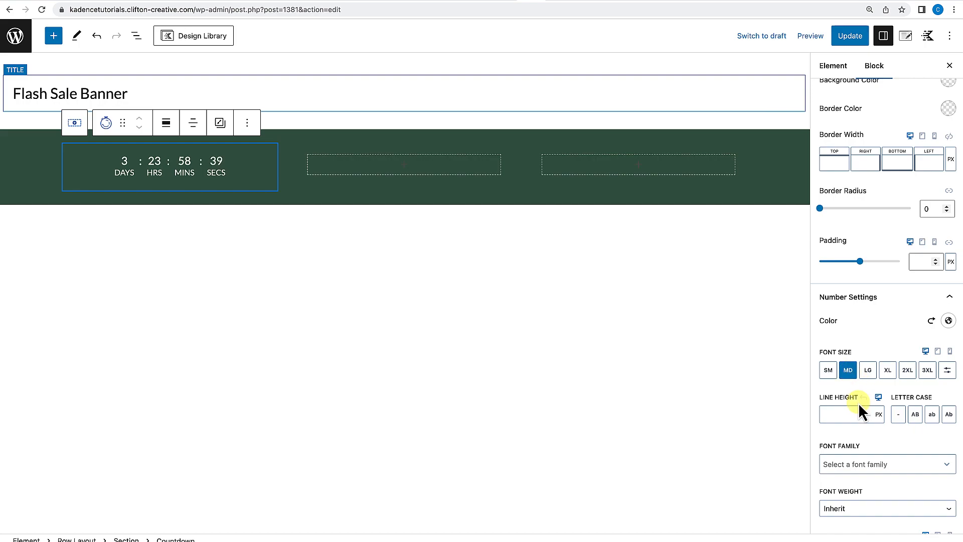
Set the countdown's label font size to a custom 12 px.
scroll(858, 402, down, 3)
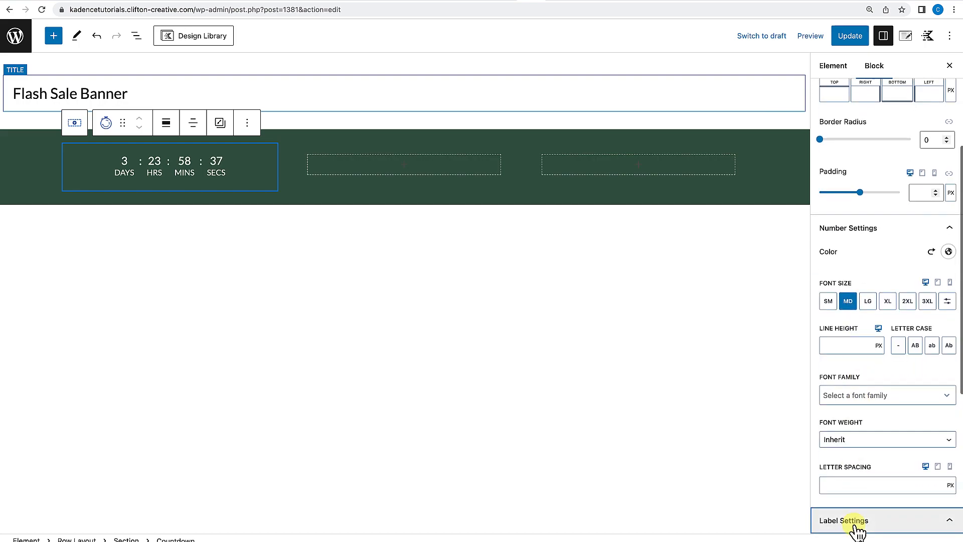
click(854, 524)
click(848, 372)
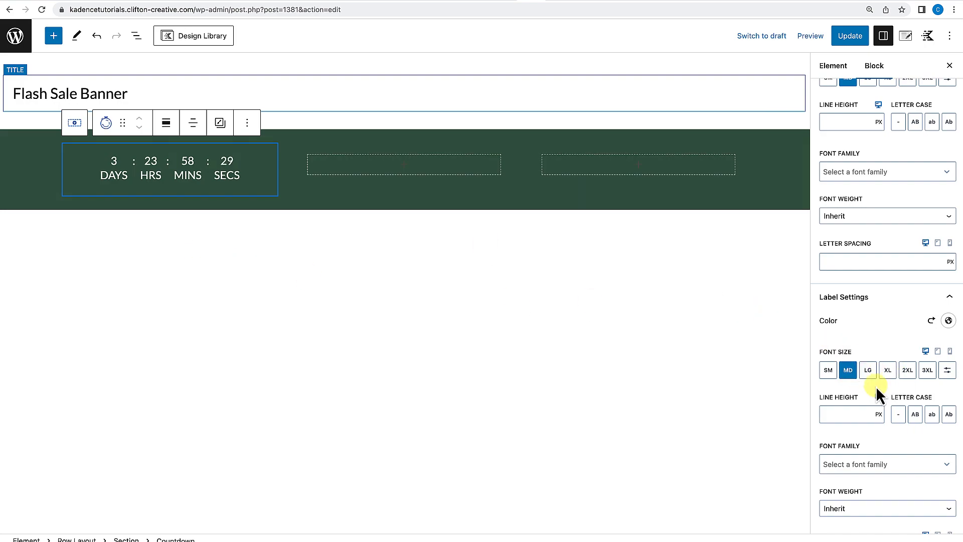
click(829, 371)
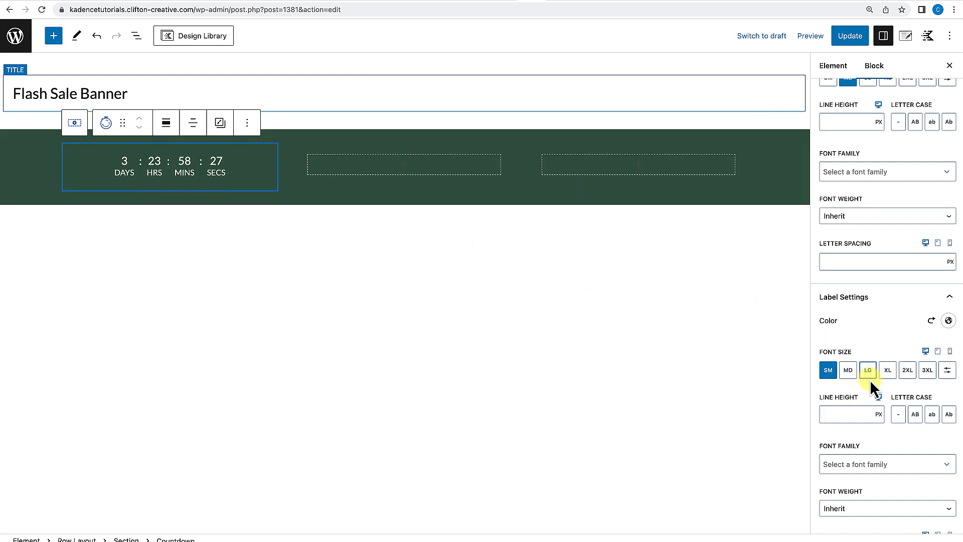
click(948, 370)
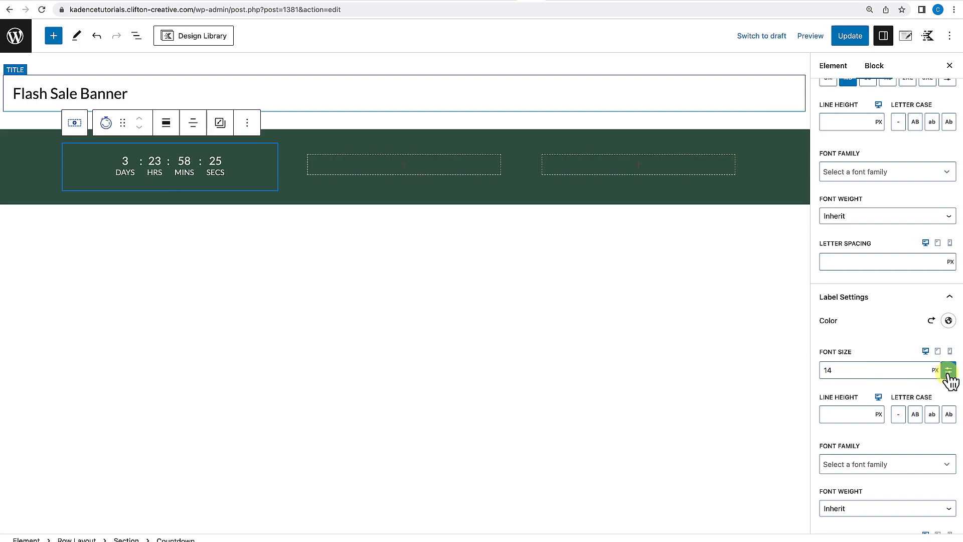
double_click(819, 370)
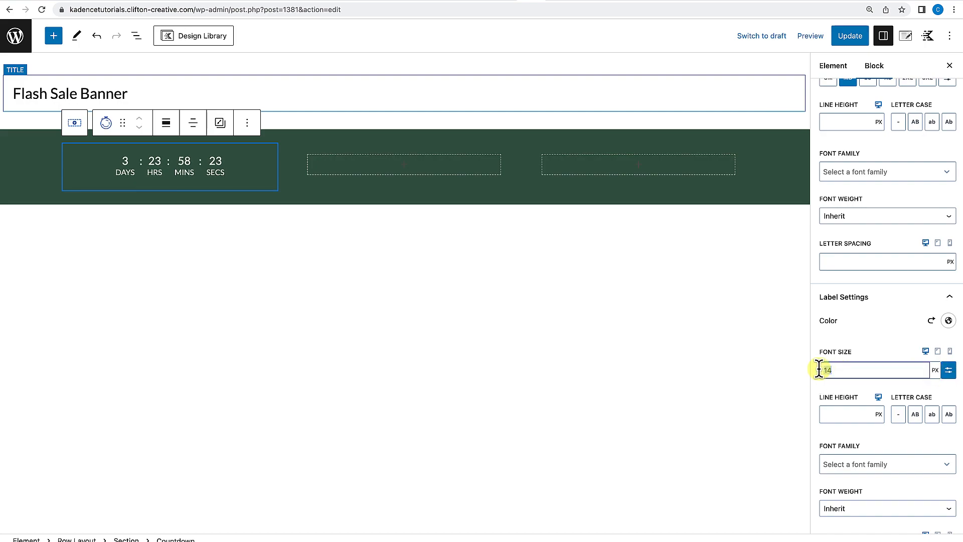
text(1)
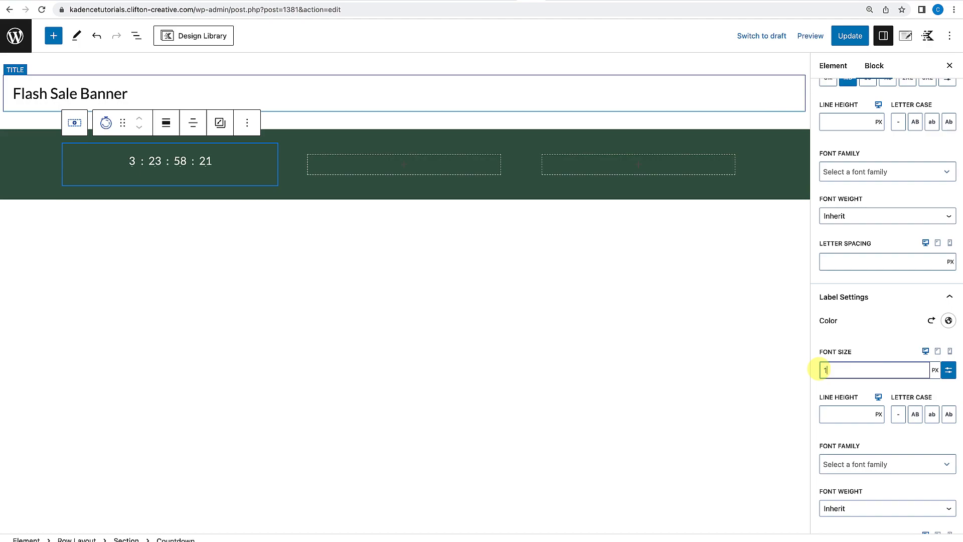
text(2)
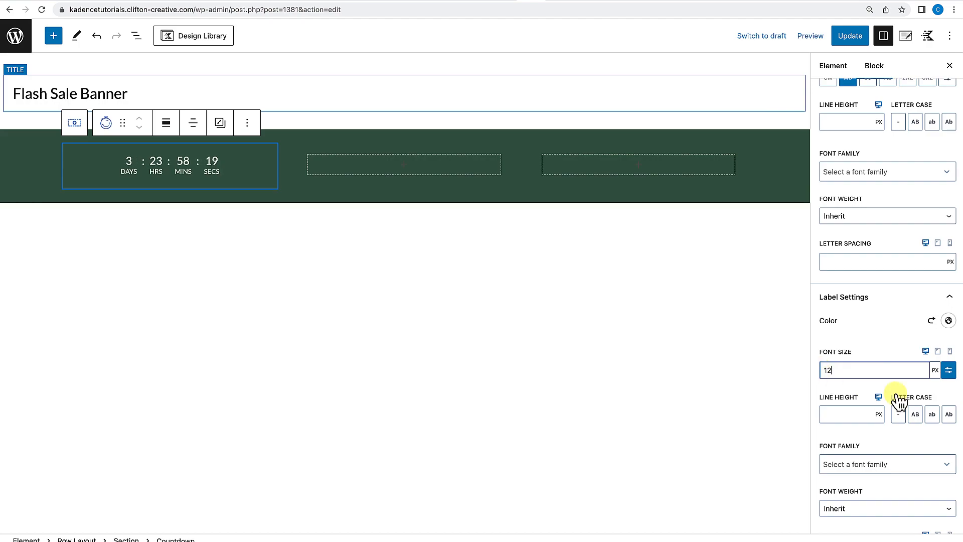
click(882, 352)
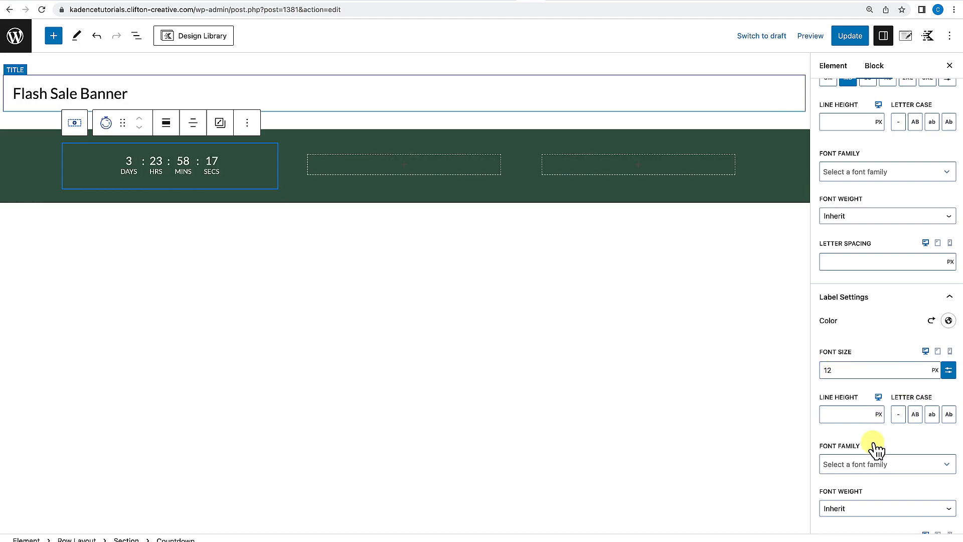
Give the count items a white border colour and a uniform border width of 1 px.
scroll(876, 449, up, 3)
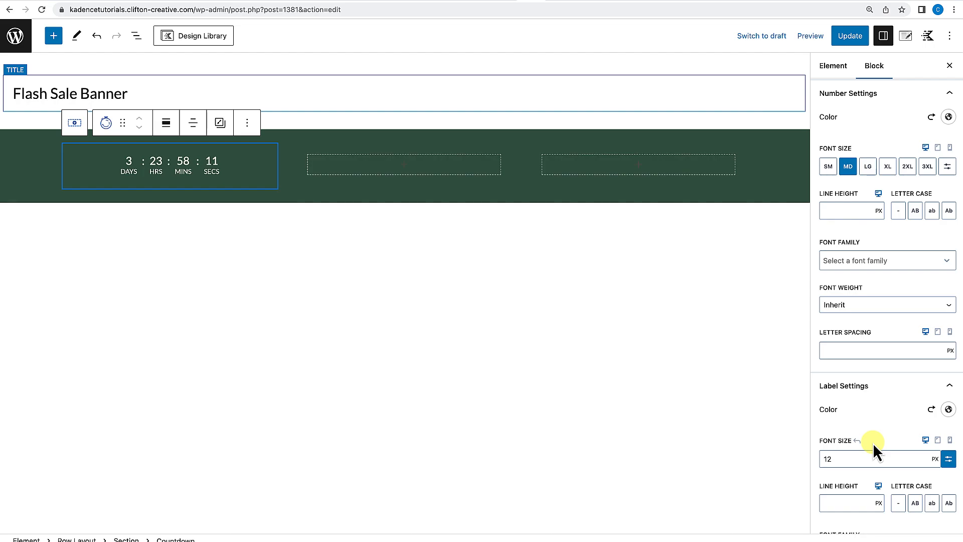
scroll(873, 444, up, 5)
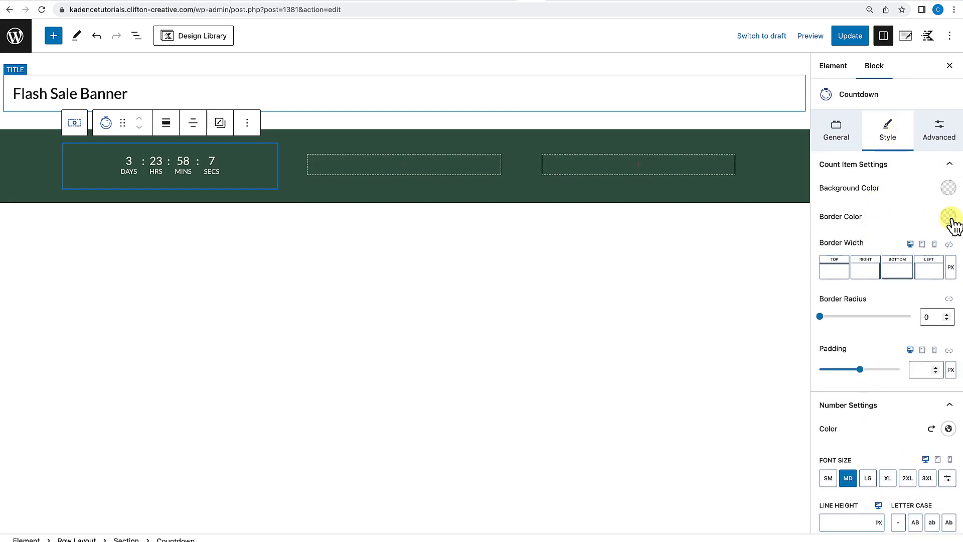
click(948, 217)
click(936, 194)
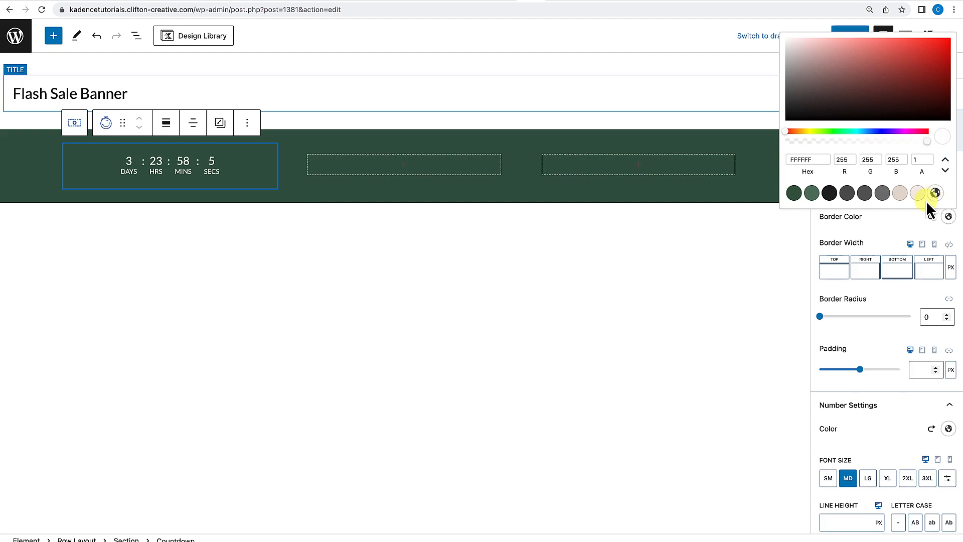
click(892, 224)
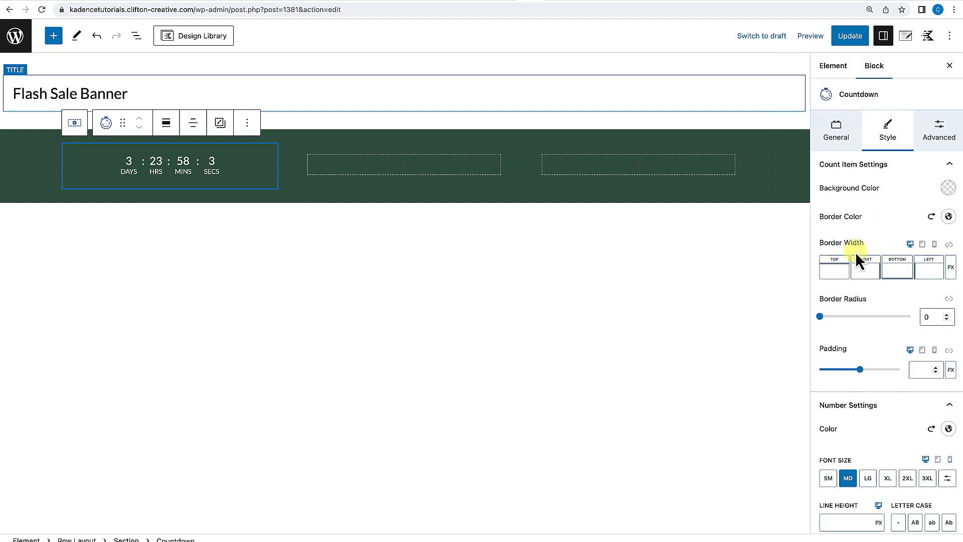
click(949, 244)
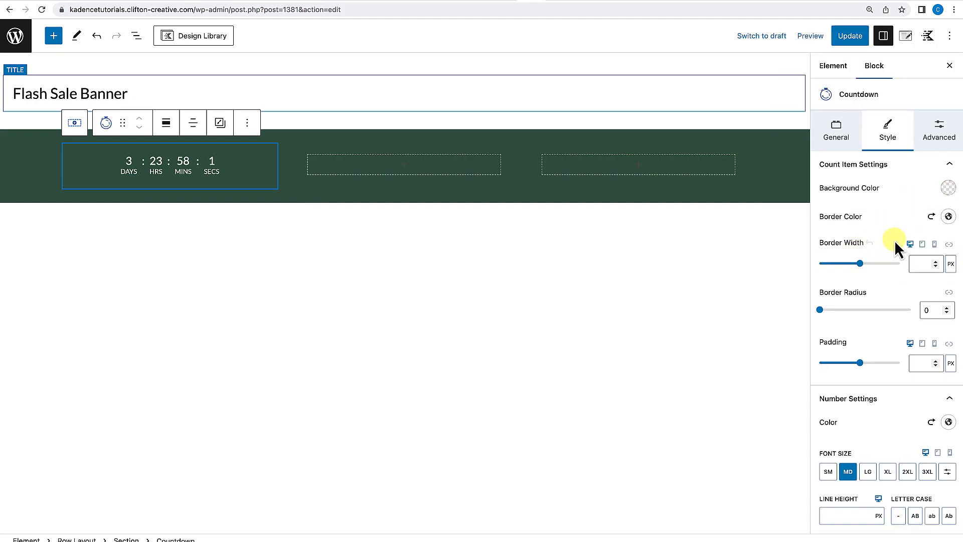
text(1)
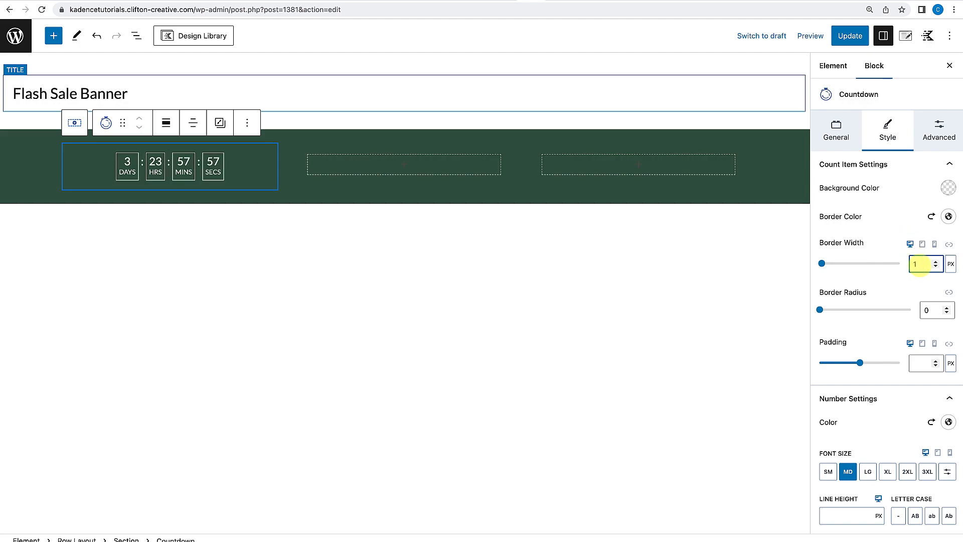
Set the count items' border radius to 6.
click(931, 310)
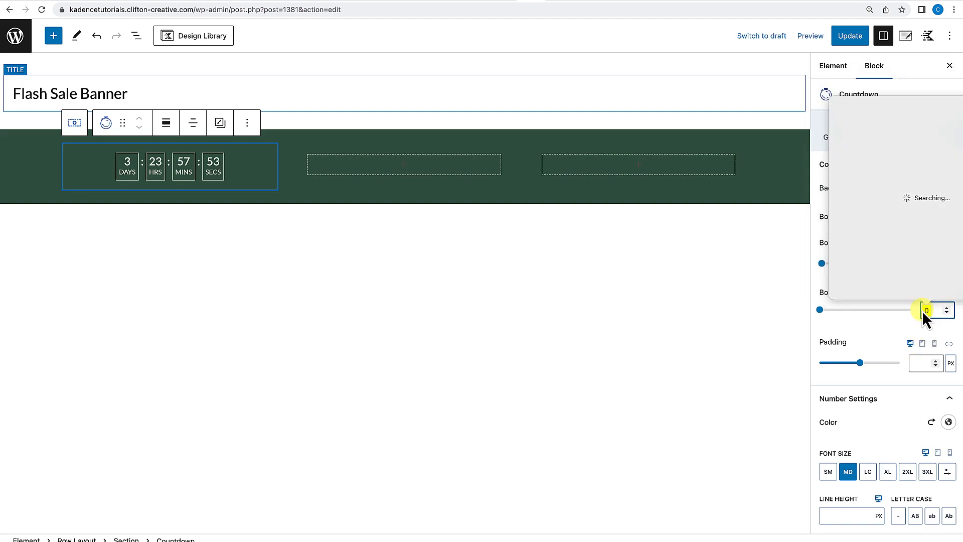
click(929, 311)
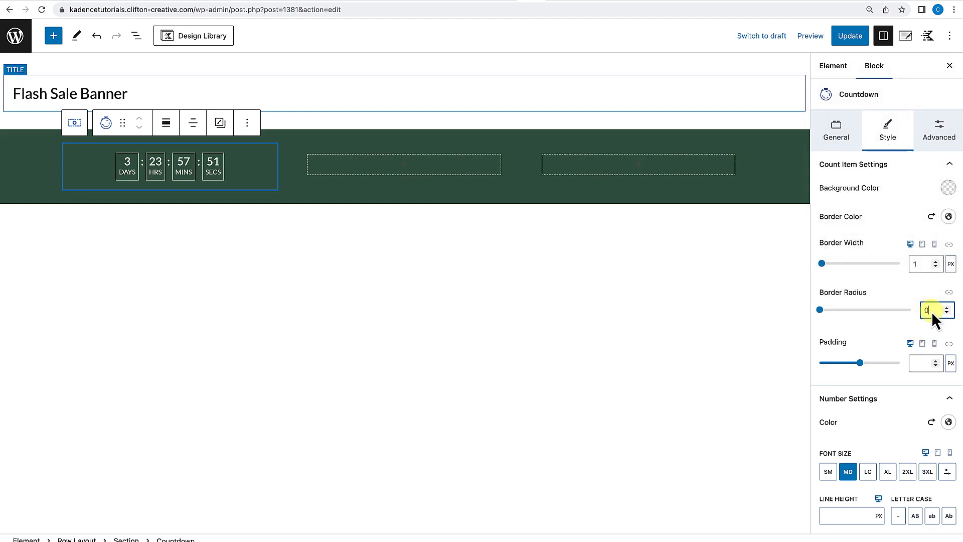
key(BackSpace)
text(6)
Add an Advanced Text block in the middle column reading "50% OFF Flash Sale!".
click(407, 170)
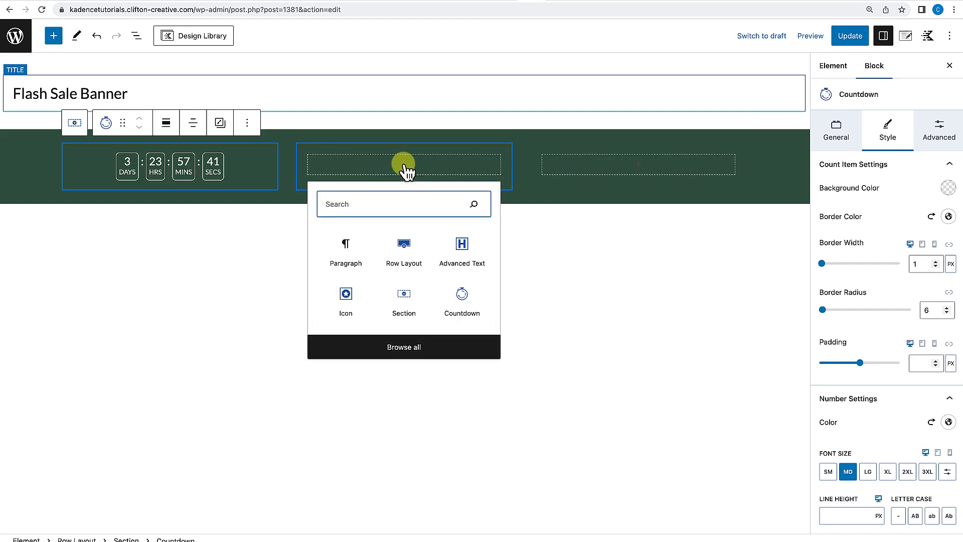
click(459, 249)
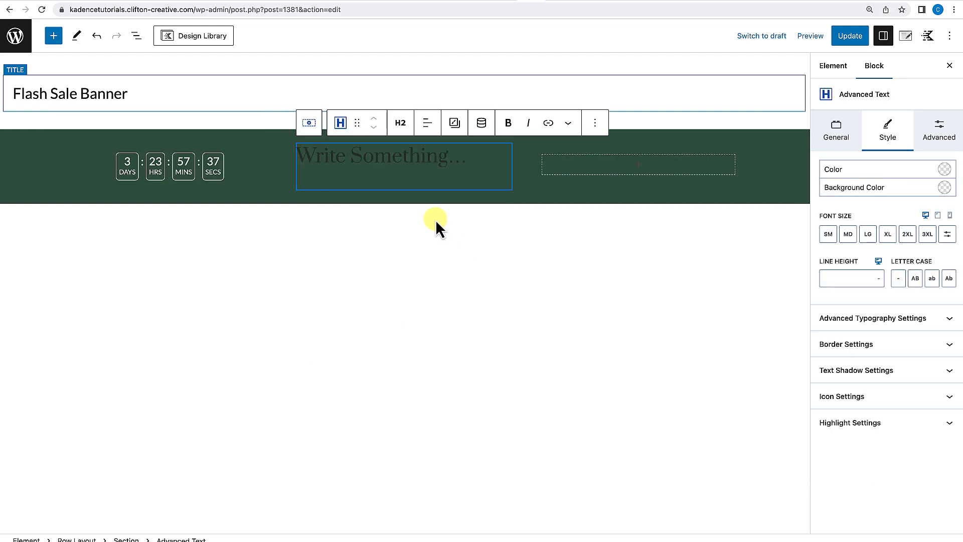
text(50)
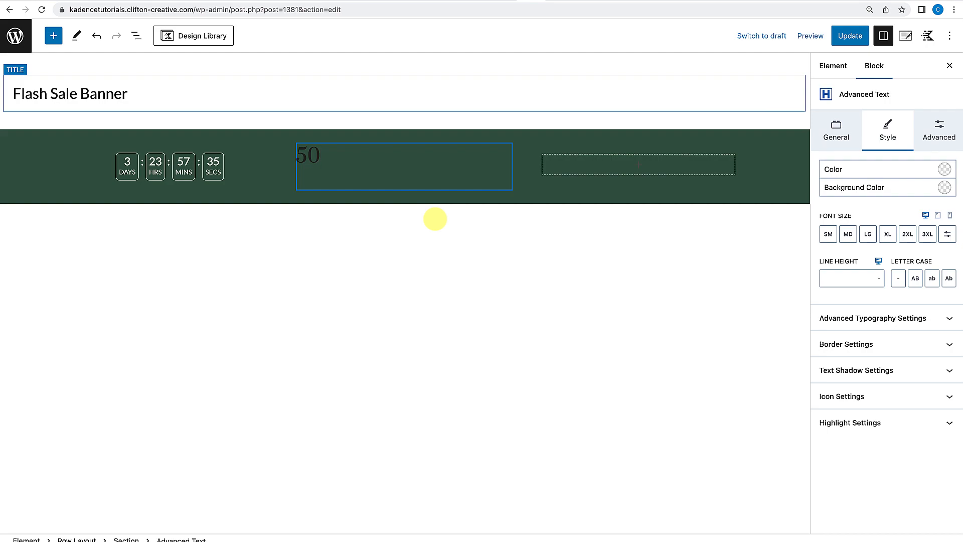
text(% OFFF Flash Sale!)
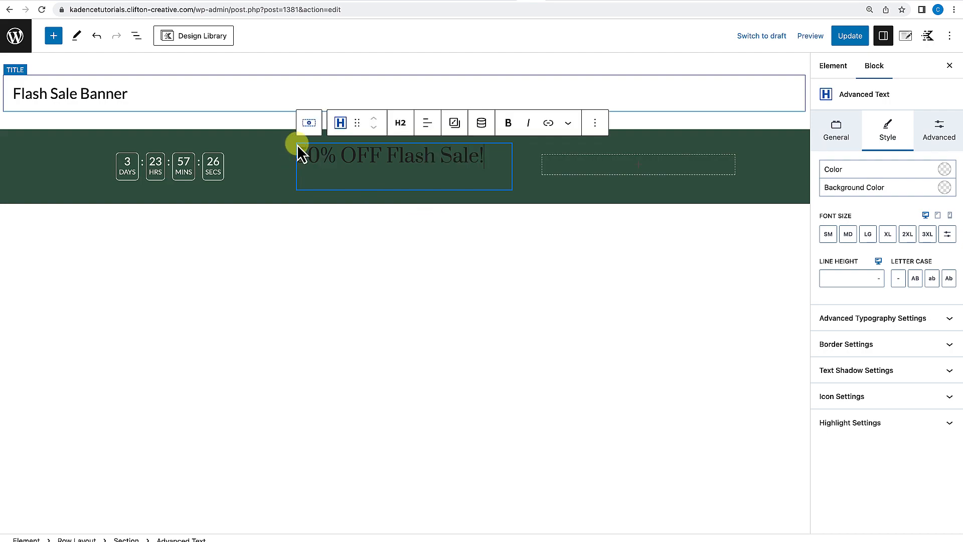
Center-align the heading and set its text colour to the light F5ECE6 palette swatch.
click(427, 124)
click(443, 179)
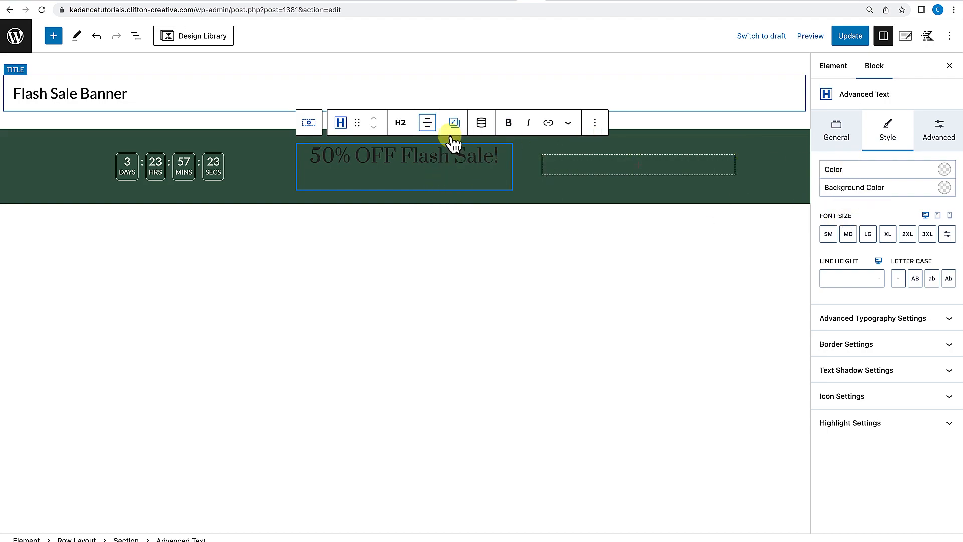
click(945, 171)
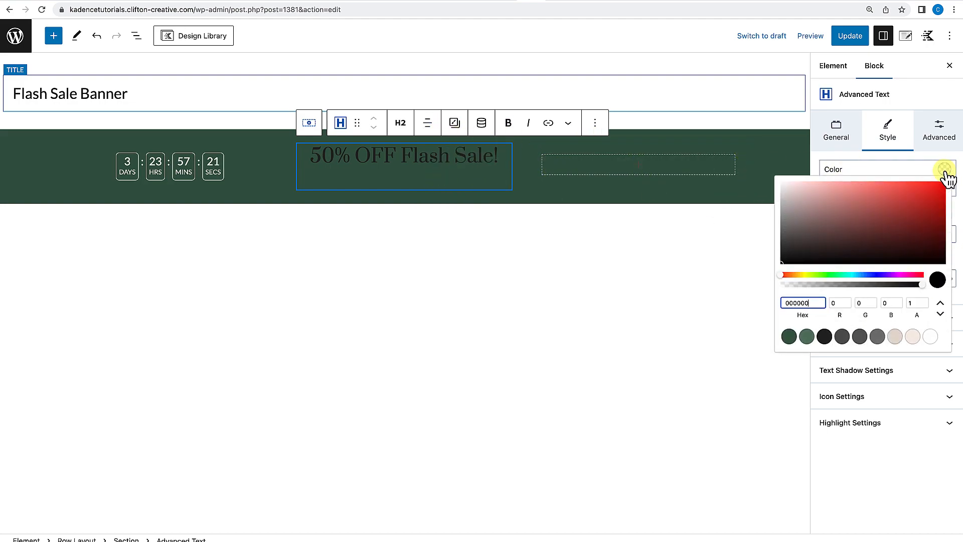
click(914, 337)
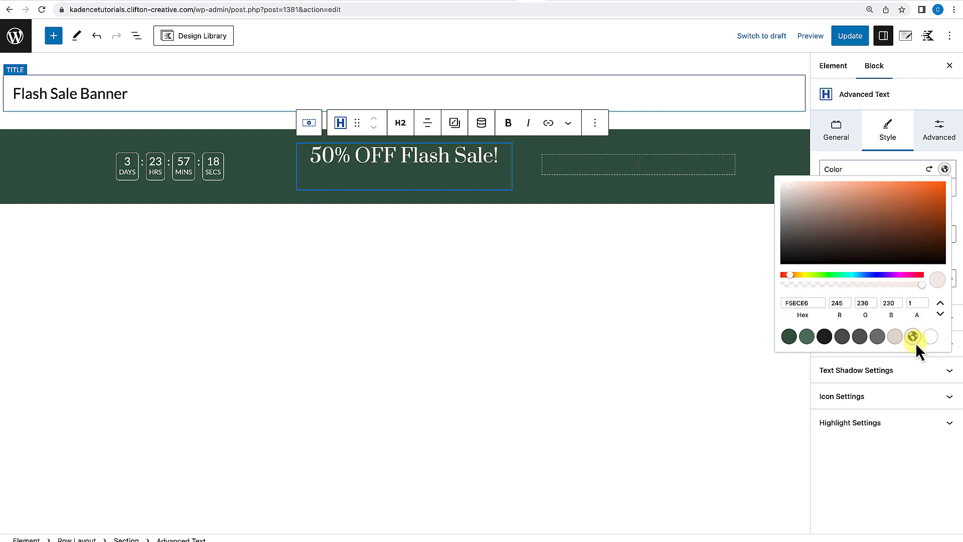
click(947, 160)
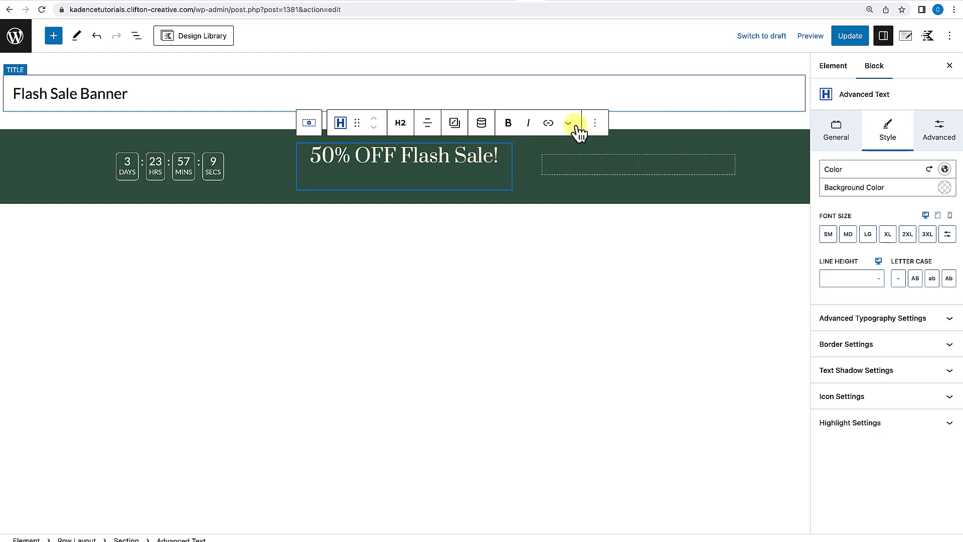
Duplicate the heading and move the copy into the third column.
click(595, 125)
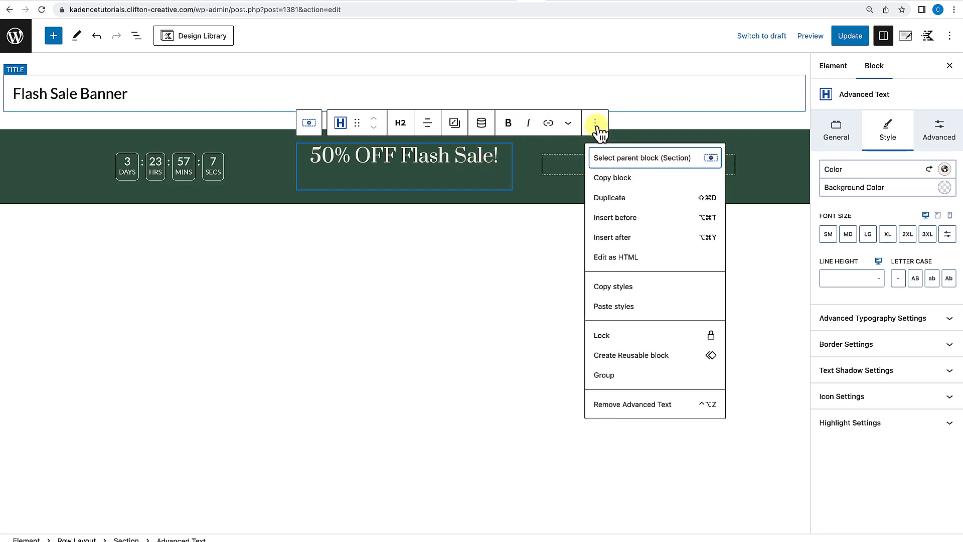
click(609, 201)
drag(358, 161, 581, 165)
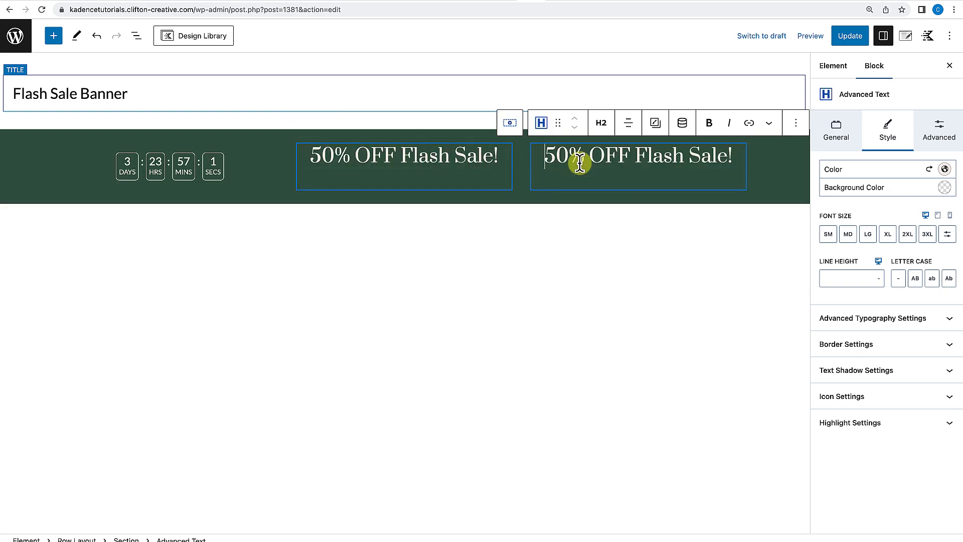
Replace the copied heading's text with "USE CODE: 50FLASH".
triple_click(609, 150)
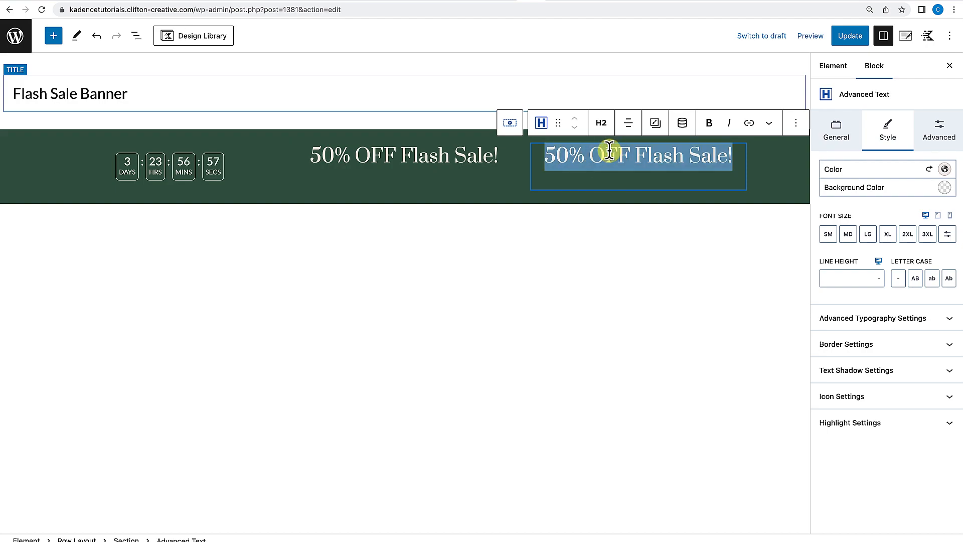
text(USE CODE:)
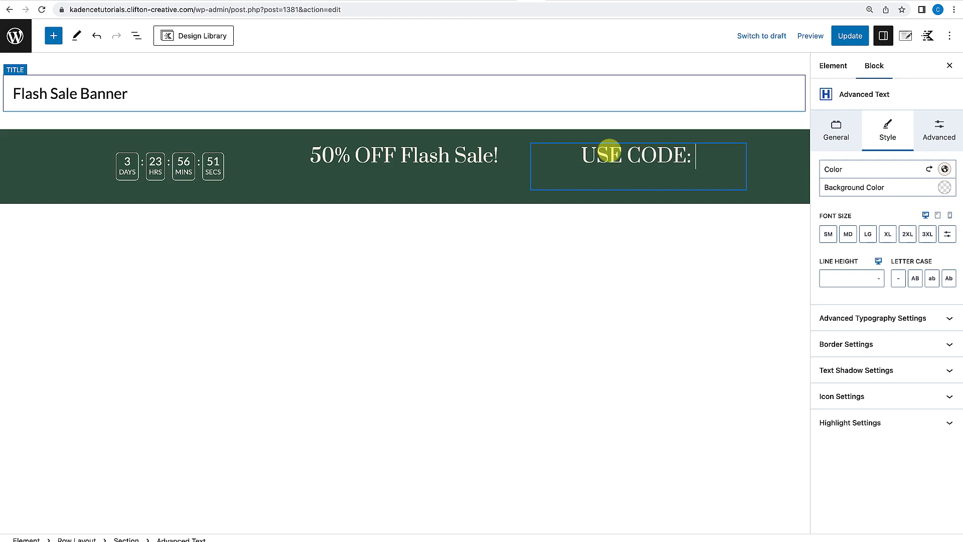
text( 4)
key(BackSpace)
text(50FLASH)
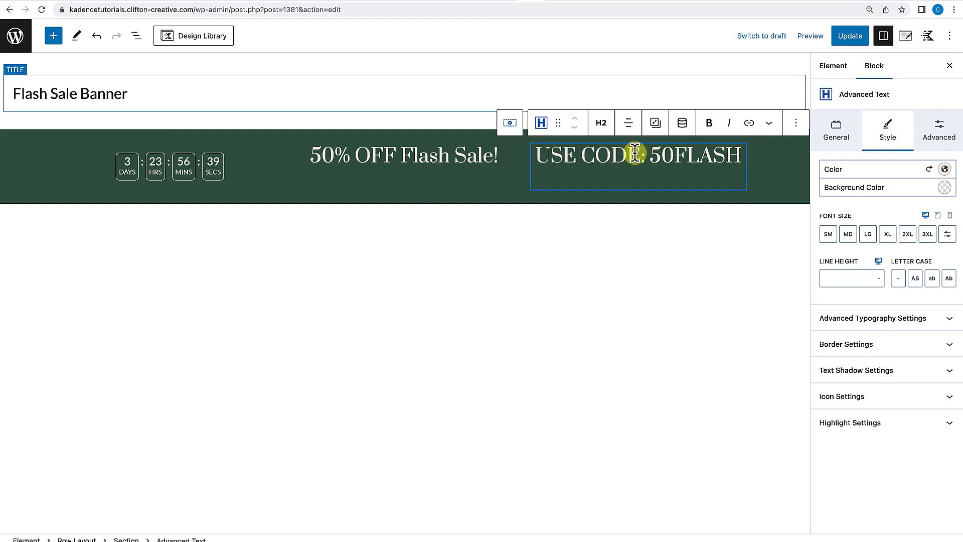
Change the code text's tag to Paragraph and set its font size to MD.
click(603, 126)
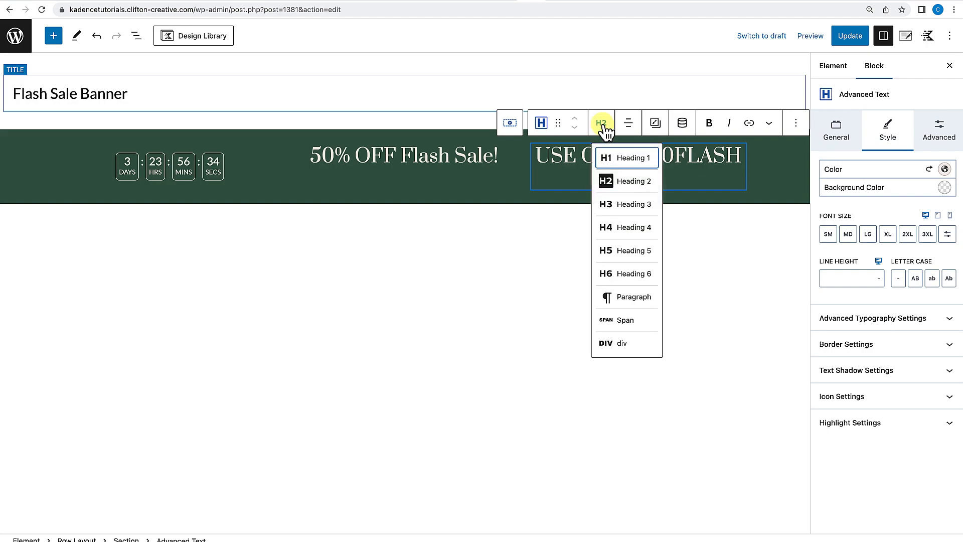
click(627, 297)
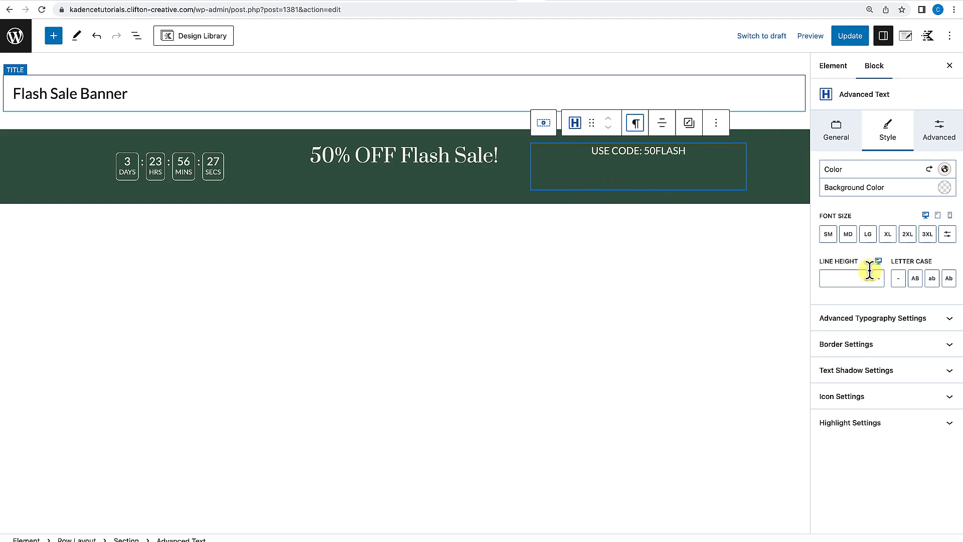
click(848, 242)
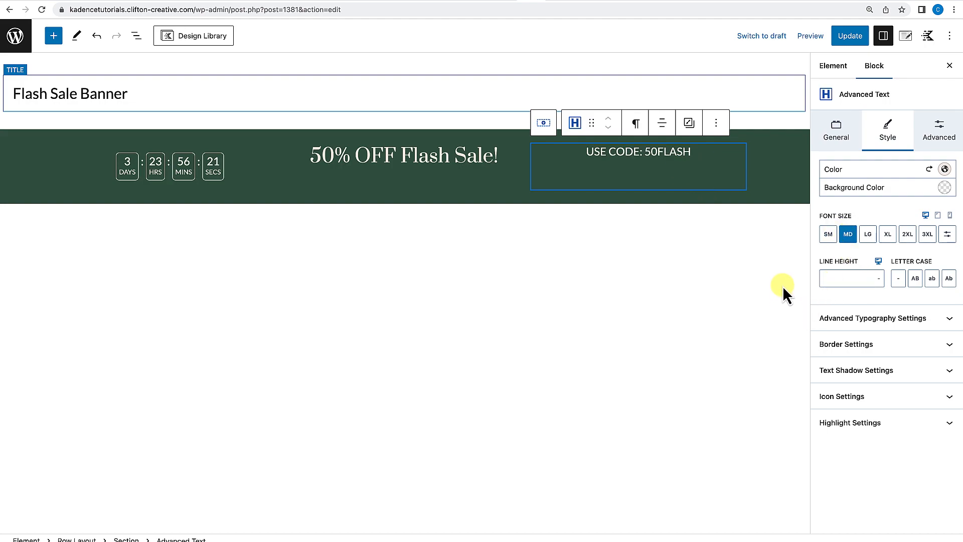
click(787, 269)
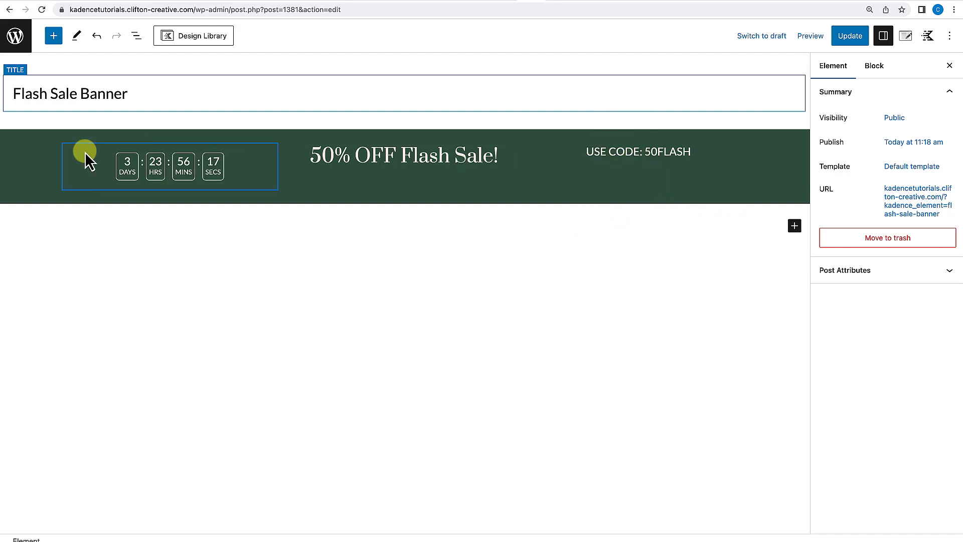
Align the row's columns vertically to the middle and shrink the row's top and bottom padding.
click(19, 131)
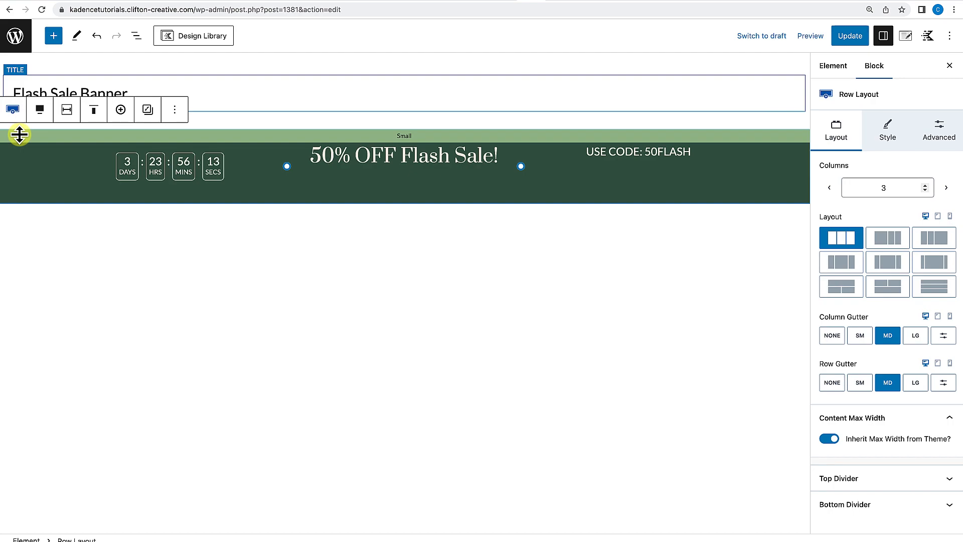
click(135, 41)
click(84, 98)
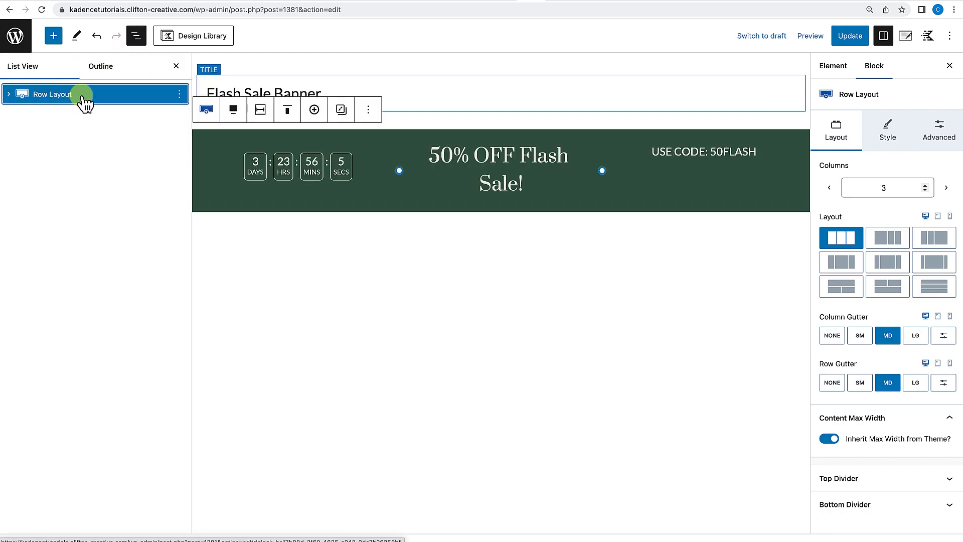
click(288, 112)
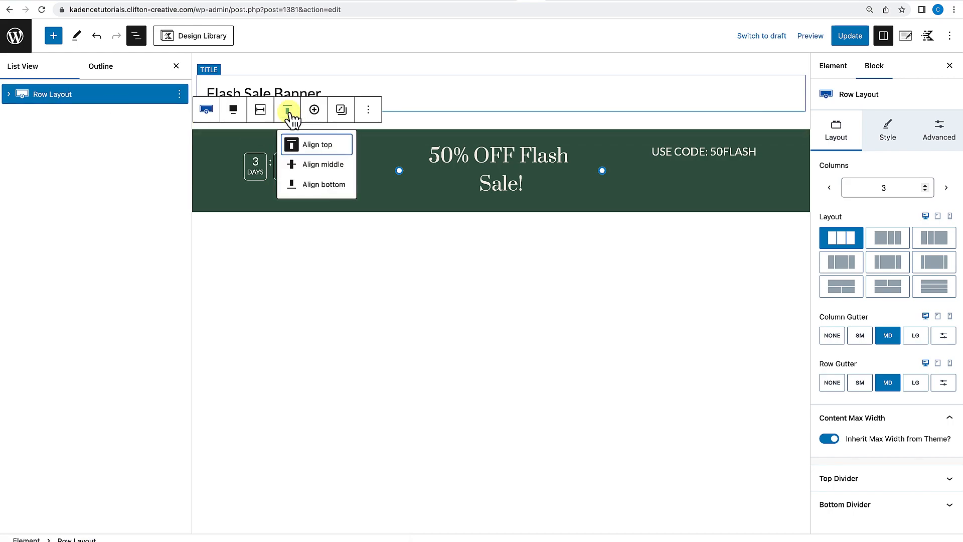
click(301, 166)
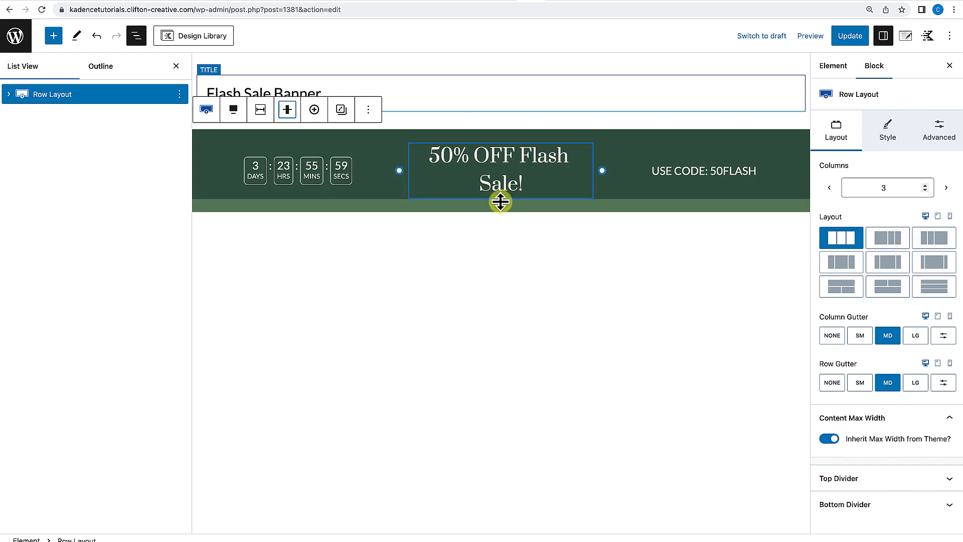
click(176, 66)
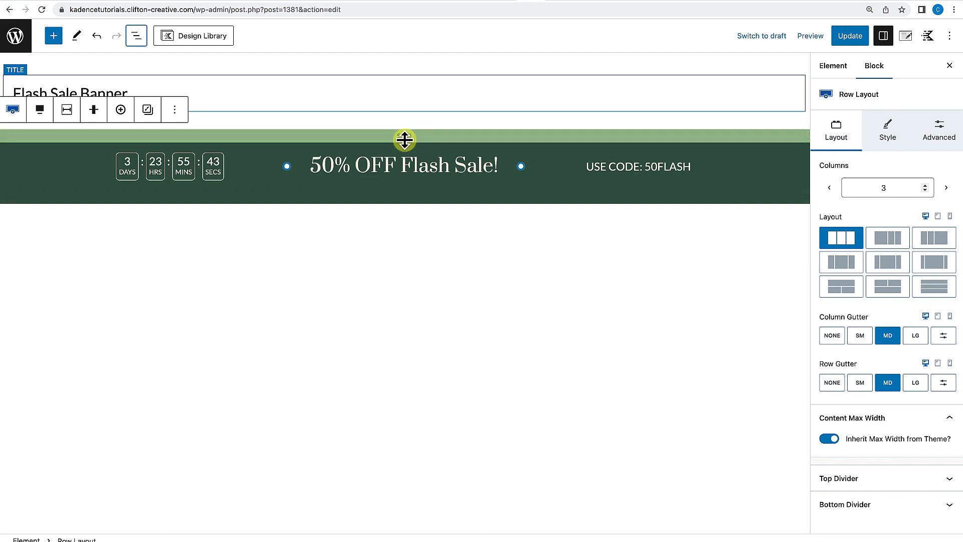
drag(404, 134, 404, 127)
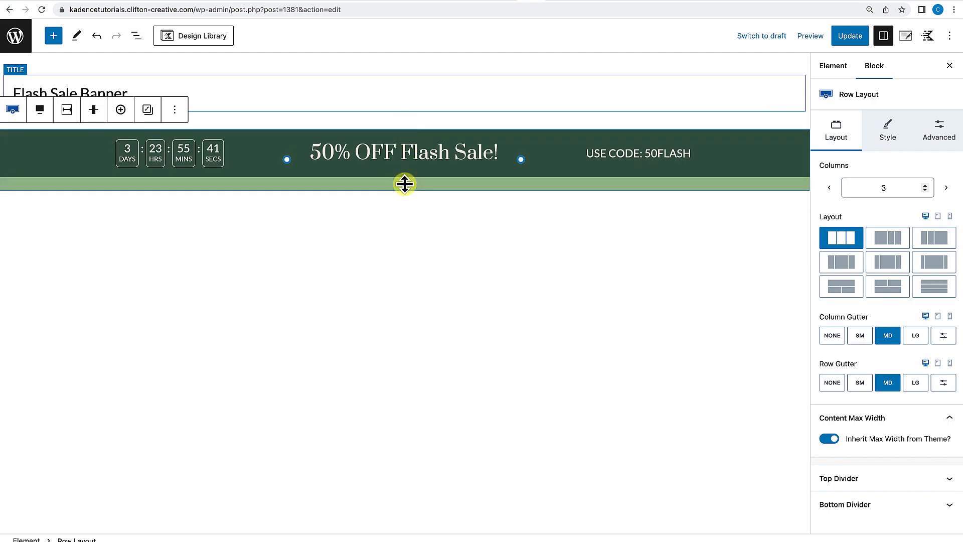
drag(405, 186, 404, 166)
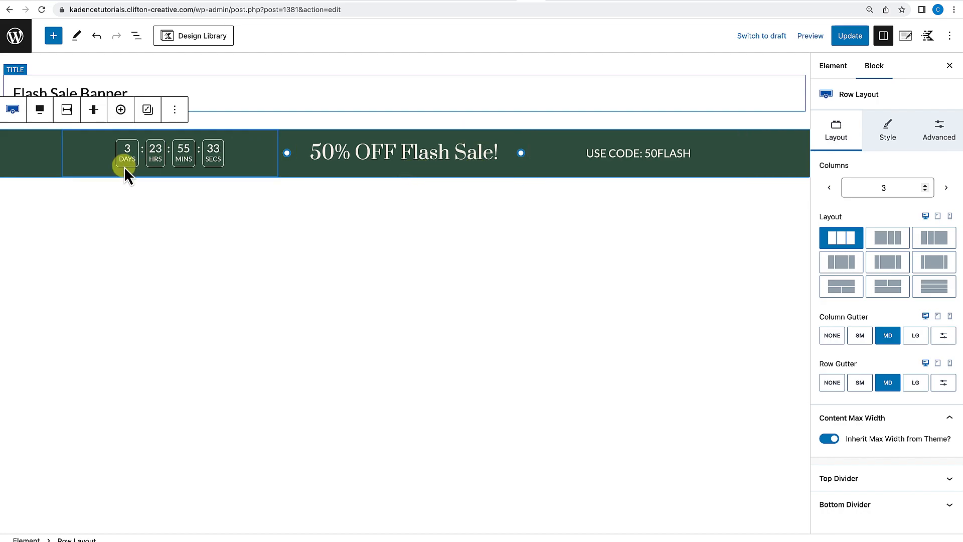
Set the countdown's container padding to none (0 px) on all sides.
click(92, 148)
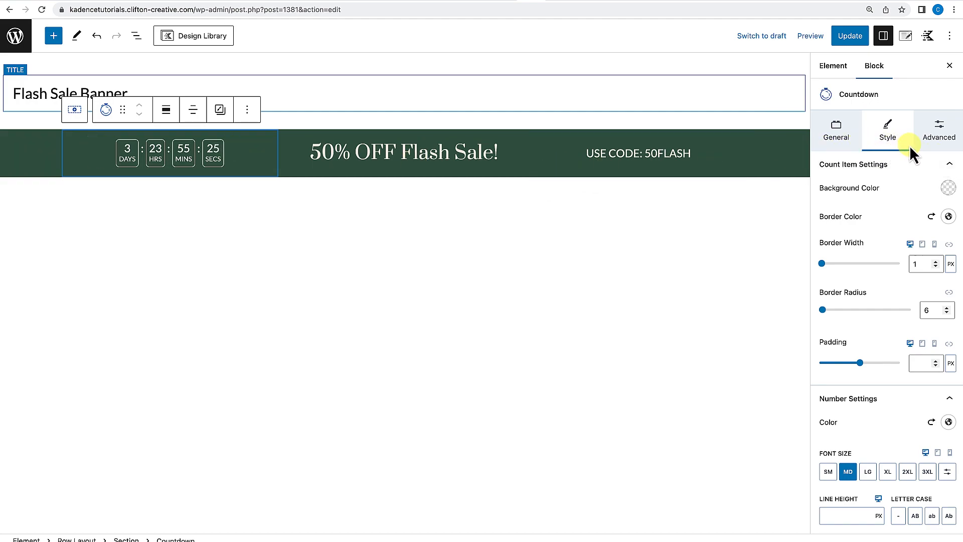
click(946, 143)
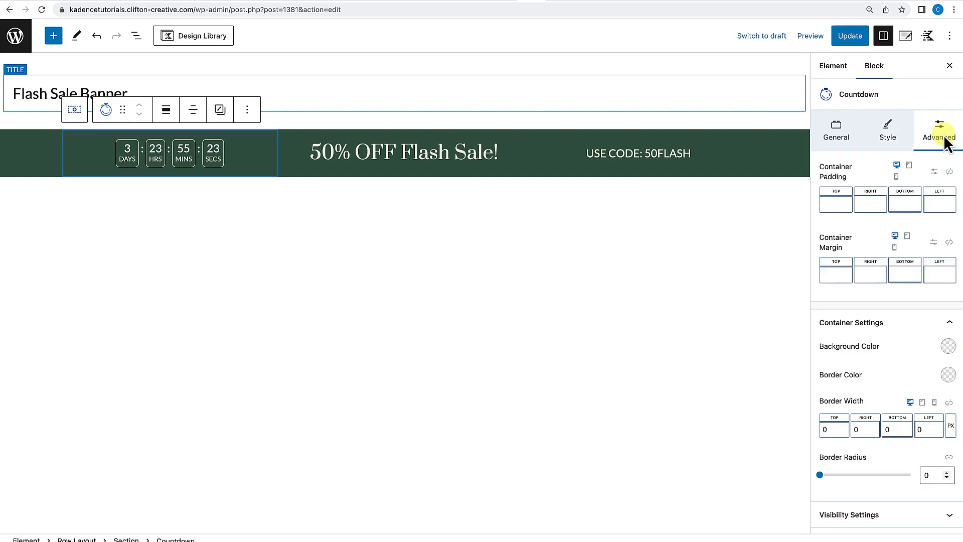
click(950, 173)
mouse_move(820, 200)
mouse_down()
mouse_move(850, 207)
mouse_move(819, 205)
mouse_up()
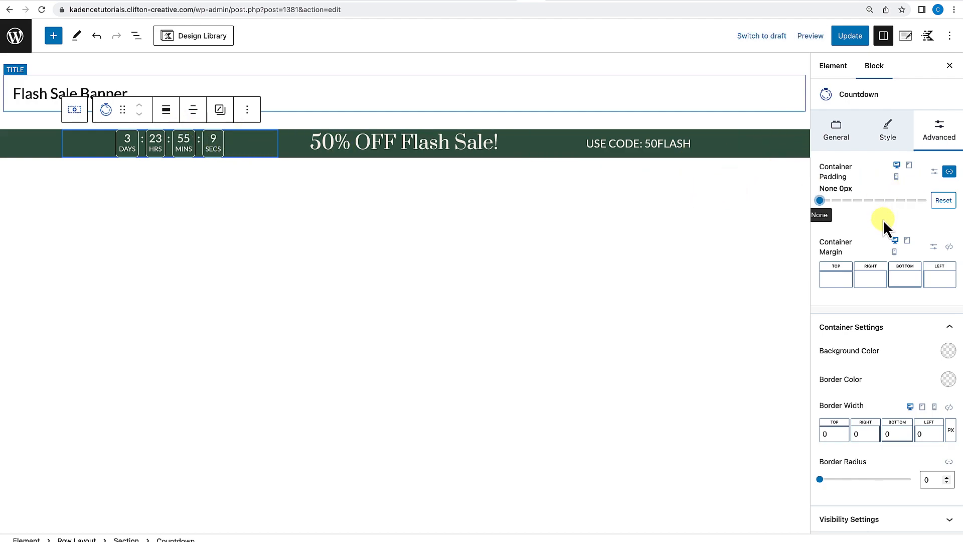
Set the "50% OFF Flash Sale!" heading's custom font size to 28 px.
click(384, 143)
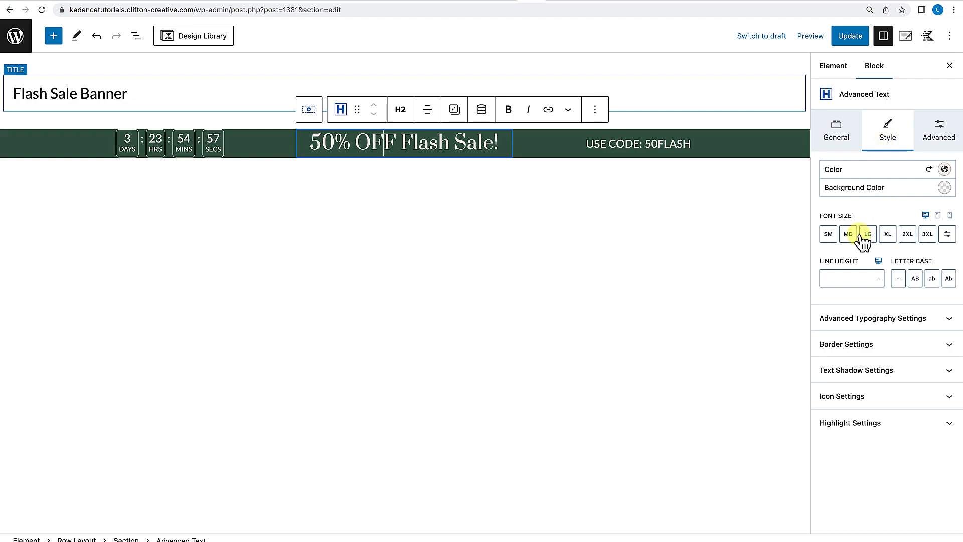
click(948, 235)
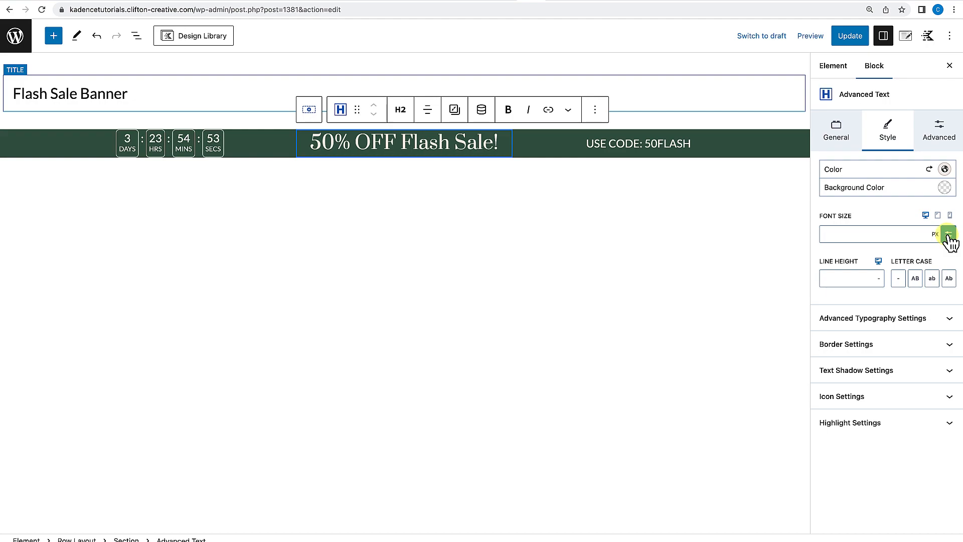
click(845, 236)
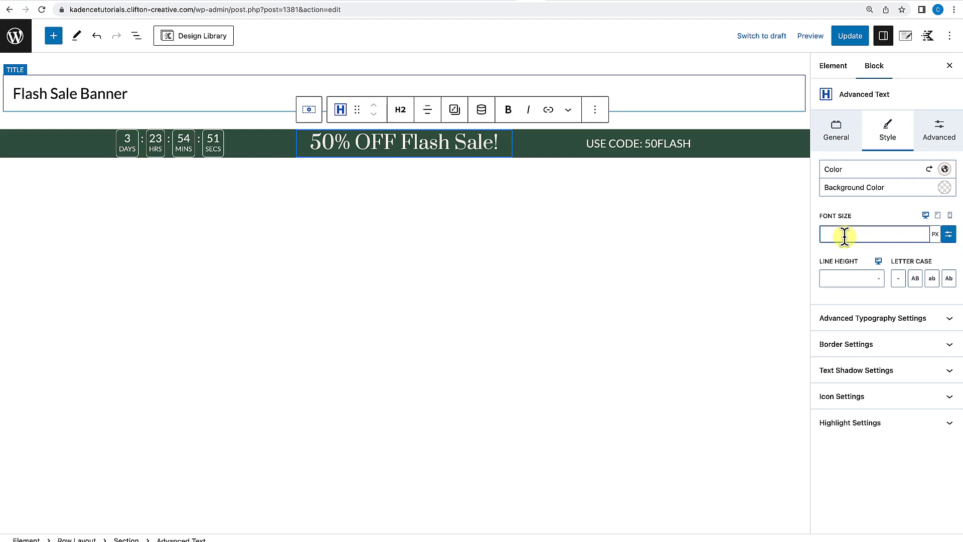
text(36)
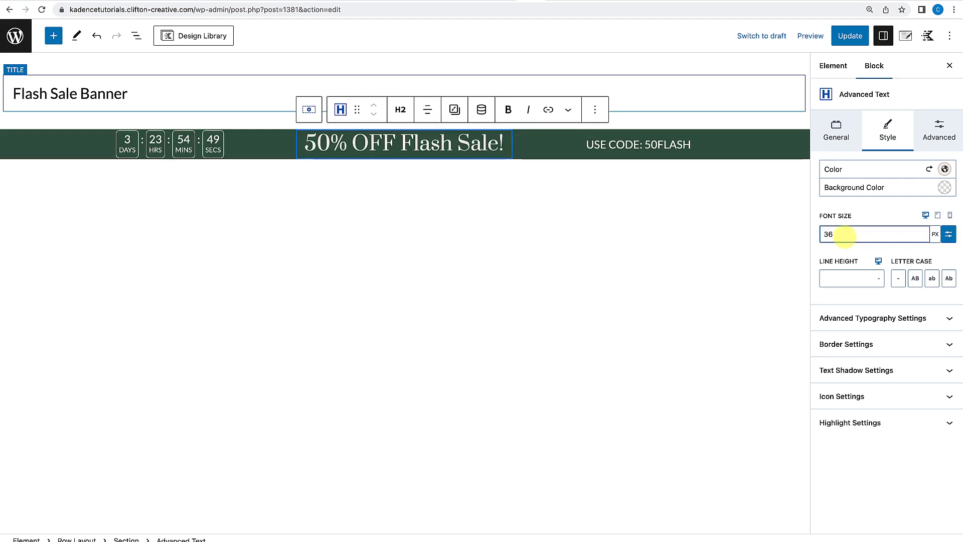
key(BackSpace)
key(BackSpace)
text(28)
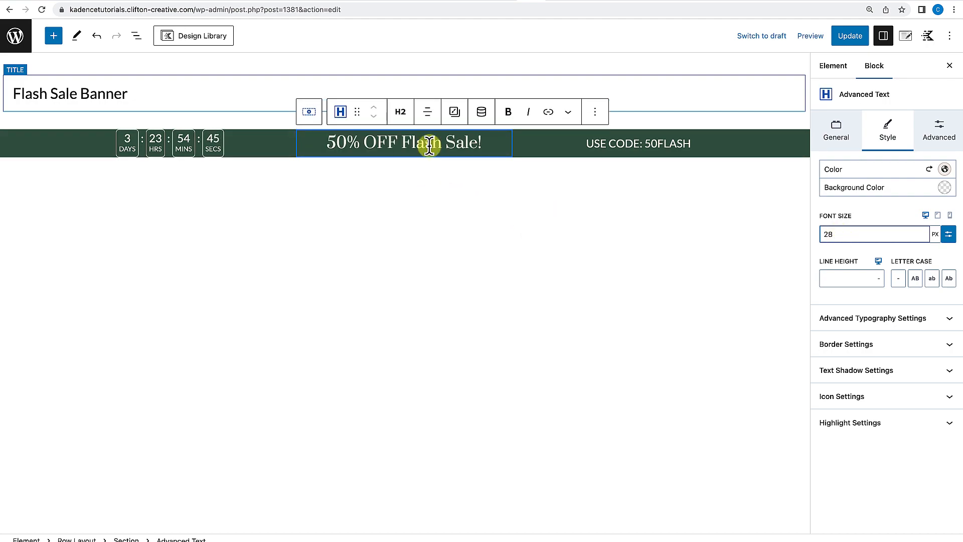
Set the row's top and bottom padding to XXS.
click(622, 145)
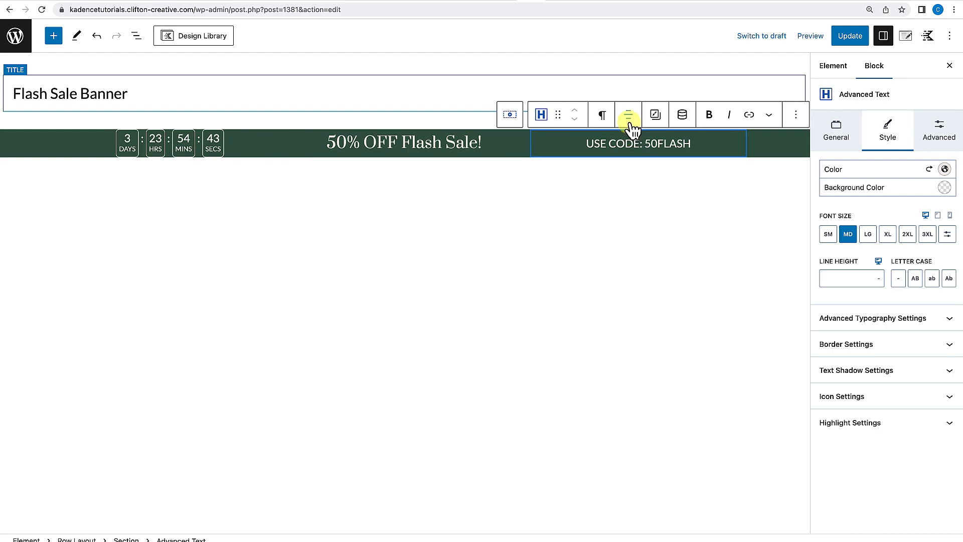
click(410, 143)
click(245, 145)
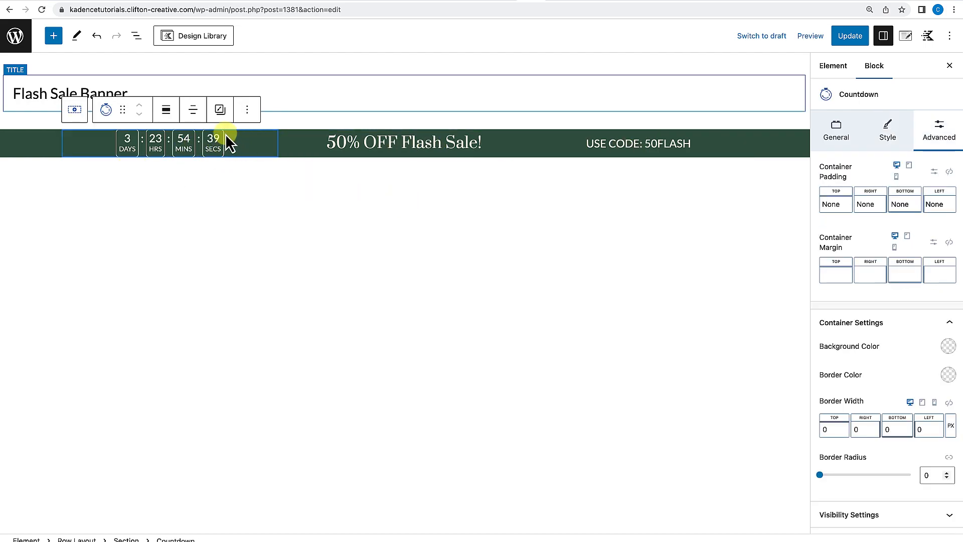
click(21, 141)
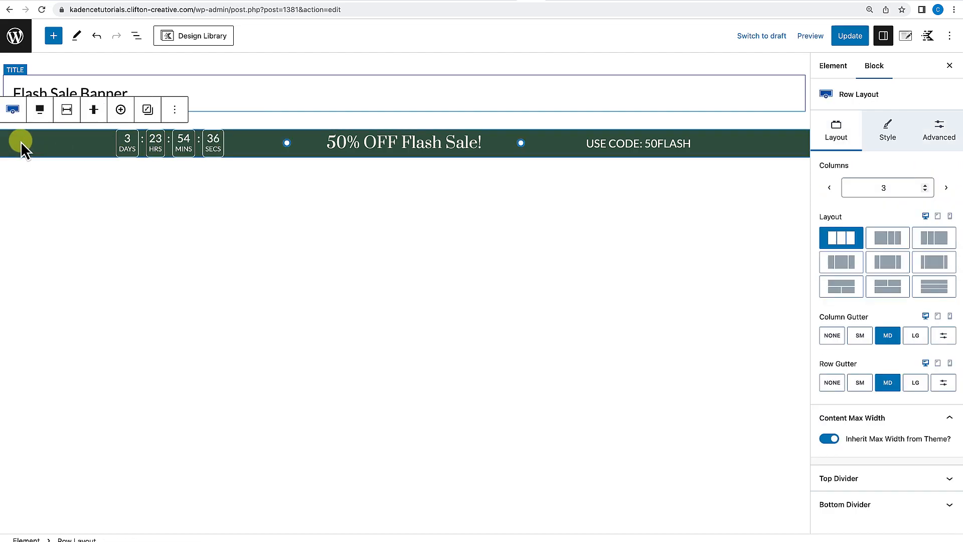
click(946, 131)
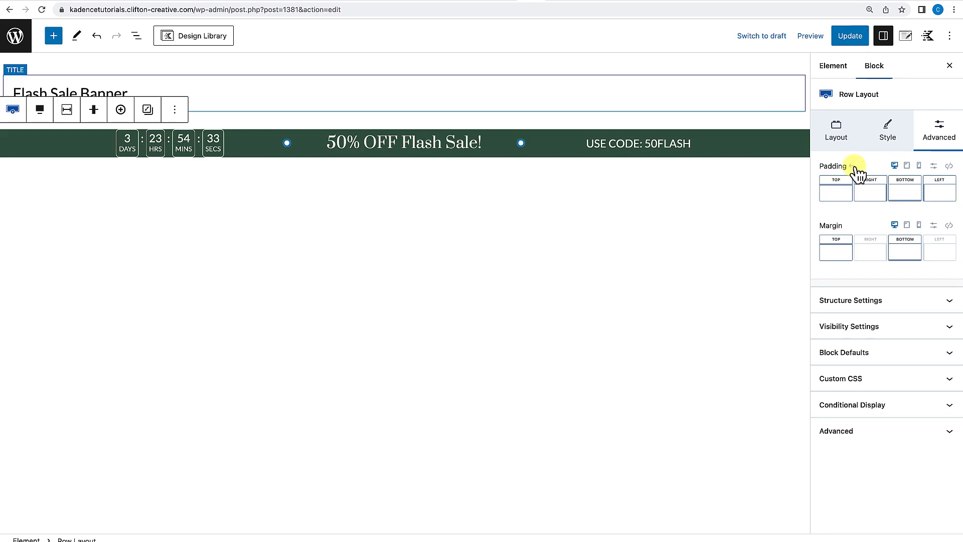
click(837, 201)
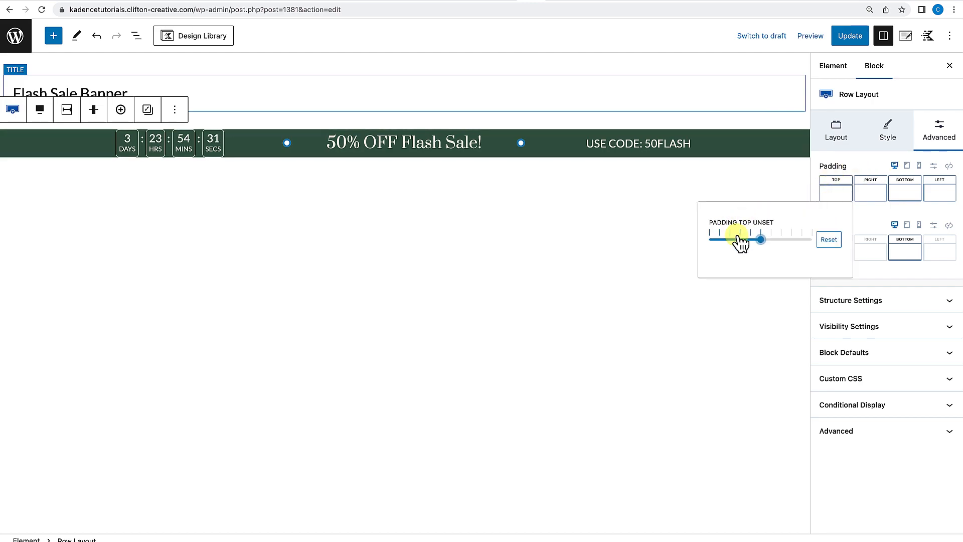
drag(761, 240, 727, 246)
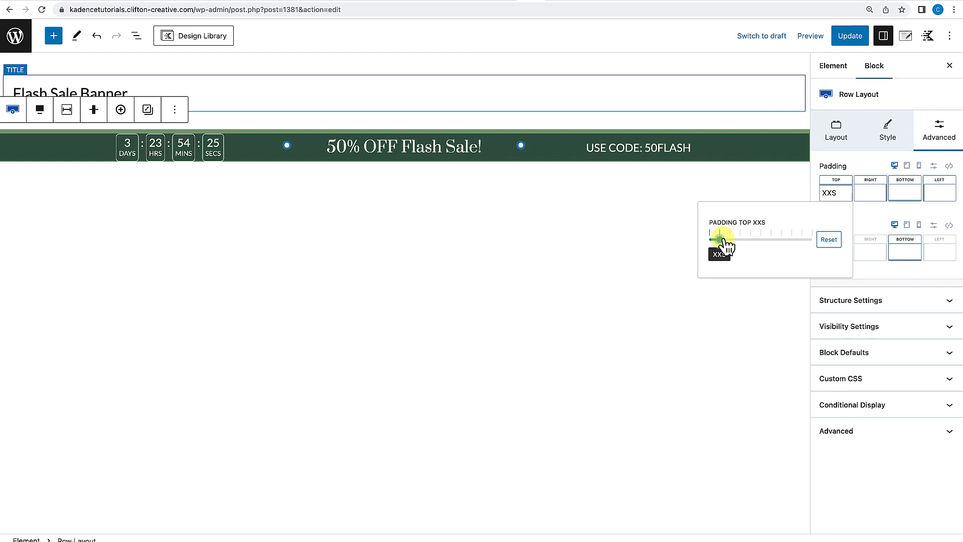
click(902, 194)
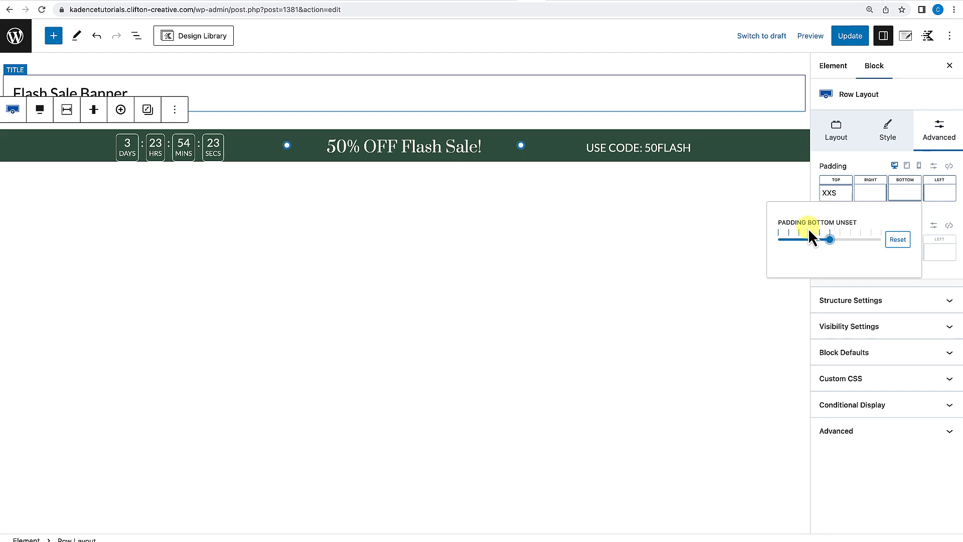
drag(830, 245, 791, 251)
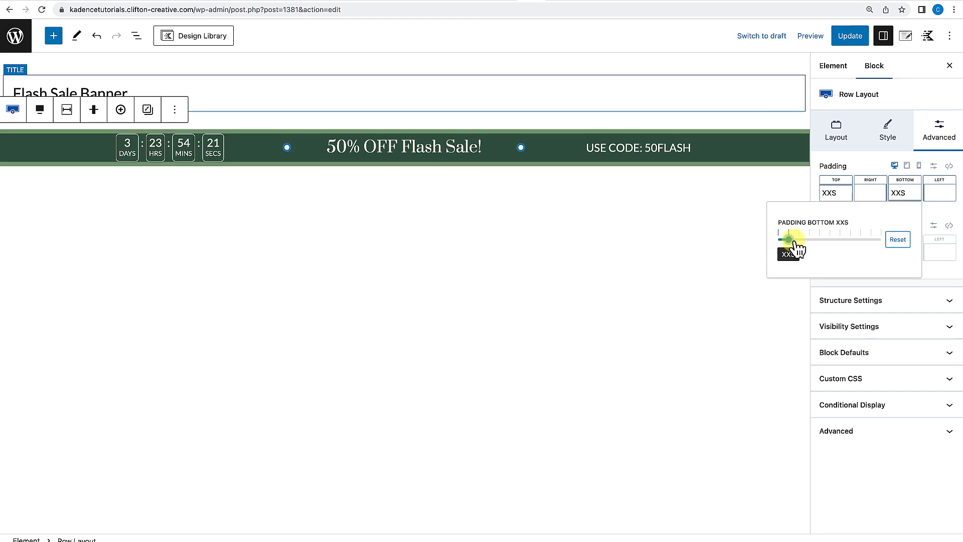
click(574, 242)
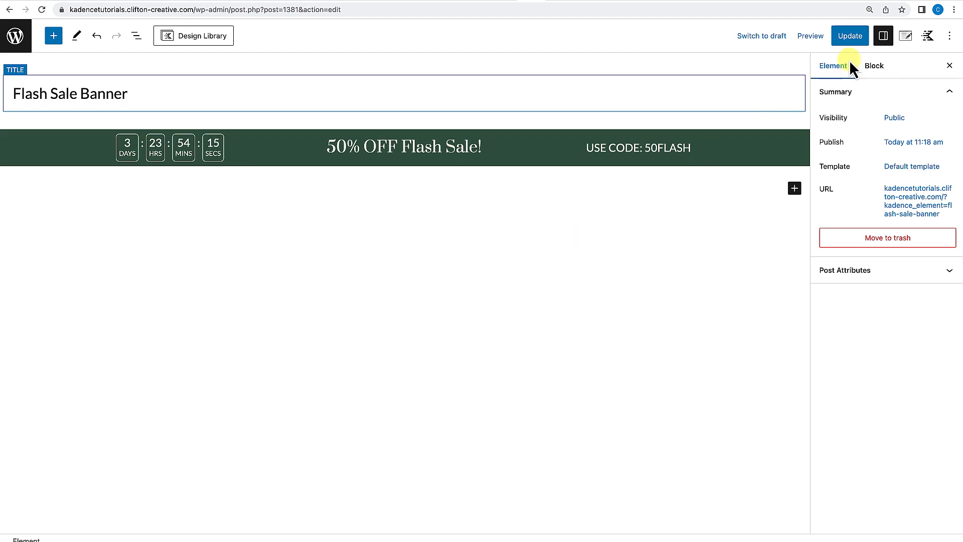
Save the element and open its live view in a new tab.
click(842, 34)
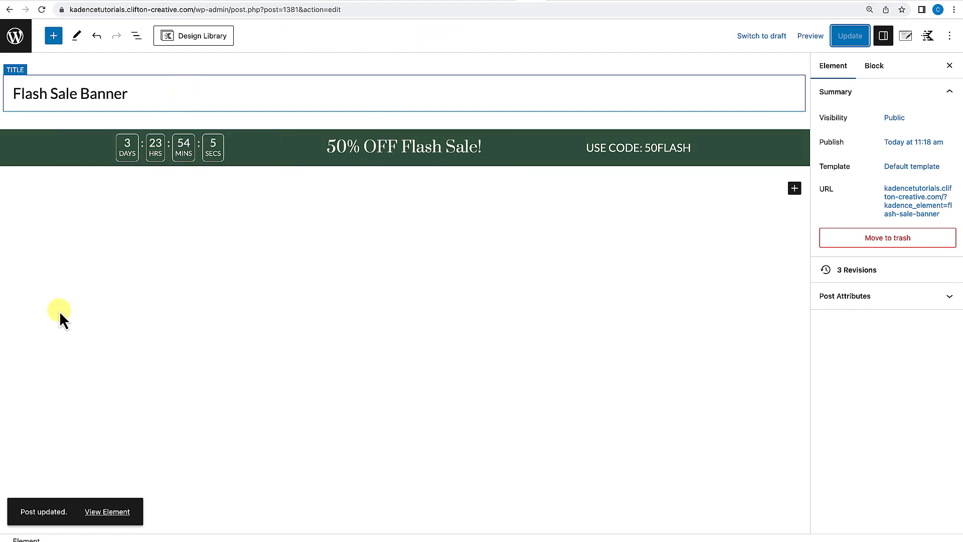
right_click(96, 513)
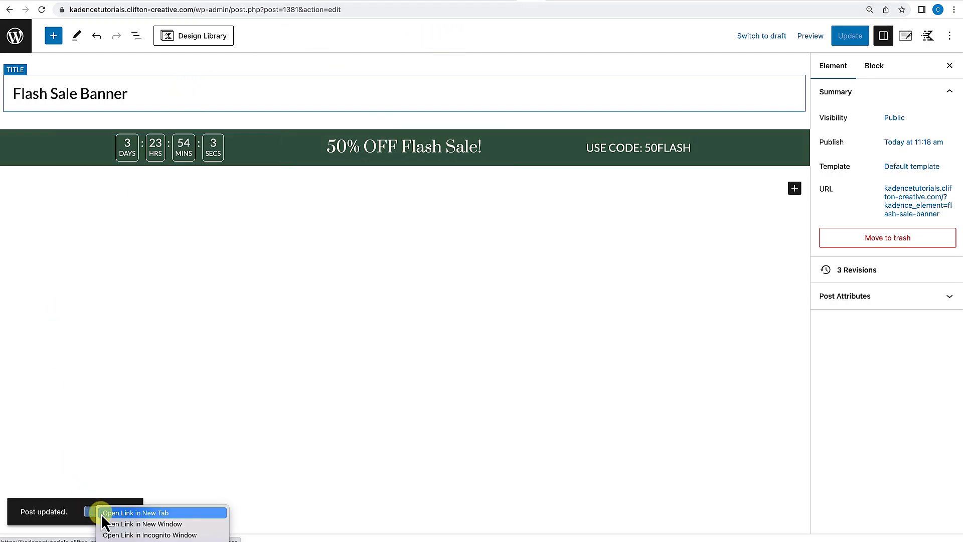
click(131, 514)
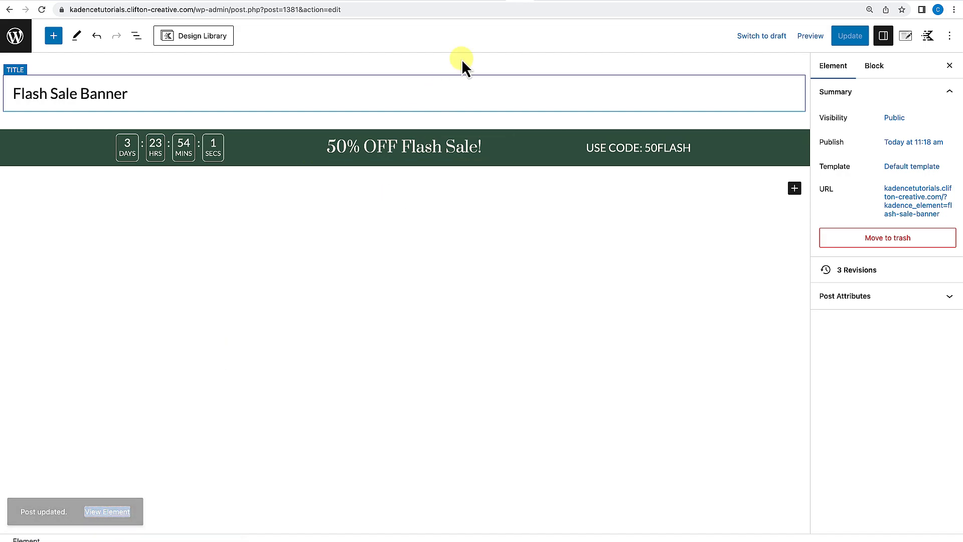
Review the banner on its own page and look over the site's home page.
click(542, 2)
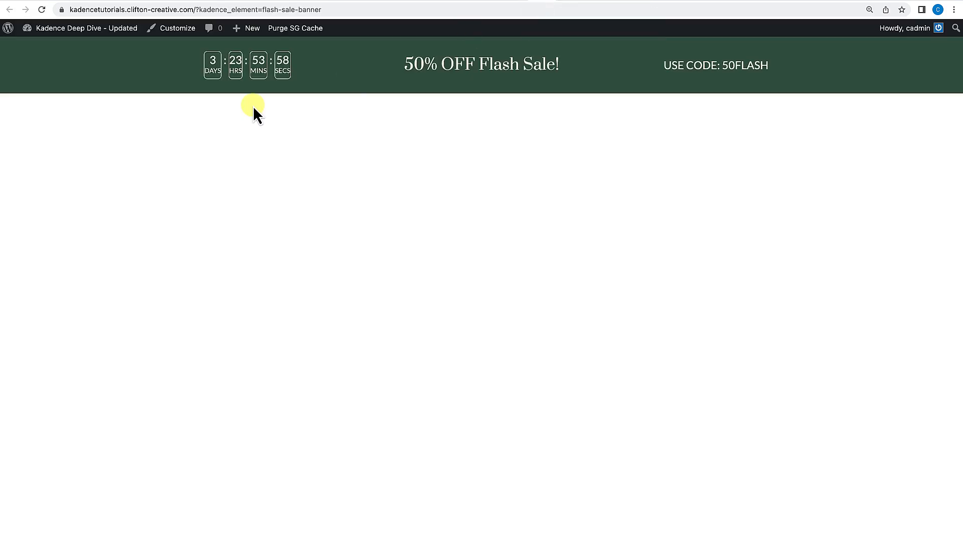
click(42, 10)
mouse_move(100, 31)
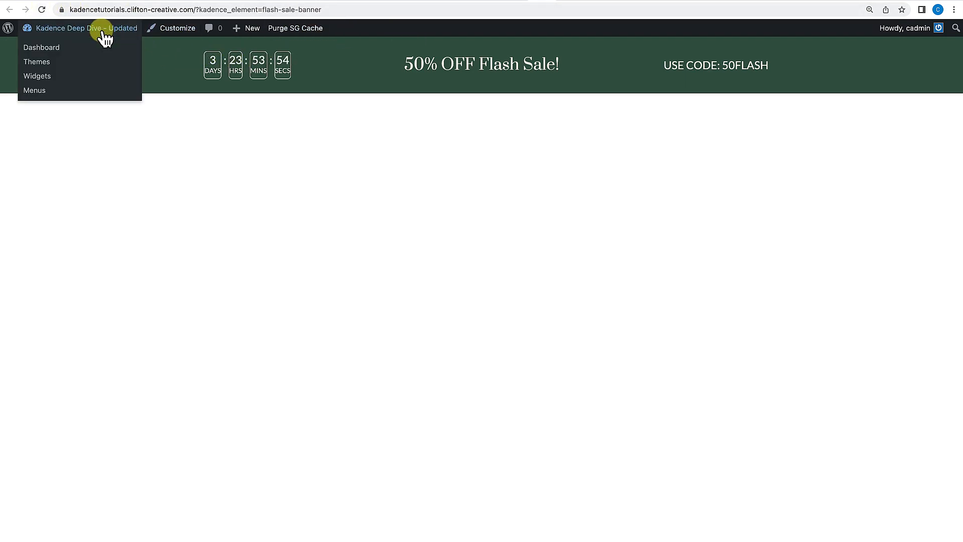
click(52, 51)
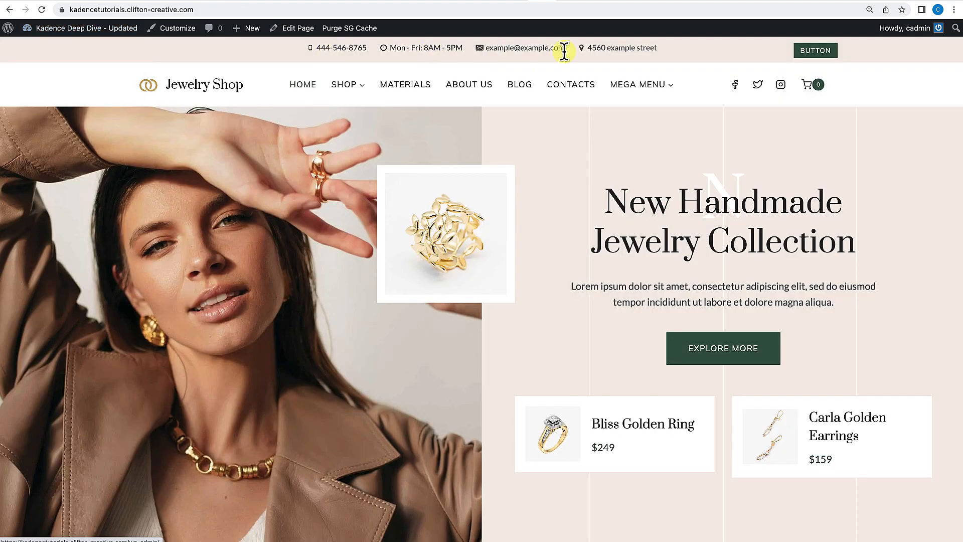
scroll(701, 396, down, 10)
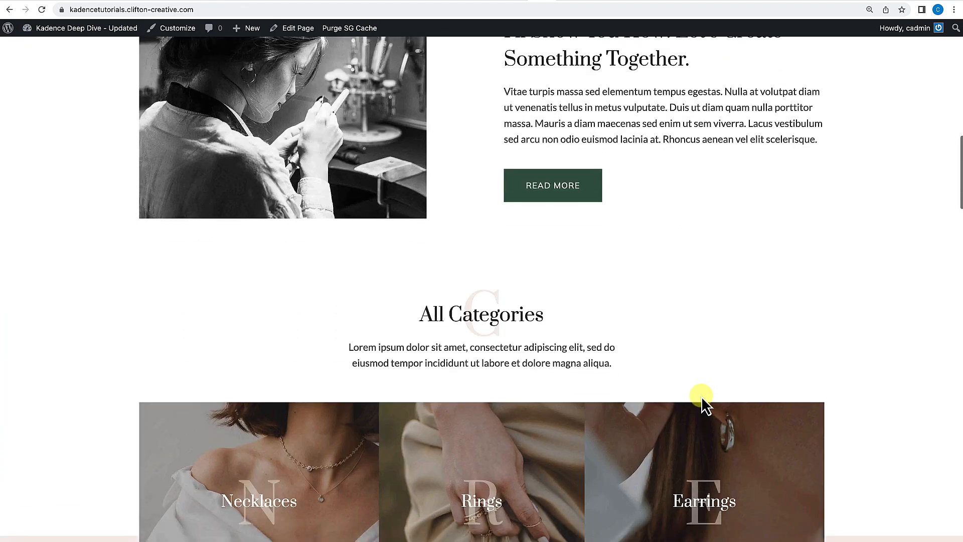
scroll(701, 396, up, 10)
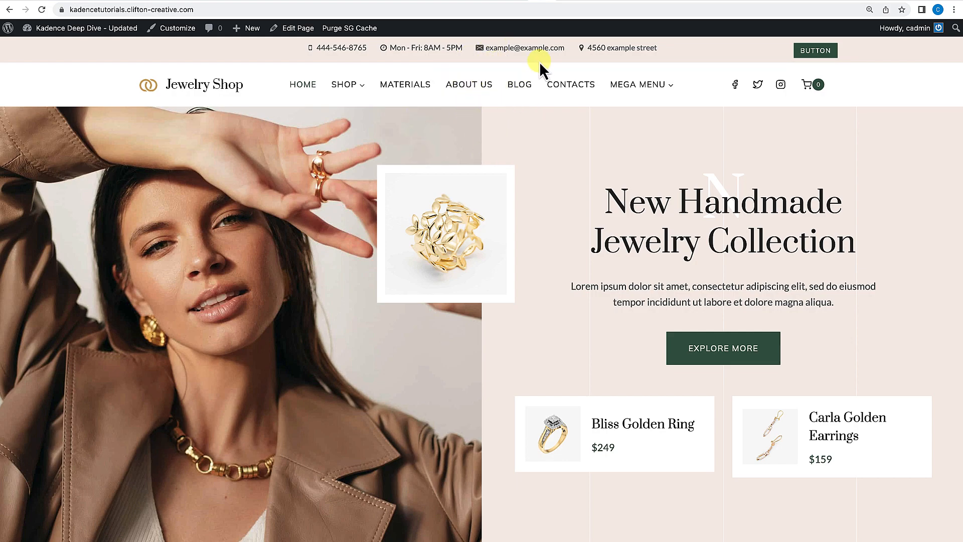
click(520, 0)
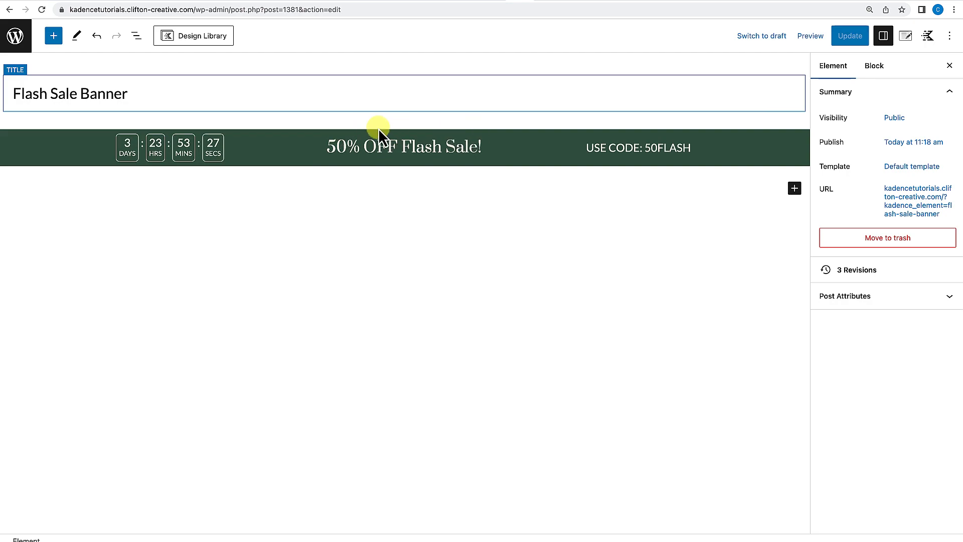
Set the element's placement to Before Header.
click(907, 37)
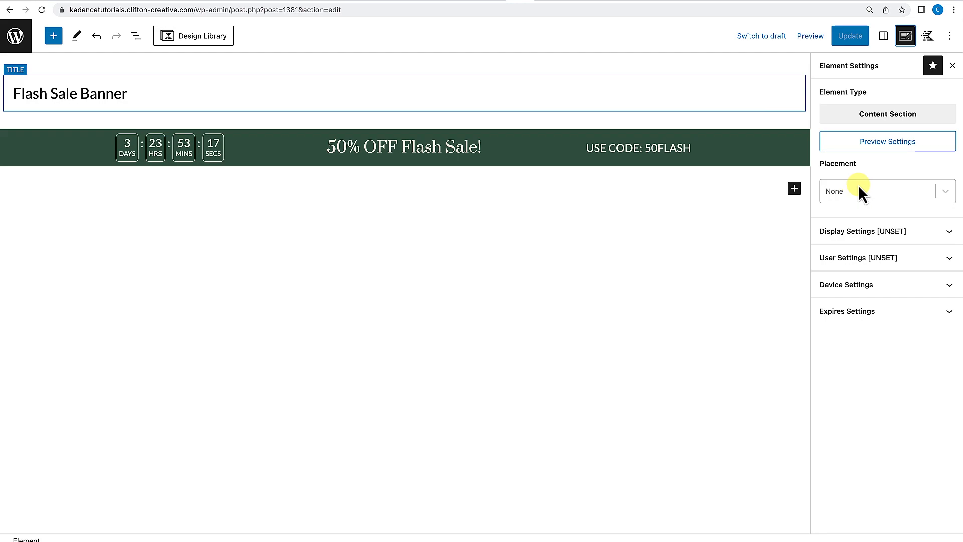
click(948, 195)
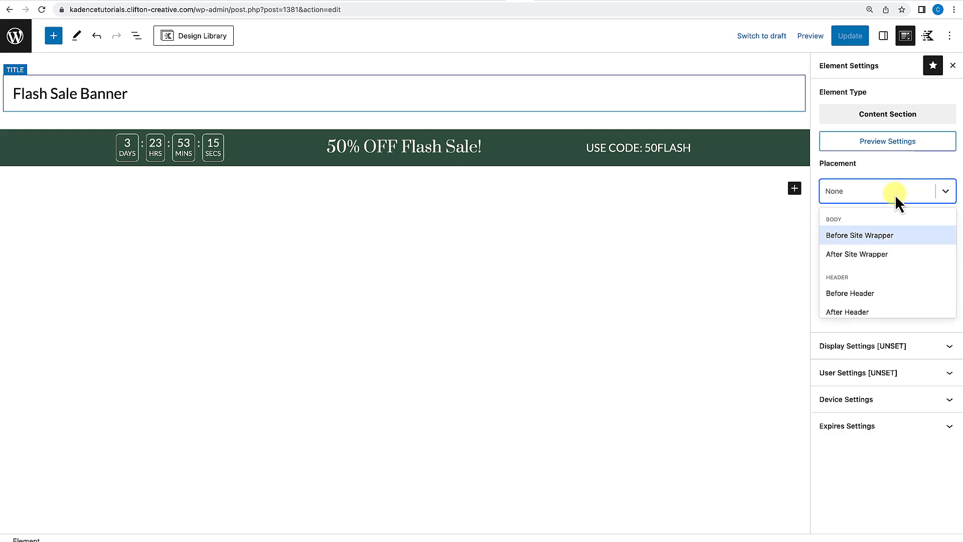
scroll(856, 261, down, 2)
click(855, 265)
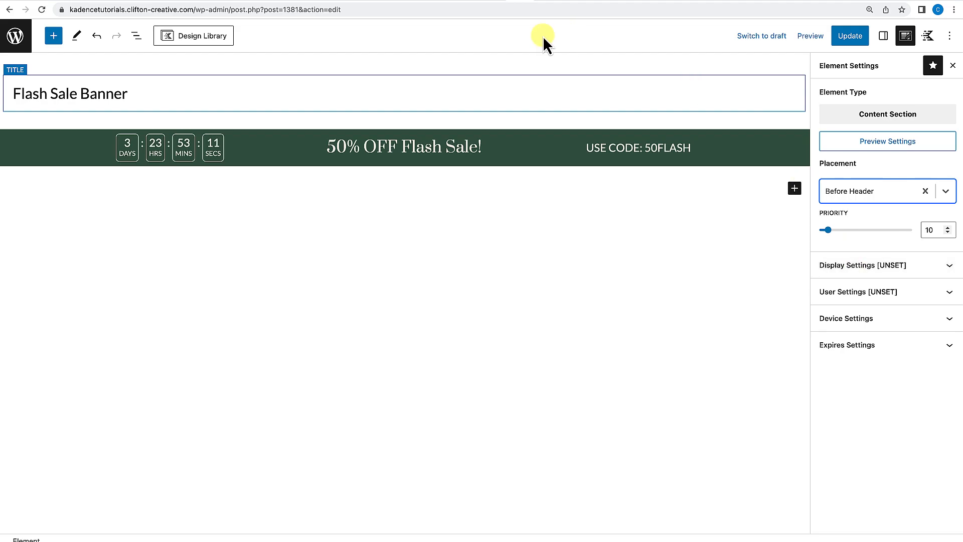
click(544, 1)
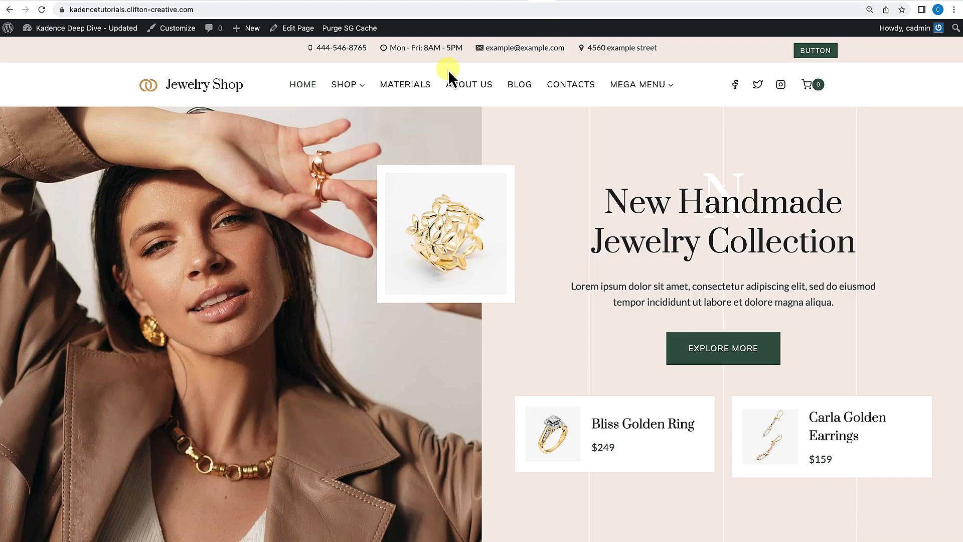
click(519, 2)
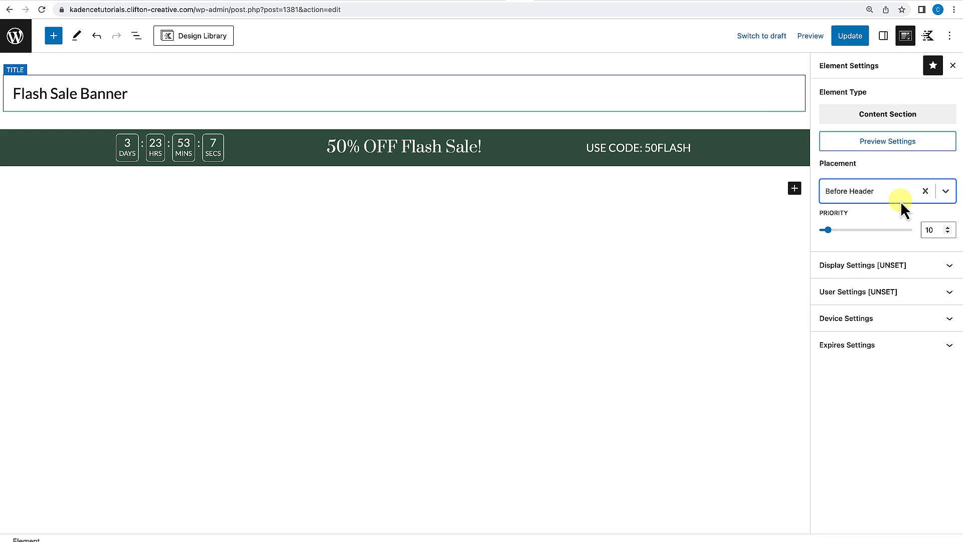
Set the element to show on the Entire Site and save it.
click(941, 271)
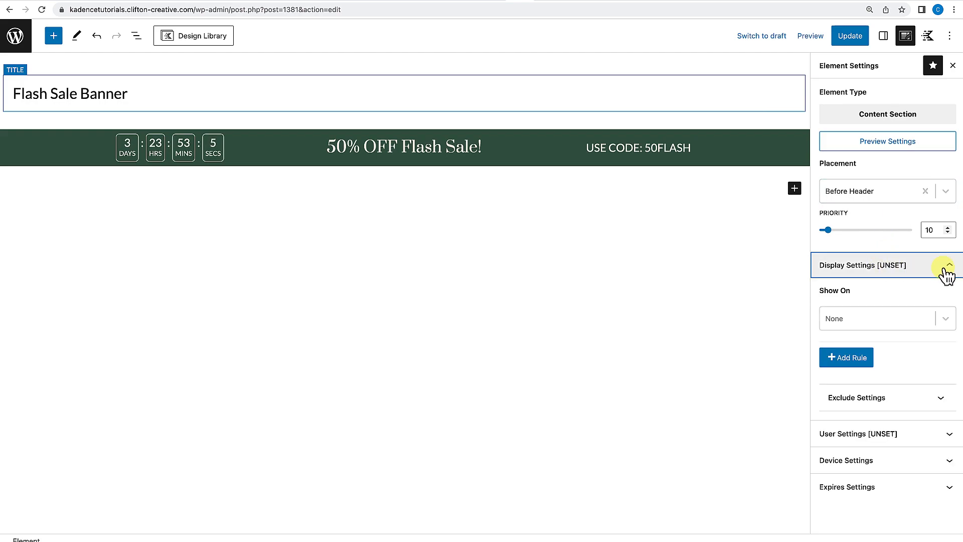
click(946, 319)
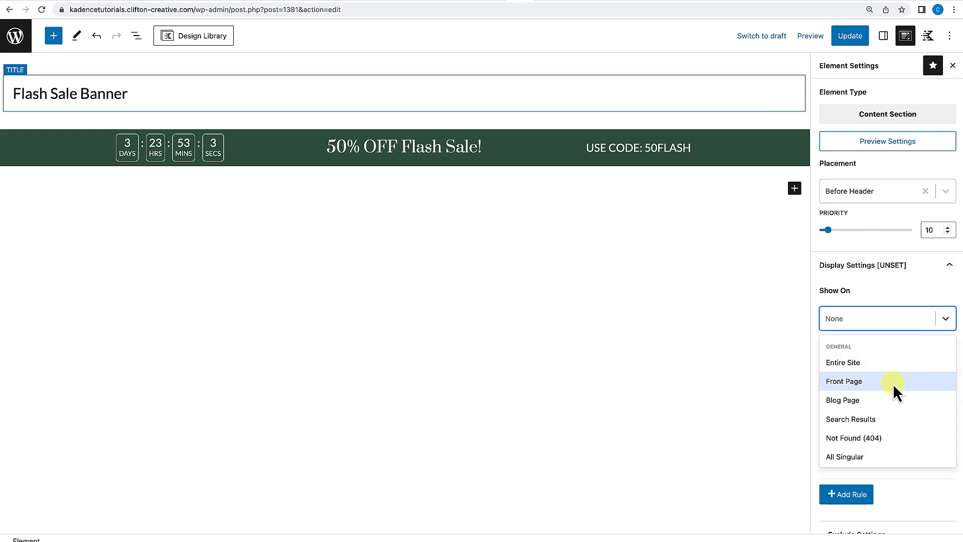
click(865, 361)
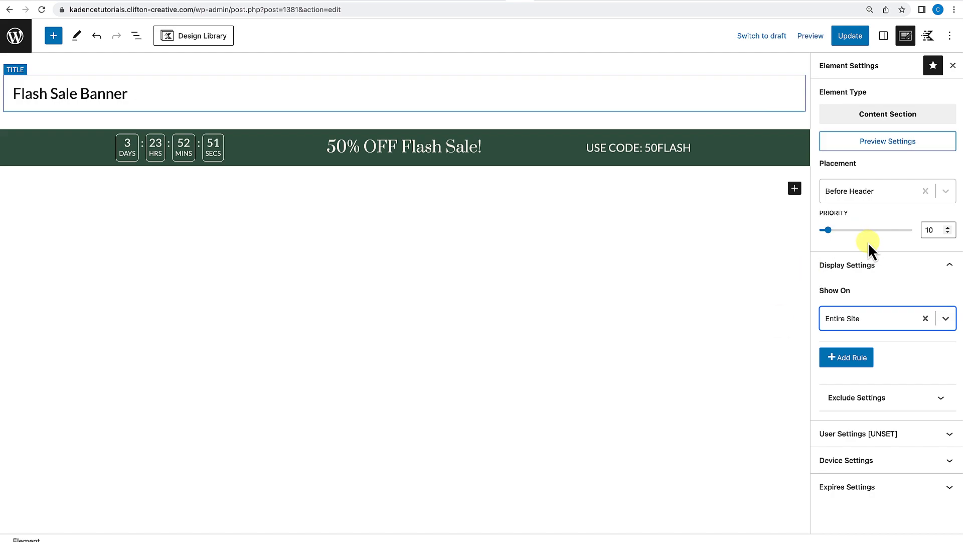
click(849, 41)
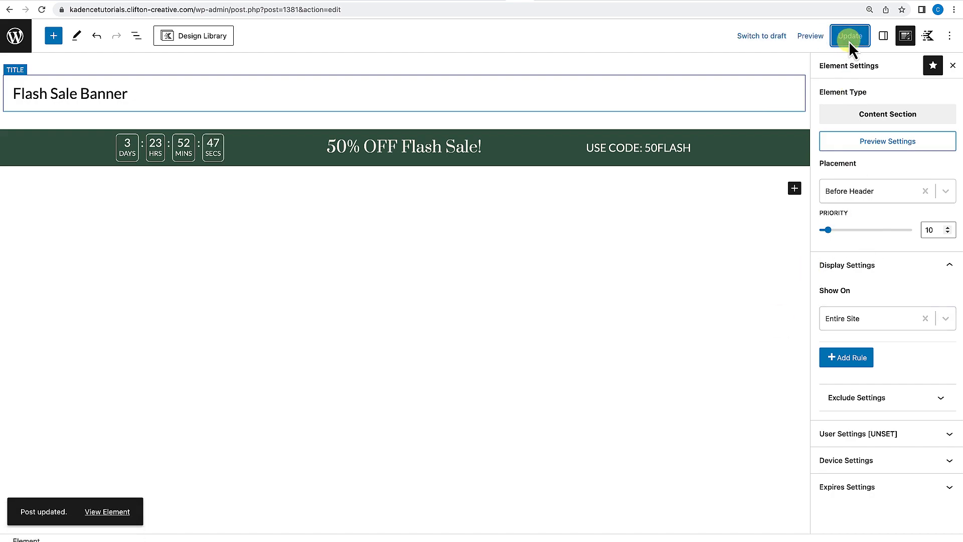
Check the banner on the front end across the home, contacts and blog pages.
click(535, 0)
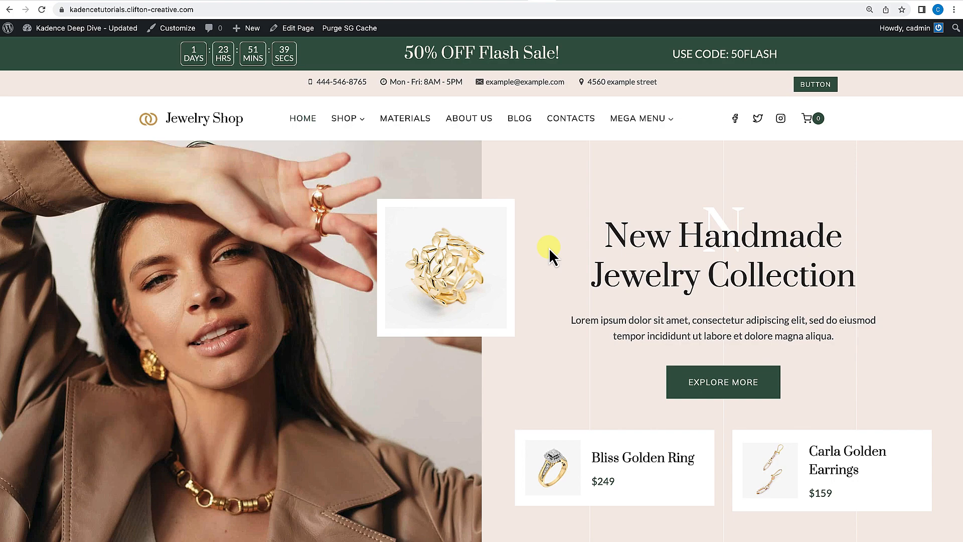
scroll(549, 251, down, 5)
scroll(549, 251, up, 5)
click(583, 122)
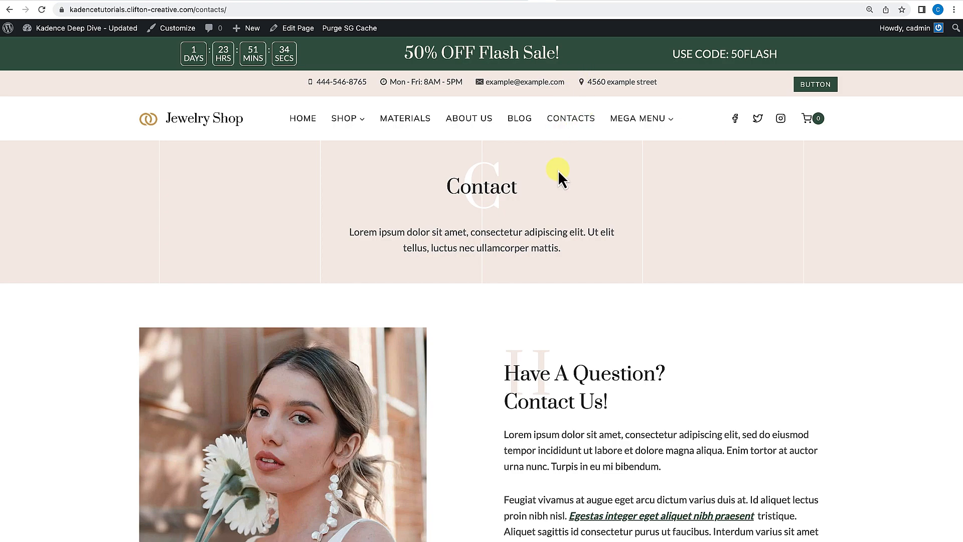
click(522, 123)
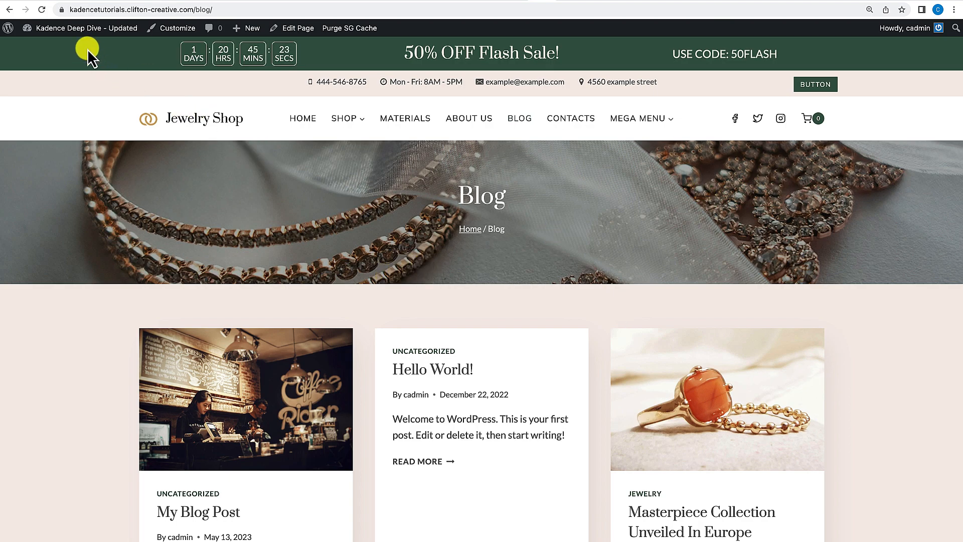
Create a new Kadence element of type Fixed Section.
mouse_move(41, 27)
click(49, 48)
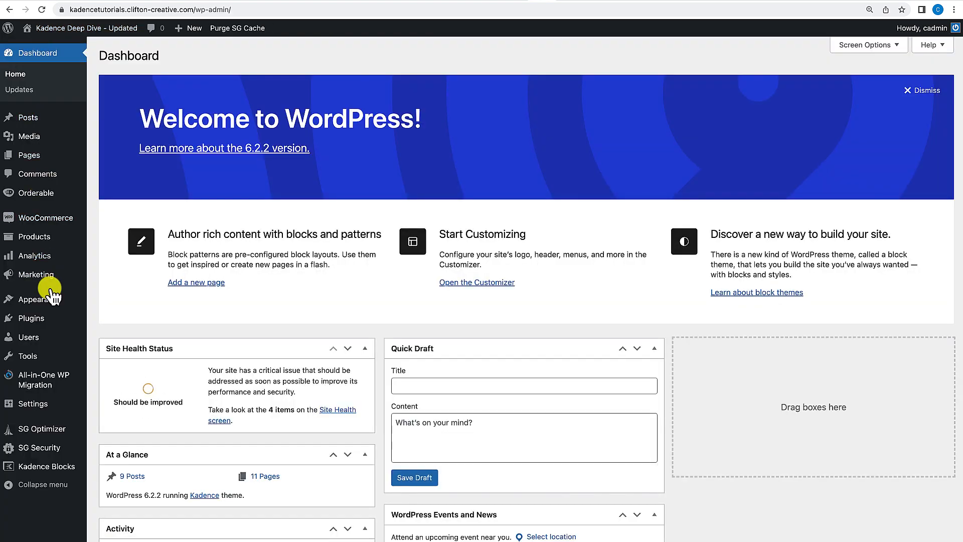
mouse_move(50, 301)
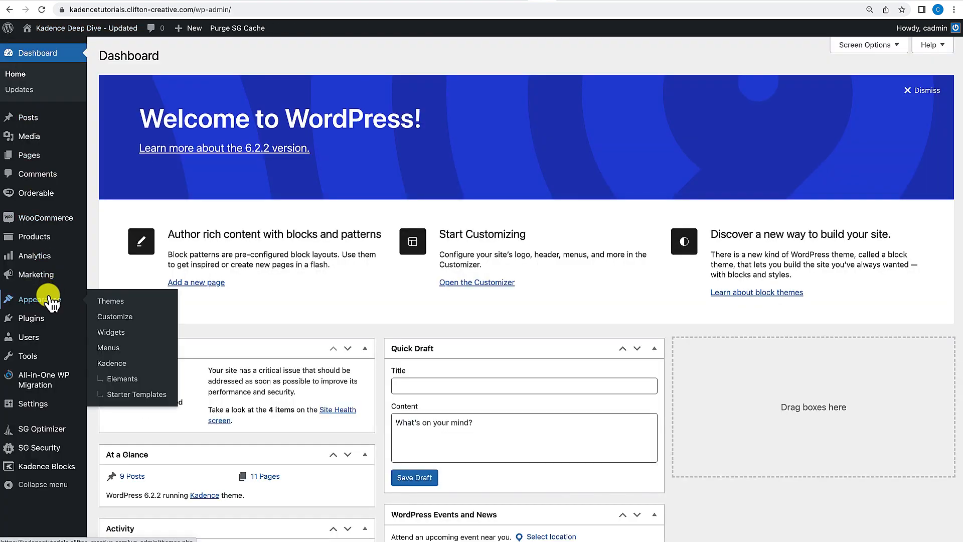
click(132, 380)
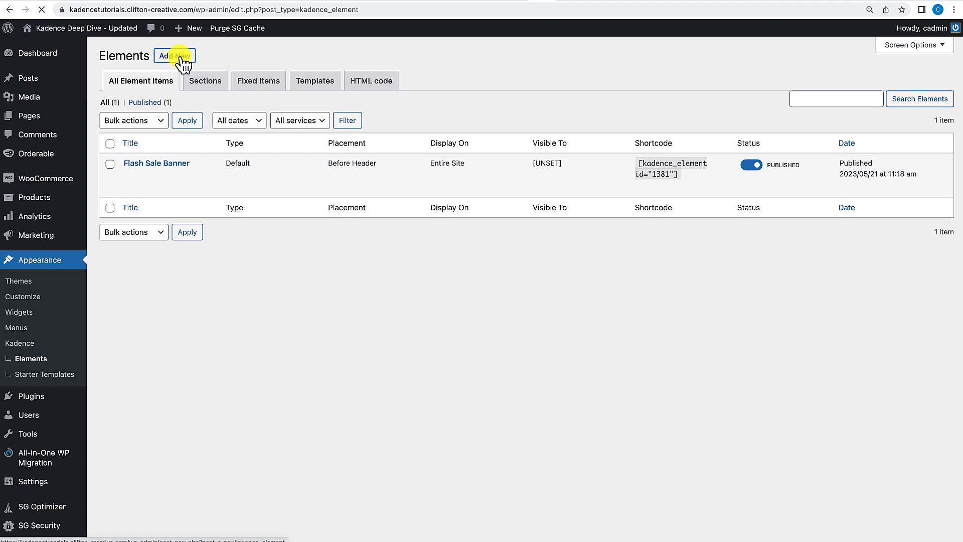
click(175, 56)
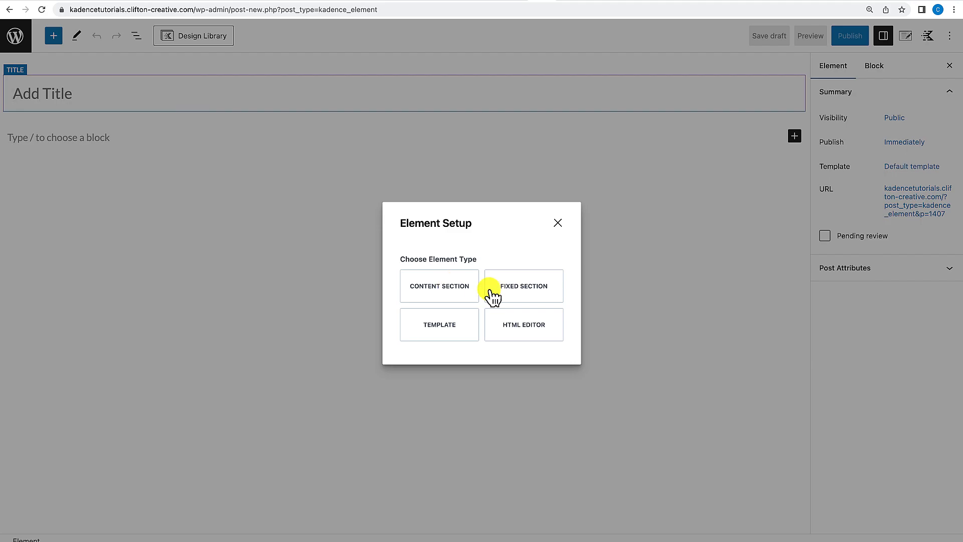
click(522, 294)
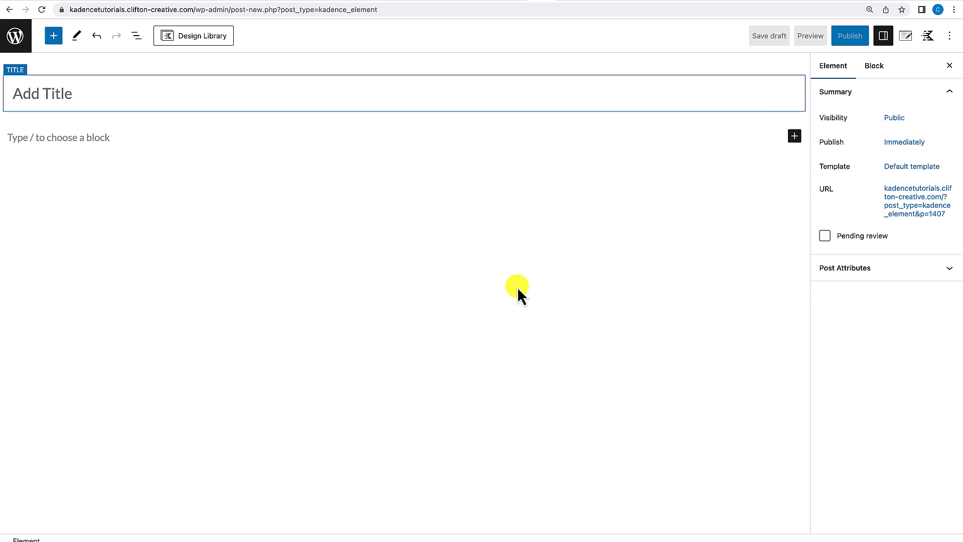
Title the new element Floating Icon Menu.
click(97, 95)
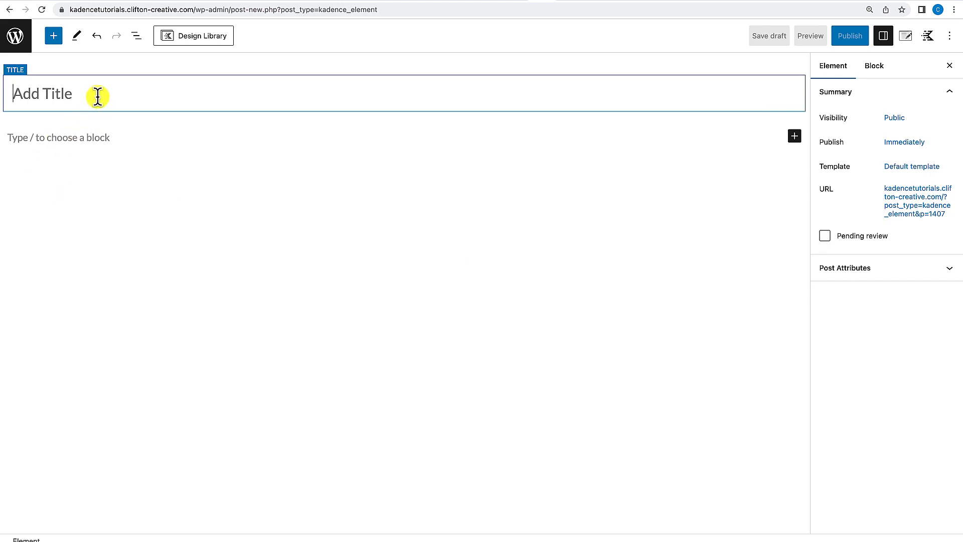
text(Floating Ic)
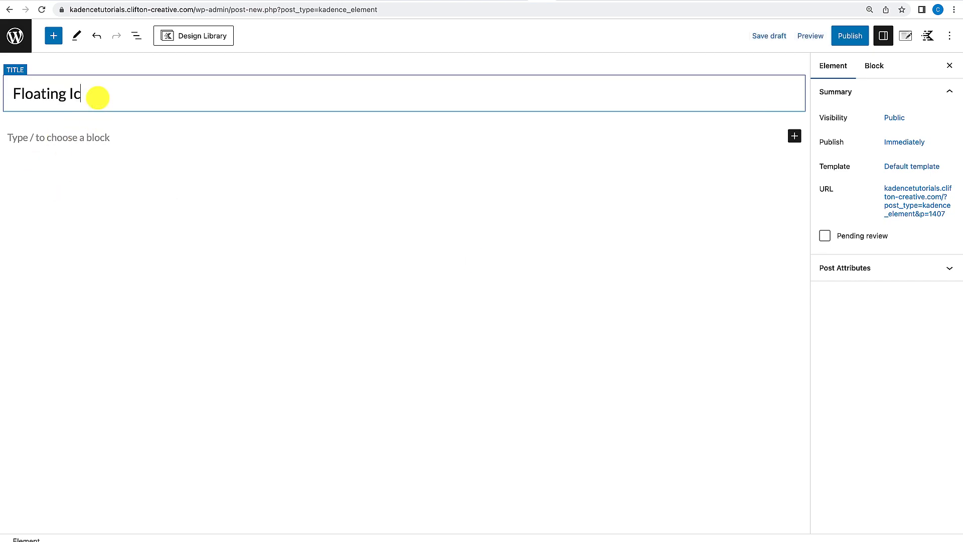
text(on Menu)
Insert an Icon block into the element content and set its alignment to left.
click(126, 138)
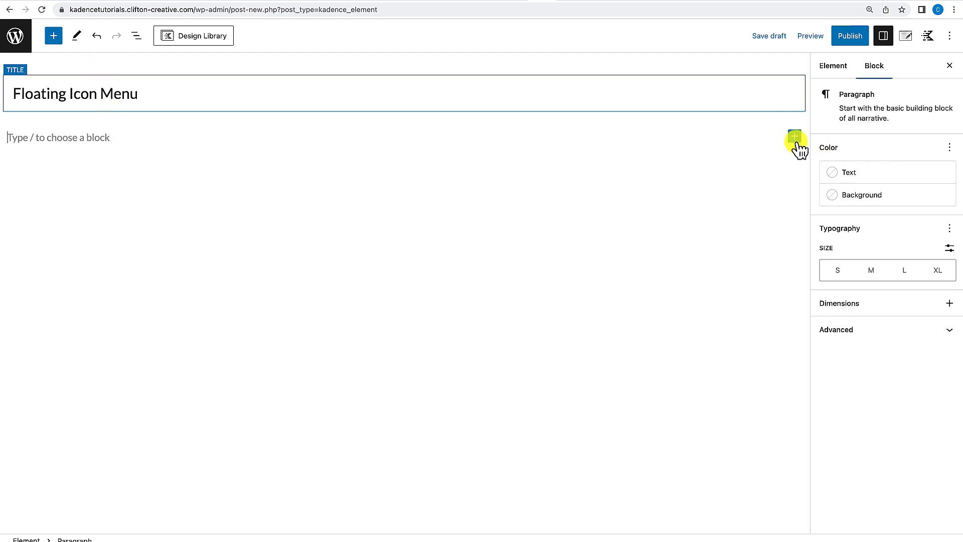
click(795, 138)
text(icon)
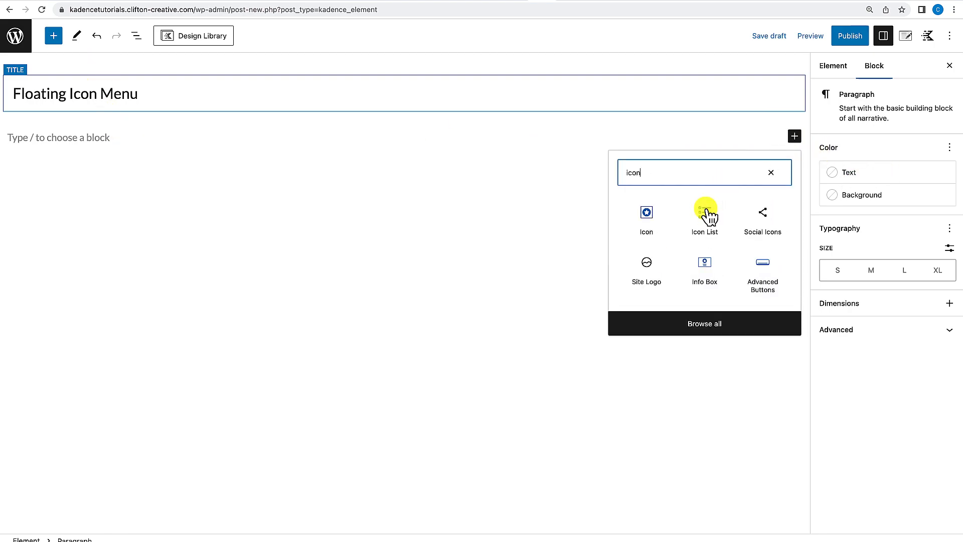
click(654, 224)
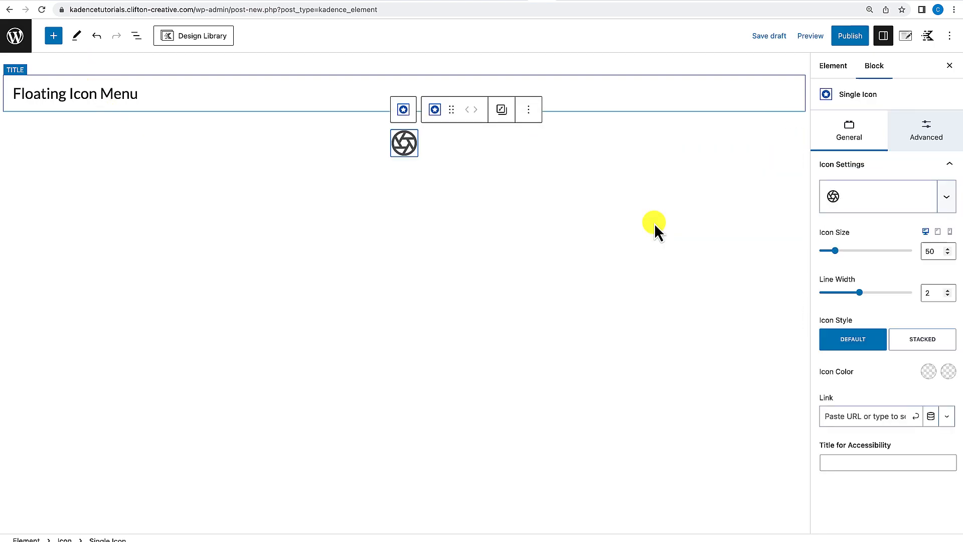
click(427, 148)
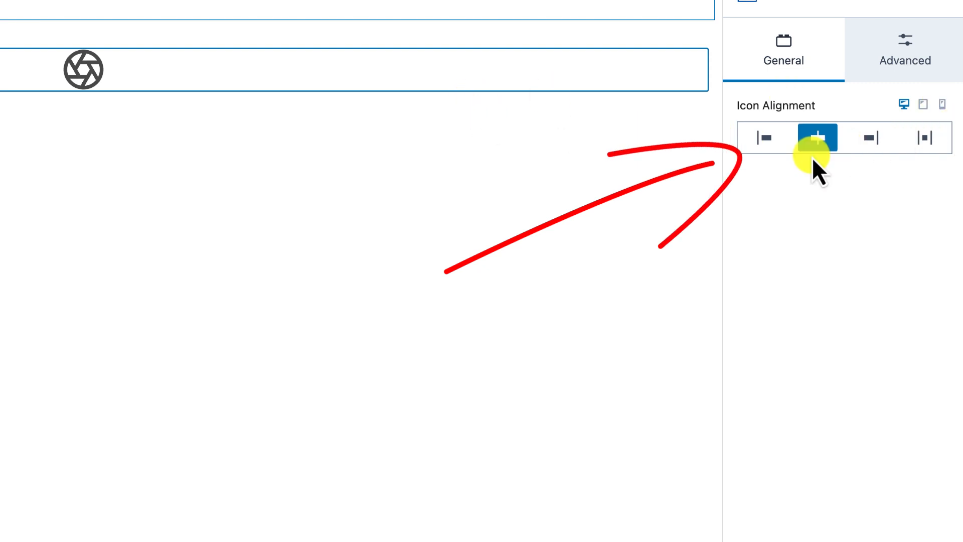
click(764, 138)
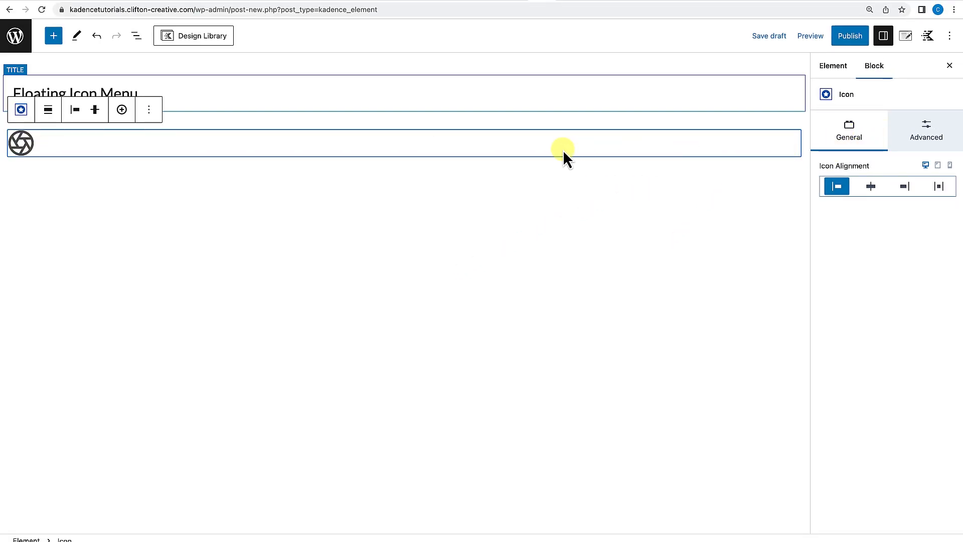
Replace the single icon with the line-style home icon found by searching for home.
click(28, 146)
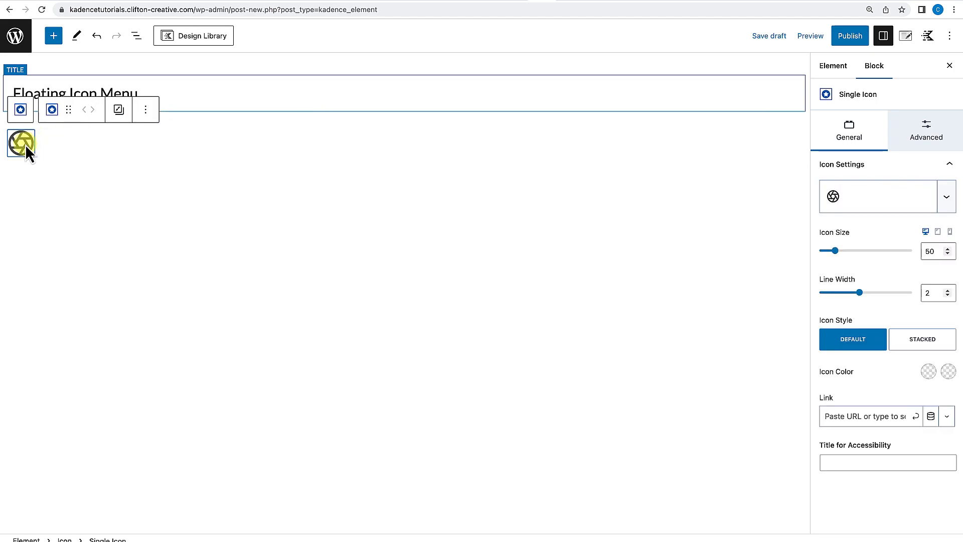
click(907, 205)
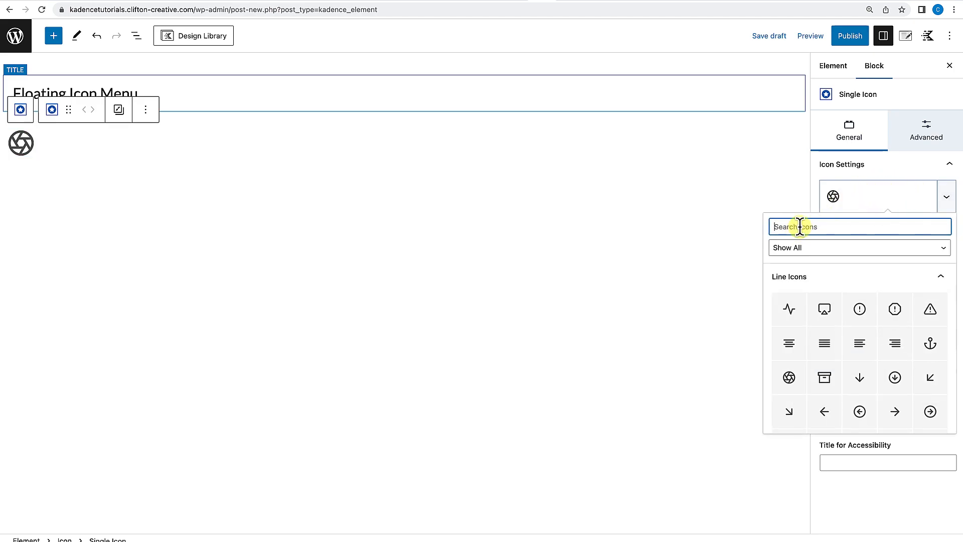
text(home)
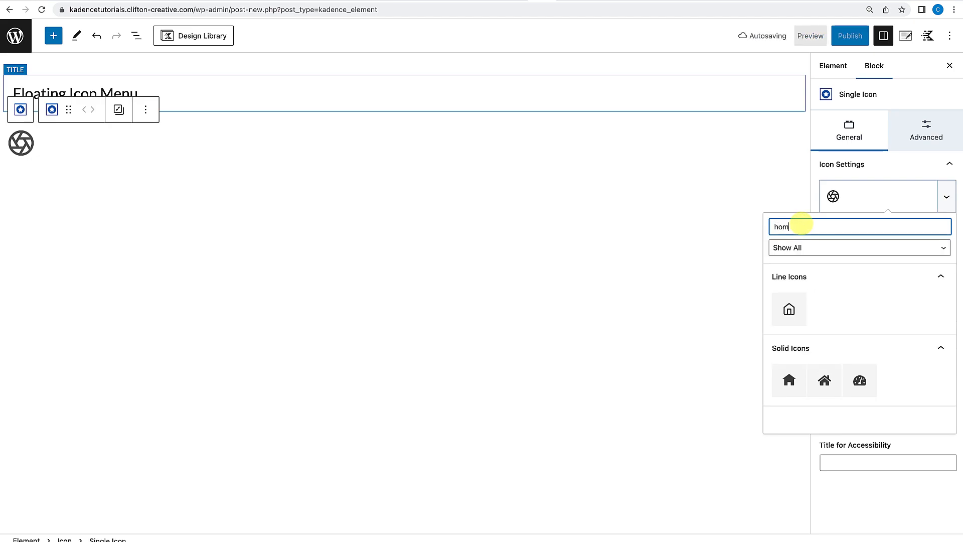
click(802, 317)
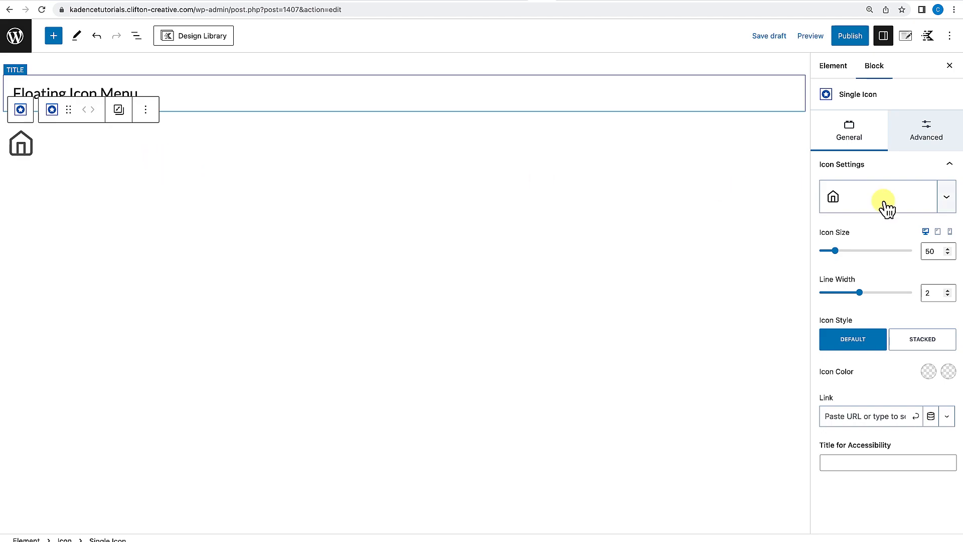
Set the home icon's size to 30 and its icon style to Stacked.
click(934, 252)
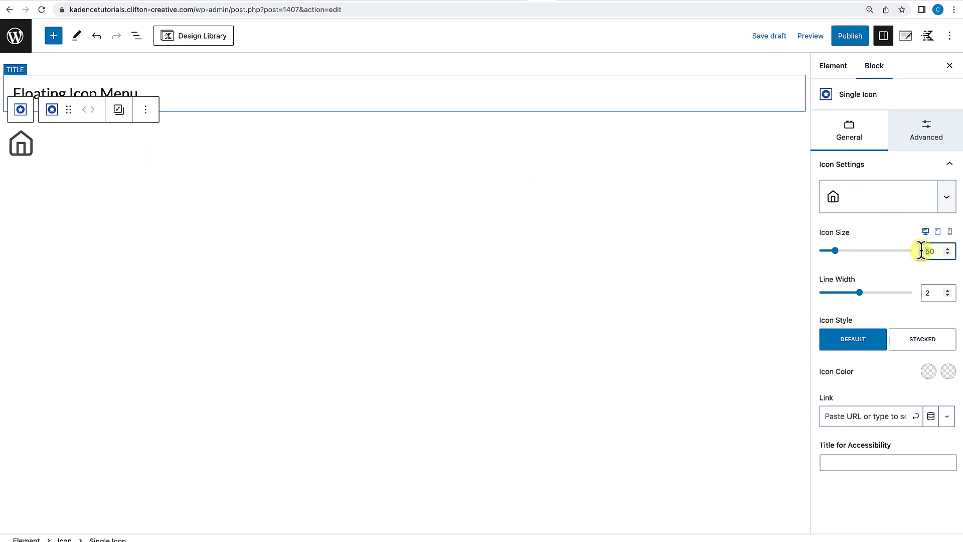
text(3)
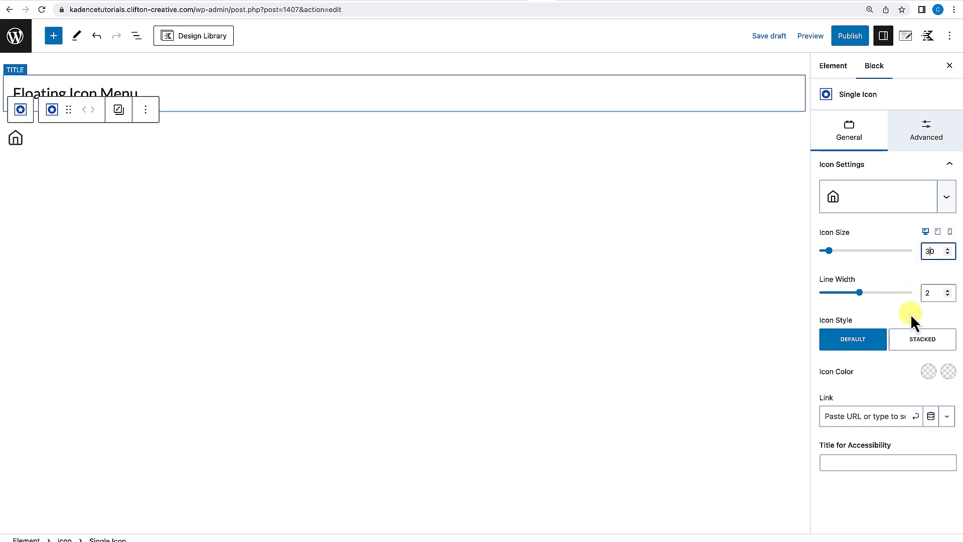
click(858, 350)
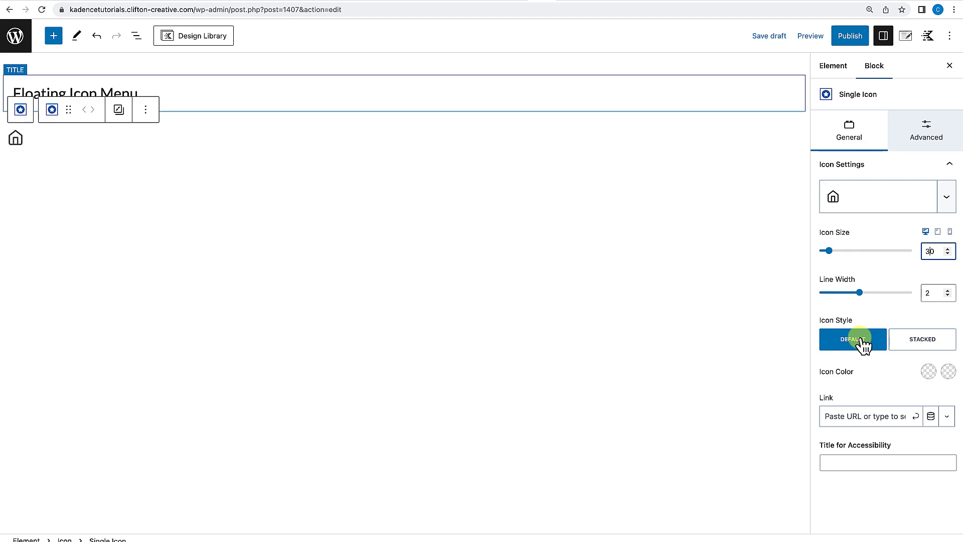
click(929, 341)
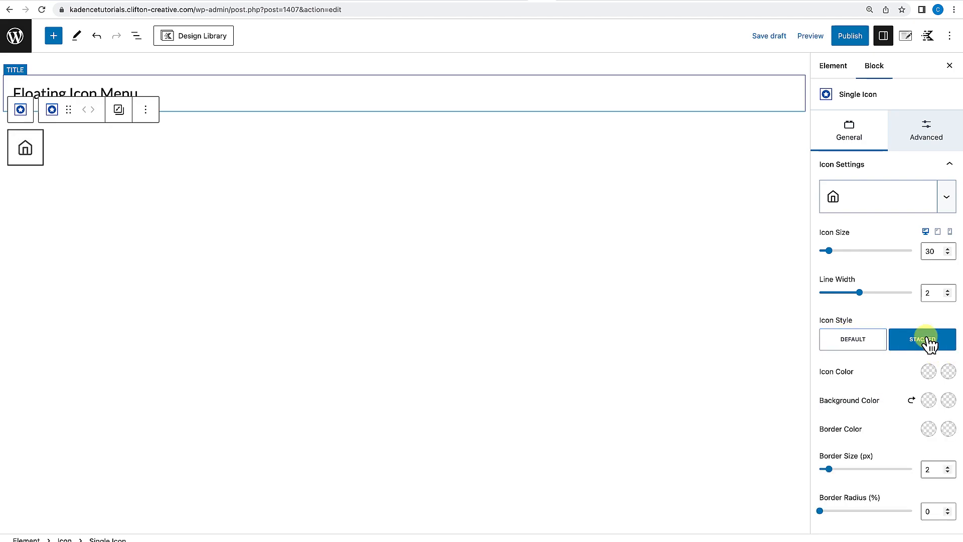
Set the icon's linked padding on all sides to 2X Small (XXS).
scroll(893, 384, down, 1)
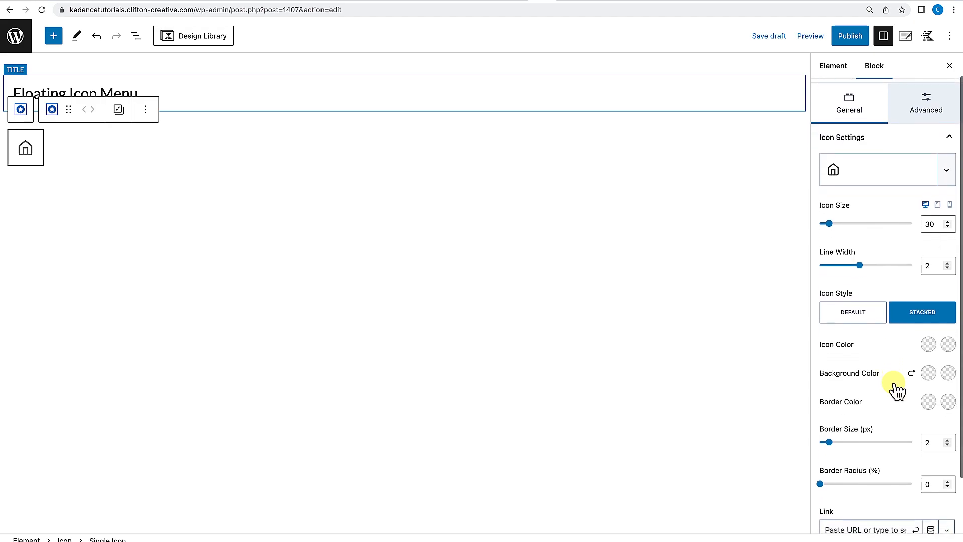
scroll(896, 390, down, 2)
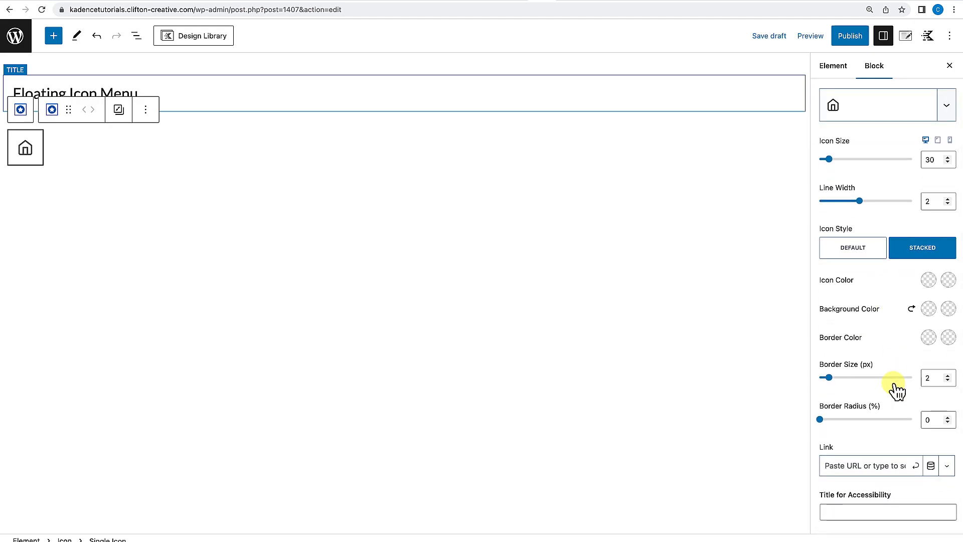
scroll(896, 390, up, 3)
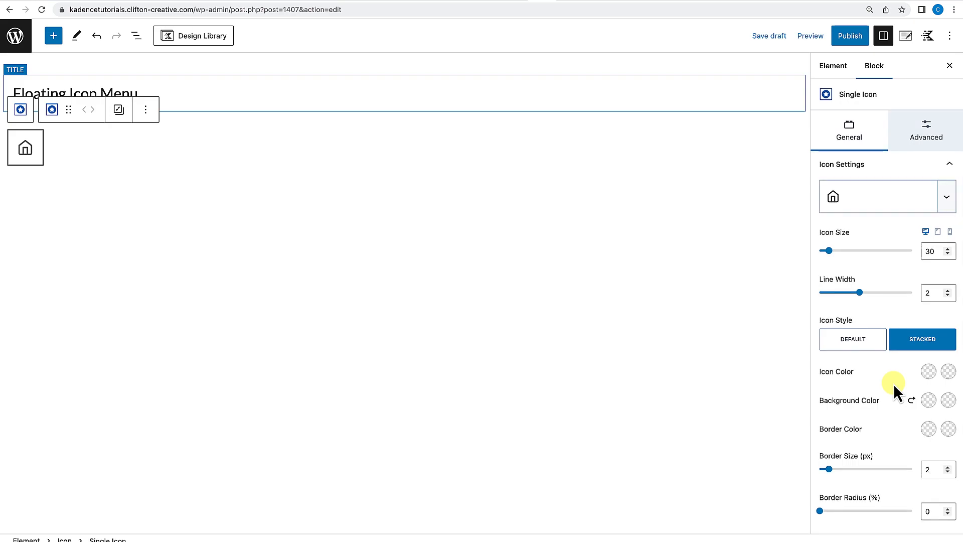
scroll(895, 385, down, 3)
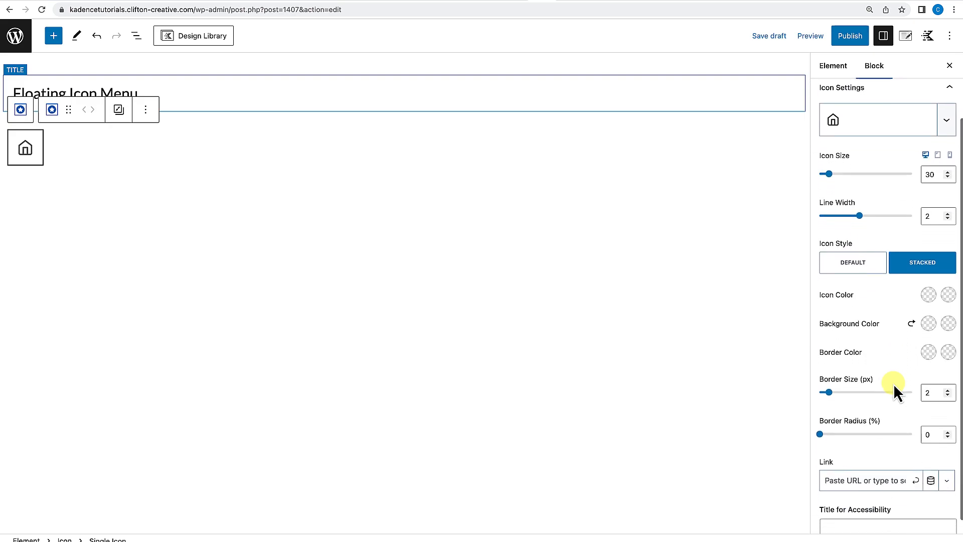
scroll(895, 389, up, 2)
scroll(896, 390, up, 1)
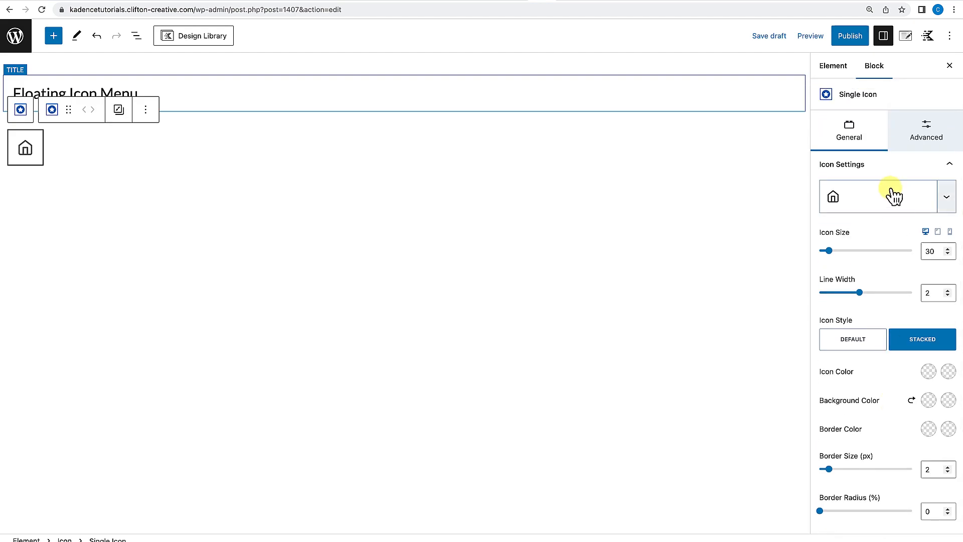
click(928, 137)
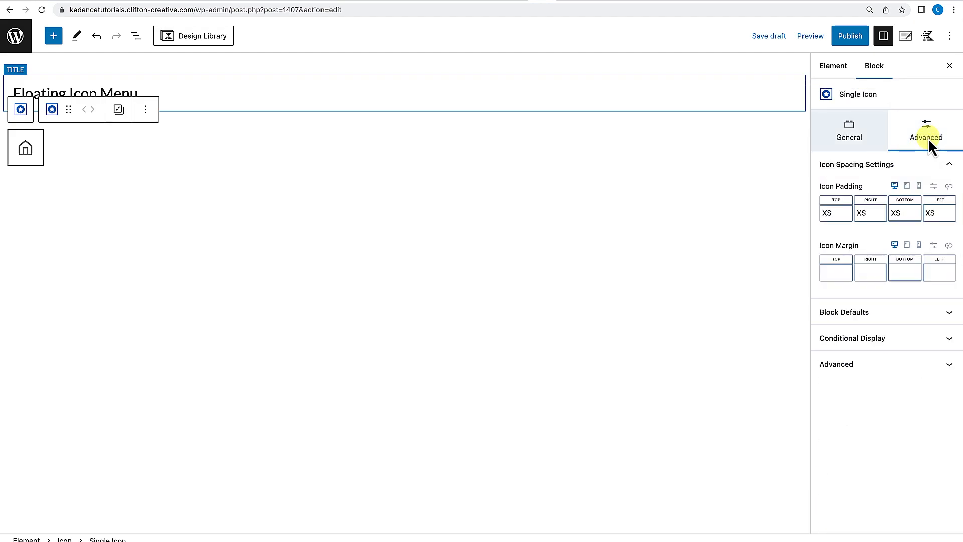
click(949, 186)
click(841, 211)
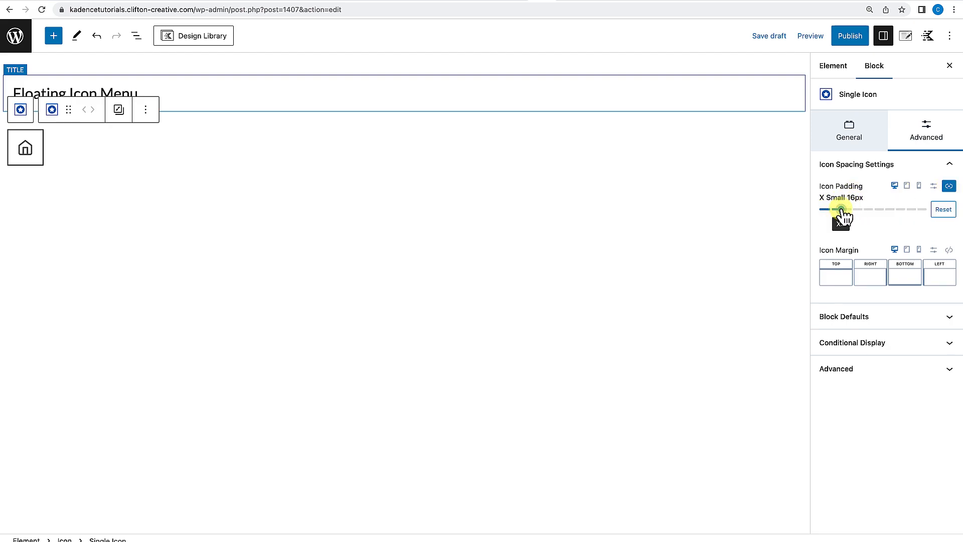
drag(843, 210, 836, 211)
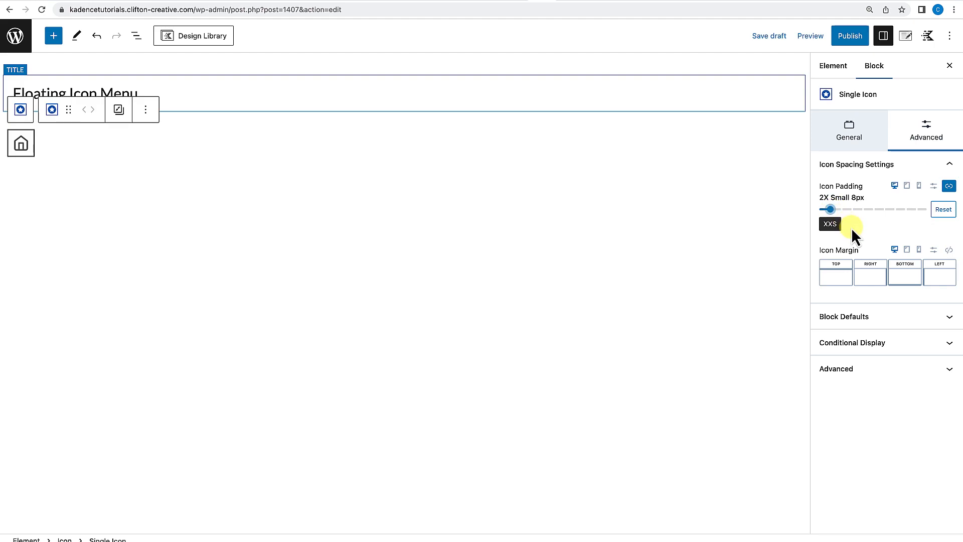
Set the icon's bottom margin to XXS.
click(903, 276)
drag(778, 323, 788, 326)
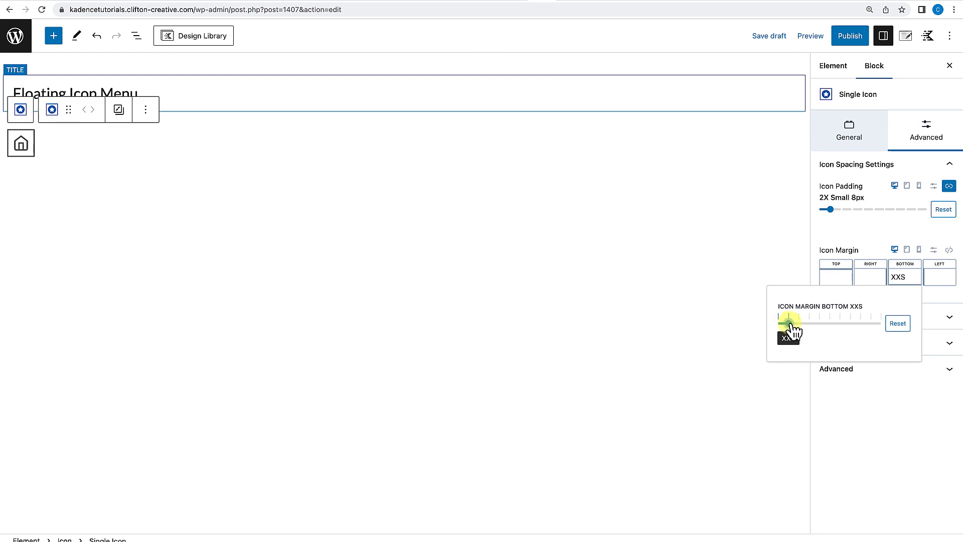
drag(791, 325, 788, 326)
click(863, 236)
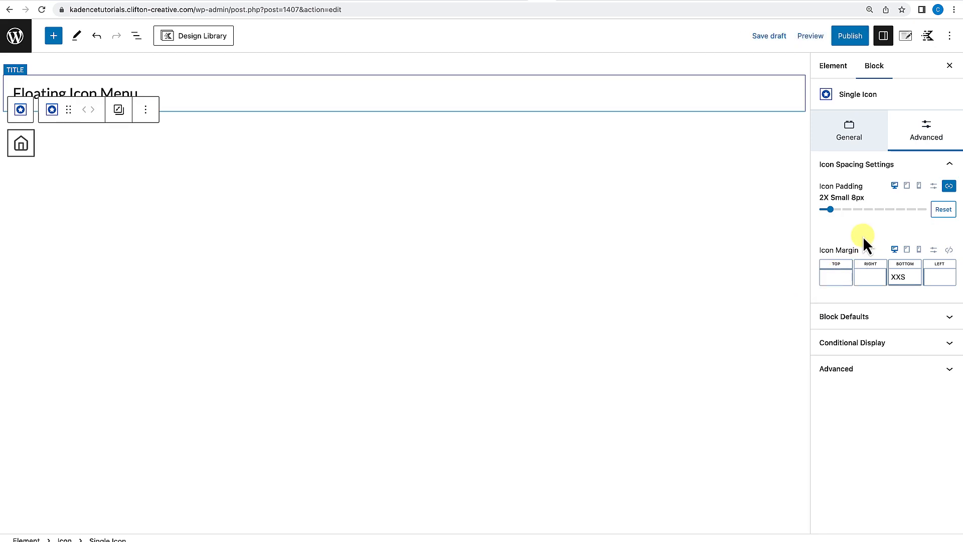
Link the home icon to google.com.
click(100, 139)
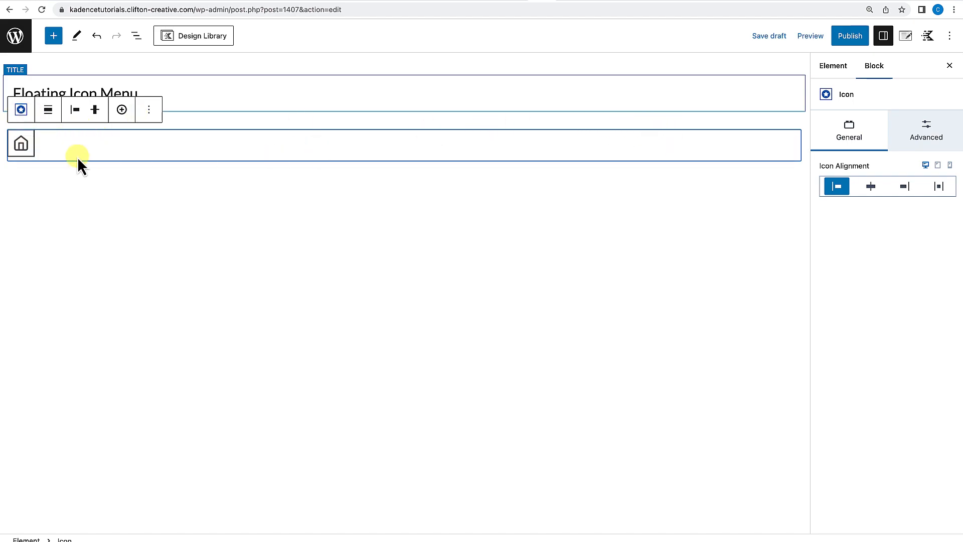
click(21, 146)
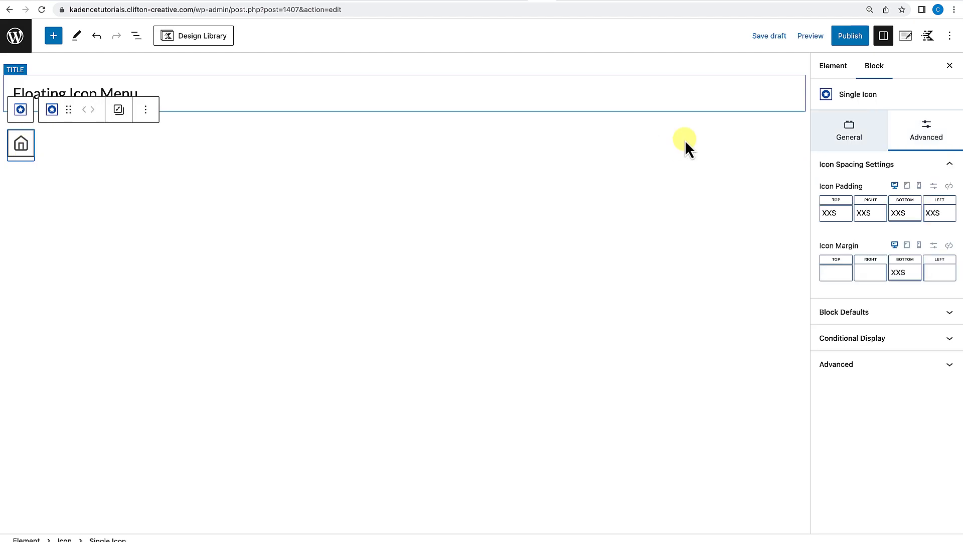
click(859, 128)
scroll(860, 224, down, 1)
scroll(859, 223, down, 3)
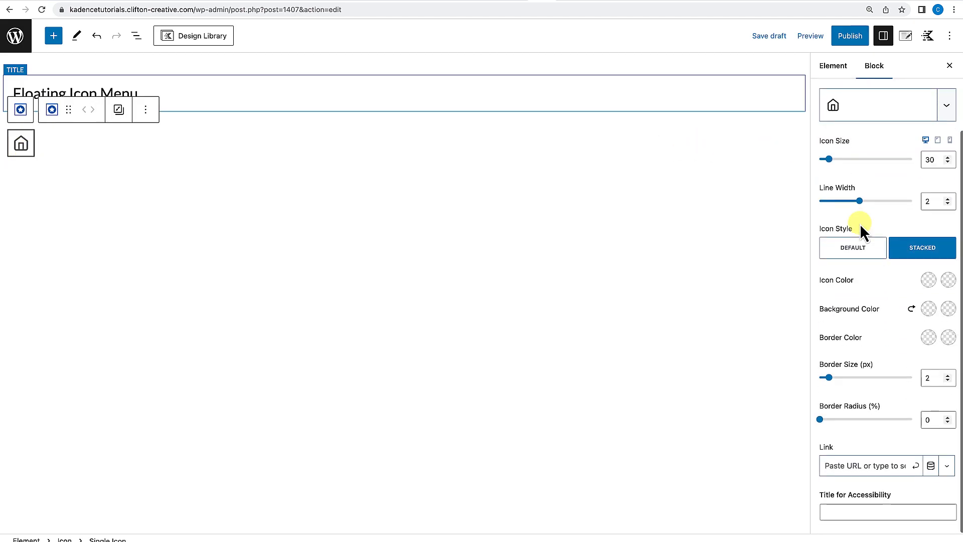
click(849, 467)
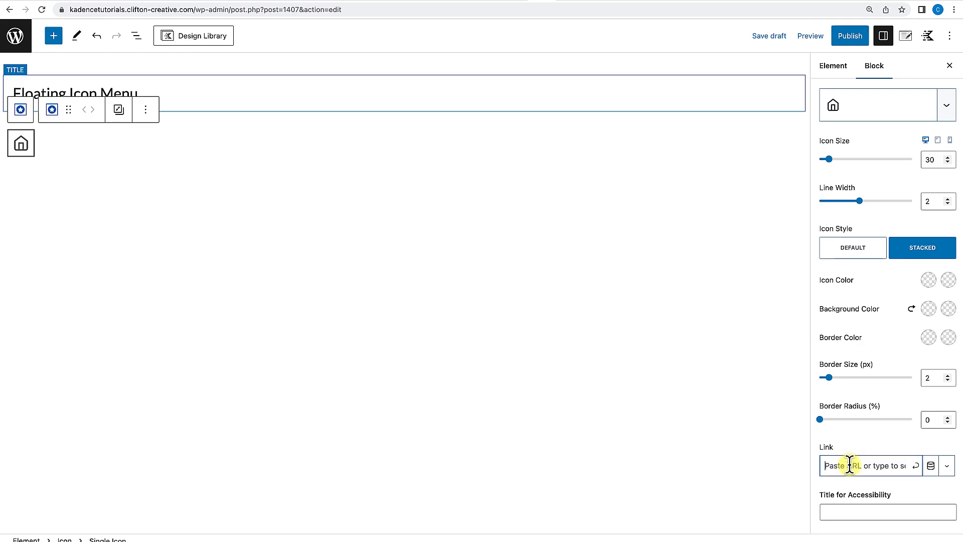
text(https://)
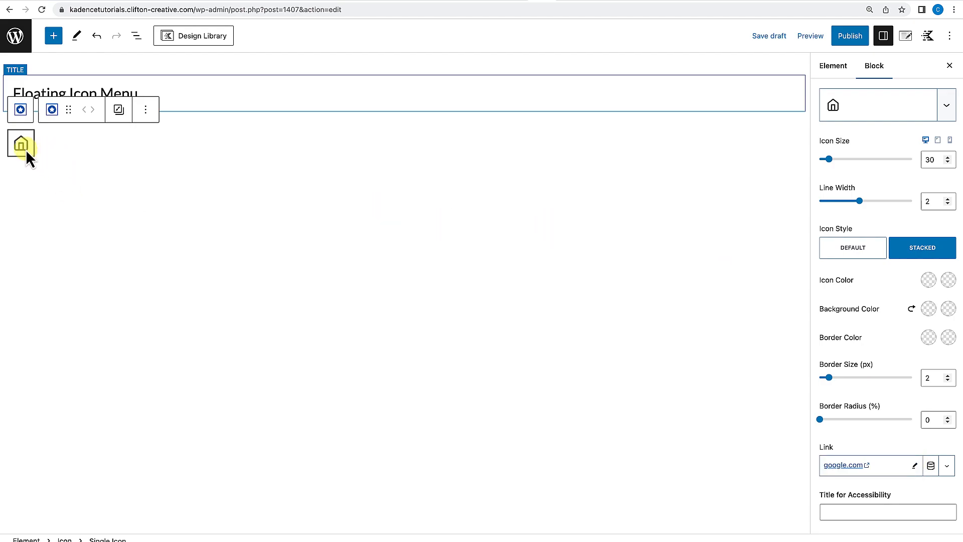
click(99, 180)
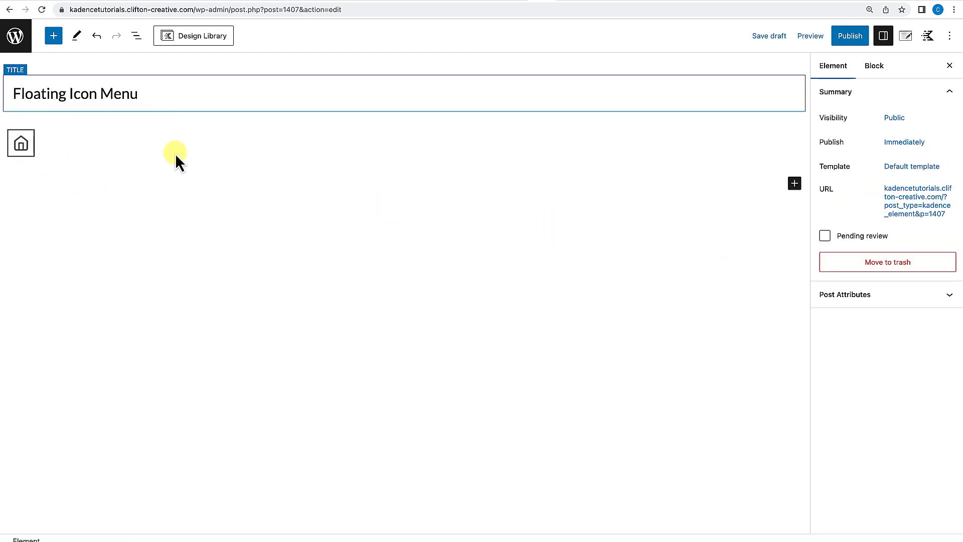
Add a second icon beside the home icon, then delete it again.
click(63, 149)
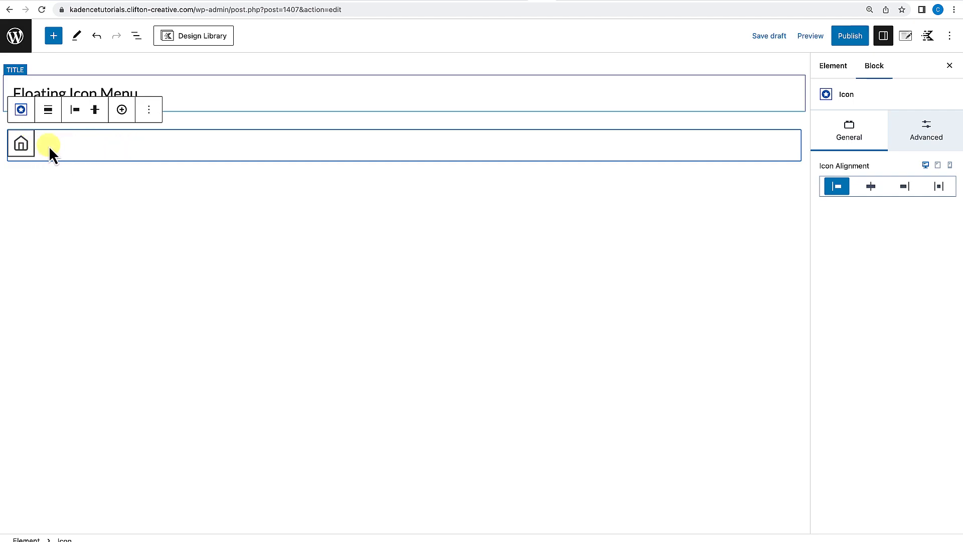
click(122, 110)
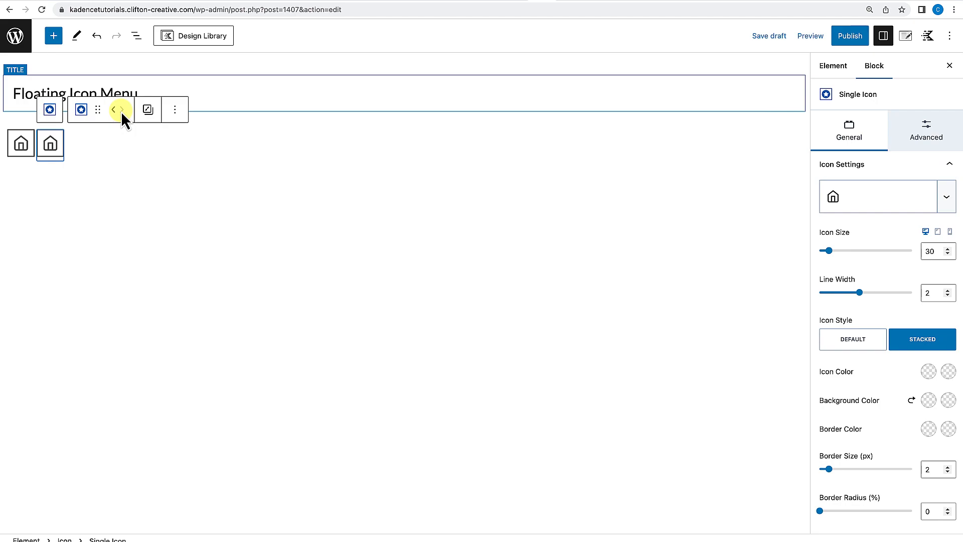
click(122, 110)
click(128, 149)
click(88, 147)
key(Delete)
key(Delete)
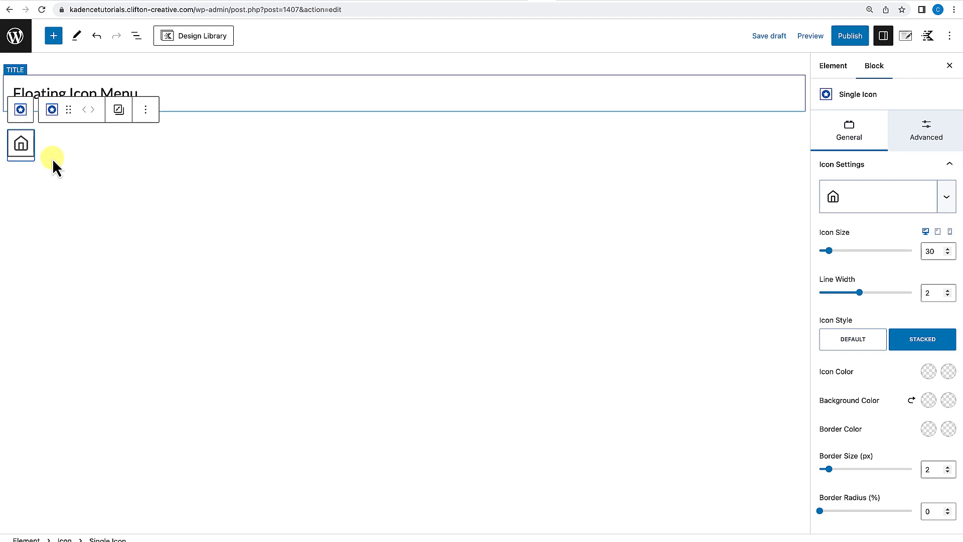
click(51, 149)
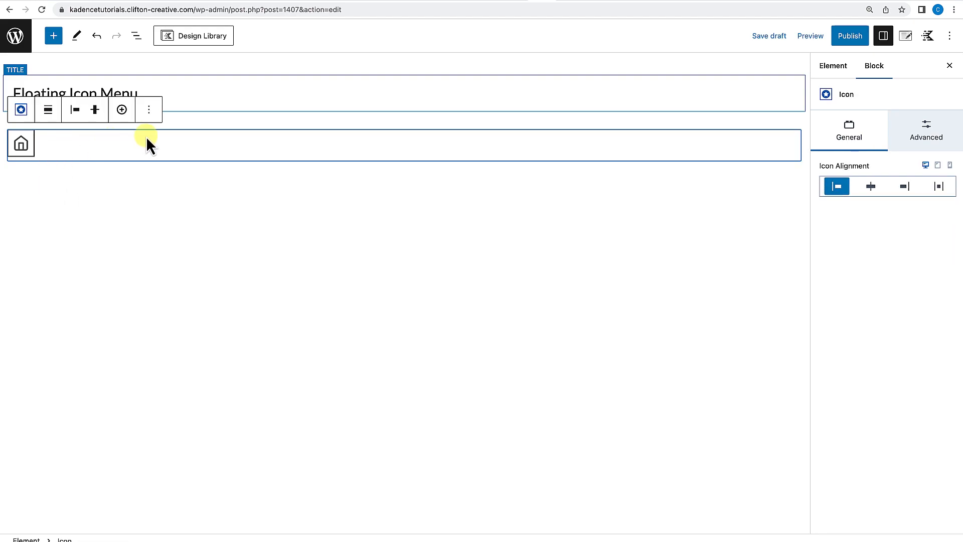
Duplicate the home icon block until five identical icons are stacked vertically.
click(149, 111)
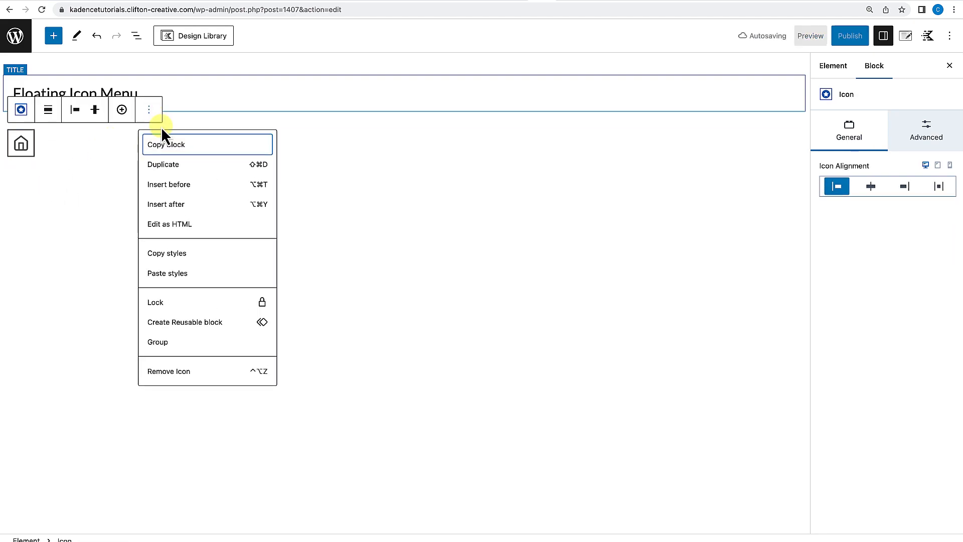
click(168, 166)
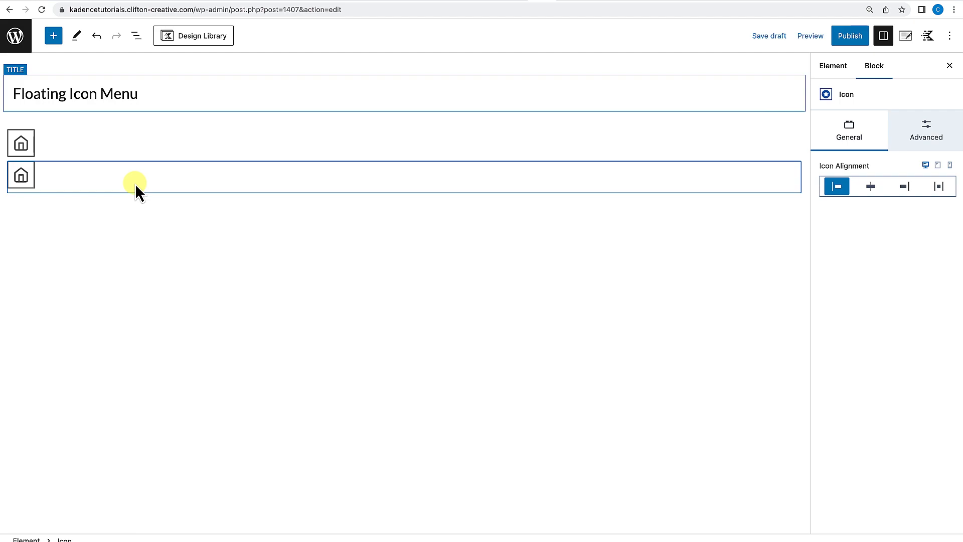
key(super+shift+d)
key(super+shift+d)
key(super+shift+d)
click(102, 363)
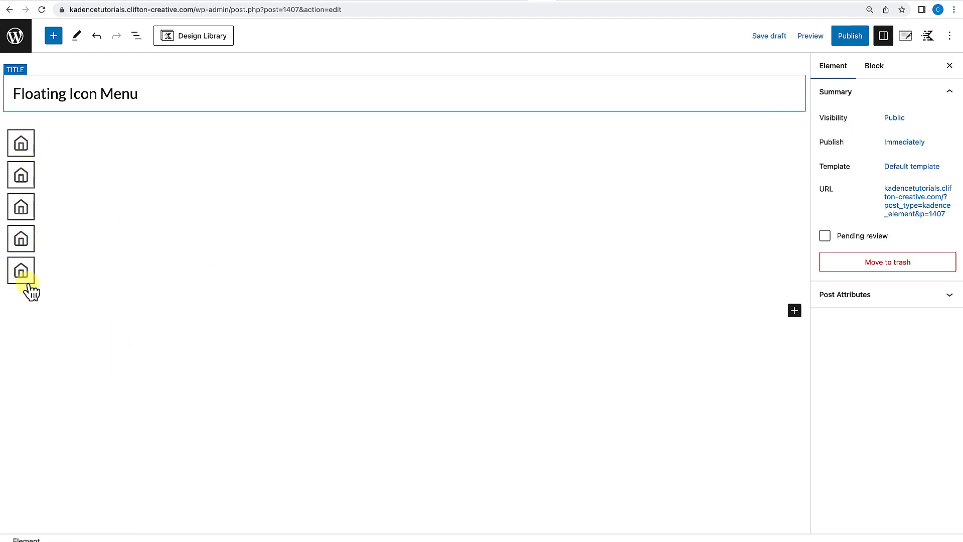
Change the second icon to a phone icon by searching for "phone".
click(22, 179)
click(944, 201)
click(947, 204)
click(946, 201)
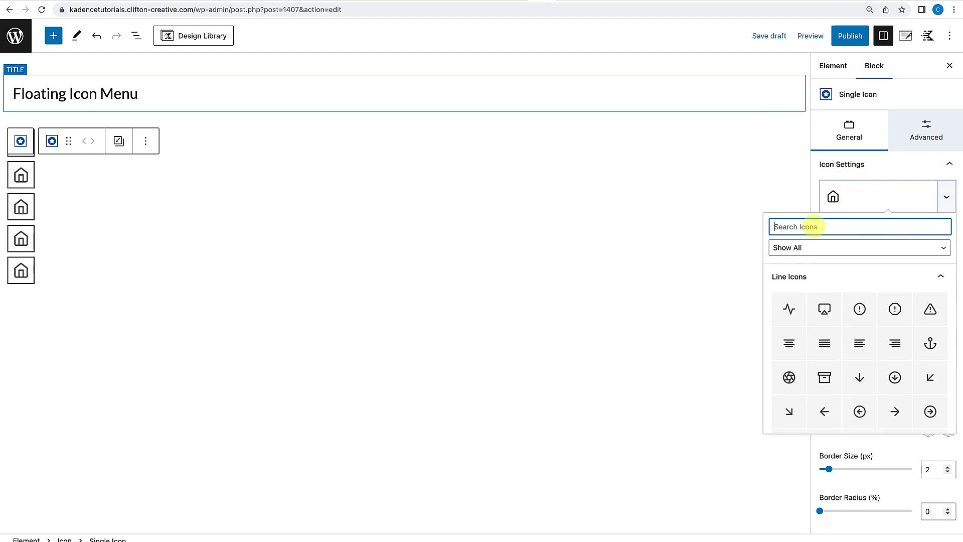
text(phone)
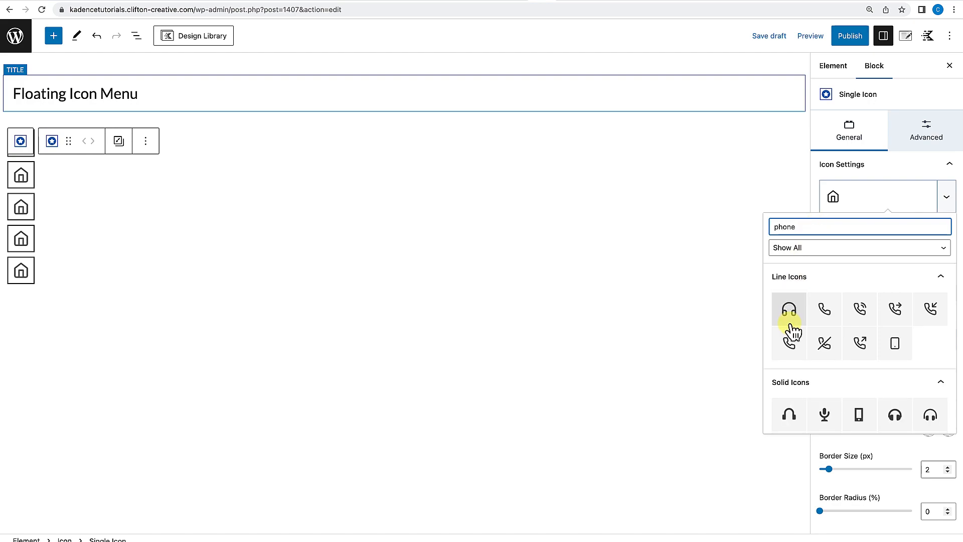
click(825, 319)
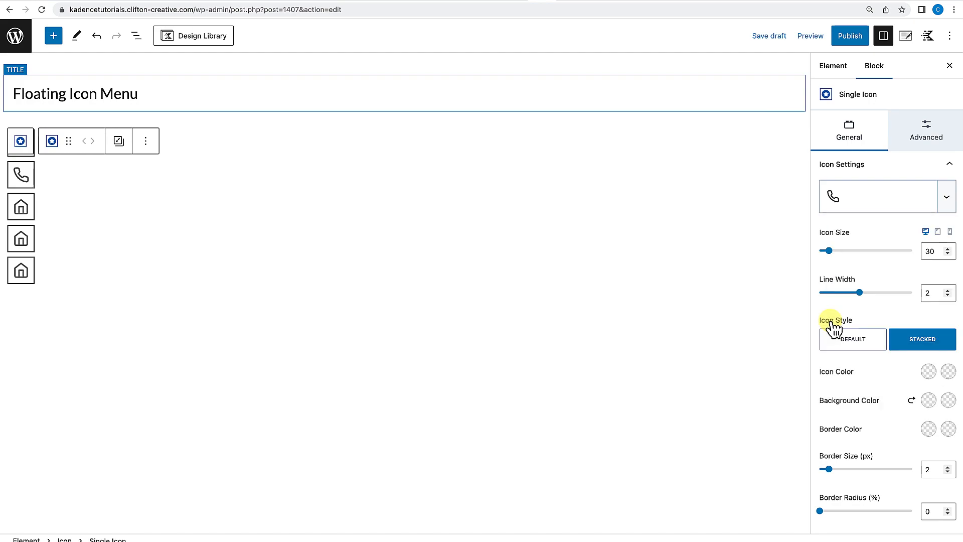
Change the third icon to a mail envelope icon by searching for "mail".
click(24, 212)
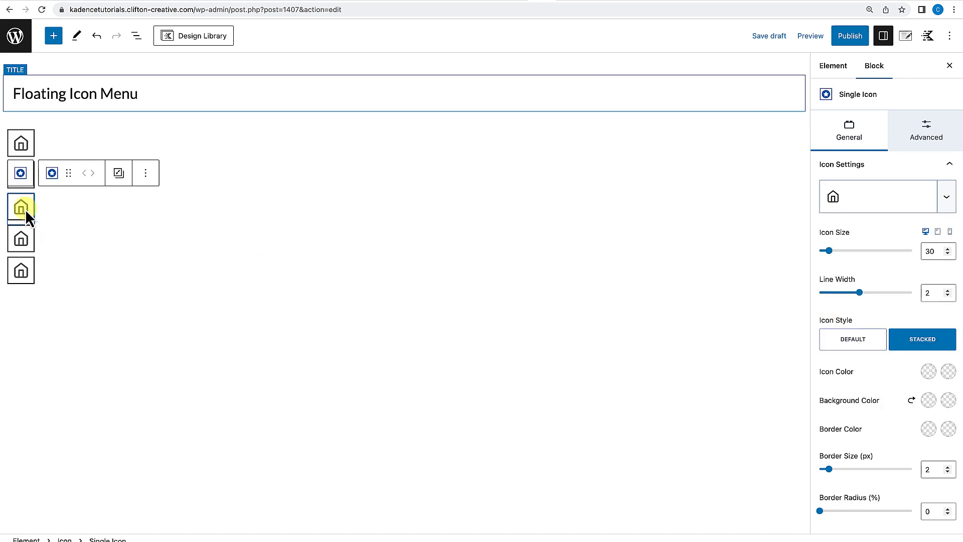
click(912, 208)
click(851, 227)
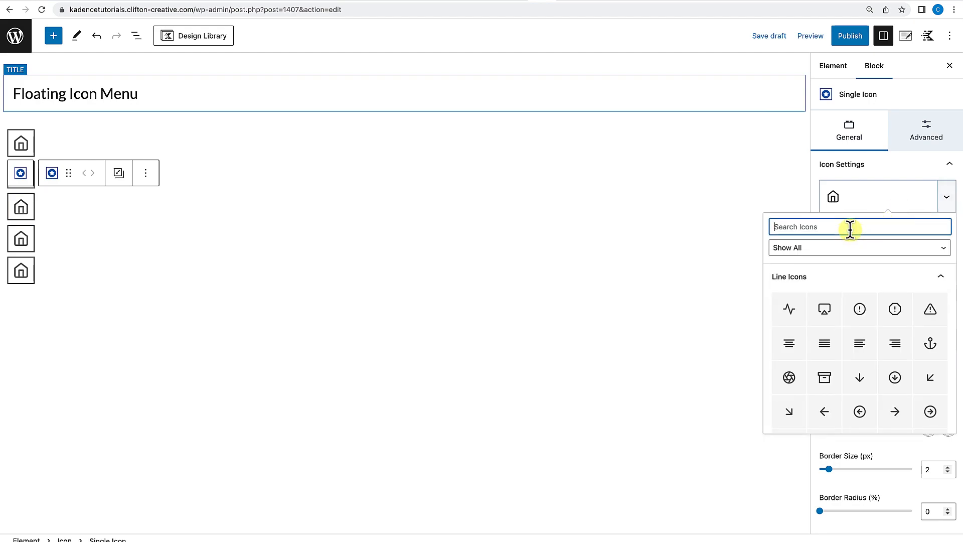
text(env)
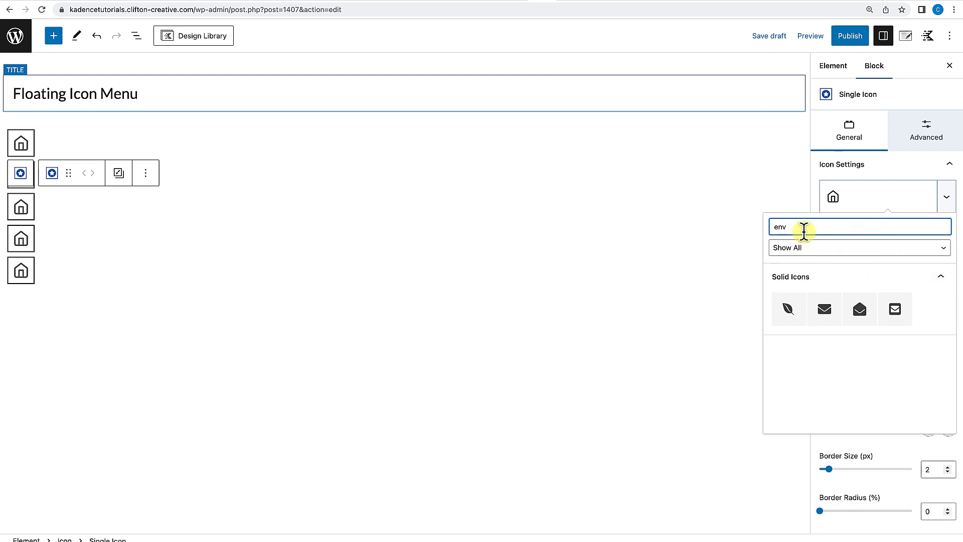
drag(798, 229, 769, 228)
text(mail)
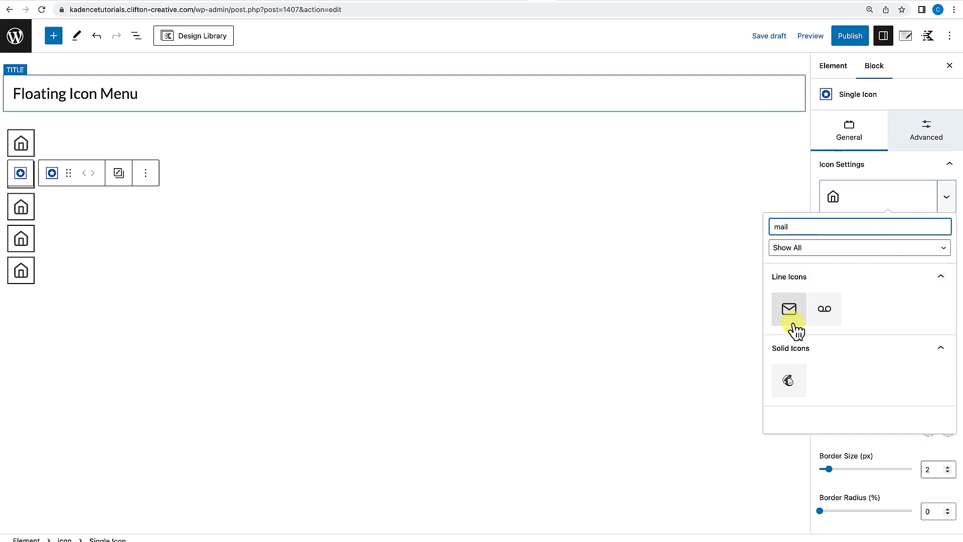
click(792, 320)
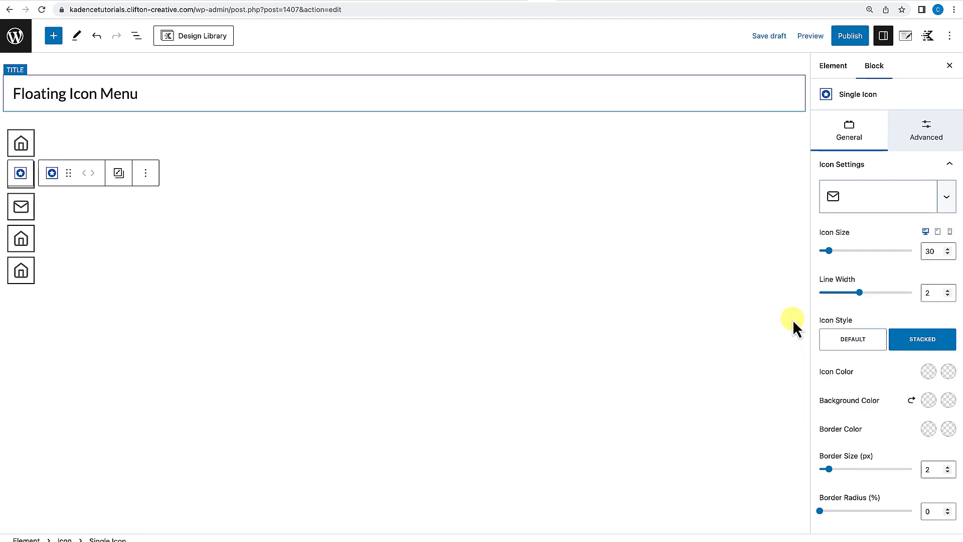
Change the fourth icon to a solid map marker icon by searching for "mar".
click(25, 240)
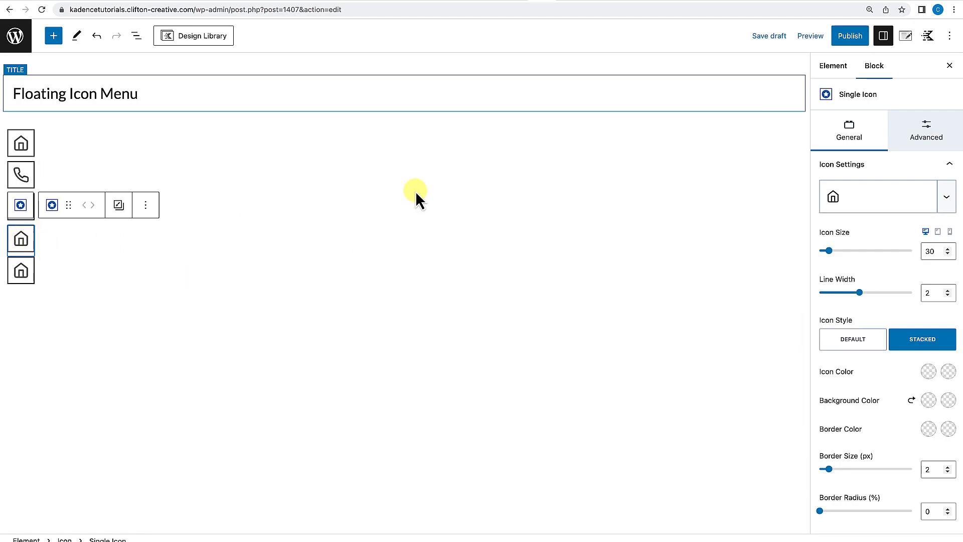
click(901, 206)
click(805, 227)
text(loc)
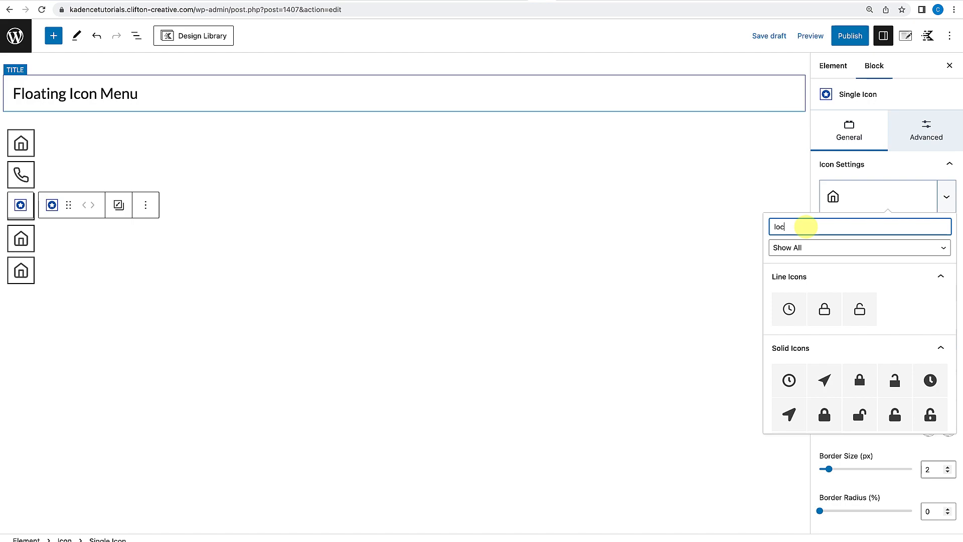
key(BackSpace)
key(BackSpace)
key(BackSpace)
text(mar)
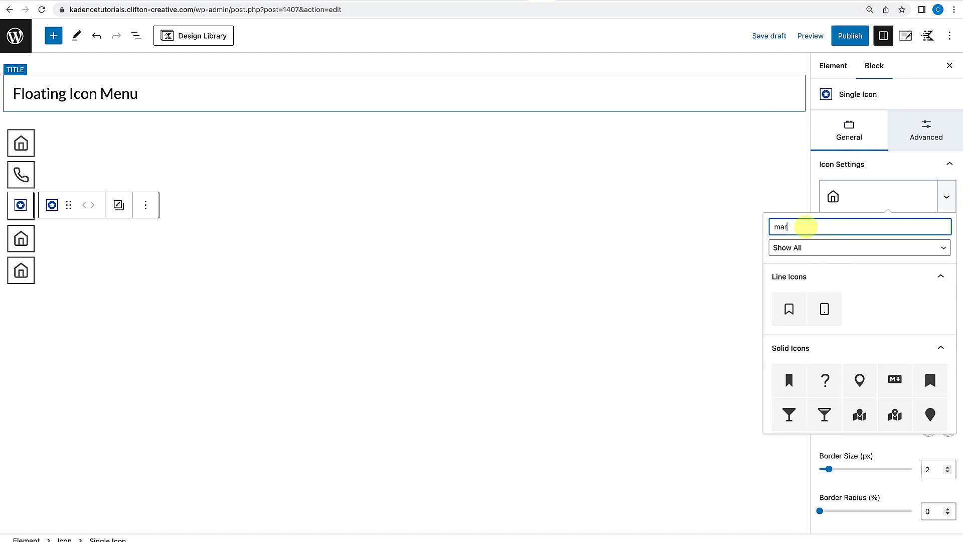
click(860, 379)
Change the fifth icon to an RSS line icon by searching for "rss".
click(61, 254)
click(30, 270)
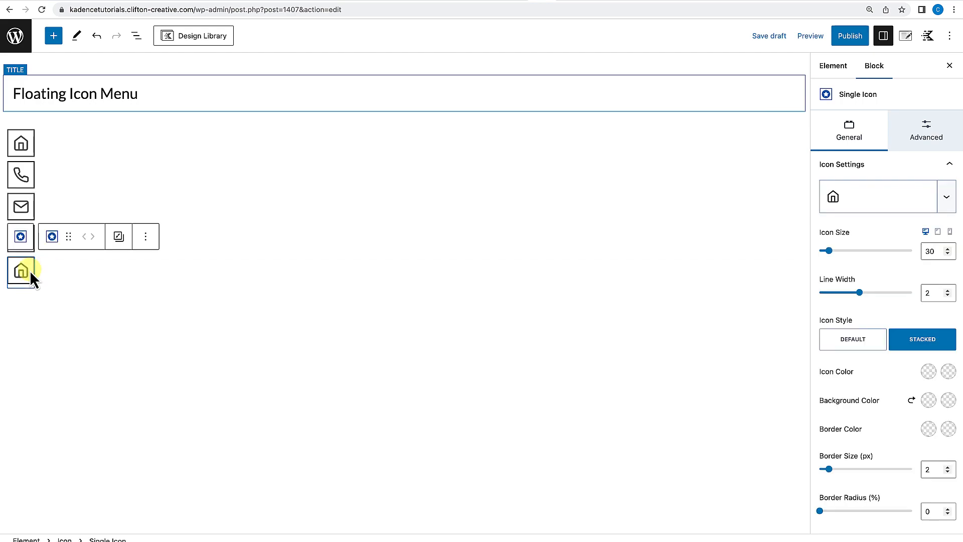
click(922, 210)
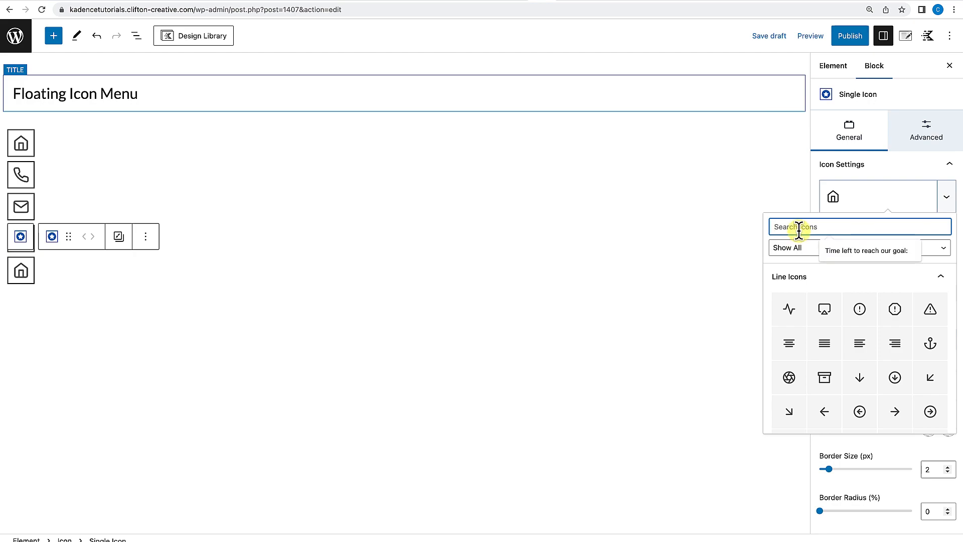
text(rss)
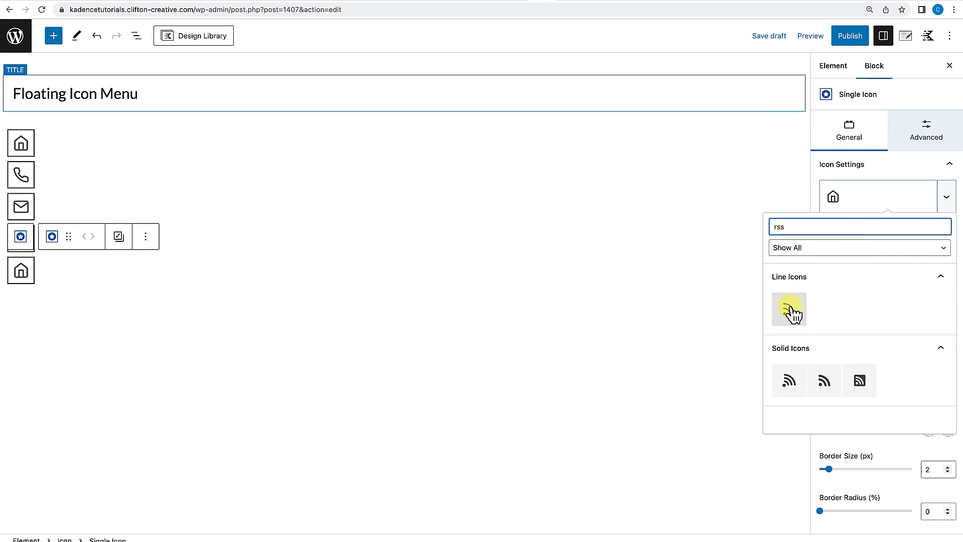
click(792, 314)
click(402, 338)
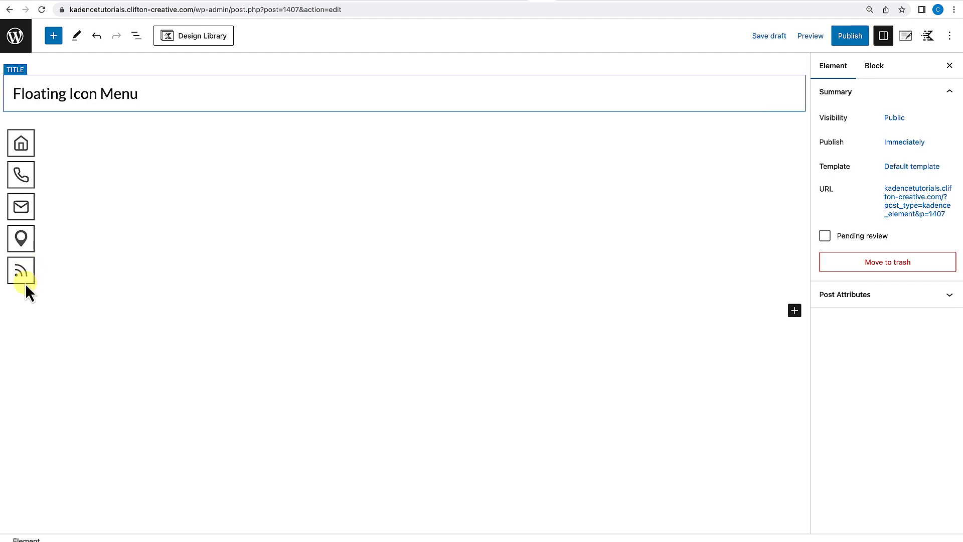
Insert a Section block before the first icon block.
click(155, 275)
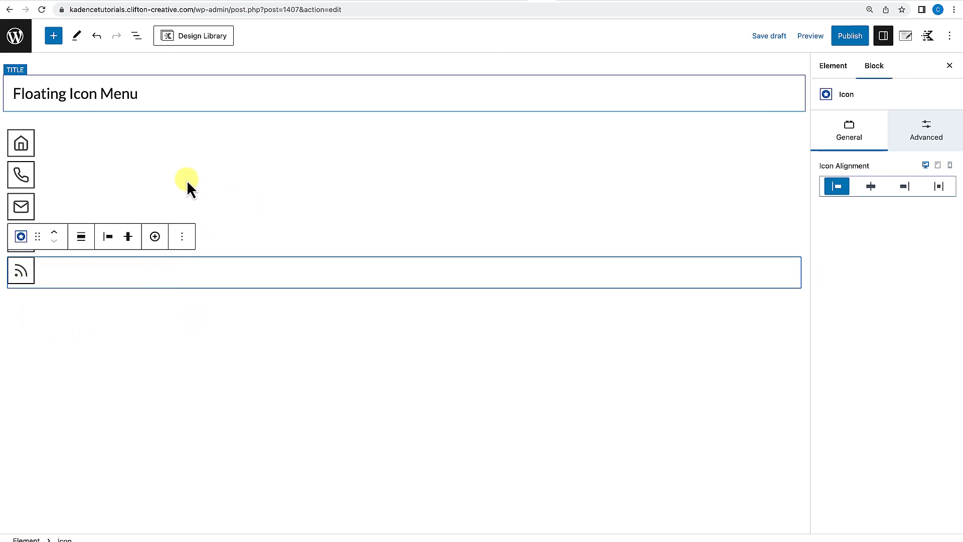
click(151, 346)
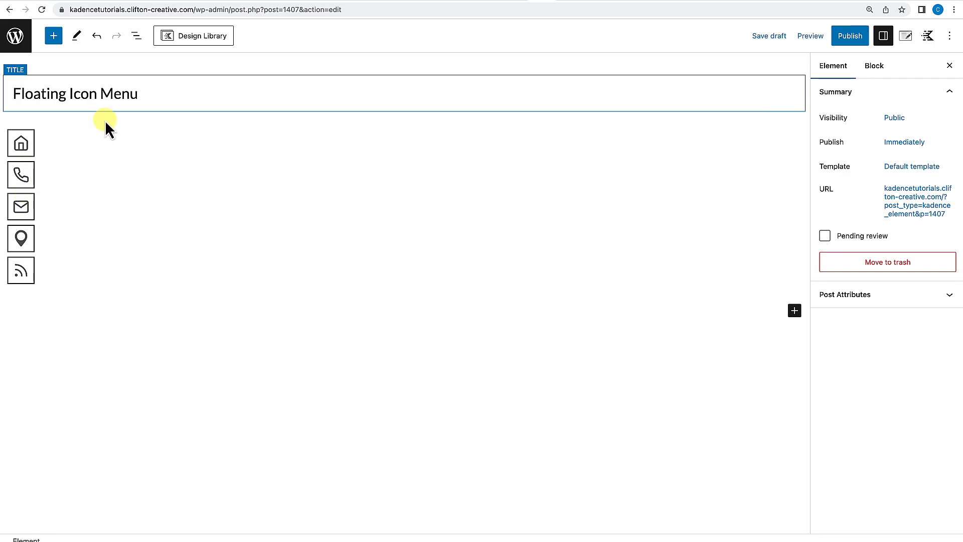
click(98, 136)
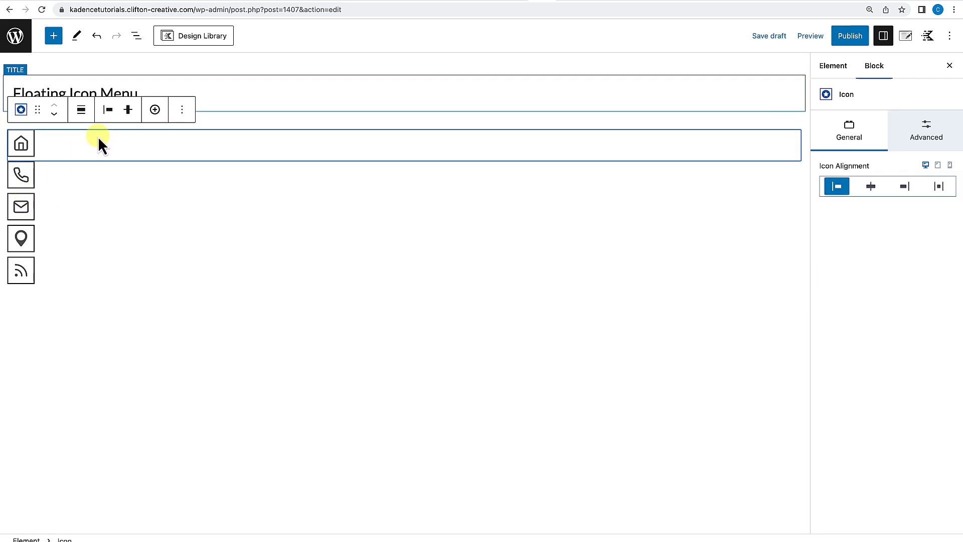
click(182, 110)
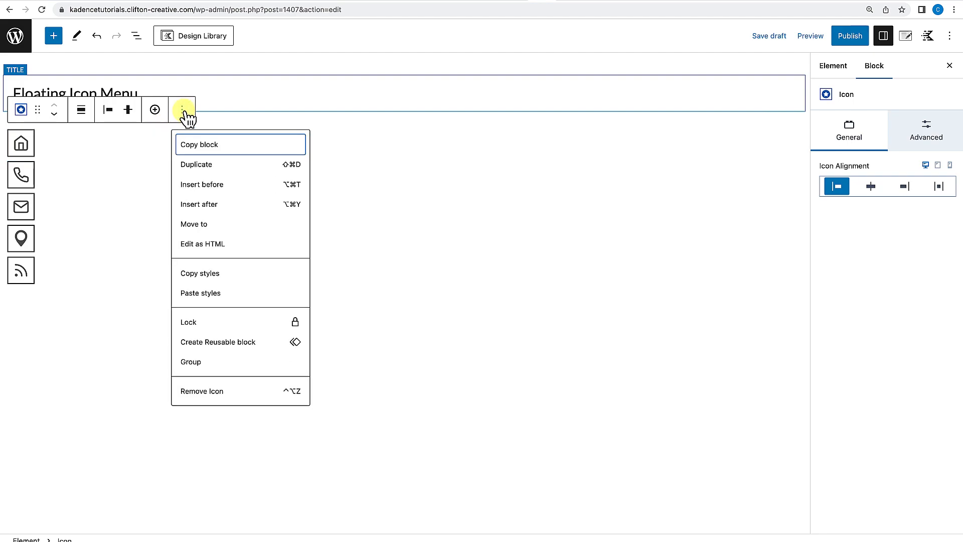
click(215, 186)
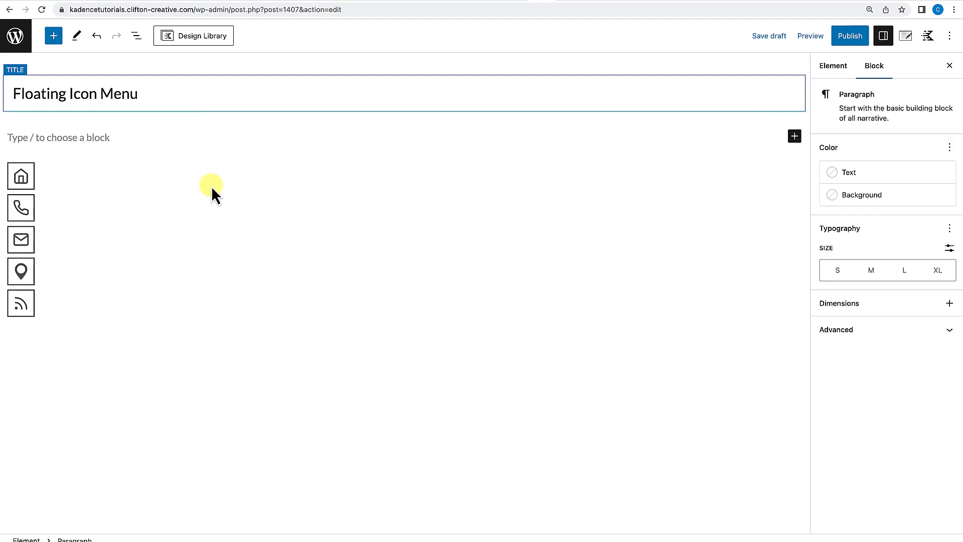
text(/sec)
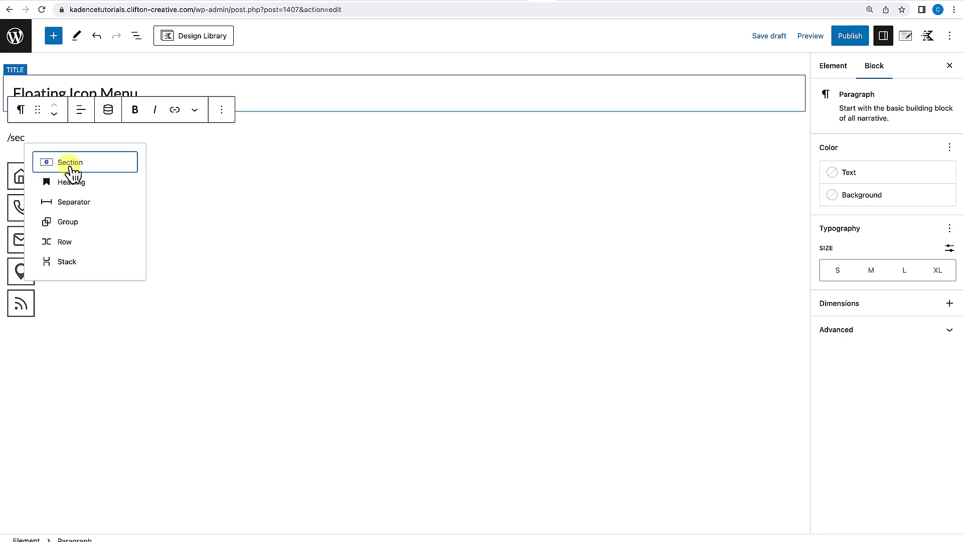
click(73, 172)
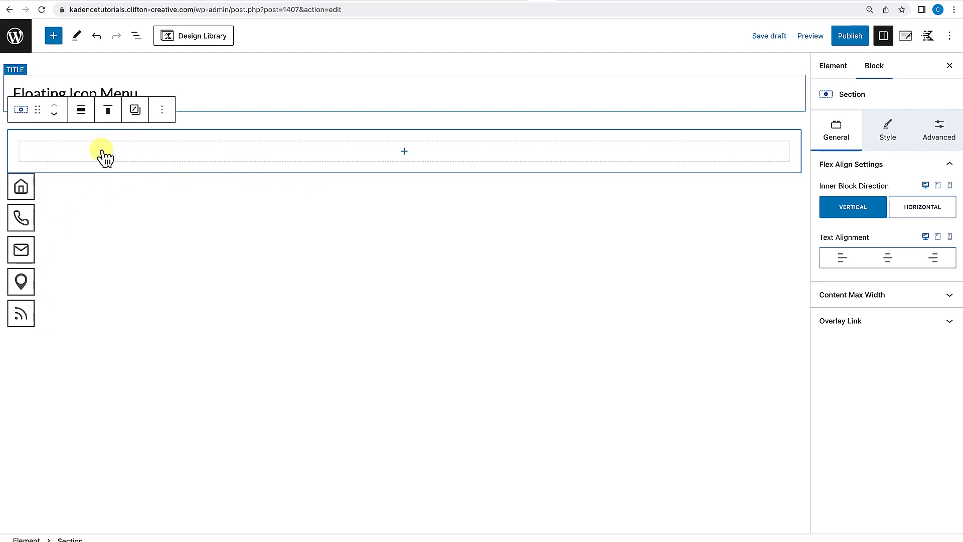
Select all five icon blocks in the list view and move them inside the Section block.
click(137, 36)
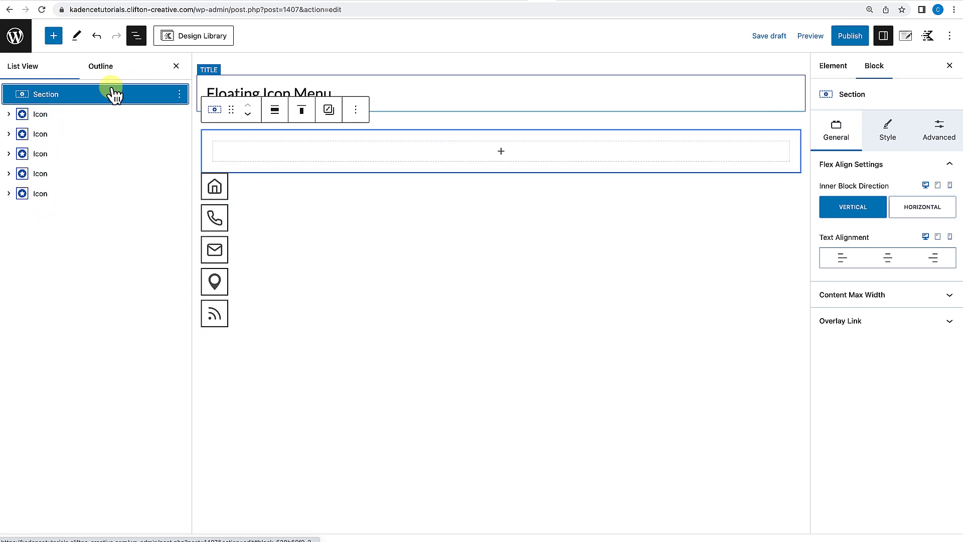
click(72, 115)
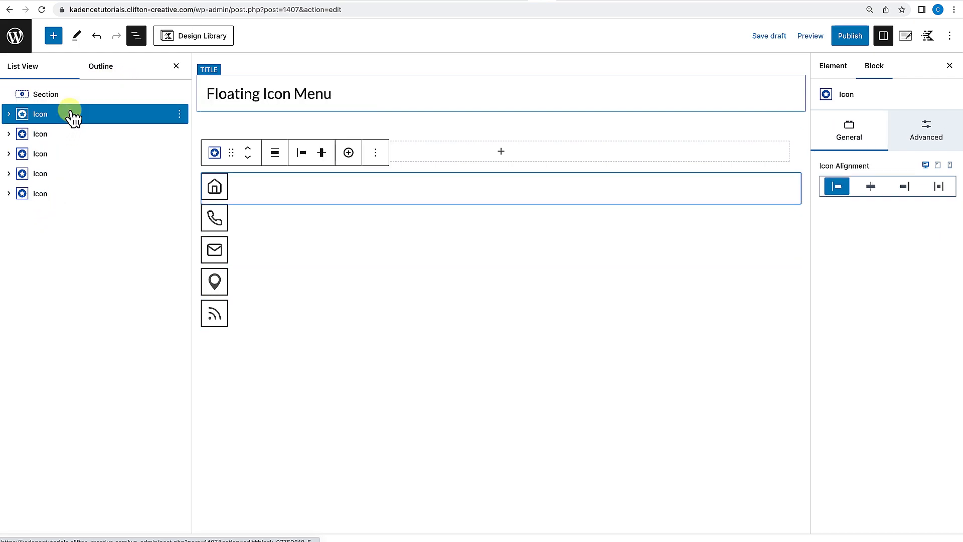
shift+click(56, 199)
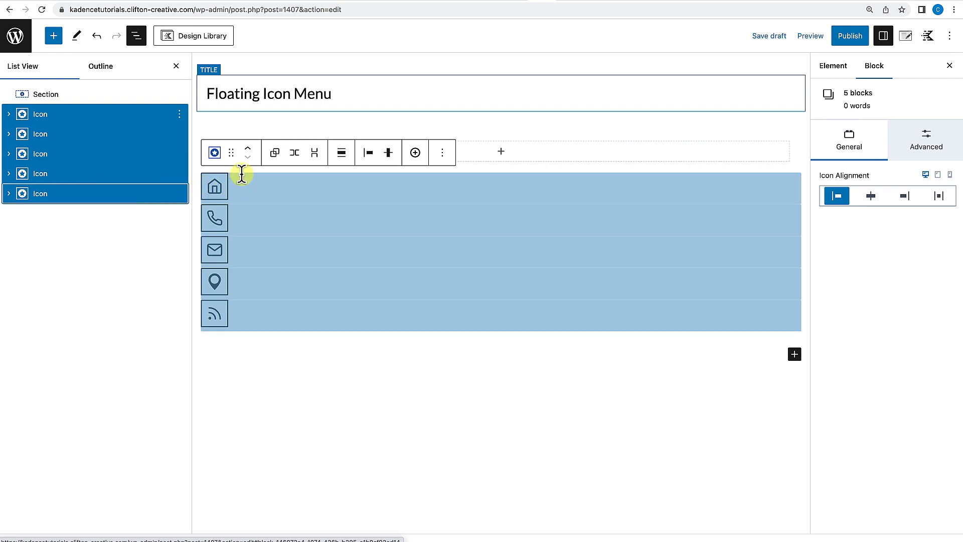
drag(233, 160, 252, 146)
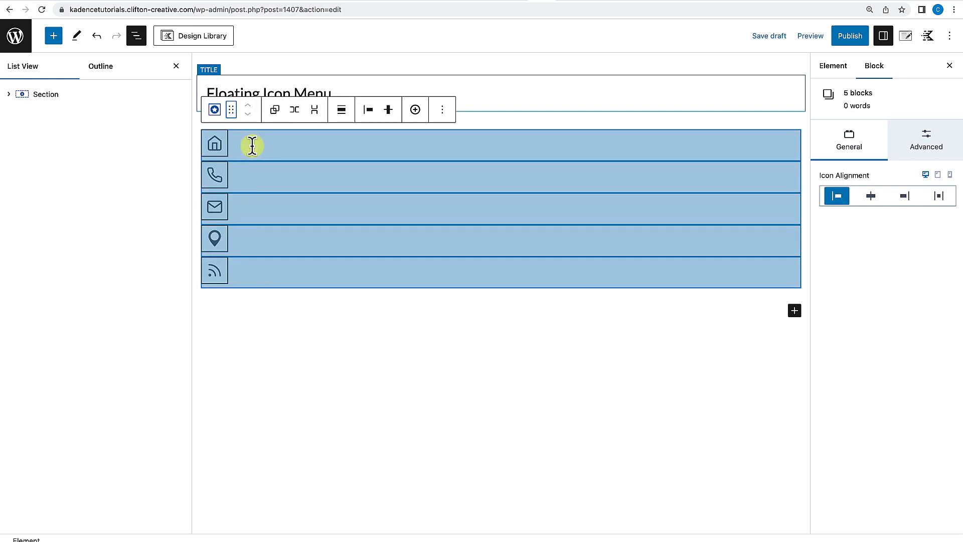
click(8, 94)
click(8, 94)
click(176, 66)
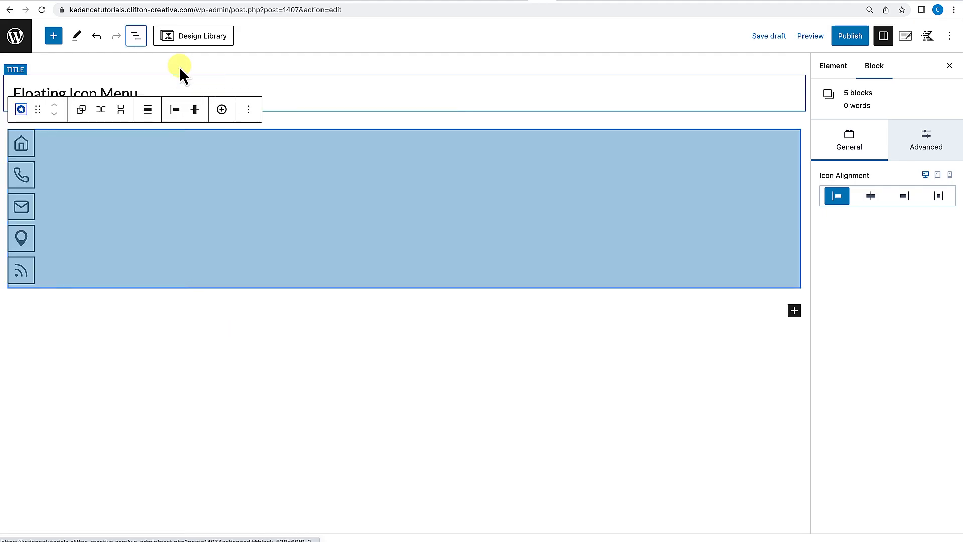
Remove the empty paragraph below the section.
click(204, 303)
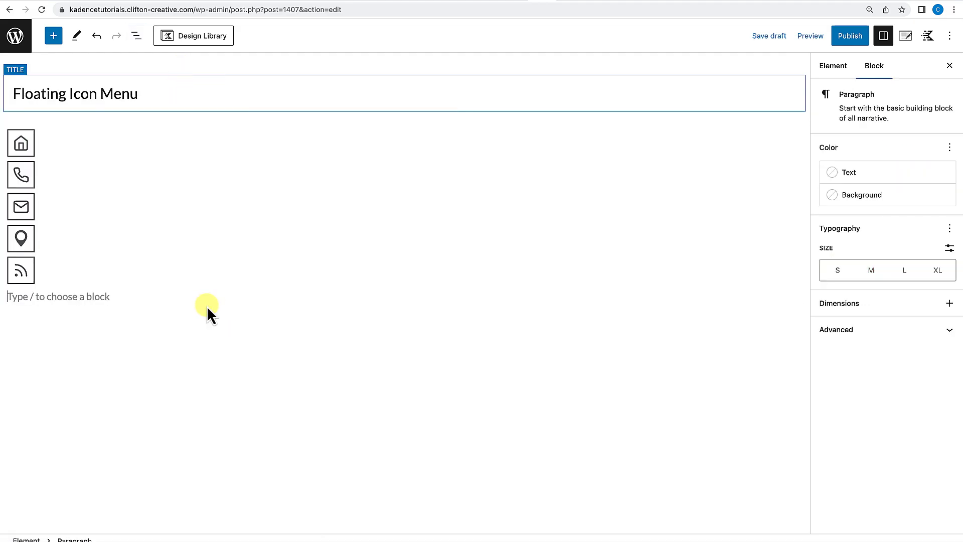
key(BackSpace)
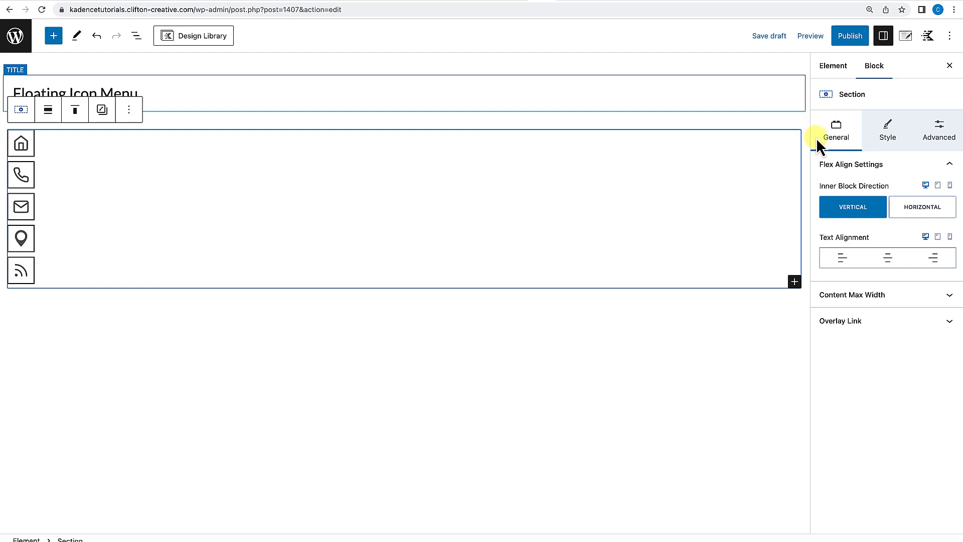
Open the element settings and set the placement to Fixed Top After Scroll.
click(907, 40)
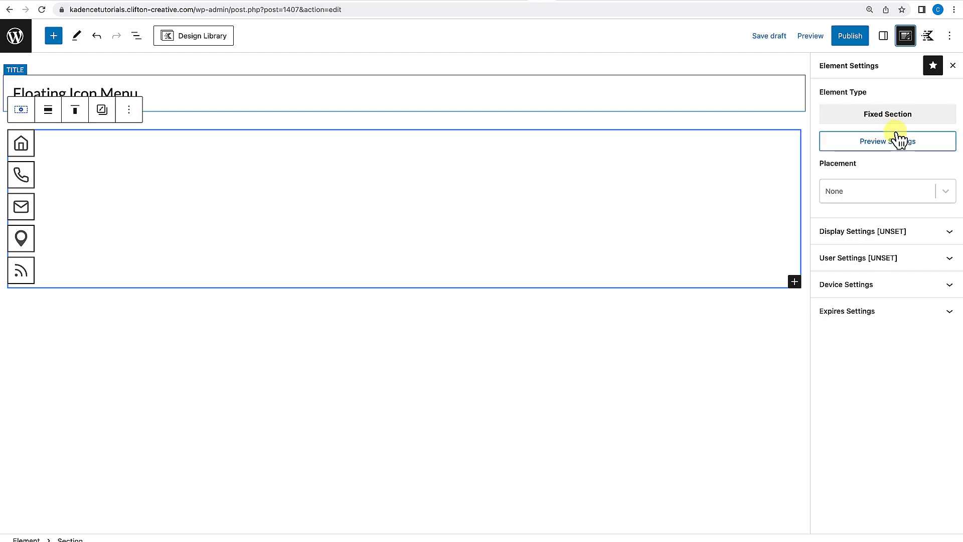
click(948, 195)
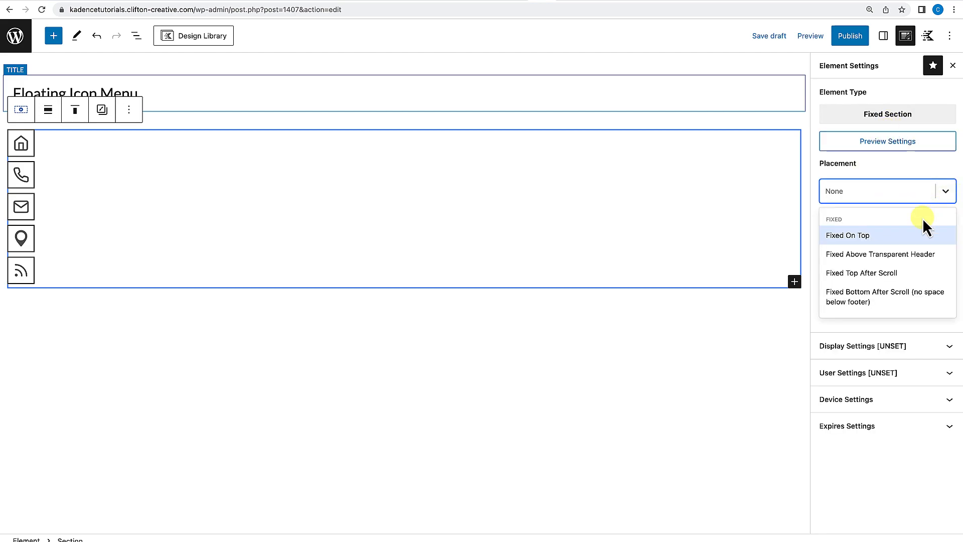
scroll(906, 246, down, 1)
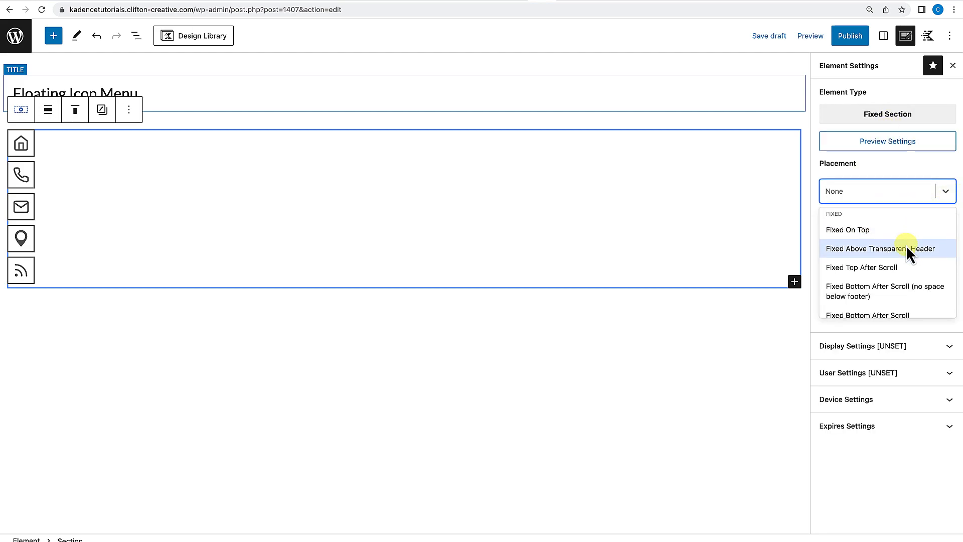
click(867, 269)
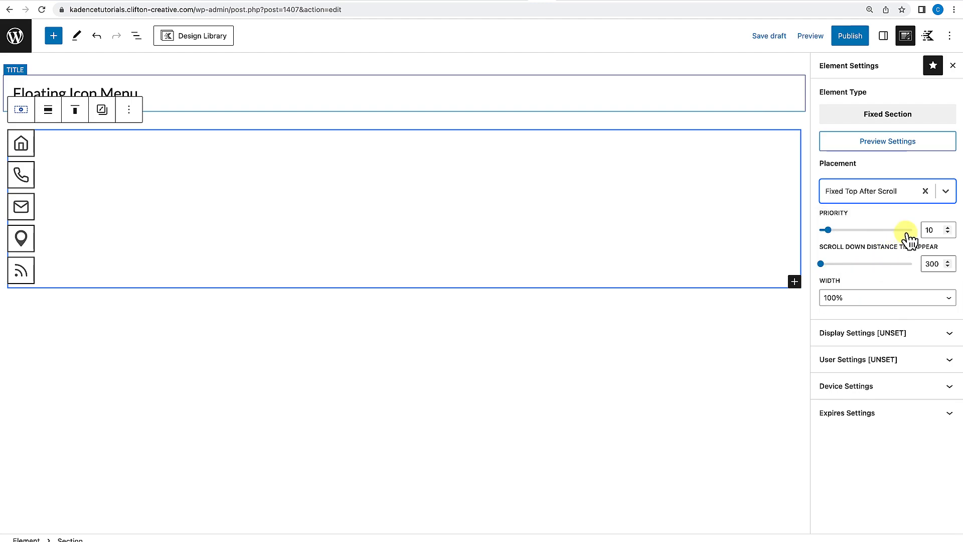
Set the fixed section's width to Fixed and its position to Right.
click(891, 300)
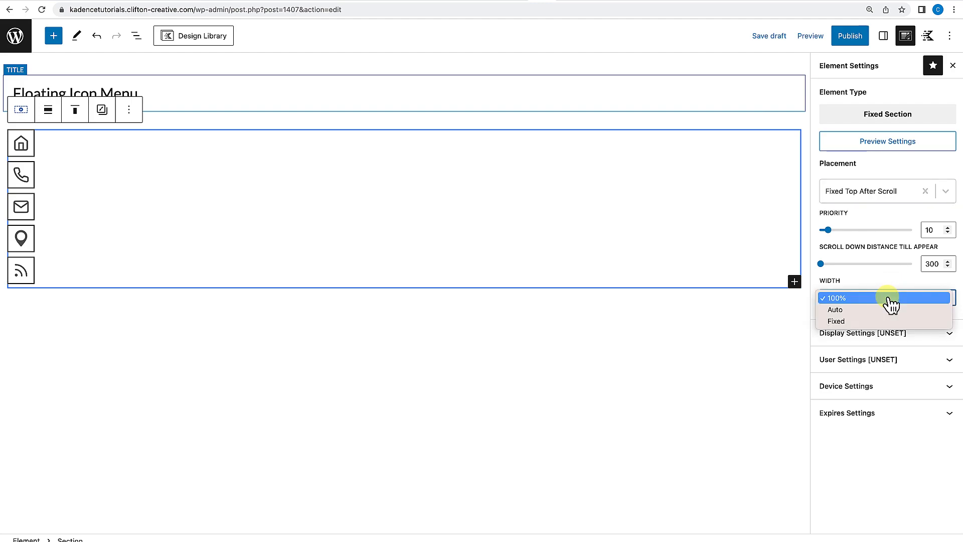
click(861, 322)
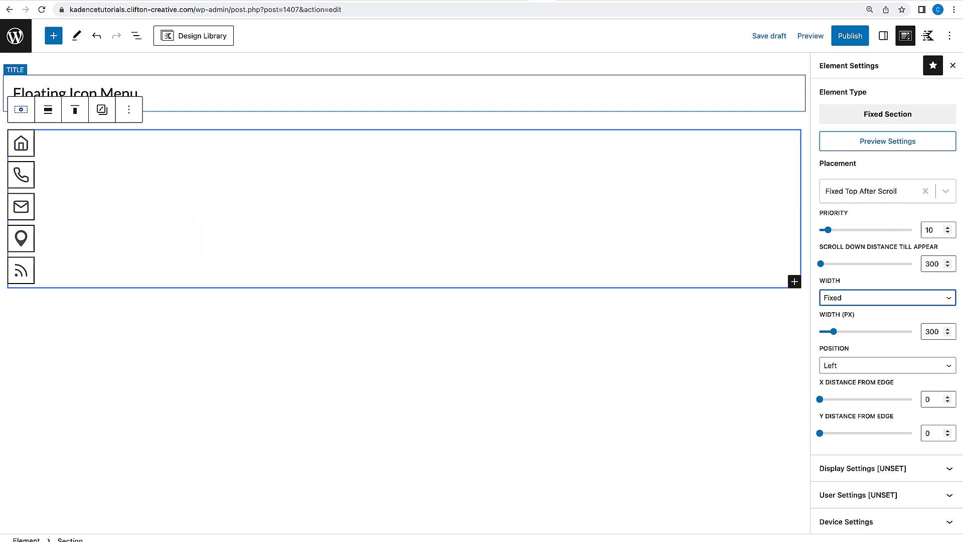
scroll(911, 315, down, 1)
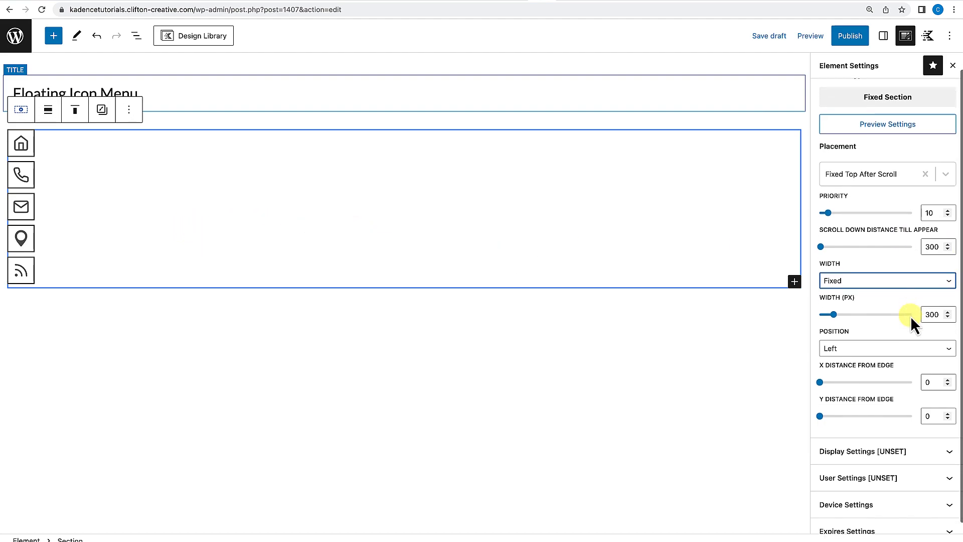
click(886, 342)
click(885, 343)
click(883, 345)
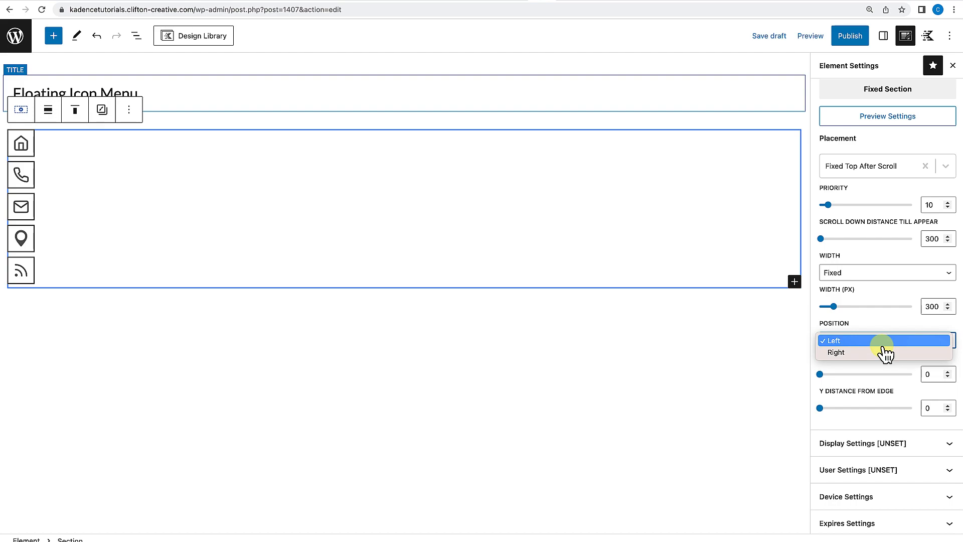
click(835, 353)
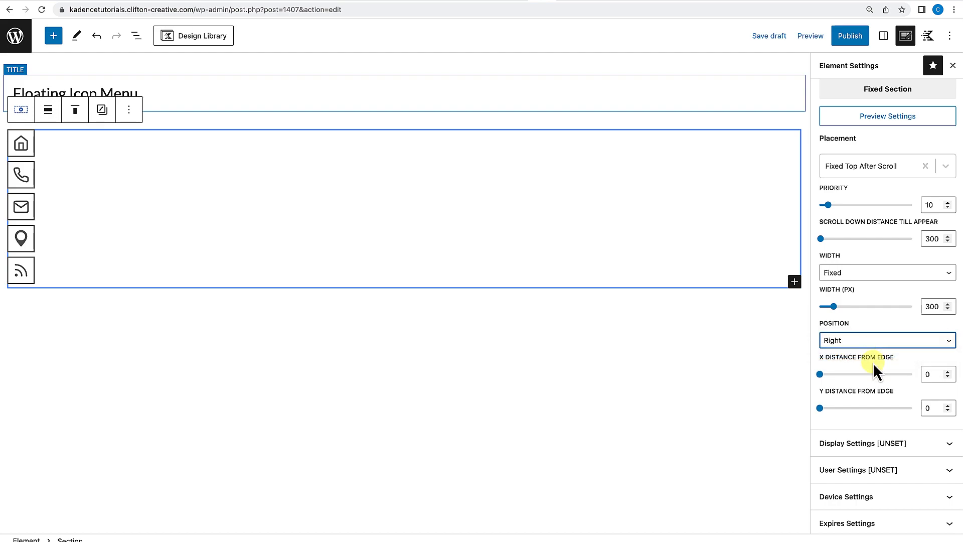
Set the X distance from edge to 15 and the Y distance from edge to 300.
scroll(872, 369, down, 1)
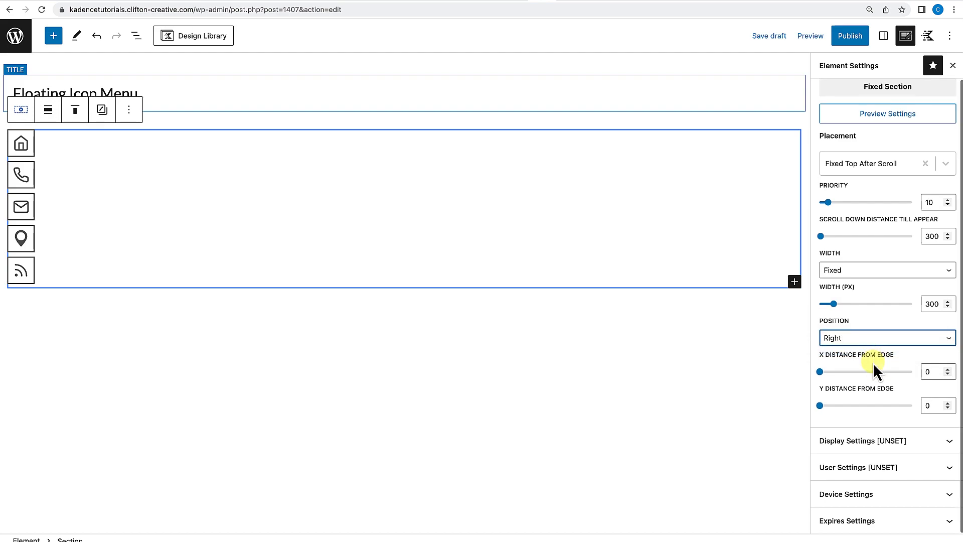
click(931, 372)
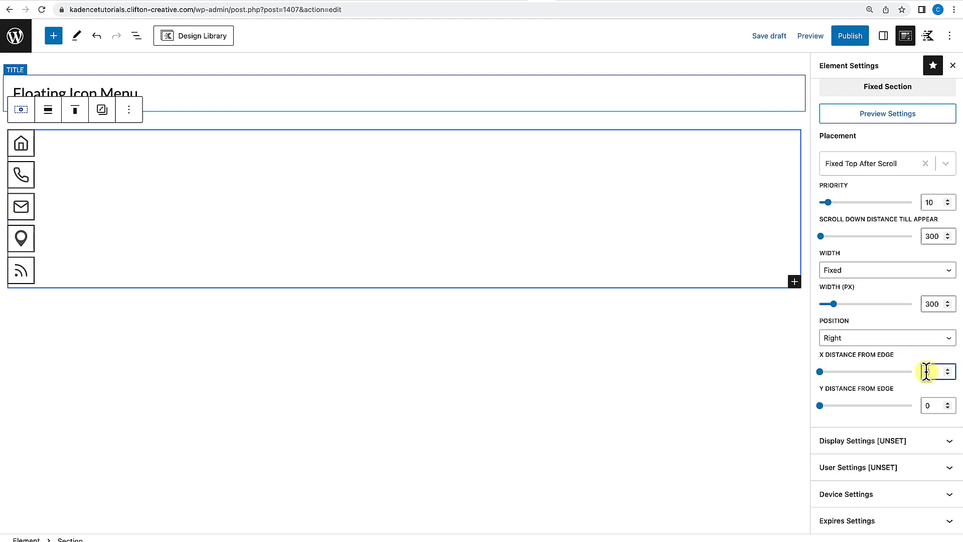
text(15)
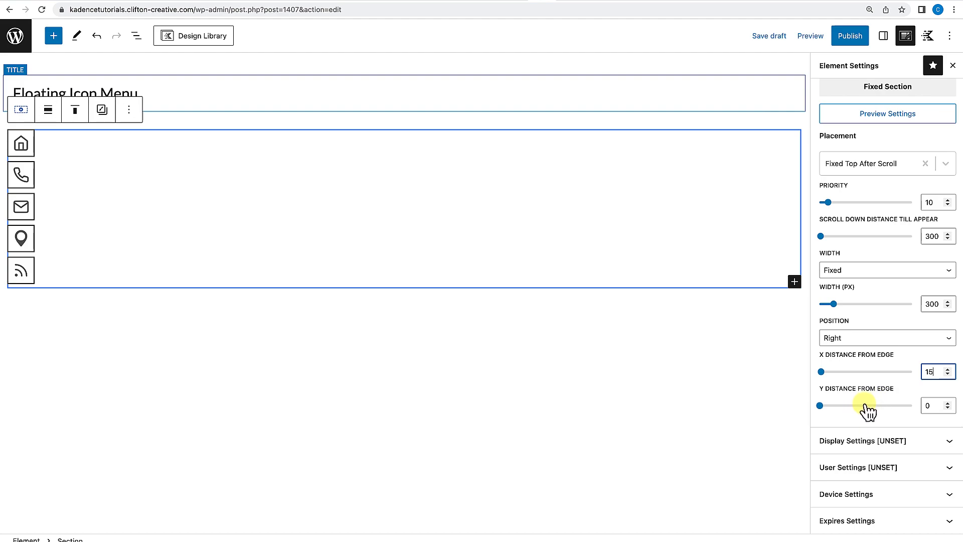
click(928, 405)
text(300)
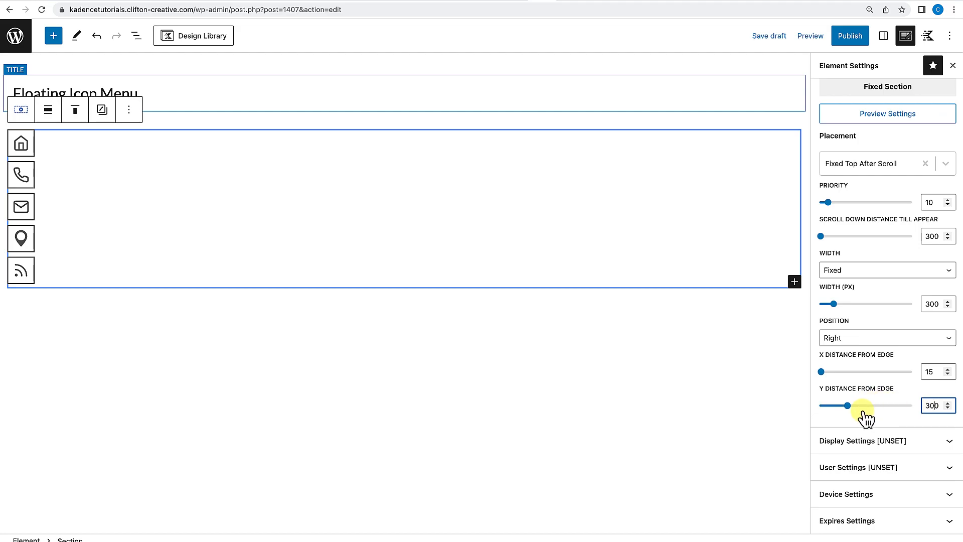
Open the display settings and set Show On to Entire Site.
click(924, 446)
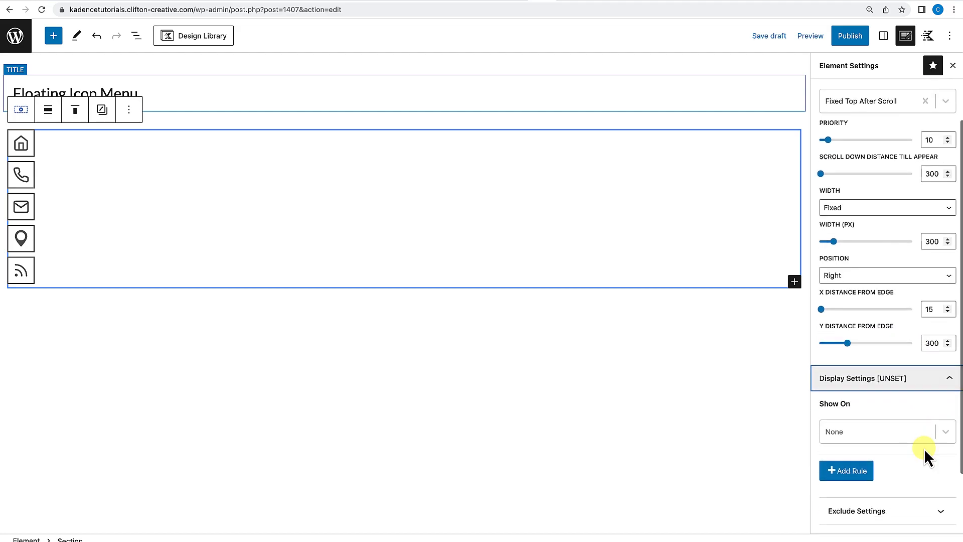
click(949, 440)
click(849, 435)
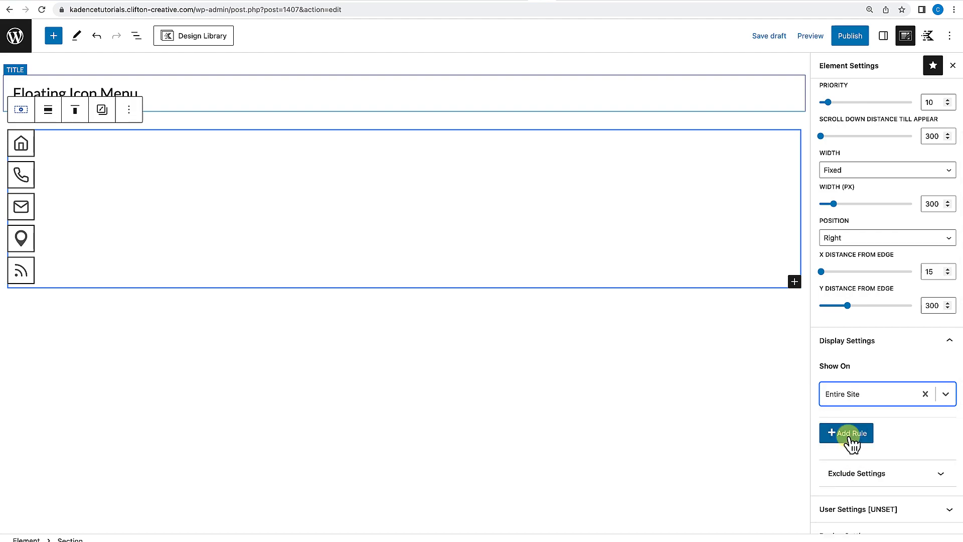
Publish the Floating Icon Menu element.
scroll(903, 451, down, 2)
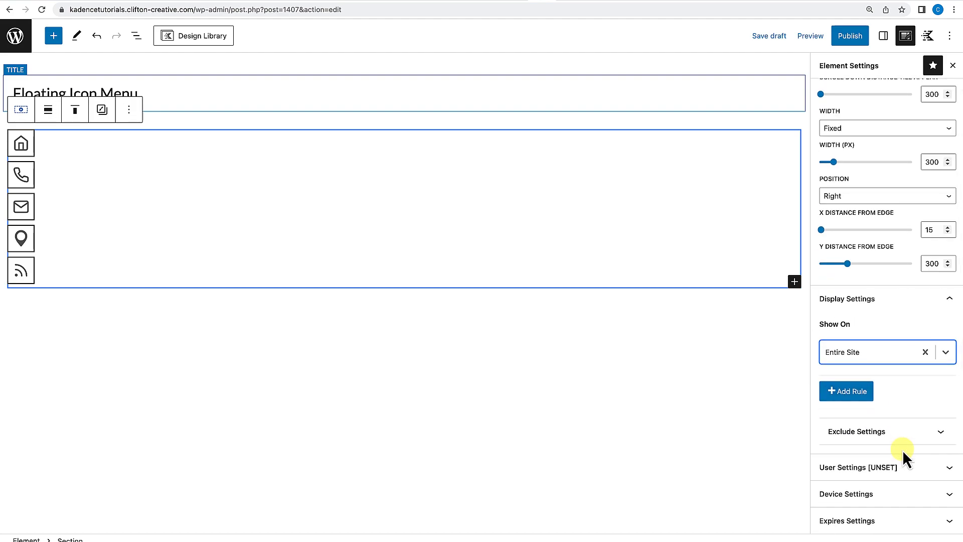
scroll(902, 450, up, 4)
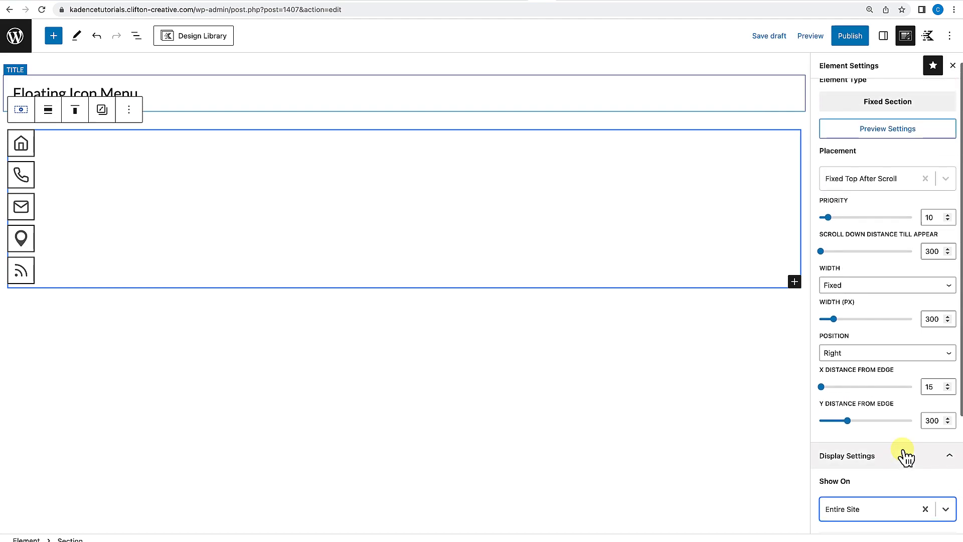
click(855, 39)
click(854, 37)
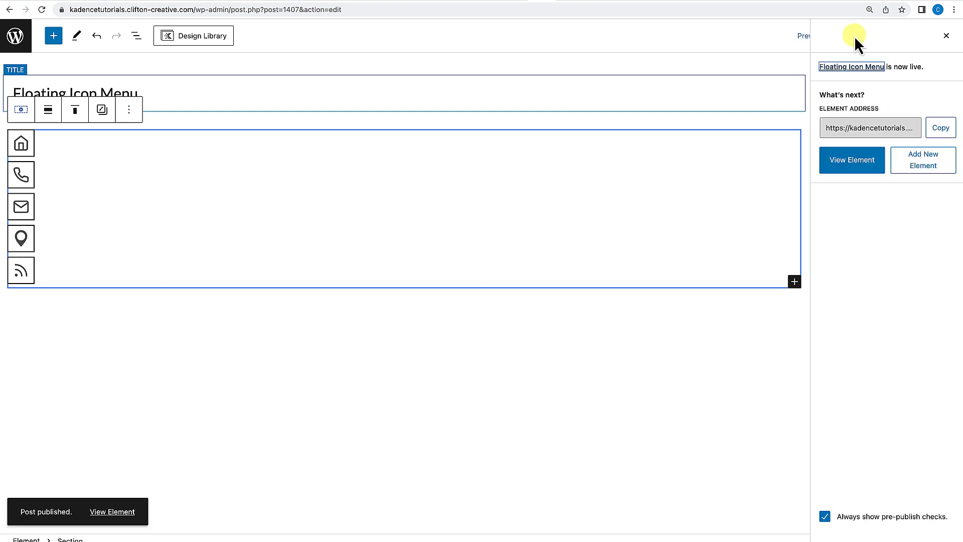
Switch to the site's front-end tab and scroll the homepage to check the floating icon menu on the right.
click(525, 5)
mouse_move(53, 31)
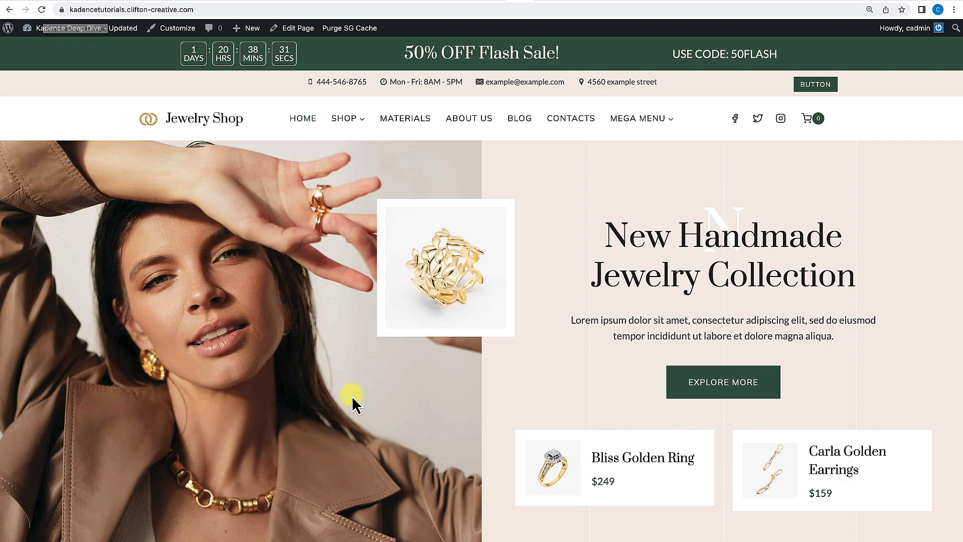
scroll(377, 387, down, 5)
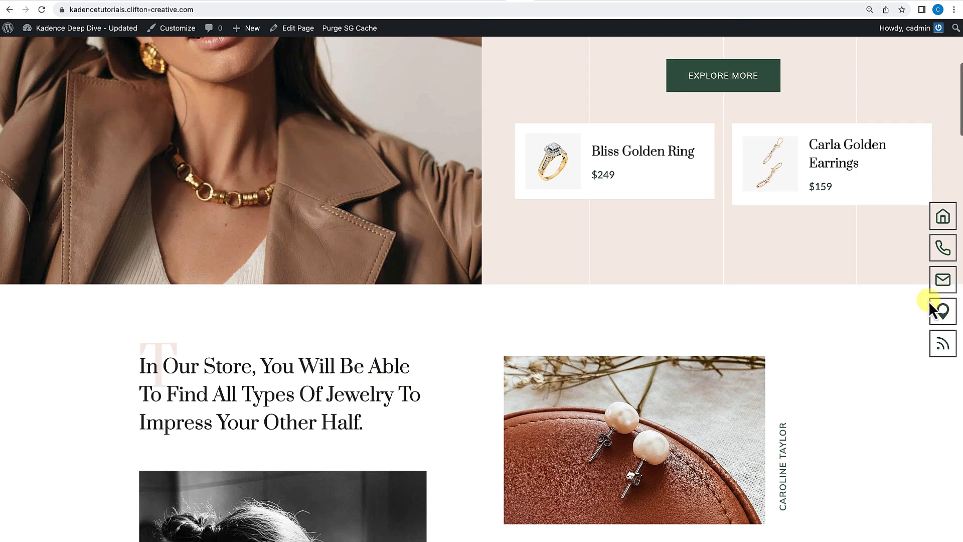
scroll(634, 391, down, 5)
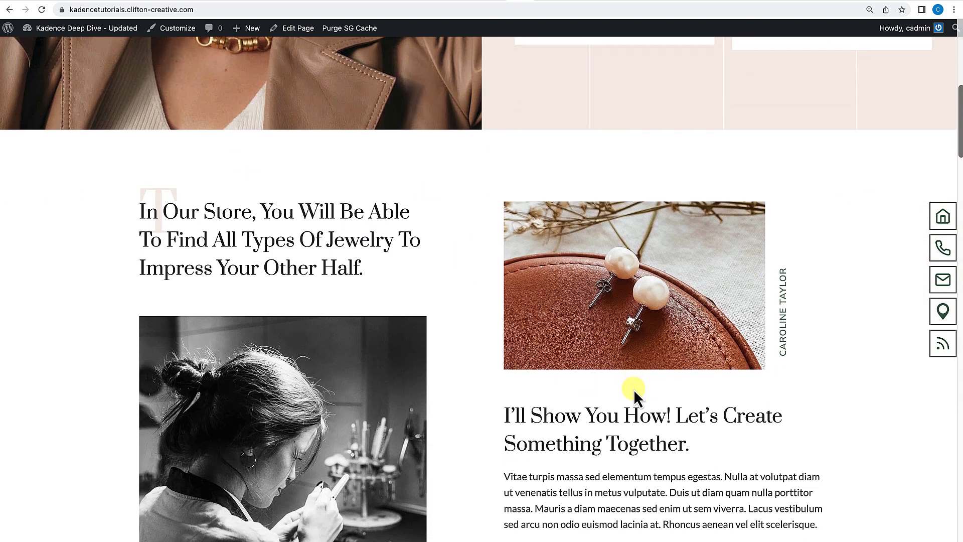
scroll(634, 390, down, 5)
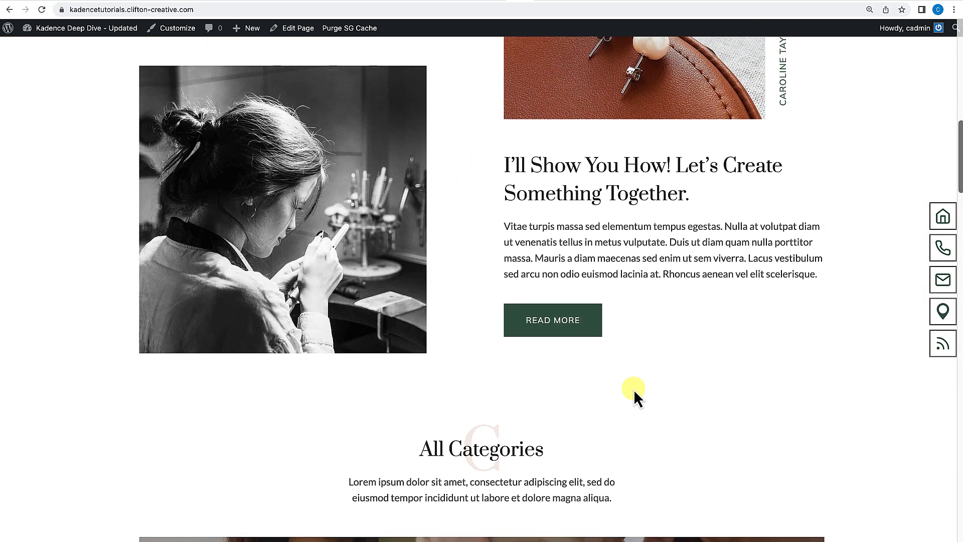
scroll(634, 389, down, 8)
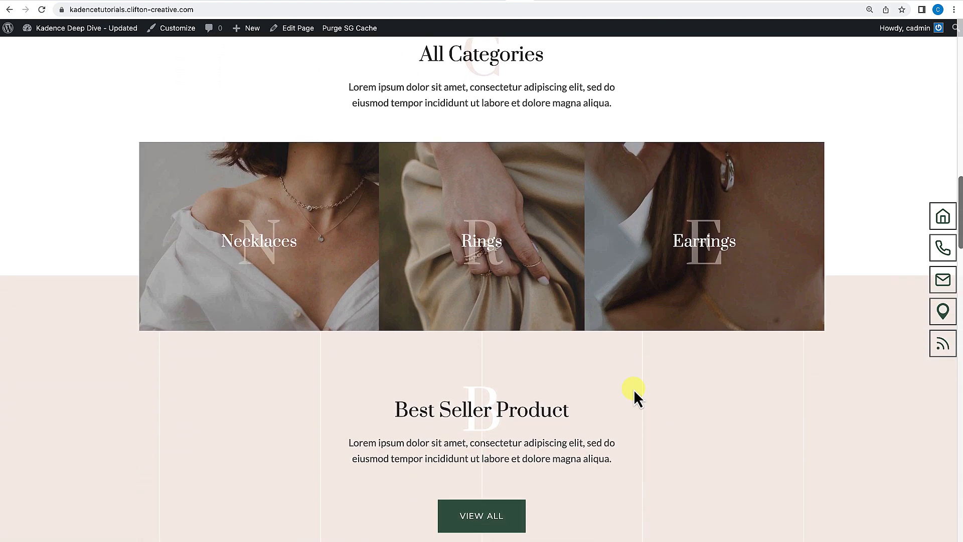
scroll(634, 389, down, 1)
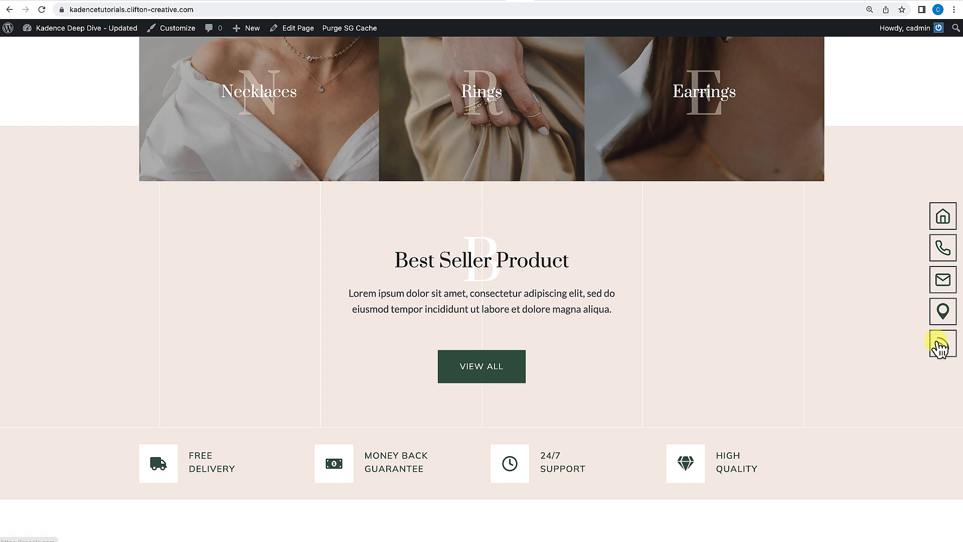
scroll(752, 374, down, 13)
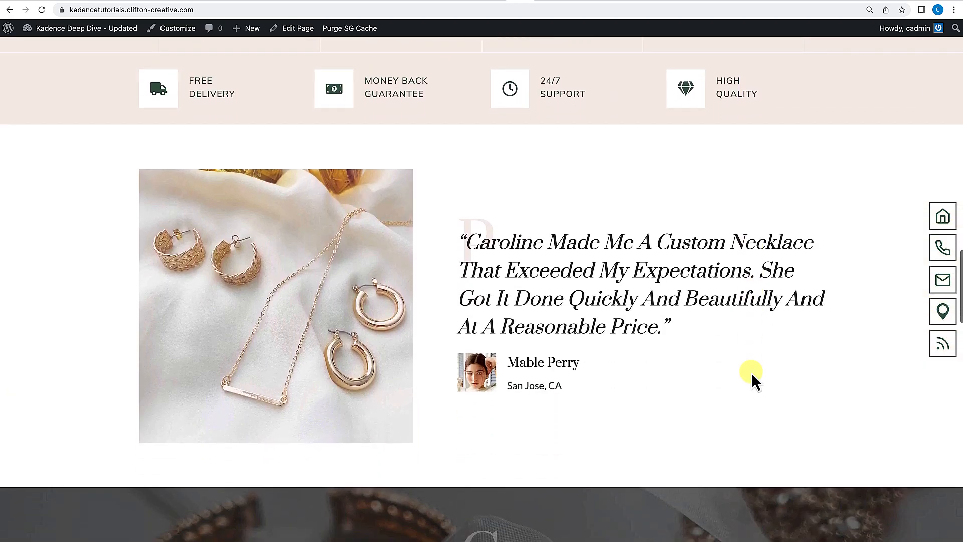
scroll(752, 374, up, 1)
scroll(751, 372, up, 15)
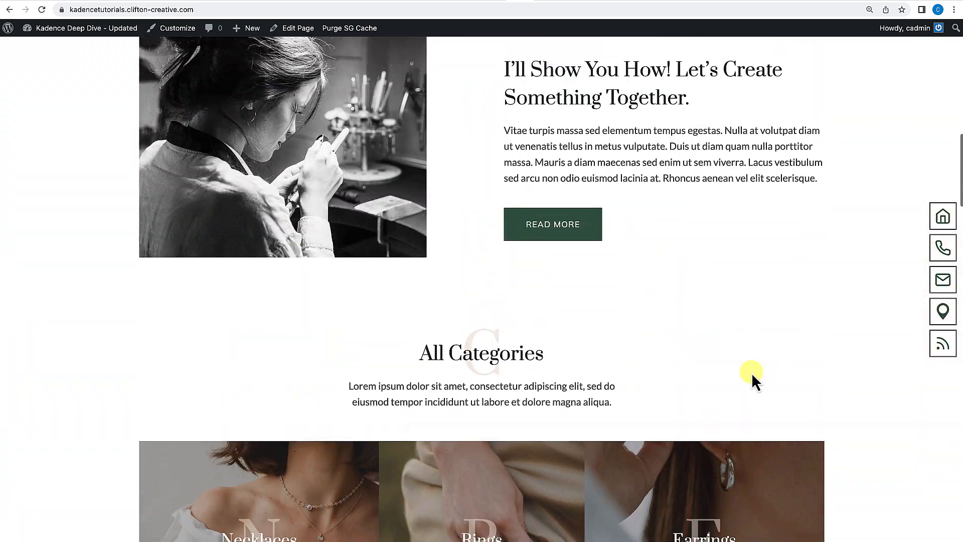
scroll(752, 372, up, 2)
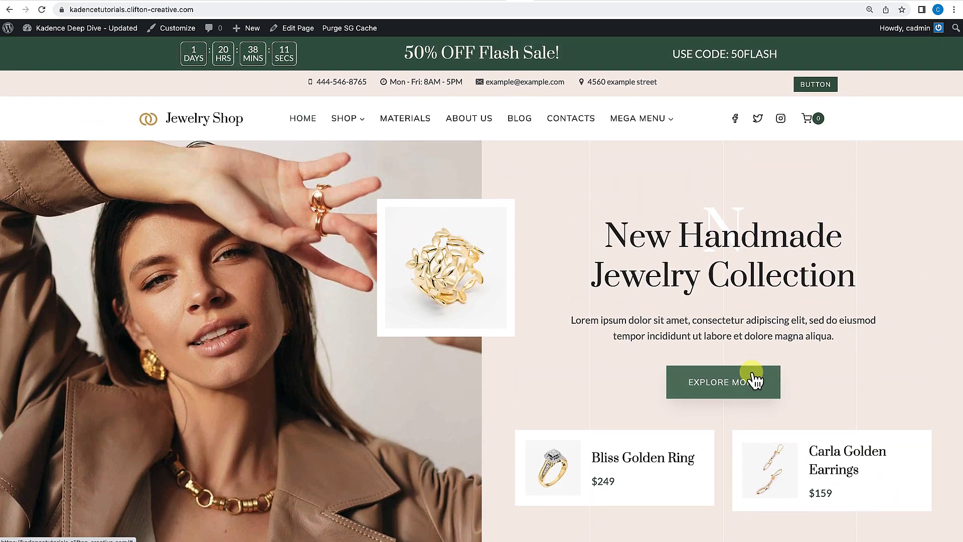
scroll(751, 372, down, 8)
scroll(751, 372, down, 12)
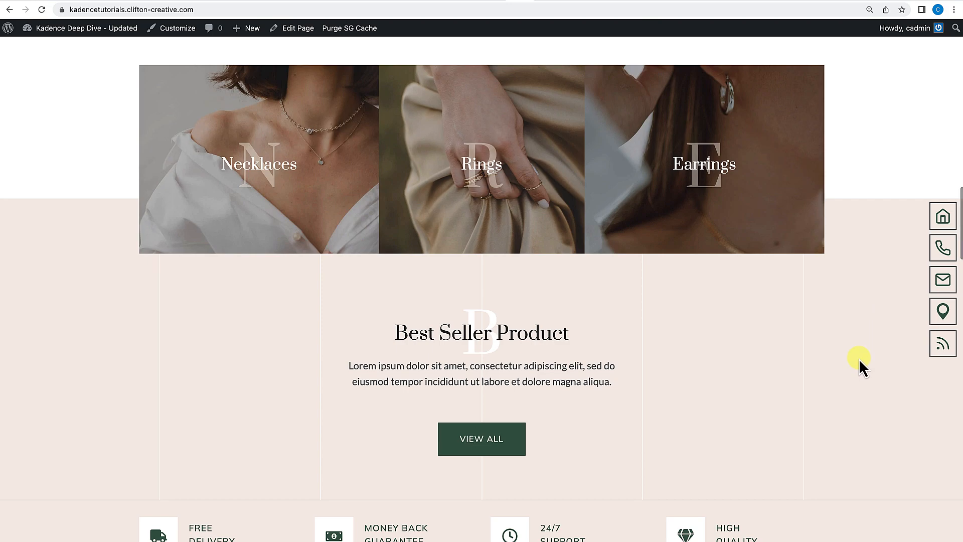
scroll(847, 374, down, 5)
scroll(848, 374, down, 2)
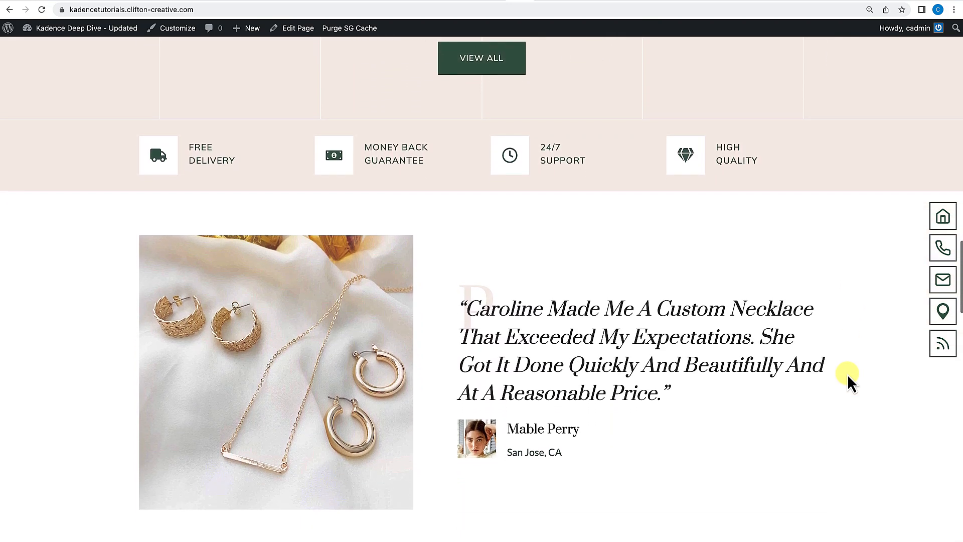
scroll(847, 374, down, 3)
scroll(847, 374, down, 4)
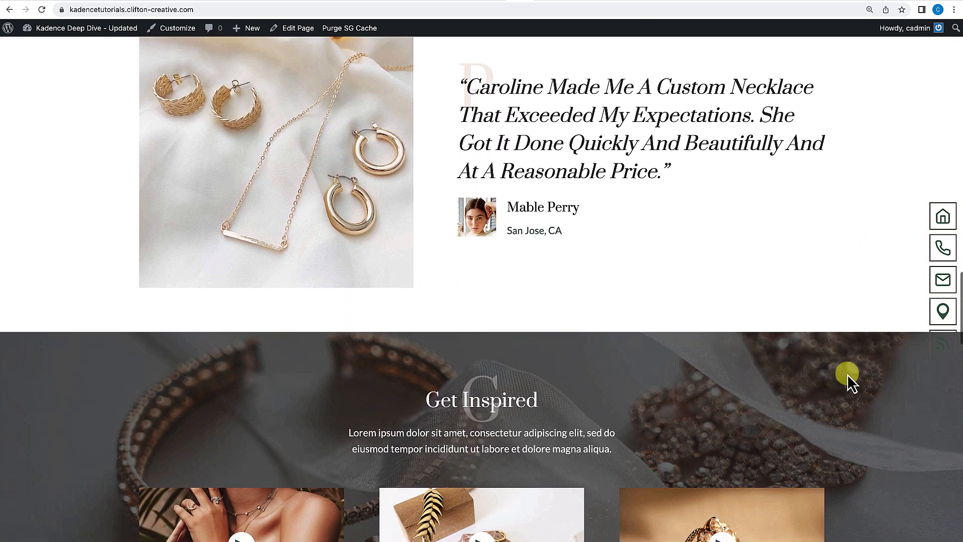
scroll(848, 375, up, 20)
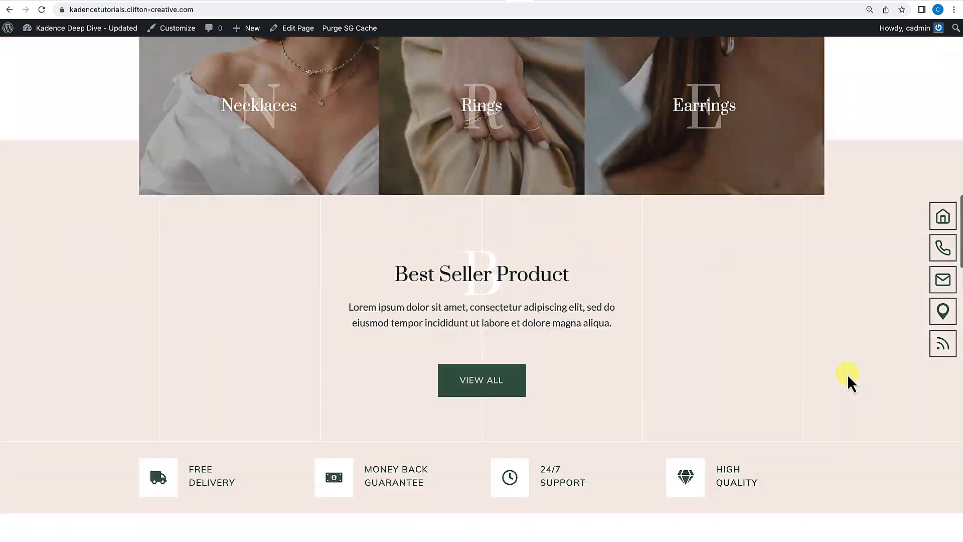
scroll(847, 374, up, 12)
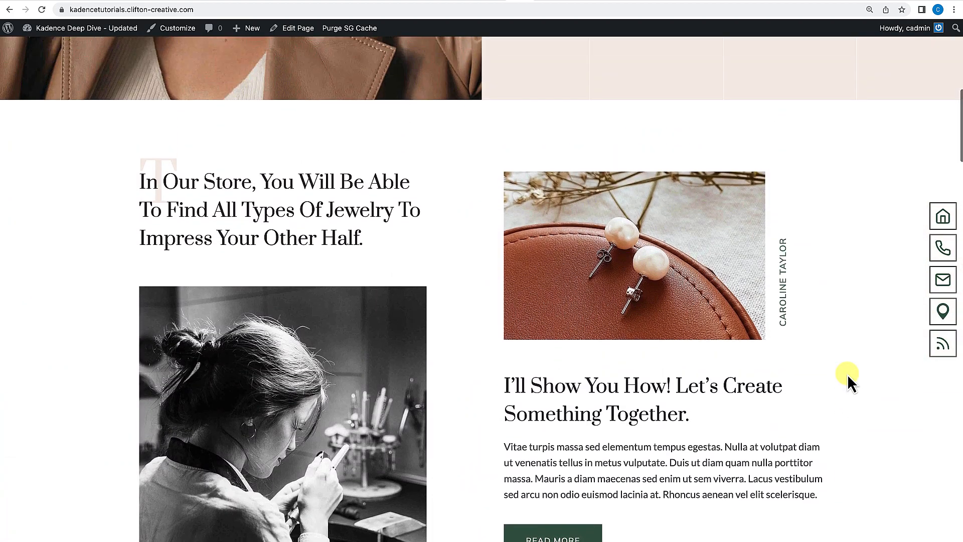
scroll(847, 374, up, 4)
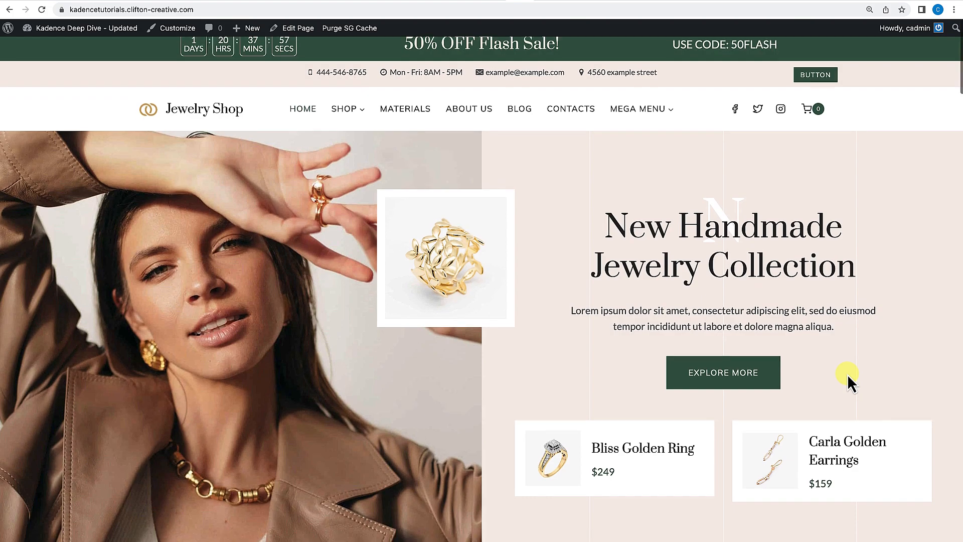
scroll(847, 374, down, 10)
scroll(848, 375, down, 9)
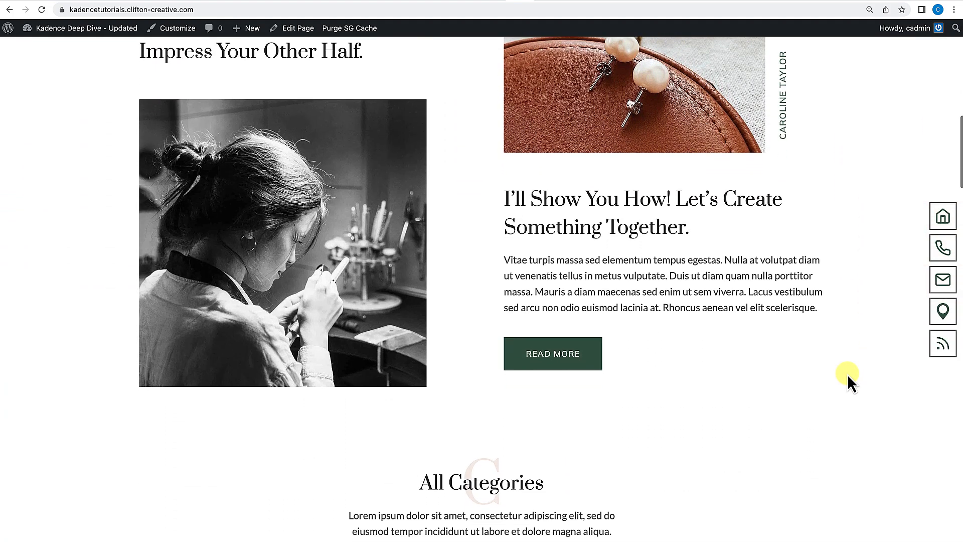
scroll(847, 375, down, 8)
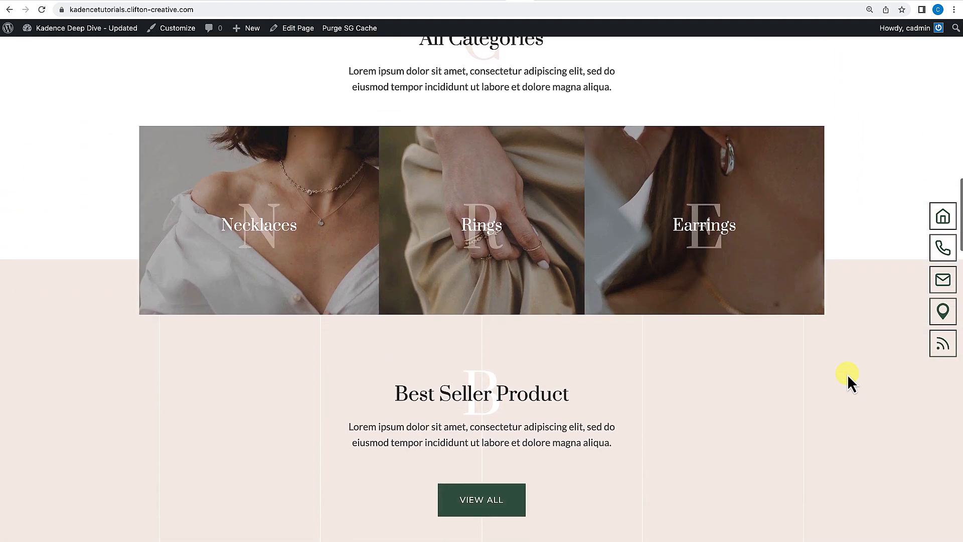
Scroll the homepage up and down to examine how the floating icon menu appears and fades while scrolling.
scroll(847, 374, up, 11)
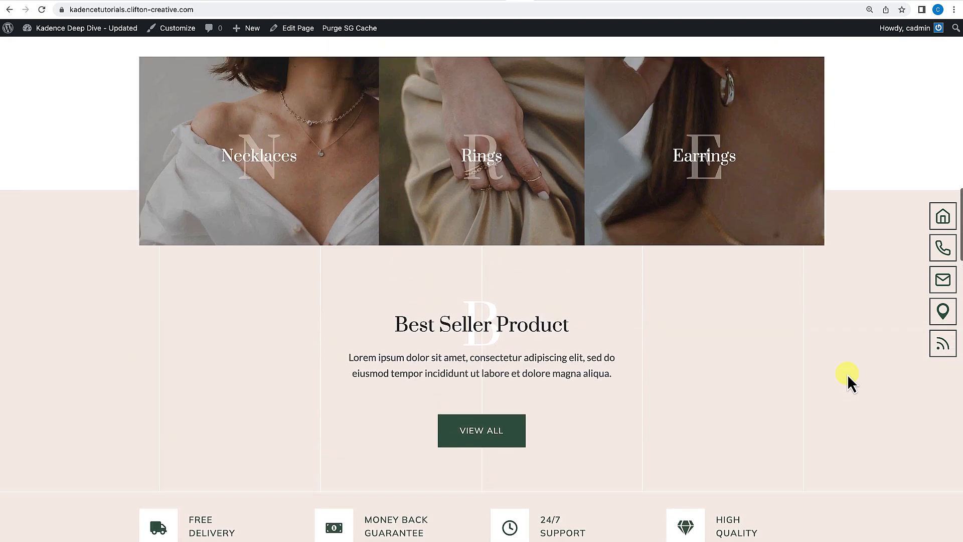
scroll(847, 374, up, 10)
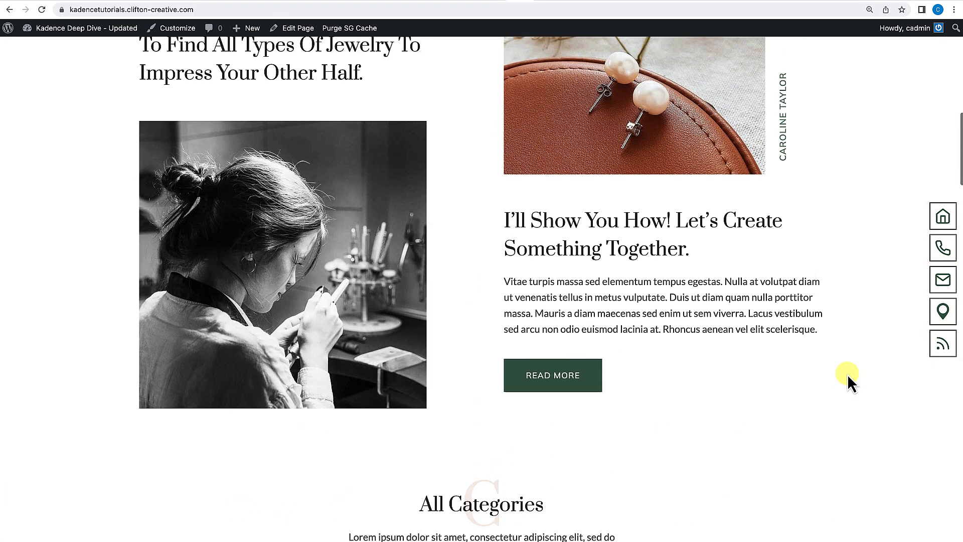
scroll(848, 374, up, 8)
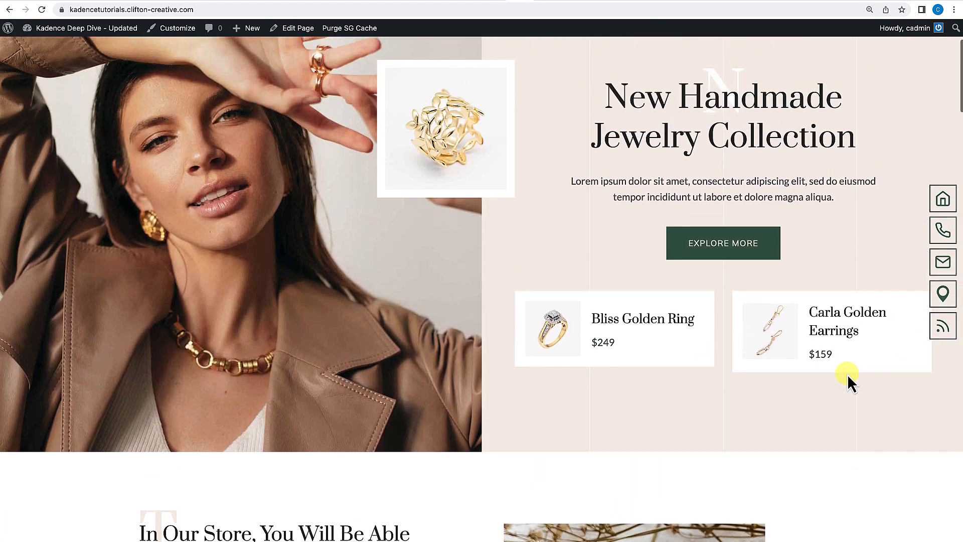
scroll(847, 374, down, 10)
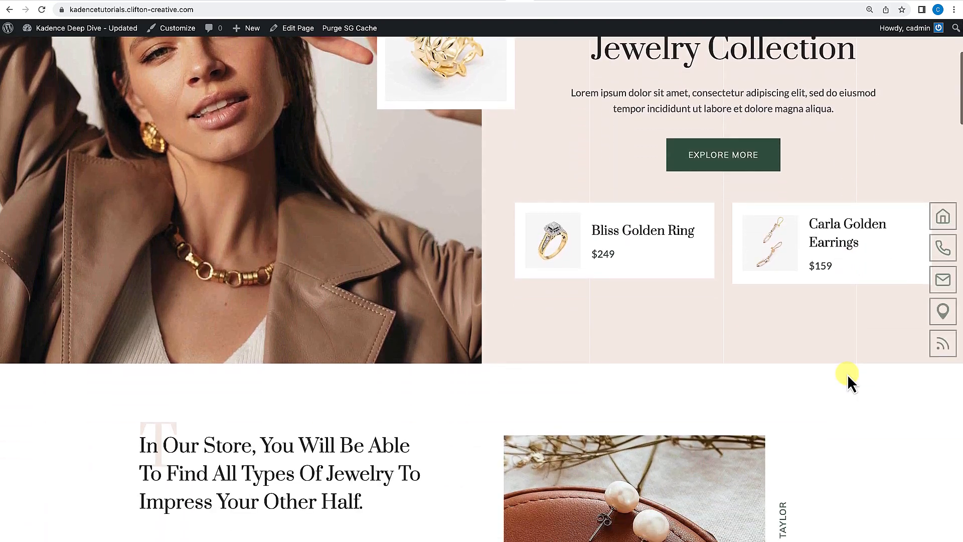
scroll(847, 374, down, 8)
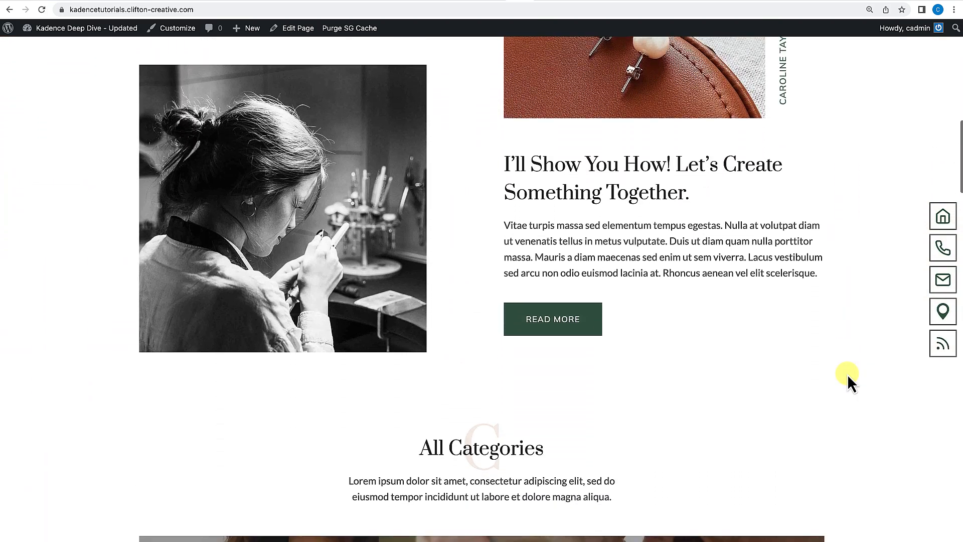
scroll(848, 374, down, 3)
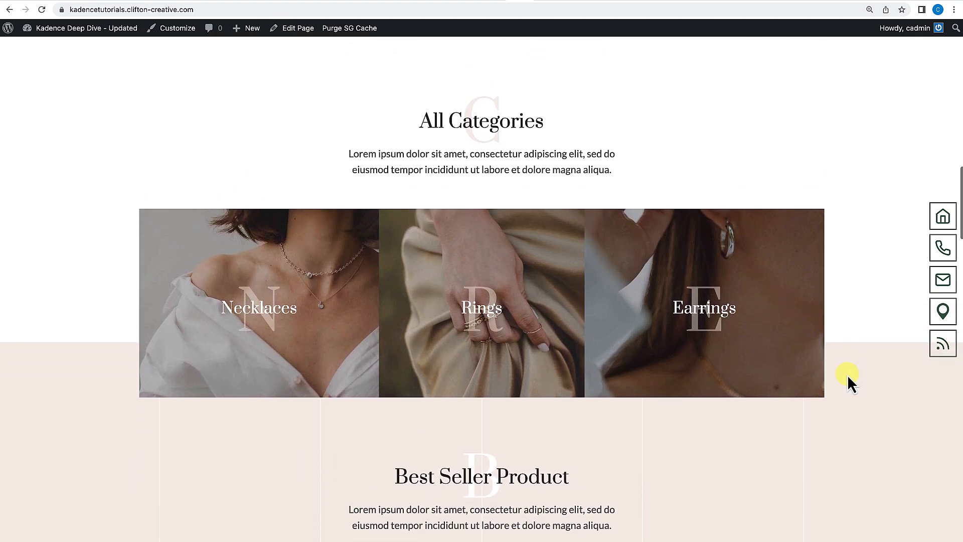
scroll(847, 375, up, 12)
scroll(847, 375, up, 10)
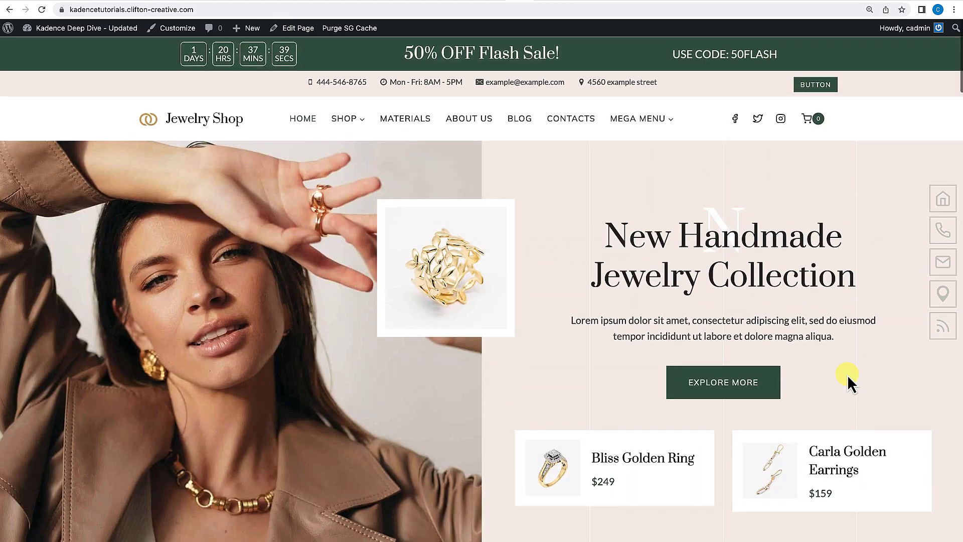
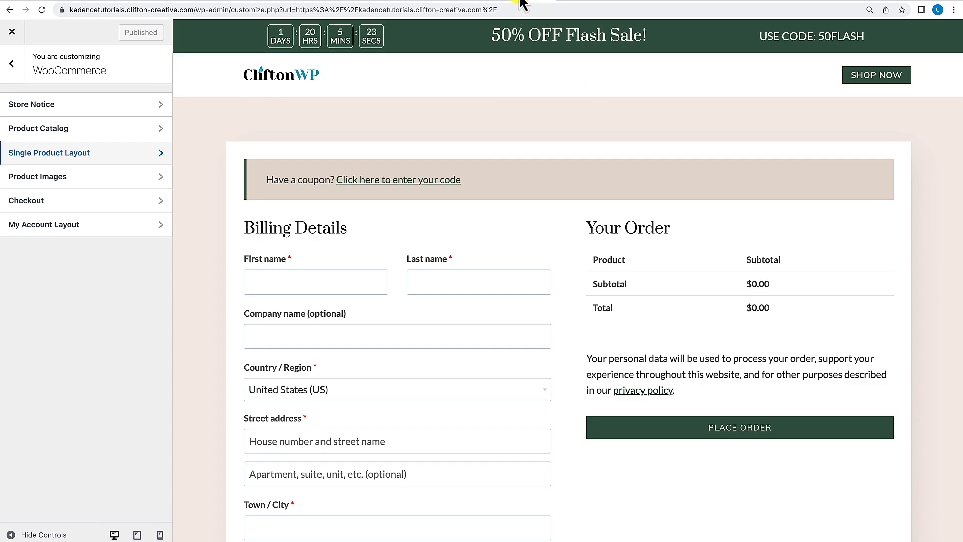
Open the WooCommerce Store Notice settings in the Customizer and enable the store notice.
click(520, 0)
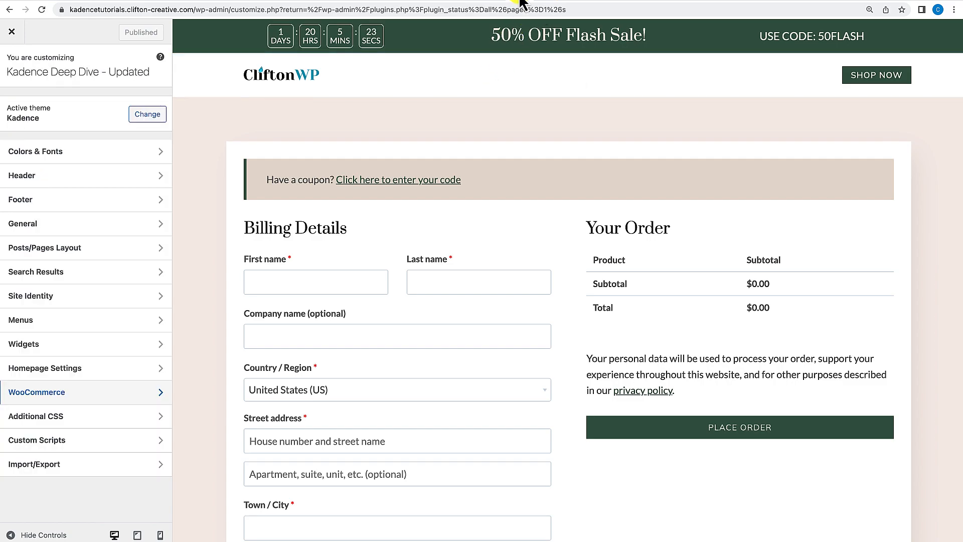
click(65, 394)
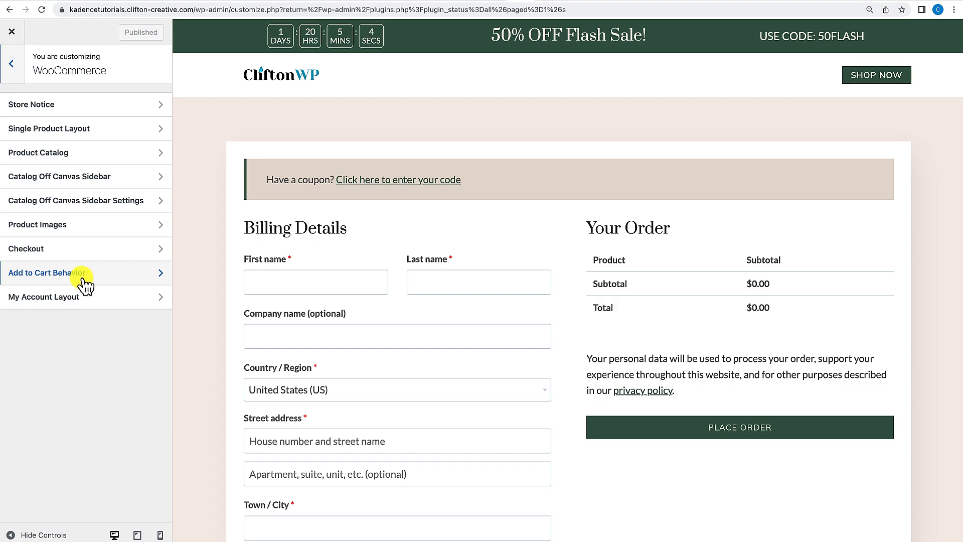
click(12, 63)
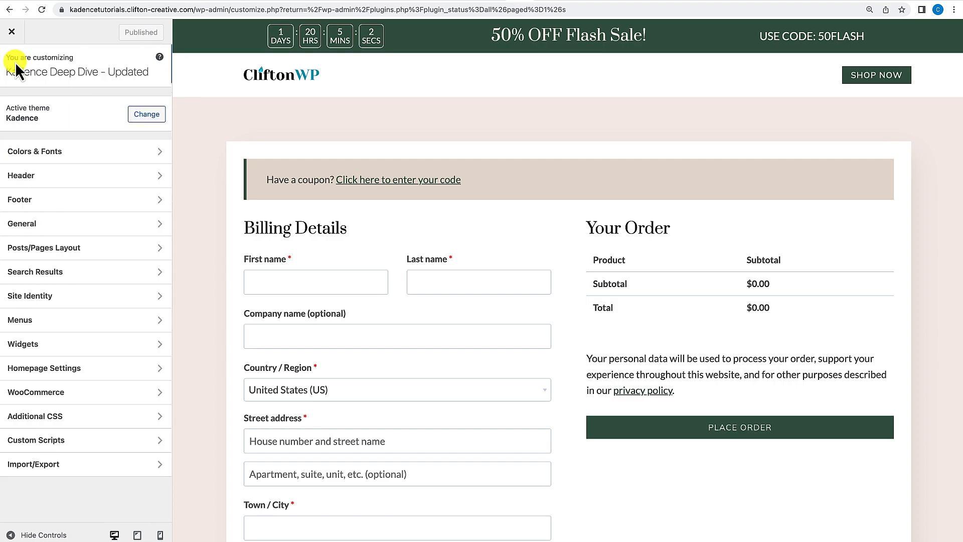
click(50, 392)
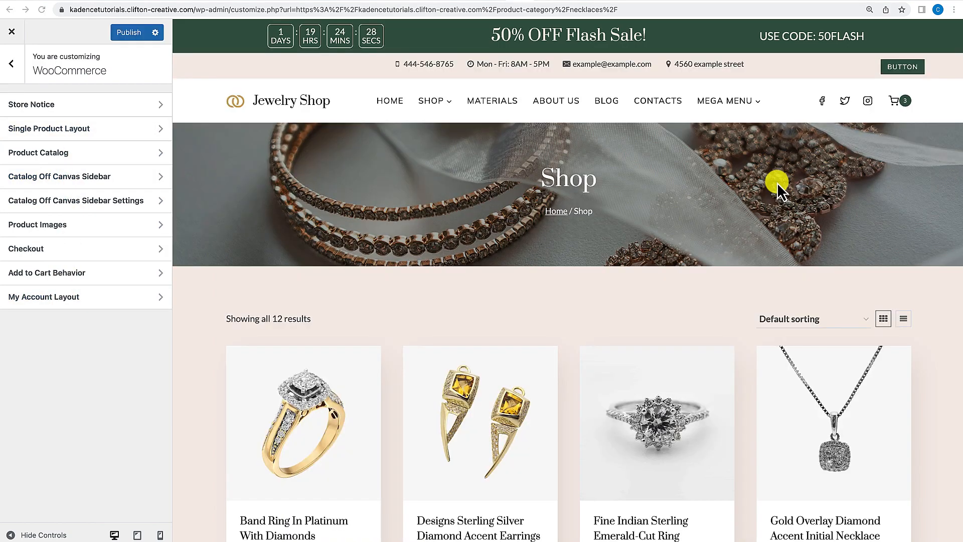
click(121, 114)
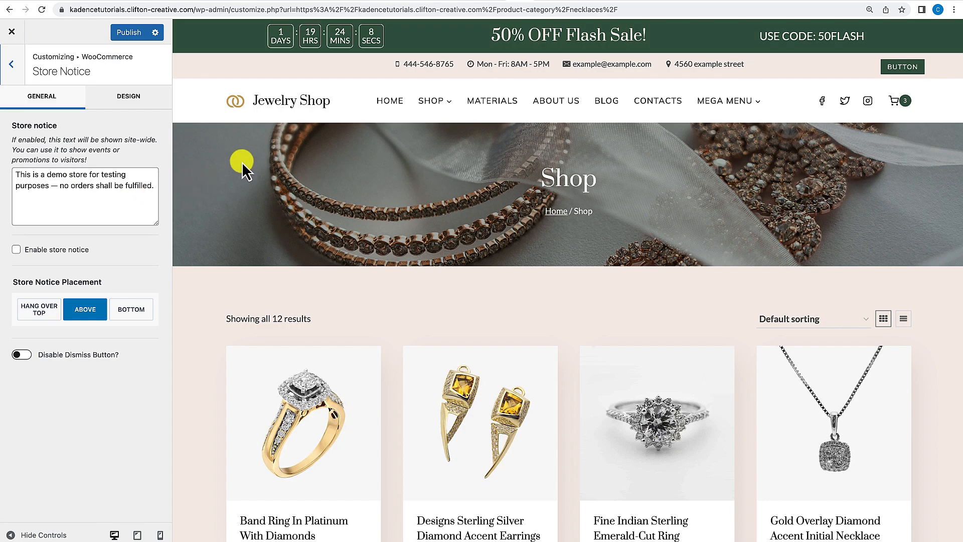
click(16, 250)
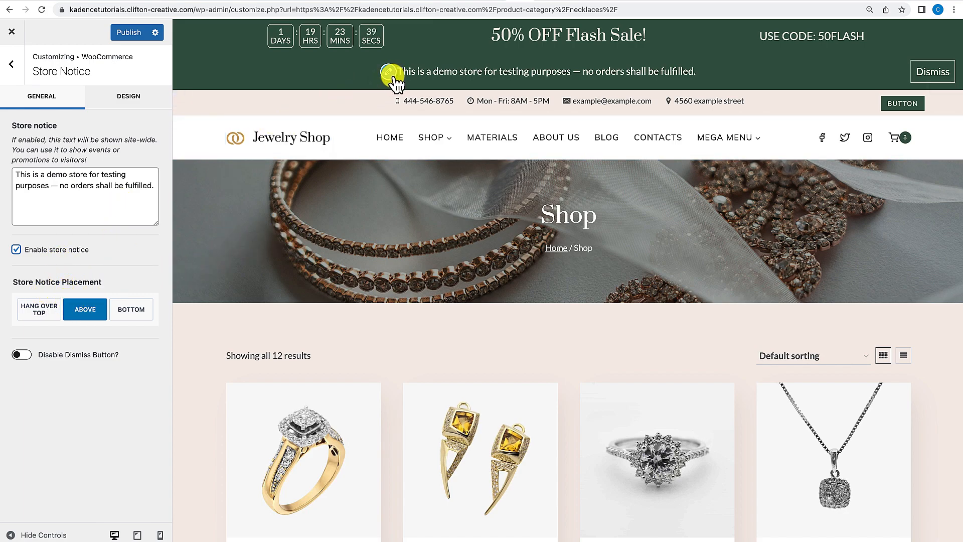
Try the store notice placements Hang Over Top, Bottom and Above, finishing with Hang Over Top.
click(42, 312)
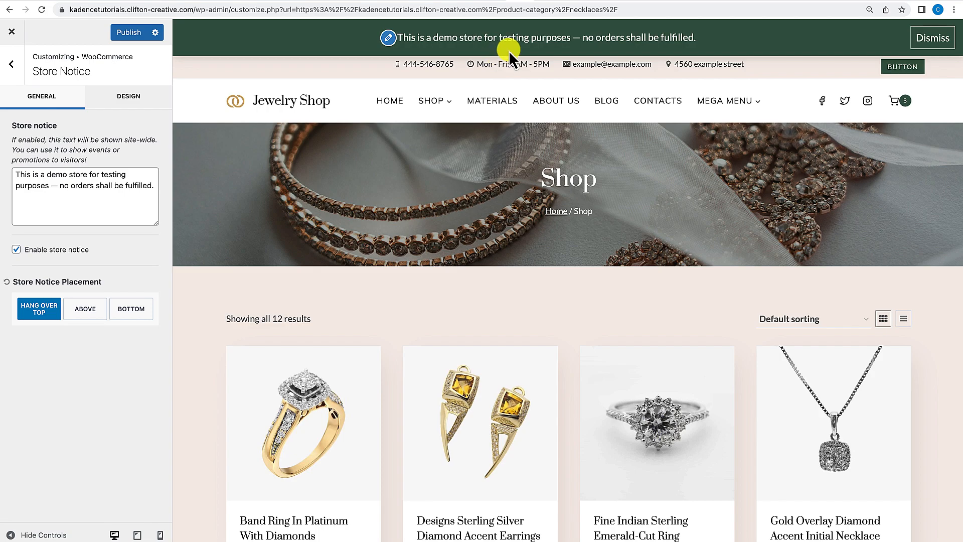
click(127, 310)
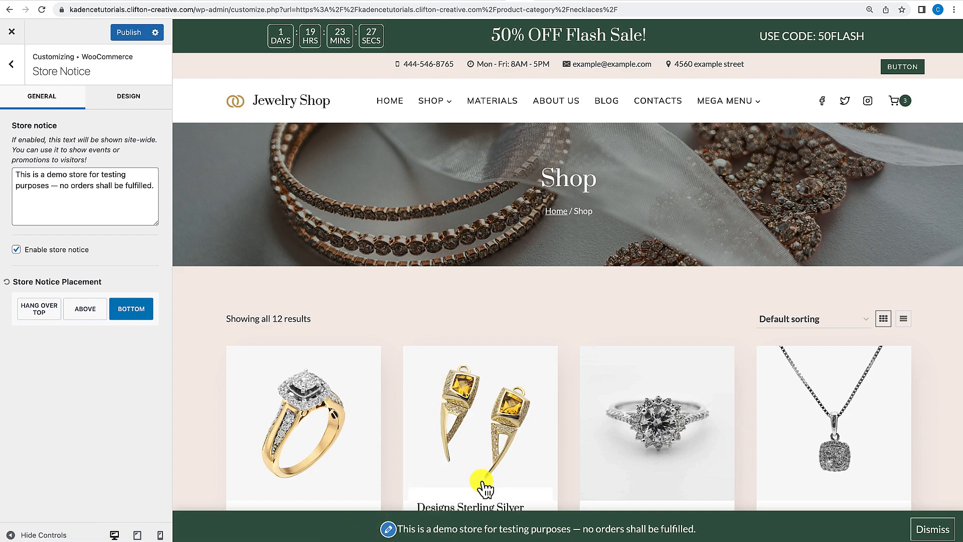
scroll(487, 484, down, 3)
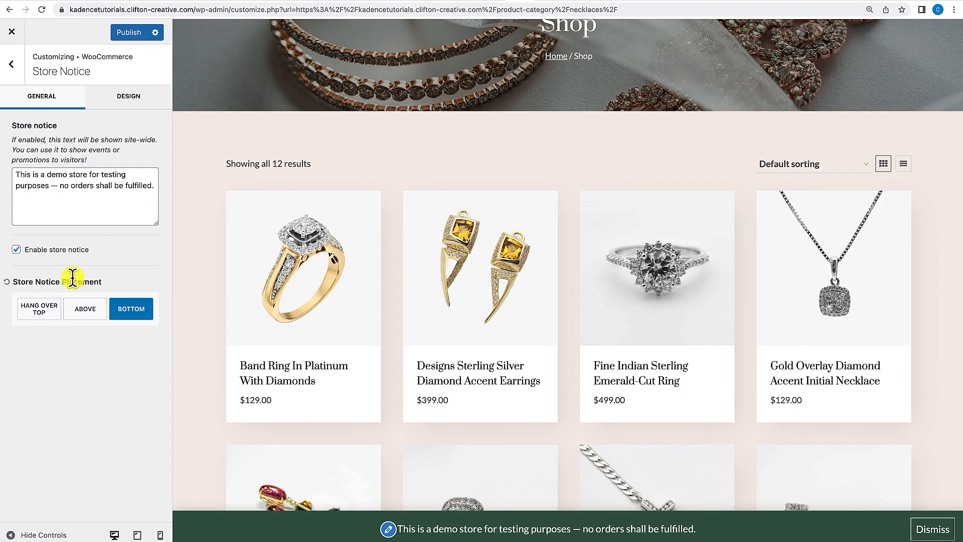
click(75, 310)
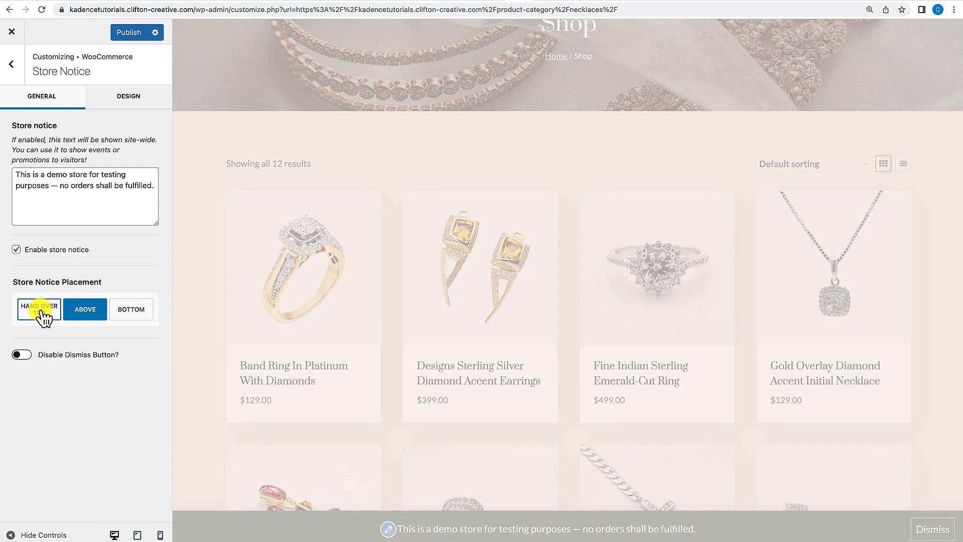
click(35, 310)
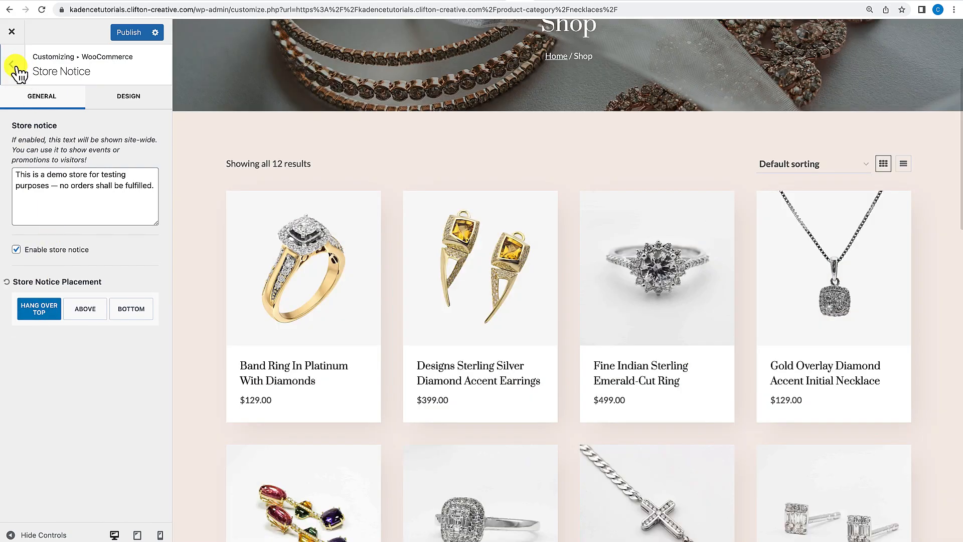
Open the Single Product Layout settings and preview the Band Ring In Platinum With Diamonds product page.
click(16, 67)
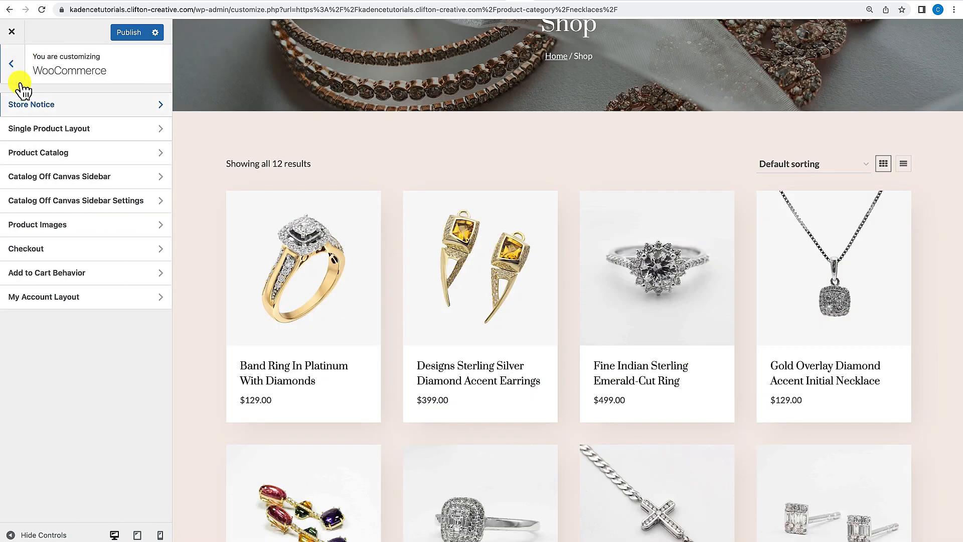
click(57, 132)
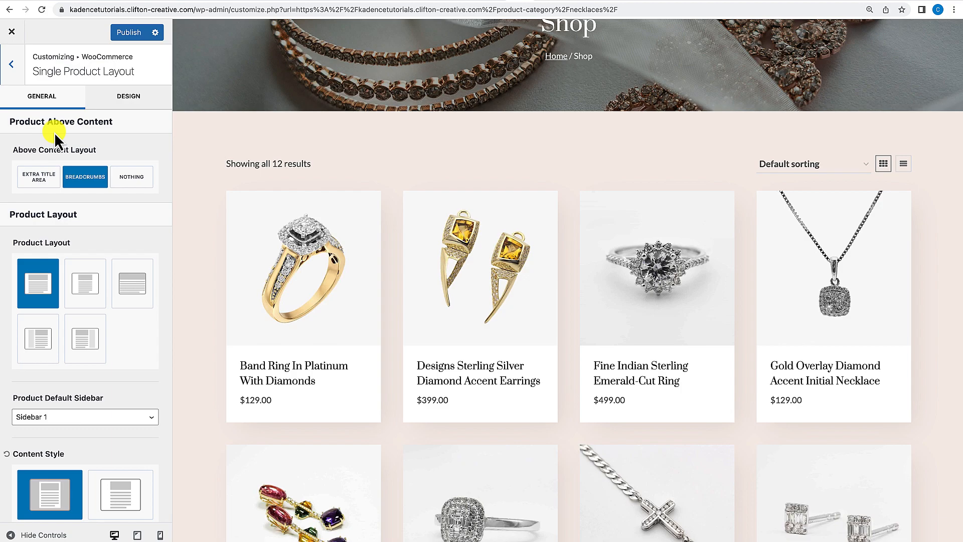
scroll(58, 271, down, 4)
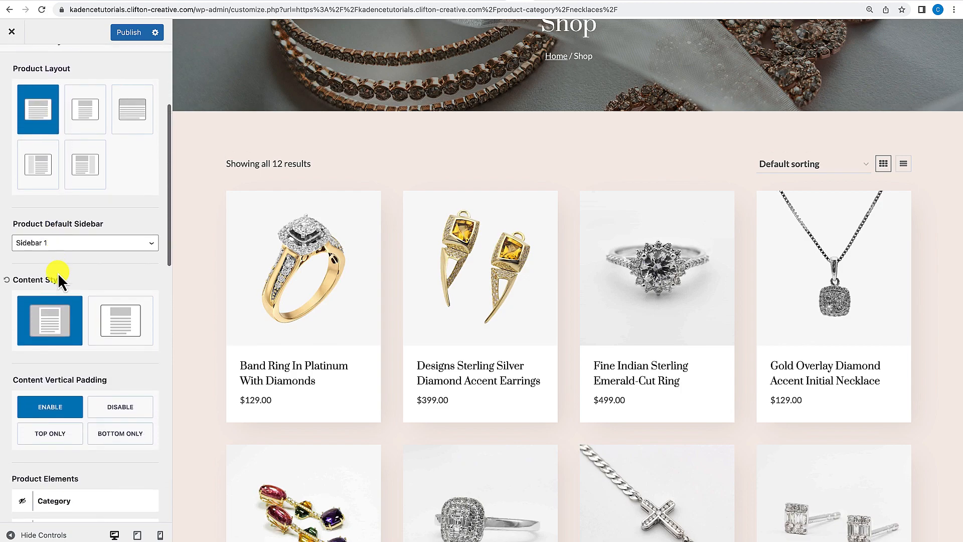
scroll(58, 274, down, 3)
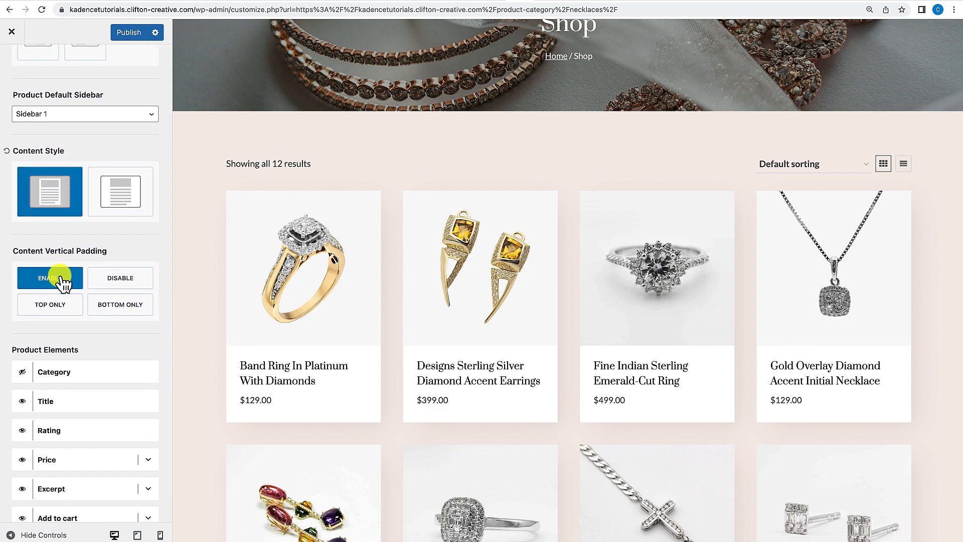
scroll(60, 281, down, 4)
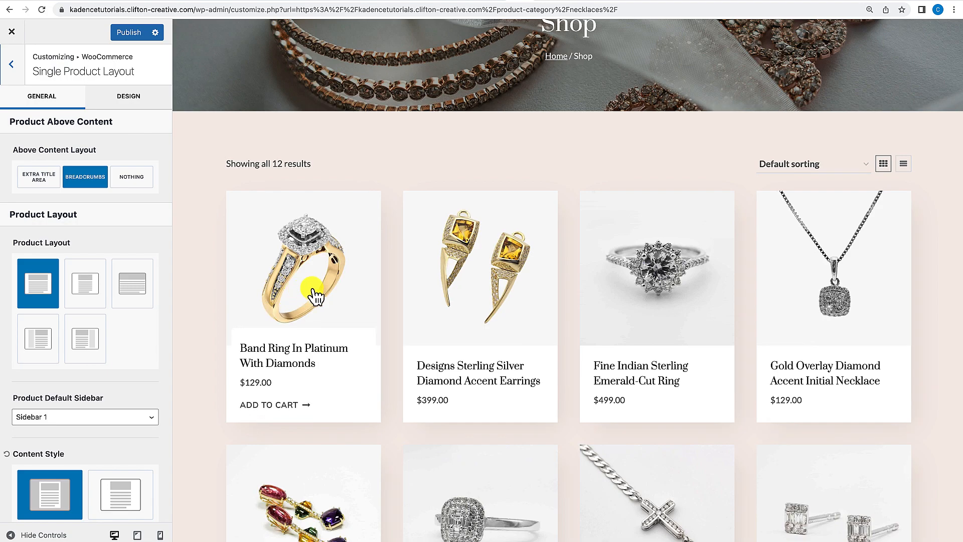
click(316, 286)
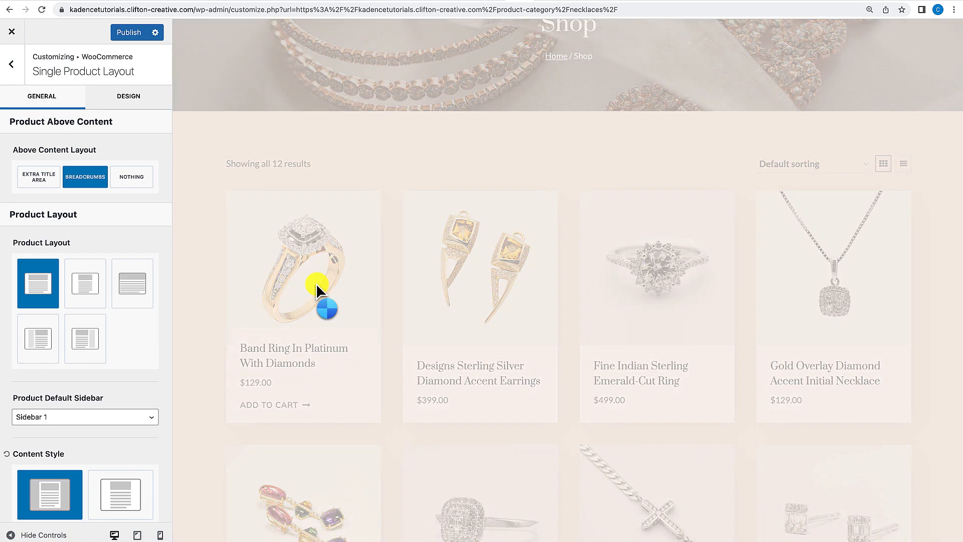
scroll(86, 366, down, 2)
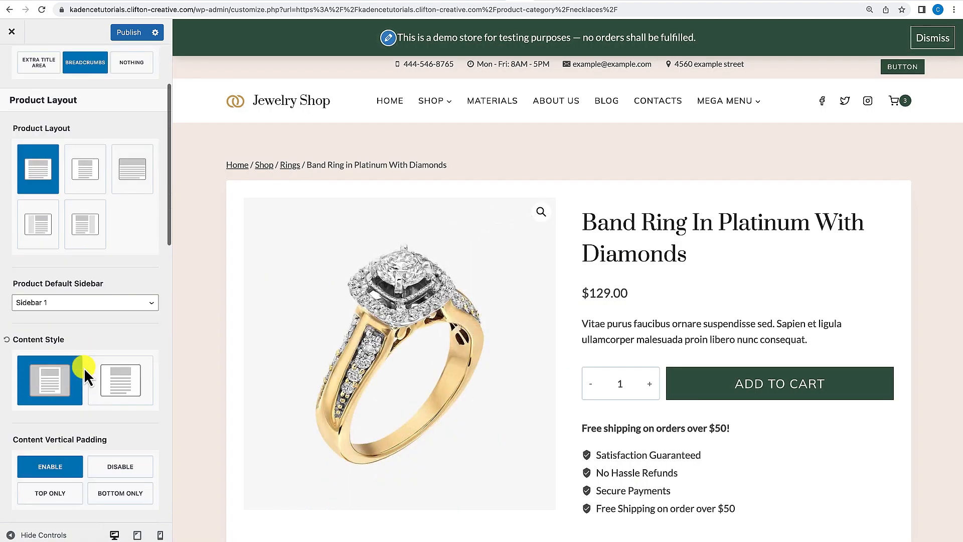
scroll(83, 368, down, 8)
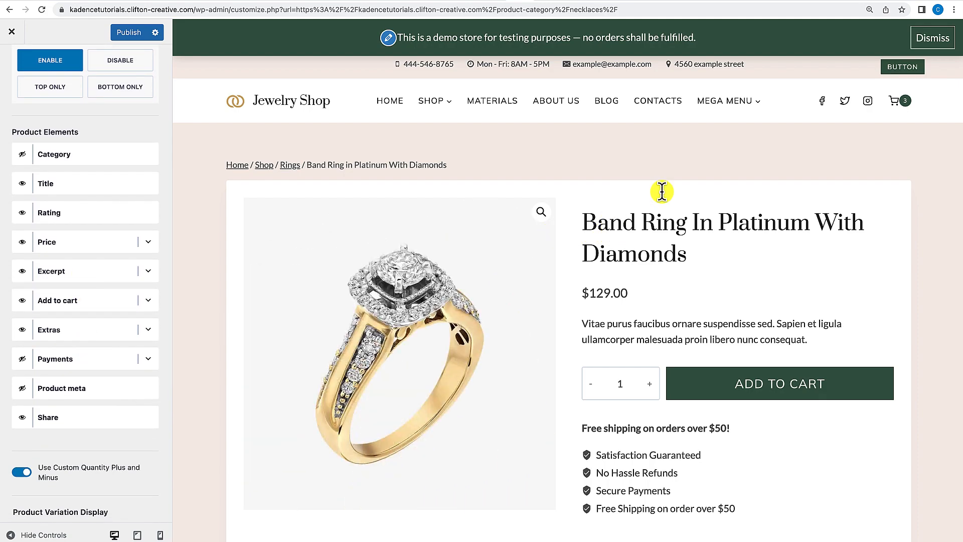
scroll(675, 393, down, 3)
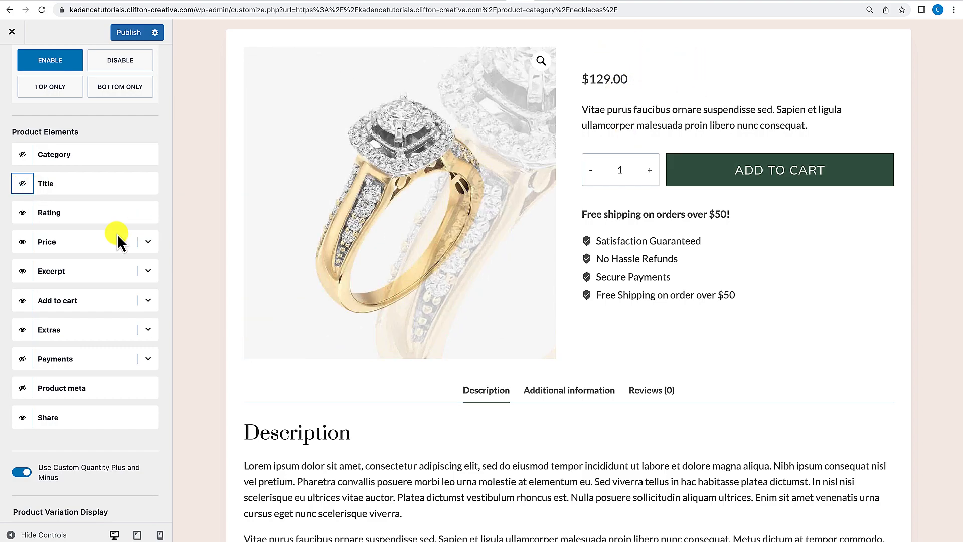
Show the product title again and switch the price's Show Shipping Statement option on and back off.
click(22, 184)
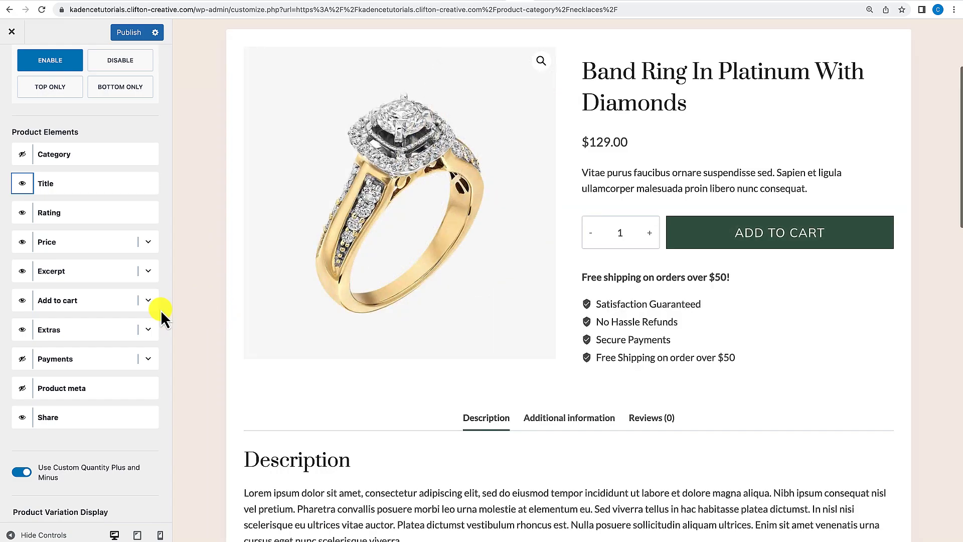
click(149, 243)
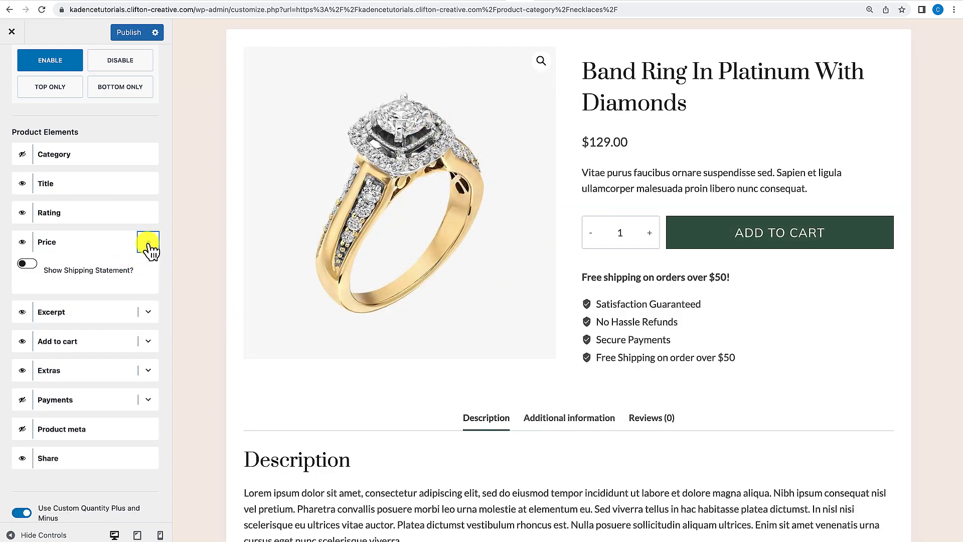
click(26, 263)
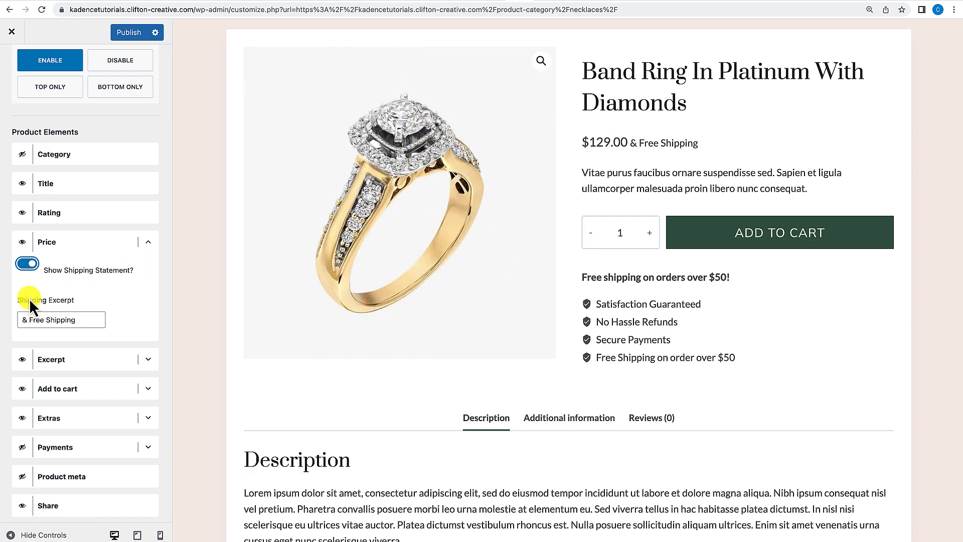
click(27, 264)
scroll(45, 365, down, 1)
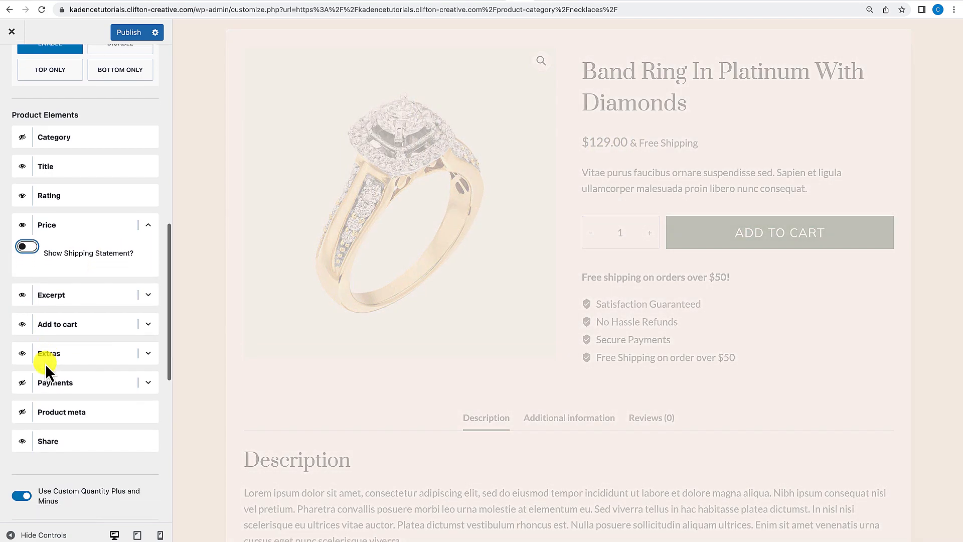
scroll(45, 363, down, 1)
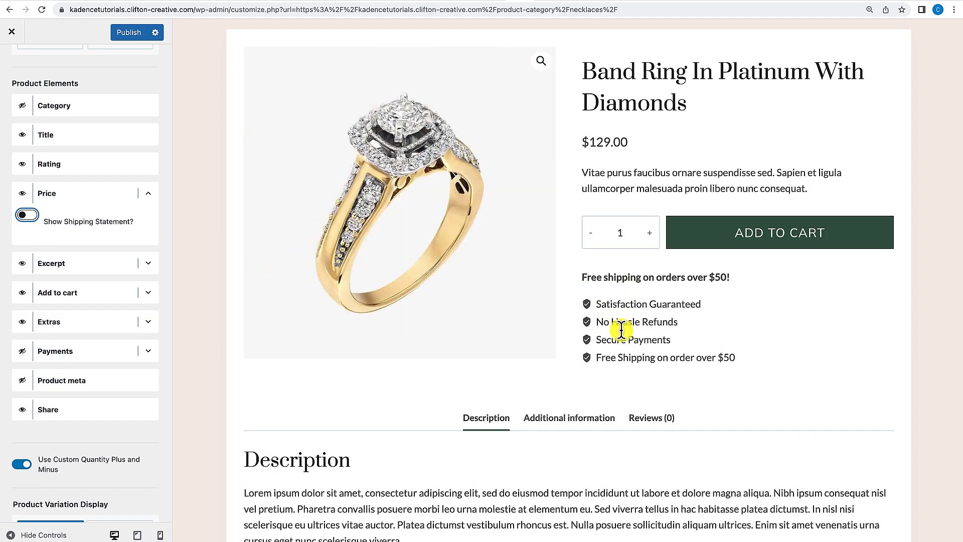
Expand the Extras element and try the checkmark icon for the first feature before restoring the shield icon.
click(149, 323)
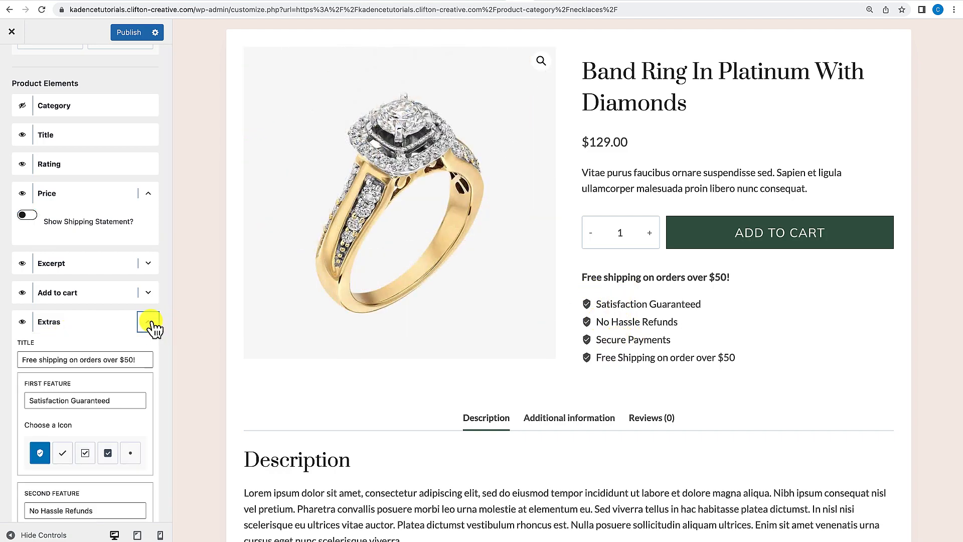
scroll(103, 392, down, 1)
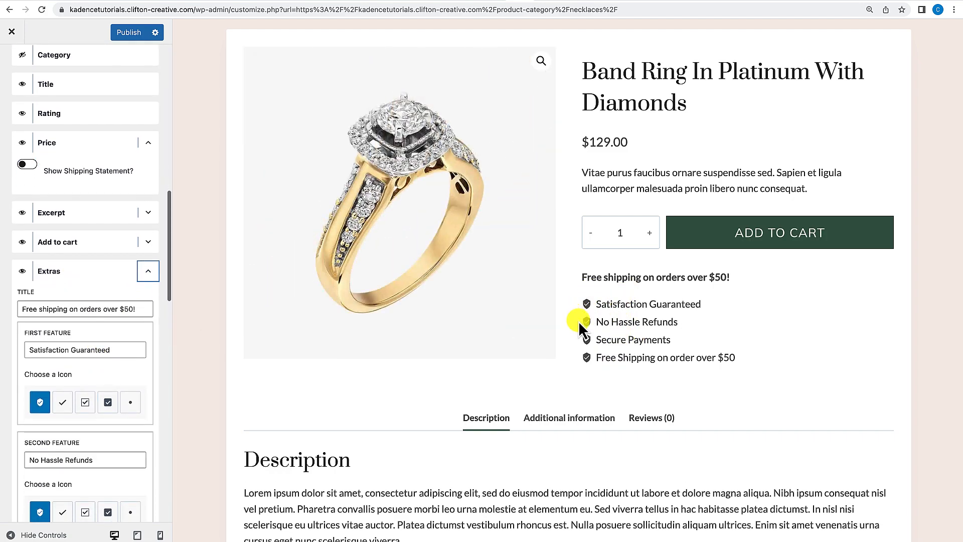
click(63, 404)
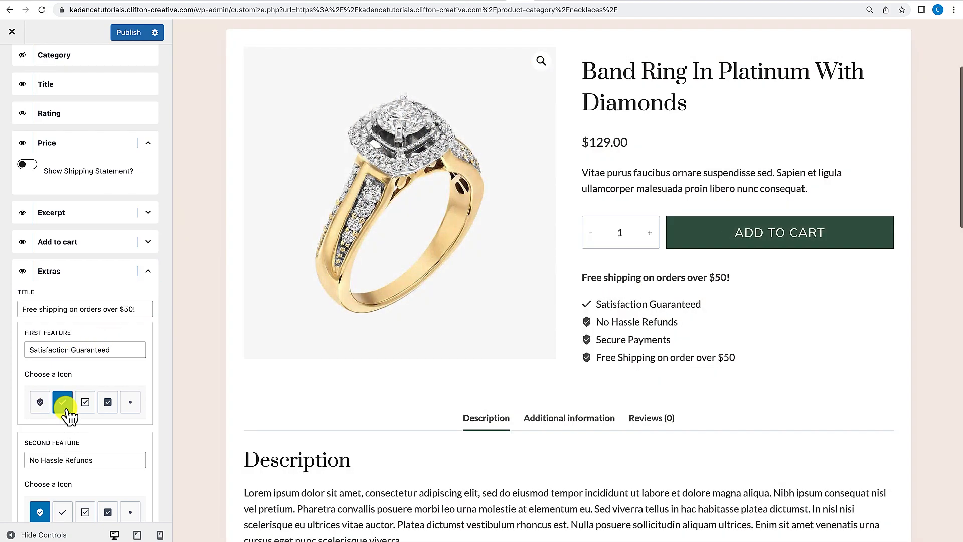
click(37, 409)
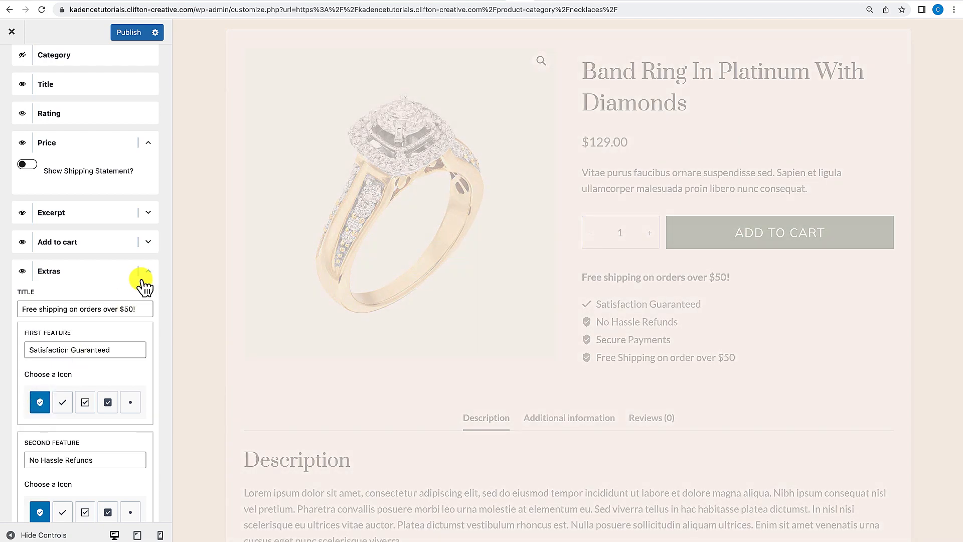
click(145, 276)
scroll(146, 282, down, 1)
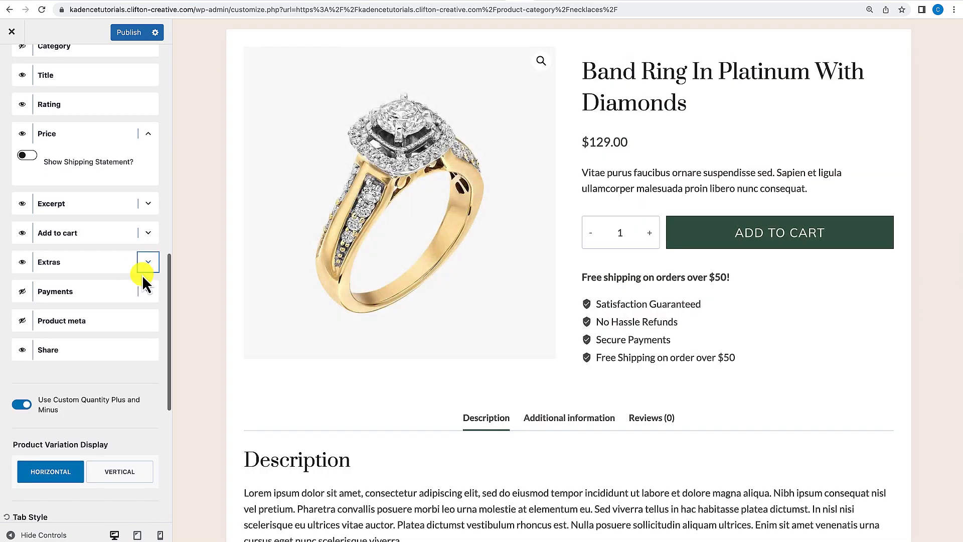
Enable the Payments element on the single product page and expand its title and card icon options.
click(148, 234)
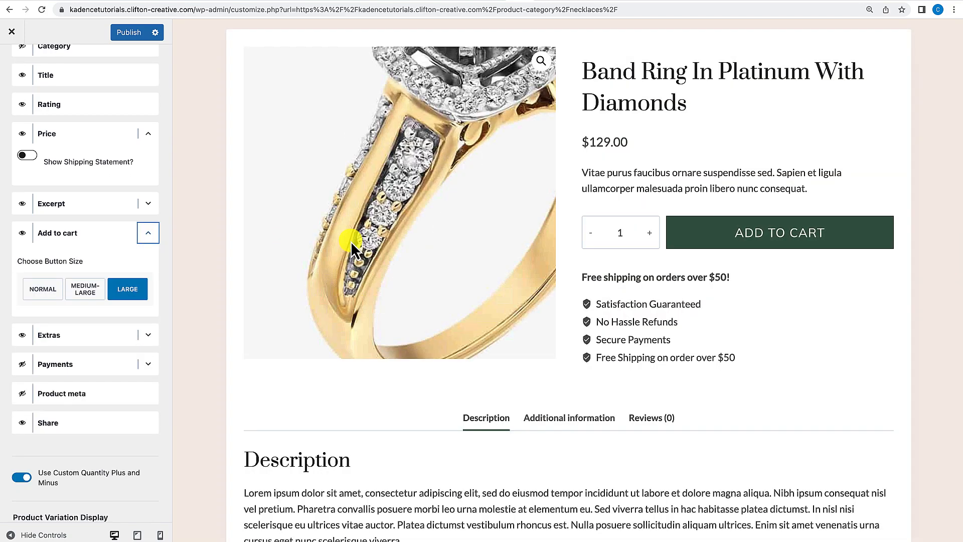
click(147, 235)
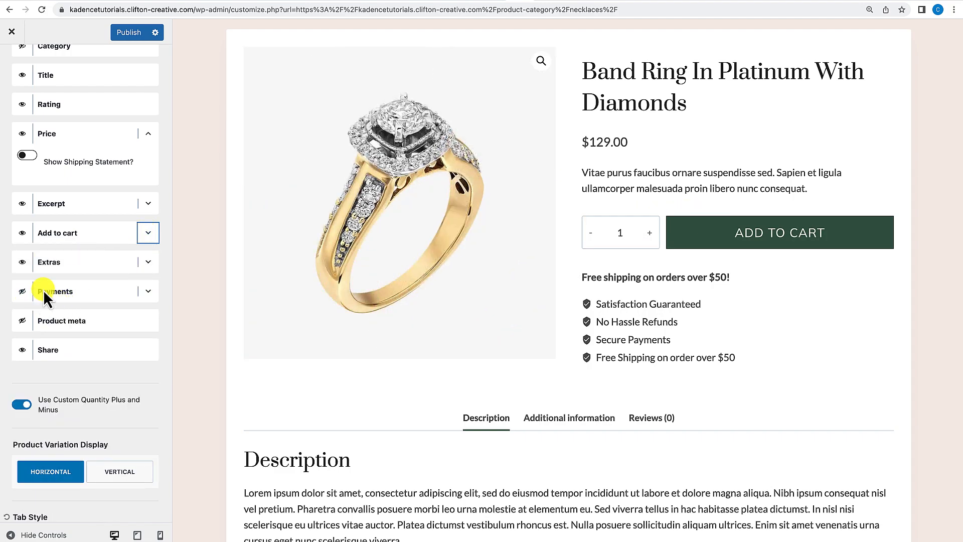
click(24, 293)
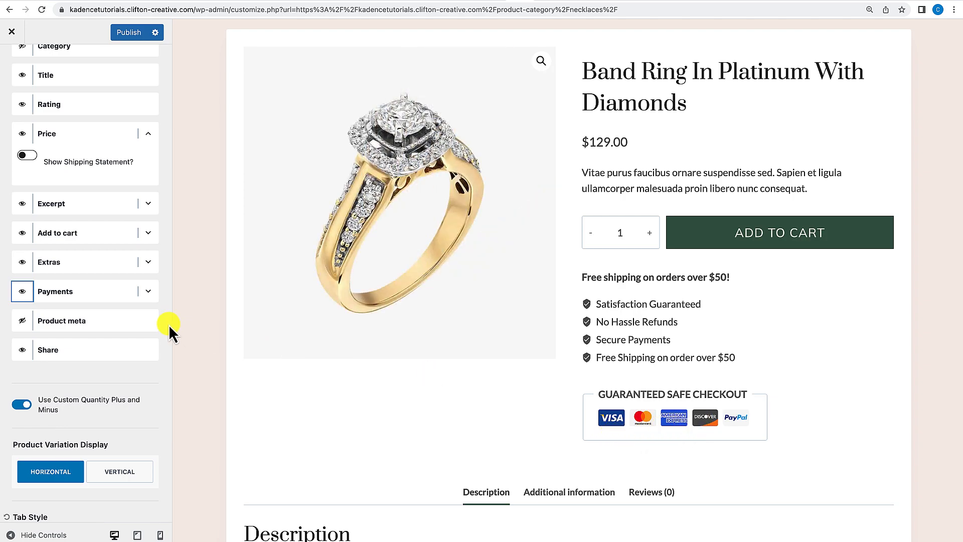
click(148, 291)
scroll(129, 353, down, 2)
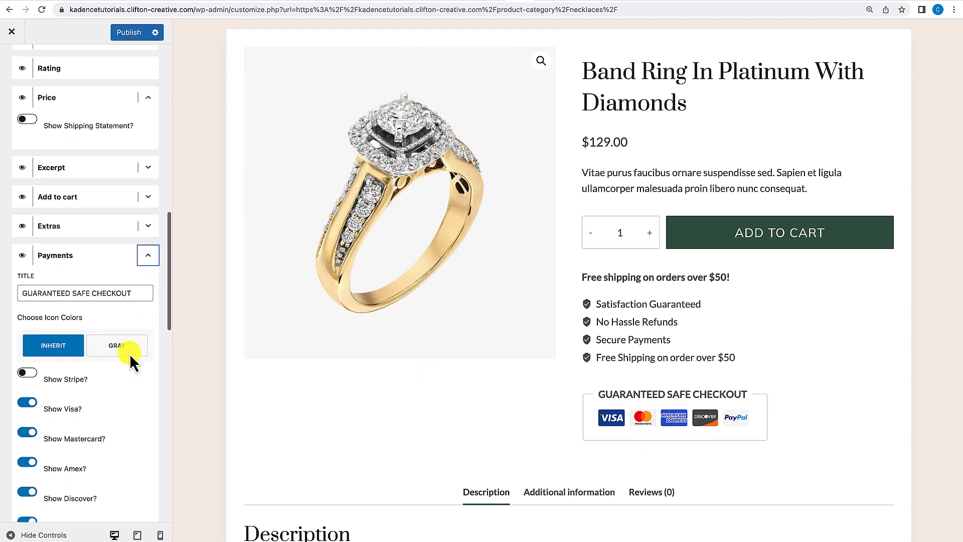
scroll(106, 384, down, 4)
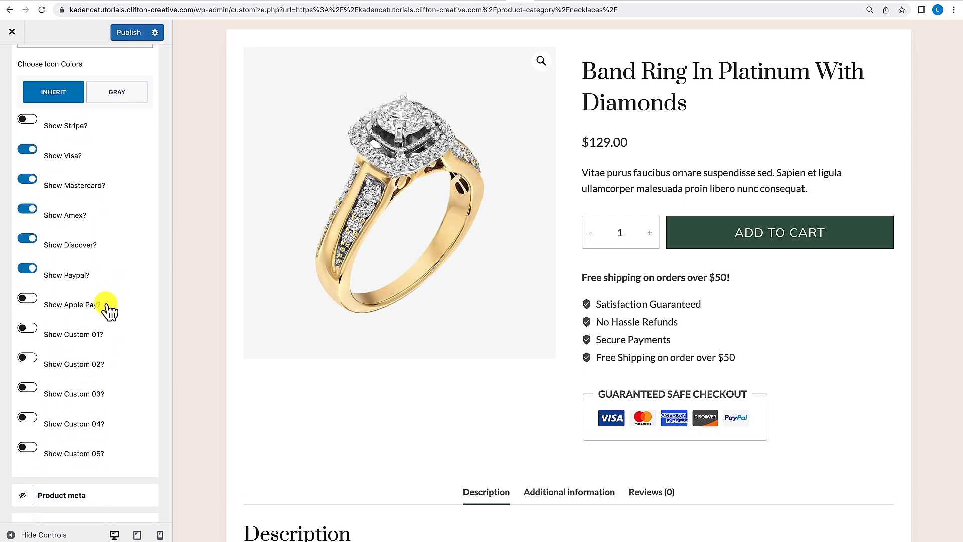
Collapse the Payments element and switch on the Enabled Sticky Add to Cart option.
scroll(105, 278, up, 4)
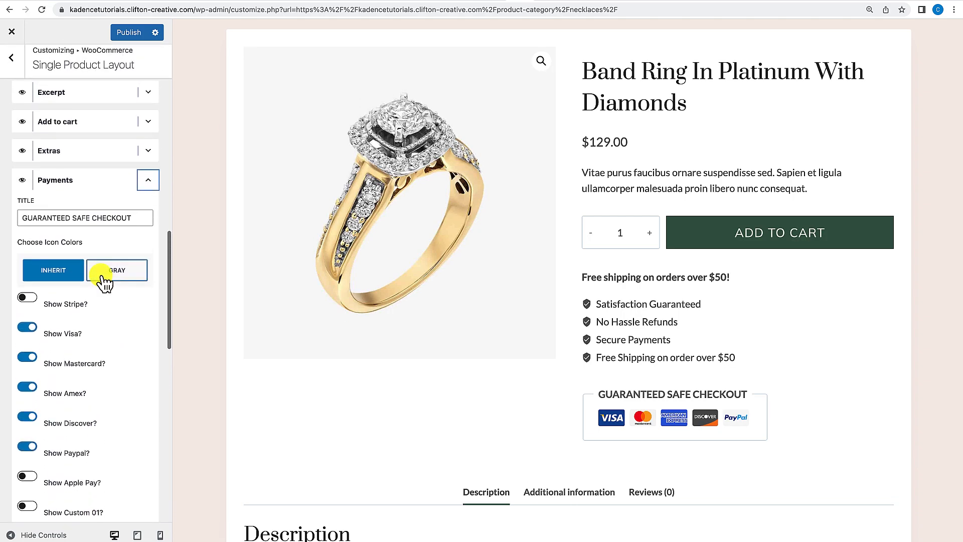
click(148, 180)
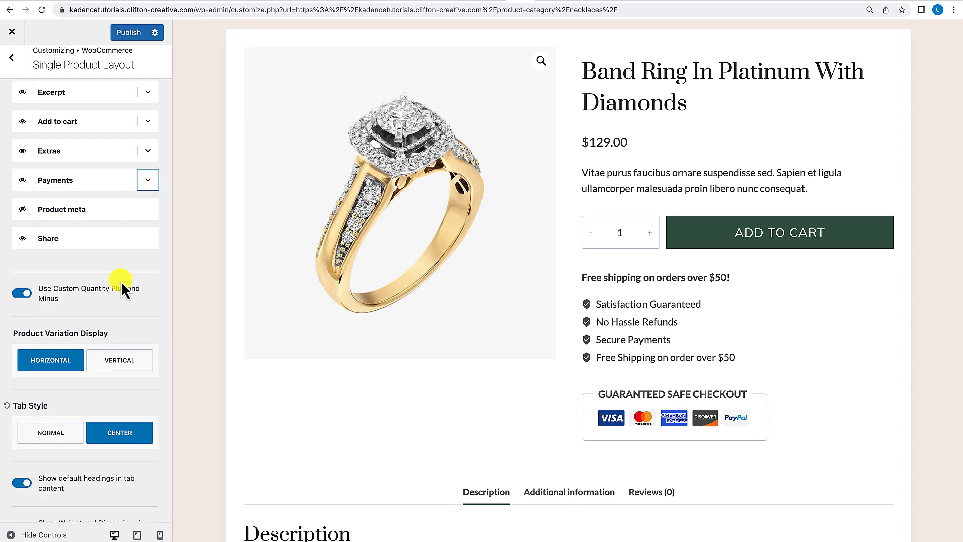
scroll(122, 281, down, 3)
scroll(121, 281, down, 3)
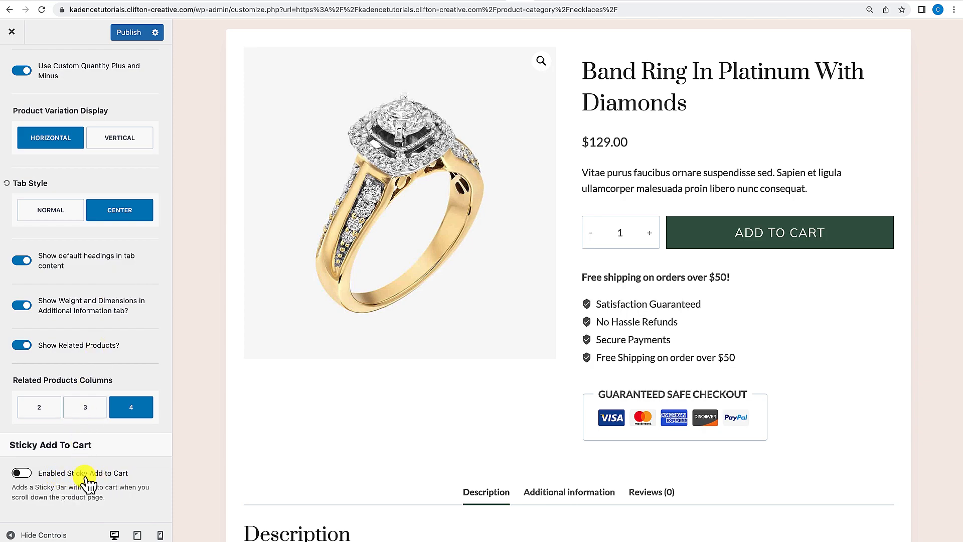
click(27, 474)
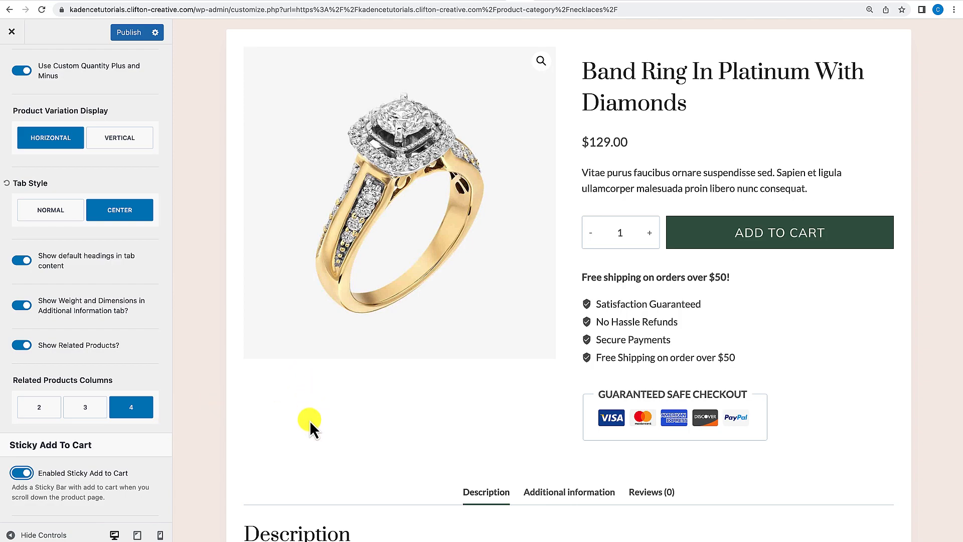
Scroll the product preview down and back up to examine the sticky add-to-cart bar.
scroll(309, 420, down, 5)
scroll(309, 420, down, 4)
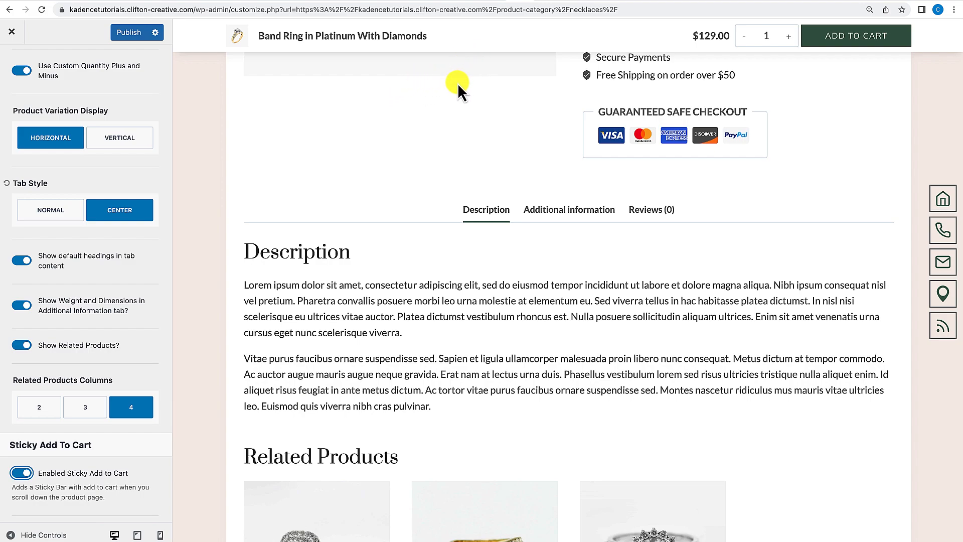
scroll(452, 100, down, 2)
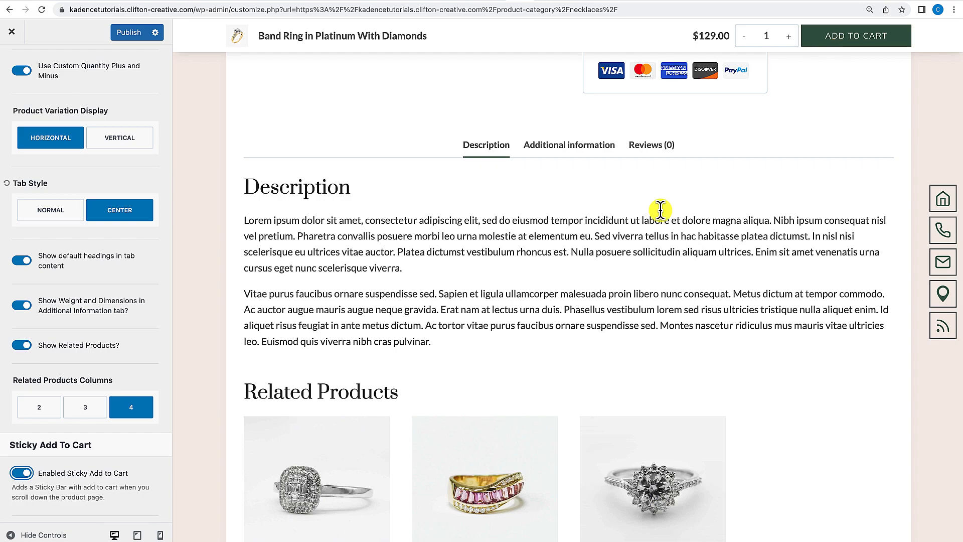
scroll(600, 269, down, 3)
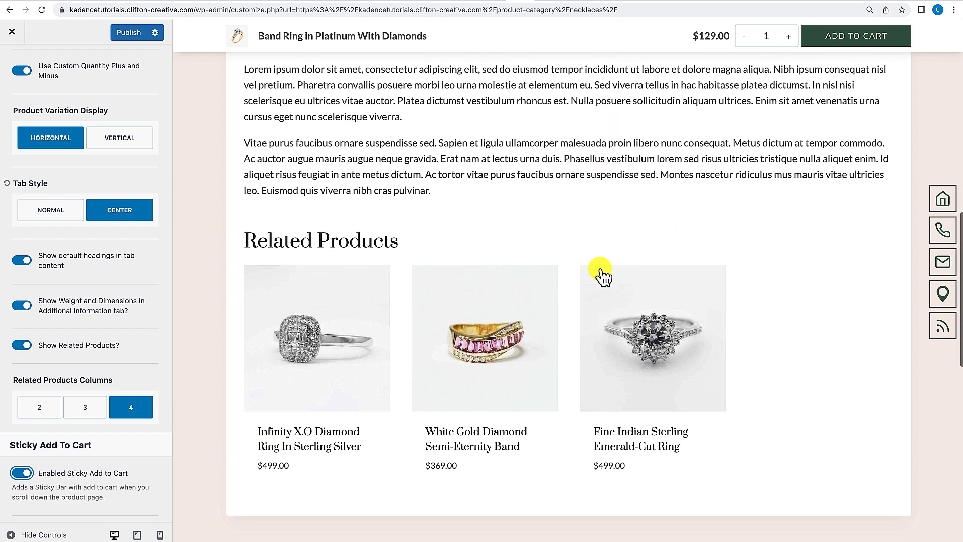
scroll(604, 275, down, 4)
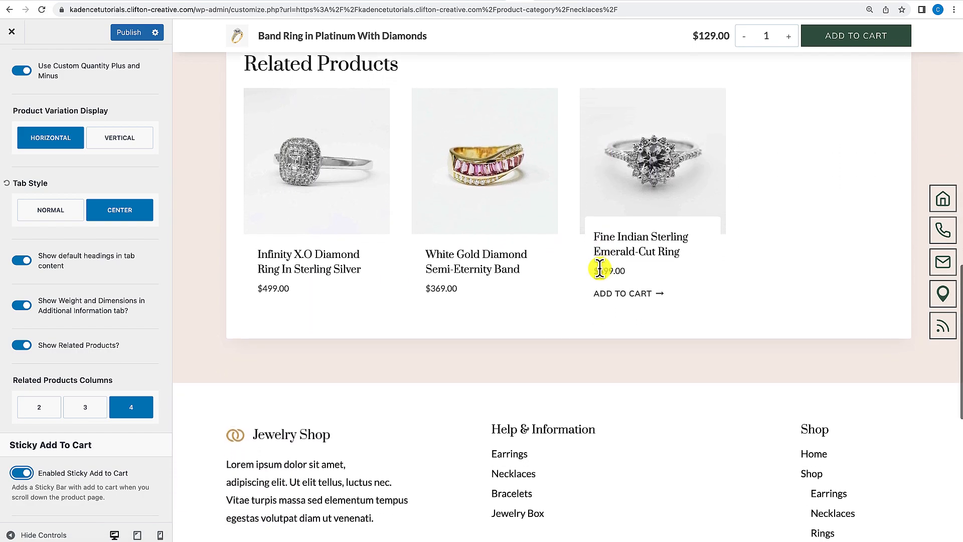
scroll(600, 270, up, 4)
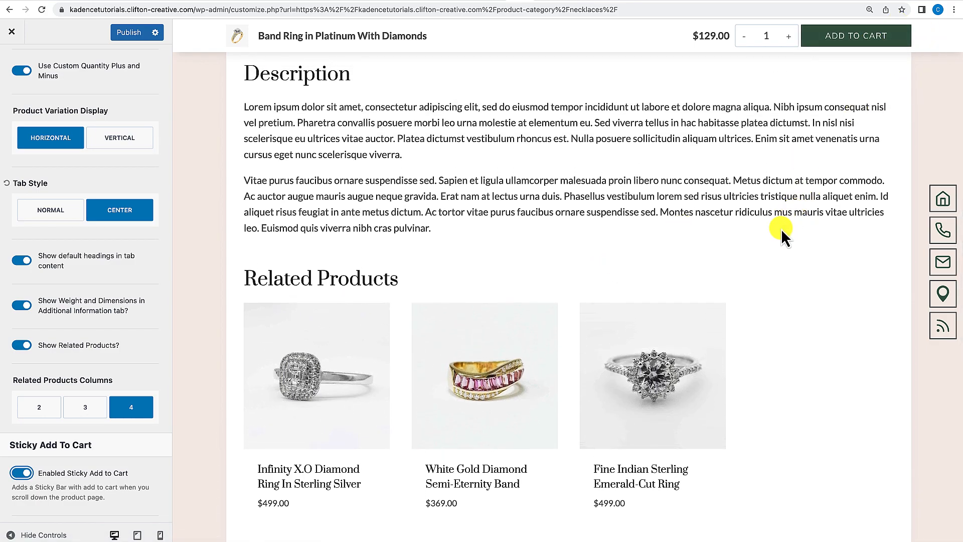
scroll(781, 229, up, 10)
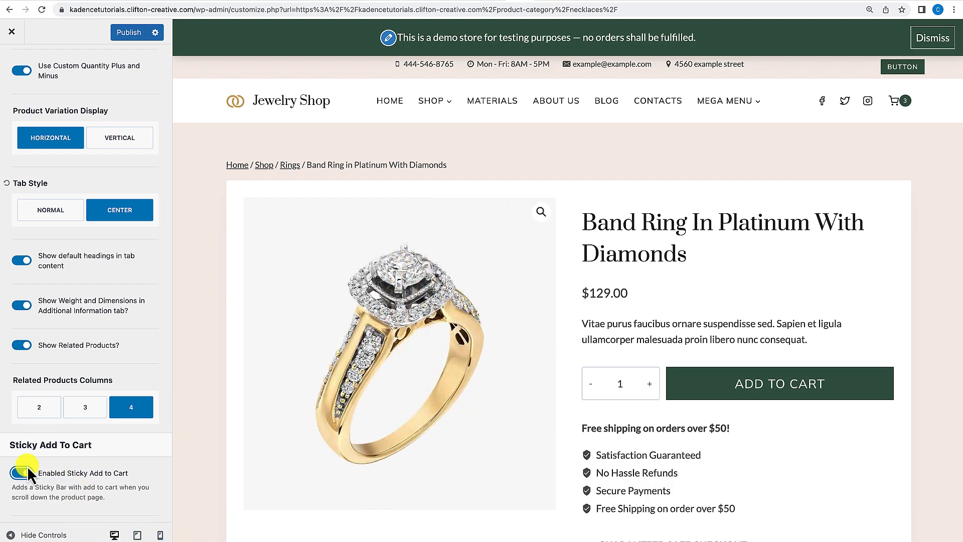
Switch the Enabled Sticky Add to Cart option back off.
click(21, 473)
scroll(32, 119, up, 15)
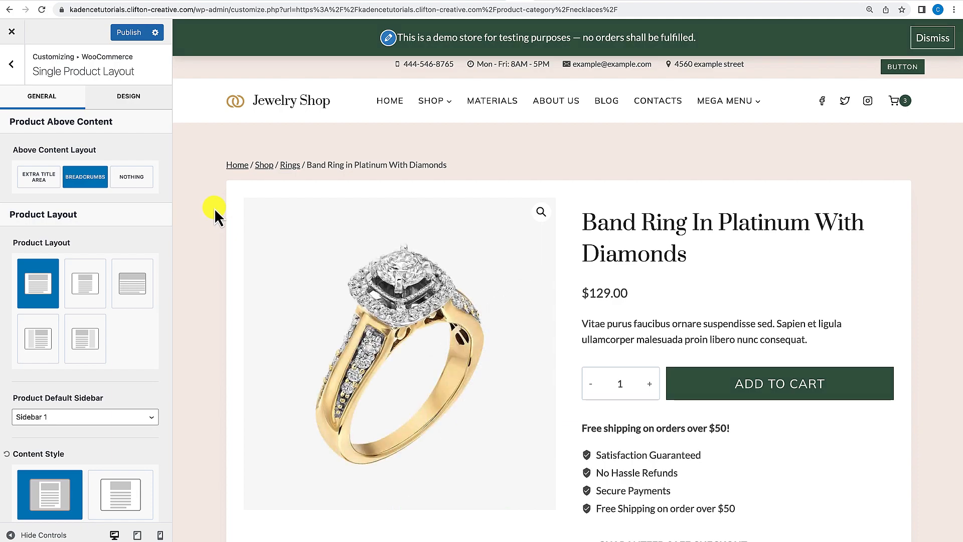
Open the Product Catalog settings and turn on Add Off Canvas Widget Area for the shop page.
click(13, 68)
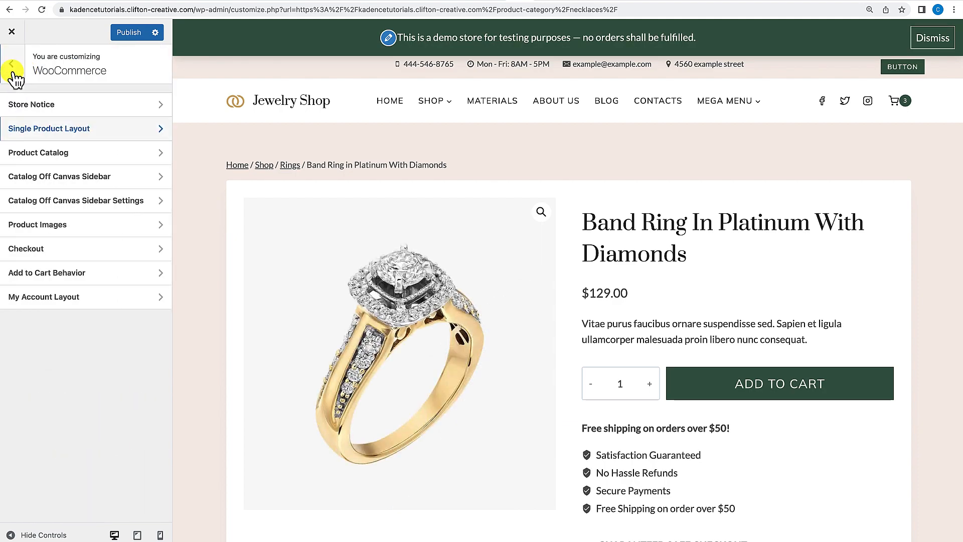
click(52, 155)
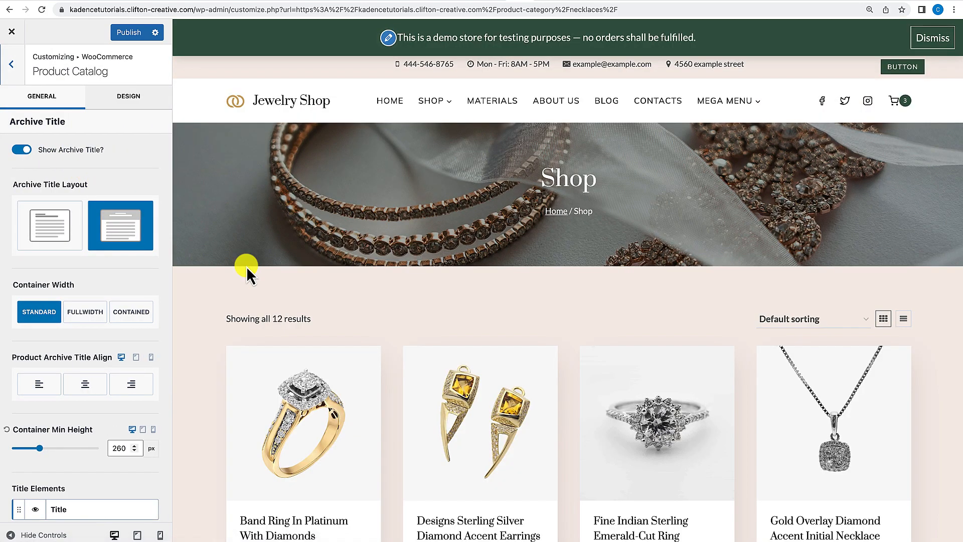
scroll(246, 269, down, 2)
scroll(249, 274, down, 2)
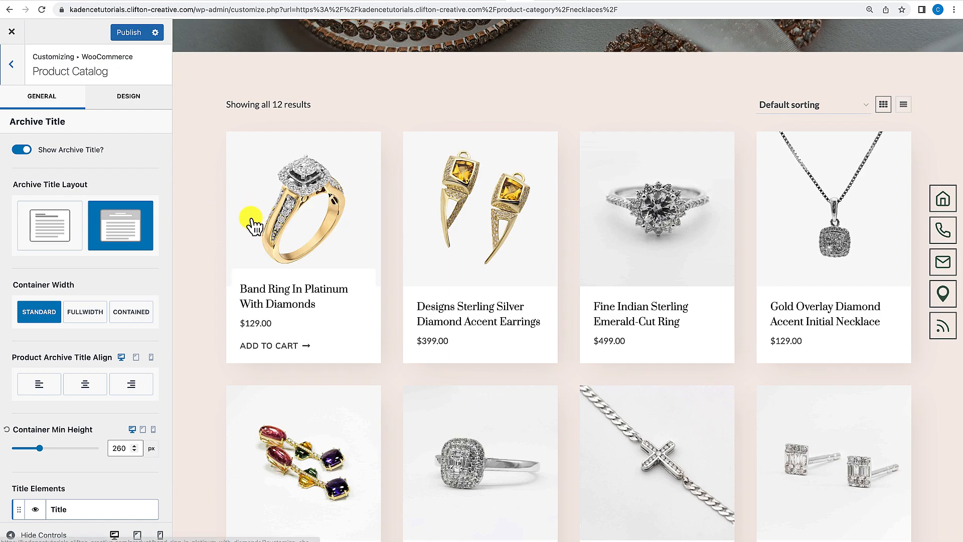
scroll(251, 221, down, 3)
scroll(251, 221, down, 2)
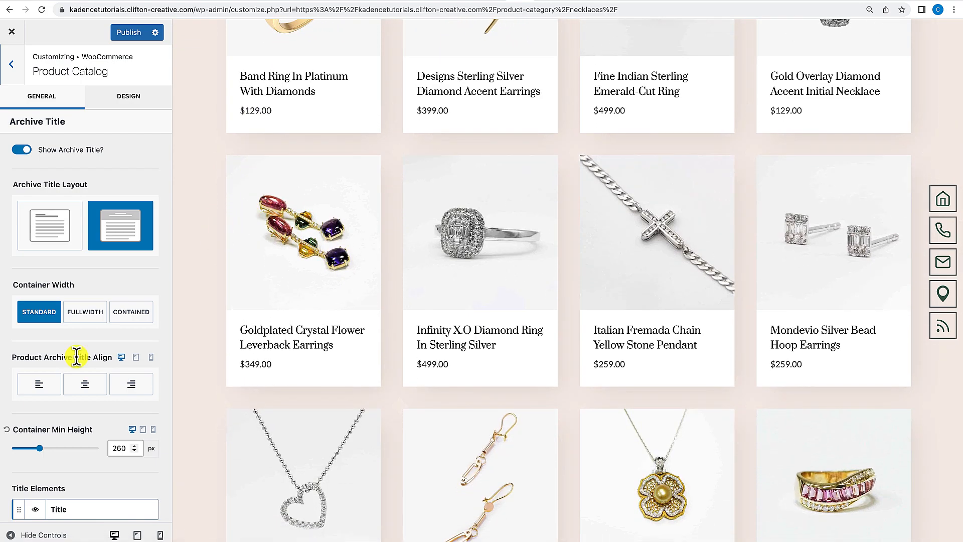
scroll(76, 357, down, 2)
scroll(76, 357, down, 3)
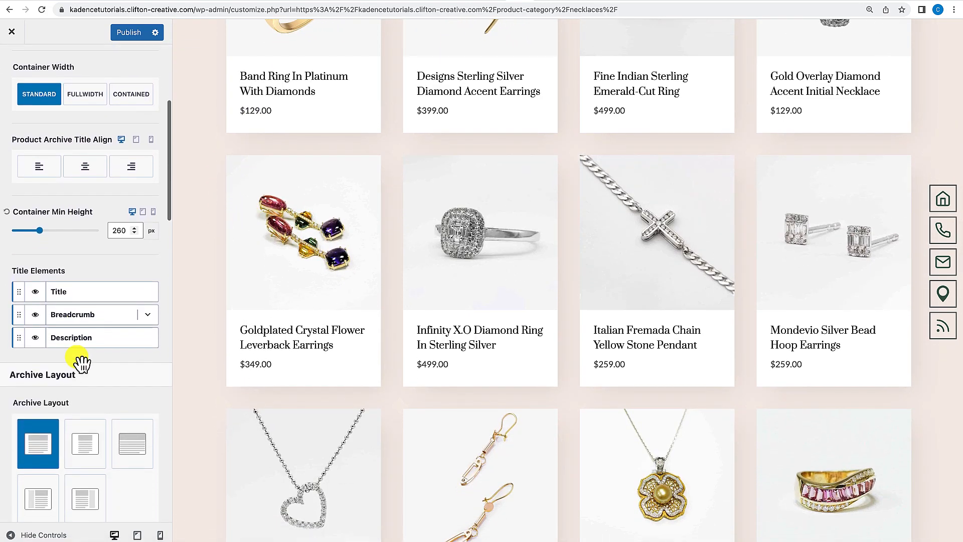
scroll(76, 357, down, 7)
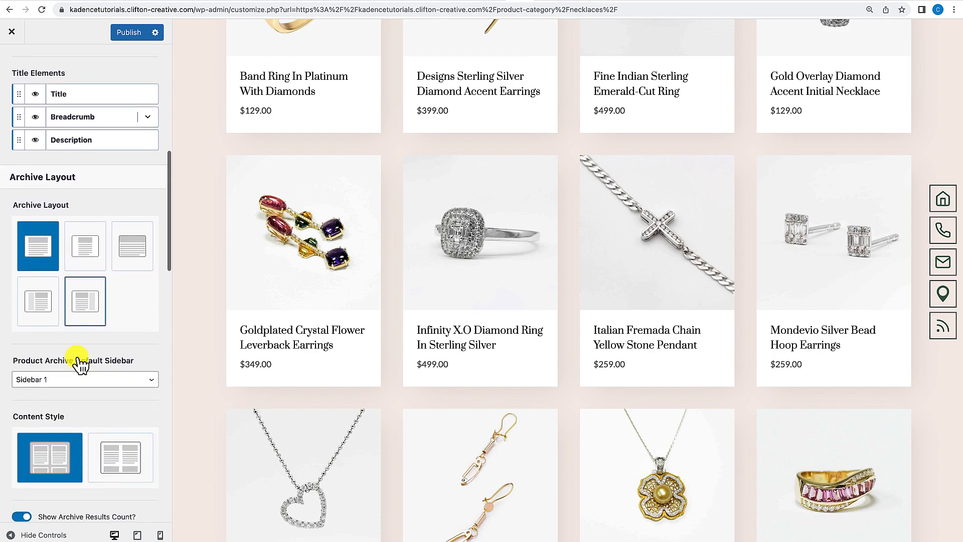
scroll(77, 357, down, 11)
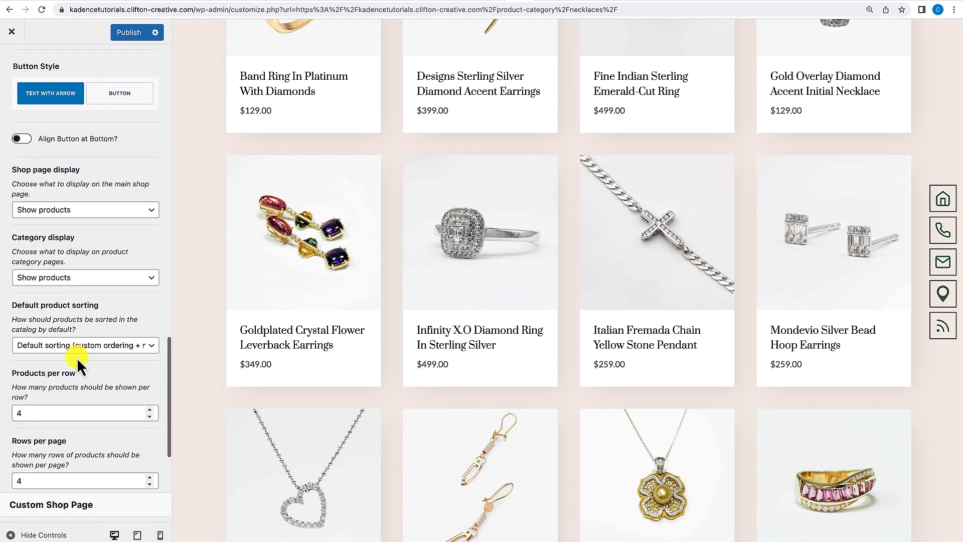
scroll(77, 357, down, 2)
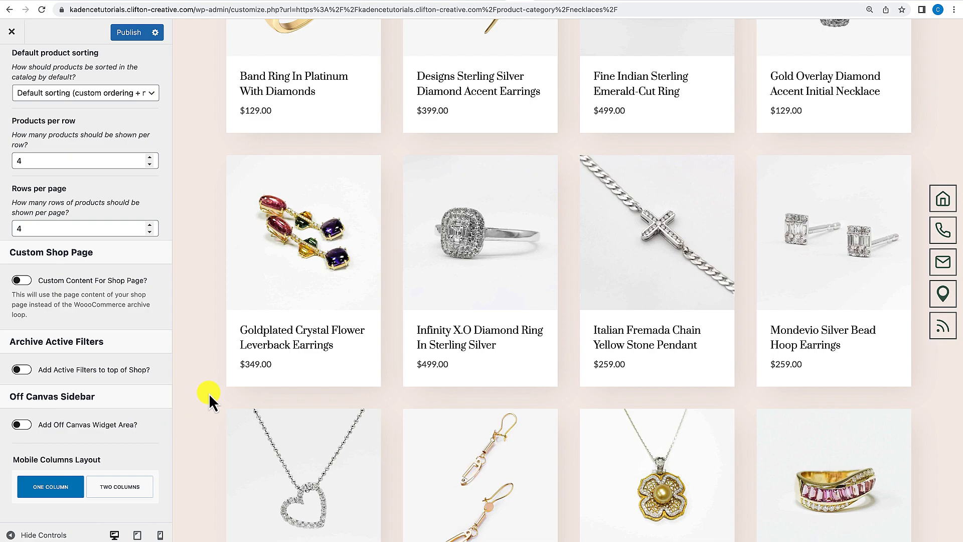
click(22, 425)
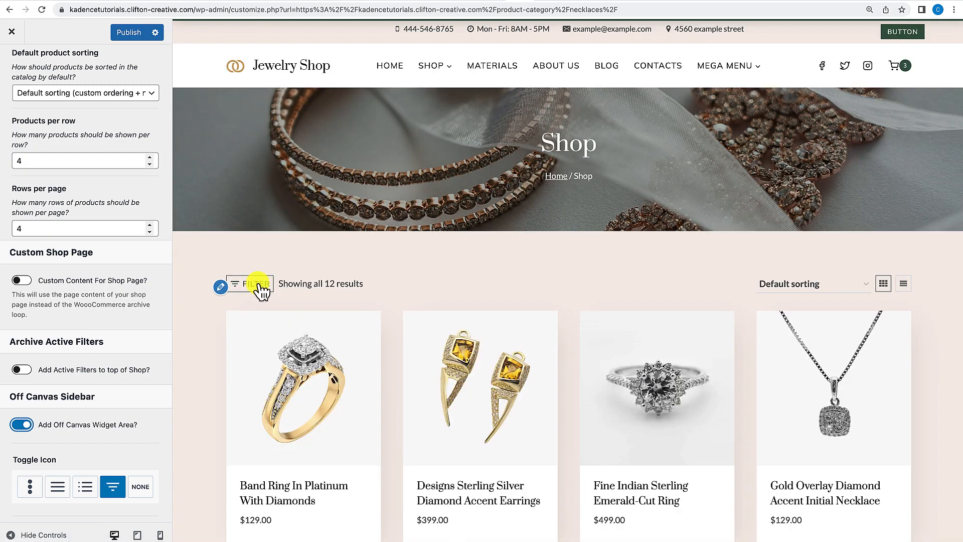
Open the shop's Filter off-canvas panel in the preview and close it again.
scroll(111, 499, down, 3)
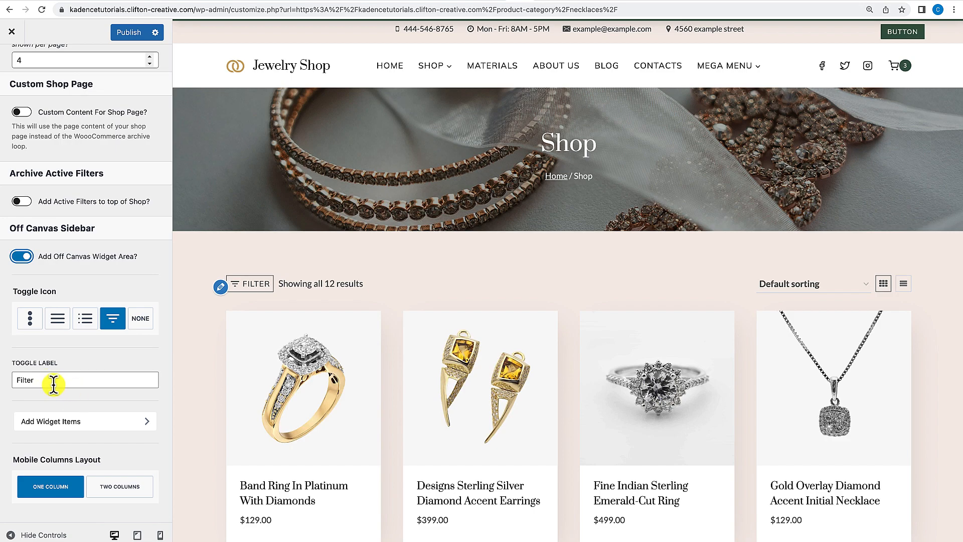
click(252, 285)
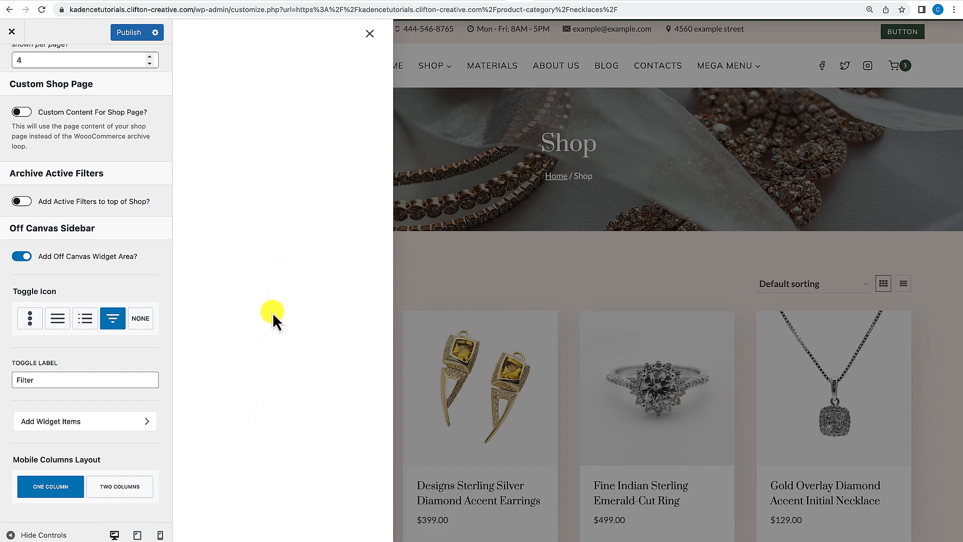
click(370, 33)
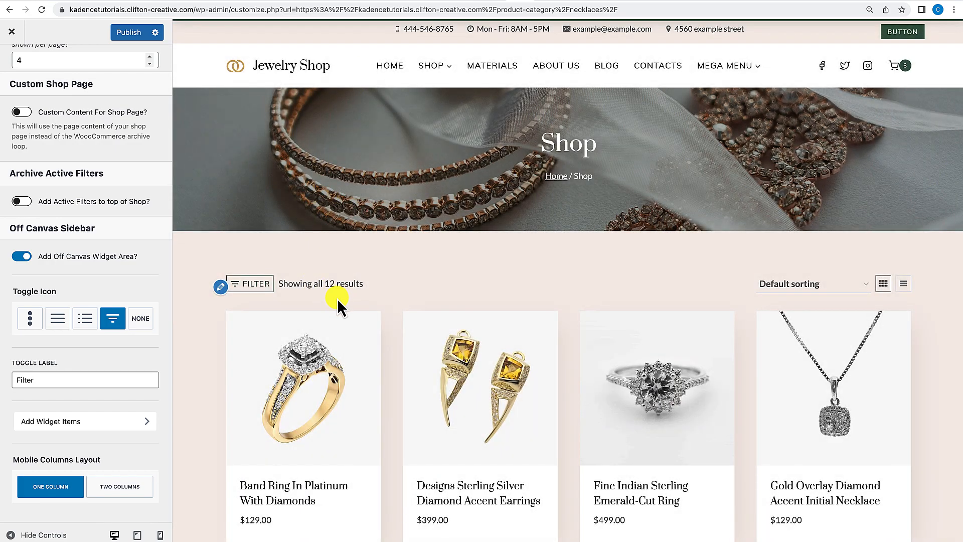
Open the Catalog Off Canvas Sidebar widget area and preview the Filter panel.
scroll(337, 299, down, 1)
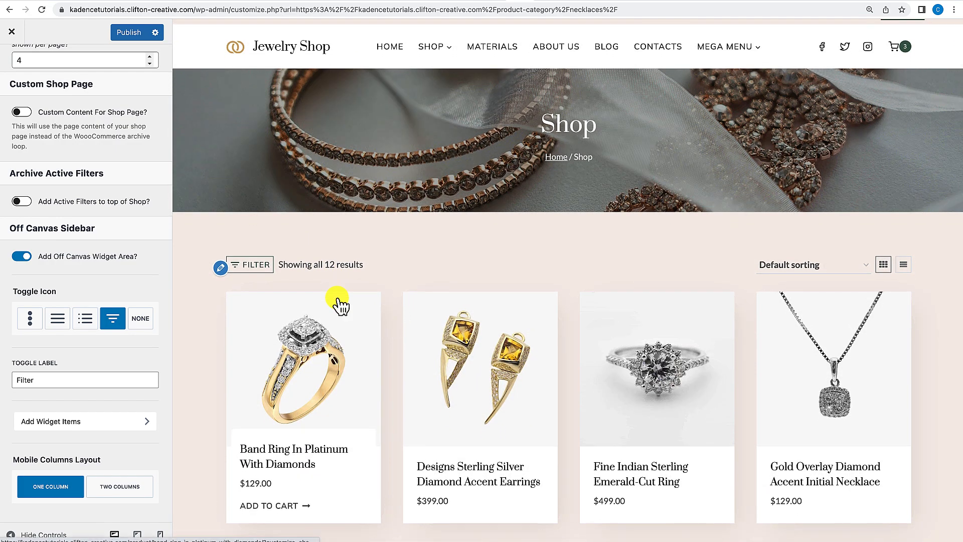
scroll(70, 318, up, 6)
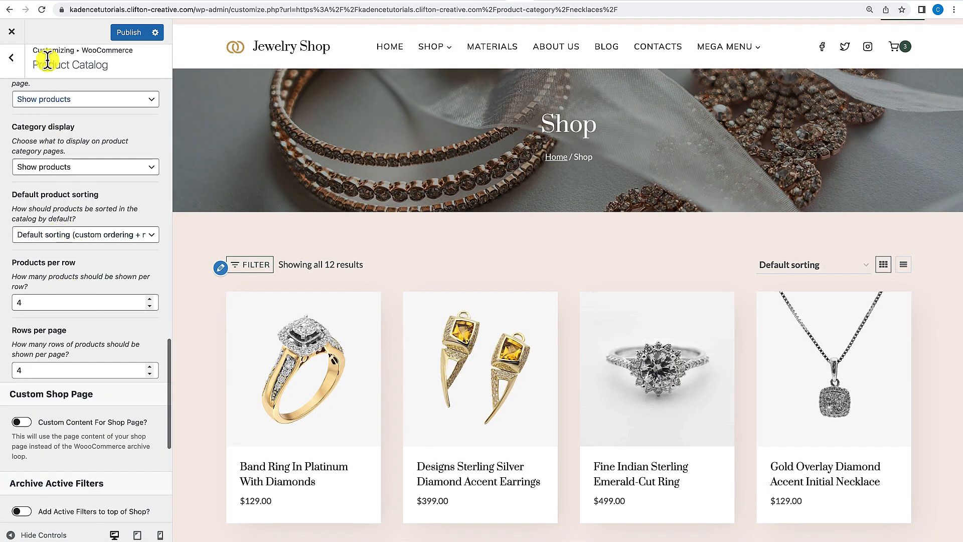
click(15, 59)
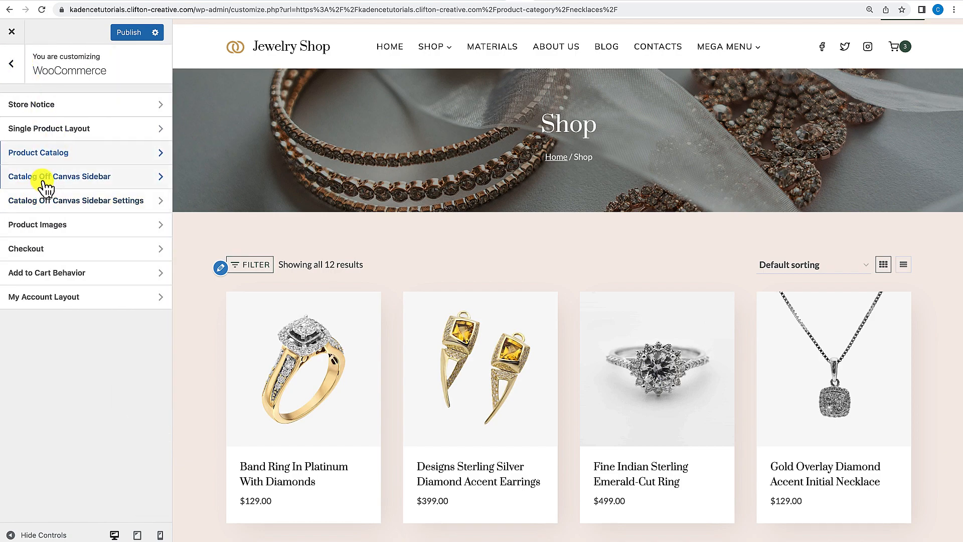
click(79, 182)
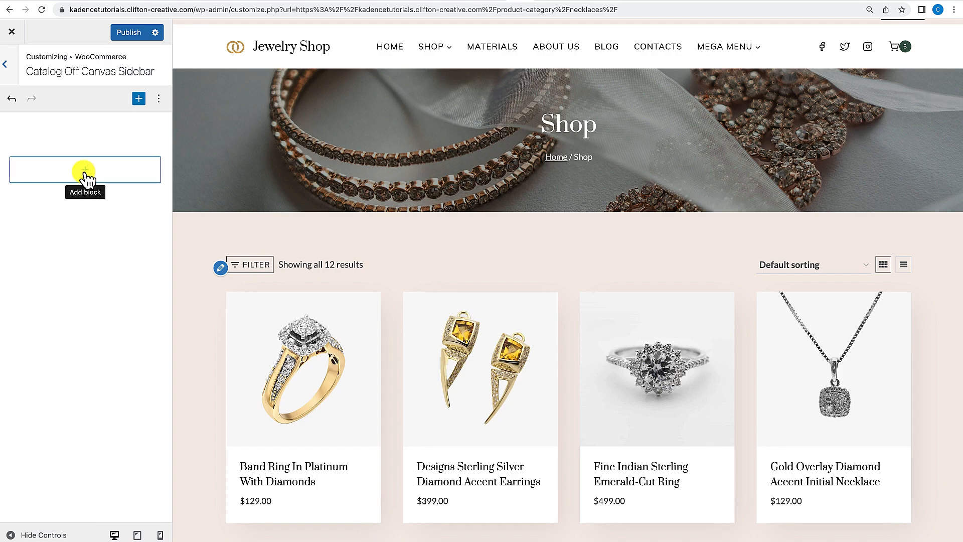
click(258, 264)
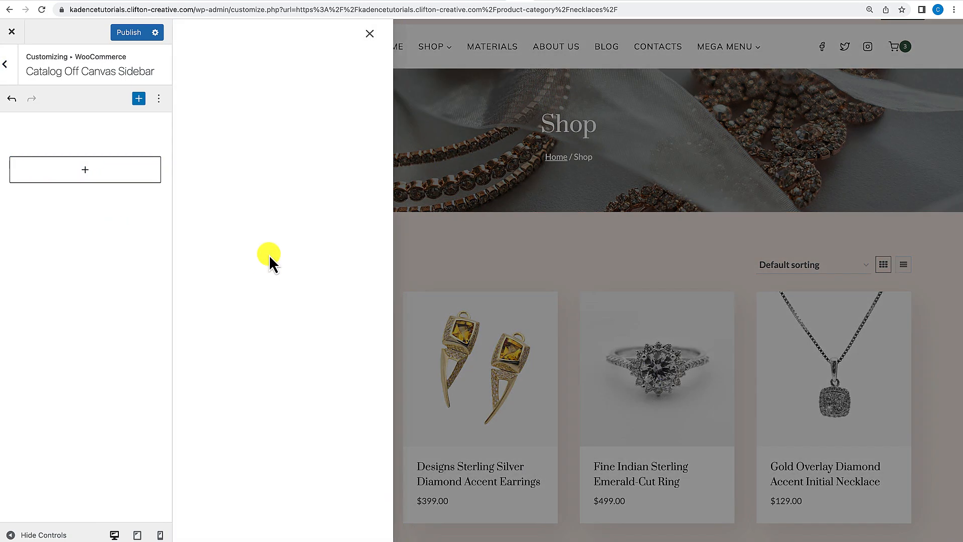
click(370, 34)
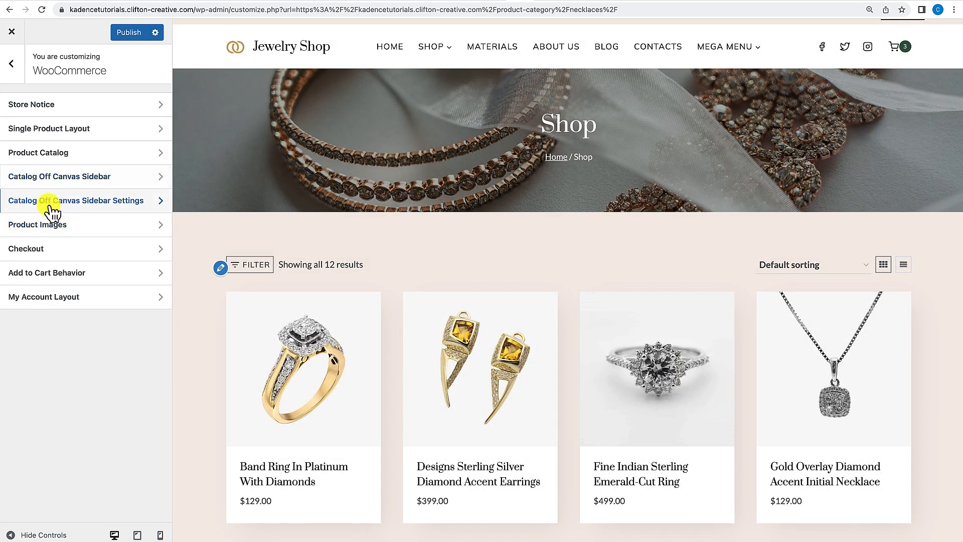
Open the Catalog Off Canvas Sidebar Settings and preview the Filter panel with its popup area options.
click(52, 209)
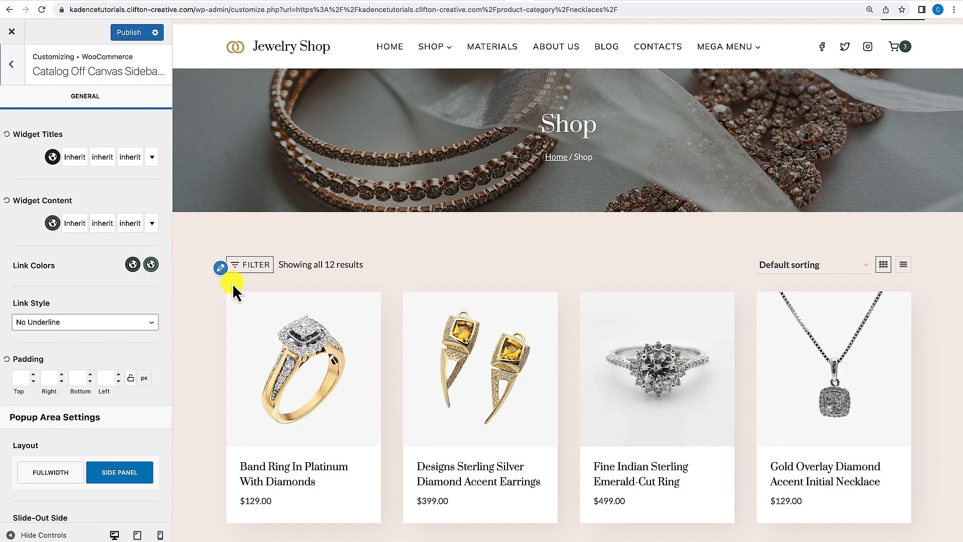
click(248, 266)
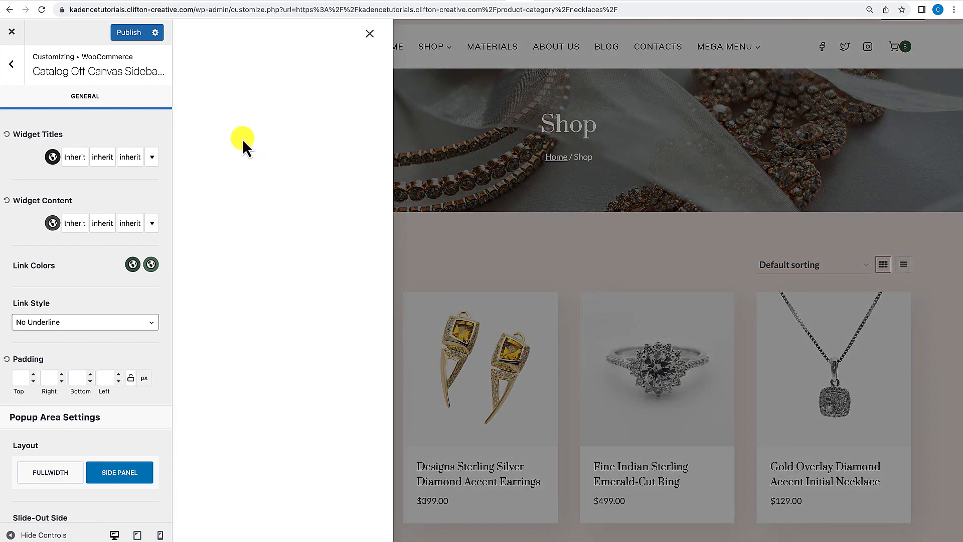
click(371, 34)
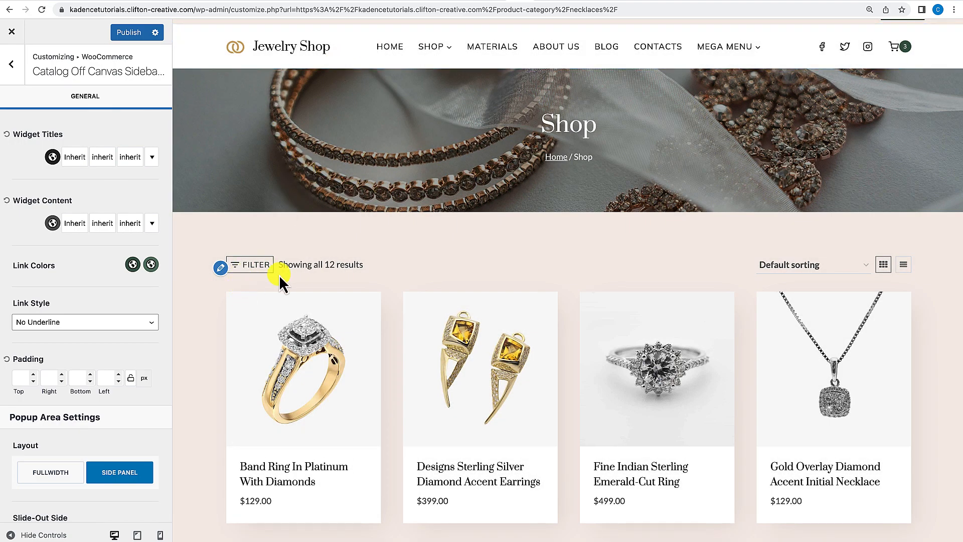
scroll(138, 384, down, 5)
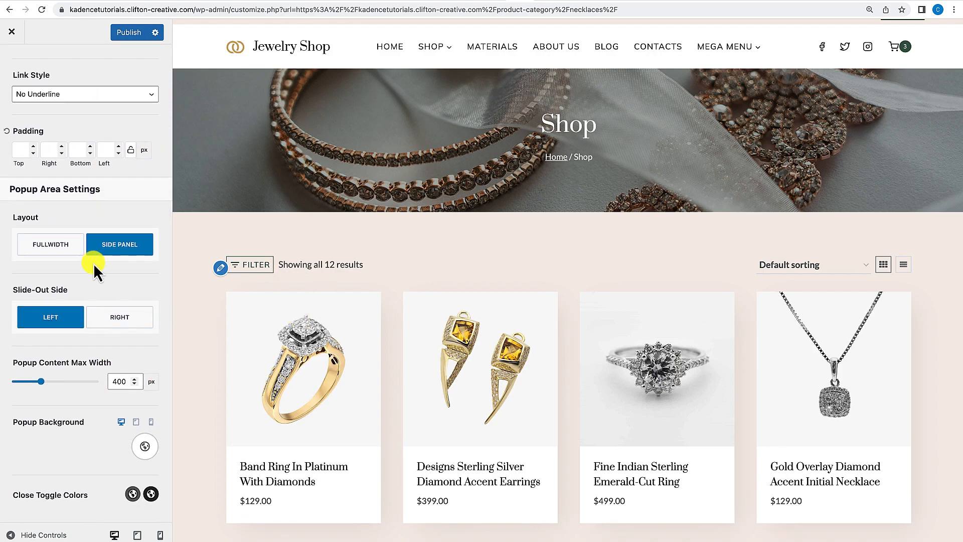
scroll(94, 263, up, 5)
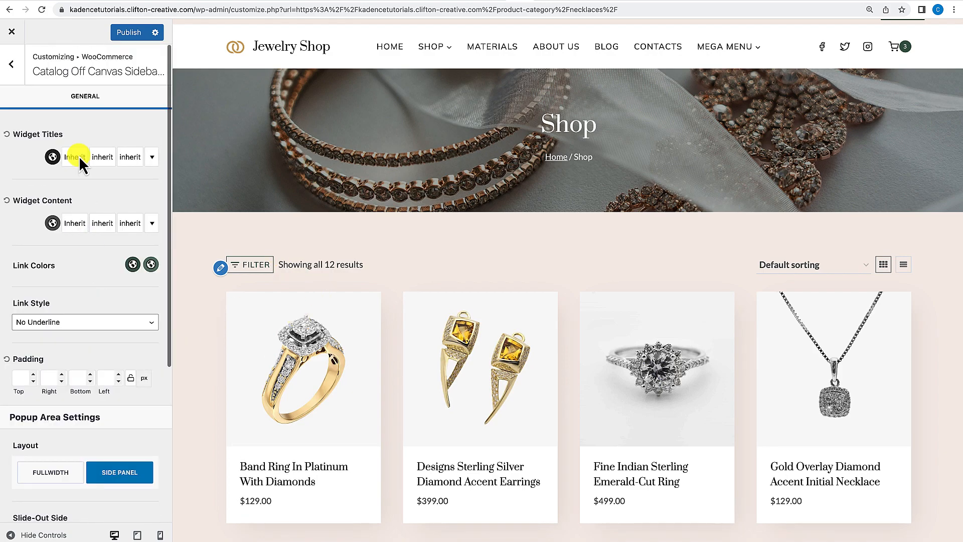
click(12, 66)
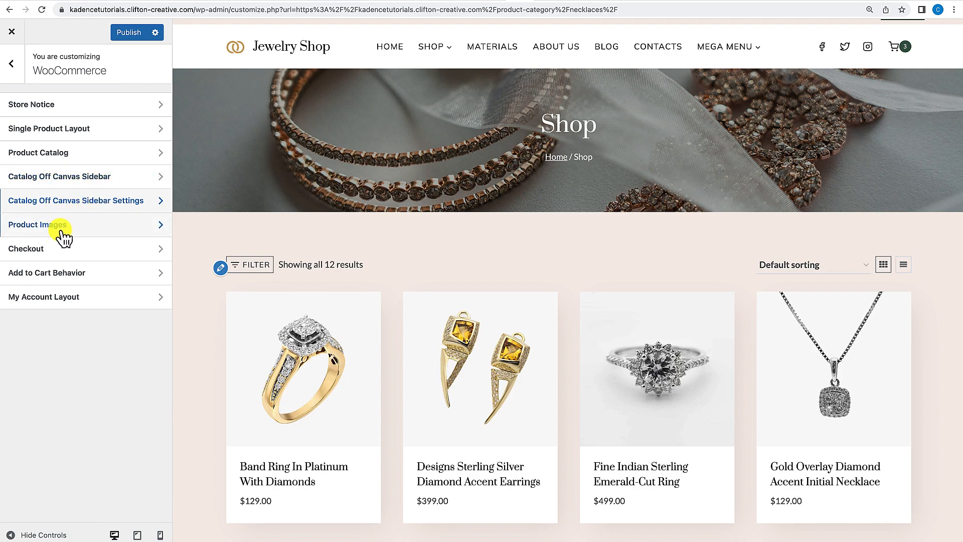
Open the Checkout settings and look over the billing form in the checkout preview.
click(49, 255)
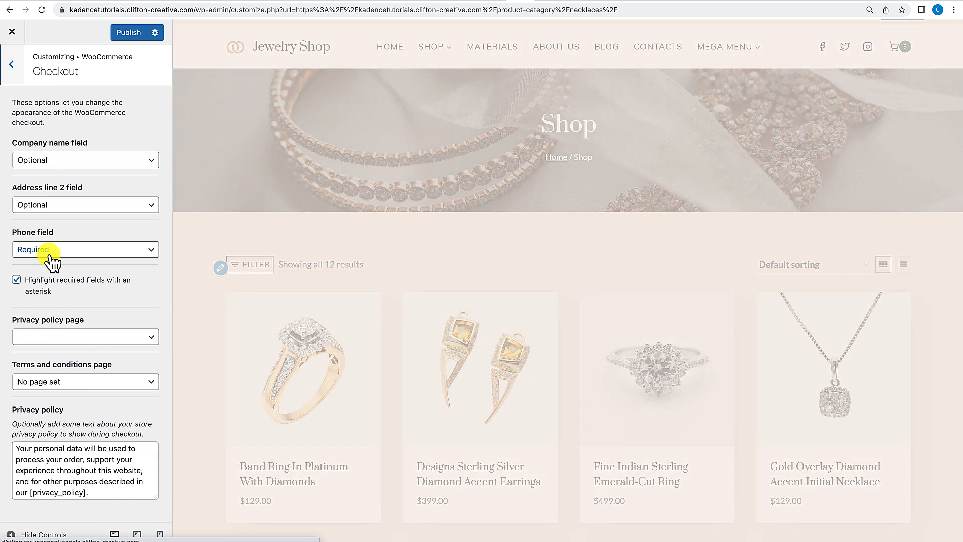
scroll(315, 353, down, 3)
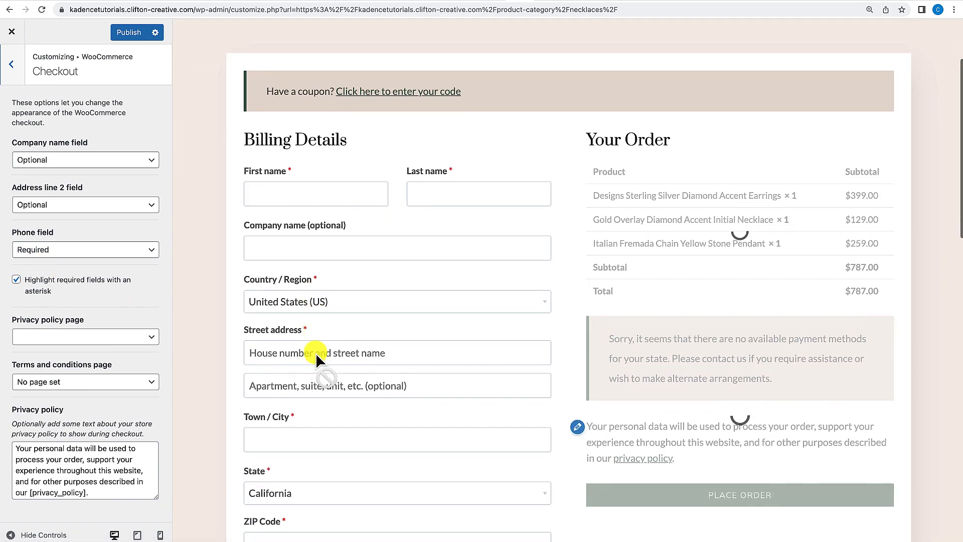
scroll(315, 353, down, 5)
scroll(315, 353, up, 10)
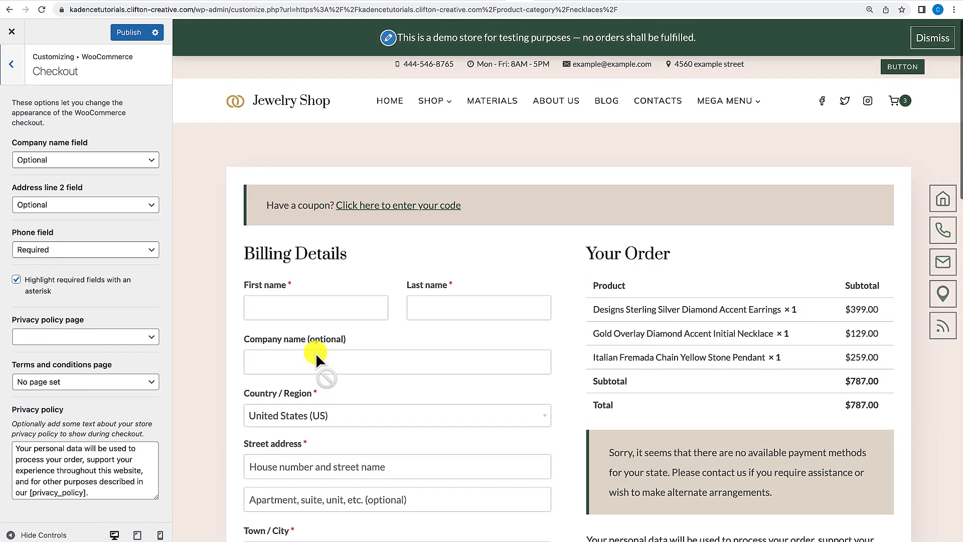
scroll(239, 417, down, 5)
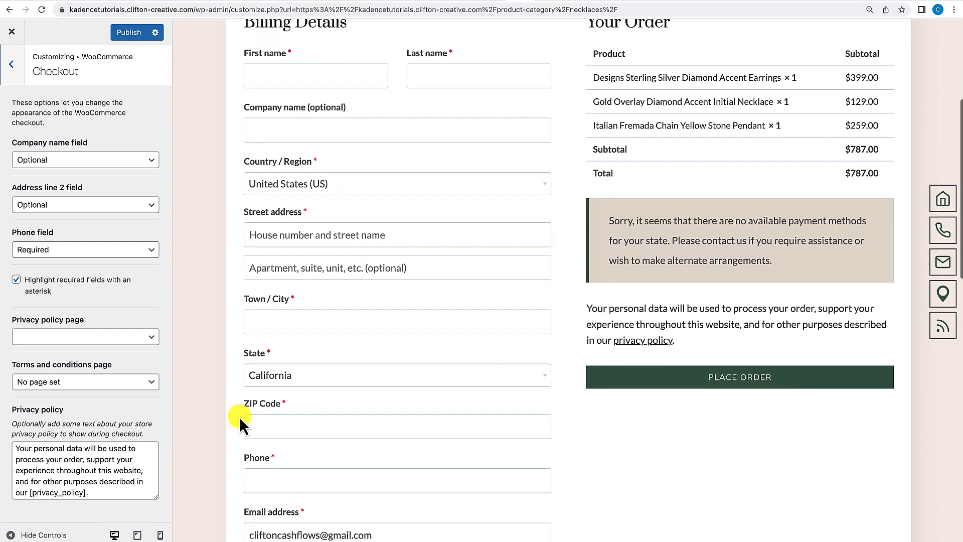
scroll(239, 416, up, 2)
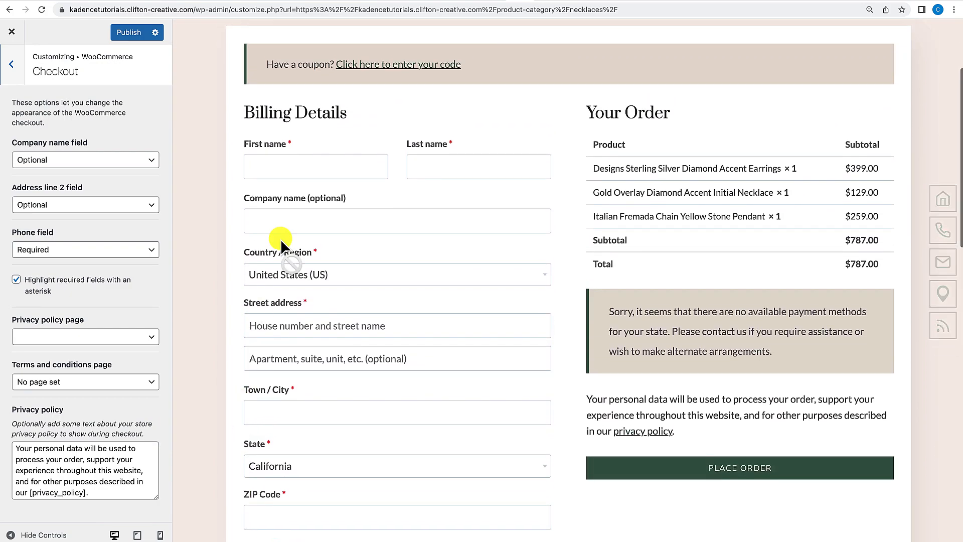
scroll(293, 220, up, 3)
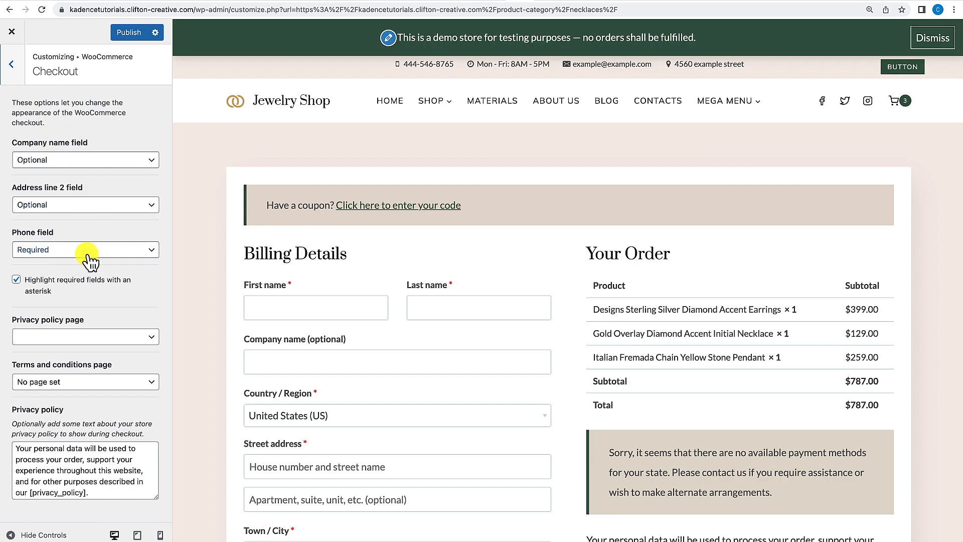
Set the Company name field to Hidden and back to Optional.
click(140, 160)
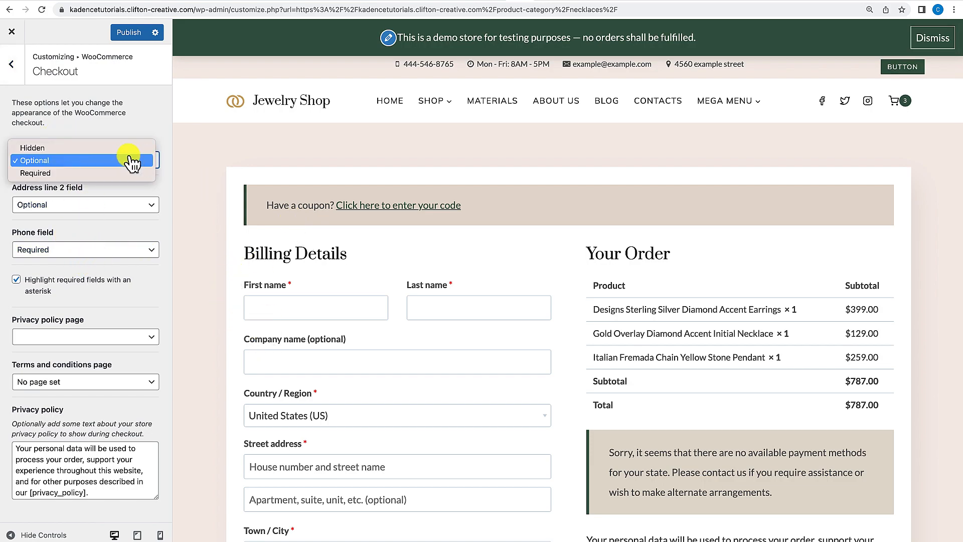
click(119, 145)
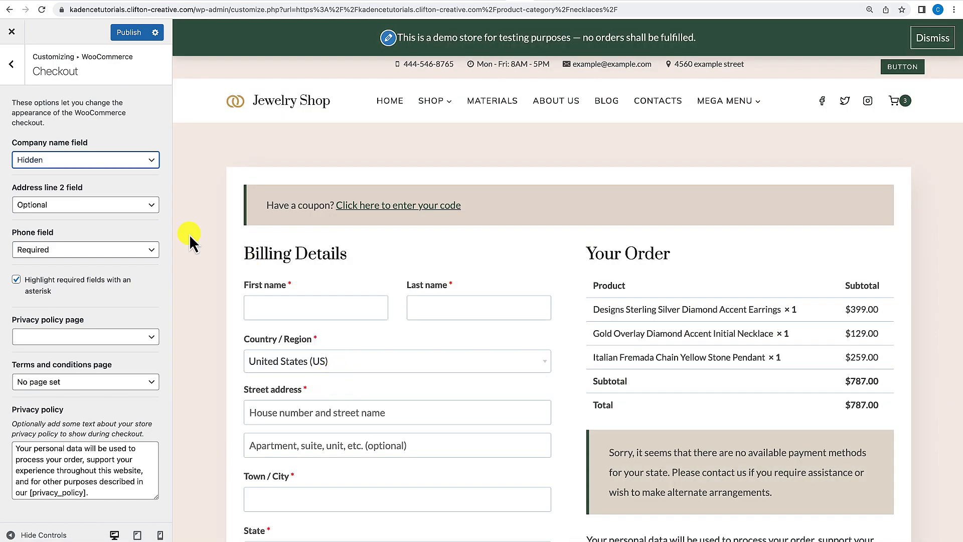
click(150, 161)
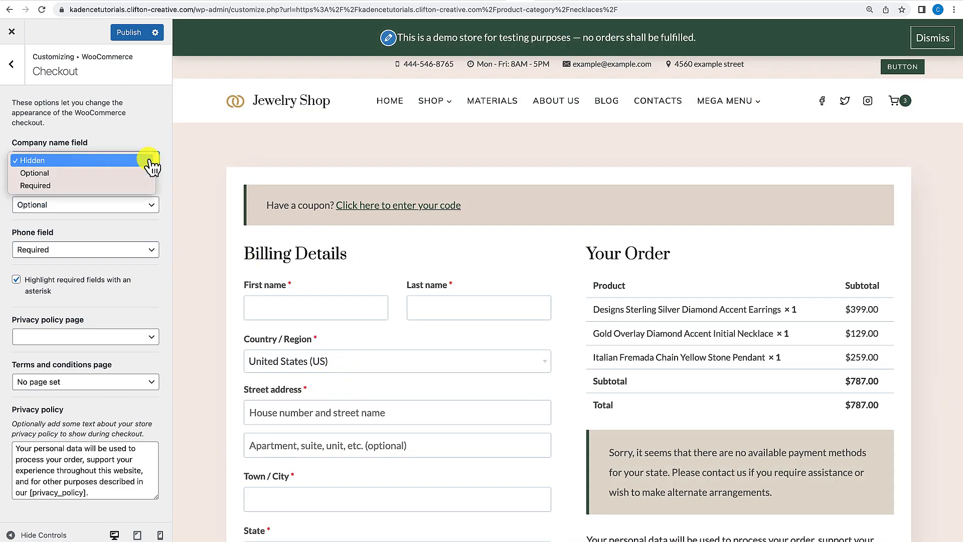
click(126, 173)
Open Add to Cart Behavior and turn off Show the cart popout on add to cart.
click(13, 64)
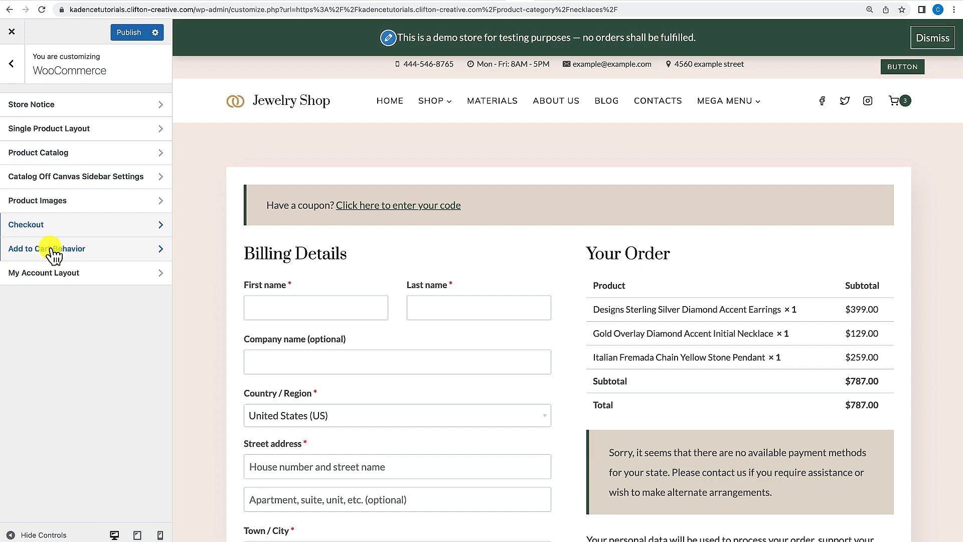
click(54, 249)
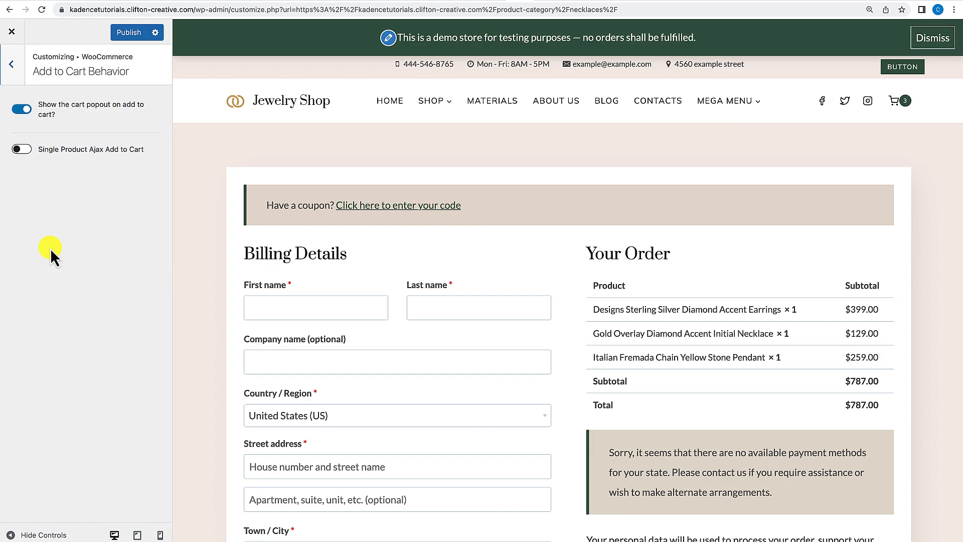
click(29, 112)
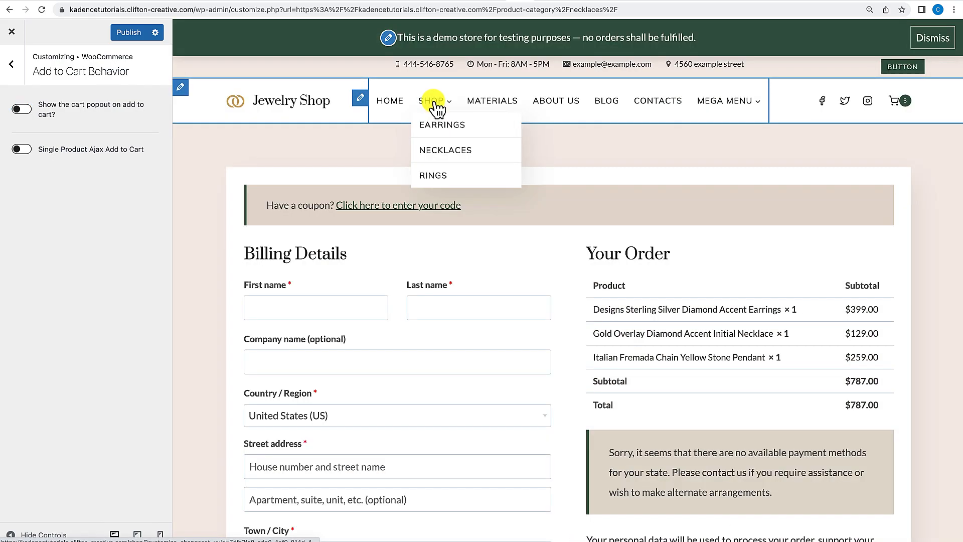
Open the shop in the preview and add the Designs Sterling Silver Diamond Accent Earrings to the cart.
click(433, 100)
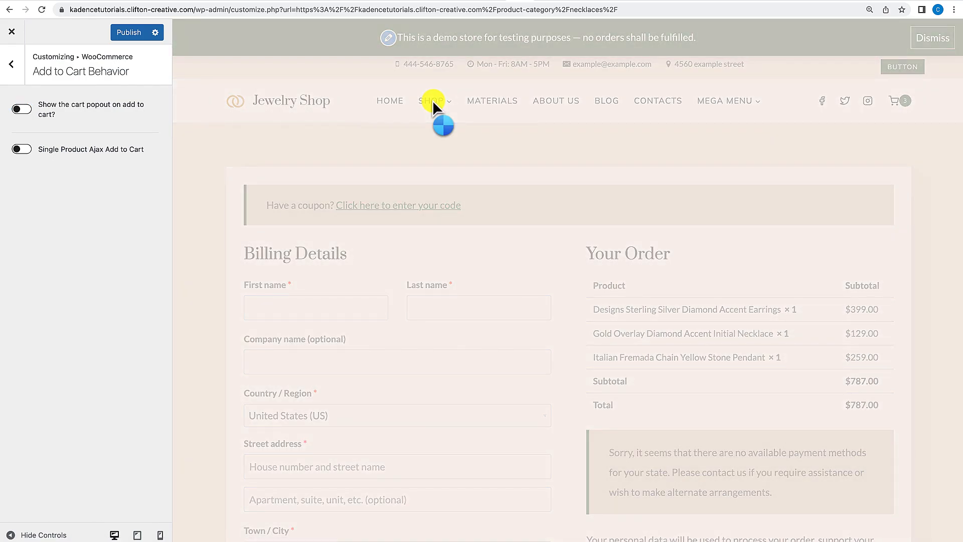
scroll(456, 266, down, 6)
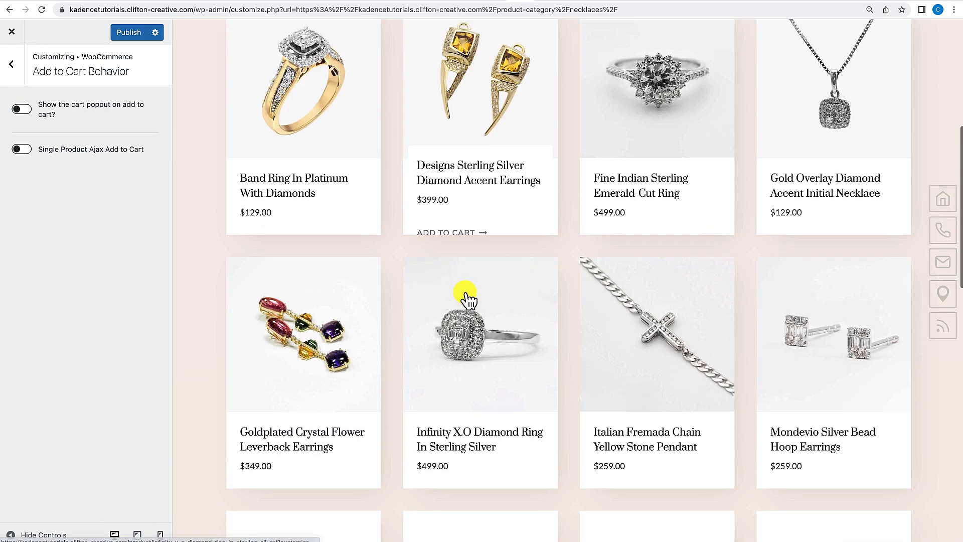
scroll(442, 201, up, 4)
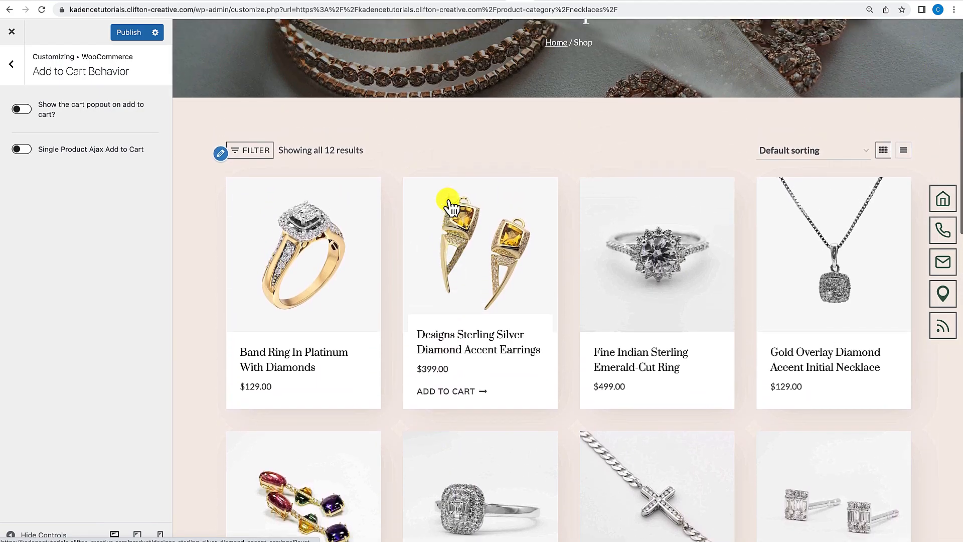
click(448, 396)
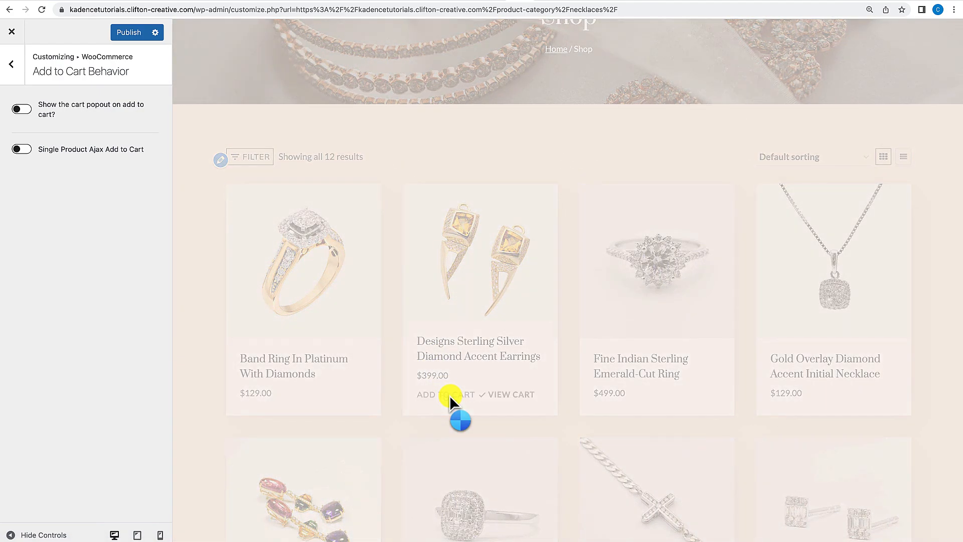
scroll(467, 361, down, 1)
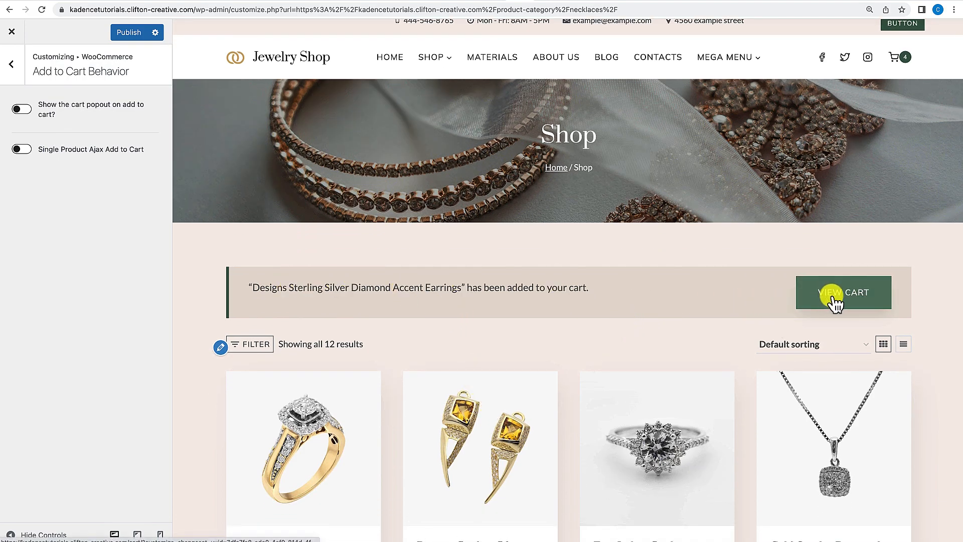
scroll(738, 336, down, 2)
scroll(738, 335, up, 3)
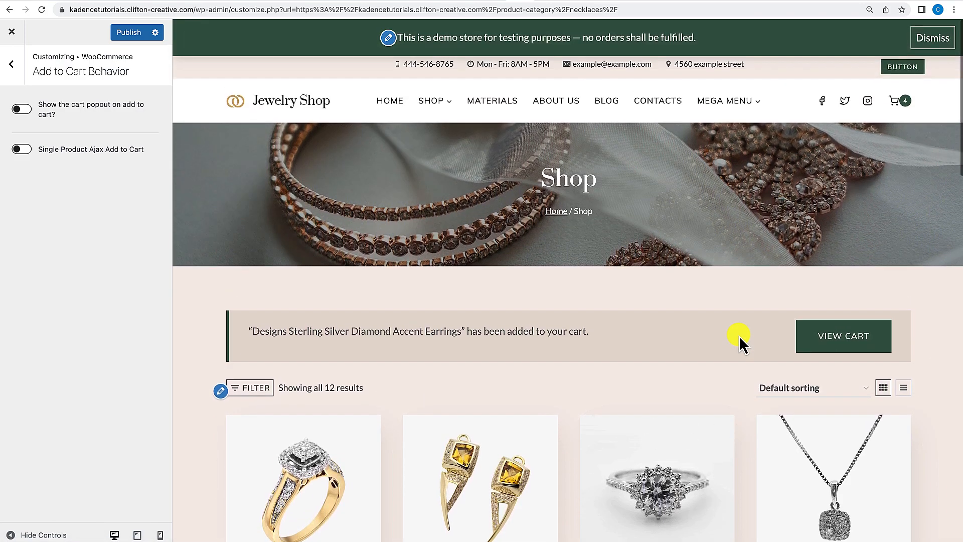
Reload the shop preview and turn Show the cart popout on add to cart back on.
click(438, 101)
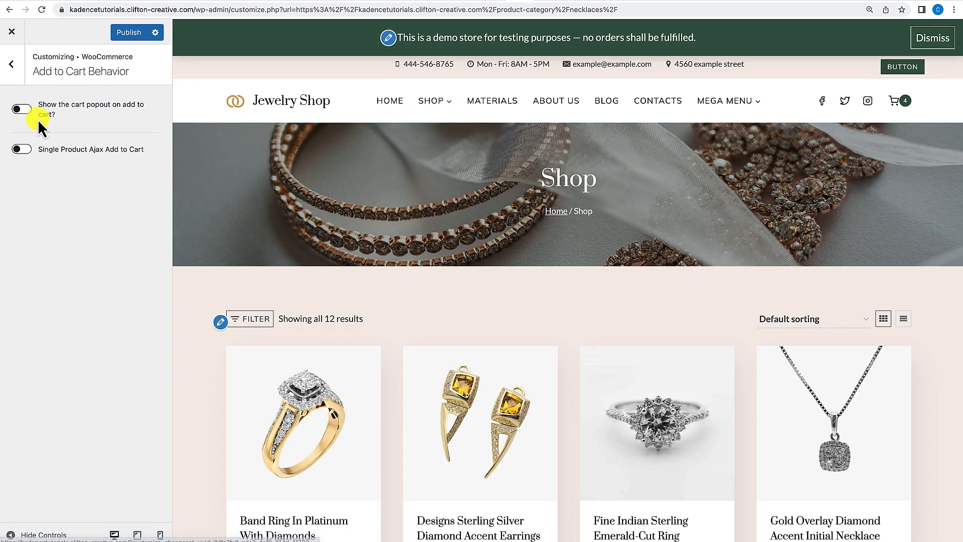
click(25, 109)
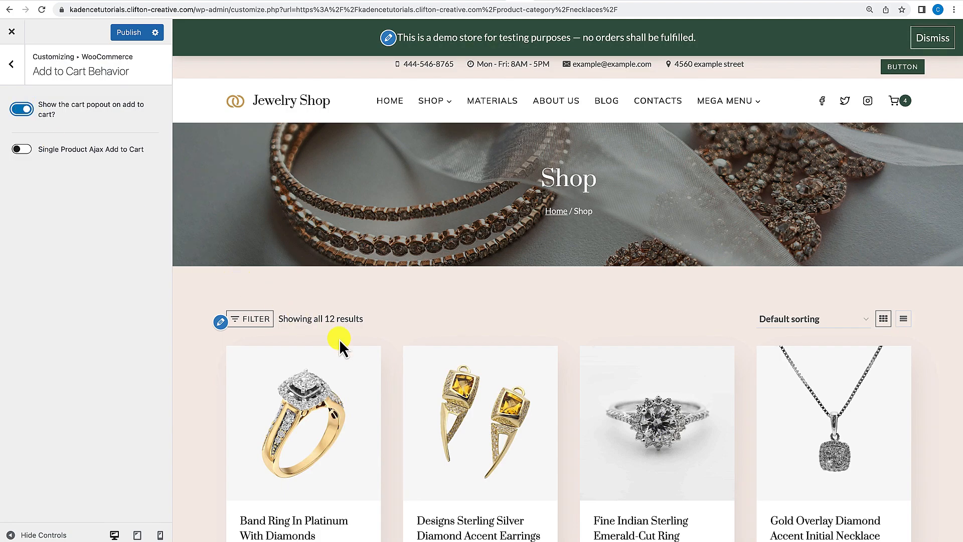
scroll(340, 345, down, 5)
scroll(344, 355, down, 3)
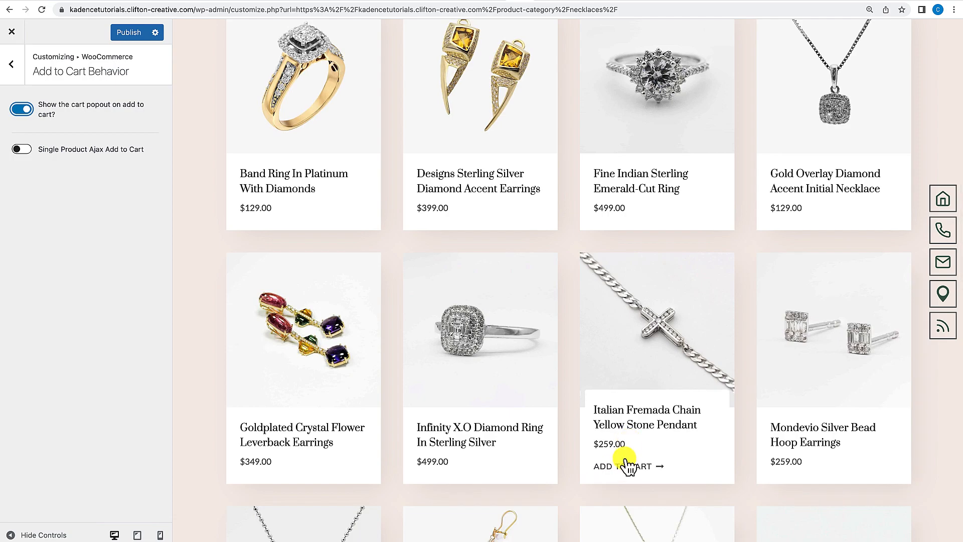
Add the Italian Fremada Chain Yellow Stone Pendant to the cart and close the cart popout.
click(619, 466)
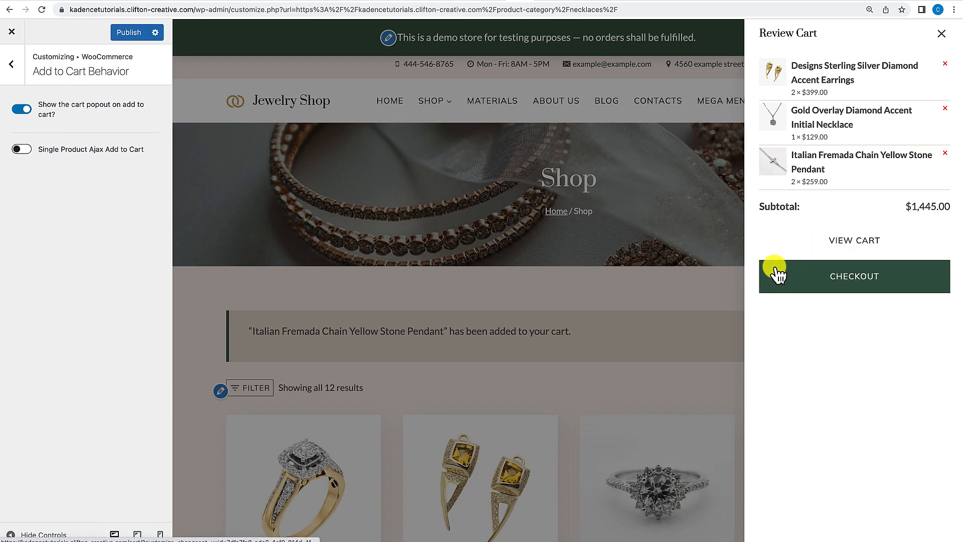
click(943, 35)
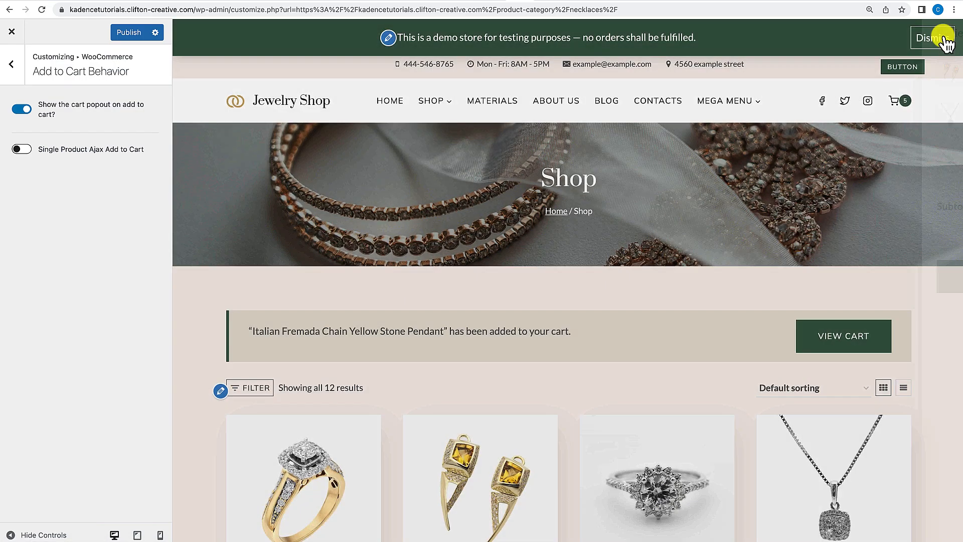
scroll(711, 348, down, 7)
scroll(712, 349, up, 4)
scroll(711, 348, up, 1)
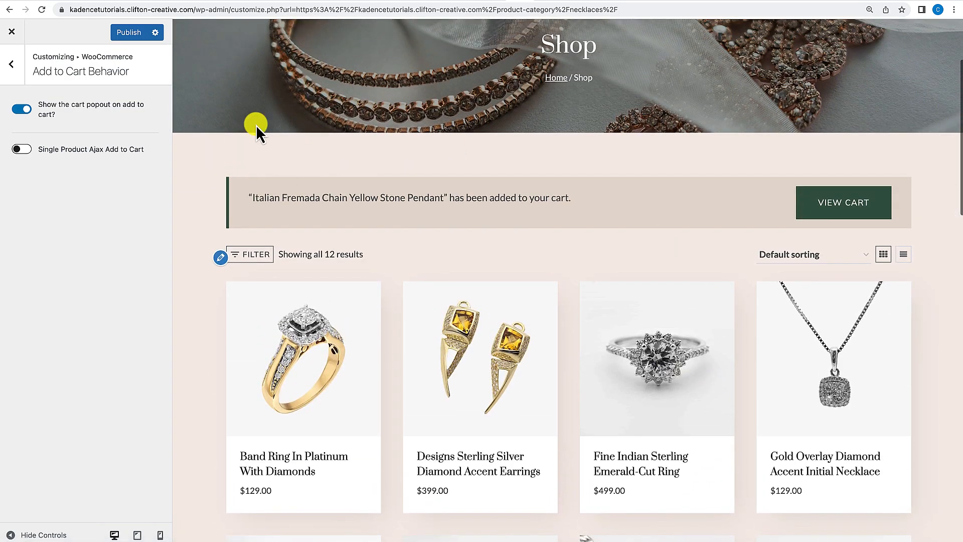
Return from the WooCommerce settings to the main Customizer panel.
click(13, 65)
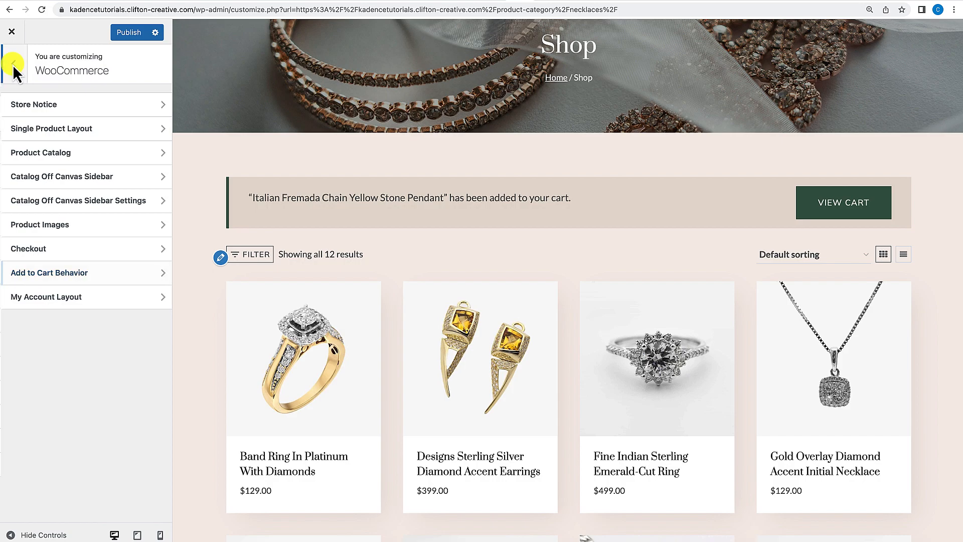
click(13, 65)
scroll(342, 260, down, 6)
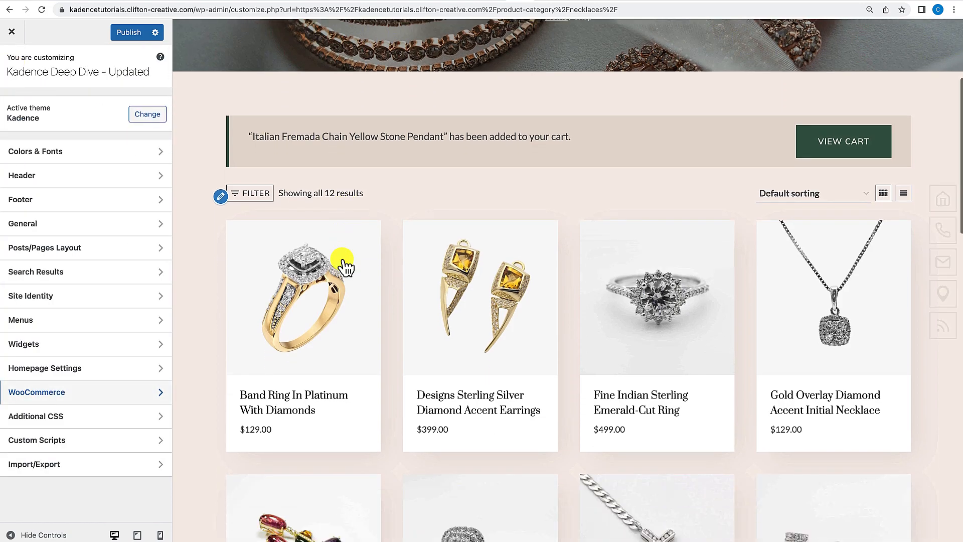
scroll(343, 260, down, 2)
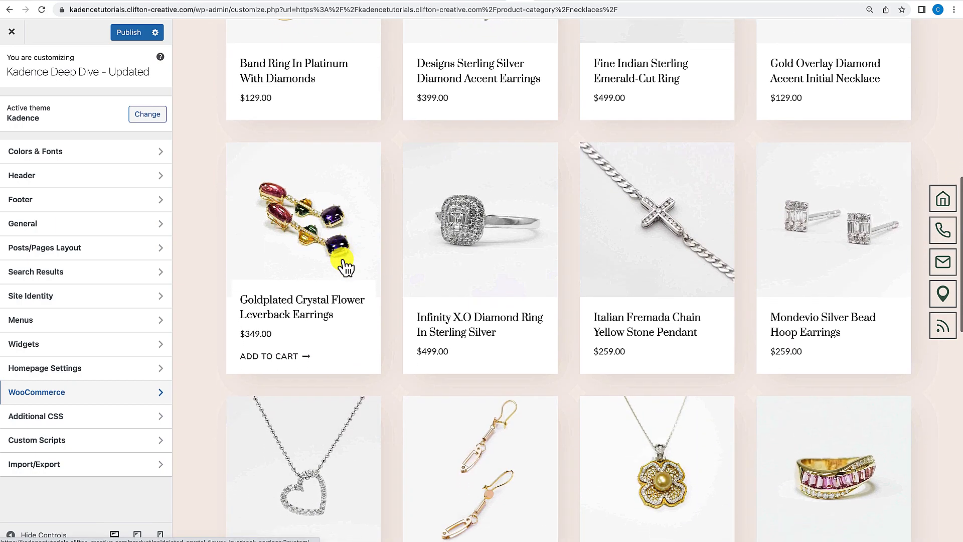
scroll(342, 260, down, 2)
scroll(342, 260, up, 7)
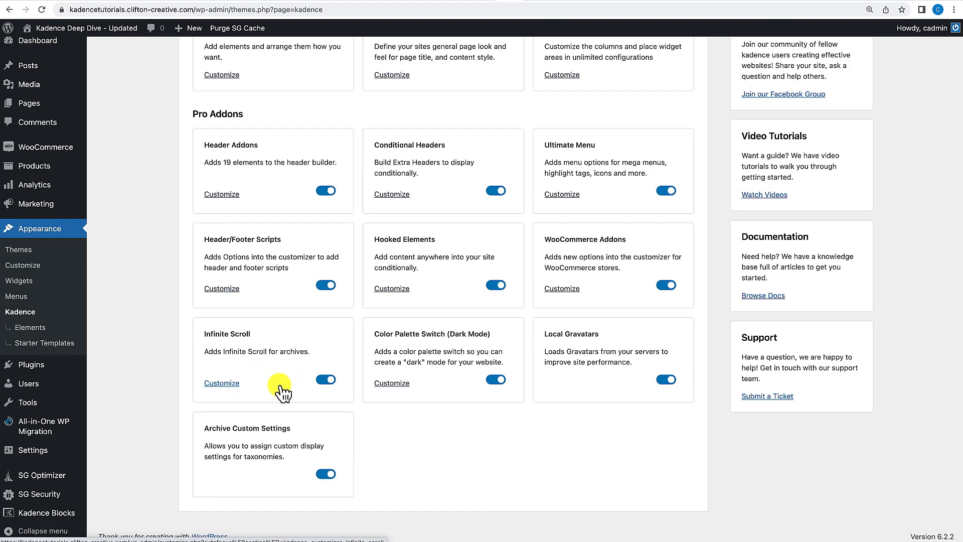
Open the Infinite Scroll settings under General.
click(526, 3)
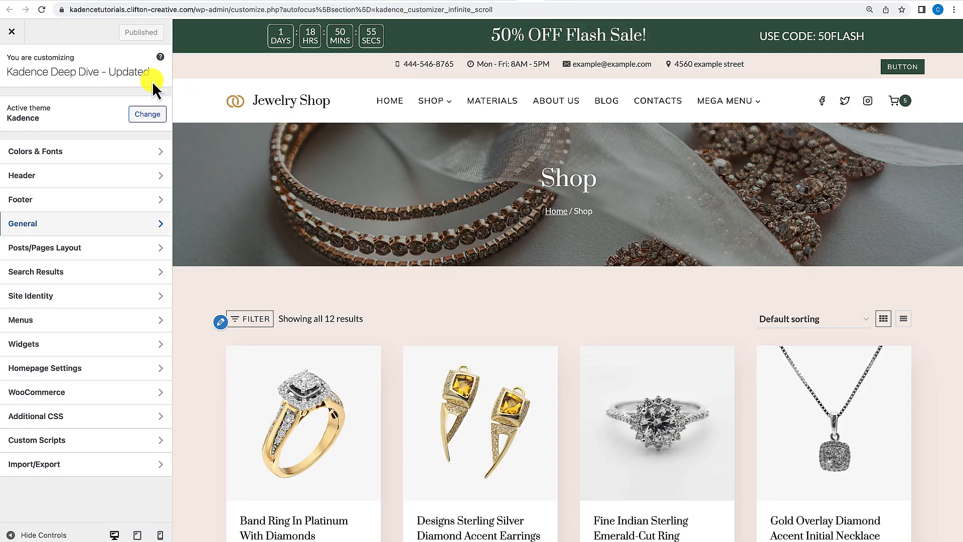
click(47, 227)
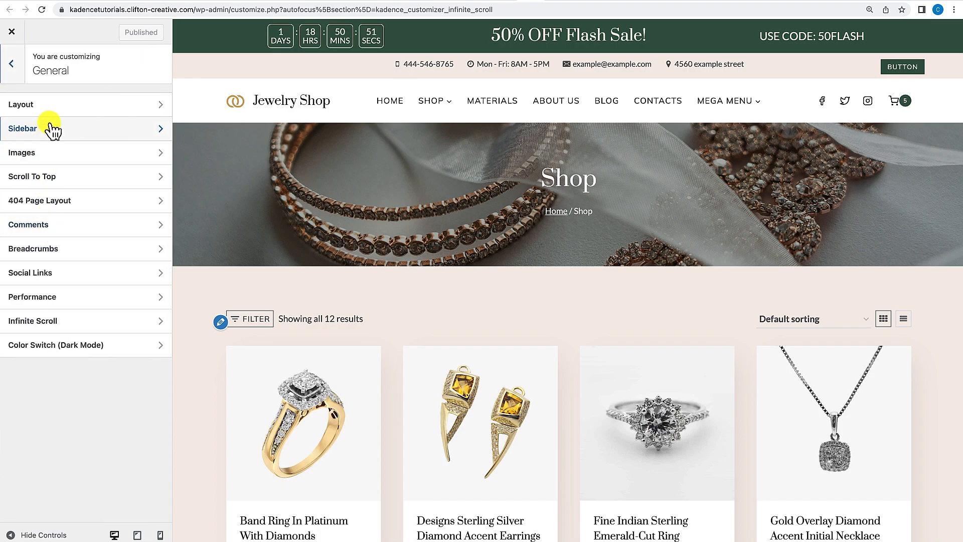
click(45, 324)
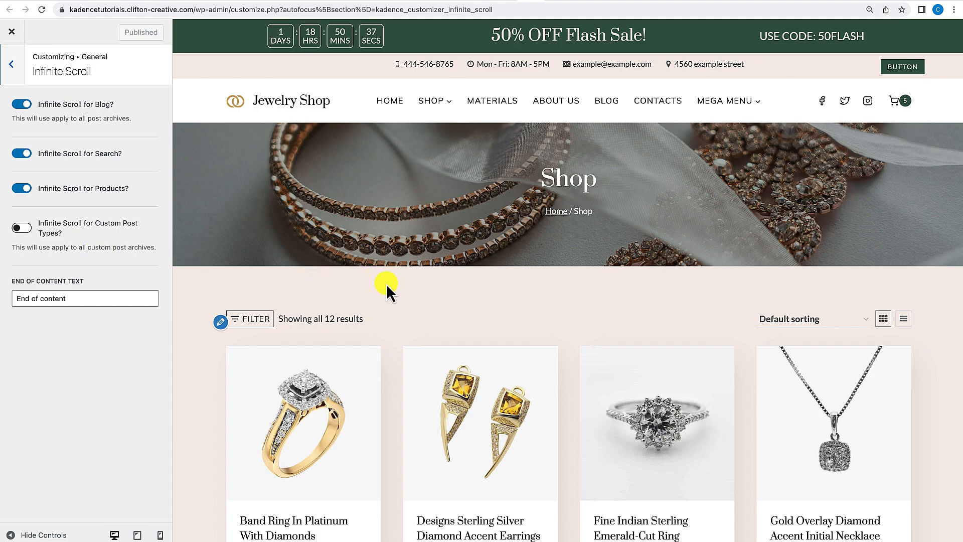
Scroll through the shop preview to check how products load with infinite scroll.
scroll(386, 284, down, 5)
scroll(386, 284, down, 9)
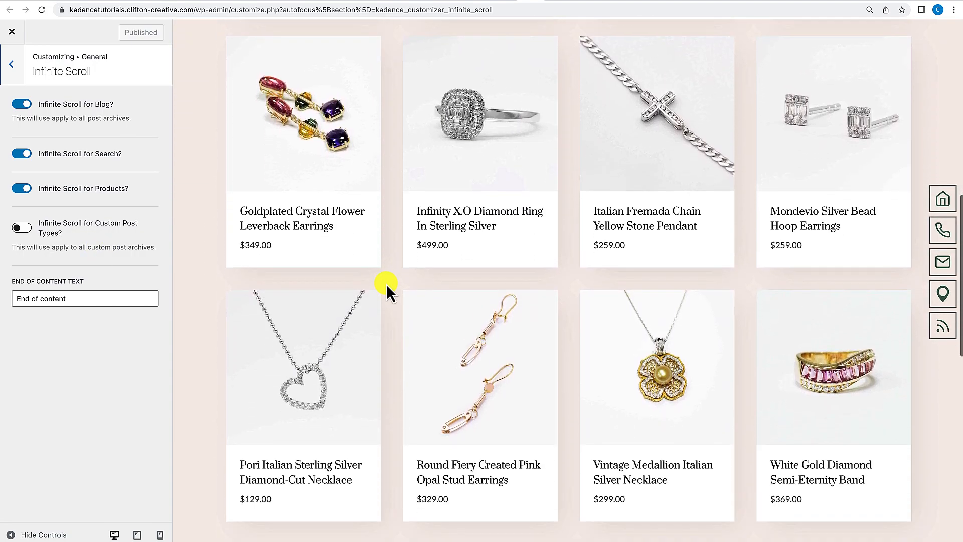
scroll(386, 283, down, 4)
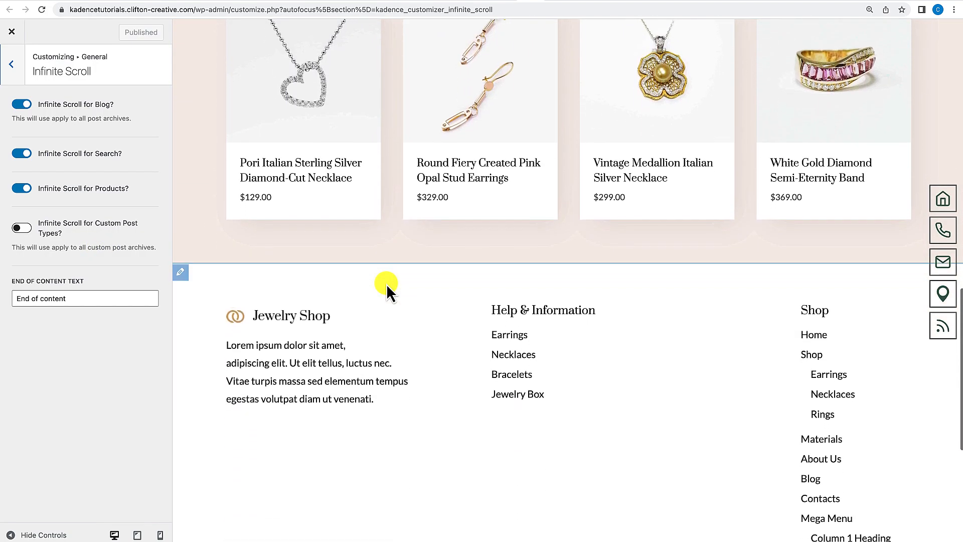
scroll(386, 284, up, 3)
scroll(387, 284, up, 14)
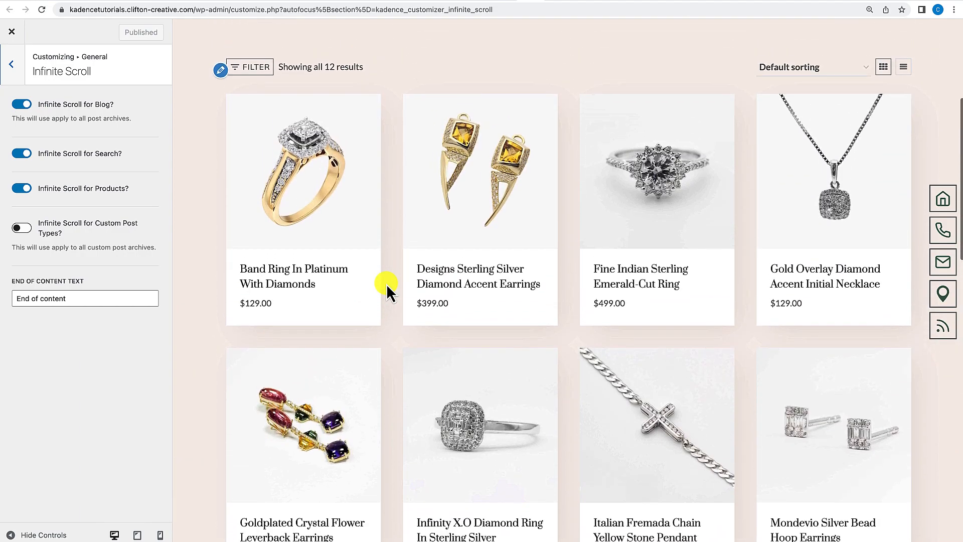
scroll(386, 284, down, 3)
scroll(387, 284, down, 10)
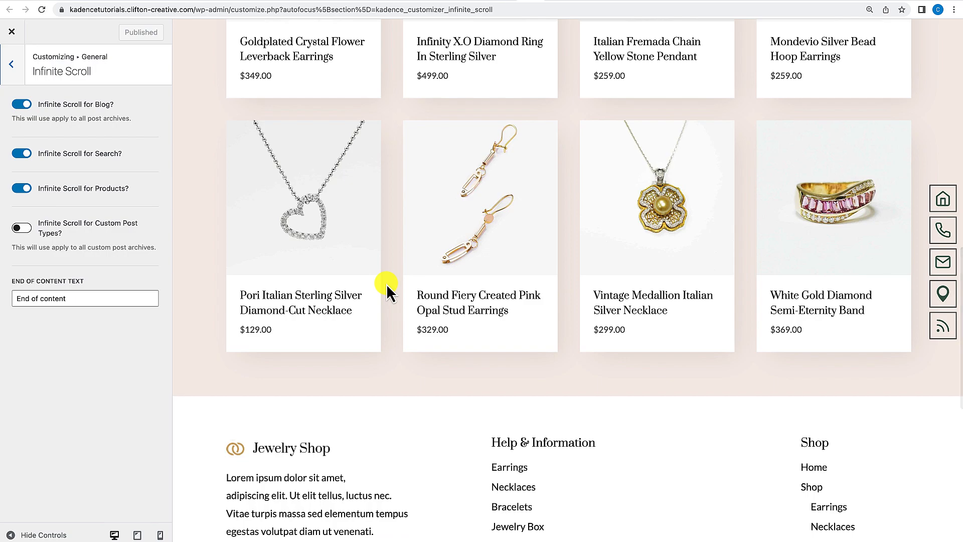
scroll(386, 284, up, 1)
scroll(386, 284, up, 14)
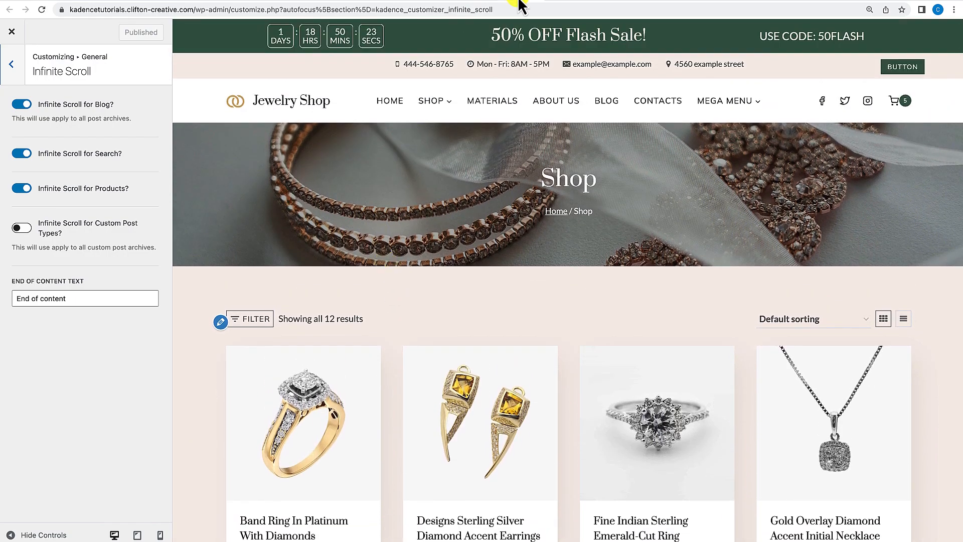
Open the Color Switch (Dark Mode) settings under General and enable the color palette switch.
click(512, 3)
click(11, 64)
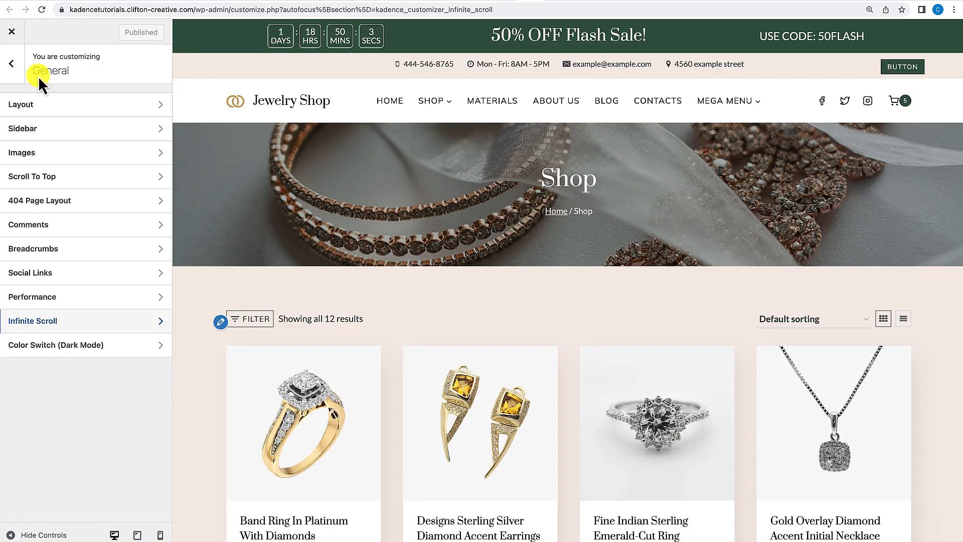
click(13, 65)
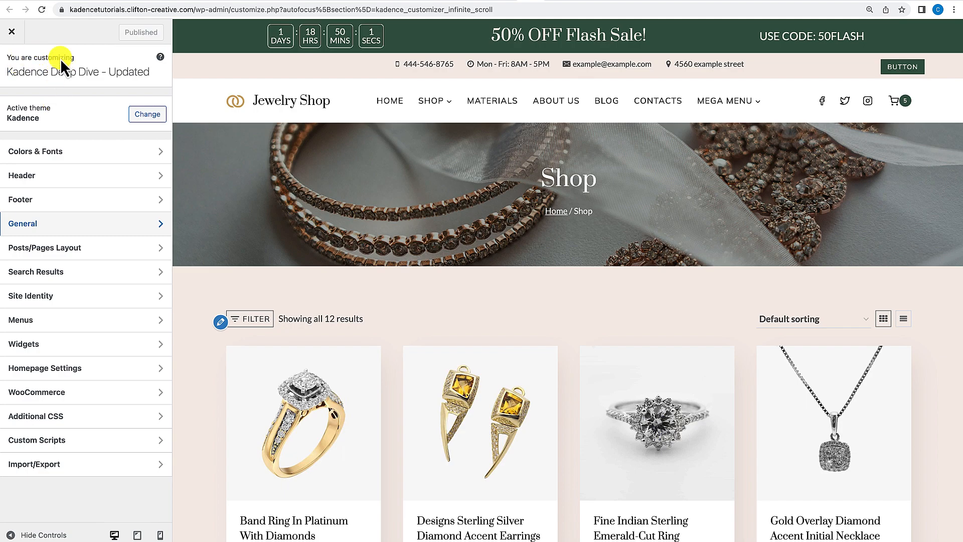
click(37, 223)
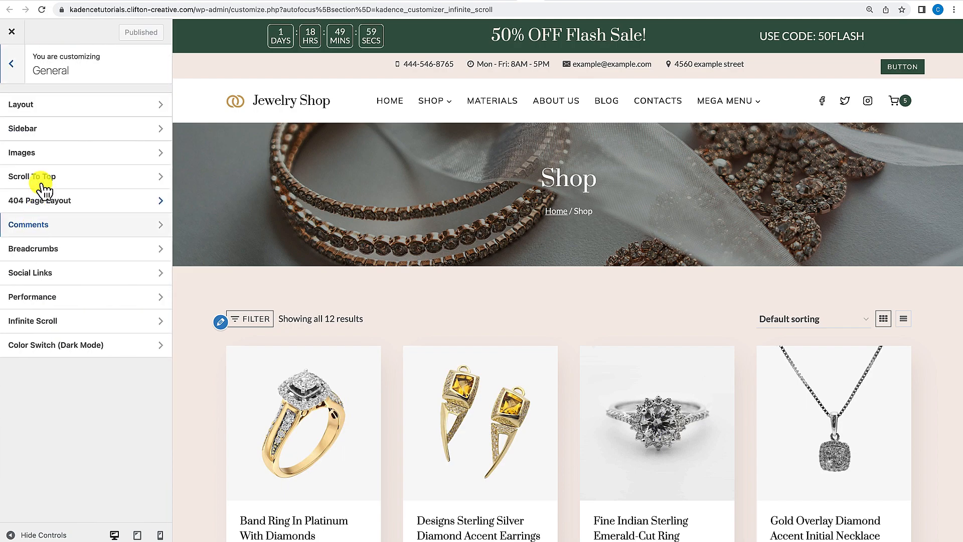
click(86, 350)
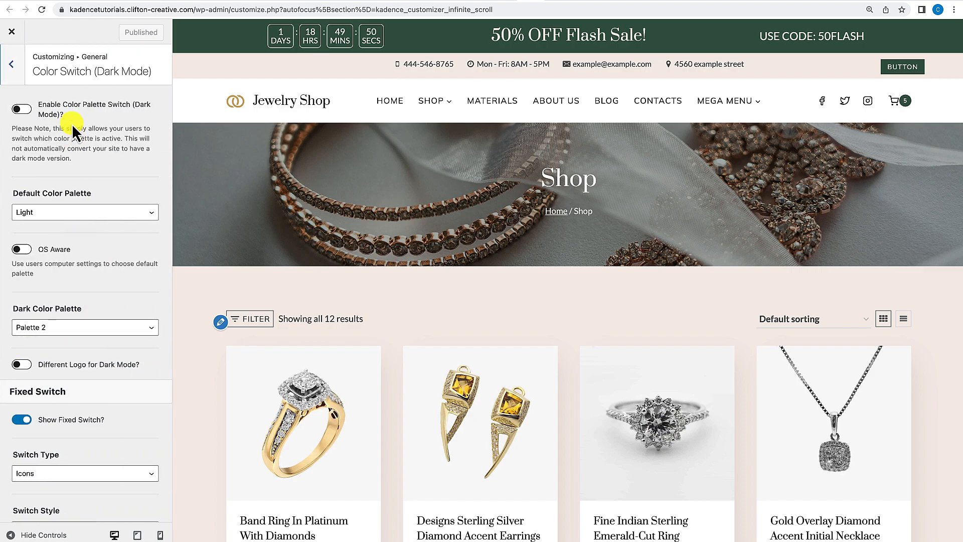
click(21, 108)
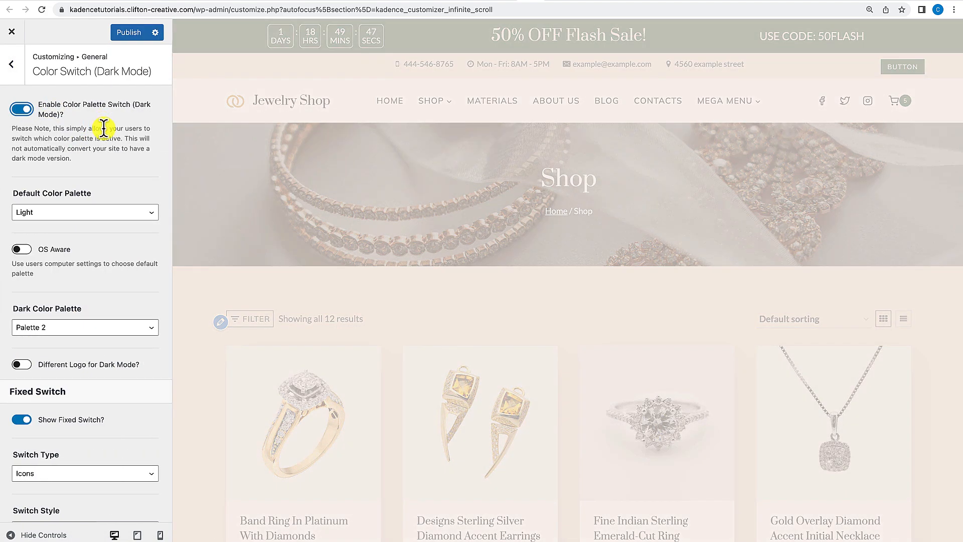
Set the Dark Color Palette to Palette 3.
scroll(95, 168, down, 3)
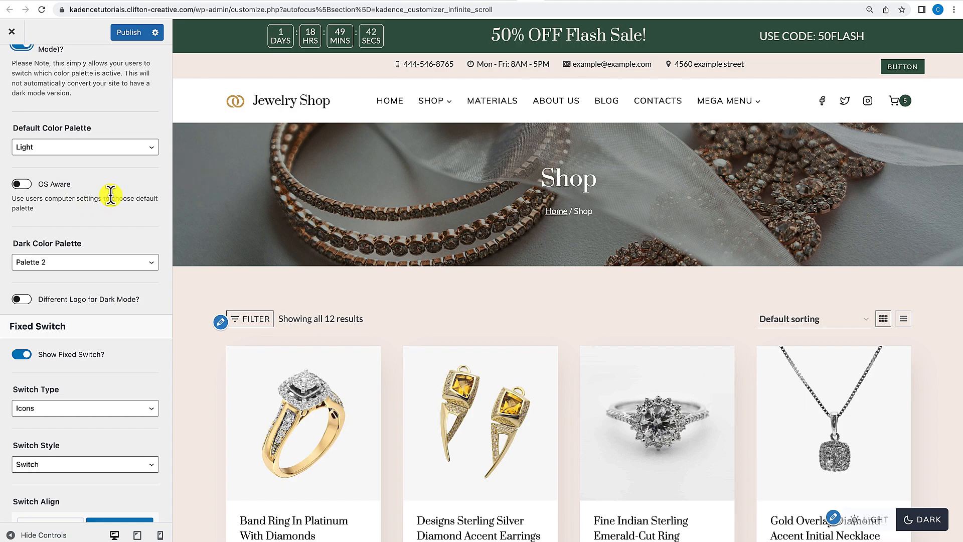
scroll(111, 197, down, 3)
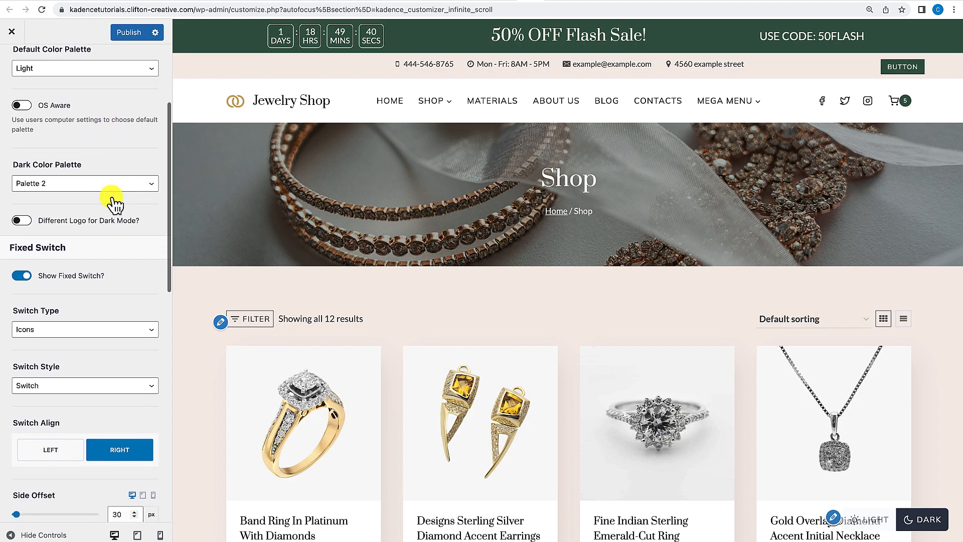
click(89, 186)
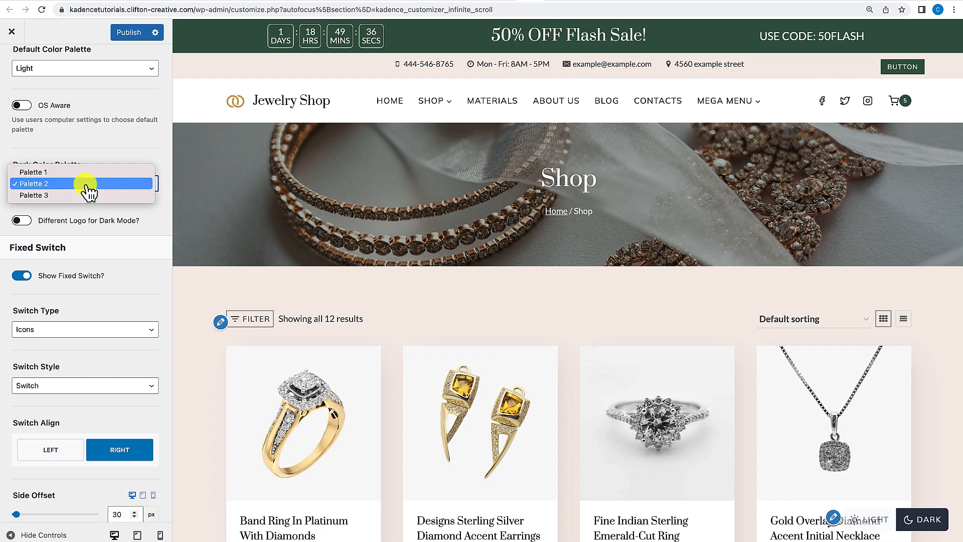
click(73, 195)
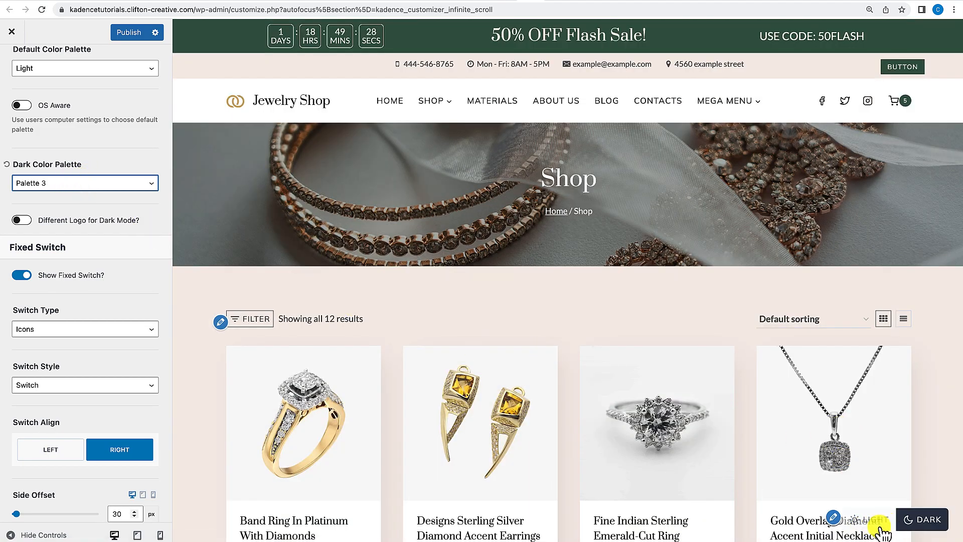
Switch the shop preview to dark mode with the fixed switch and scroll through the page.
scroll(880, 486, down, 2)
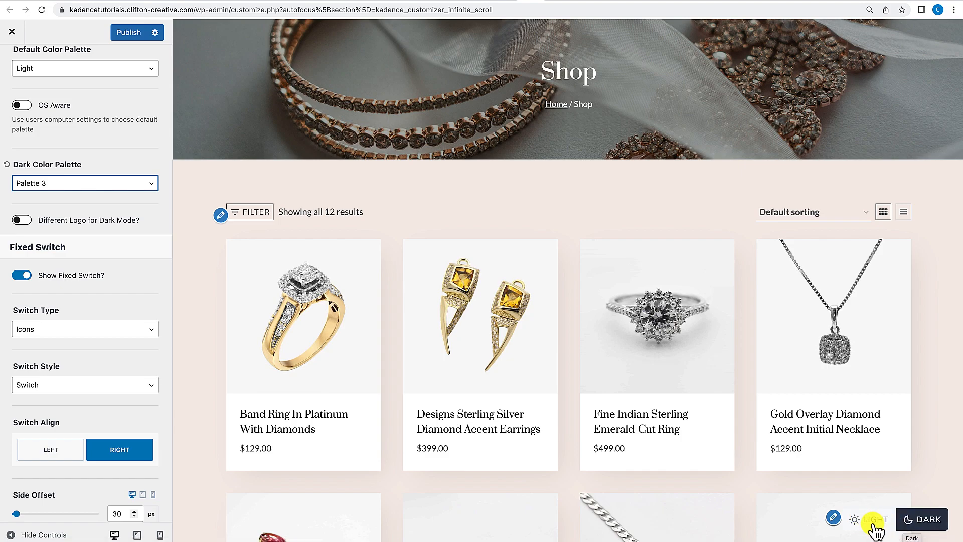
click(924, 522)
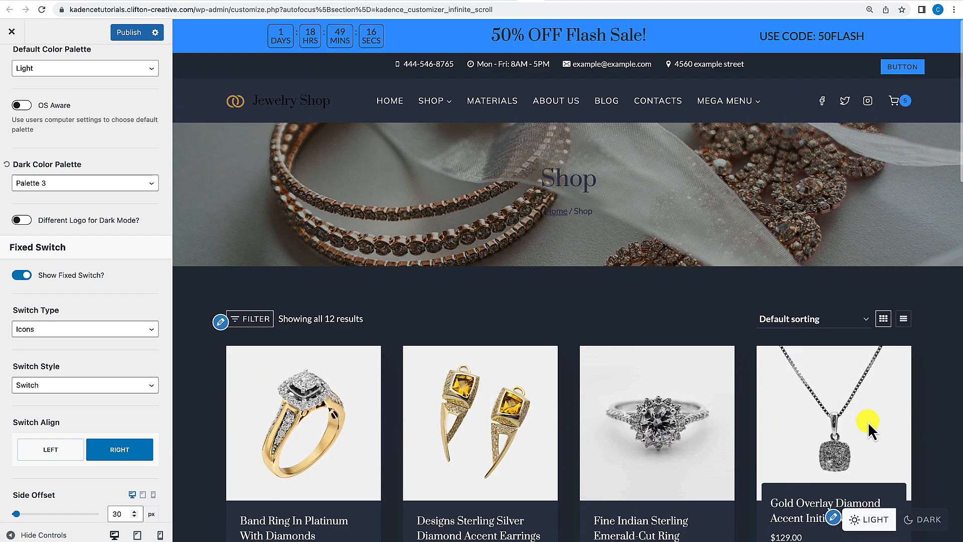
scroll(872, 429, down, 15)
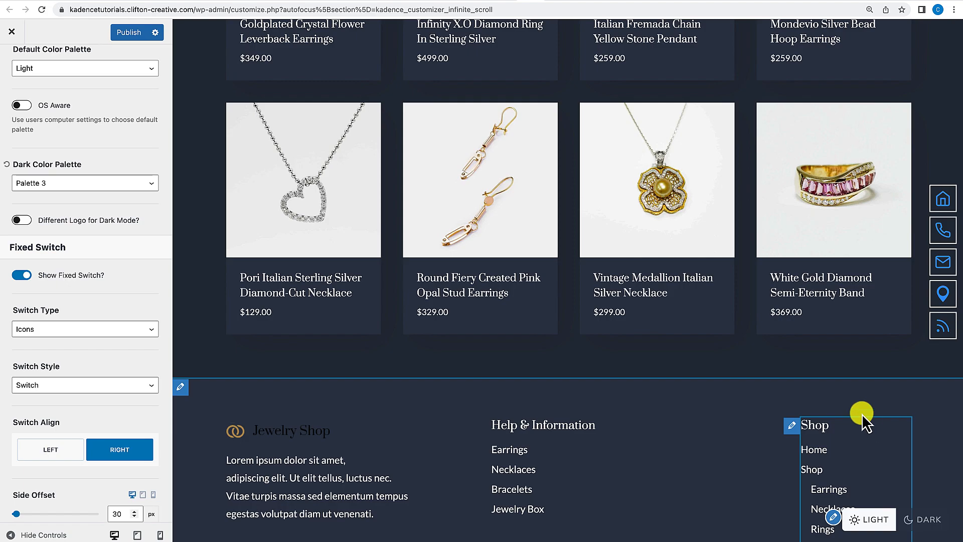
scroll(837, 388, down, 4)
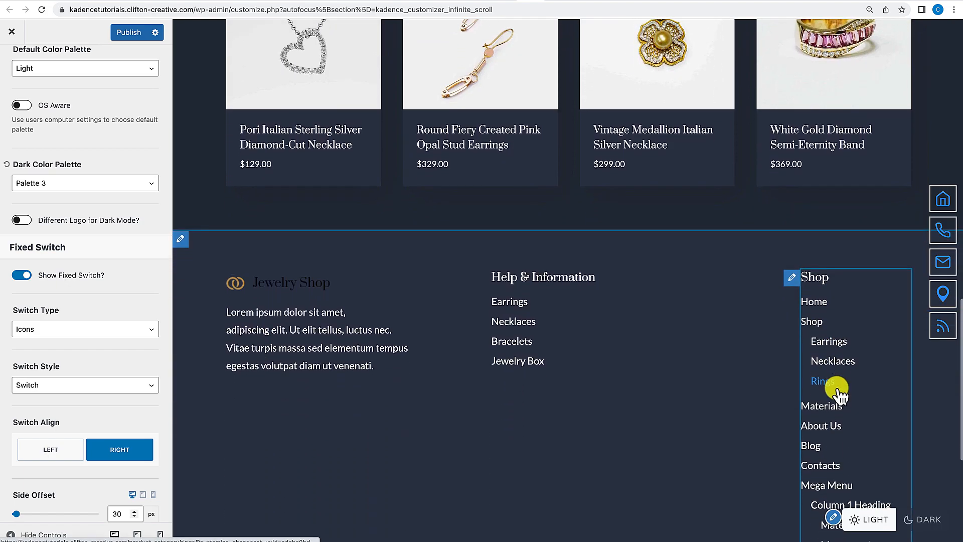
scroll(837, 391, up, 10)
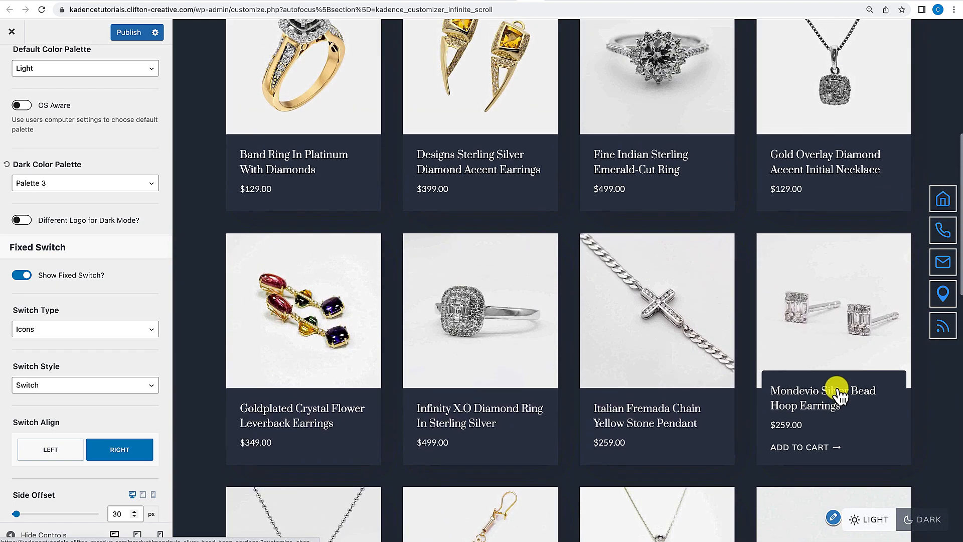
scroll(838, 391, up, 2)
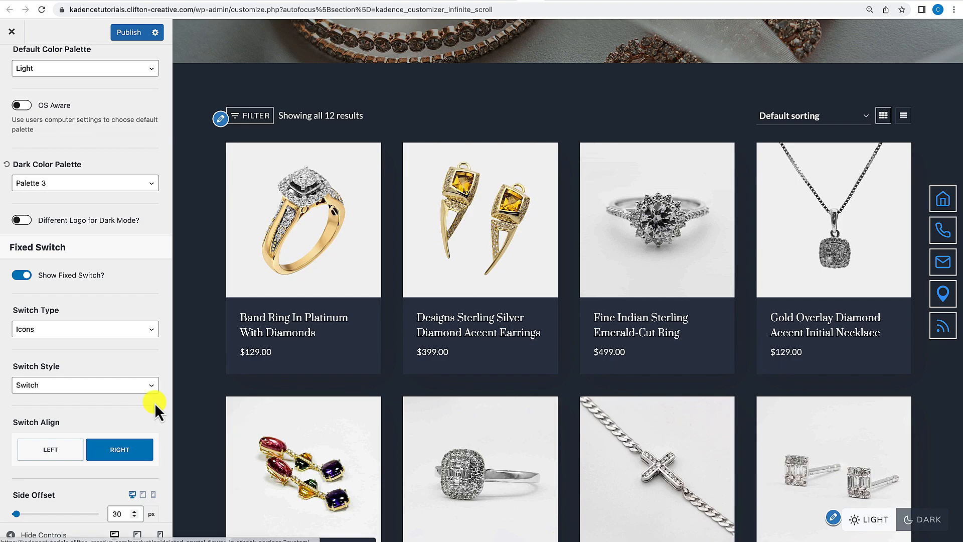
scroll(135, 360, up, 3)
scroll(134, 360, up, 2)
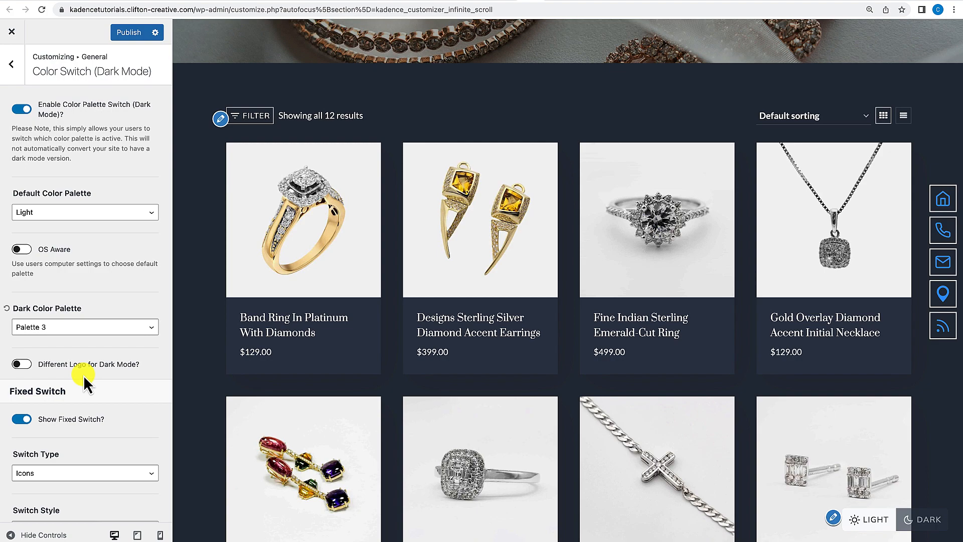
Switch to the Kadence theme dashboard tab and review the Pro Addons toggles.
click(507, 3)
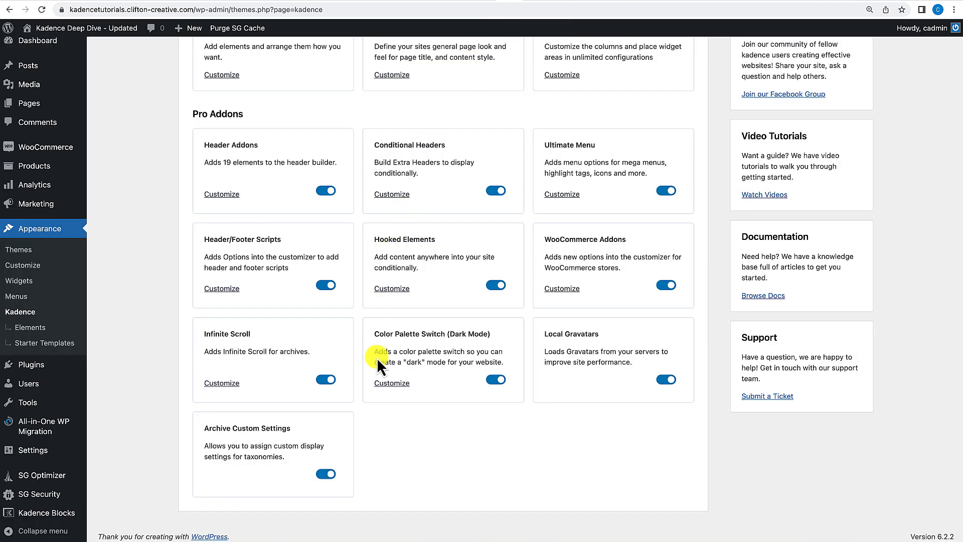
scroll(377, 357, up, 1)
scroll(377, 358, up, 2)
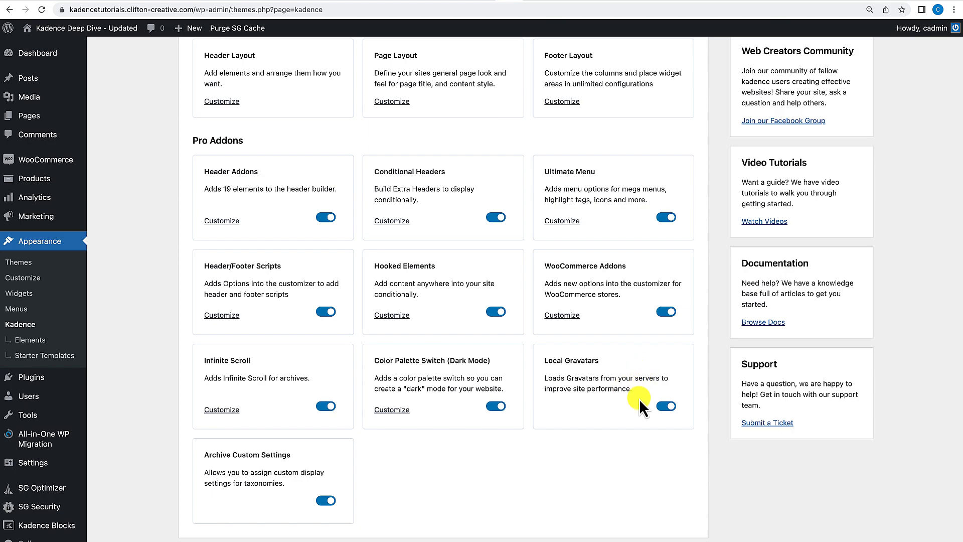
scroll(613, 382, down, 1)
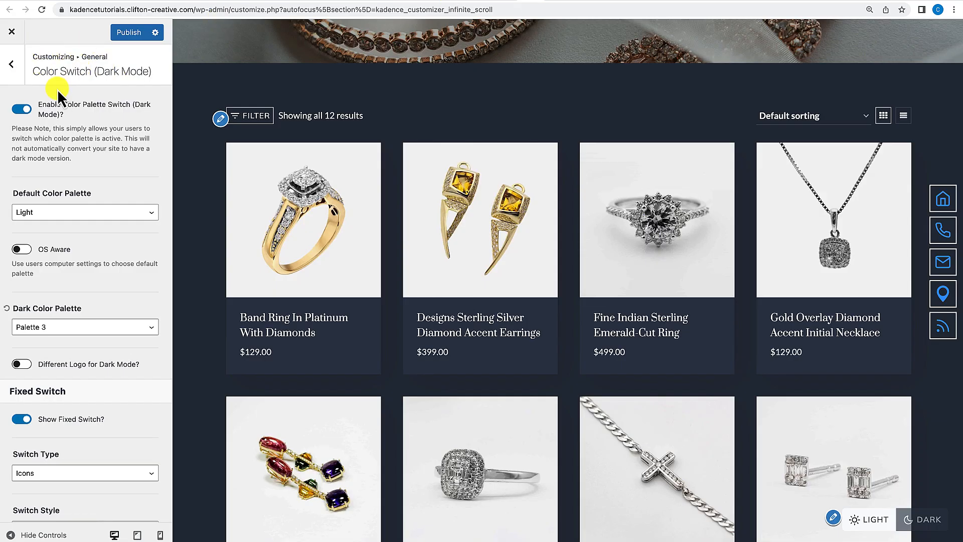
Disable the color palette switch and return to the main Customizer panel.
click(22, 108)
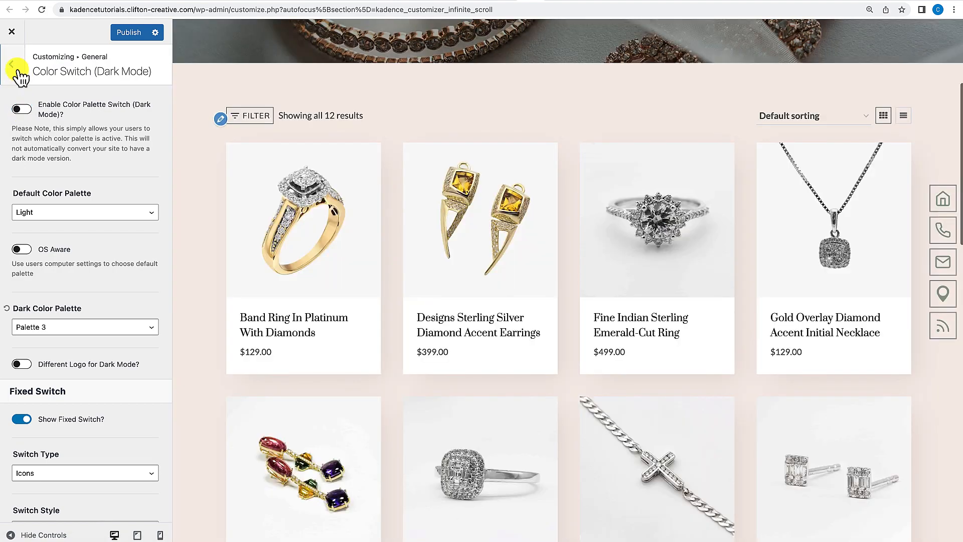
click(19, 75)
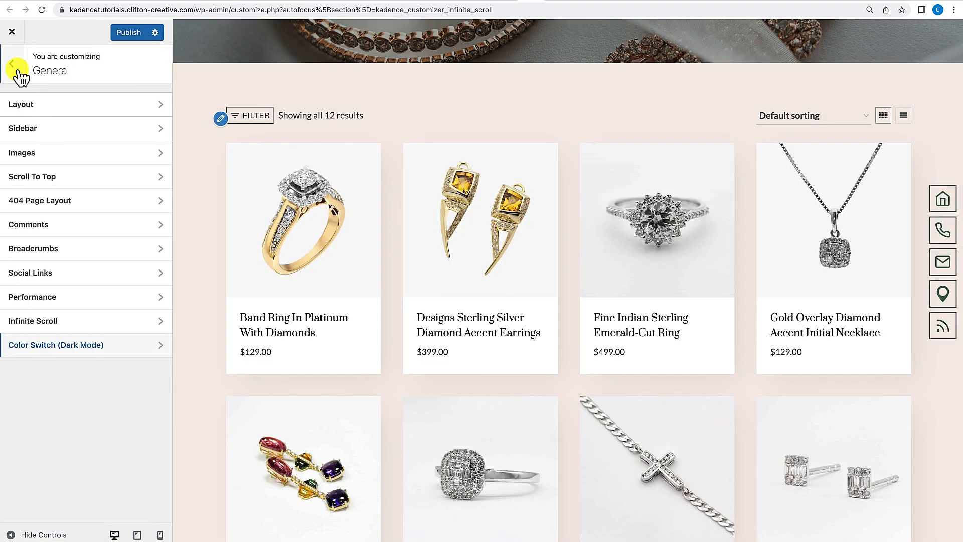
click(19, 76)
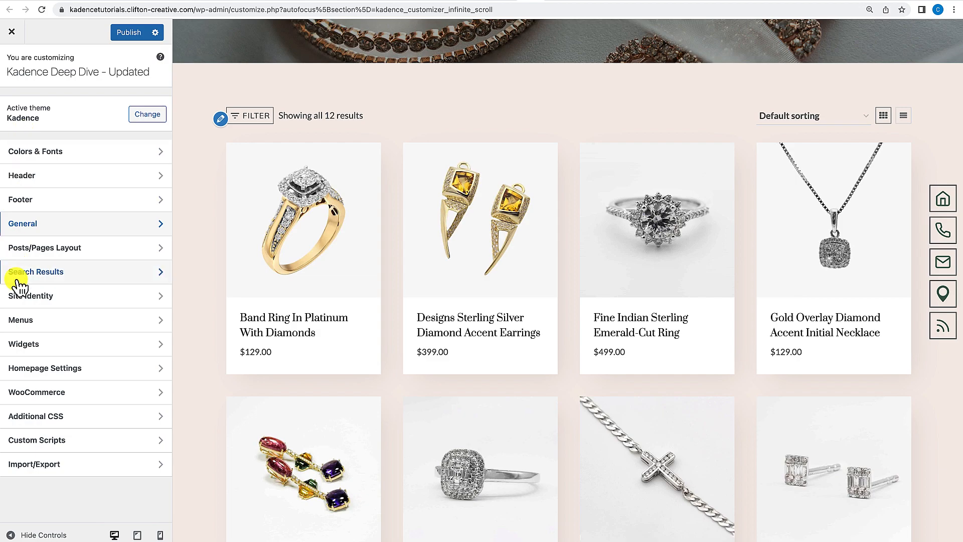
Open the Archive Layout settings under Posts/Pages Layout and review the archive title and layout options.
click(34, 251)
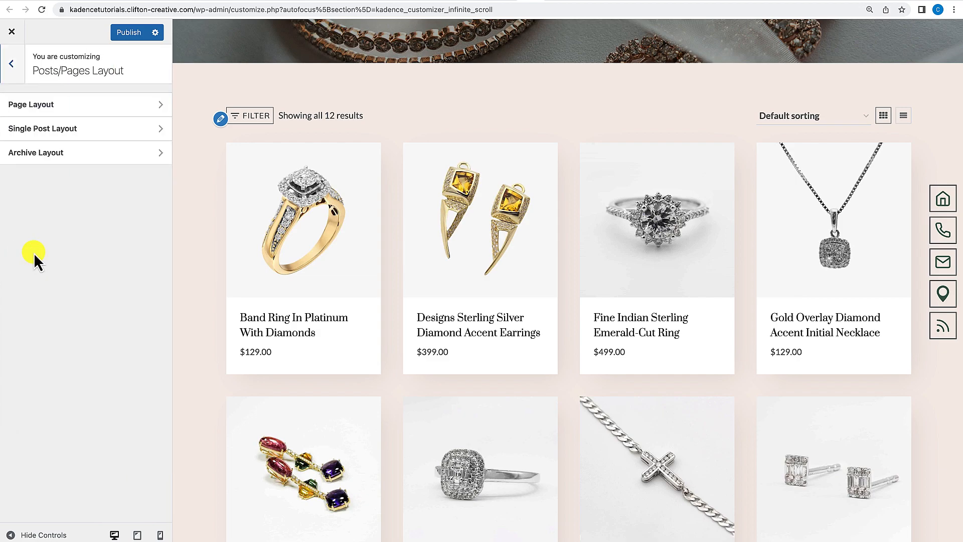
click(60, 154)
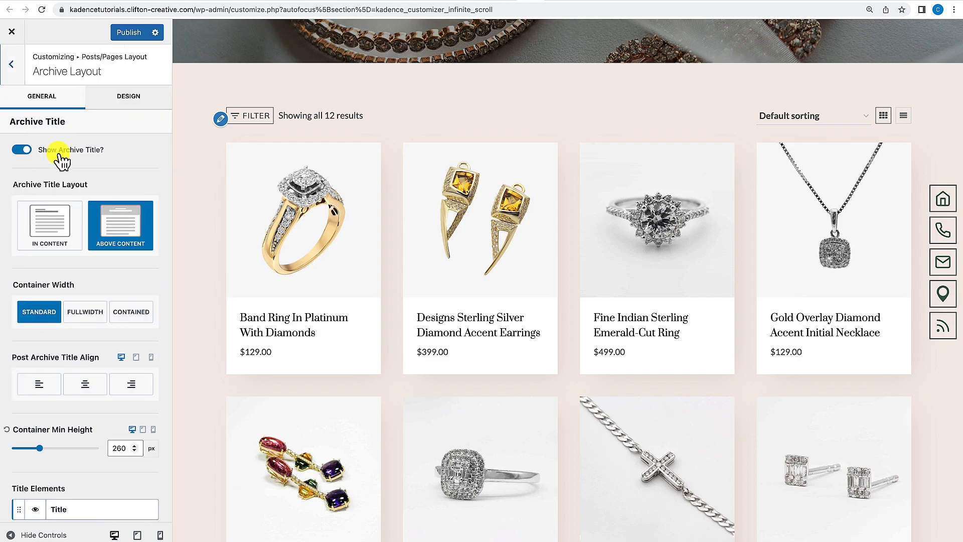
scroll(42, 294, down, 2)
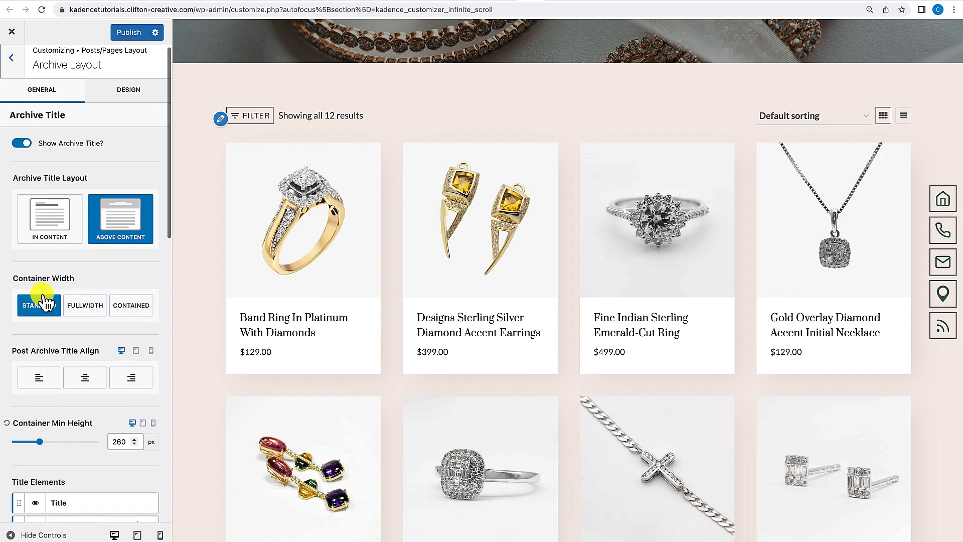
scroll(43, 296, up, 1)
scroll(43, 296, down, 5)
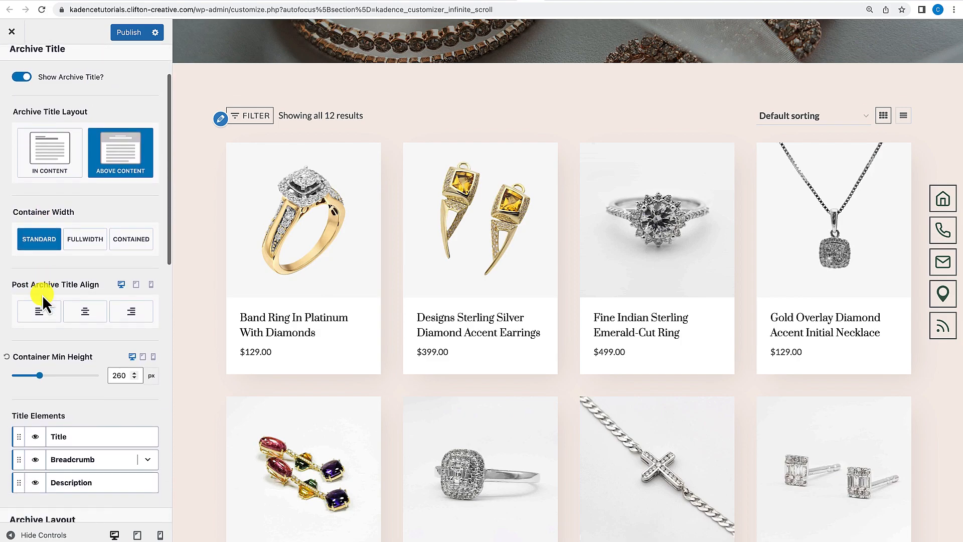
scroll(42, 295, down, 1)
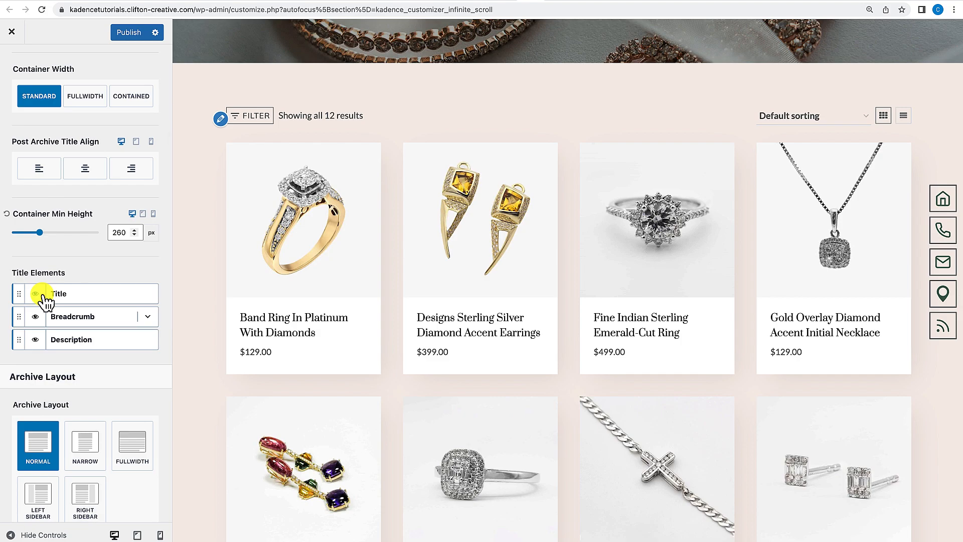
scroll(43, 296, up, 6)
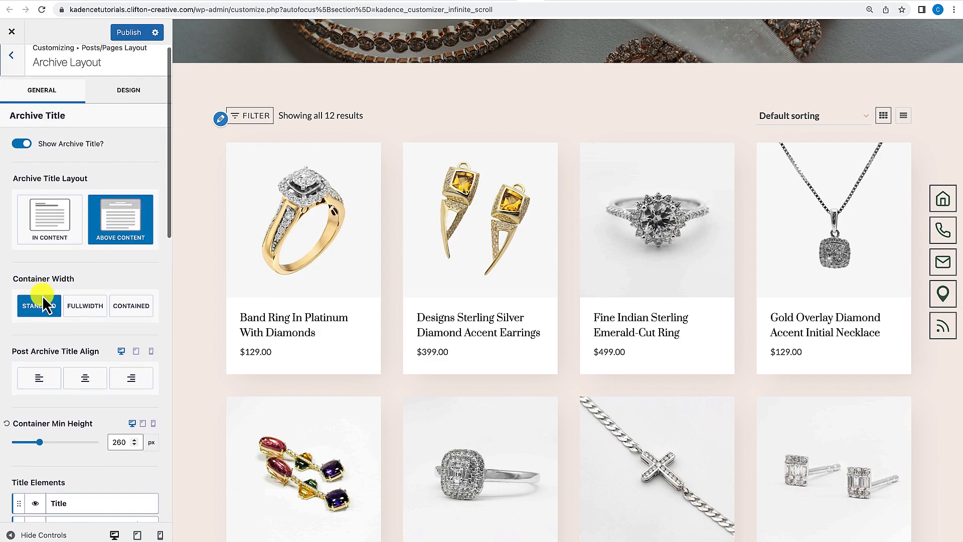
scroll(42, 296, down, 5)
scroll(42, 296, down, 7)
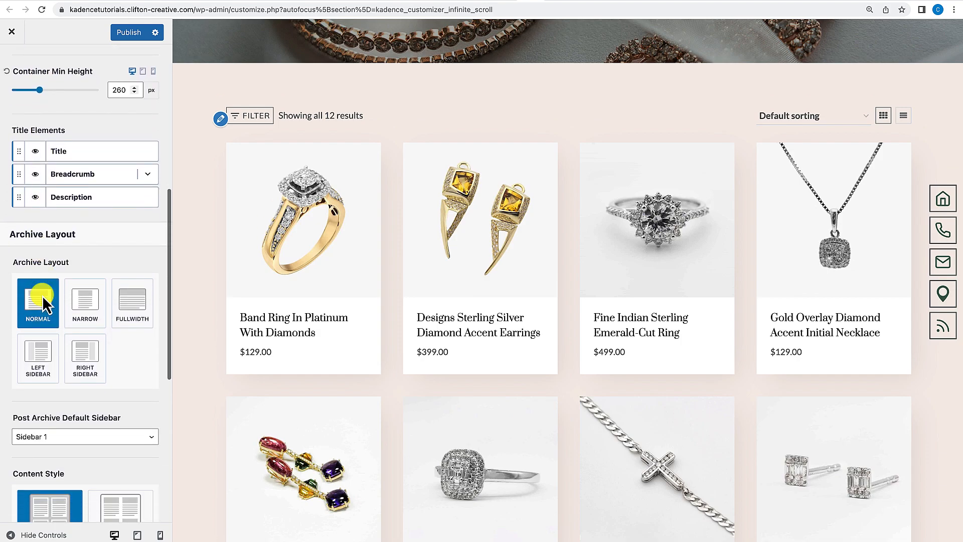
scroll(42, 296, down, 2)
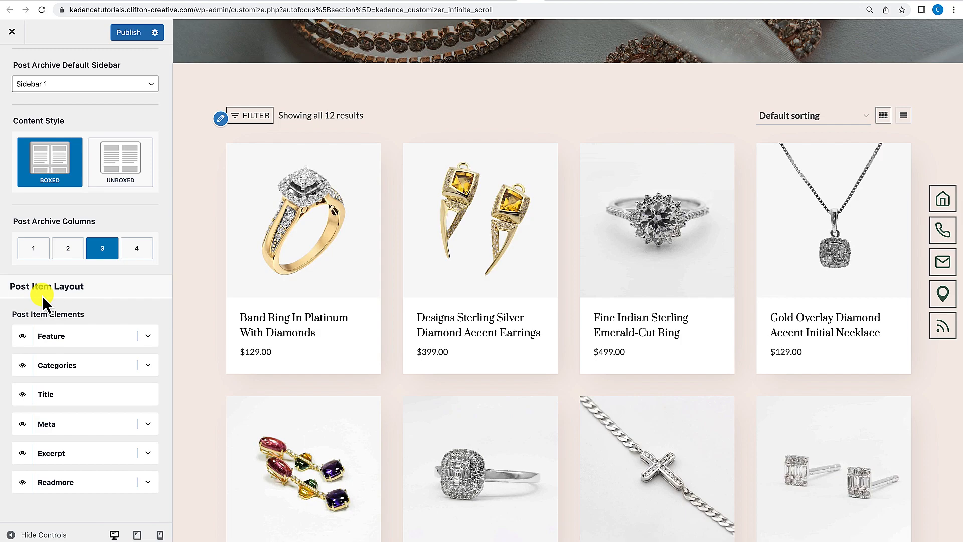
scroll(60, 255, up, 5)
scroll(58, 246, up, 8)
scroll(100, 164, up, 2)
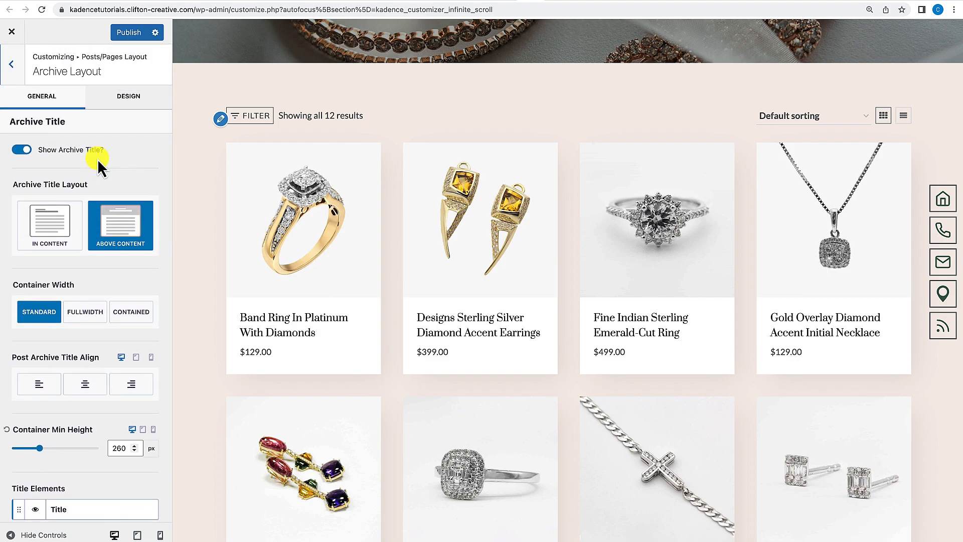
scroll(83, 217, down, 1)
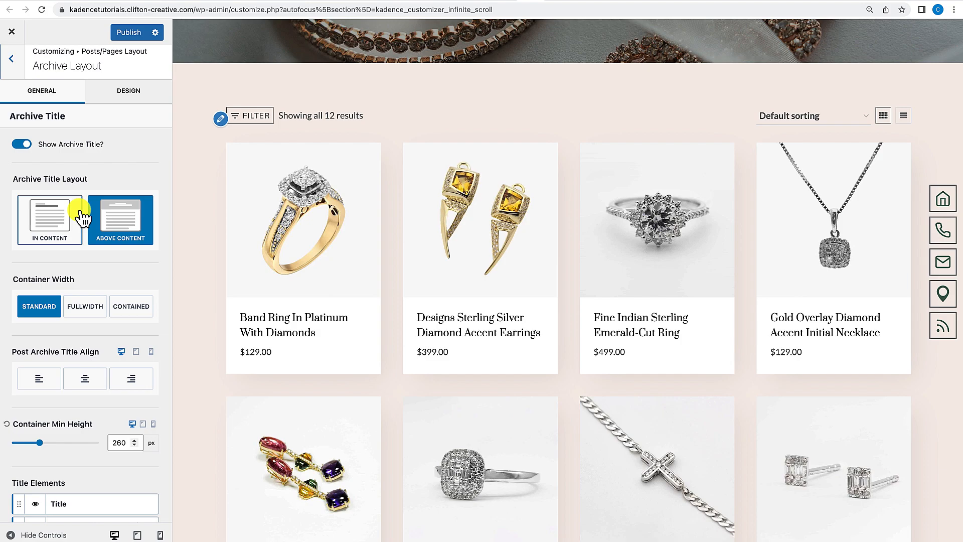
scroll(80, 213, down, 5)
scroll(80, 210, down, 6)
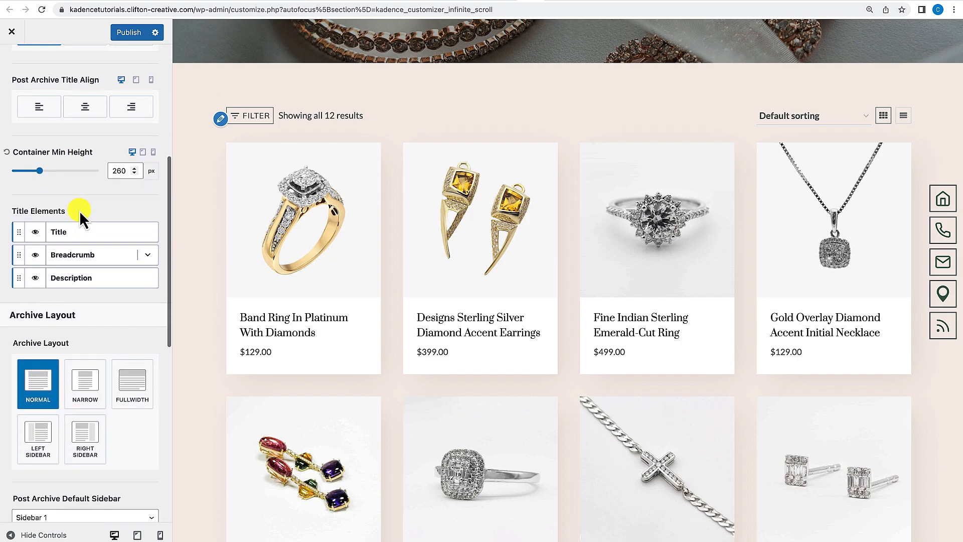
Open the Blog page in the preview.
scroll(79, 211, down, 5)
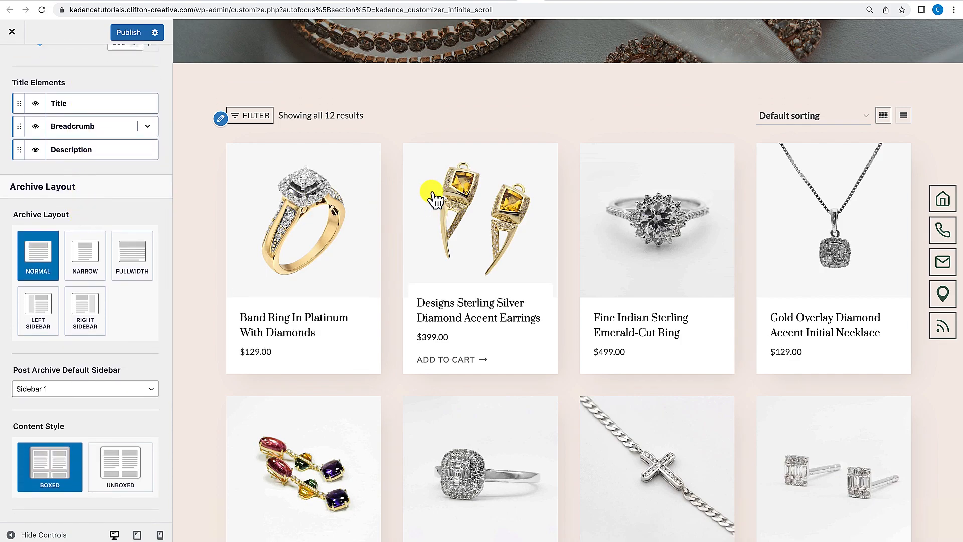
scroll(432, 193, up, 5)
click(607, 99)
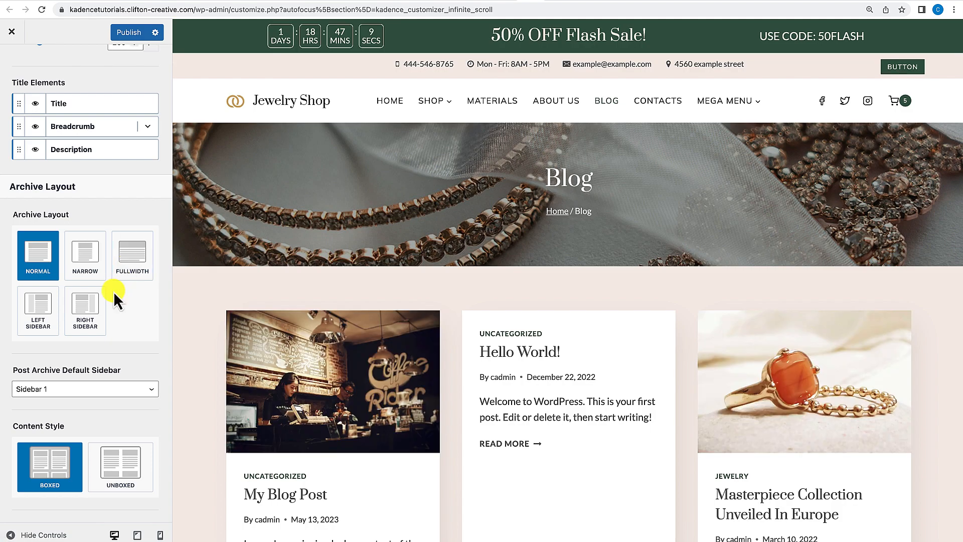
Browse the Blog archive preview and open the Jewelry category archive.
scroll(113, 290, up, 5)
scroll(114, 293, down, 11)
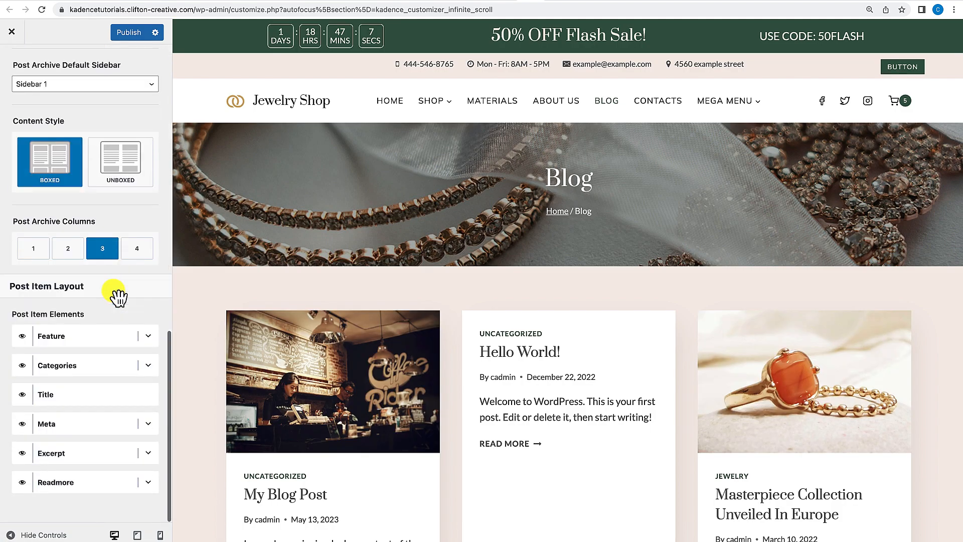
scroll(360, 261, down, 4)
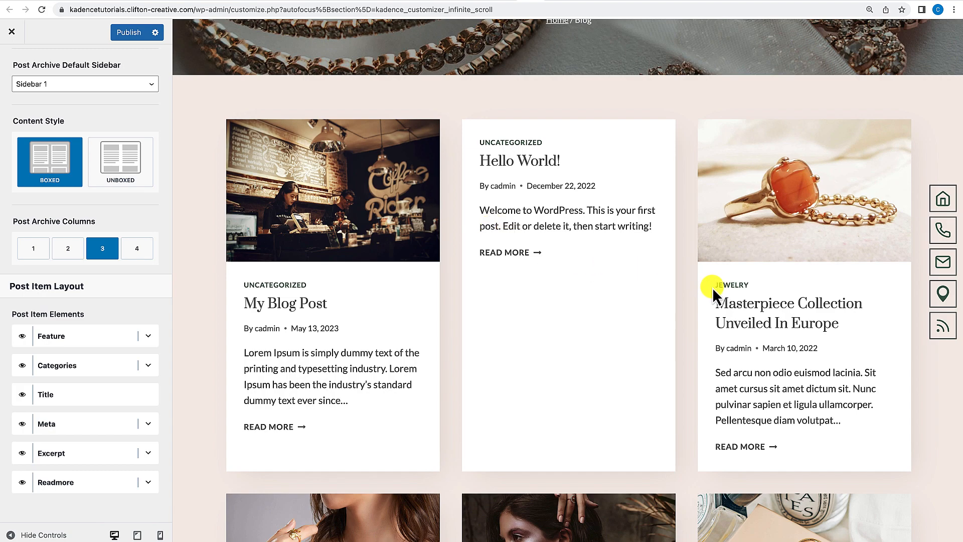
scroll(712, 287, up, 4)
scroll(712, 287, down, 5)
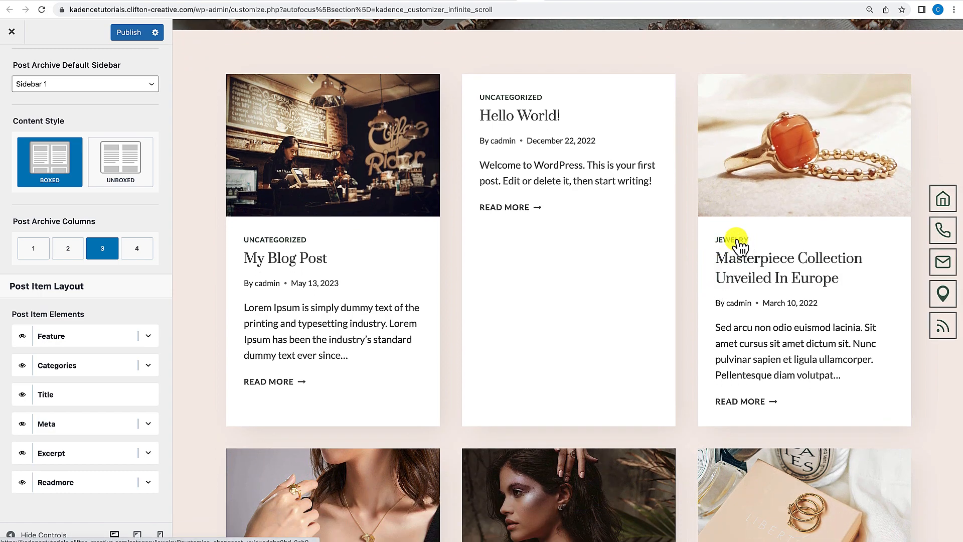
click(736, 240)
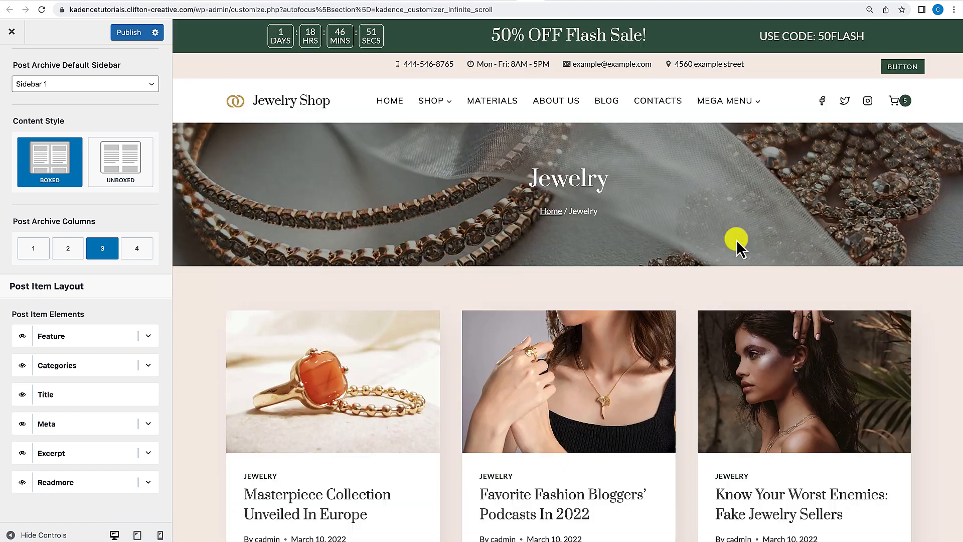
scroll(609, 335, down, 3)
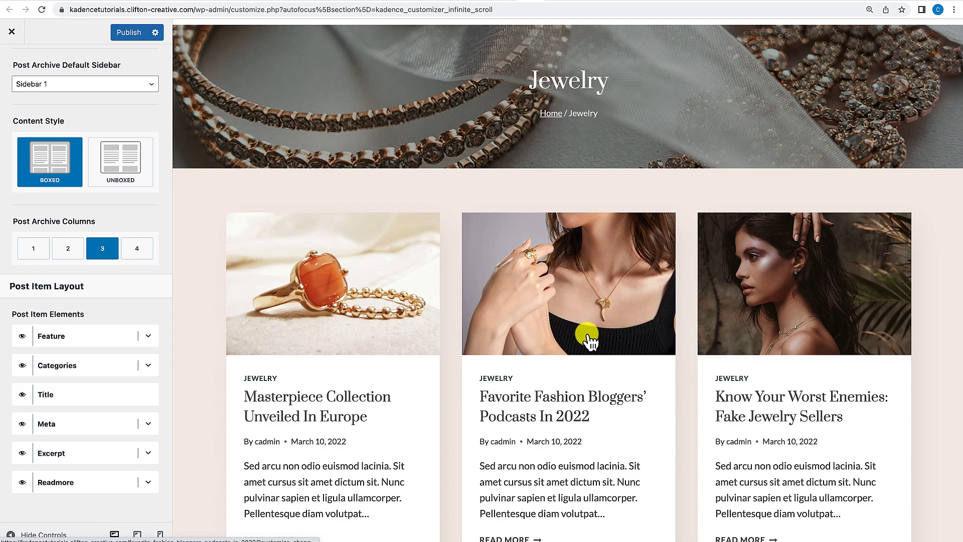
Set the post archive columns to 2 and review the Blog page in the preview.
click(557, 334)
click(68, 249)
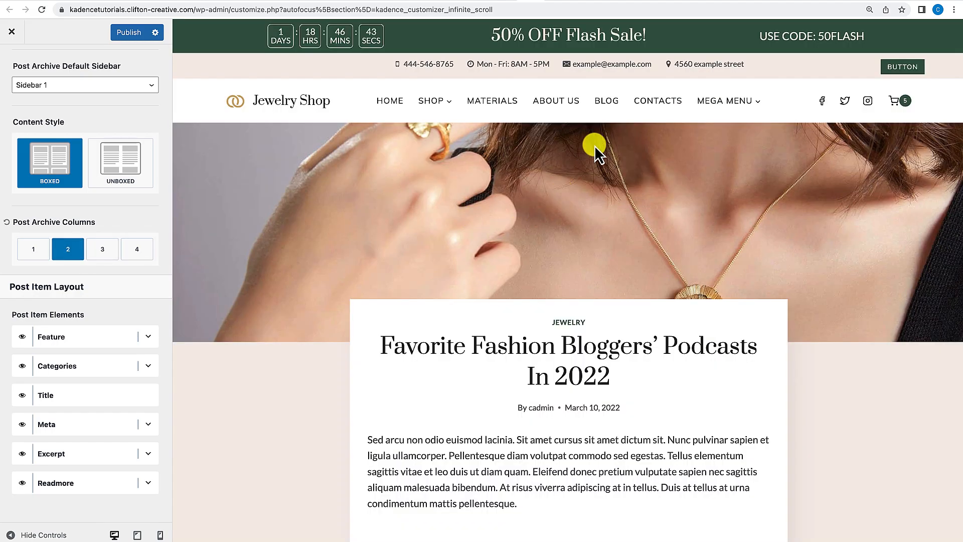
click(606, 102)
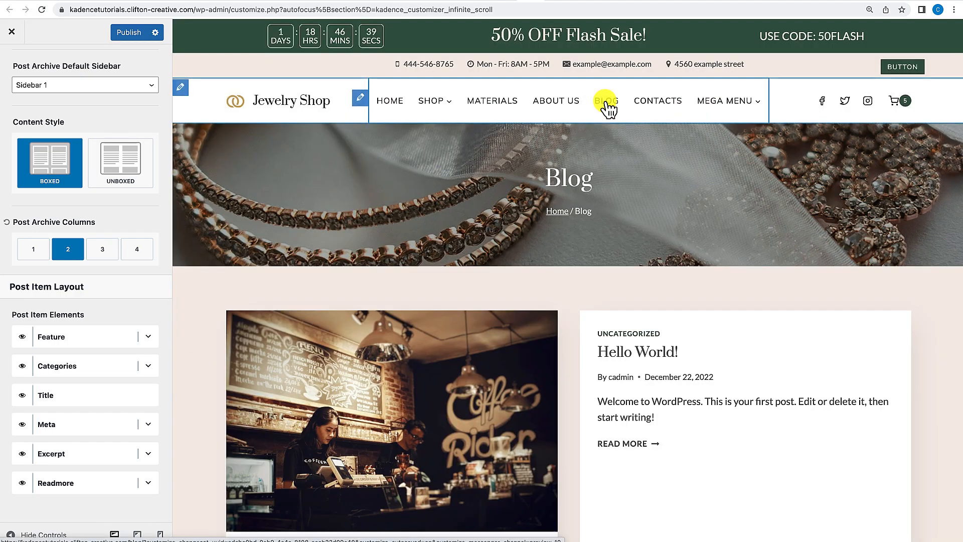
scroll(454, 288, down, 2)
scroll(453, 288, down, 8)
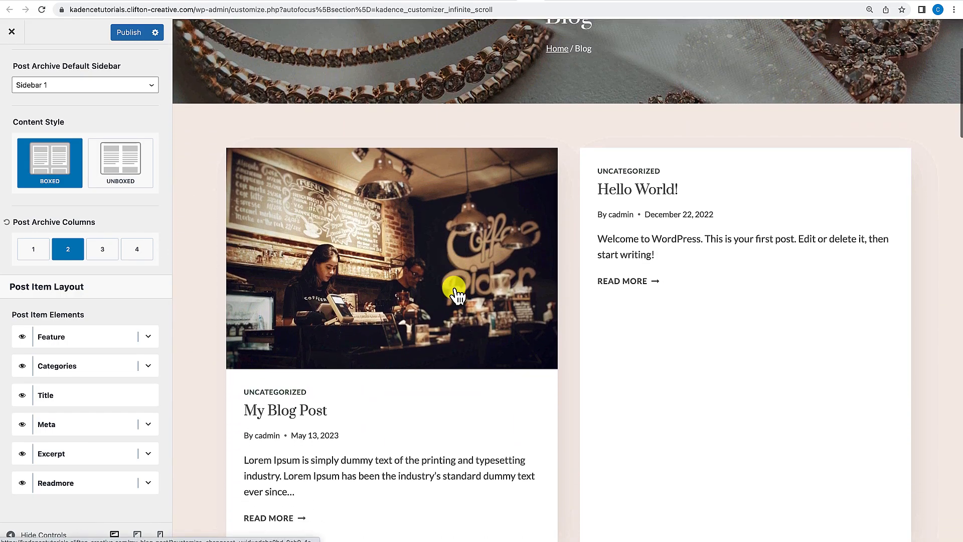
scroll(453, 288, down, 9)
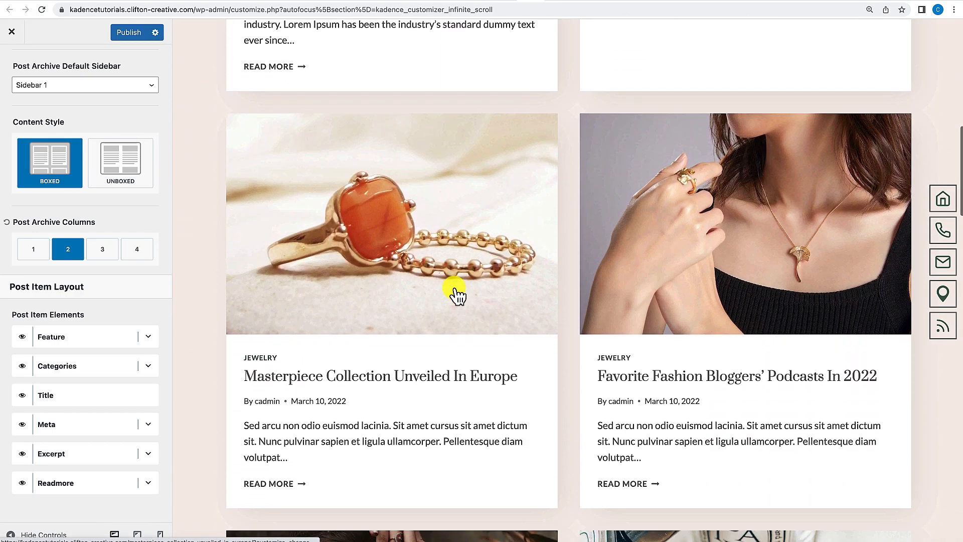
scroll(453, 288, down, 13)
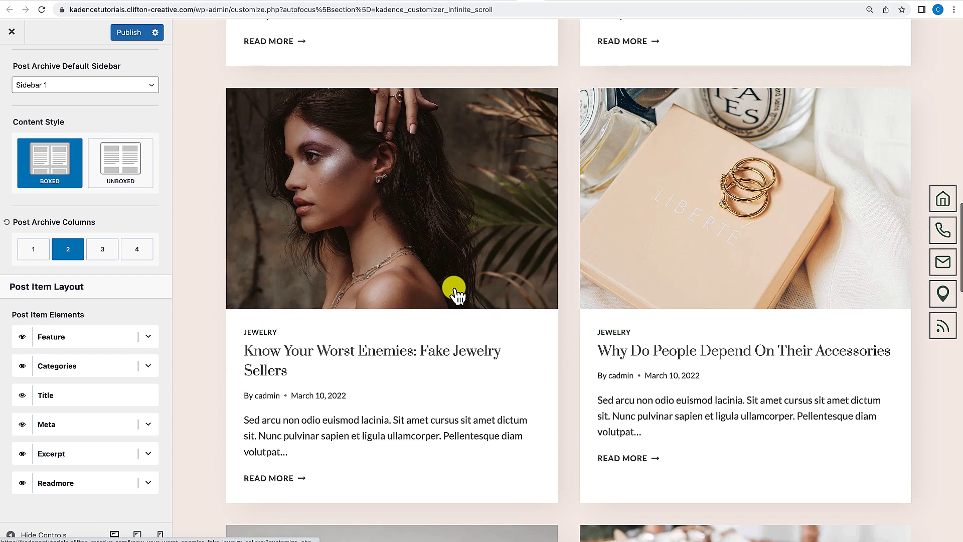
scroll(453, 288, down, 2)
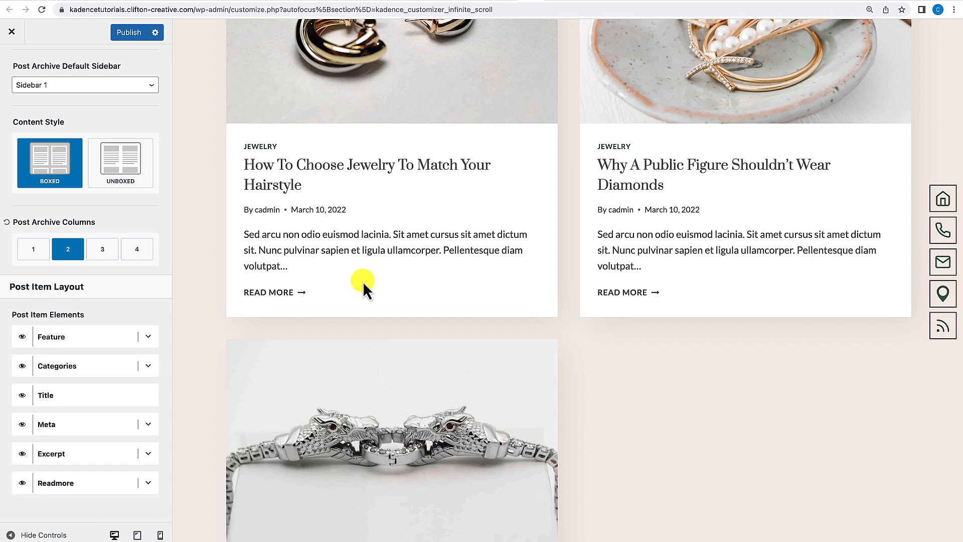
scroll(362, 282, down, 6)
scroll(363, 293, up, 5)
scroll(363, 293, up, 15)
scroll(337, 251, up, 14)
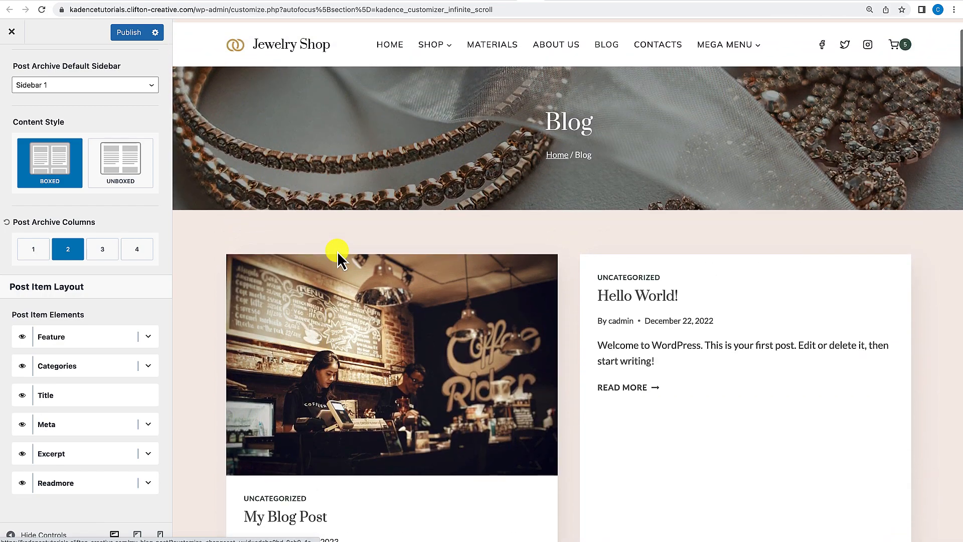
scroll(337, 250, up, 2)
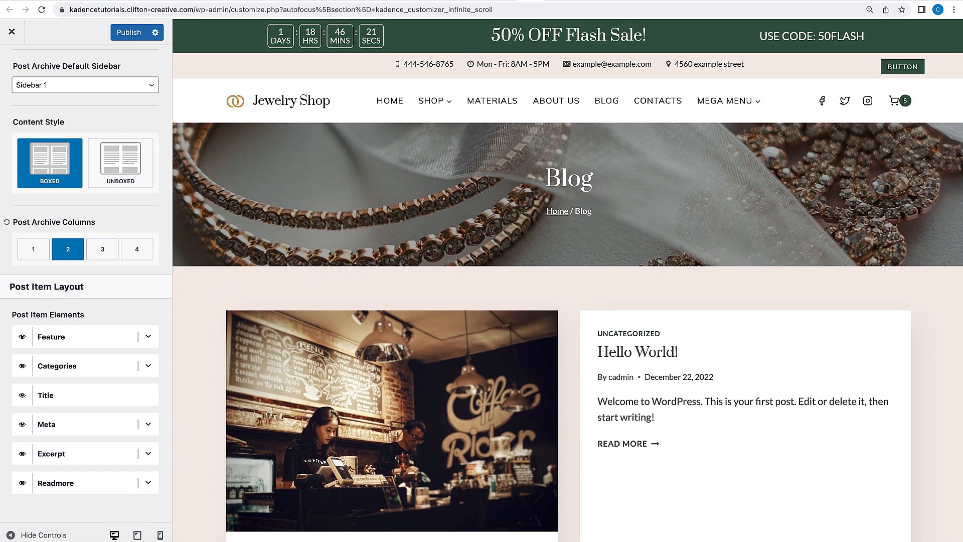
Set the post archive columns back to 3, check the Jewelry category archive, and publish the changes.
click(505, 1)
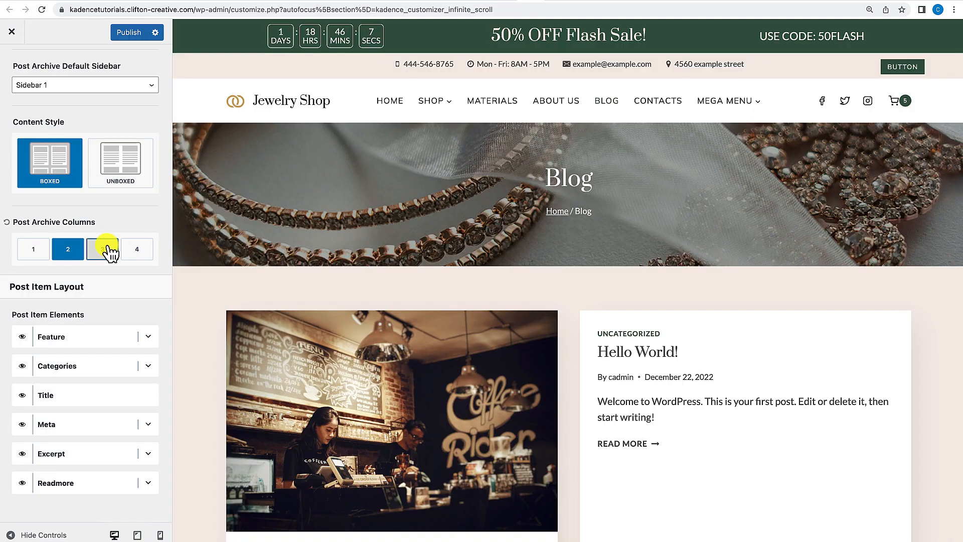
click(106, 251)
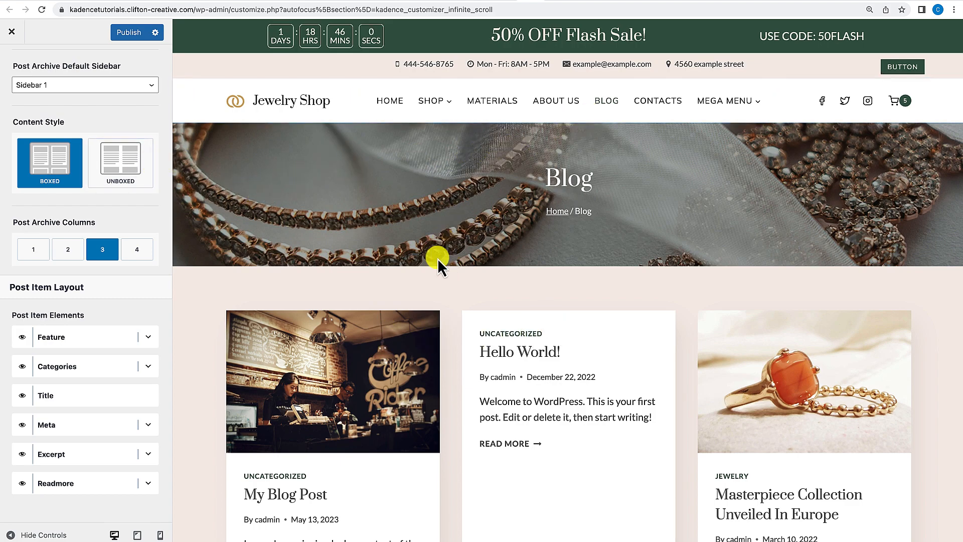
scroll(456, 299, down, 3)
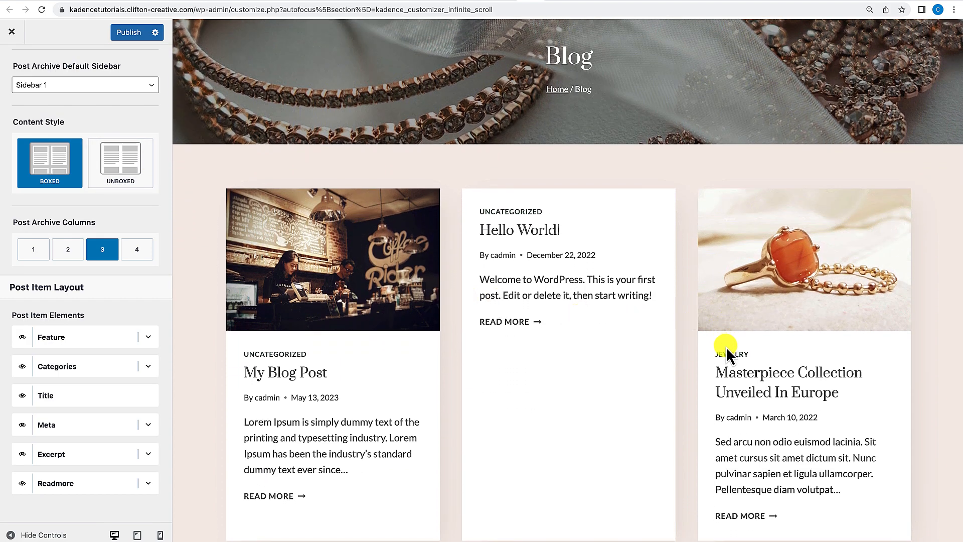
click(726, 352)
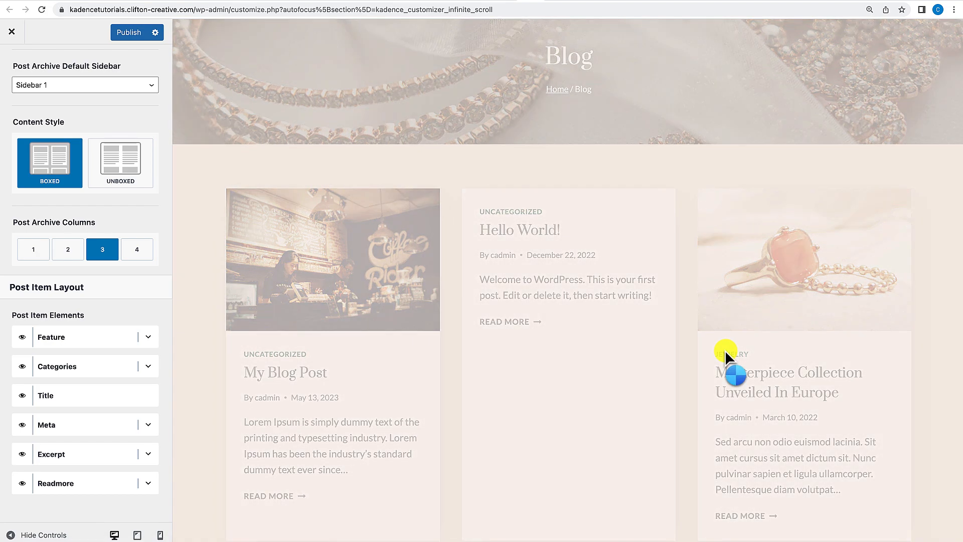
scroll(725, 359, down, 5)
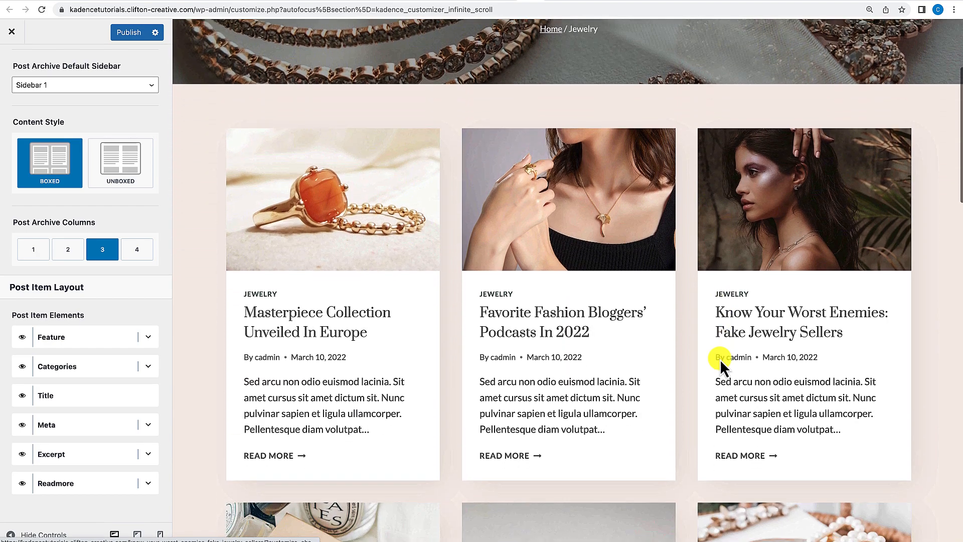
scroll(664, 297, down, 5)
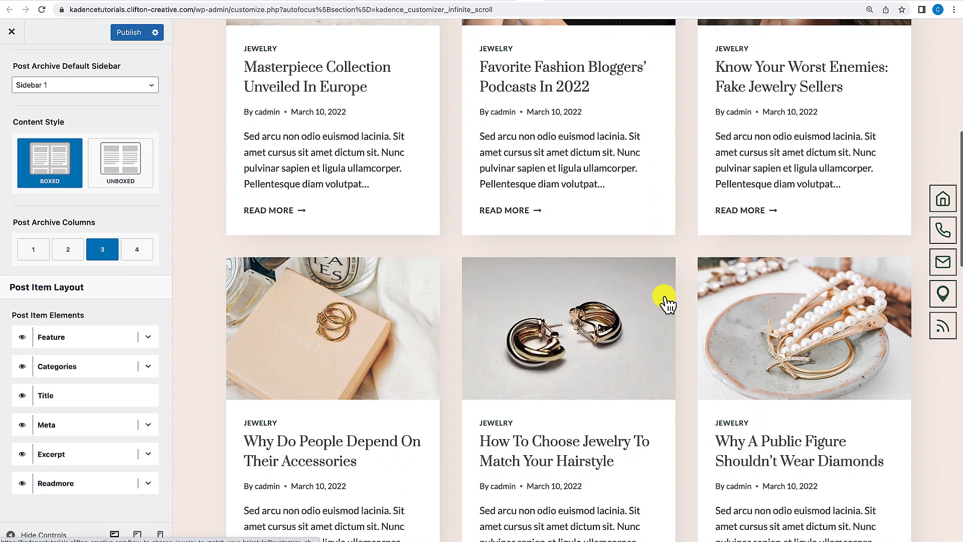
scroll(664, 301, up, 6)
scroll(664, 297, up, 3)
click(129, 33)
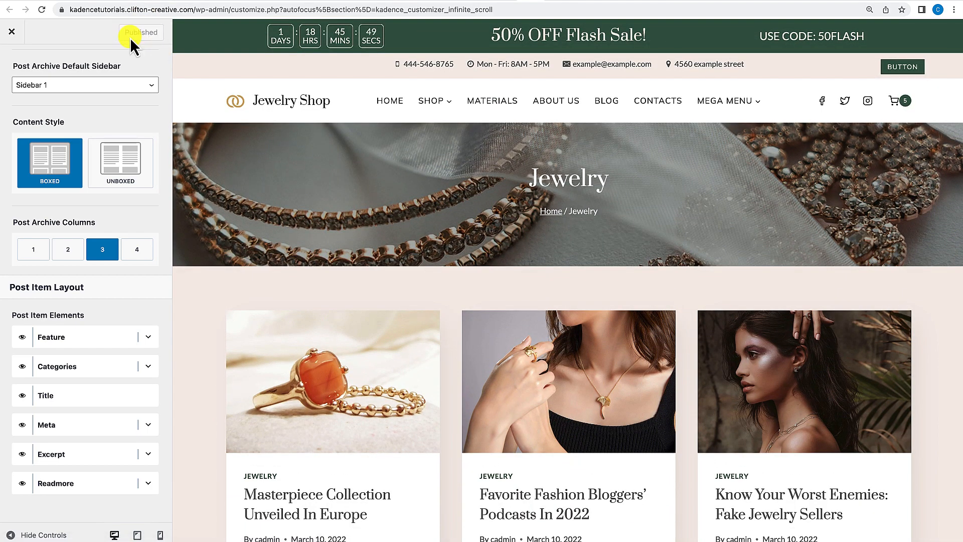
Edit the Jewelry post category and set its Archive Columns to 2 Columns, then update it.
click(505, 3)
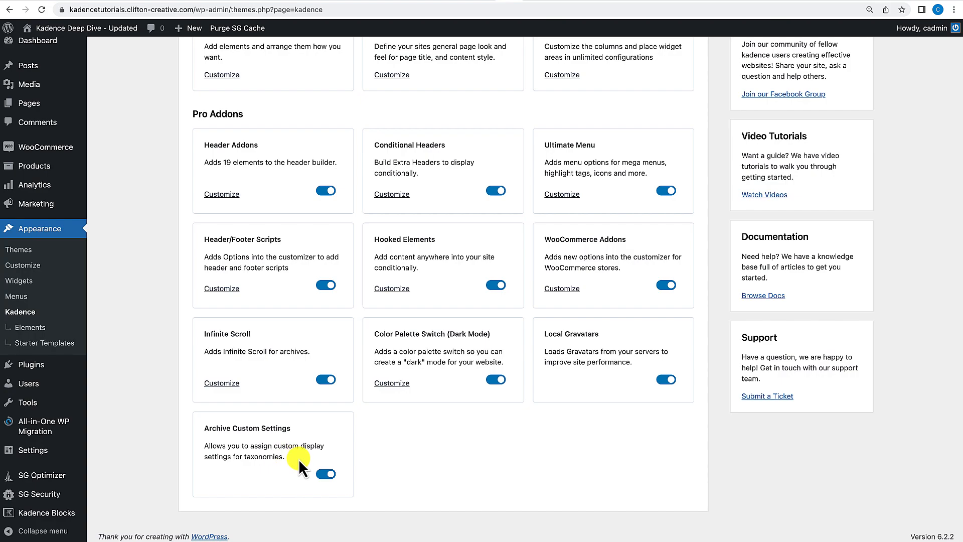
mouse_move(36, 69)
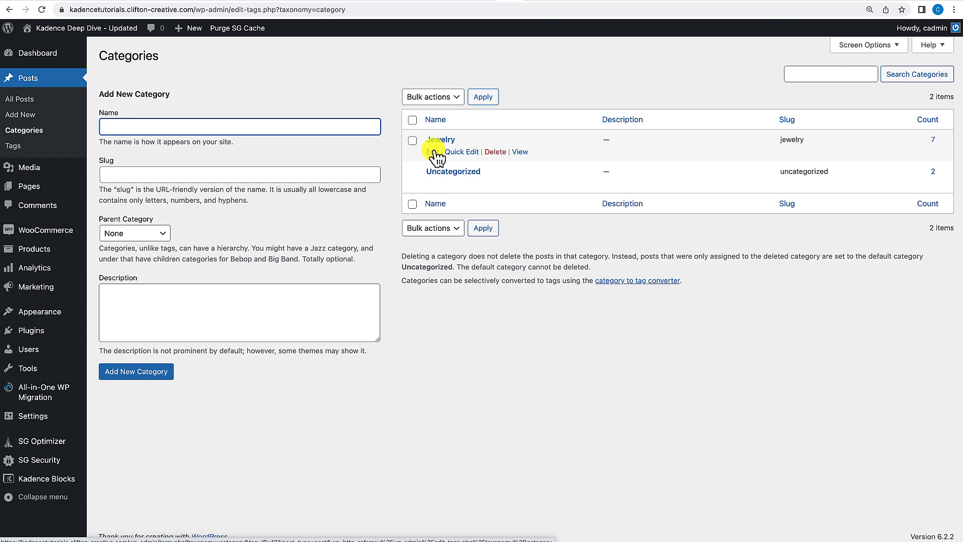
click(435, 153)
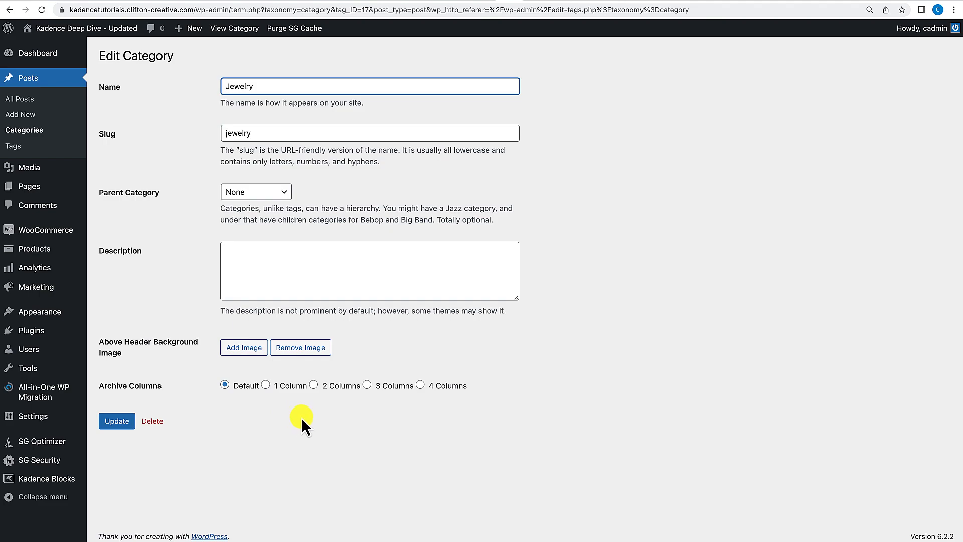
click(314, 384)
click(120, 421)
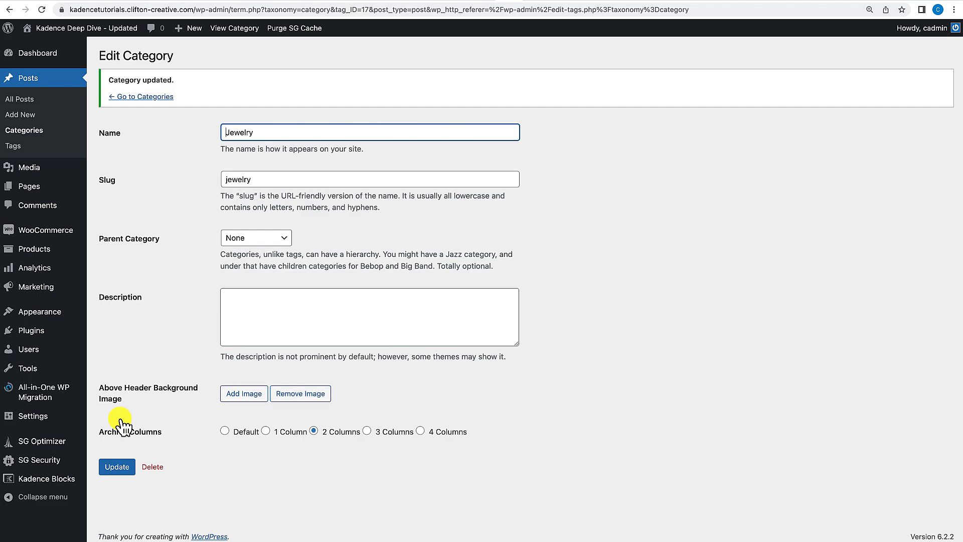
click(117, 467)
Open the live site and review the Blog page and the Jewelry category archive layouts.
click(107, 31)
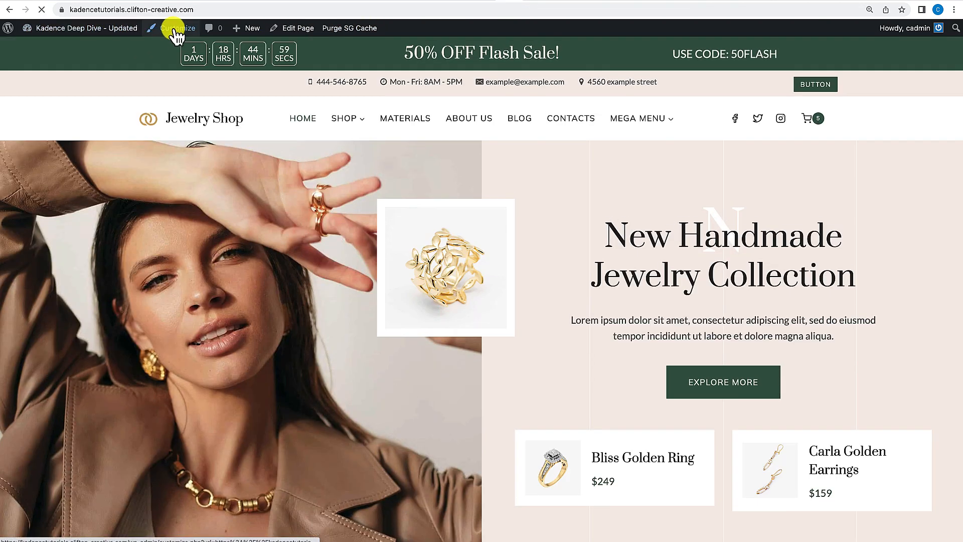
click(177, 30)
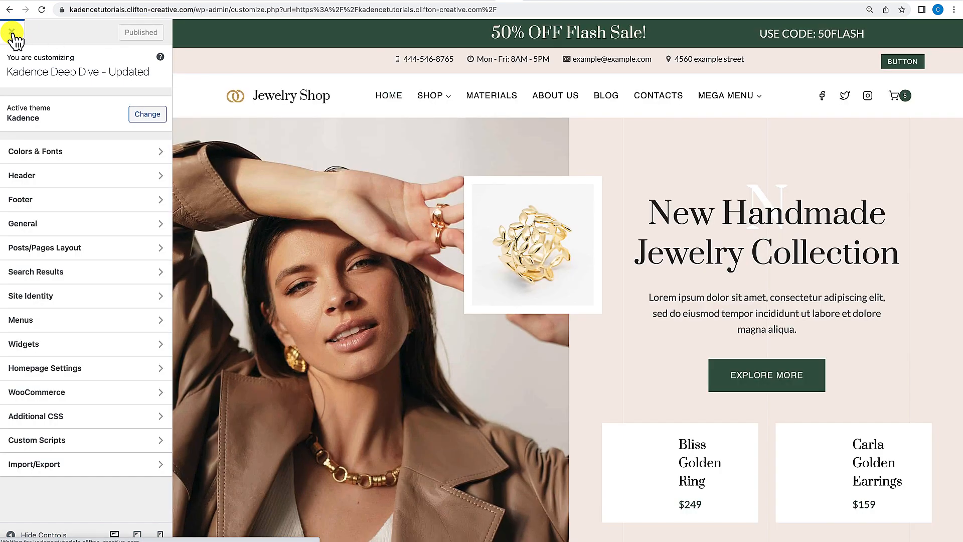
click(12, 33)
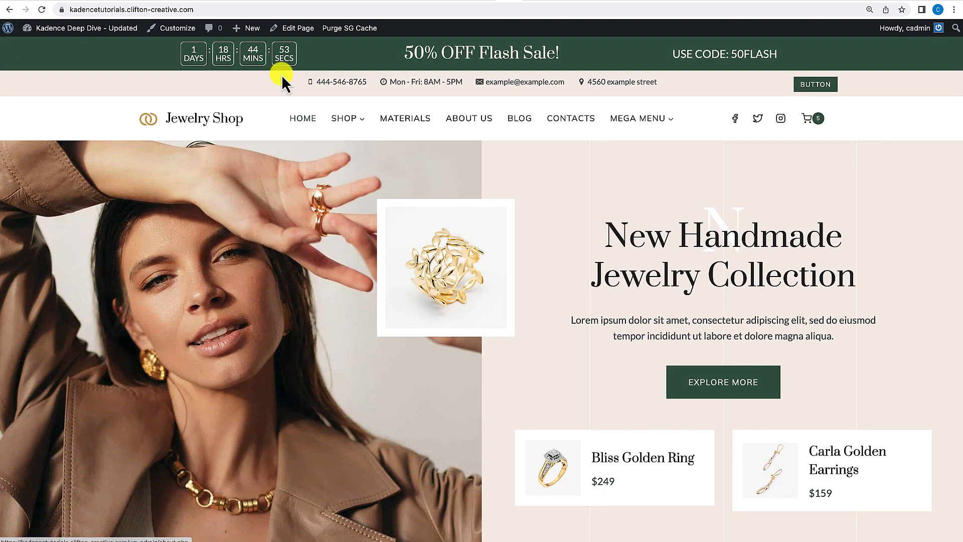
click(523, 120)
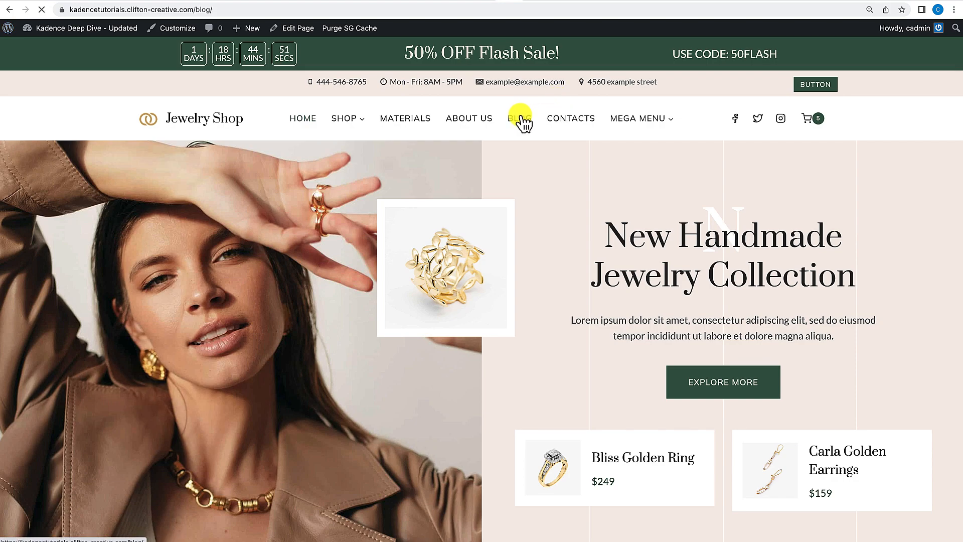
scroll(477, 306, down, 5)
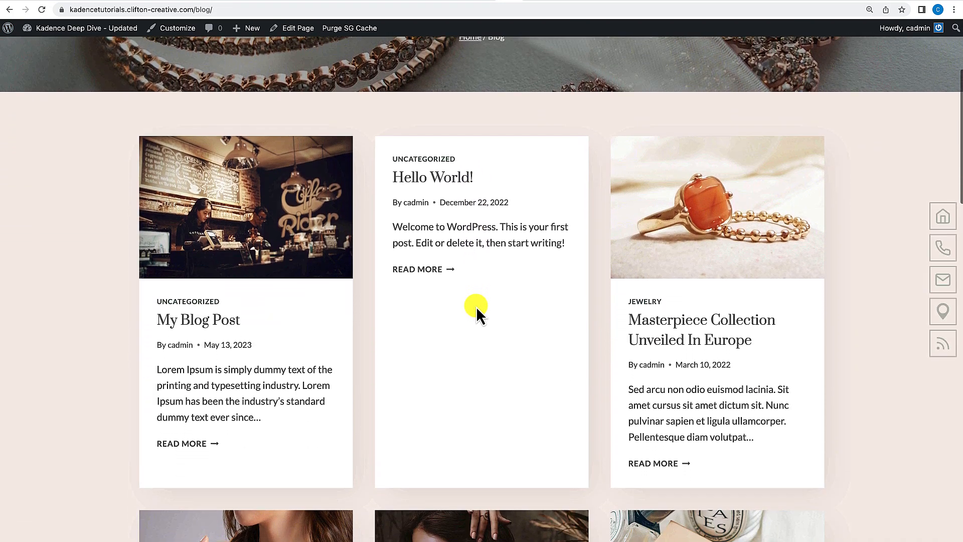
scroll(477, 309, down, 5)
scroll(476, 311, up, 3)
click(654, 210)
scroll(627, 253, down, 7)
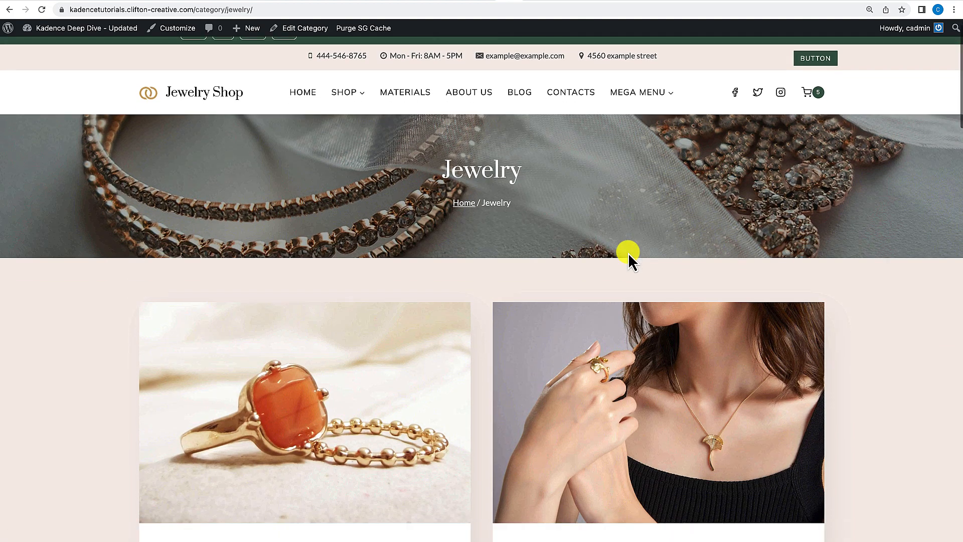
scroll(628, 252, down, 8)
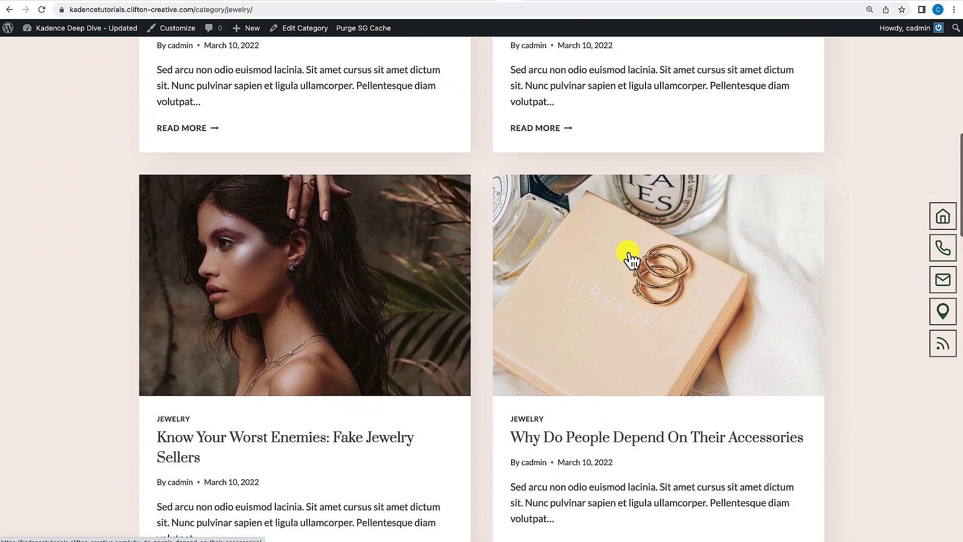
scroll(628, 253, down, 6)
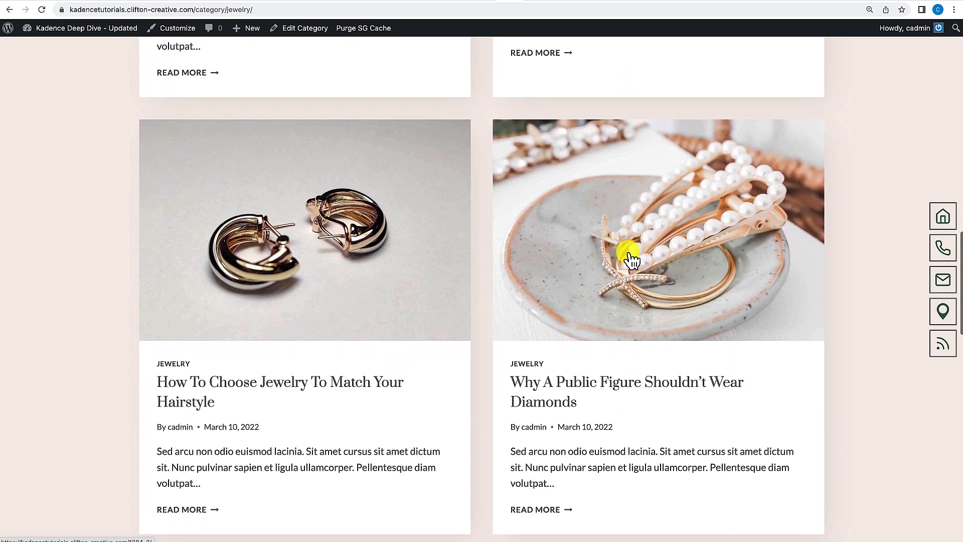
scroll(628, 253, down, 5)
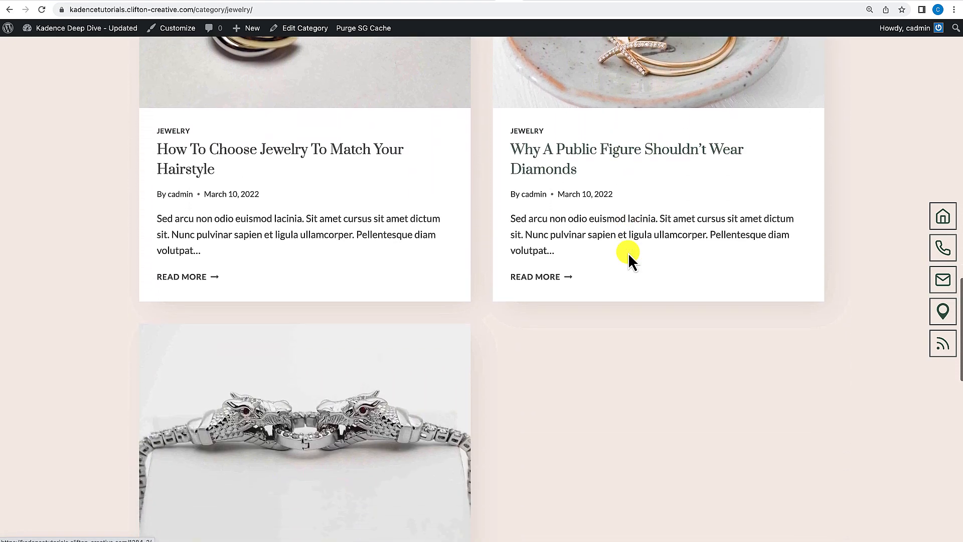
scroll(628, 253, up, 6)
scroll(630, 259, up, 20)
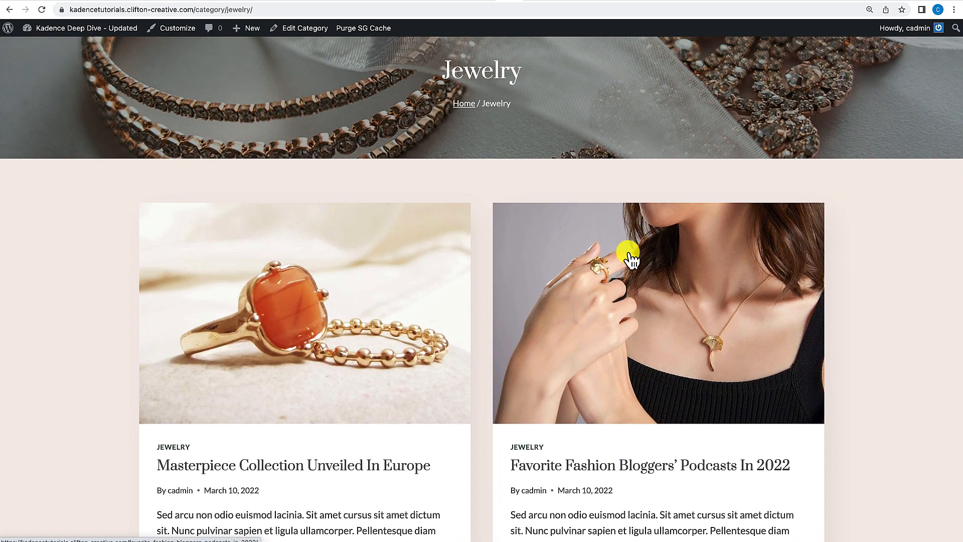
scroll(562, 321, up, 3)
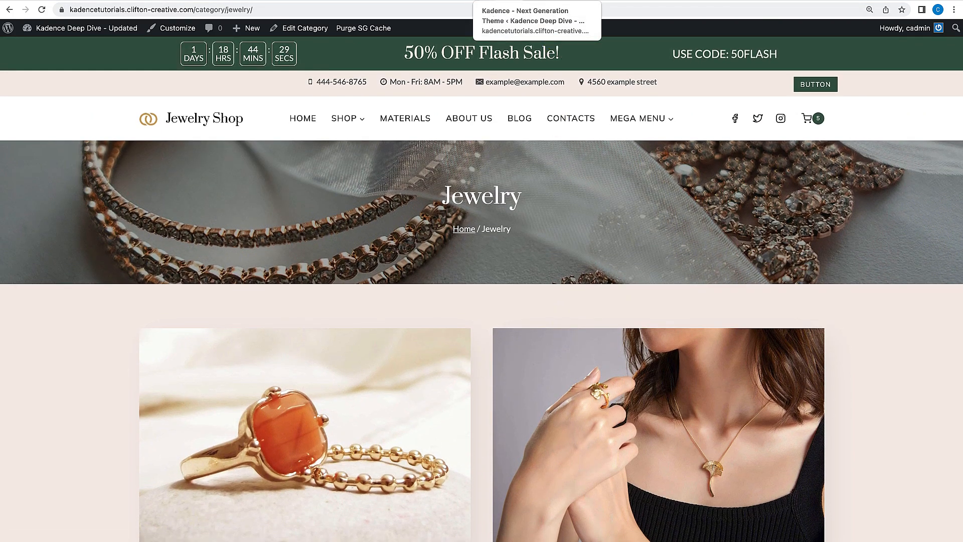
Open the Kadence theme dashboard to review the enabled Pro Addons, and return to the site's home page.
mouse_move(57, 37)
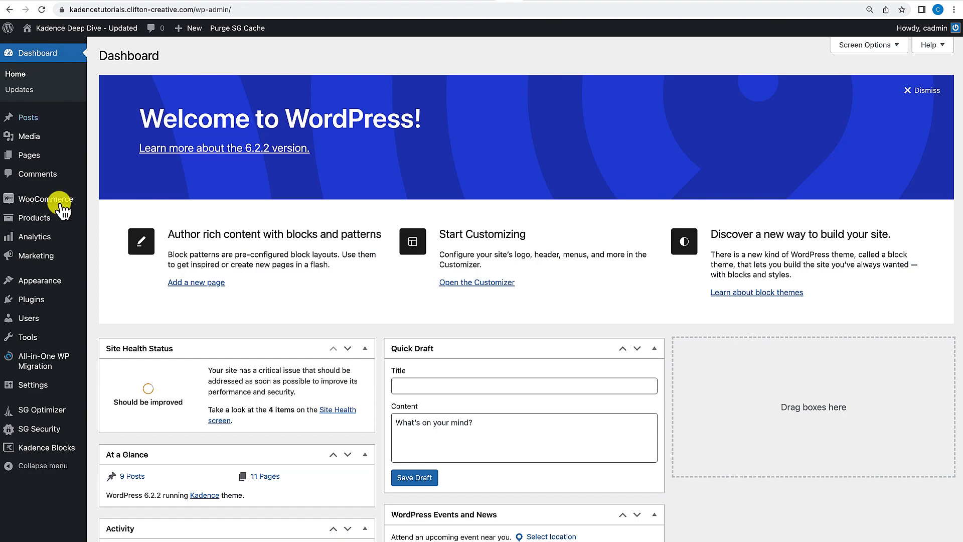
mouse_move(47, 281)
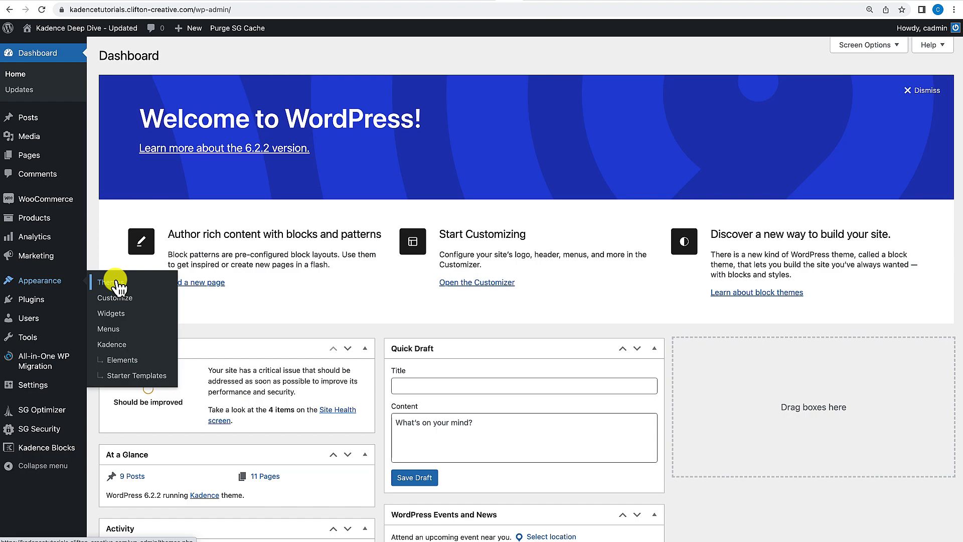
click(116, 346)
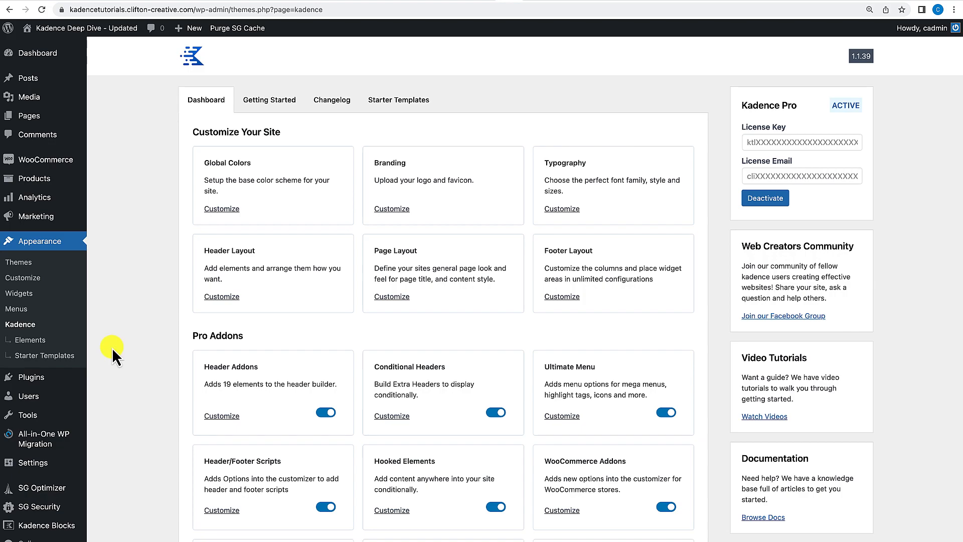
scroll(226, 356, down, 5)
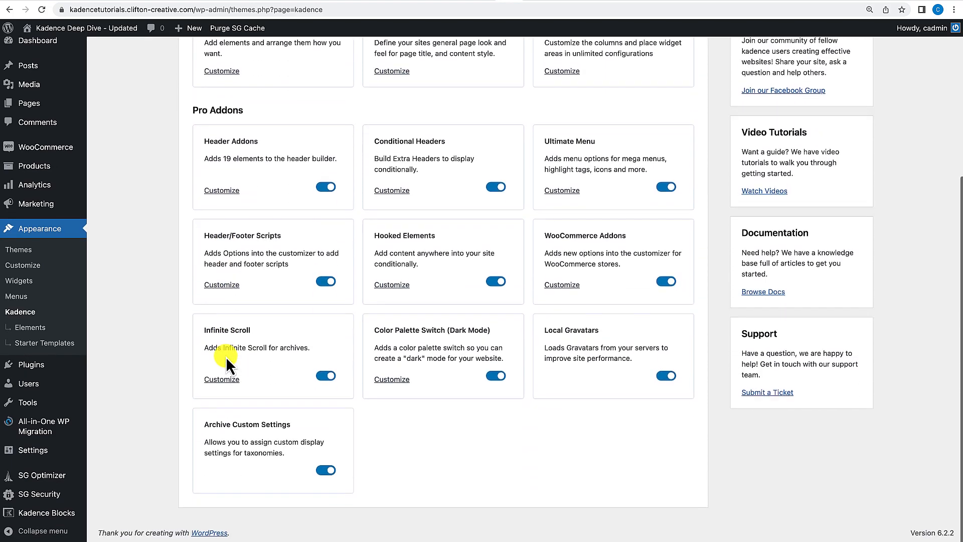
scroll(226, 357, up, 5)
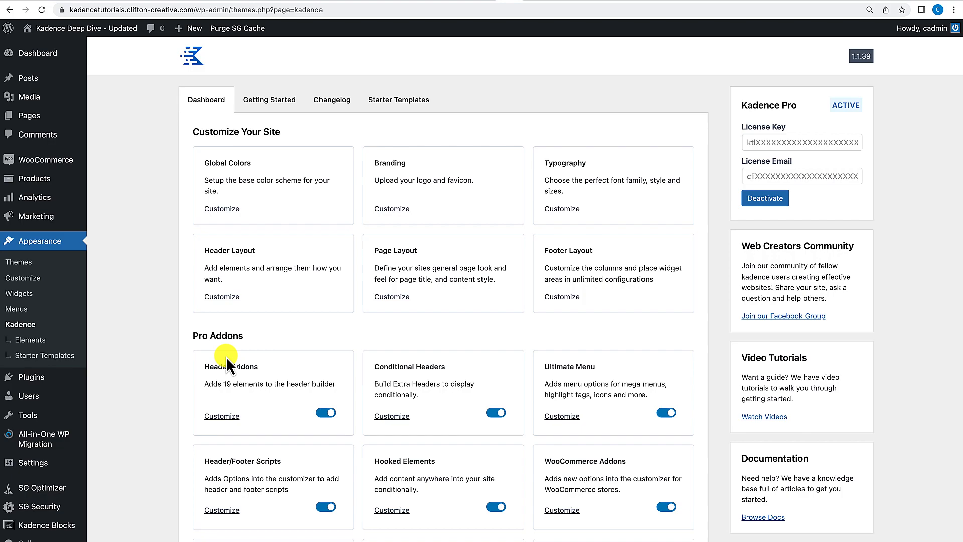
scroll(226, 356, down, 2)
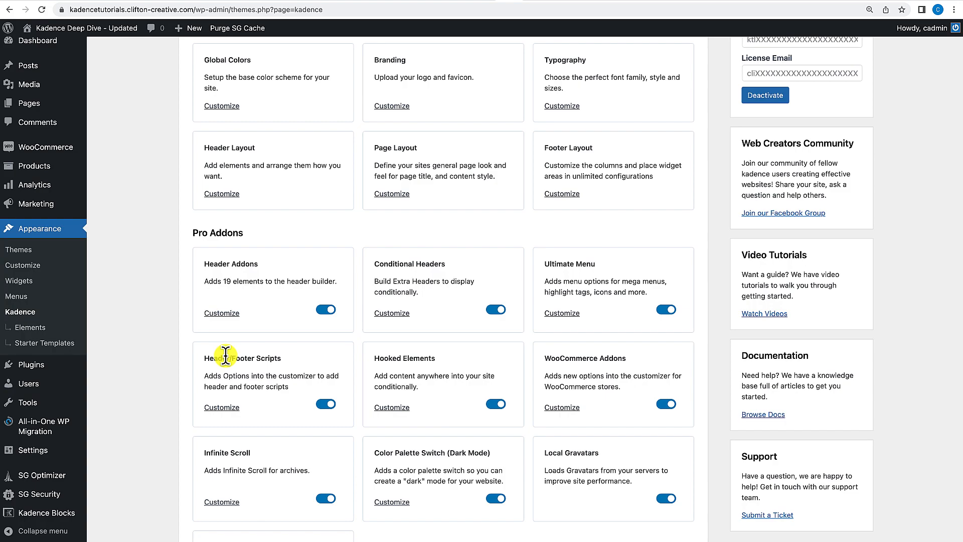
scroll(226, 356, up, 2)
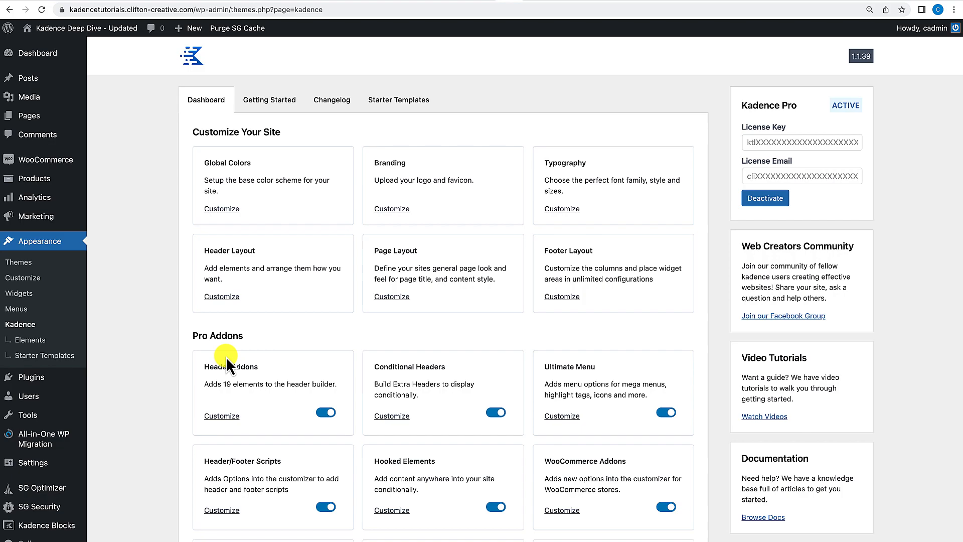
scroll(226, 359, down, 3)
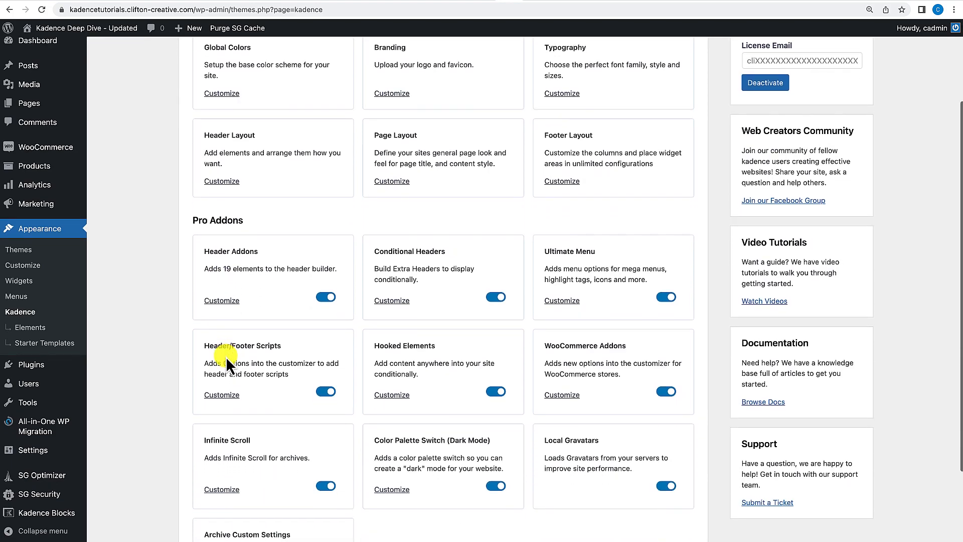
scroll(225, 356, up, 3)
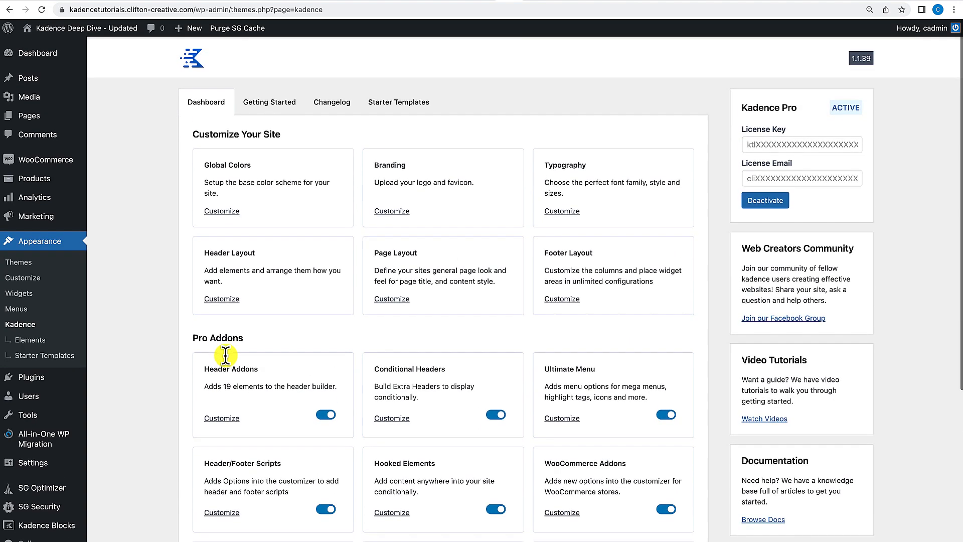
click(97, 33)
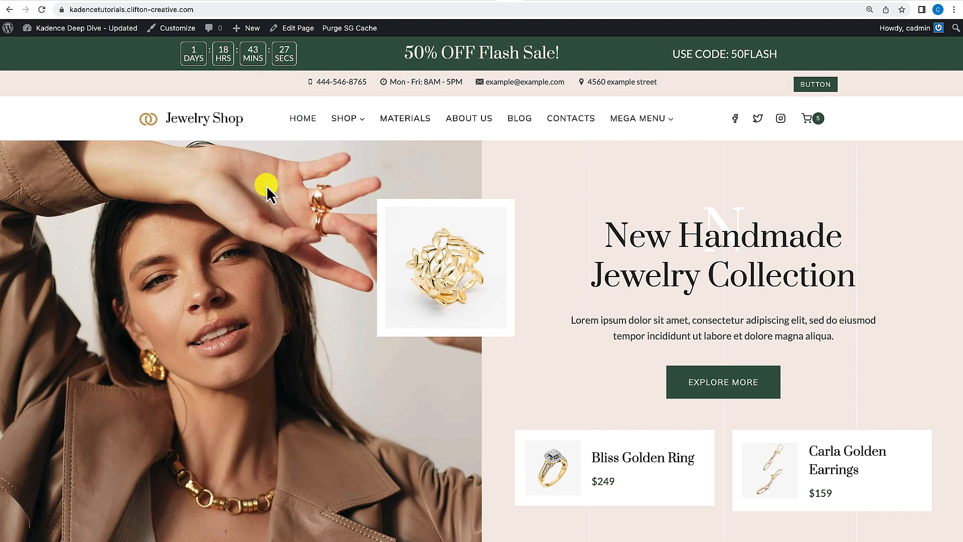